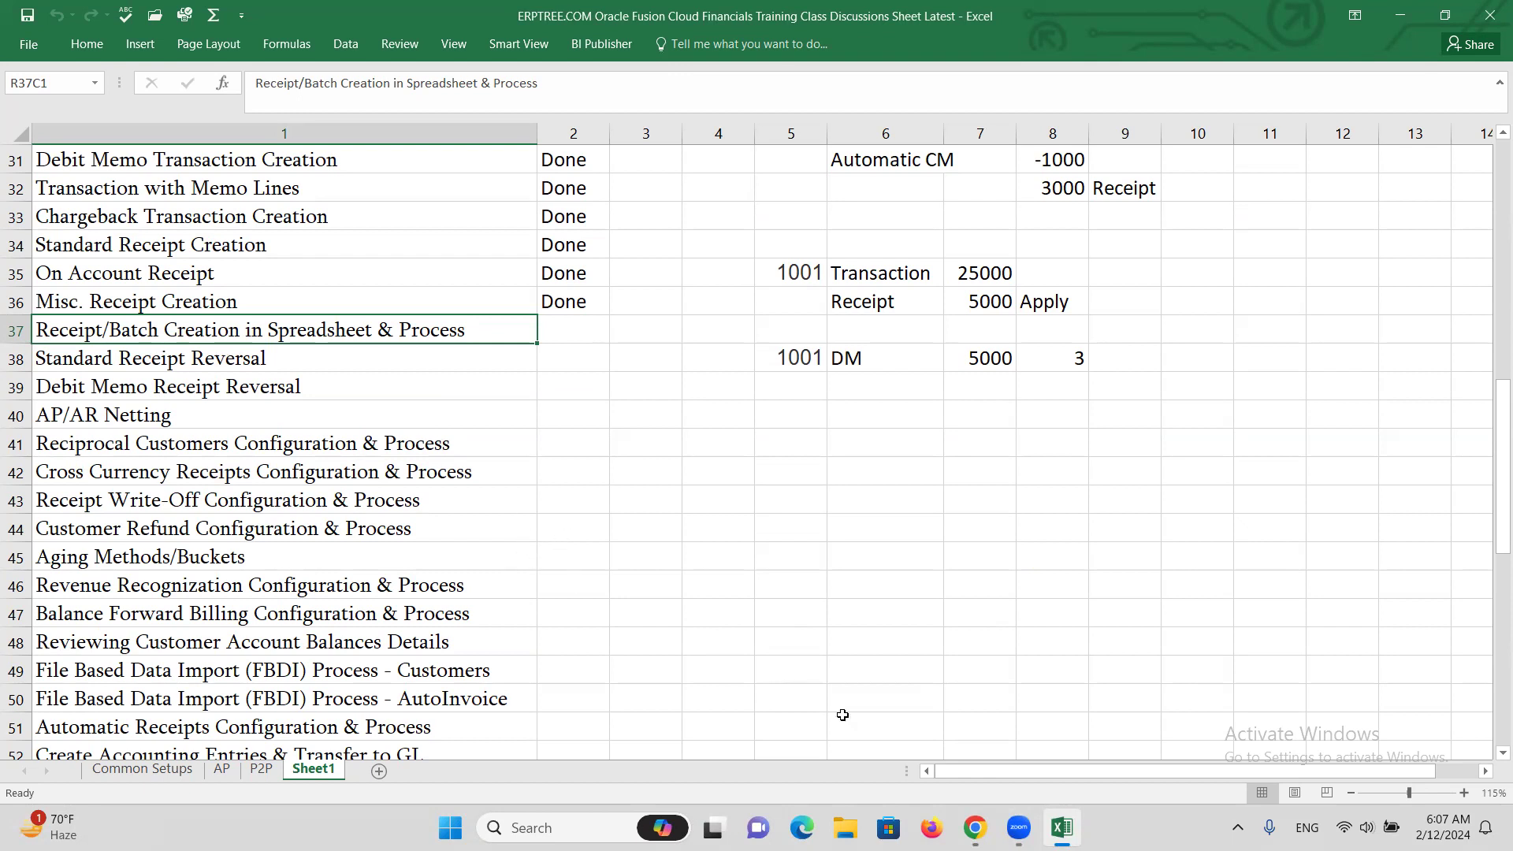
Switch to Oracle Fusion in Chrome and open the Accounts Receivable work area under Receivables
mouse_move(973, 824)
click(977, 724)
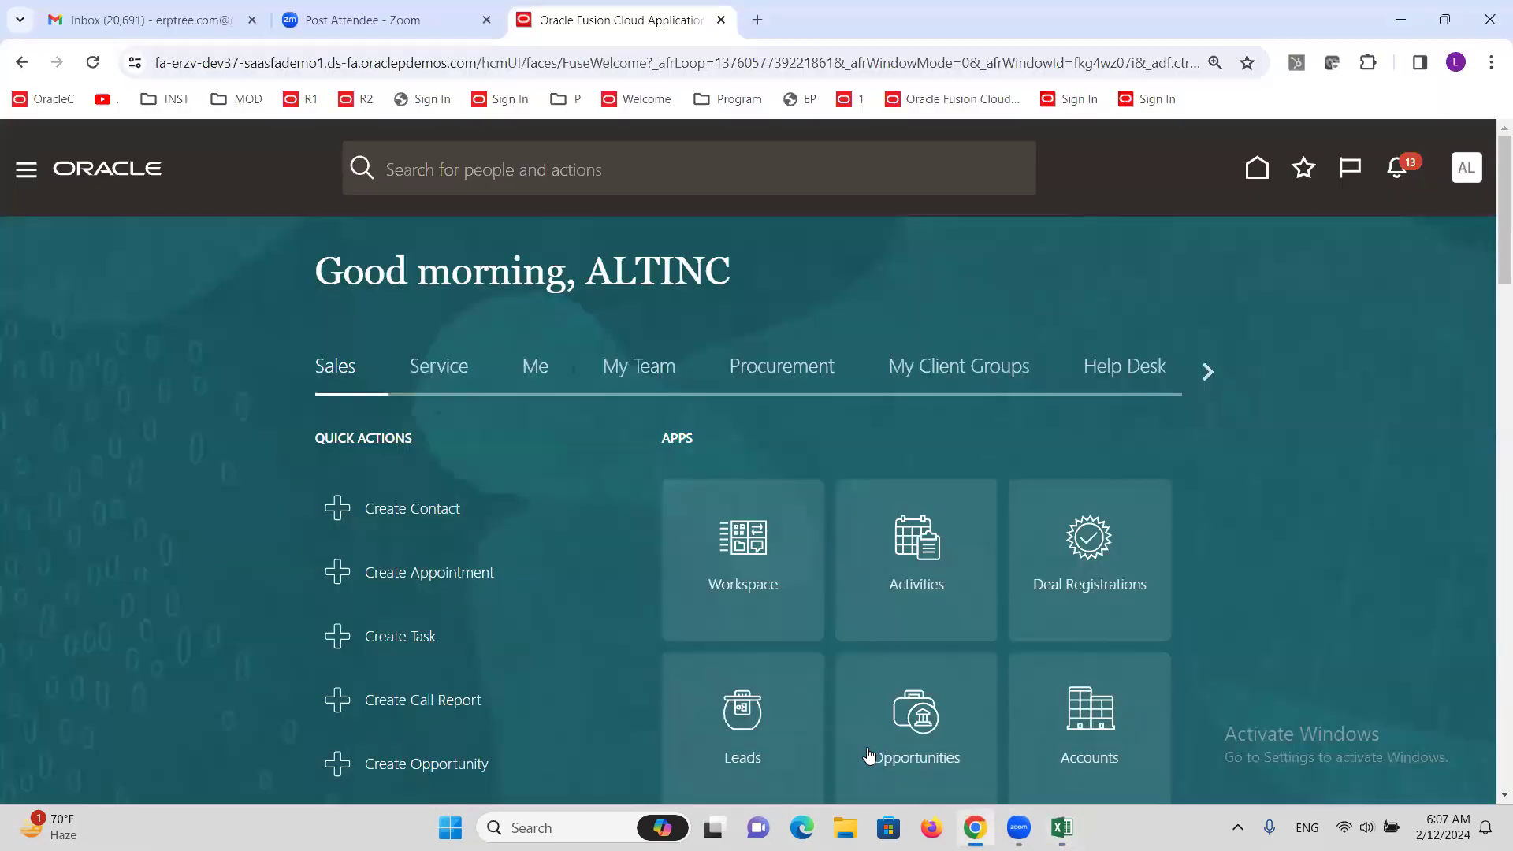
click(27, 171)
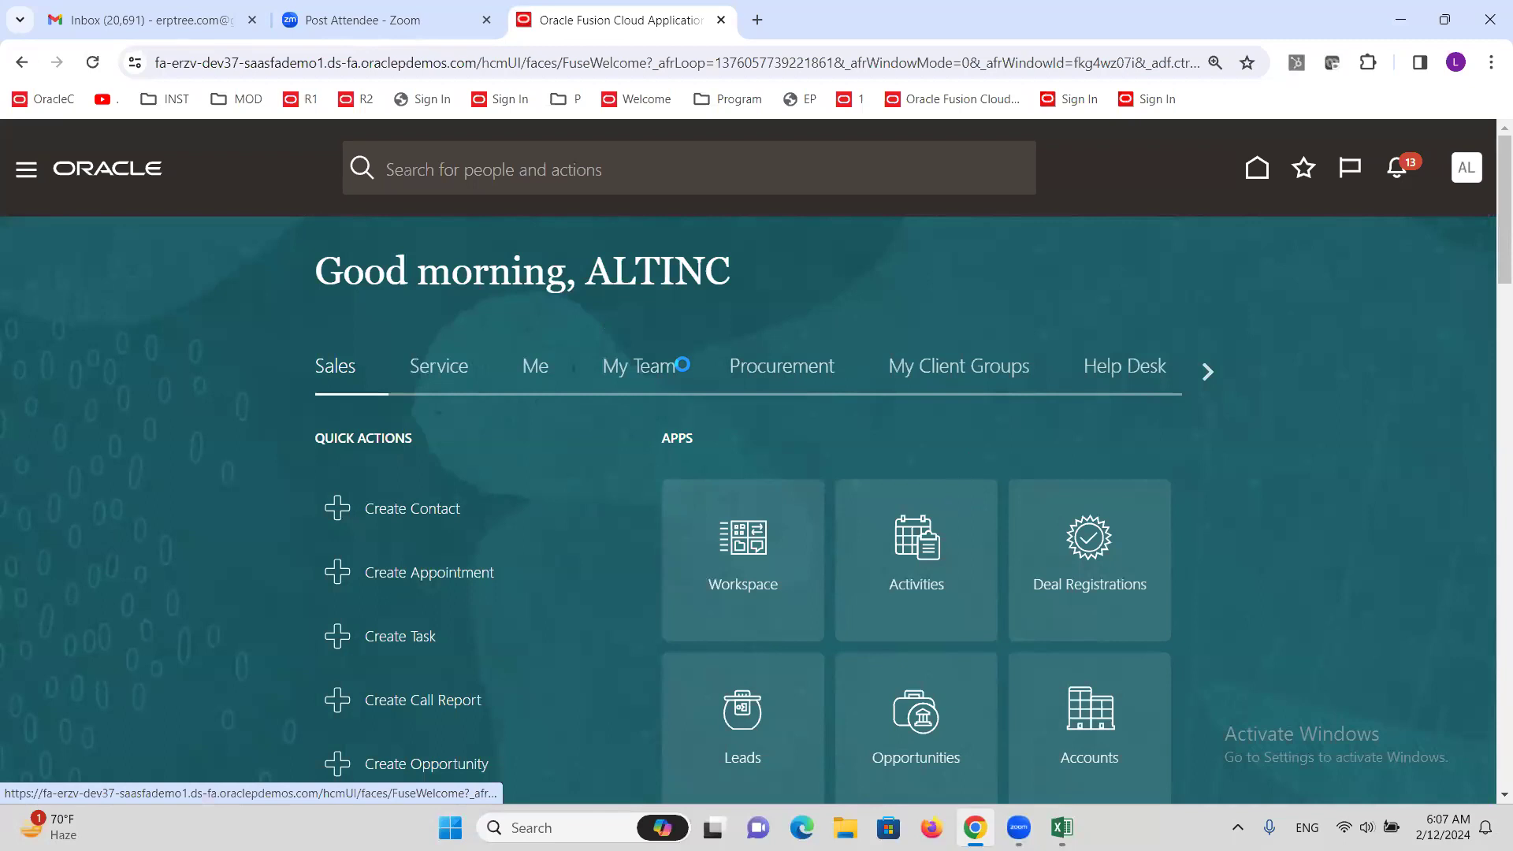
scroll(250, 516, down, 5)
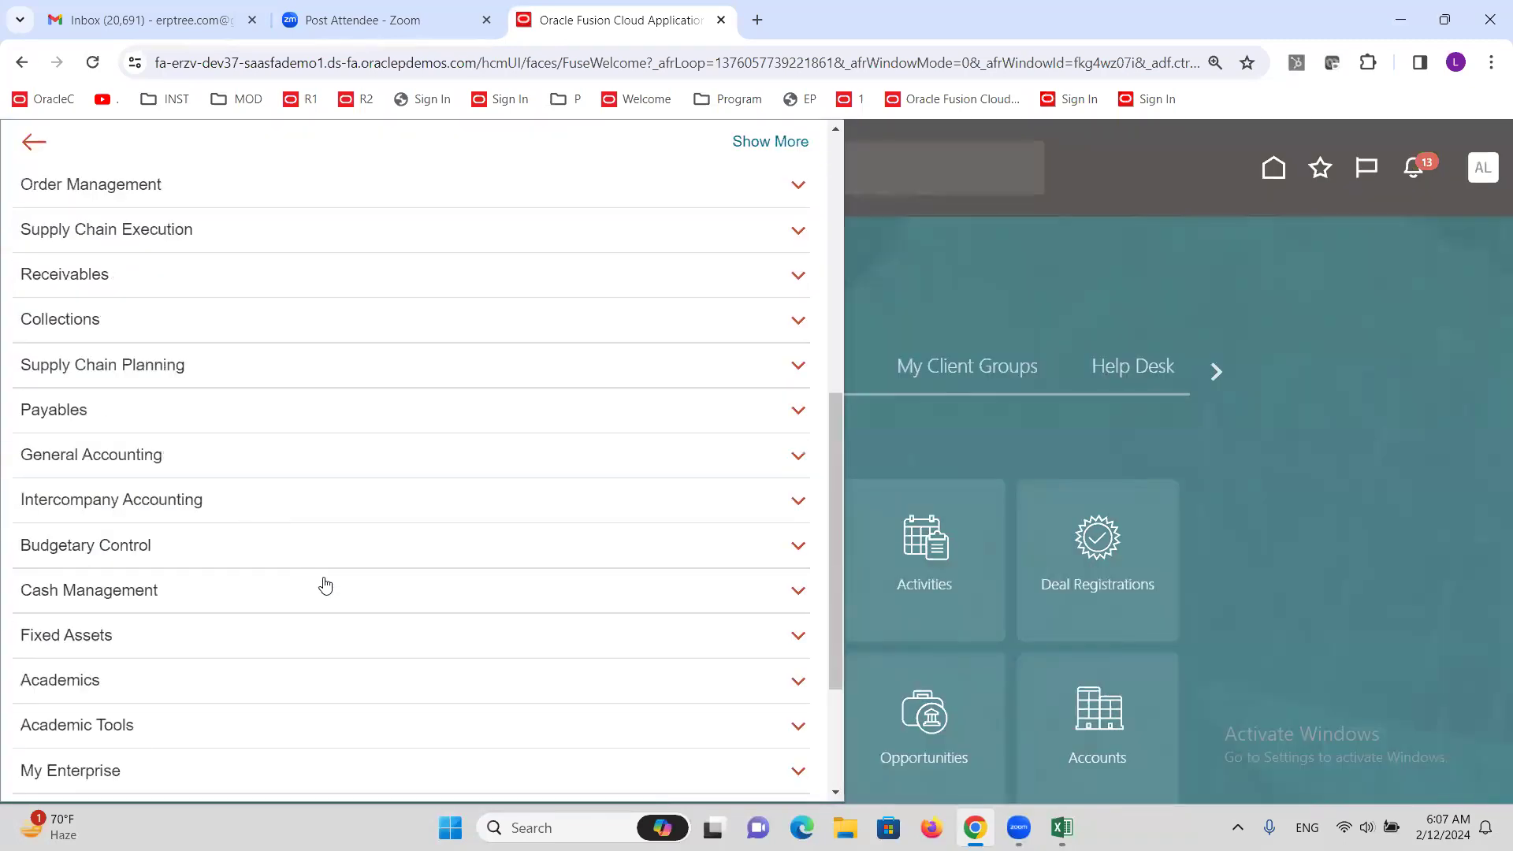
click(82, 280)
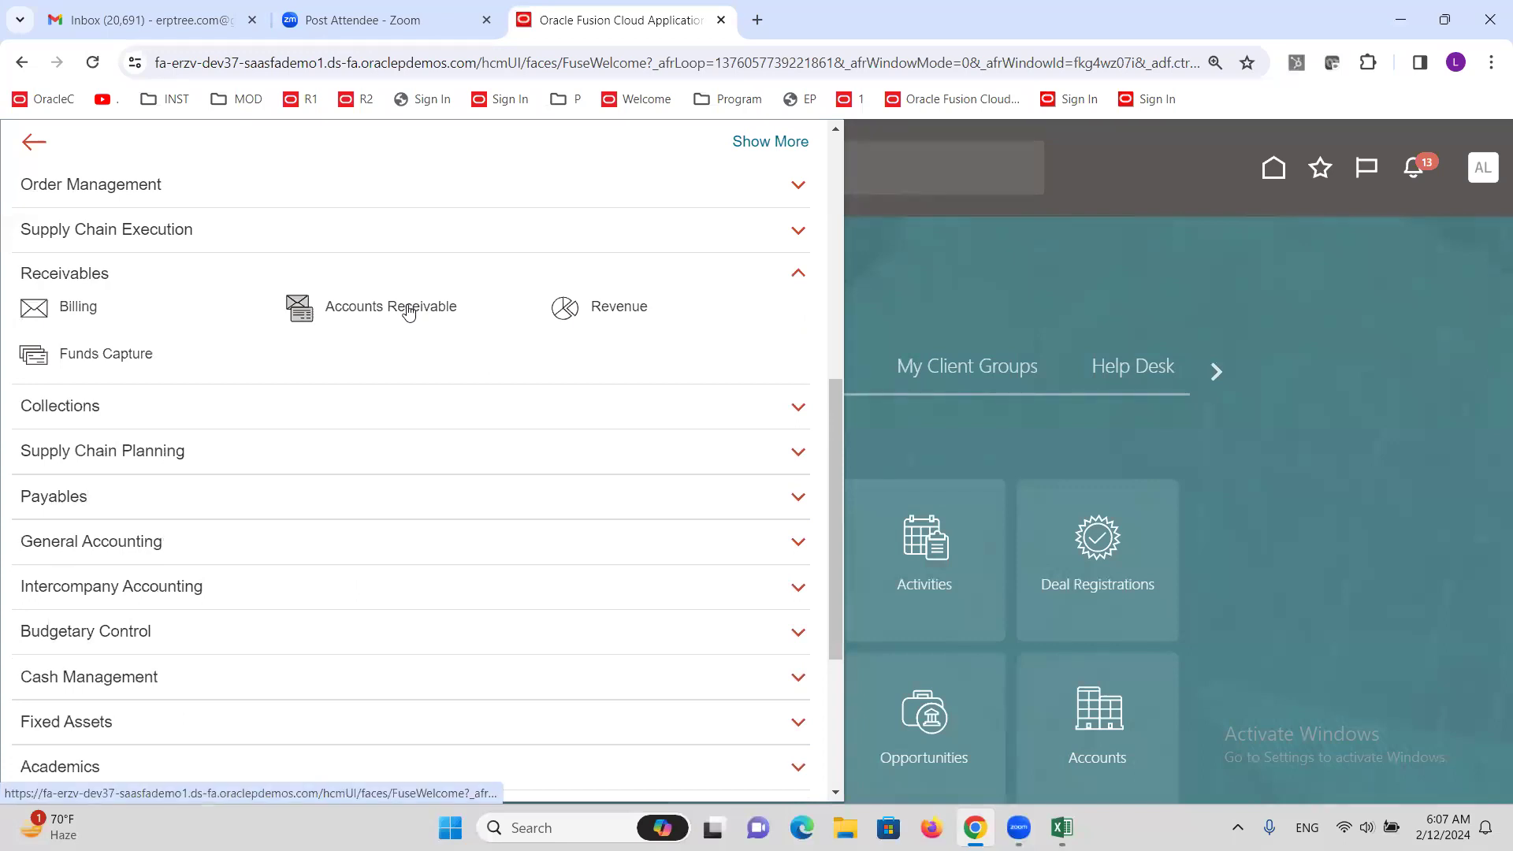
click(456, 339)
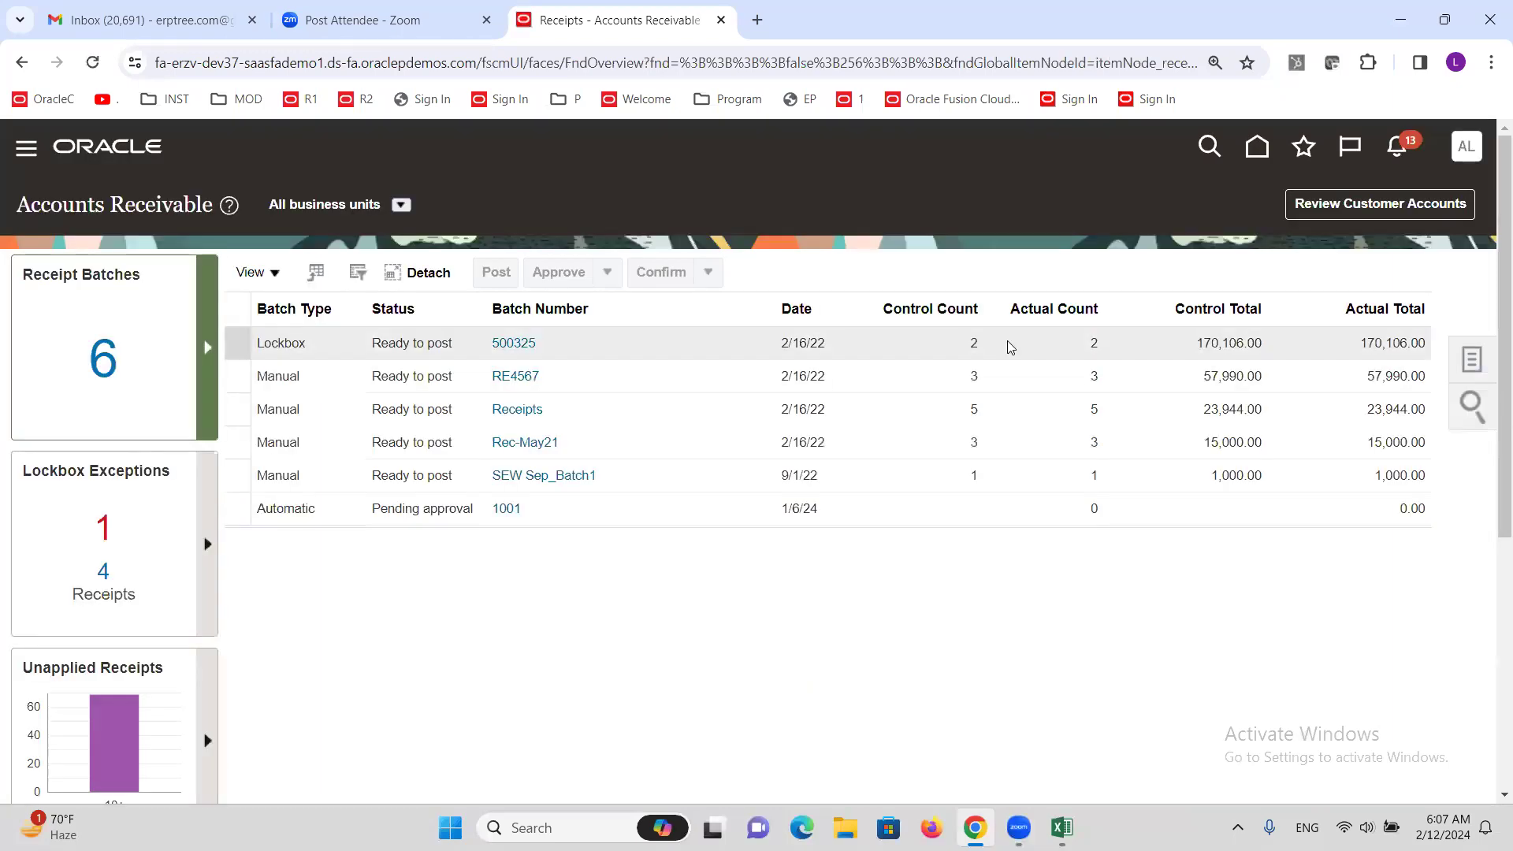
Download the Create Receipts in Spreadsheet workbook and open CreateReceiptBatches.xlsx
click(1473, 359)
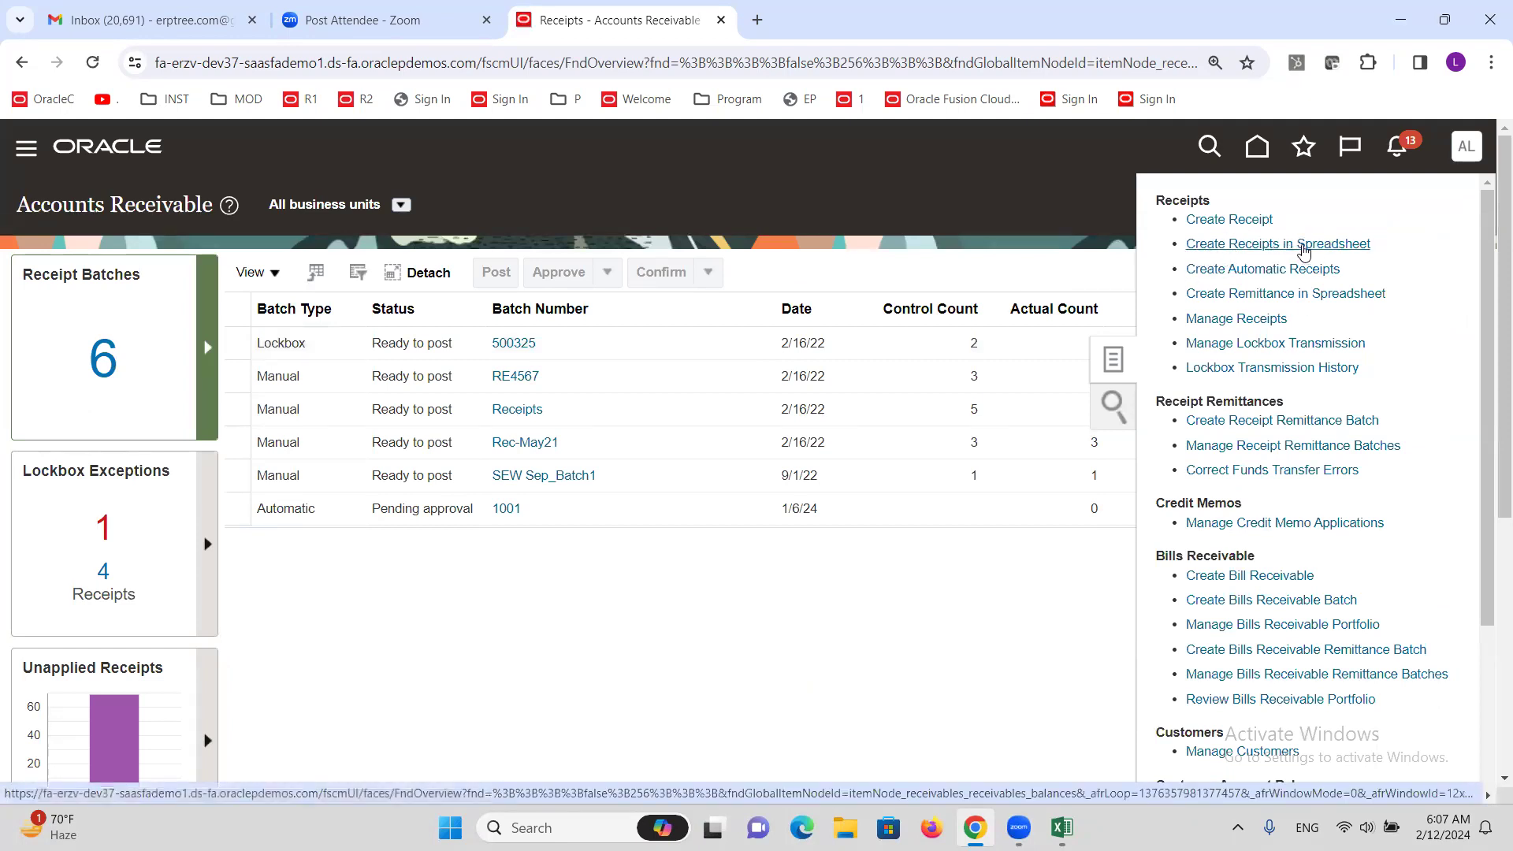
click(1327, 250)
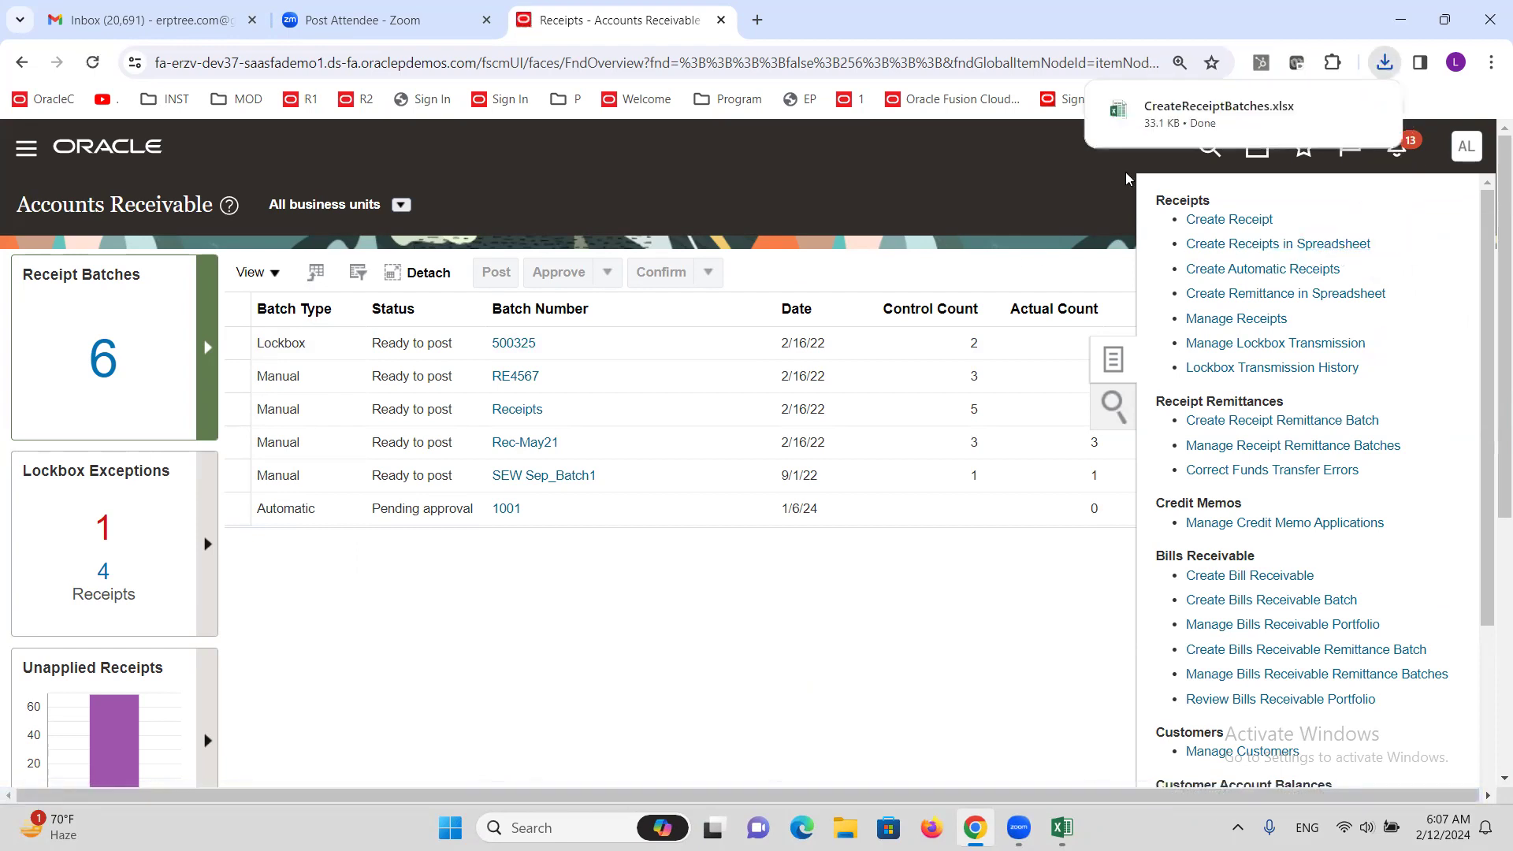
click(1171, 121)
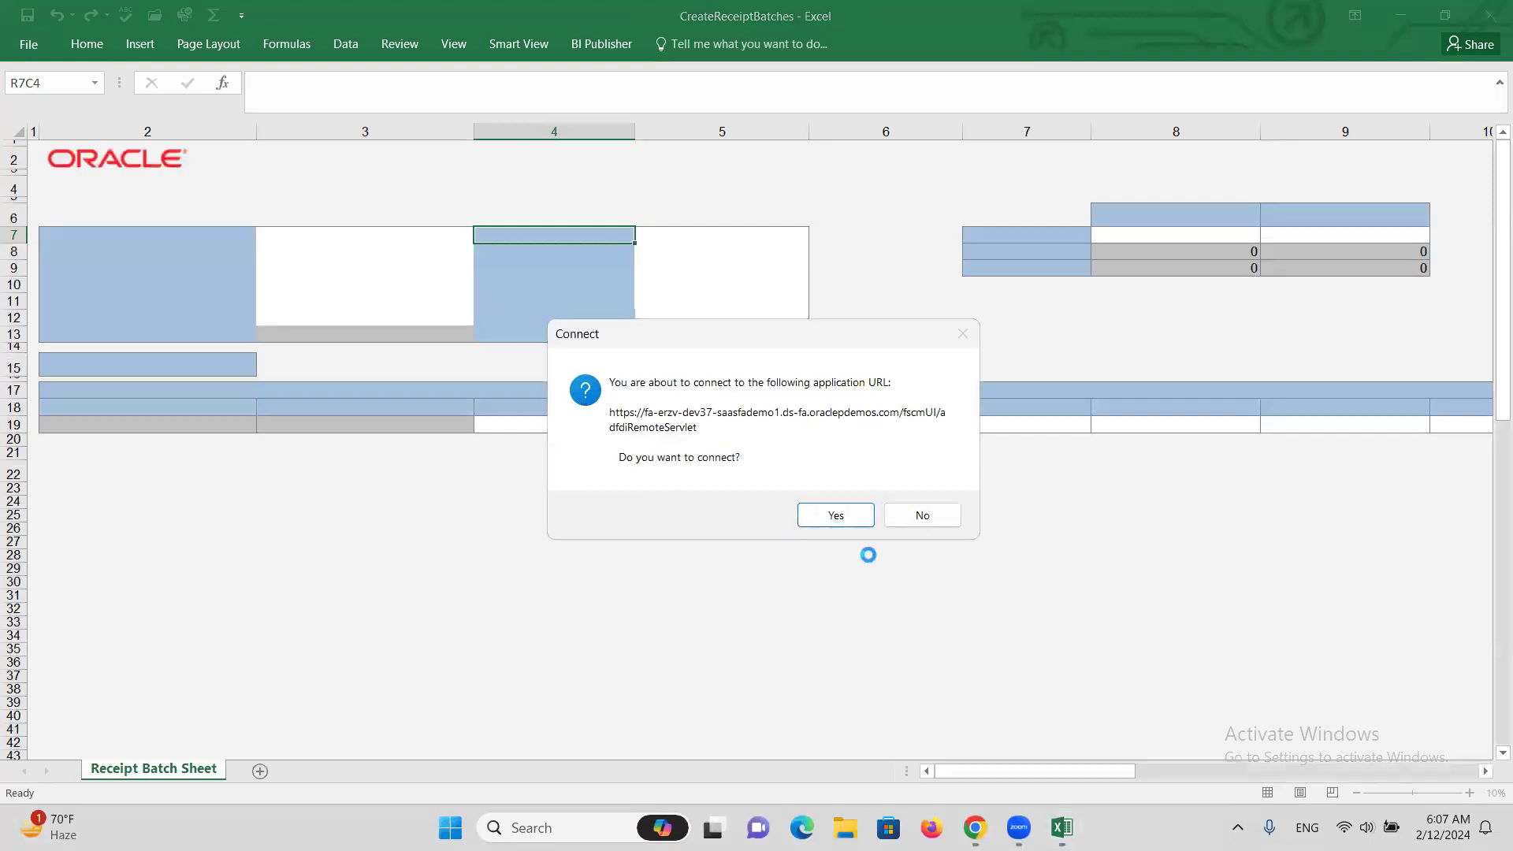
Connect the workbook to the Oracle application and sign in with the user ID and account password
click(834, 514)
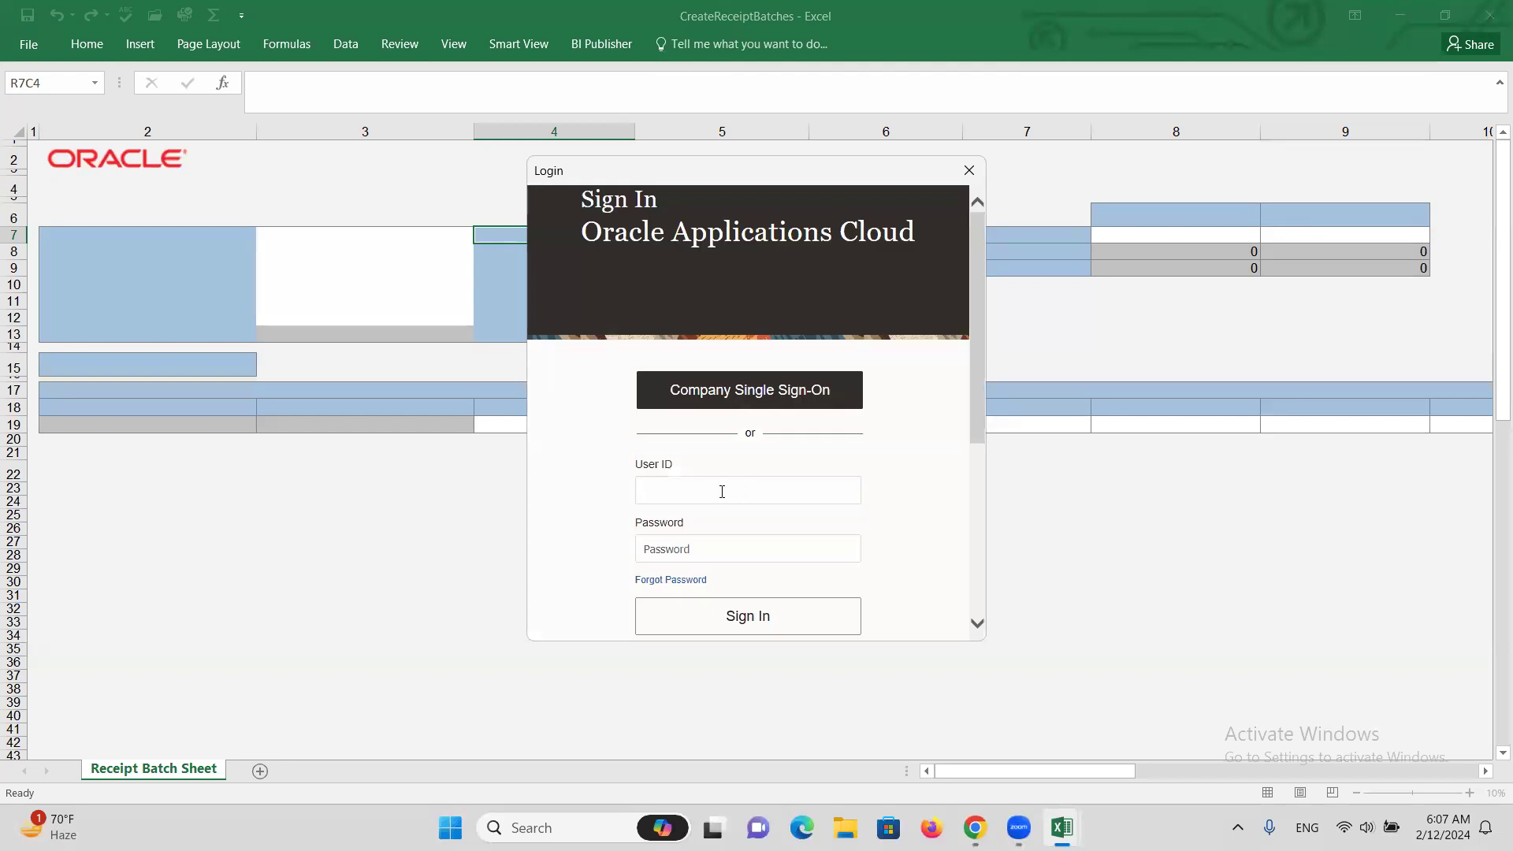
key(Tab)
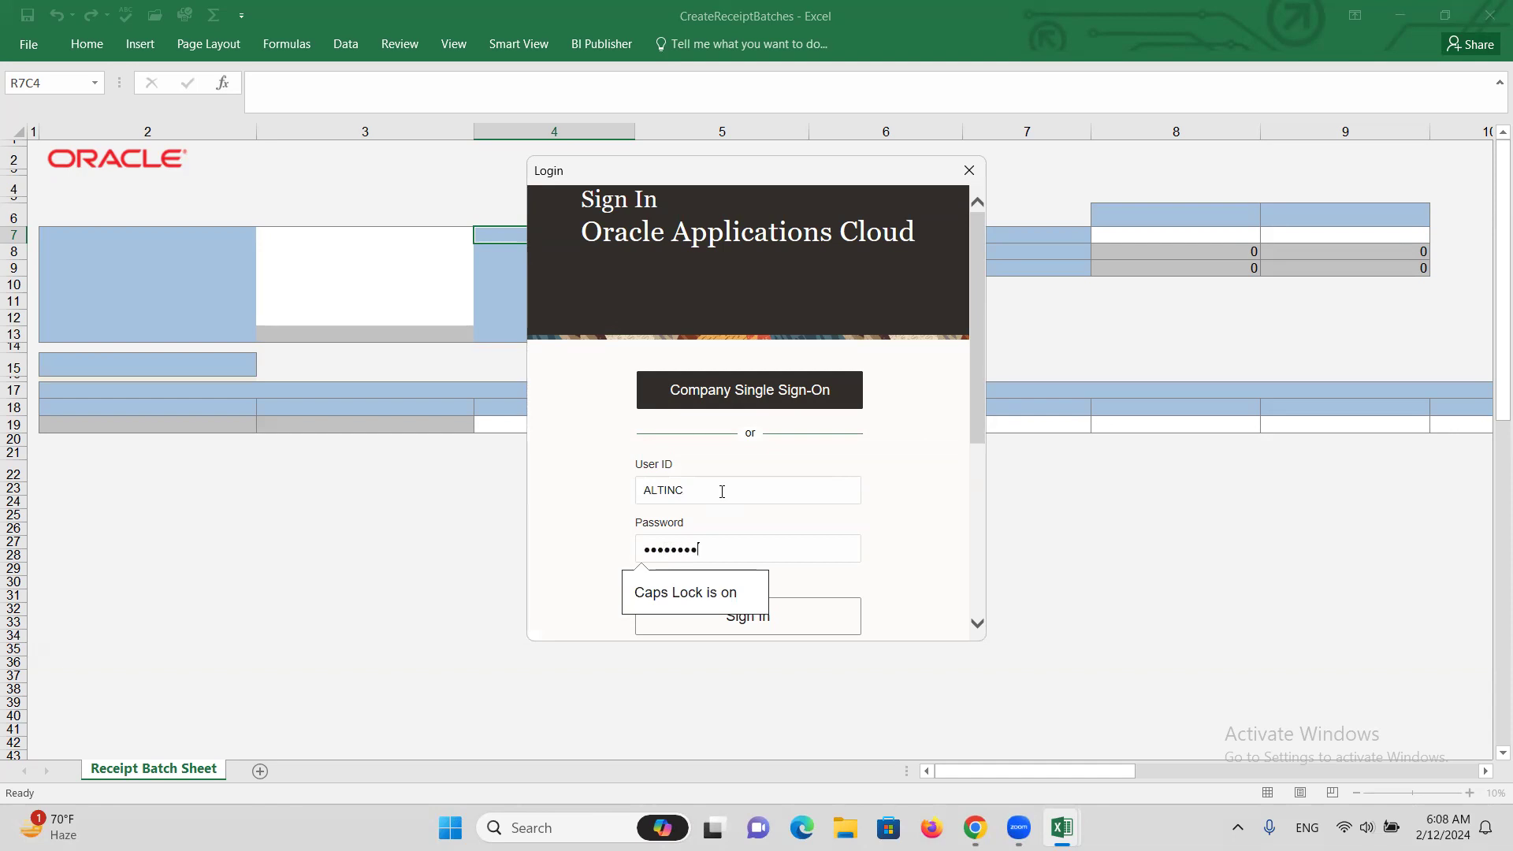
click(793, 622)
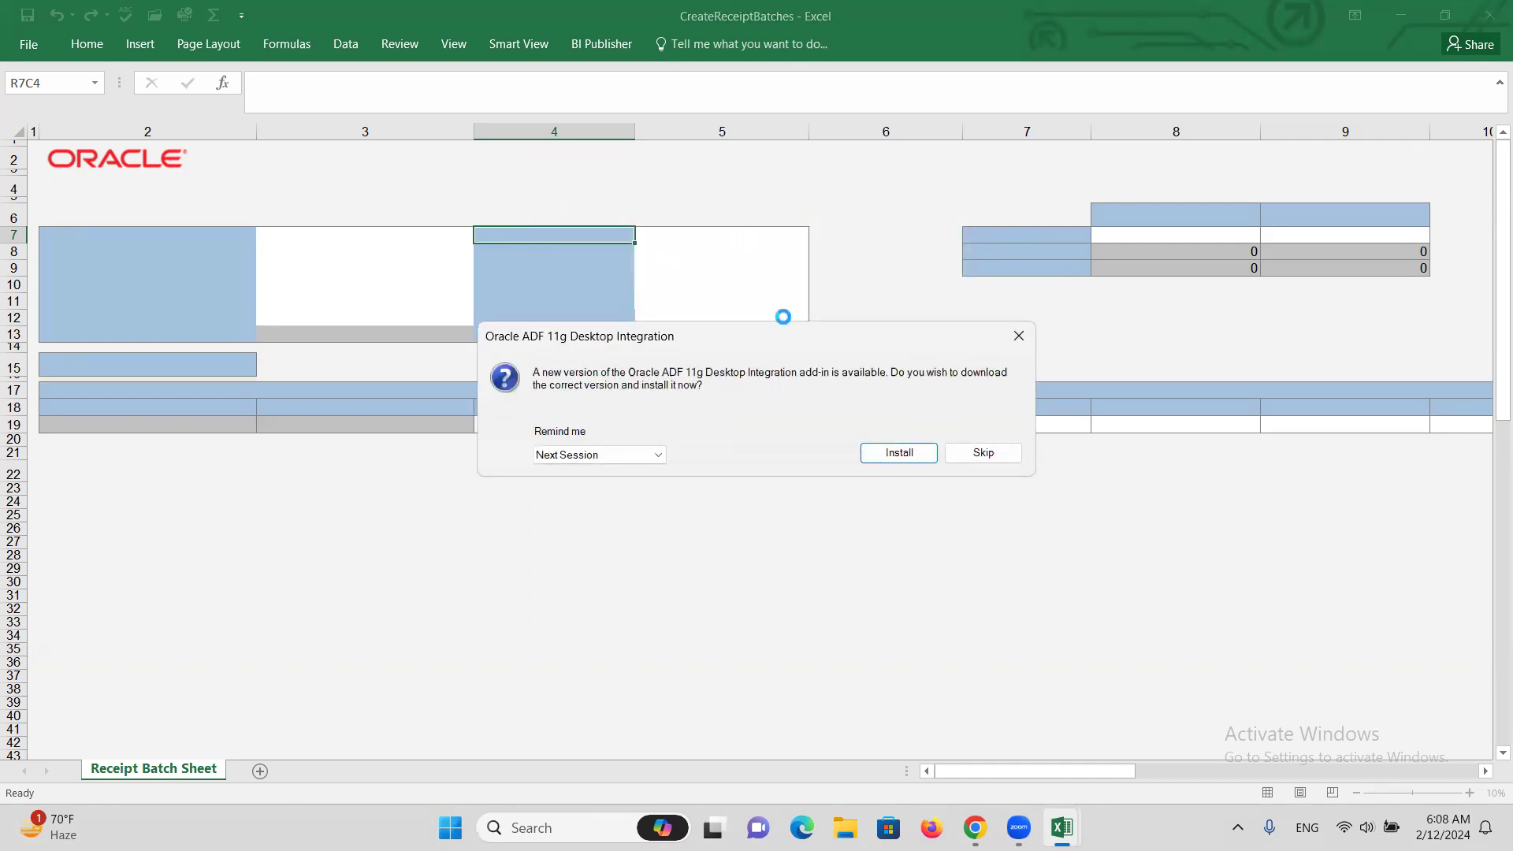
Skip the ADF Desktop Integration add-in update and return to the CreateReceiptBatches workbook
click(998, 455)
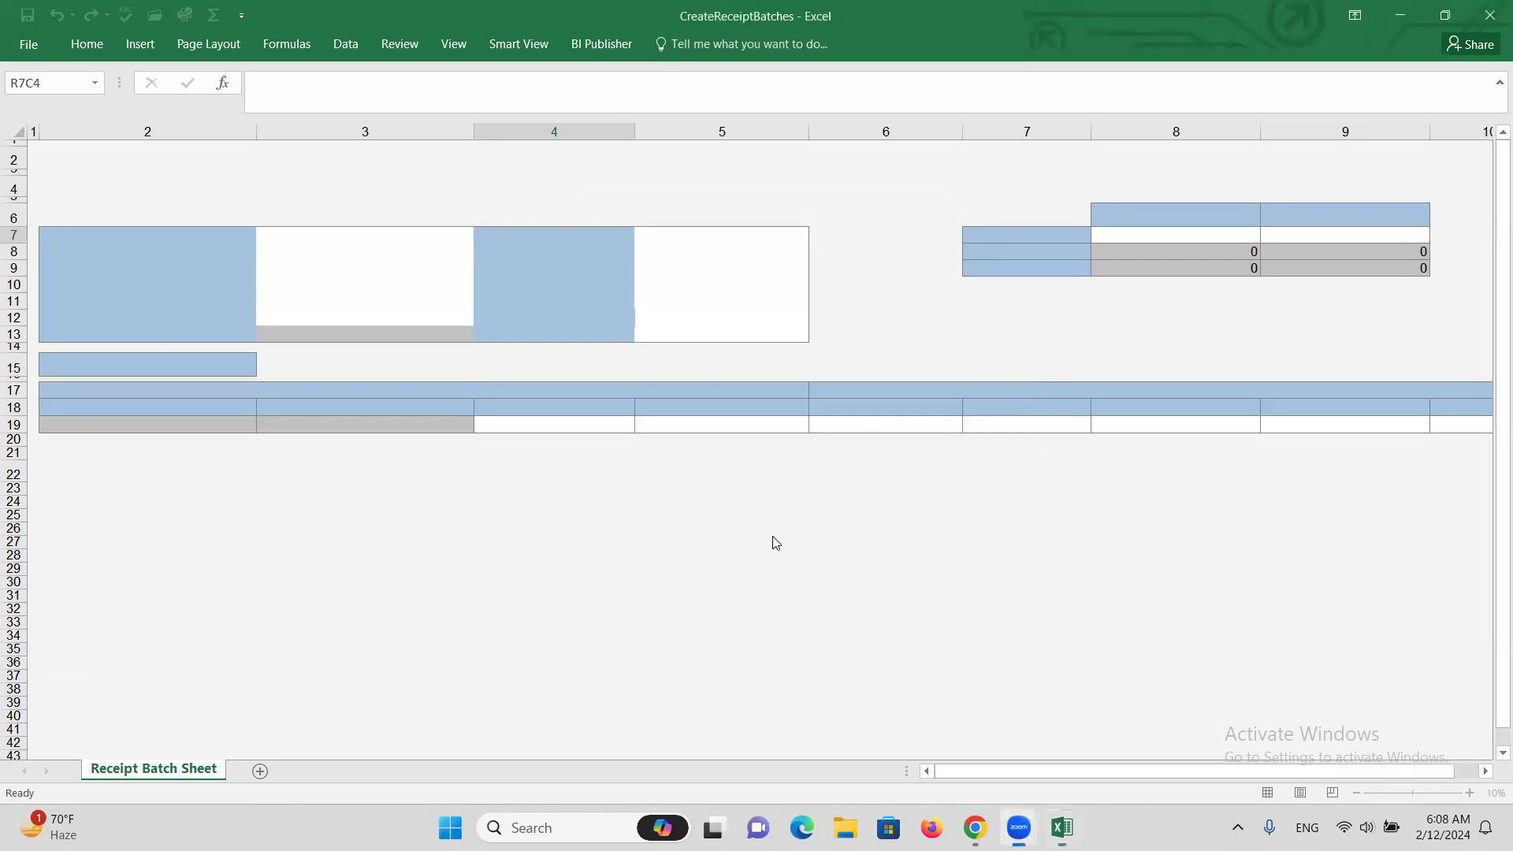
key(alt+Tab)
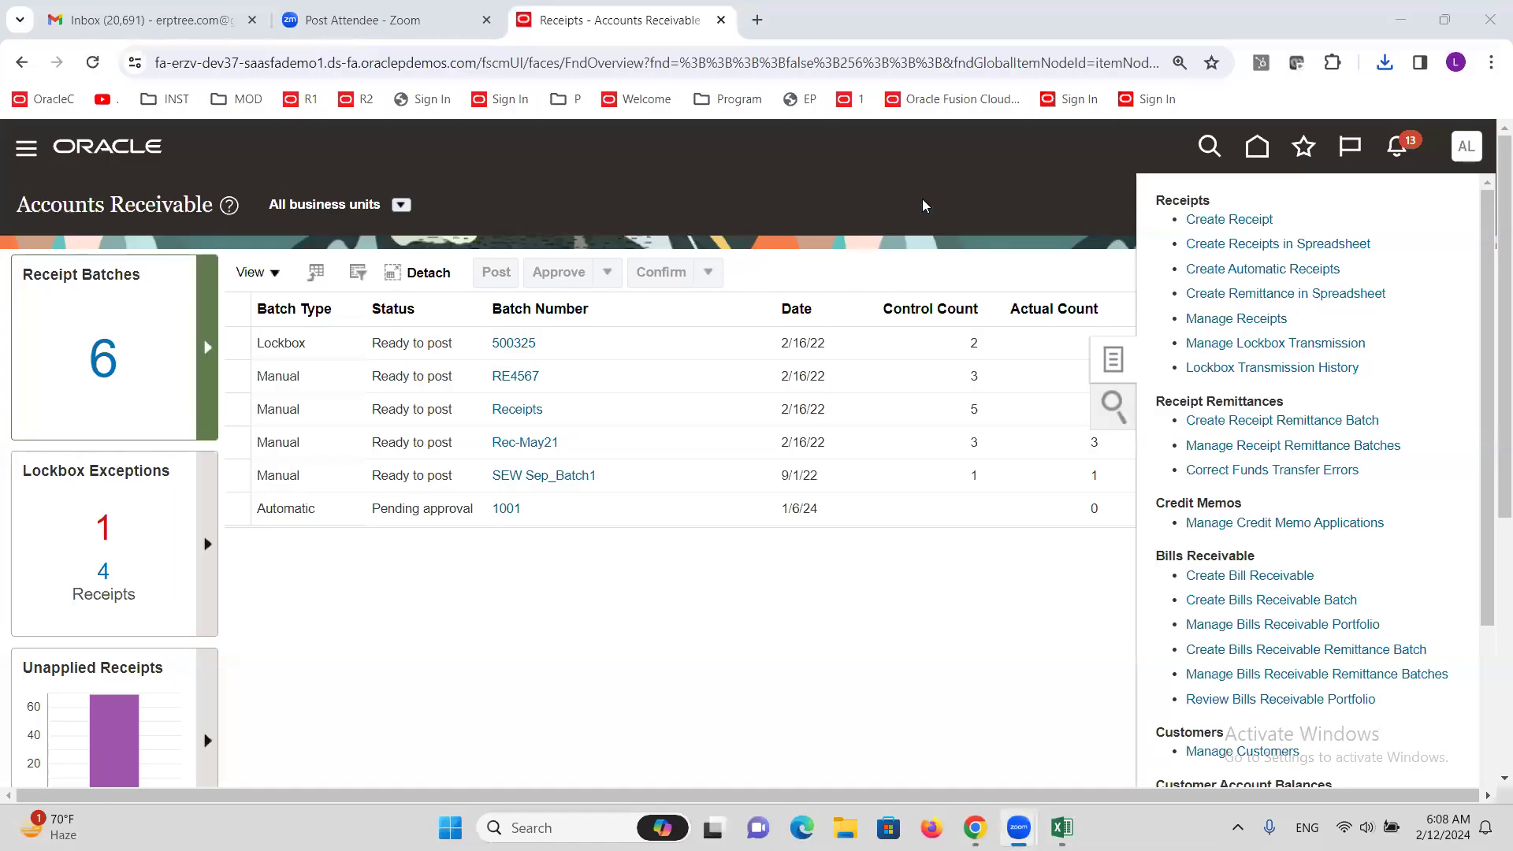
key(alt+Tab)
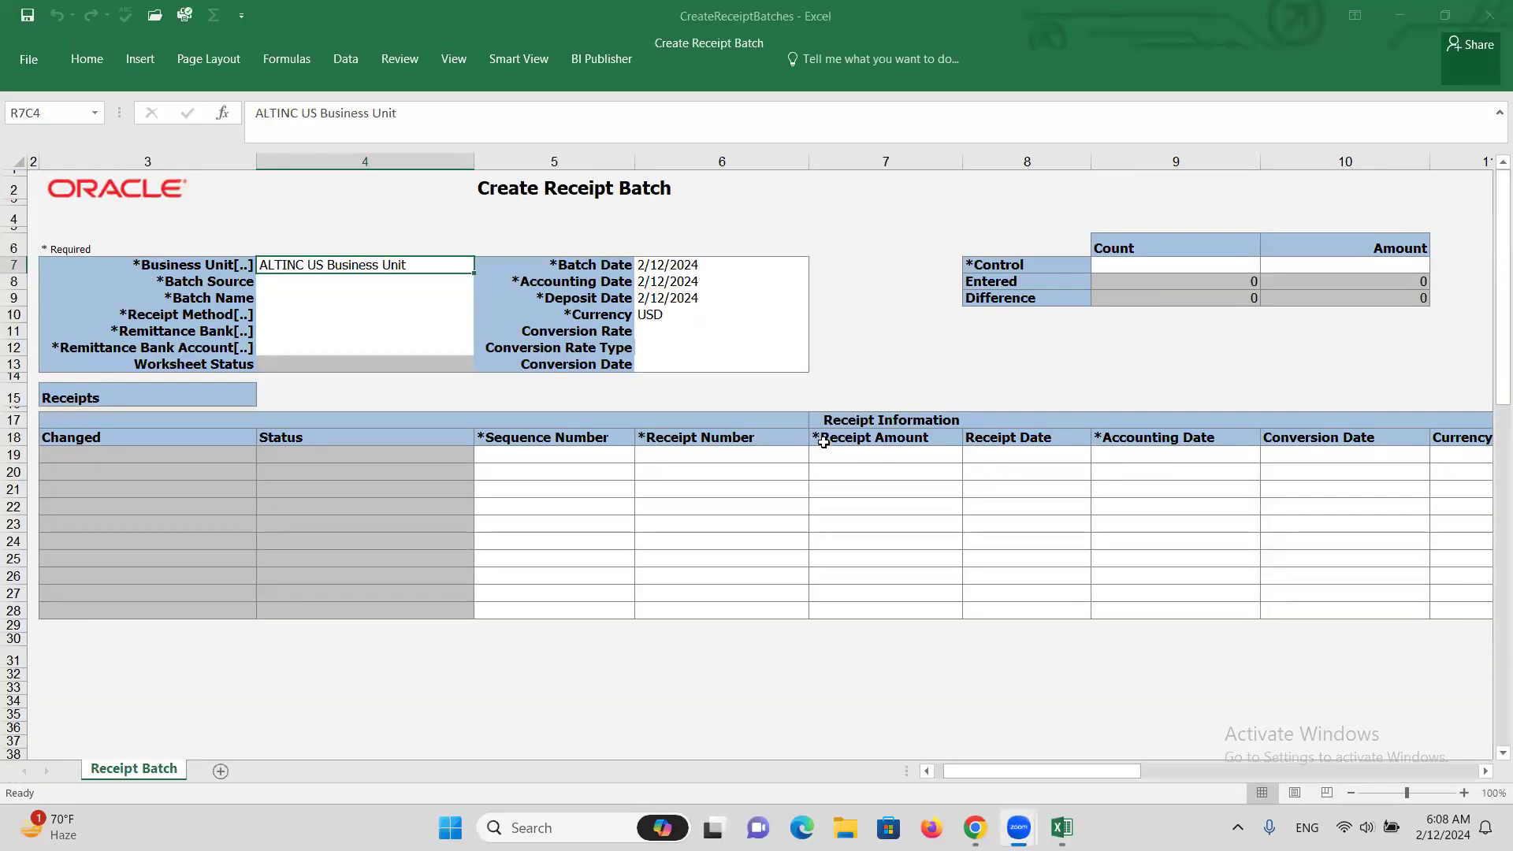
Set the receipt batch's source to ALTINC Manual and its batch name to 112233
click(274, 286)
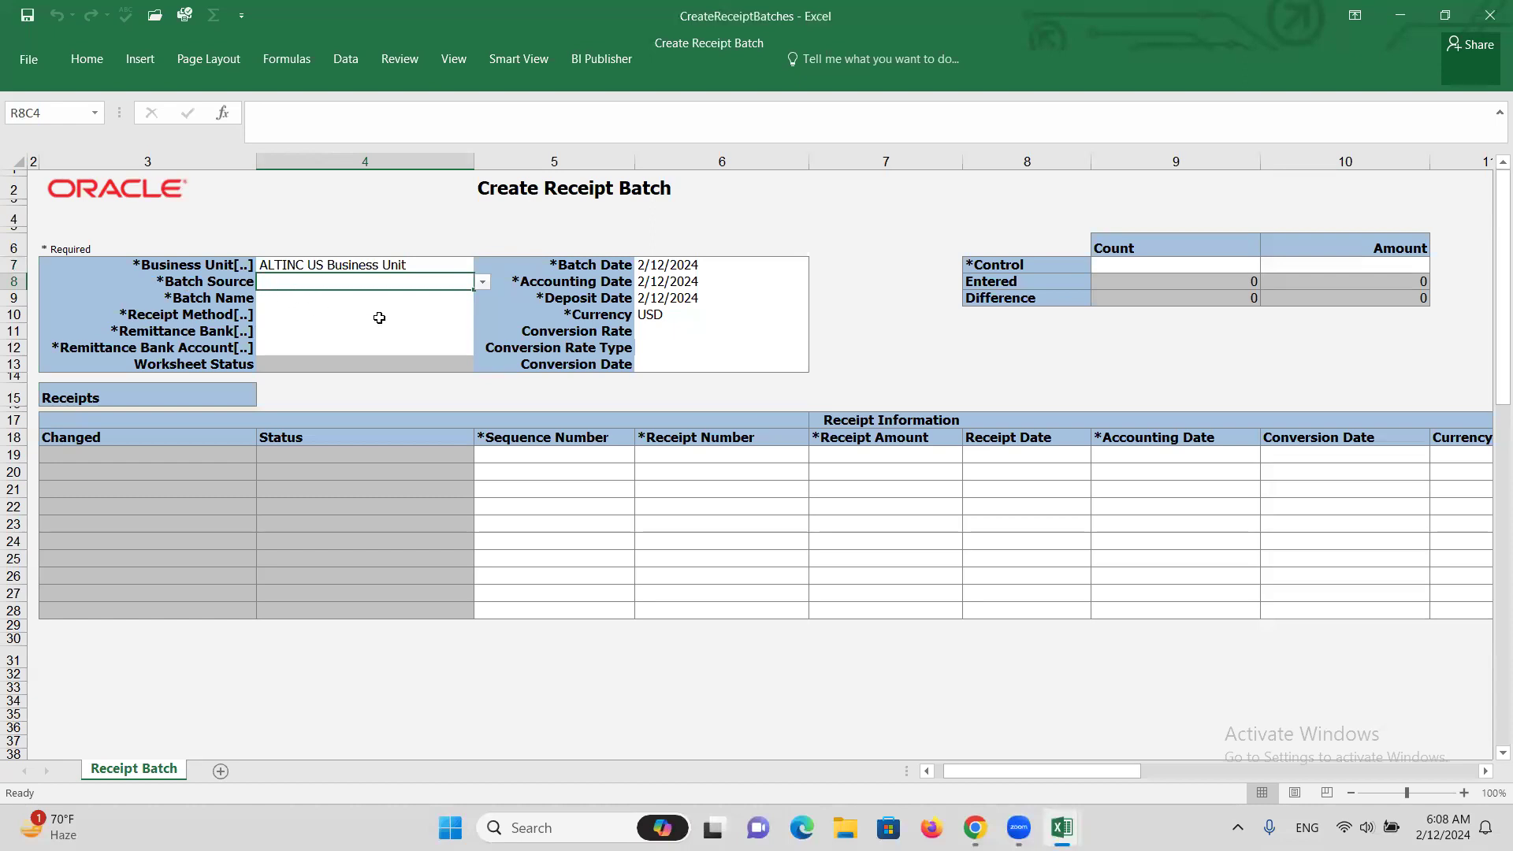
click(482, 282)
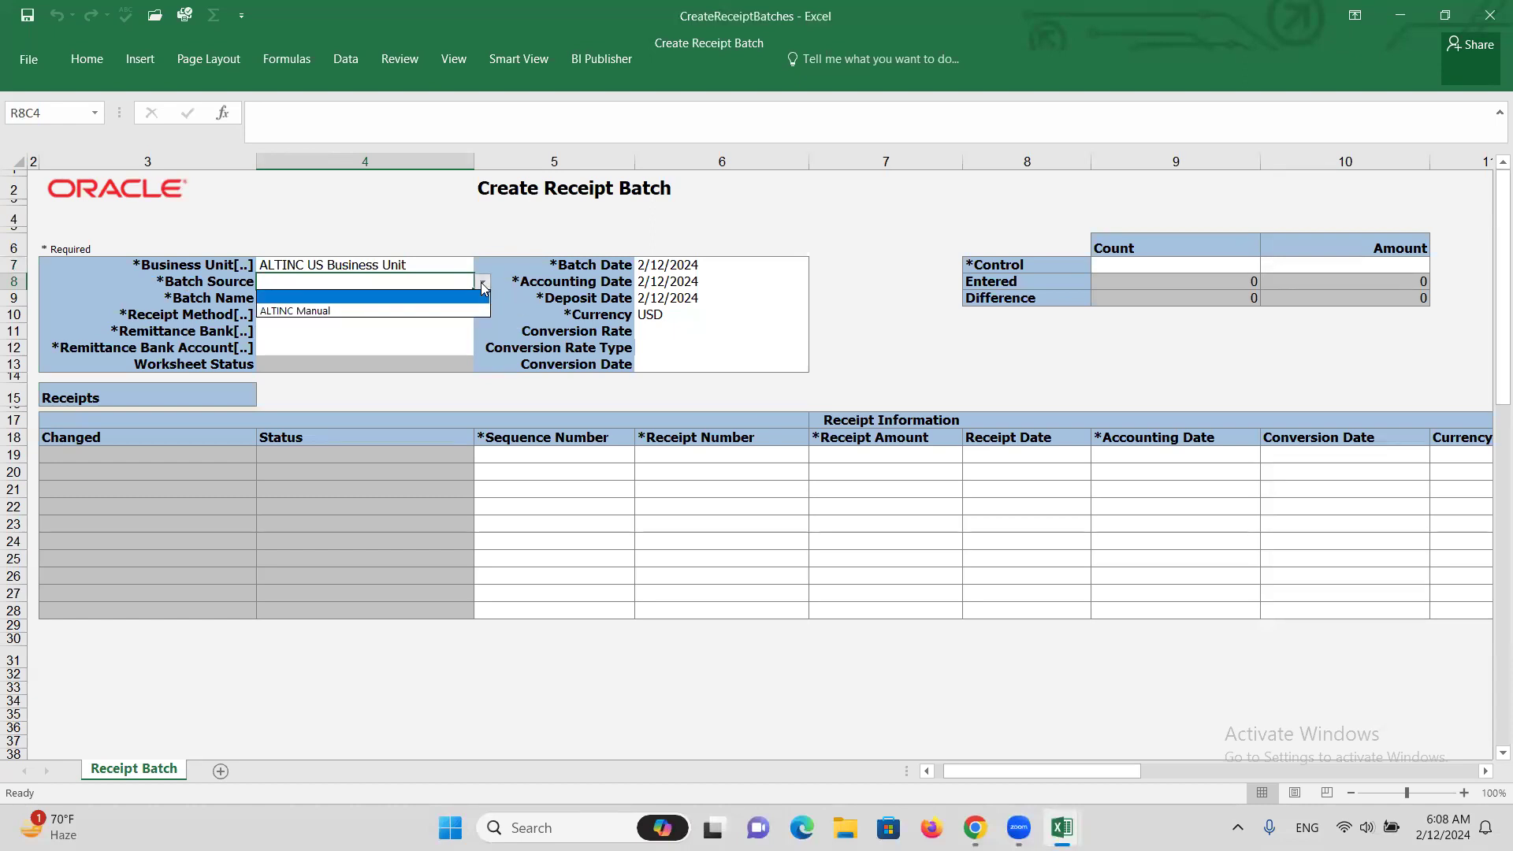
click(306, 312)
click(299, 312)
click(292, 300)
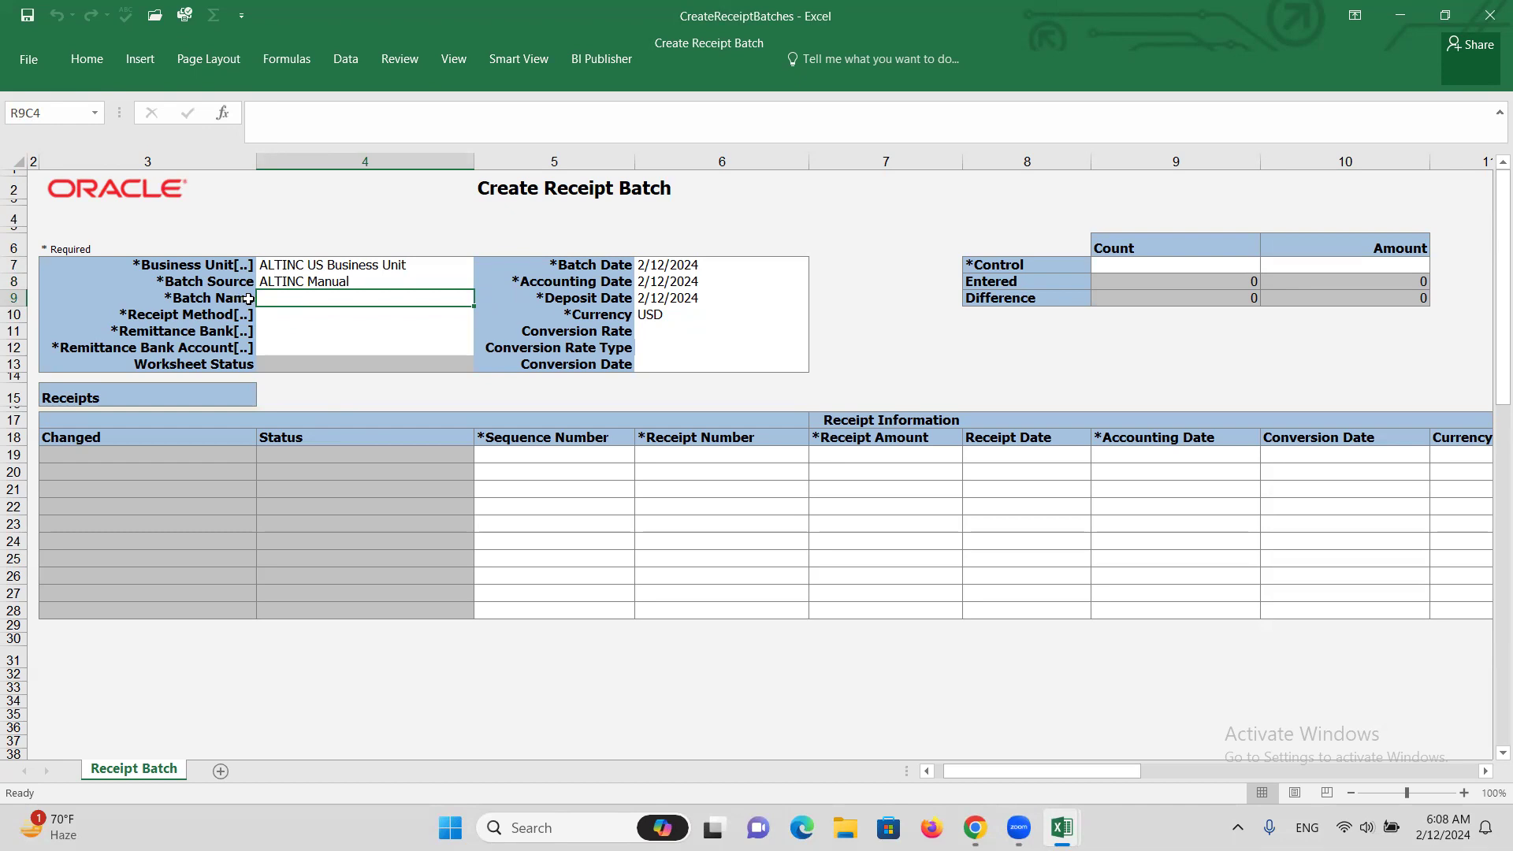
text(112233)
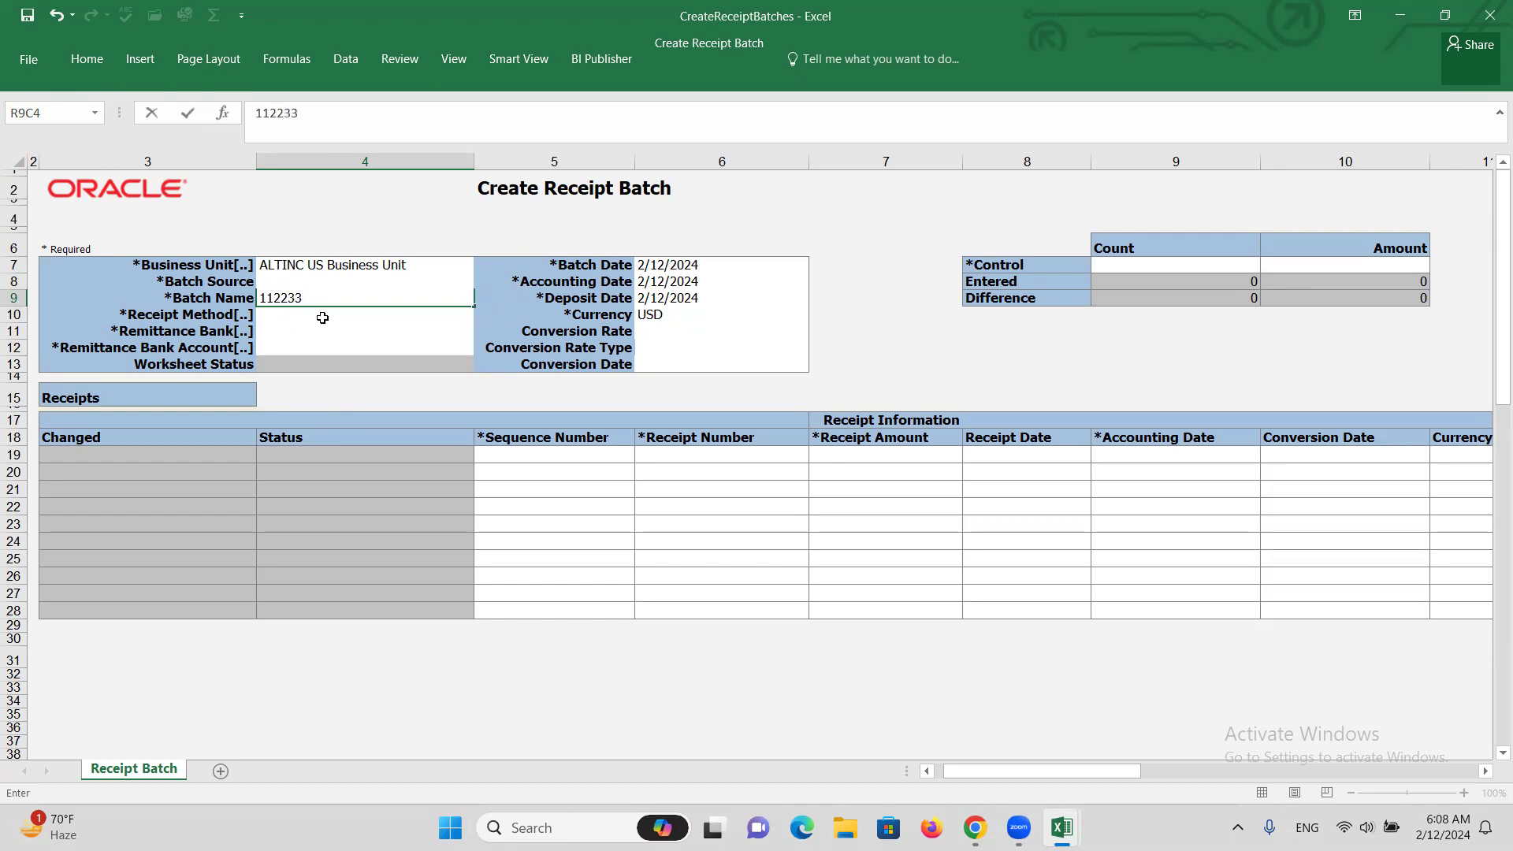
Search the receipt methods for ALTINC and set the batch's receipt method to ALTINC Check
click(288, 317)
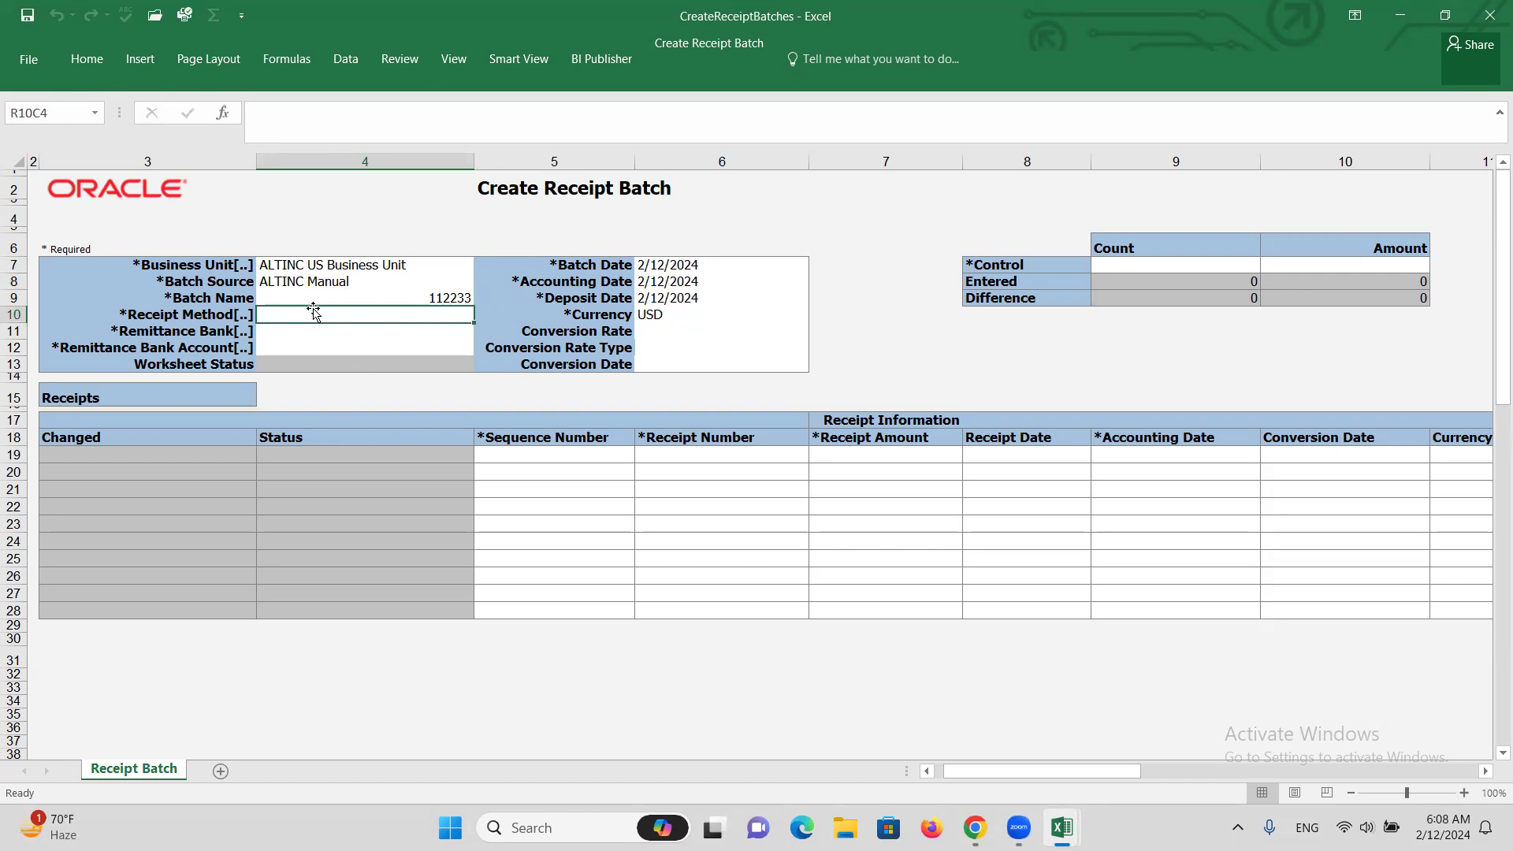
double_click(319, 323)
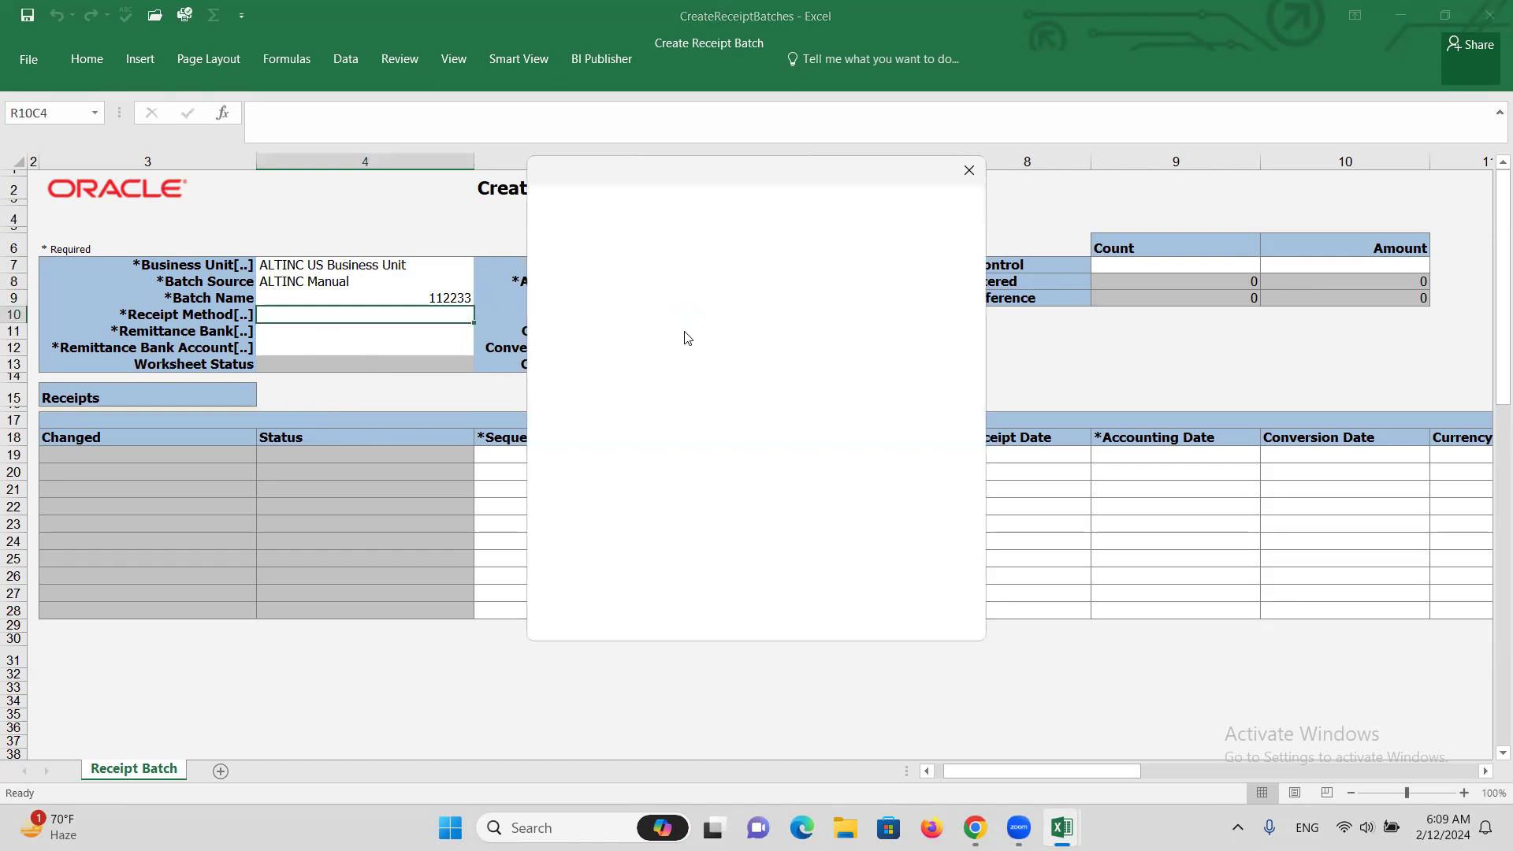
click(735, 530)
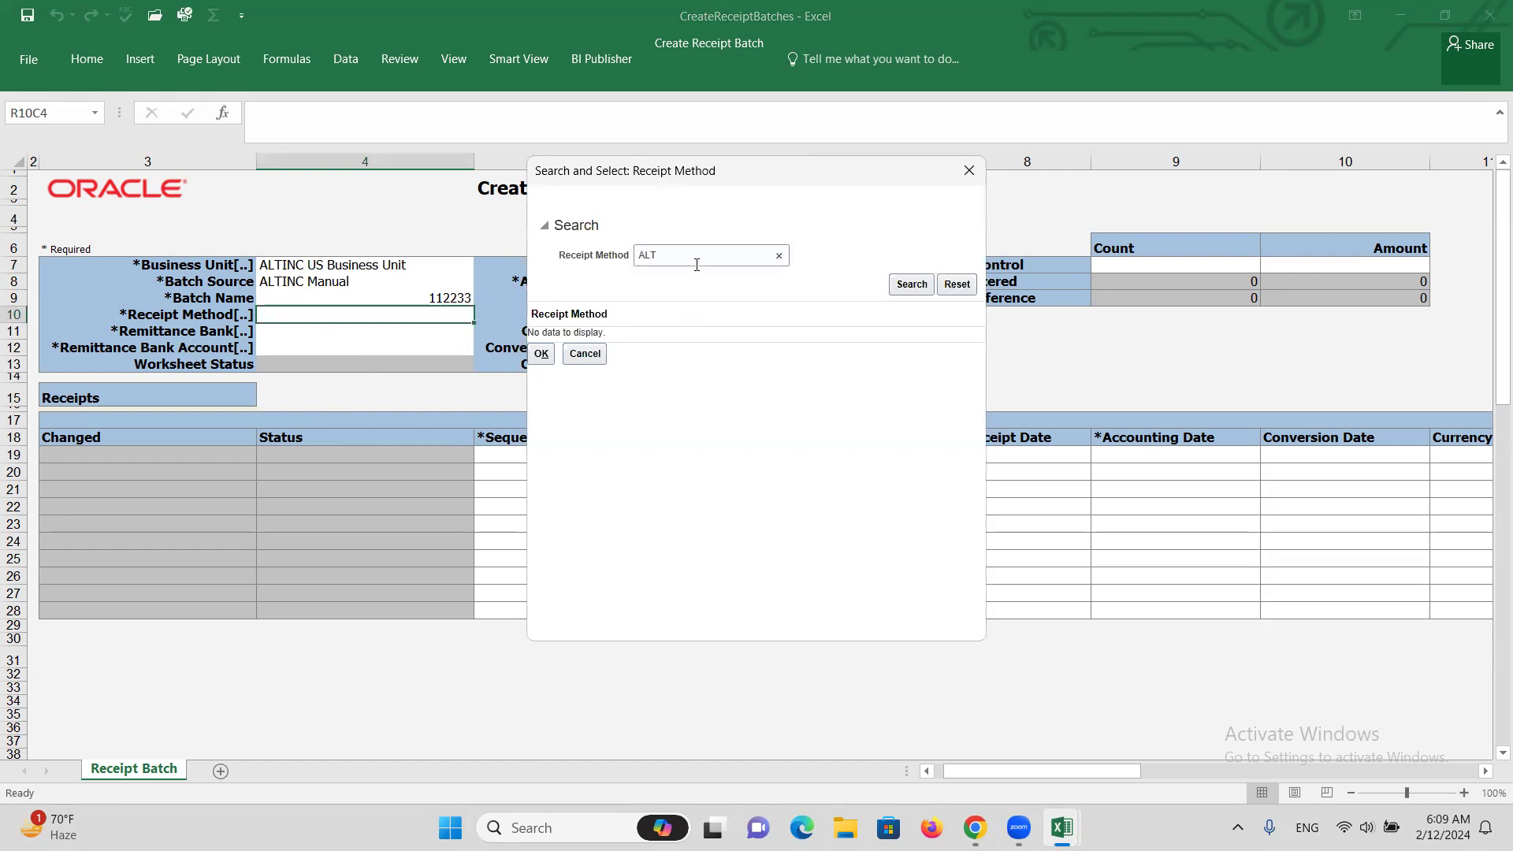
click(697, 264)
text(ALTINC)
click(907, 285)
click(591, 345)
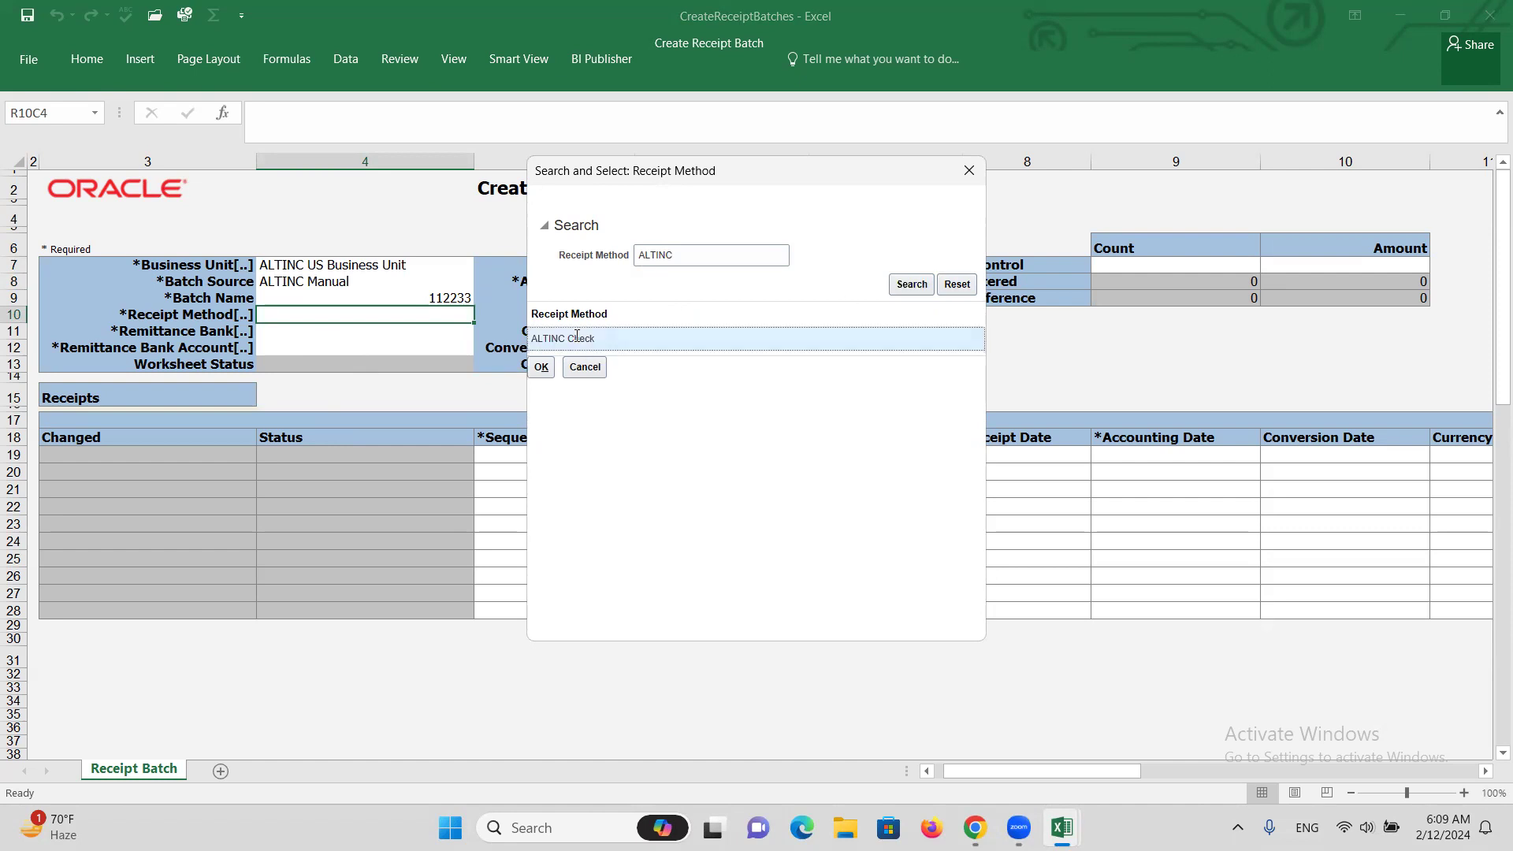
click(541, 367)
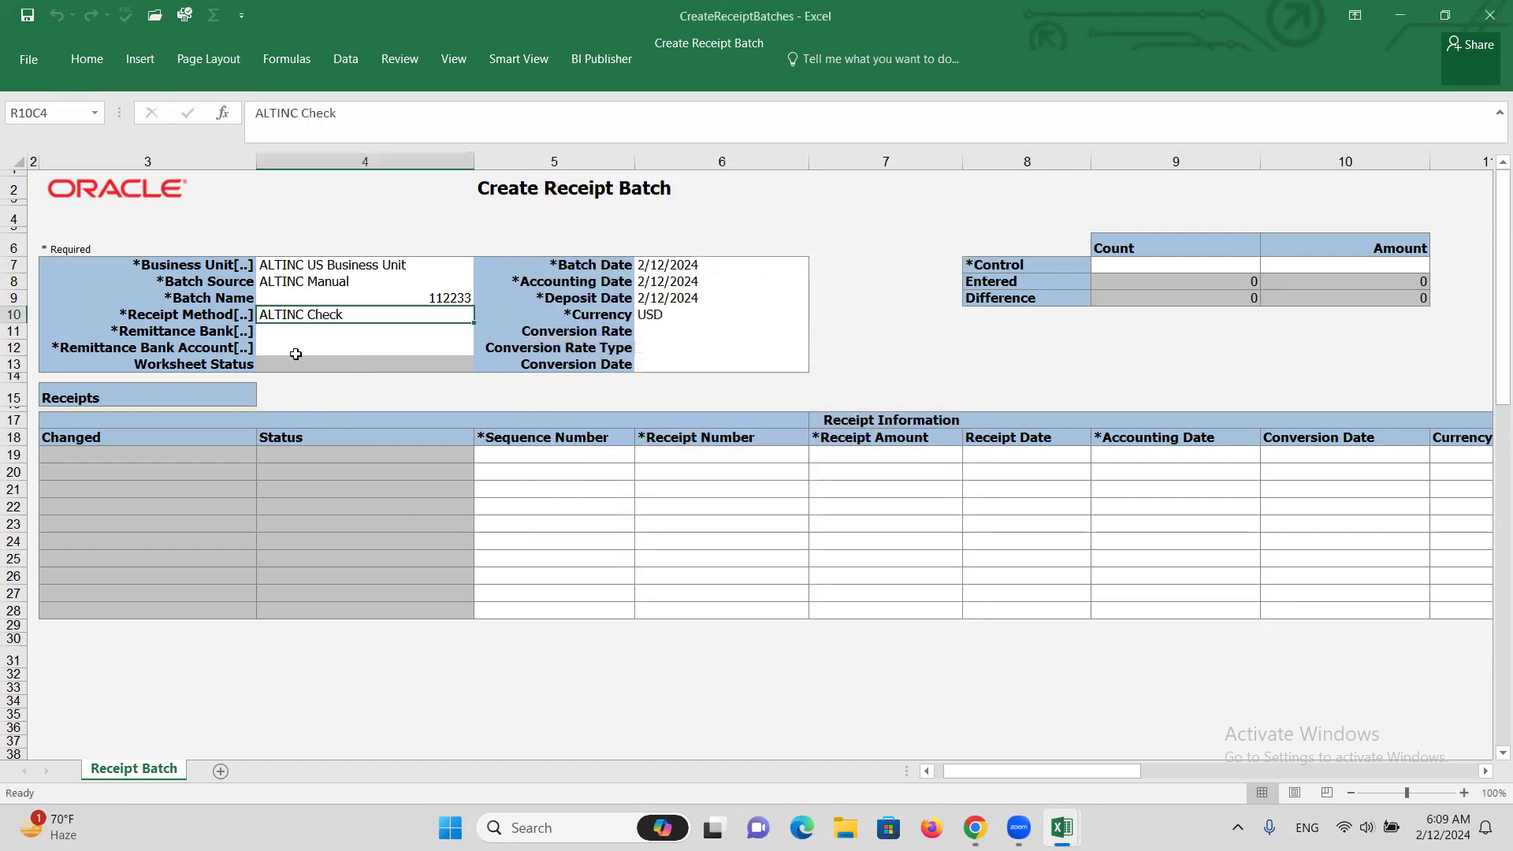
Set the remittance bank to ALTINC Bank with ALTINC Corporate Account, continuing past the script error
click(272, 332)
double_click(271, 332)
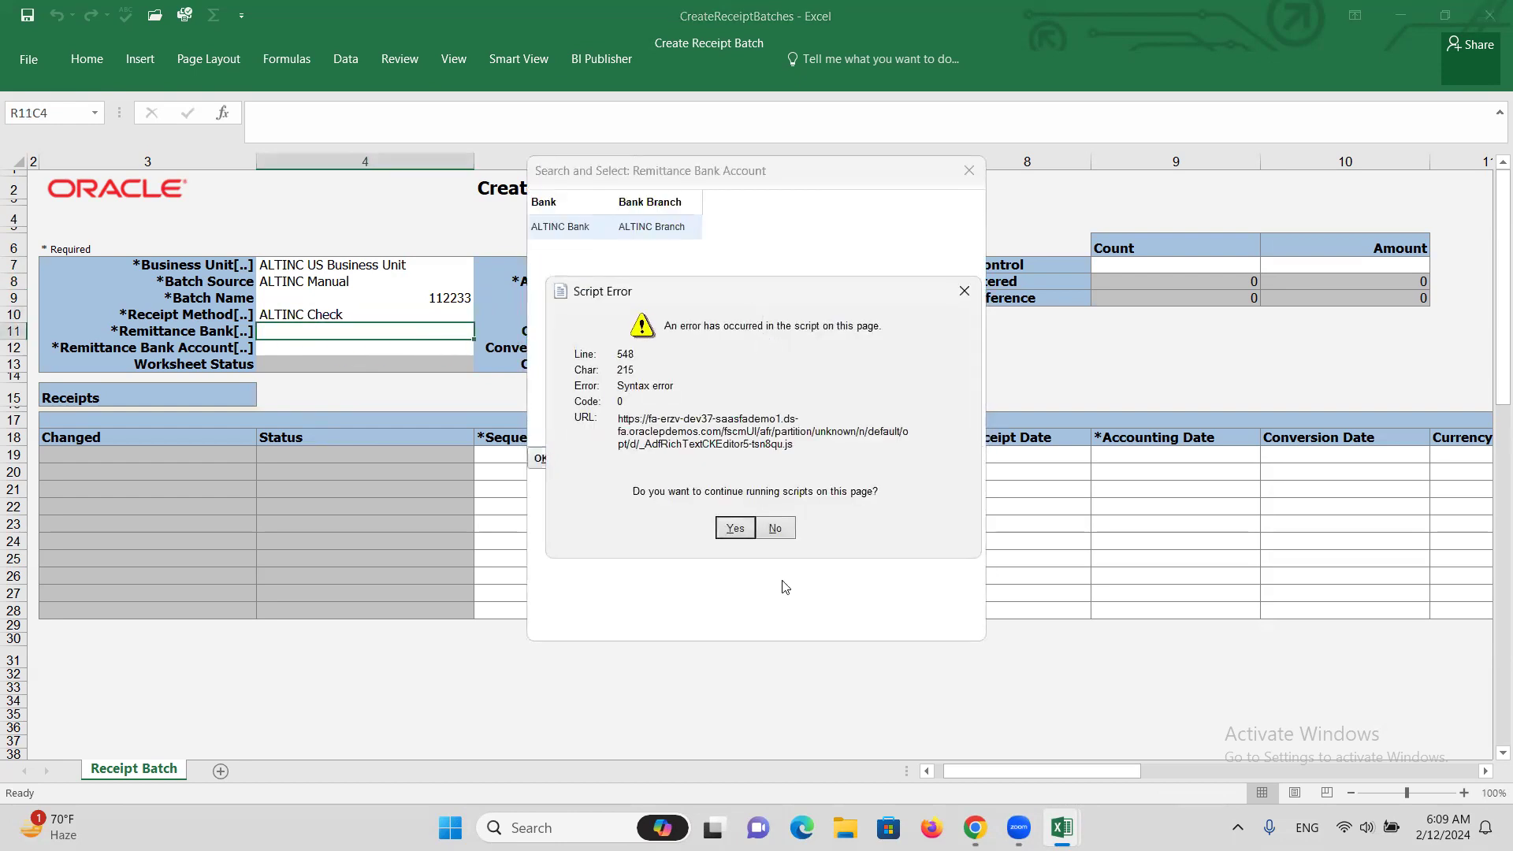
click(737, 529)
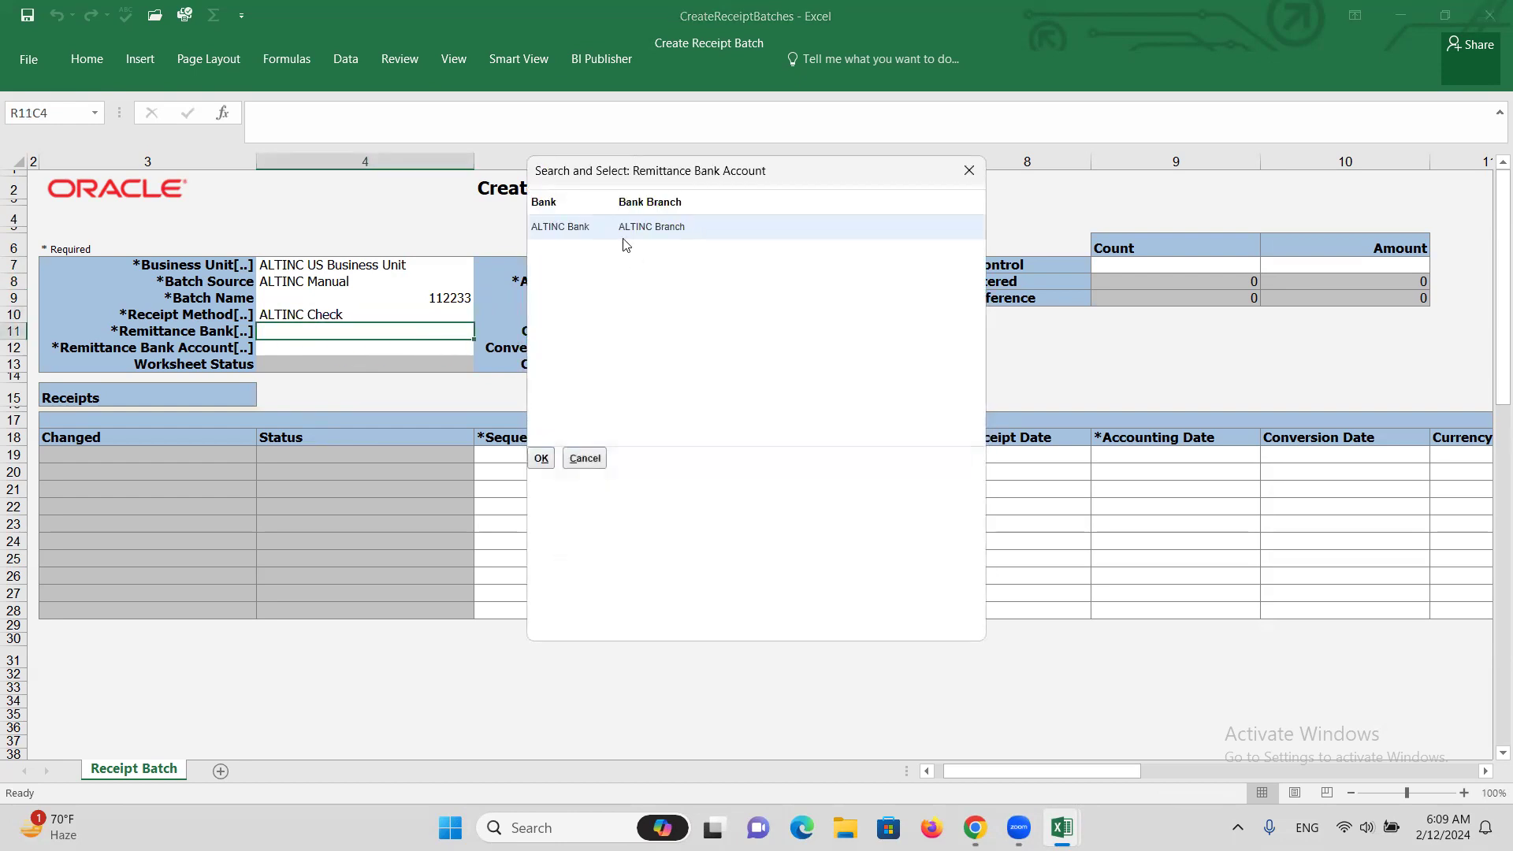
click(541, 458)
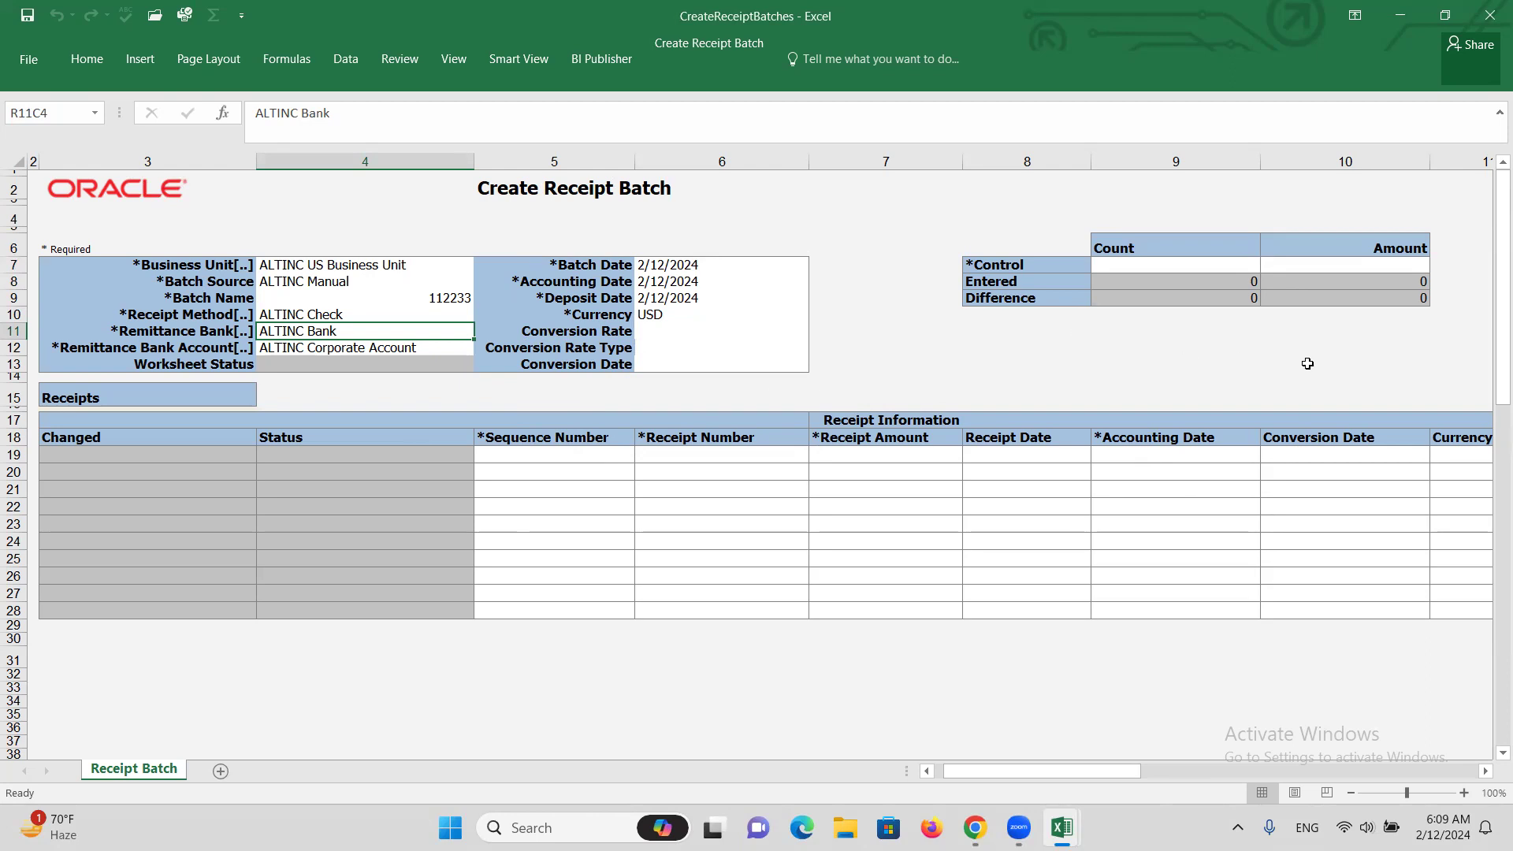
Set the batch's control count to 2 and control amount to 50000
click(1237, 270)
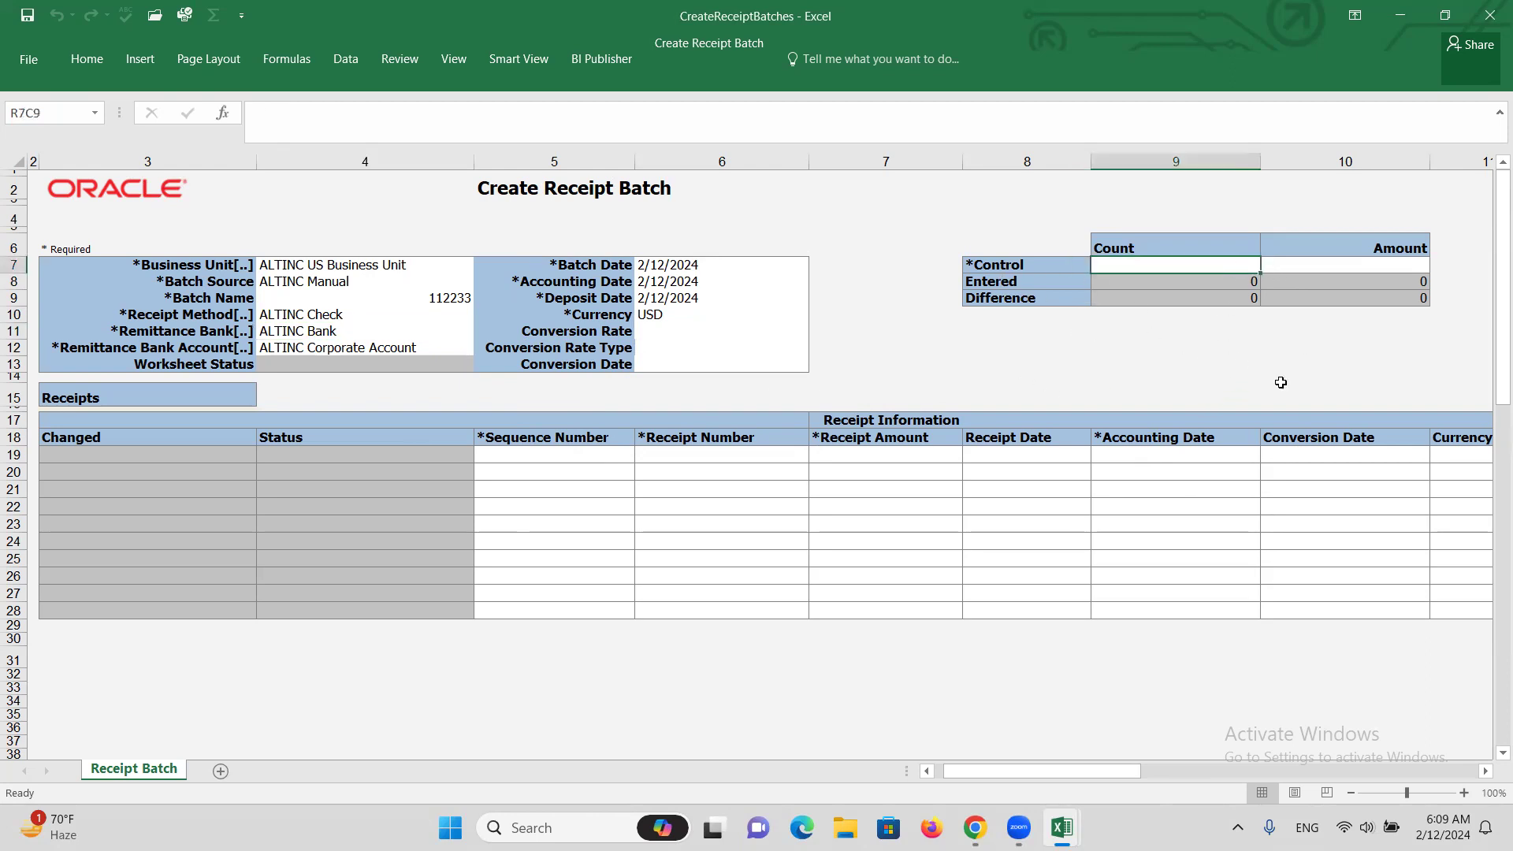
text(2)
key(Tab)
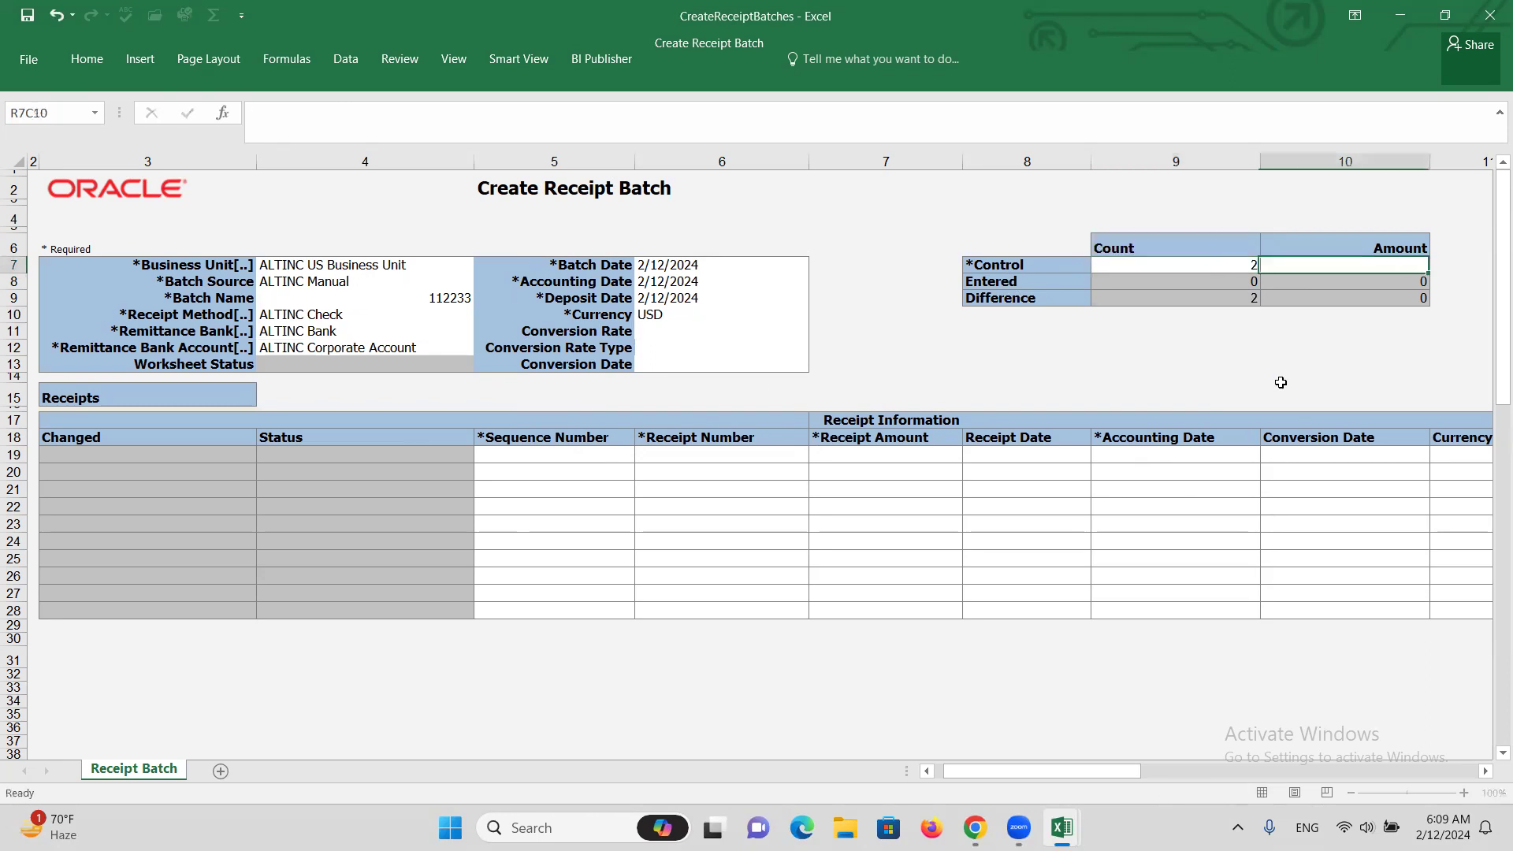
text(50000)
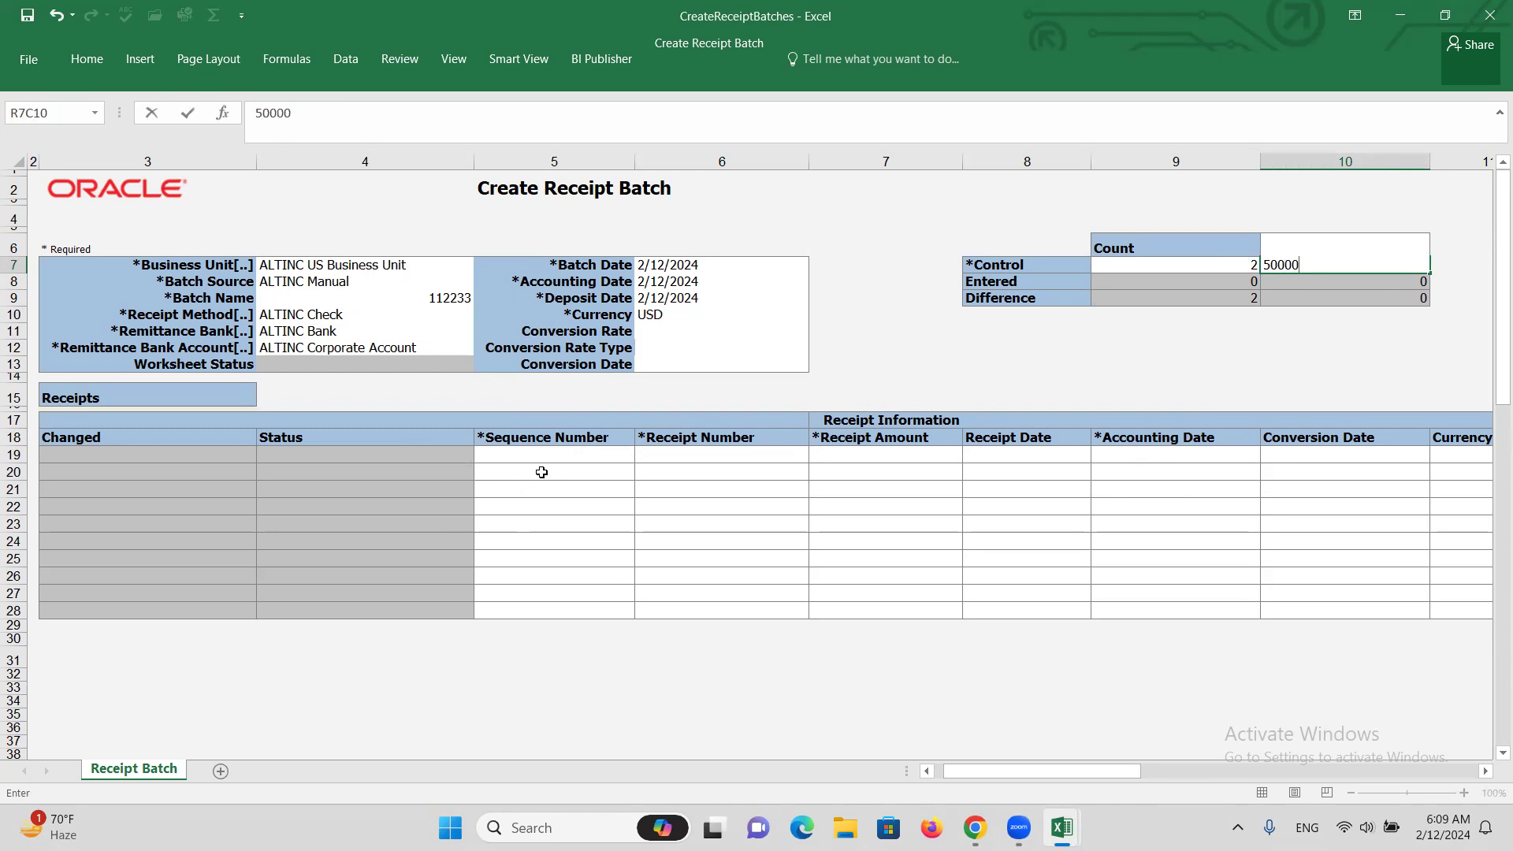
Enter the first receipt line with sequence number 1, receipt number R1 and receipt amount 40000
click(520, 452)
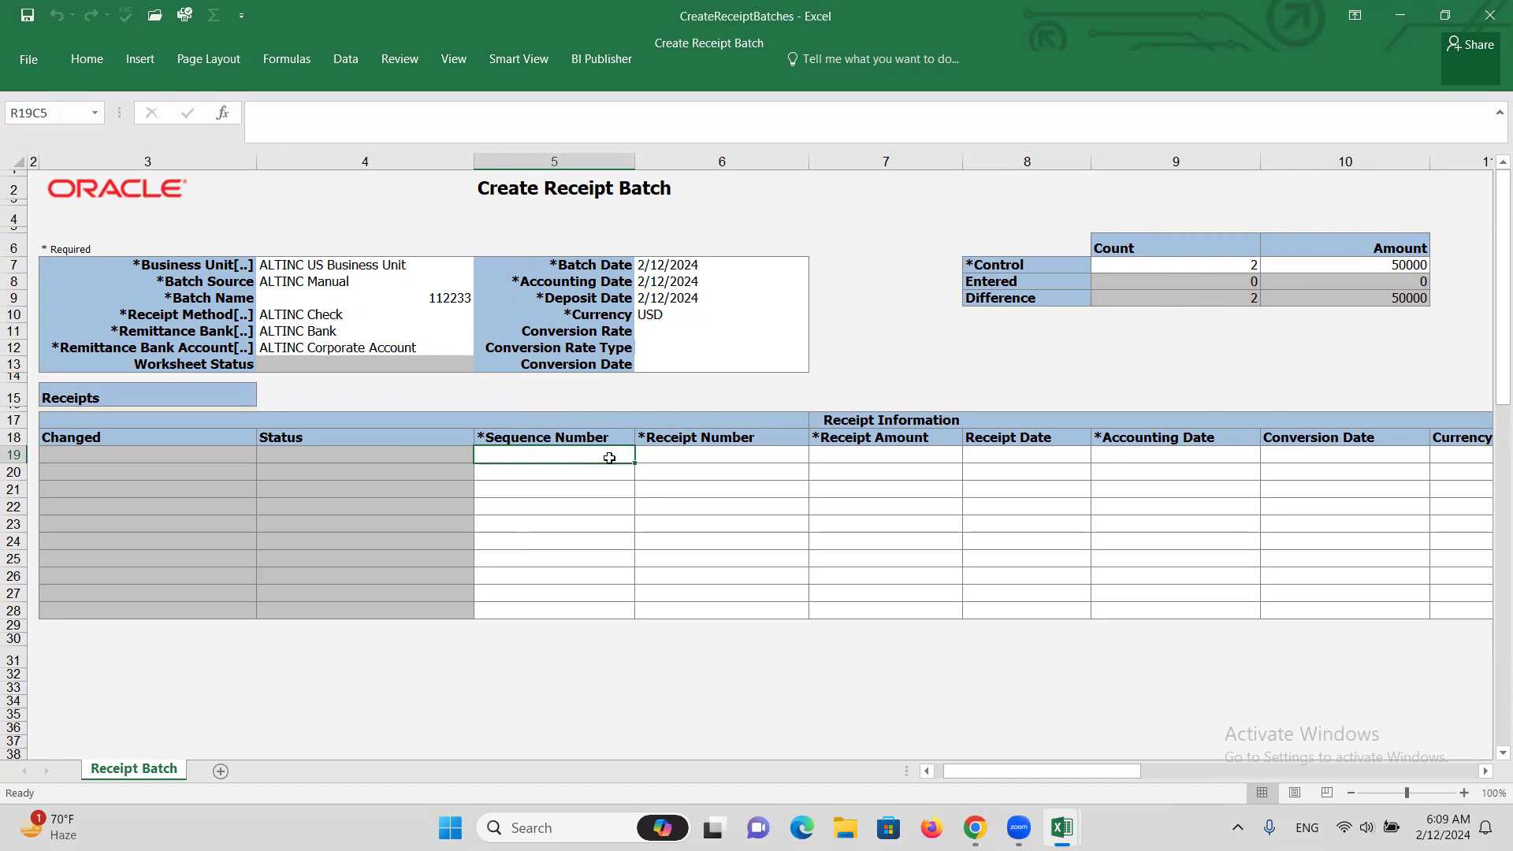
text(1)
key(Tab)
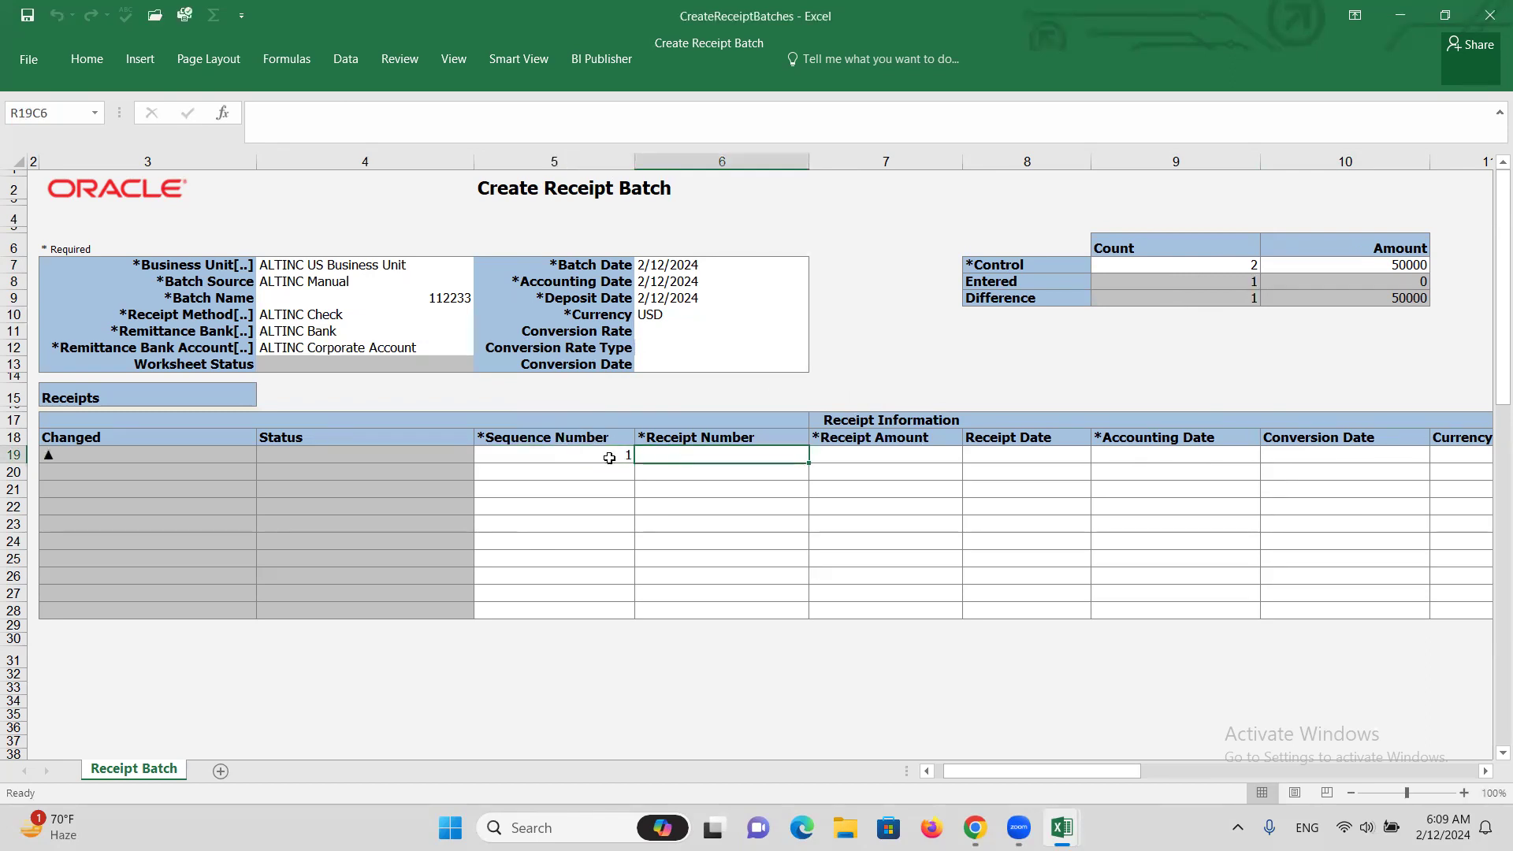
text(r)
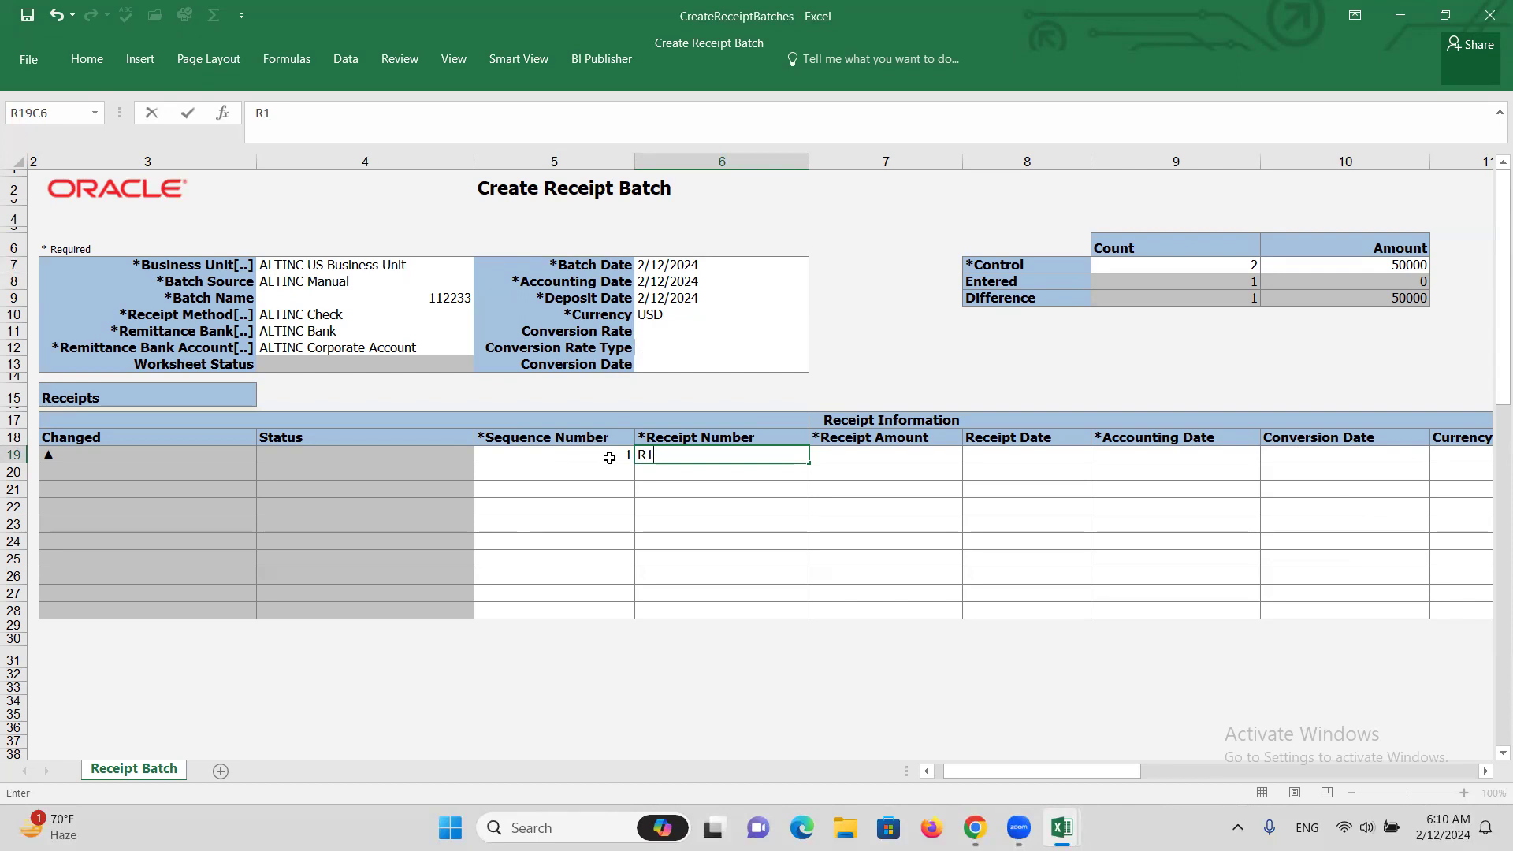
key(Tab)
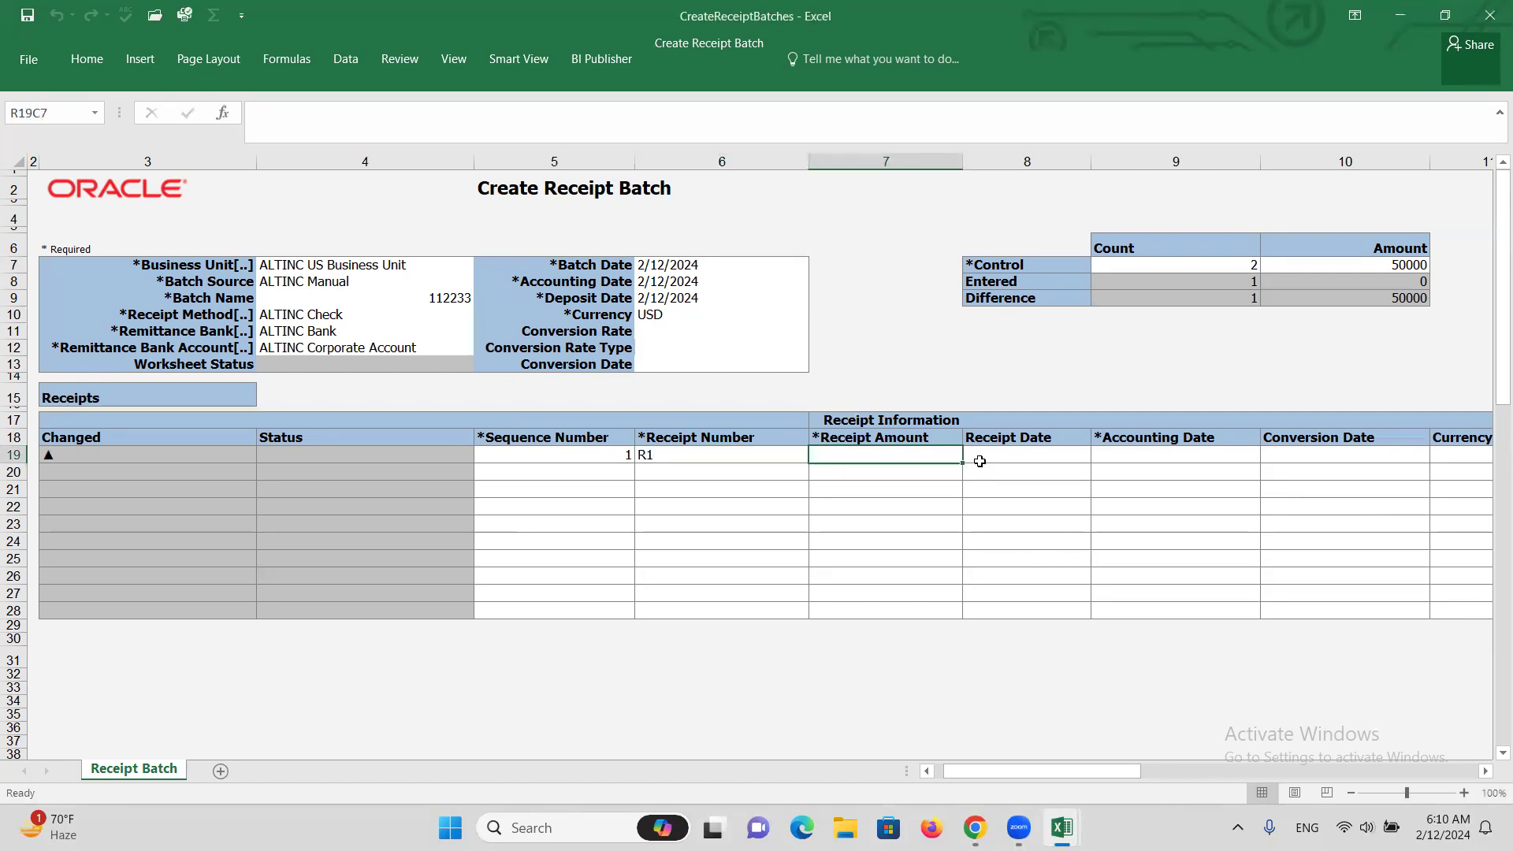
text(40000)
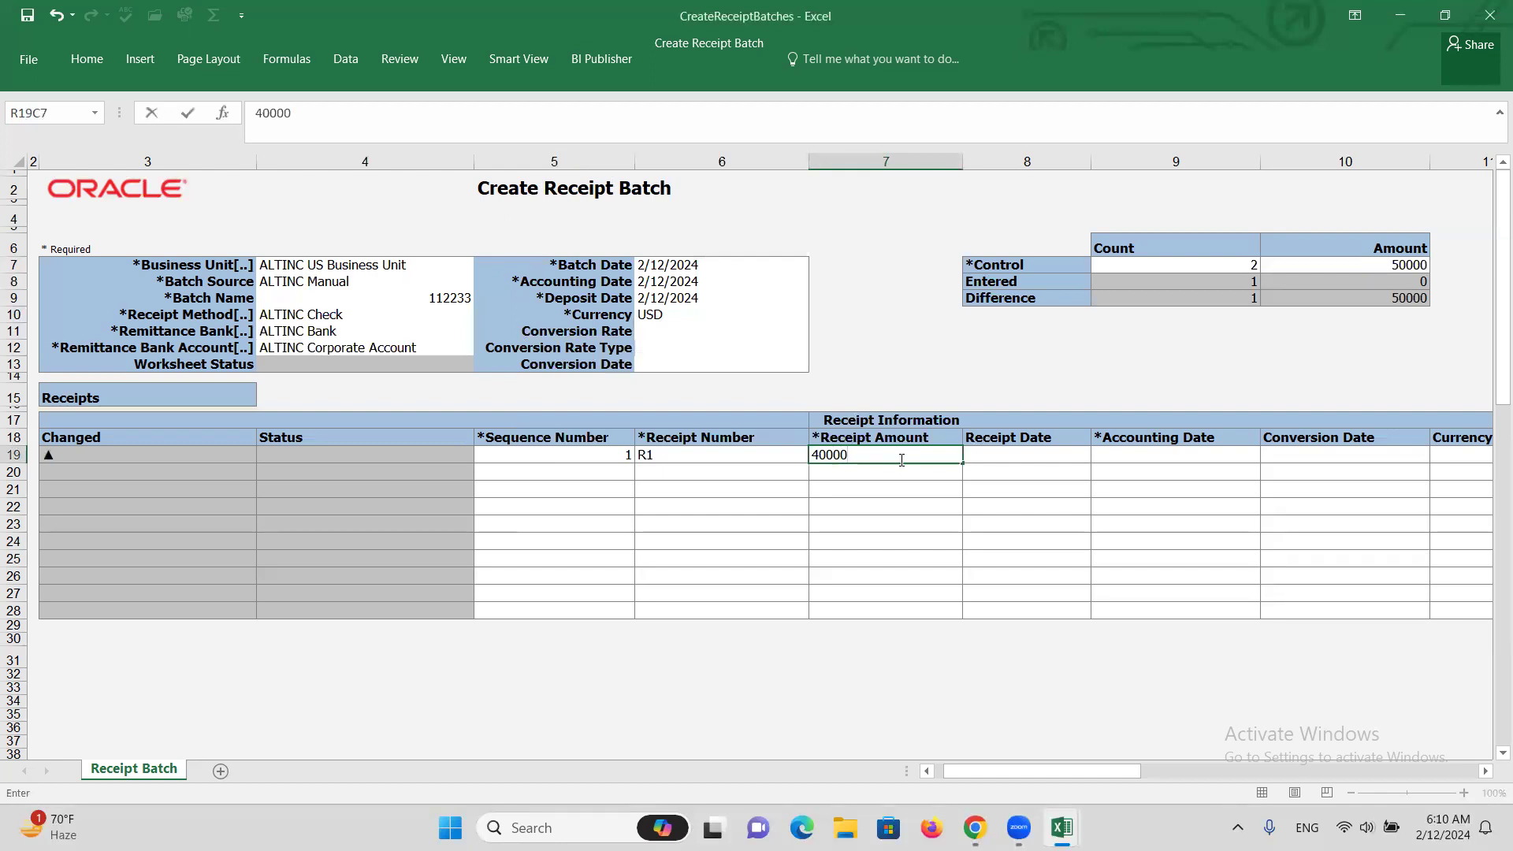
key(Tab)
key(Tab)
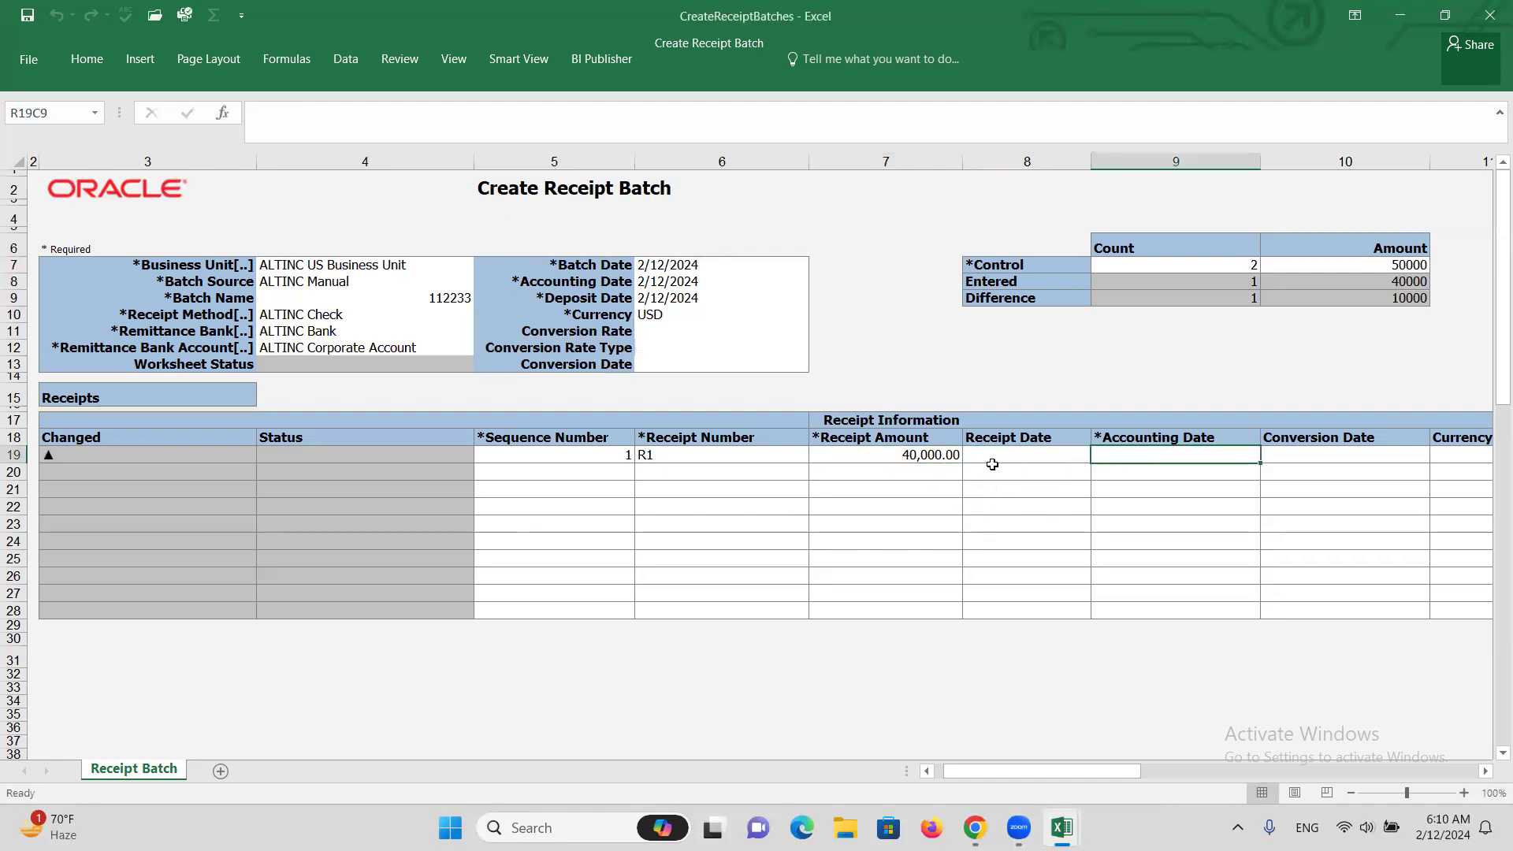
Copy the batch date 2/12/2024 into the accounting date of receipt line R1
click(688, 266)
key(ctrl+c)
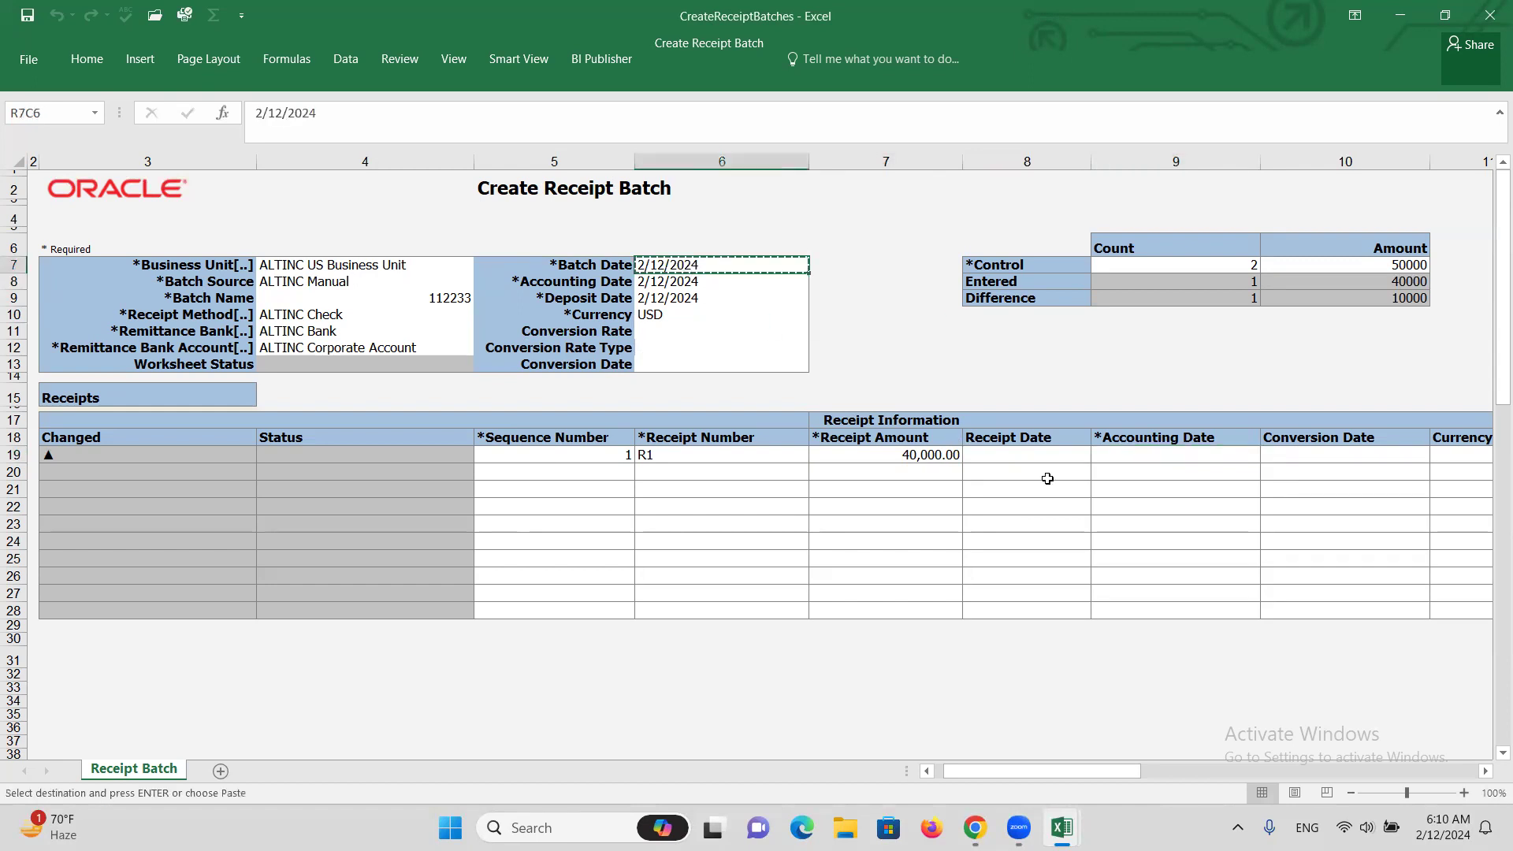
click(1121, 453)
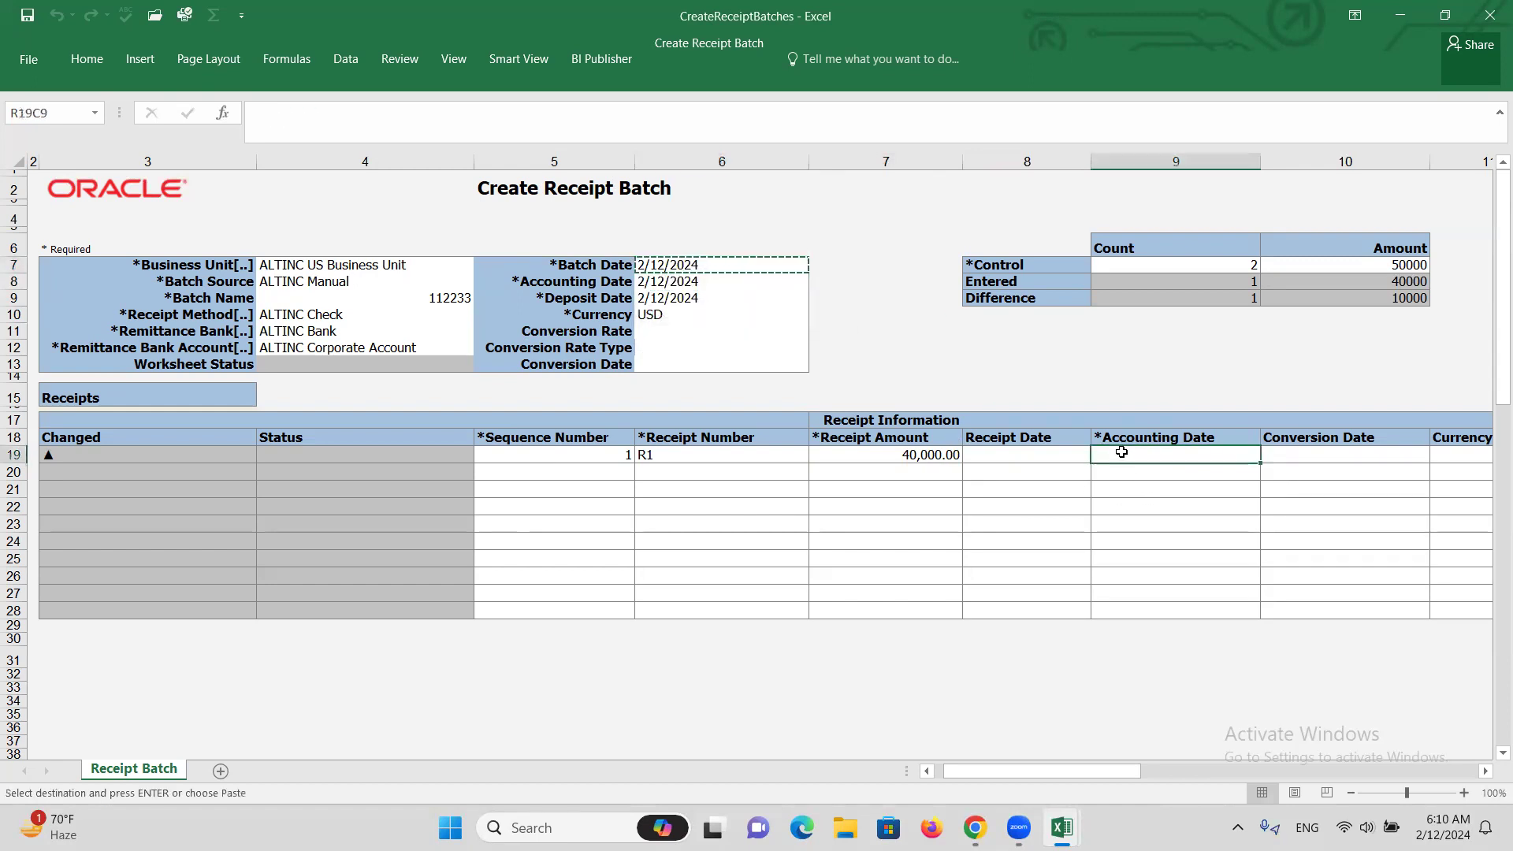
key(Return)
Set the customer of receipt line R1 to ALTINC Customer-1 from the customer search, continuing past the script error
key(Tab)
key(Tab)
key(Tab)
key(Tab)
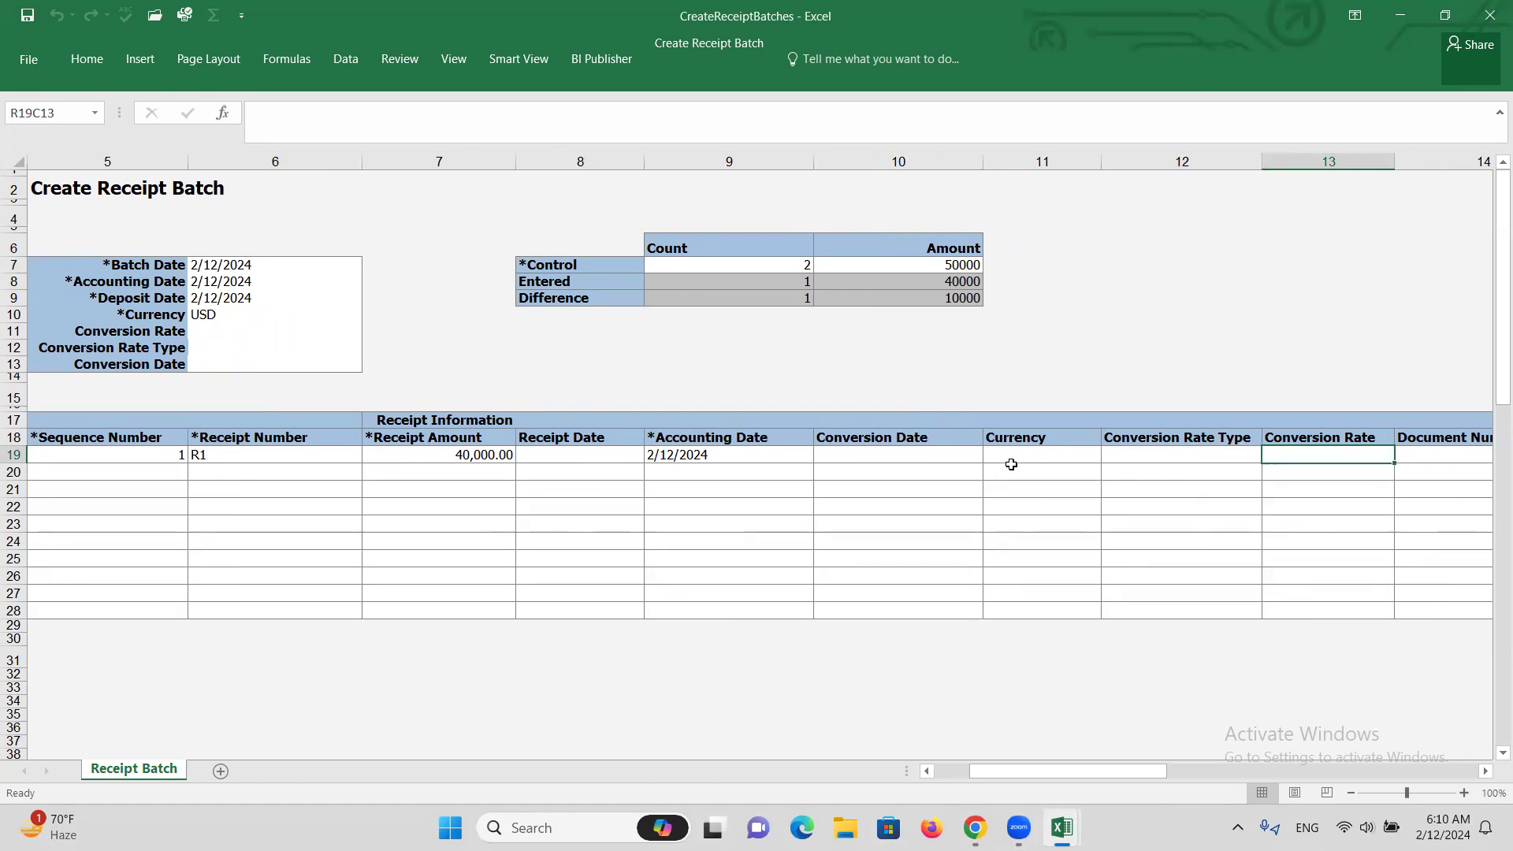
key(Tab)
key(Tab)
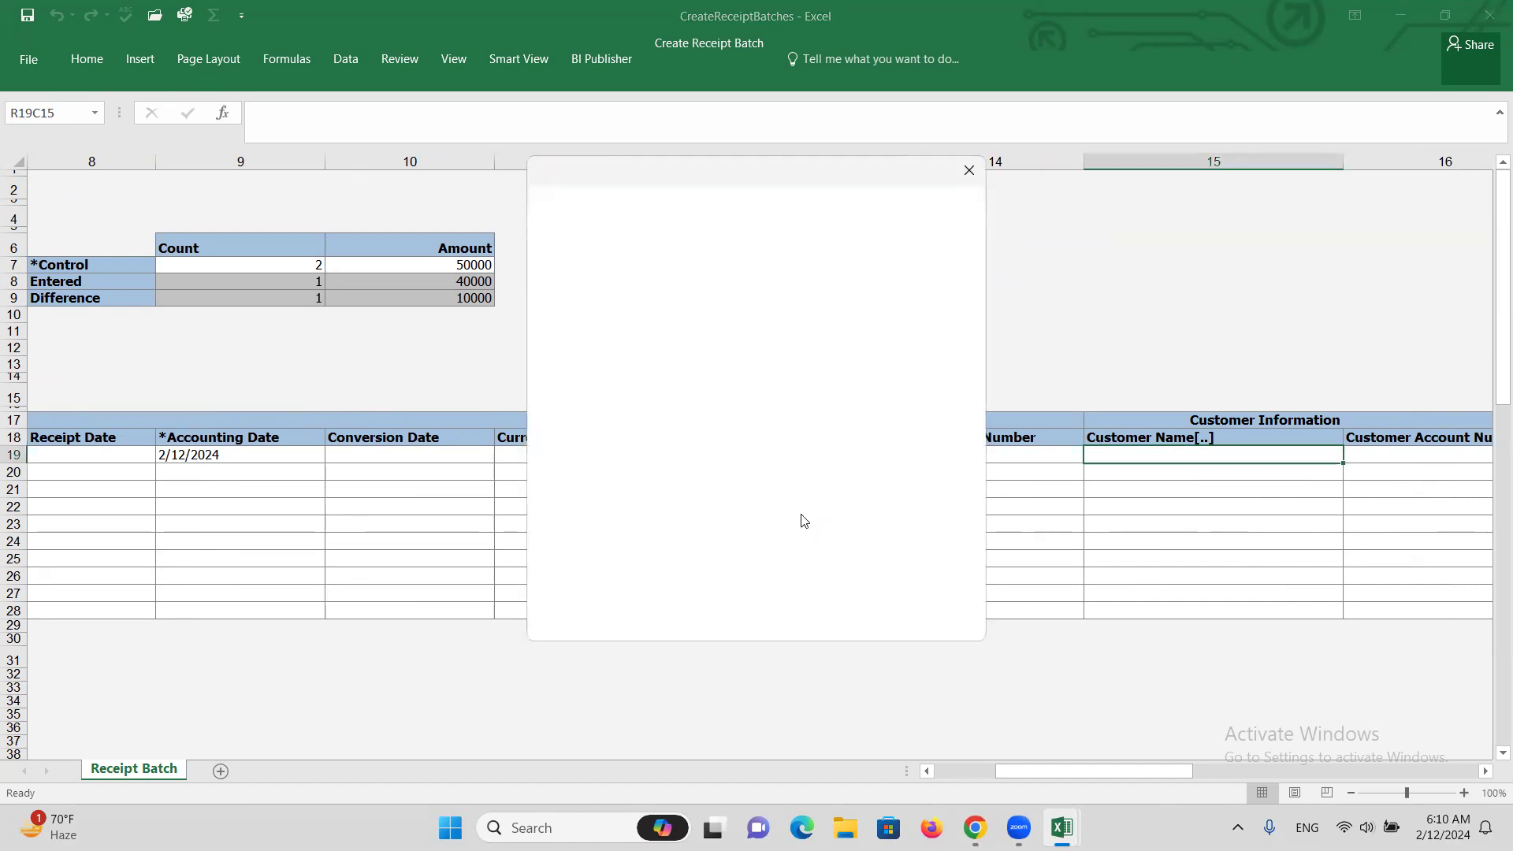
click(735, 529)
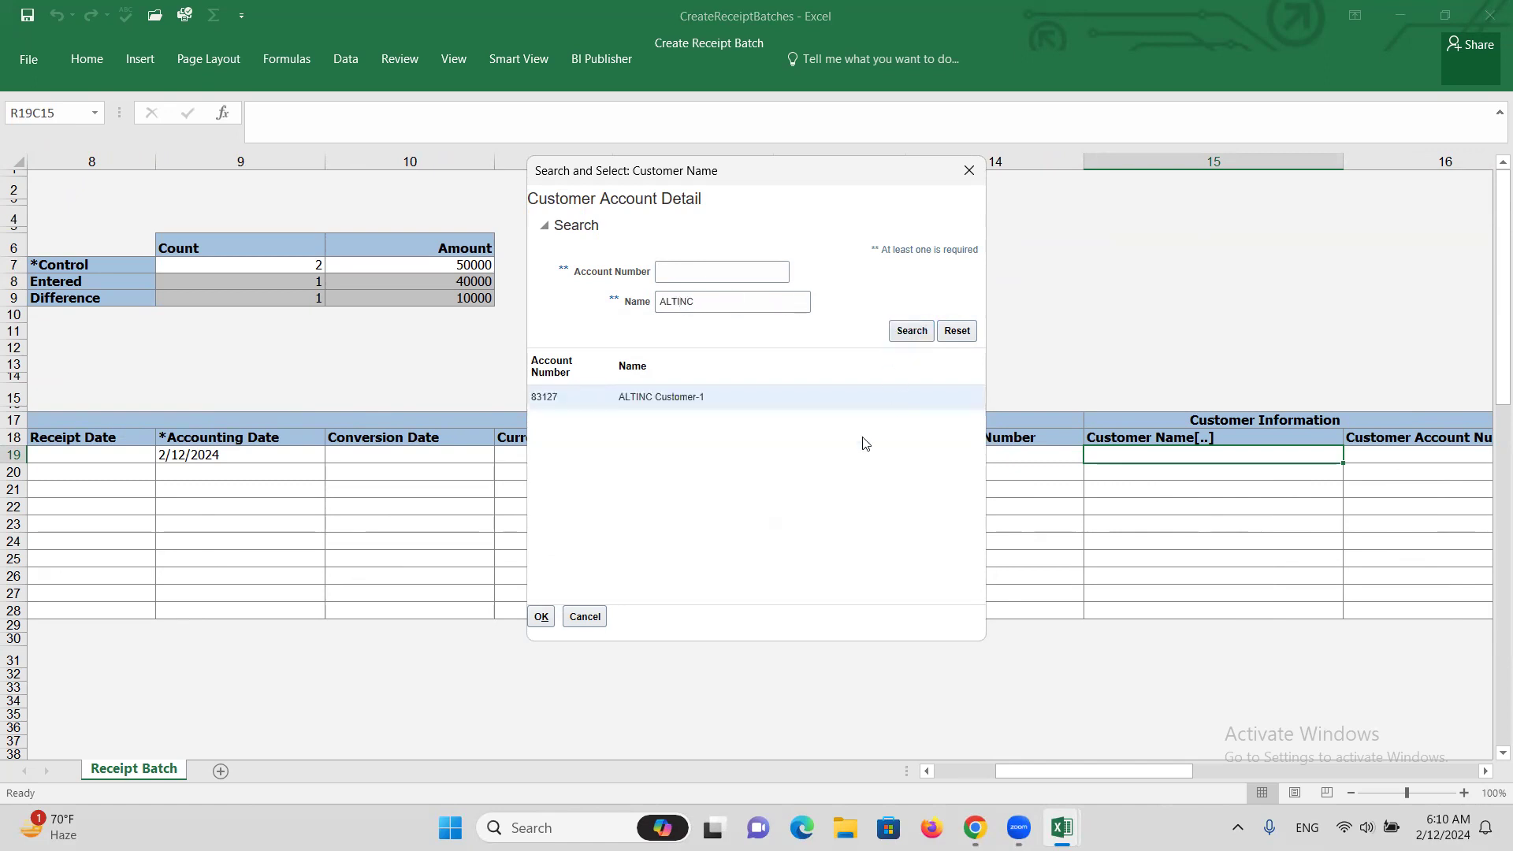
click(610, 398)
click(539, 616)
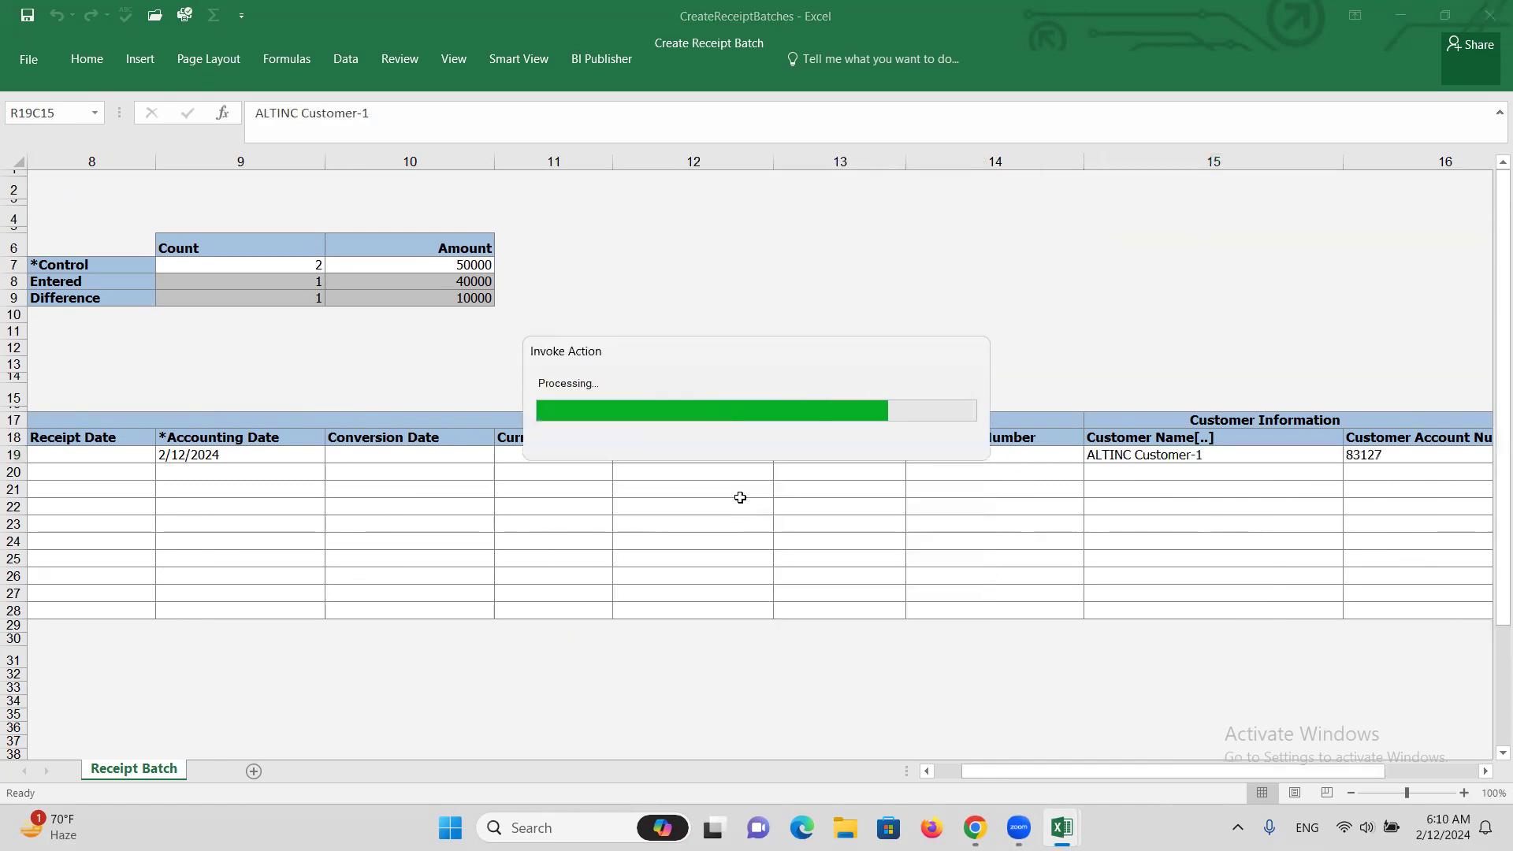
Set the customer site of receipt line R1 to the primary ALTINC Site, continuing past the script error
drag(1122, 767, 1164, 763)
click(819, 456)
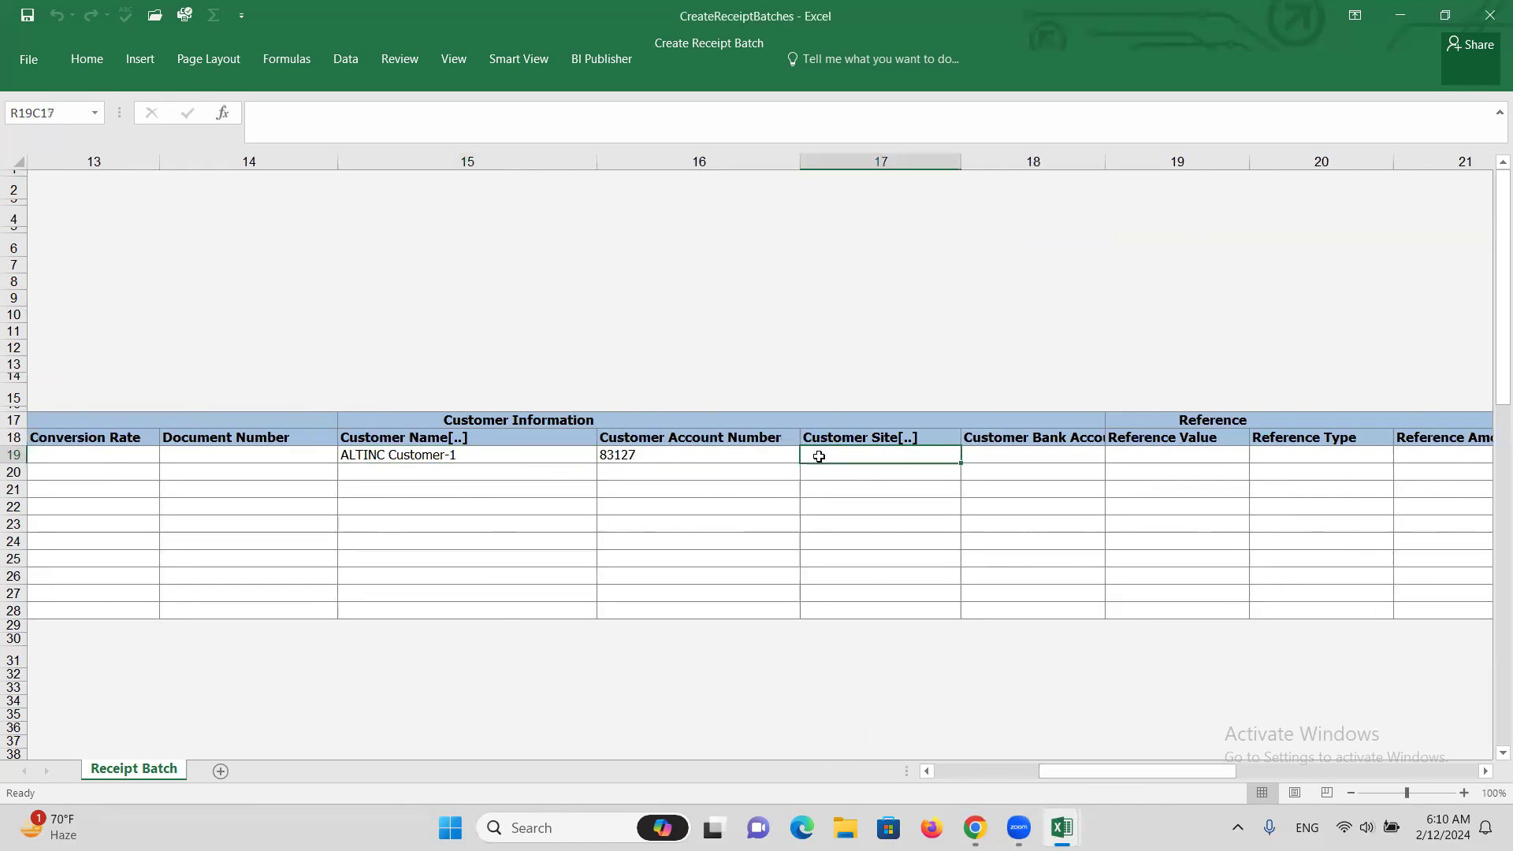
double_click(850, 456)
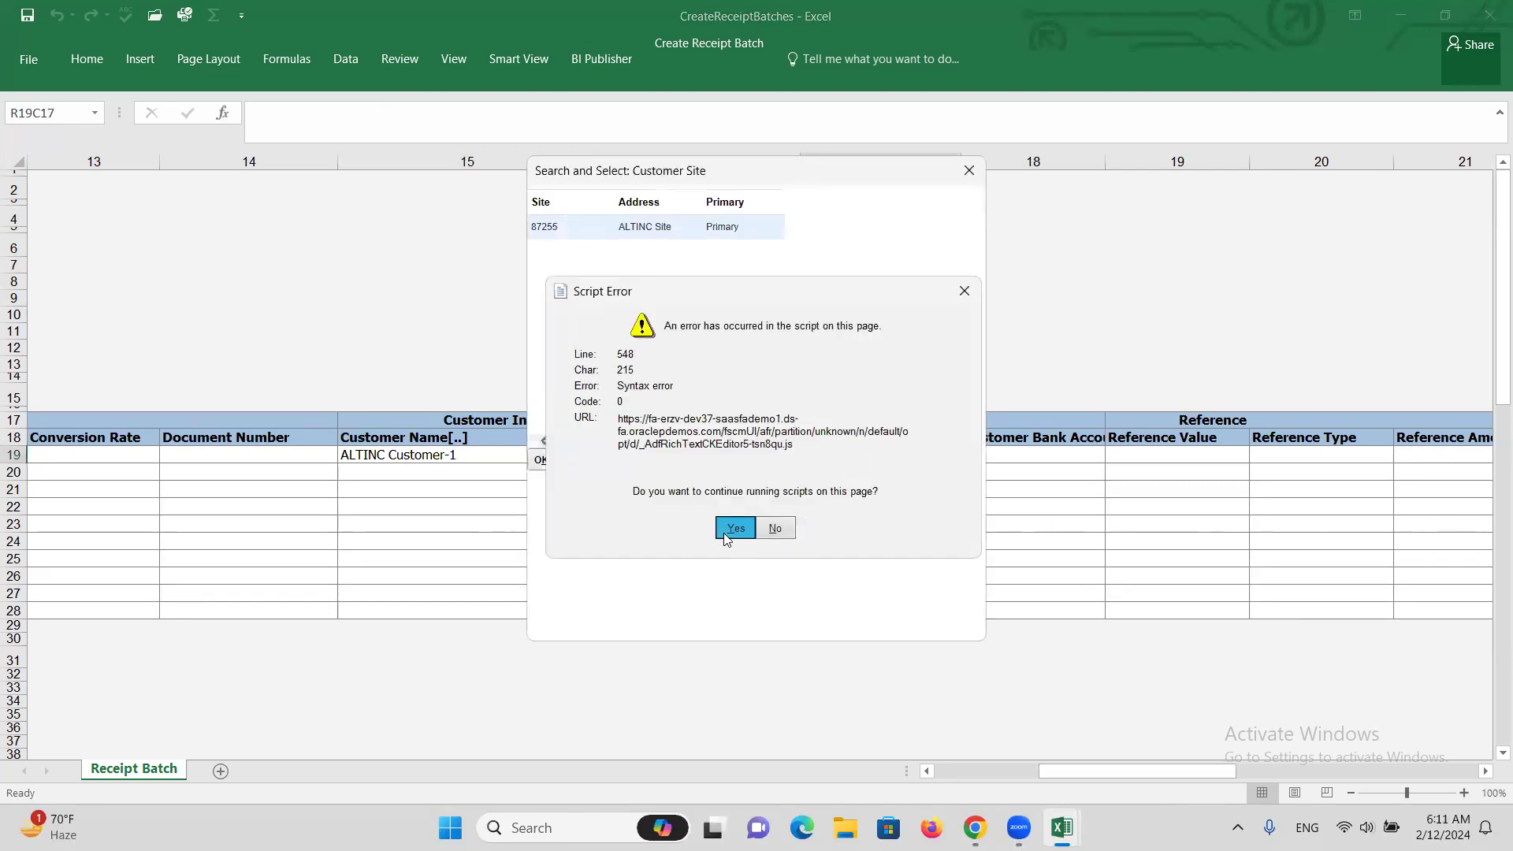
click(734, 528)
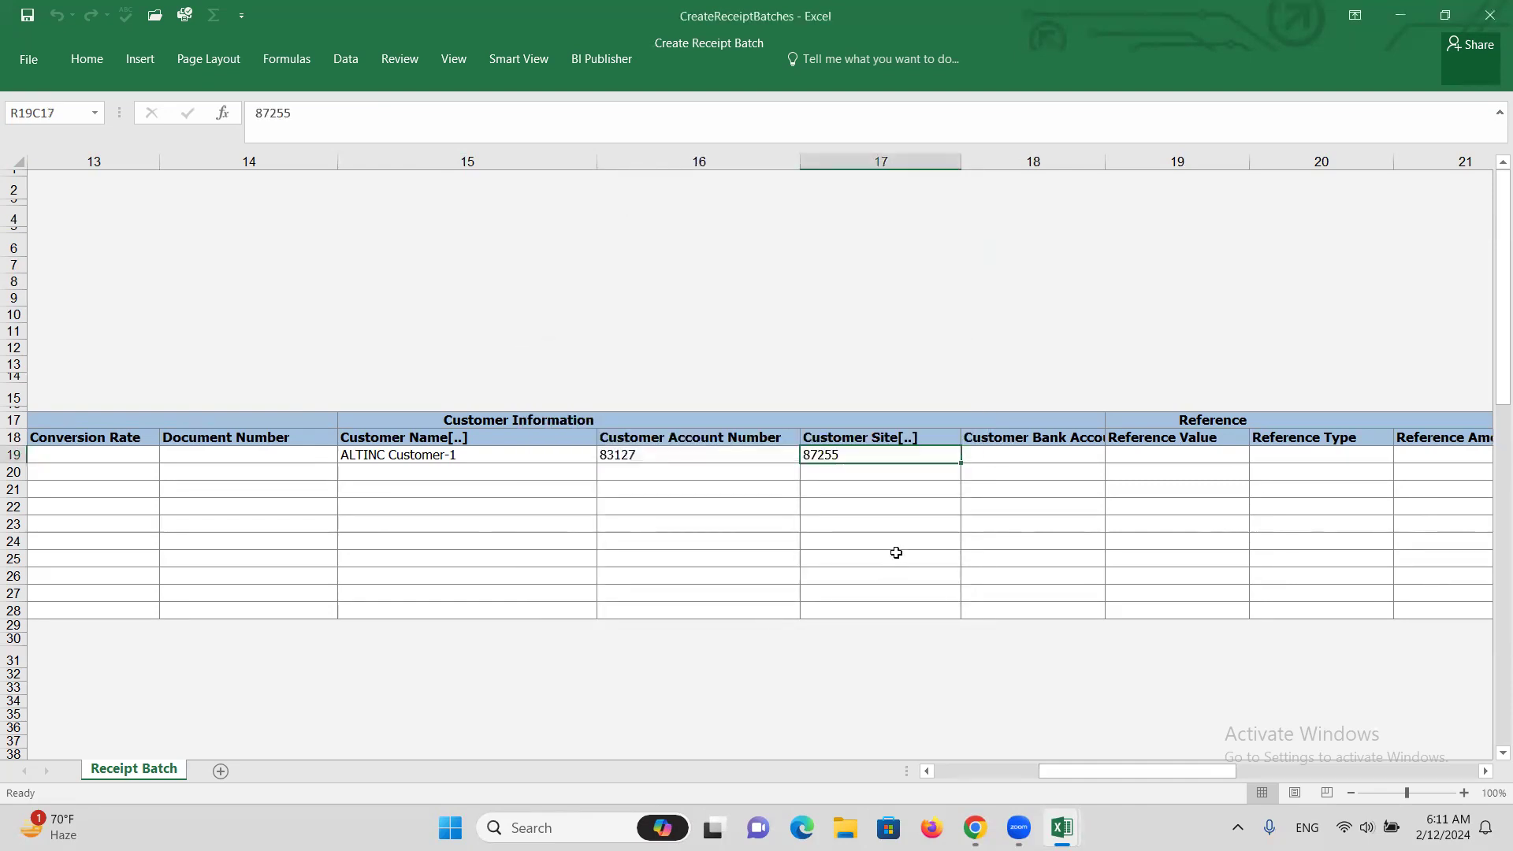
Check the entered and difference totals, and add a second receipt line with sequence number 2, receipt number R2 and receipt amount 10,000
drag(1123, 774, 965, 777)
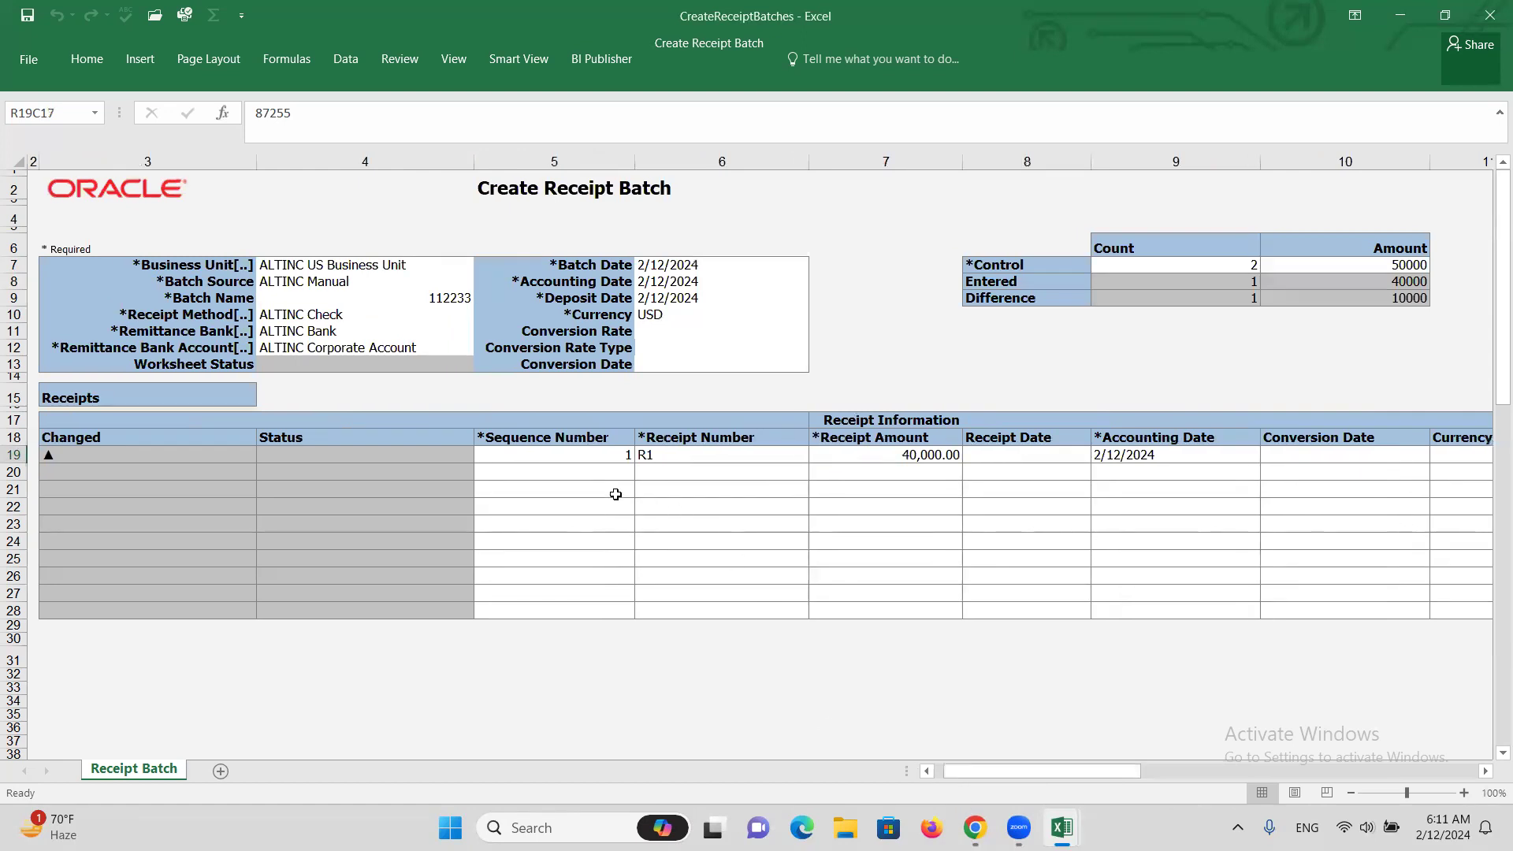
click(989, 284)
click(1254, 282)
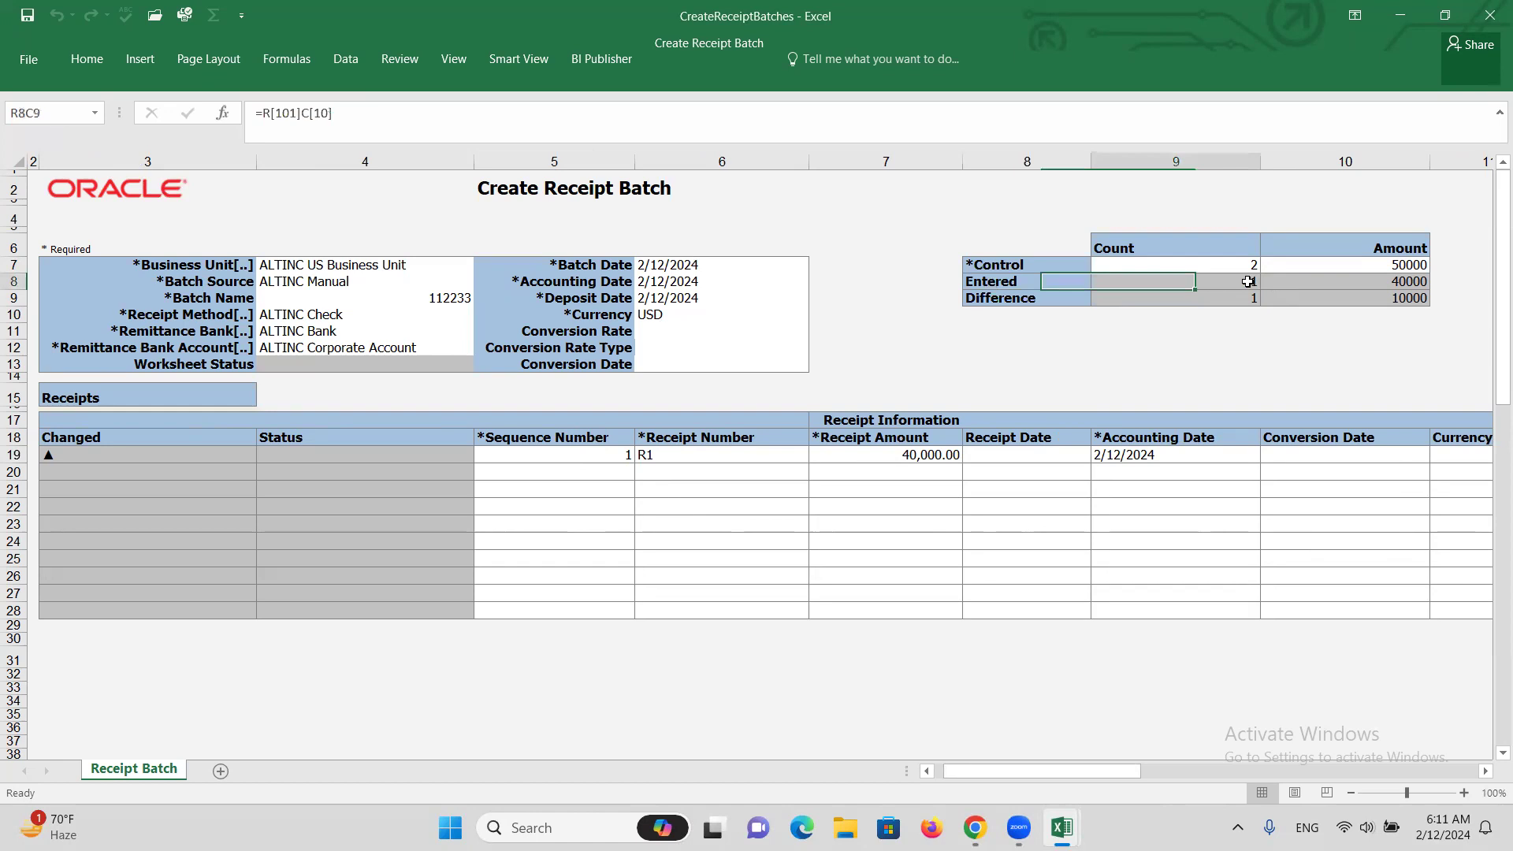
click(1383, 277)
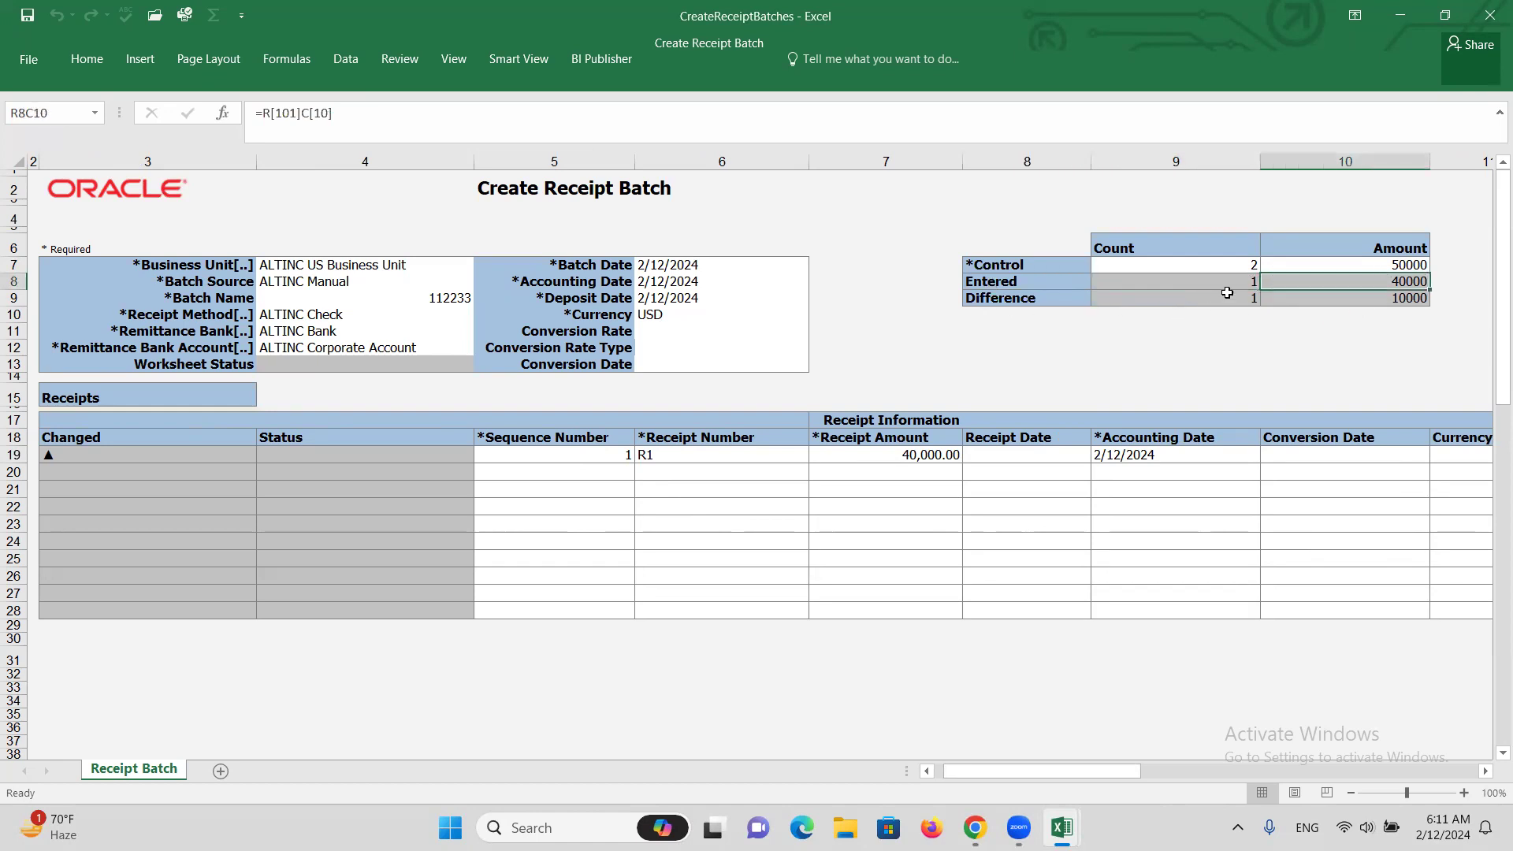
click(1405, 298)
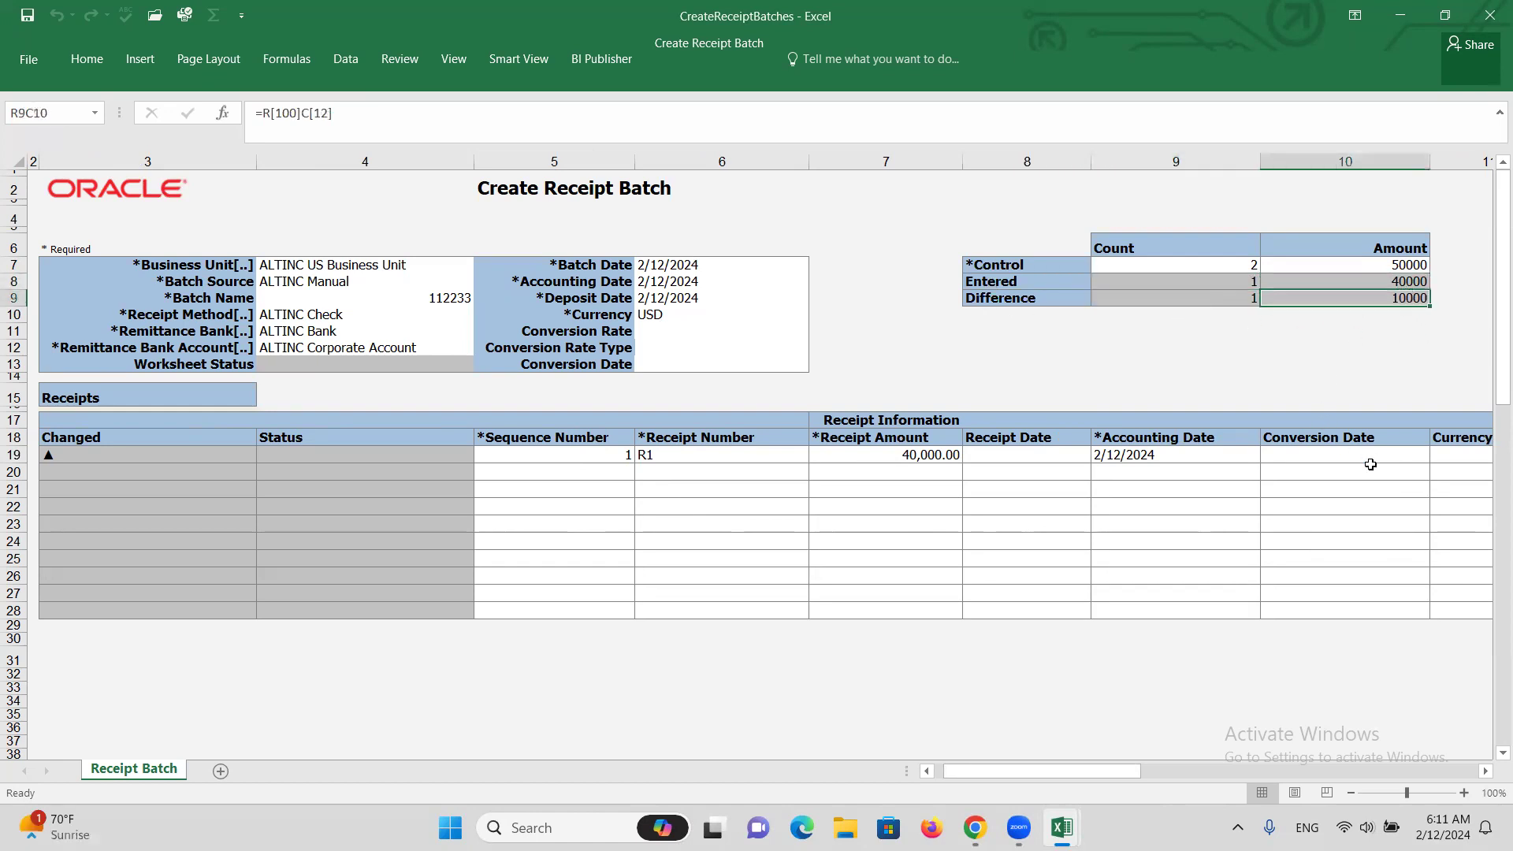
click(620, 473)
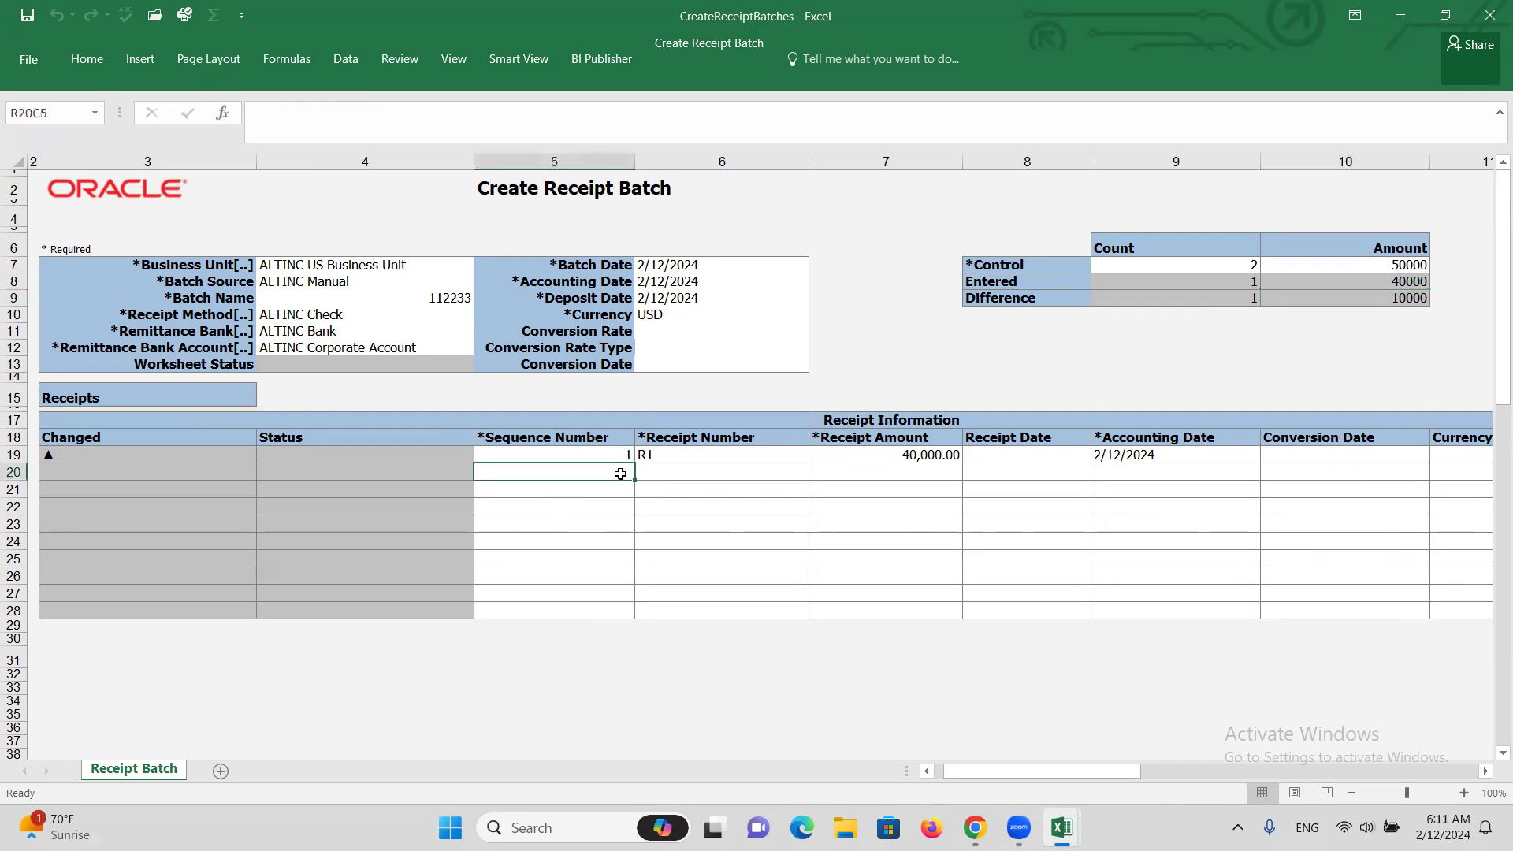
text(2)
key(Tab)
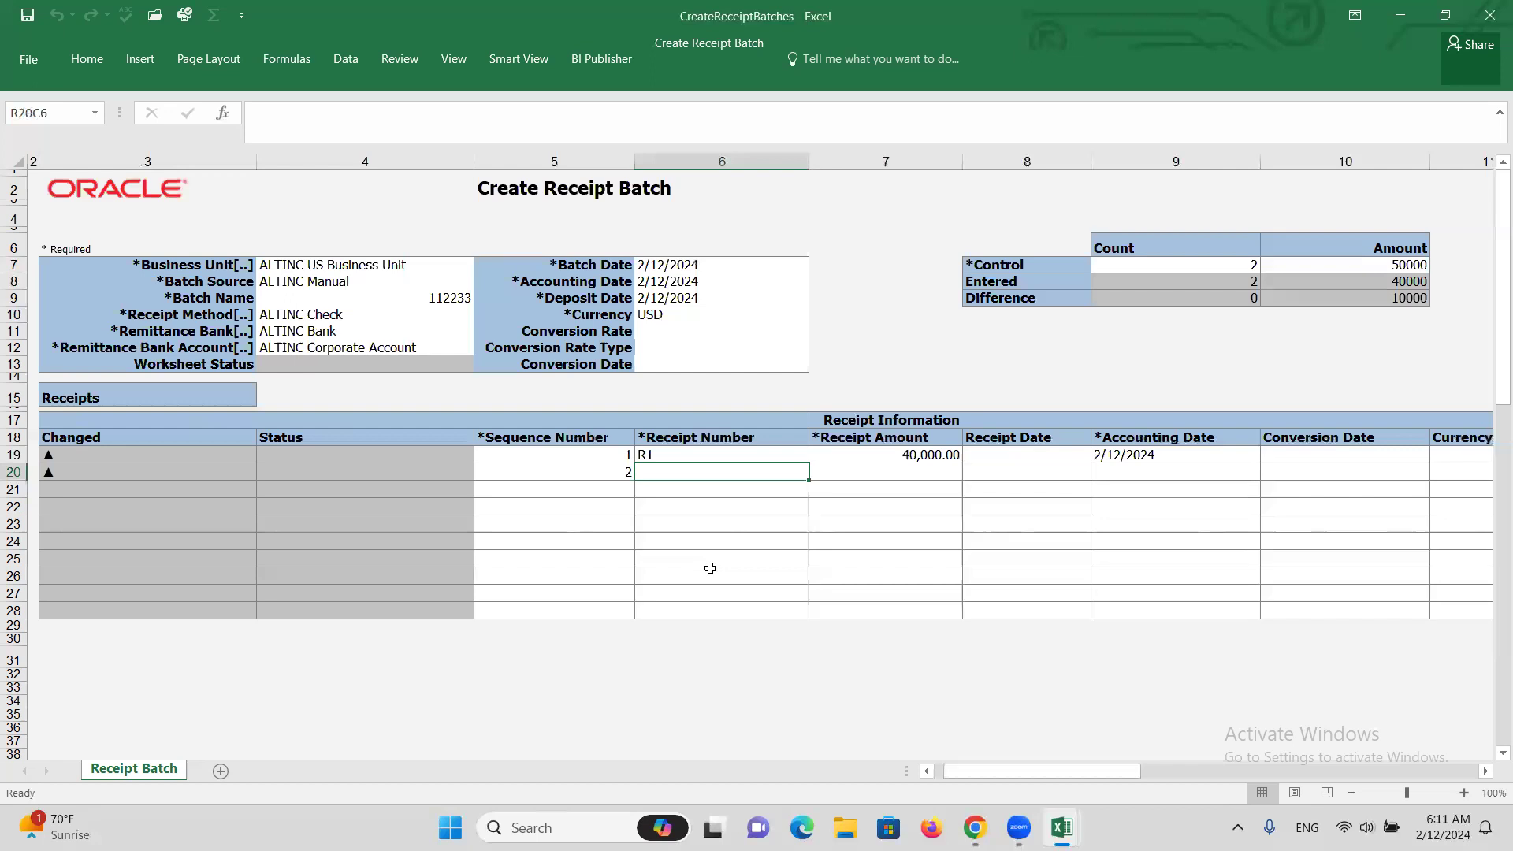
text(R1)
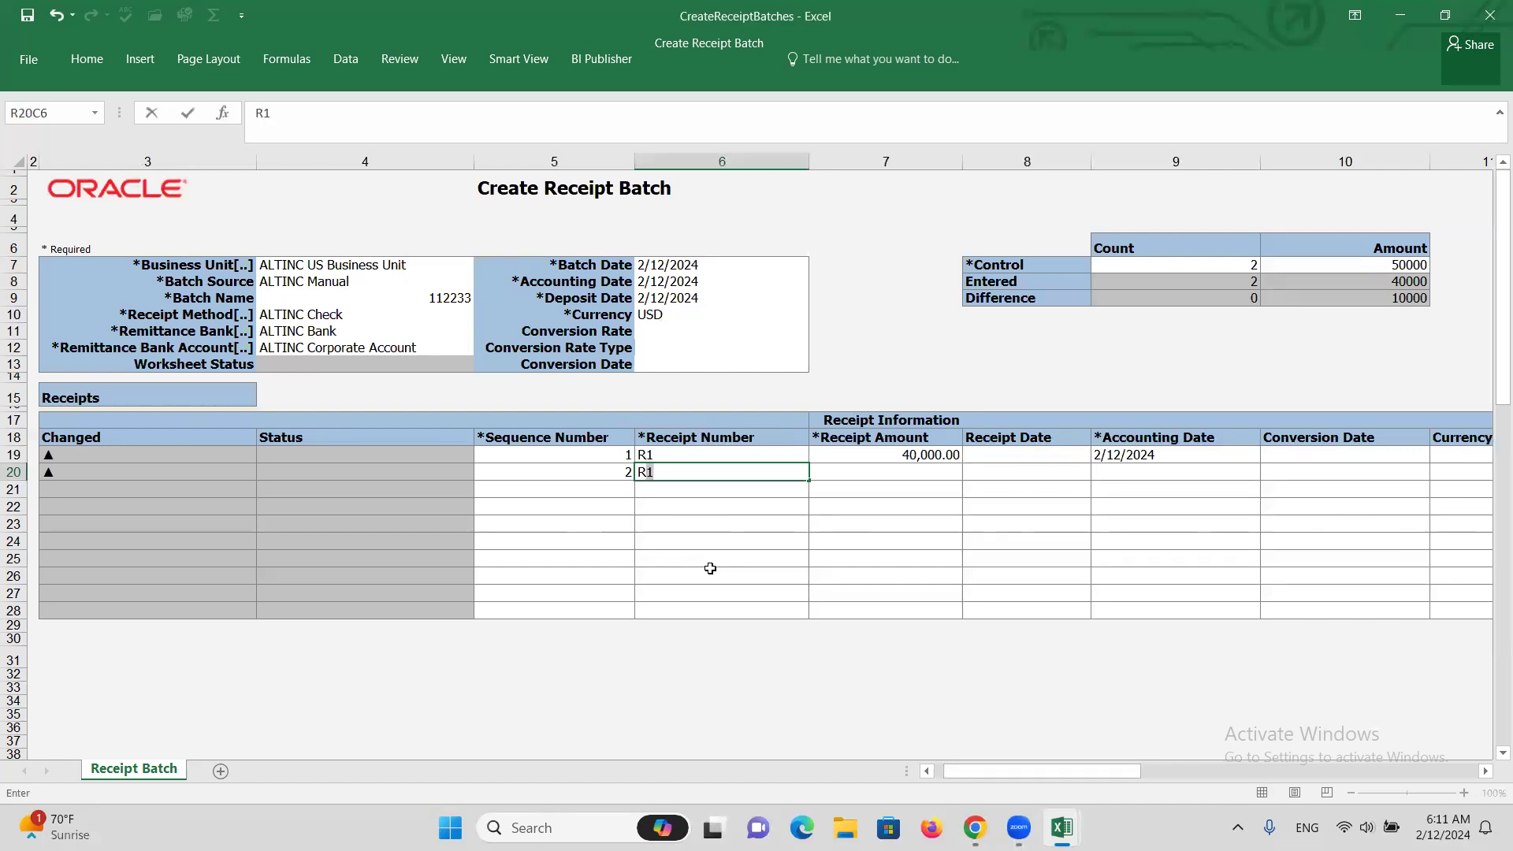
key(Tab)
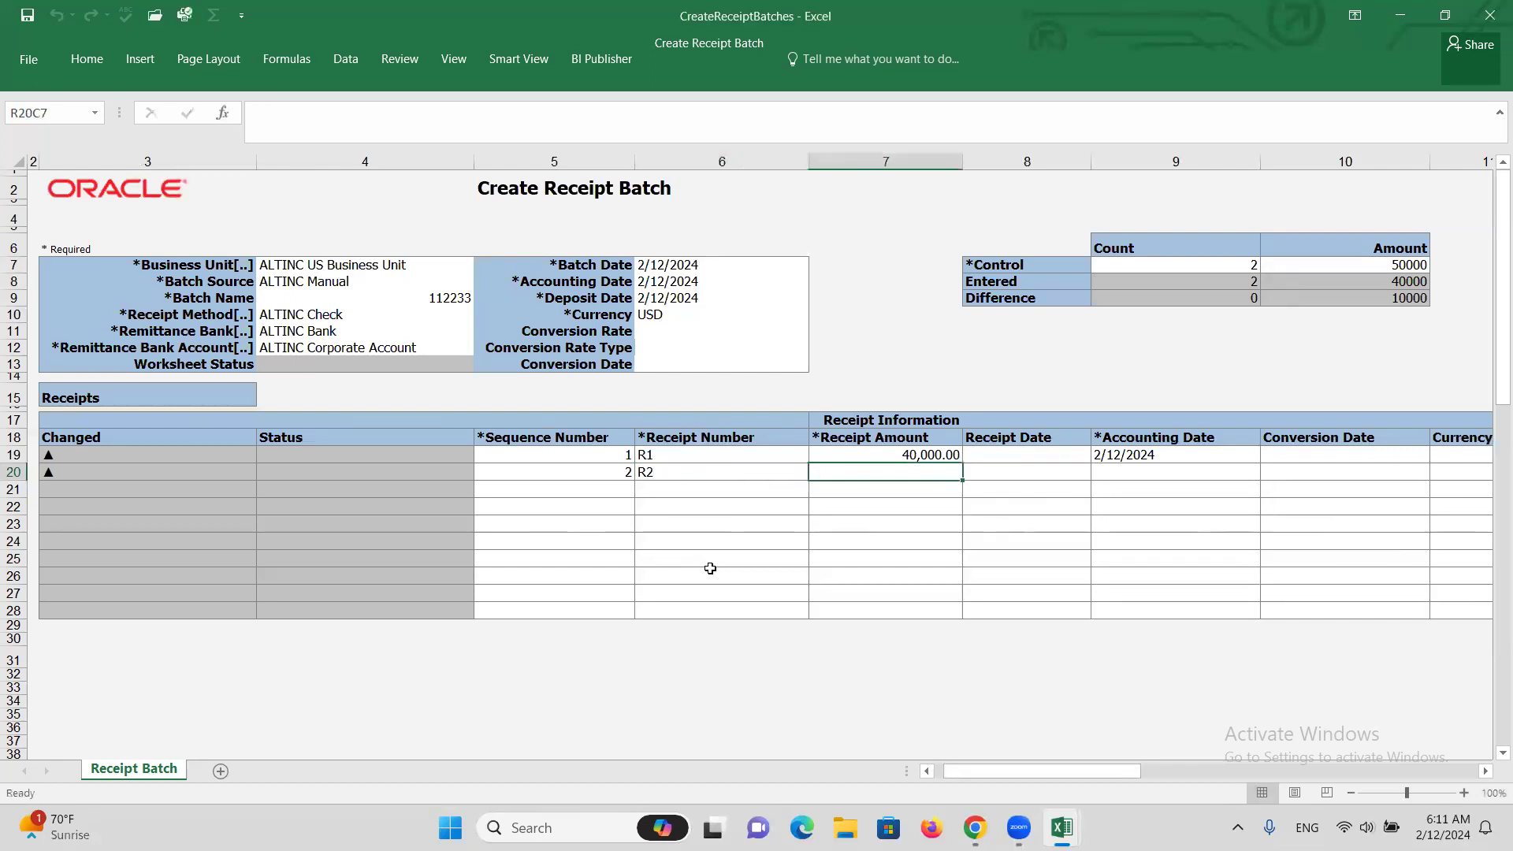
text(10,000)
key(Tab)
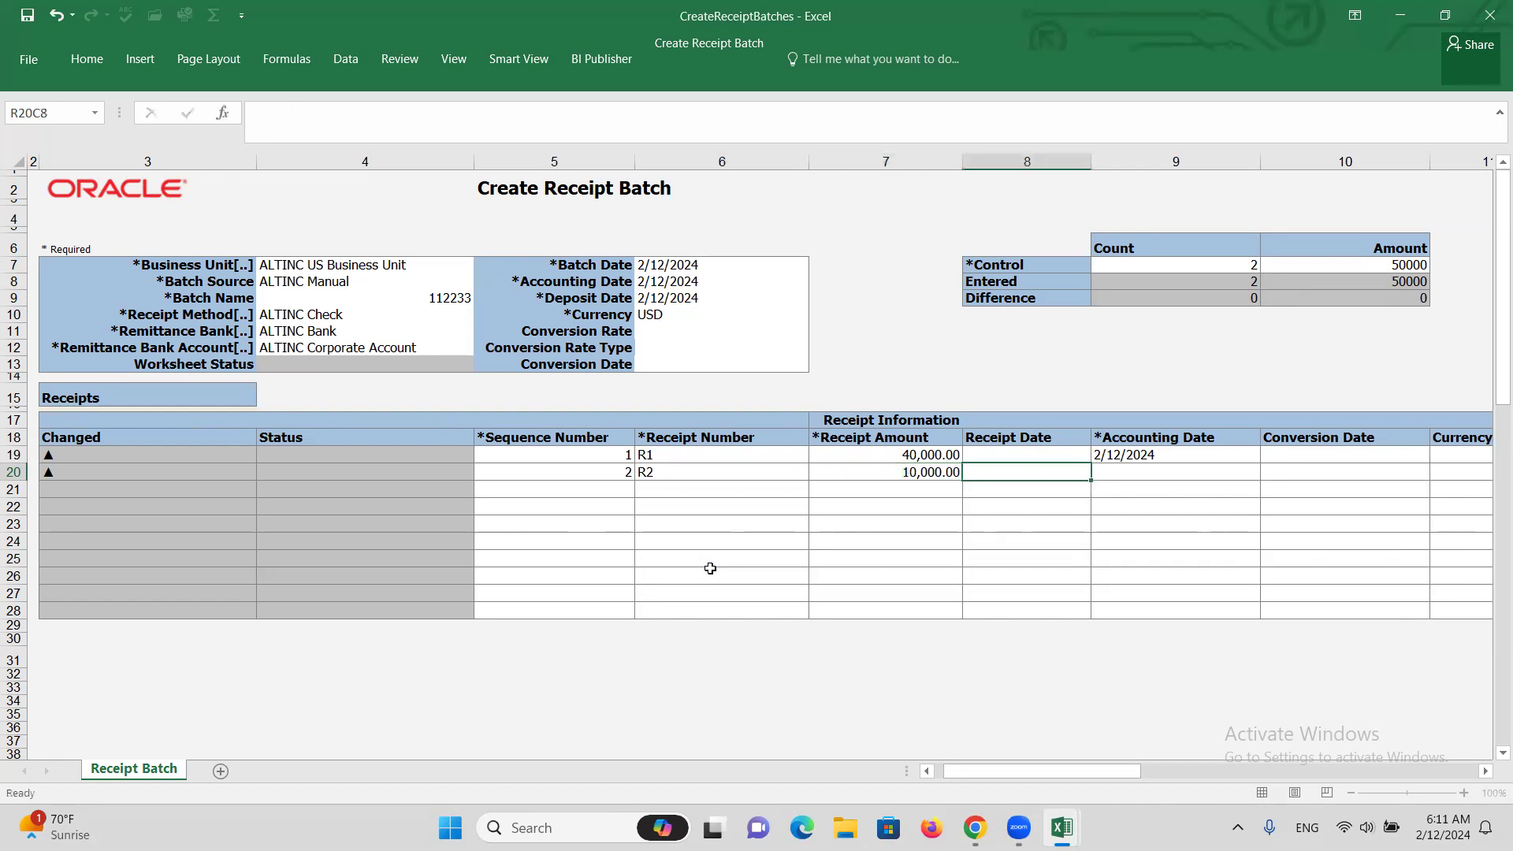
Copy the accounting date 2/12/2024 from receipt line R1 to receipt line R2
click(1153, 453)
key(ctrl+c)
click(1176, 473)
key(Return)
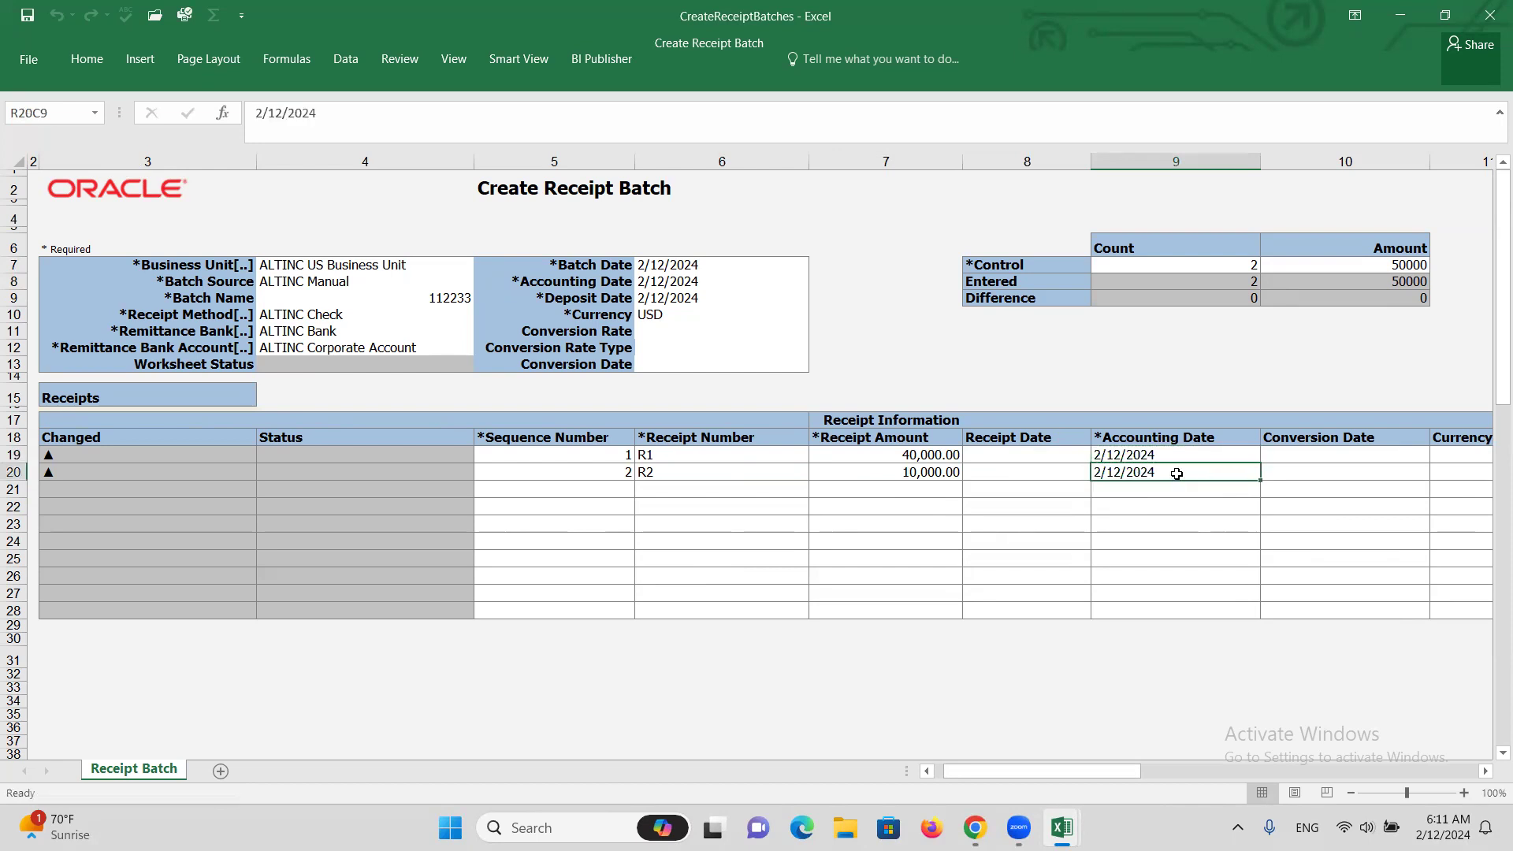
Copy the customer name, customer account number and customer site from receipt line R1 to receipt line R2
key(Tab)
key(Tab)
key(Tab)
key(Tab)
key(Tab)
key(Tab)
key(Tab)
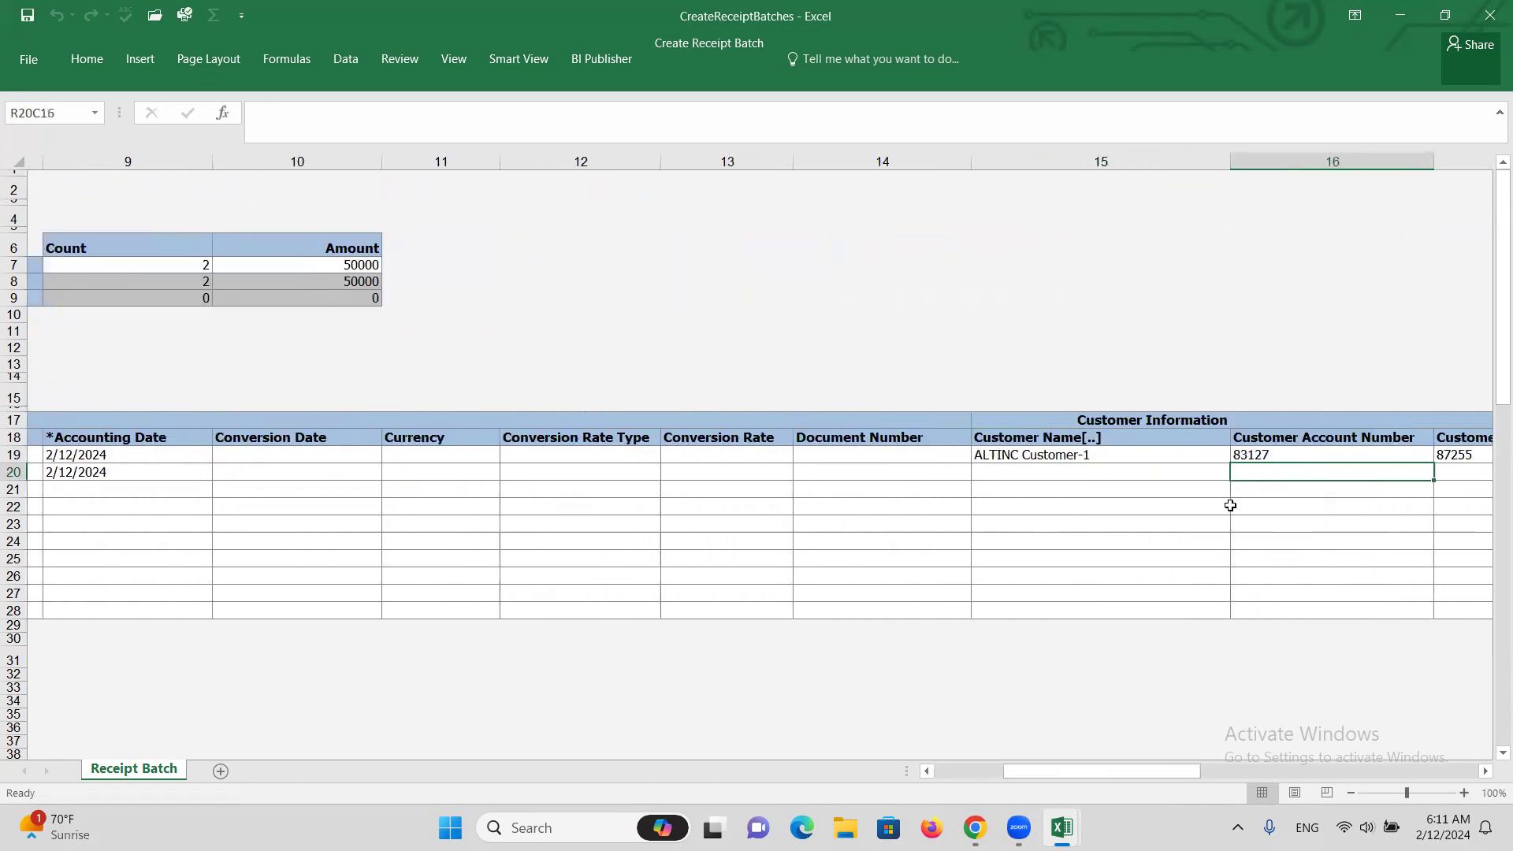
key(Tab)
key(Tab)
drag(734, 455, 1111, 455)
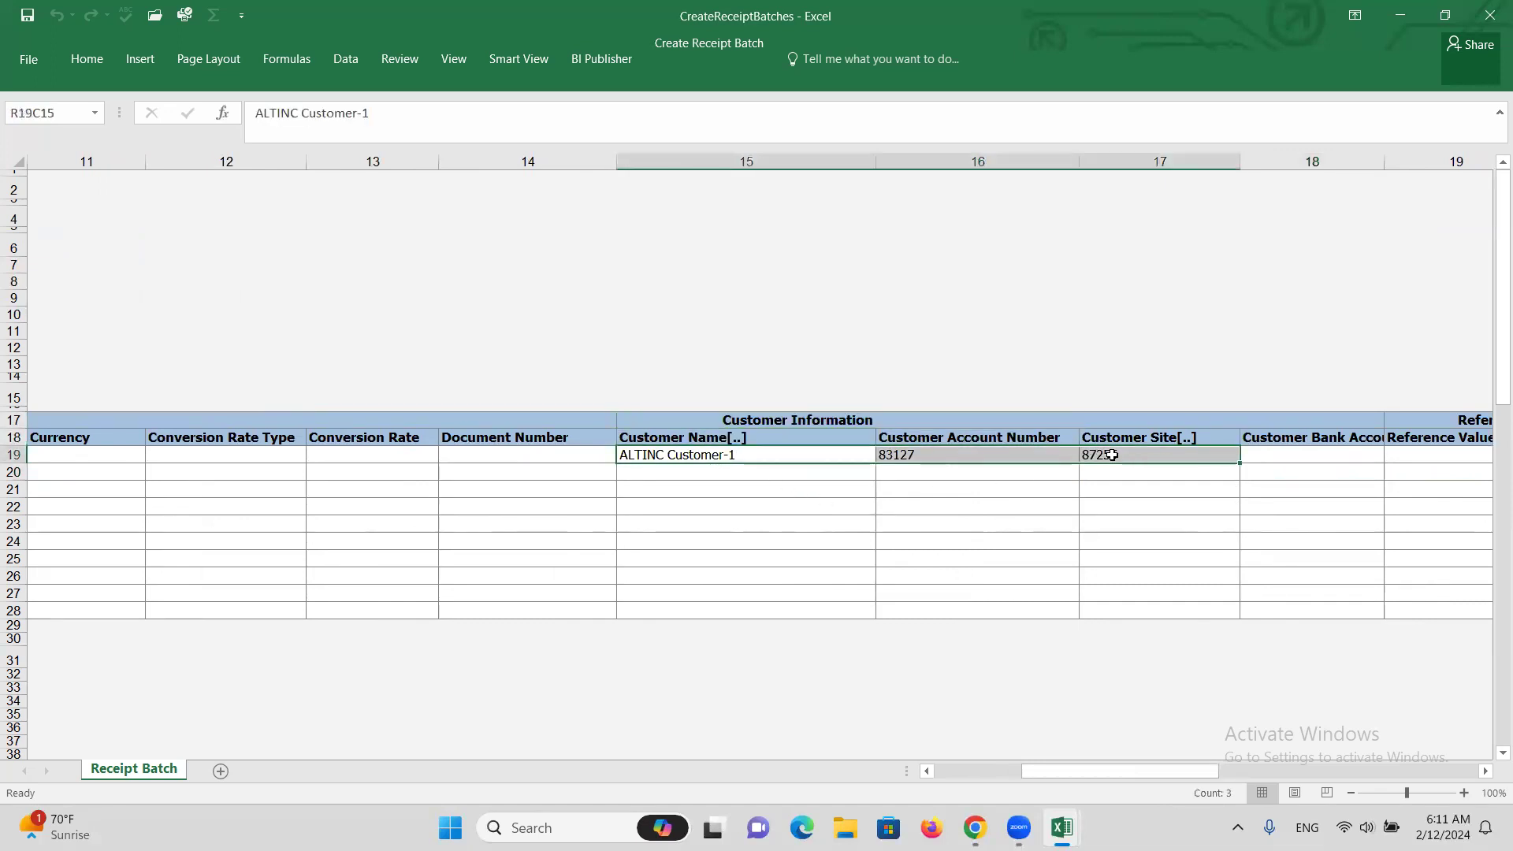
key(ctrl+c)
click(666, 477)
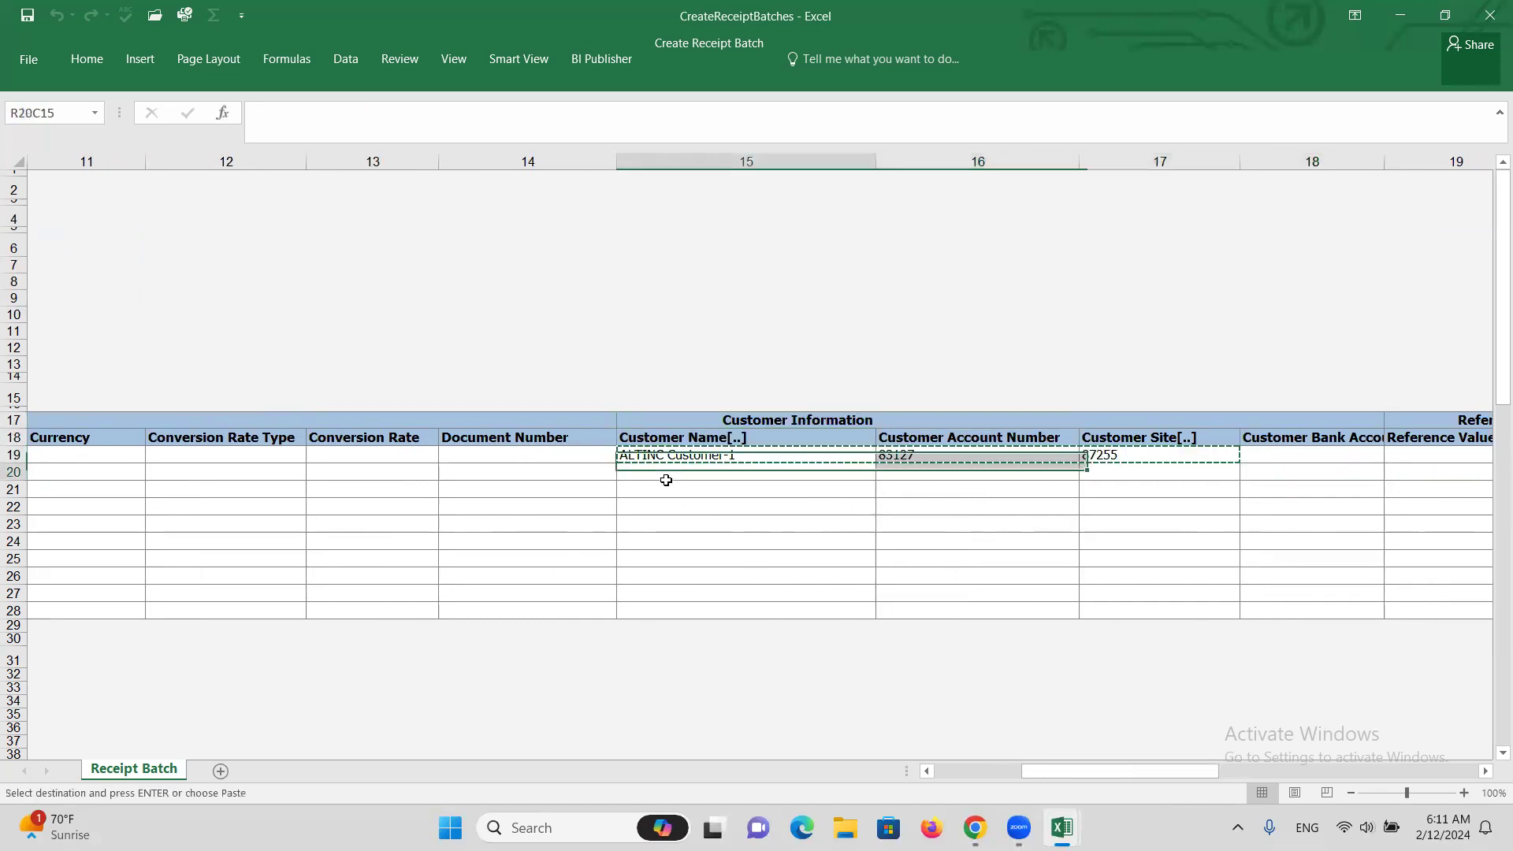
key(Return)
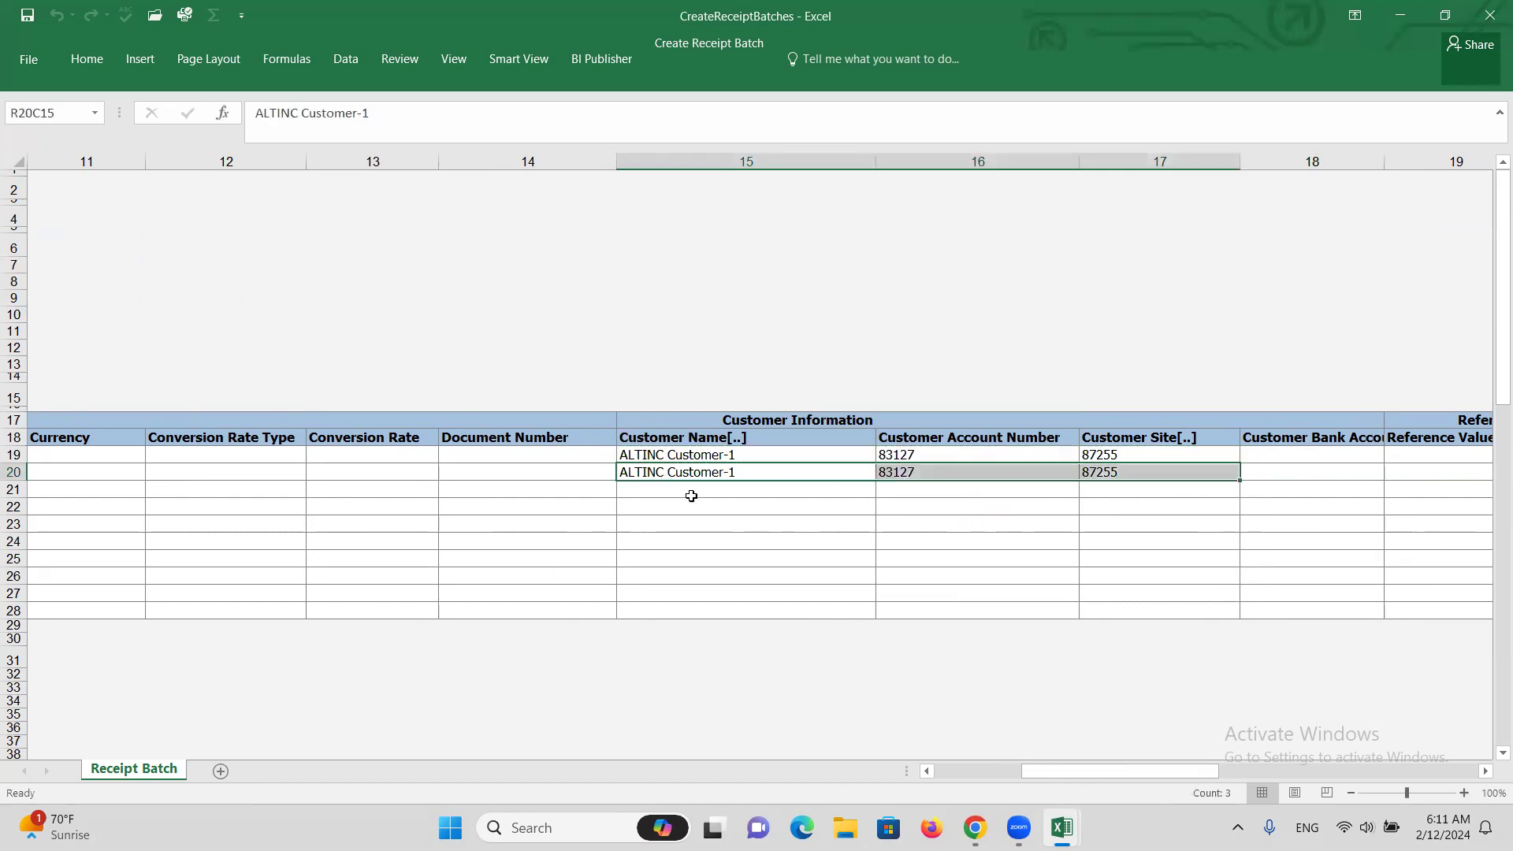
click(1145, 472)
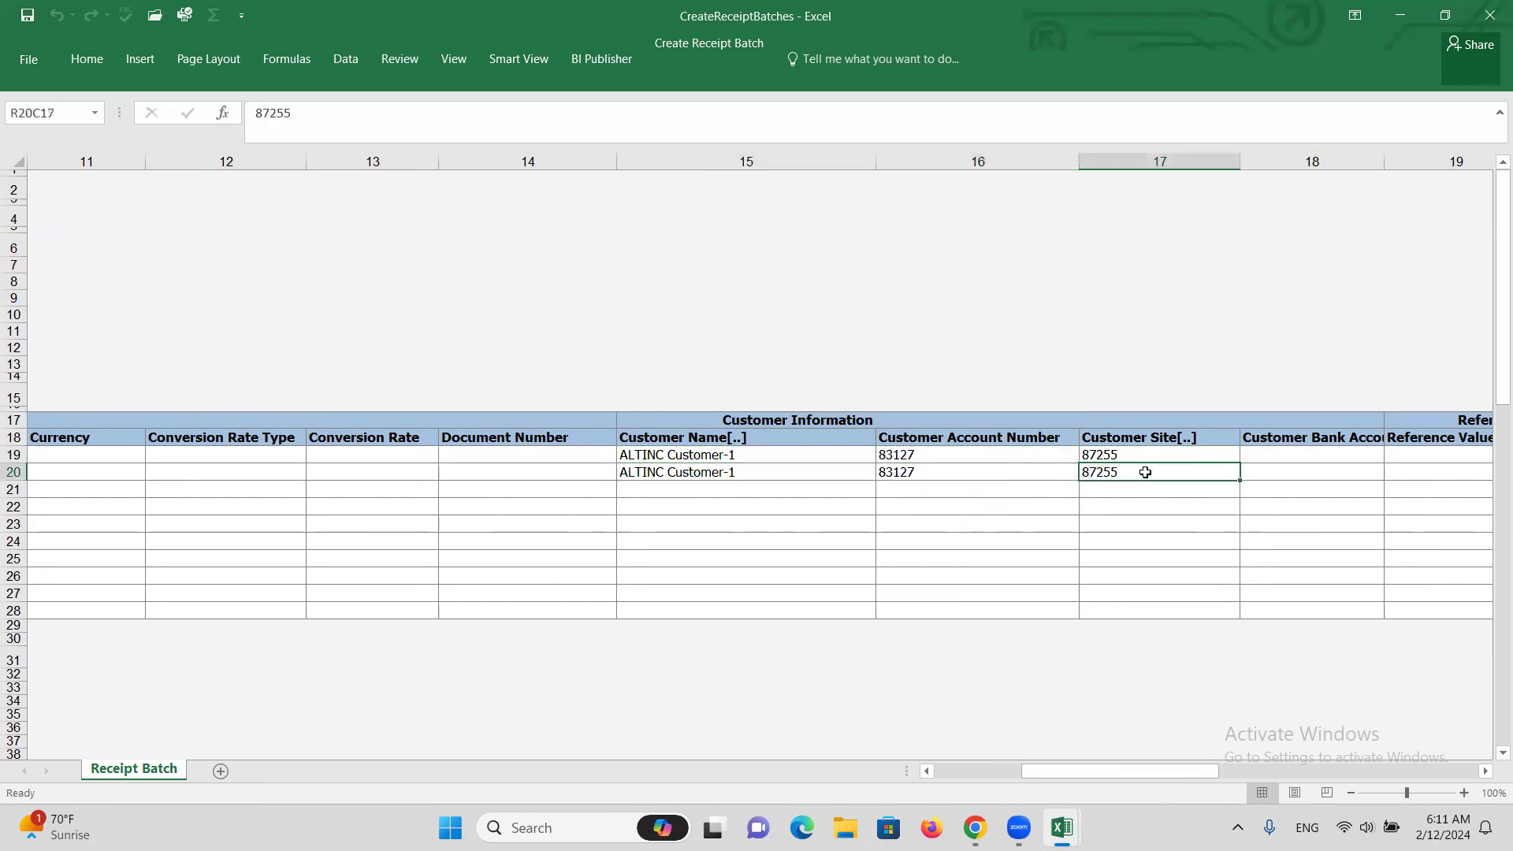
key(Right)
key(Right)
Upload the receipt batch worksheet with the option to continue uploading subsequent rows on failure
drag(1109, 778, 1021, 773)
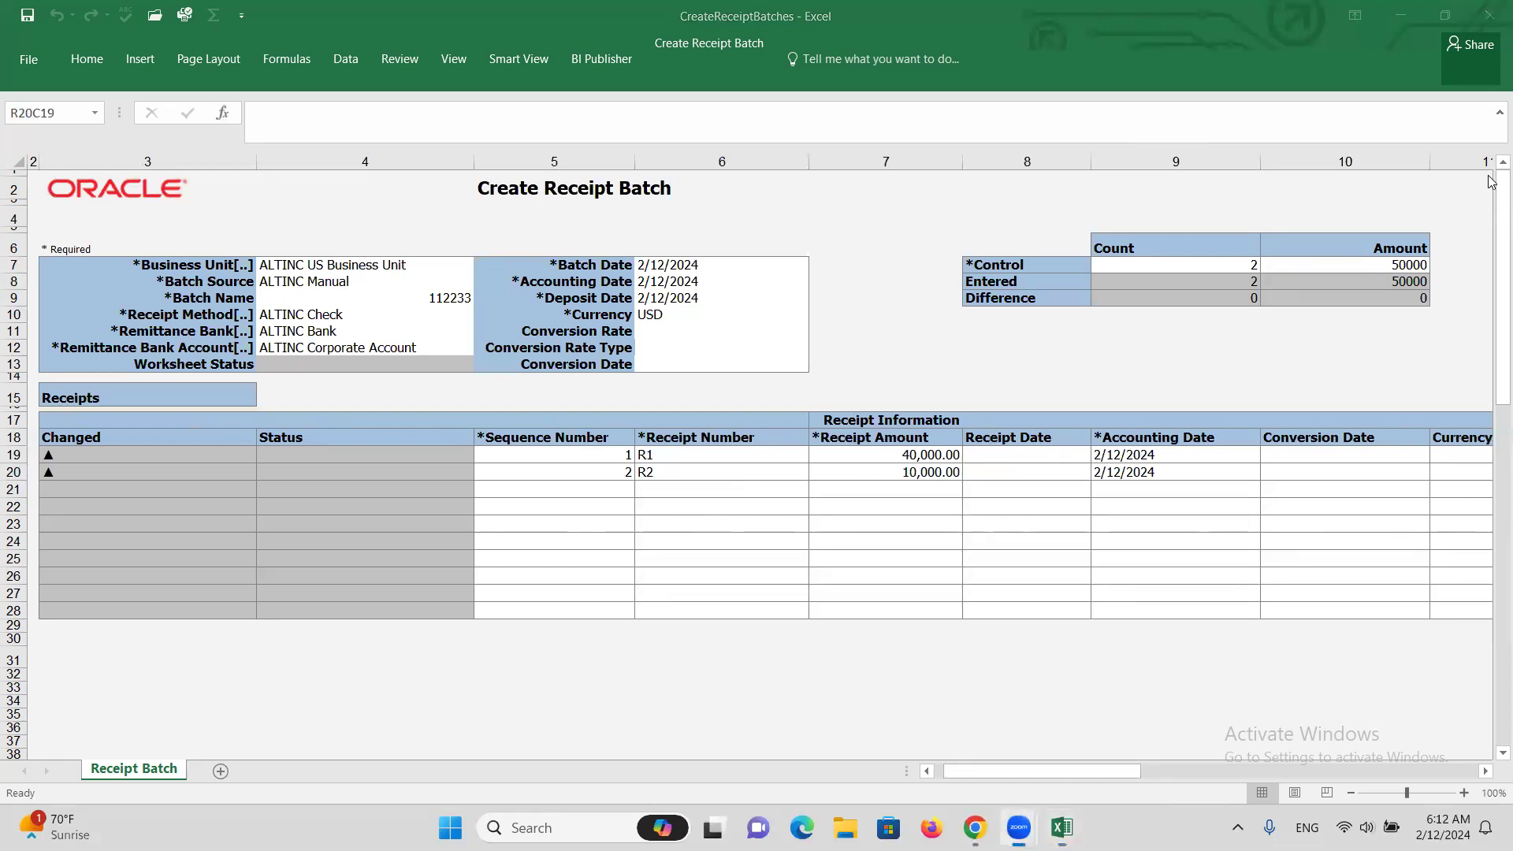
click(678, 45)
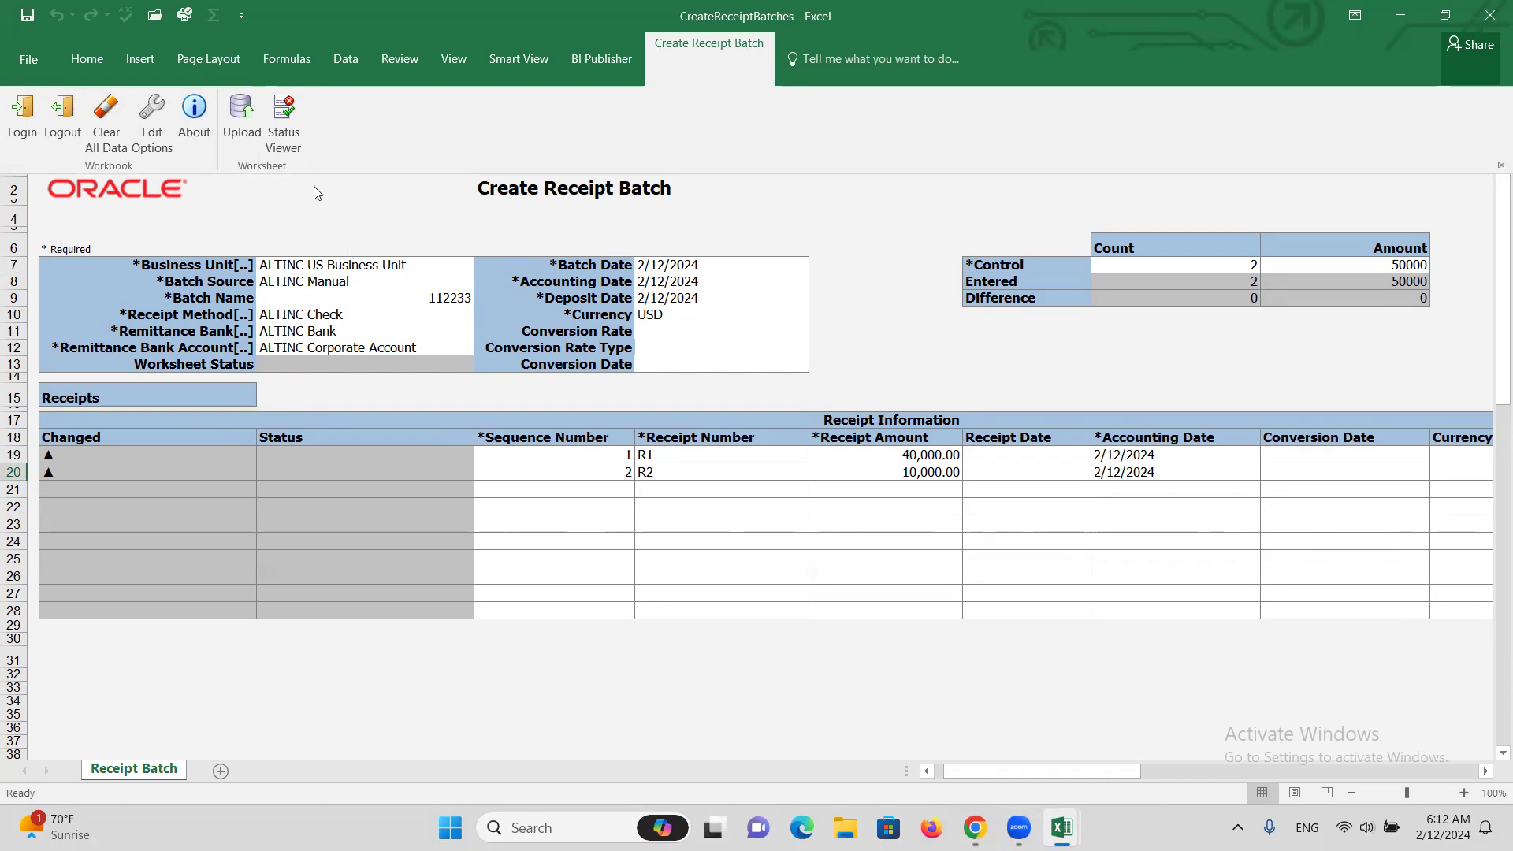
click(234, 110)
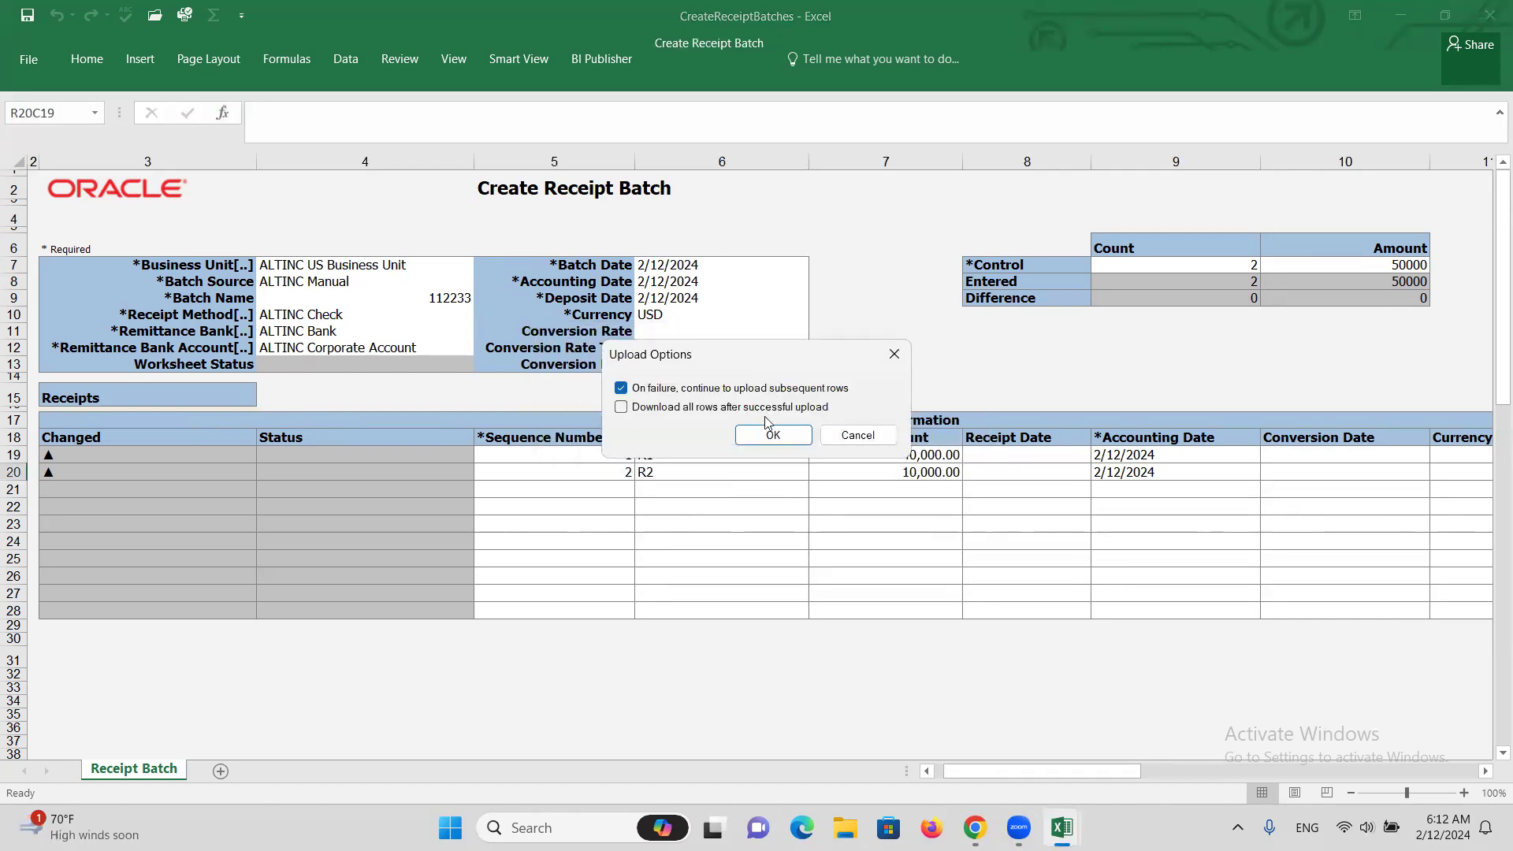
click(762, 438)
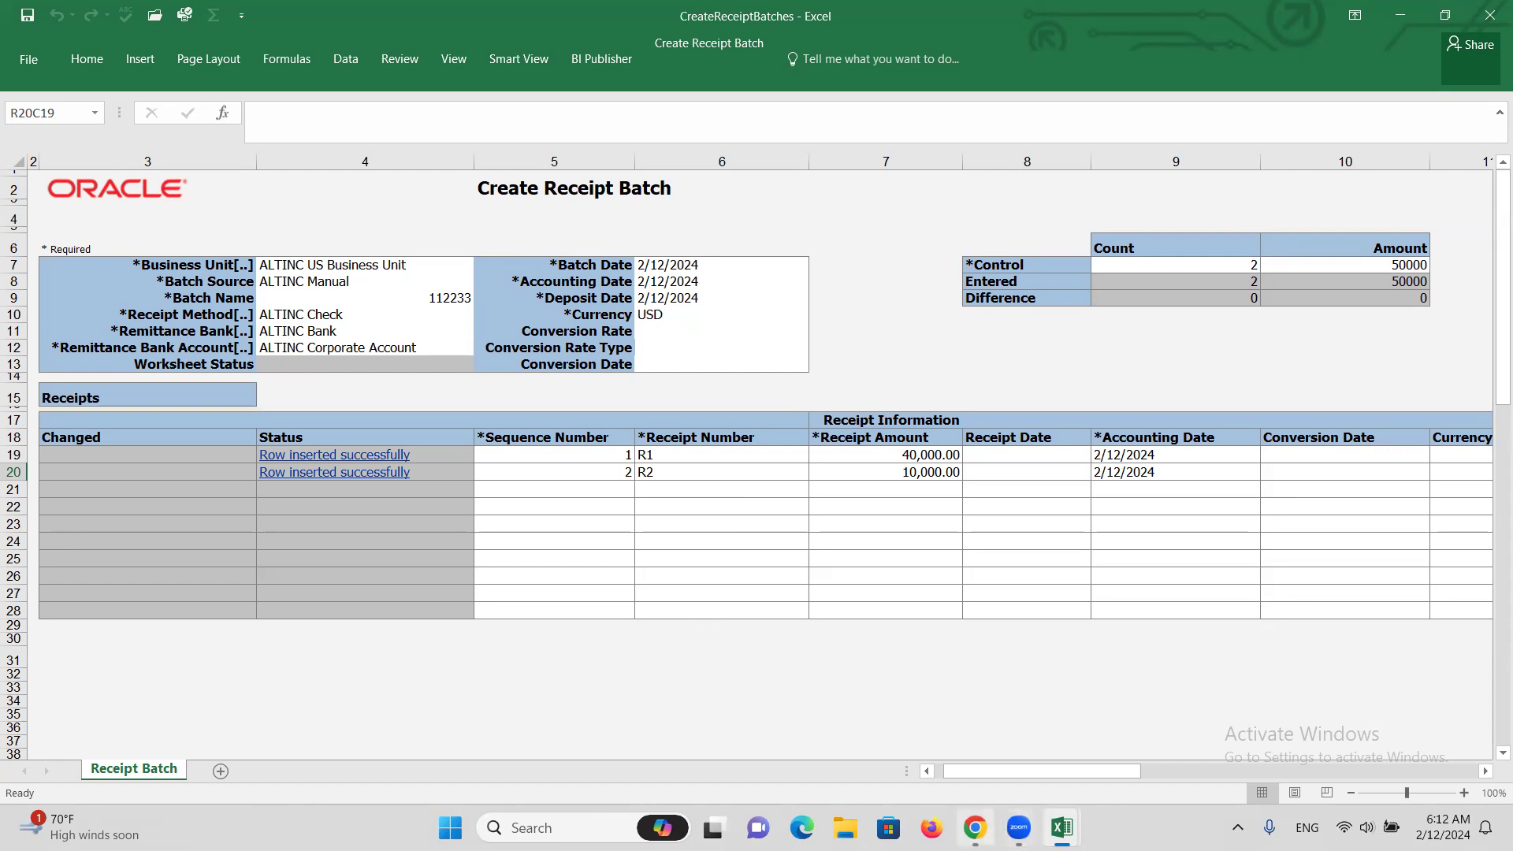
Switch to Oracle Fusion in Chrome and reopen the Accounts Receivable work area to refresh the receipt batches
mouse_move(975, 825)
click(973, 737)
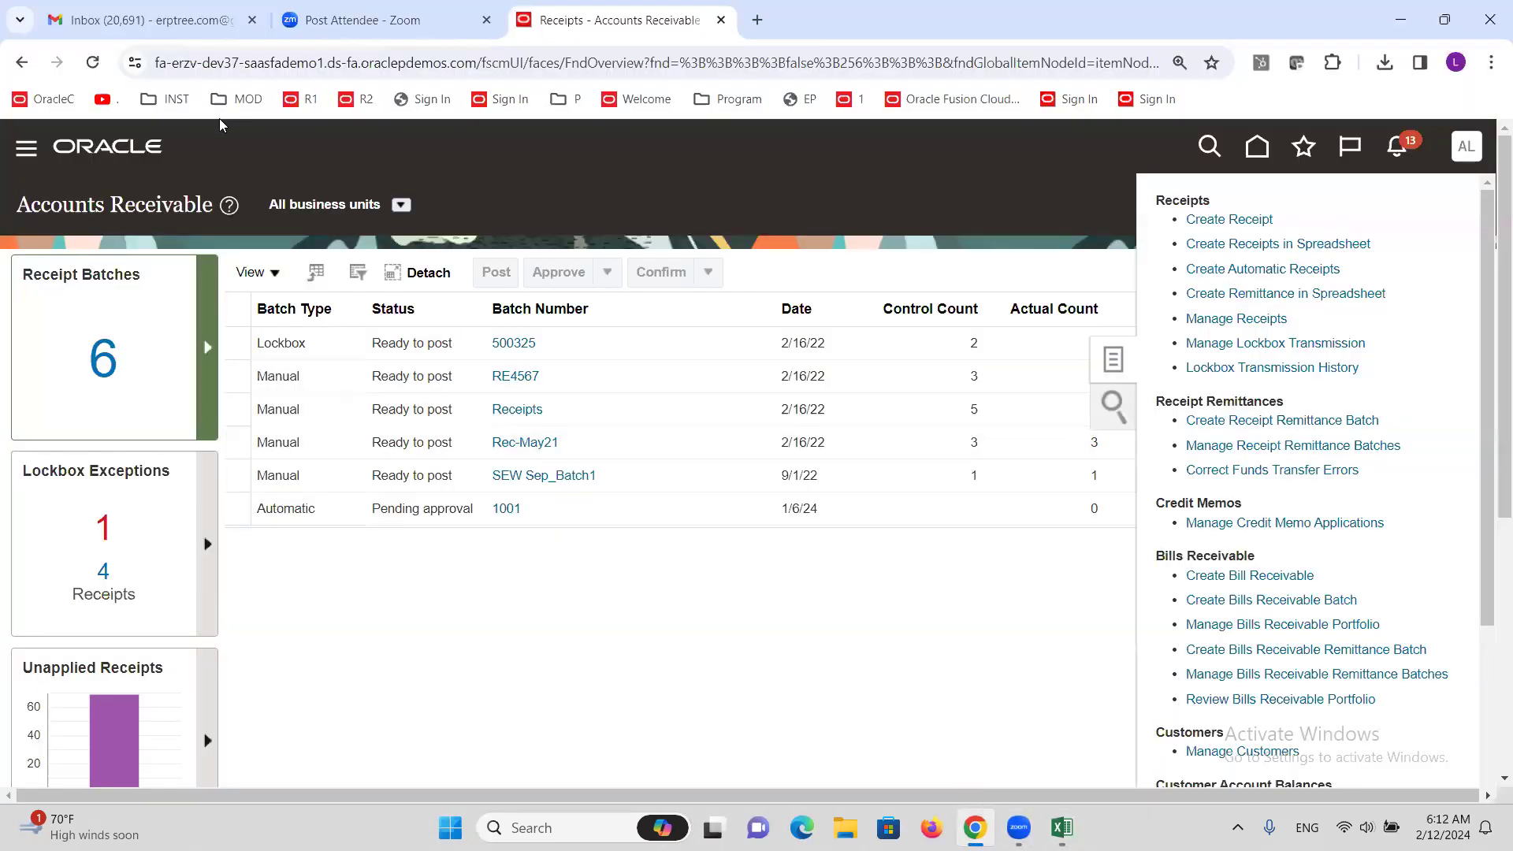
click(26, 157)
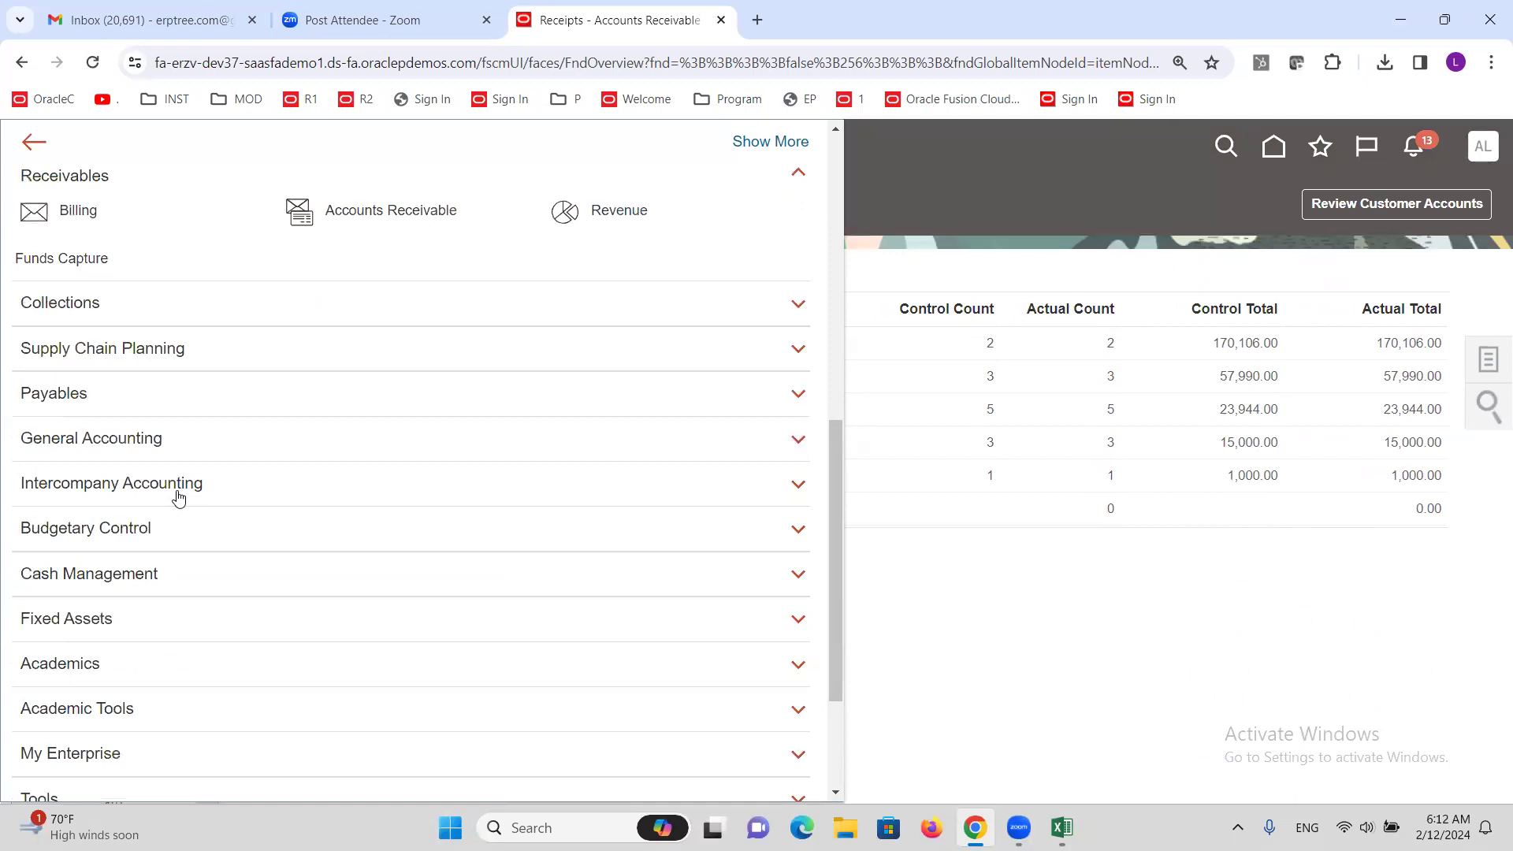
click(320, 238)
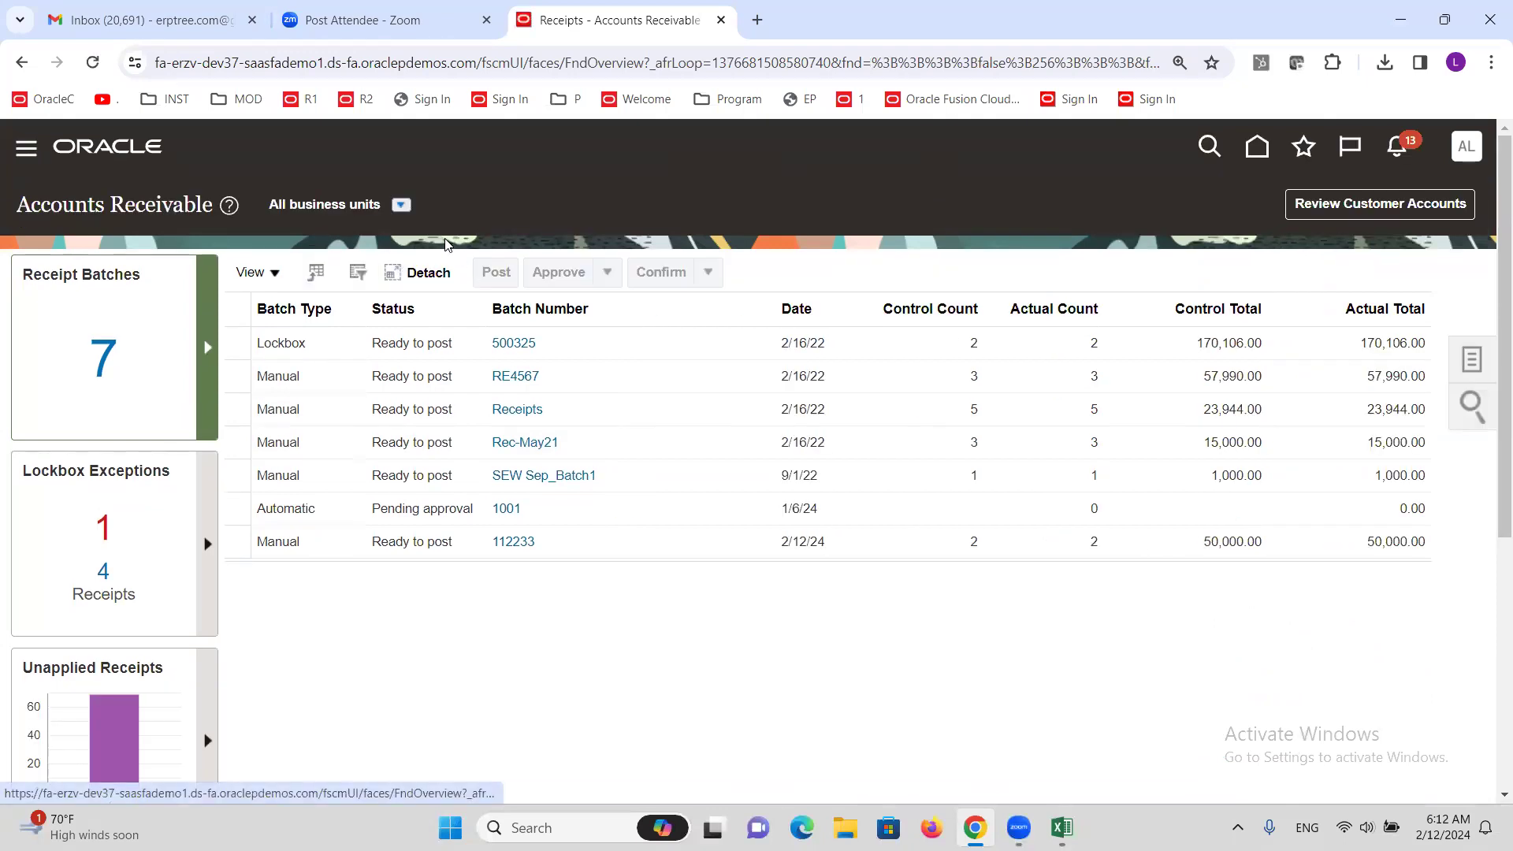
Limit the receipt batches to ALTINC US Business Unit and post the manual batch 112233
click(402, 205)
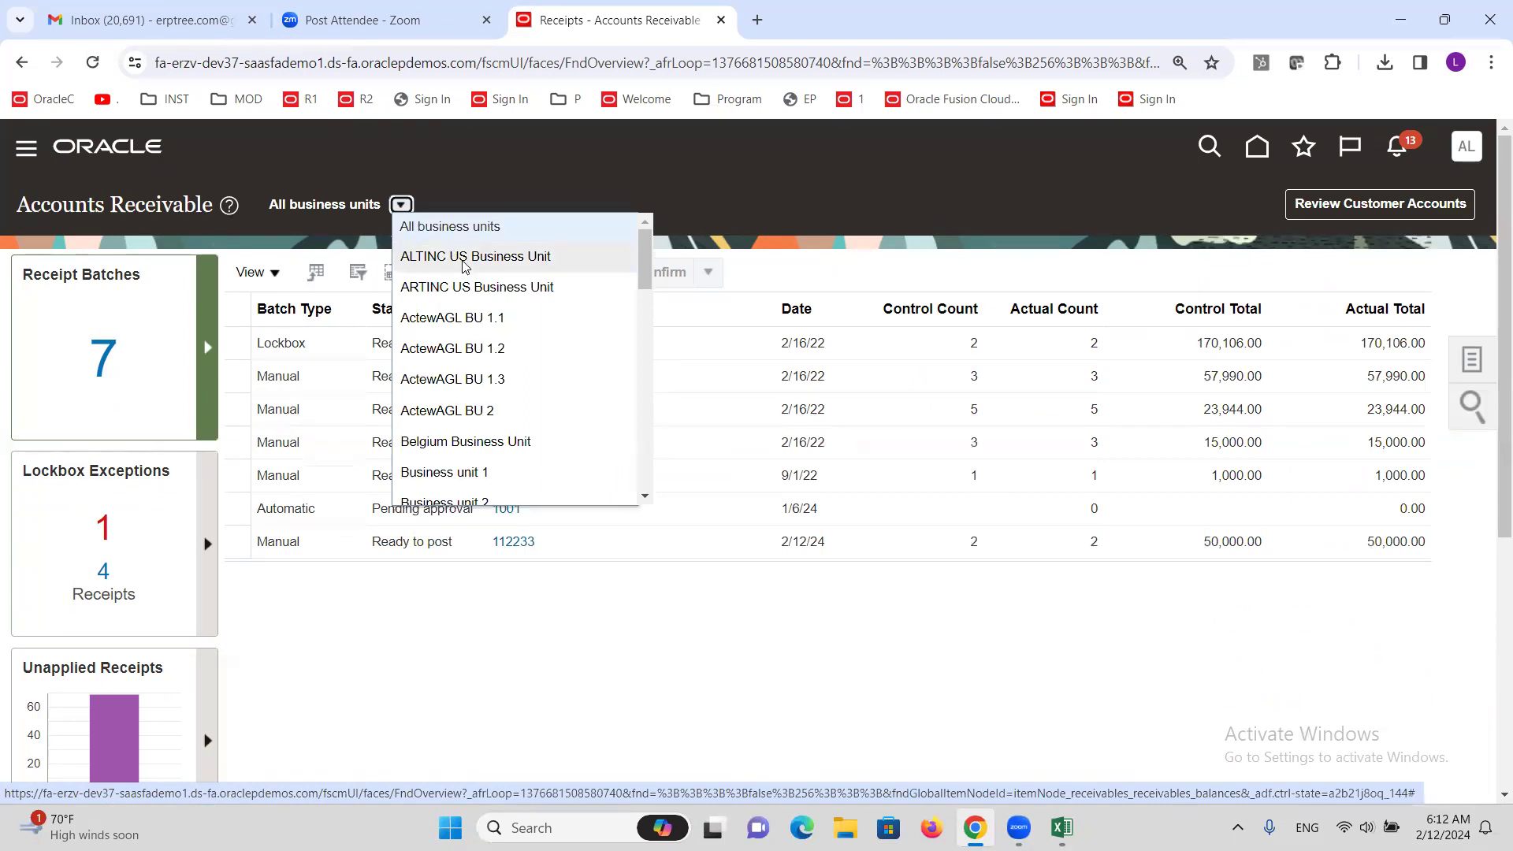
click(464, 260)
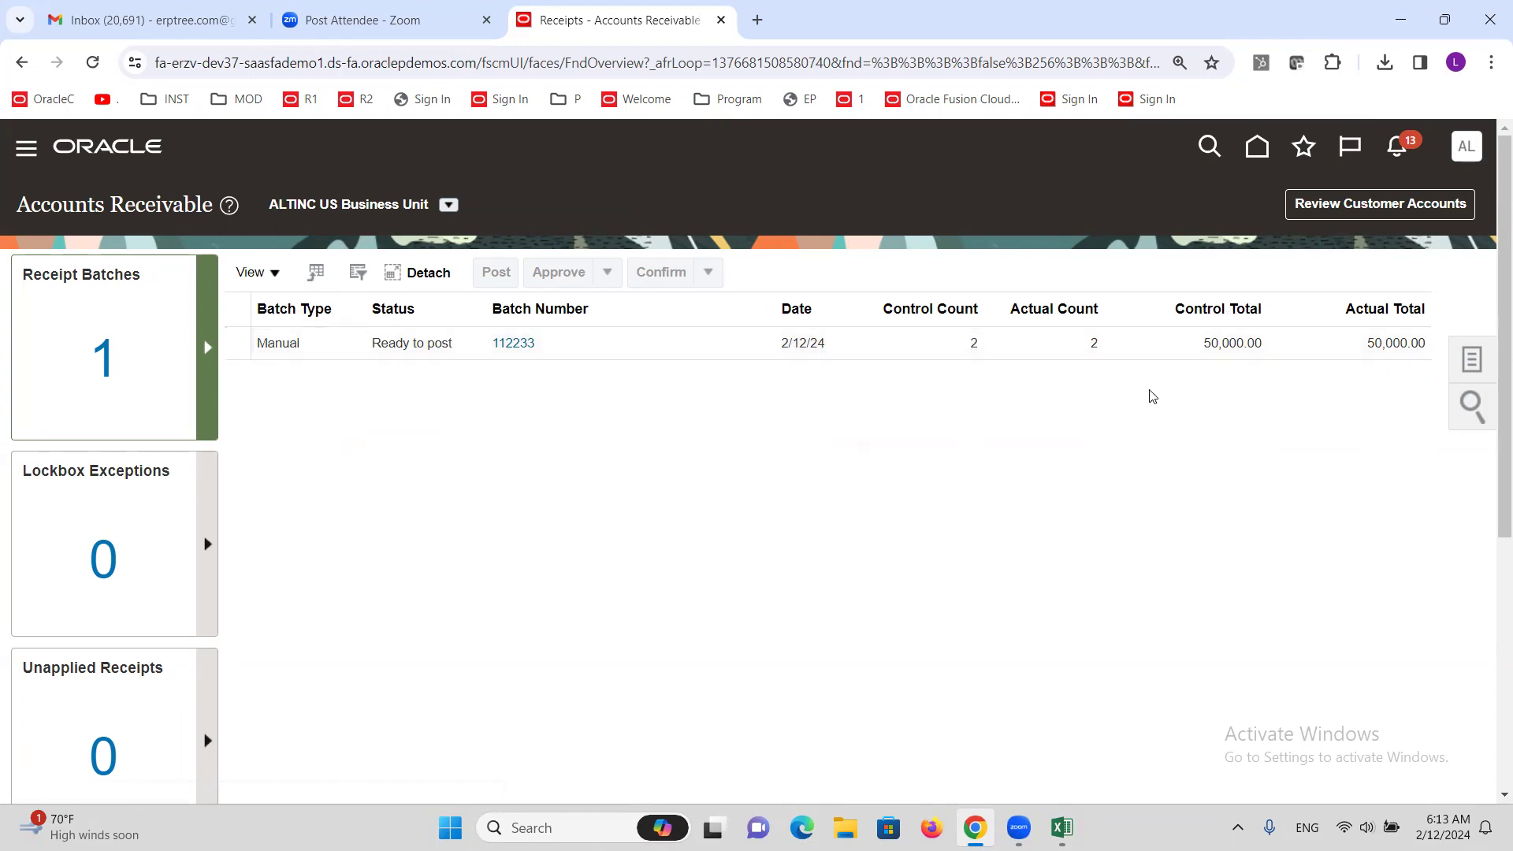
click(321, 347)
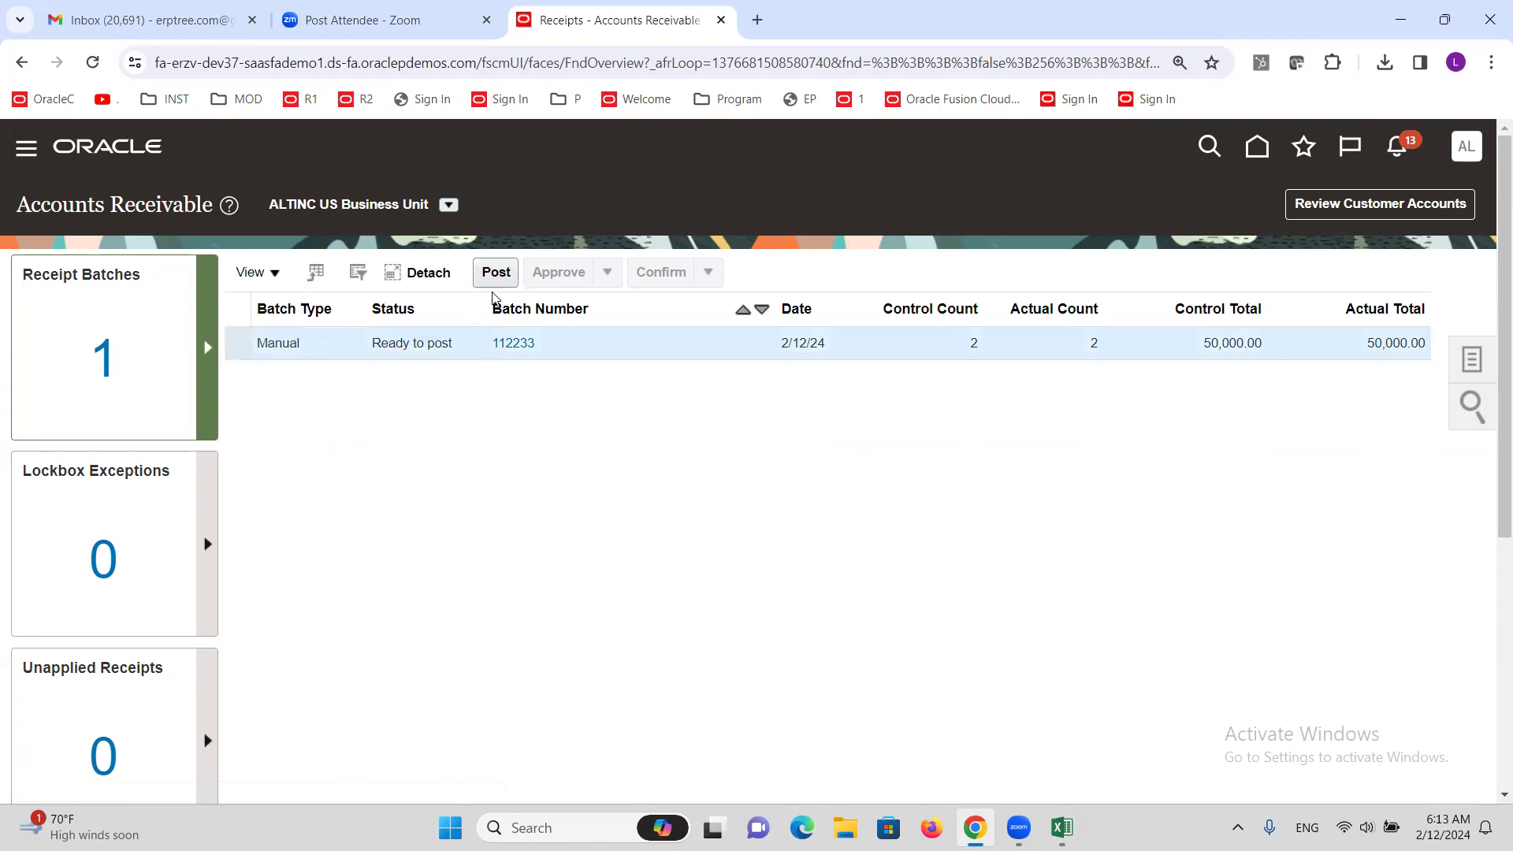
click(495, 272)
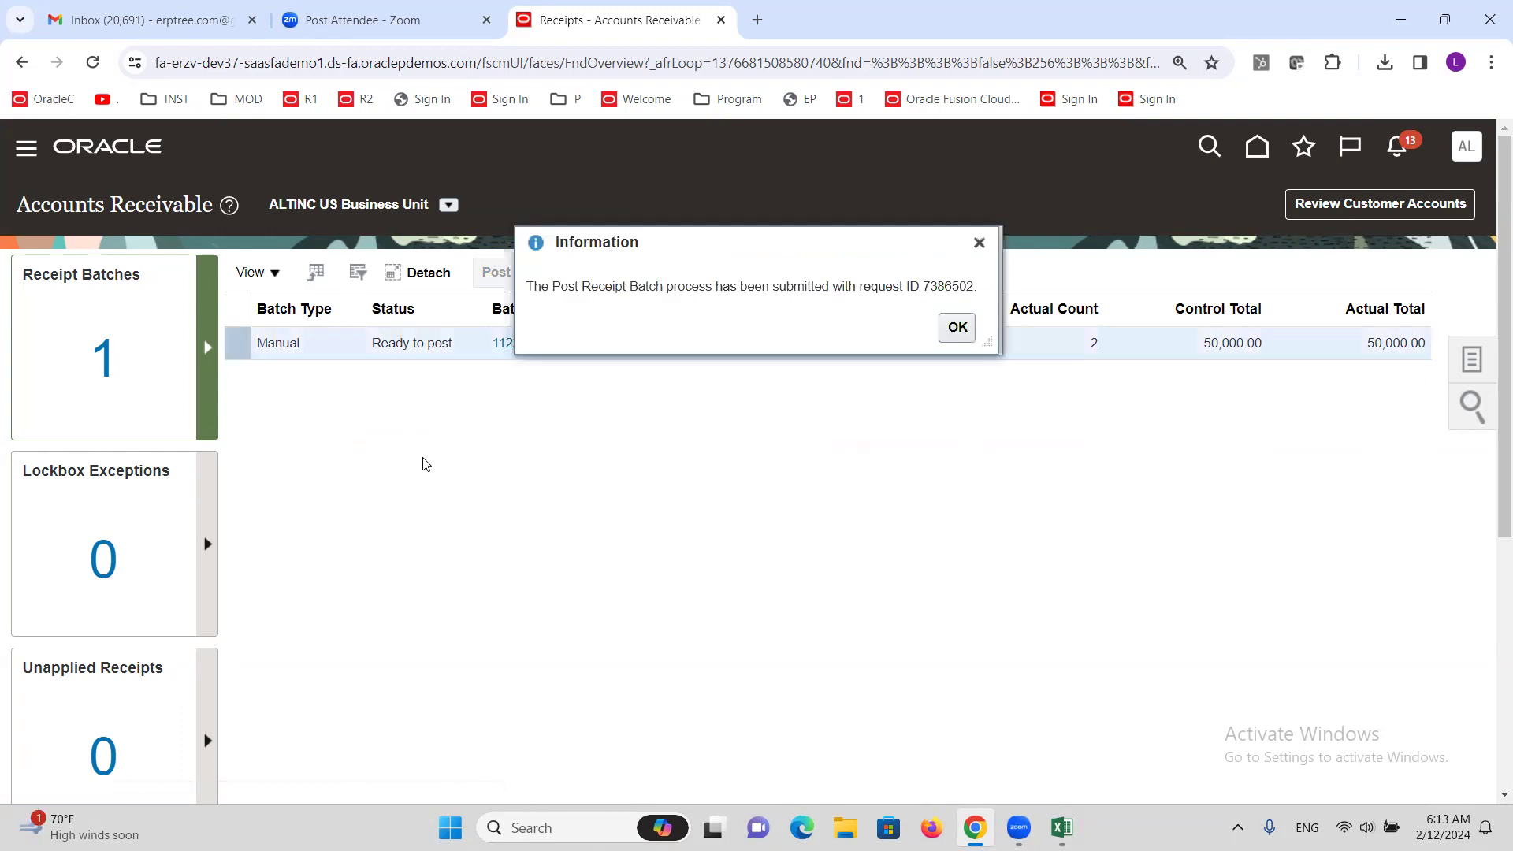
Reopen the Accounts Receivable work area, discarding unsaved changes, and limit the receipt batches to ALTINC US Business Unit
click(955, 331)
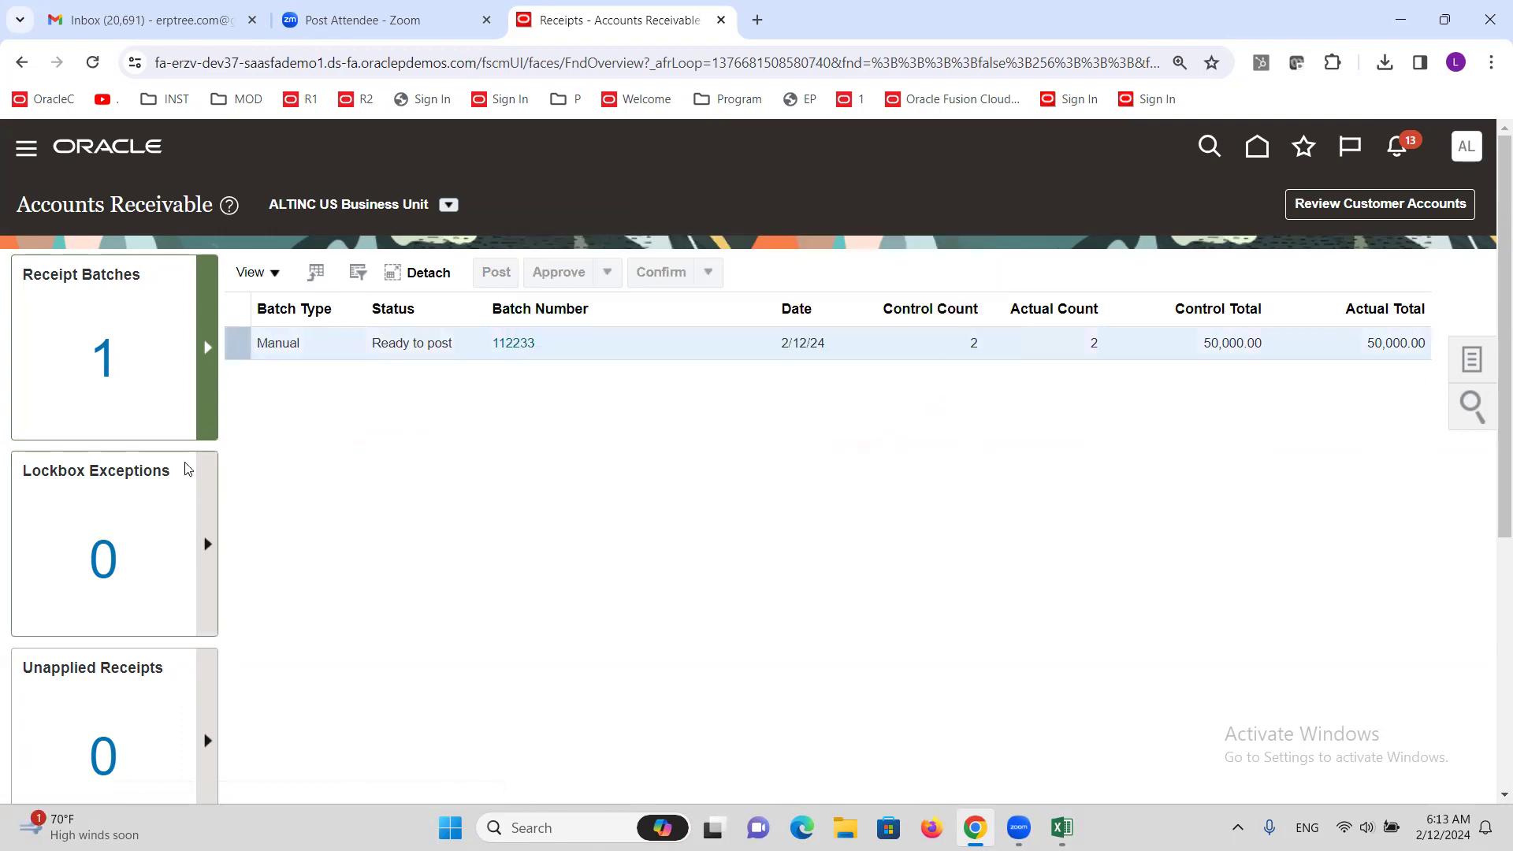
click(29, 148)
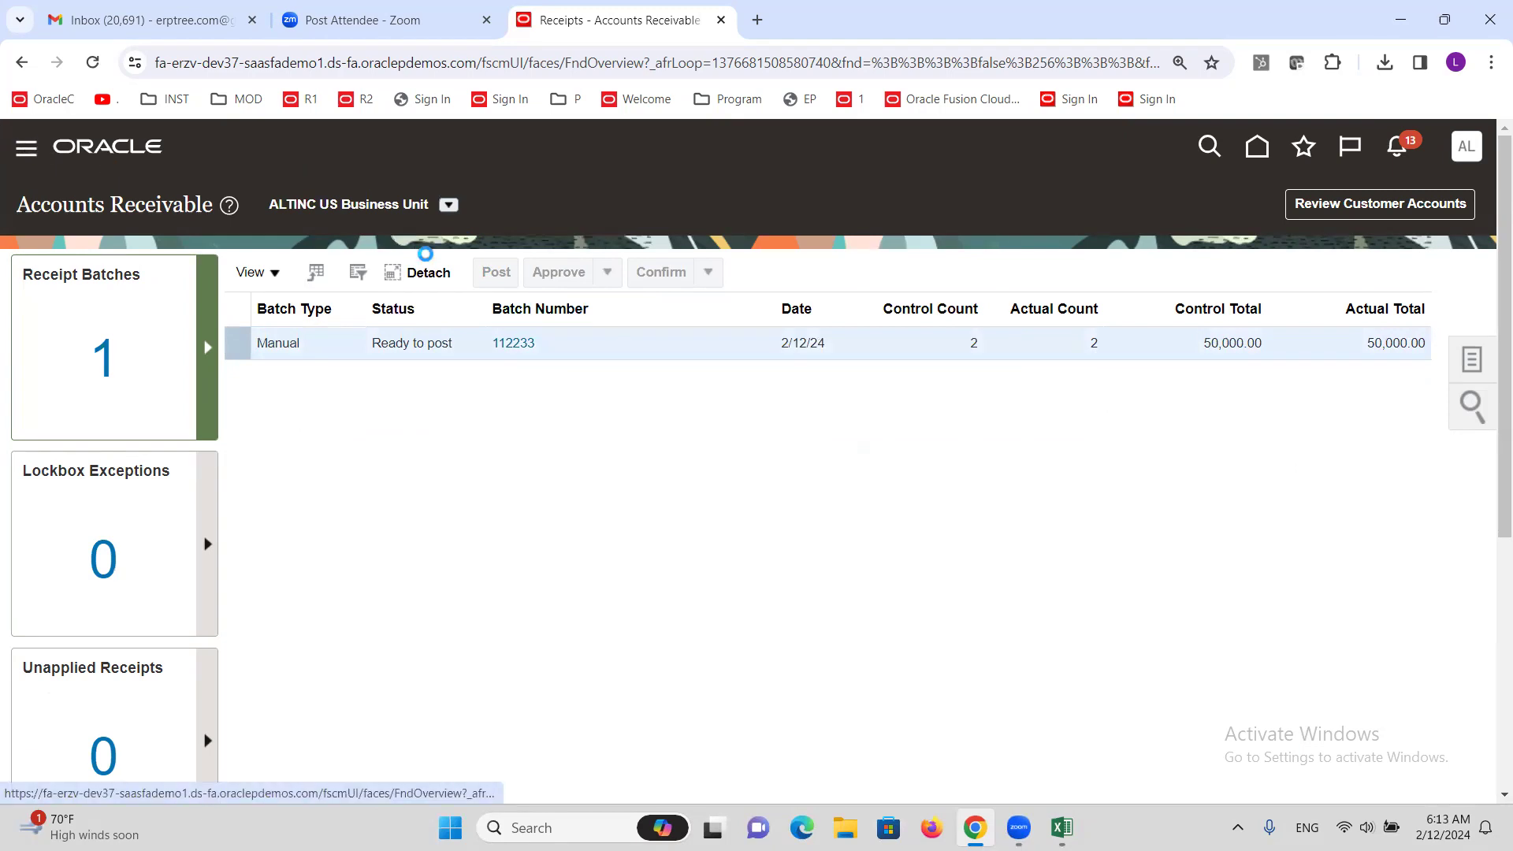
scroll(370, 331, down, 10)
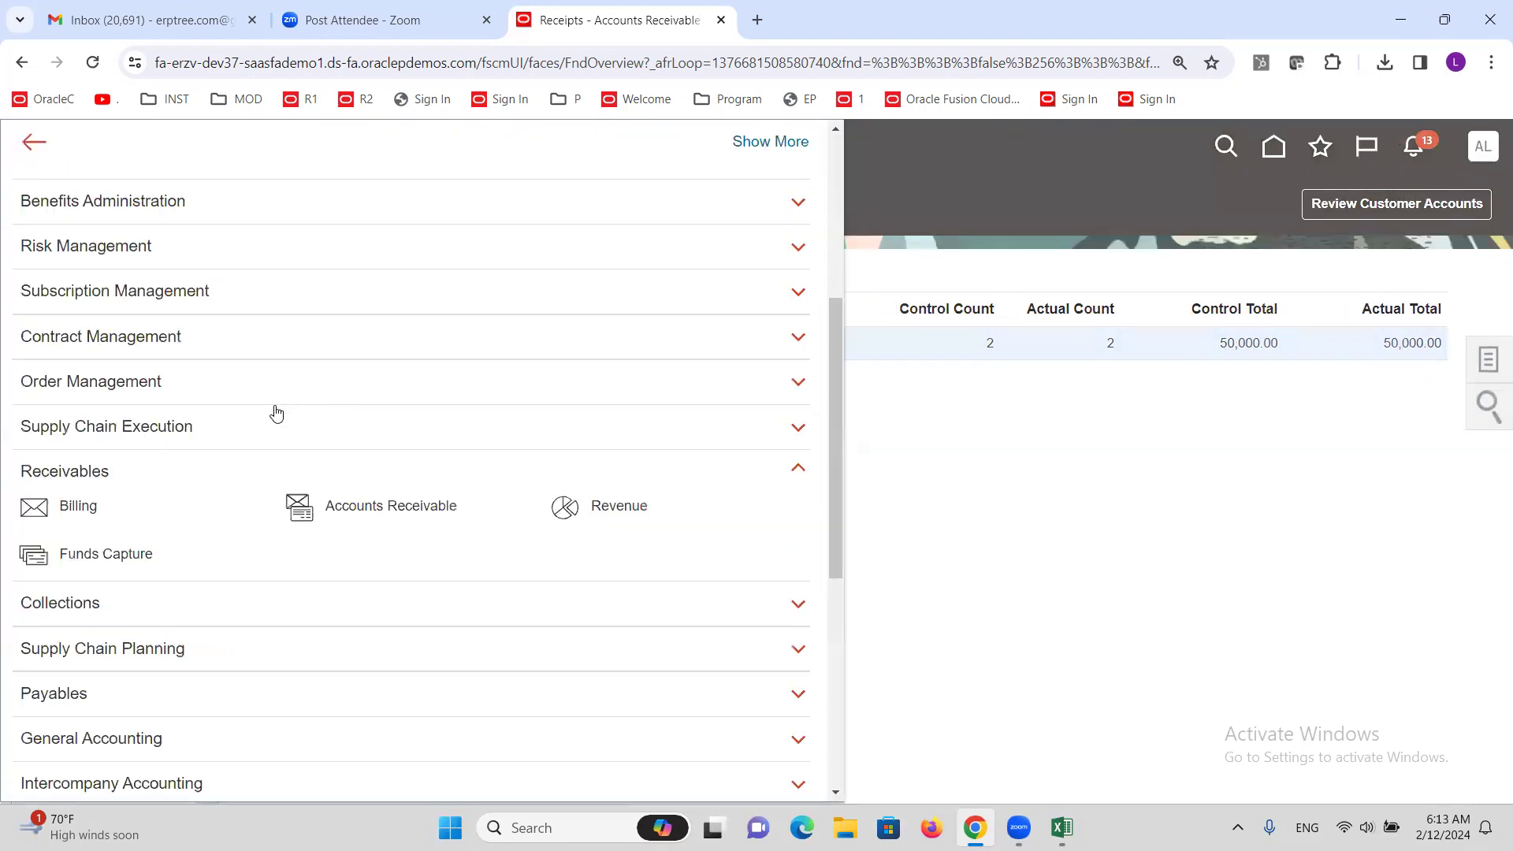
scroll(368, 318, up, 4)
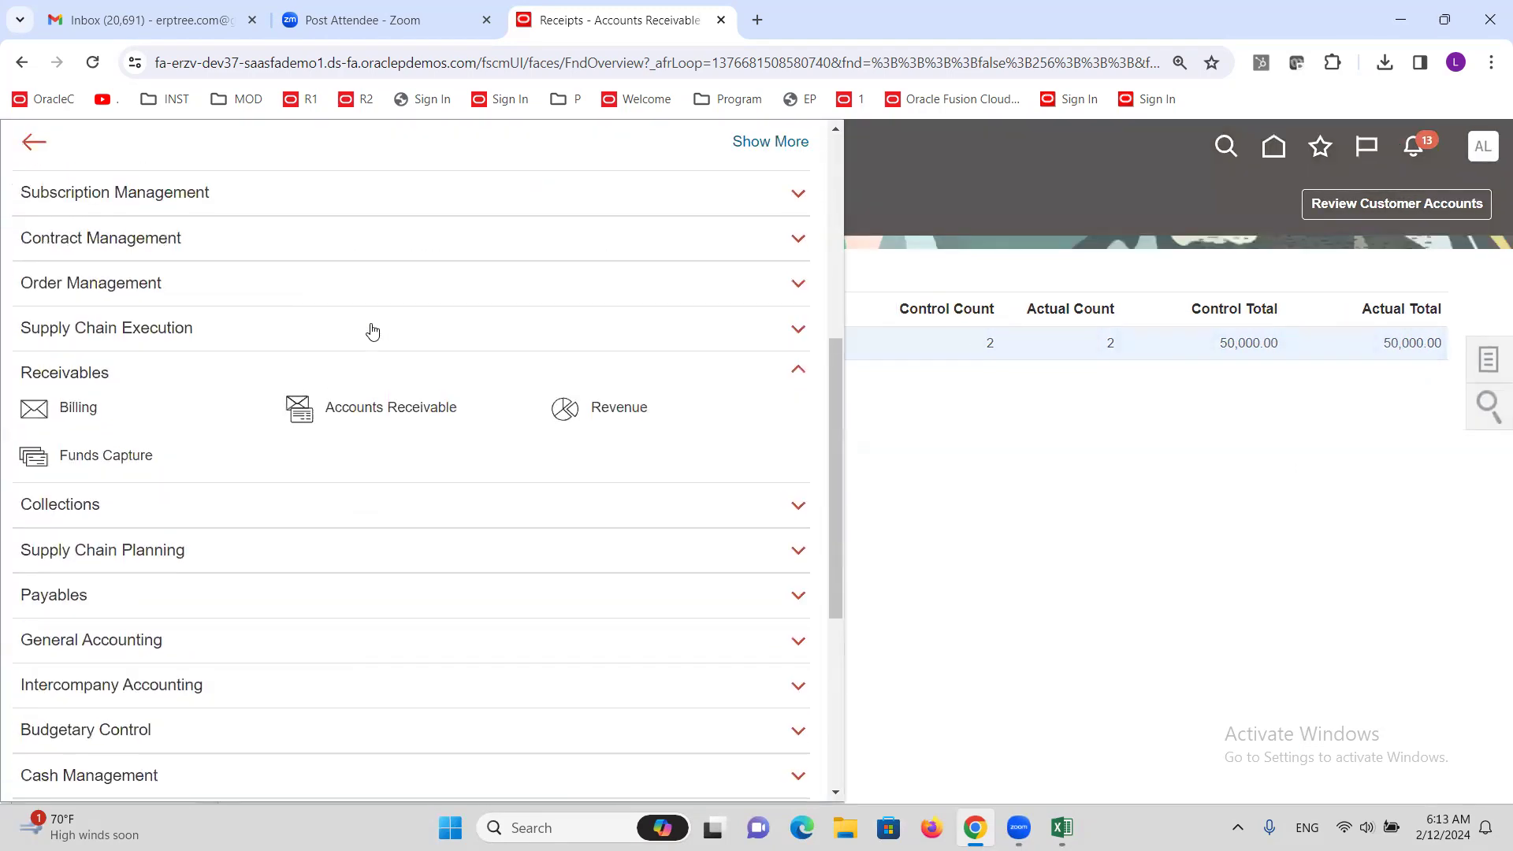
click(391, 407)
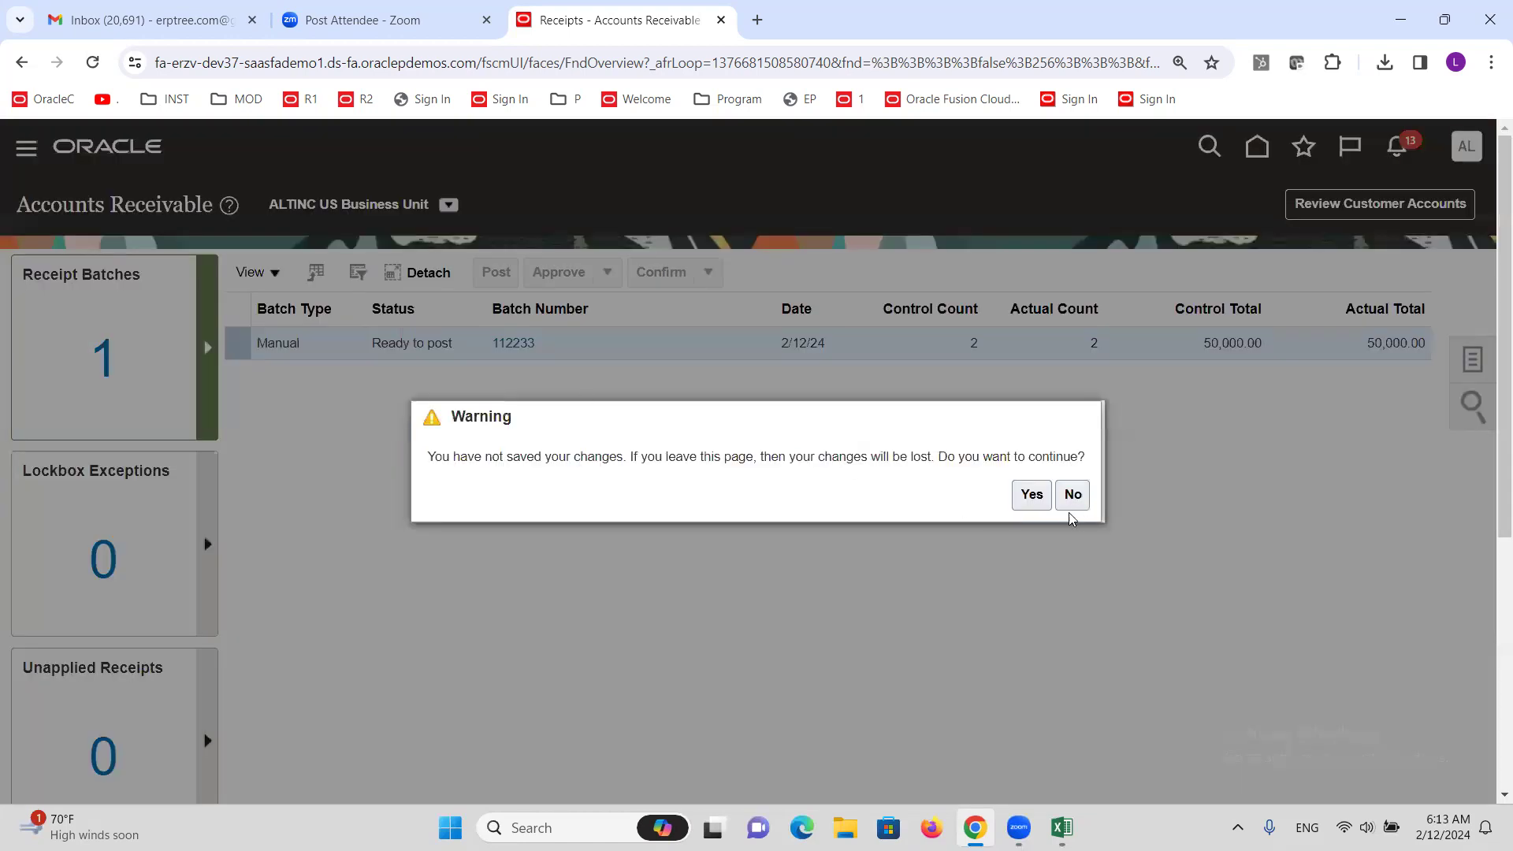
click(1031, 494)
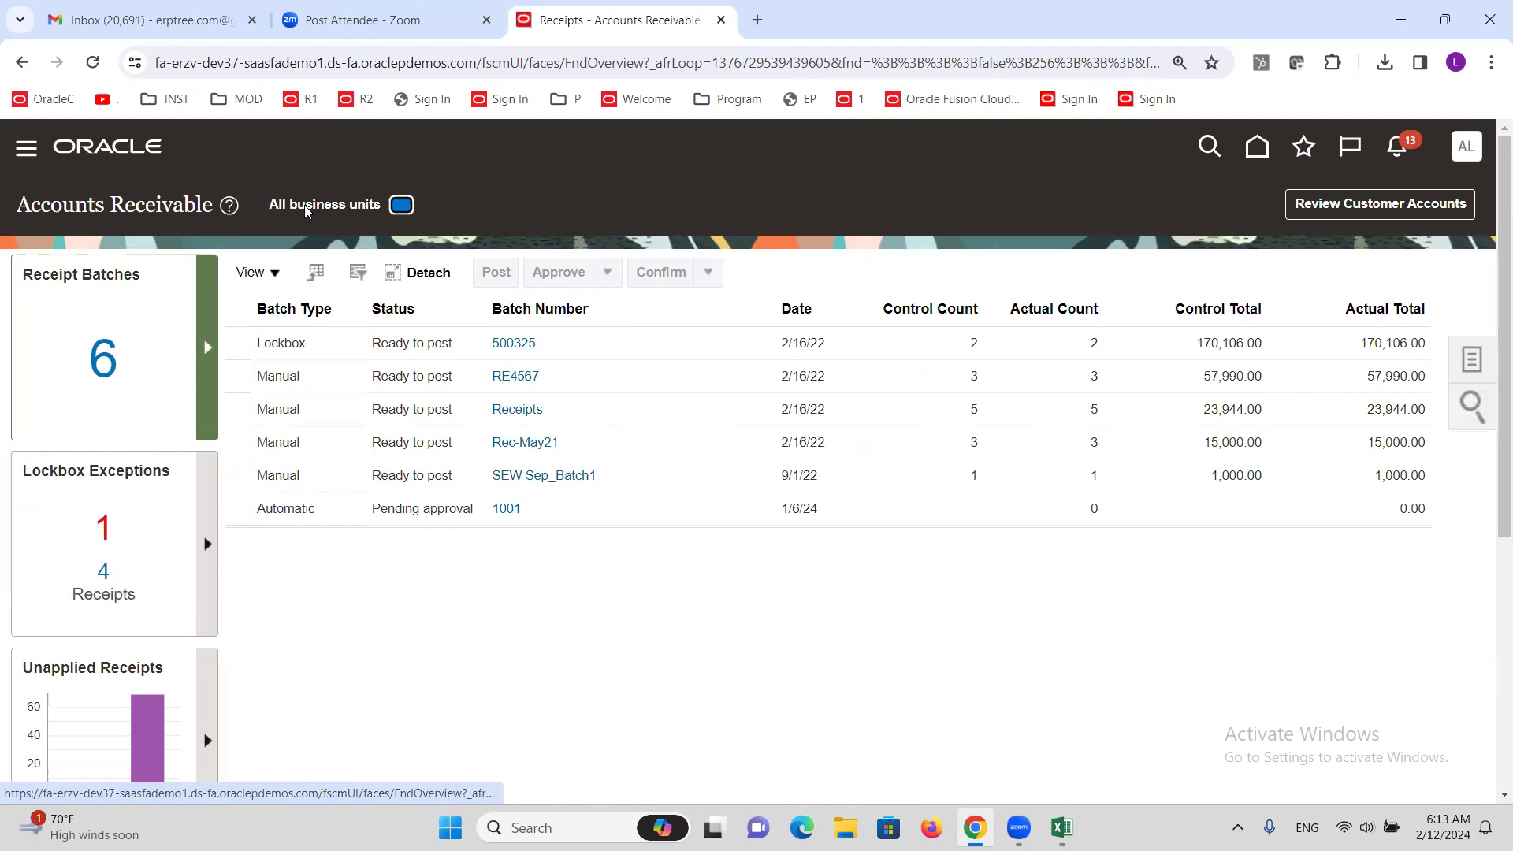
click(401, 205)
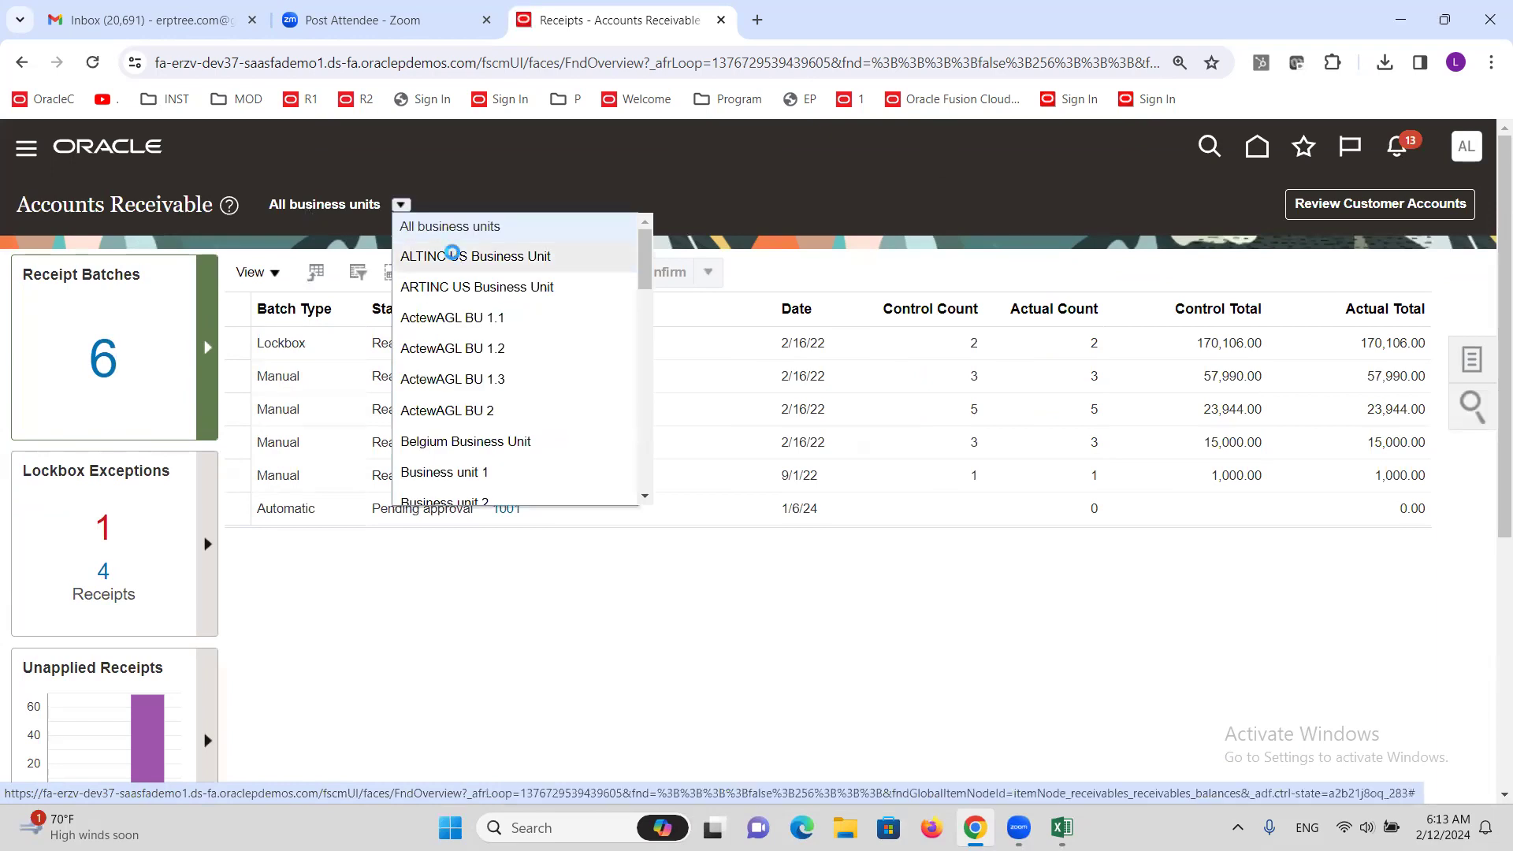
click(396, 230)
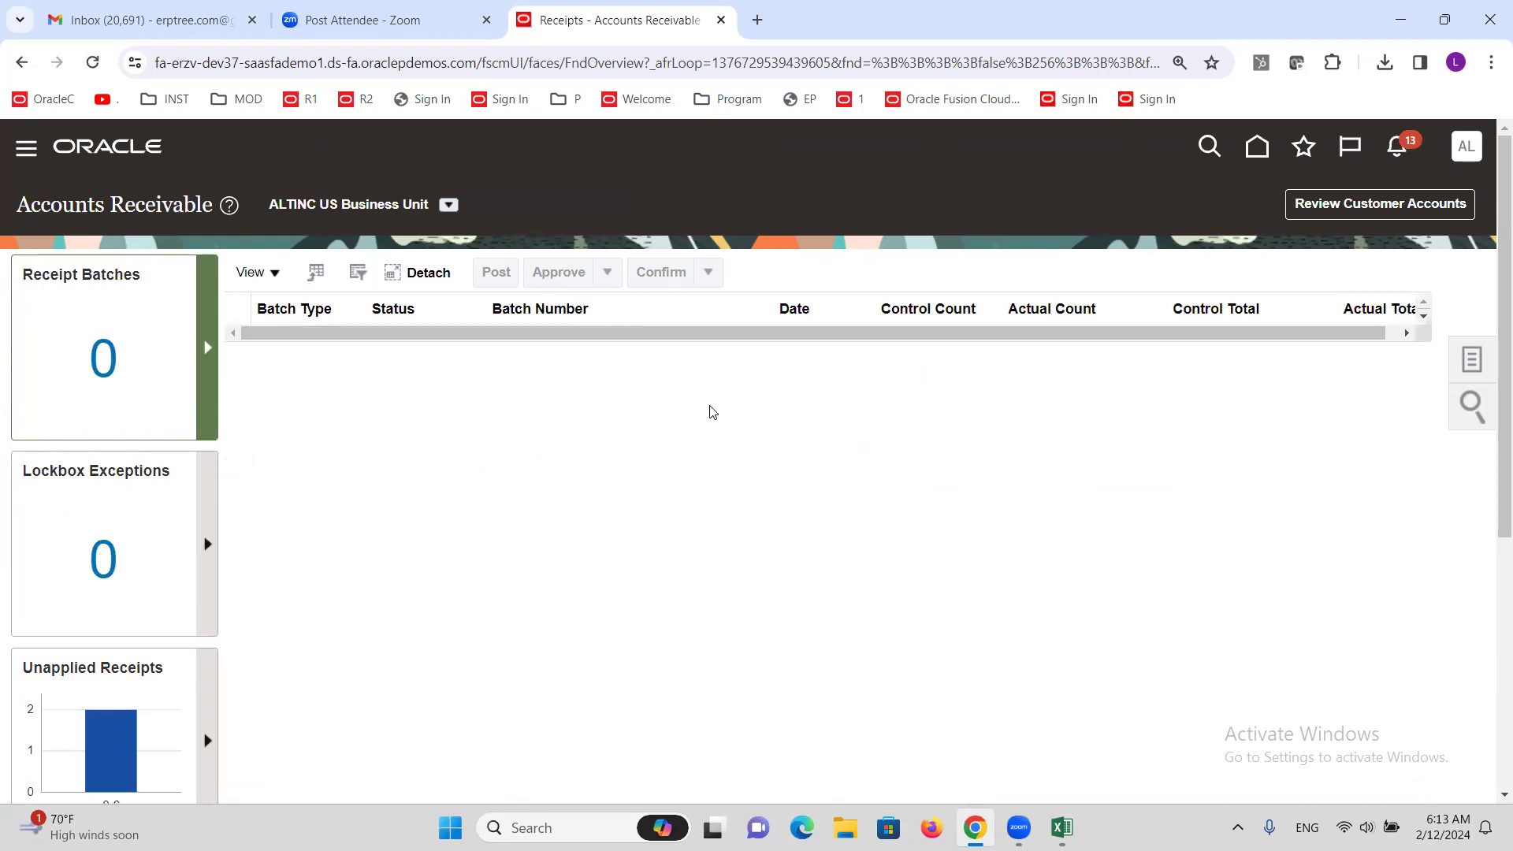
Open Manage Receipts and search for the receipts in batch number 112233
click(1472, 359)
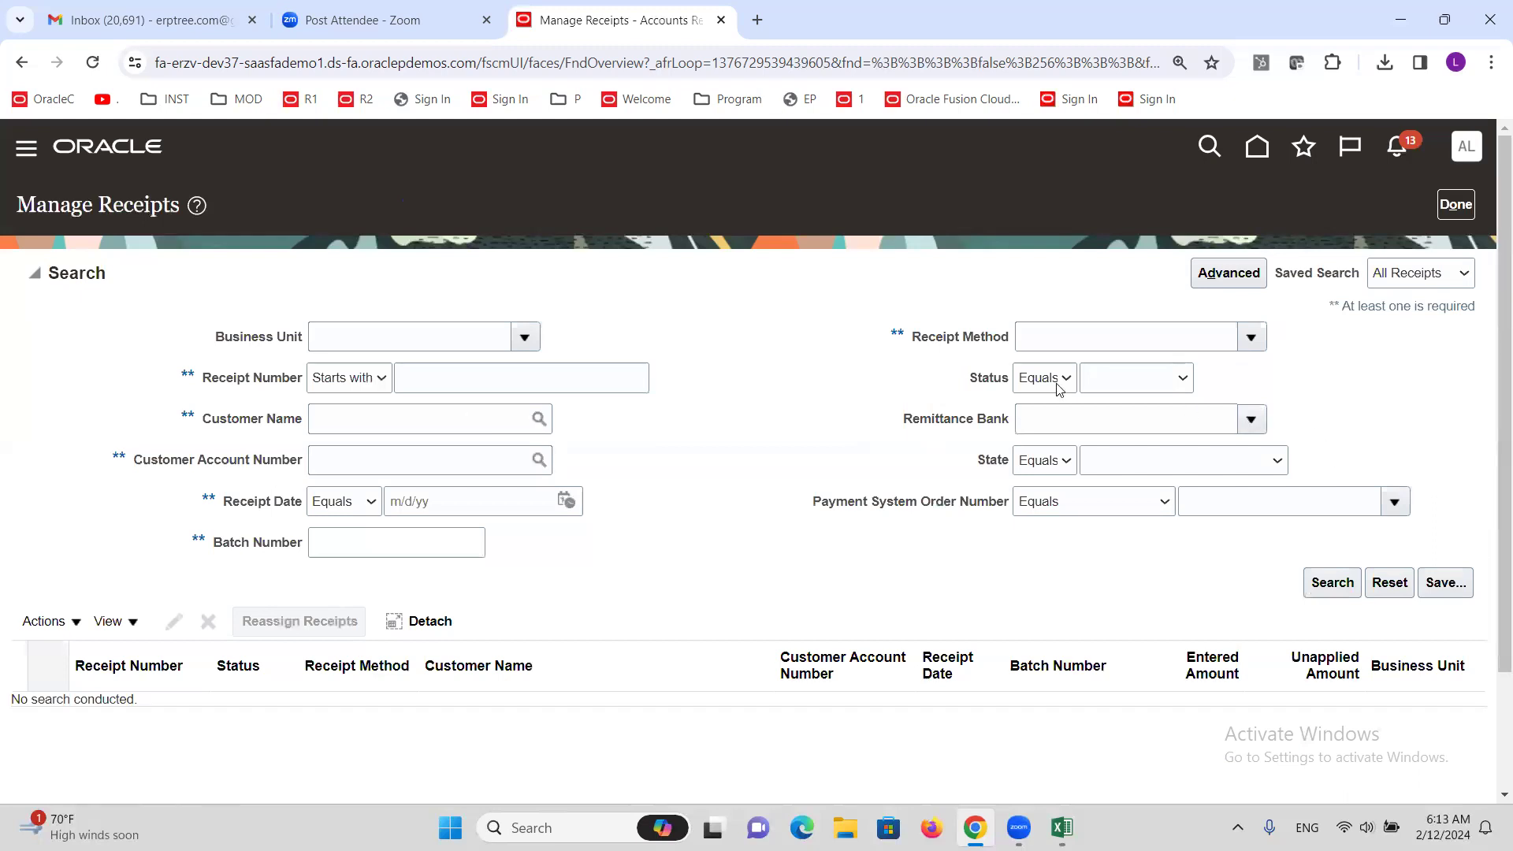
click(430, 535)
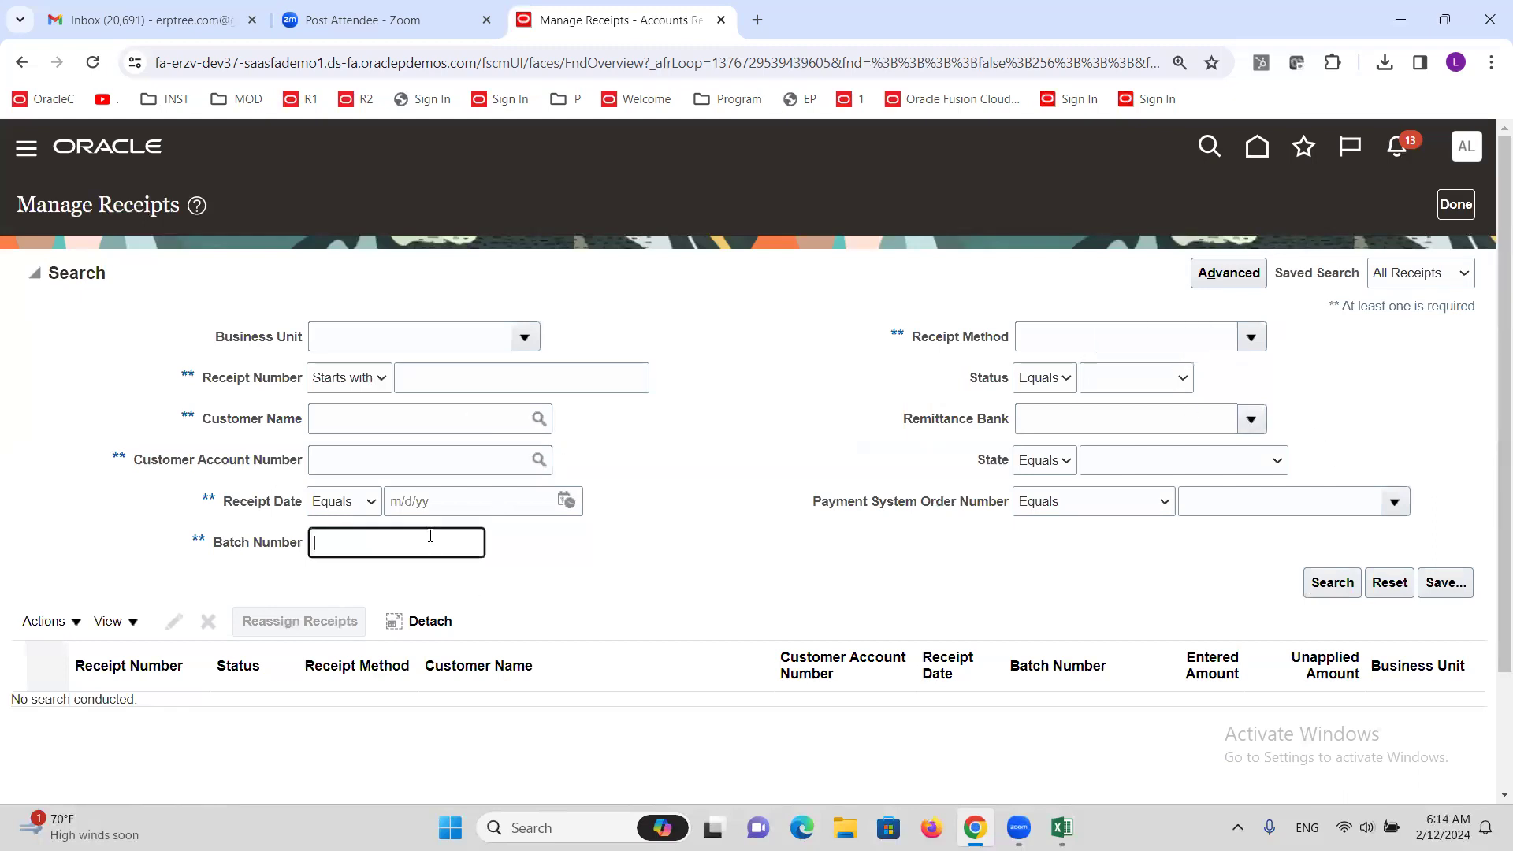
text(112233)
click(1331, 584)
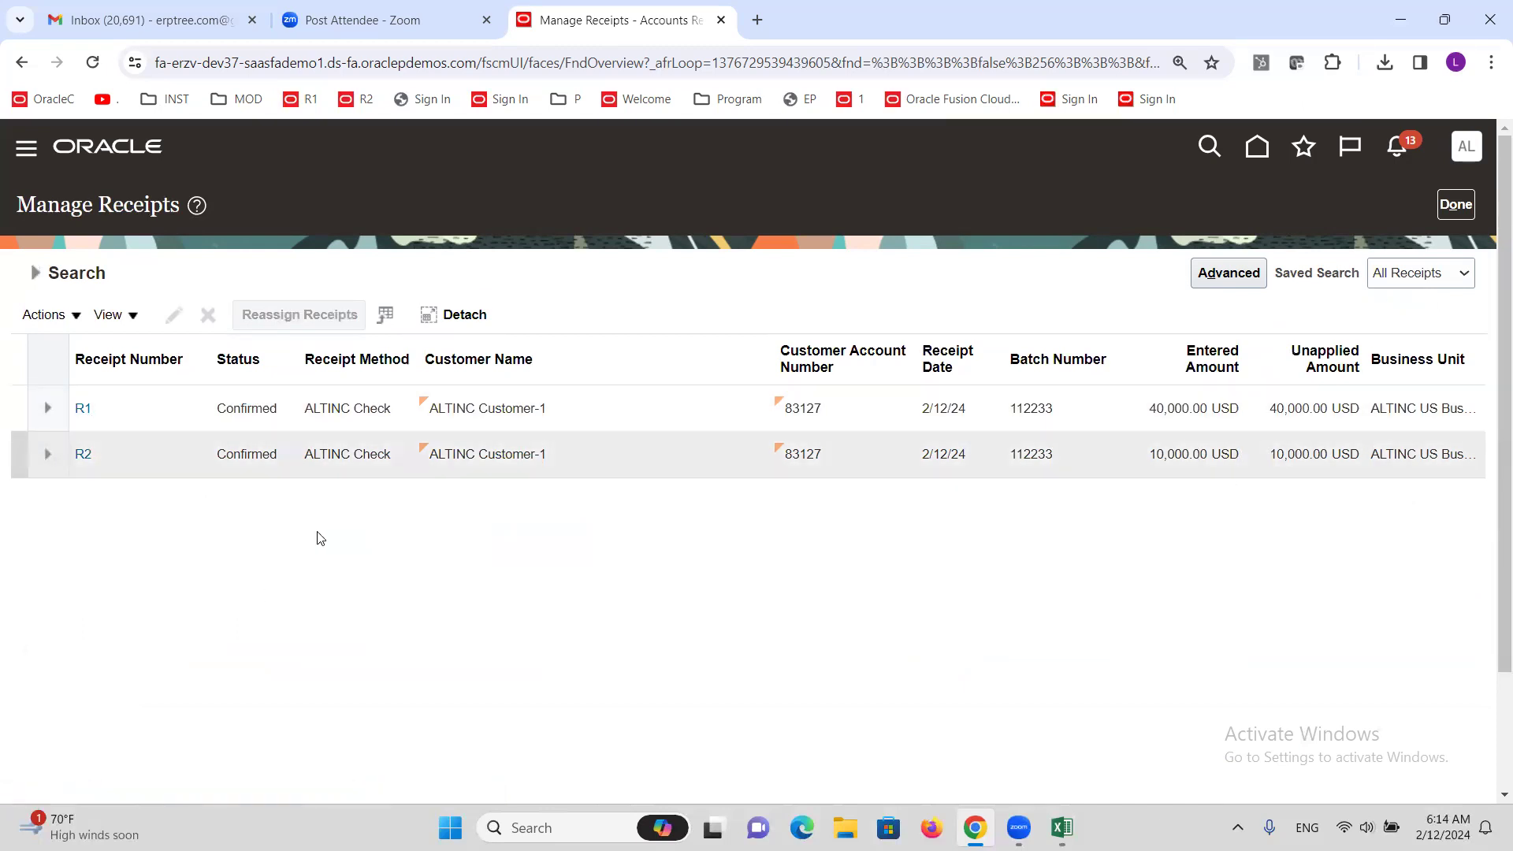
Open receipt R2 from the search results, review its information and application details, and leave it without saving
click(82, 454)
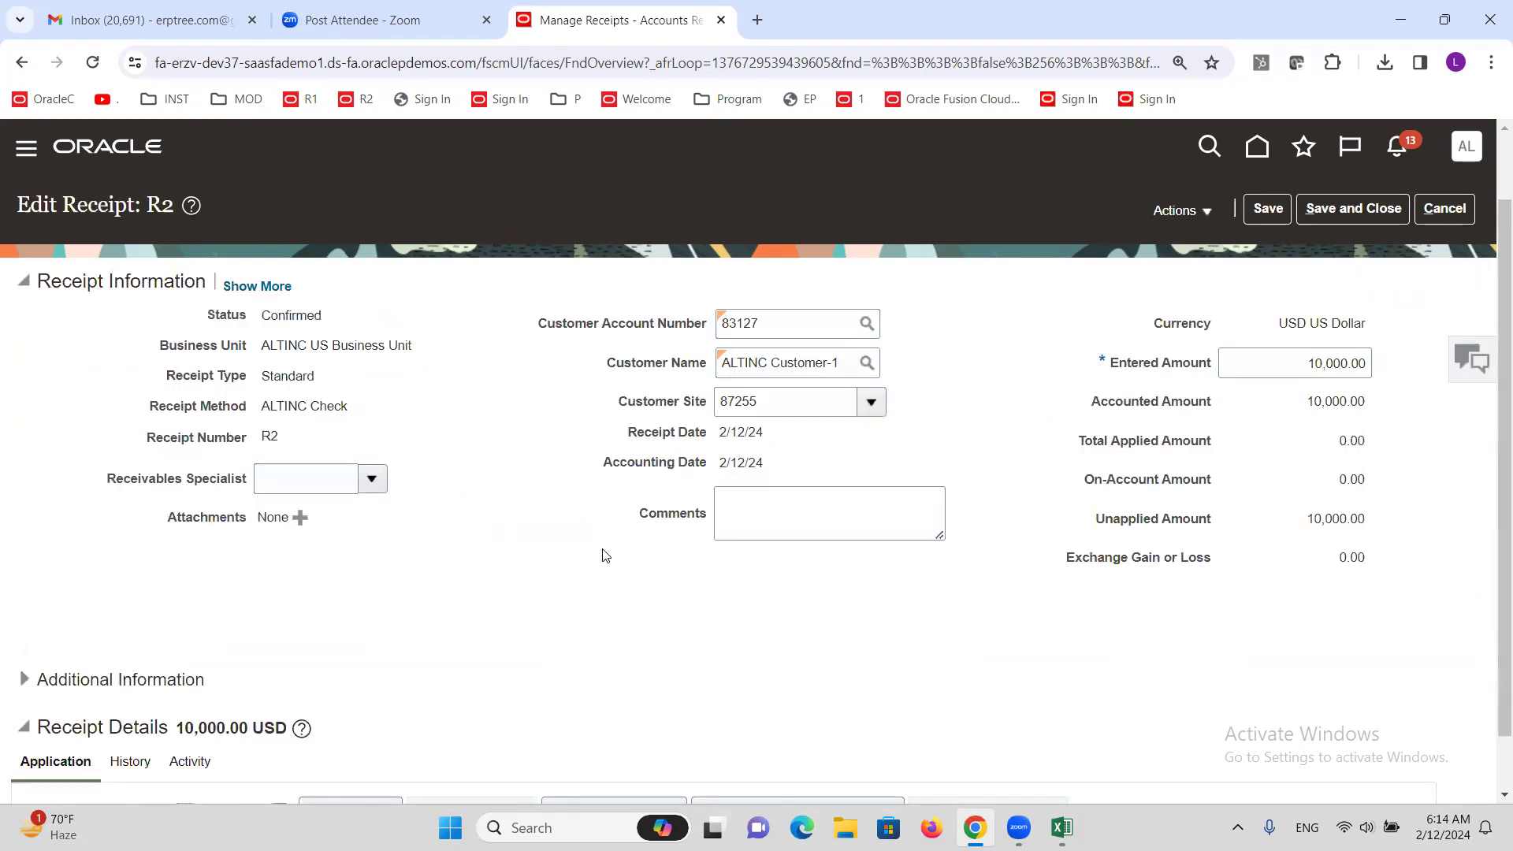
scroll(644, 677, down, 3)
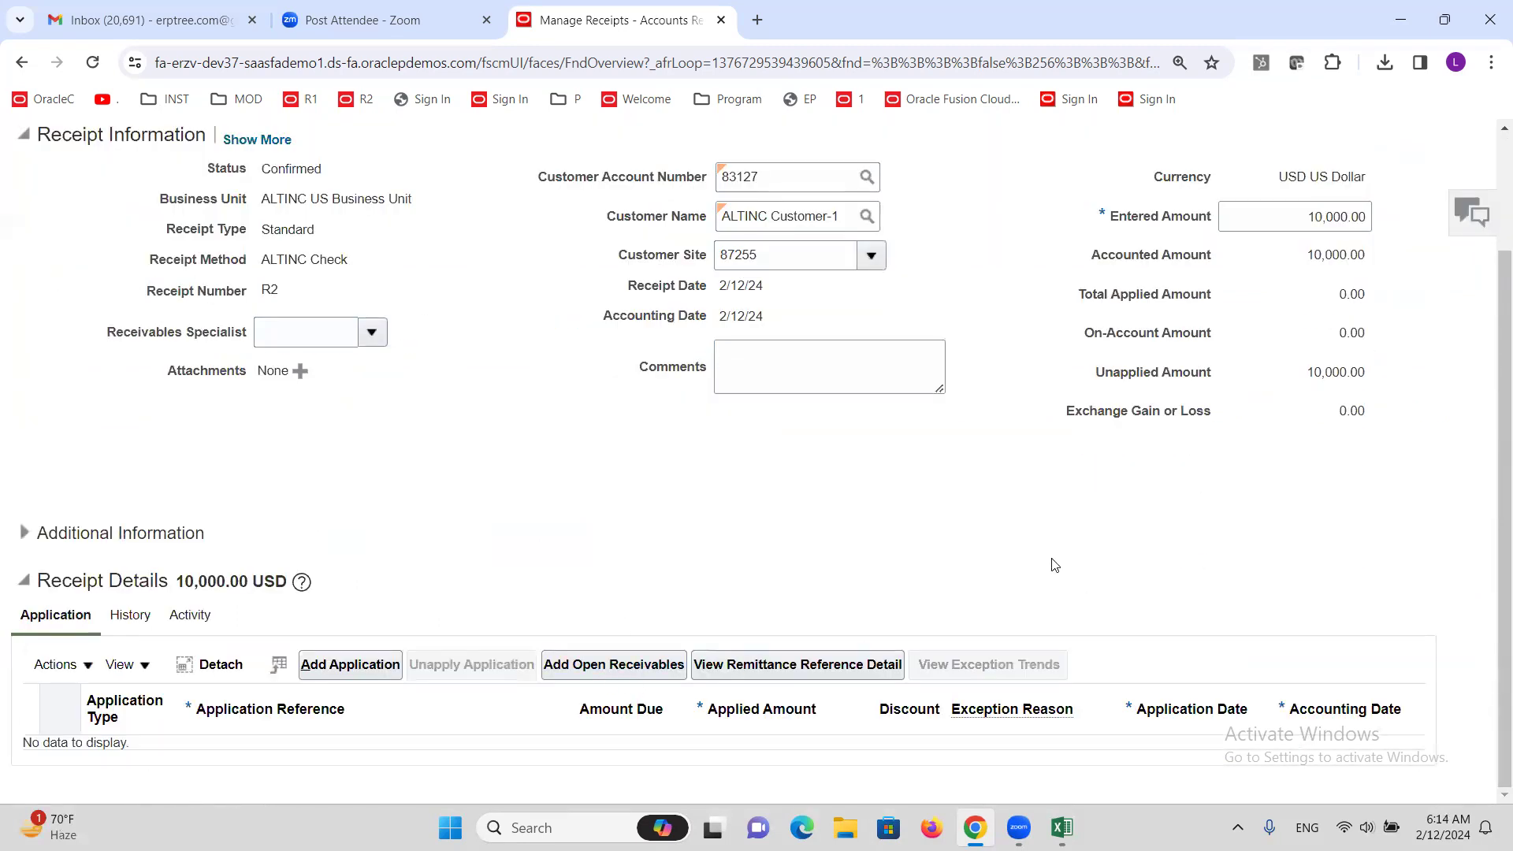
scroll(1054, 565, up, 3)
click(1444, 208)
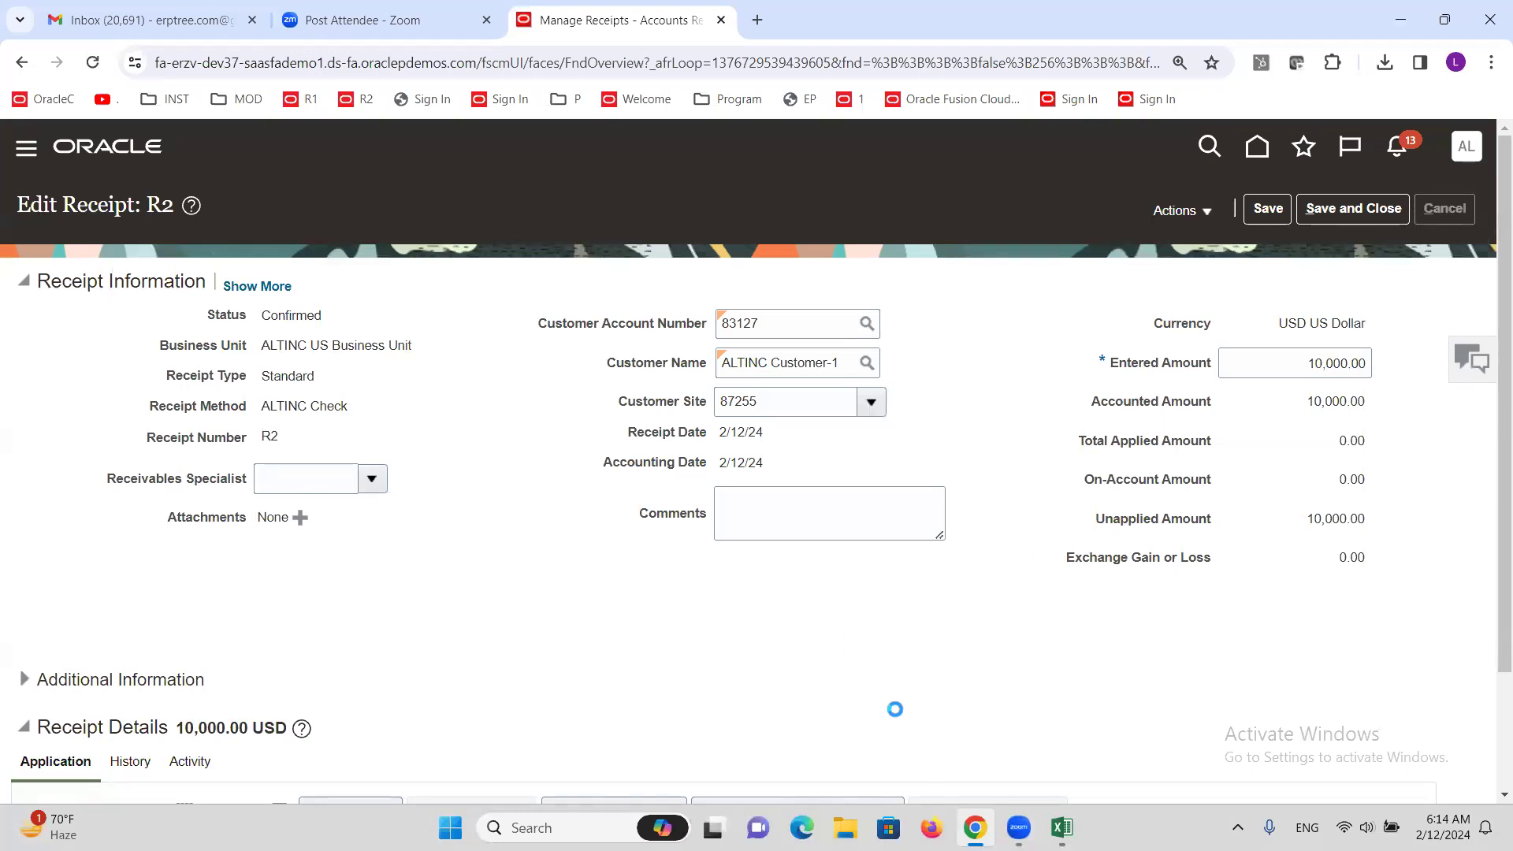
Switch to Excel and close the CreateReceiptBatches workbook without saving its changes
mouse_move(1062, 827)
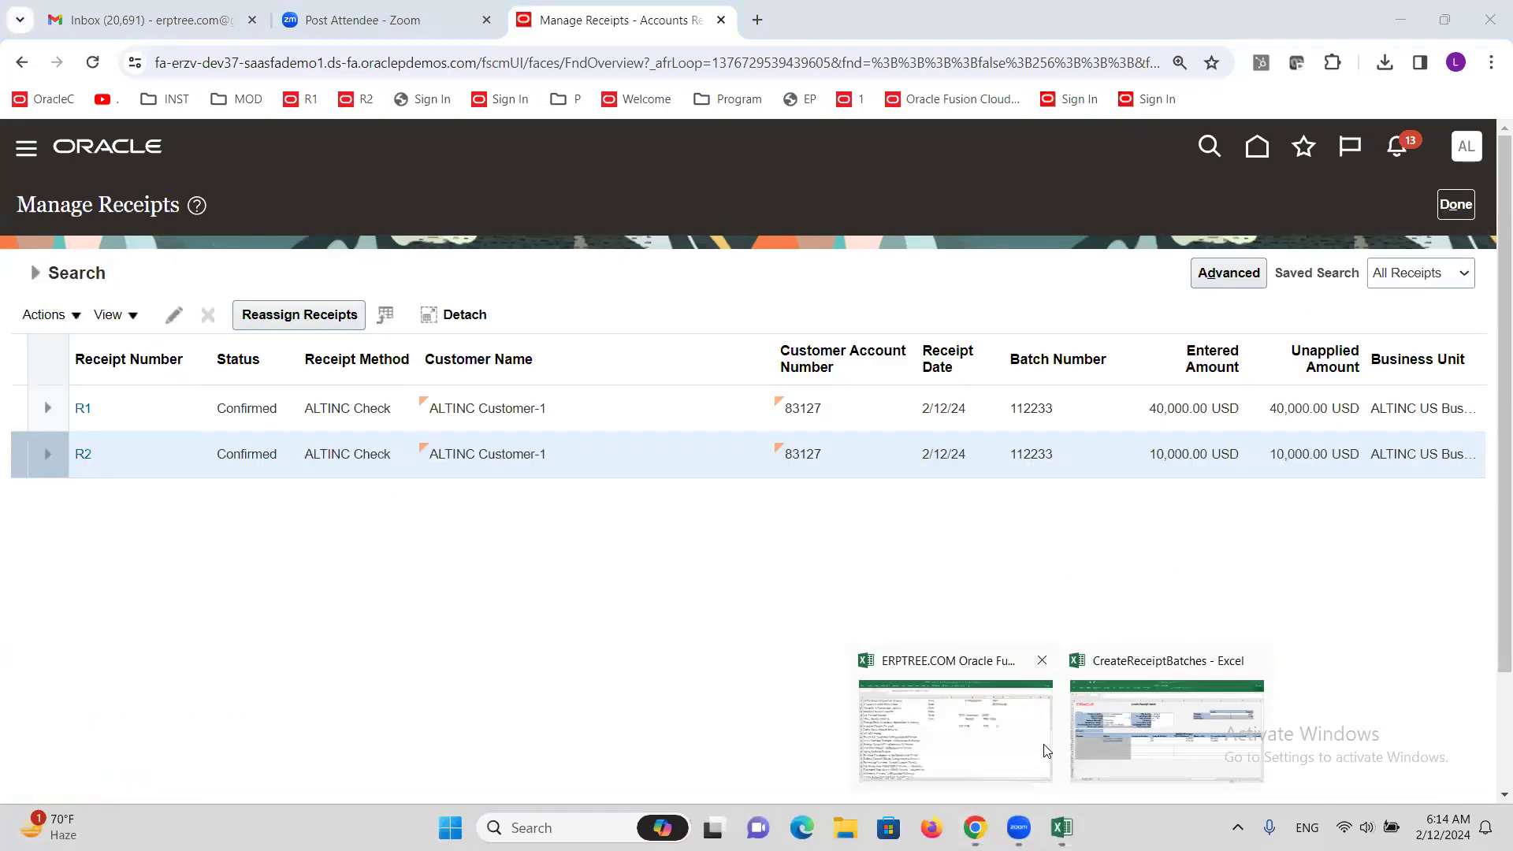
click(1252, 661)
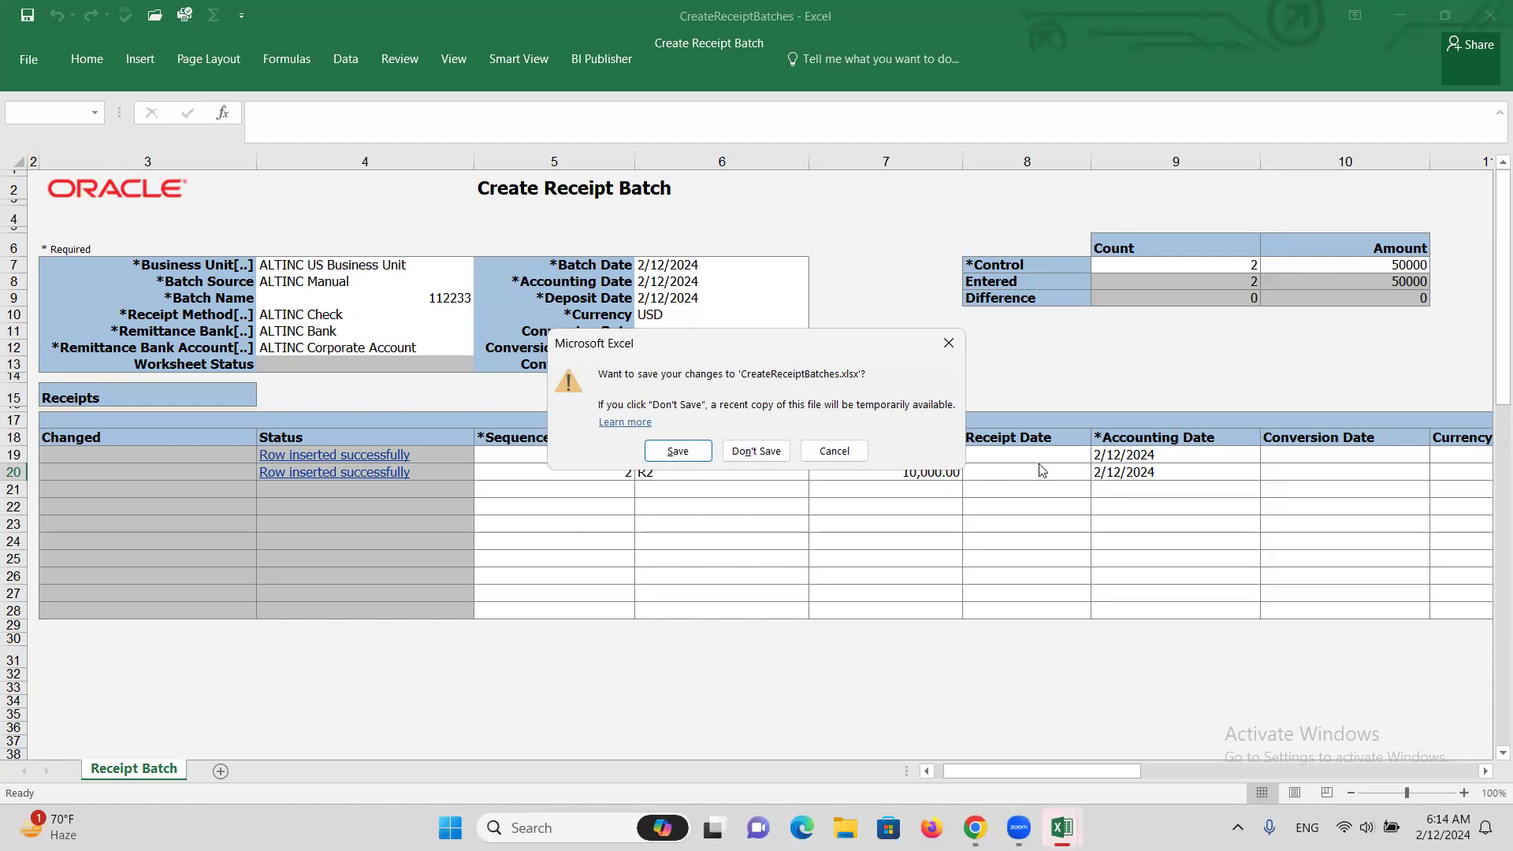
click(758, 452)
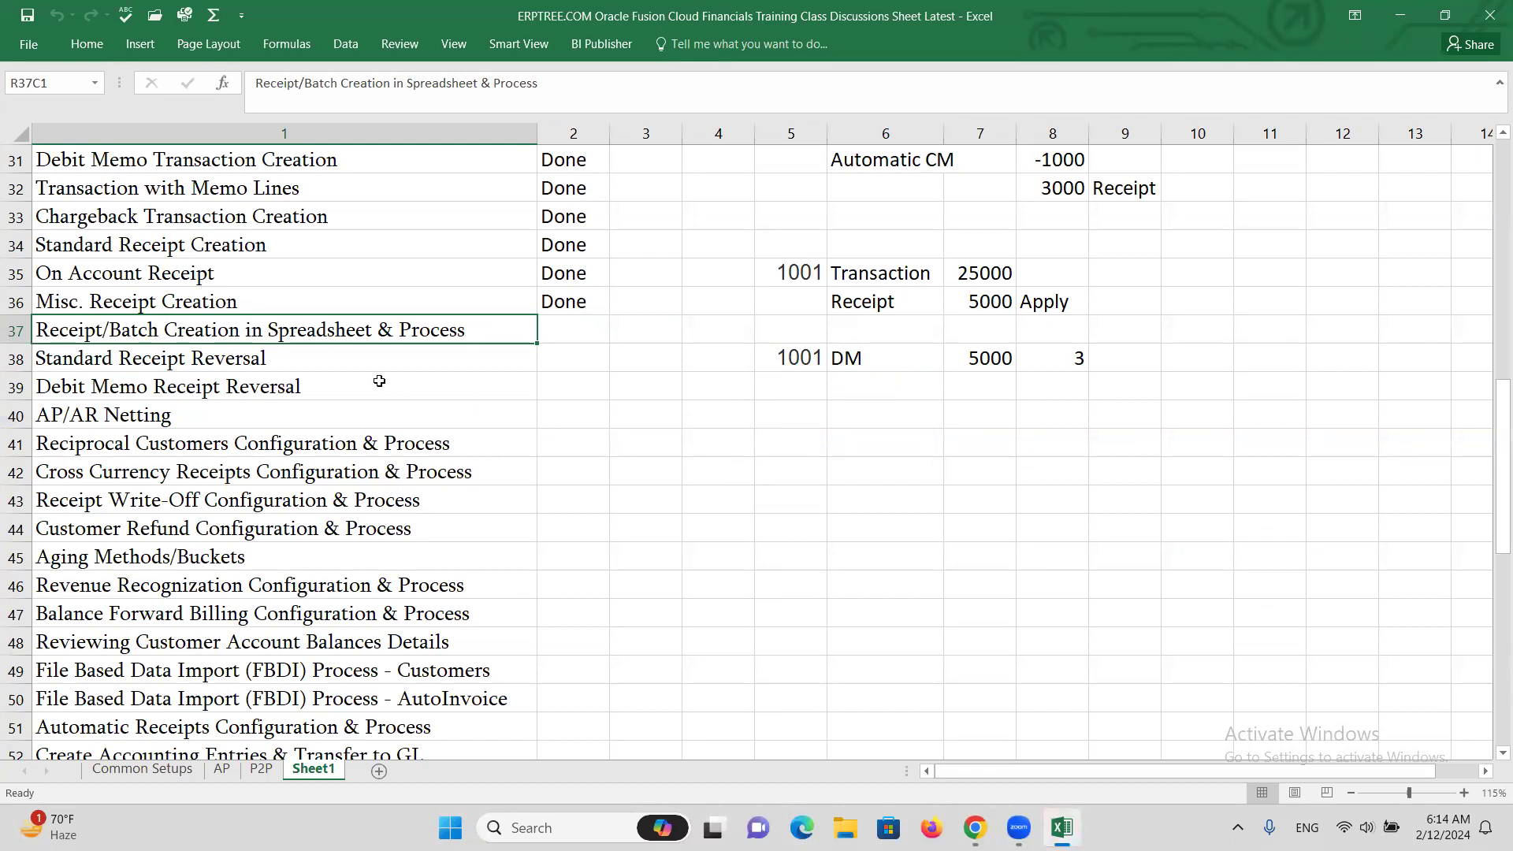
Enter the heading "Receipt Reversal" in row 41, column 8 of Sheet1 in the training discussions workbook
click(304, 360)
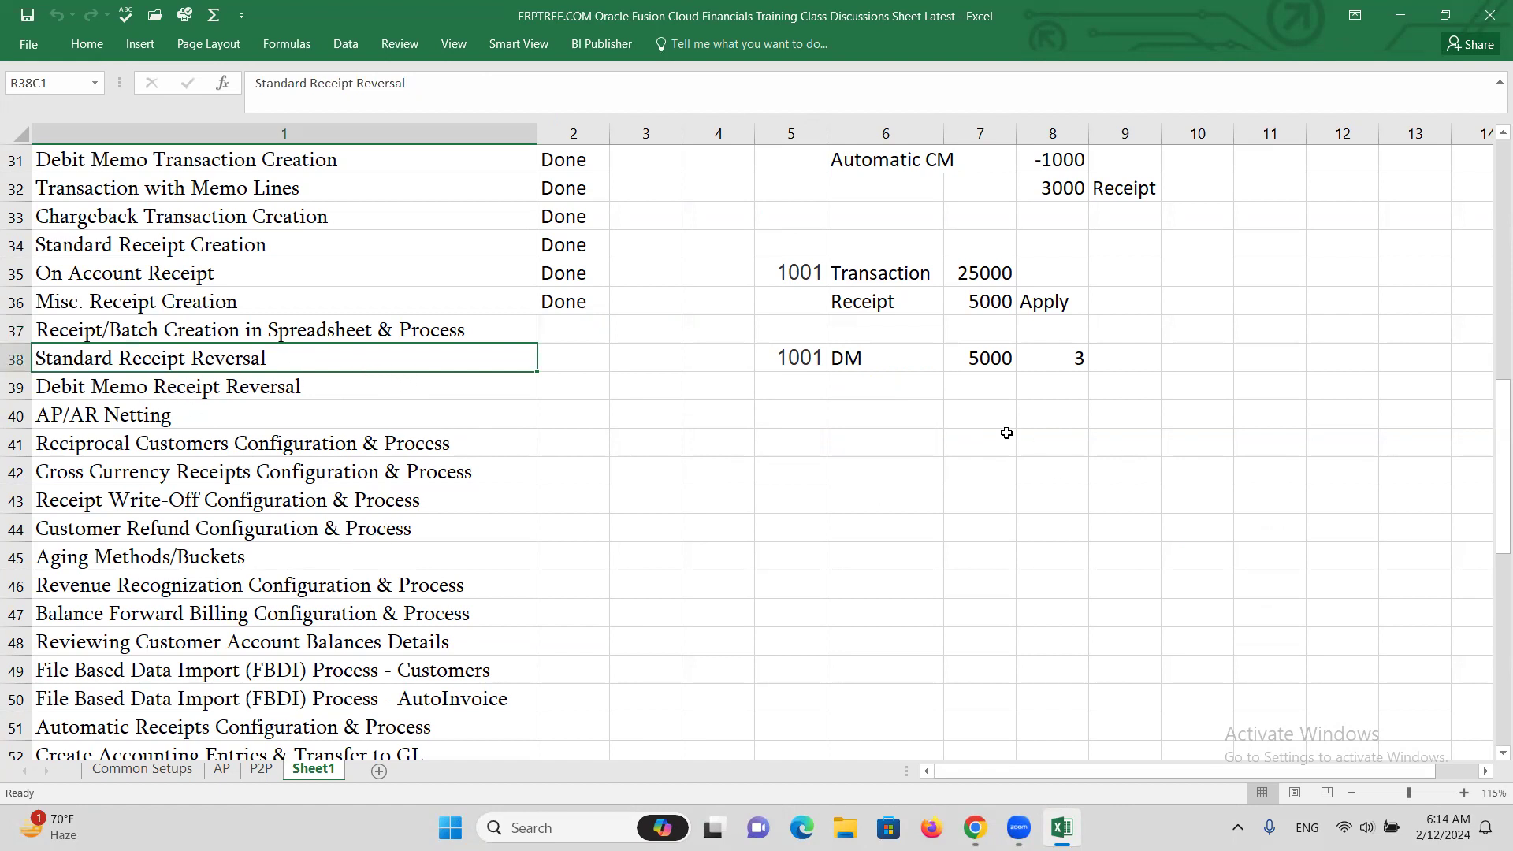
click(1065, 441)
double_click(1063, 441)
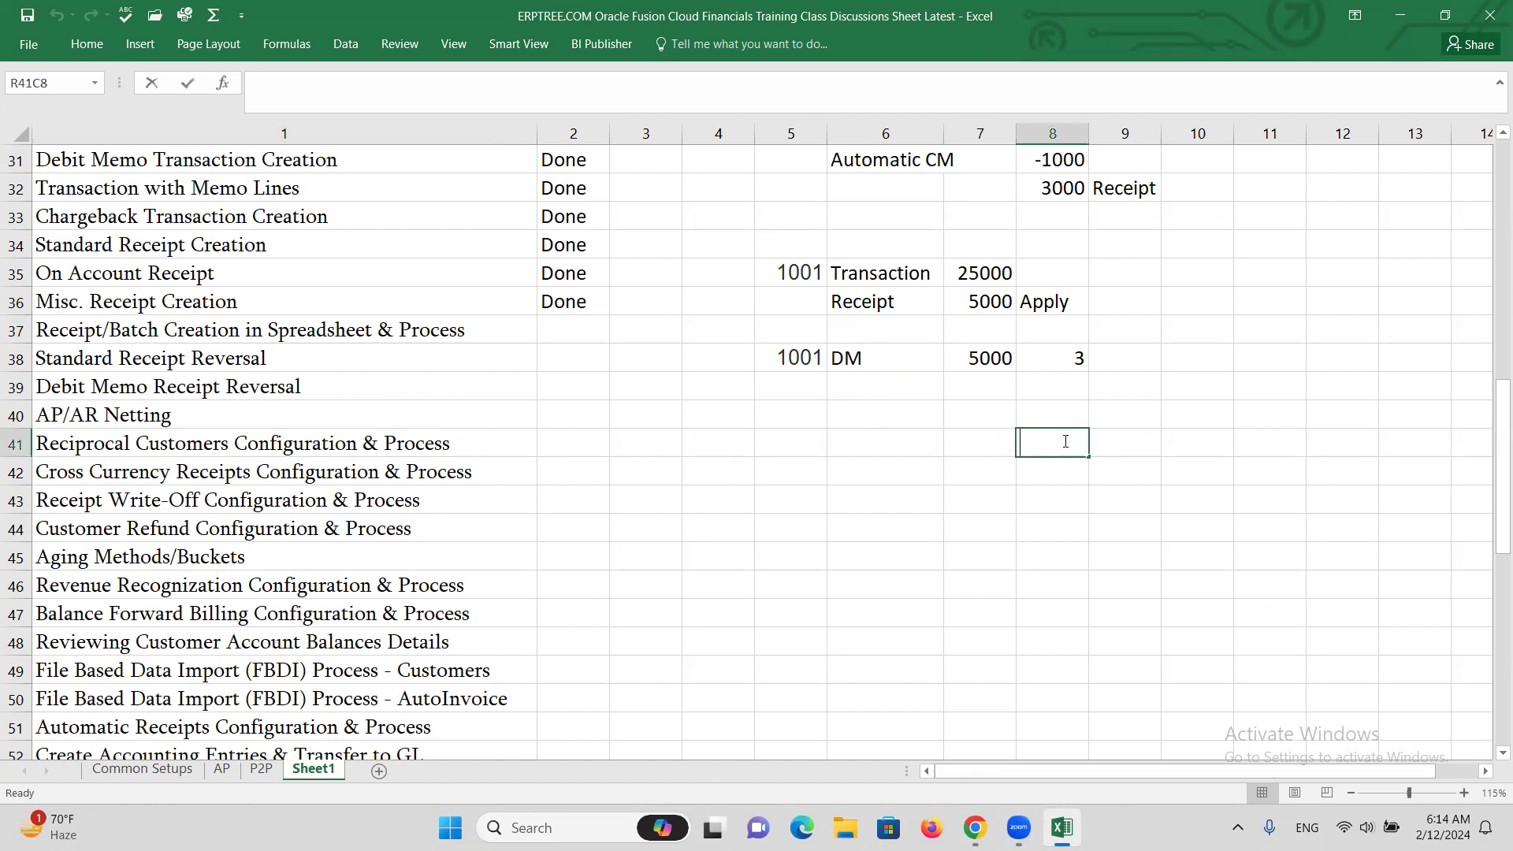
text(R)
key(BackSpace)
text(Receipt)
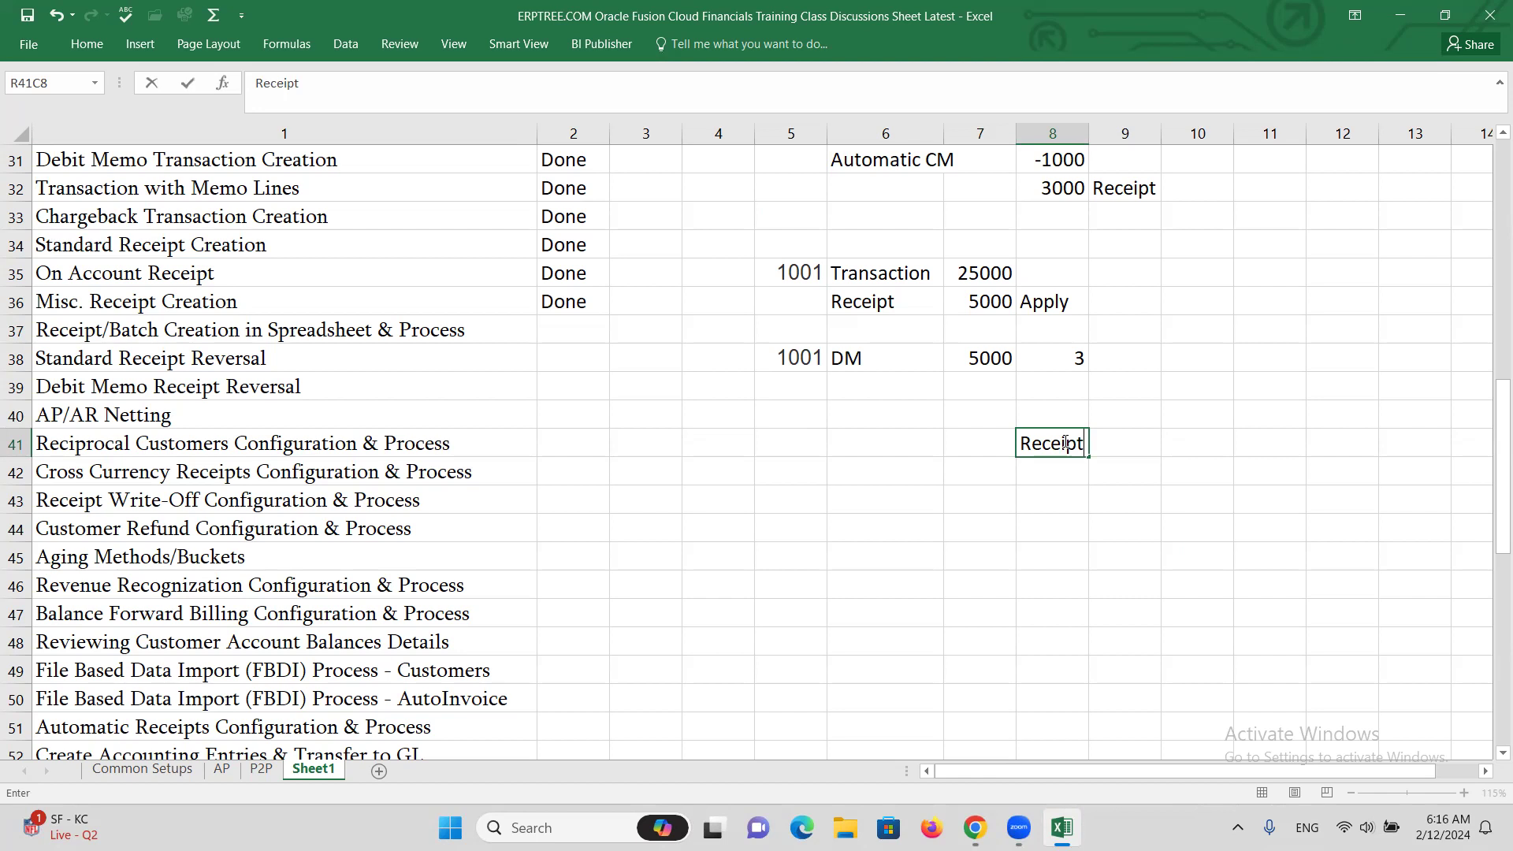
text(Reversal)
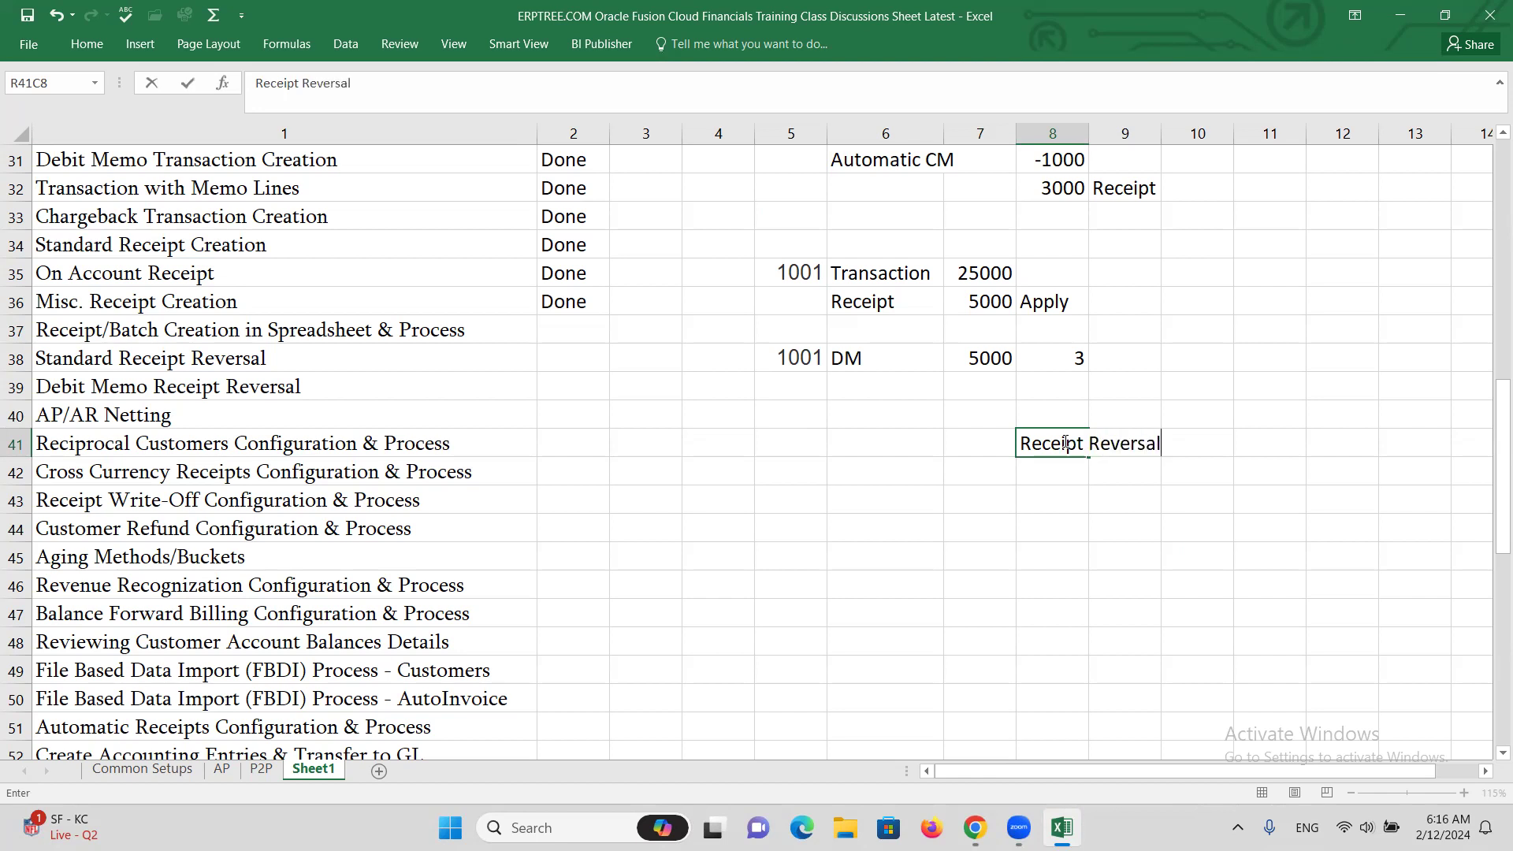
Fill the Receipt Reversal heading with yellow across columns 8 and 9
drag(1044, 447, 1151, 433)
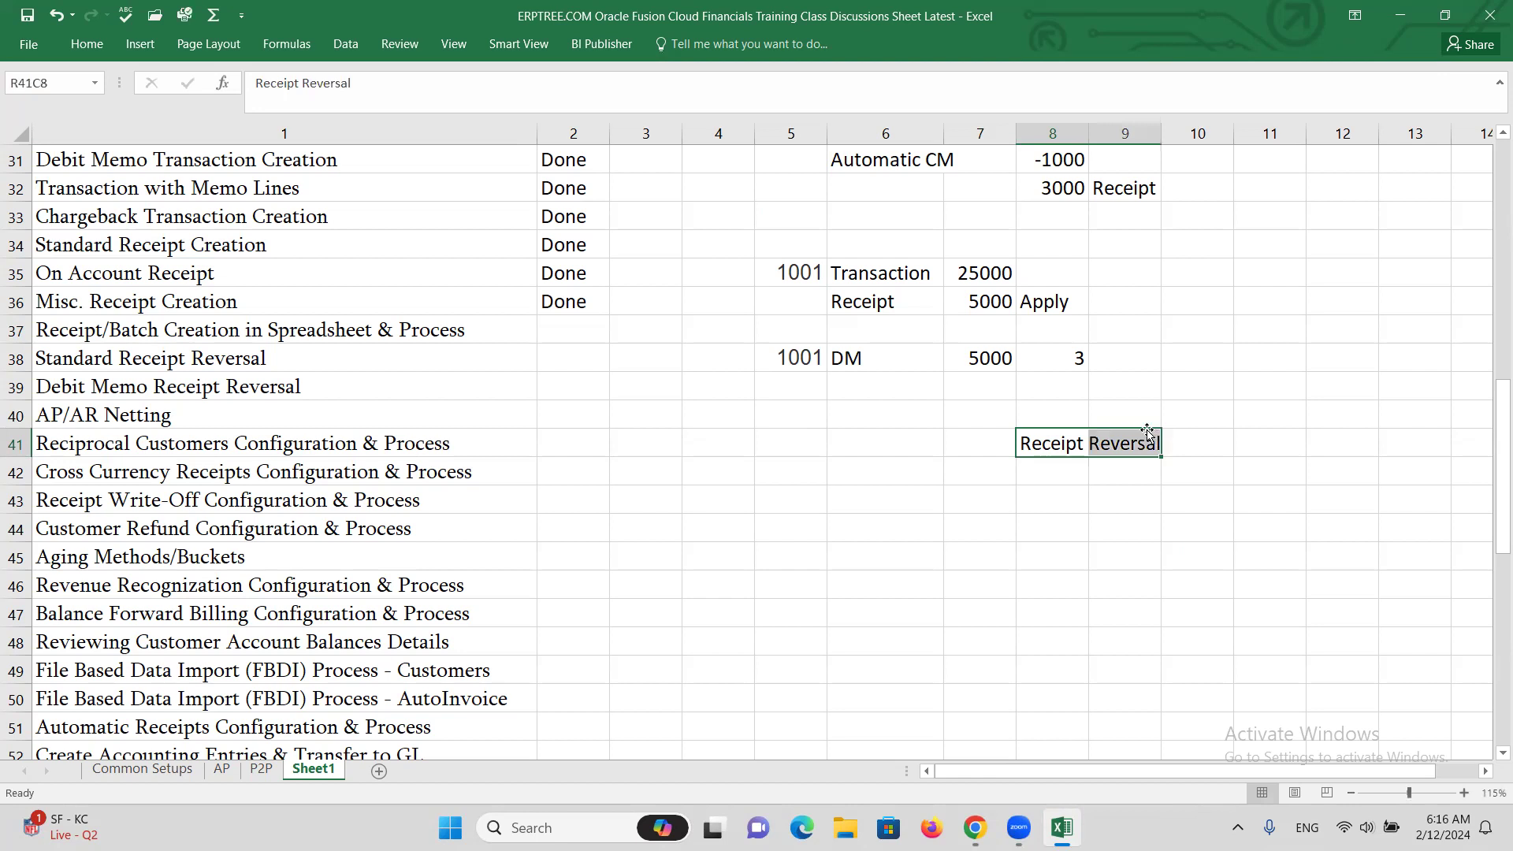
click(87, 44)
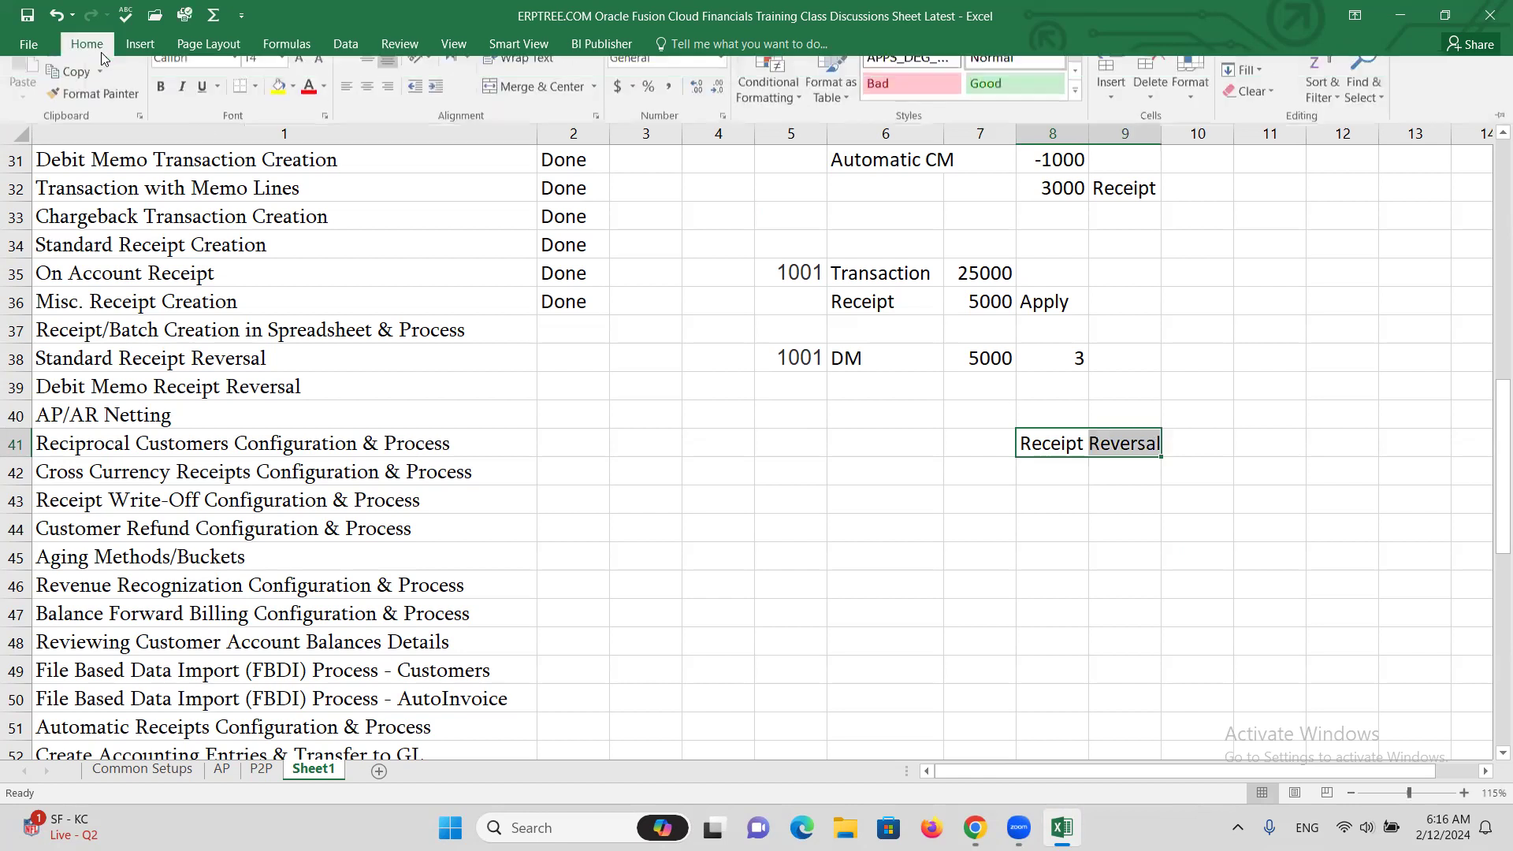
click(278, 110)
click(1078, 500)
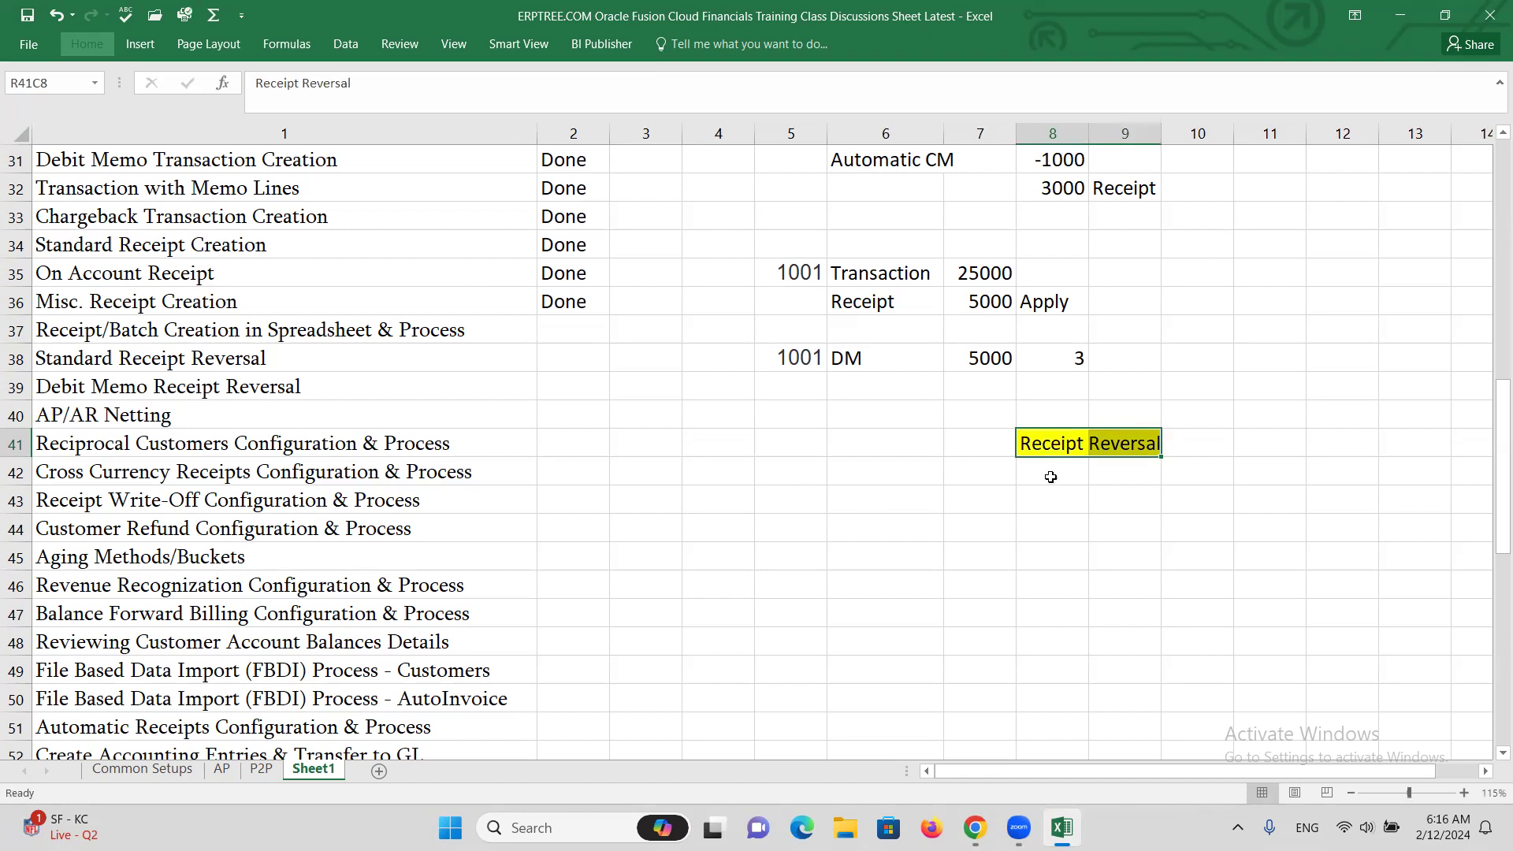
Enter "Trans" directly below the Receipt Reversal heading, with the amount 10000 beside it
click(1053, 476)
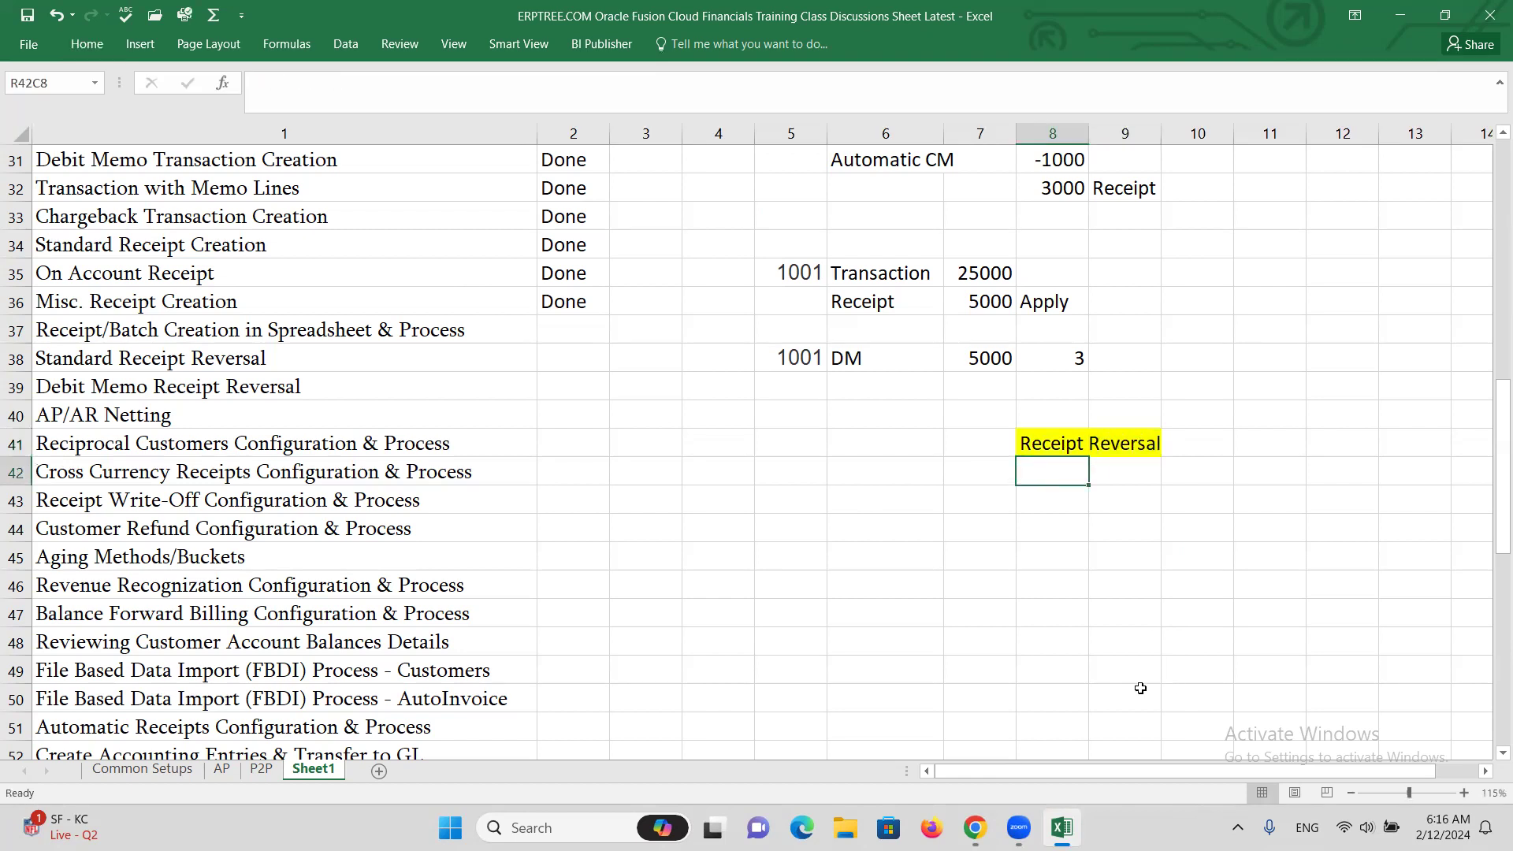
text(Trans)
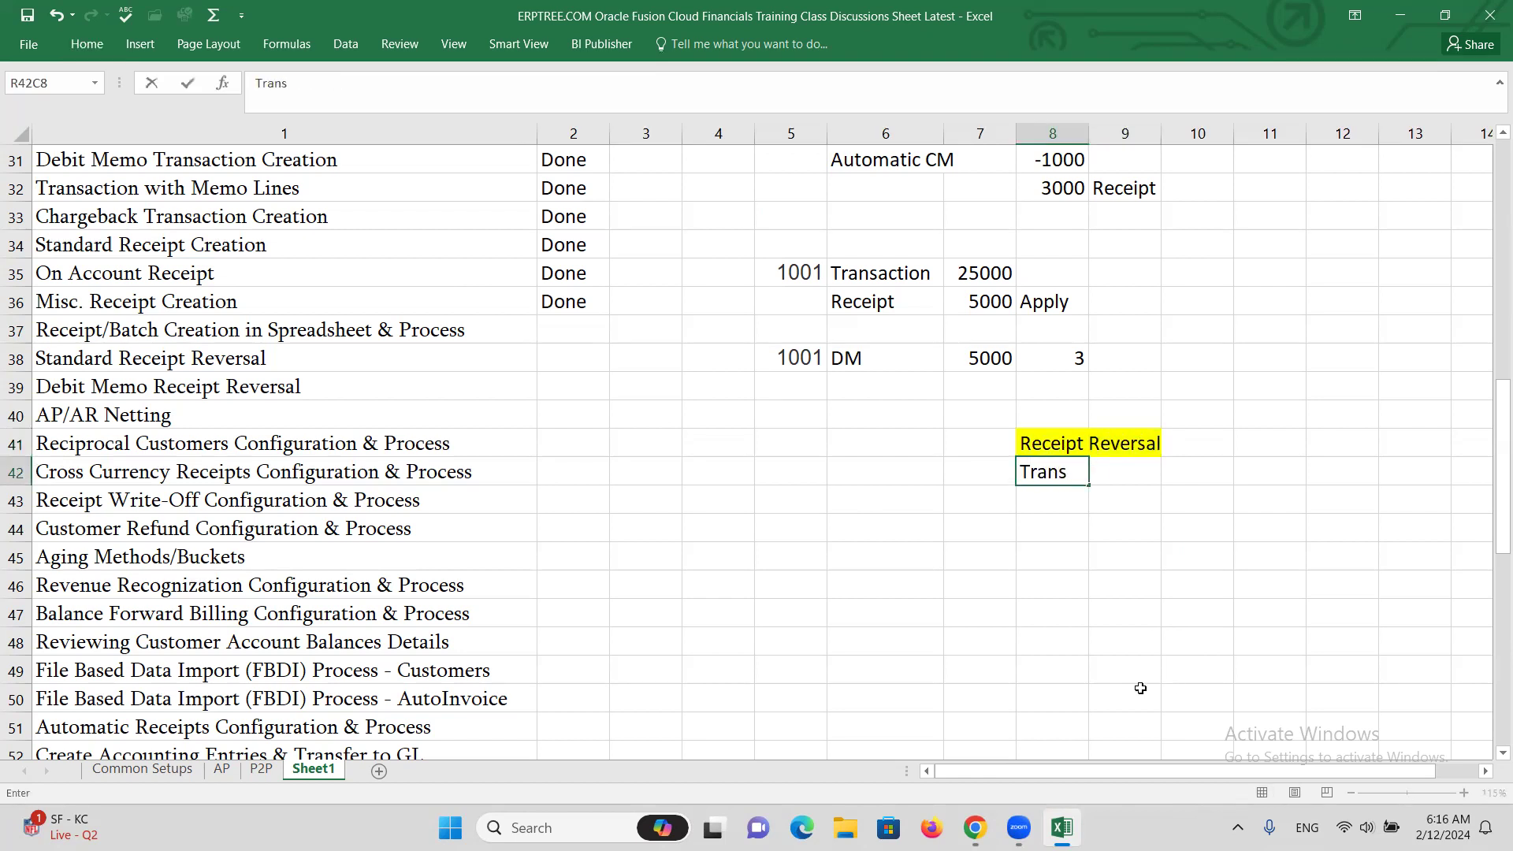
key(Tab)
text(10000)
Add a row below Trans containing "Receipt", 10000 and "Apply" in columns 8 to 10
click(1058, 493)
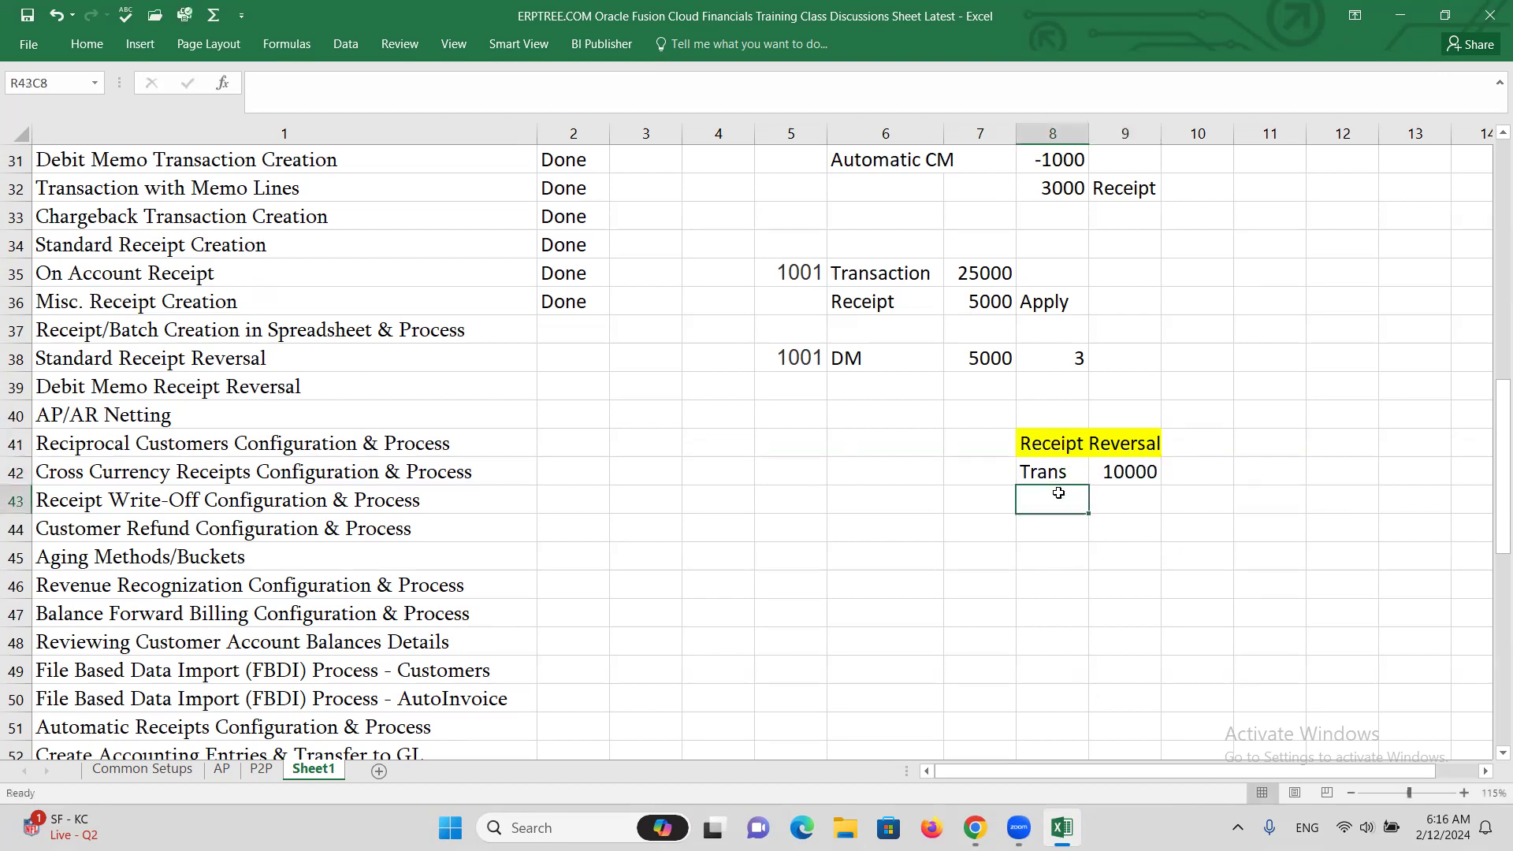
text(Receipt)
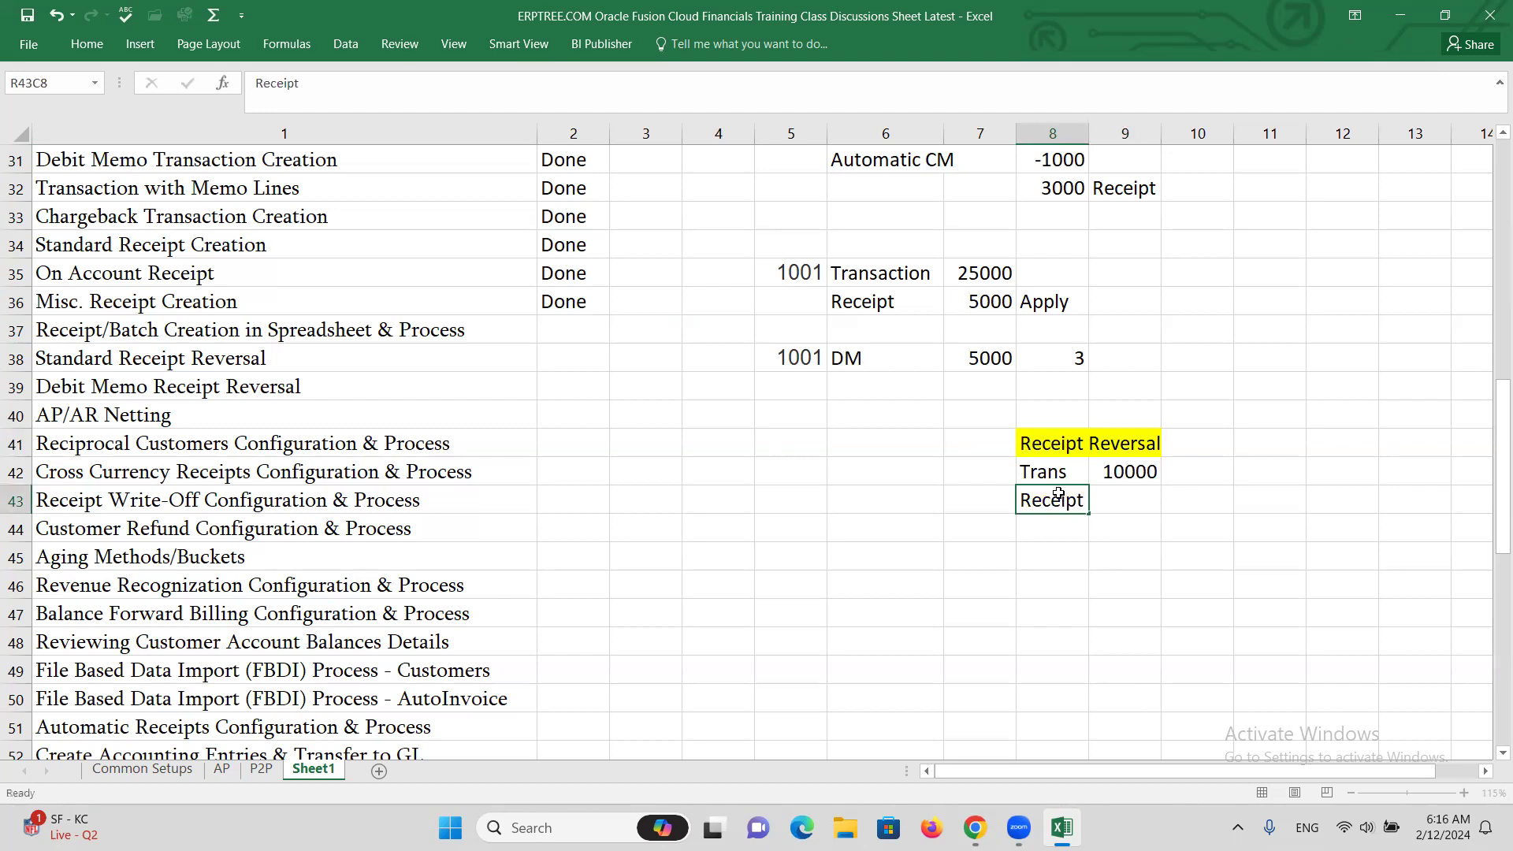
key(Tab)
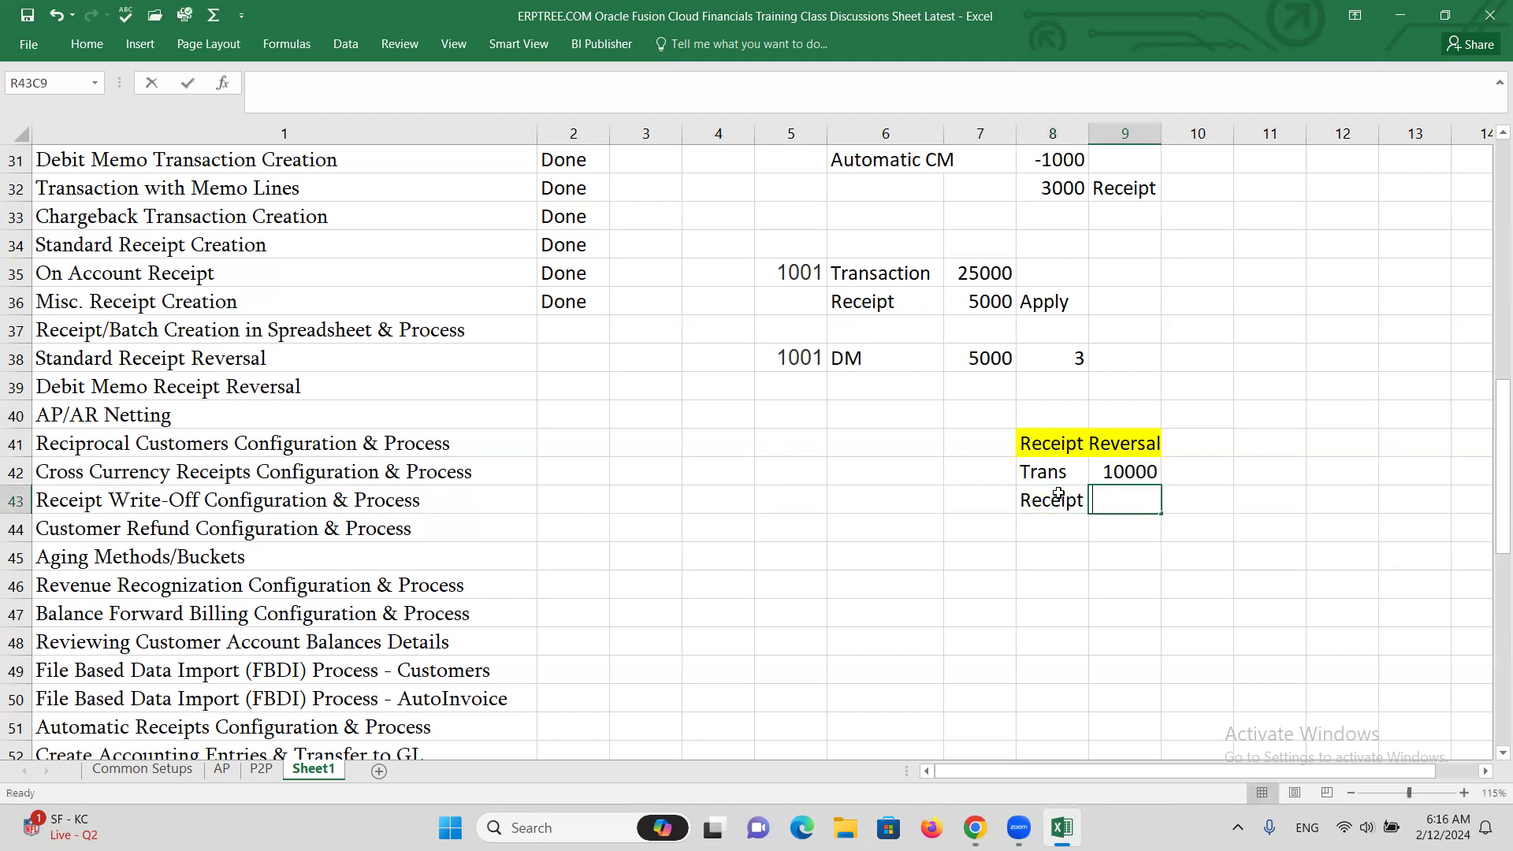
text(10000)
key(Tab)
text(Apply)
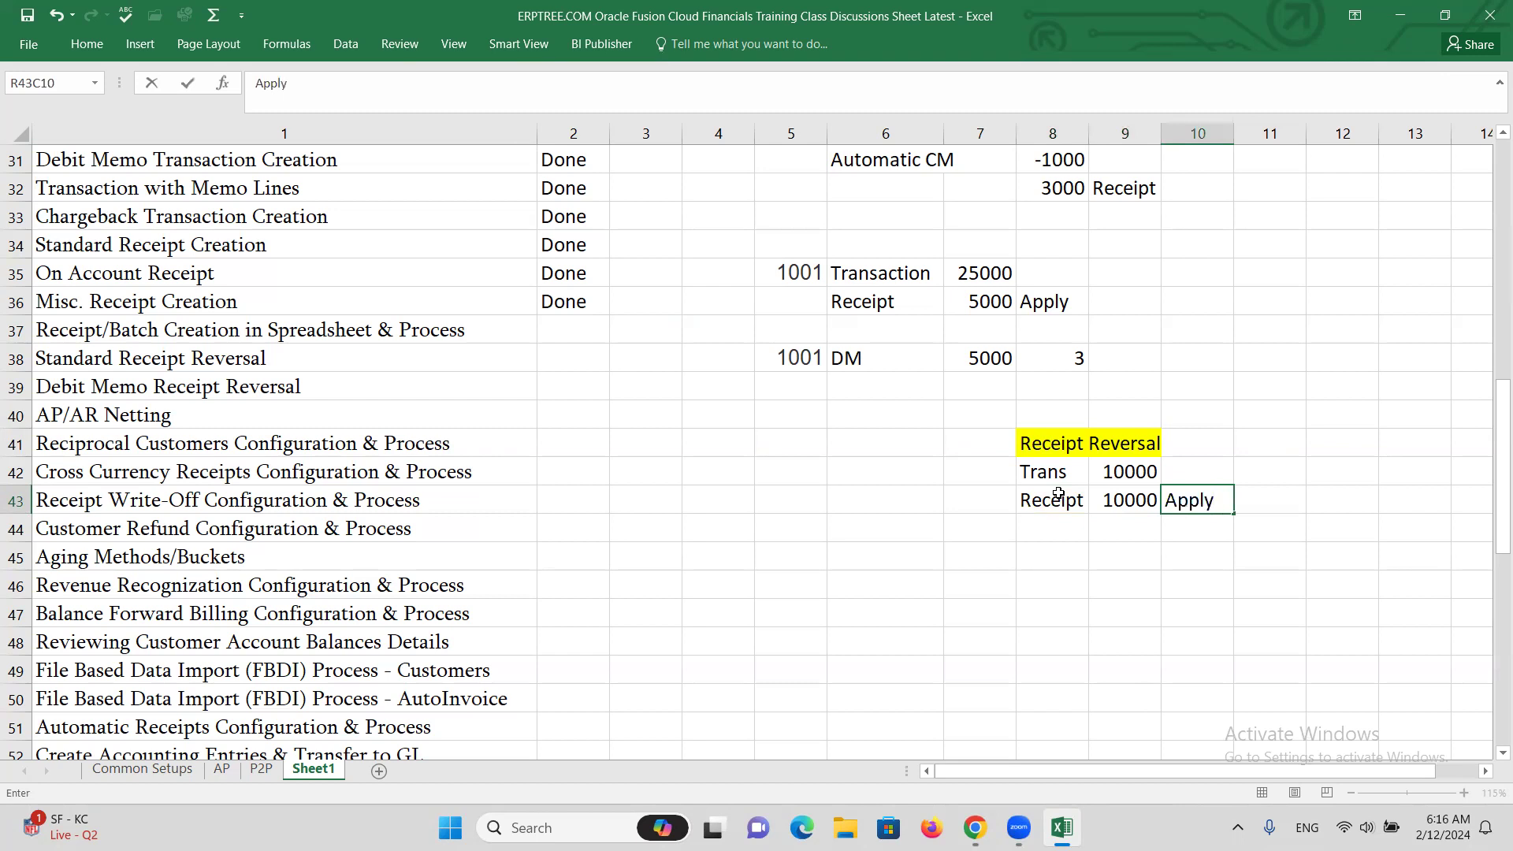
click(1137, 468)
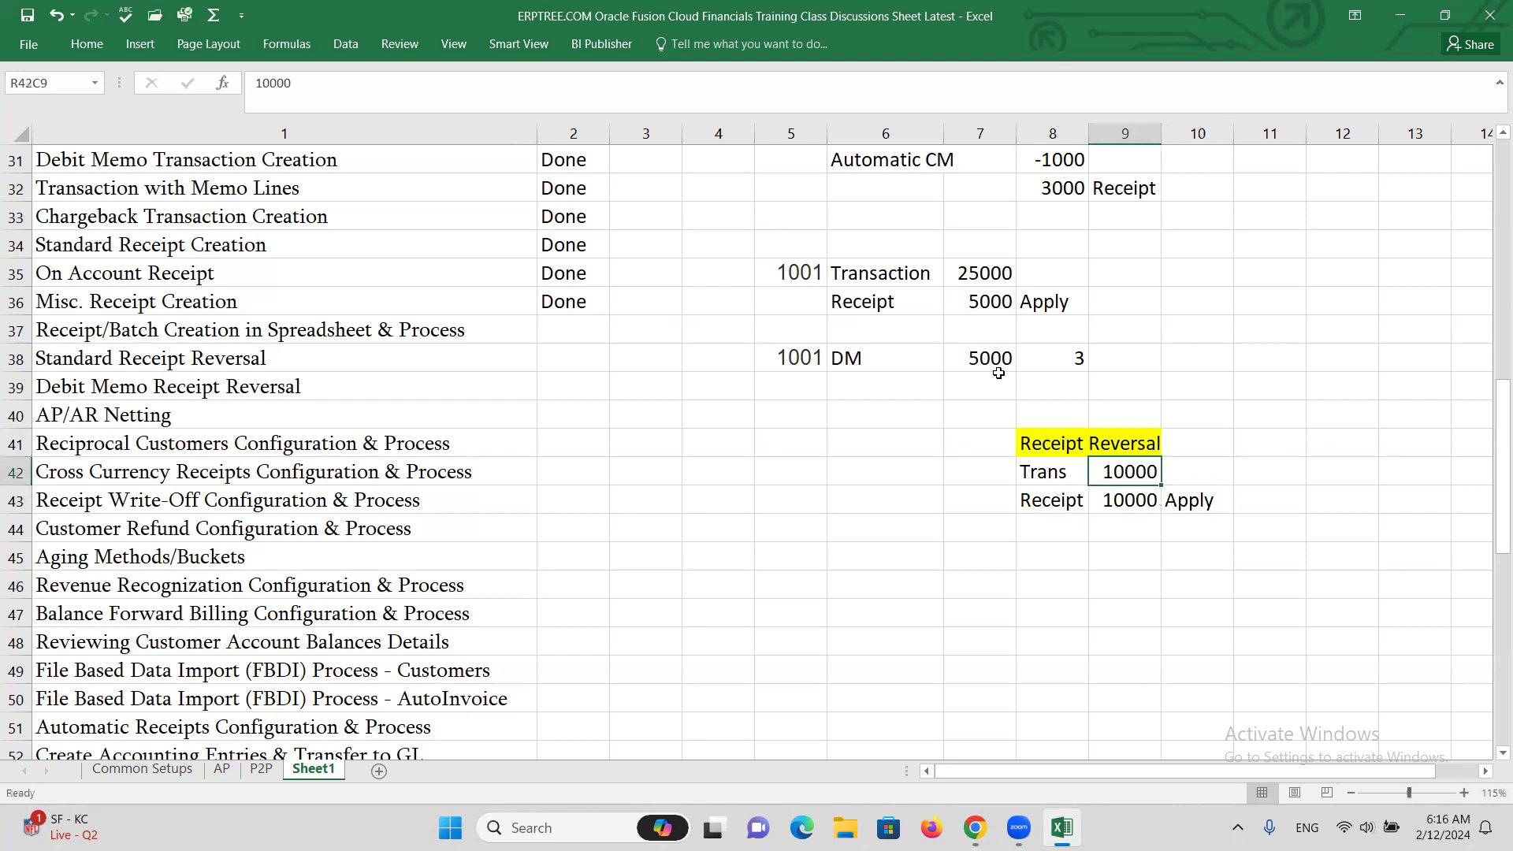
click(397, 83)
text(-1000)
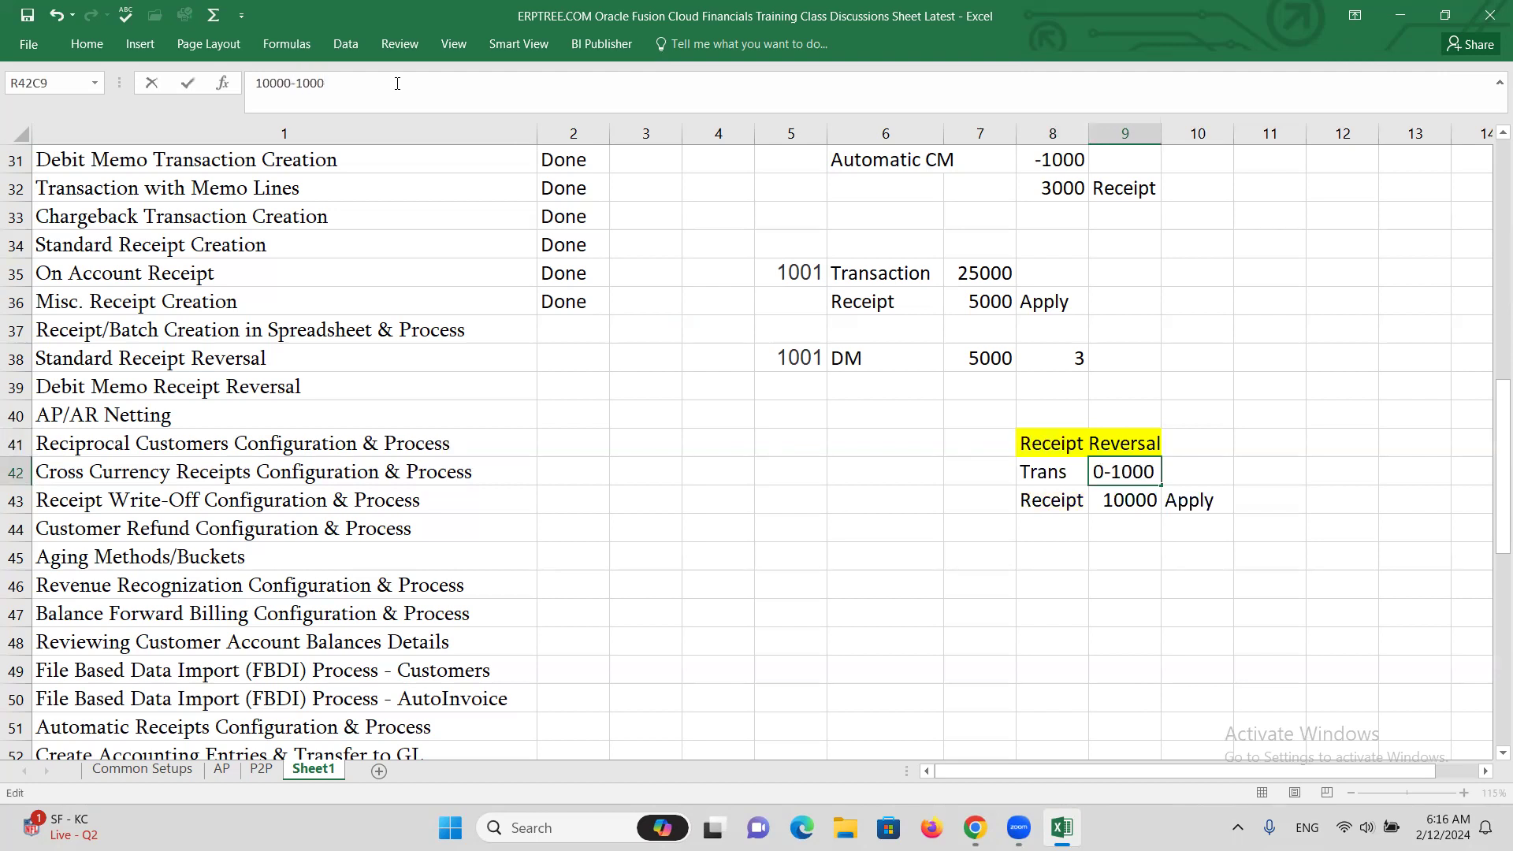
text(0 = 0 =)
key(Tab)
click(1099, 563)
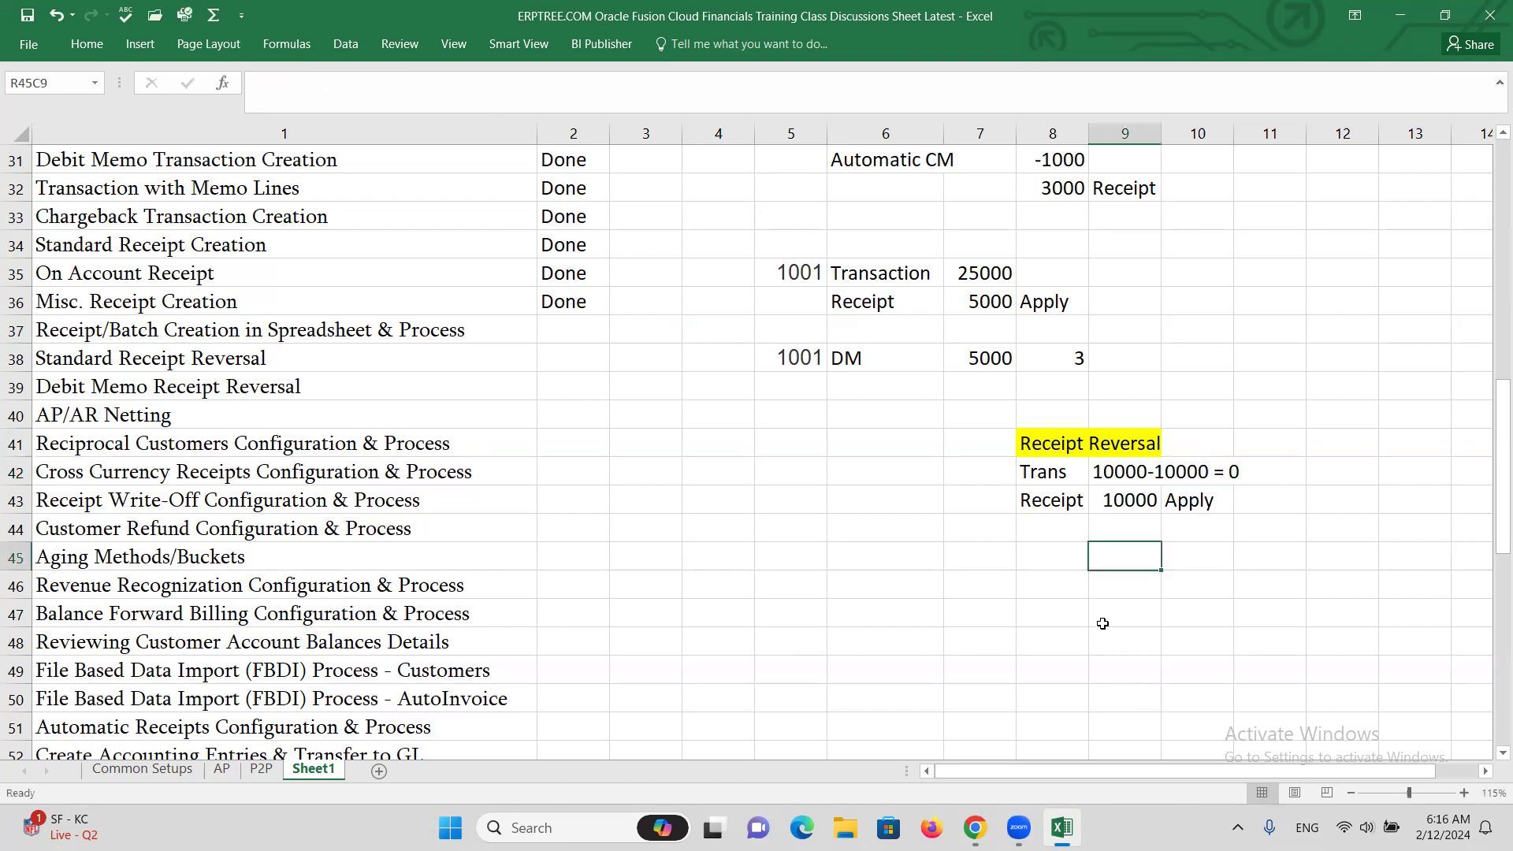
click(1040, 529)
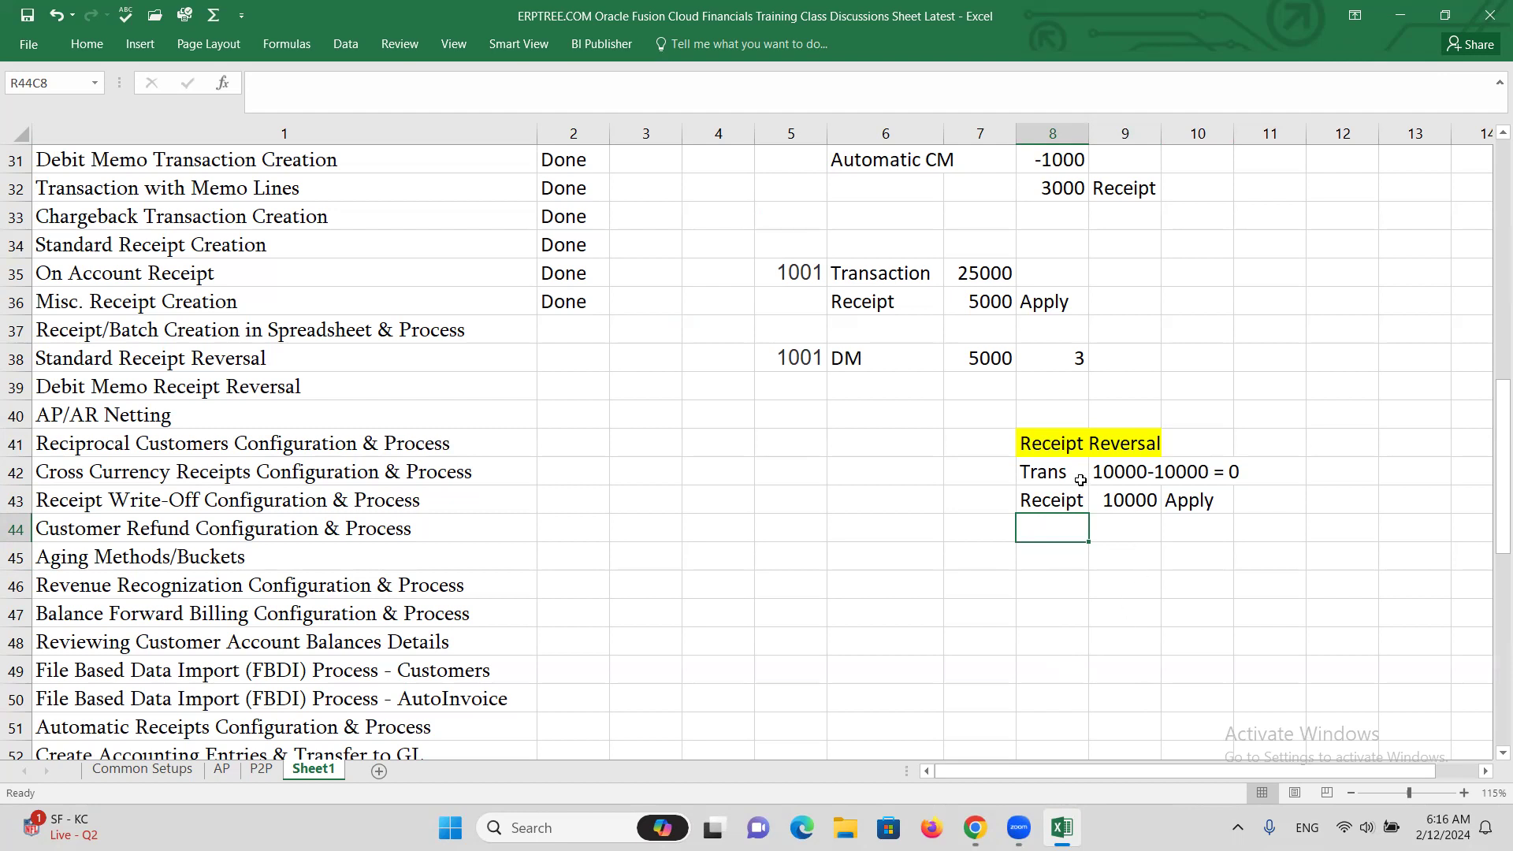
click(1061, 501)
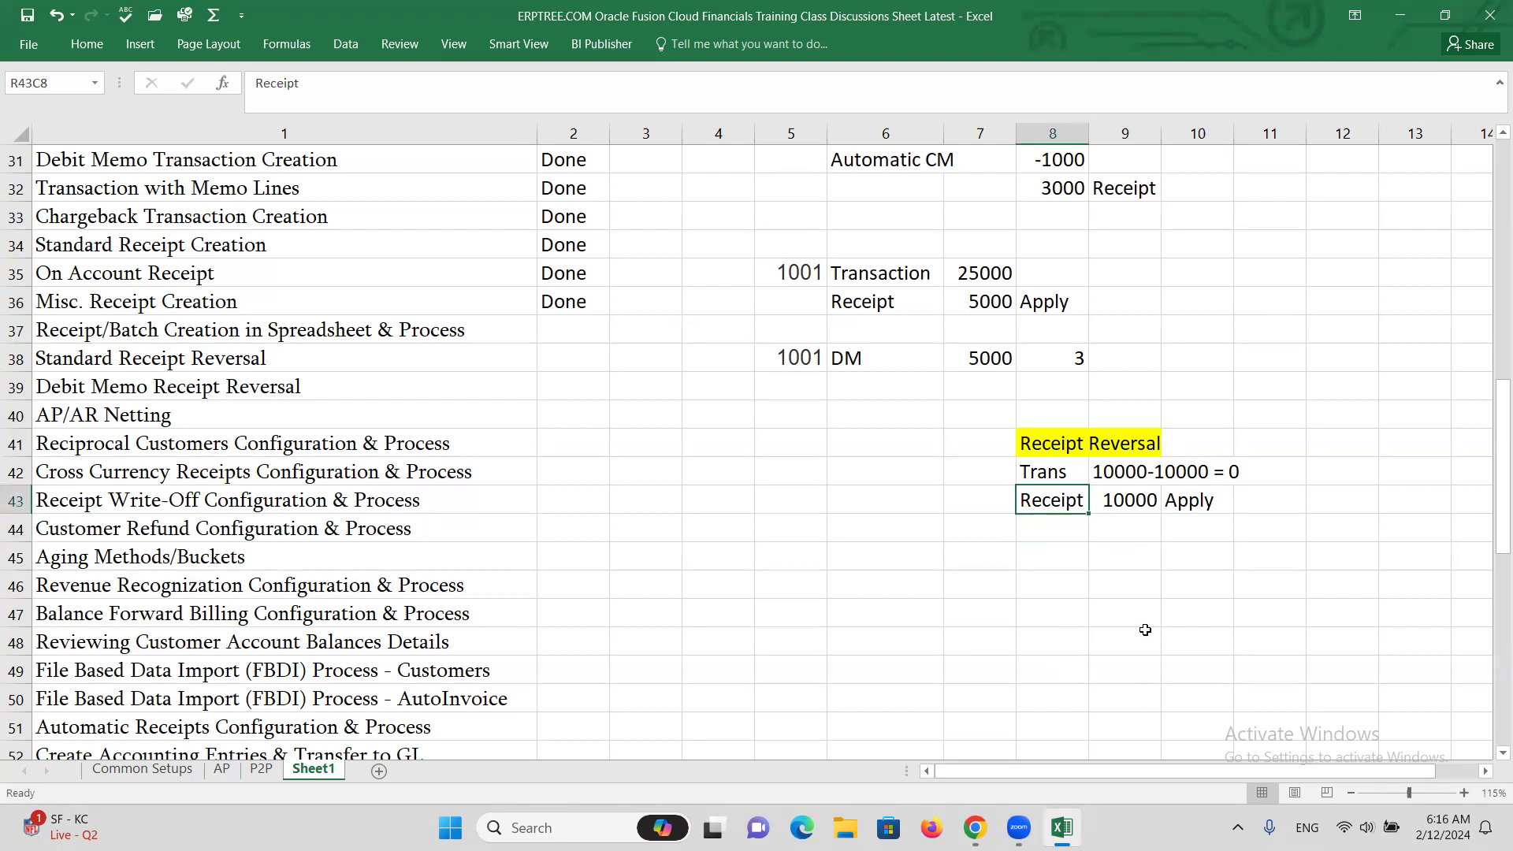
Enter "Remit" directly below the Receipt label in column 8
click(1058, 529)
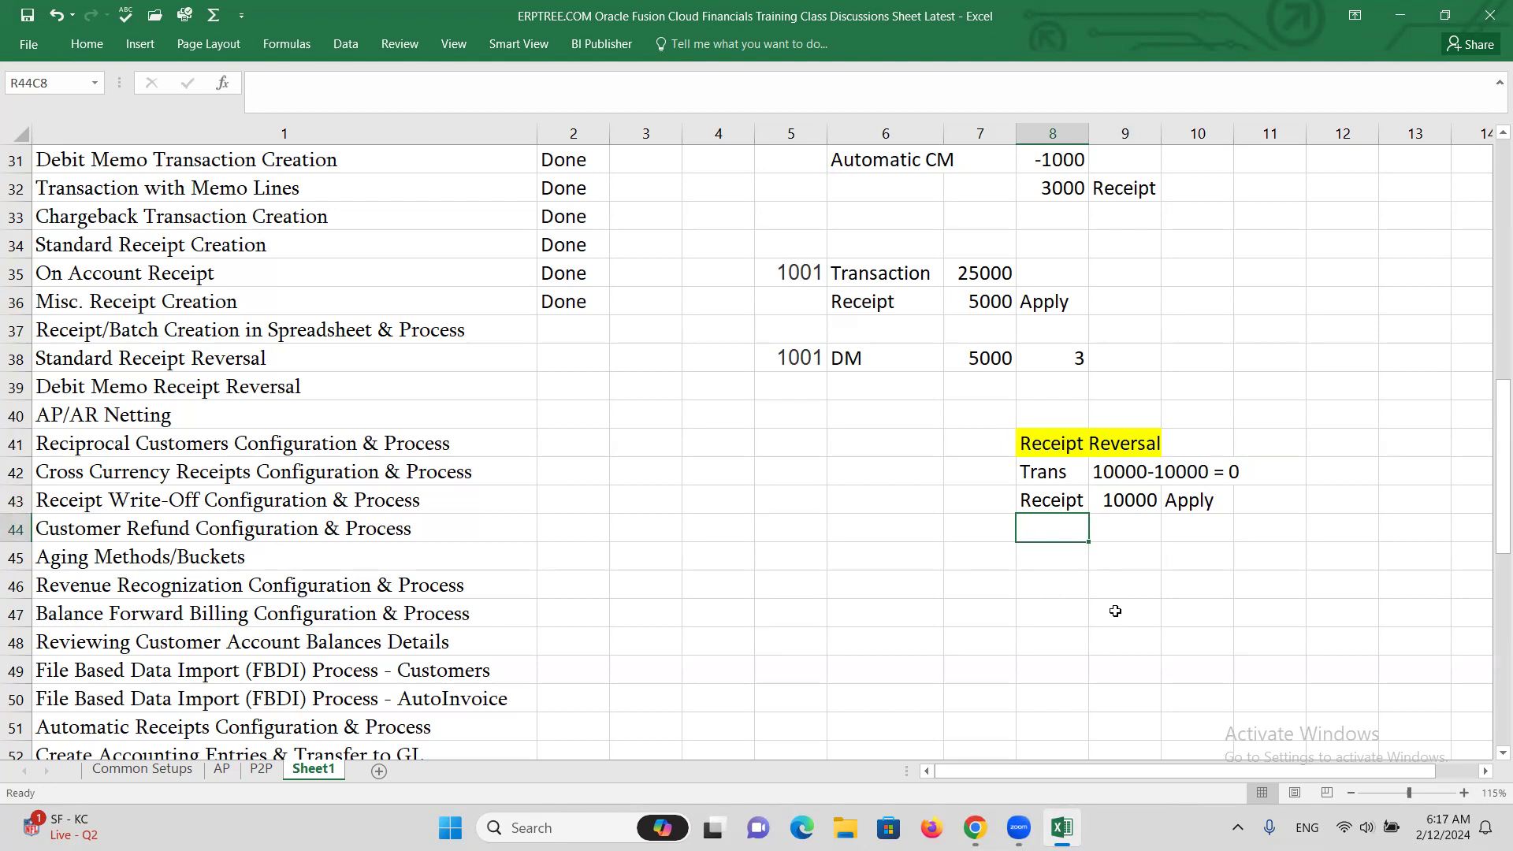
text(Remit)
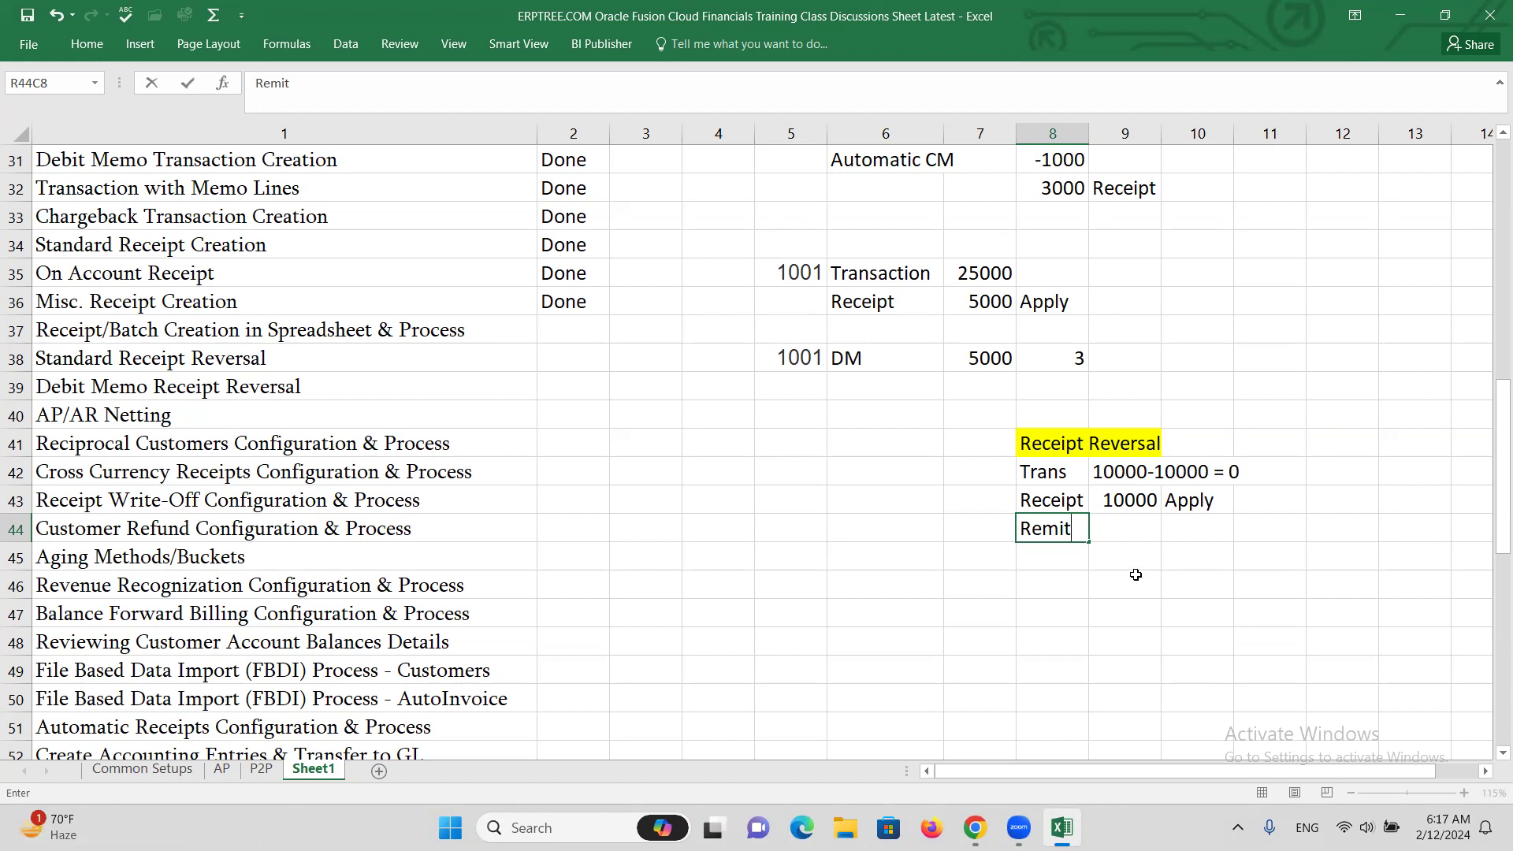
click(1066, 503)
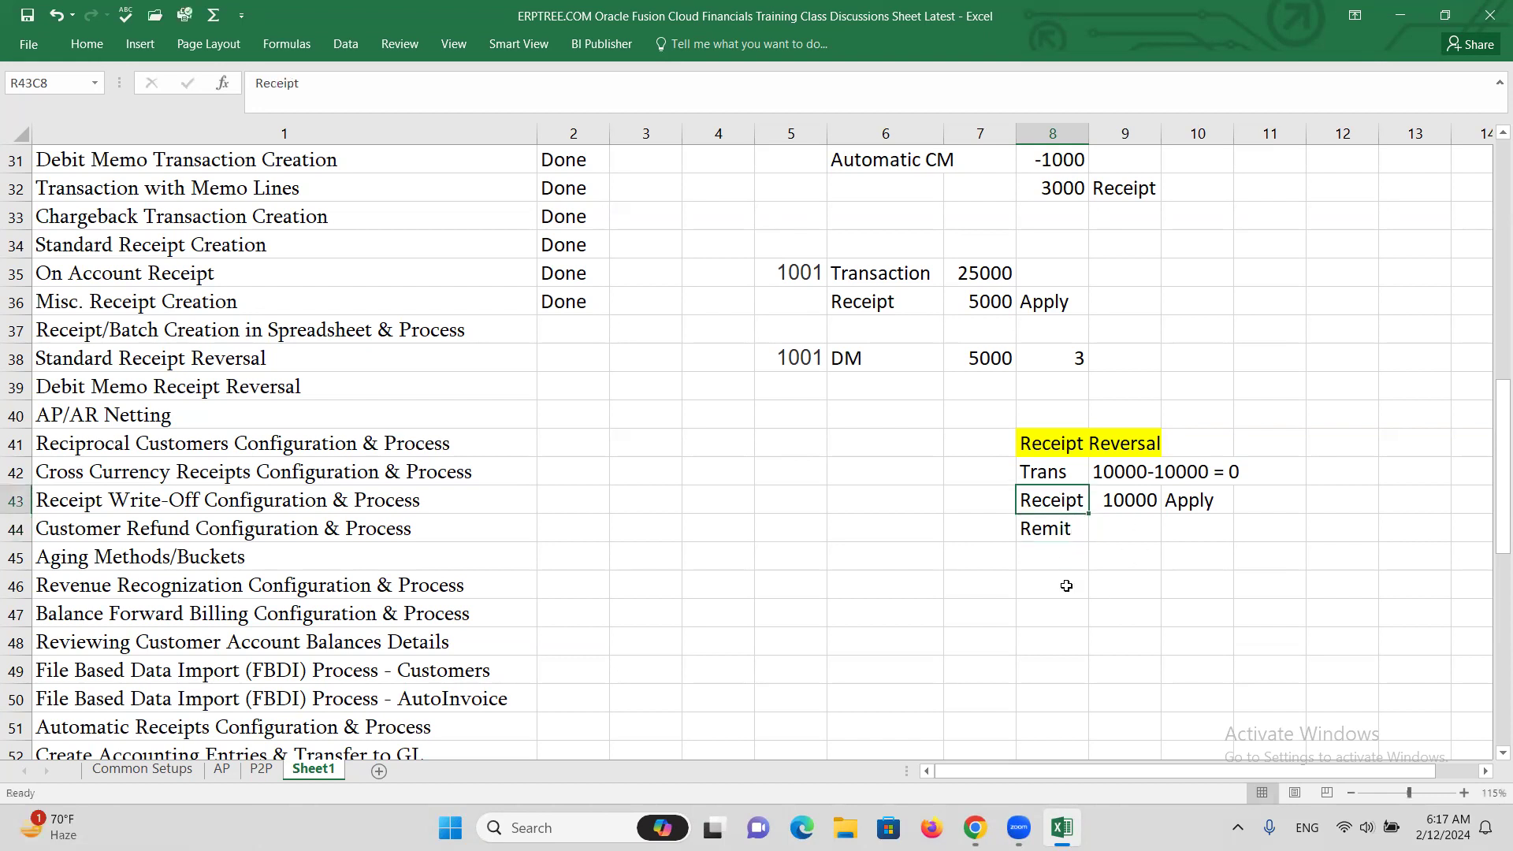
Add "Reverse" beside Apply in column 11 of the Receipt row
key(Right)
key(Right)
key(Right)
text(Reverse)
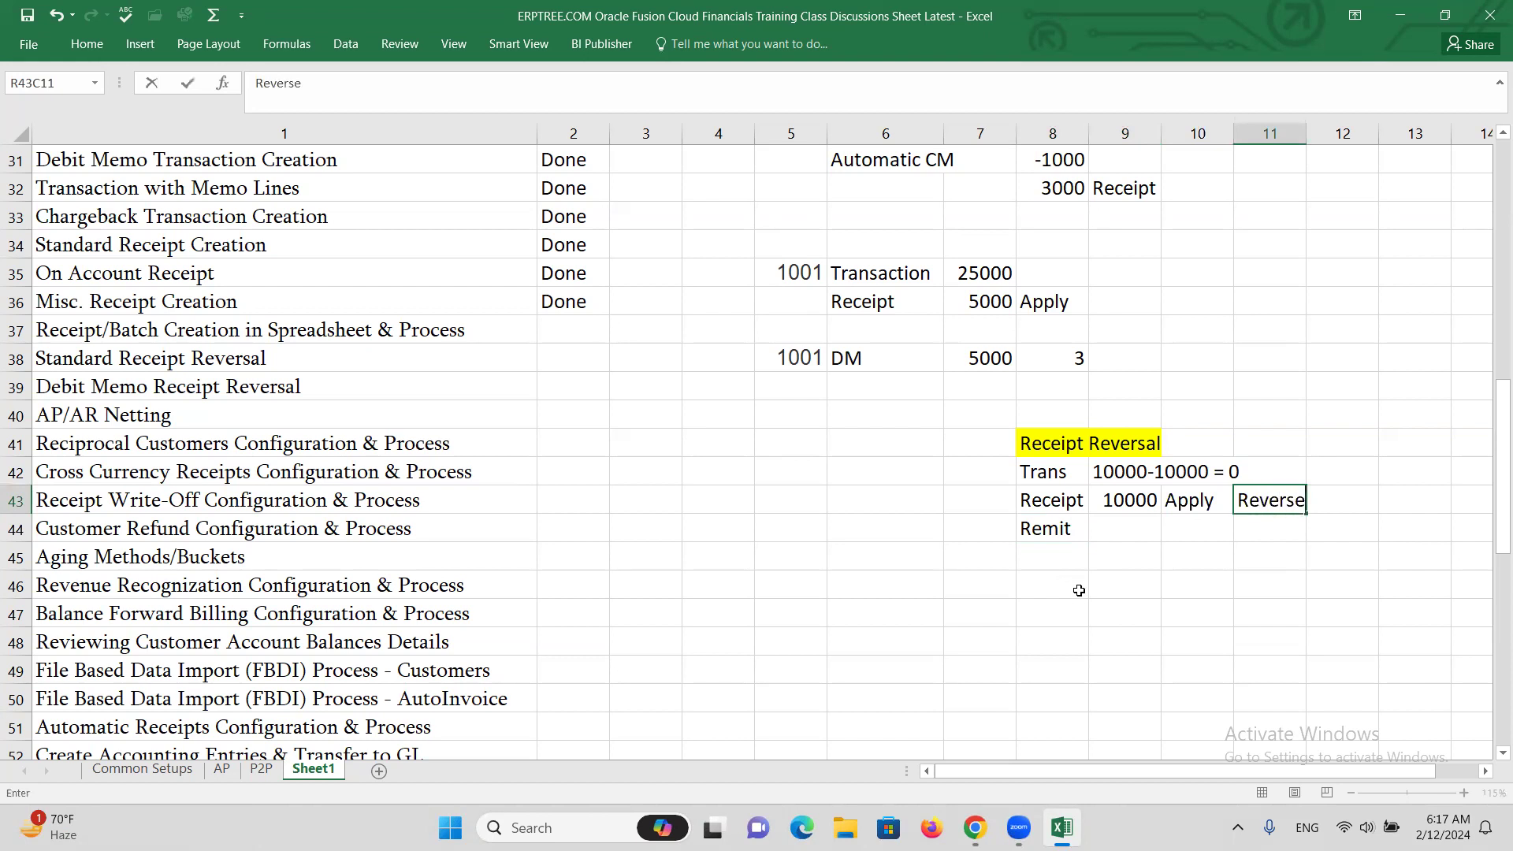
click(1210, 590)
click(1265, 509)
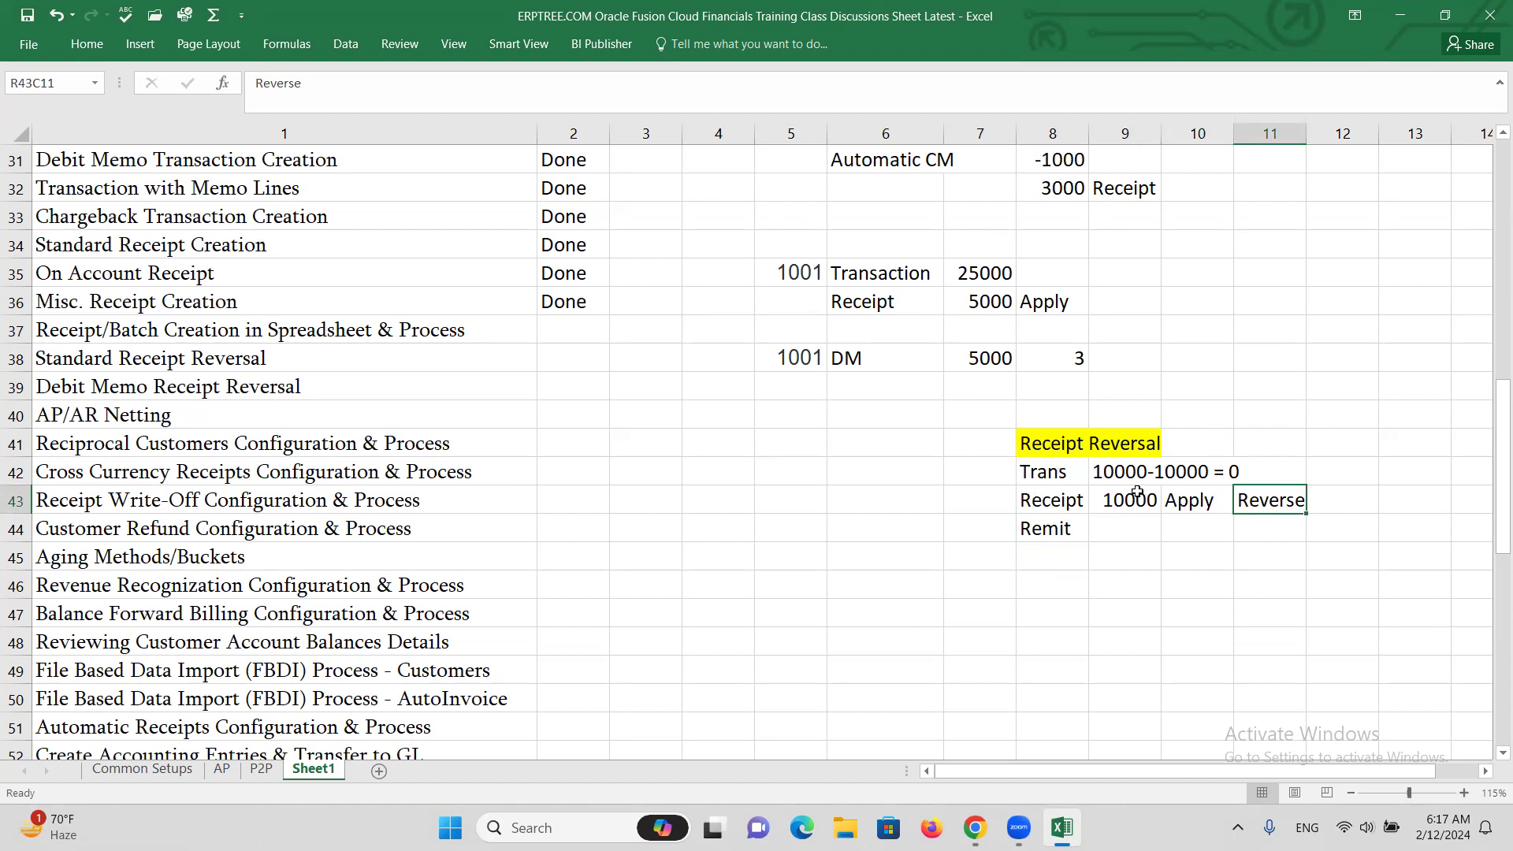
Copy the Trans, Receipt and Remit rows across columns 8 to 11 into a second block starting at row 48
drag(1040, 493, 1172, 492)
drag(1039, 473, 1181, 473)
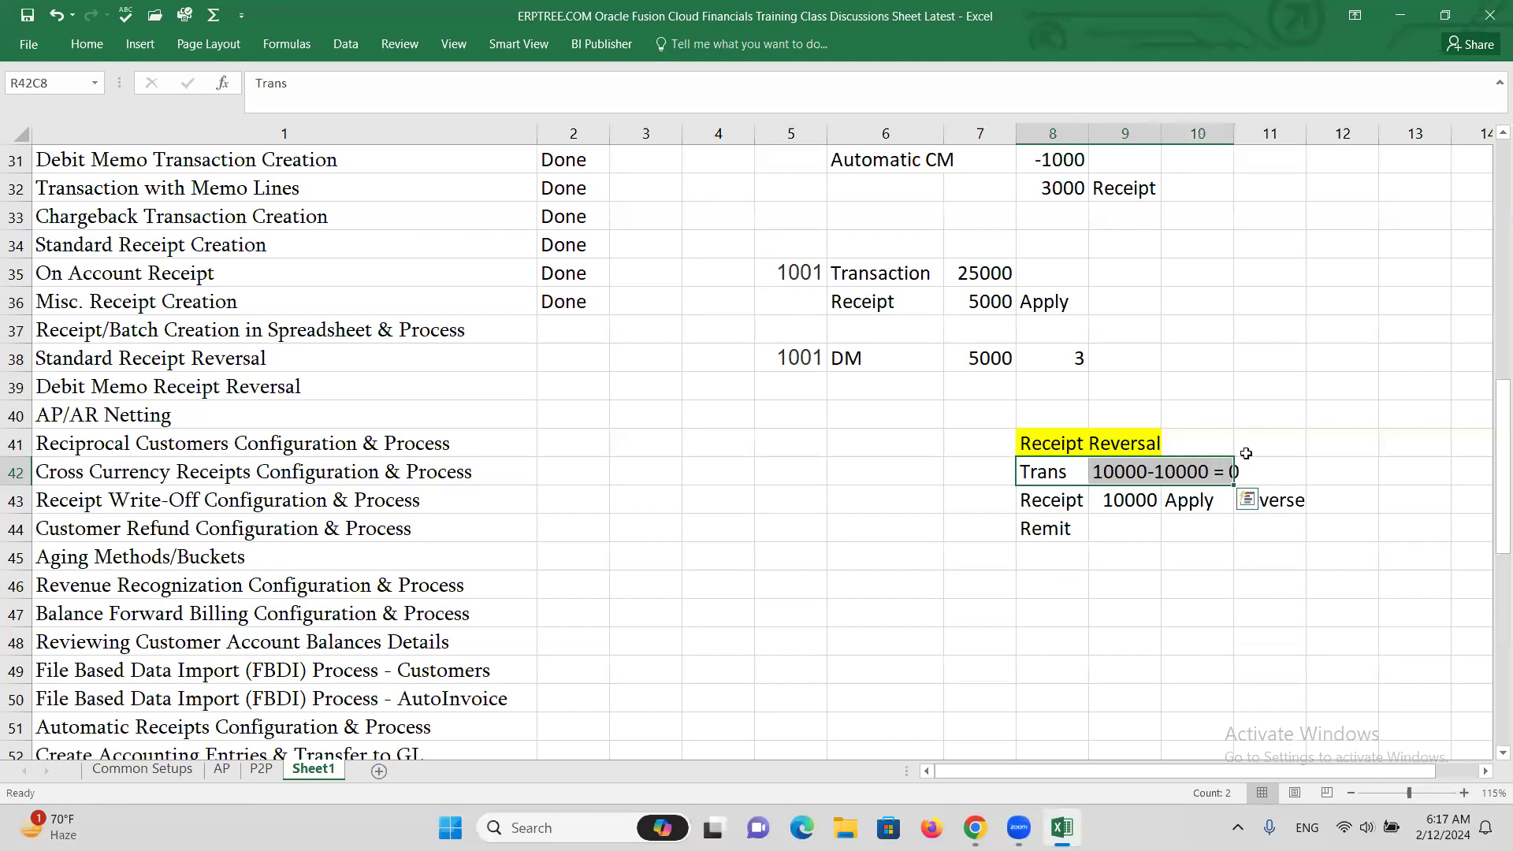
drag(1033, 504, 1292, 500)
drag(1048, 473, 1182, 473)
drag(1042, 474, 1261, 514)
key(ctrl+c)
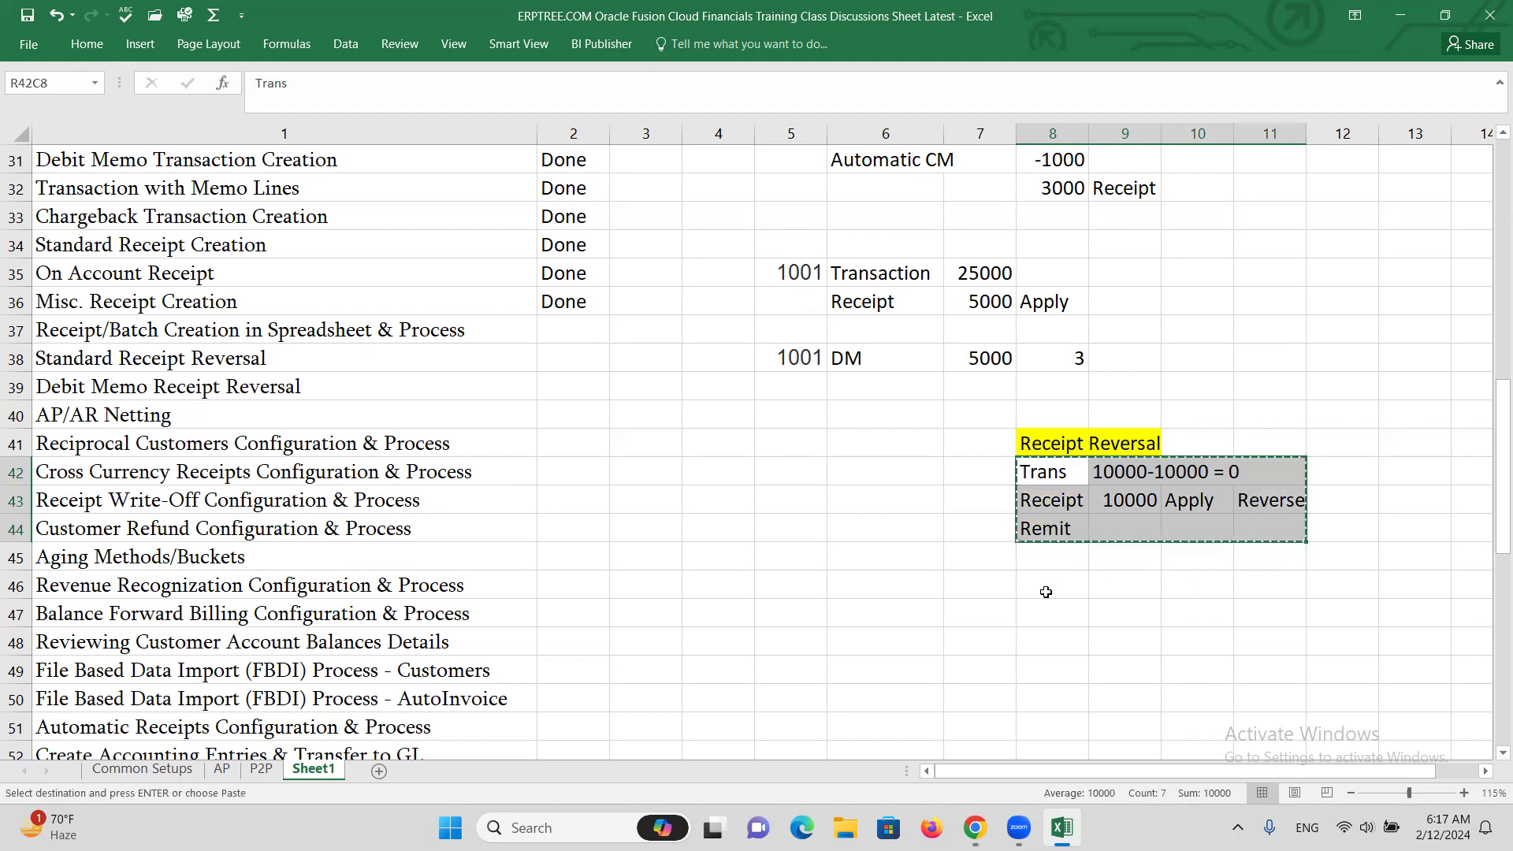
click(1062, 618)
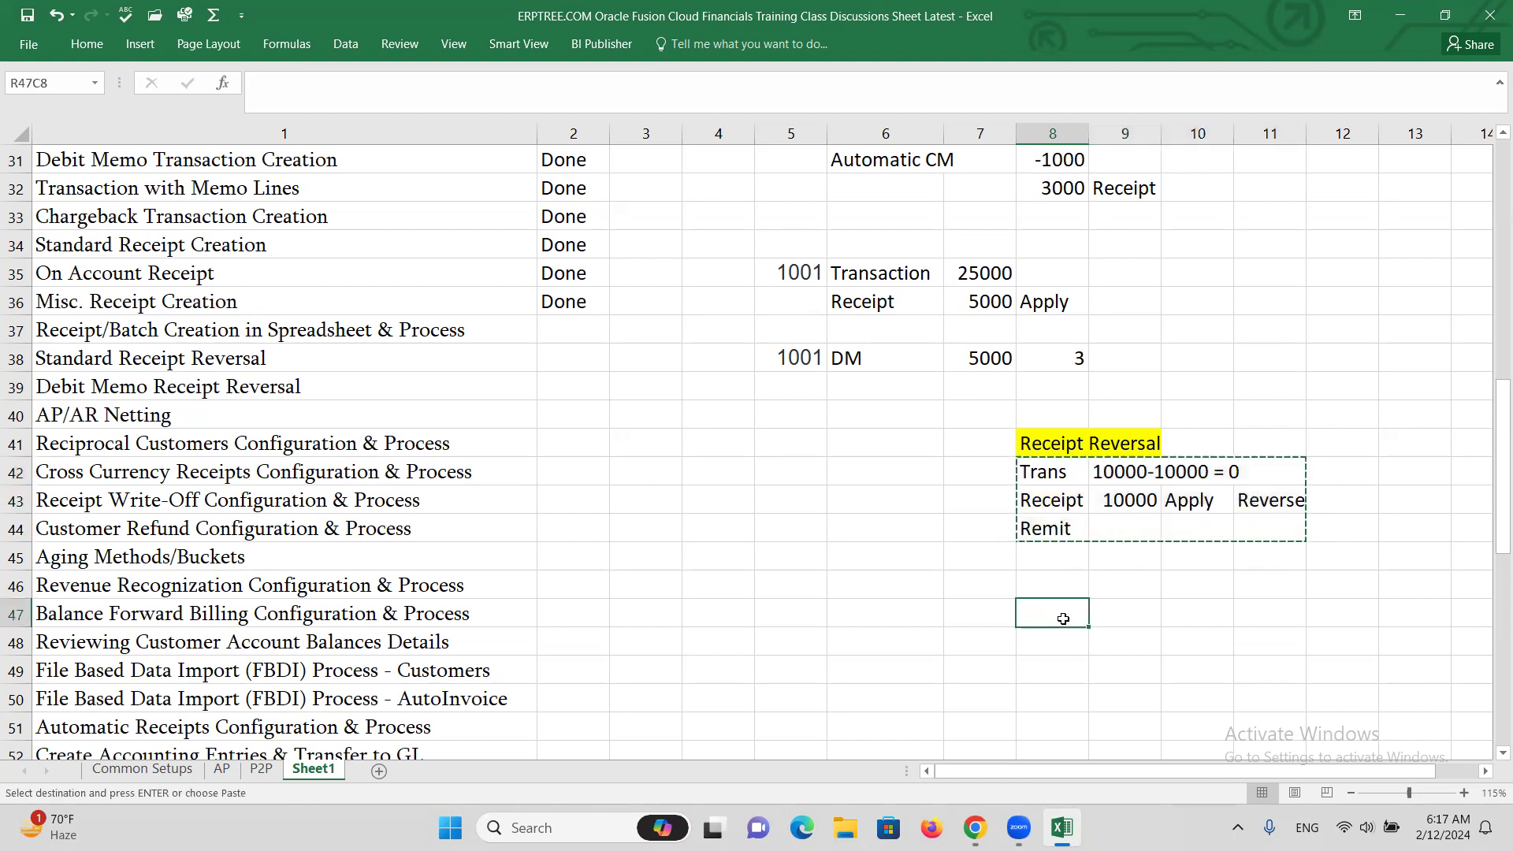
key(Down)
key(ctrl+v)
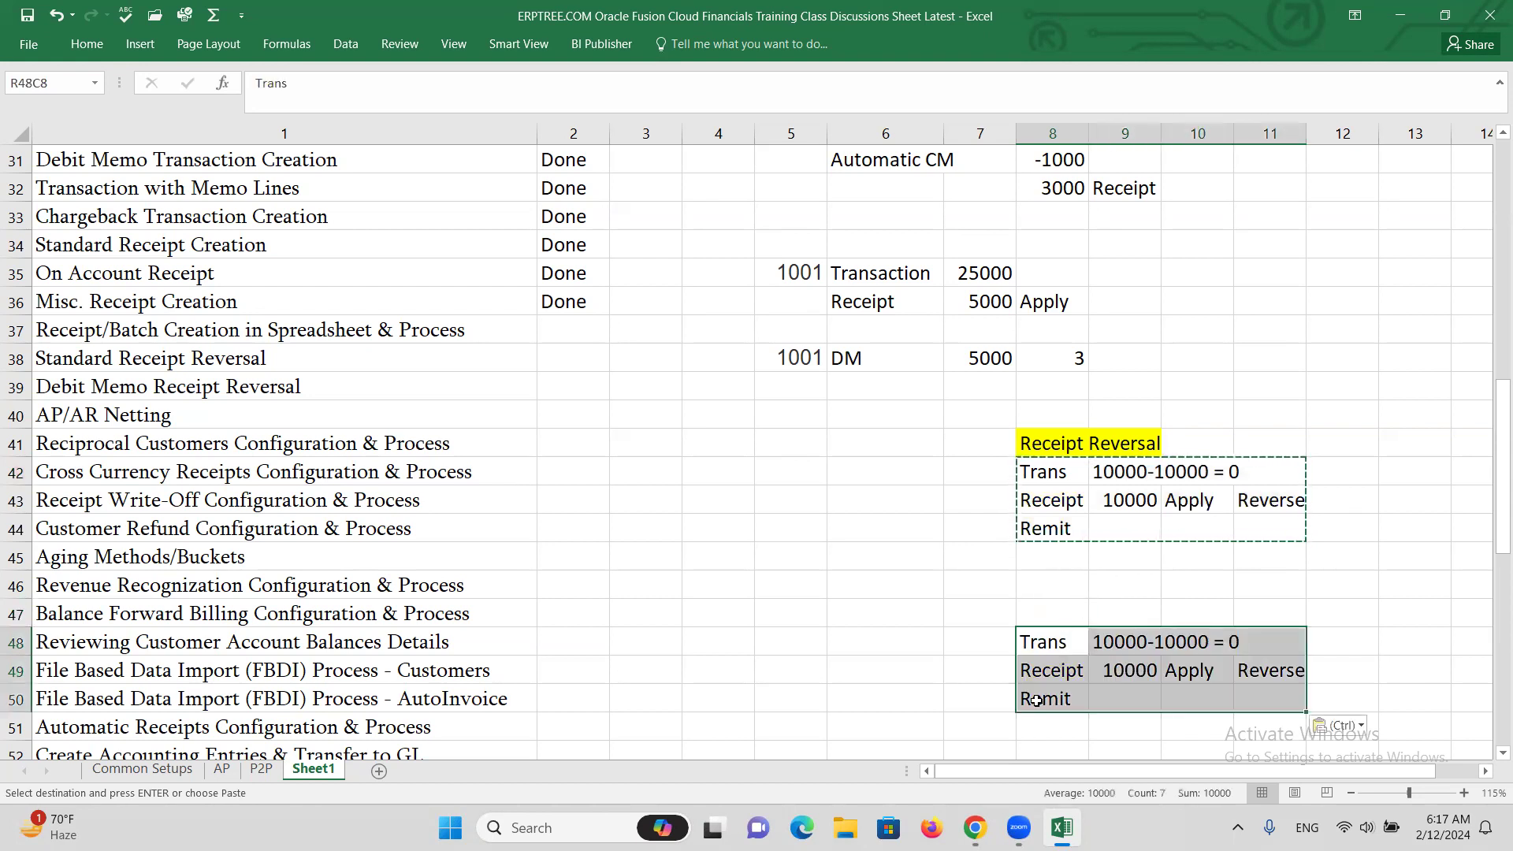
click(1058, 651)
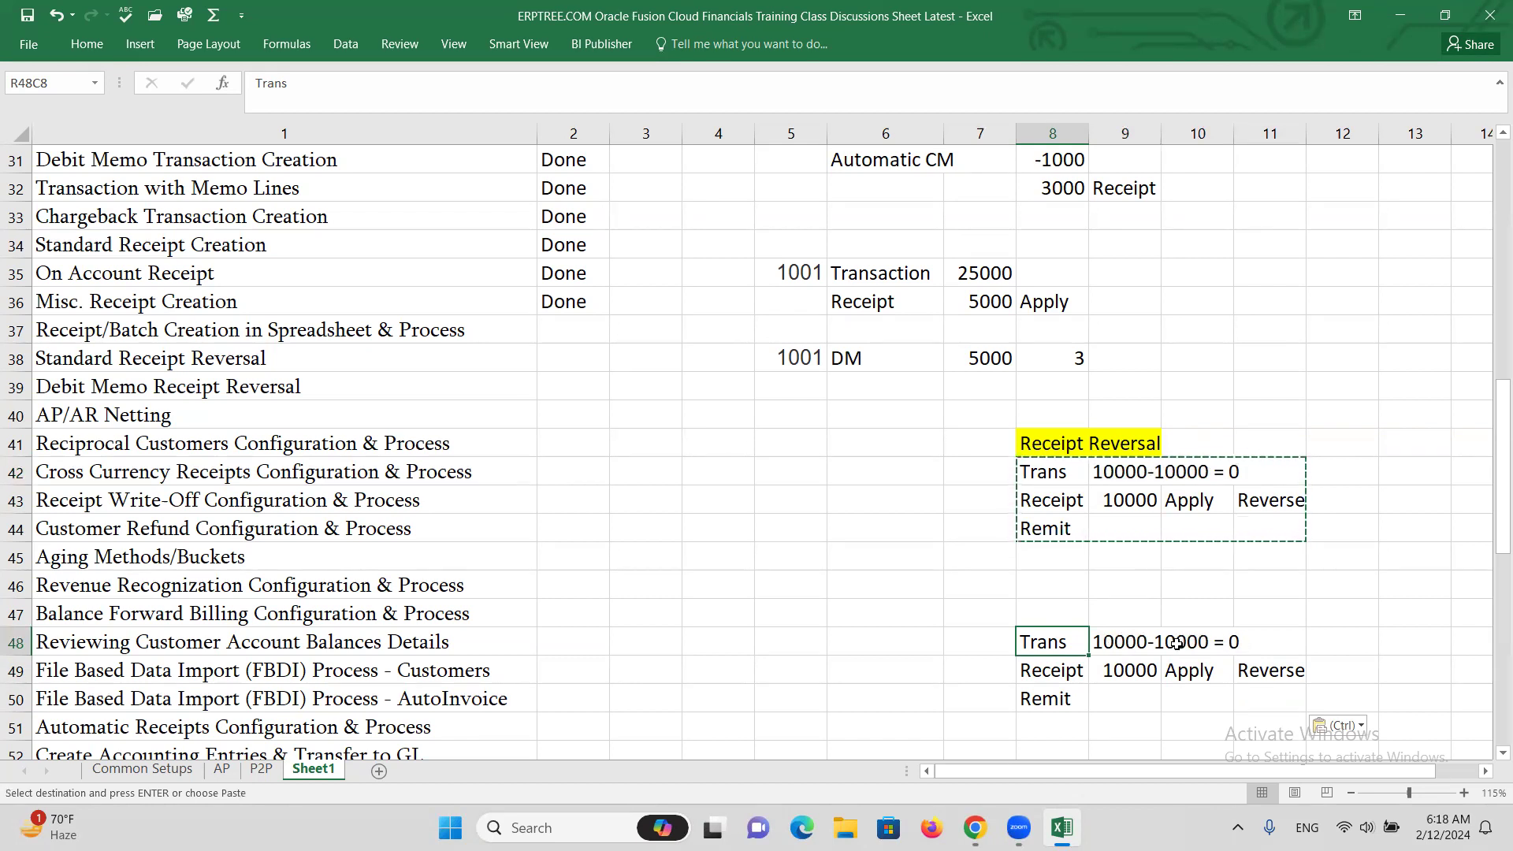
scroll(1166, 630, down, 1)
click(1078, 622)
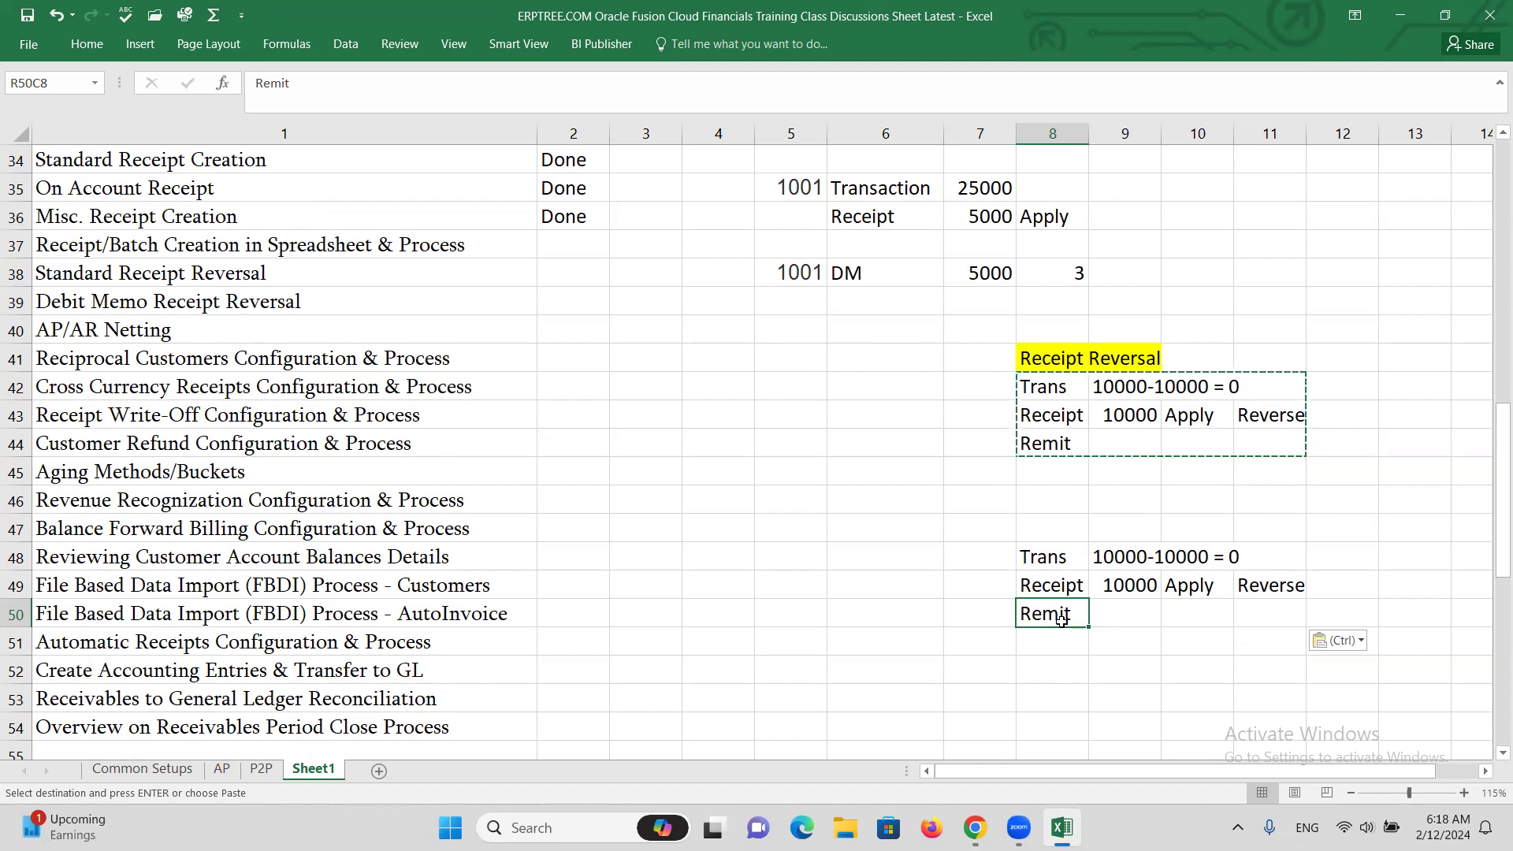
click(1259, 587)
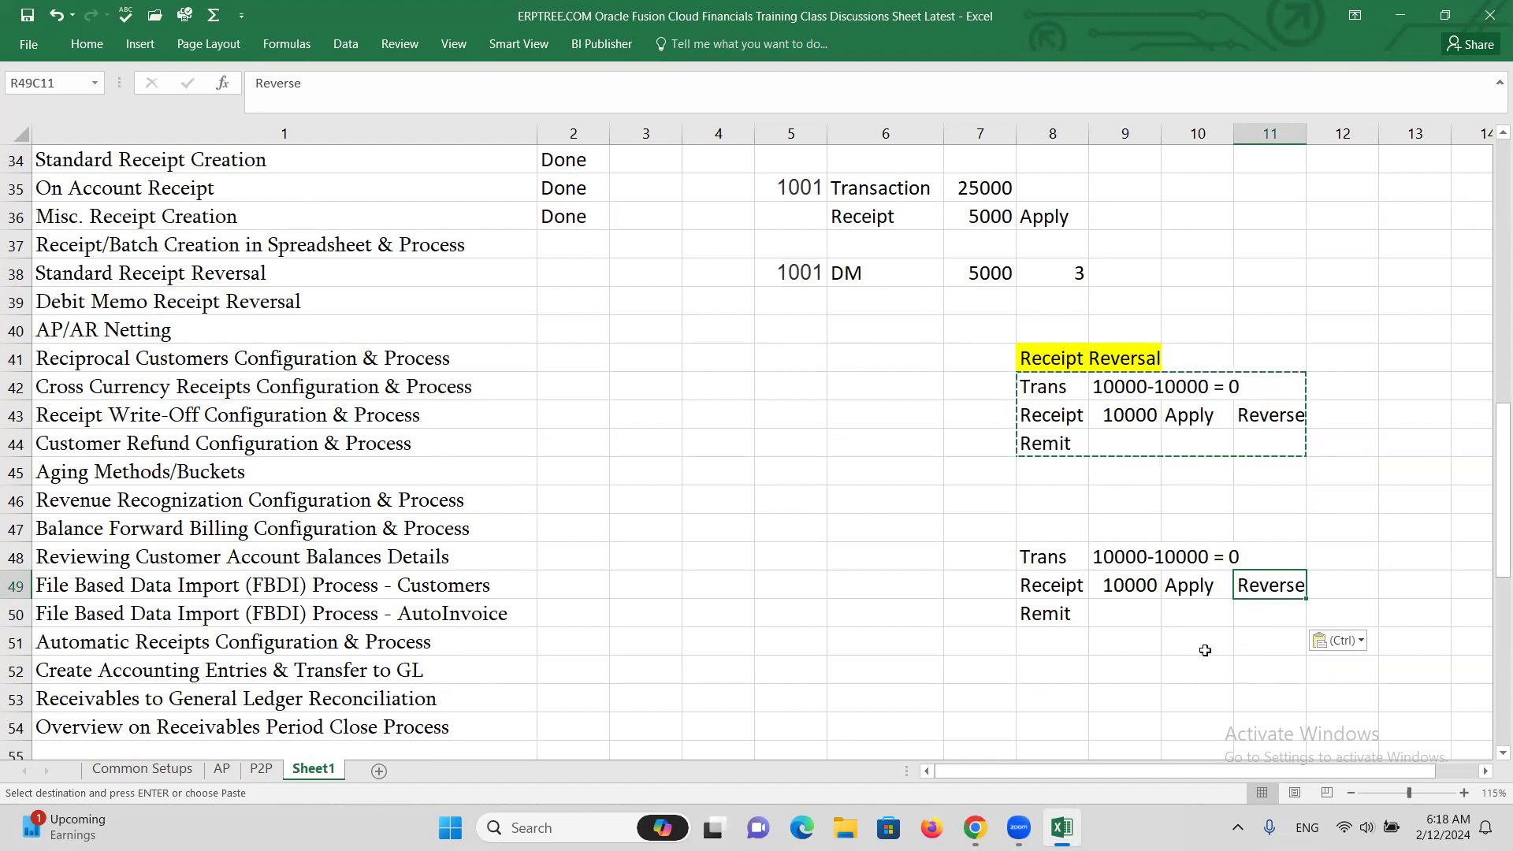
click(1056, 655)
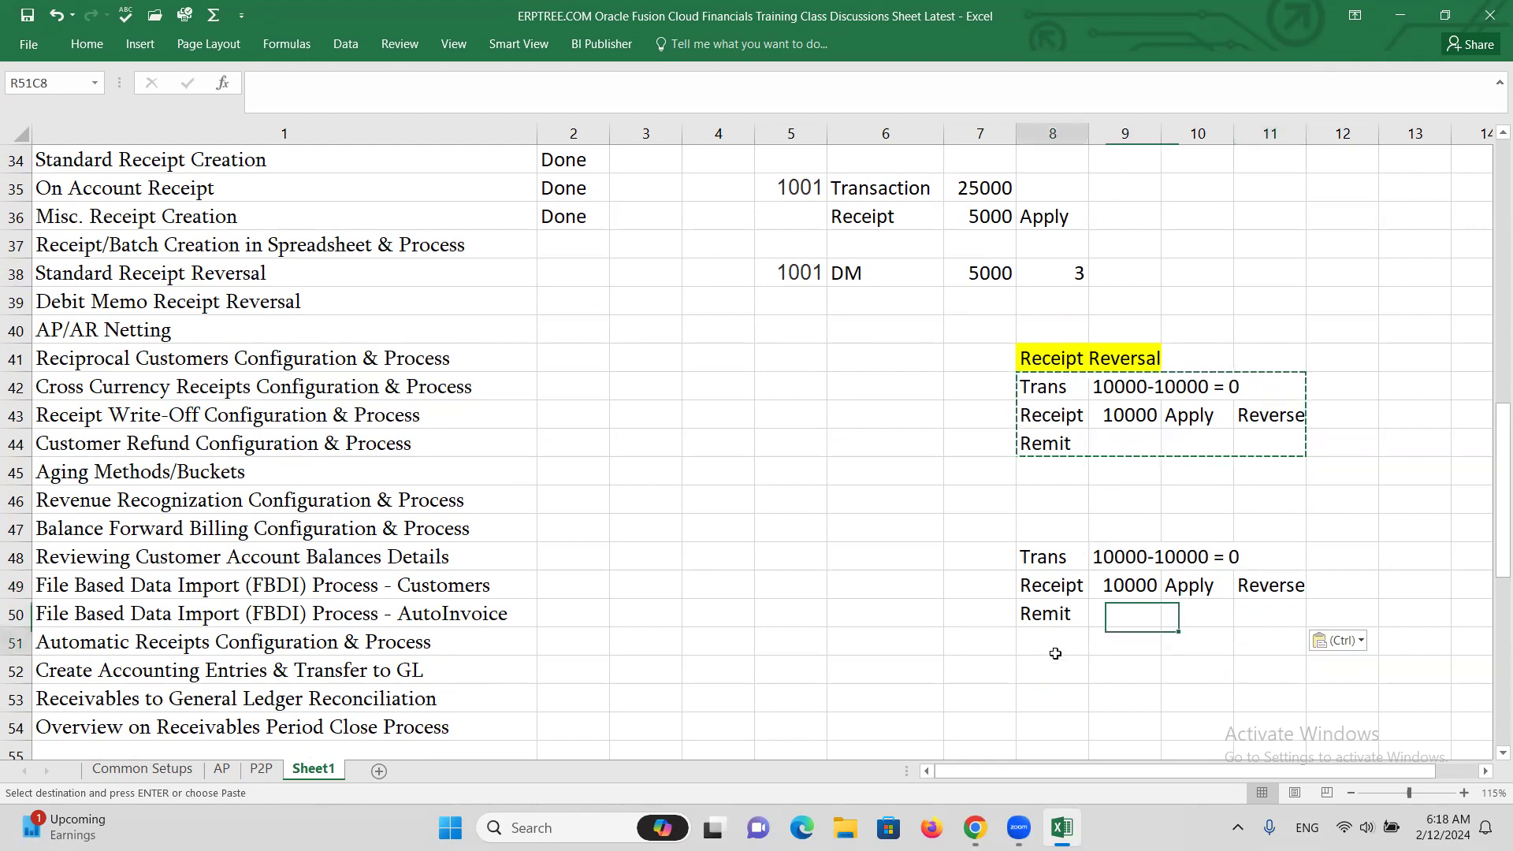
click(1280, 585)
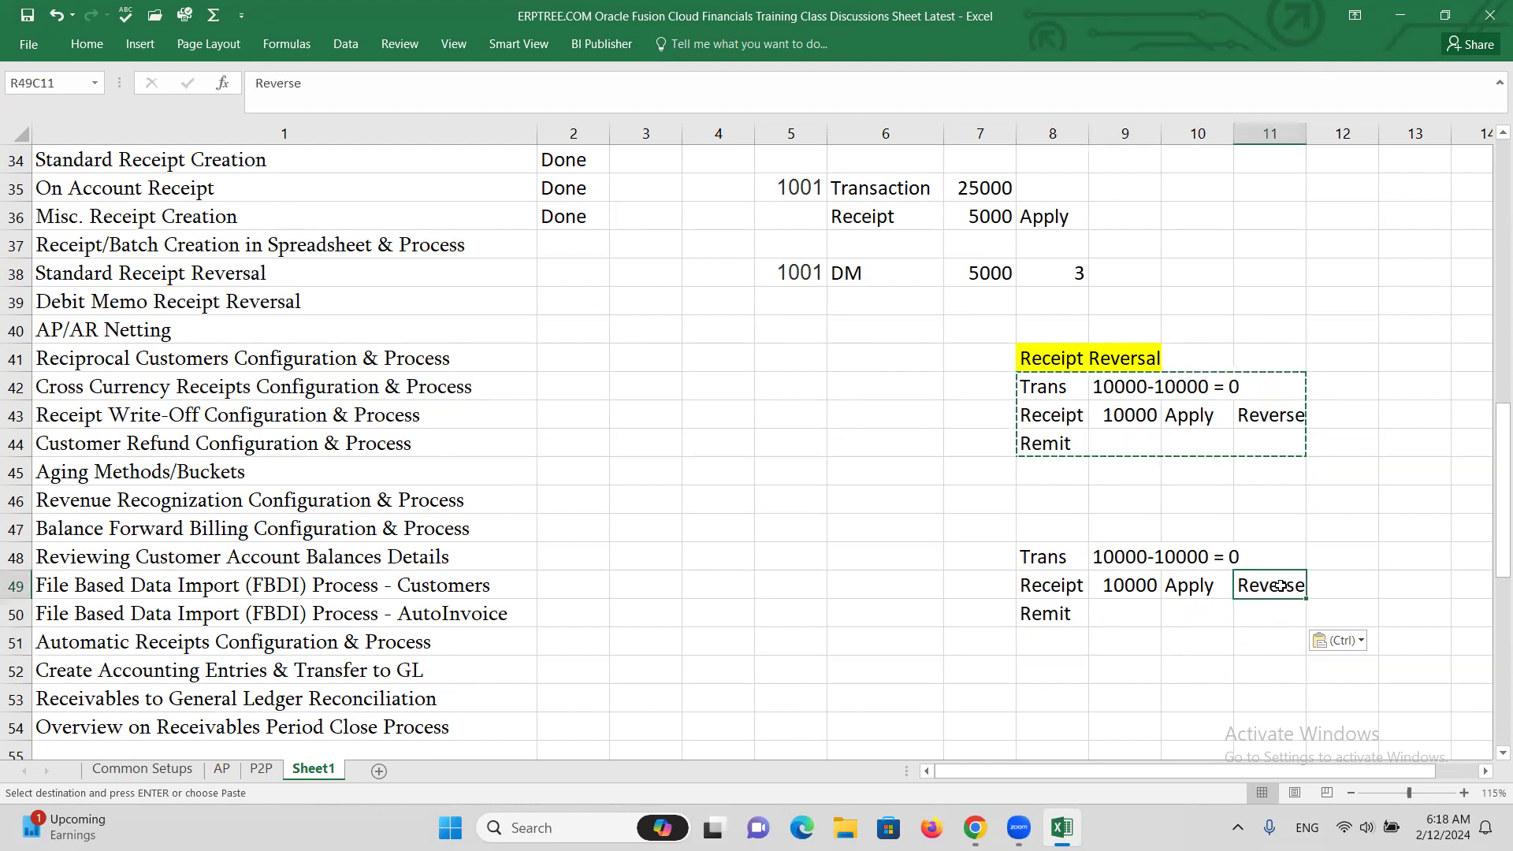
click(1125, 589)
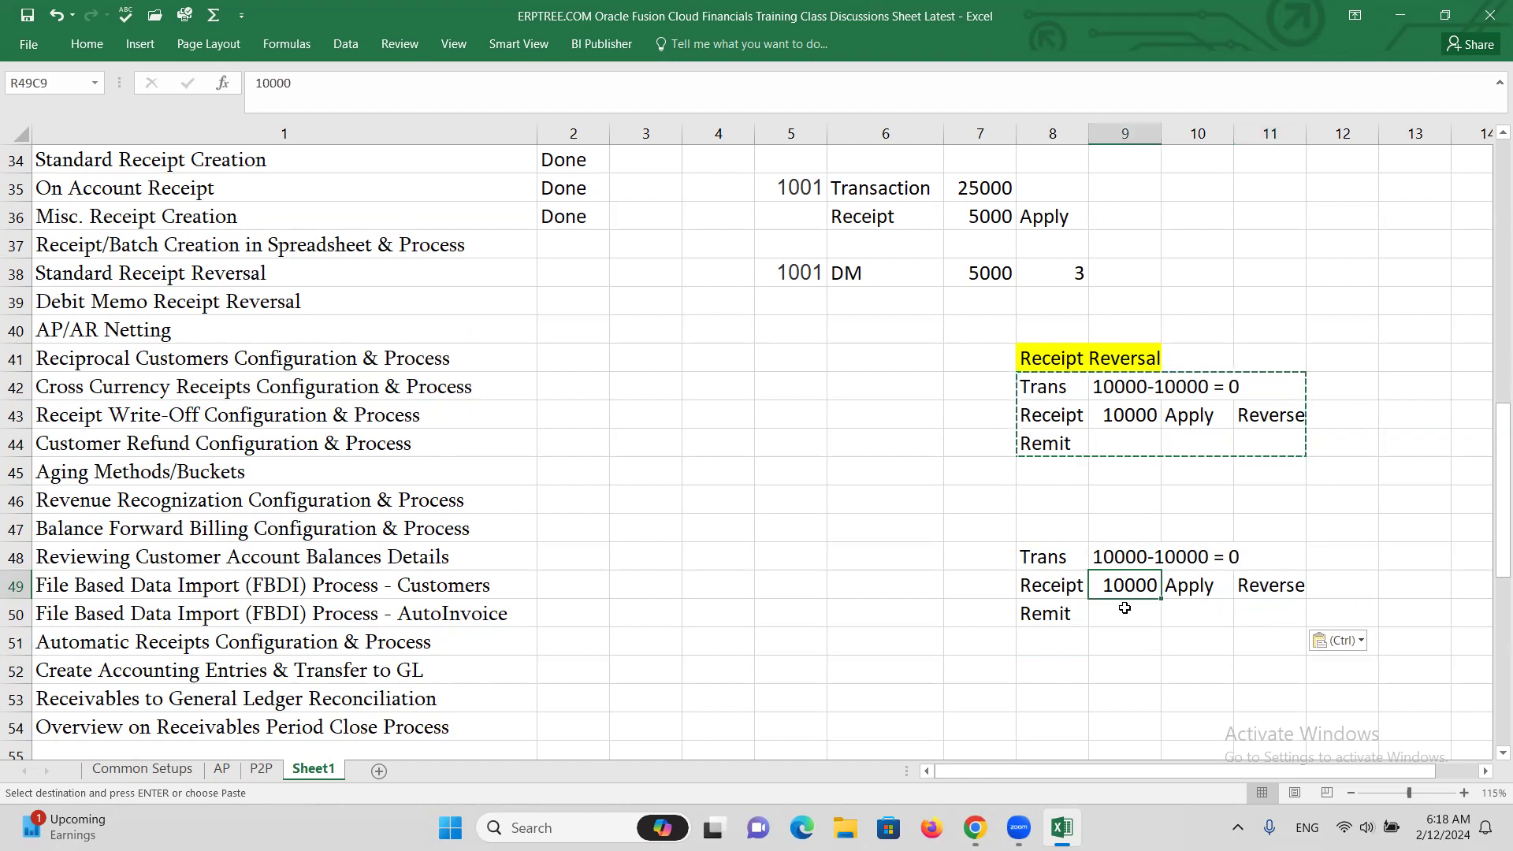
Add a "Trans" row with the amount 10000 directly below Remit in the copied block
click(1050, 642)
text(Trans)
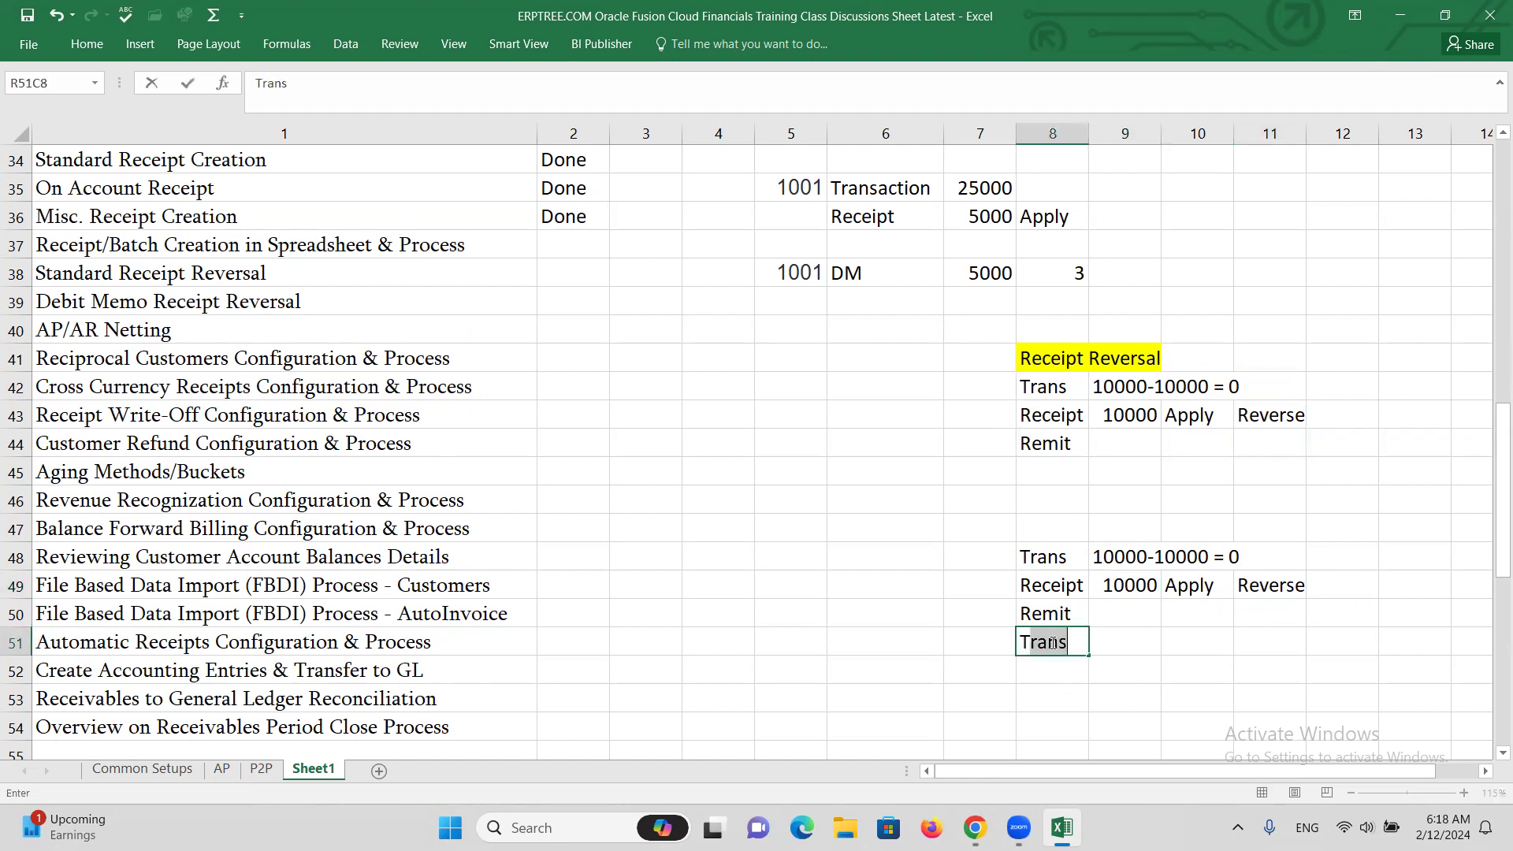
key(Tab)
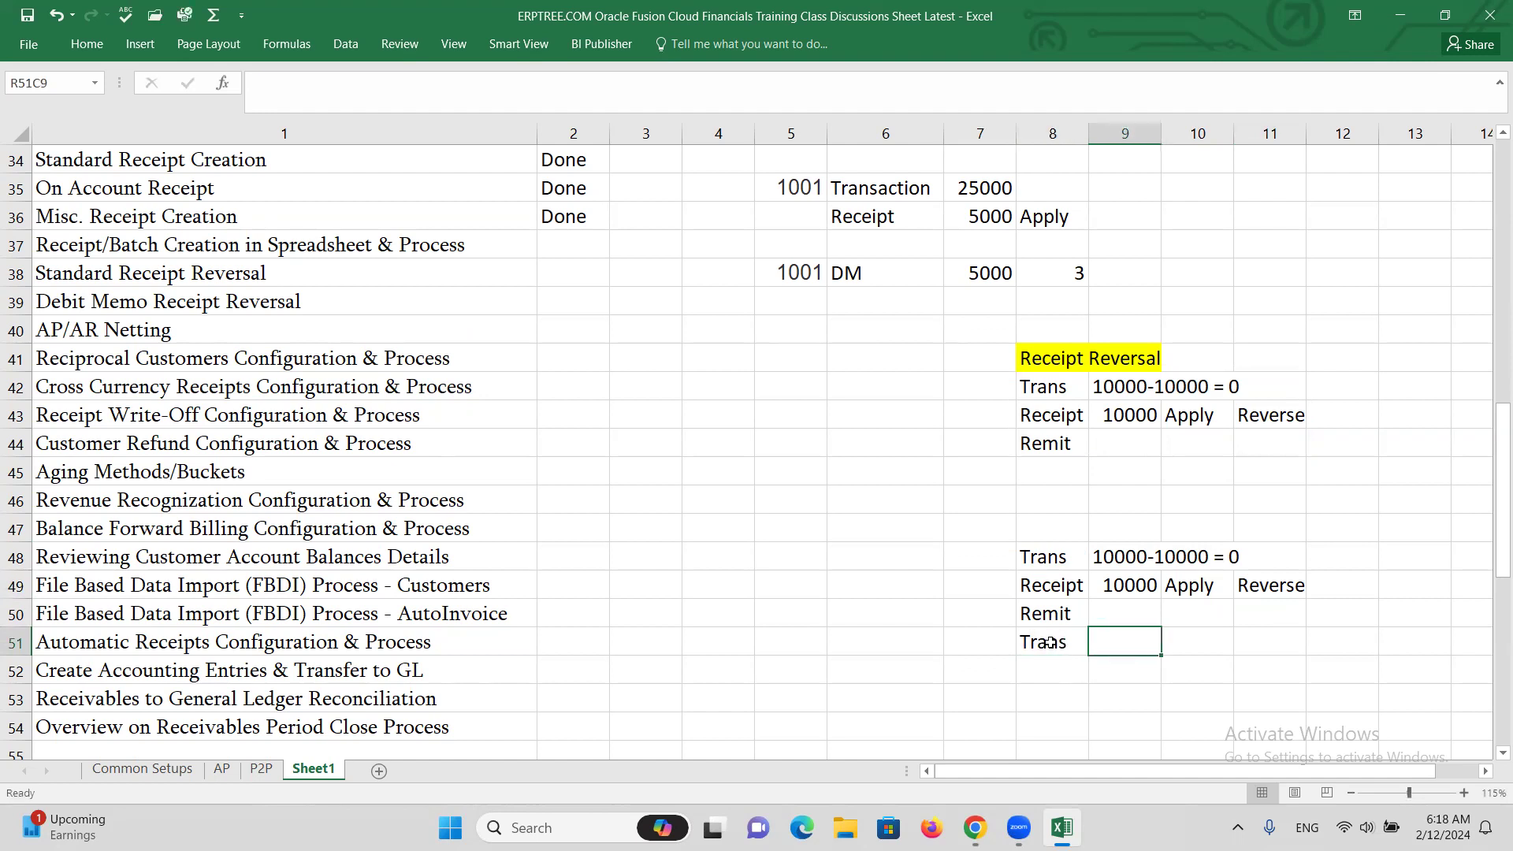
text(10000)
key(Tab)
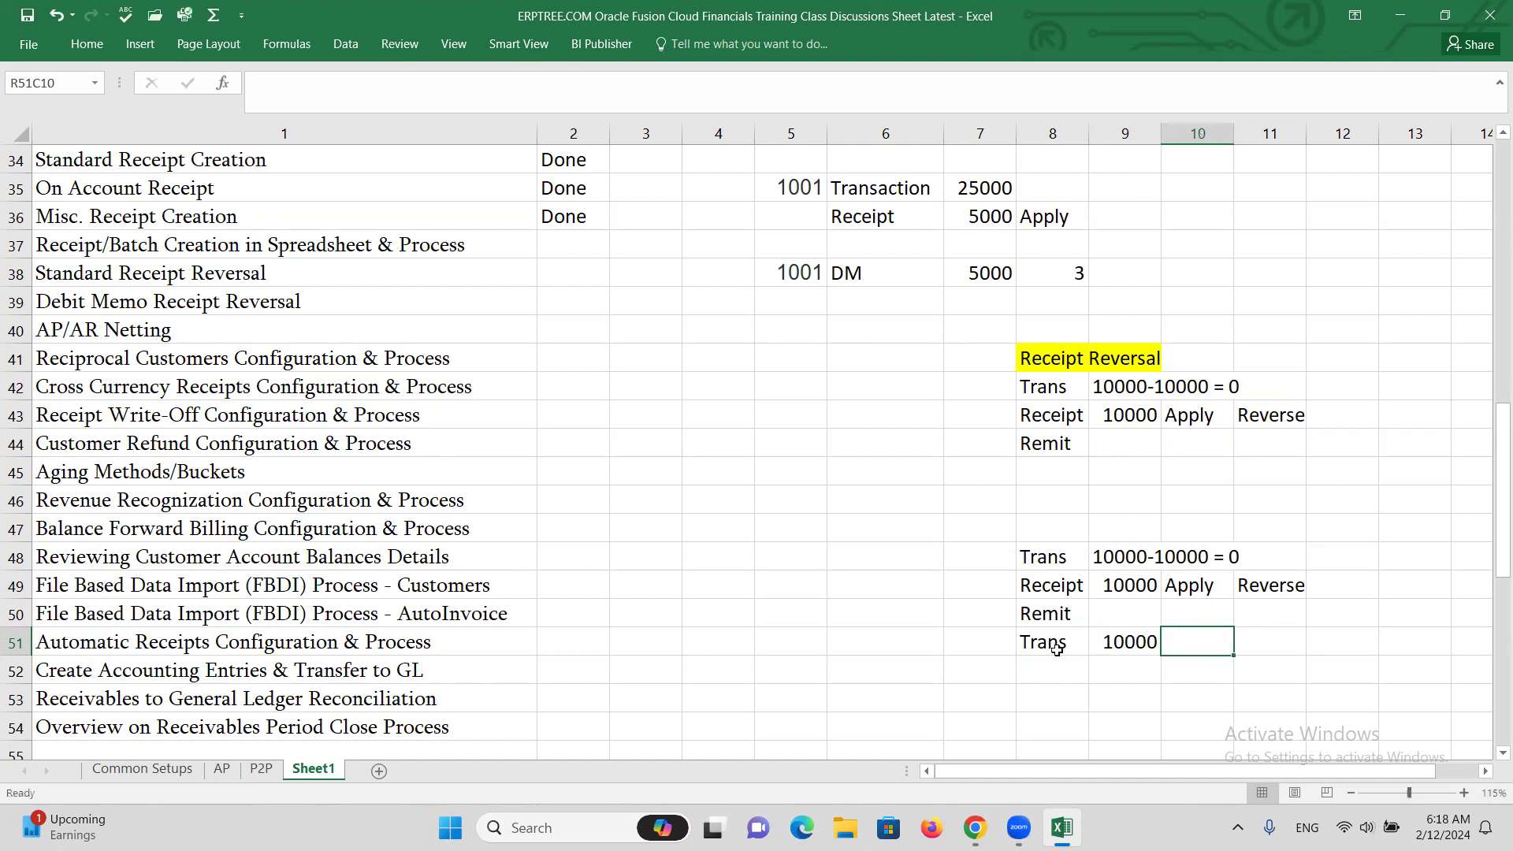
click(1119, 637)
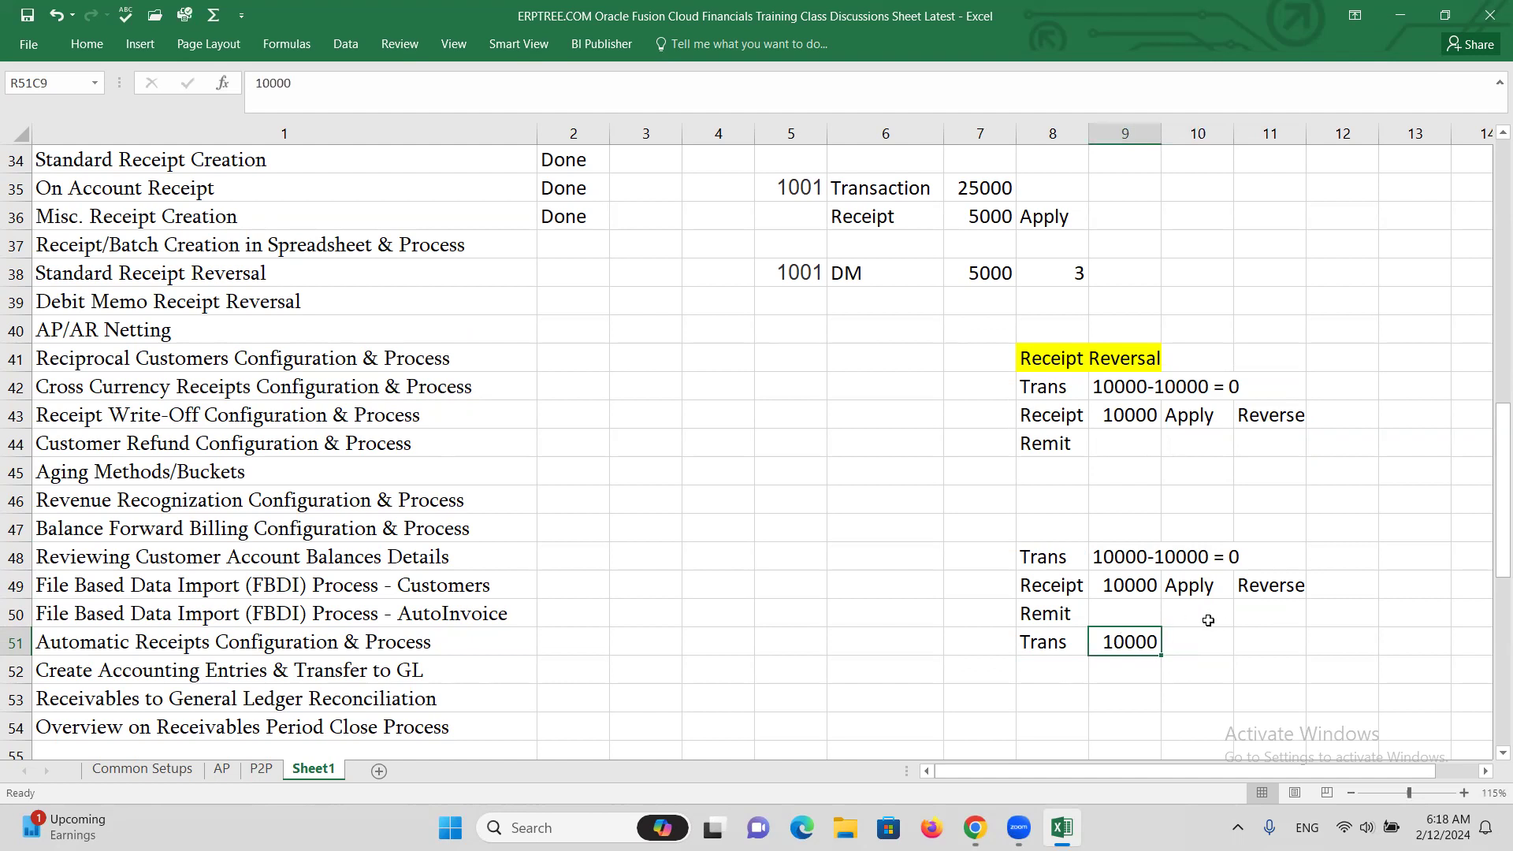
Shorten the Trans amount under the Receipt Reversal heading to 10000
click(1128, 420)
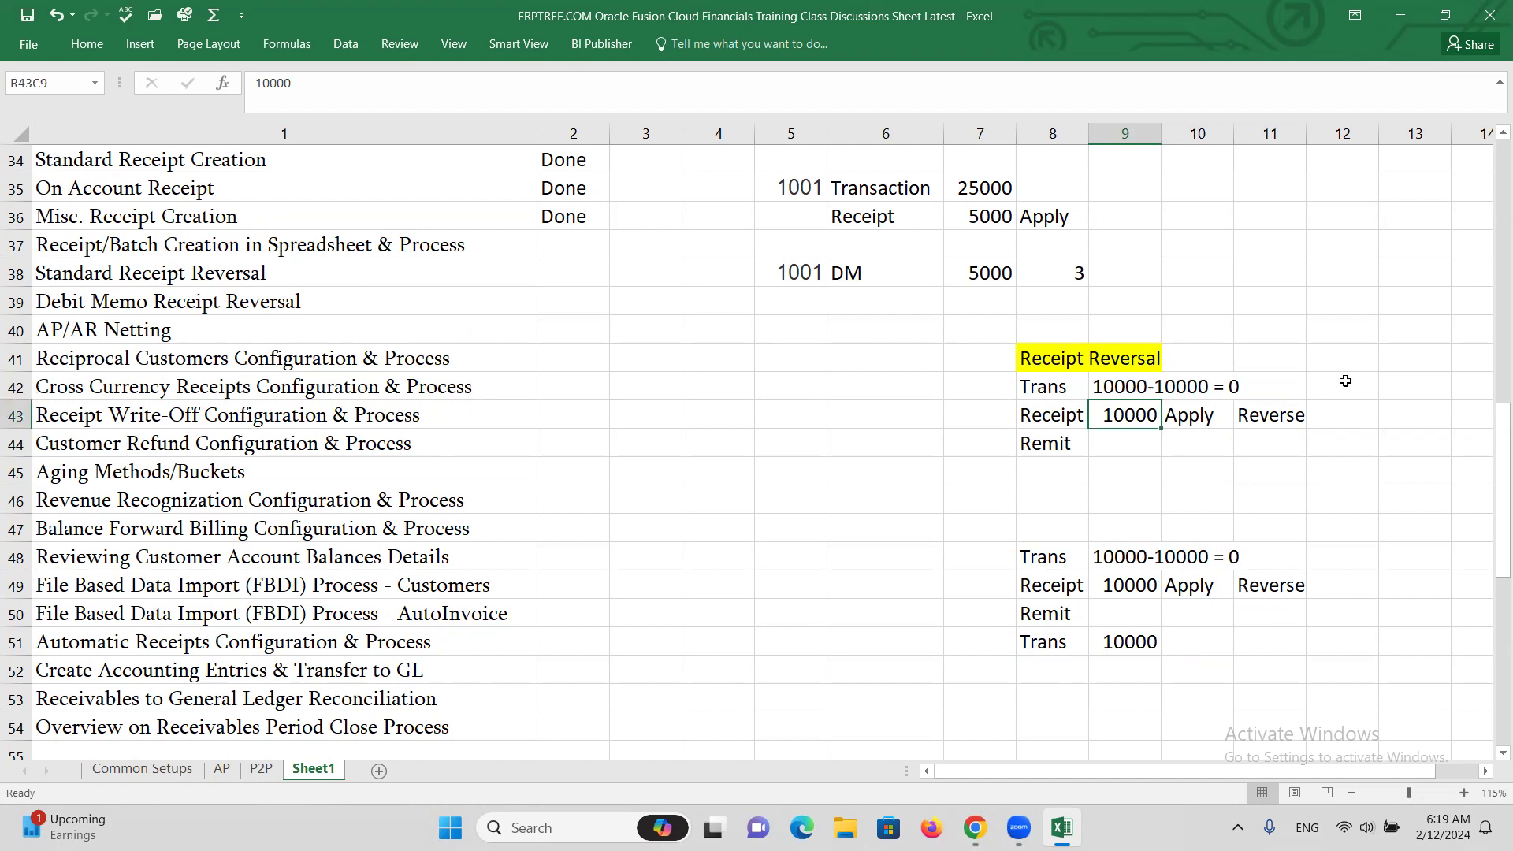
click(1111, 387)
drag(326, 87, 293, 87)
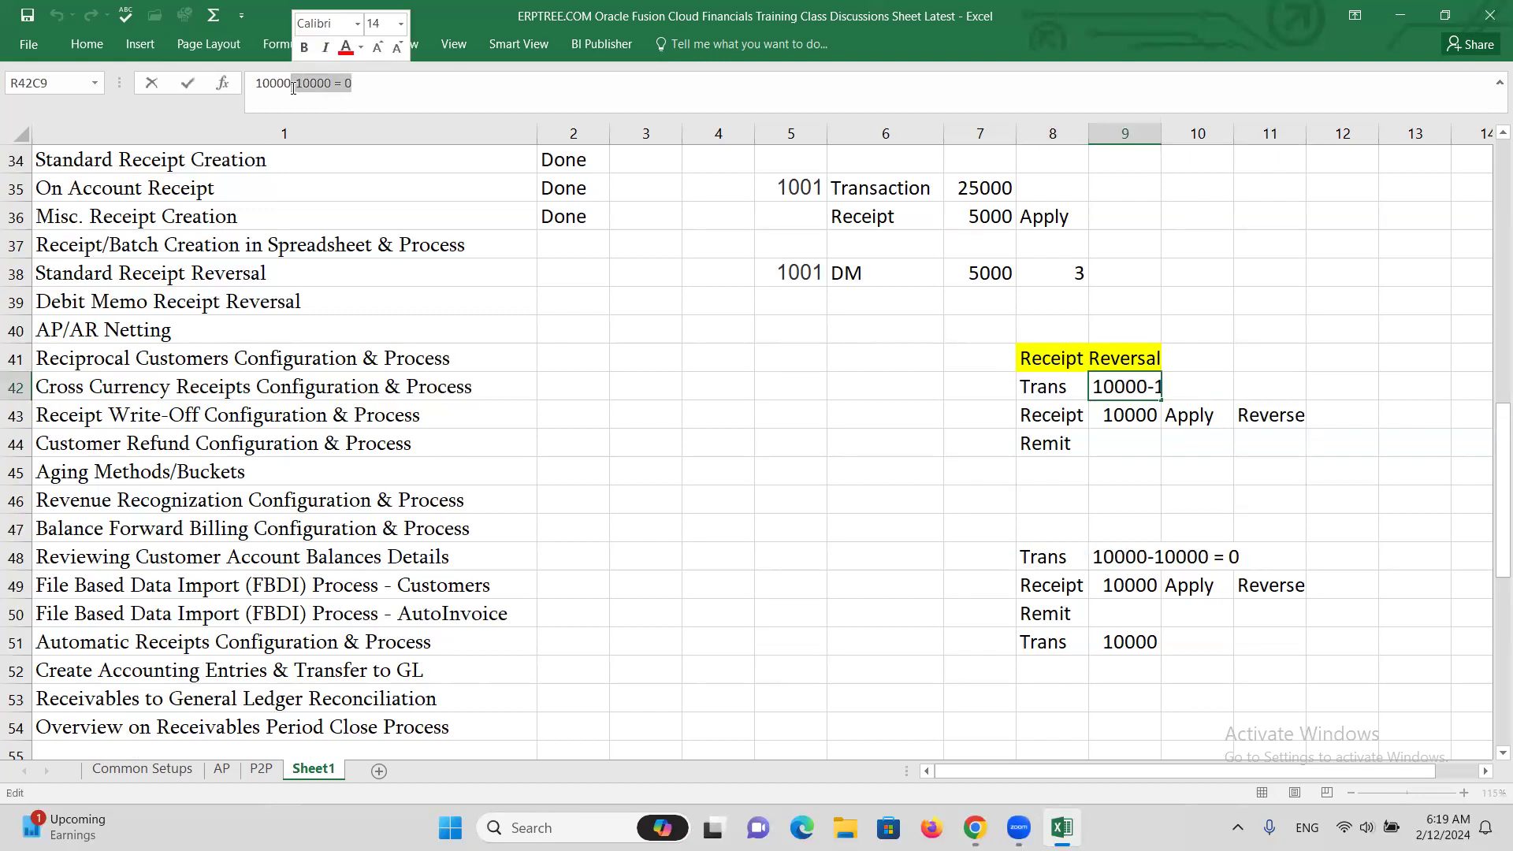
key(BackSpace)
click(731, 631)
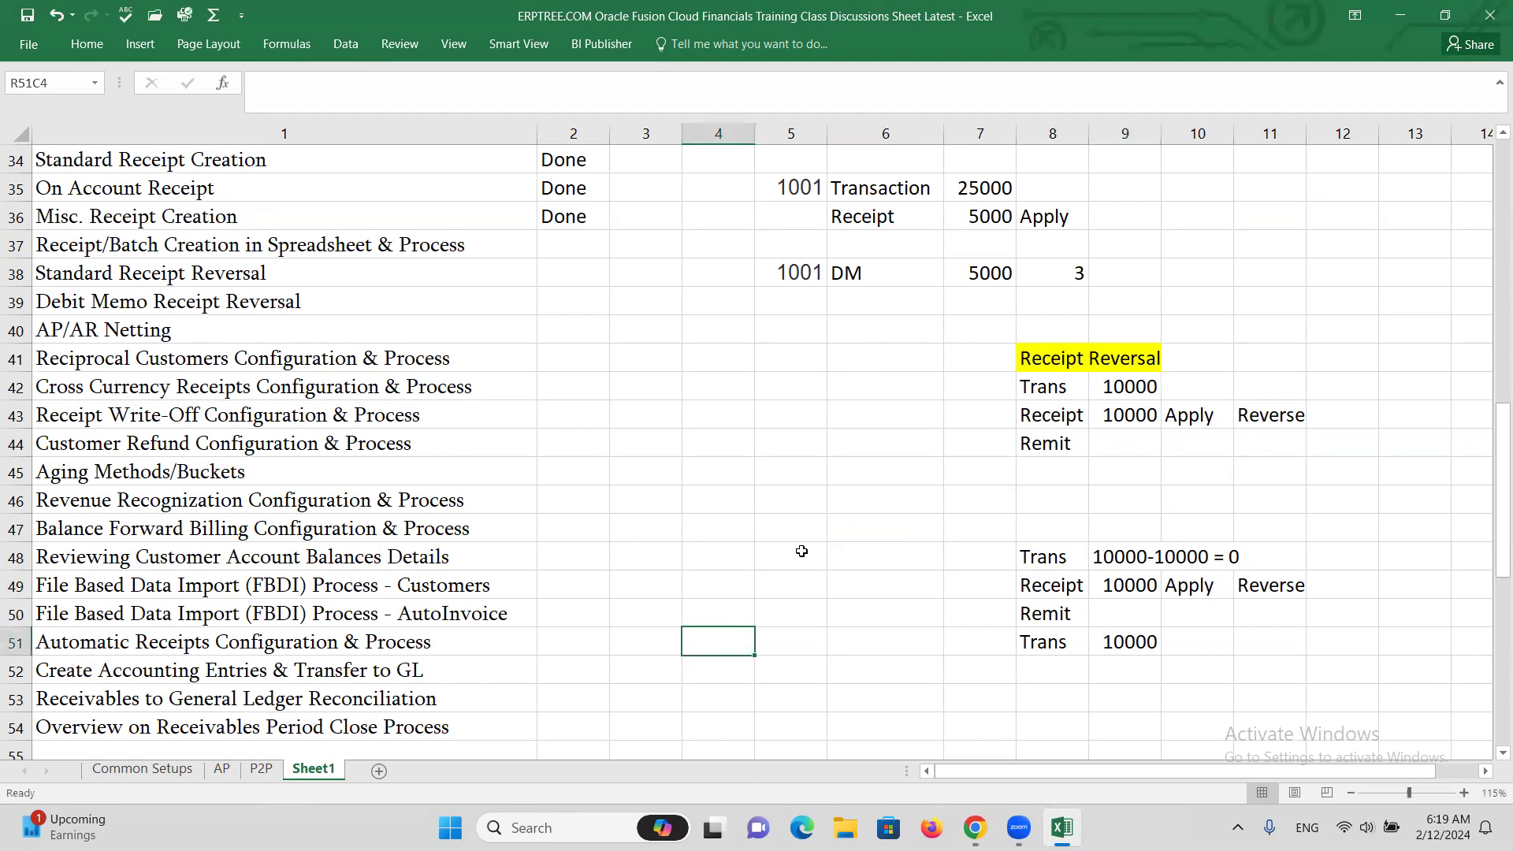
click(1276, 585)
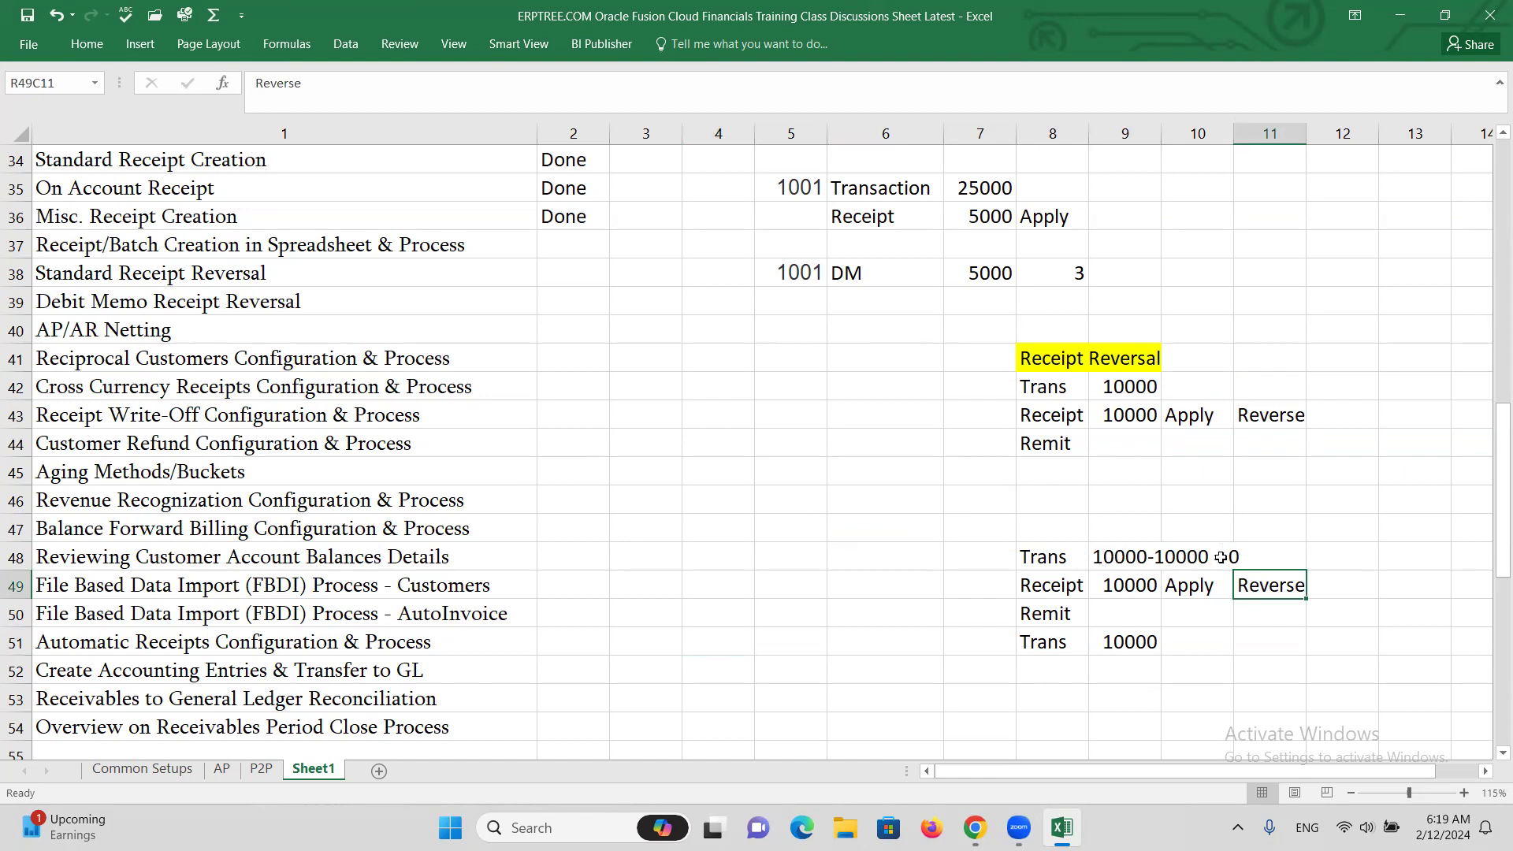
click(1140, 646)
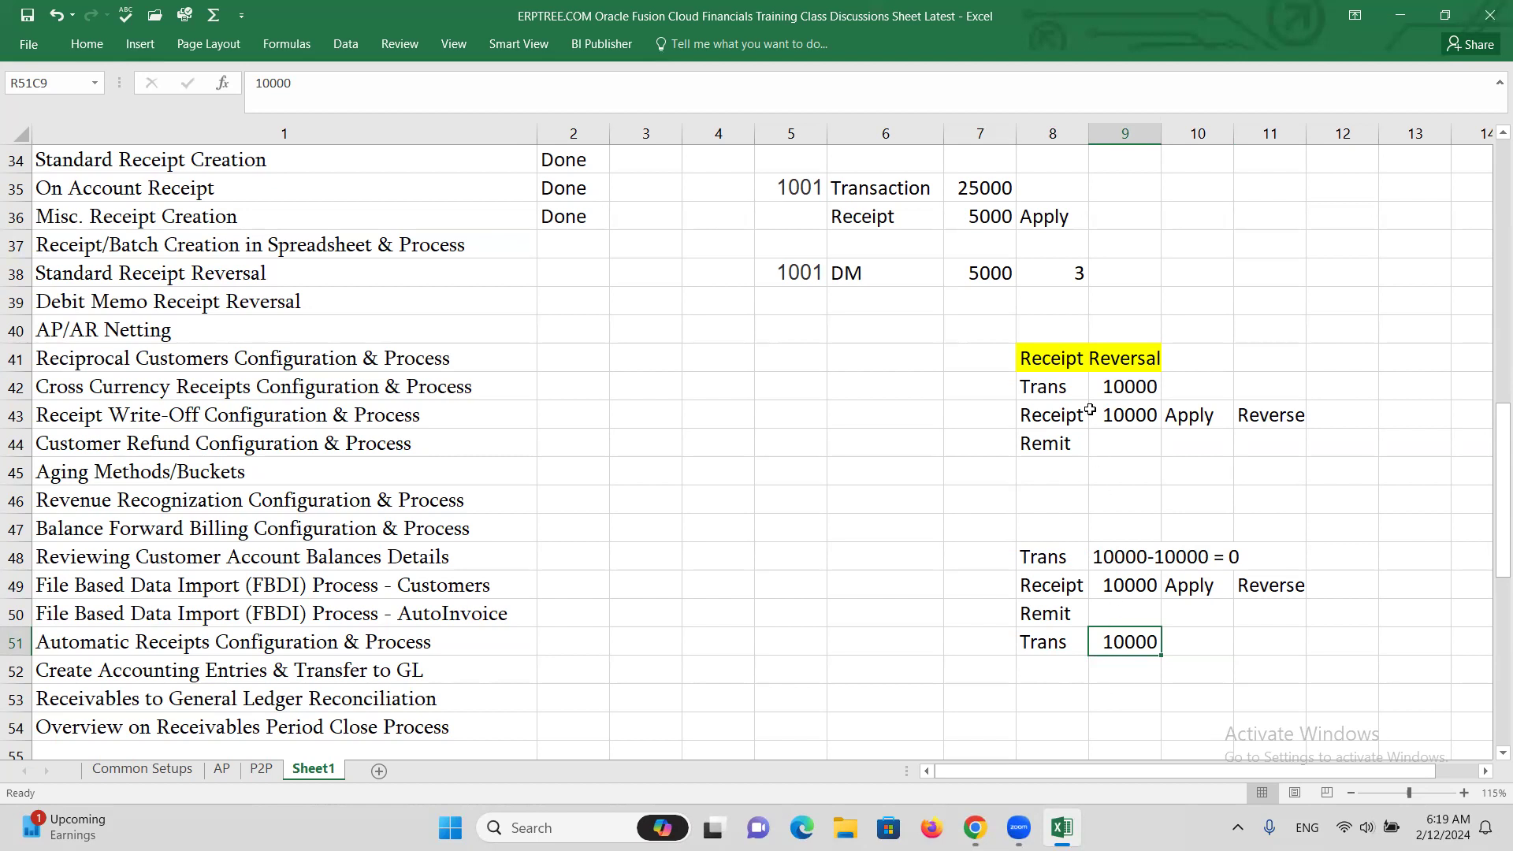
Shift the first Trans, Receipt and Remit block down to start in row 43, clearing the leftover Trans entry in row 42
drag(1046, 389, 1284, 445)
key(ctrl+c)
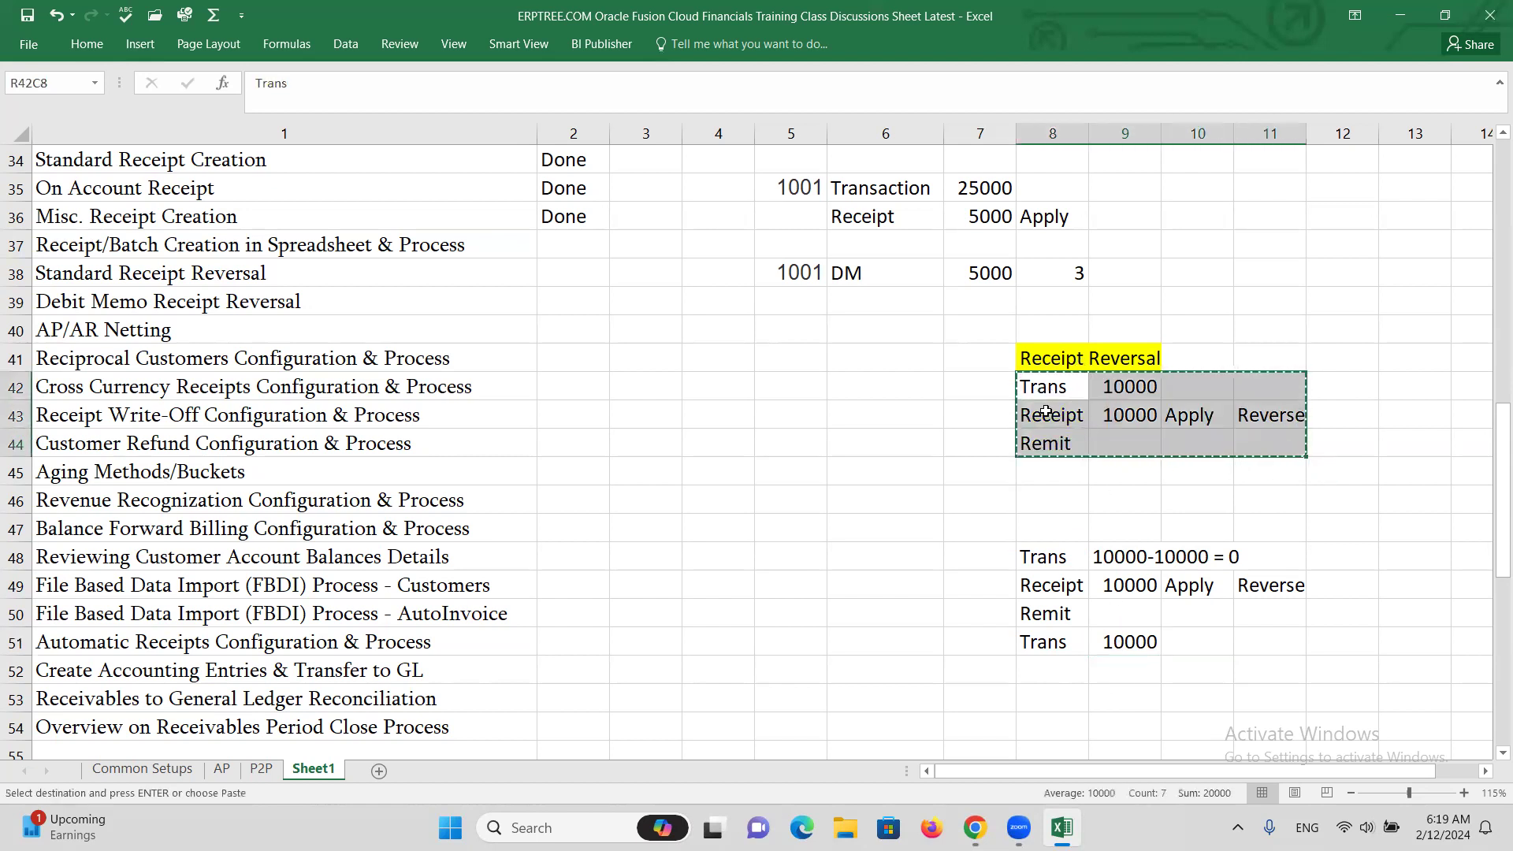
click(1056, 415)
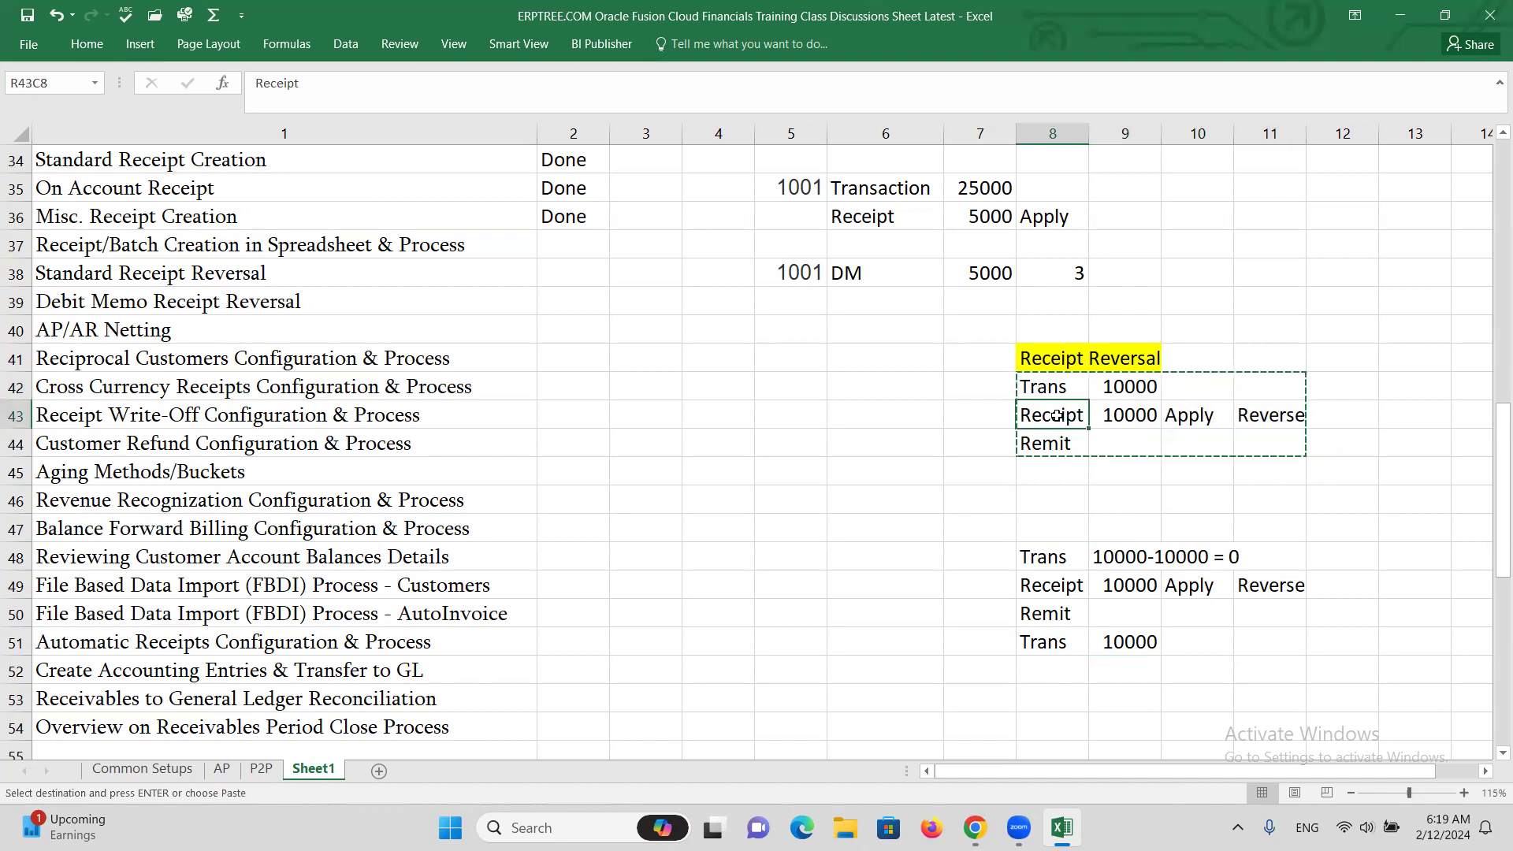
key(ctrl+v)
drag(1050, 388, 1122, 386)
key(Delete)
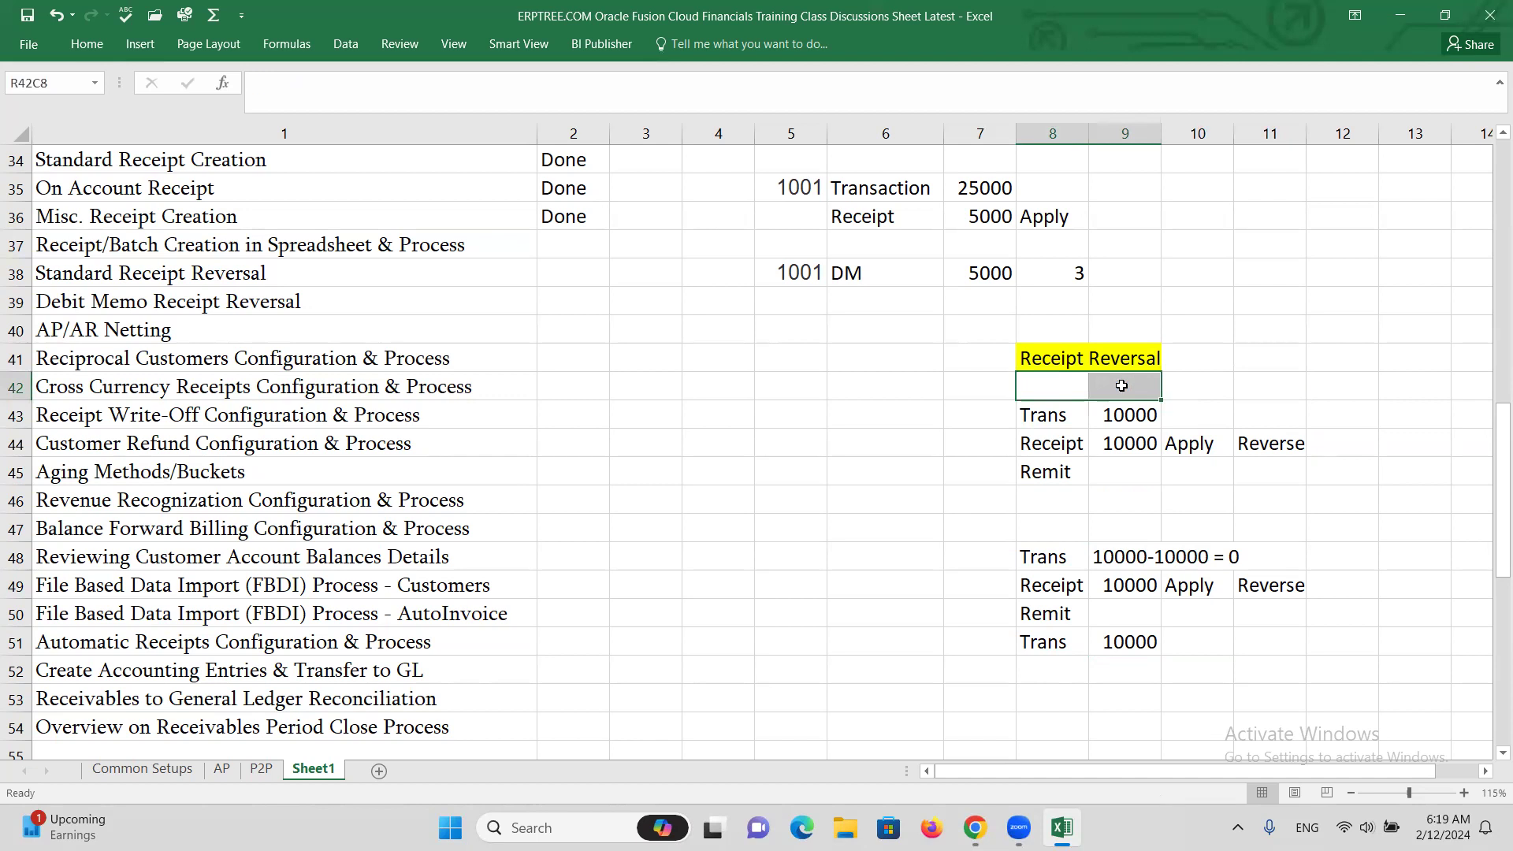
Add the bold subheading "Standard Receipt Reversal" in row 42, above the first example block
click(1071, 387)
text(S)
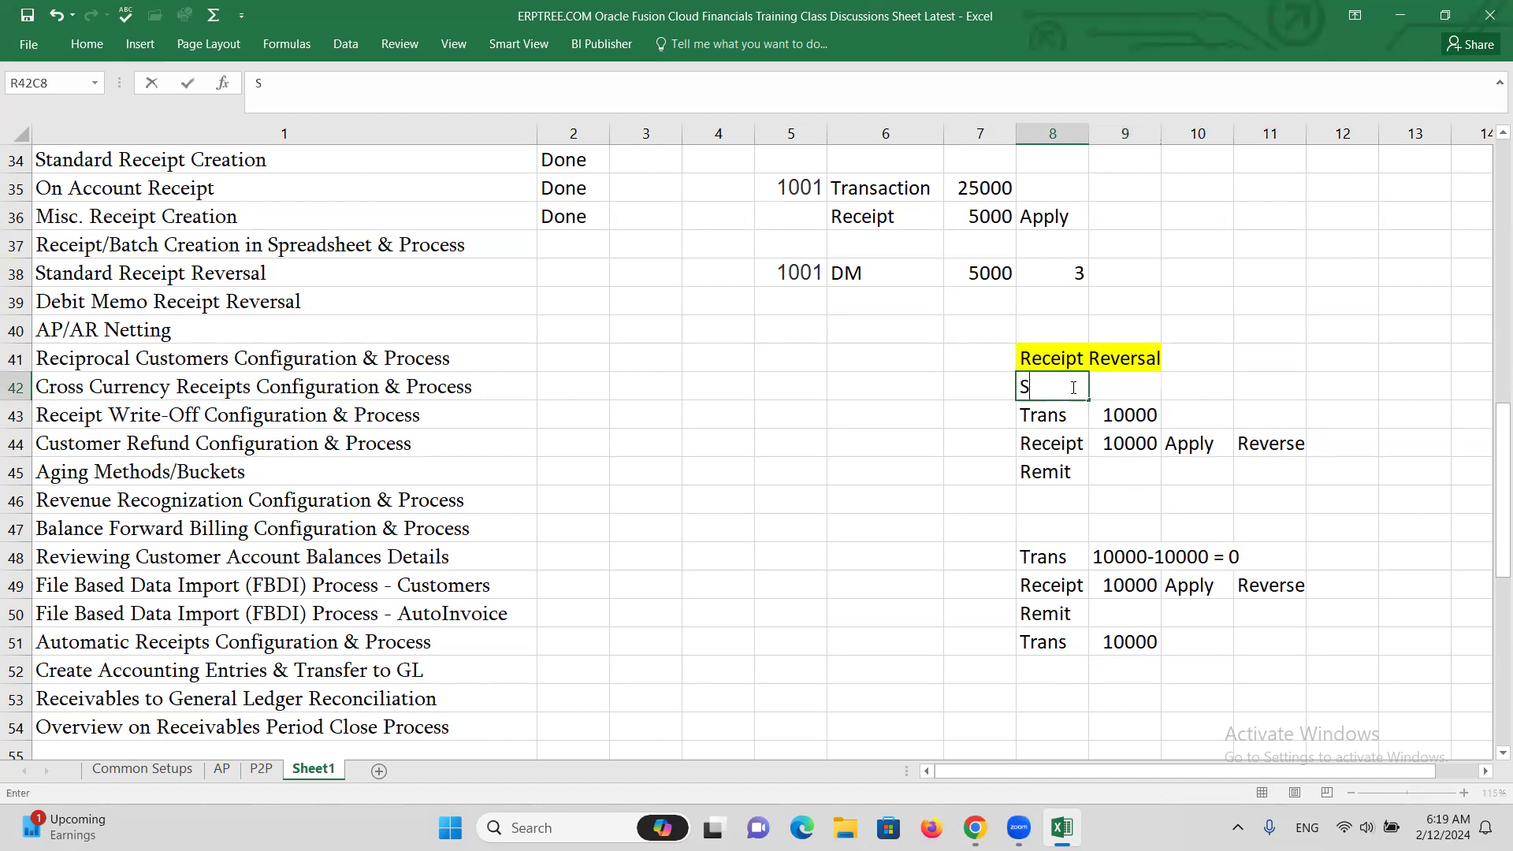
text(tandard Rece)
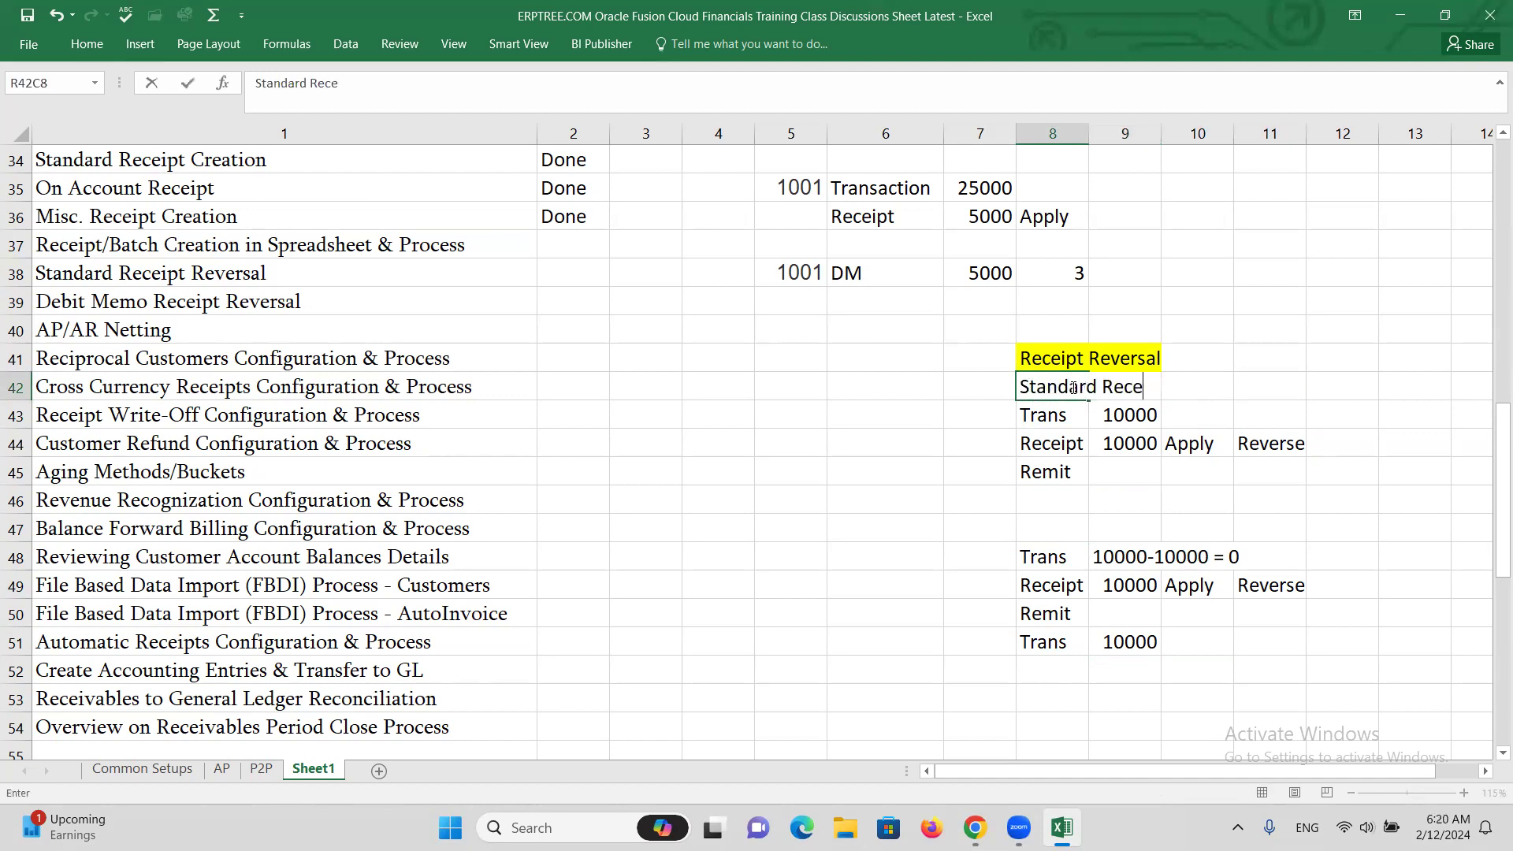
text(ipt Reversal)
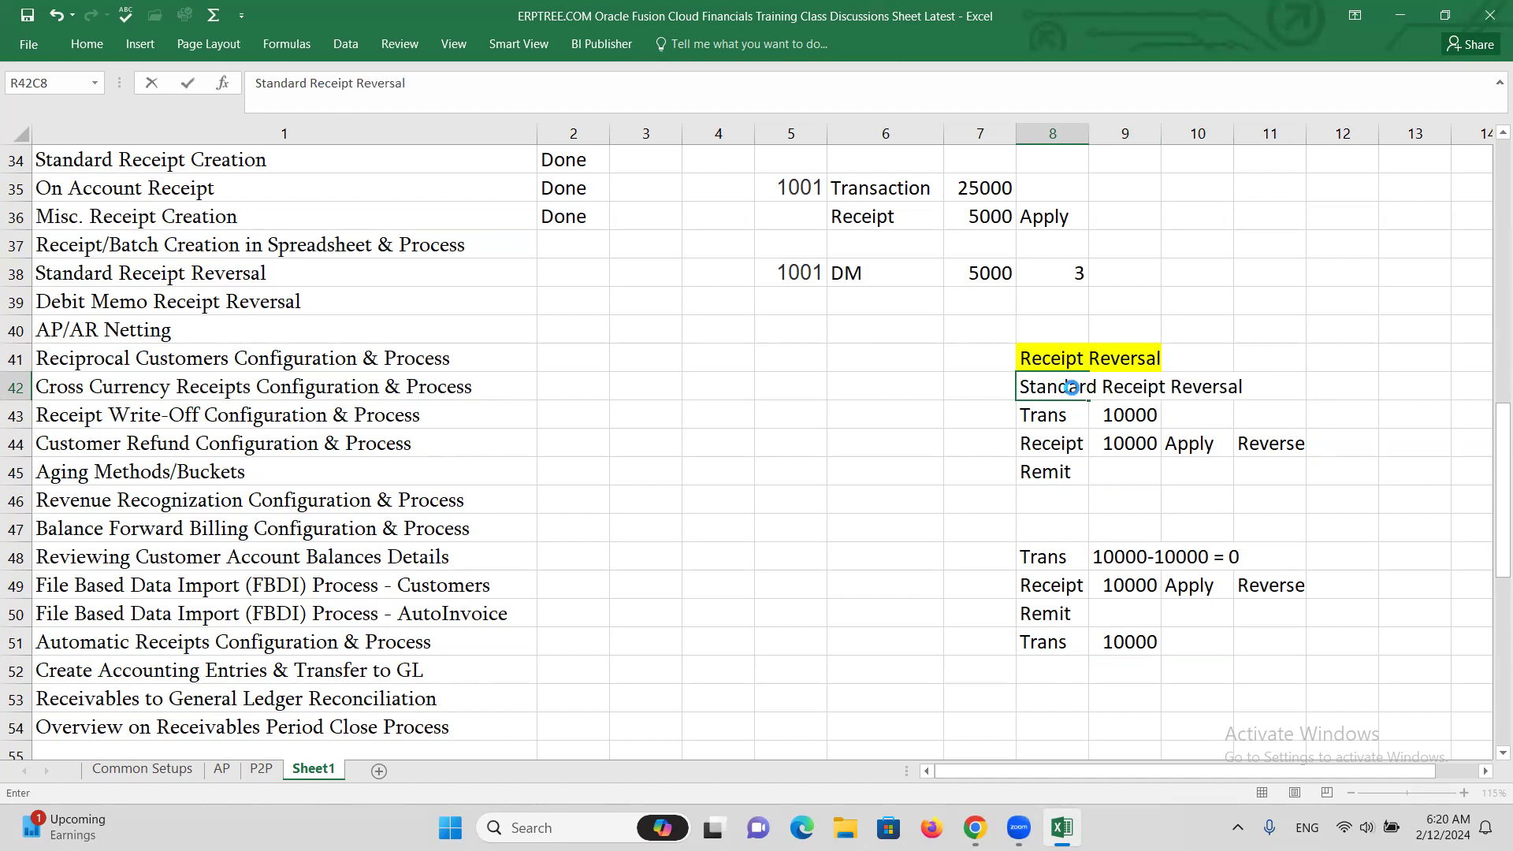
key(ctrl+Return)
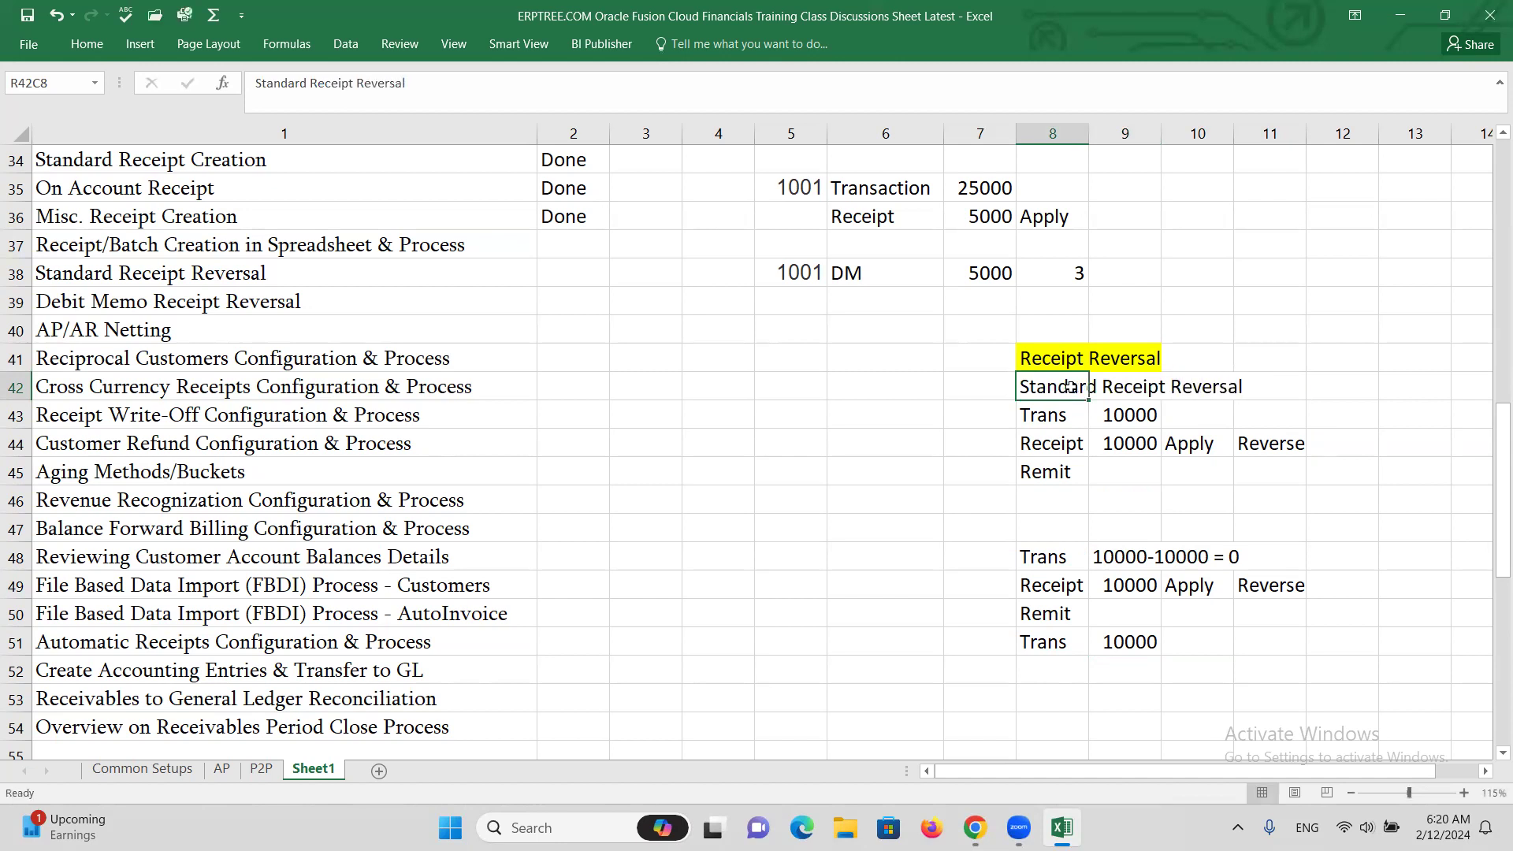
key(ctrl+b)
key(ctrl+space)
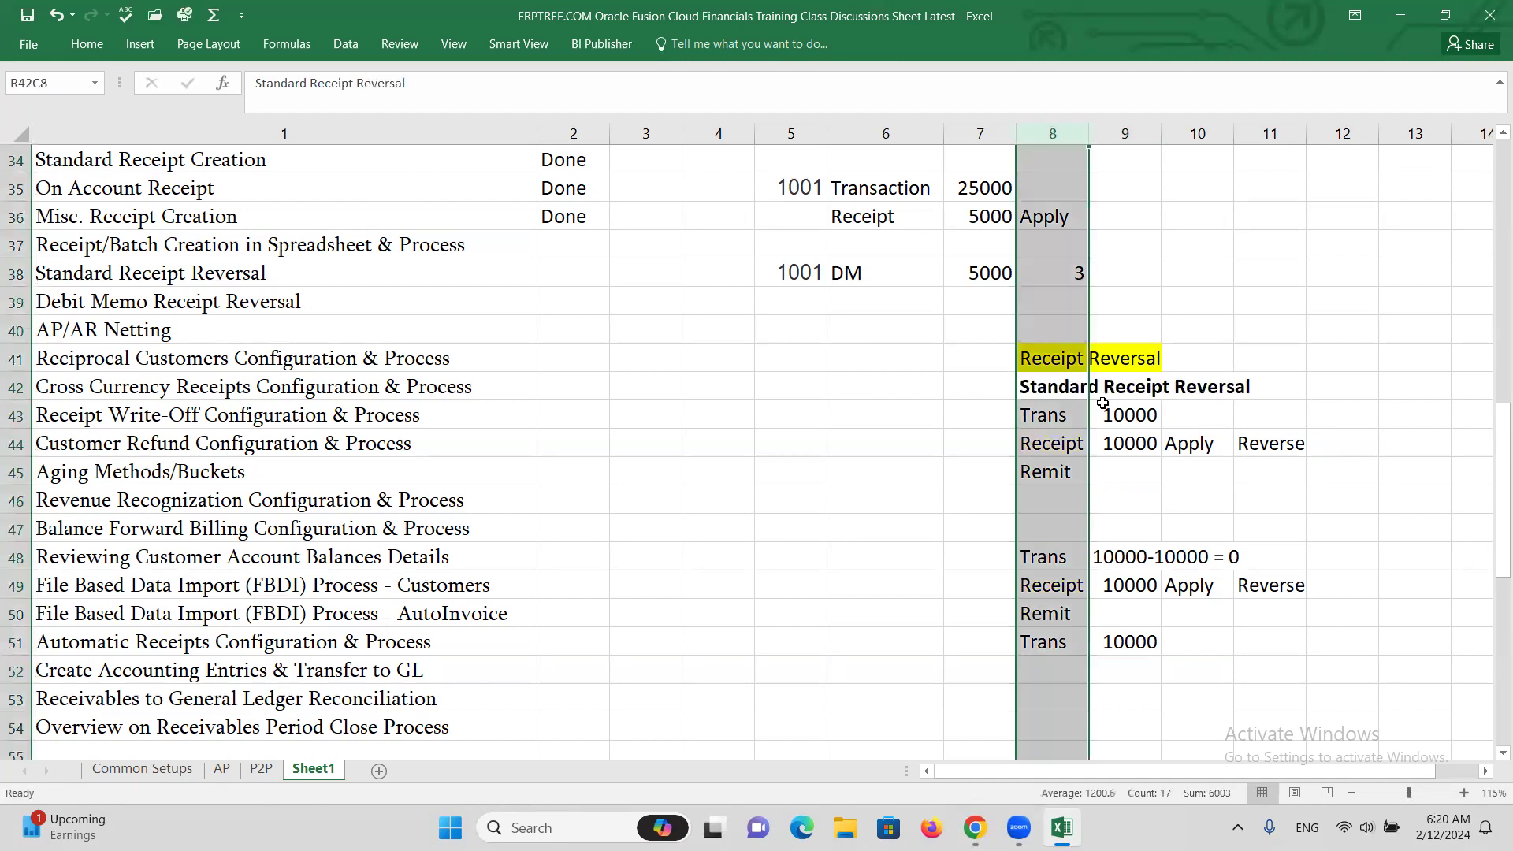
click(1046, 394)
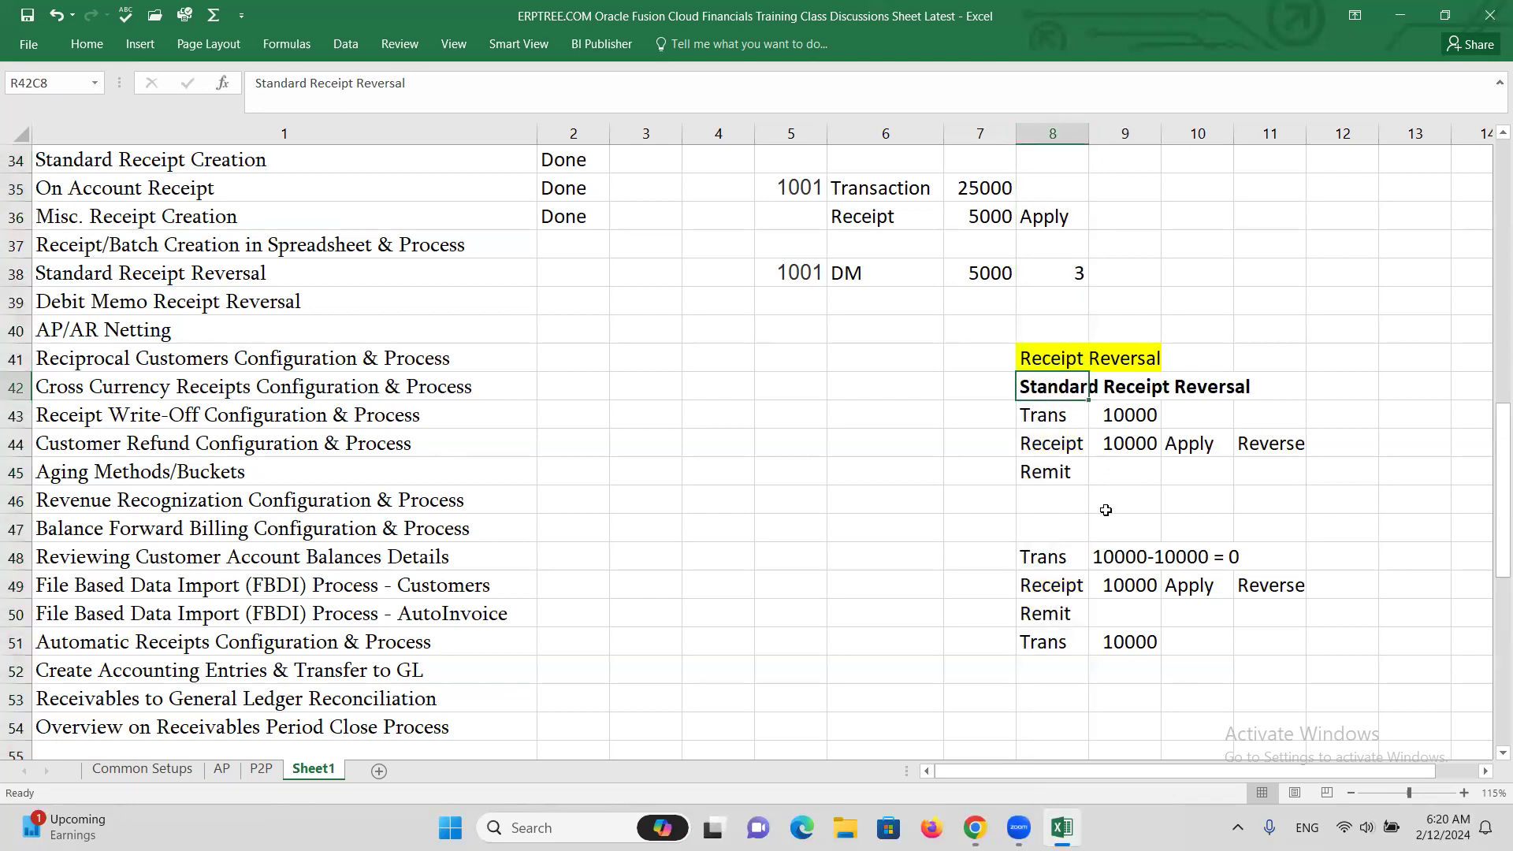
Add the bold subheading "Debit Memo Receipt Reversal" in row 47, above the second example block
click(1038, 534)
text(D)
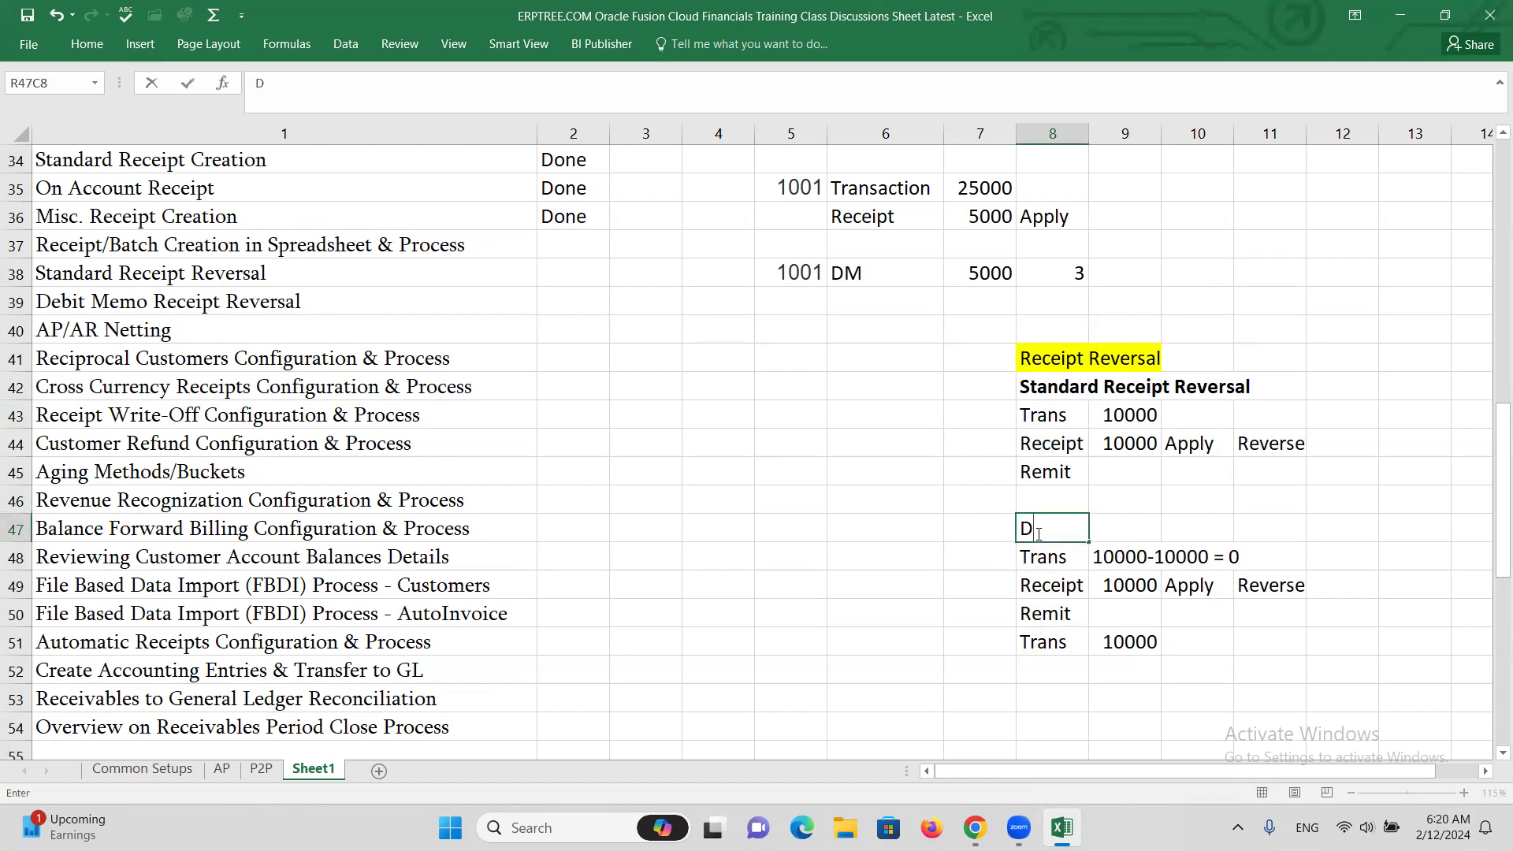
text(ebit Memo Receipt)
text(Reversal)
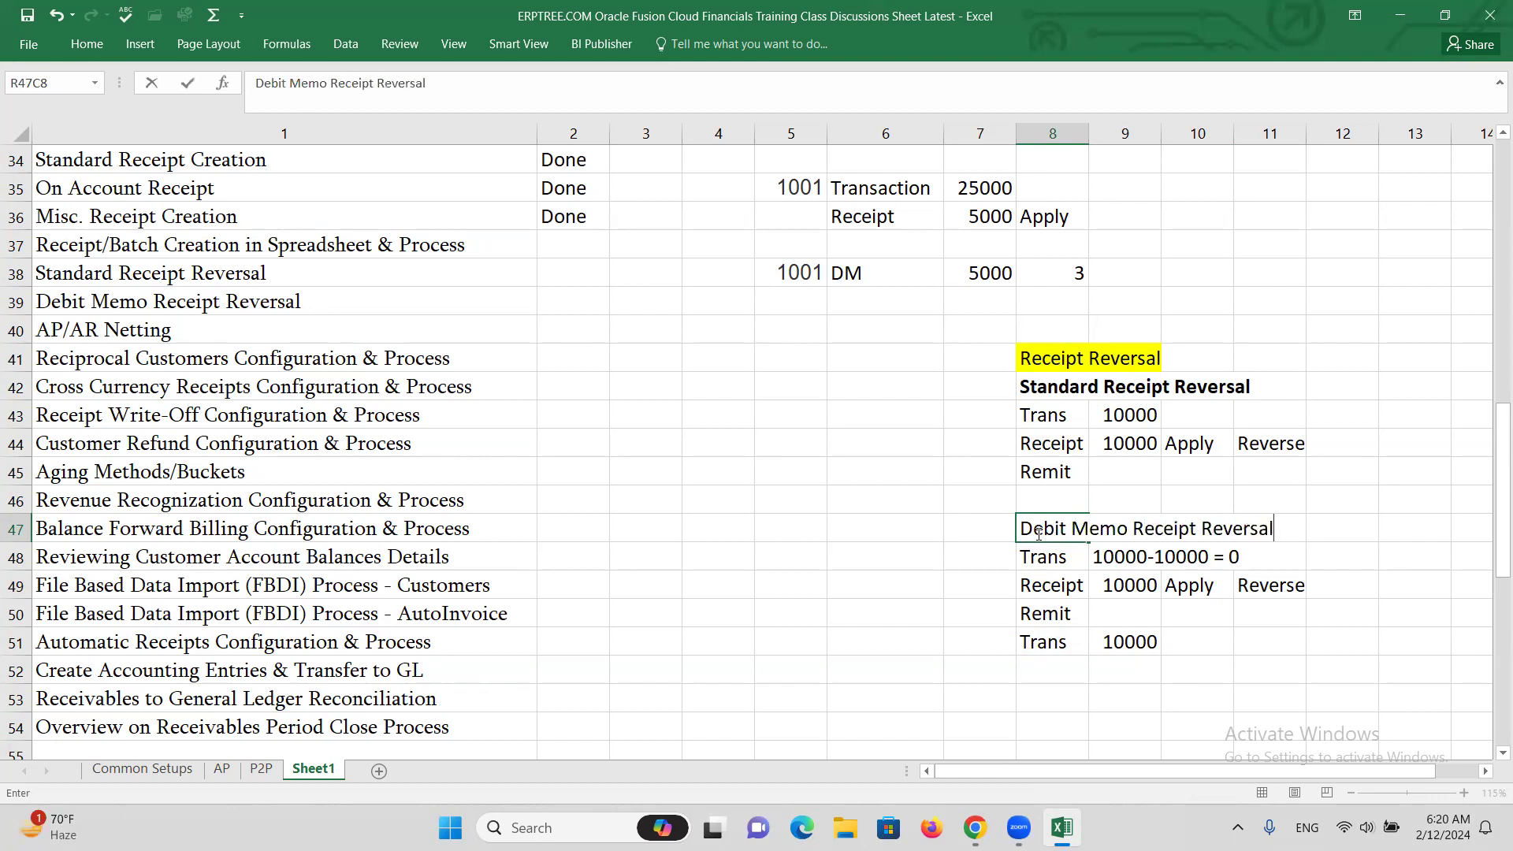
key(ctrl+Return)
key(ctrl+b)
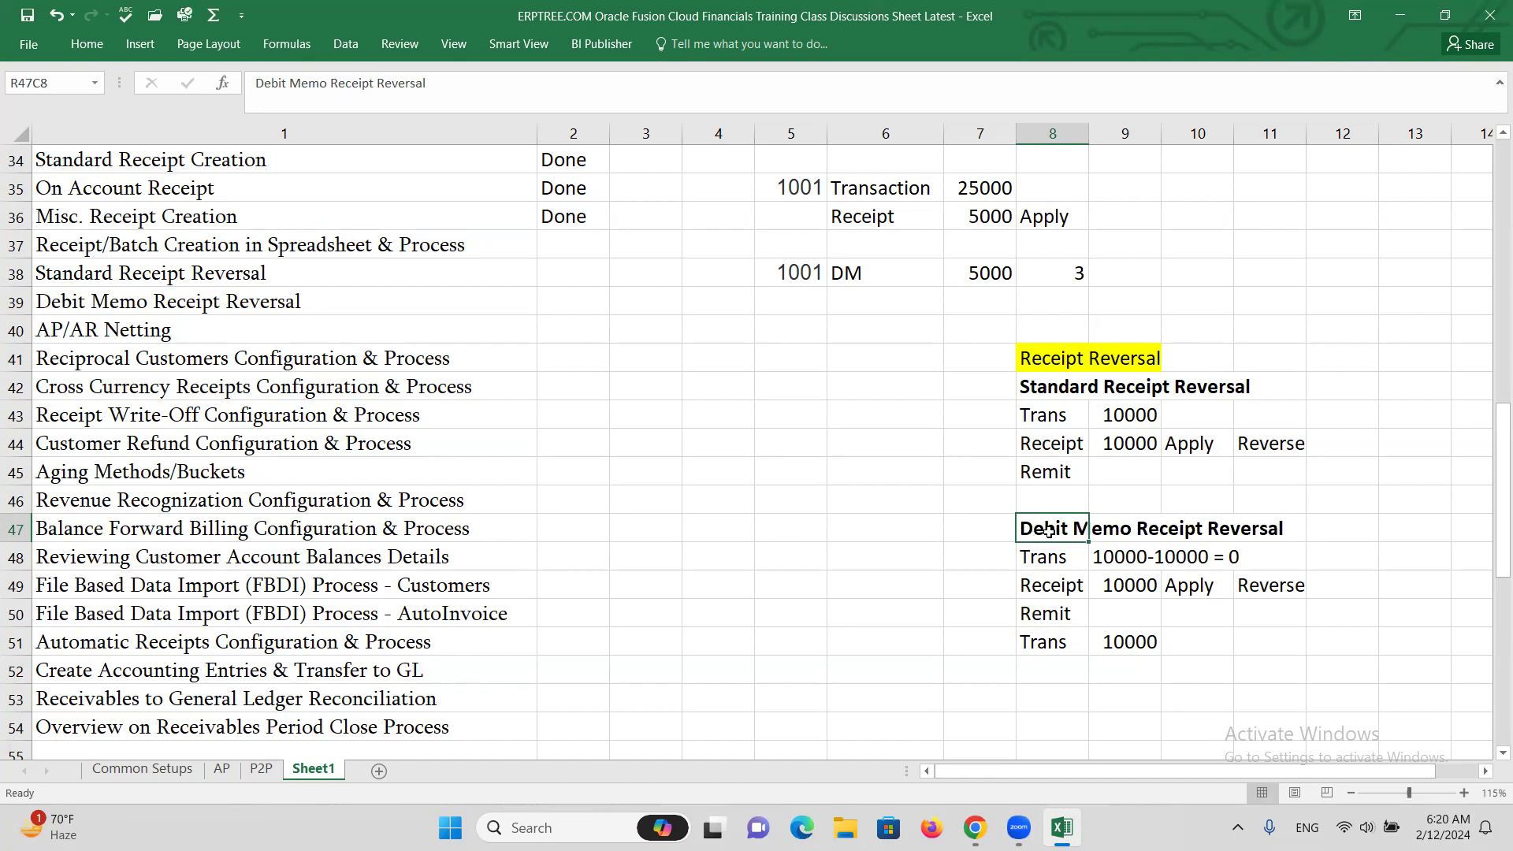
Relabel the last Trans entry in row 51 of the debit memo example as "DM Trans"
click(1060, 644)
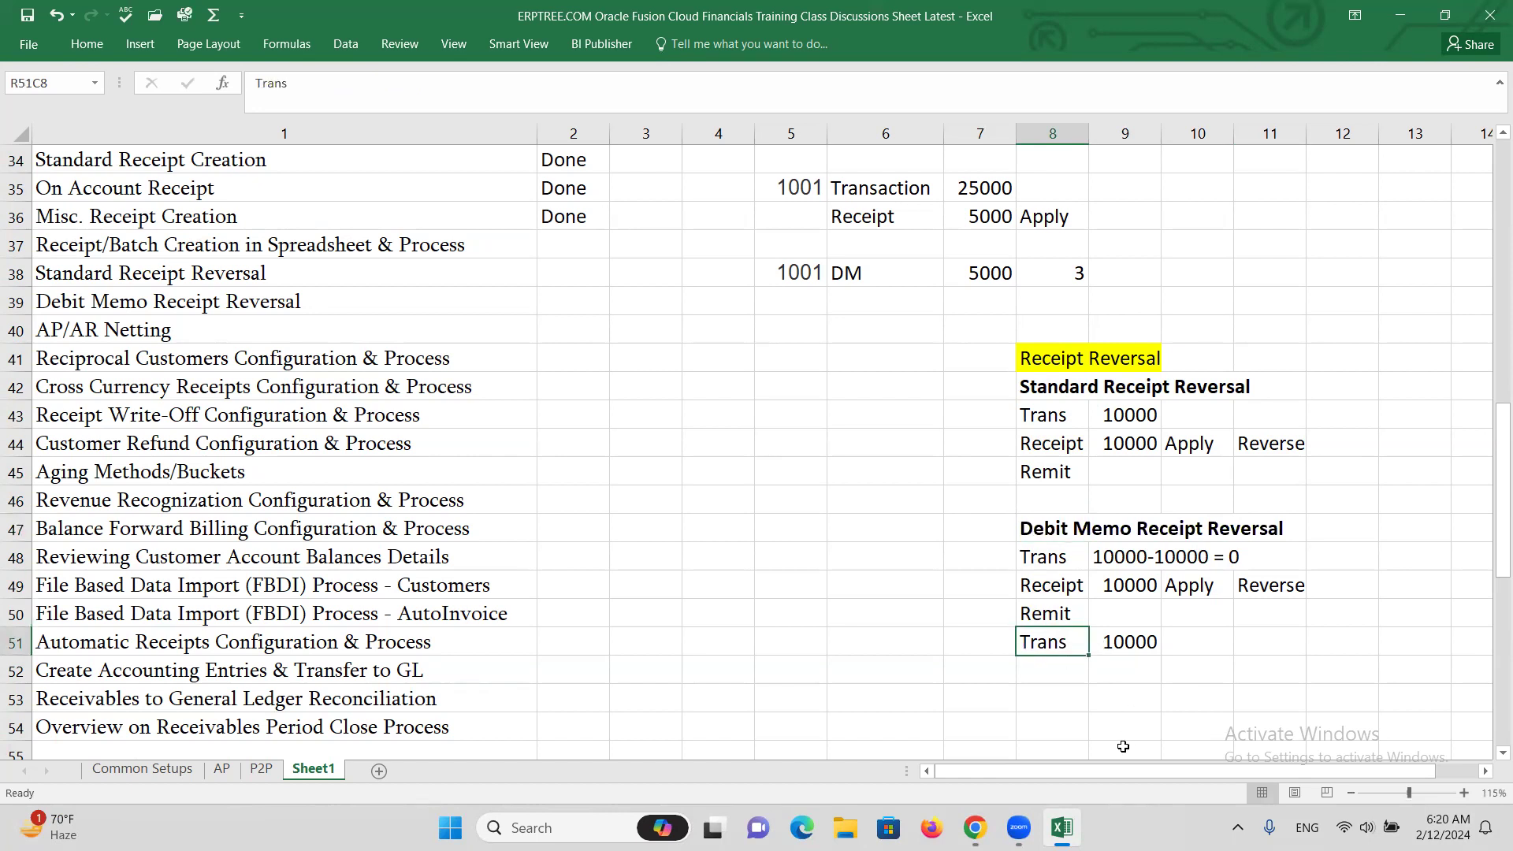
text(DM)
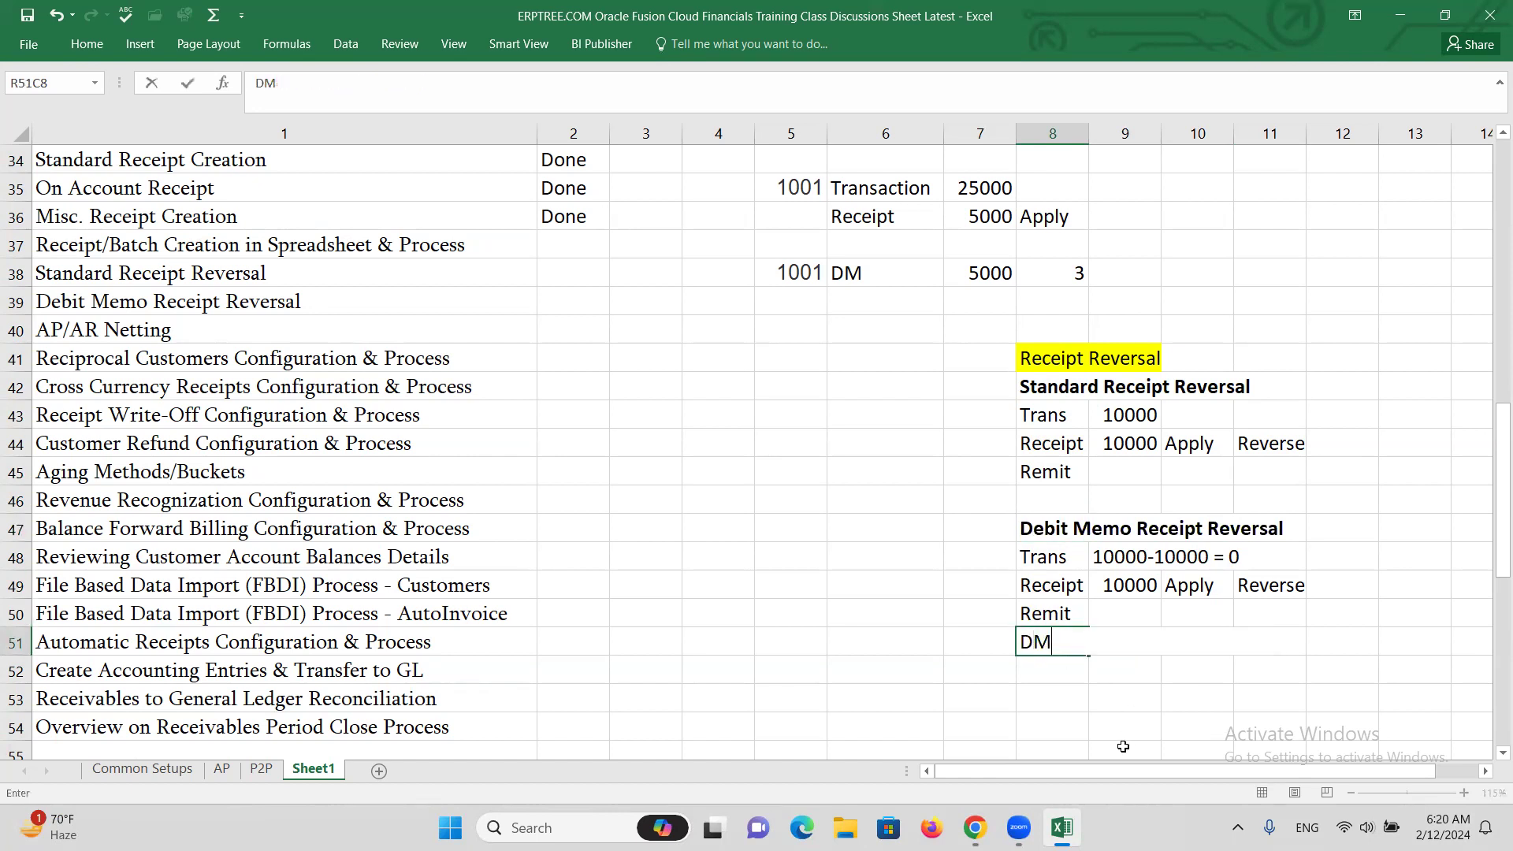
text( Trans)
key(Tab)
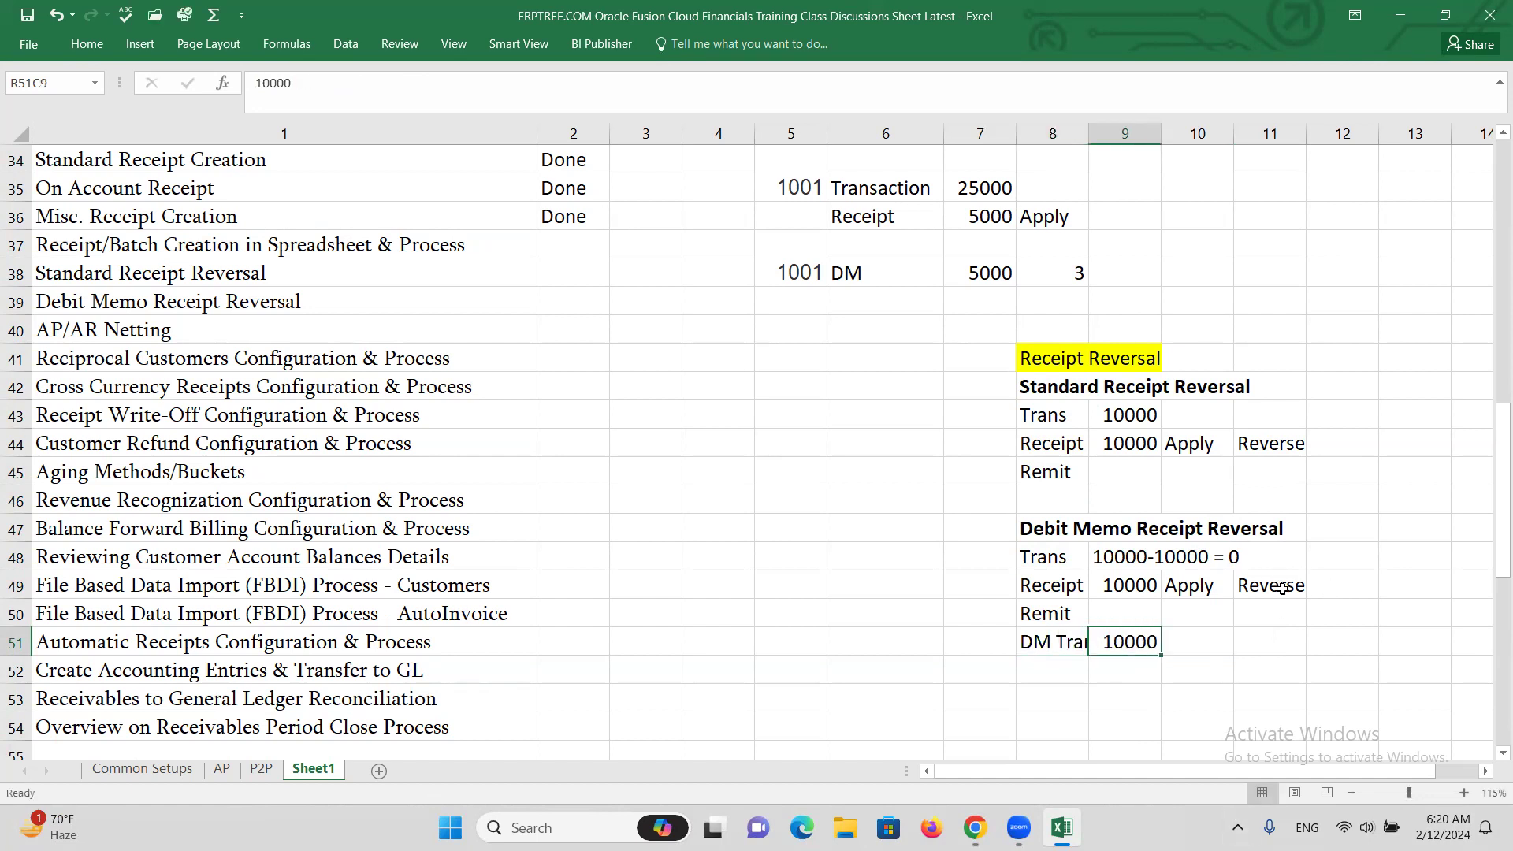
Compare the transaction and receipt rows of the standard reversal example with those of the debit memo reversal example
drag(1053, 555, 1236, 556)
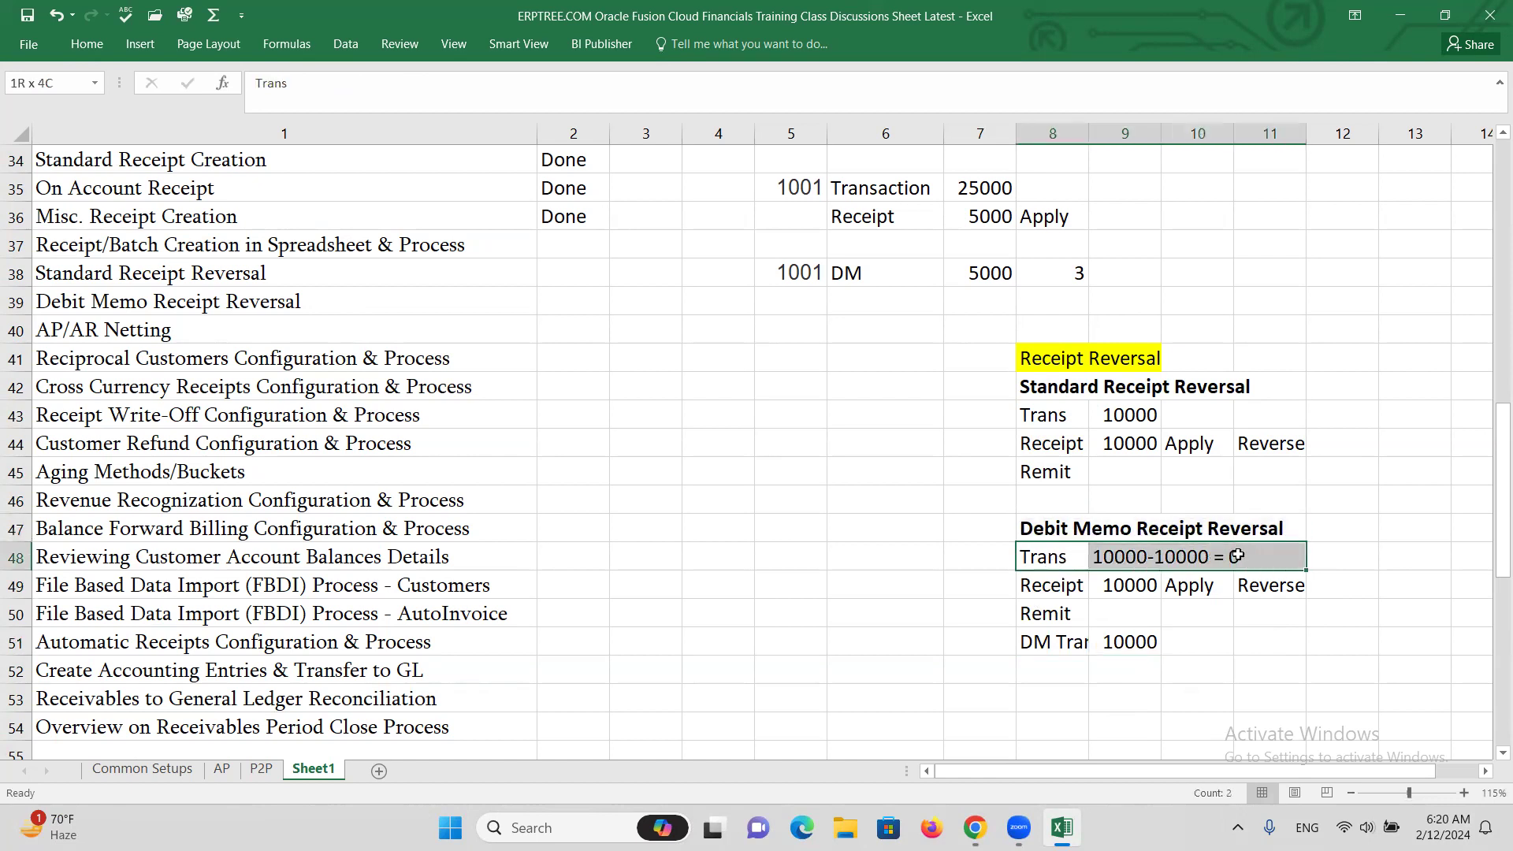
click(1059, 644)
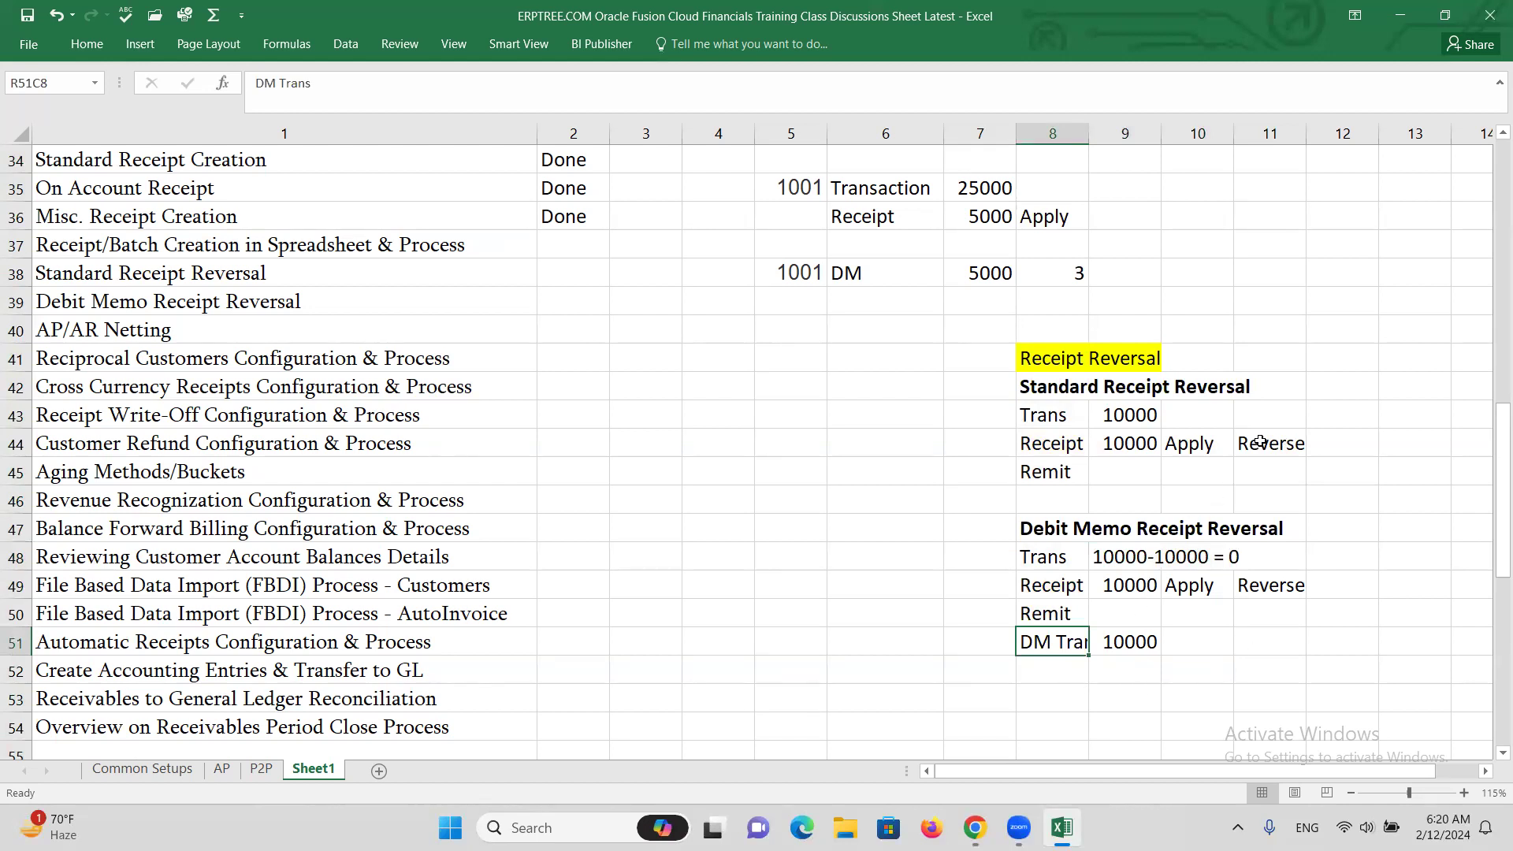
click(1134, 417)
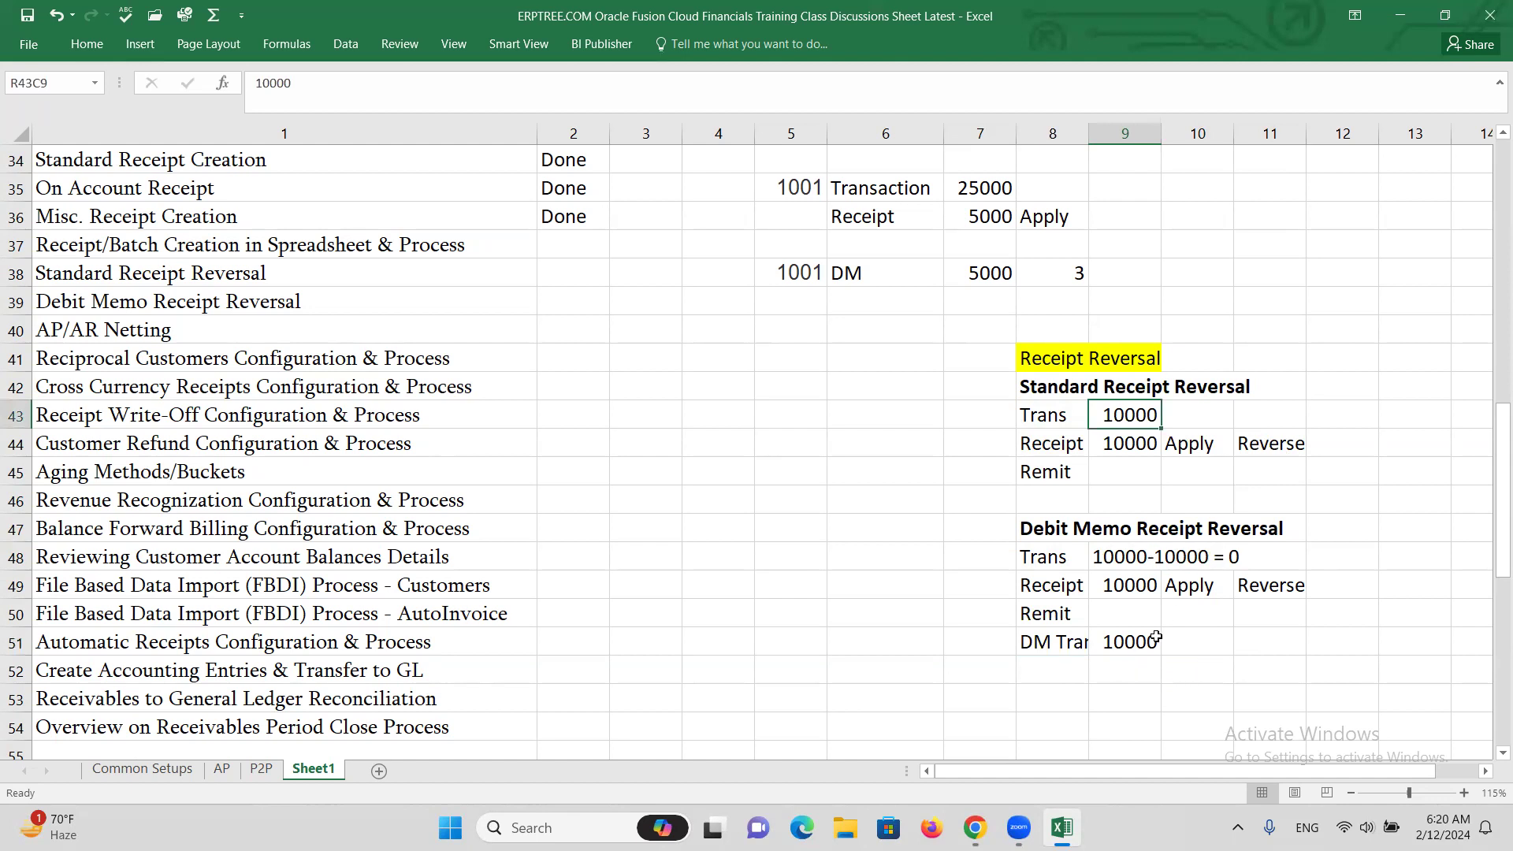
click(1128, 646)
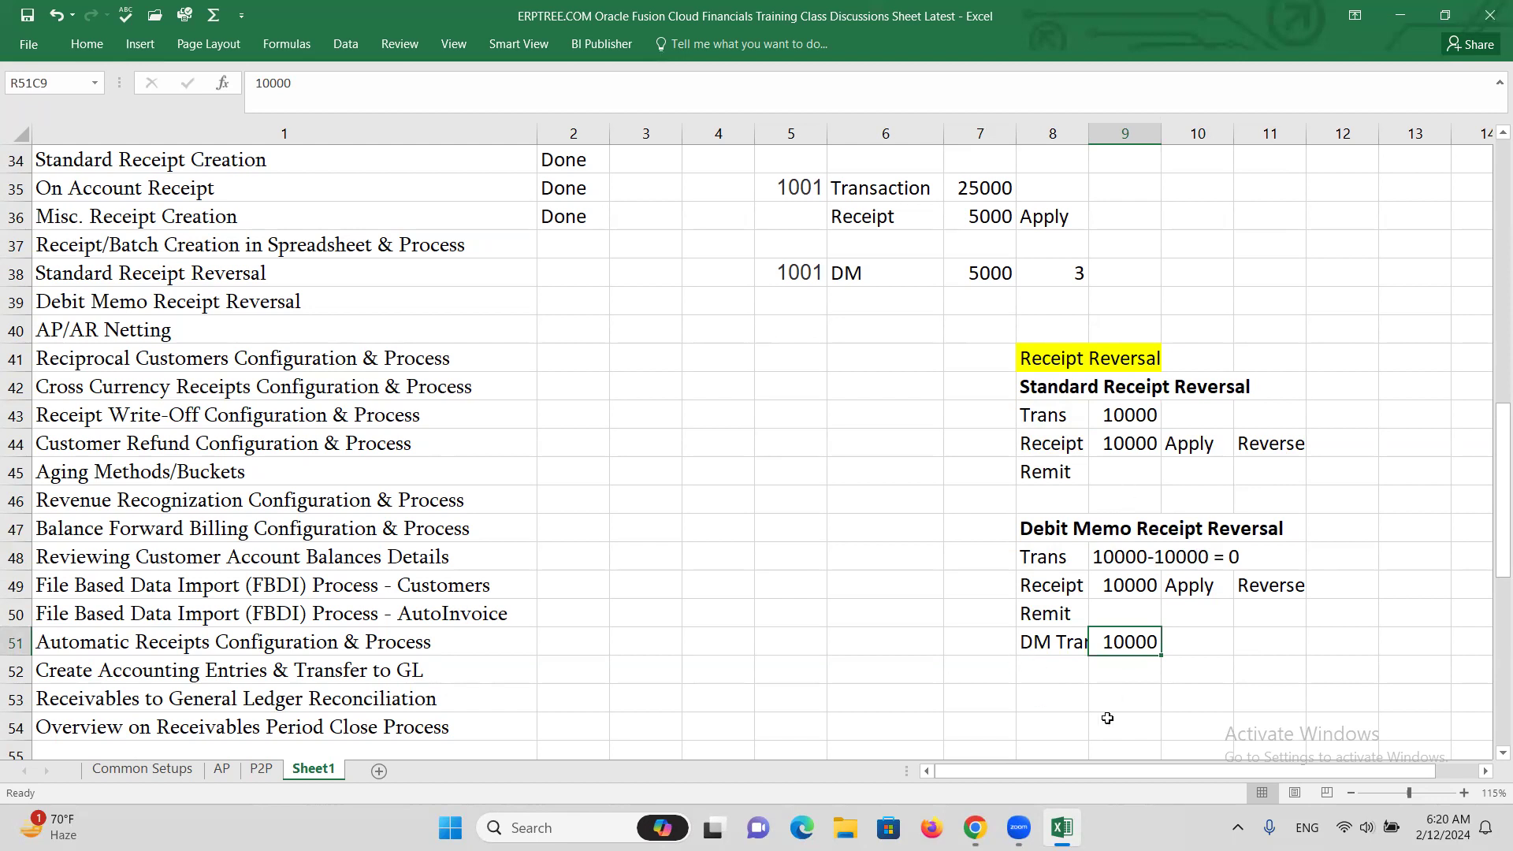
click(1012, 680)
drag(1039, 386, 1332, 473)
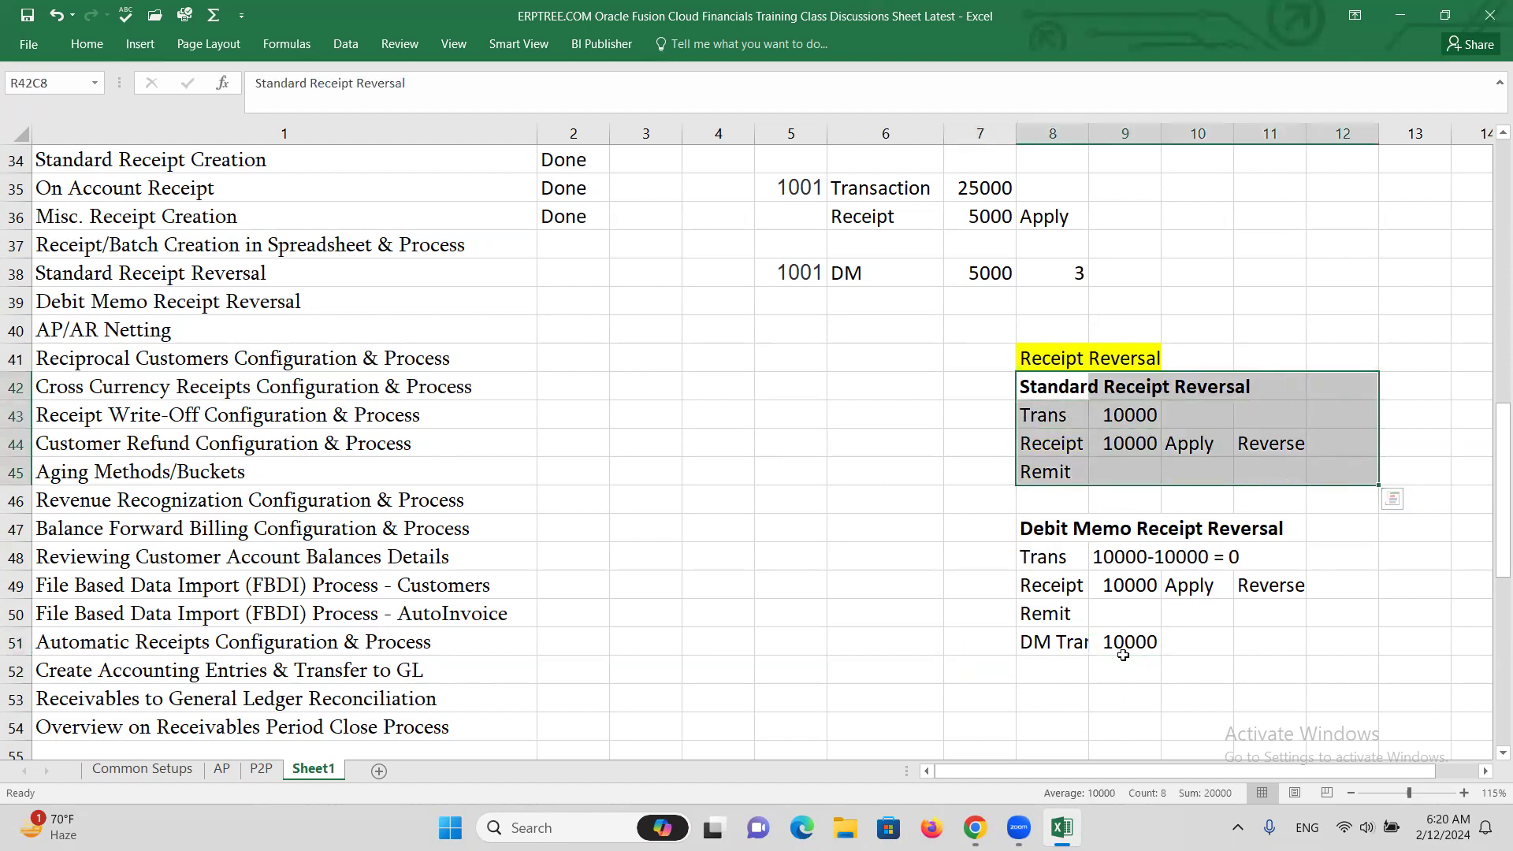
drag(1028, 527, 1317, 636)
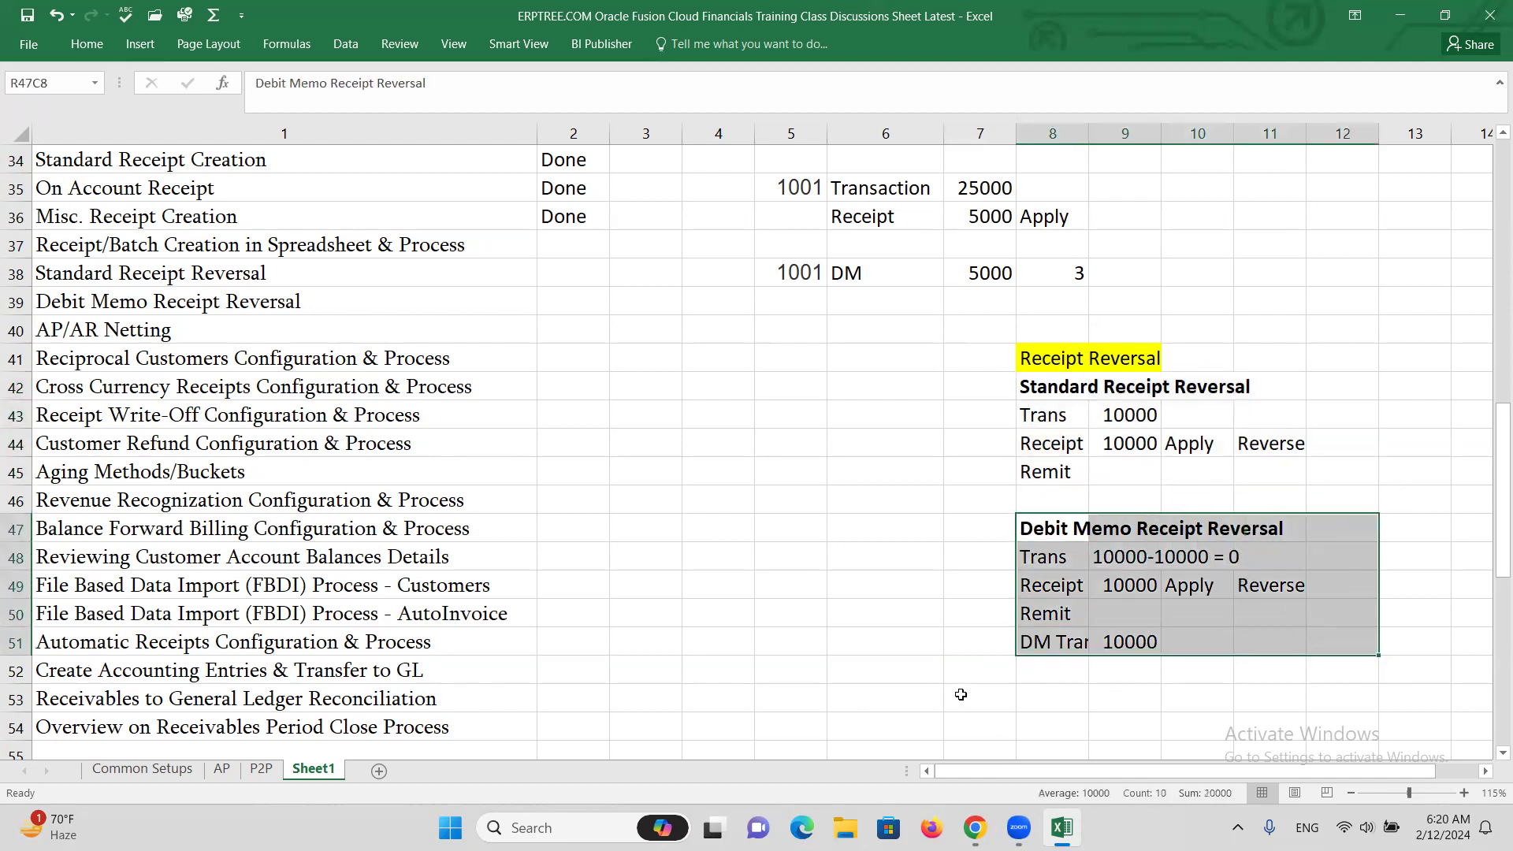
click(925, 575)
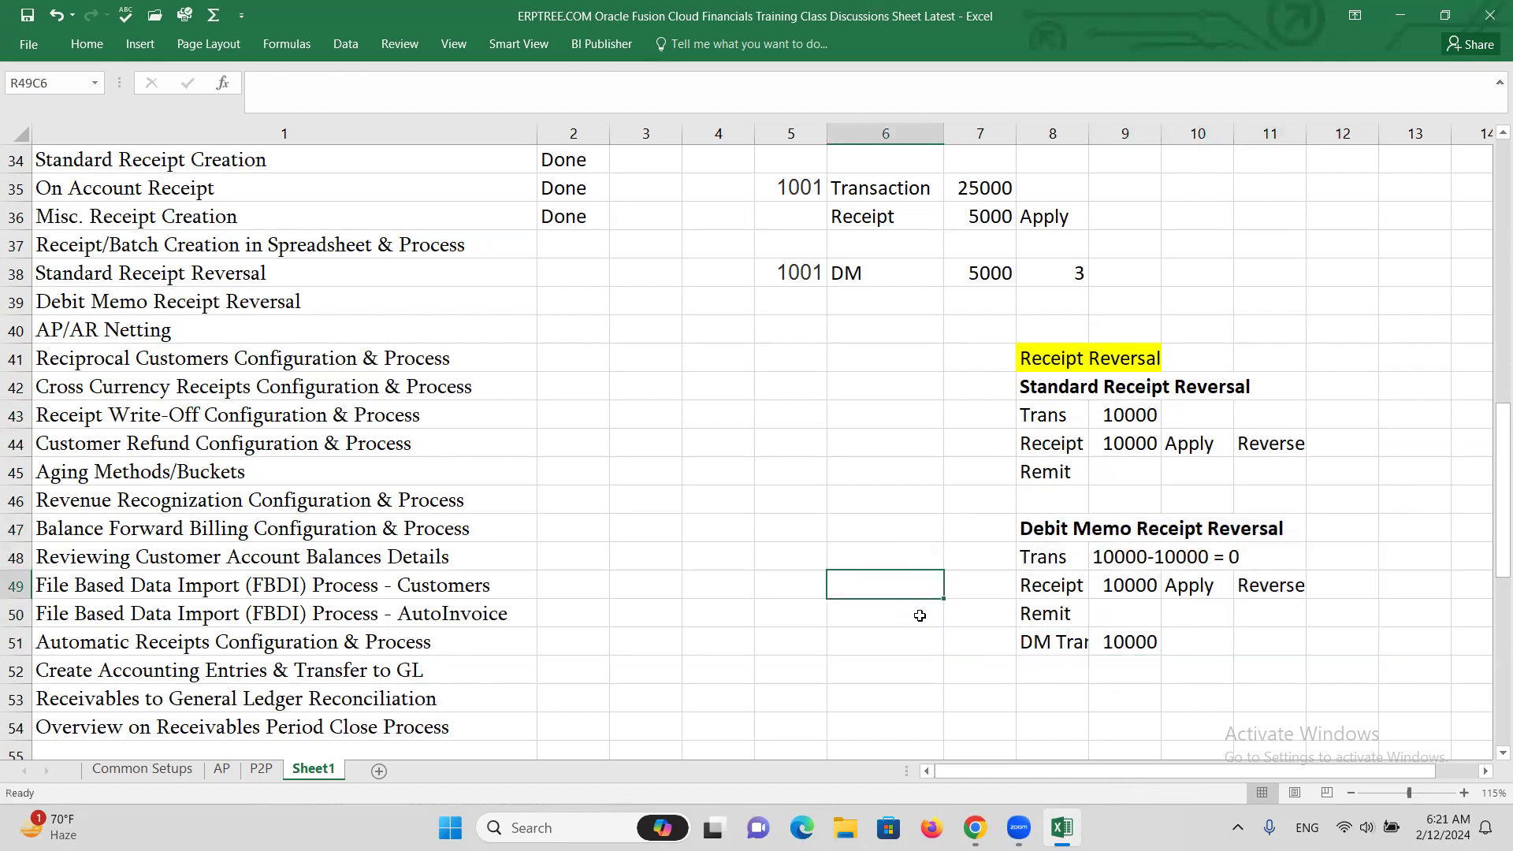
click(871, 423)
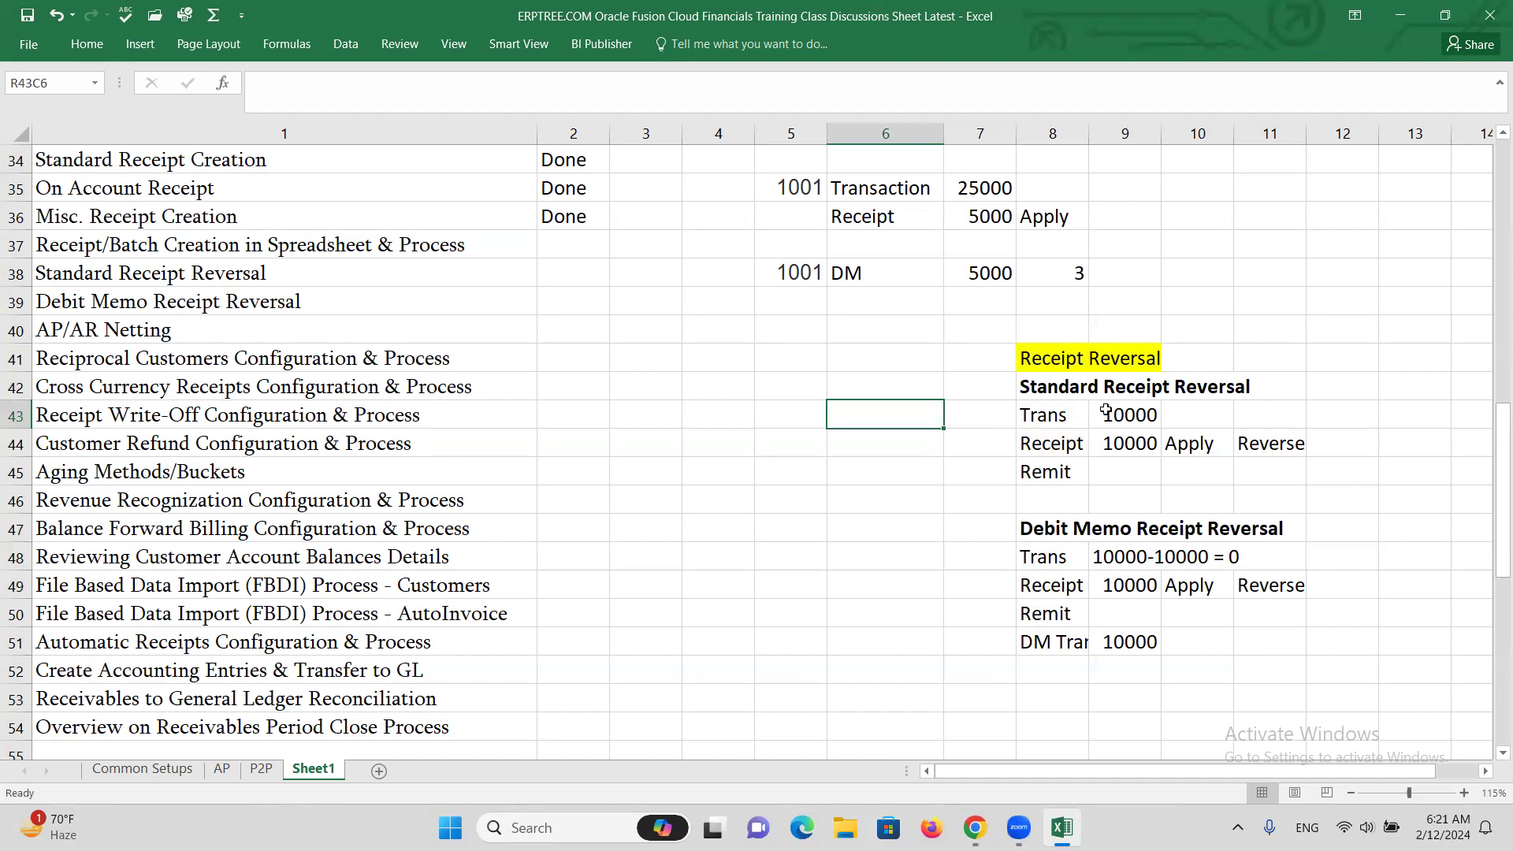
click(1064, 413)
click(1143, 423)
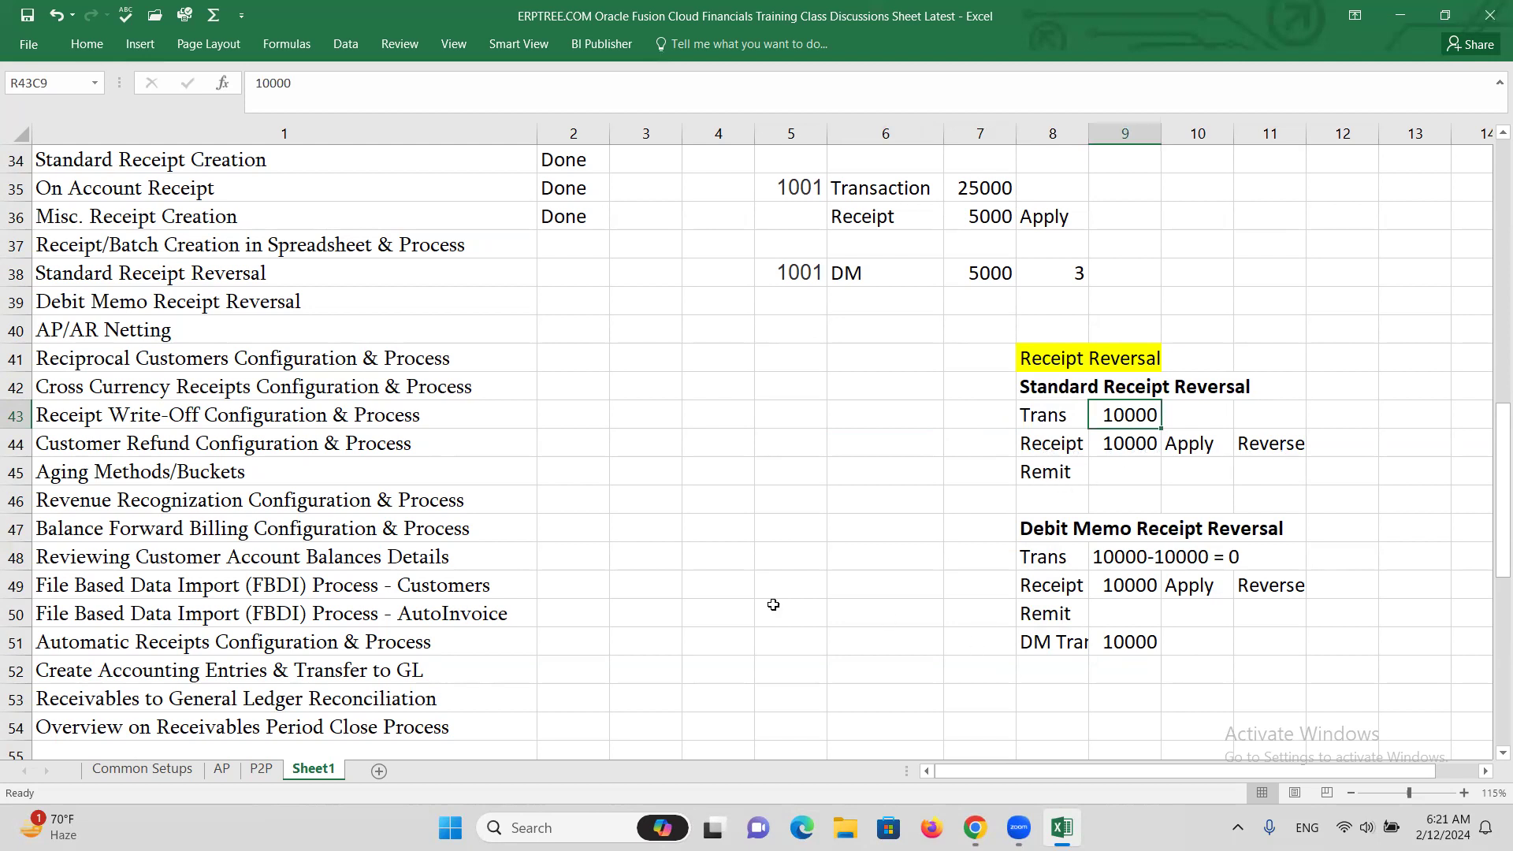
Switch to Oracle Fusion in Chrome, leave Manage Receipts, and duplicate the Accounts Receivable browser tab, placing the copy before the original
click(931, 827)
mouse_move(975, 827)
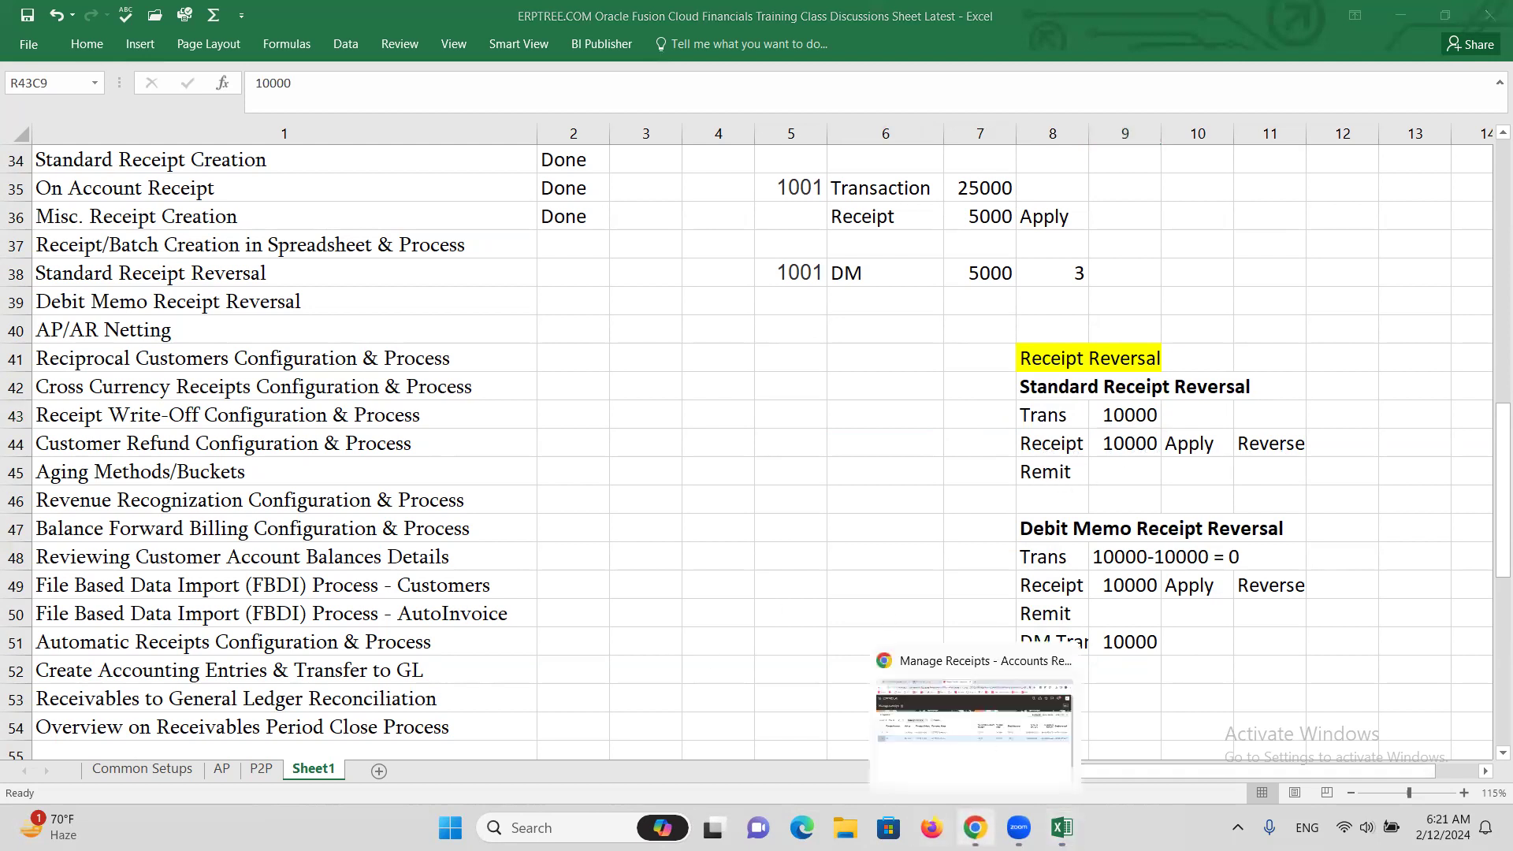
click(977, 770)
click(1456, 205)
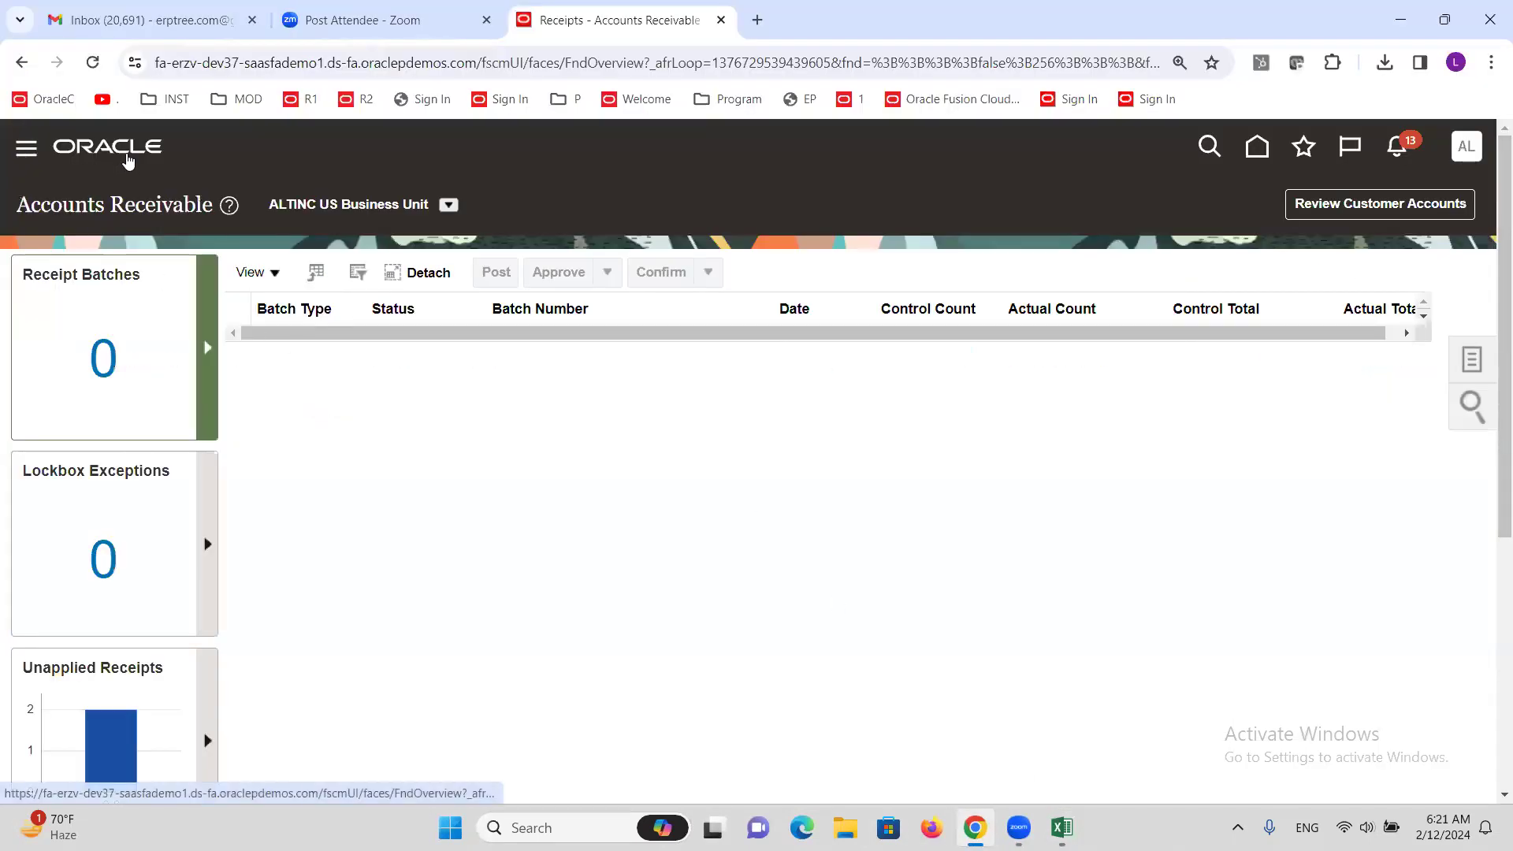
right_click(650, 22)
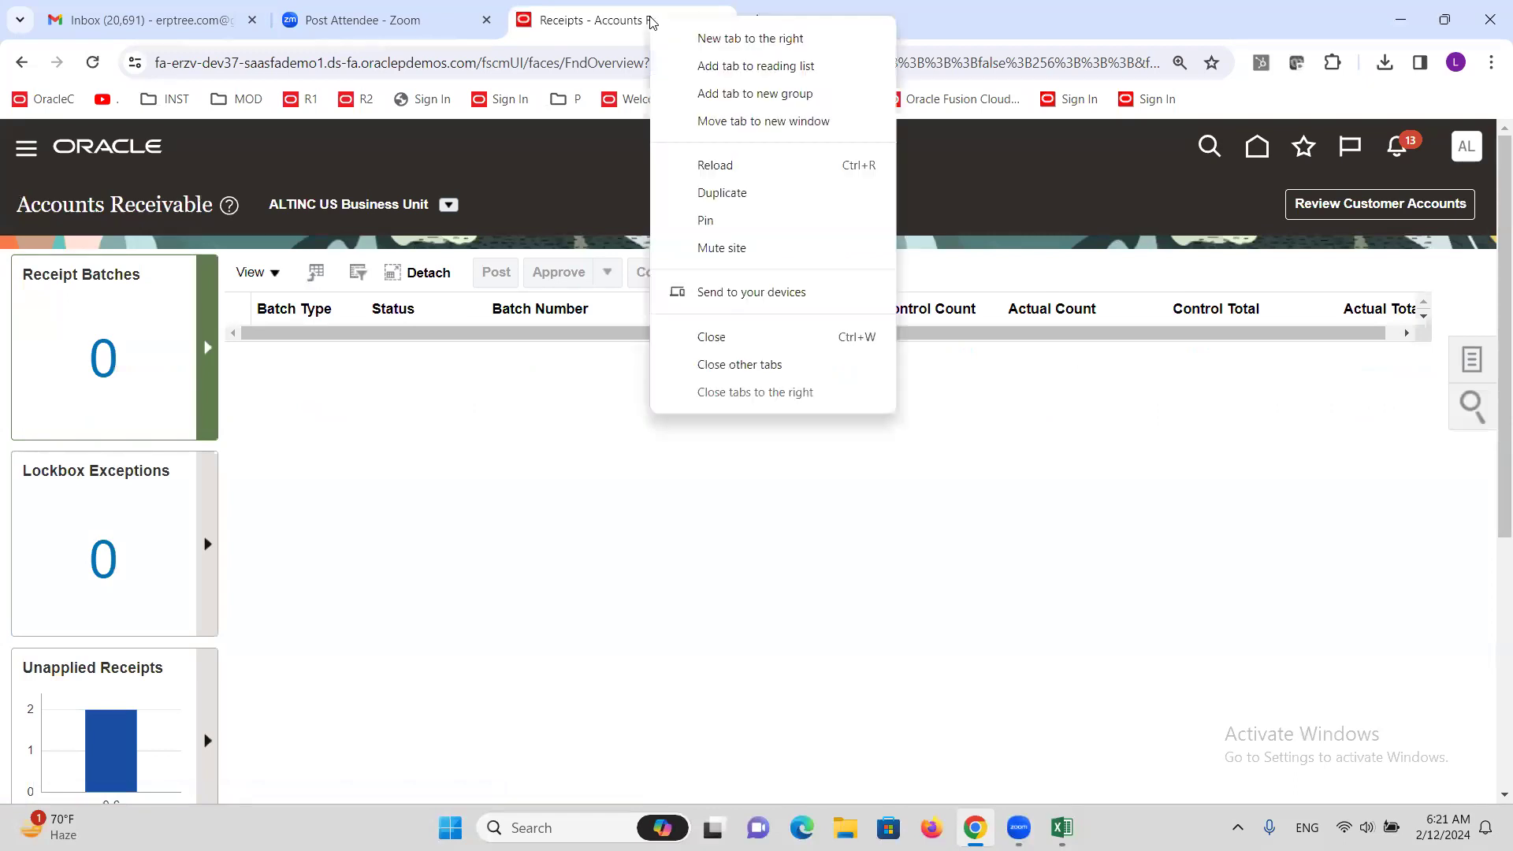
click(720, 192)
drag(878, 31, 662, 22)
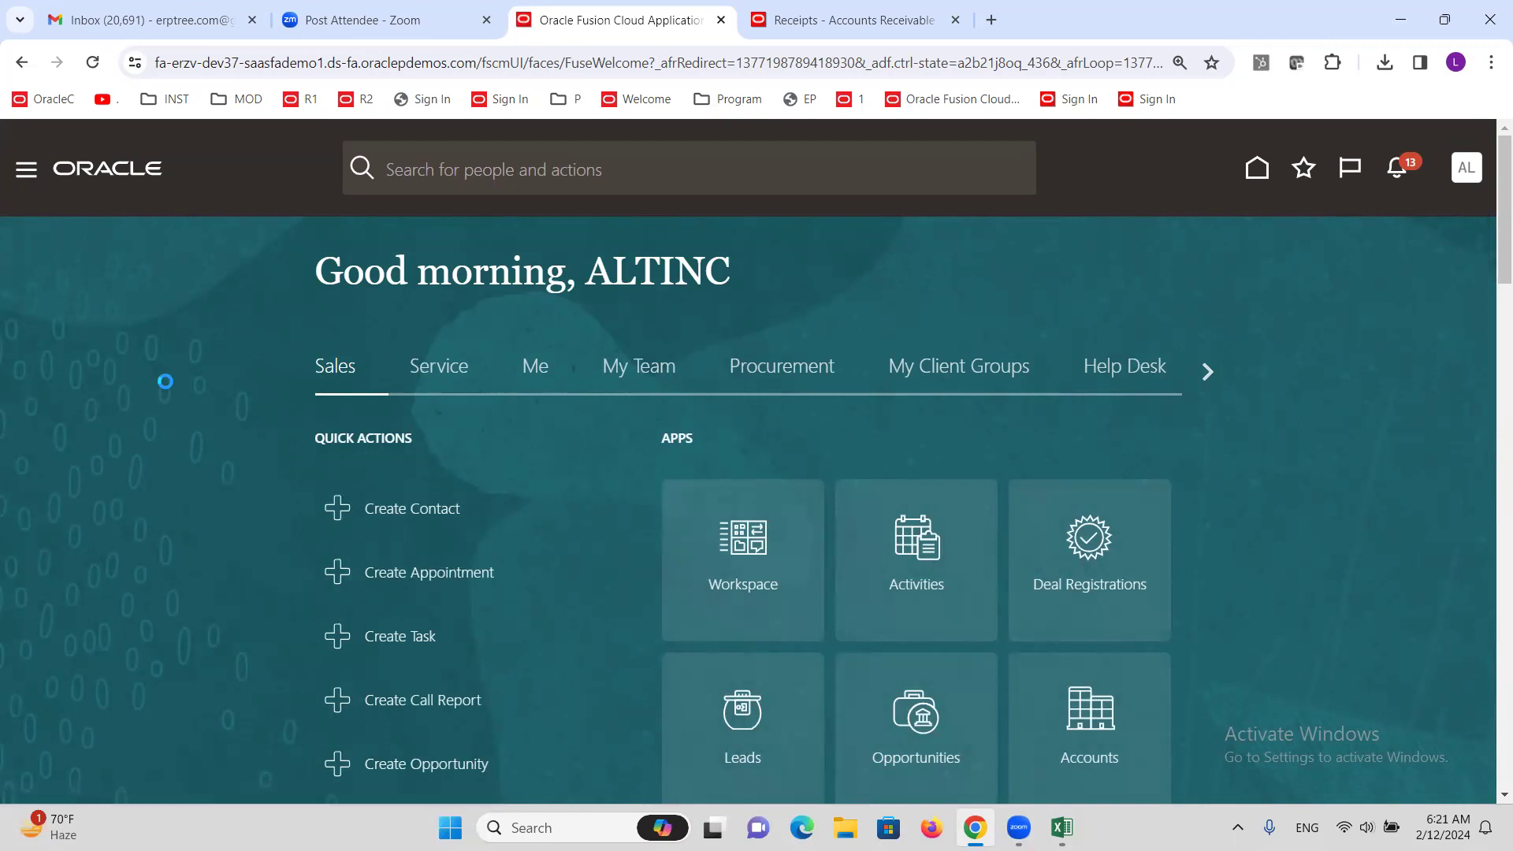
Open the Billing work area under Receivables and start creating a transaction
scroll(165, 386, down, 7)
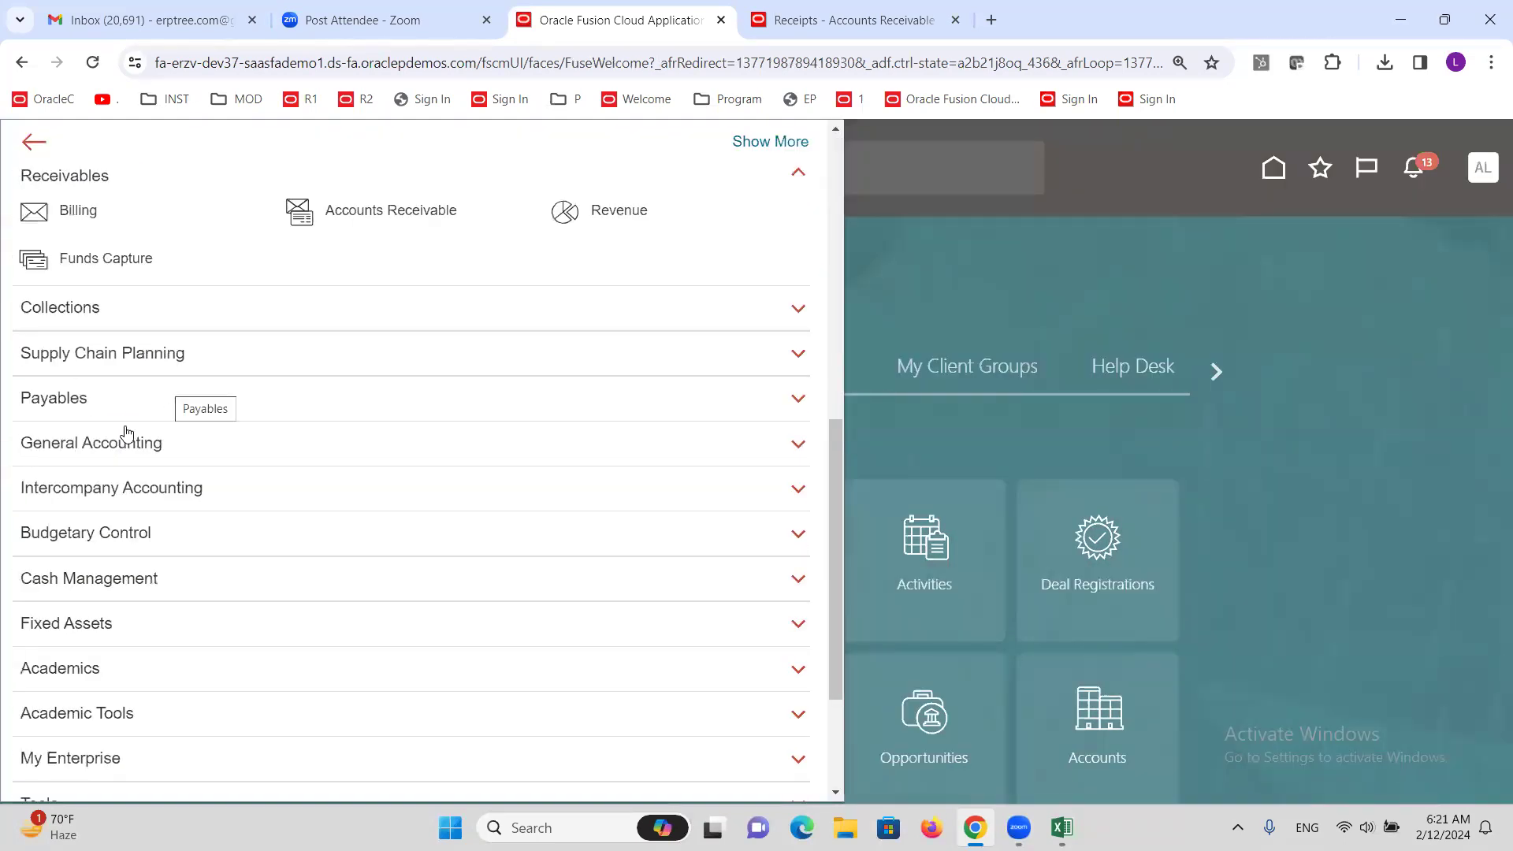
click(77, 210)
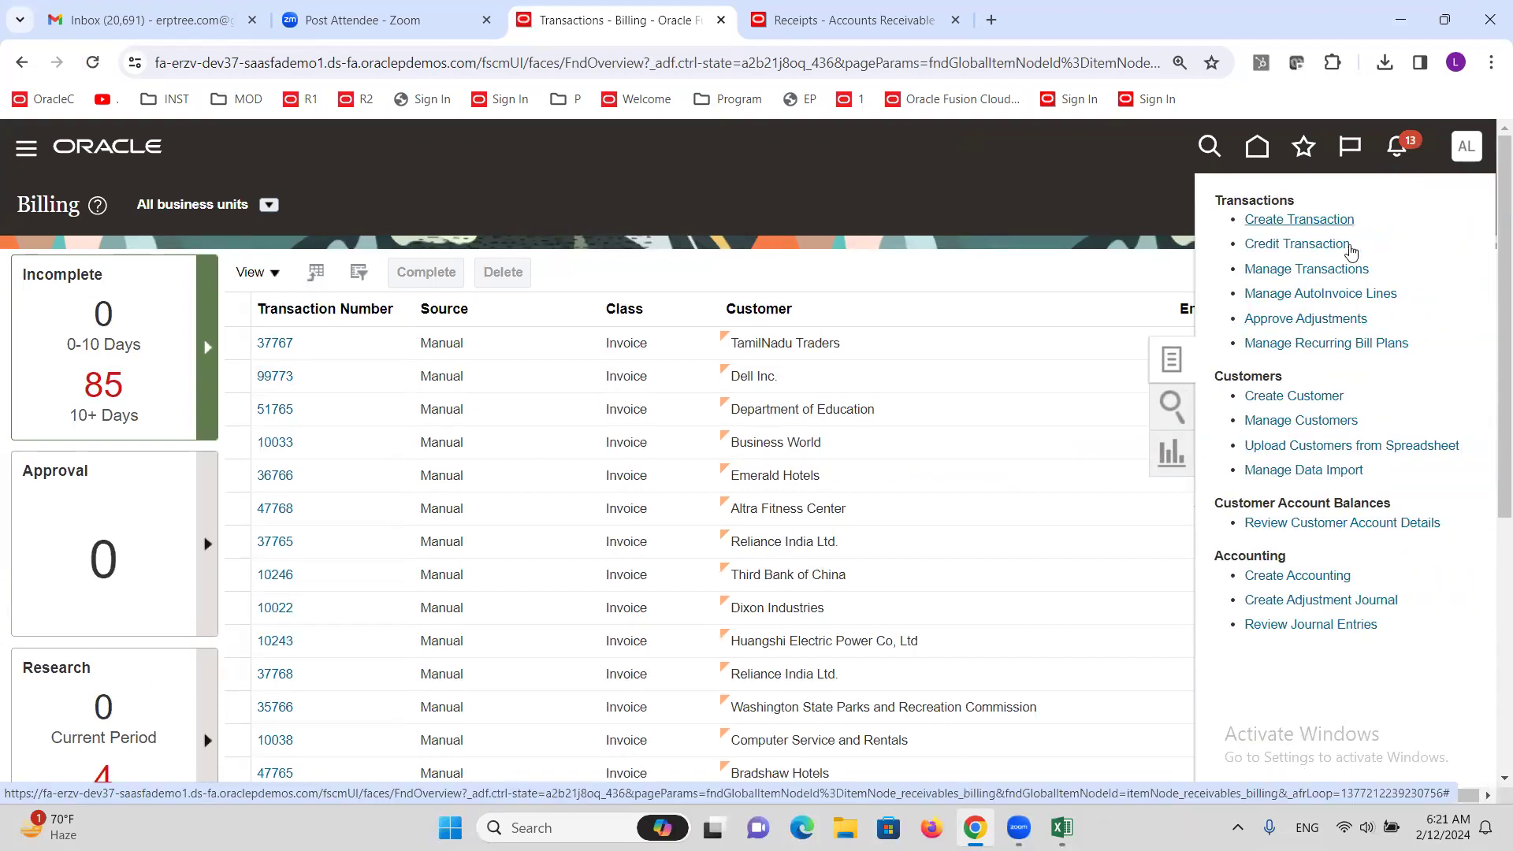
click(1350, 250)
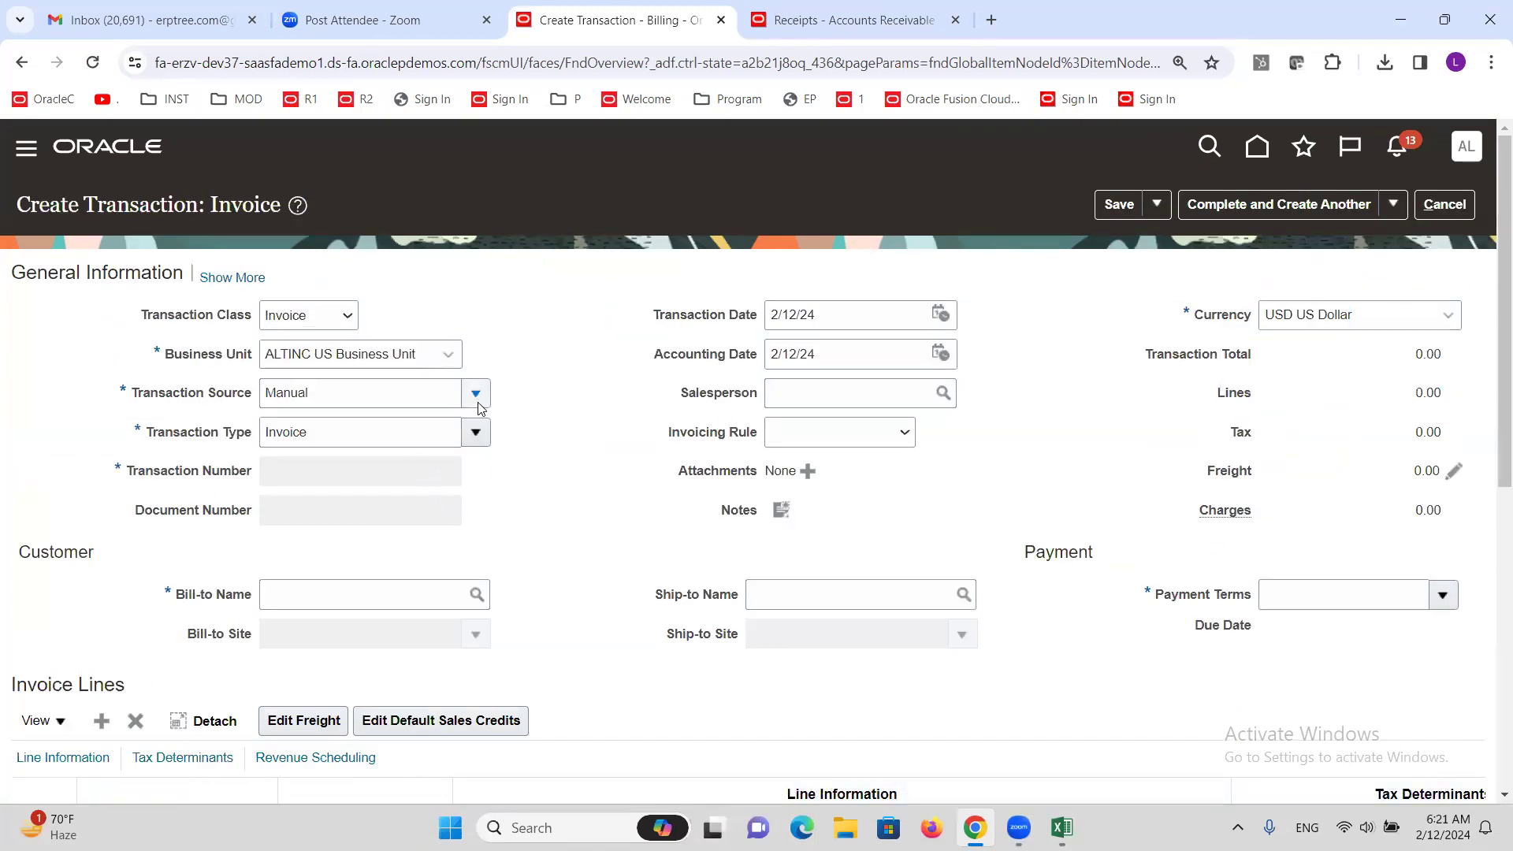
Set the invoice's transaction source to ALTINC Invoice and its bill-to customer to ALTINC Customer-1
double_click(345, 394)
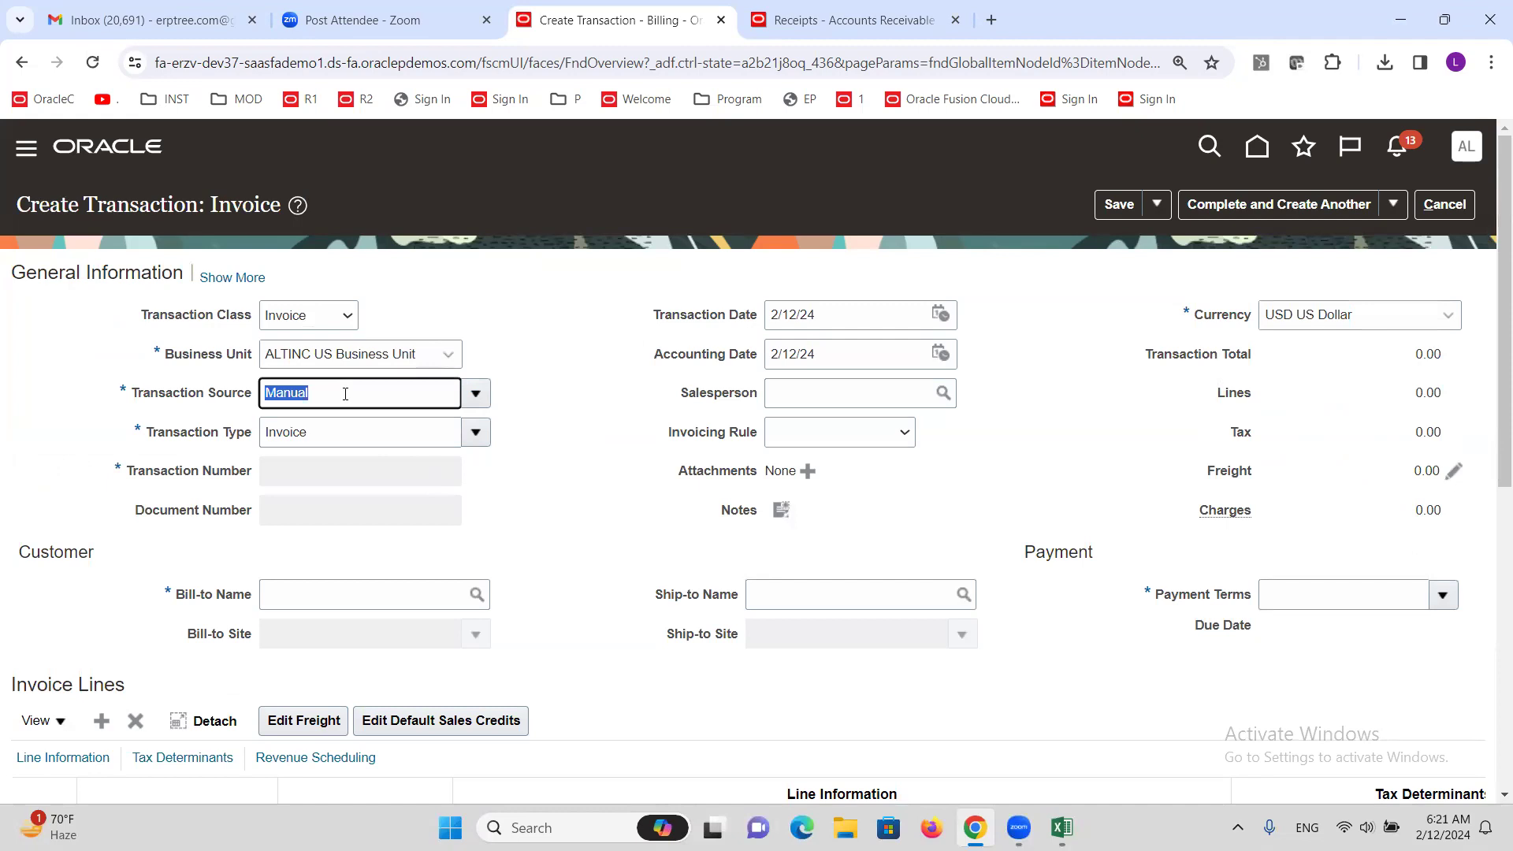
text(ALTINC)
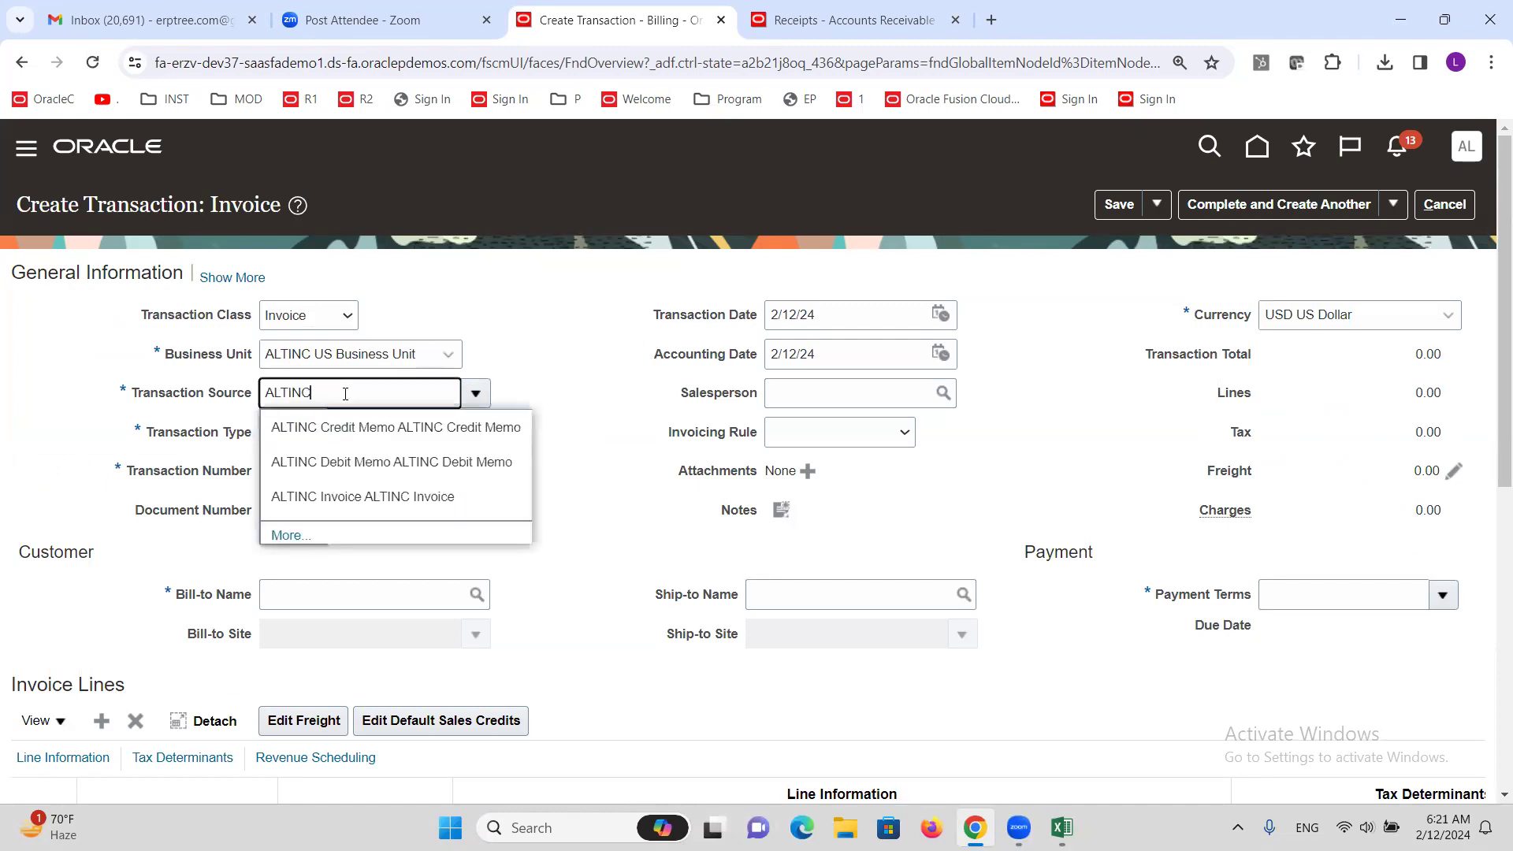
click(357, 495)
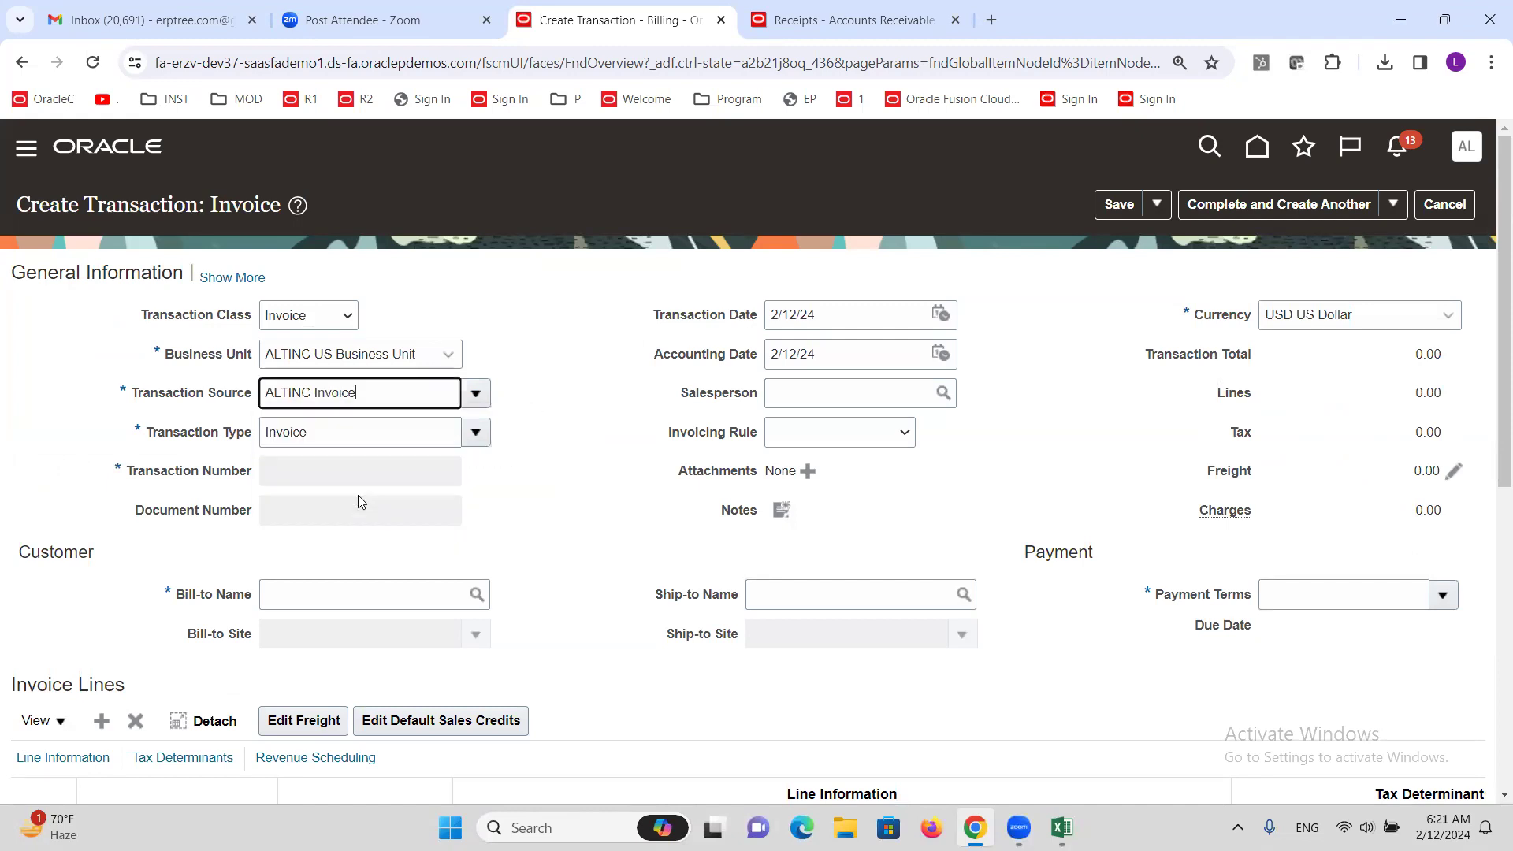
click(363, 583)
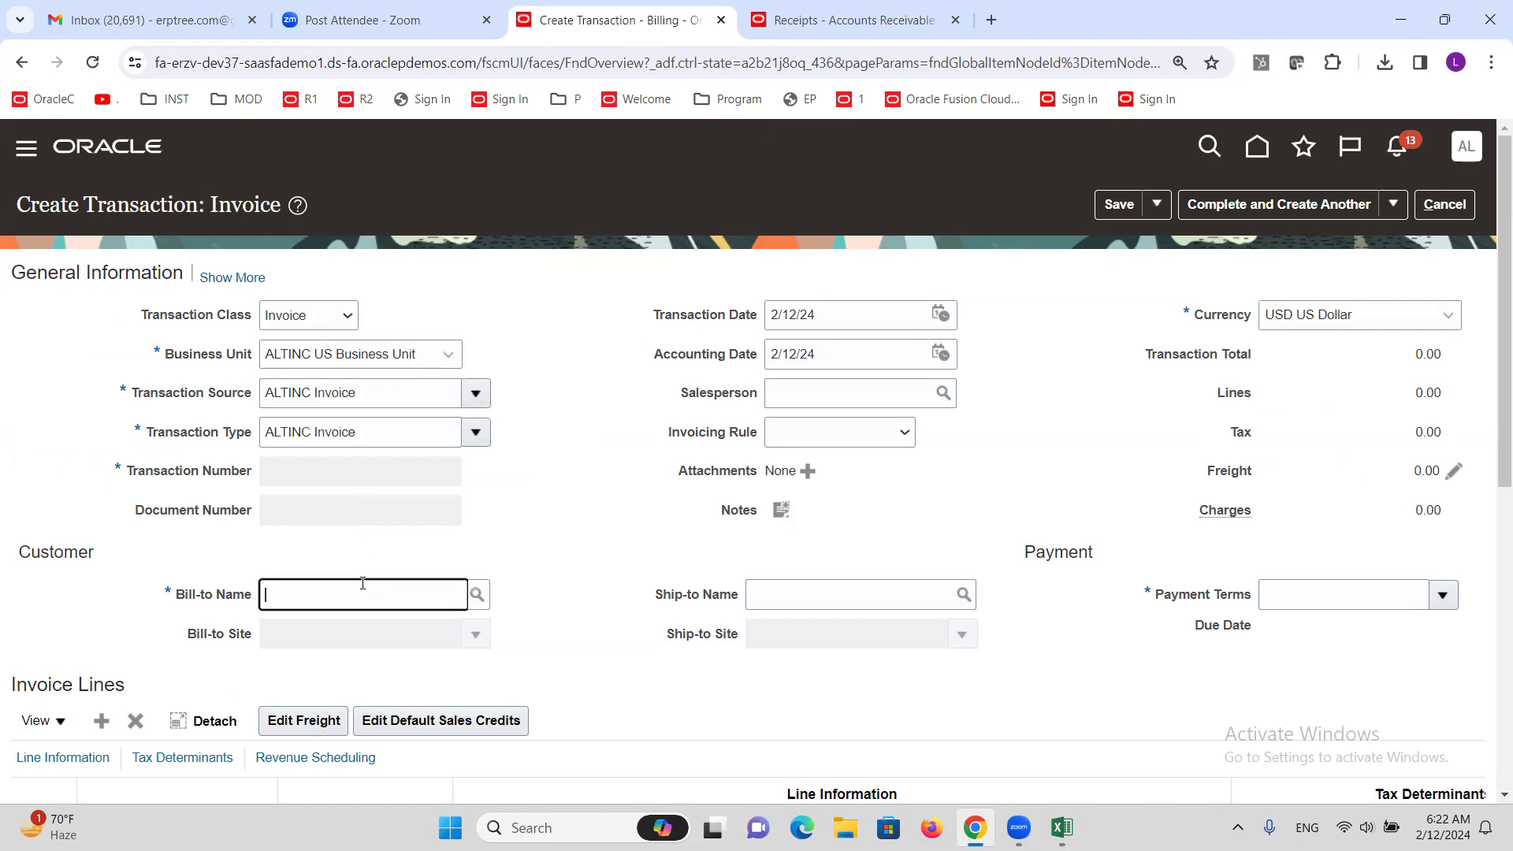
text(ALTINC)
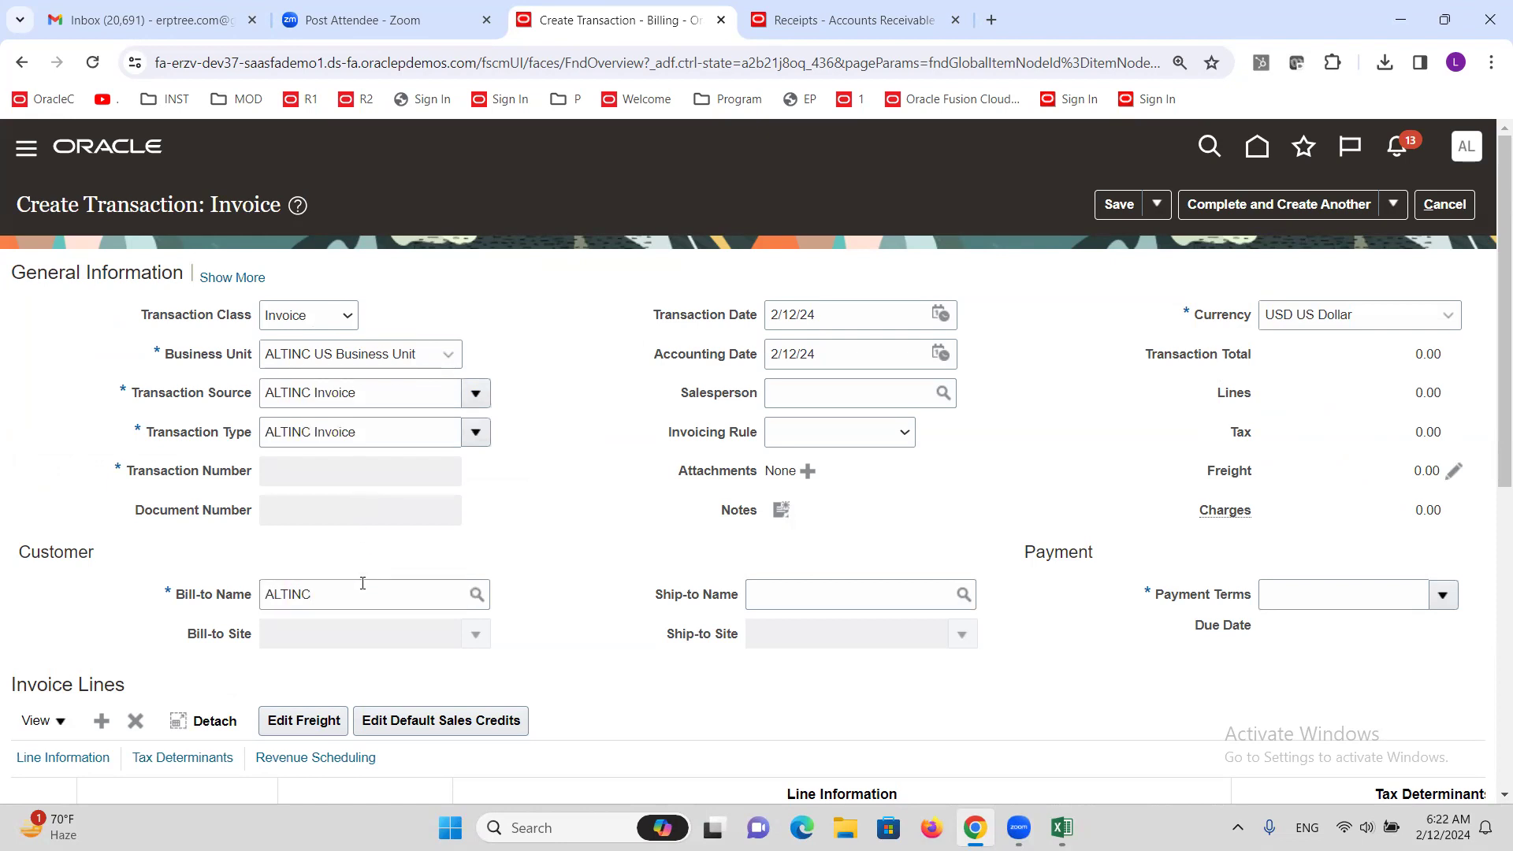
middle_click(562, 516)
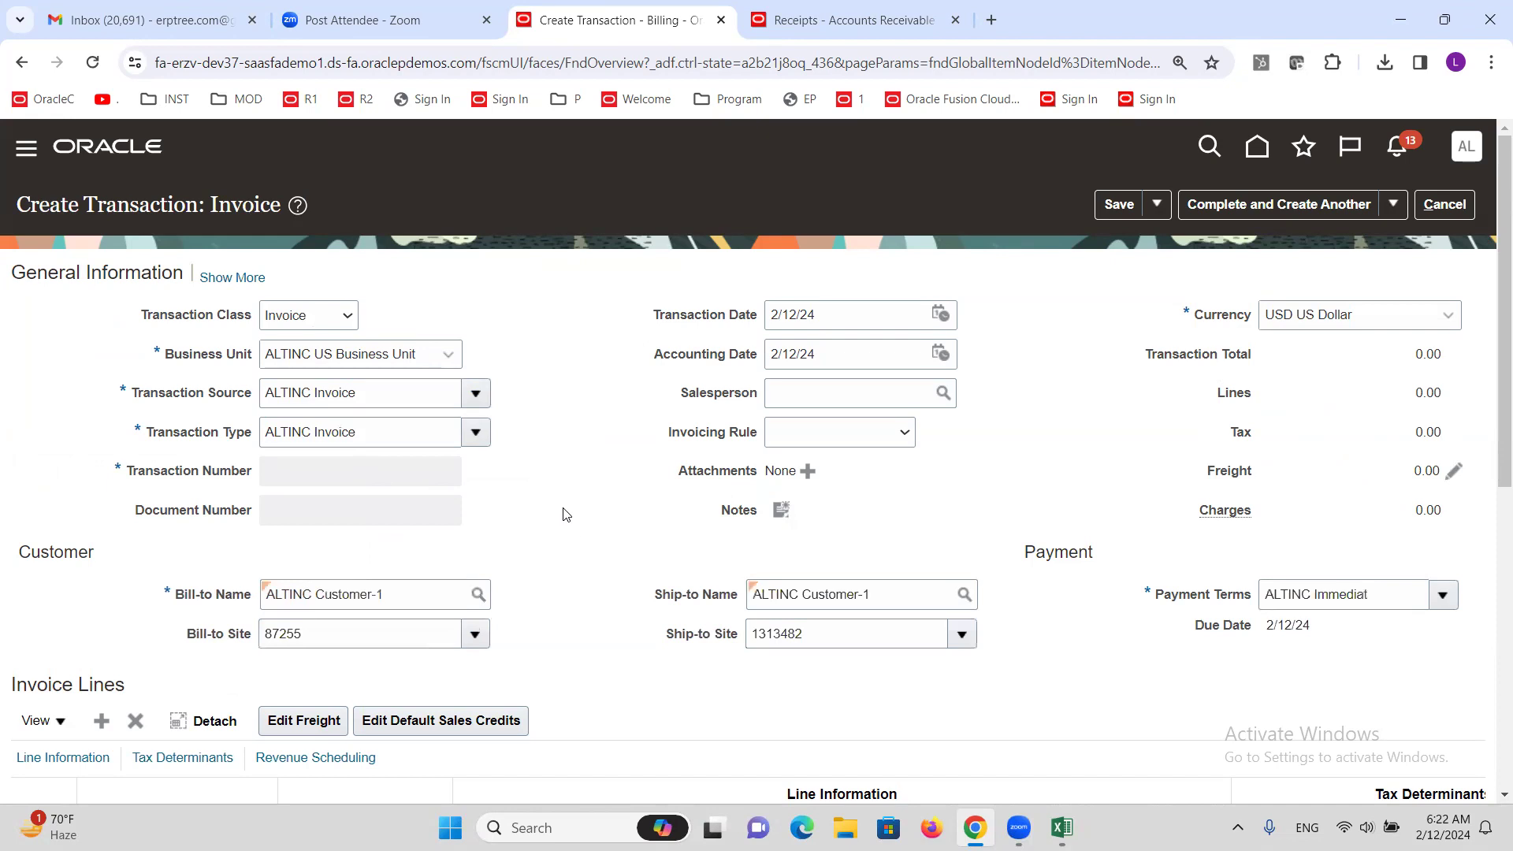
Fill in invoice line 1 with the description GOODS, quantity 1 and unit price 10000
scroll(547, 514, down, 5)
click(317, 483)
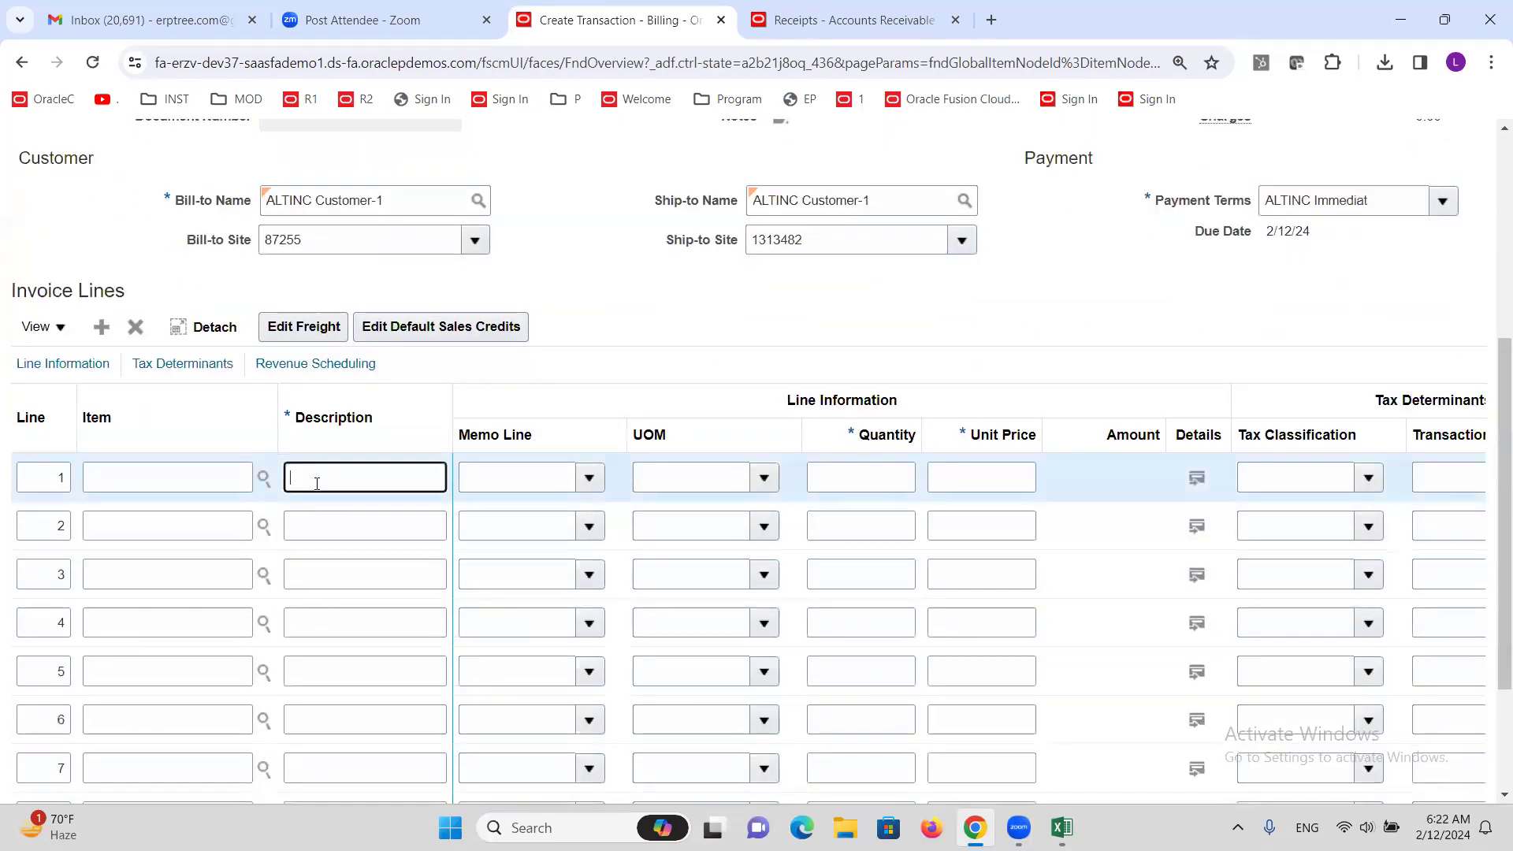
text(GOODS)
key(Tab)
key(Tab)
key(Tab)
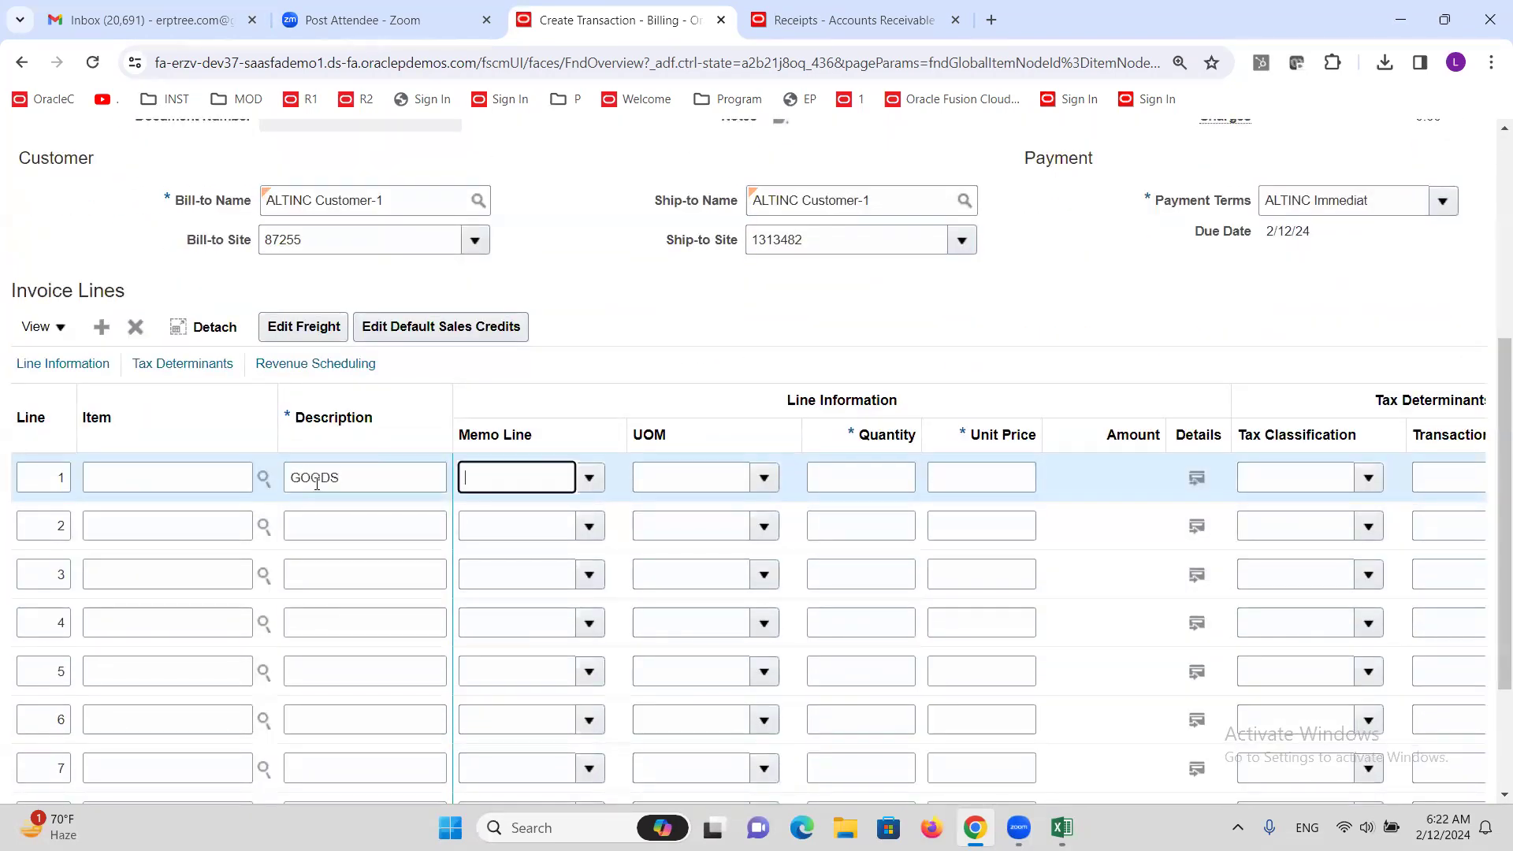
text(1)
key(Tab)
text(10000)
key(Tab)
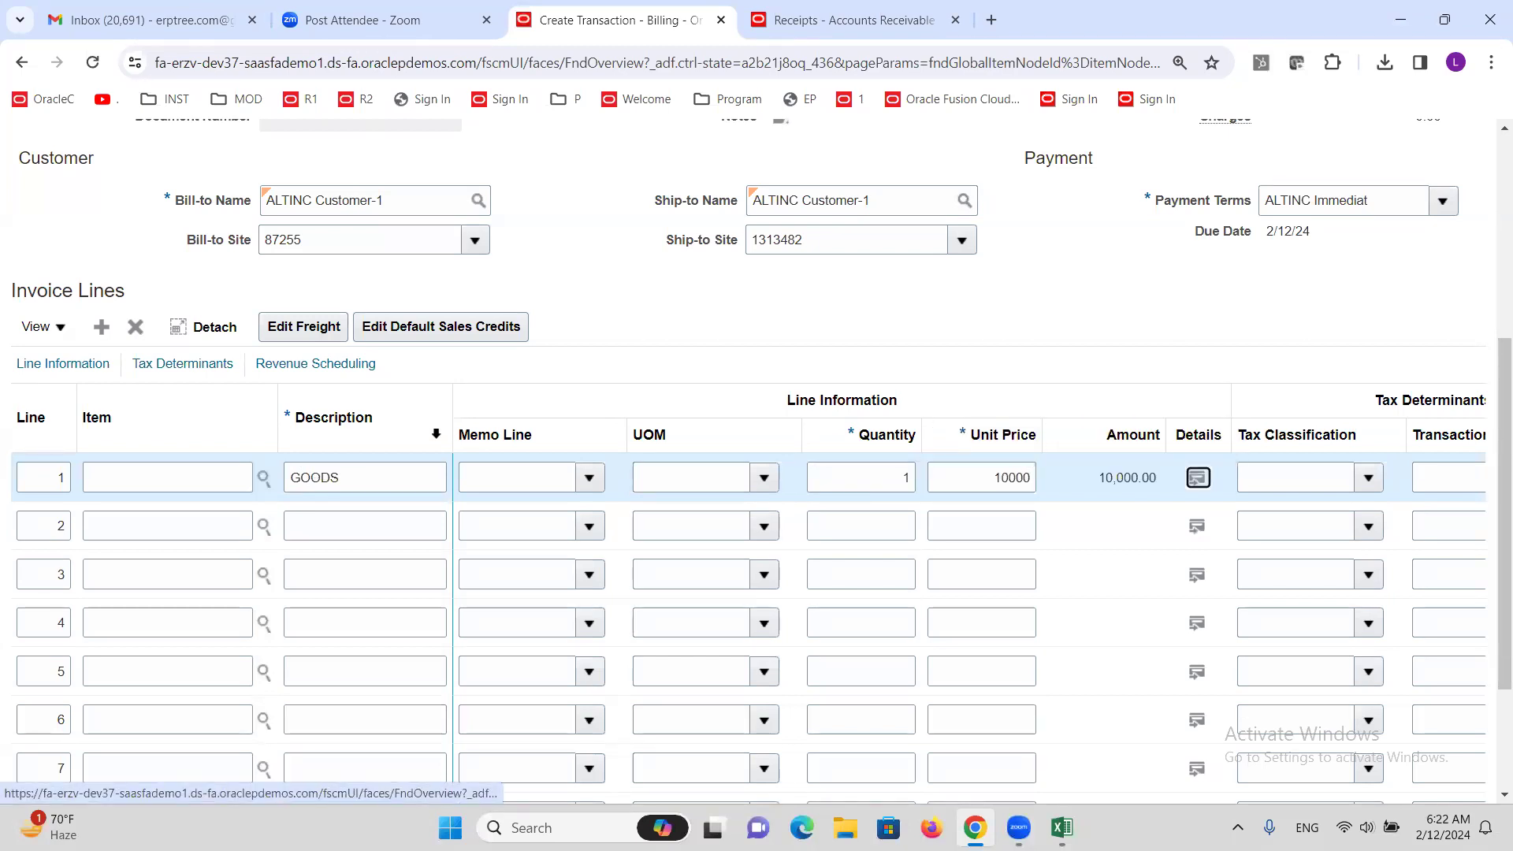
Complete and close the ALTINC Customer-1 invoice
scroll(430, 429, up, 5)
click(1393, 204)
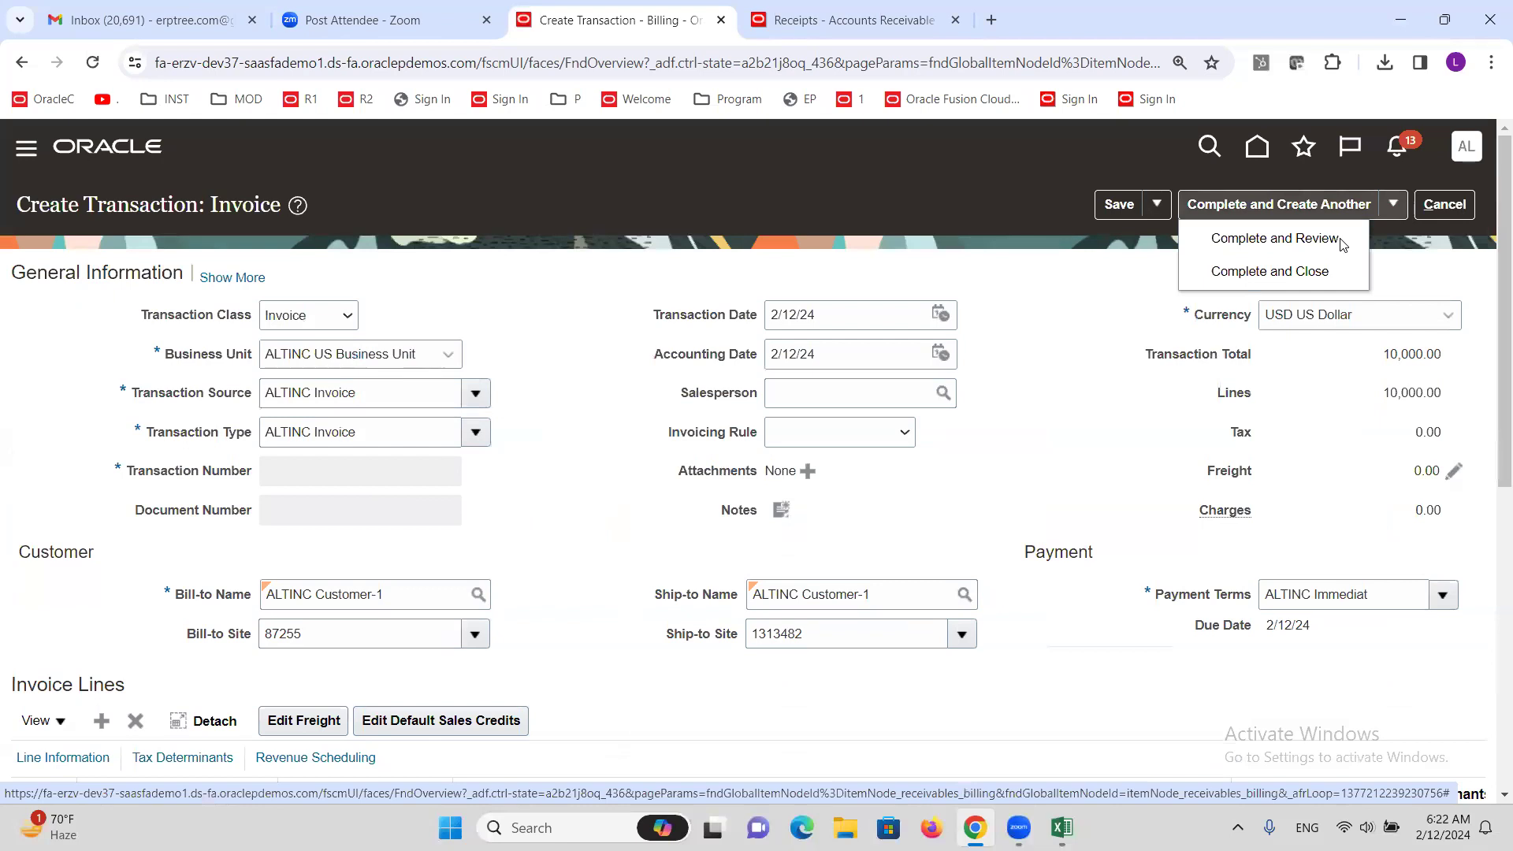
click(1283, 271)
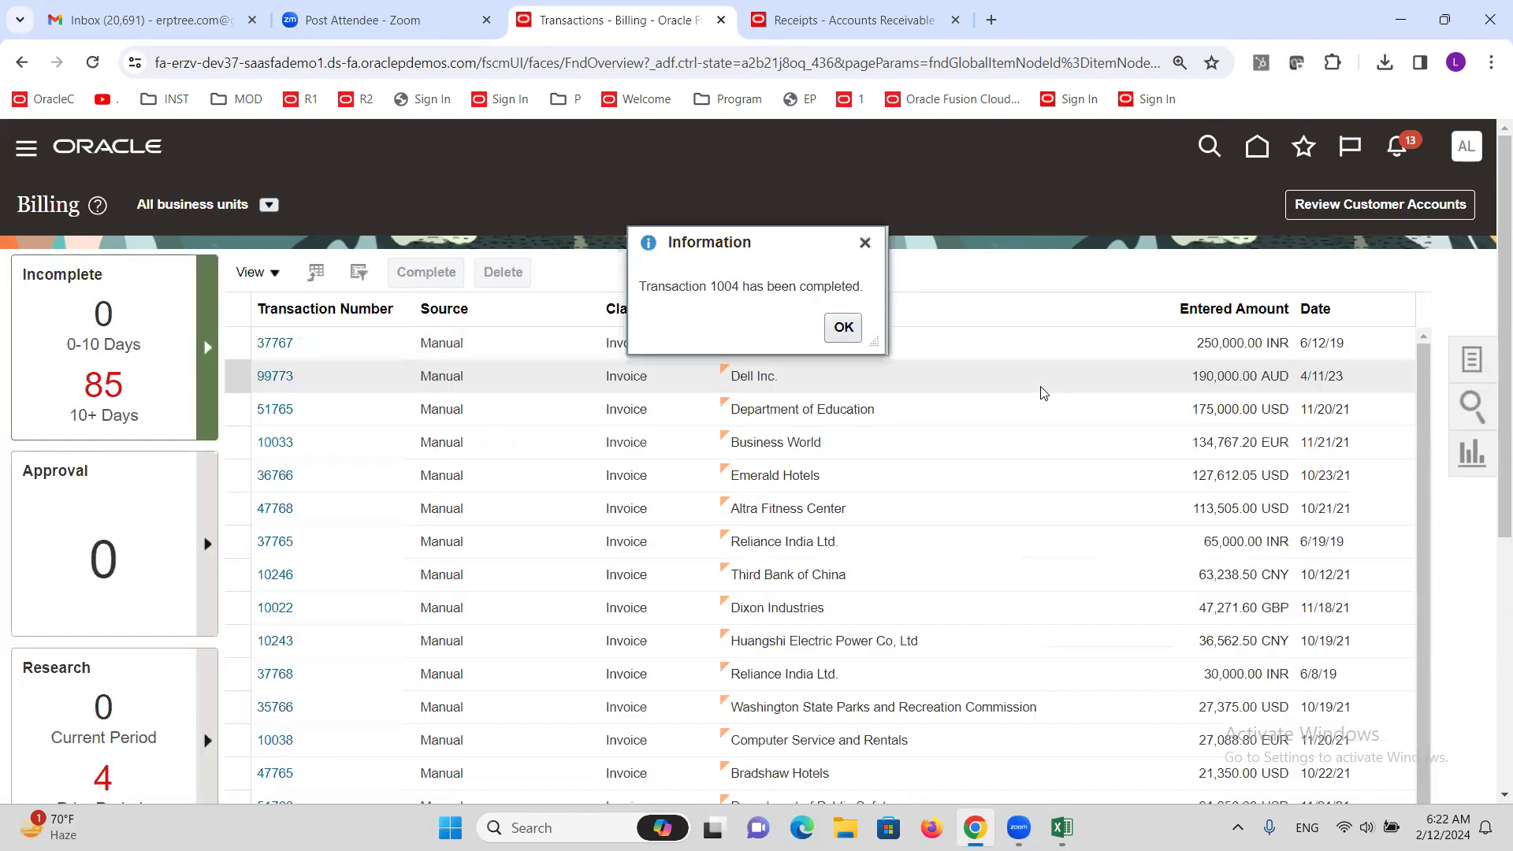
Copy completed transaction number 1004 into cell R43C12 of the Excel training workbook, on the Standard Receipt Reversal Trans row
double_click(717, 287)
key(ctrl+c)
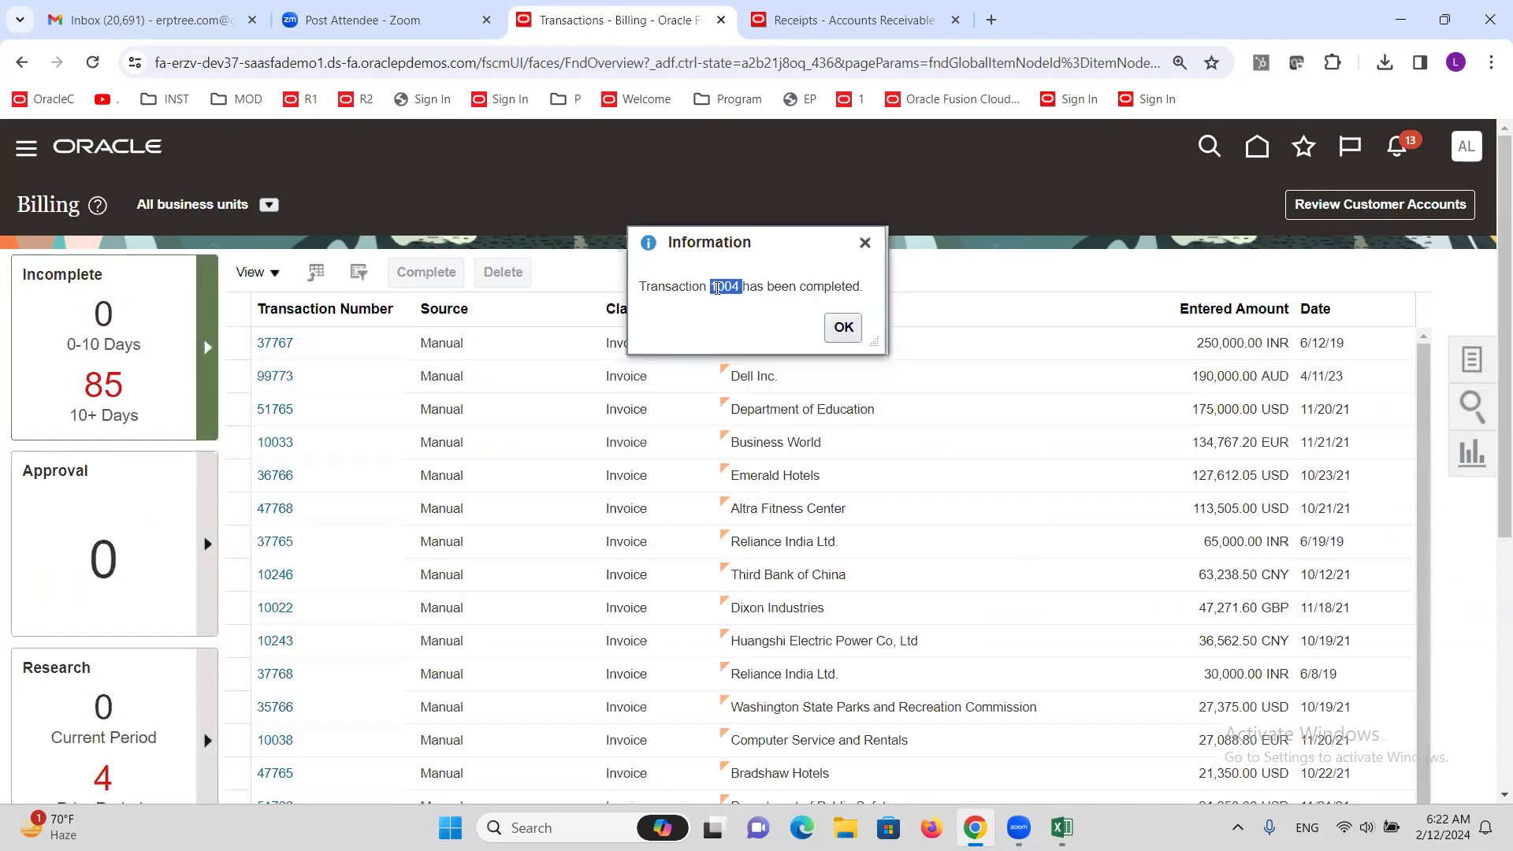
key(alt+Tab)
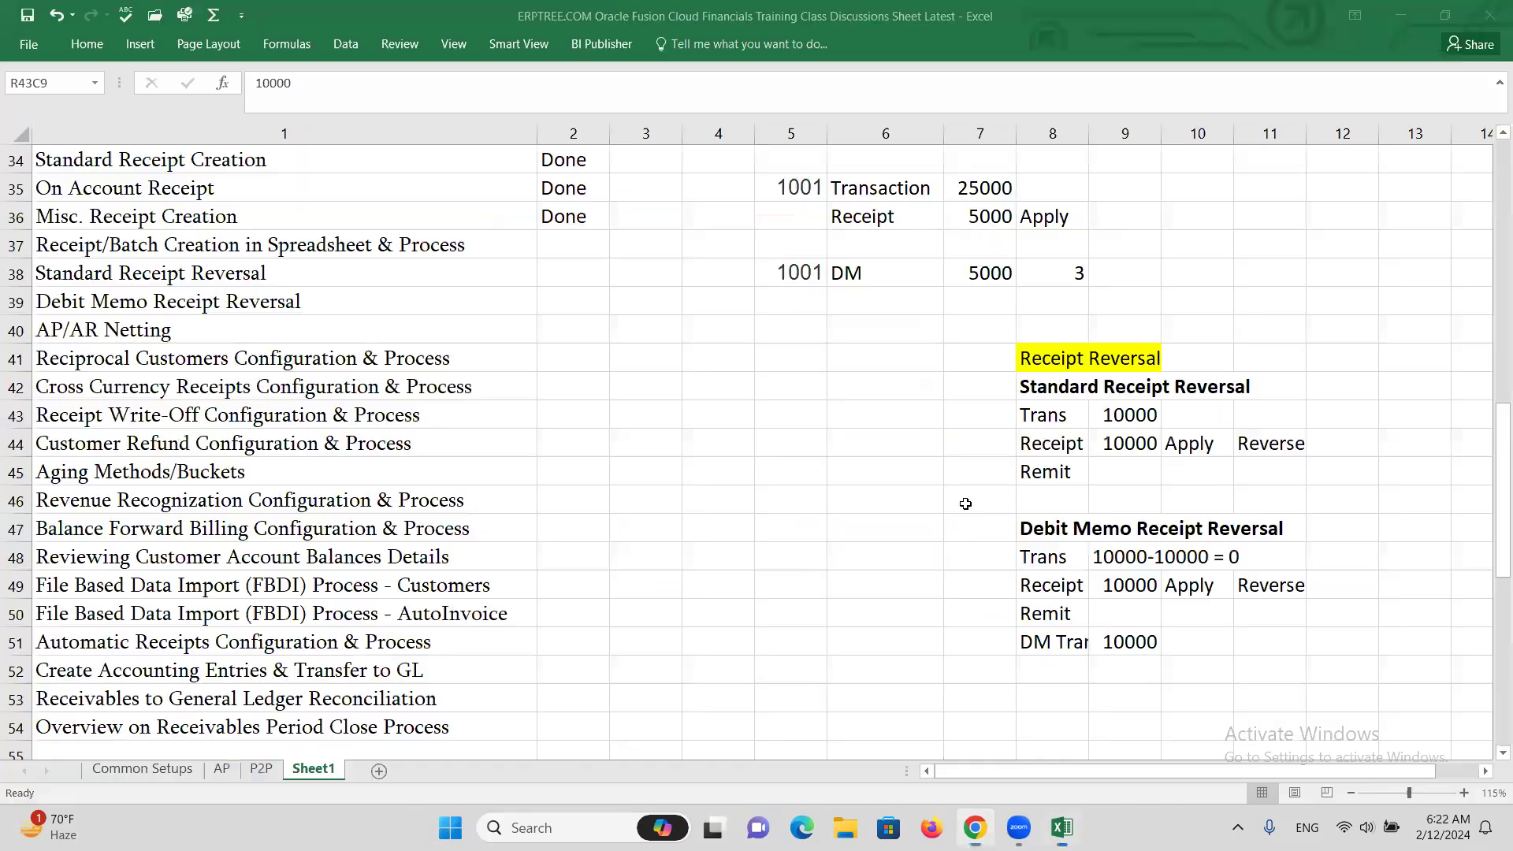
key(Right)
key(Right)
key(Right)
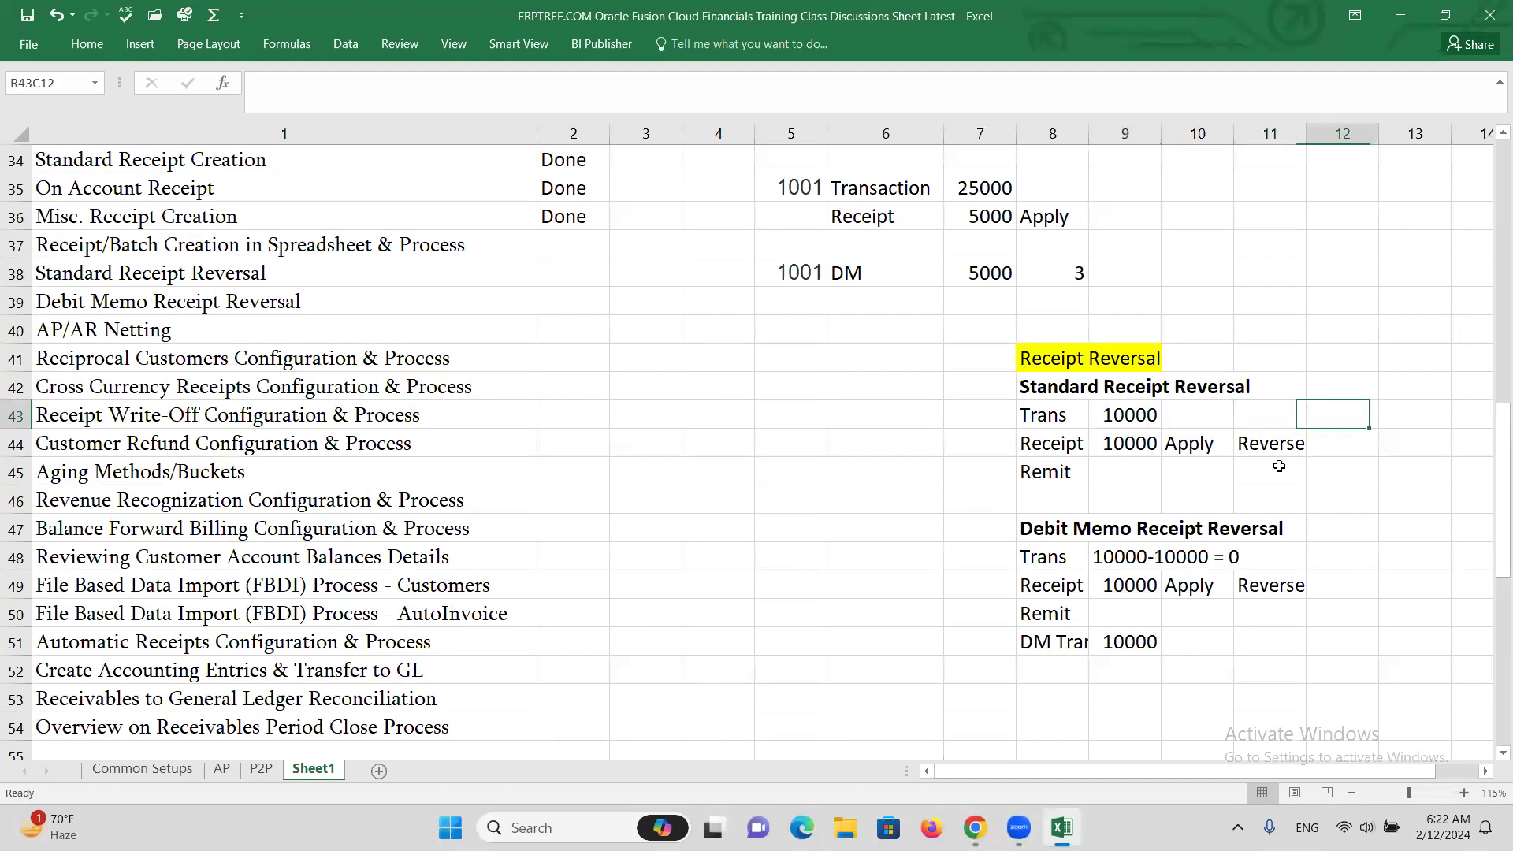
key(ctrl+v)
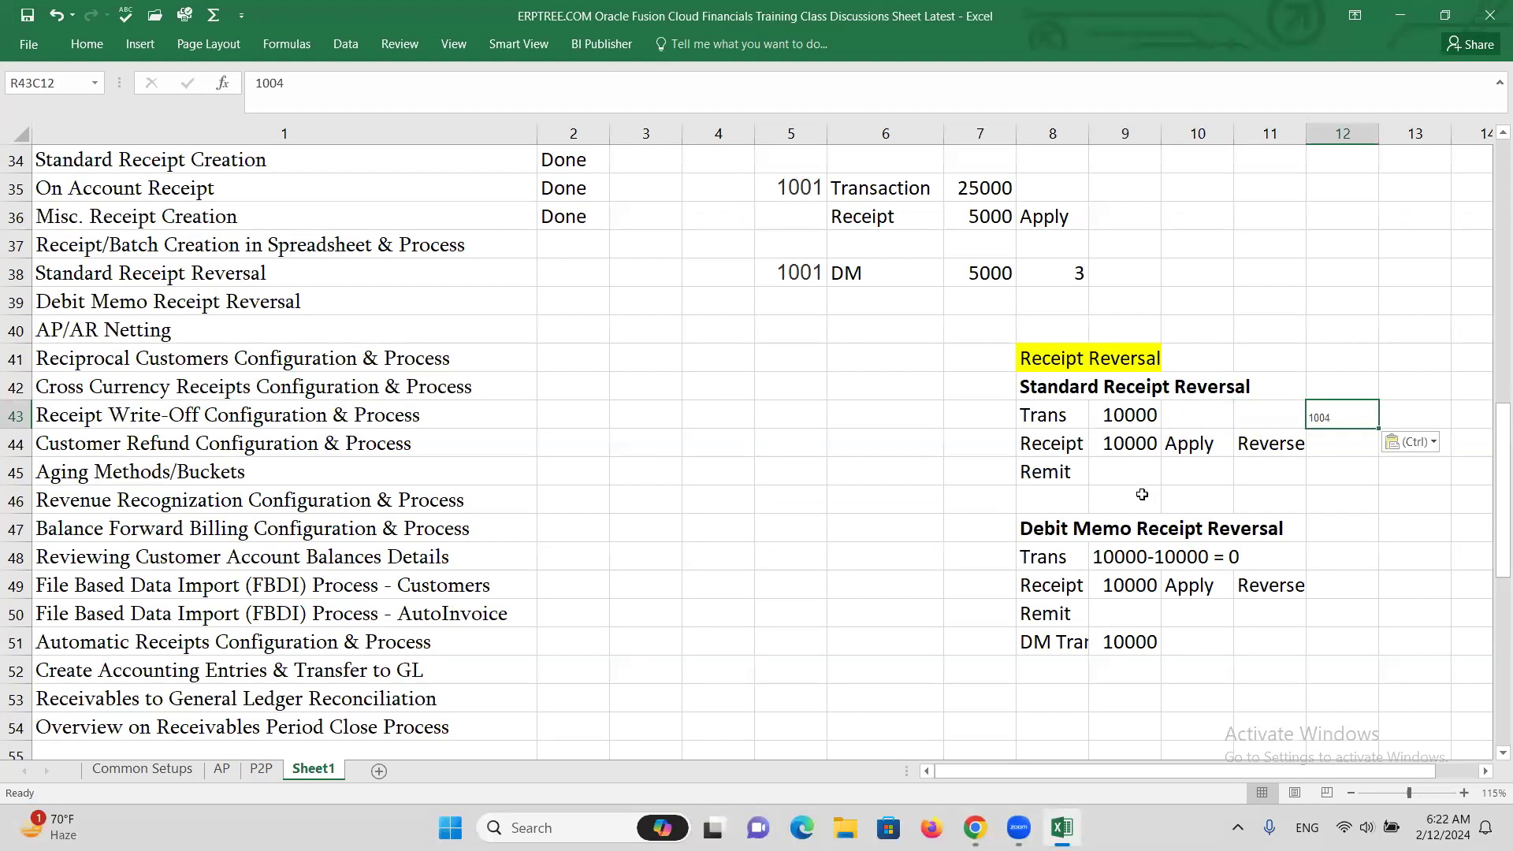
click(1055, 444)
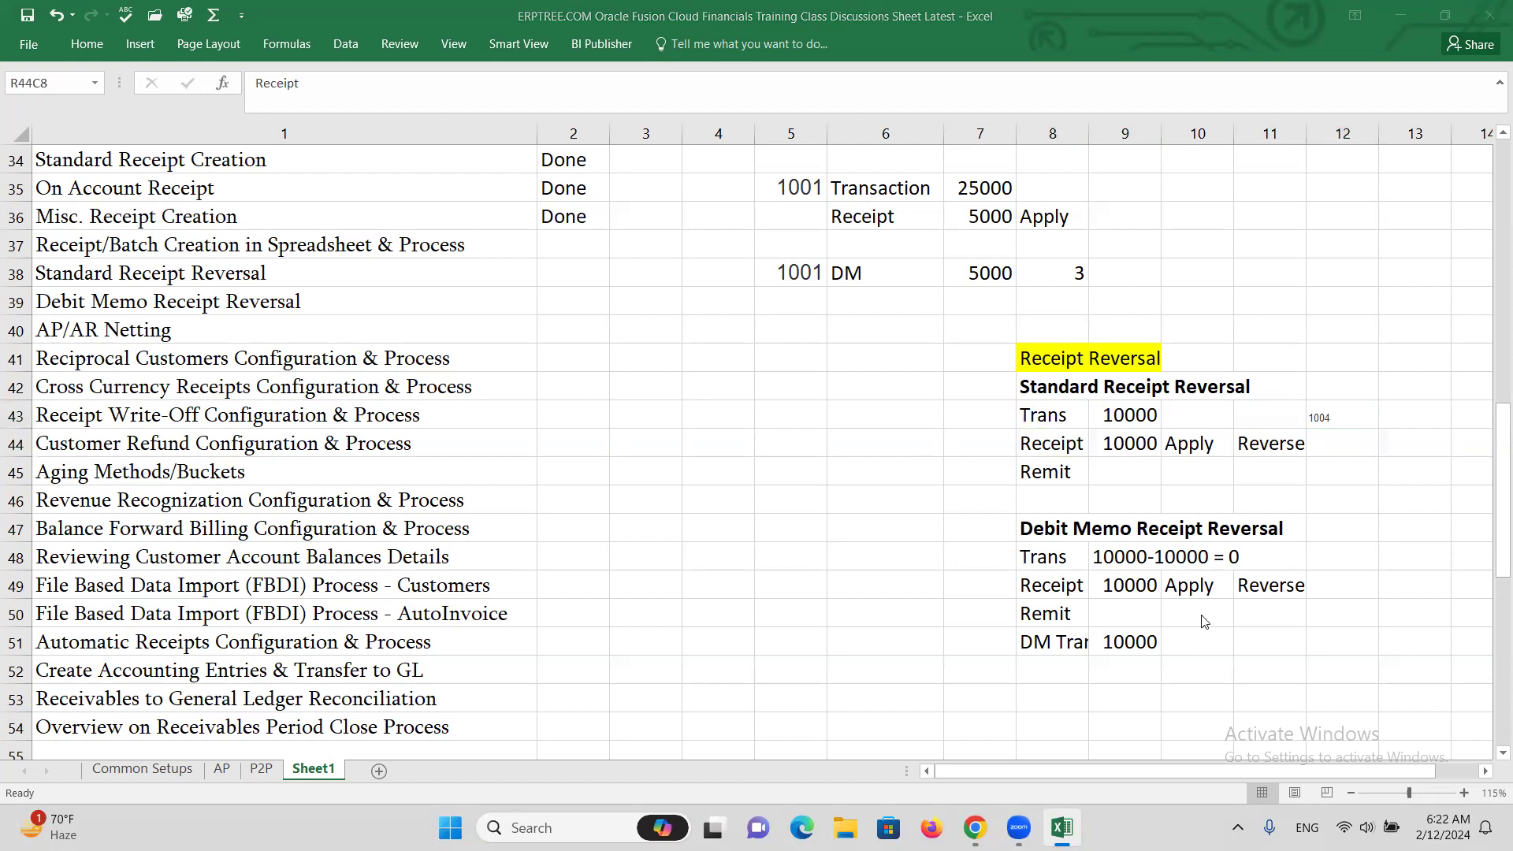
Switch back to Oracle Fusion in the browser, dismiss the completion message and start creating a receipt from the Accounts Receivable work area
key(alt+Tab)
click(841, 326)
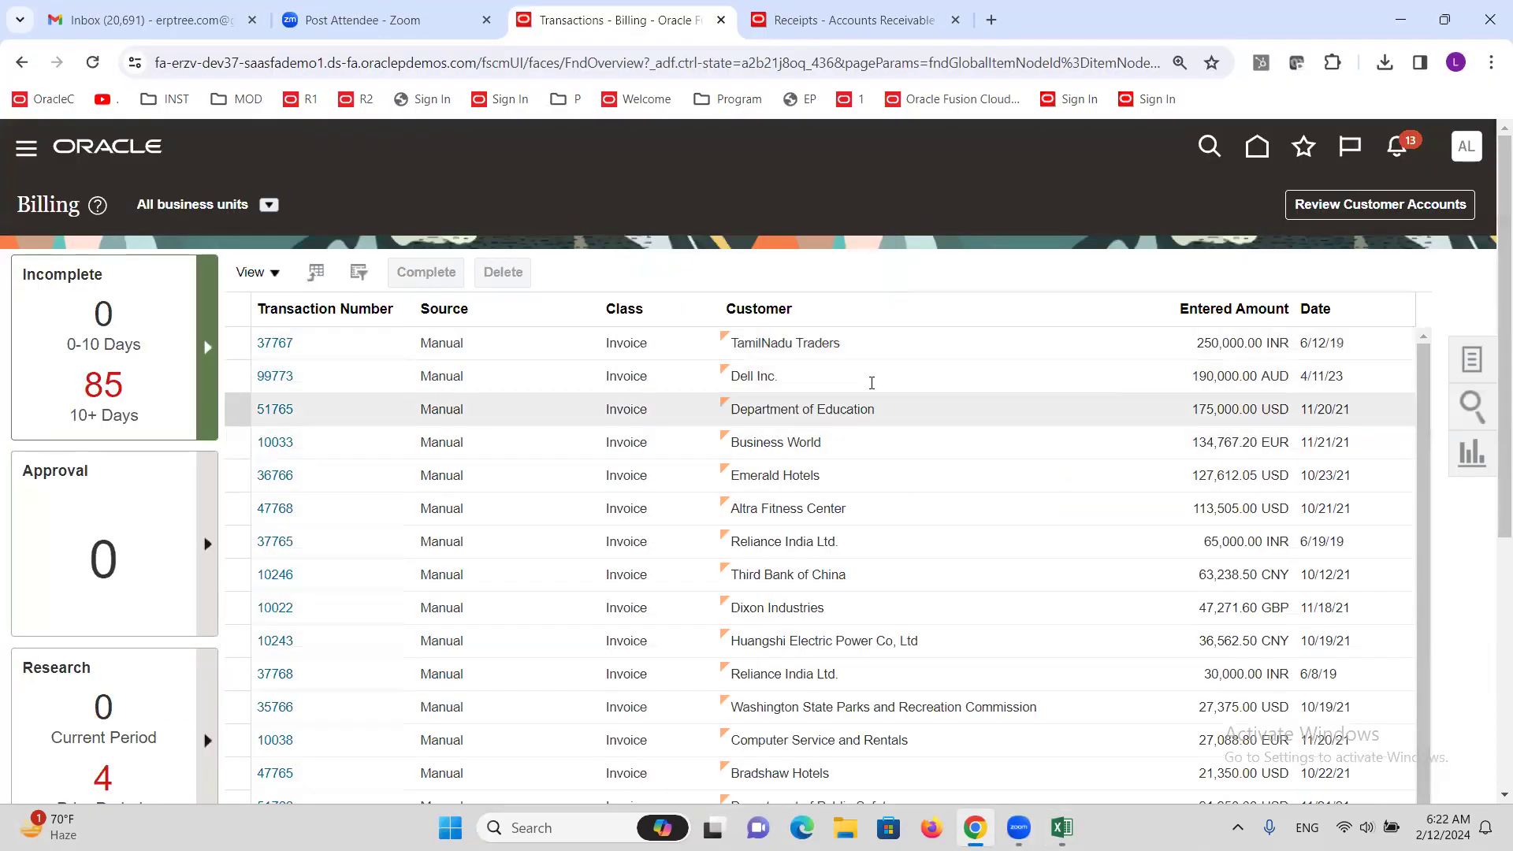
click(873, 11)
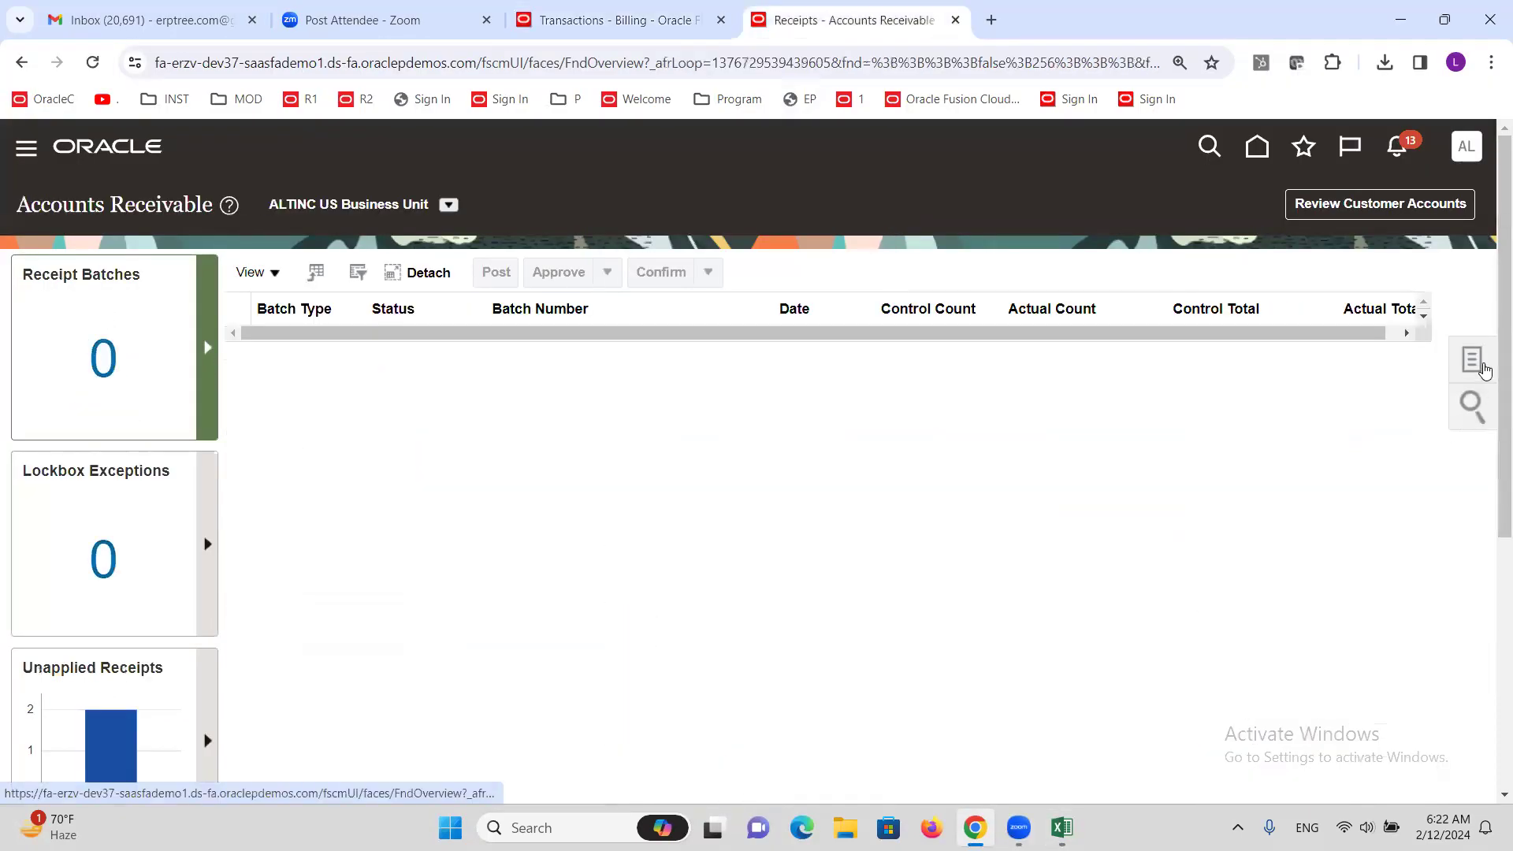
click(1481, 371)
click(1229, 220)
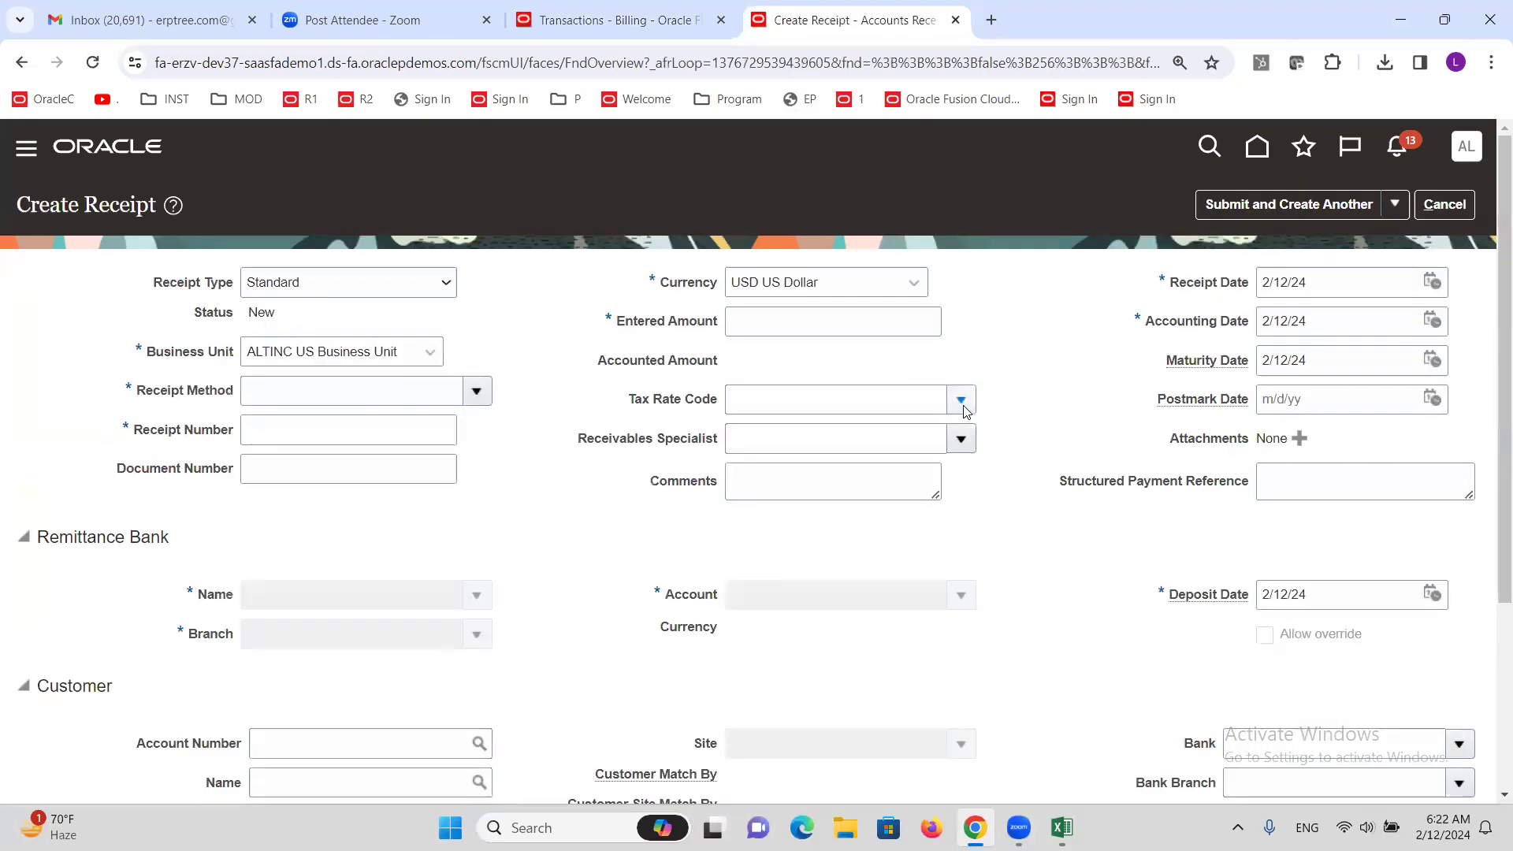
Set the receipt's method to ALTINC Check, its number to 6666 and its entered amount to 10,000
click(477, 391)
click(424, 416)
click(410, 424)
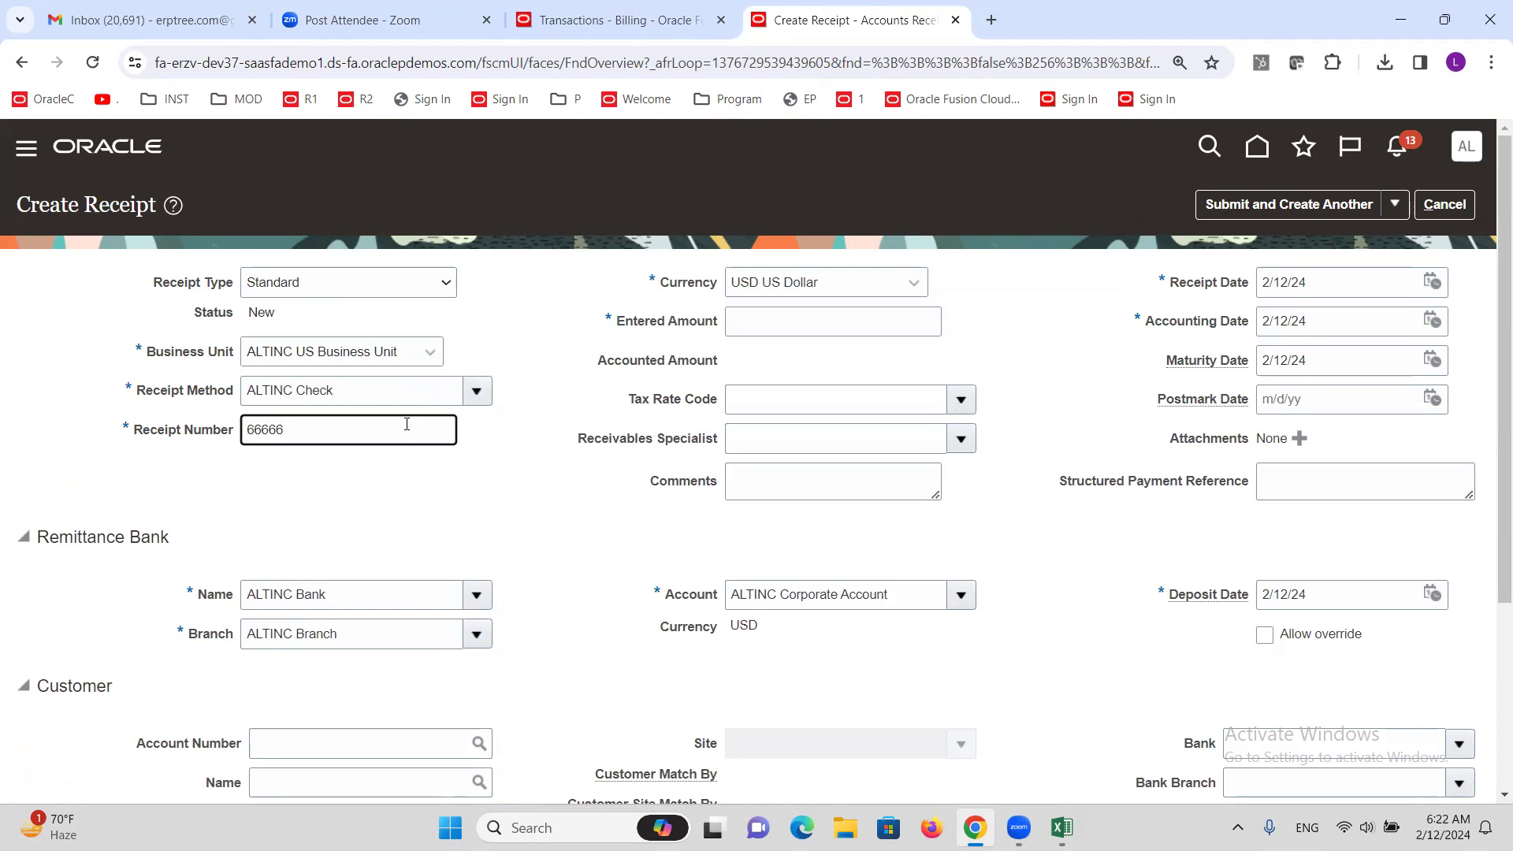
key(Tab)
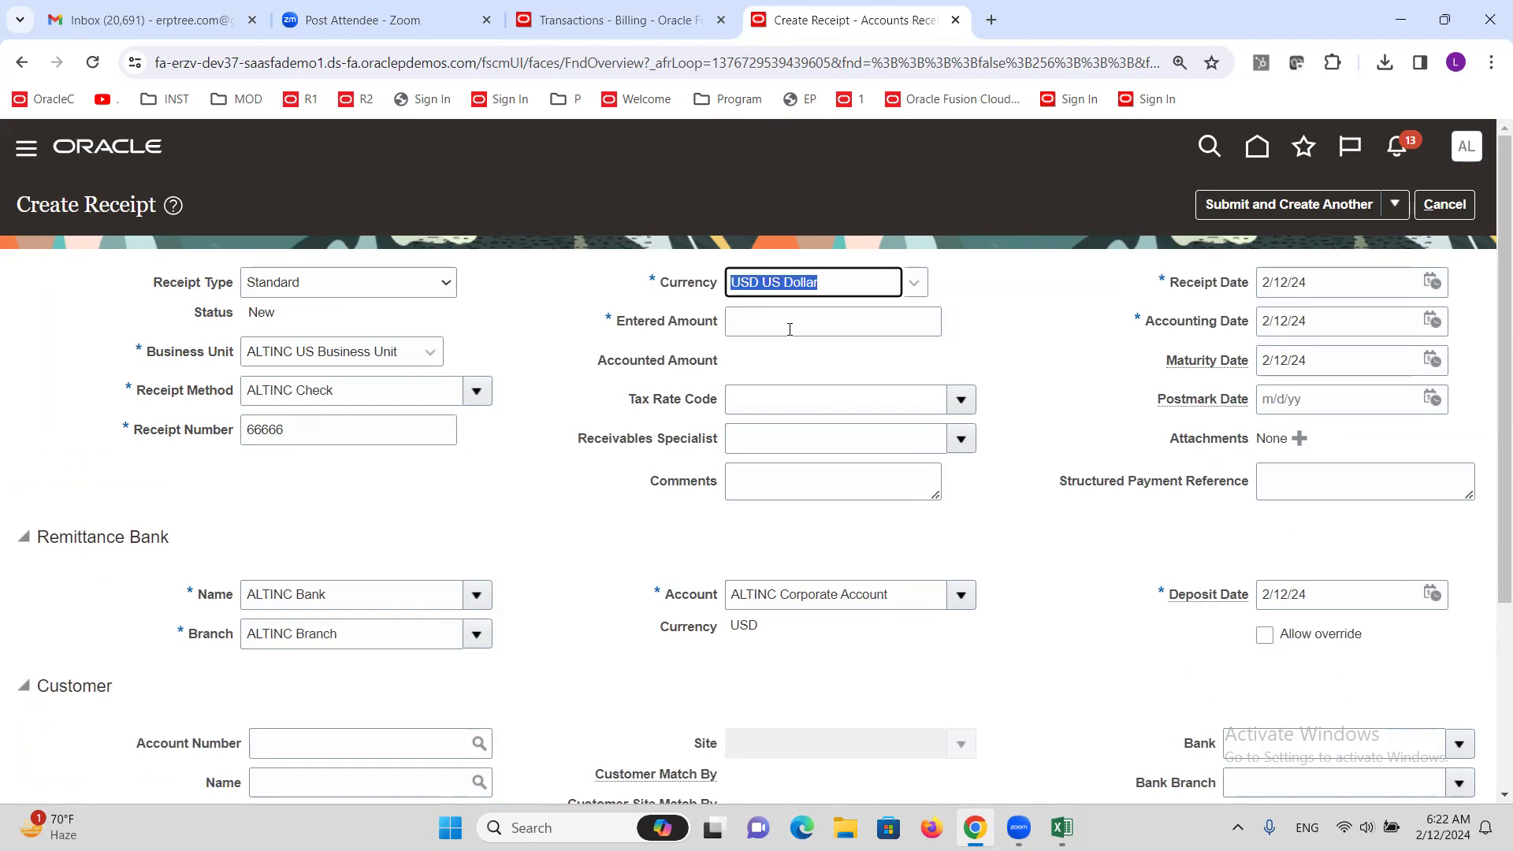
key(shift+Tab)
text(66)
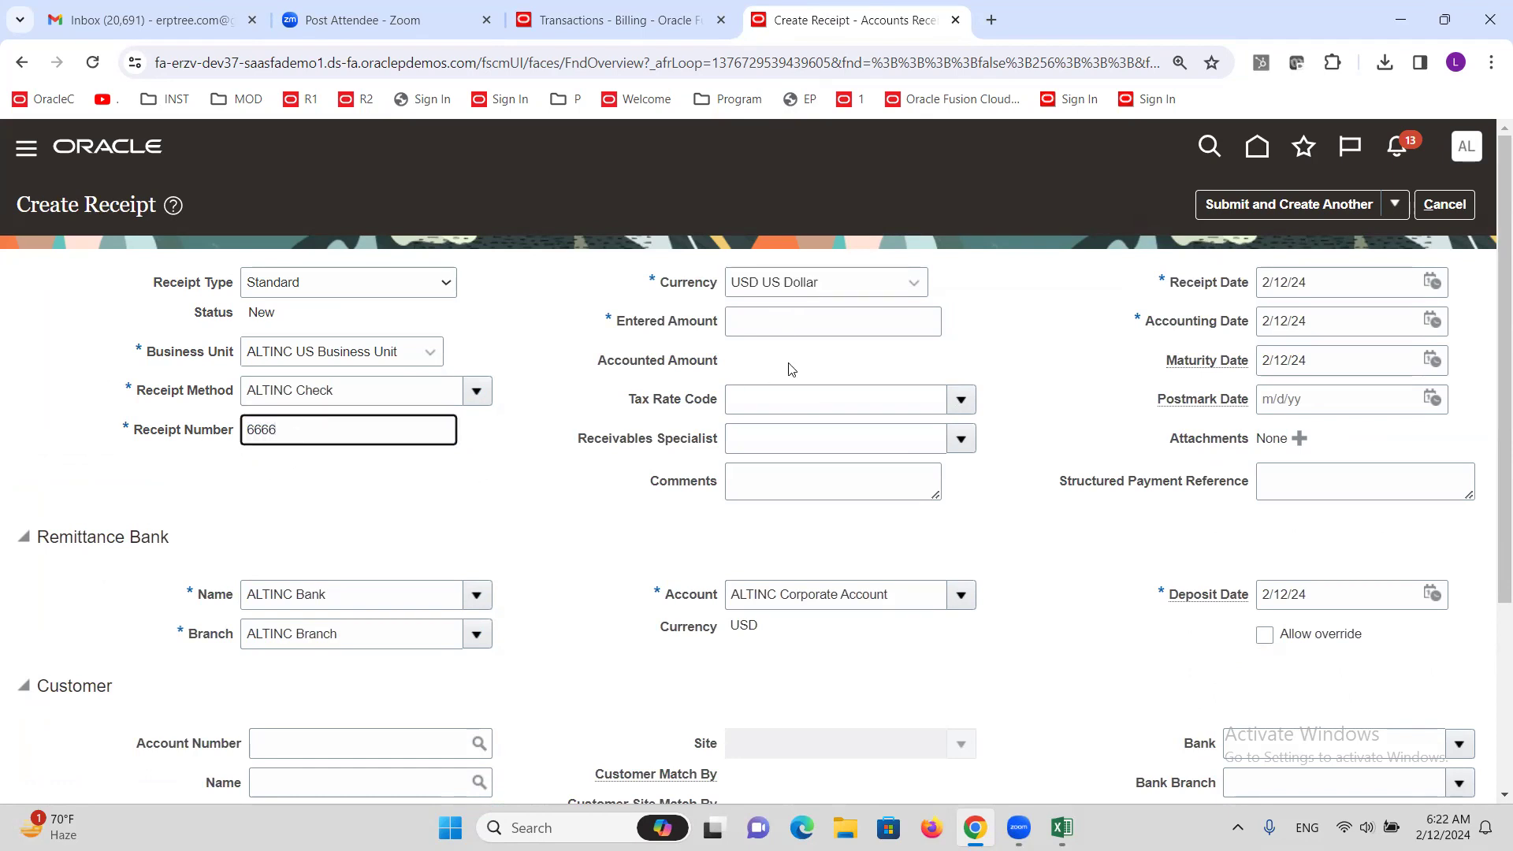
click(776, 334)
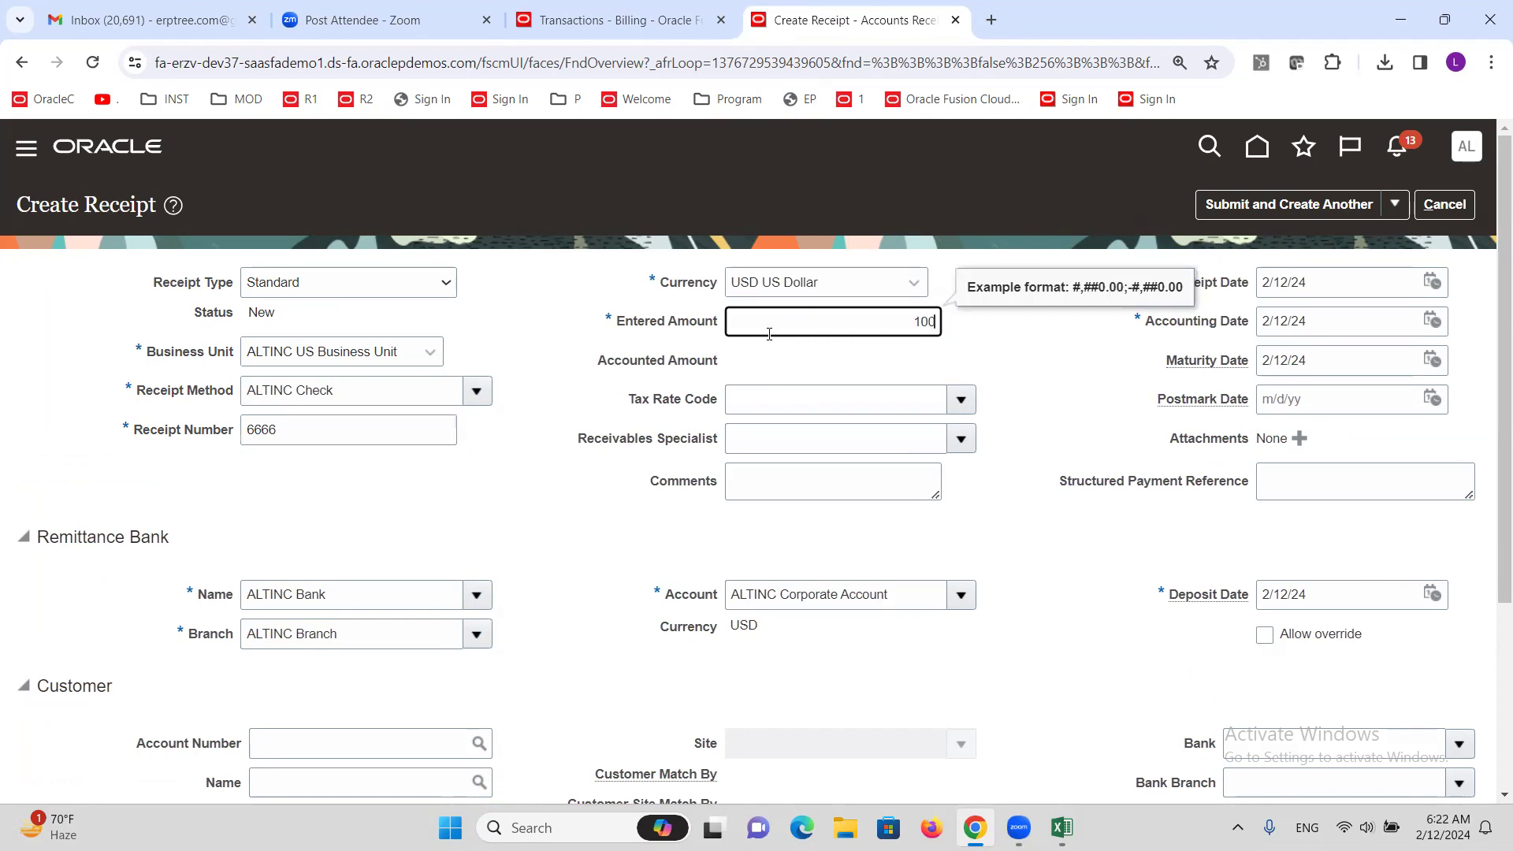
key(Tab)
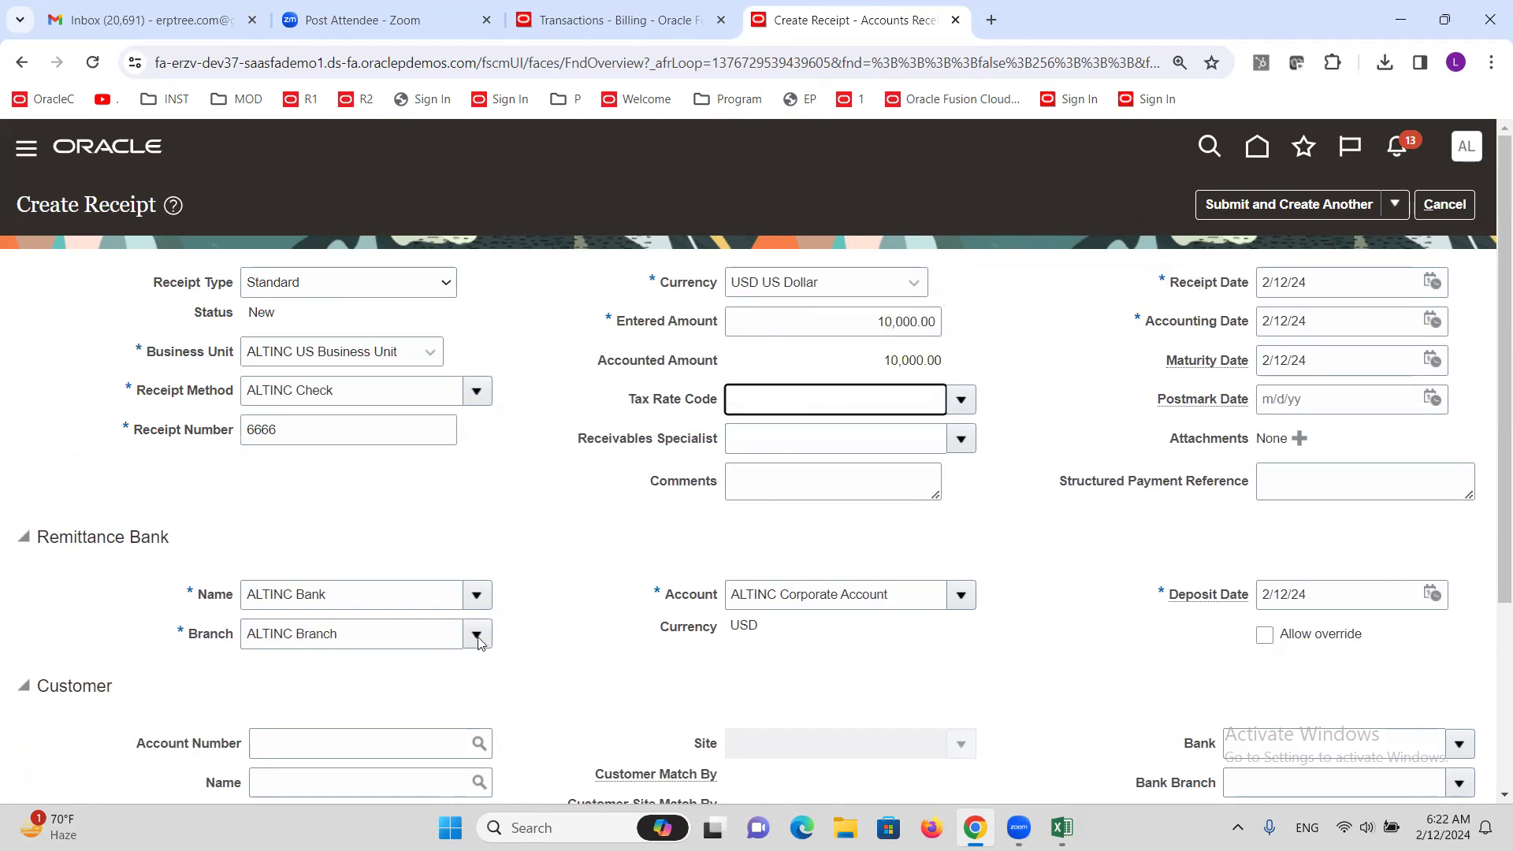
Set the receipt's customer to ALTINC Customer-1 and choose its primary site, ALTINC Site
scroll(478, 642, down, 3)
click(317, 587)
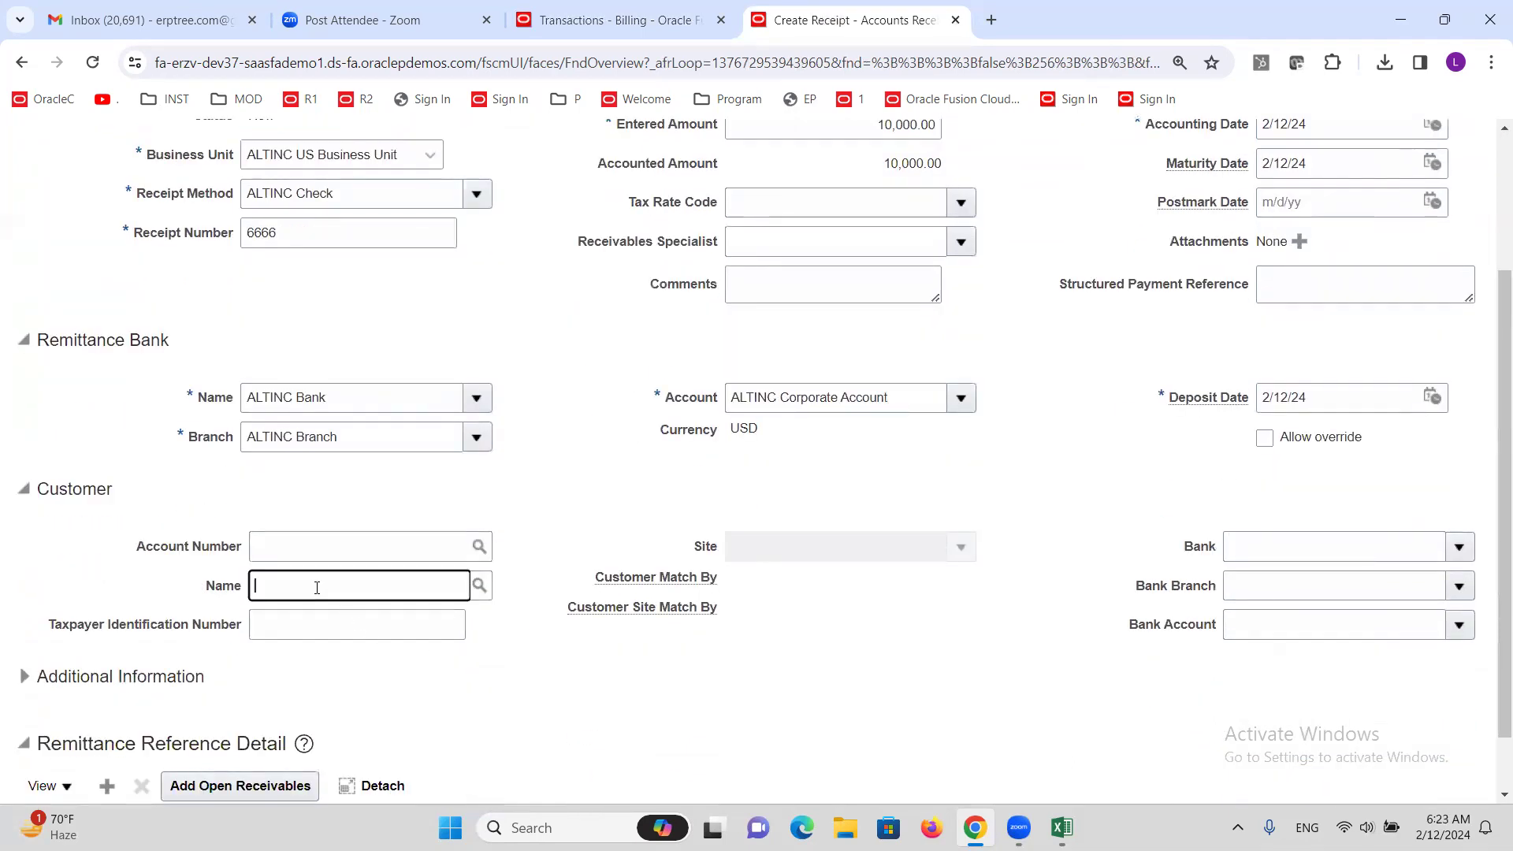
text(ALTINC)
key(Tab)
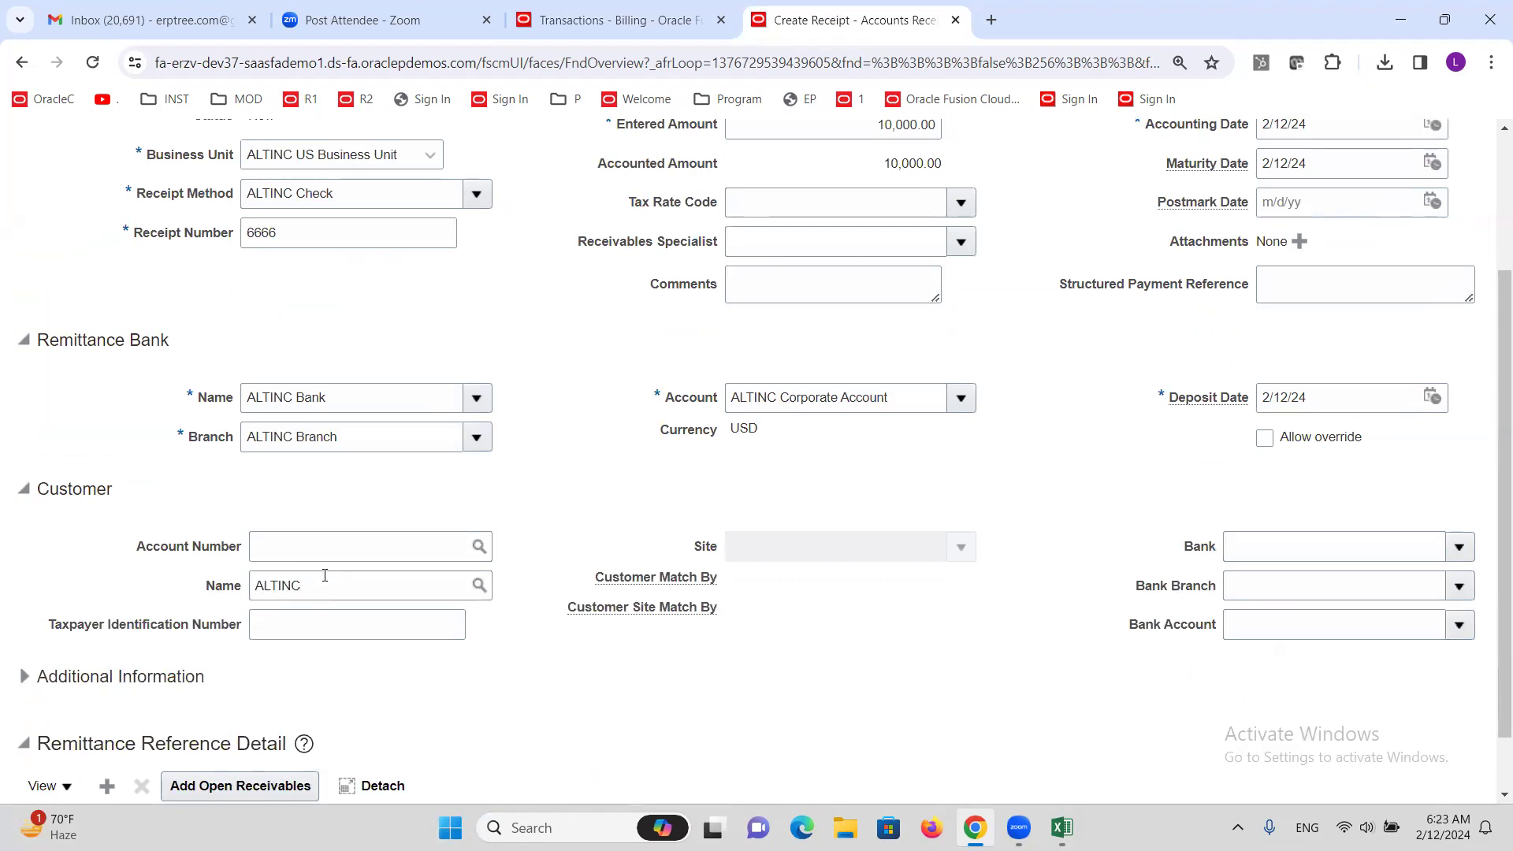
click(961, 547)
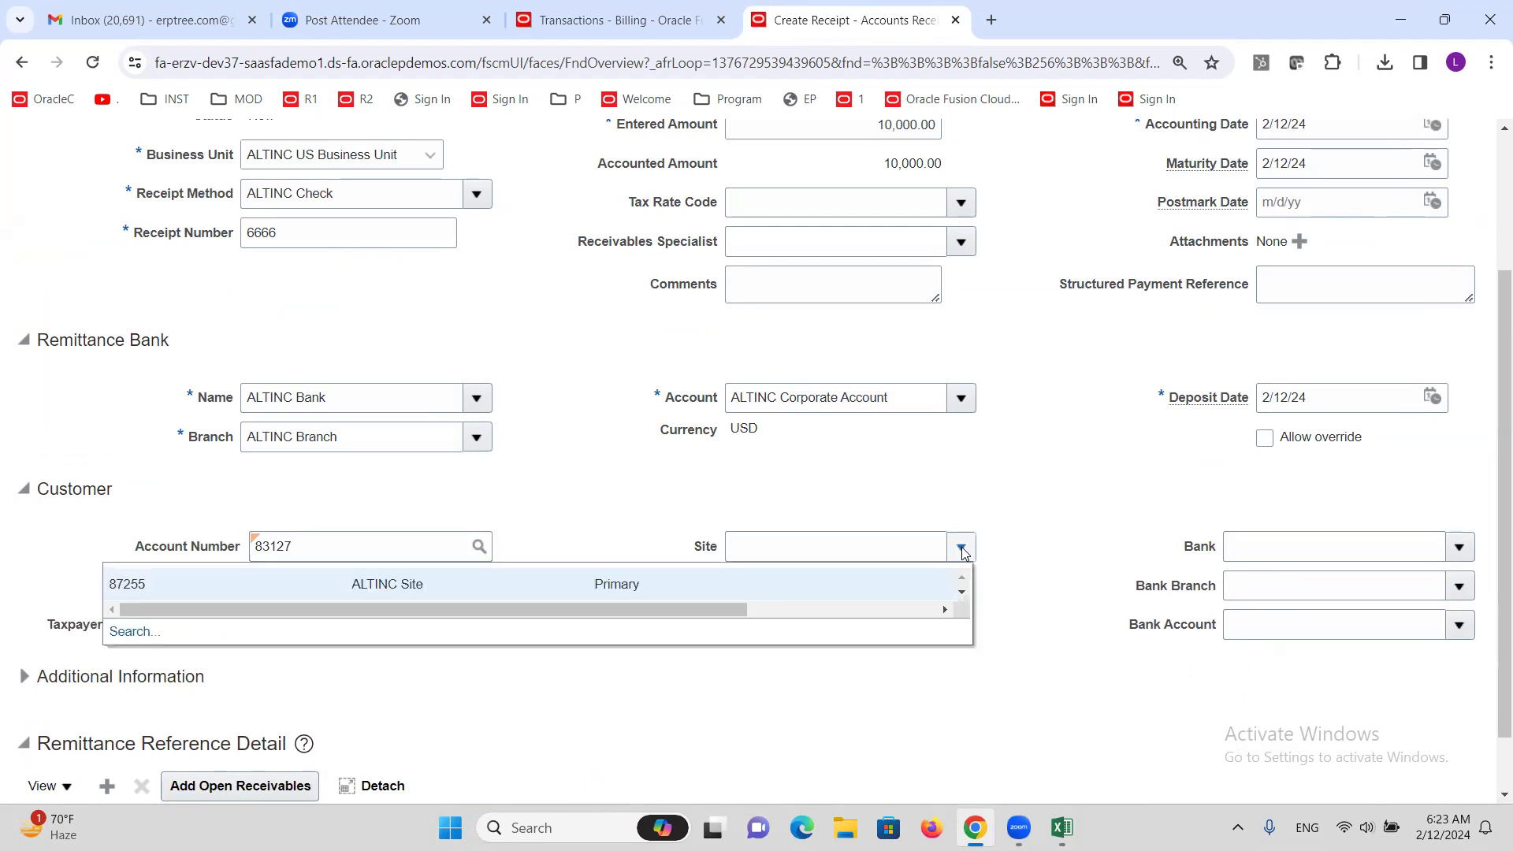
click(630, 590)
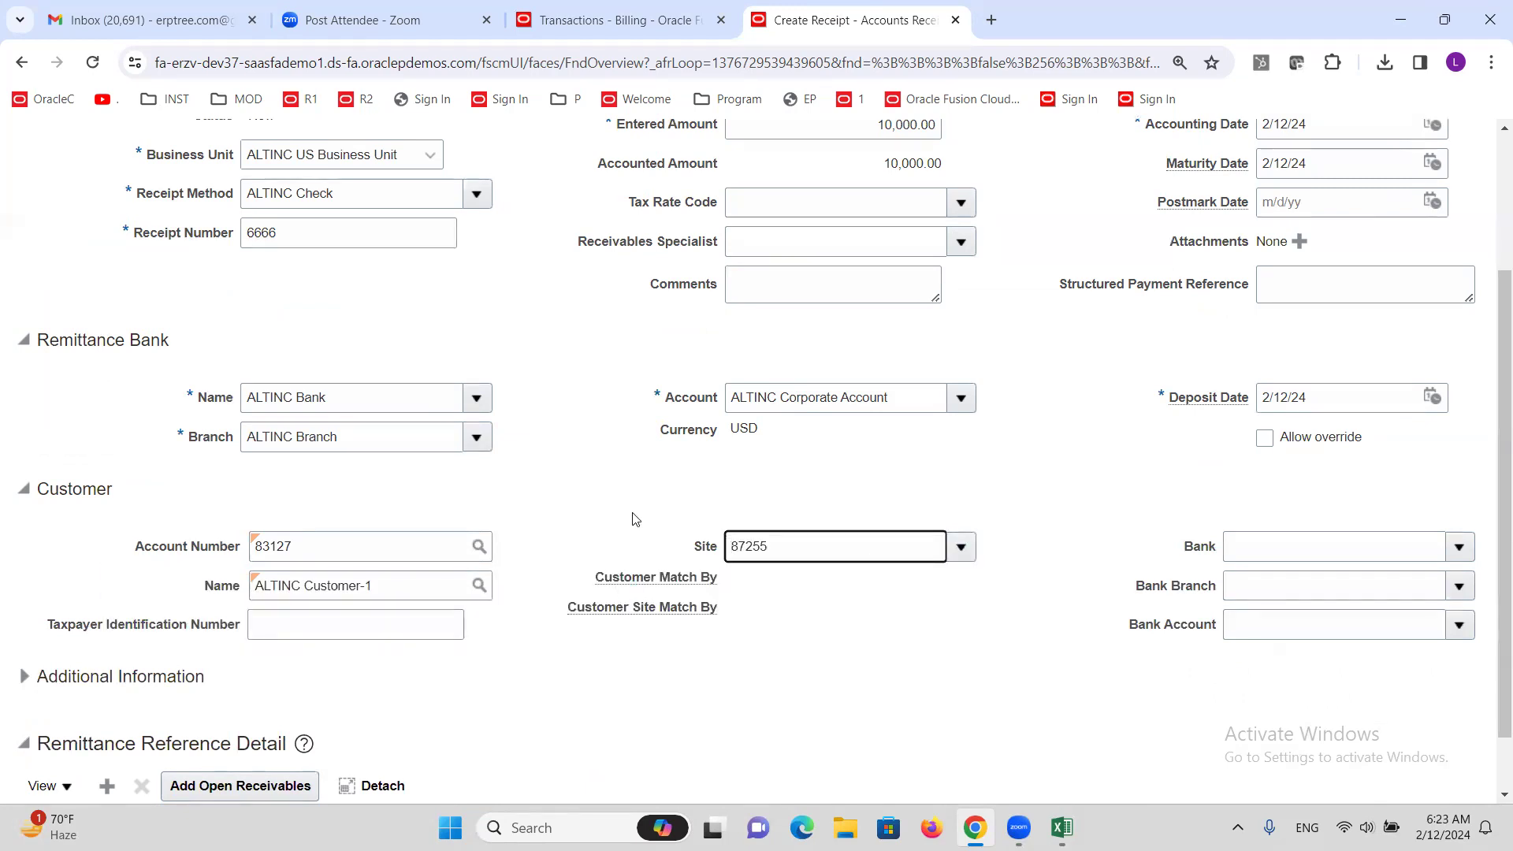
Submit receipt 6666 and open it for editing
scroll(635, 518, down, 1)
scroll(635, 518, up, 4)
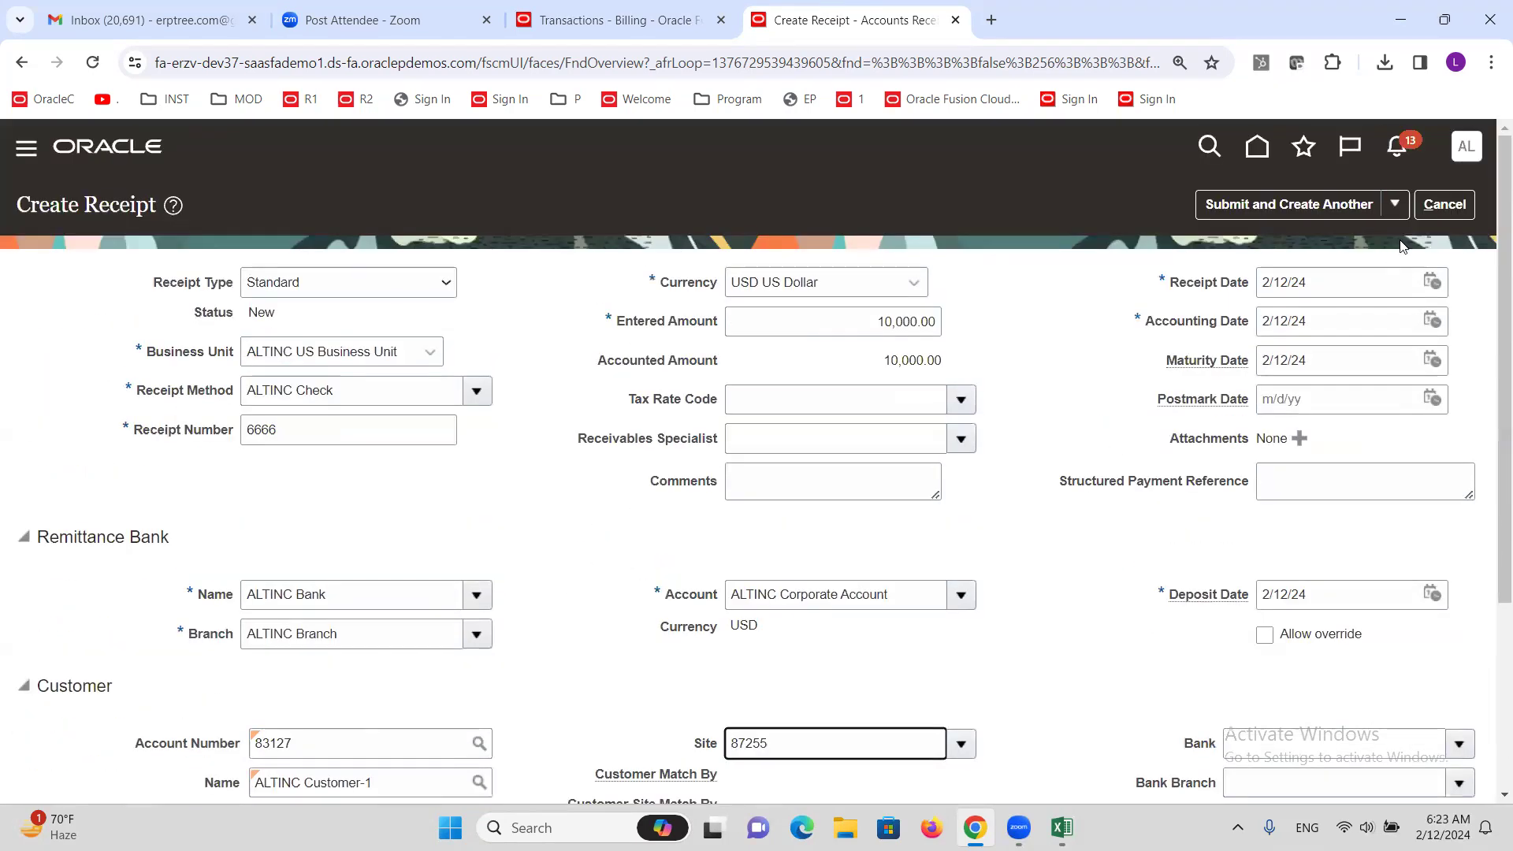
click(1395, 204)
click(1333, 270)
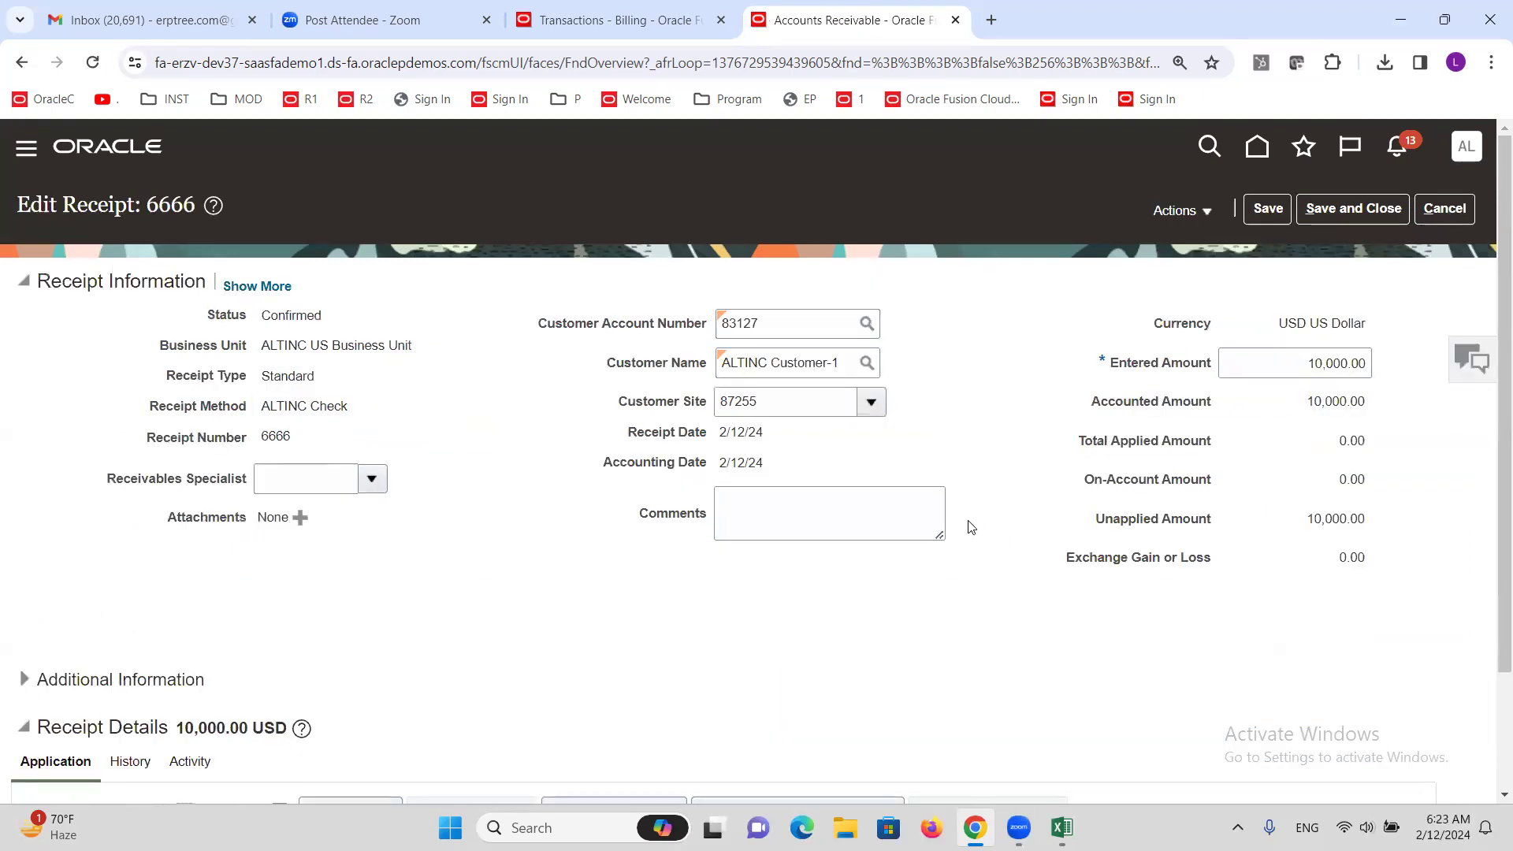
Find transaction 1004 among the customer's open receivables and add it as an application on receipt 6666
scroll(885, 540, down, 2)
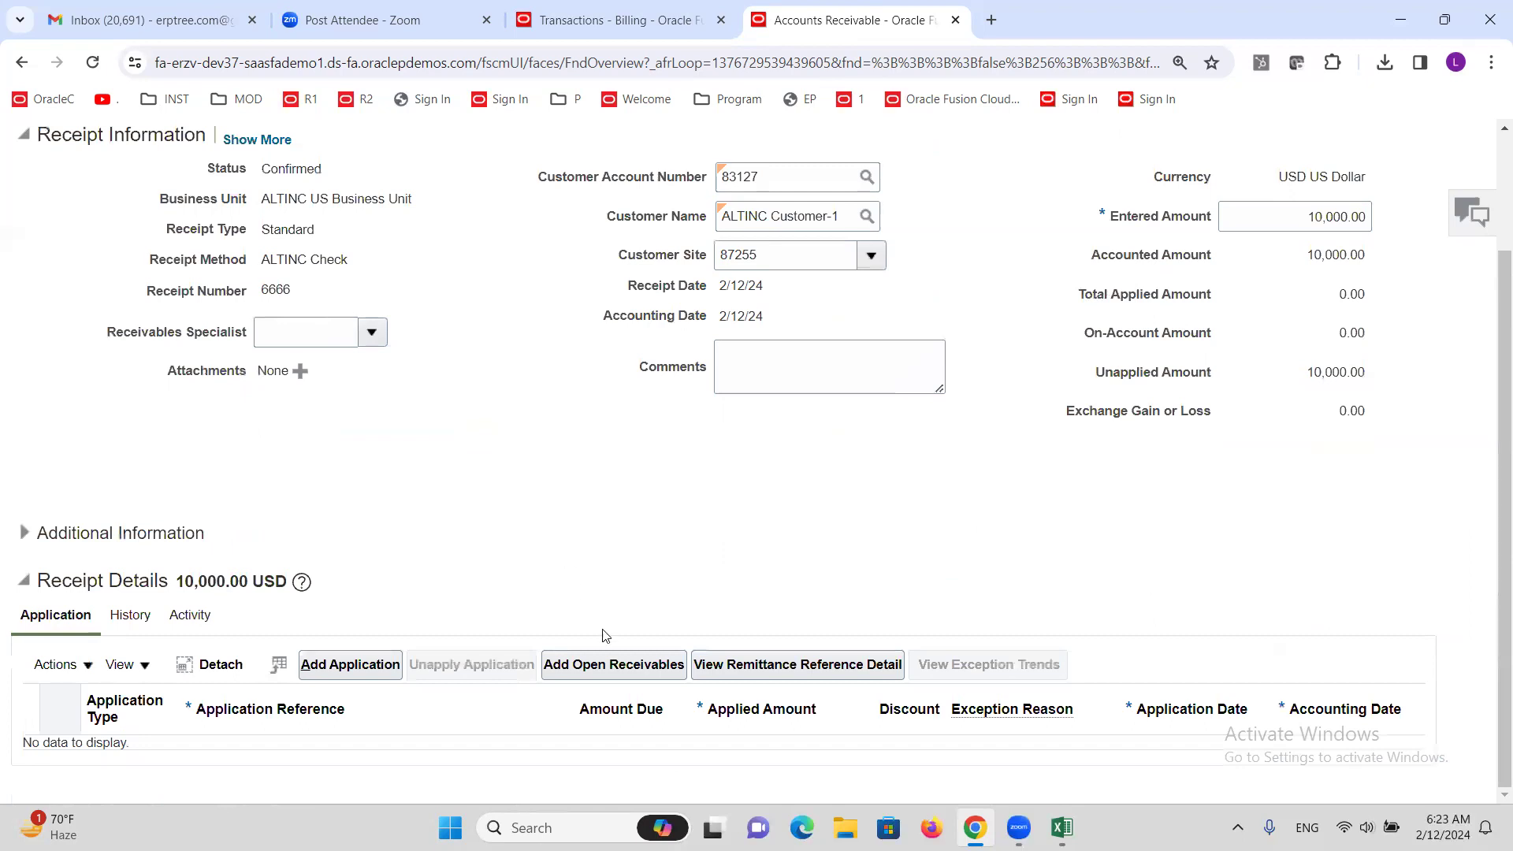
click(613, 664)
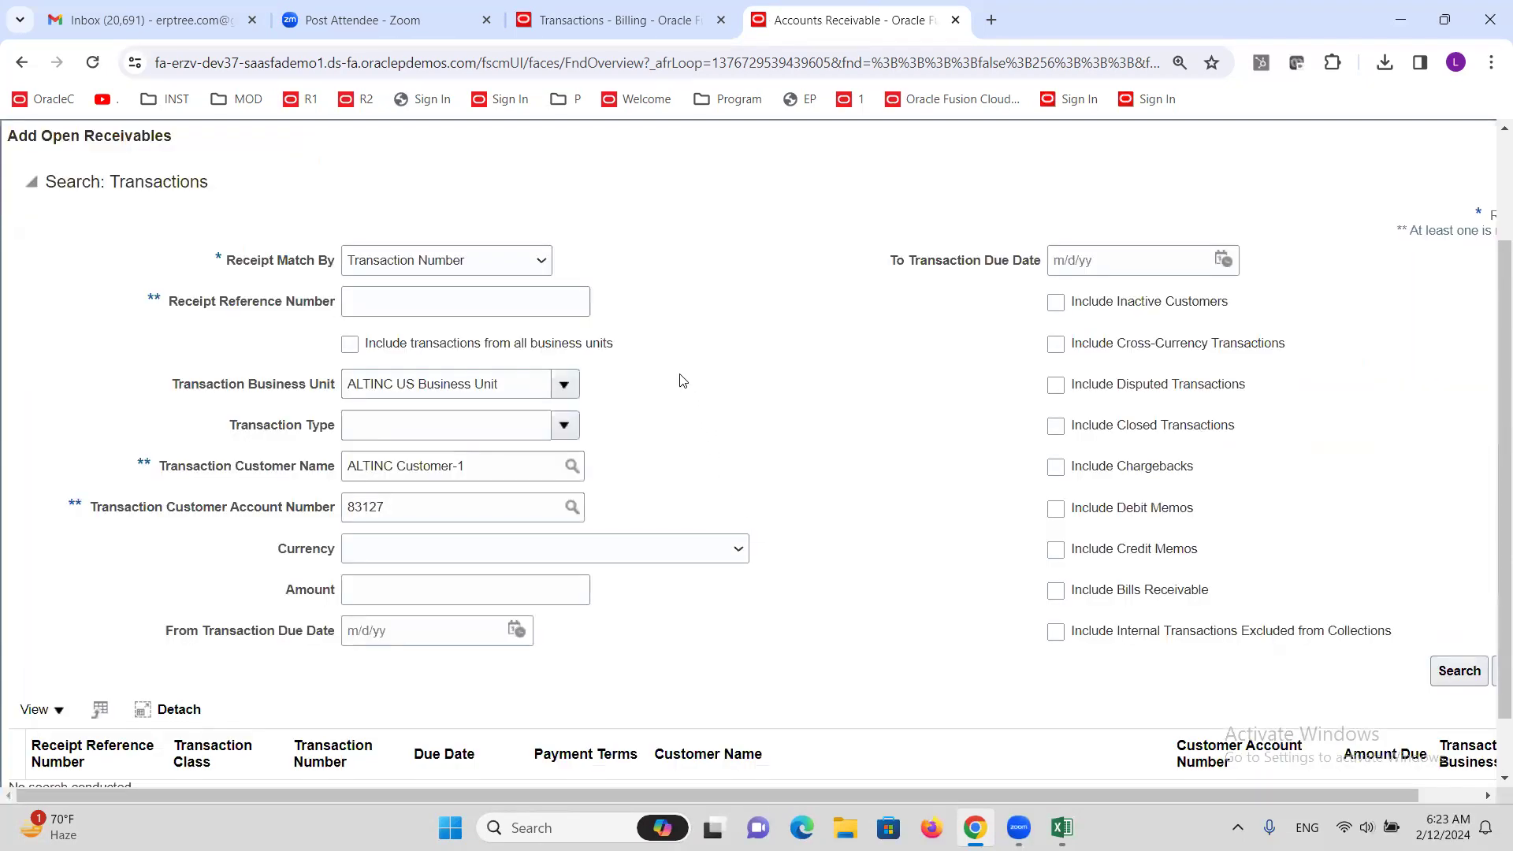
click(417, 299)
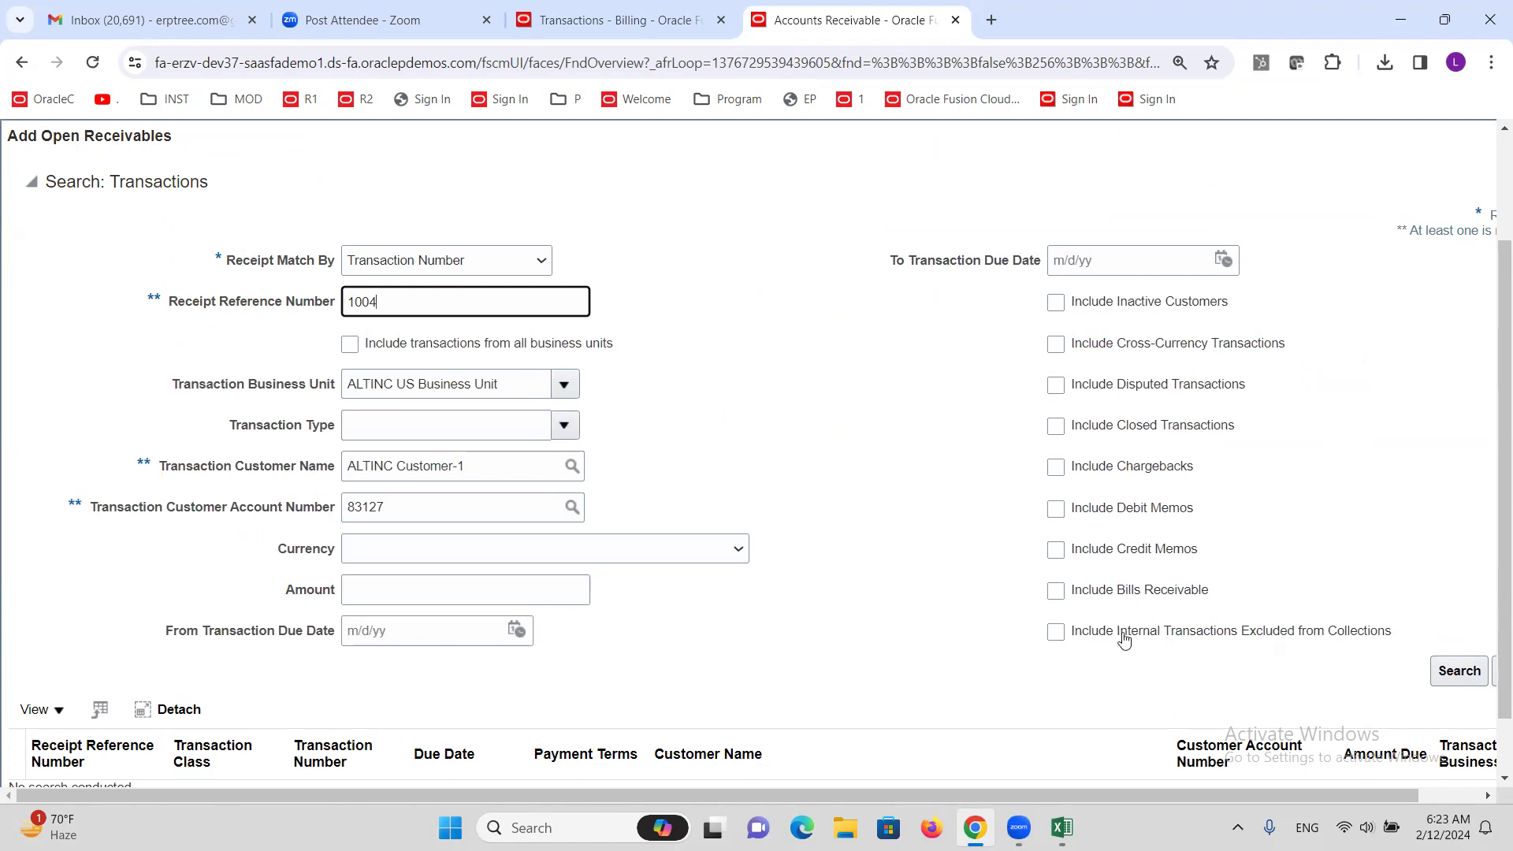
click(1459, 671)
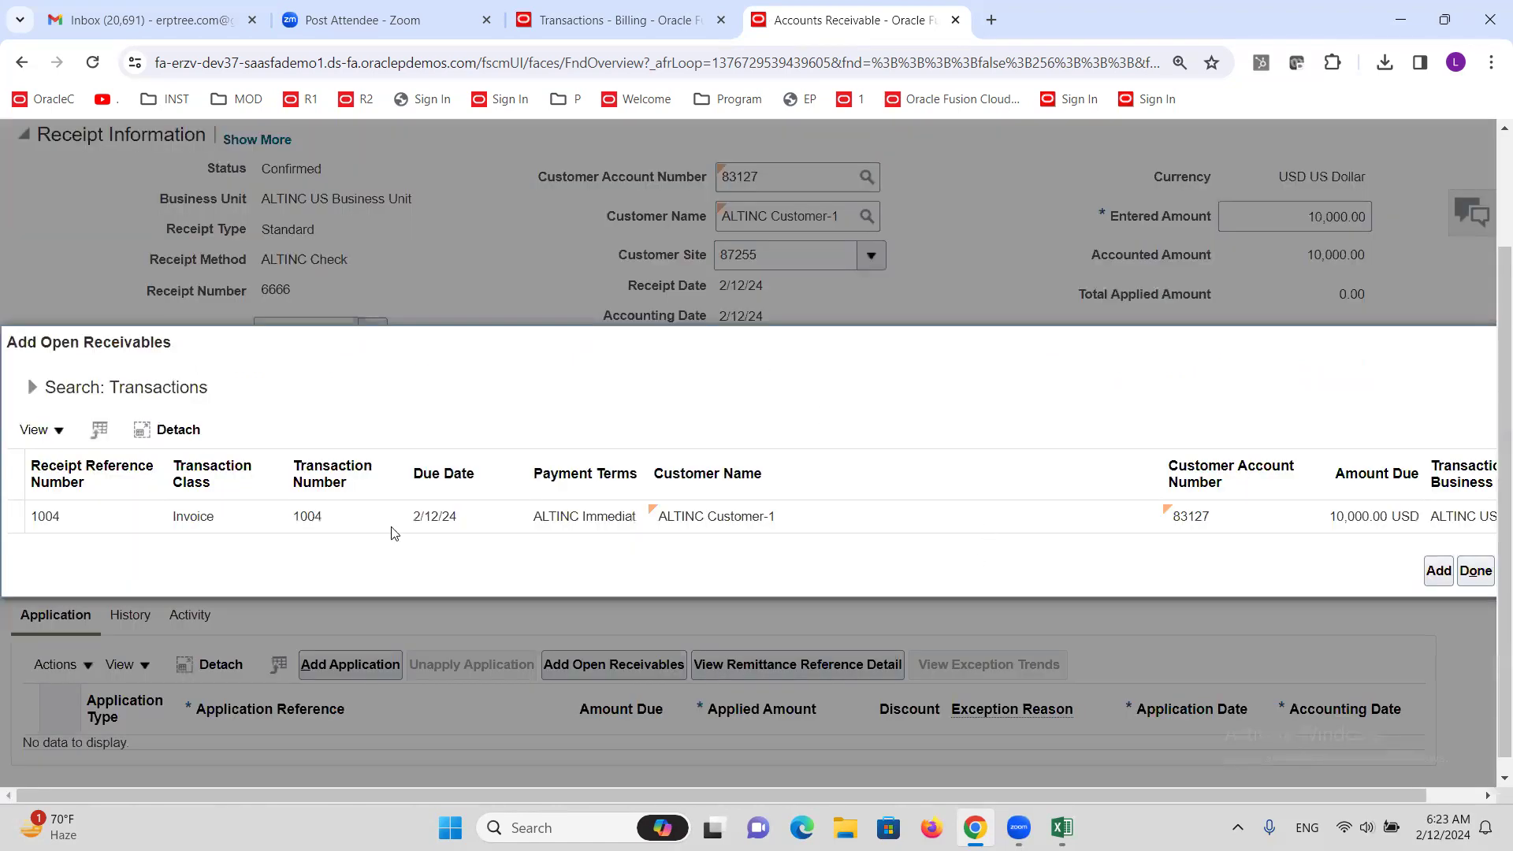
click(394, 521)
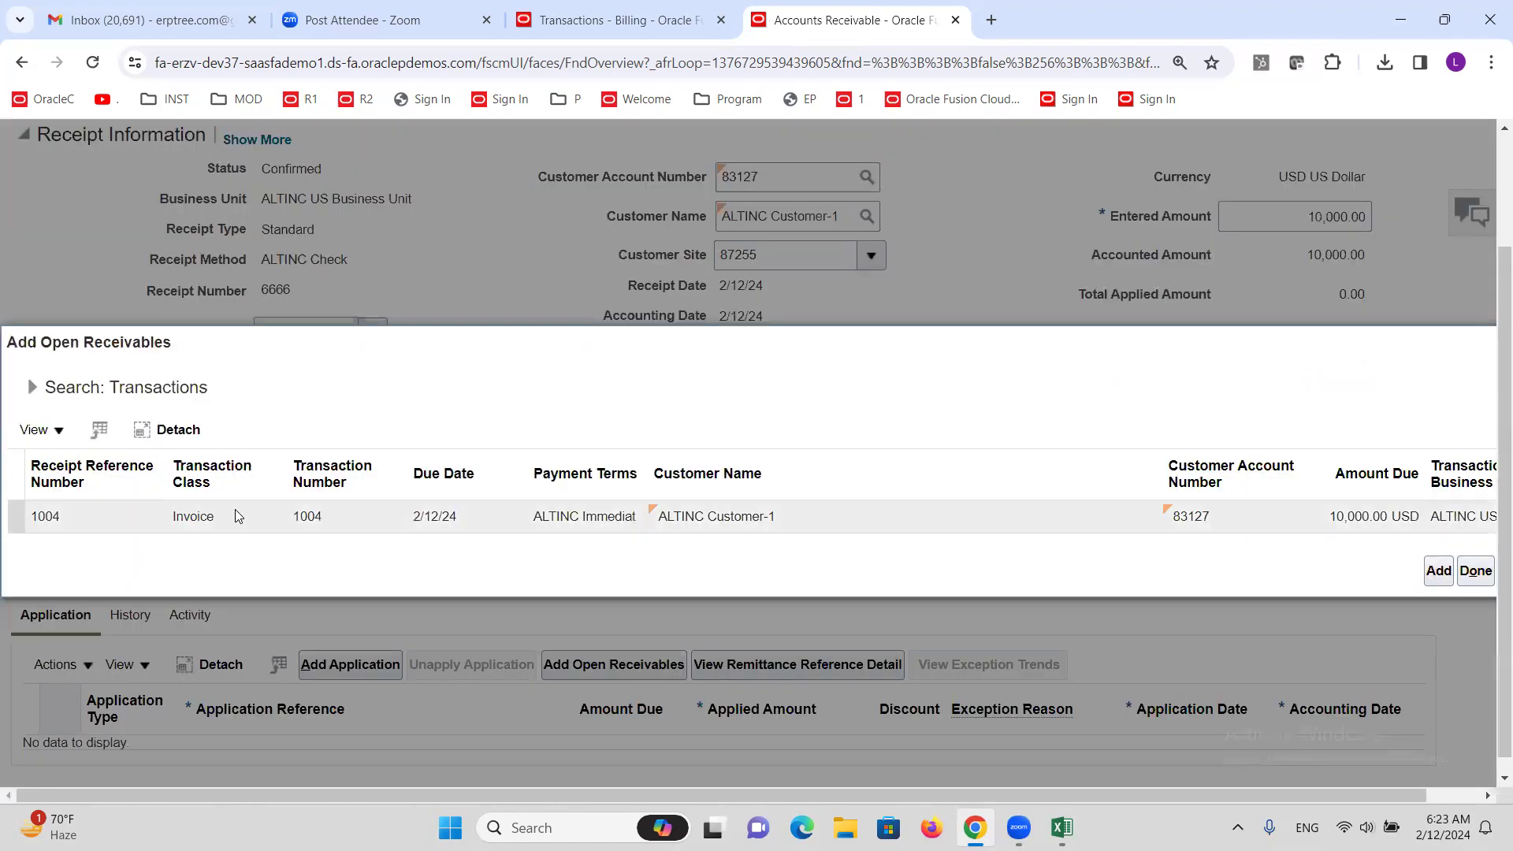
click(1438, 570)
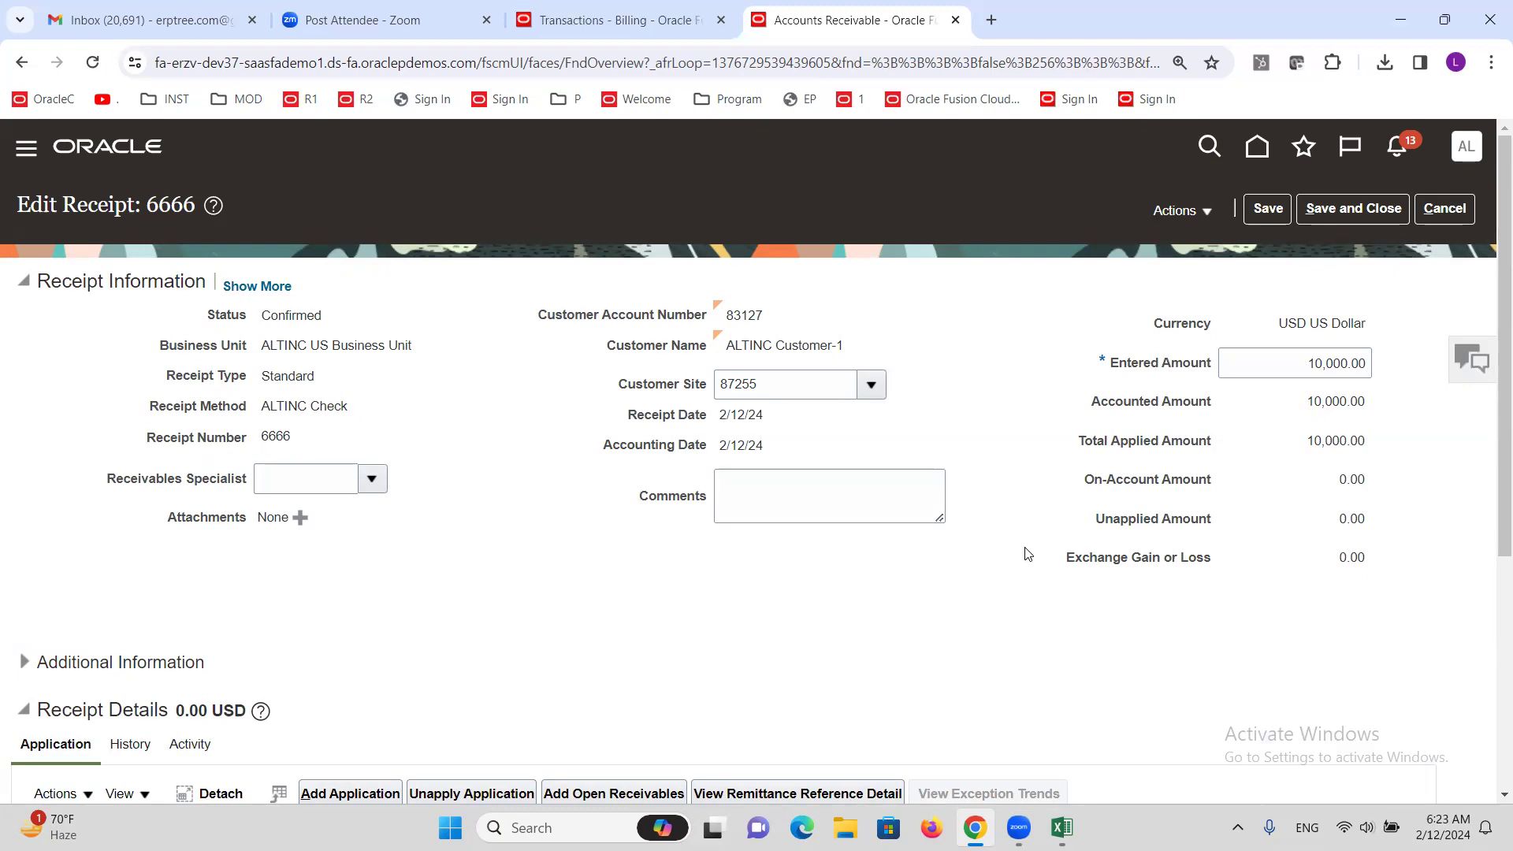
scroll(891, 533, down, 5)
scroll(885, 510, up, 4)
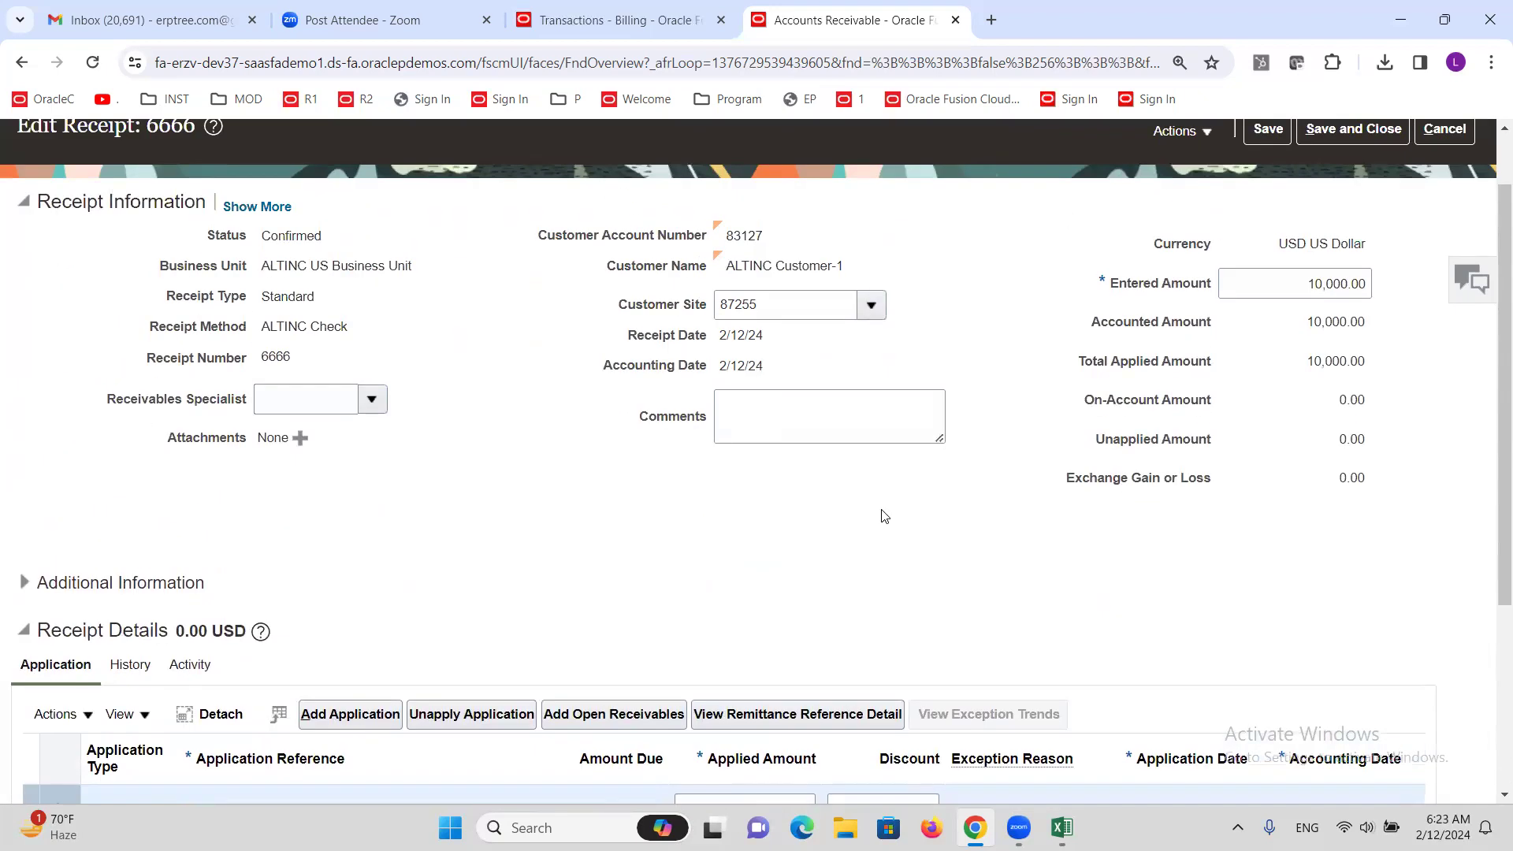
scroll(885, 516, up, 1)
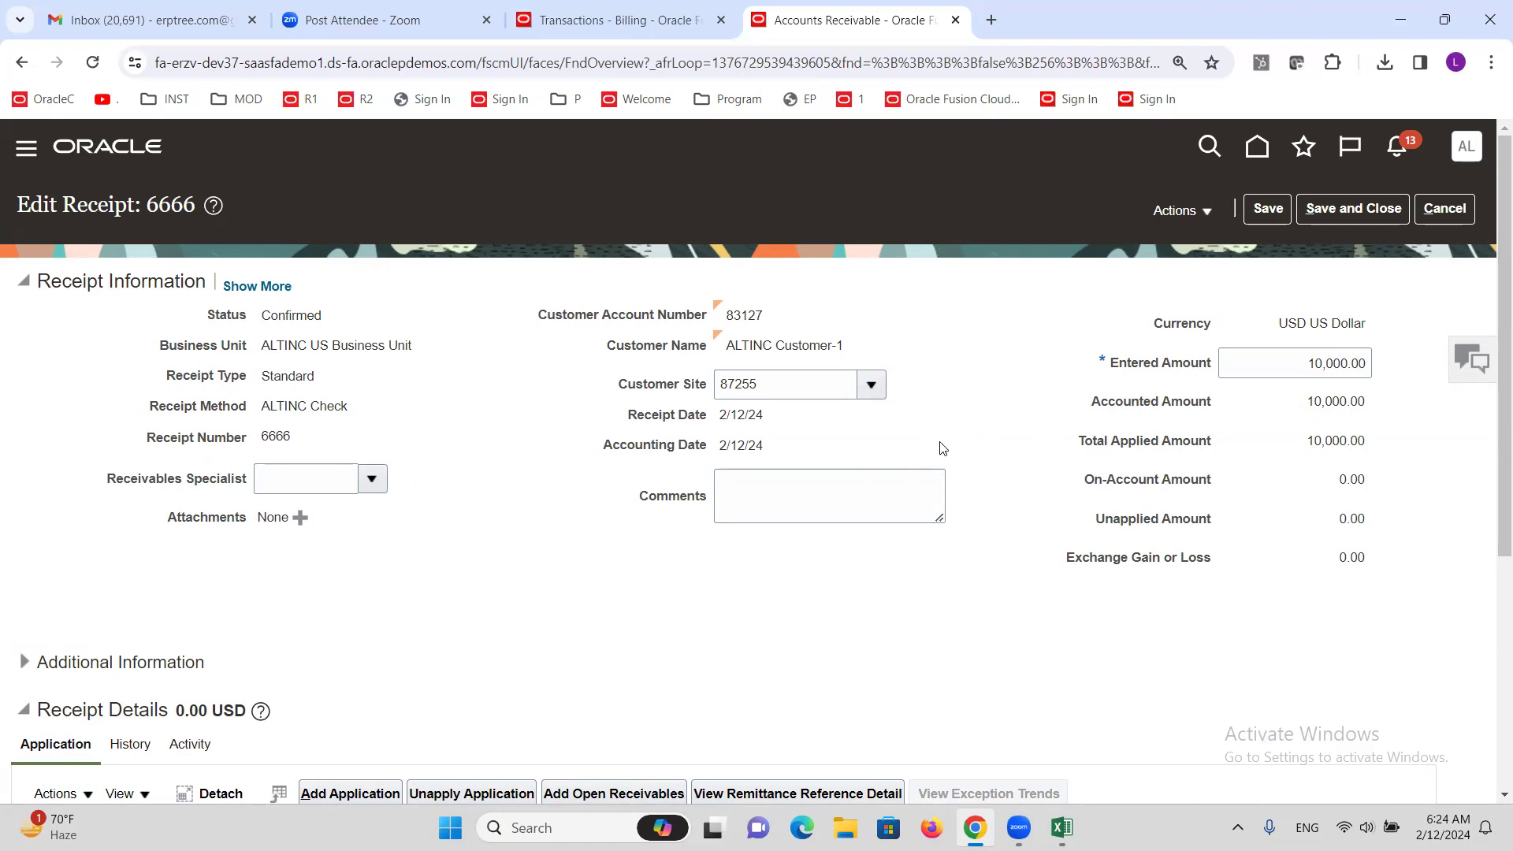
Search Manage Transactions in Billing for transaction number 1001 with the bill-to customer ALTINC Customer-1
click(607, 15)
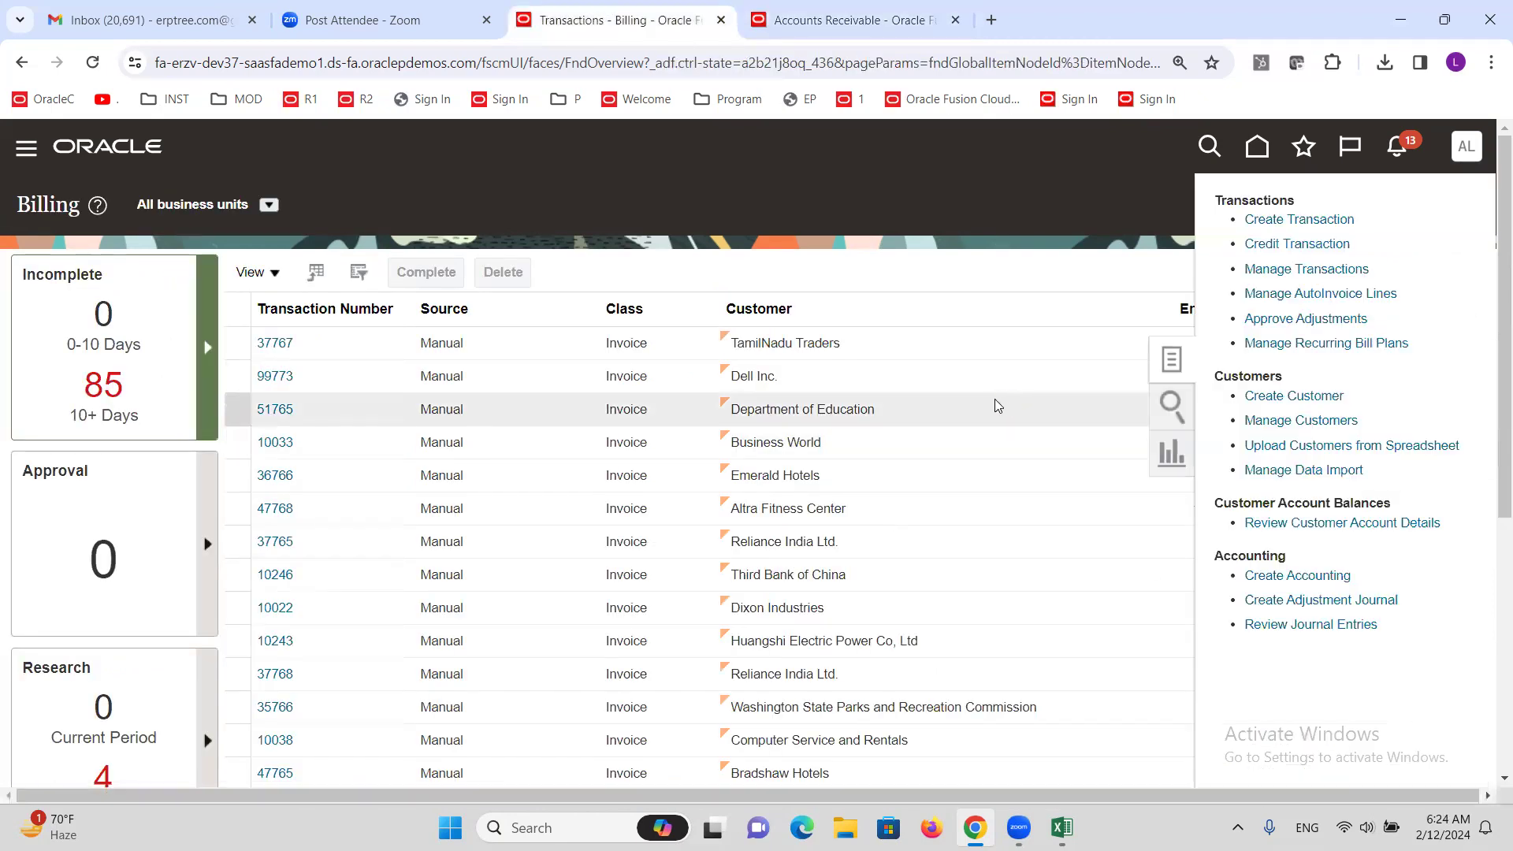
click(1305, 269)
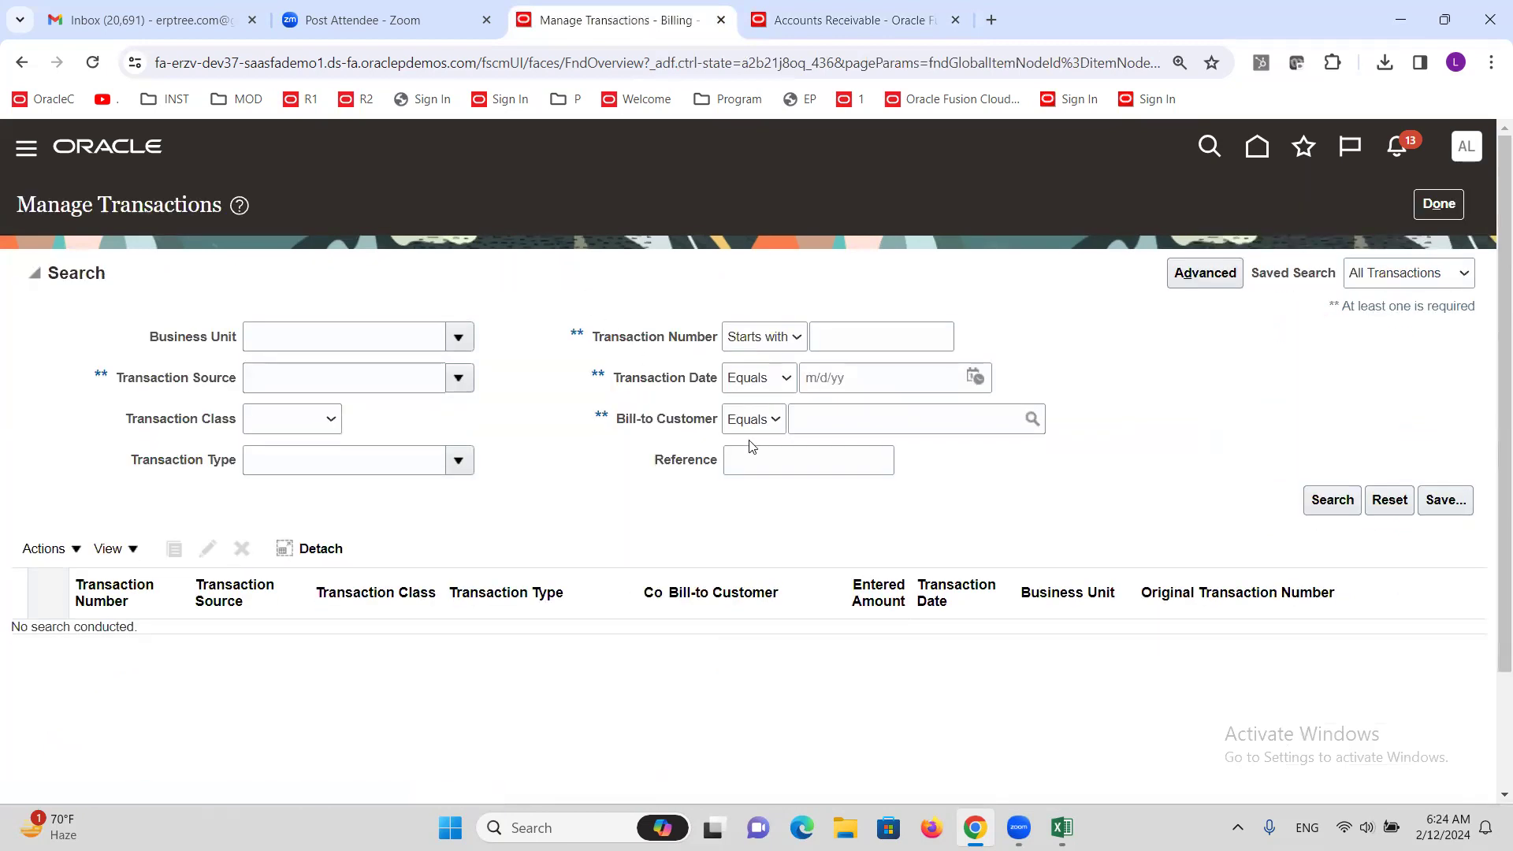
click(868, 334)
text(1001)
key(Tab)
key(Tab)
key(Tab)
key(Tab)
text(ALT)
key(Tab)
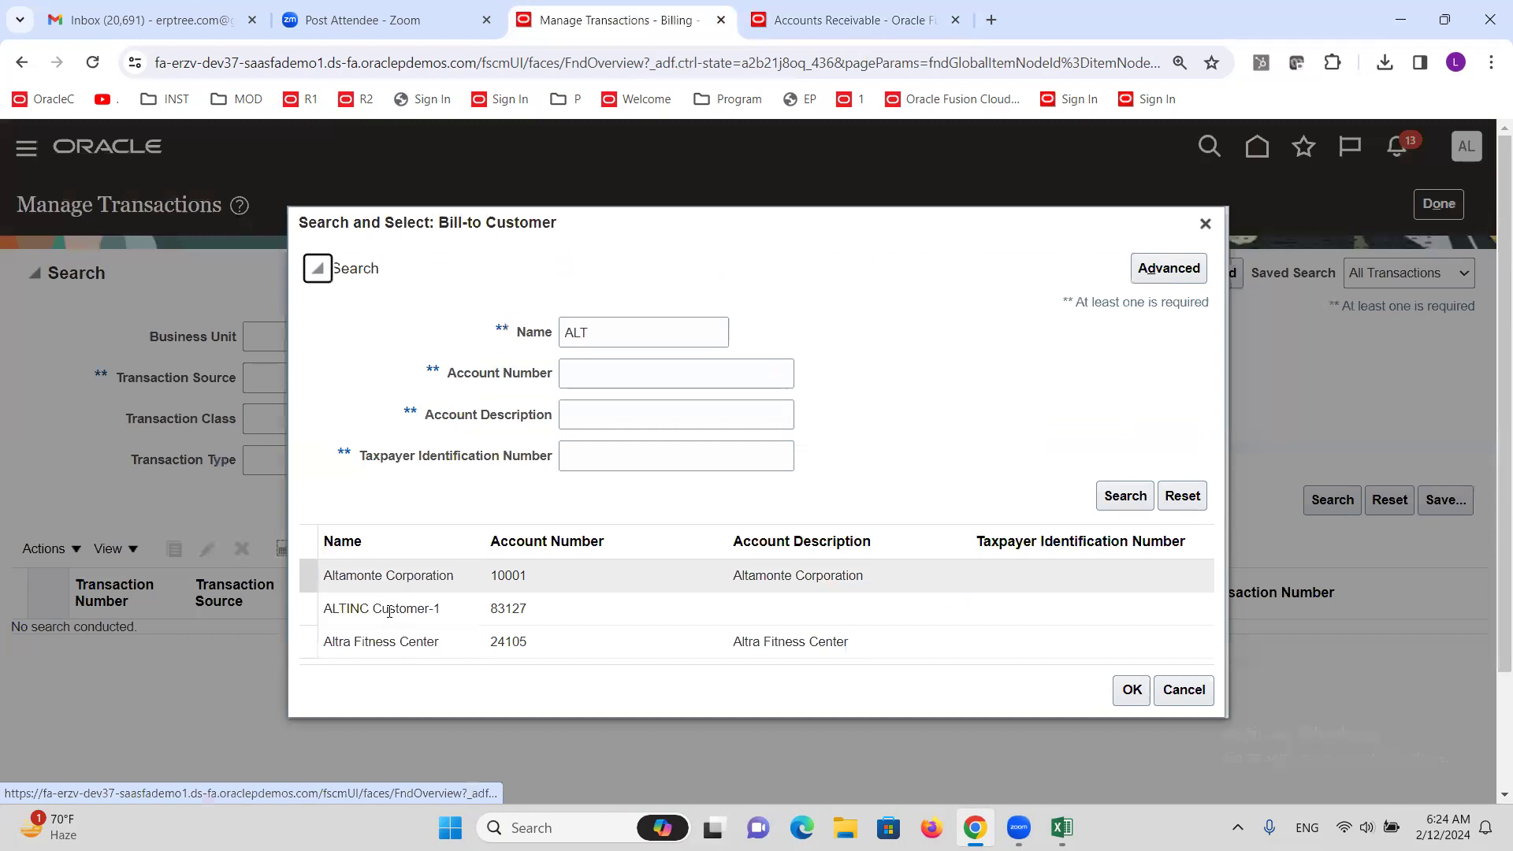
click(367, 612)
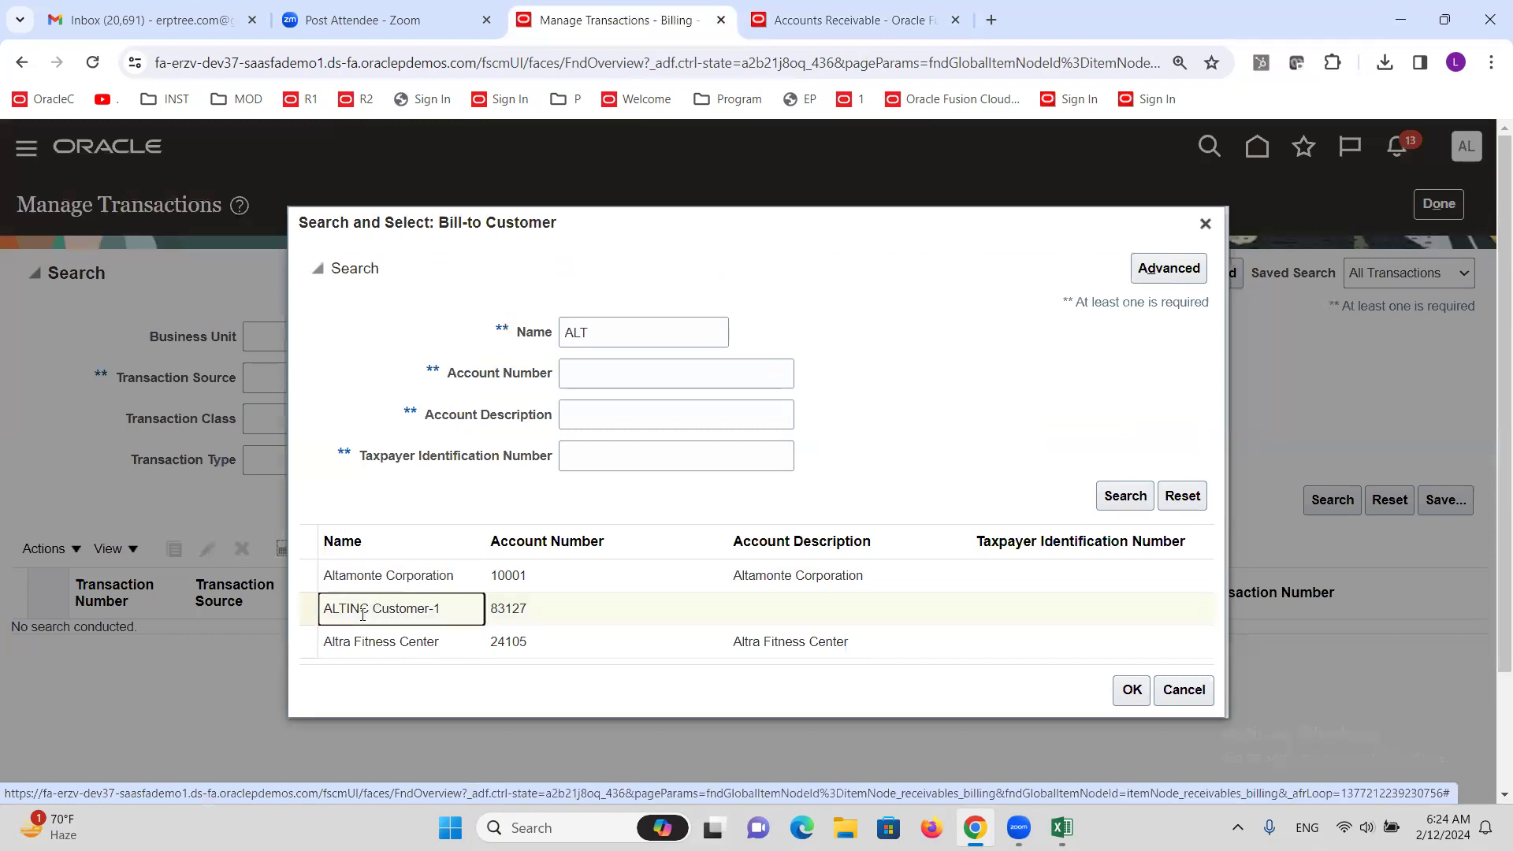
click(1132, 691)
click(1335, 498)
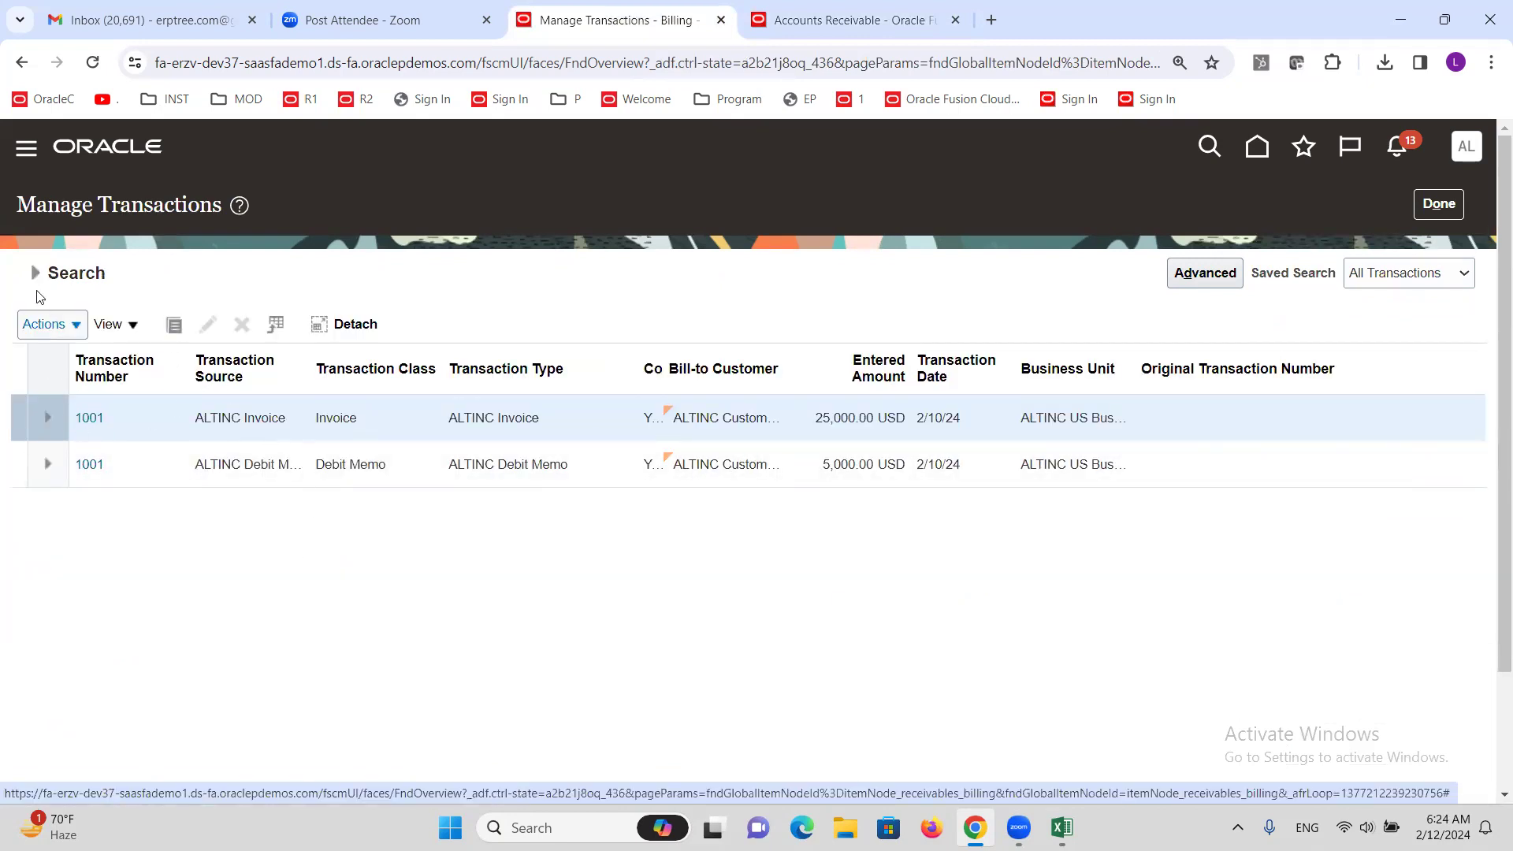
Change the searched transaction number to 1004, run the search again and open the matching invoice
click(36, 276)
click(875, 340)
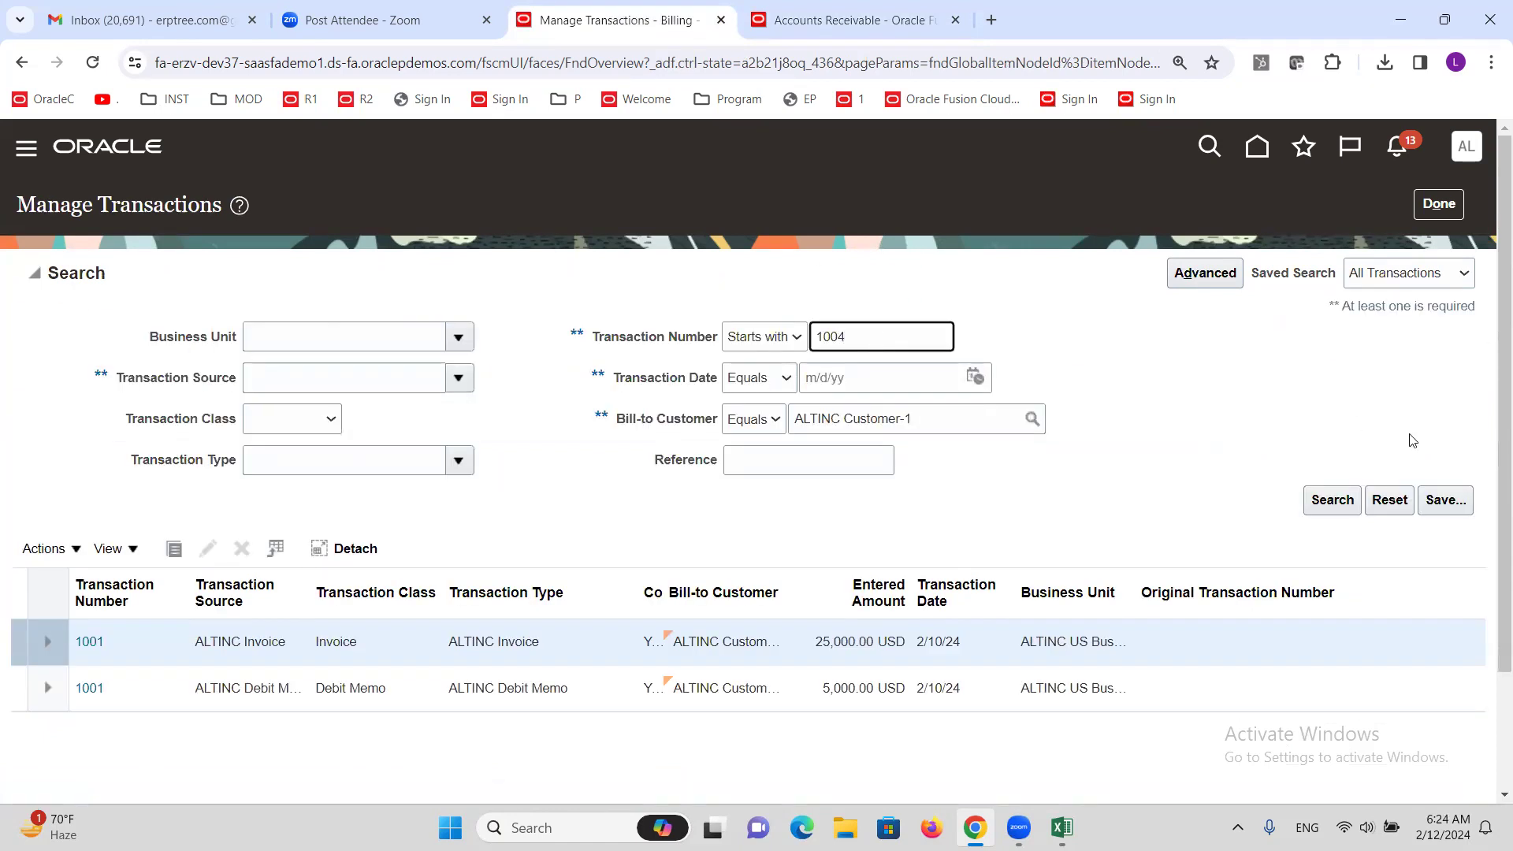
click(1331, 499)
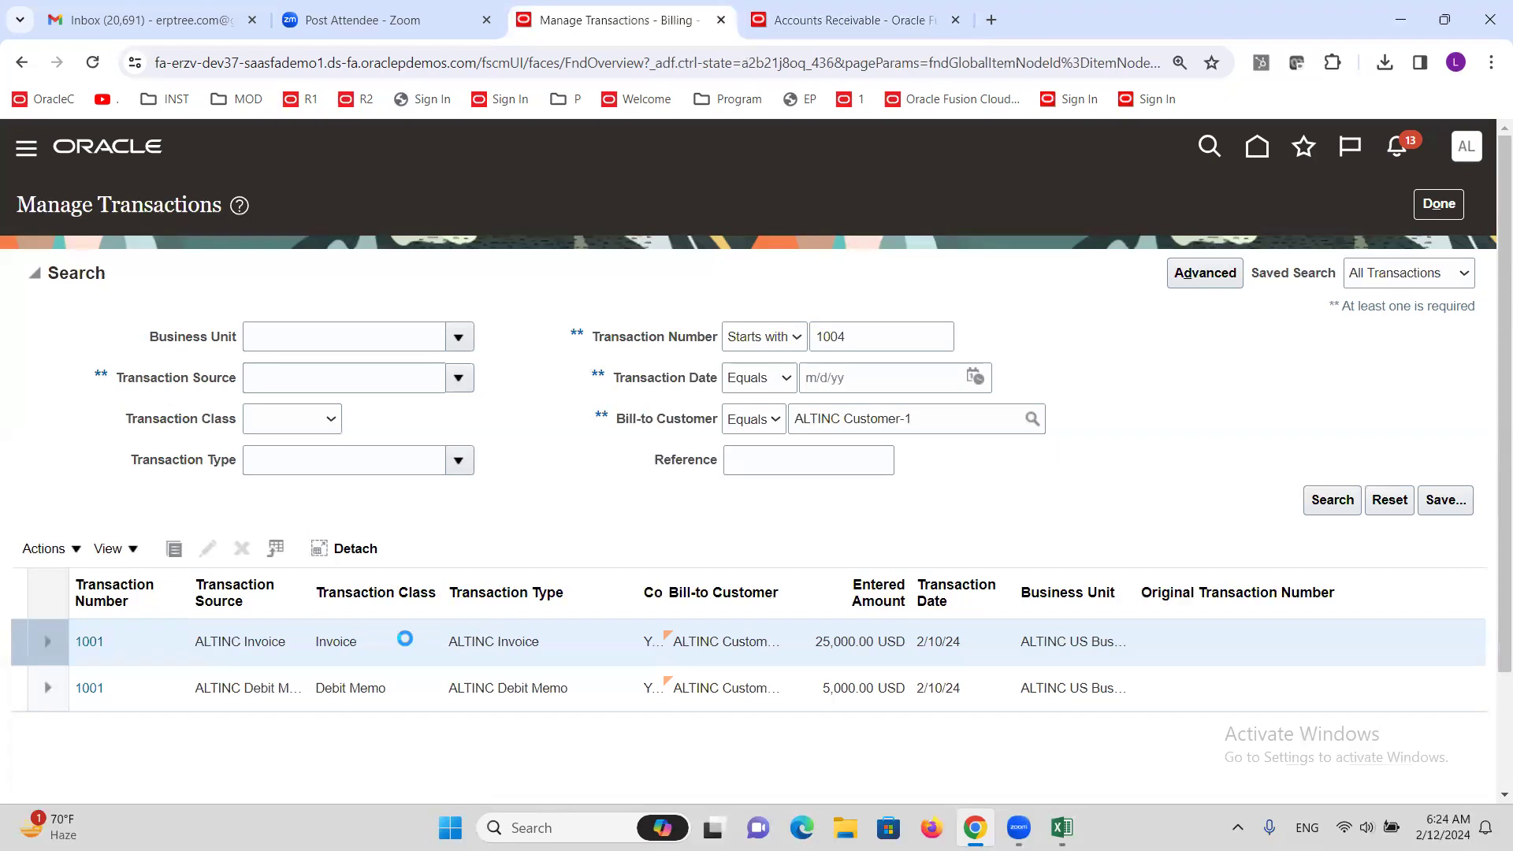
click(89, 418)
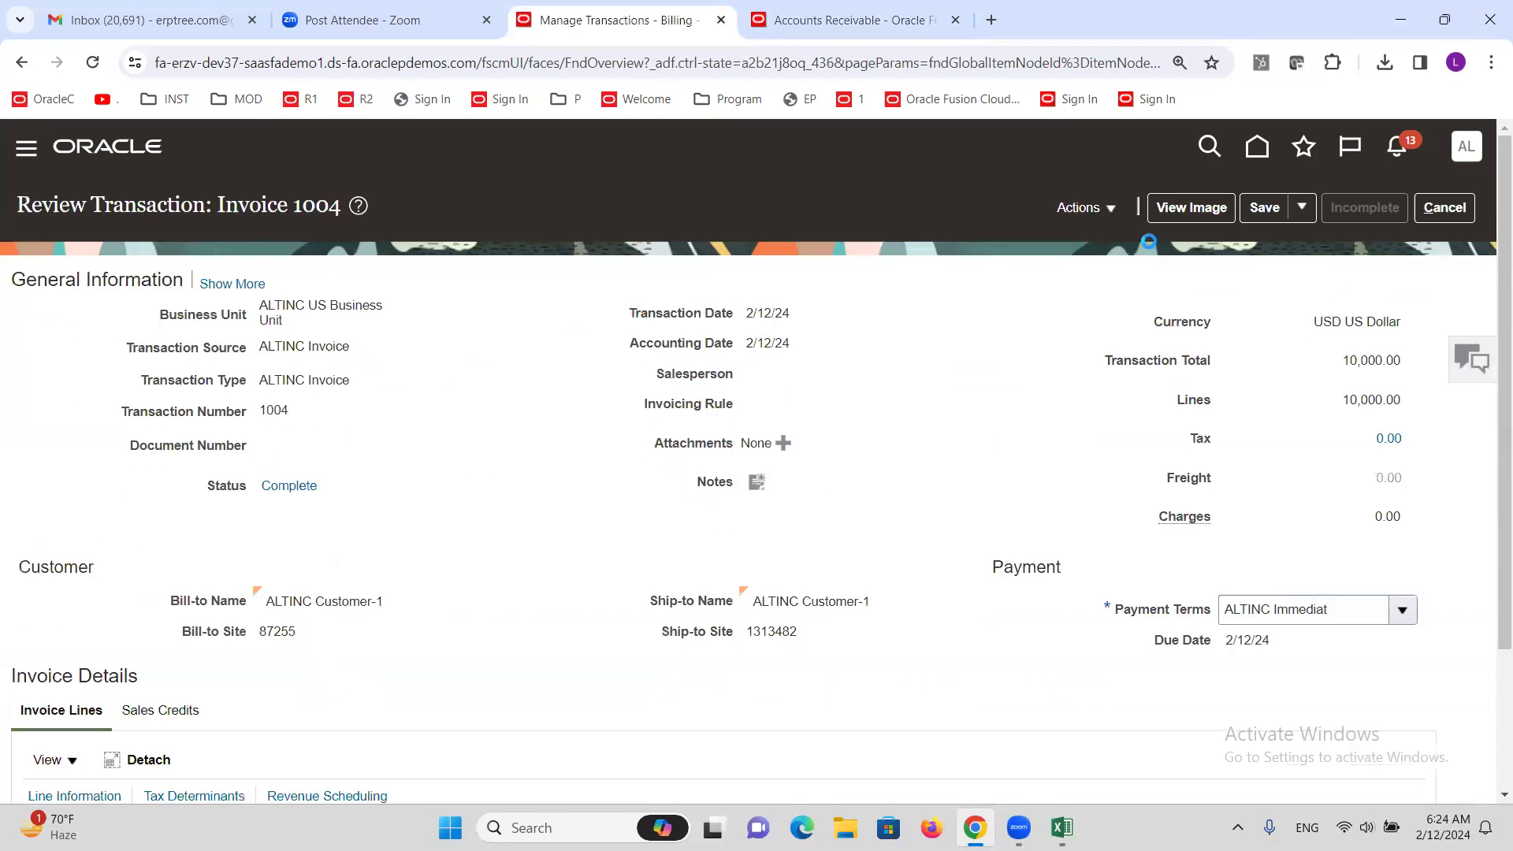
View the balance details of invoice 1004 and examine its remaining line balance
click(1086, 207)
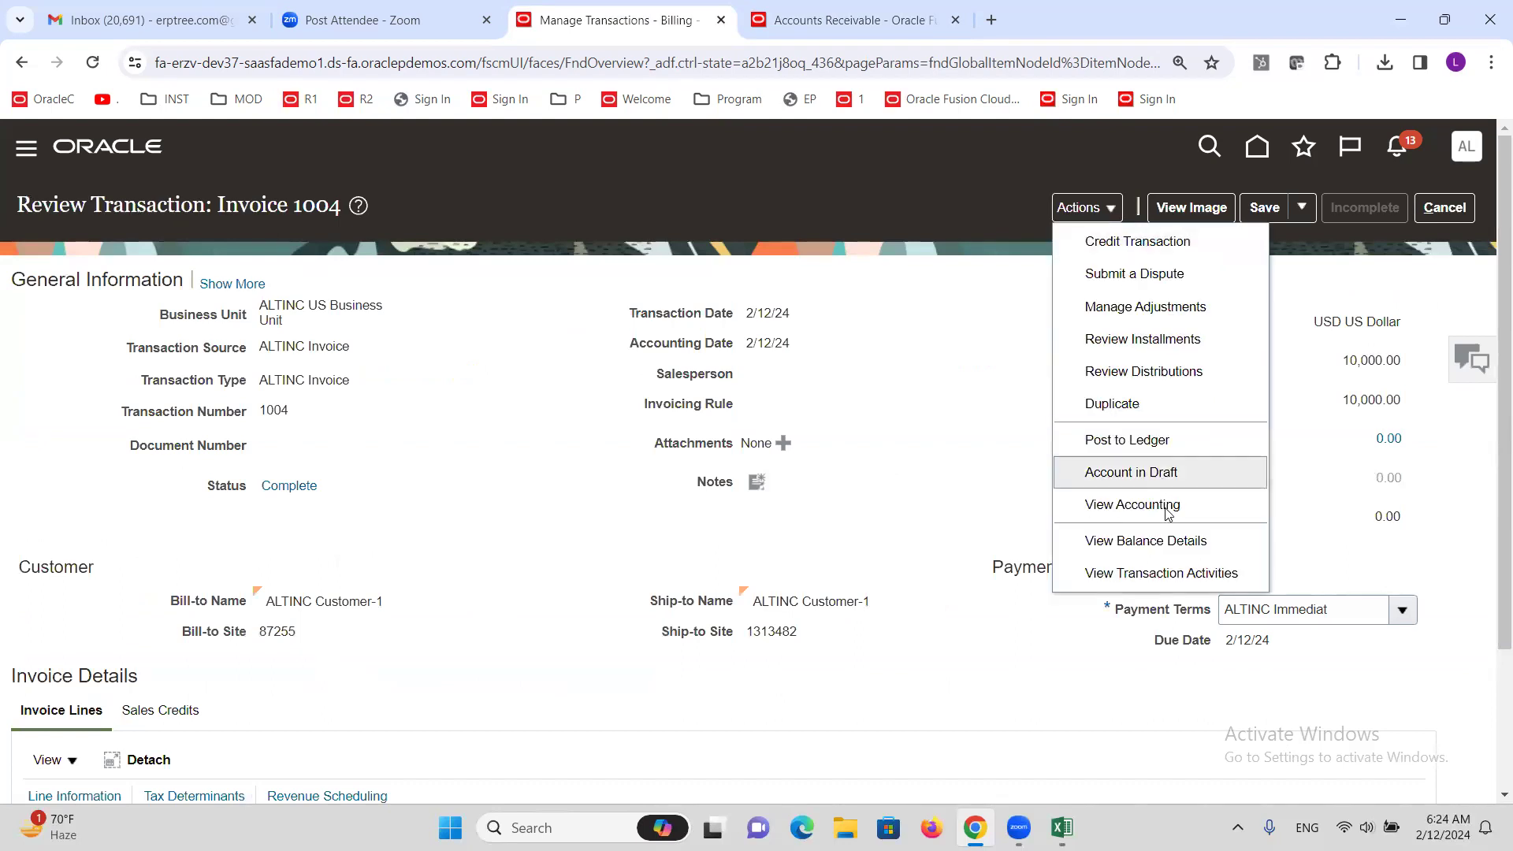
click(1158, 540)
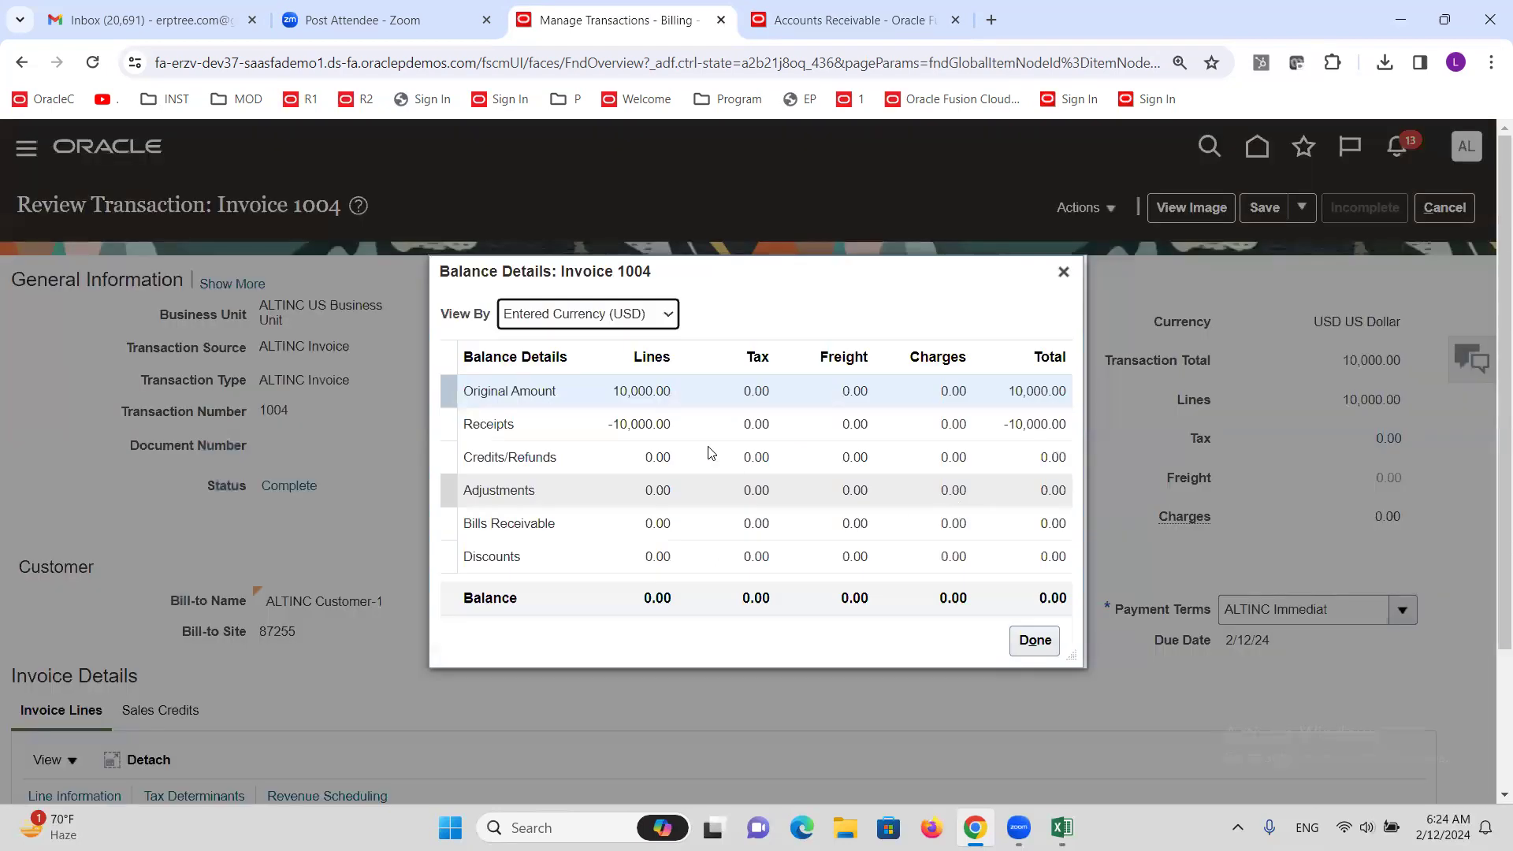
double_click(657, 600)
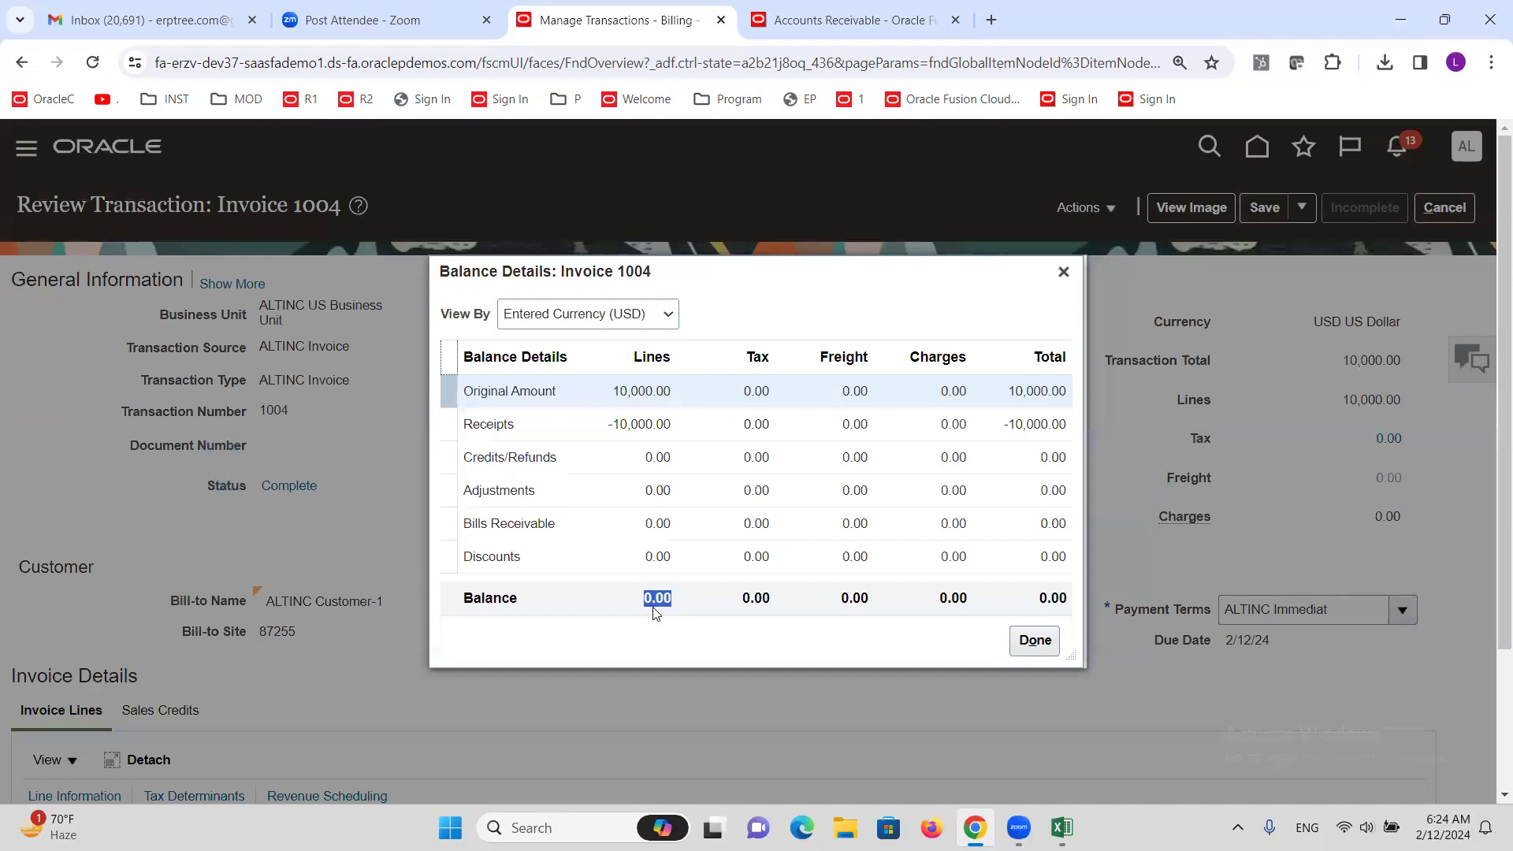
Reverse receipt 6666 in Accounts Receivable with category Nonsufficient funds and reason Nonsufficient funds, leaving debit memo reversal off
click(819, 9)
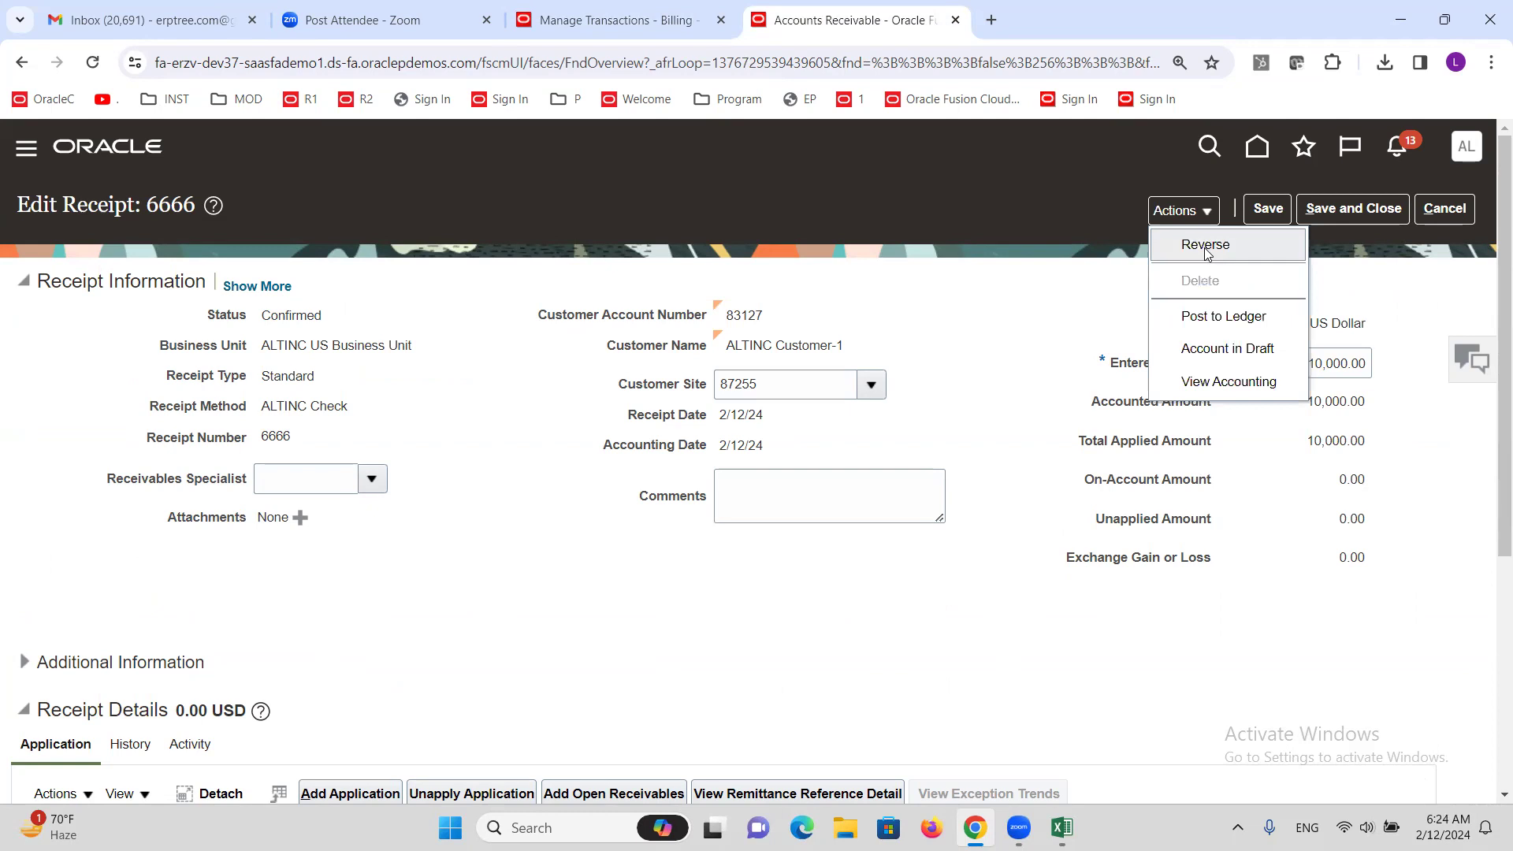
click(1198, 250)
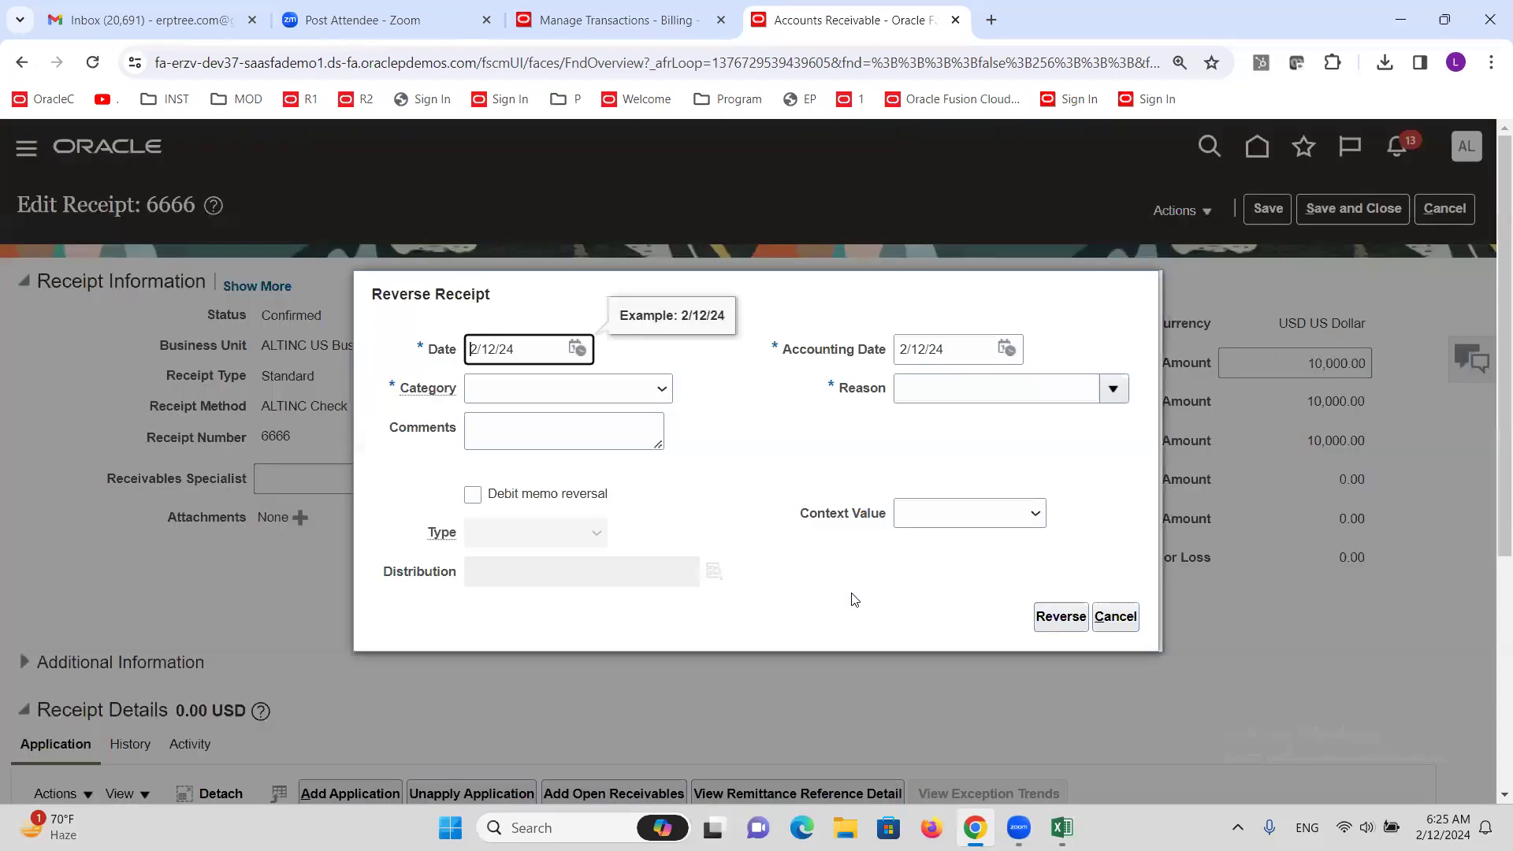
click(650, 389)
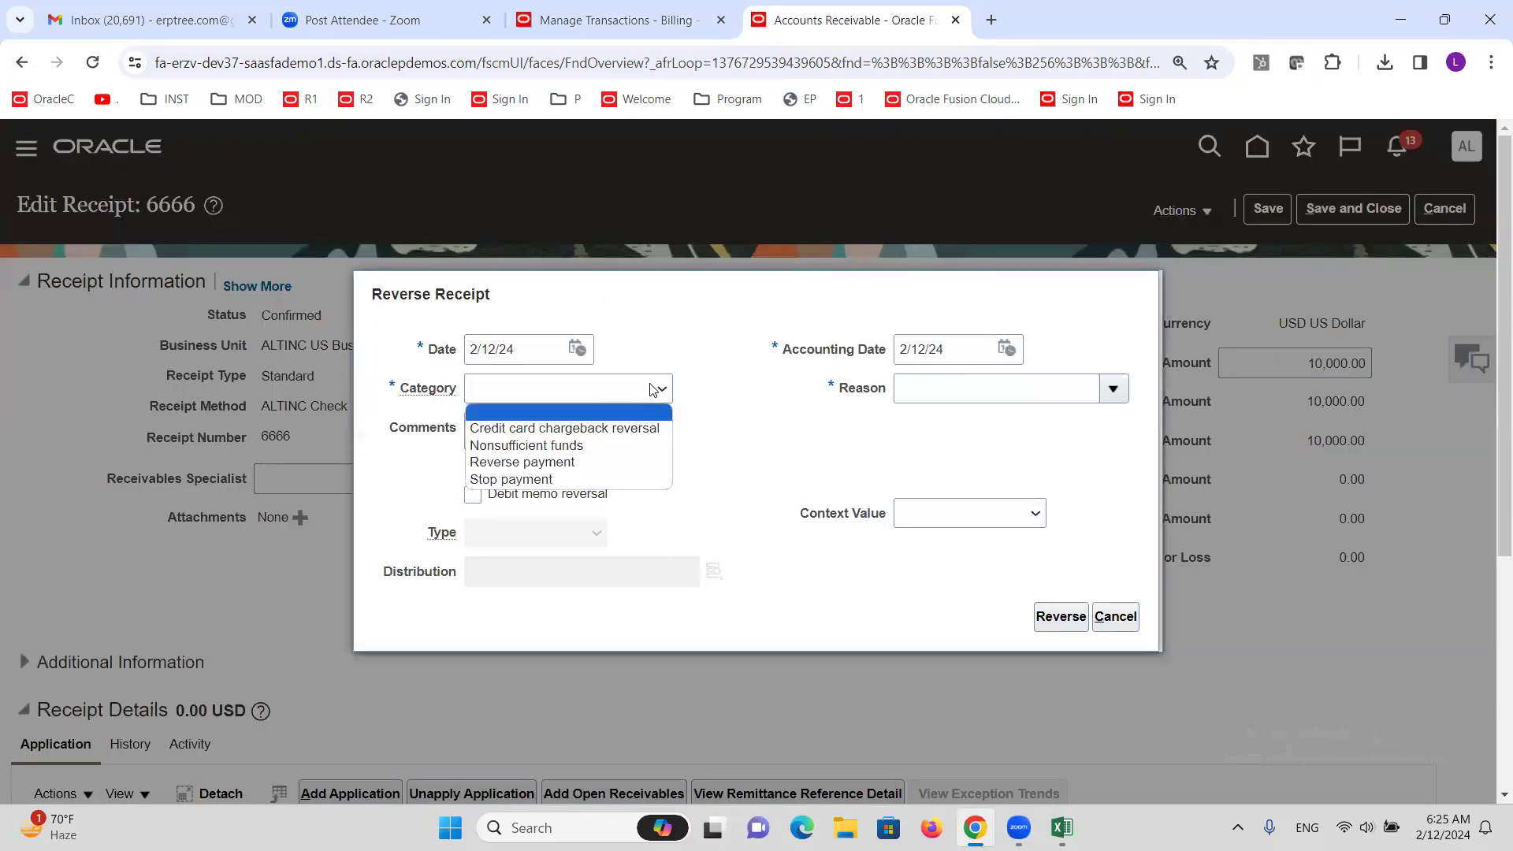
click(595, 447)
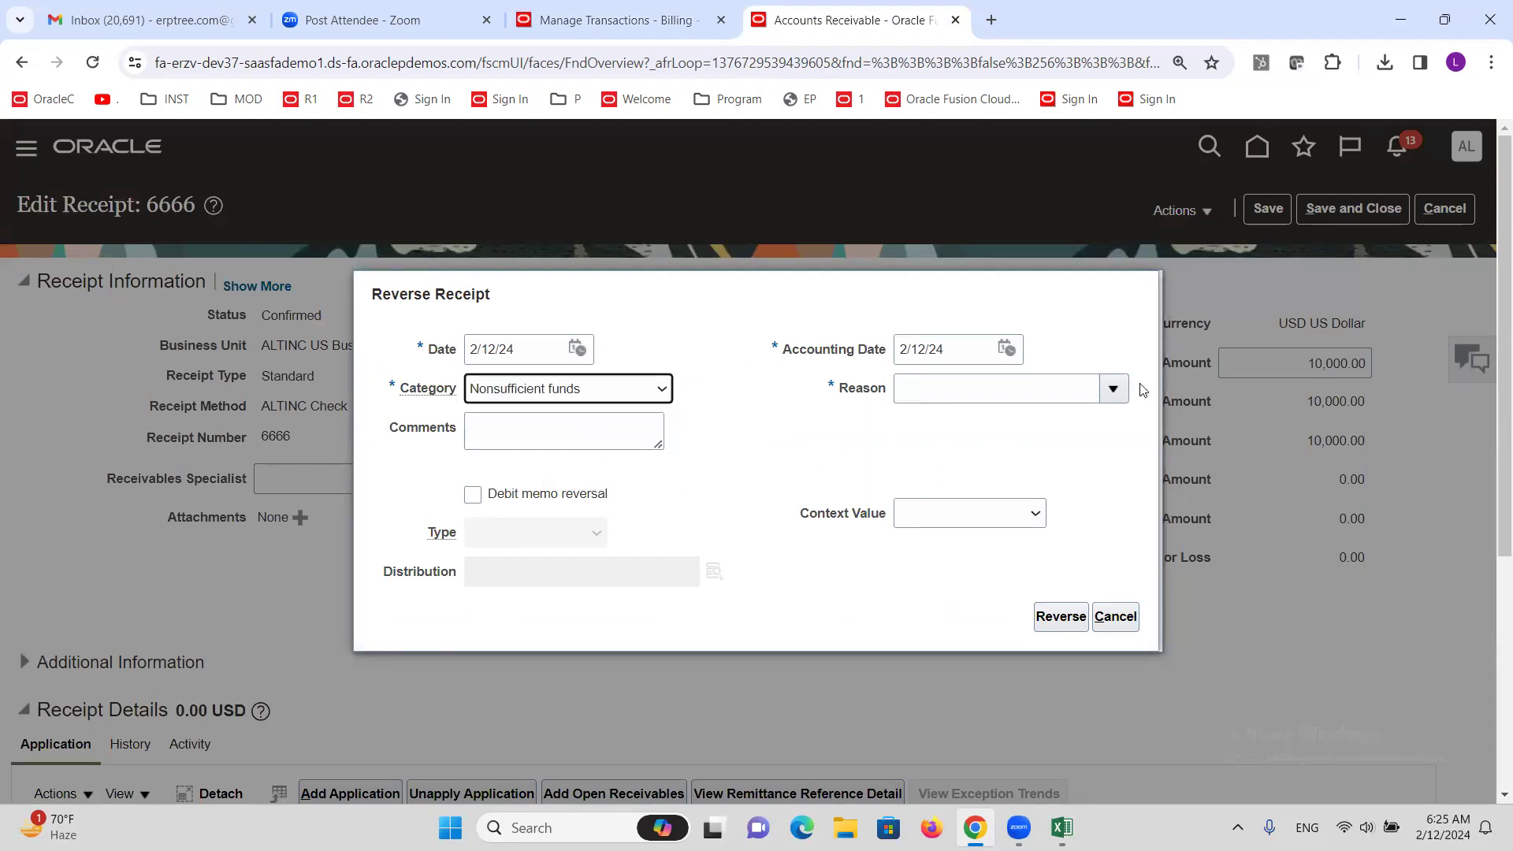
click(1113, 389)
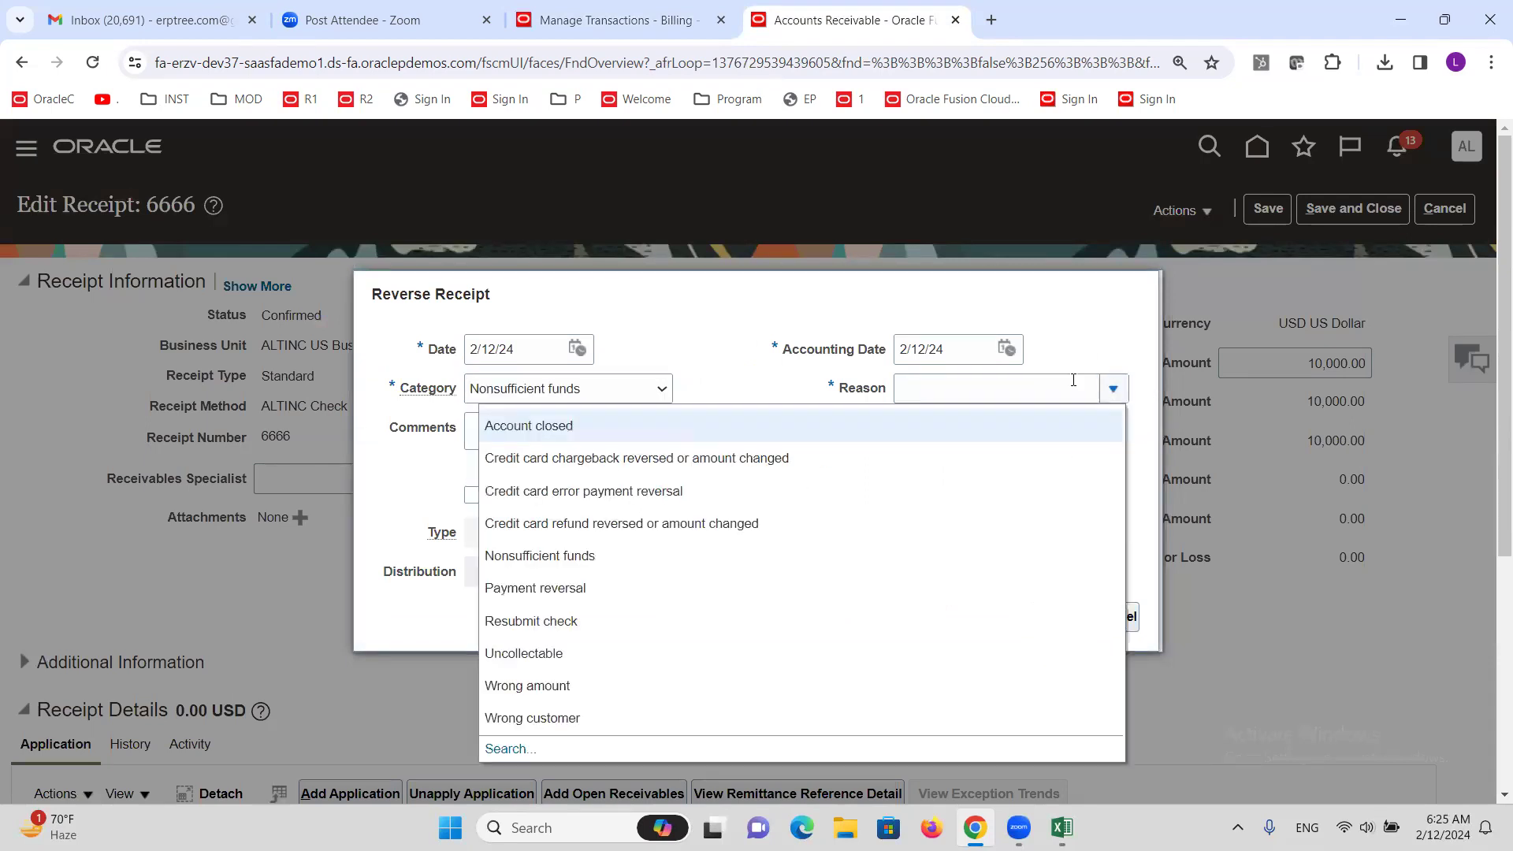
click(590, 556)
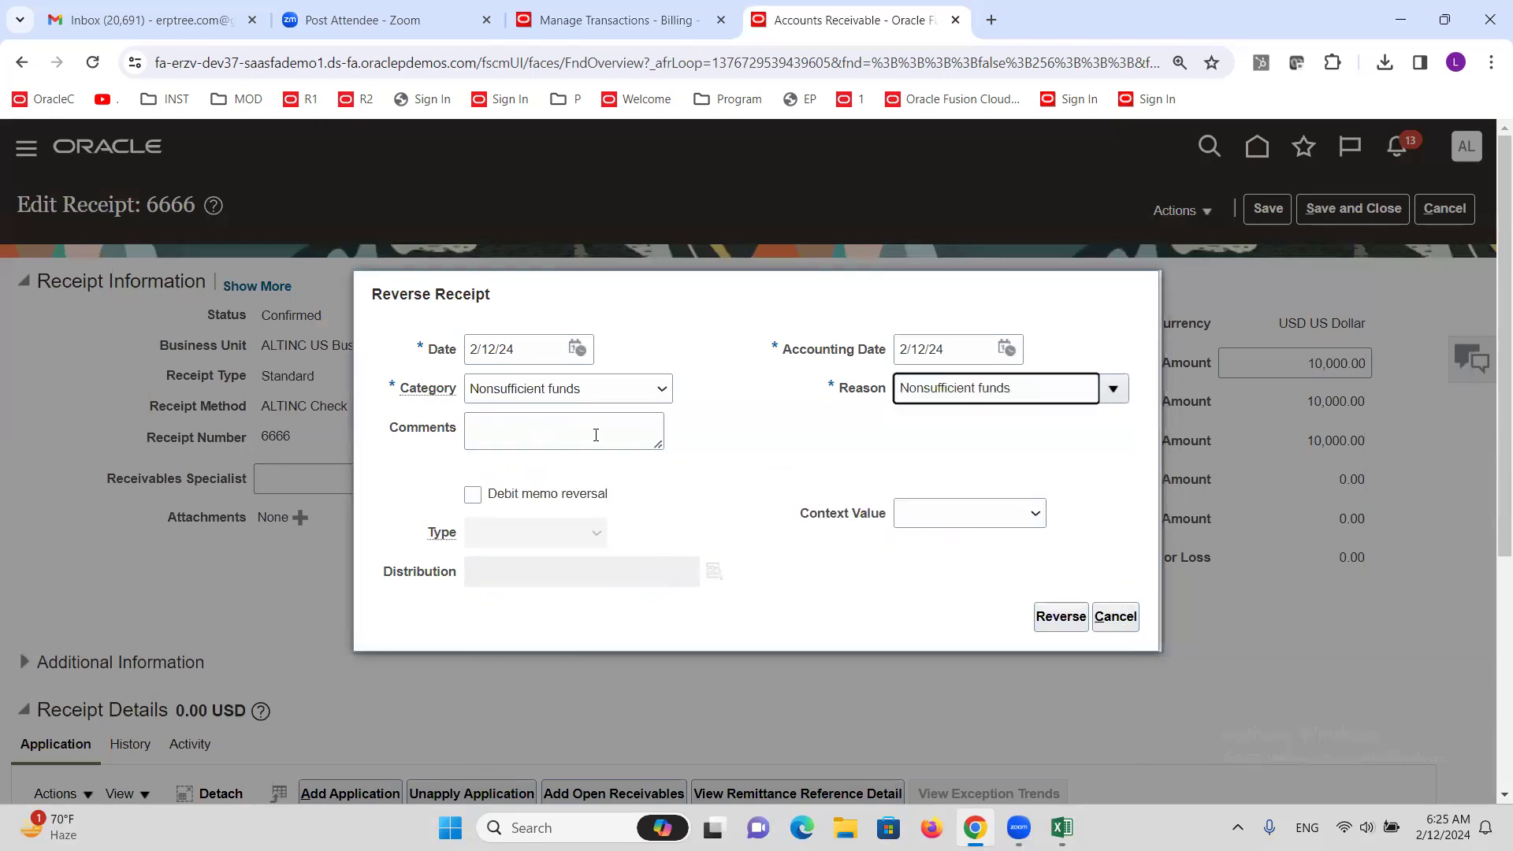
click(1076, 622)
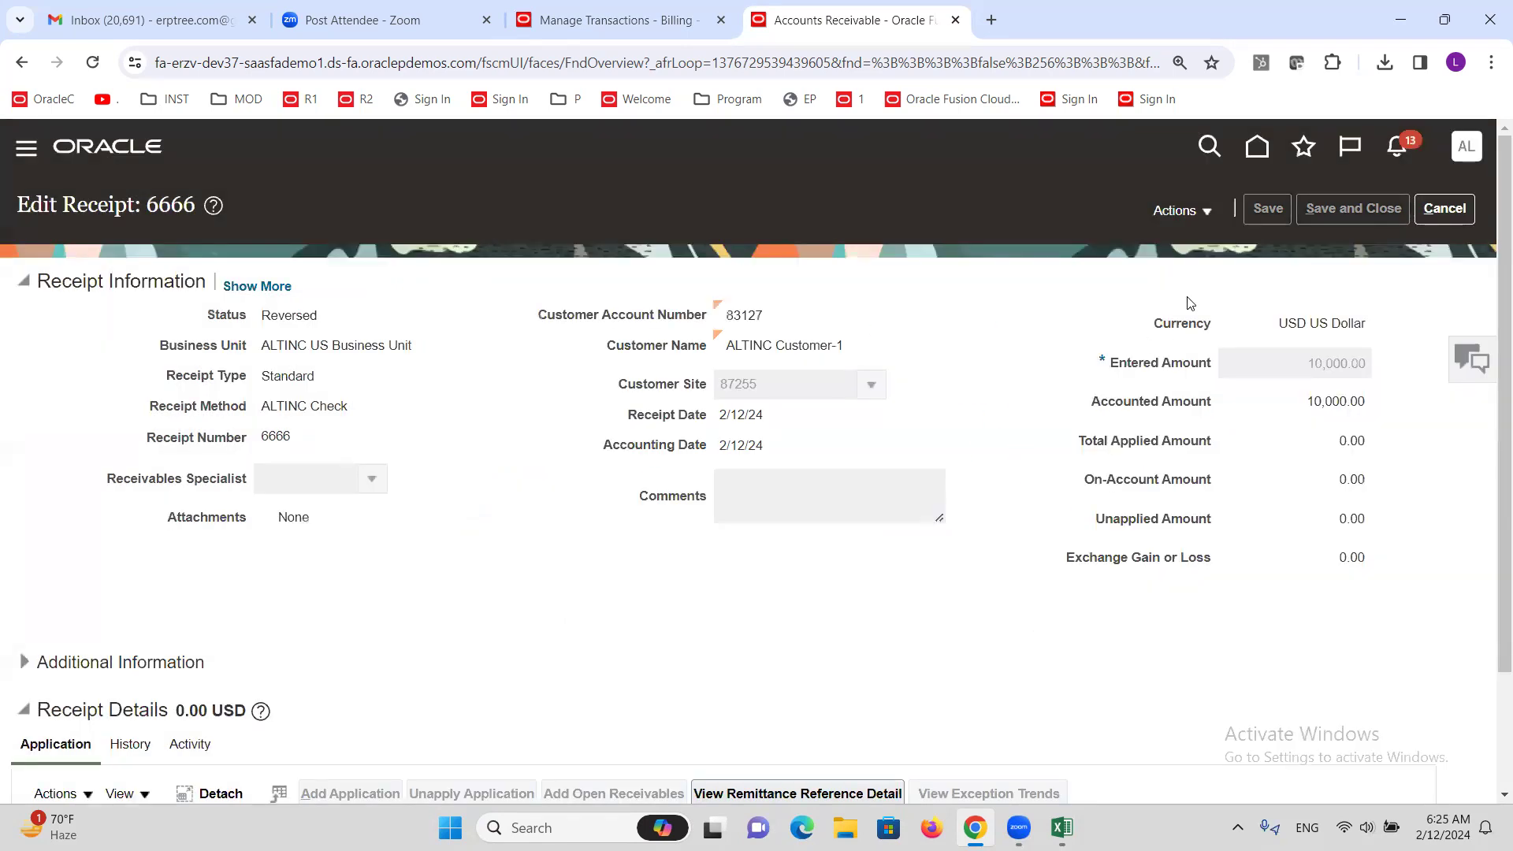
Check the status of receipt 6666, then reopen the balance details of invoice 1004 in Billing and close them
double_click(313, 314)
click(585, 11)
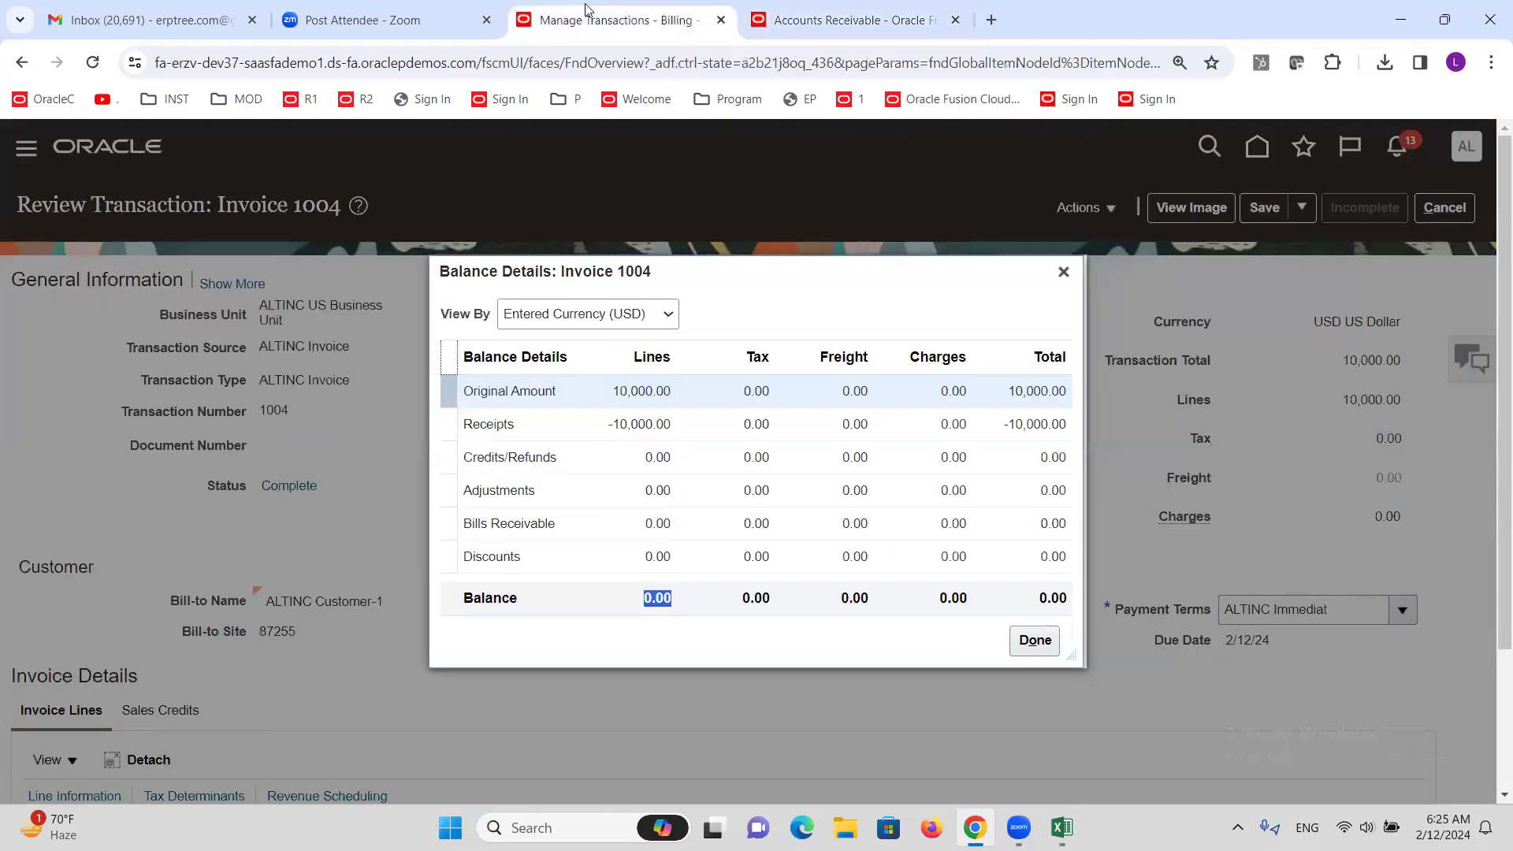
click(1063, 271)
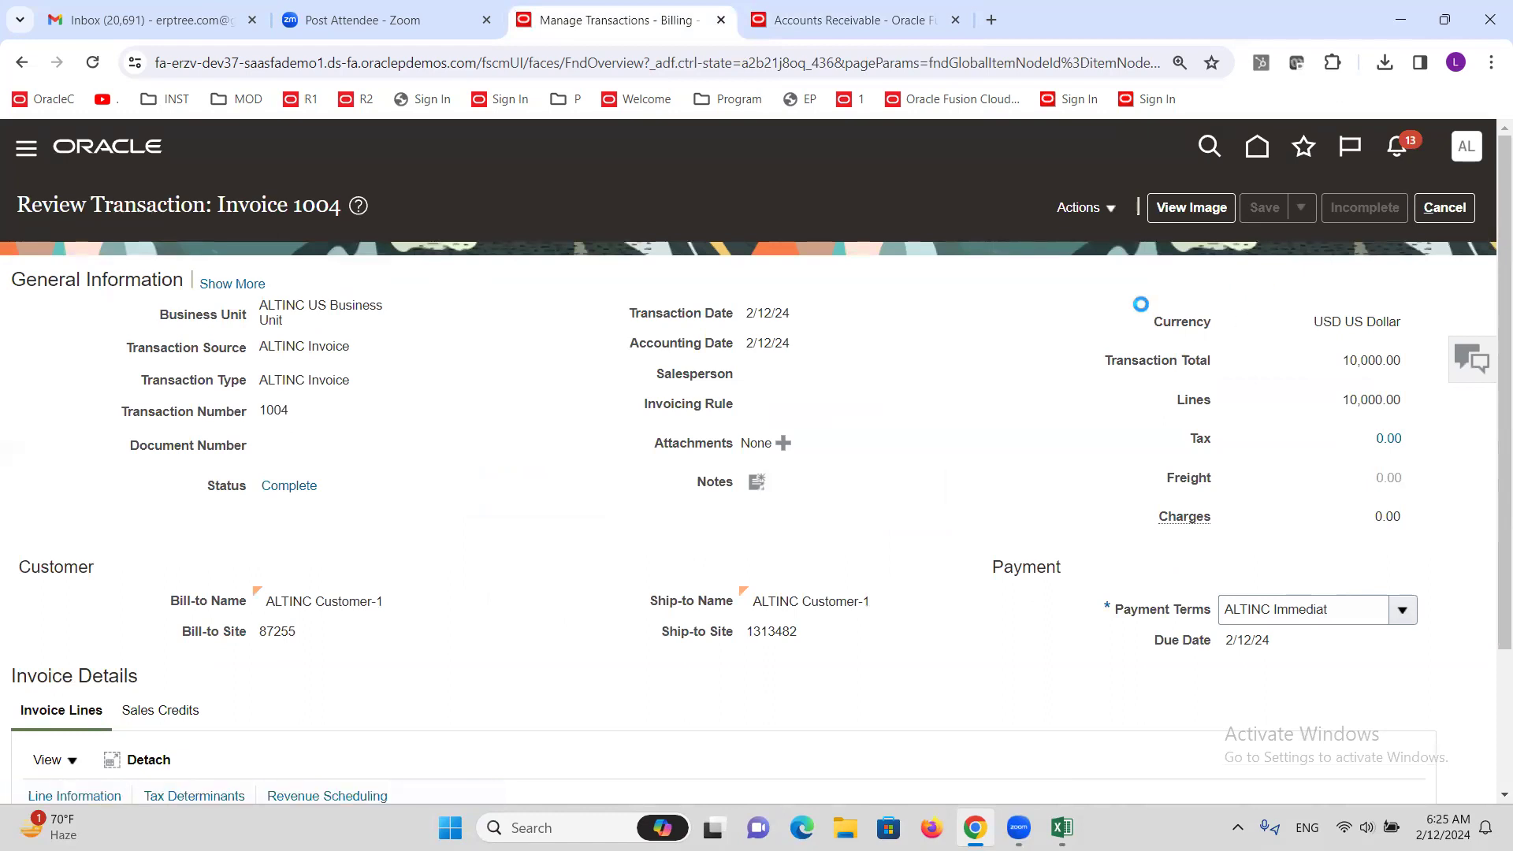
click(1100, 211)
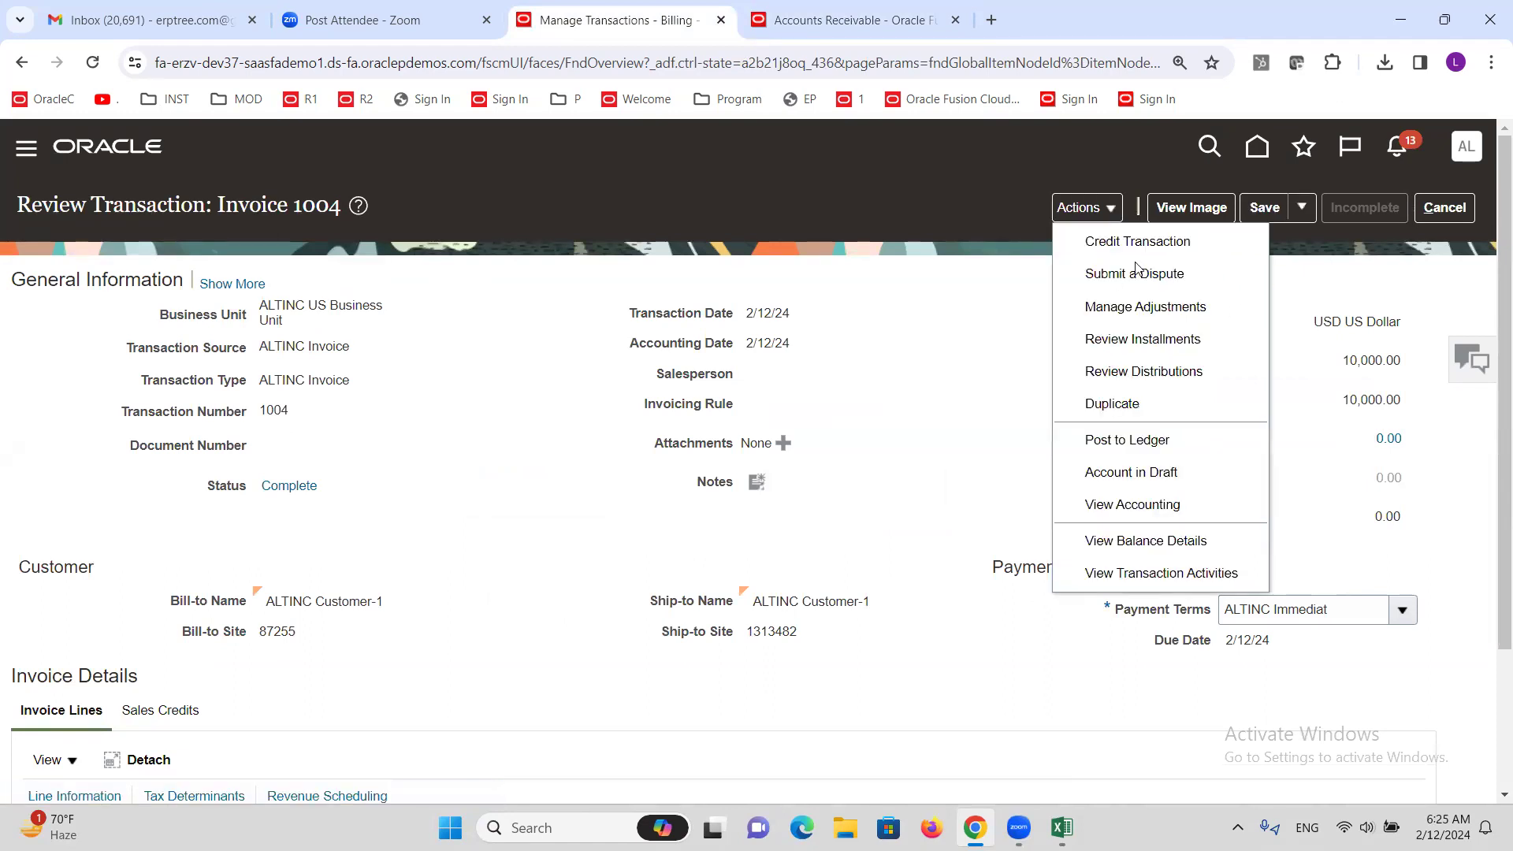
click(1184, 542)
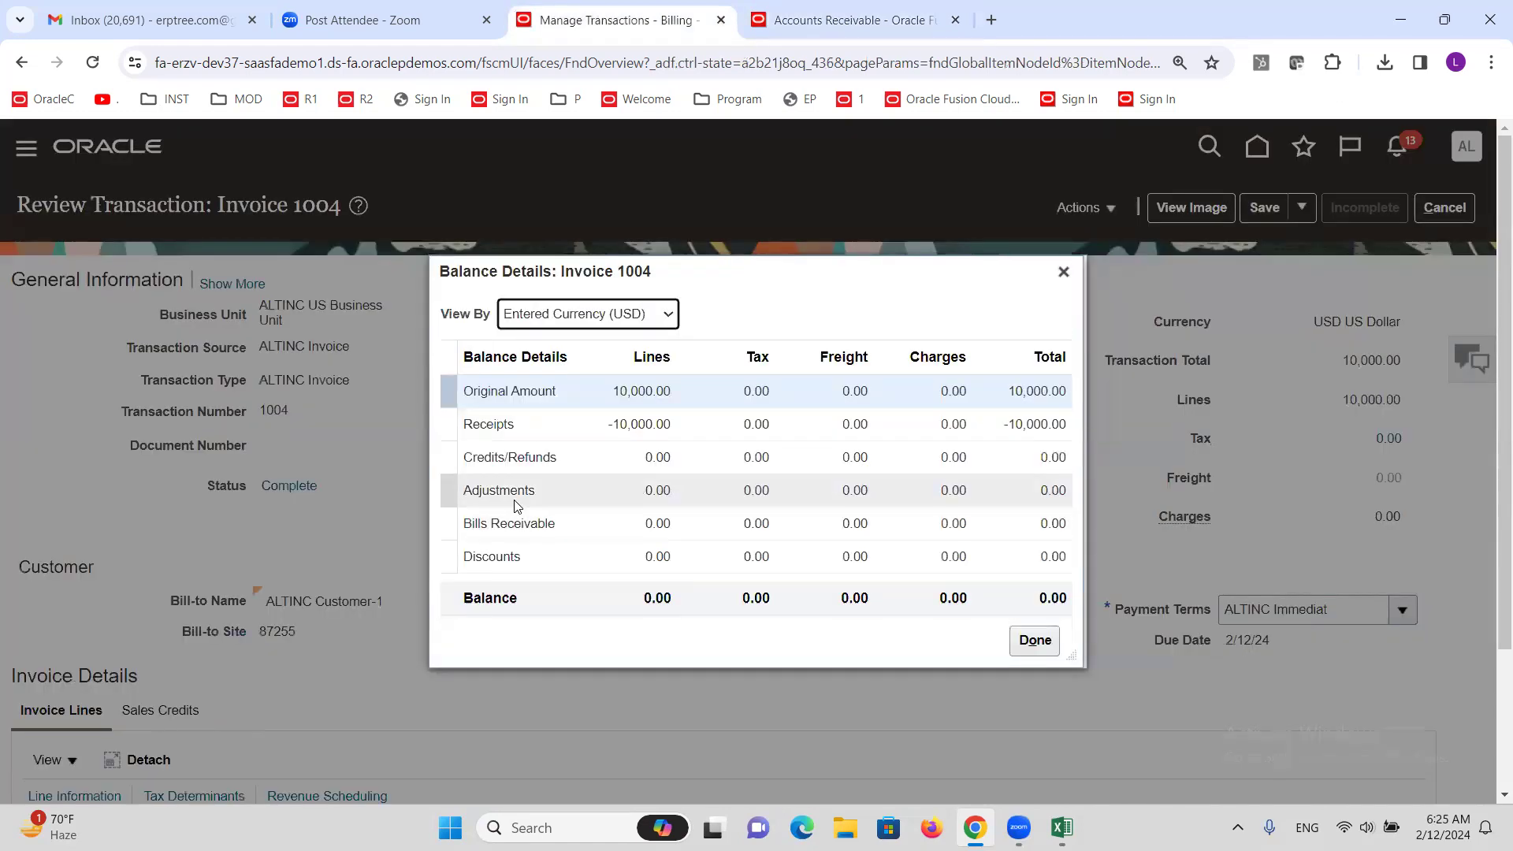
click(1063, 272)
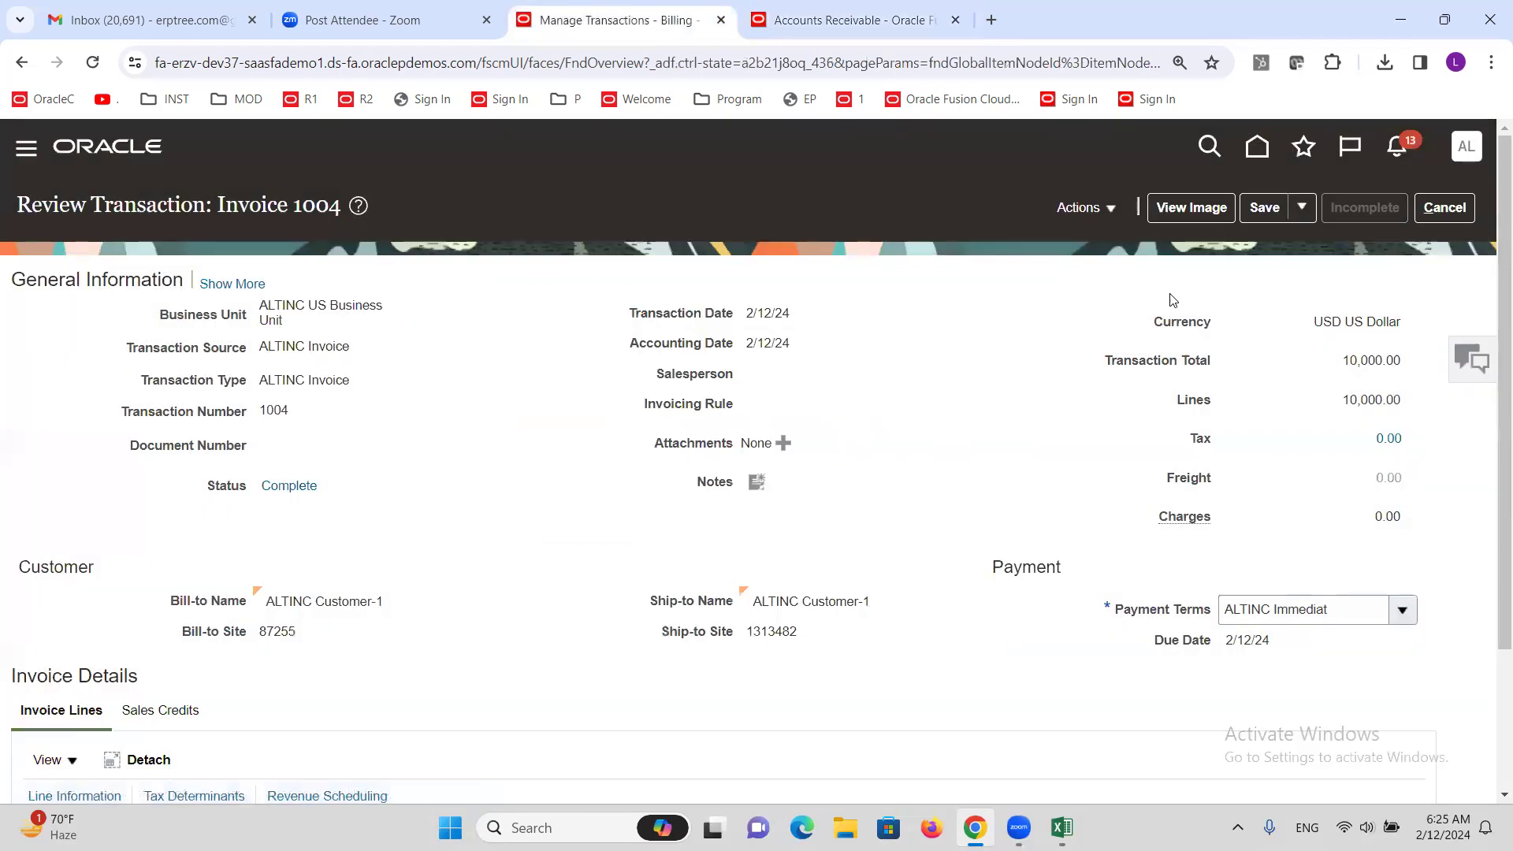
Close invoice 1004, rerun the transaction search, reopen the invoice and examine its refreshed balance details
click(1444, 208)
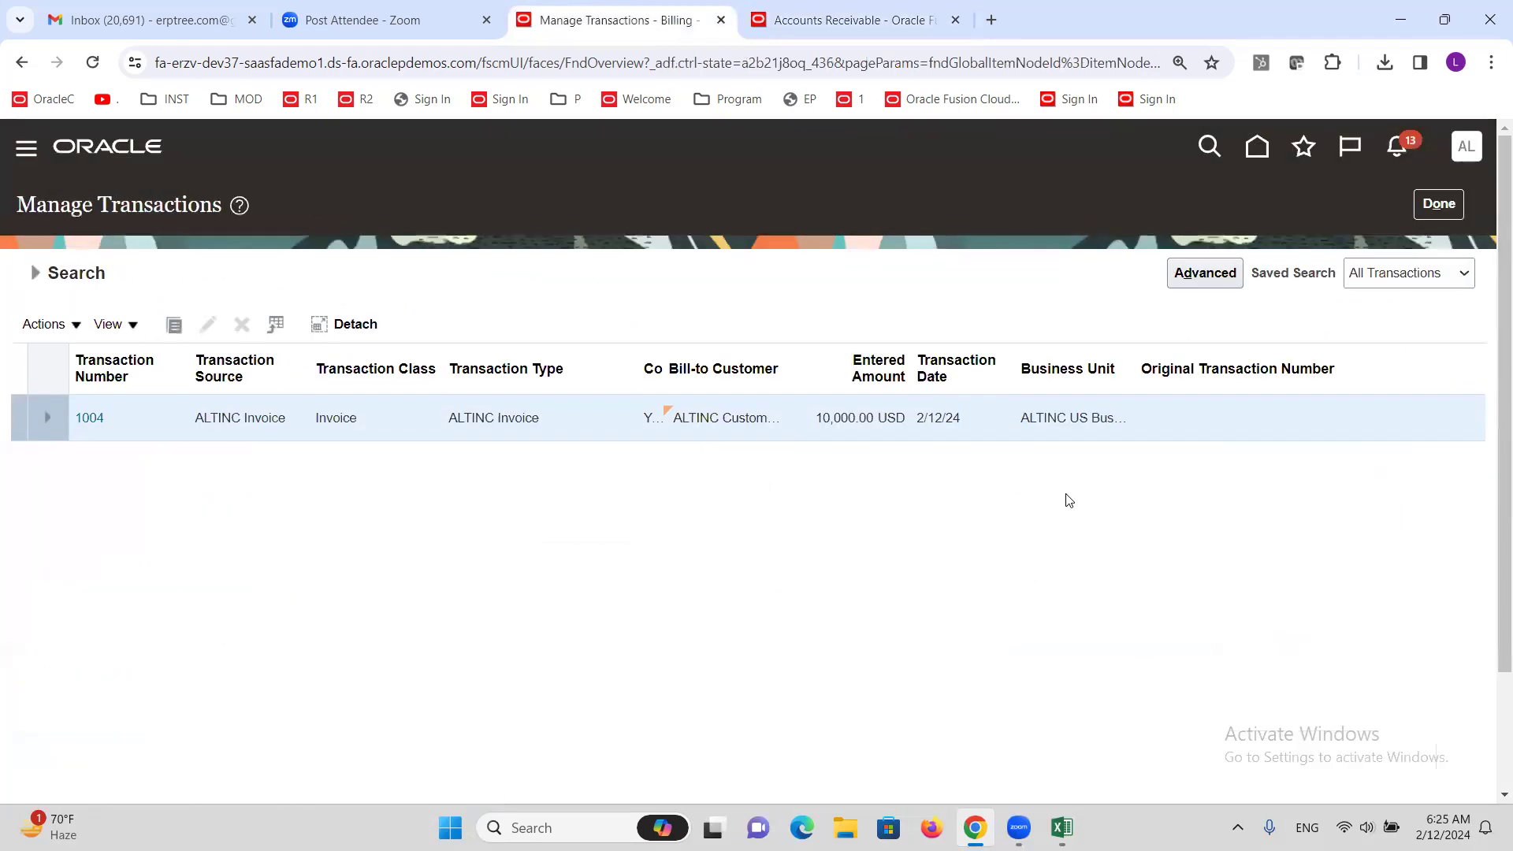
click(34, 273)
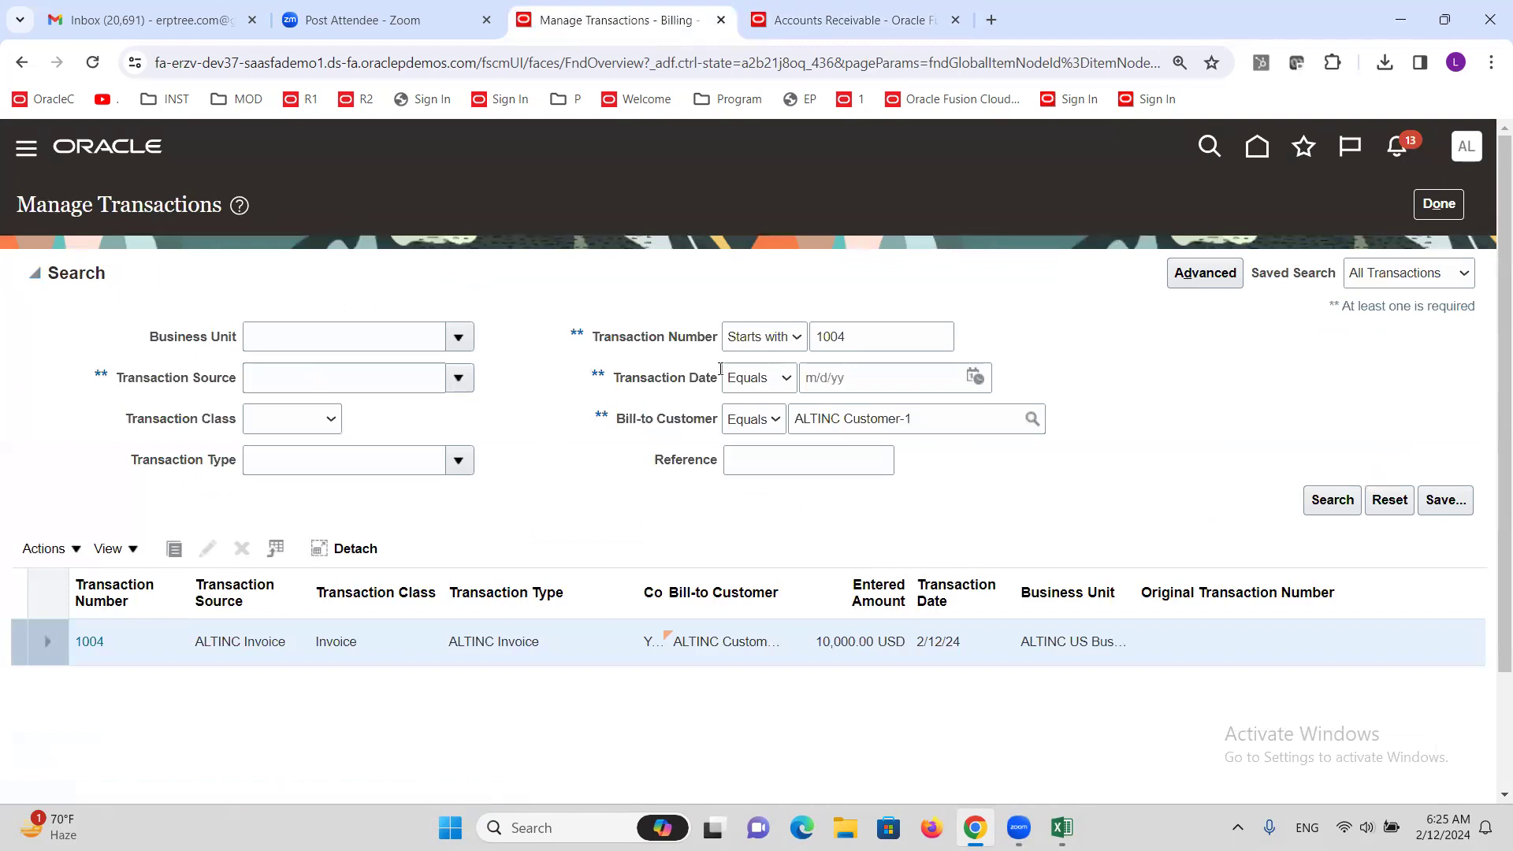
click(1336, 498)
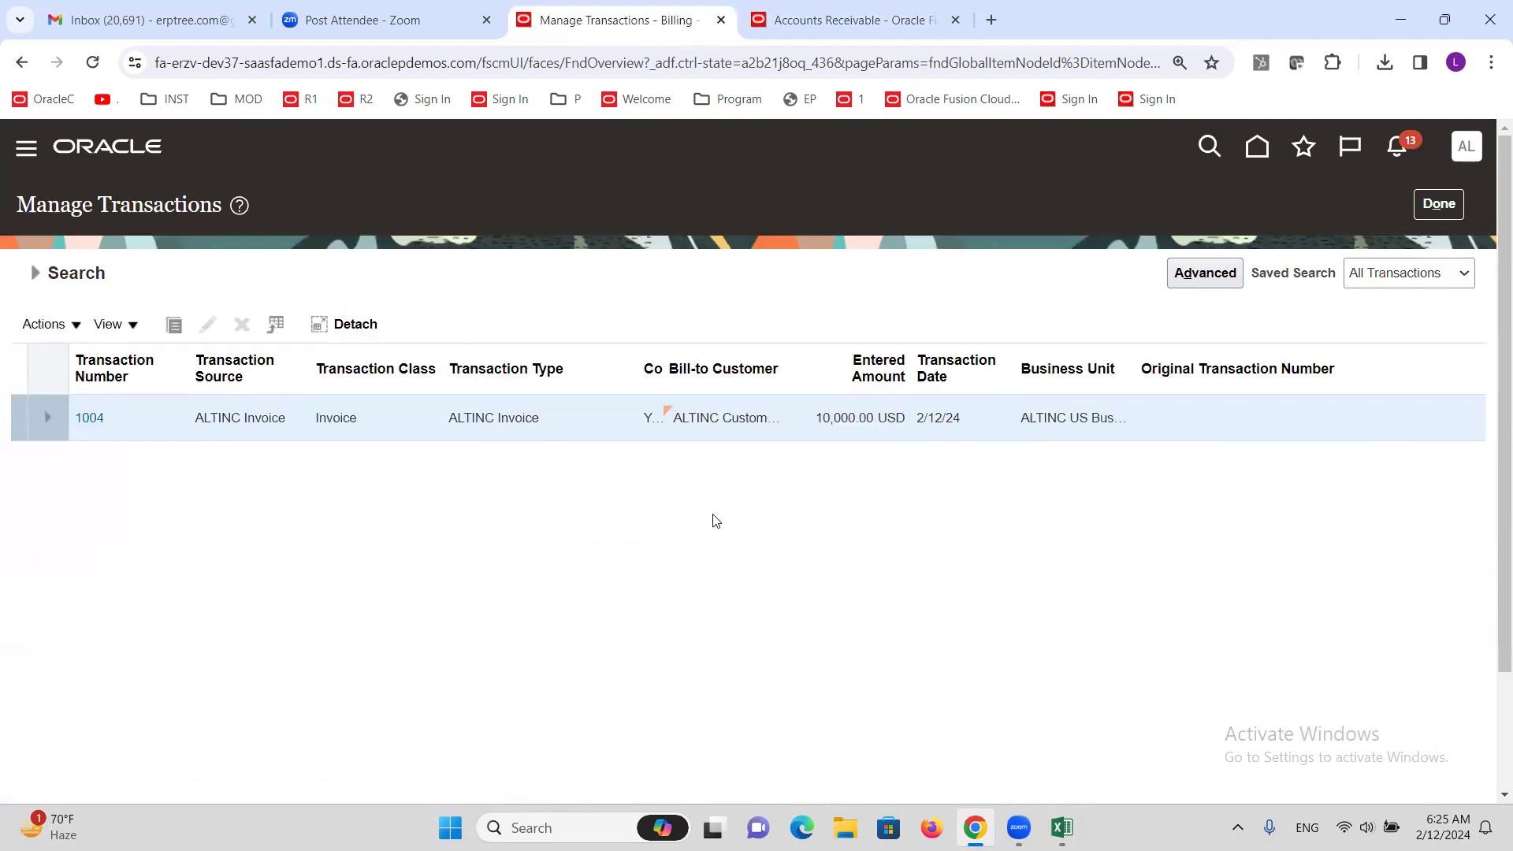
click(89, 418)
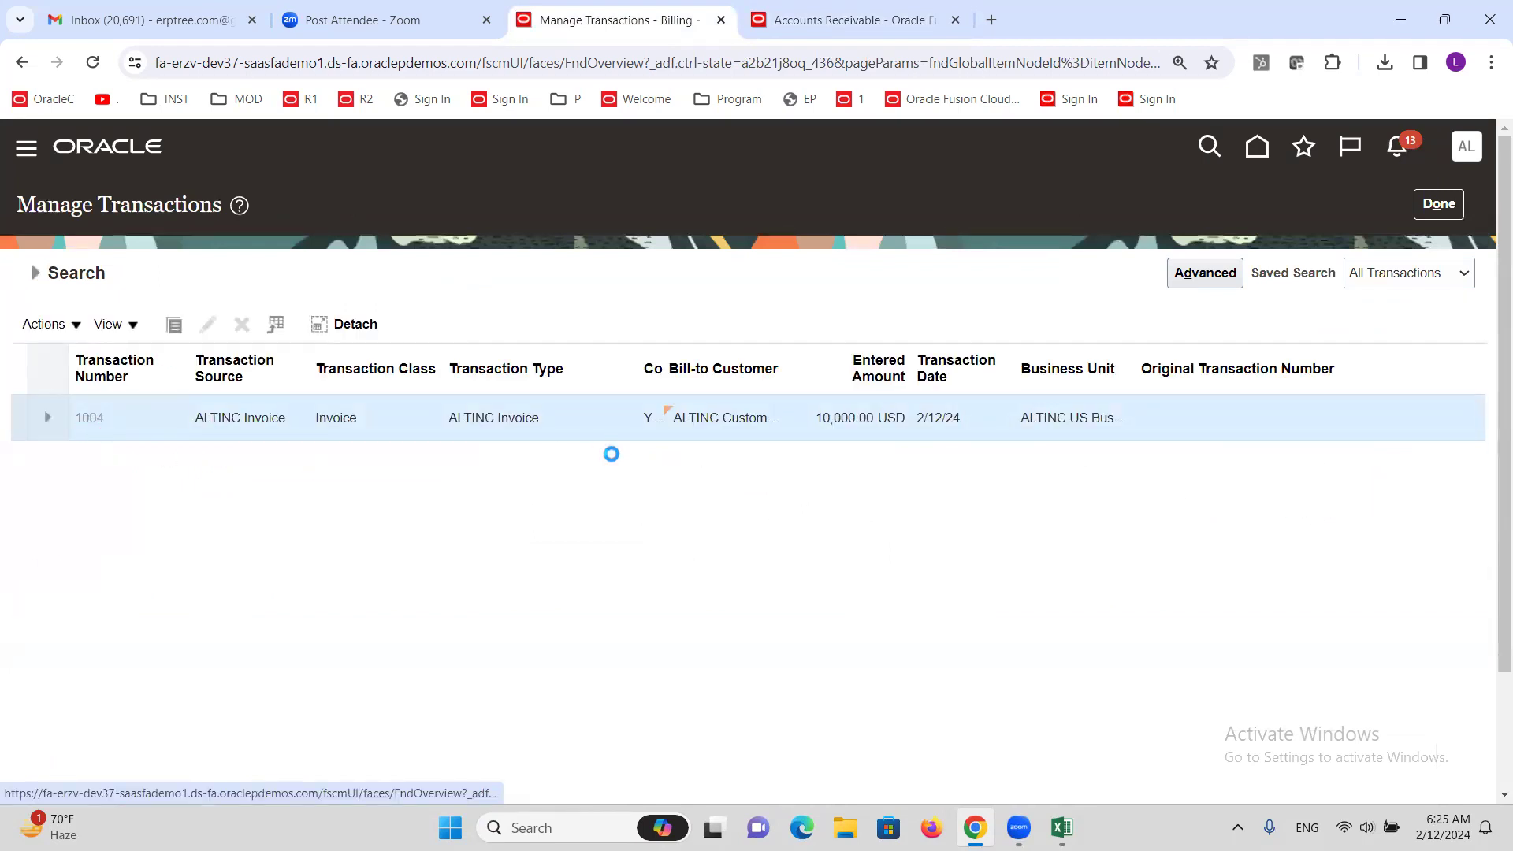
click(1084, 208)
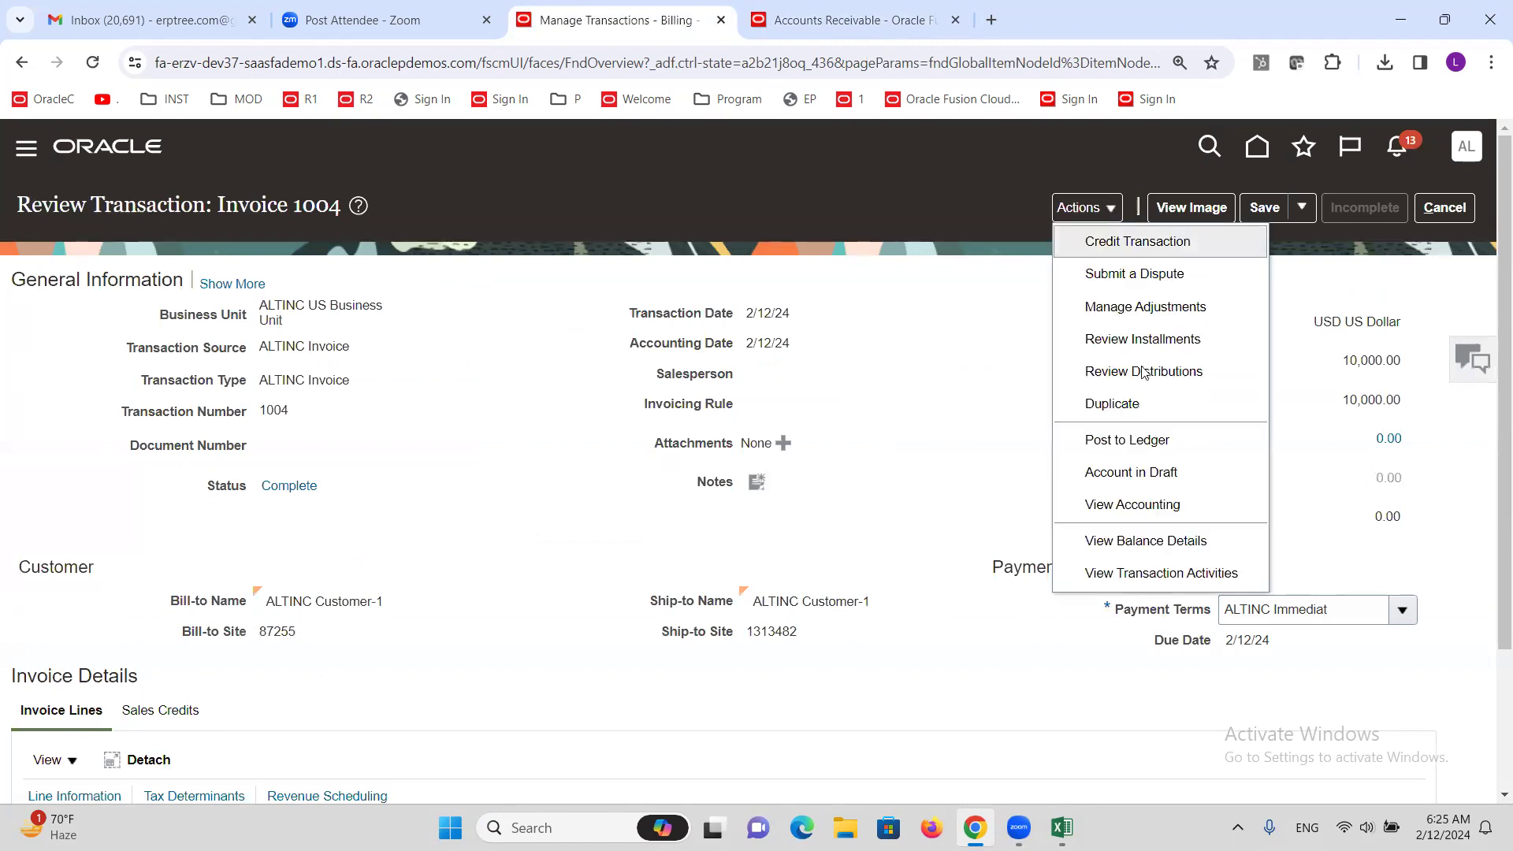
click(1170, 536)
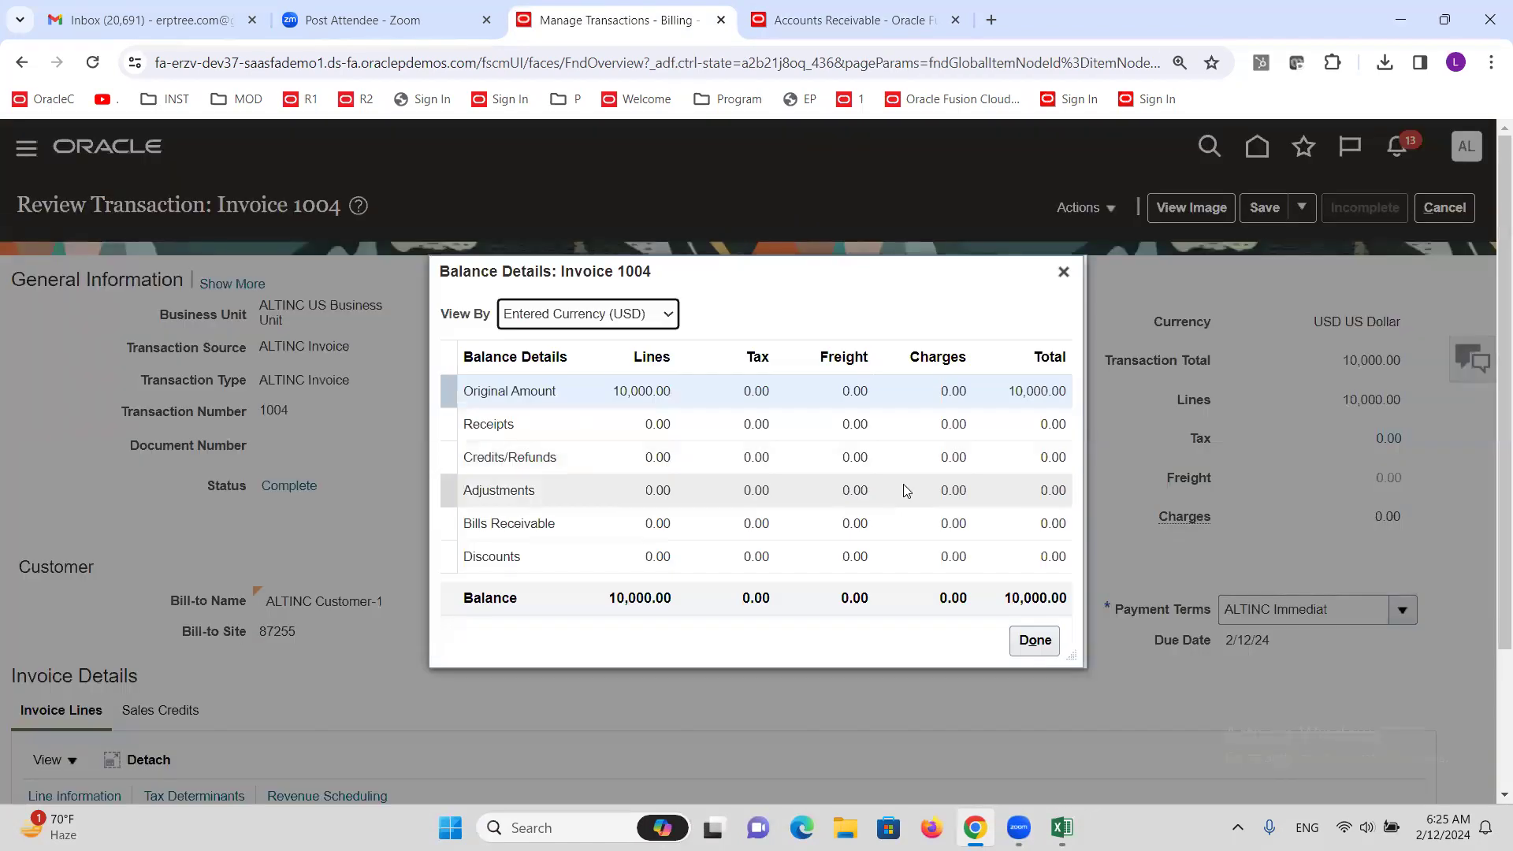
double_click(632, 599)
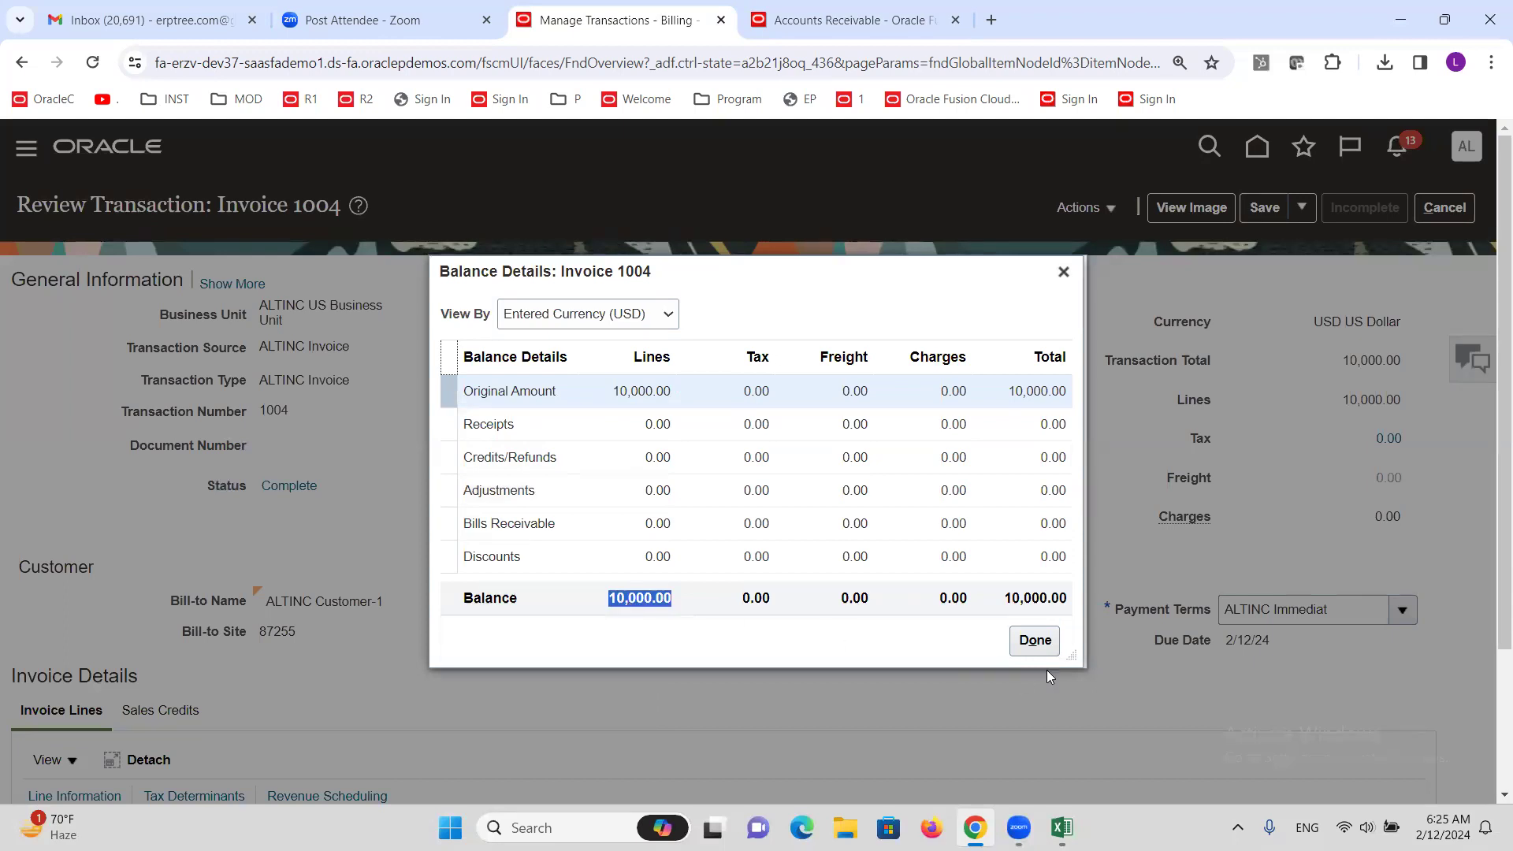
click(1033, 640)
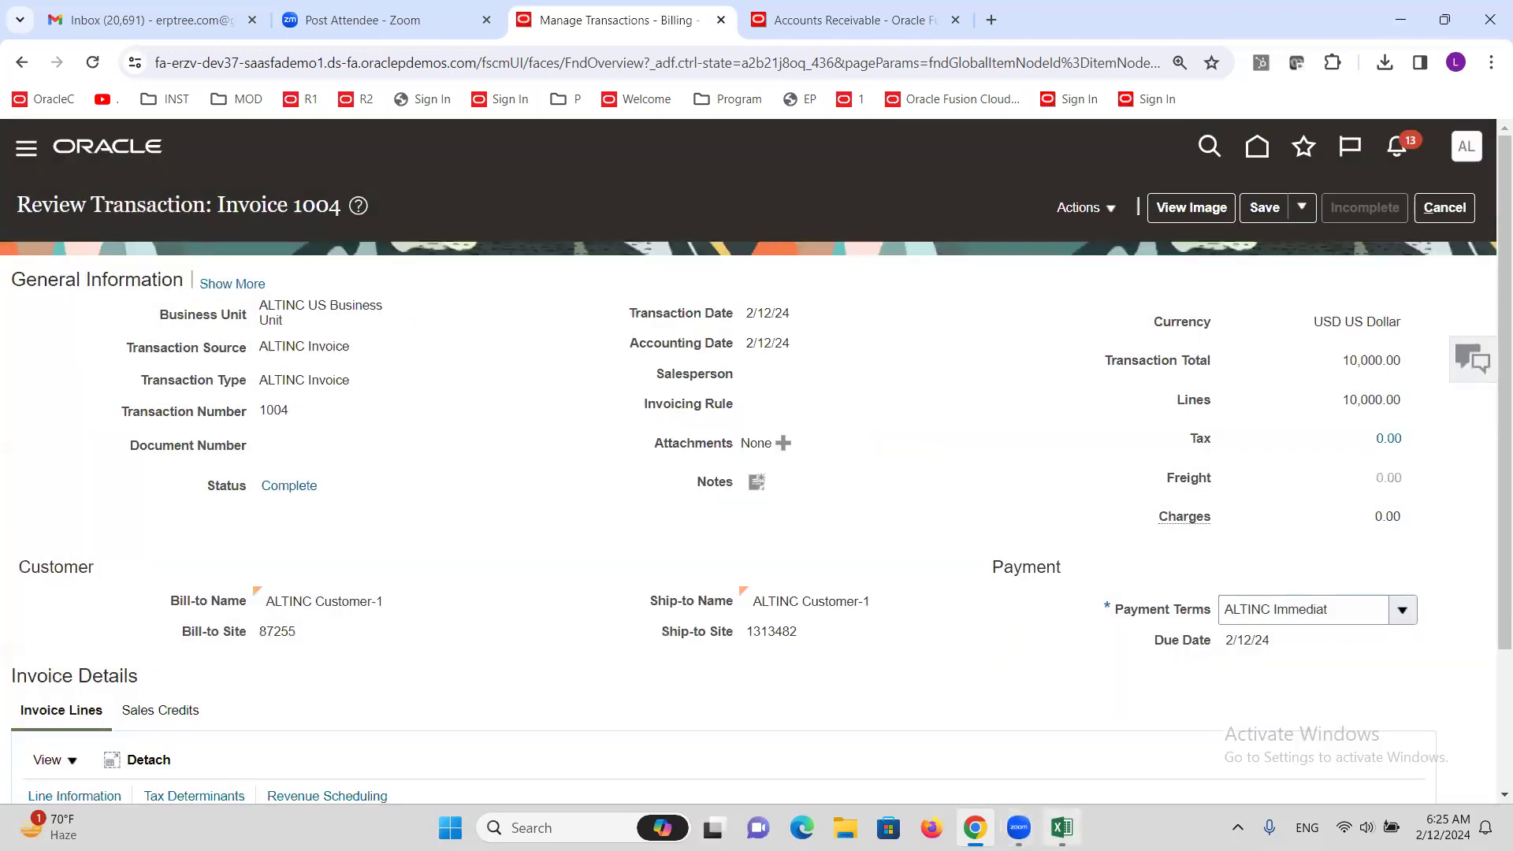
Switch to the Excel training sheet and review the transaction and receipt rows under Debit Memo Receipt Reversal
click(1061, 827)
click(1043, 556)
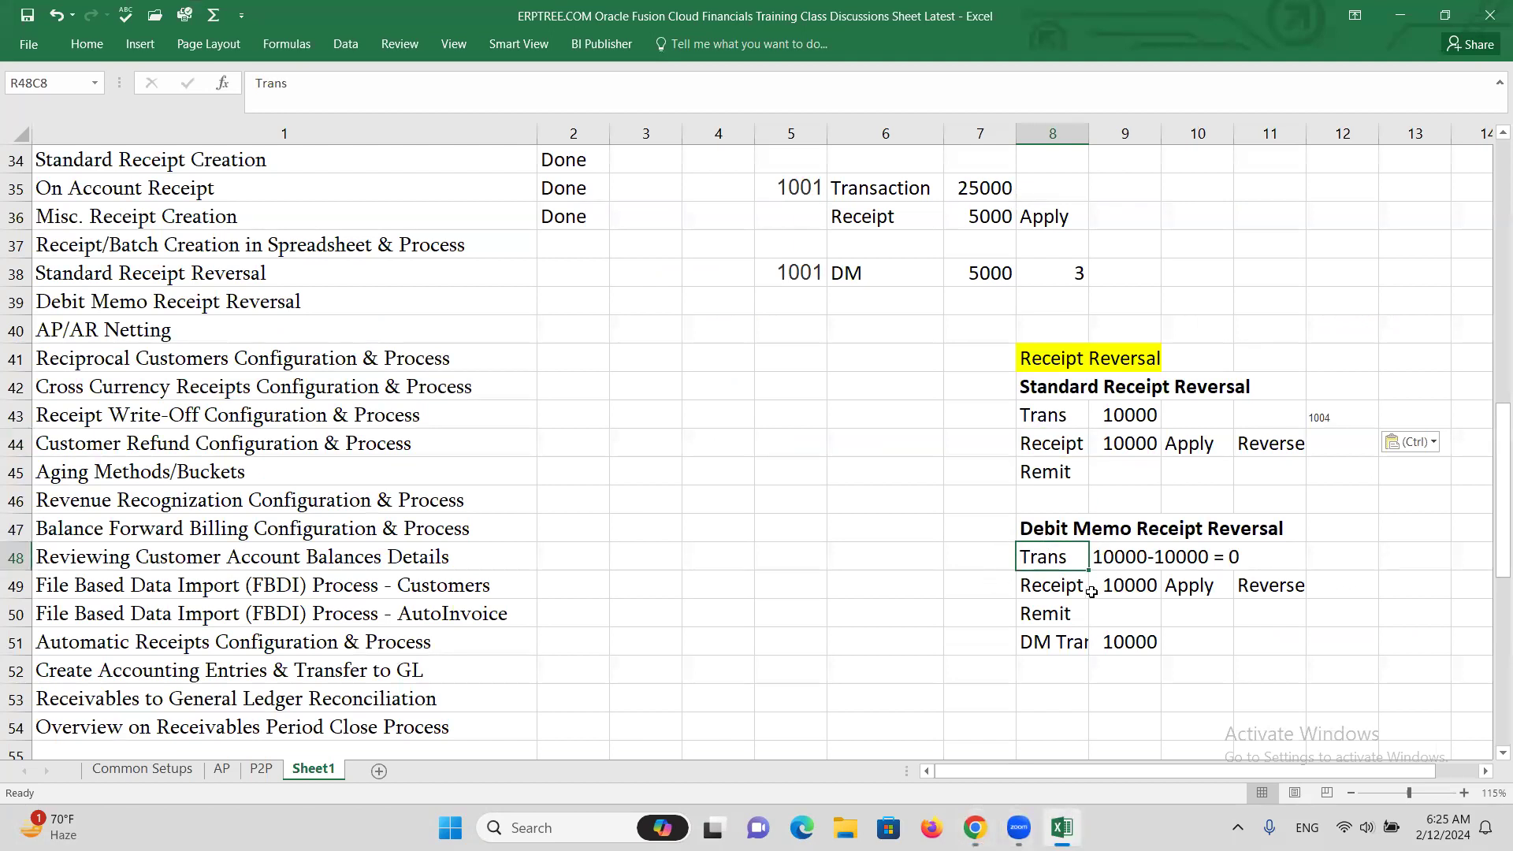
click(1065, 584)
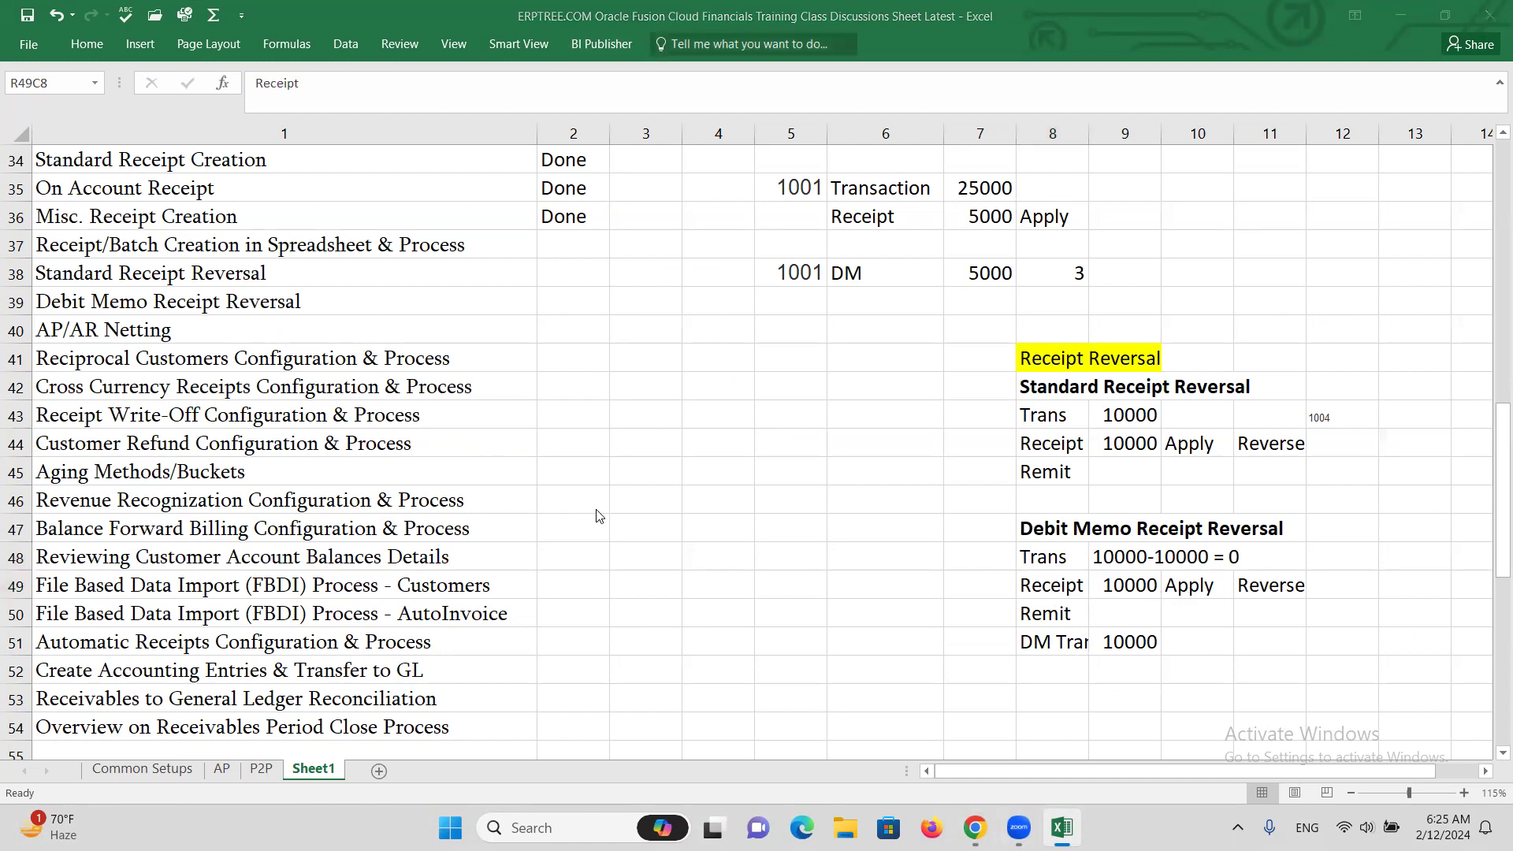
Switch back to Accounts Receivable in Chrome, close receipt 6666 and start creating a new receipt
key(alt+Tab)
click(804, 17)
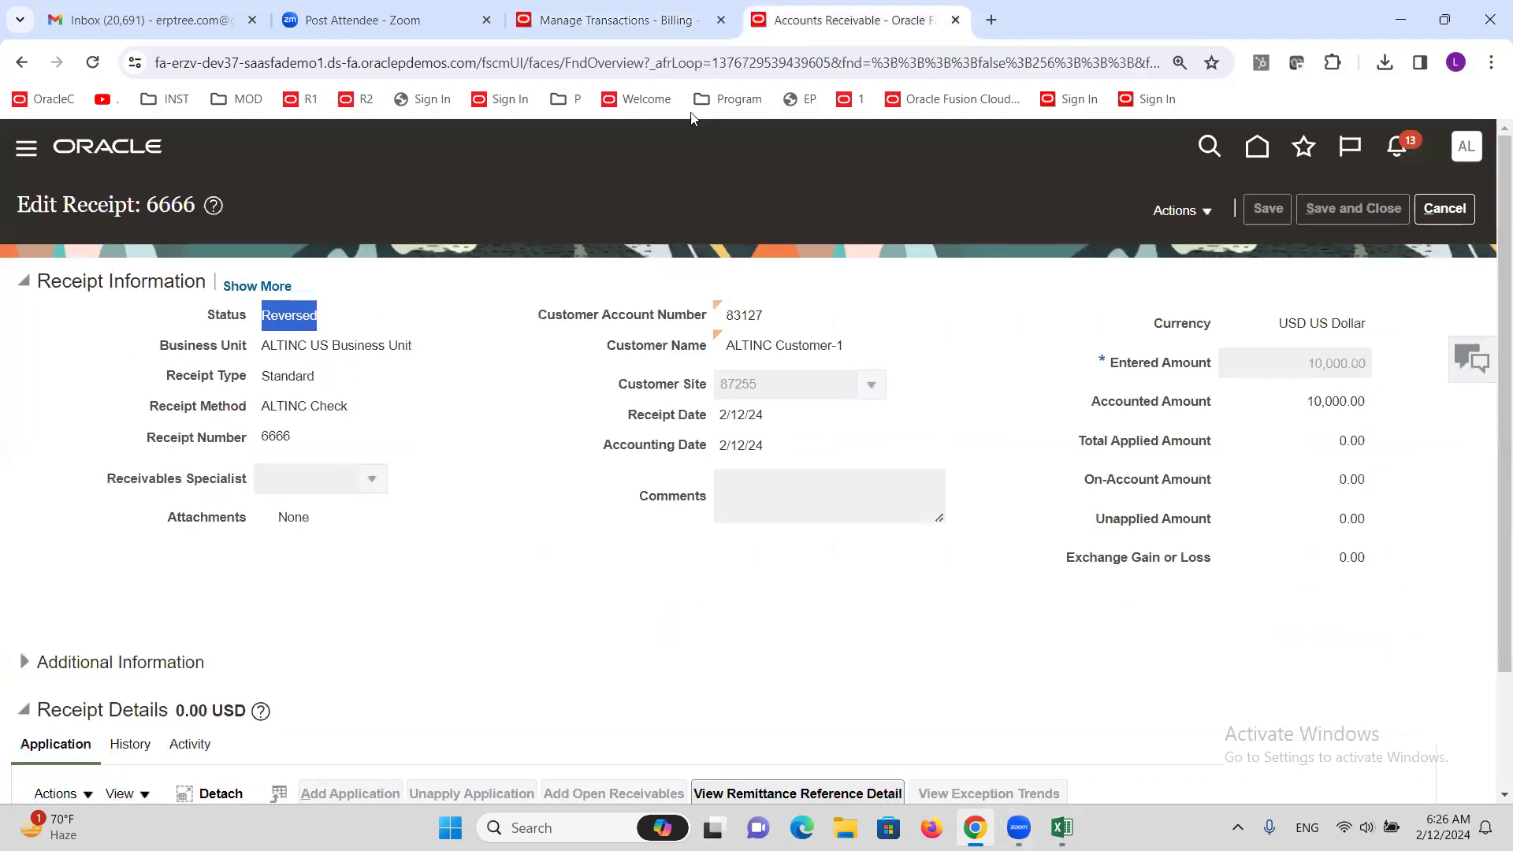
click(1452, 214)
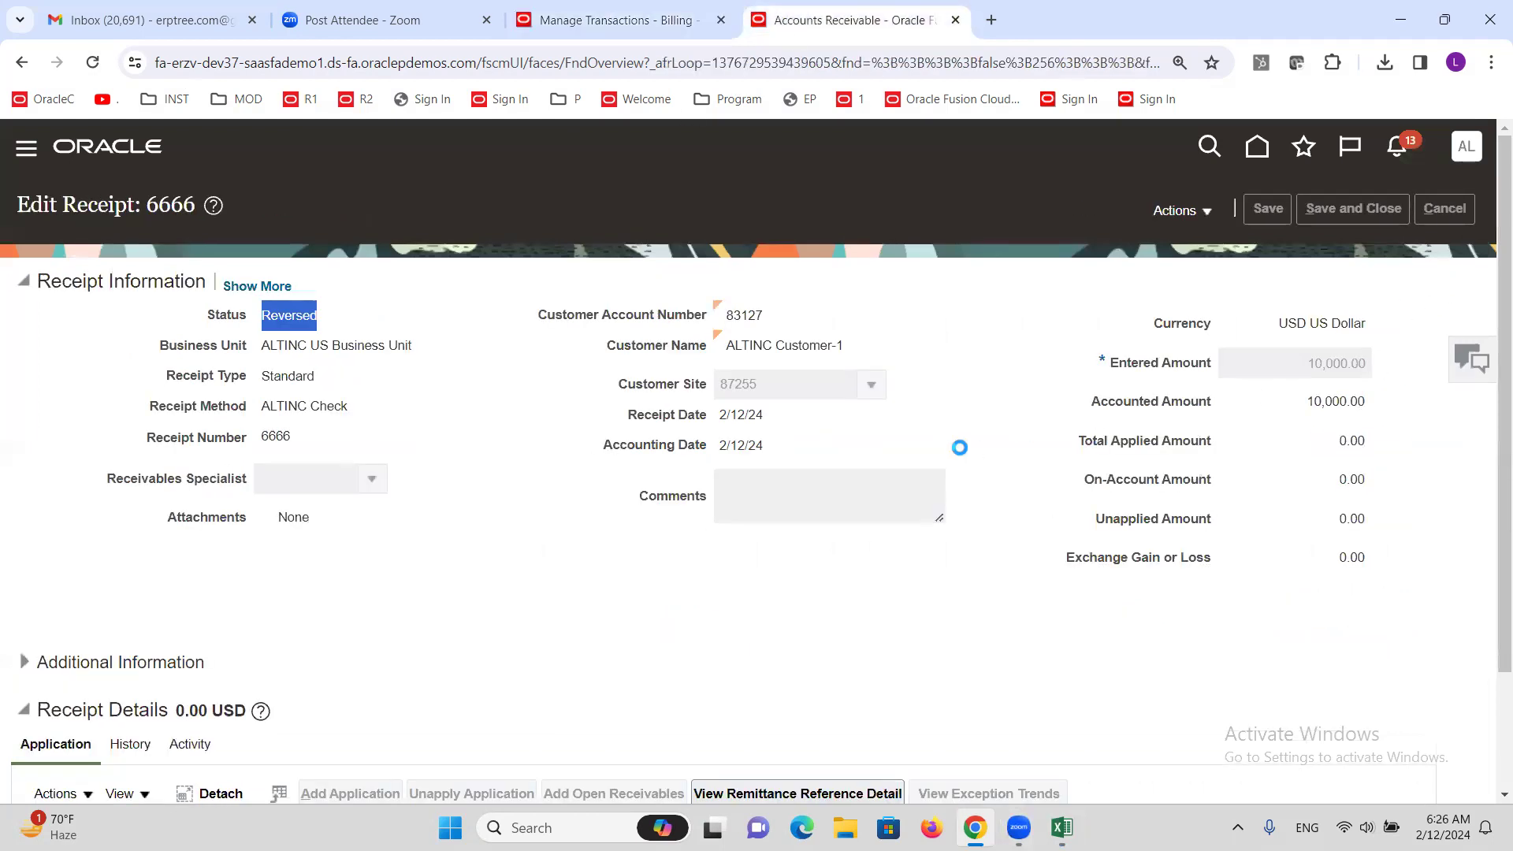
click(1467, 364)
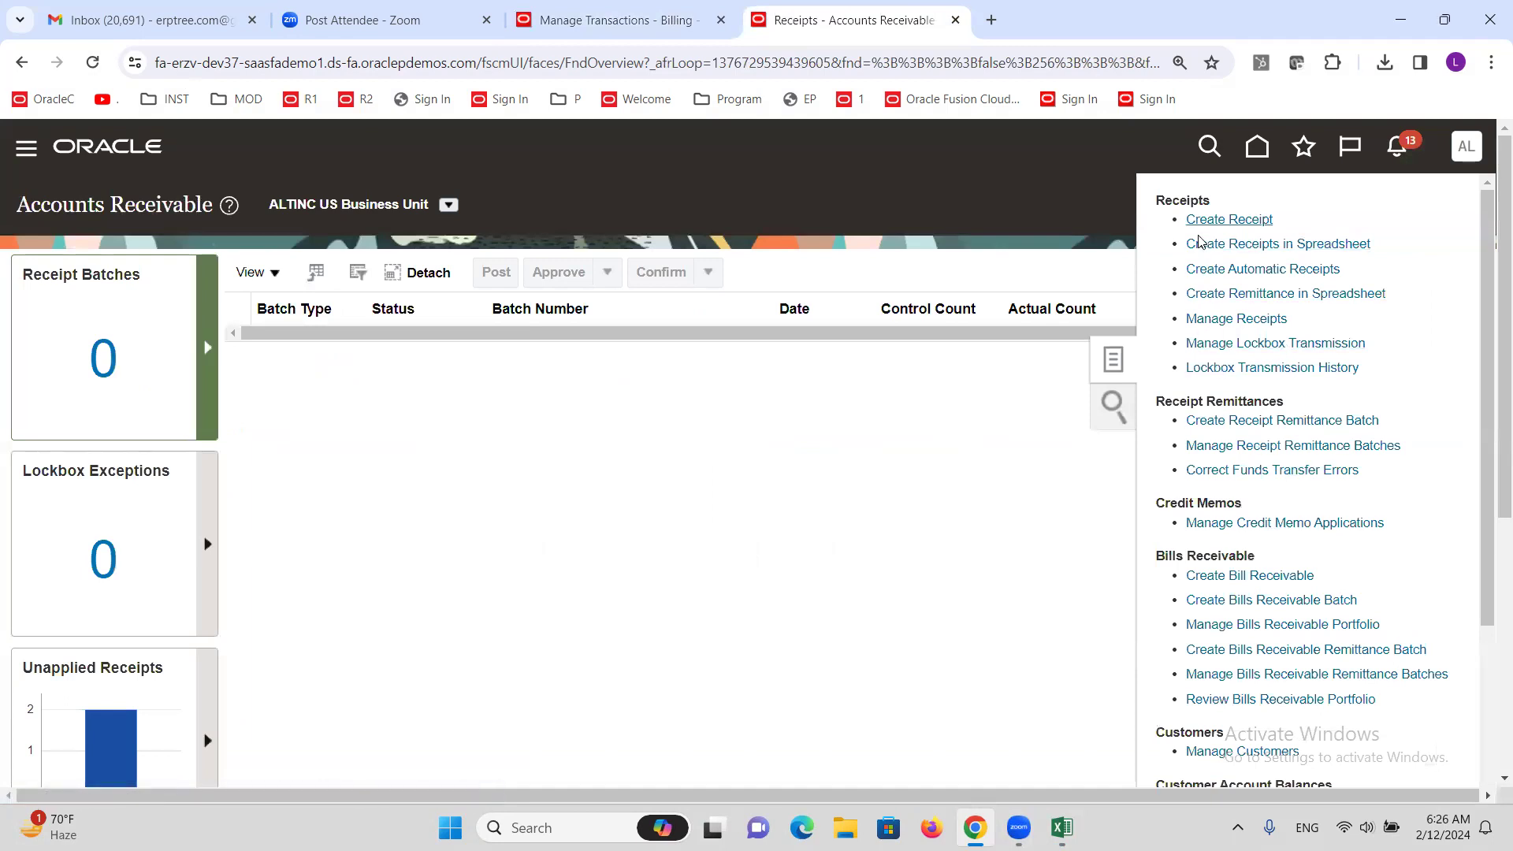
Give the new standard receipt the method ALTINC Check, receipt number 7777 and an entered amount of 10,000 USD
click(476, 390)
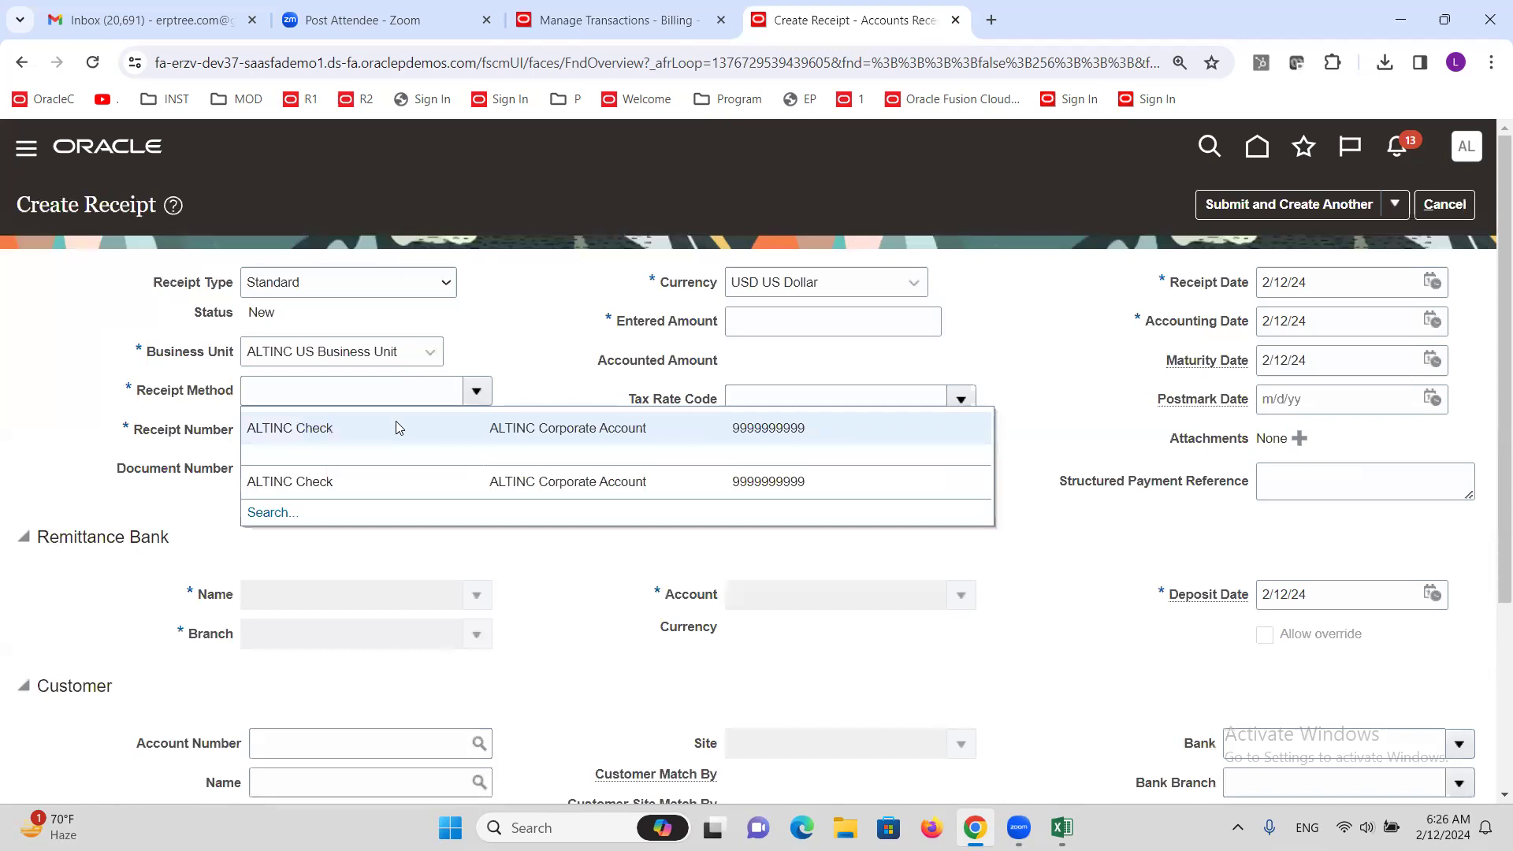
click(396, 428)
click(390, 440)
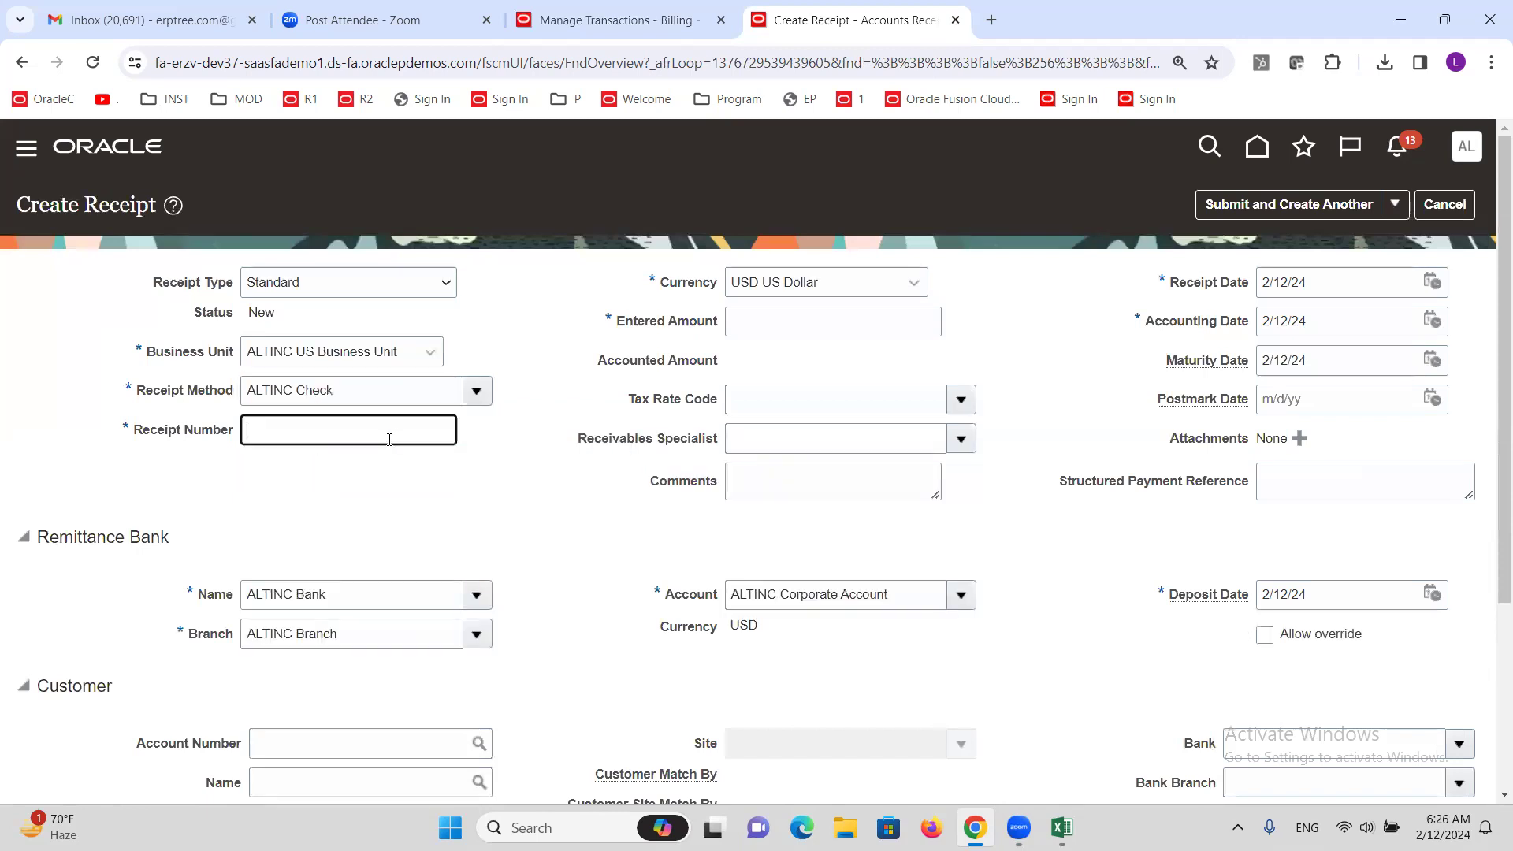
text(7777)
click(810, 319)
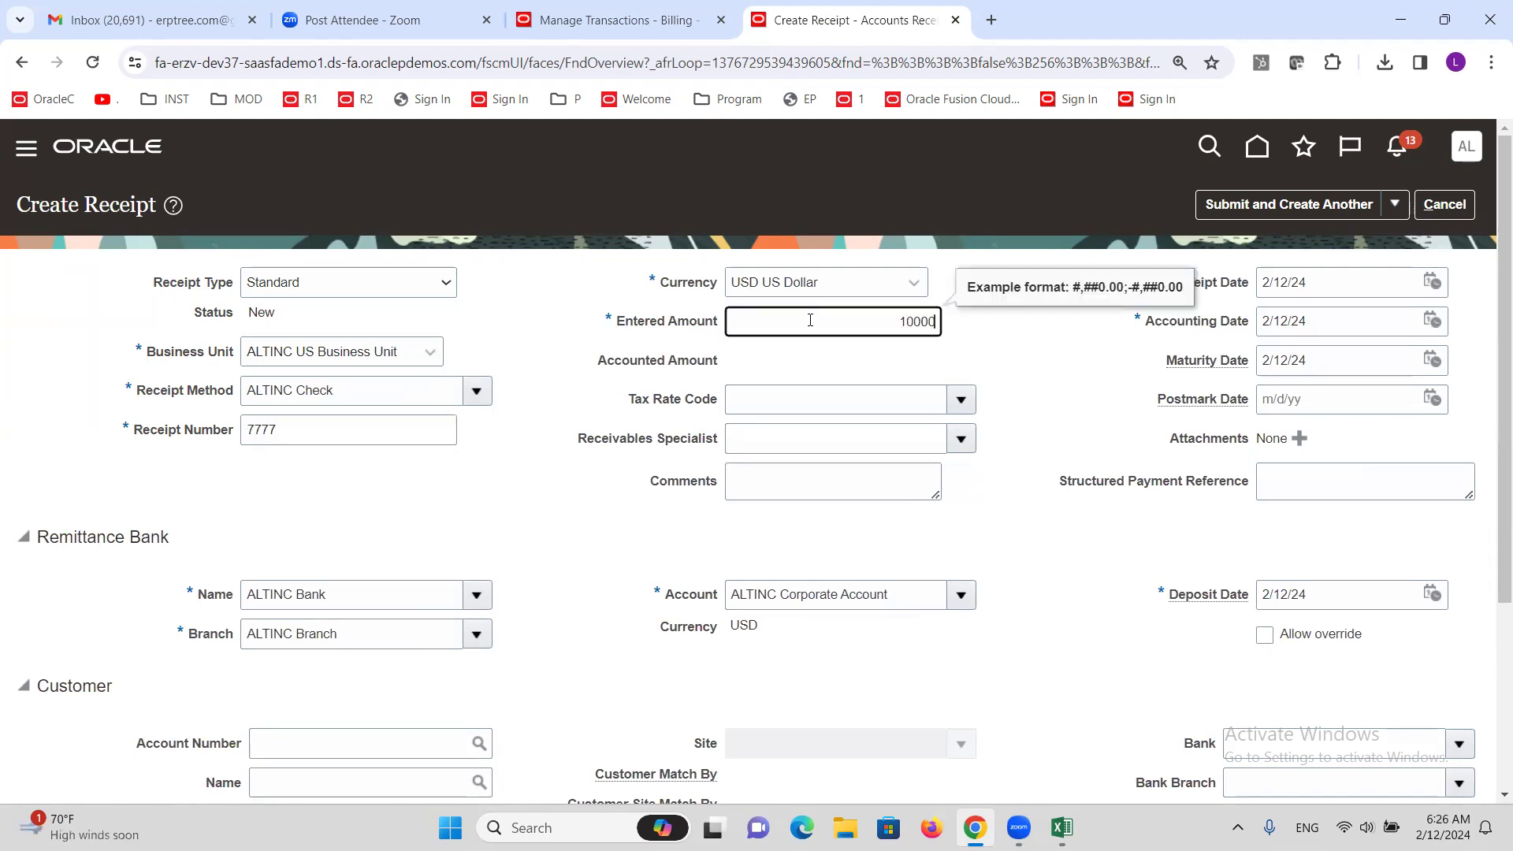
key(Tab)
Assign ALTINC Customer-1 as the customer of receipt 7777 and choose its primary ALTINC Site
scroll(370, 622, down, 2)
click(356, 582)
text(ALTINC)
key(Tab)
click(973, 547)
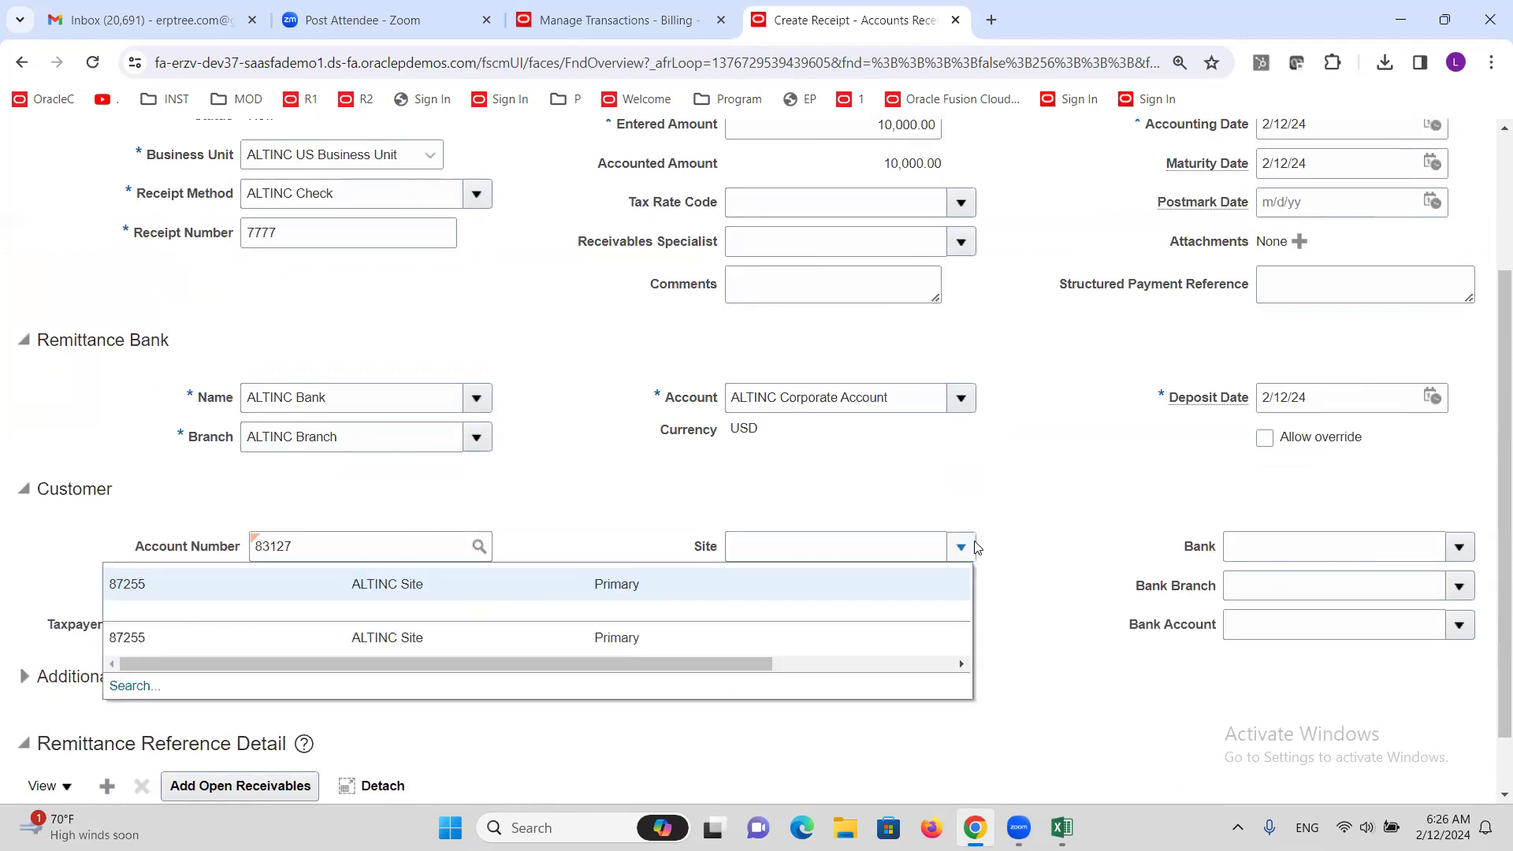
click(652, 584)
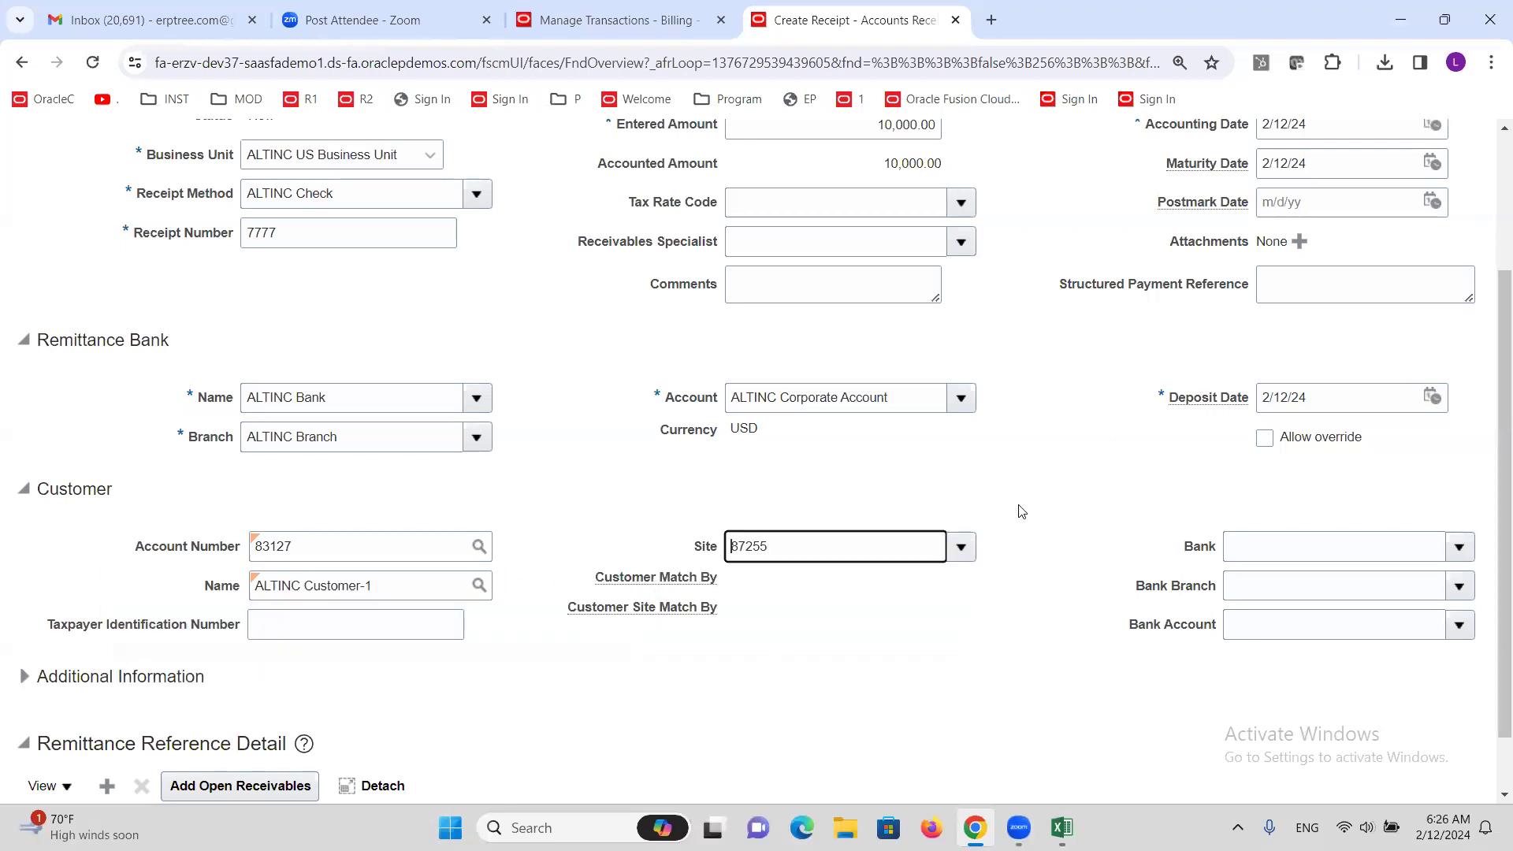
Submit receipt 7777 for manual application and open the search for adding open receivables
scroll(913, 516, up, 3)
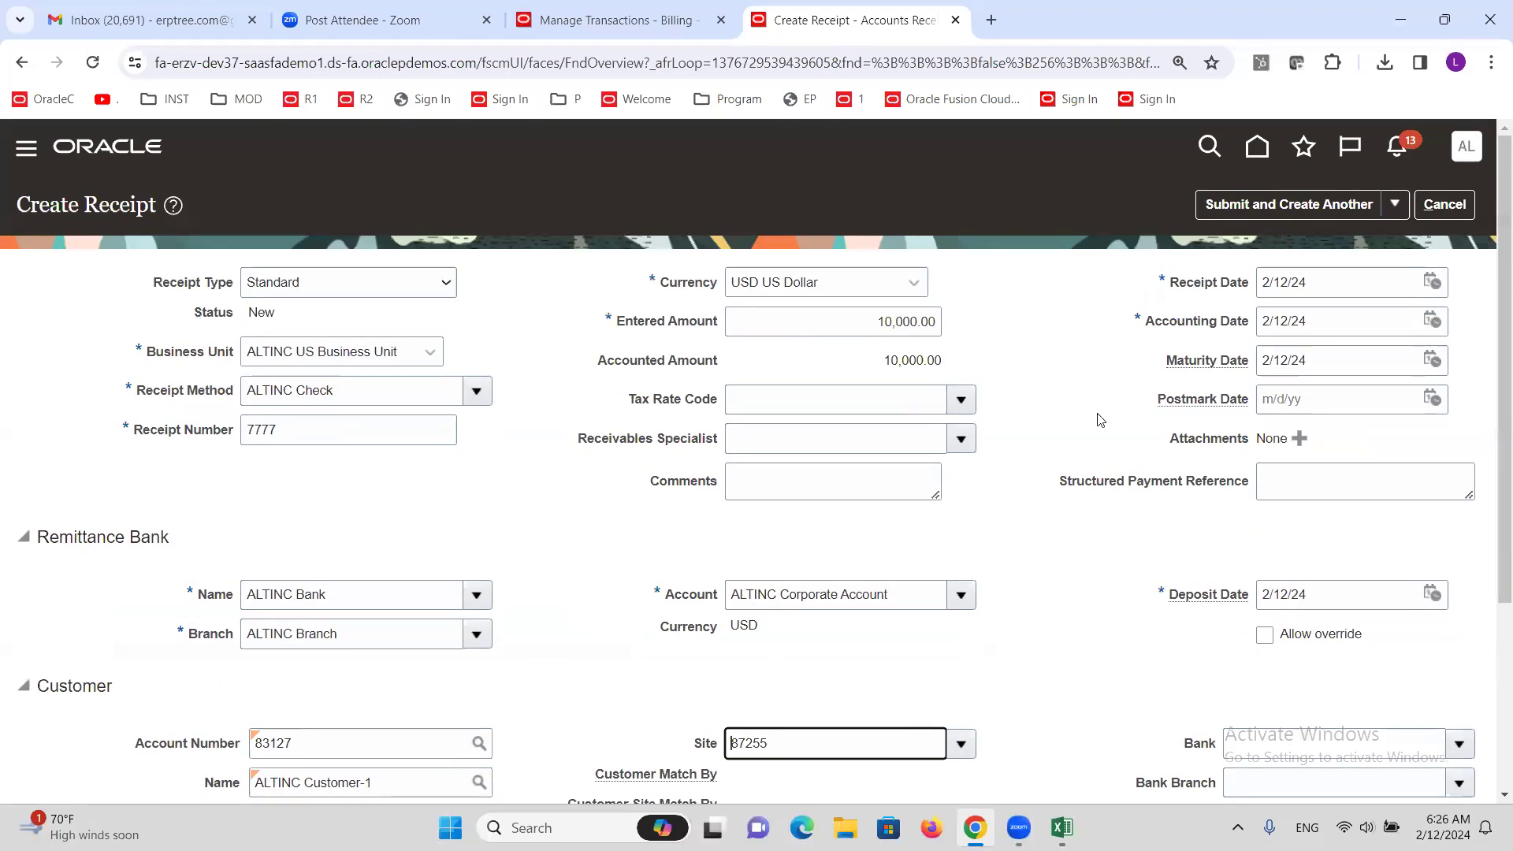
click(1394, 204)
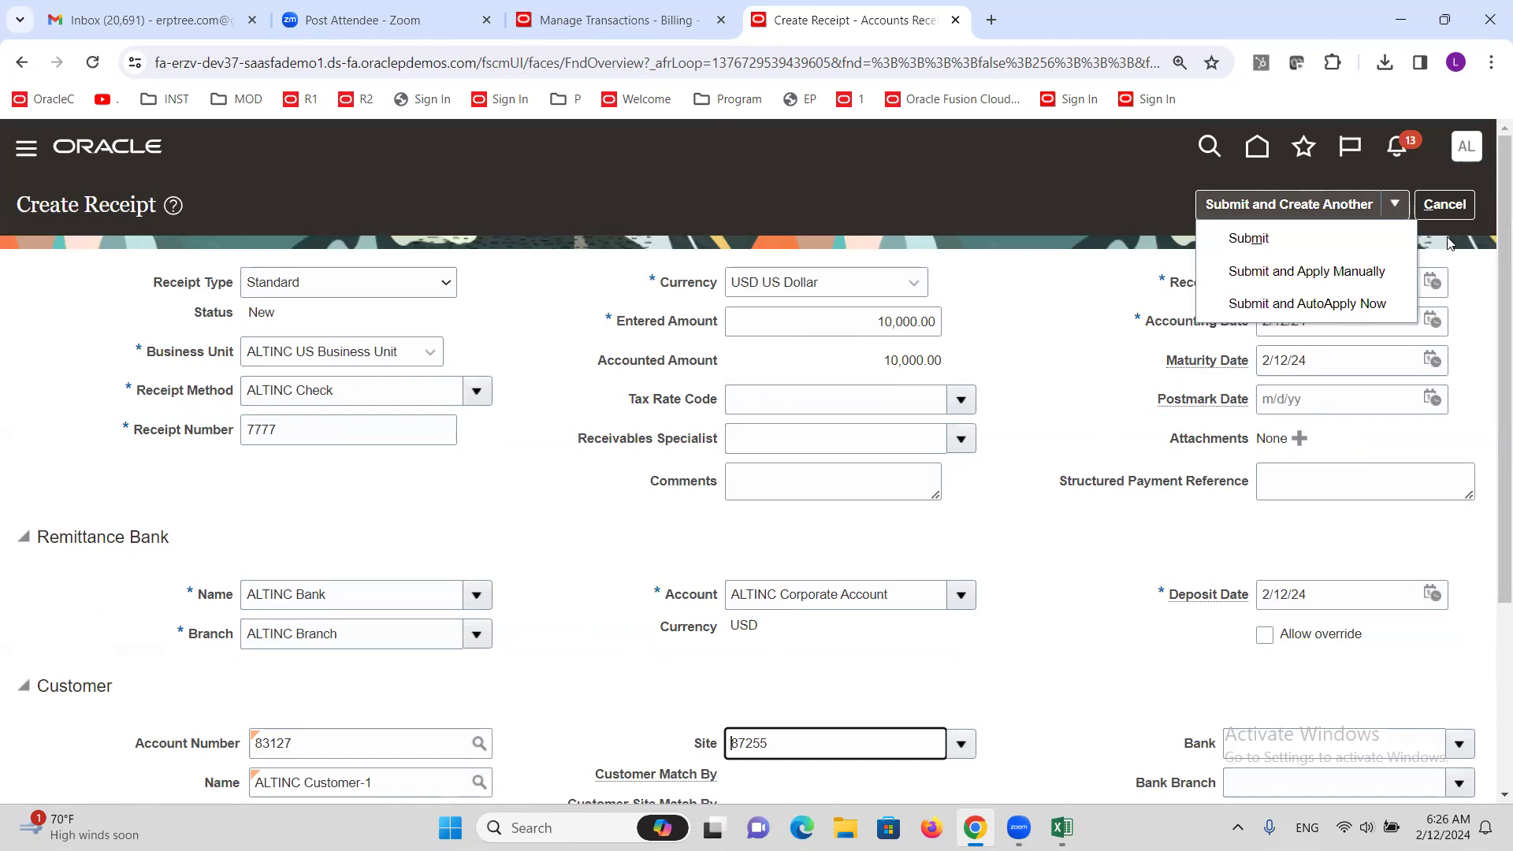
click(1280, 271)
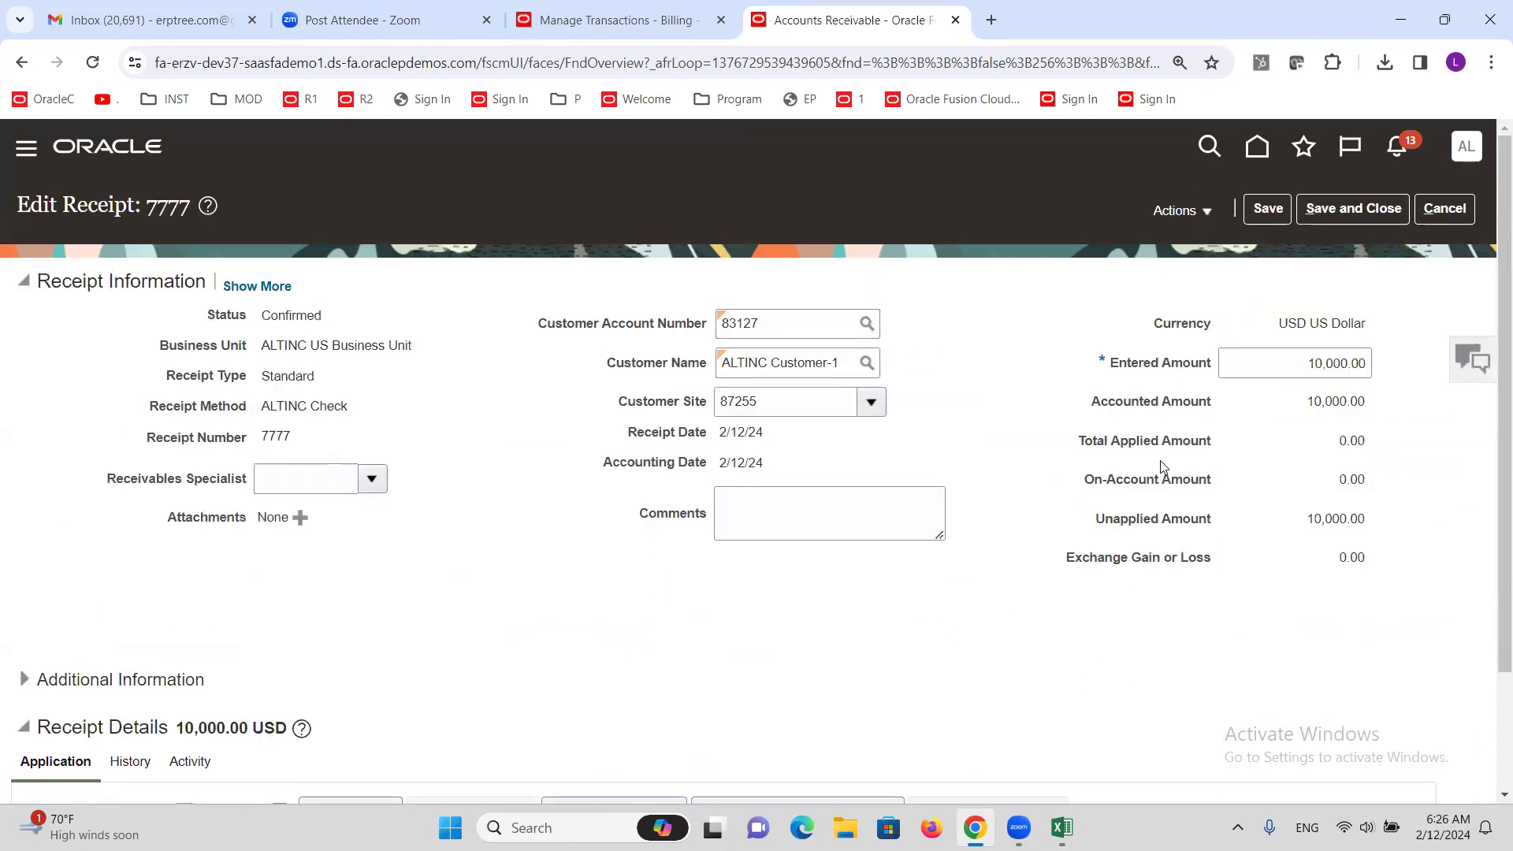
scroll(1015, 498, down, 2)
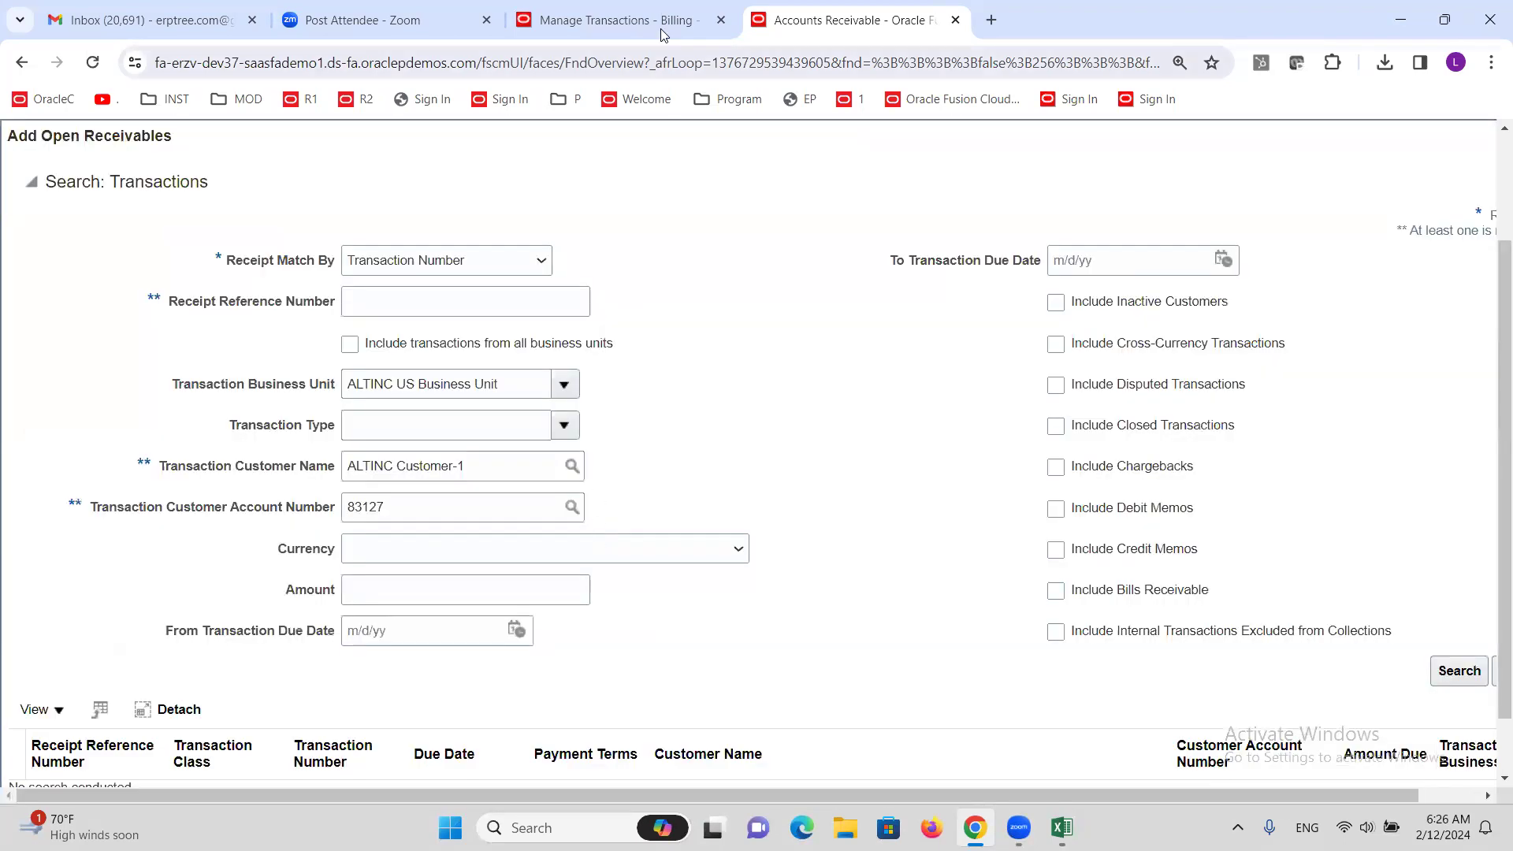
Switch to the billing transactions page and check the balance details of invoice 1004
click(609, 17)
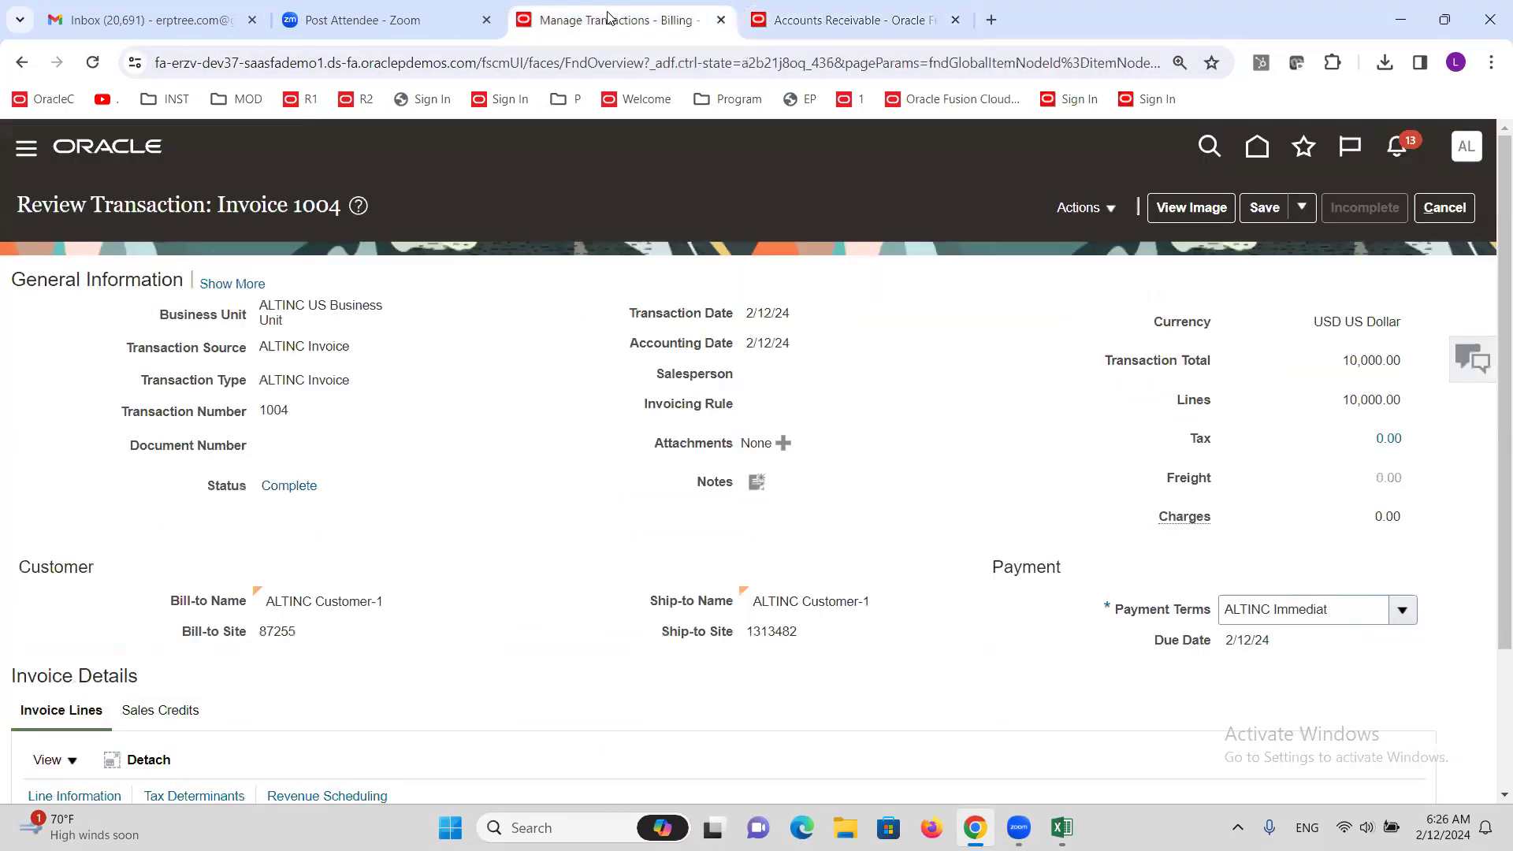
click(1099, 207)
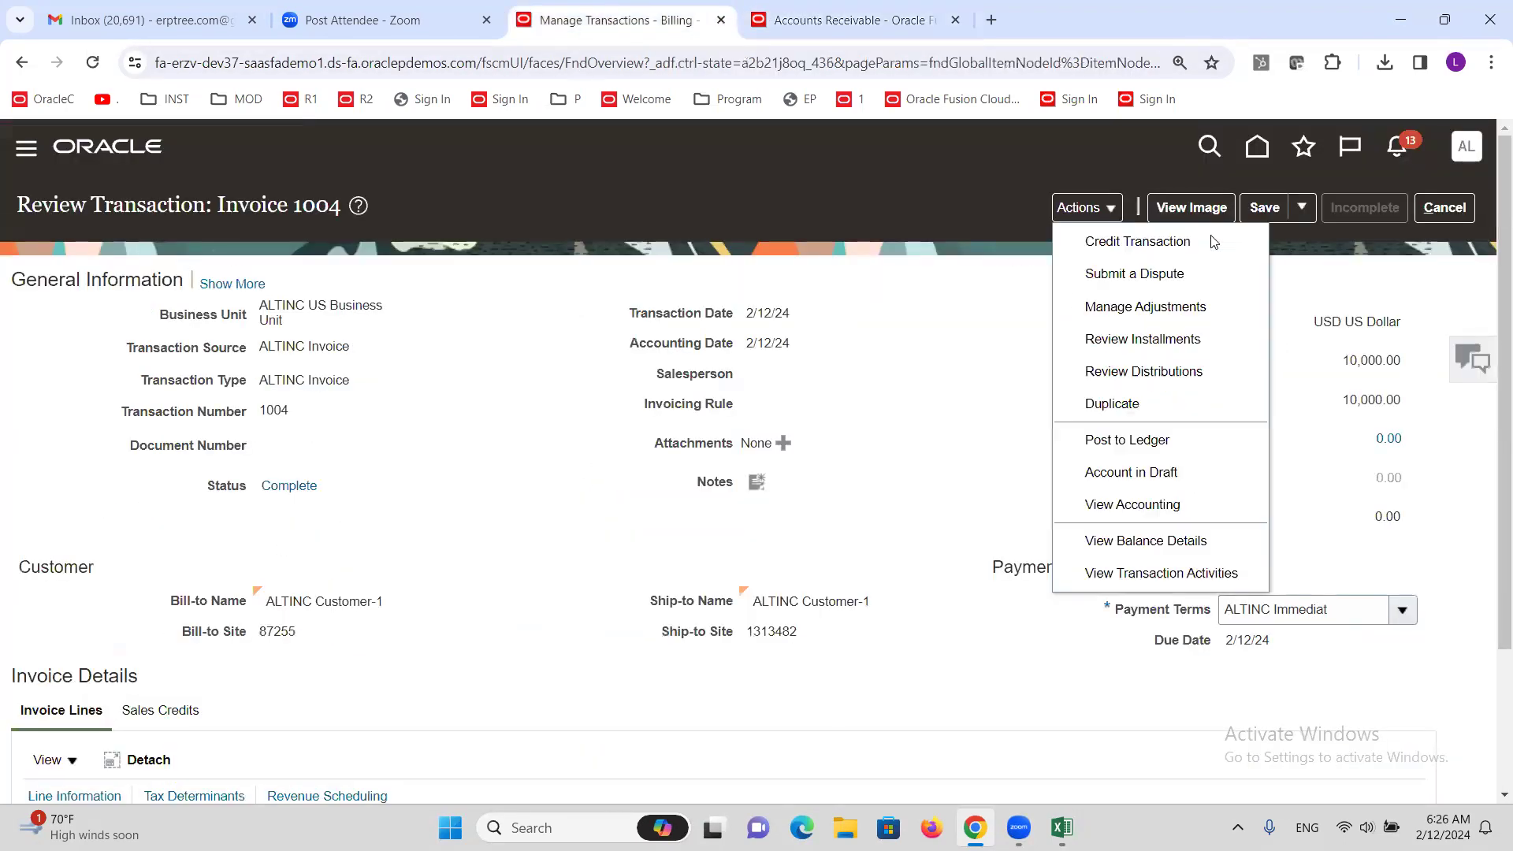
click(1172, 542)
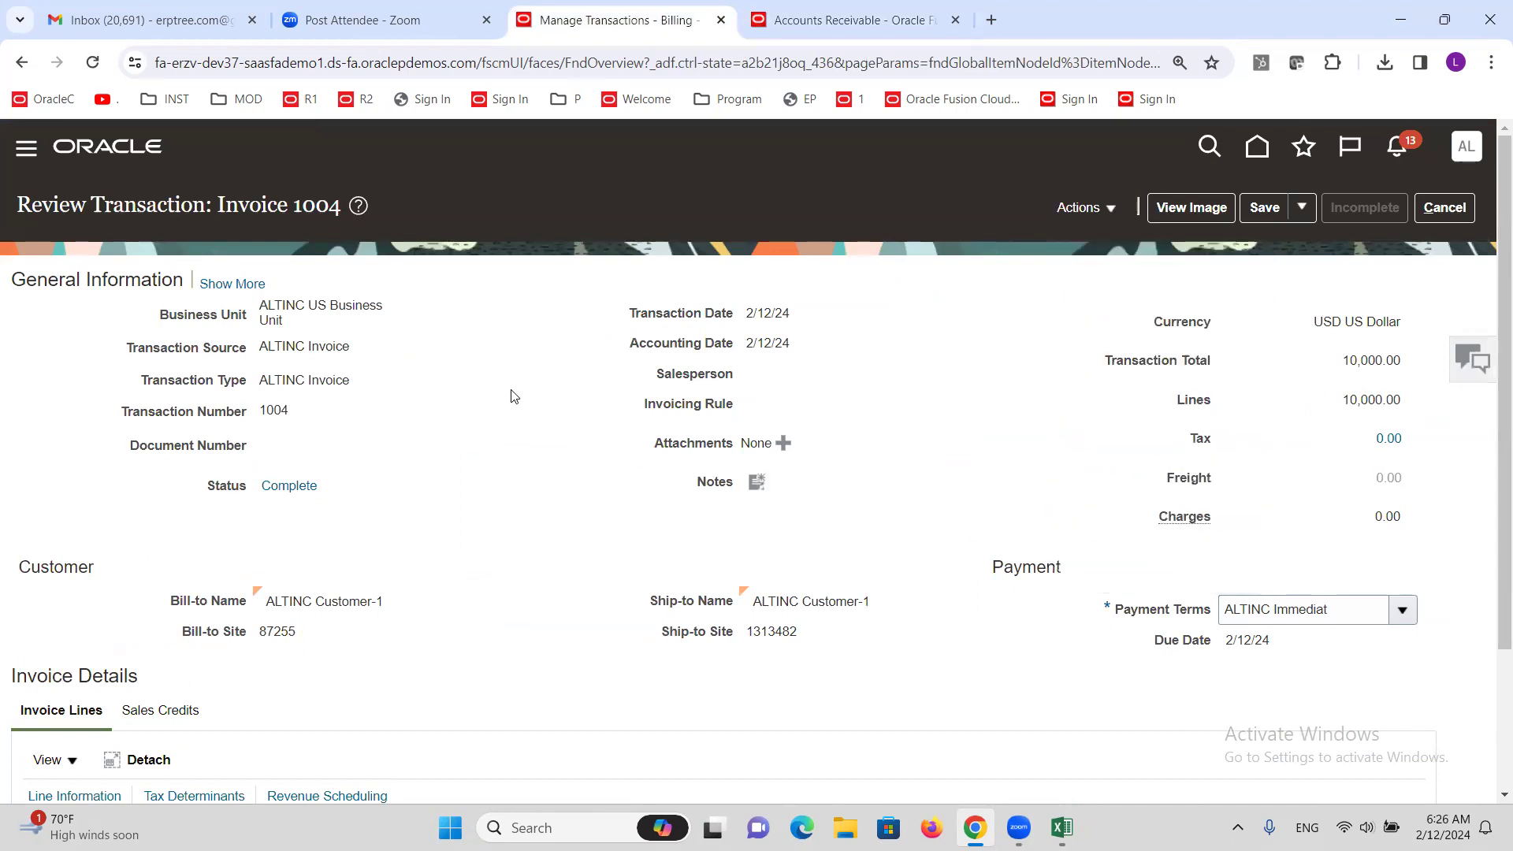
double_click(640, 391)
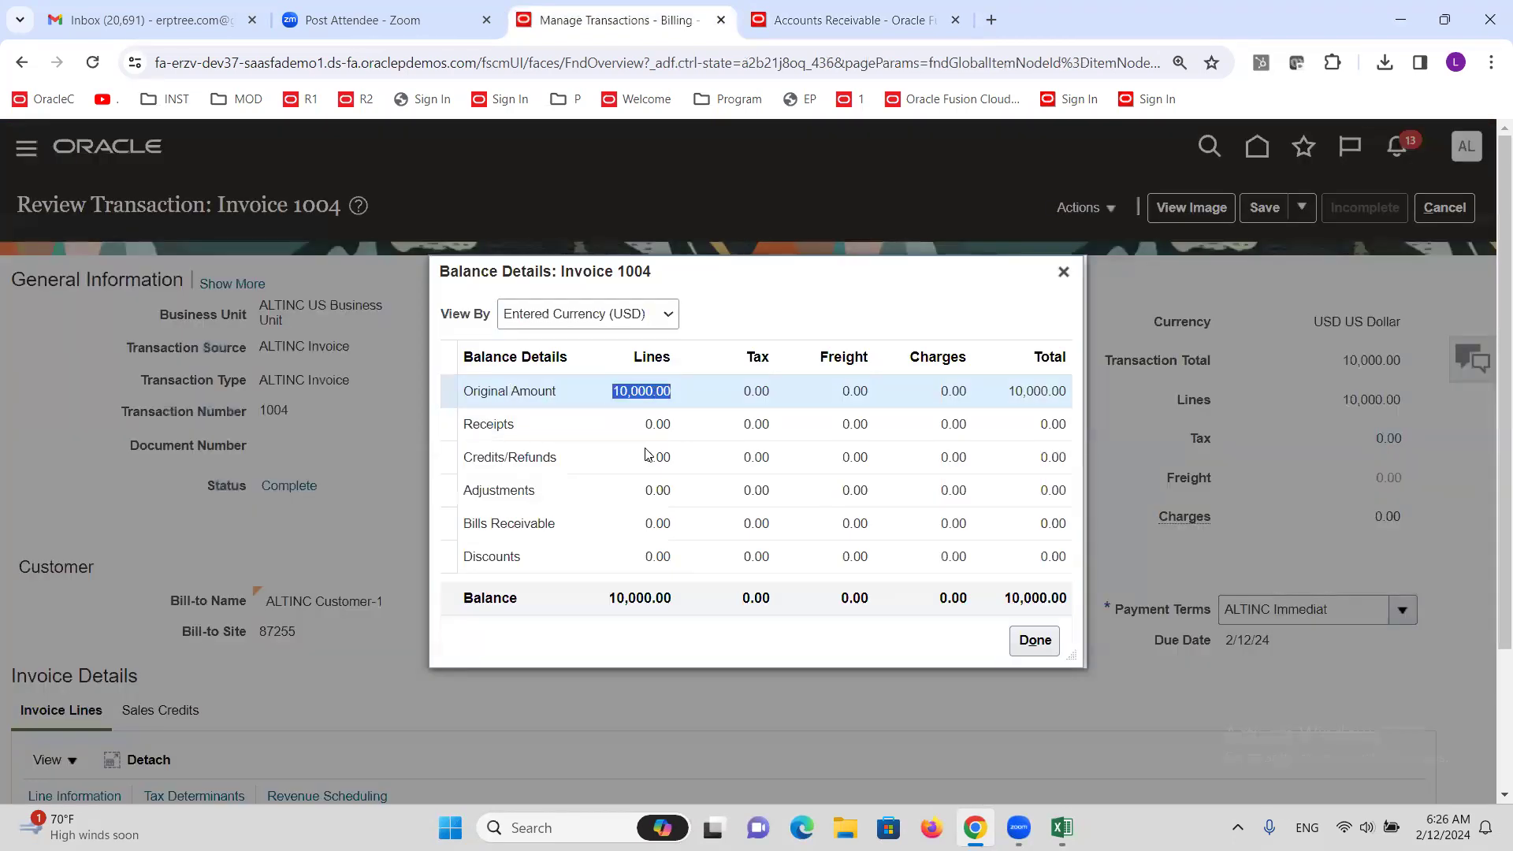
double_click(644, 597)
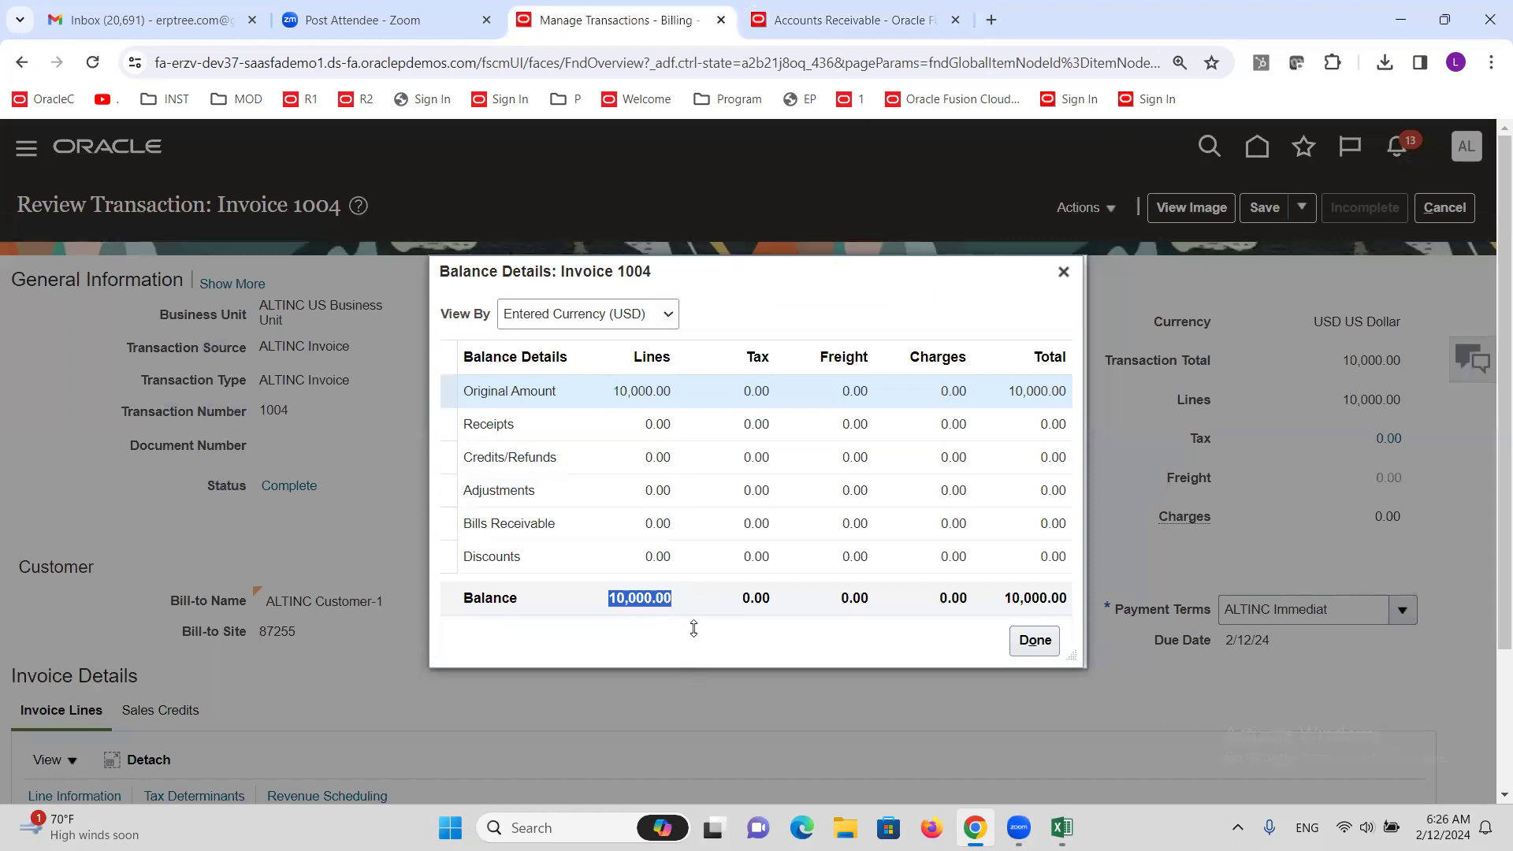
click(1035, 640)
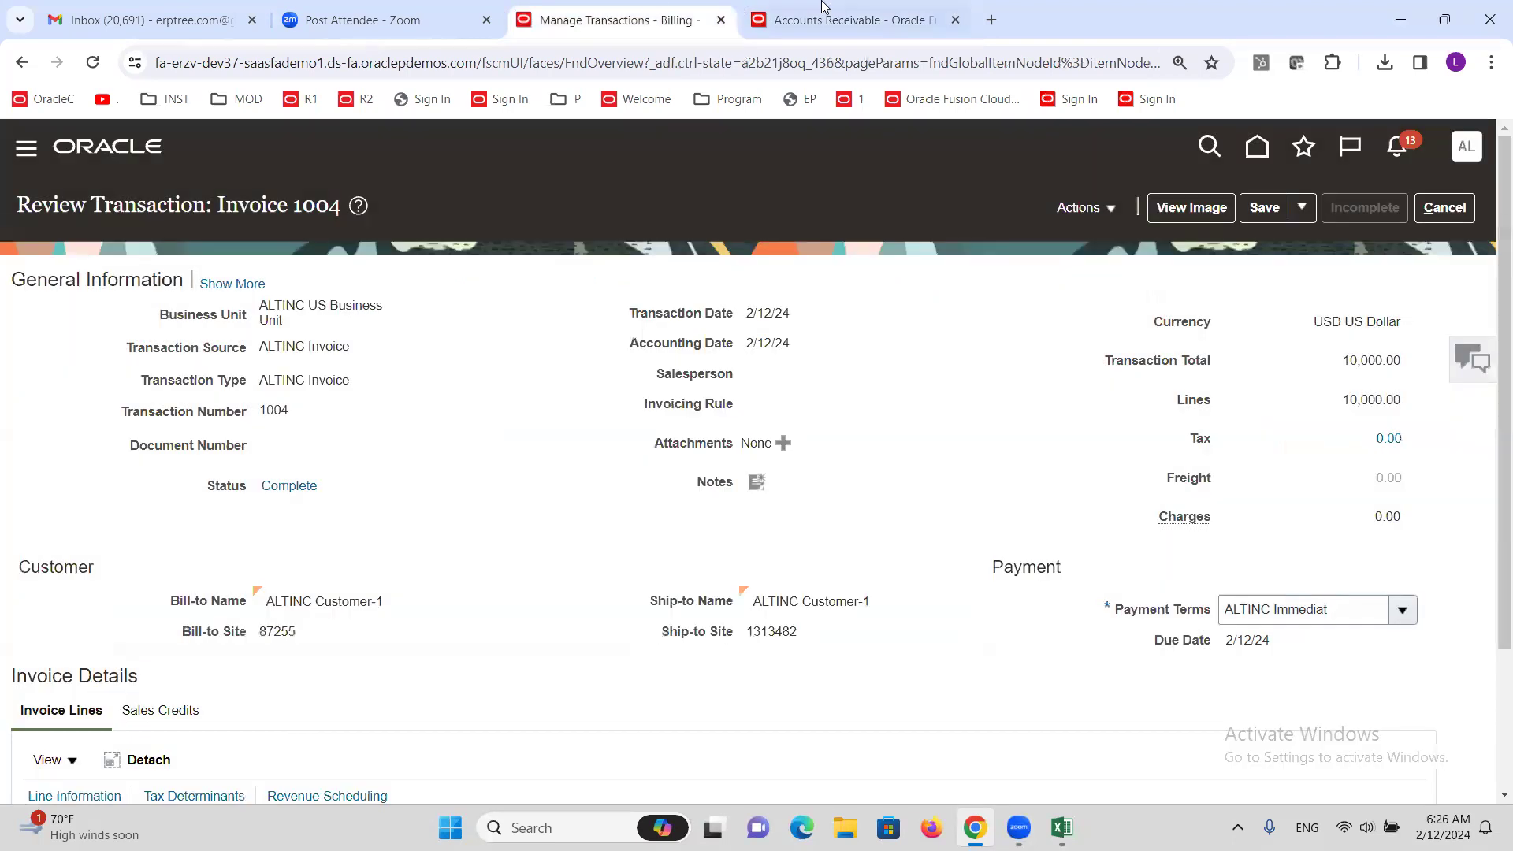
Back on receipt 7777, find open invoice 1004 by its reference number, add it as an application and save the receipt
click(843, 20)
click(482, 301)
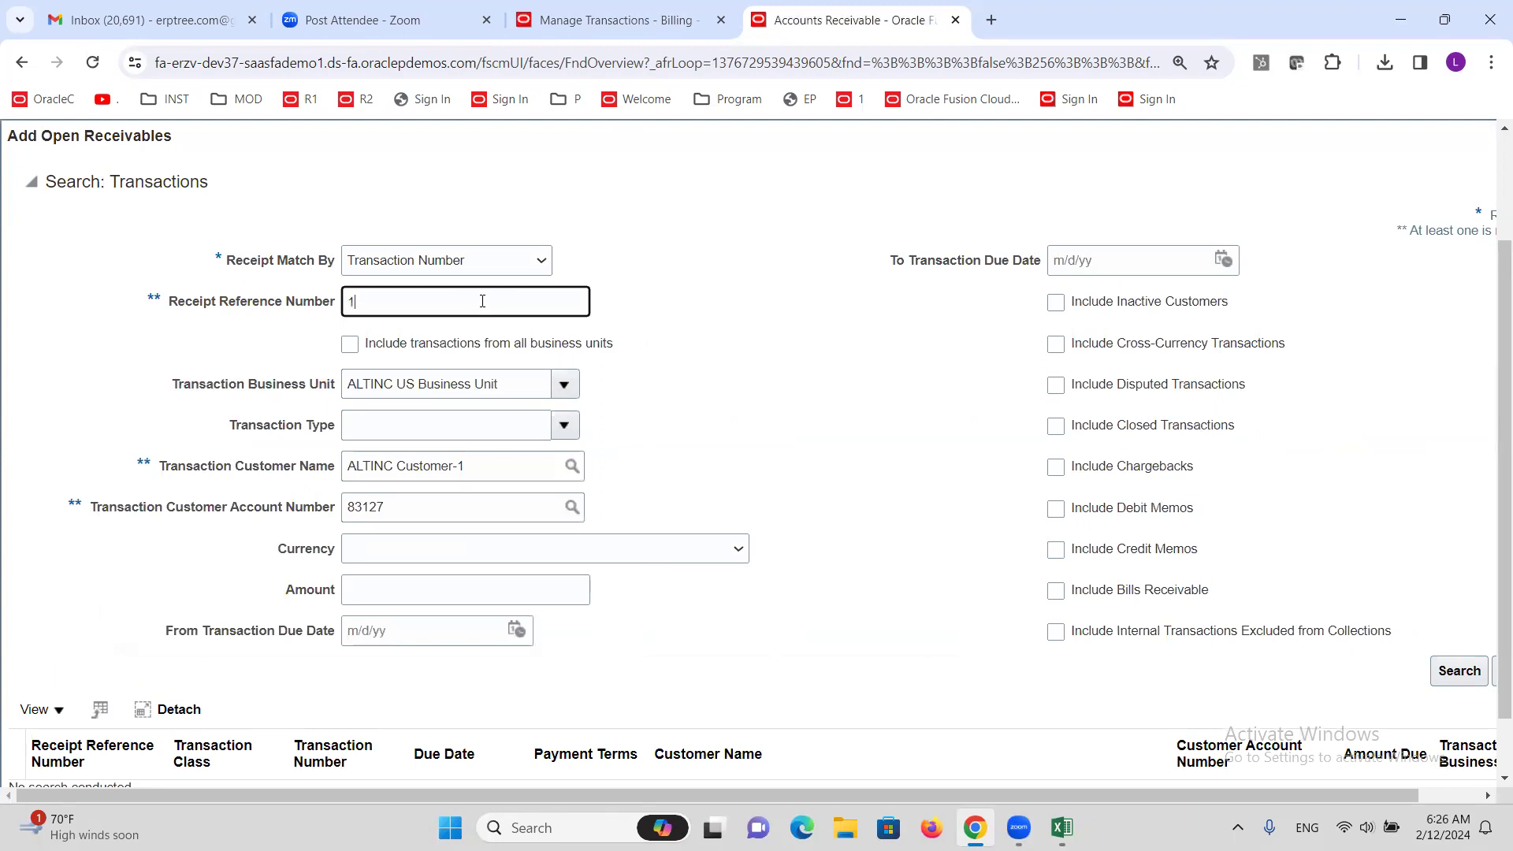
click(1441, 671)
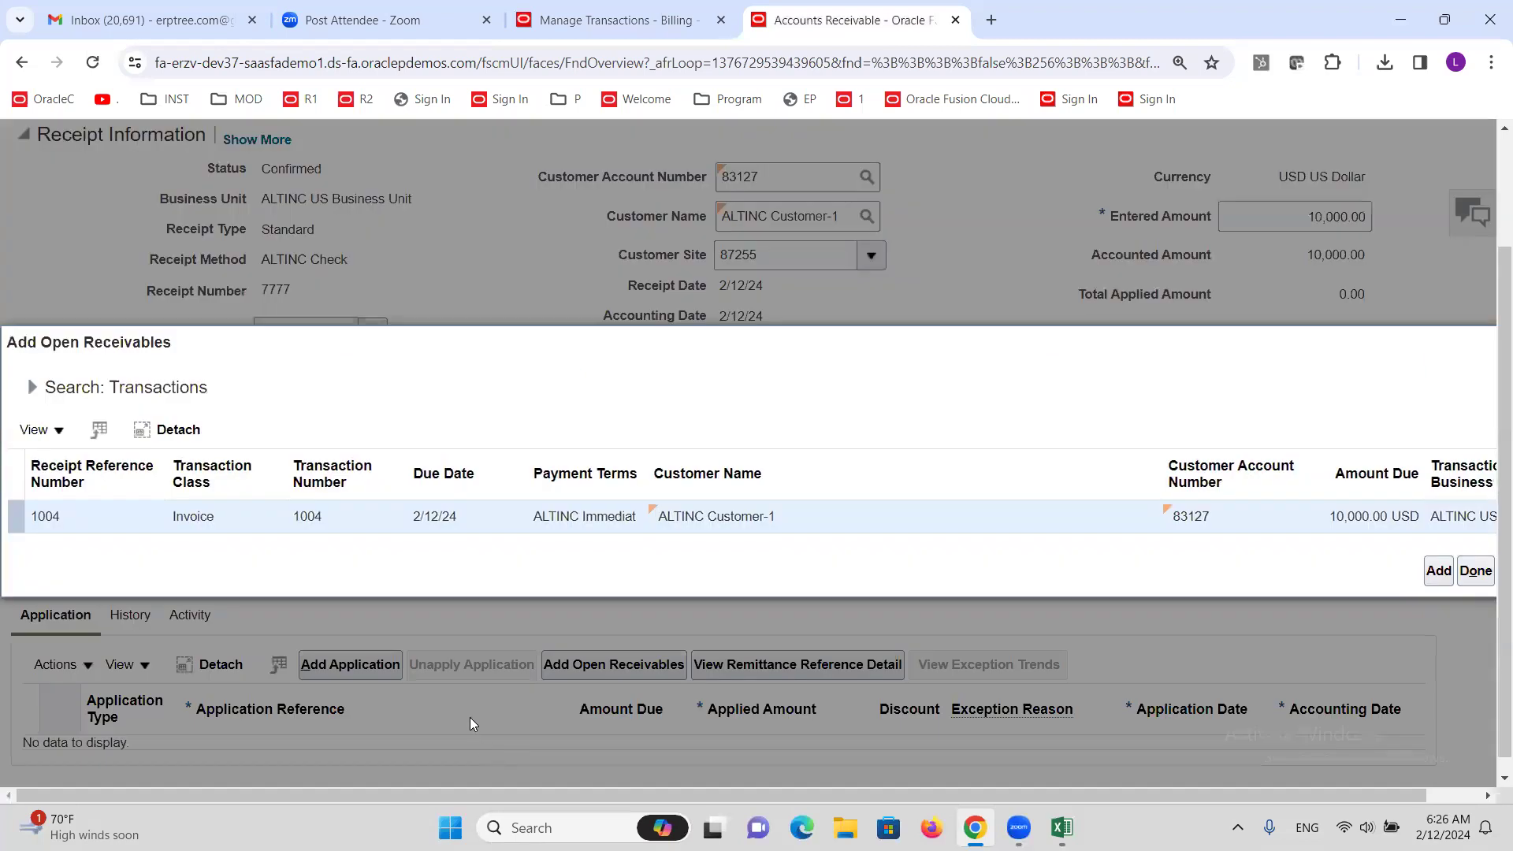
click(439, 529)
click(1437, 570)
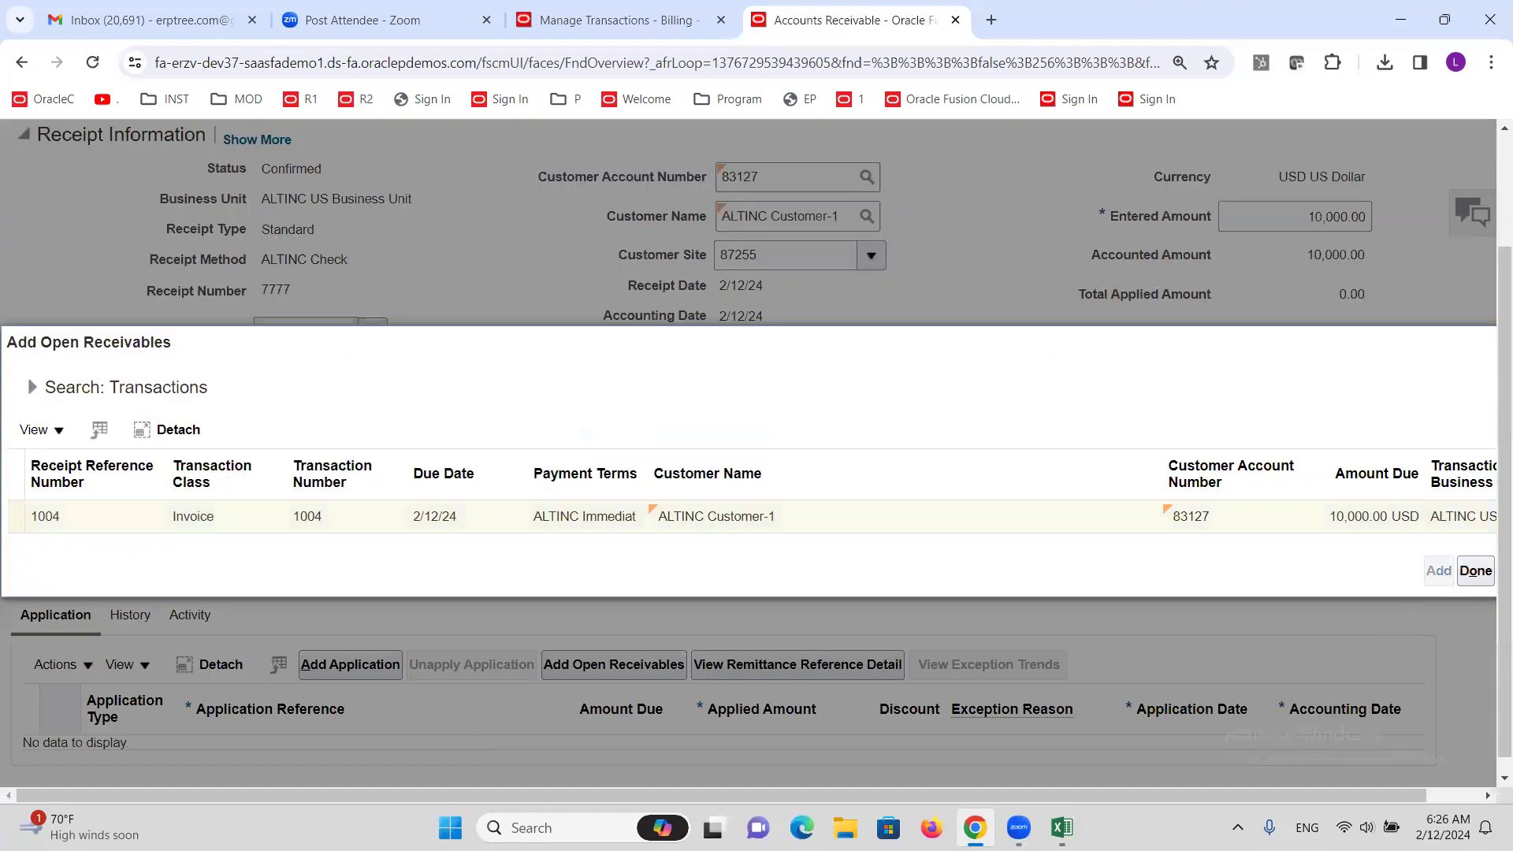
click(1475, 598)
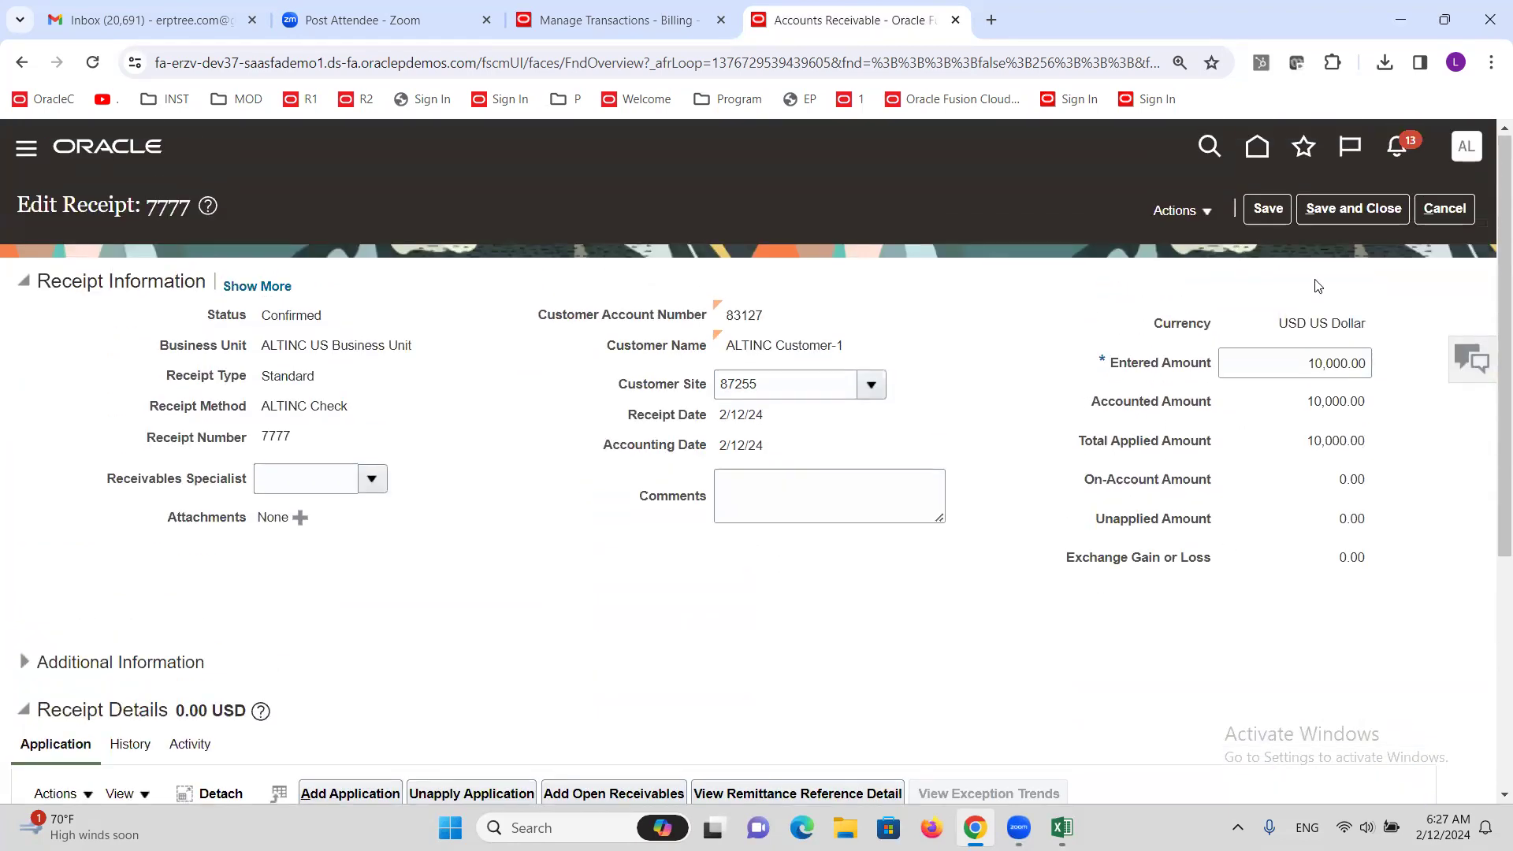
click(1268, 208)
Switch to the billing transactions page, close invoice 1004, rerun the transaction search and reopen the invoice
click(611, 20)
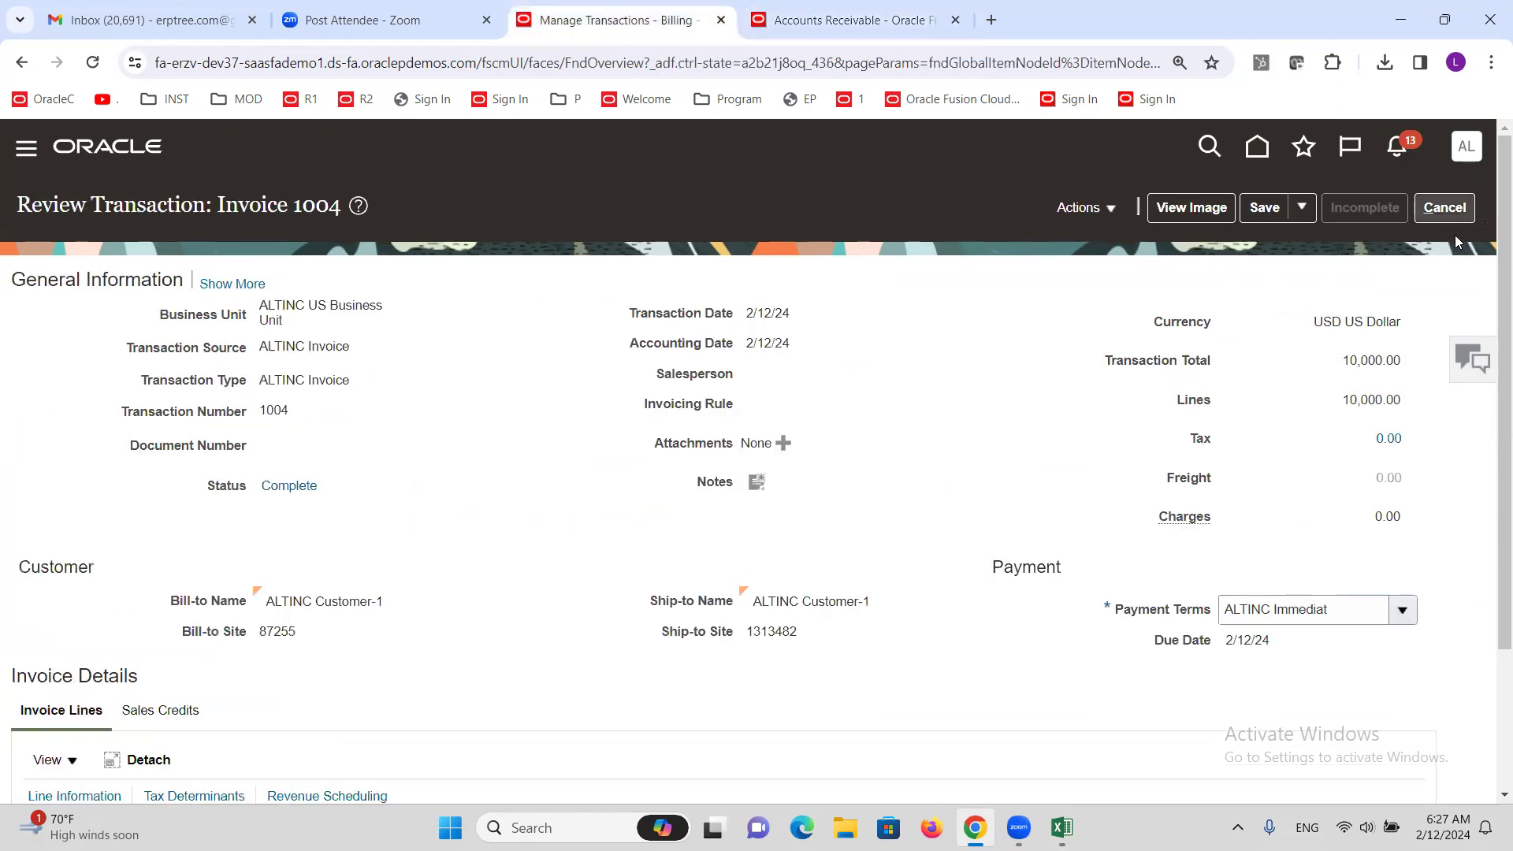
click(1446, 210)
click(1008, 496)
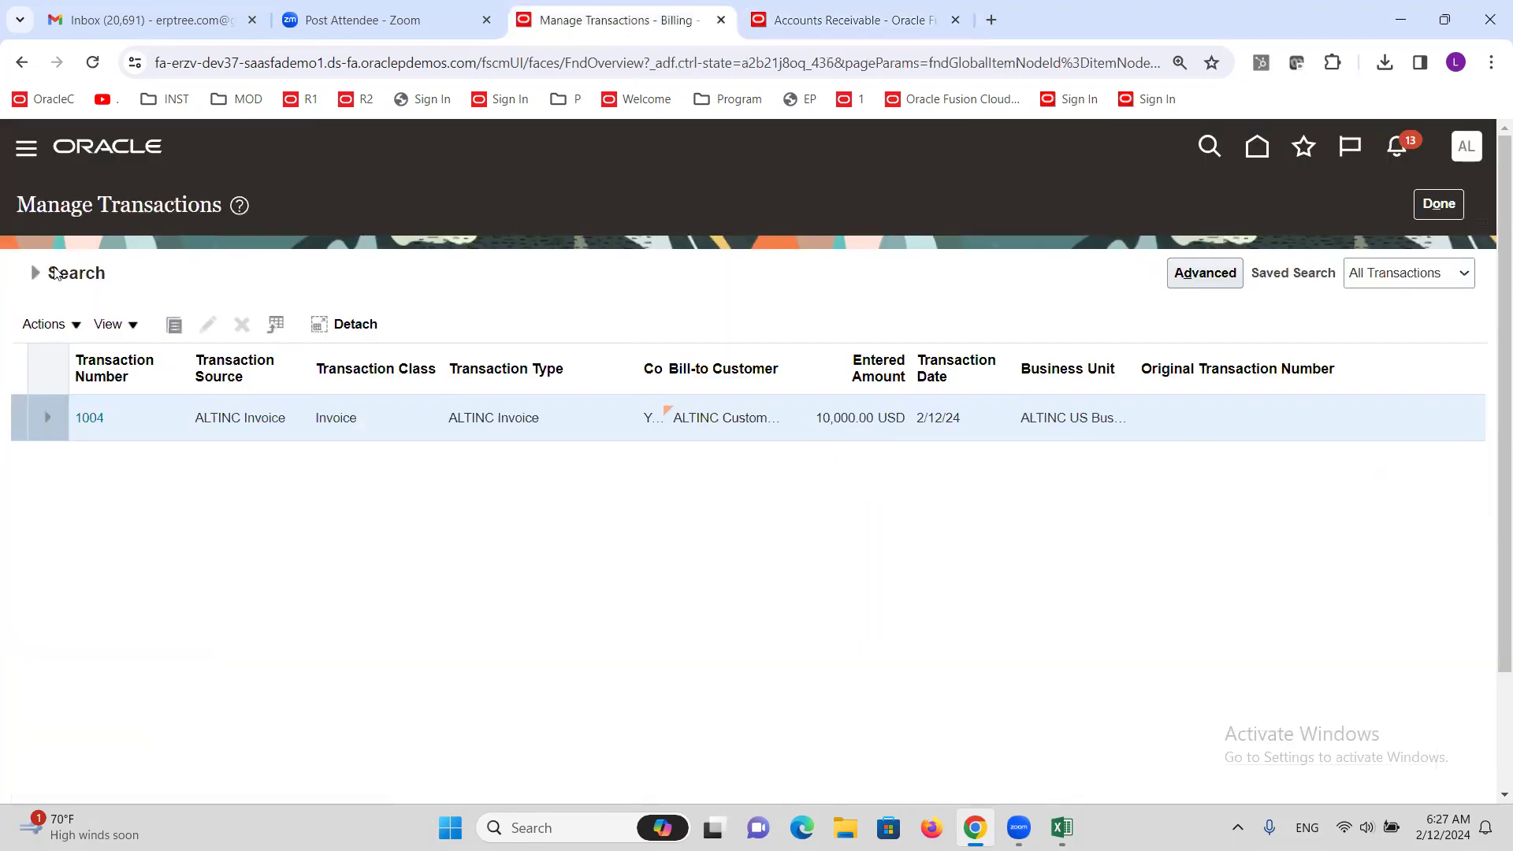
click(55, 272)
click(1332, 501)
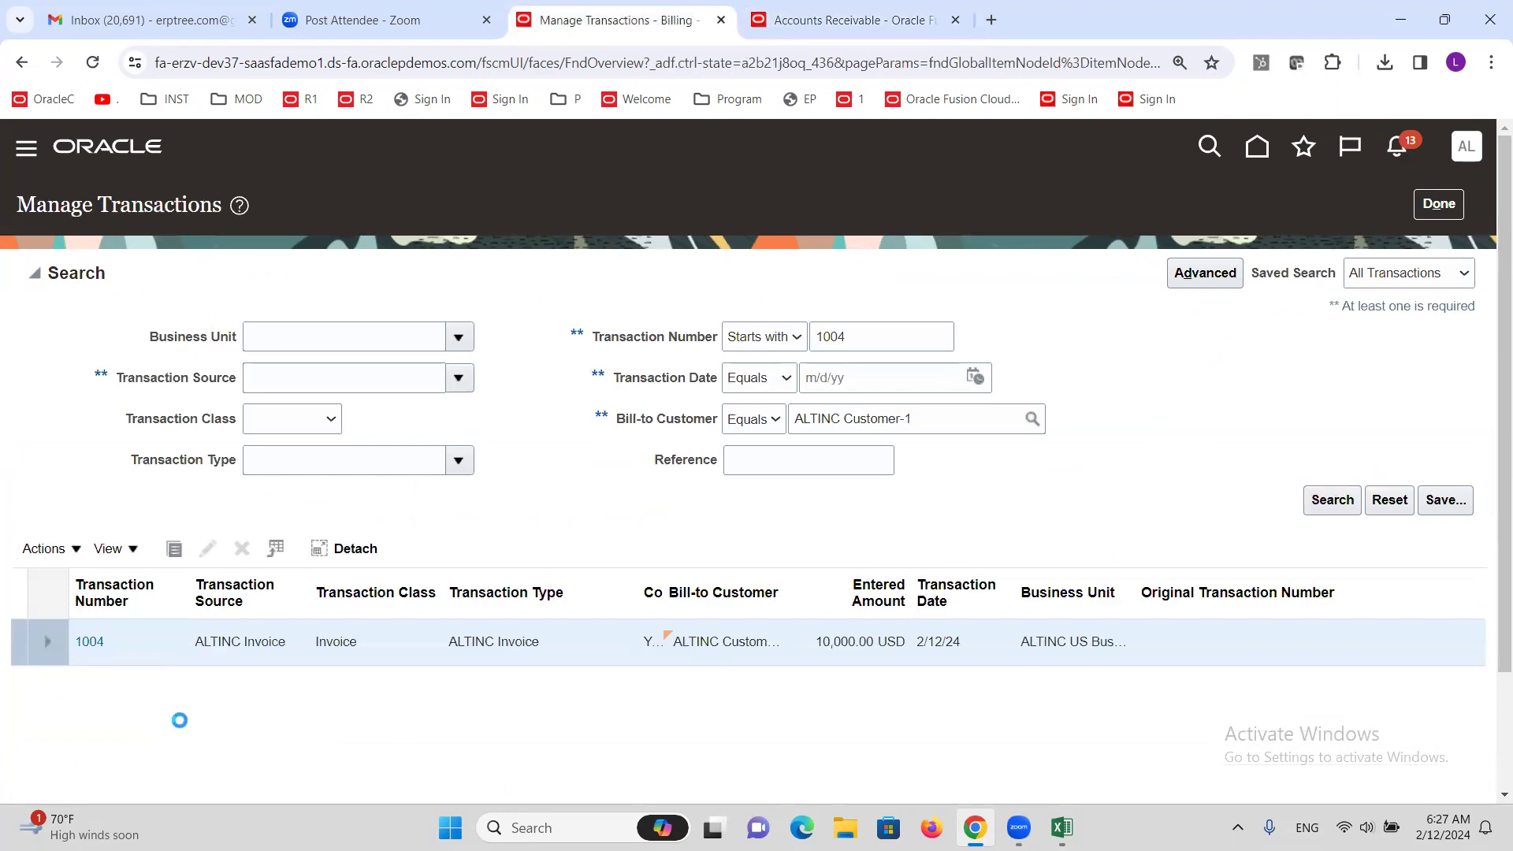
click(89, 420)
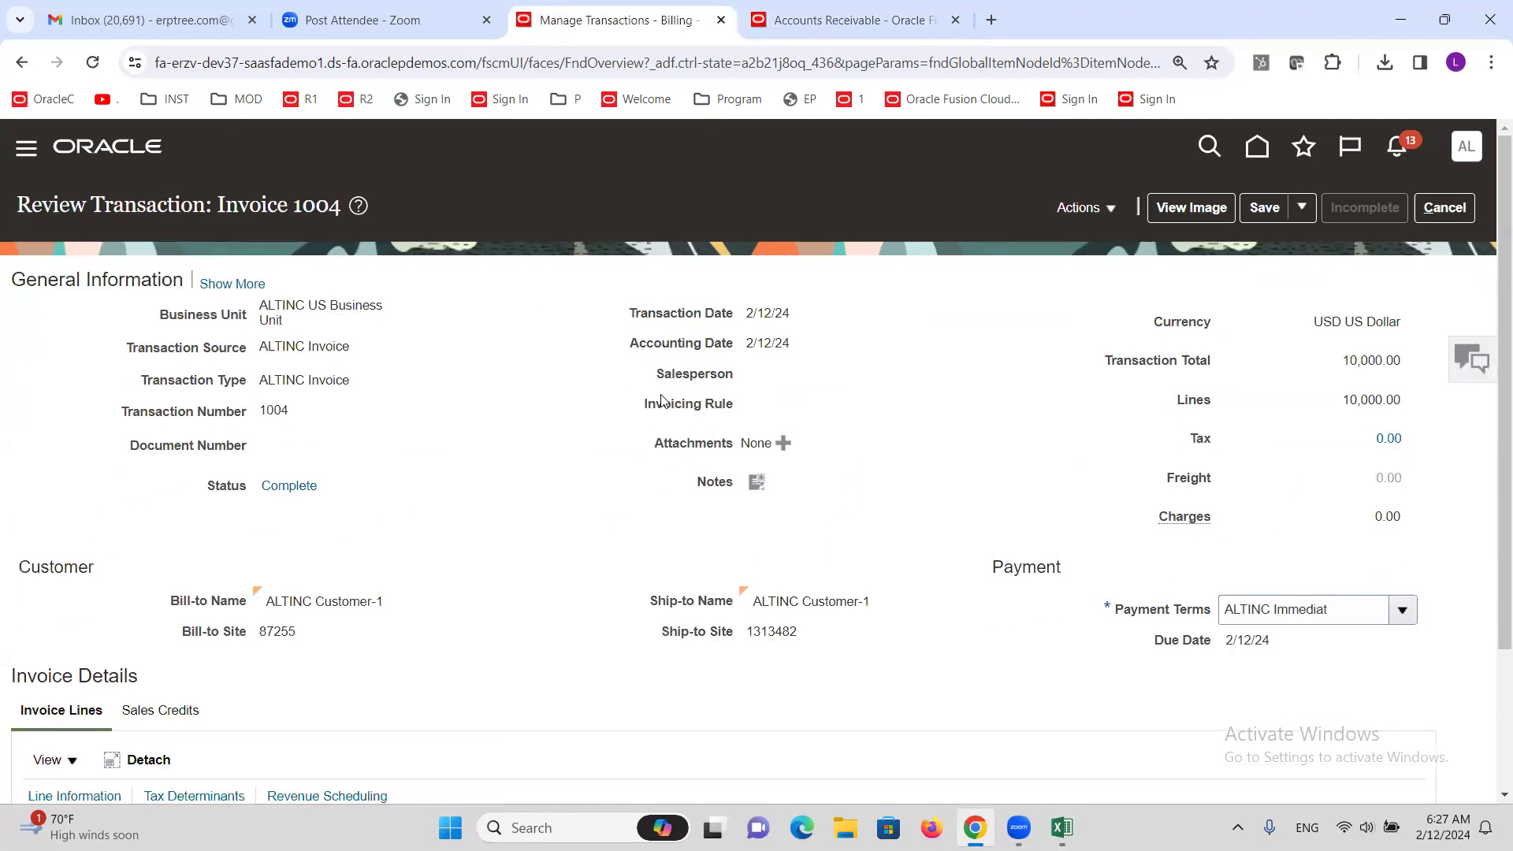
Examine the receipts and remaining balance in the balance details of invoice 1004
scroll(584, 644, down, 3)
scroll(612, 669, up, 3)
click(1086, 207)
click(1143, 540)
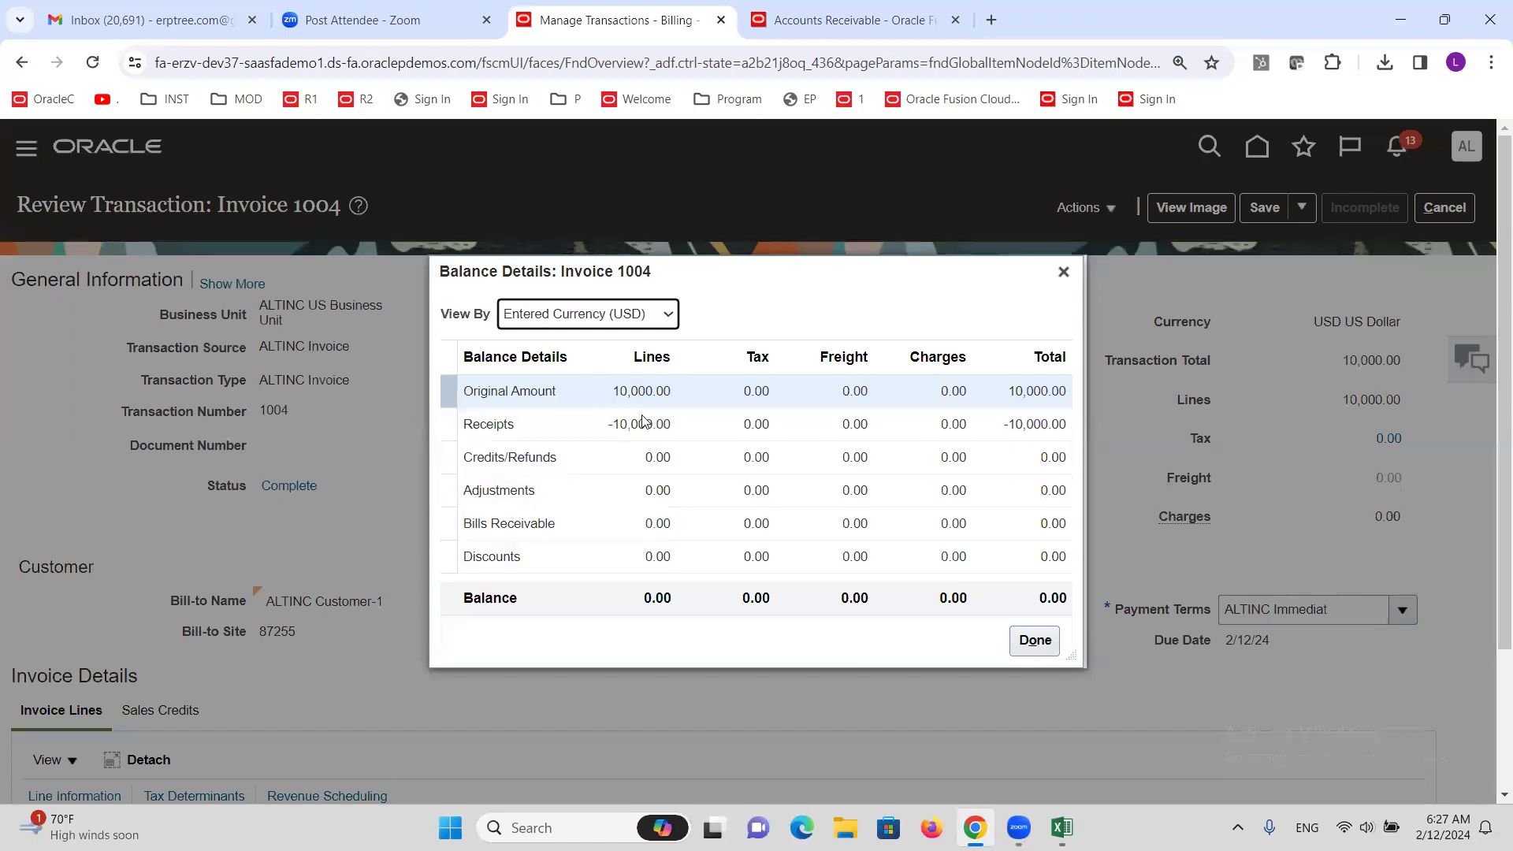
double_click(655, 603)
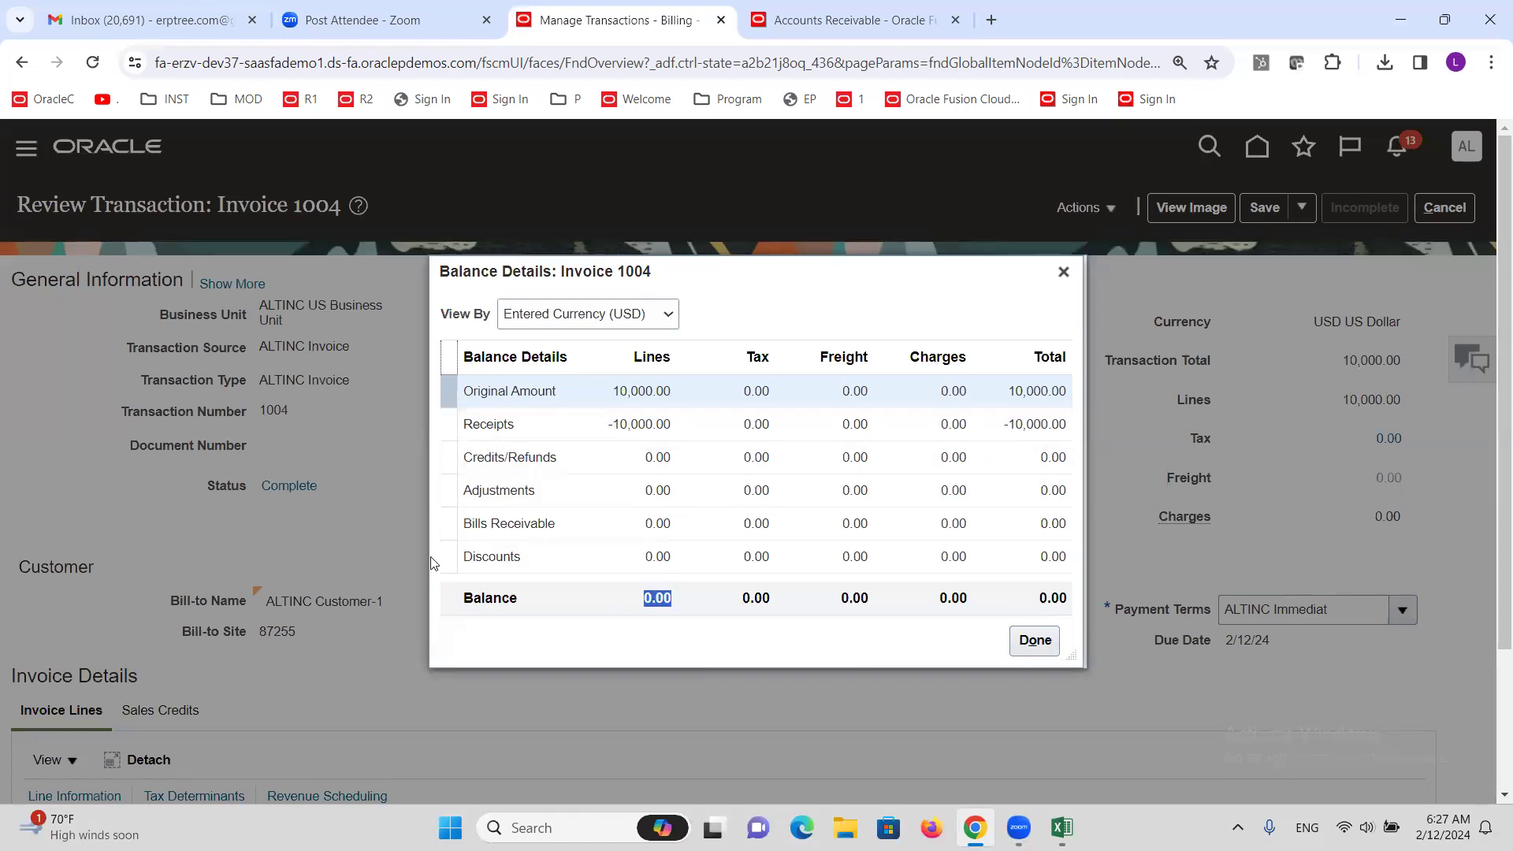
Return to receipt 7777 and start its reversal with category Nonsufficient funds and reason Nonsufficient funds
click(835, 20)
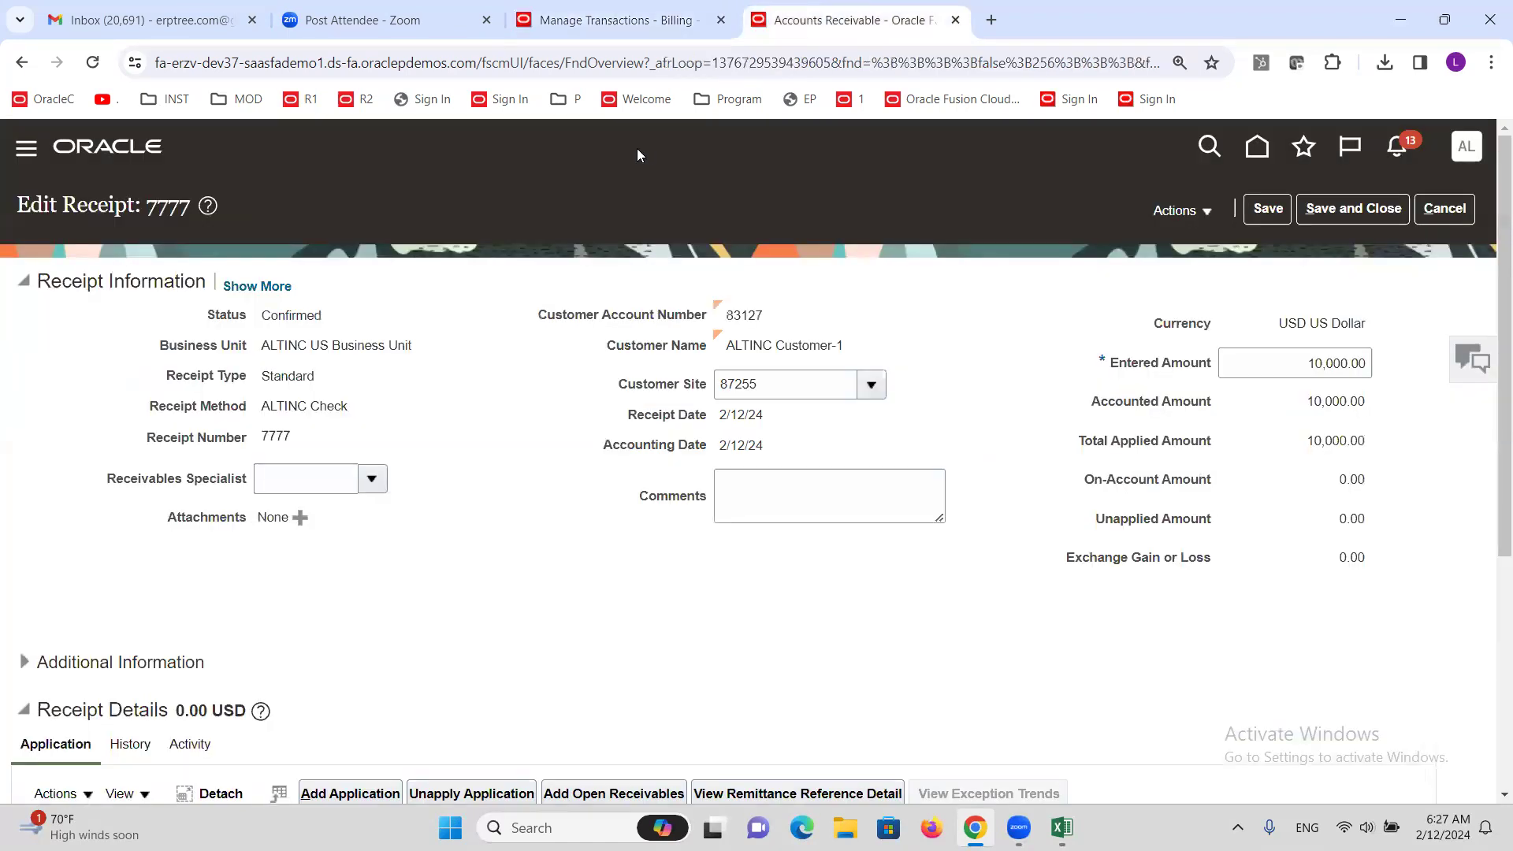
click(1190, 240)
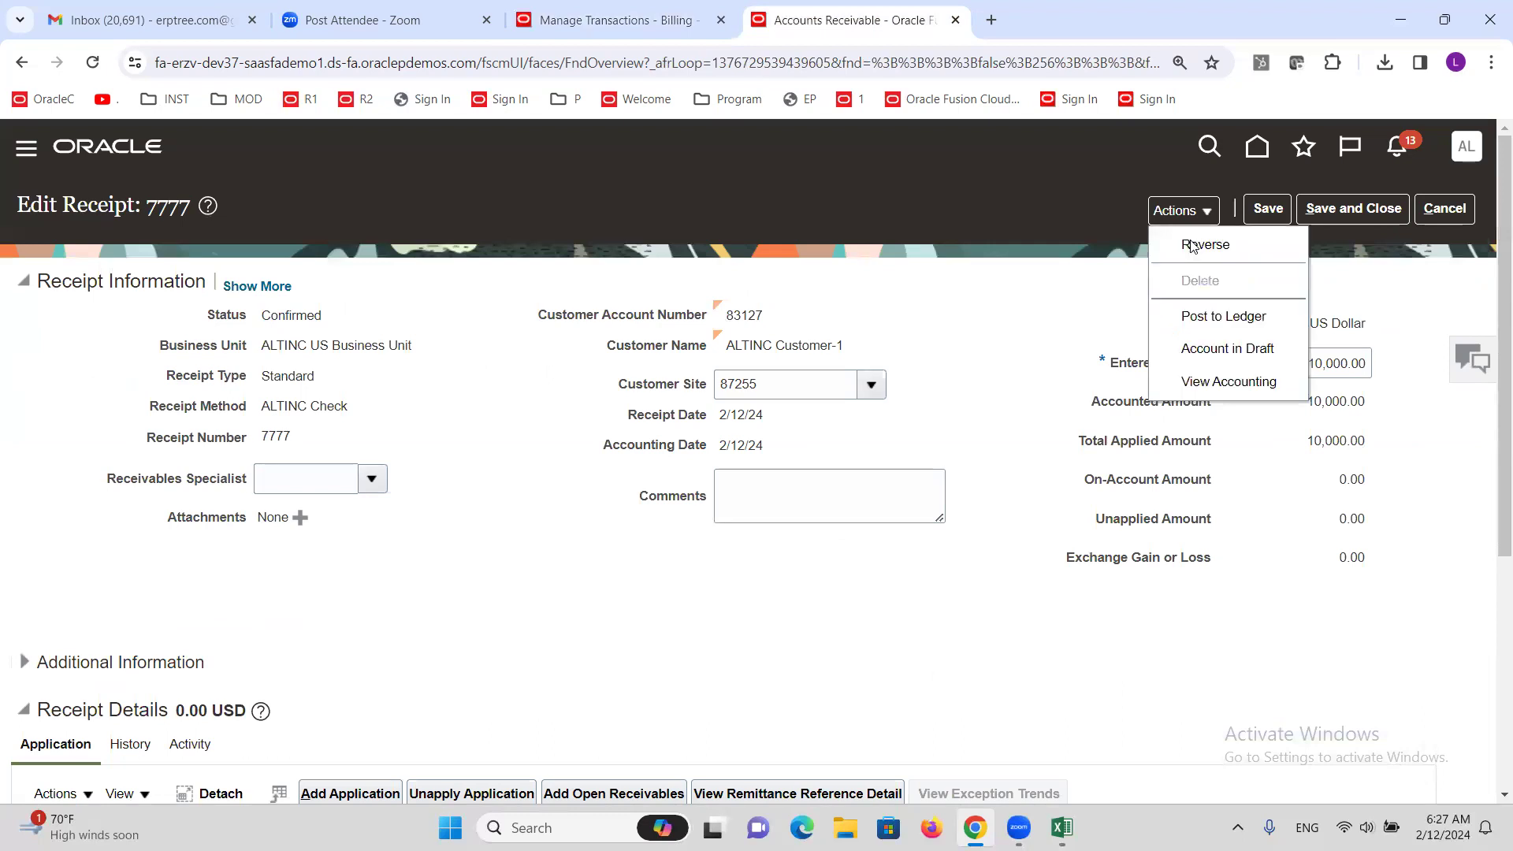
click(1192, 246)
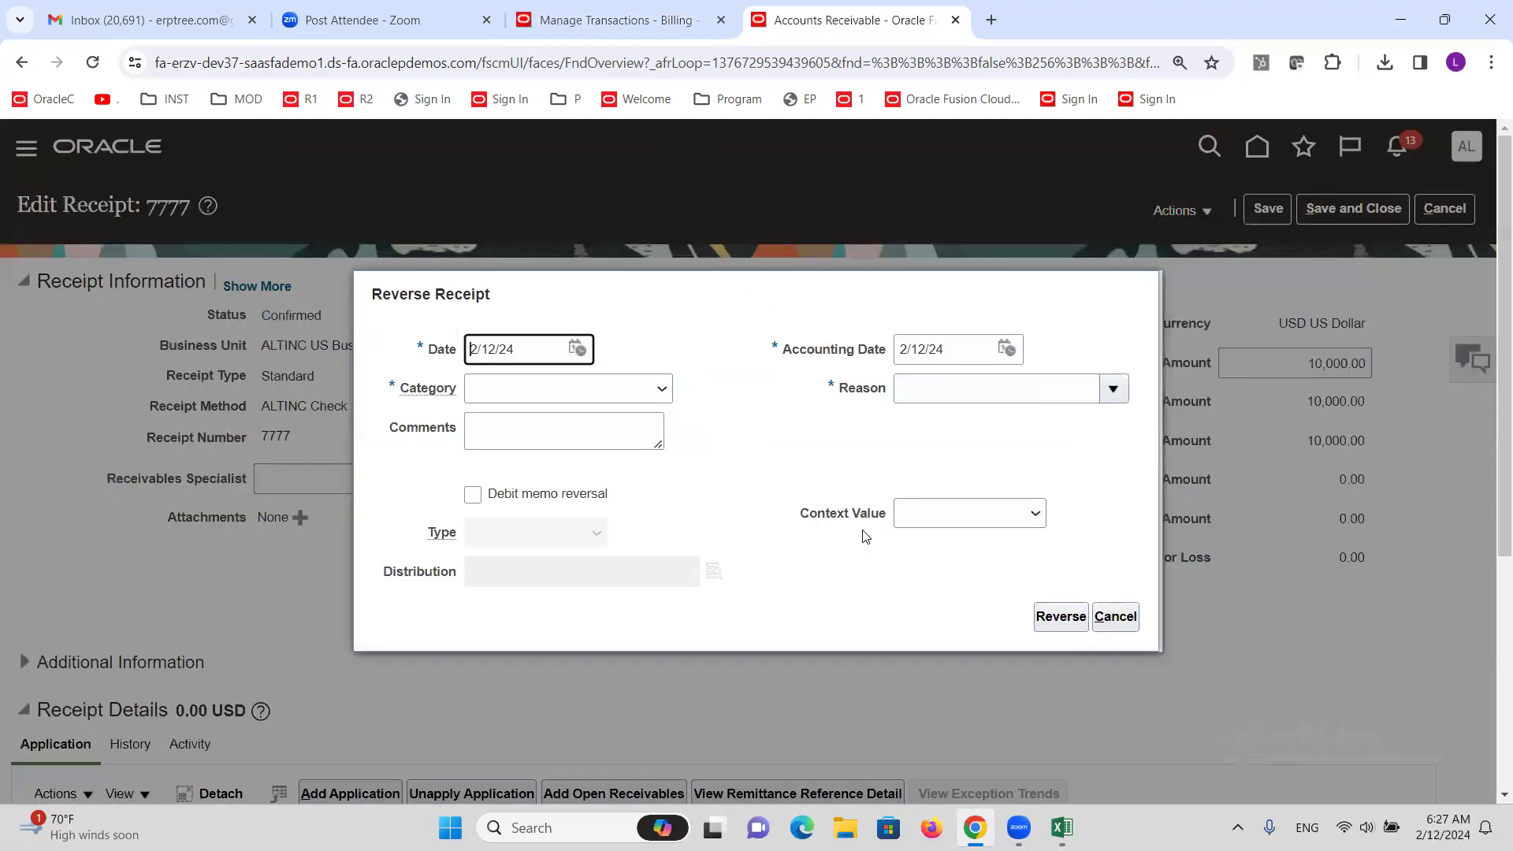
click(597, 396)
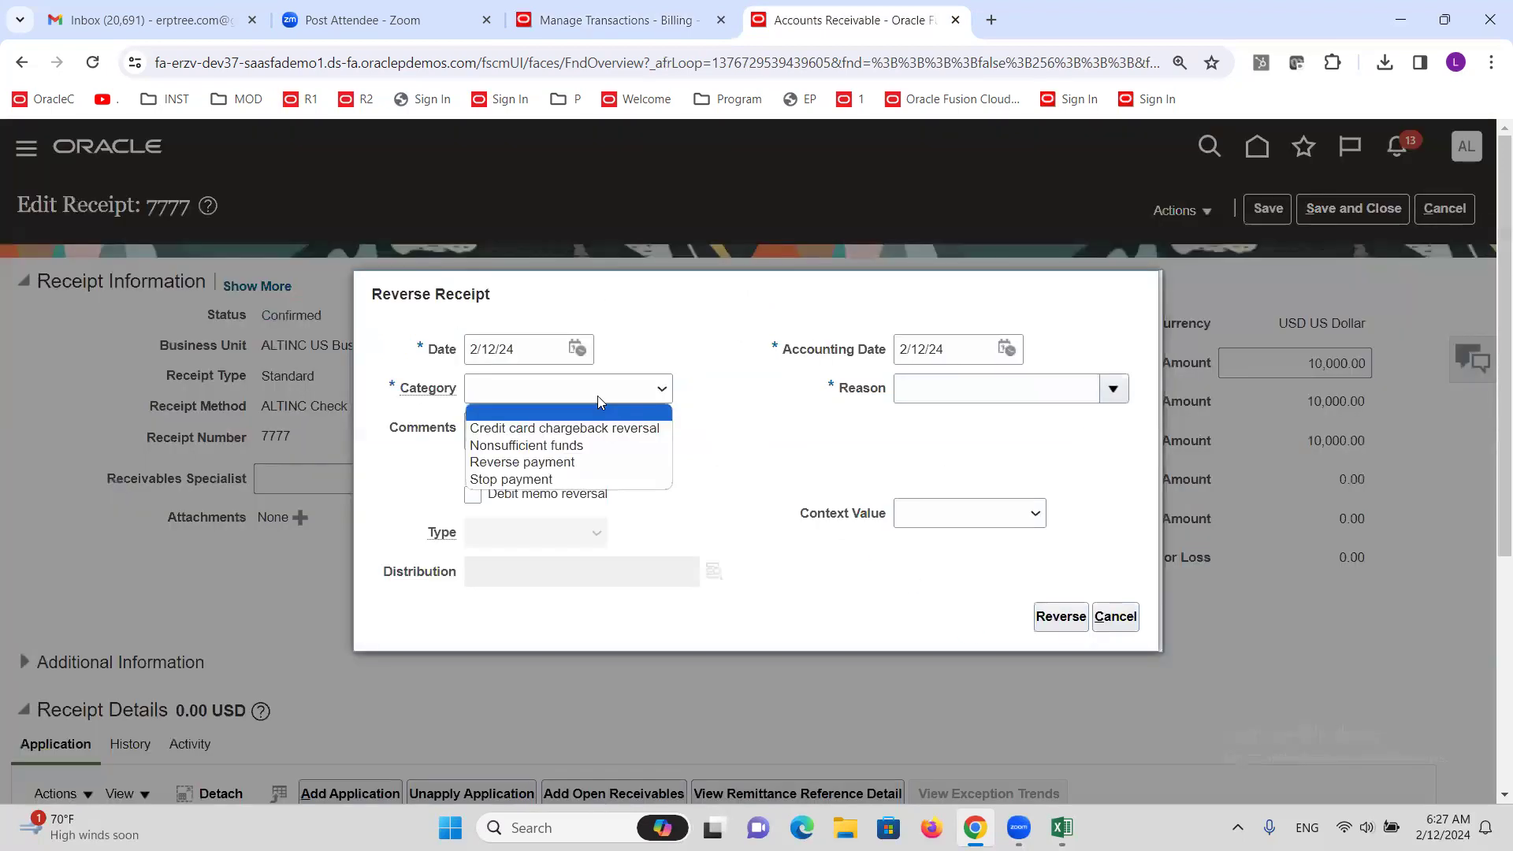
click(611, 451)
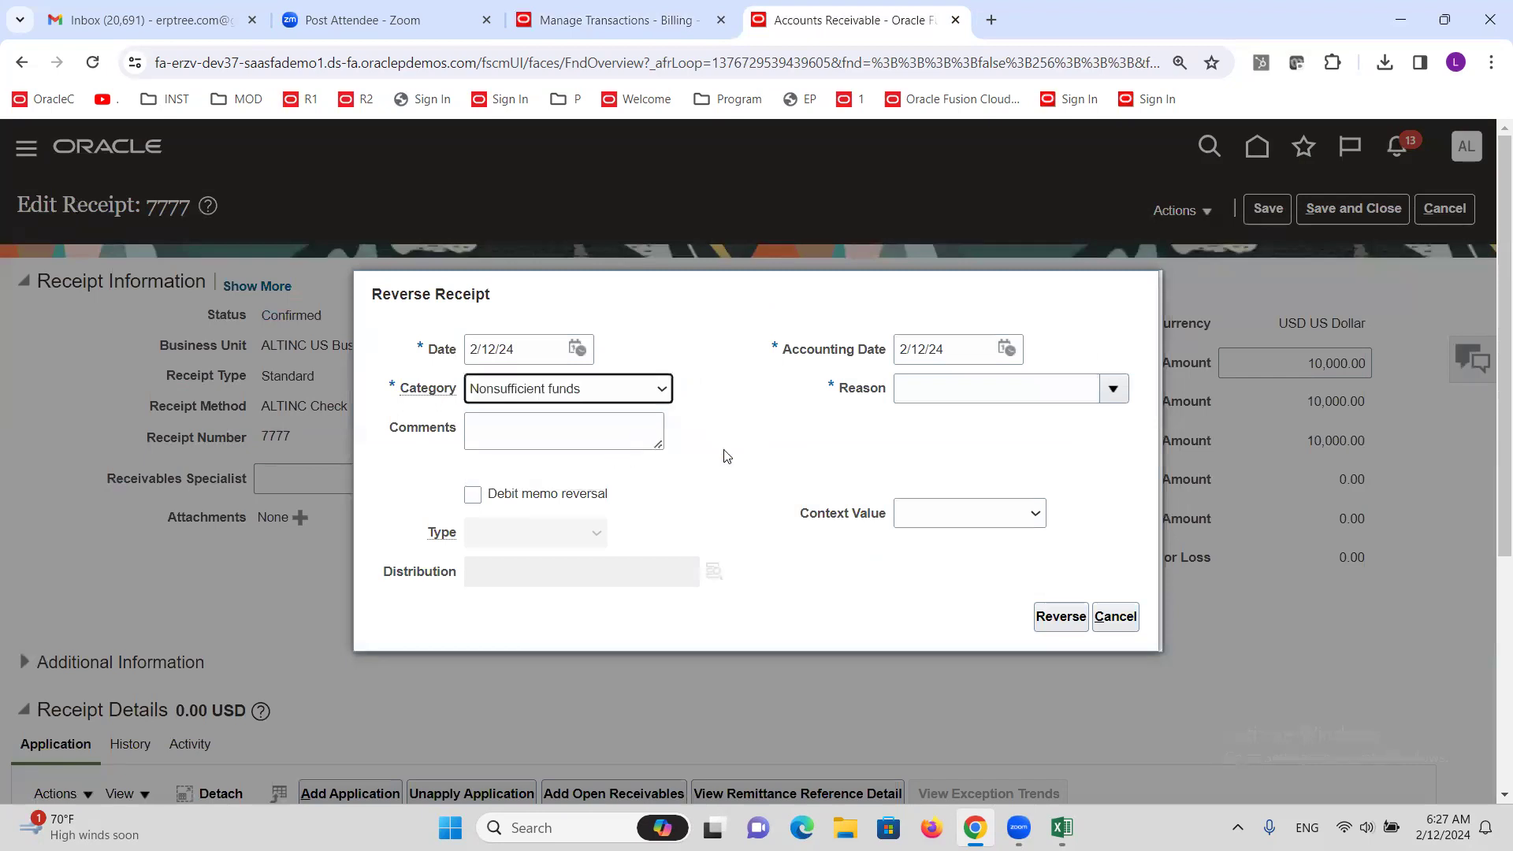
click(1114, 390)
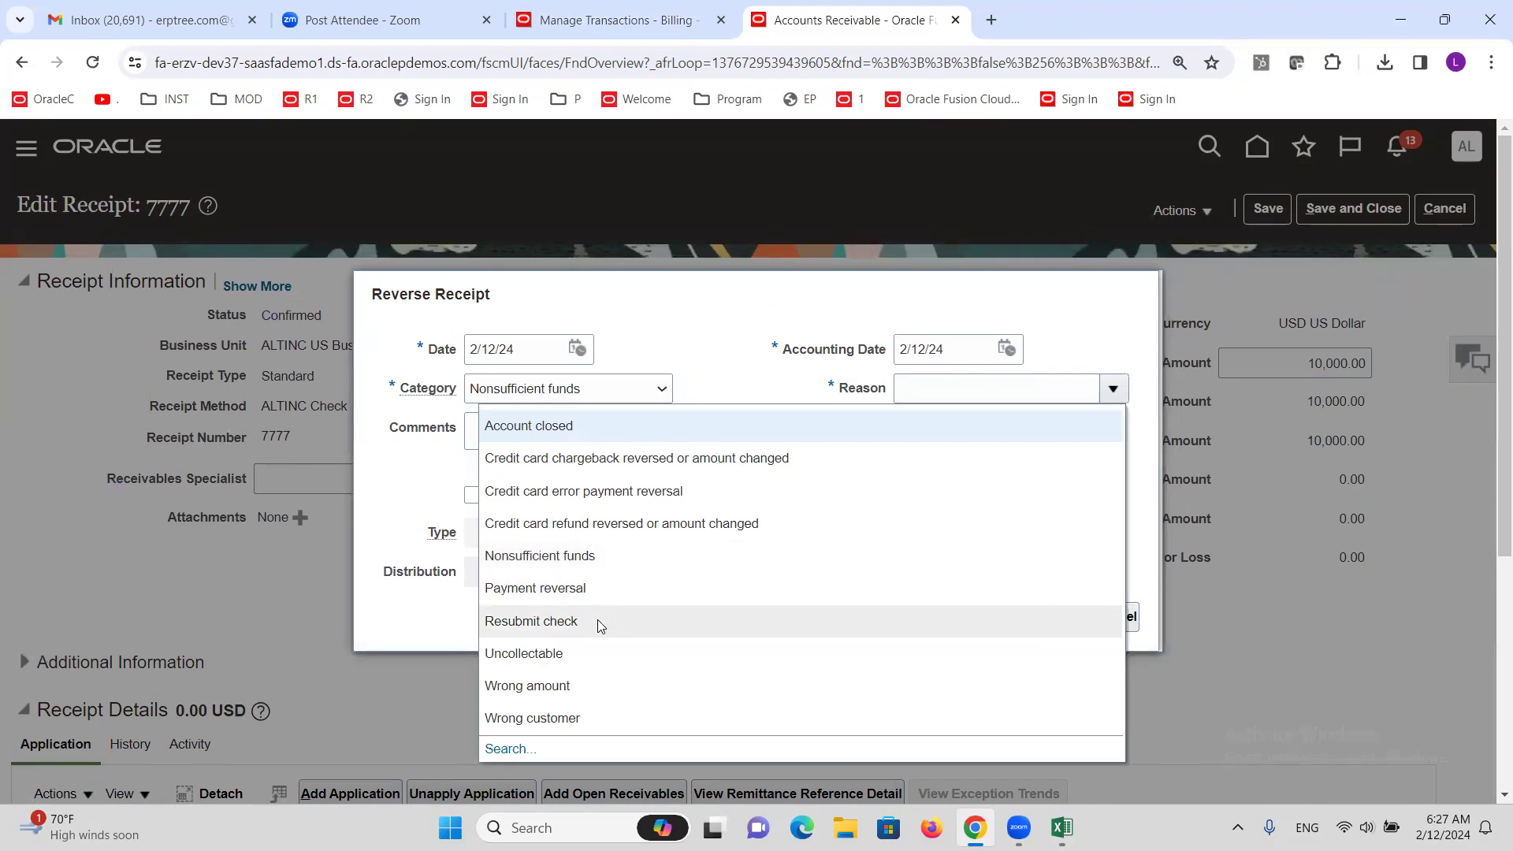
click(571, 567)
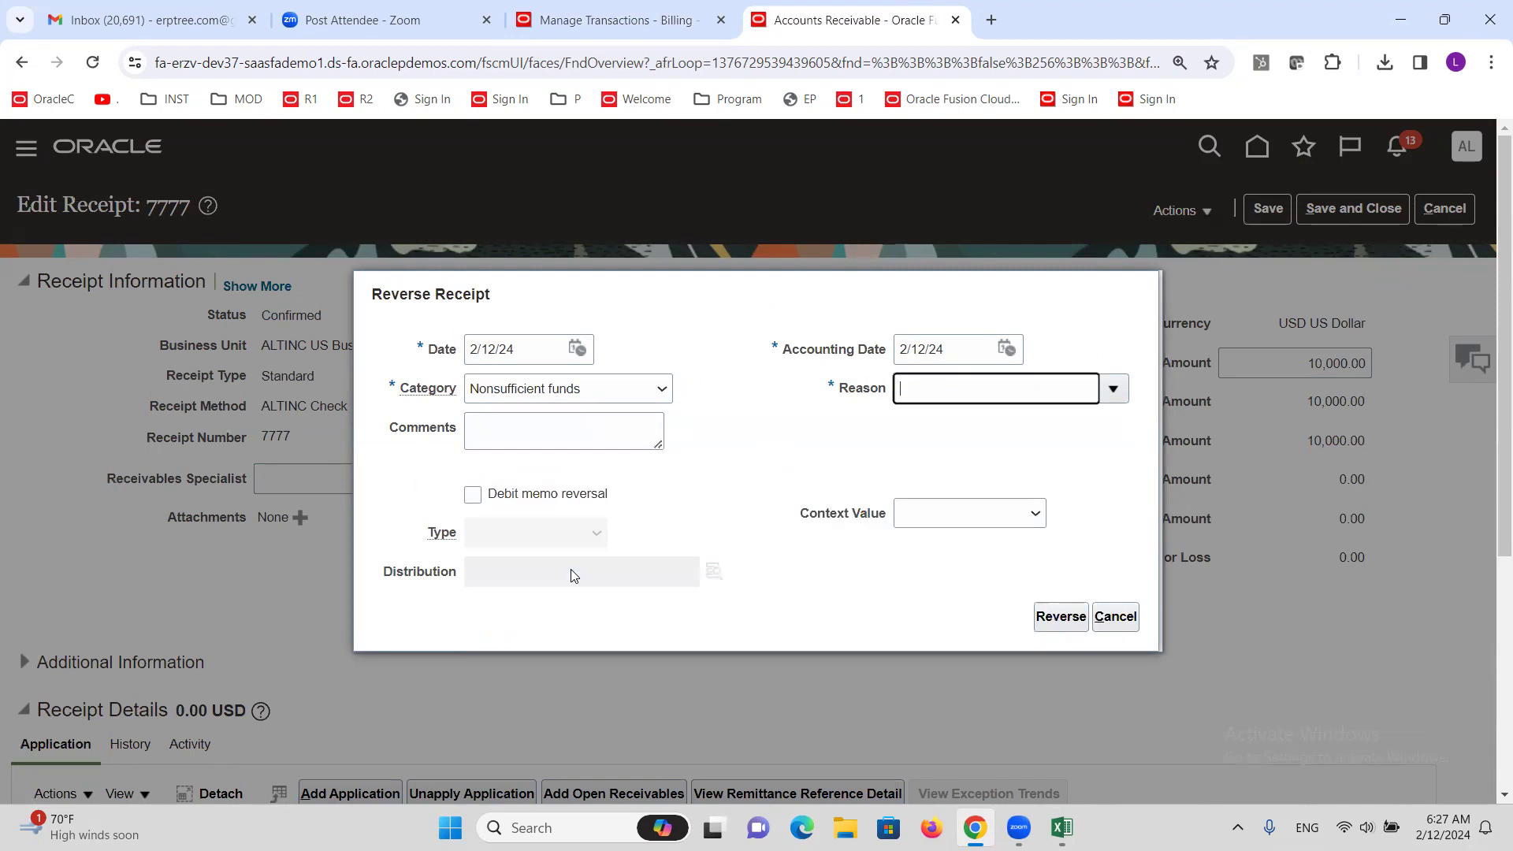
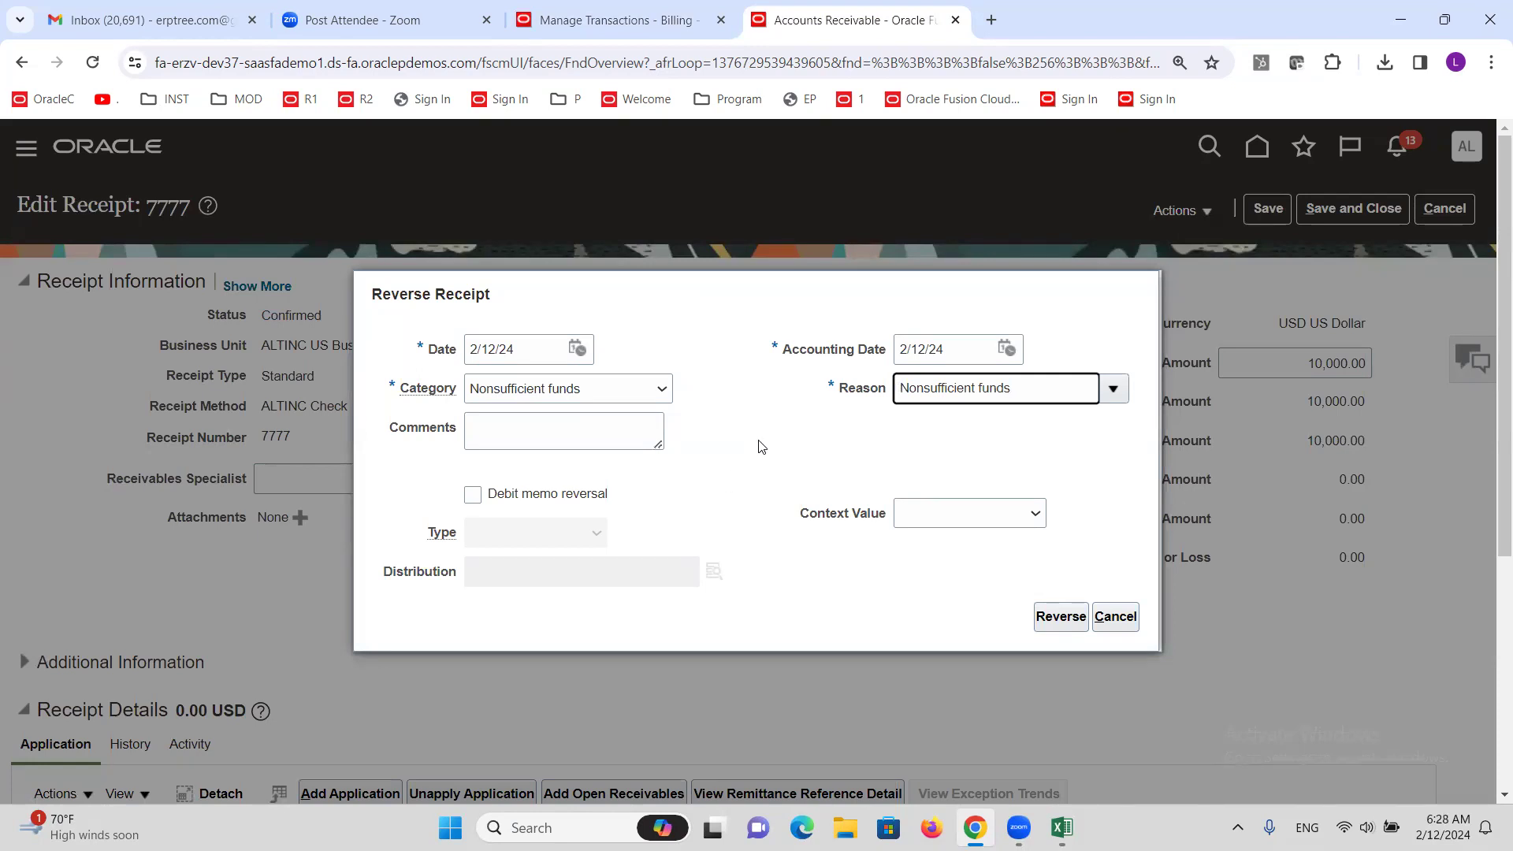
Make it a debit memo reversal of type ALTINC Debit Memo, check the distribution segments and reverse the receipt
click(472, 496)
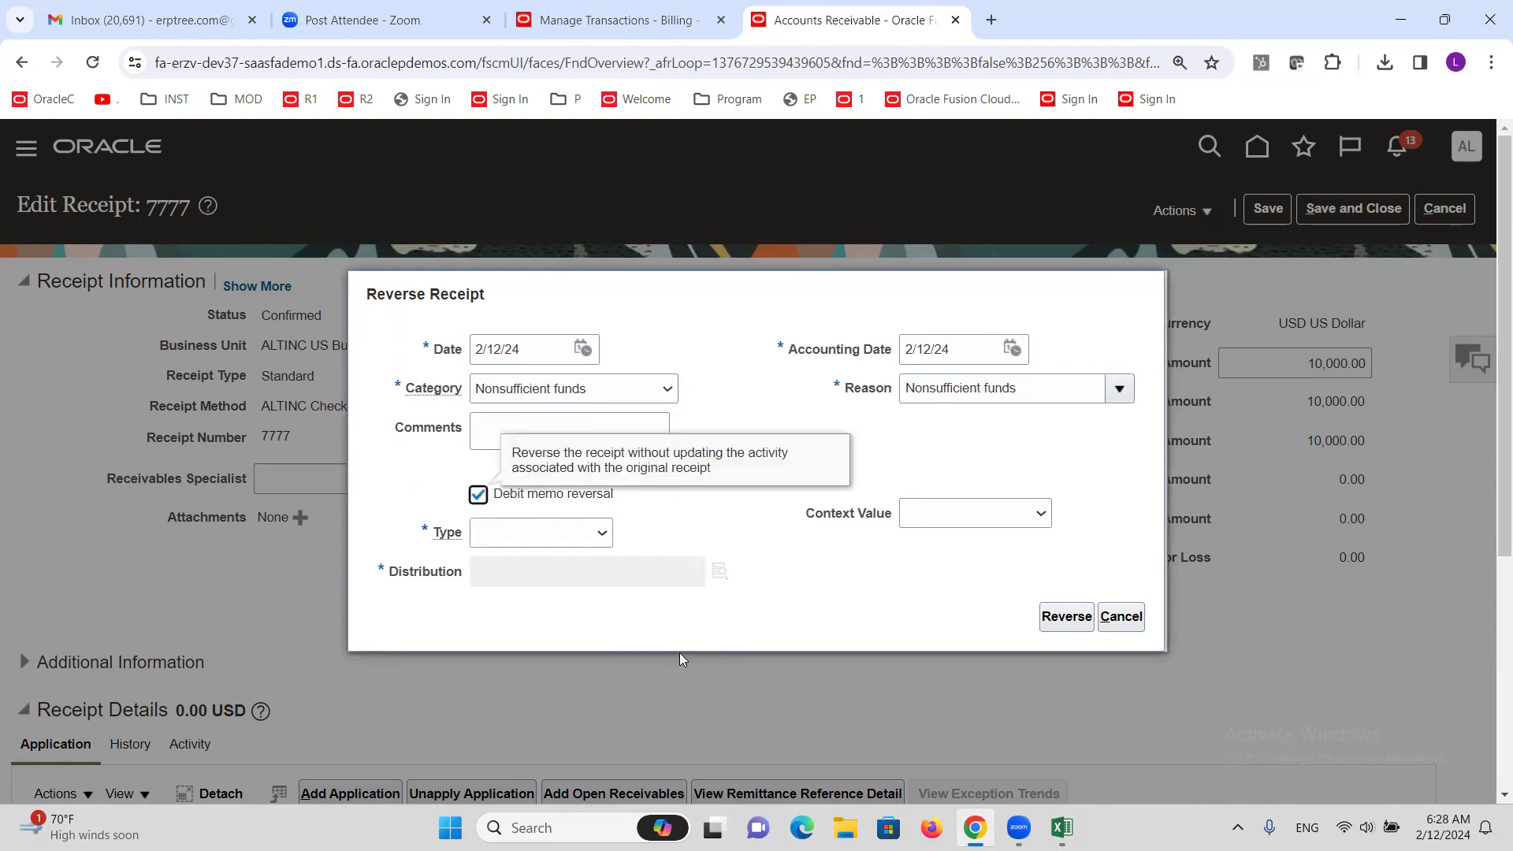
click(595, 537)
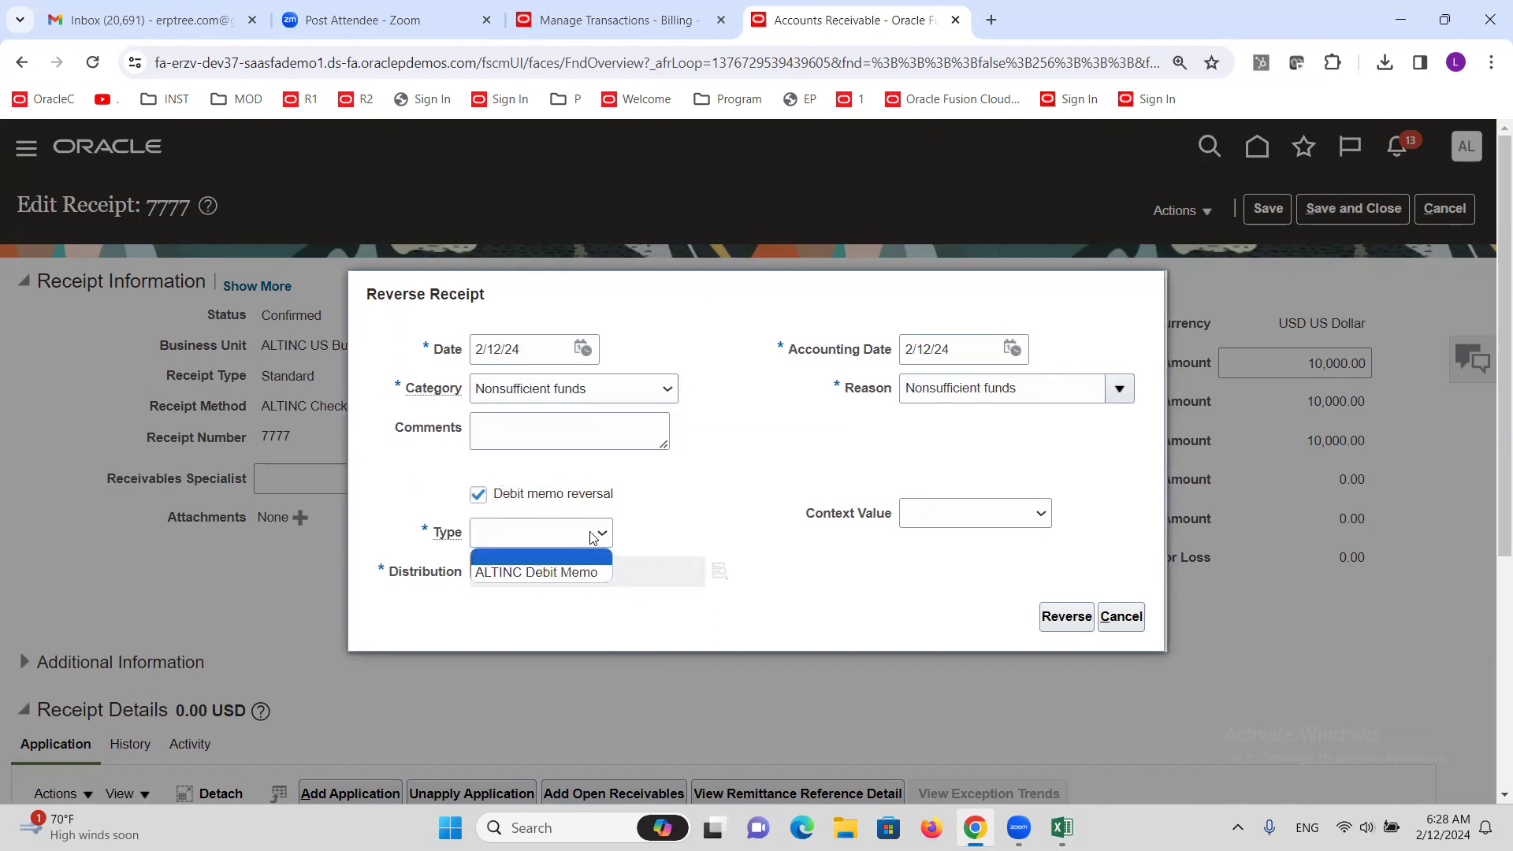
click(585, 570)
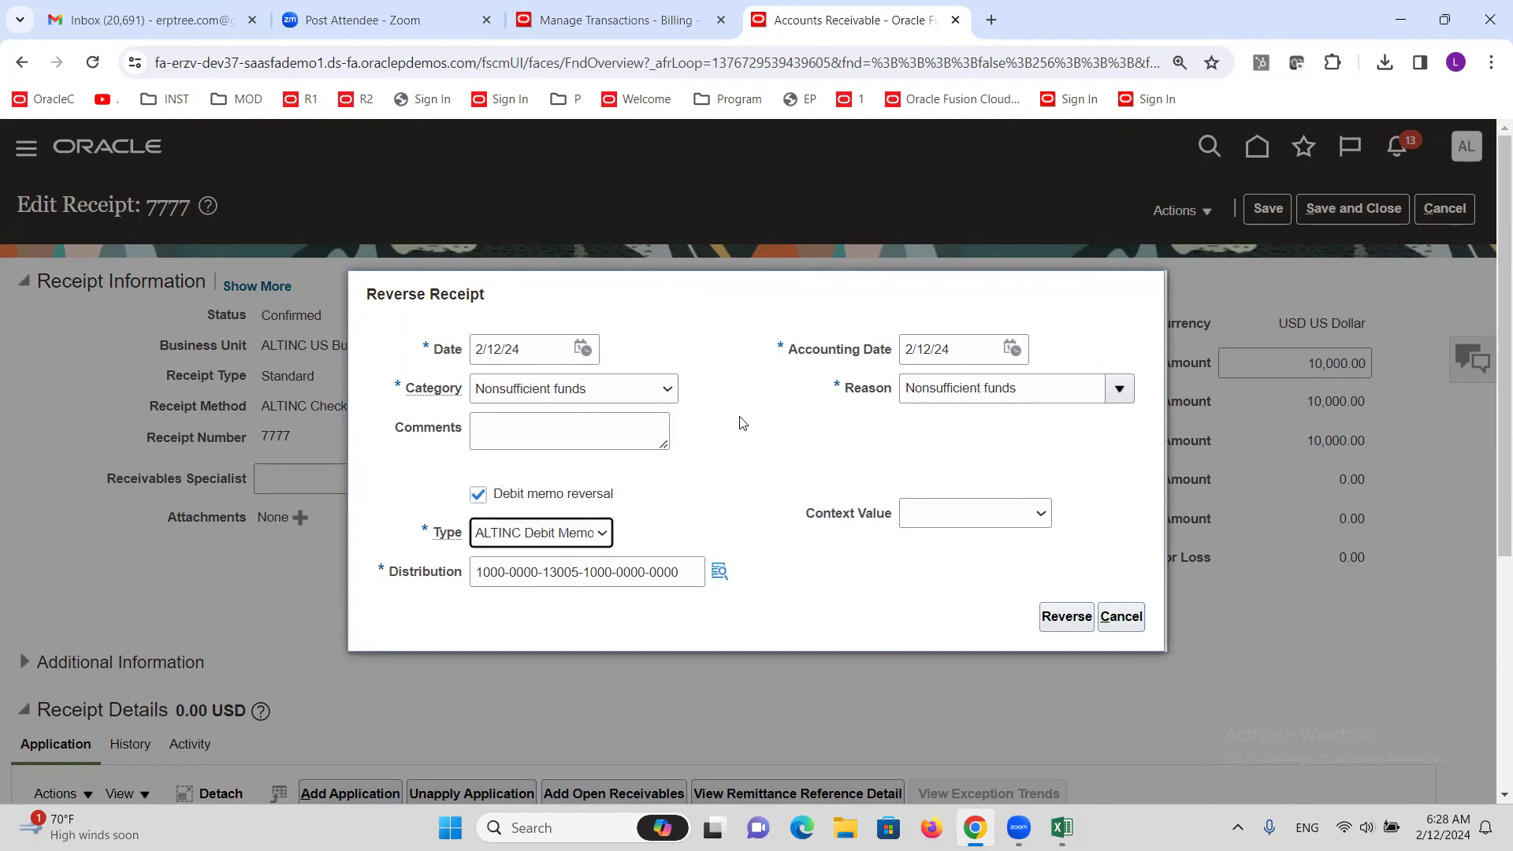
click(720, 577)
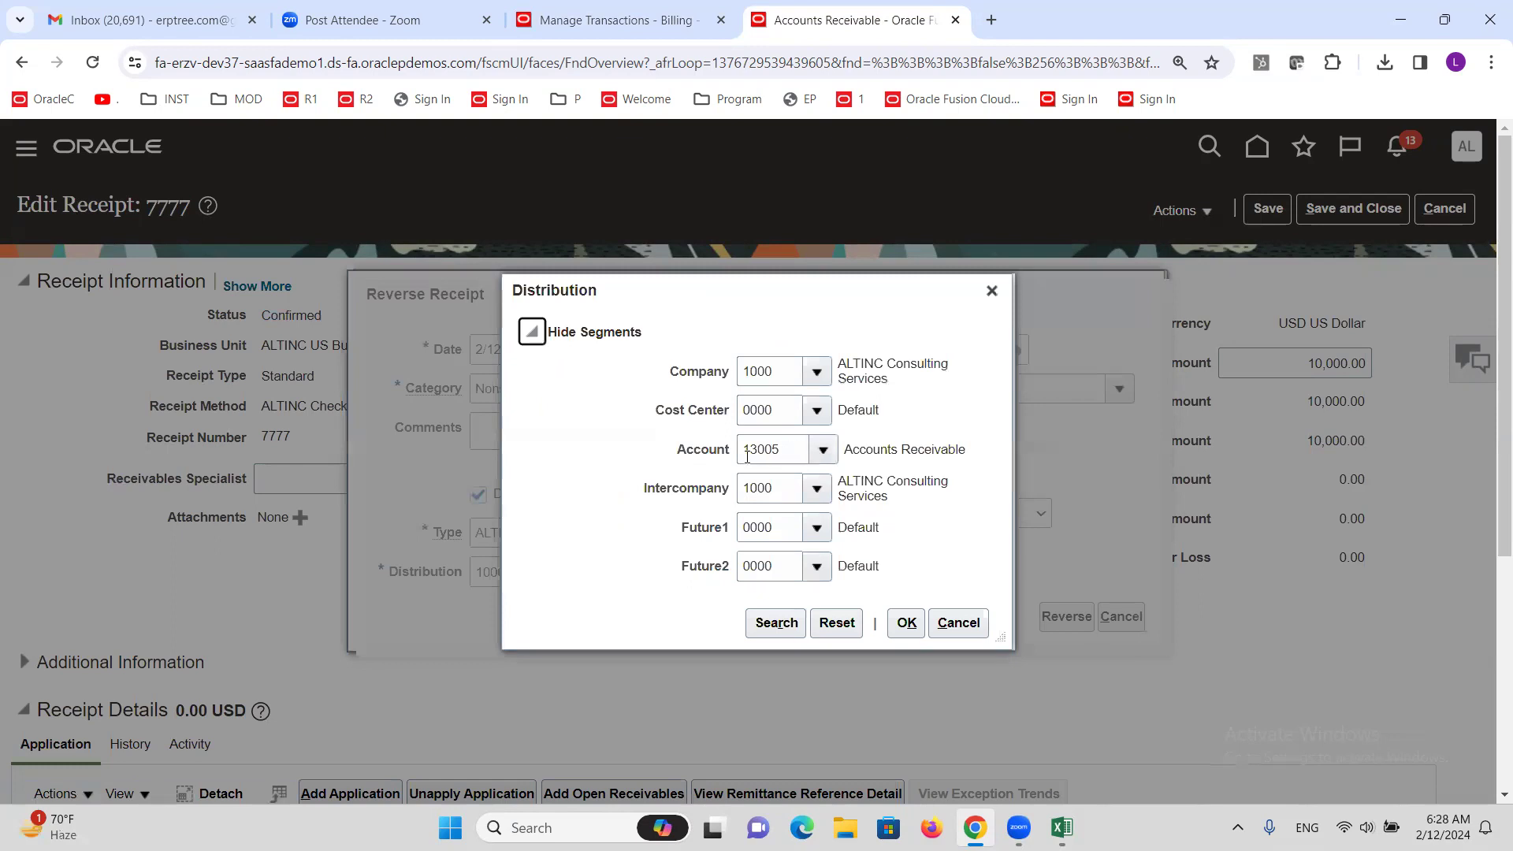
click(991, 291)
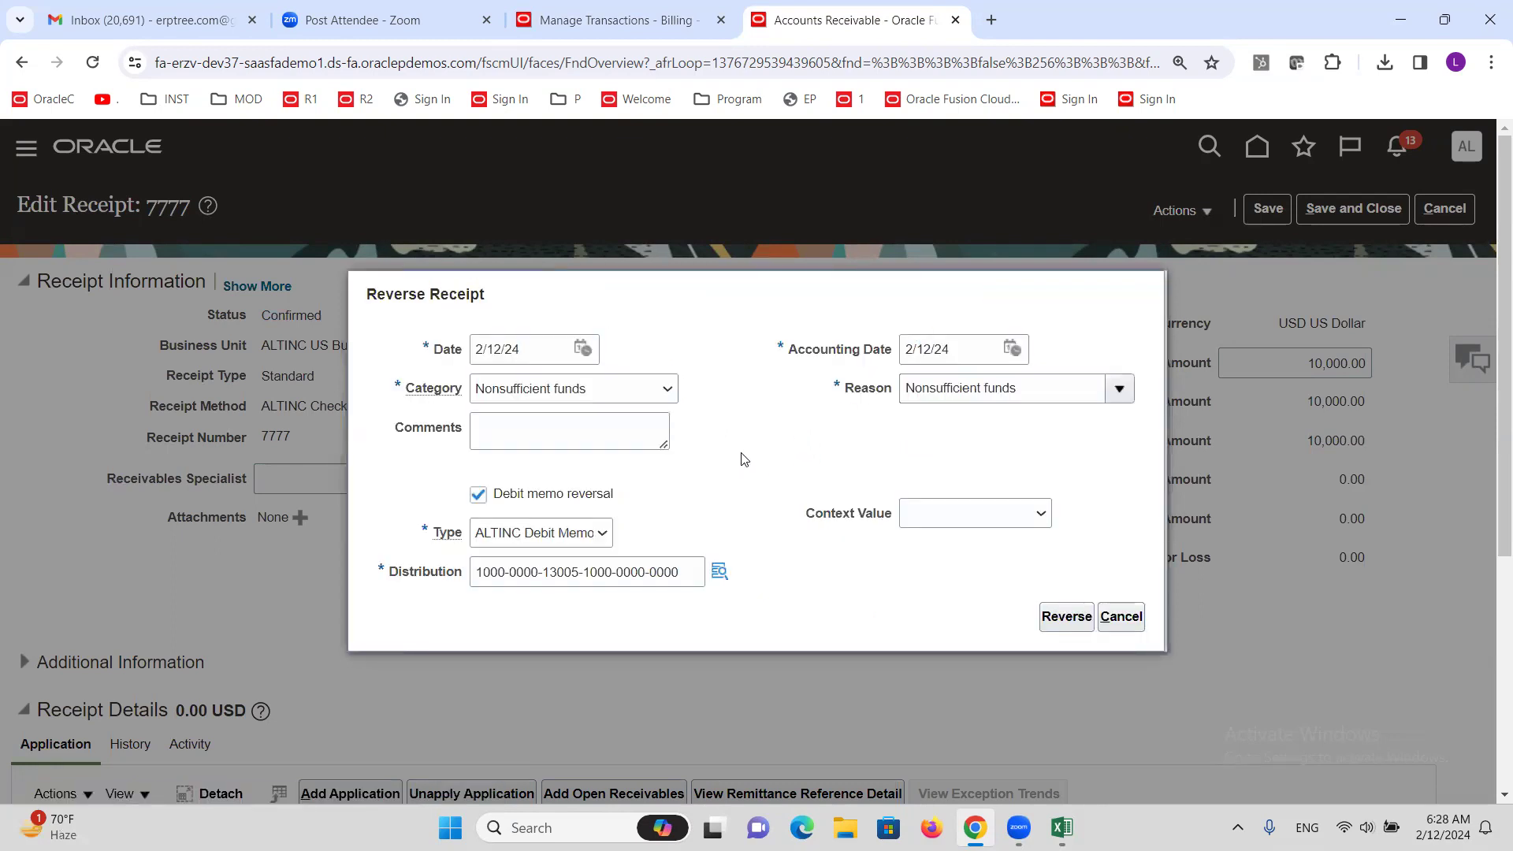
click(1070, 624)
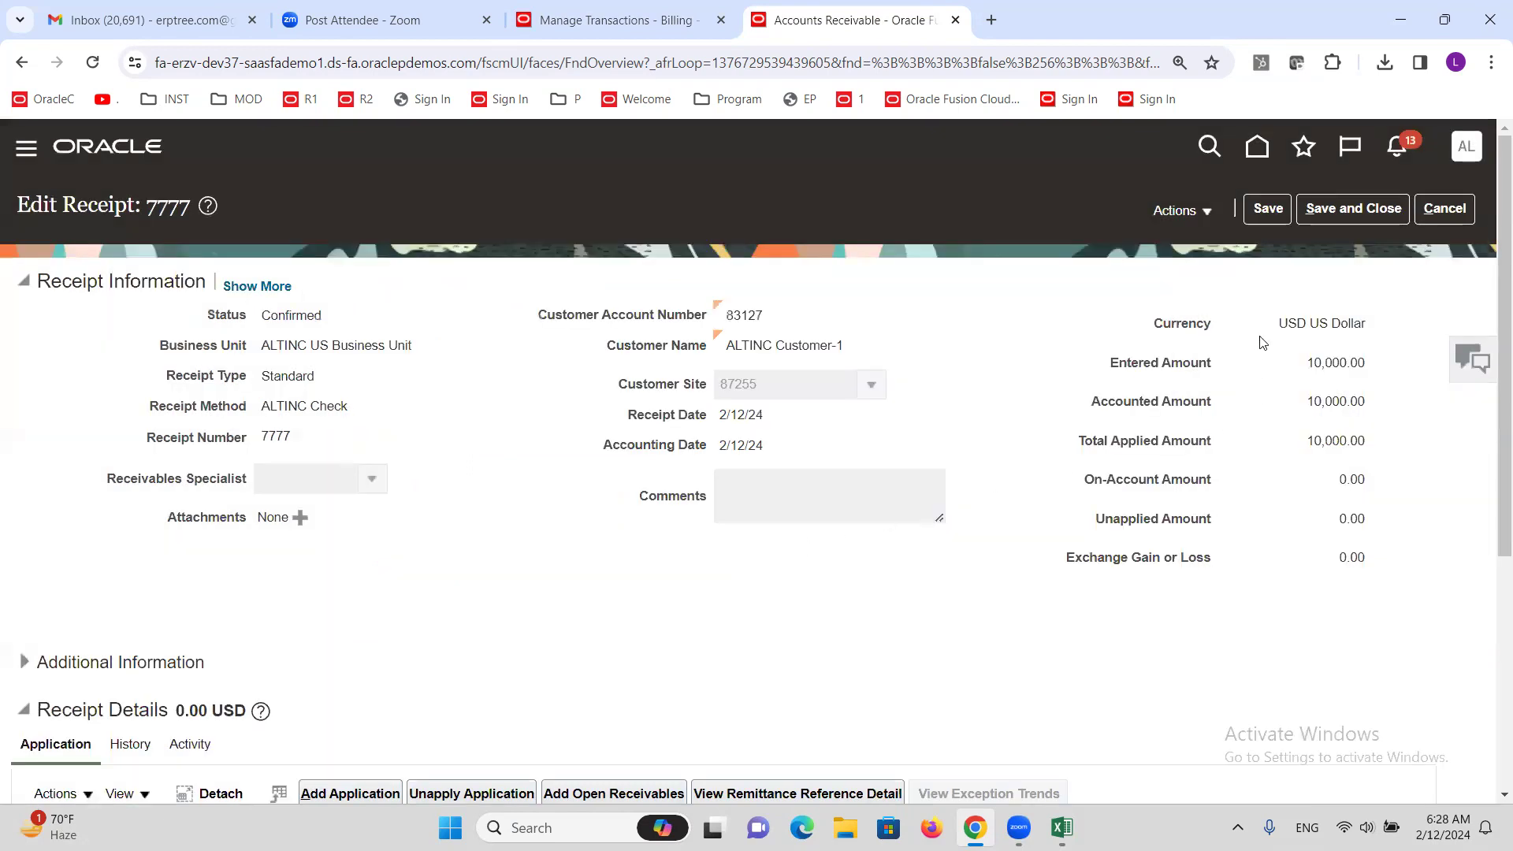
Switch to the billing transactions page, close the balance details and invoice 1004, and search for the invoice again to reopen it
click(630, 6)
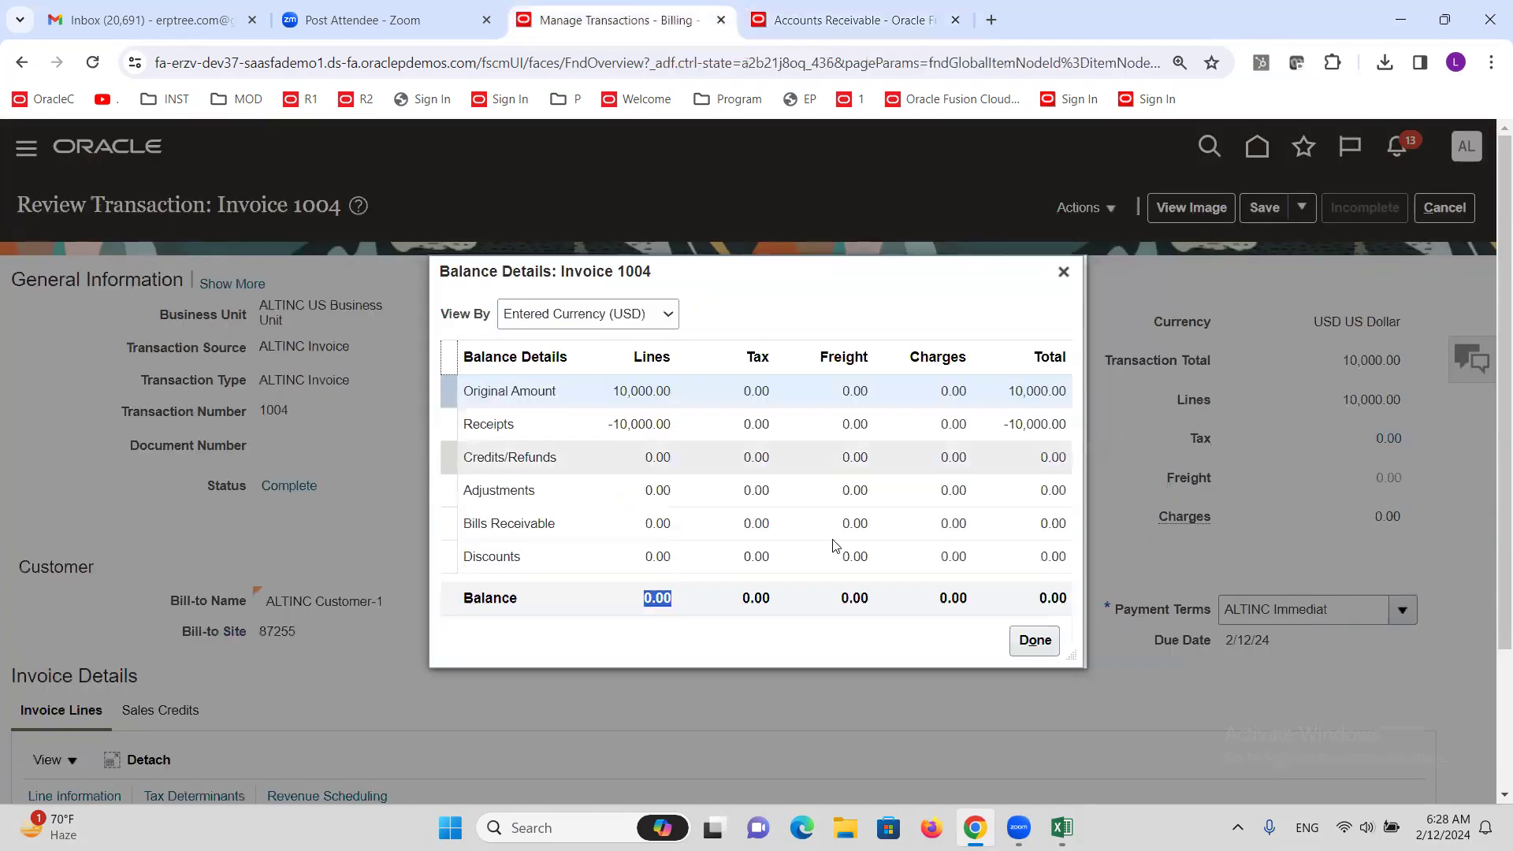
click(1065, 206)
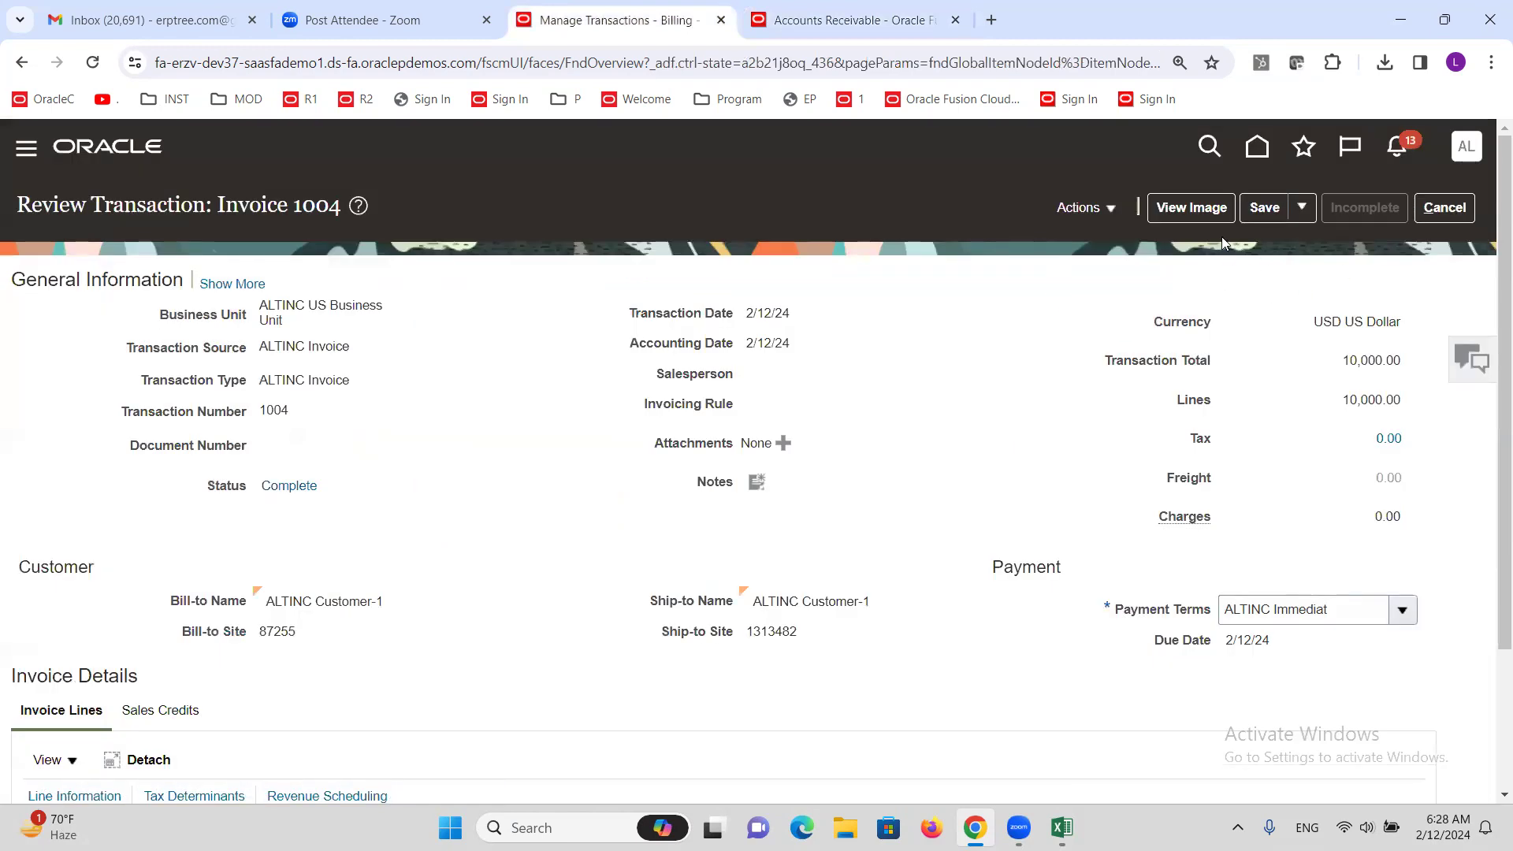
key(alt+c)
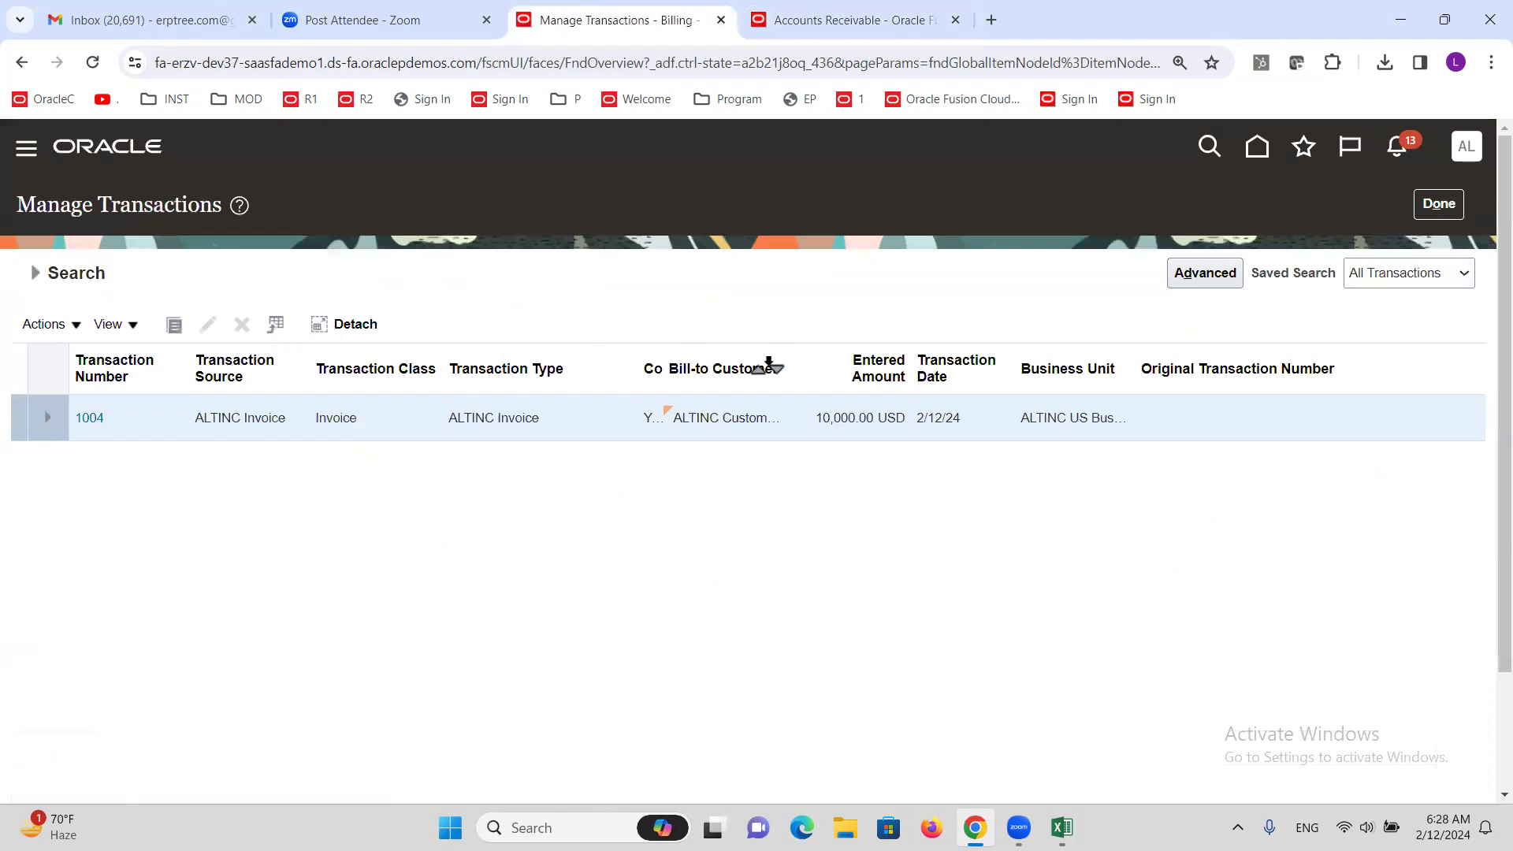
click(35, 274)
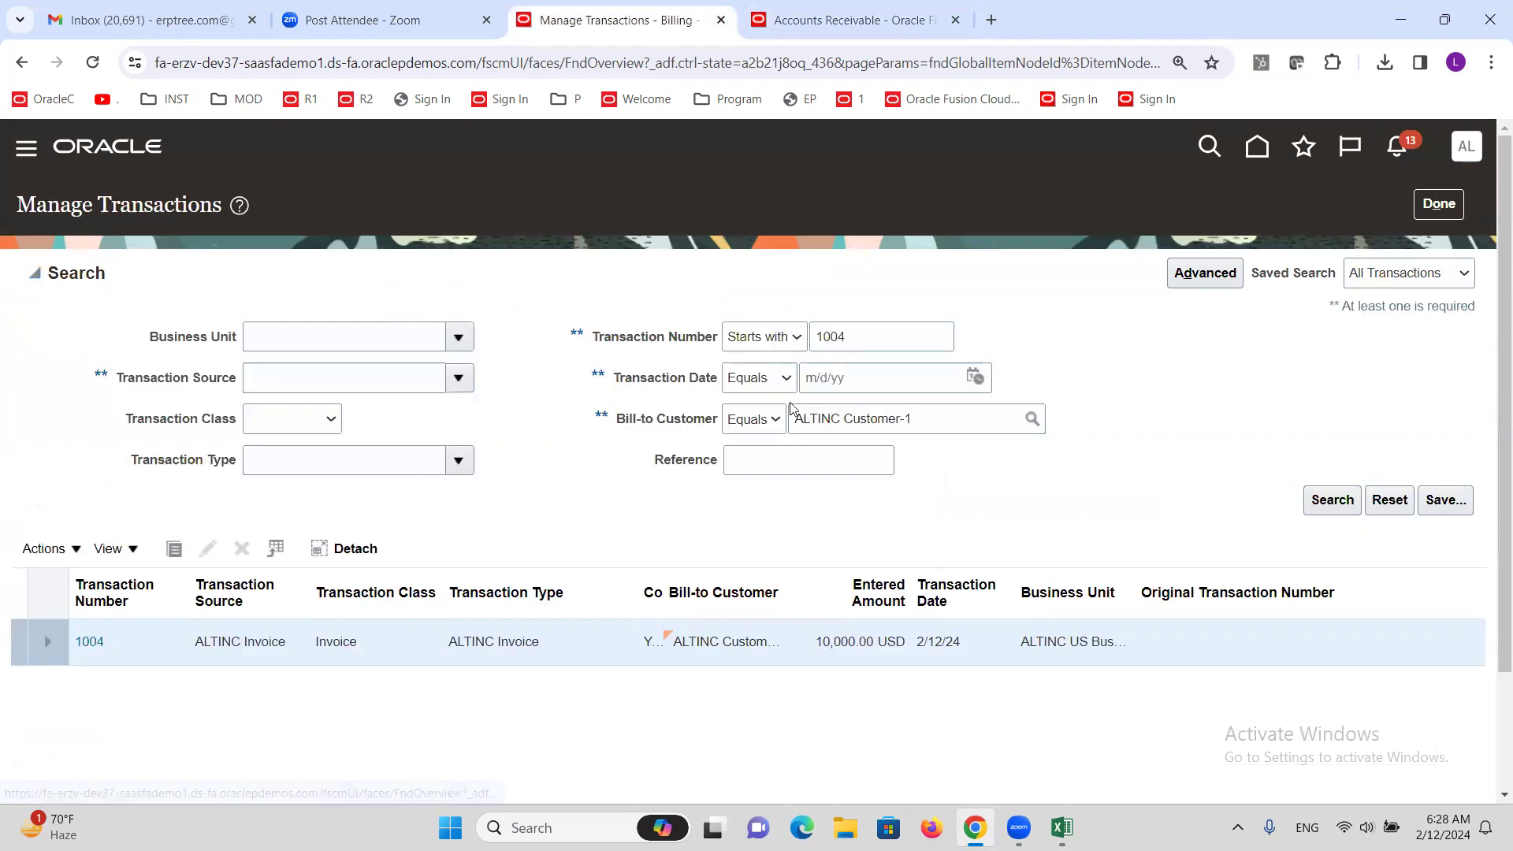
click(1332, 497)
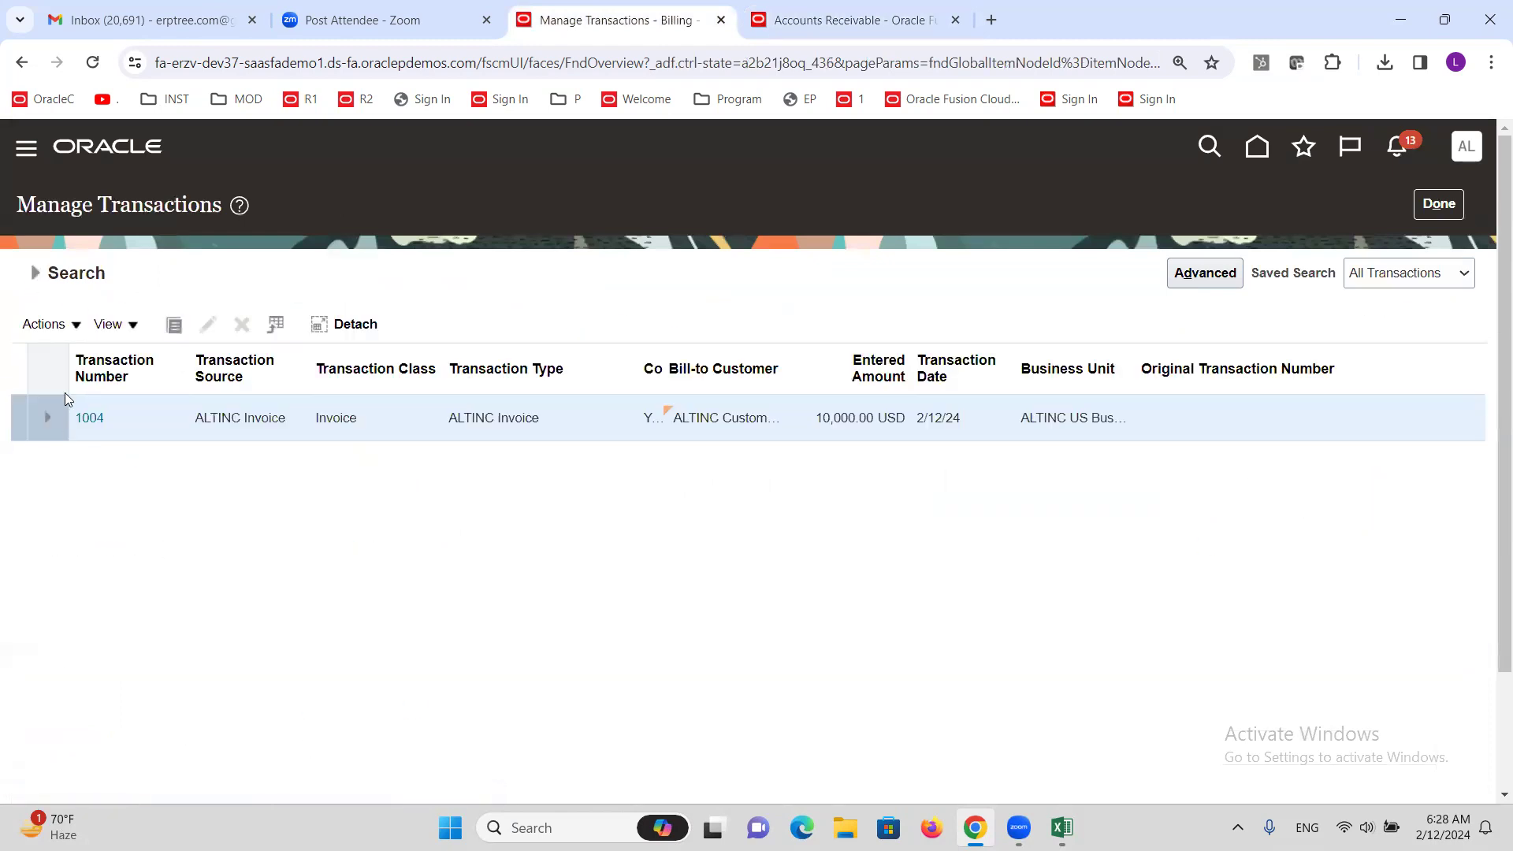
click(92, 418)
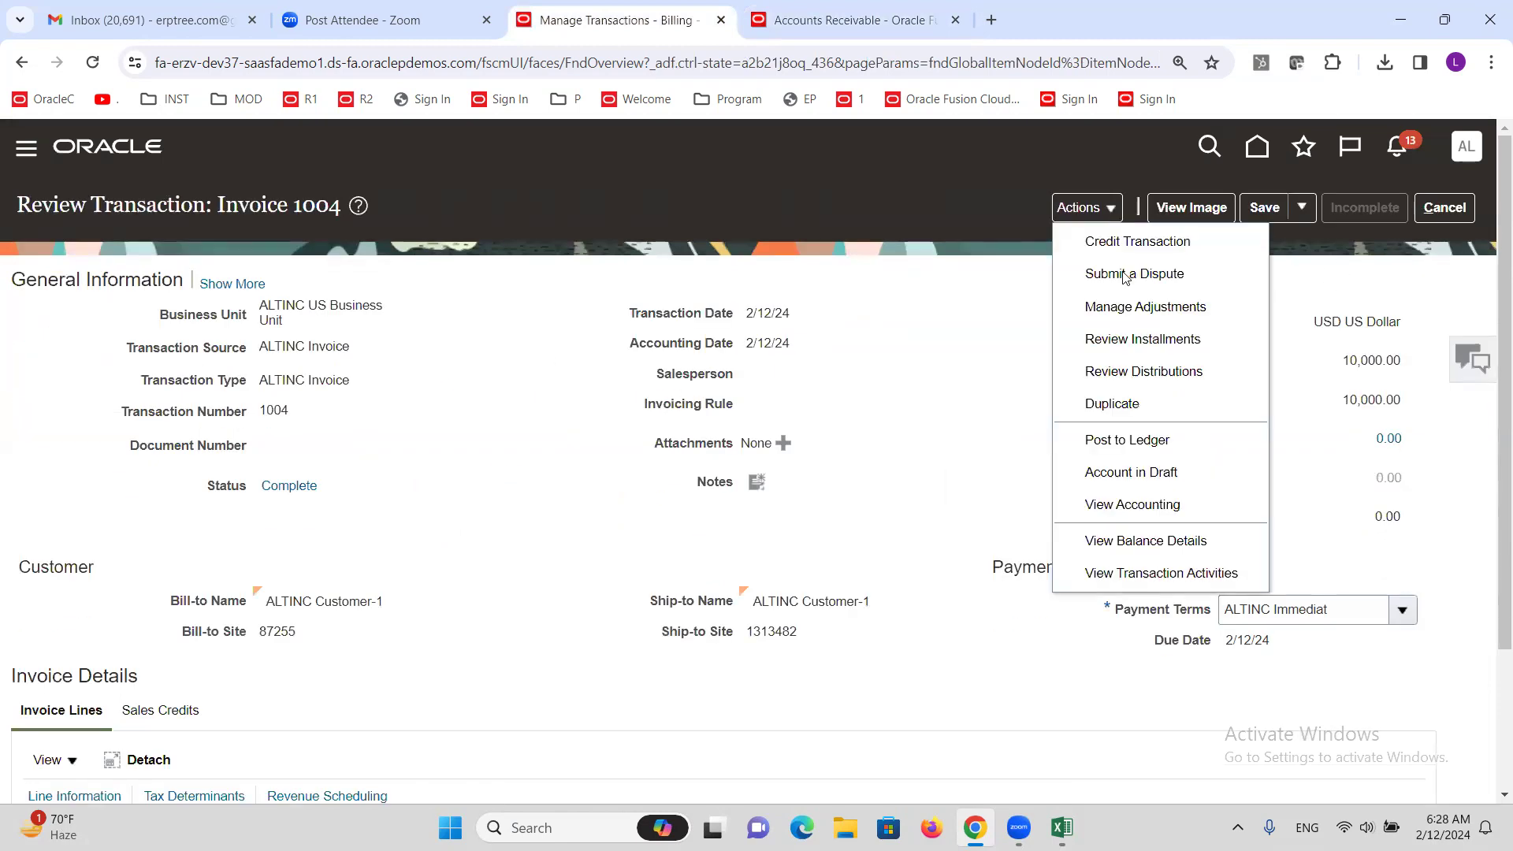
Check the accounting lines of invoice 1004, close them and examine the invoice's balance details
click(1165, 502)
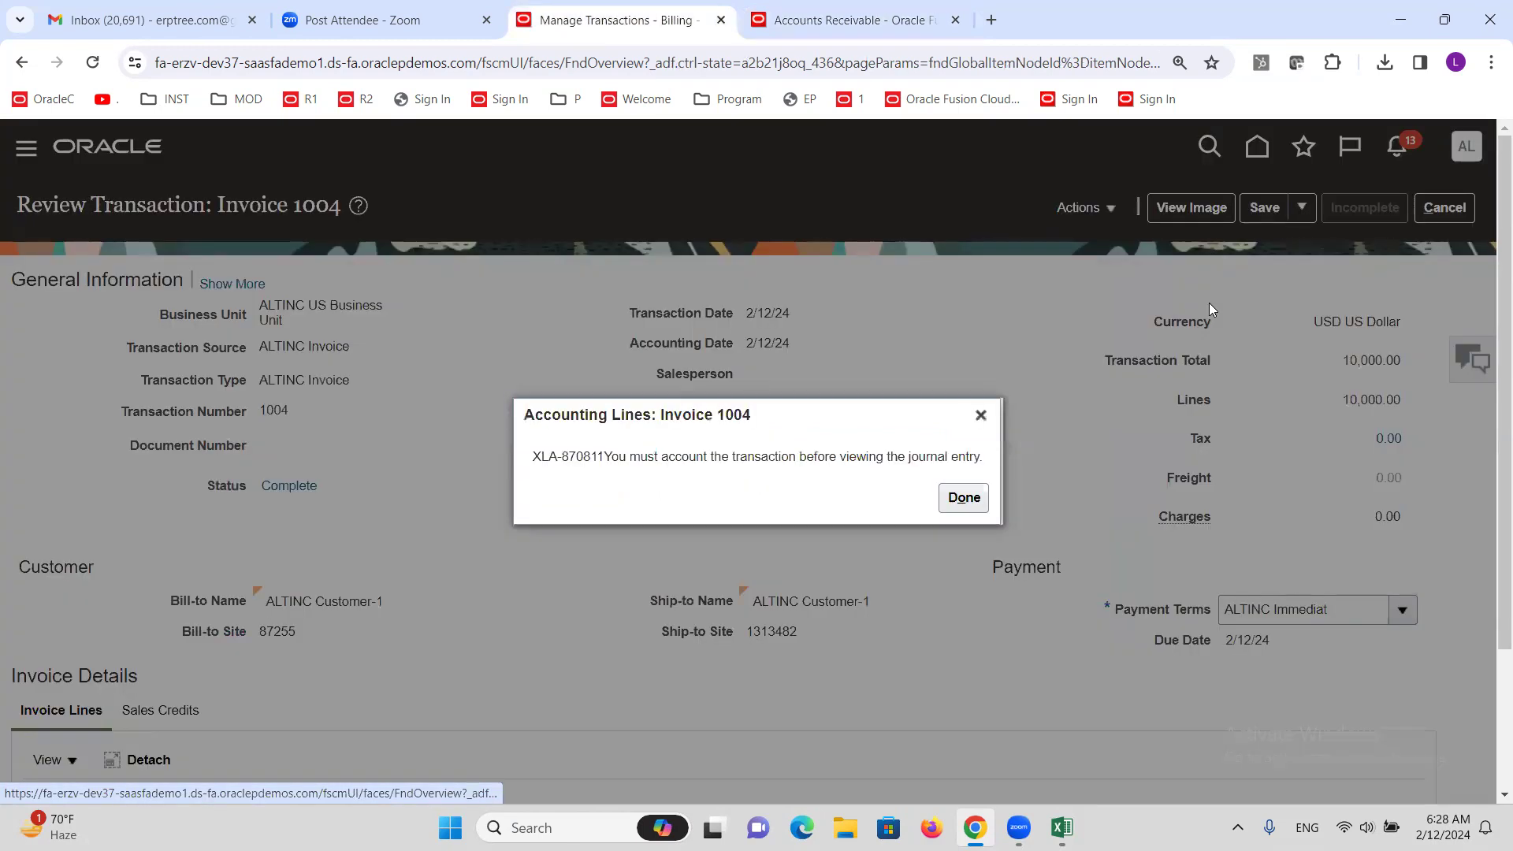
click(982, 413)
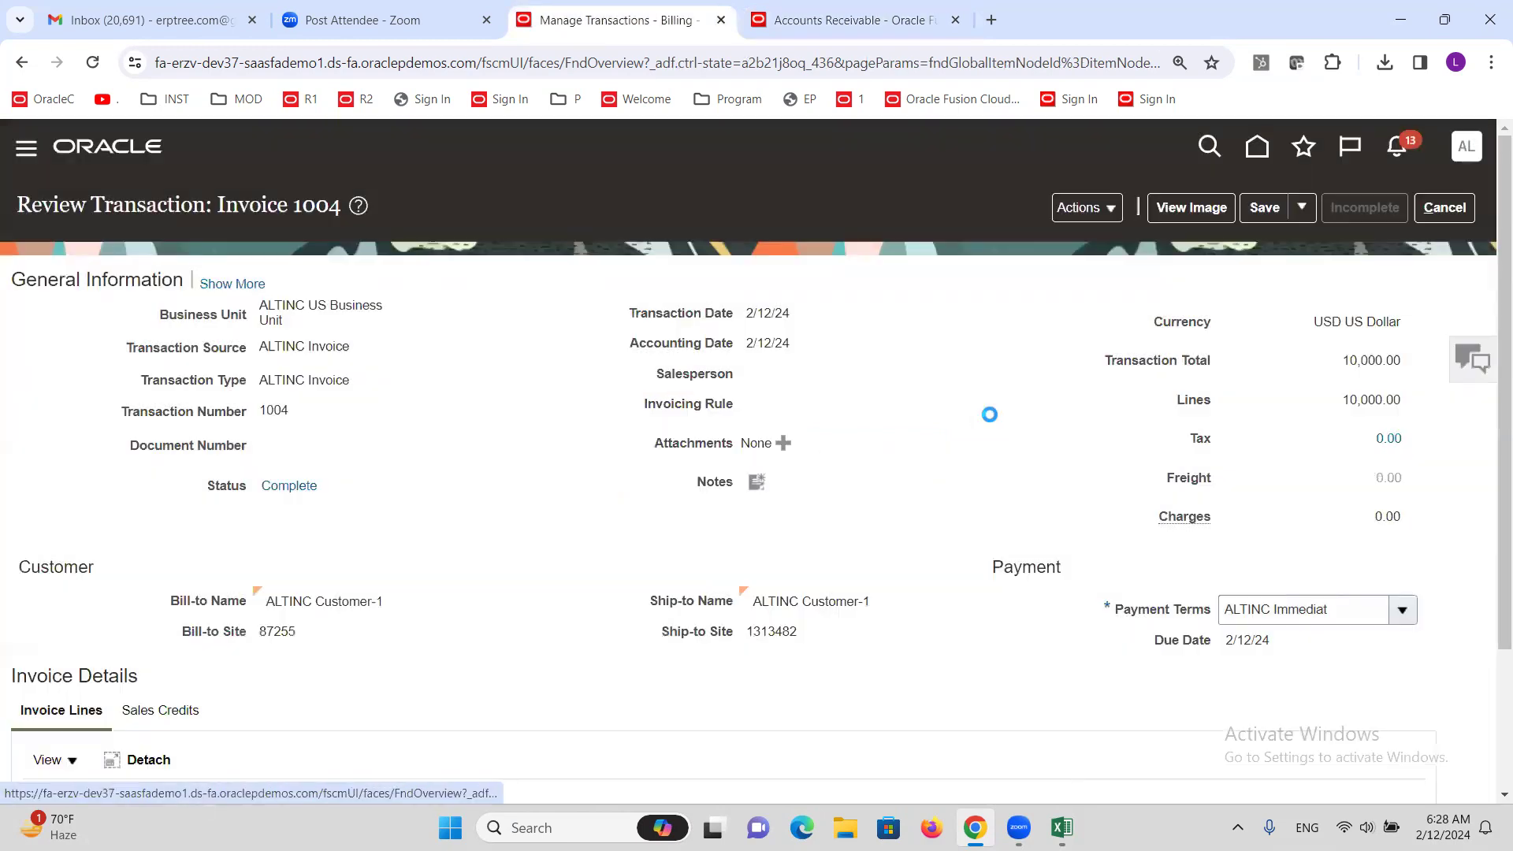
click(1084, 207)
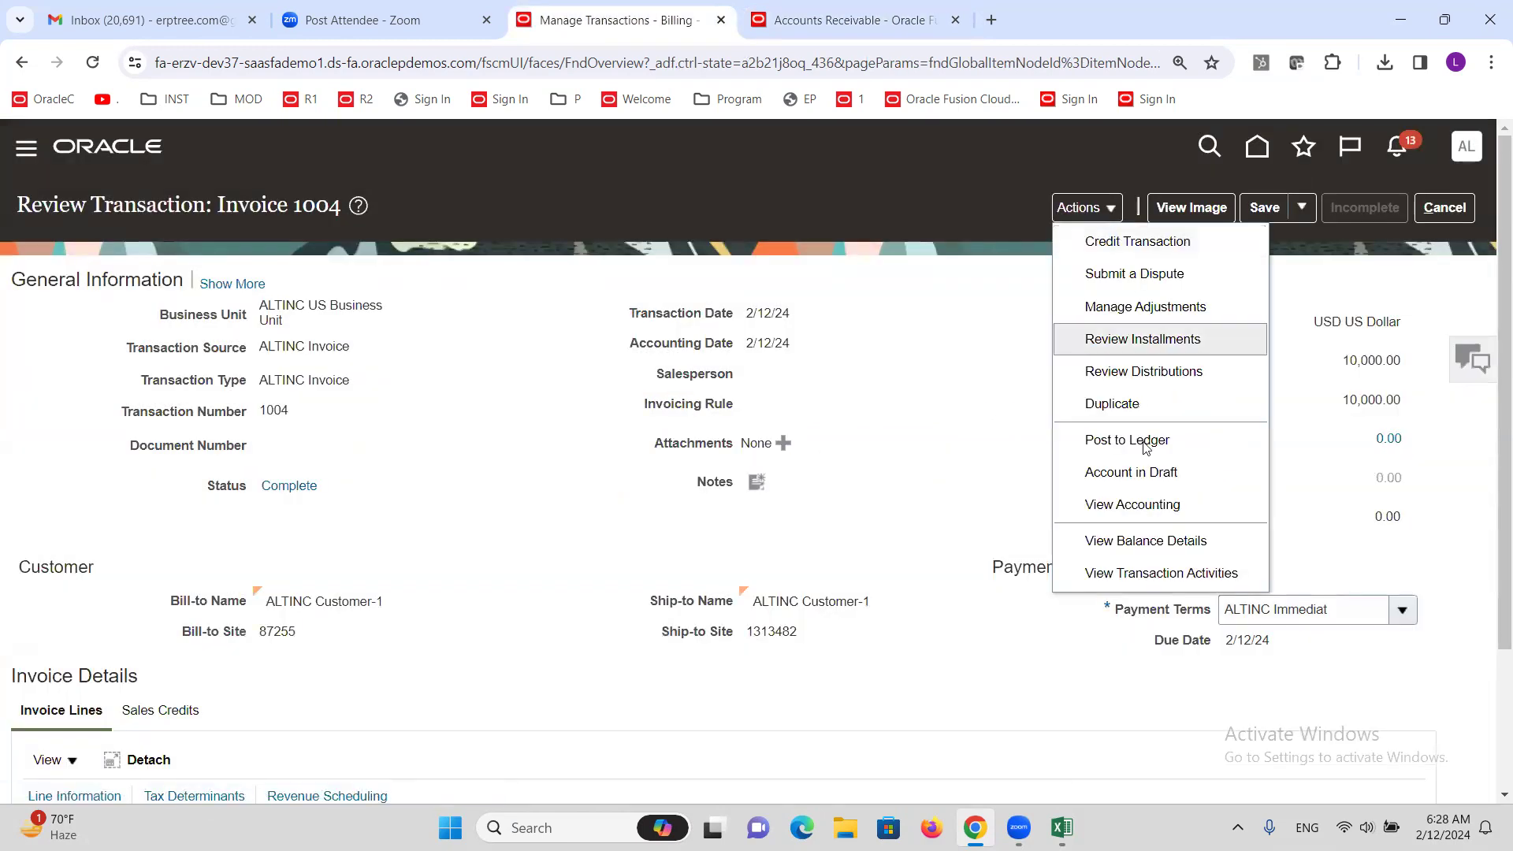
click(1144, 542)
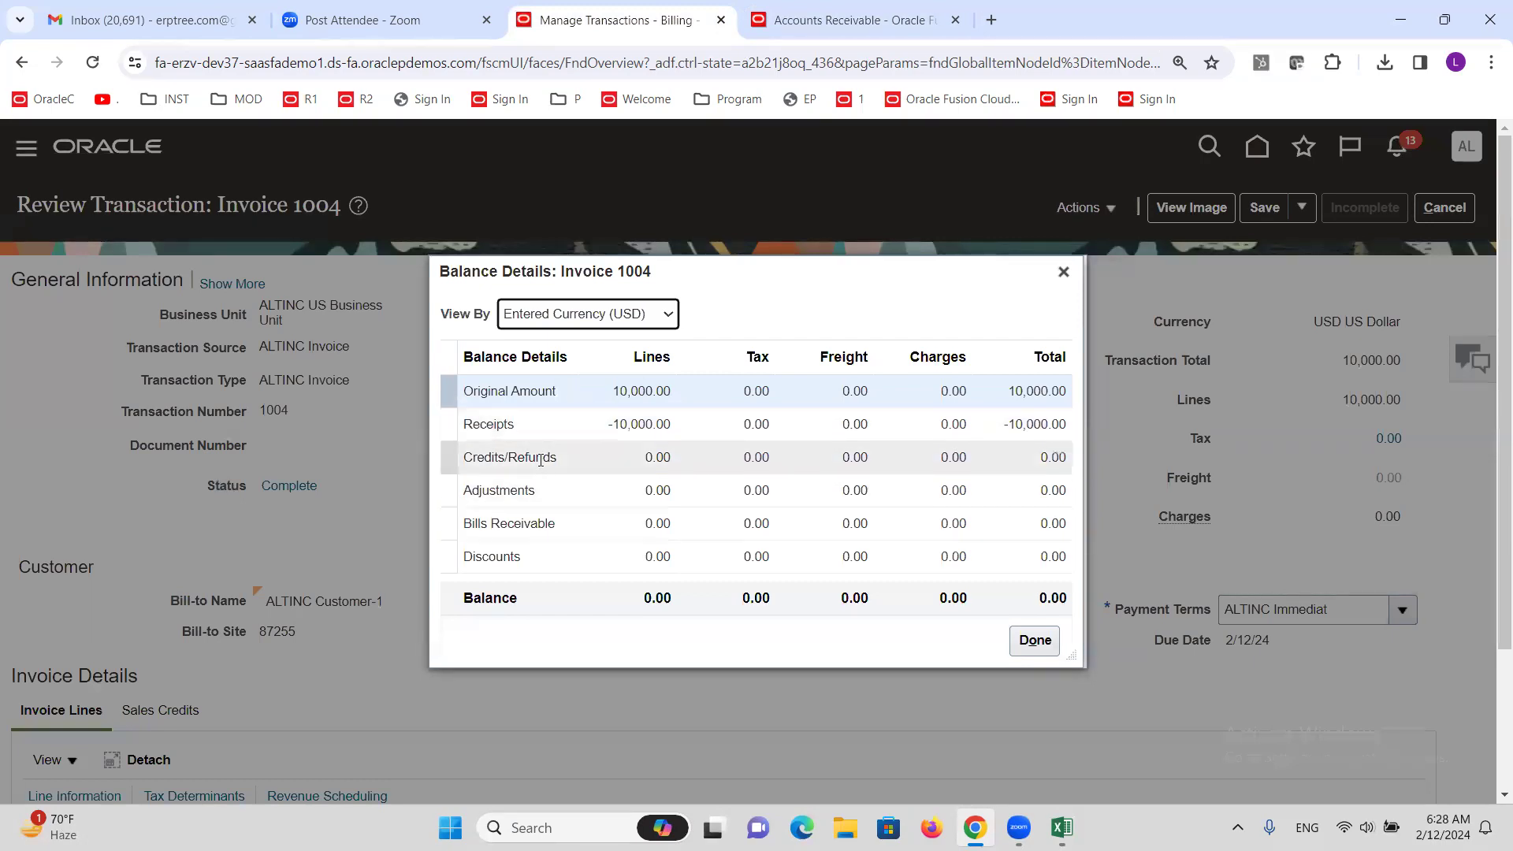
Return to receipt 7777, save and close it, and switch back to the billing transactions page
click(788, 16)
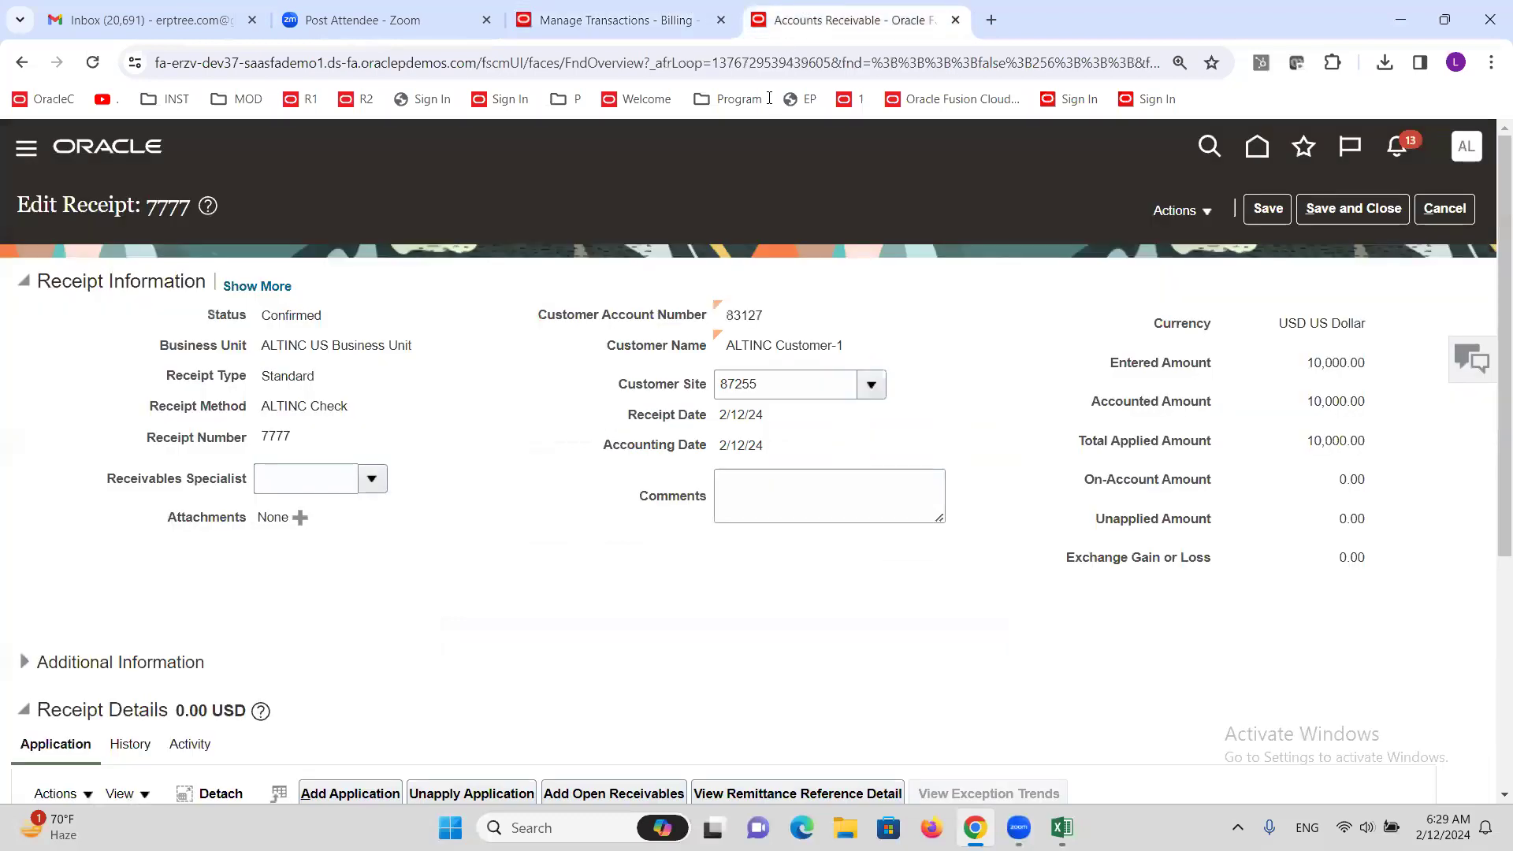
click(1352, 209)
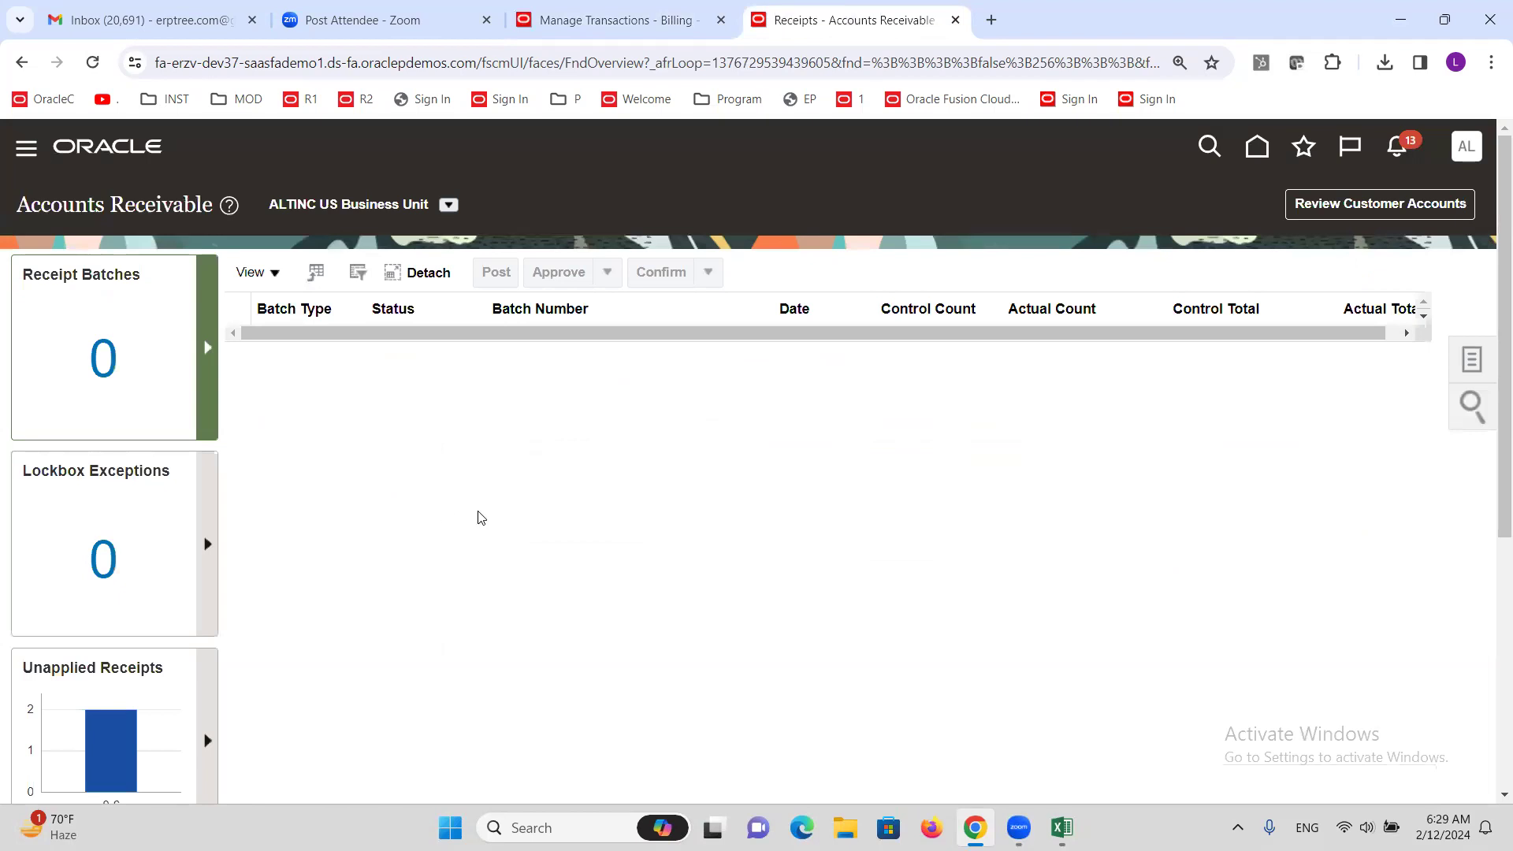
click(589, 18)
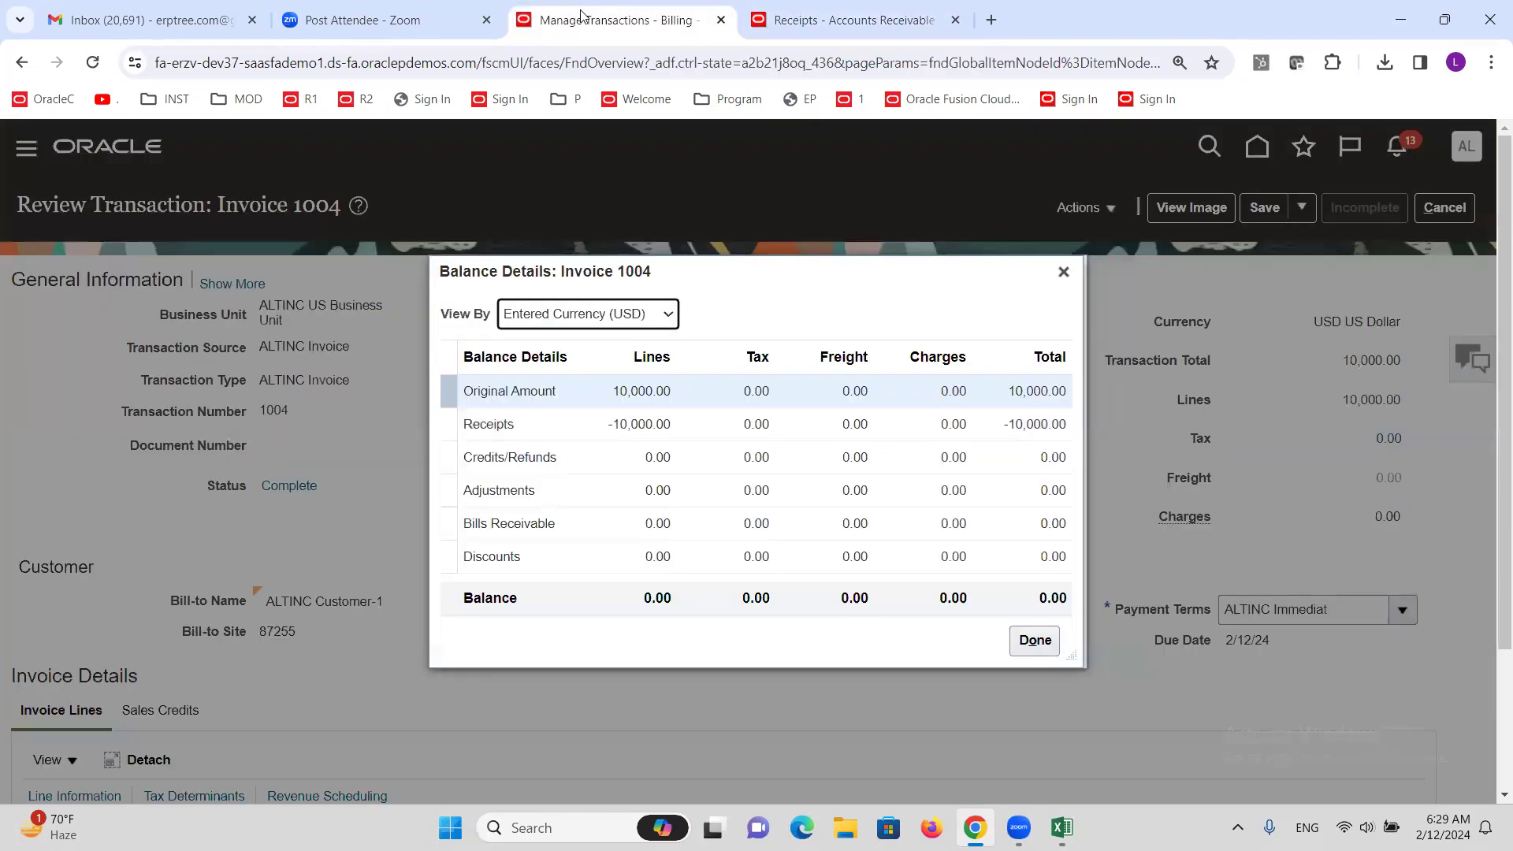
Close invoice 1004 and search for all transactions of ALTINC Customer-1 with the transaction number criterion cleared
click(1062, 271)
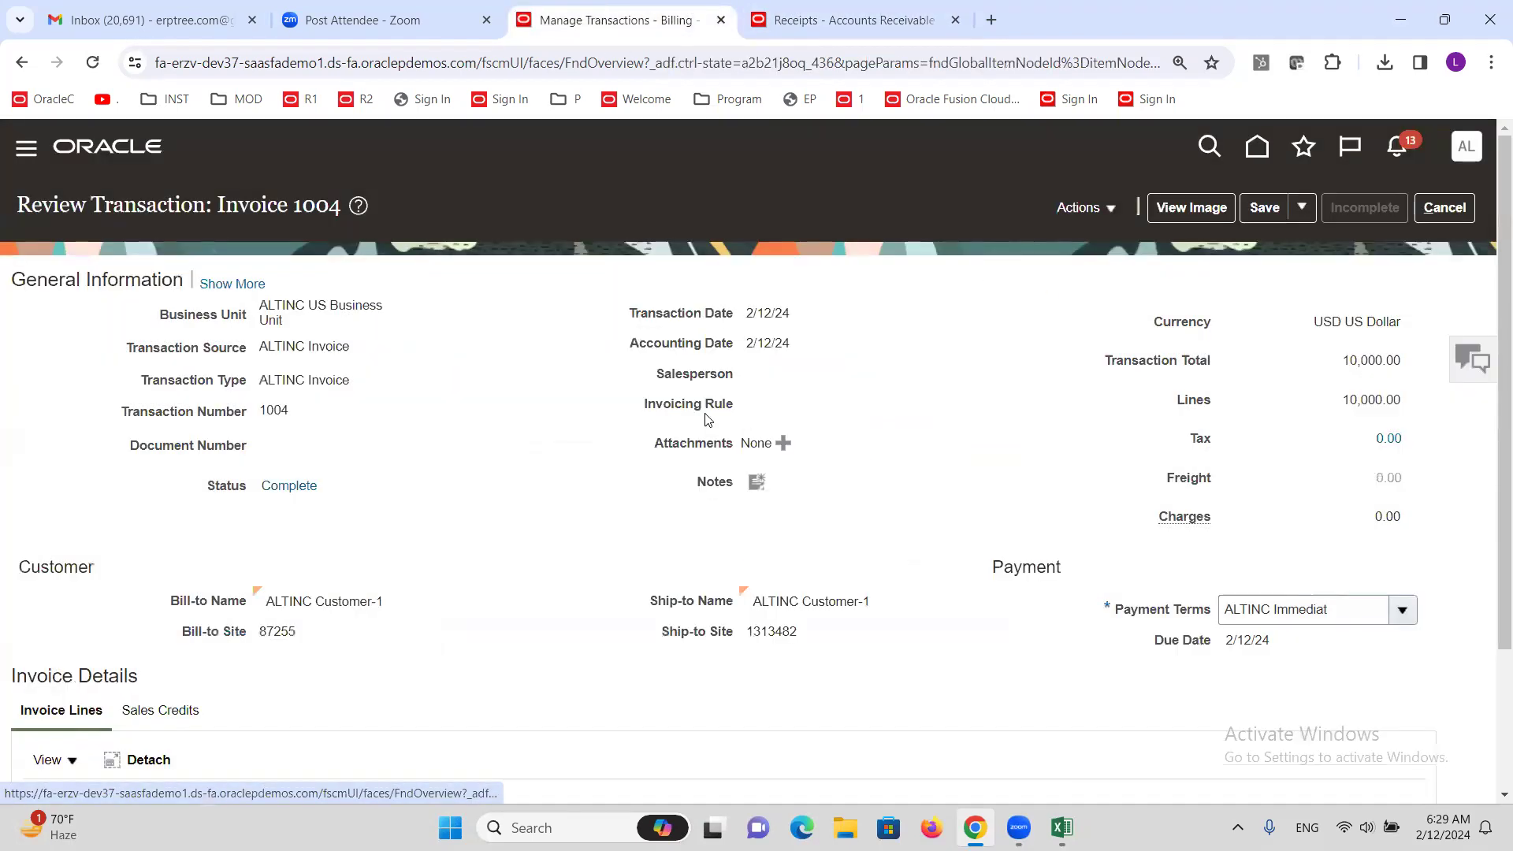
click(1444, 208)
click(1009, 491)
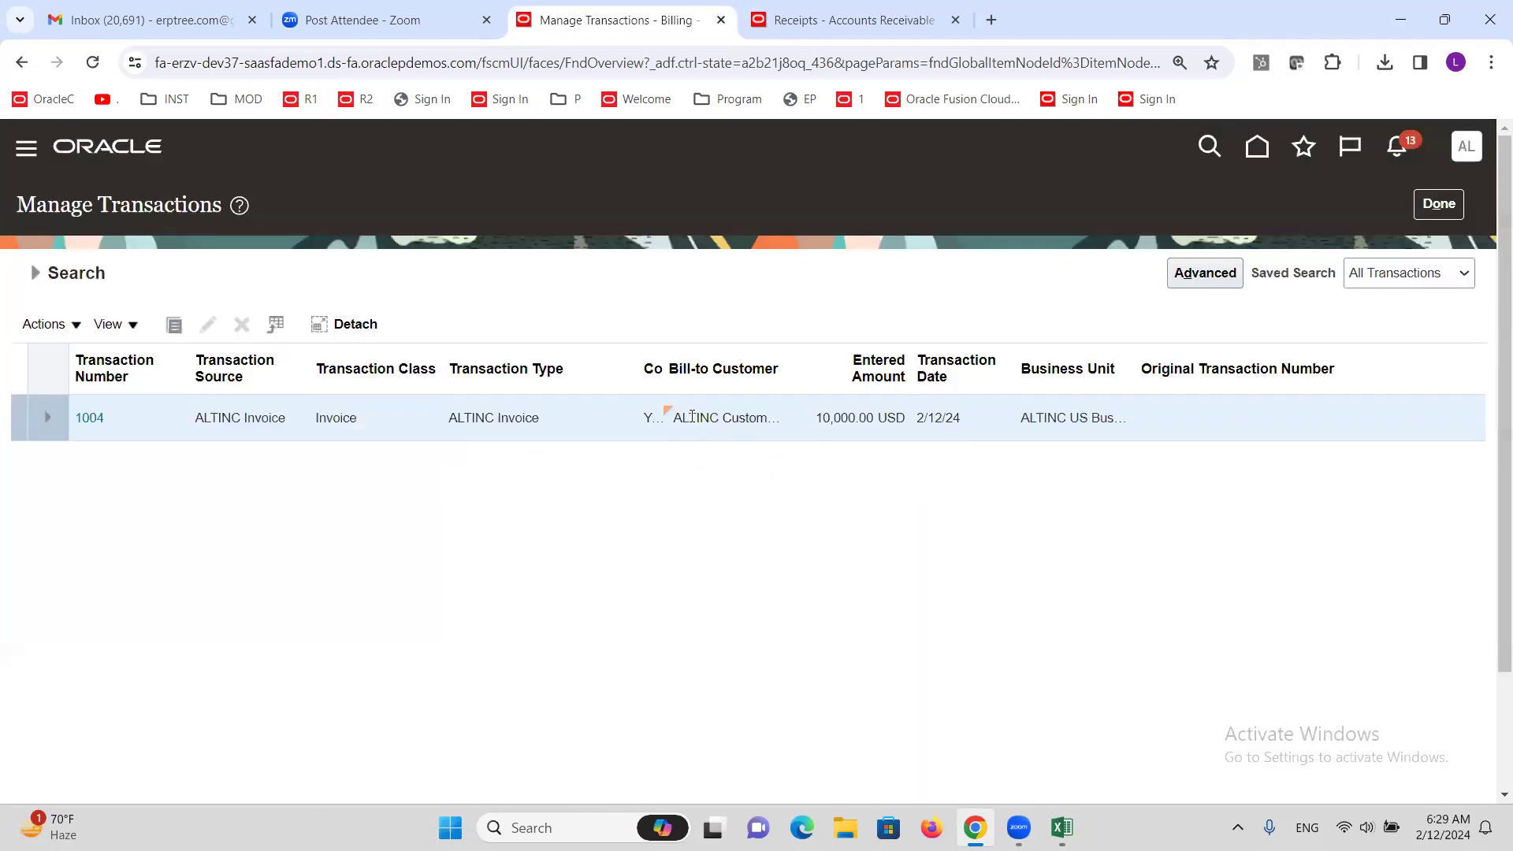
click(36, 274)
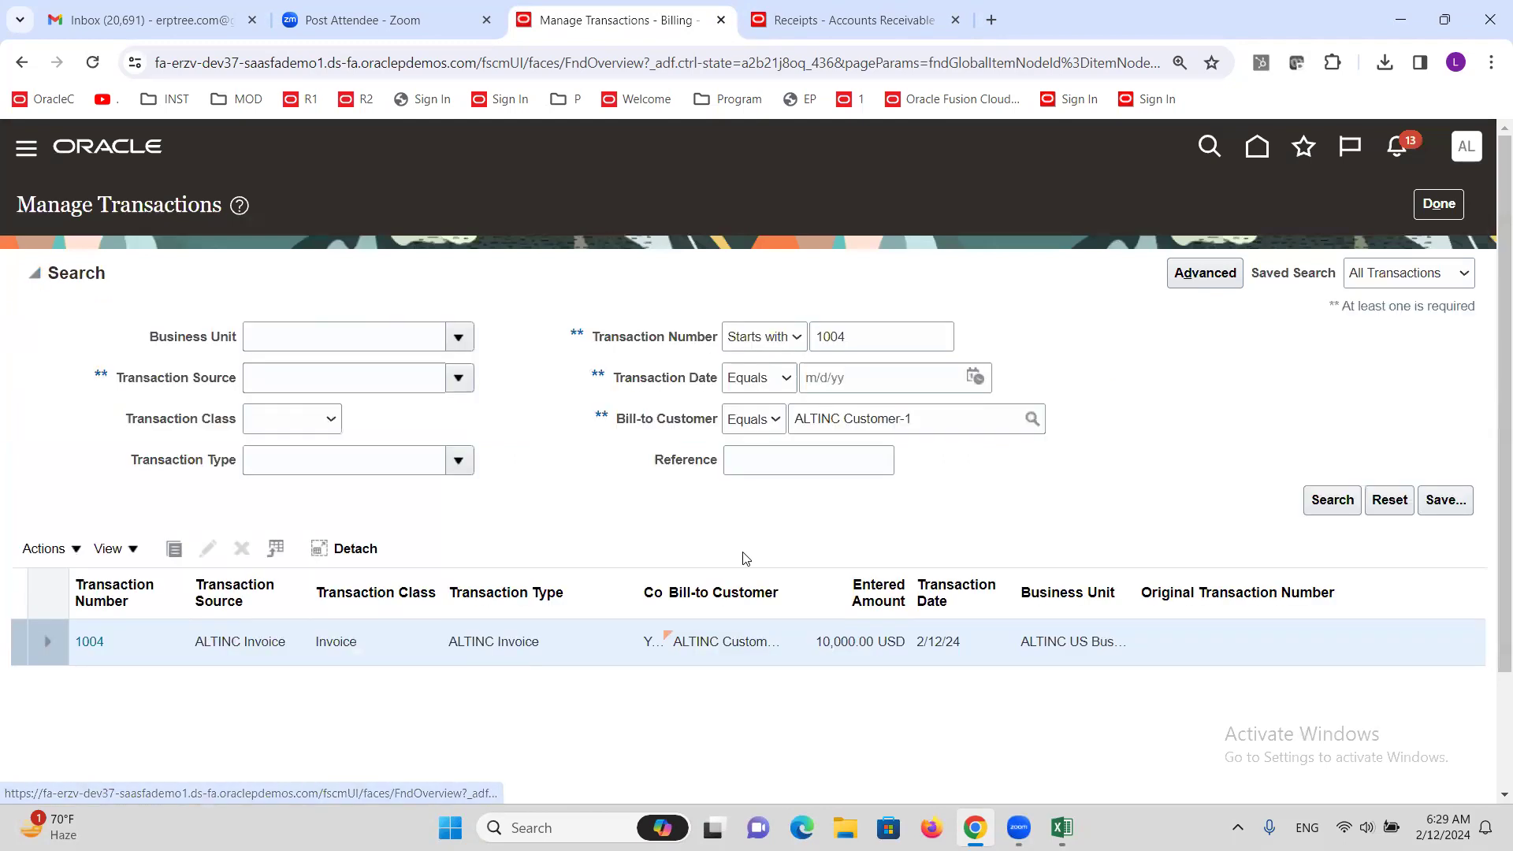
double_click(868, 349)
key(BackSpace)
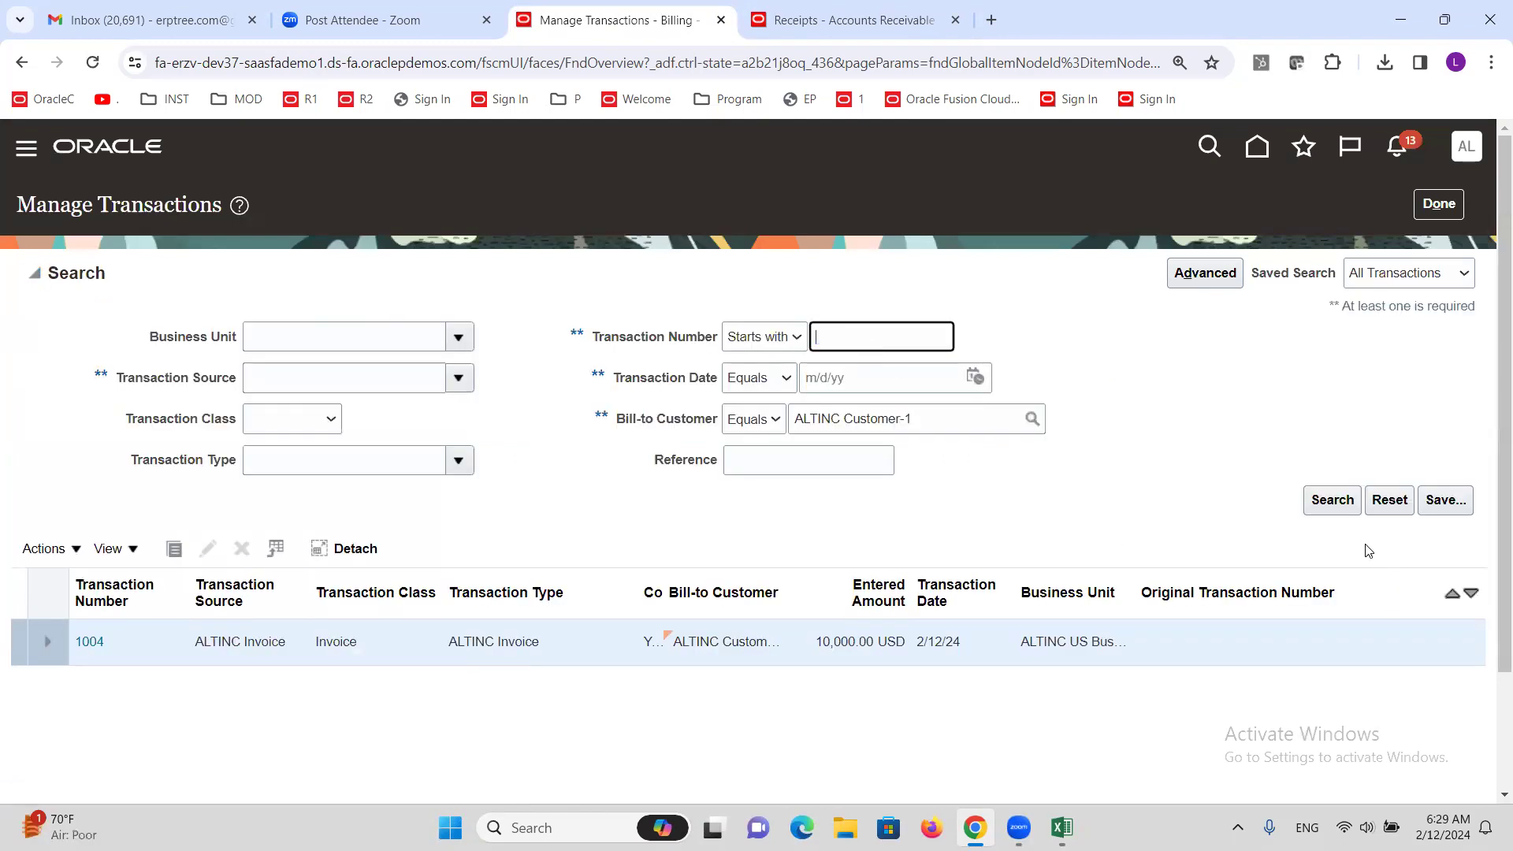
click(1332, 501)
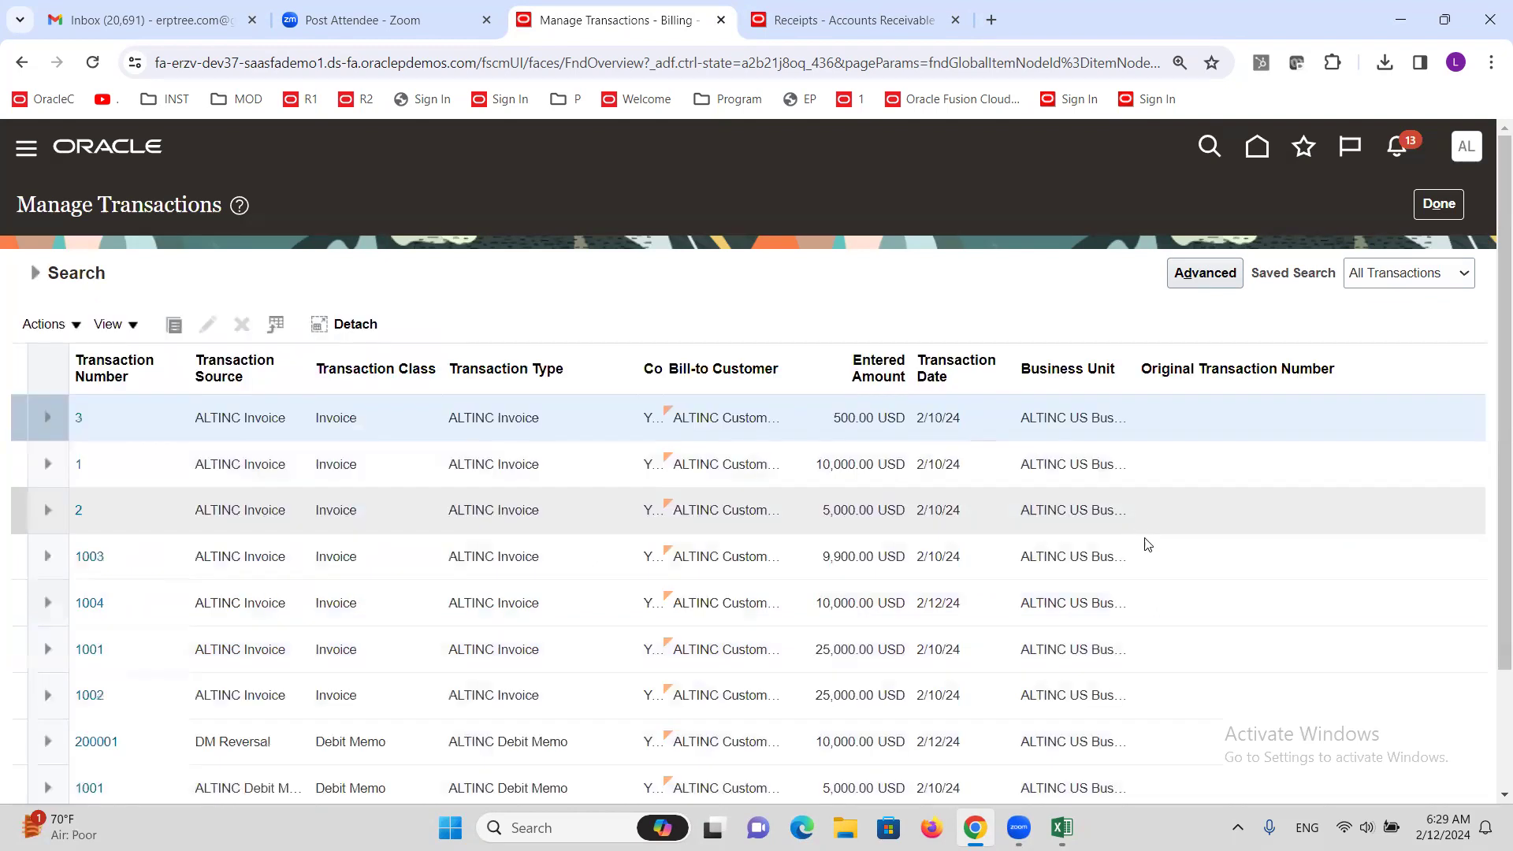
Open debit memo 200001 with source DM Reversal and examine its total, transaction type, source and line description
scroll(536, 319, down, 2)
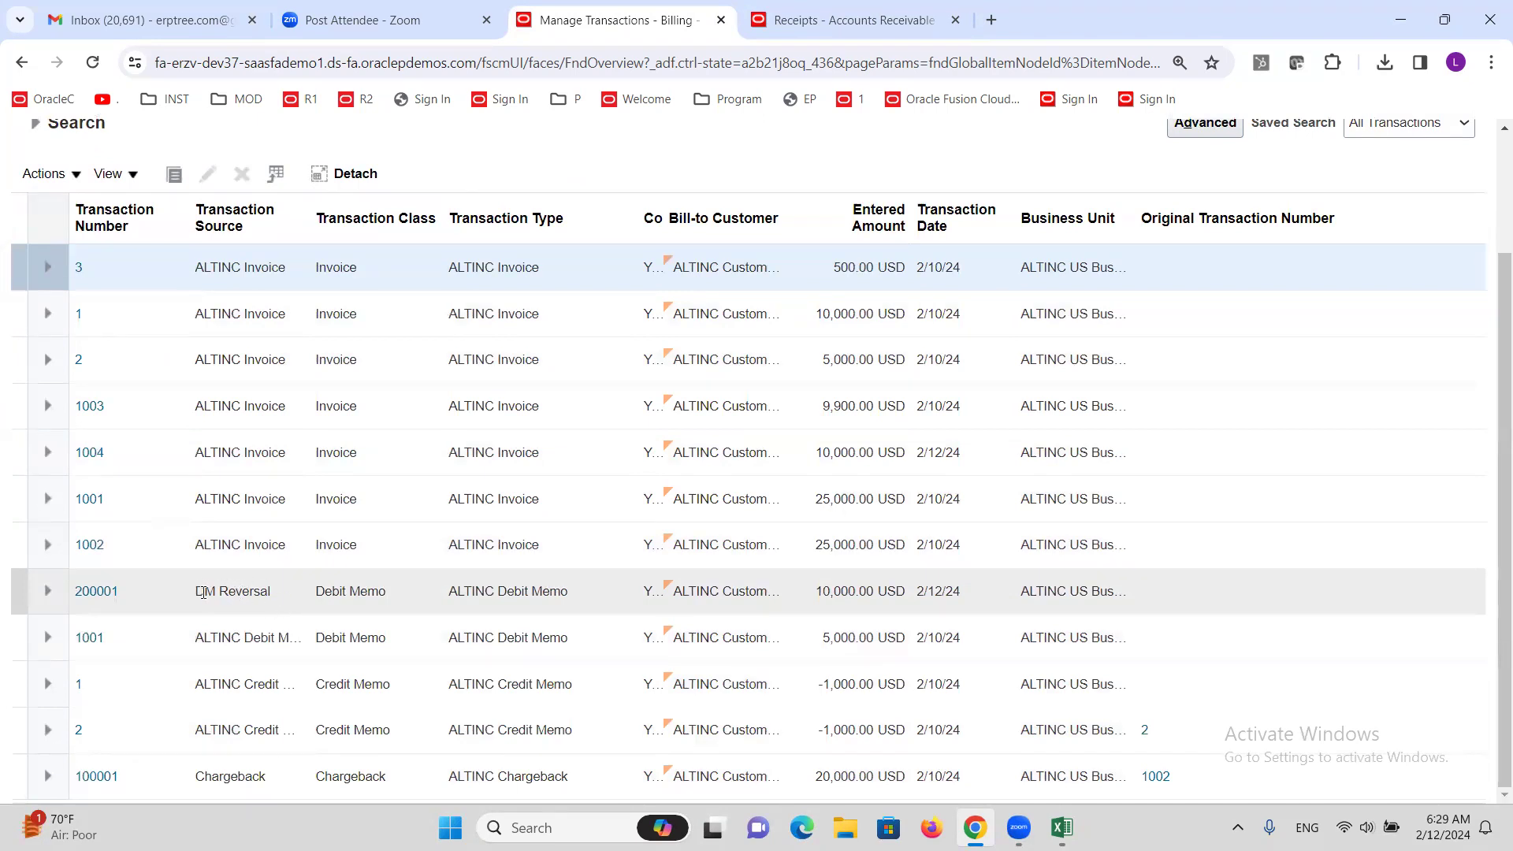
click(108, 594)
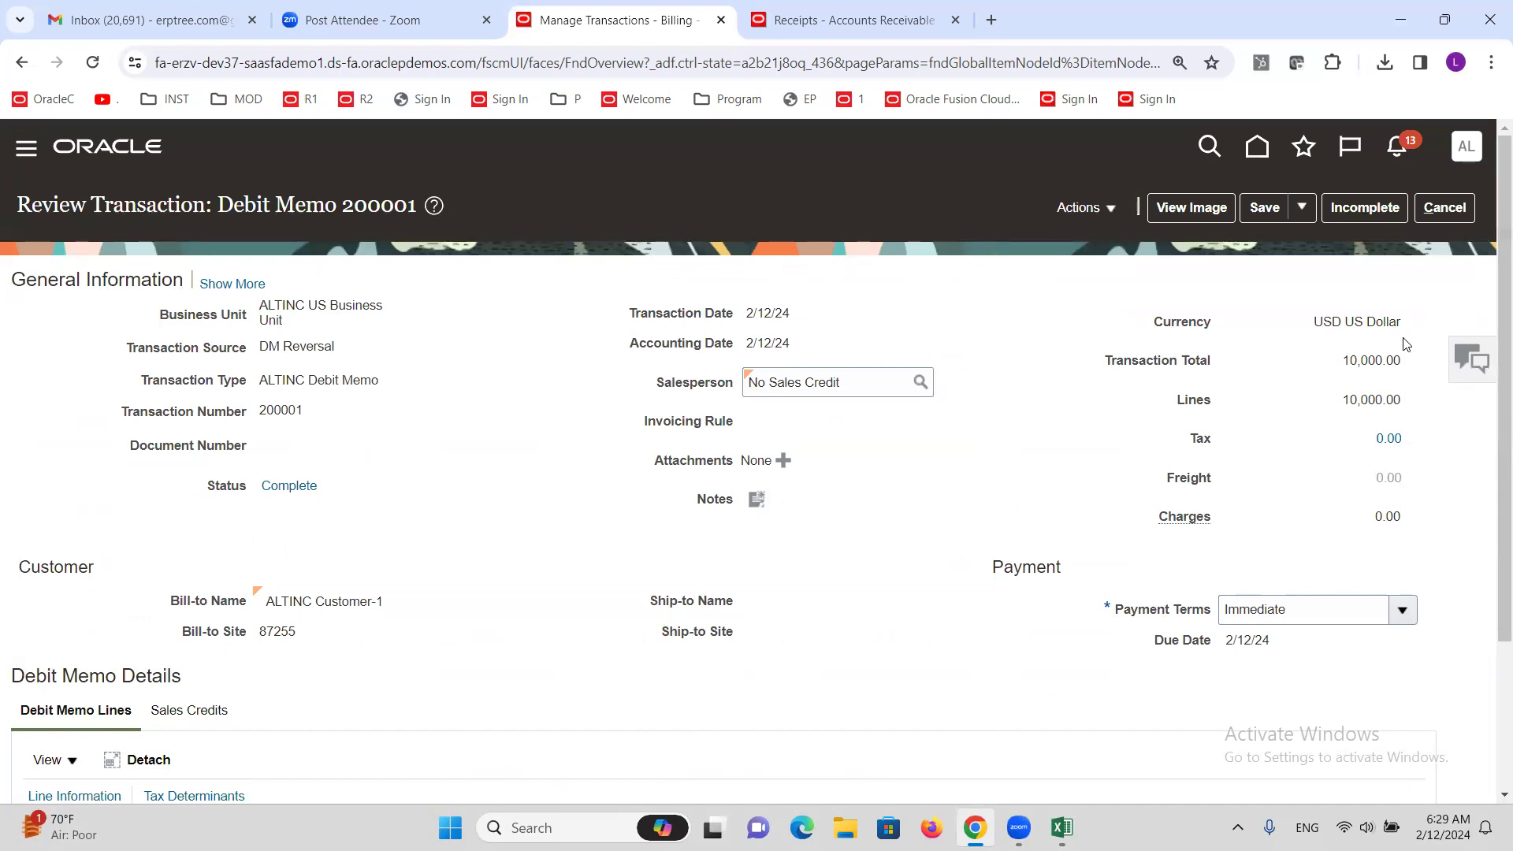
double_click(1369, 367)
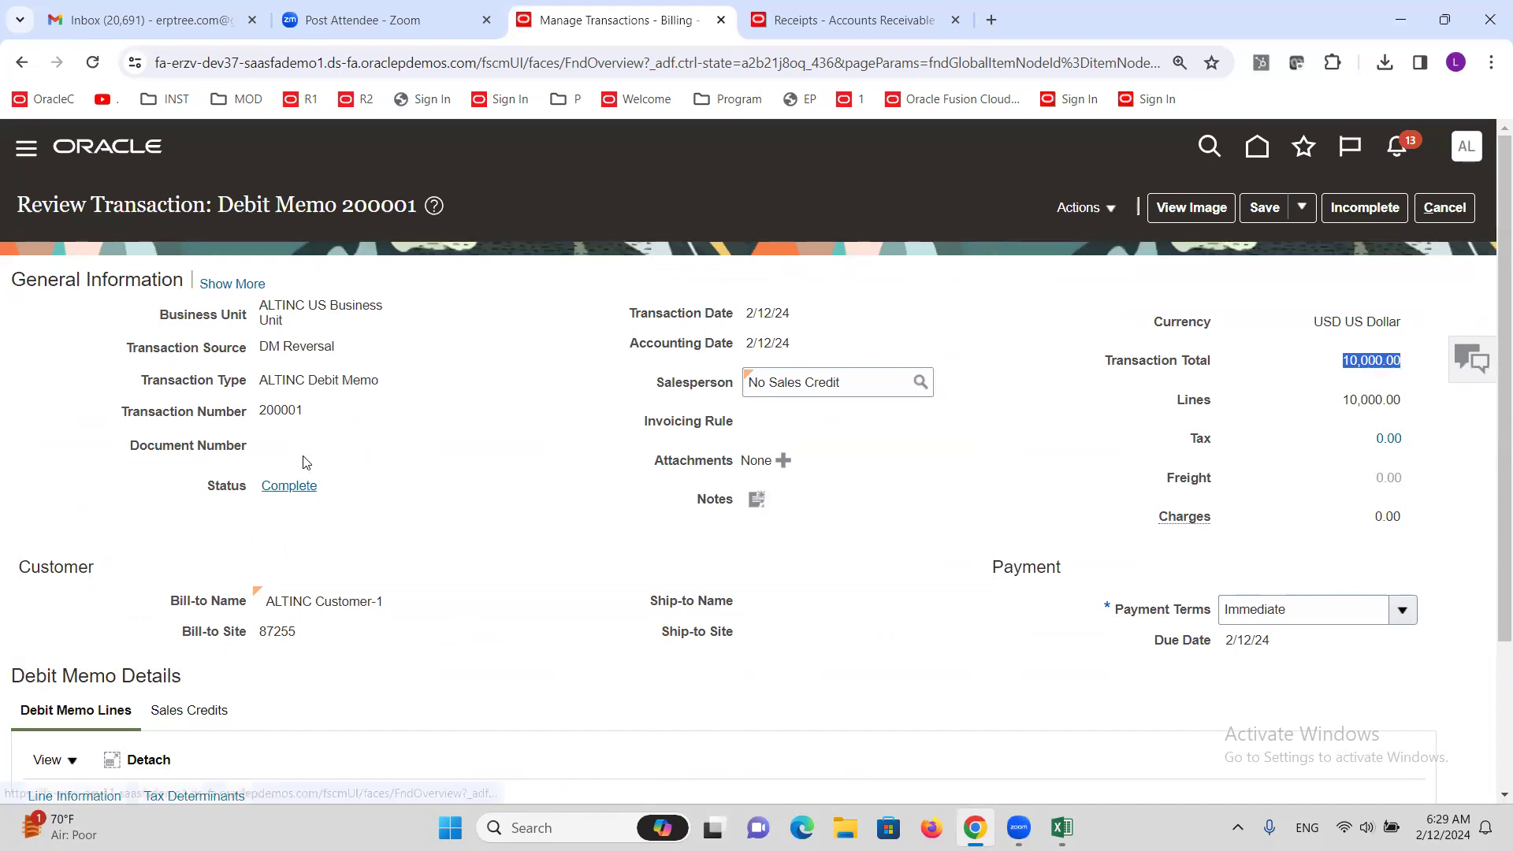
triple_click(300, 383)
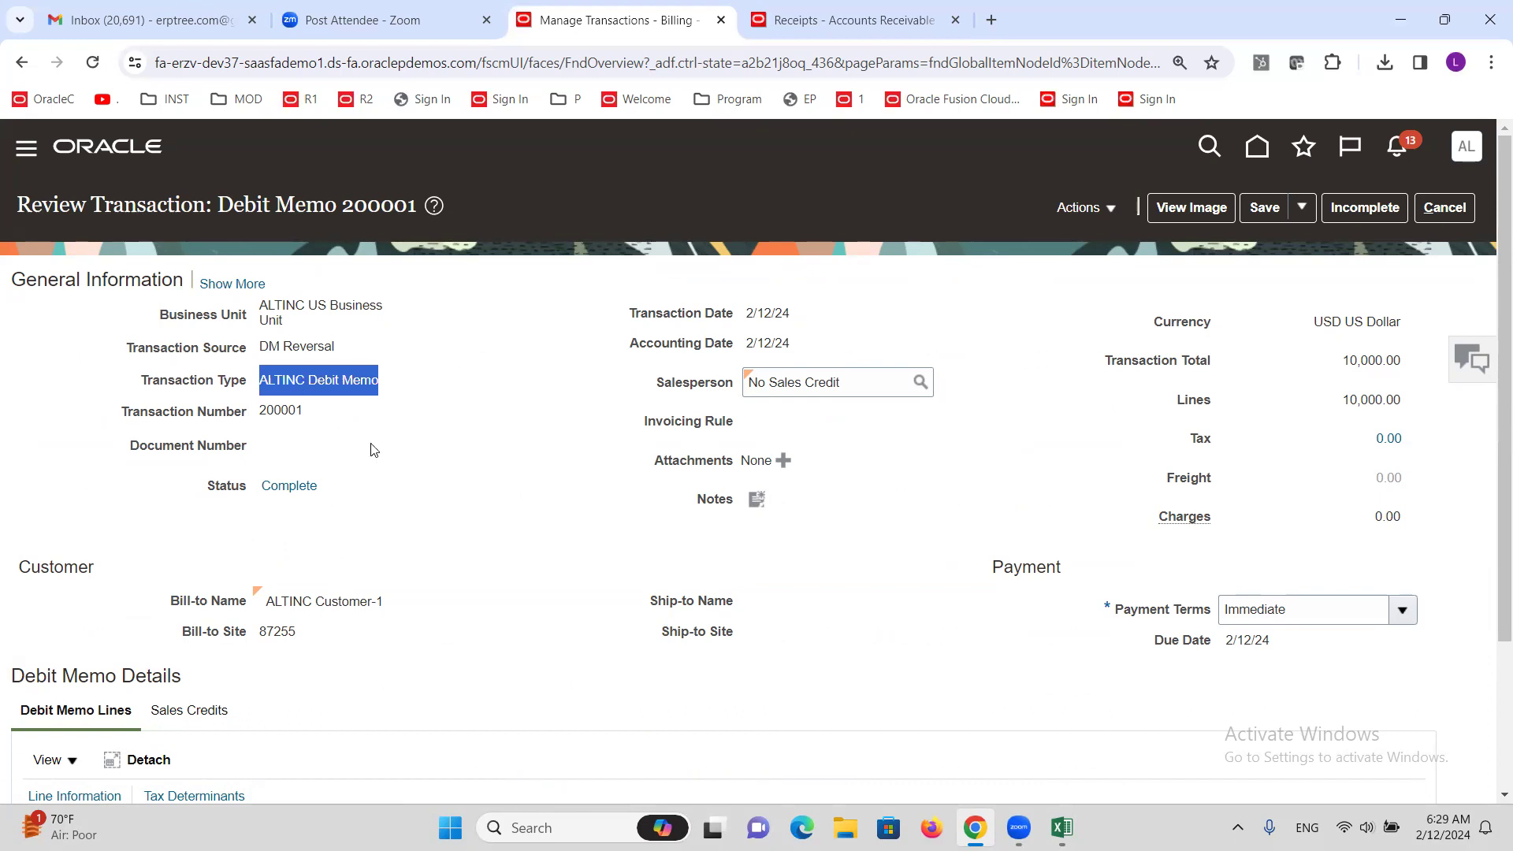
triple_click(290, 348)
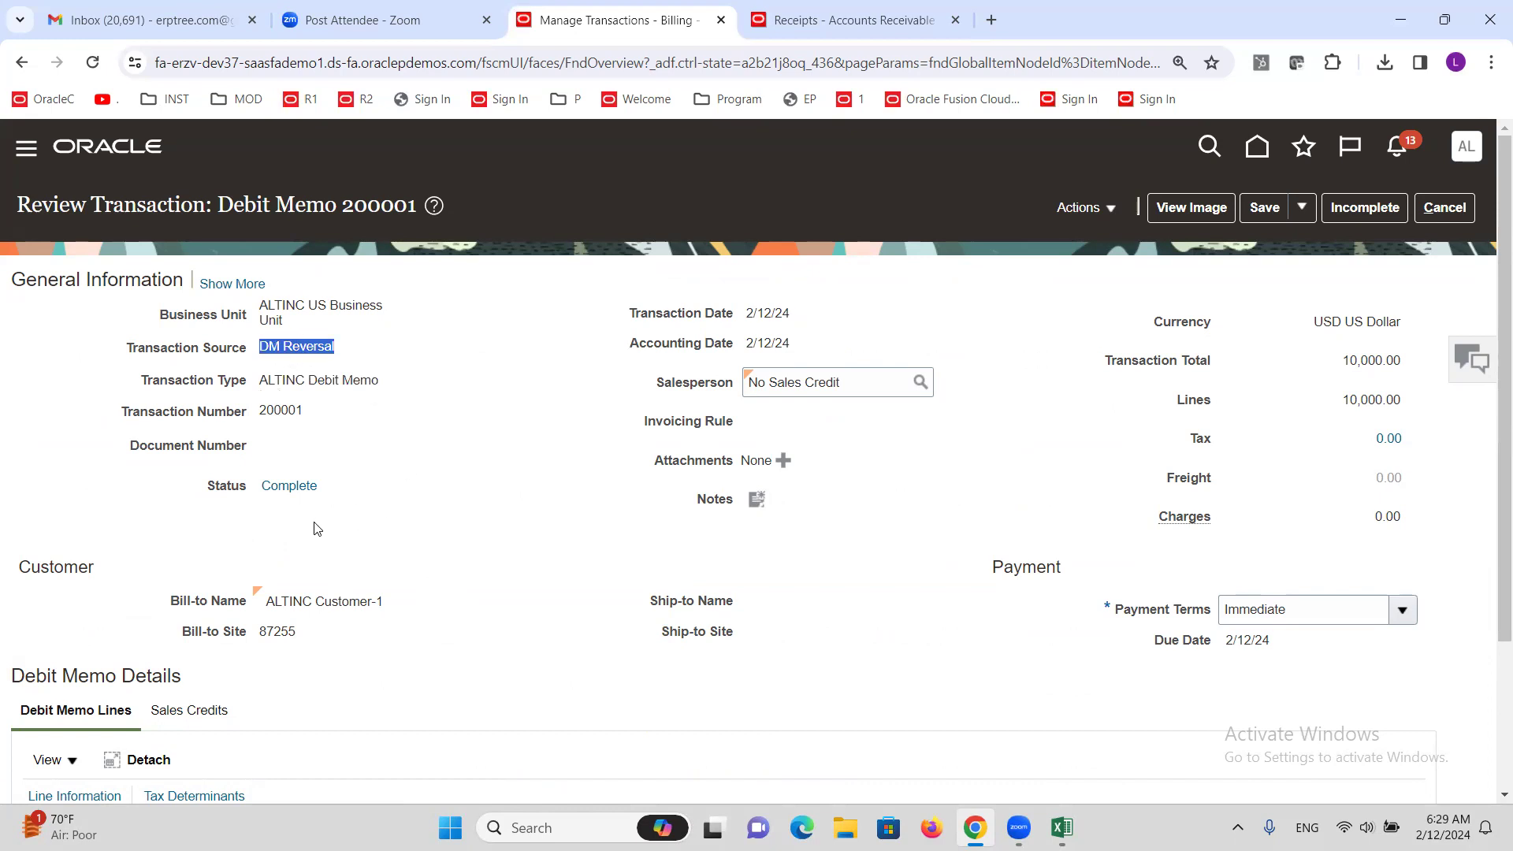
scroll(375, 439, down, 2)
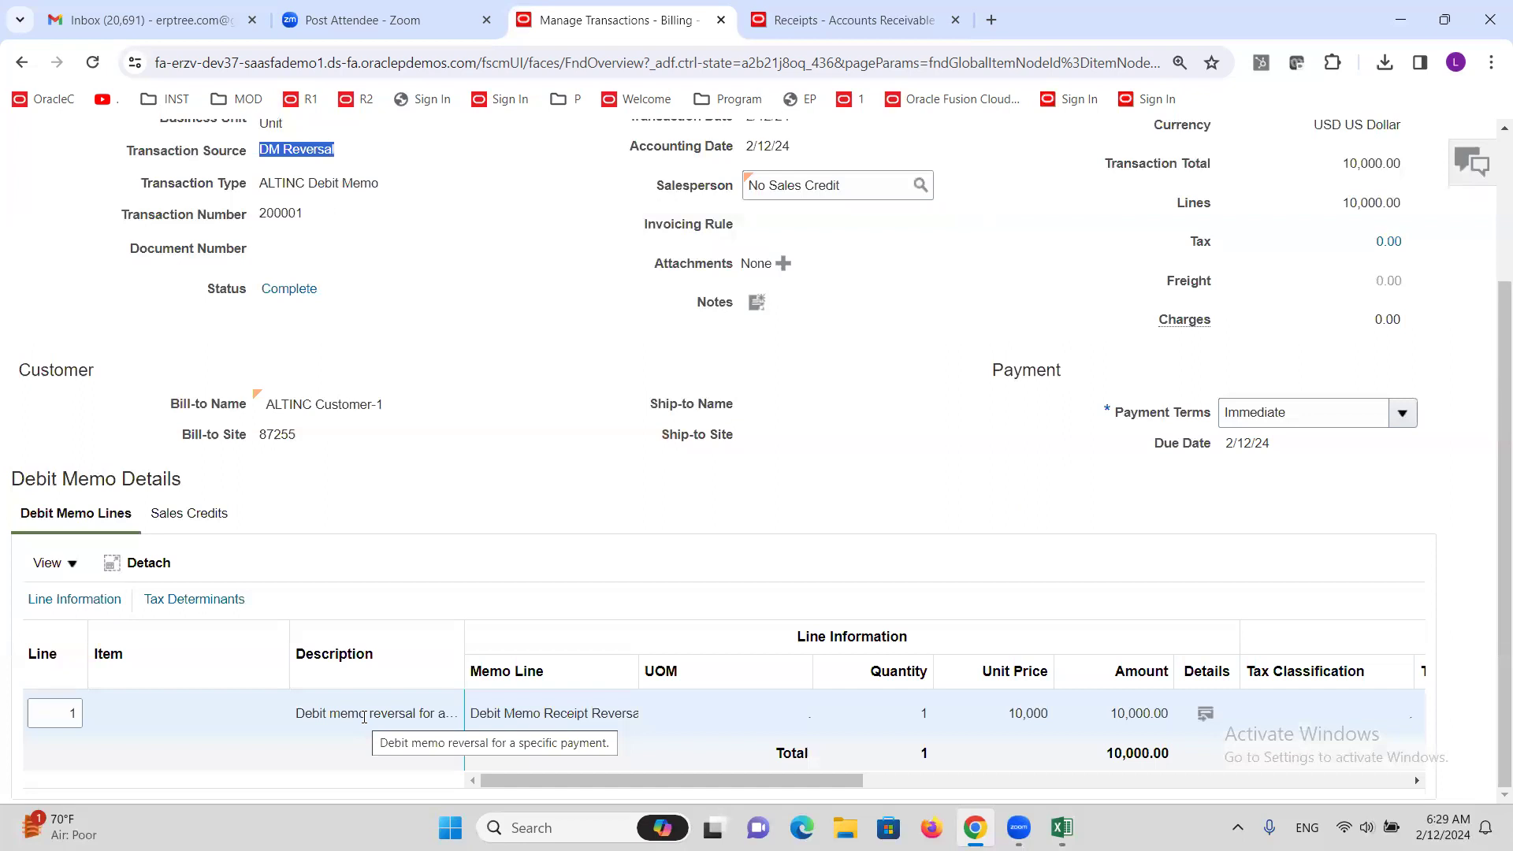
scroll(479, 458, up, 2)
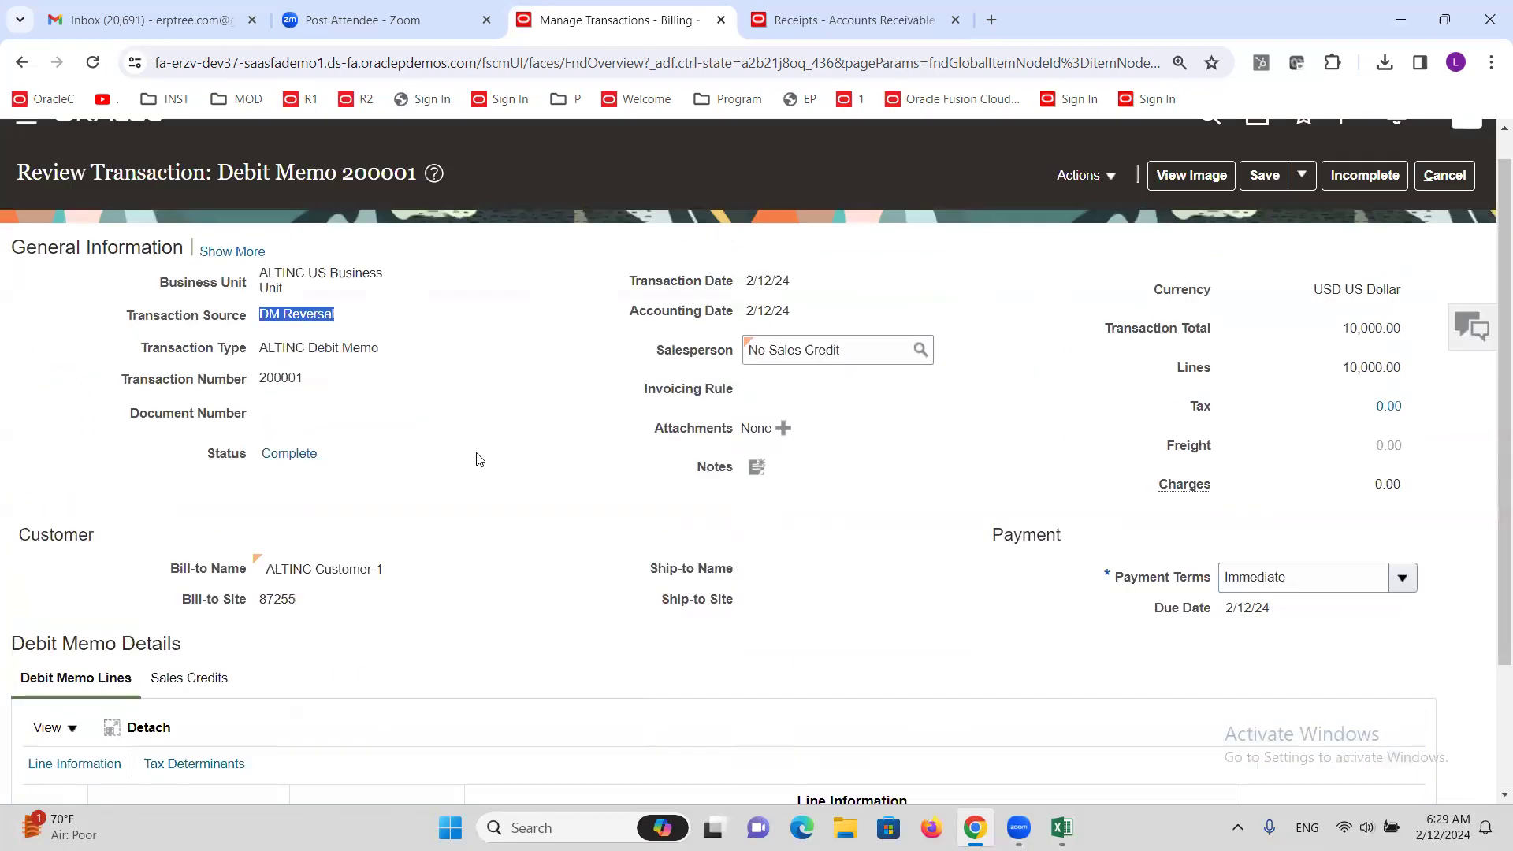
Switch to the Excel class discussions sheet, go over the standard and debit memo receipt reversal topics and save the workbook
click(1061, 827)
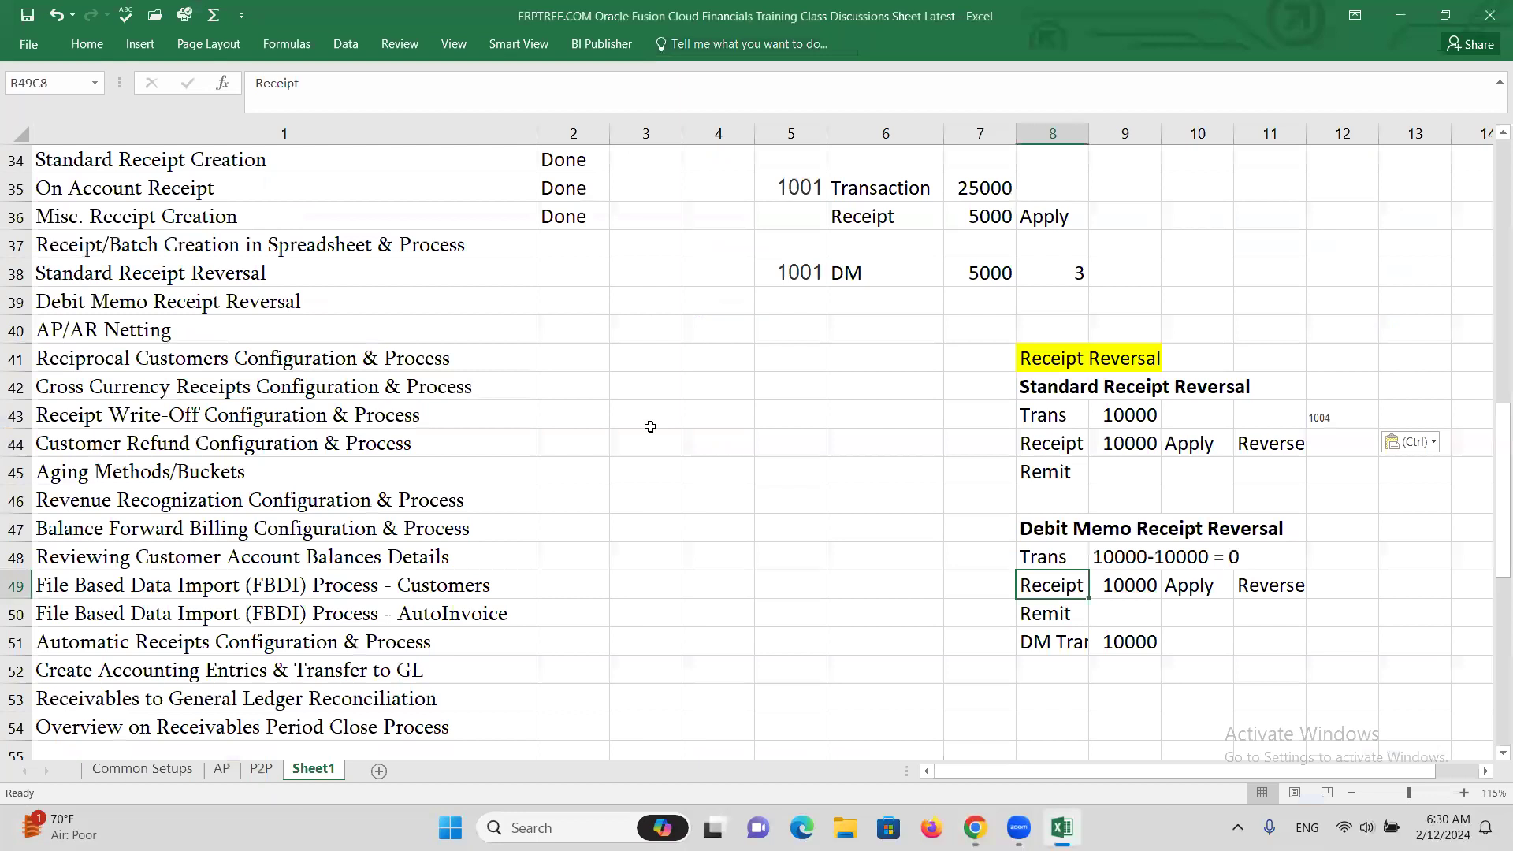
click(243, 312)
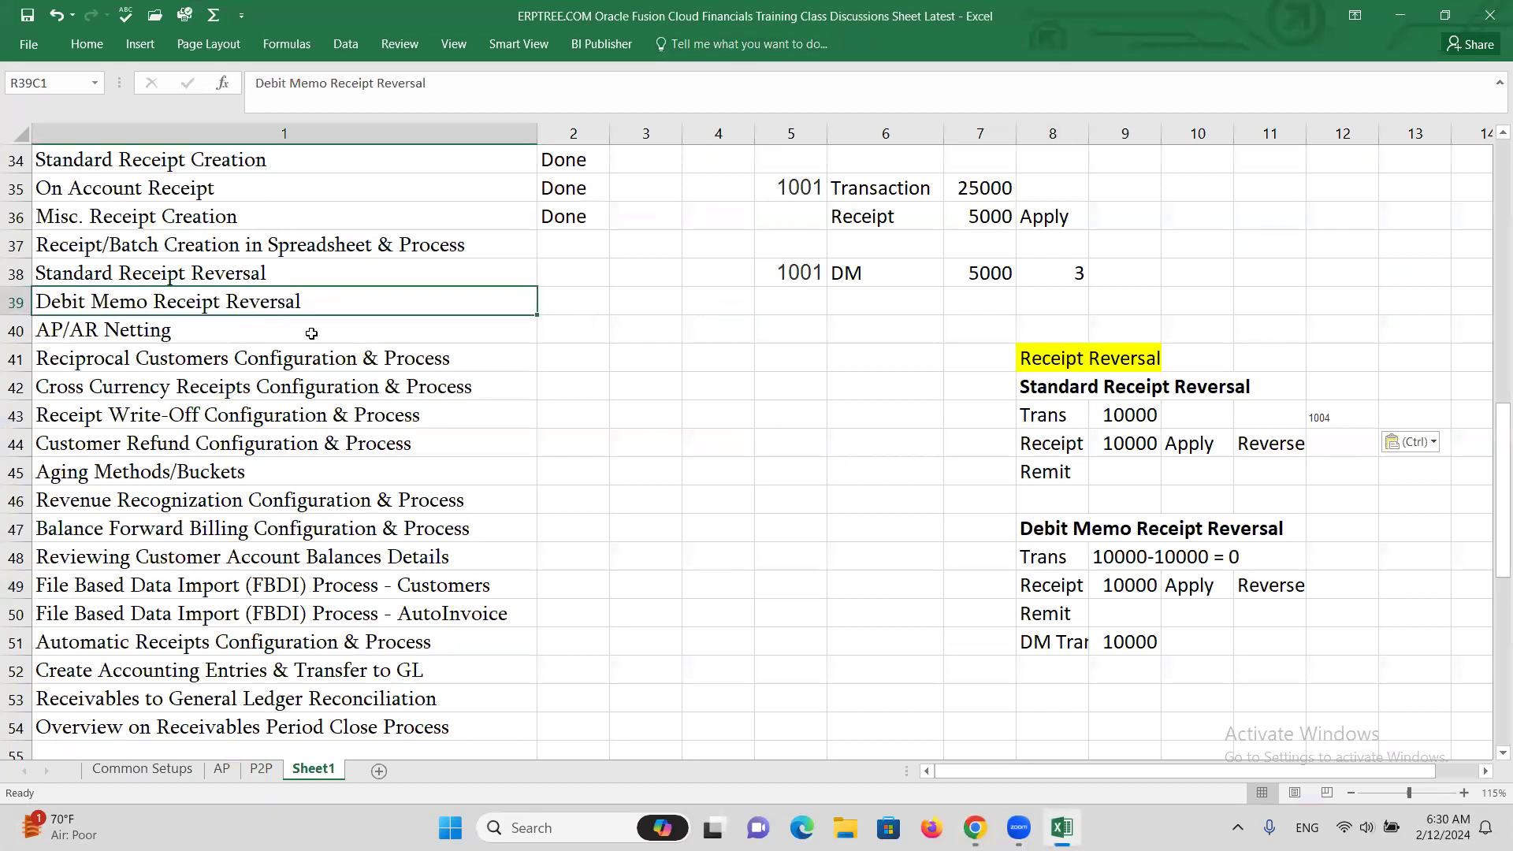
click(249, 274)
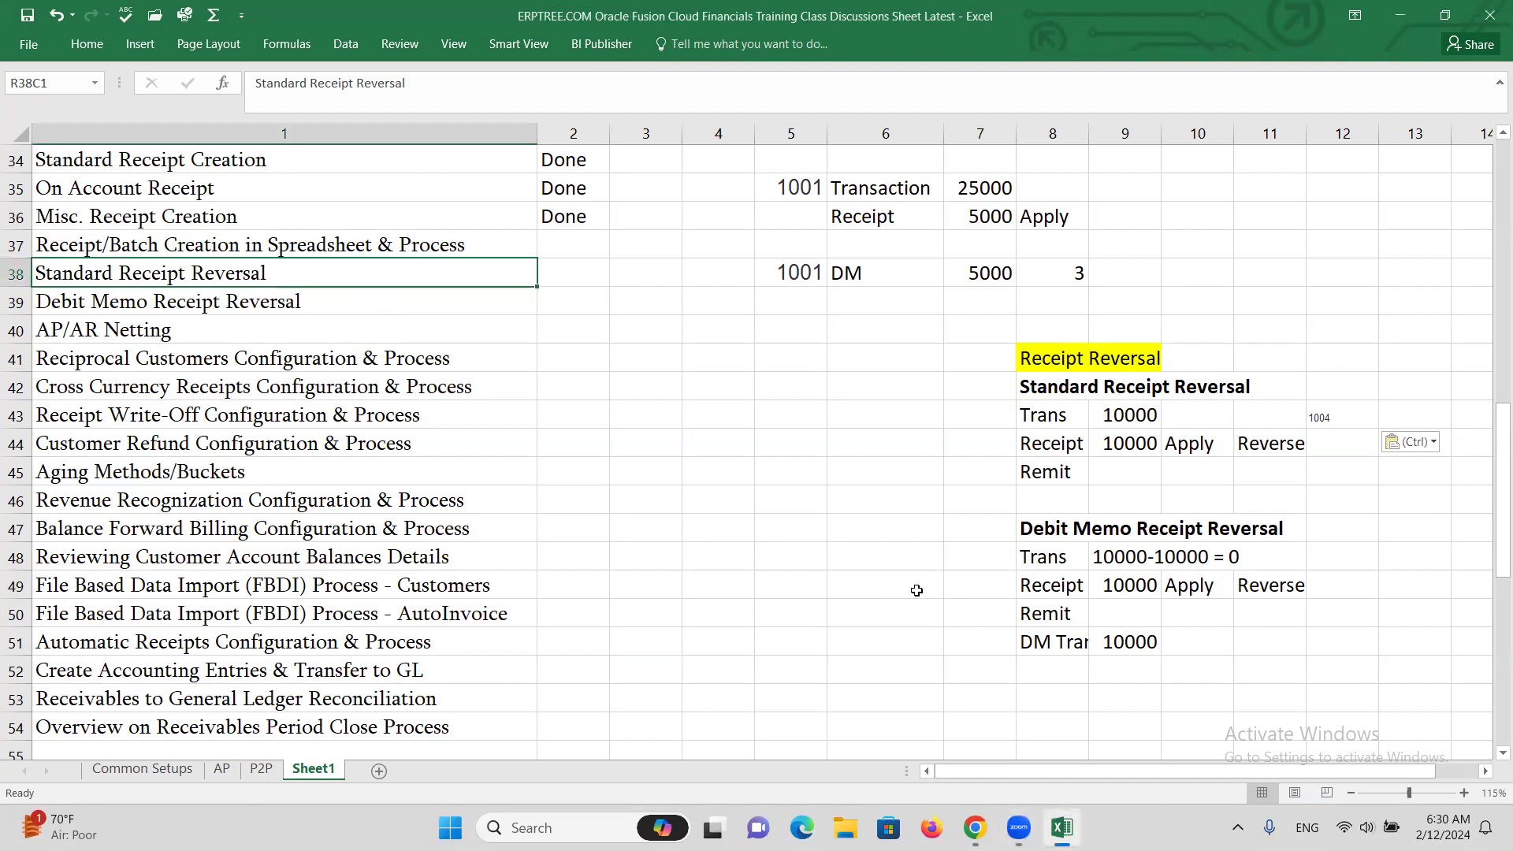
click(988, 535)
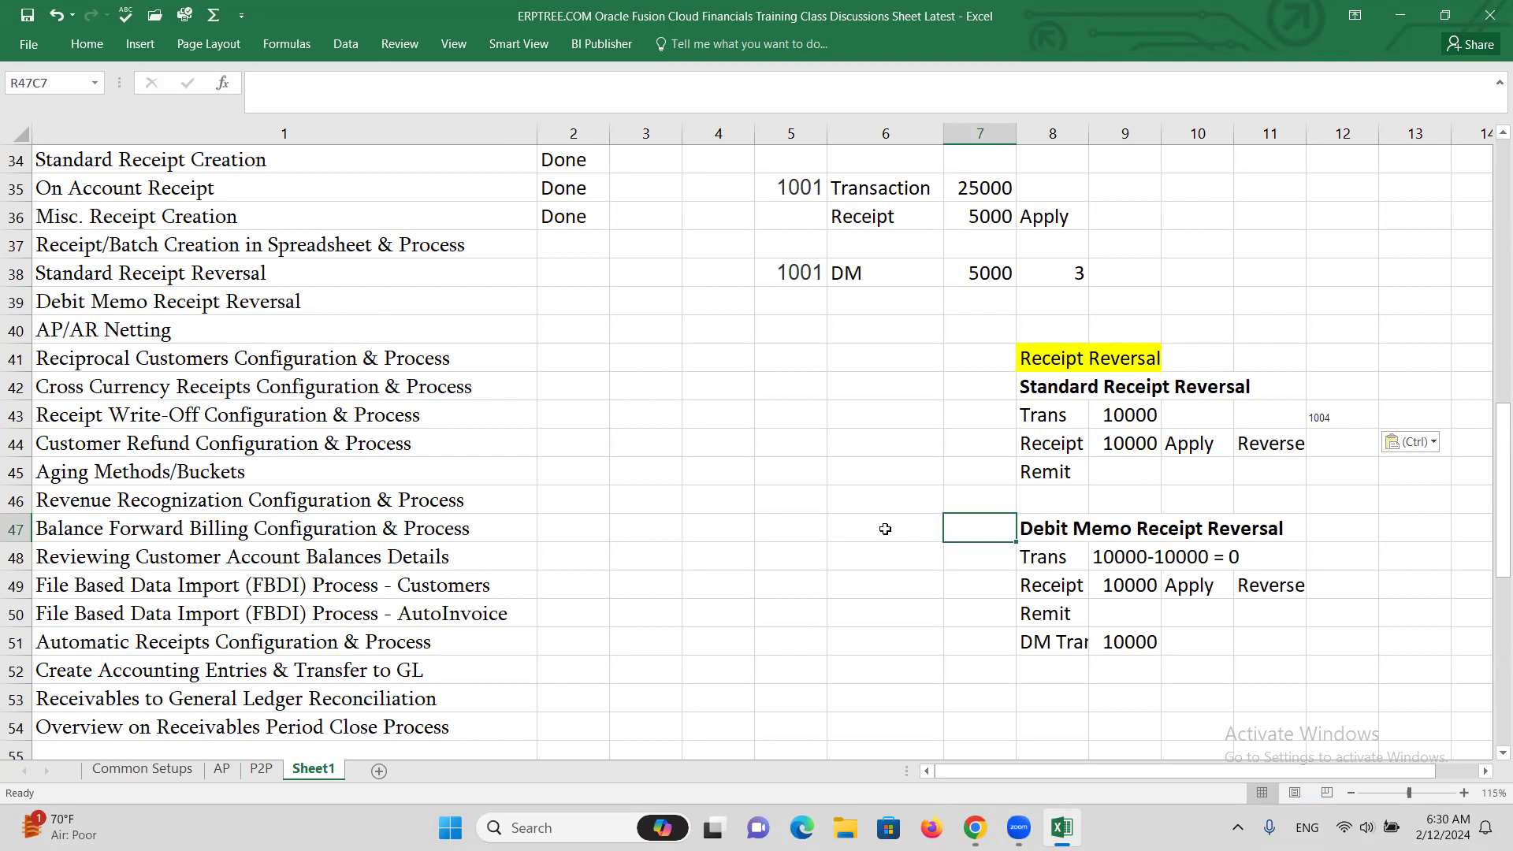
key(ctrl+s)
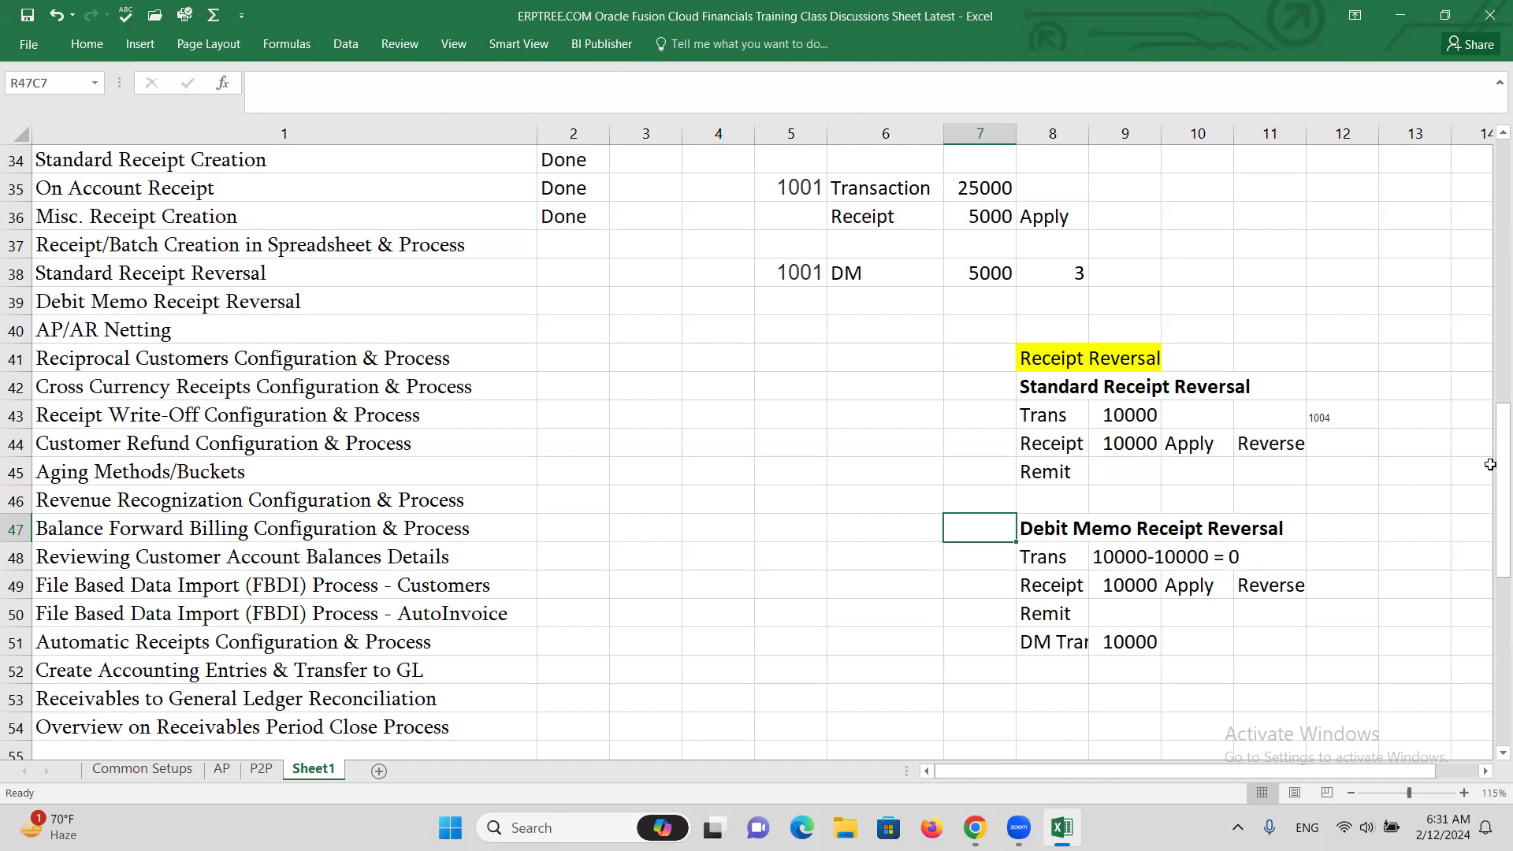
click(1055, 669)
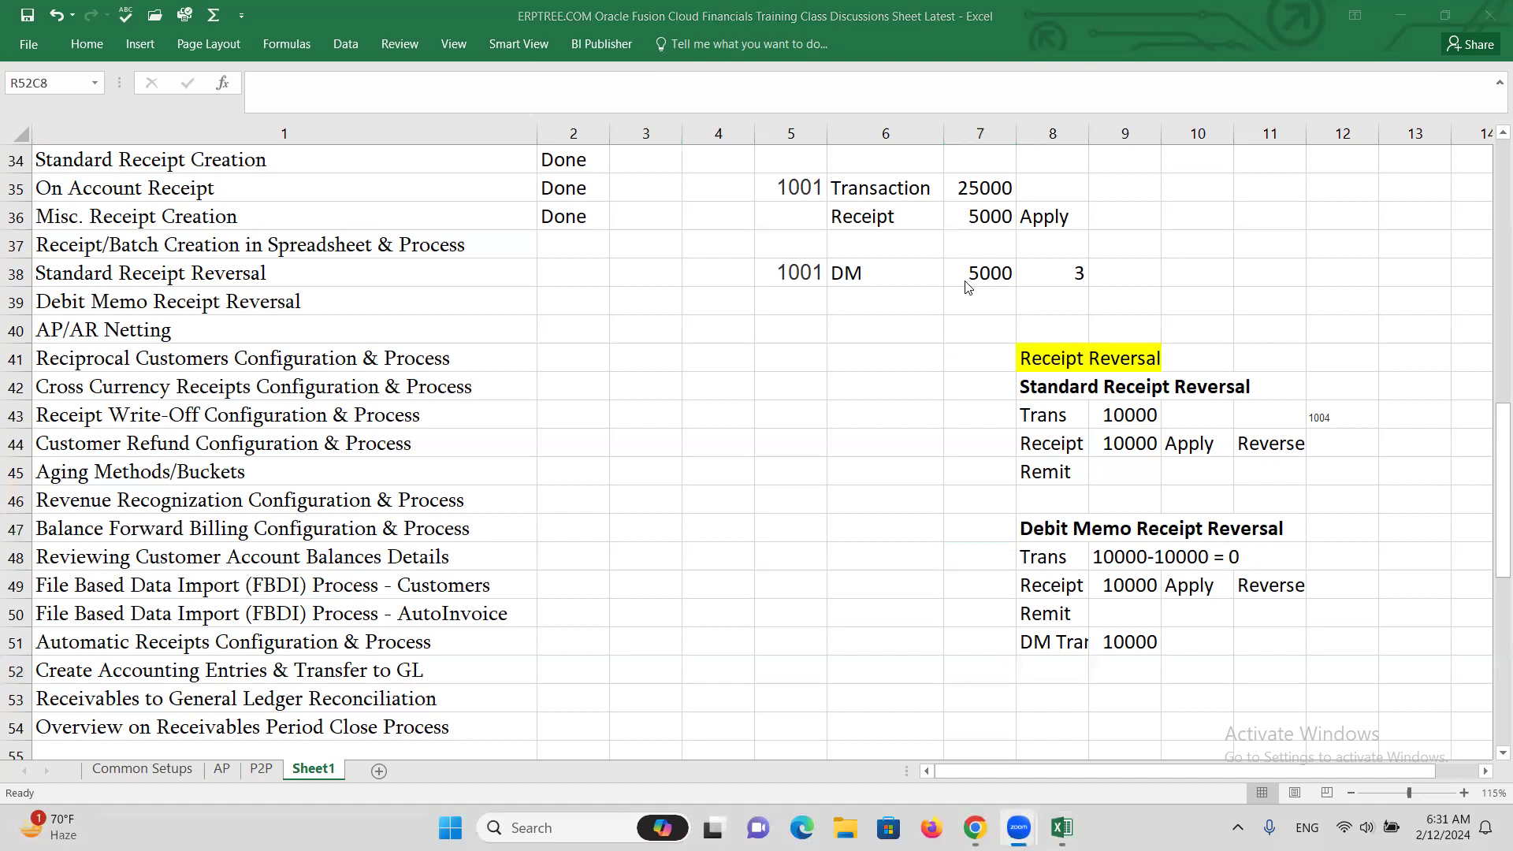
click(981, 520)
click(980, 526)
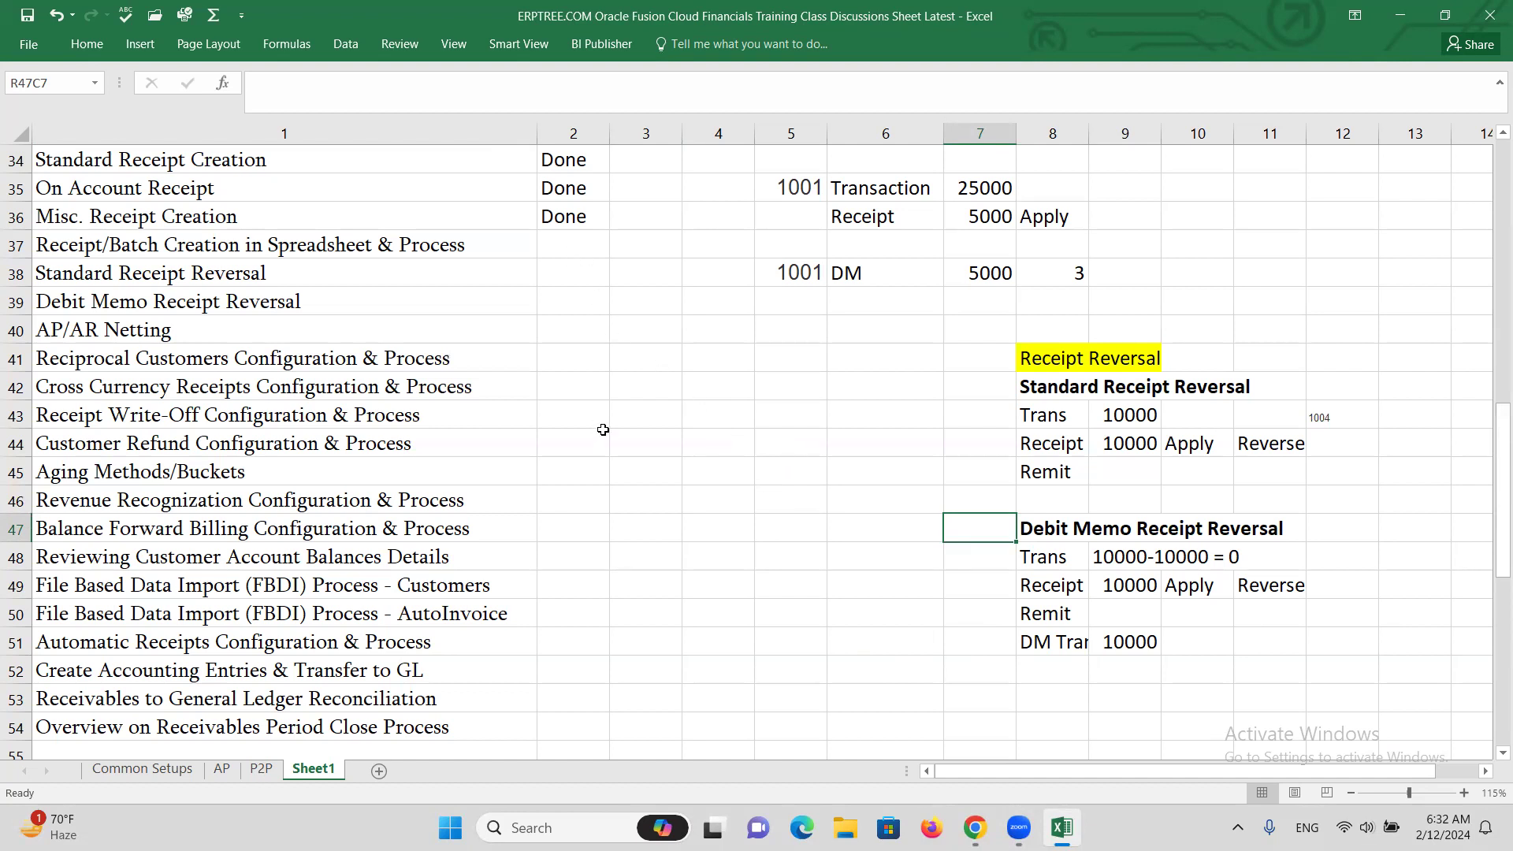
click(595, 351)
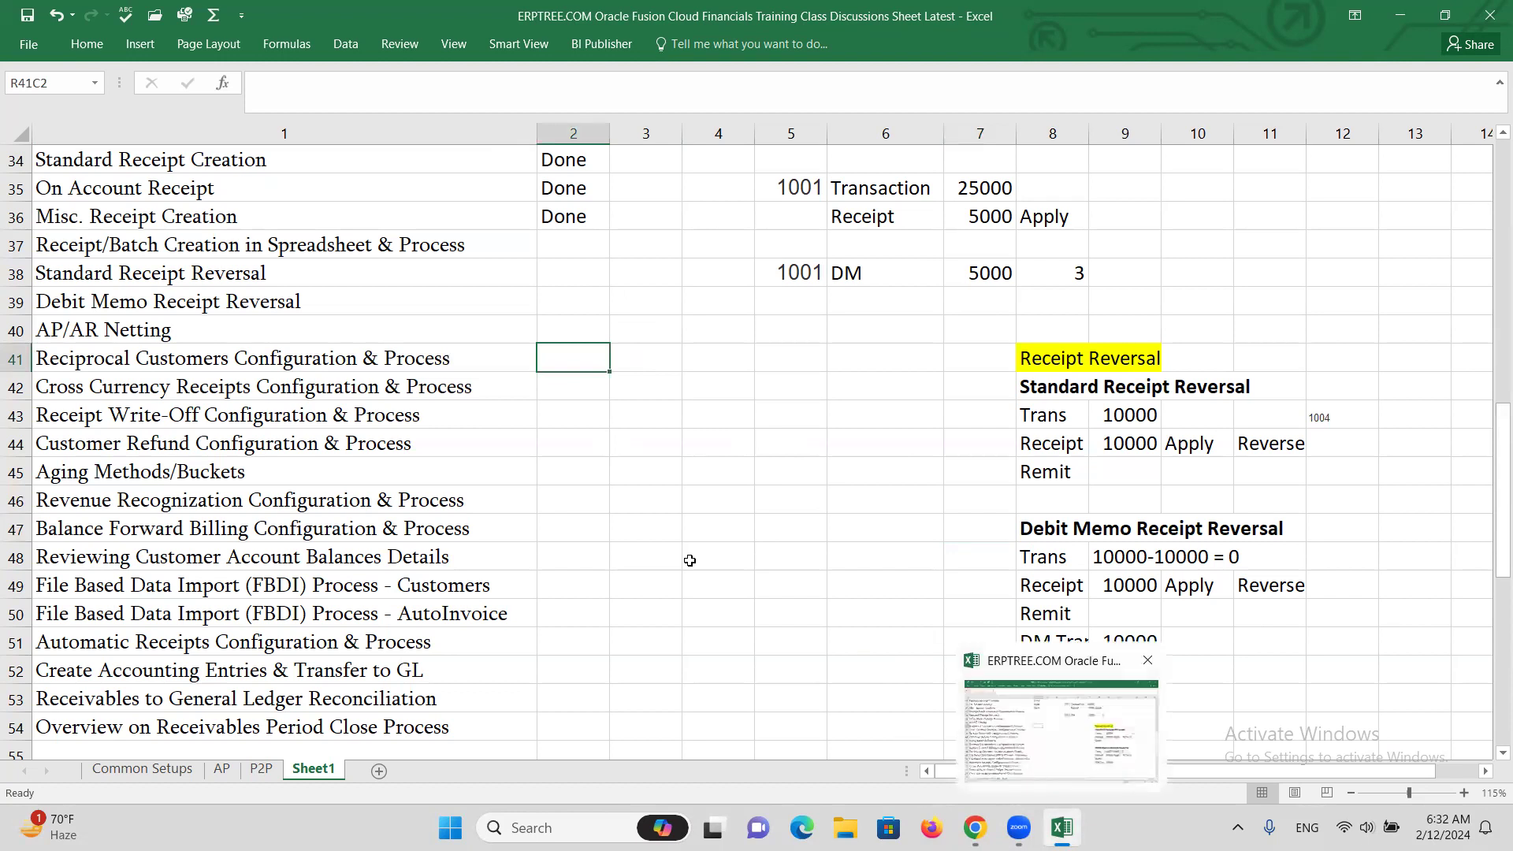
click(75, 331)
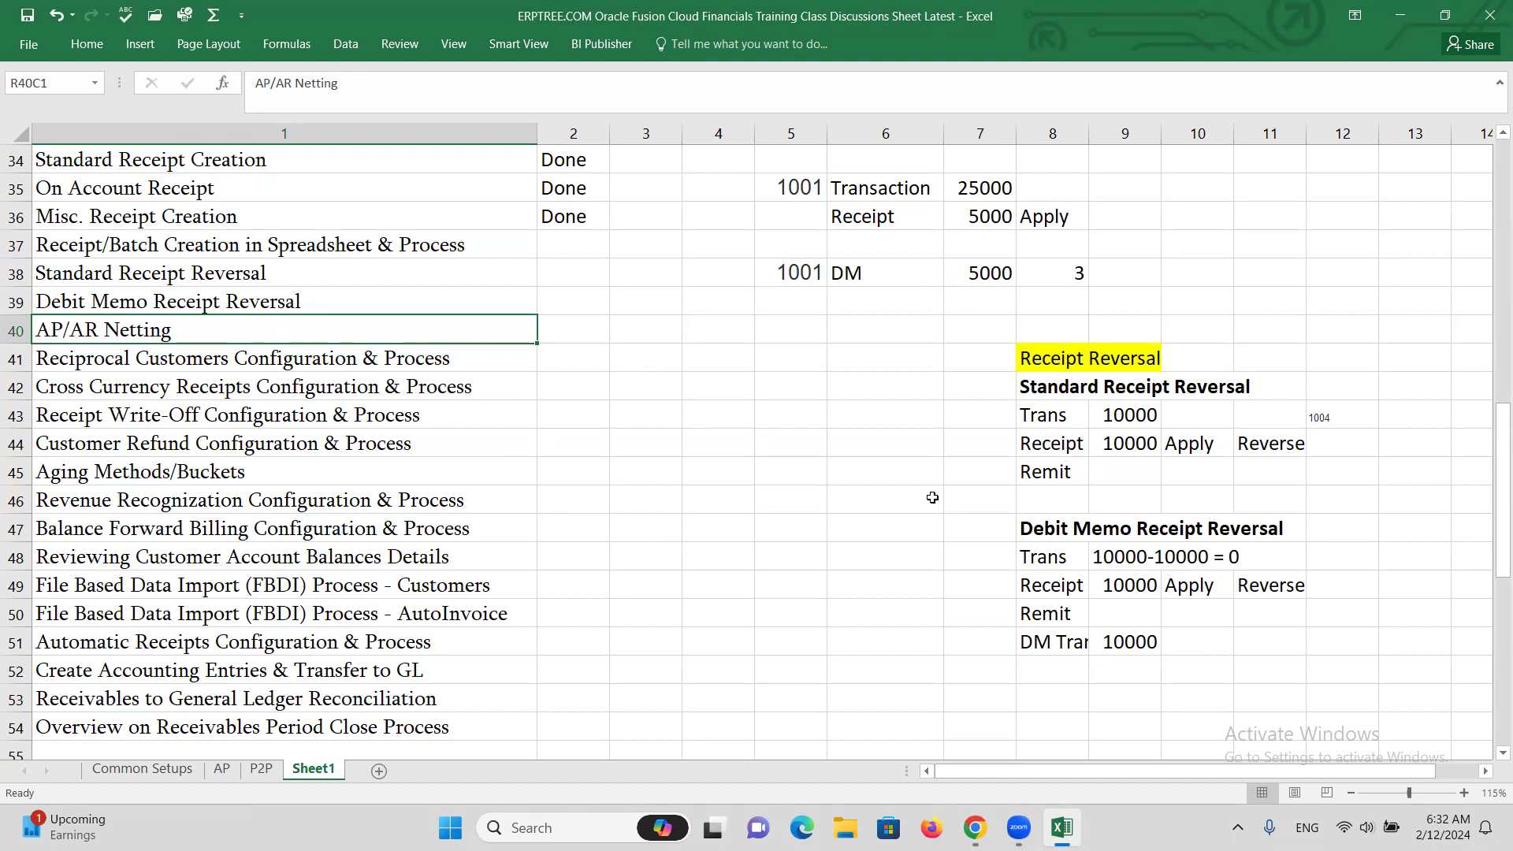
click(1035, 359)
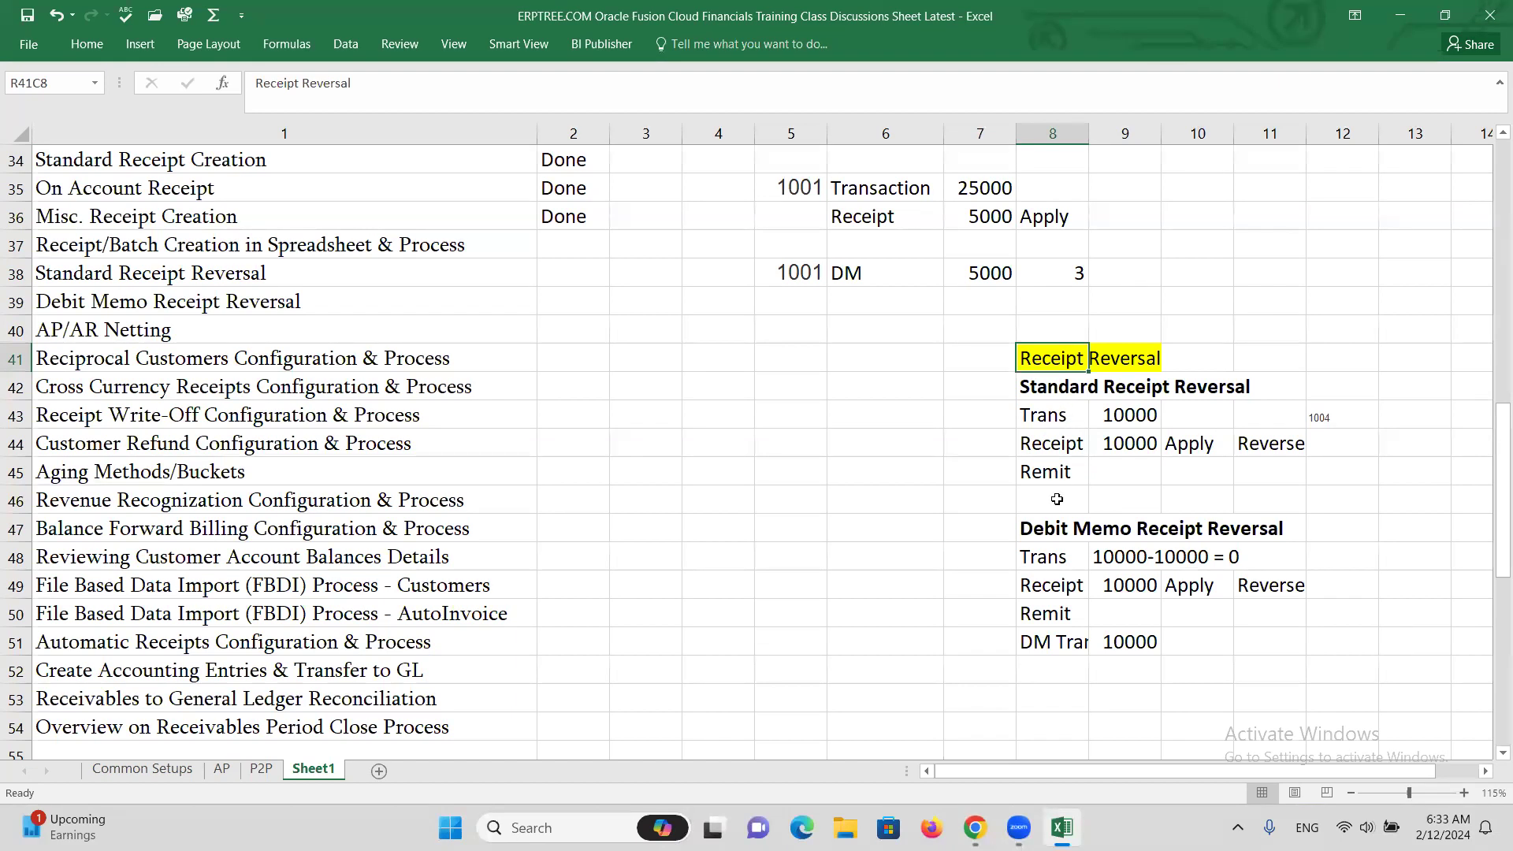
click(1061, 417)
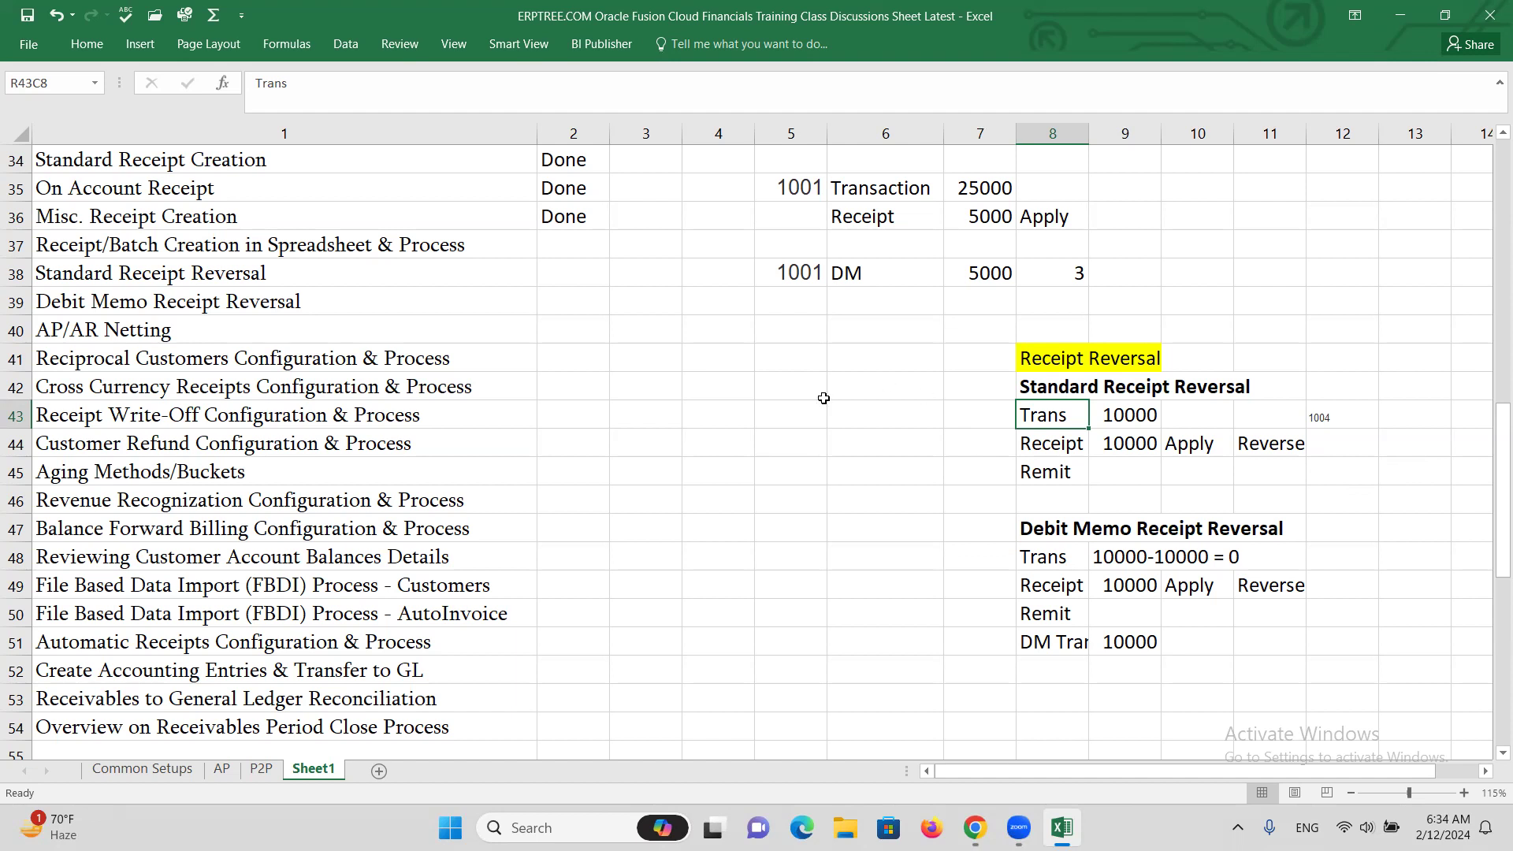
click(990, 448)
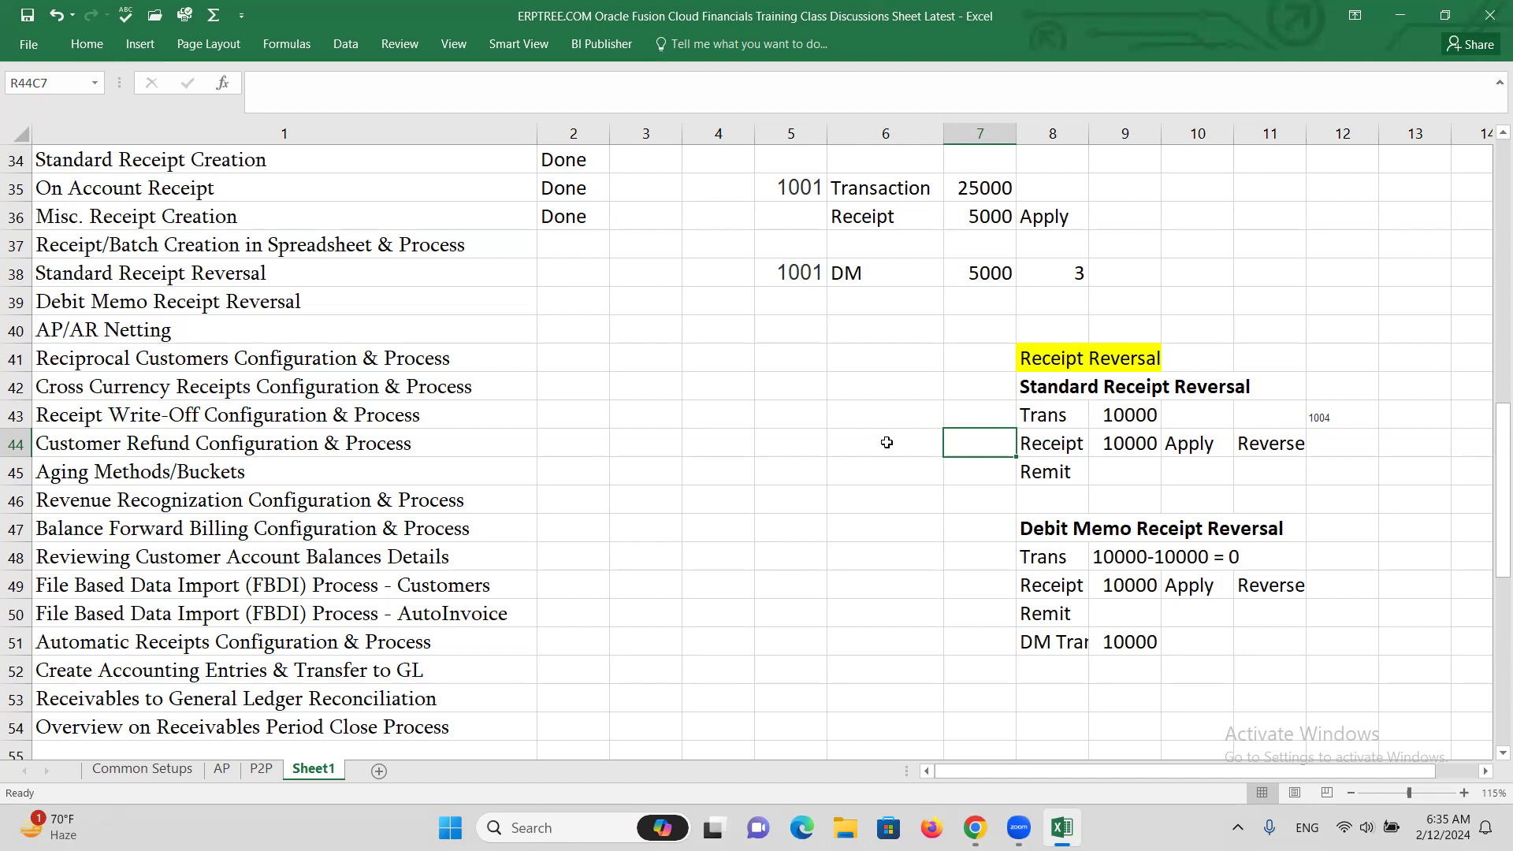
click(886, 443)
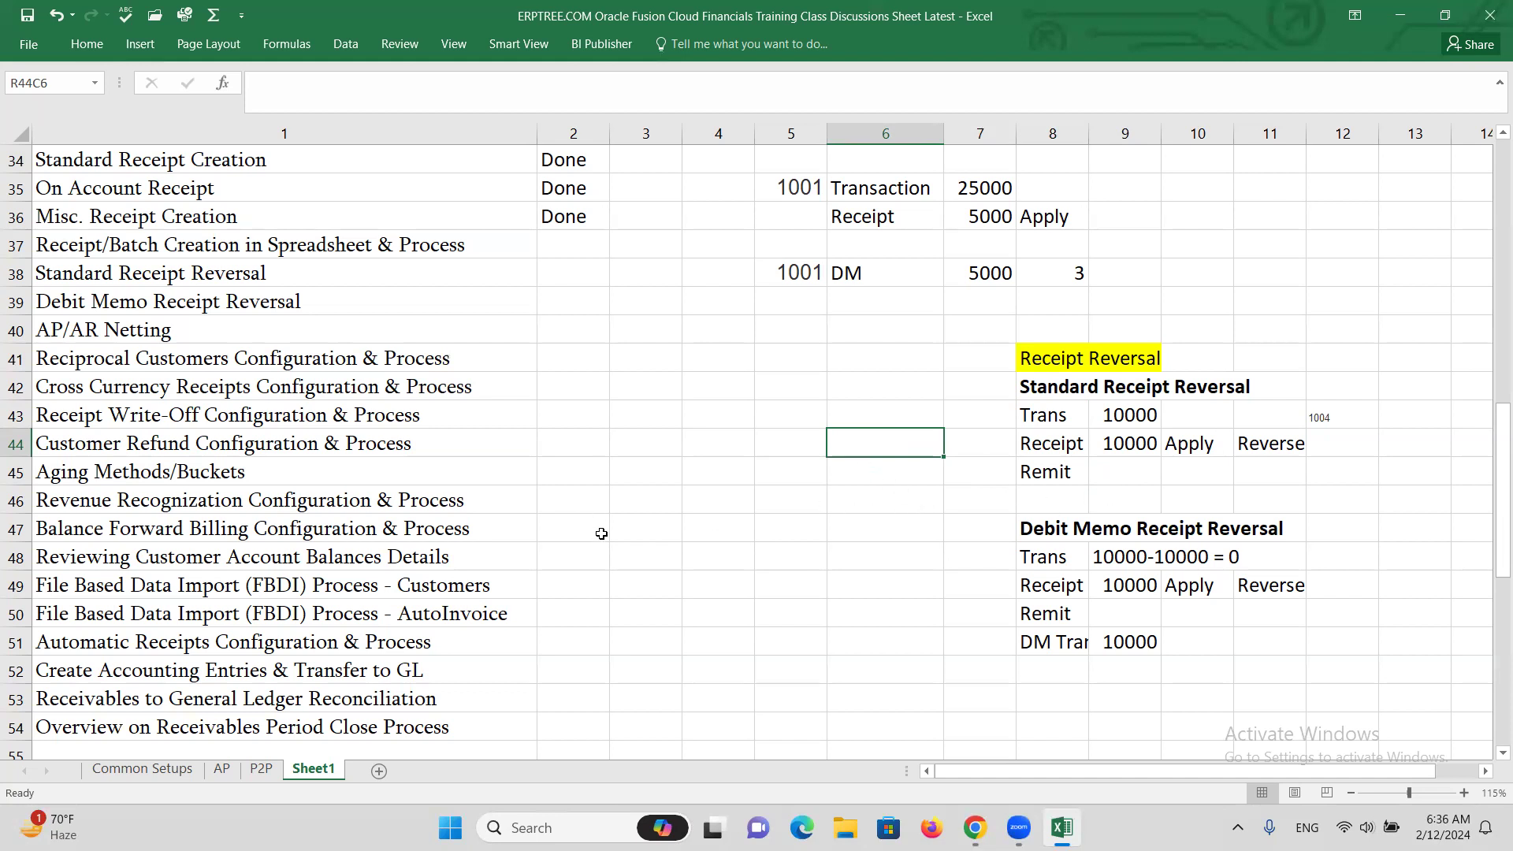
Copy the AP/AR Netting topic from the topic list into row 78 of the first column, below the Misc. Receipt Creation notes
click(104, 334)
key(ctrl+c)
scroll(614, 504, down, 12)
scroll(532, 579, down, 2)
scroll(532, 579, up, 2)
click(73, 378)
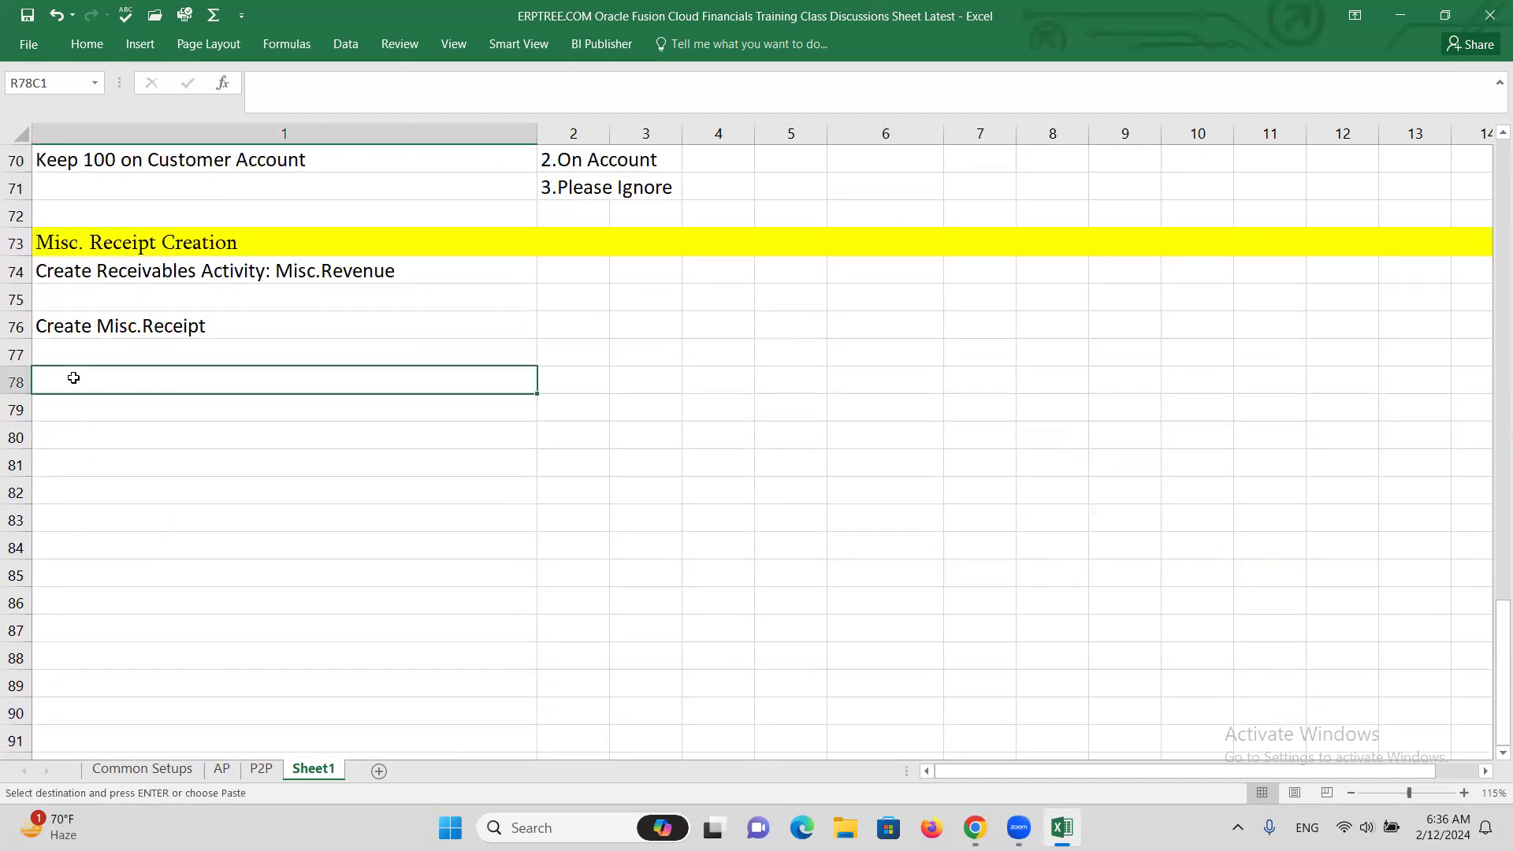
key(ctrl+v)
key(Escape)
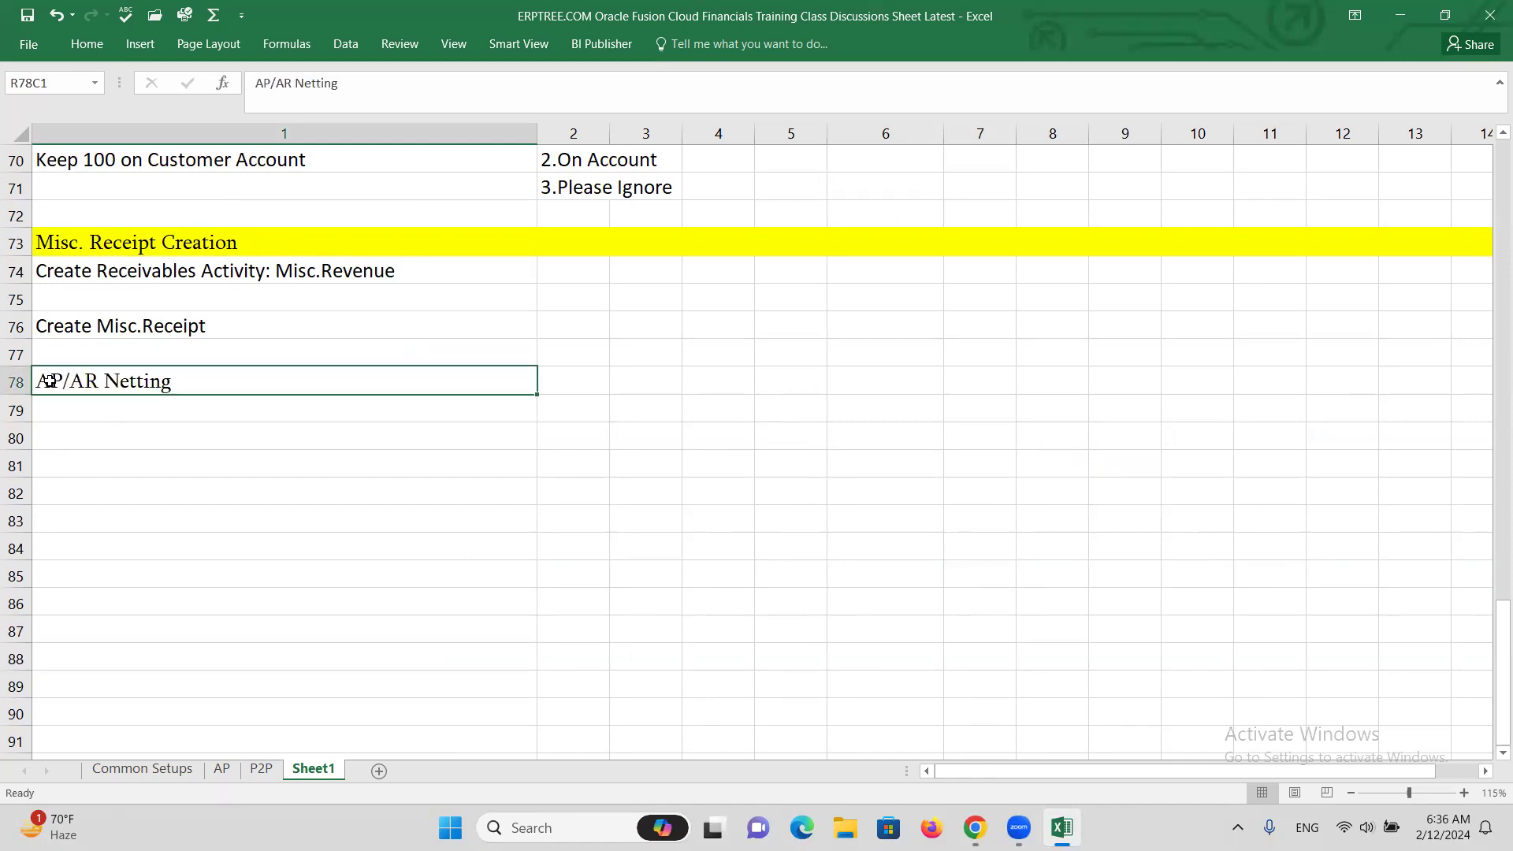
Fill the entire AP/AR Netting row 78 with yellow to format it as a section heading
click(16, 381)
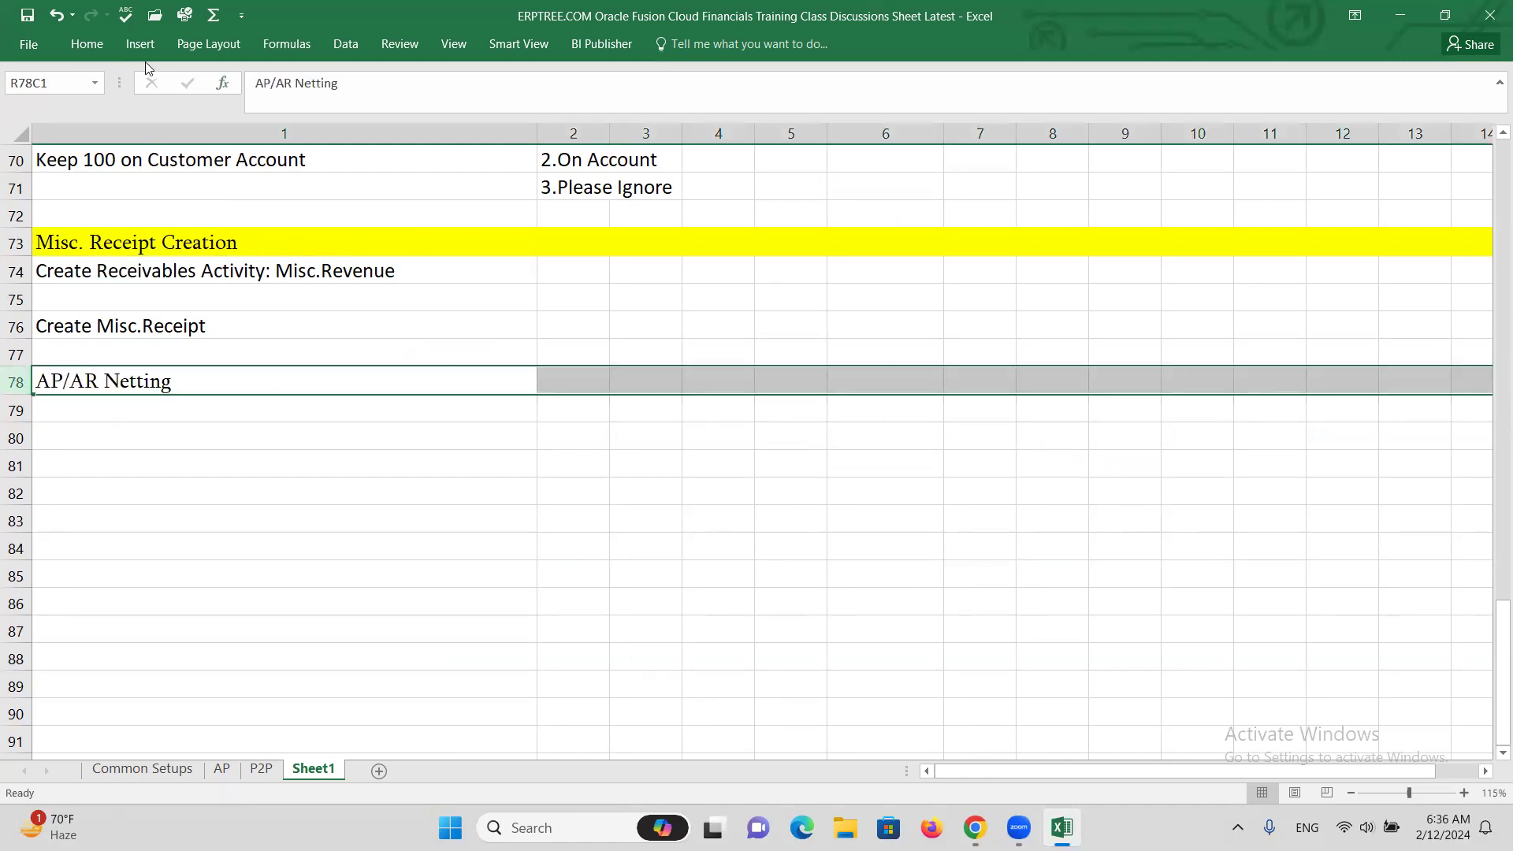
click(85, 45)
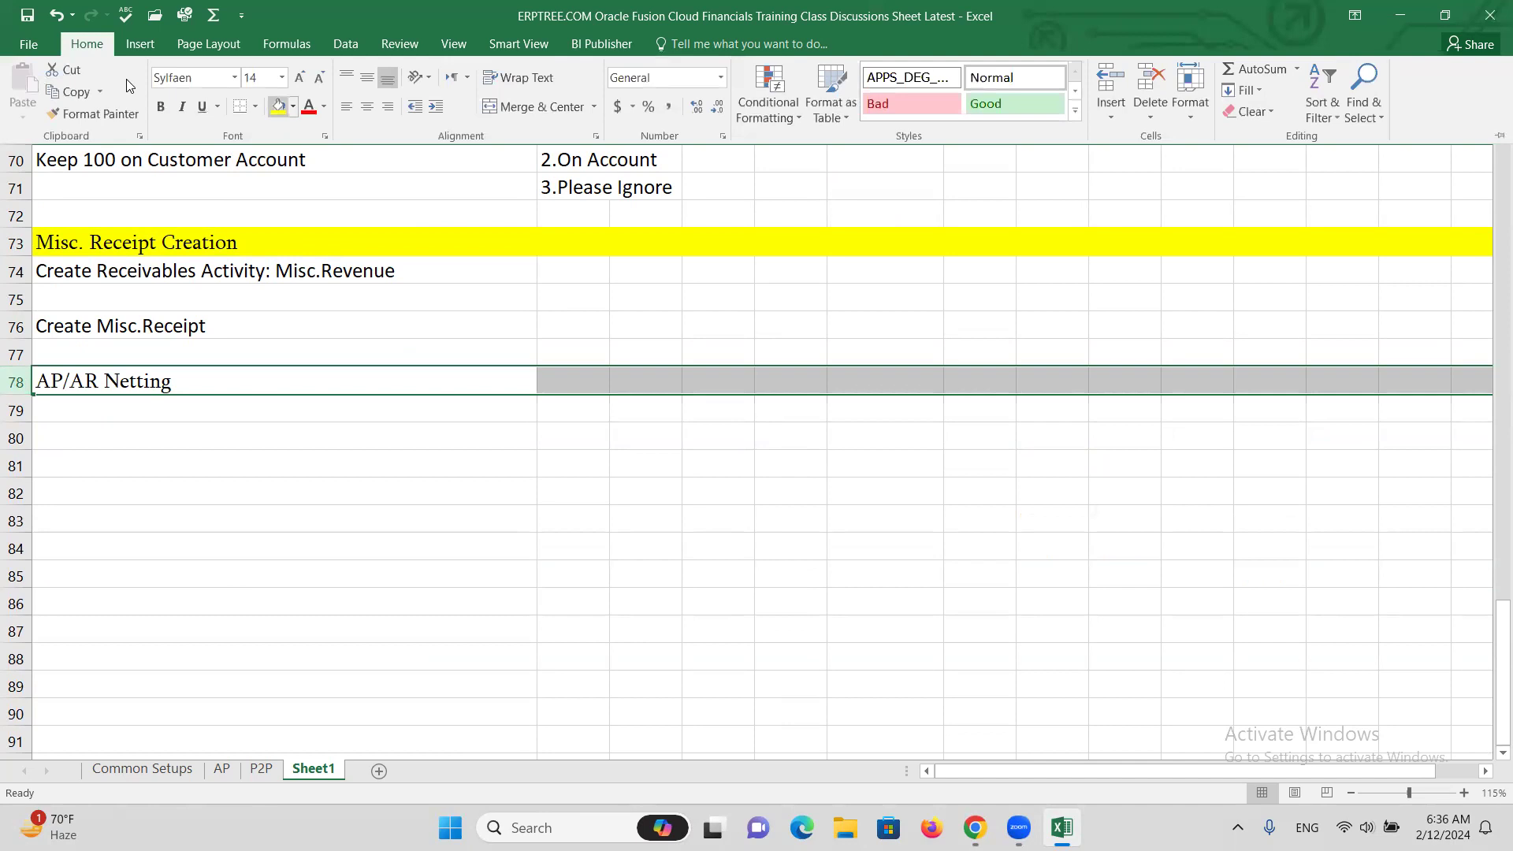
click(278, 106)
click(144, 416)
click(141, 417)
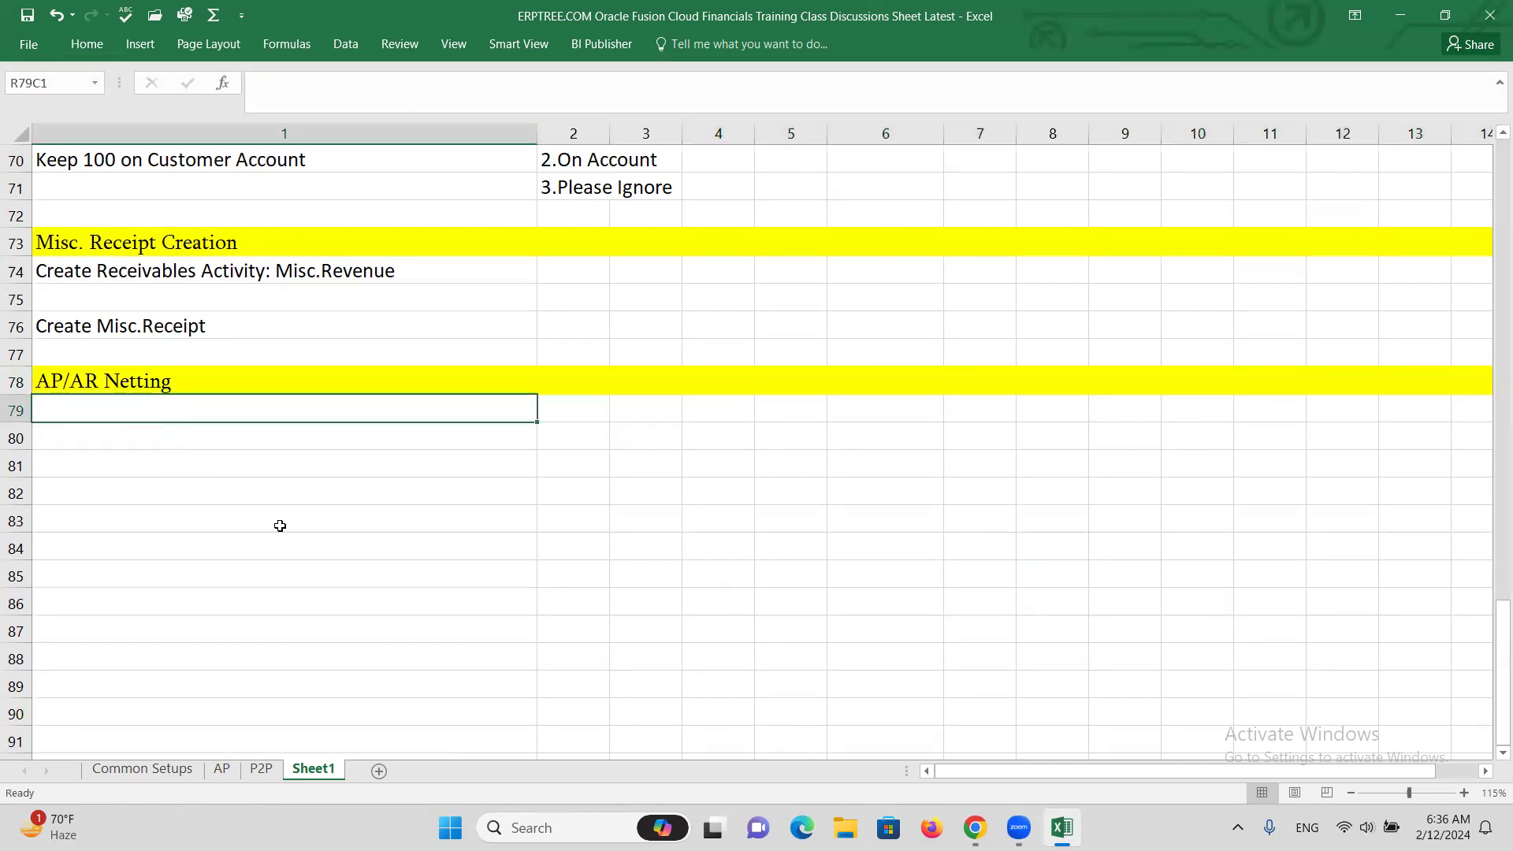
Enter the headings AP in column 7 and AR in column 10 of row 82, under the AP/AR Netting section
click(992, 464)
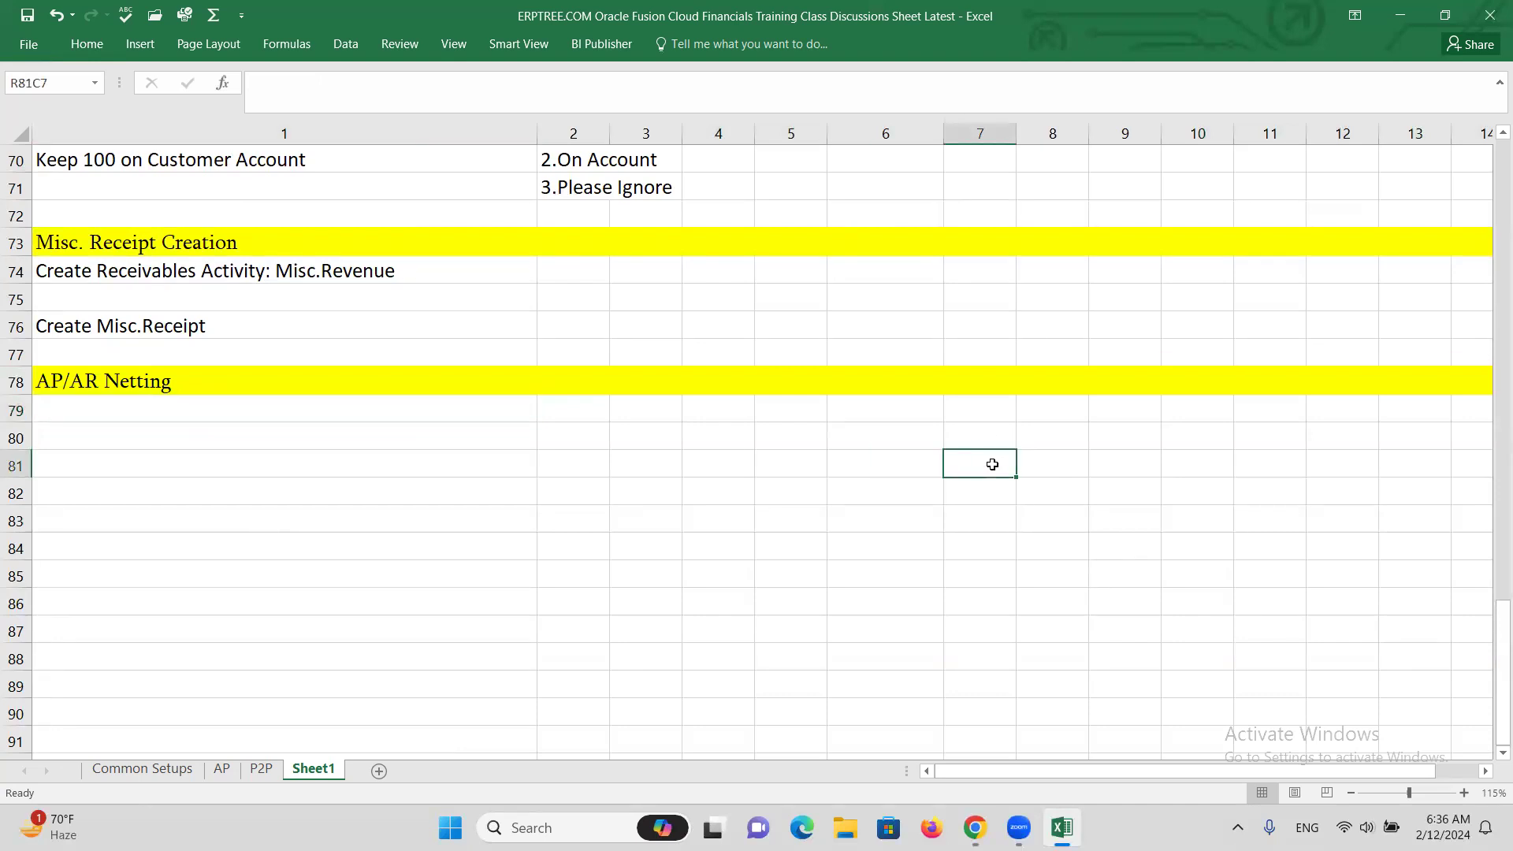
key(Down)
text(a)
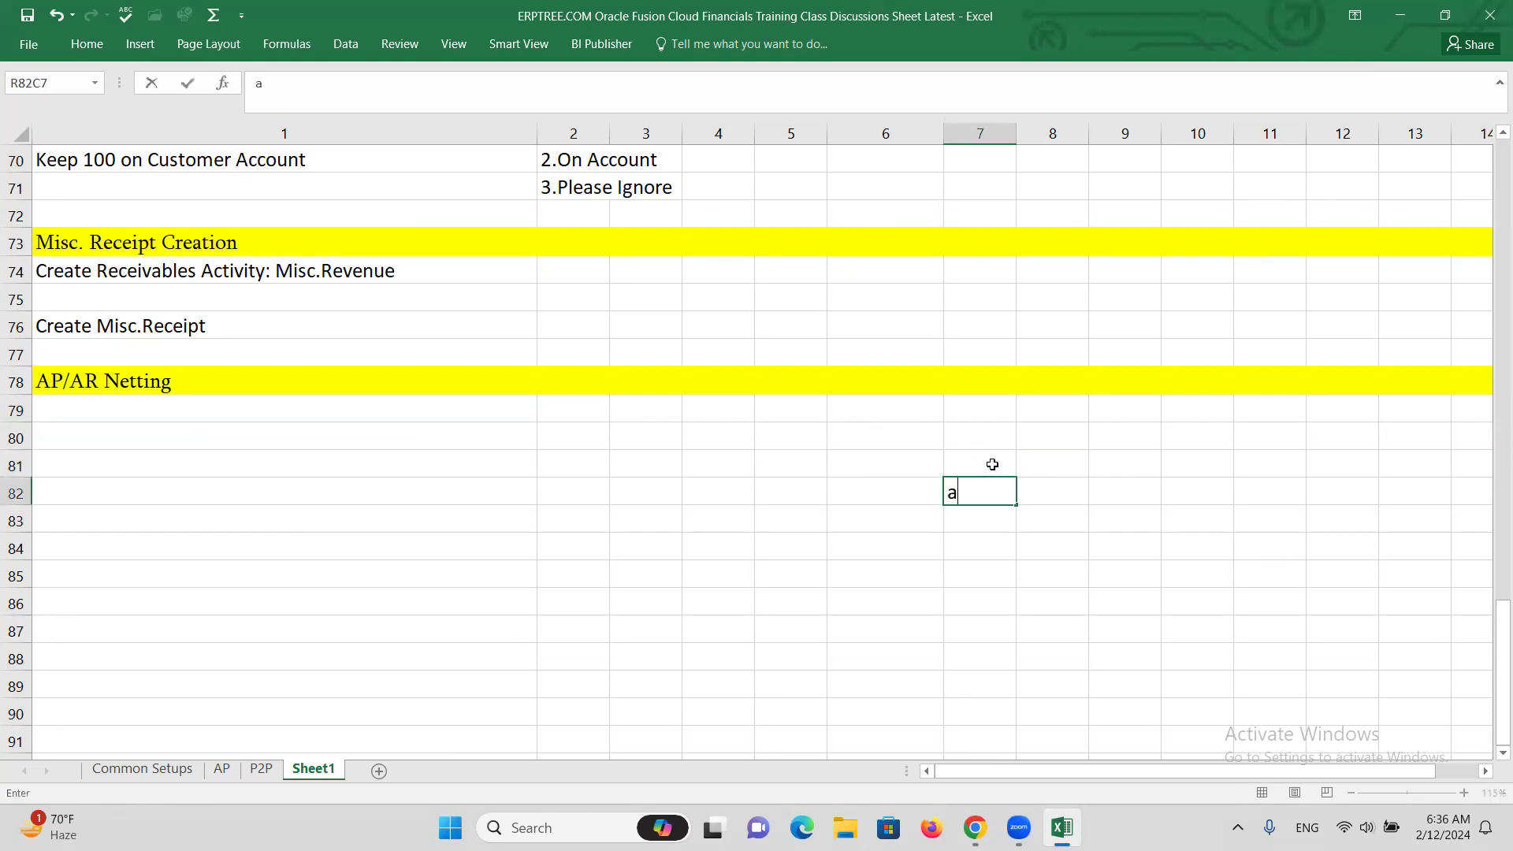
key(BackSpace)
text(AP)
key(Tab)
key(Tab)
key(Tab)
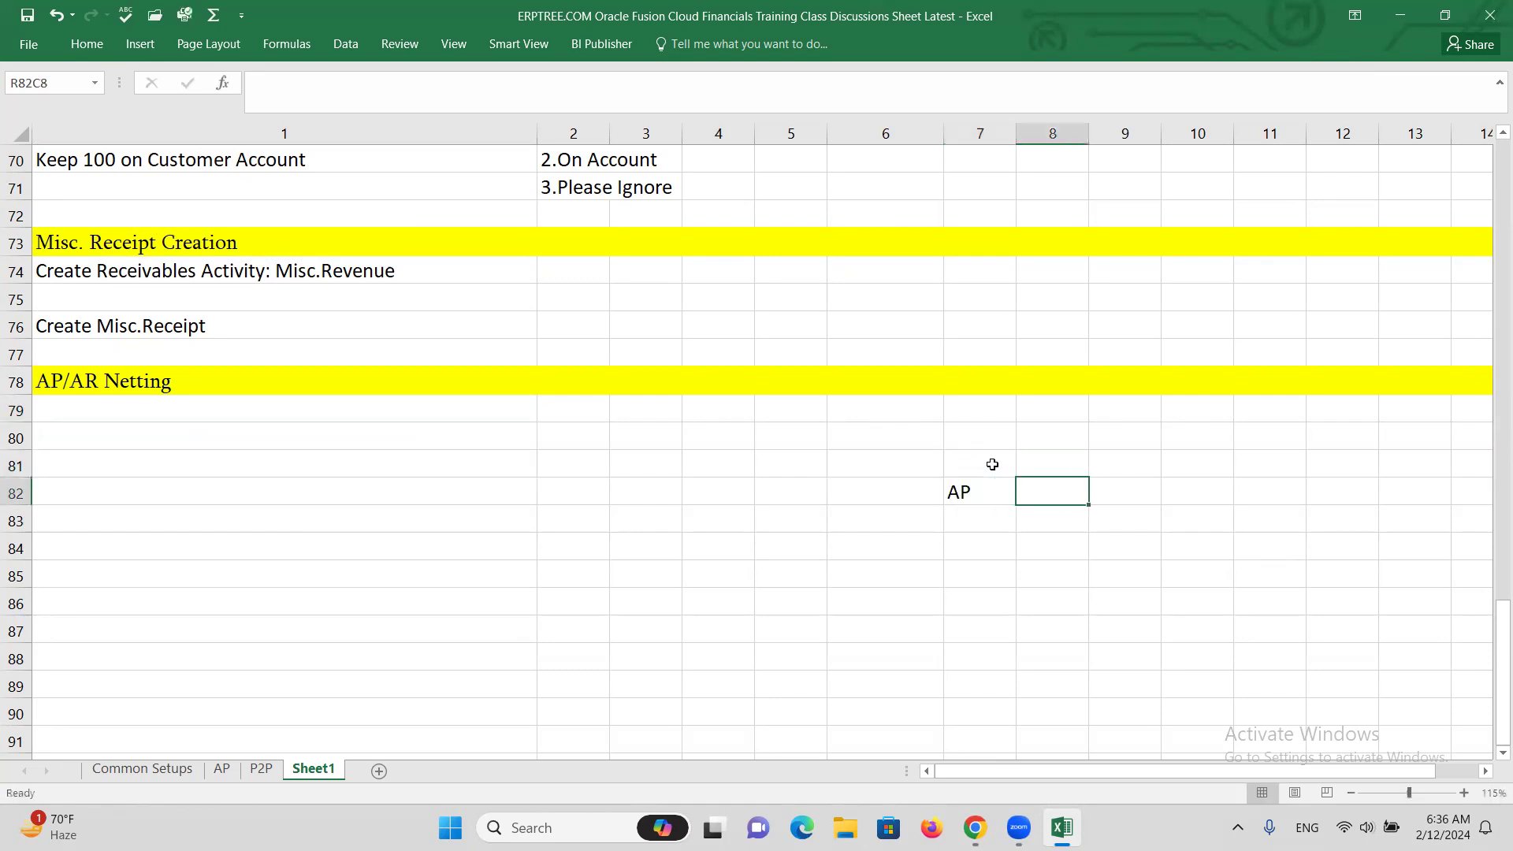
text(AR)
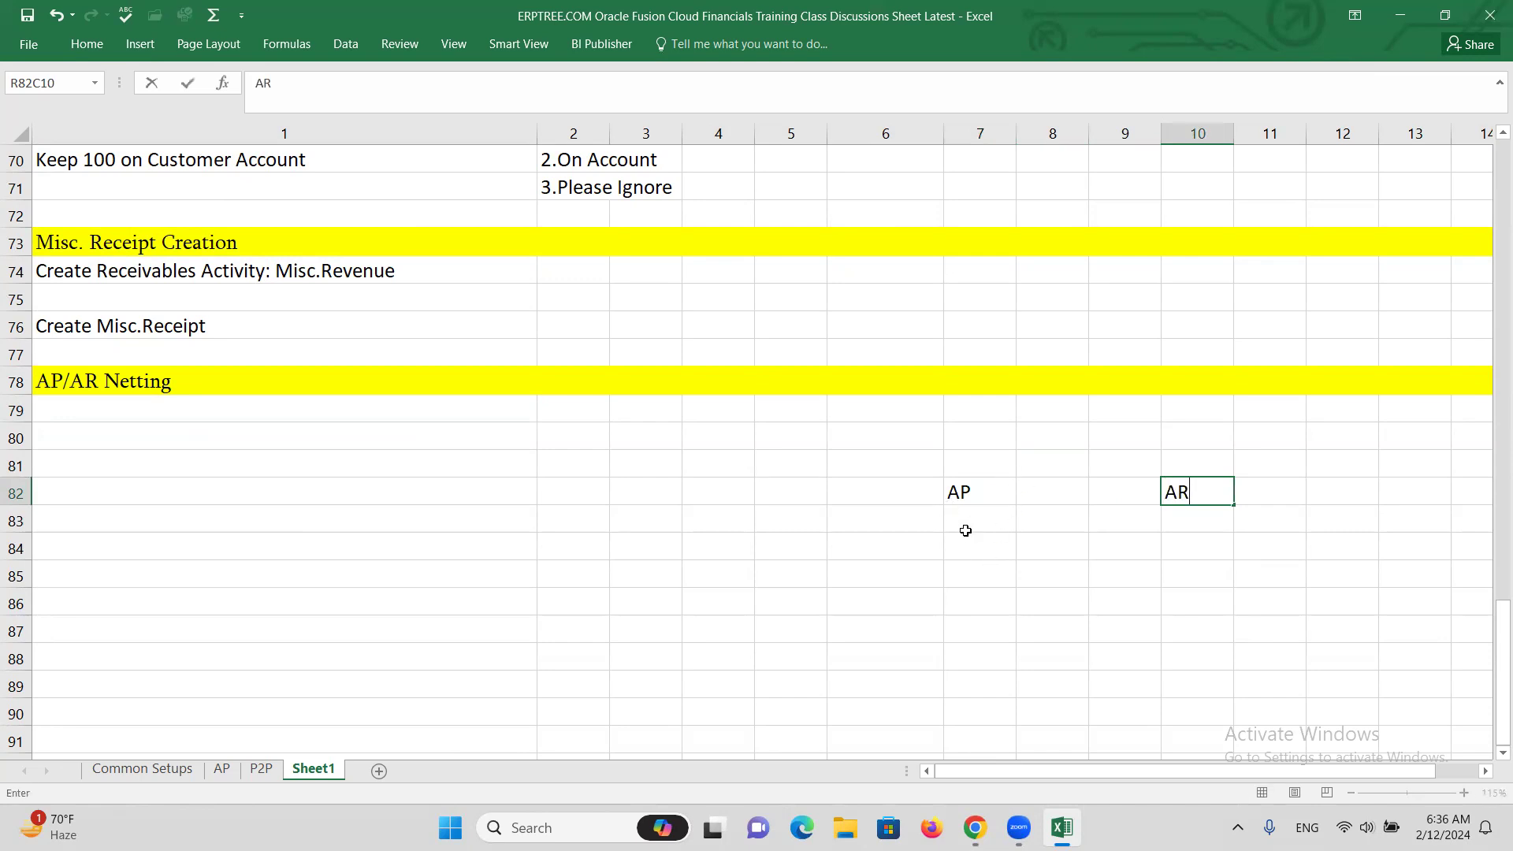
key(Return)
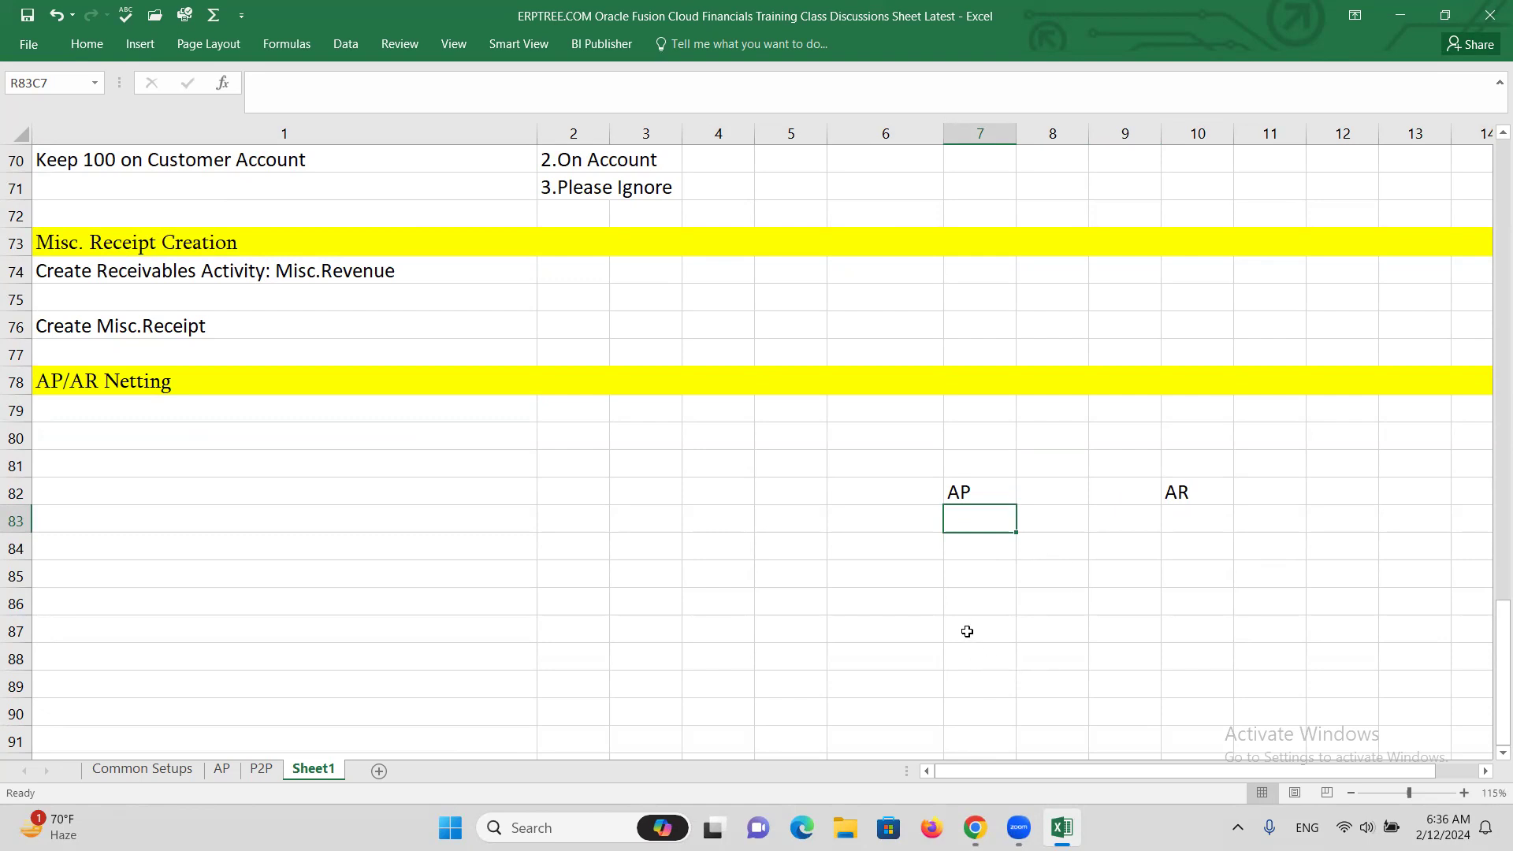
Enter "XX Corporation: 5000" in the cell directly below the AP heading
text(x)
key(BackSpace)
text(X Cor)
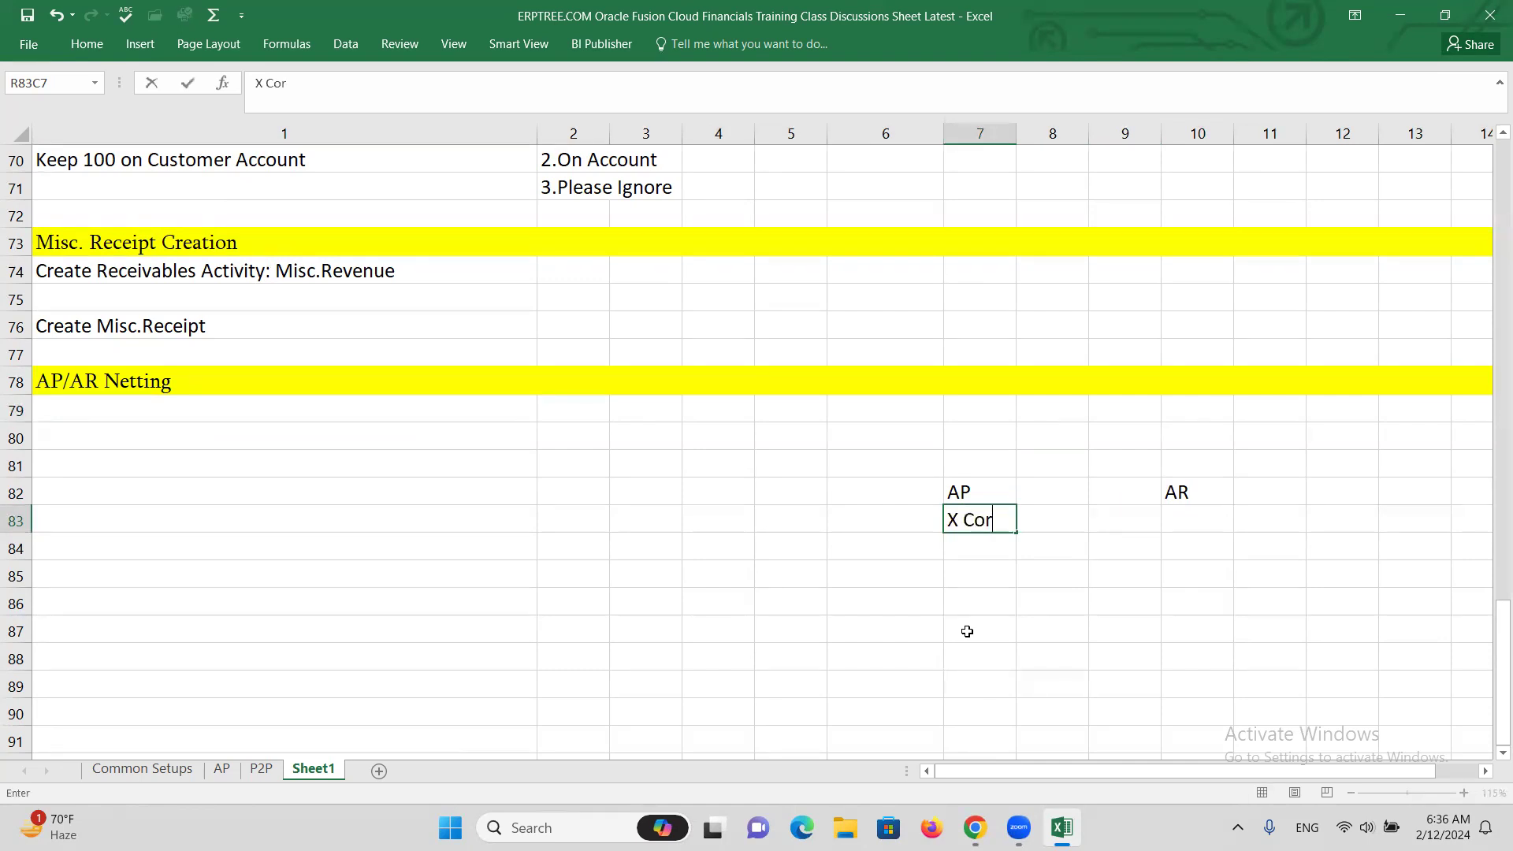
text(poration: 5000)
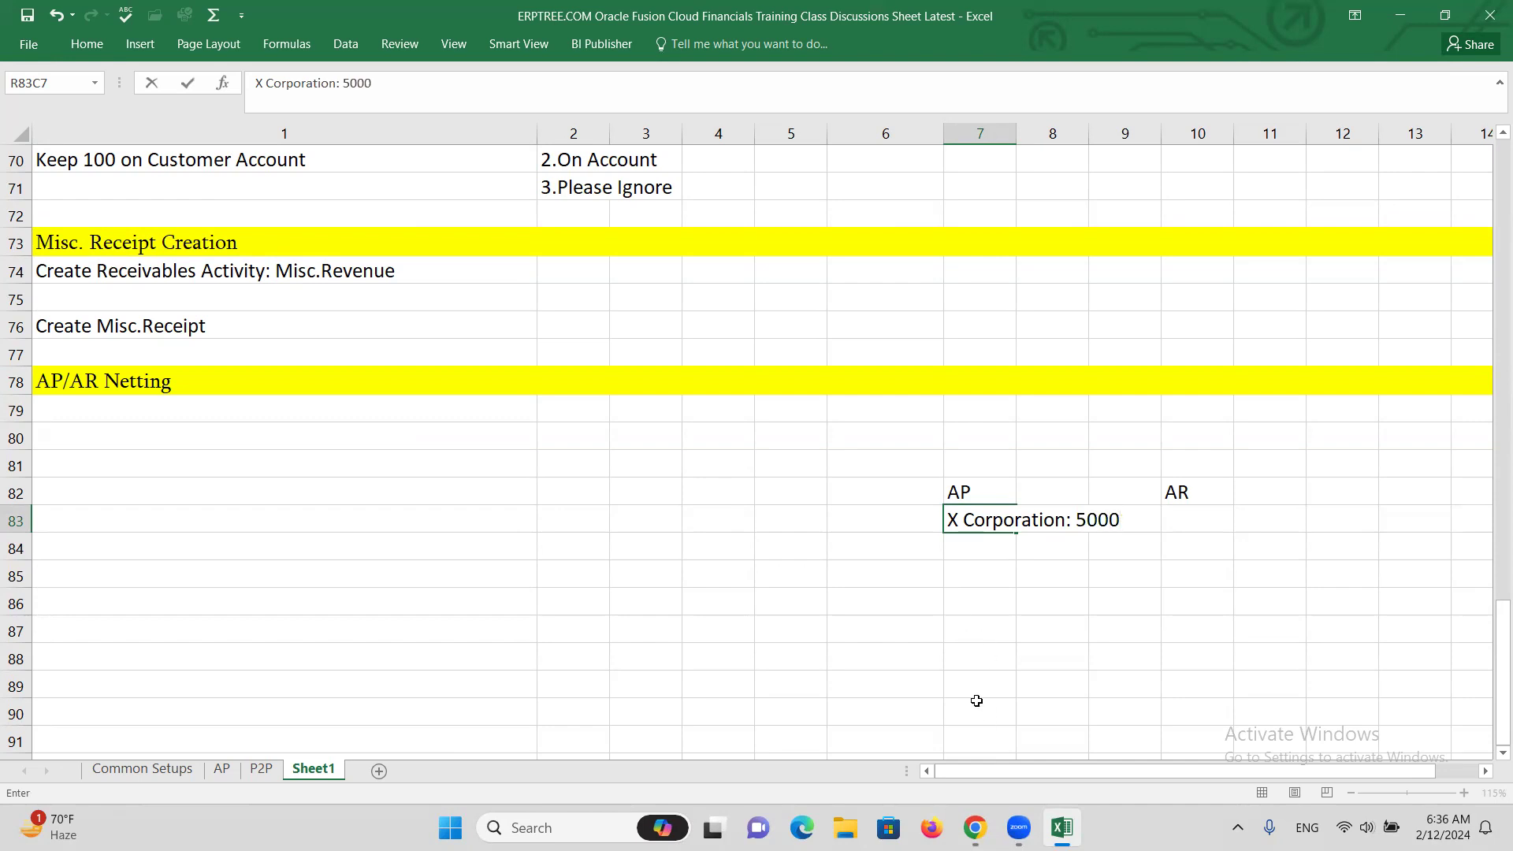
click(963, 521)
text(x)
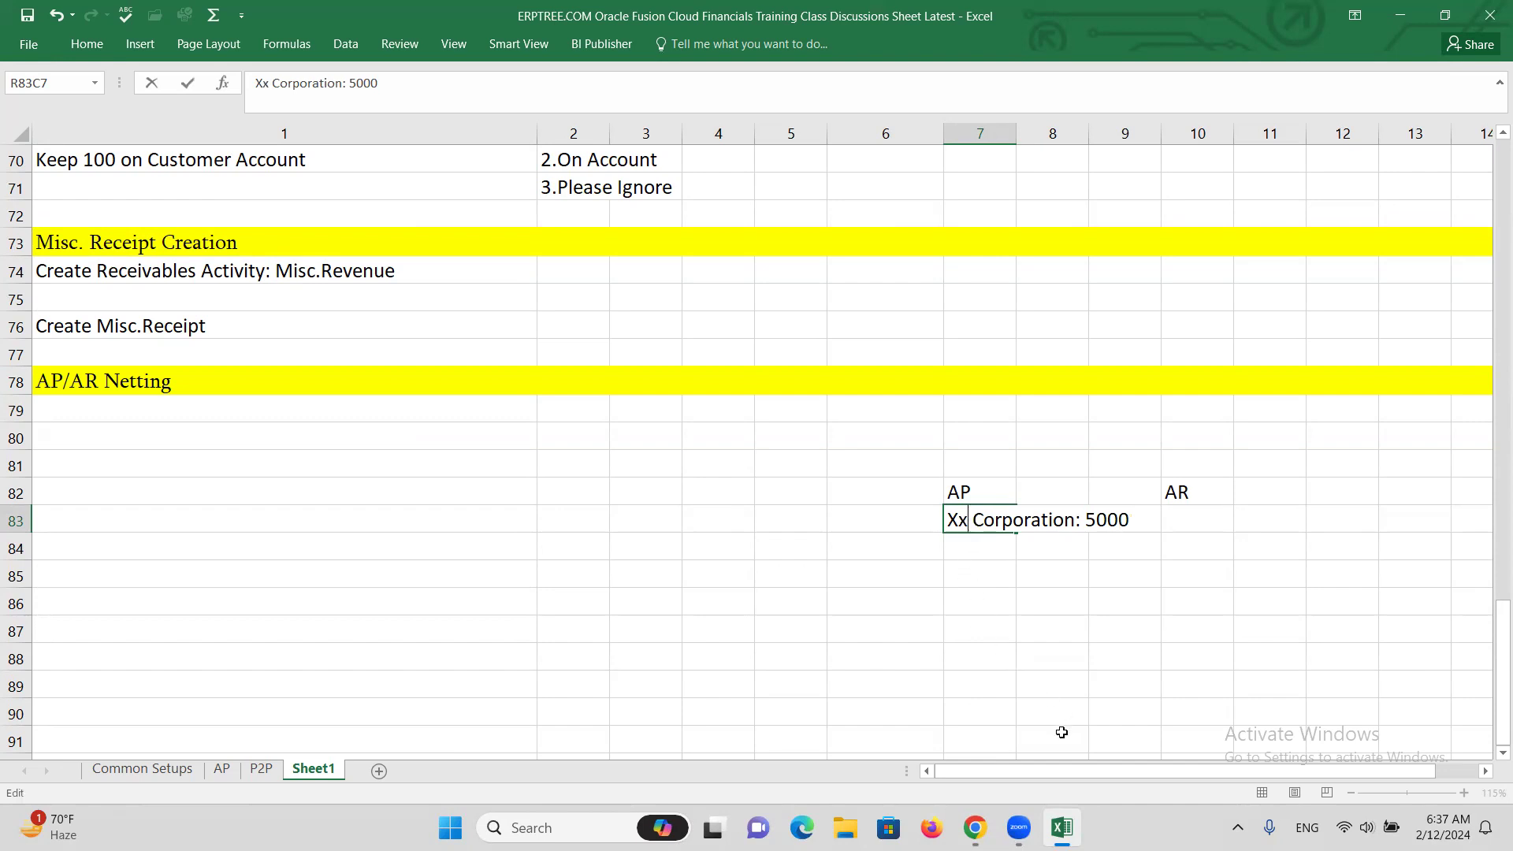
key(BackSpace)
text(X)
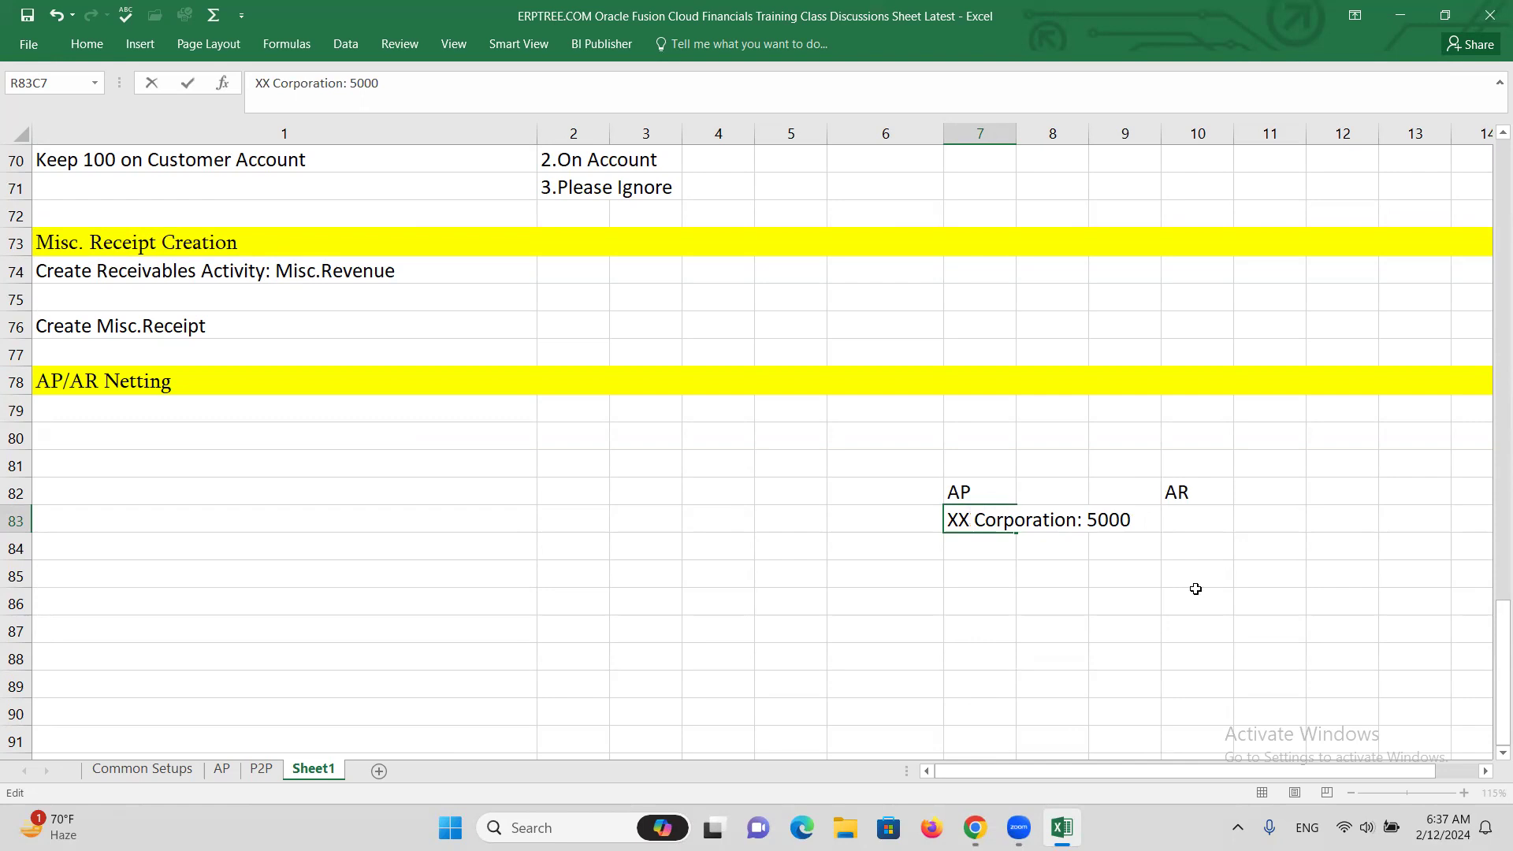
Enter "XX Corporation: 25000" in the cell directly below the AR heading
click(1187, 517)
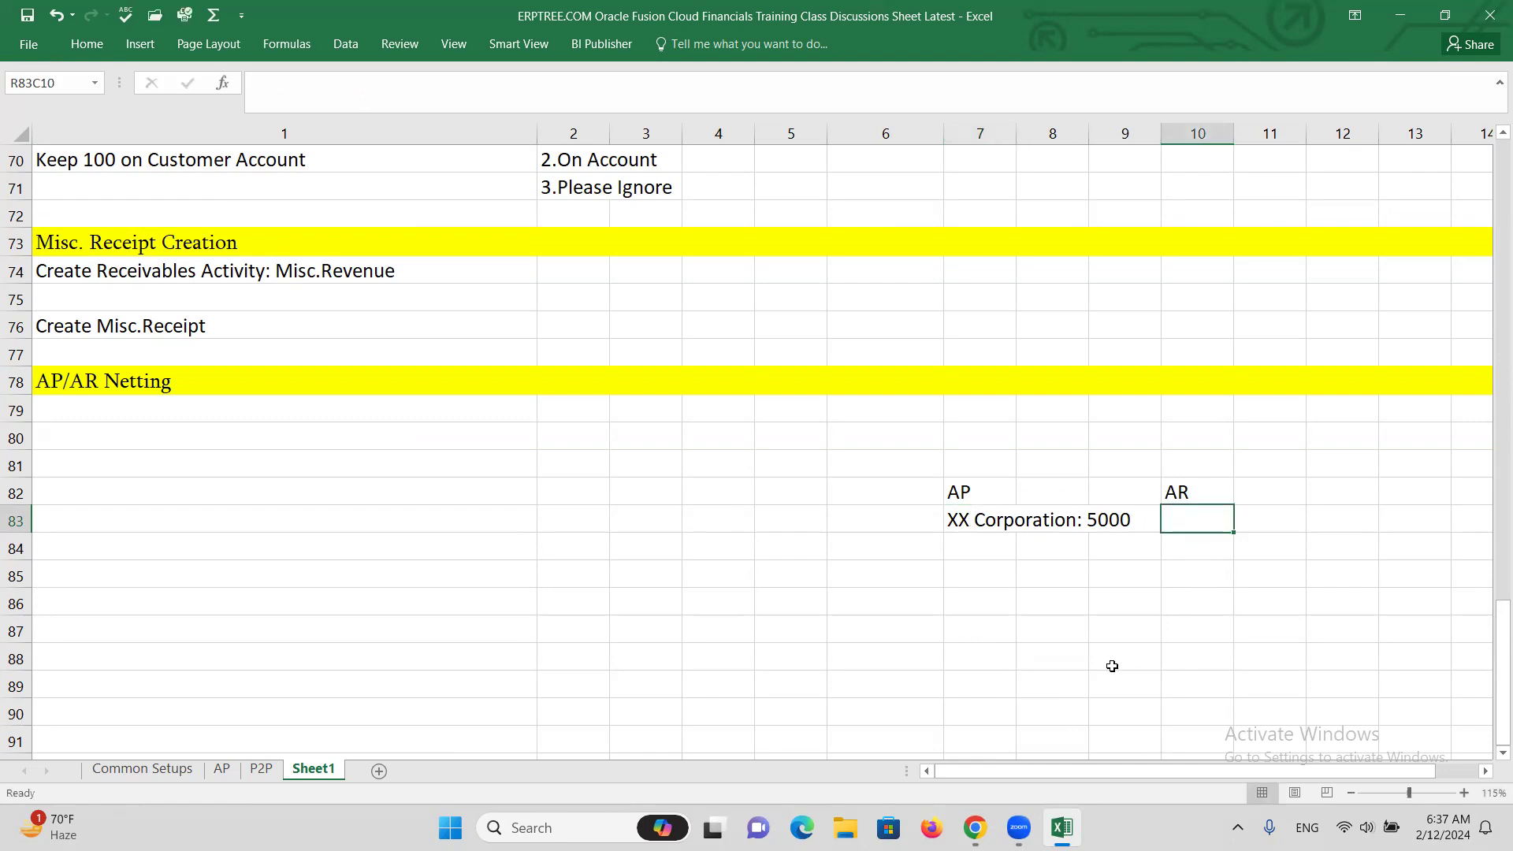
text(XX)
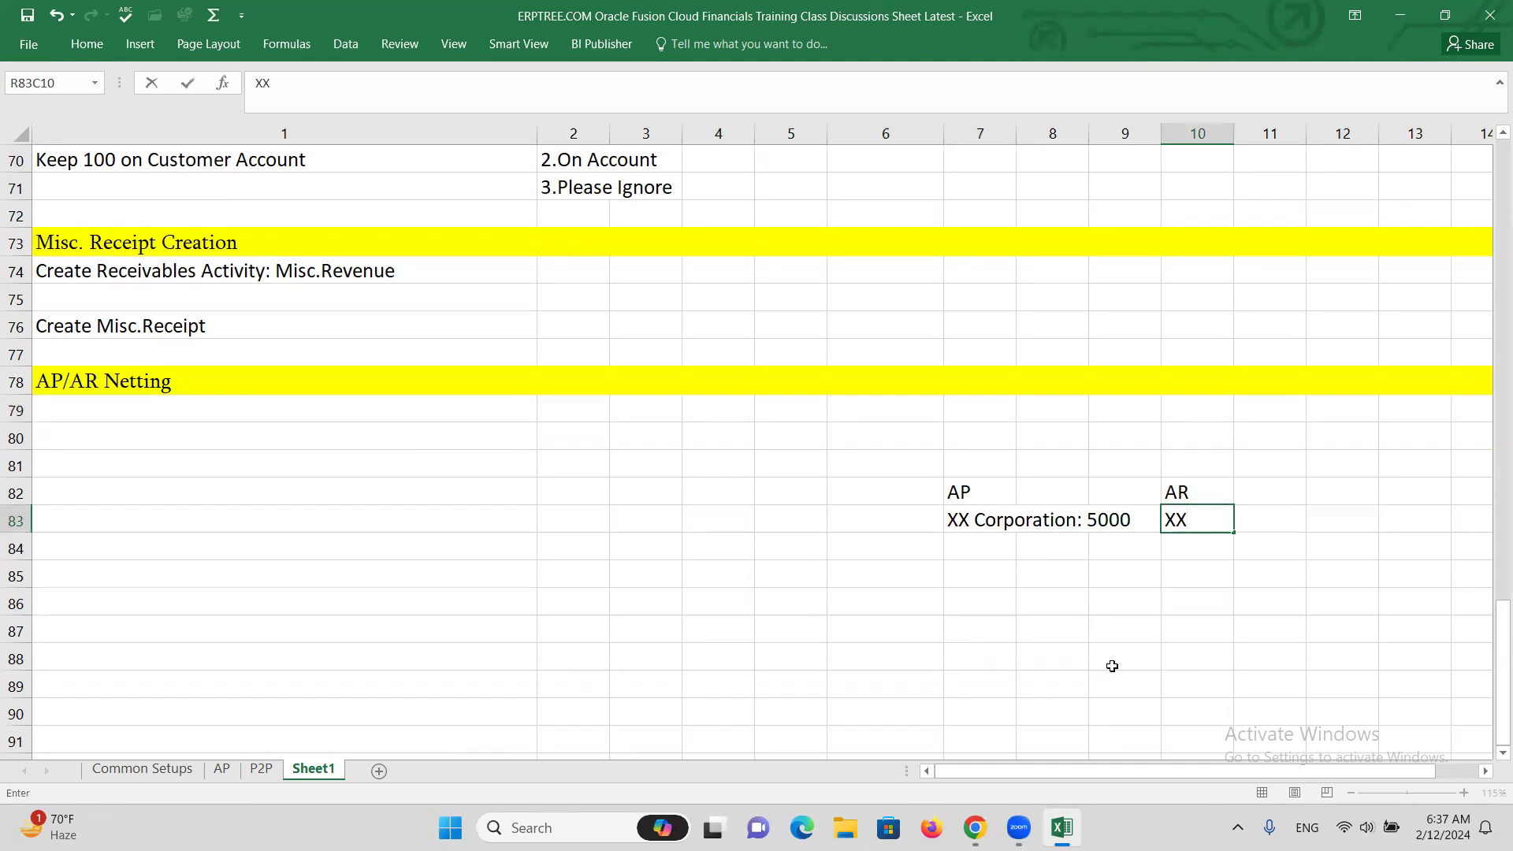
text( Corporation:)
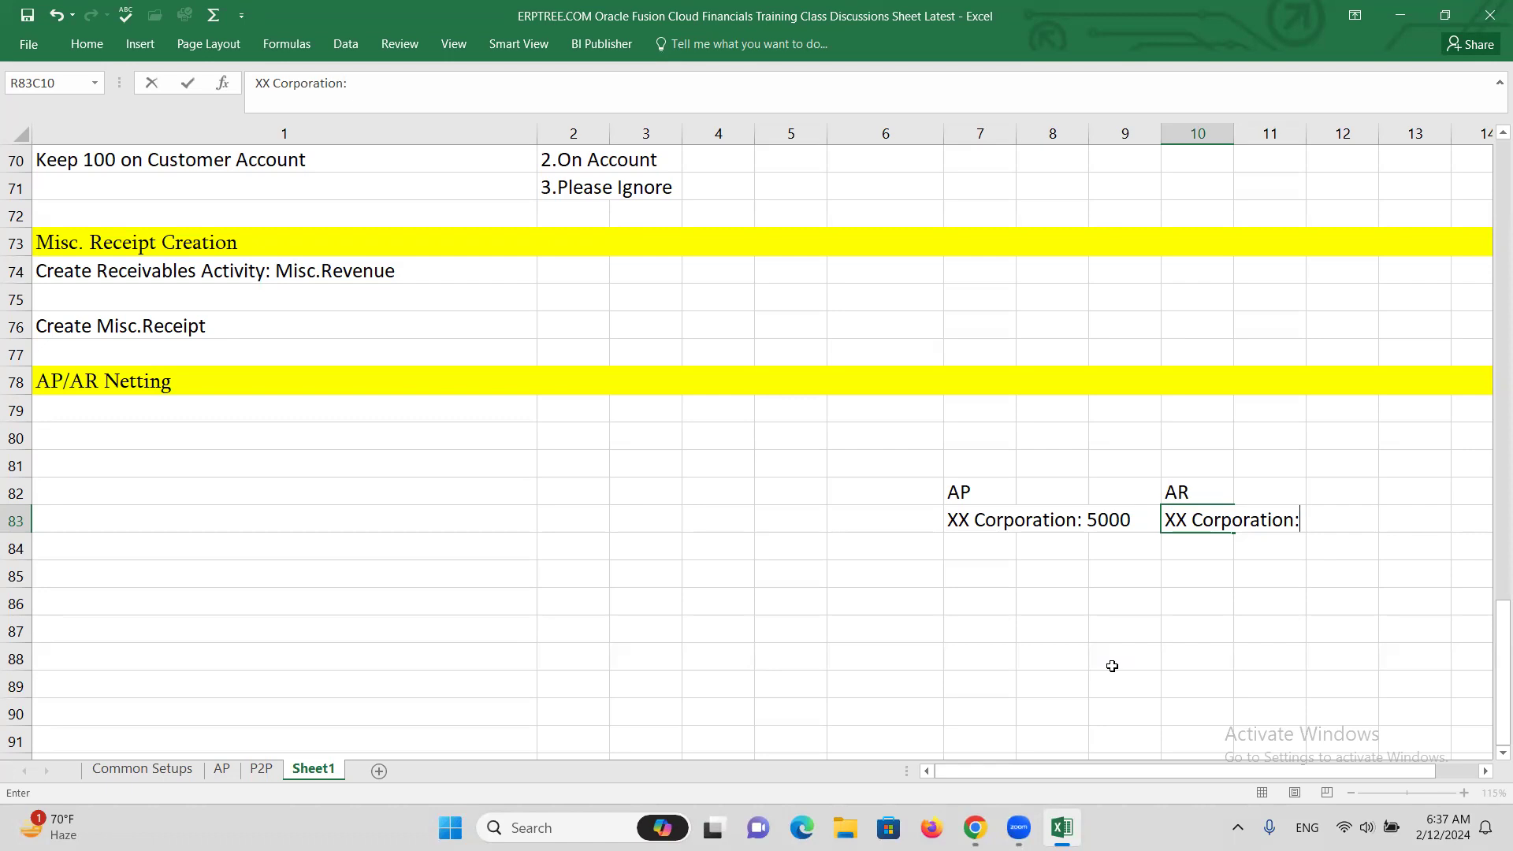
text(25000)
click(984, 528)
click(989, 543)
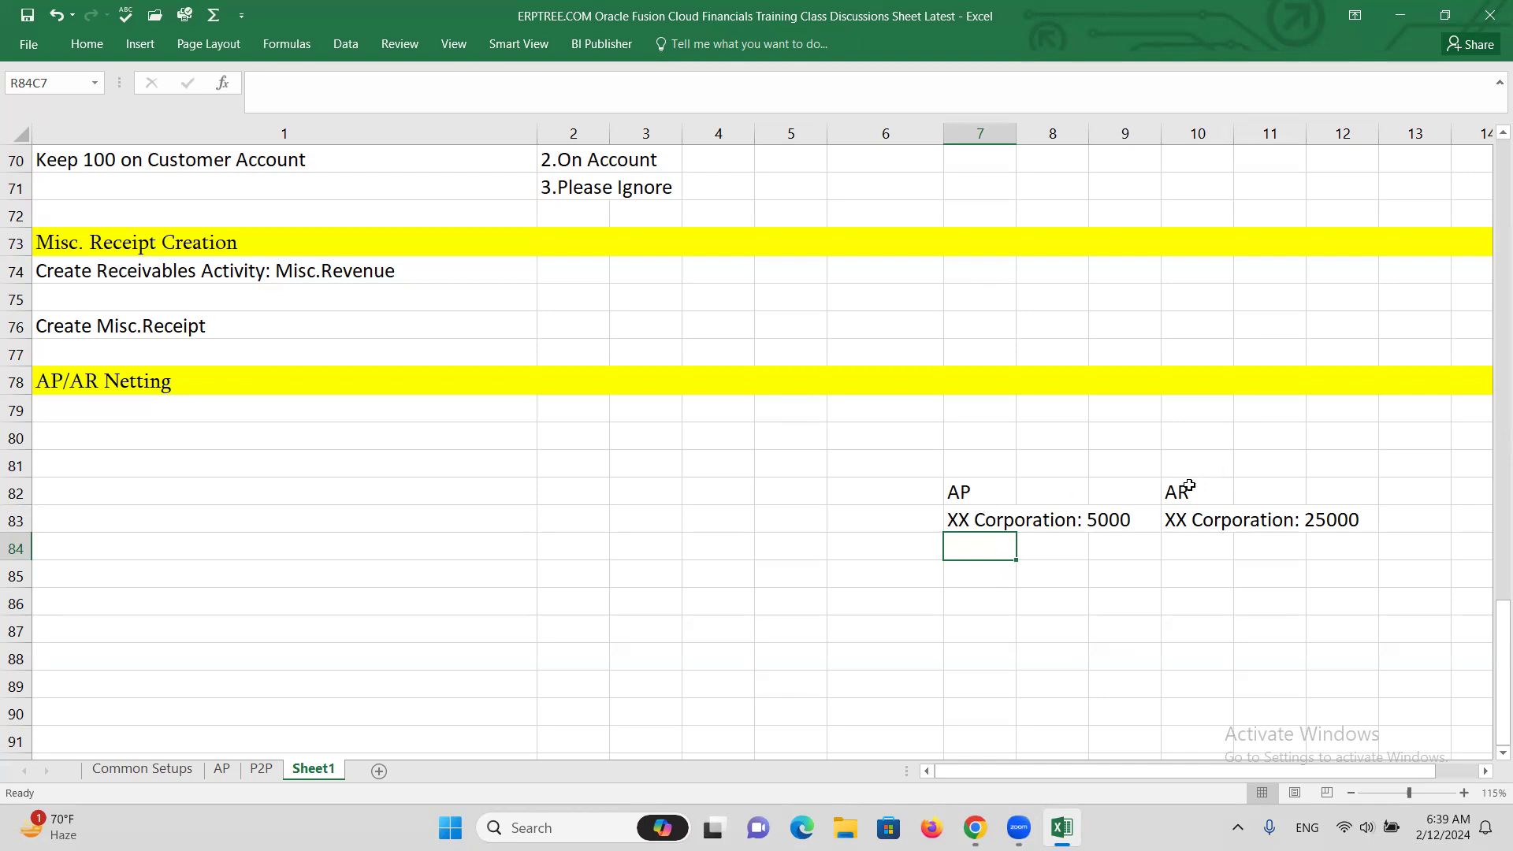
click(961, 495)
click(1170, 486)
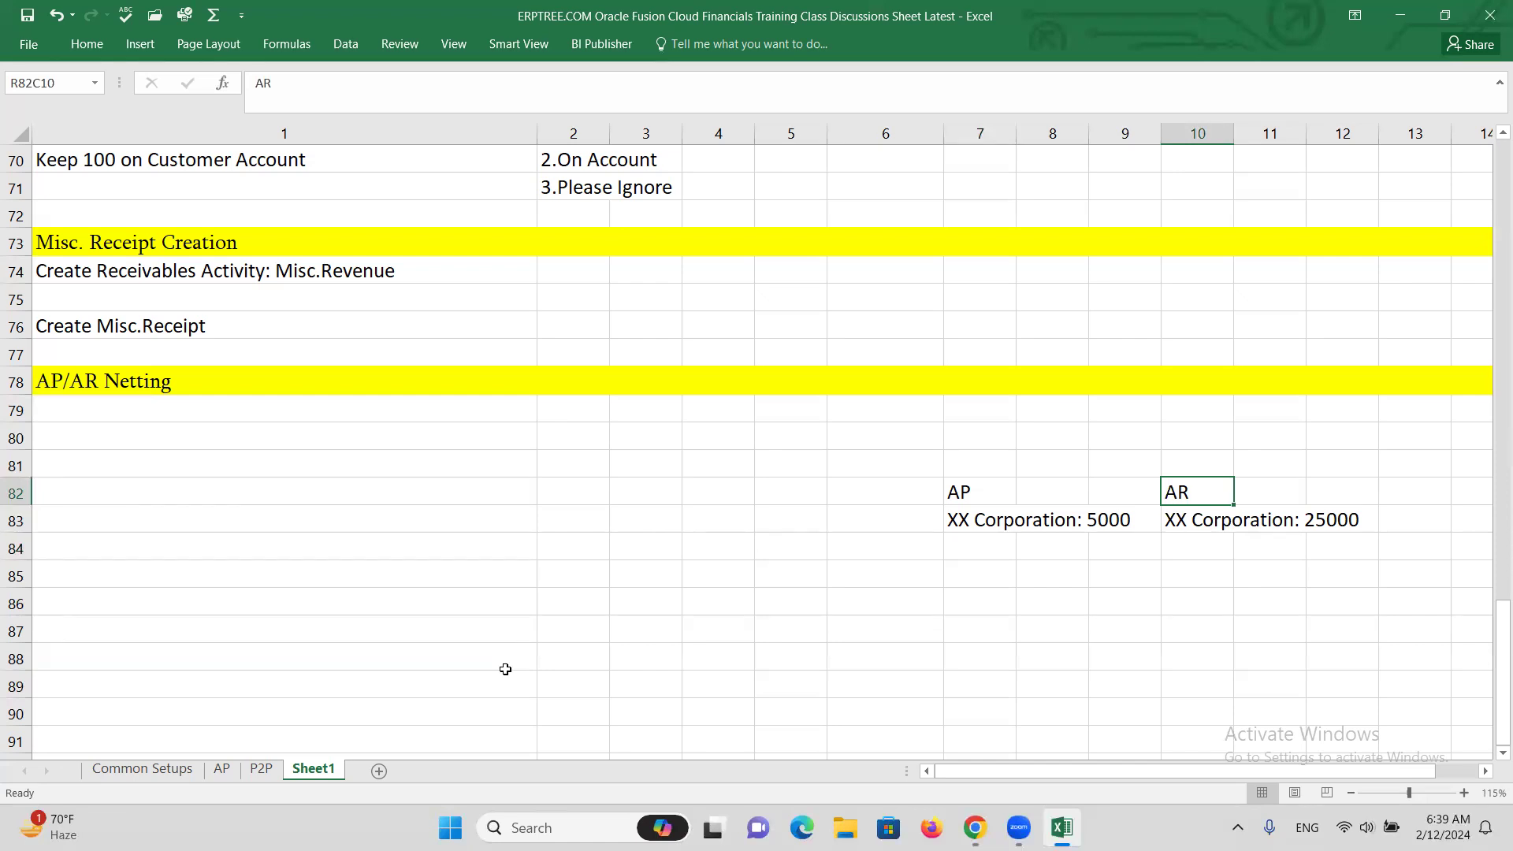
List "Create Customer: XX Corporation" and "Create Supplier: XX Corporation" in column 1, rows 79 and 80, under the AP/AR Netting heading
click(171, 410)
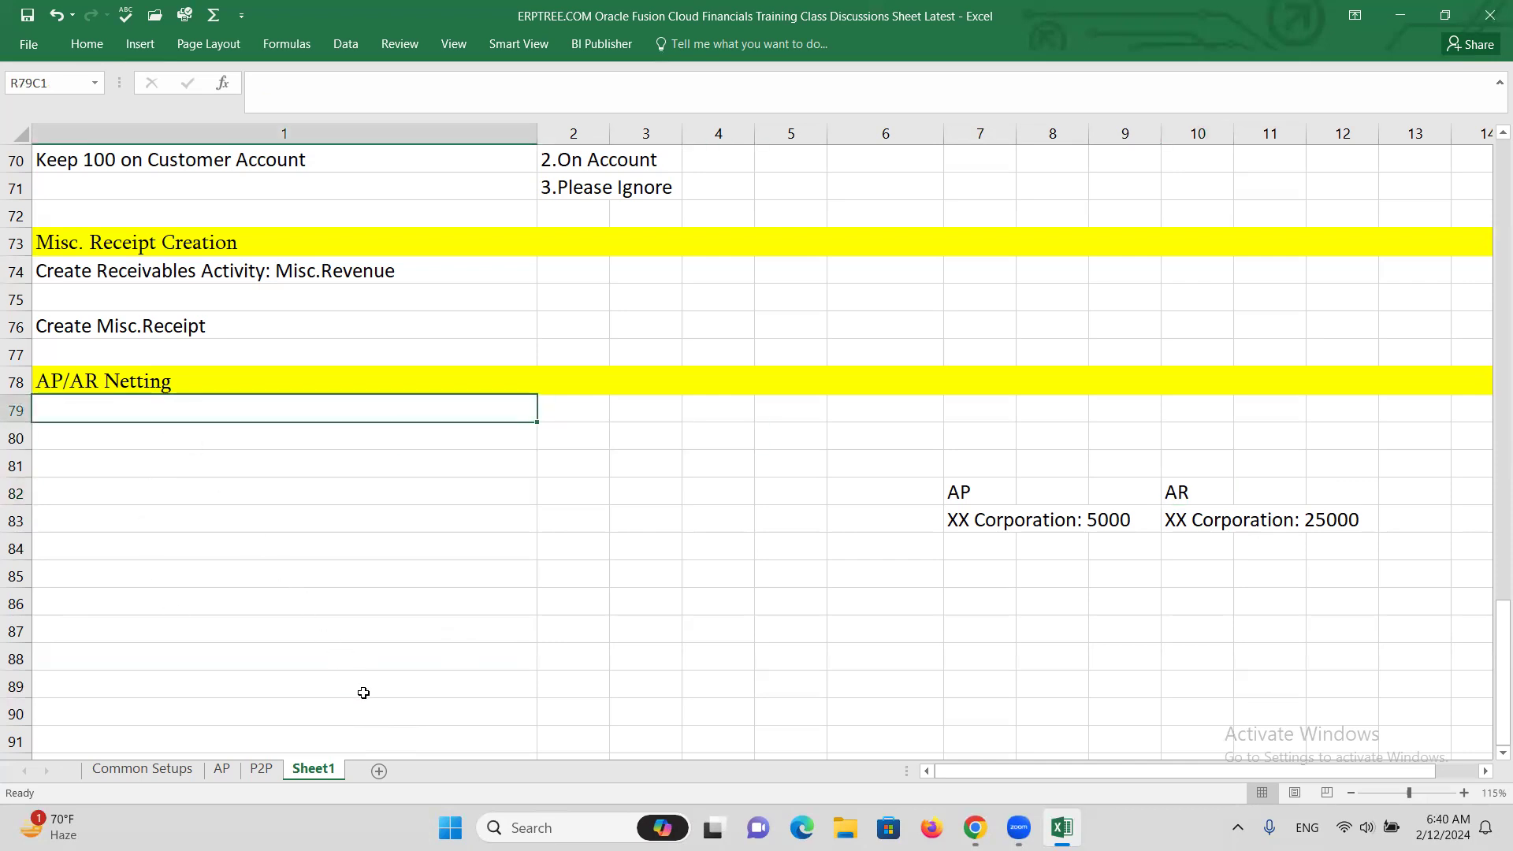
text(Create Customer: XX Corporation)
key(Return)
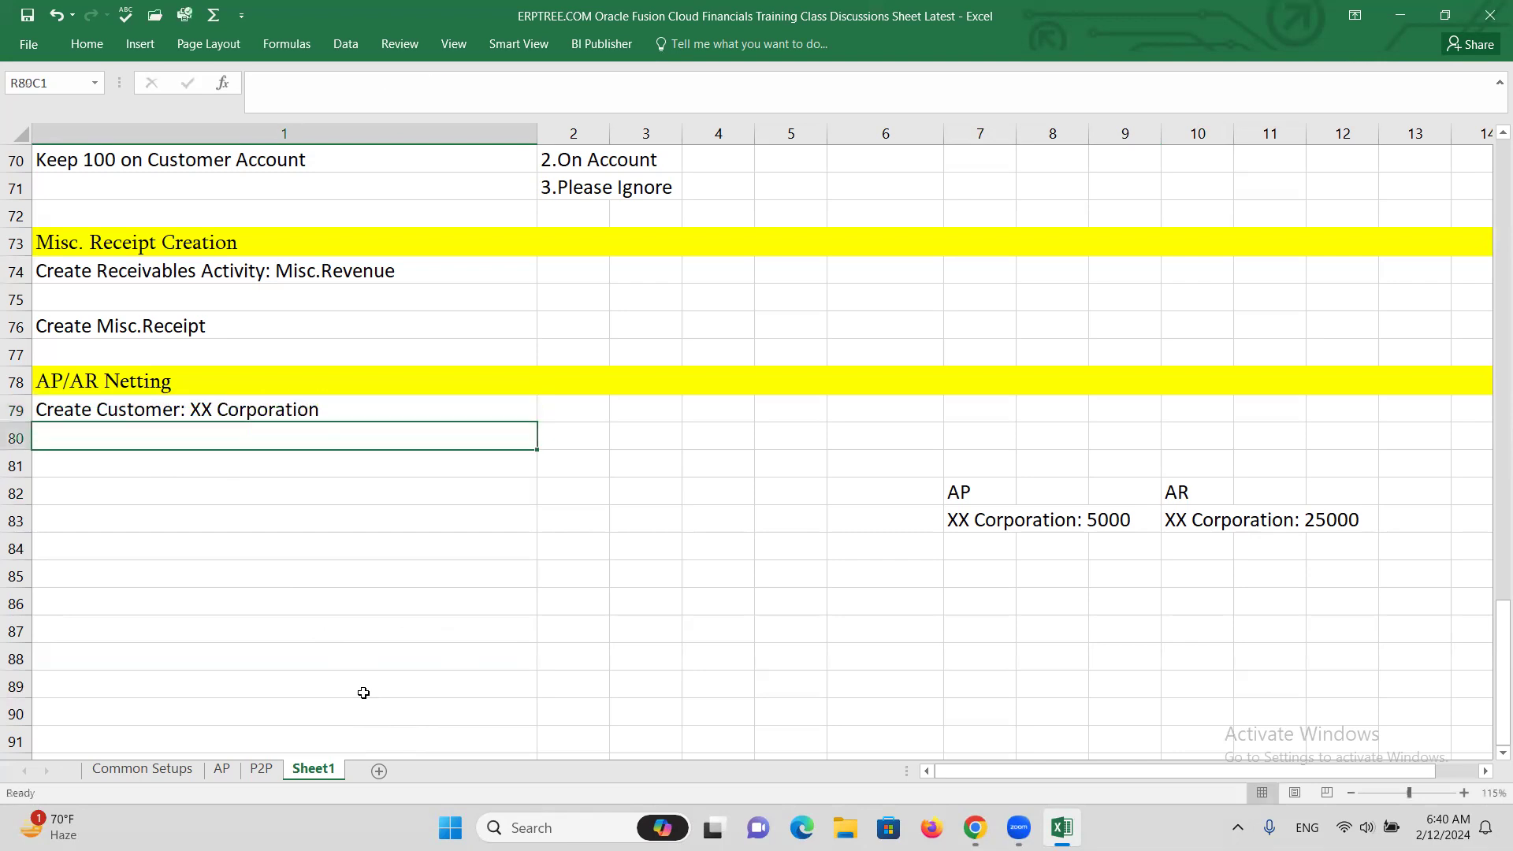
text(Create Supp)
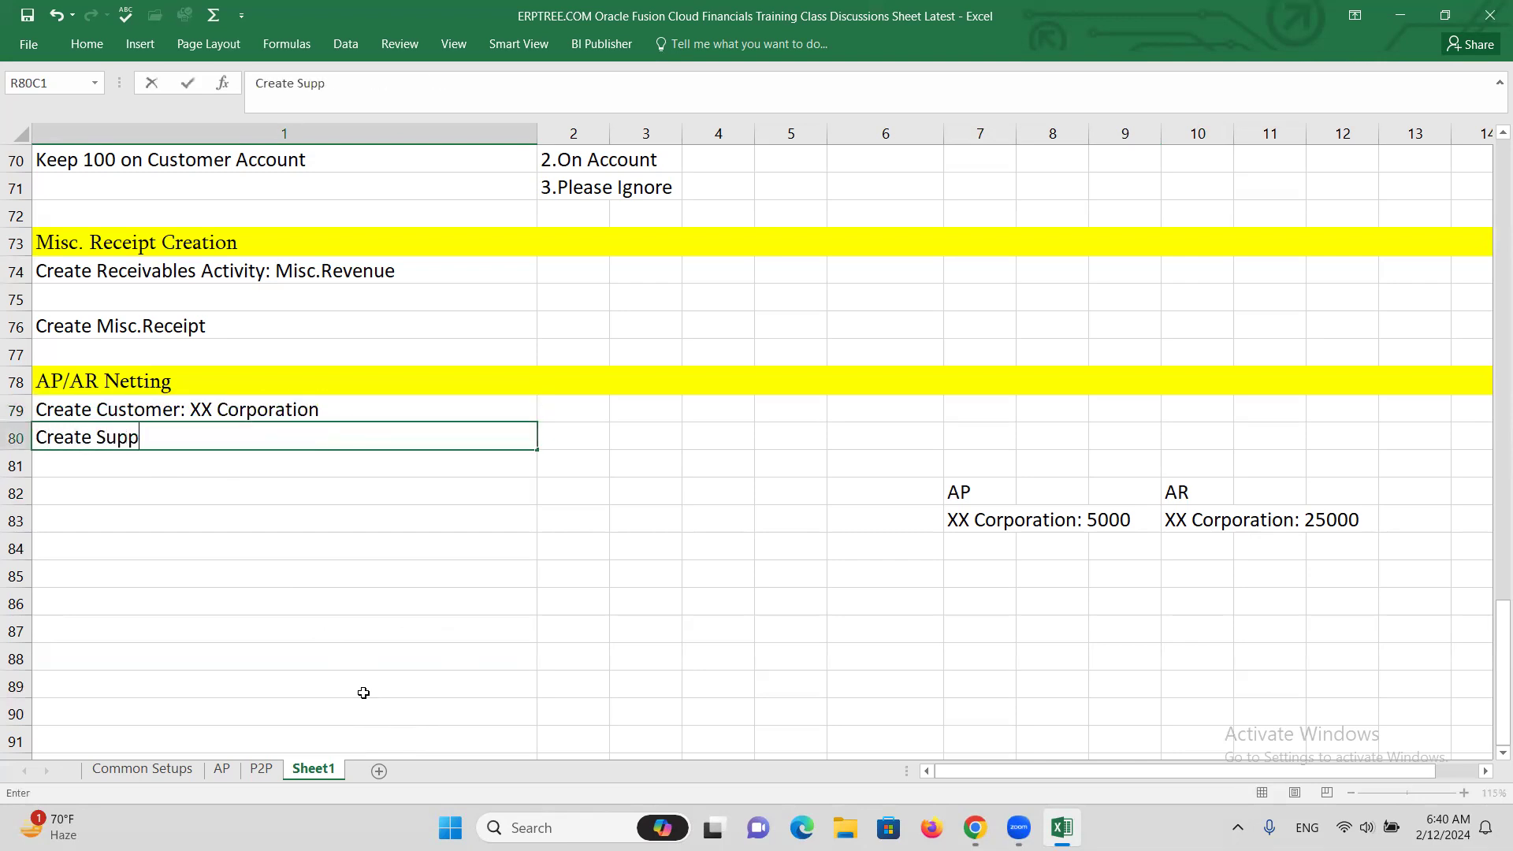
text(lier: XX Co)
text(r)
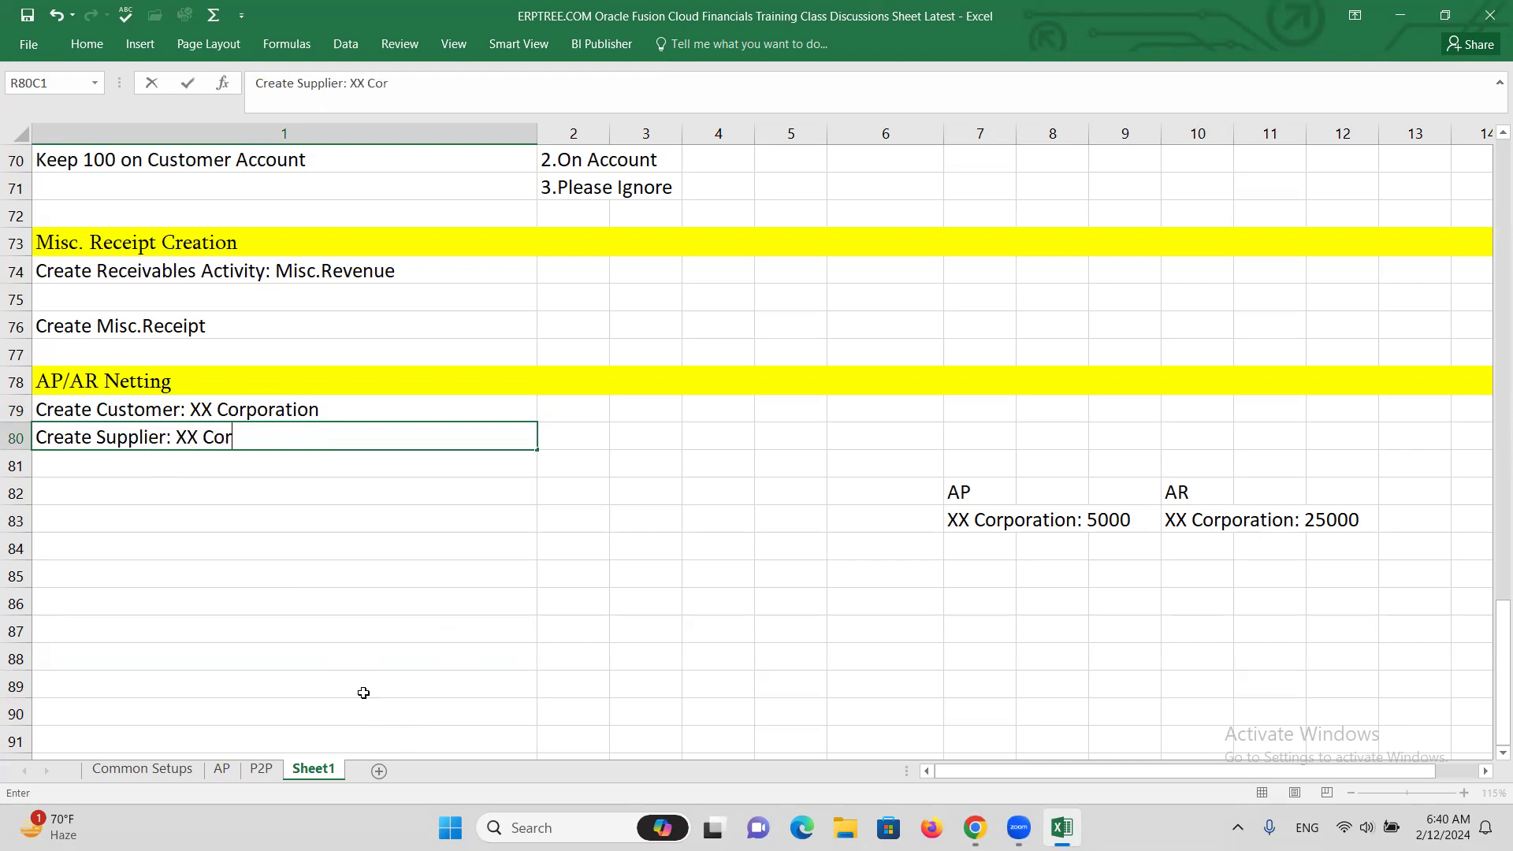
text(poration)
key(Return)
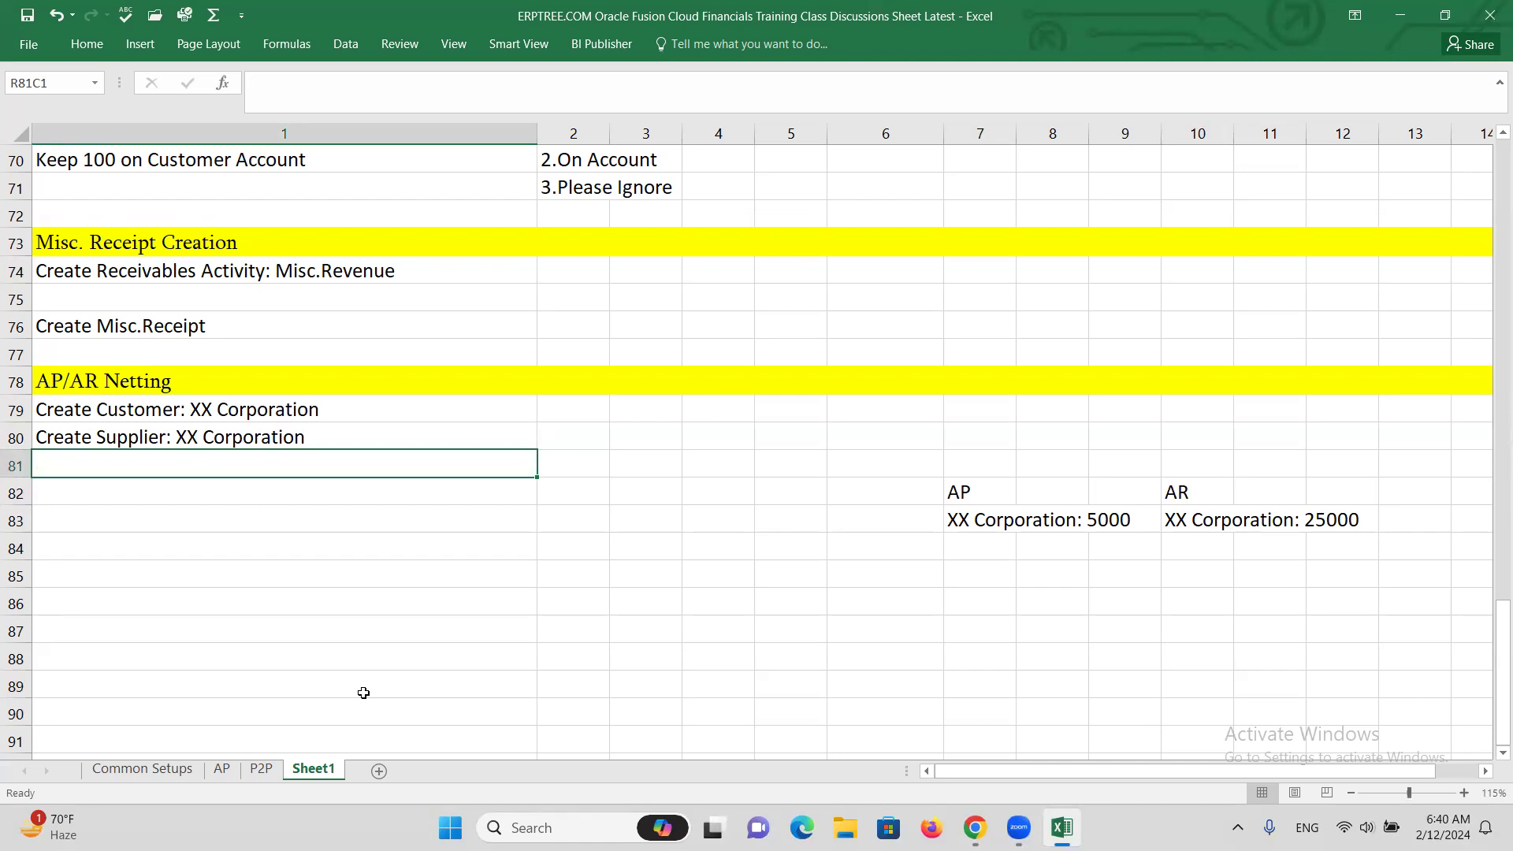
Add "Assign Netting Role to User" and "Create Netting Payment Method" in rows 81 and 82 of the AP/AR Netting list
text(Assign Netting Role)
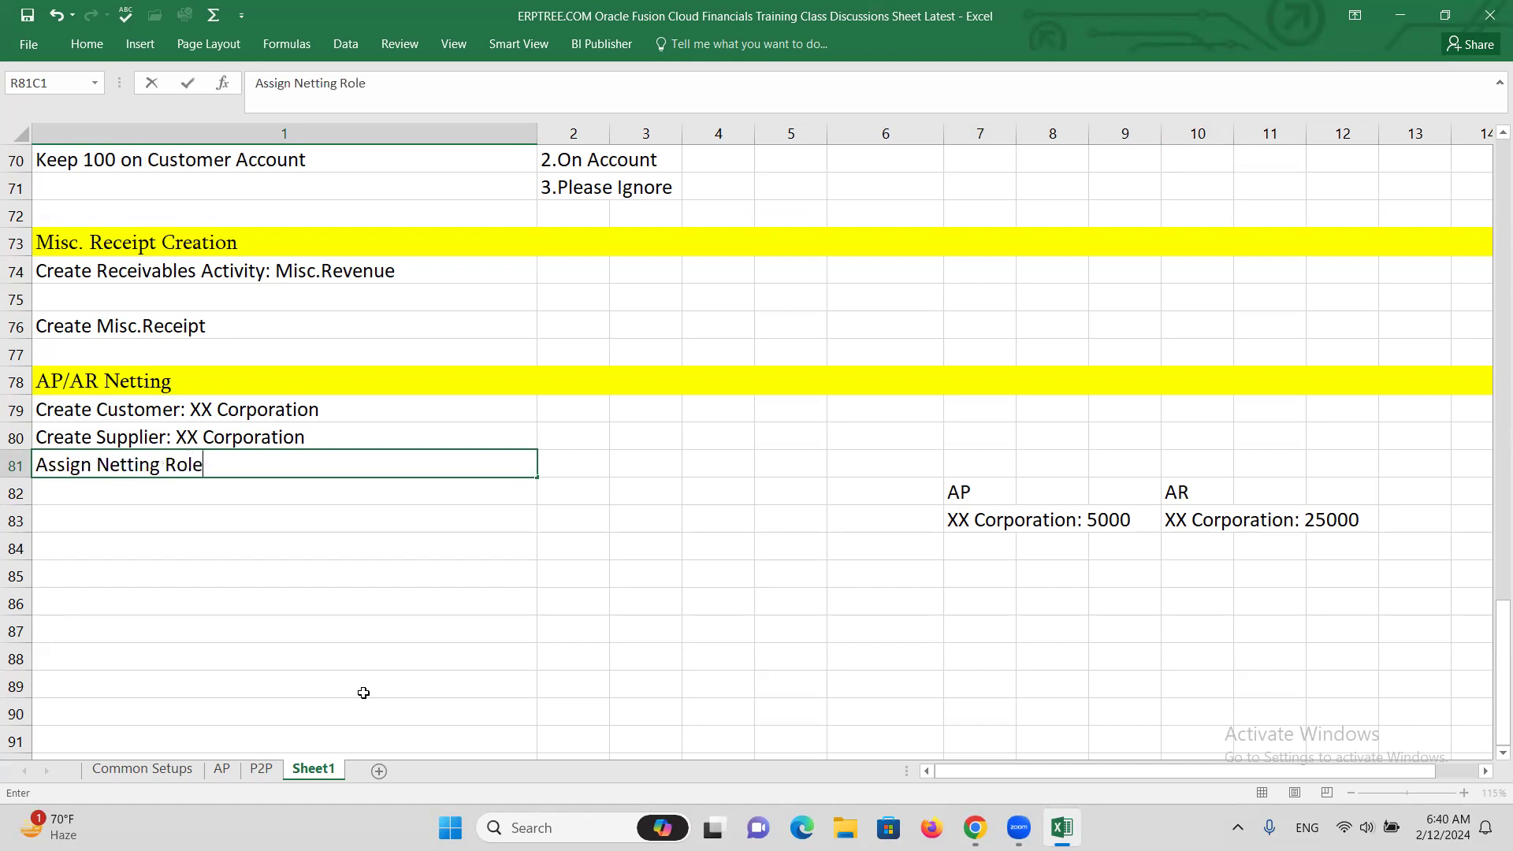
text( to User)
key(Return)
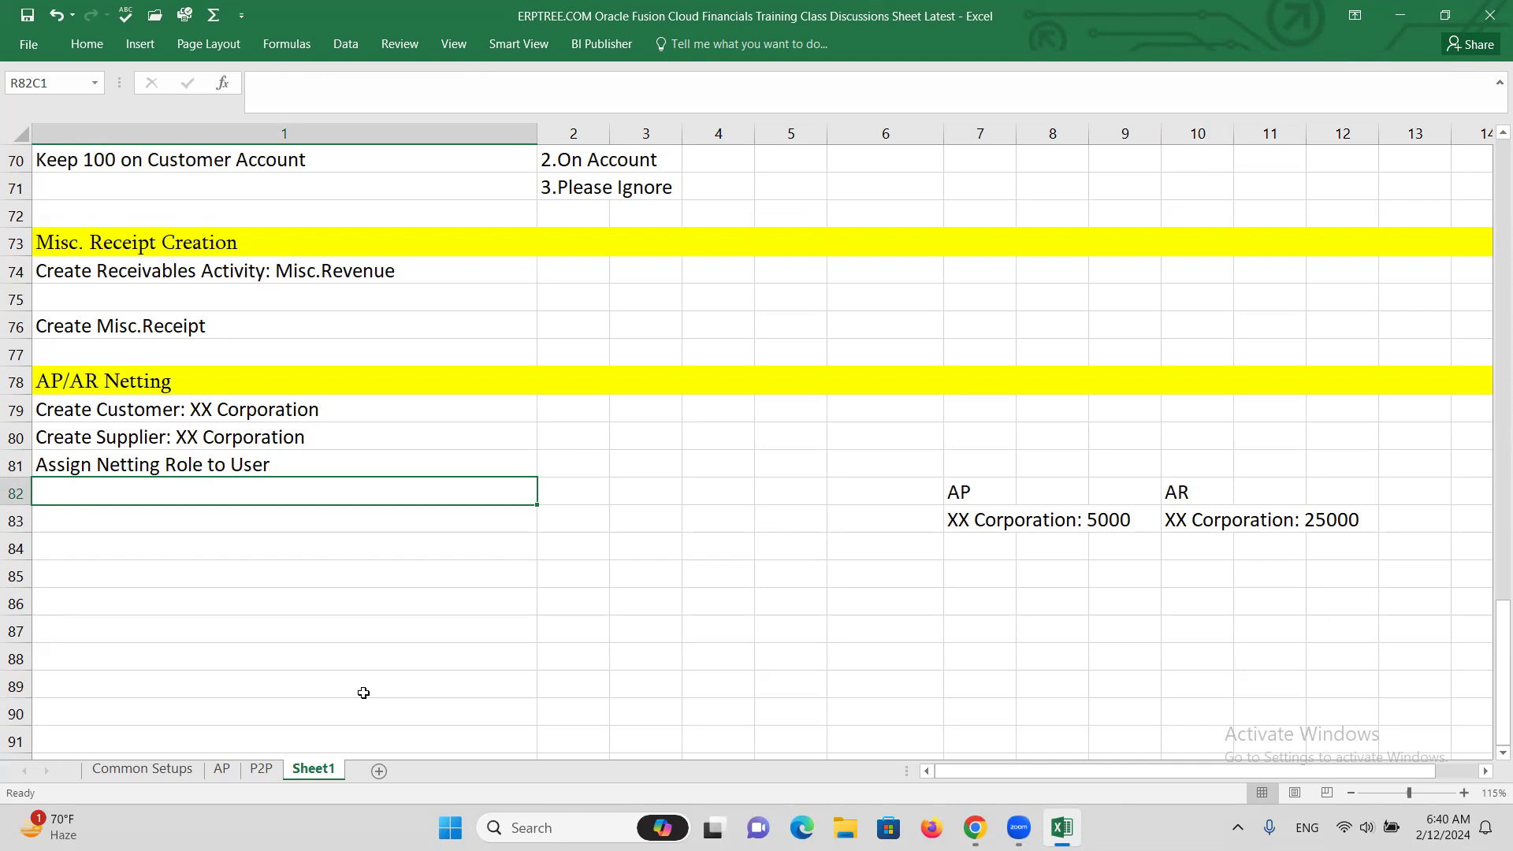
text(Create )
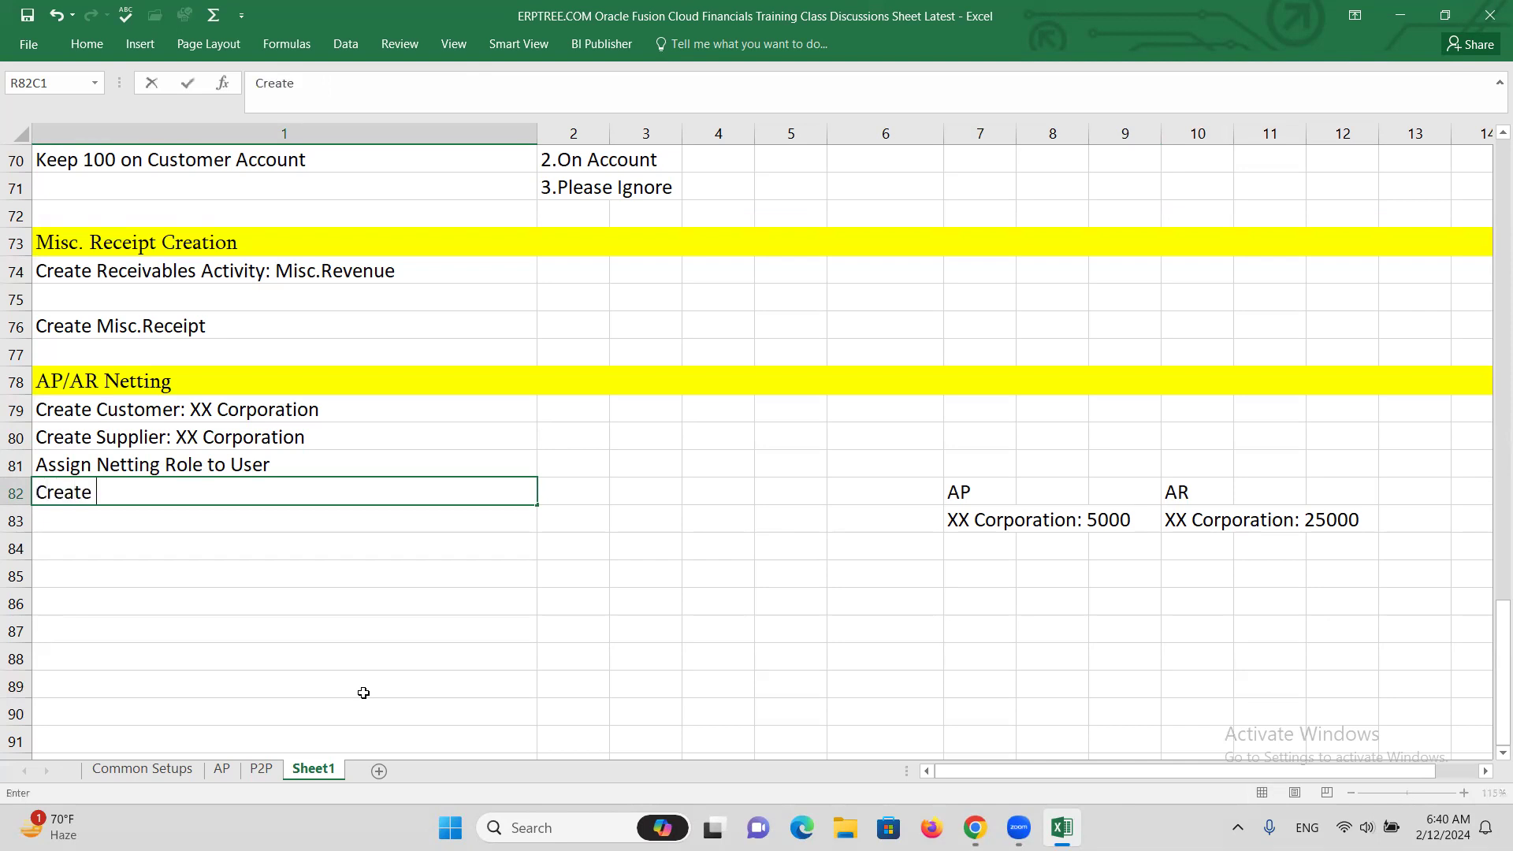
text(Netting Pa)
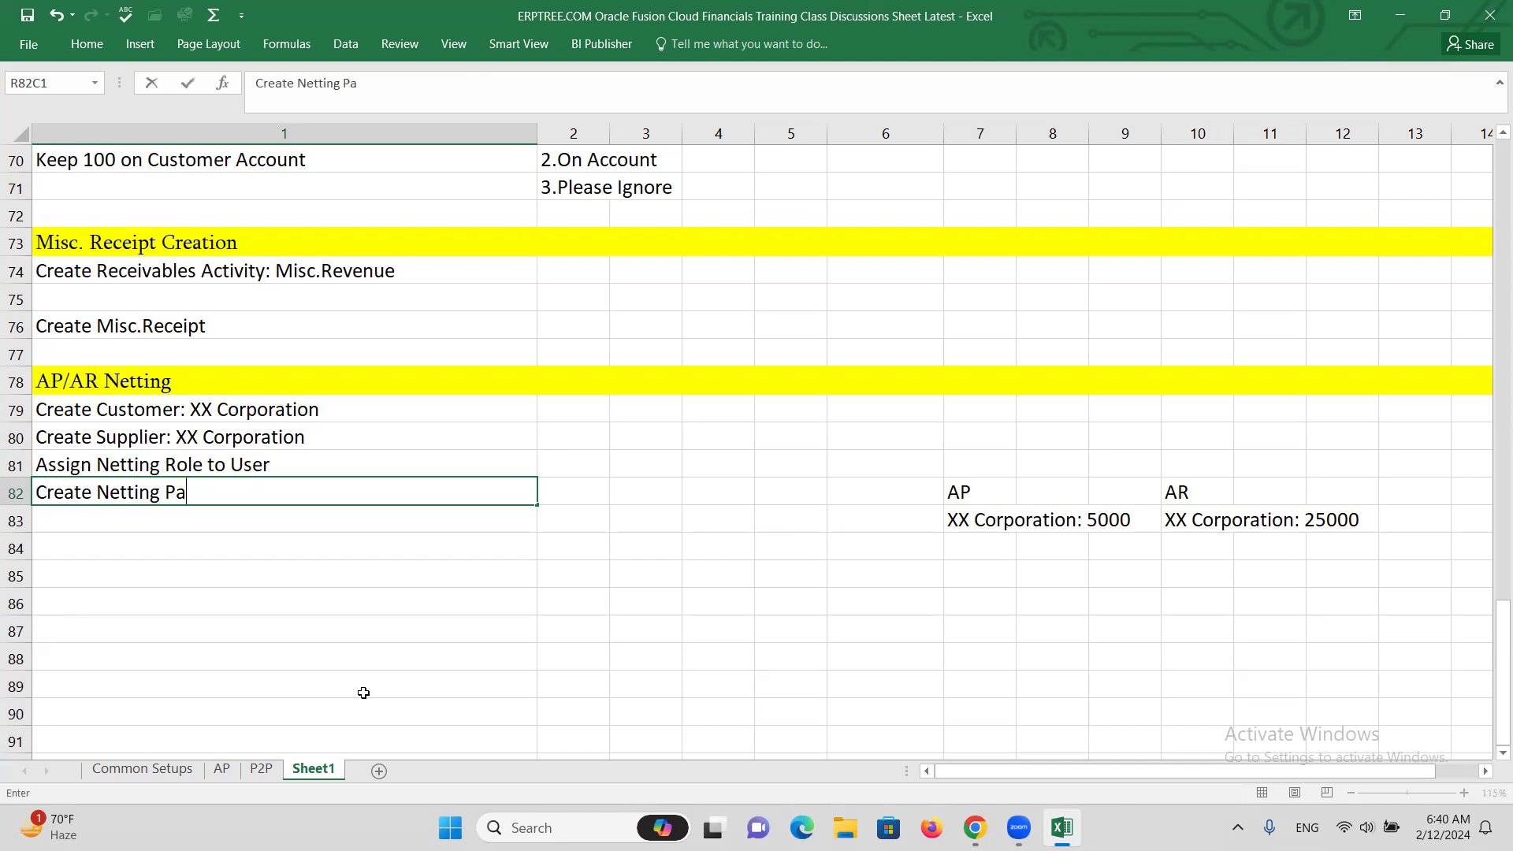
text(yment Method)
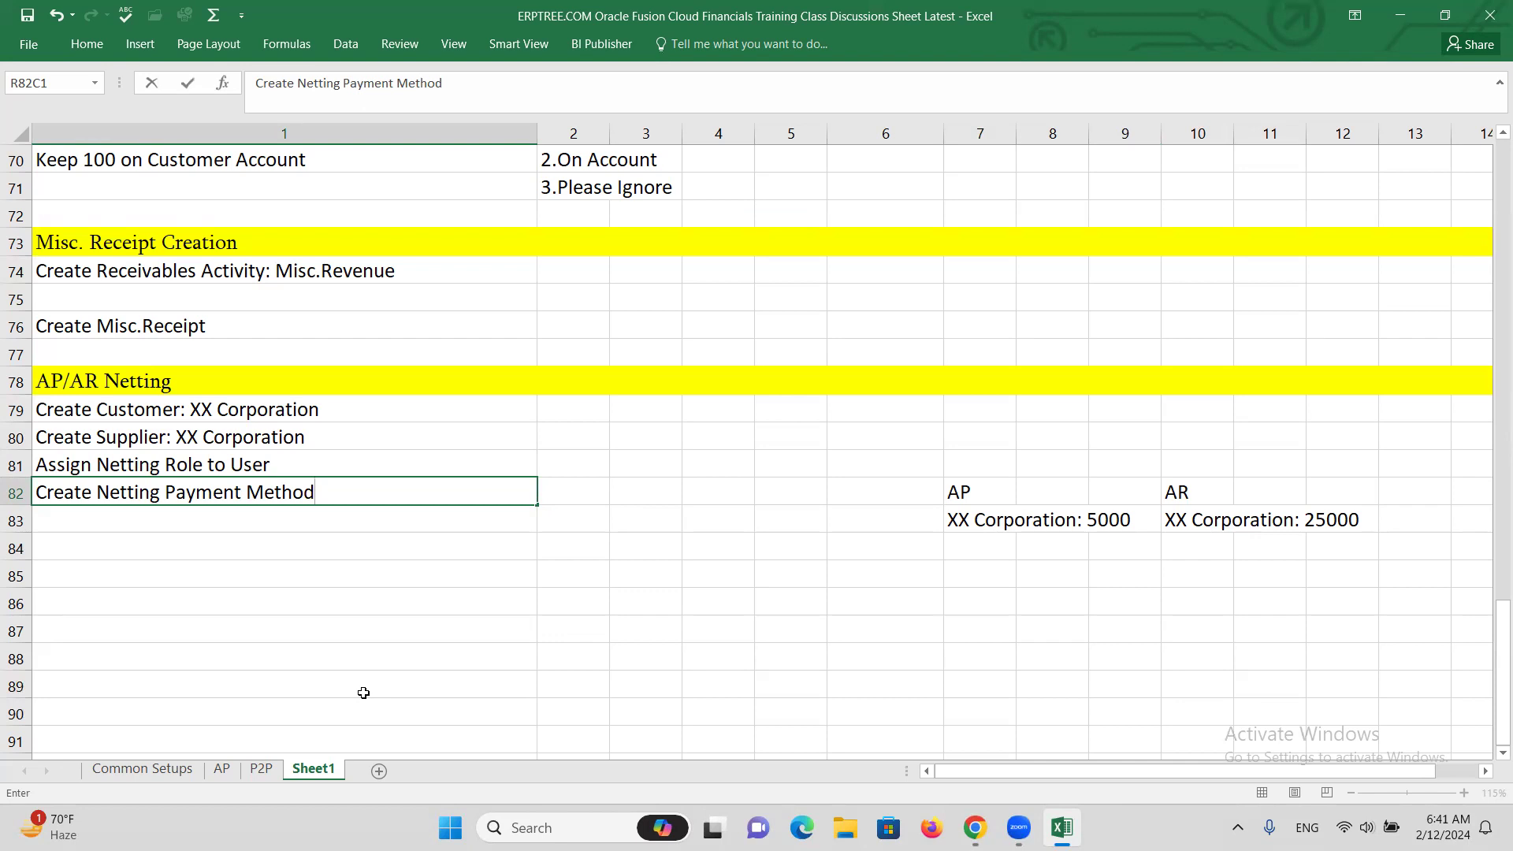
key(Return)
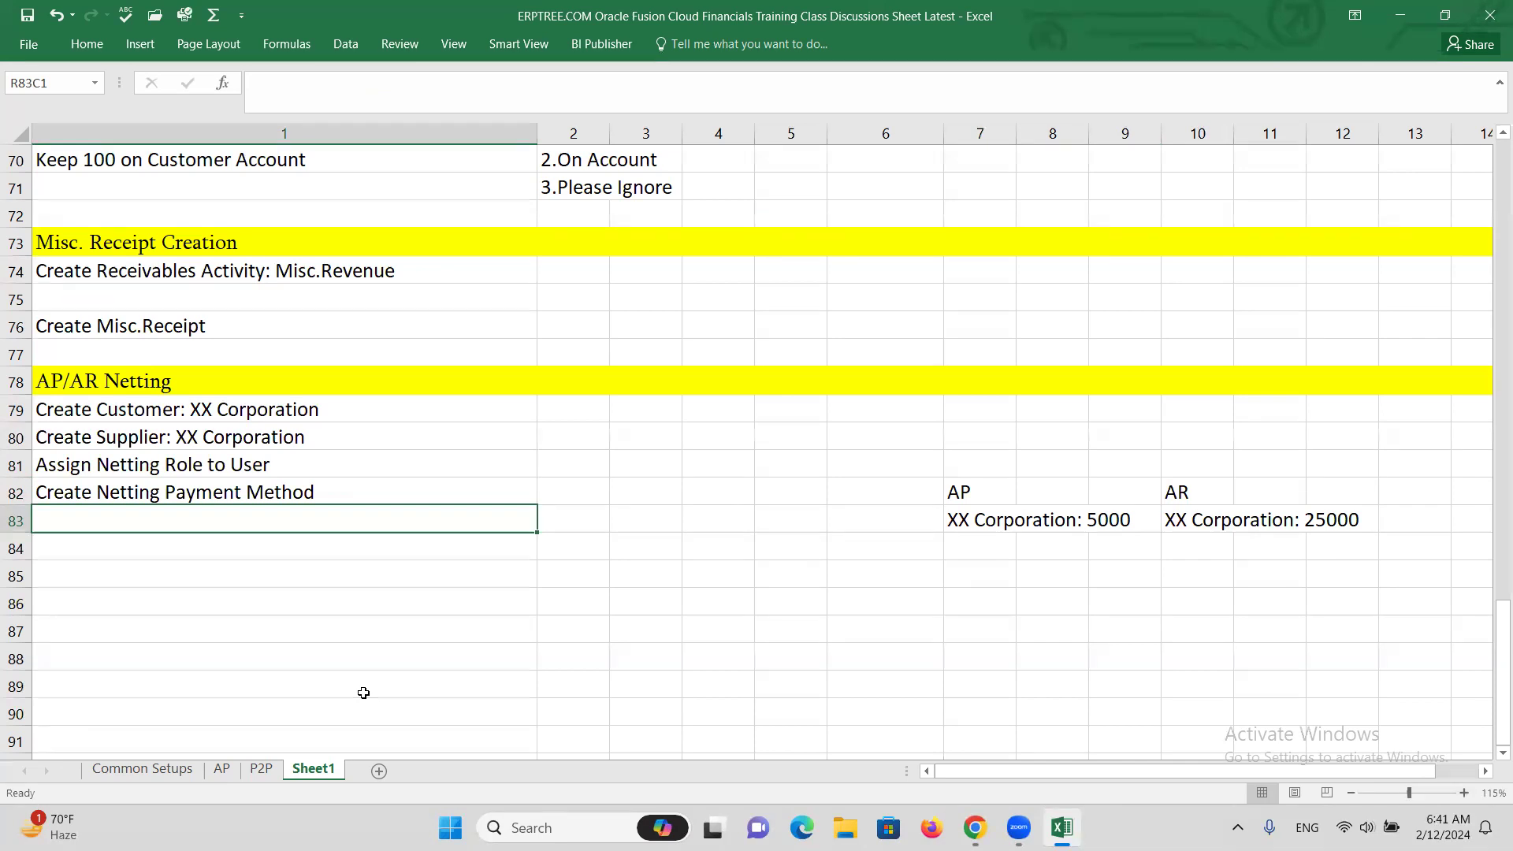
Add "Create Document Sequence Category" and "Create Document Sequence" in rows 83 and 84 of the AP/AR Netting list
text(C)
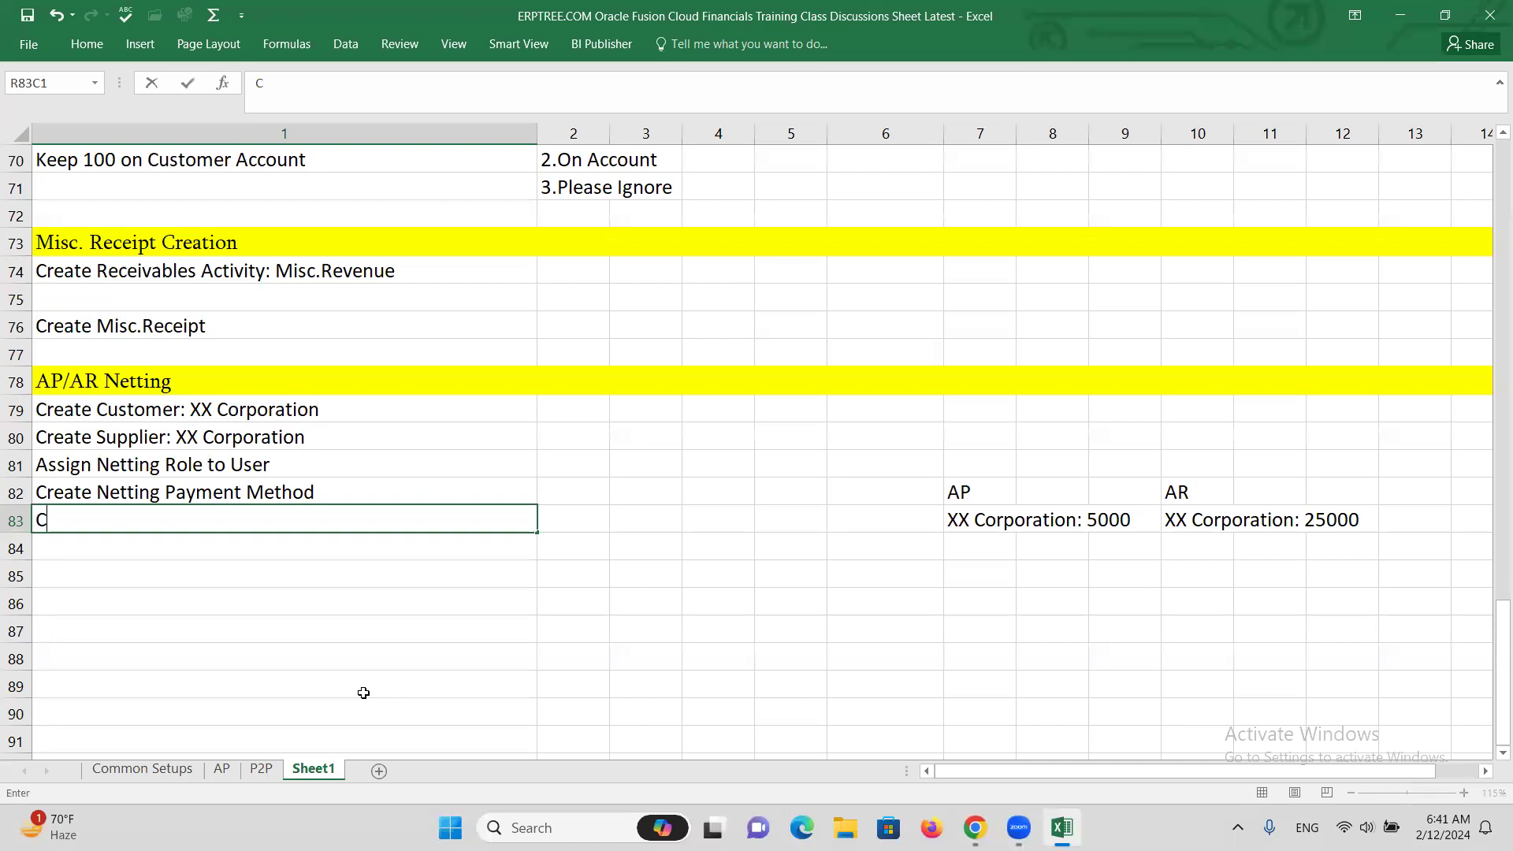
text(reate Document Sequence Category)
key(Return)
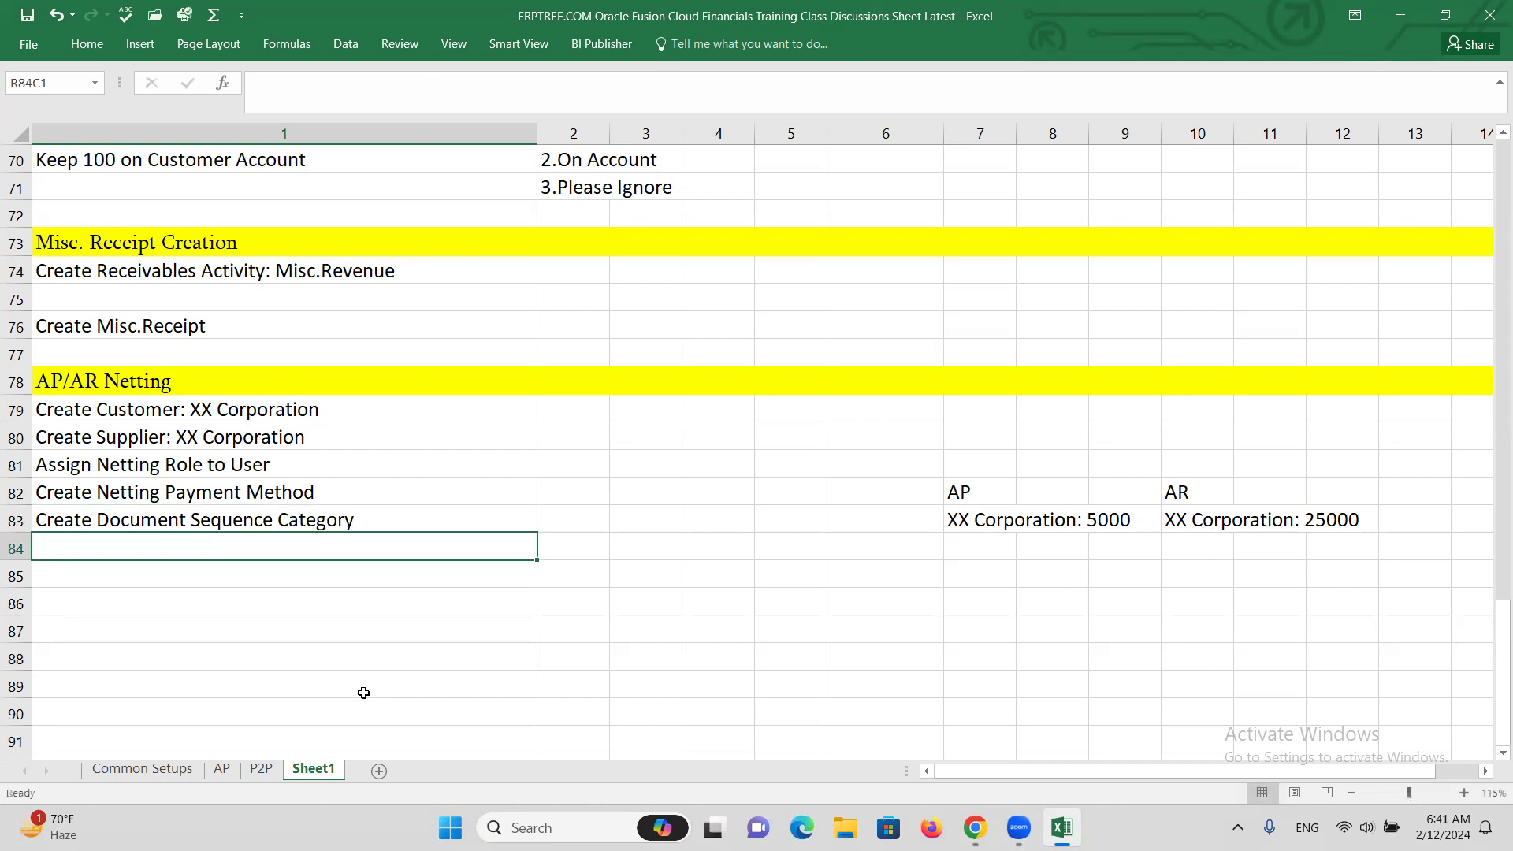
text(Create Document )
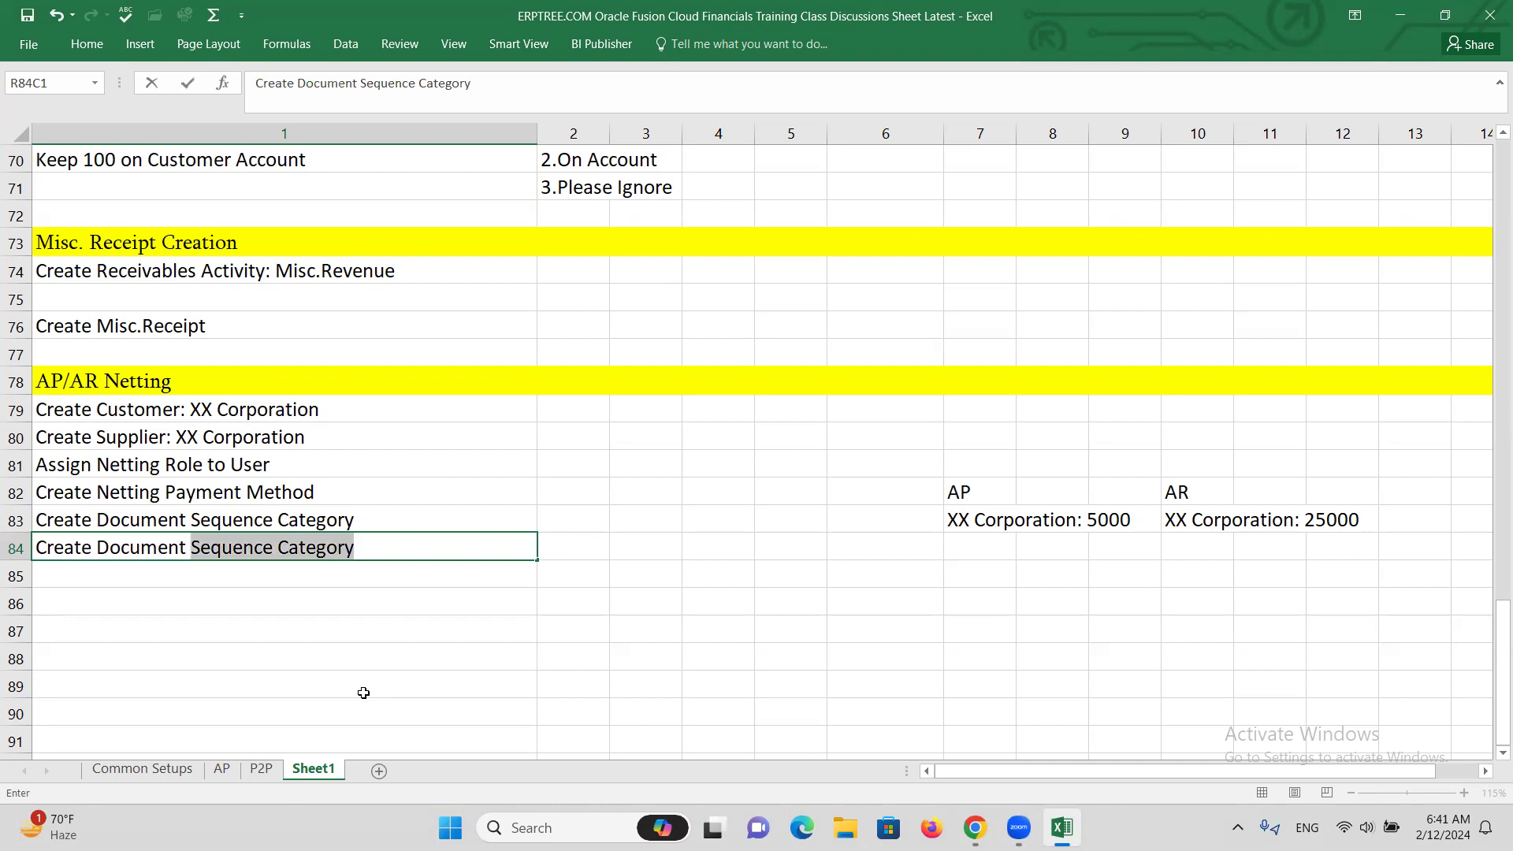
text(Sequence)
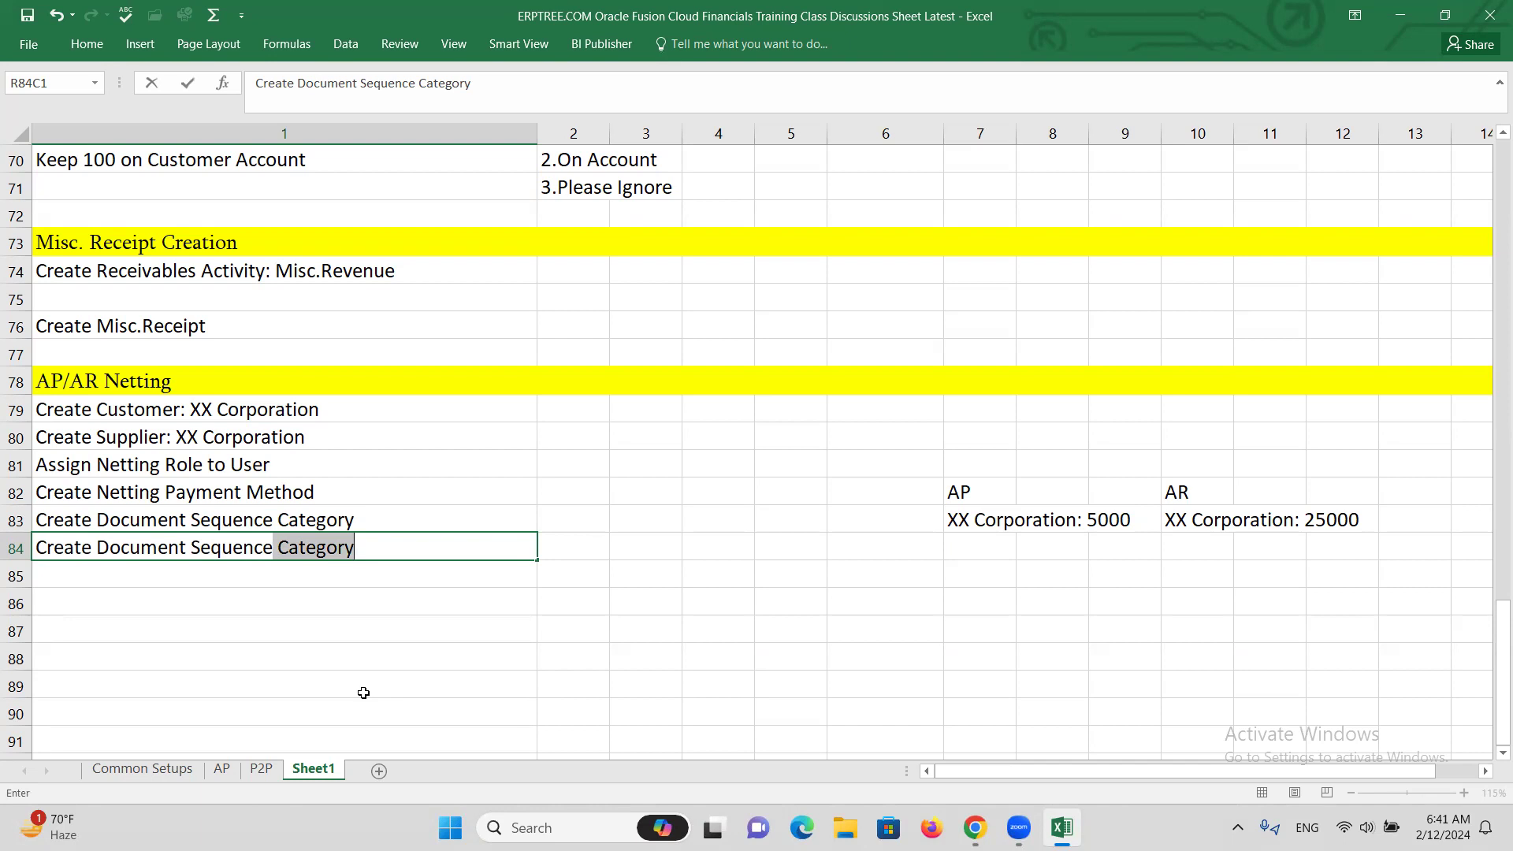
key(BackSpace)
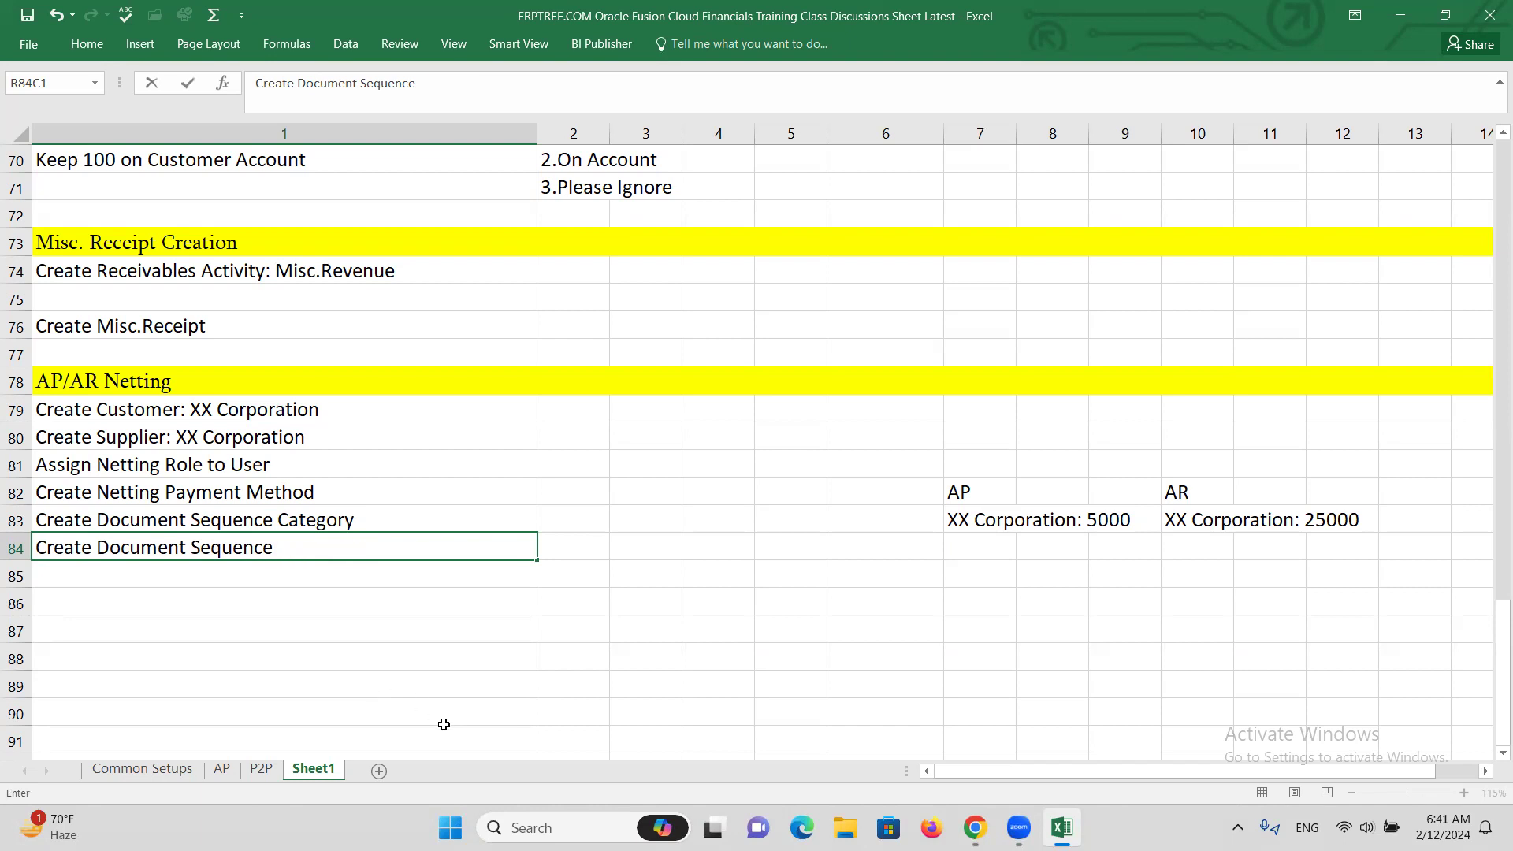
click(259, 528)
drag(259, 528, 259, 552)
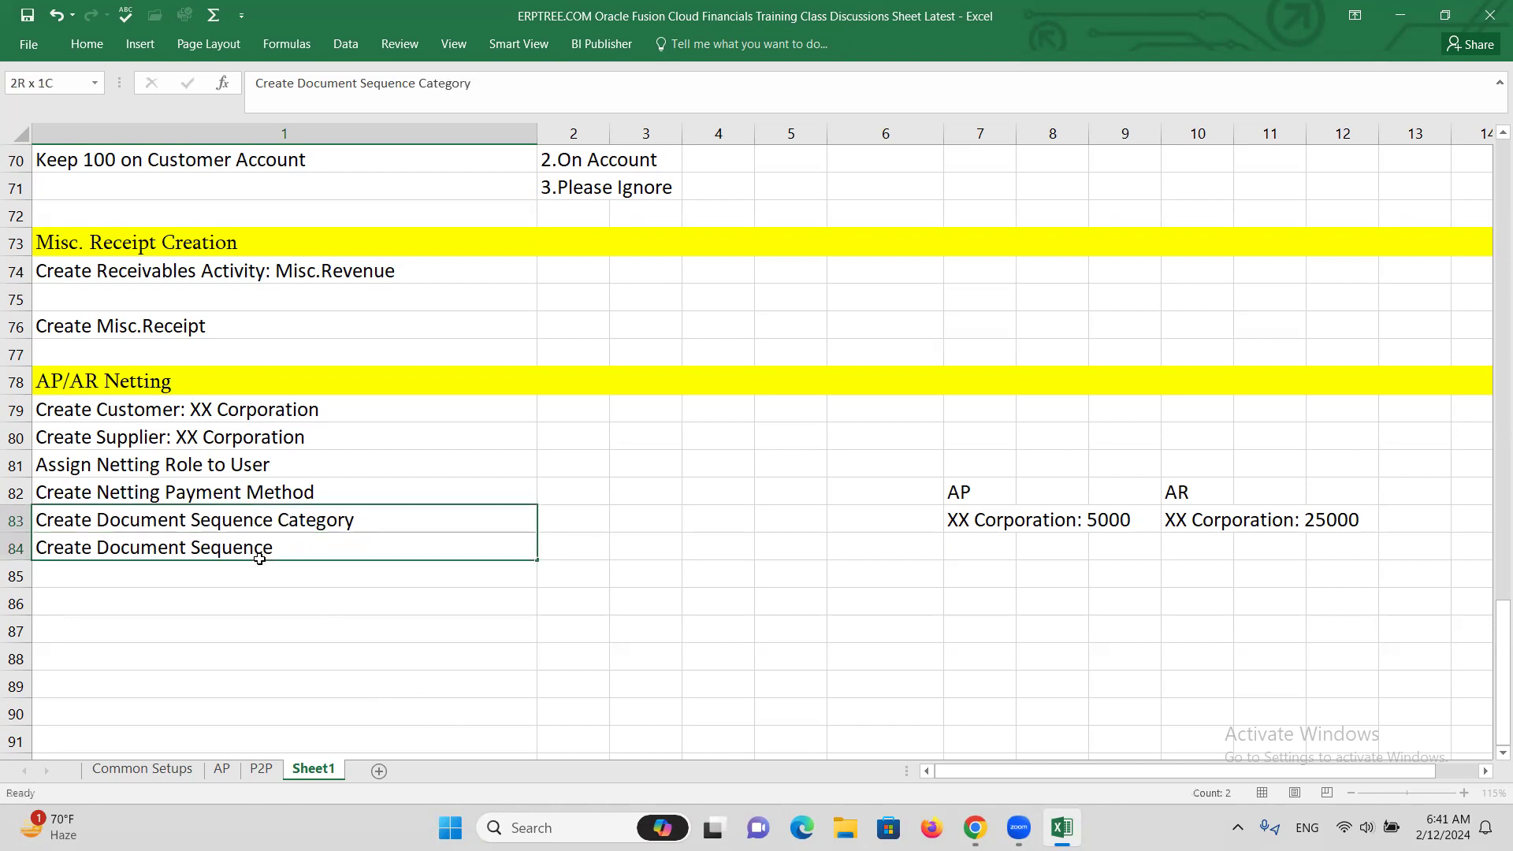
Add "Create Netting Bank Account" and "Create Netting Class & Method" in rows 85 and 86 of the AP/AR Netting list
click(196, 570)
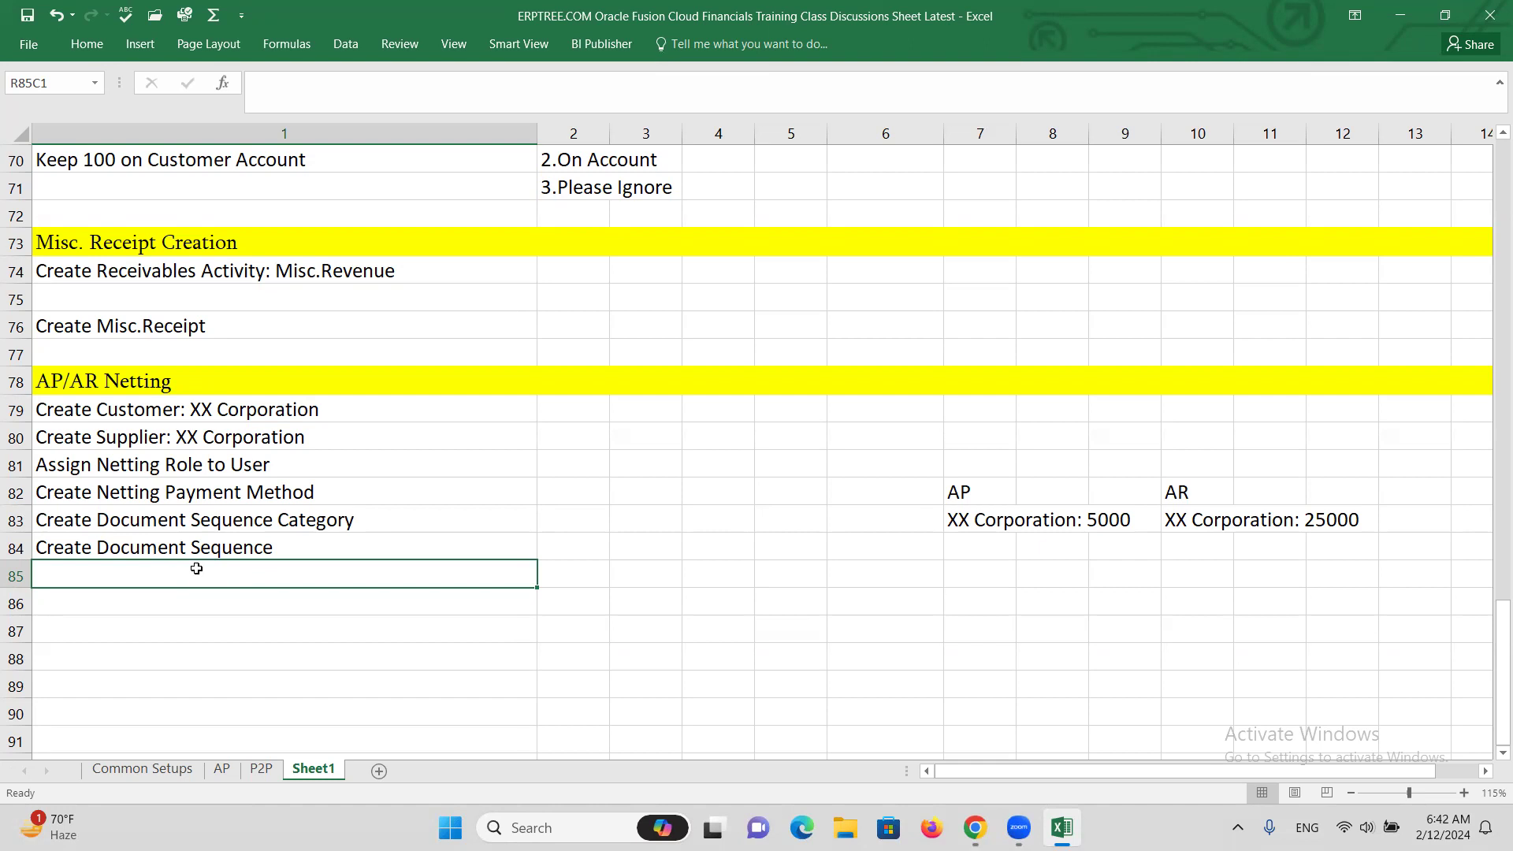
text(Create )
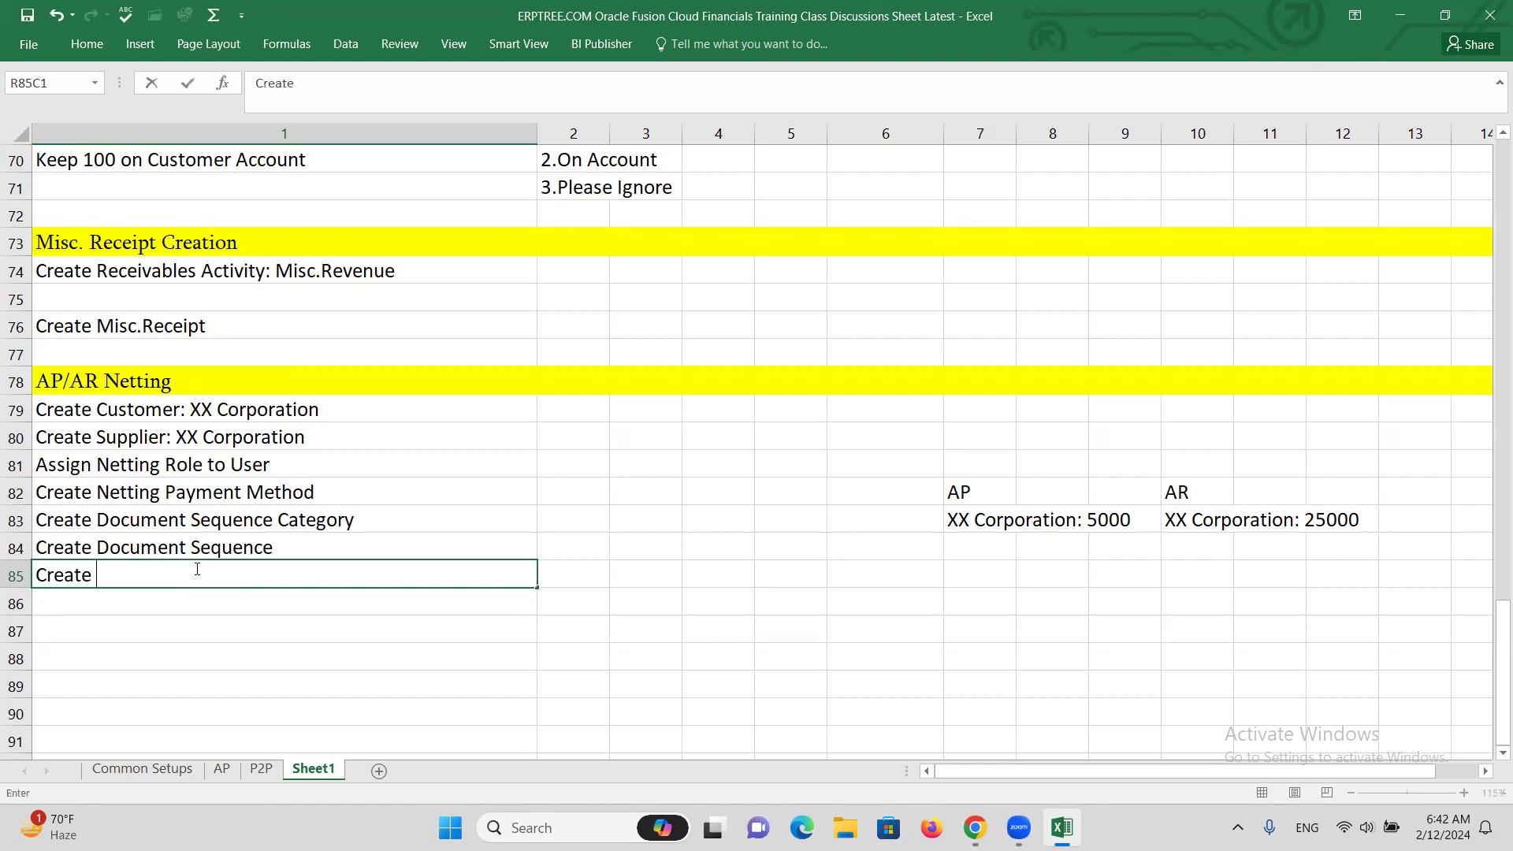
text(Netting )
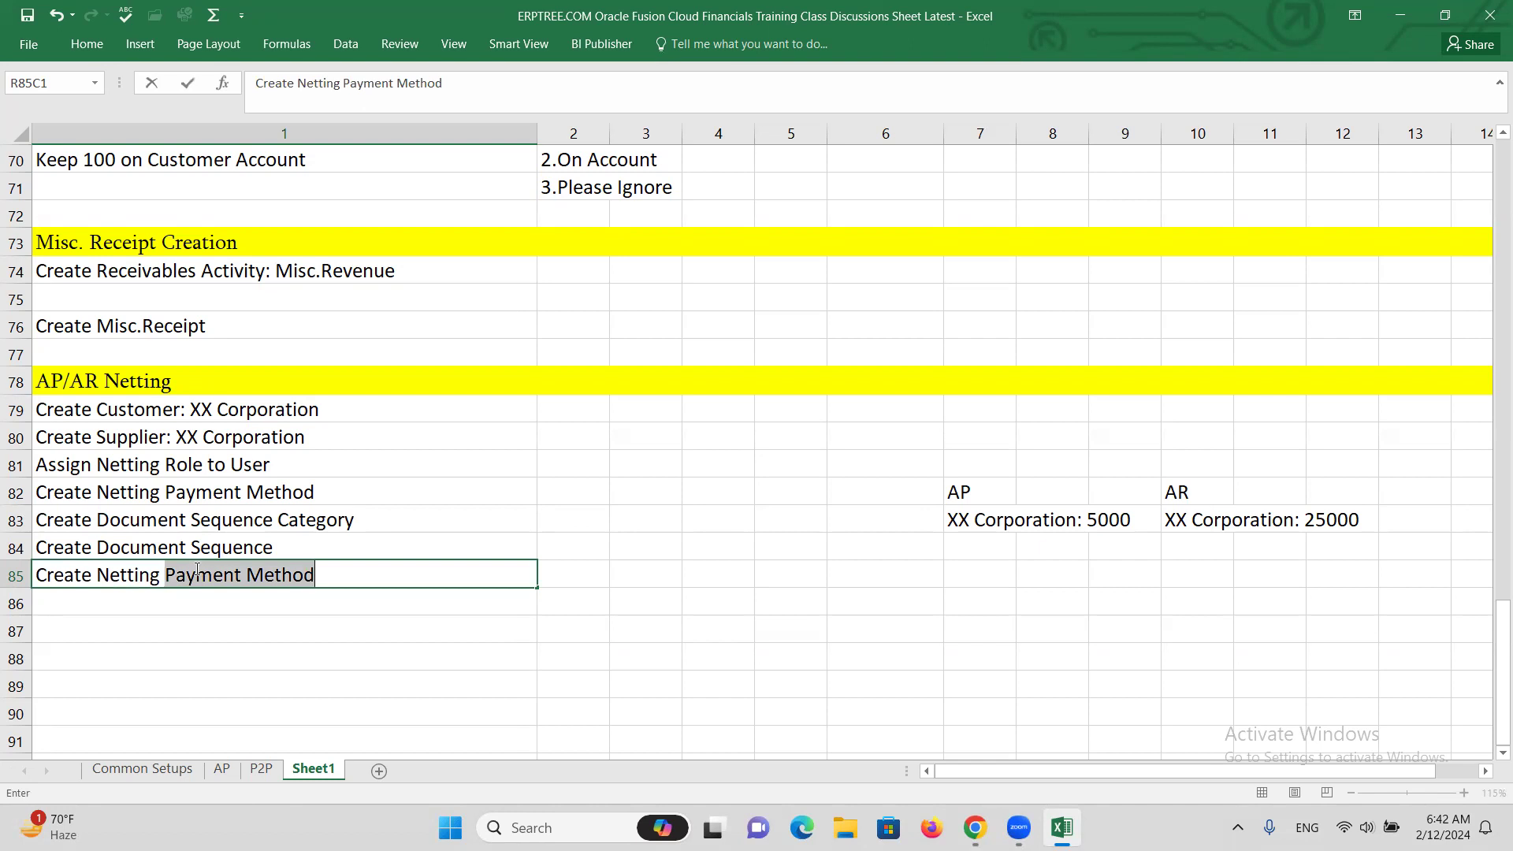
text(Bank Account)
key(Return)
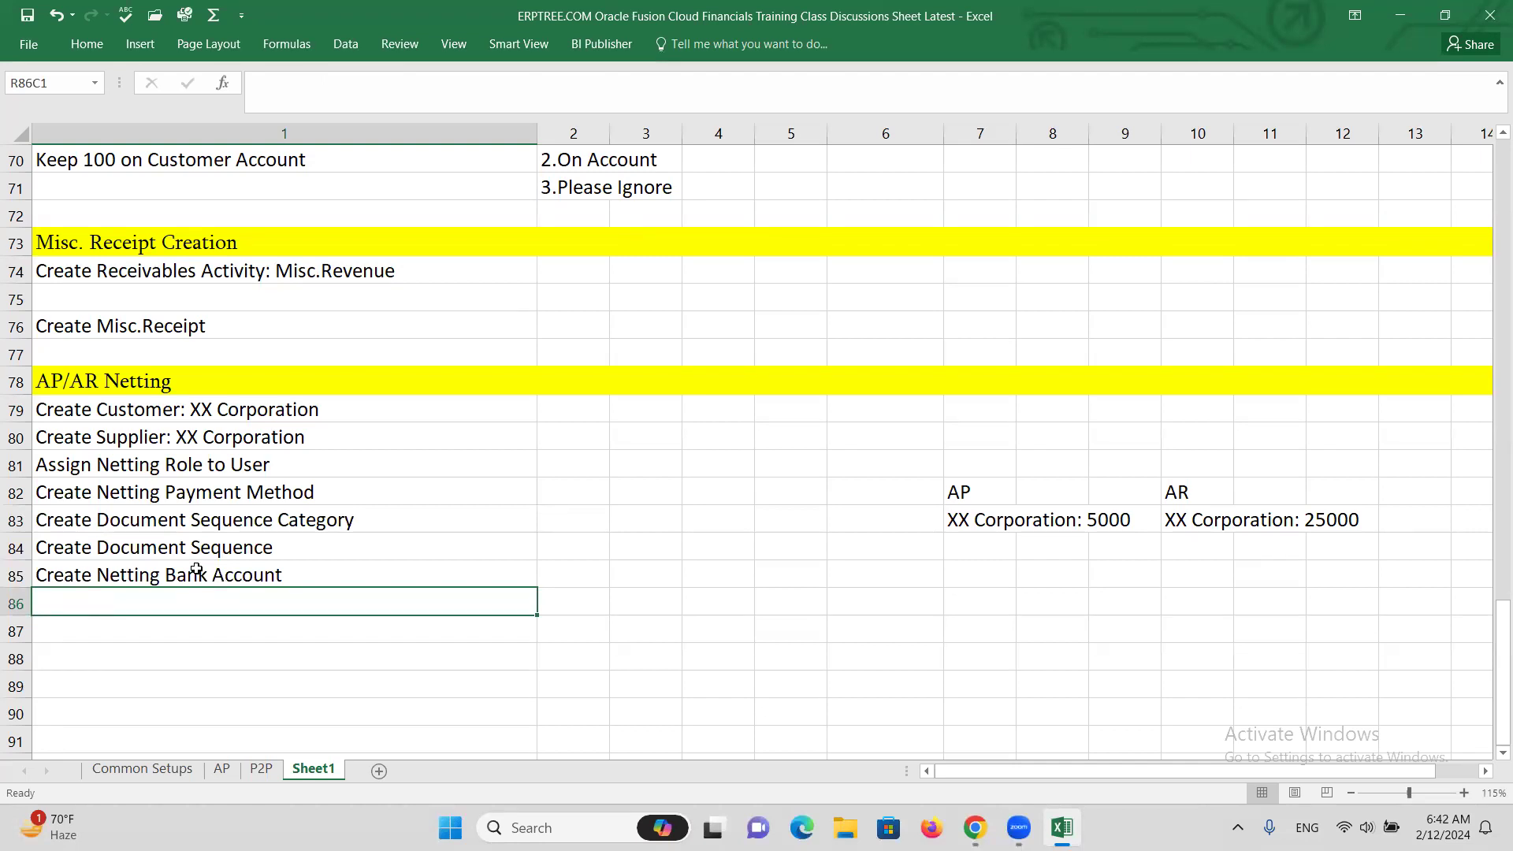
text(C)
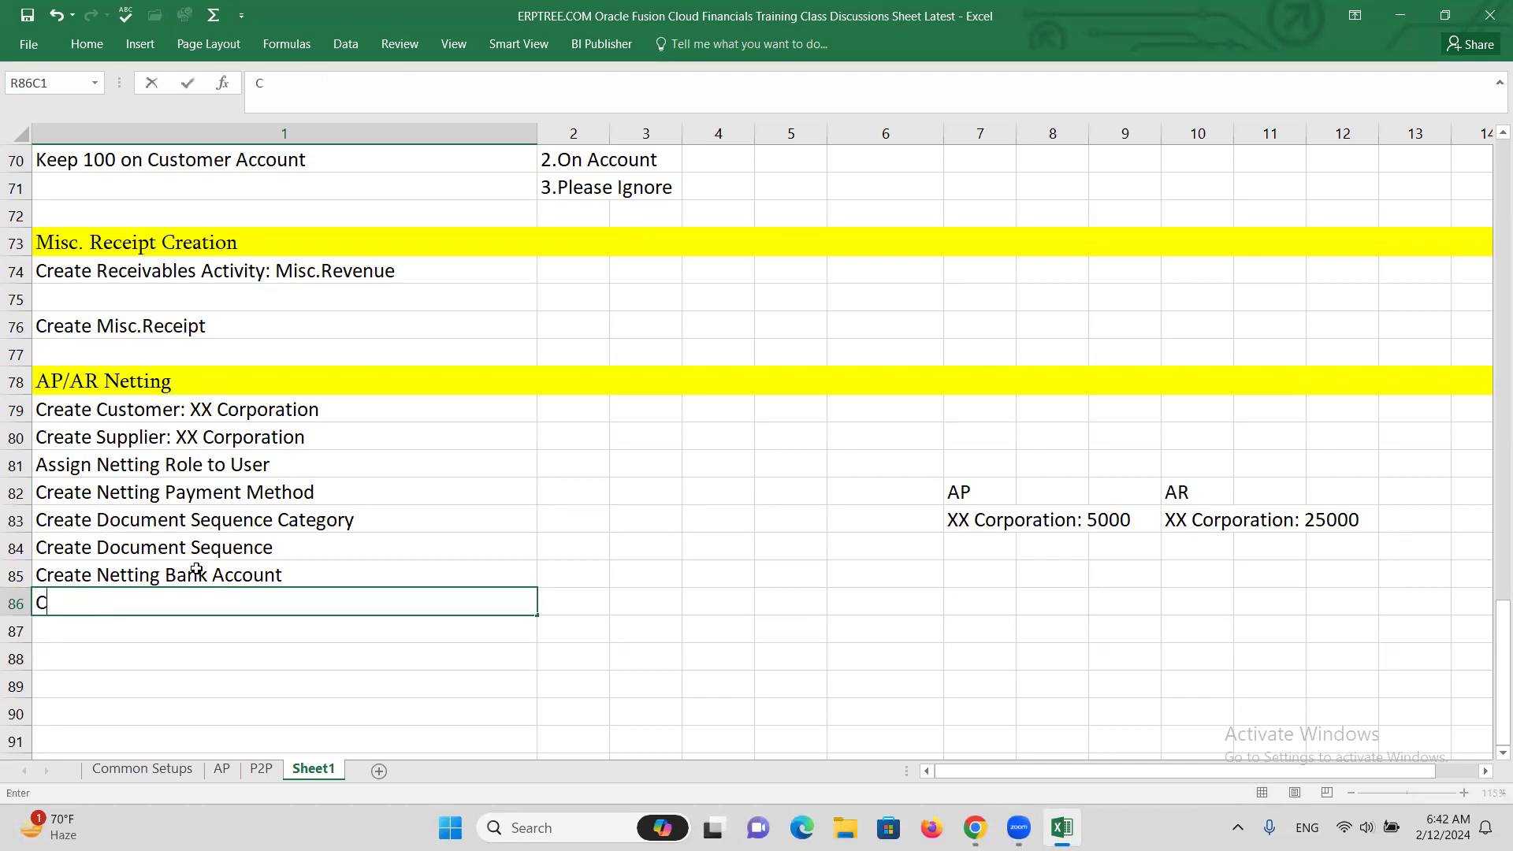
text(reate Netting C)
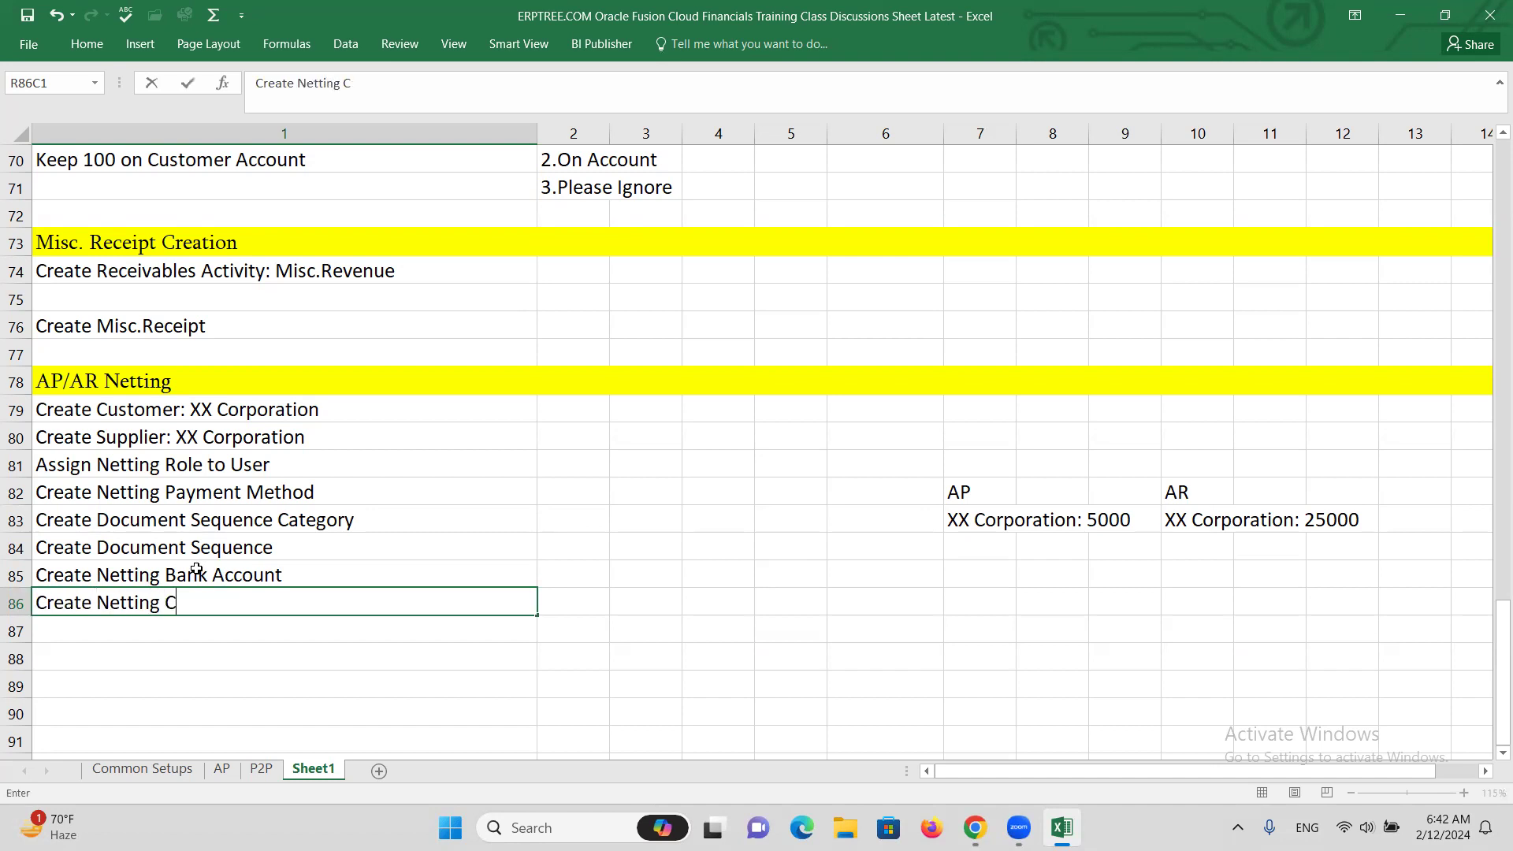
text(lass & Method)
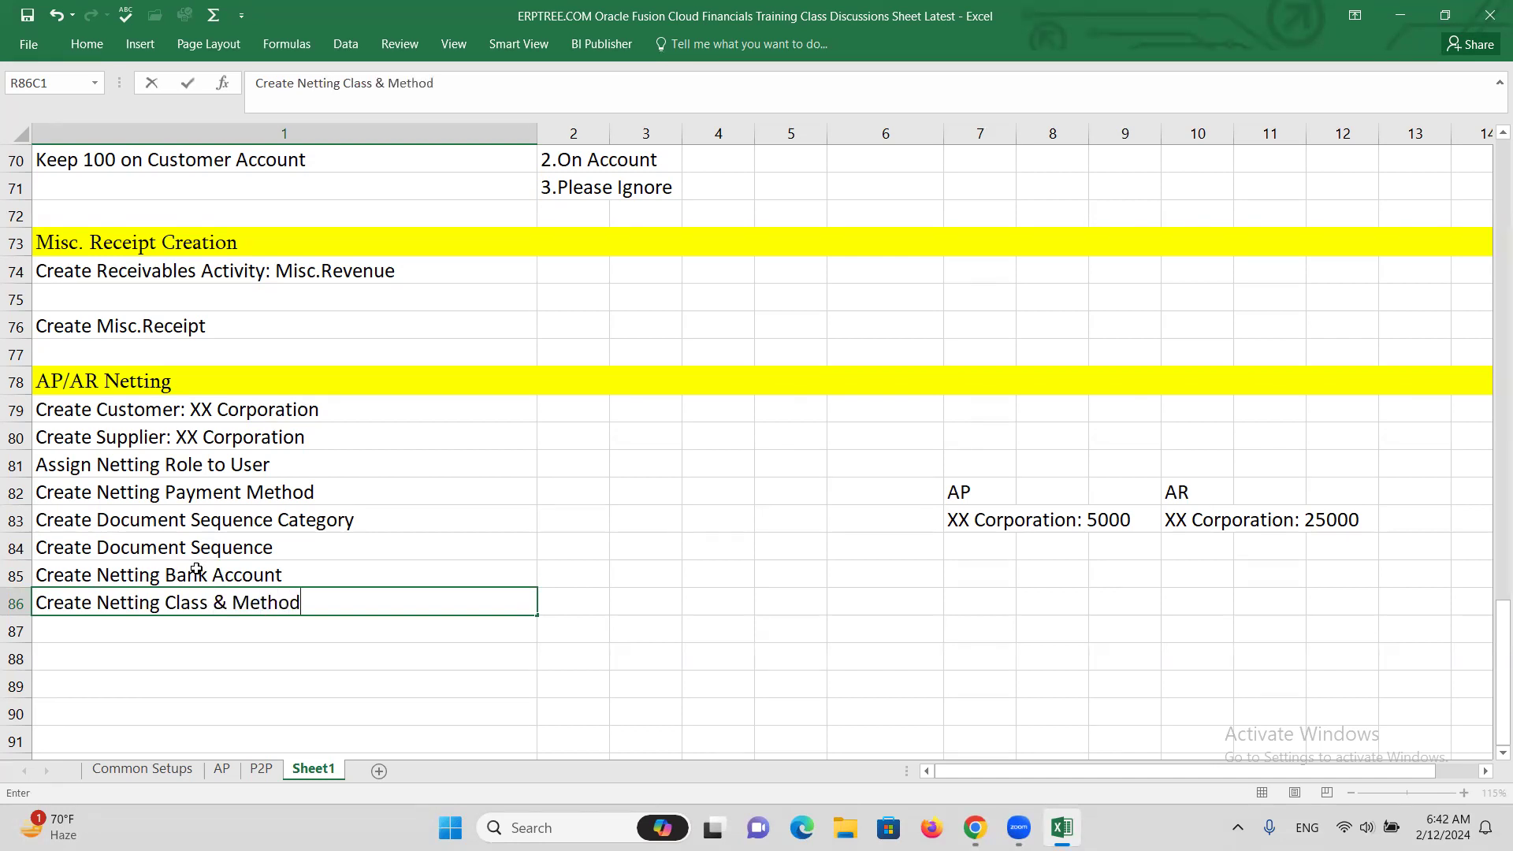
key(ctrl+Return)
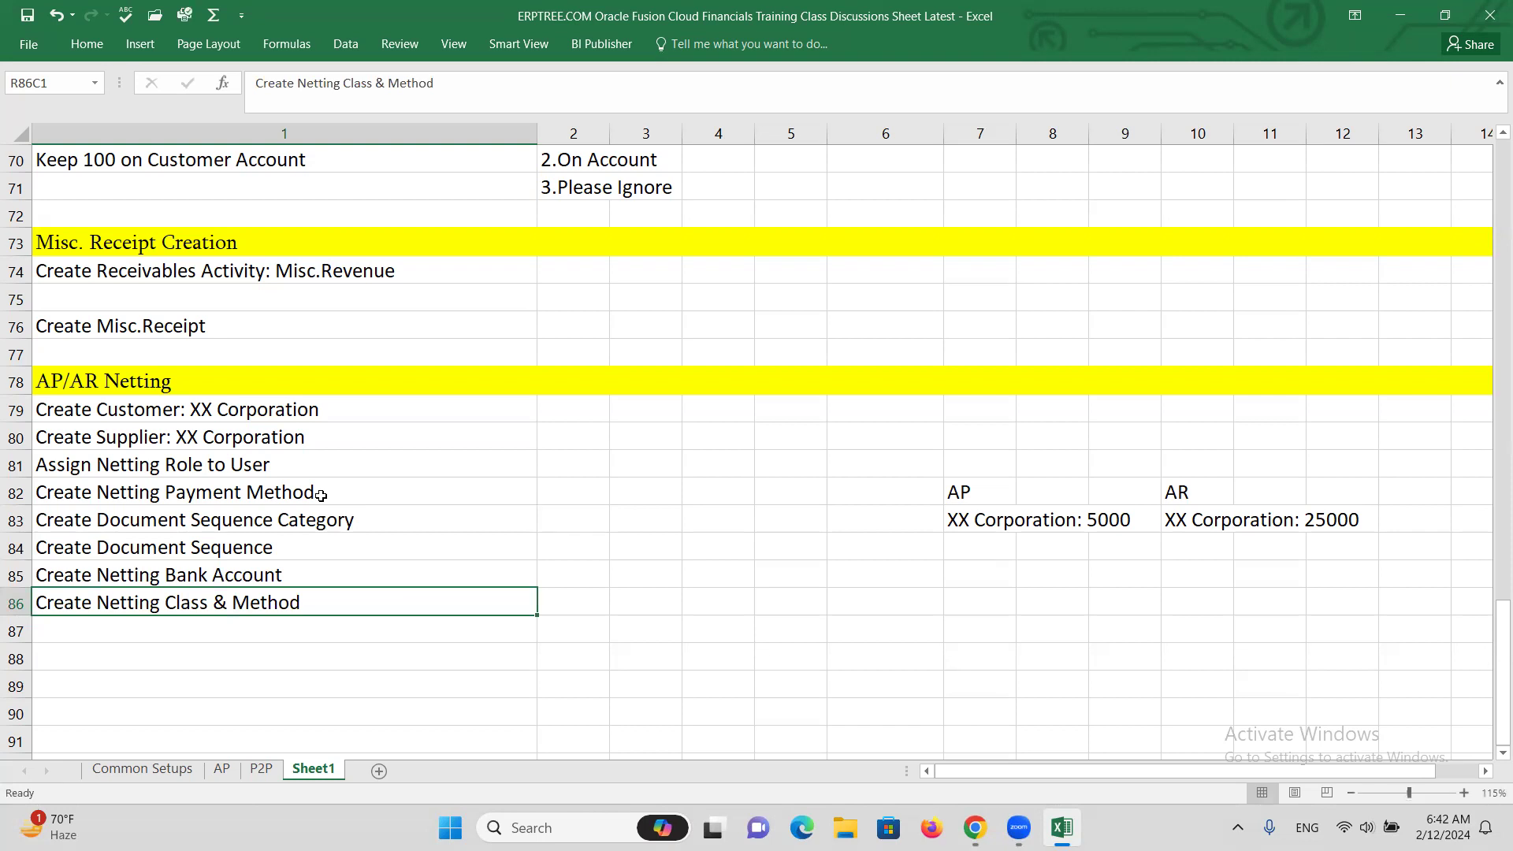
click(270, 467)
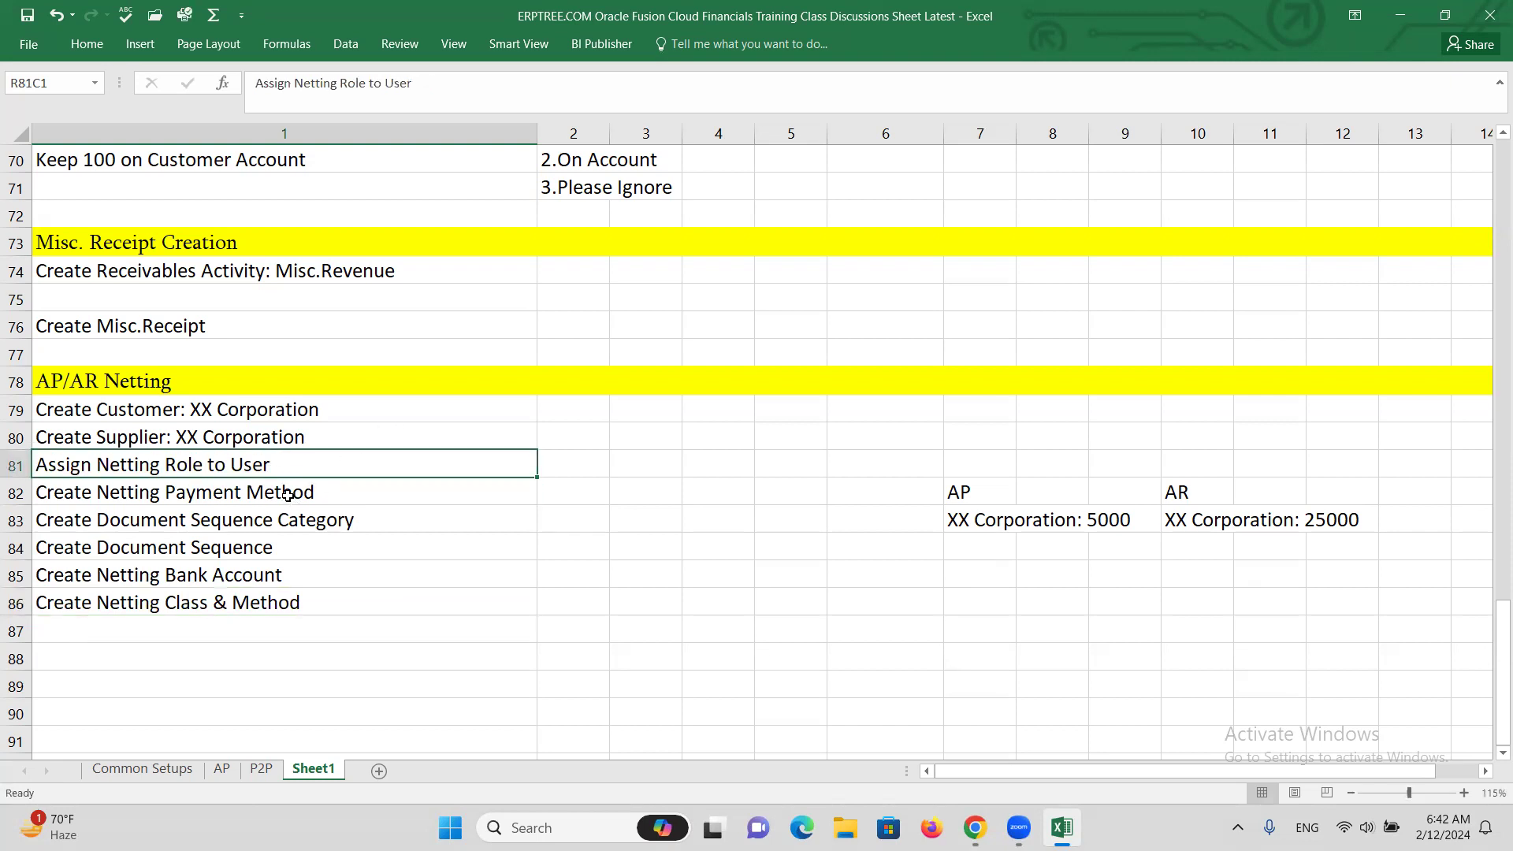
click(291, 498)
click(298, 526)
click(274, 551)
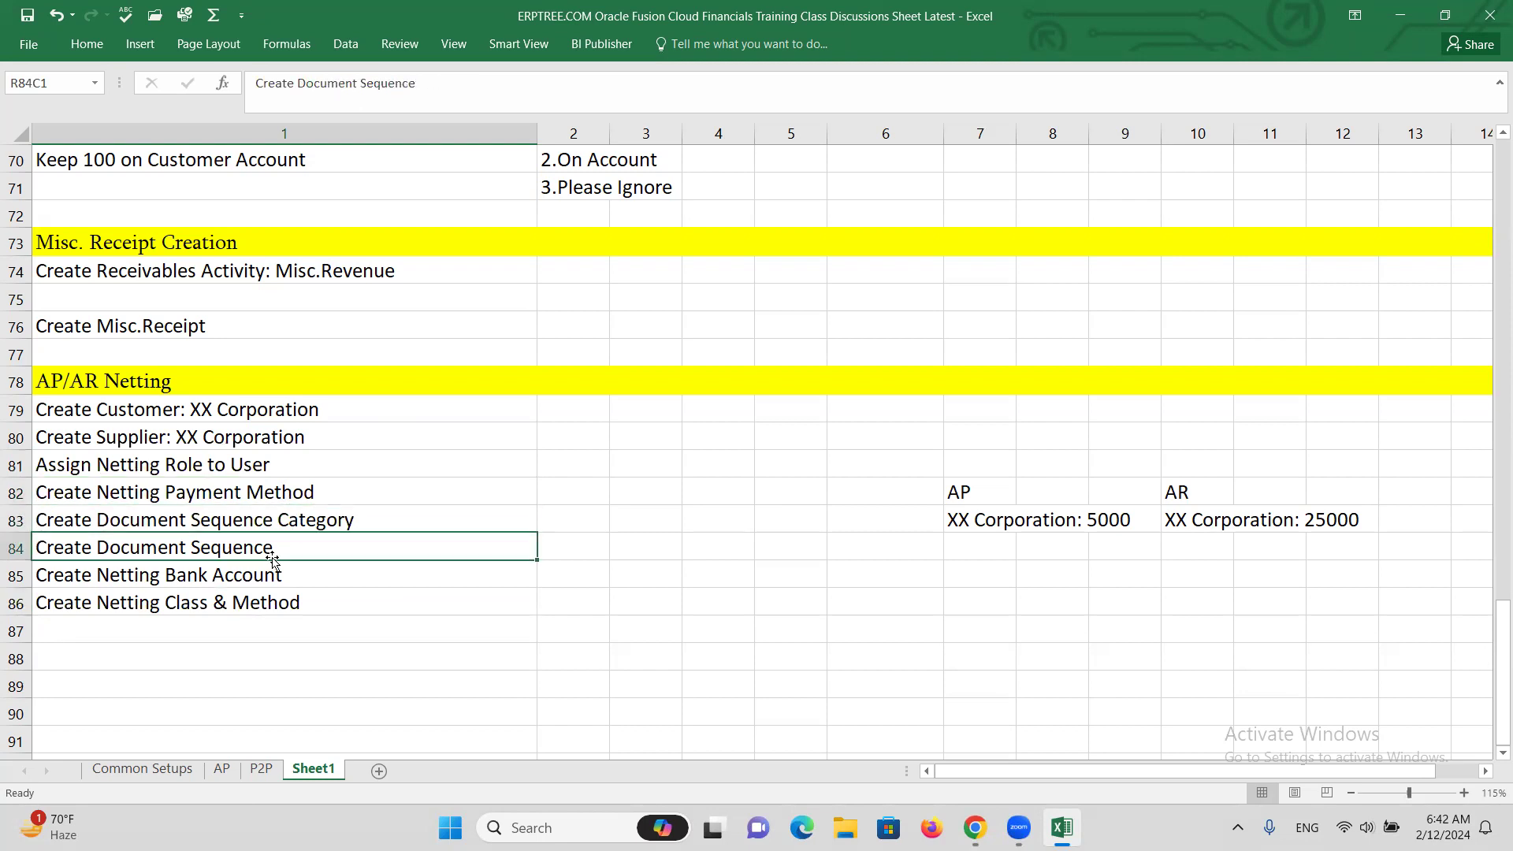
click(272, 569)
click(261, 605)
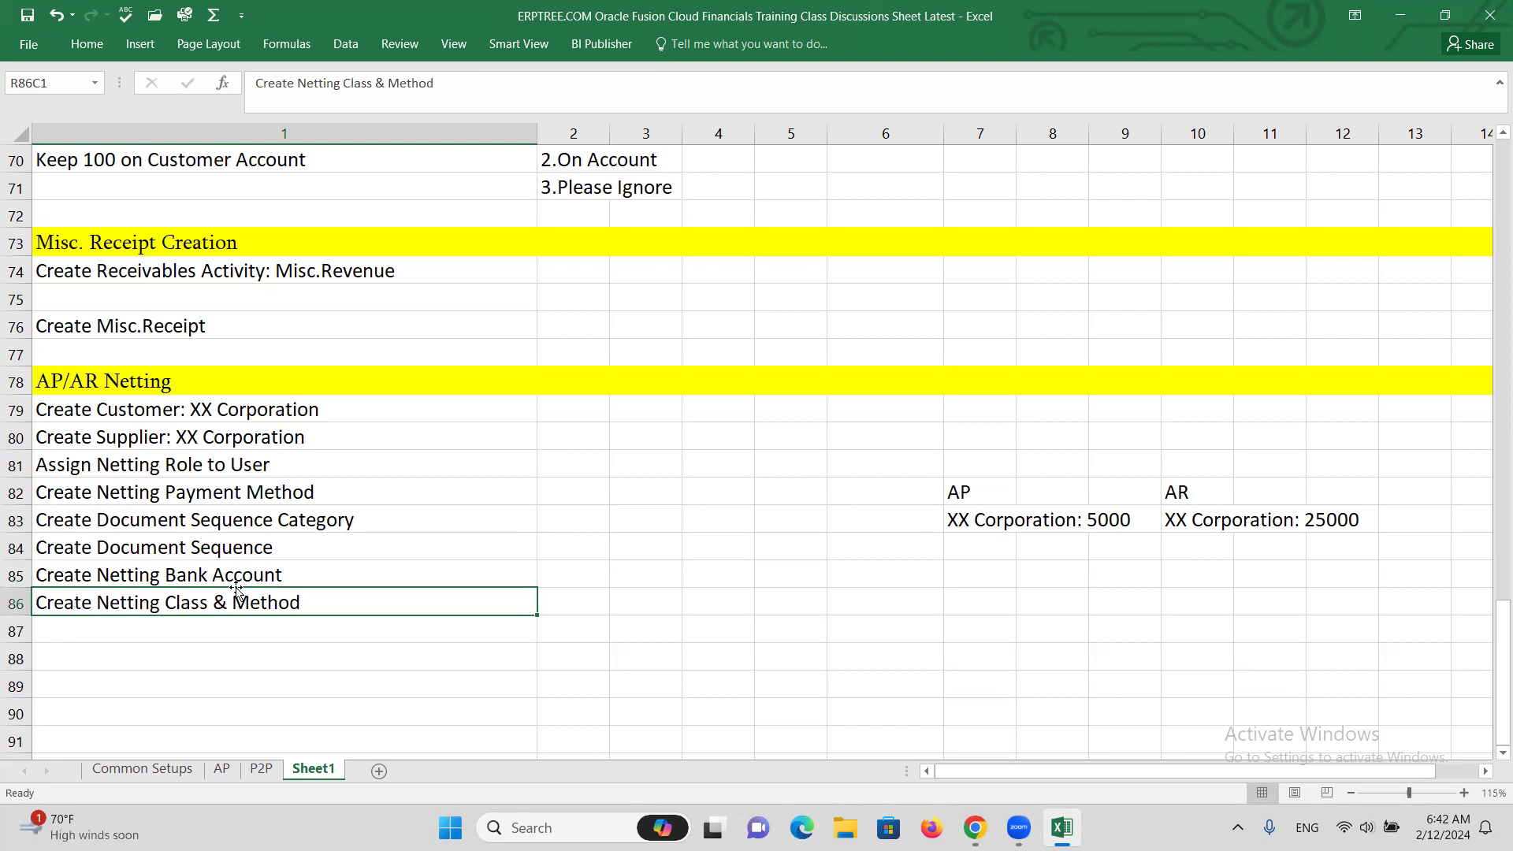
Enter "AP: XX Corporation: 5000" and "AR: XX Corporation: 25000" in column 1, rows 89 and 90, below the AP/AR Netting setup list
scroll(209, 507, down, 2)
click(196, 510)
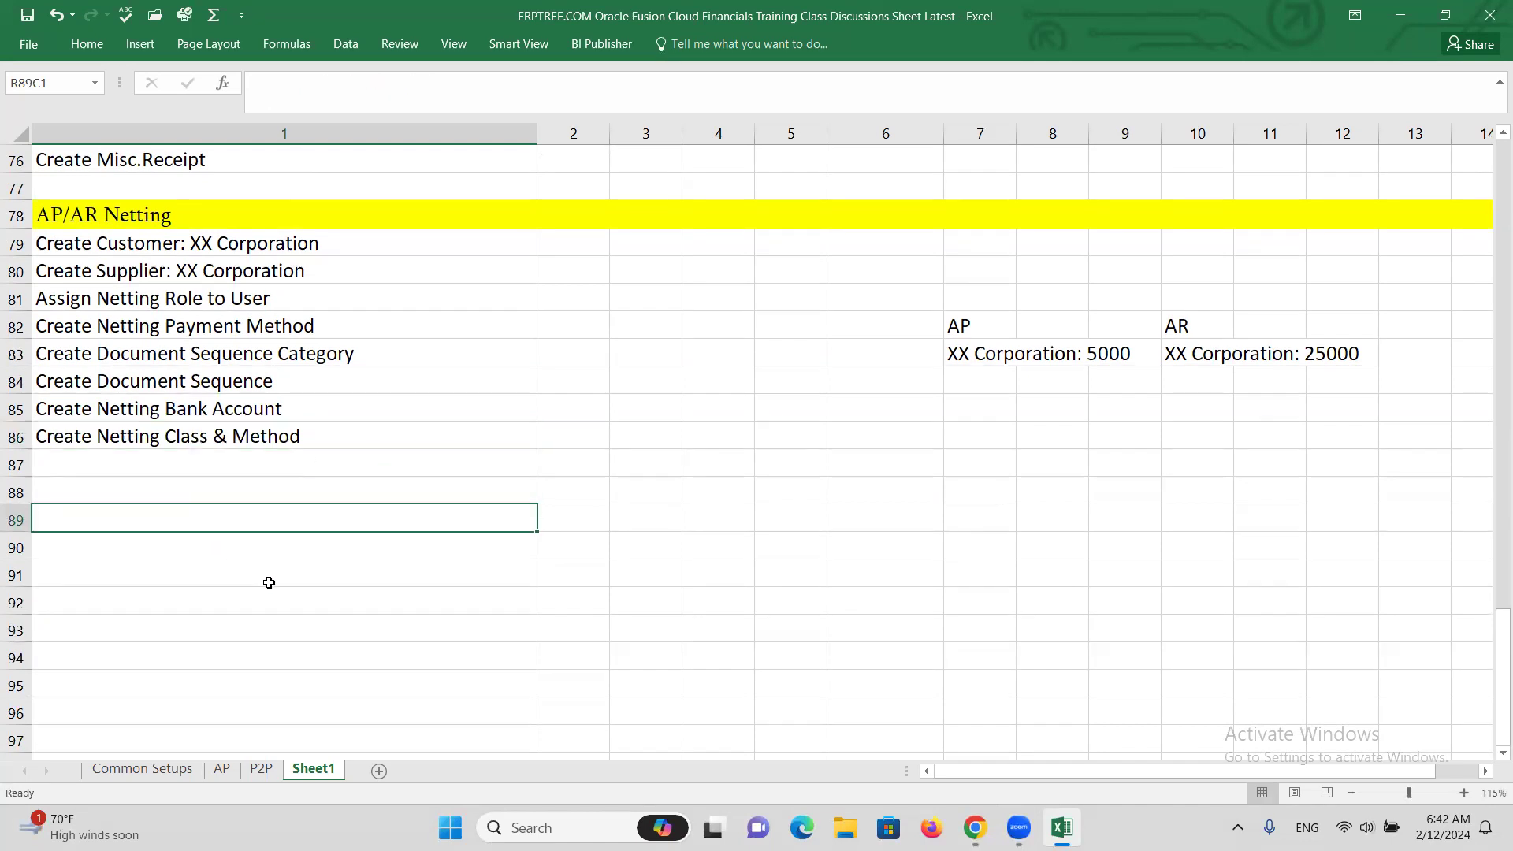
text(AP:)
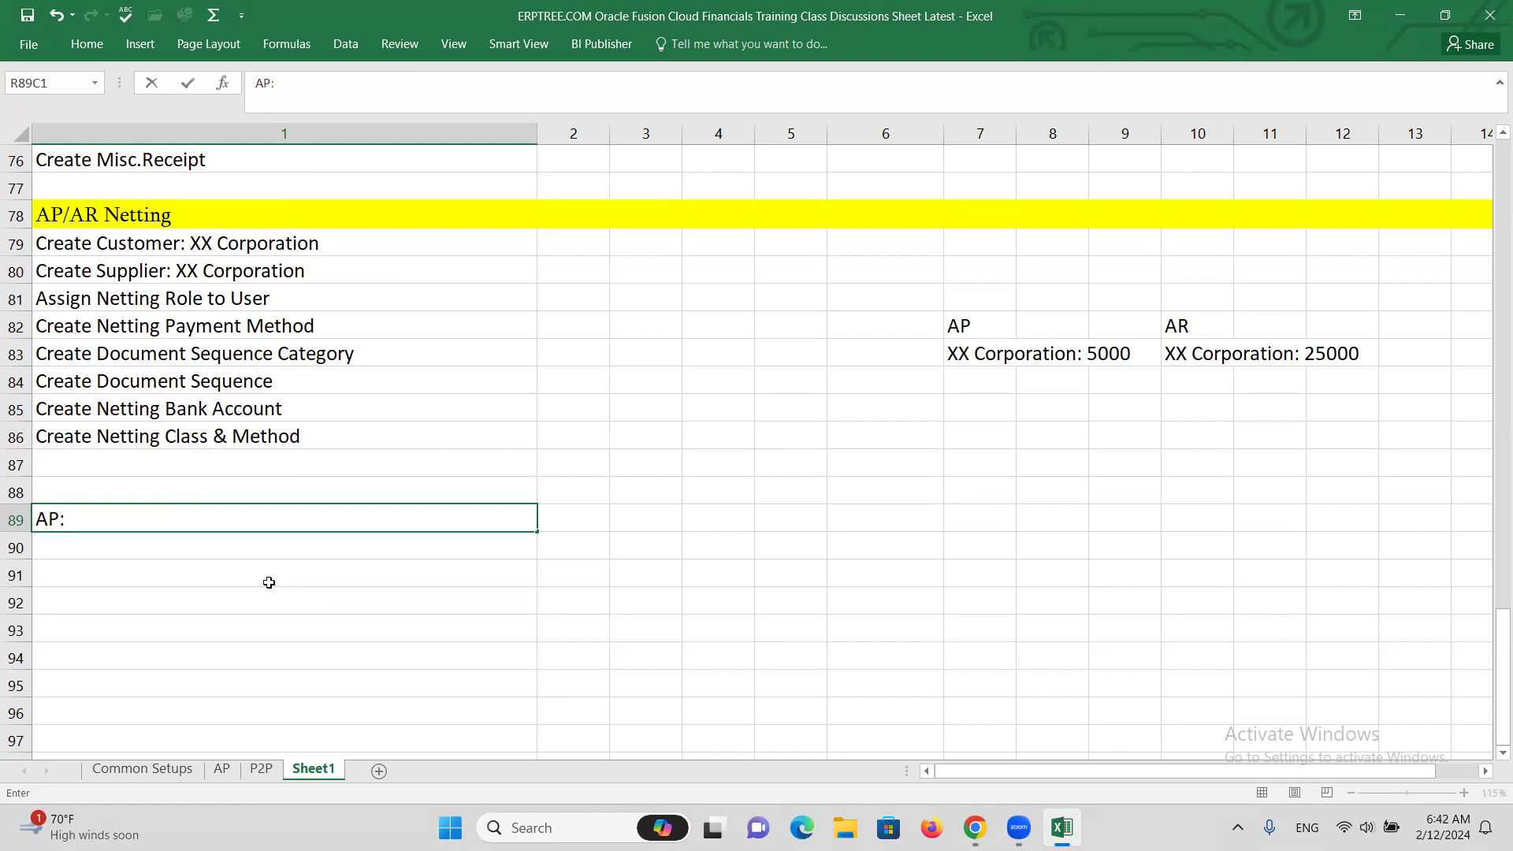
text( XX Corporation: 500)
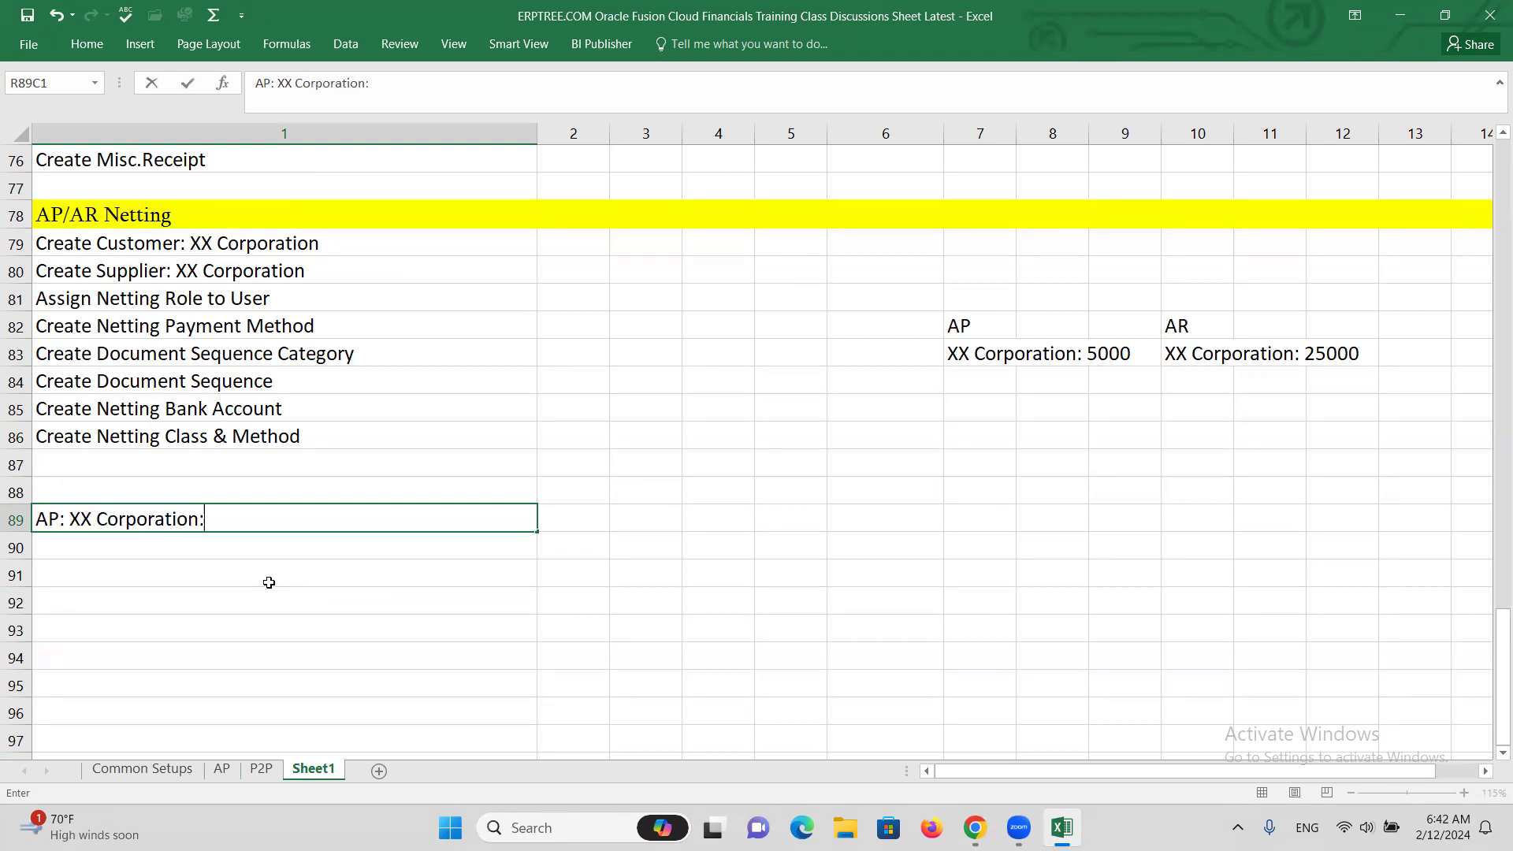
text(0)
key(Return)
text(AR)
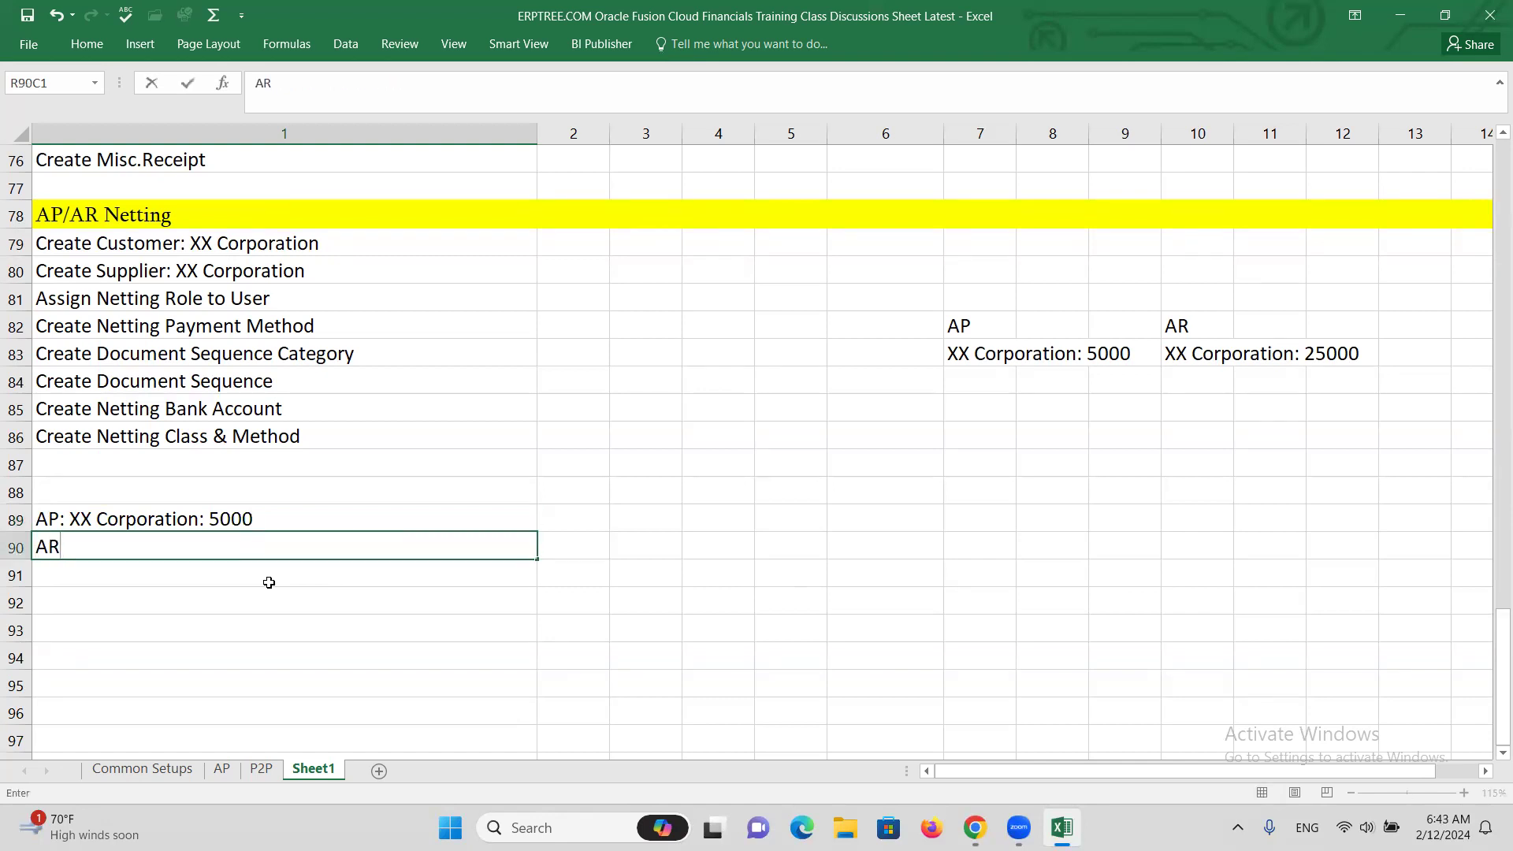
text(: XX Corporation)
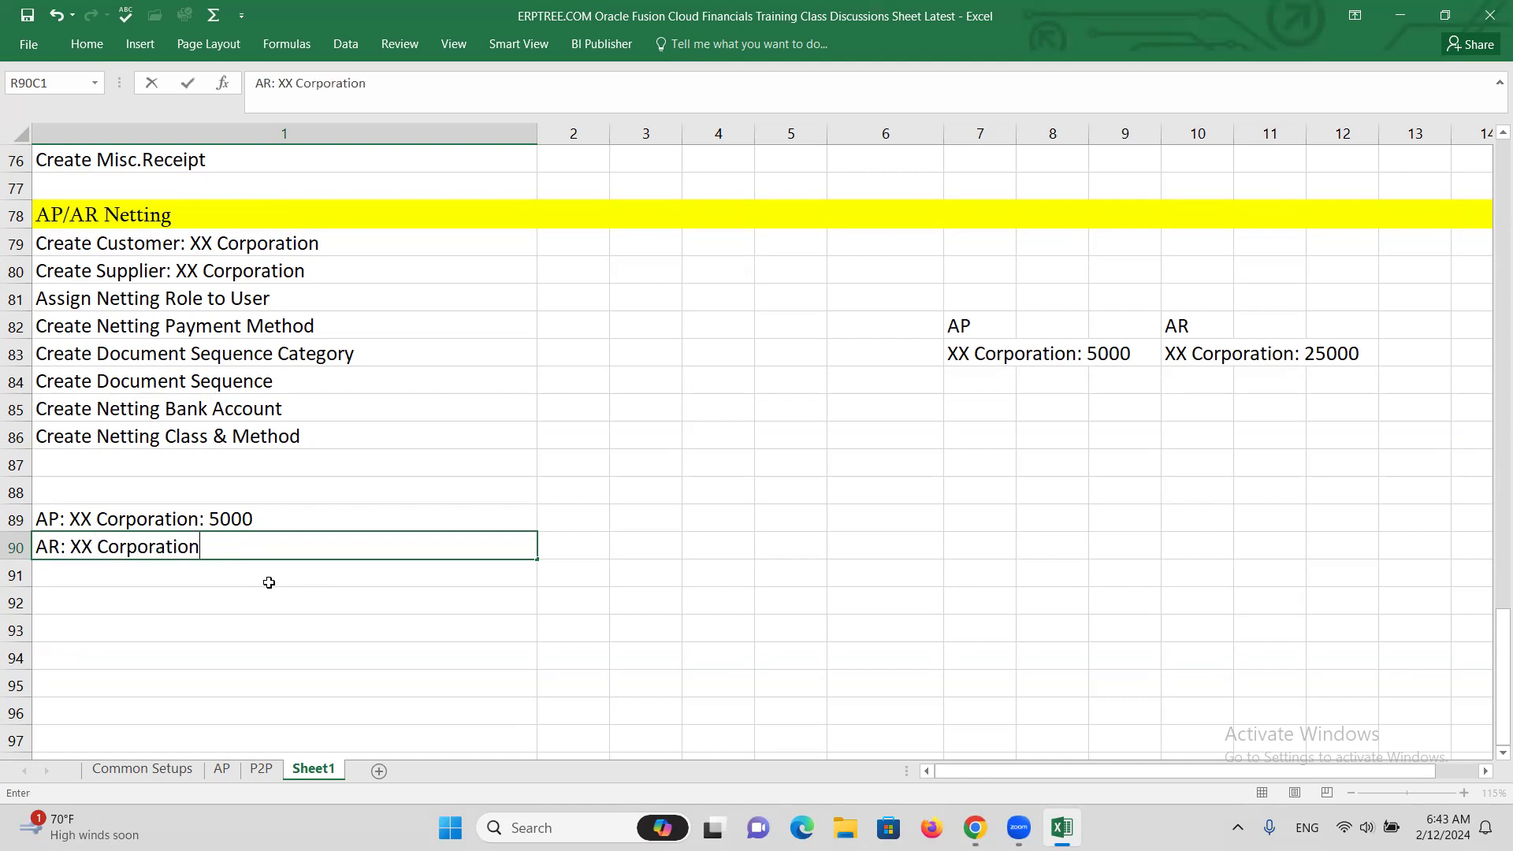
text(: 25000)
key(ctrl+Return)
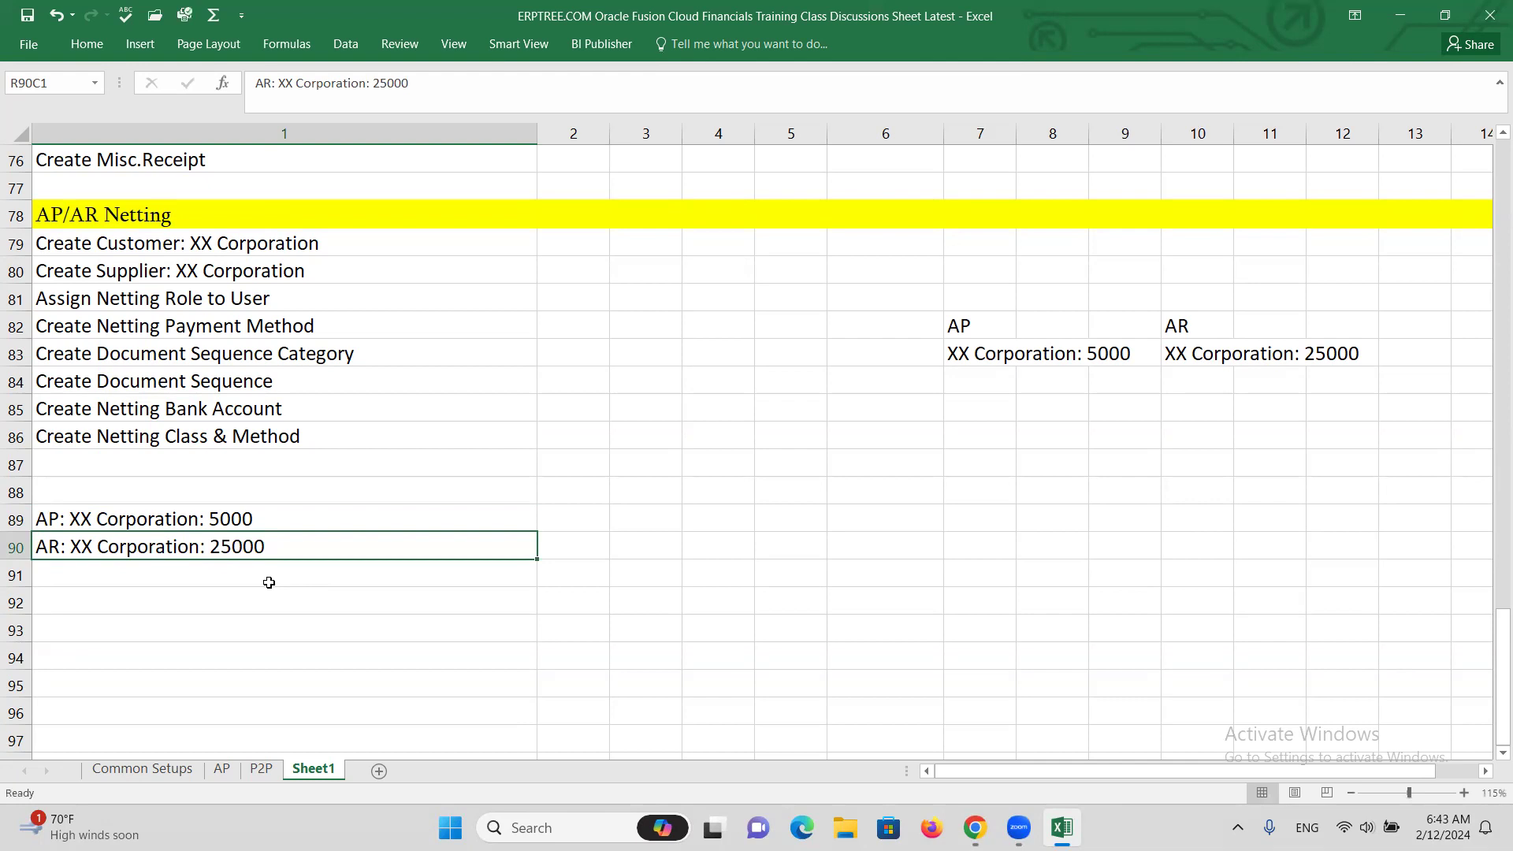
Add "Create Netting Agreement" and "Peform Netting Settlement" in rows 91 and 92, under the XX Corporation AP and AR amounts
click(269, 582)
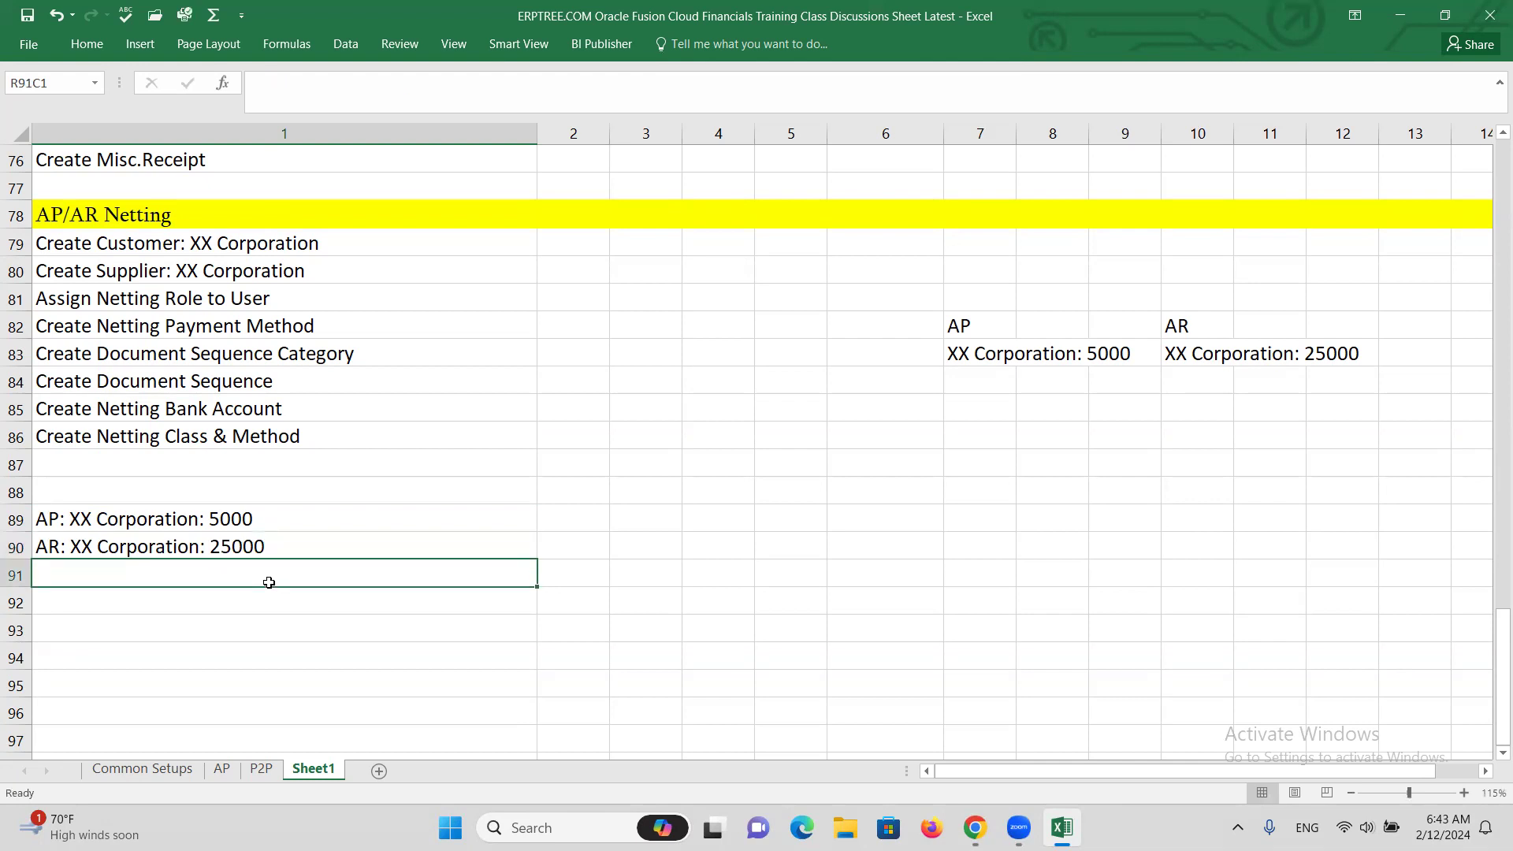
text(Crea)
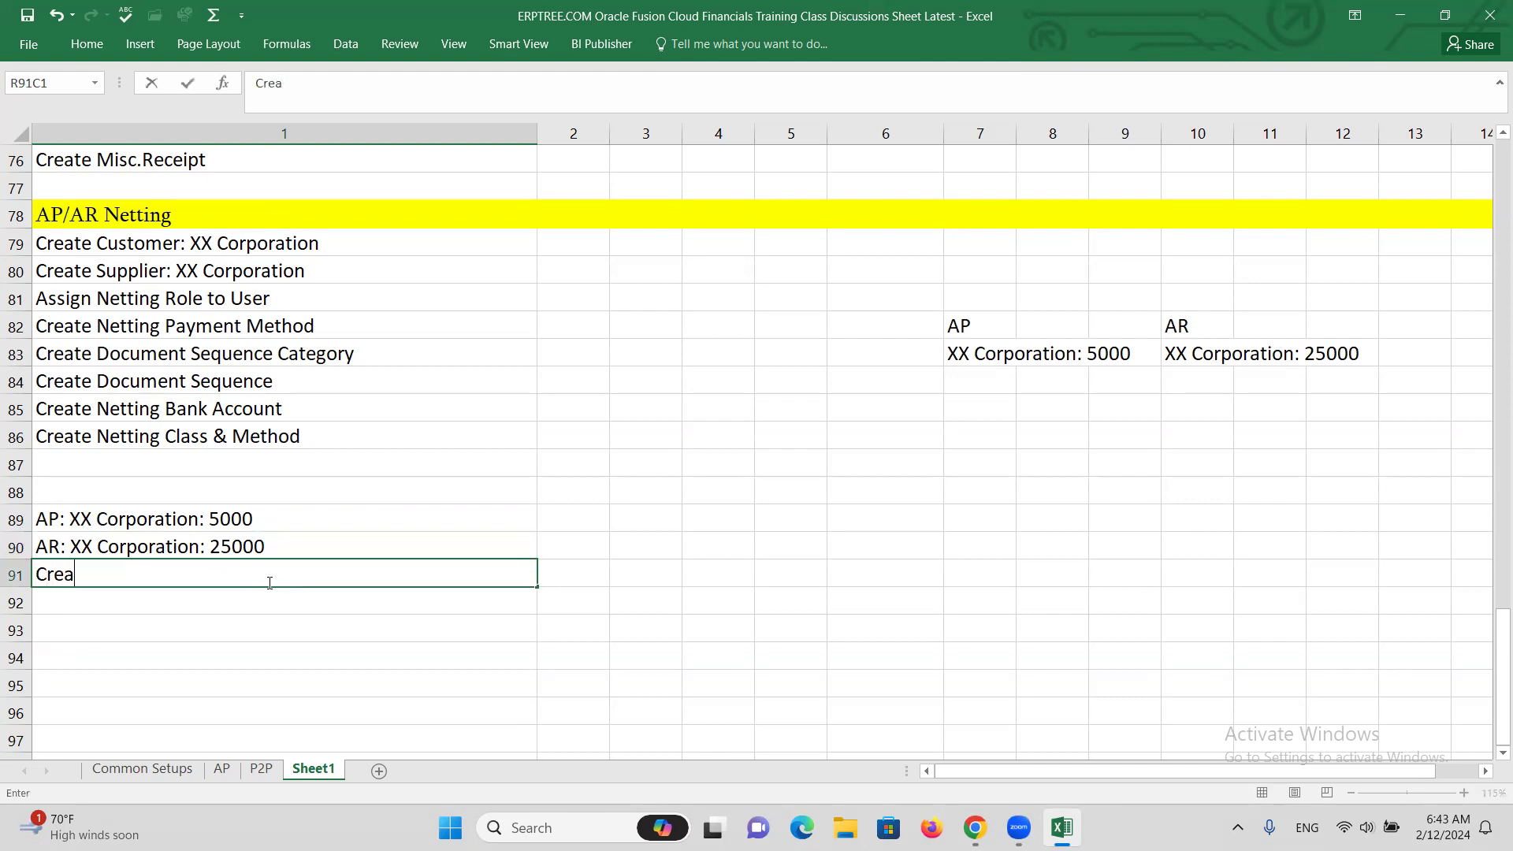
text(te Netting )
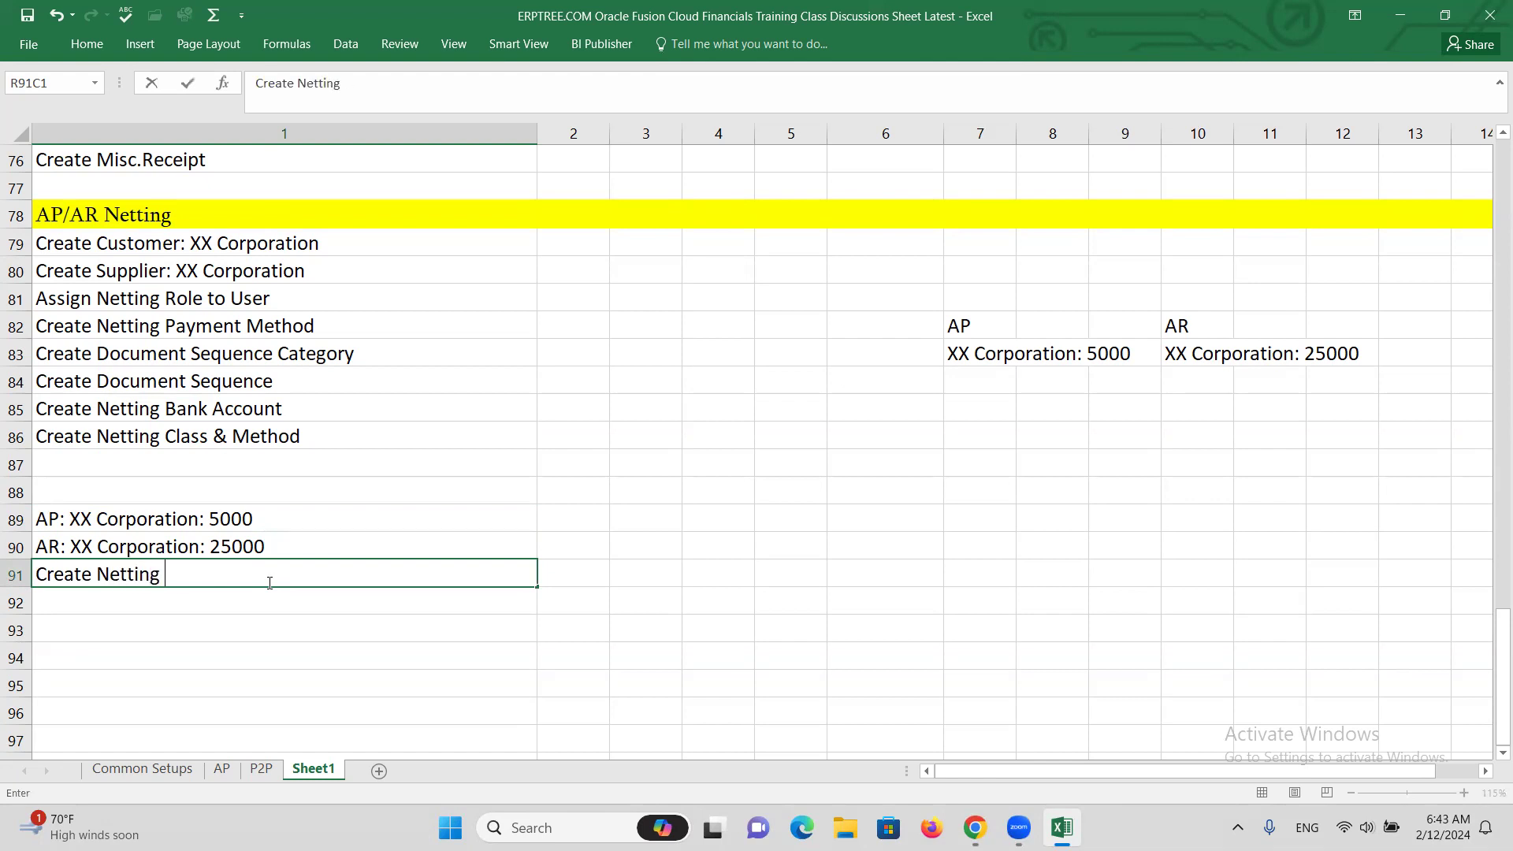
text(Agreement)
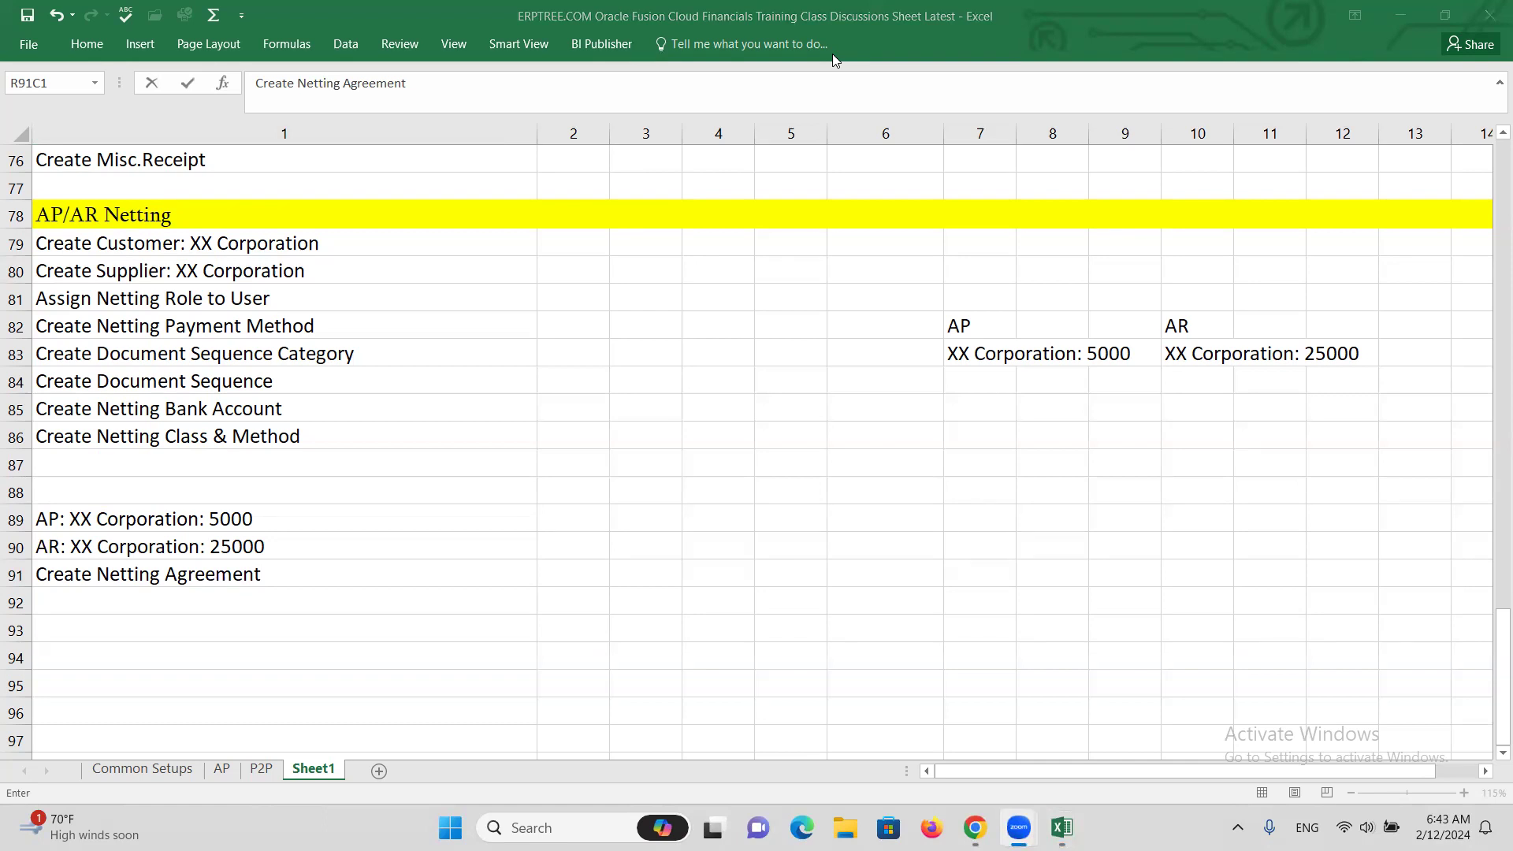
click(230, 610)
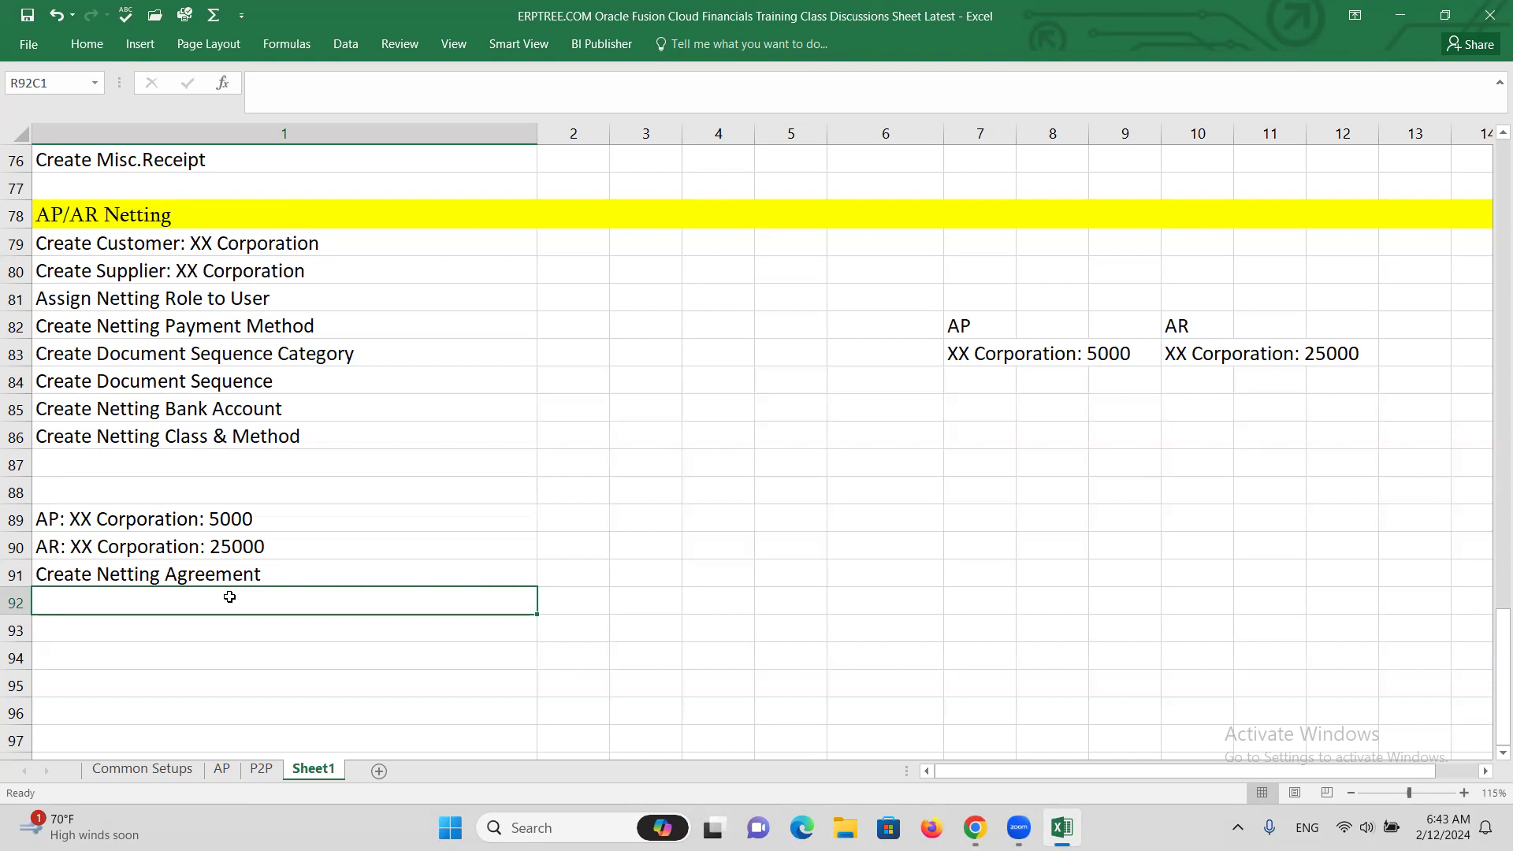
double_click(229, 596)
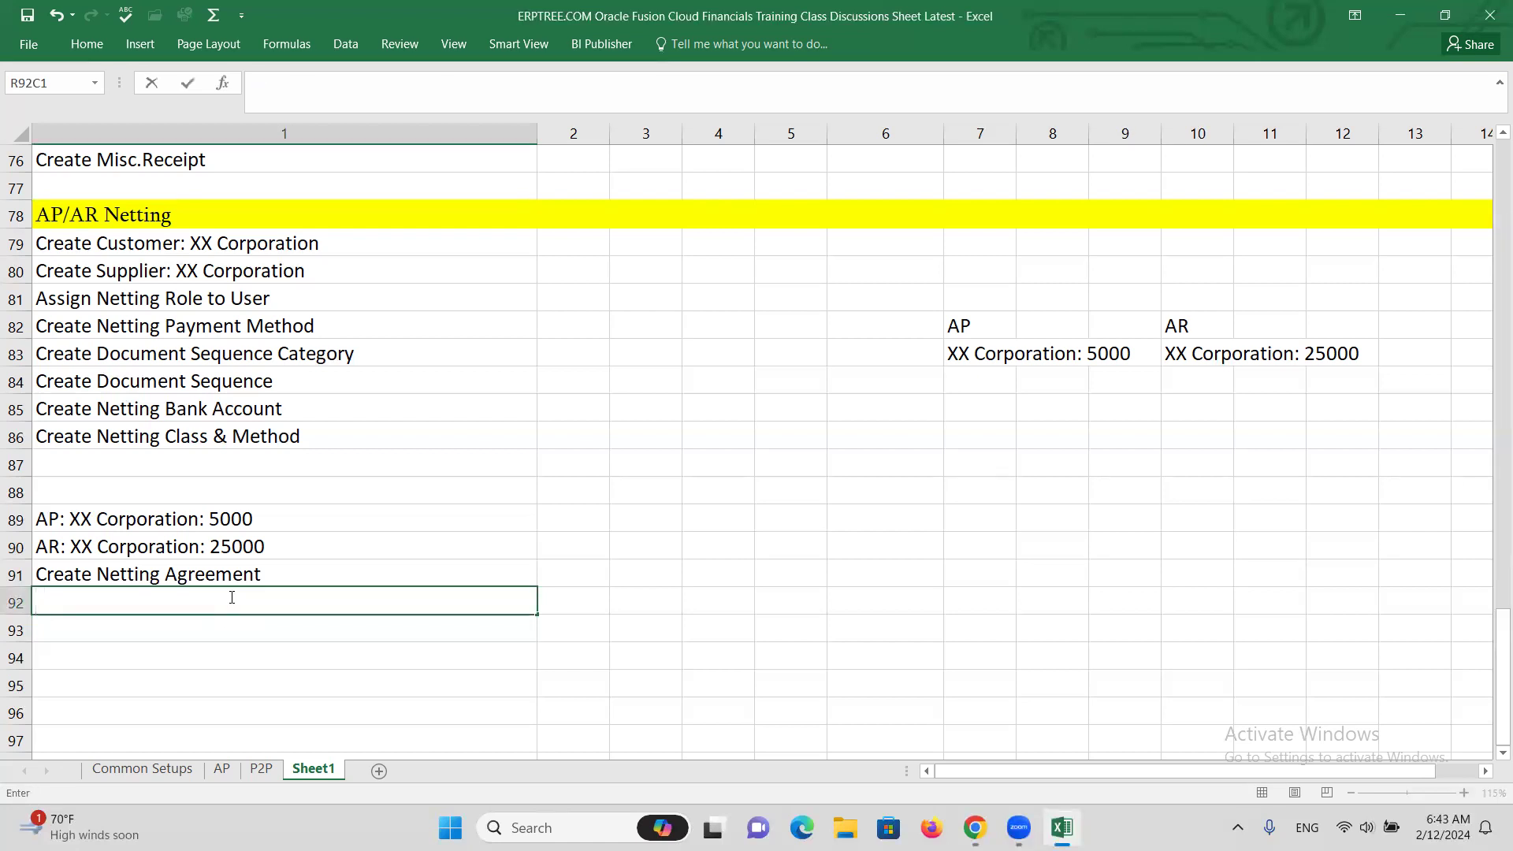
text(Peform Netting Settlement)
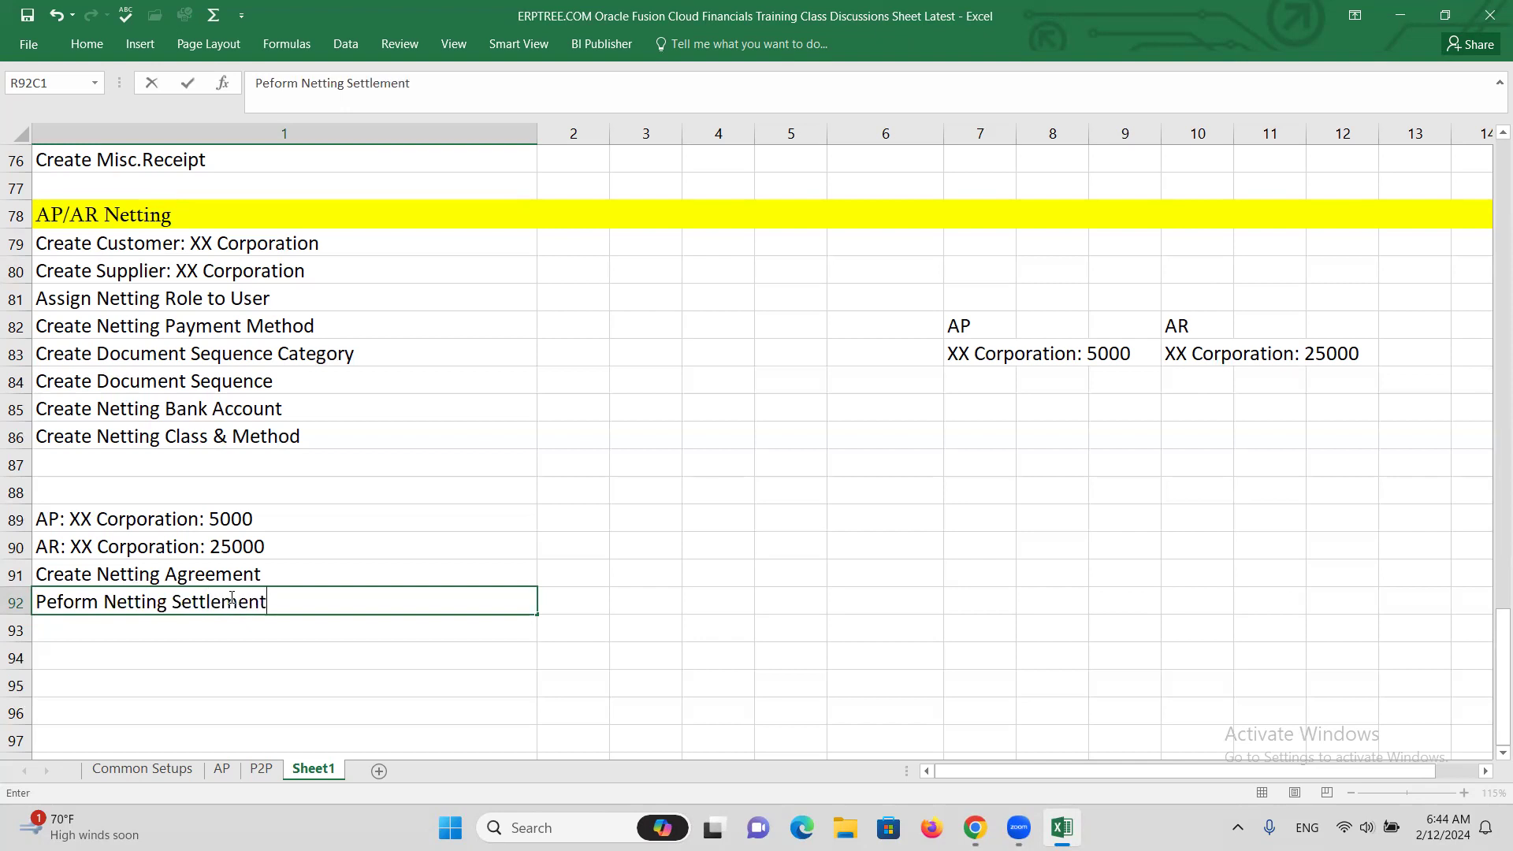
key(Return)
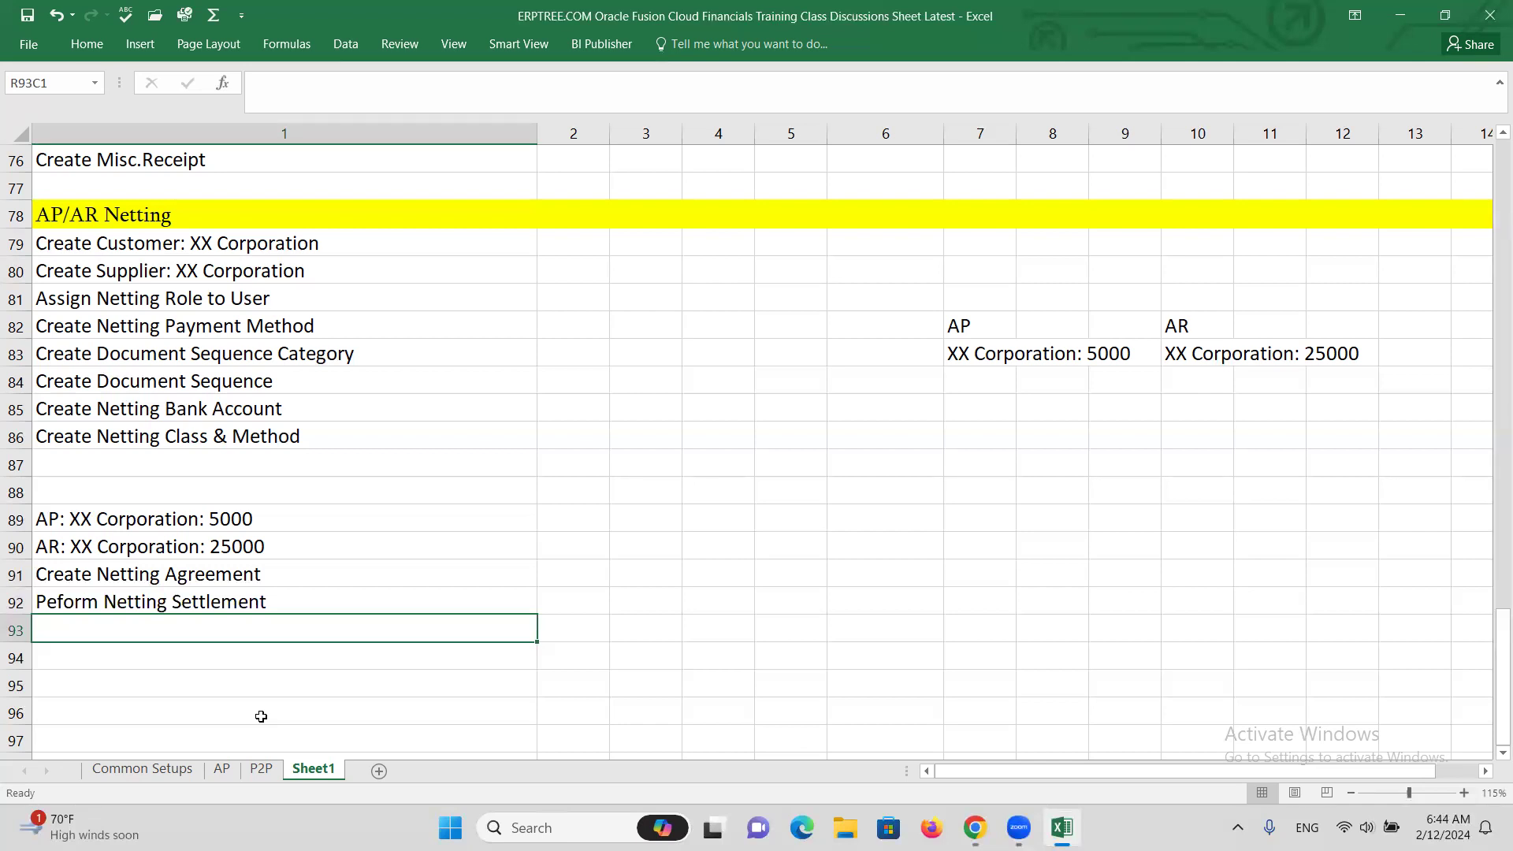
Add "AP: System creates Netting Payment: 5000" in row 93, below the netting settlement entry
text(A)
key(BackSpace)
text(AP: )
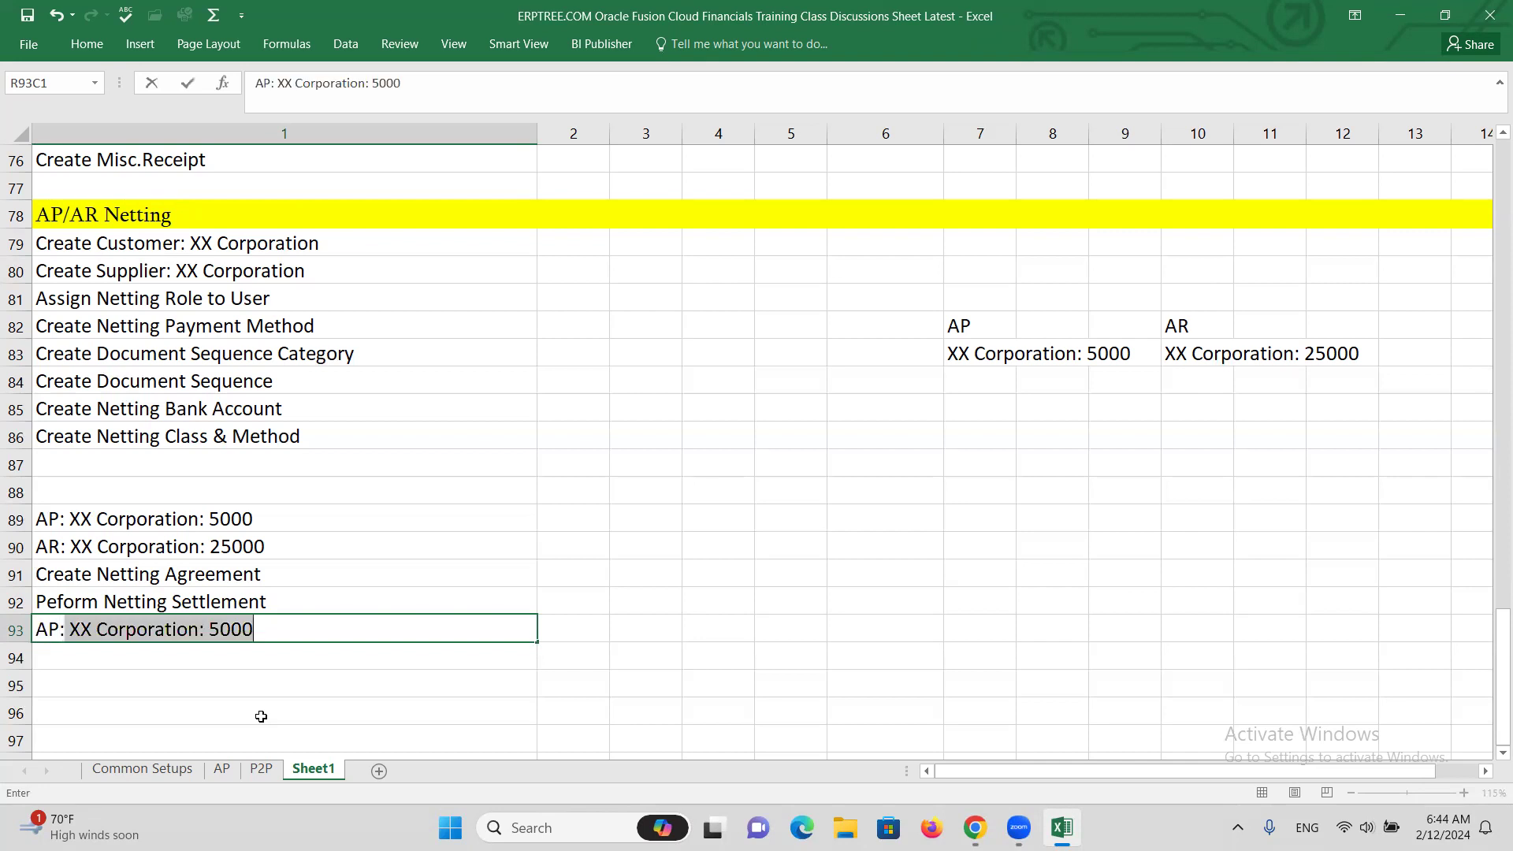
text(Syste)
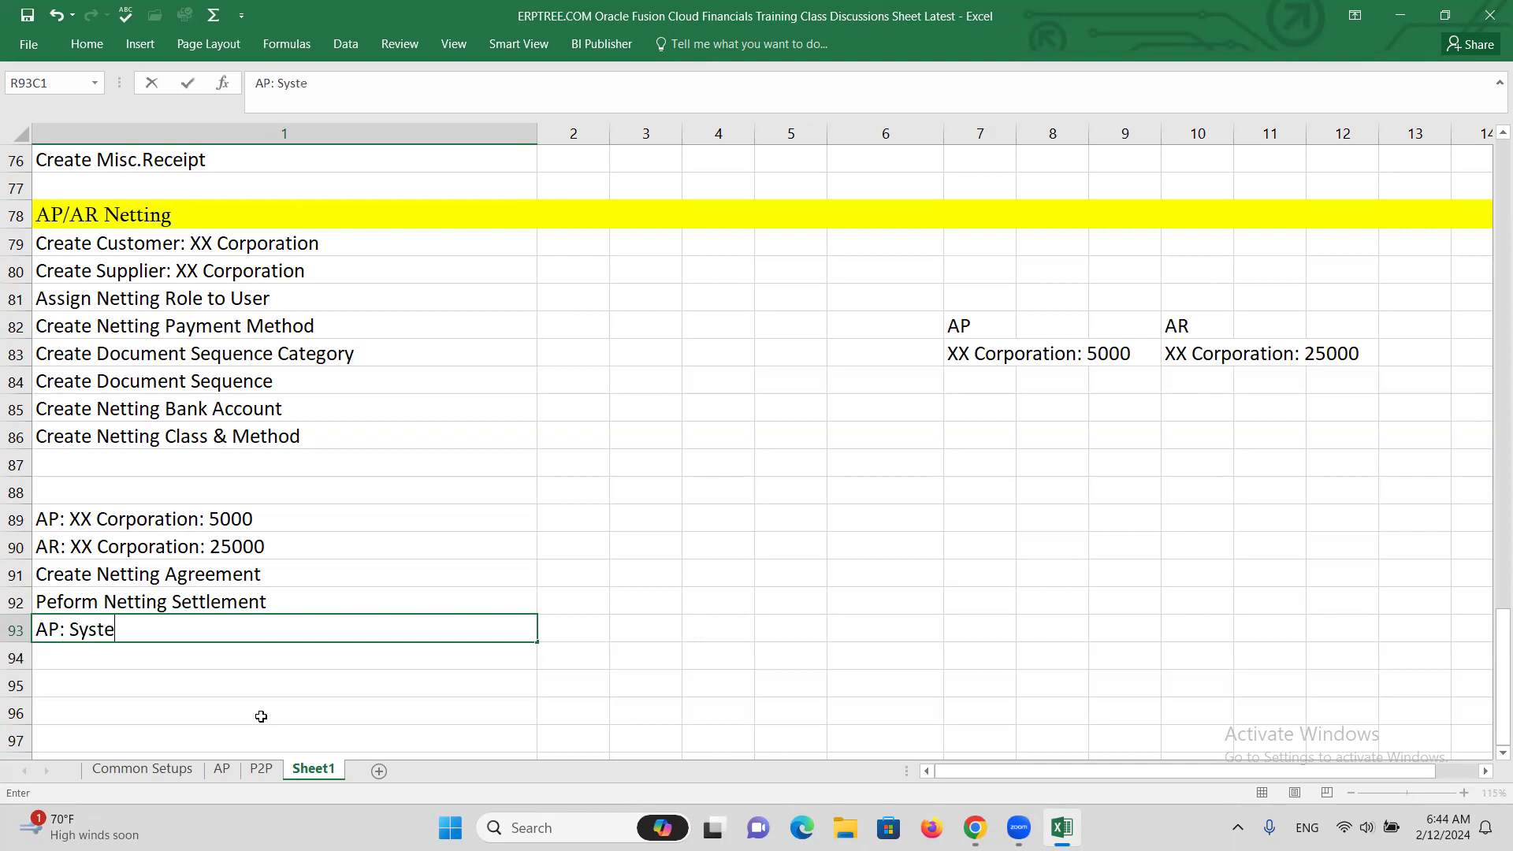
text(m creates Netti)
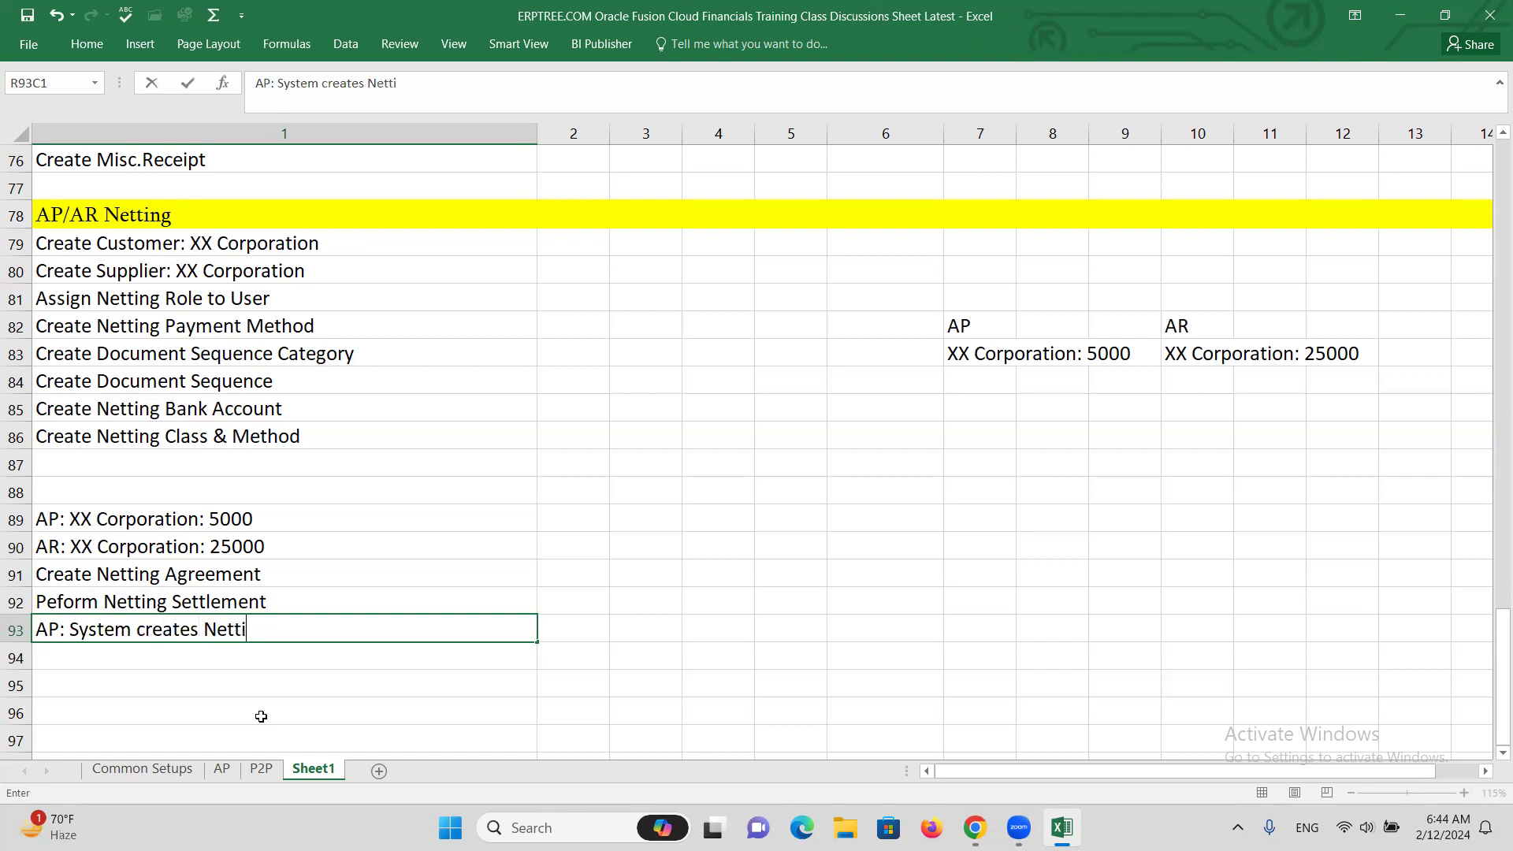
text(ng Payment)
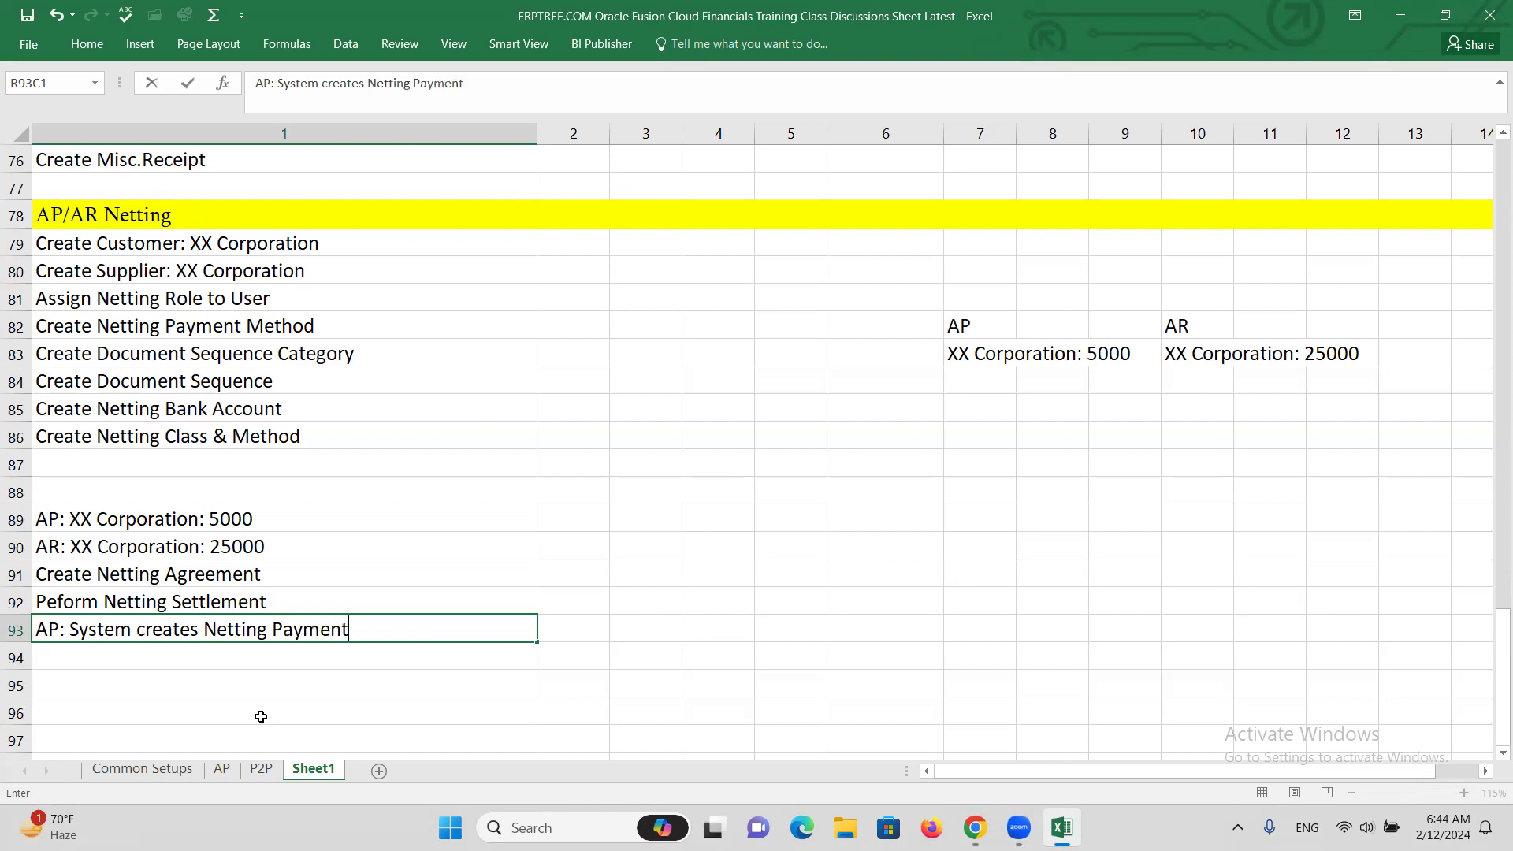
text(: 5000)
key(Return)
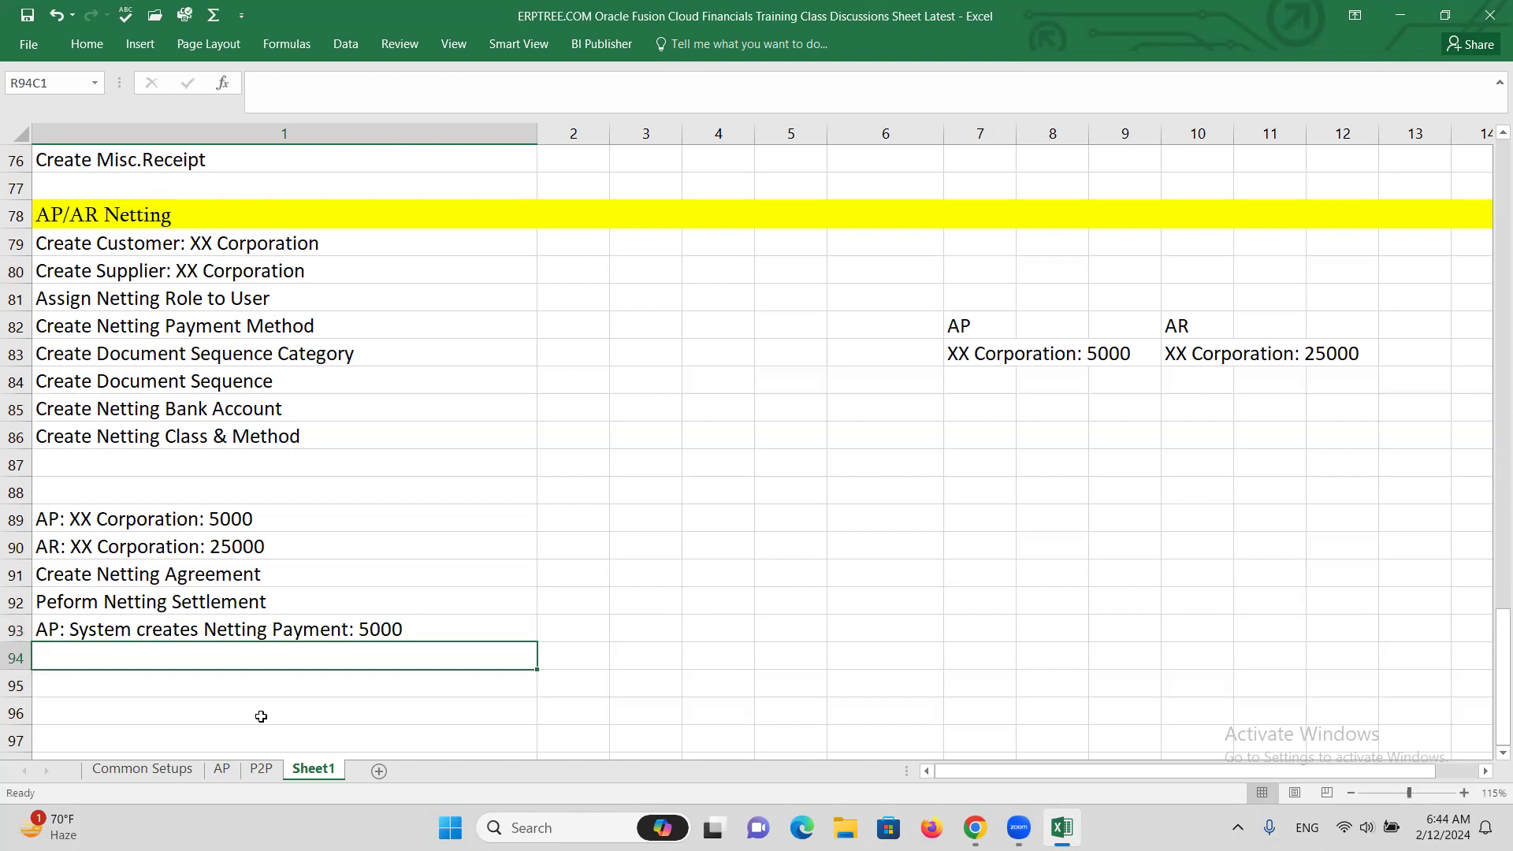
Add "AR: System Creates Netting Receipt: 5000" in row 94, below the AP netting payment entry
text(AR: )
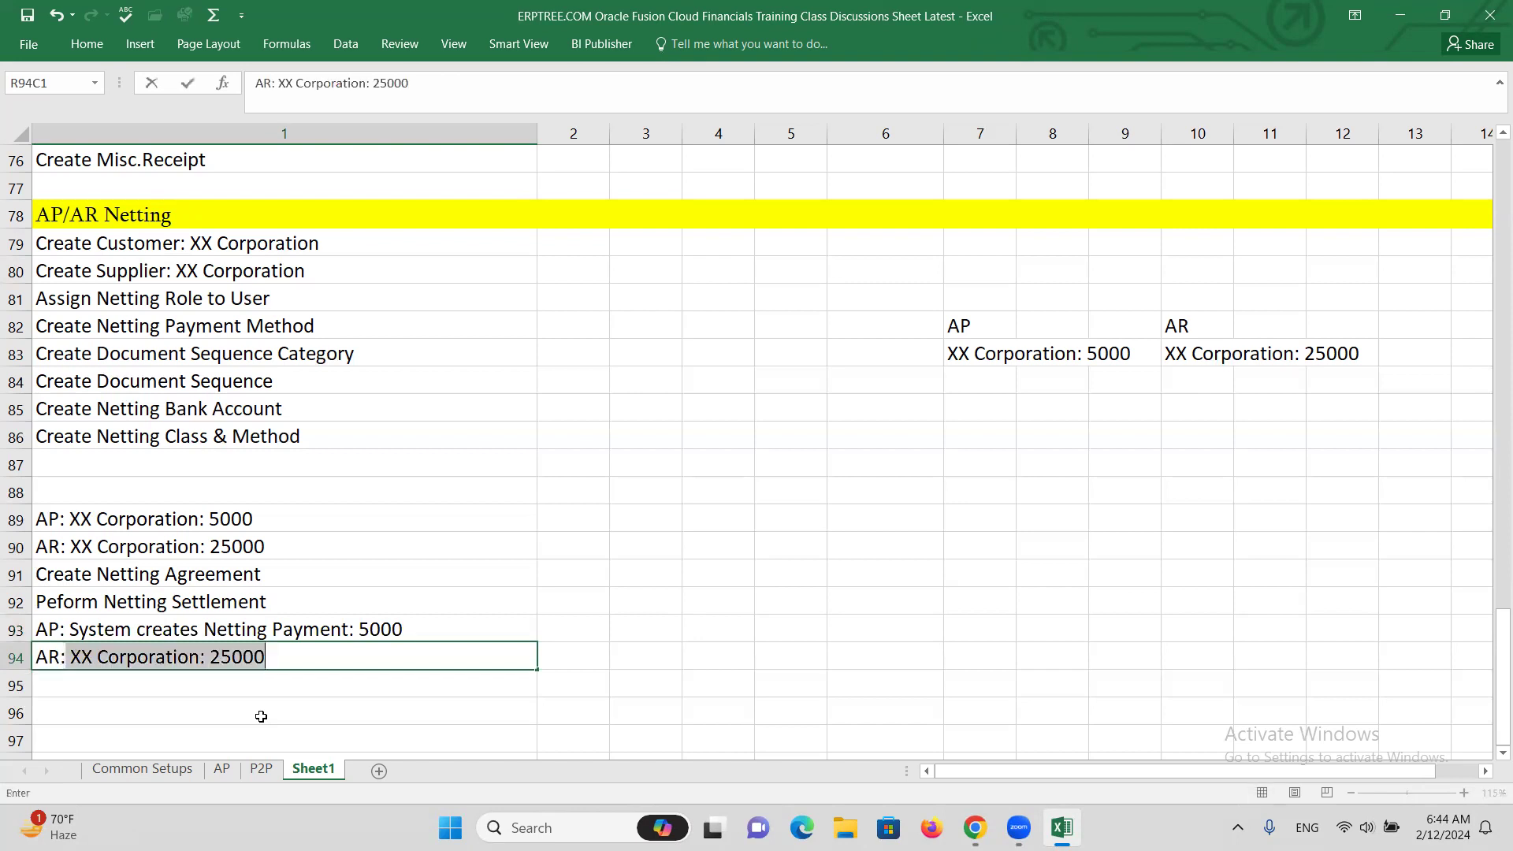
text(Syste)
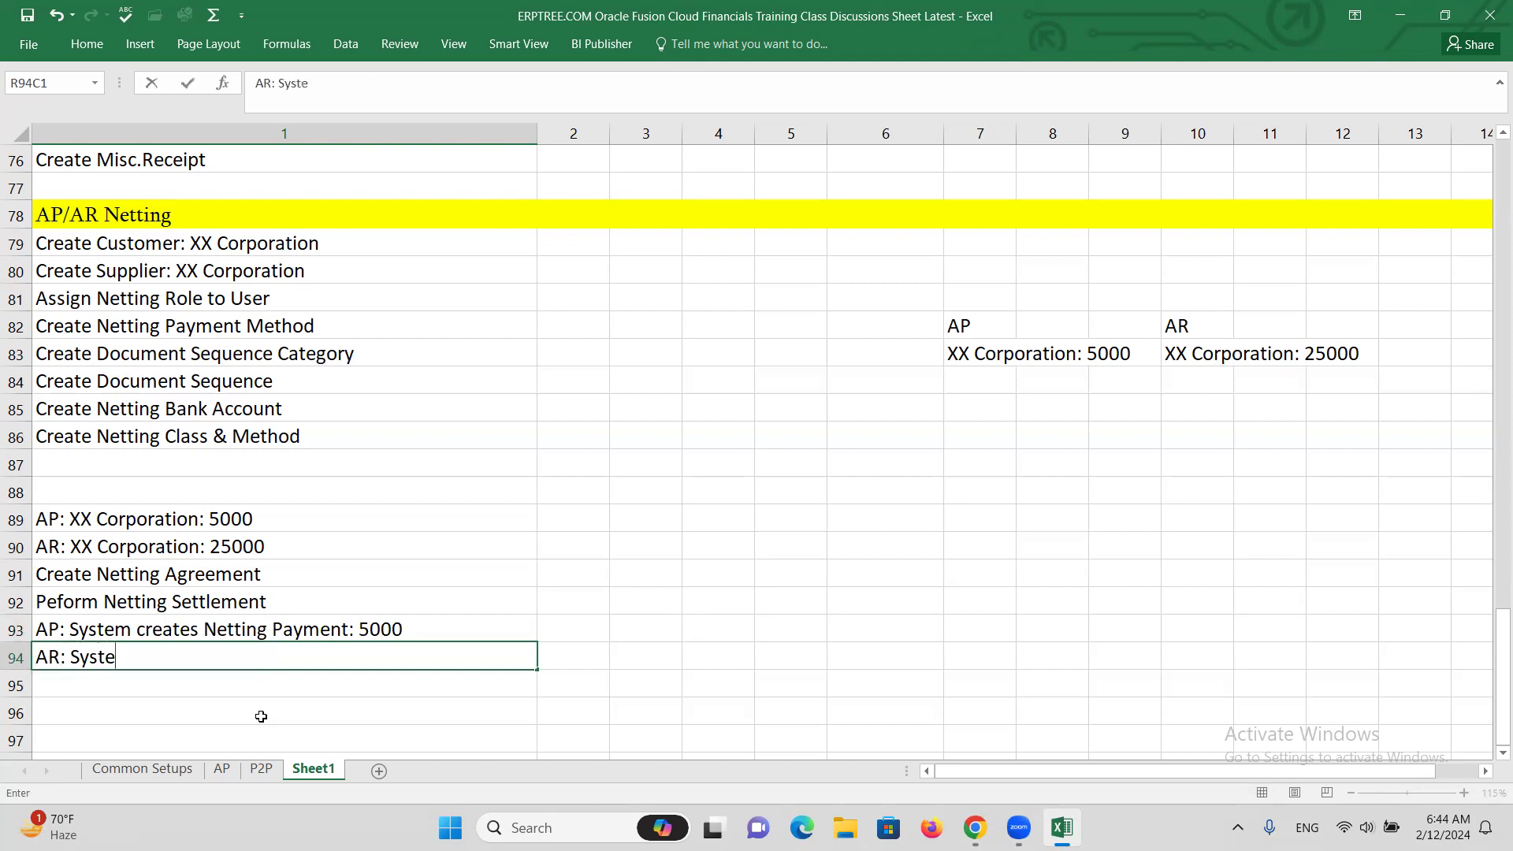
text(m Creates Netting )
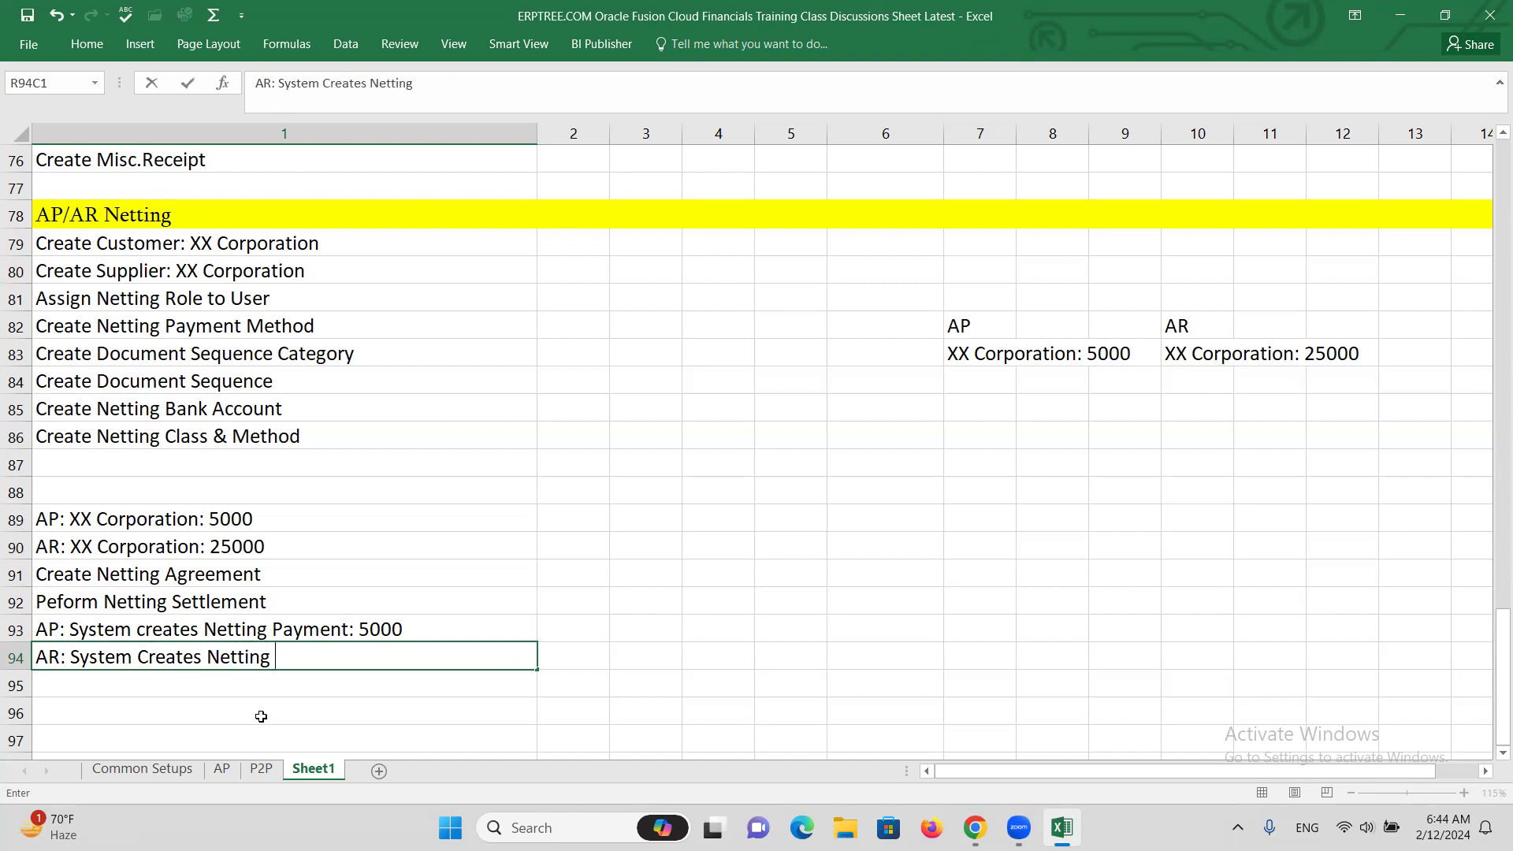
text(Receipt: 5000)
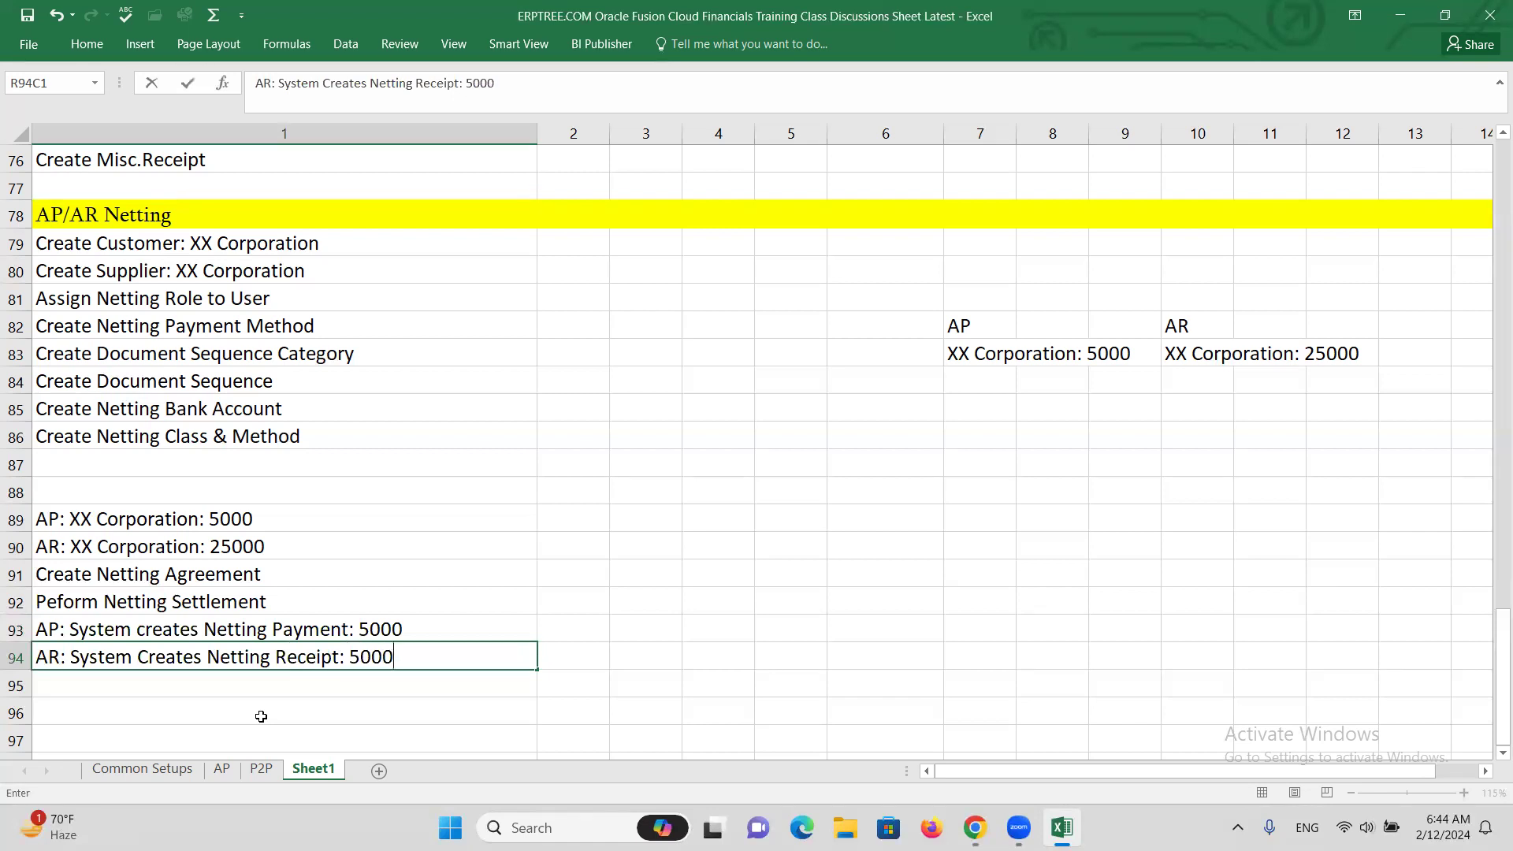
Capitalize "Creates" in the AP netting payment entry in row 93
double_click(128, 630)
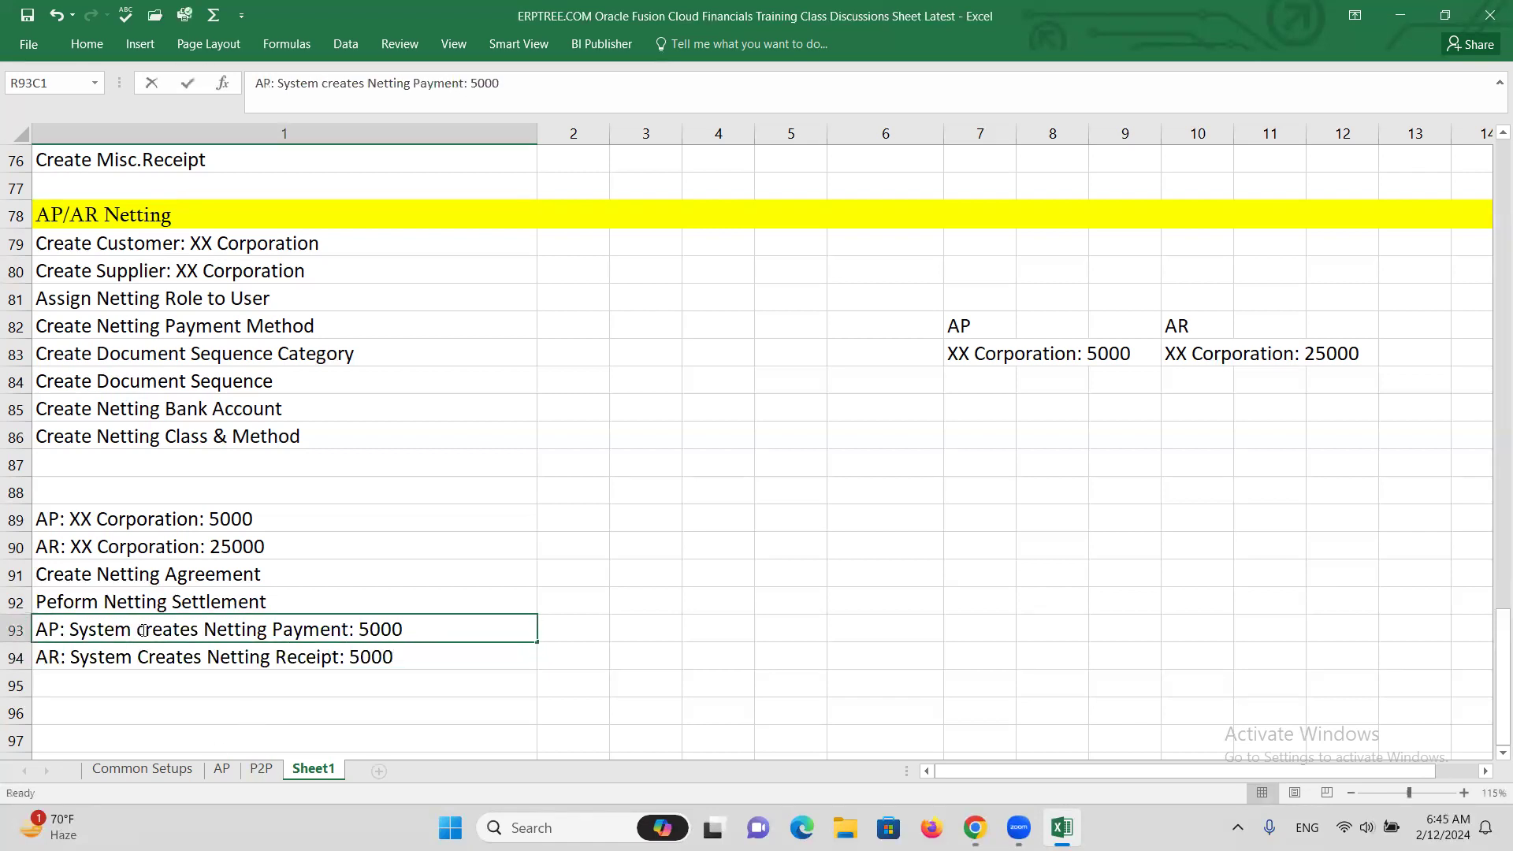
key(BackSpace)
text(C)
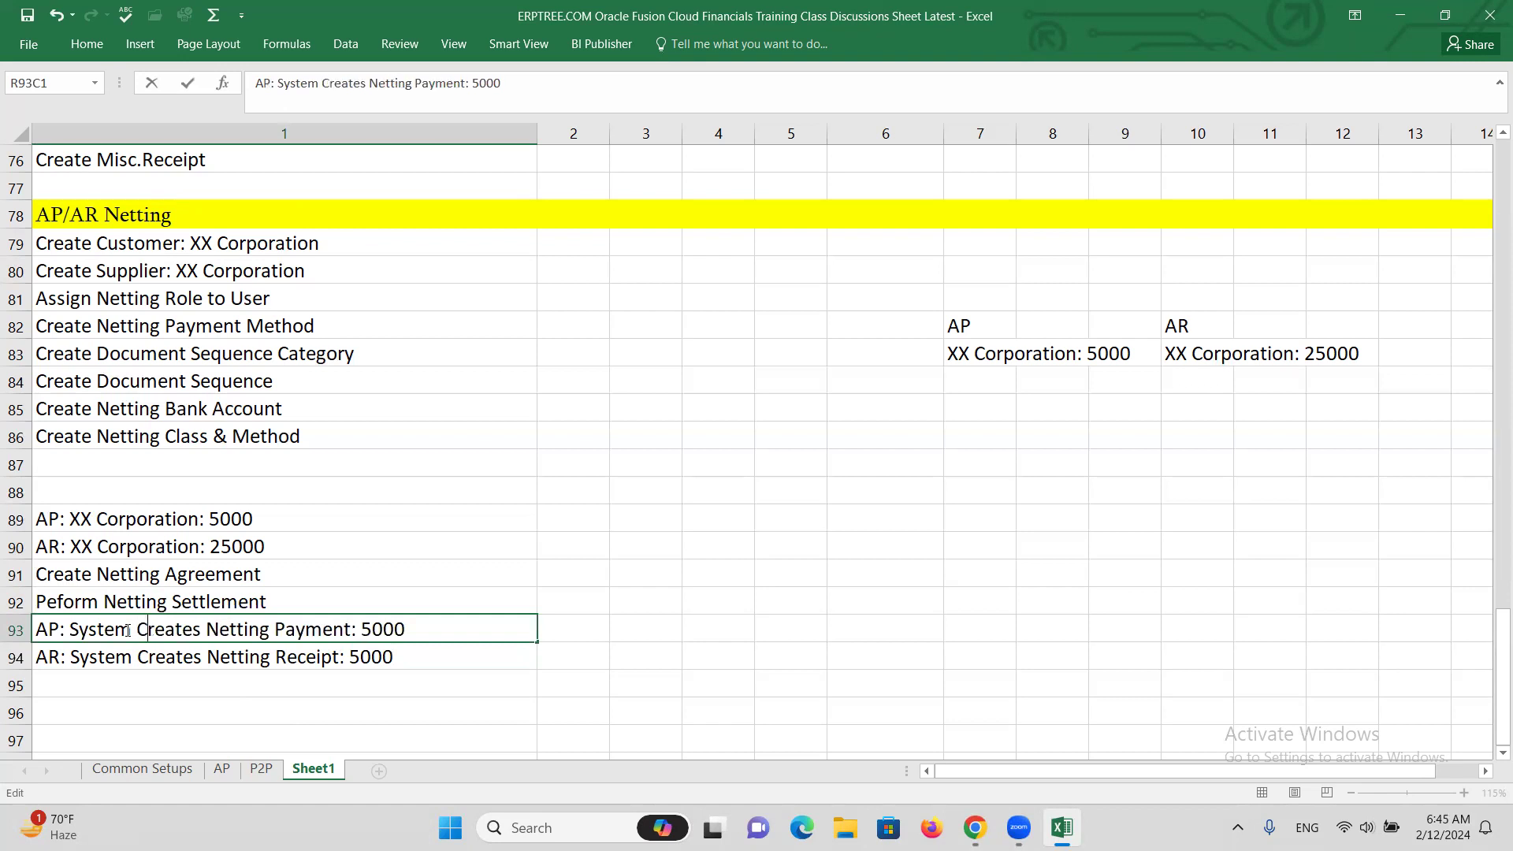
click(225, 713)
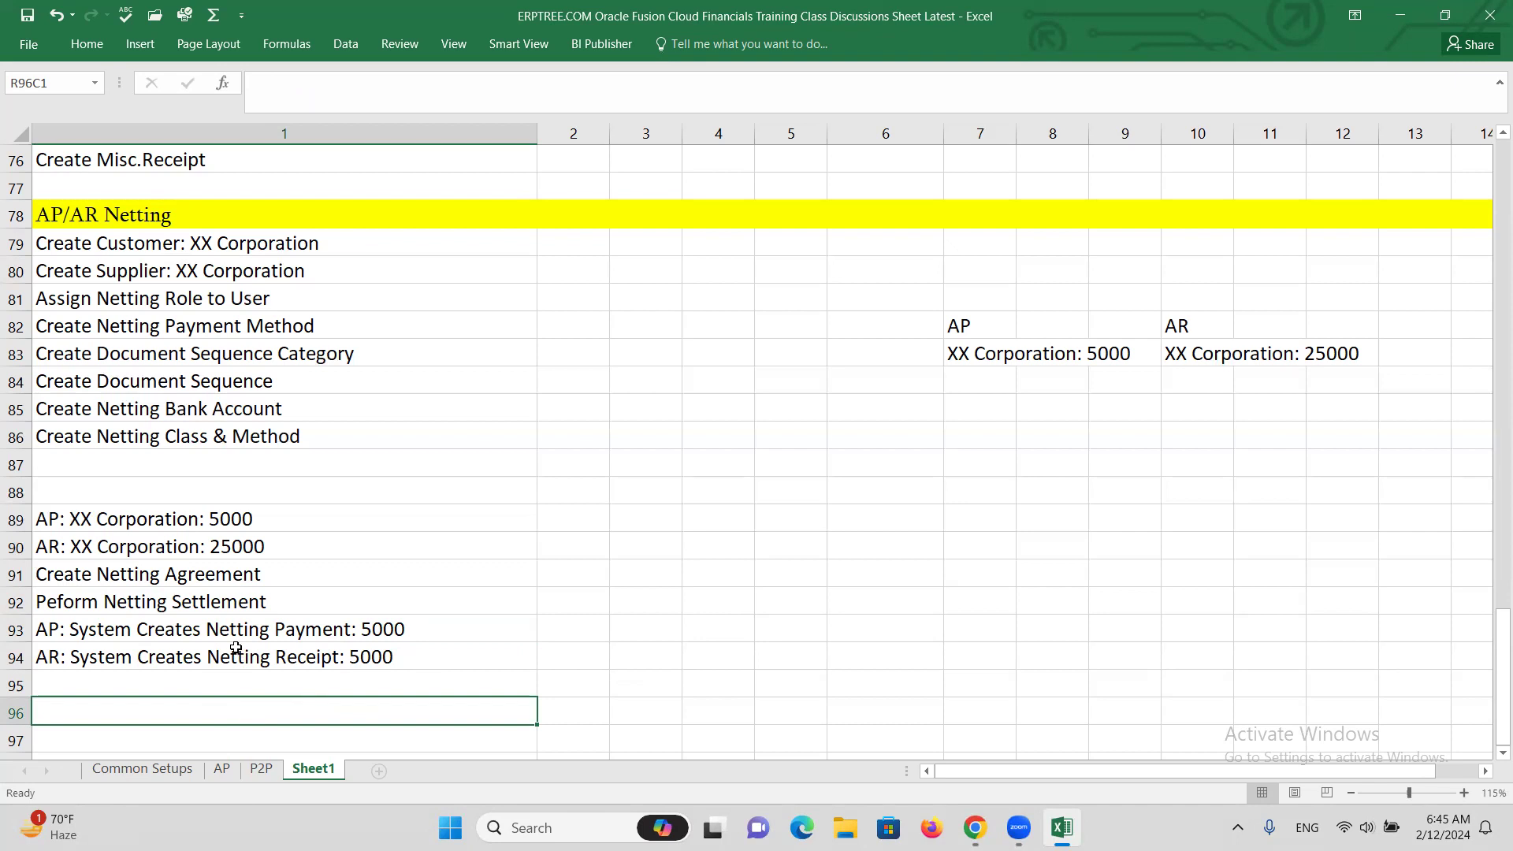
drag(969, 359, 1339, 346)
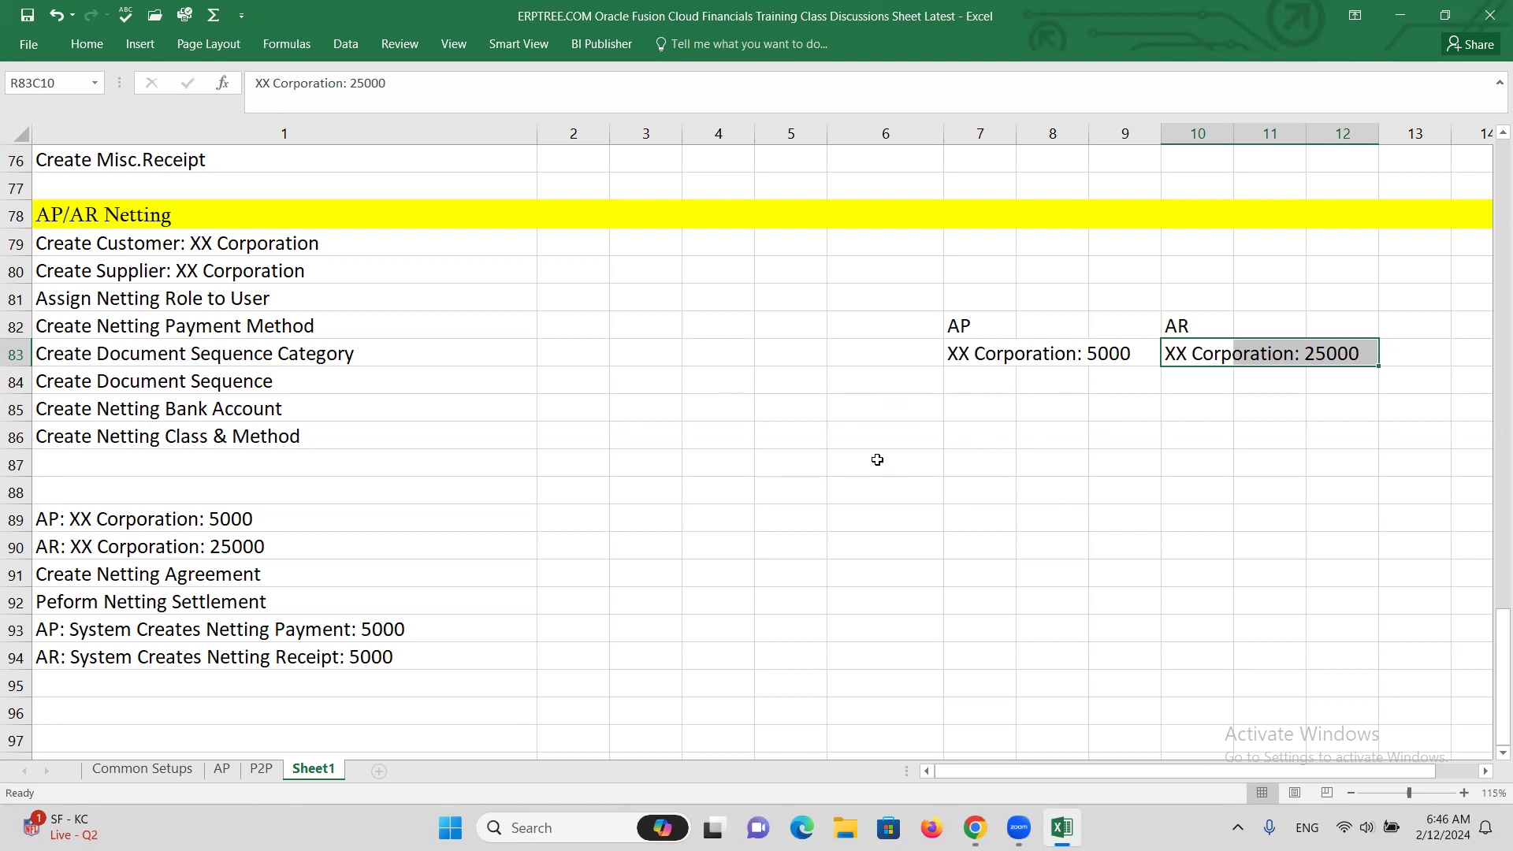
click(1019, 412)
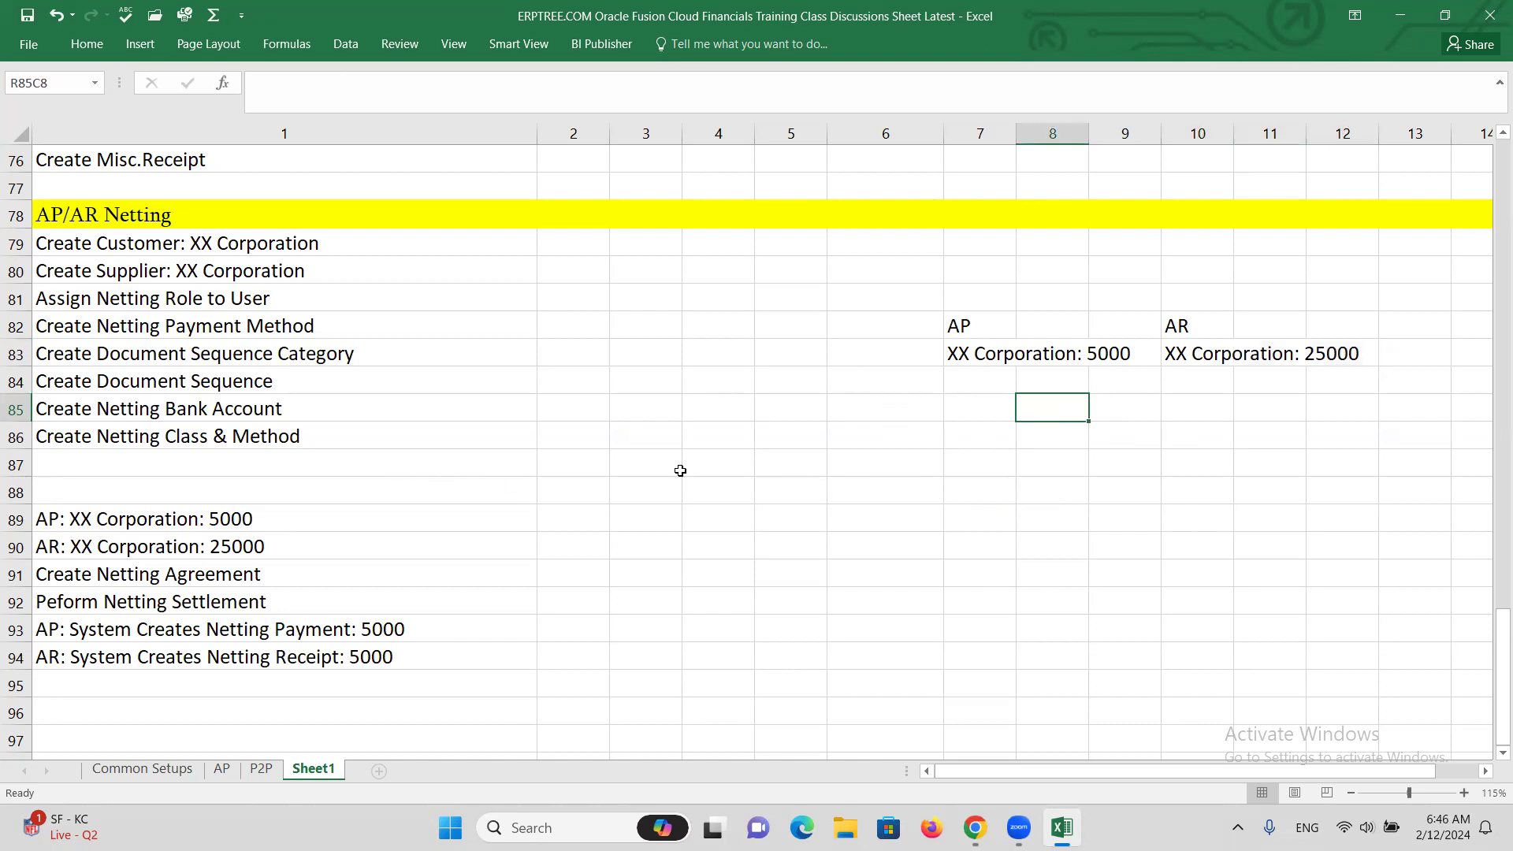
click(975, 353)
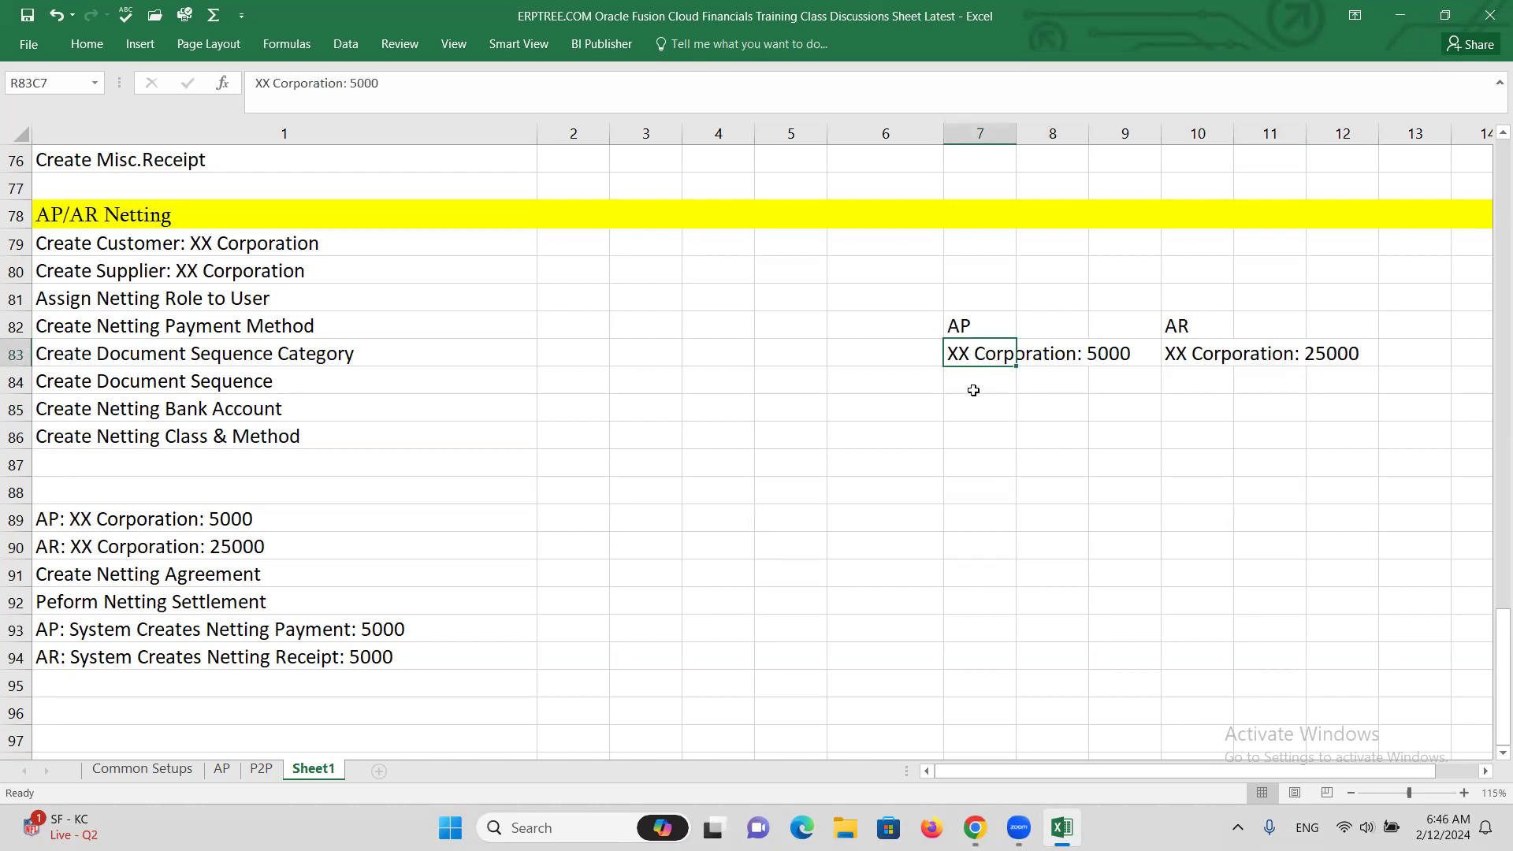
click(974, 390)
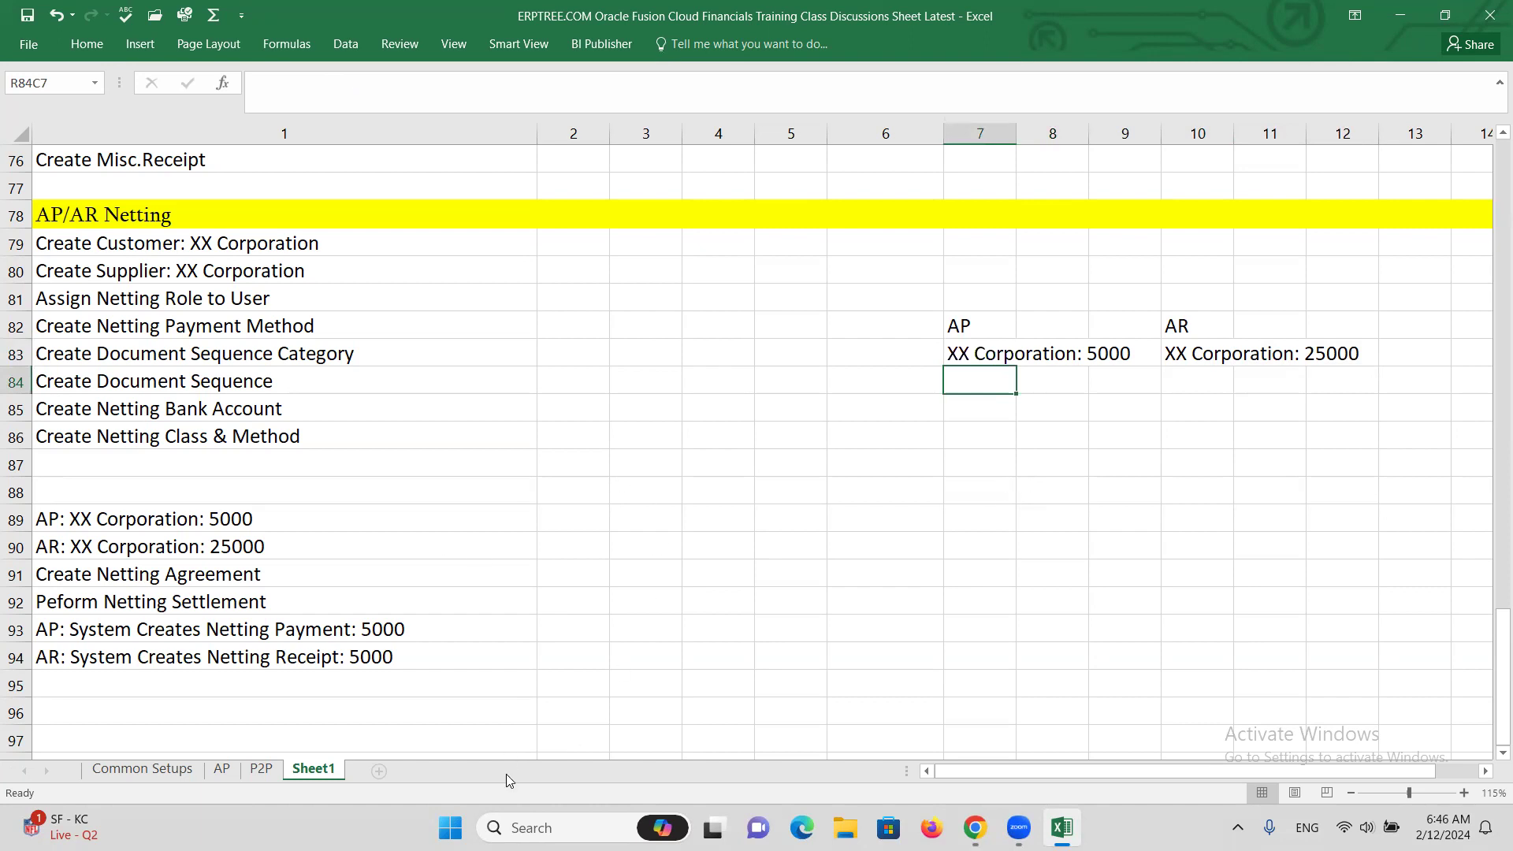
click(183, 630)
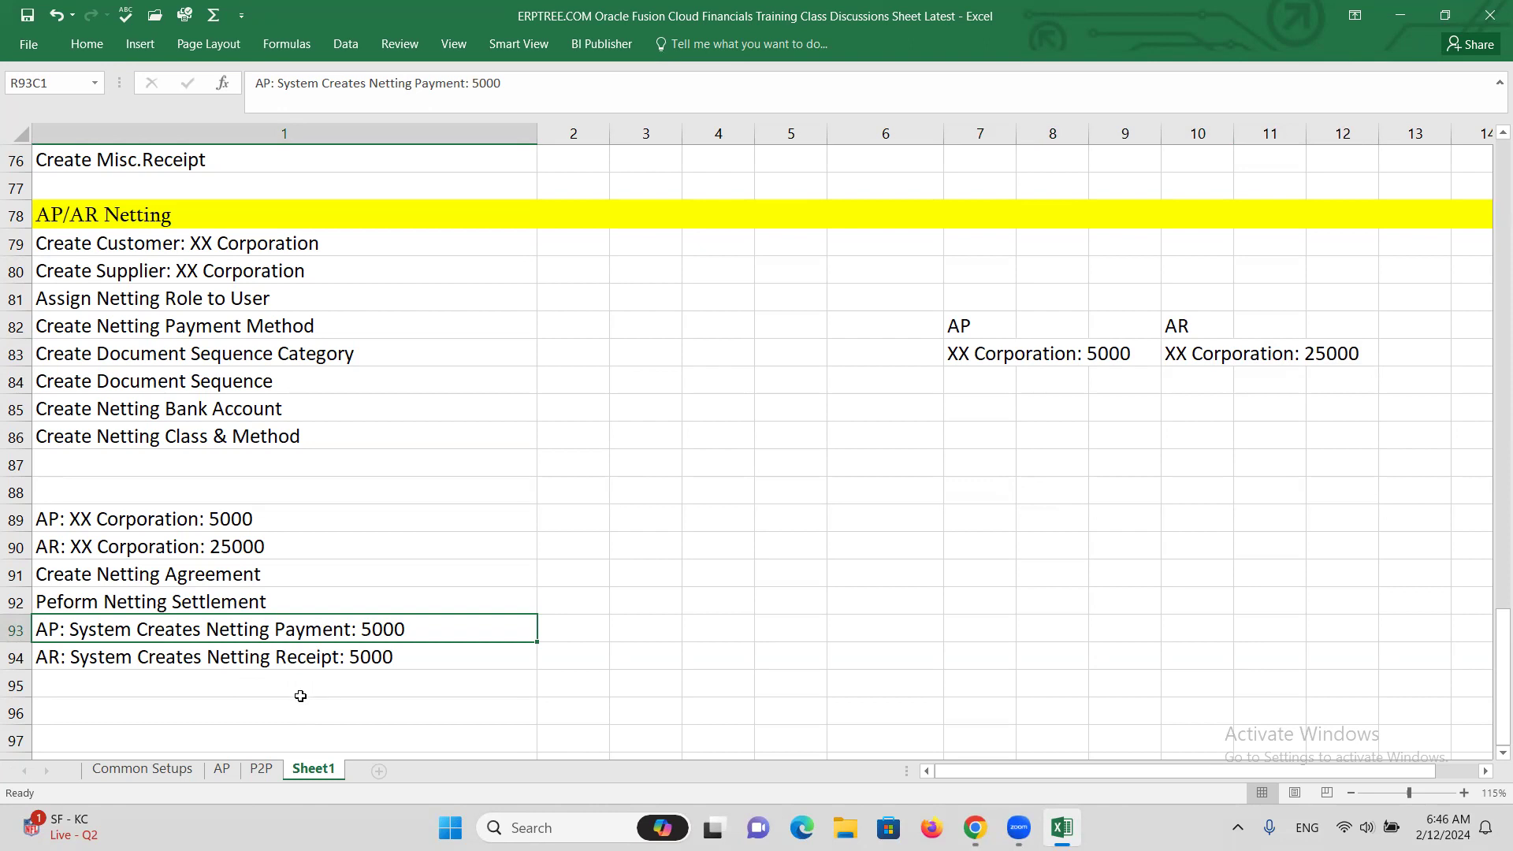
click(256, 663)
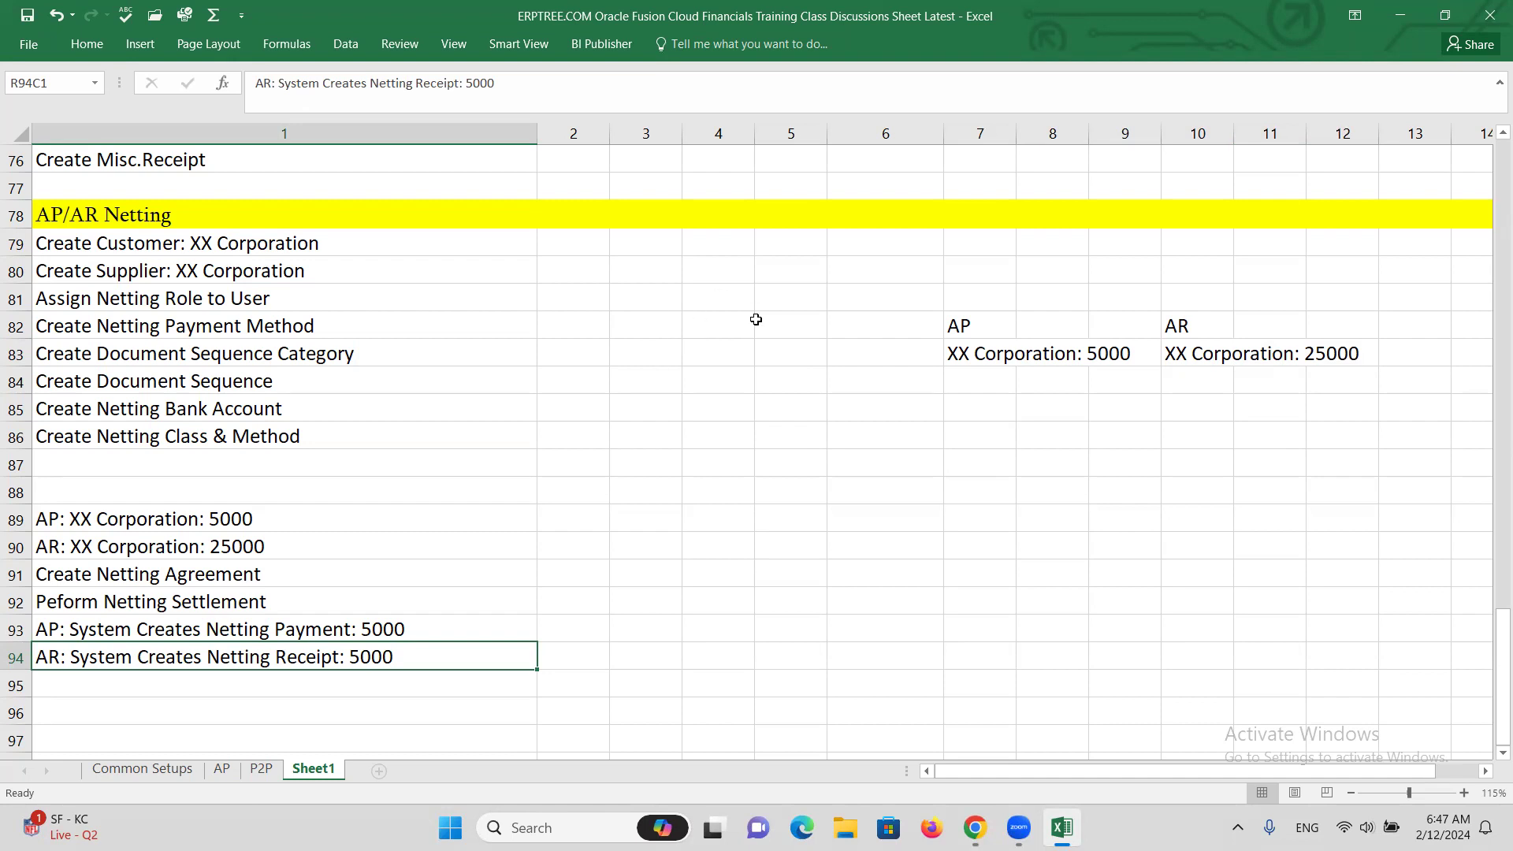
drag(210, 248, 263, 657)
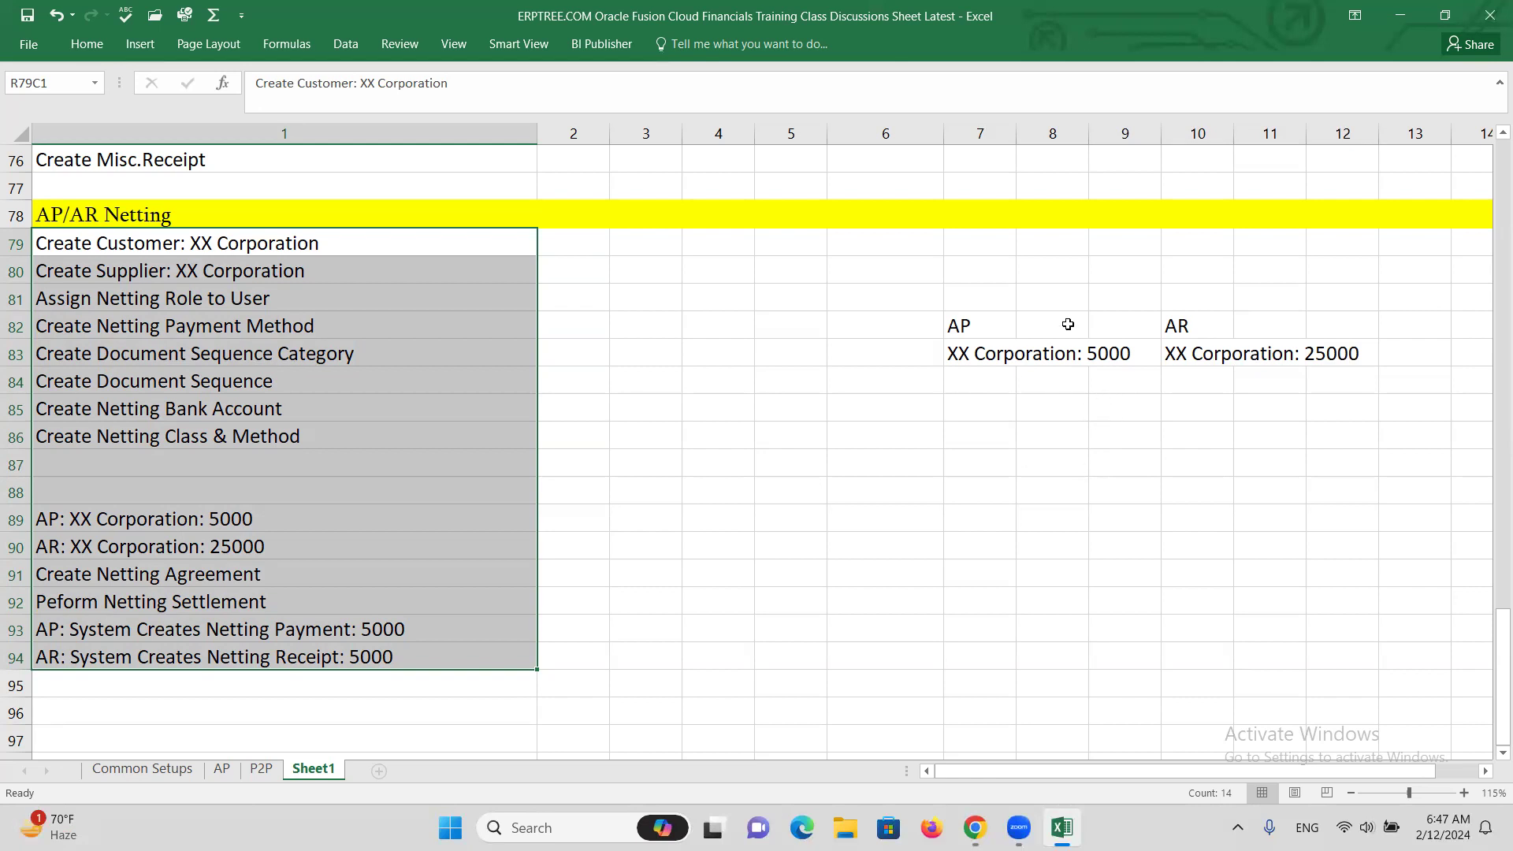
Review the AP and AR amounts for XX Corporation and the AP/AR Netting steps listed in rows 79 to 94
click(969, 351)
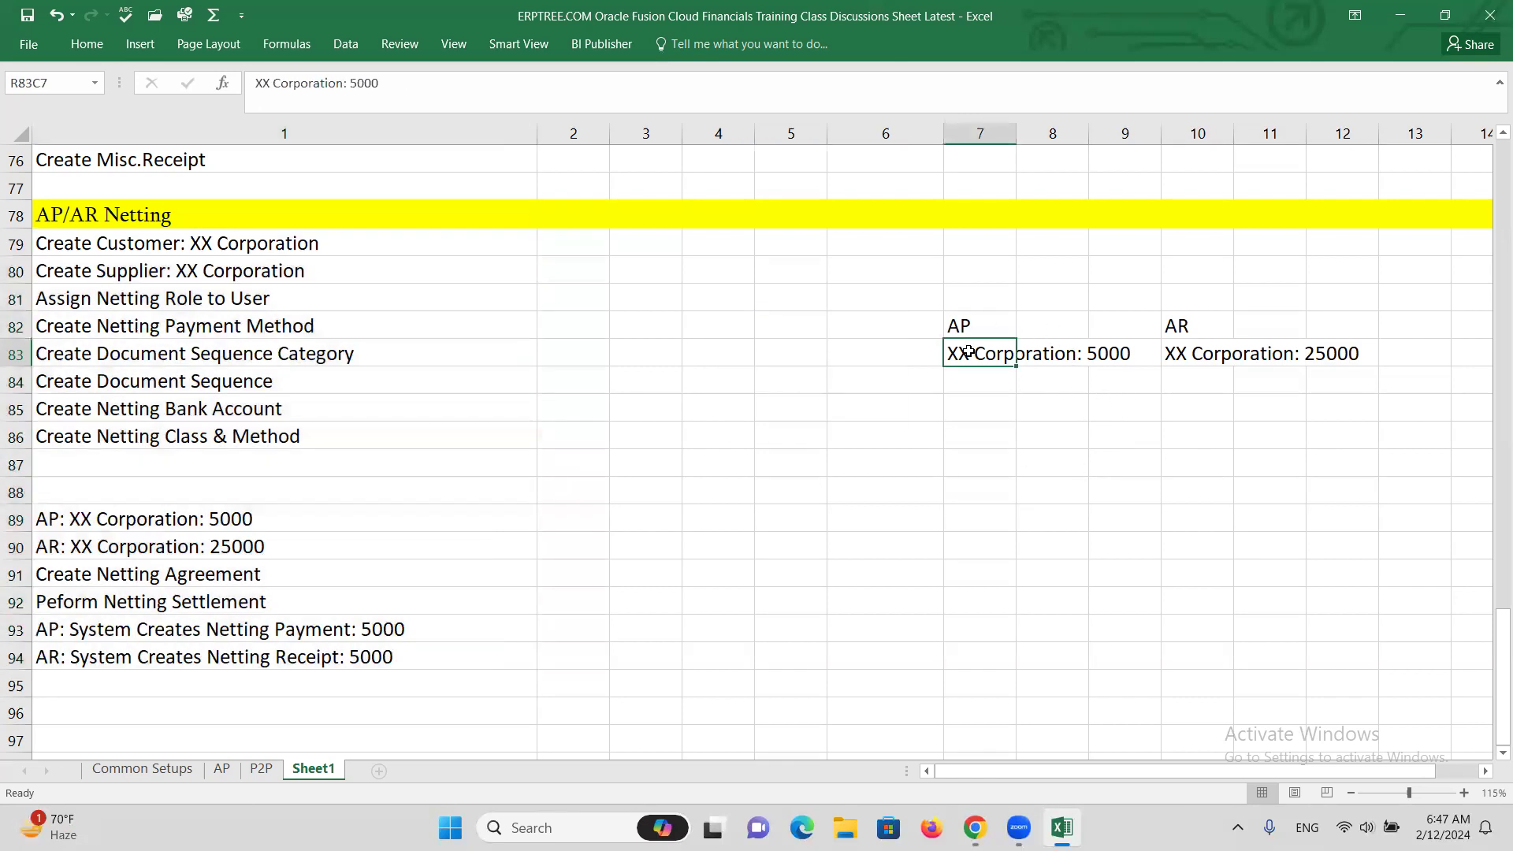
drag(1006, 356, 1324, 353)
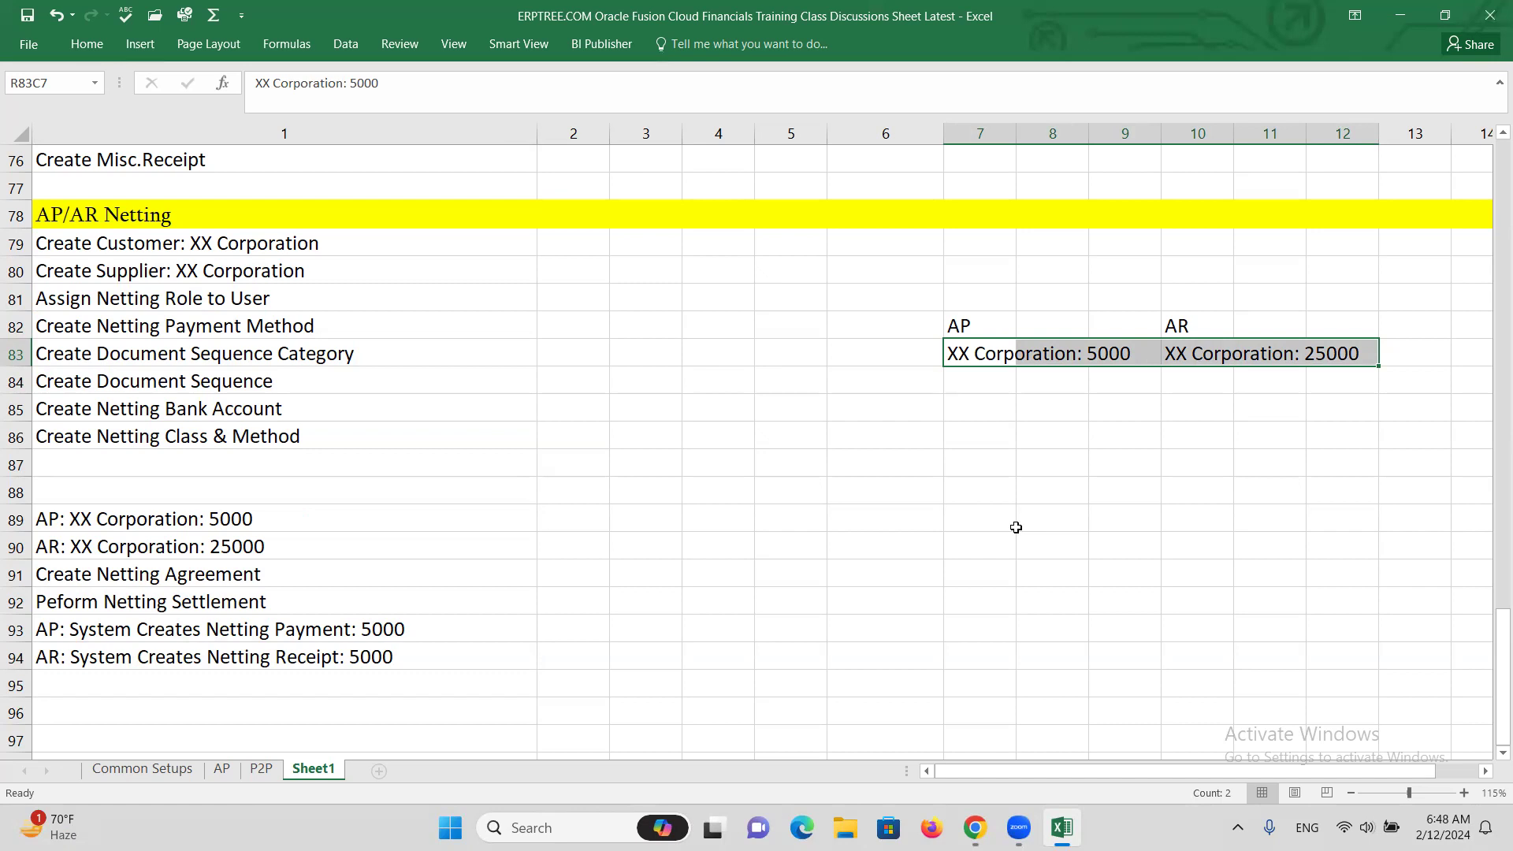
click(995, 442)
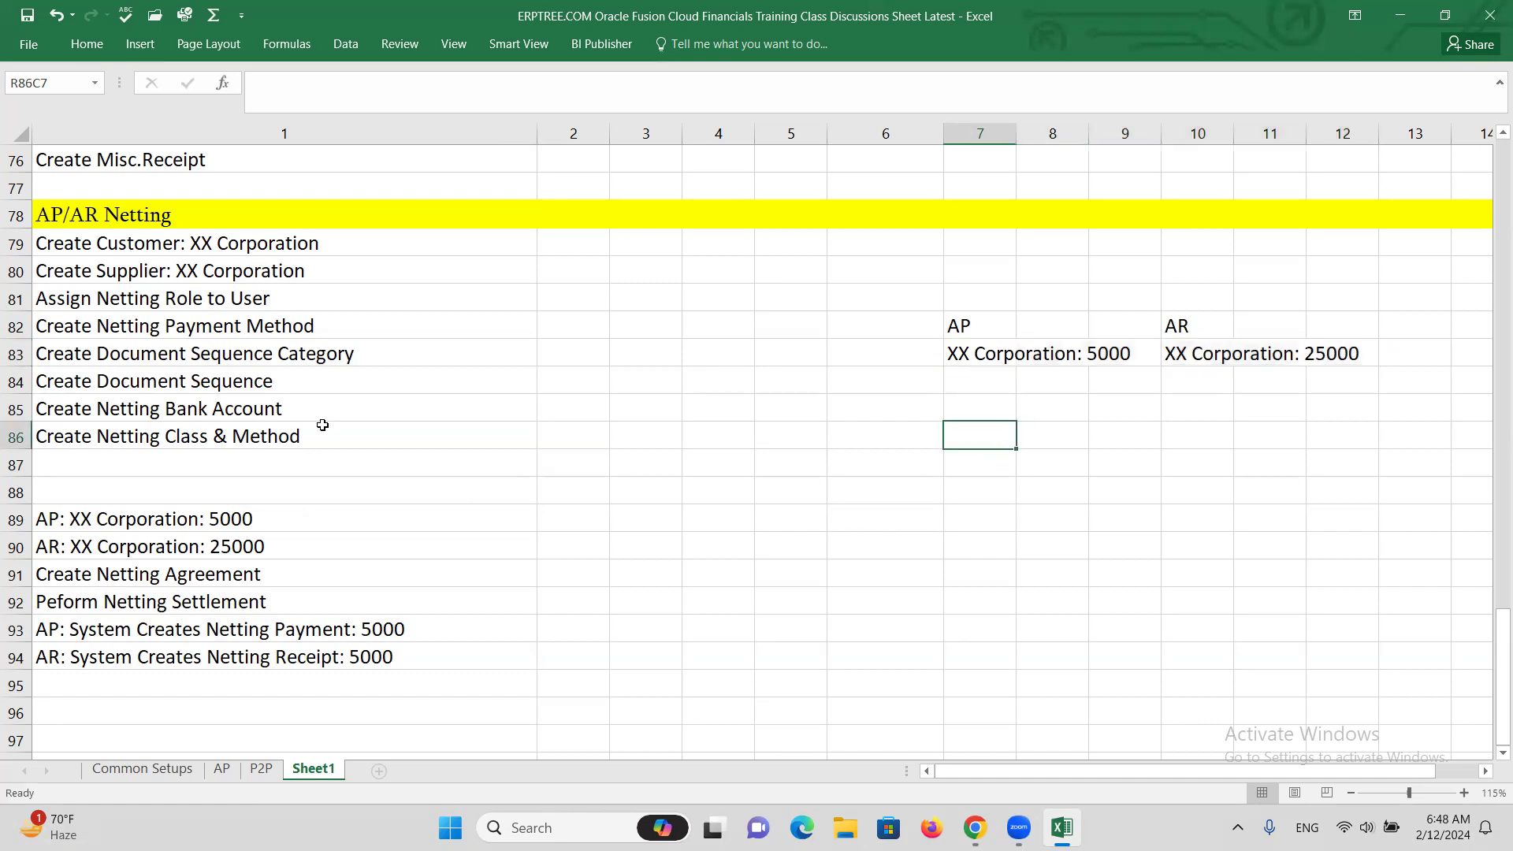
drag(154, 242, 175, 582)
scroll(409, 591, up, 2)
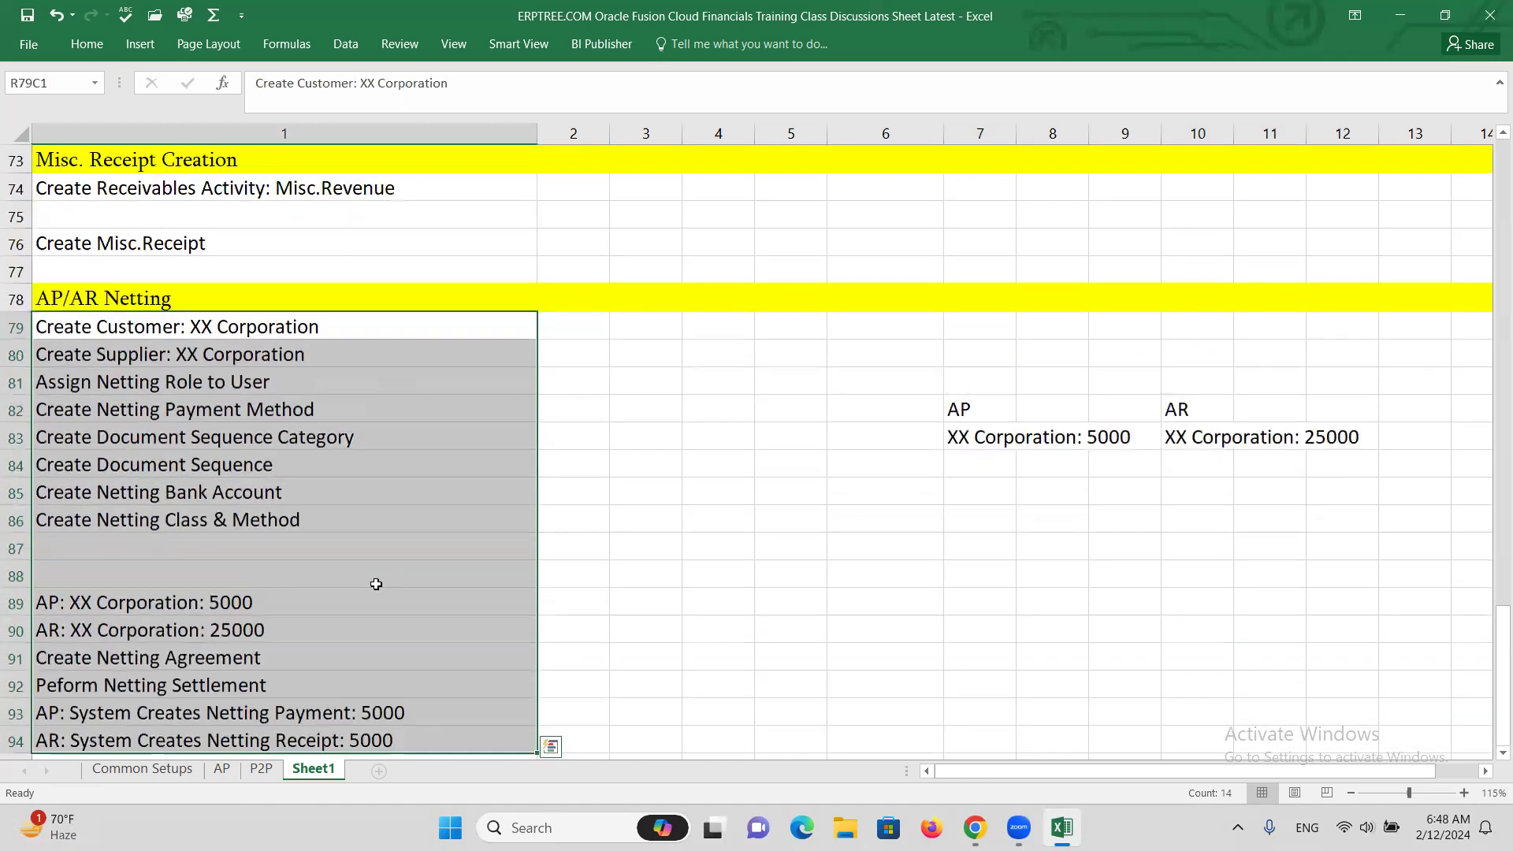
click(251, 333)
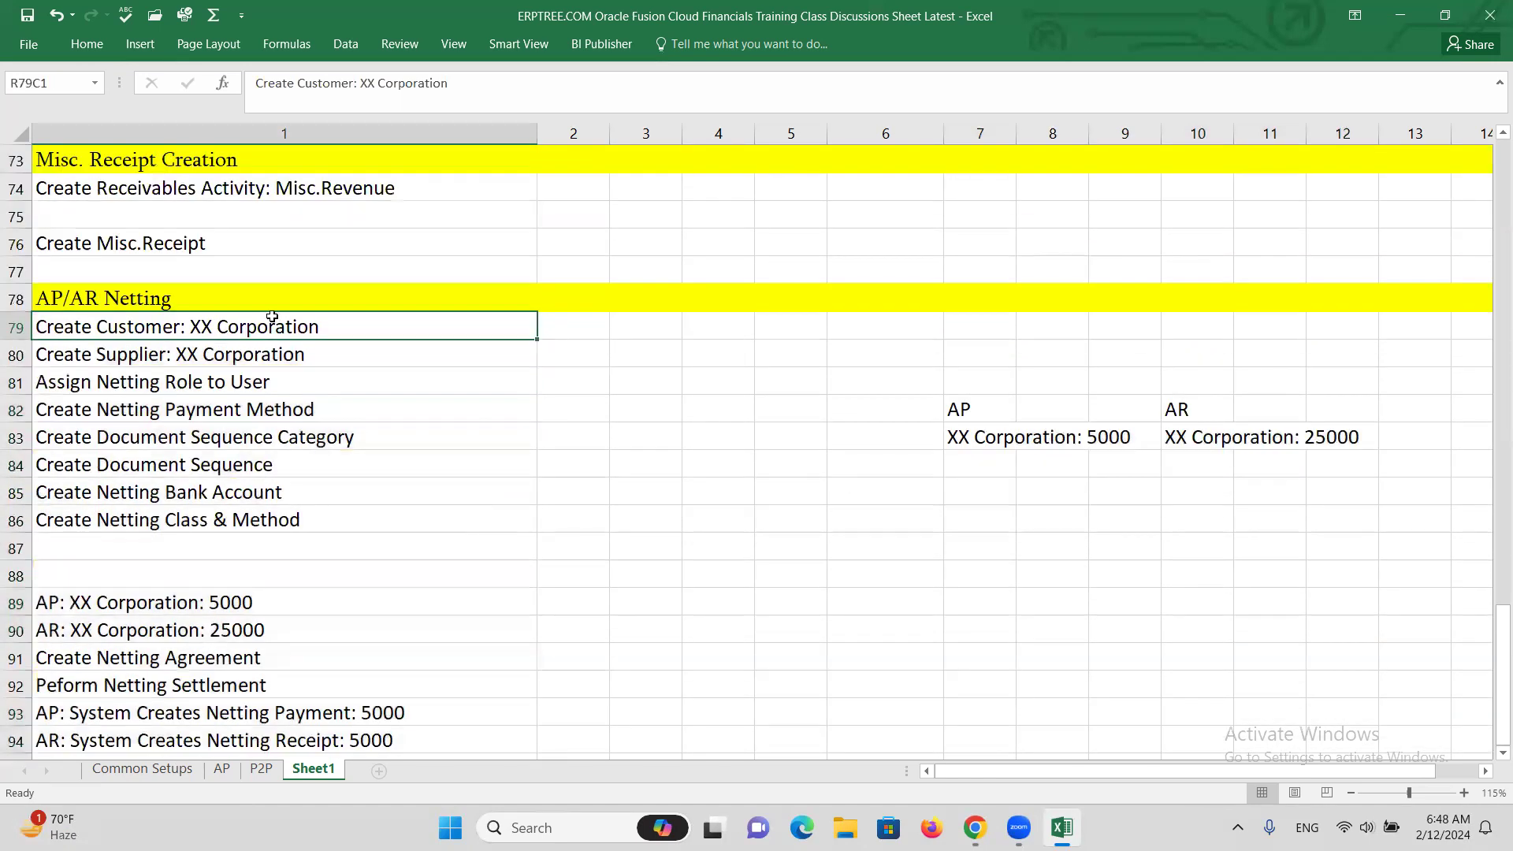
drag(229, 326, 241, 522)
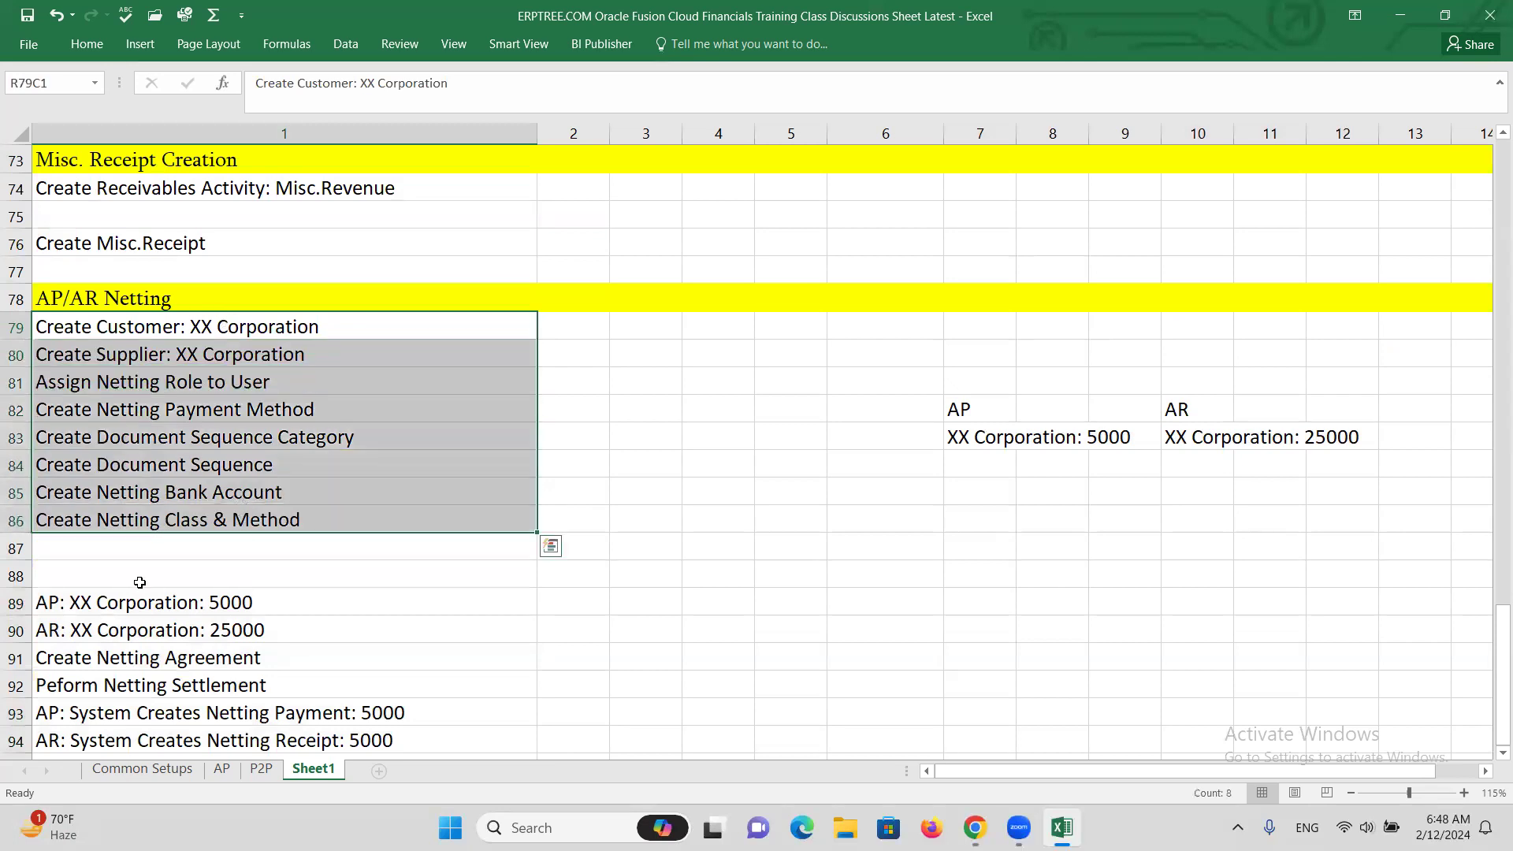
click(209, 329)
Switch to Oracle Fusion in Chrome and leave the debit memo review without saving its changes
click(975, 827)
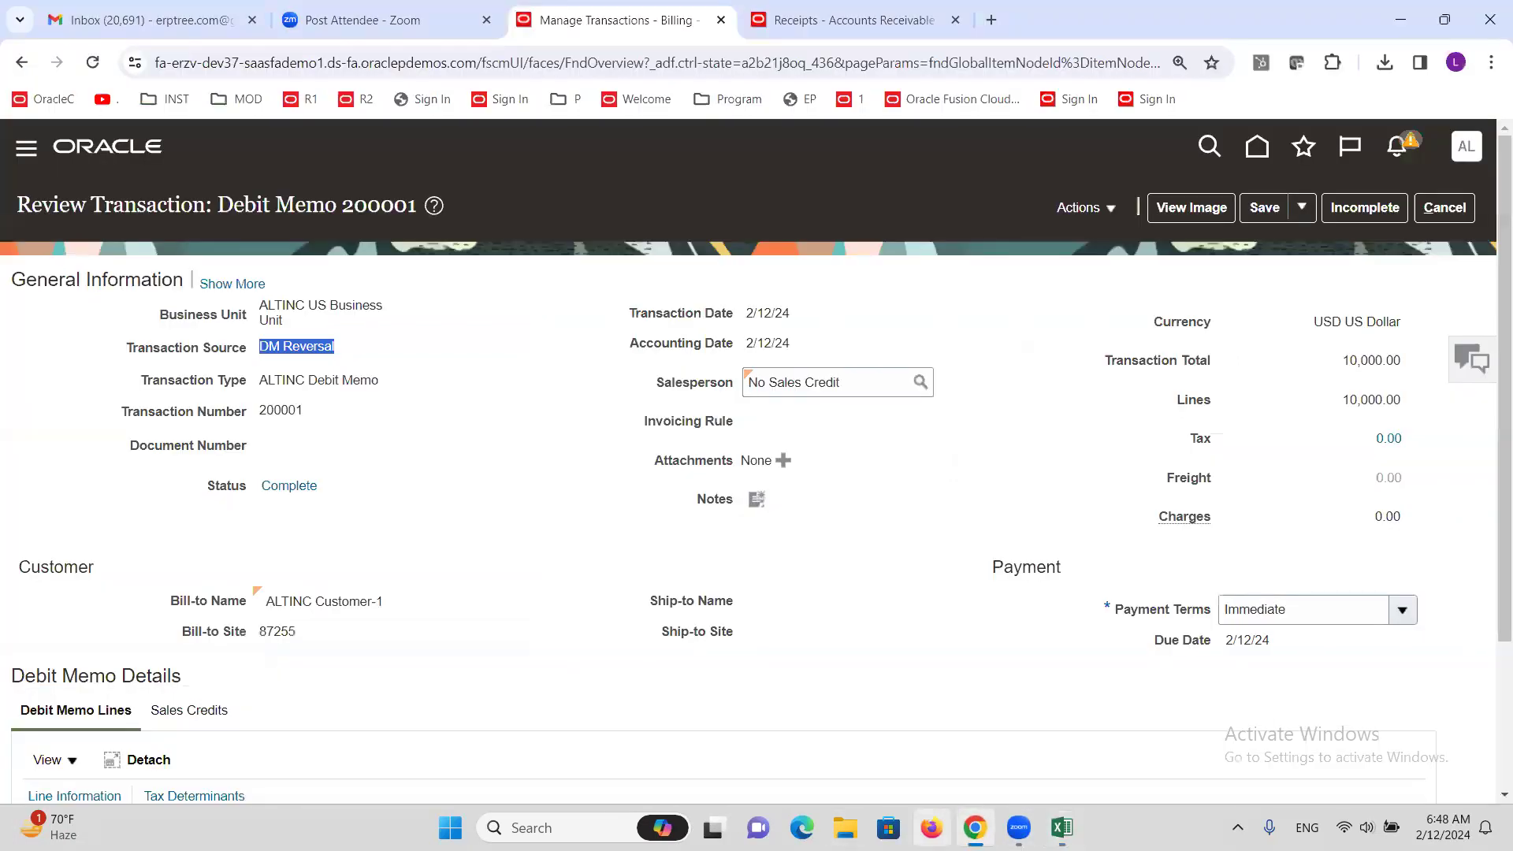
click(1444, 207)
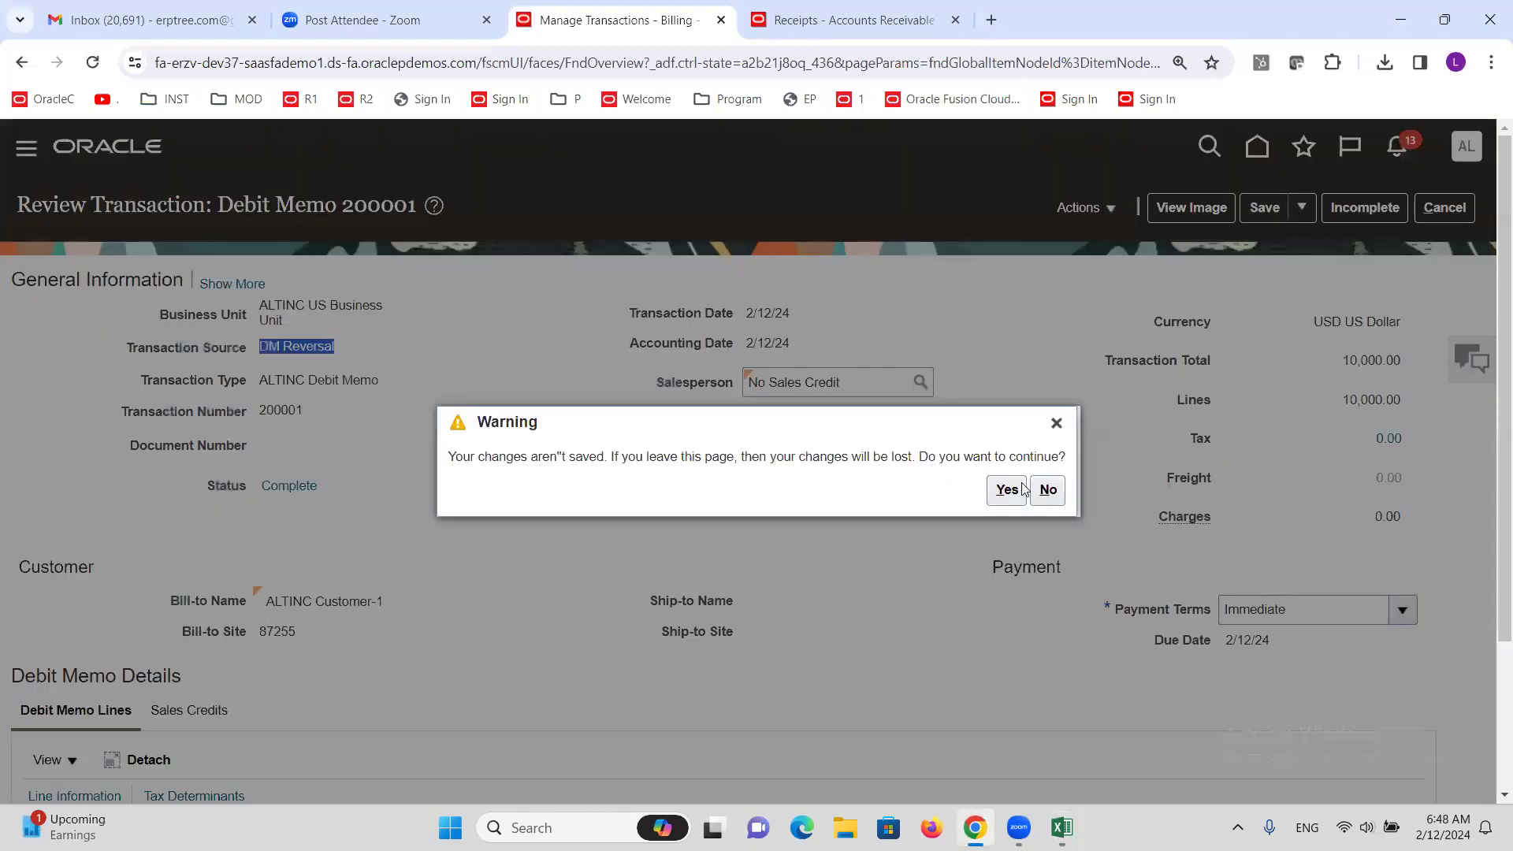
click(1007, 490)
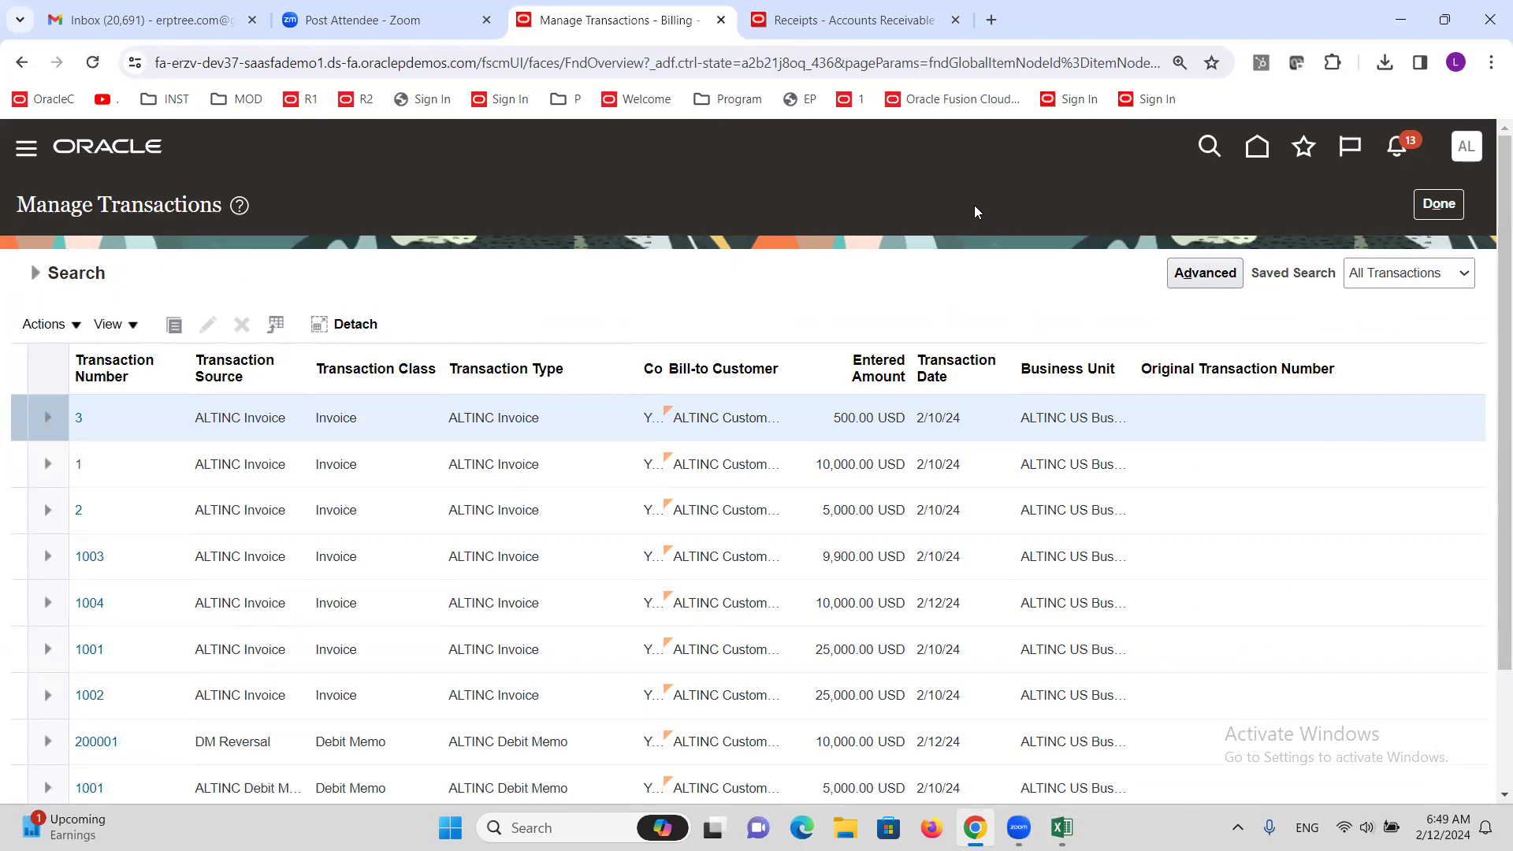
Switch back to the Excel training notes and save the workbook
click(1061, 827)
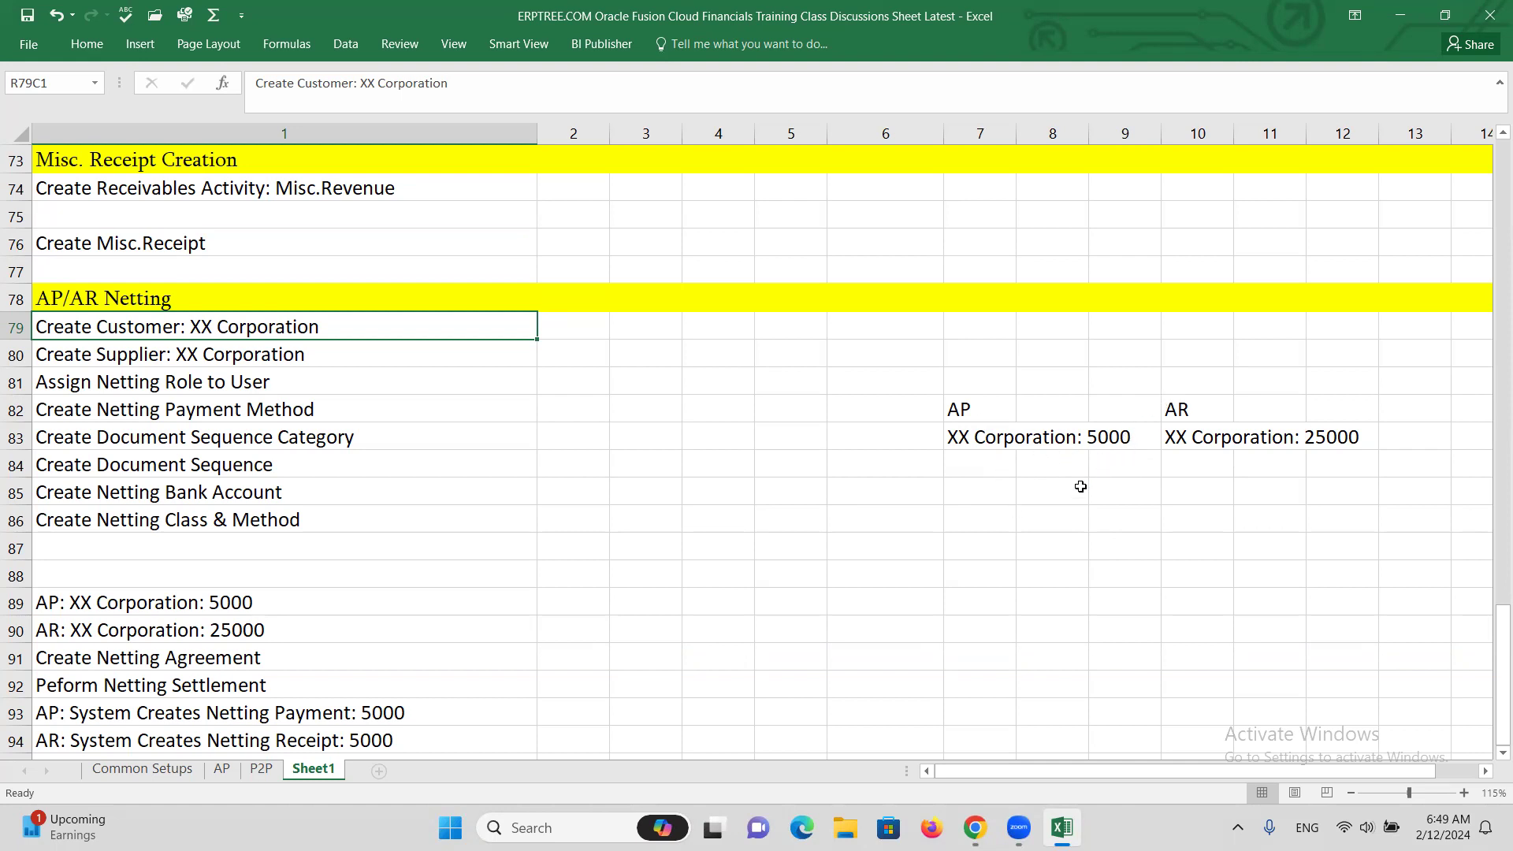
click(979, 457)
key(ctrl+s)
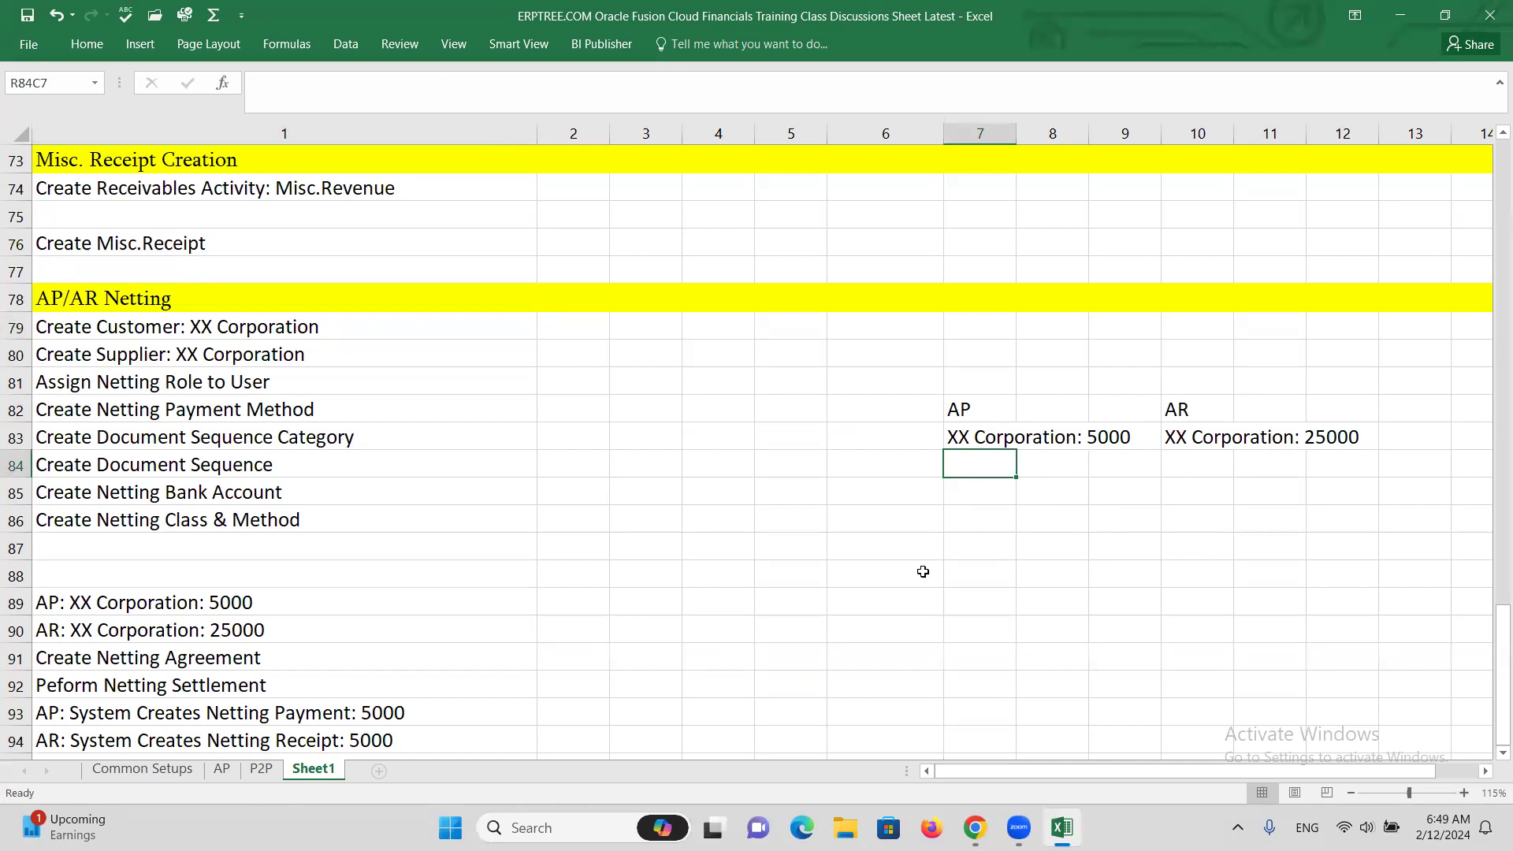
Return to Oracle Fusion in Chrome, leave Manage Transactions and start creating a customer from the Billing tasks
key(alt+Tab)
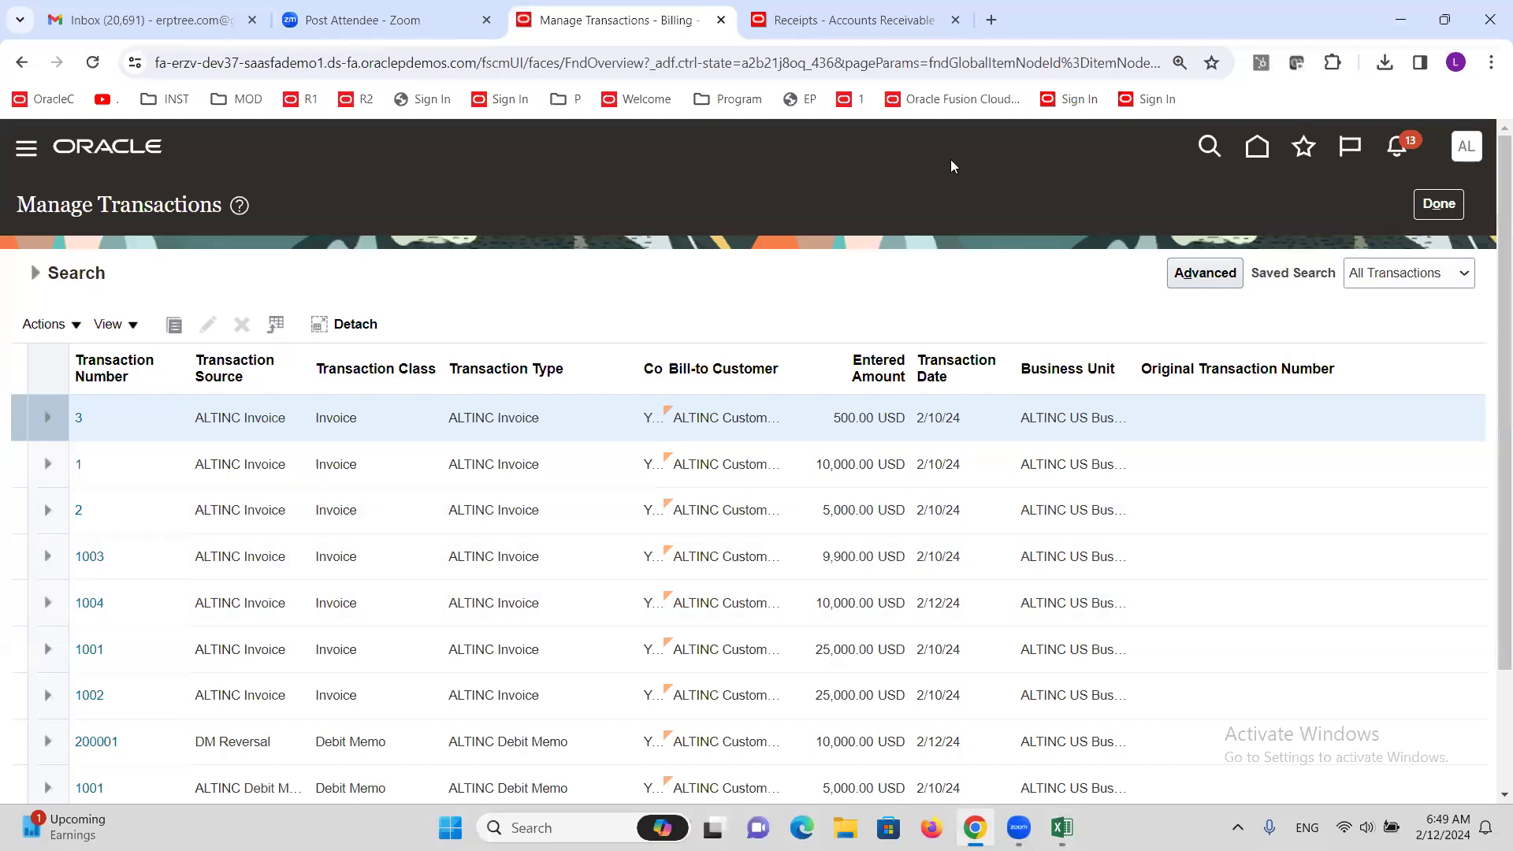
click(1436, 206)
click(1472, 360)
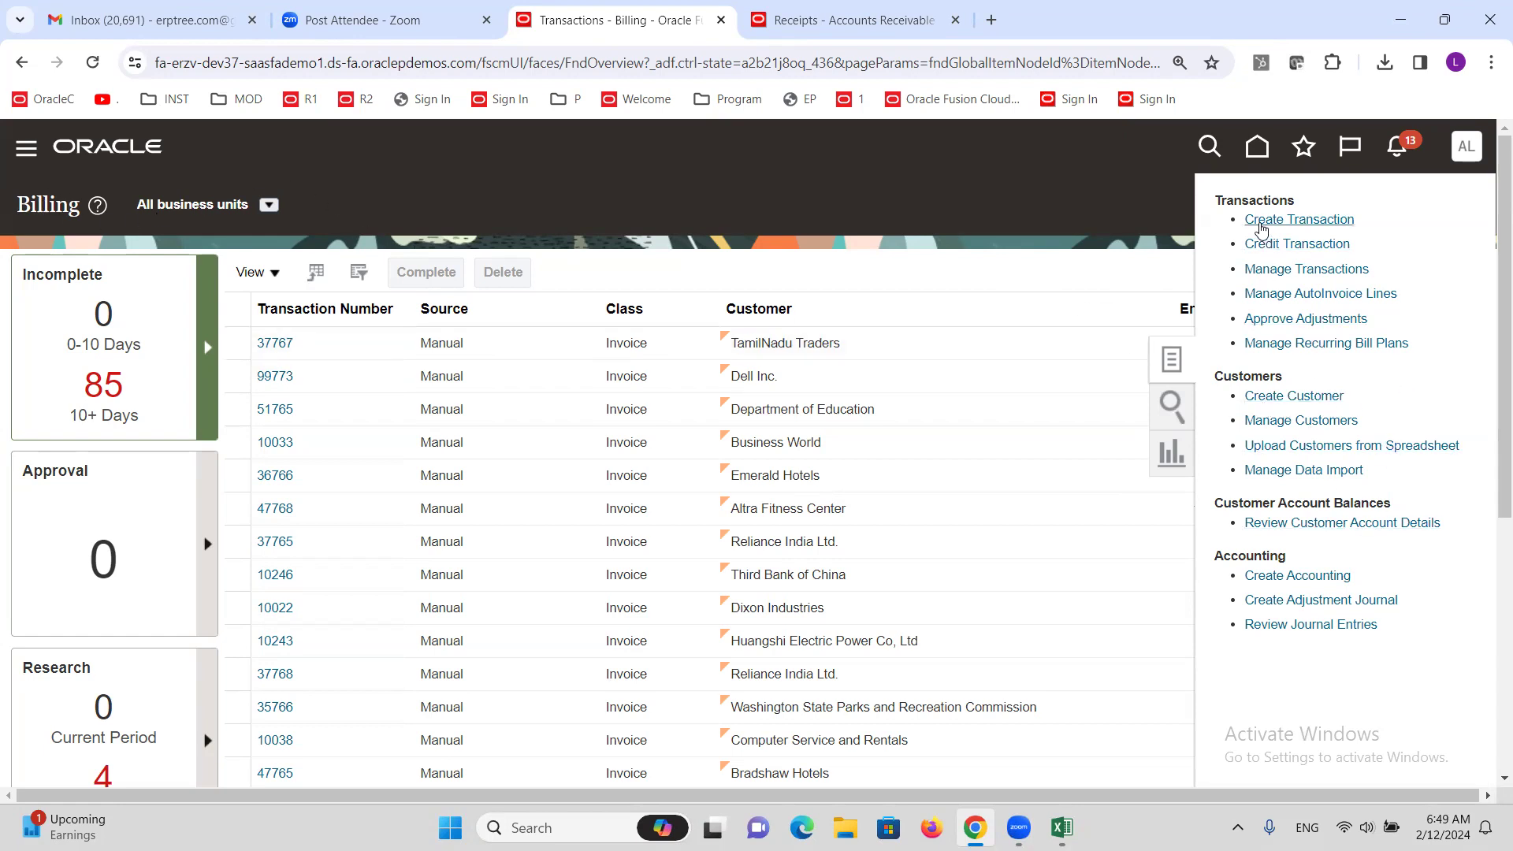
click(1293, 395)
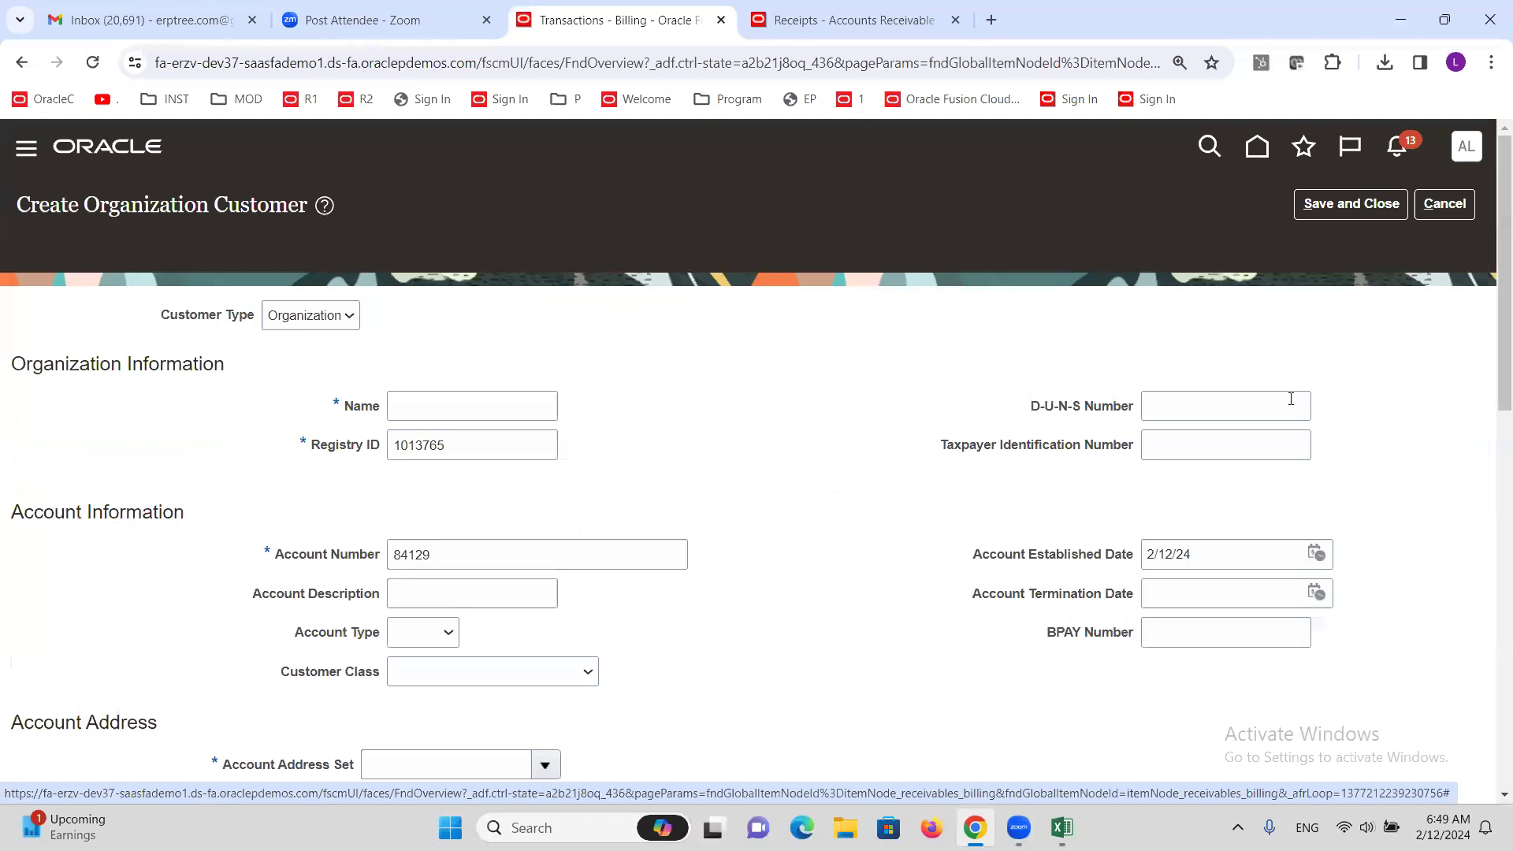
Name the organization customer "XX Corporation" and select ENTERPRISE as its account address set
click(434, 371)
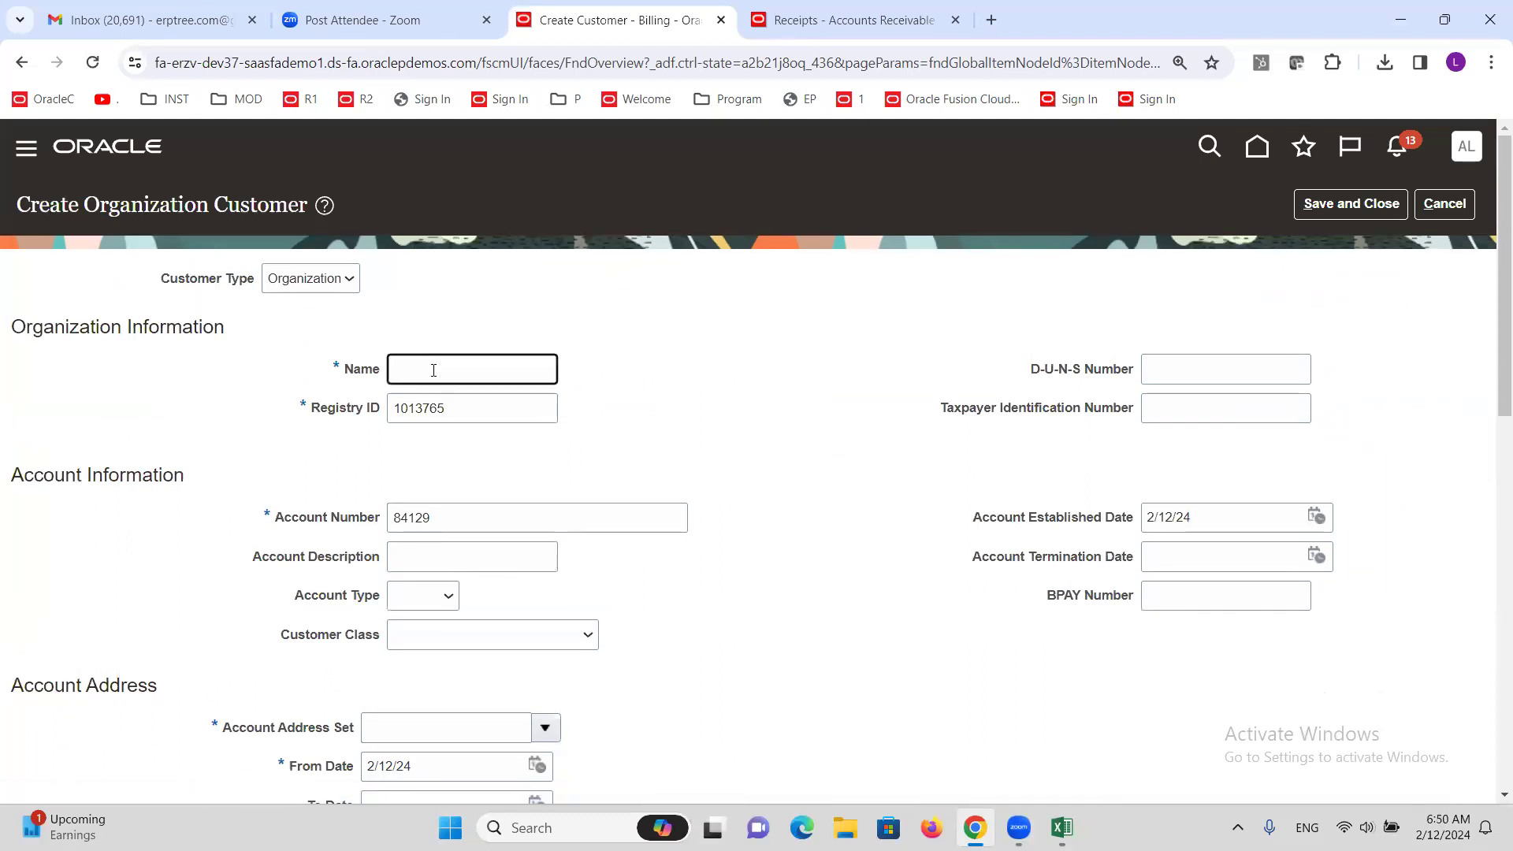
text(XX Corporation)
scroll(717, 406, down, 2)
click(545, 530)
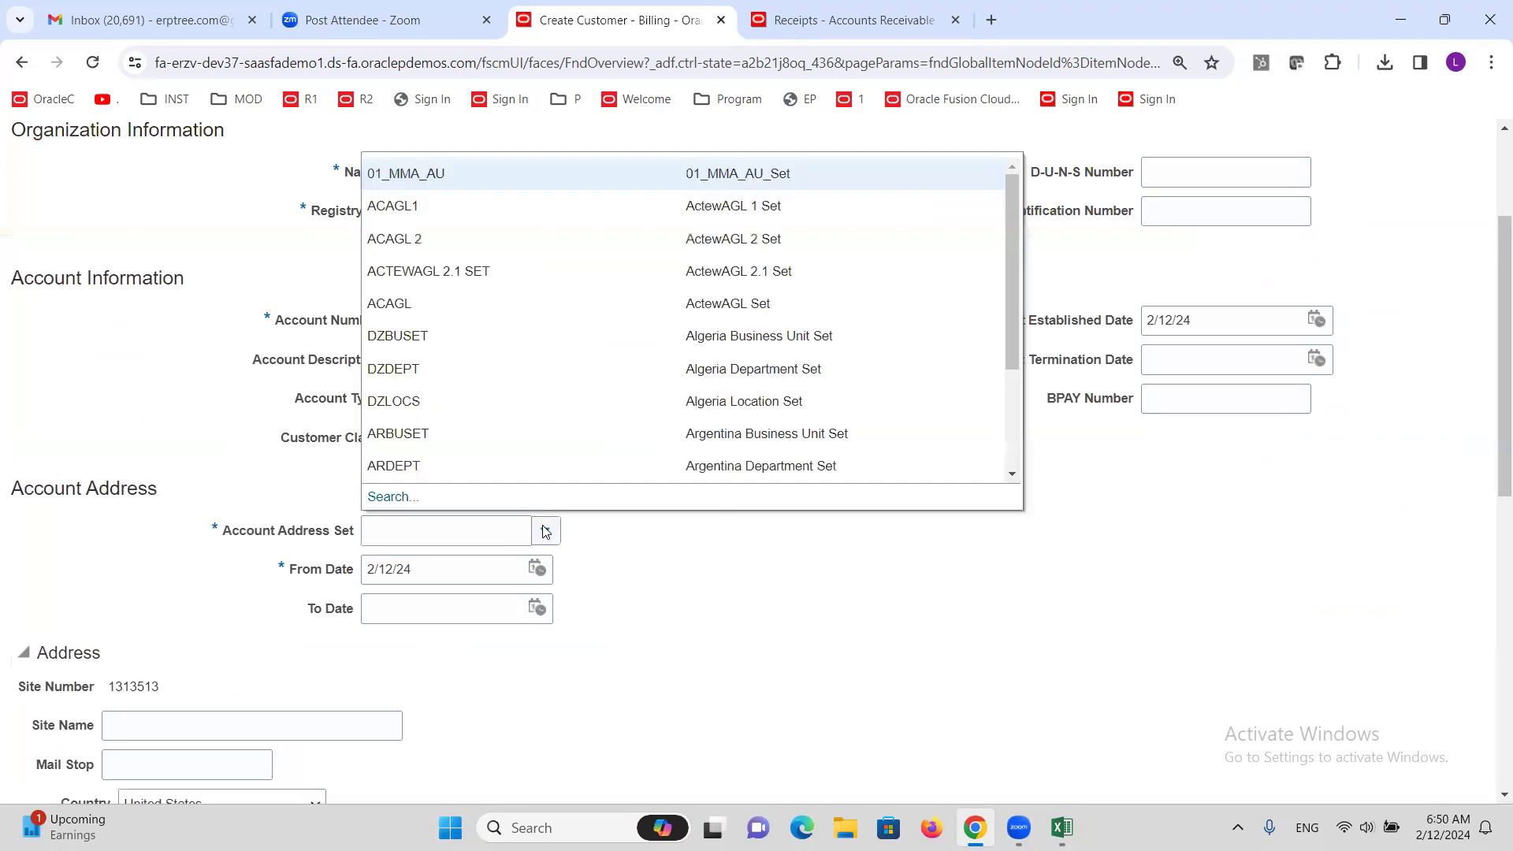
click(401, 497)
click(557, 397)
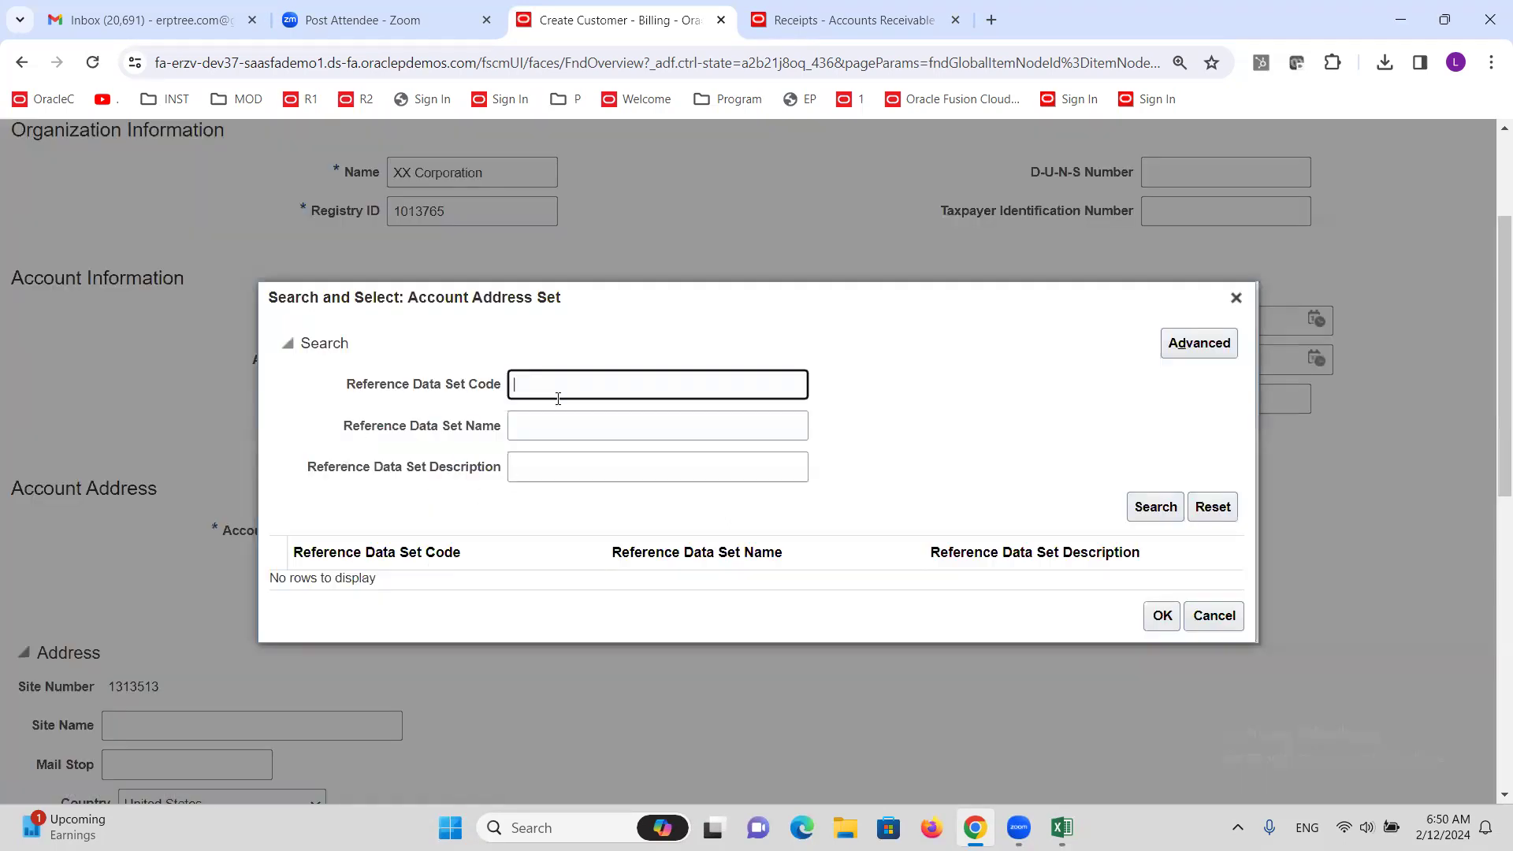
text(Enterprise)
click(1155, 507)
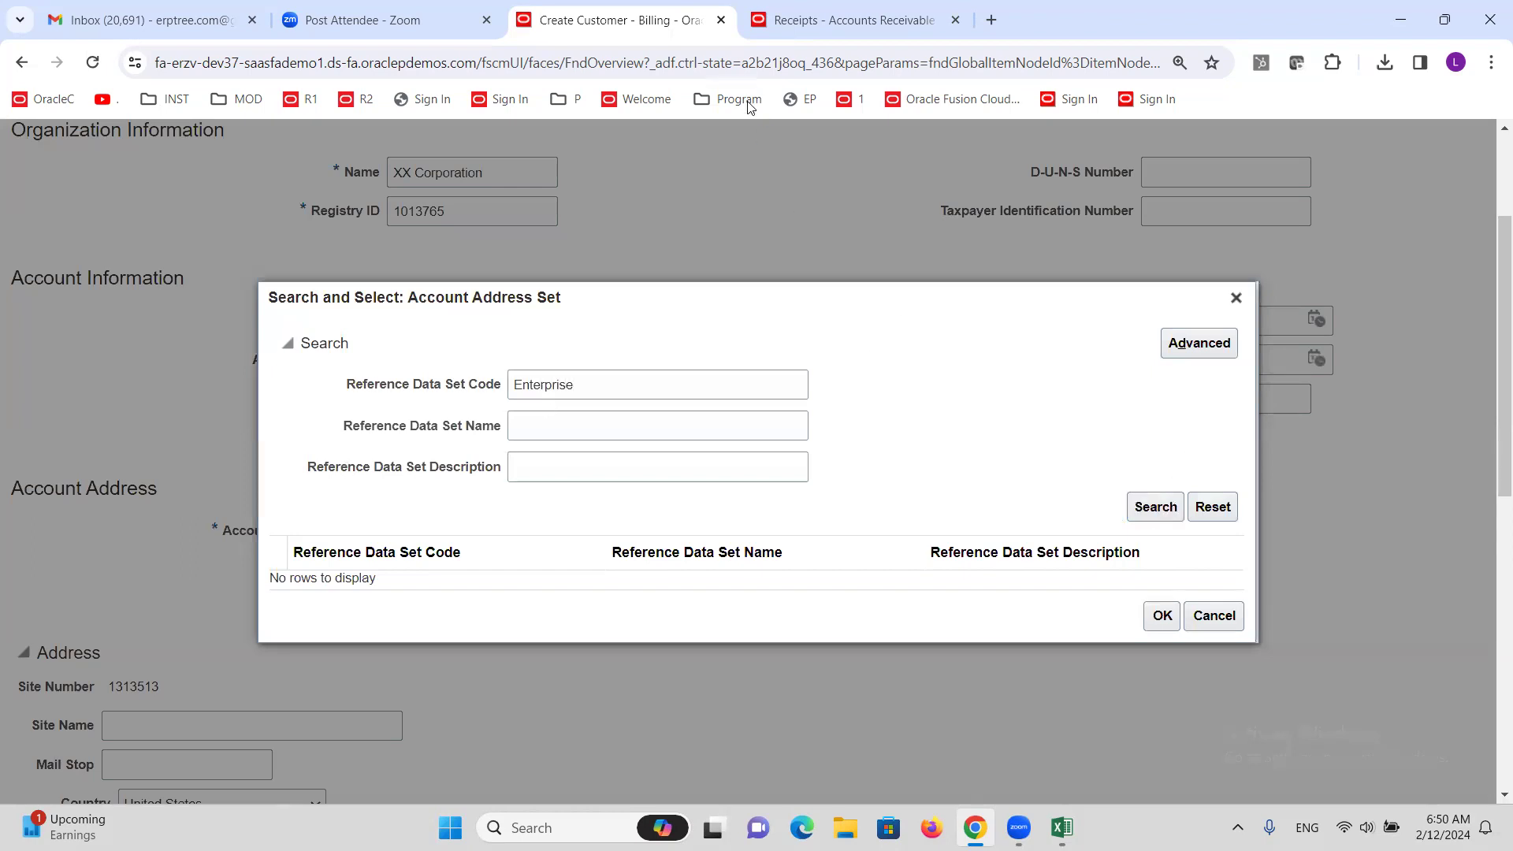
click(1159, 626)
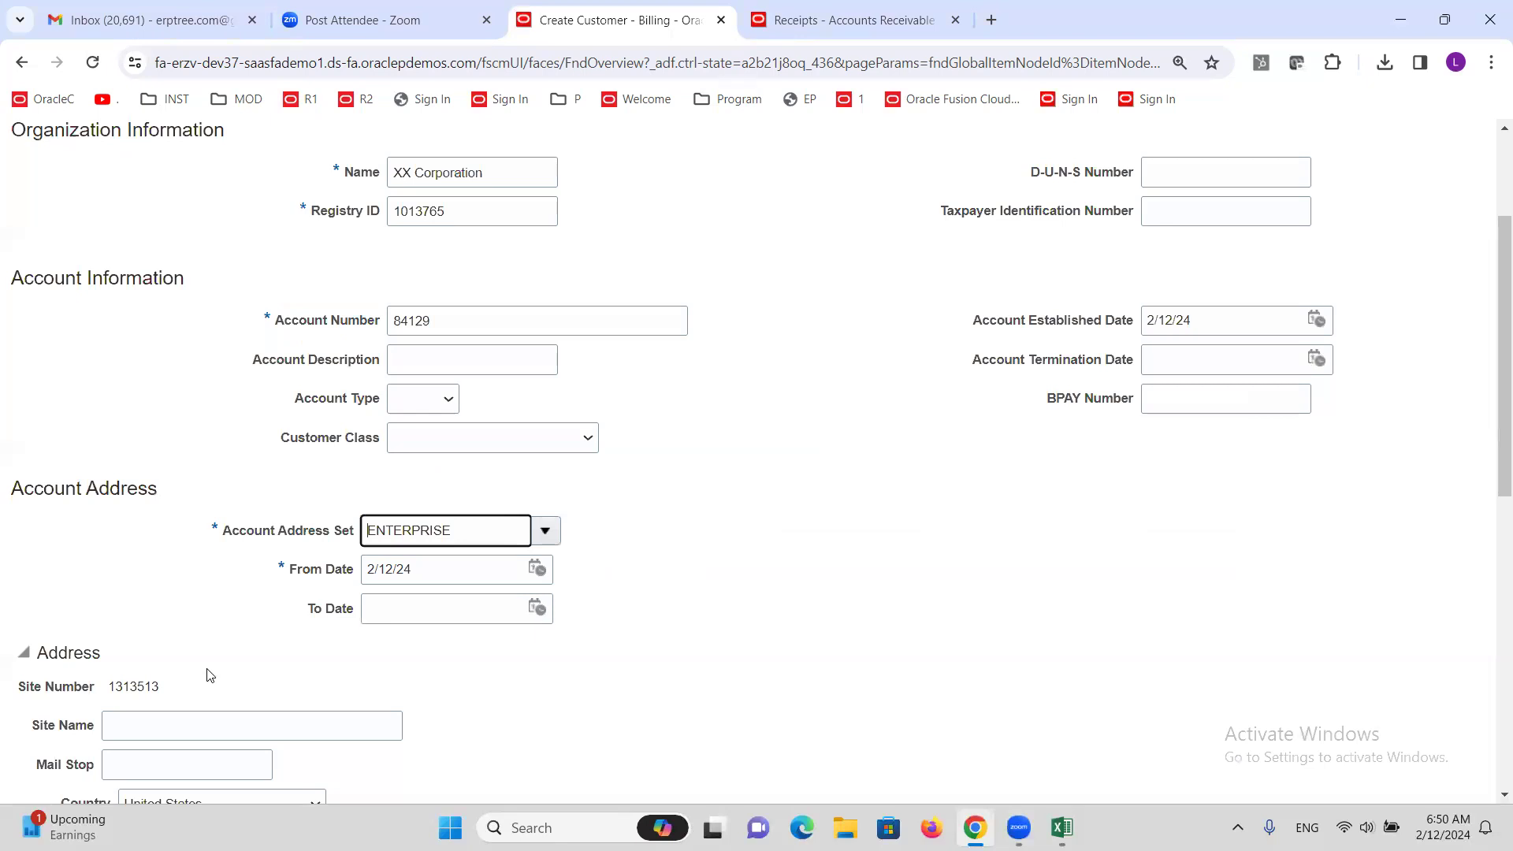
Enter "XX" as the customer's site name and "XX Site" as Address Line 1
scroll(207, 675, down, 3)
click(192, 427)
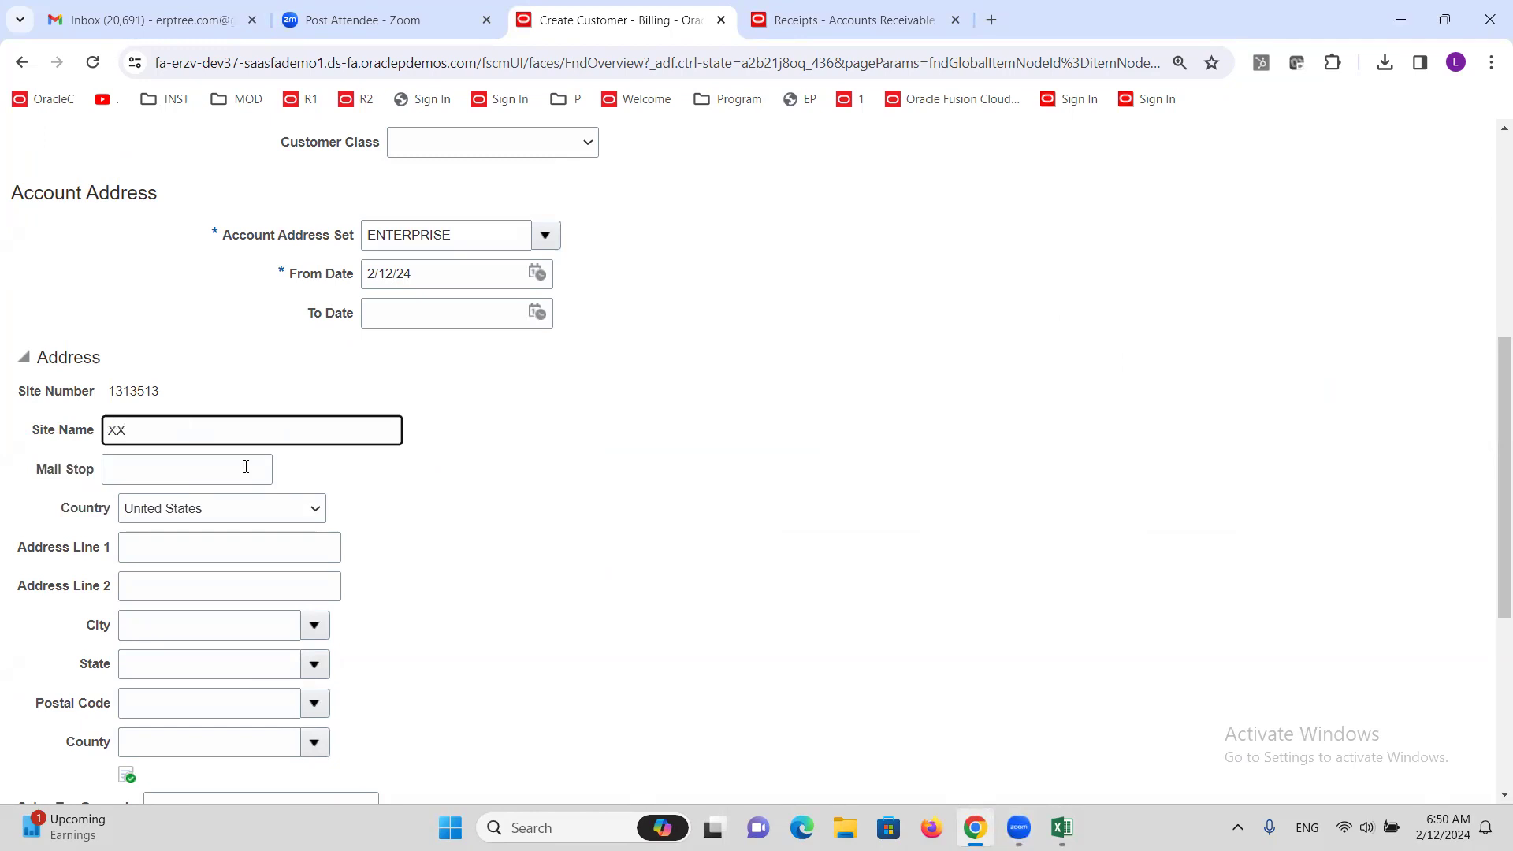
click(242, 538)
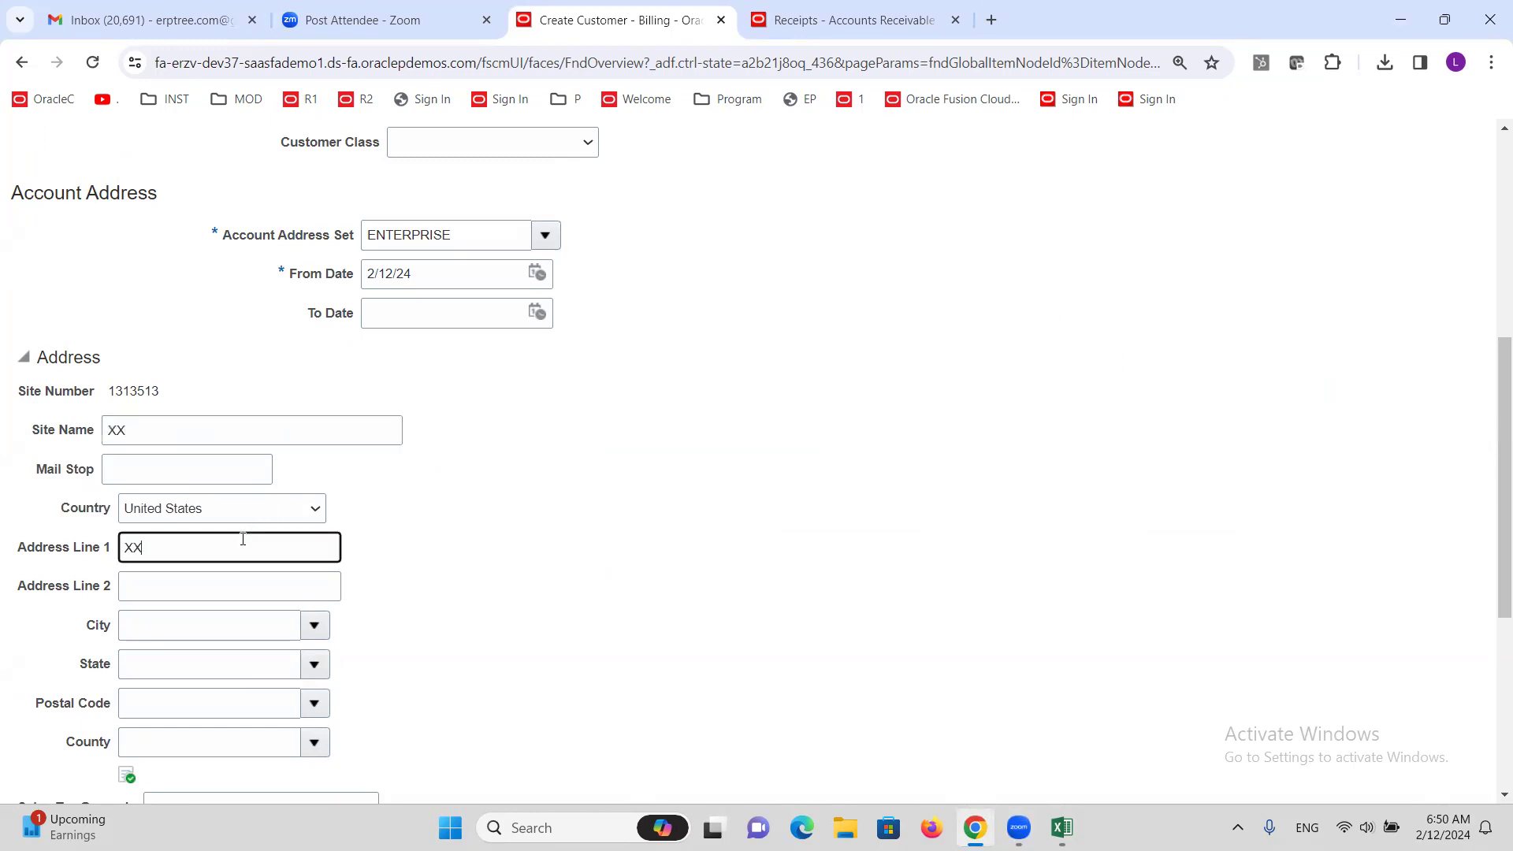
Search postal codes starting with 5 and fill the site address with the entry 50001, Sandyville, Warren, IA
scroll(256, 531, down, 1)
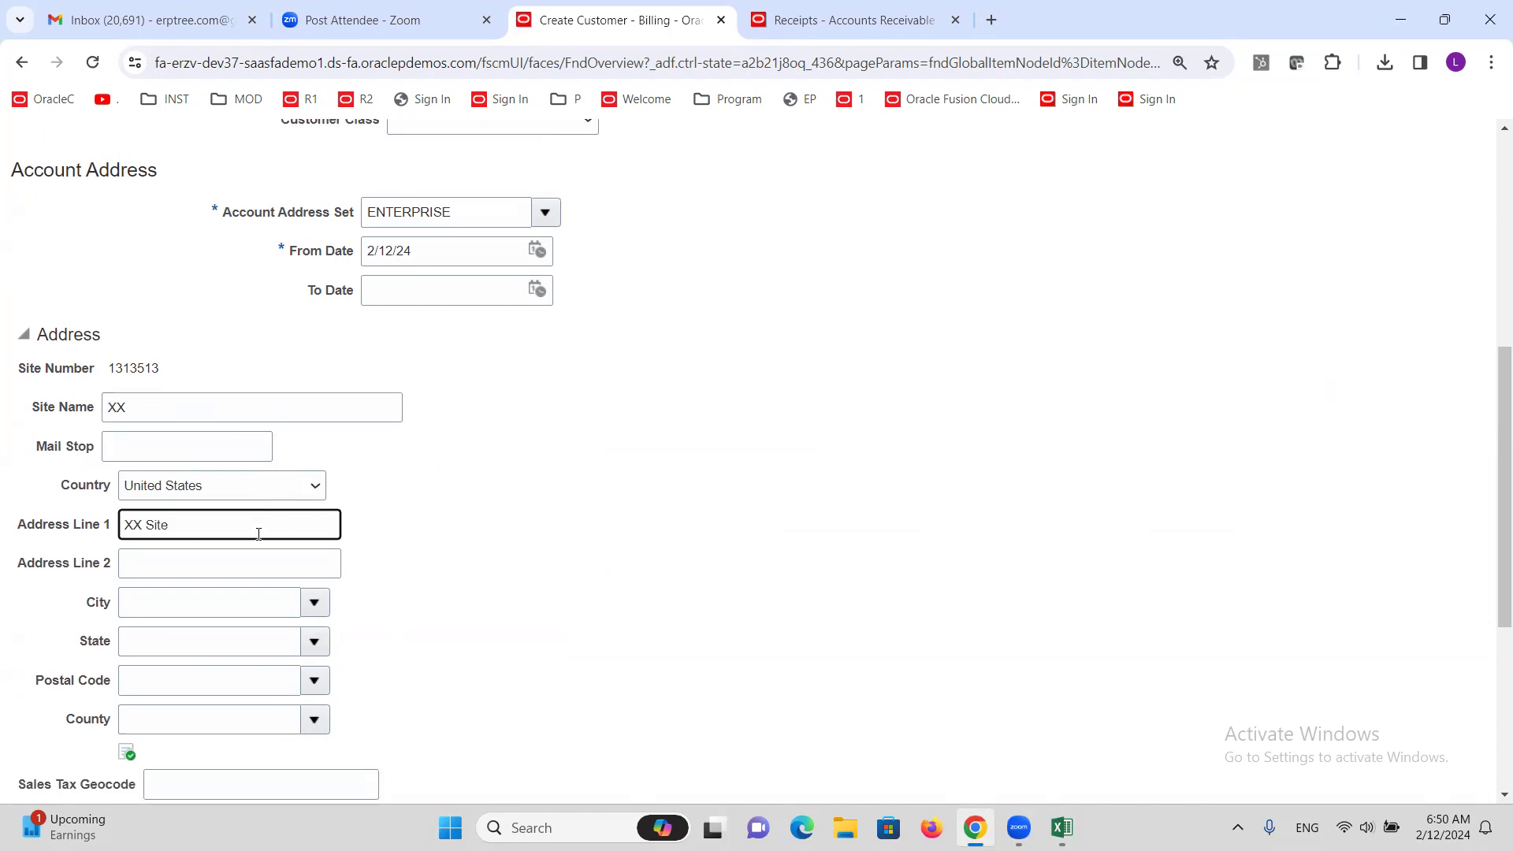
click(314, 605)
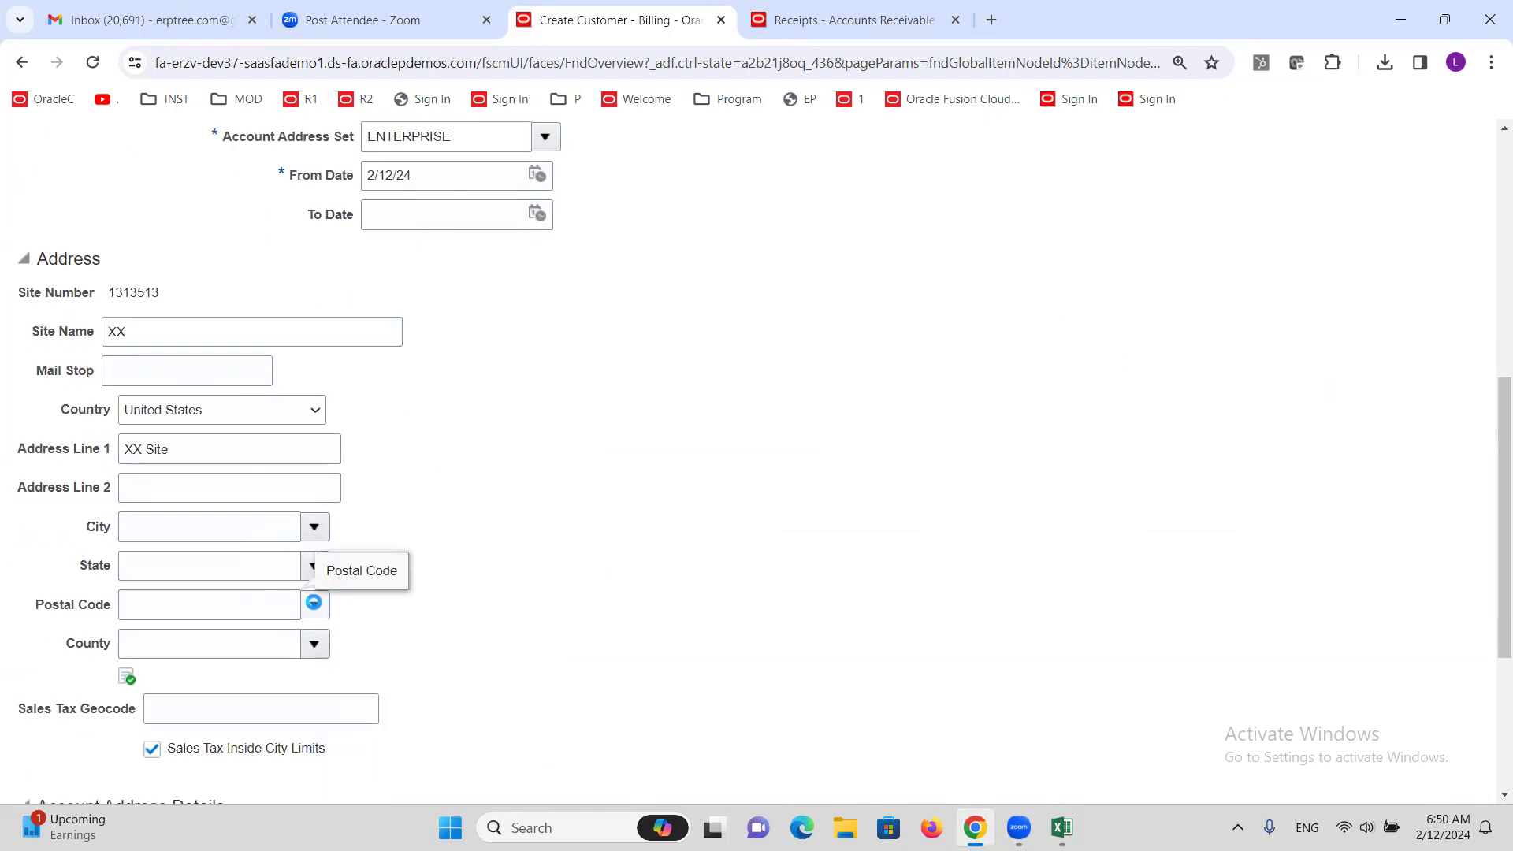
click(159, 665)
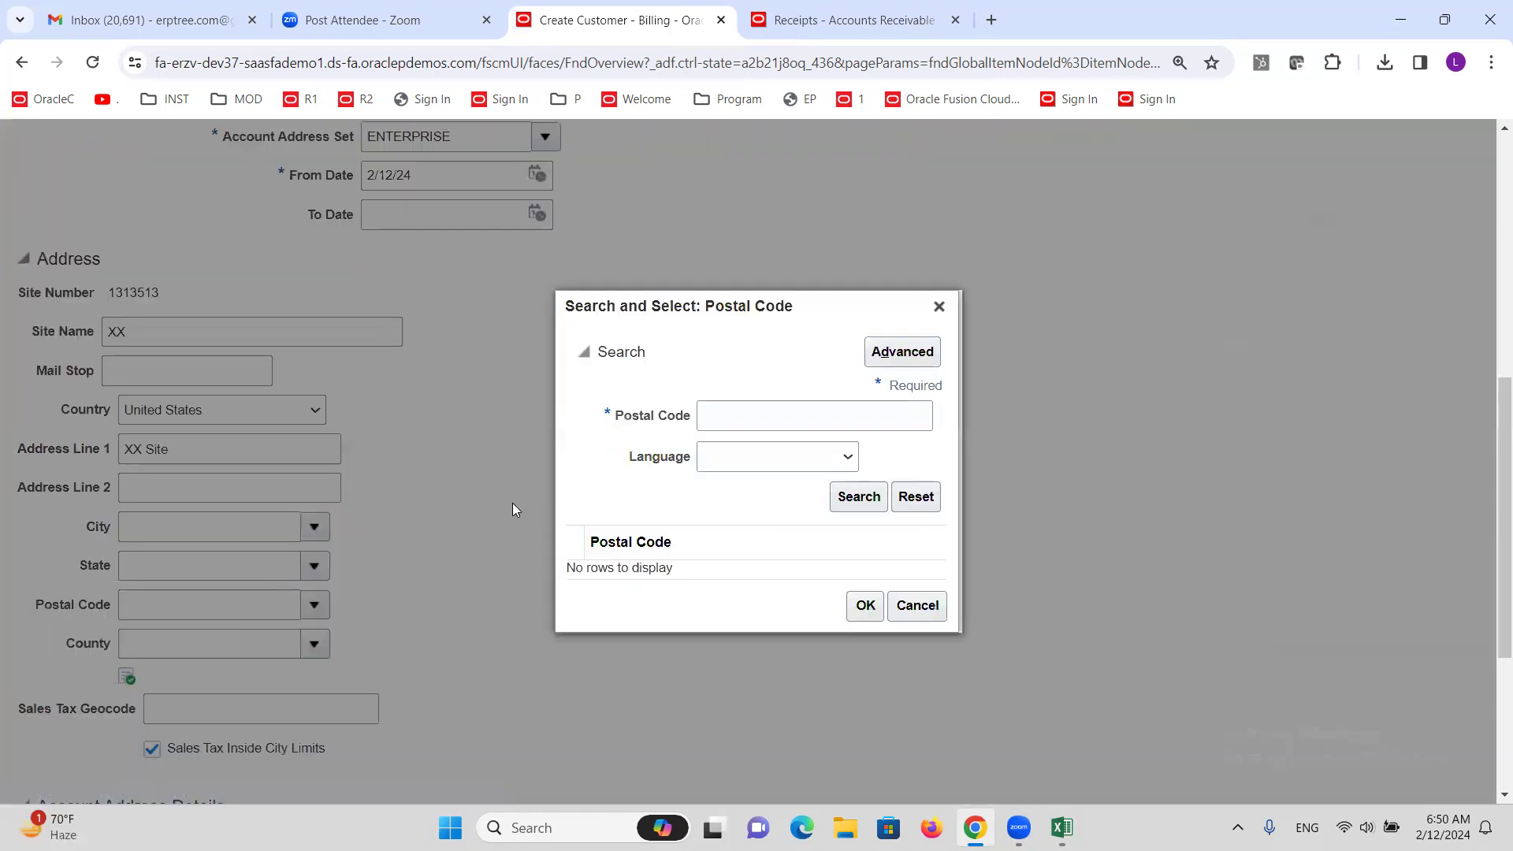
click(755, 418)
text(5)
click(858, 497)
click(654, 416)
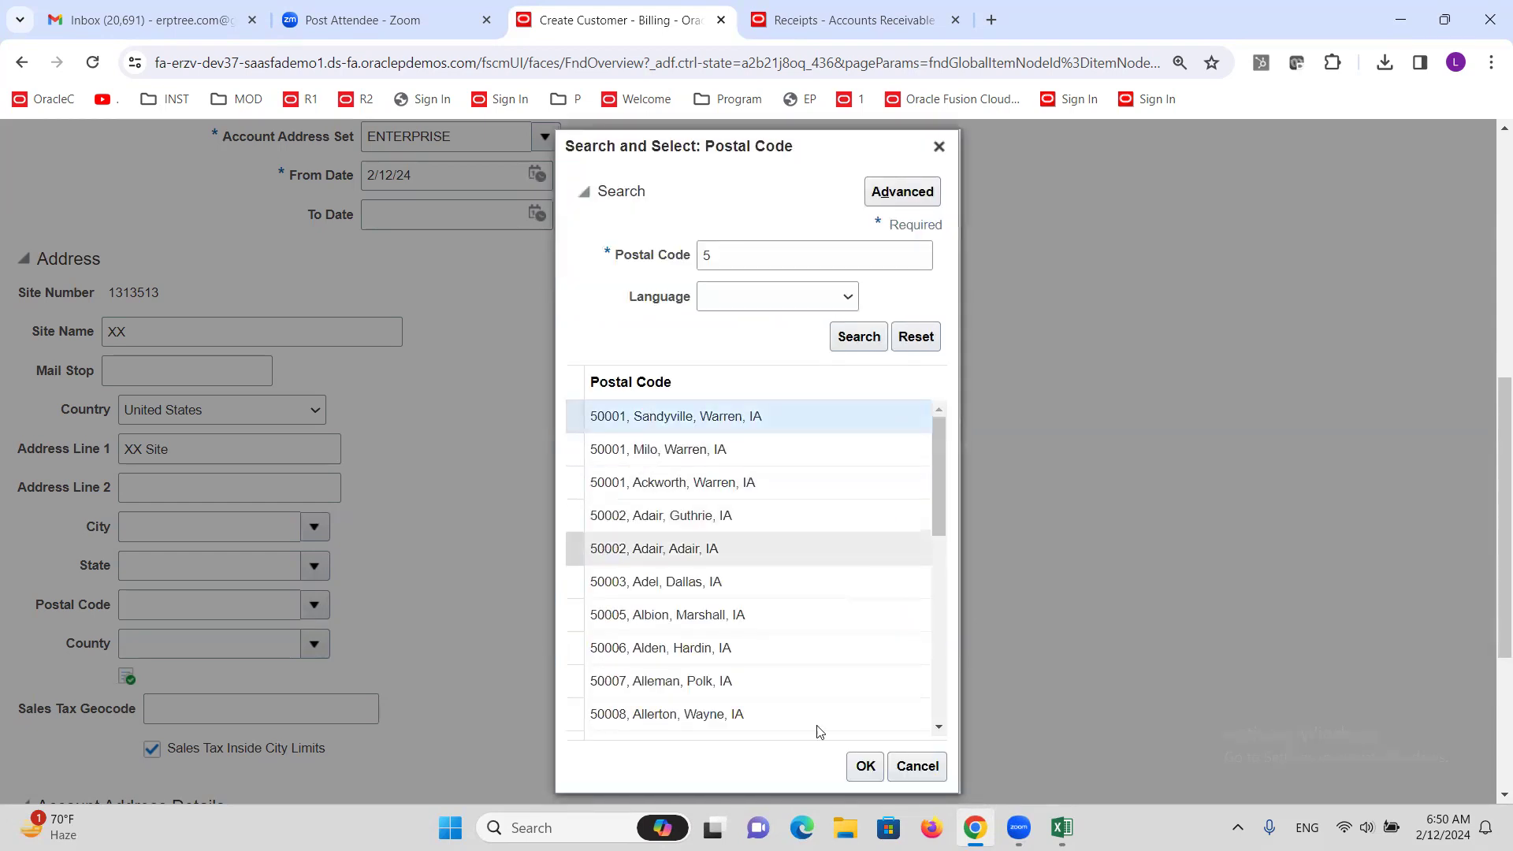
click(864, 765)
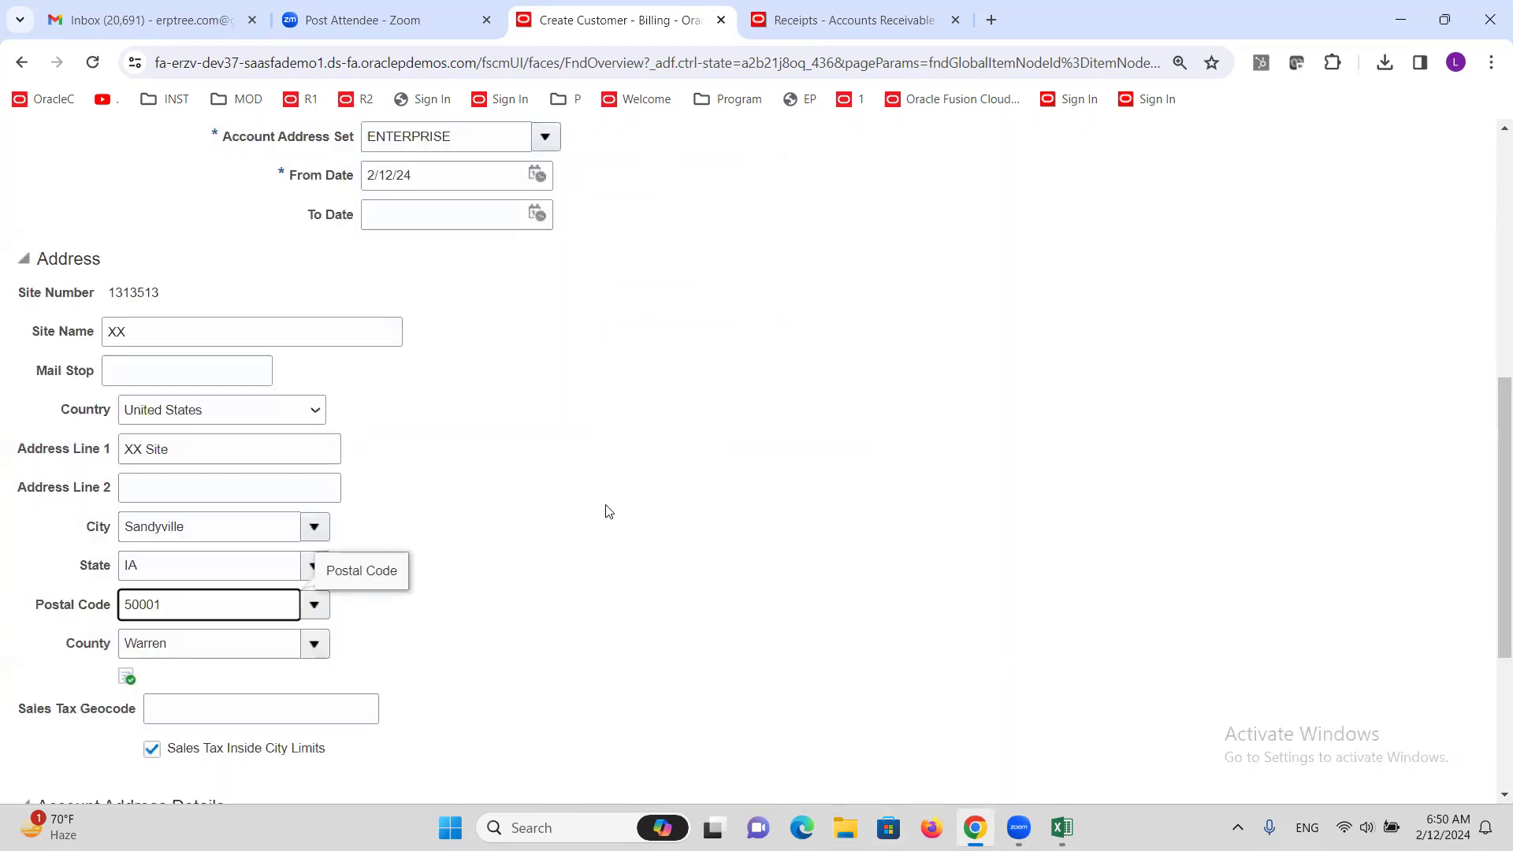
Add an address purpose row for the customer site and set its purpose to Bill to
scroll(642, 557, down, 4)
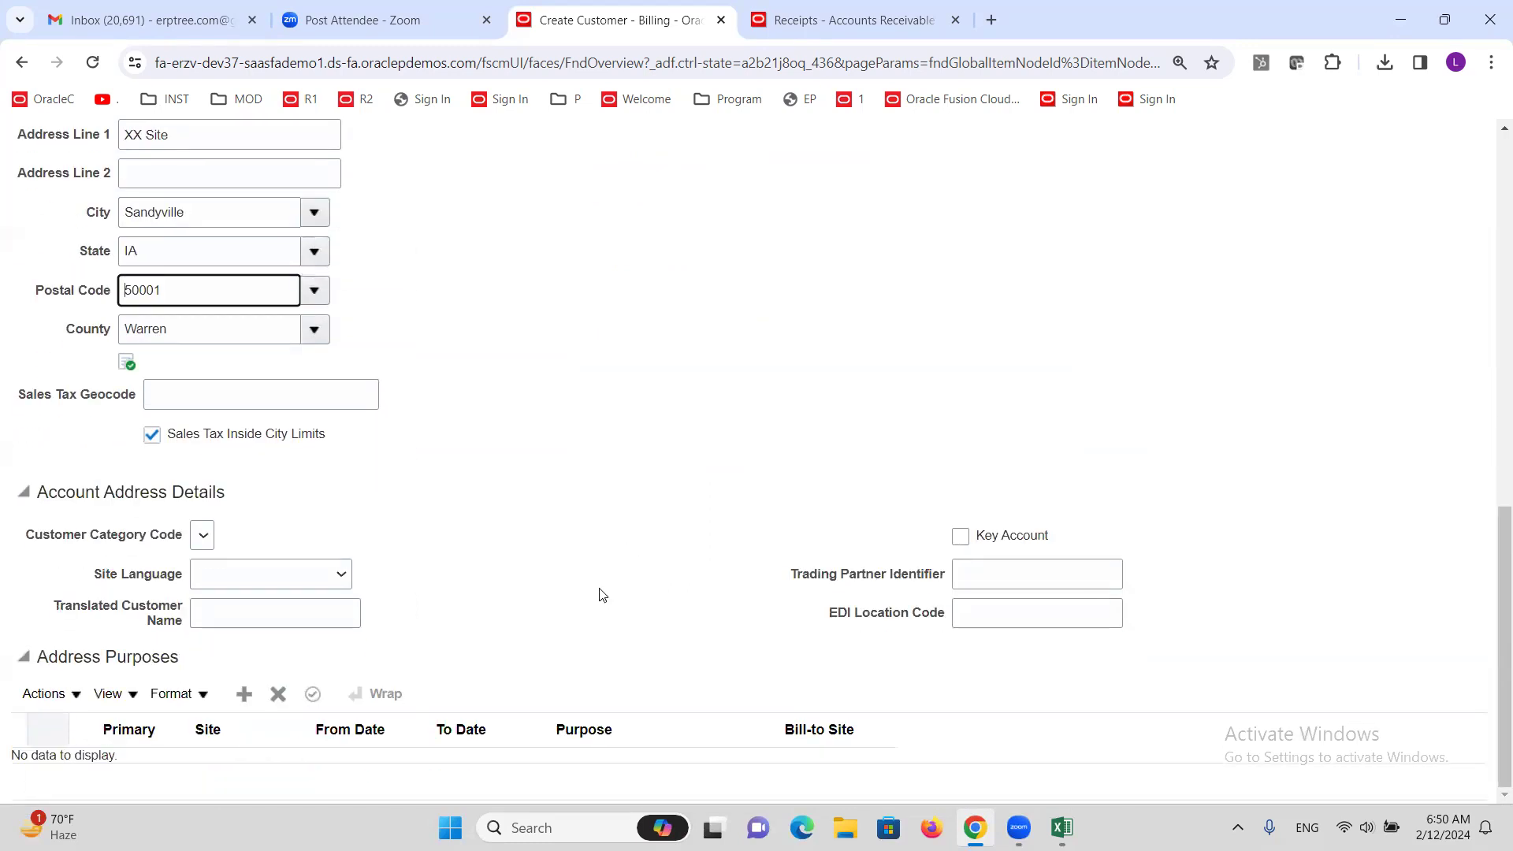
click(246, 694)
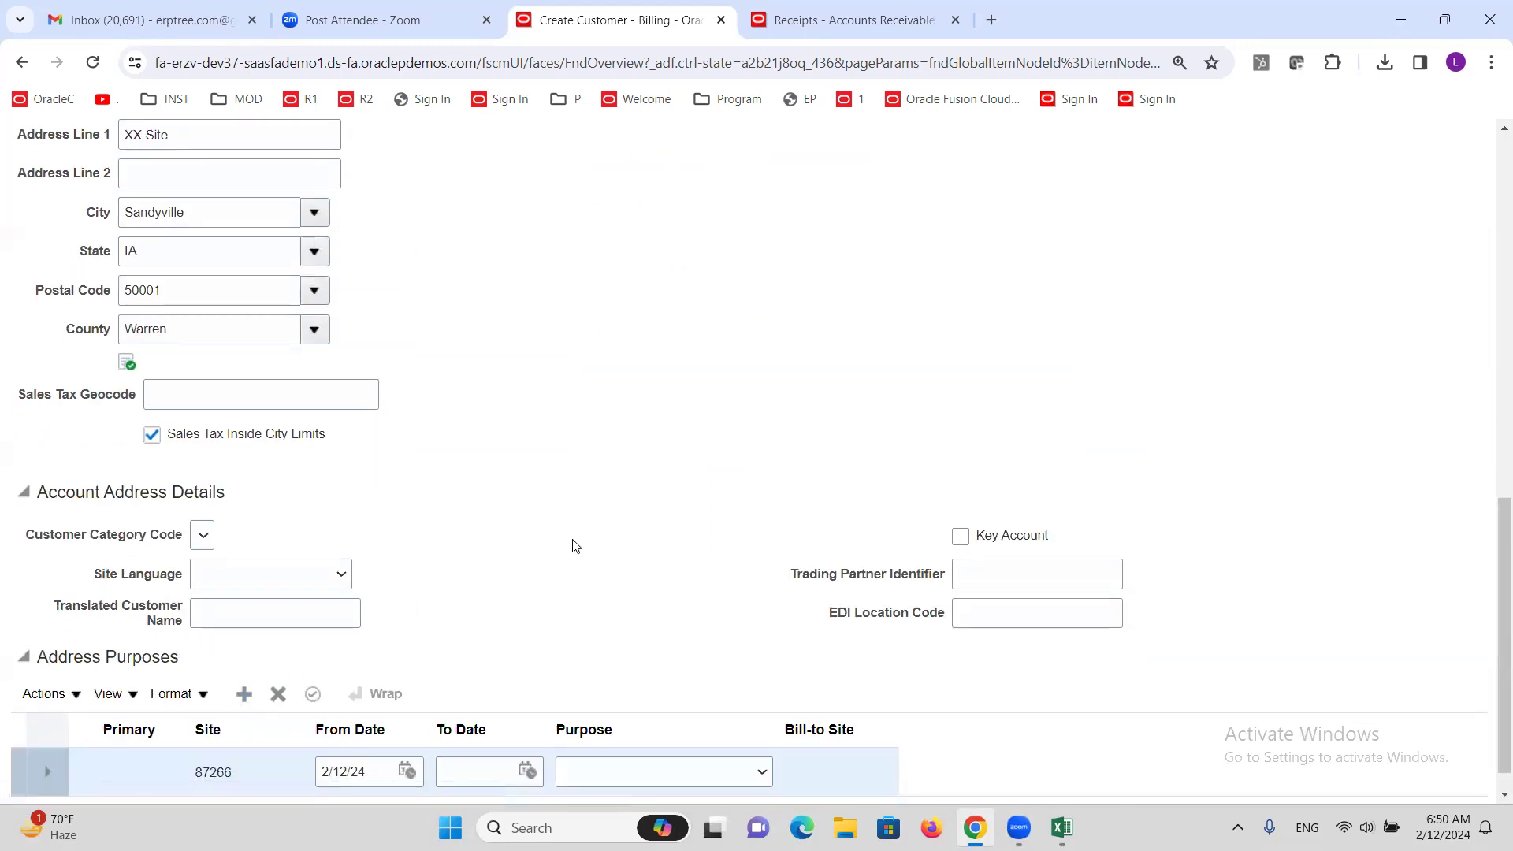
scroll(552, 590, down, 1)
click(762, 735)
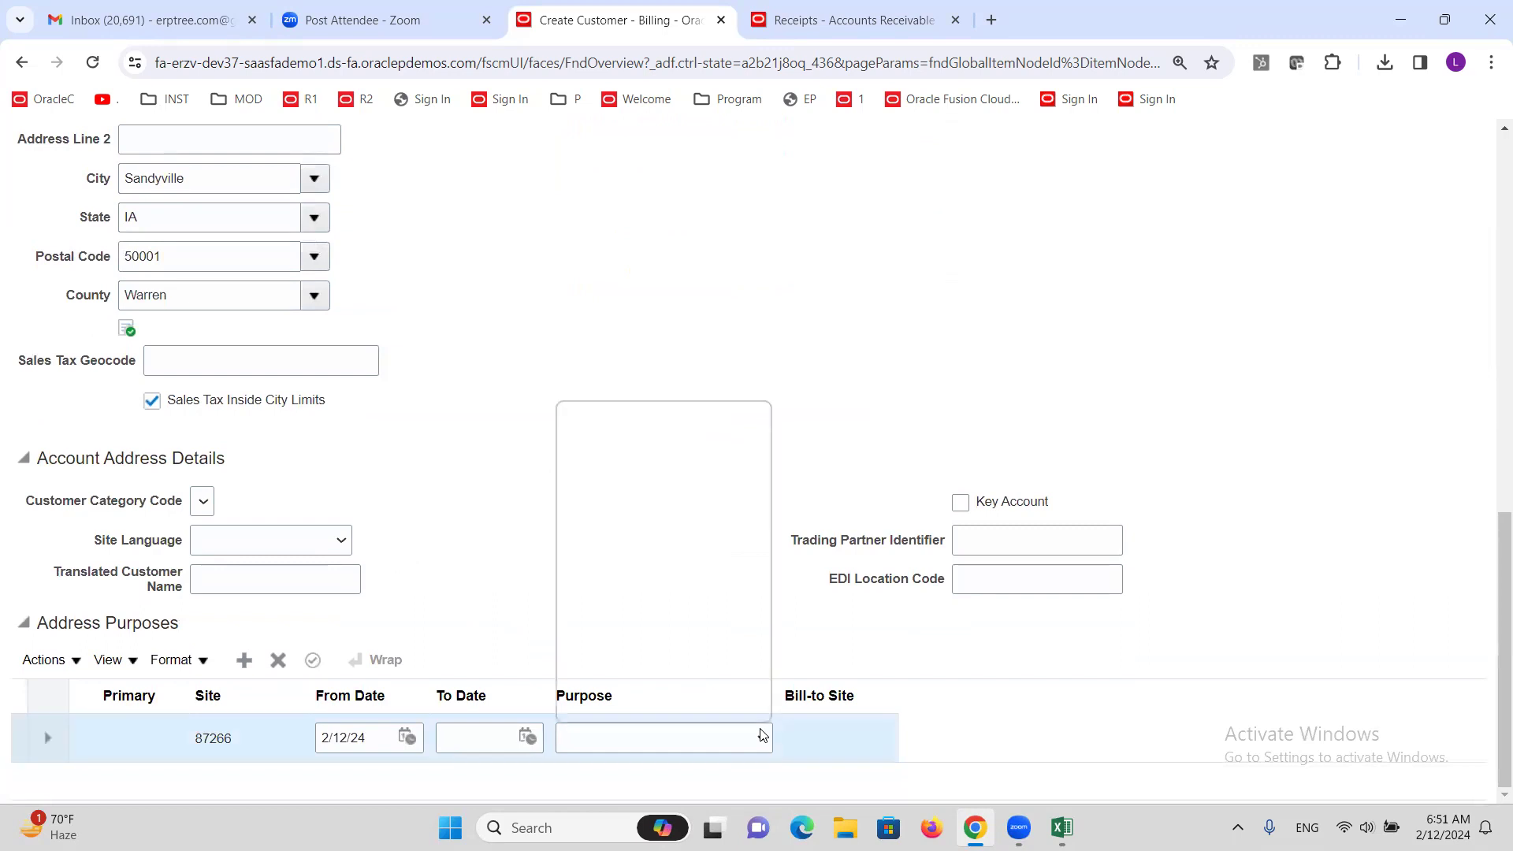
click(573, 447)
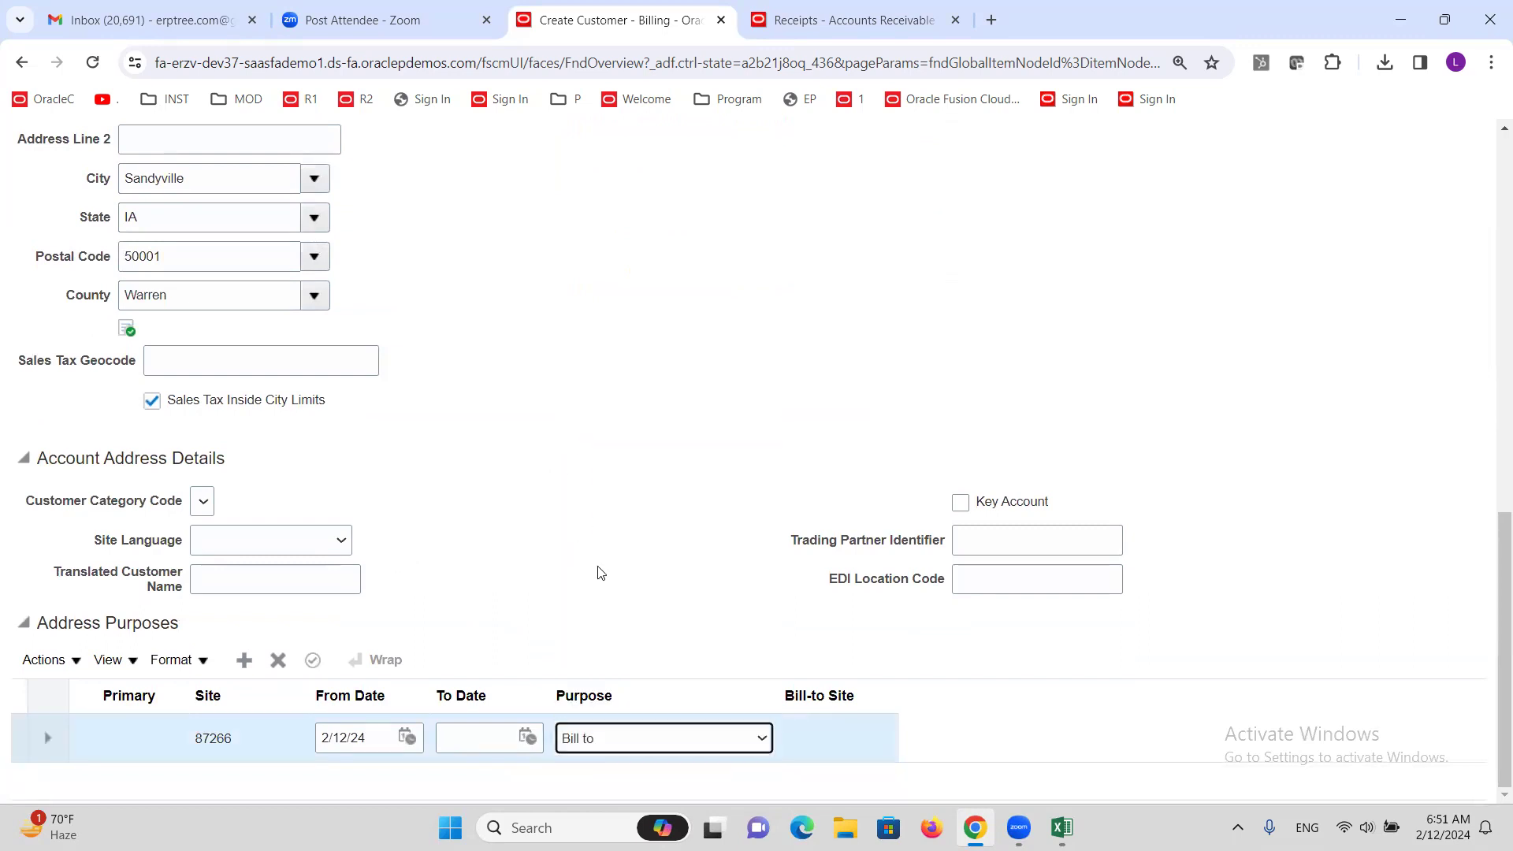
Add a second address purpose with the purpose Ship to and assign XX Site as its bill-to site
click(244, 660)
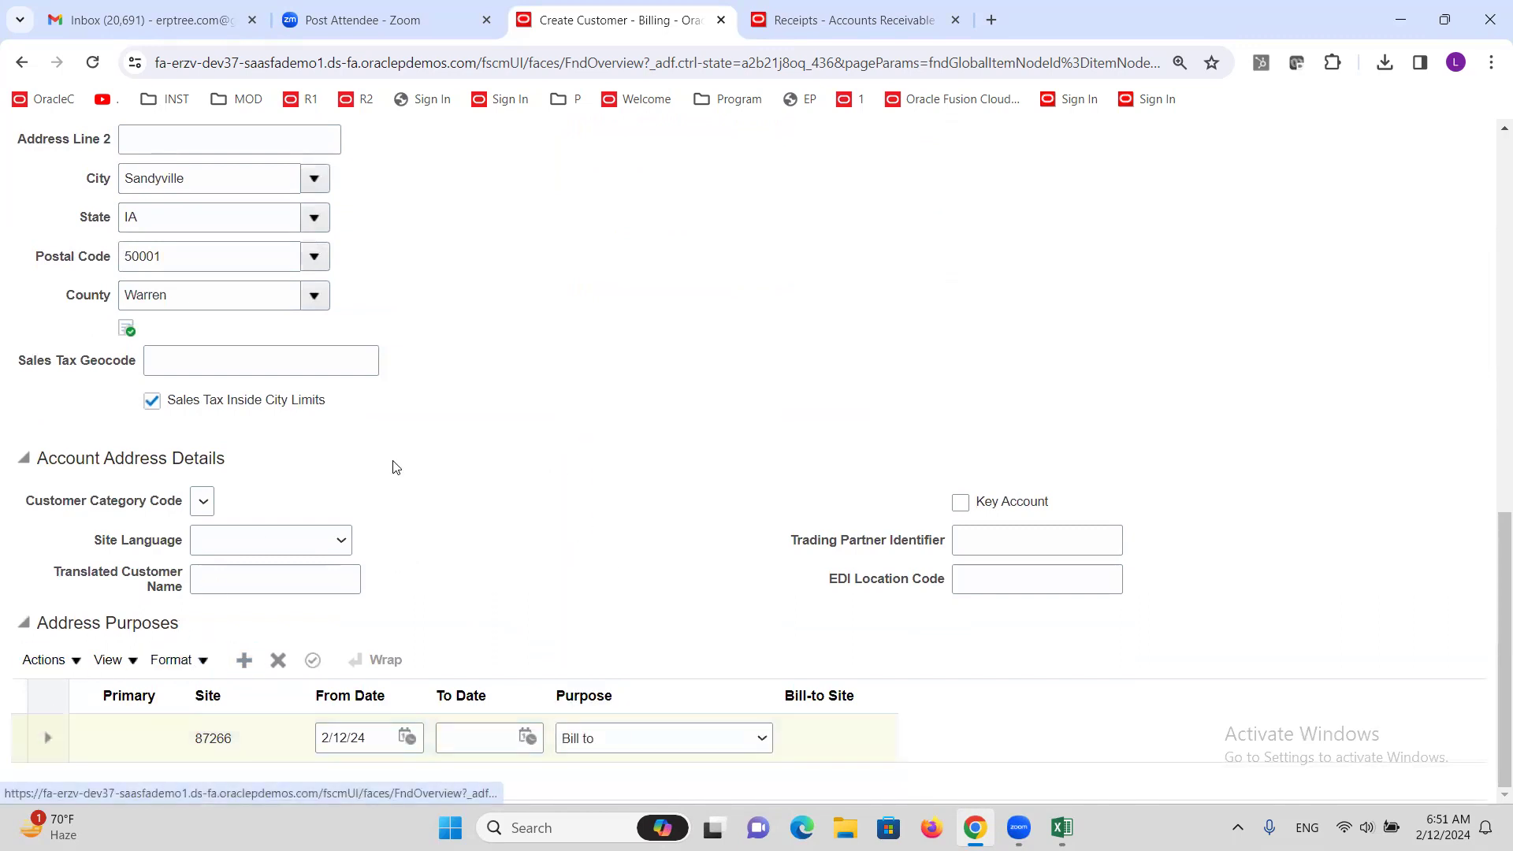
click(708, 744)
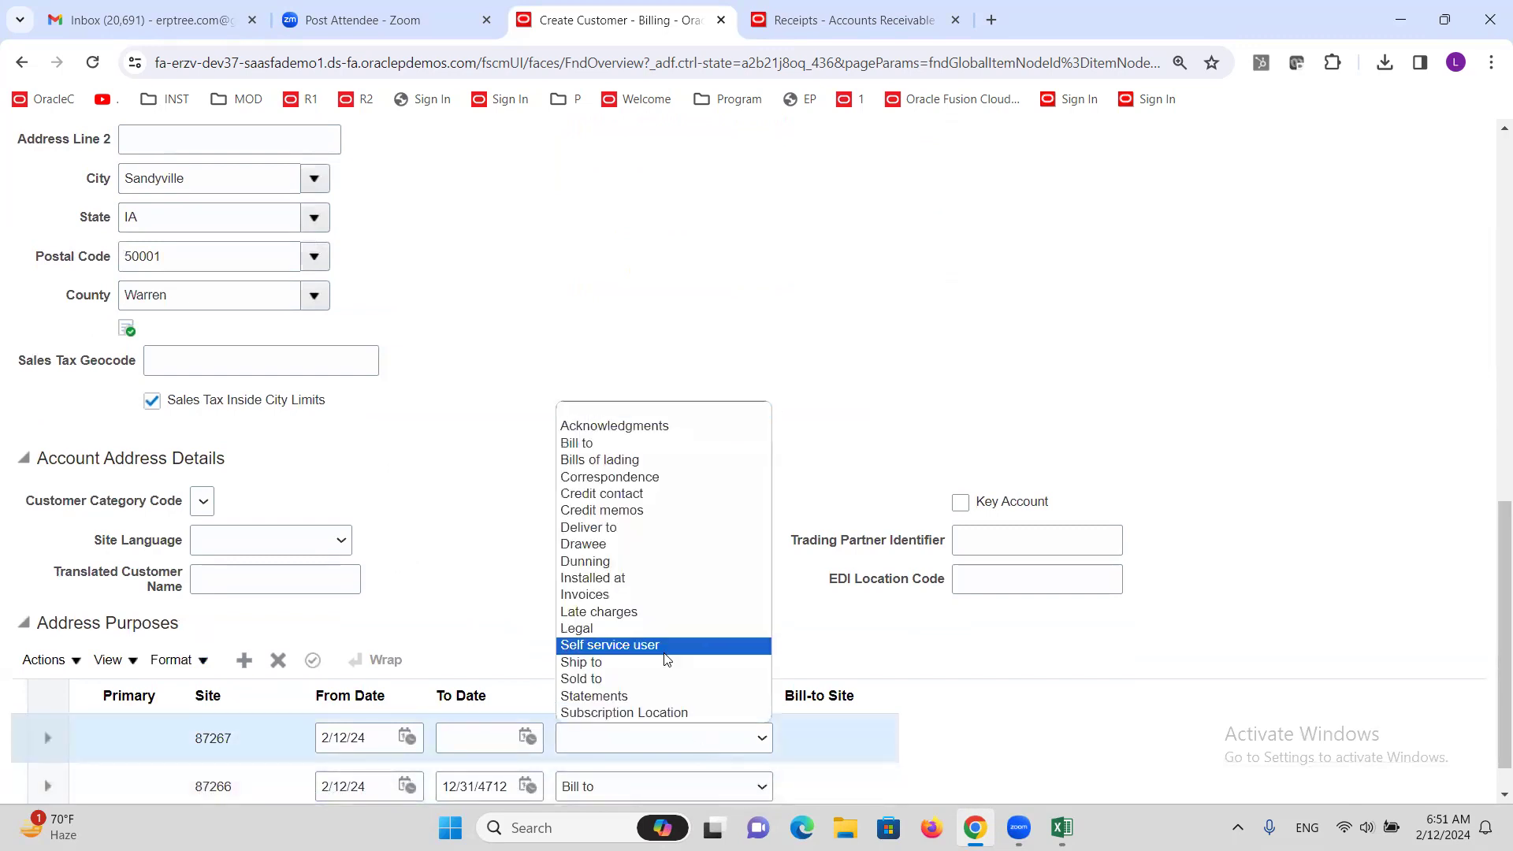
click(644, 666)
click(867, 738)
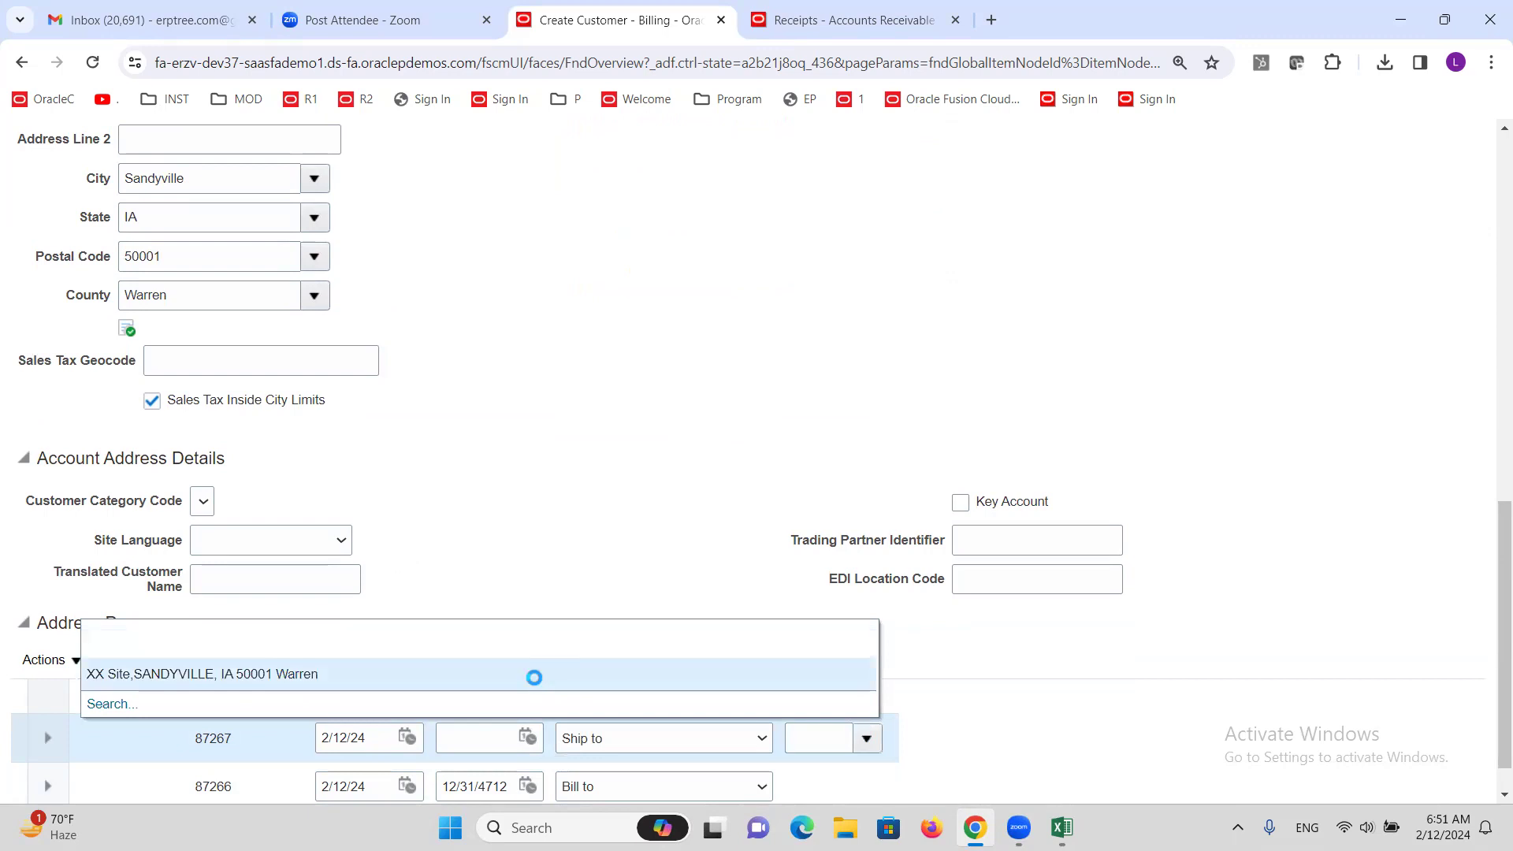
click(531, 673)
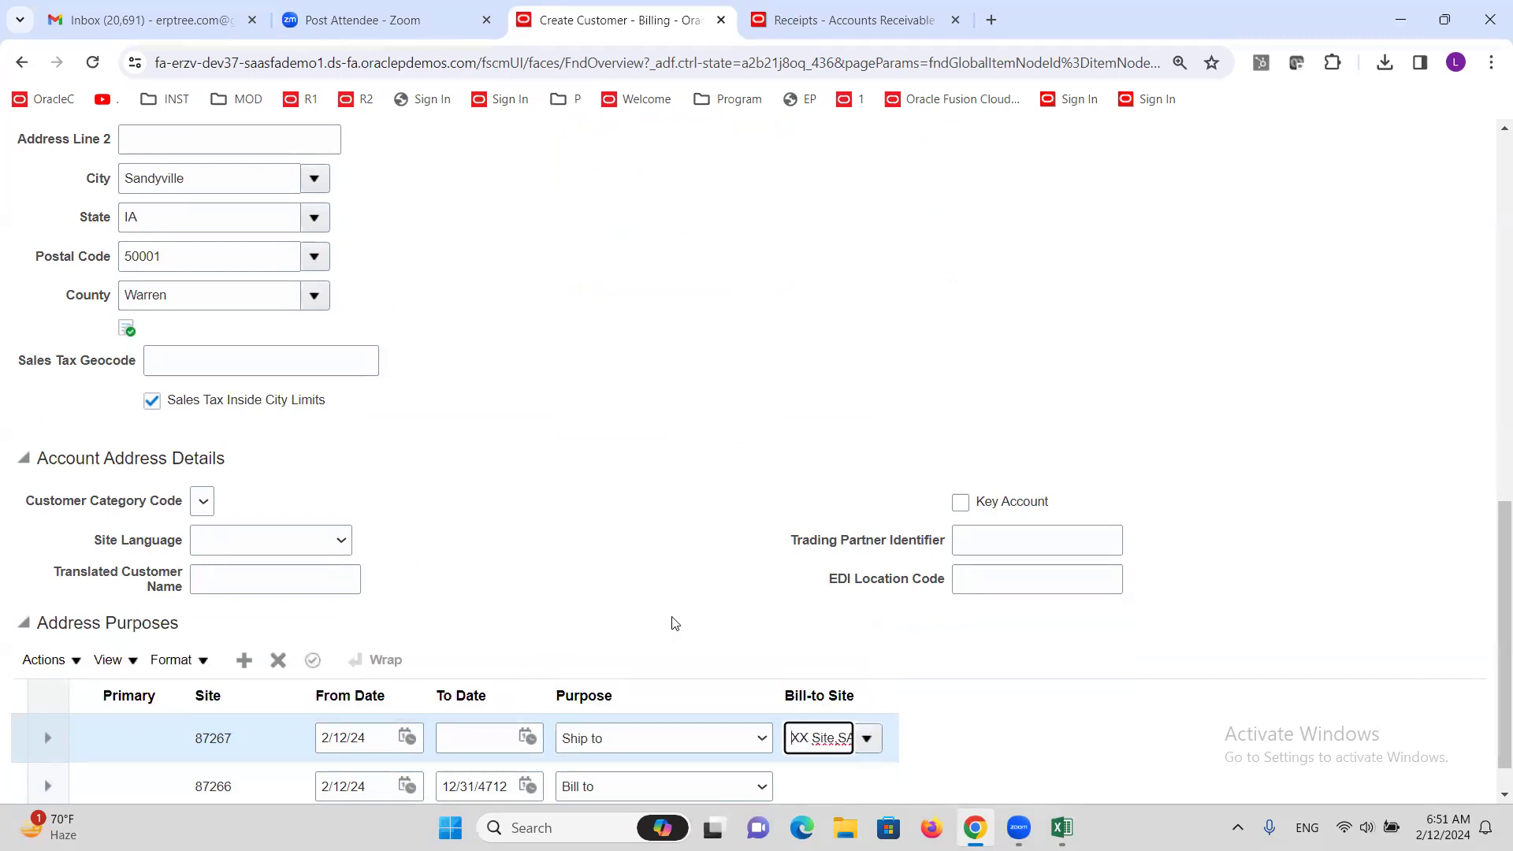
scroll(630, 533, up, 15)
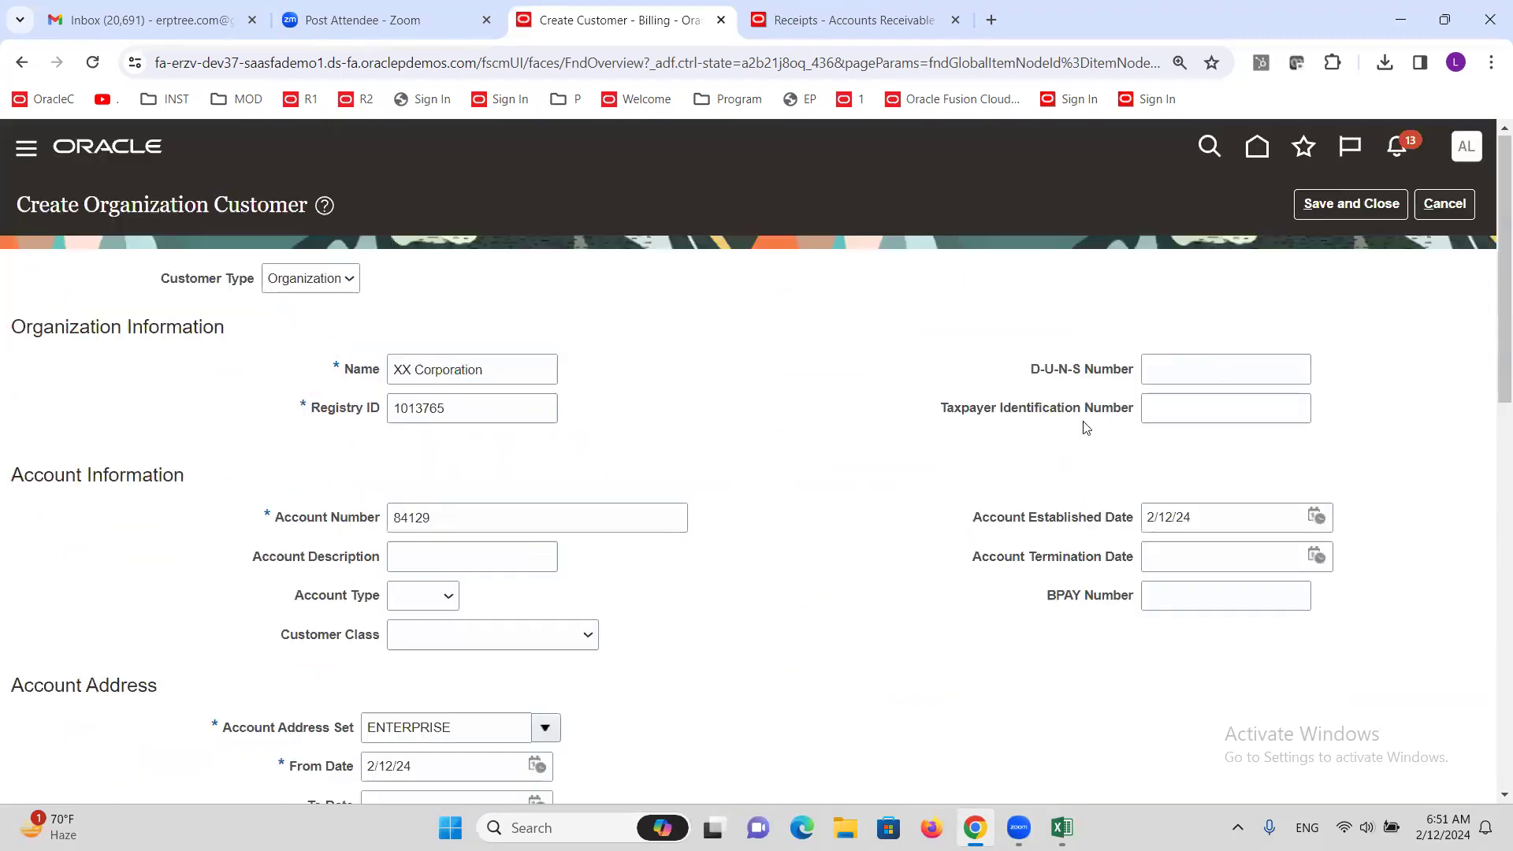
Save the XX Corporation customer and open its account's DEFAULT profile history record for correction
click(1350, 204)
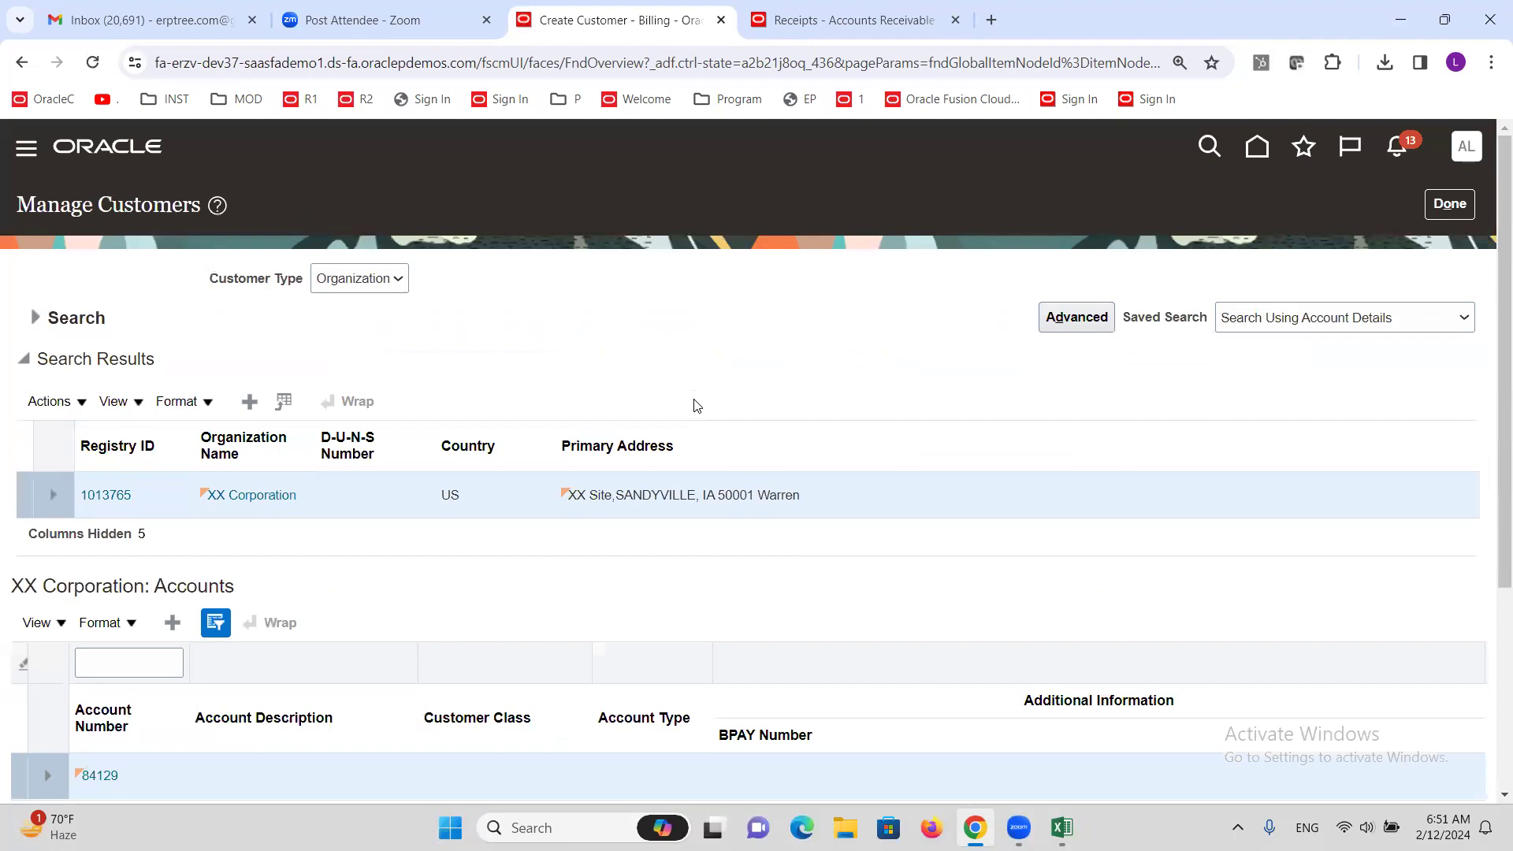
scroll(777, 360, down, 3)
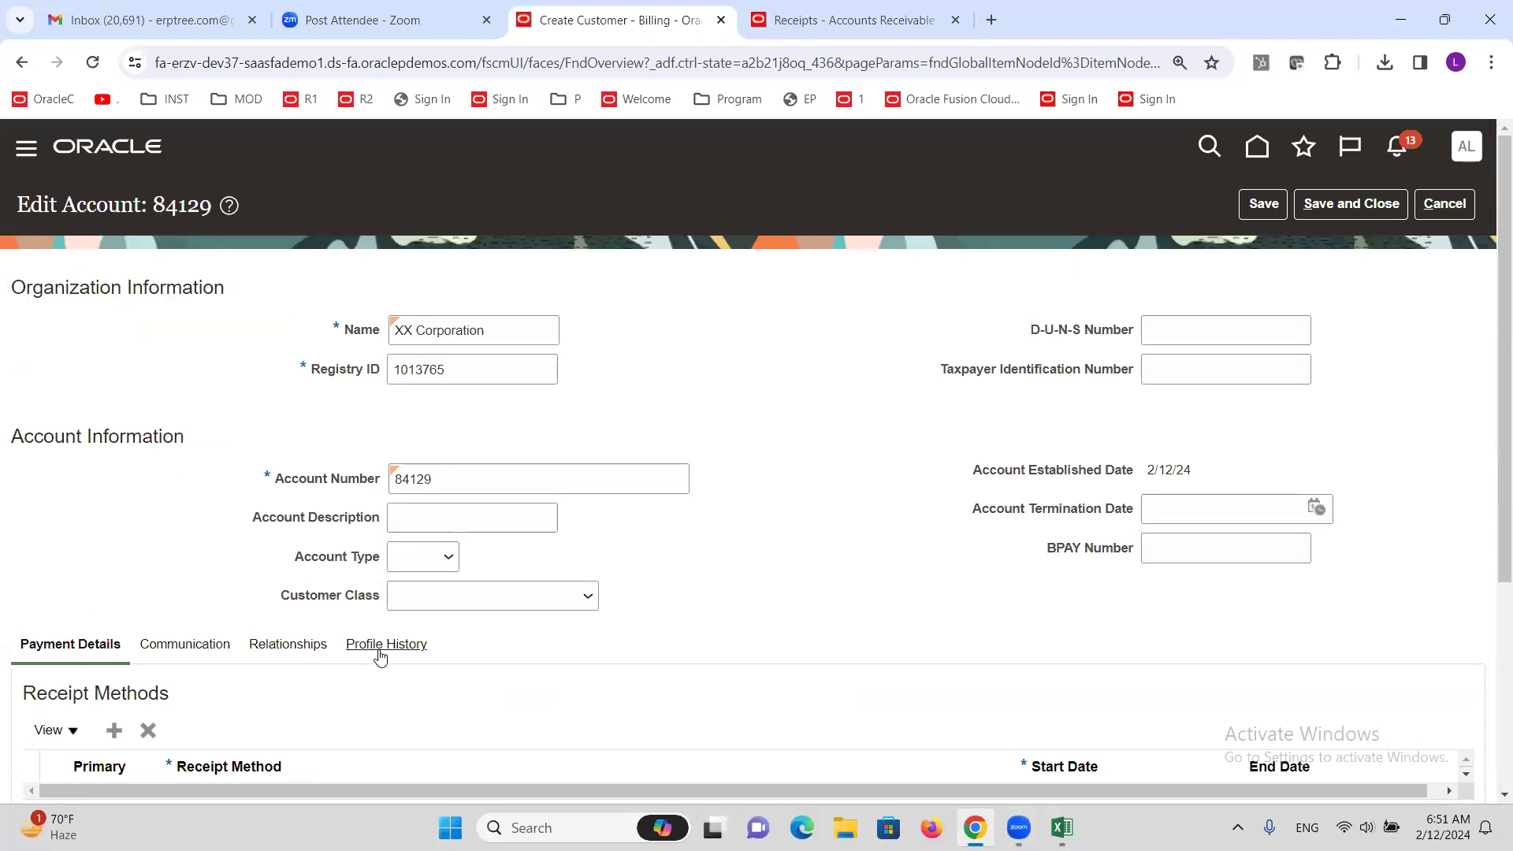
click(384, 648)
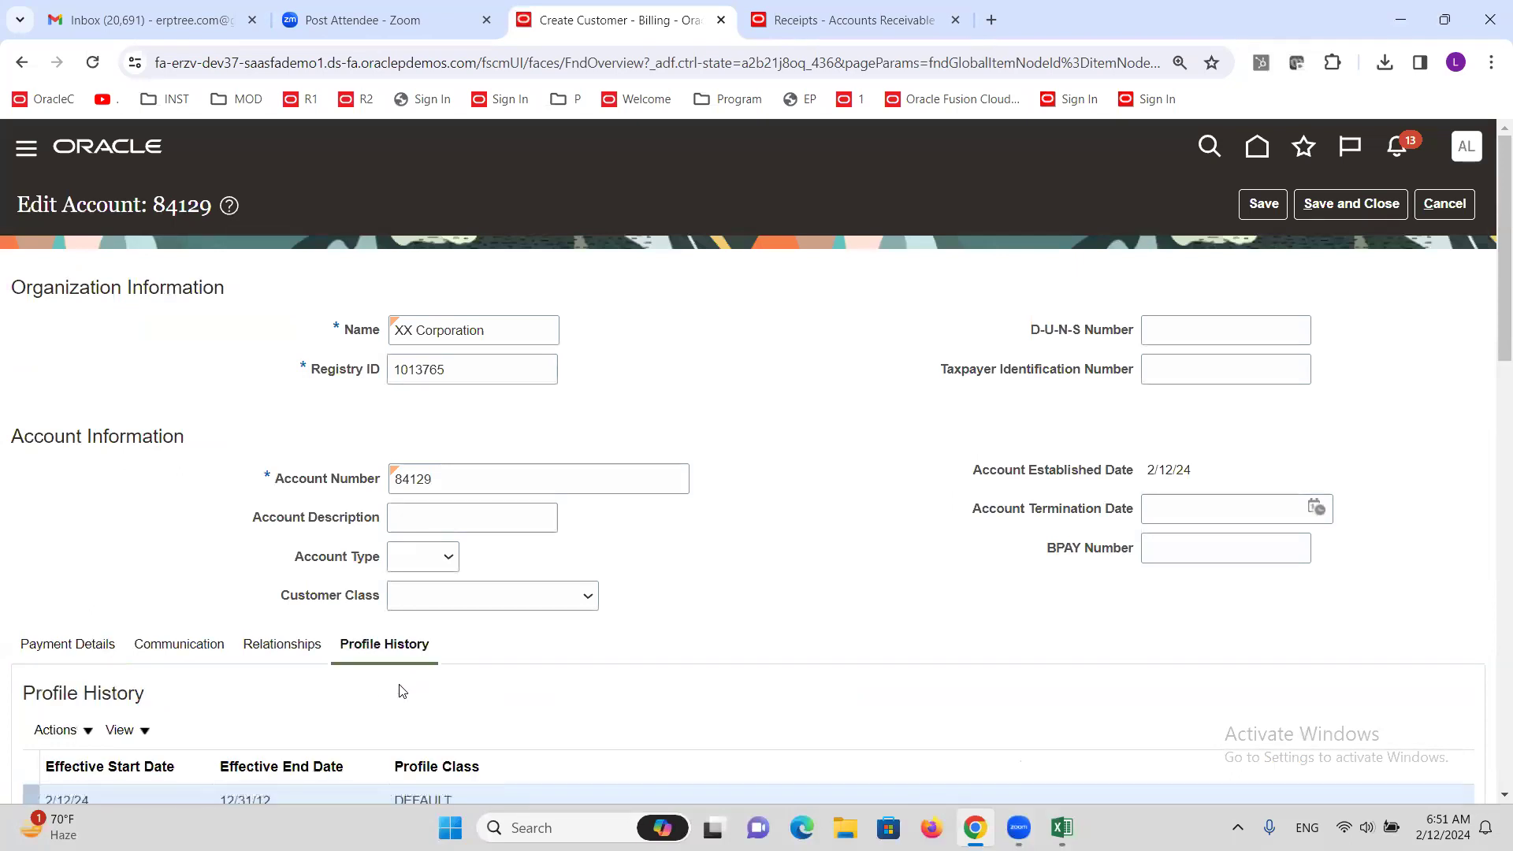
scroll(247, 468, down, 5)
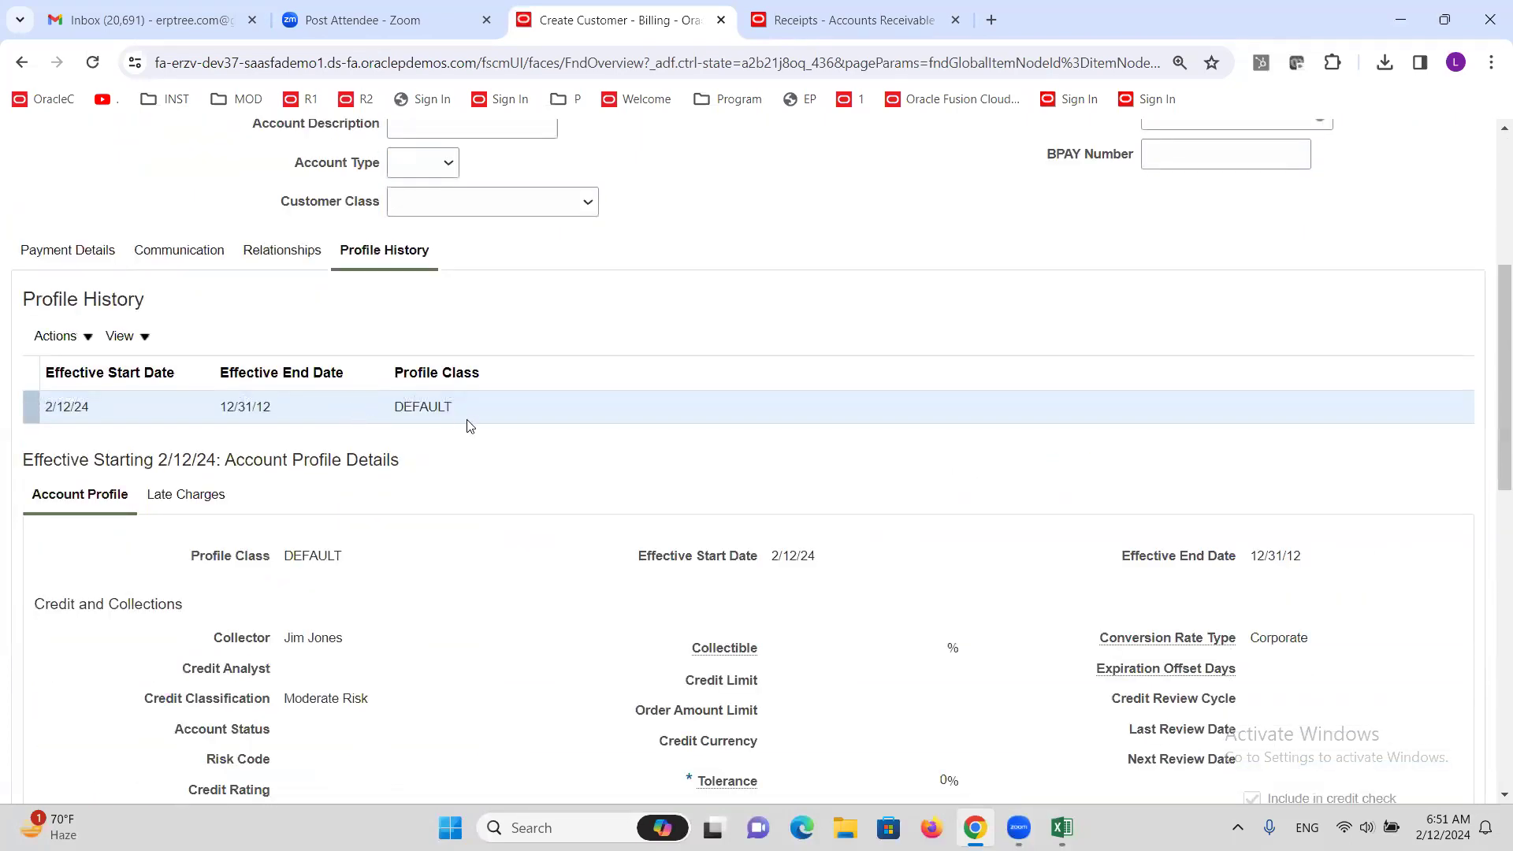
click(87, 340)
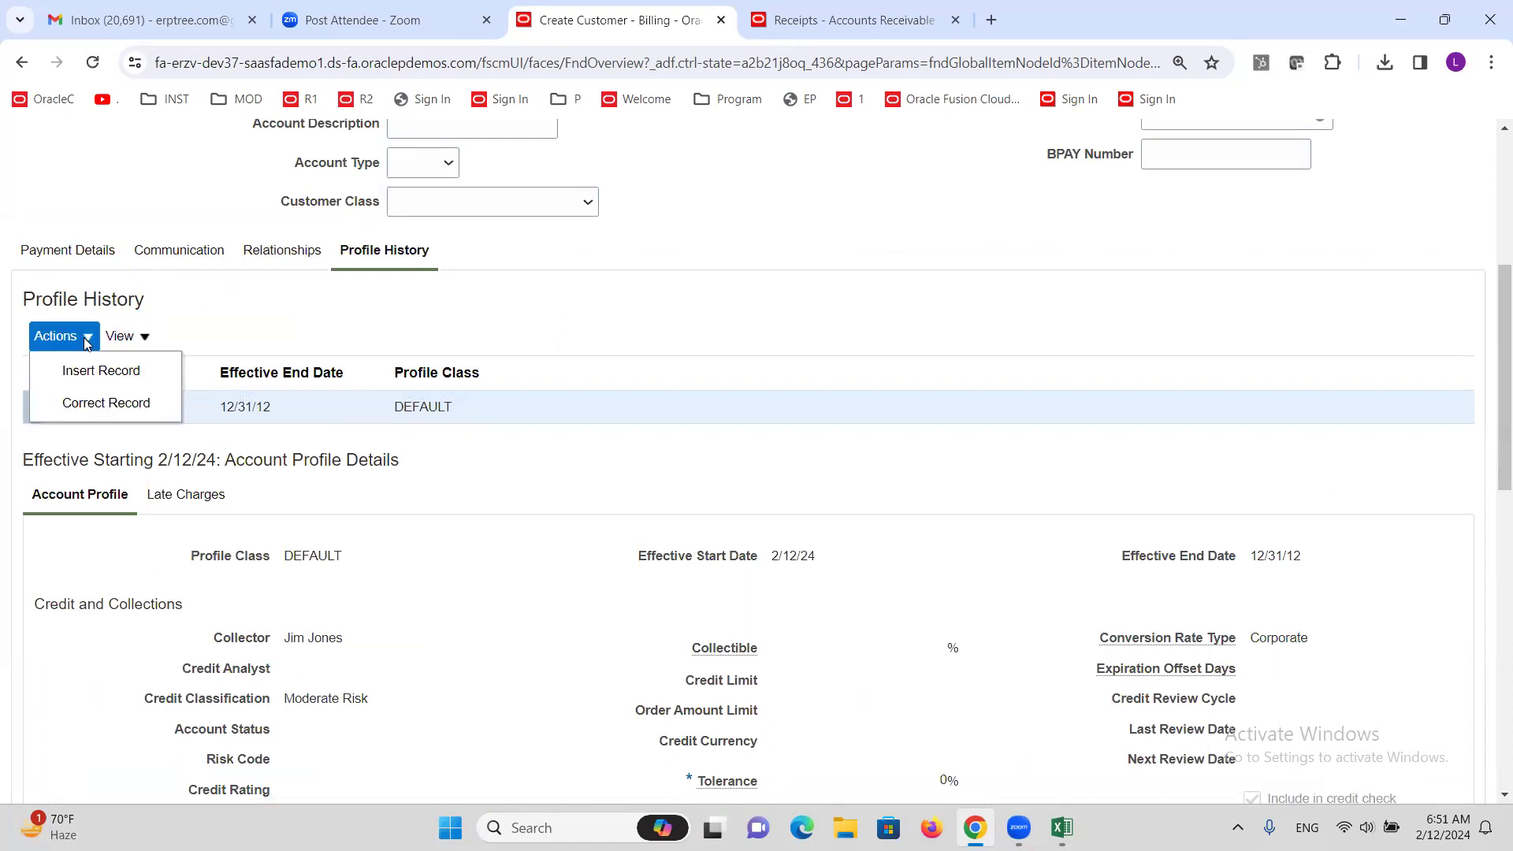
click(104, 403)
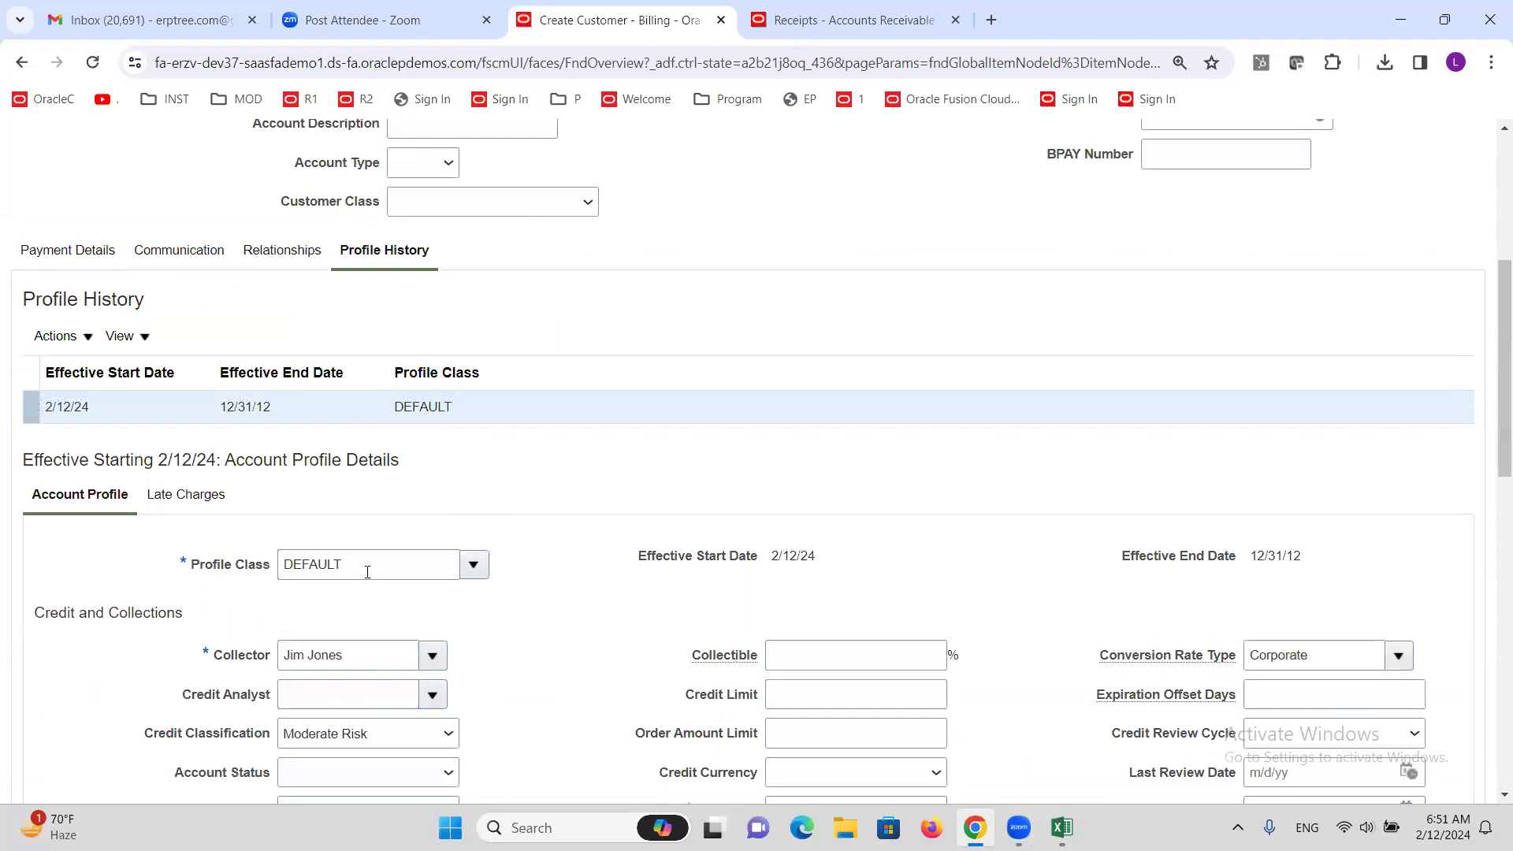
Change the account's profile class to ALTINC Standard, accept the reset to its defaults, and save and close the account
double_click(359, 567)
text(altinc)
key(Tab)
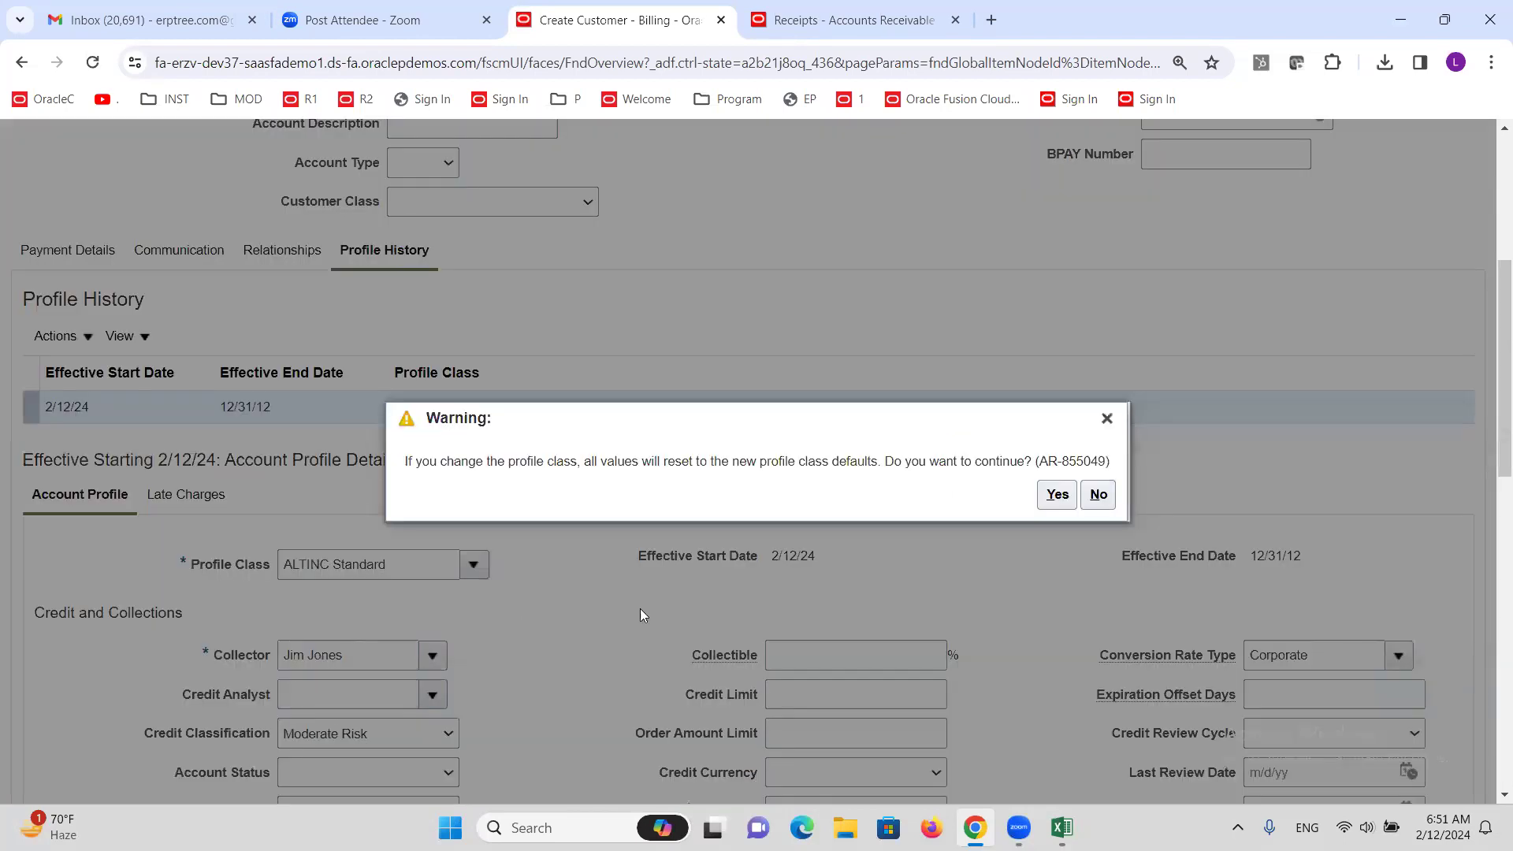
click(1051, 497)
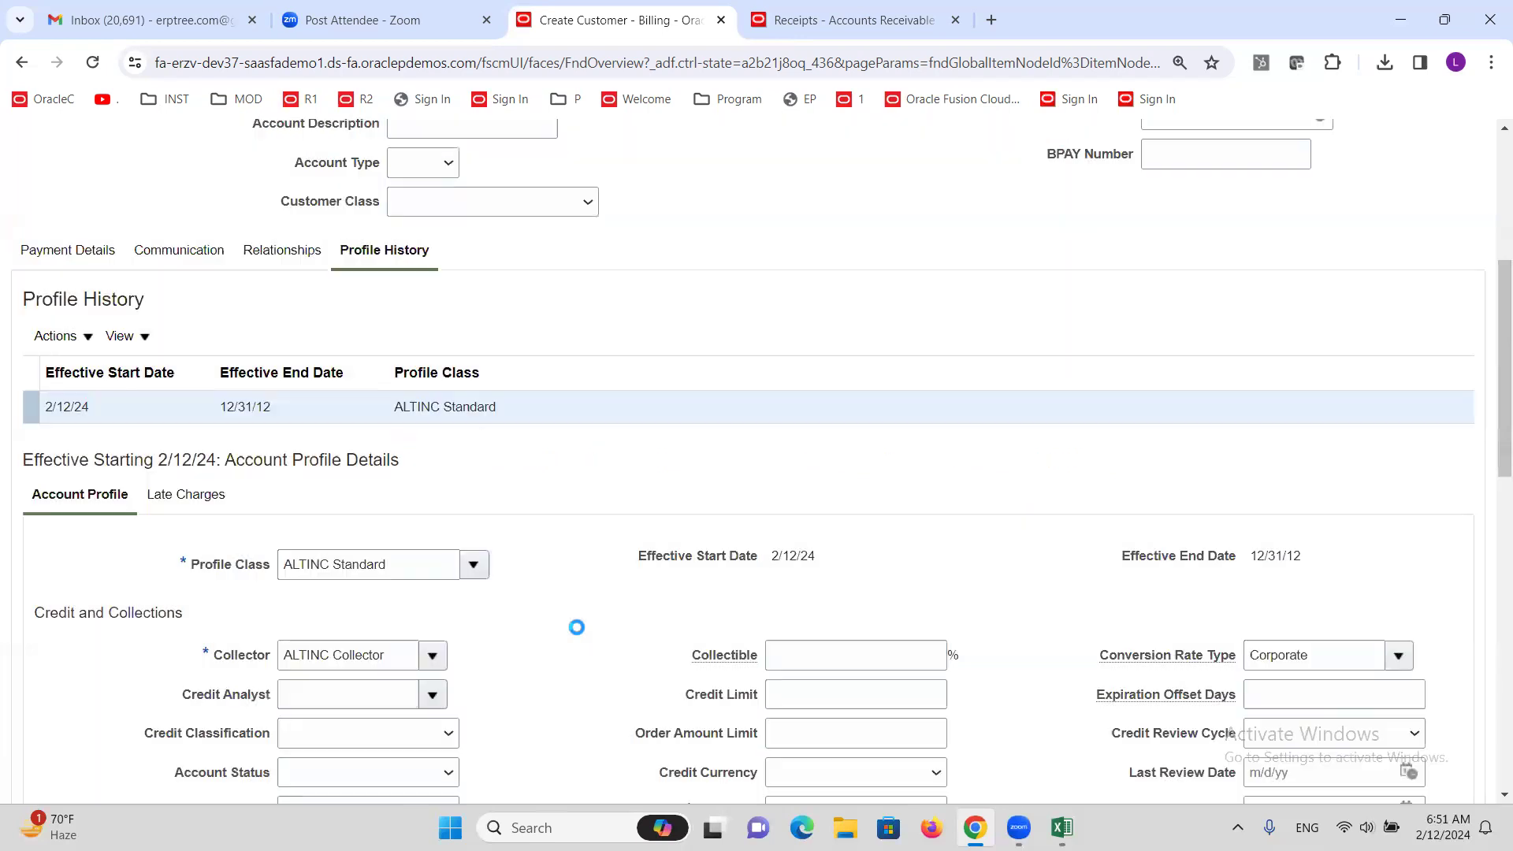
scroll(536, 620, down, 5)
scroll(534, 620, down, 1)
scroll(534, 618, up, 12)
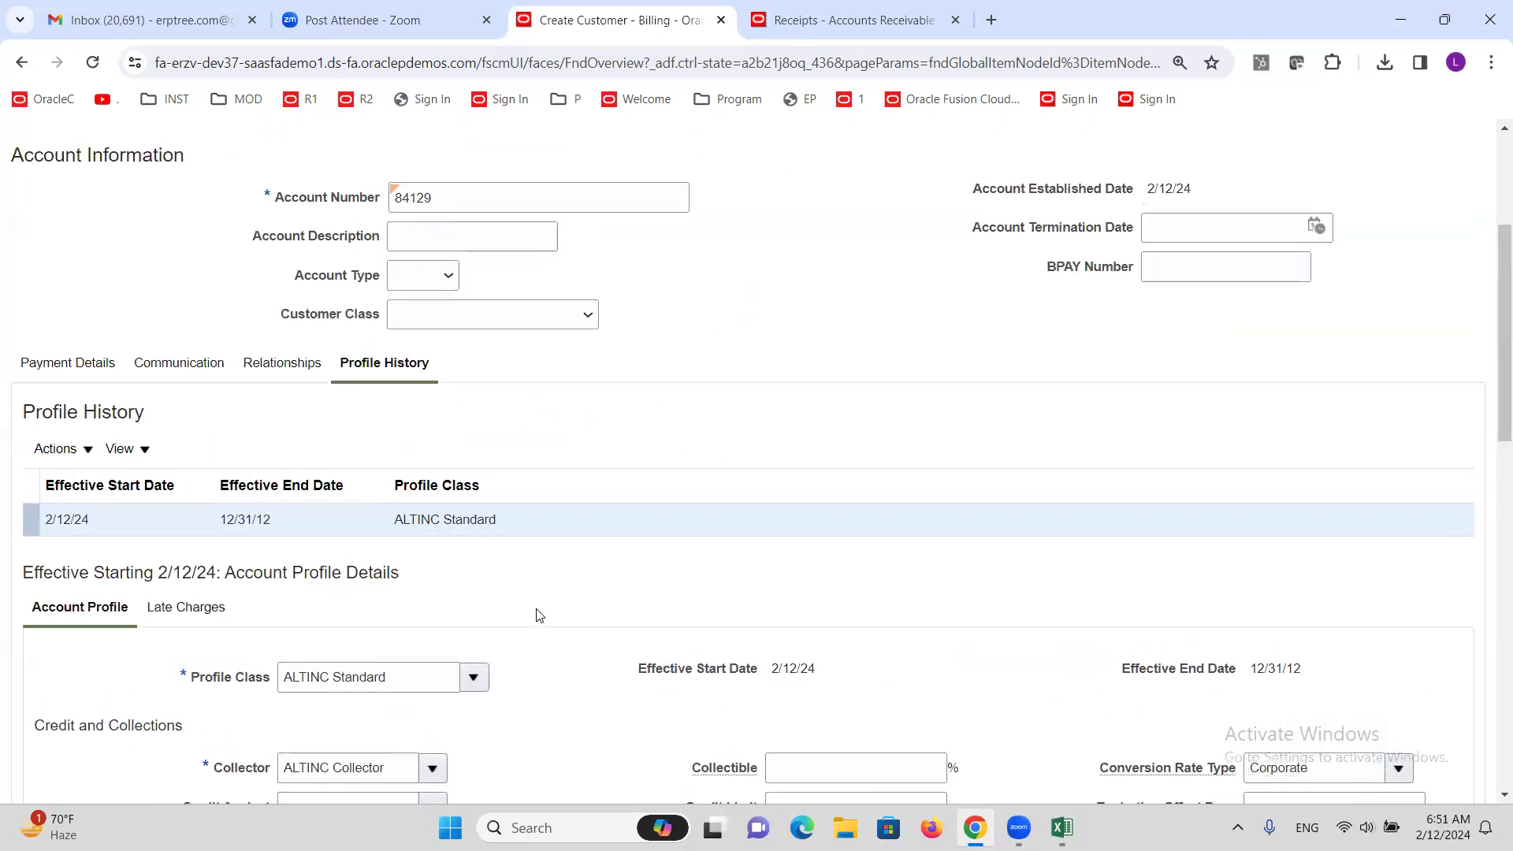
click(1331, 216)
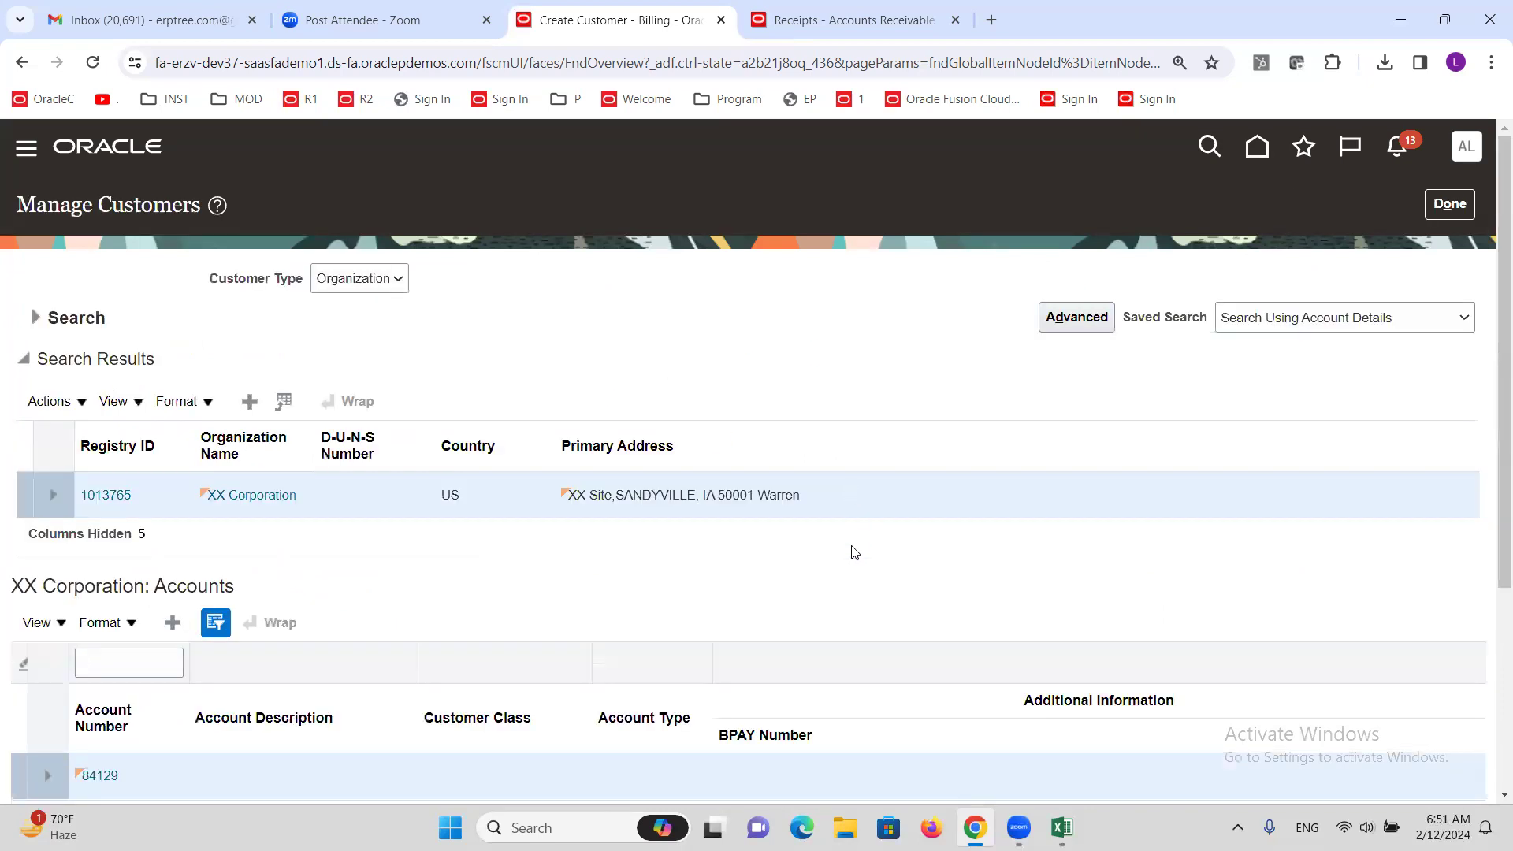
Create a site profile for XX Corporation's customer site with the preset values, and save and close the site
scroll(275, 563, down, 3)
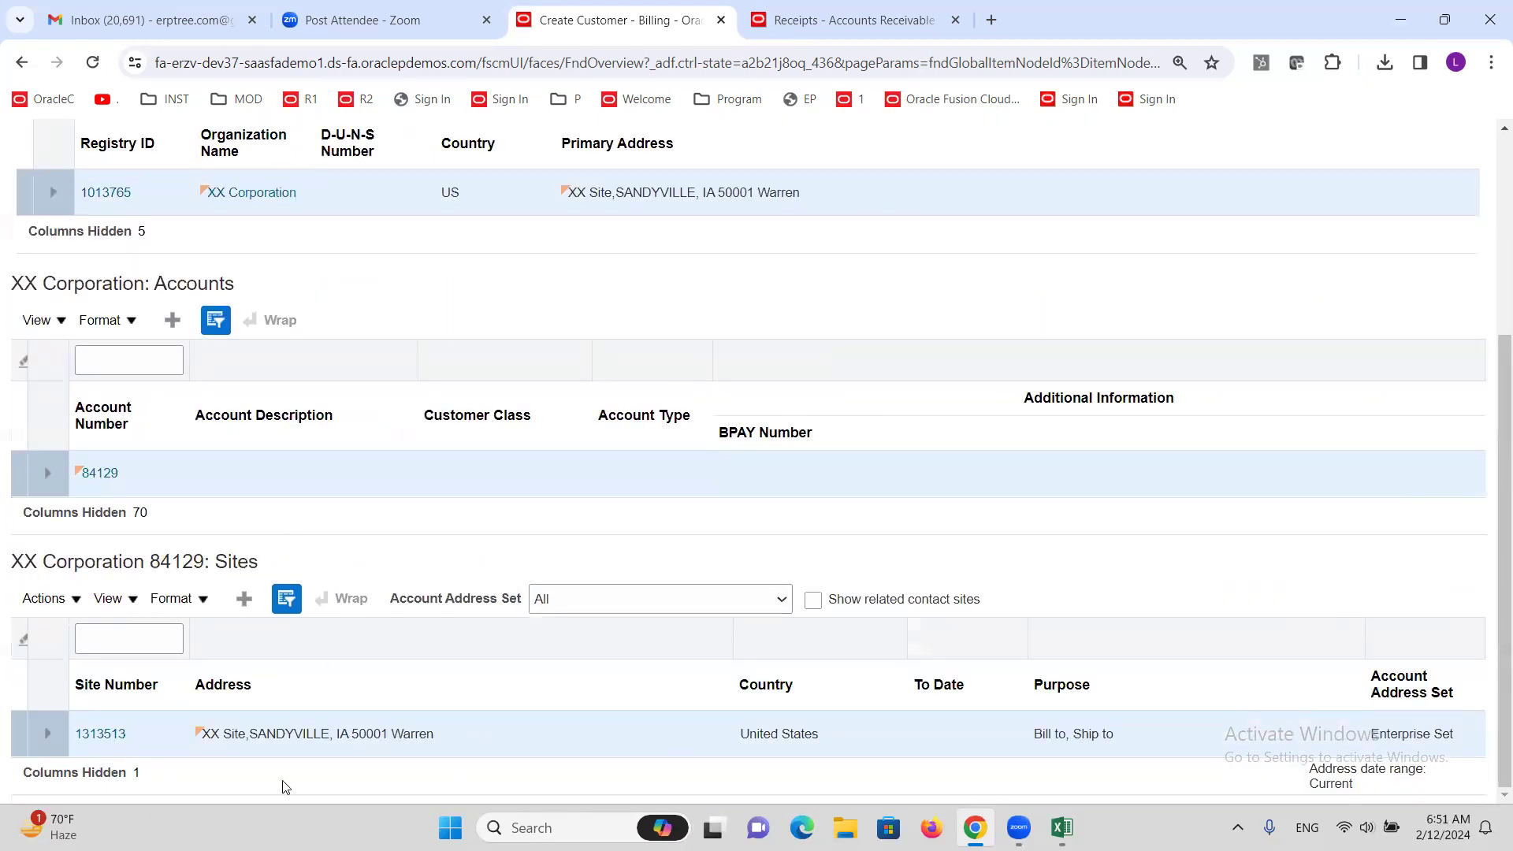
click(84, 739)
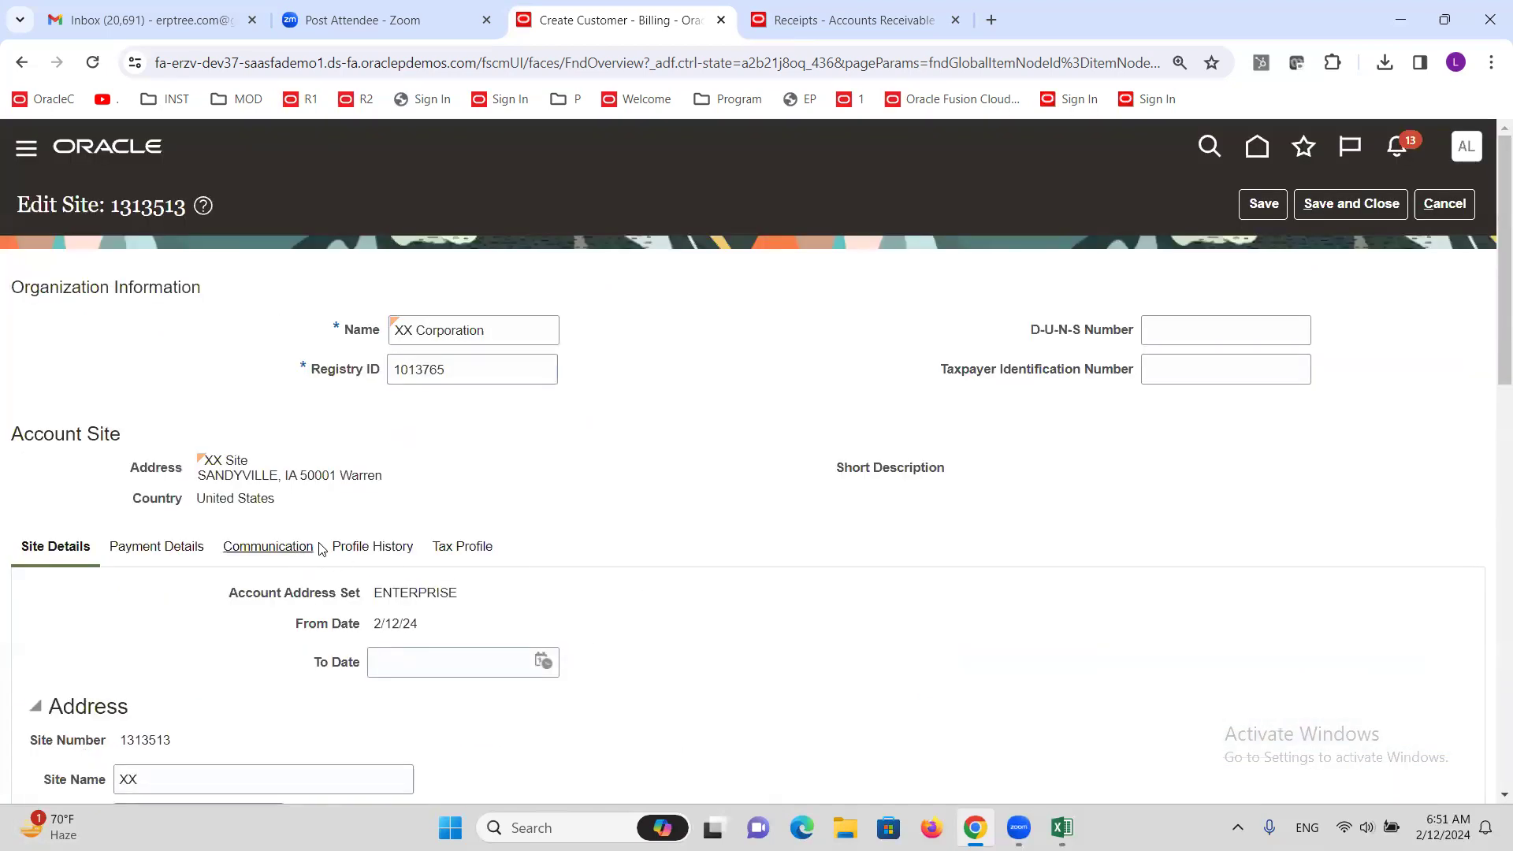
click(360, 548)
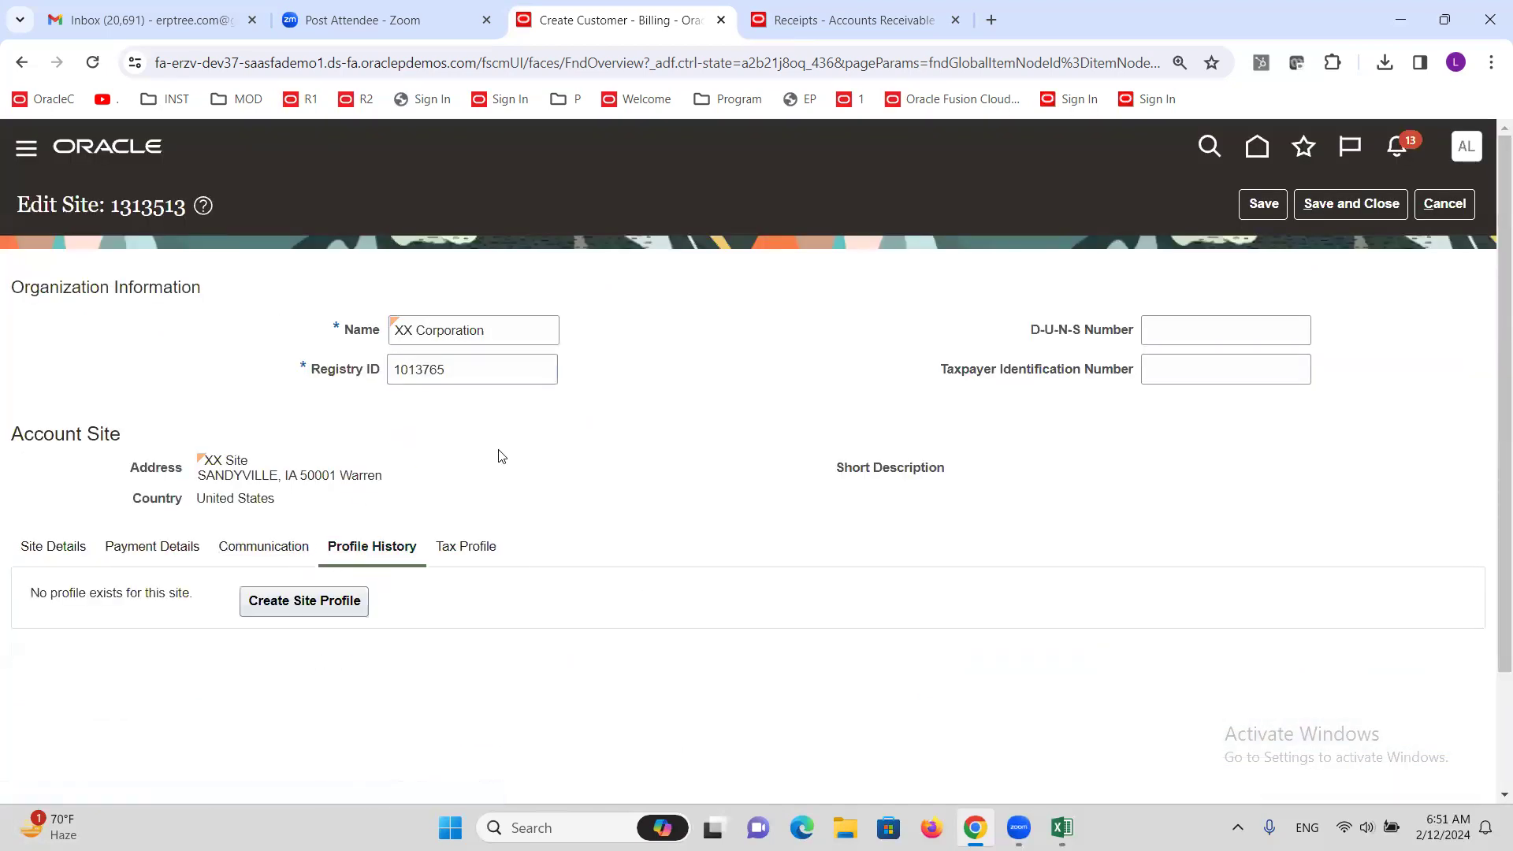
click(269, 608)
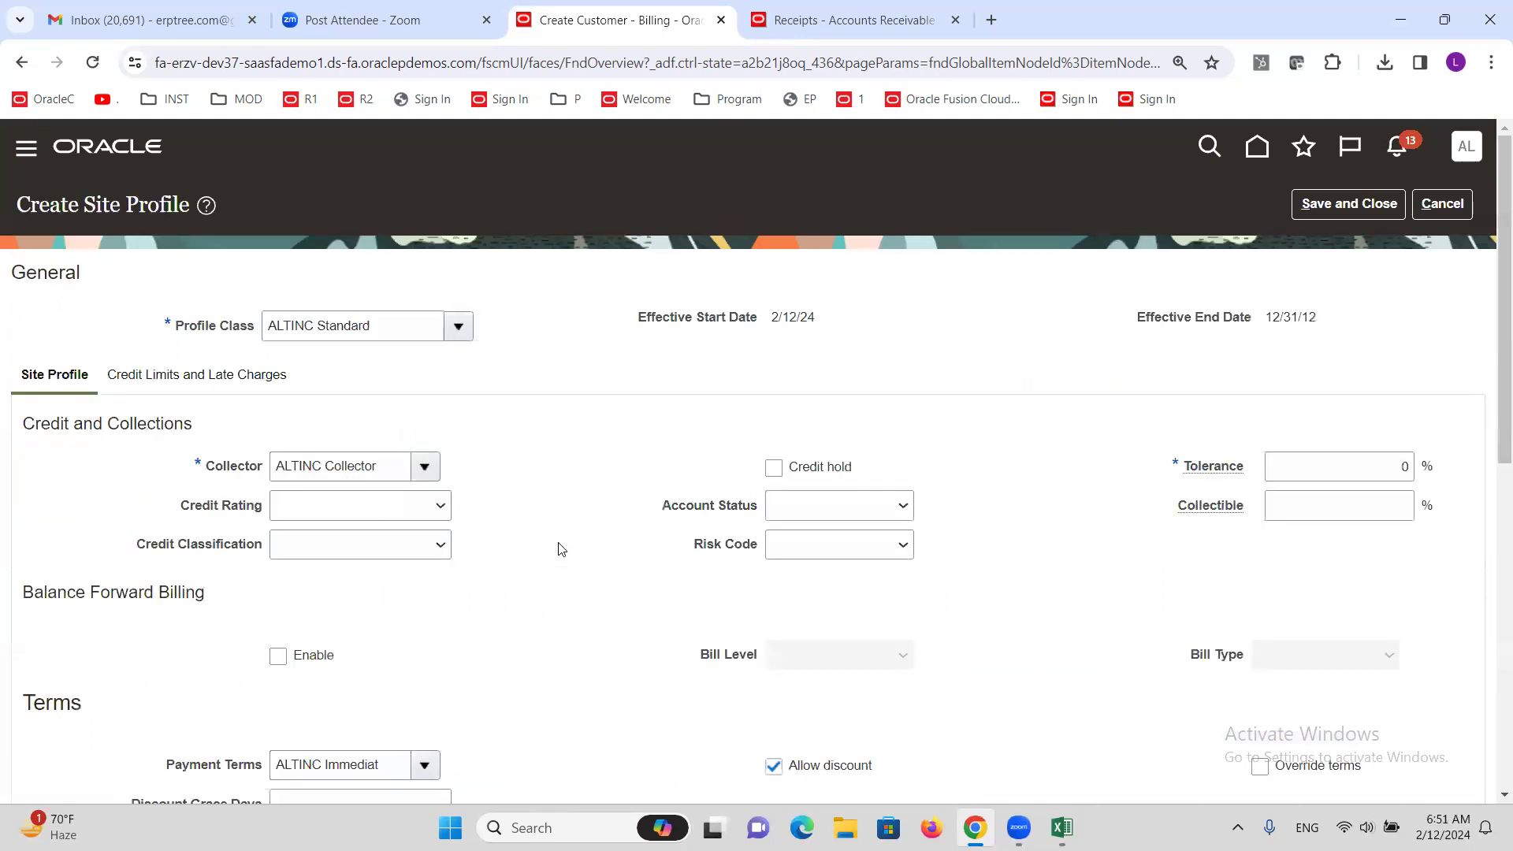
click(1332, 206)
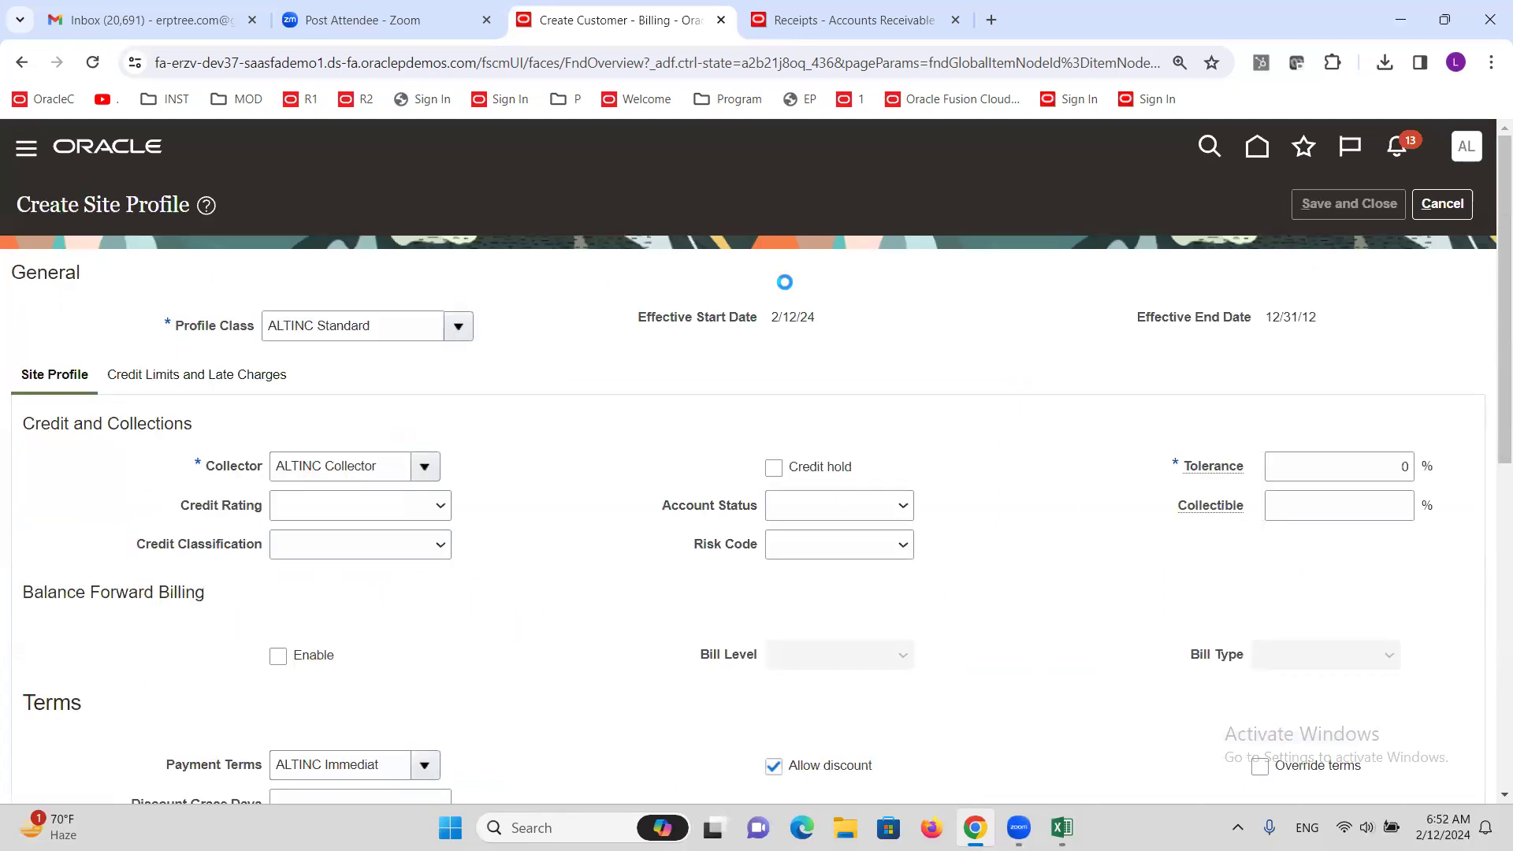
click(1352, 210)
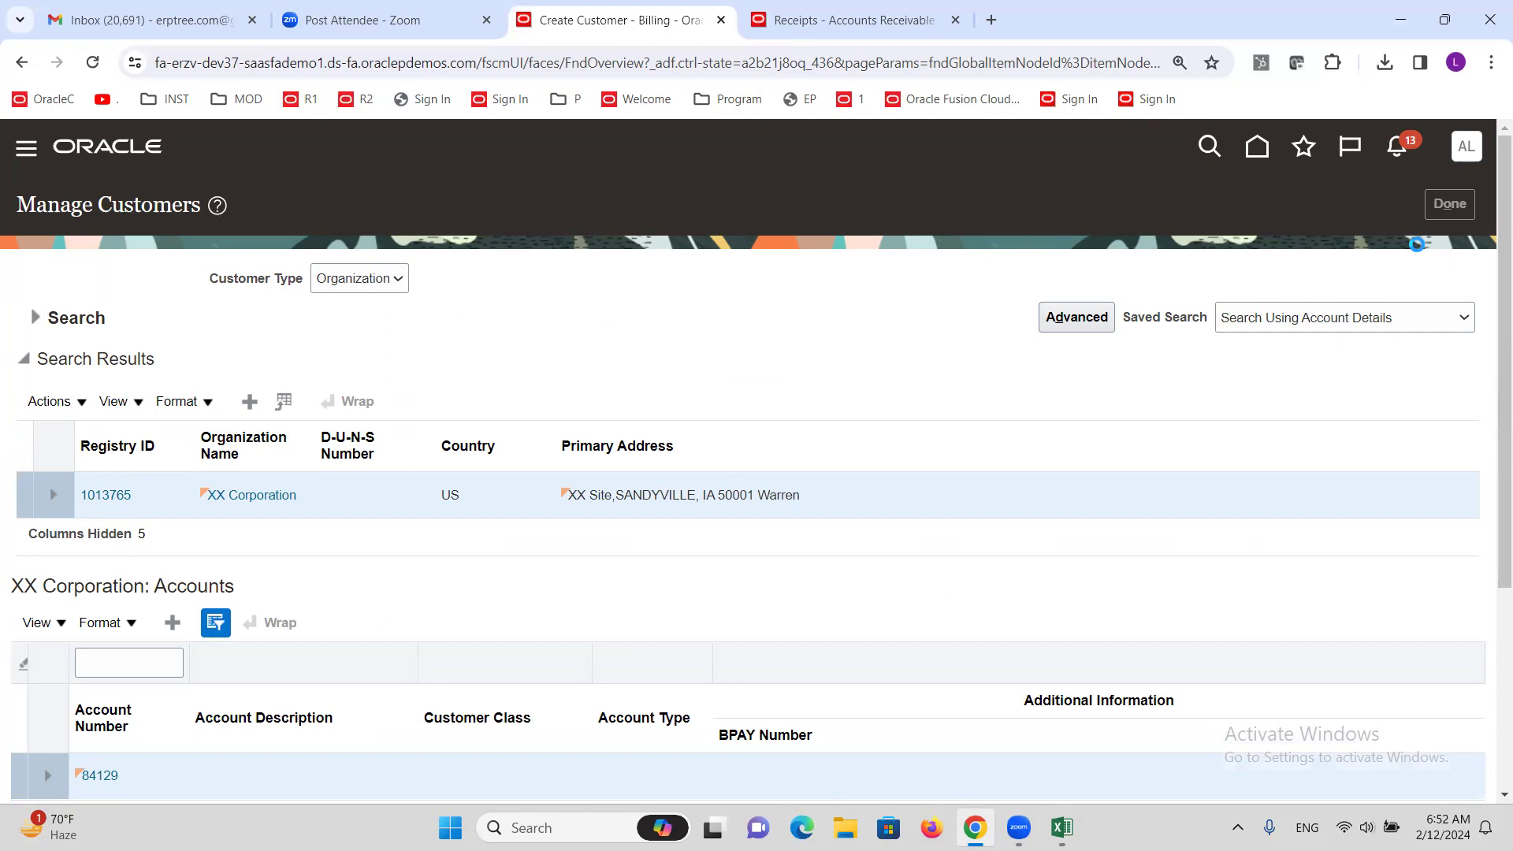
Open the Suppliers work area under Procurement and display its task list
click(28, 150)
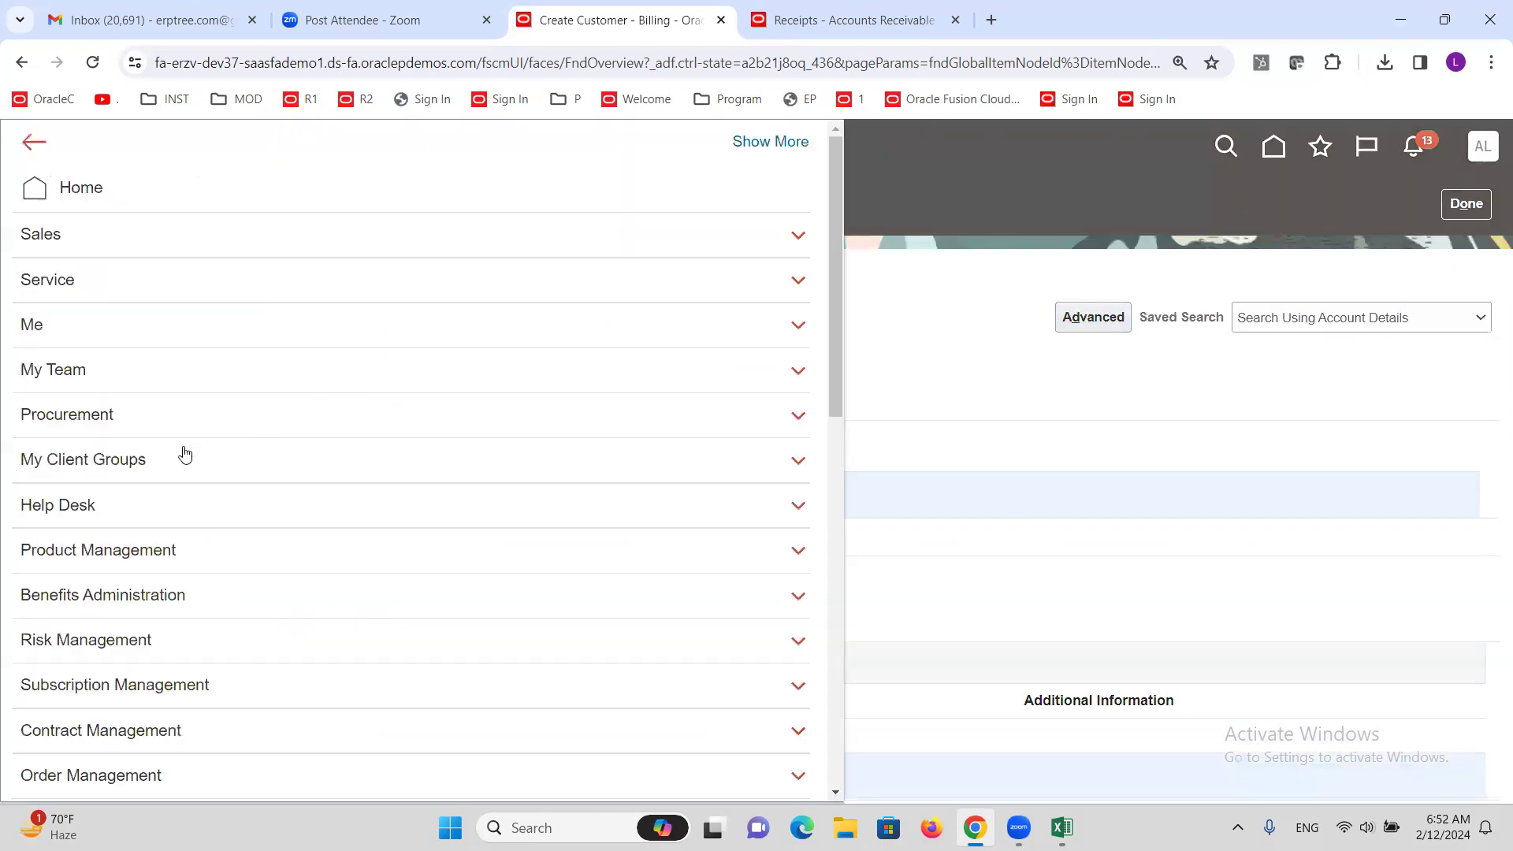
click(101, 419)
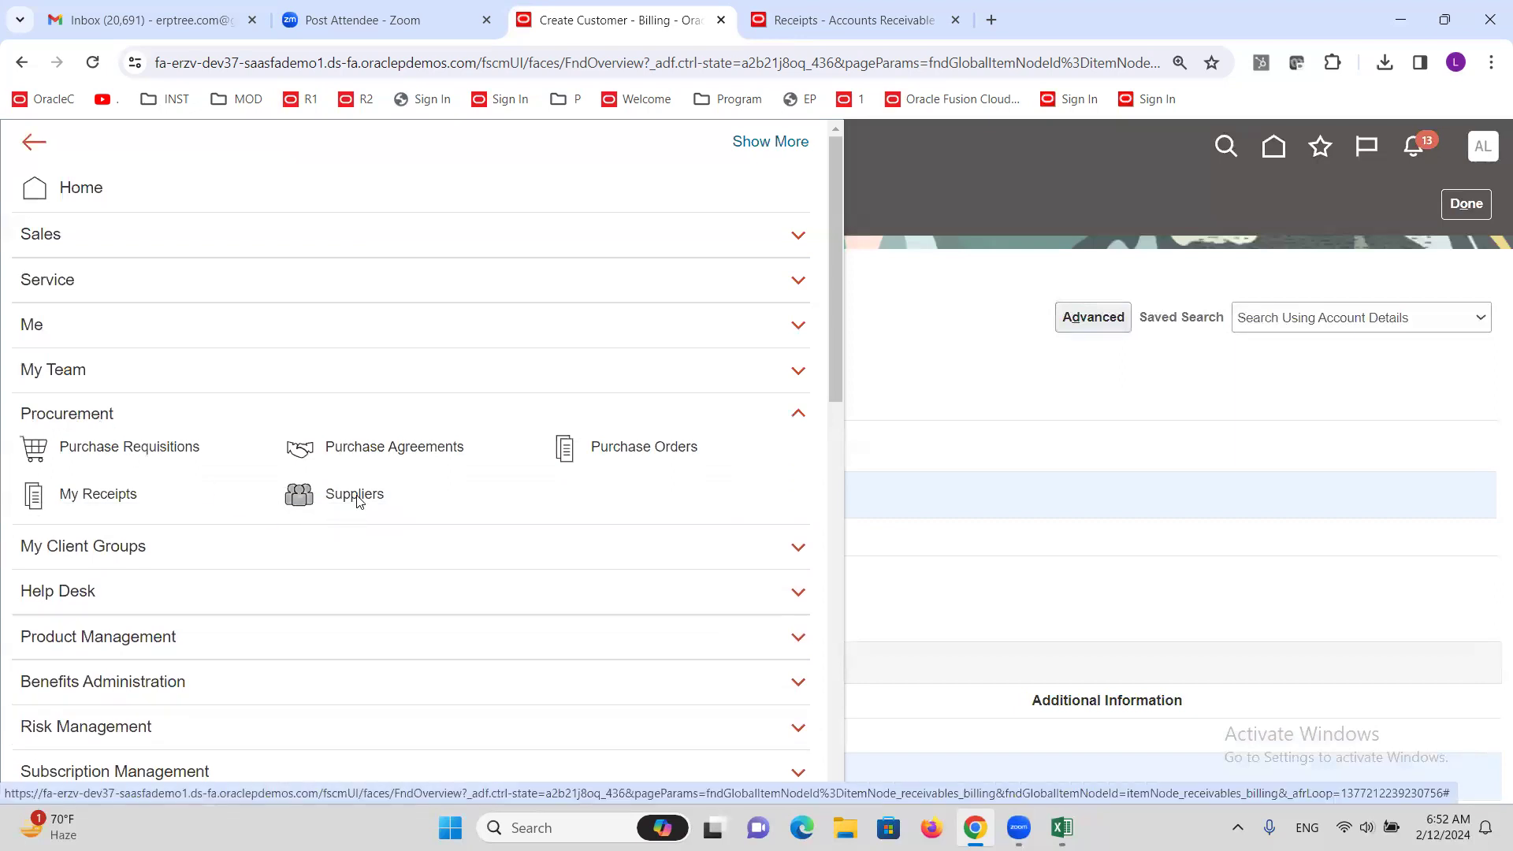
click(356, 496)
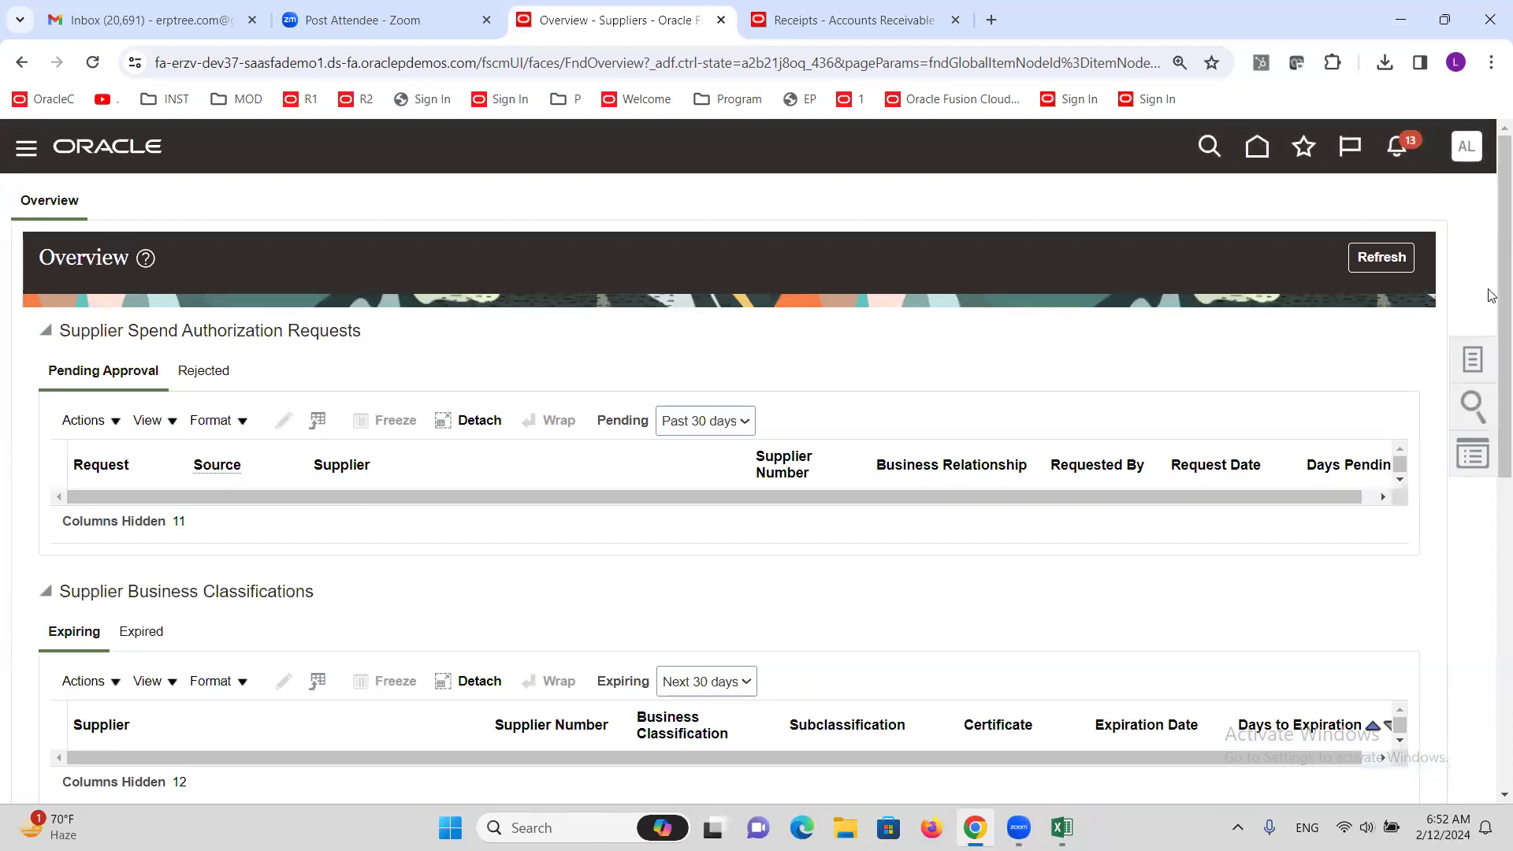
click(1473, 359)
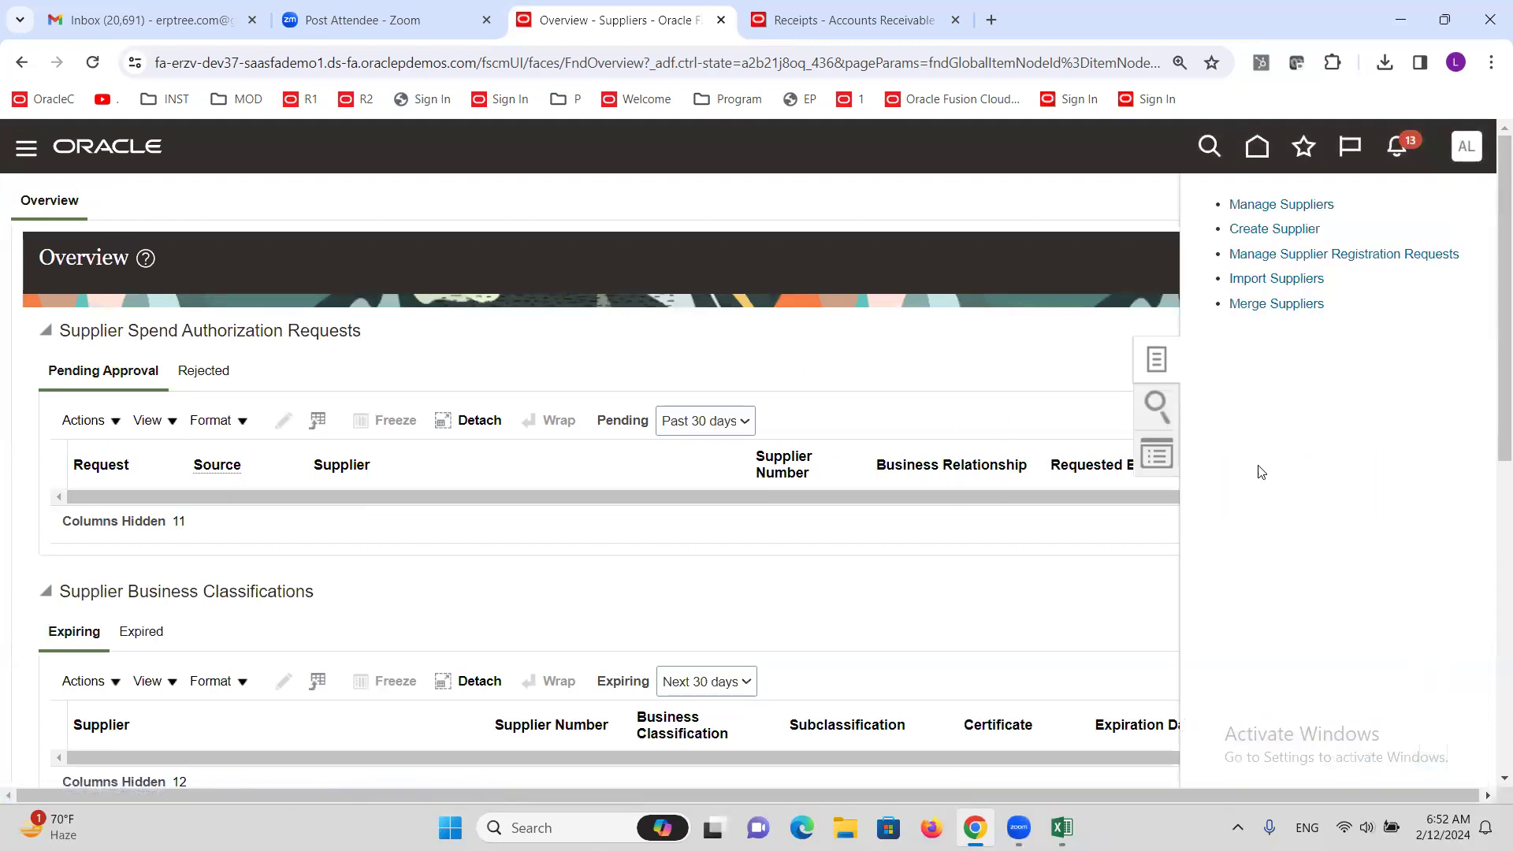
Create the supplier XX Corporation with business relationship Spend Authorized and tax organization type Corporation
click(1231, 256)
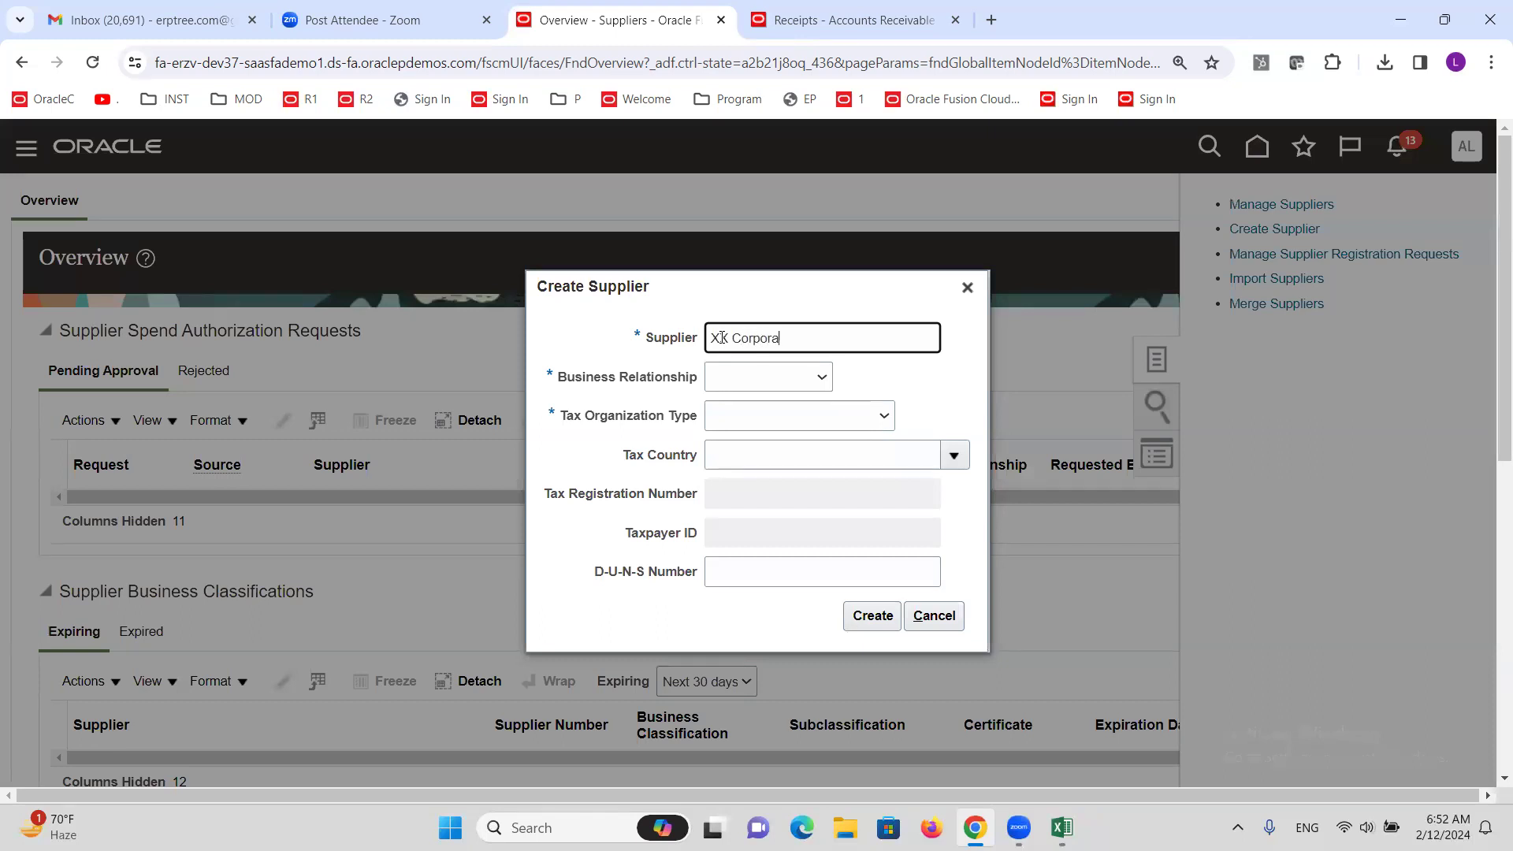
key(Tab)
click(755, 389)
click(771, 432)
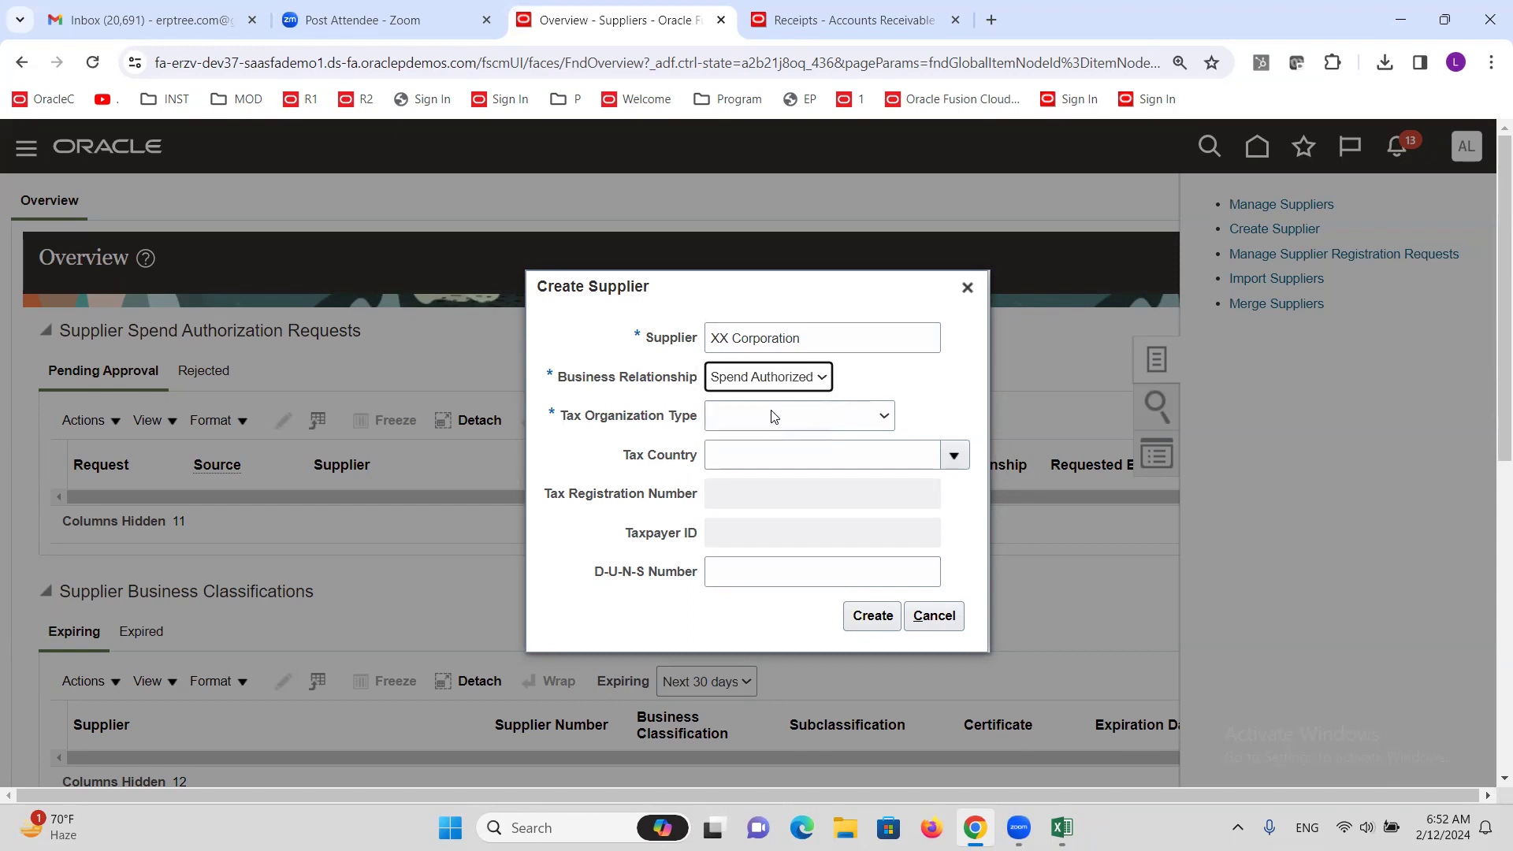
click(776, 415)
click(778, 451)
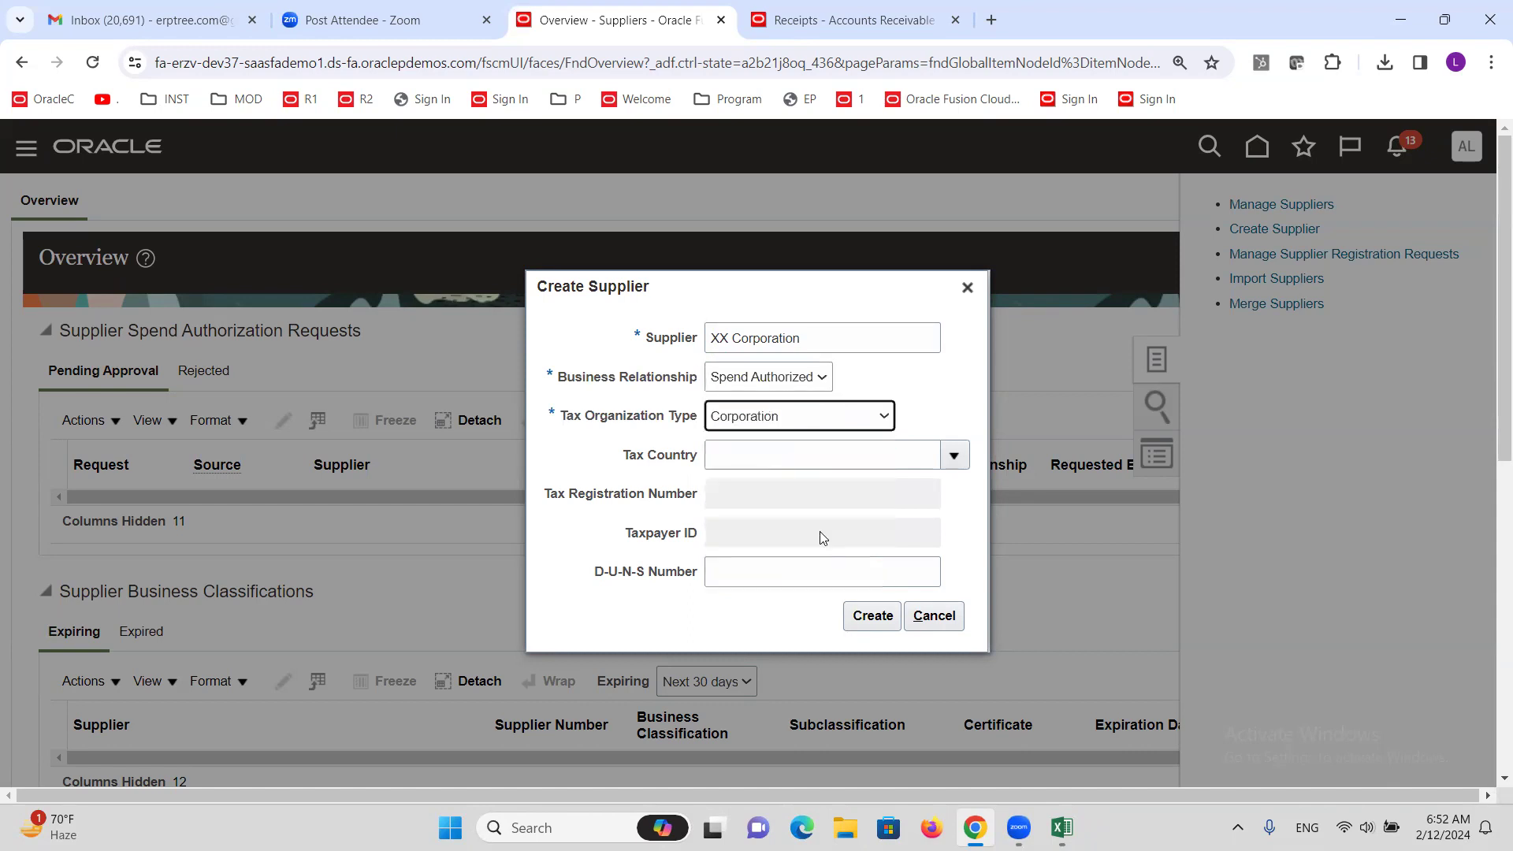
click(872, 616)
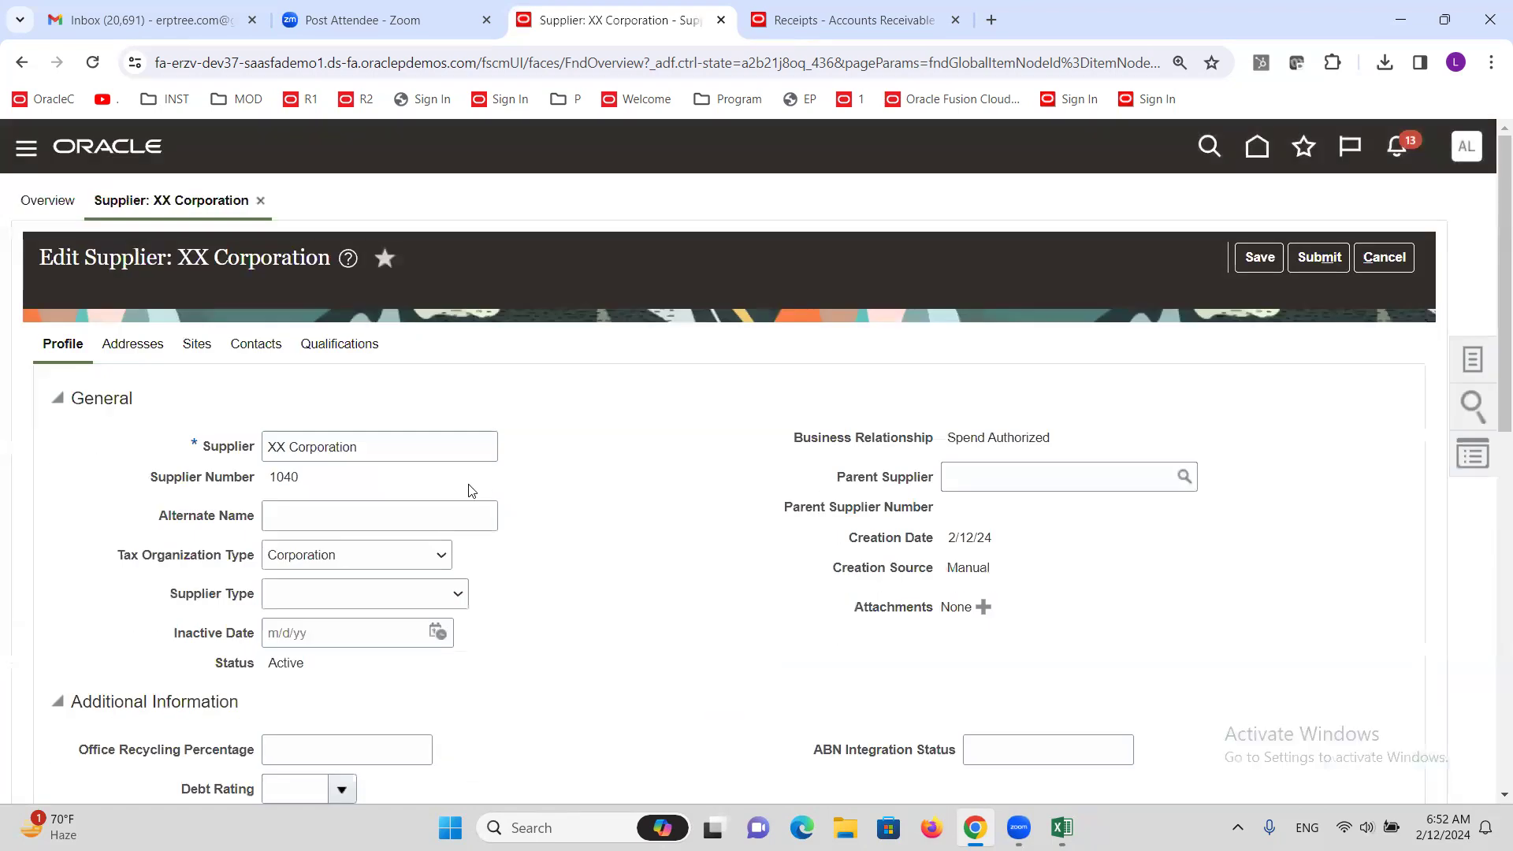
Add a supplier address named XX Address in the United States, using the postal code entry 00501, Holtsville, Suffolk, NY
click(142, 356)
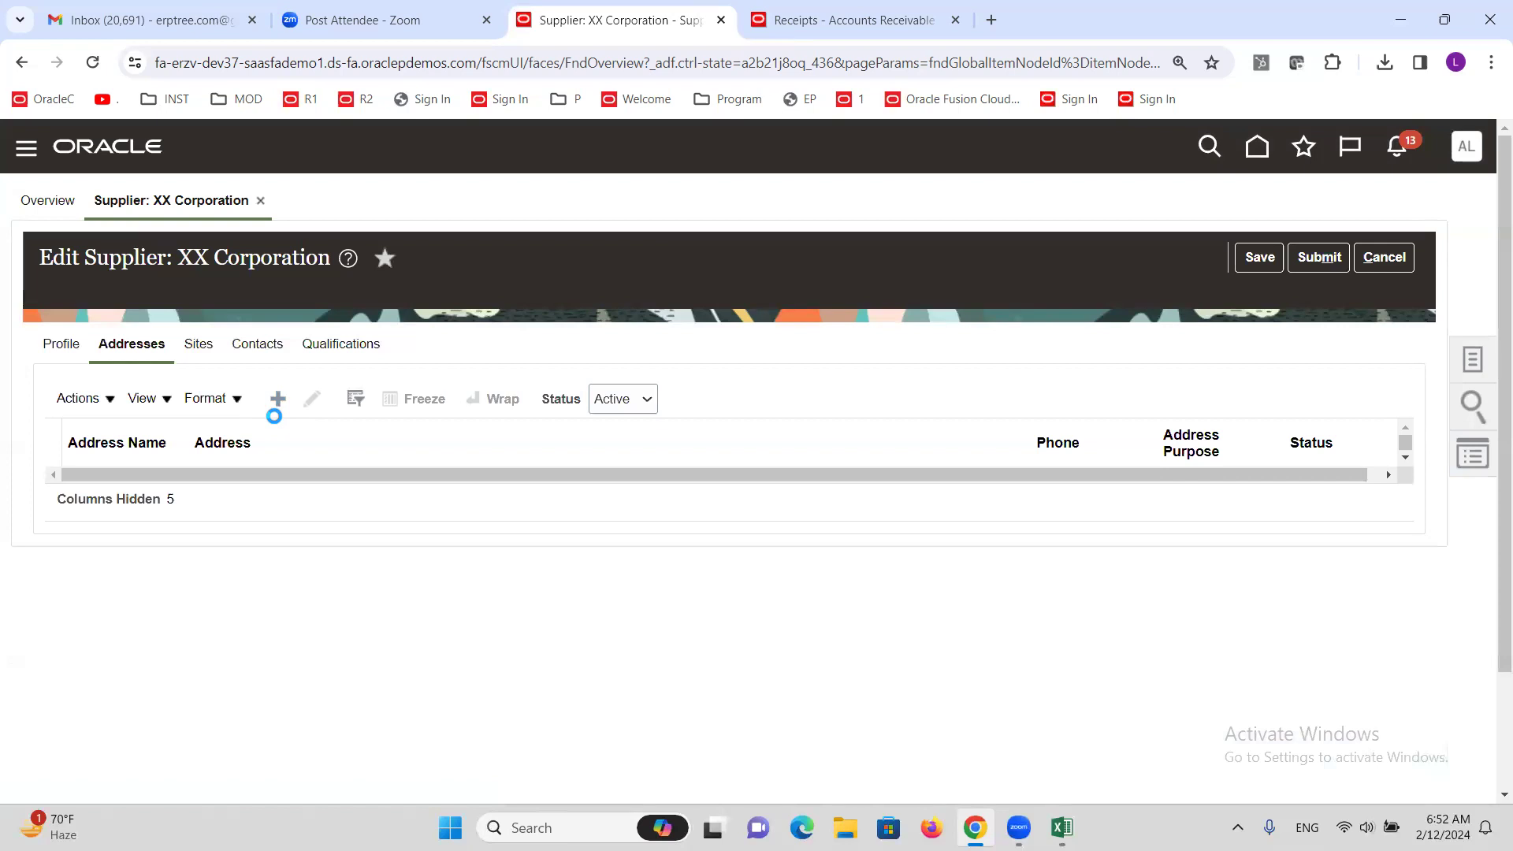
click(304, 403)
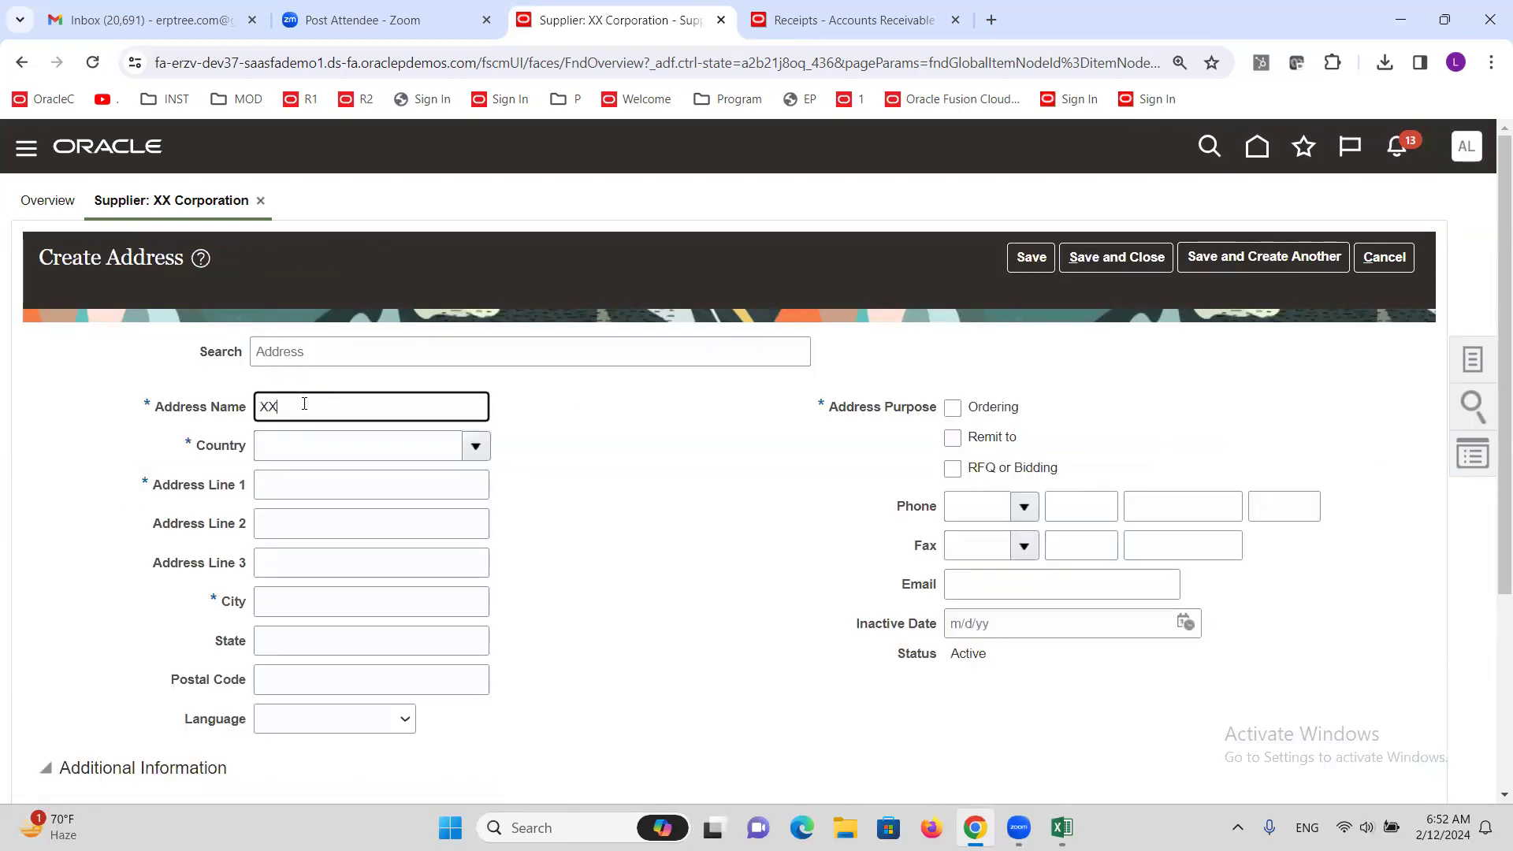
text(XX Address)
key(Tab)
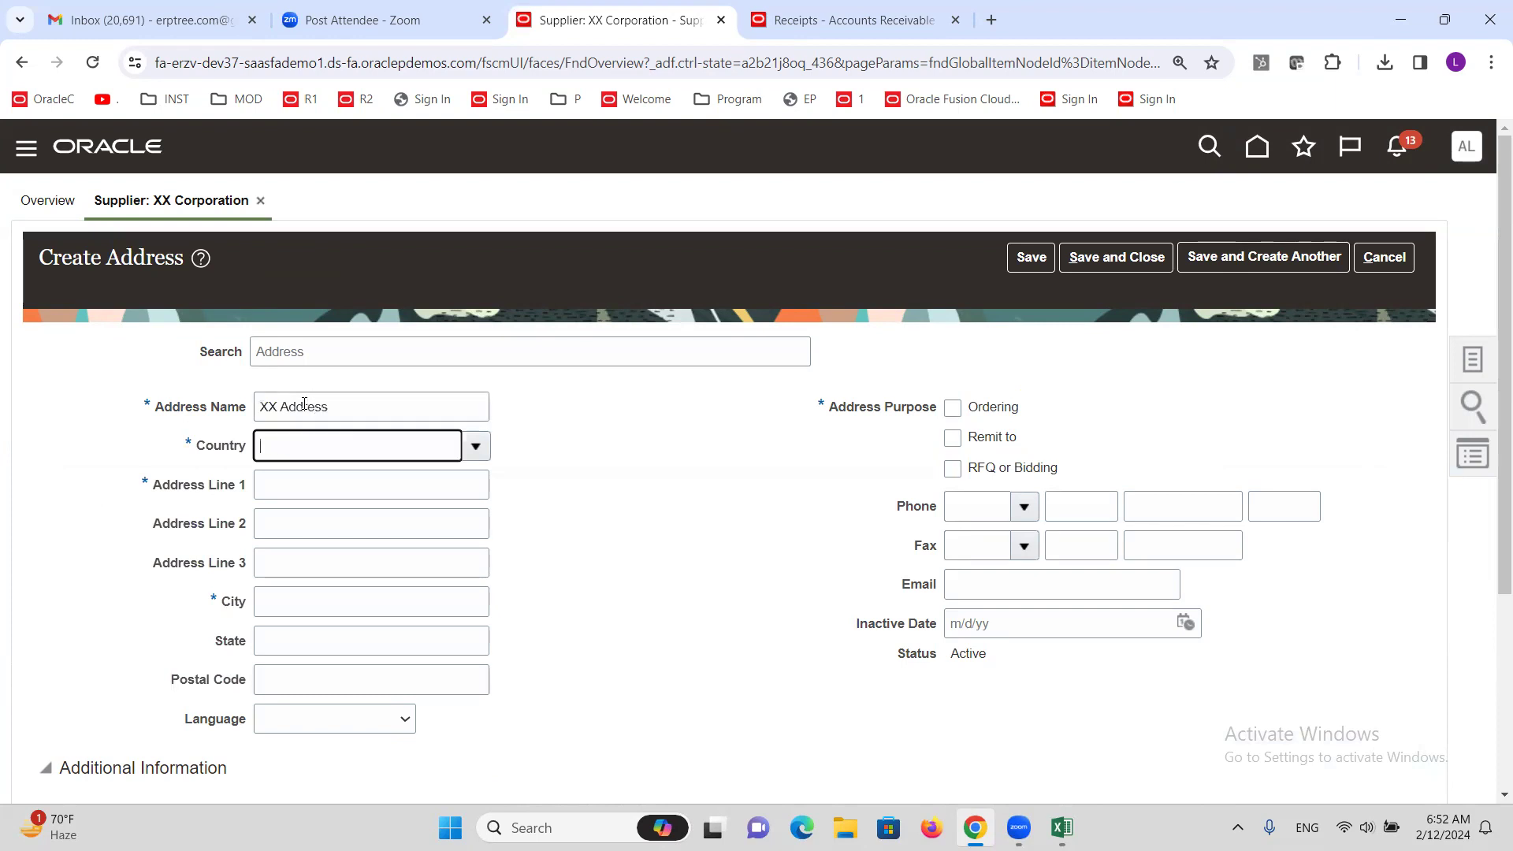
key(Tab)
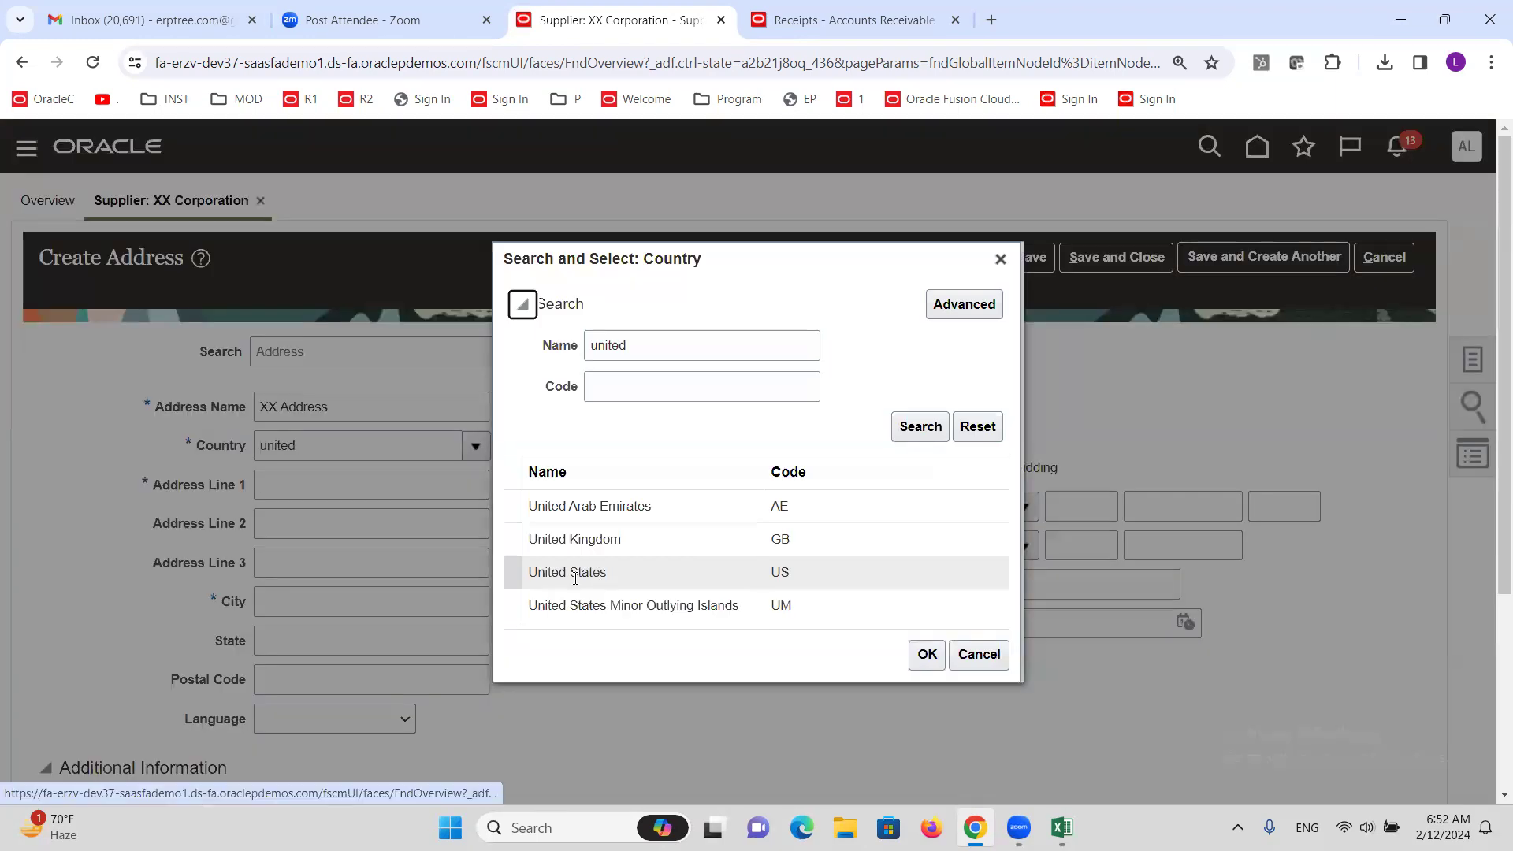
click(569, 572)
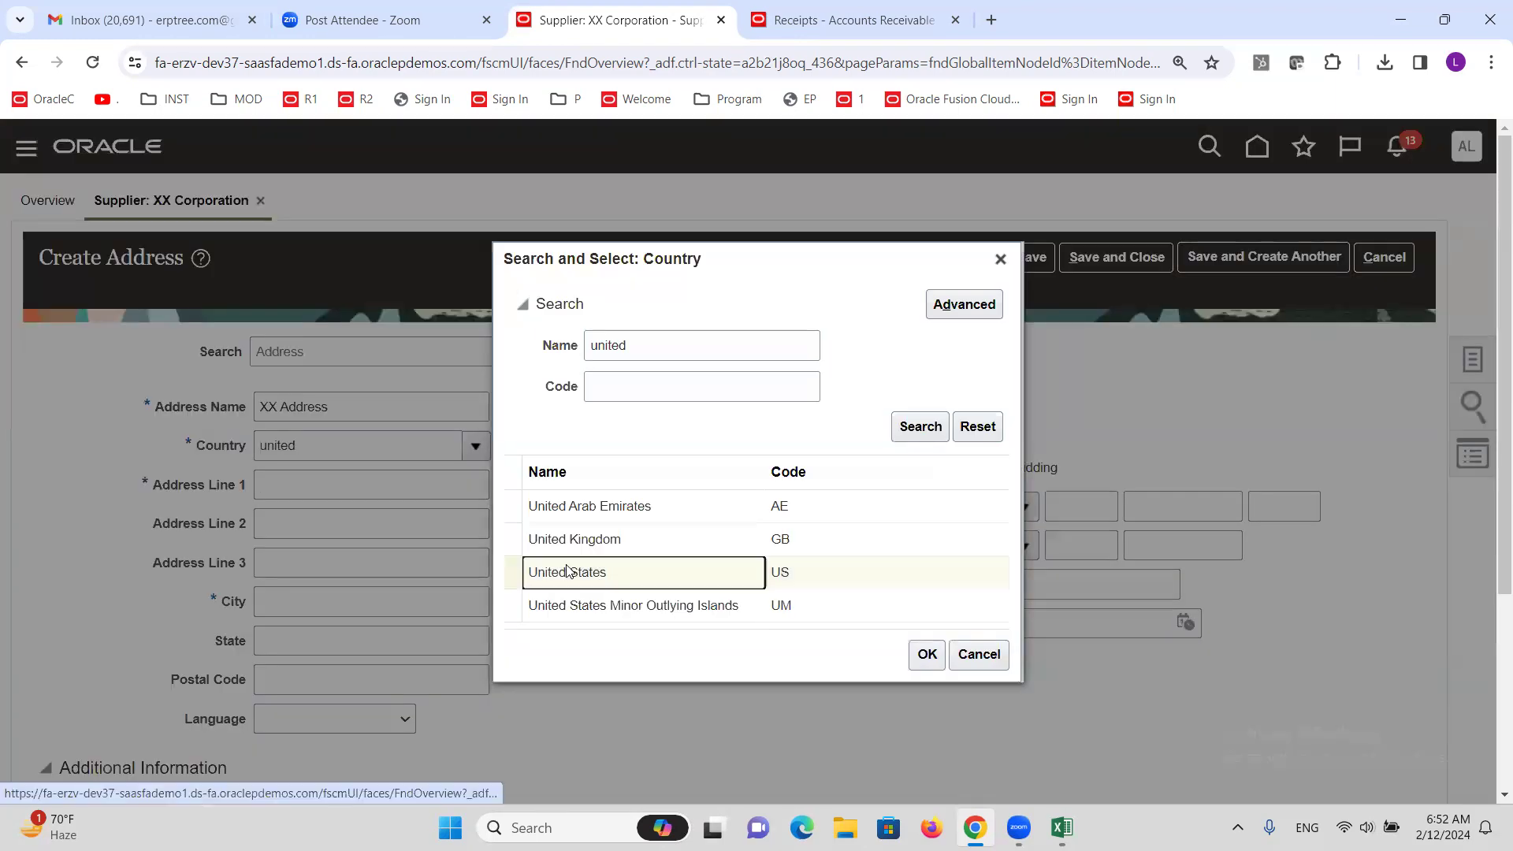
click(926, 654)
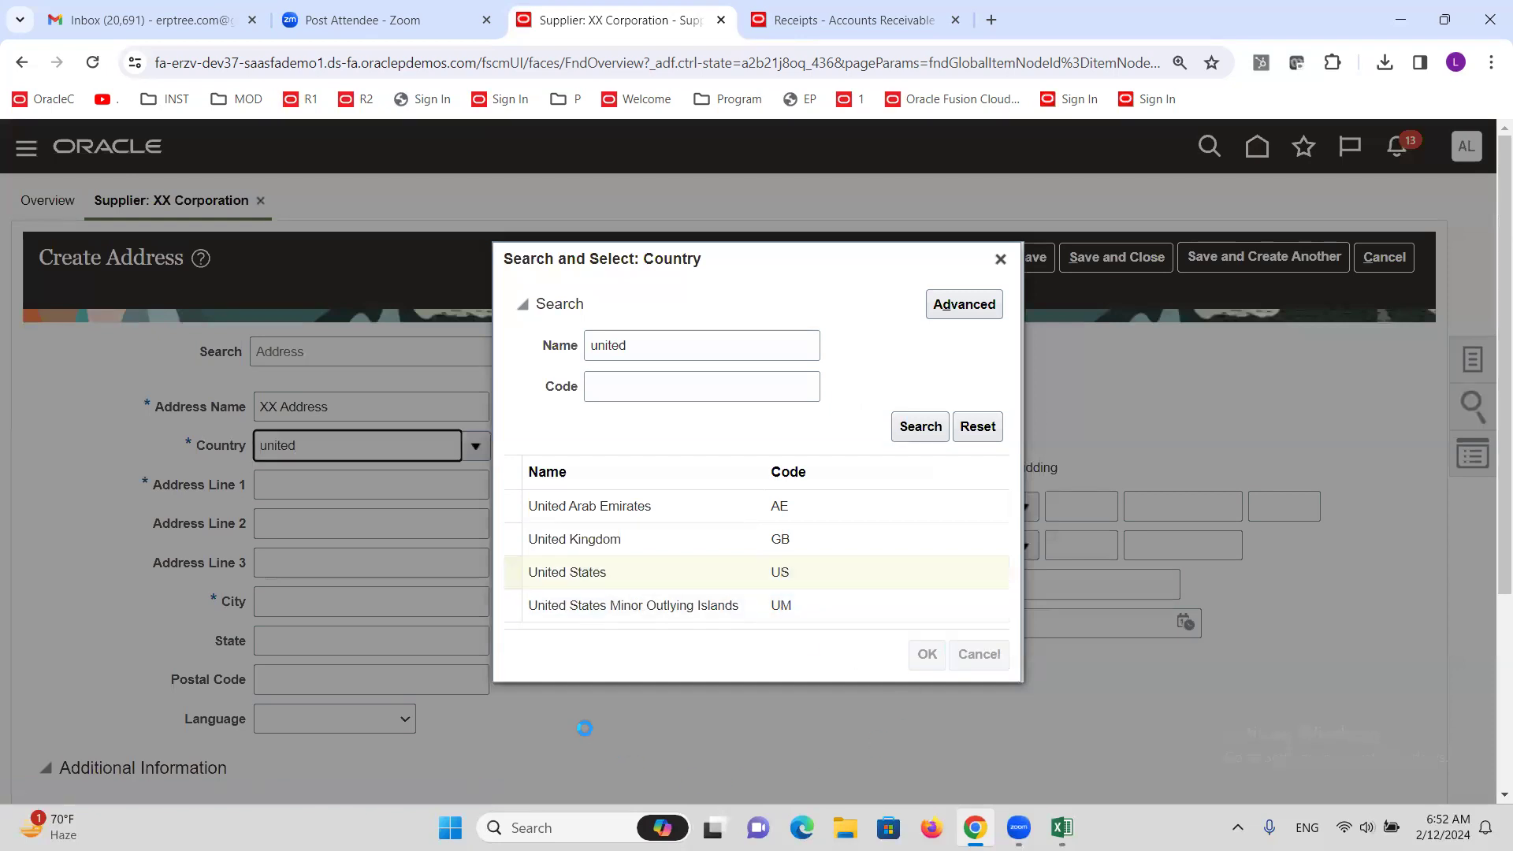
click(449, 641)
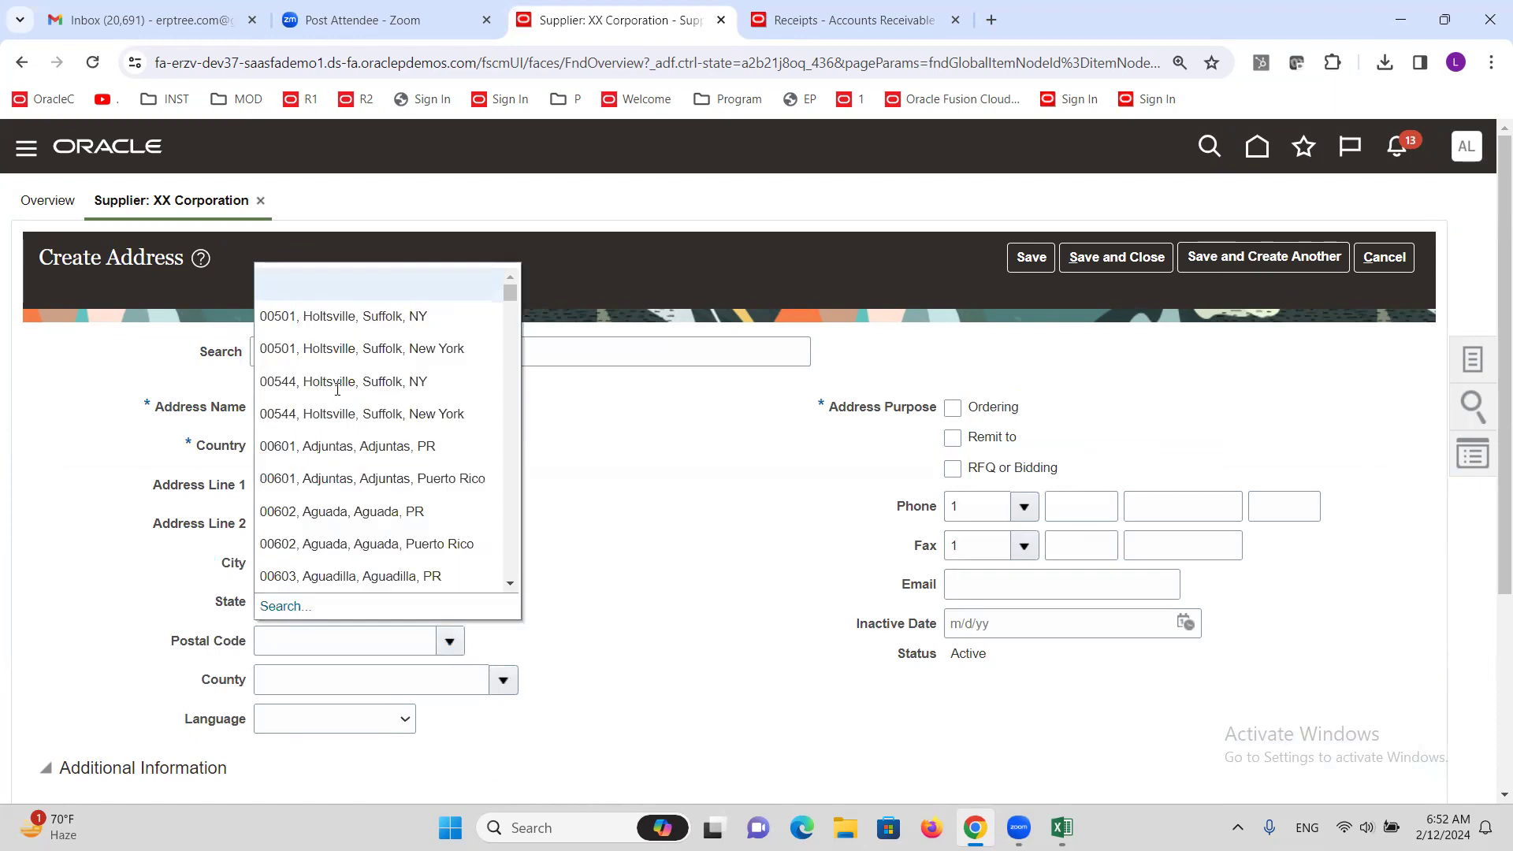
click(334, 329)
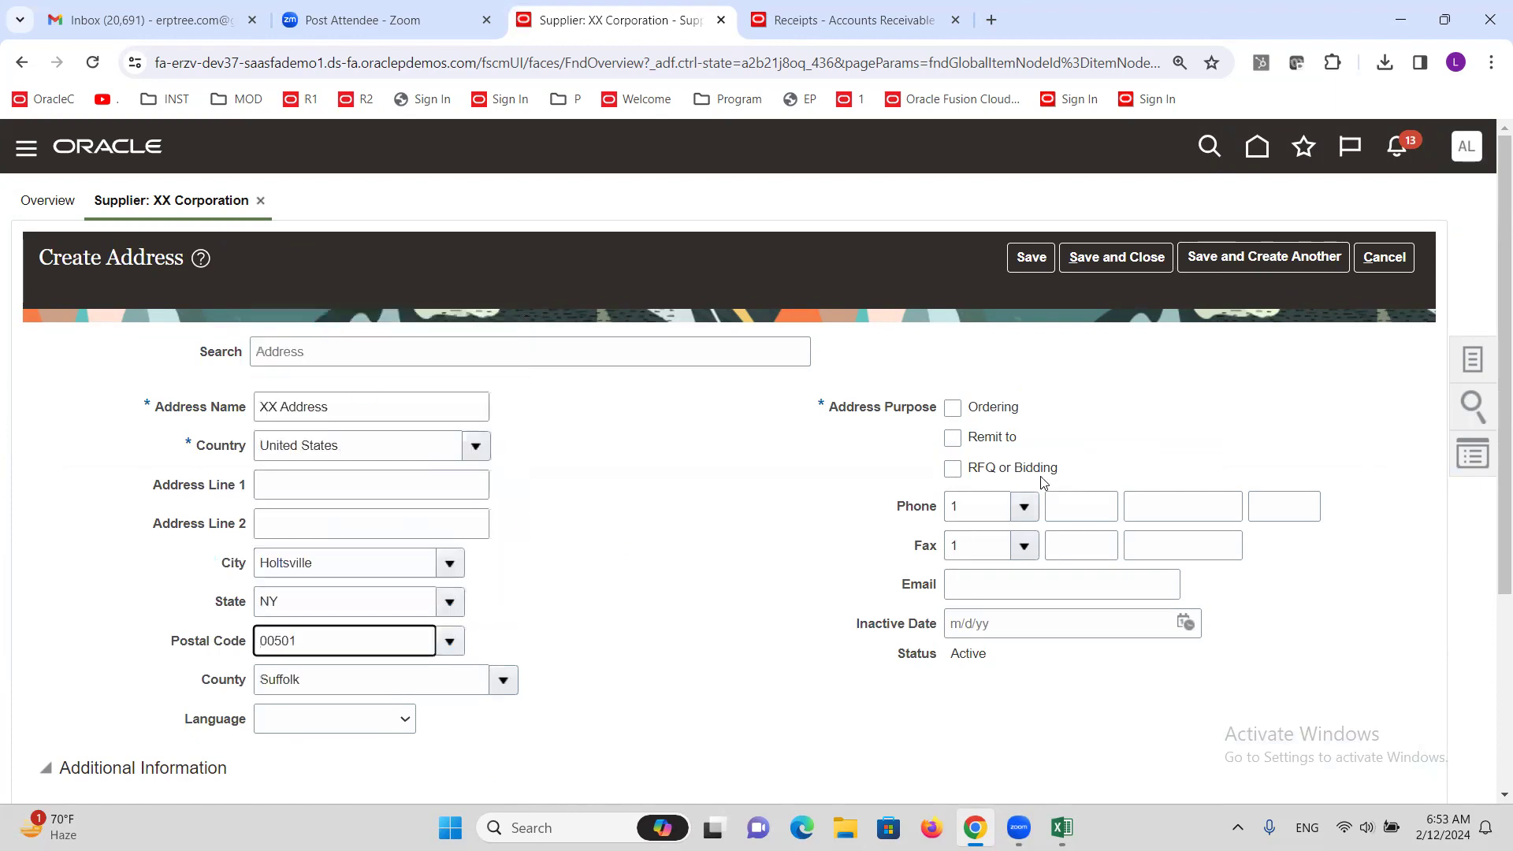
Mark the supplier address for the Ordering and Remit to purposes, and save and close it
click(952, 408)
click(953, 439)
scroll(669, 555, down, 3)
scroll(697, 502, up, 3)
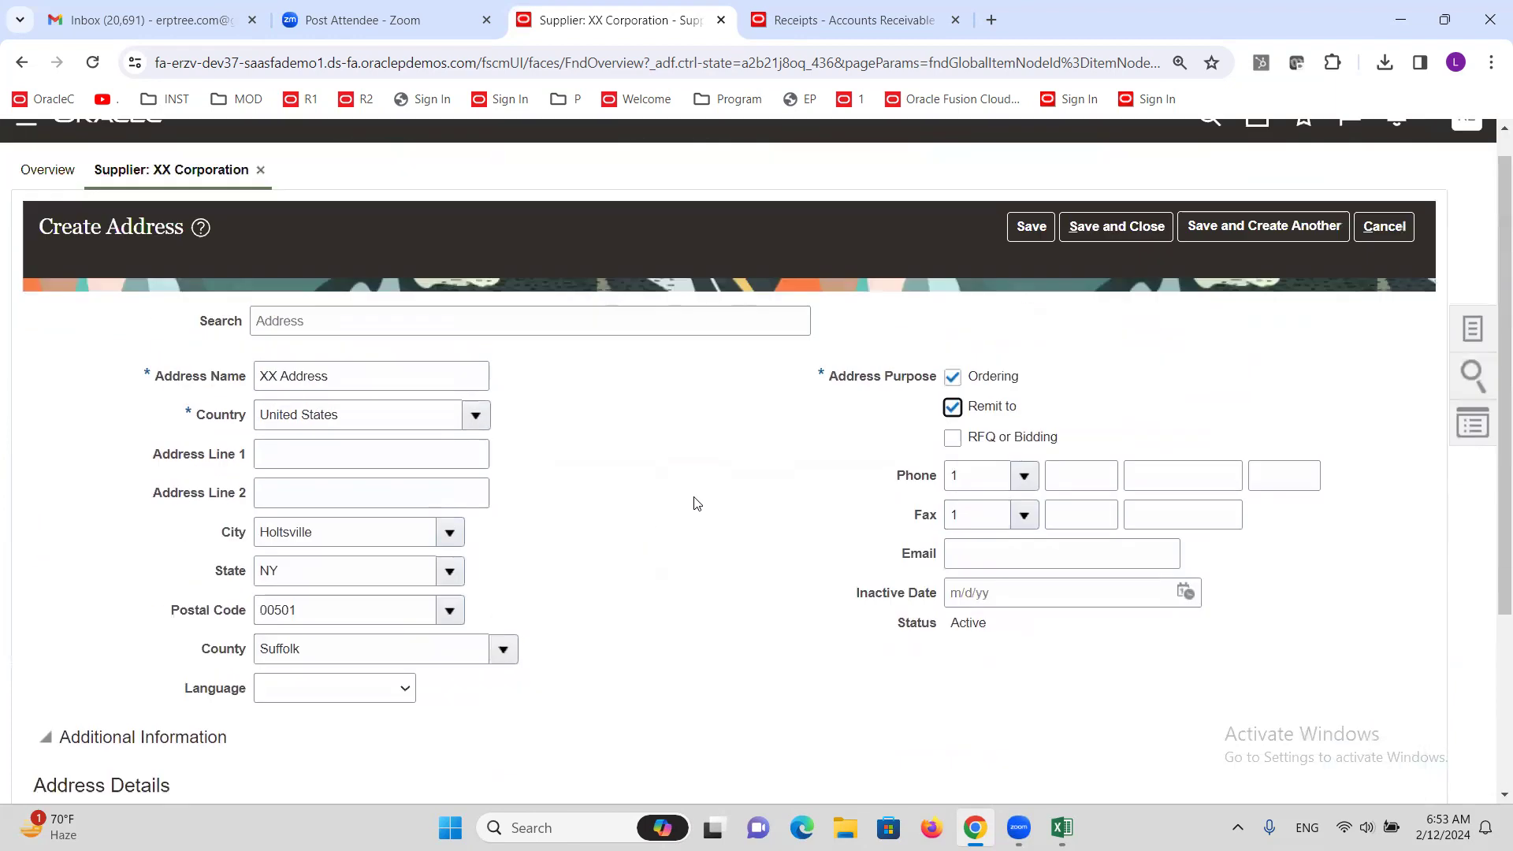
click(1111, 258)
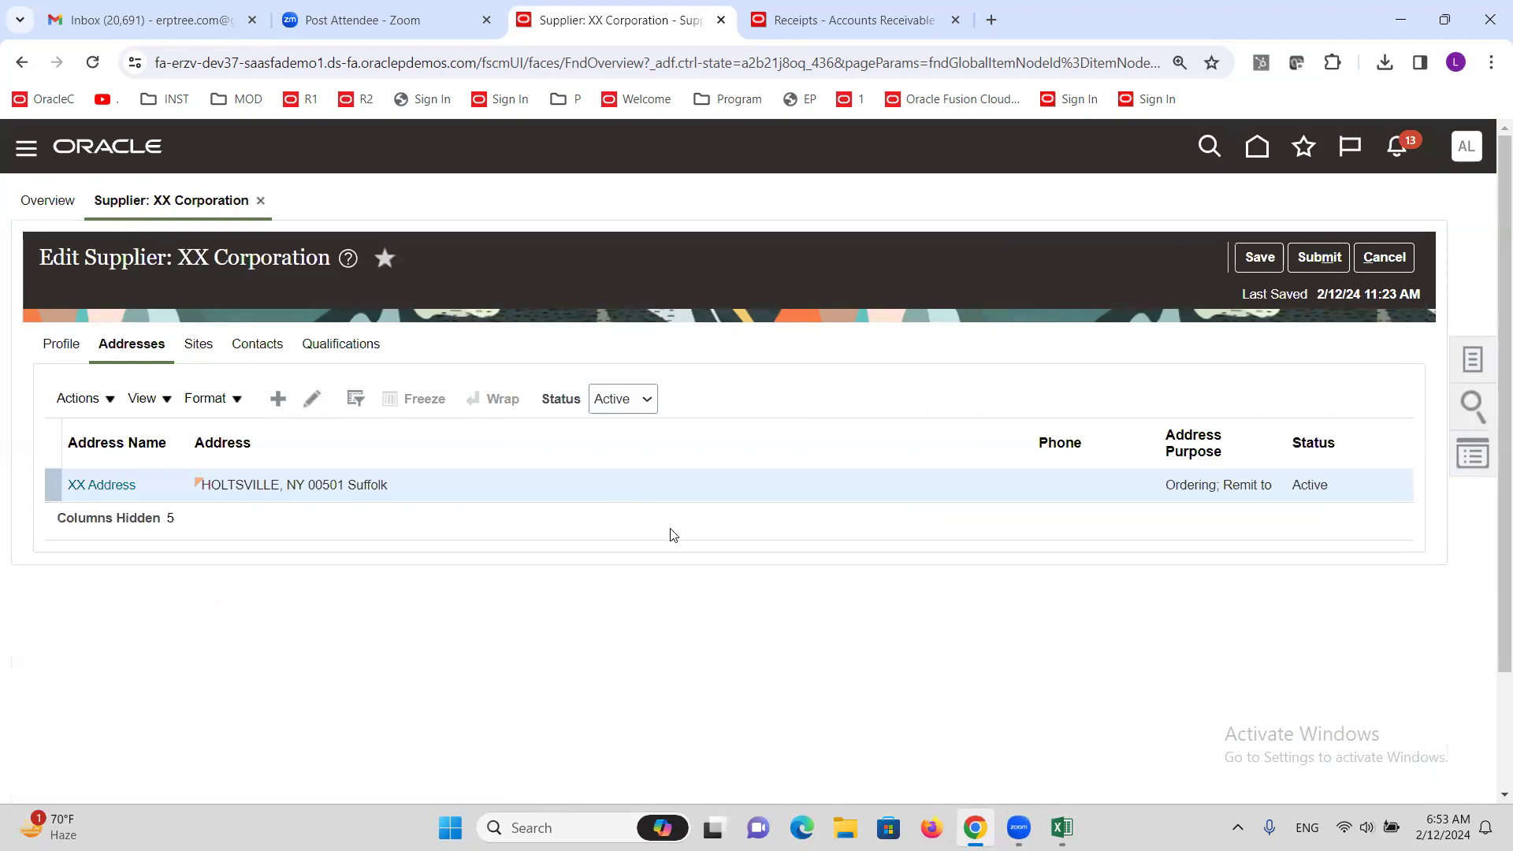
Create the supplier site XX Site for the address XX Address, and save it
click(814, 490)
click(195, 344)
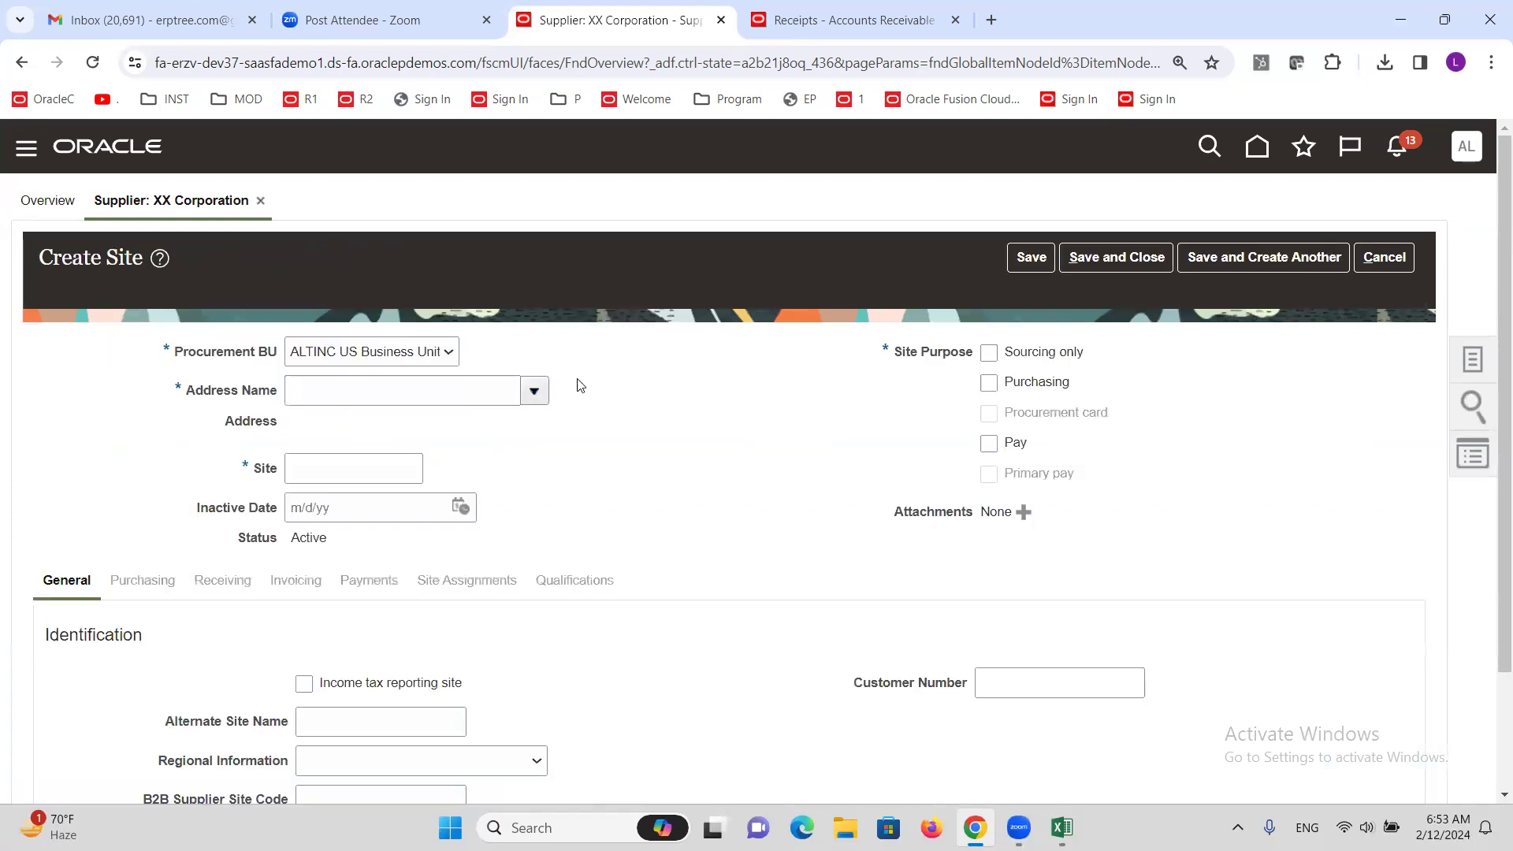
click(533, 390)
click(463, 426)
click(380, 462)
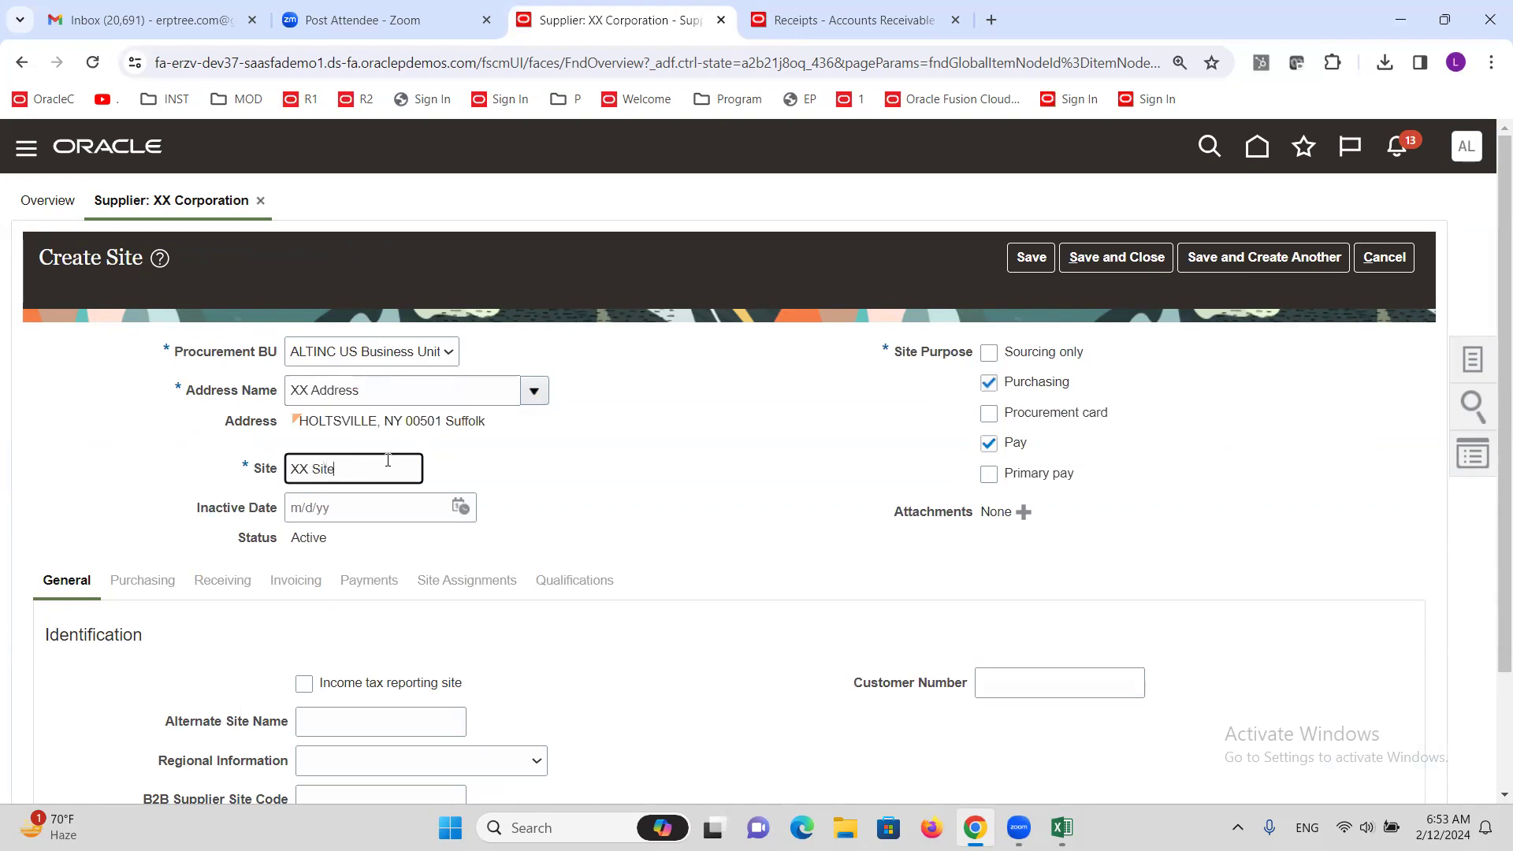
click(1030, 257)
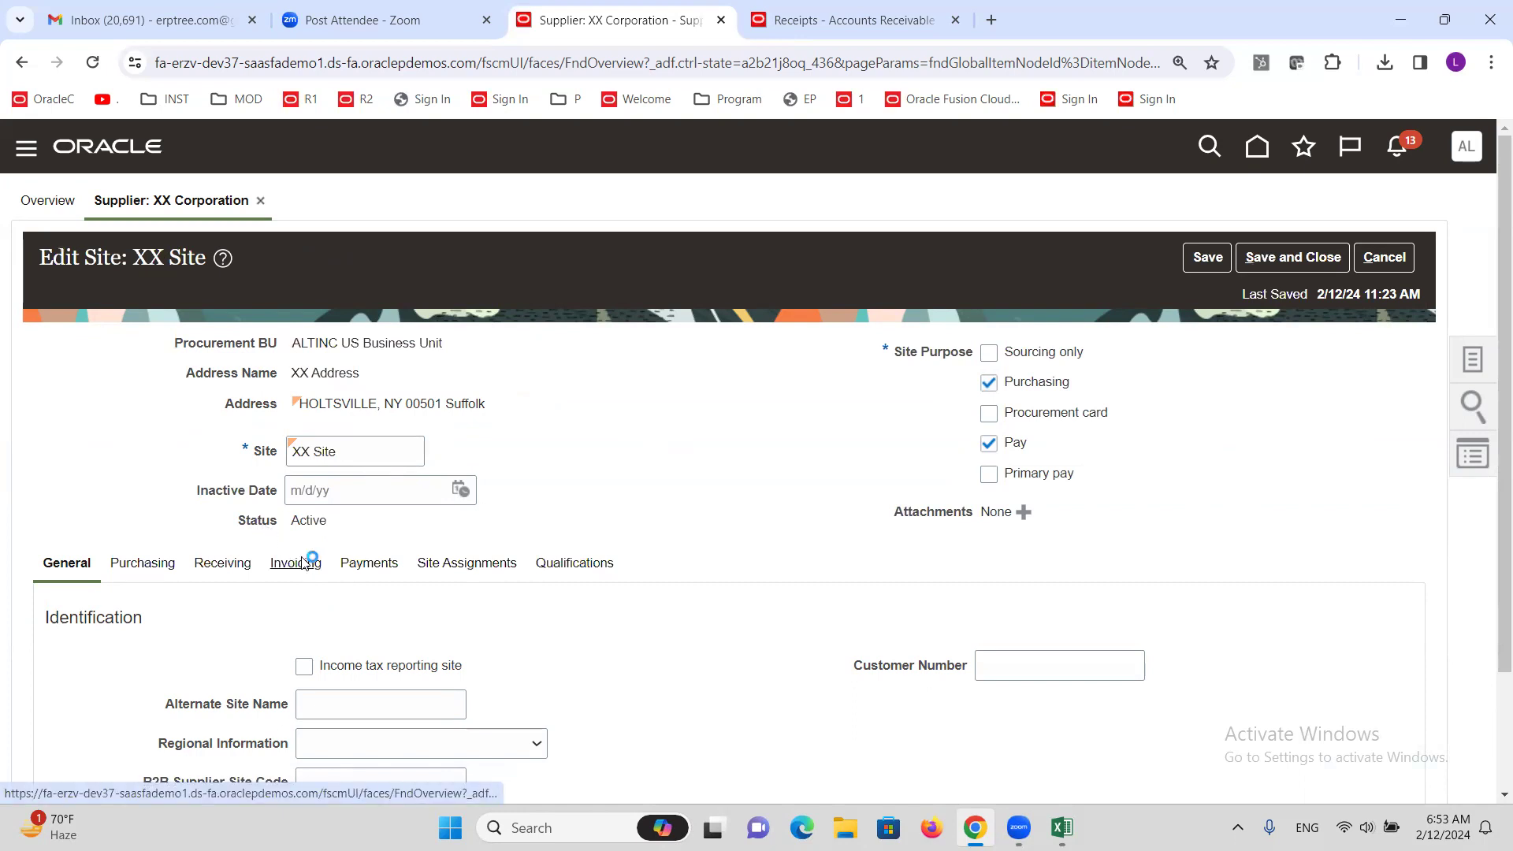
Set the site's invoice currency to US Dollar and choose its payment currency in the invoicing controls
click(545, 665)
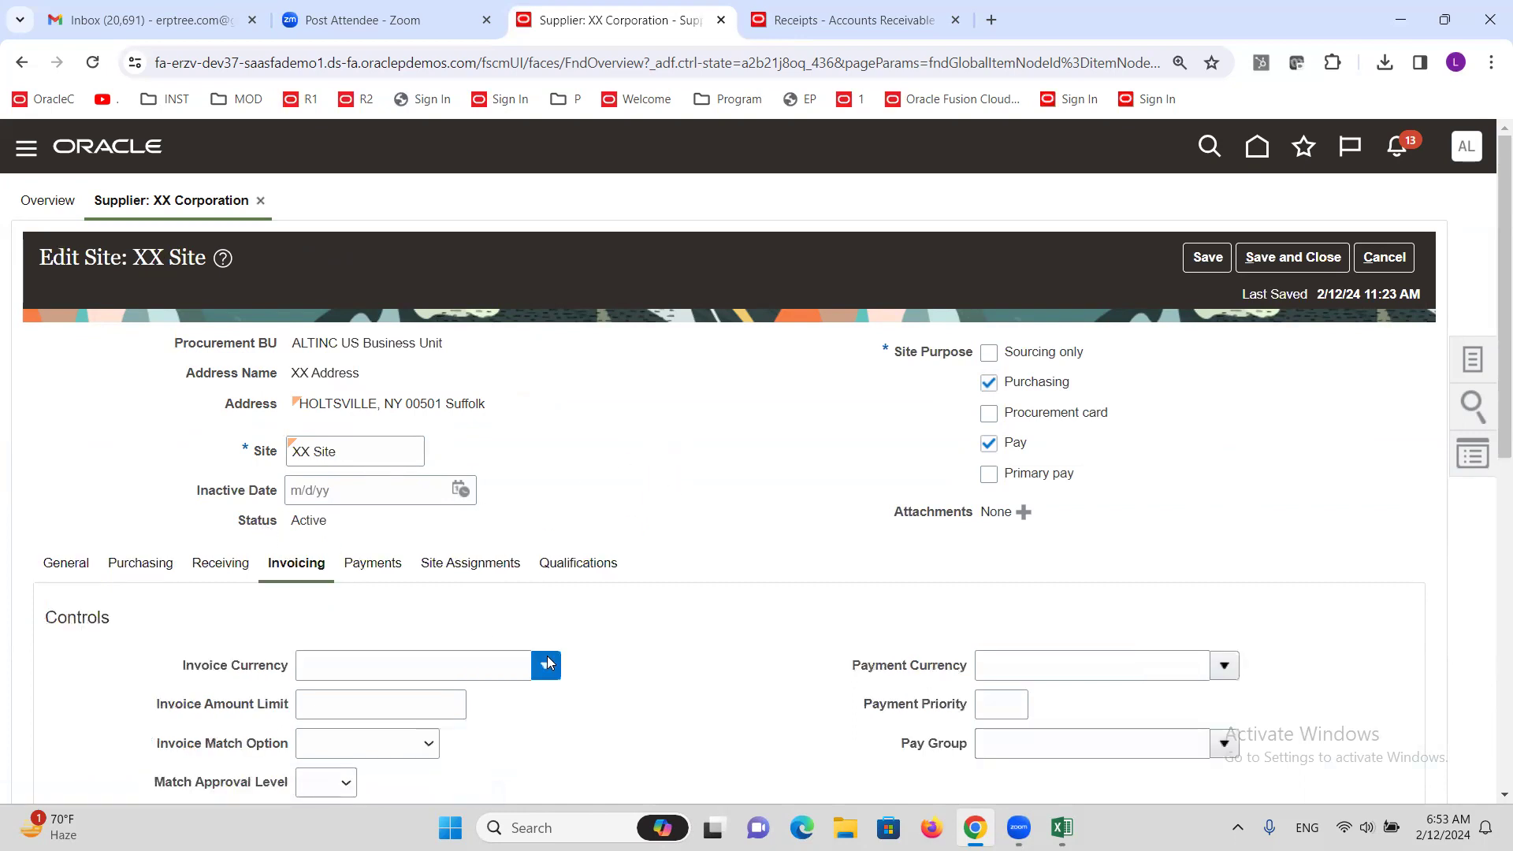
click(1235, 665)
click(1226, 665)
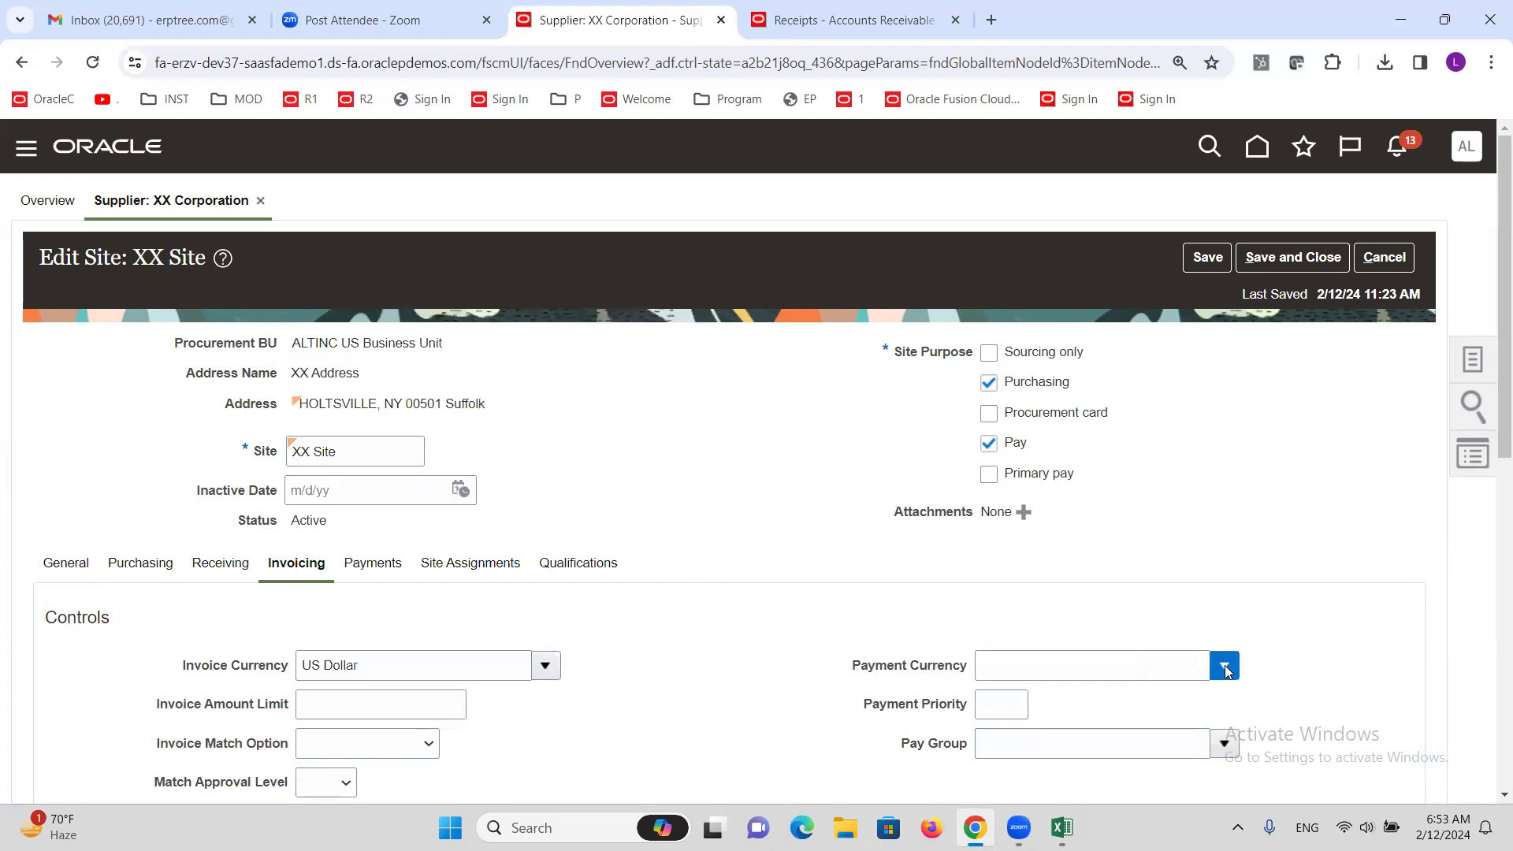
click(1084, 341)
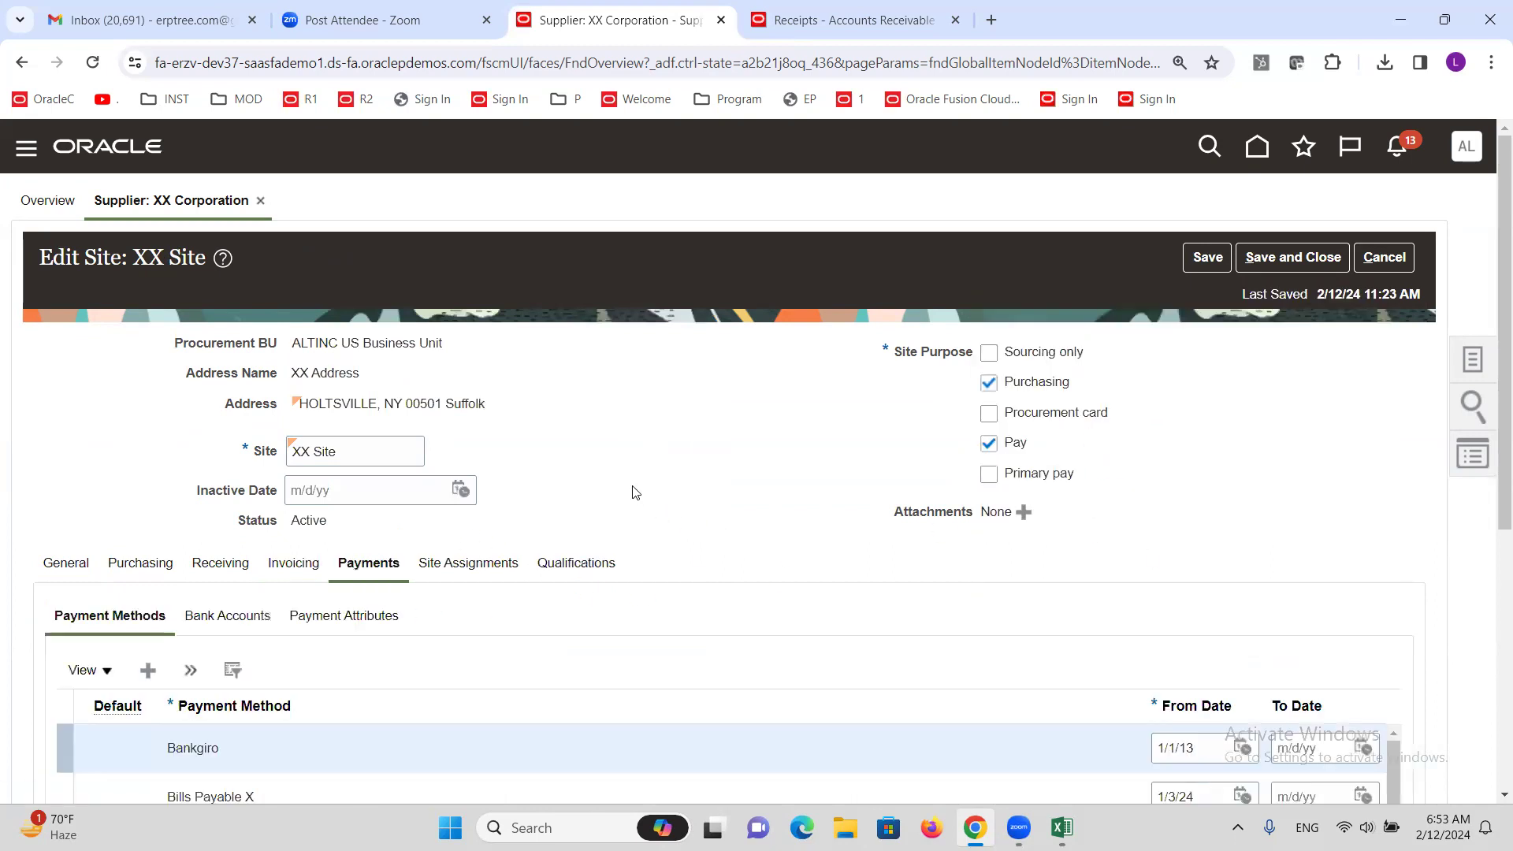
Review the site's payment methods and autocreate the site assignments for XX Site
scroll(634, 482, down, 3)
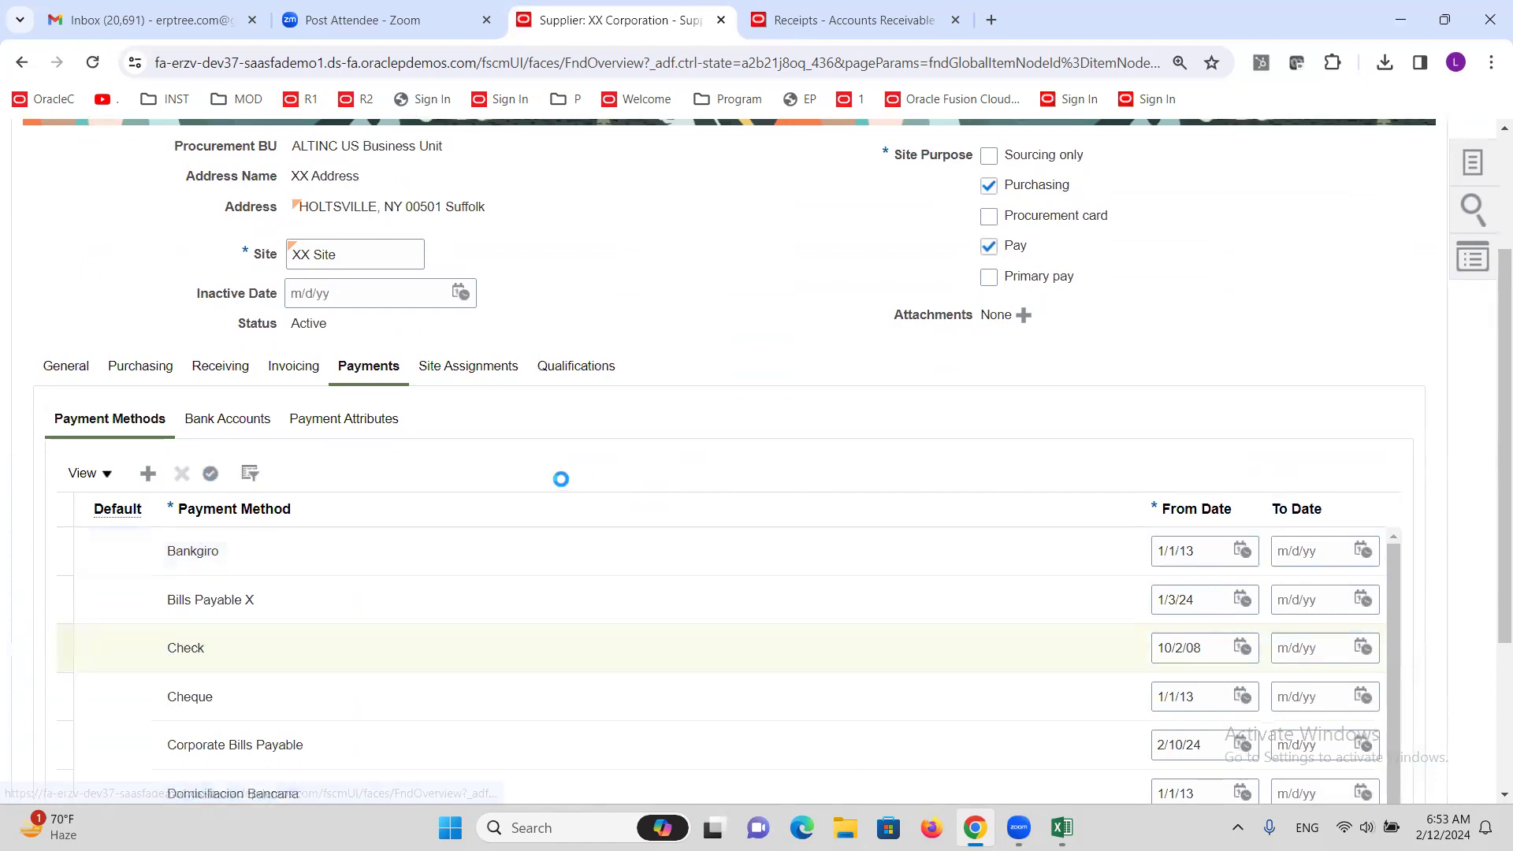
scroll(544, 469, up, 3)
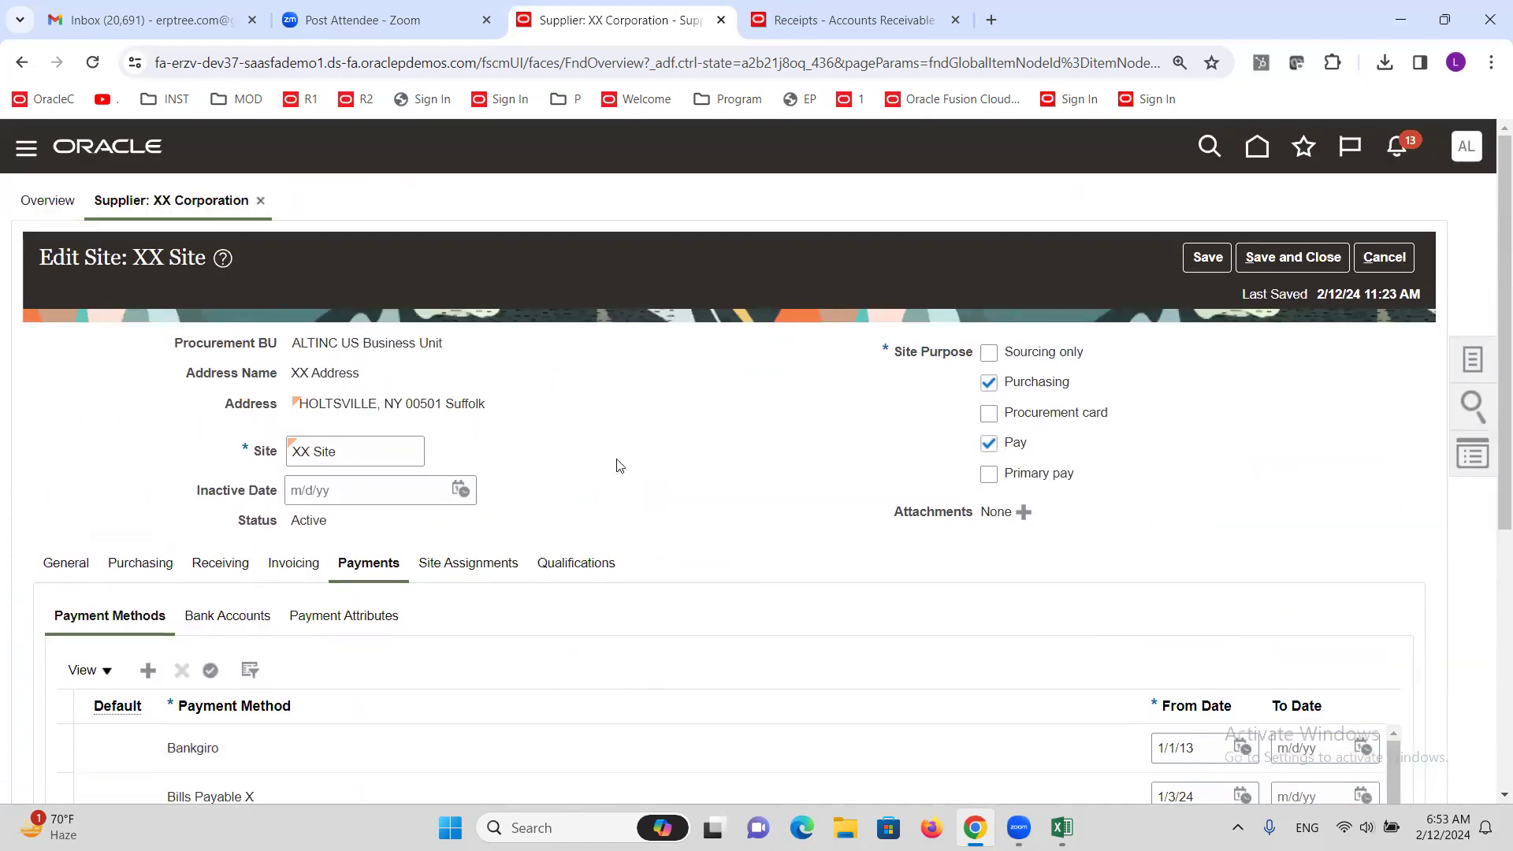
scroll(605, 446, down, 4)
scroll(604, 412, up, 4)
click(445, 574)
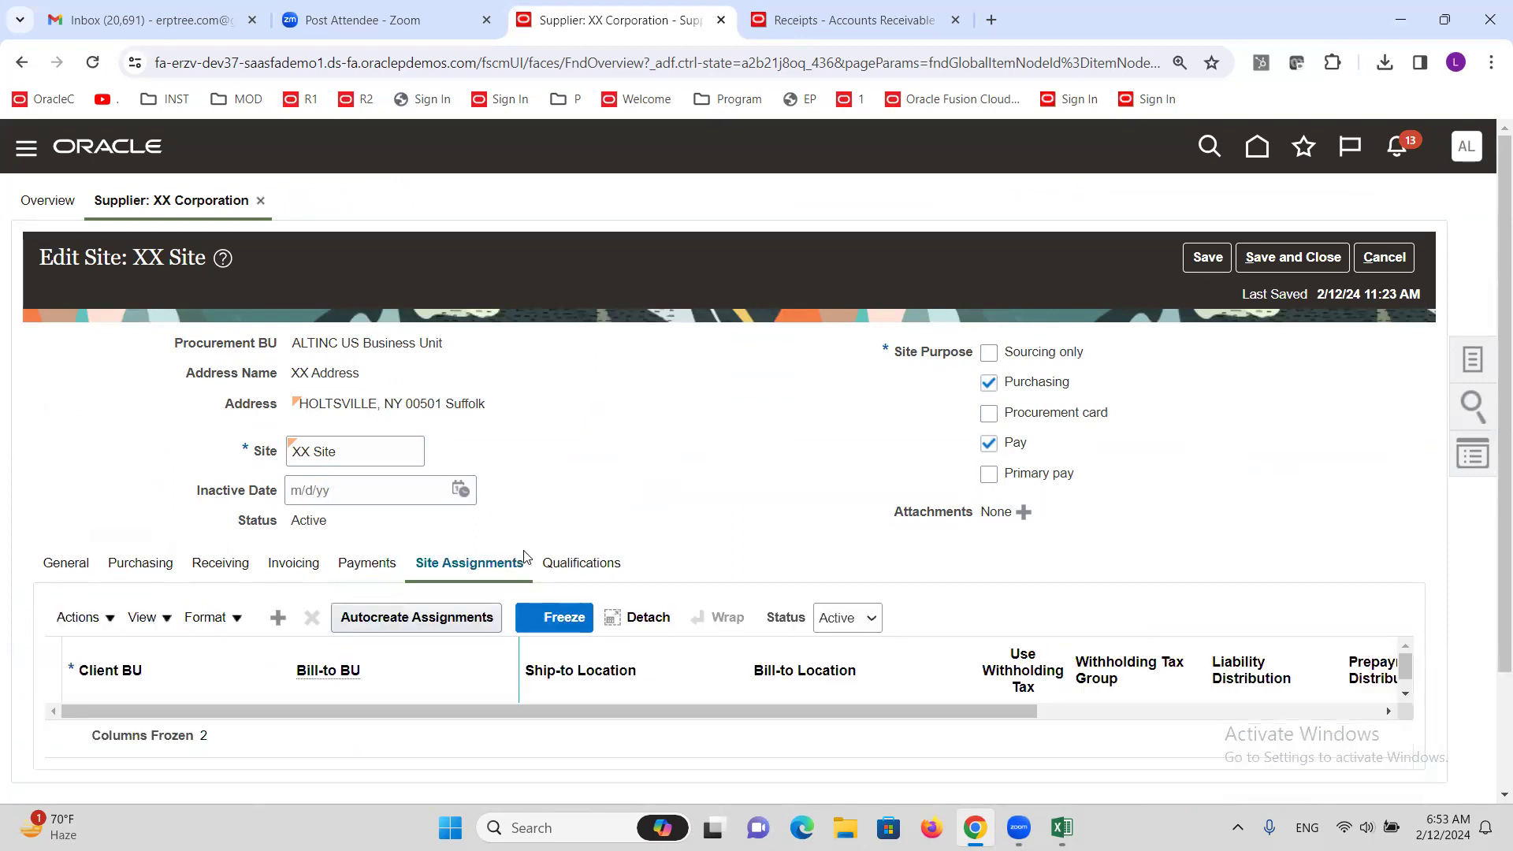
click(403, 619)
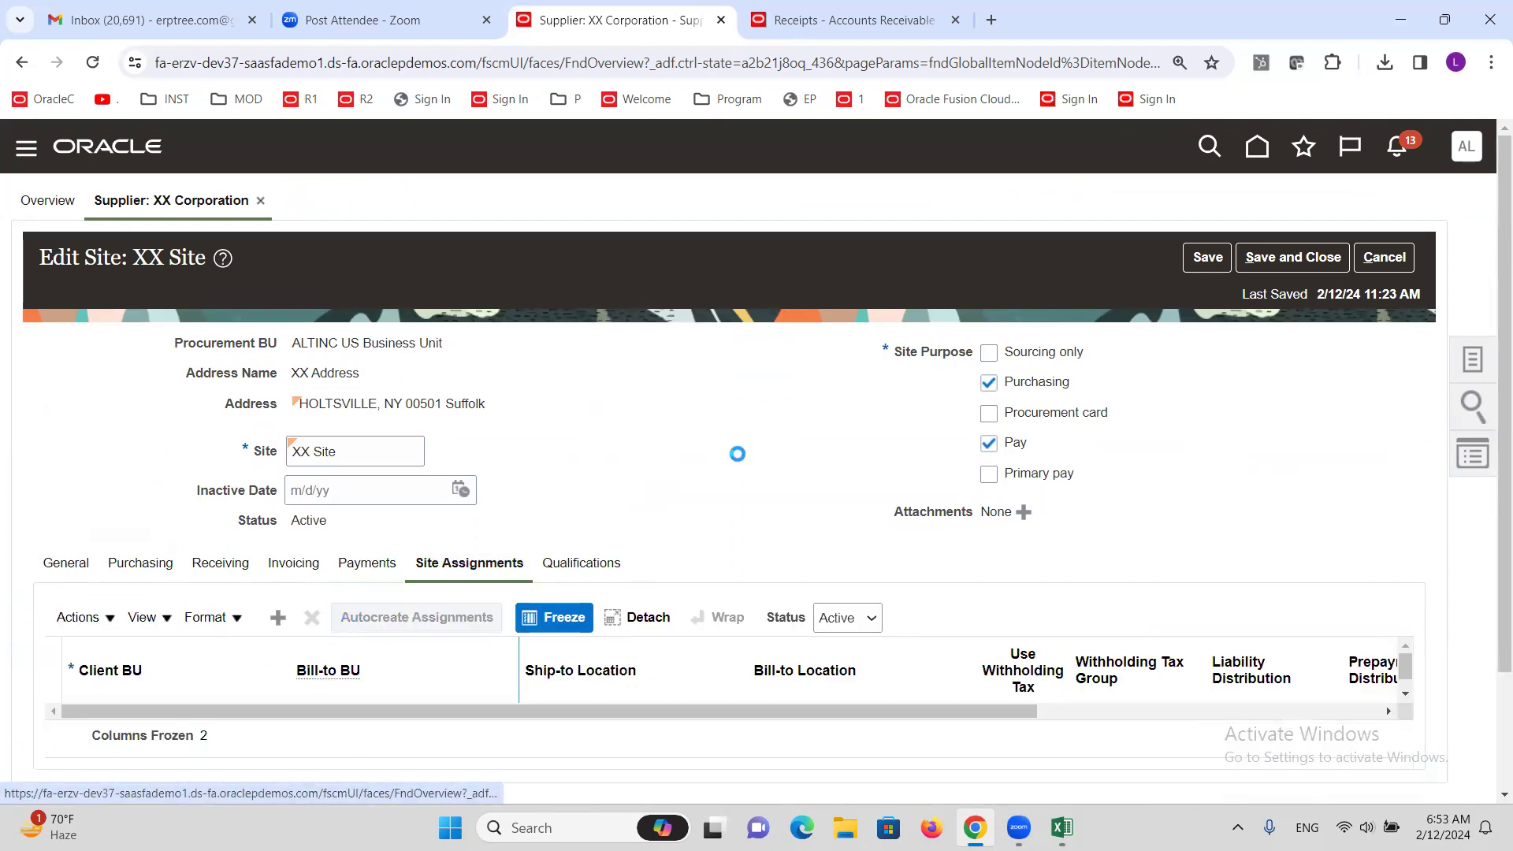
Save and close XX Site, and submit the XX Corporation supplier
click(1292, 257)
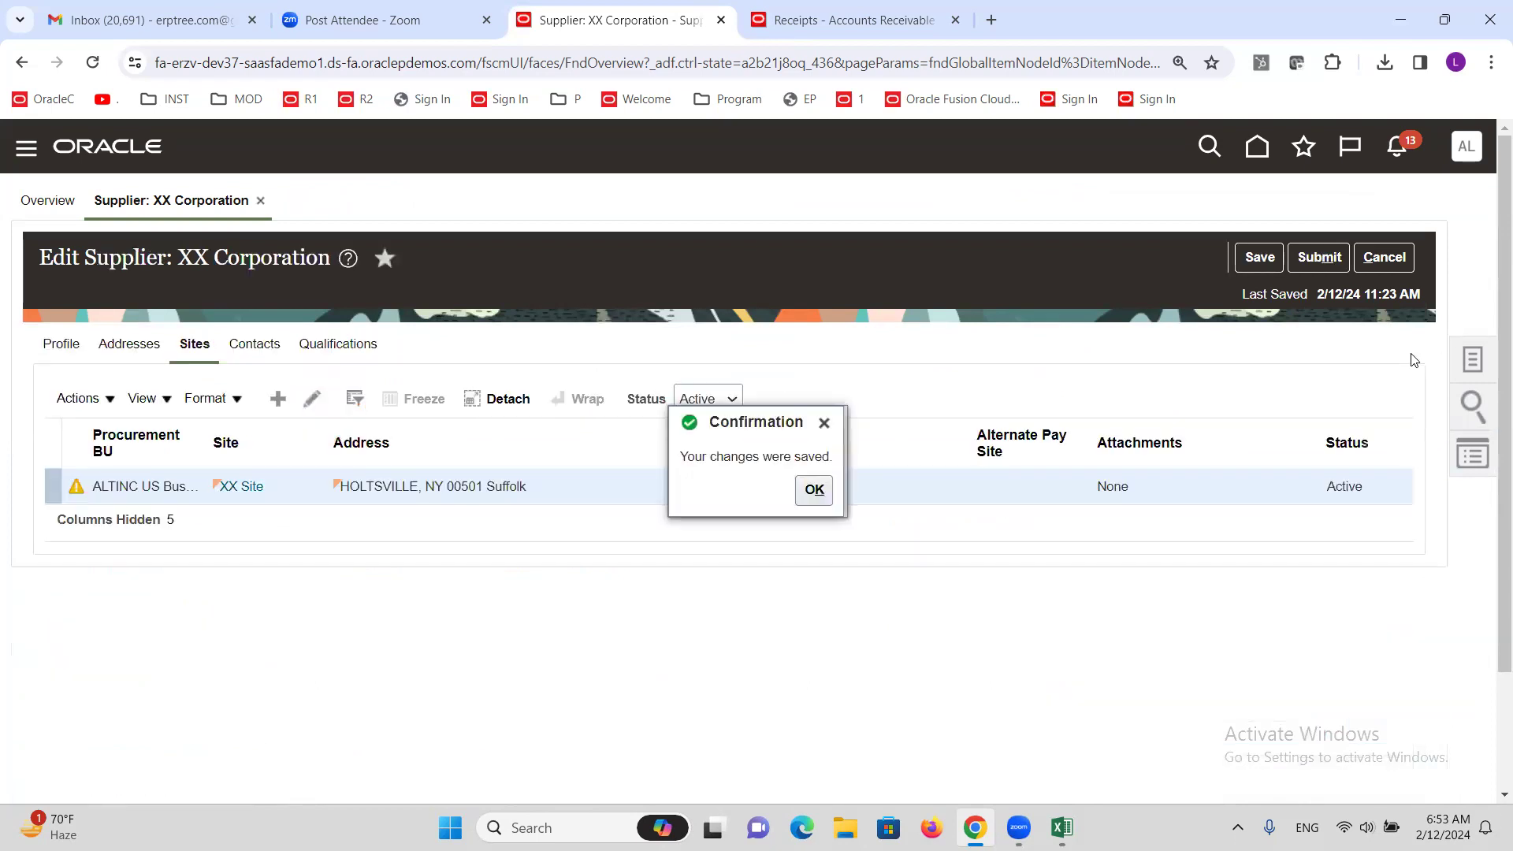
click(814, 489)
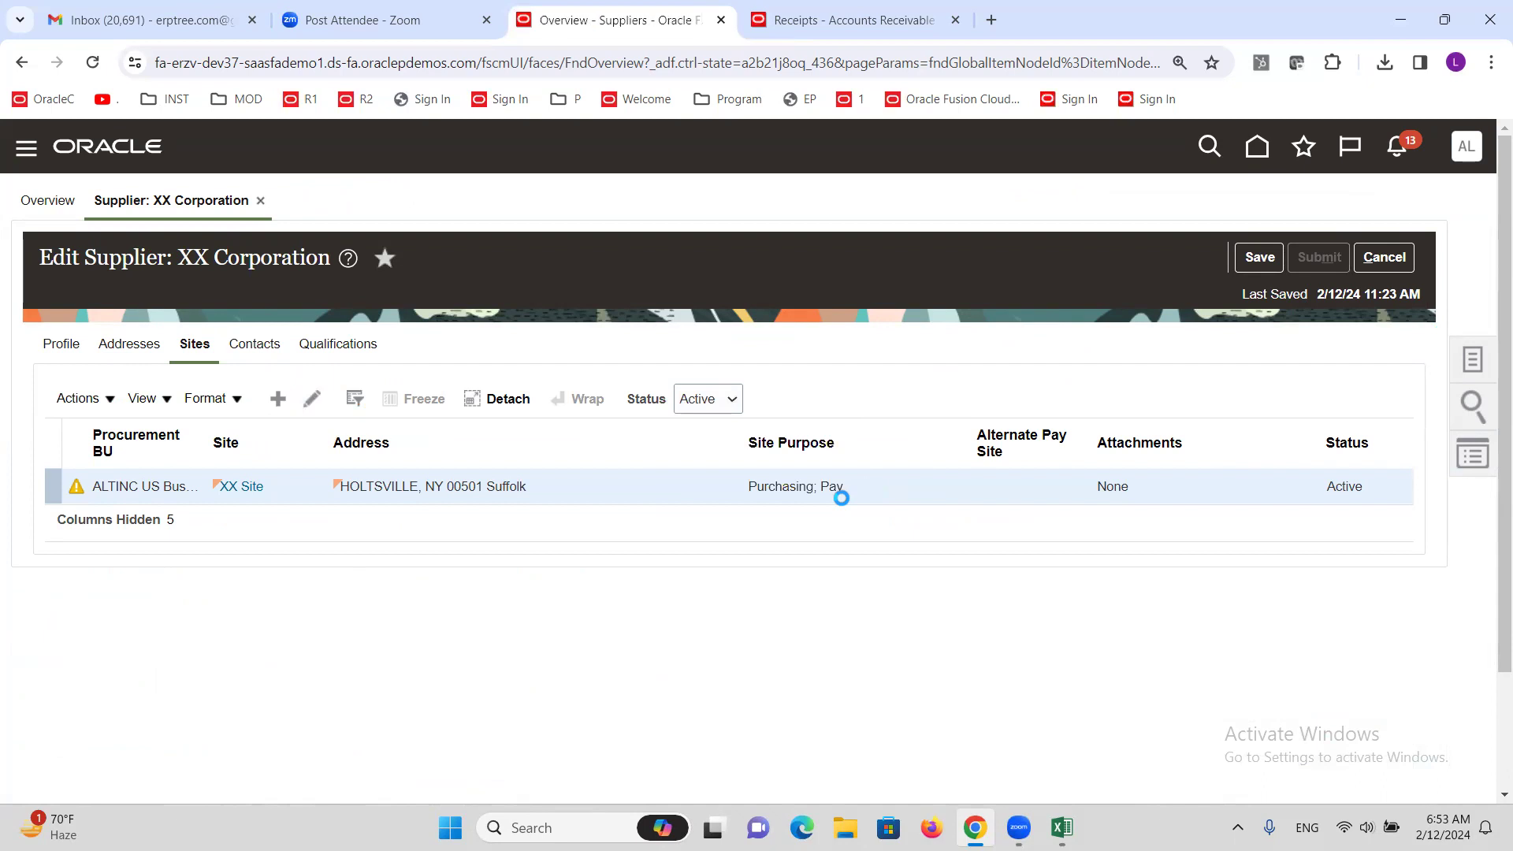
click(807, 330)
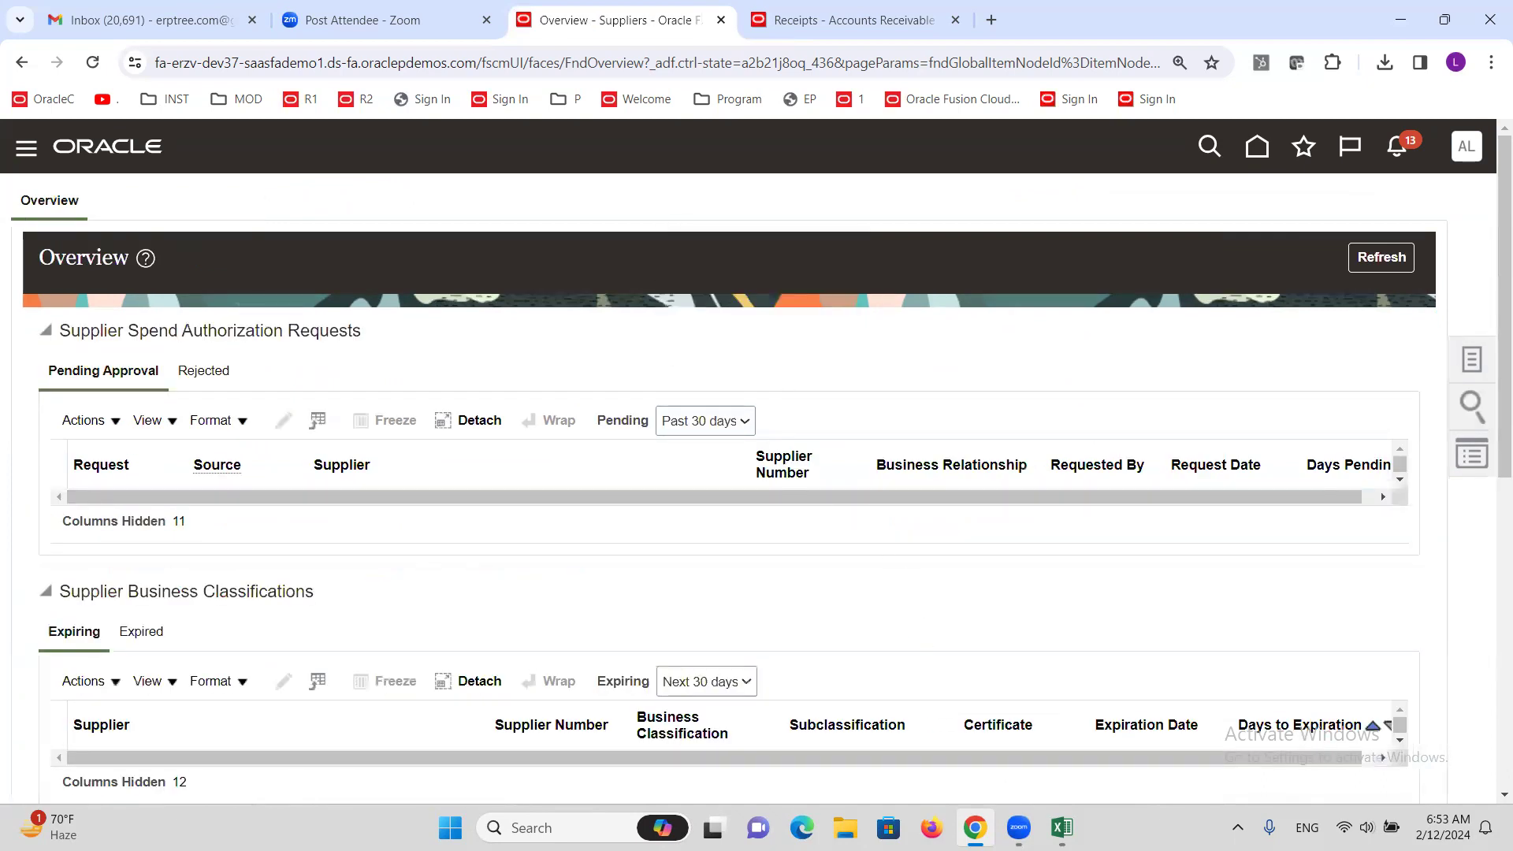
Switch to the Excel task sheet, select the Assign Netting Role to User entry, and return to Oracle Fusion in Chrome
click(1061, 827)
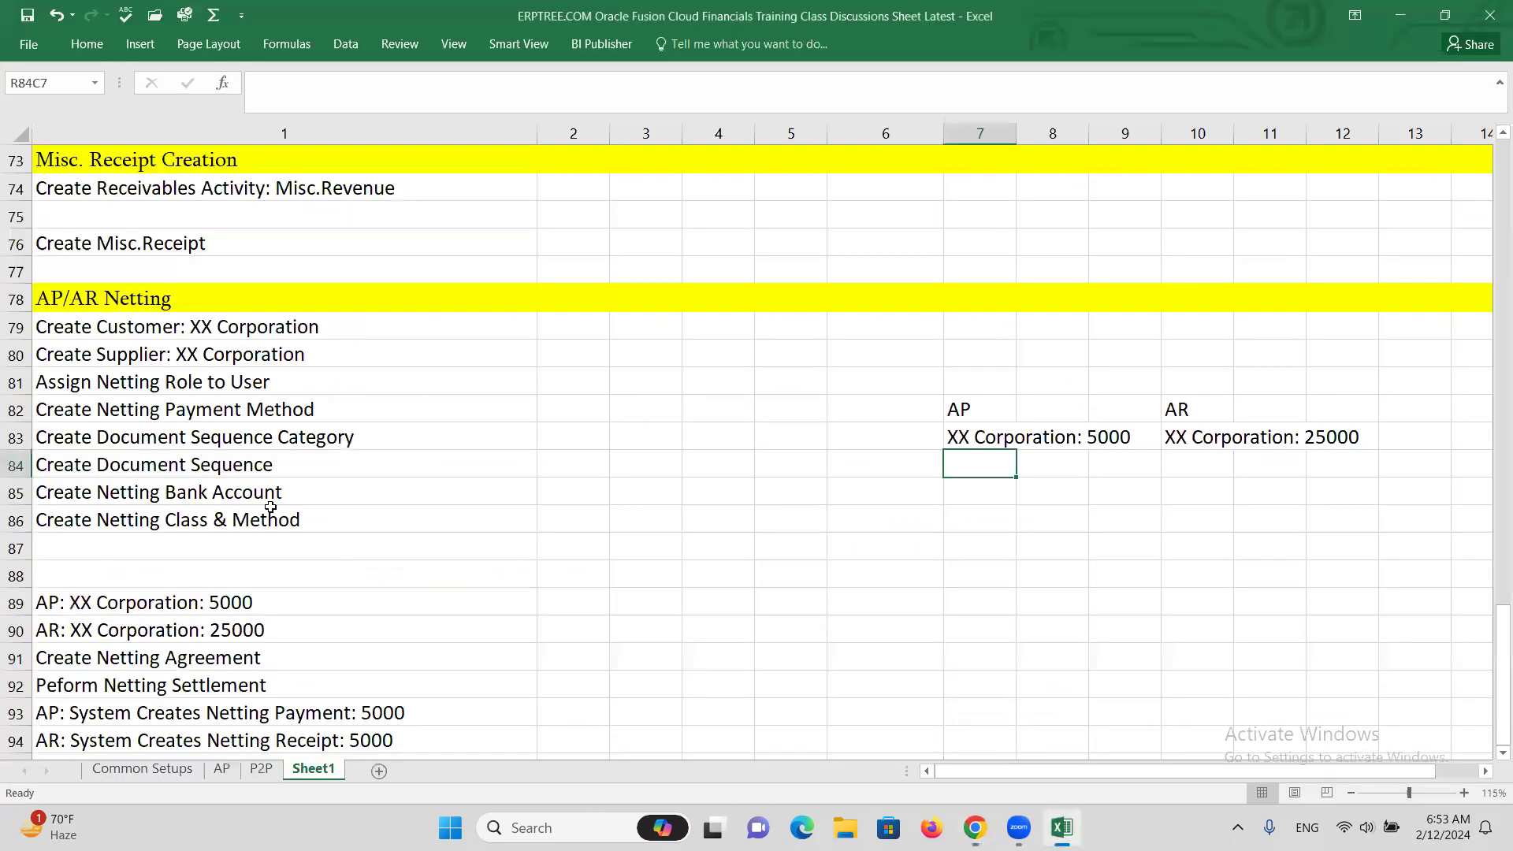
click(153, 389)
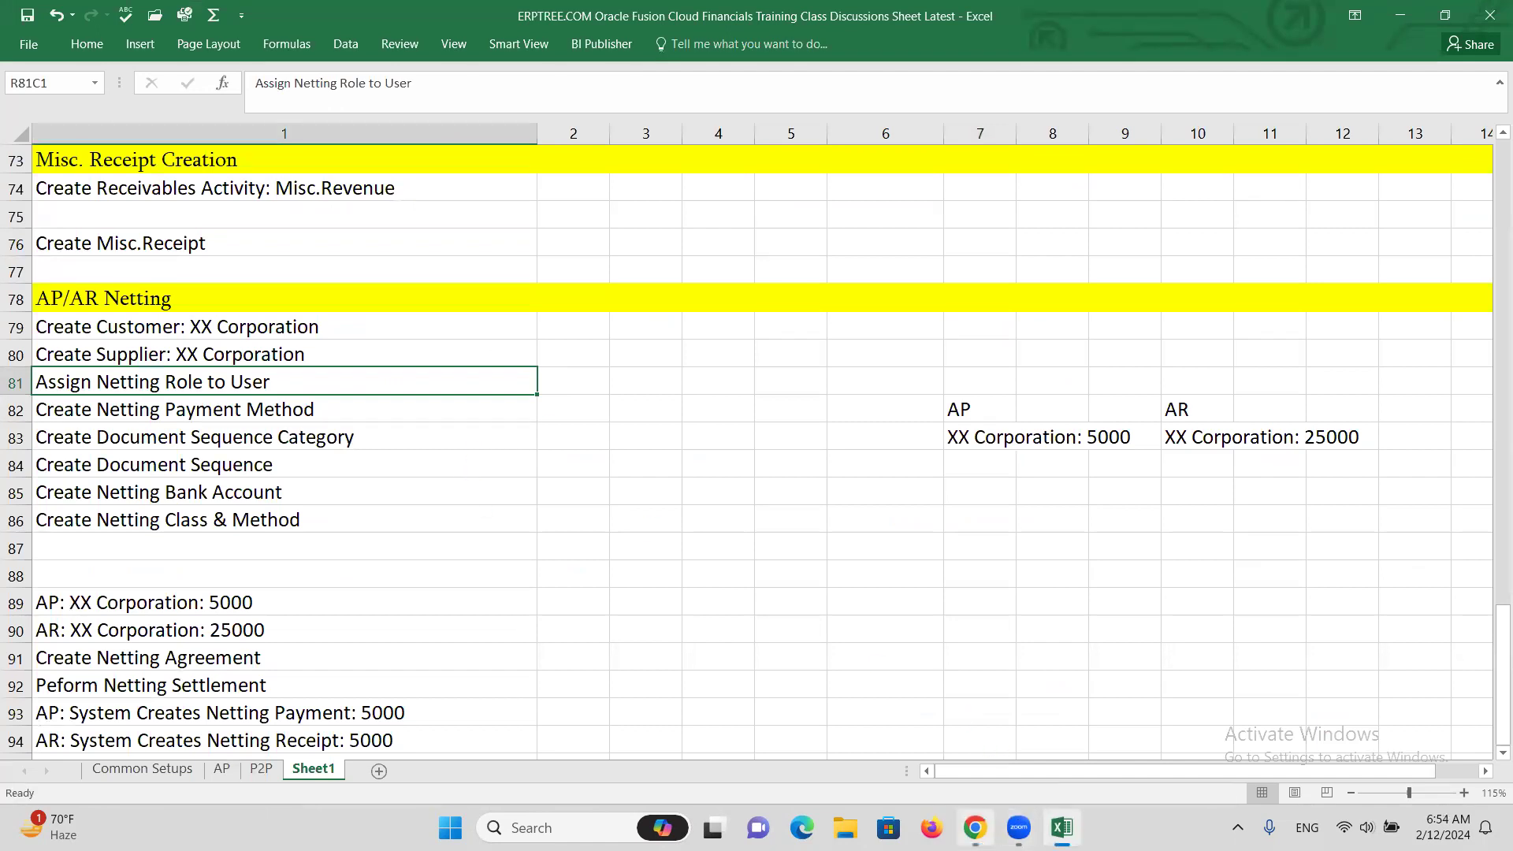
click(974, 828)
Open the Security Console from the Tools group
click(26, 147)
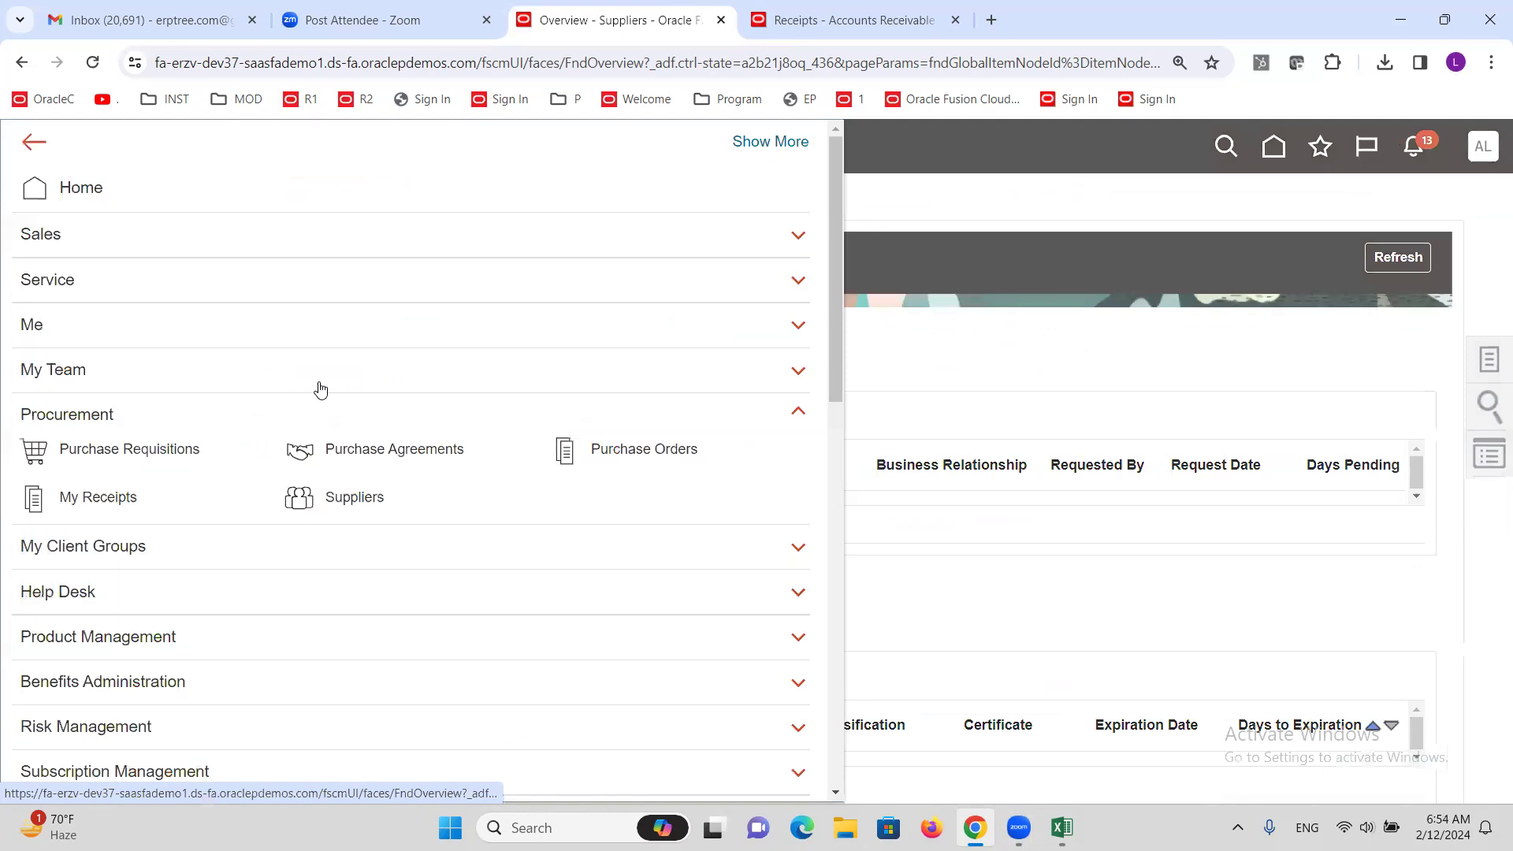
scroll(191, 482, down, 12)
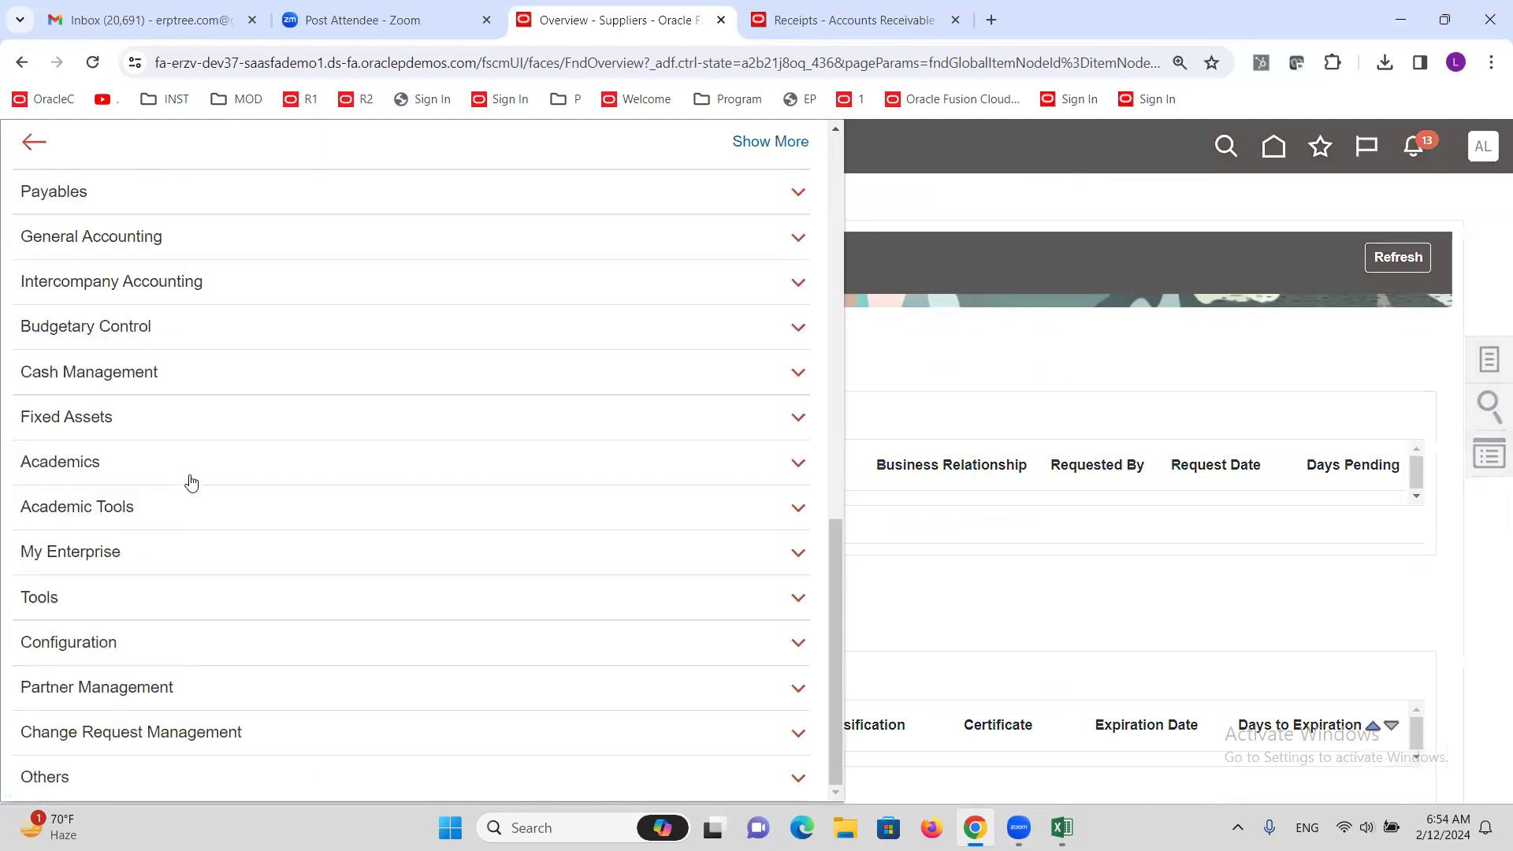
click(49, 597)
scroll(114, 601, down, 2)
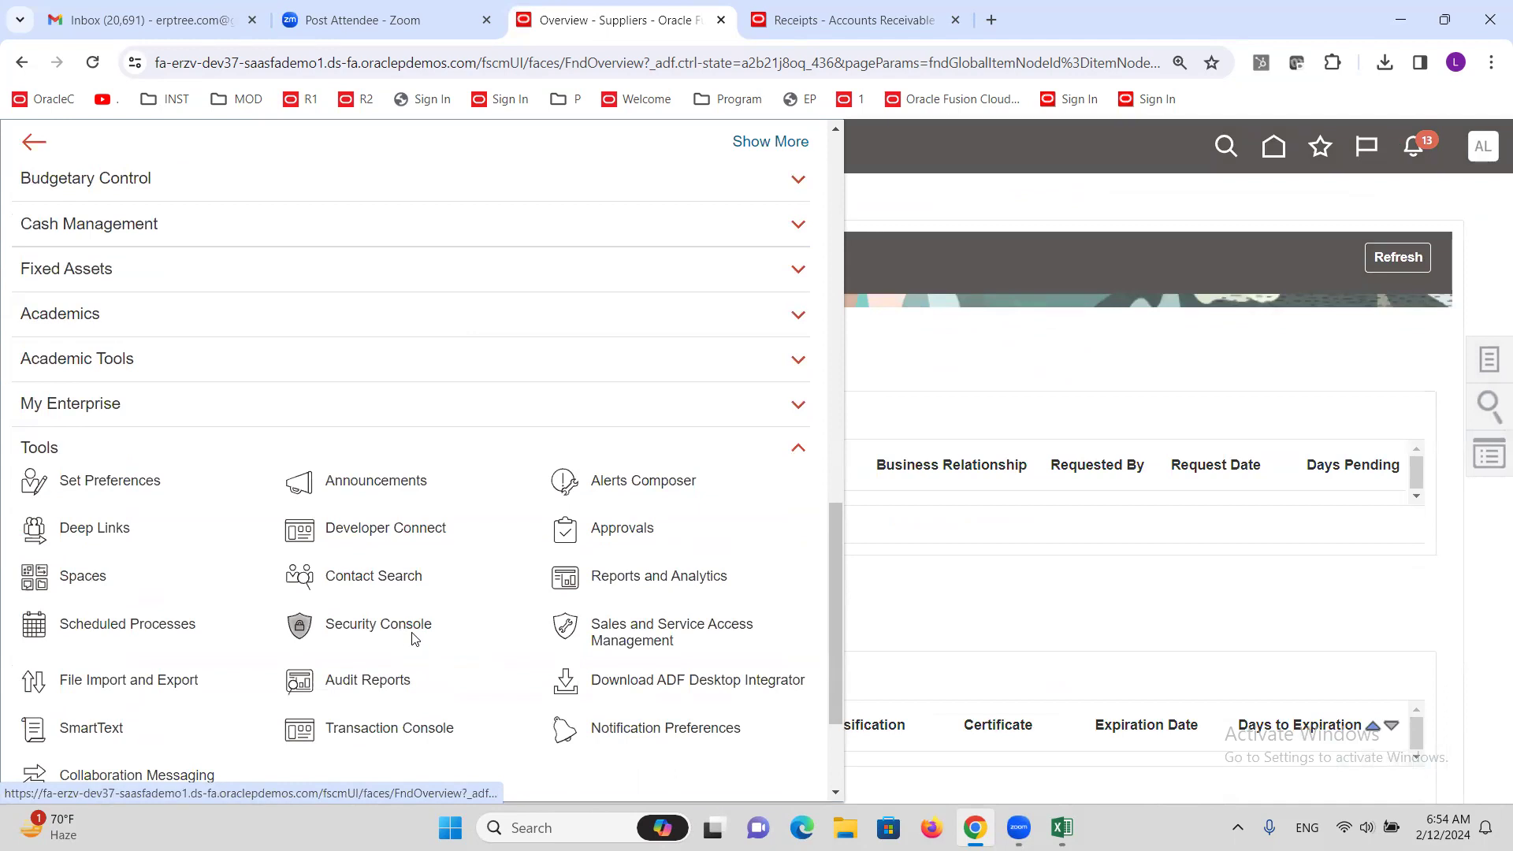
click(378, 624)
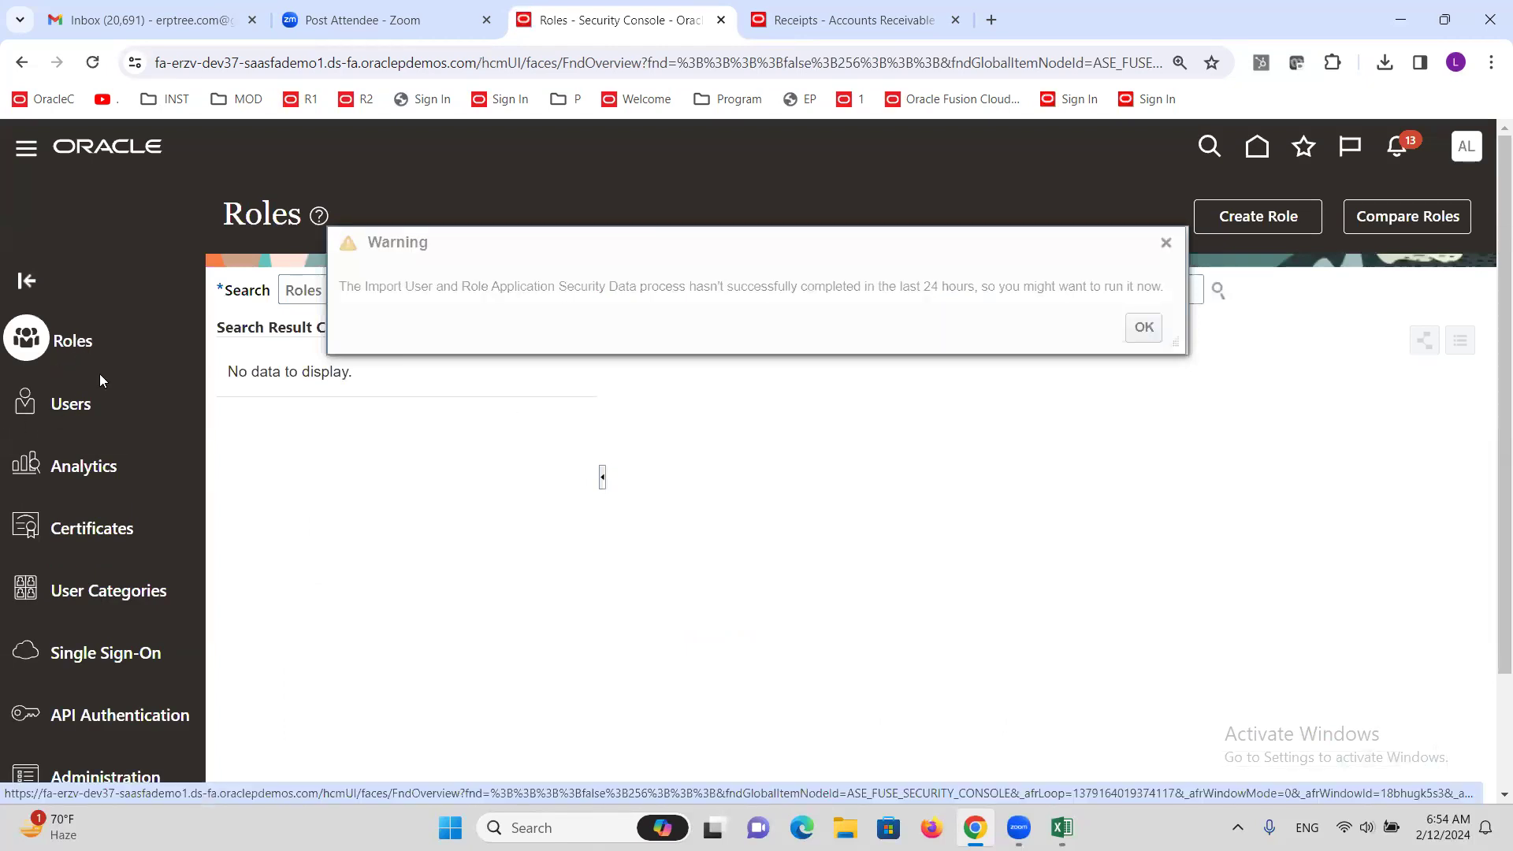
Dismiss the import process warning and search roles and privileges for Netting
click(1167, 243)
click(966, 289)
text(Netting)
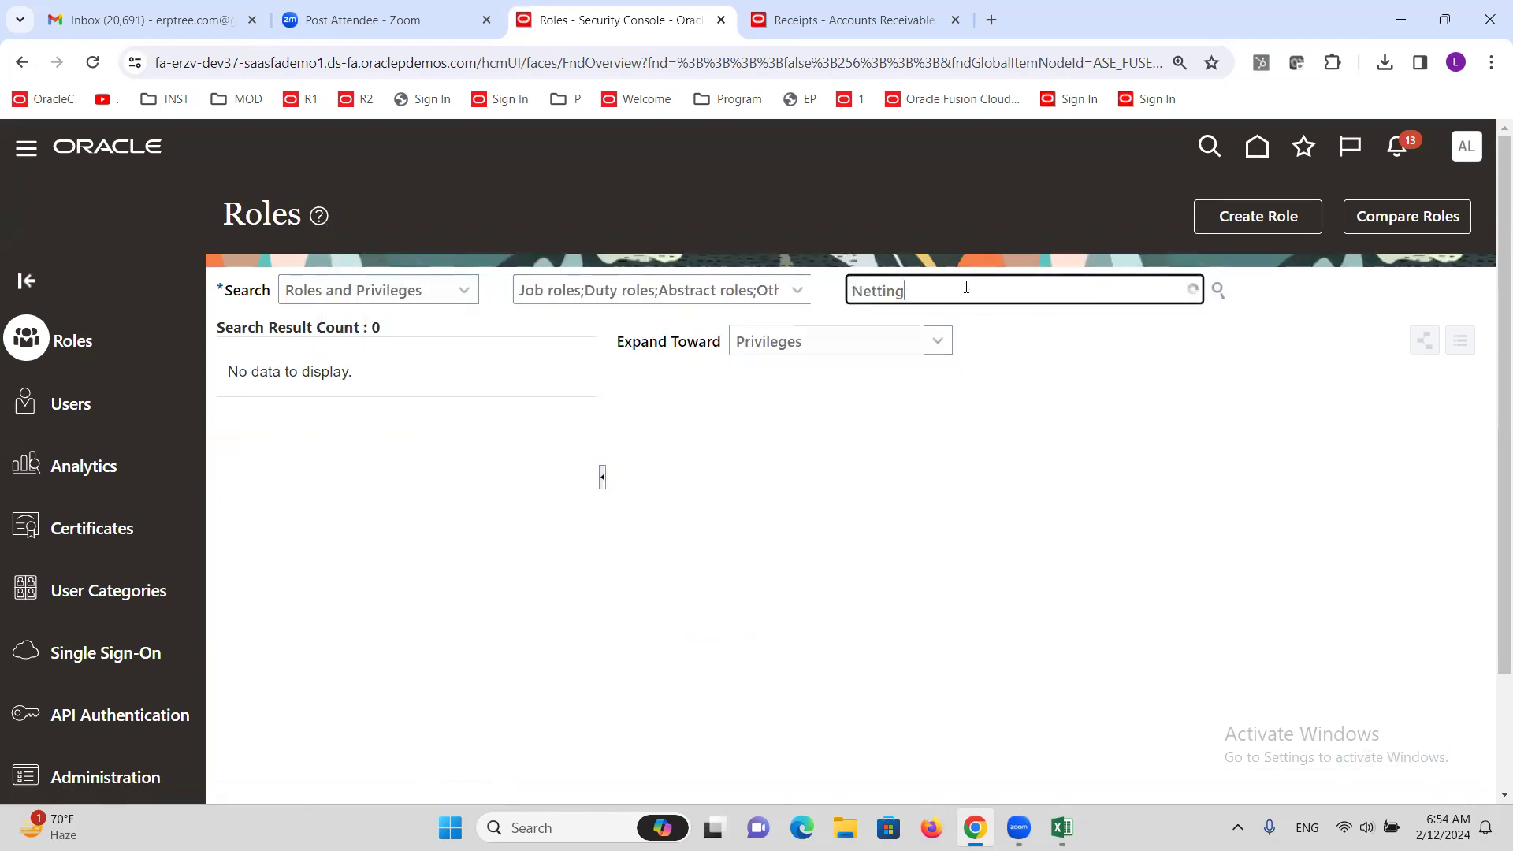
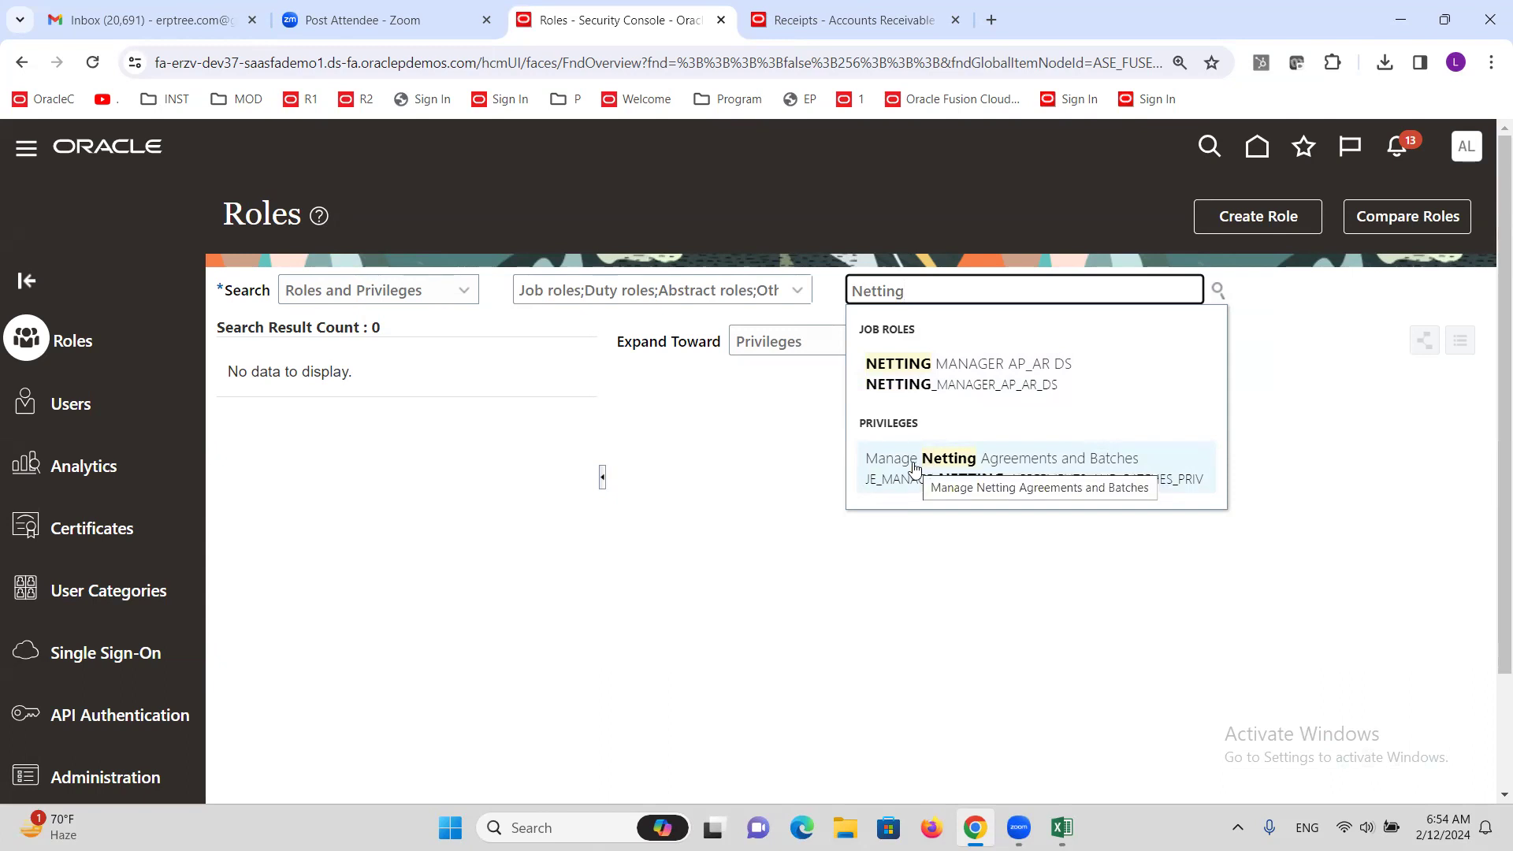
Search the user accounts for altinc and open the ALTINC account
click(86, 405)
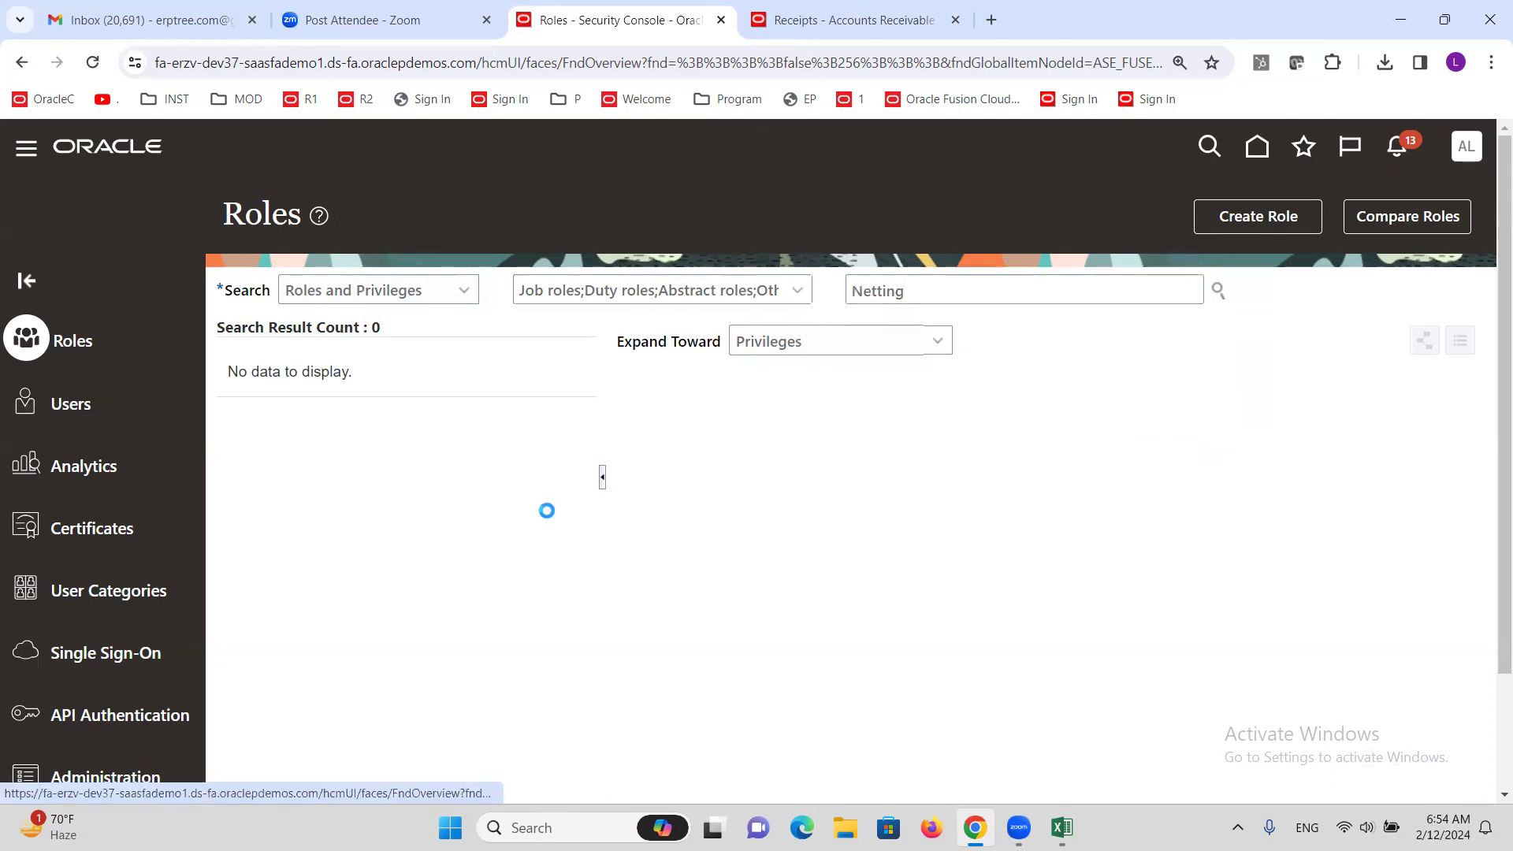
click(917, 297)
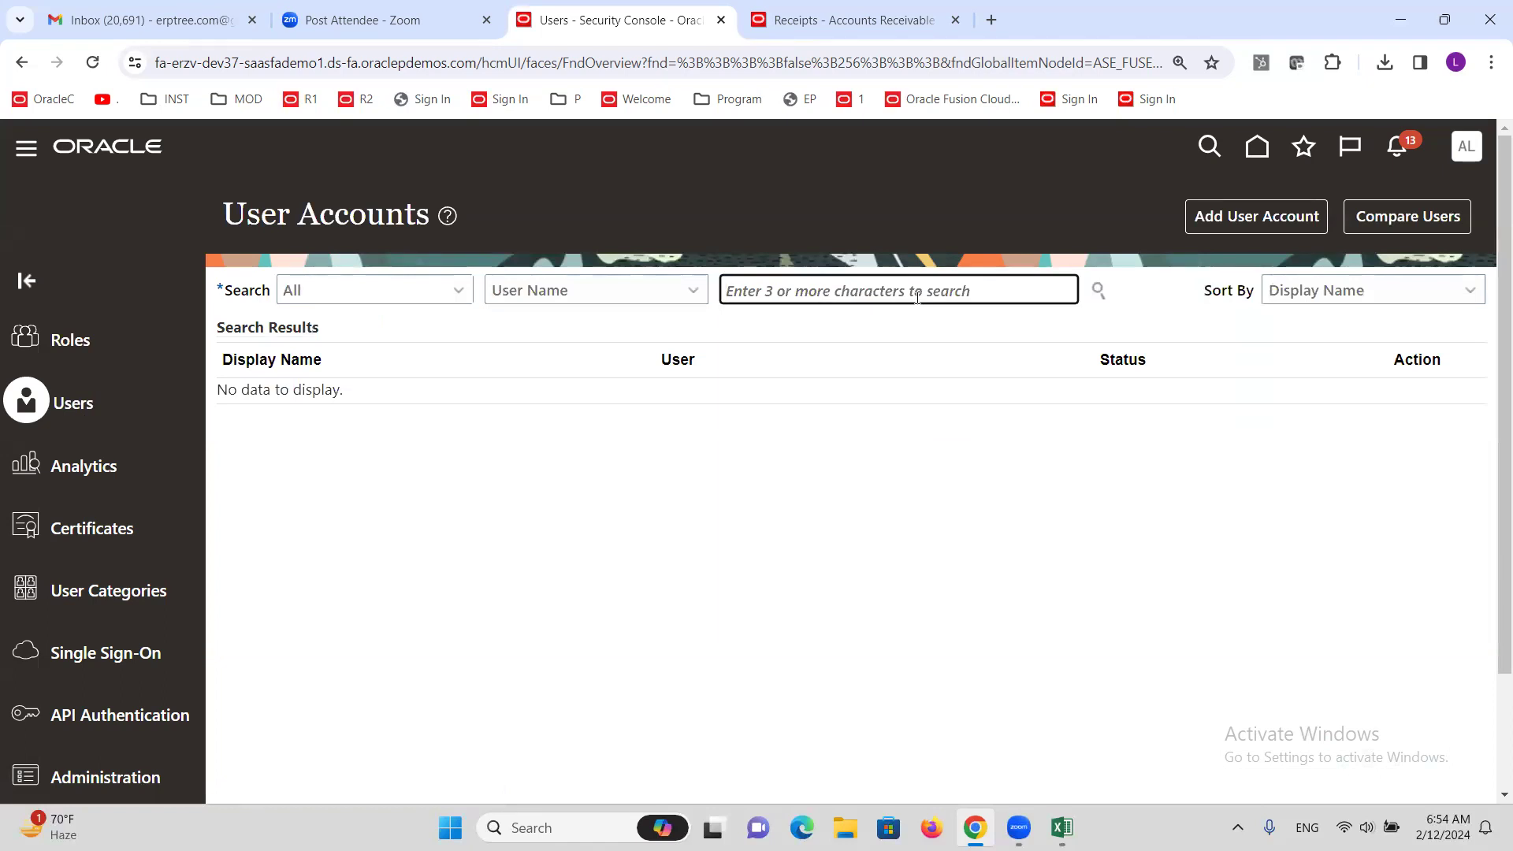
text(altinc)
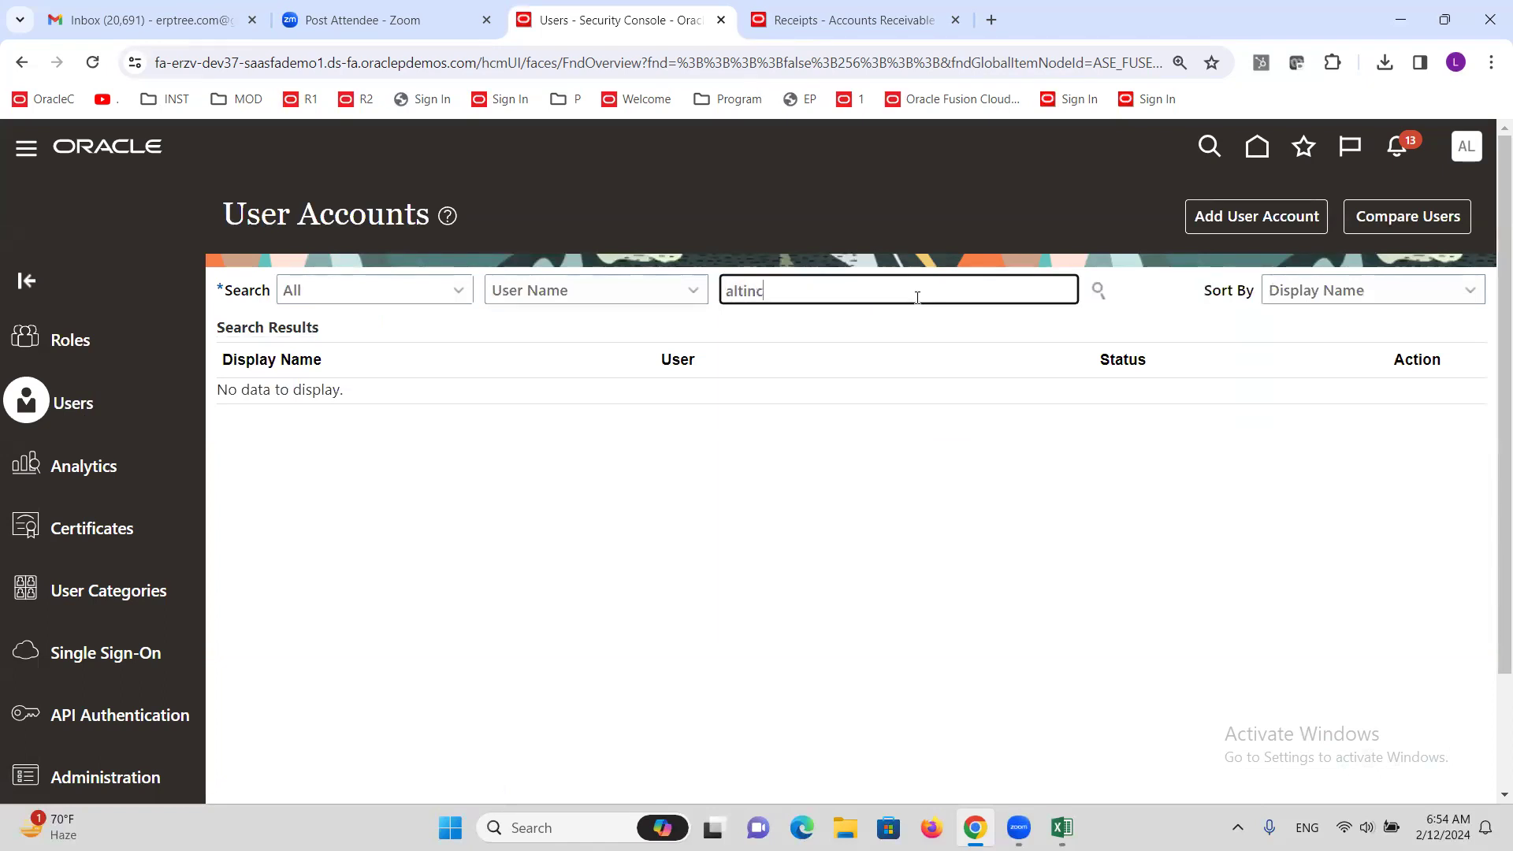
click(1096, 292)
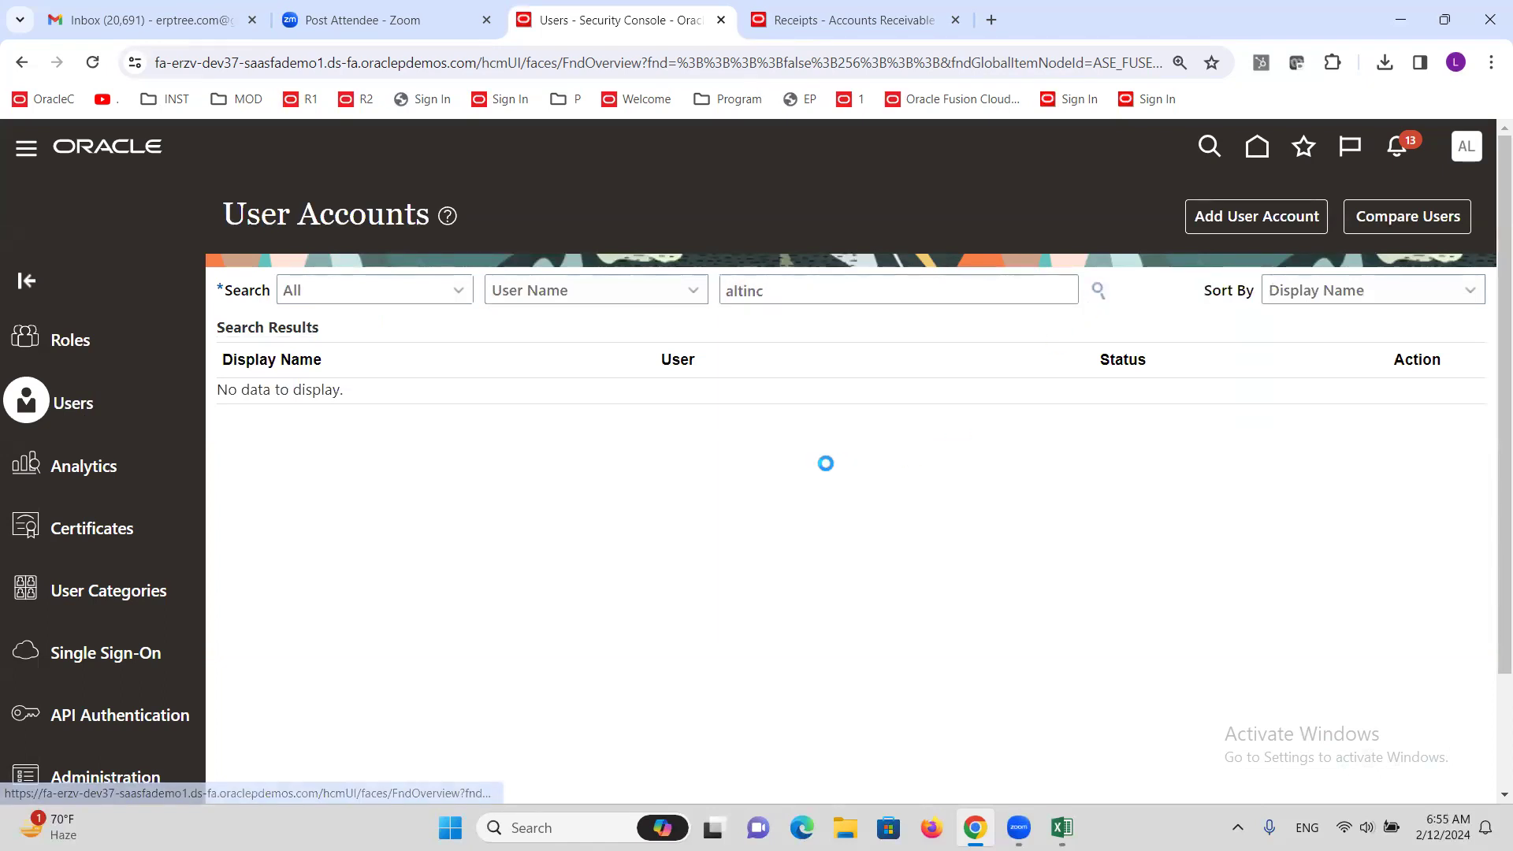
click(776, 413)
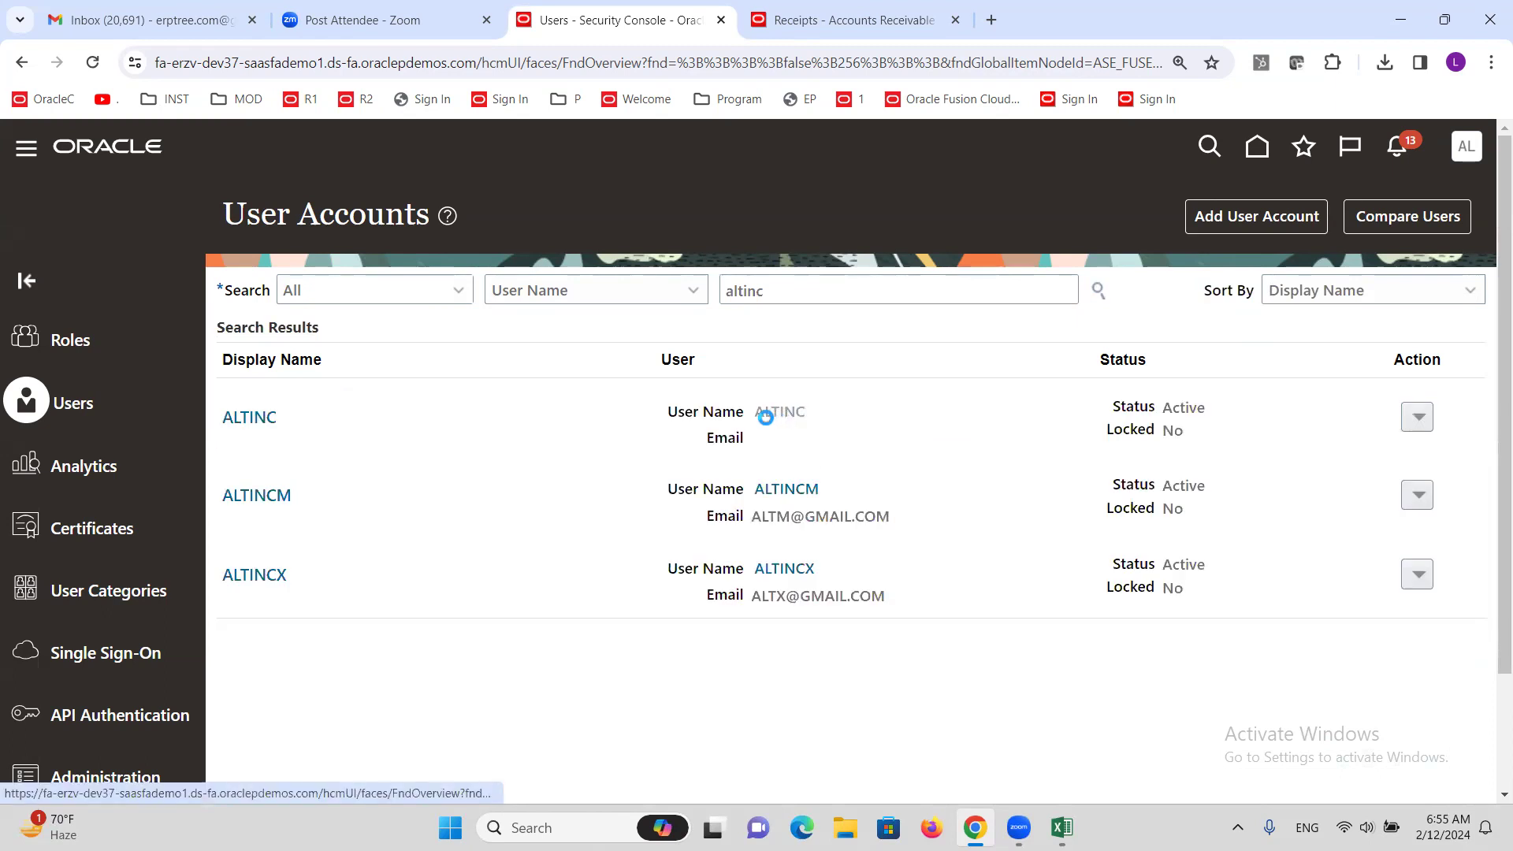
Add the role NETTING MANAGER AP_AR DS to the ALTINC user account, then save and close the account
click(1264, 221)
click(1074, 791)
click(717, 242)
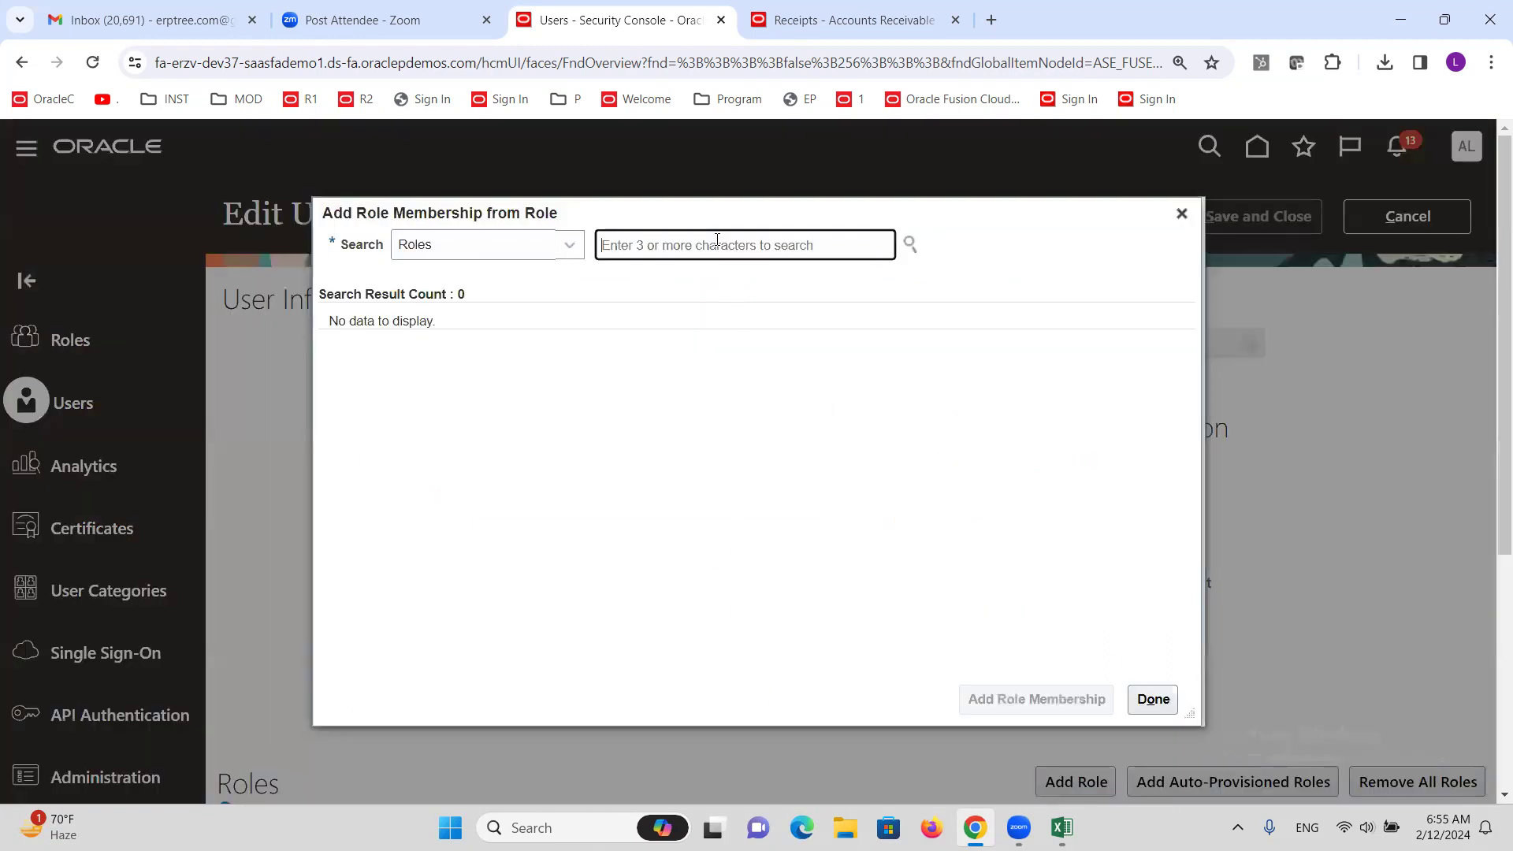
text(Netting)
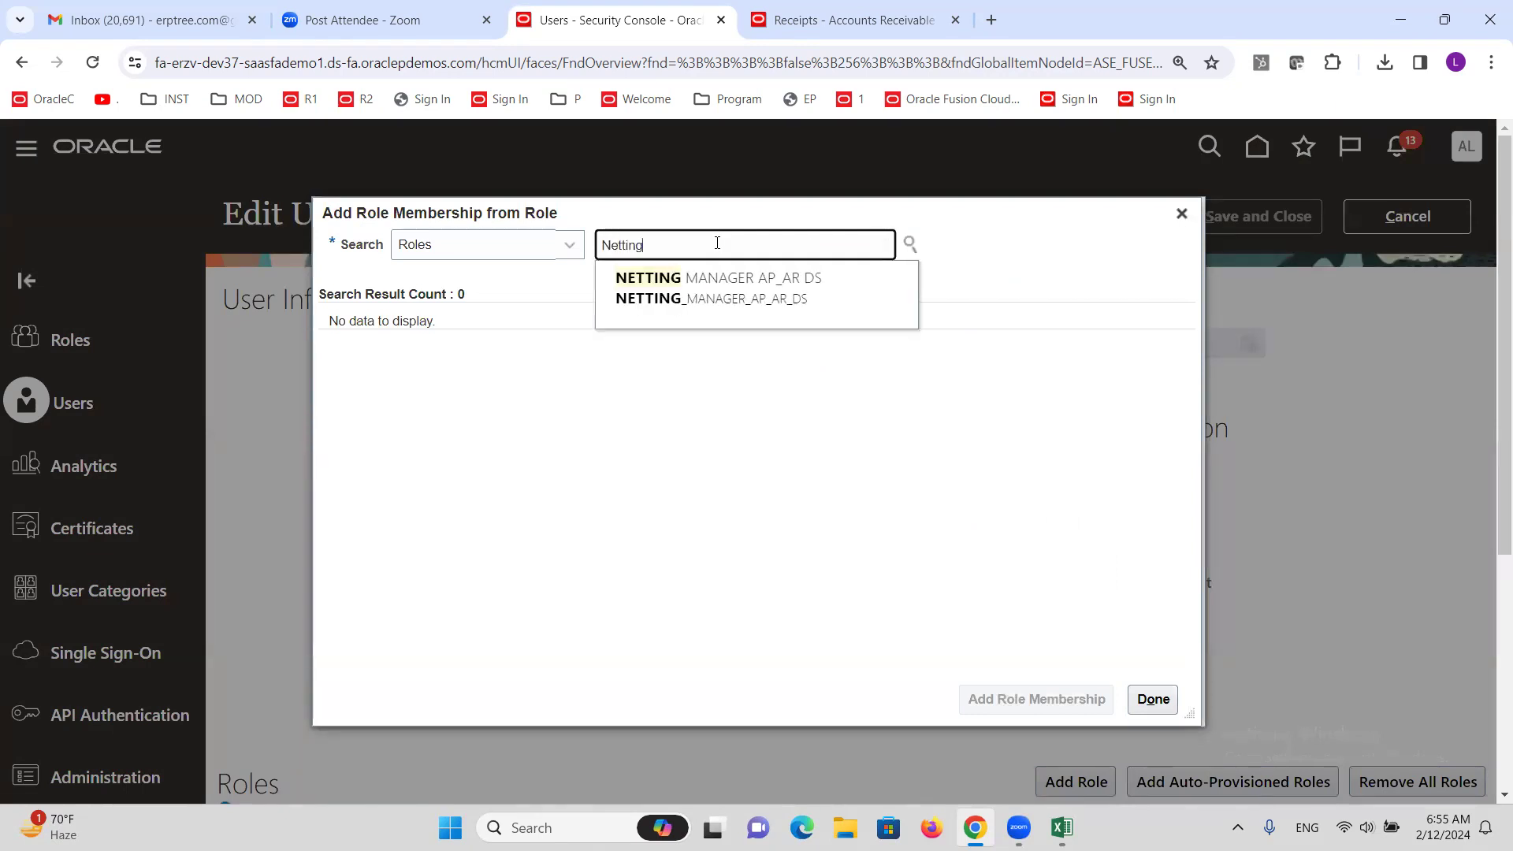
click(719, 277)
click(1035, 698)
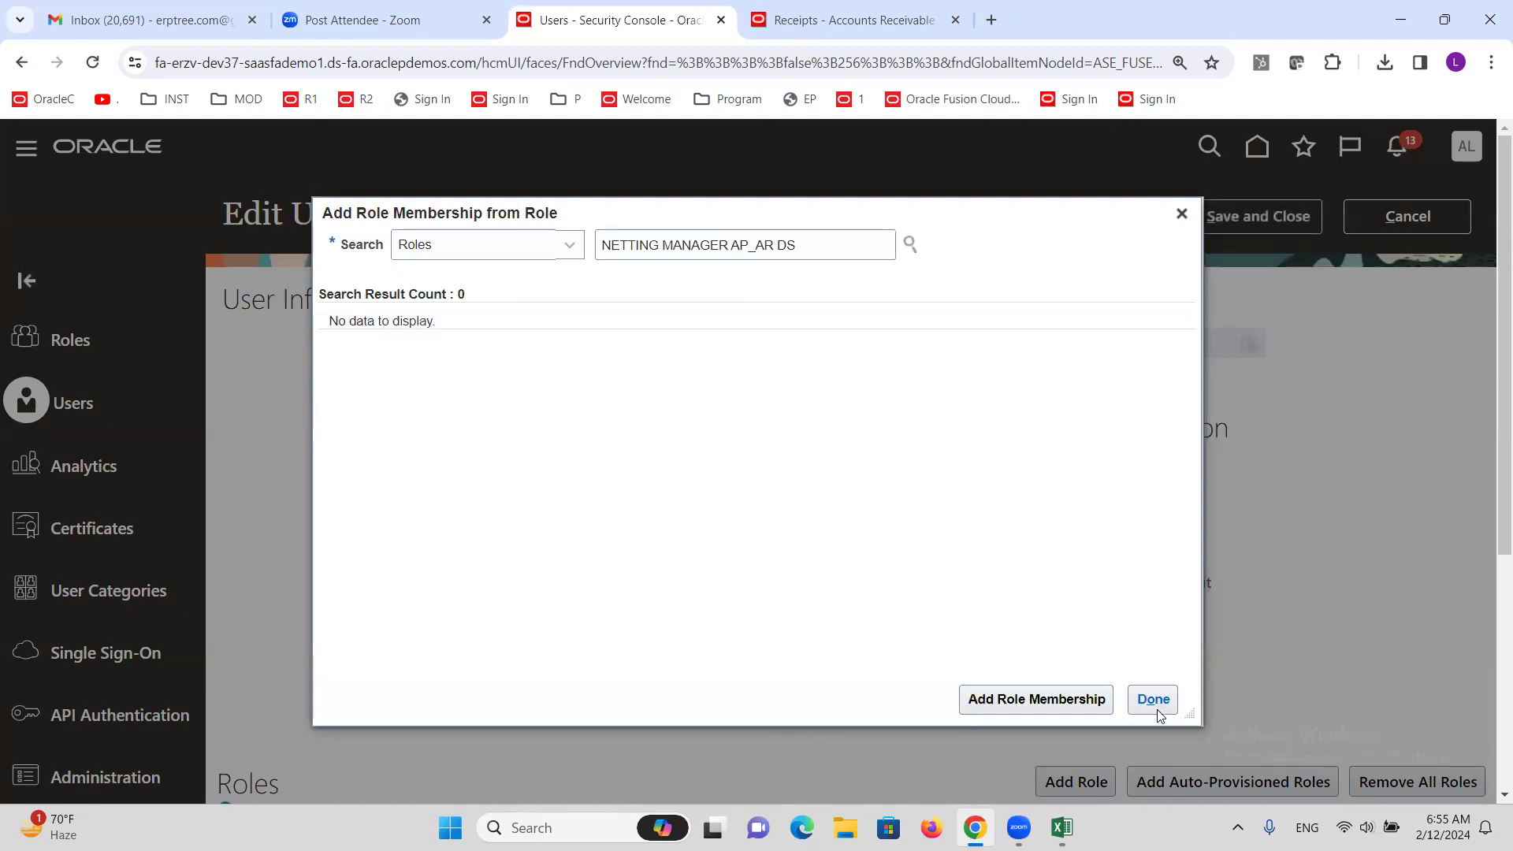
click(1153, 700)
click(1255, 219)
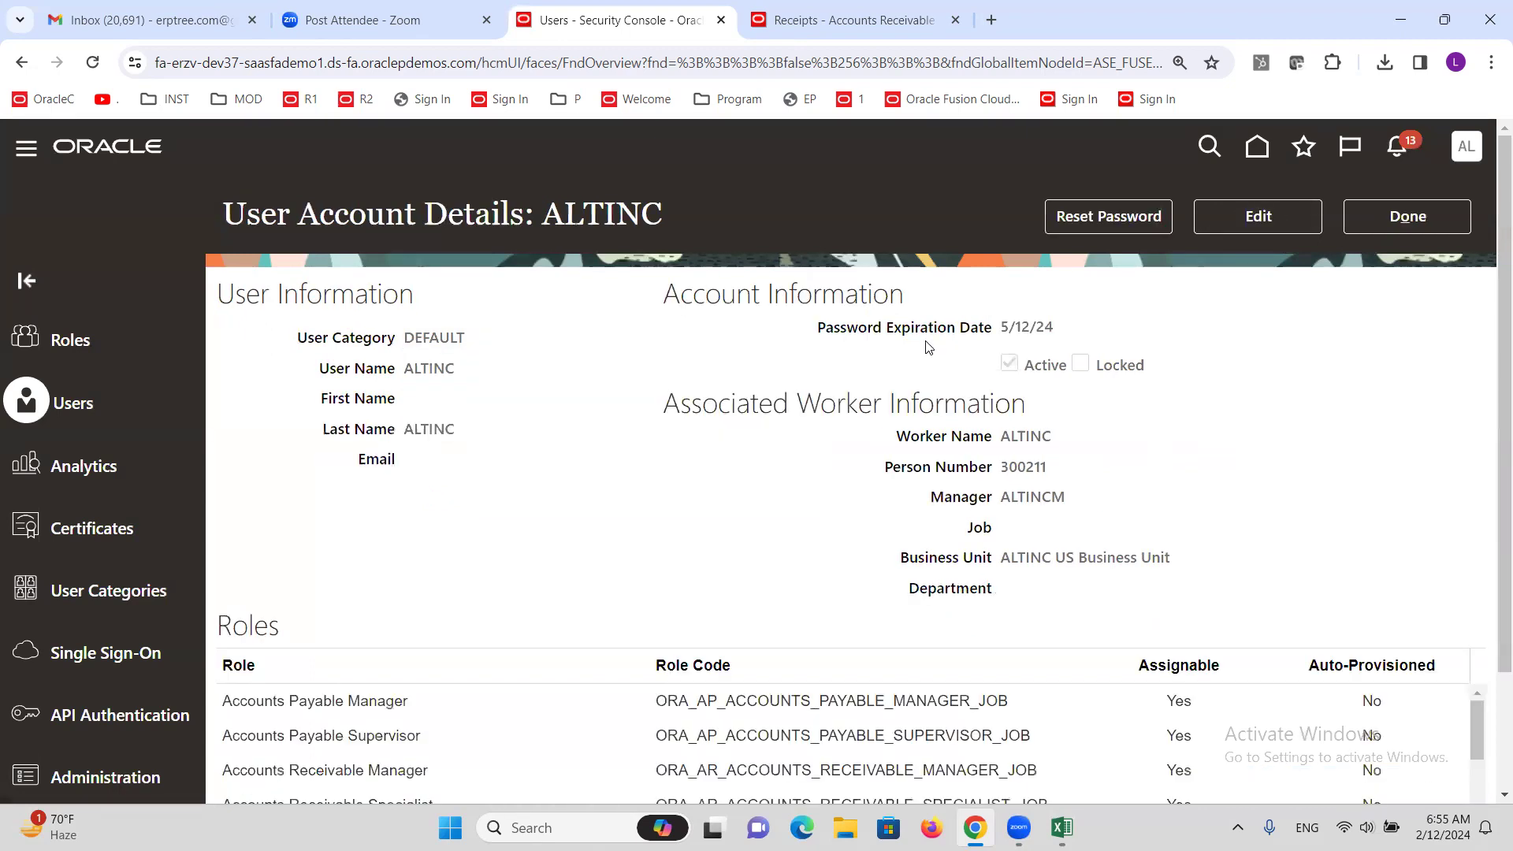
click(1444, 214)
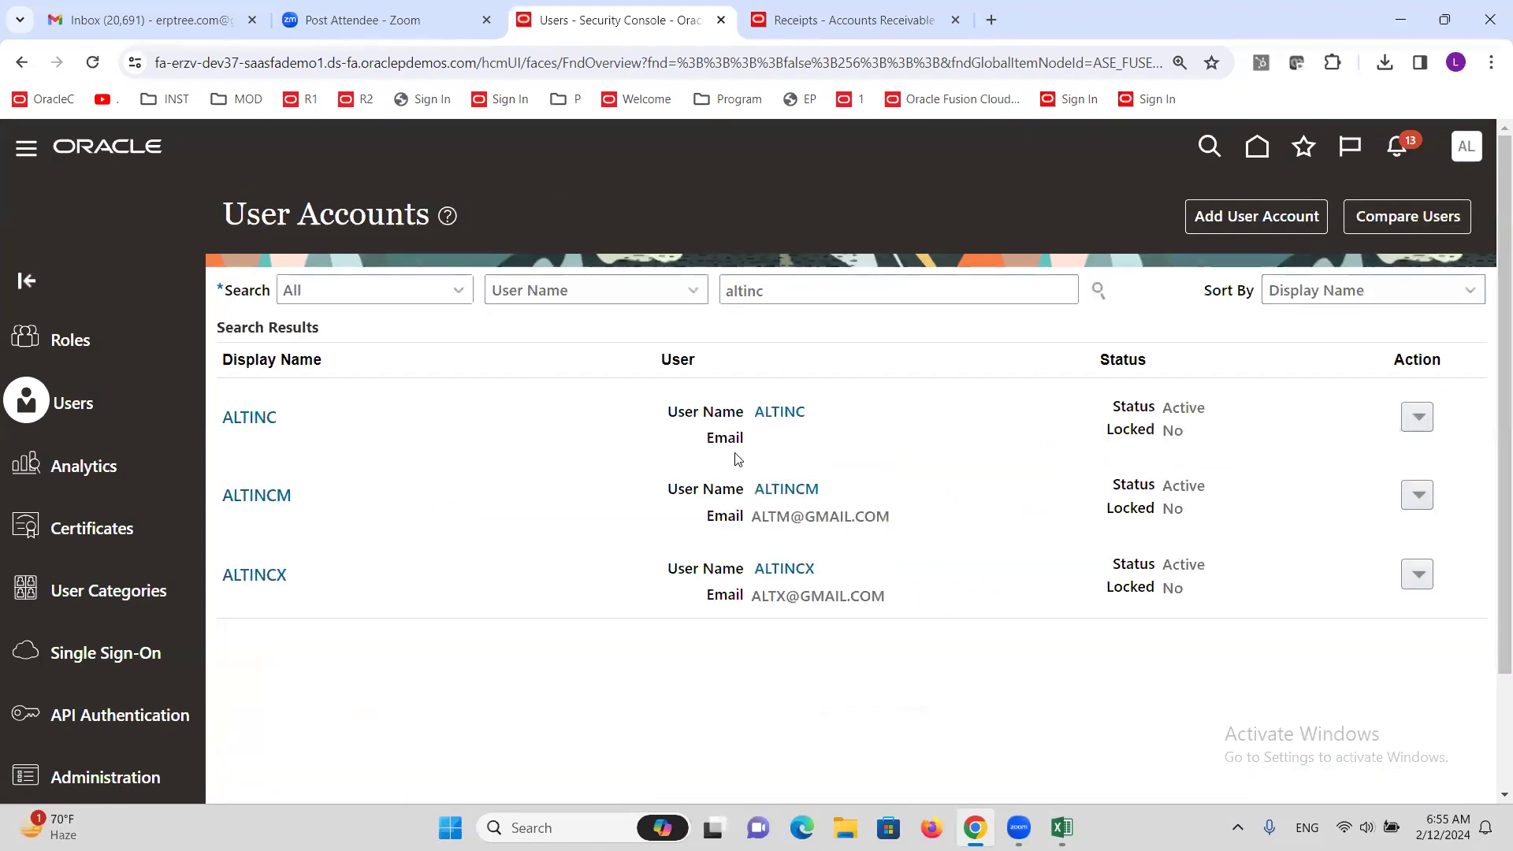
Switch to the Excel task sheet, select the Create Netting Payment Method entry, and return to Chrome
click(1061, 827)
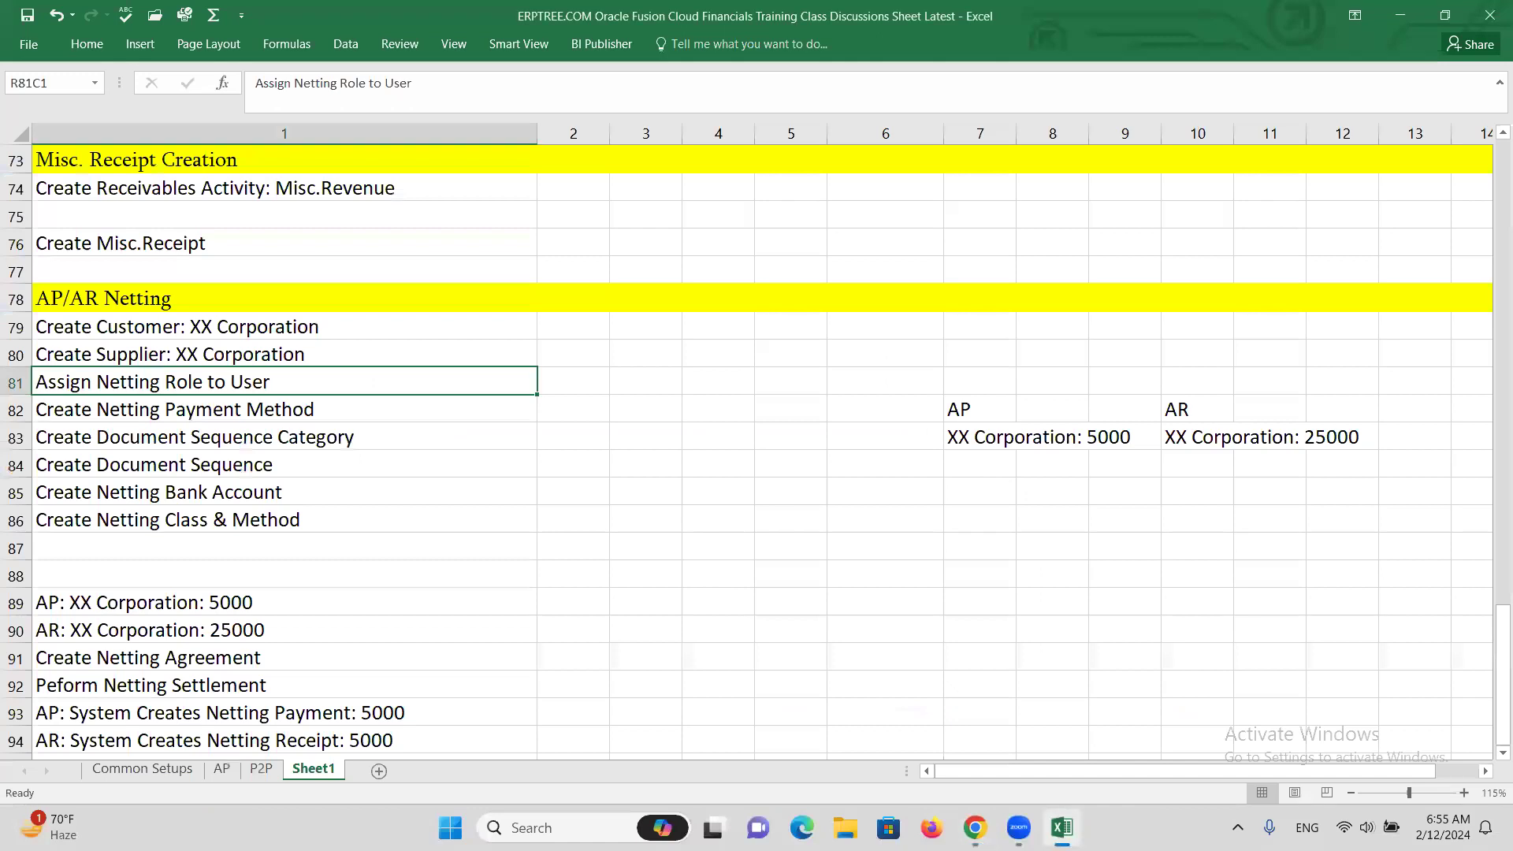
click(204, 411)
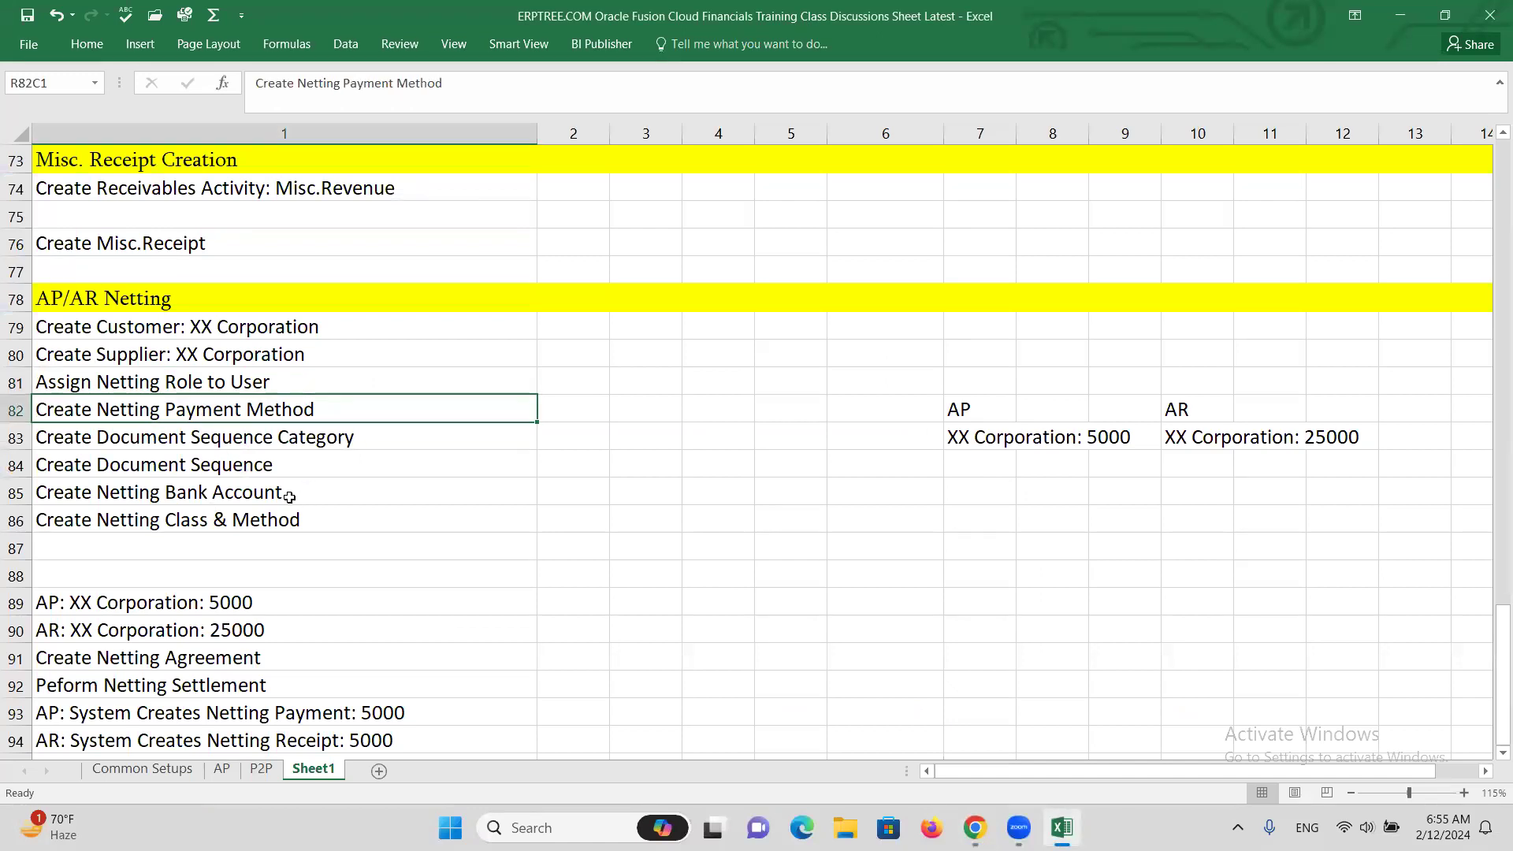
key(alt+Tab)
click(1468, 148)
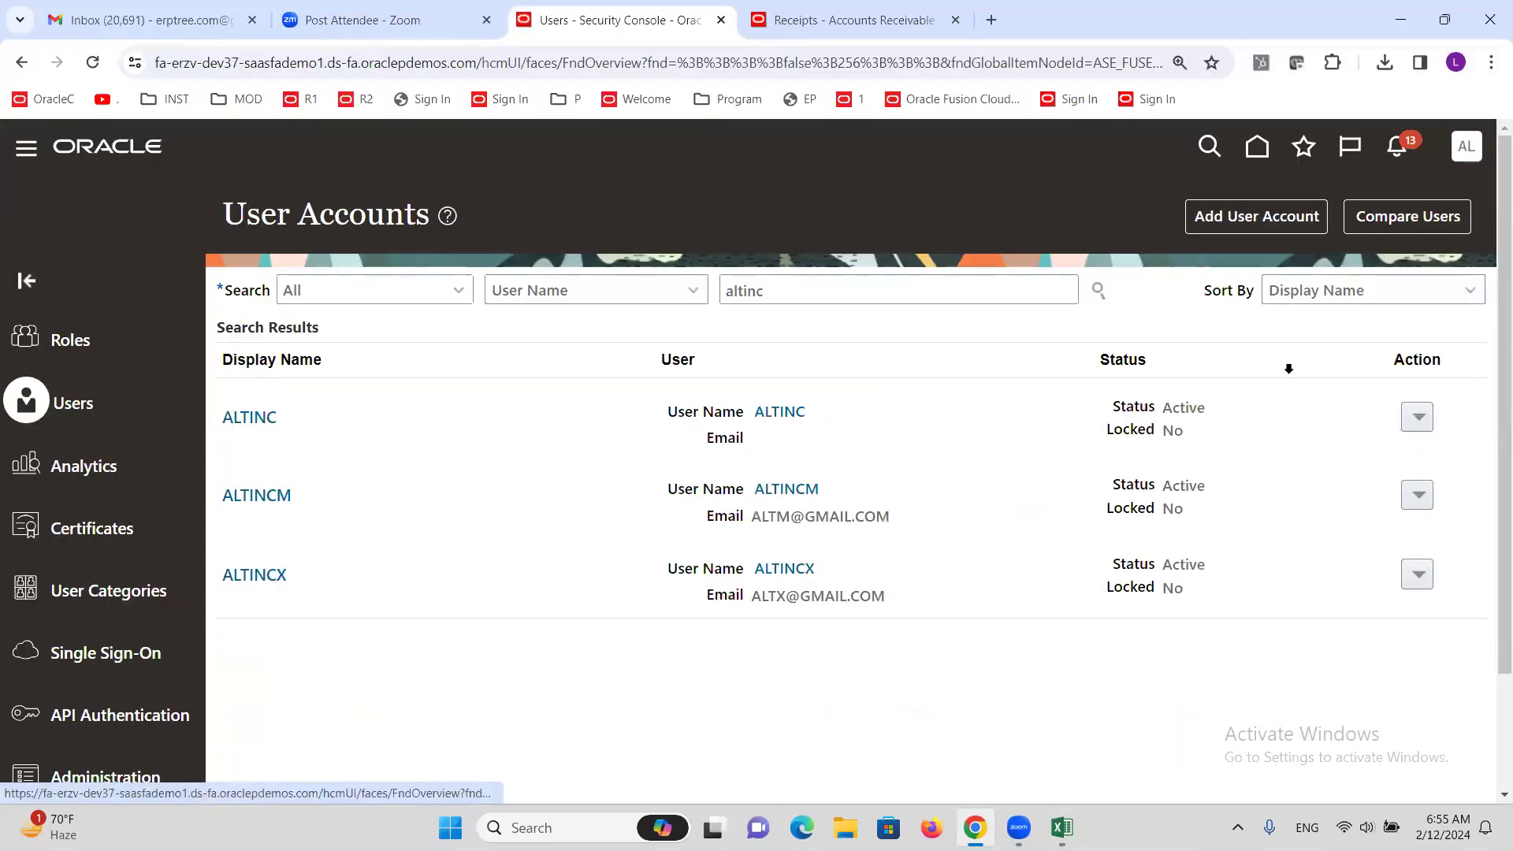
click(820, 227)
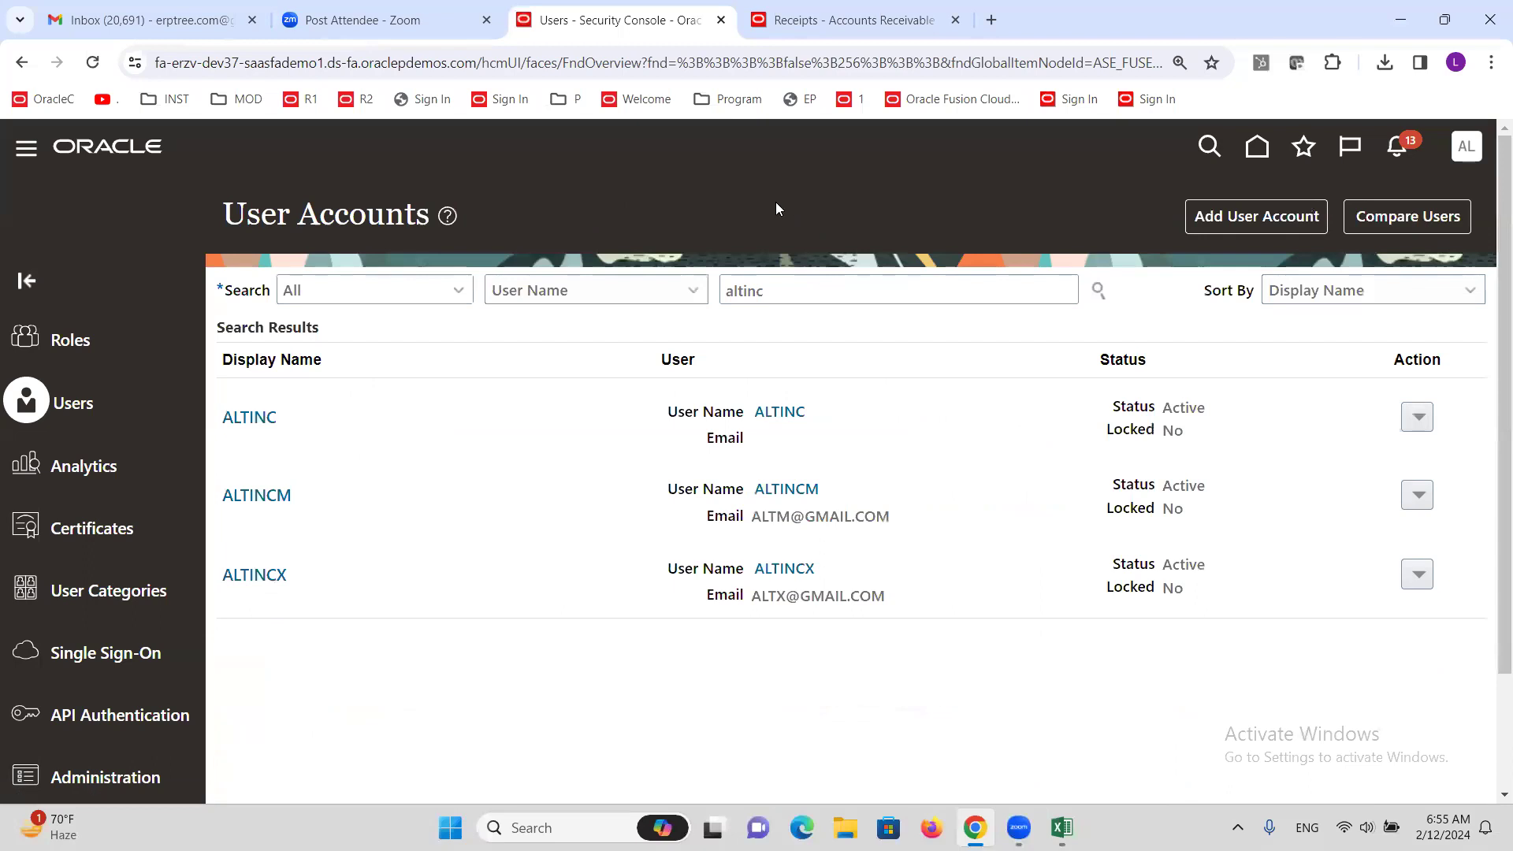
right_click(587, 24)
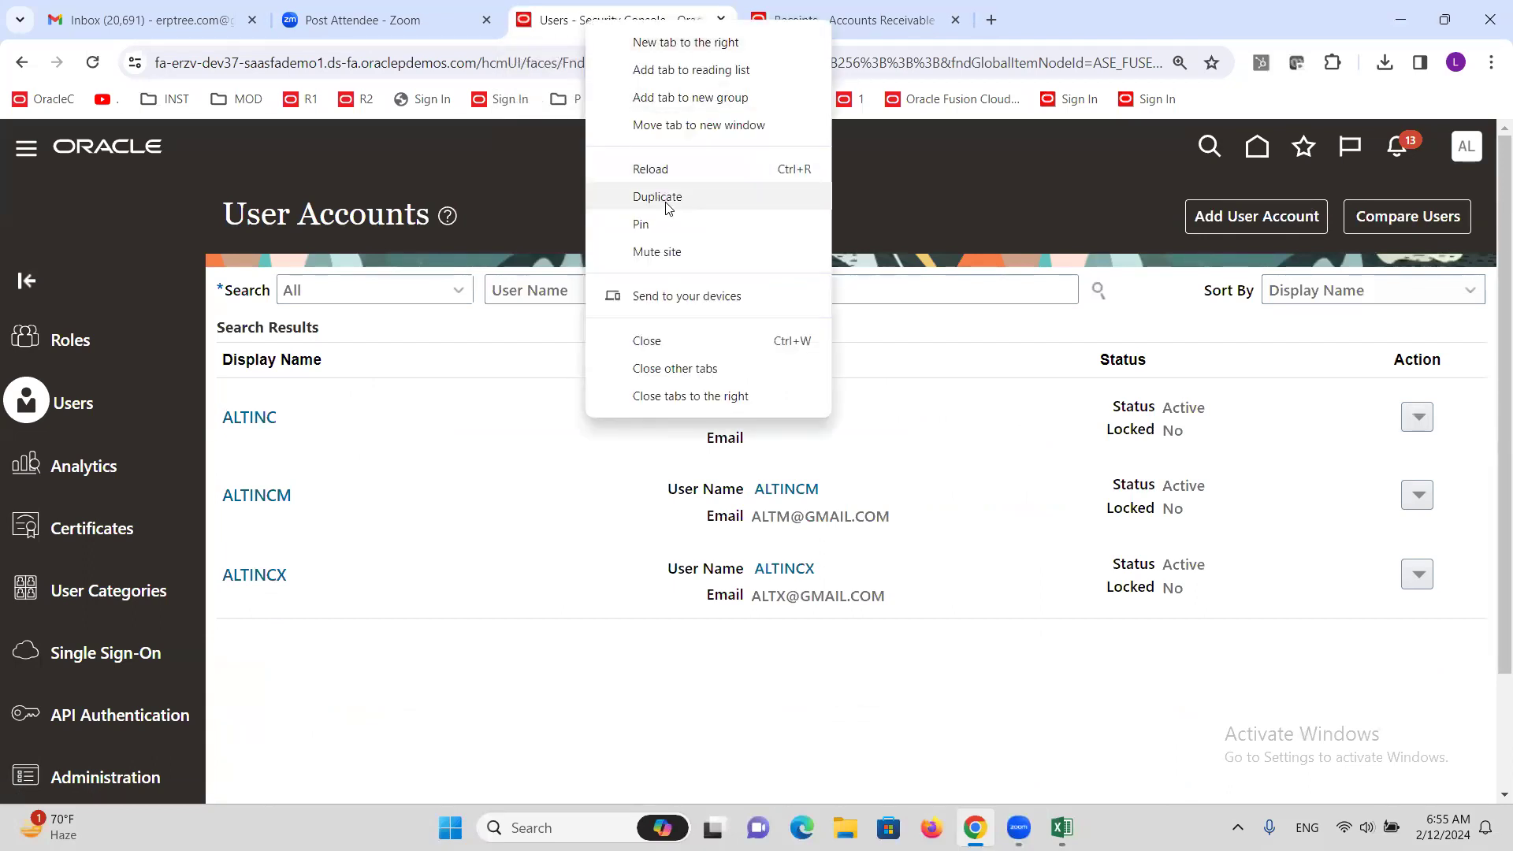
click(658, 198)
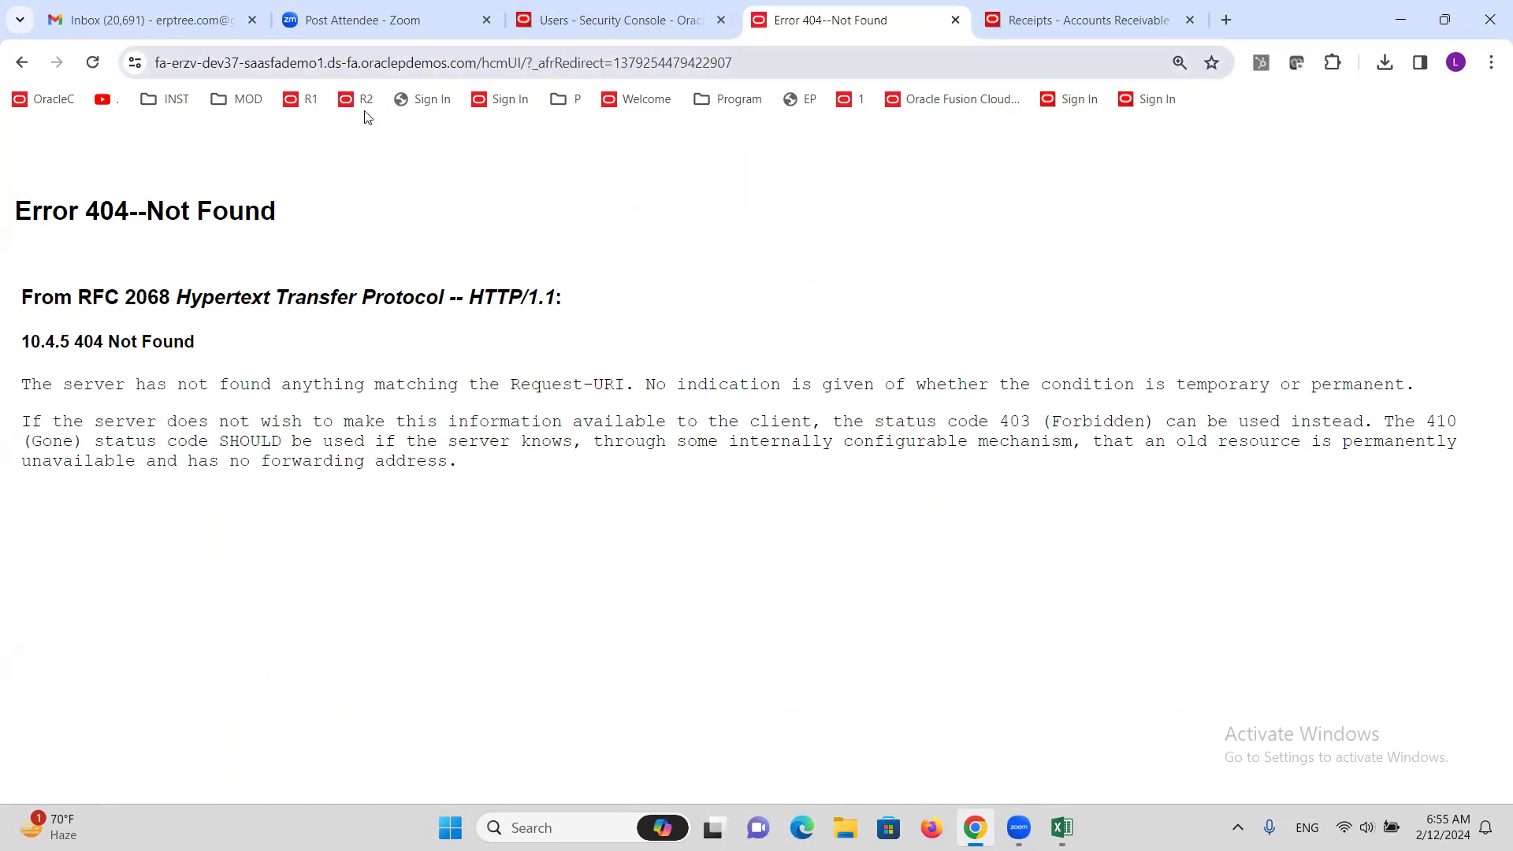
drag(742, 63, 477, 63)
key(BackSpace)
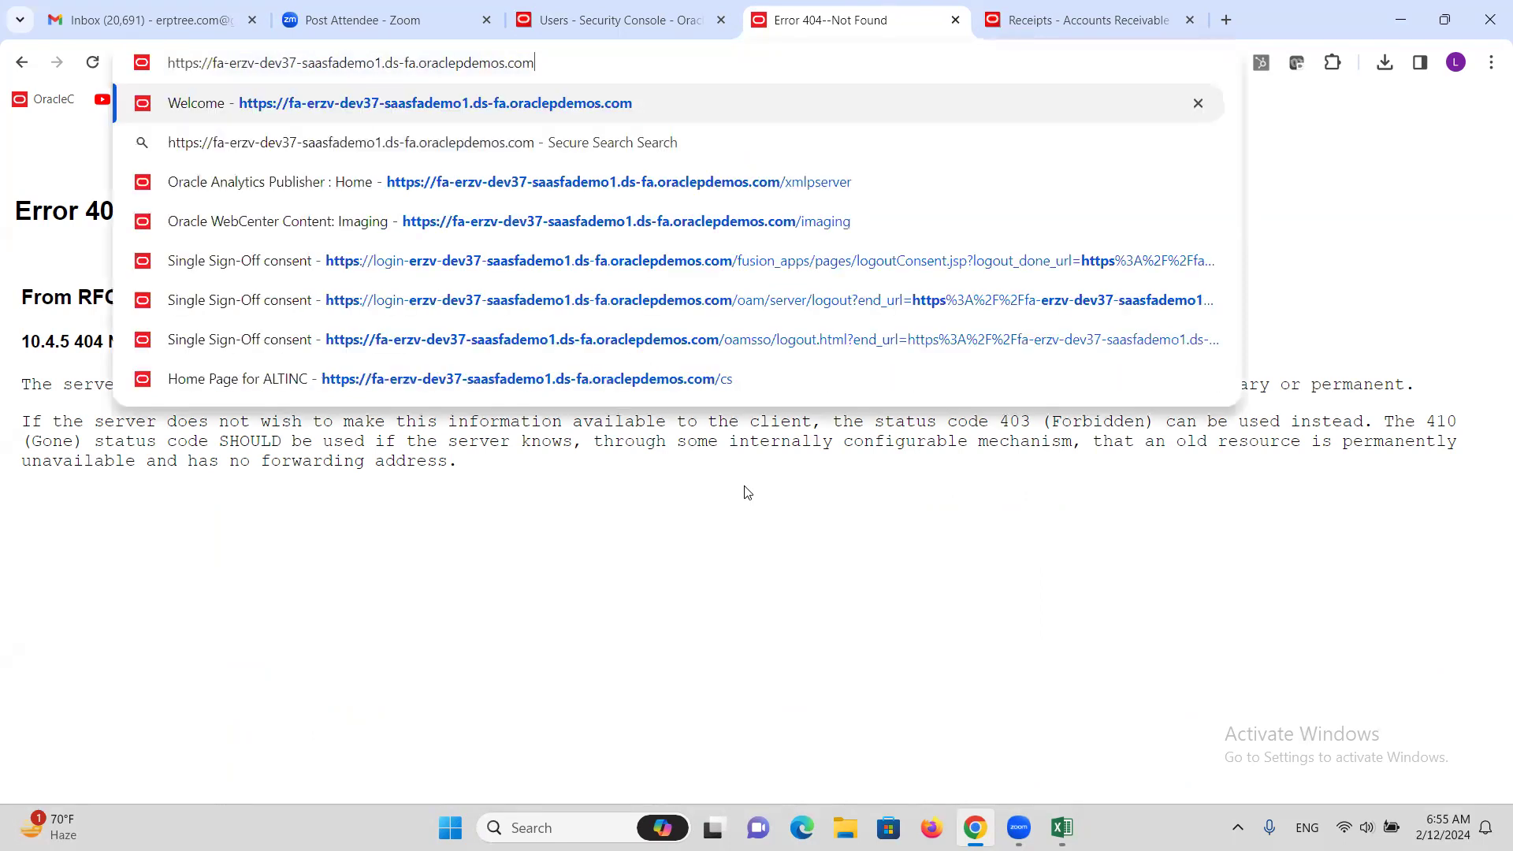
key(Return)
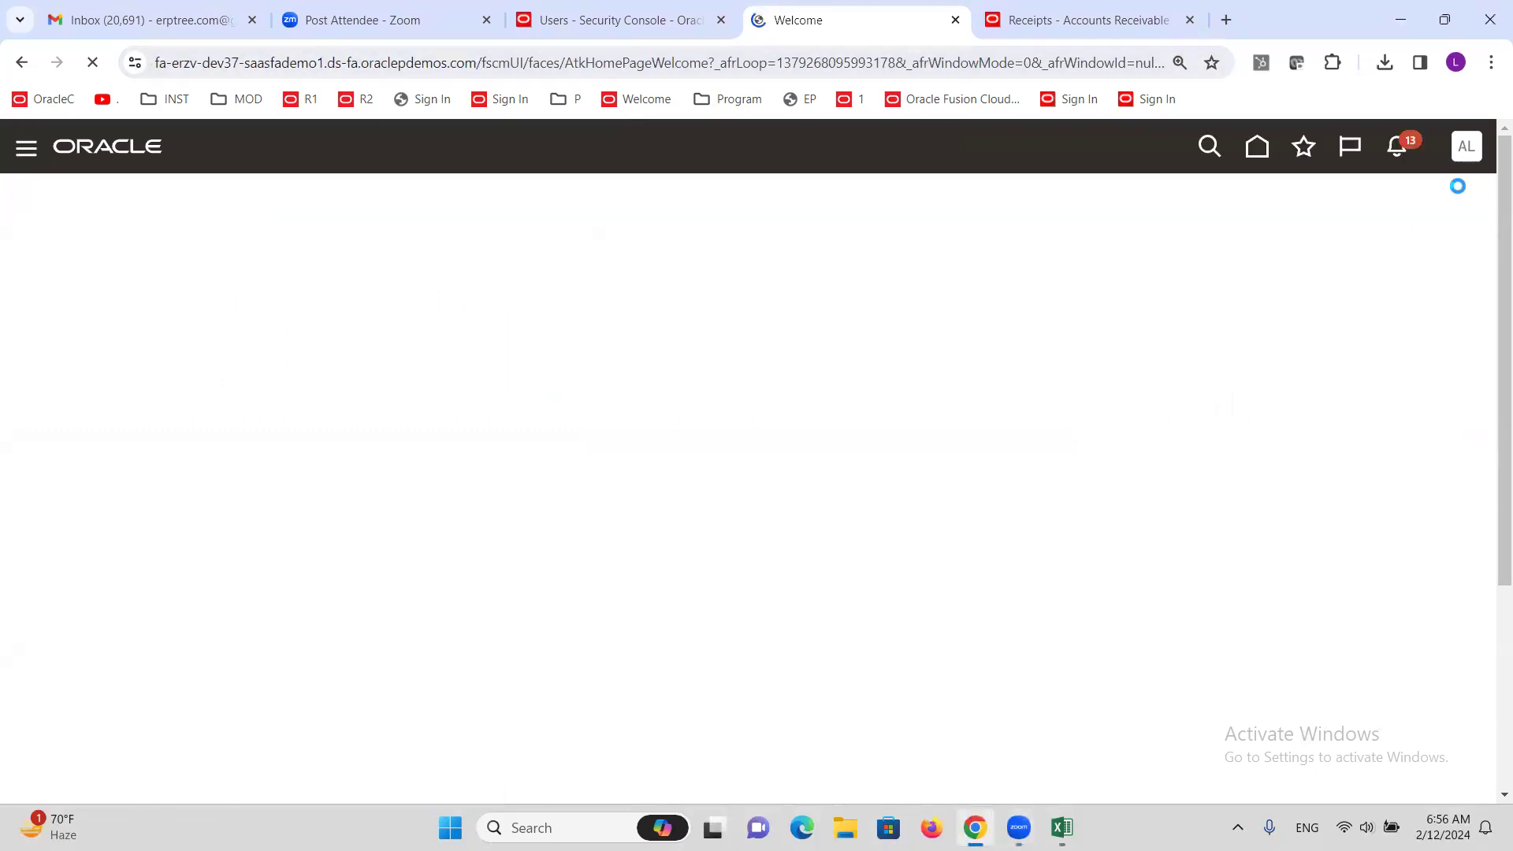
Open Setup and Maintenance for the Financials offering
click(1465, 147)
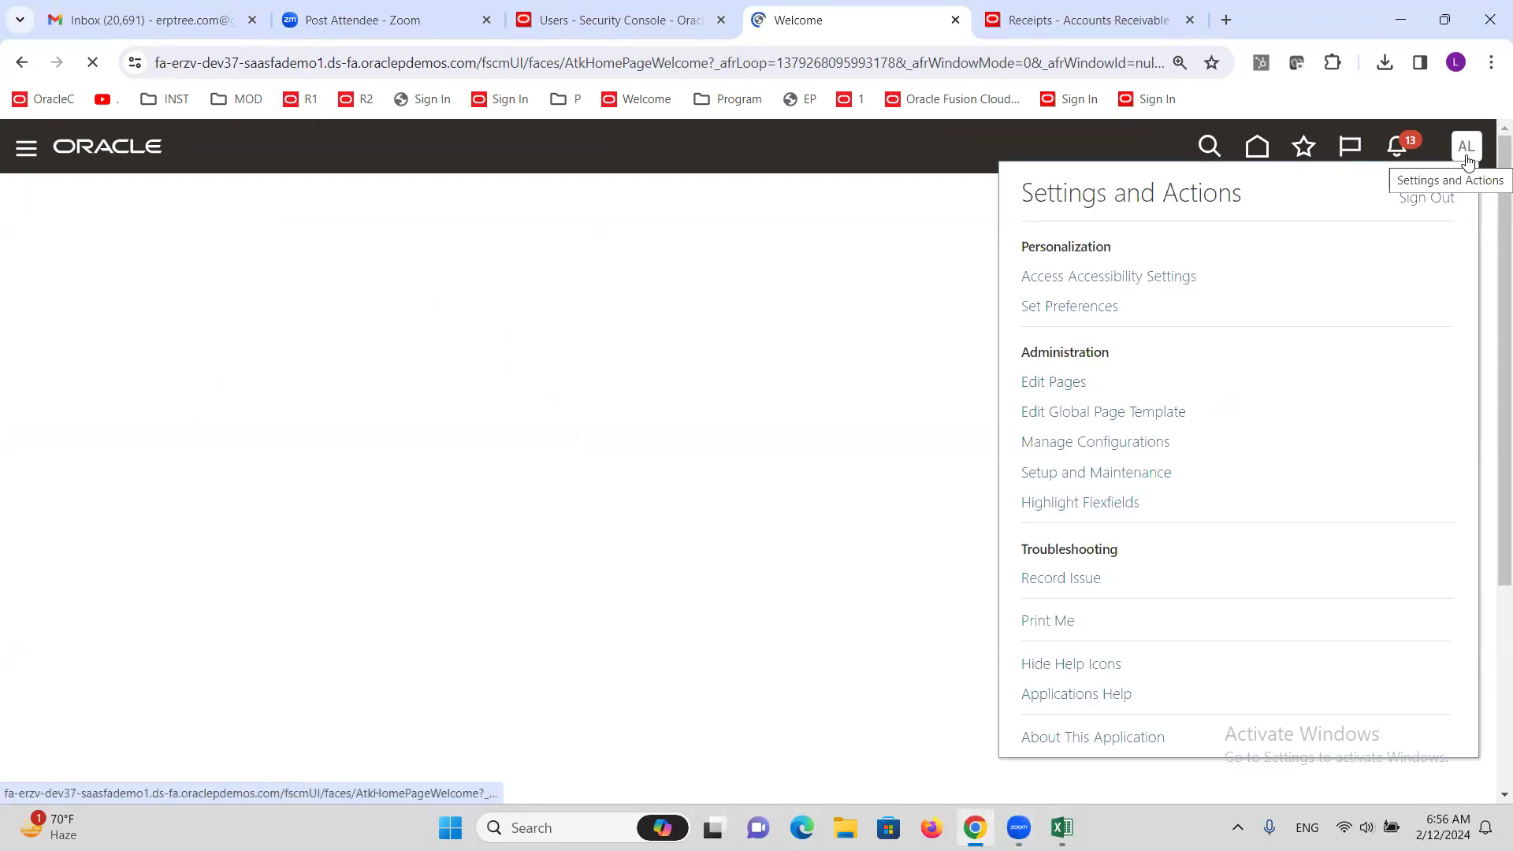
click(1135, 474)
click(844, 189)
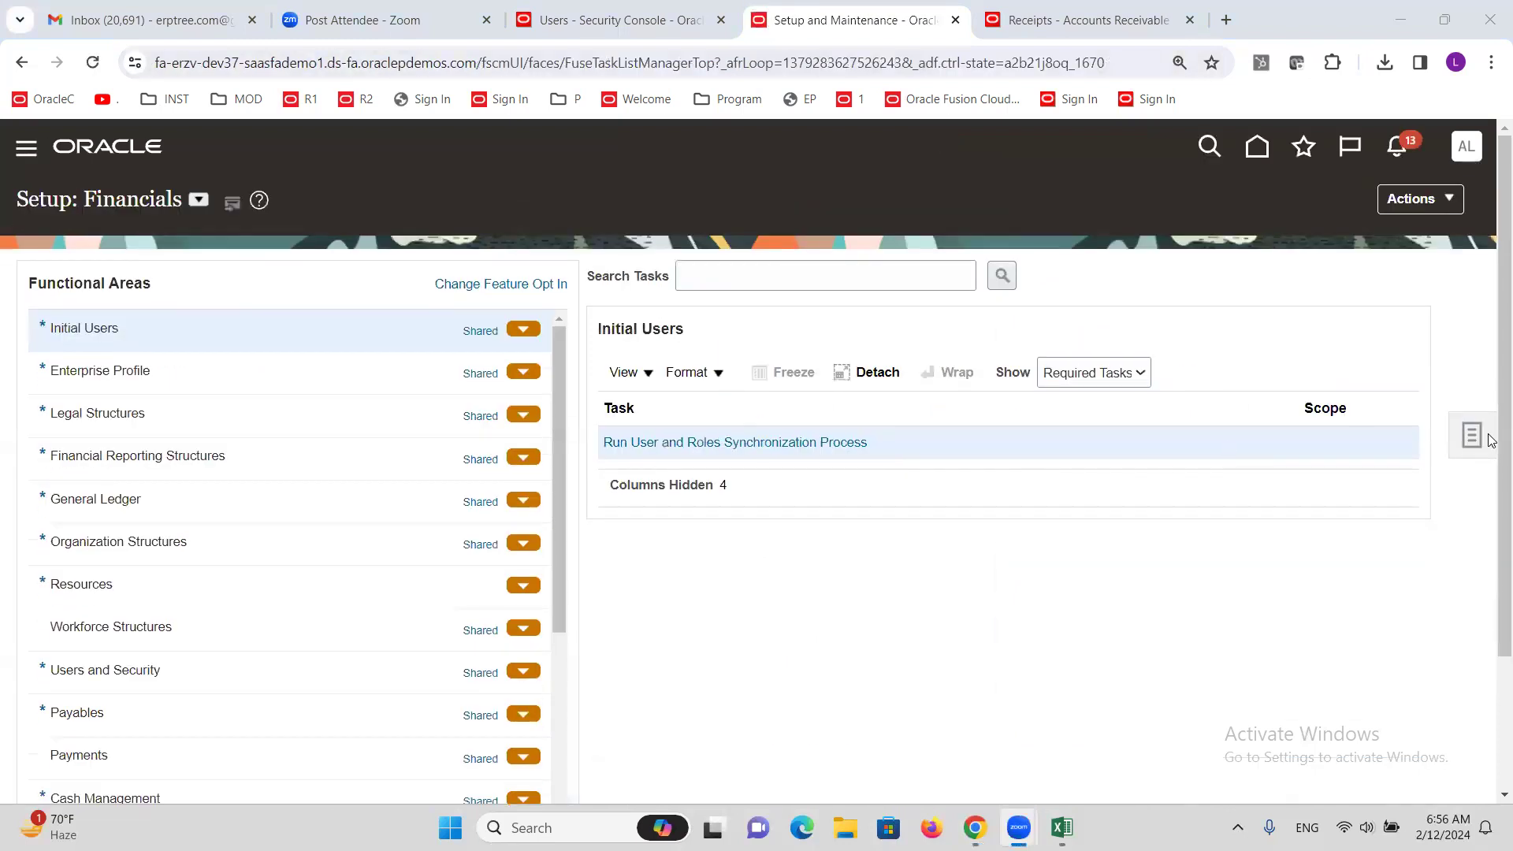
Search the setup tasks for "payment me" and open the Manage Payment Methods task
click(775, 277)
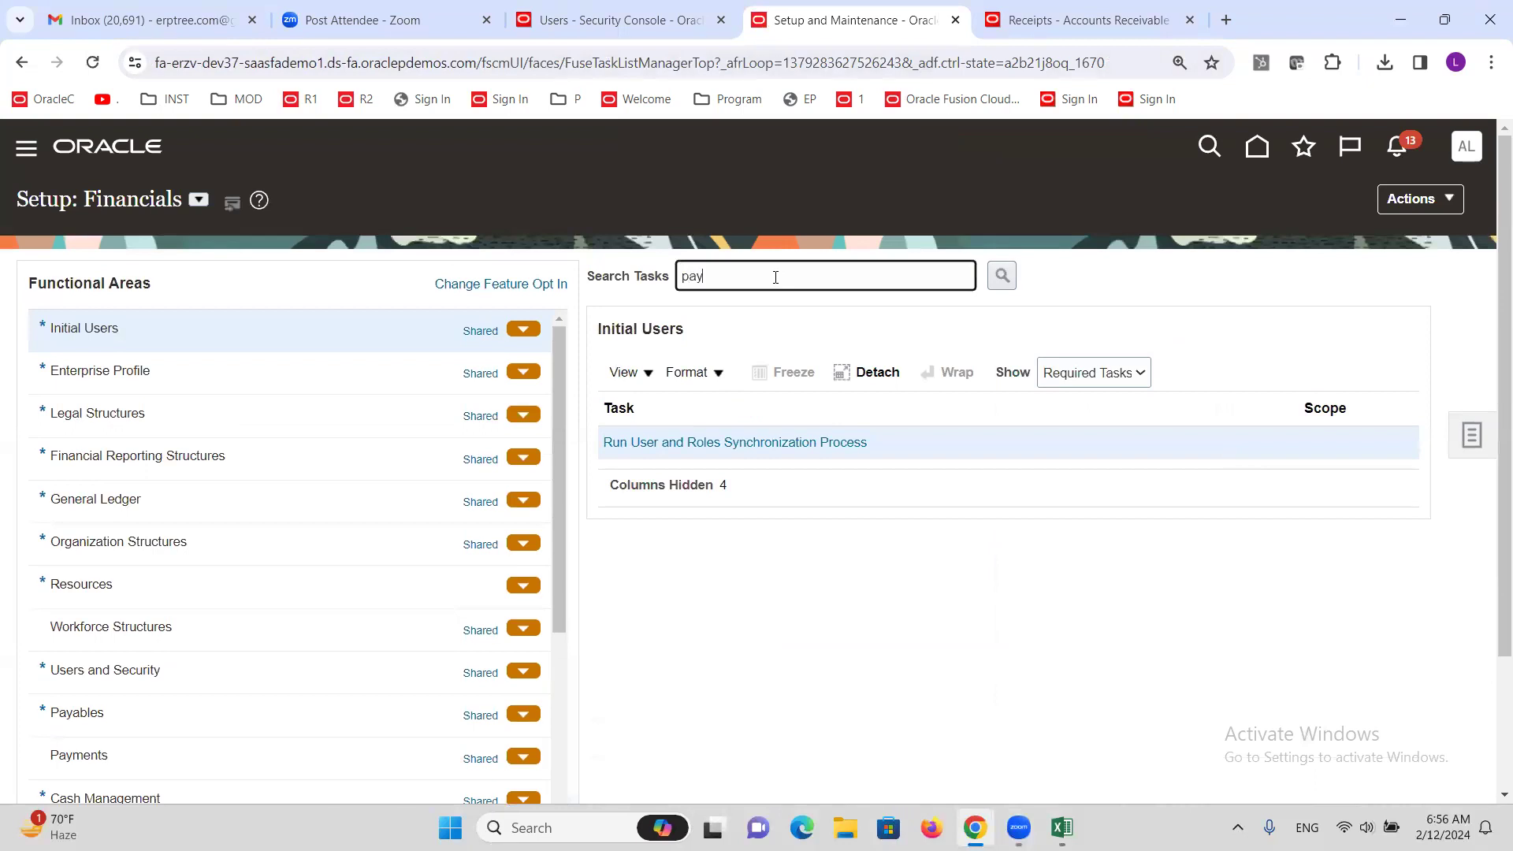
key(Return)
click(482, 441)
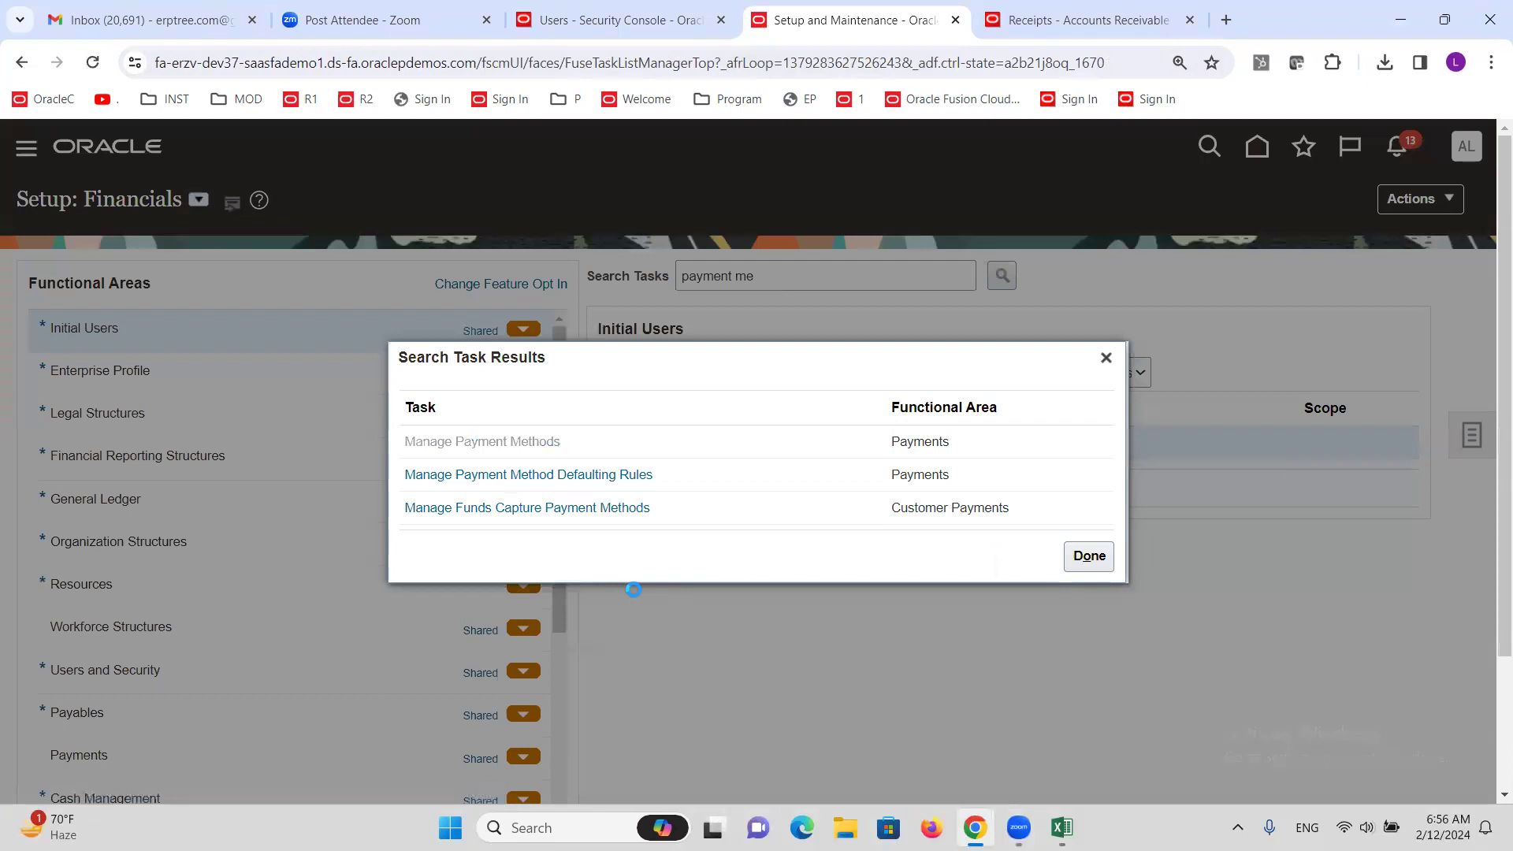
click(709, 442)
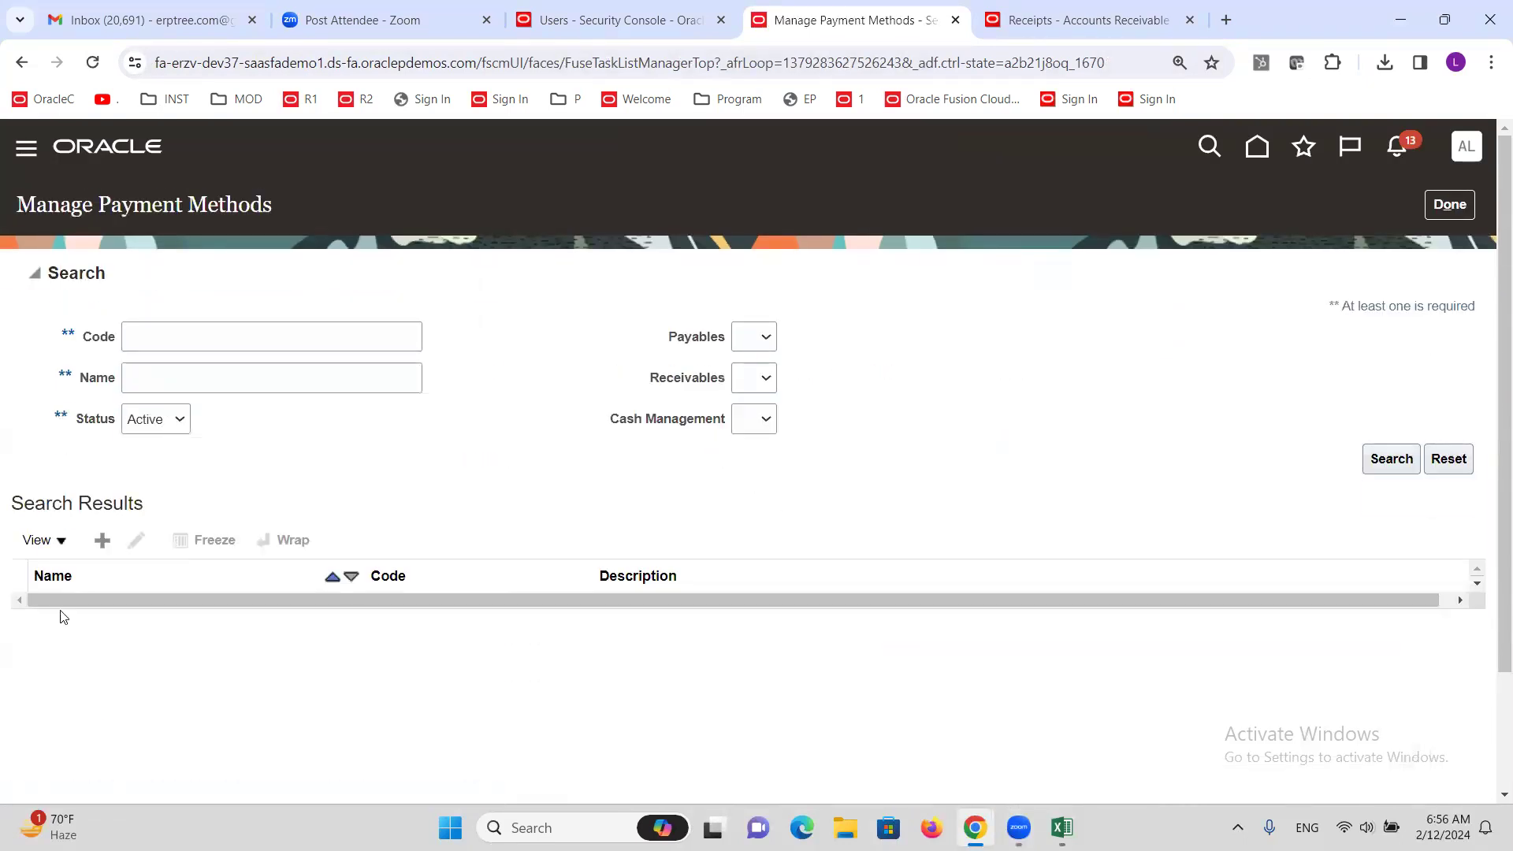
Start a new payment method with the name ALTINC Netting and the code ALTINCNET
click(102, 540)
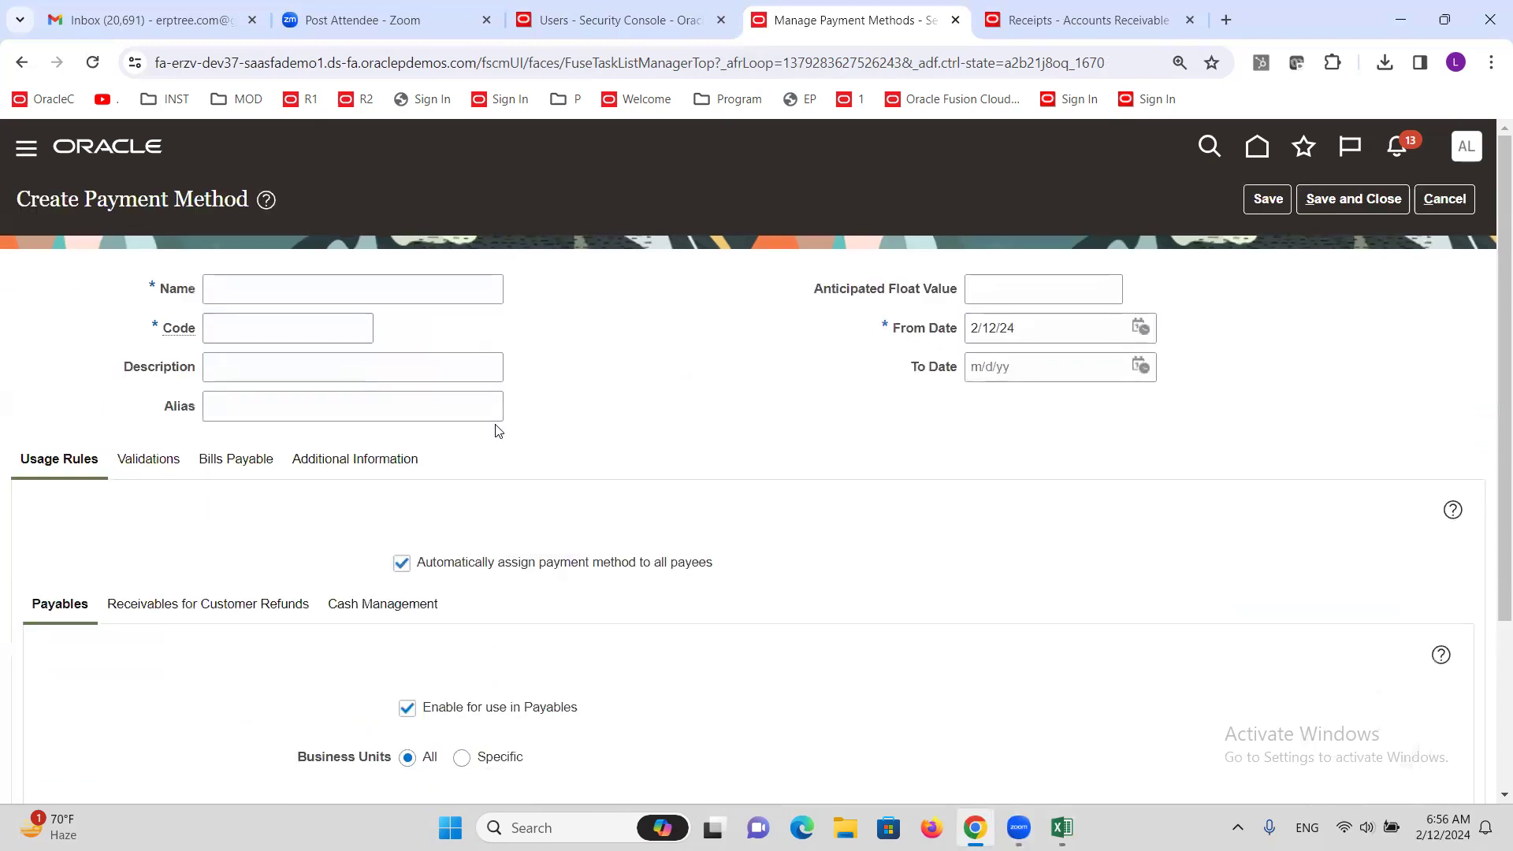
click(382, 282)
text(ALTINC Net)
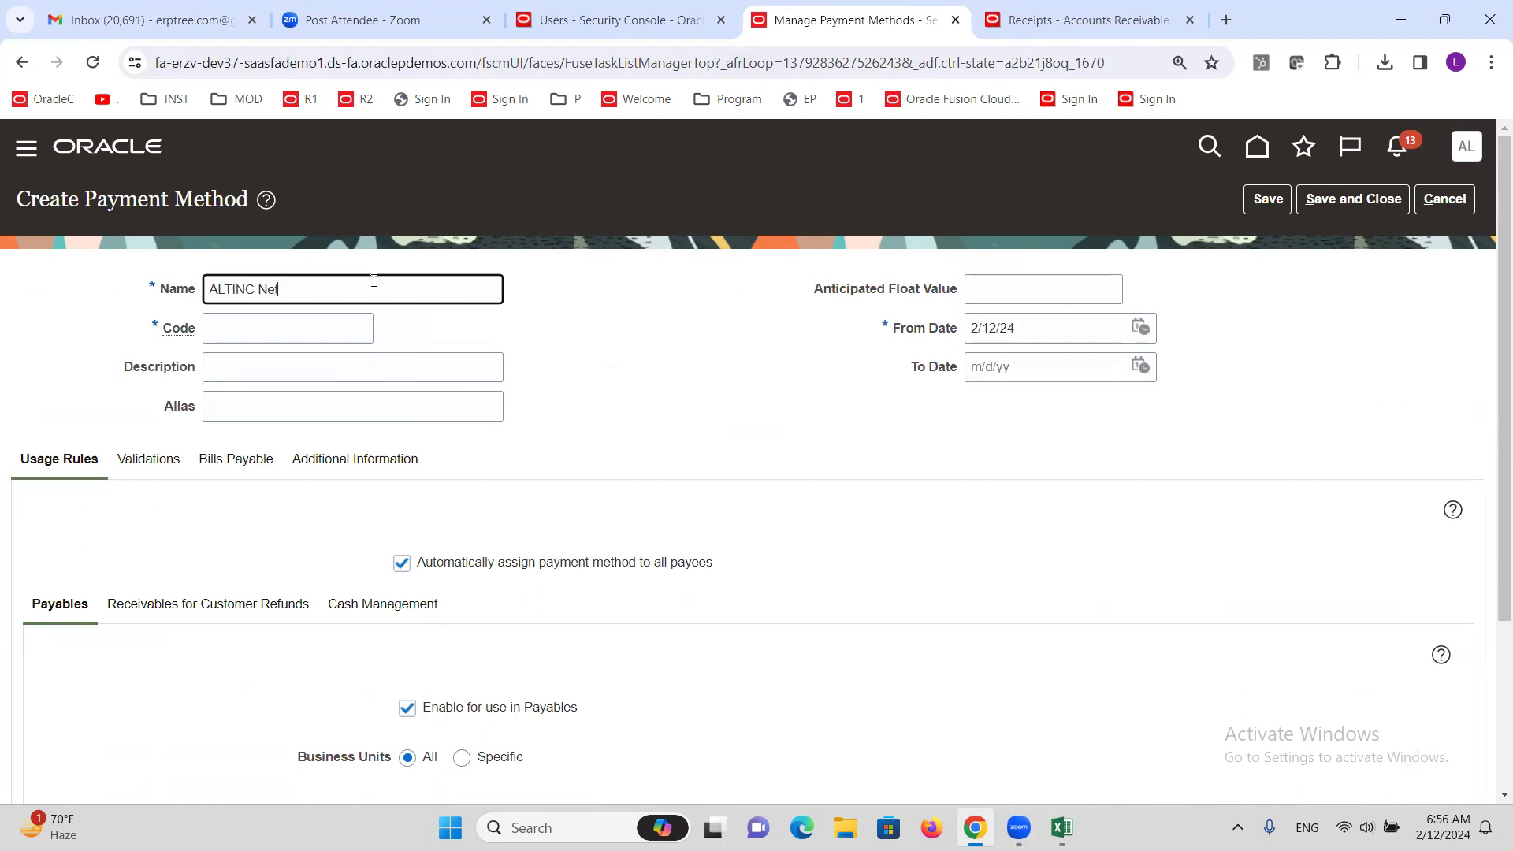
key(Tab)
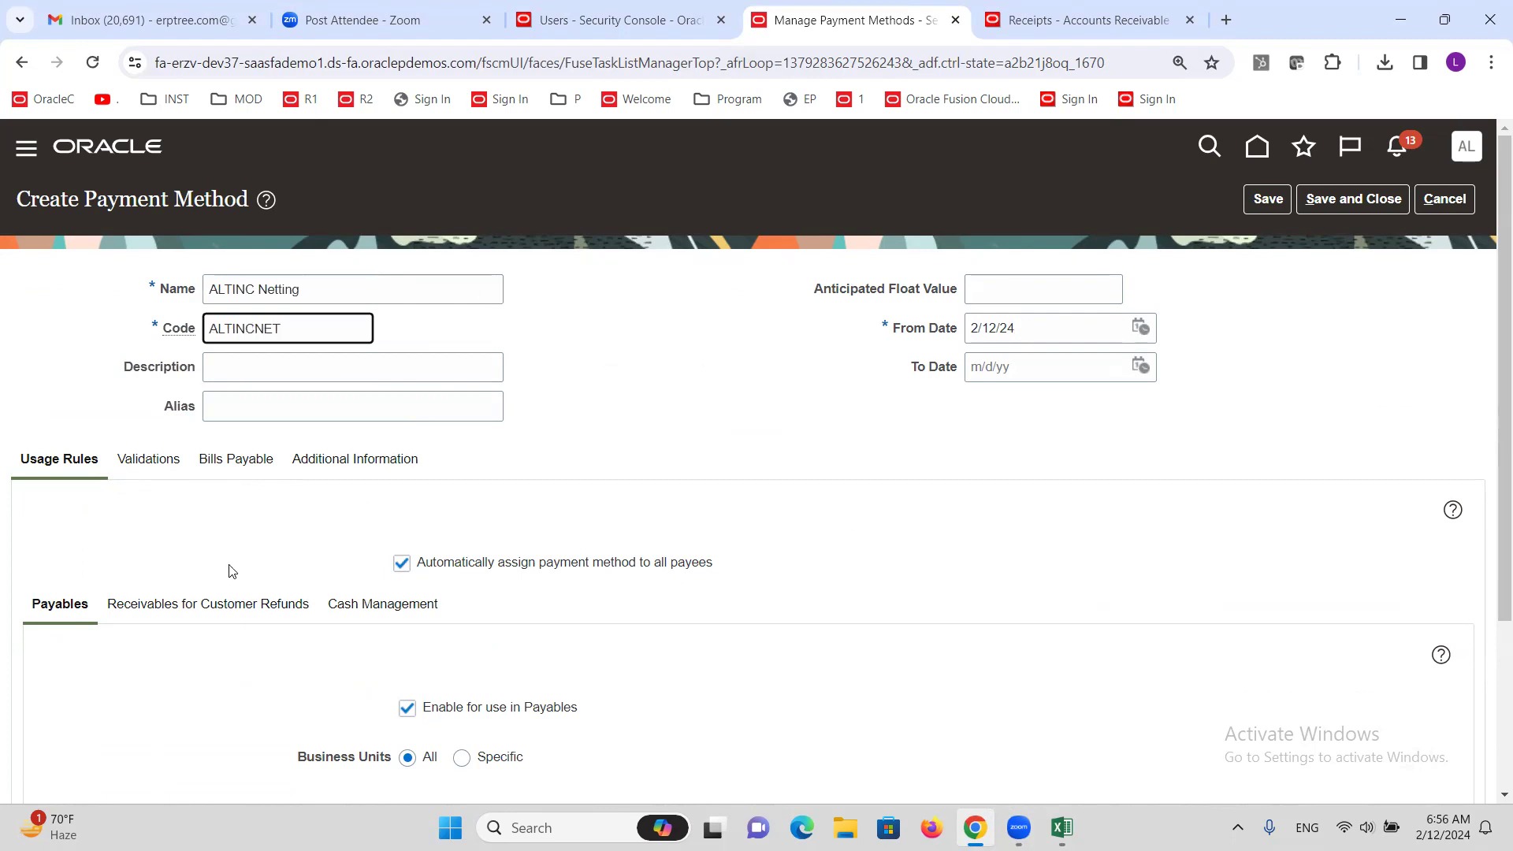
Check the Enable for use in Payables option of the payment method, then save and close it
scroll(37, 601, down, 1)
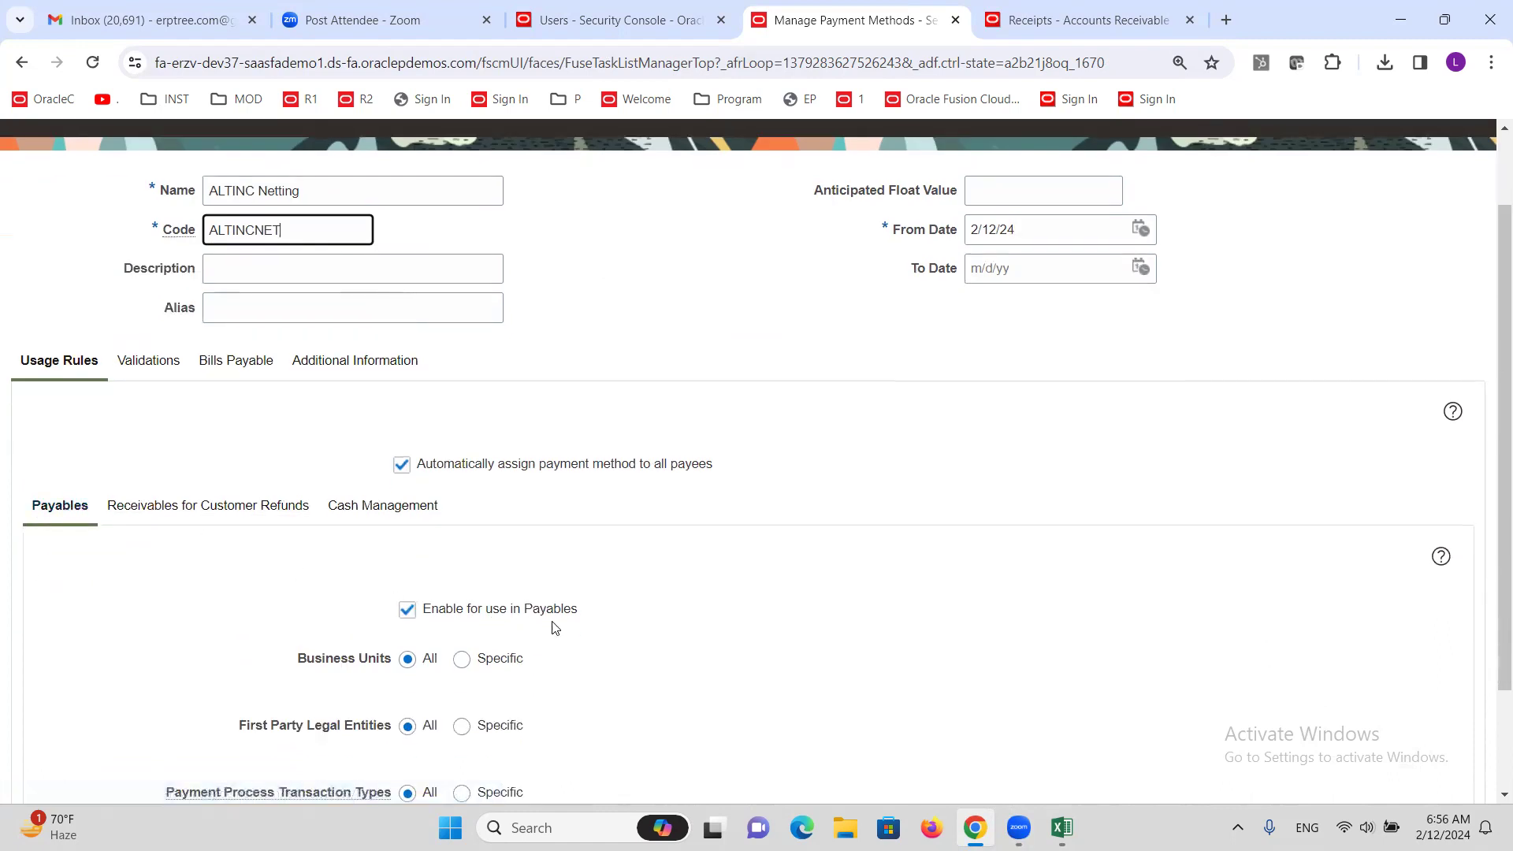
drag(603, 612, 429, 629)
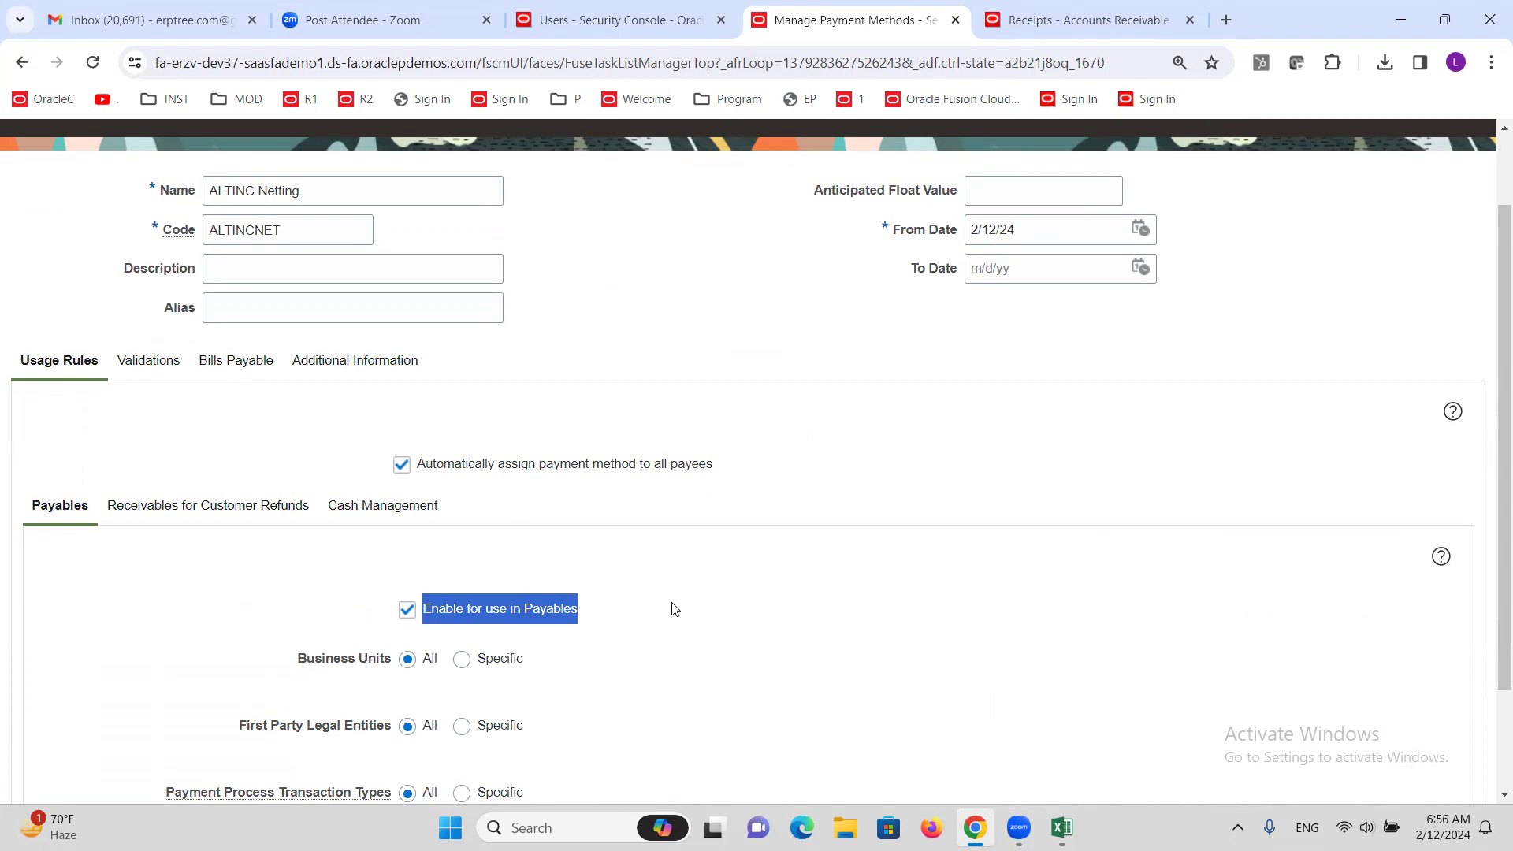
click(952, 627)
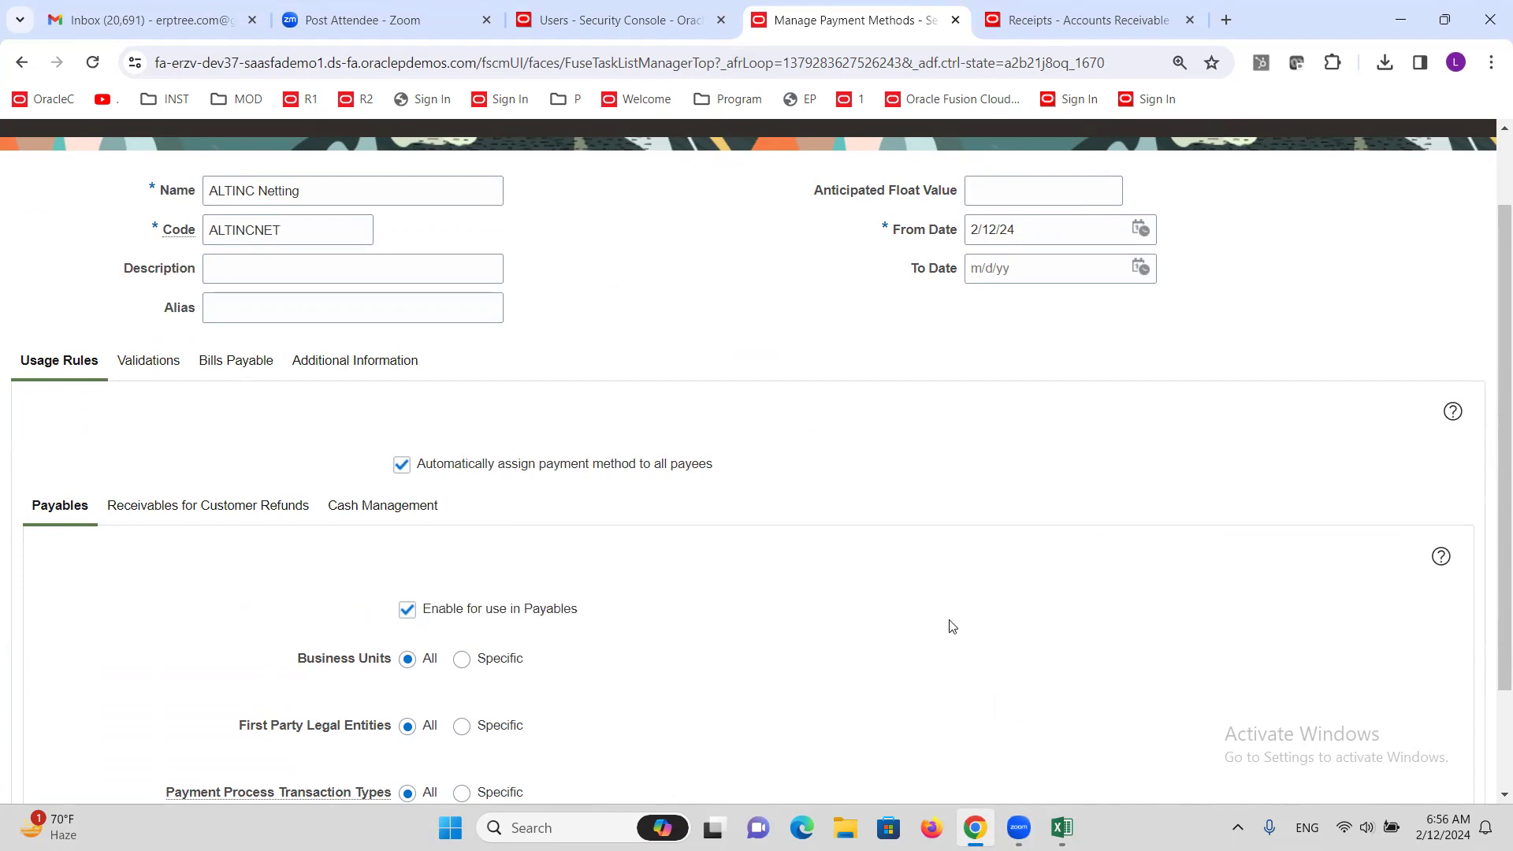
scroll(951, 627, up, 2)
click(1352, 198)
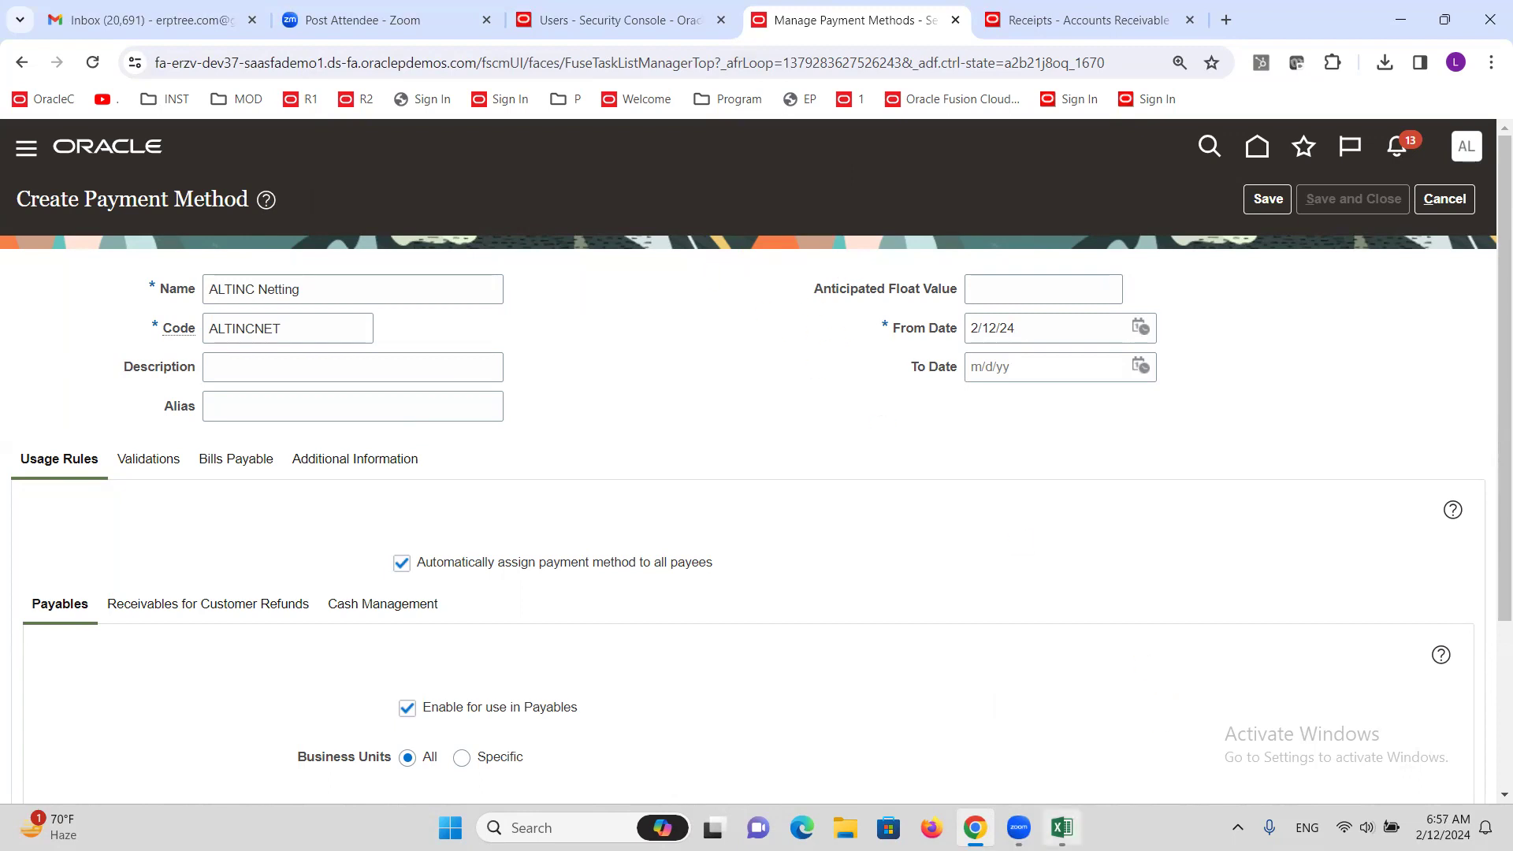
Switch to the Excel task sheet, select the Create Document Sequence Category entry, save the workbook, and return to Chrome
click(1062, 828)
click(144, 448)
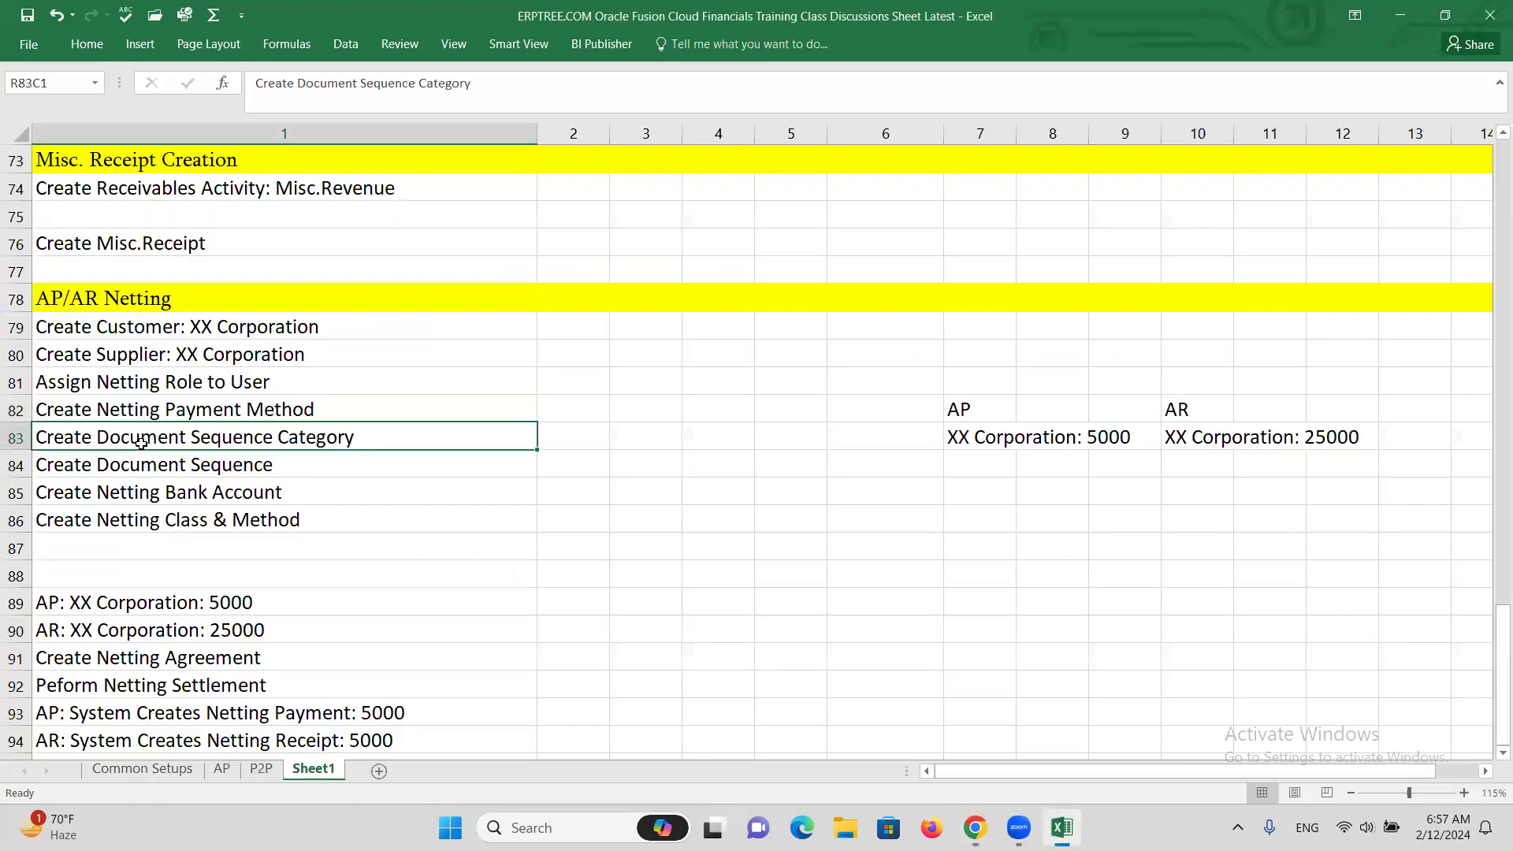
key(ctrl+s)
key(alt+Tab)
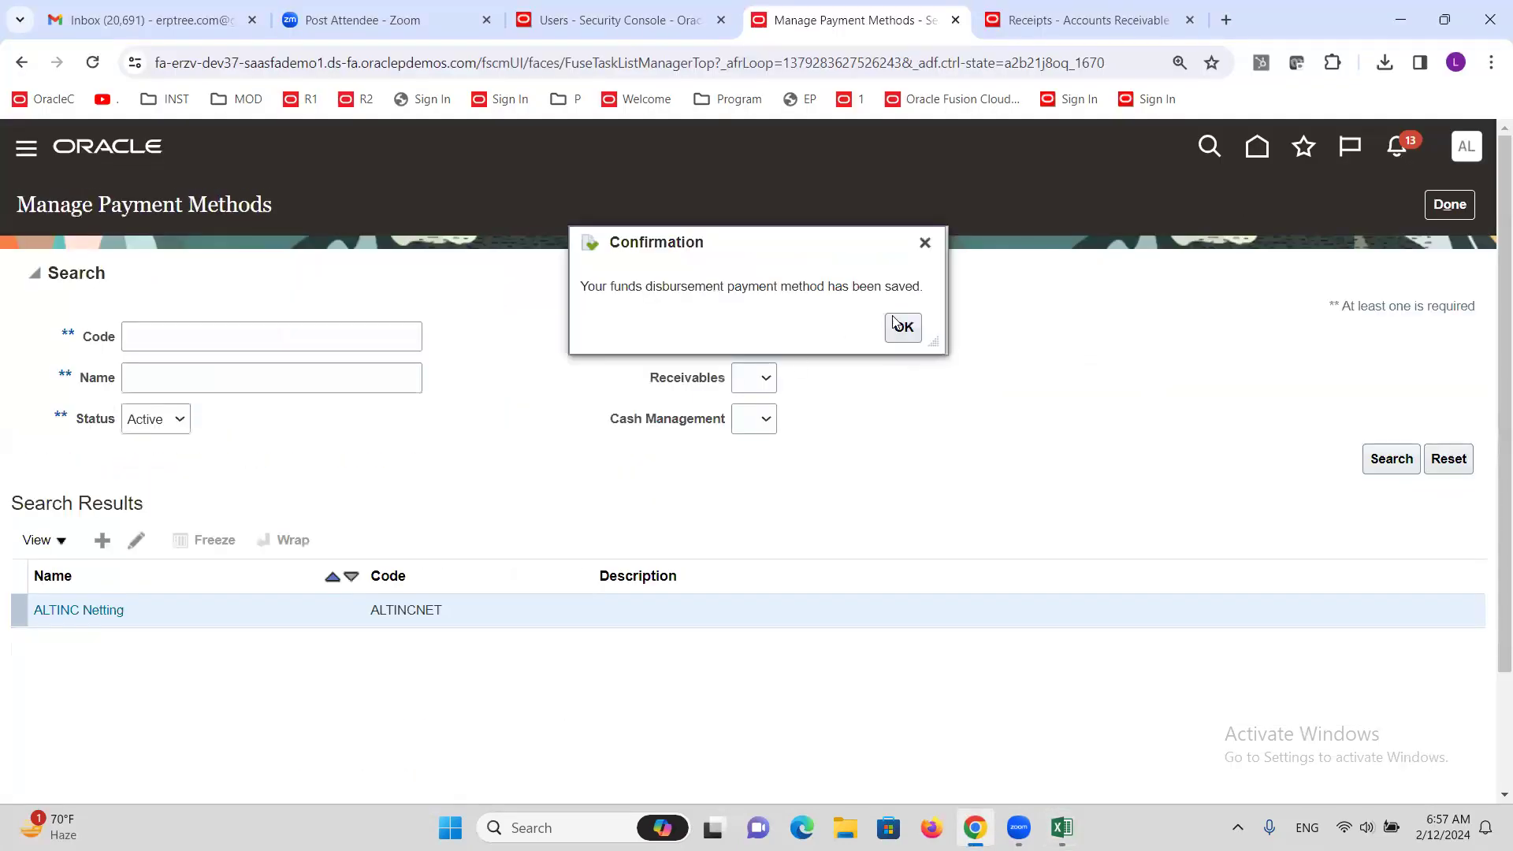
Acknowledge the payment method confirmation, finish the Manage Payment Methods task, and open the general setup search page
click(902, 325)
click(1450, 204)
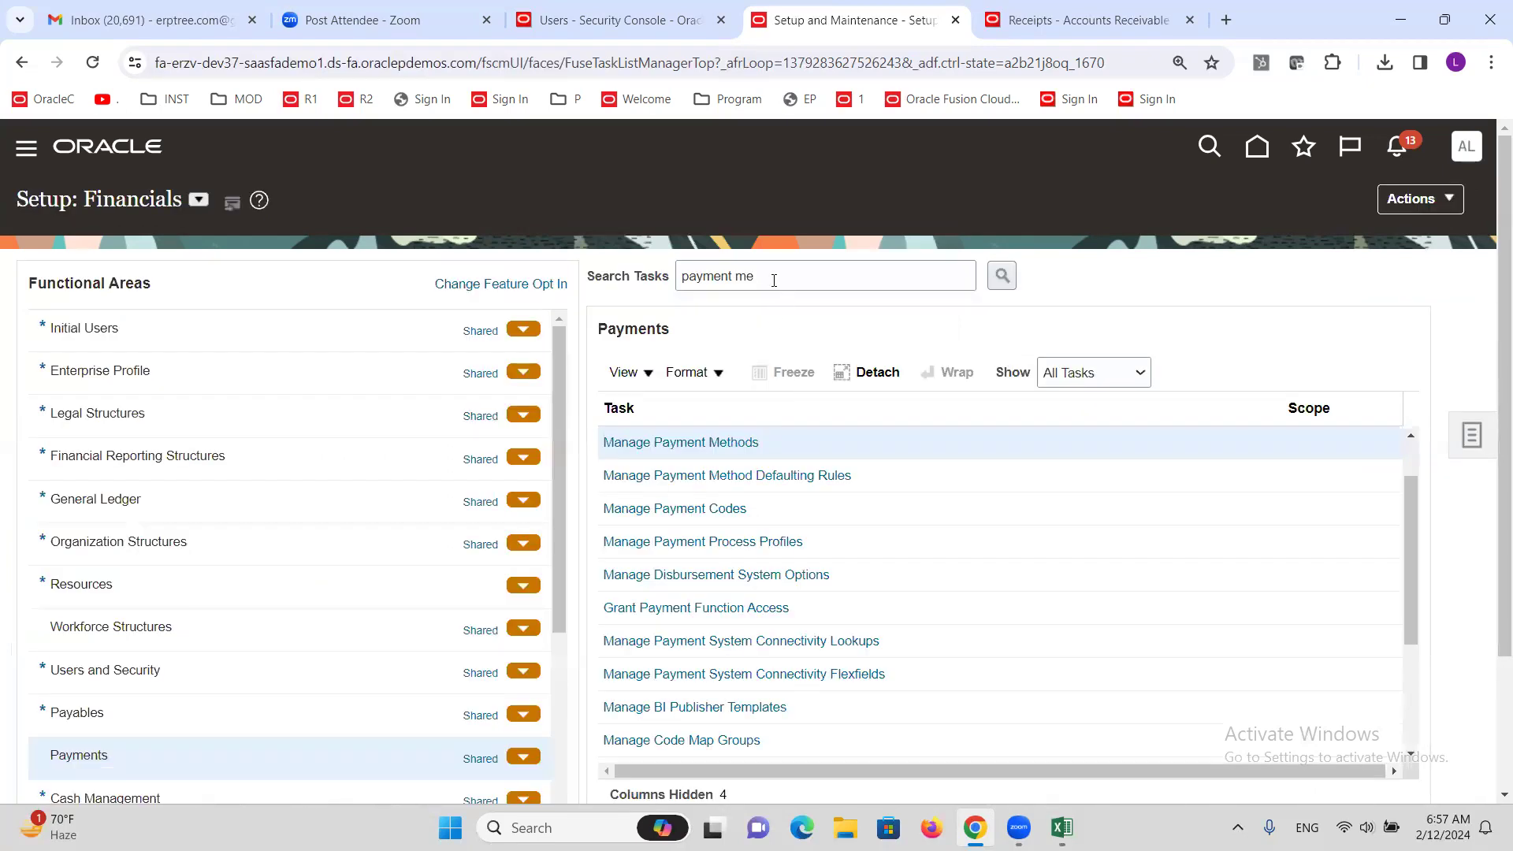
click(1481, 441)
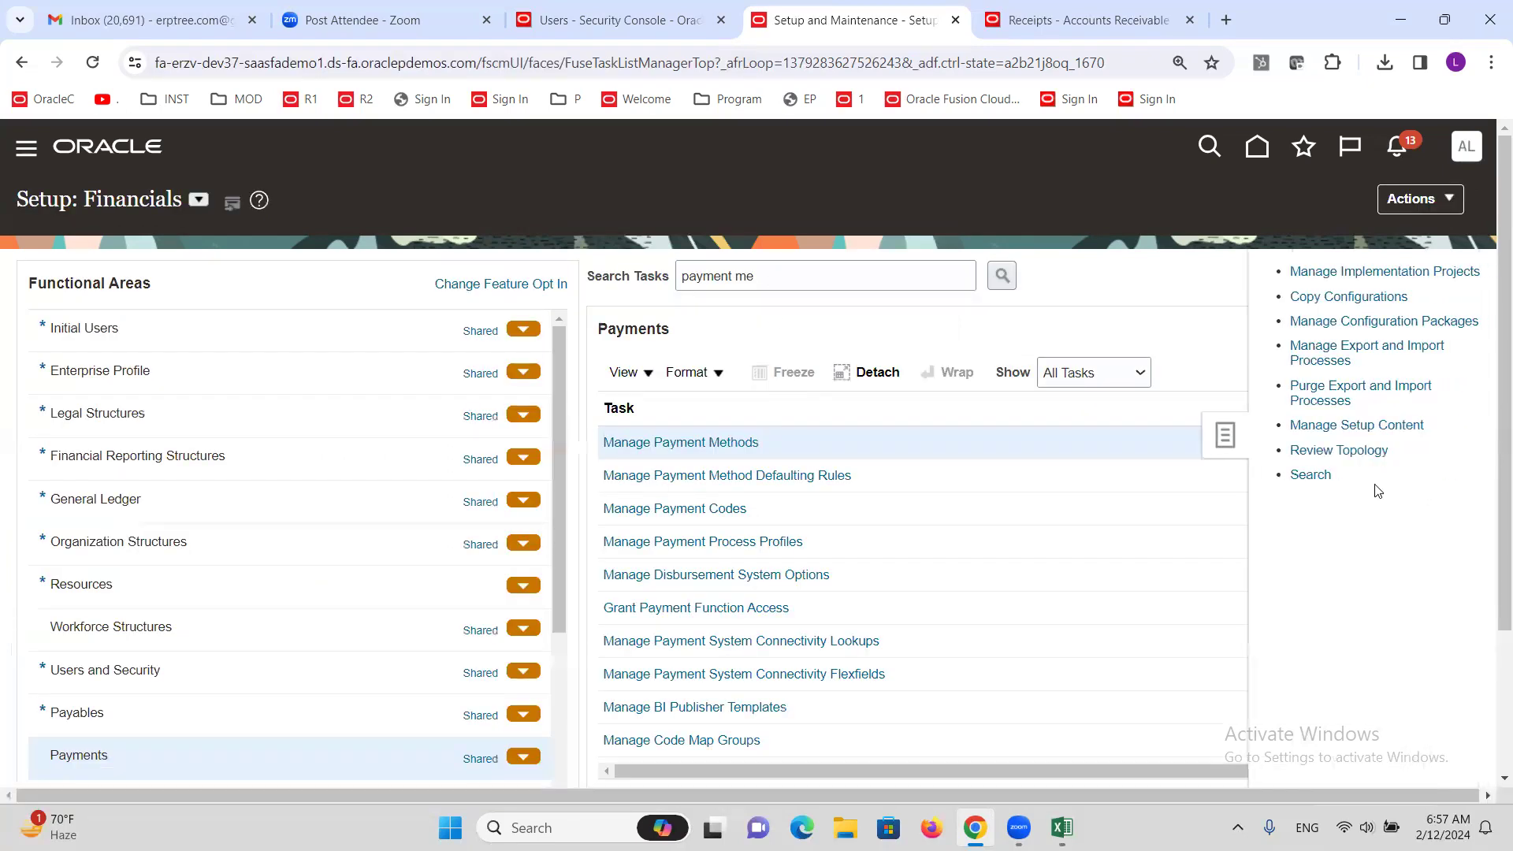
click(614, 267)
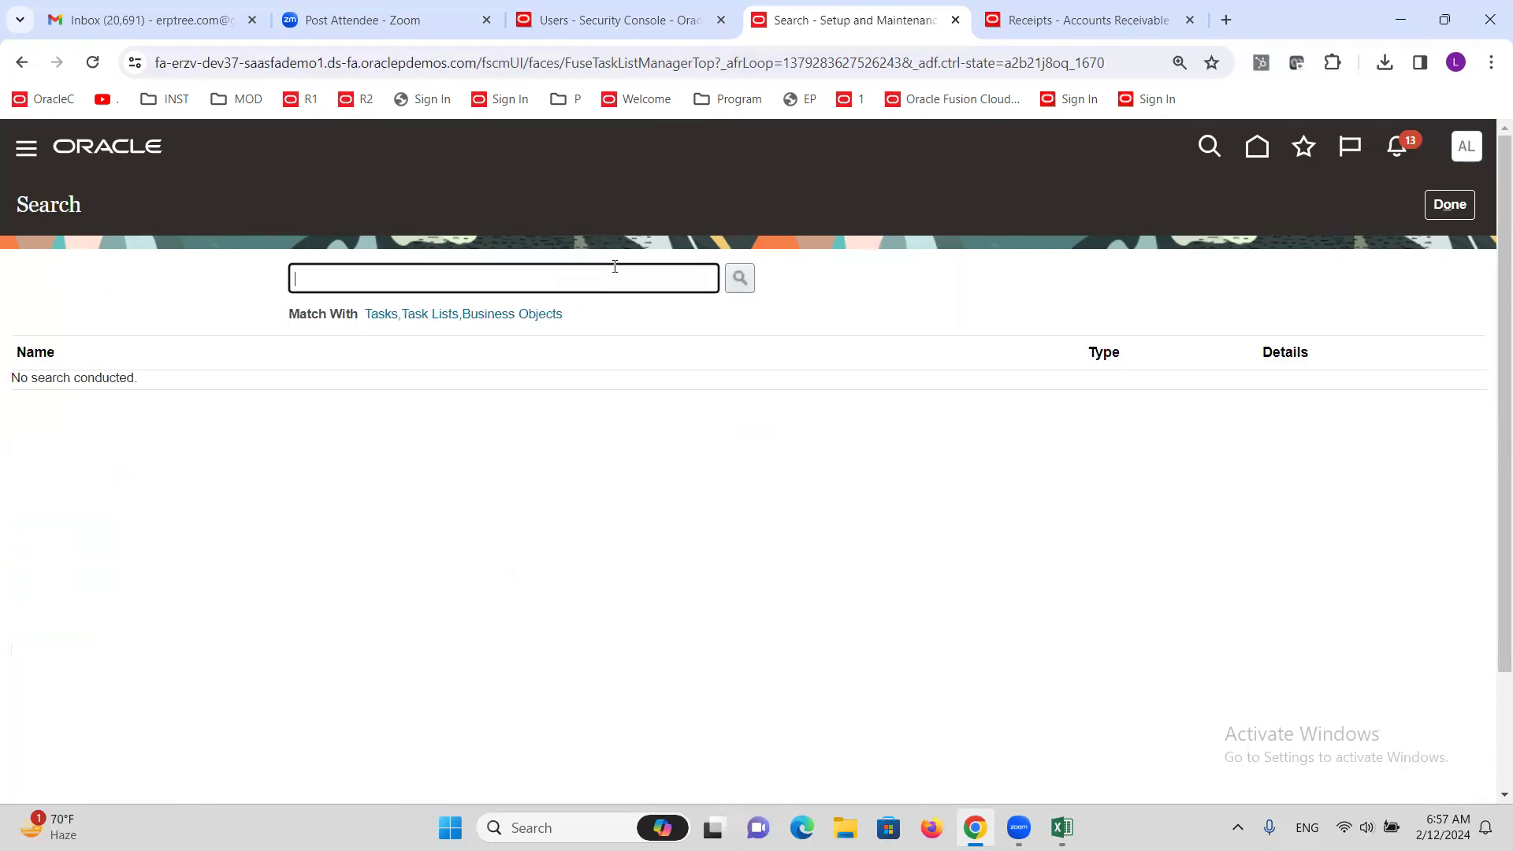
Search the setup tasks for DOCUMENT SEQUENCE CATE and open Manage Document Sequence Categories
text(DOCUMENT SEQUENCE CATE)
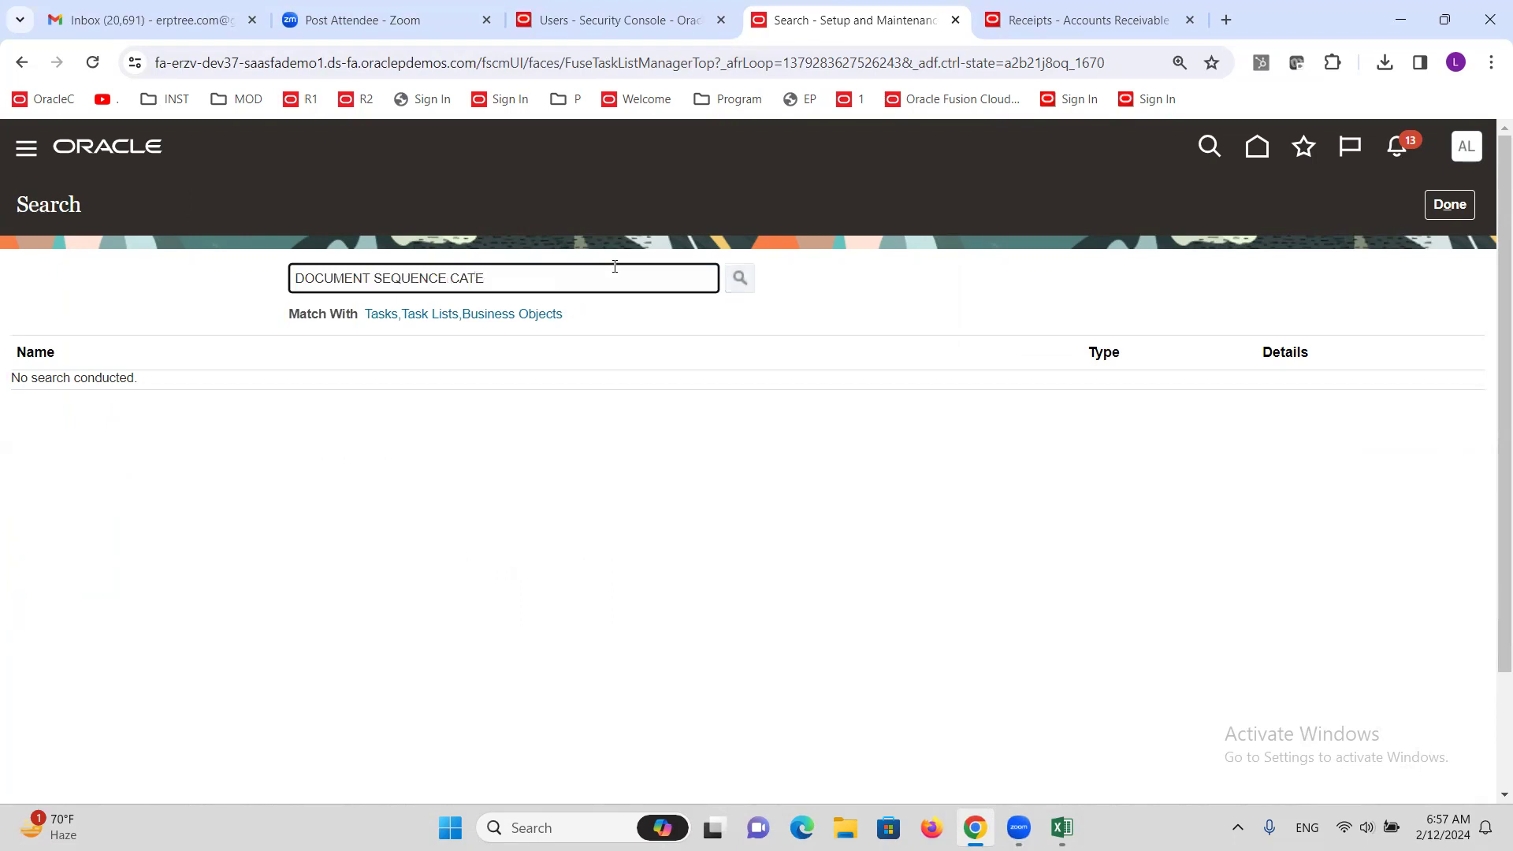
key(Return)
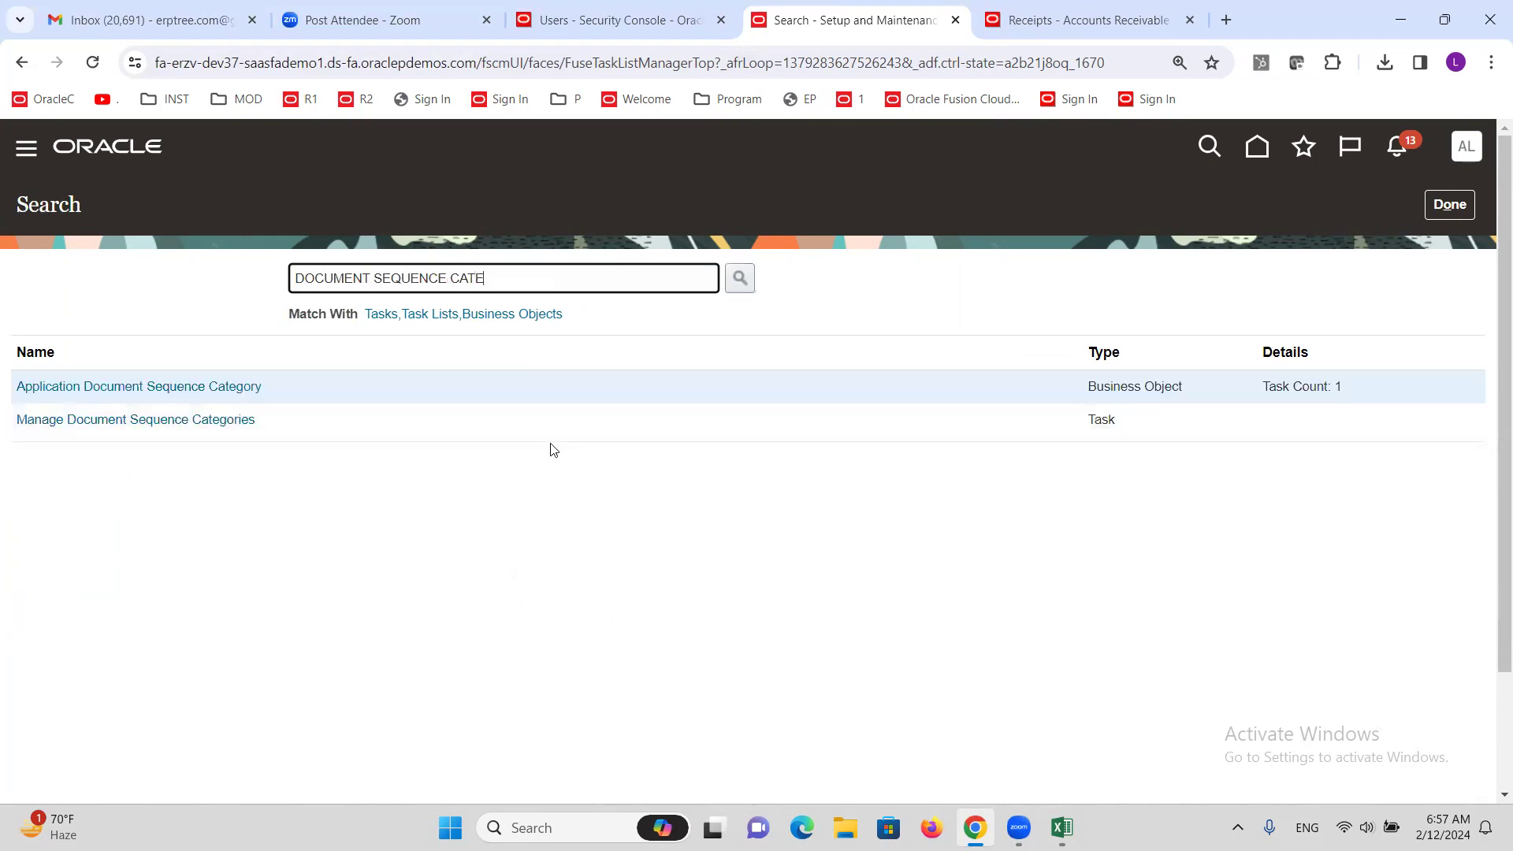
click(169, 420)
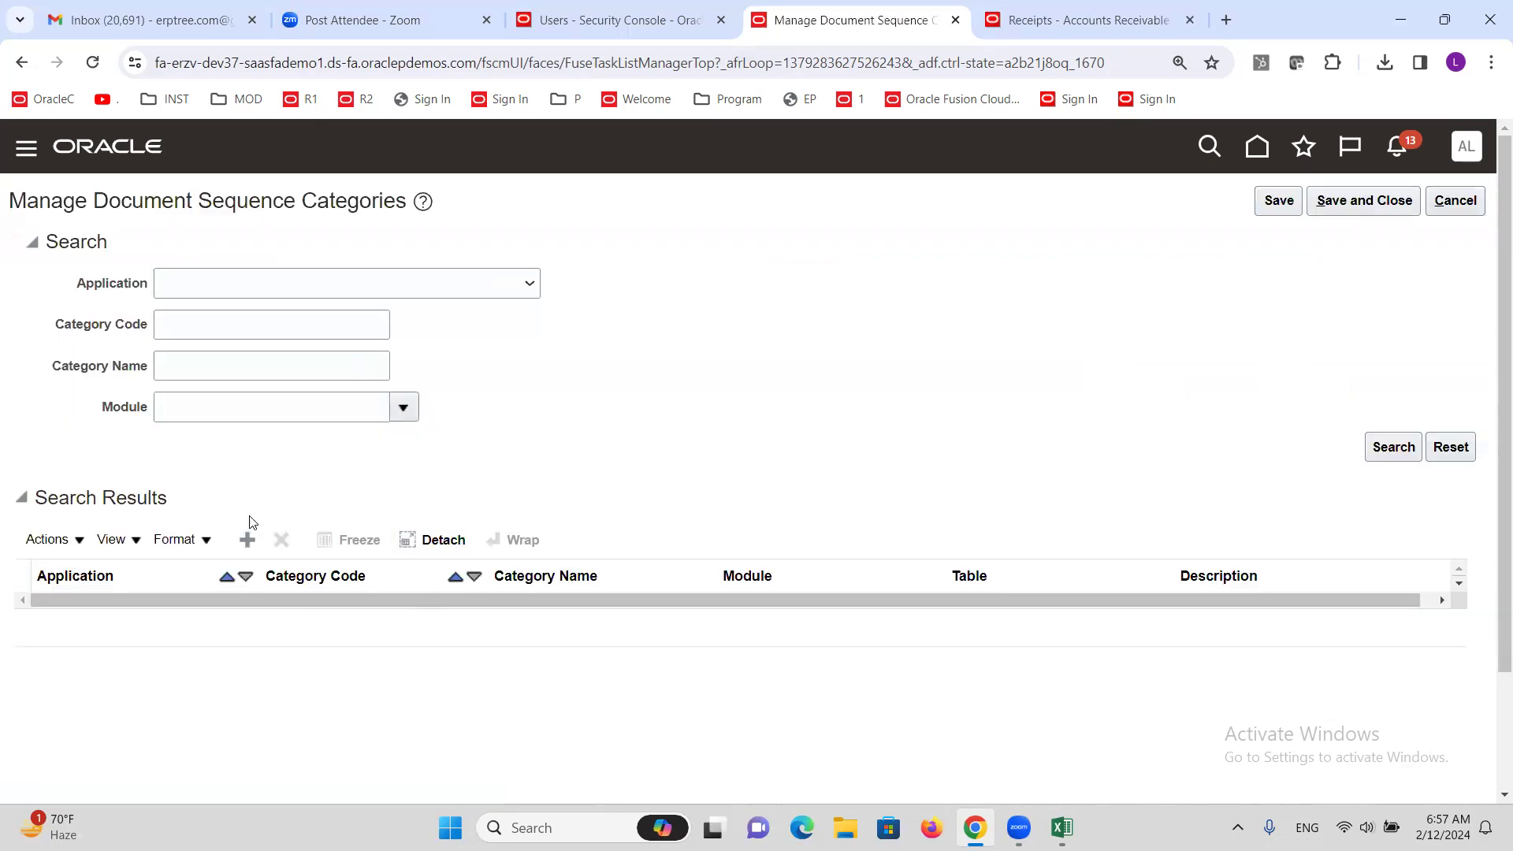
Add a new document sequence category row with Payables as its application
click(247, 541)
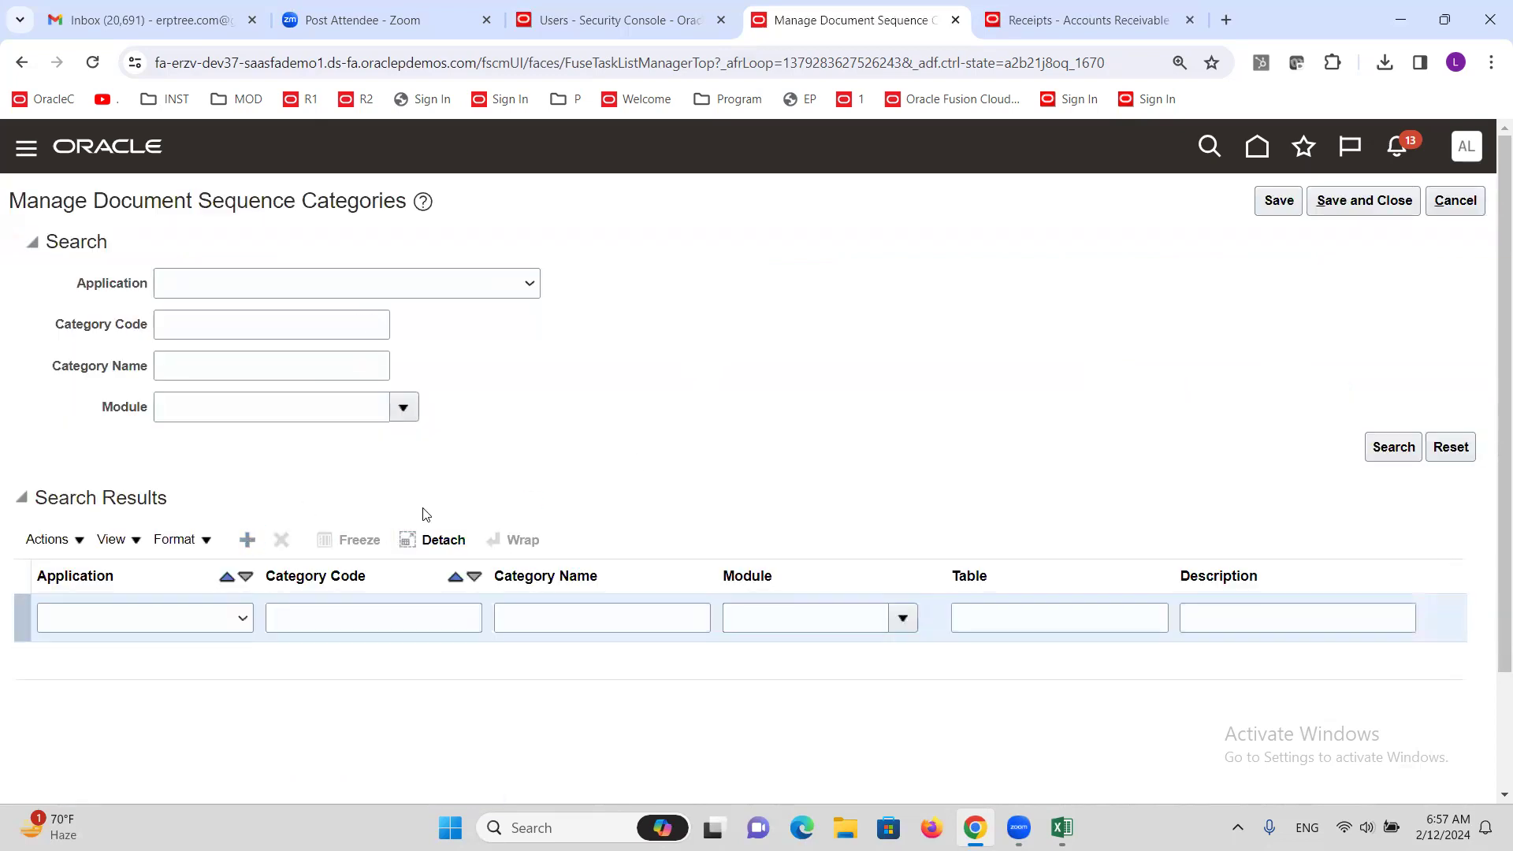
click(111, 623)
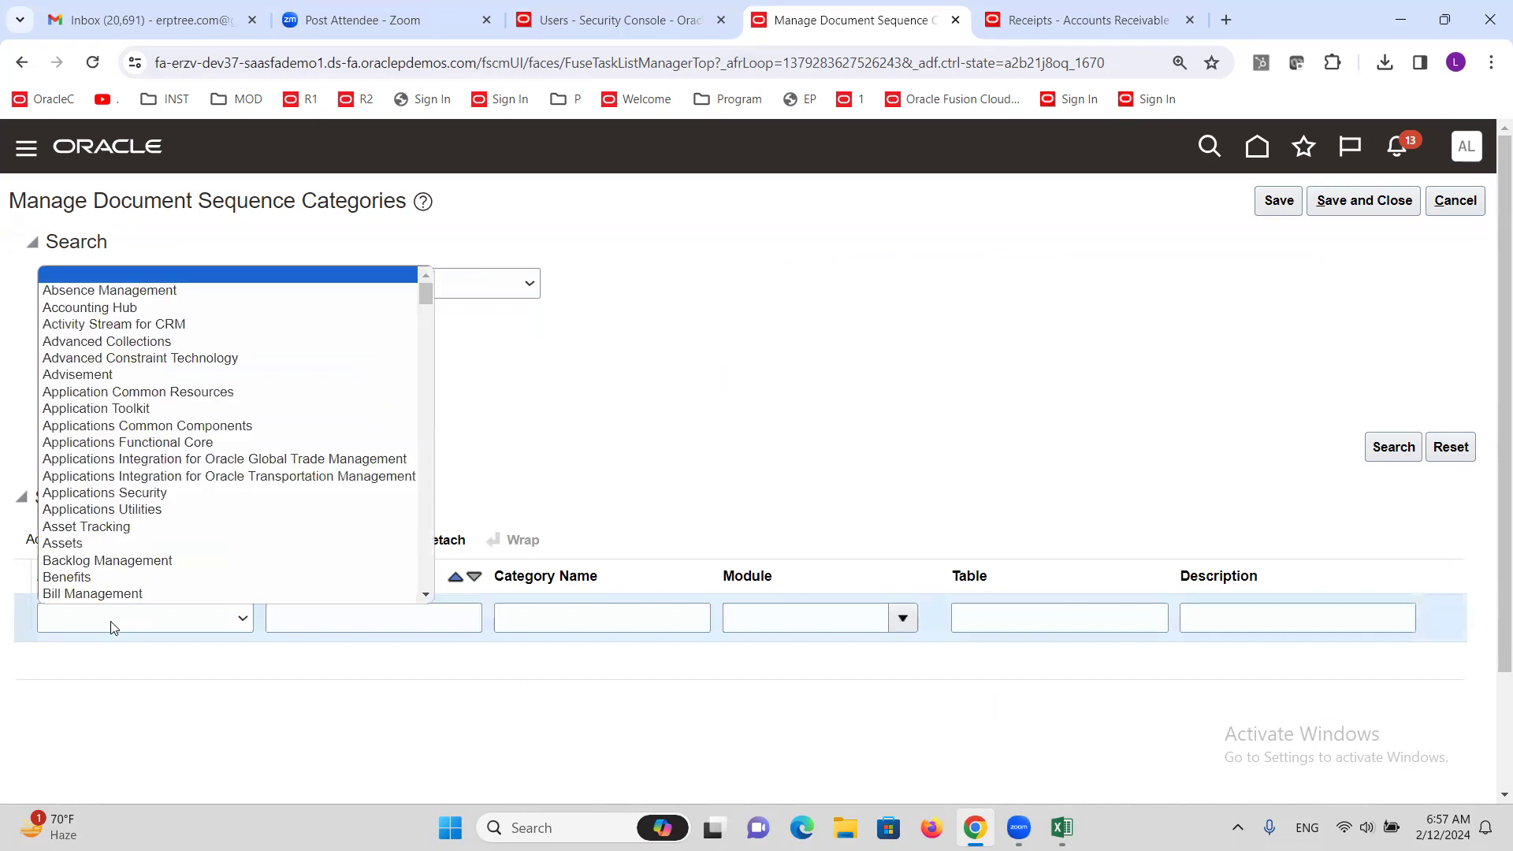
key(p)
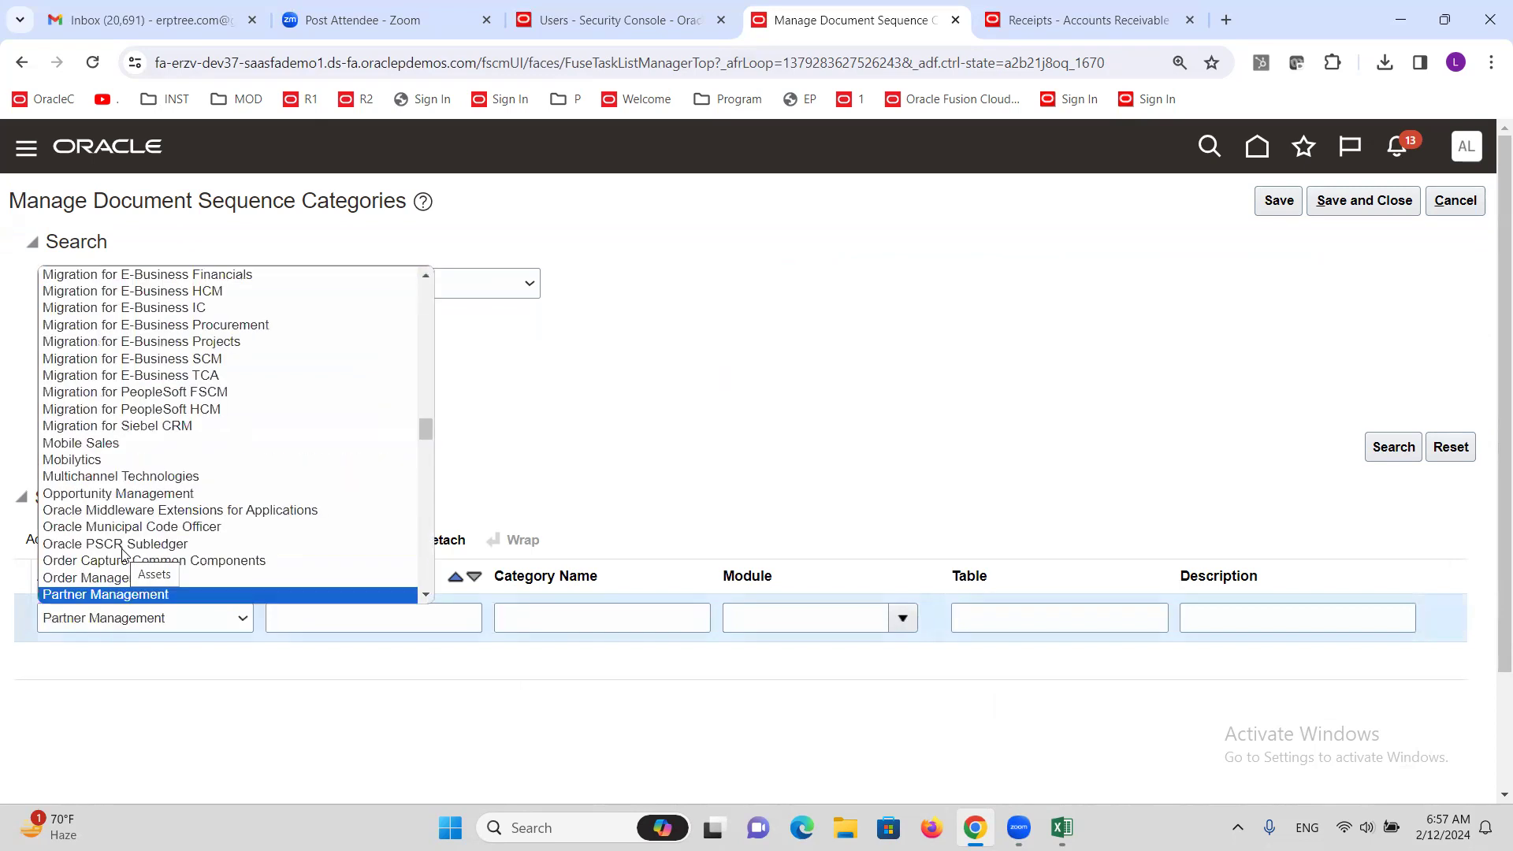
key(p)
scroll(93, 561, down, 2)
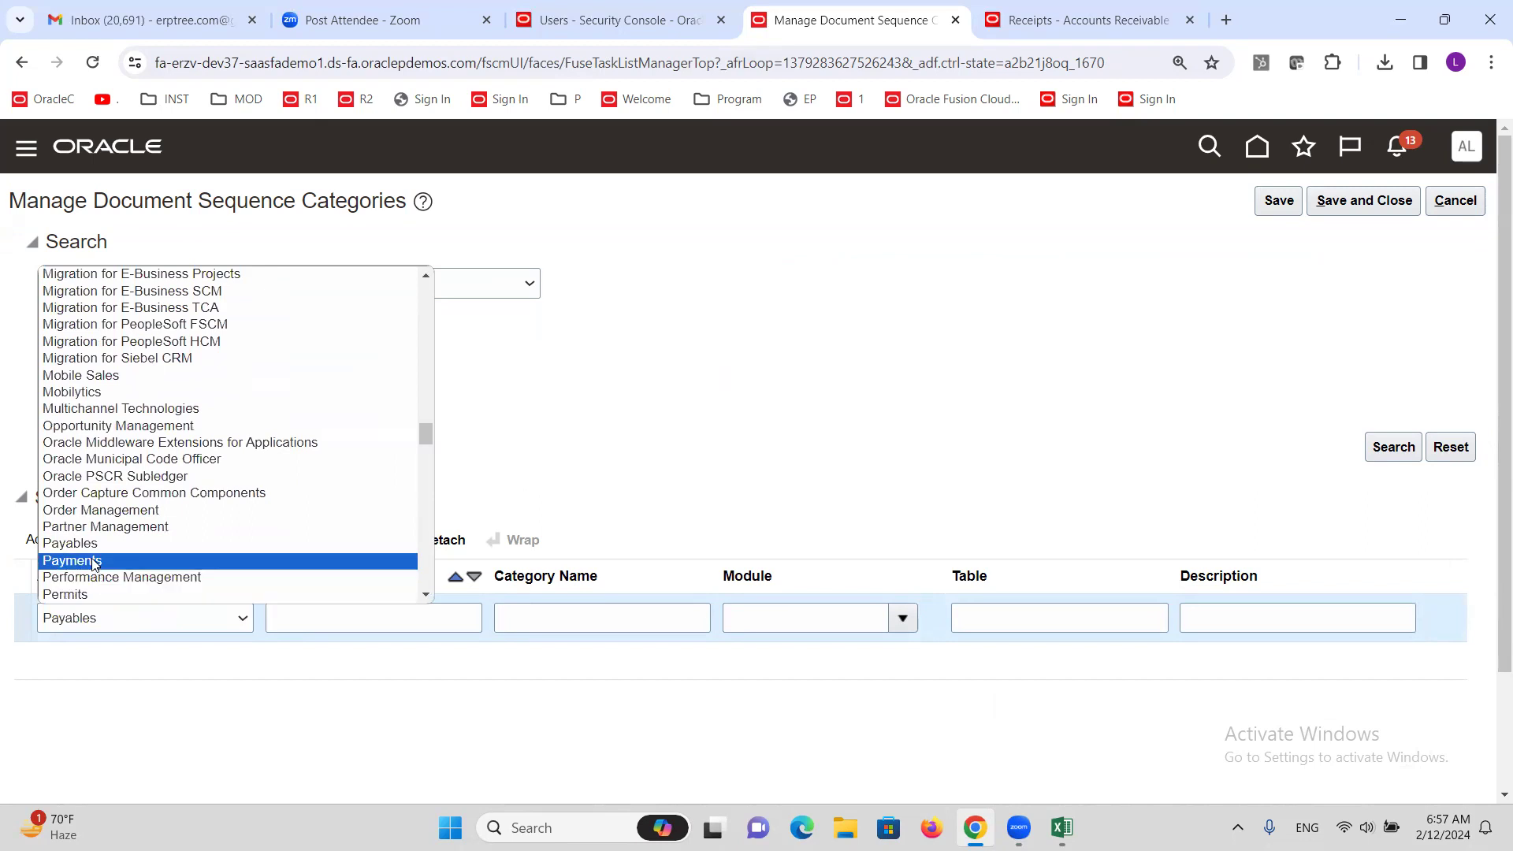
click(91, 544)
Enter ALTINC Netting as both the category code and the category name of the new row
click(432, 618)
text(ALTINC Netting)
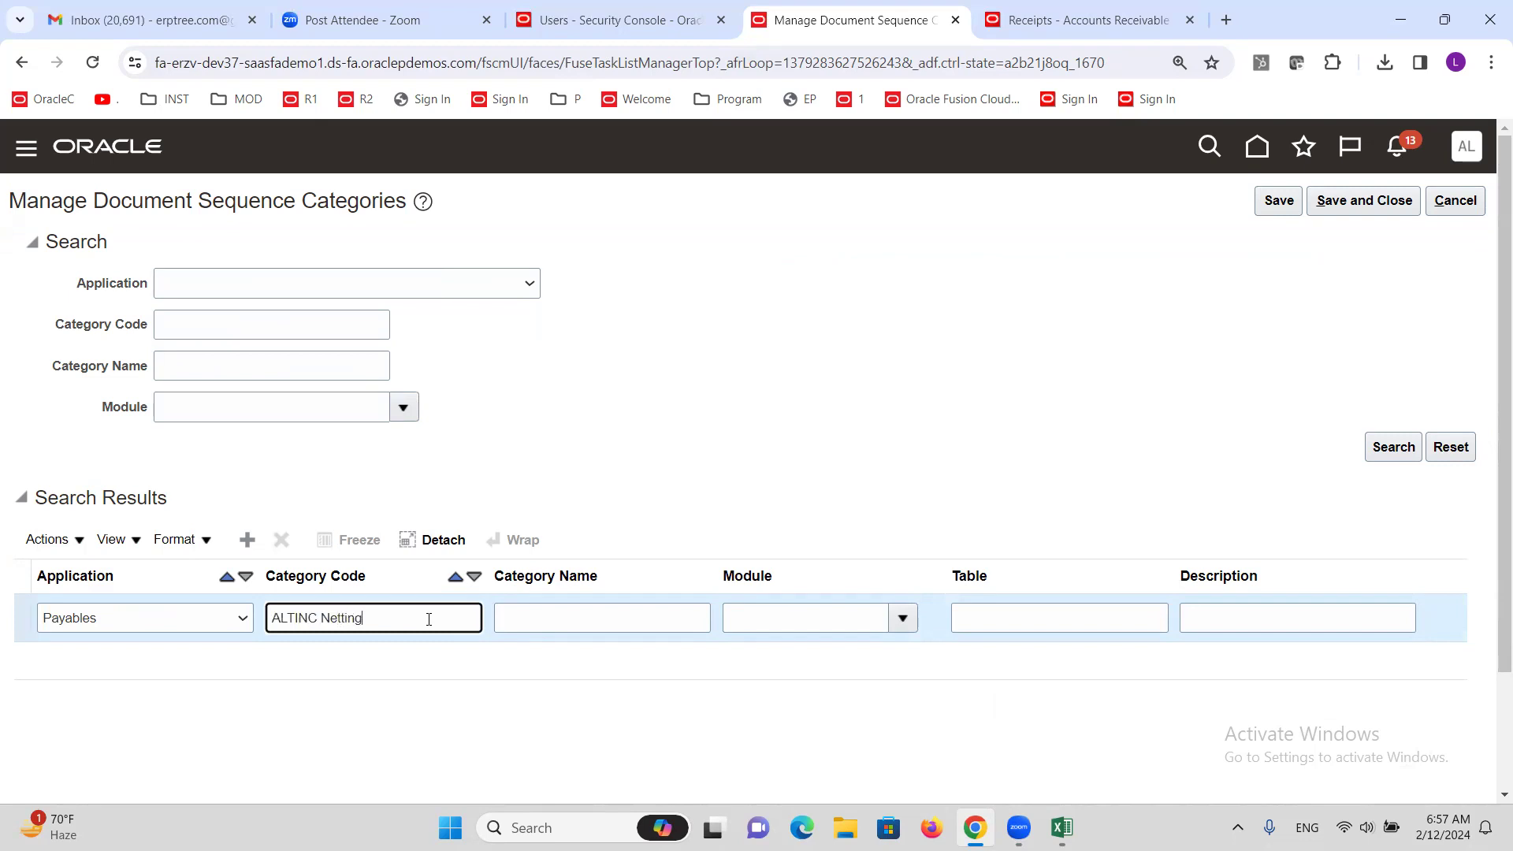
key(ctrl+a)
key(ctrl+c)
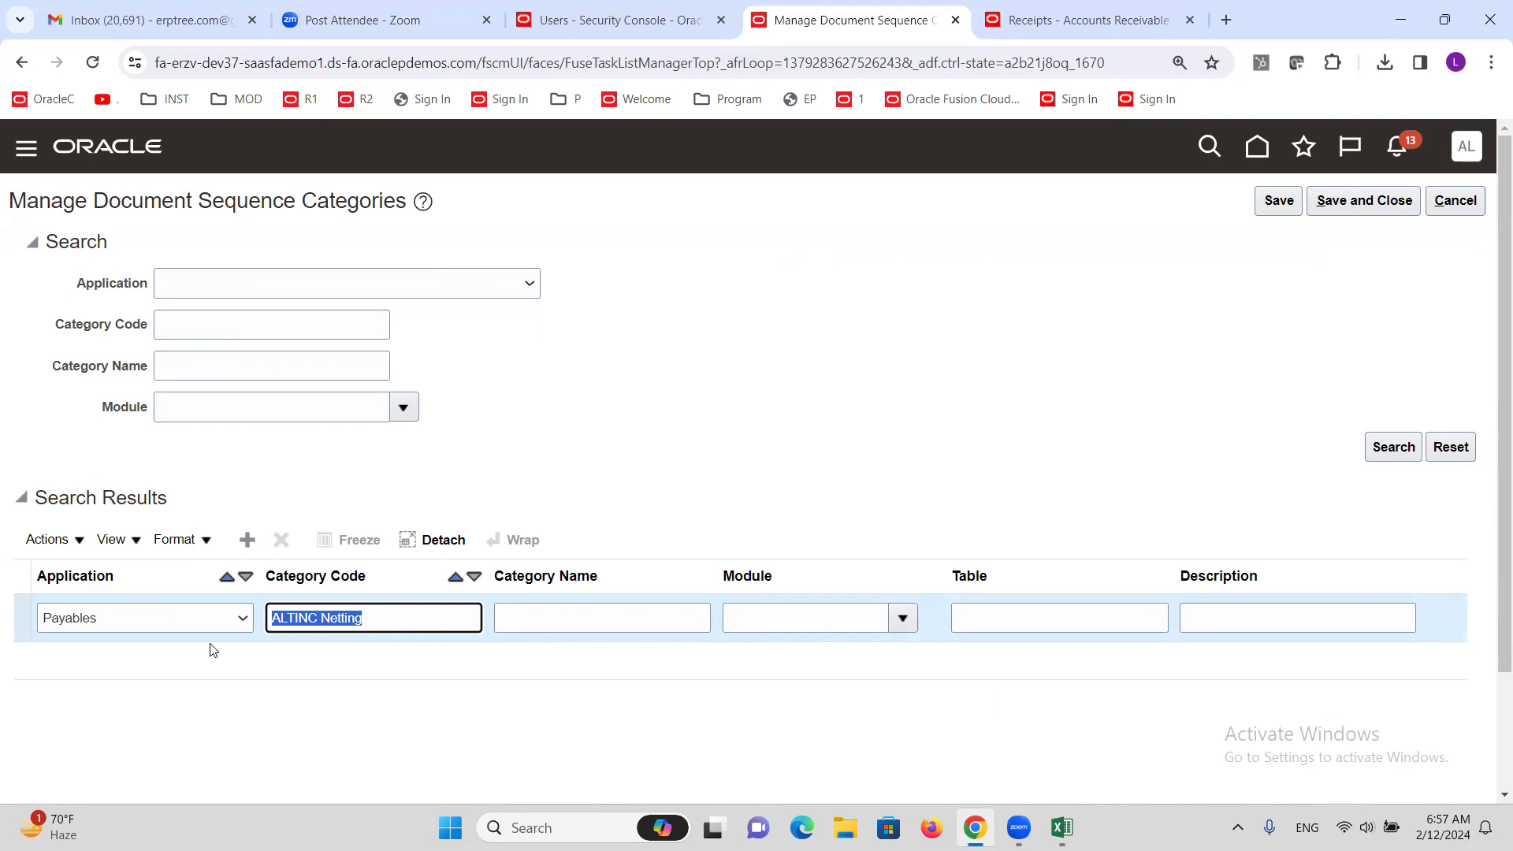
key(Tab)
key(ctrl+v)
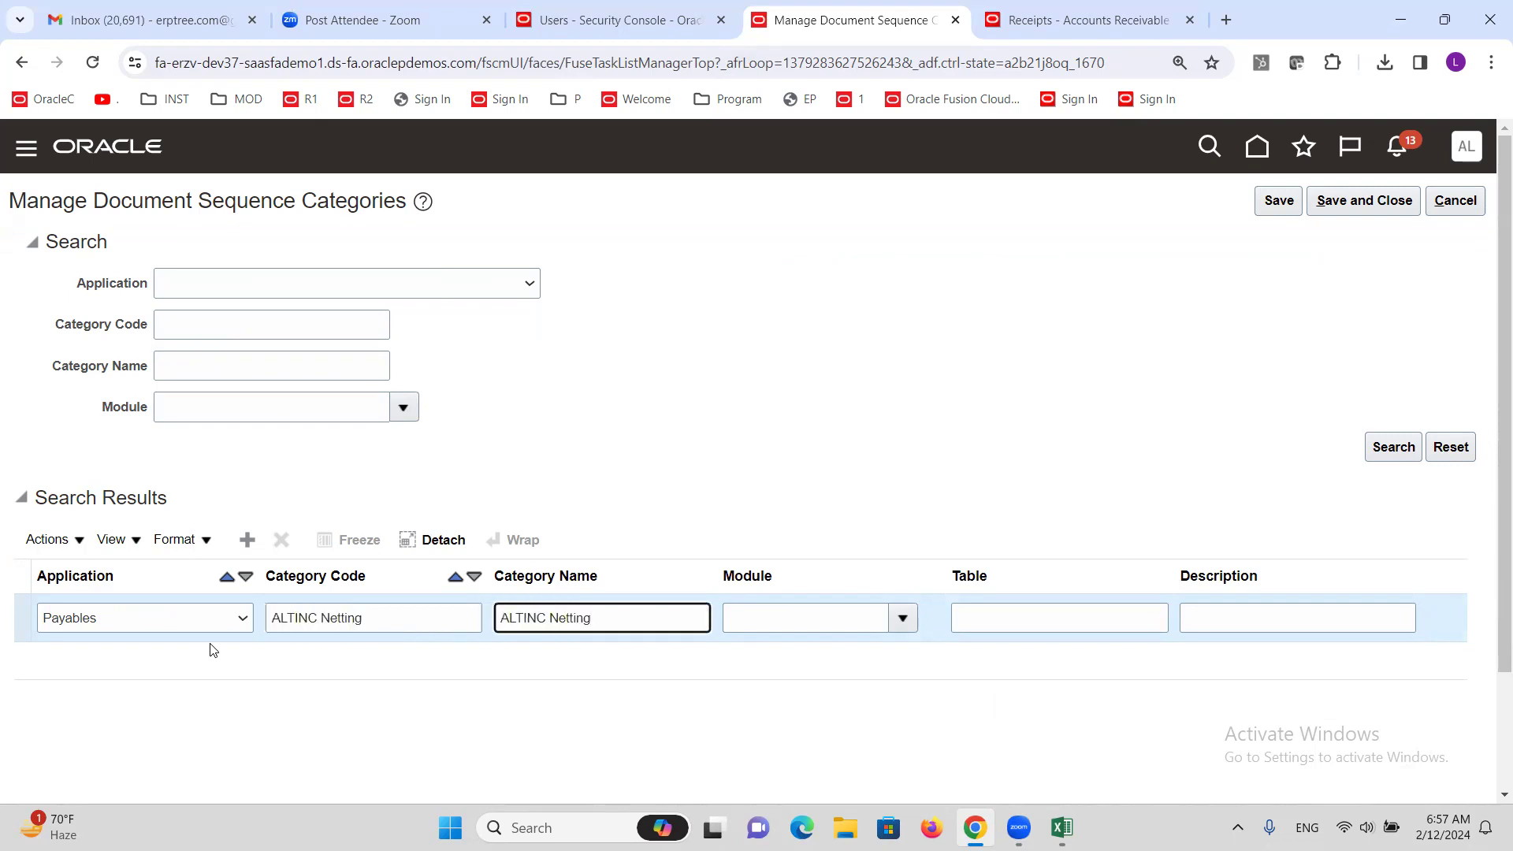
Search the modules for paya and set the new category row's module to Payables
click(906, 619)
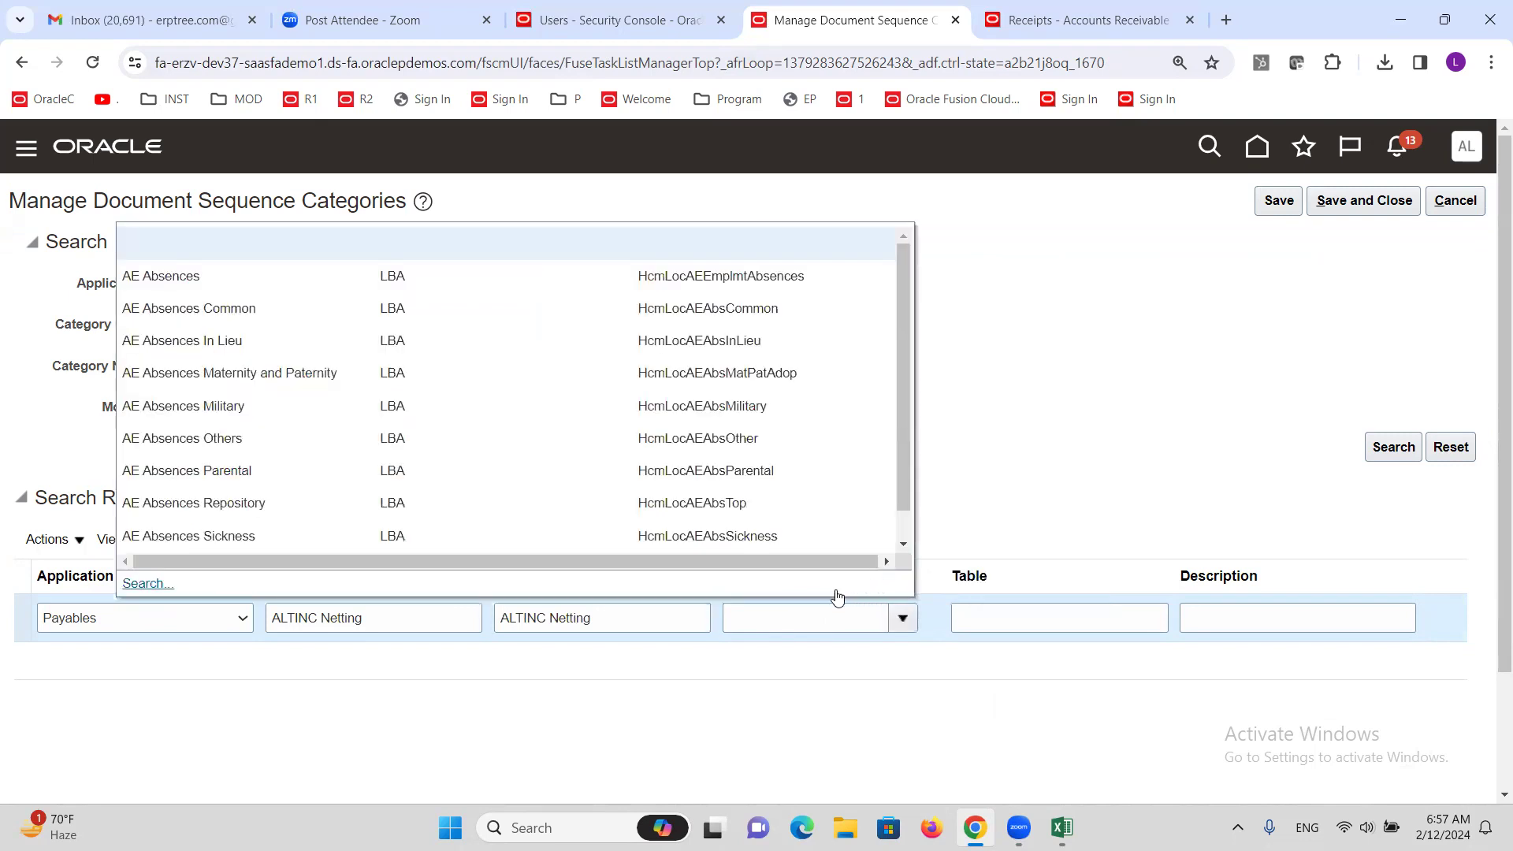
click(815, 616)
text(pay)
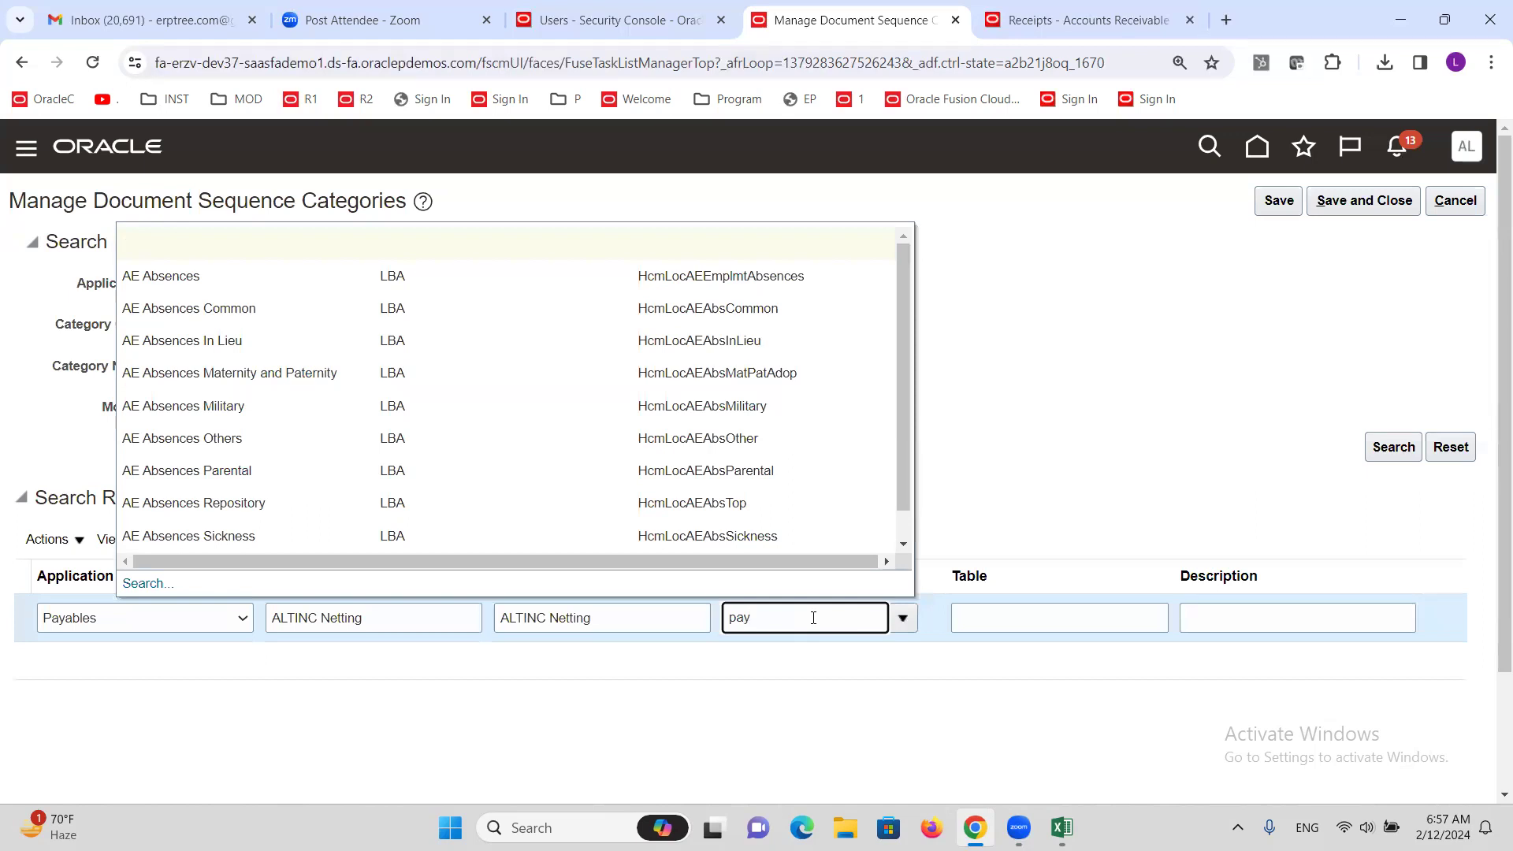
text(a)
key(Tab)
click(902, 618)
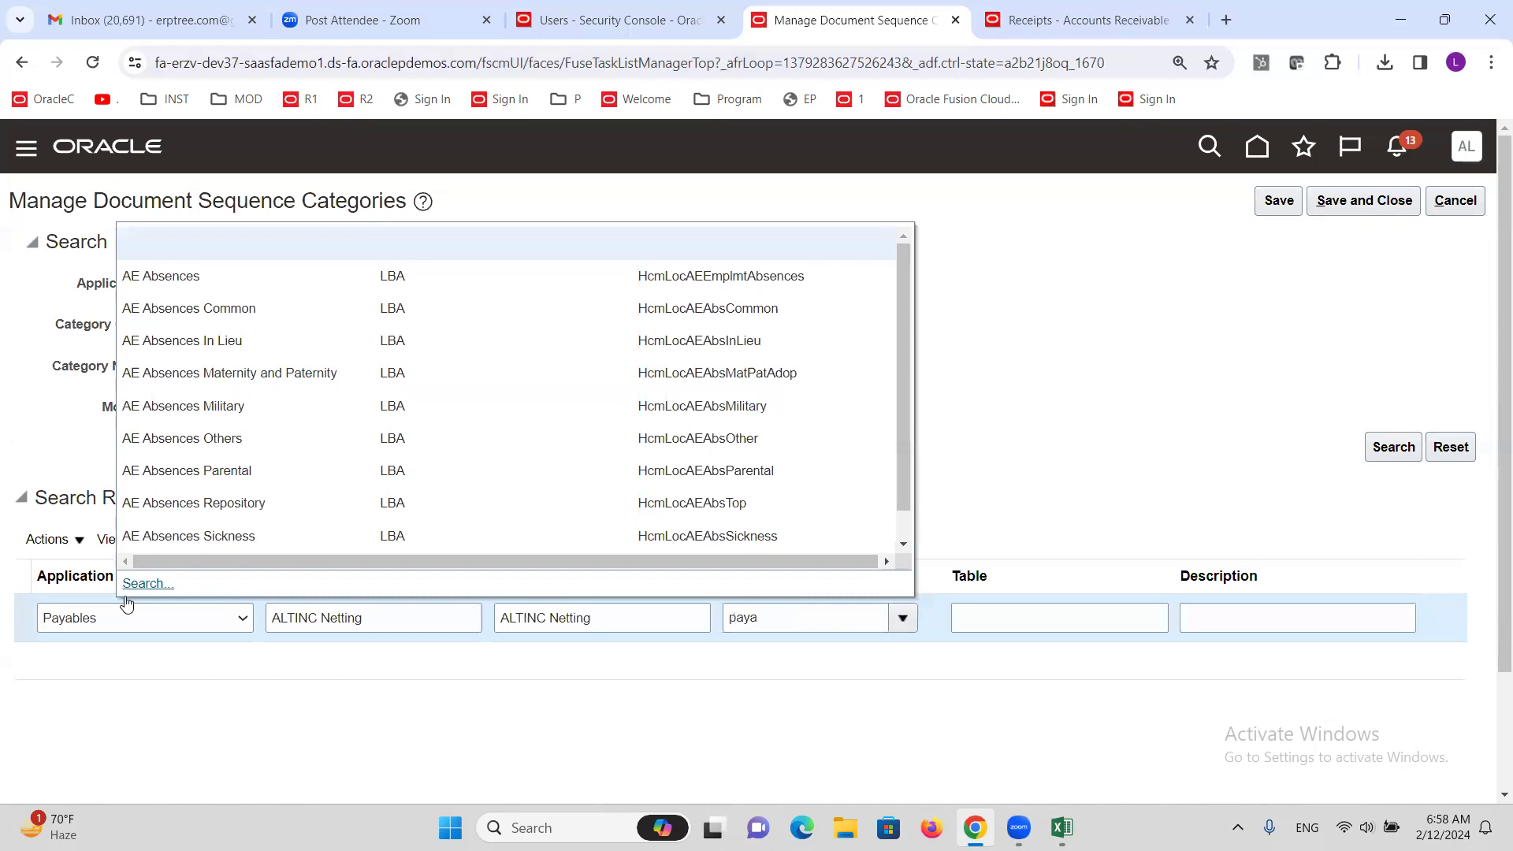
click(130, 584)
click(1062, 464)
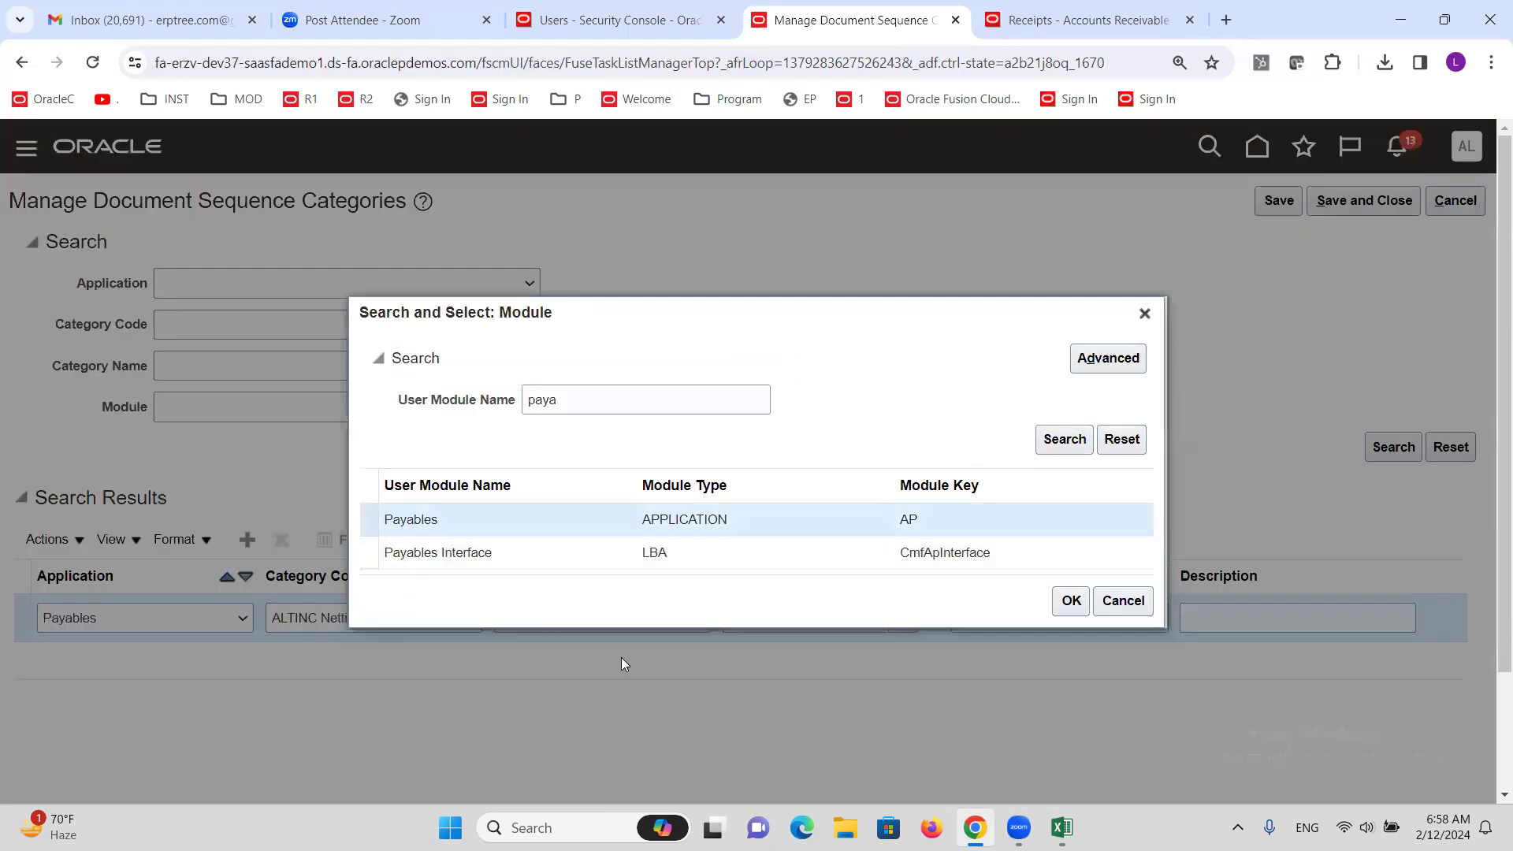
click(1069, 600)
Enter AP_CHECKS_ALL as the category's table, then save and close the document sequence categories
click(1046, 618)
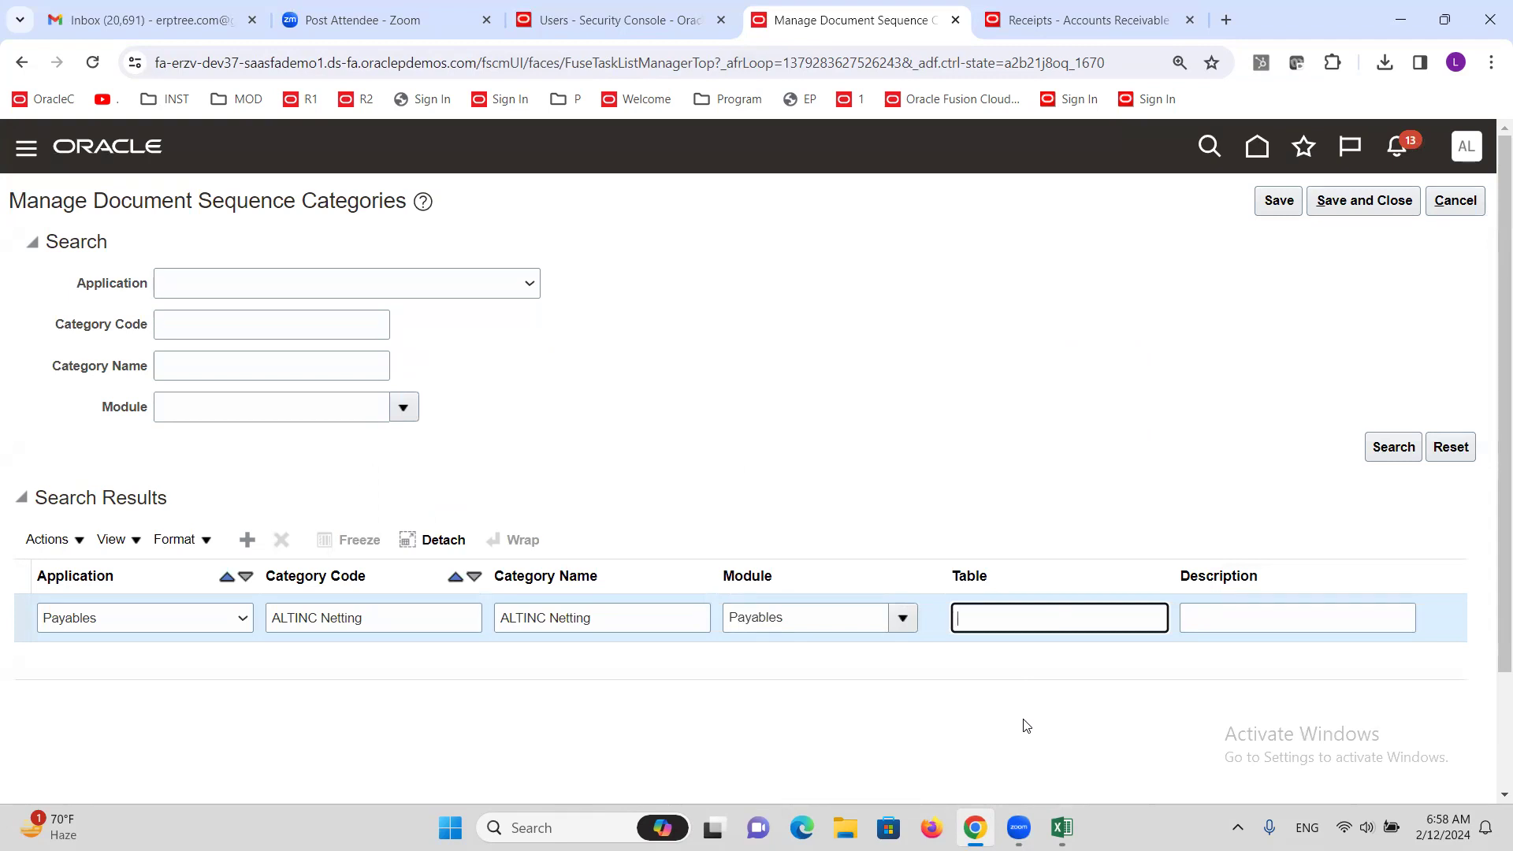
text(AP_CHECKS_ALL)
click(1360, 200)
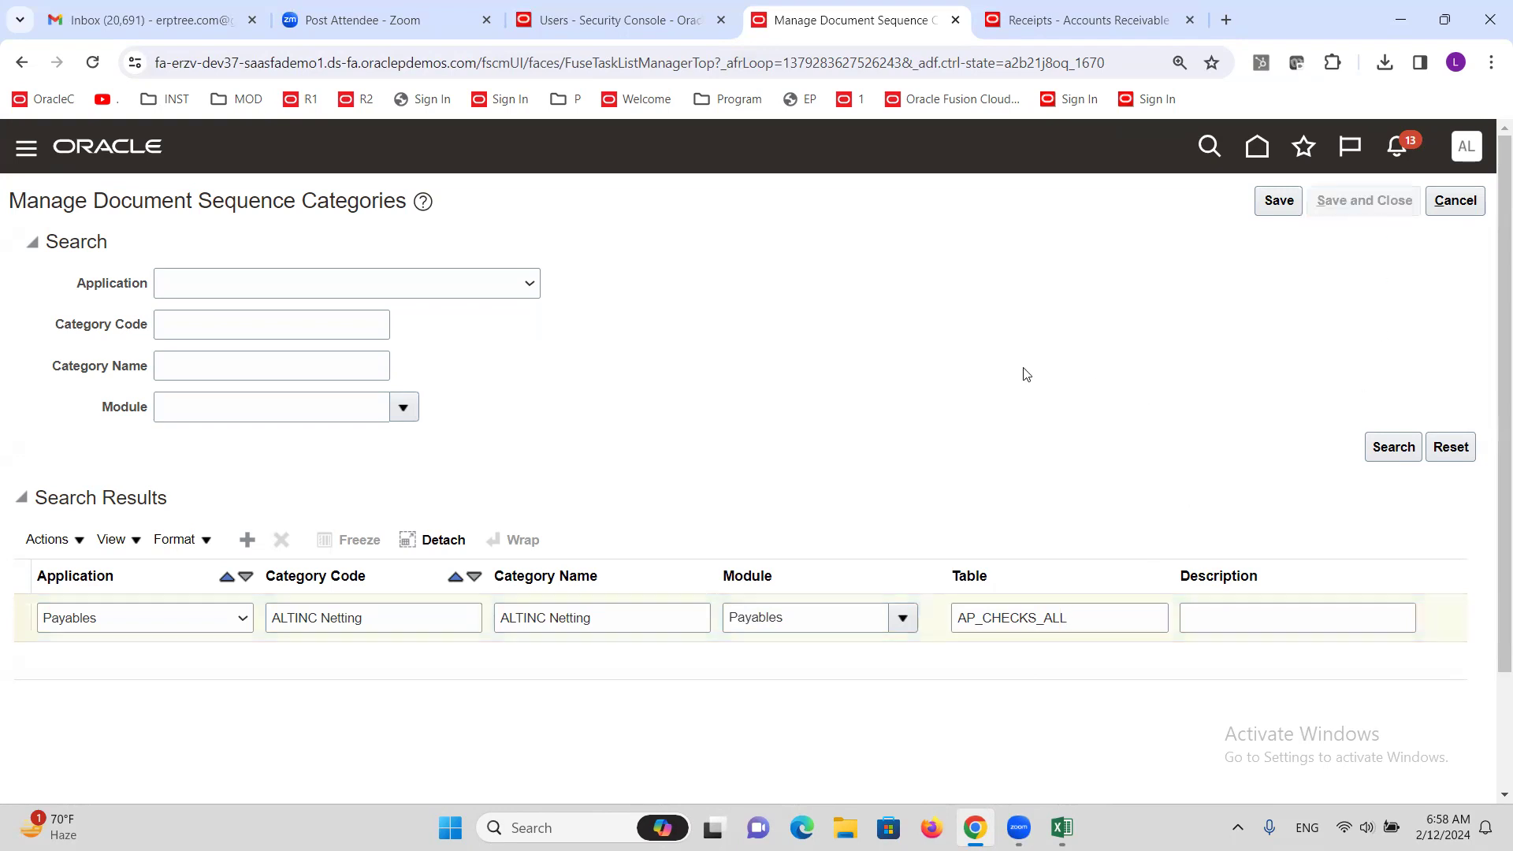
Search the setup tasks for DOCUMENT SEQUENCE and open Manage Document Sequences from the Define Document Sequences task list
click(496, 266)
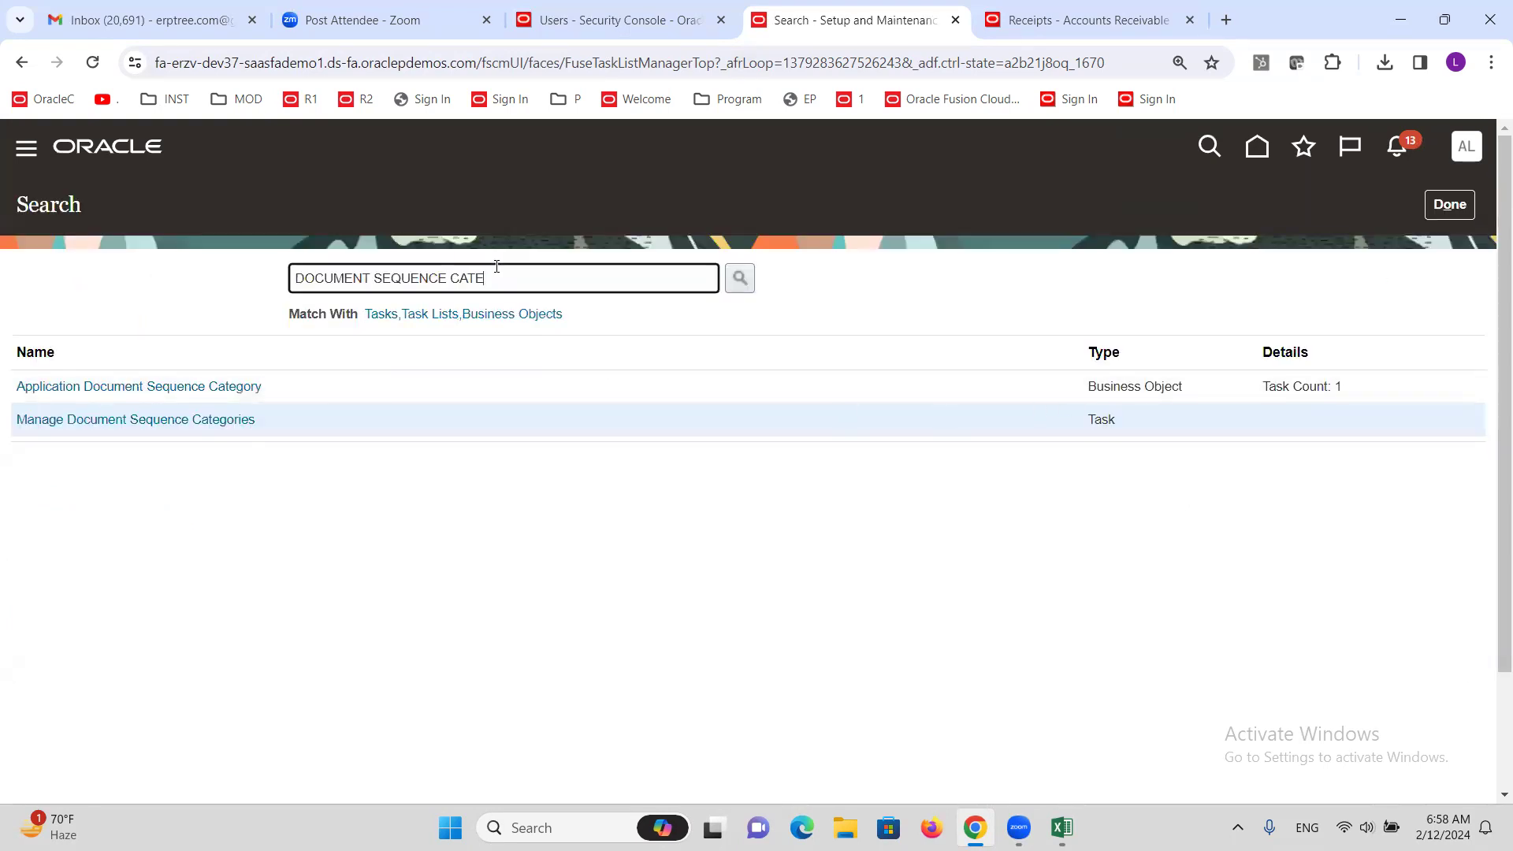
key(BackSpace)
key(BackSpace)
key(BackSpace)
key(BackSpace)
key(Return)
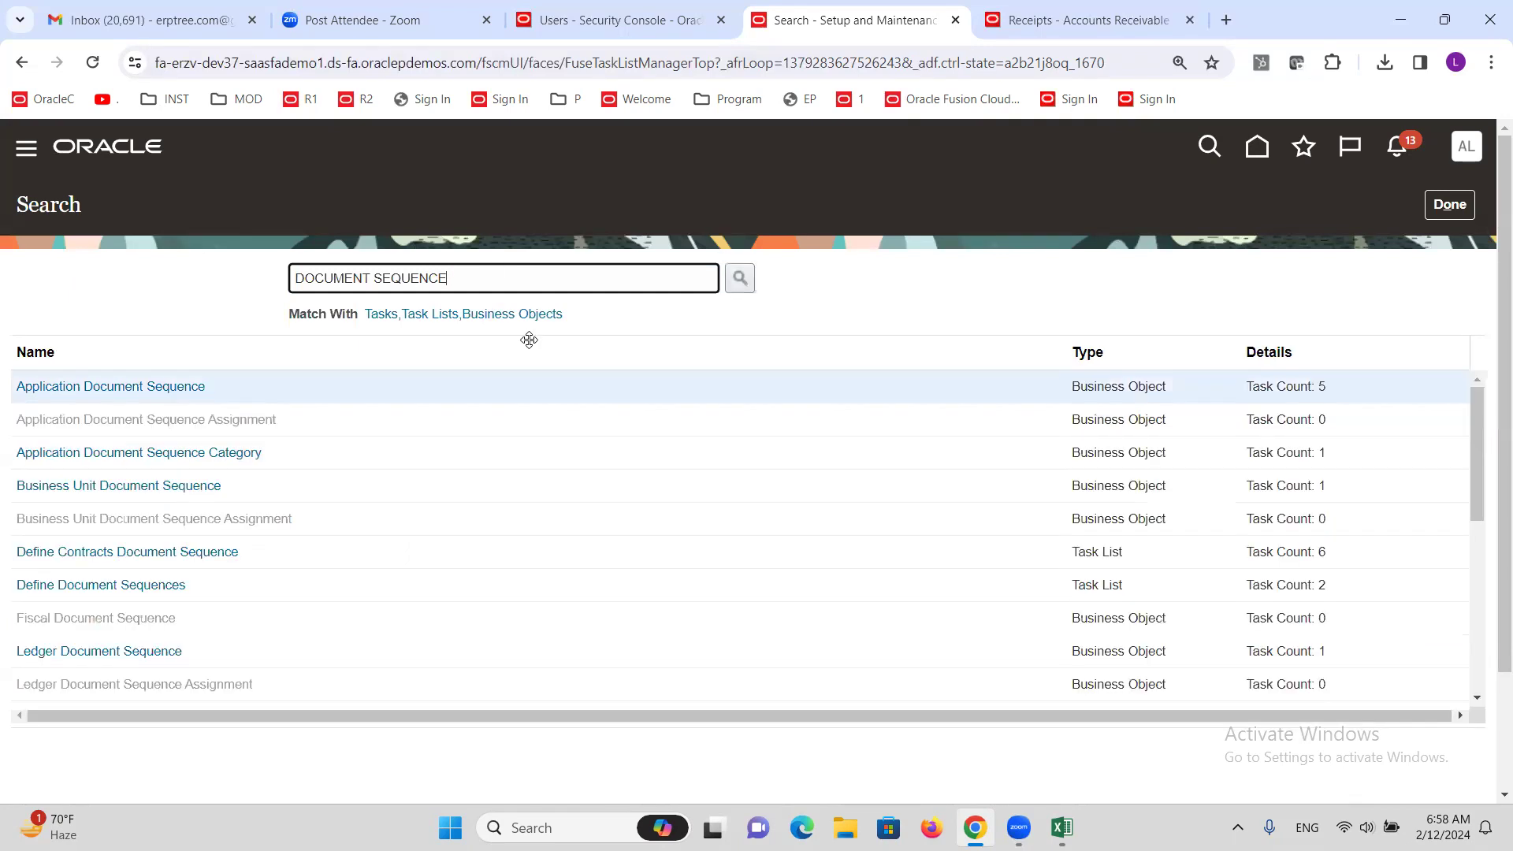
click(125, 585)
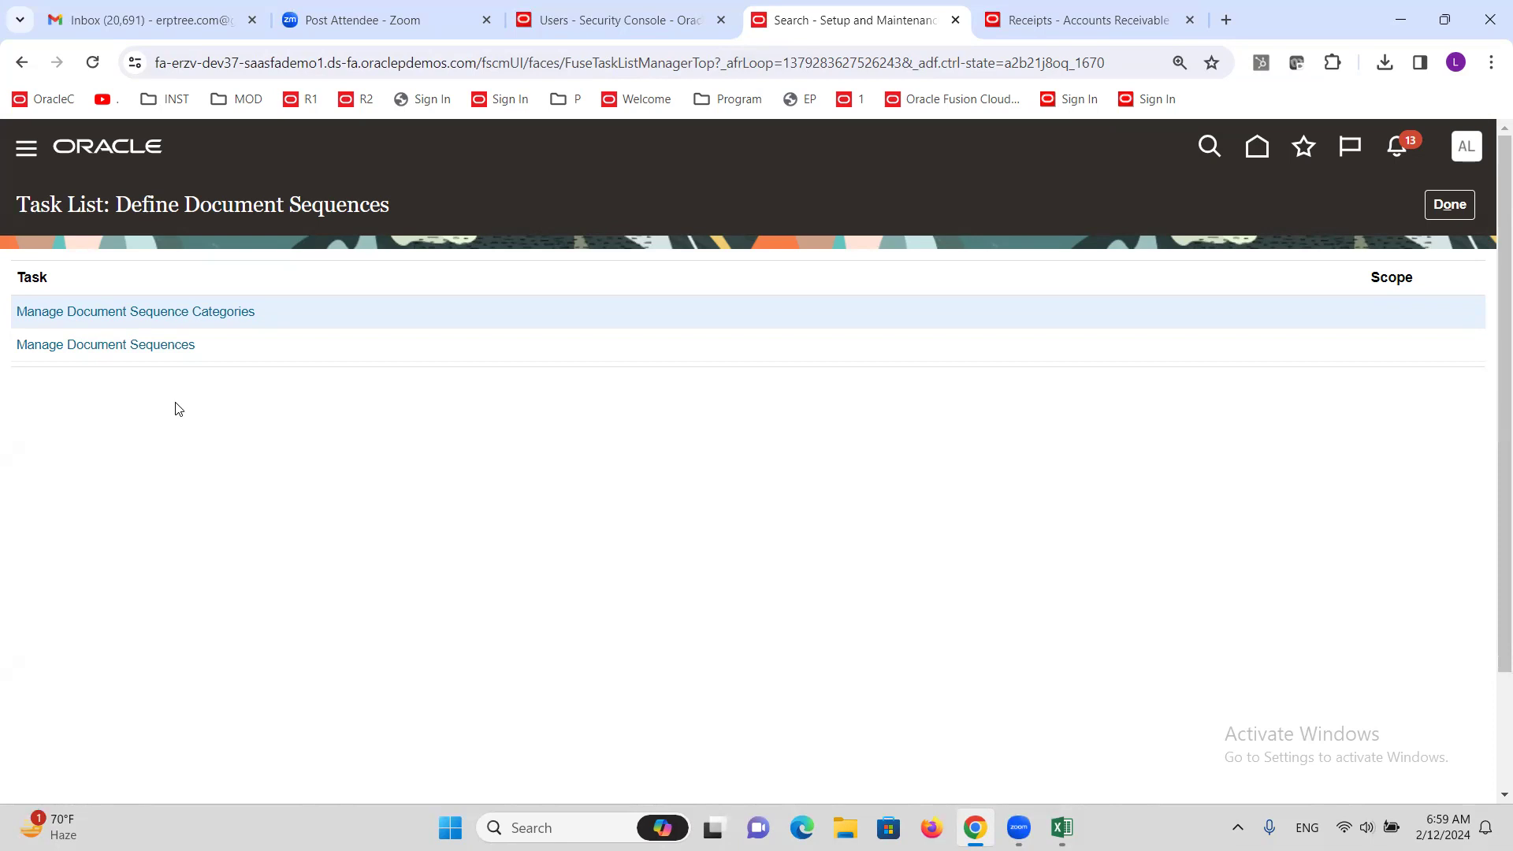
click(152, 352)
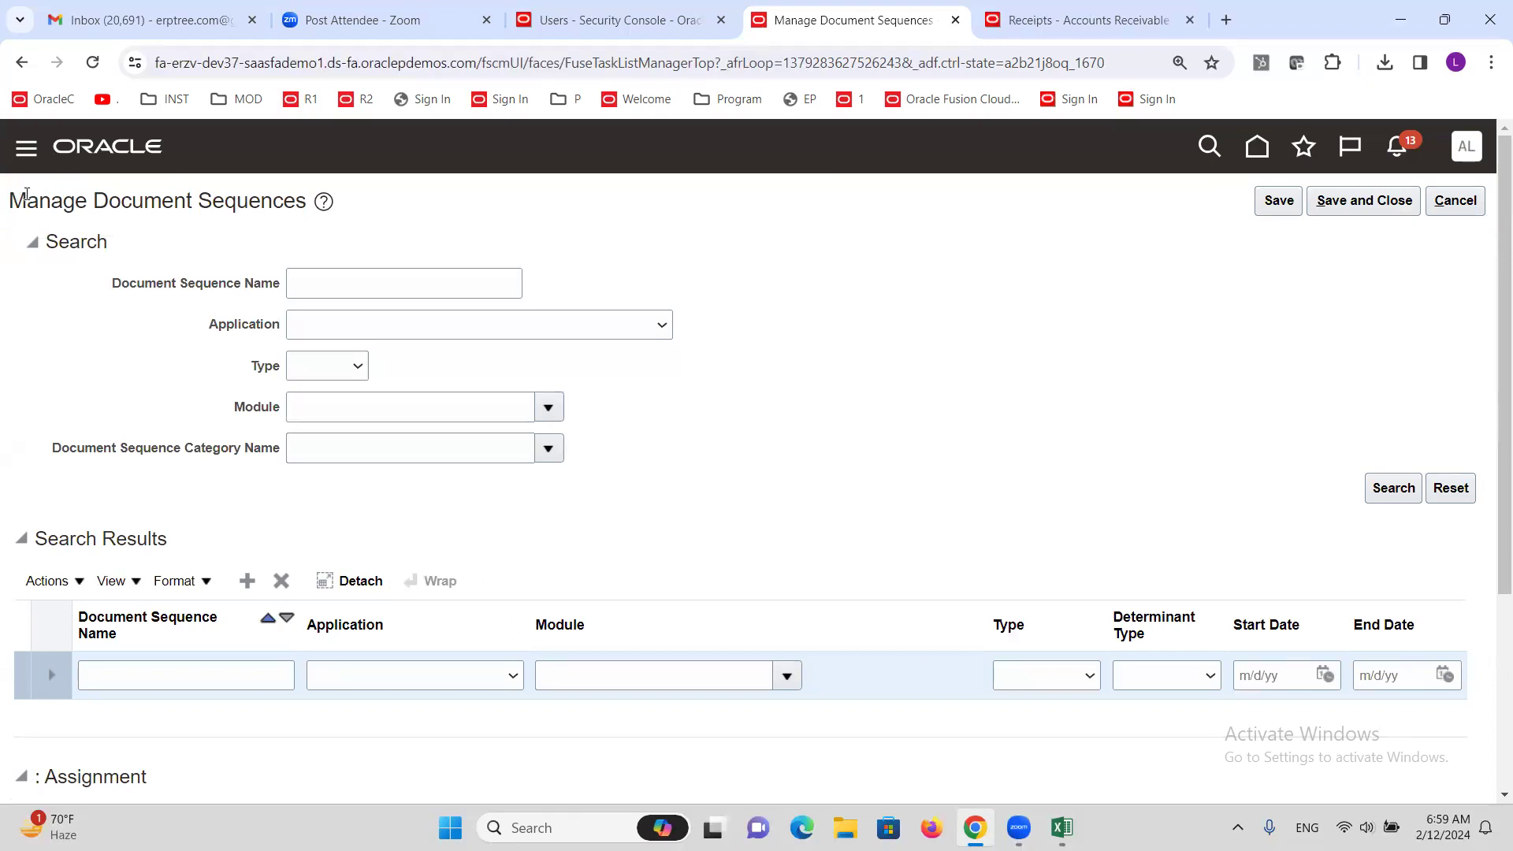
Name the new document sequence ALTINC Netting Seq and set its application to Payables
click(200, 676)
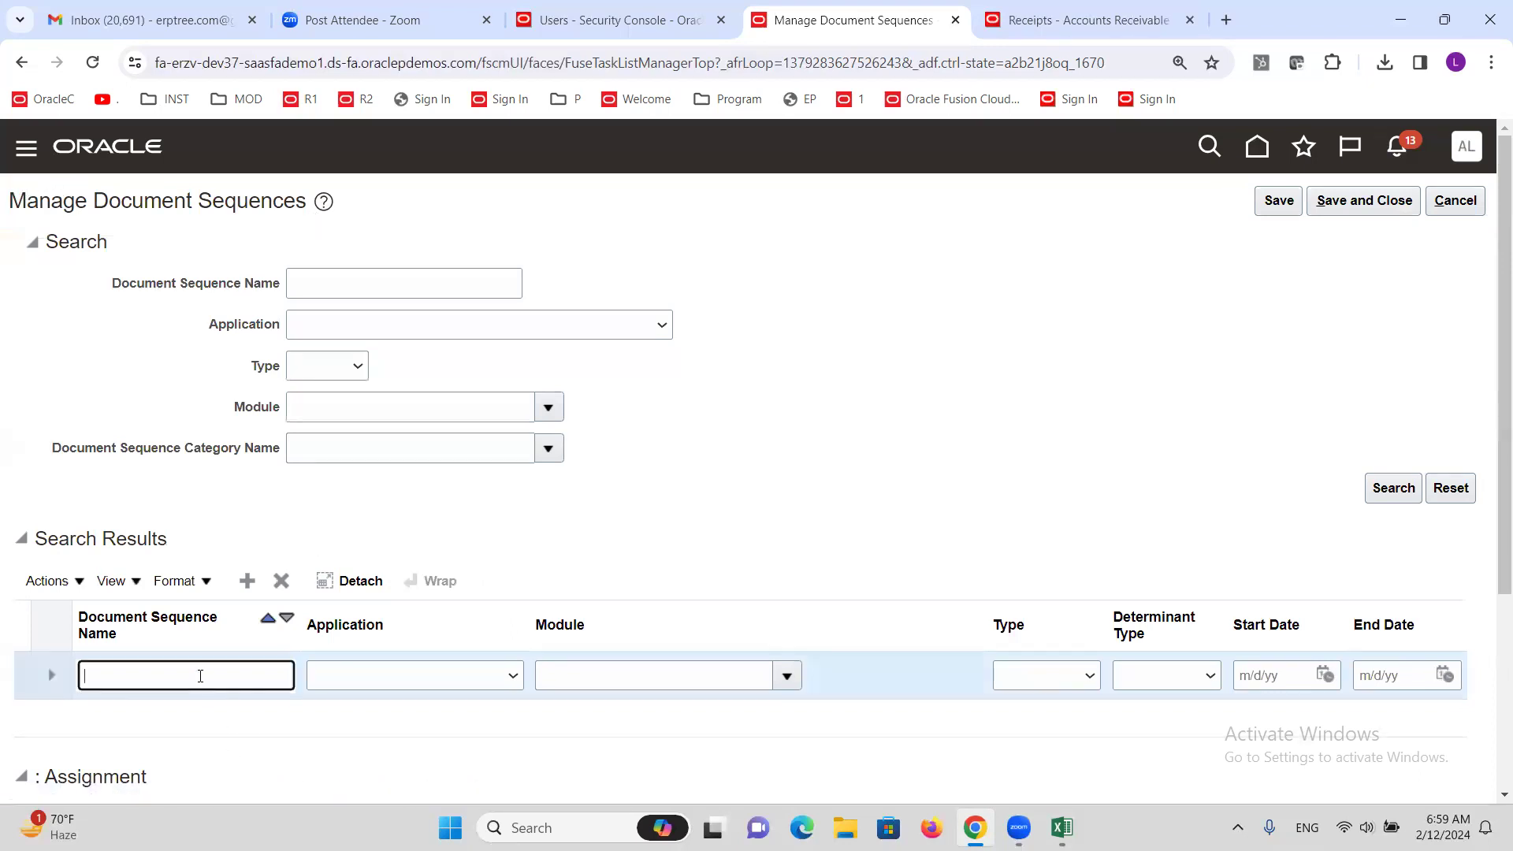
text(ALTINC Netting Seq)
click(514, 679)
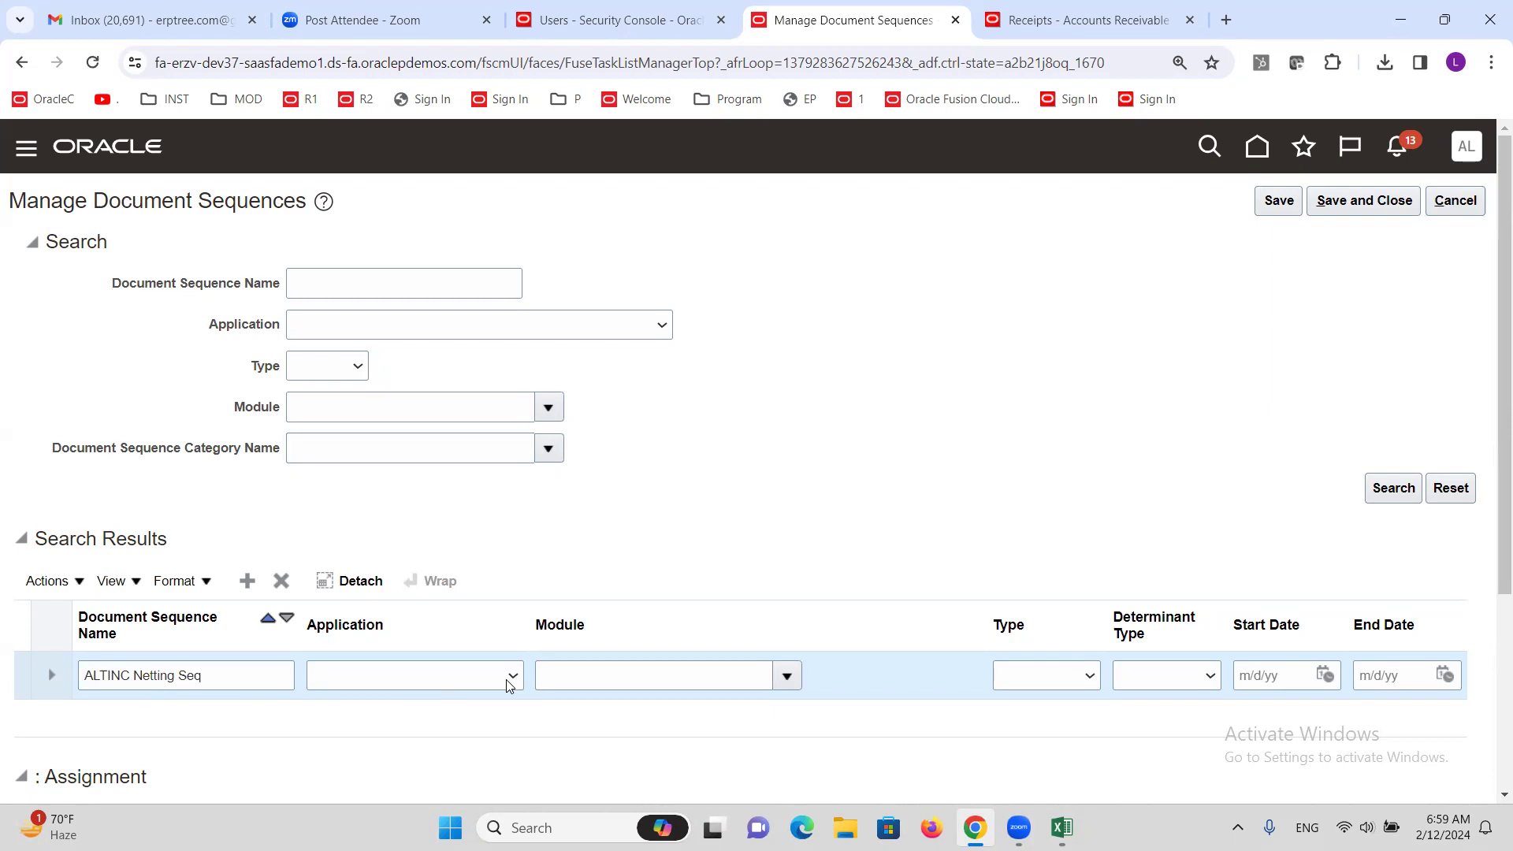
text(pay)
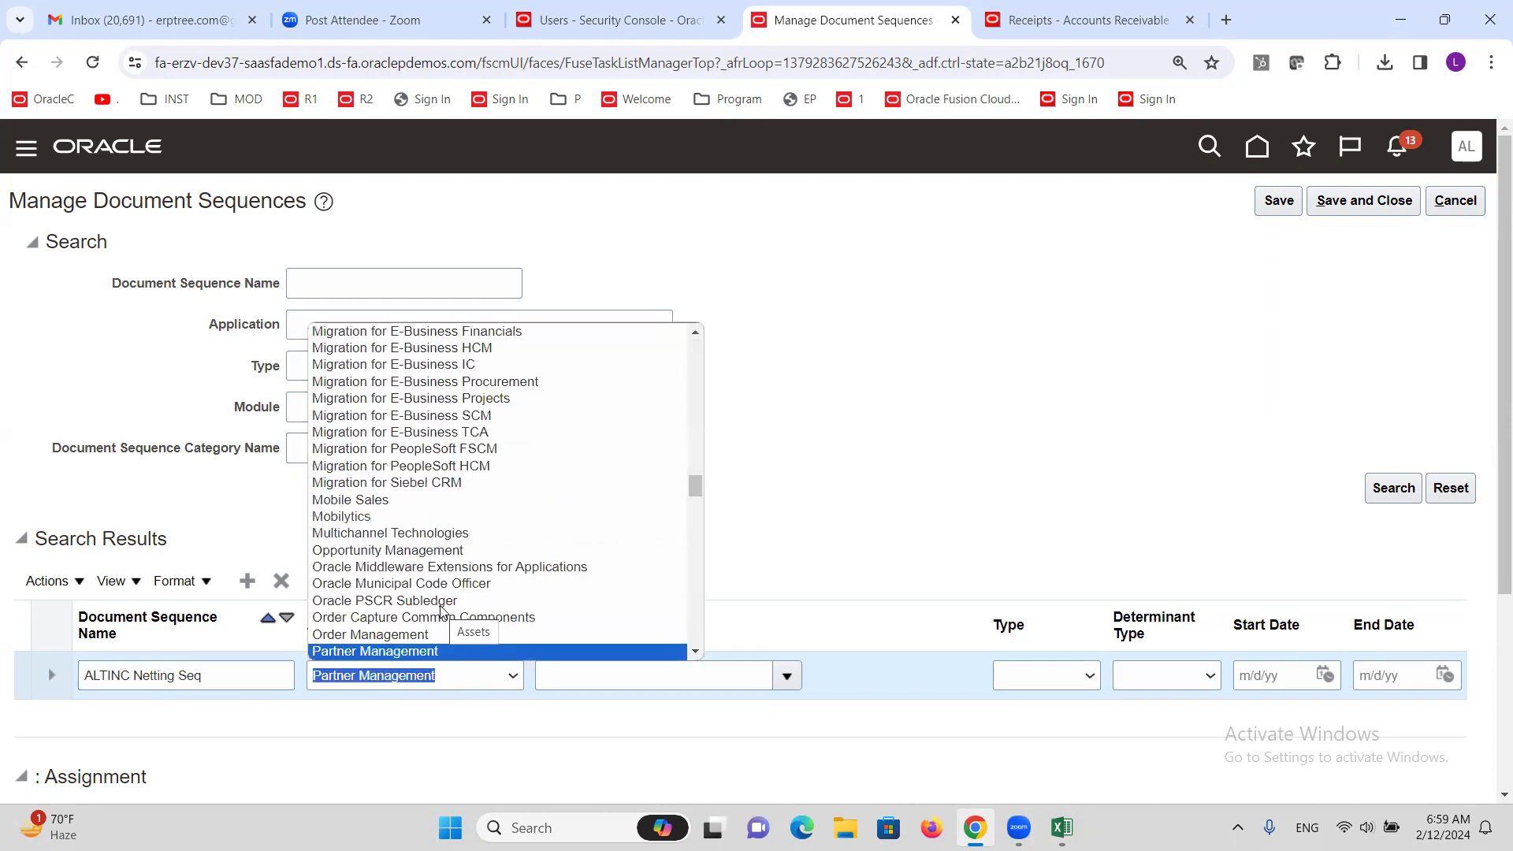
click(390, 650)
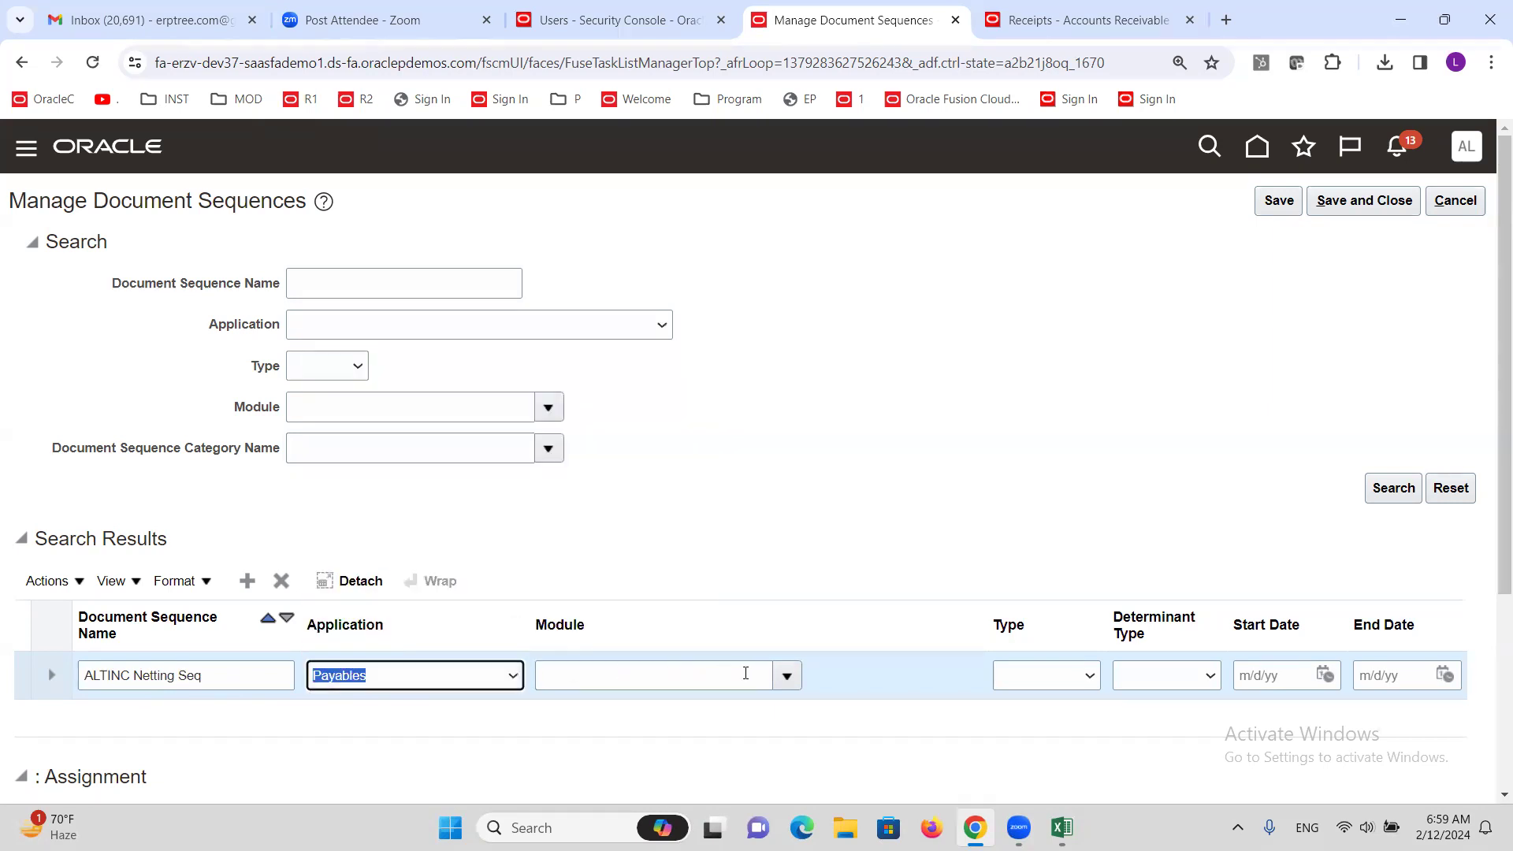
Search the modules for Payables and assign the Payables application module to the document sequence
click(786, 675)
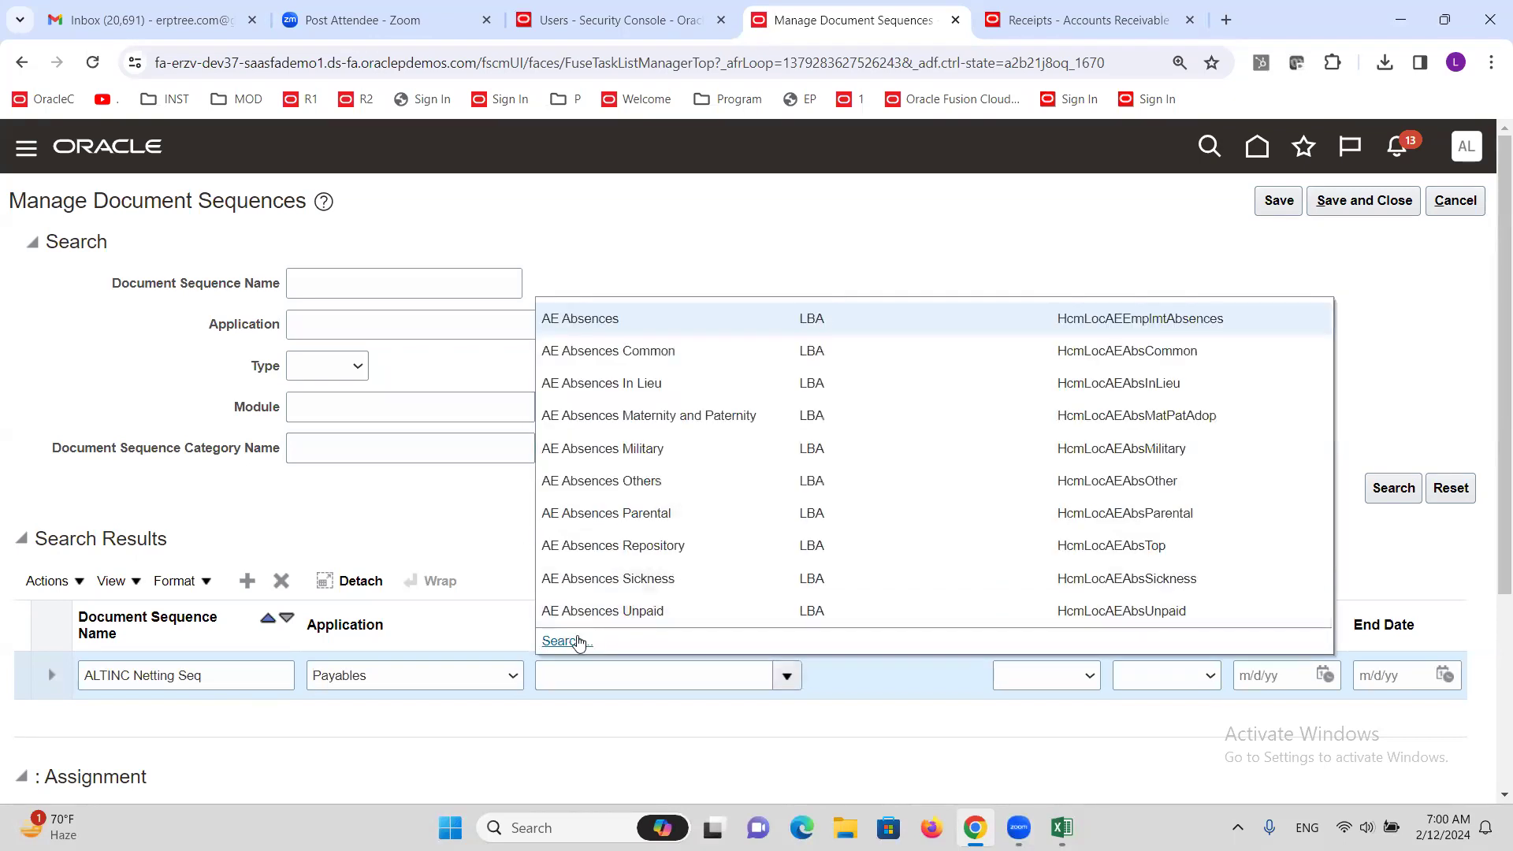
click(576, 635)
click(655, 425)
text(Payables)
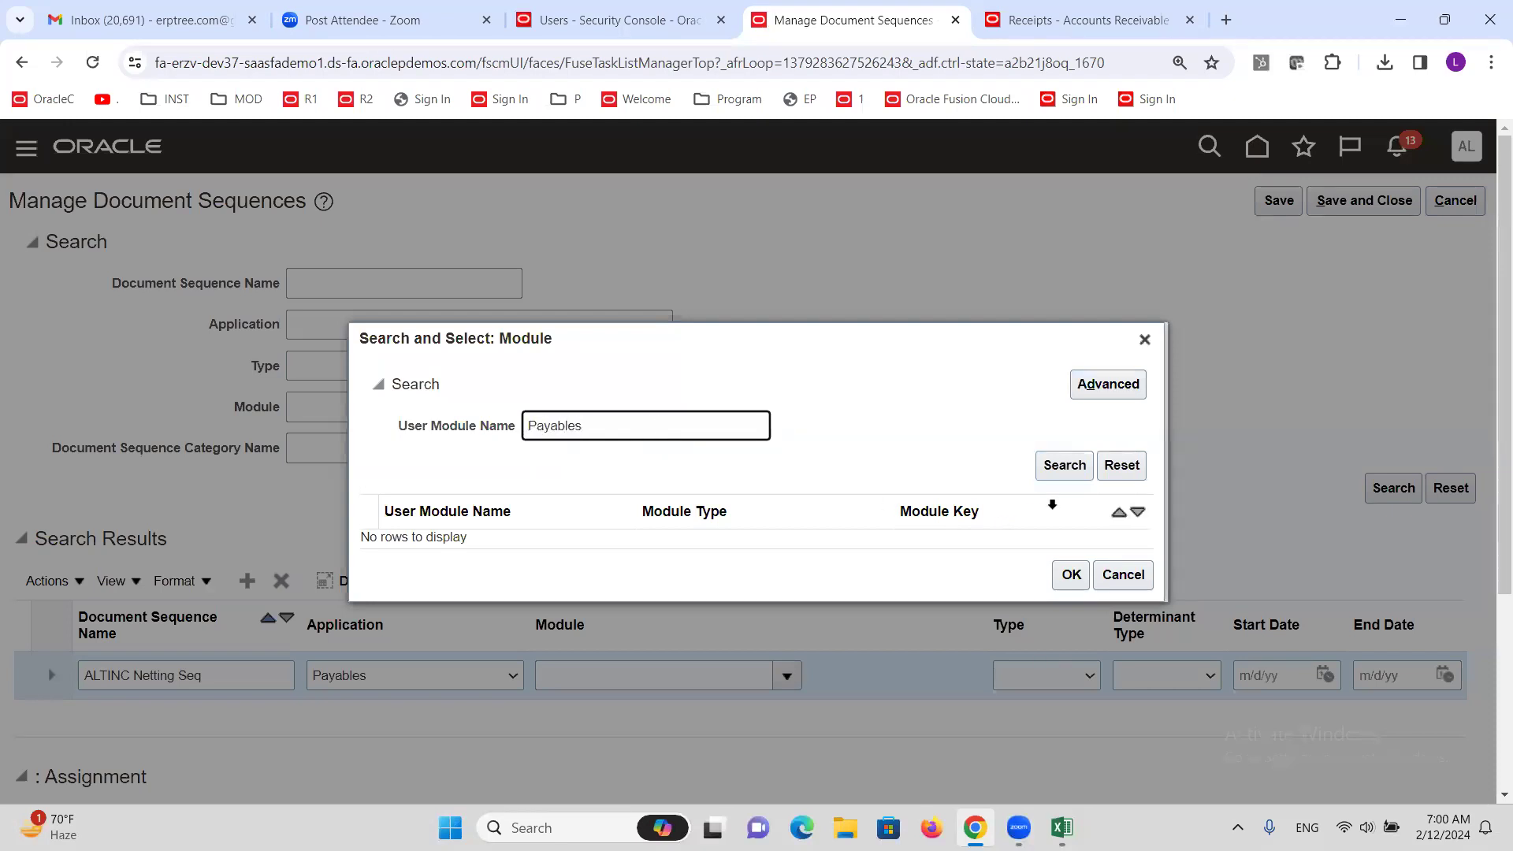
click(1064, 466)
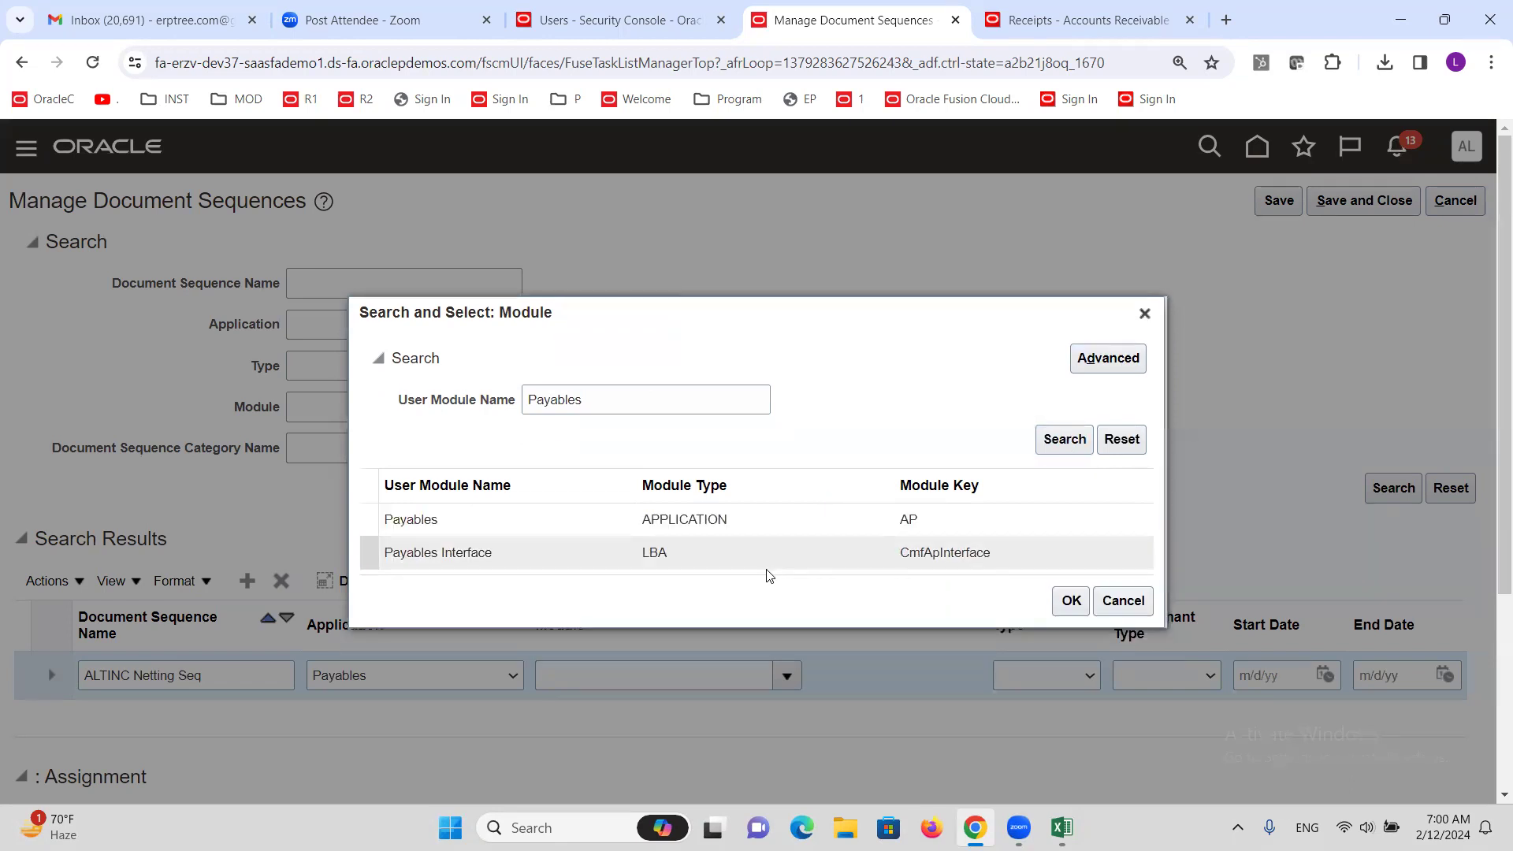
click(441, 520)
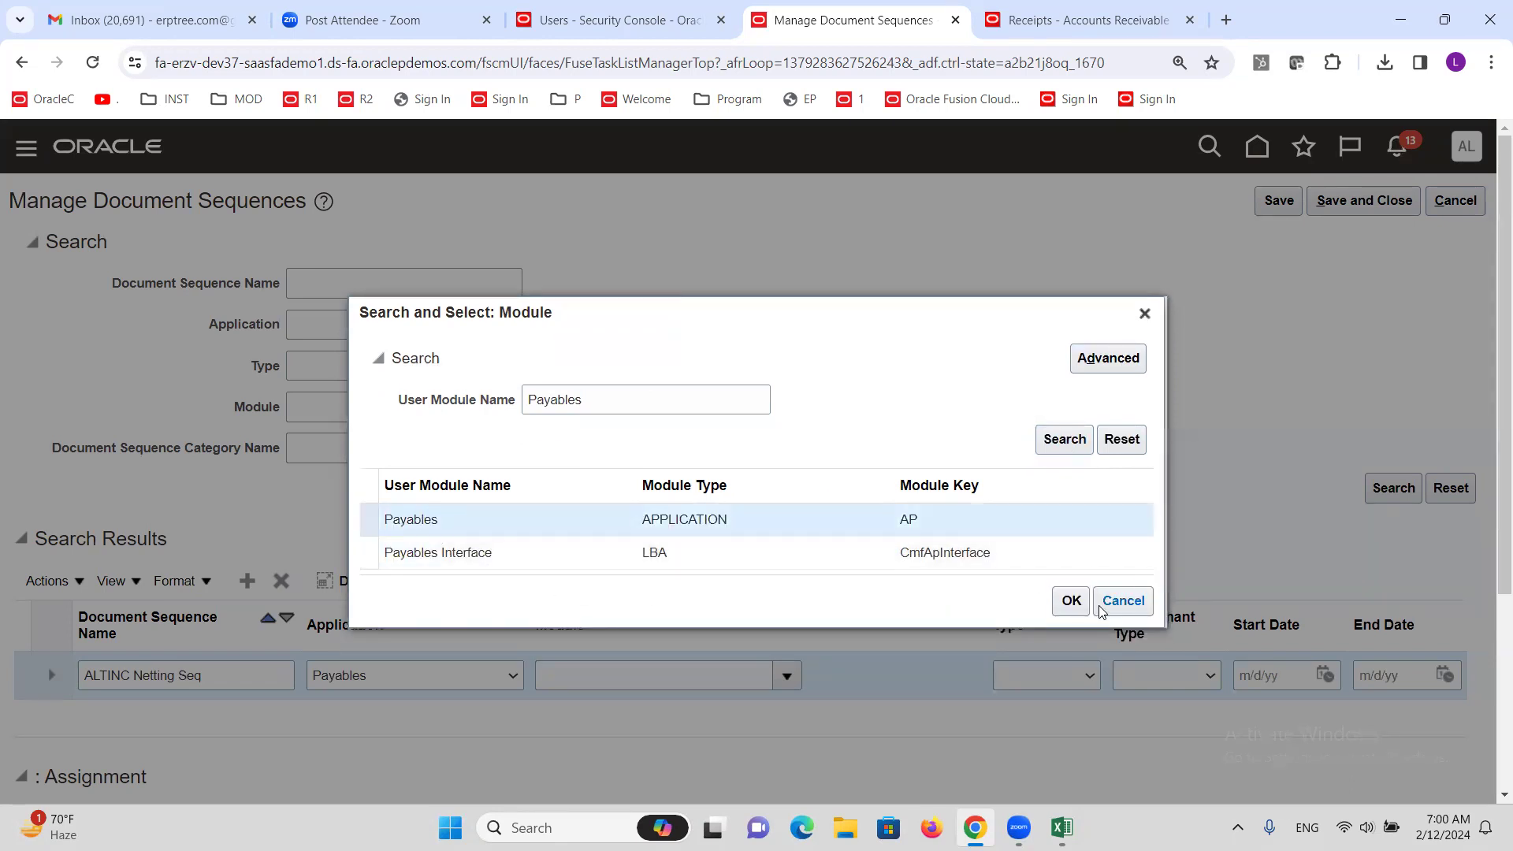
click(1070, 601)
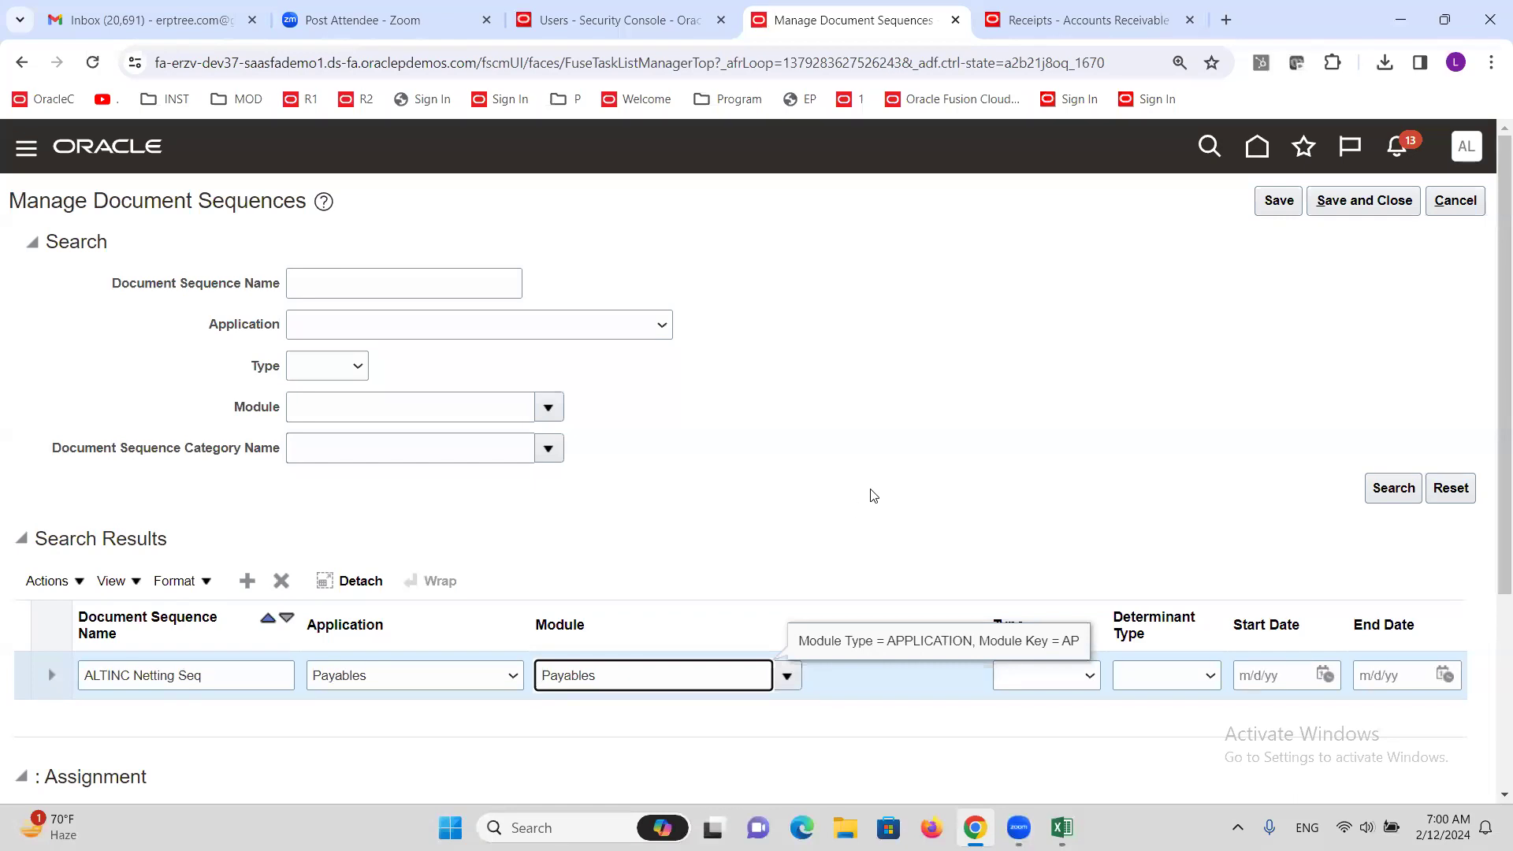
click(882, 512)
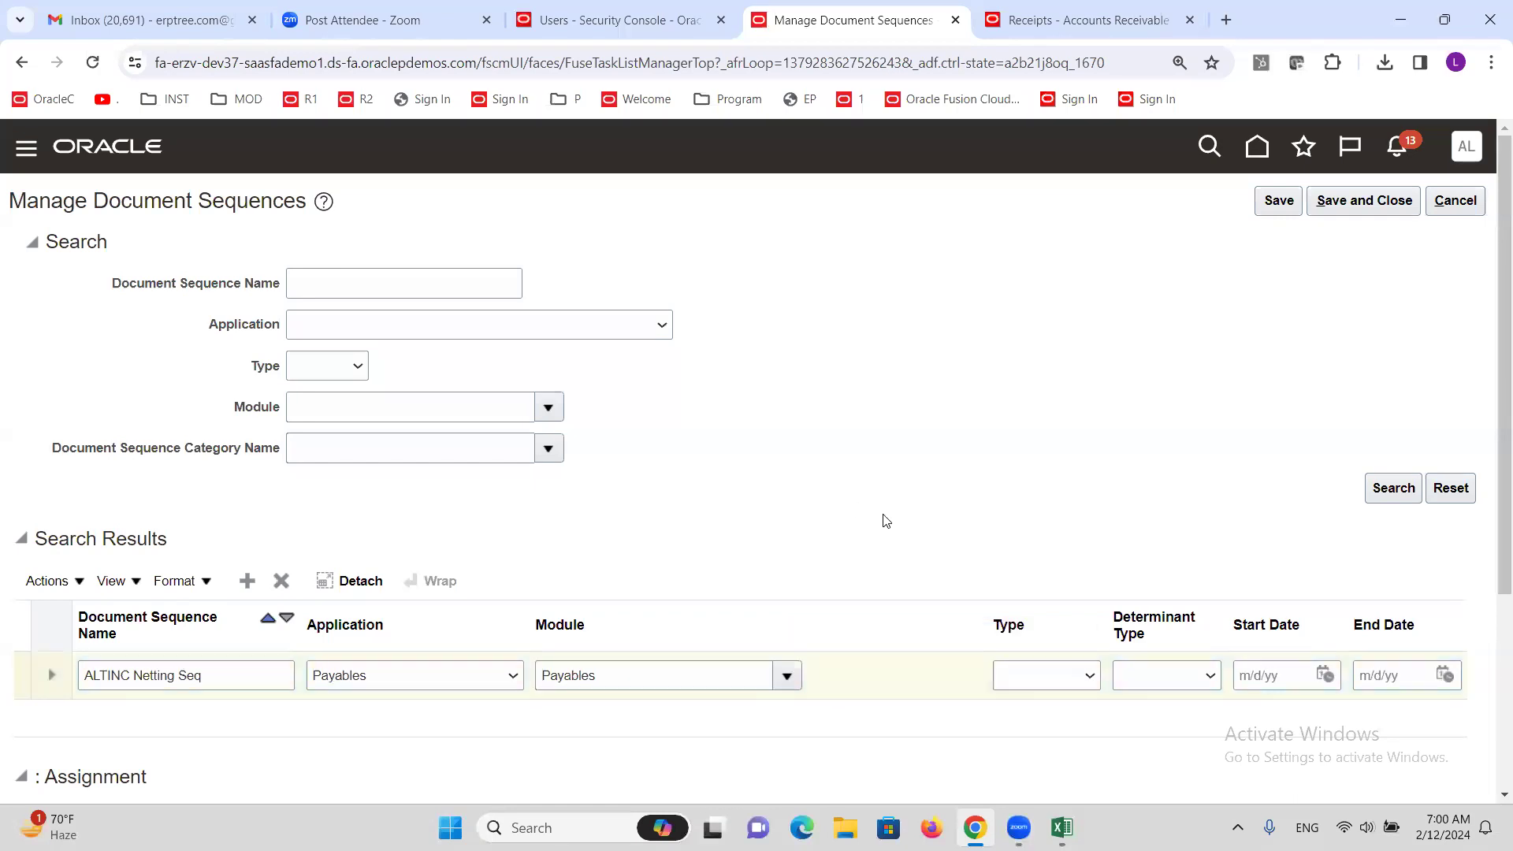
Set the sequence's type to Gapless, its determinant type to Legal entity and its start date to 2/1/24
click(1080, 679)
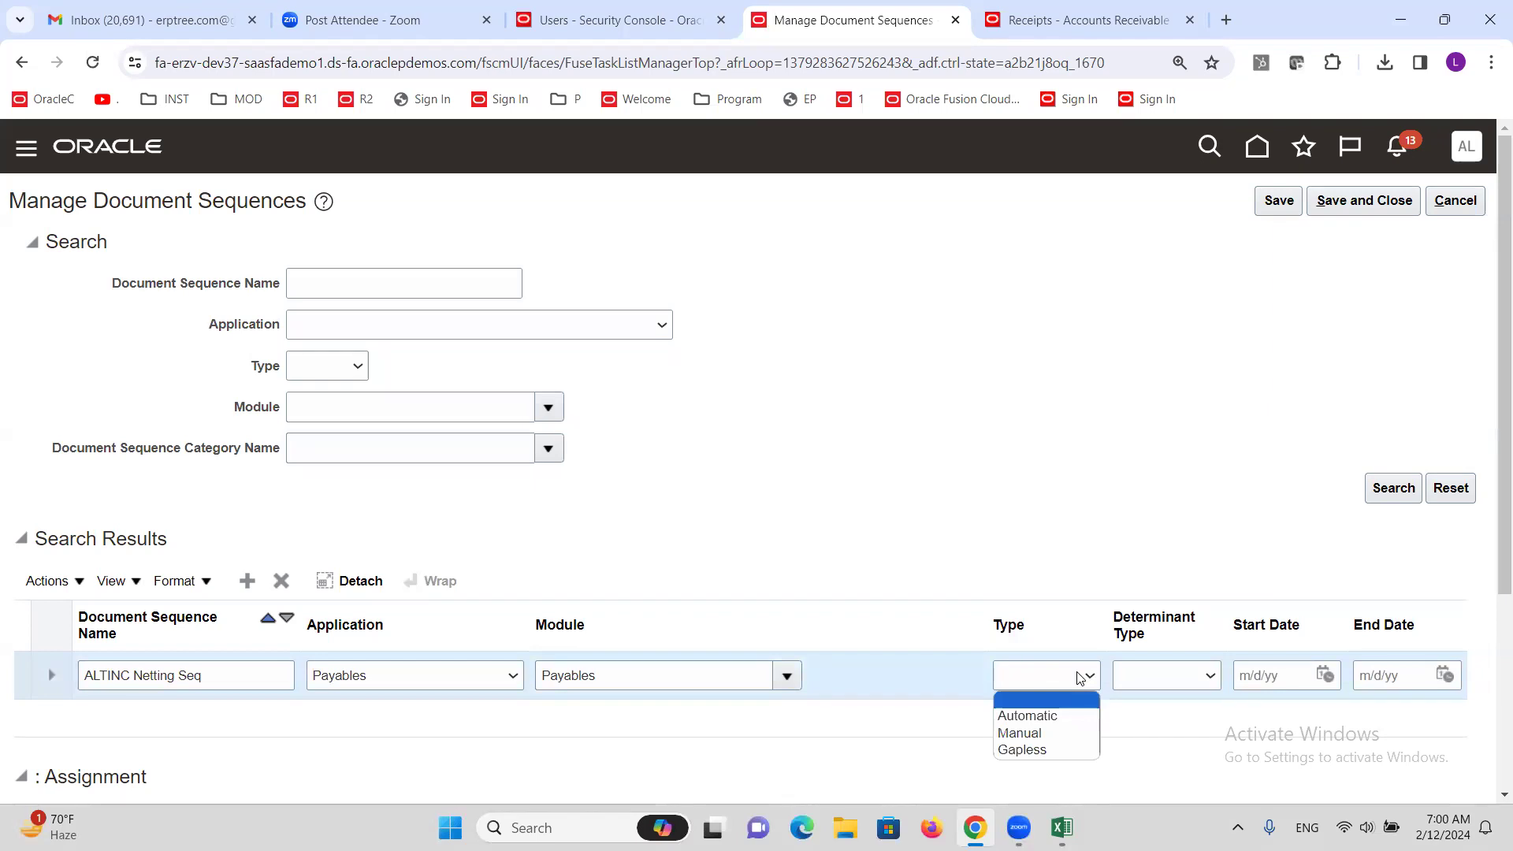
click(1062, 745)
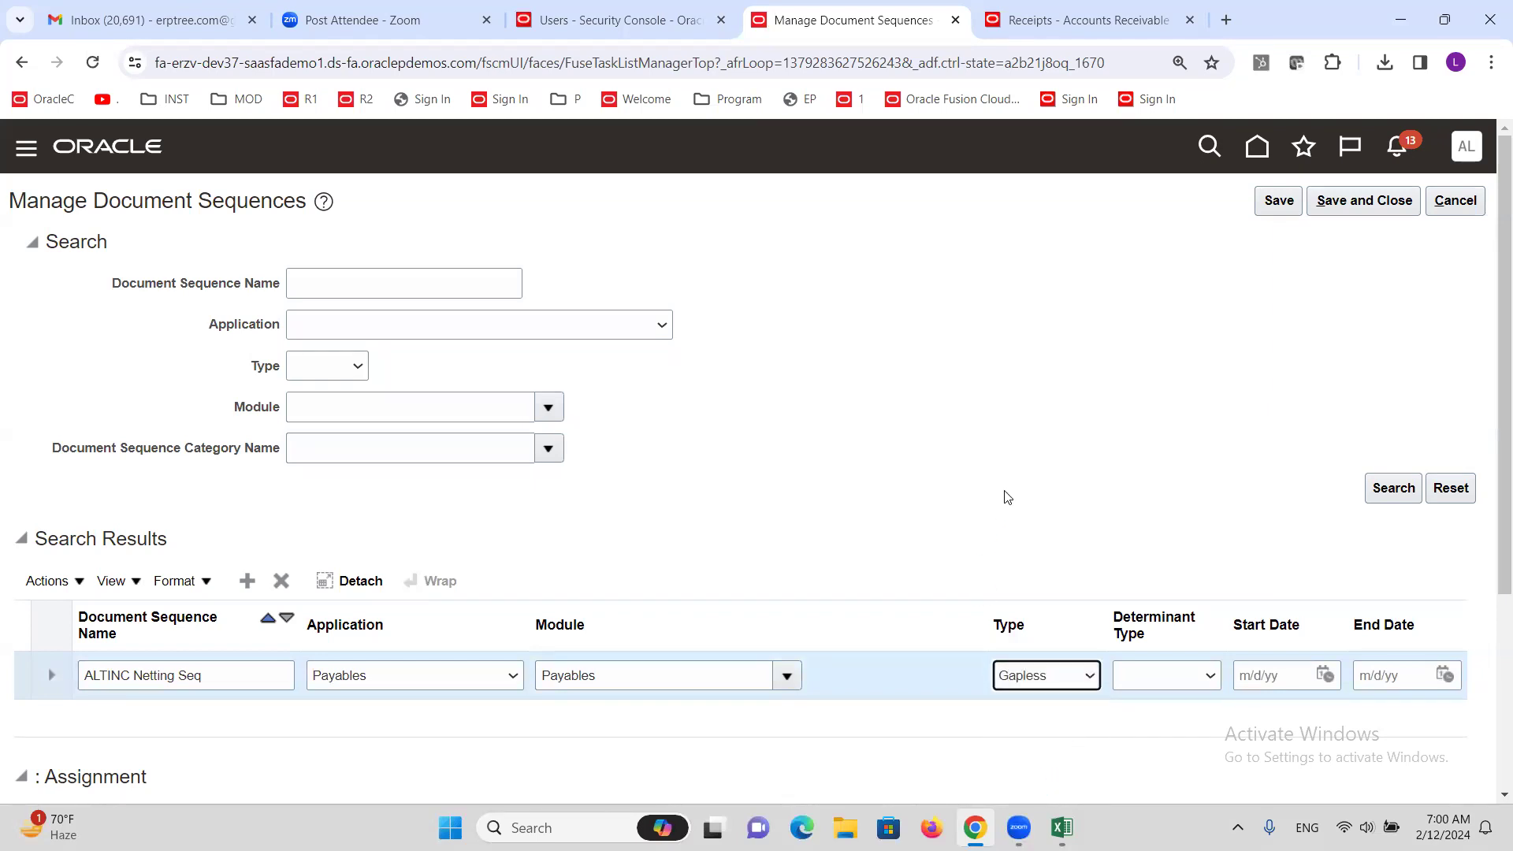
scroll(1492, 370, down, 1)
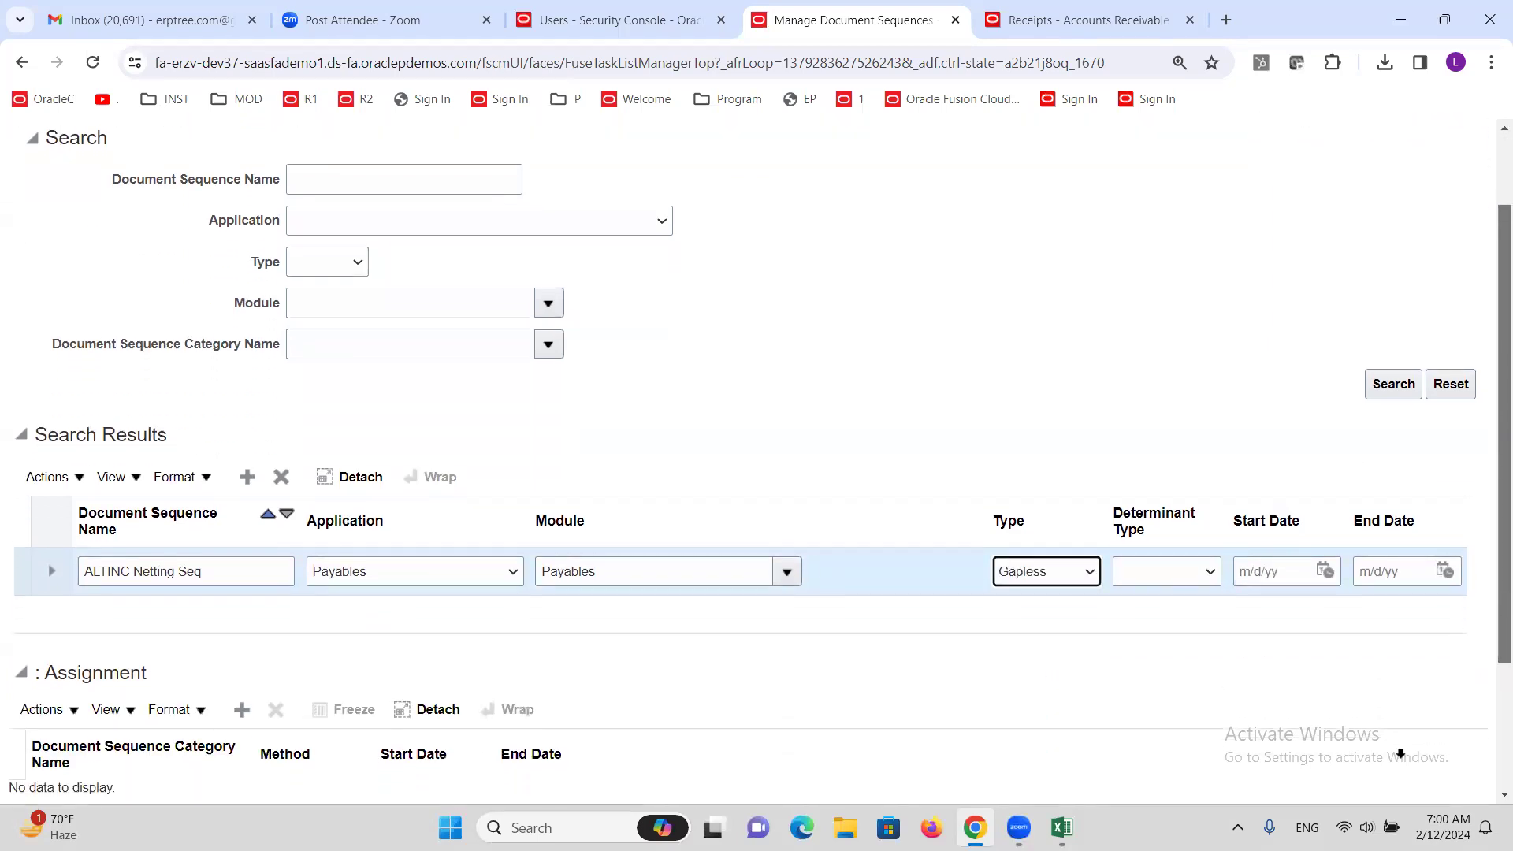
click(1206, 581)
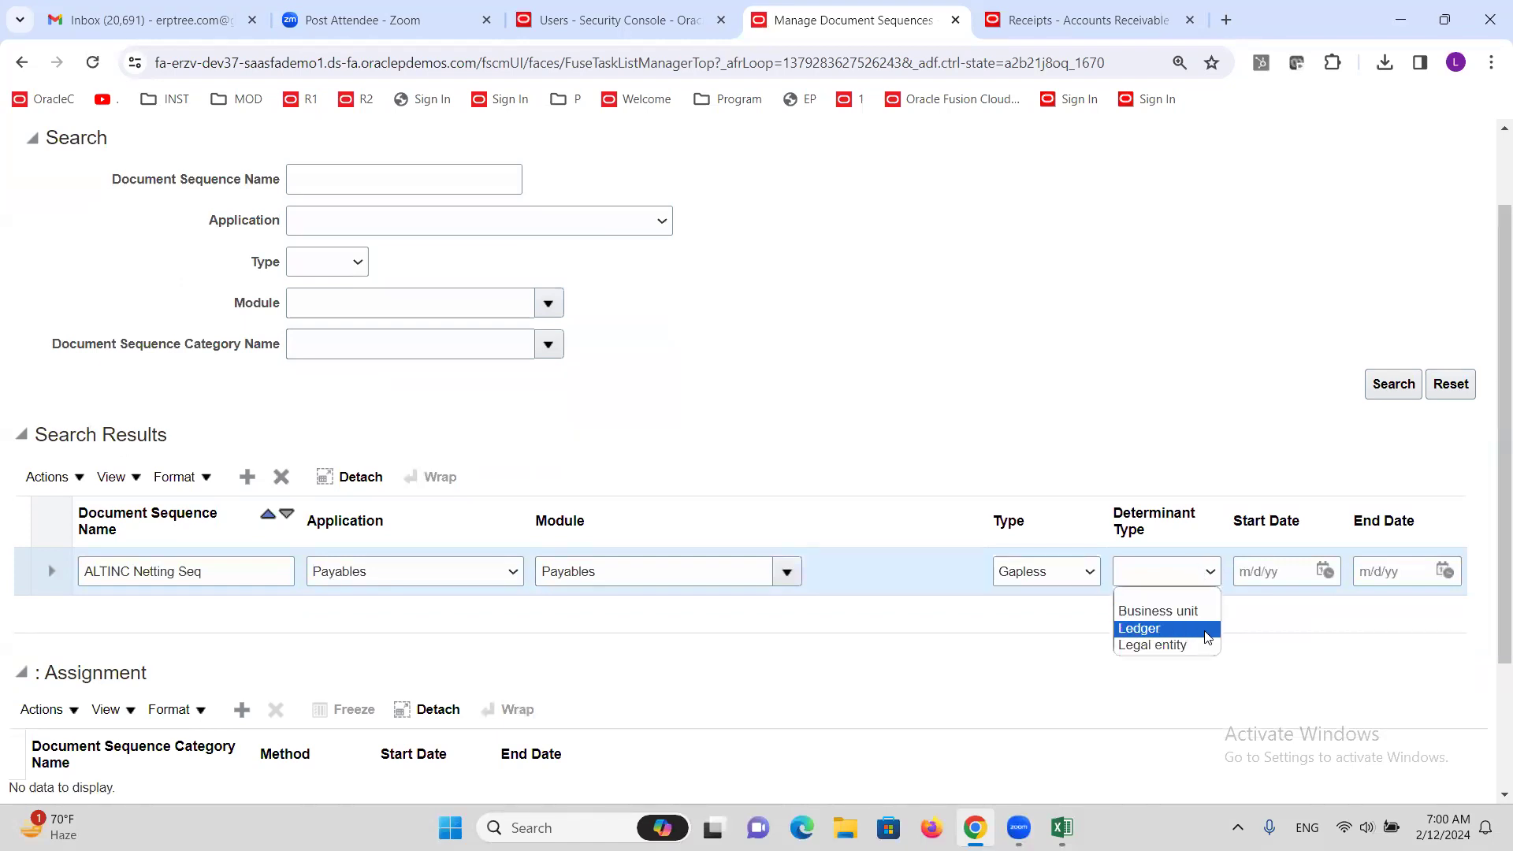
click(1151, 644)
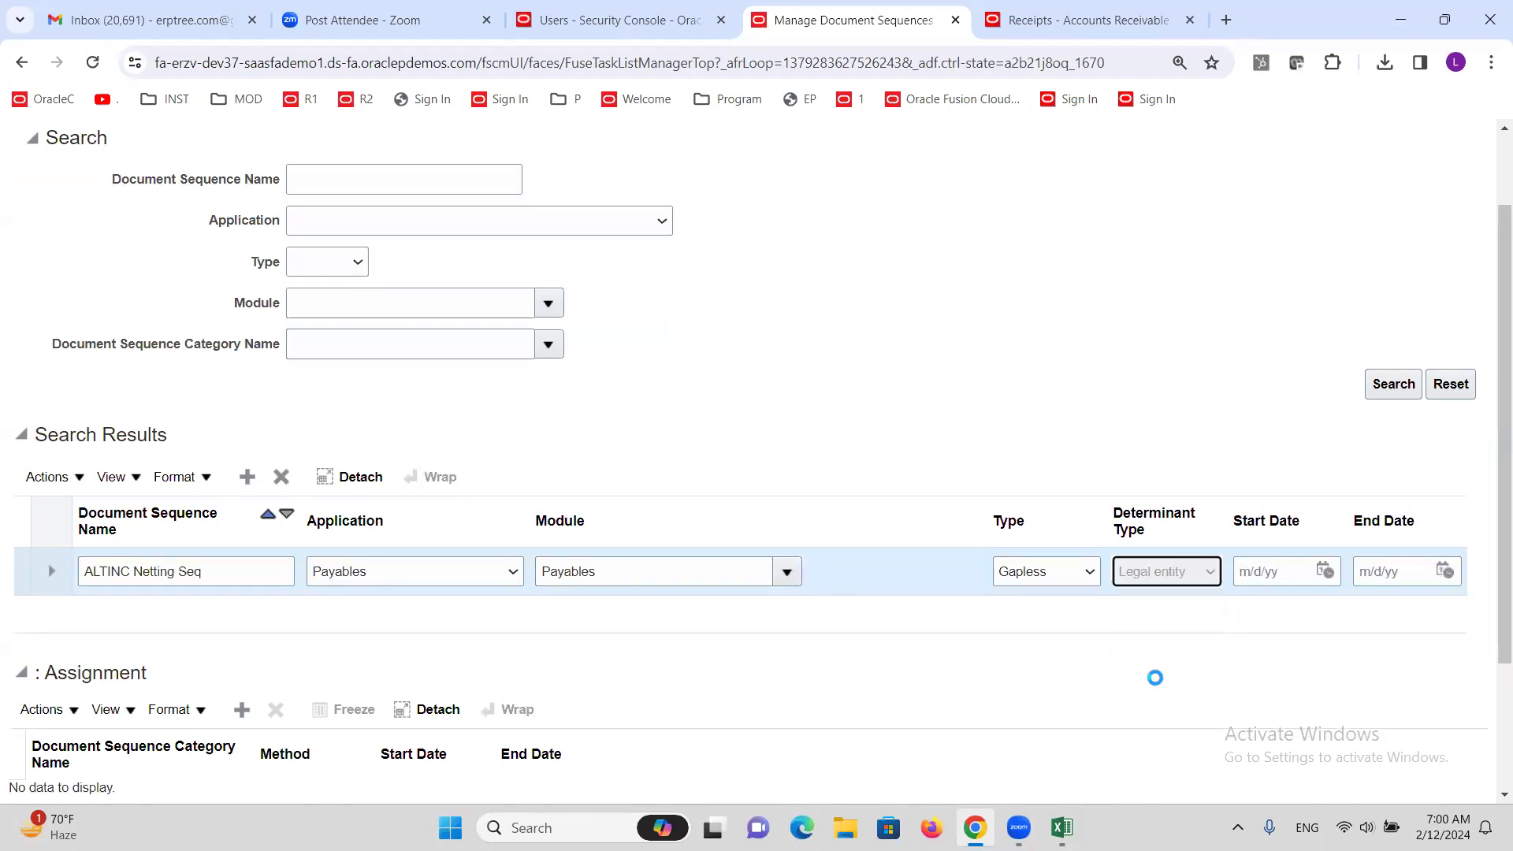
click(1327, 571)
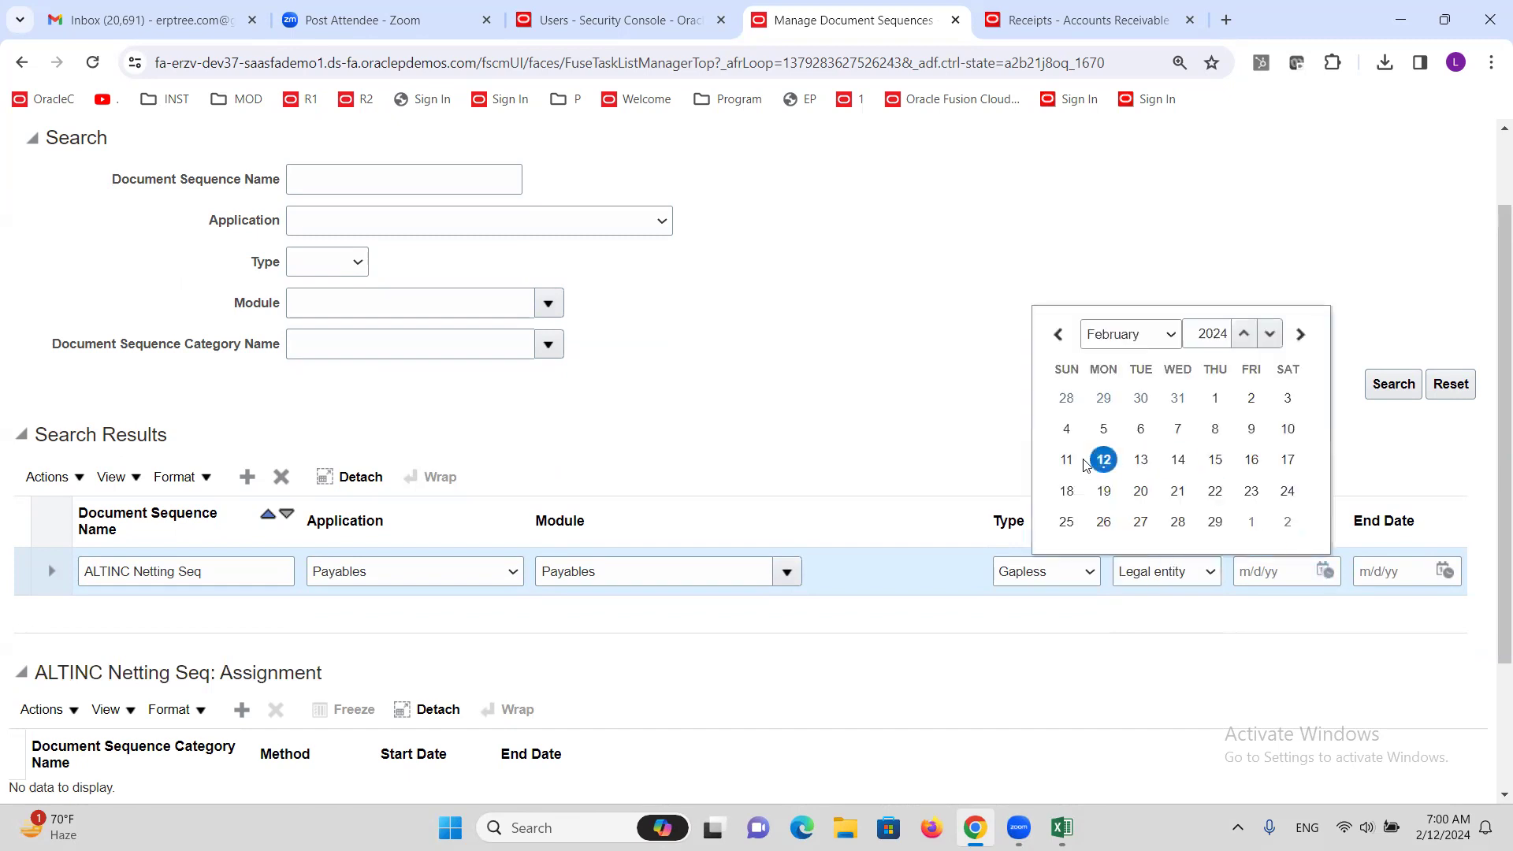
click(1214, 398)
Add an assignment row to the sequence, enter altinc as its category name and open the category search
drag(1492, 467, 1490, 531)
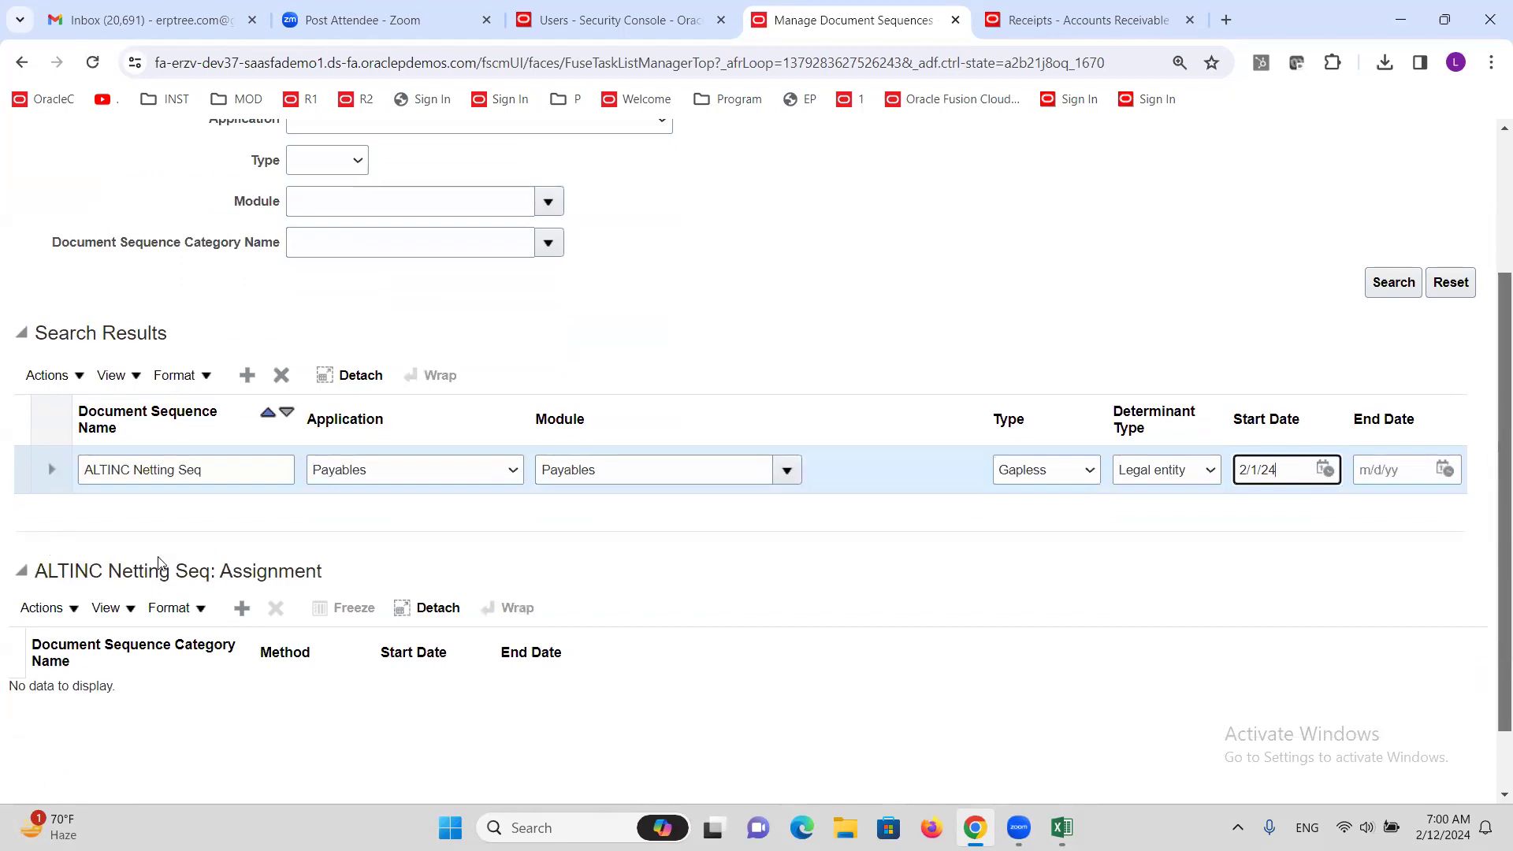
click(242, 609)
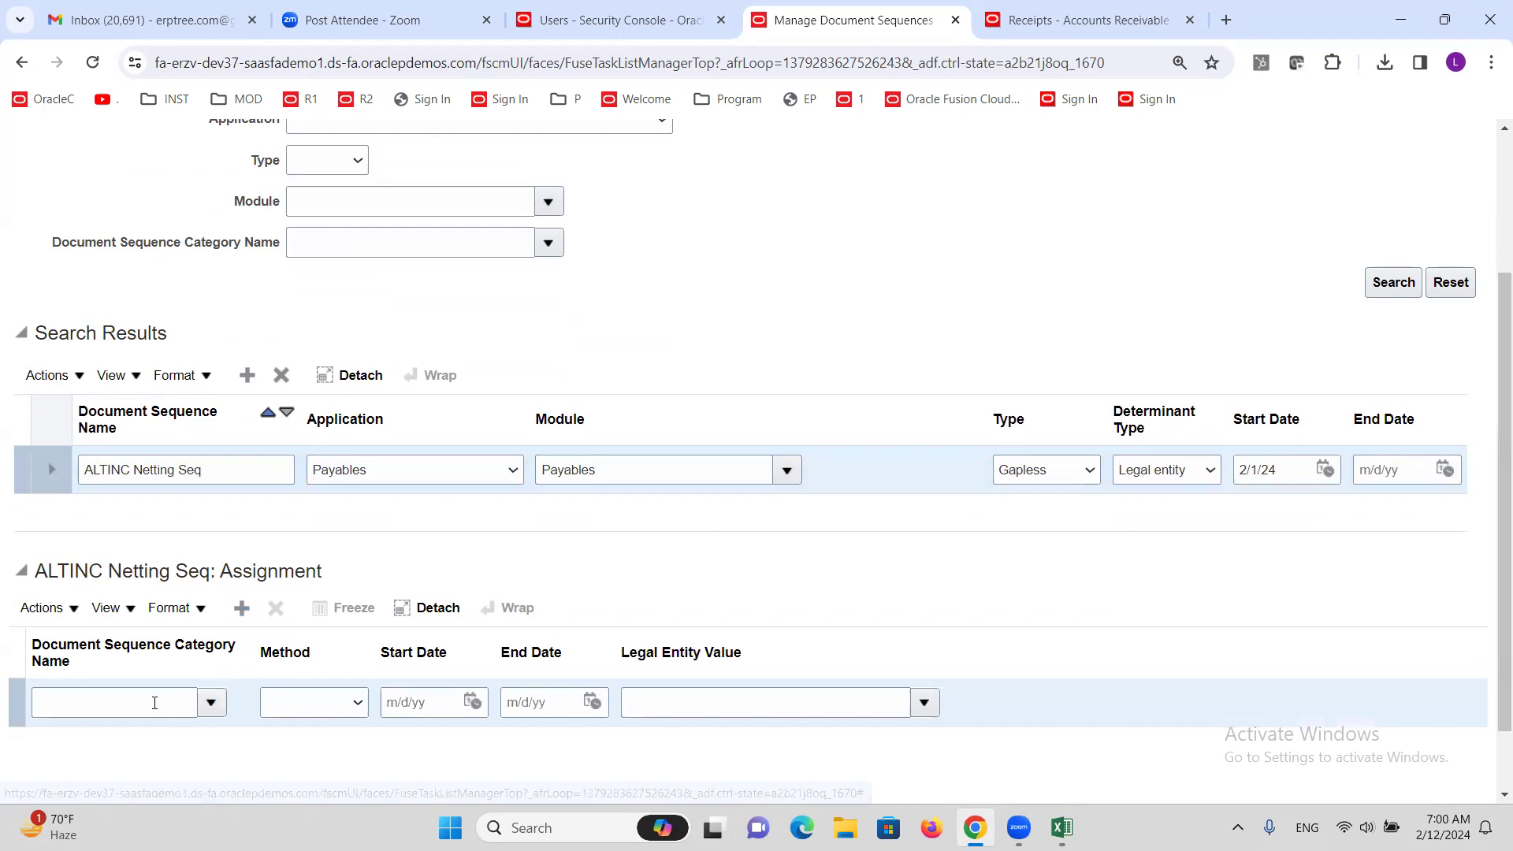
click(152, 702)
text(altinc)
key(Tab)
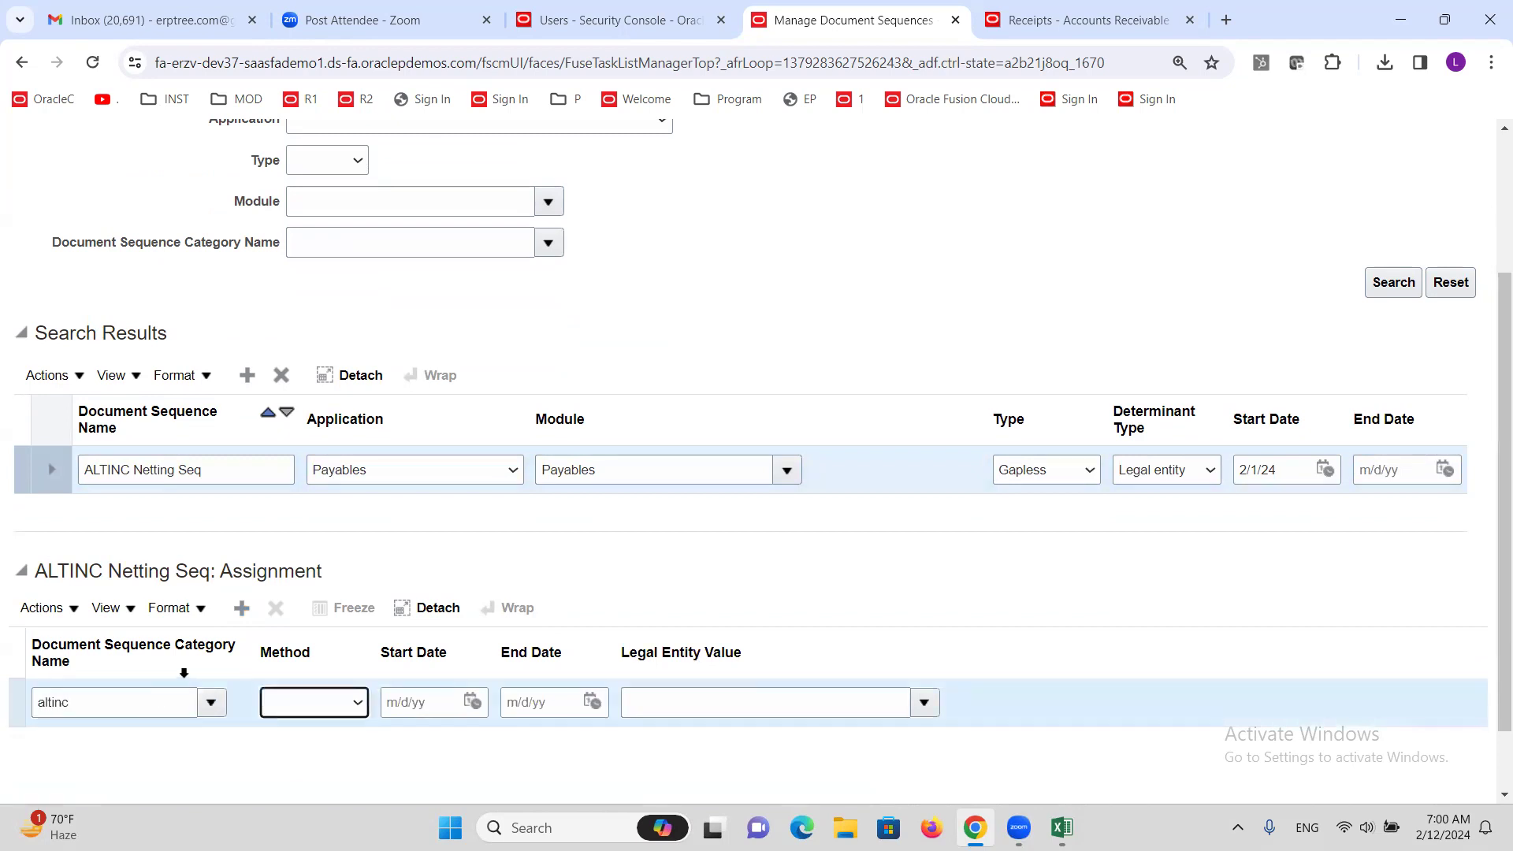
click(213, 700)
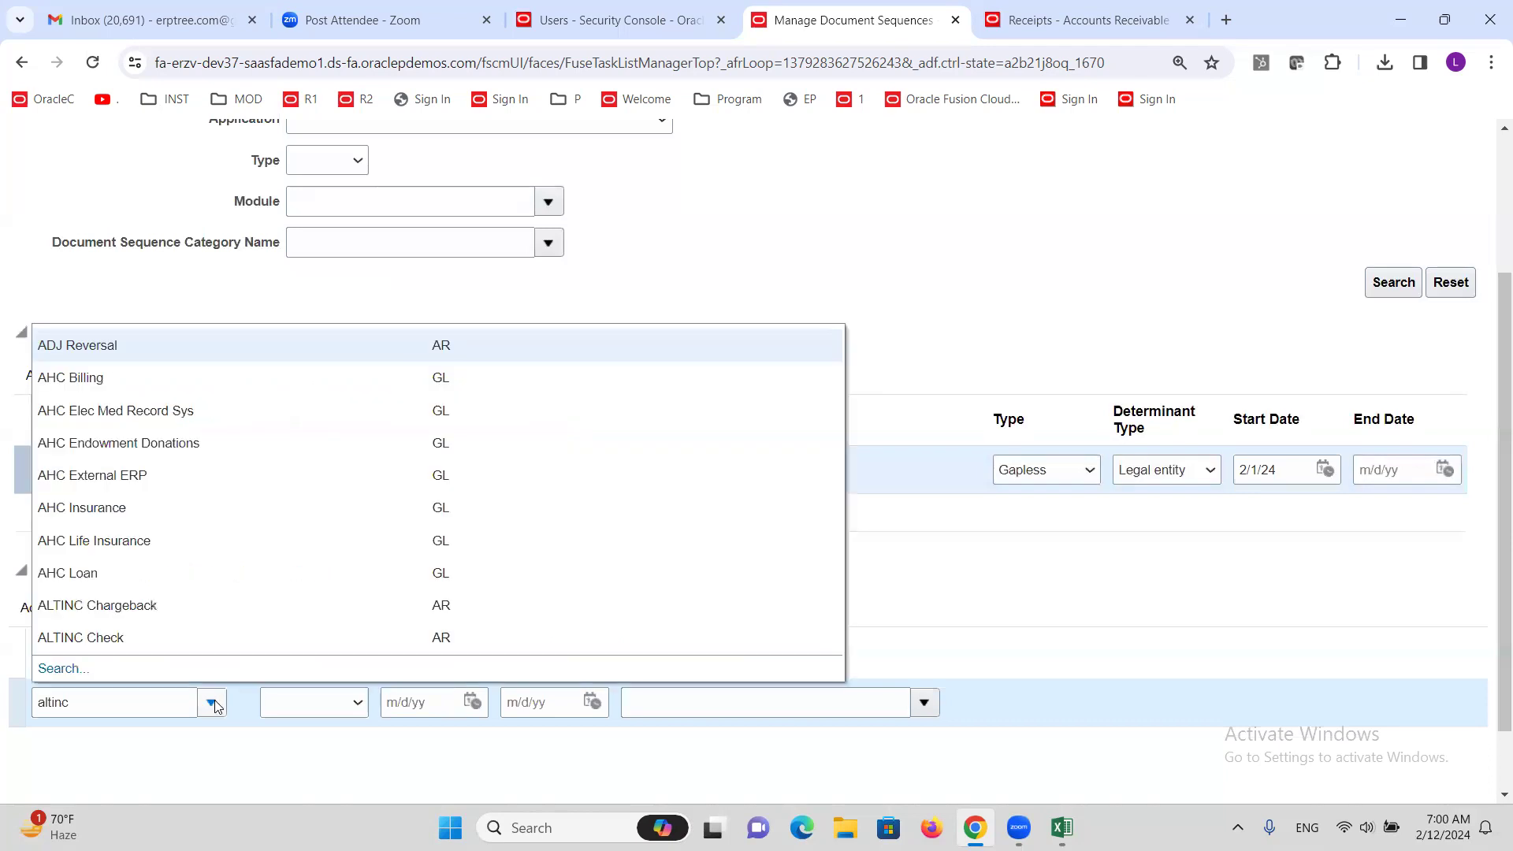
click(63, 668)
Try to find the netting category by searching the document sequence category names for altinc n
click(698, 419)
text(nc n)
click(1071, 583)
triple_click(719, 415)
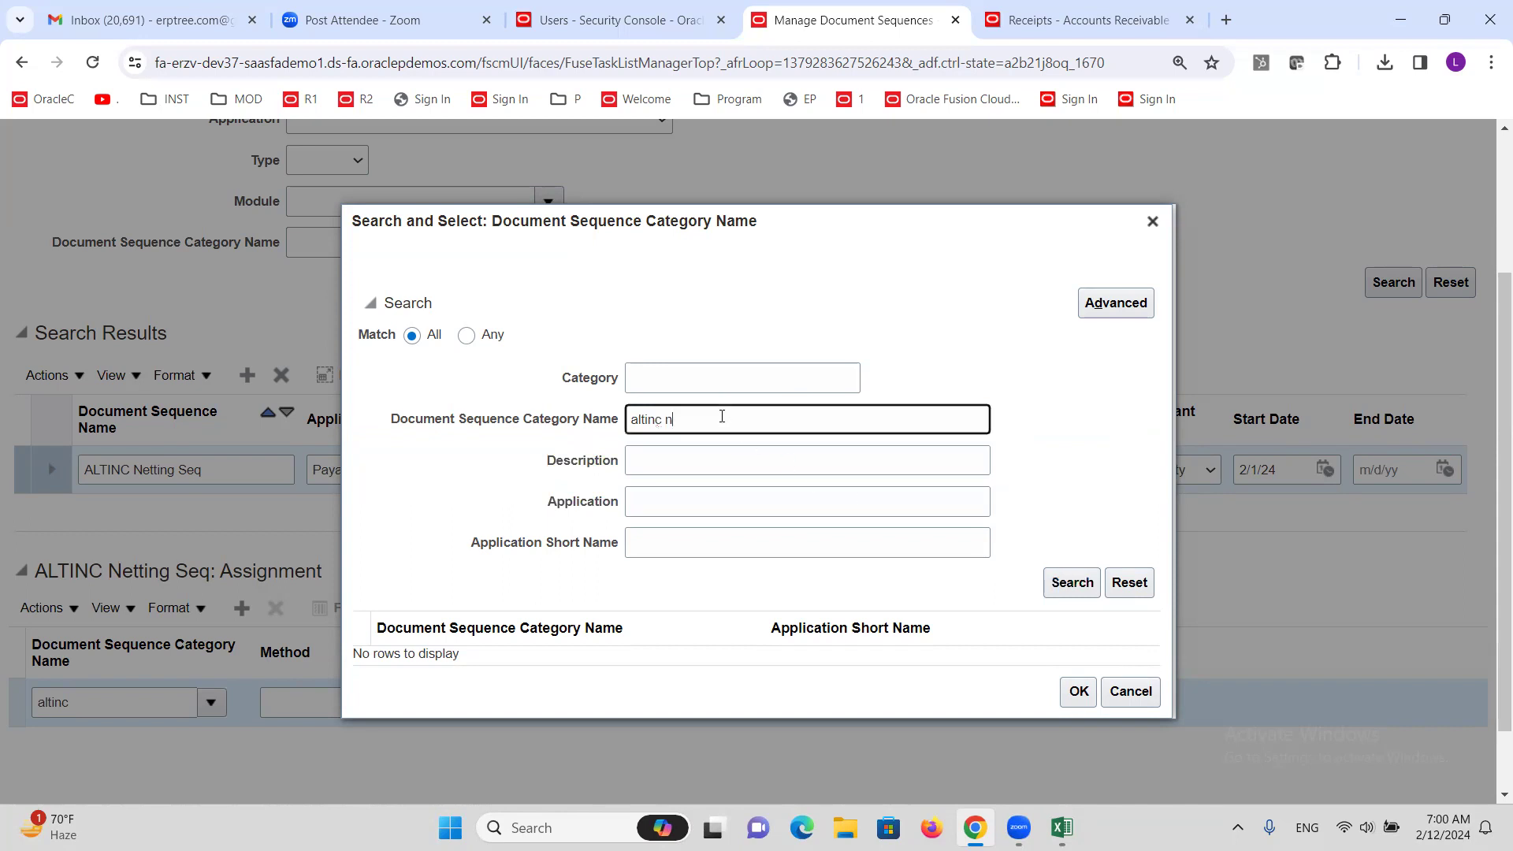
key(BackSpace)
Search by category for ALTINC and assign the ALTINC Netting category to the assignment row
click(723, 384)
text(ALTINC)
click(1065, 583)
scroll(432, 551, down, 2)
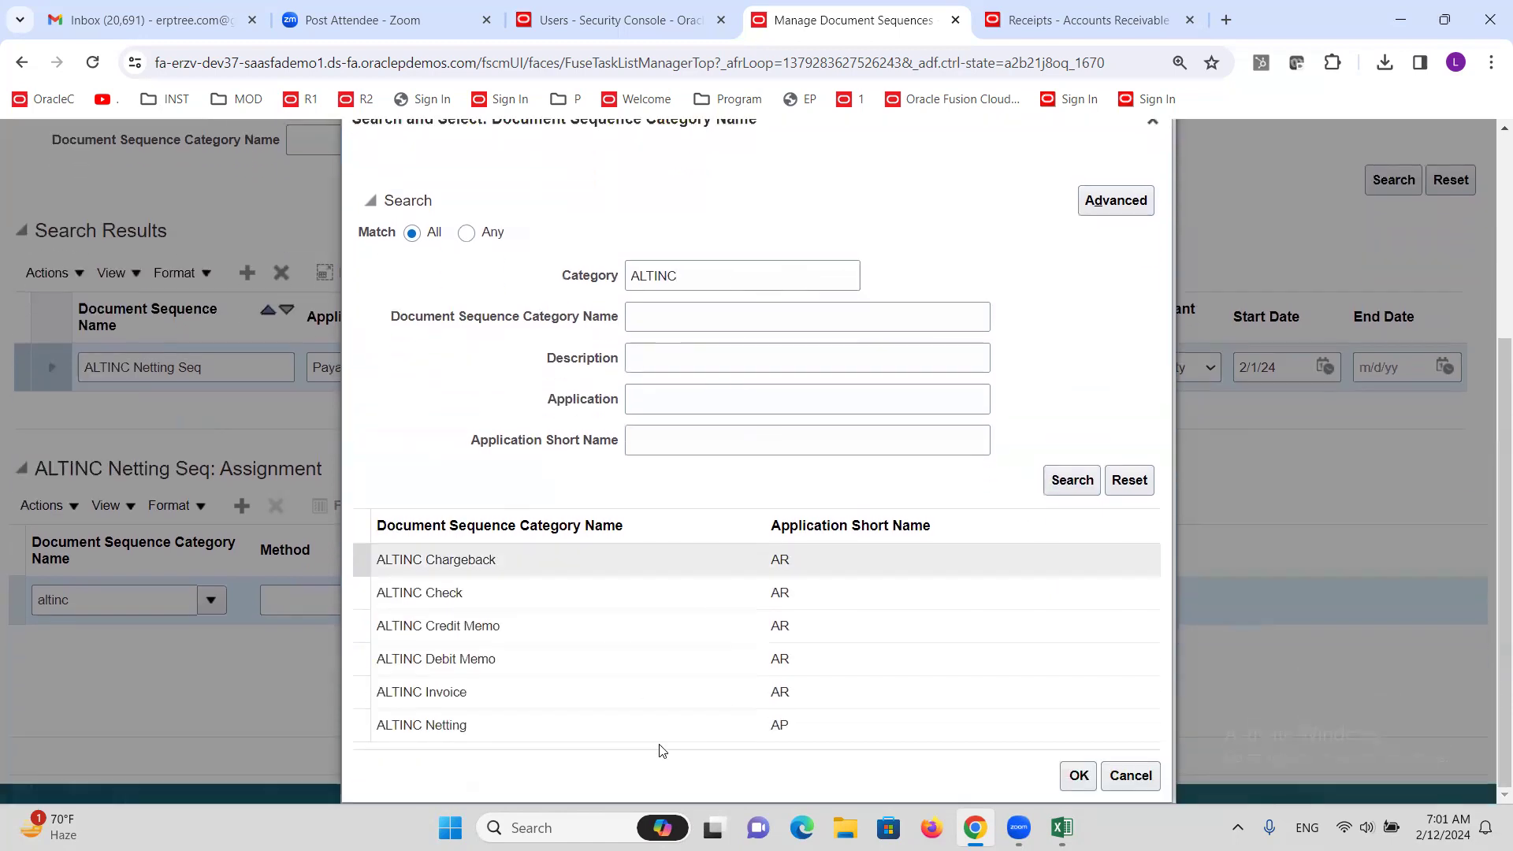
click(444, 725)
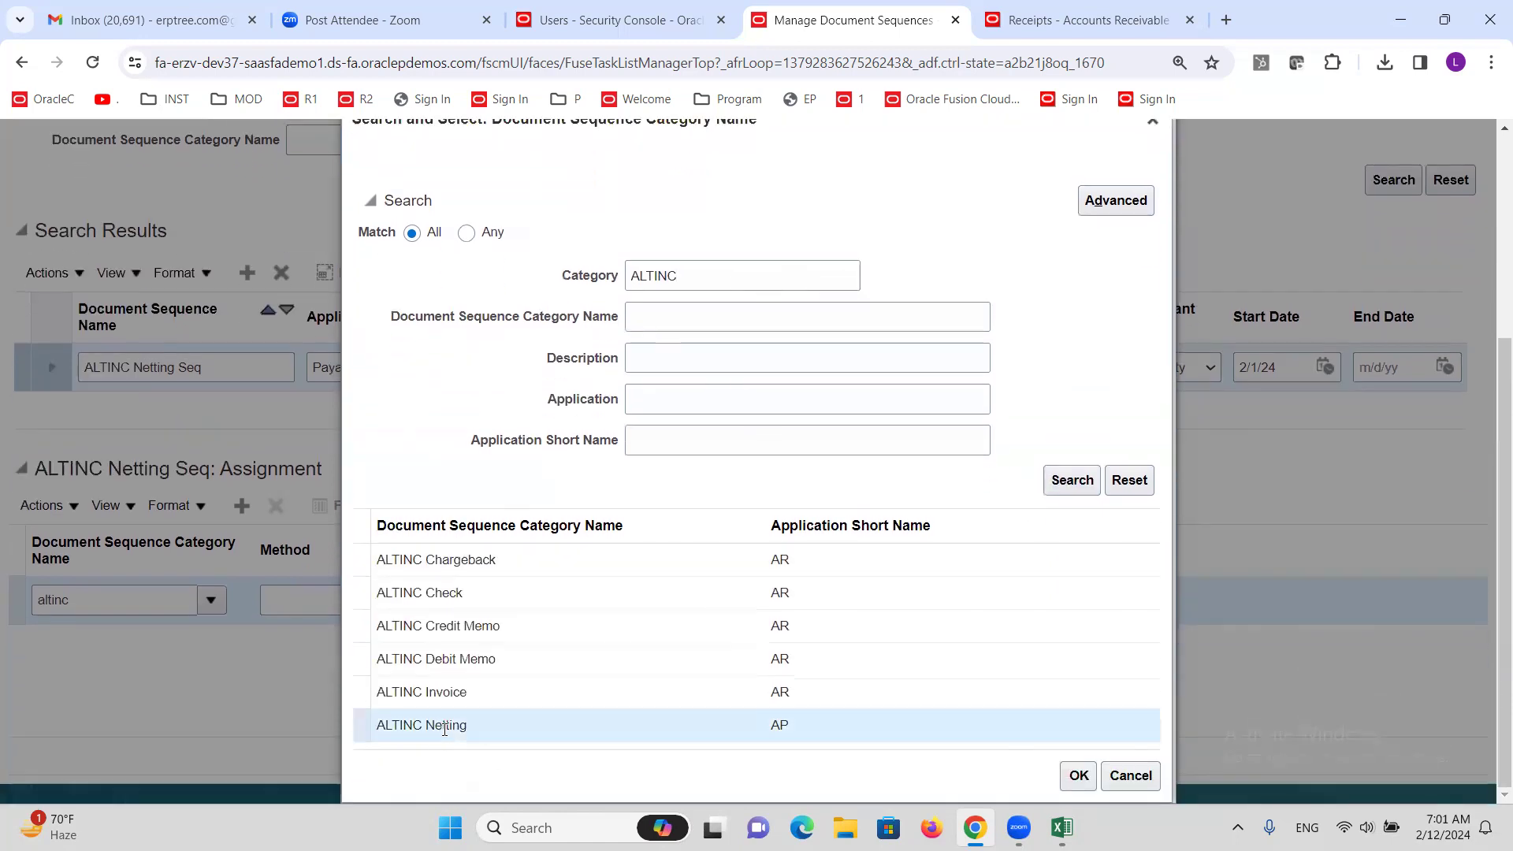
click(1078, 775)
Set the ALTINC Netting assignment's method to Automatic and its start date to 2/1/24
click(353, 619)
click(306, 645)
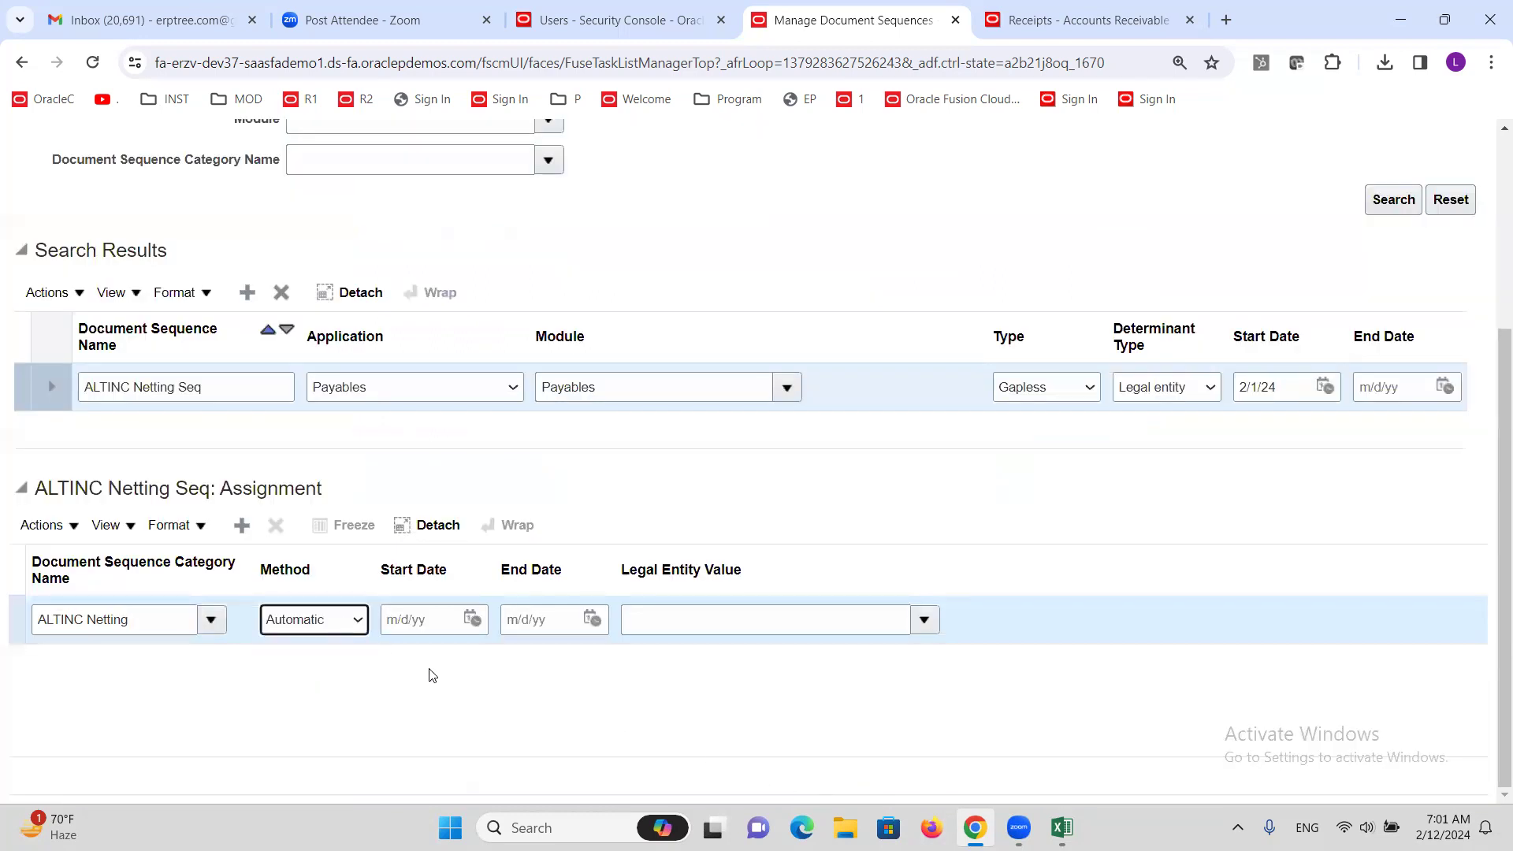
click(473, 619)
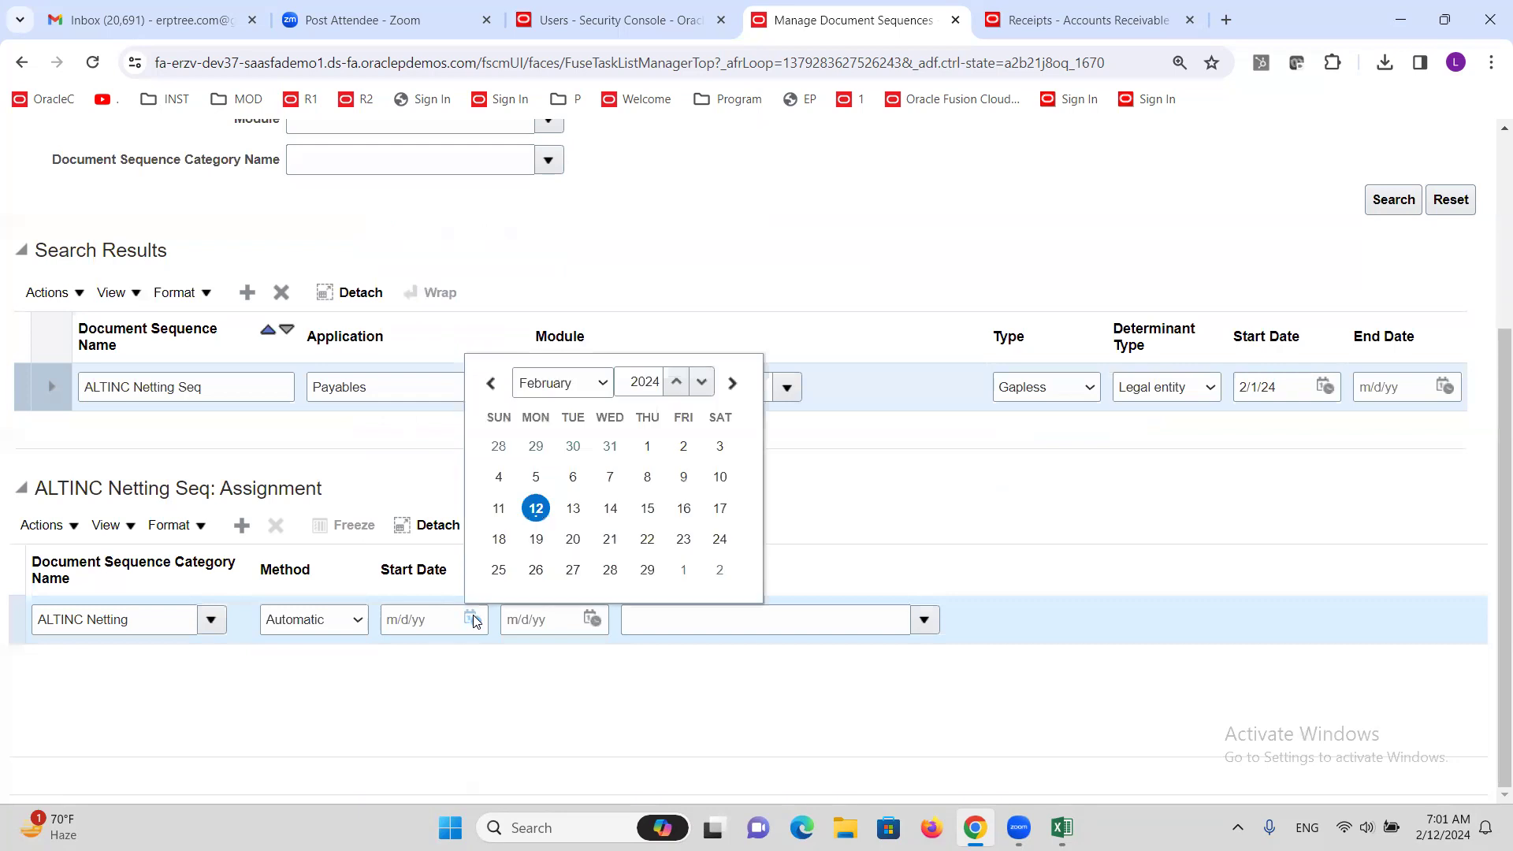
click(647, 446)
Search the legal entities by the name ALTINC and assign ALTINC US Legal Entity to the assignment row
click(922, 621)
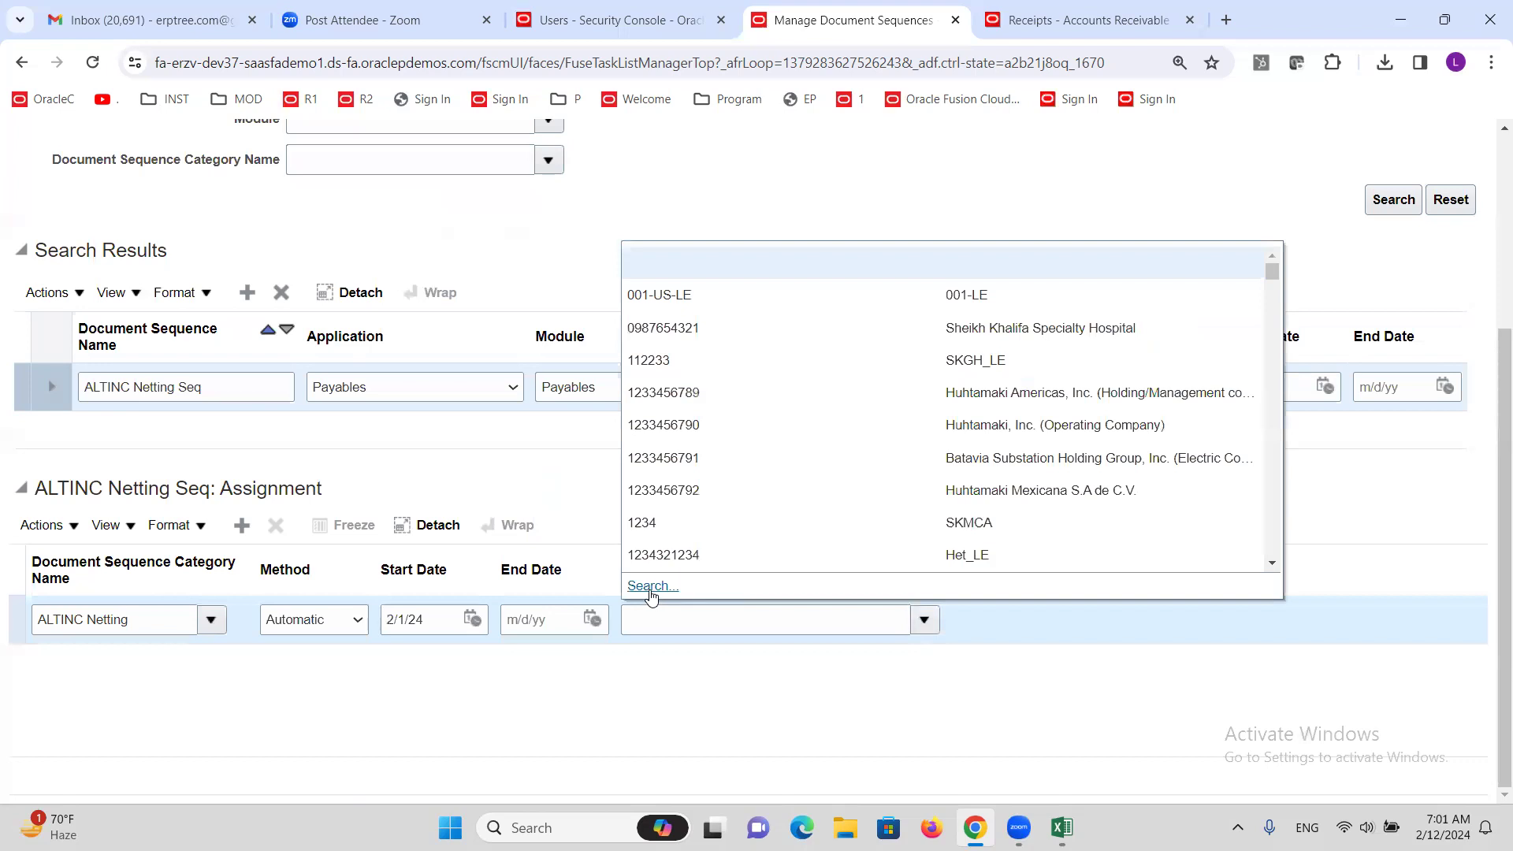
click(650, 588)
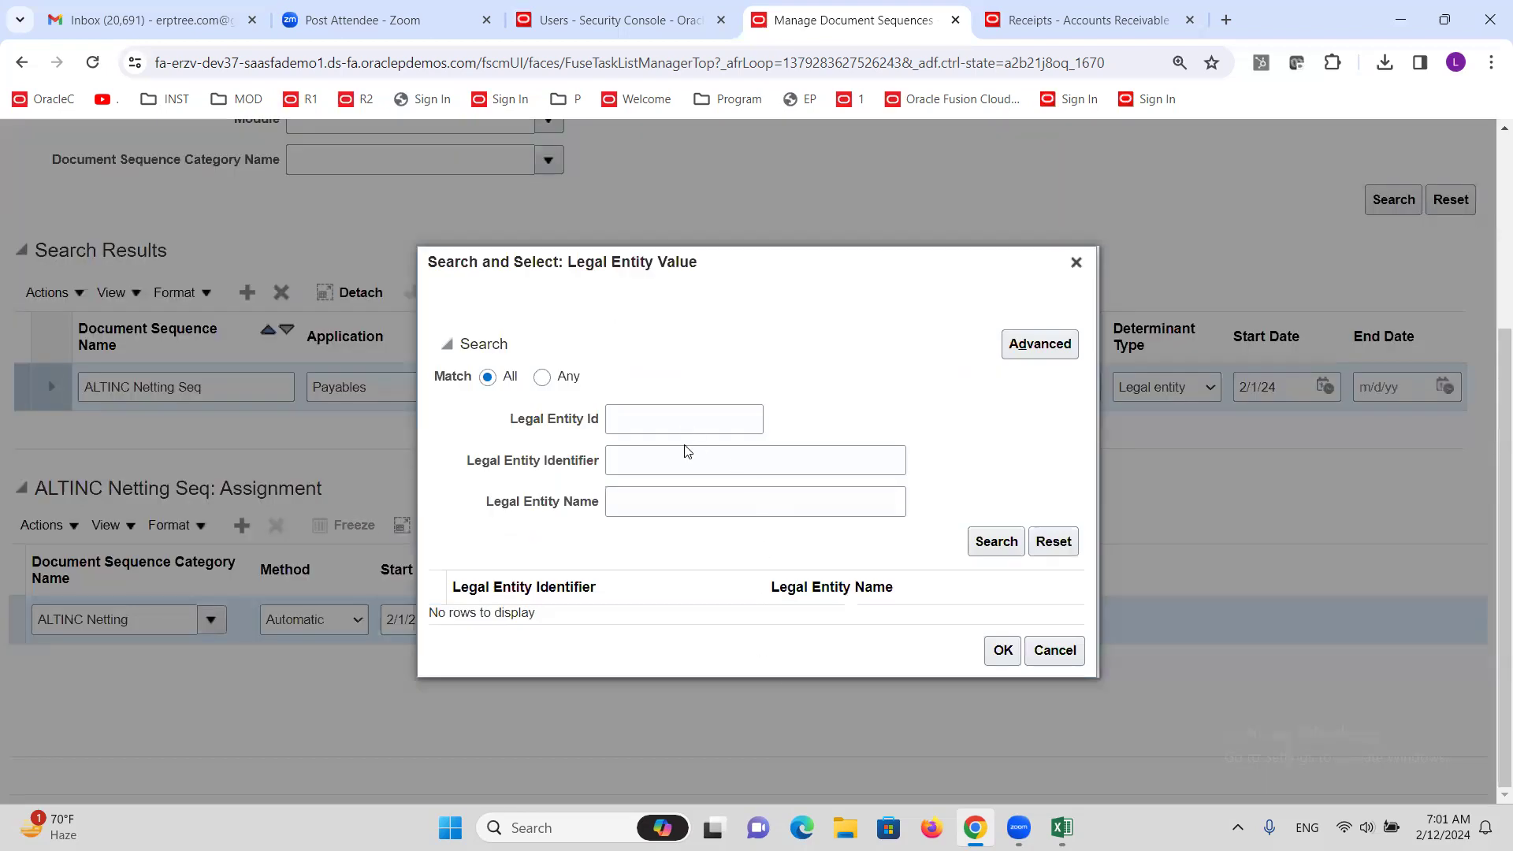
click(685, 490)
text(ALTINC)
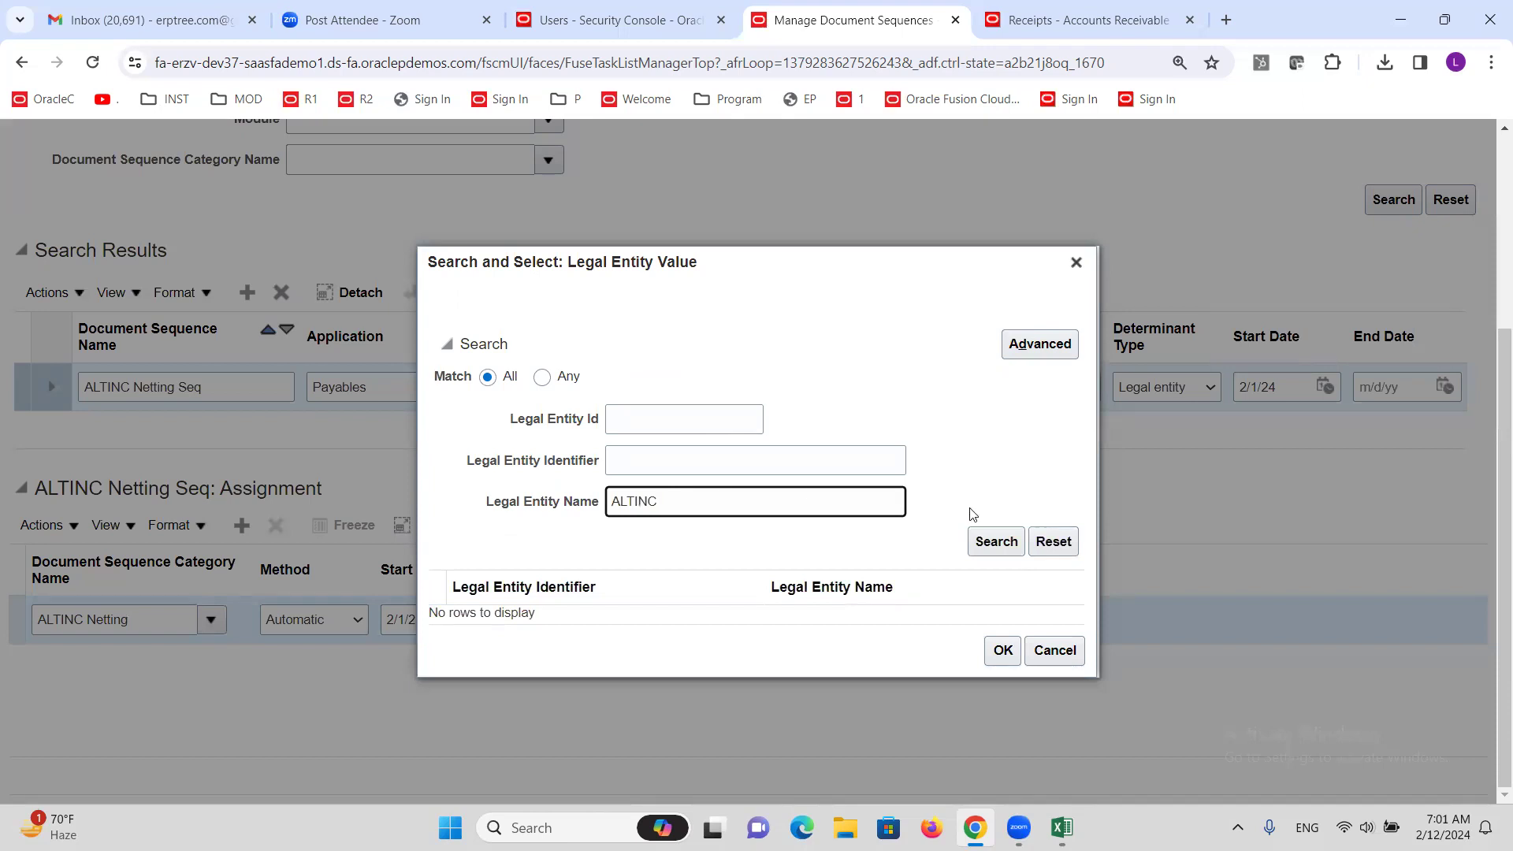
click(996, 541)
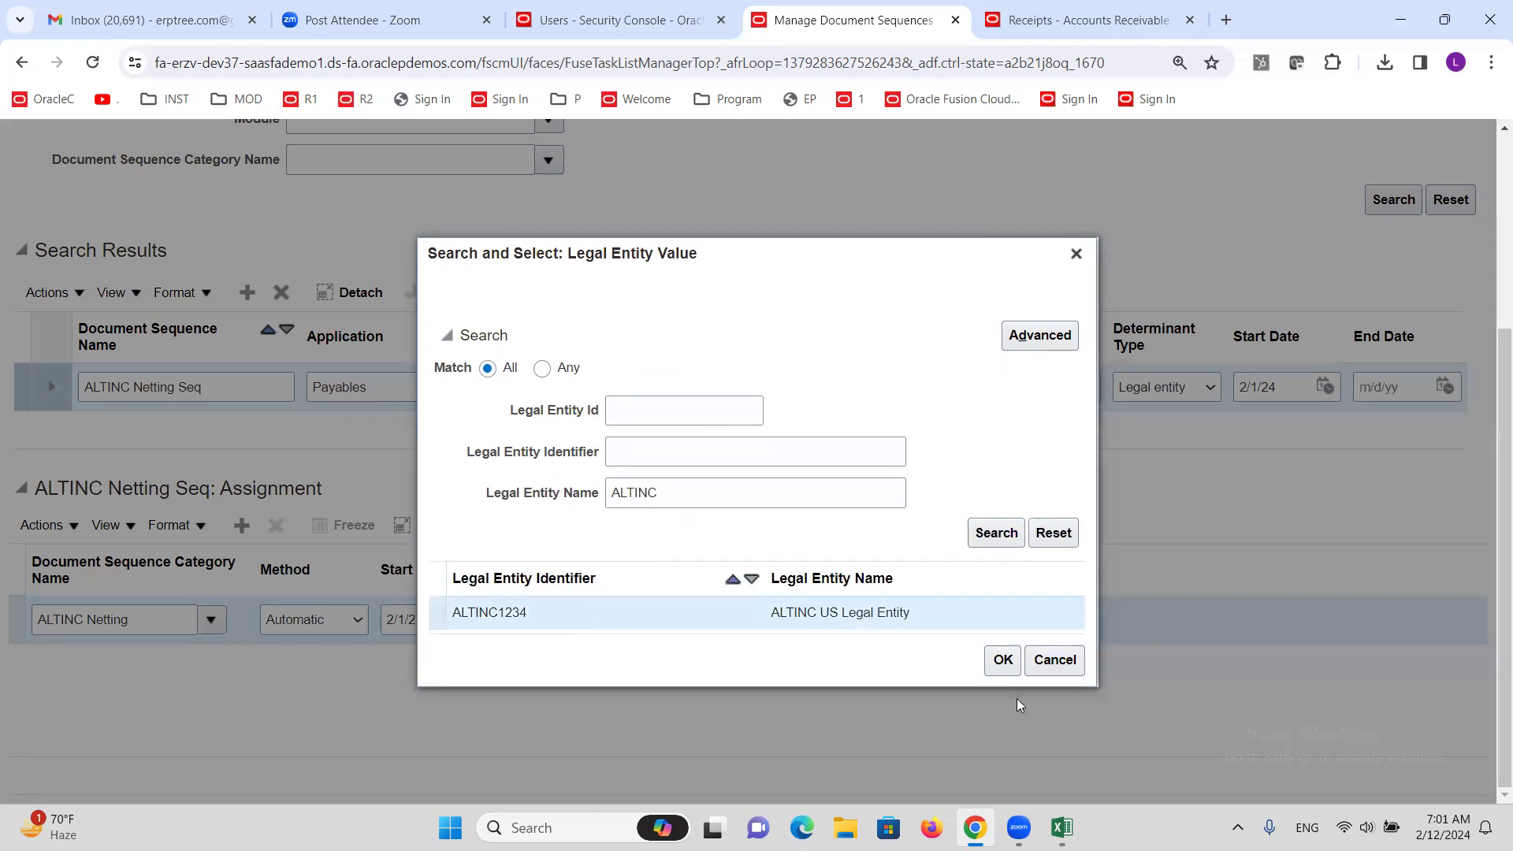
click(1002, 661)
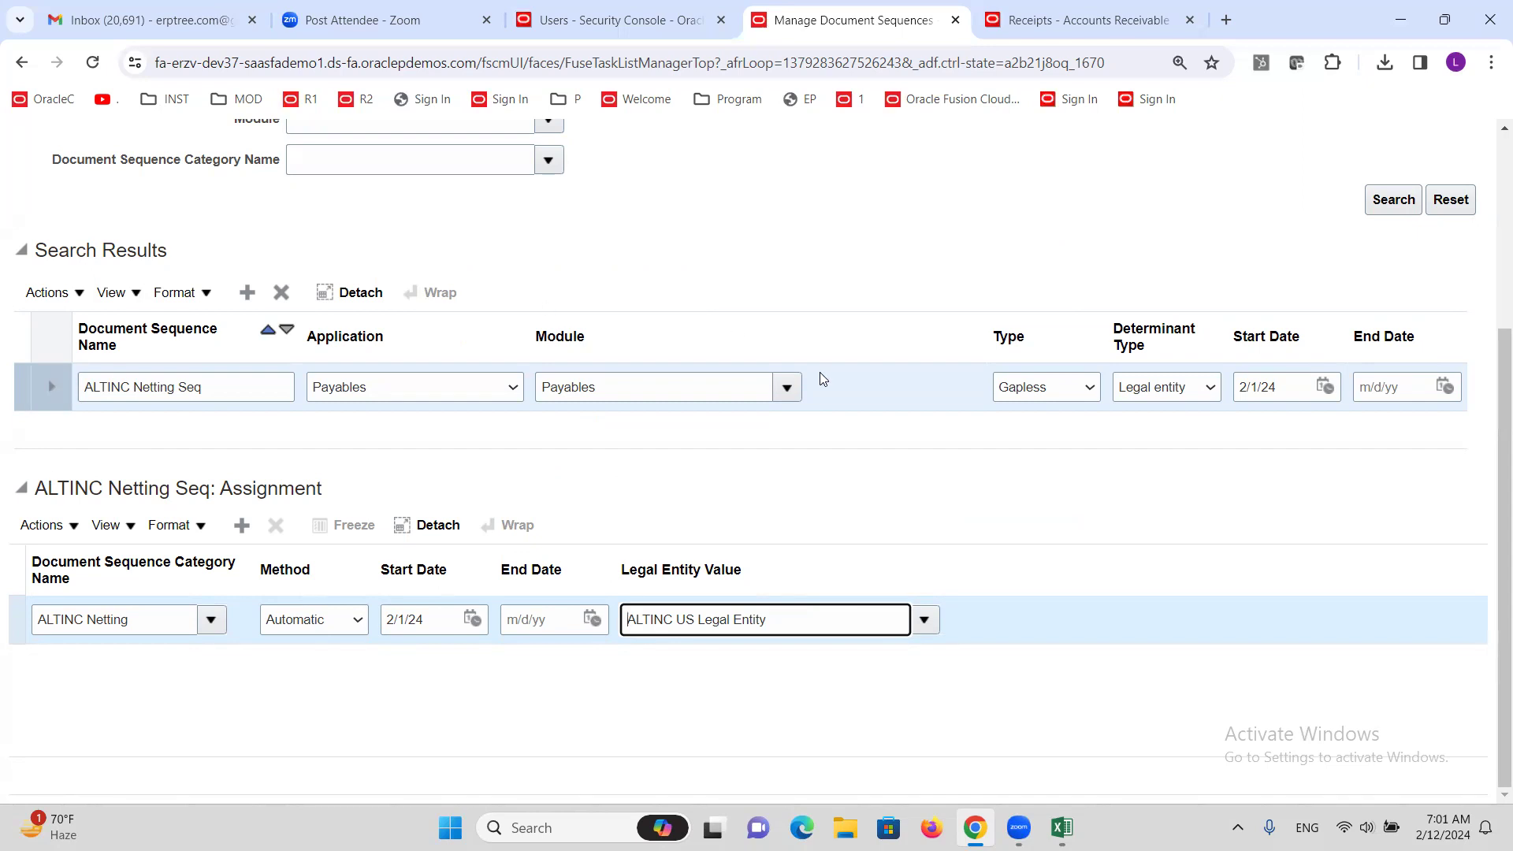
Save and close the ALTINC Netting Seq document sequence and return to the setup task search
scroll(820, 375, up, 4)
click(1385, 198)
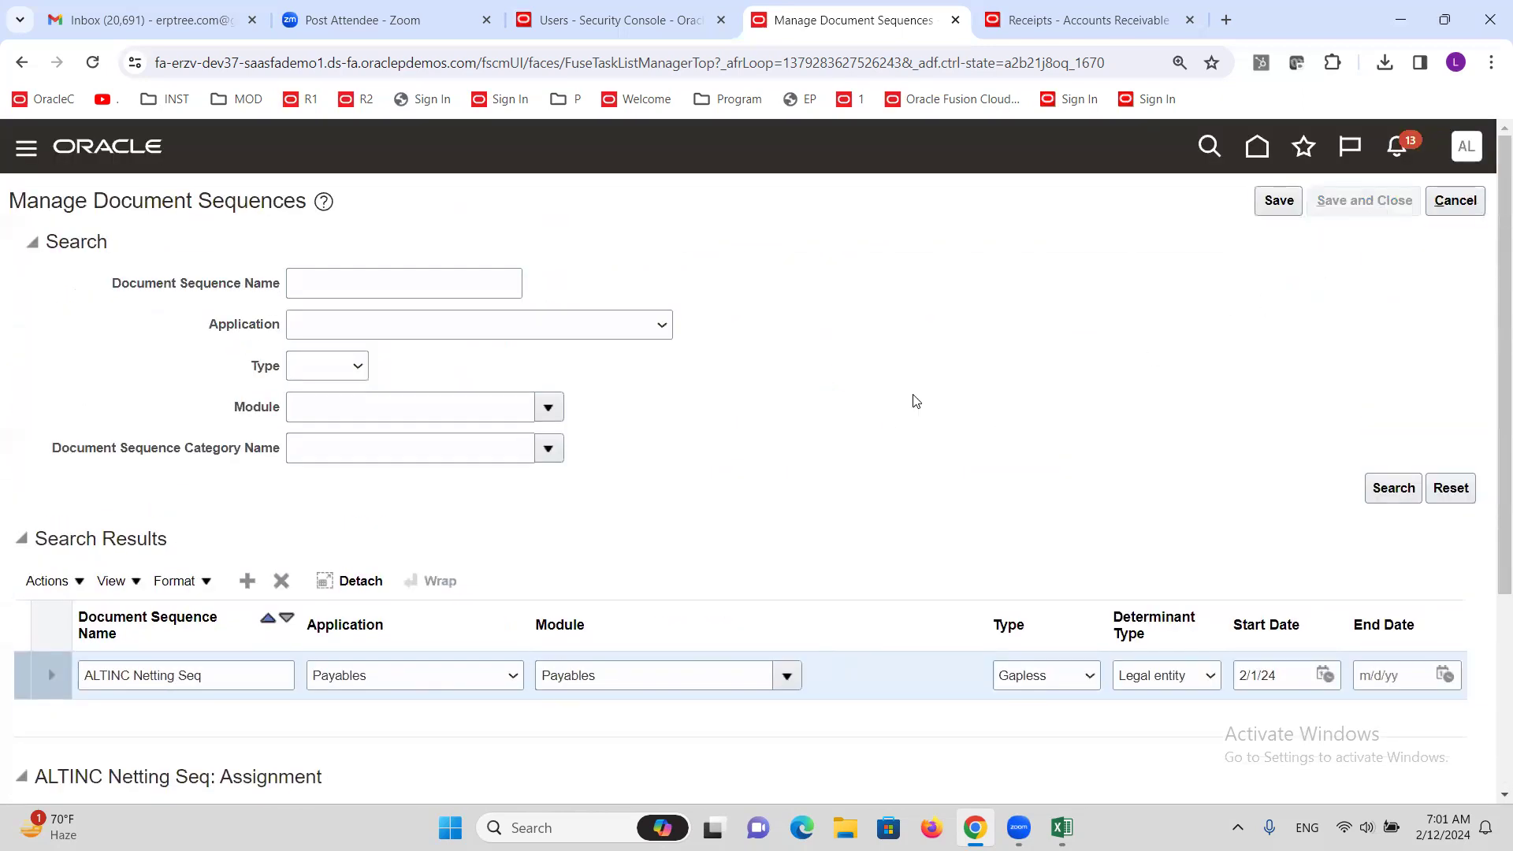
click(1466, 210)
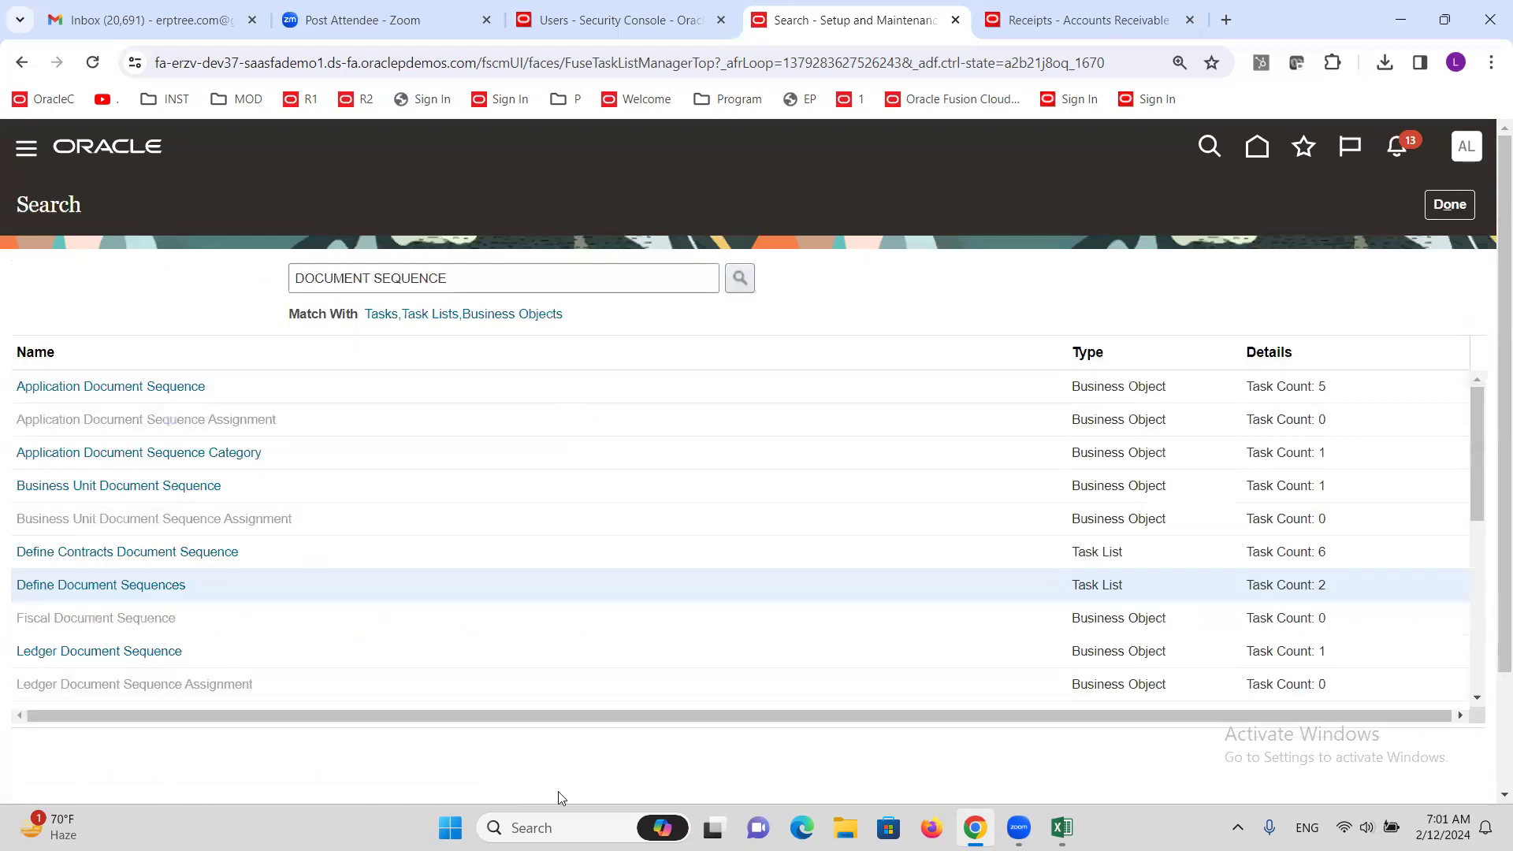
Switch to the Excel training sheet and review the document sequence and netting bank account items under AP/AR Netting
click(1061, 828)
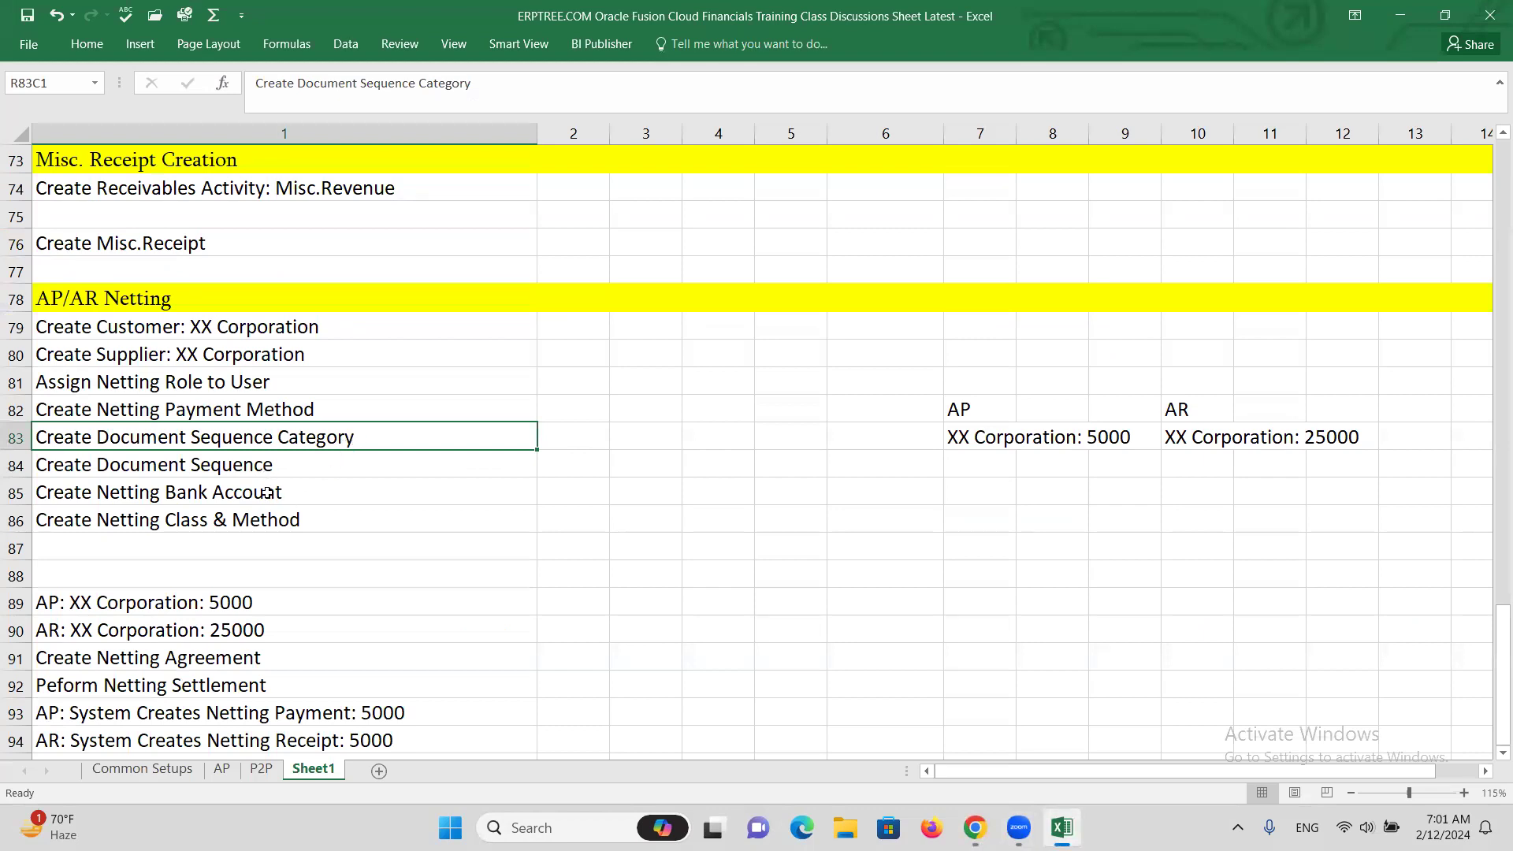
click(231, 491)
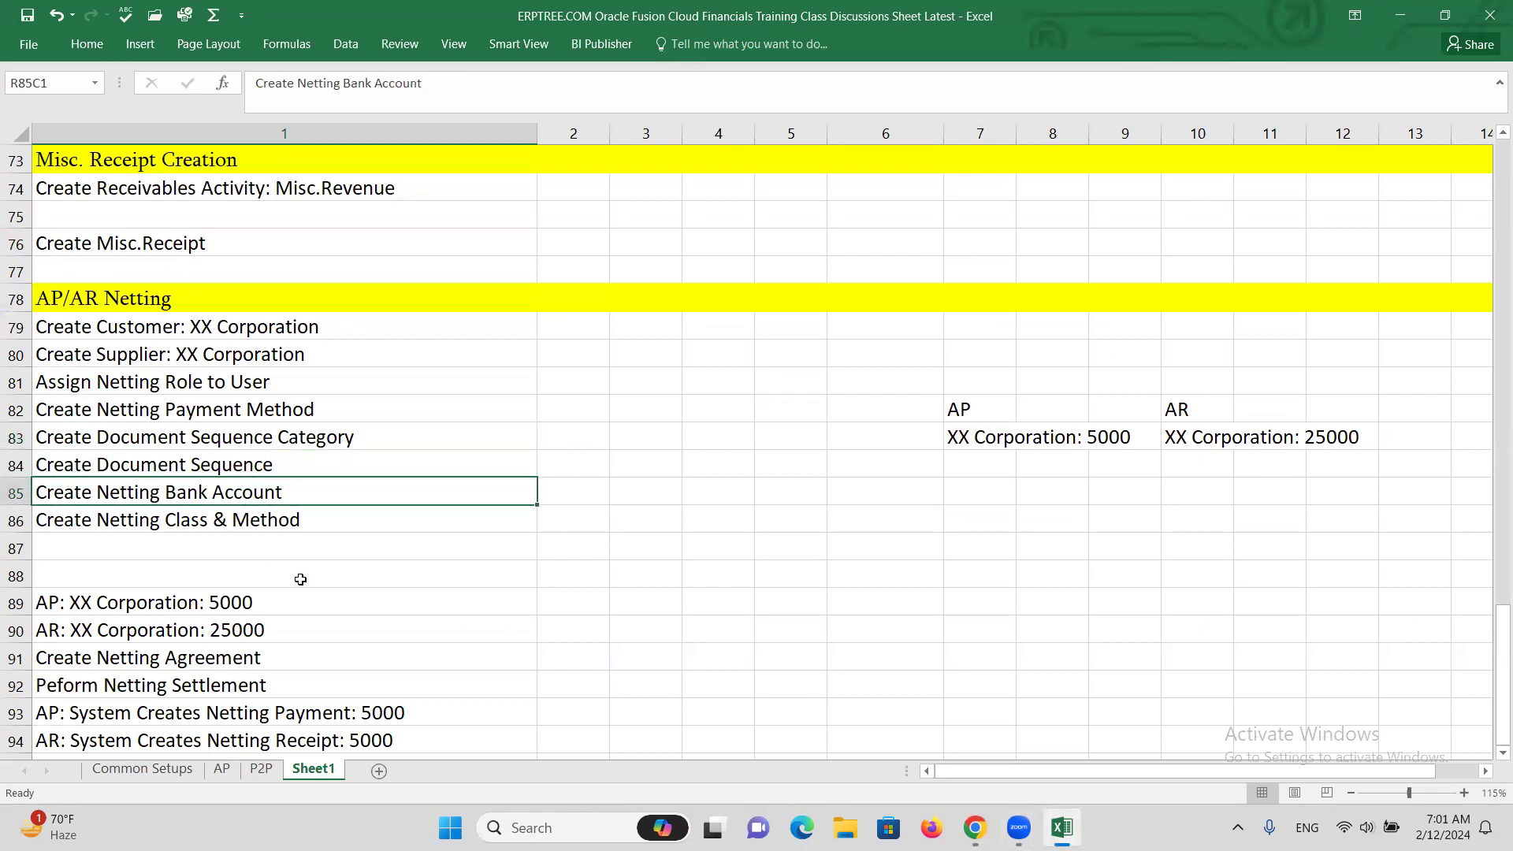
click(248, 436)
drag(248, 436, 251, 465)
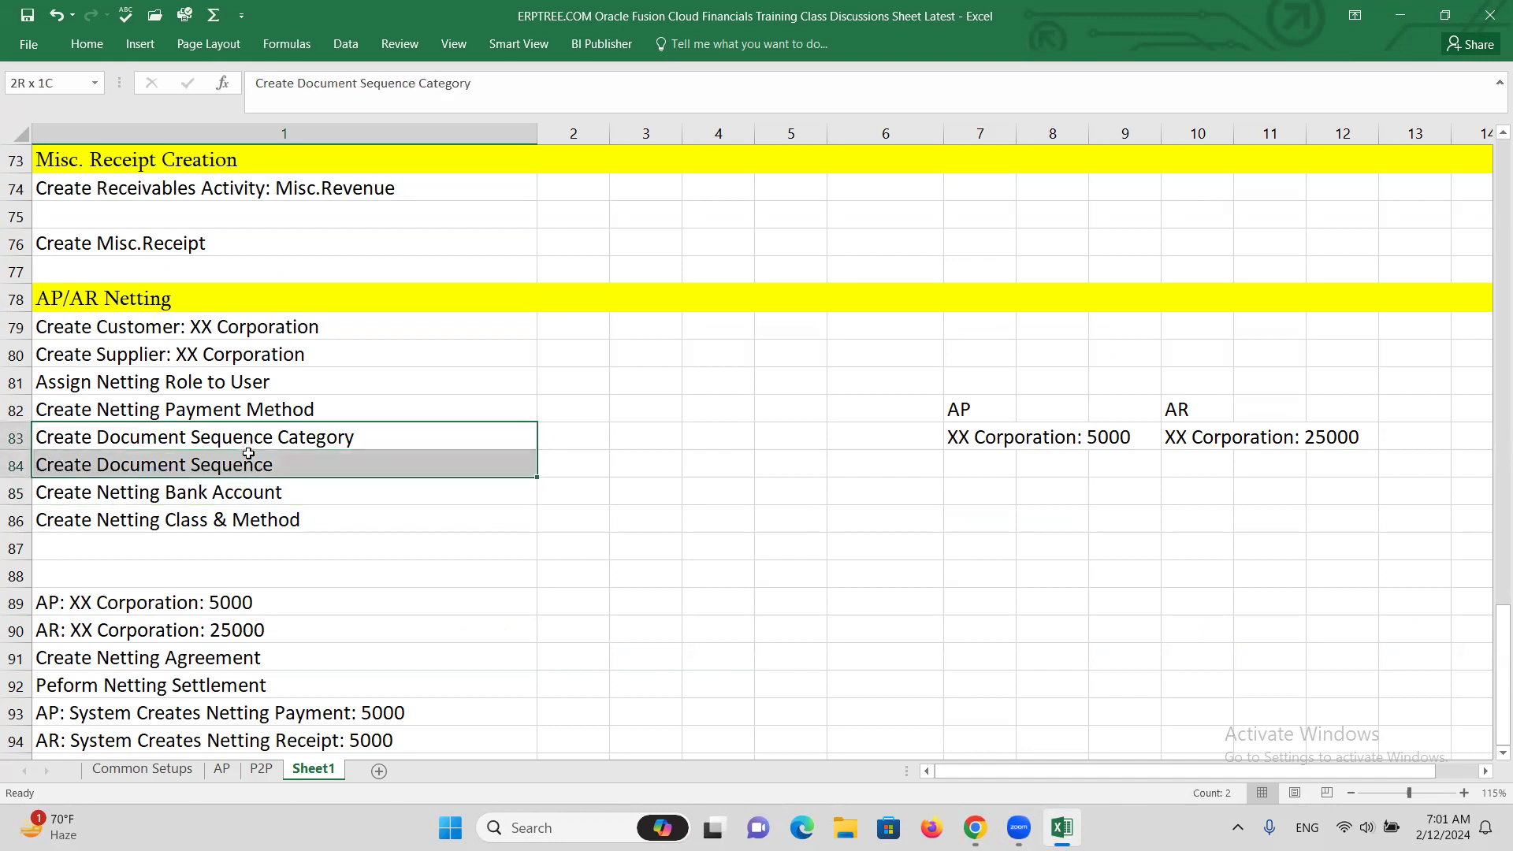
click(308, 441)
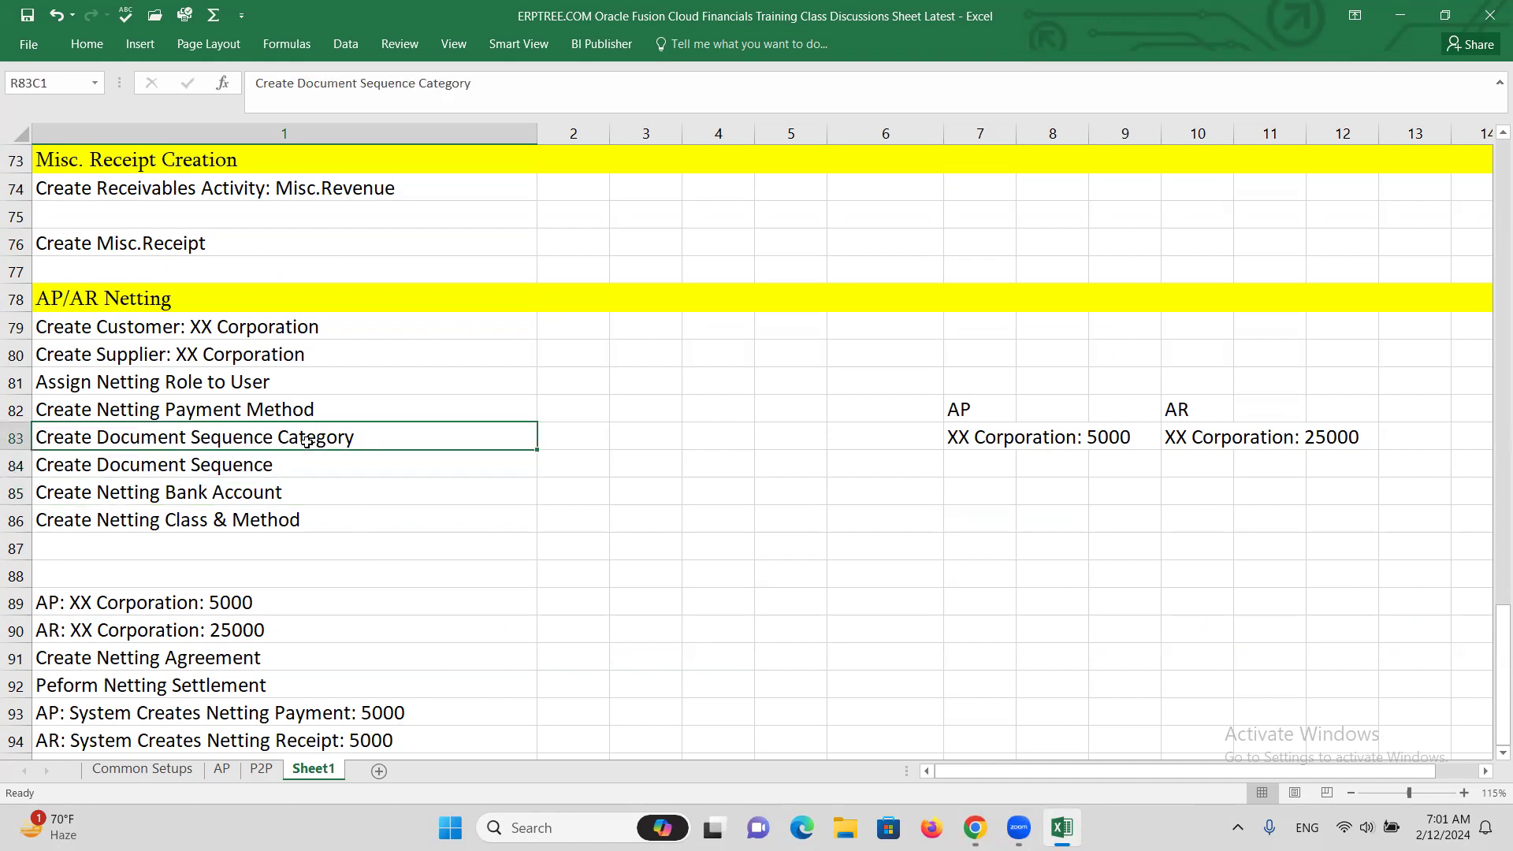
click(274, 467)
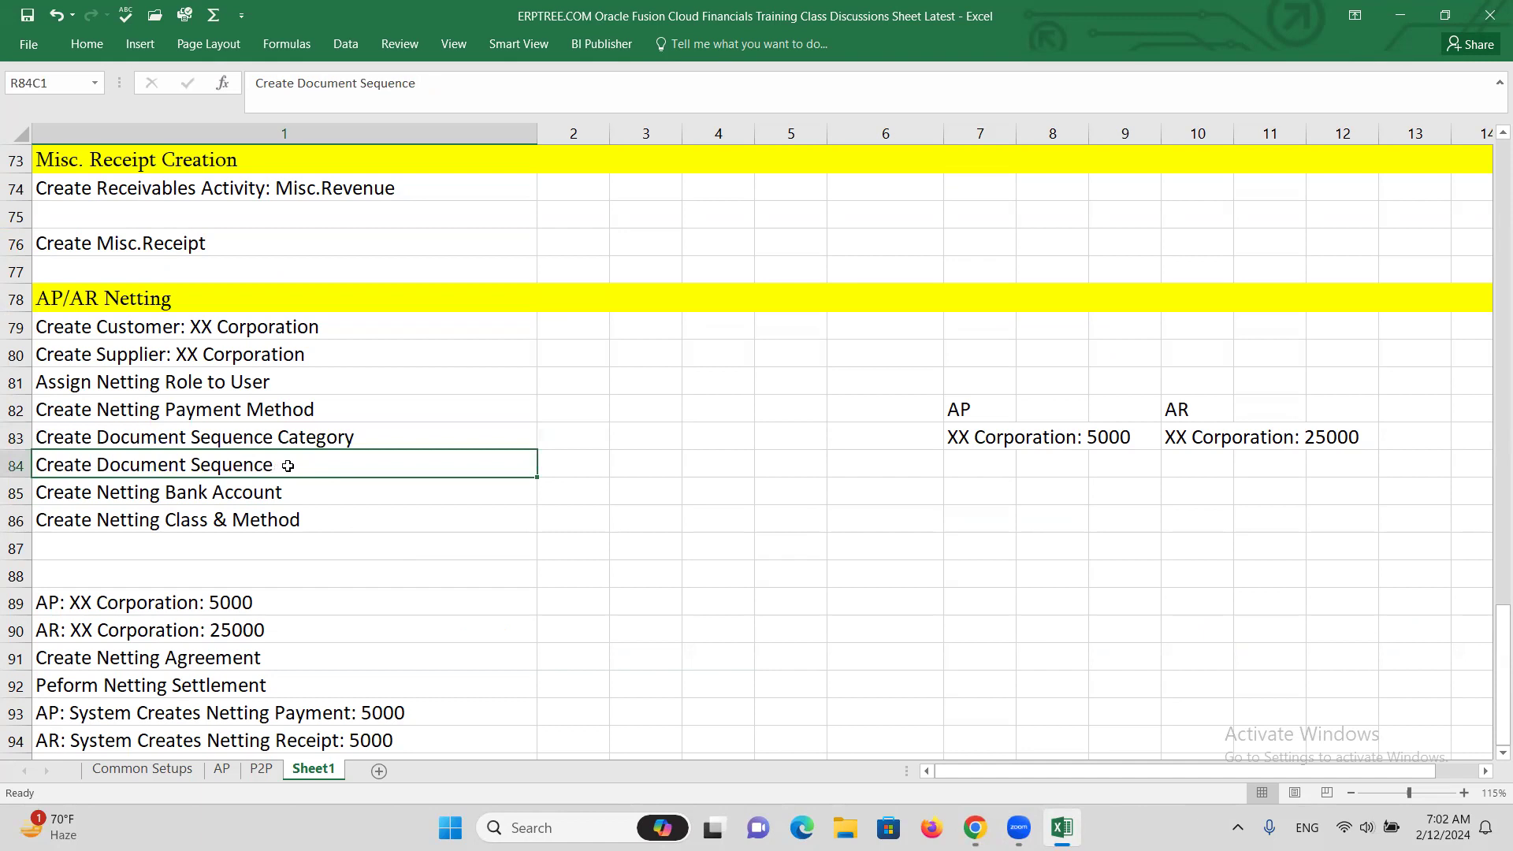
click(268, 436)
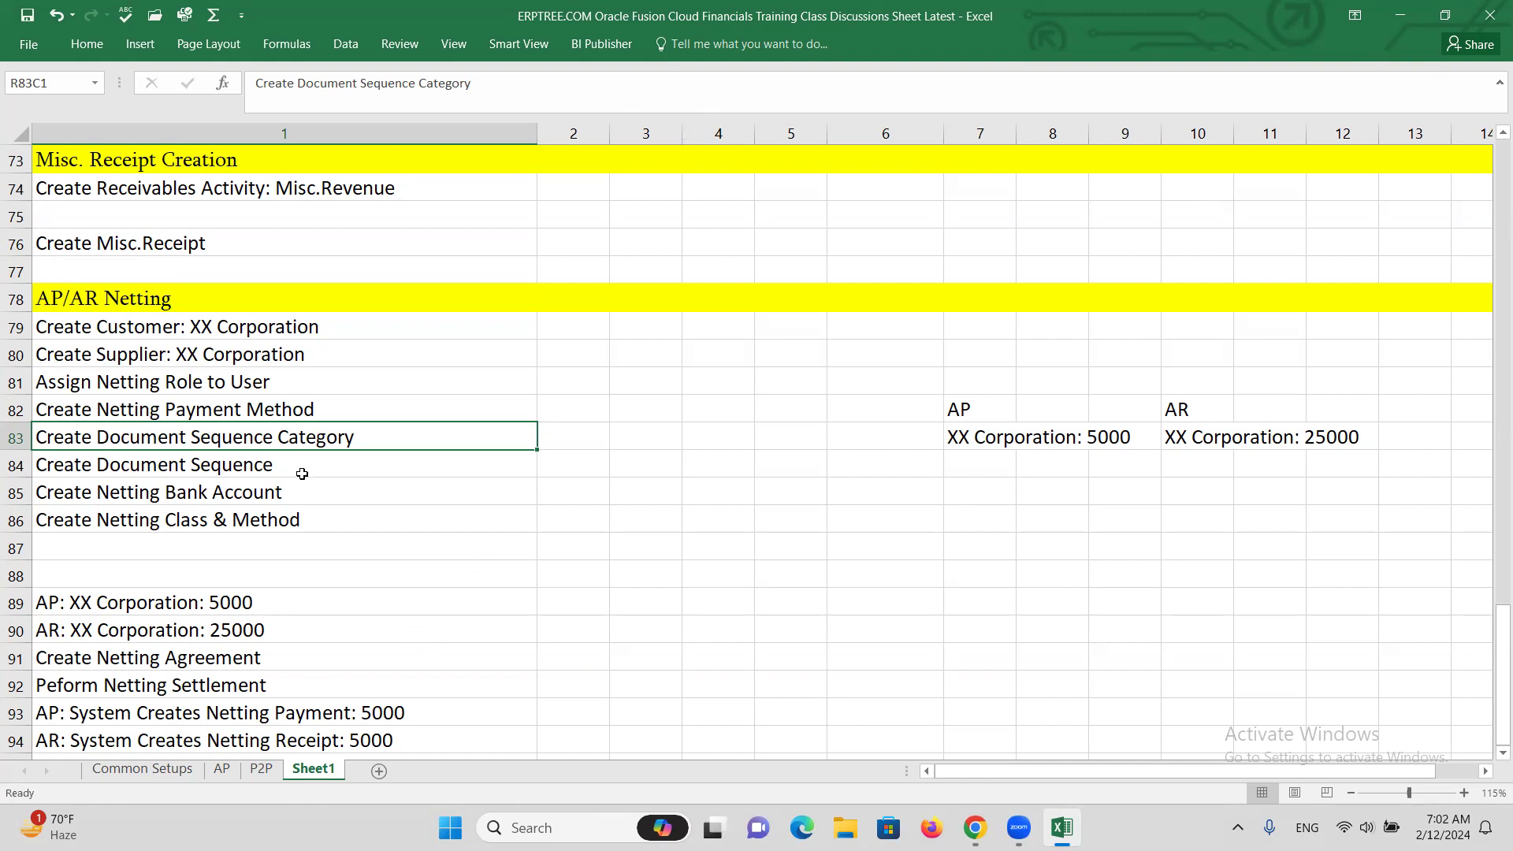
click(297, 460)
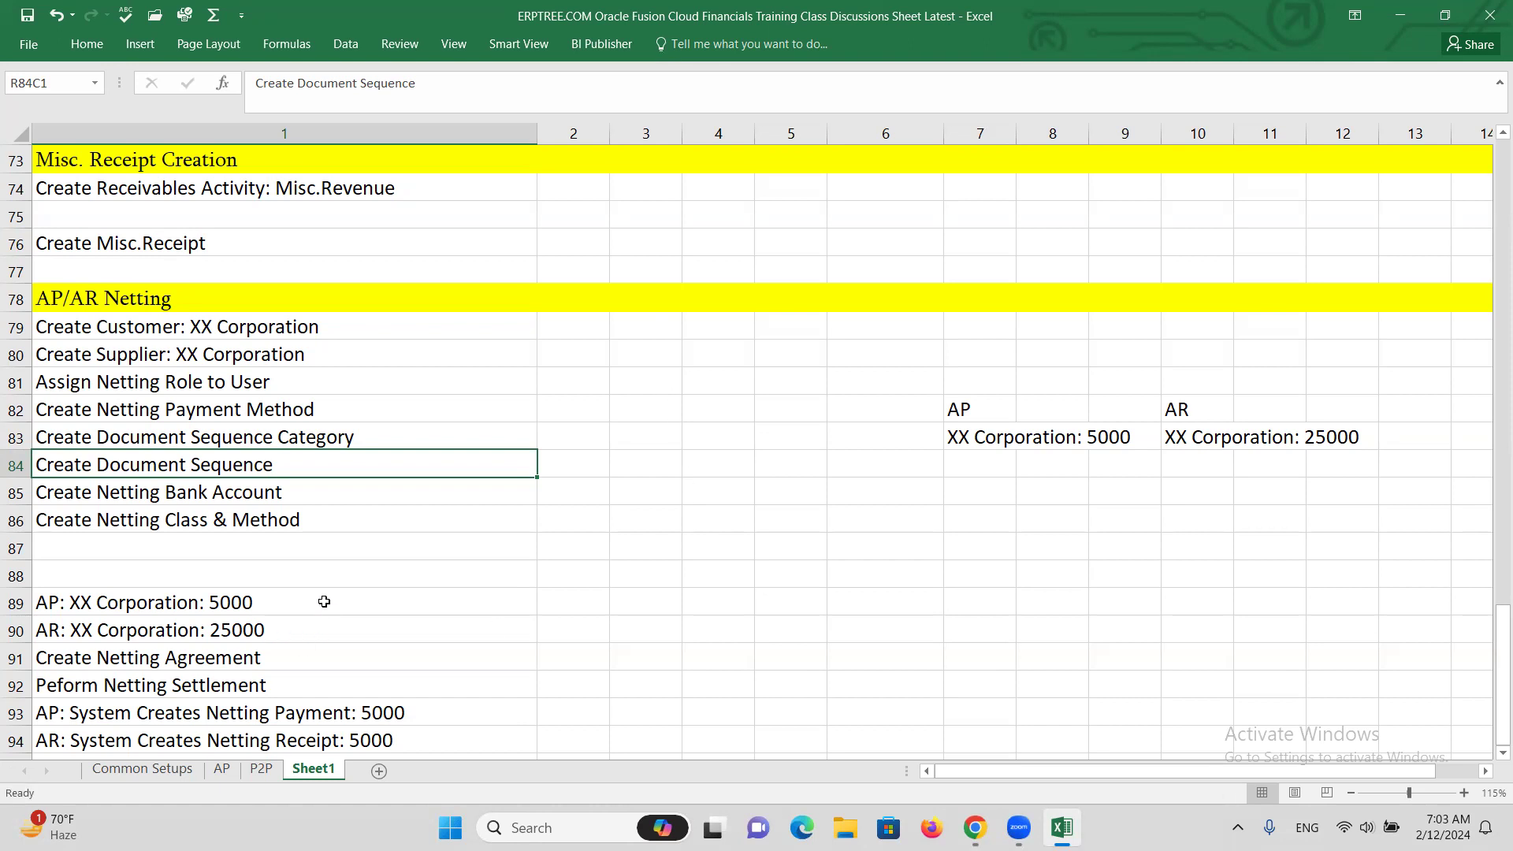
click(278, 500)
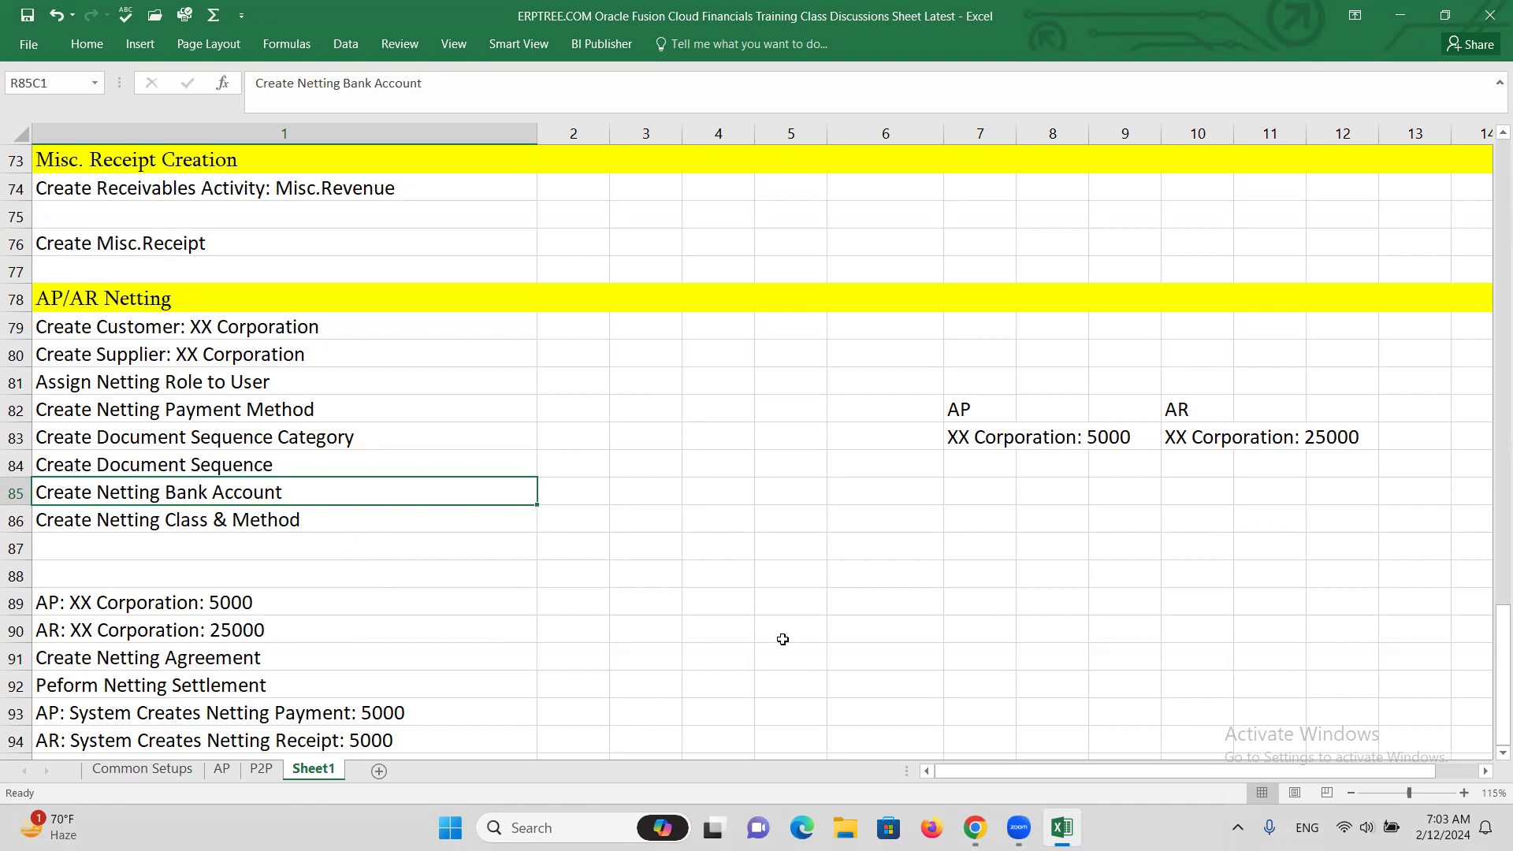
Switch back to Oracle in Chrome, search the setup tasks for BANK ACC and open Manage Bank Accounts
click(974, 827)
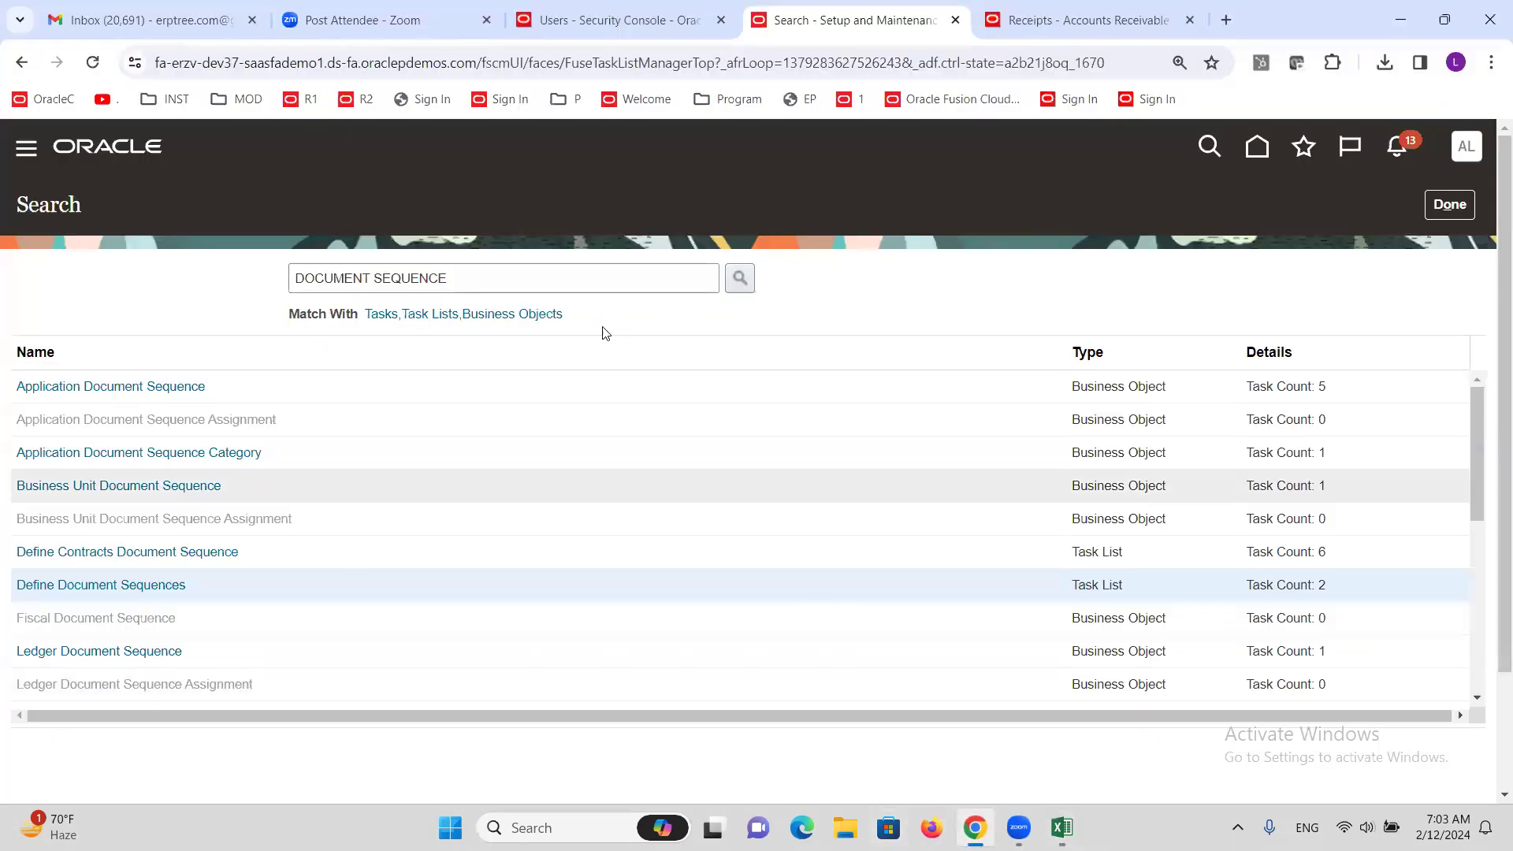
double_click(483, 285)
triple_click(484, 286)
text(BANK ACC)
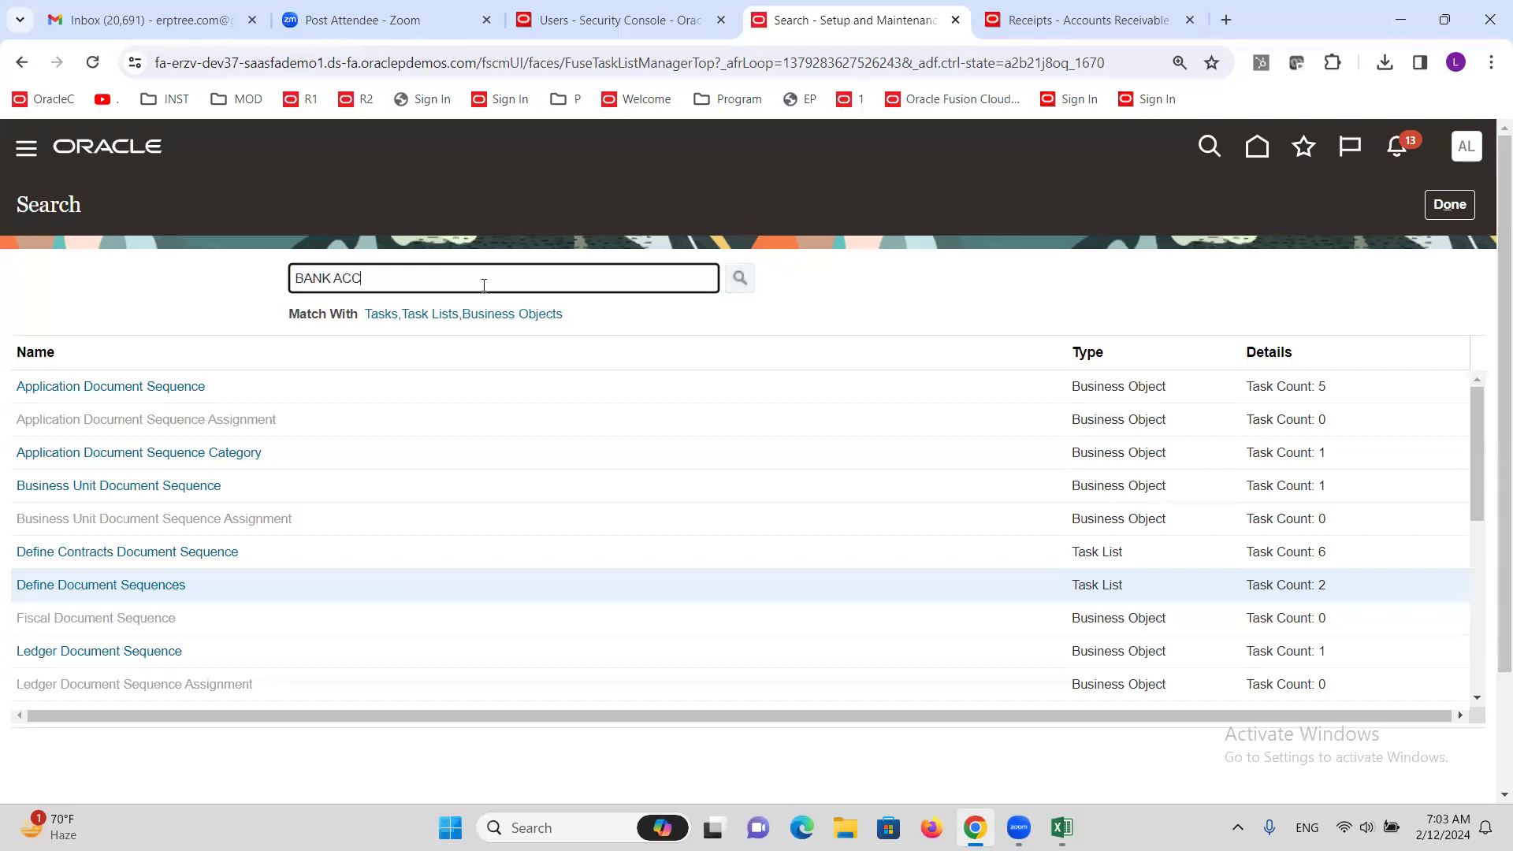
key(Return)
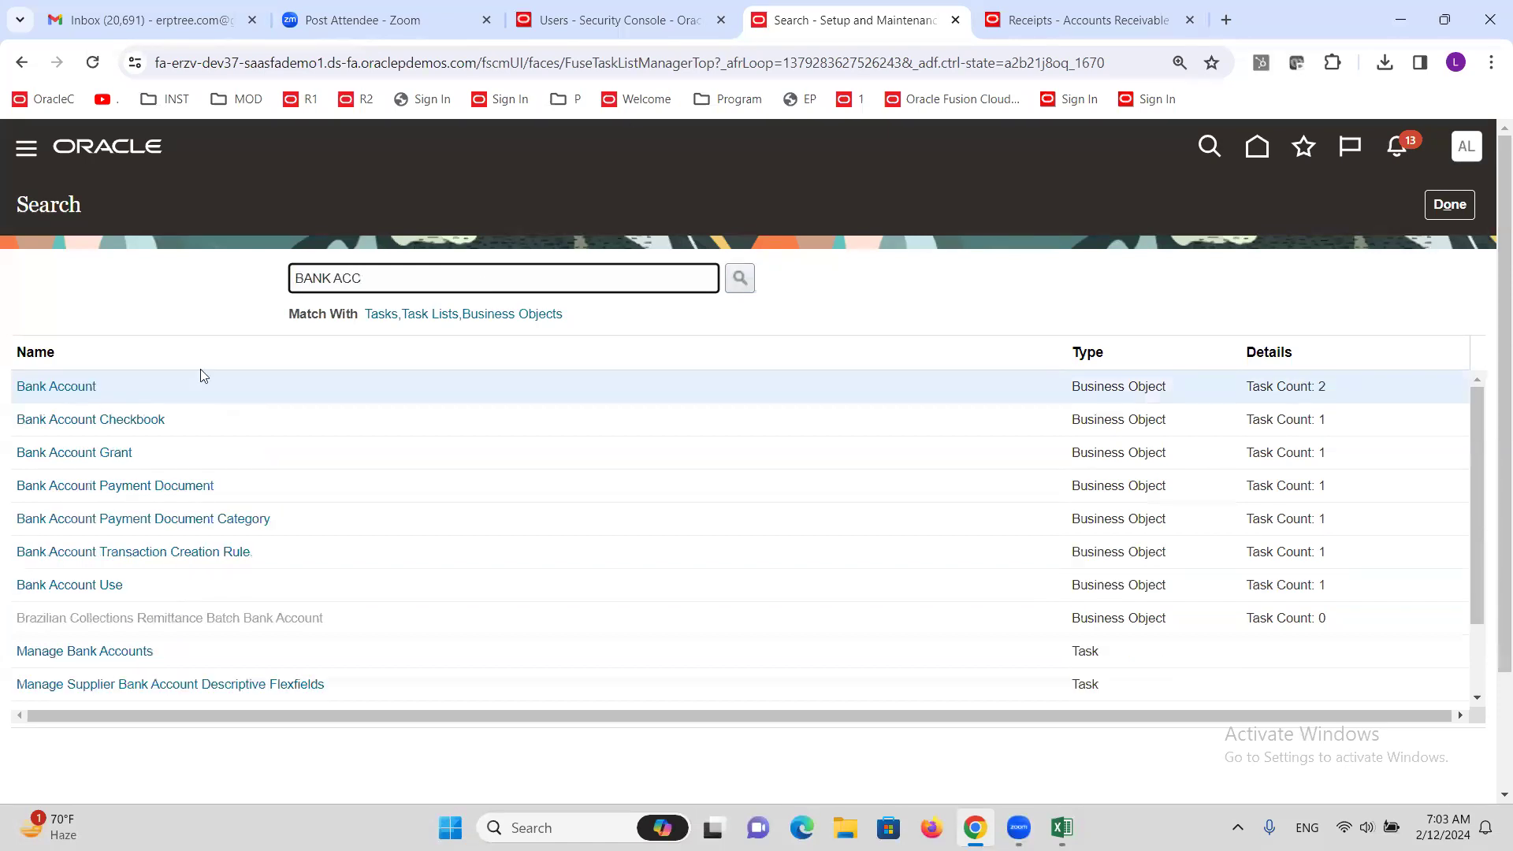
click(106, 653)
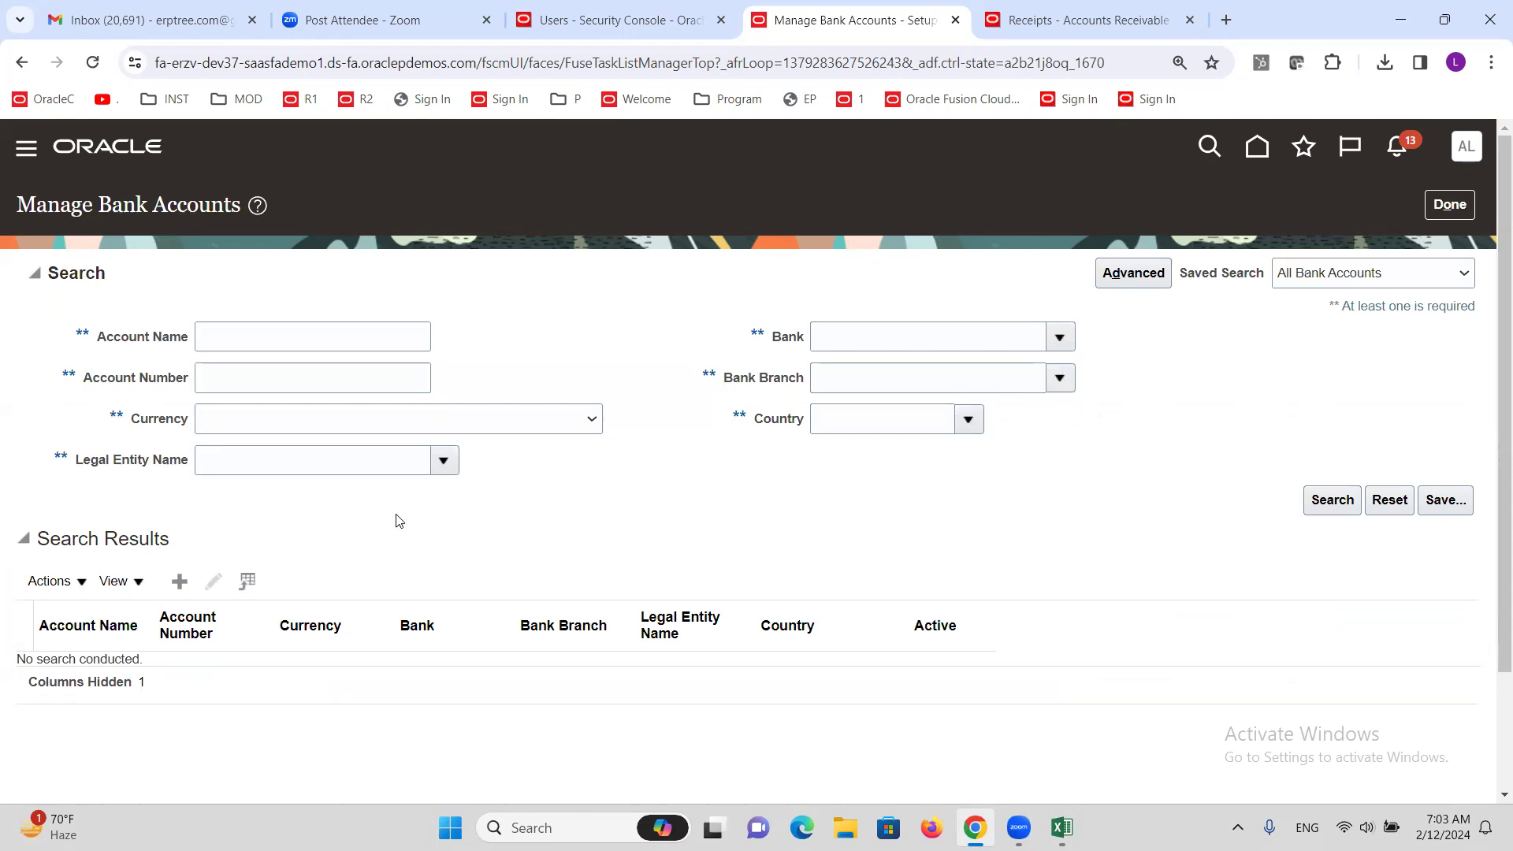
click(179, 587)
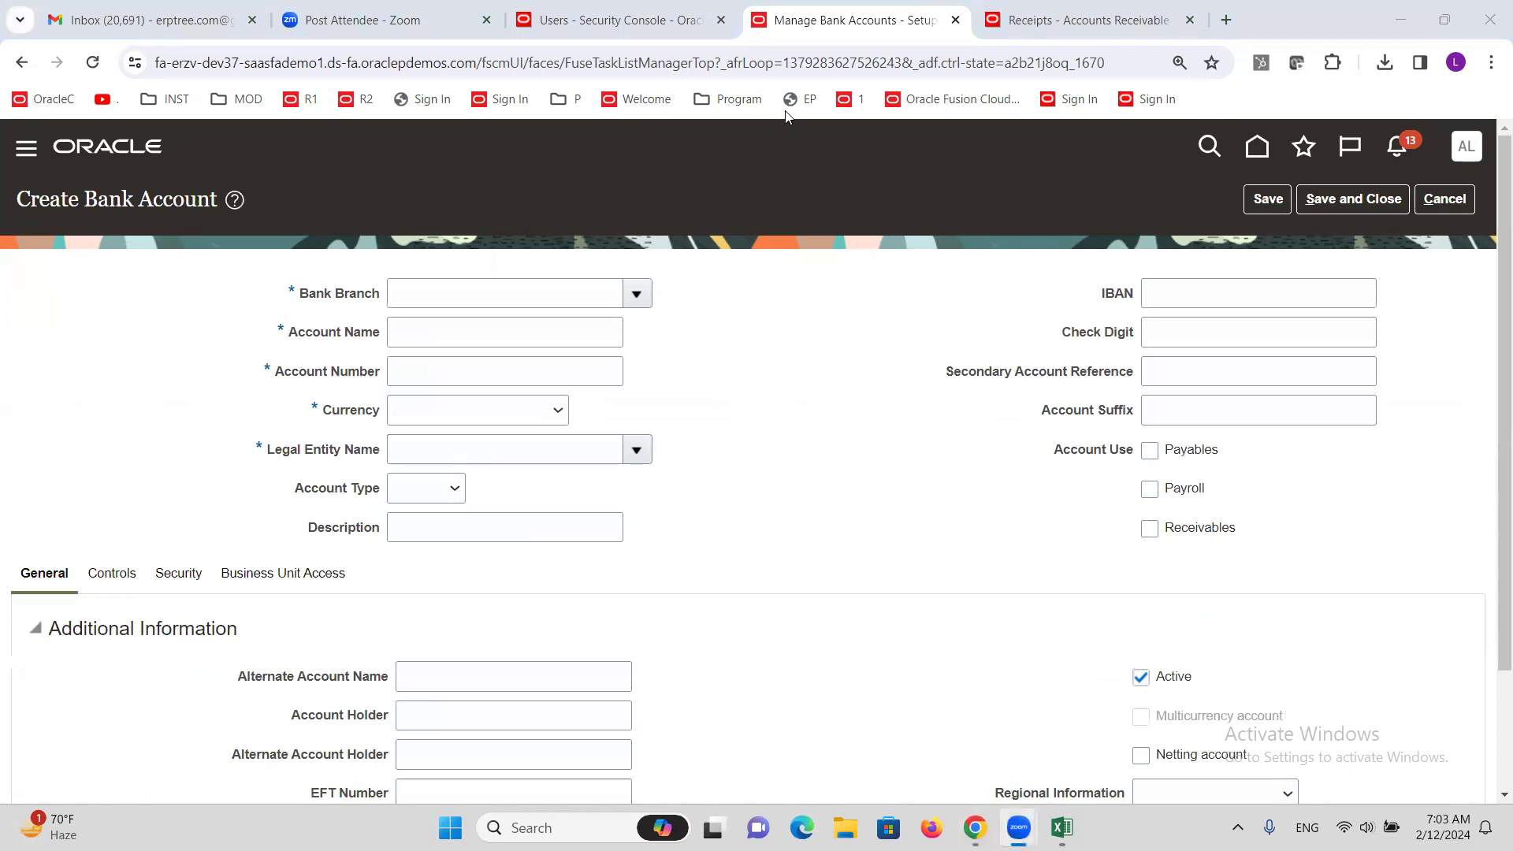
click(1458, 204)
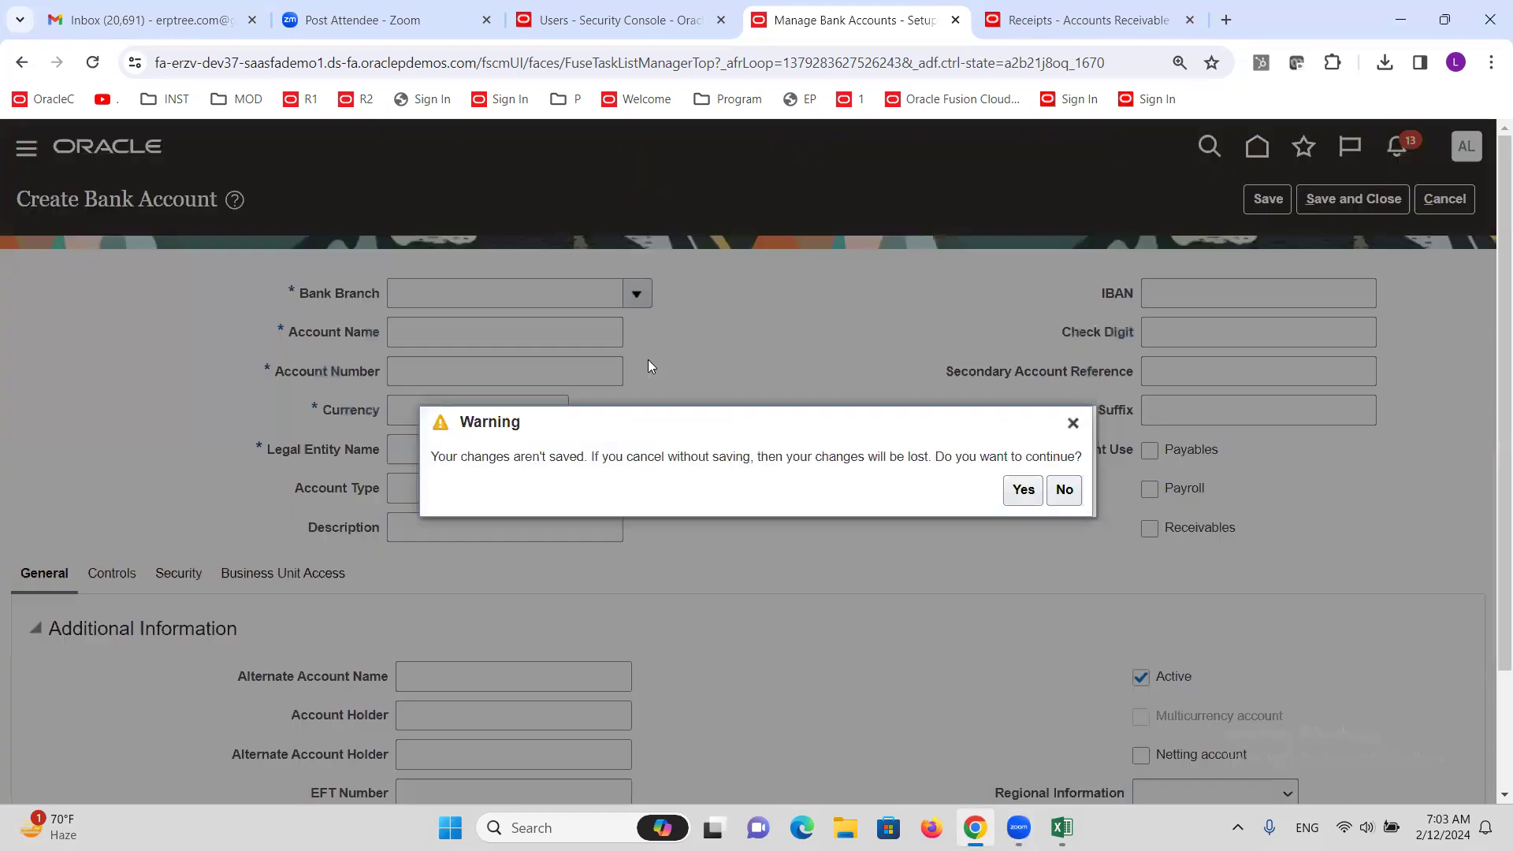
click(1022, 489)
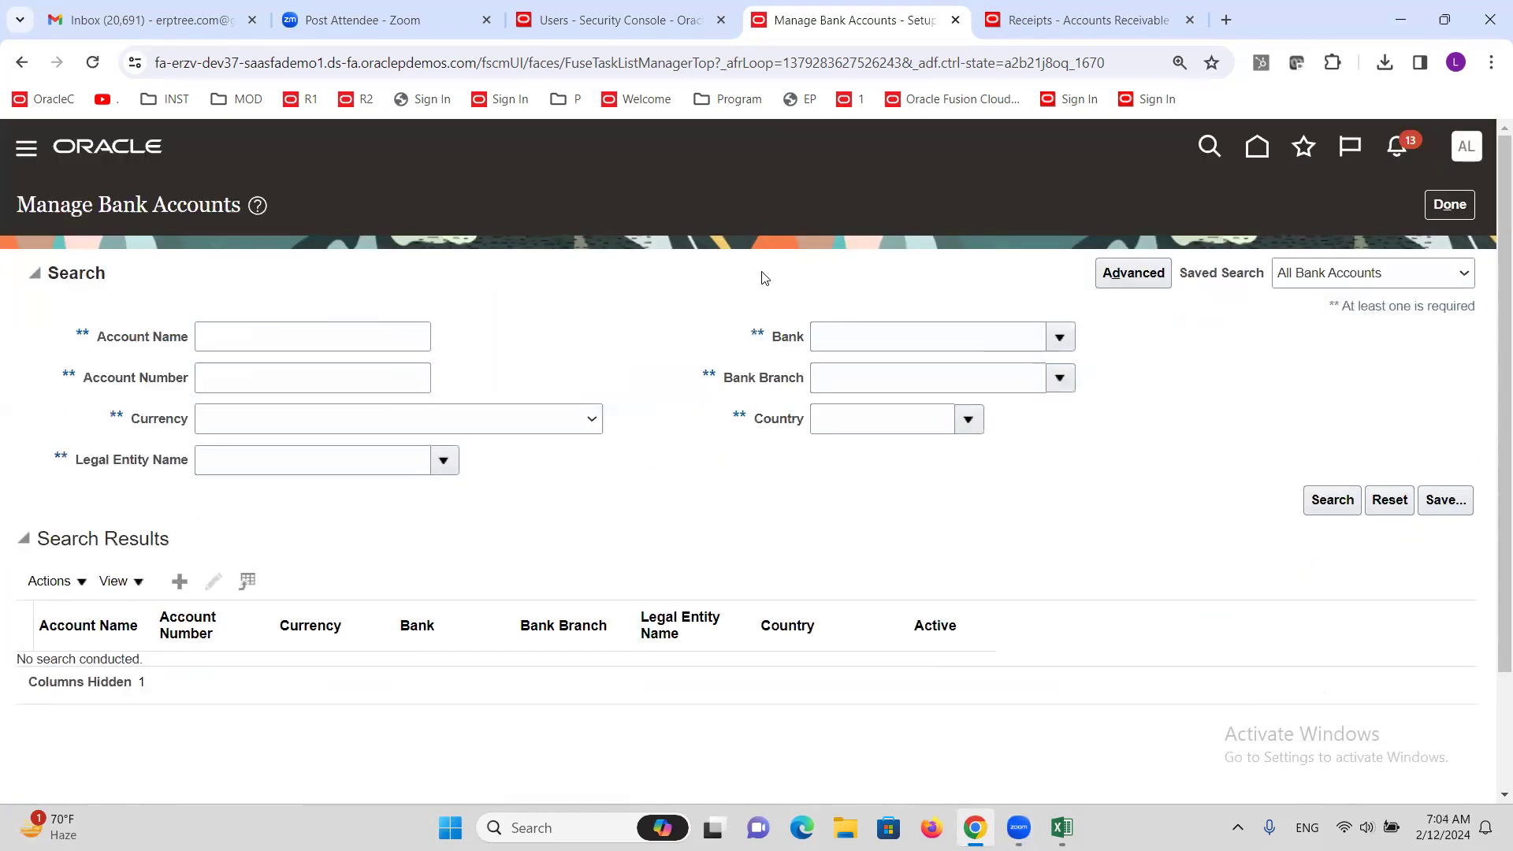
Leave Manage Bank Accounts, search the setup tasks for BANKS and open Manage Banks
click(1450, 204)
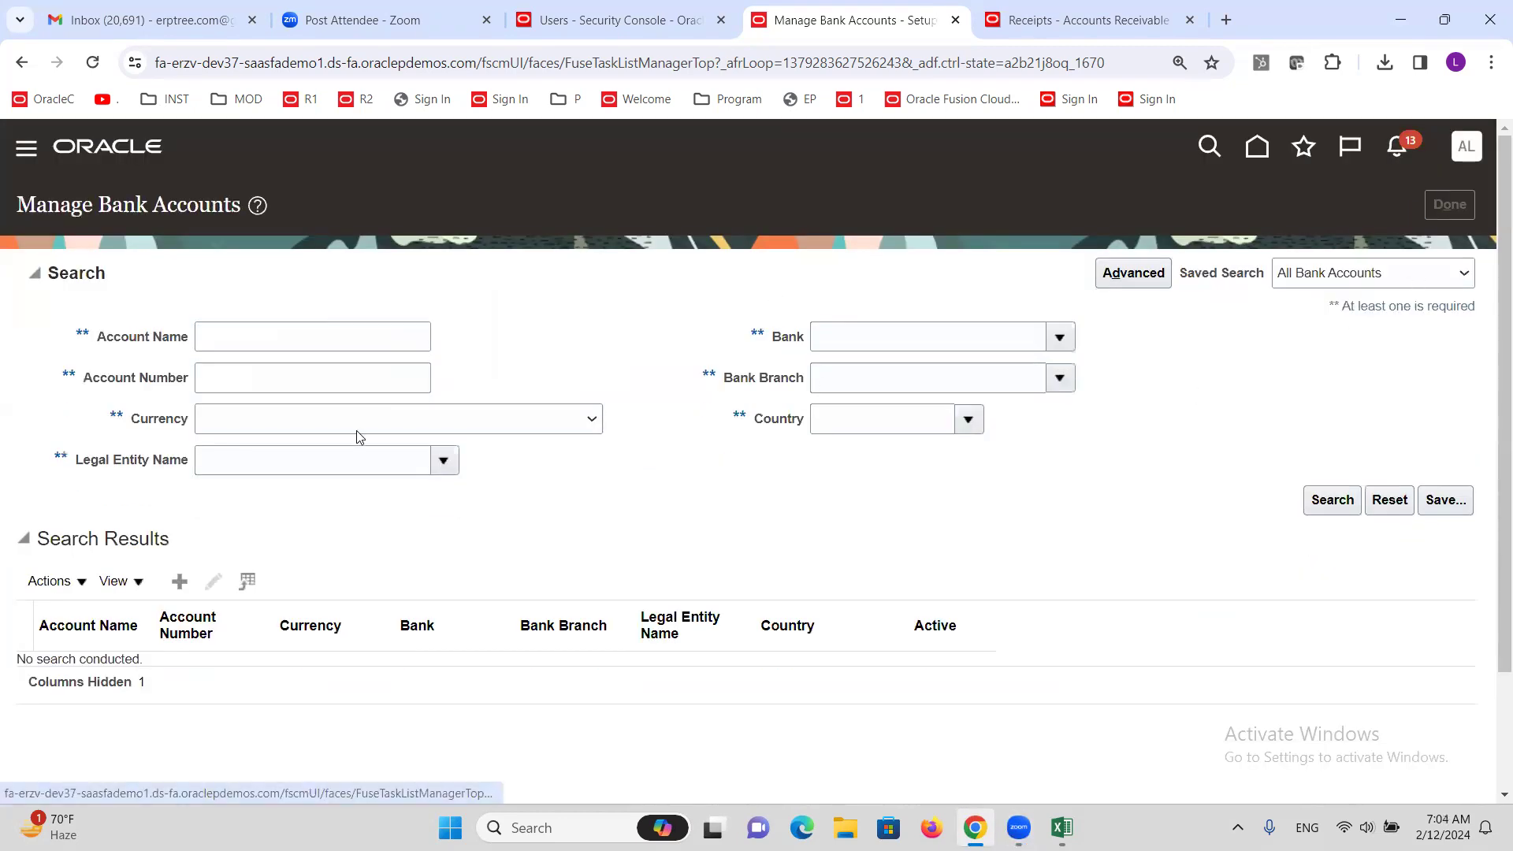
key(BackSpace)
key(BackSpace)
key(BackSpace)
key(Return)
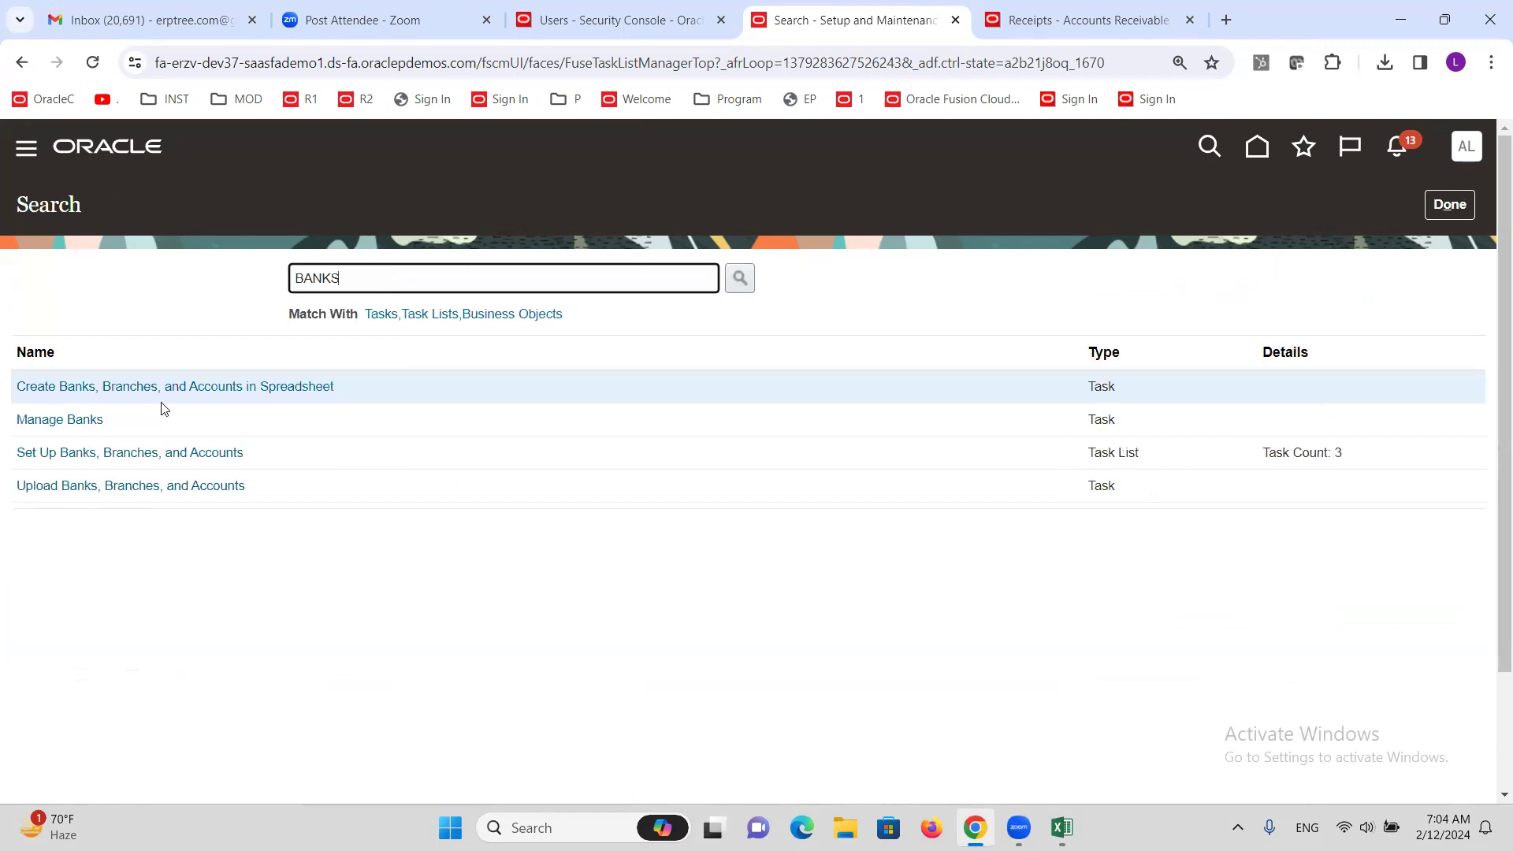
click(35, 422)
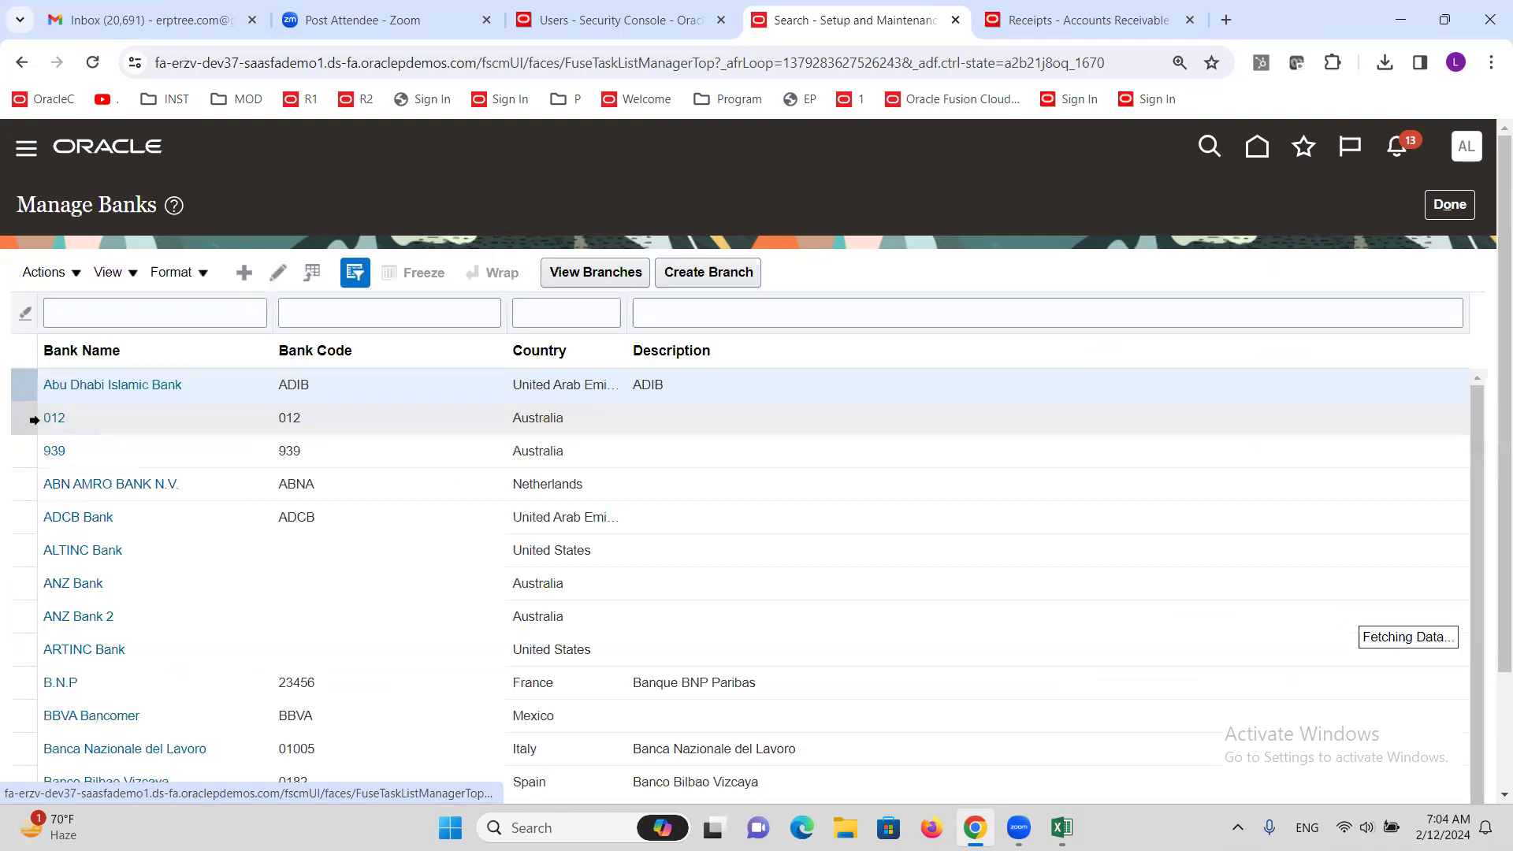
Start a new bank and set its country to United States by searching for country code US
click(242, 271)
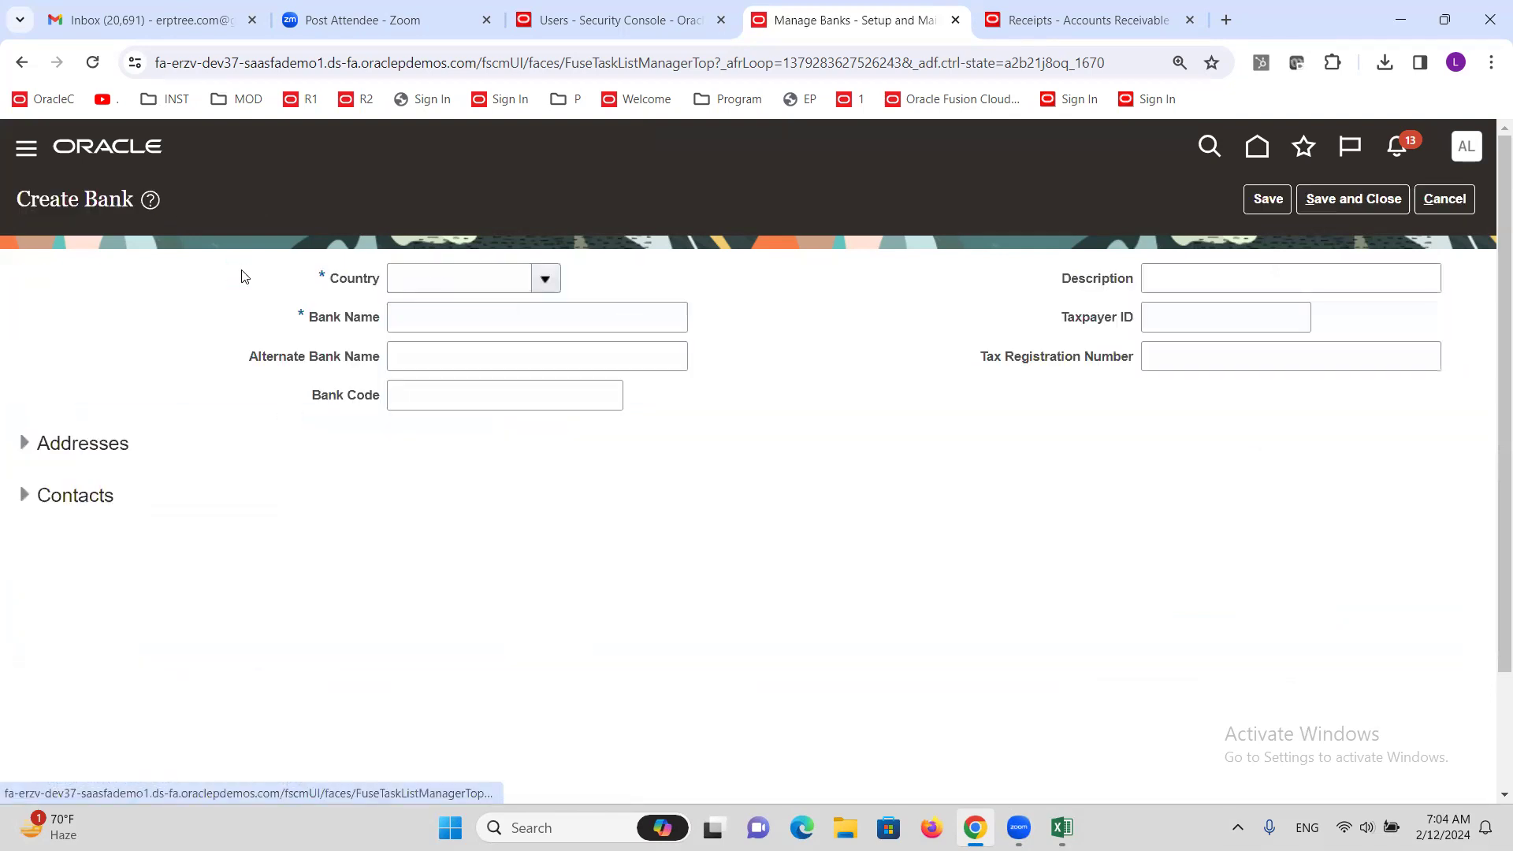
click(441, 285)
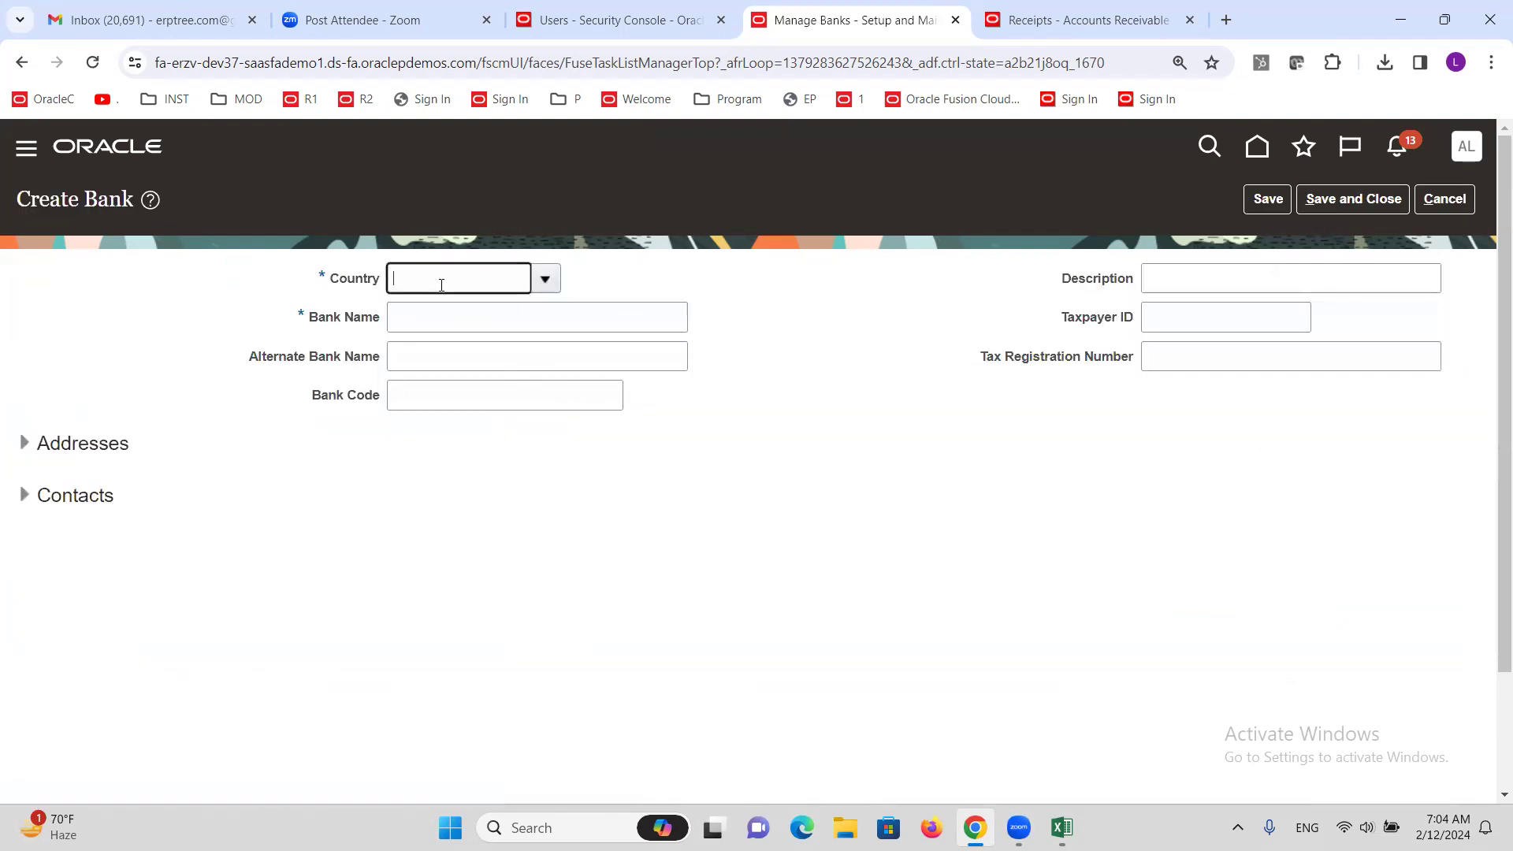
text(UNITED)
key(Tab)
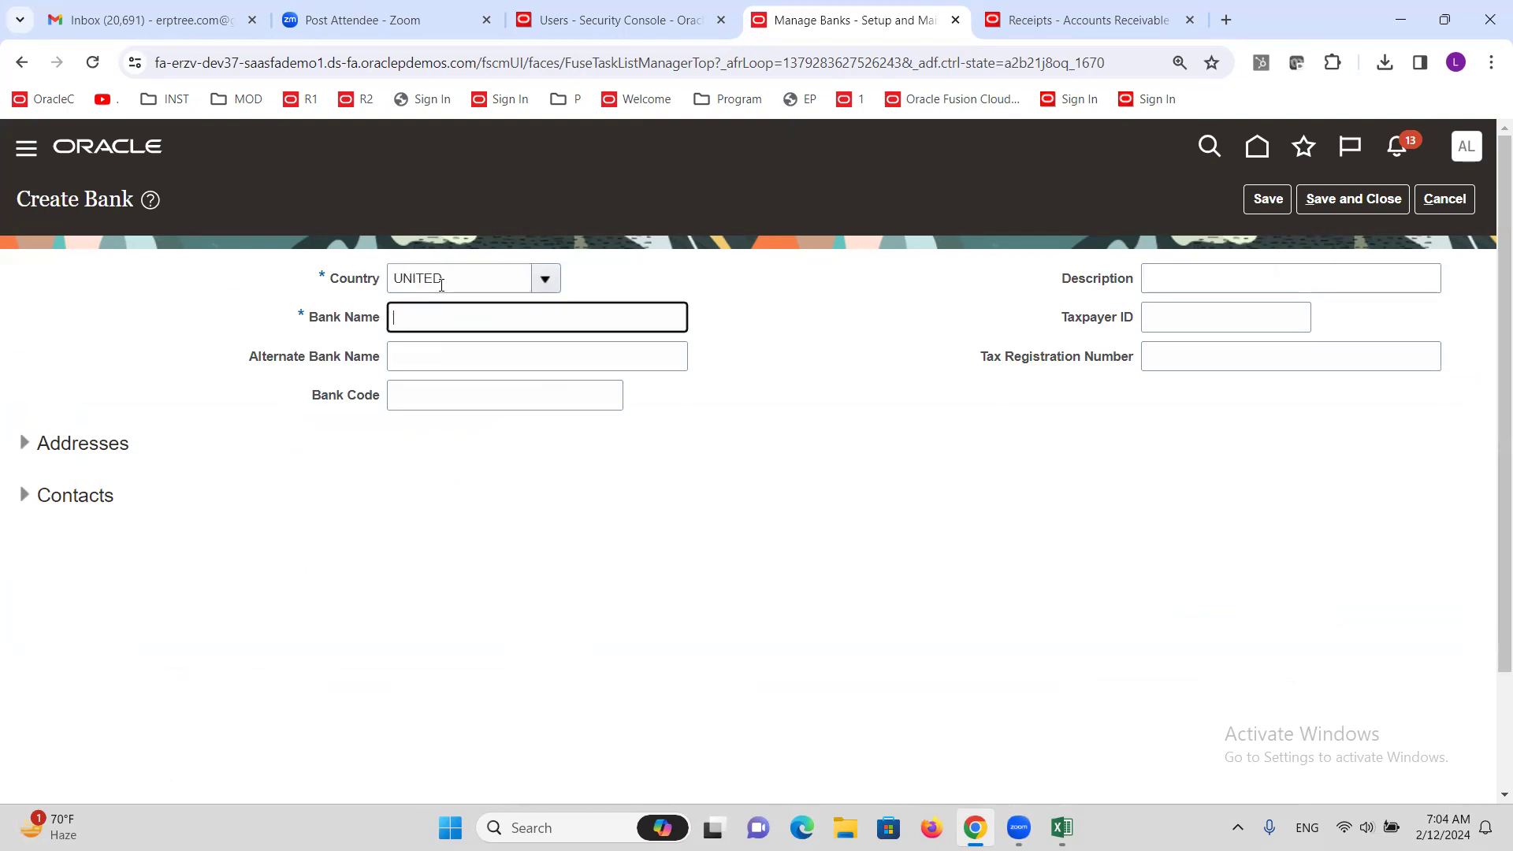
click(697, 462)
text(US)
click(841, 502)
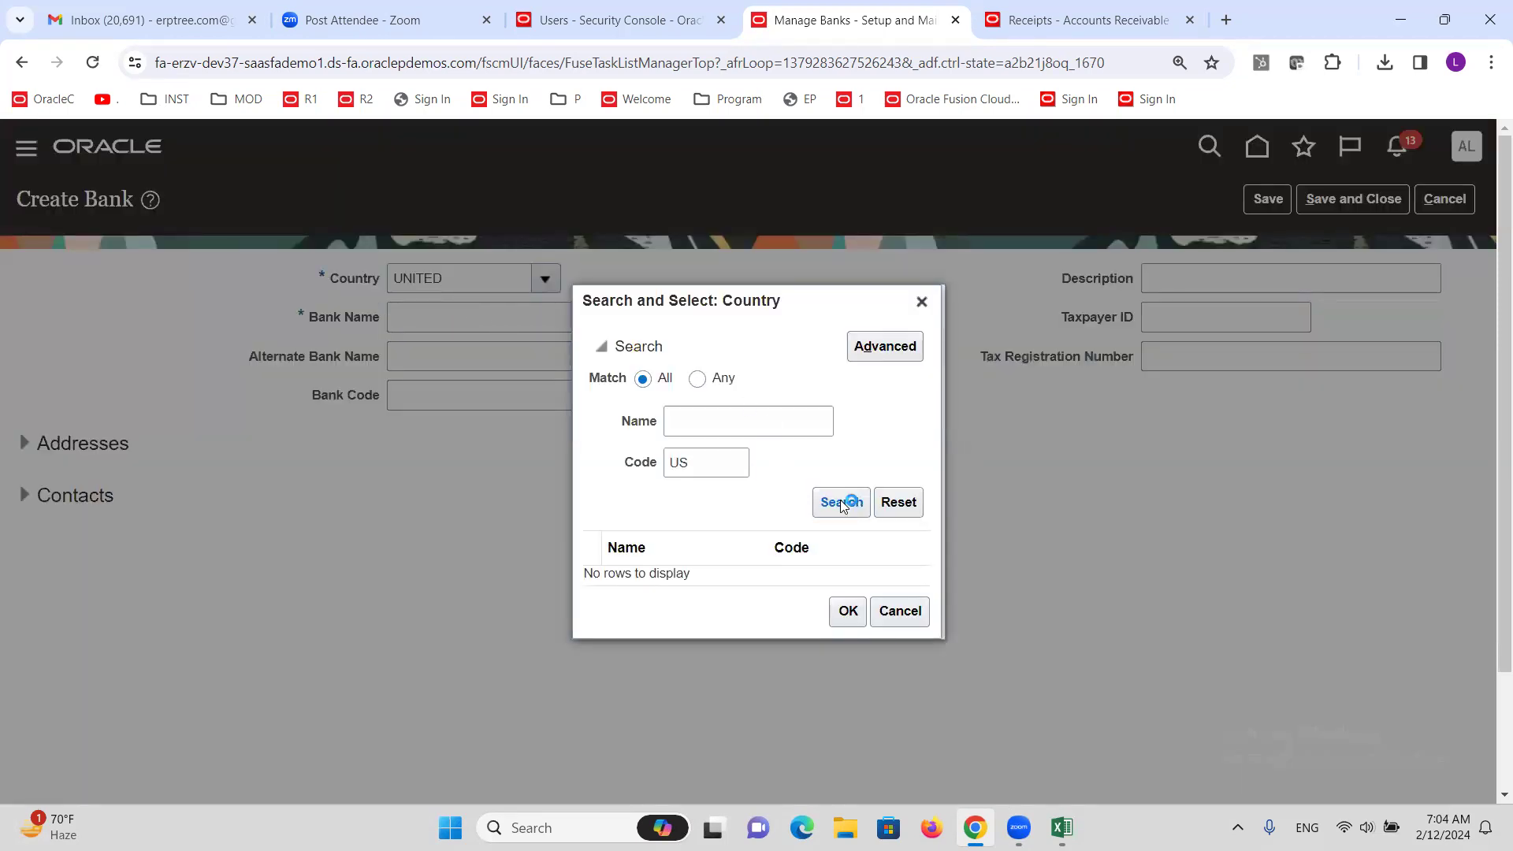
click(629, 579)
click(847, 621)
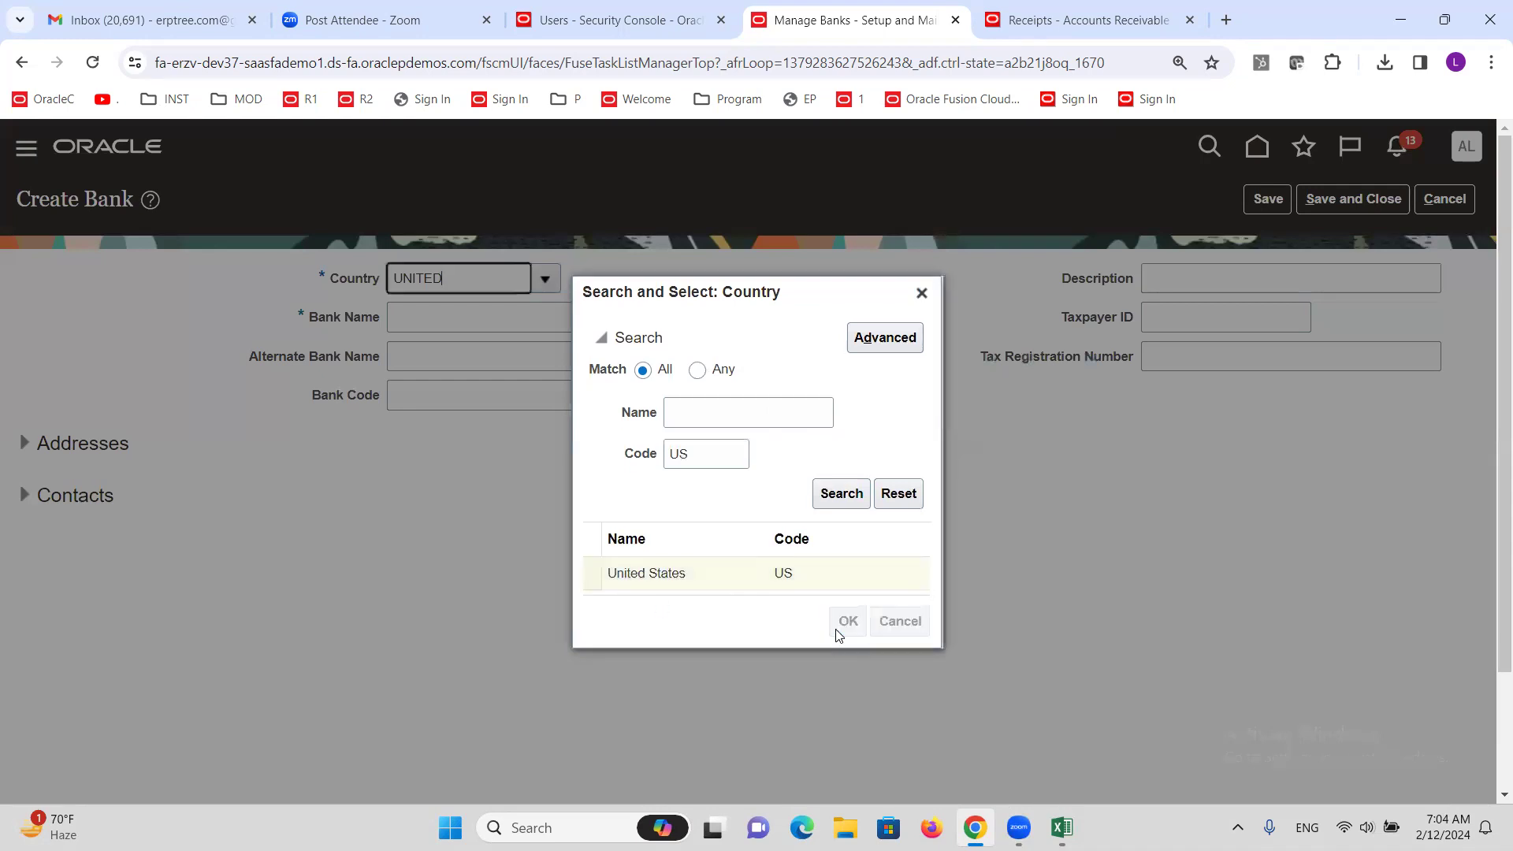
Name the new bank ALTINC Netting, then save and close it
click(458, 318)
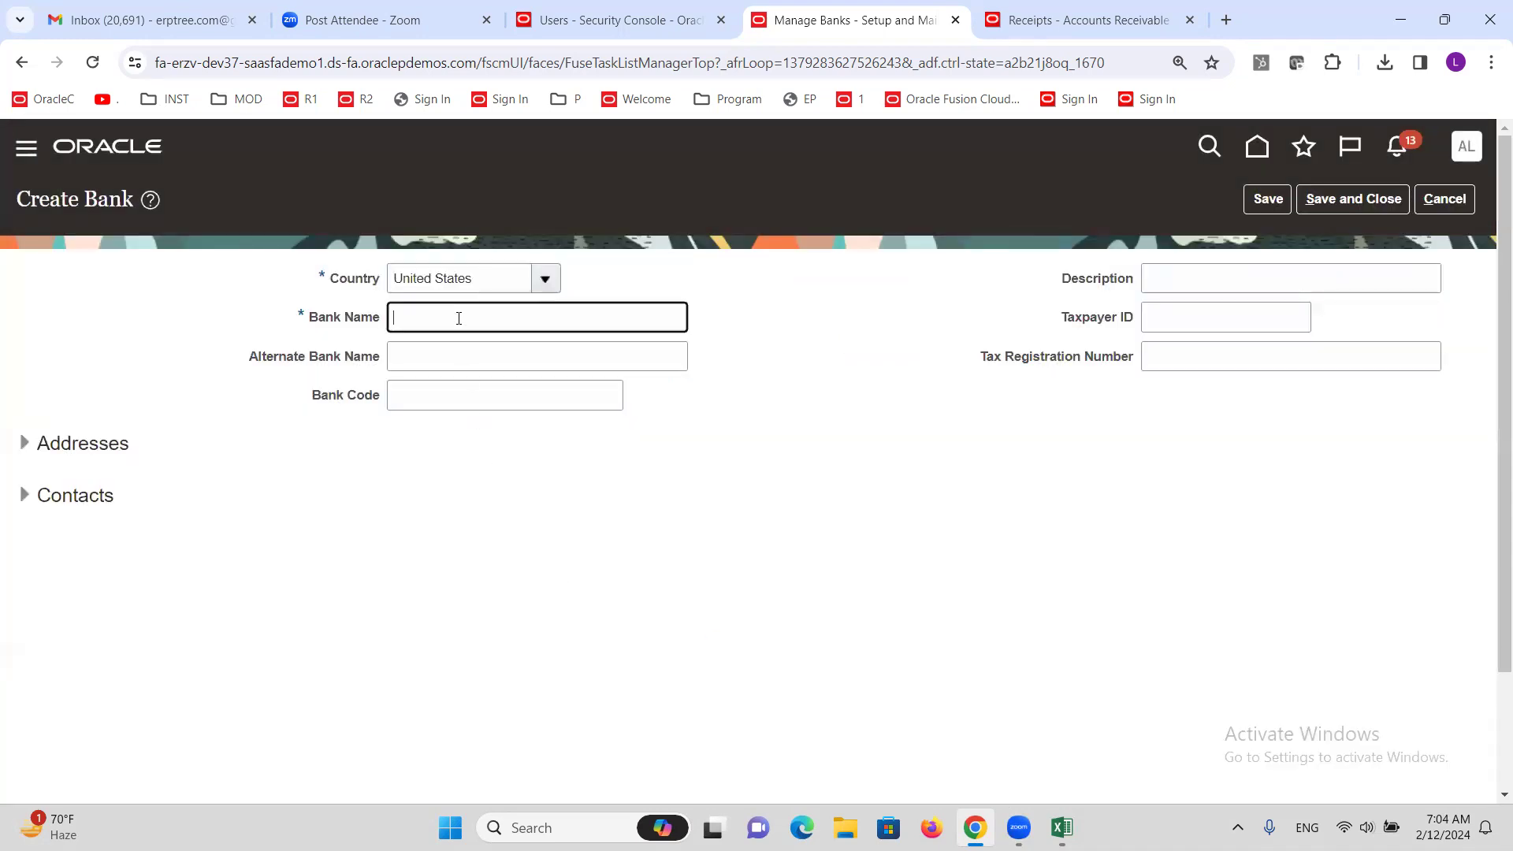
text(ALTINC D)
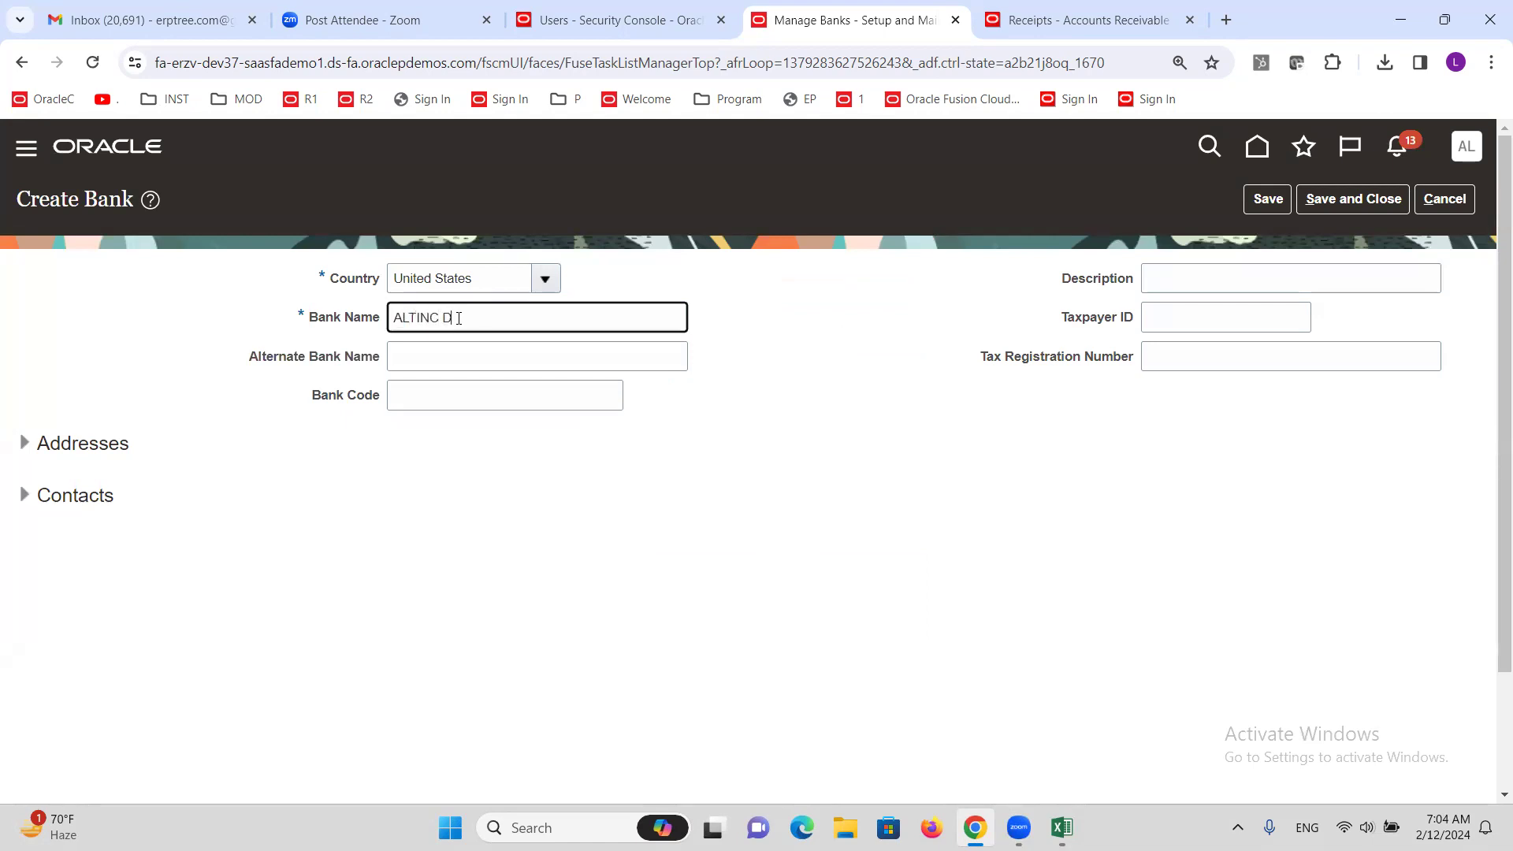
text(etting)
click(1370, 197)
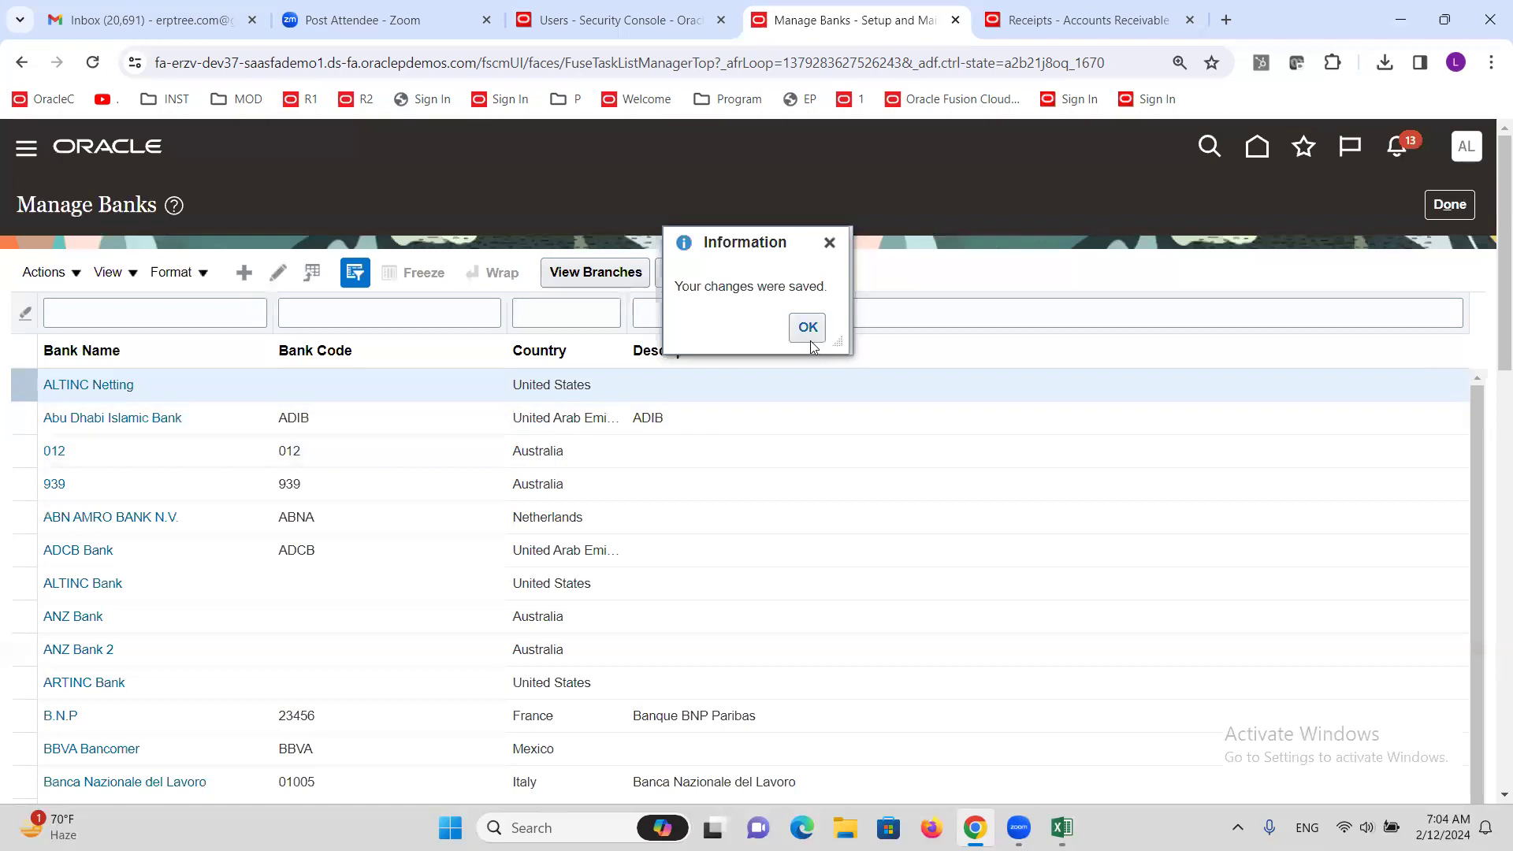
Dismiss the save confirmation and start a new branch named ALTINC Netting for the ALTINC Netting bank
click(808, 327)
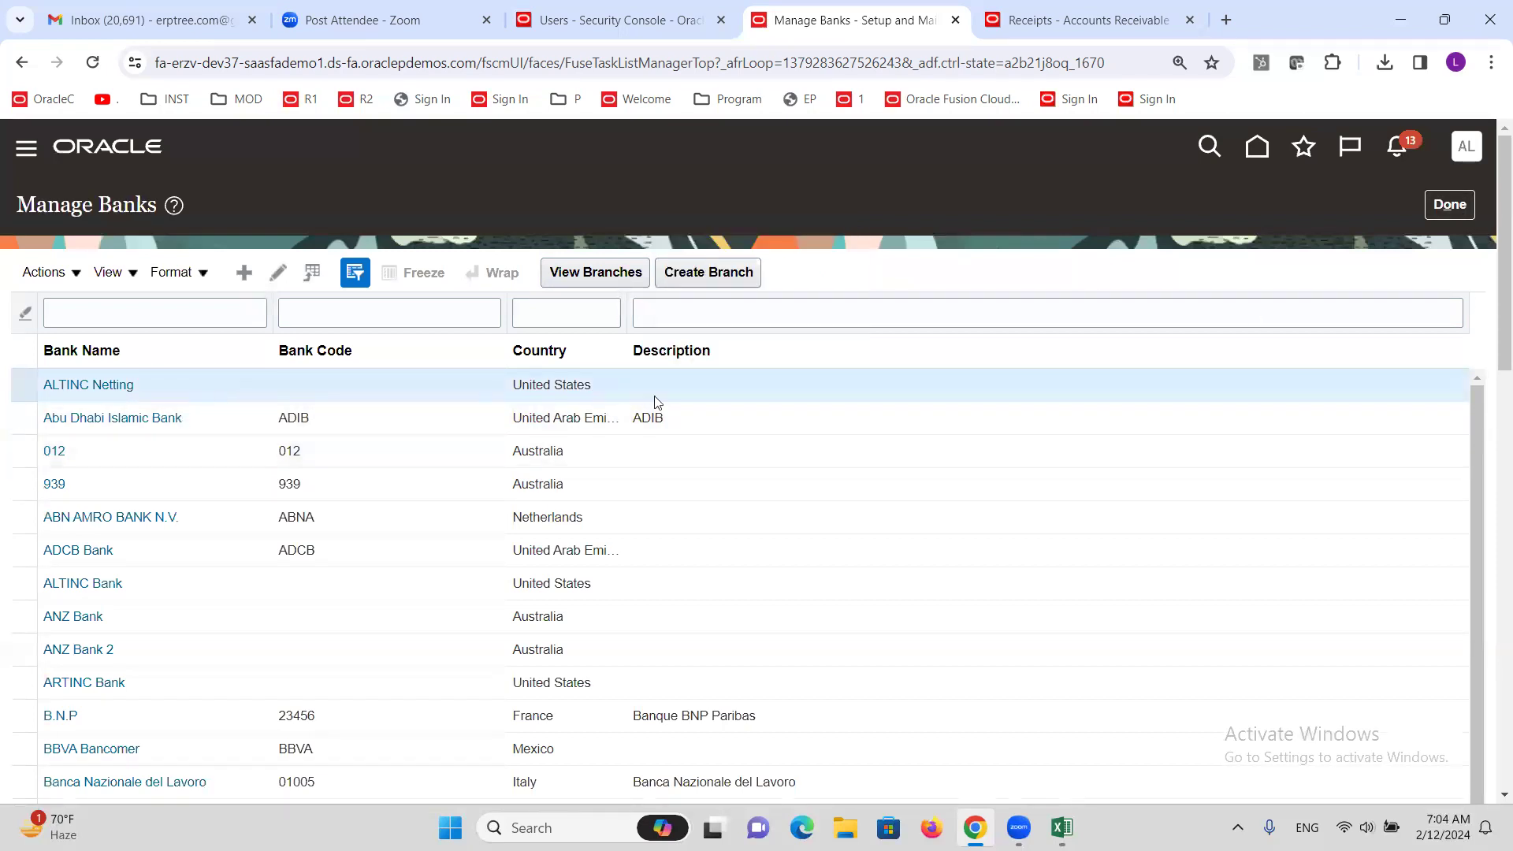
click(708, 272)
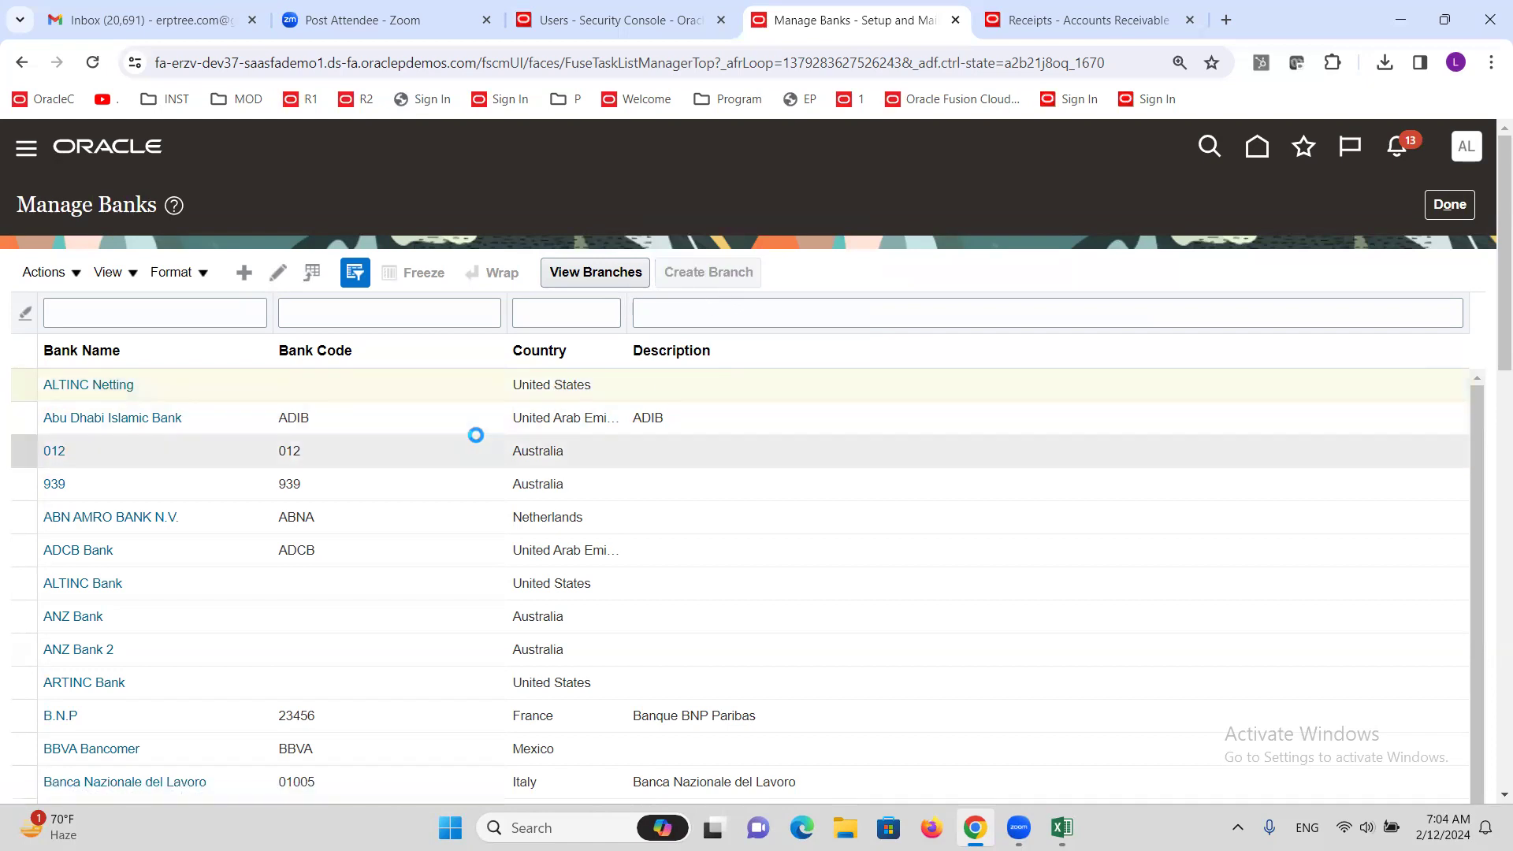
click(427, 353)
text(ALT)
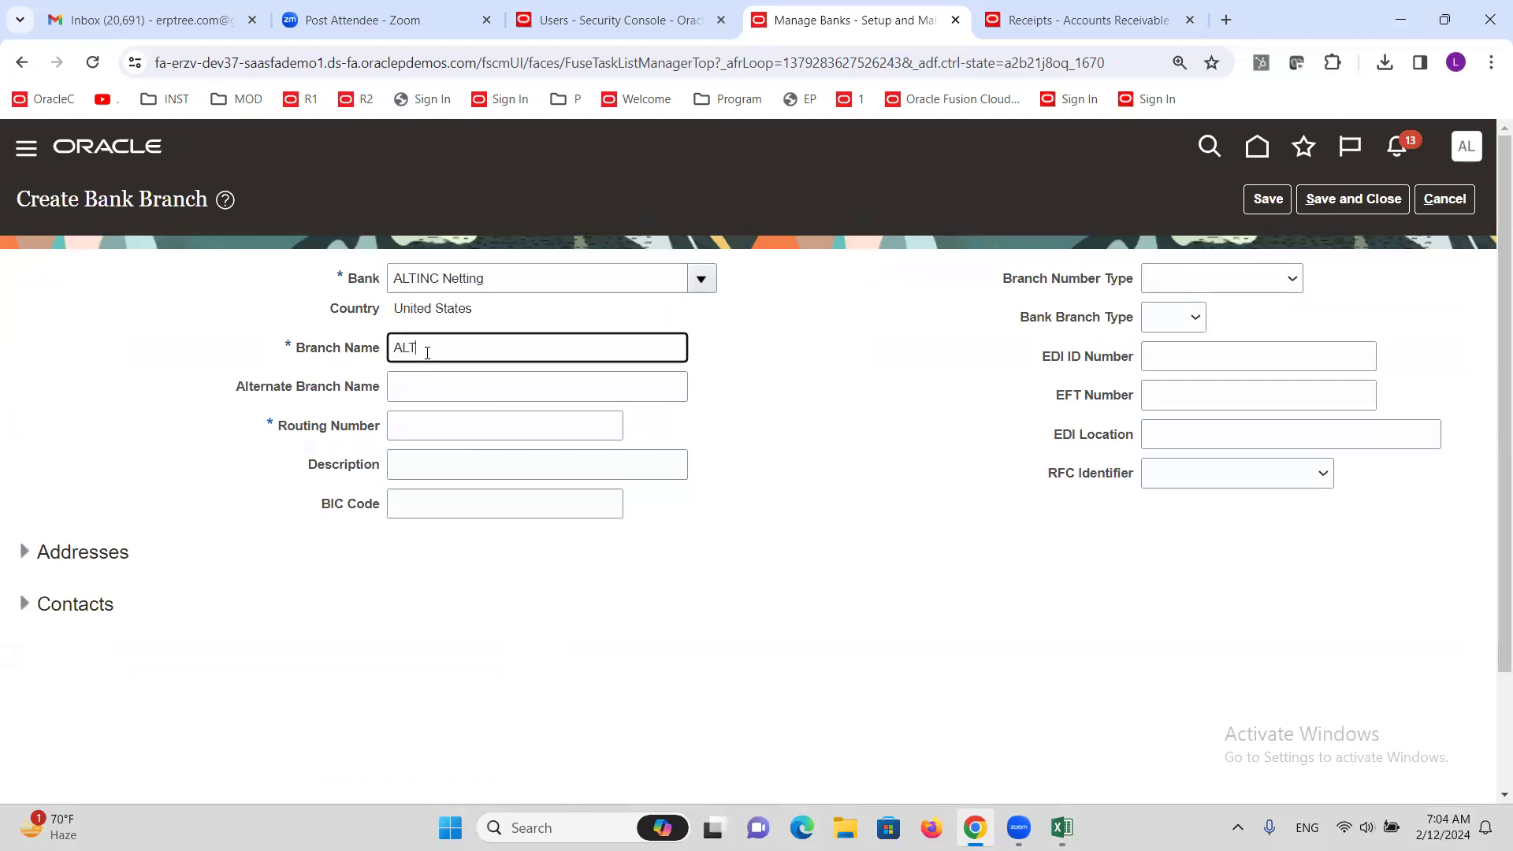
text(INC Netting)
click(504, 424)
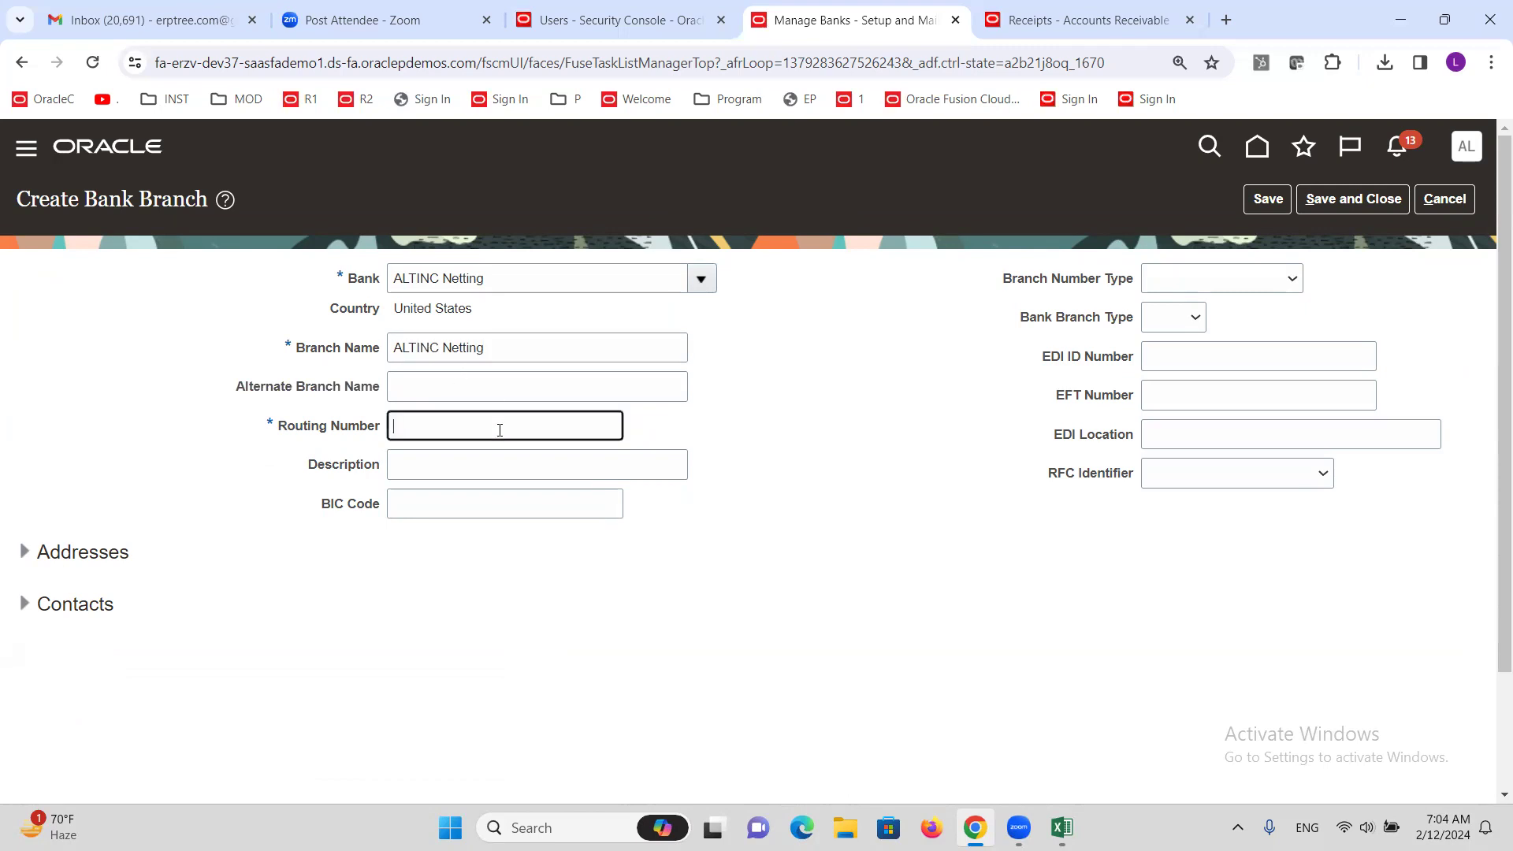
Open Google in a new Incognito window and search for the bank of america dallas routing number
click(1490, 63)
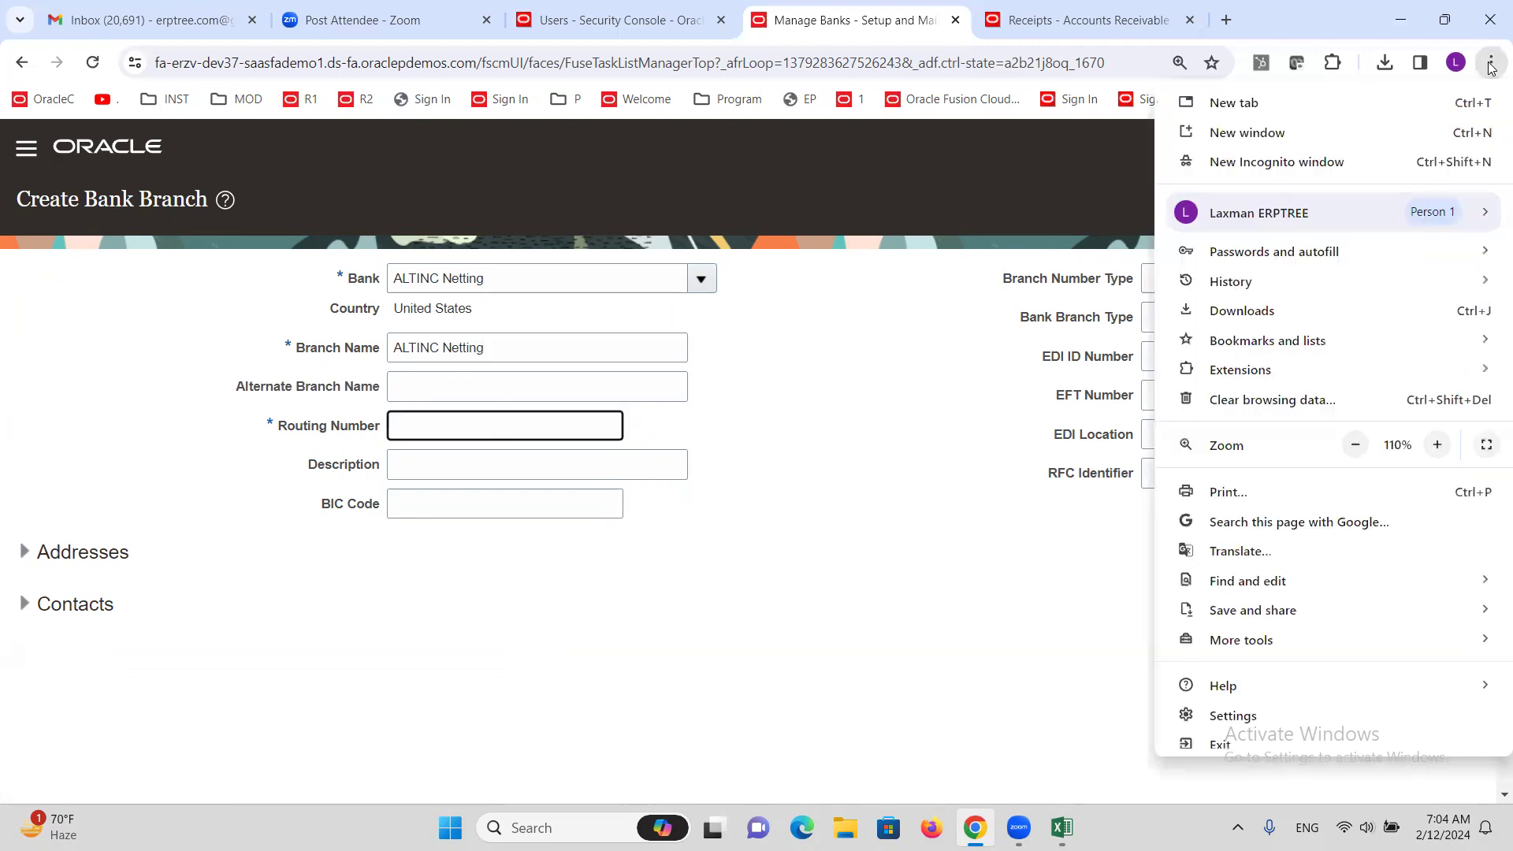
click(1292, 167)
text(google.com)
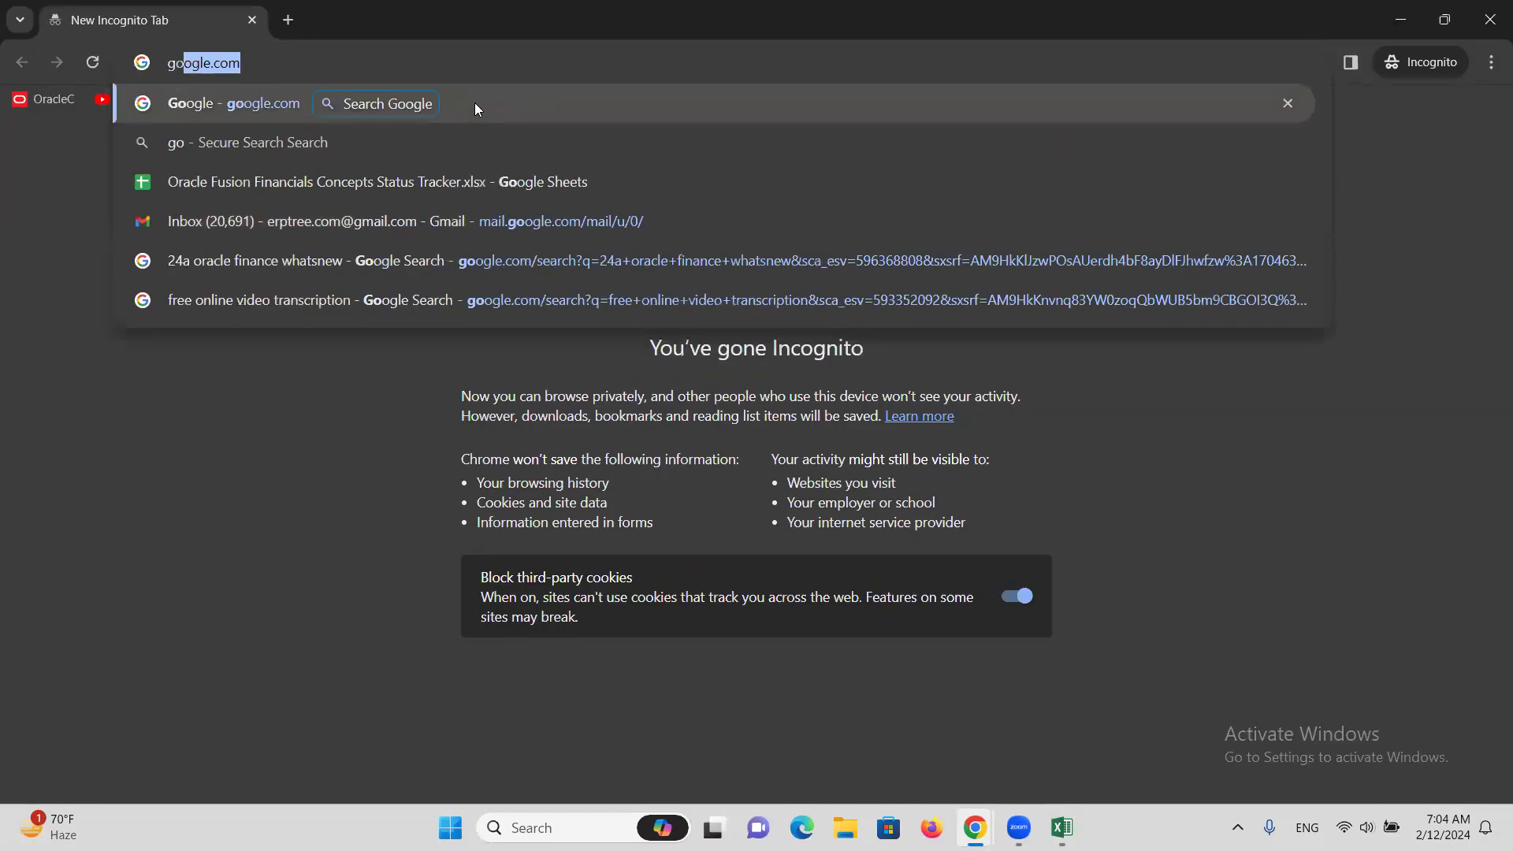
key(Return)
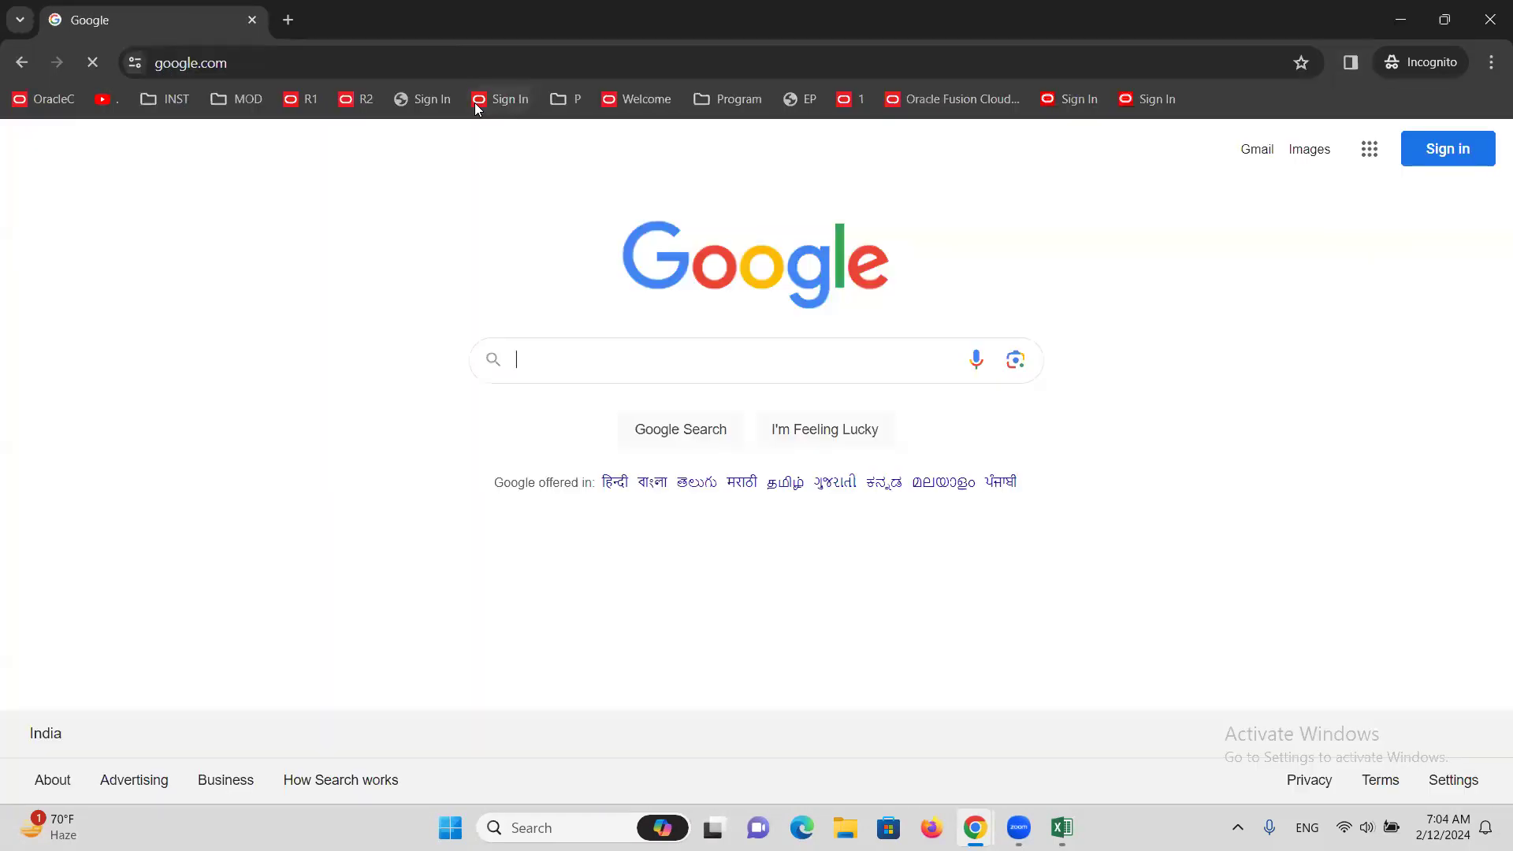
text(b)
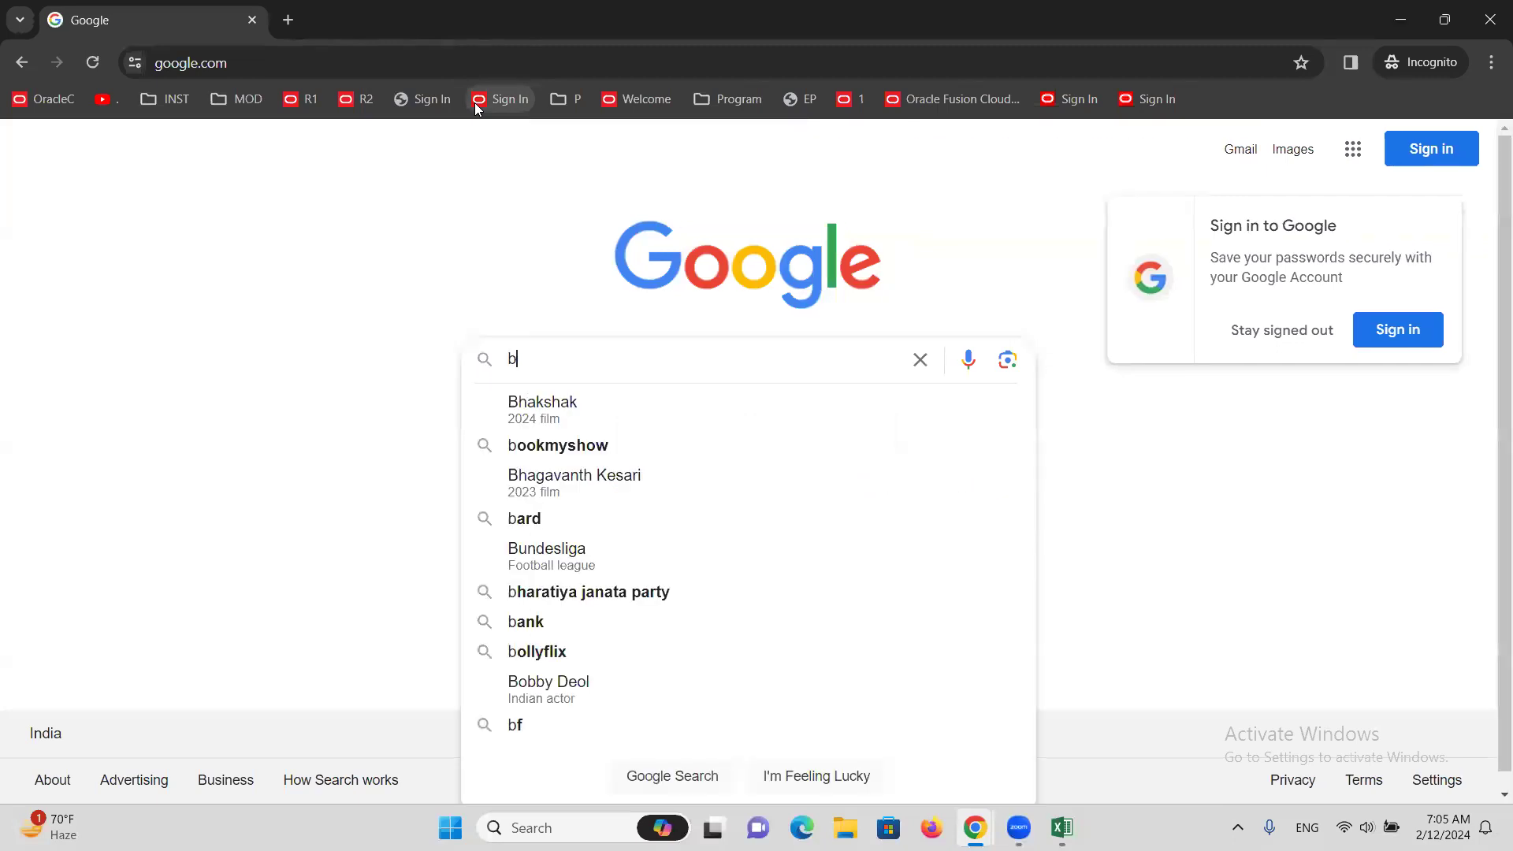
text(oa dal)
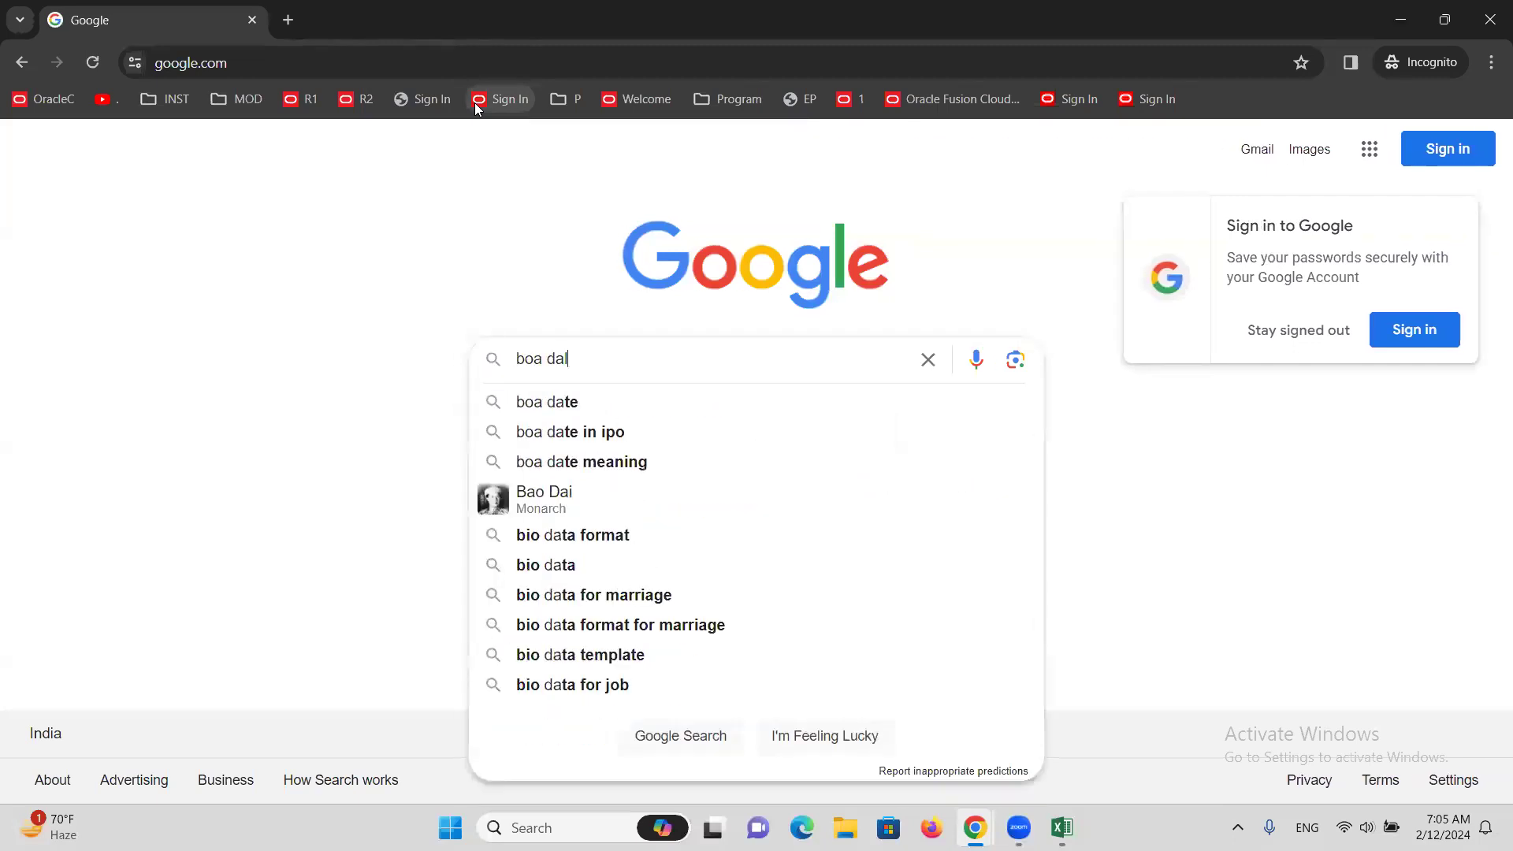
text(las rou)
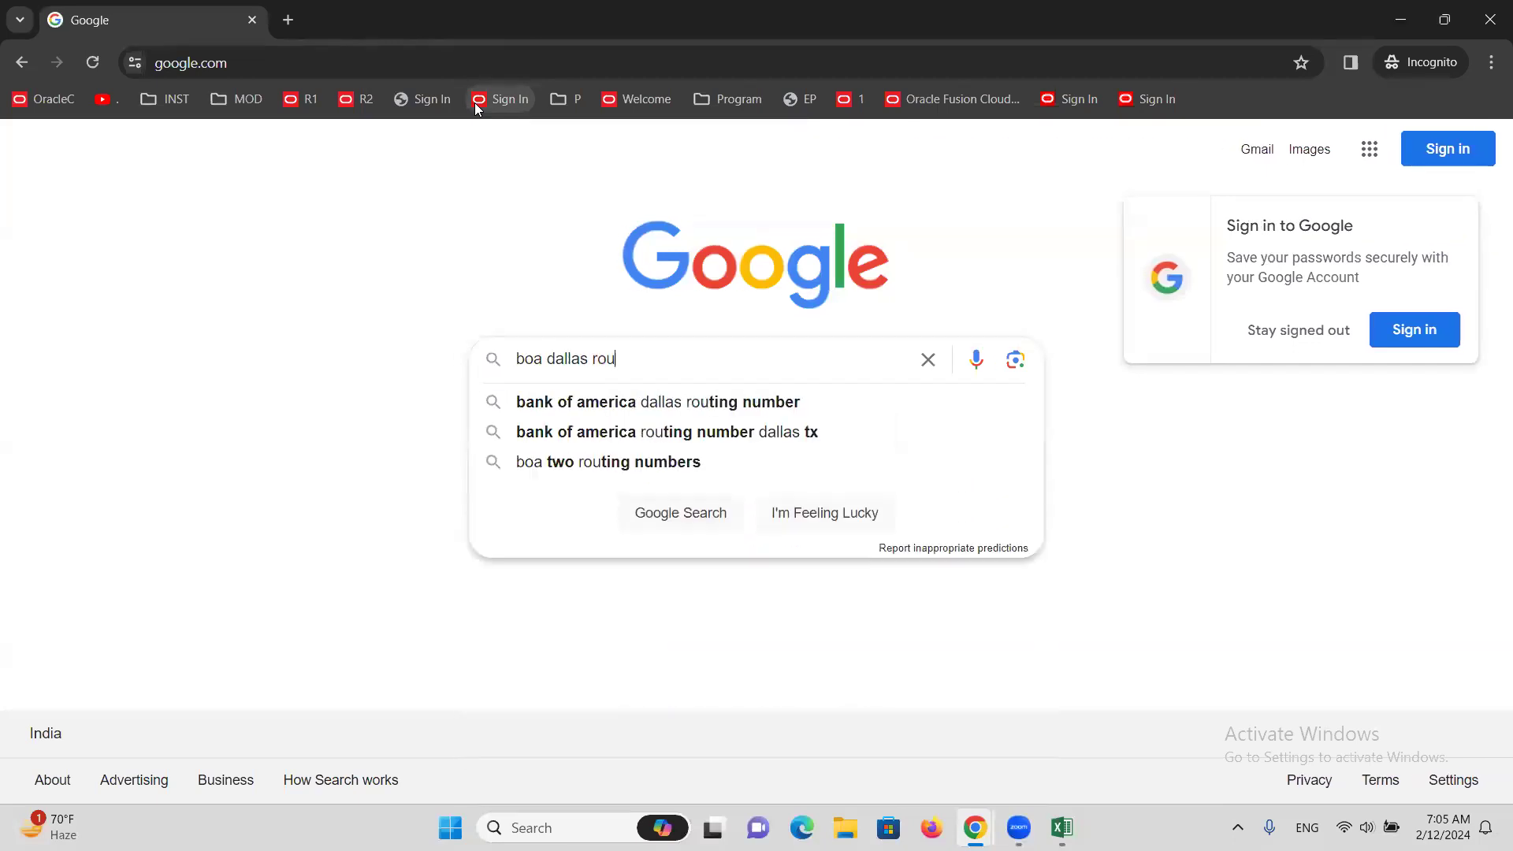
click(581, 402)
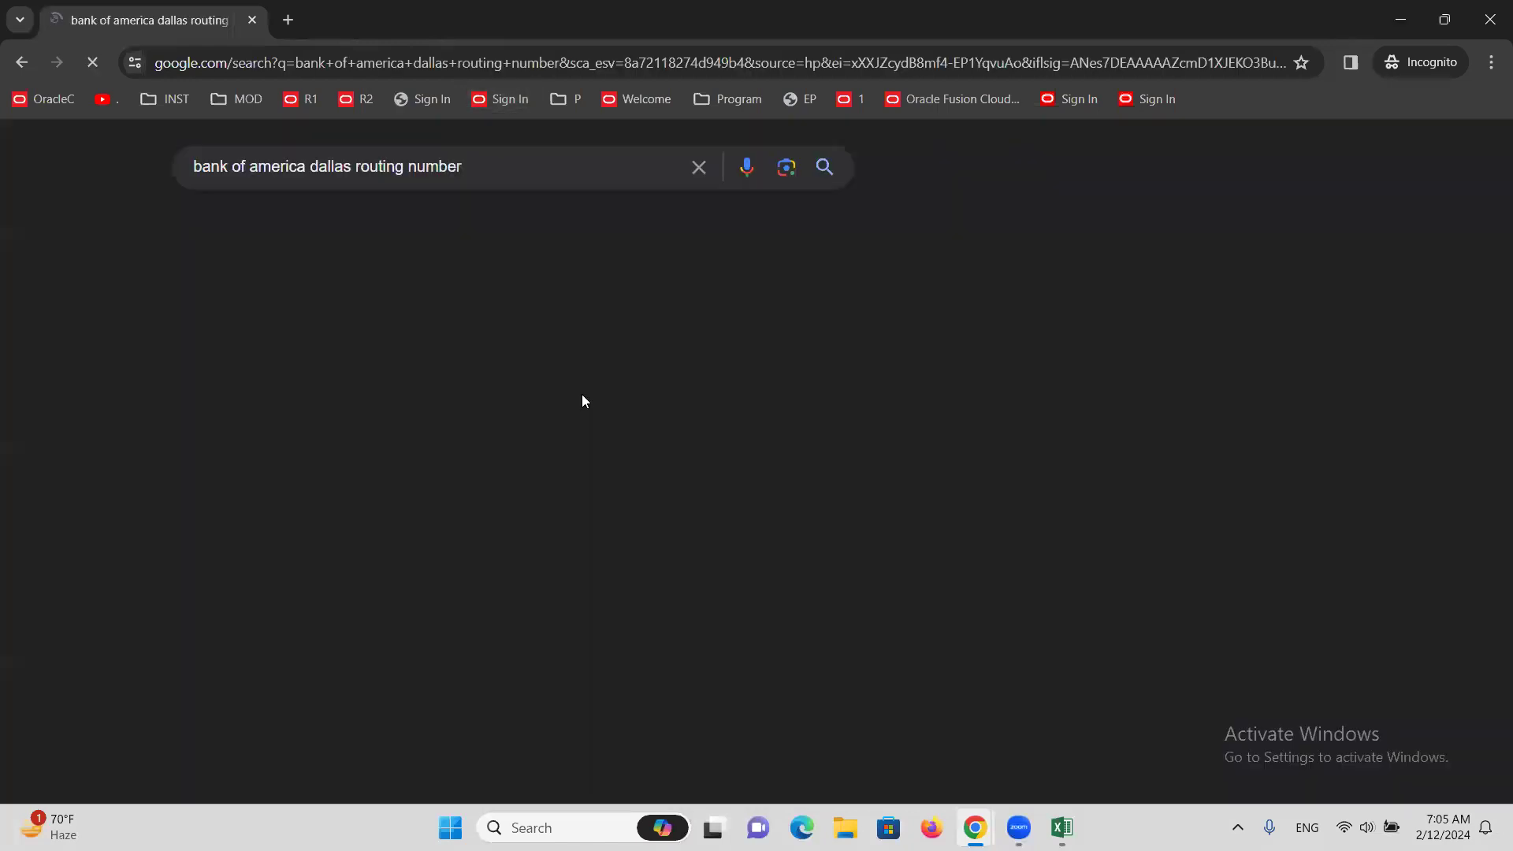
Copy the Texas routing number from the search result into the branch's Routing Number, then save and close the branch
double_click(215, 352)
key(ctrl+c)
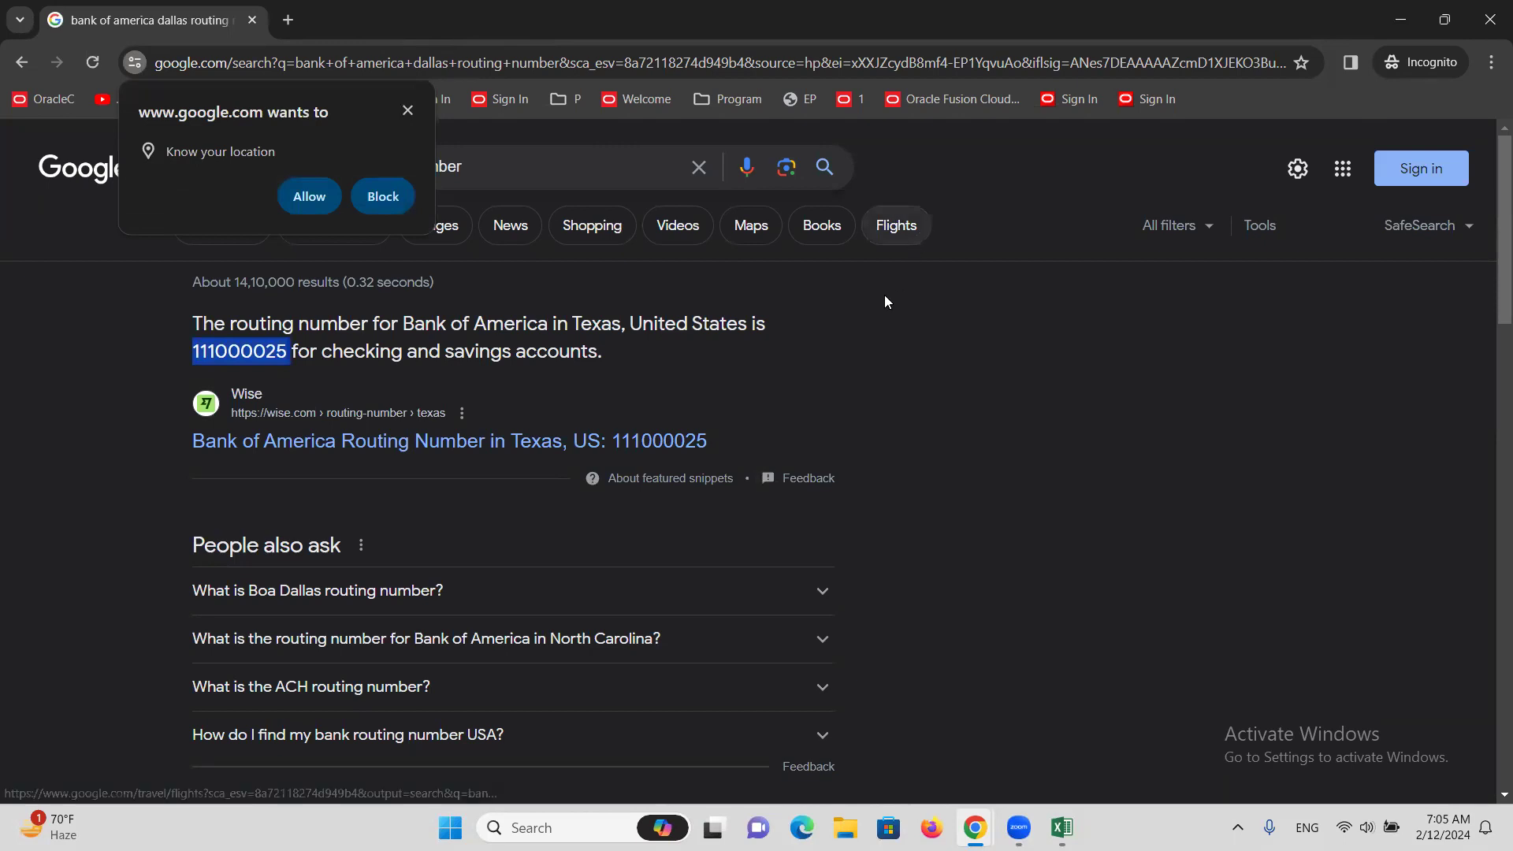
key(alt+Tab)
key(ctrl+v)
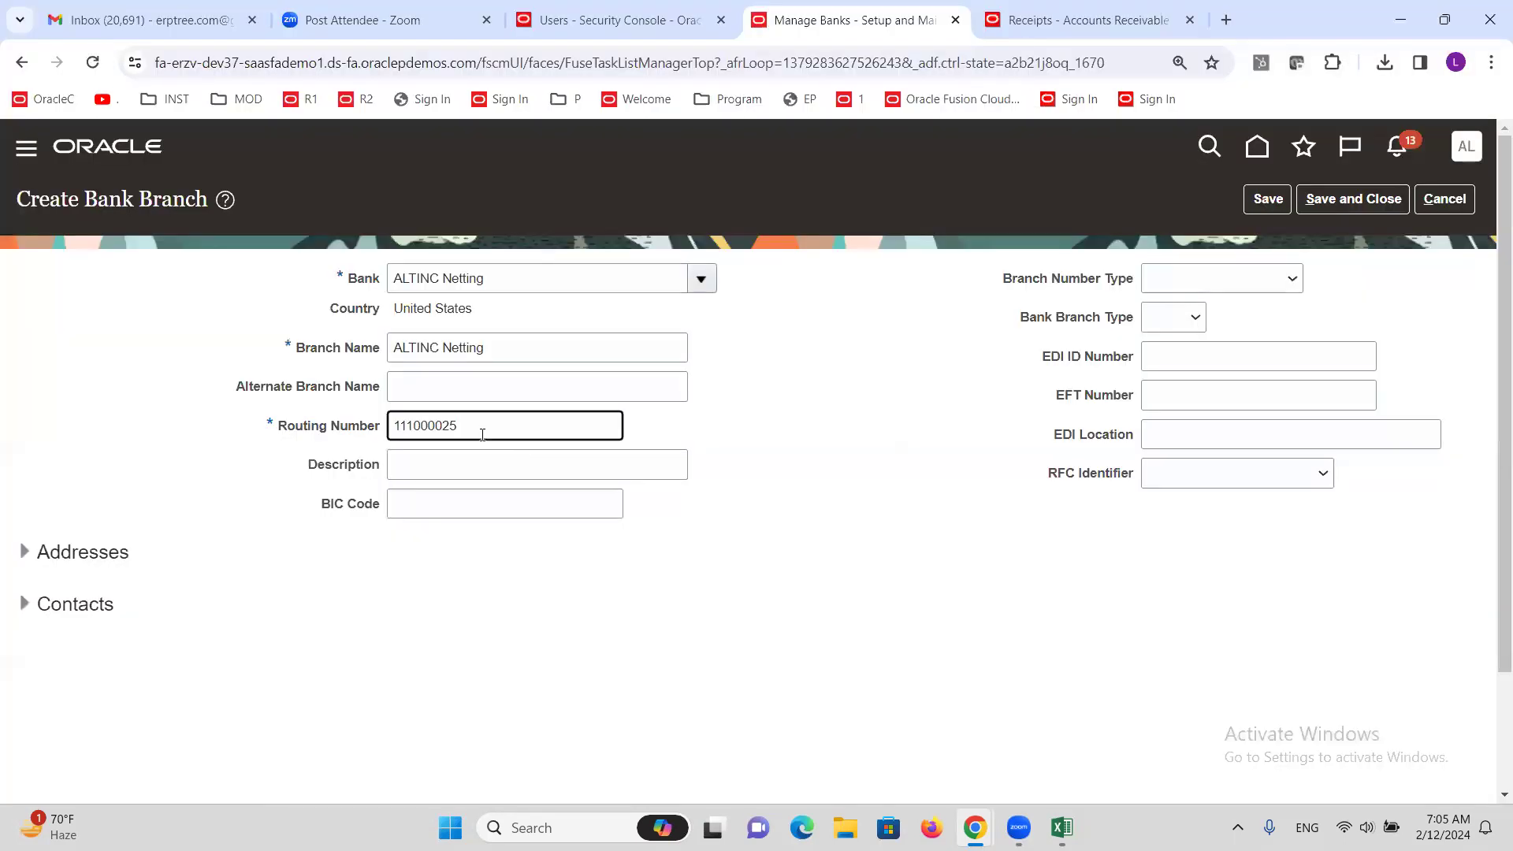
click(1353, 198)
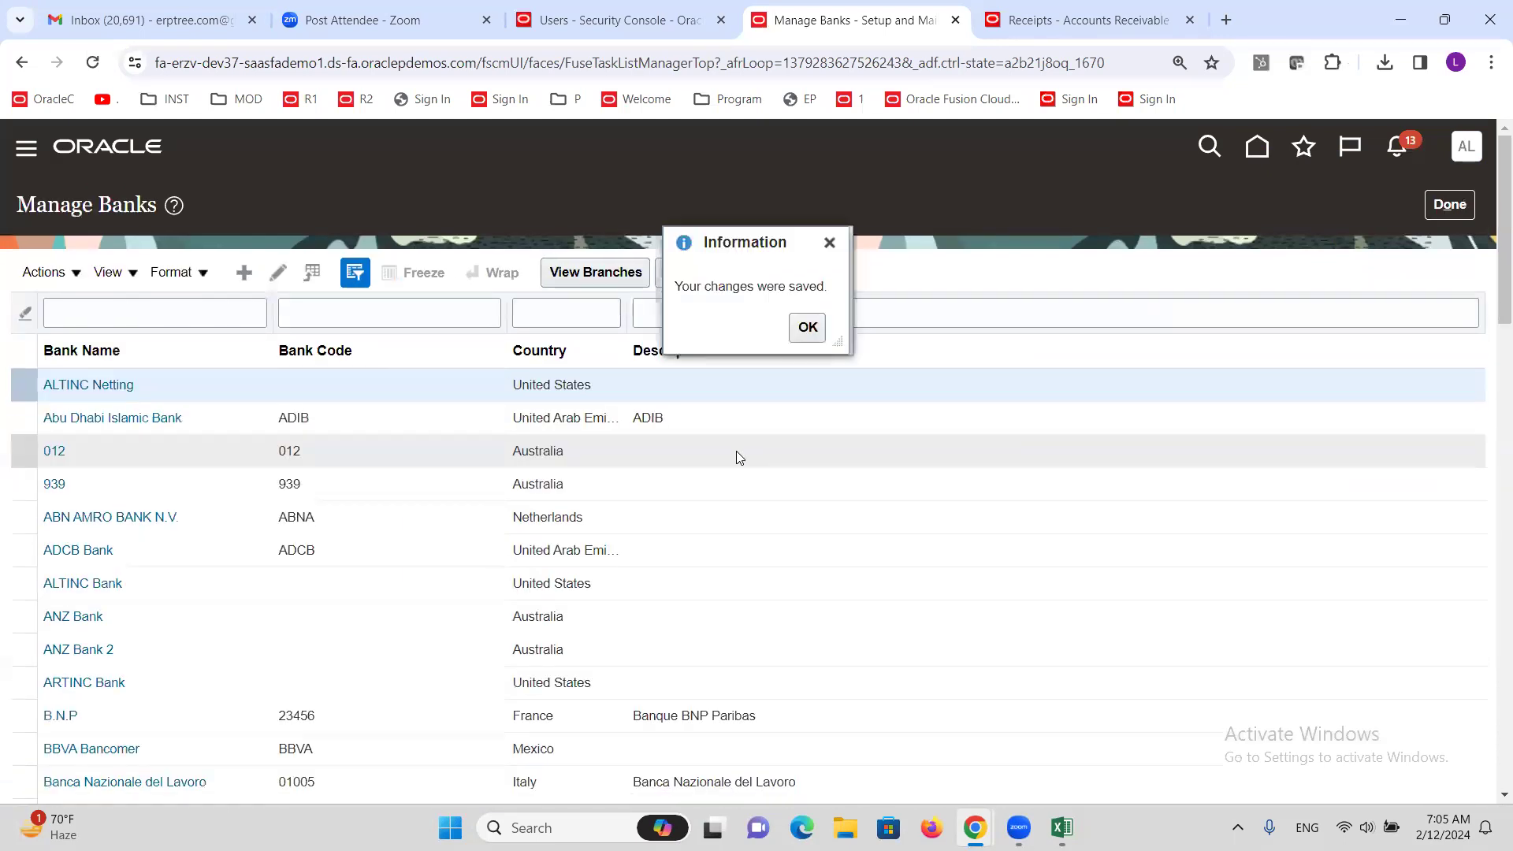
click(807, 328)
Leave Manage Banks, search the setup tasks for BANK a and open Manage Bank Accounts
click(1449, 204)
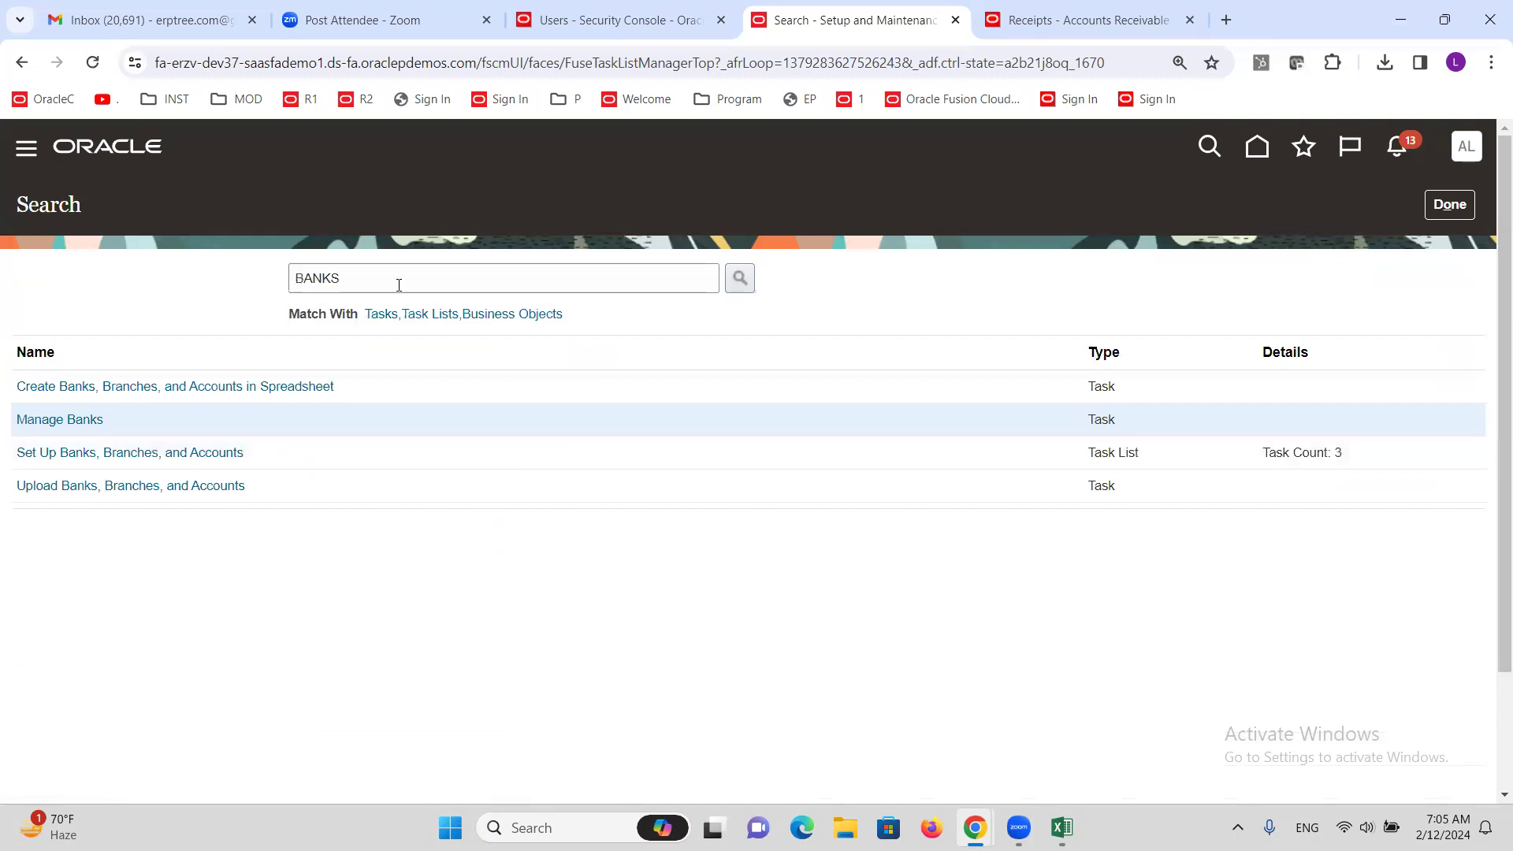
click(356, 279)
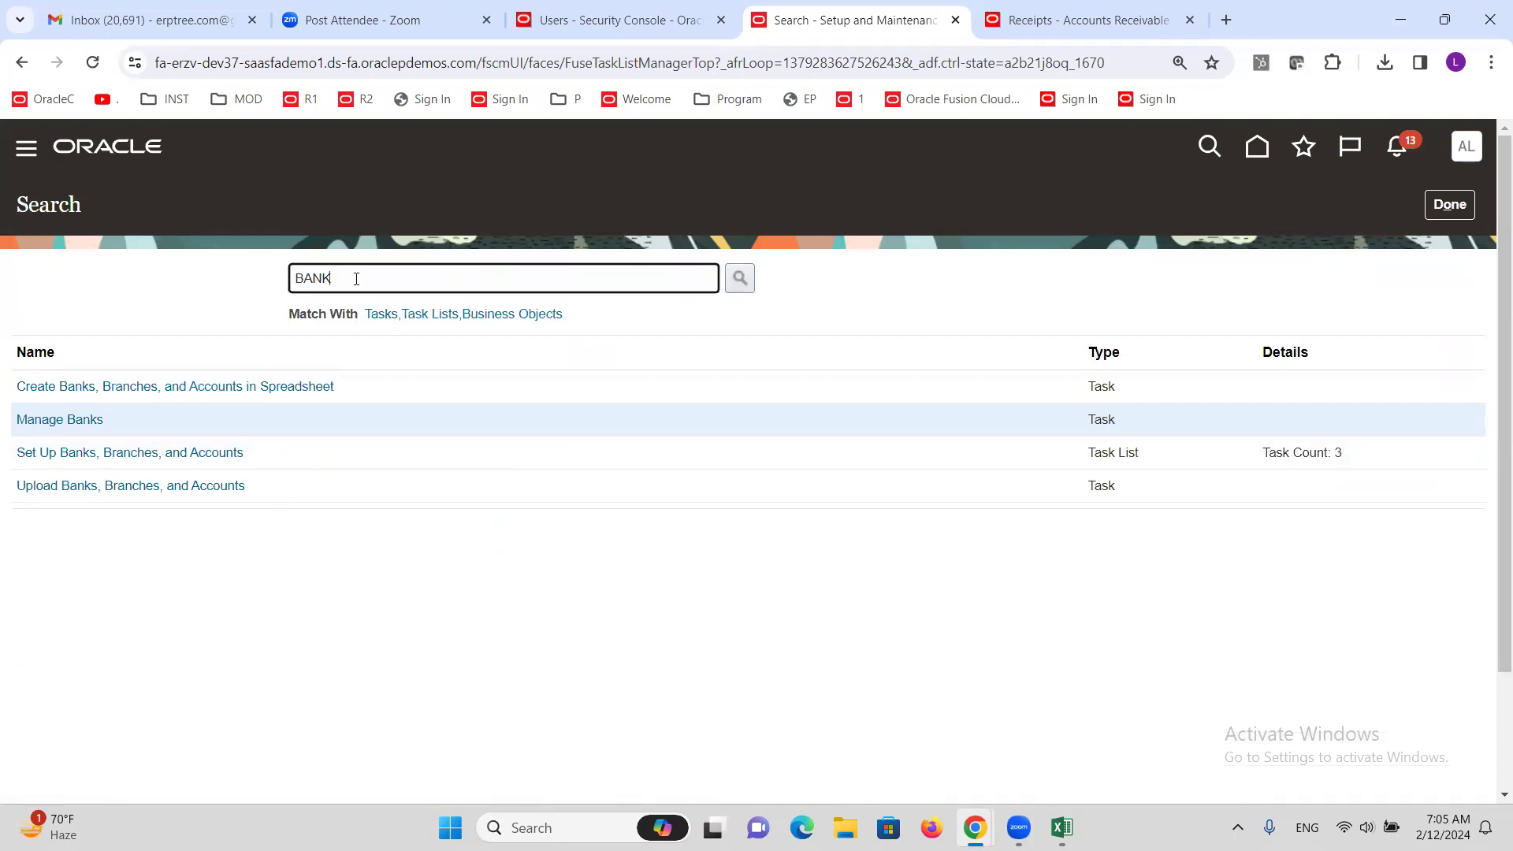
text(a)
key(Return)
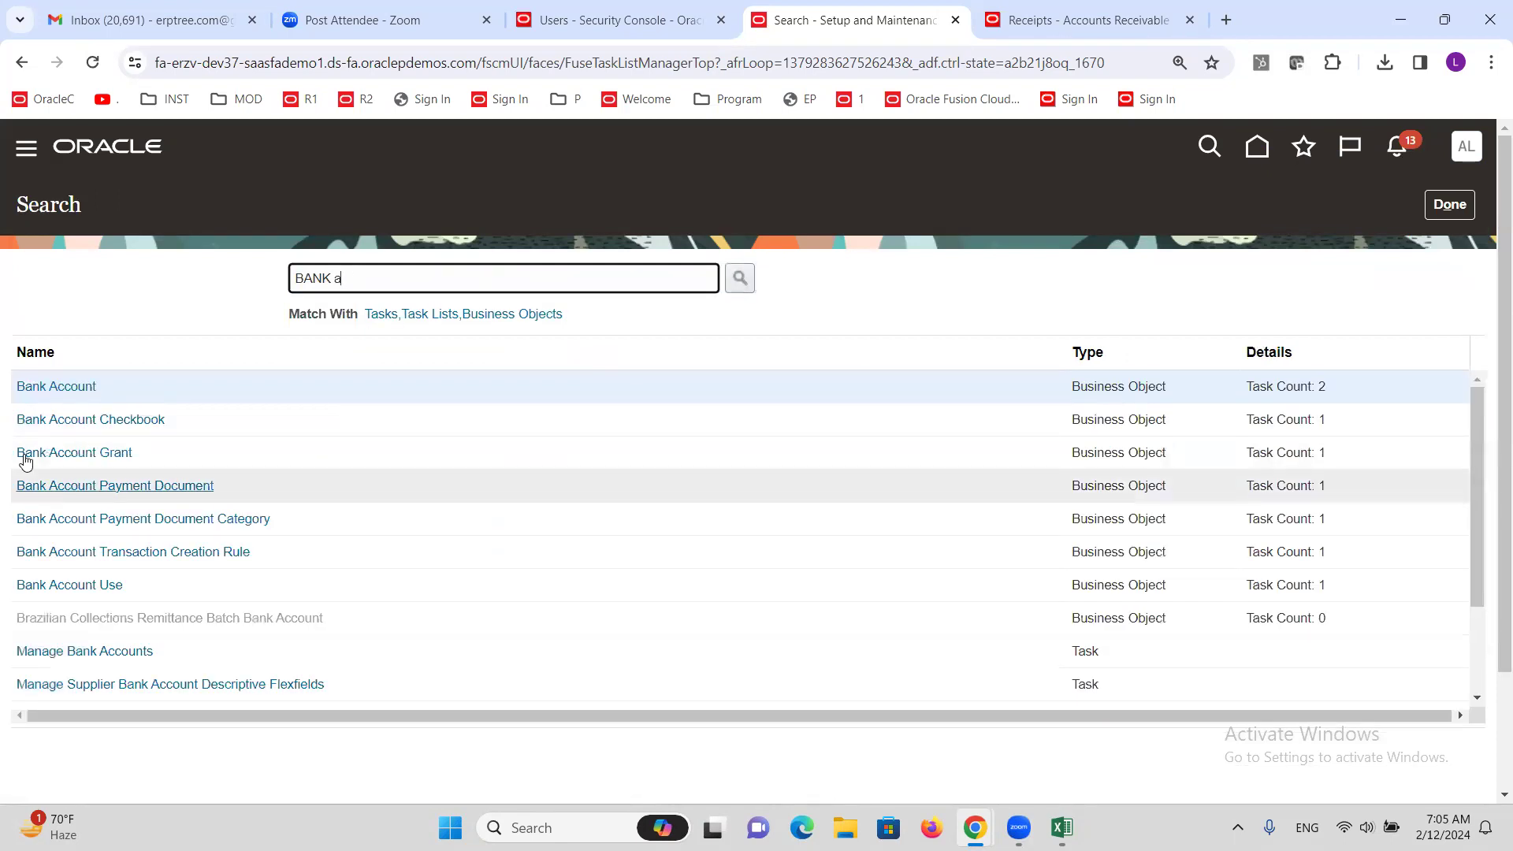
click(87, 650)
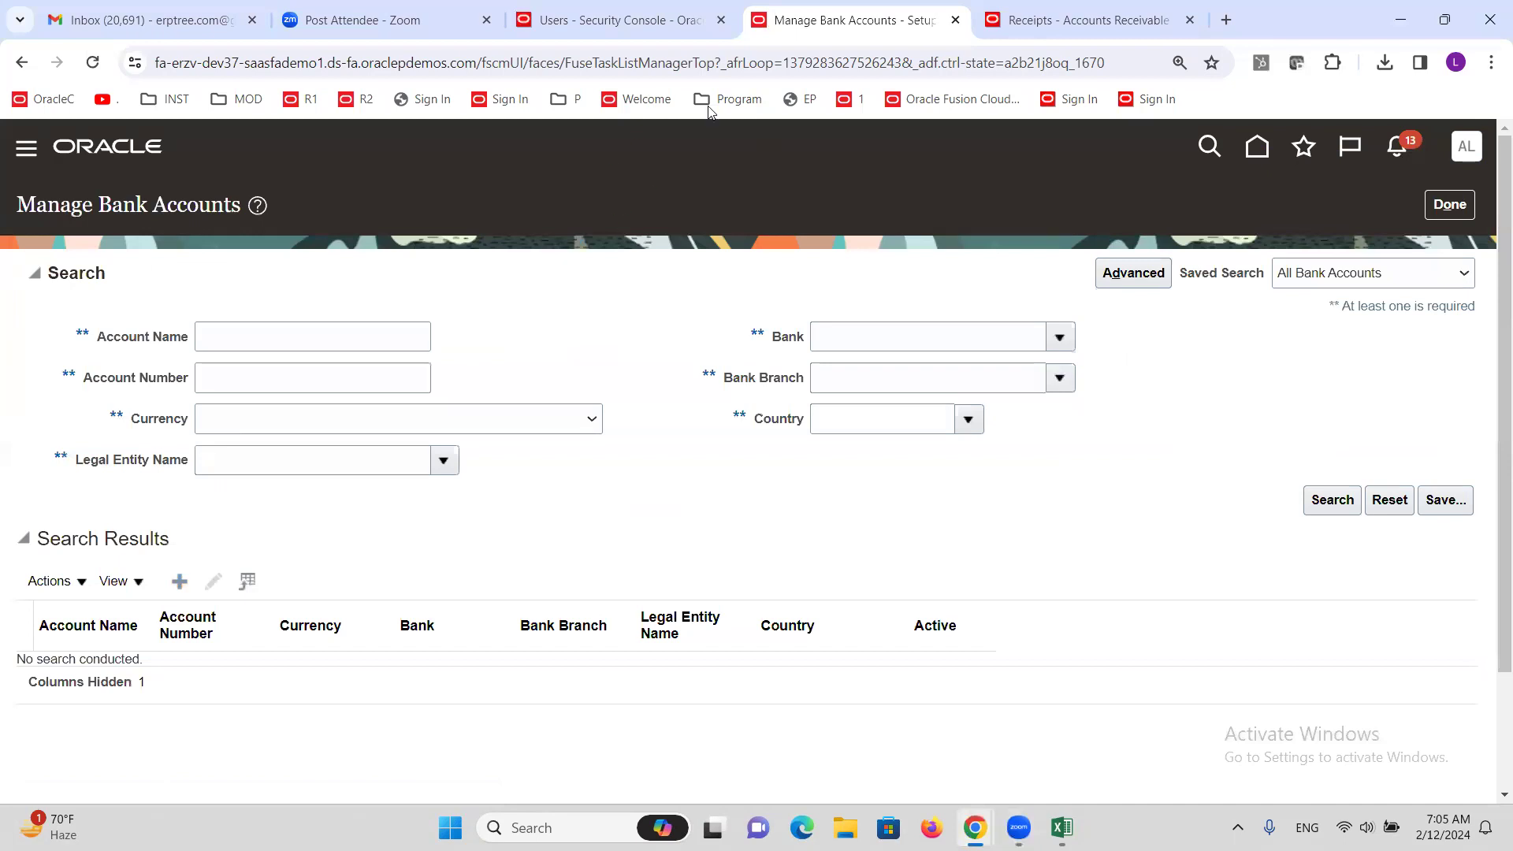
Create a bank account for the ALTINC Netting branch, name it ALTINC Netting Account and enter its account number
click(511, 294)
text(ALTINC N)
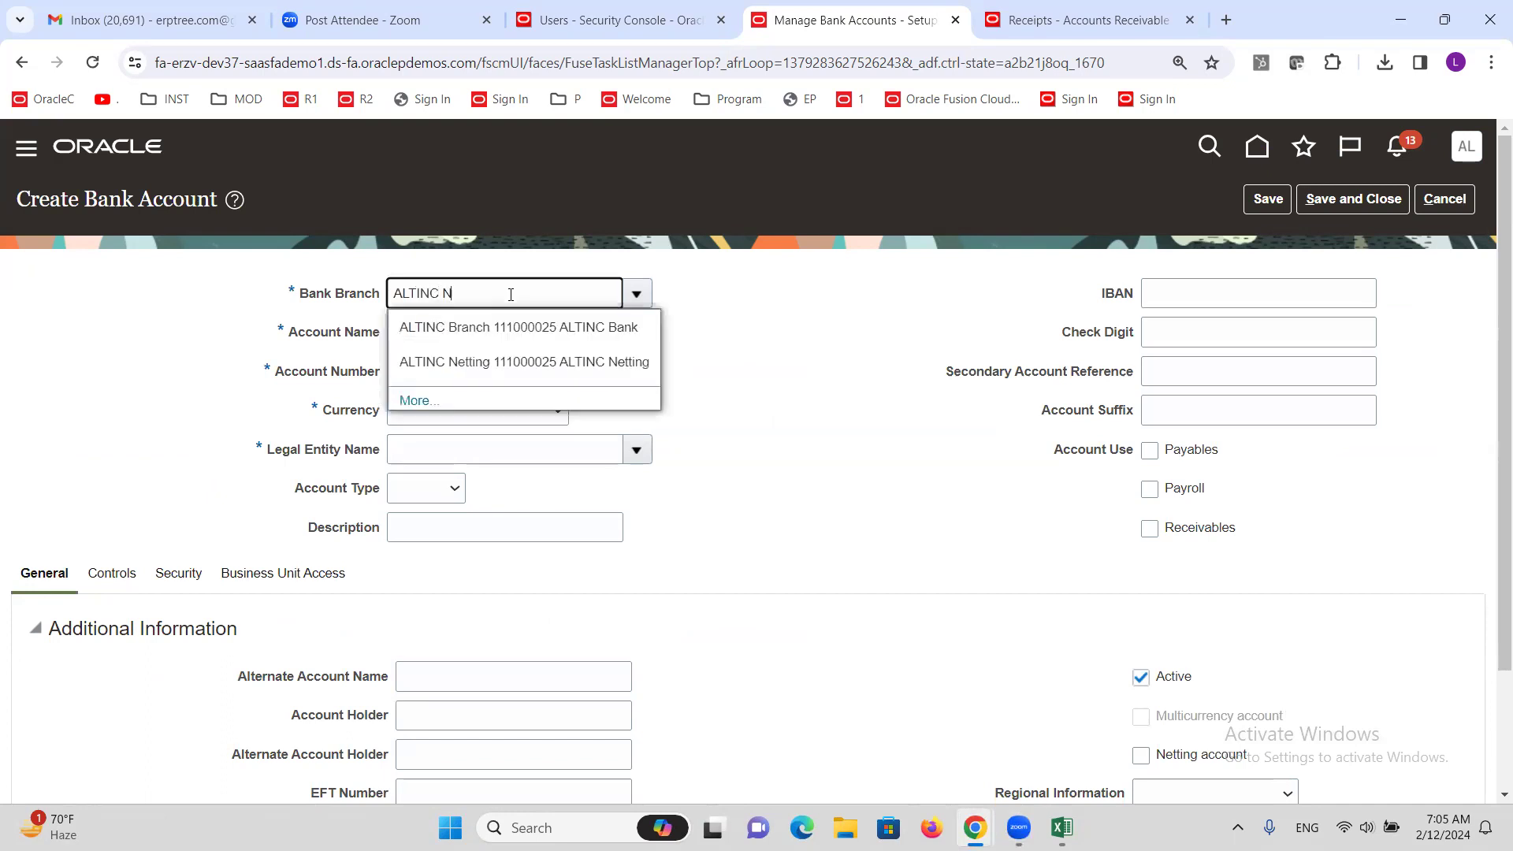
click(516, 323)
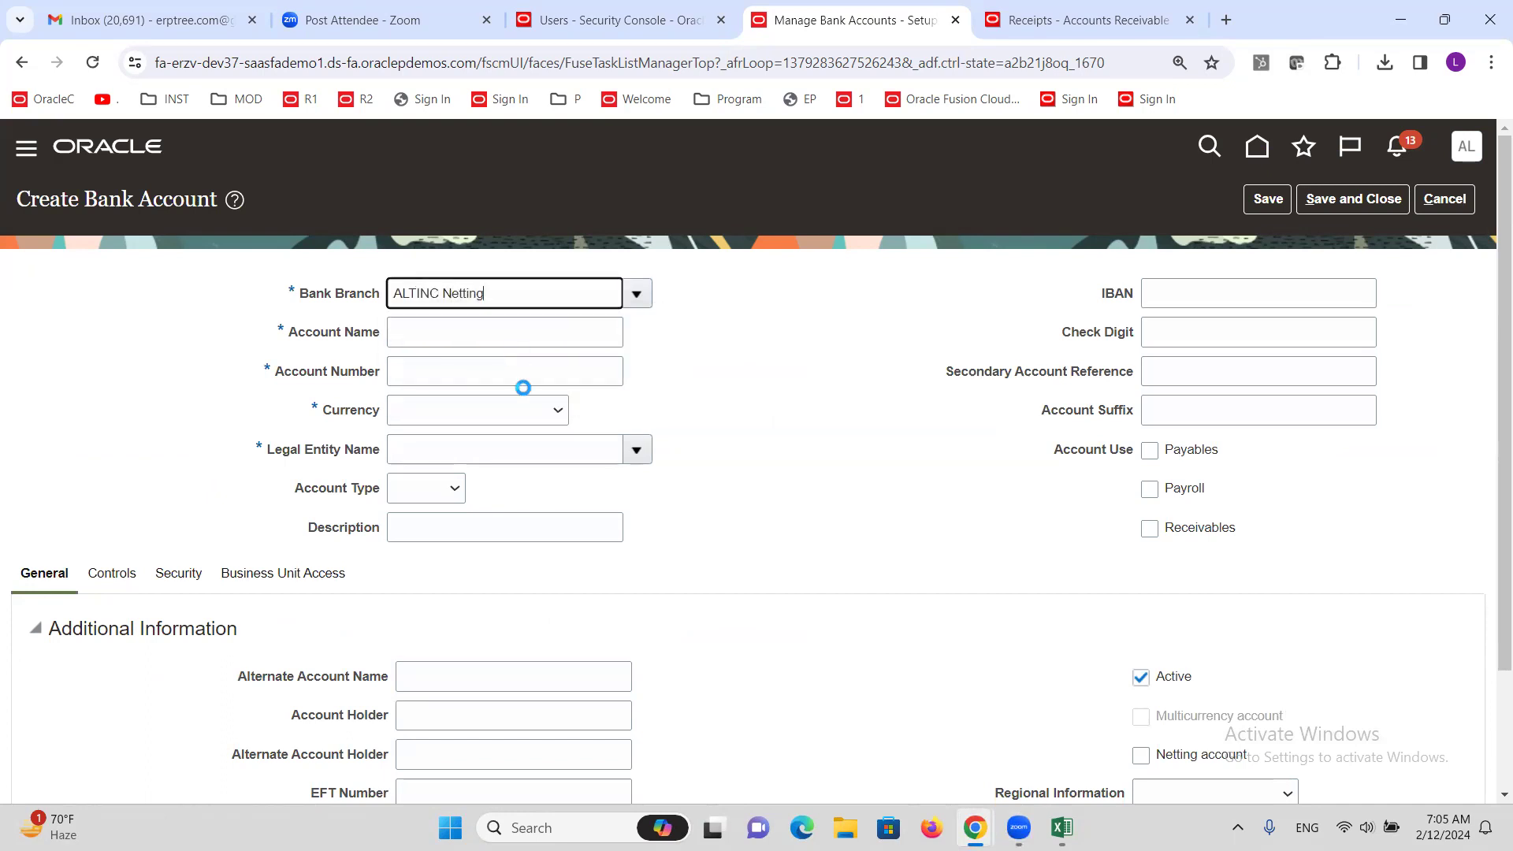
click(487, 343)
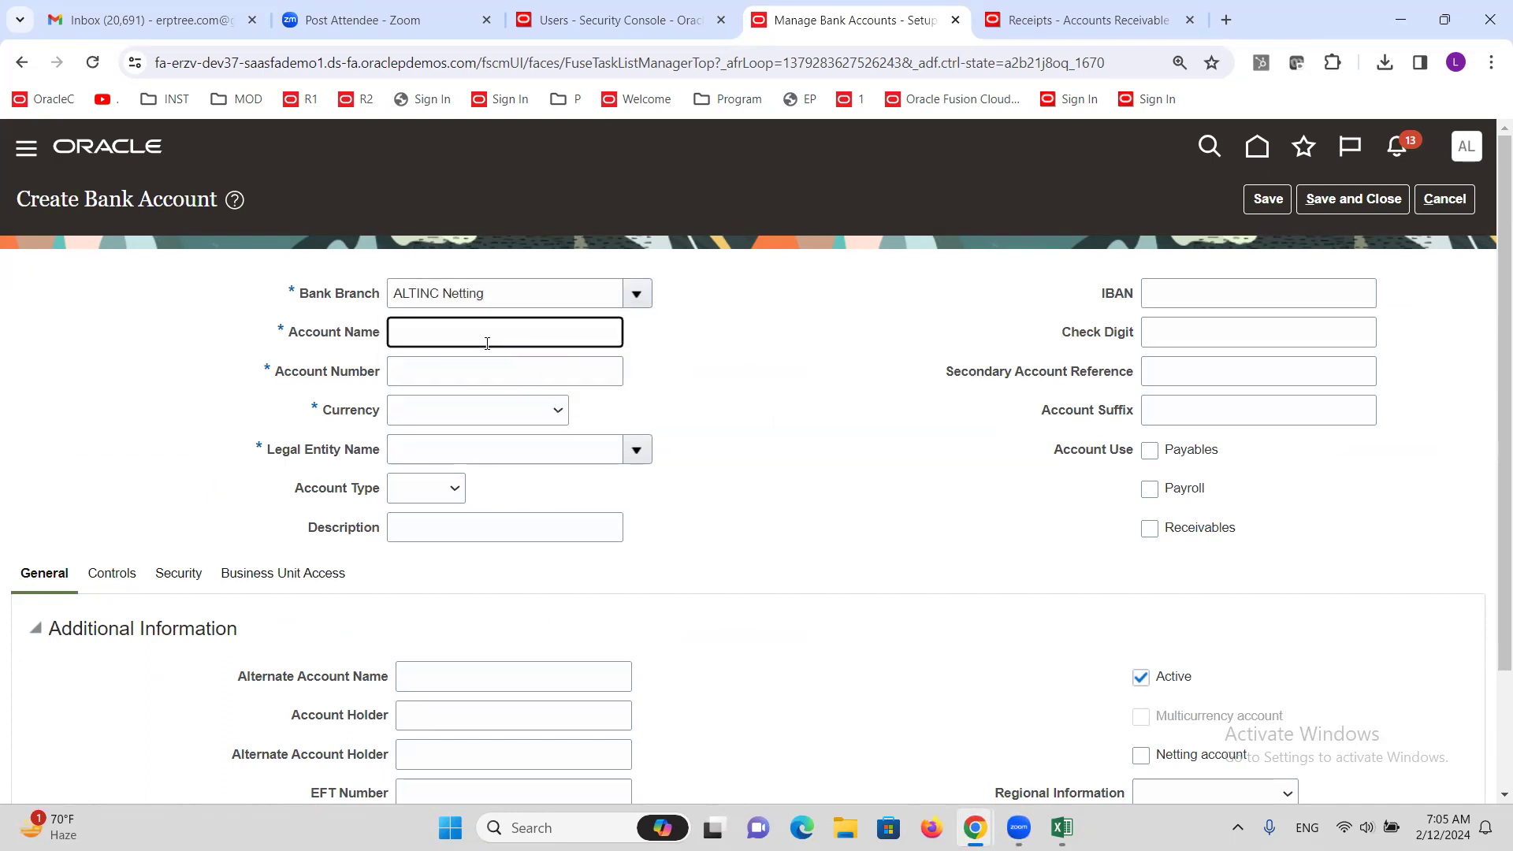
text(ALTINC Netting Account)
key(Tab)
text(1111111111111)
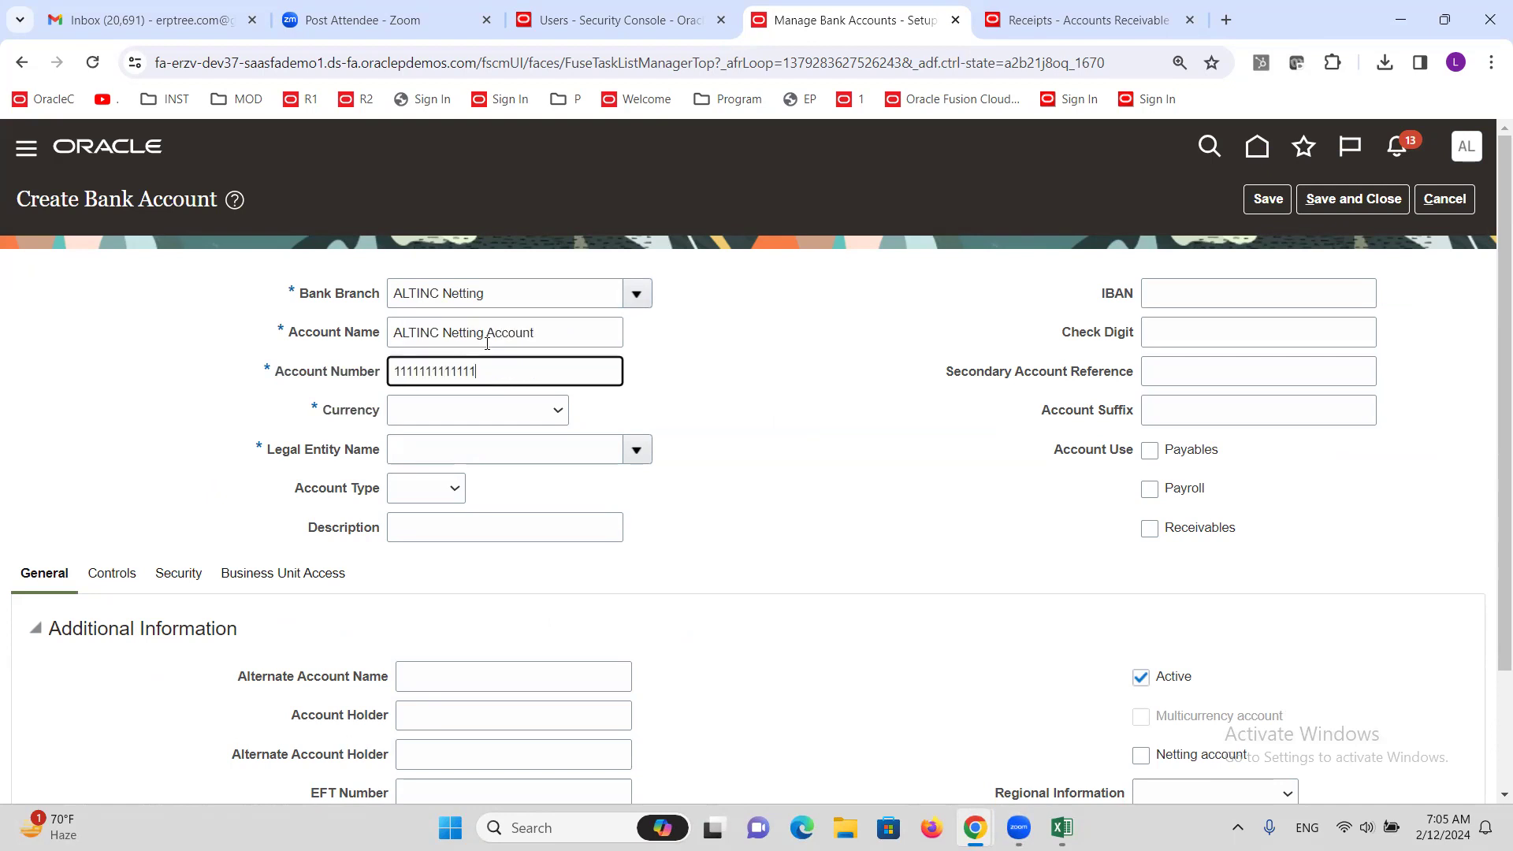
Set the account's currency to USD - US Dollar and its legal entity to ALTINC US Legal Entity
key(Tab)
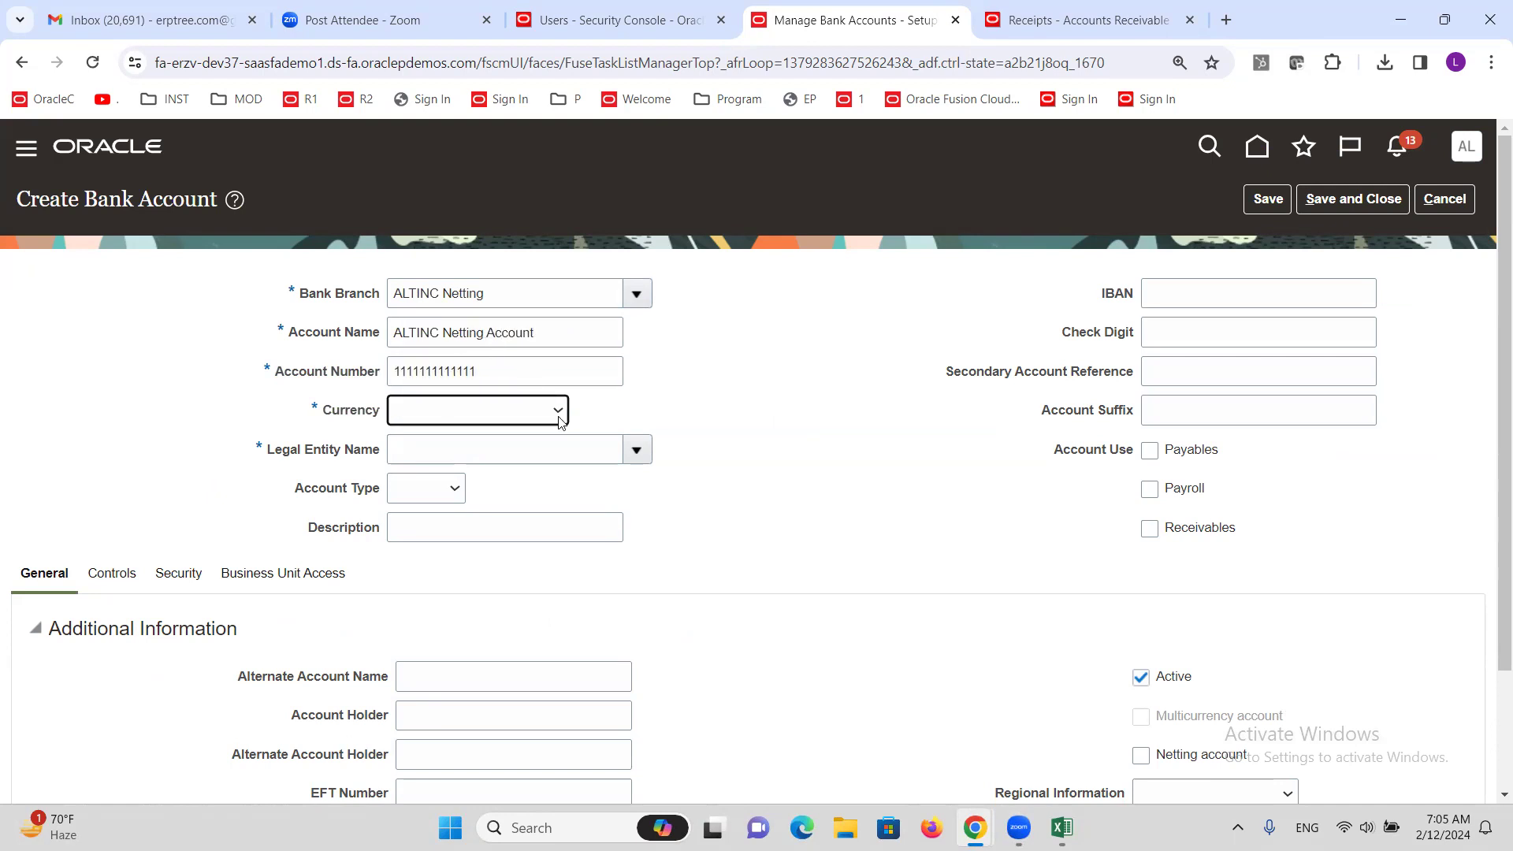
click(508, 415)
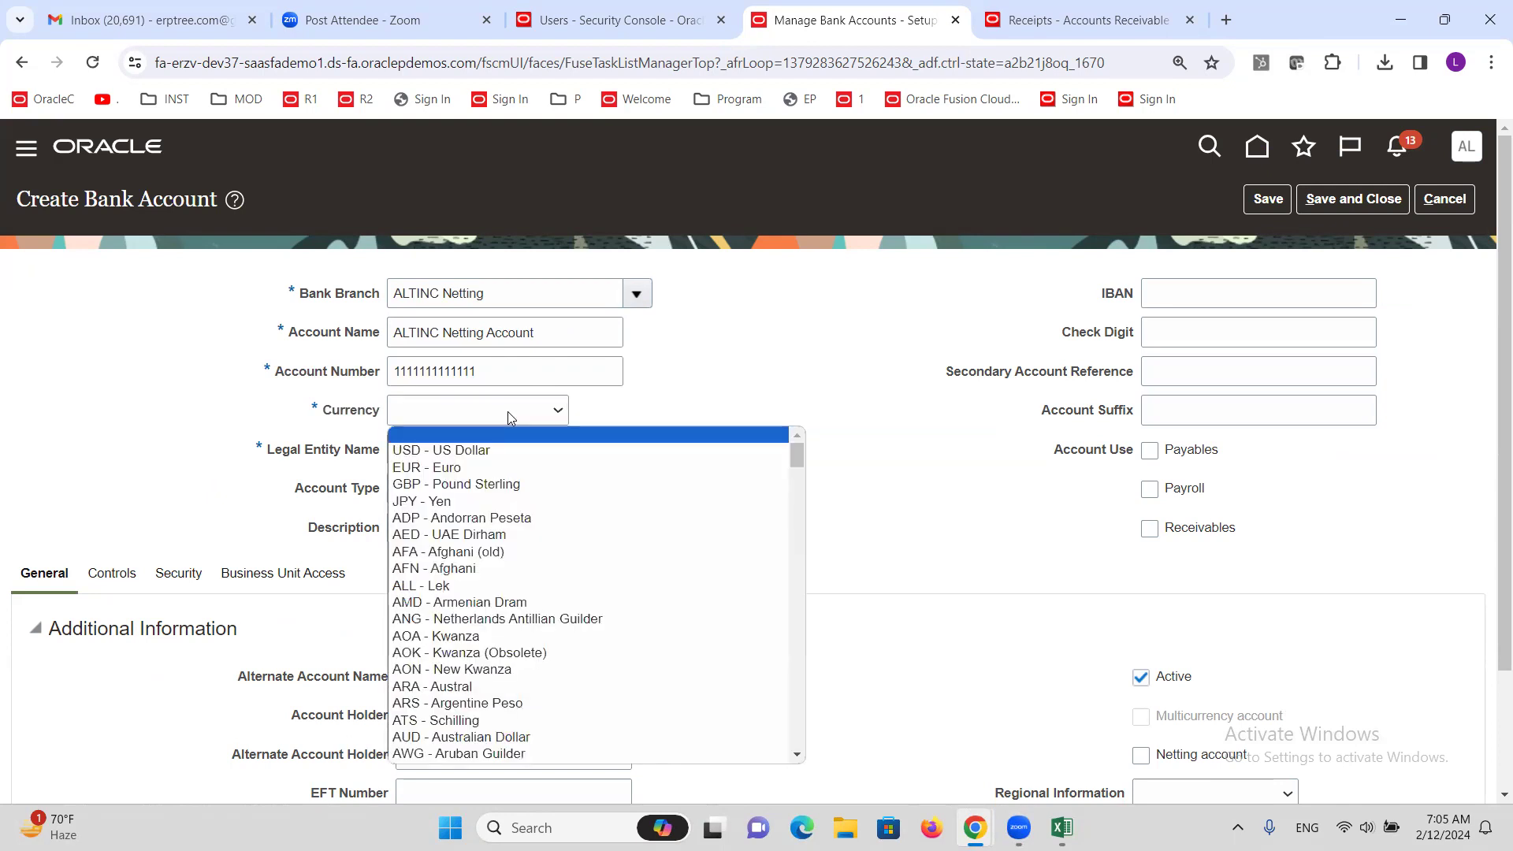
click(503, 446)
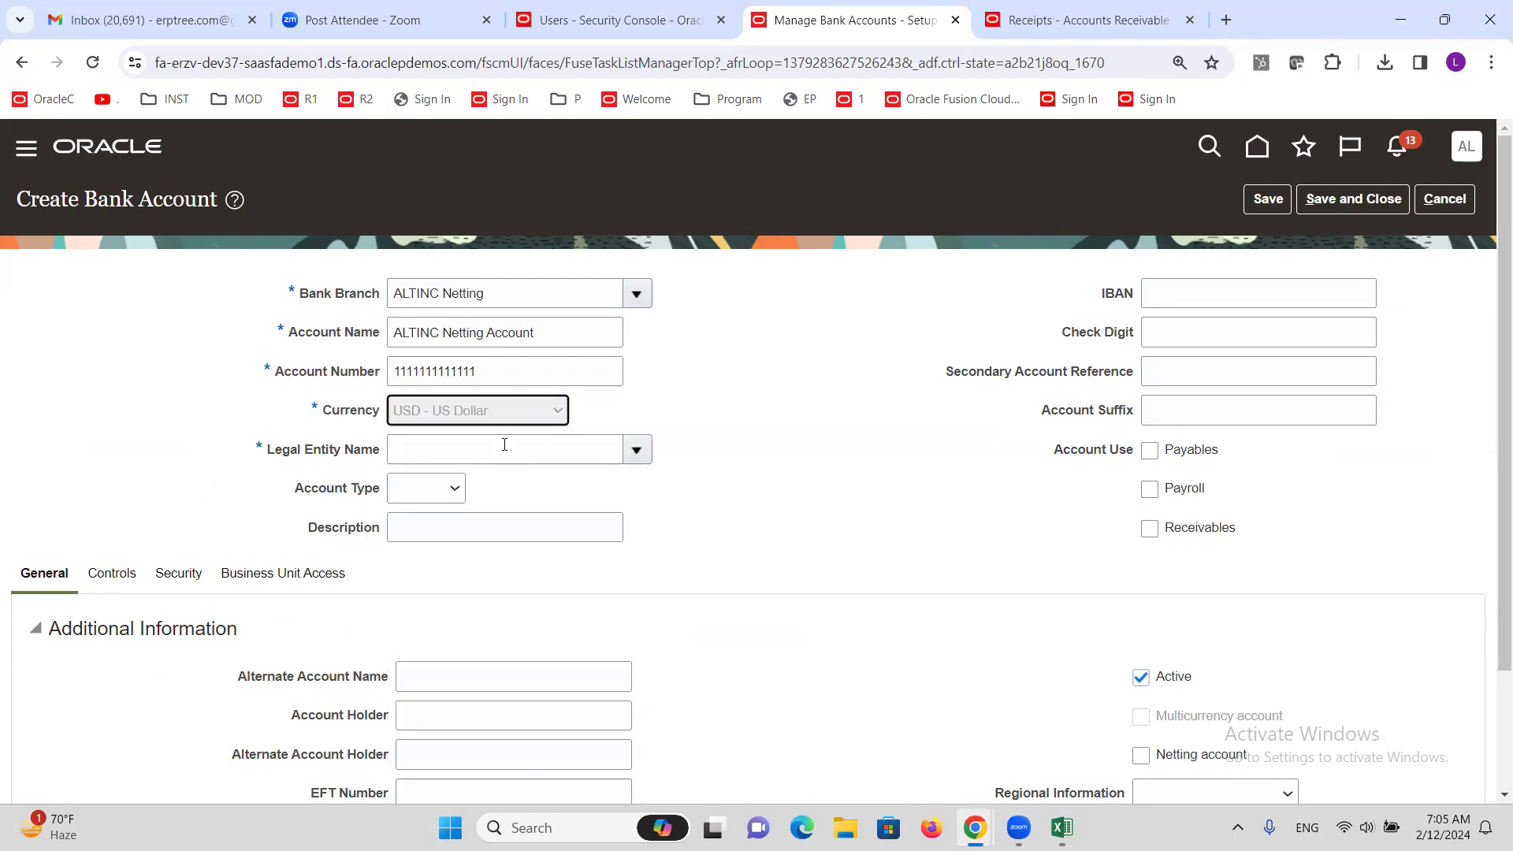
click(504, 444)
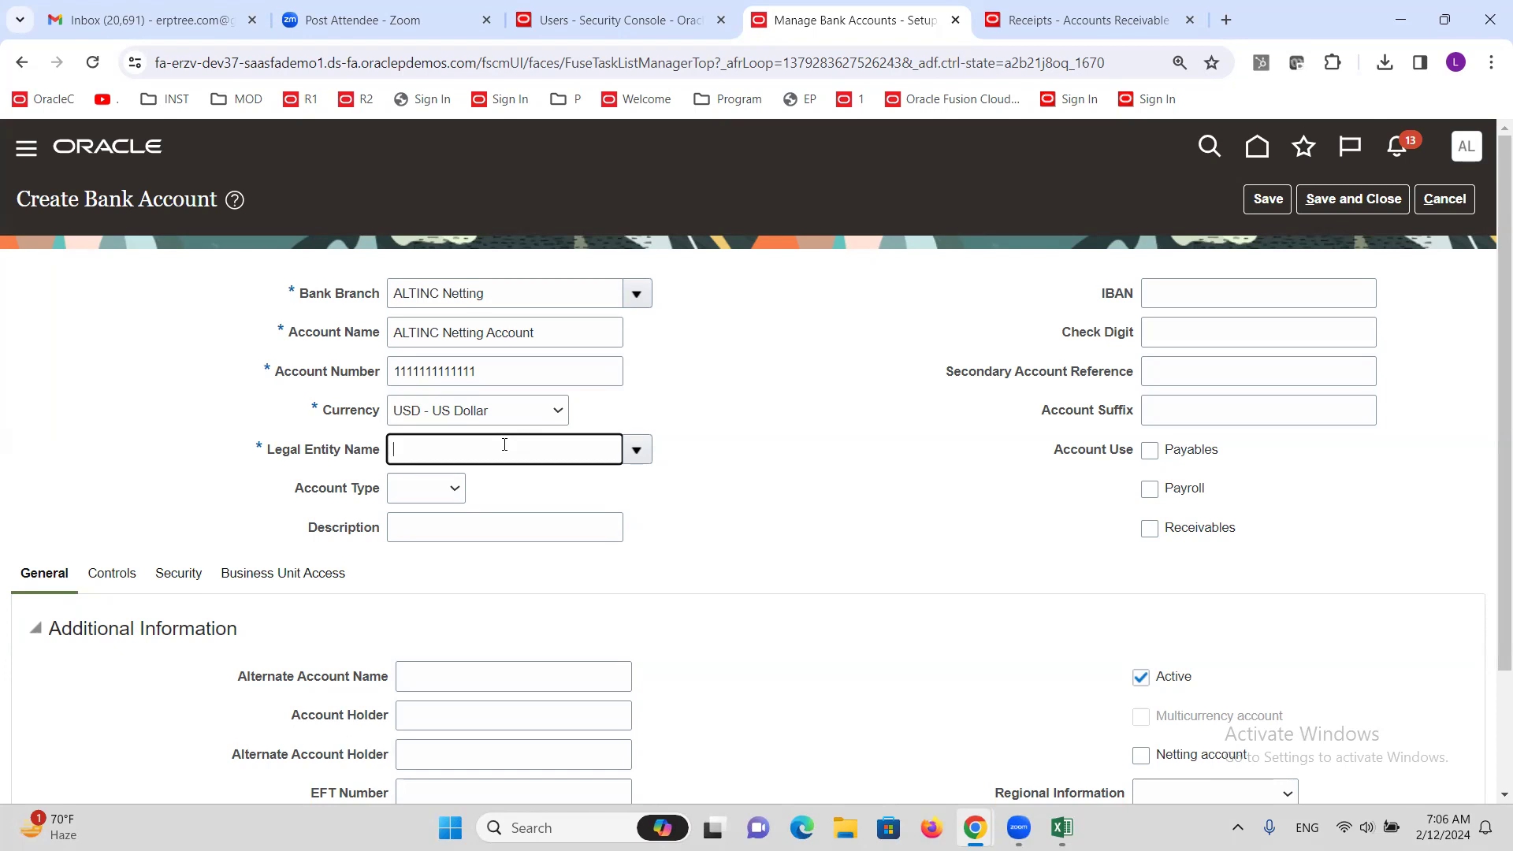
key(Tab)
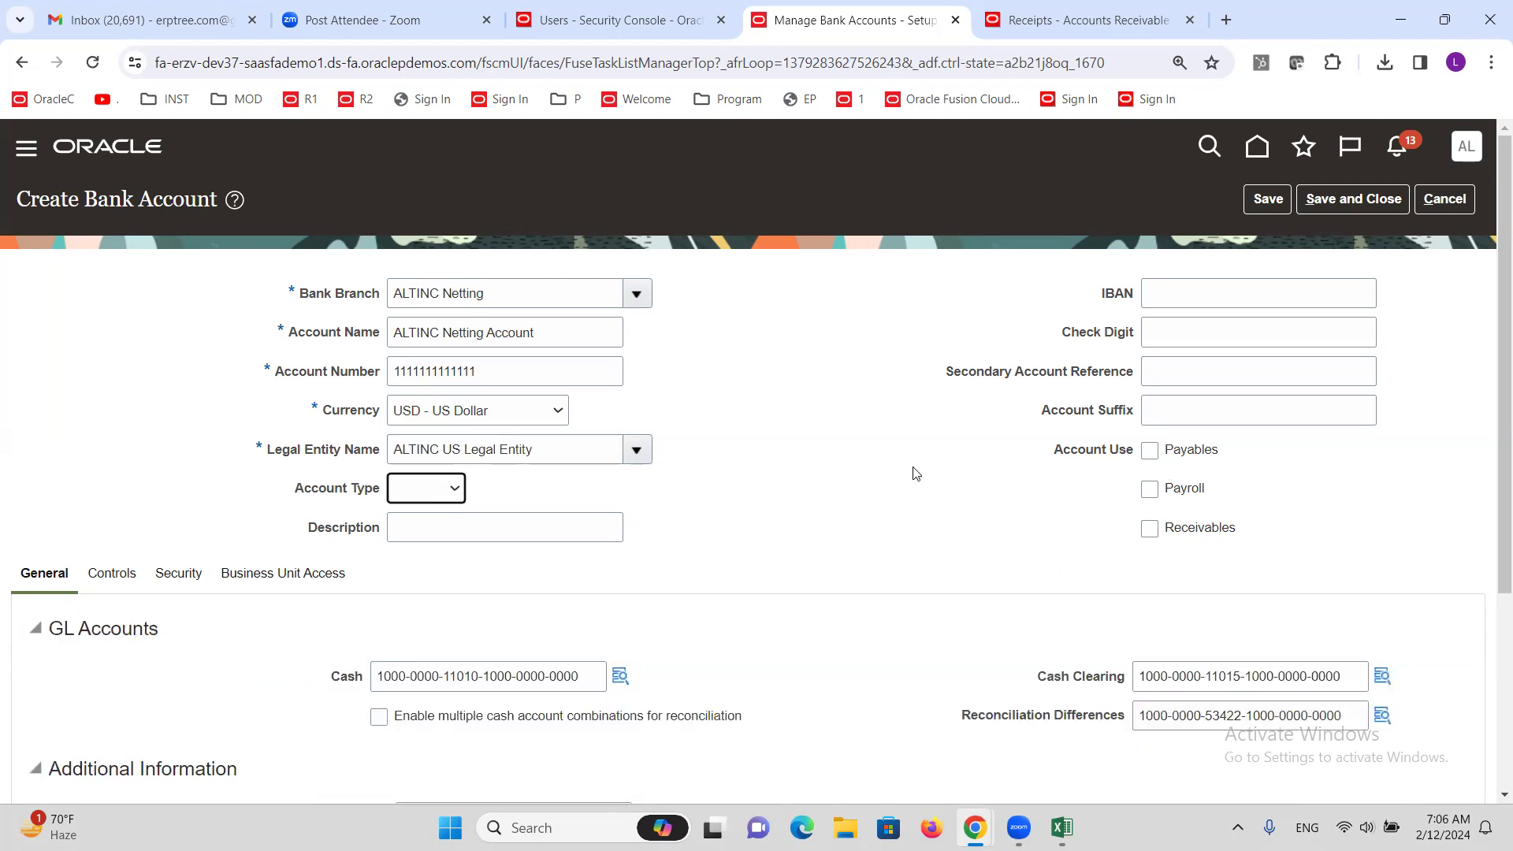
Enable the bank account for use in Payables and Receivables
click(998, 412)
click(1150, 450)
click(1151, 531)
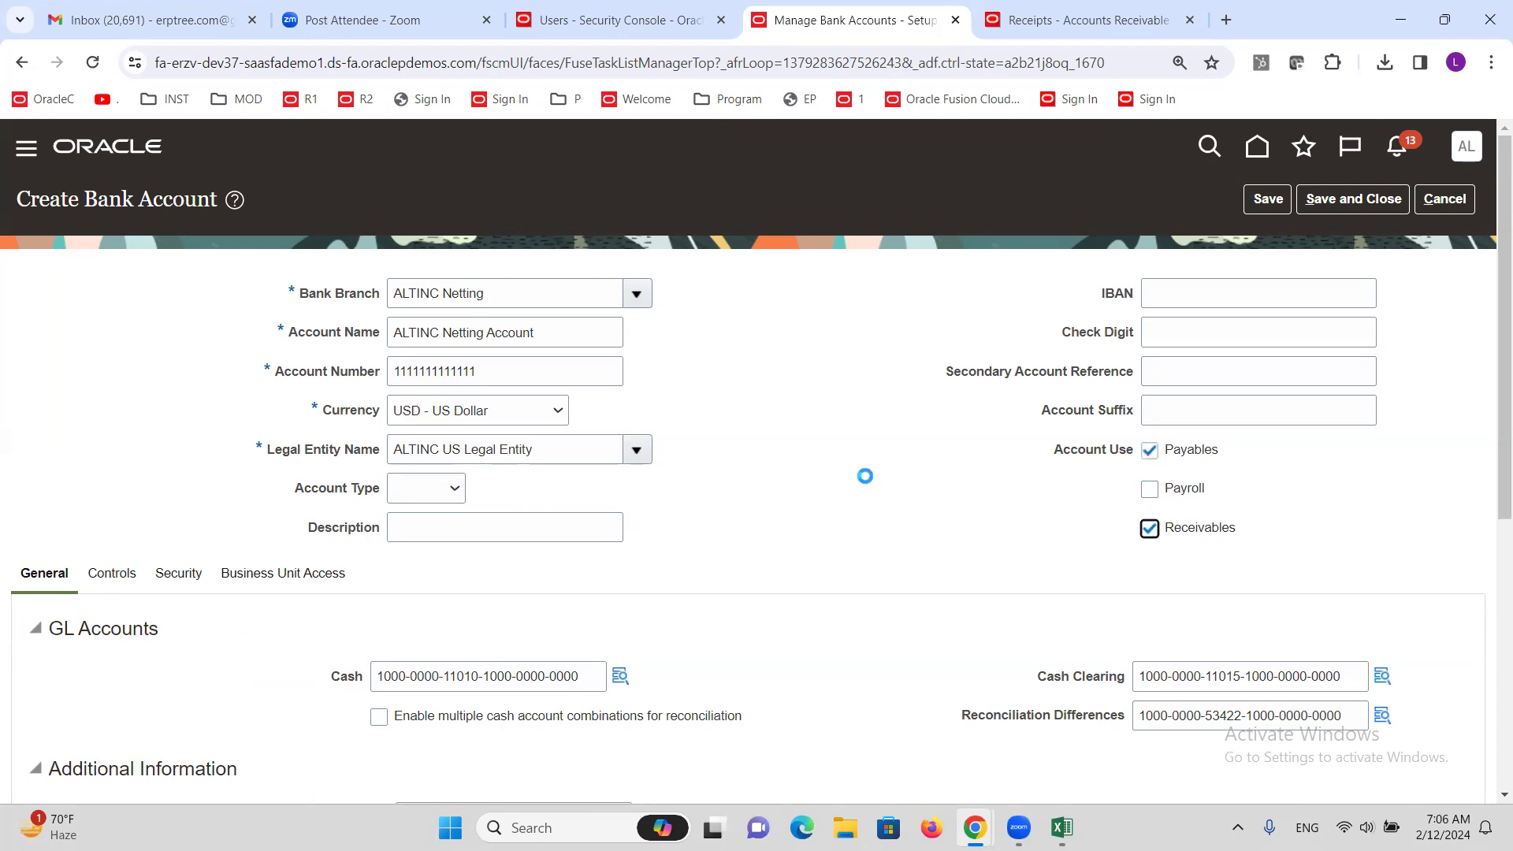
click(851, 481)
Open the segments of the Cash GL account and clear the Account segment
scroll(723, 532, down, 1)
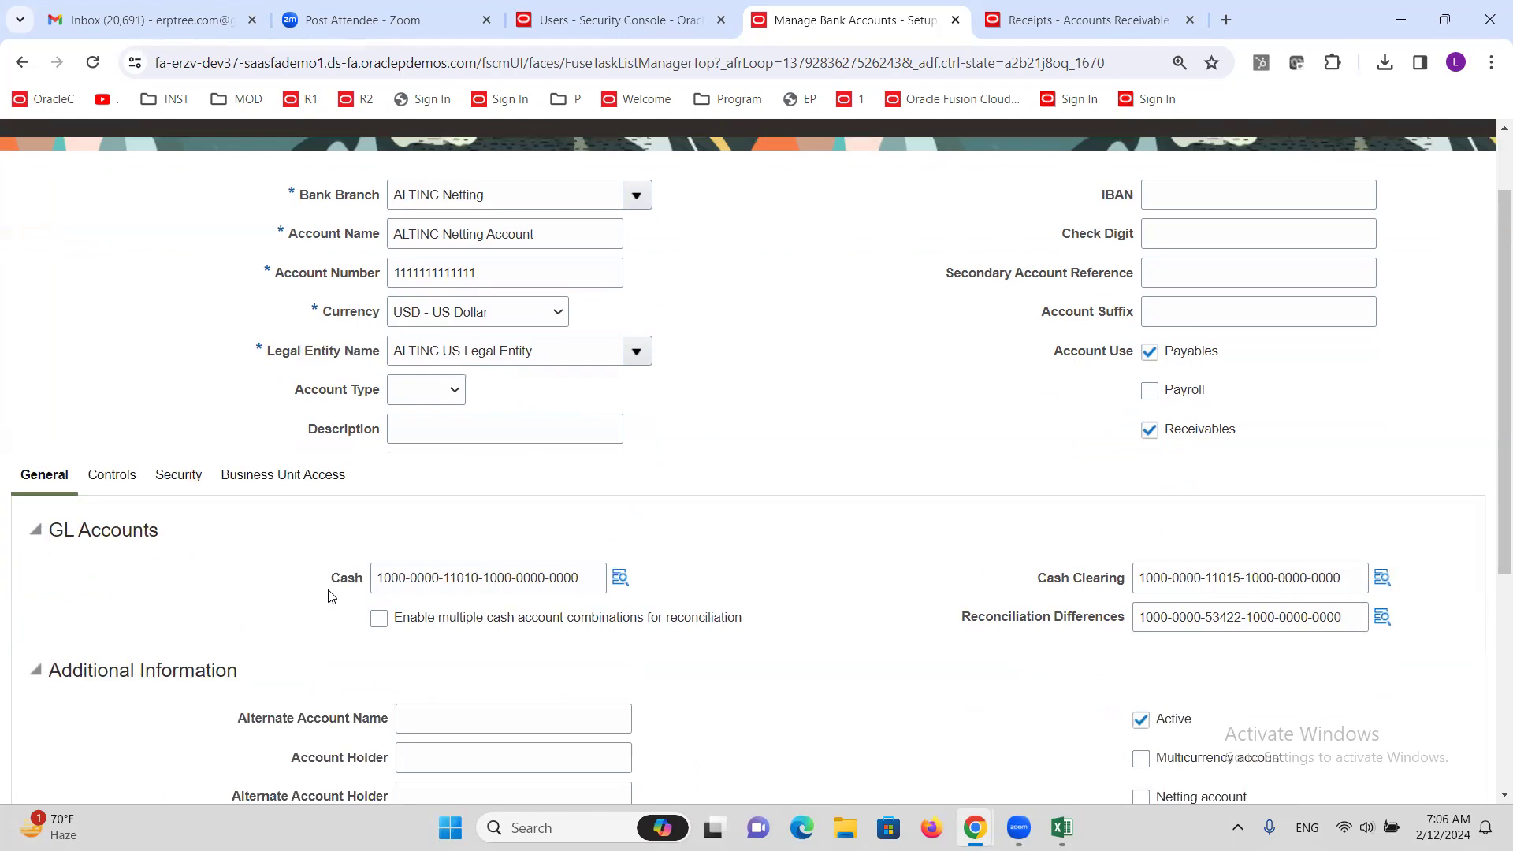
drag(331, 579, 406, 603)
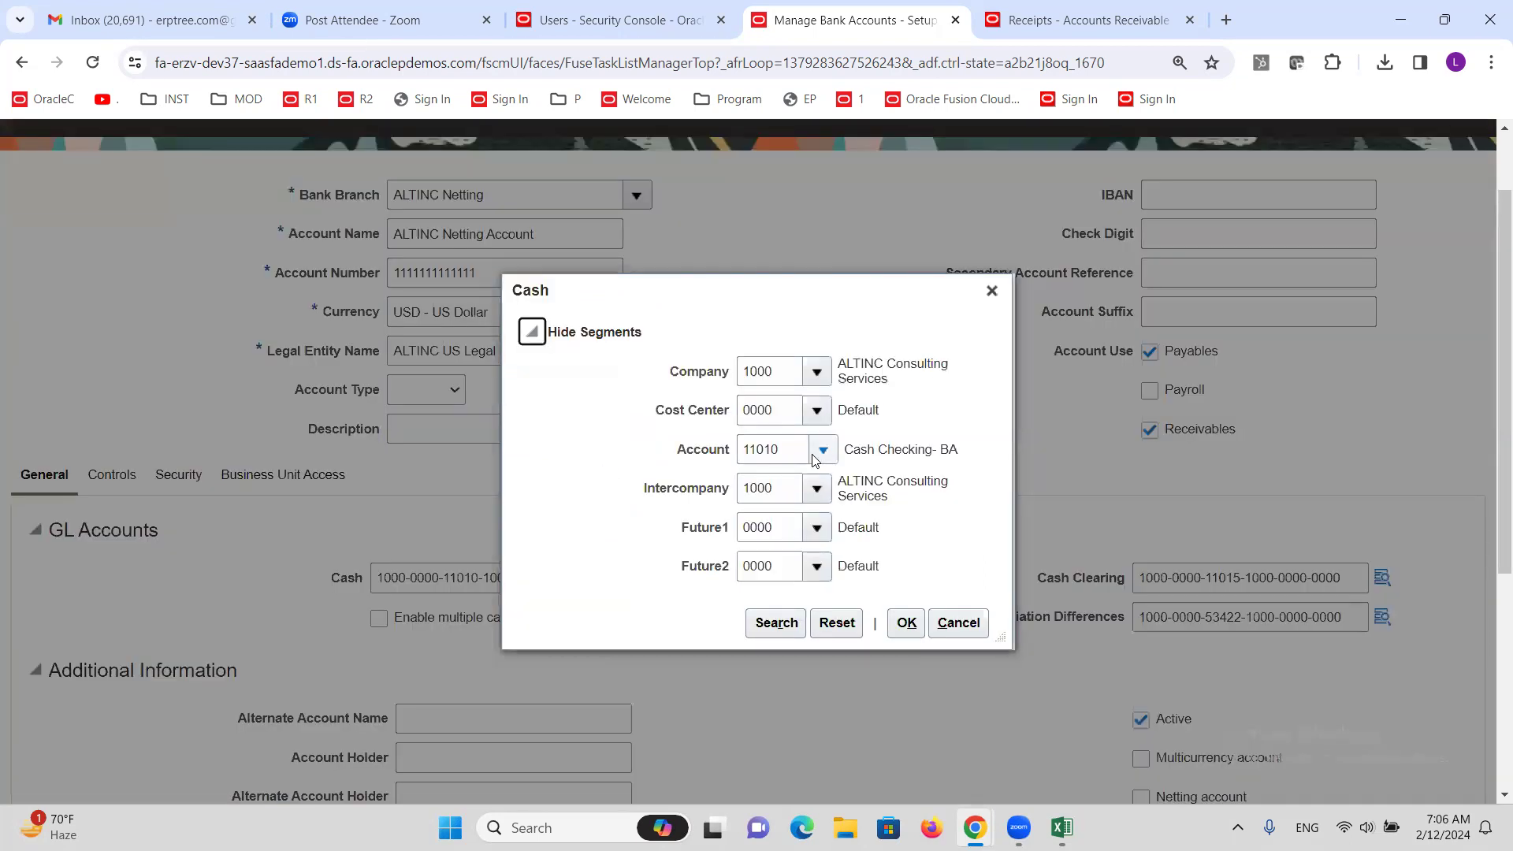
double_click(794, 449)
key(BackSpace)
Search the Cash account's Account segment values for descriptions containing "Netting" using the advanced search
click(822, 450)
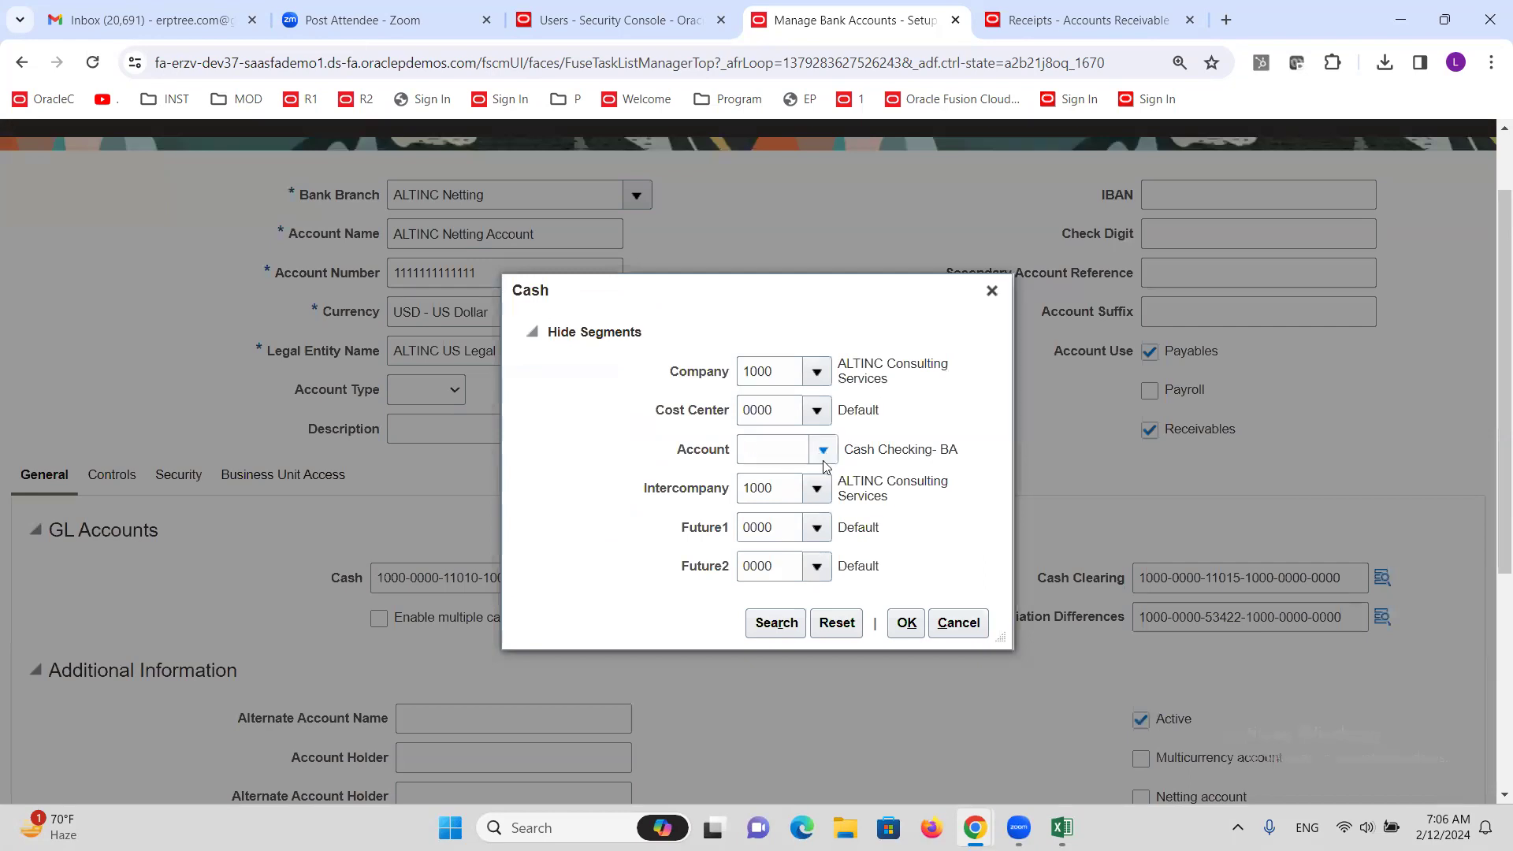
scroll(1183, 501, down, 3)
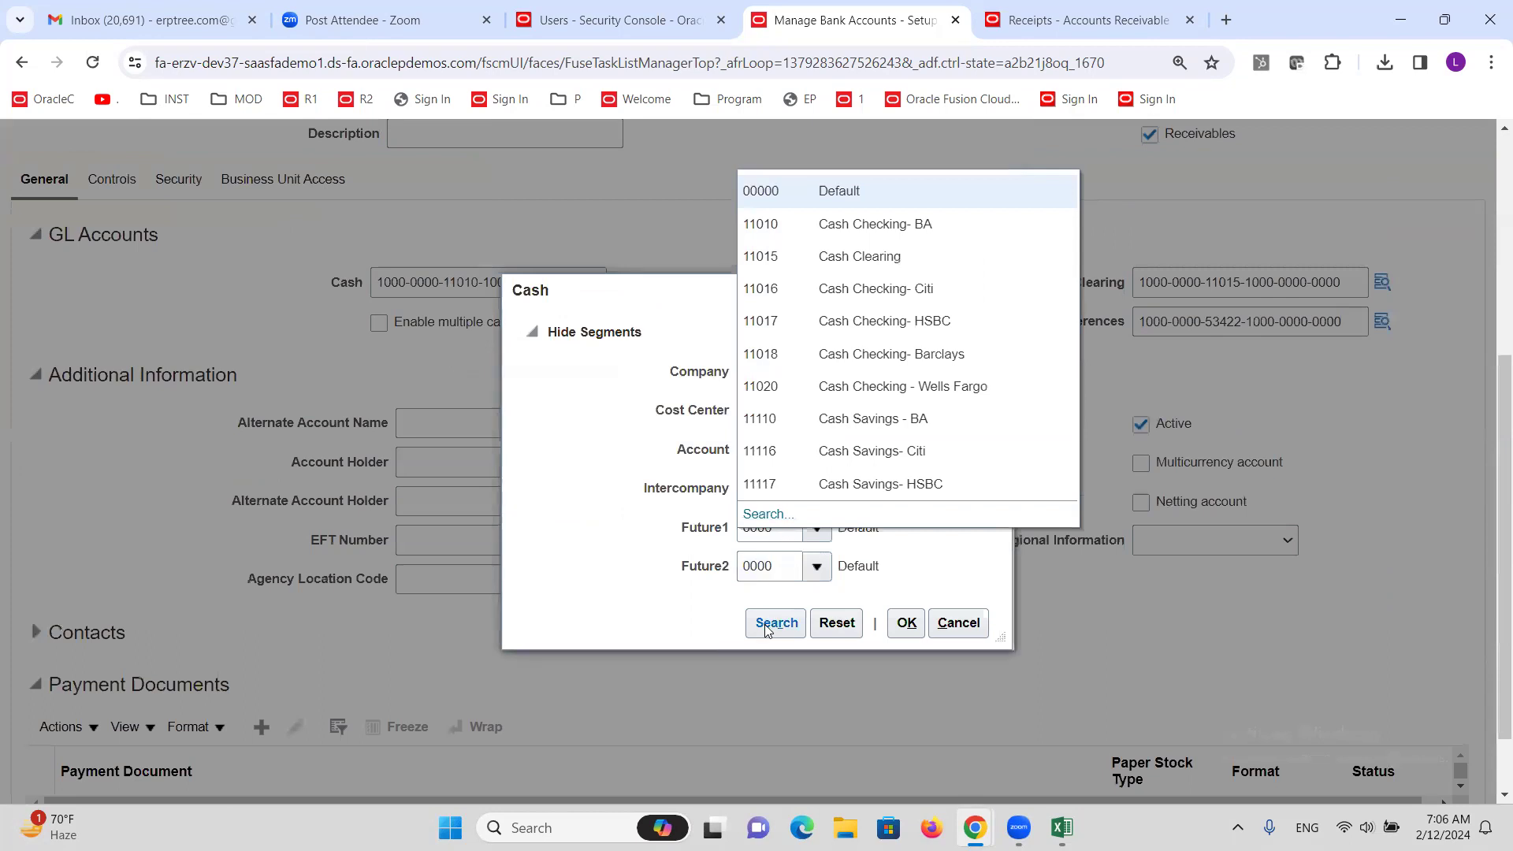
click(763, 515)
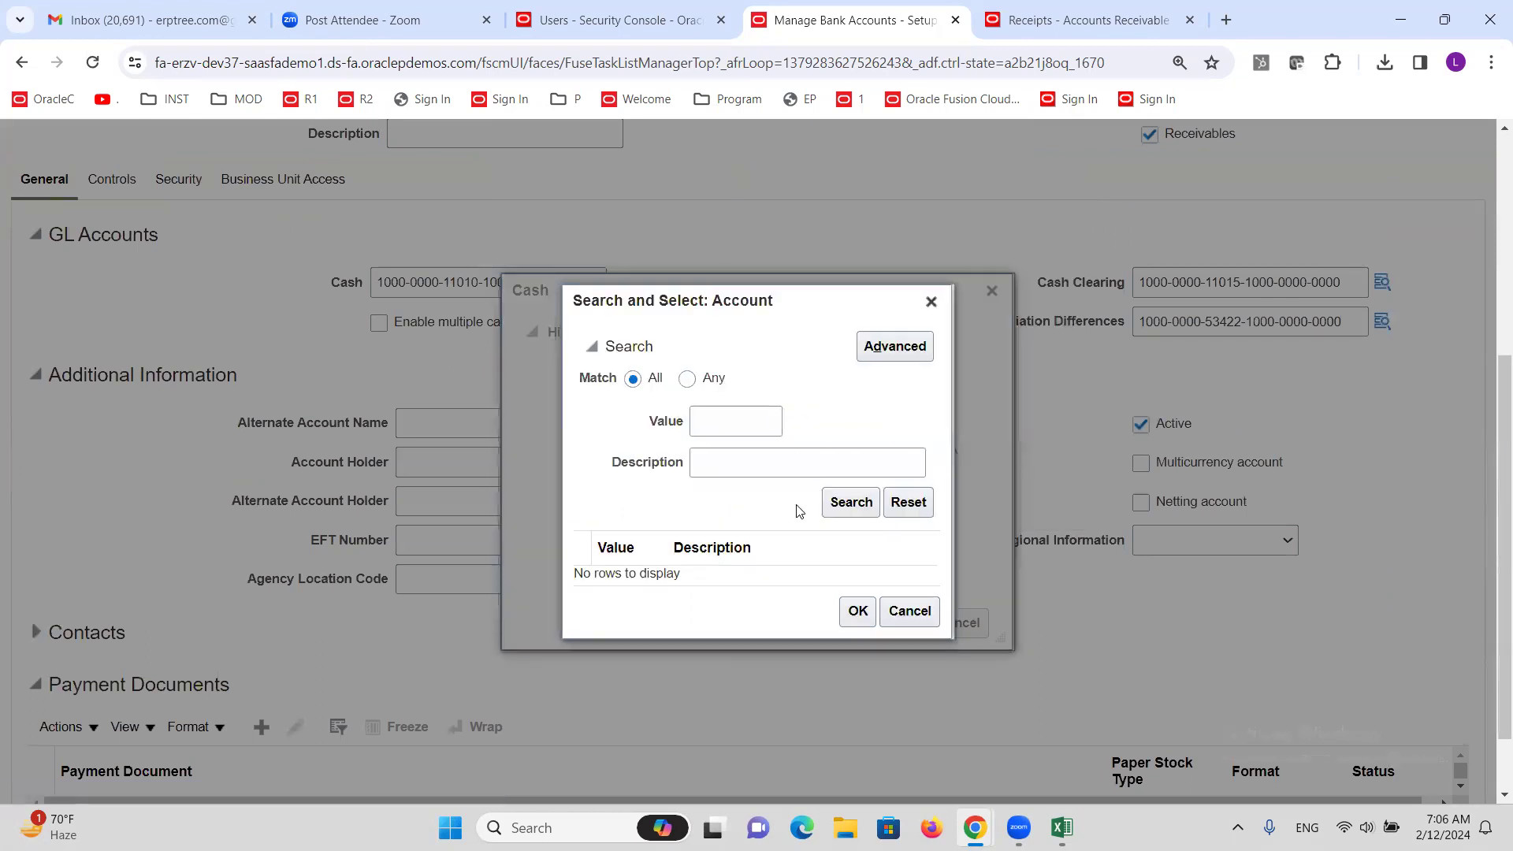
click(894, 346)
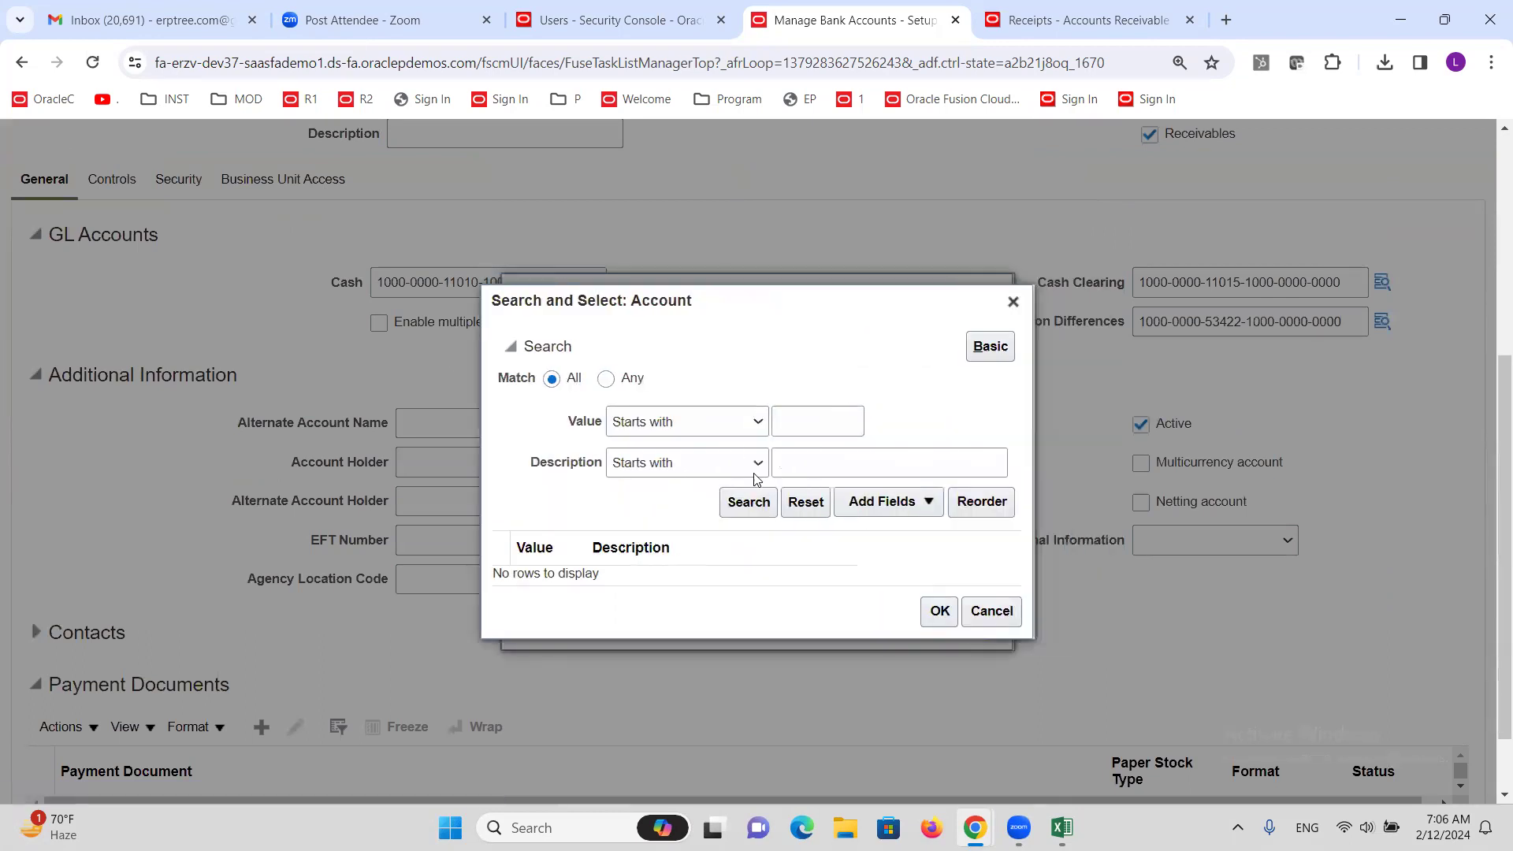
click(711, 464)
click(670, 655)
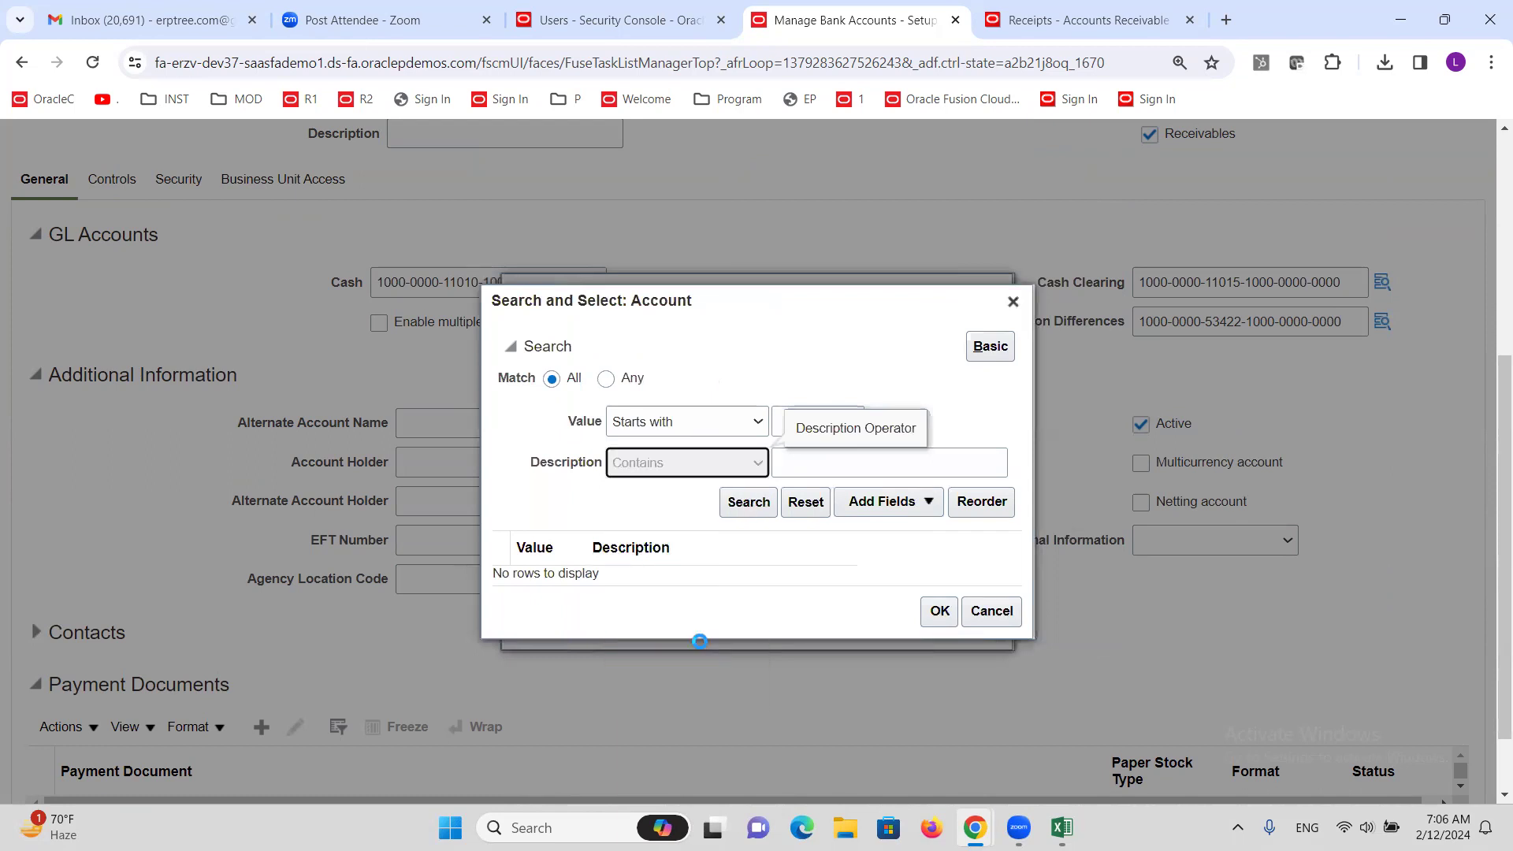
click(826, 464)
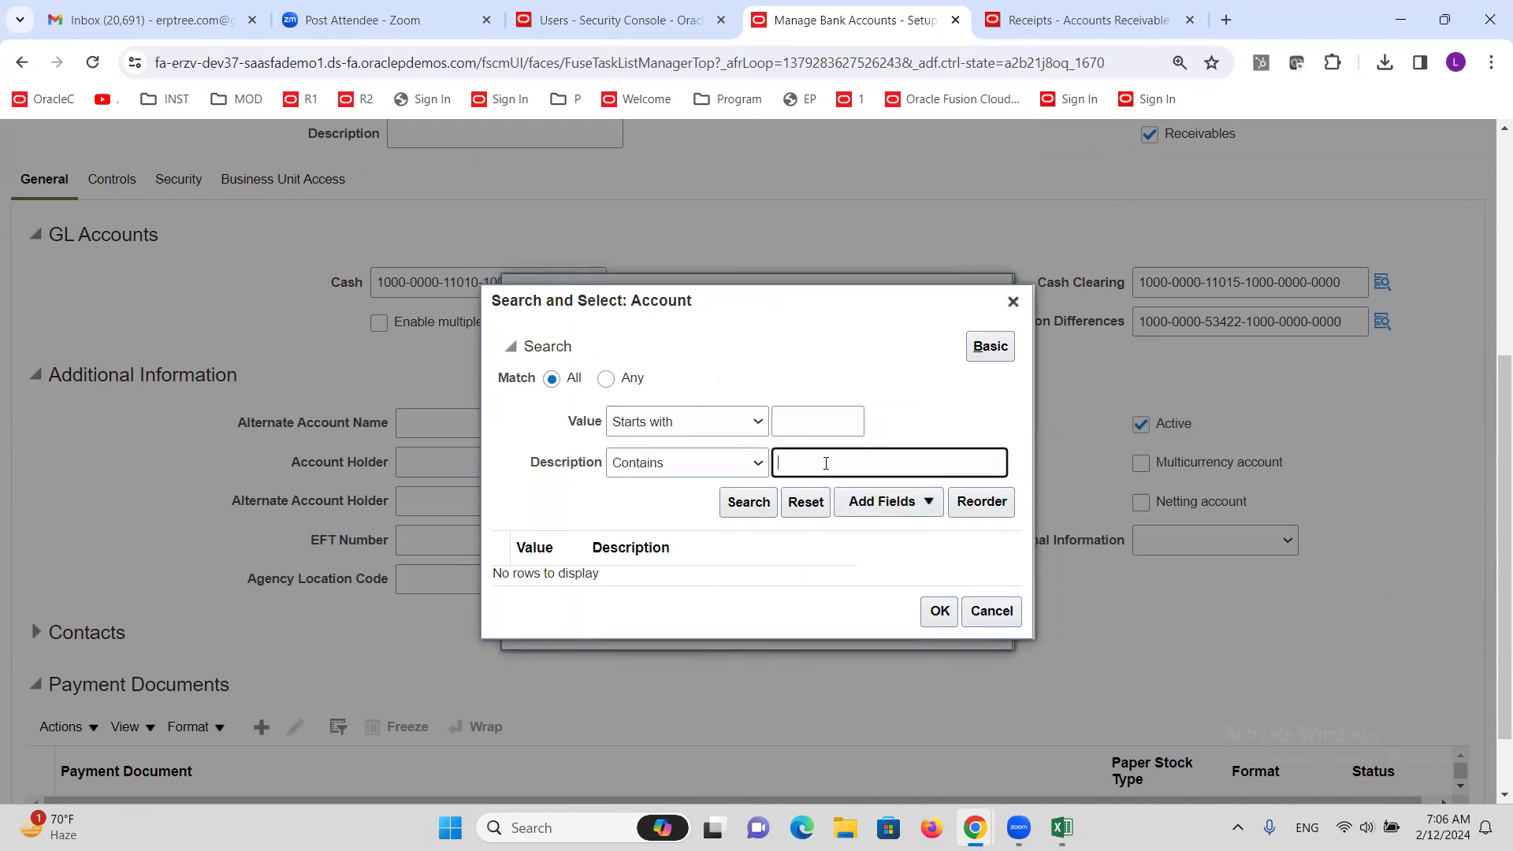
text(Netting)
click(747, 502)
Search the Account values for descriptions containing "Dummy", and leave the Cash account segments without applying a change
click(820, 460)
double_click(821, 459)
text(Dummy)
click(750, 508)
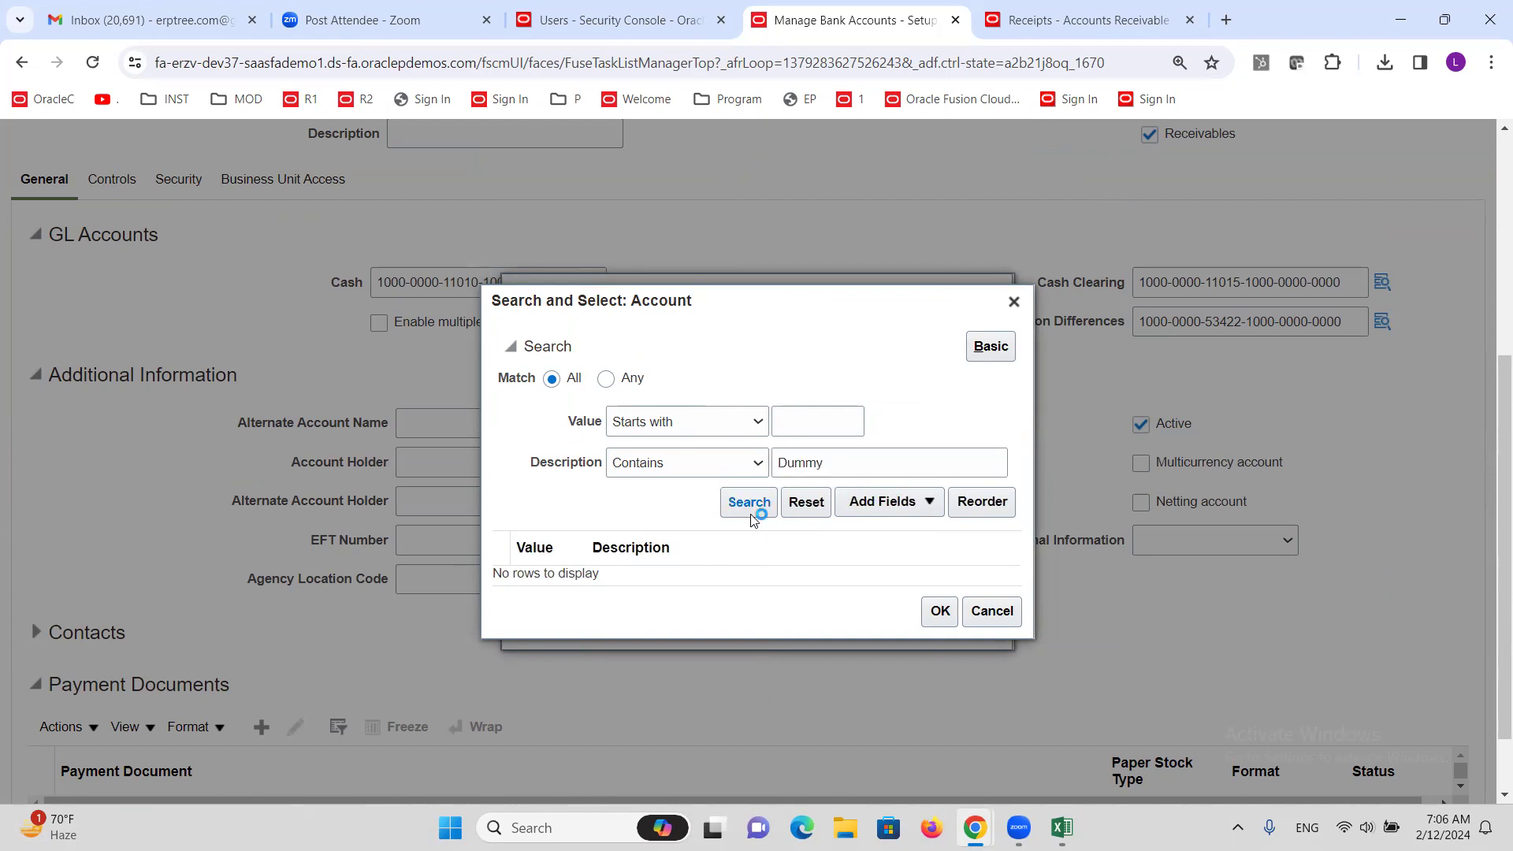
click(1012, 303)
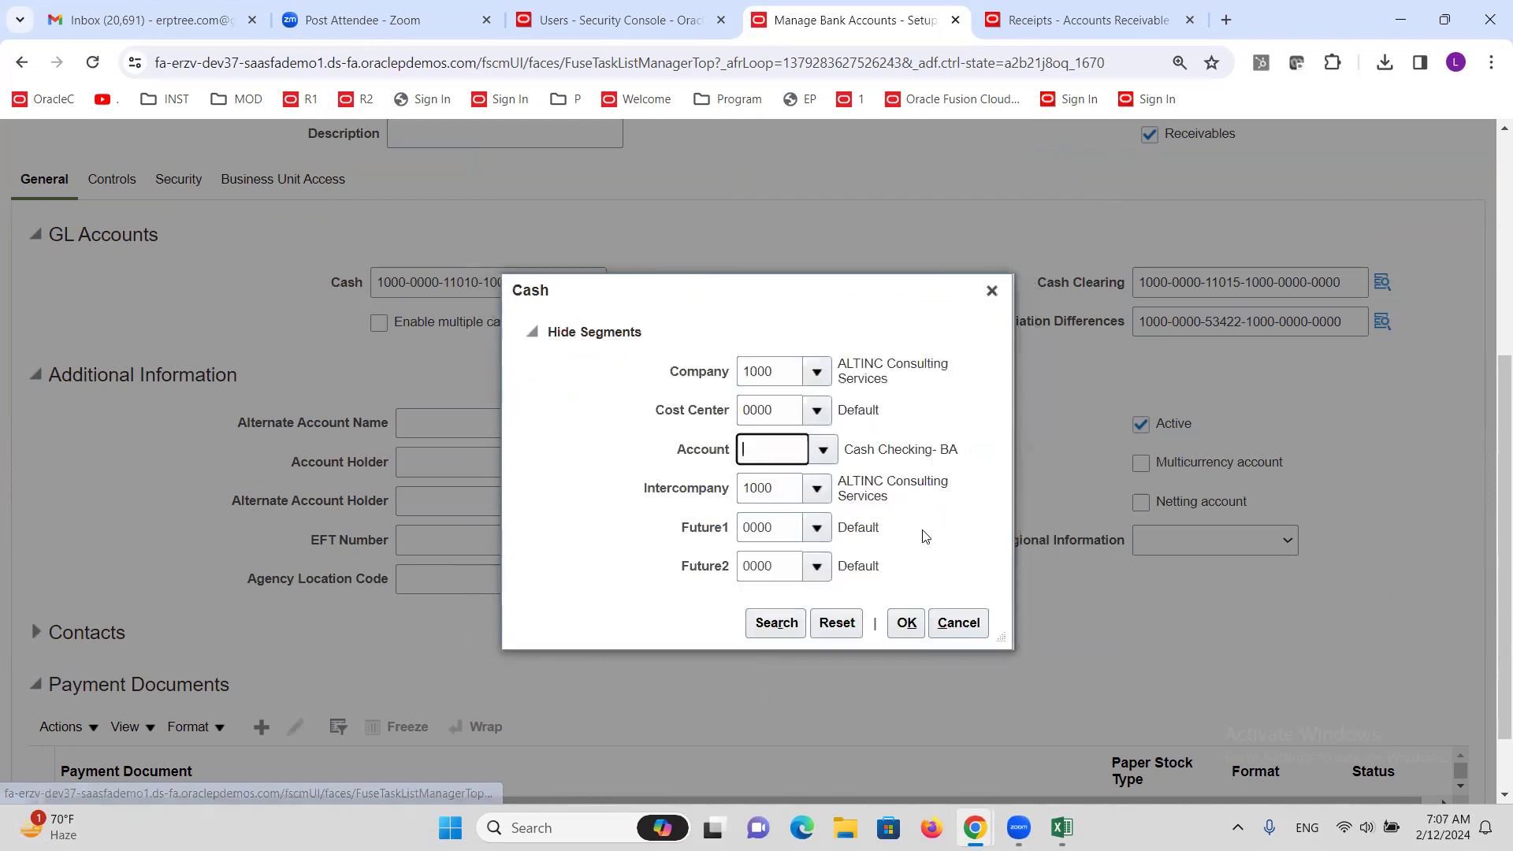
click(991, 291)
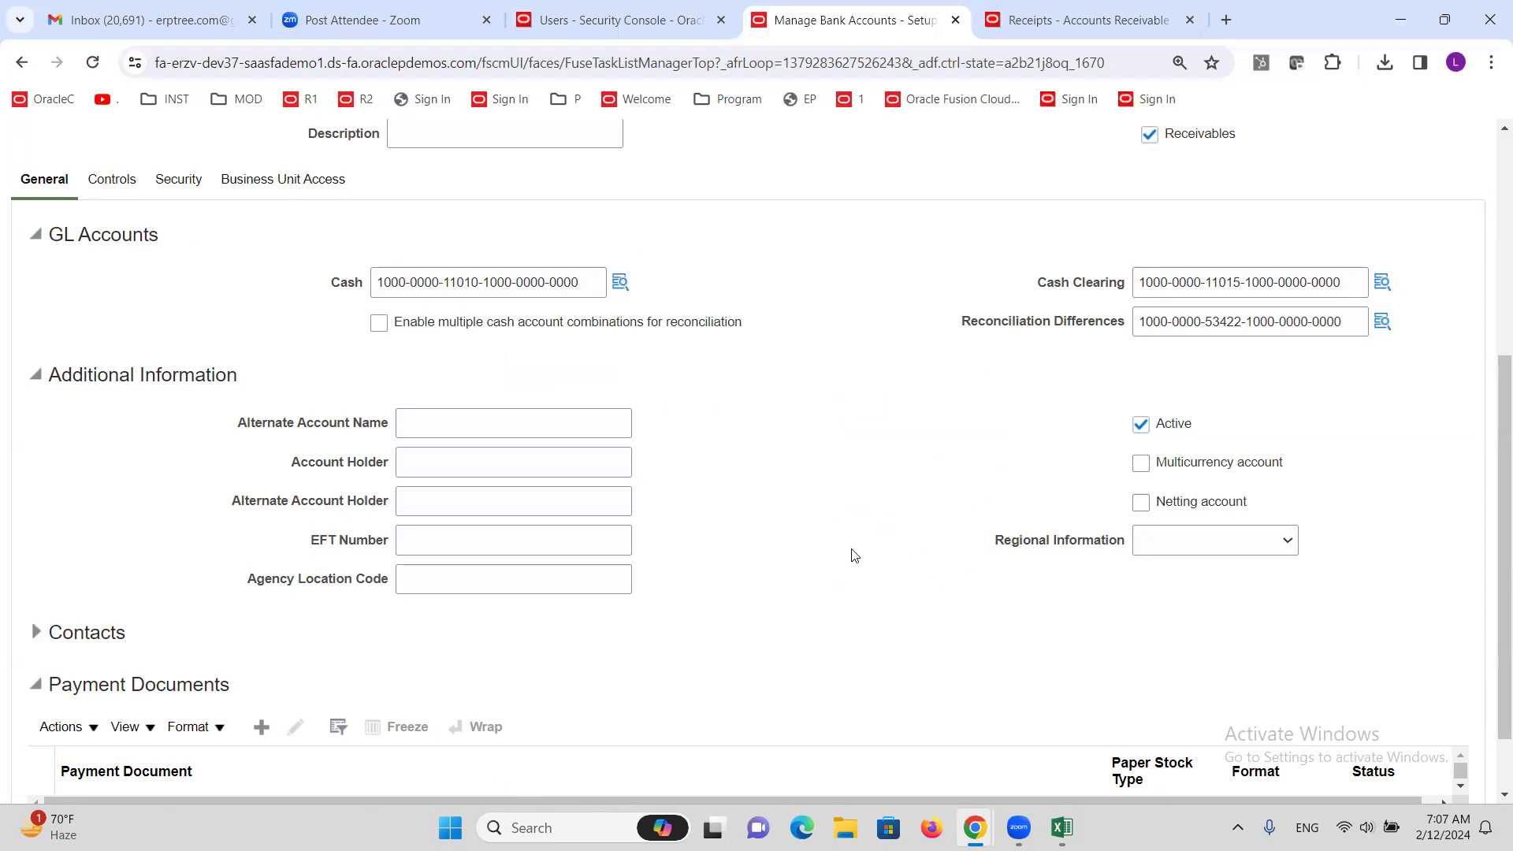
Mark the bank account as a netting account and try to save it
scroll(854, 555, up, 4)
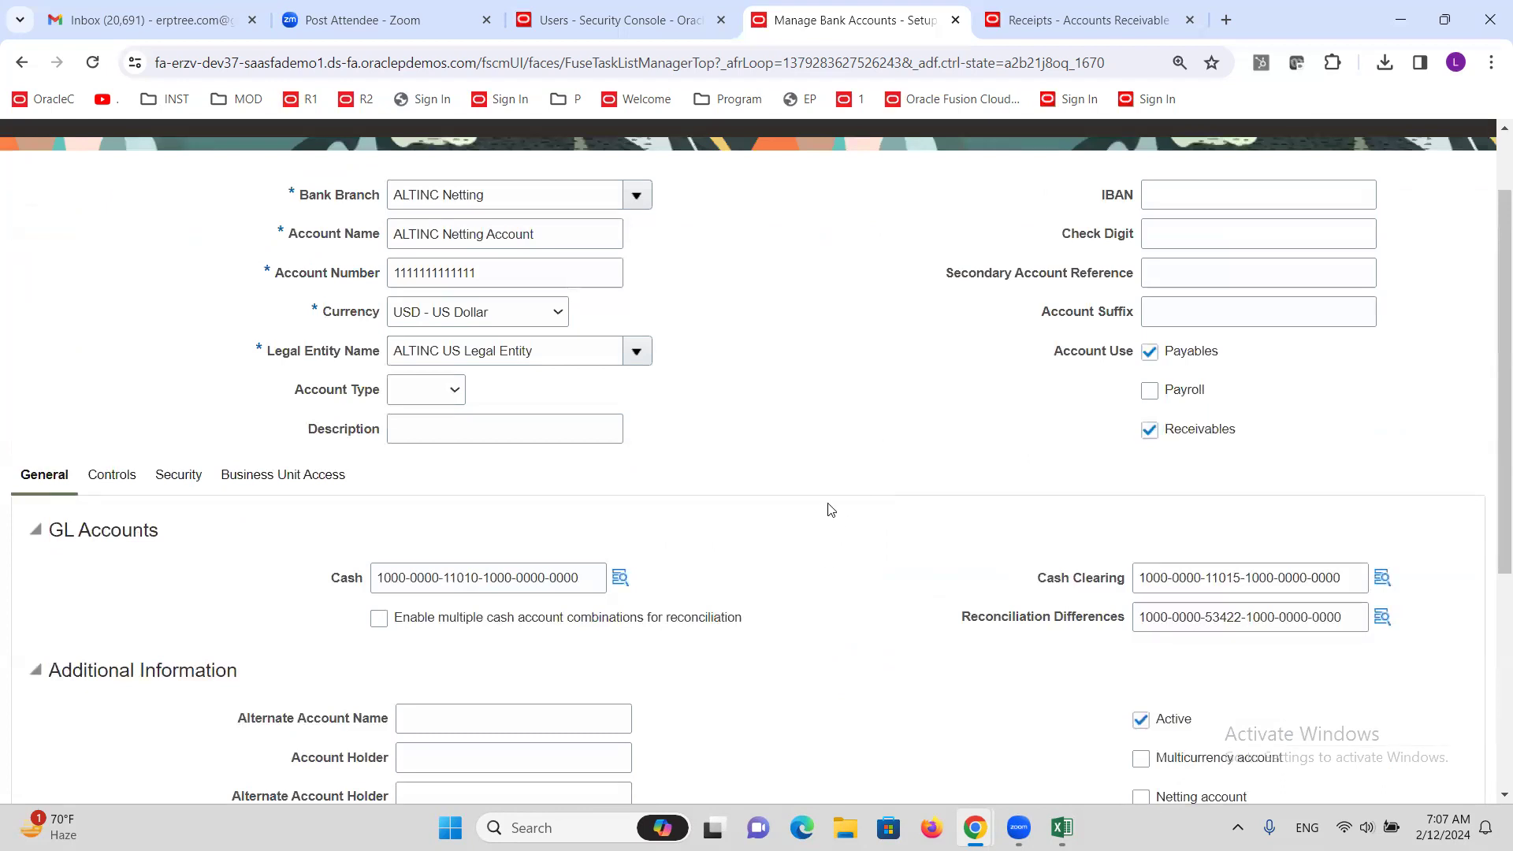
scroll(836, 506, down, 4)
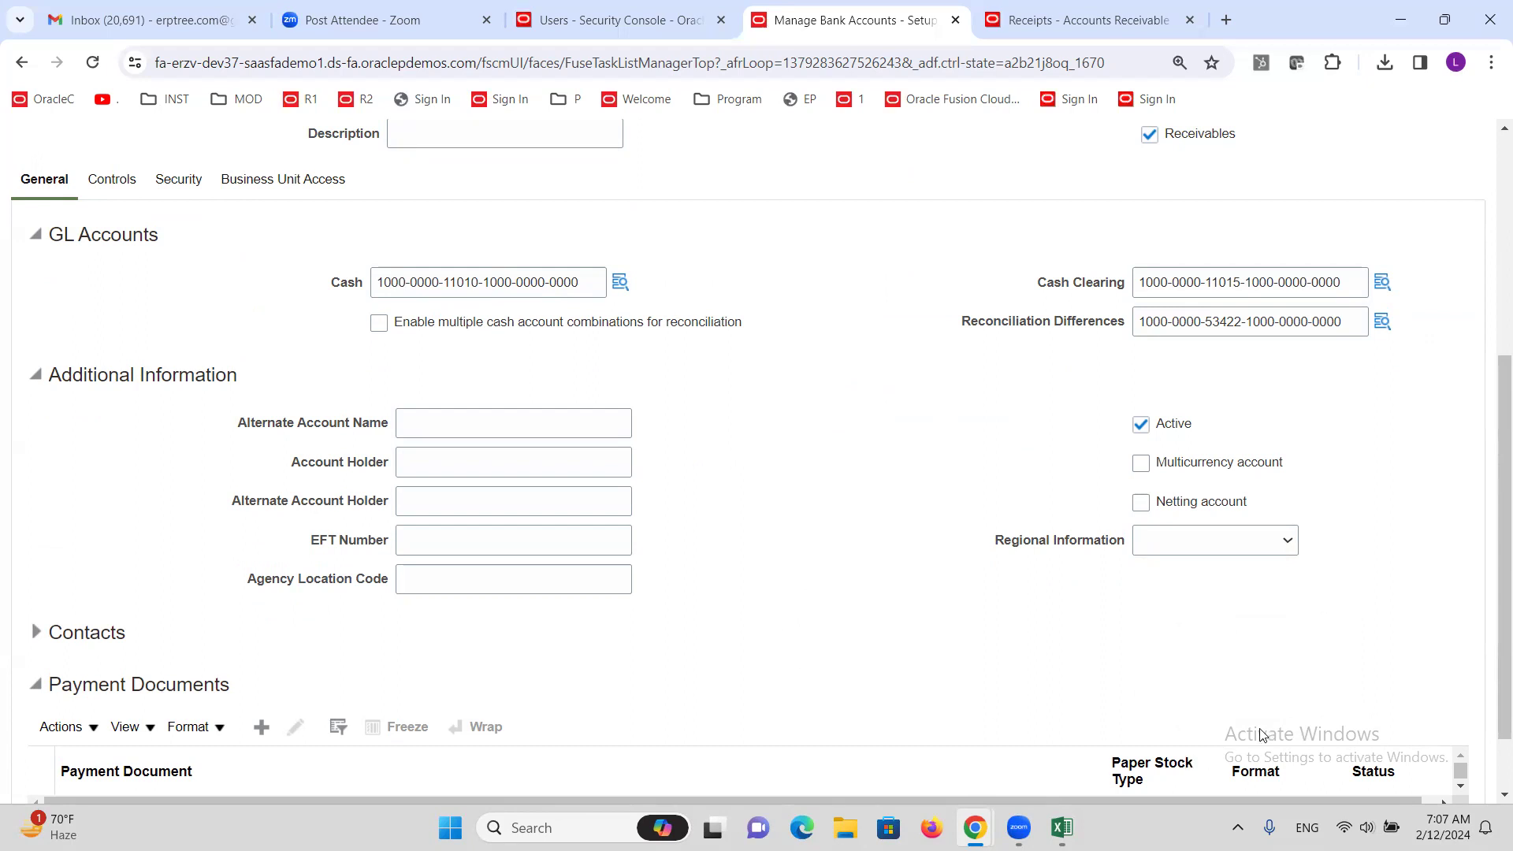
click(1141, 508)
scroll(823, 611, down, 1)
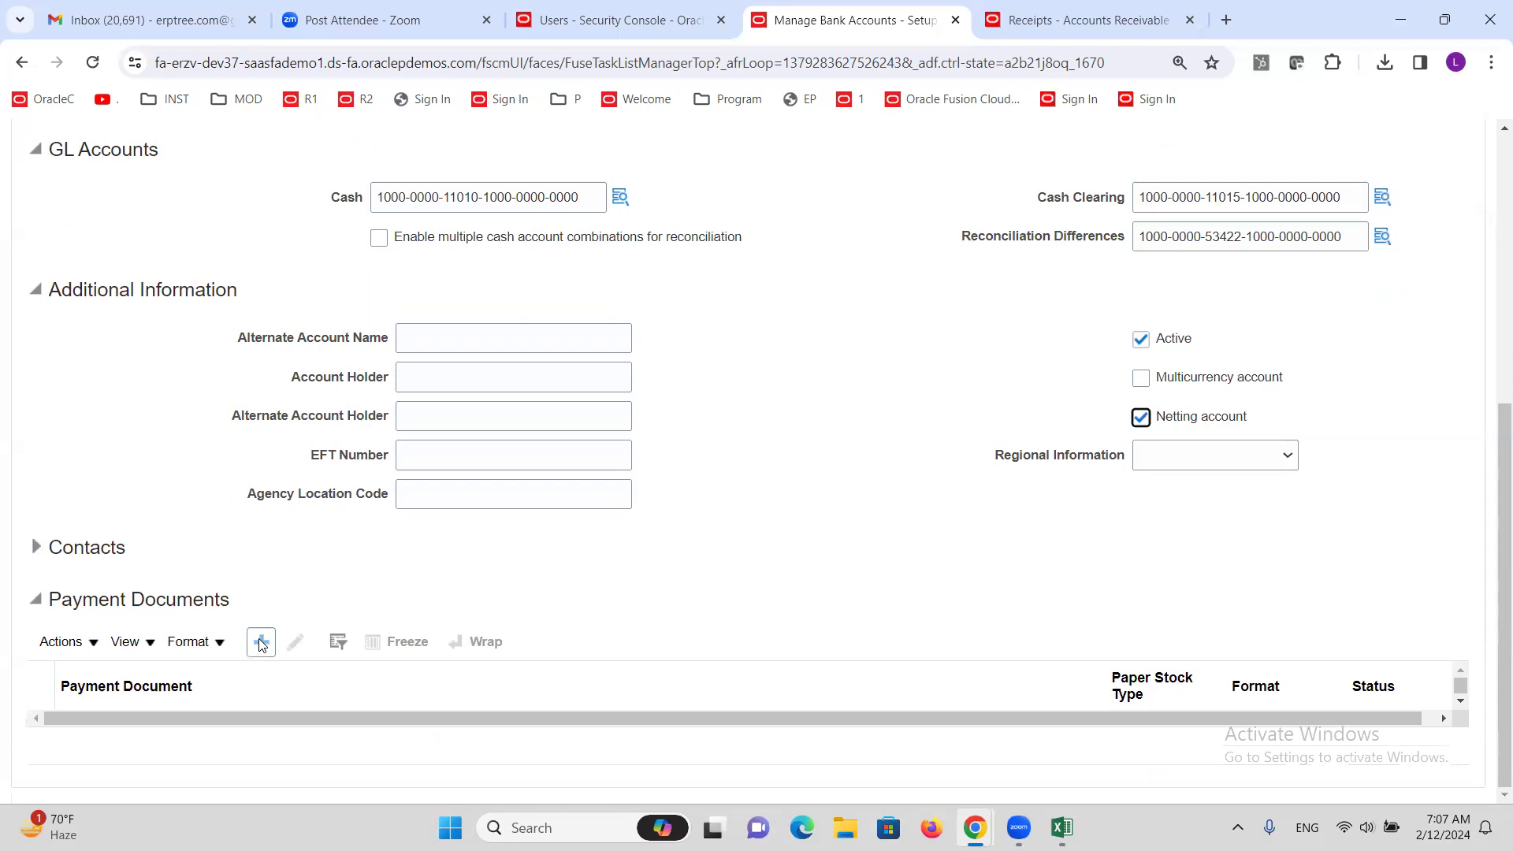
scroll(792, 549, up, 6)
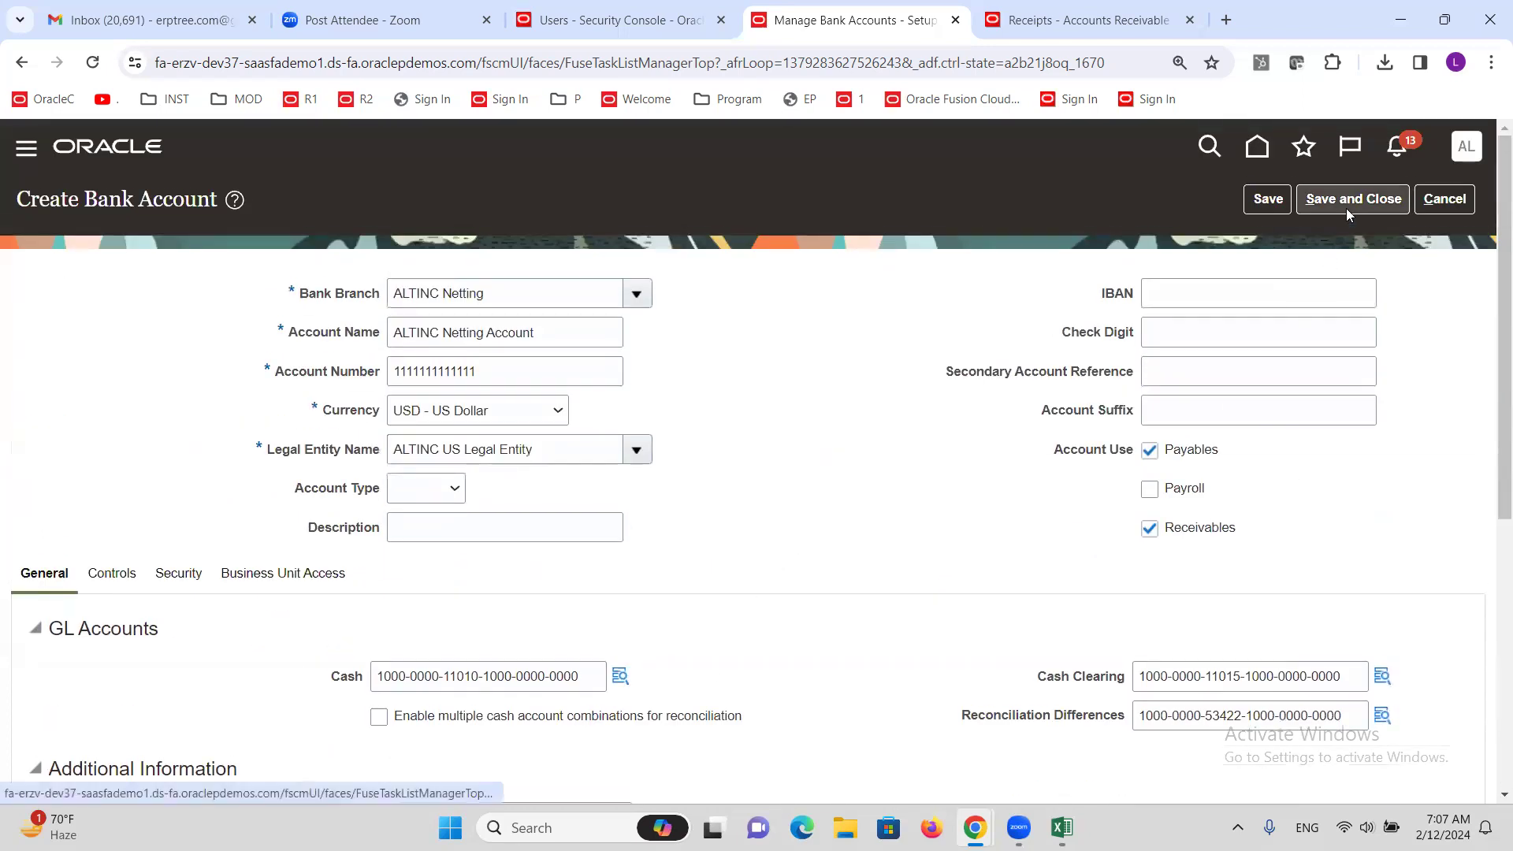
scroll(821, 547, down, 6)
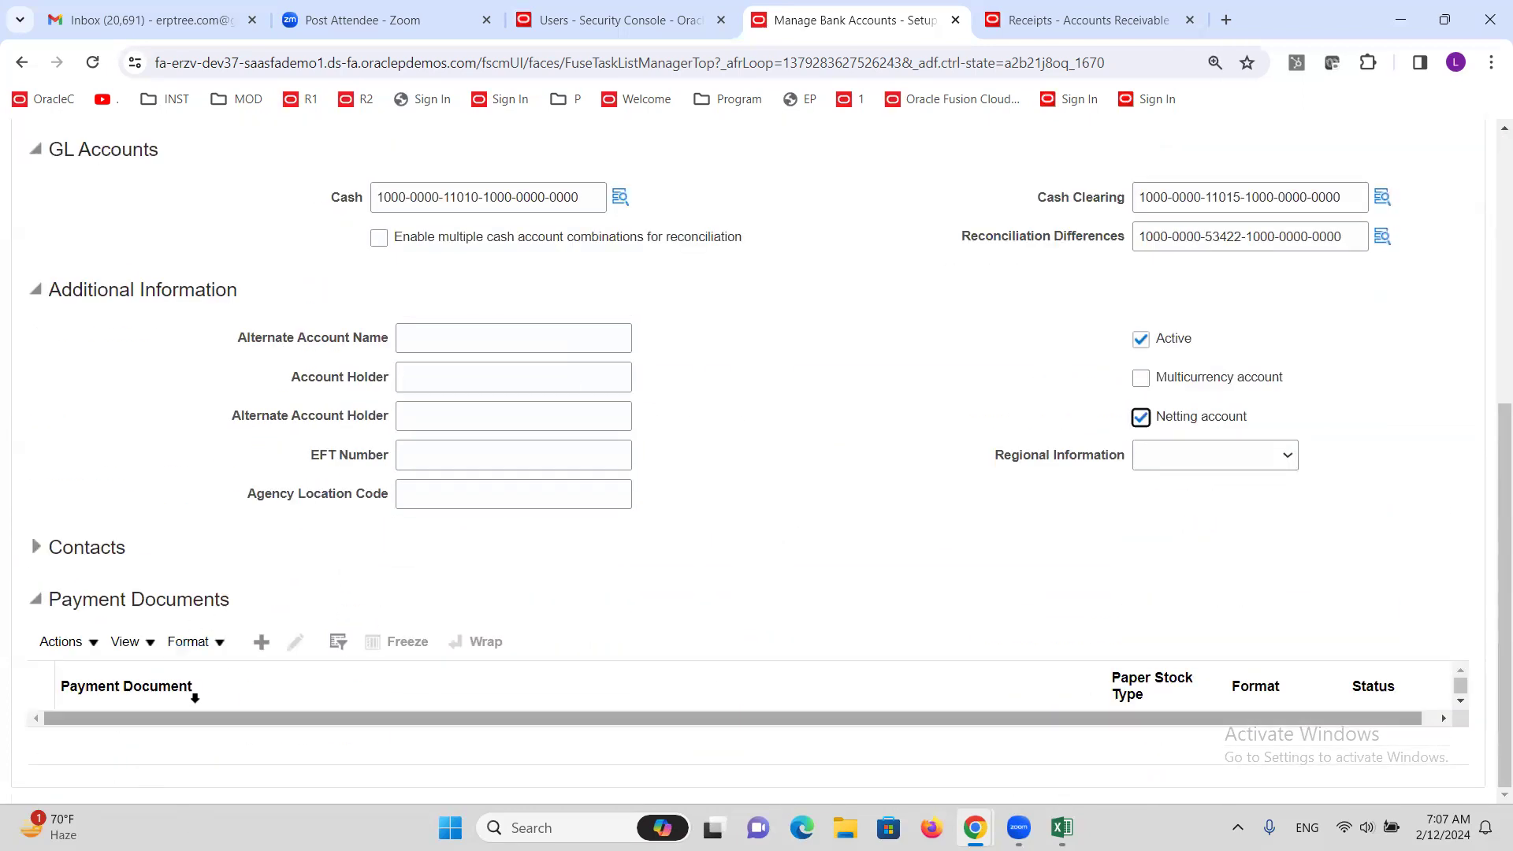
scroll(686, 462, up, 6)
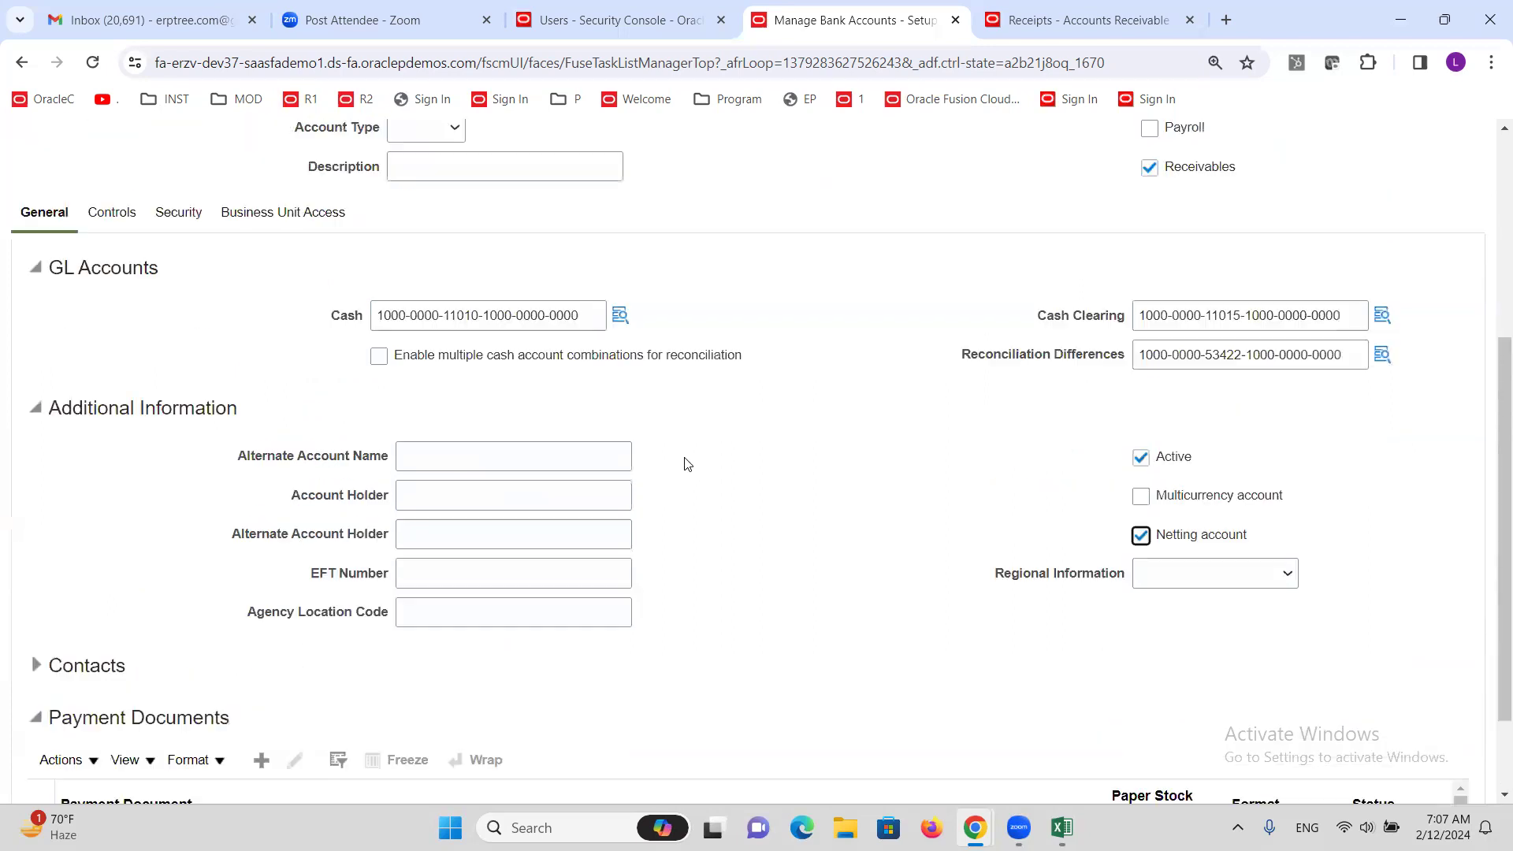
click(1268, 202)
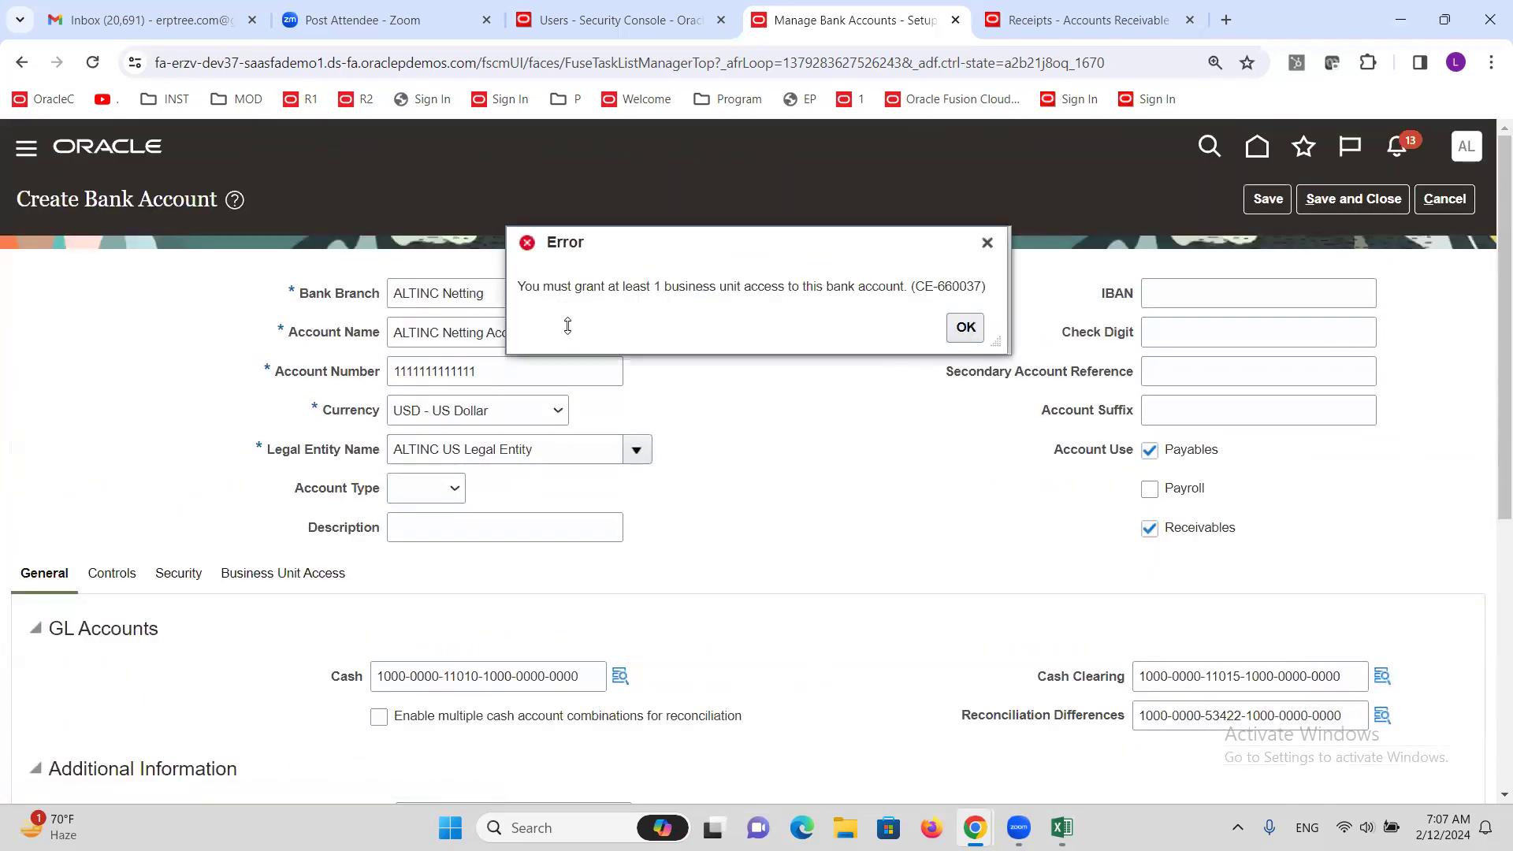
click(968, 329)
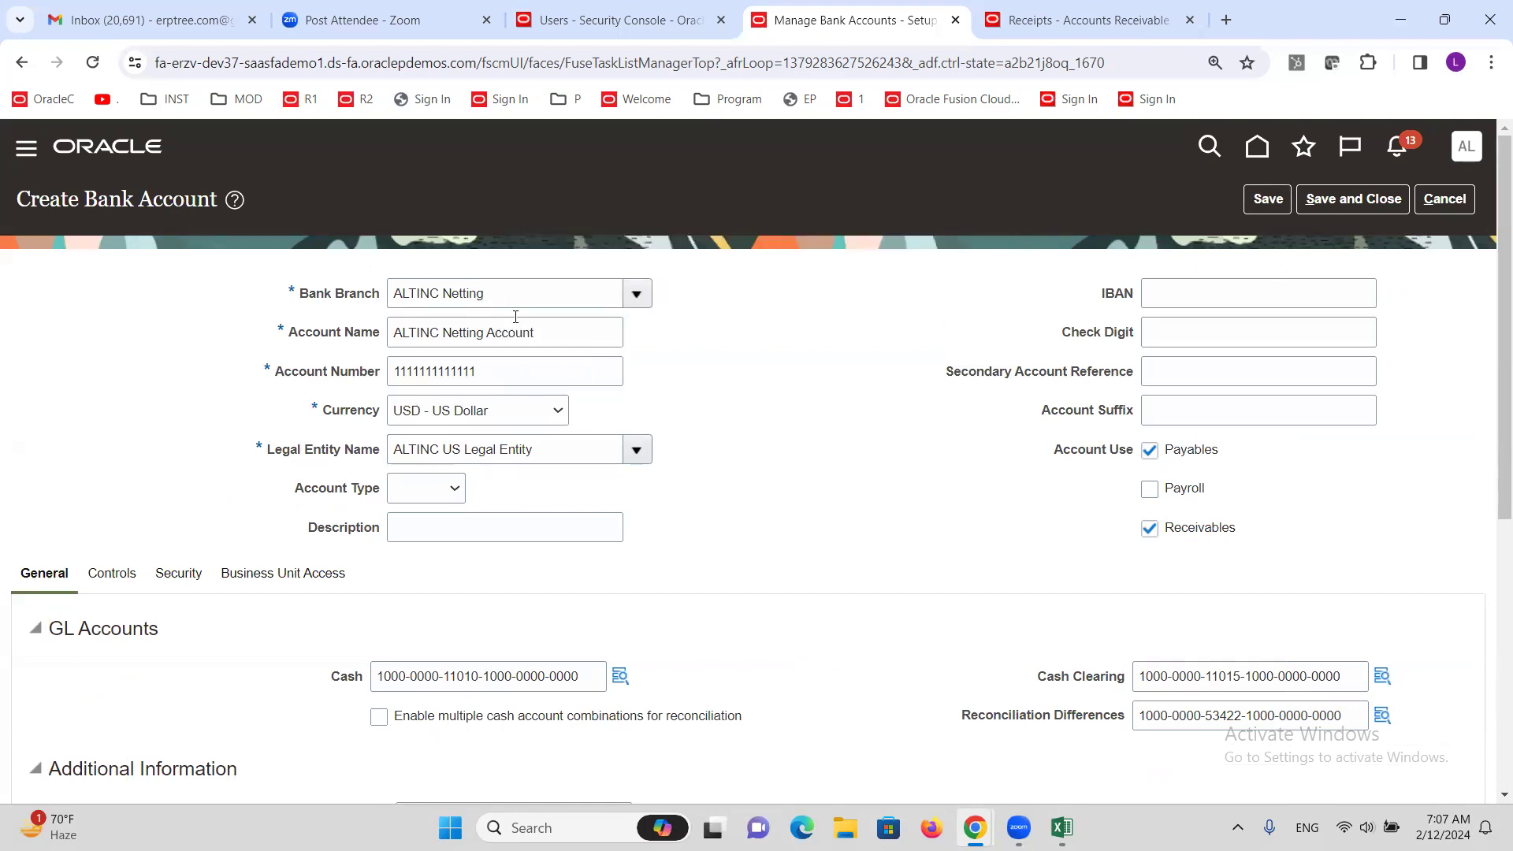
Copy the base URL of the Oracle environment from the page address
drag(520, 63, 156, 63)
key(ctrl+c)
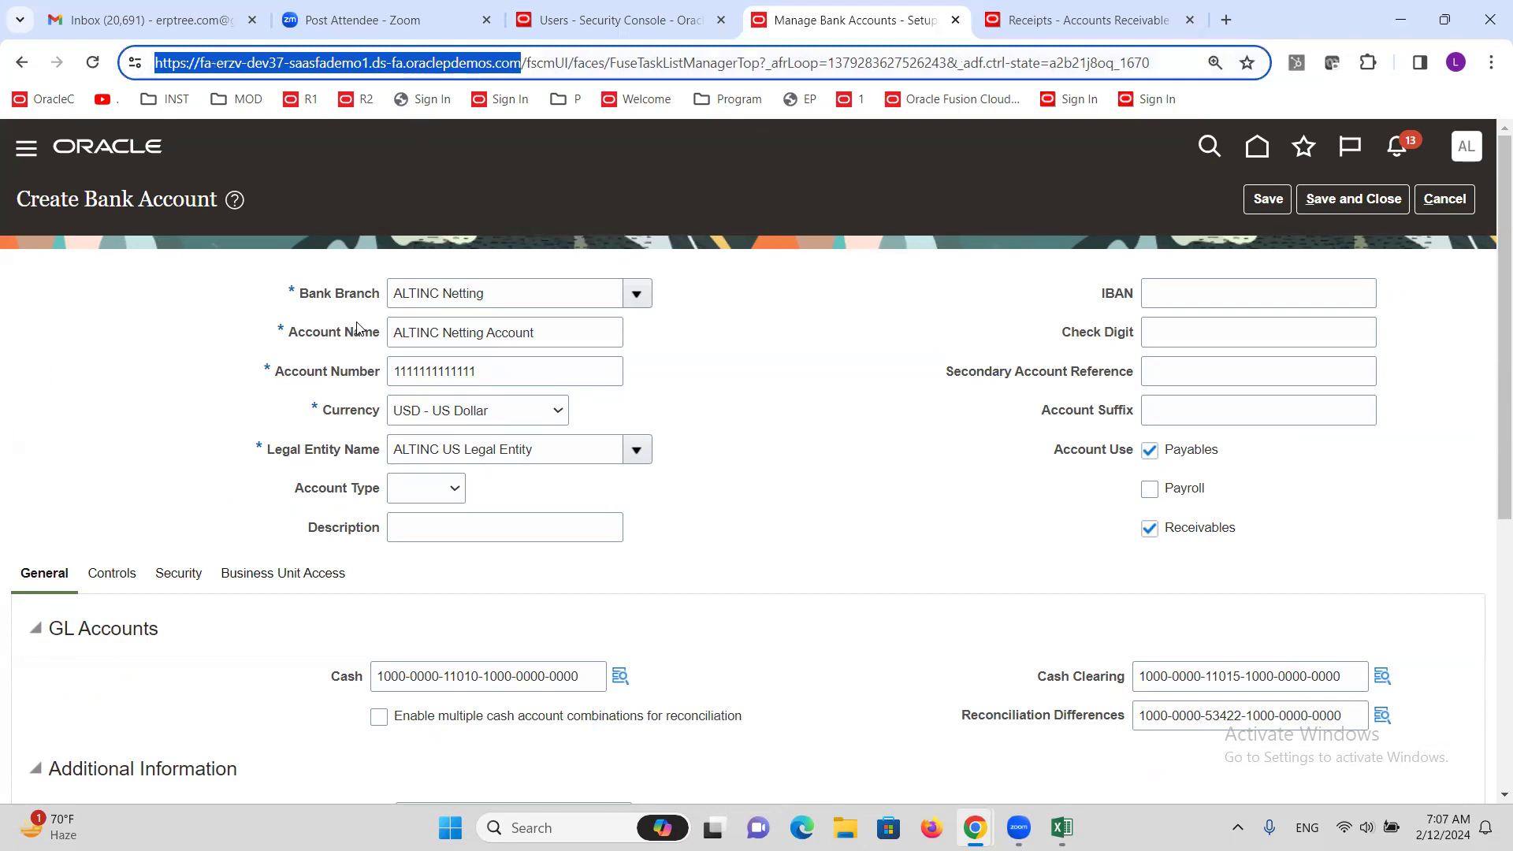
Switch to Firefox and open the copied Oracle Applications Cloud address
click(931, 827)
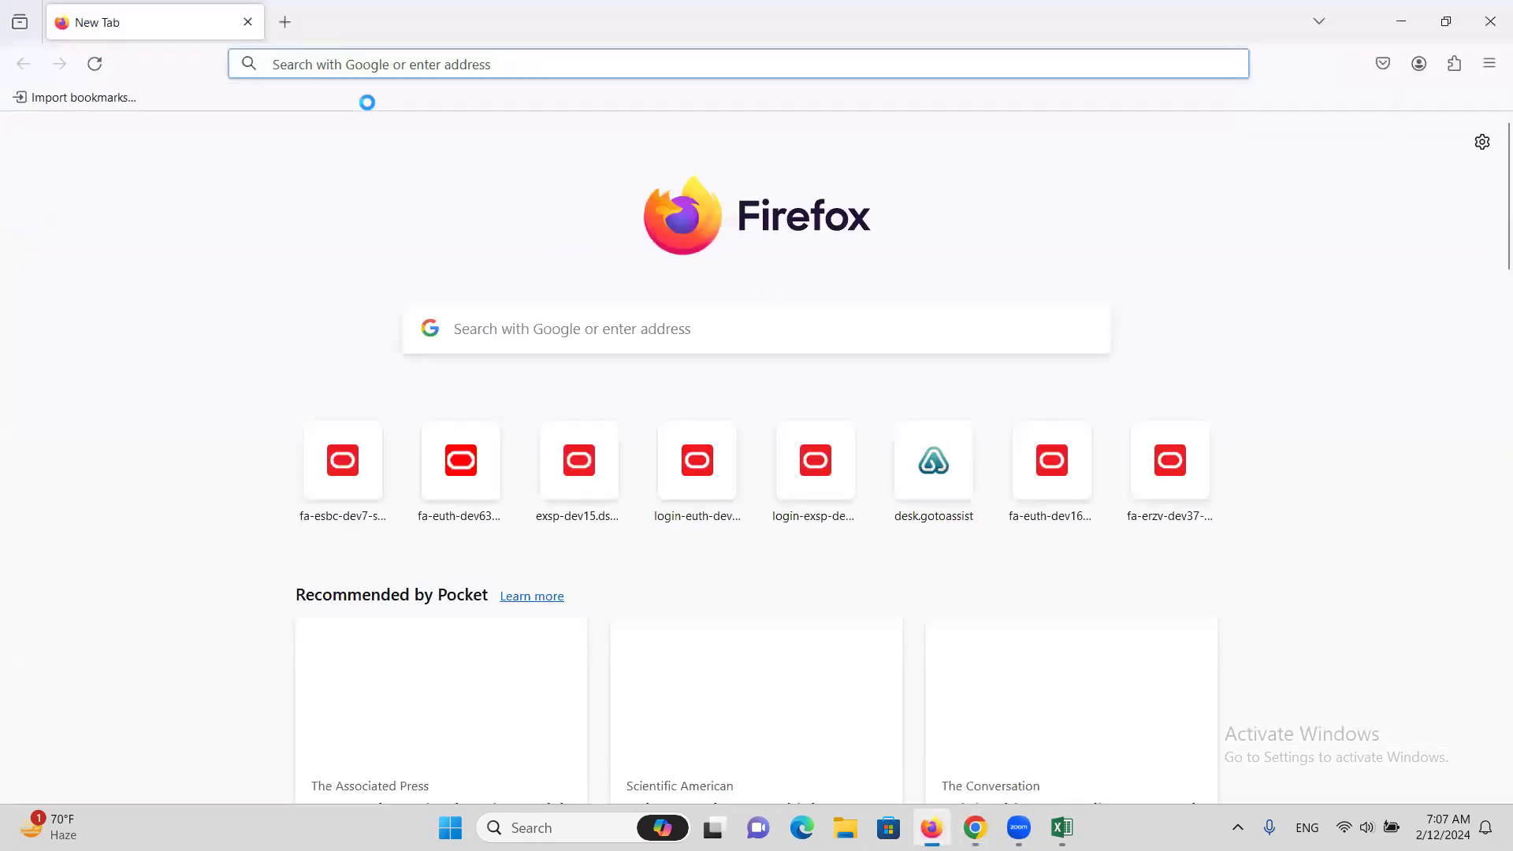
key(ctrl+v)
key(Return)
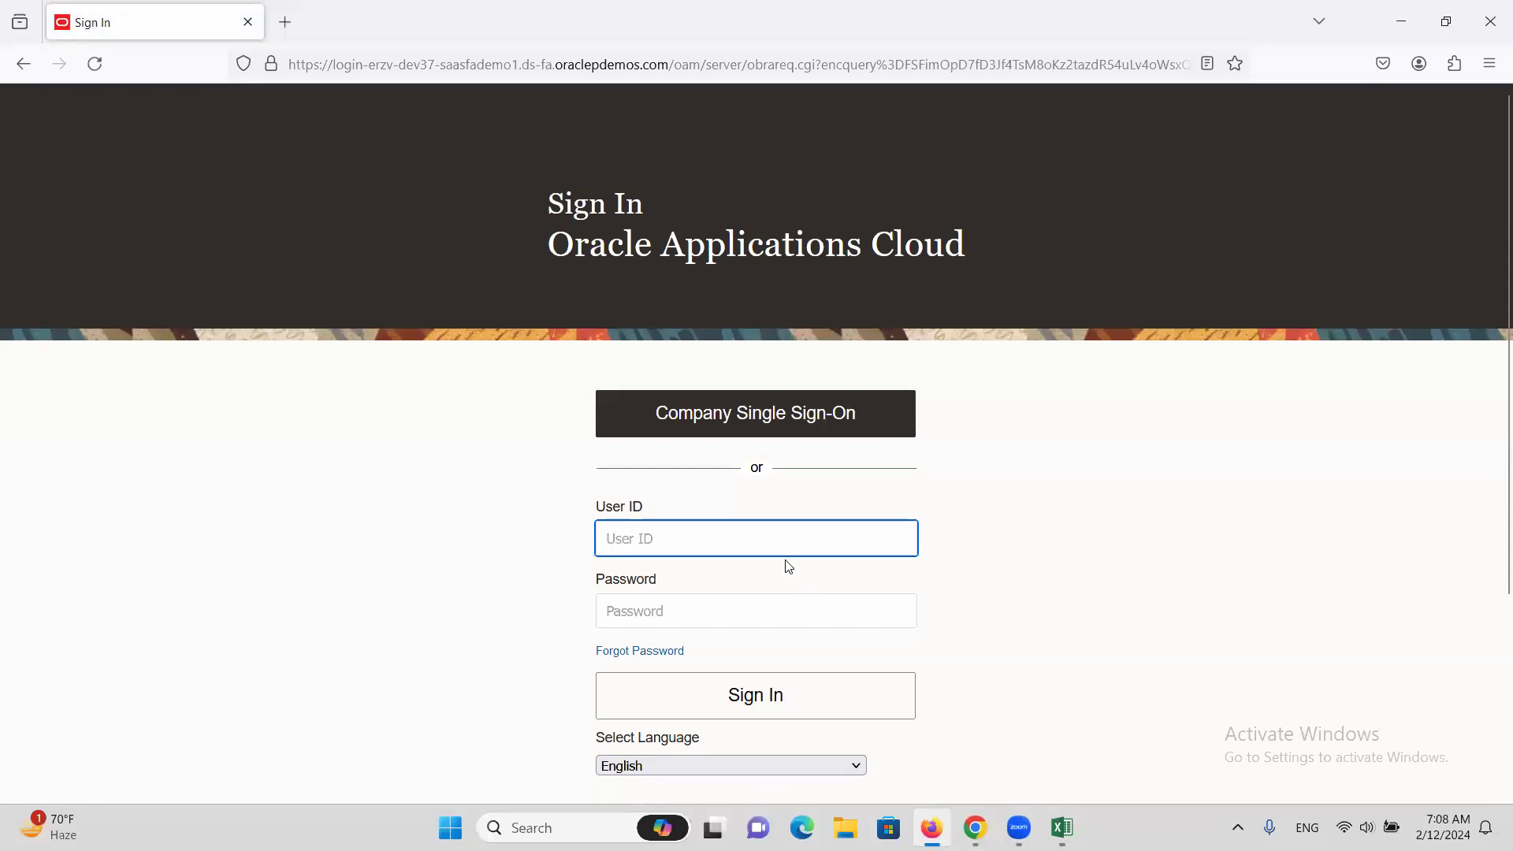
Sign in with user ID ALTINC and the account password, declining to save the login in the browser
text(ALTINC)
key(Tab)
text(*)
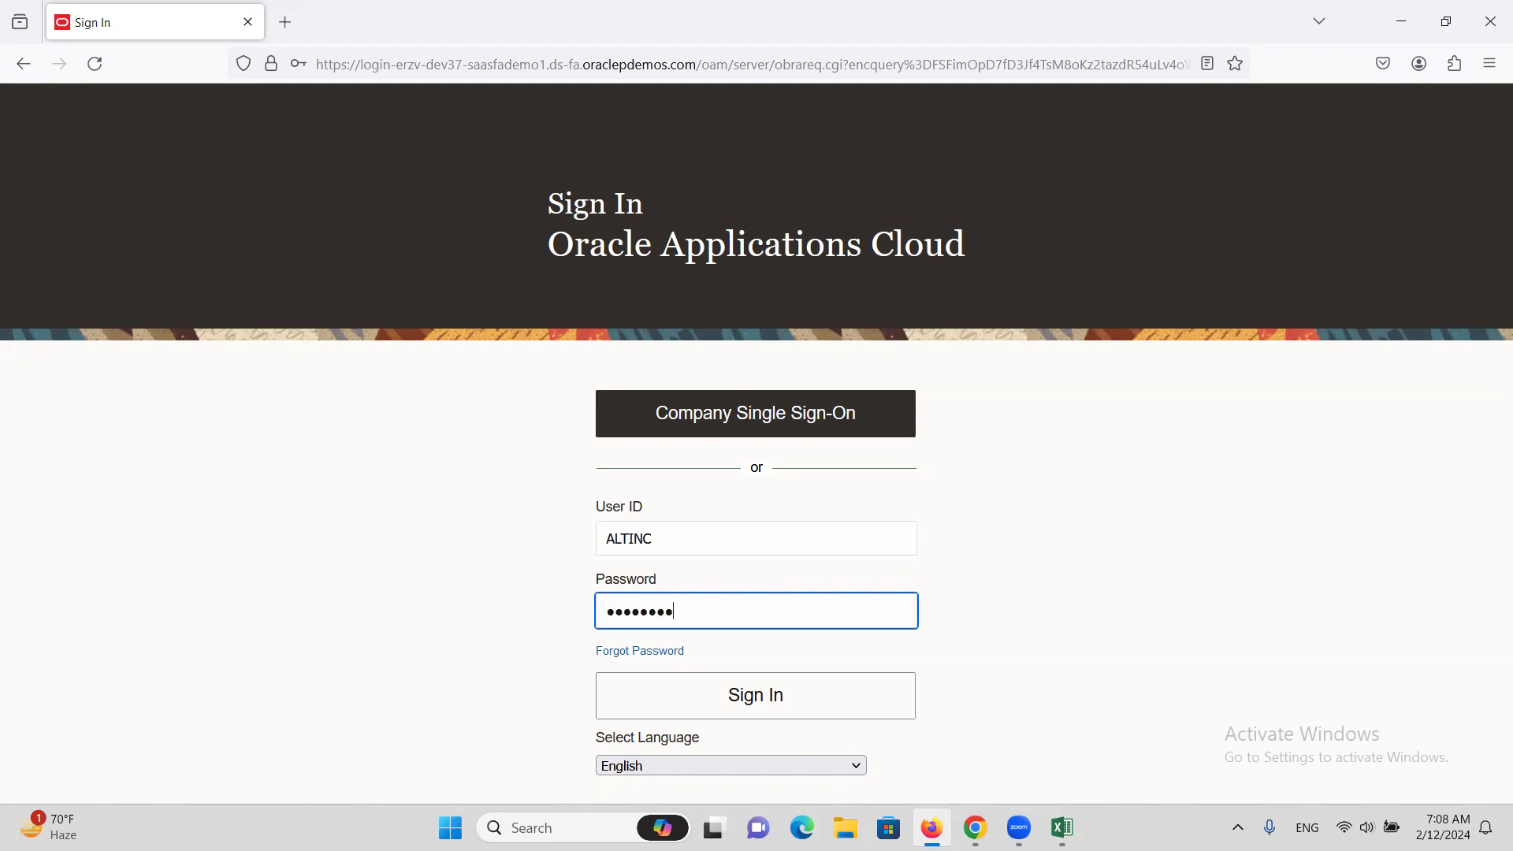
key(Return)
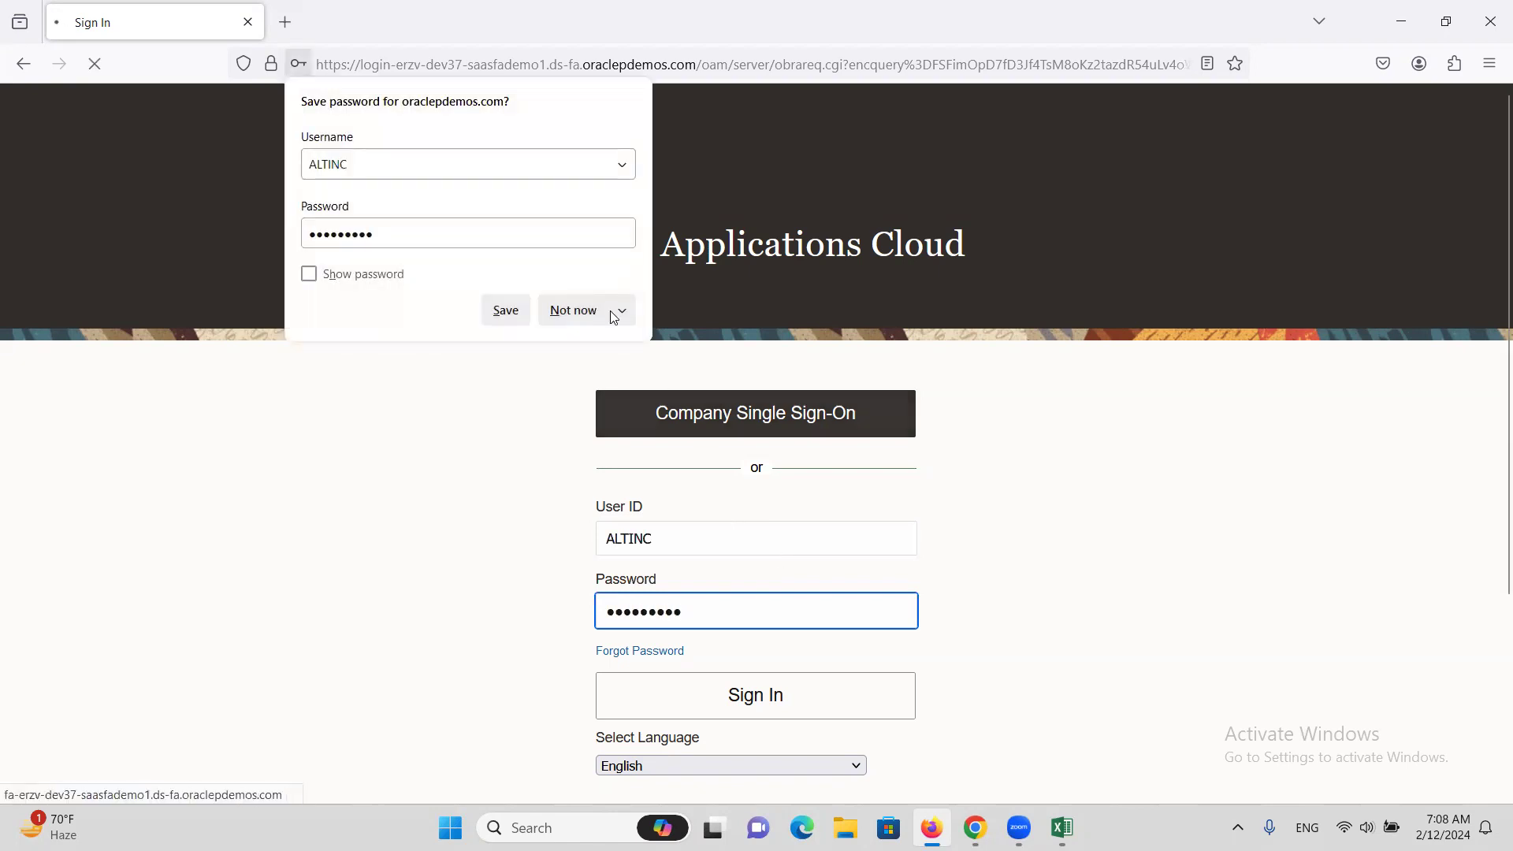
click(605, 315)
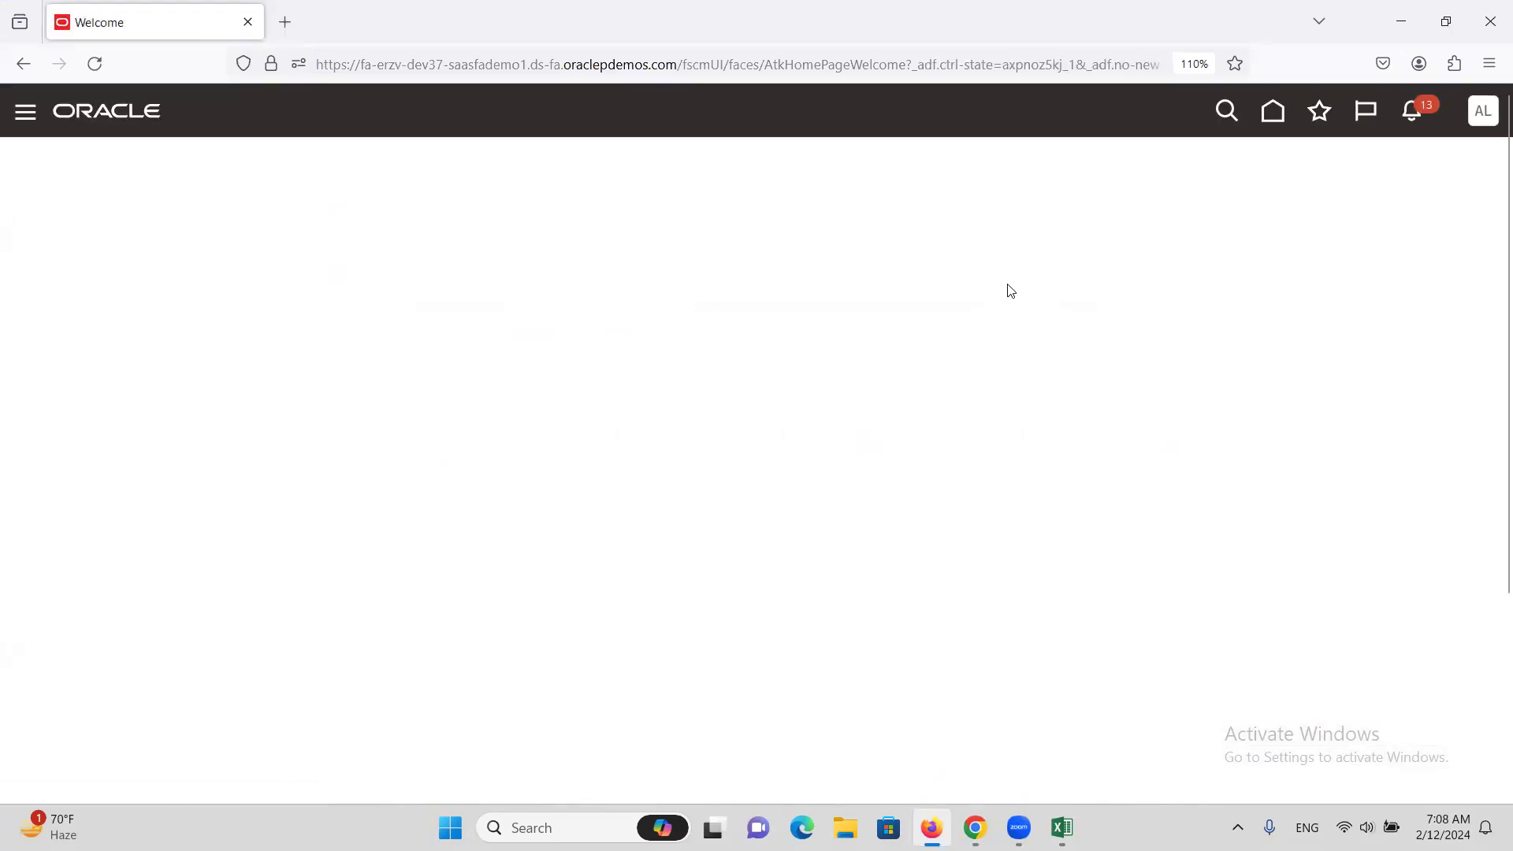
Go to Setup and Maintenance, search the tasks for "BANK A" and open Manage Bank Accounts
click(1480, 118)
click(1107, 436)
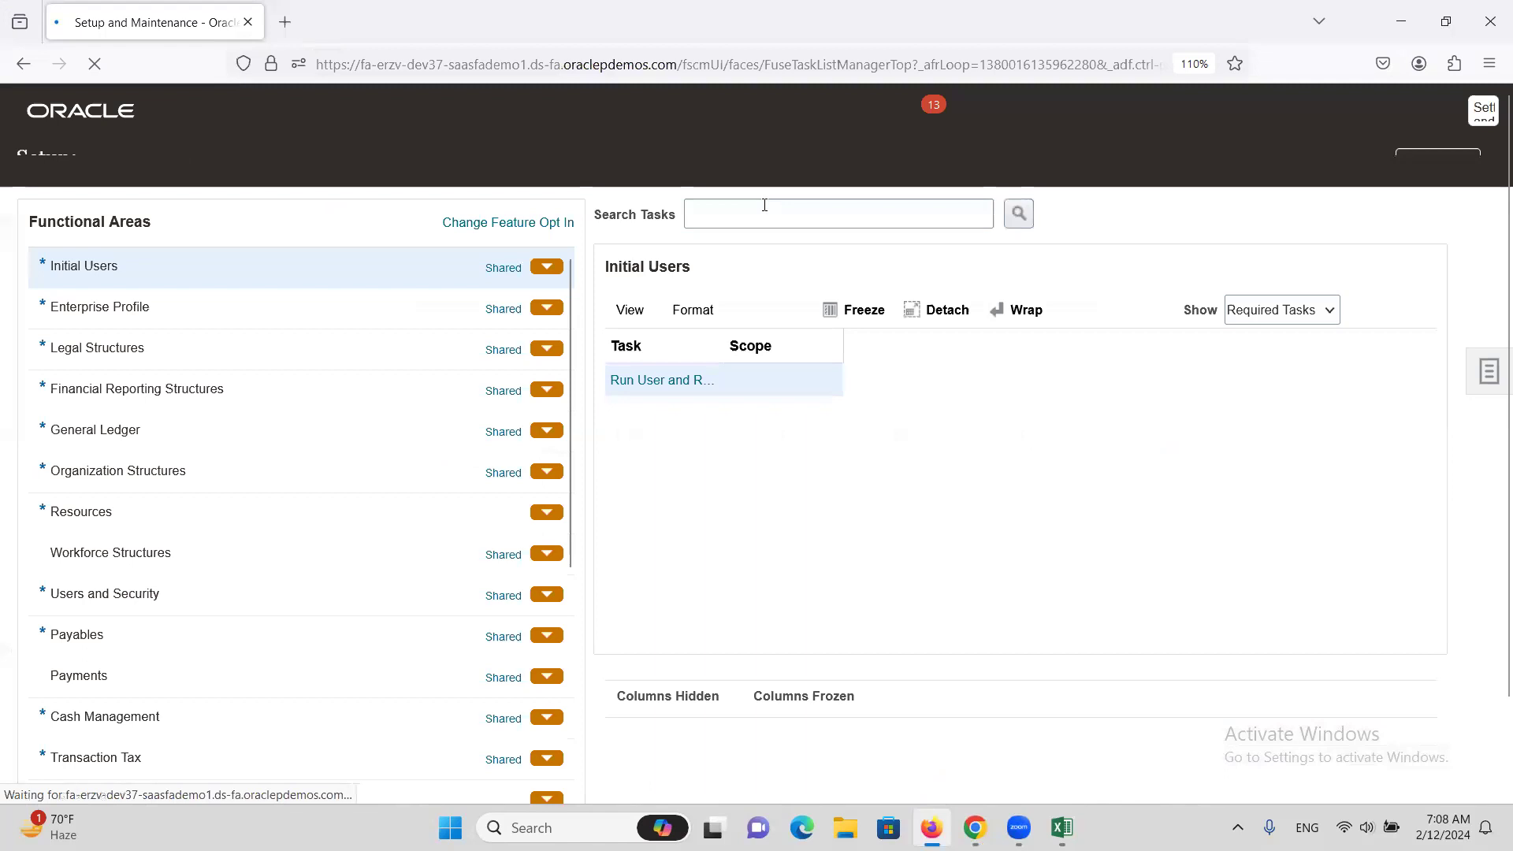
click(773, 243)
text(BANK A)
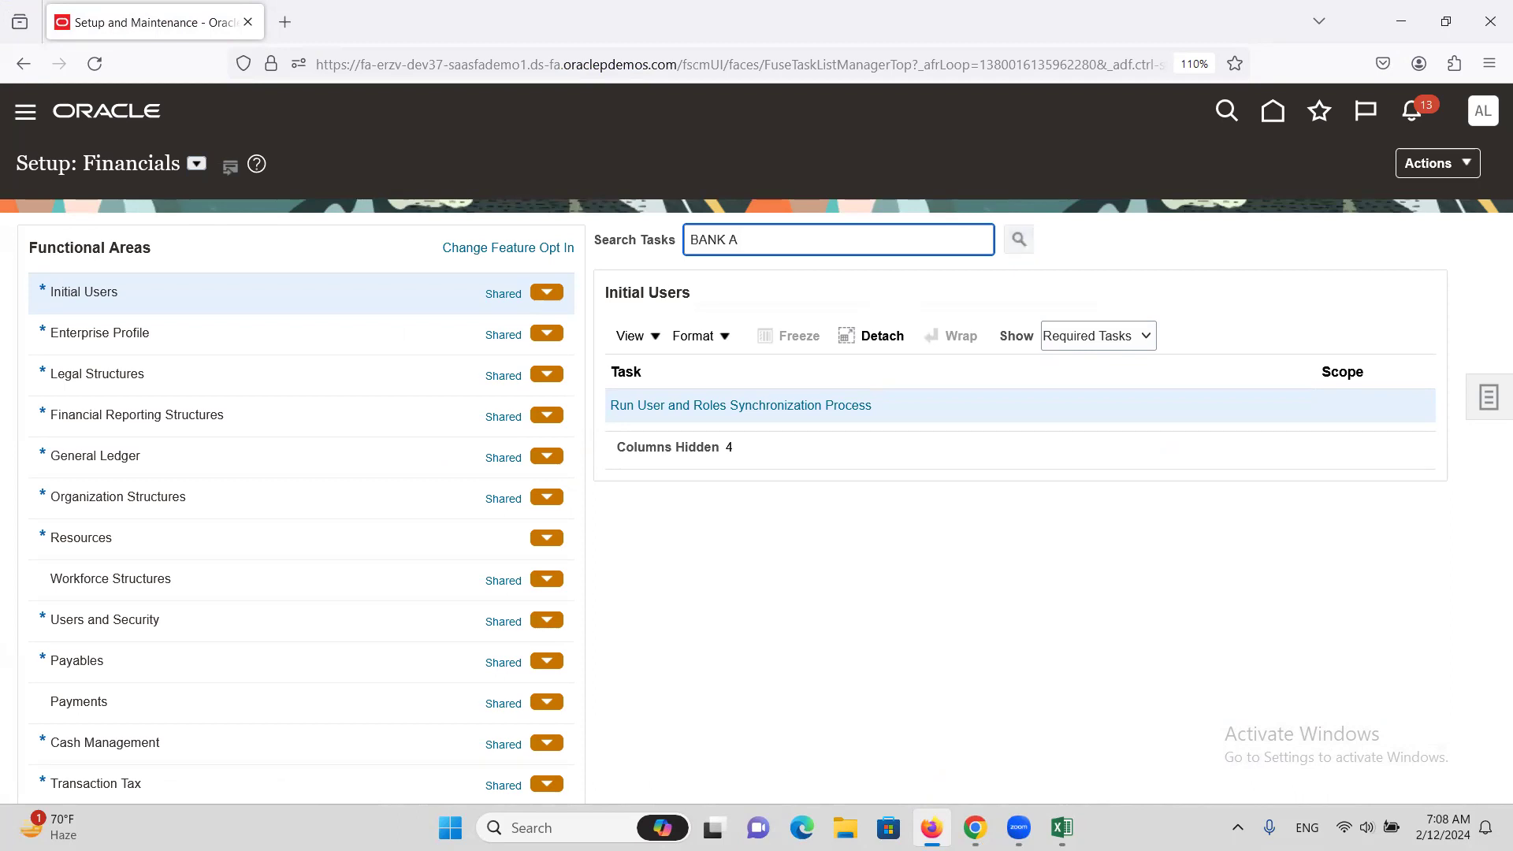
key(Return)
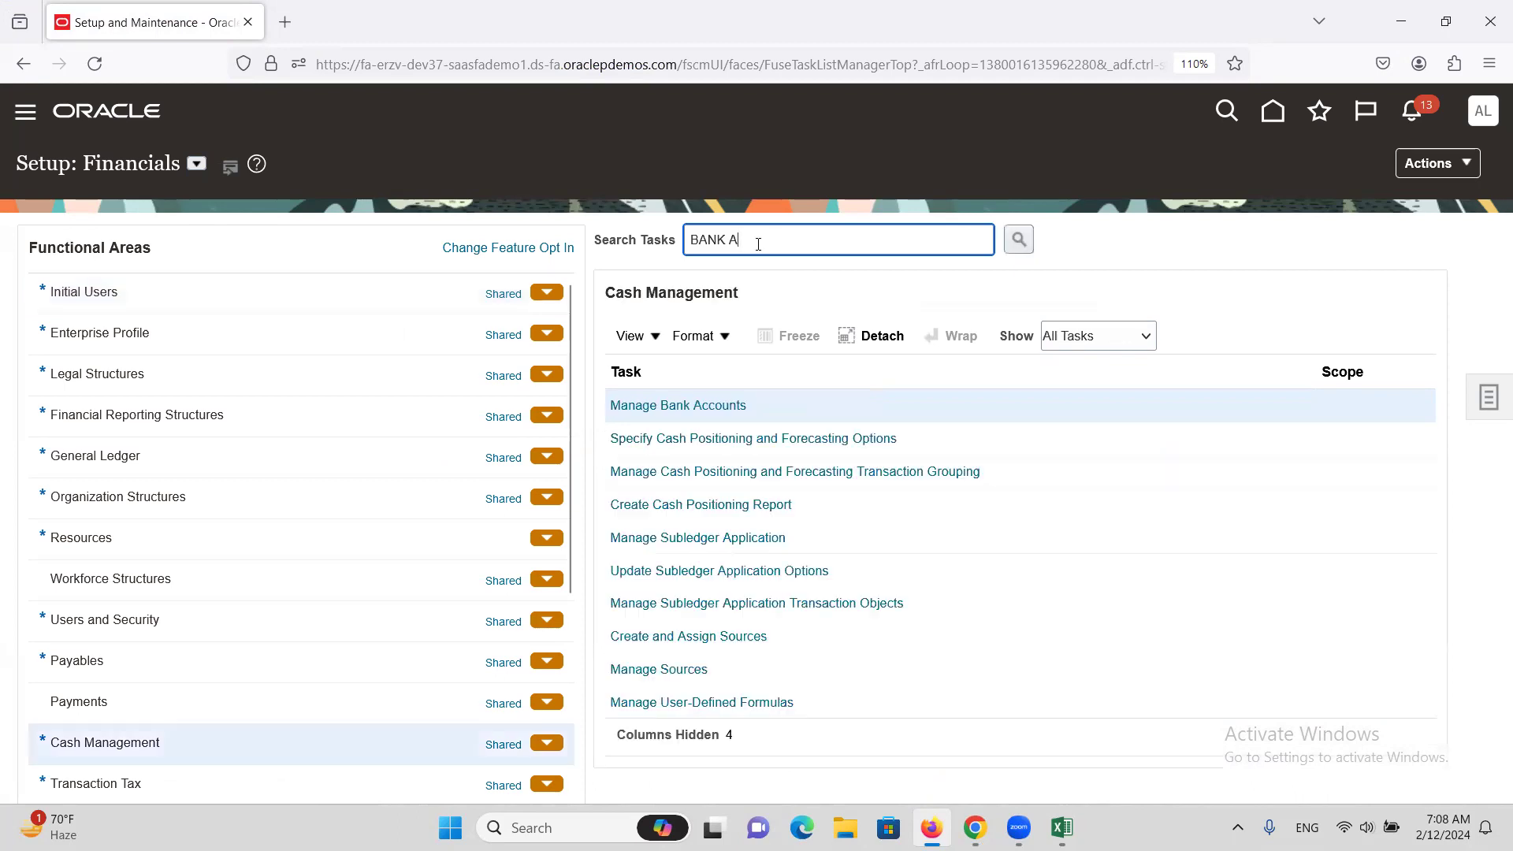
click(668, 404)
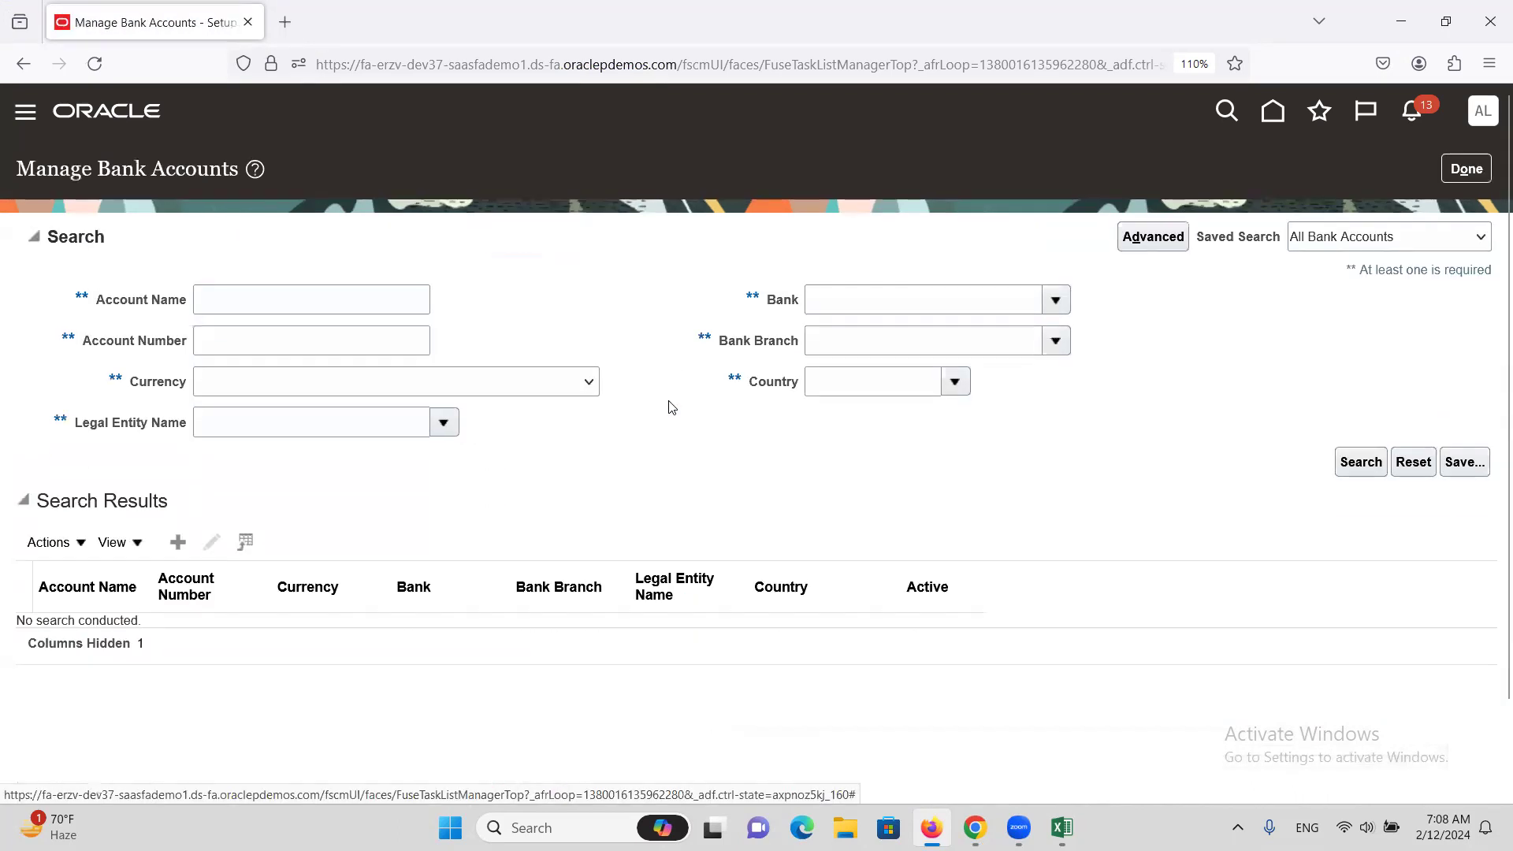
Start creating a bank account and set its bank branch to ALTINC Netting
click(179, 544)
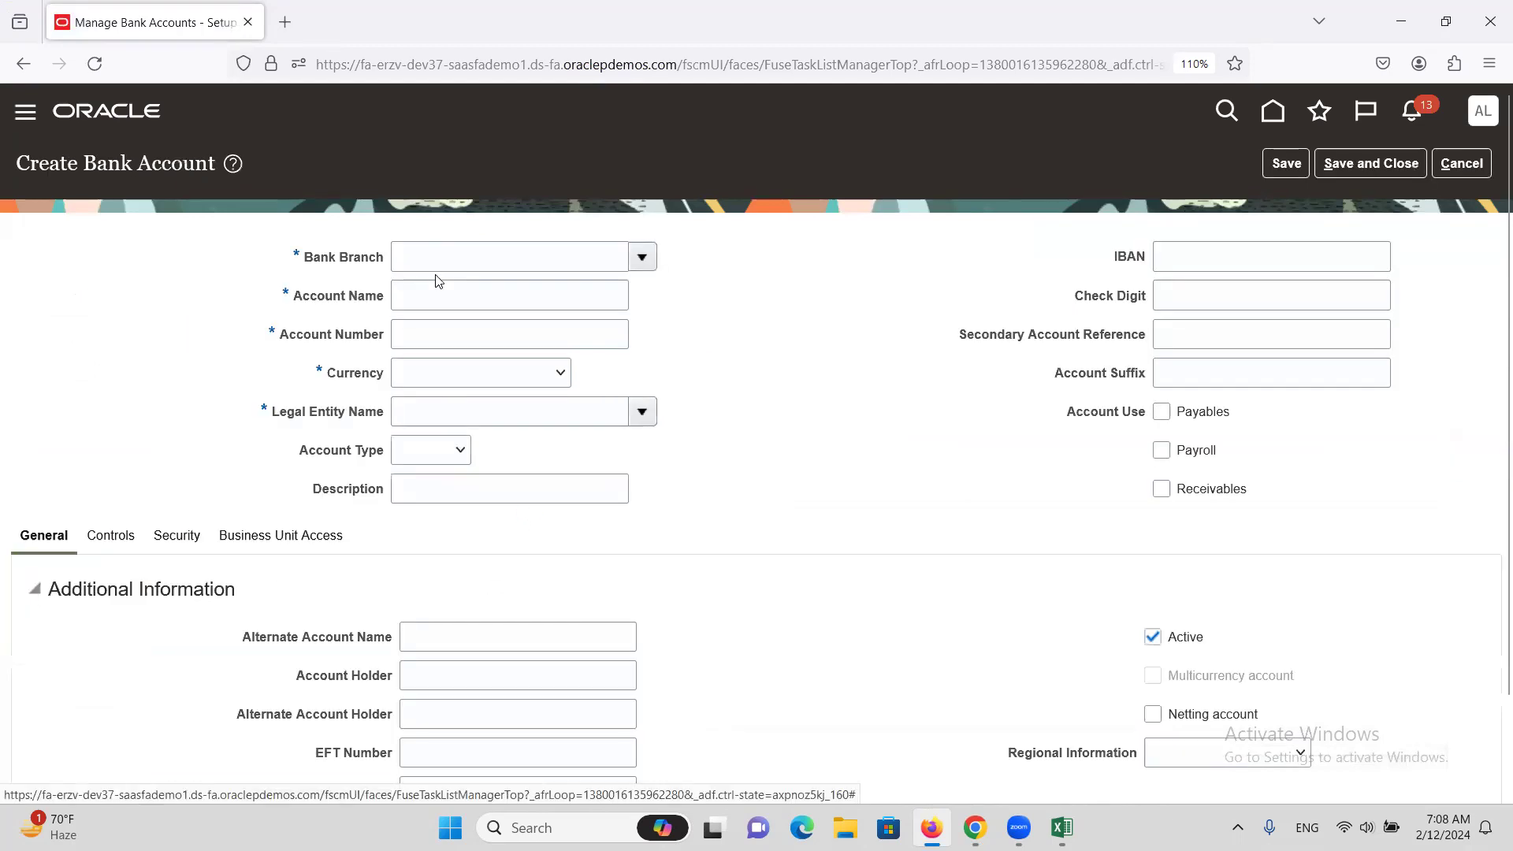
click(477, 249)
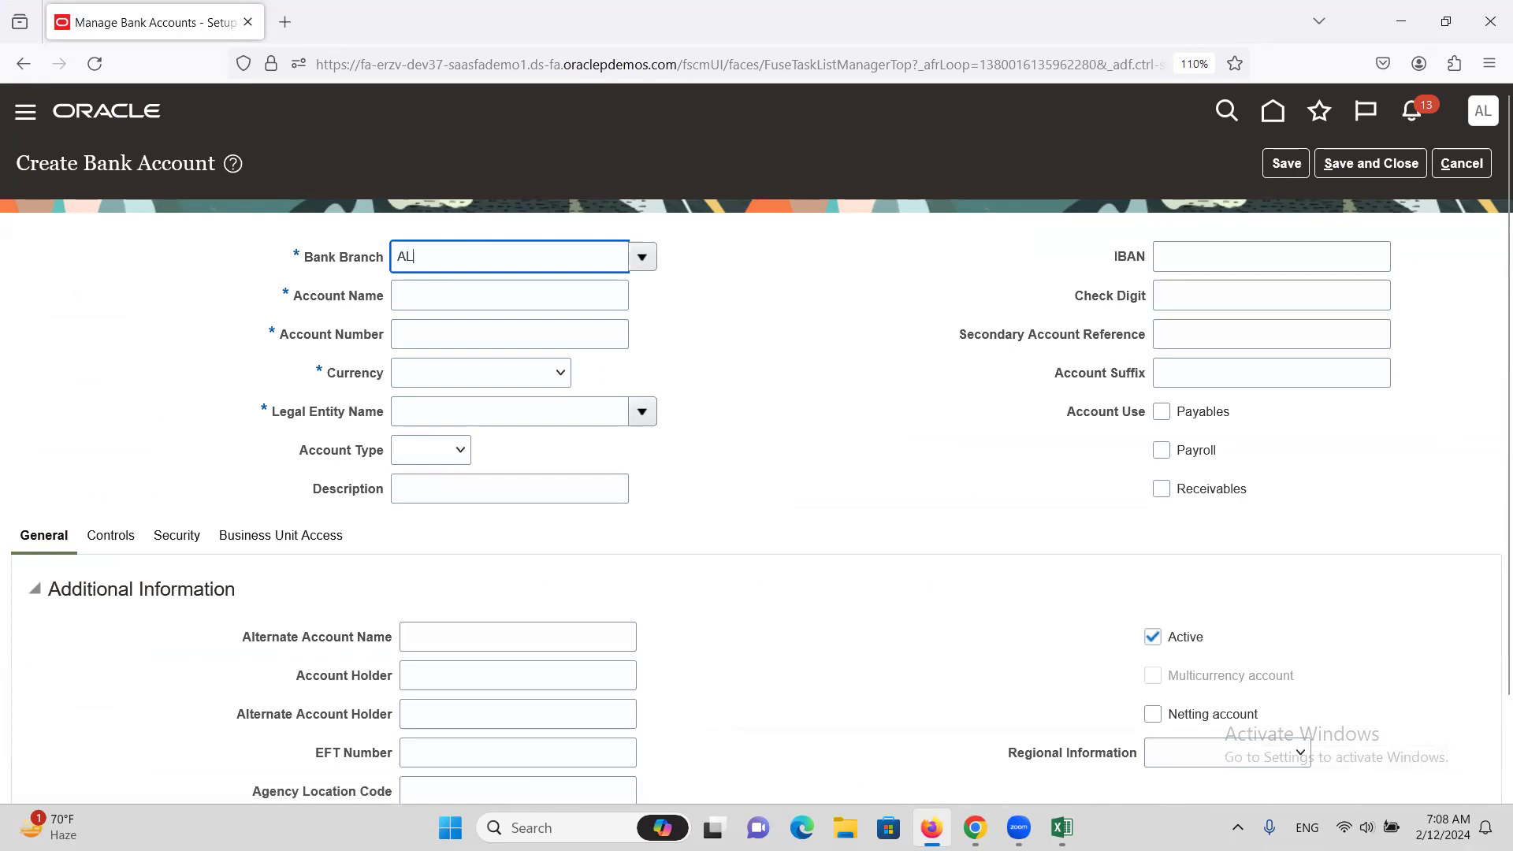
key(Tab)
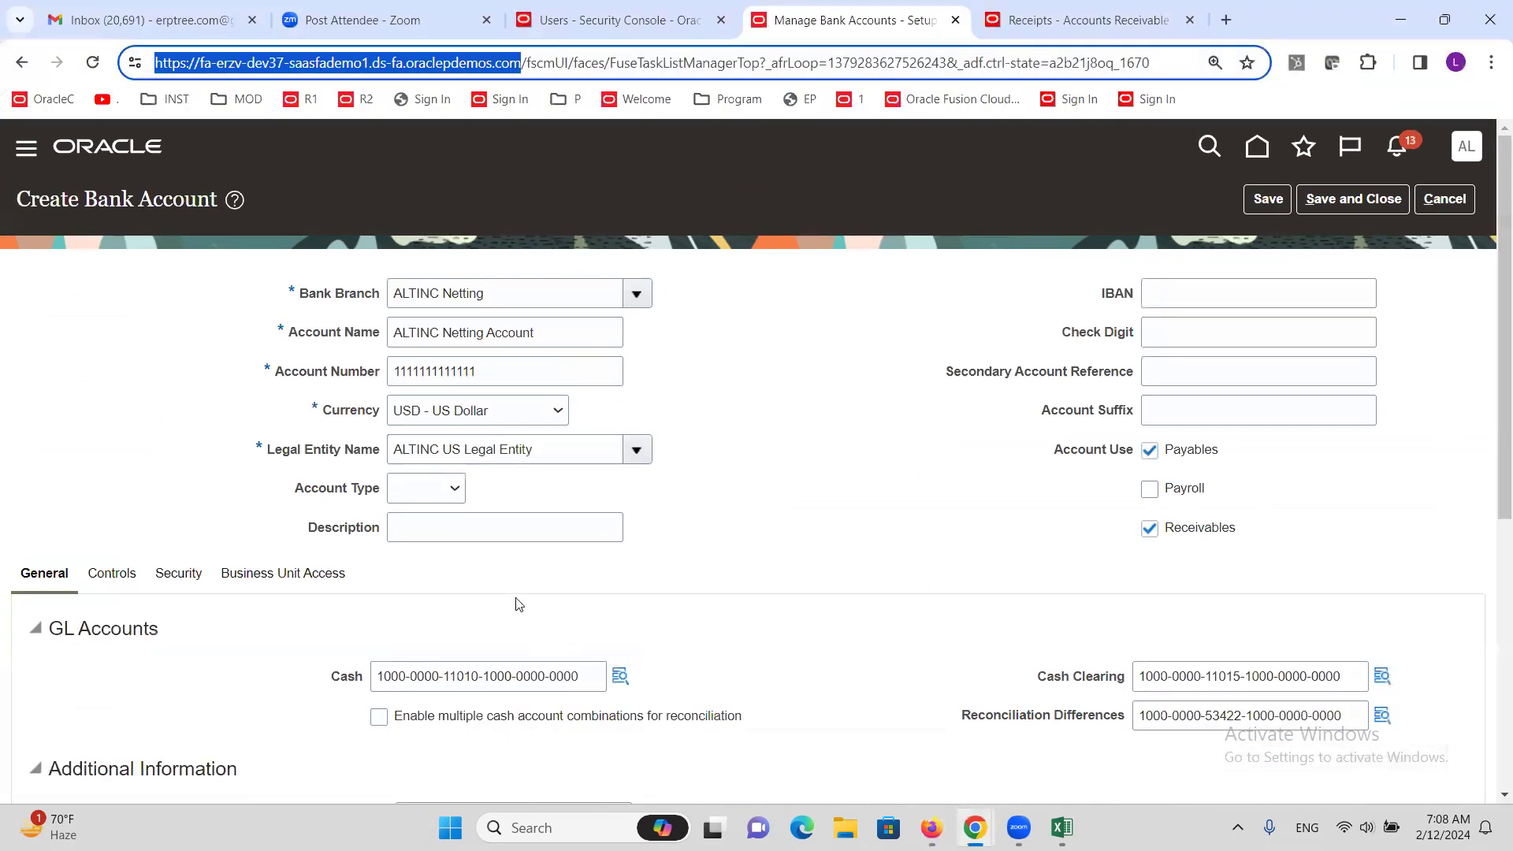
Switch to Chrome, review the unsaved ALTINC Netting Account form and try to save it
scroll(553, 507, down, 1)
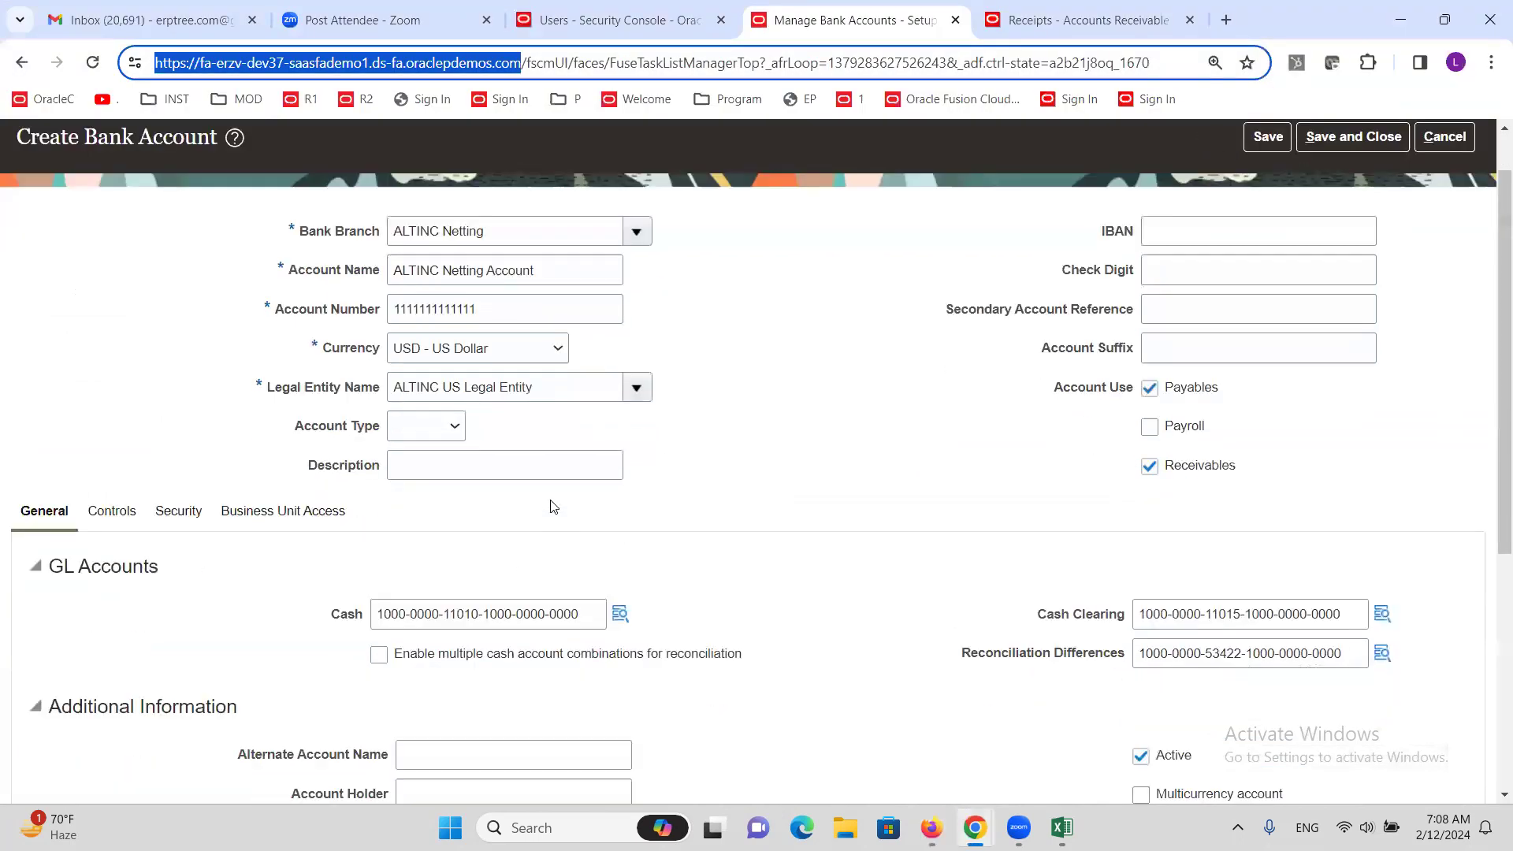
scroll(553, 507, down, 4)
scroll(552, 500, up, 5)
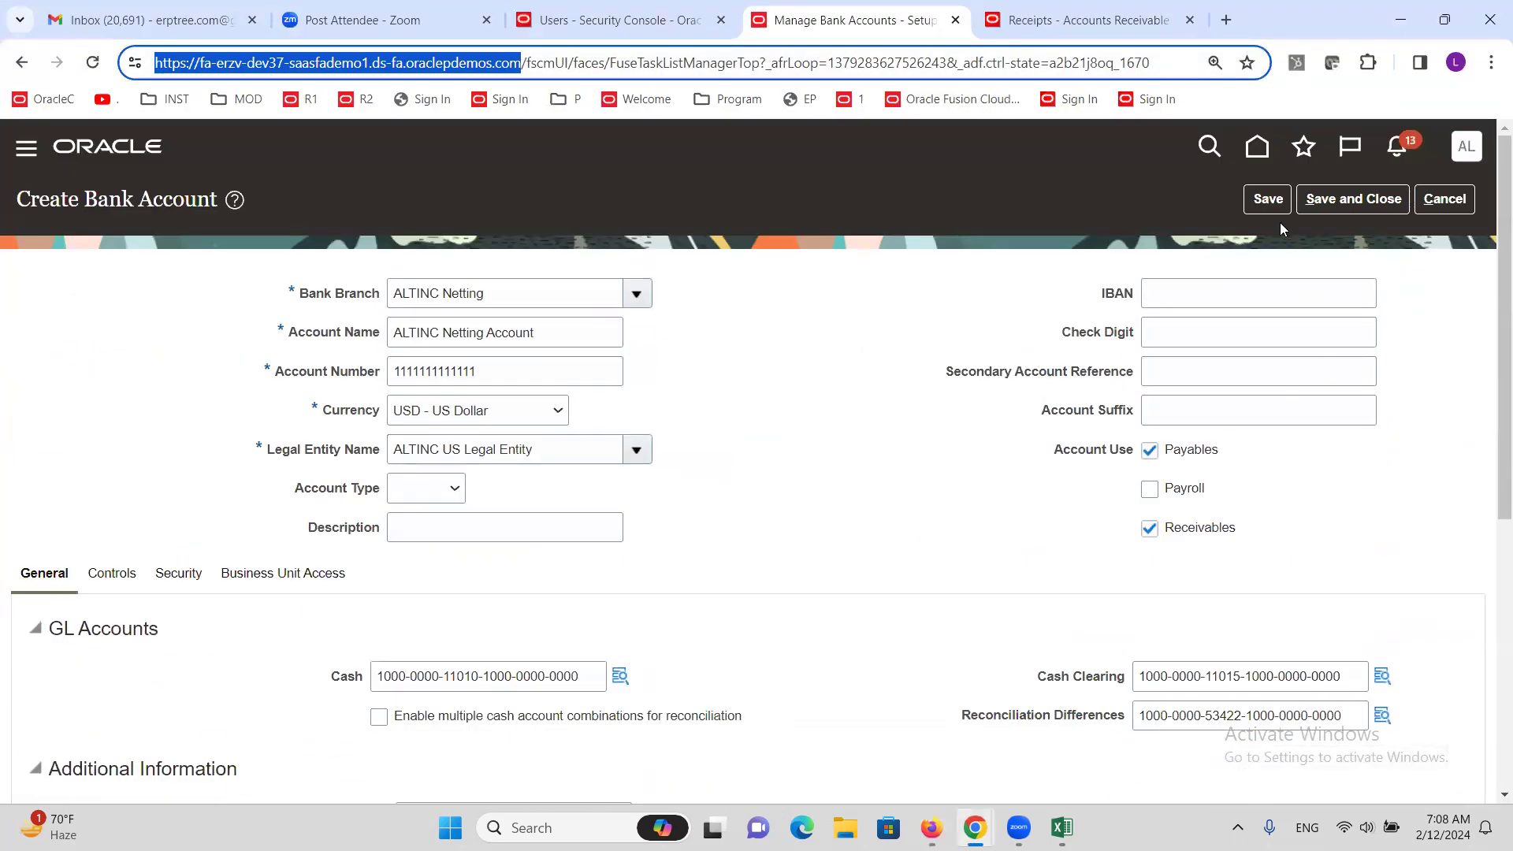
click(1268, 199)
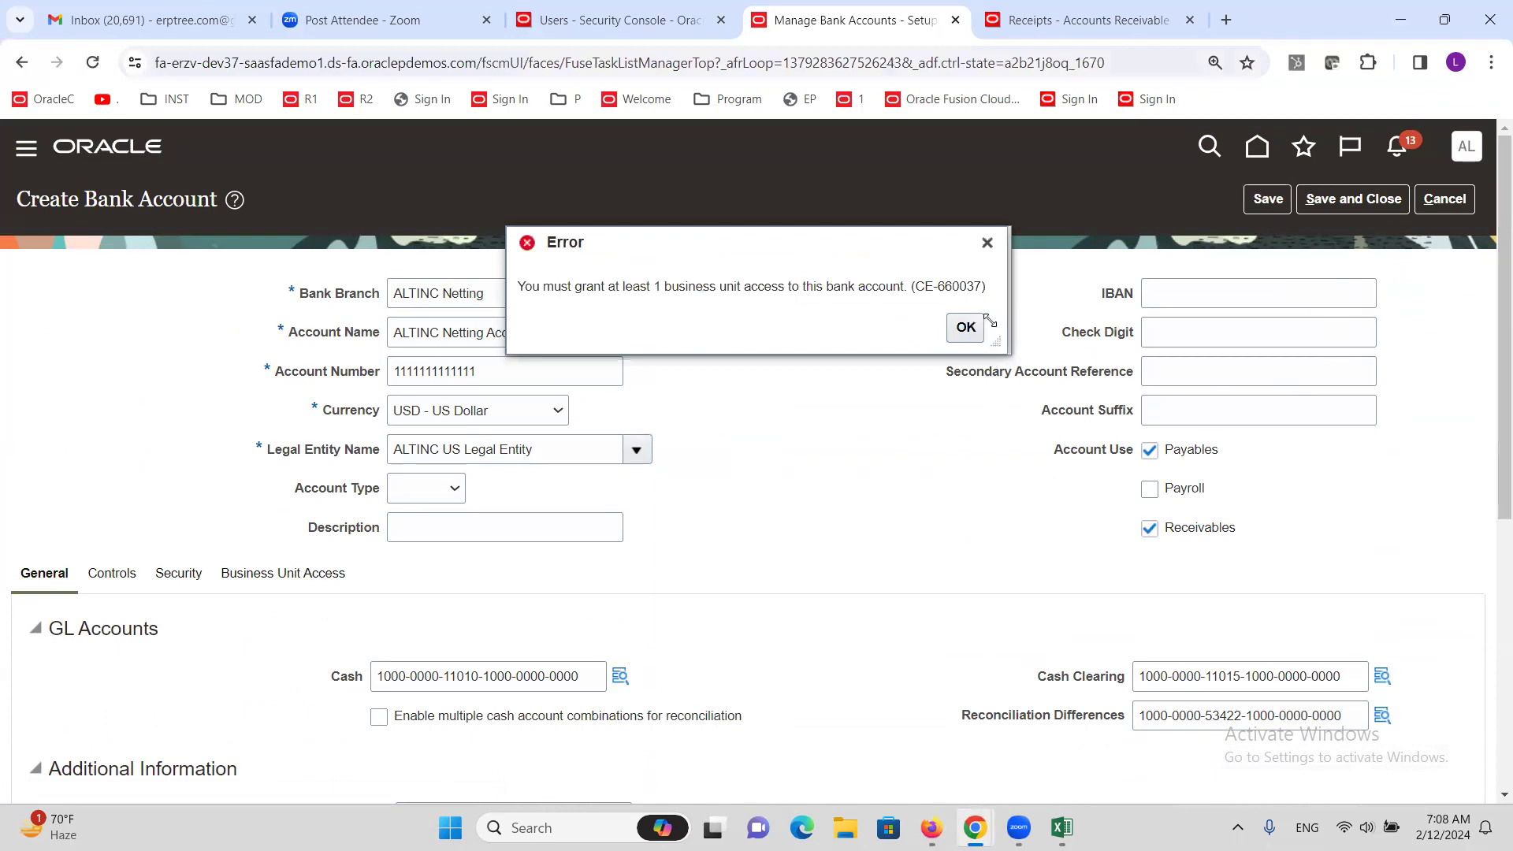
click(987, 244)
Cancel the bank account creation in Chrome and discard its unsaved changes
scroll(685, 602, down, 5)
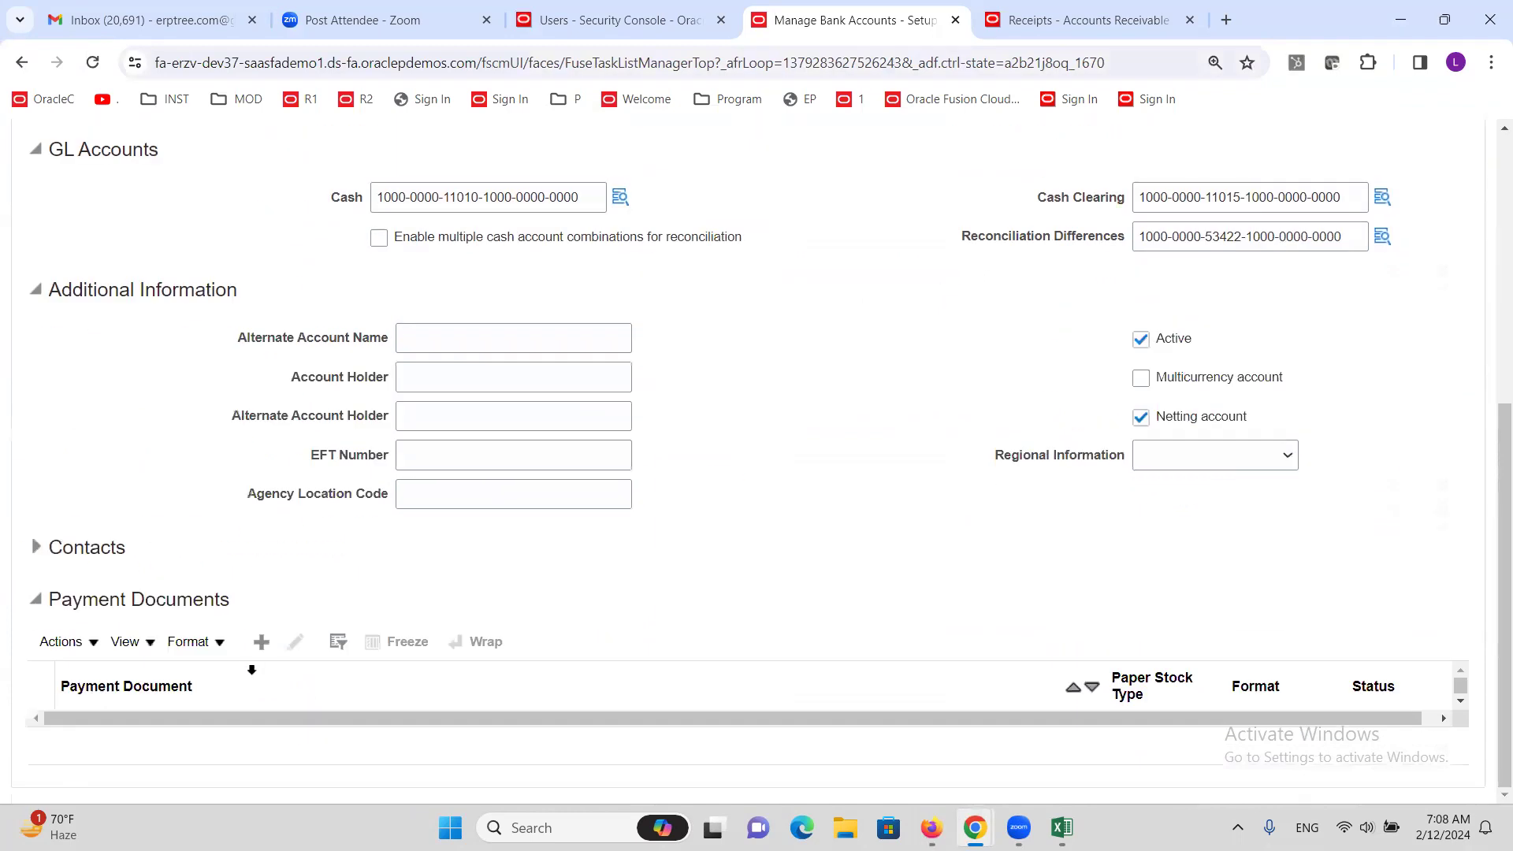
scroll(594, 570, up, 5)
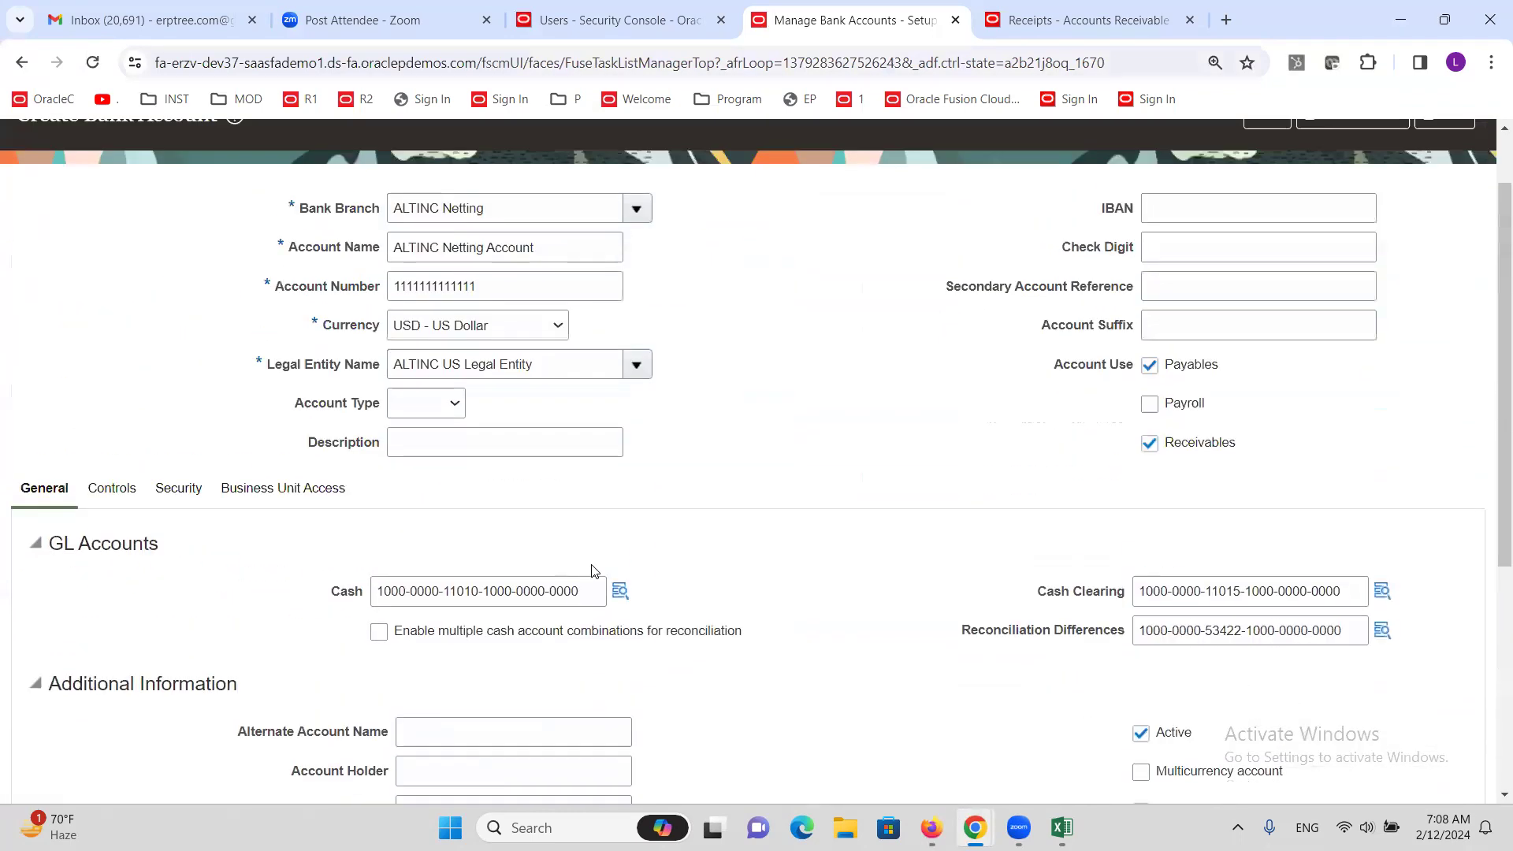
scroll(1489, 250, up, 2)
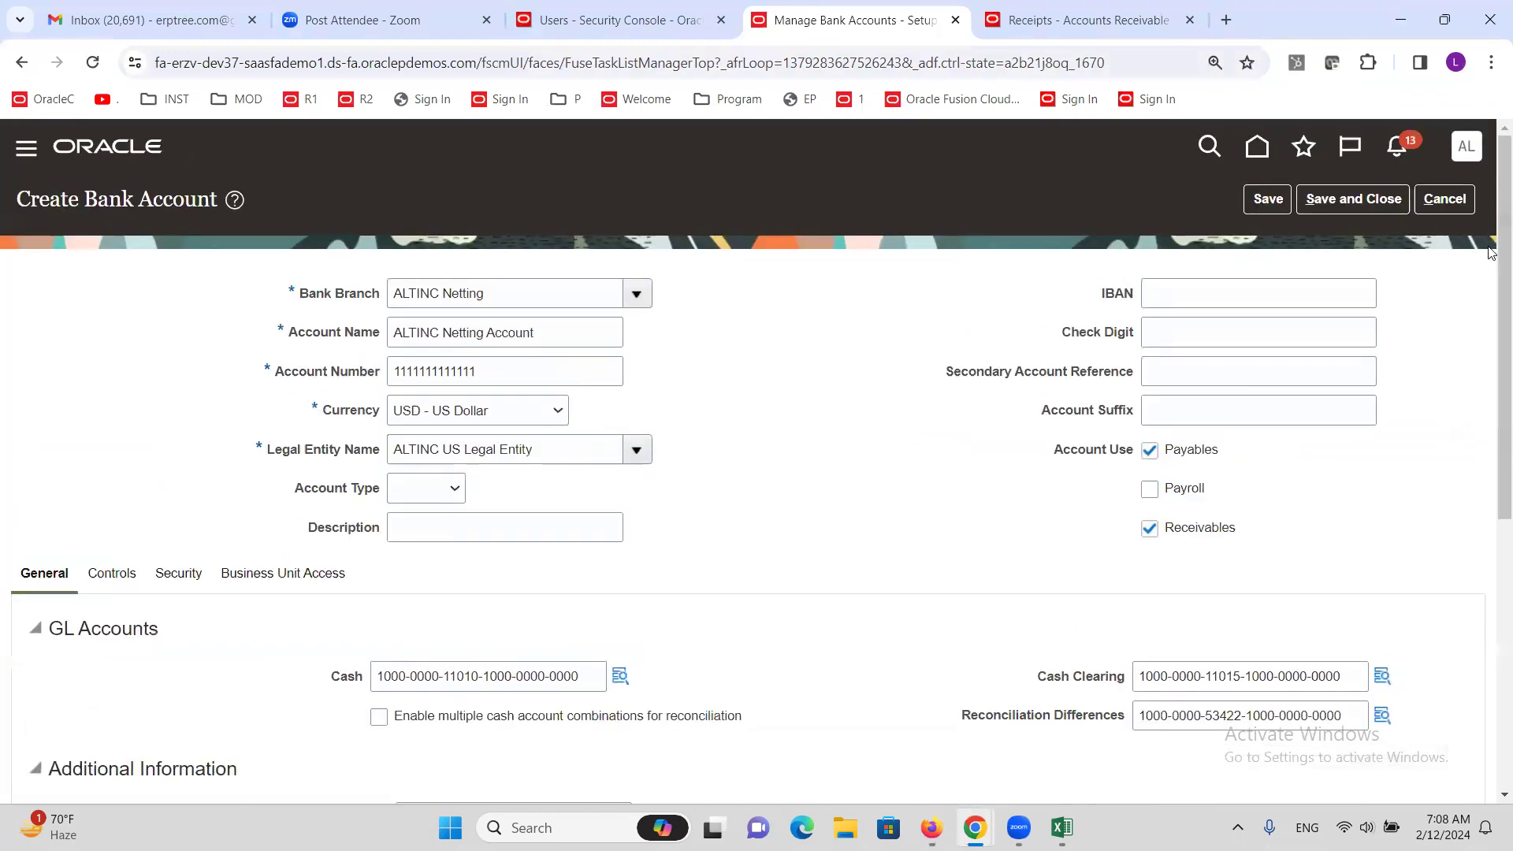
click(1448, 203)
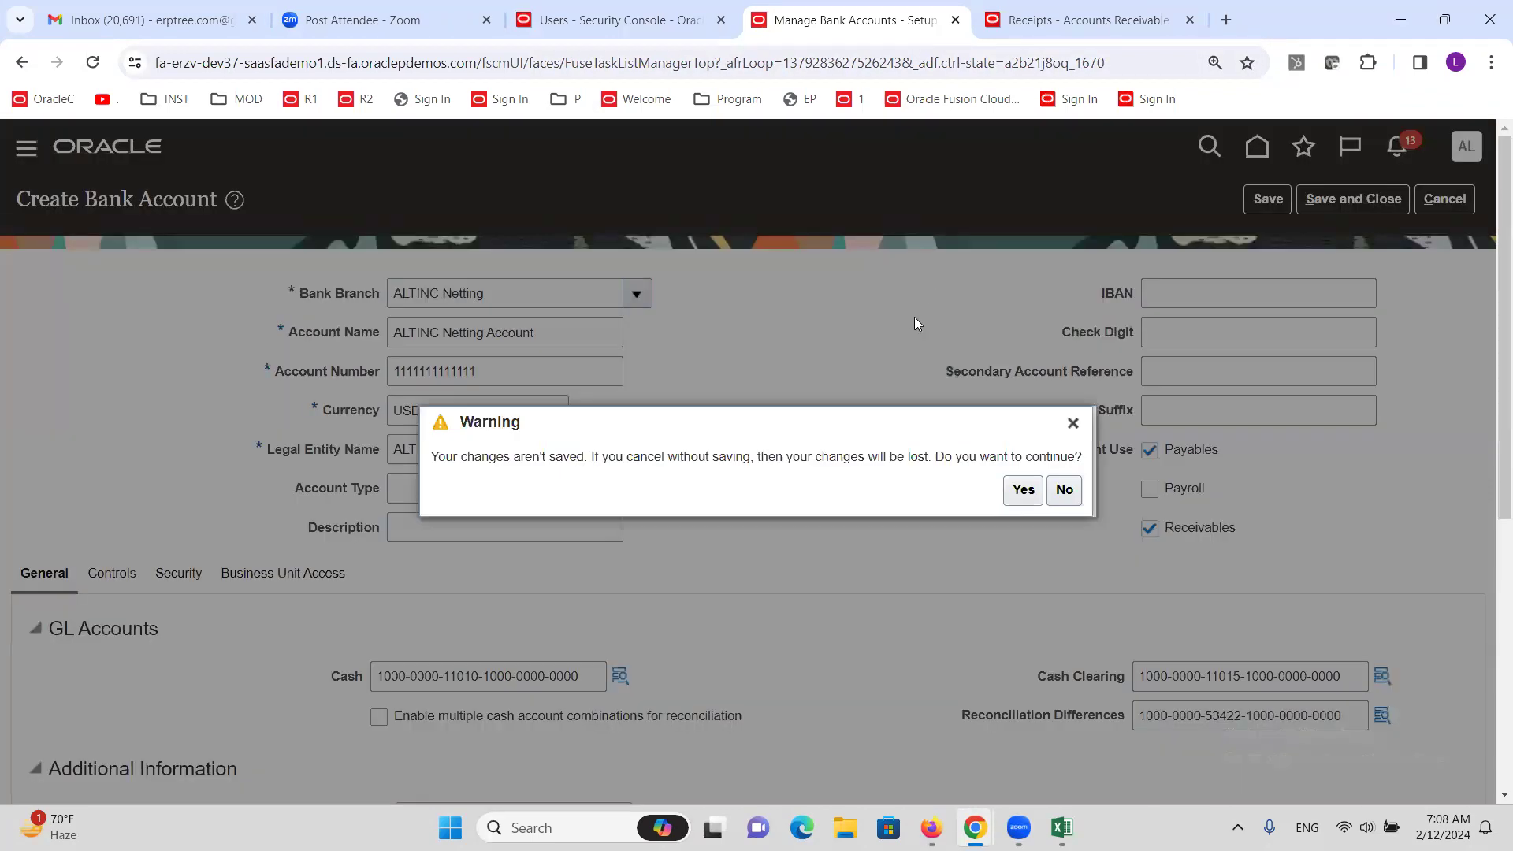
click(1021, 489)
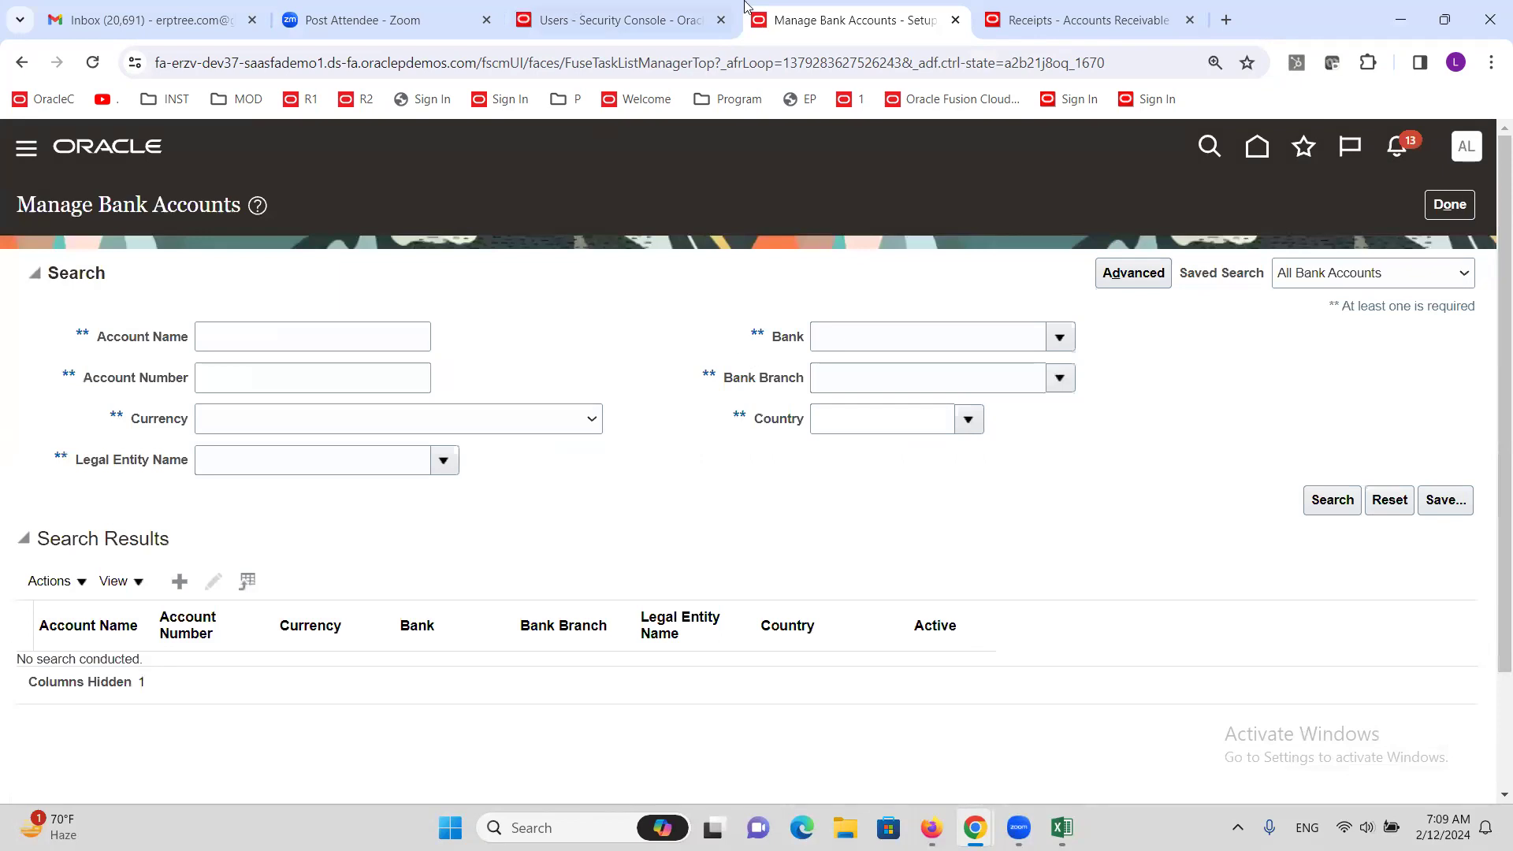
Switch back to Firefox, name the new bank account ALTINC Netting Account and enter its account number
key(alt+Tab)
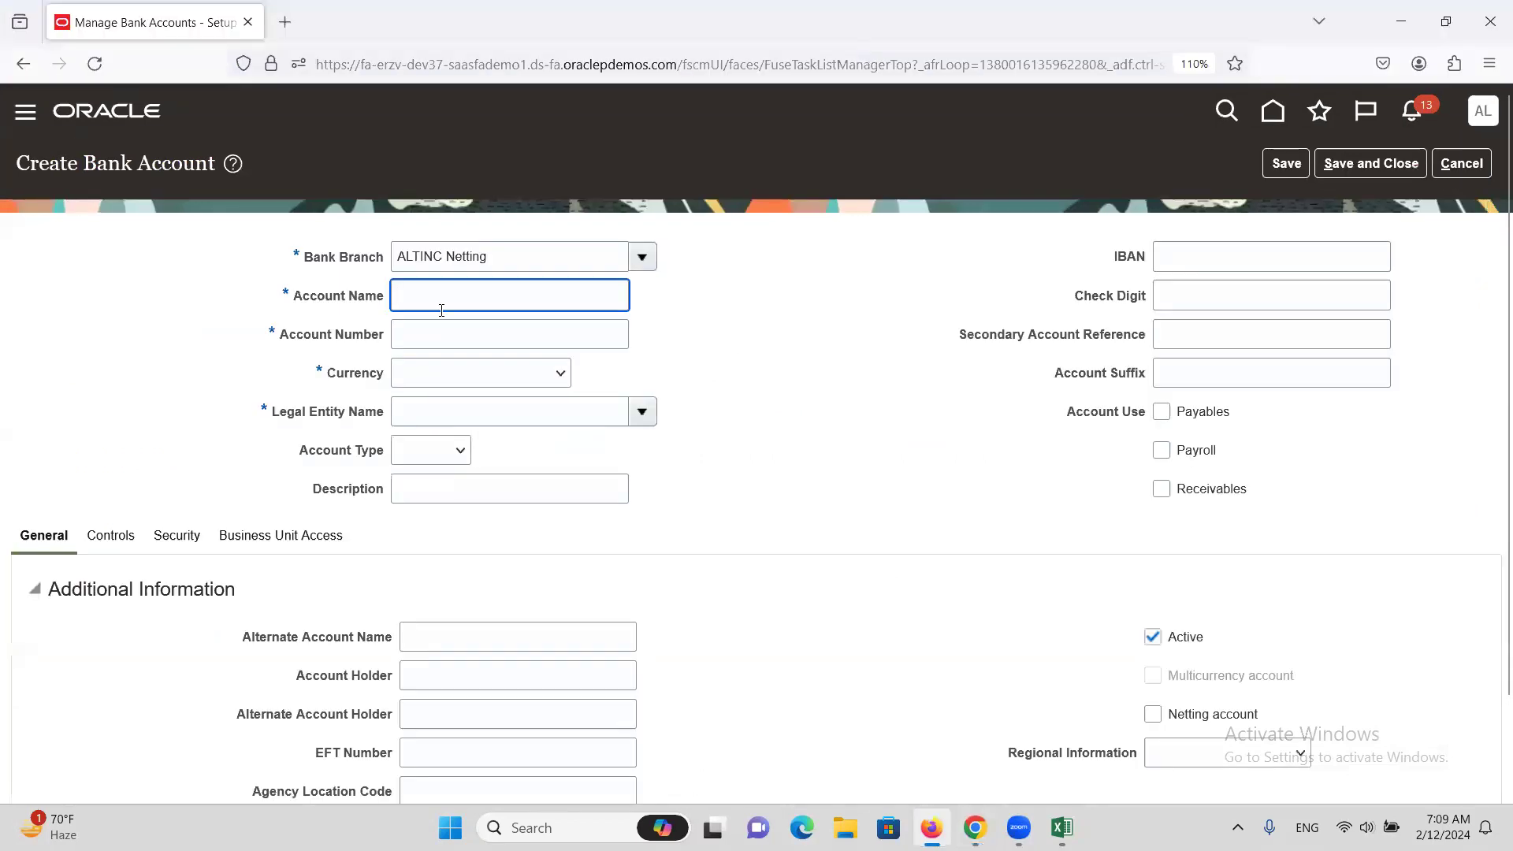
text(al)
key(BackSpace)
key(BackSpace)
text(A)
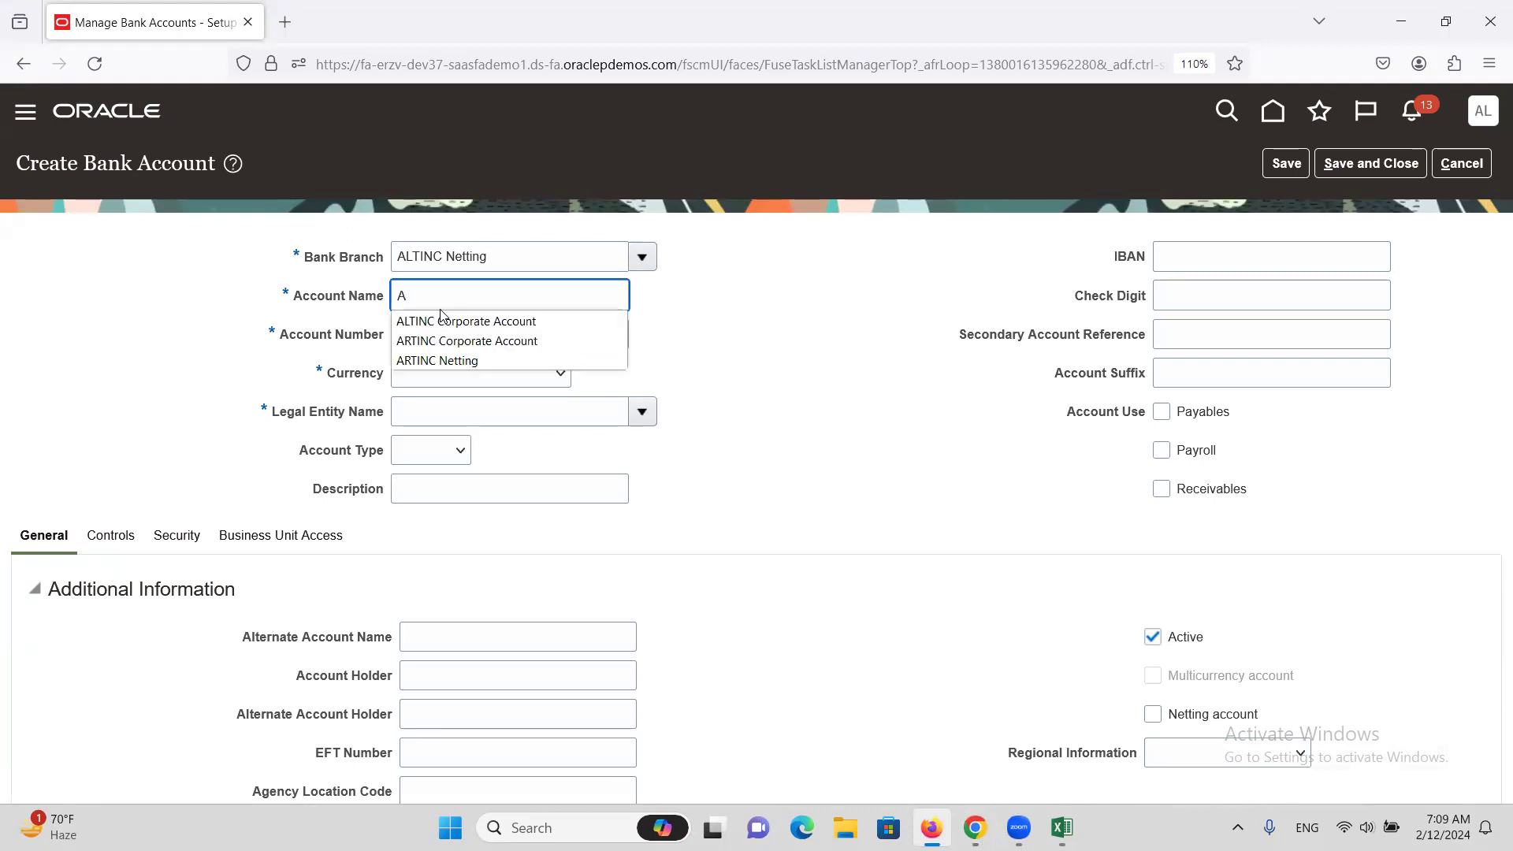
text(LTINC Netting A)
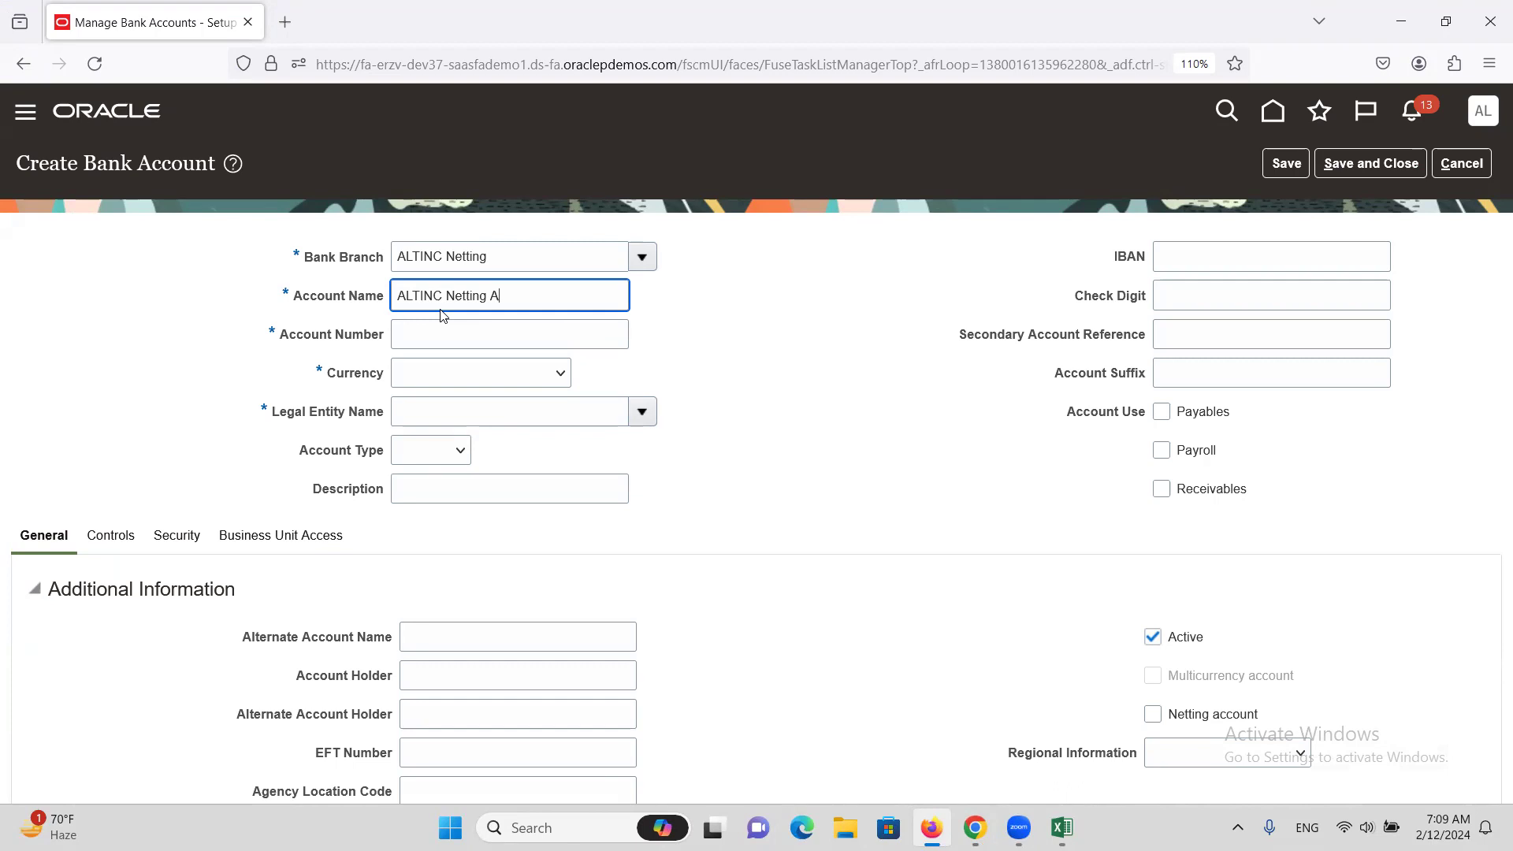
click(492, 340)
text(1111111111111111)
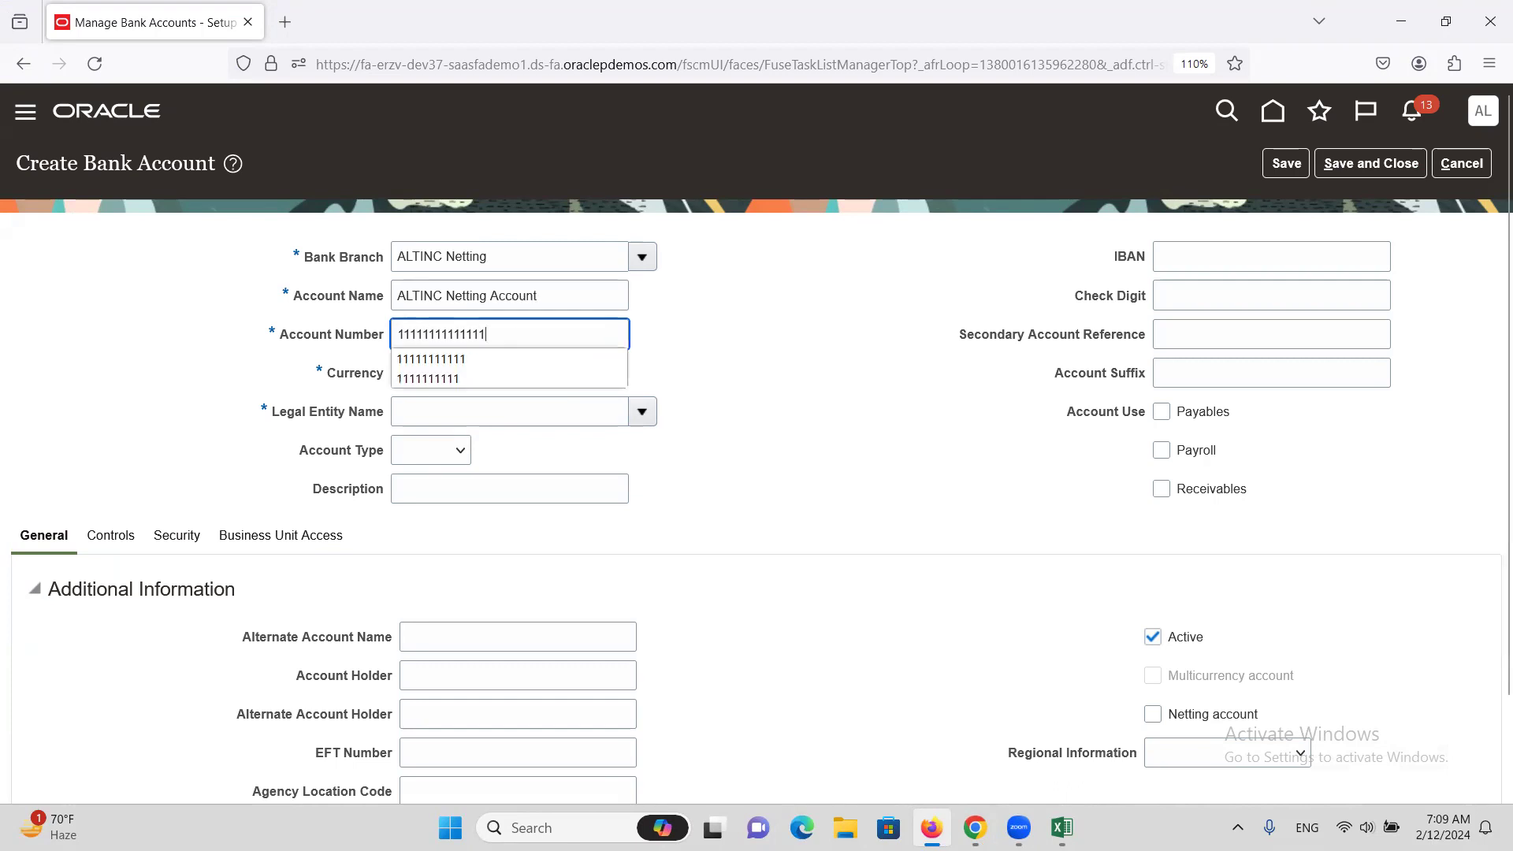
Set the bank account's currency to USD - US Dollar and its legal entity to ALTINC US Legal Entity
key(Tab)
key(u)
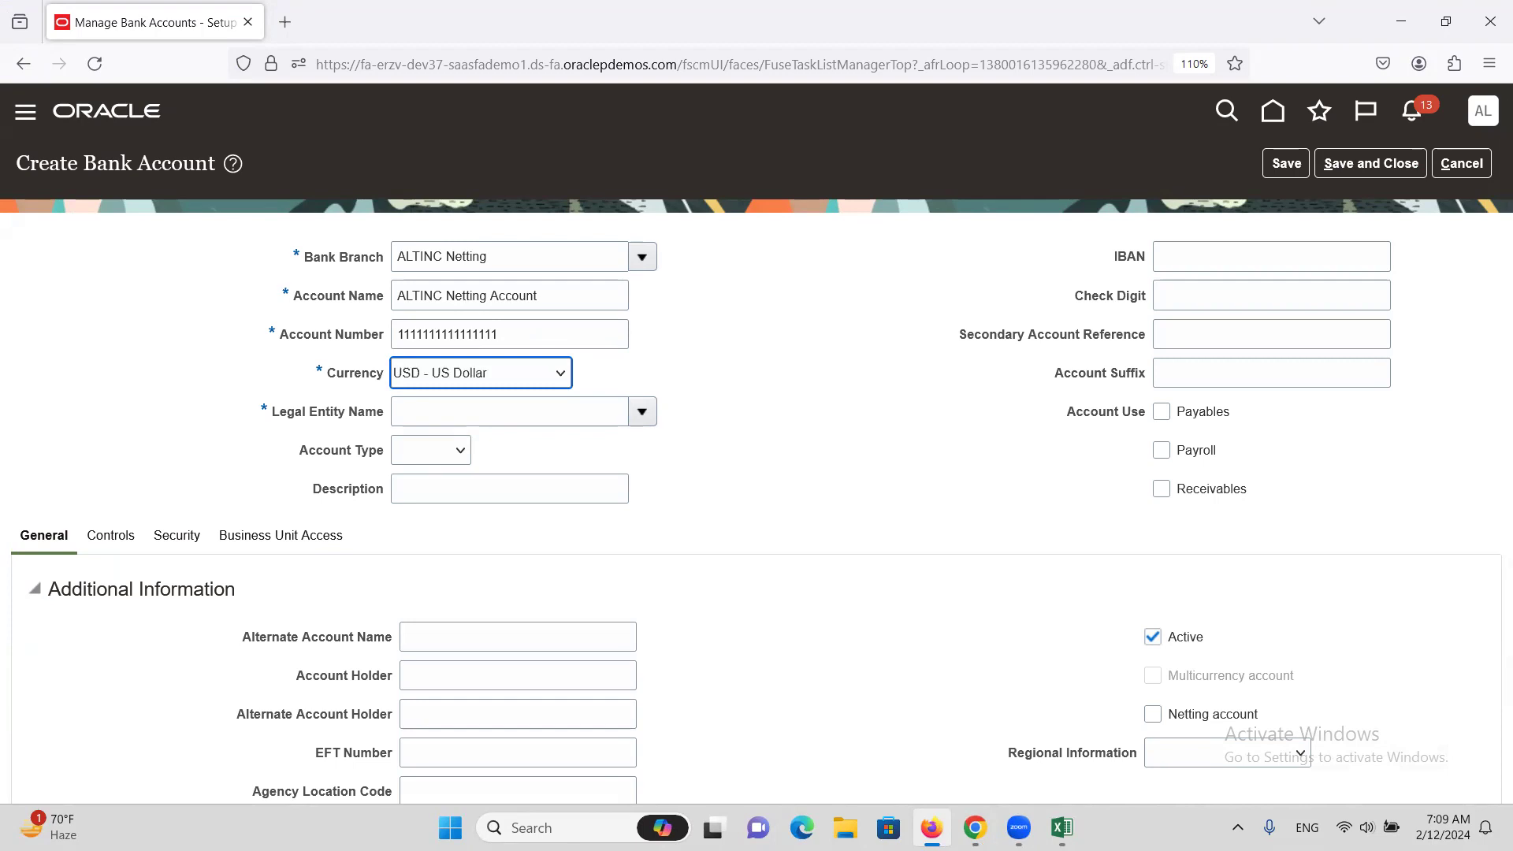
key(Tab)
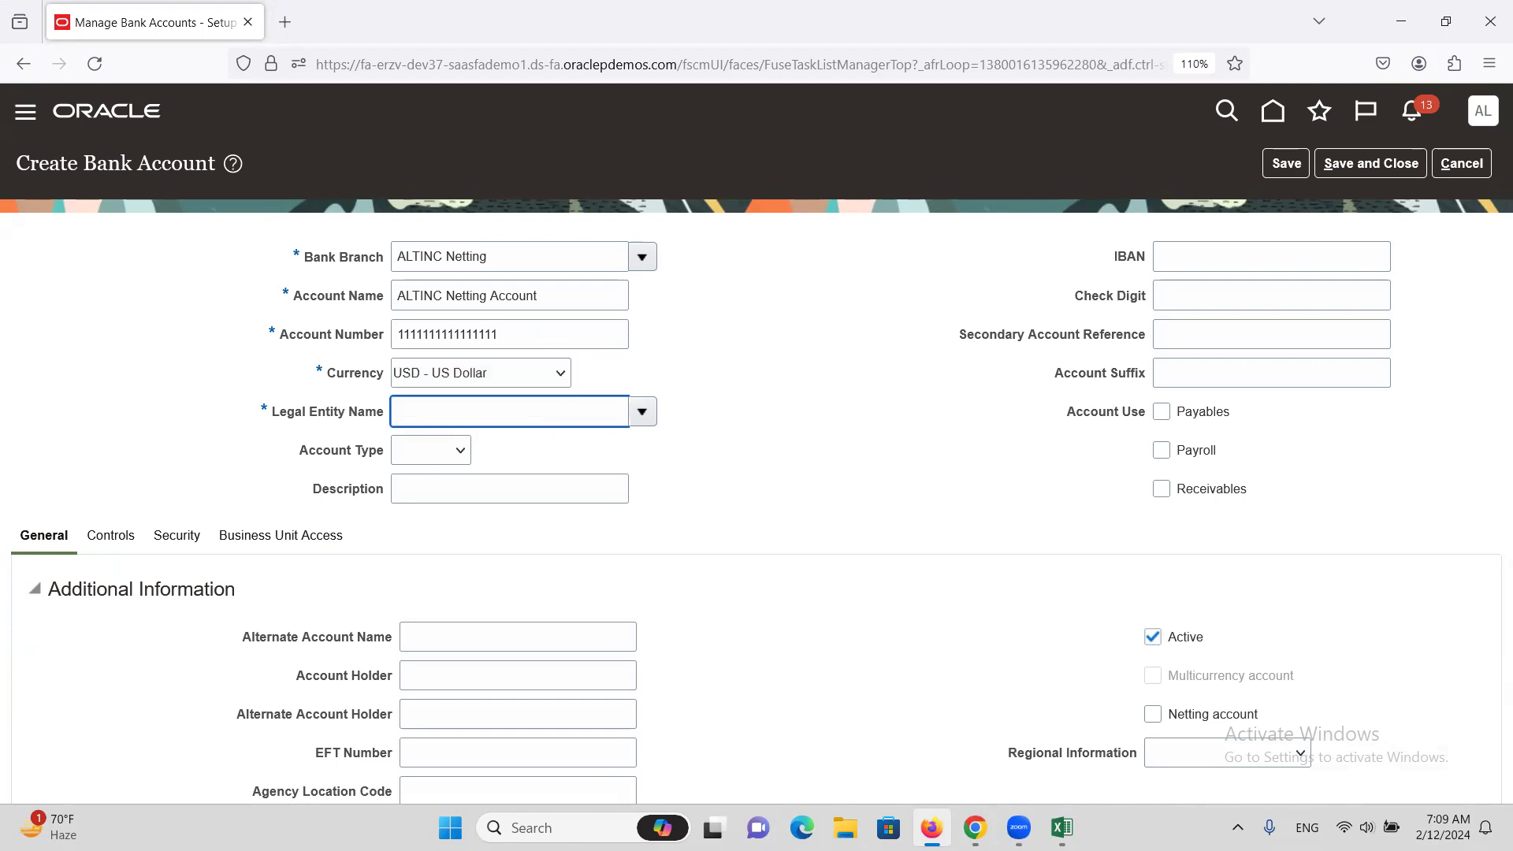
text(altin)
key(Tab)
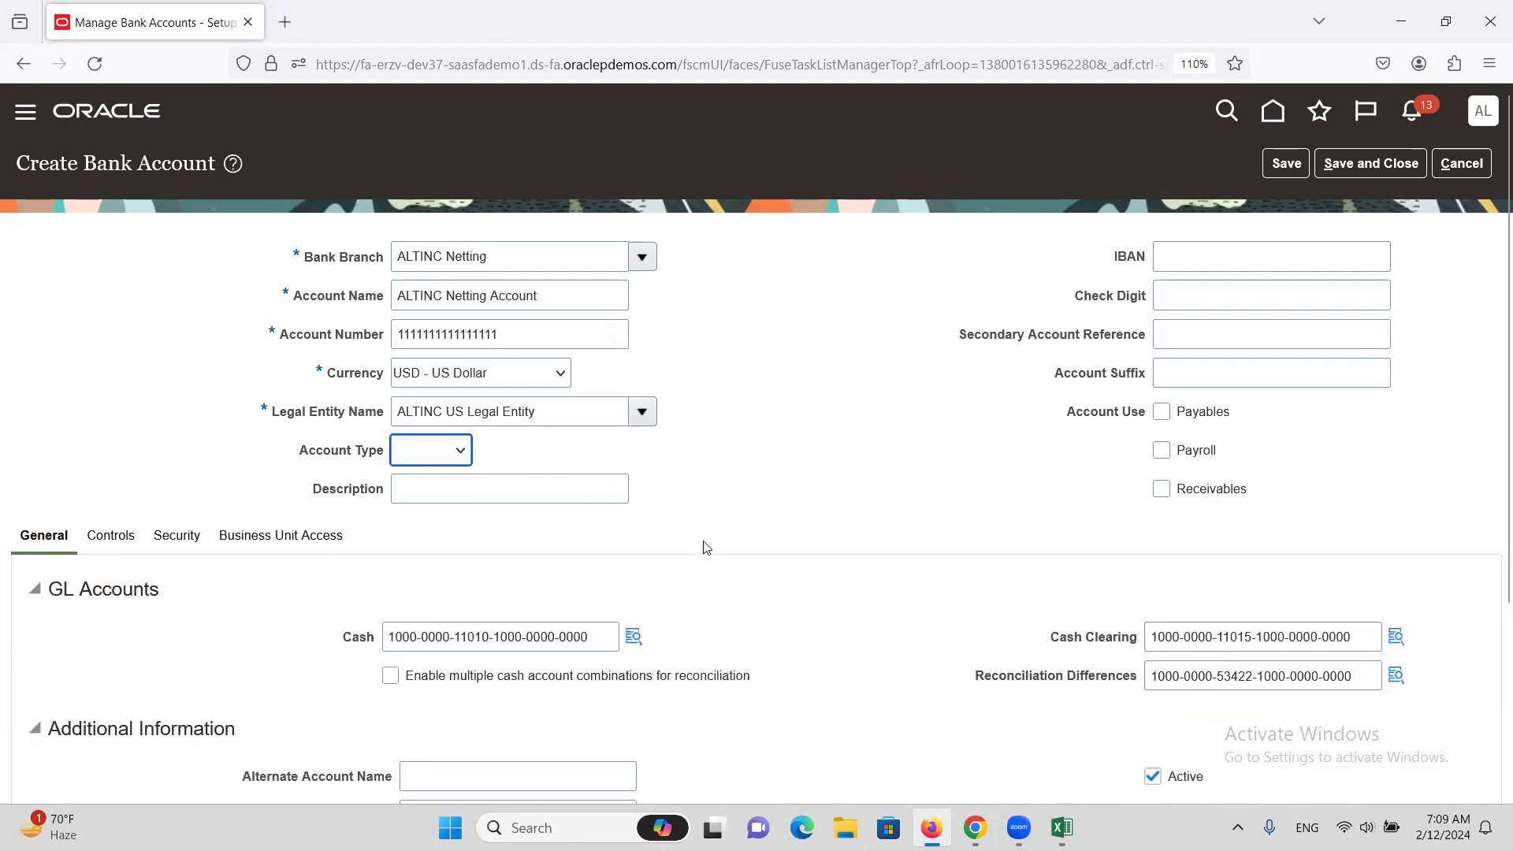
Enable the account for Payables and Receivables use and mark it as a netting account
click(1161, 415)
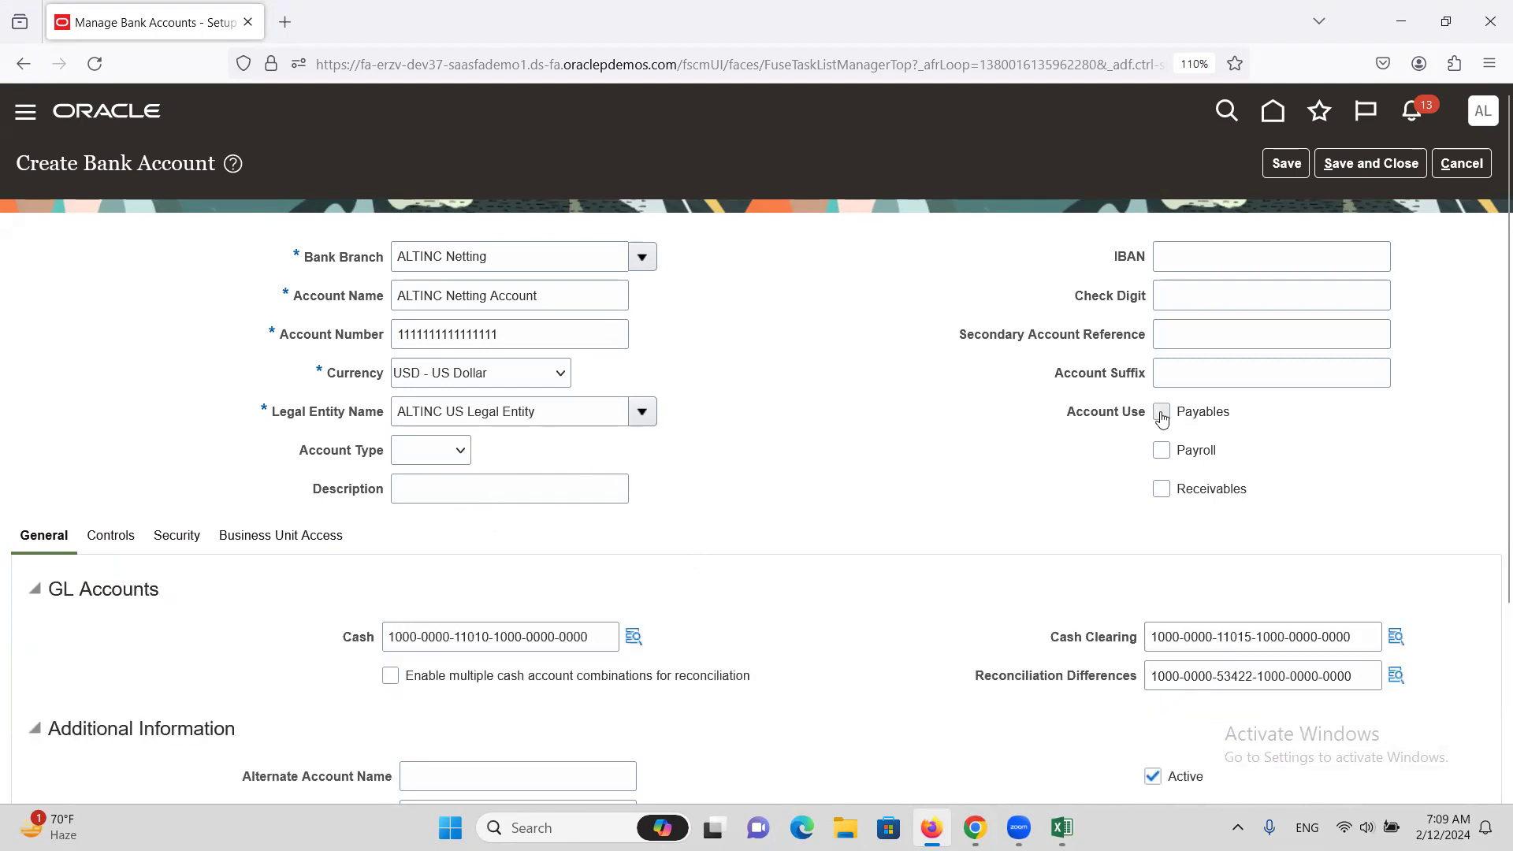
click(1161, 489)
scroll(756, 432, down, 3)
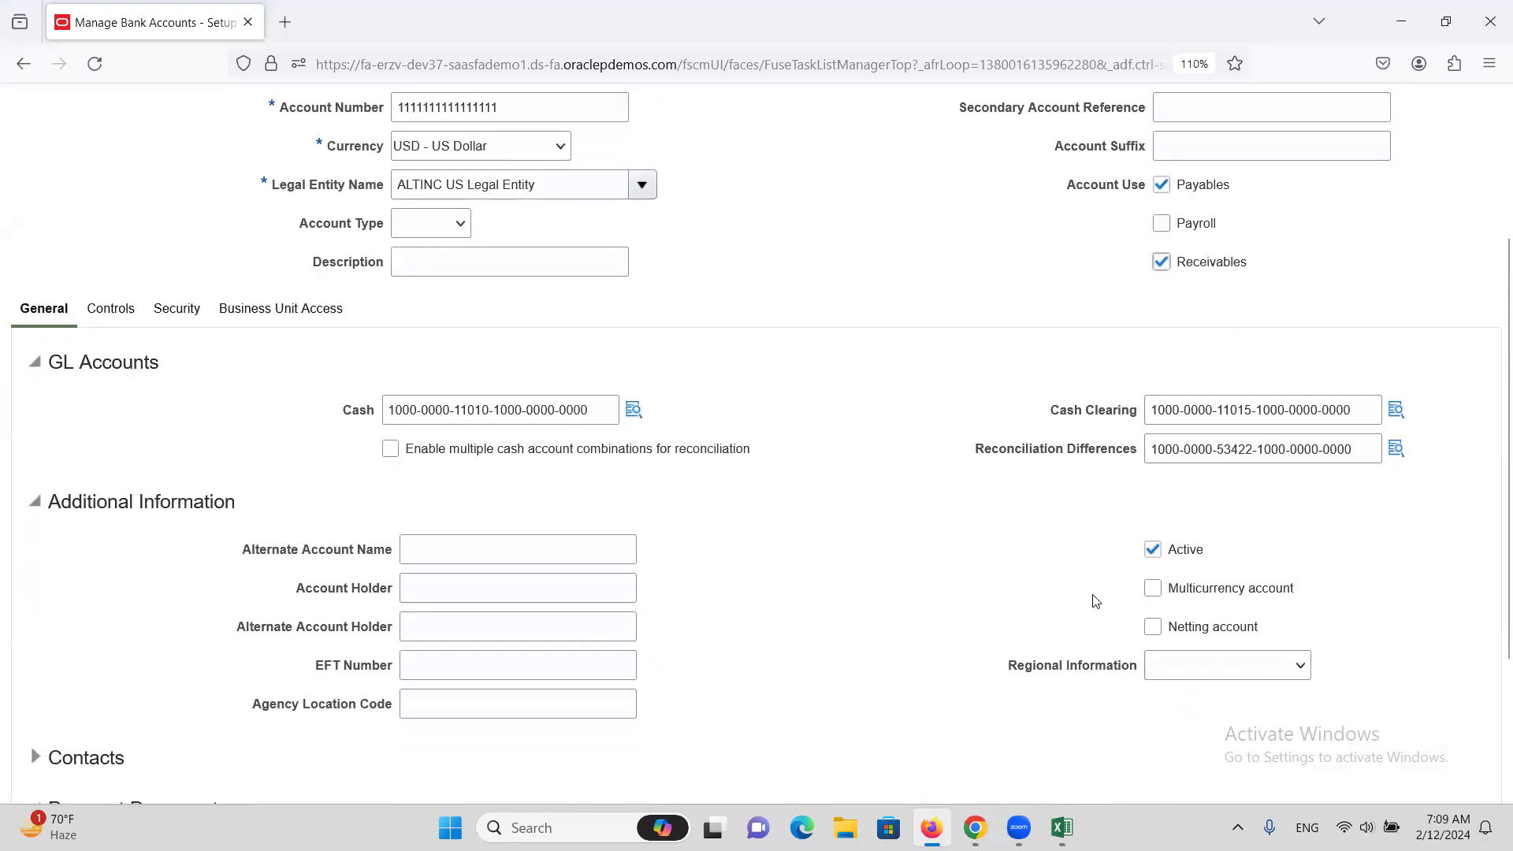
click(1151, 628)
Add a payment document named Netting to the bank account with the Numbered Stock paper stock type
scroll(801, 619, down, 3)
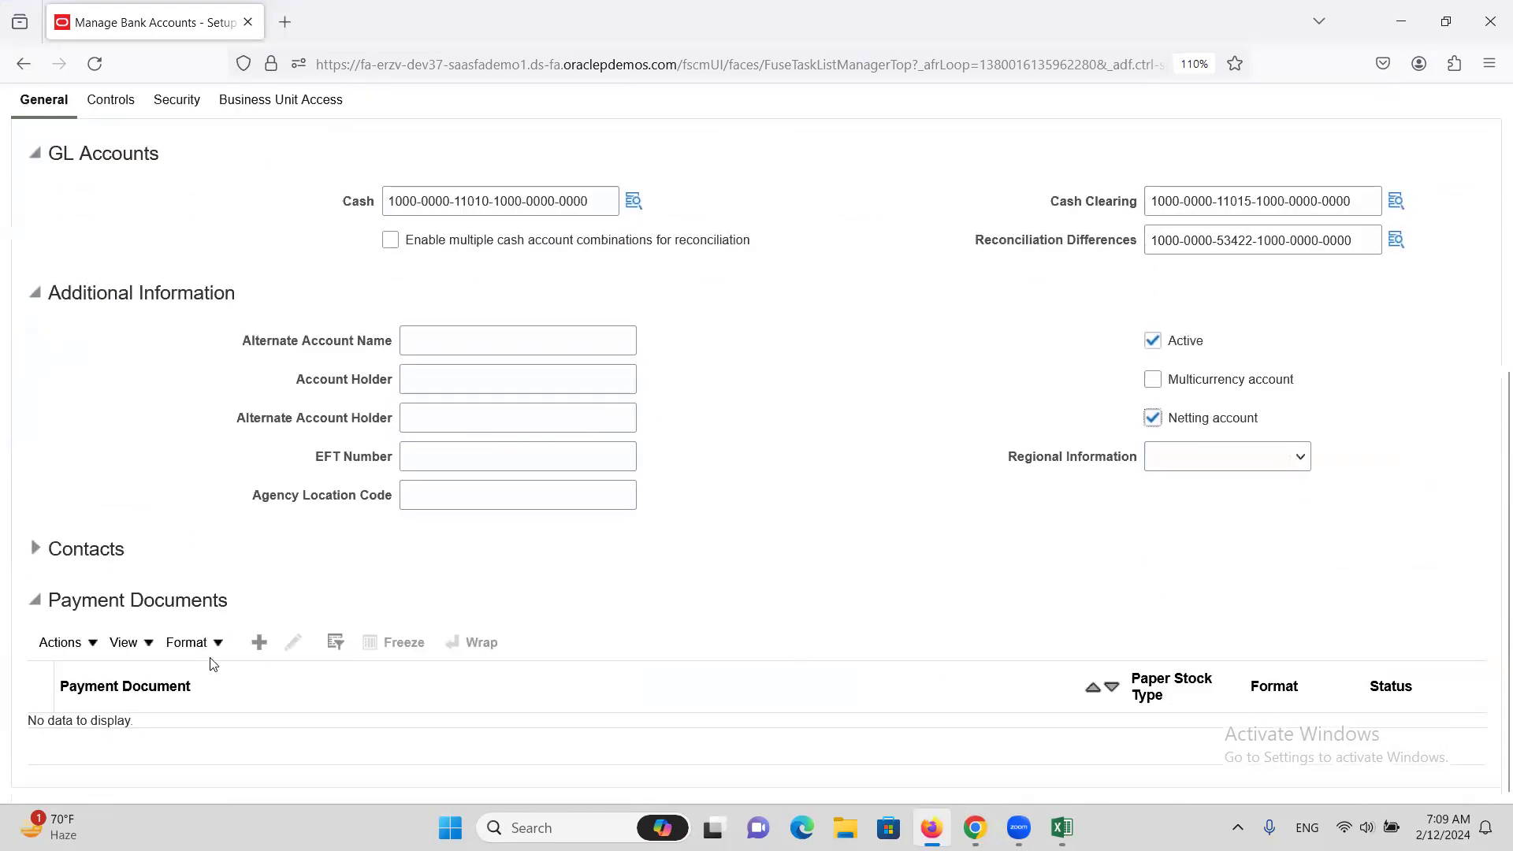
click(259, 642)
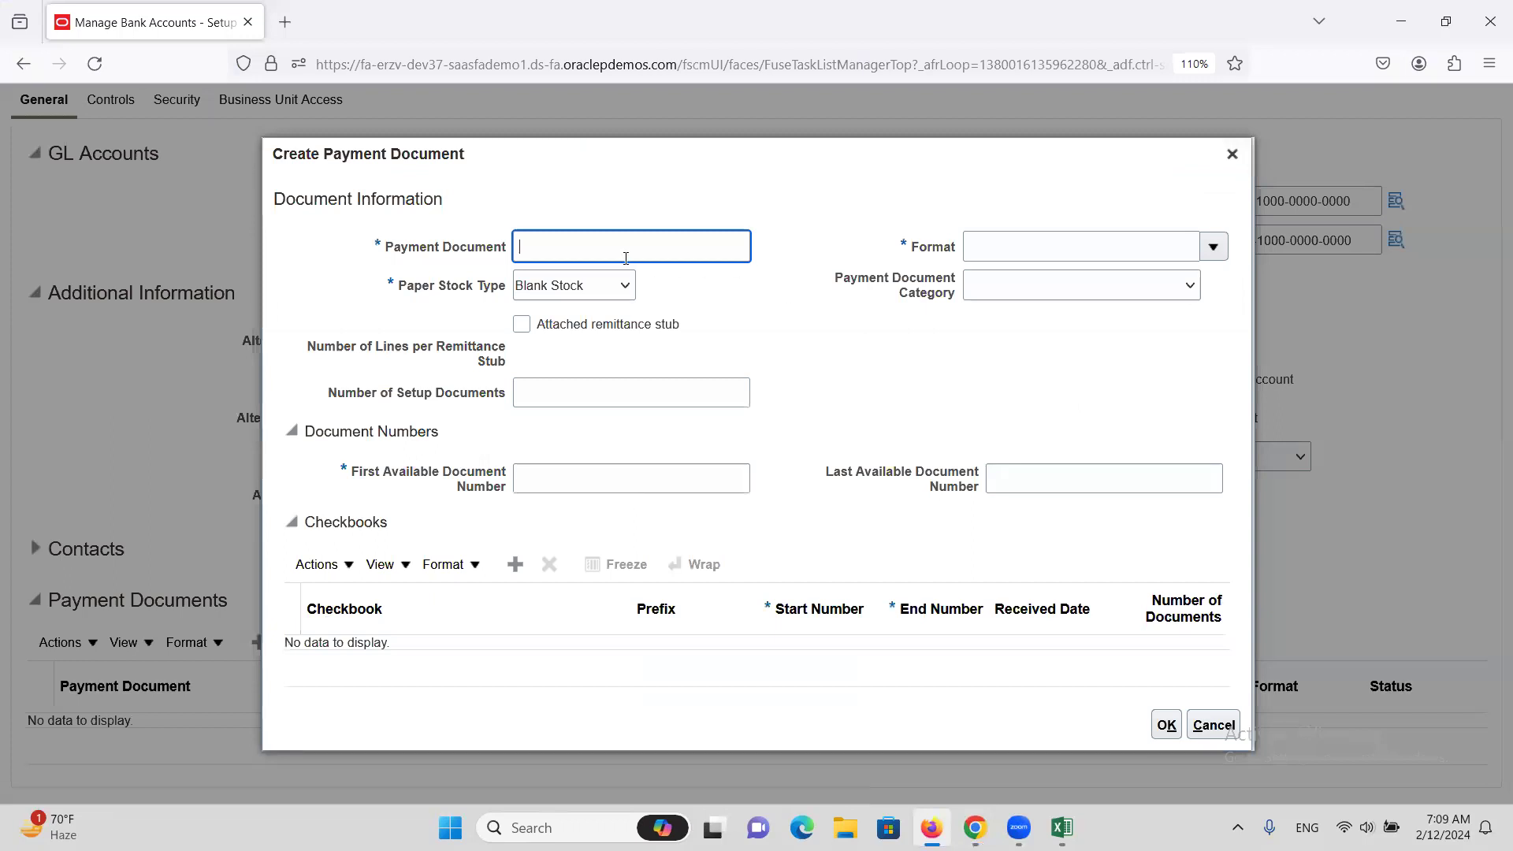
text(Netting)
key(Tab)
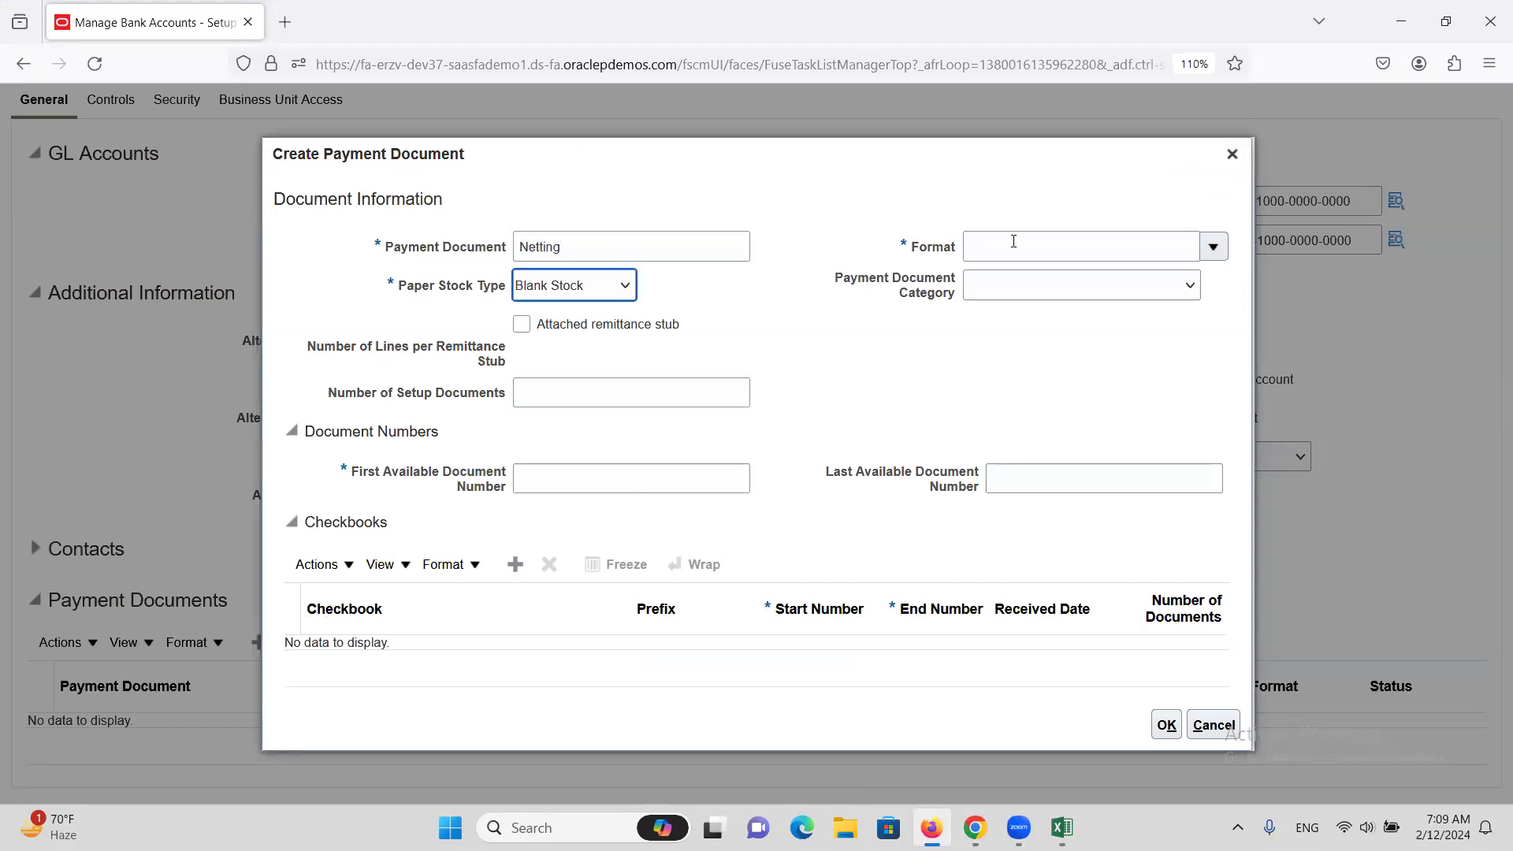
click(587, 291)
click(622, 335)
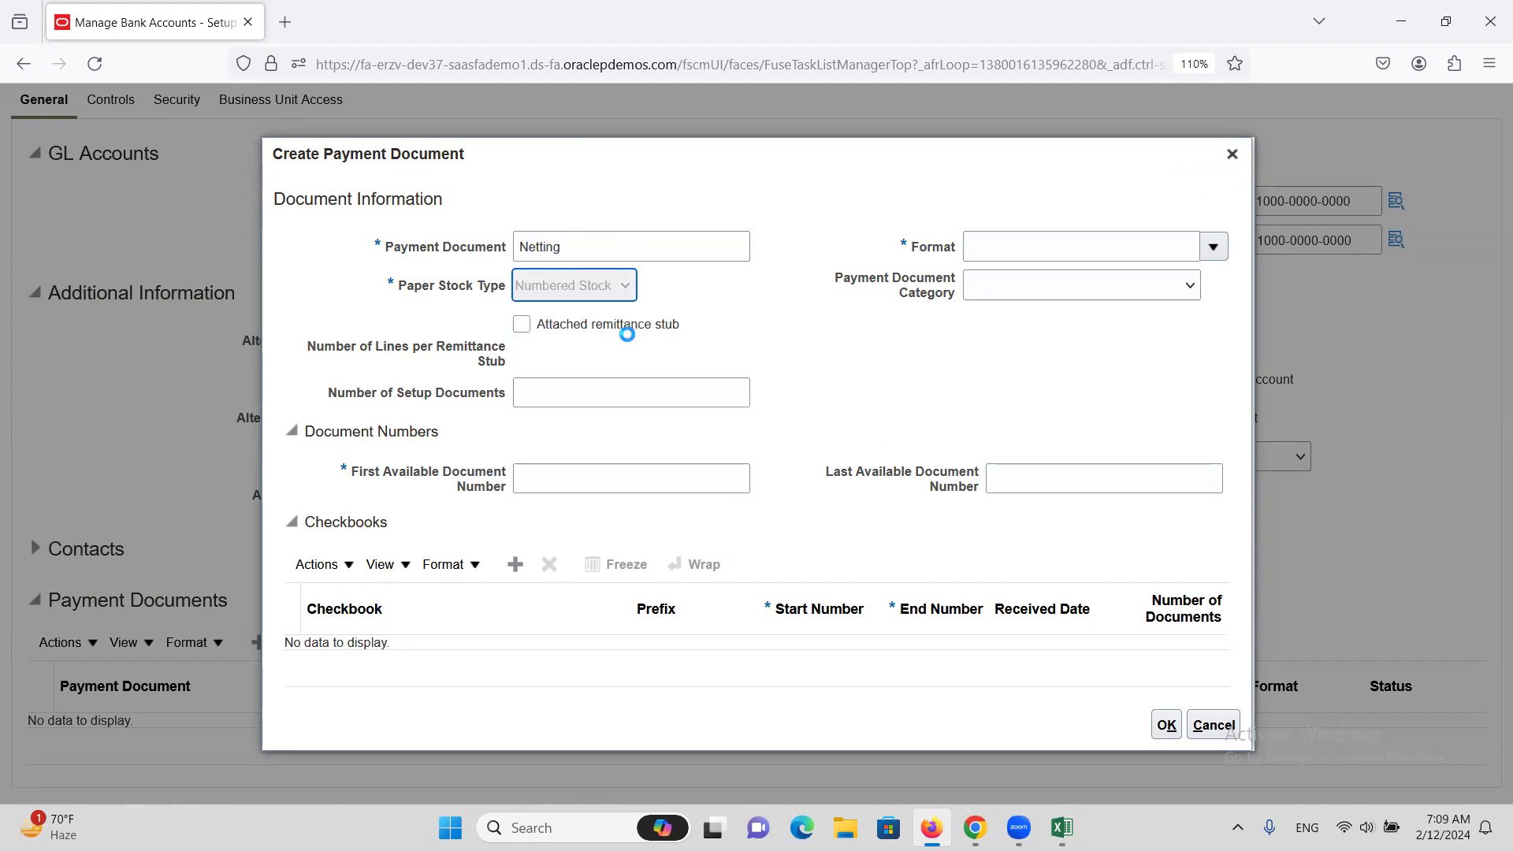
Set the Netting payment document's format to Standard Check Format
click(1093, 247)
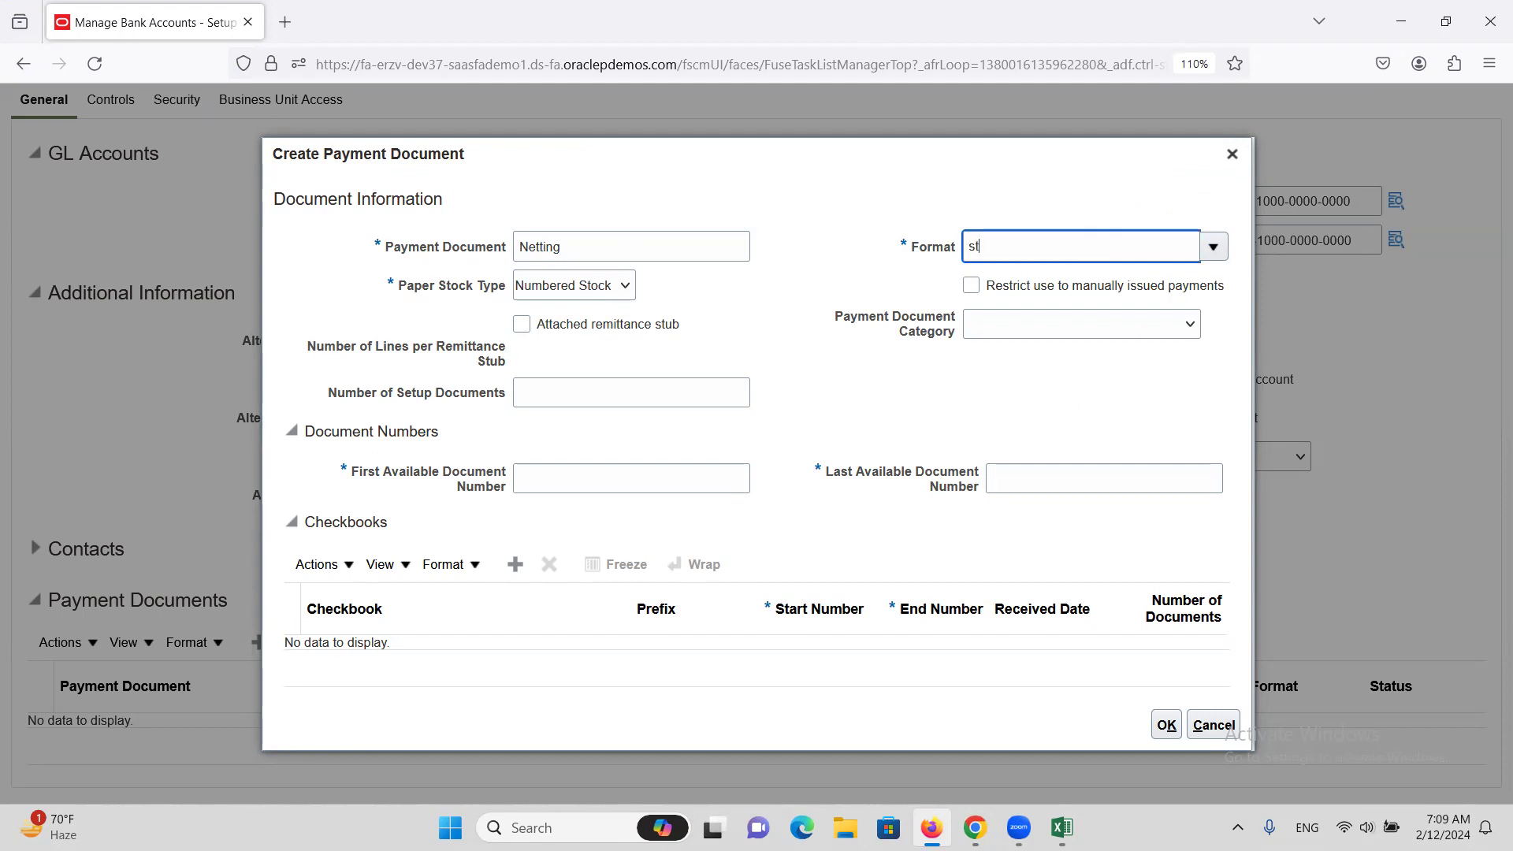
key(Tab)
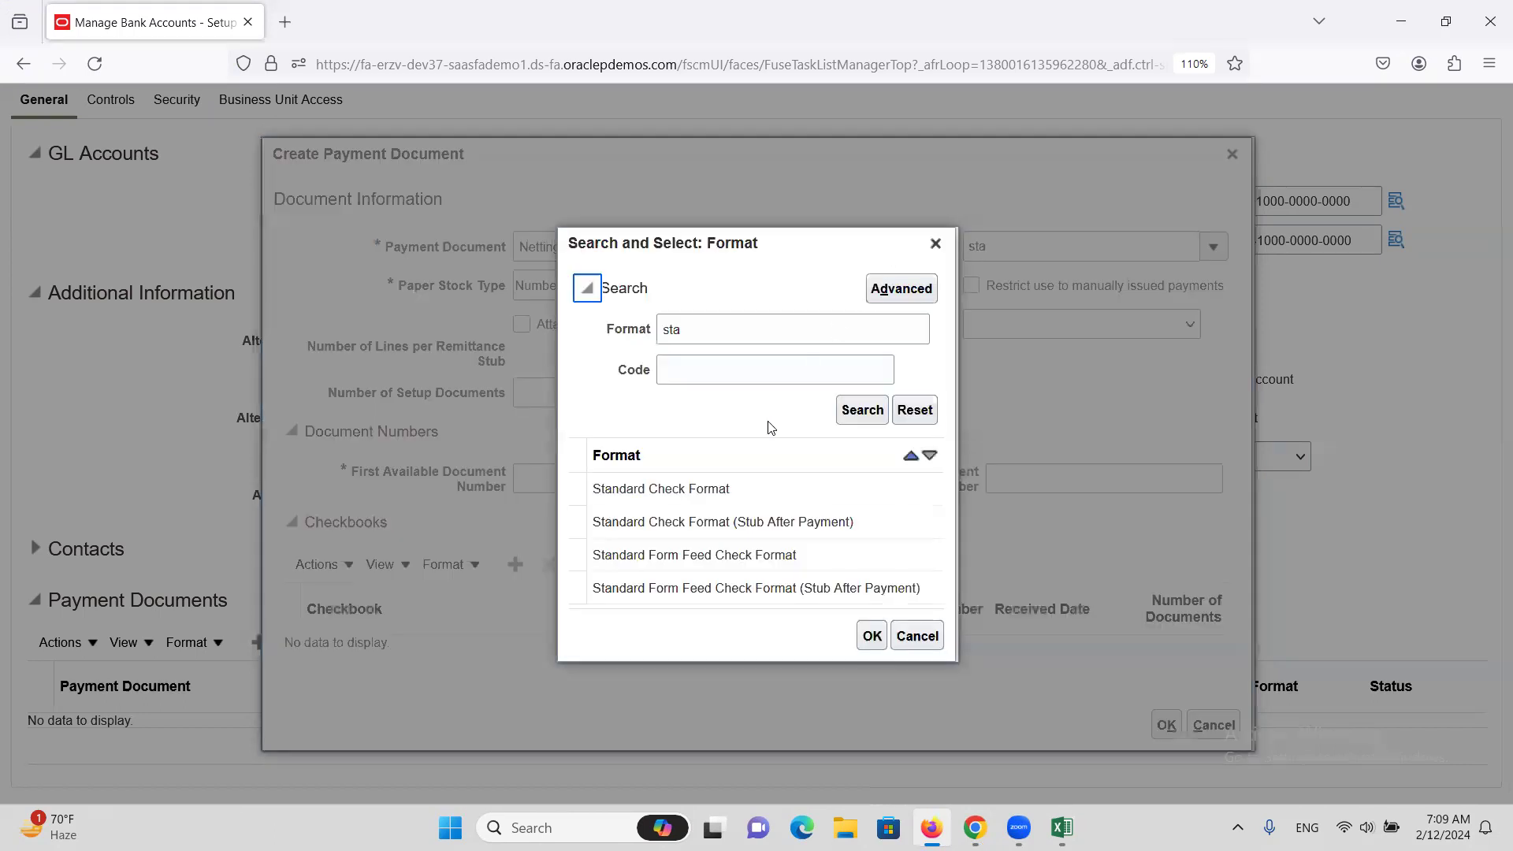
click(719, 485)
click(871, 636)
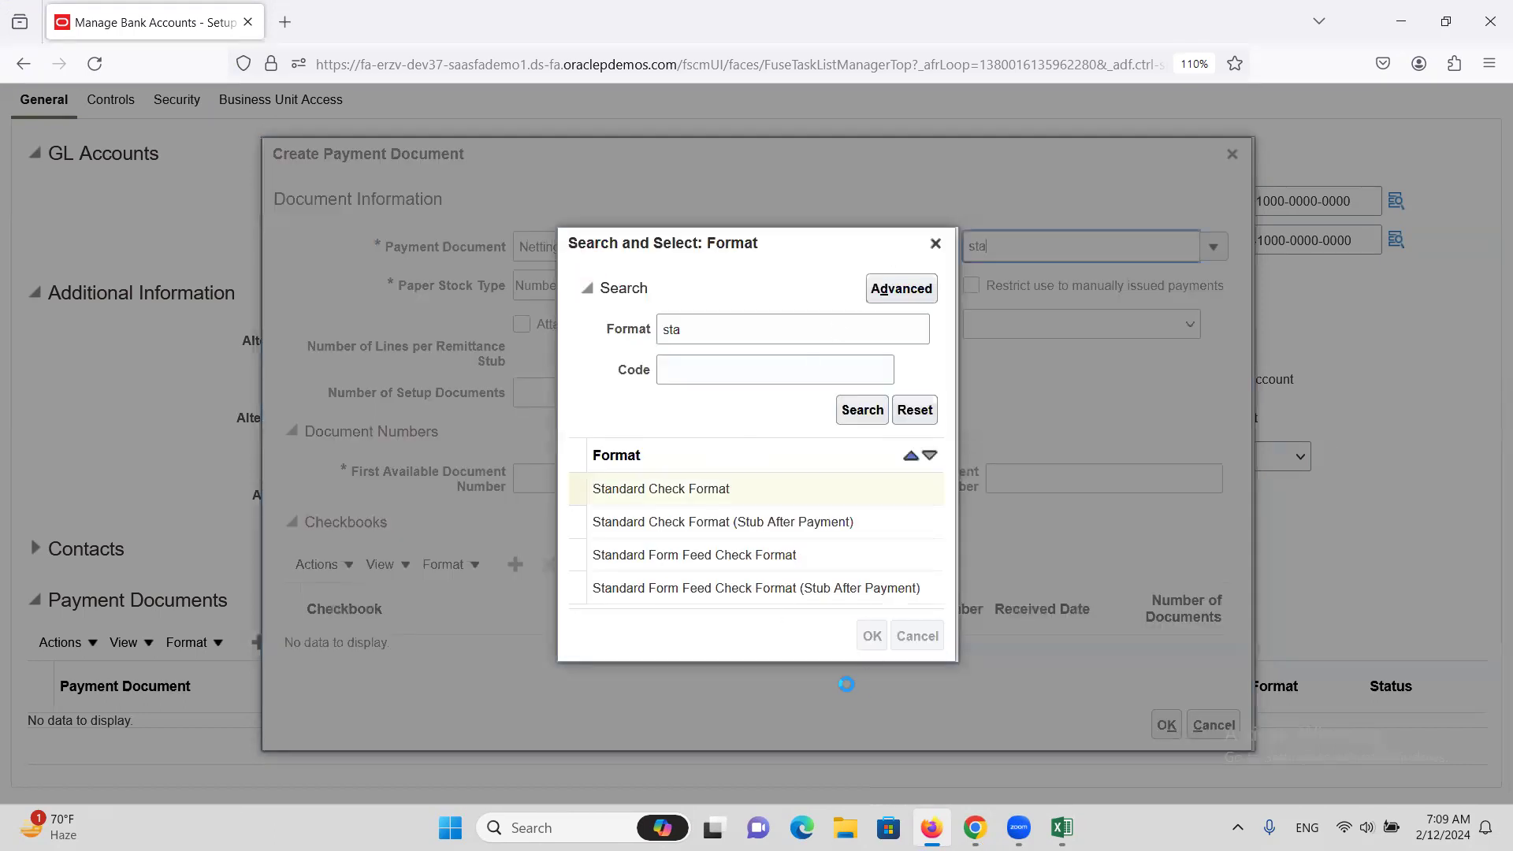
Set the payment document's first available document number to 1 and last to 100, and confirm the document
click(563, 481)
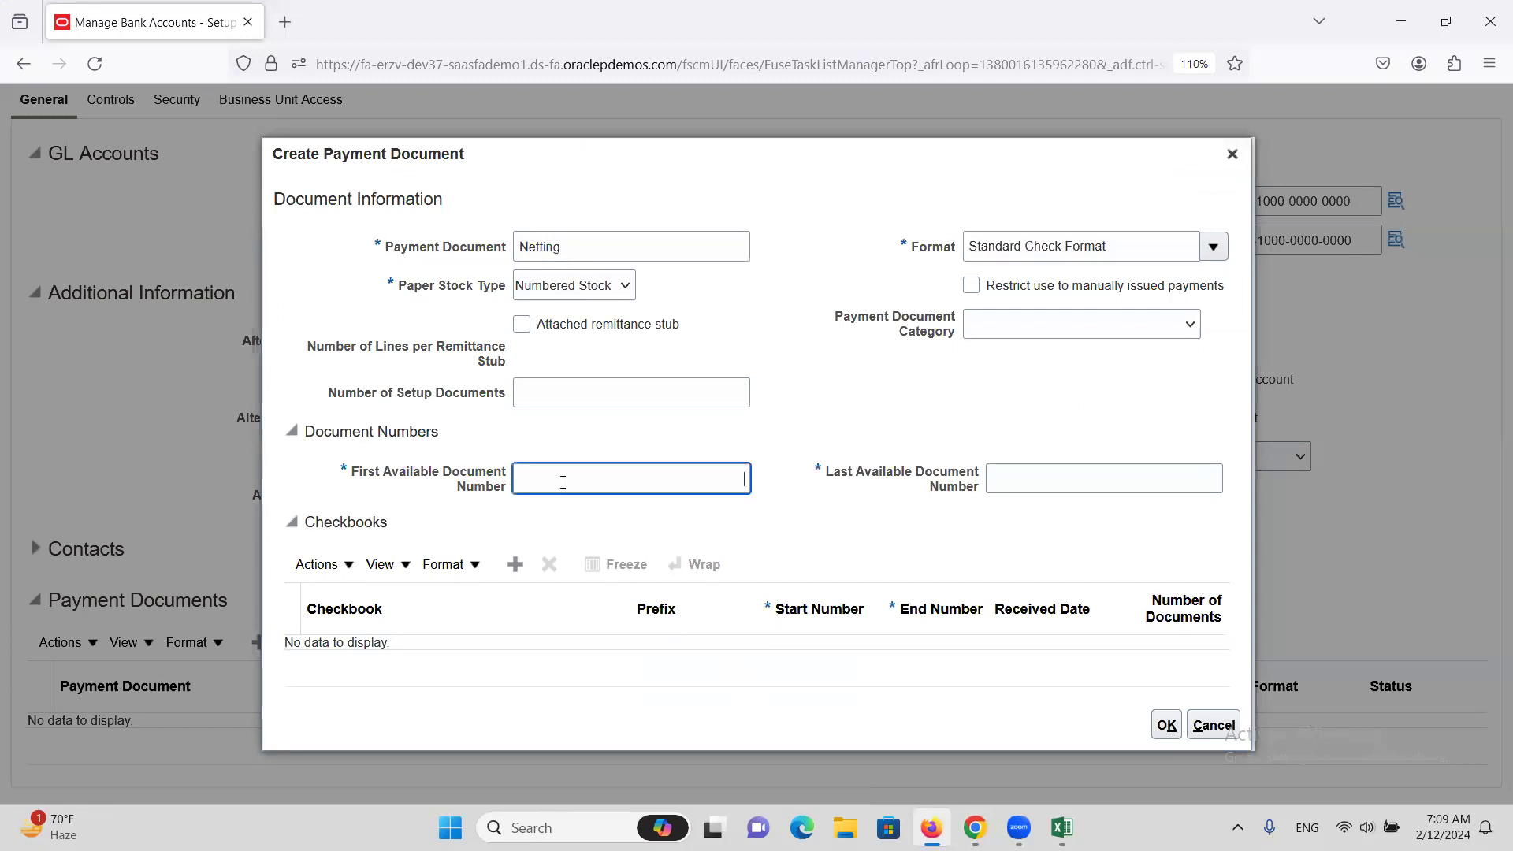
key(Tab)
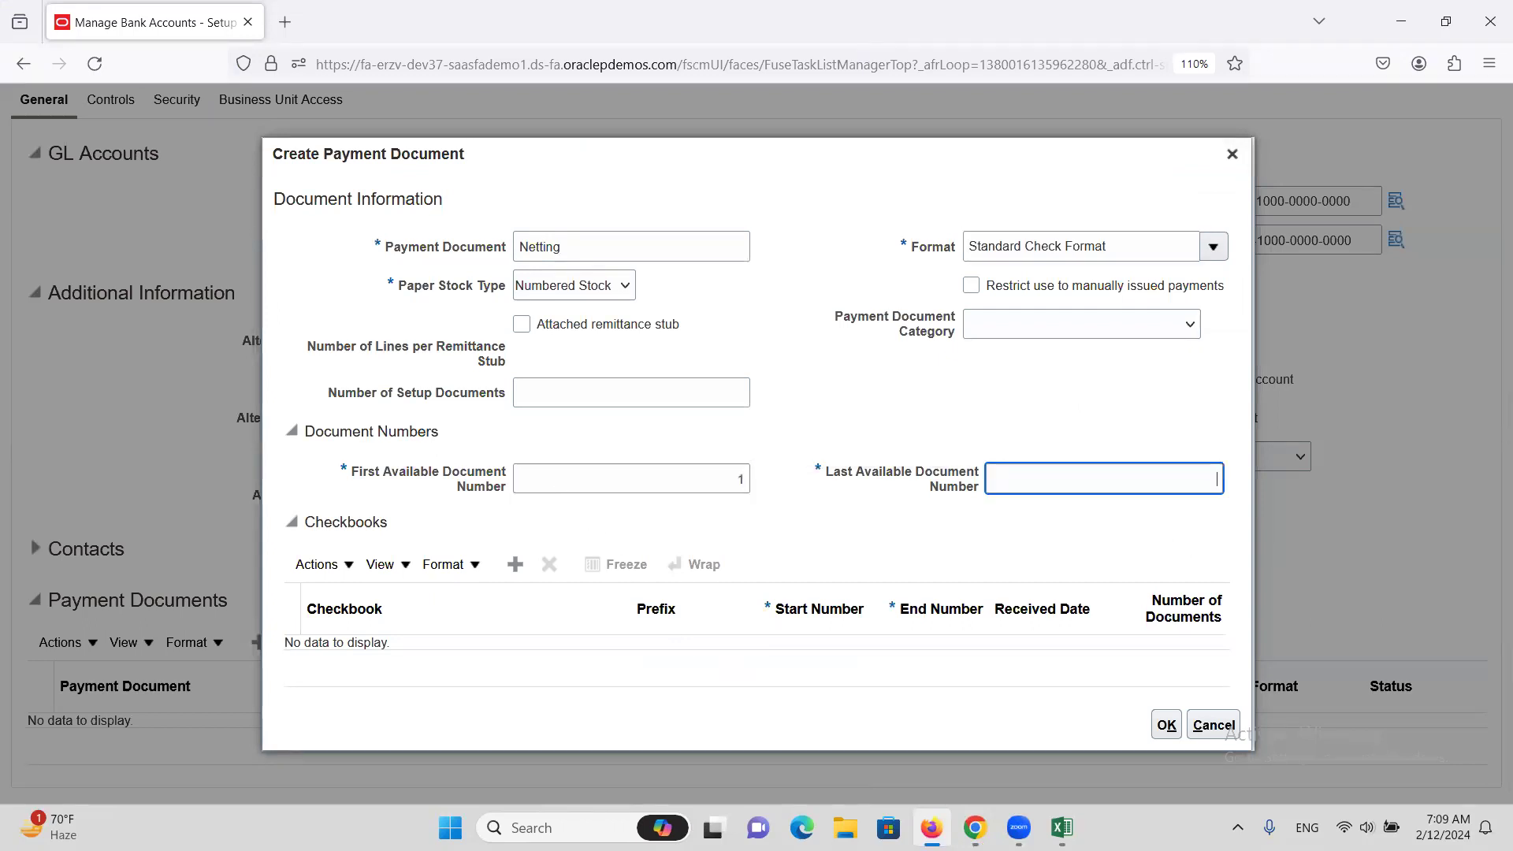
text(100)
click(770, 355)
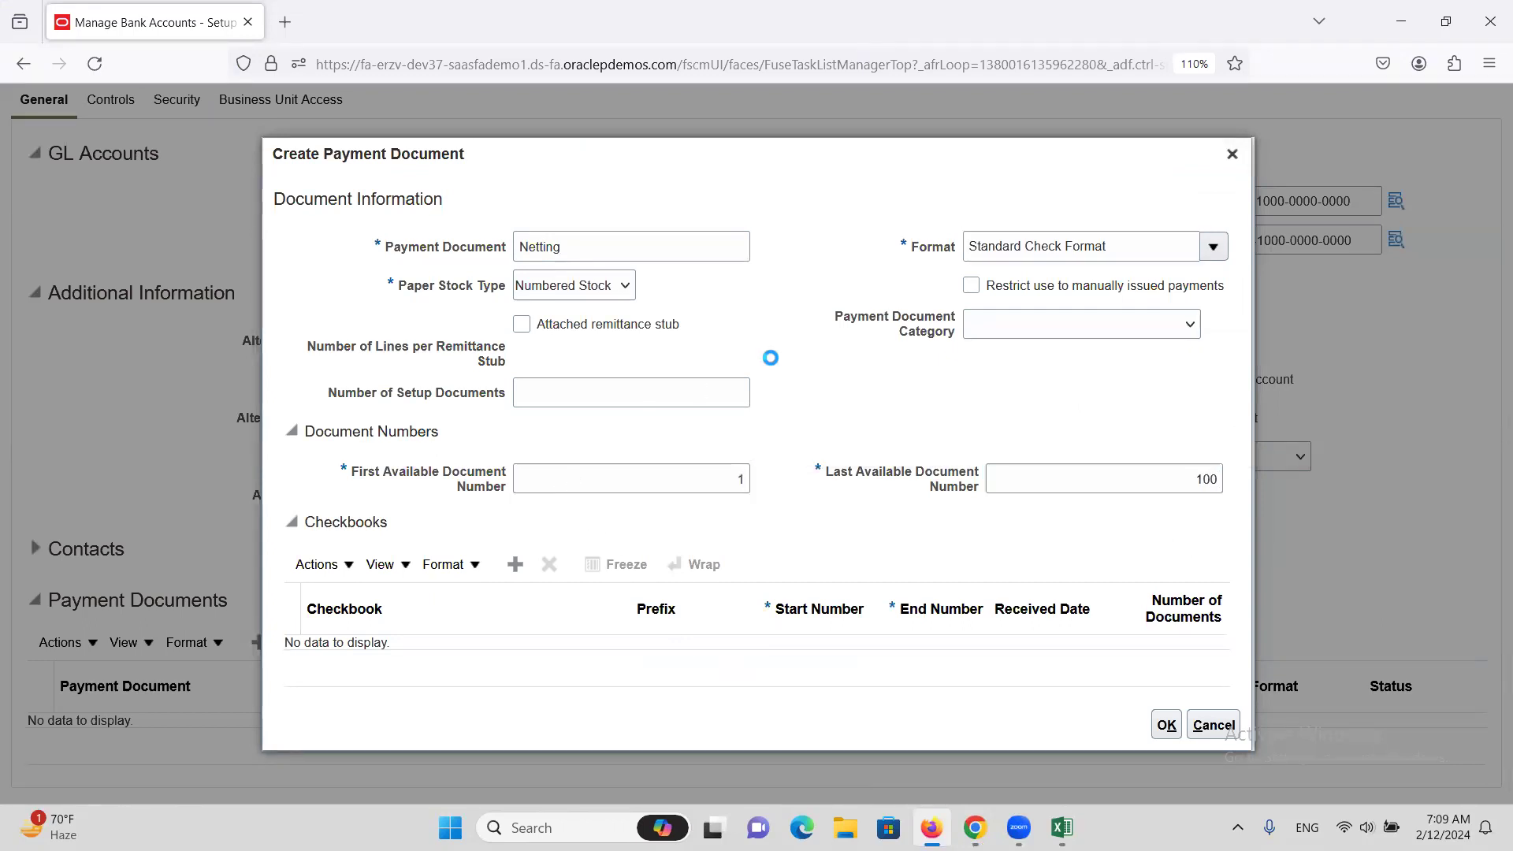
click(1164, 726)
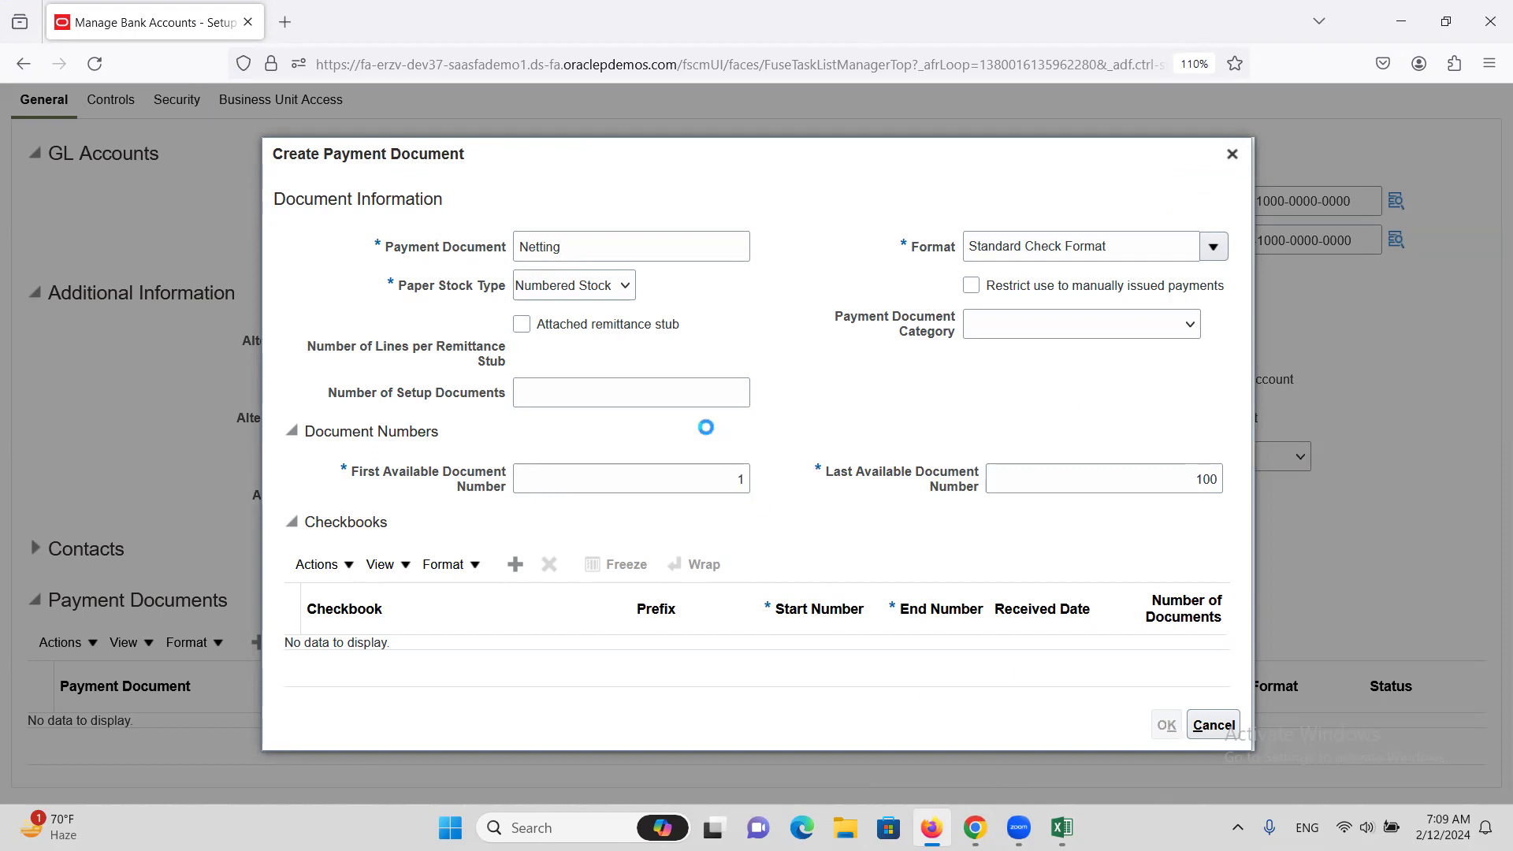
Grant ALTINC US Business Unit access to the bank account
scroll(697, 452, up, 5)
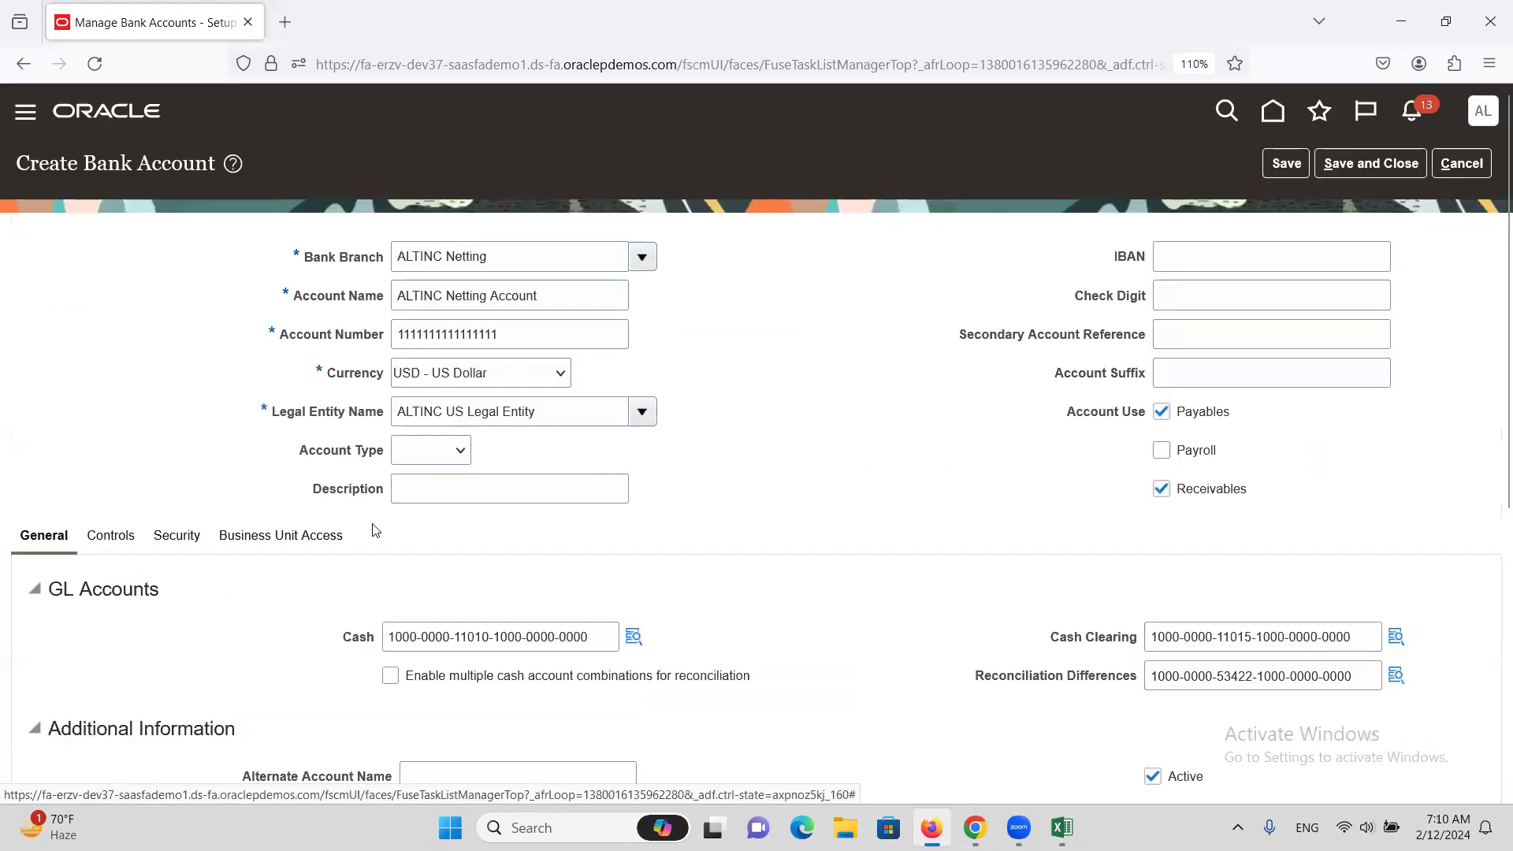
click(300, 541)
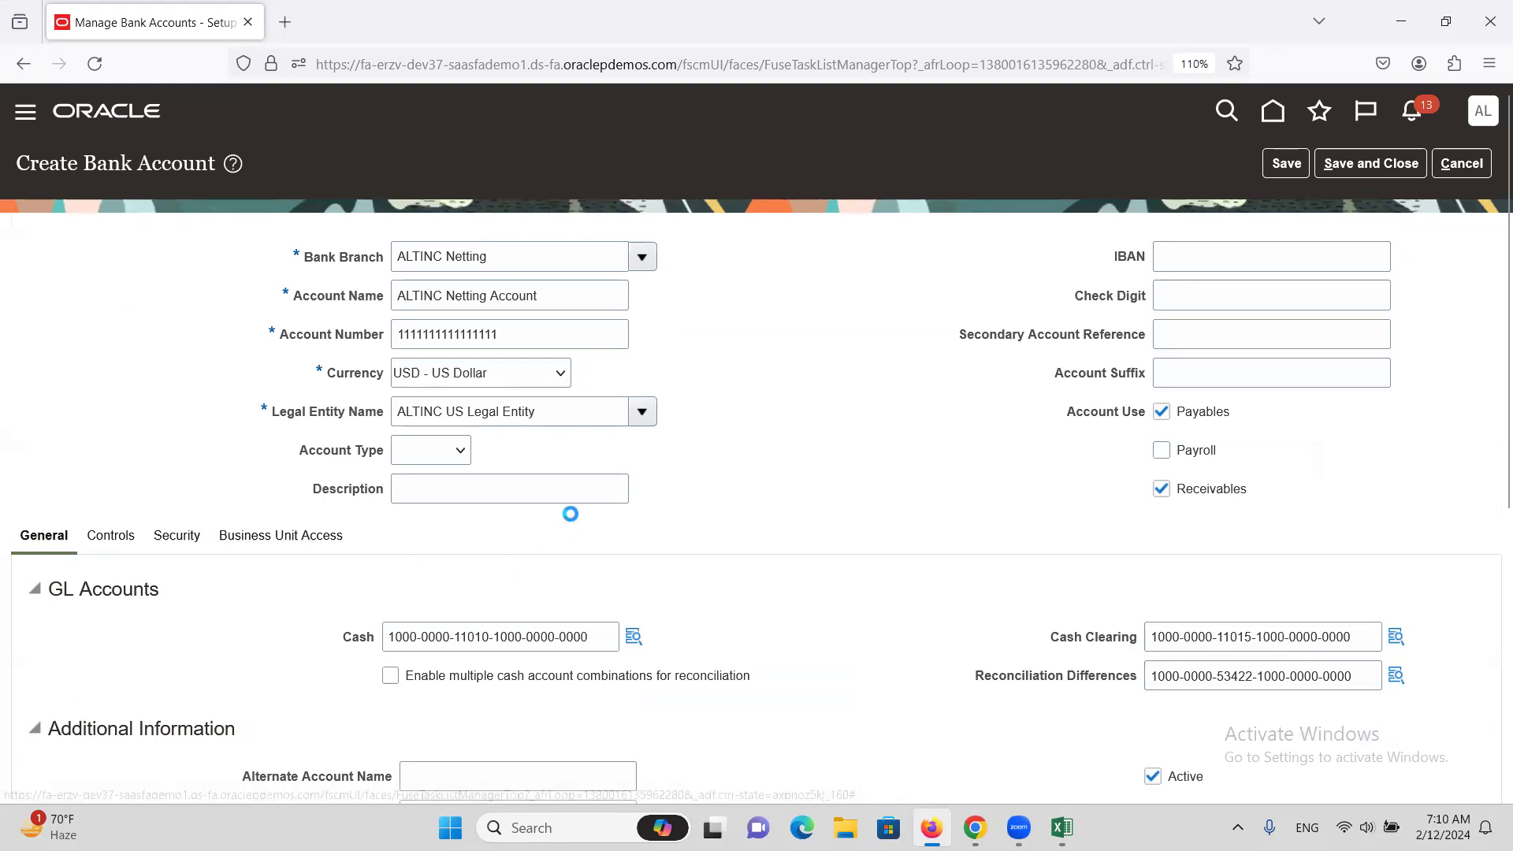
click(253, 589)
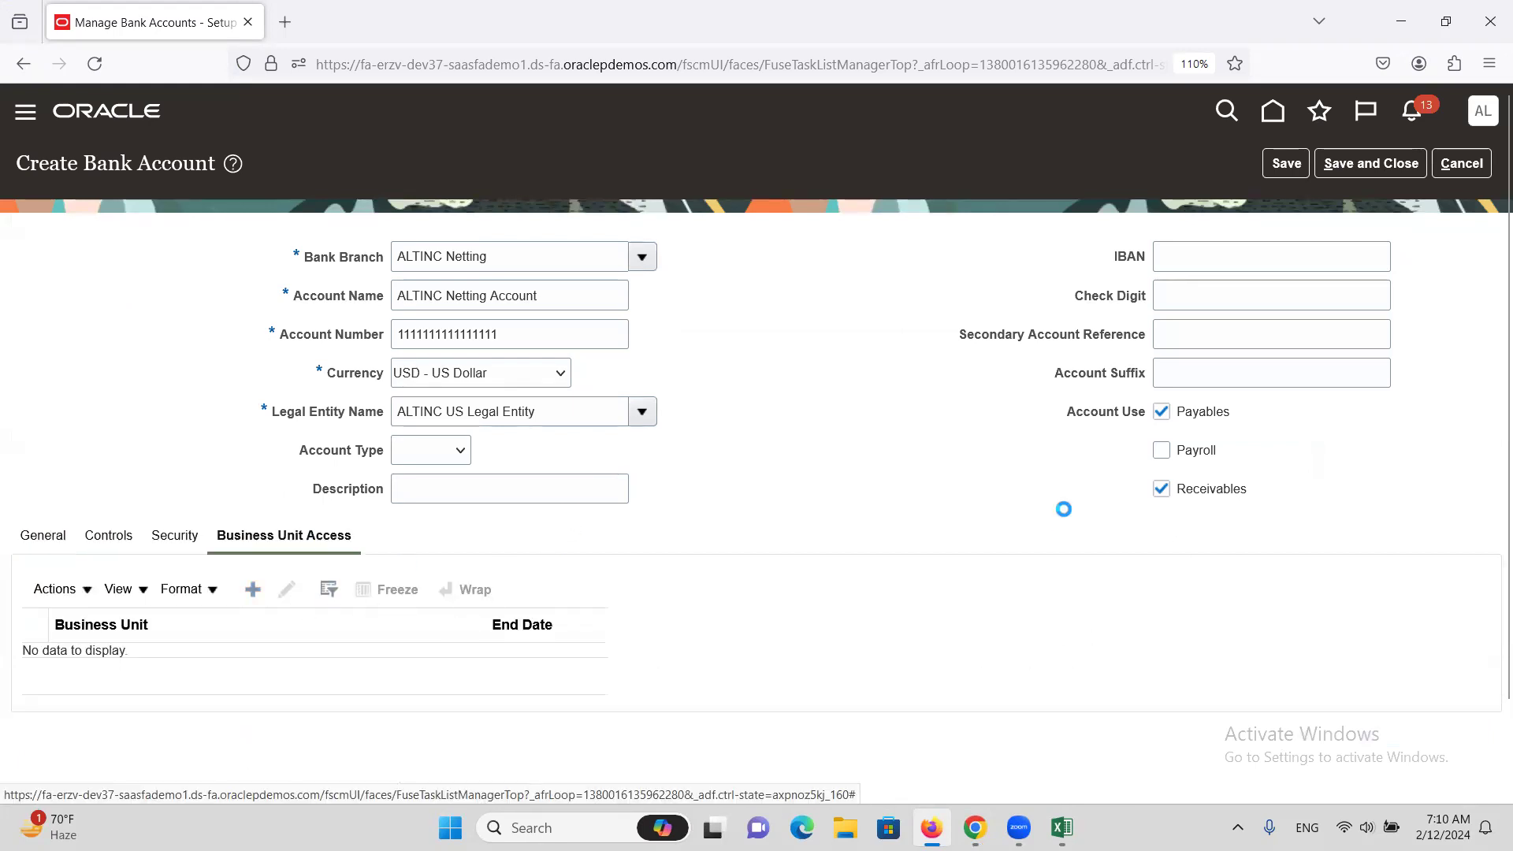
click(734, 260)
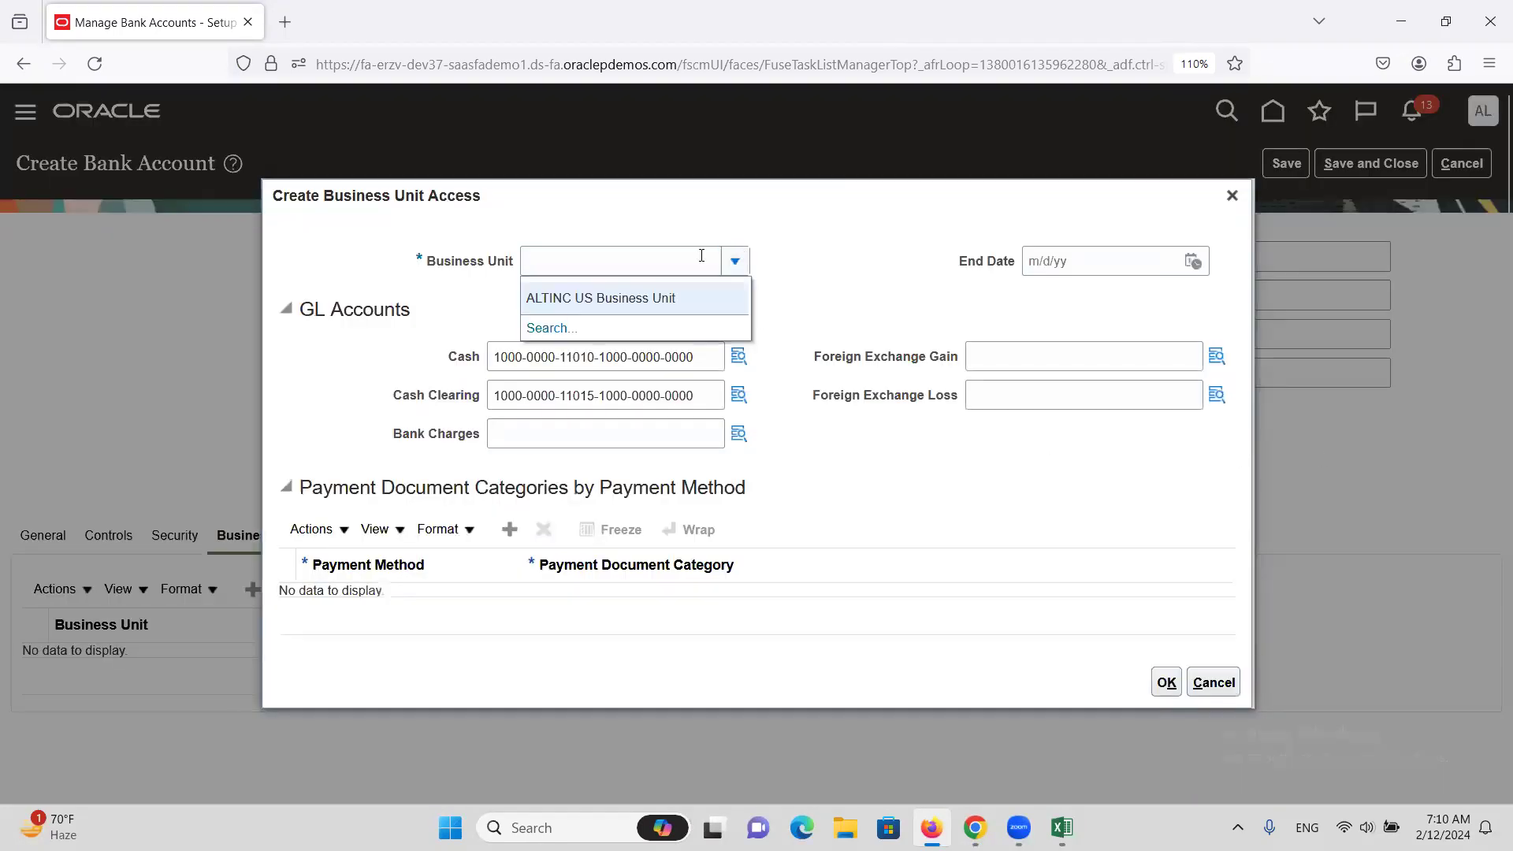
click(651, 321)
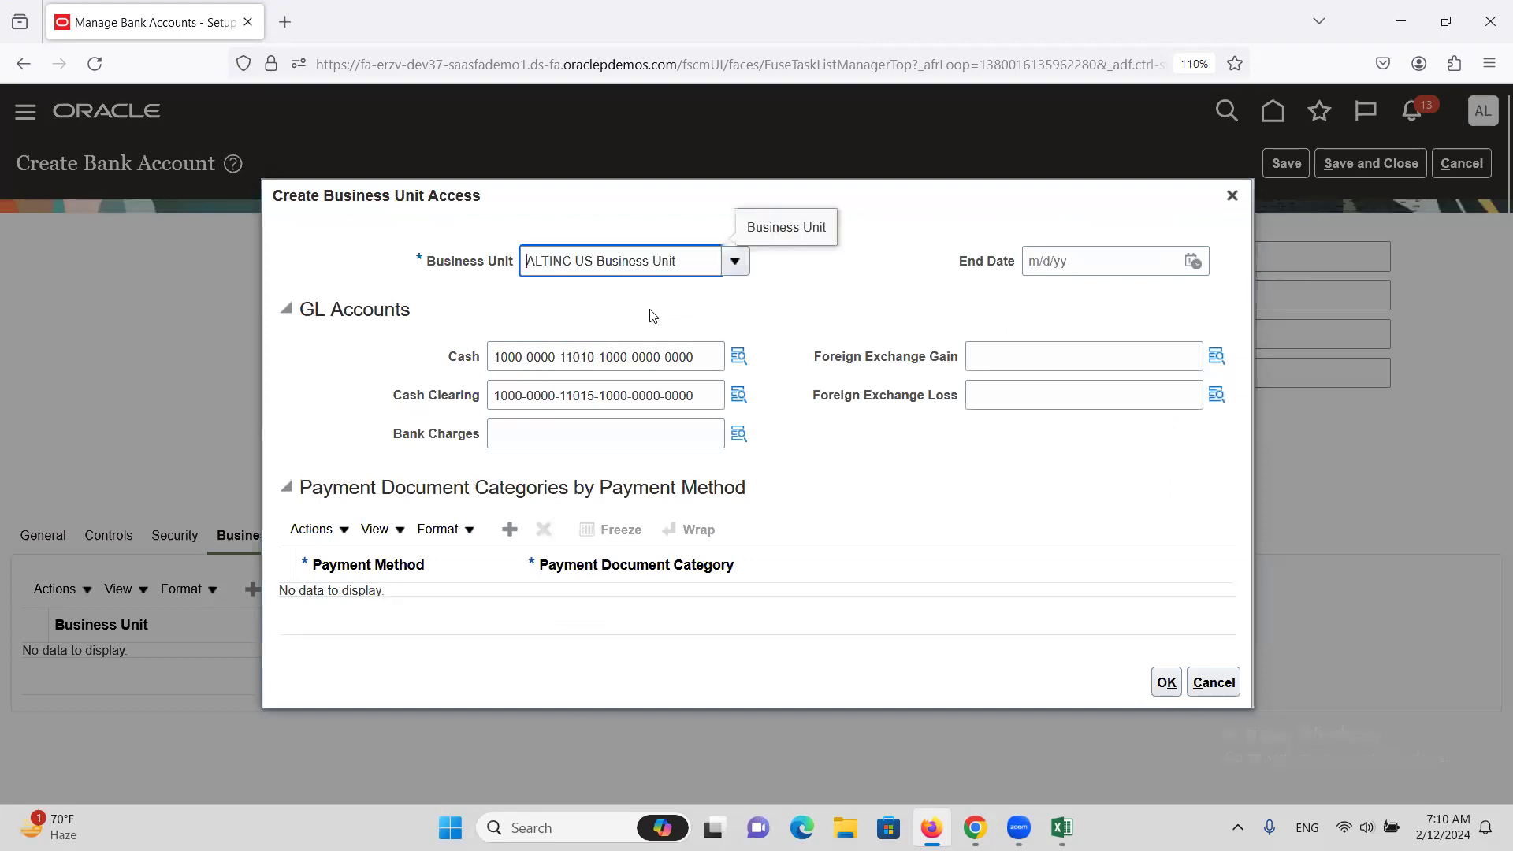
click(1166, 682)
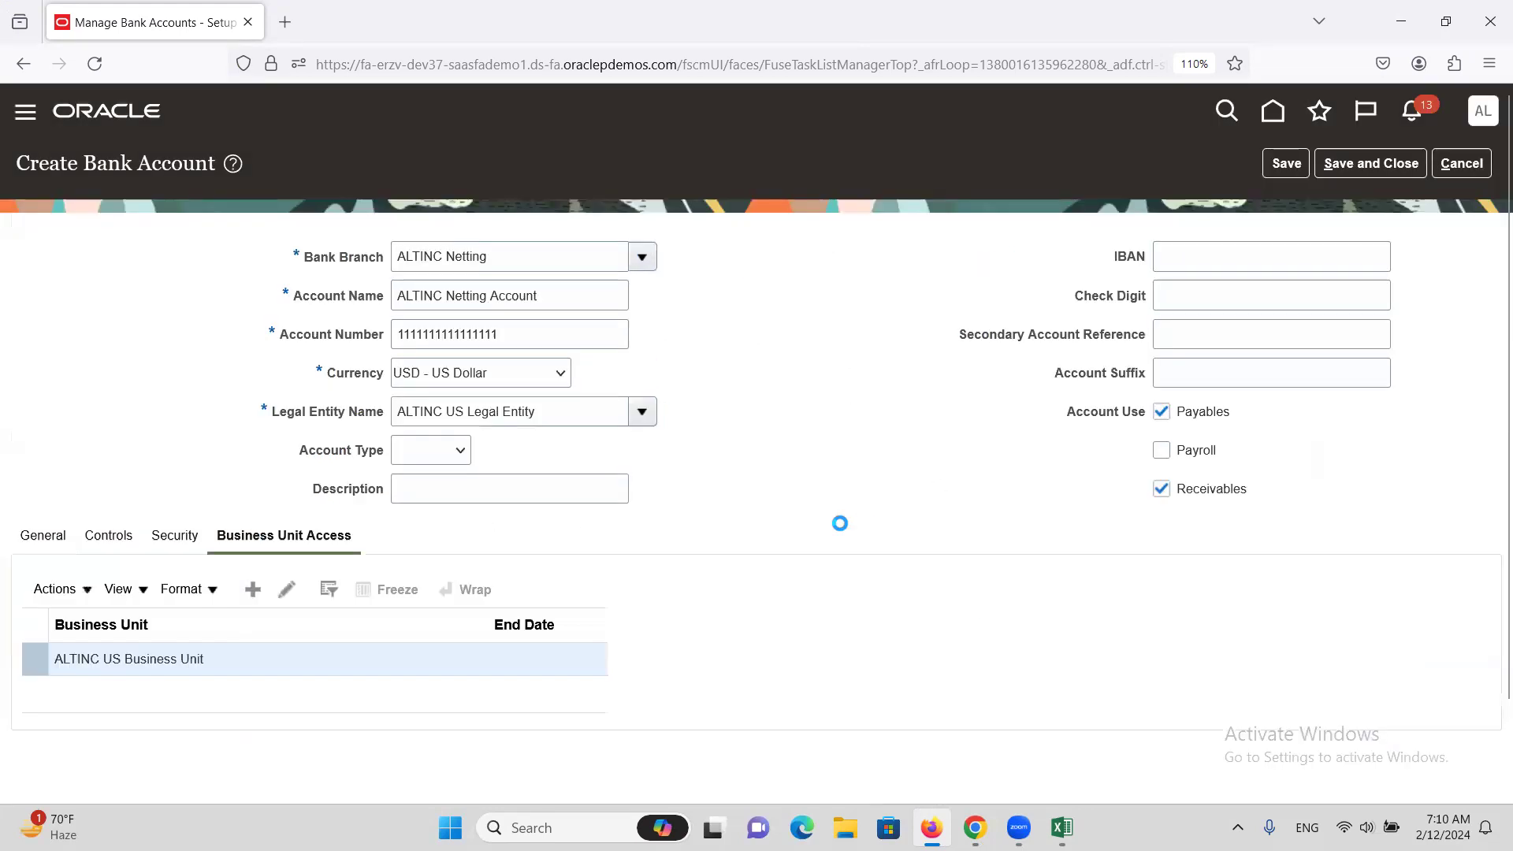
Review the cash GL account in the ALTINC US Business Unit access details
click(287, 589)
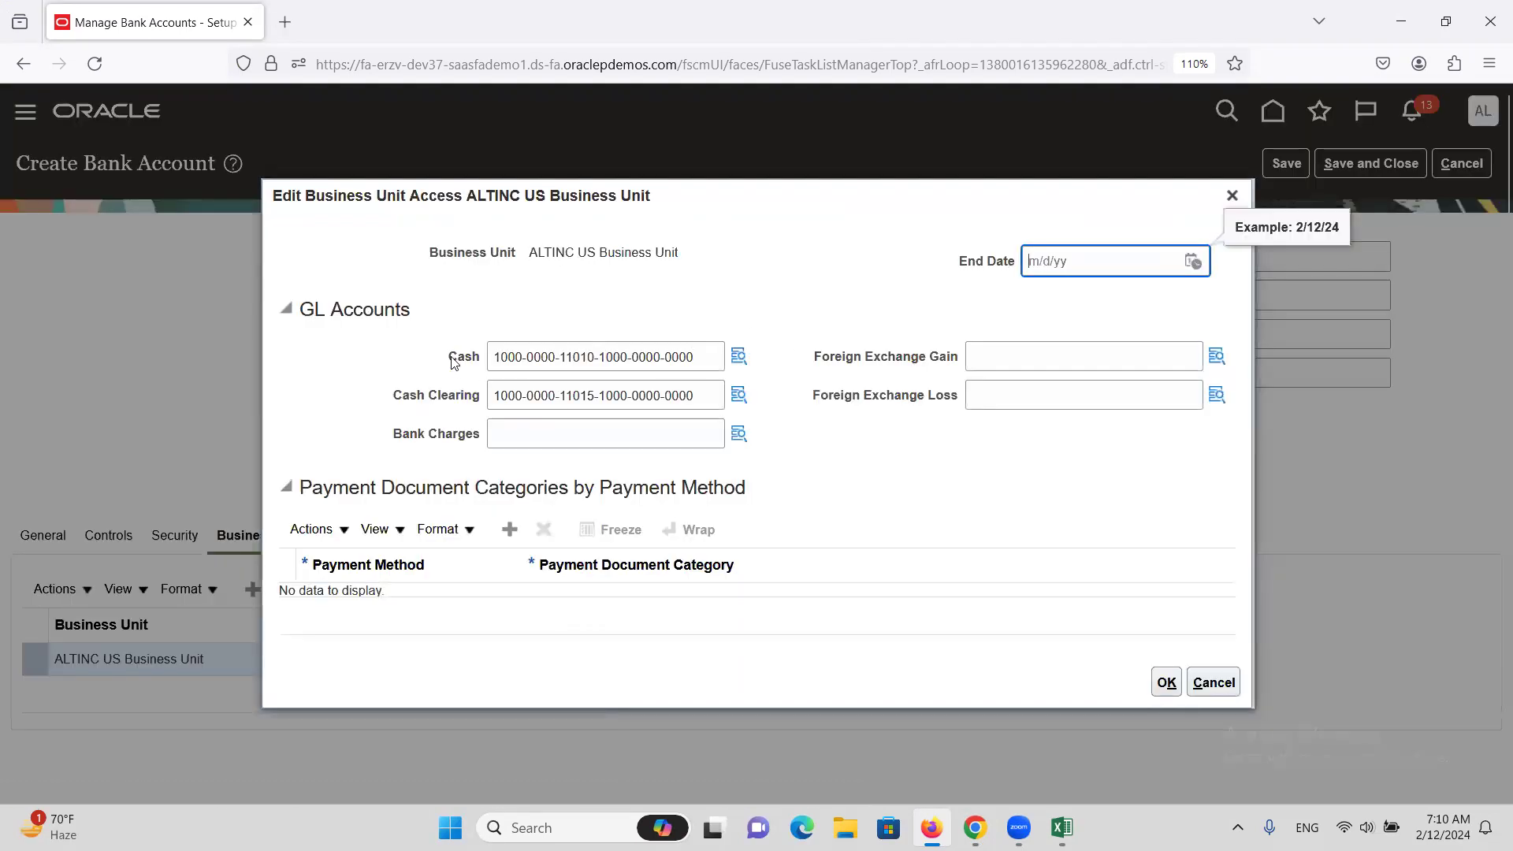
drag(454, 361, 570, 378)
click(624, 359)
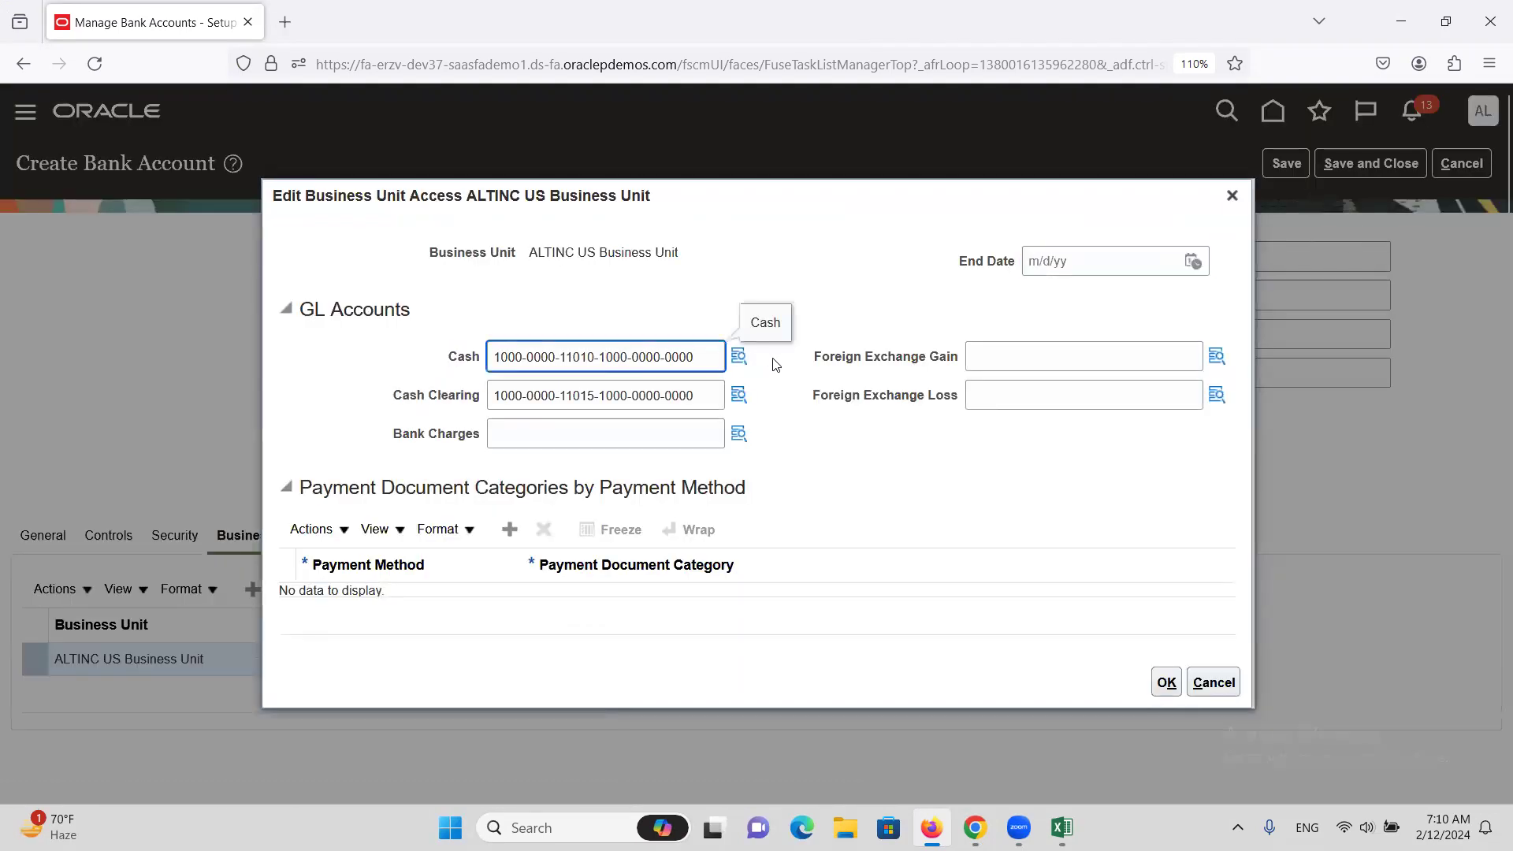
click(1166, 682)
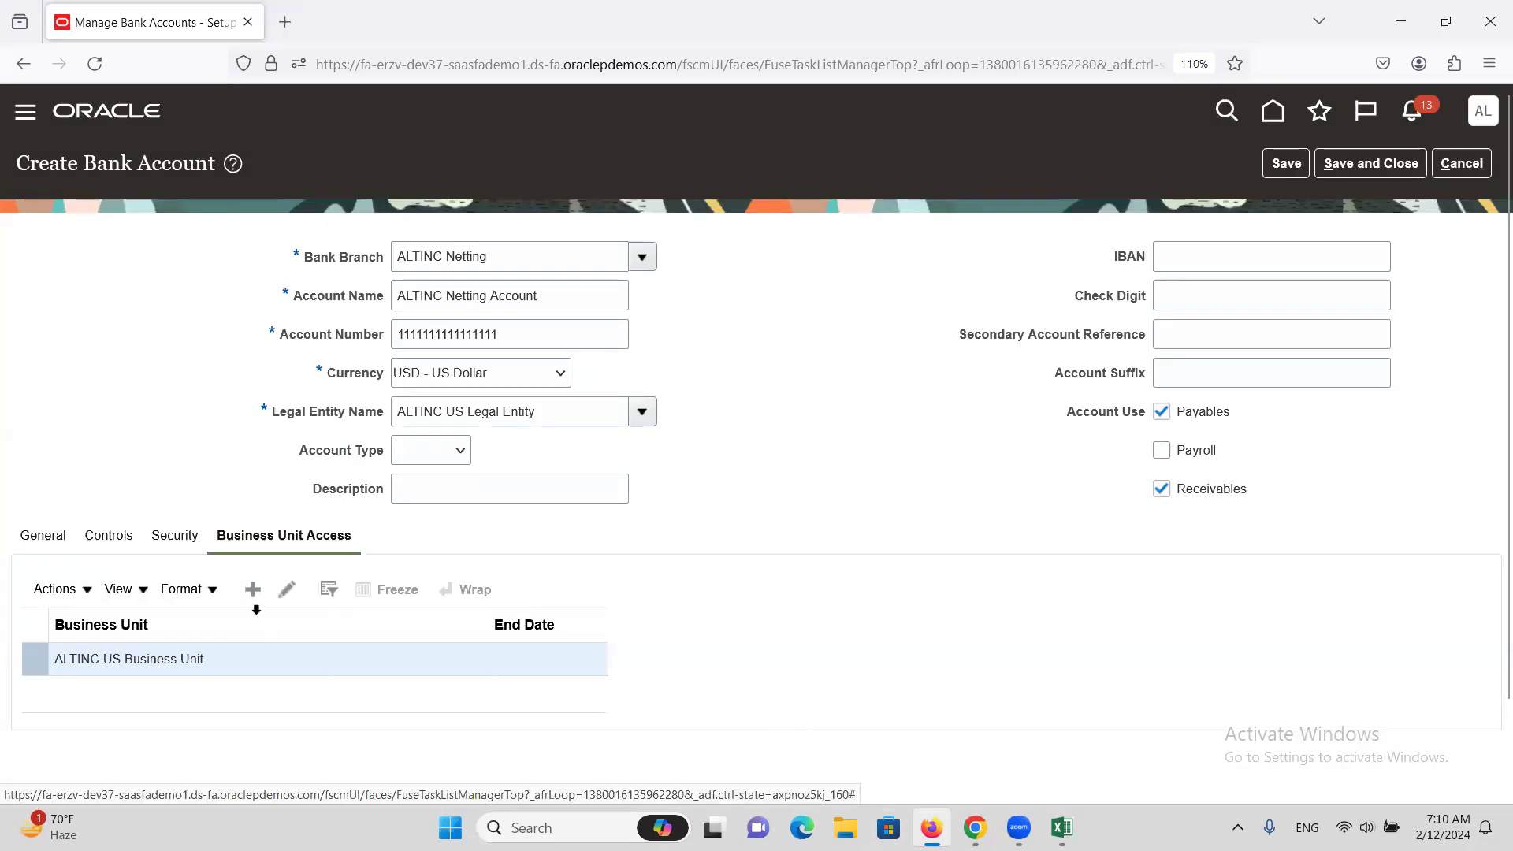
Add the ALTINC Netting payment document category for the ALTINC Netting payment method to the ALTINC US Business Unit access
click(286, 589)
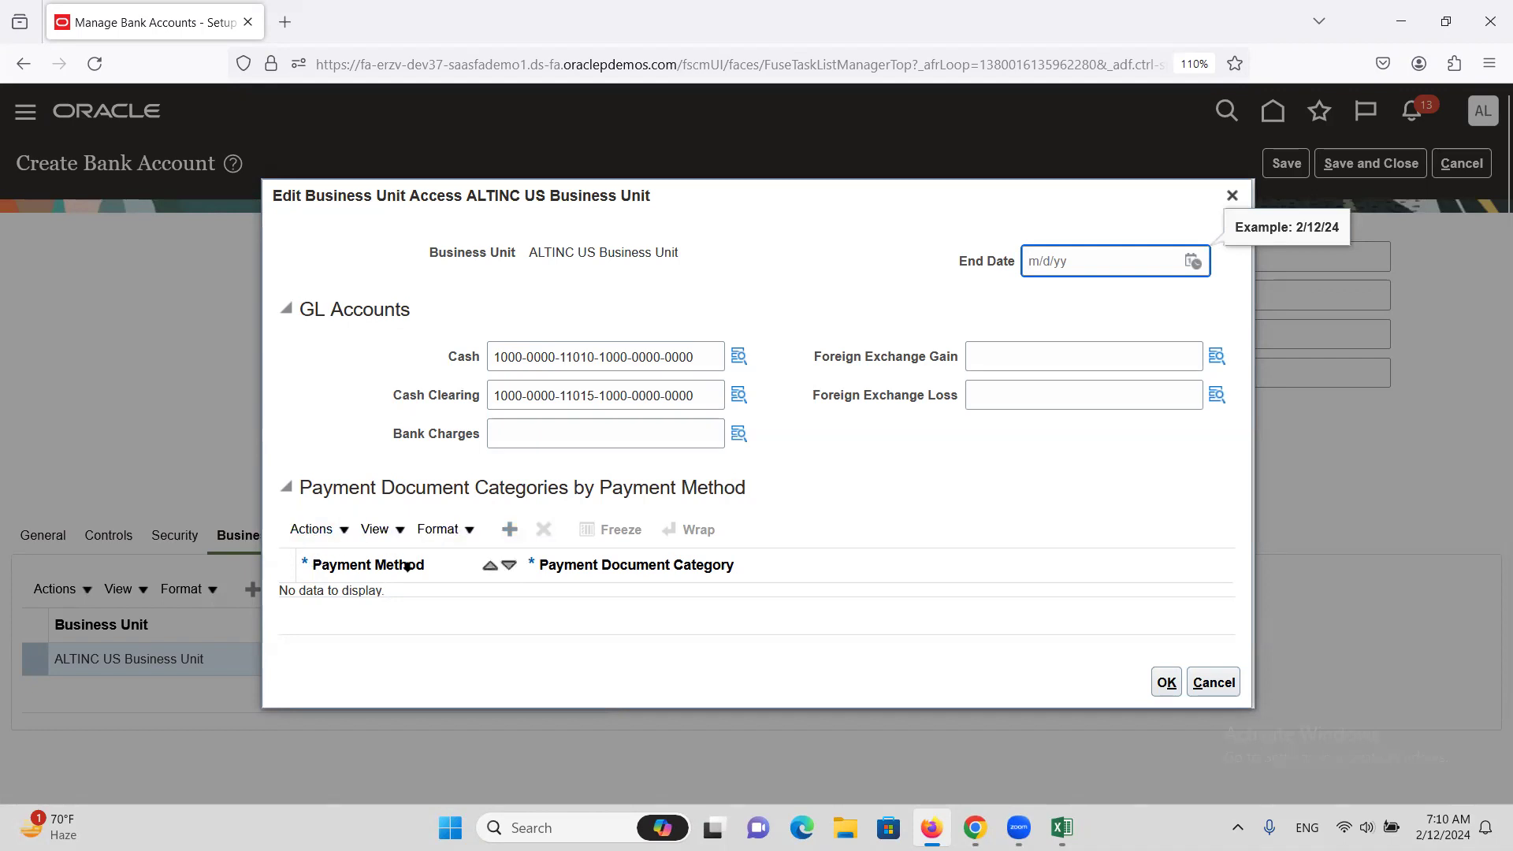
click(510, 529)
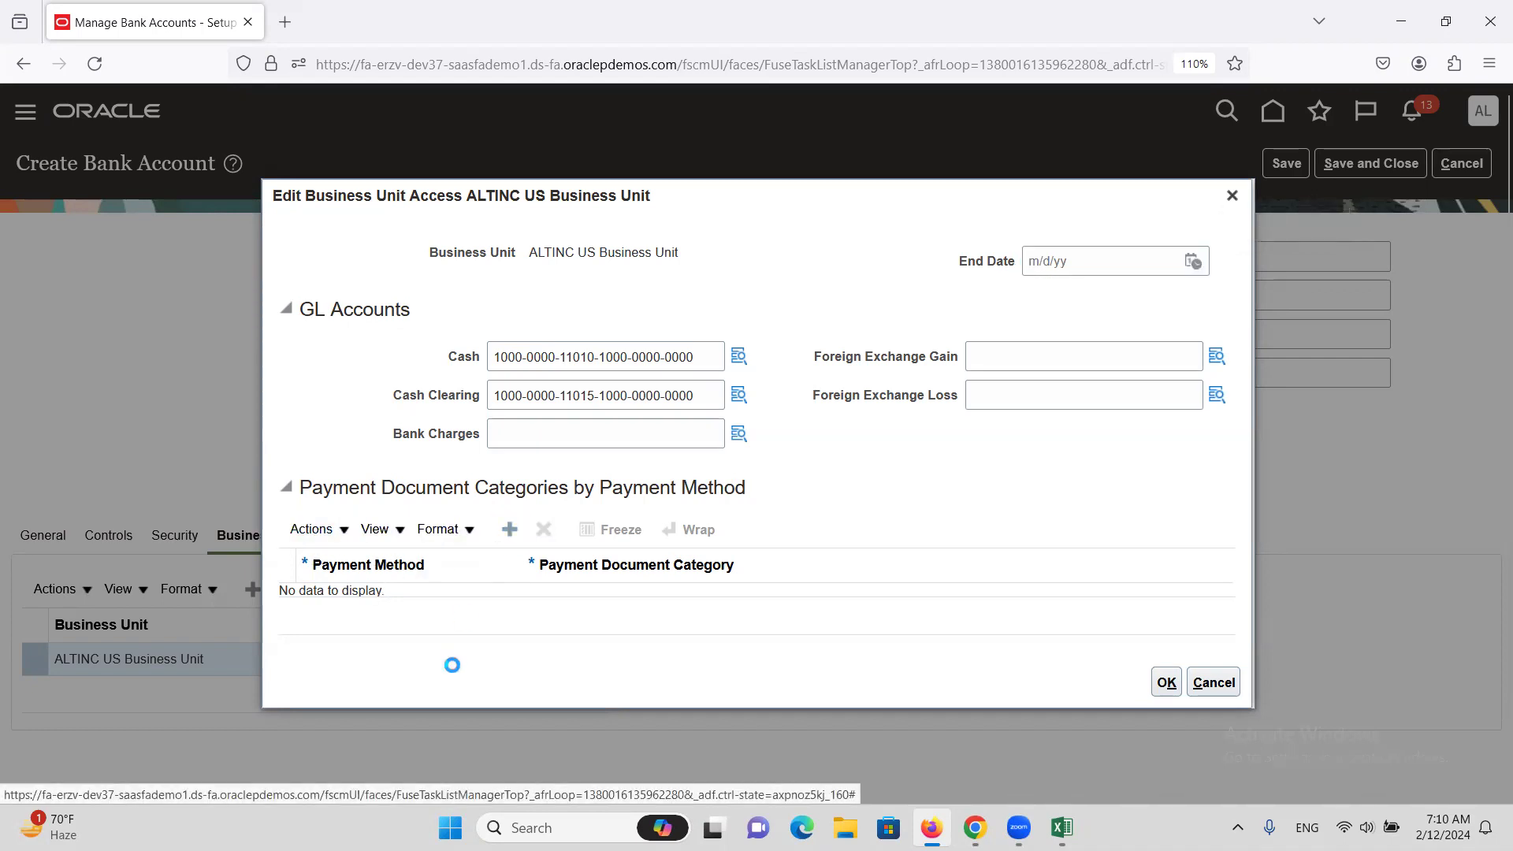
click(501, 591)
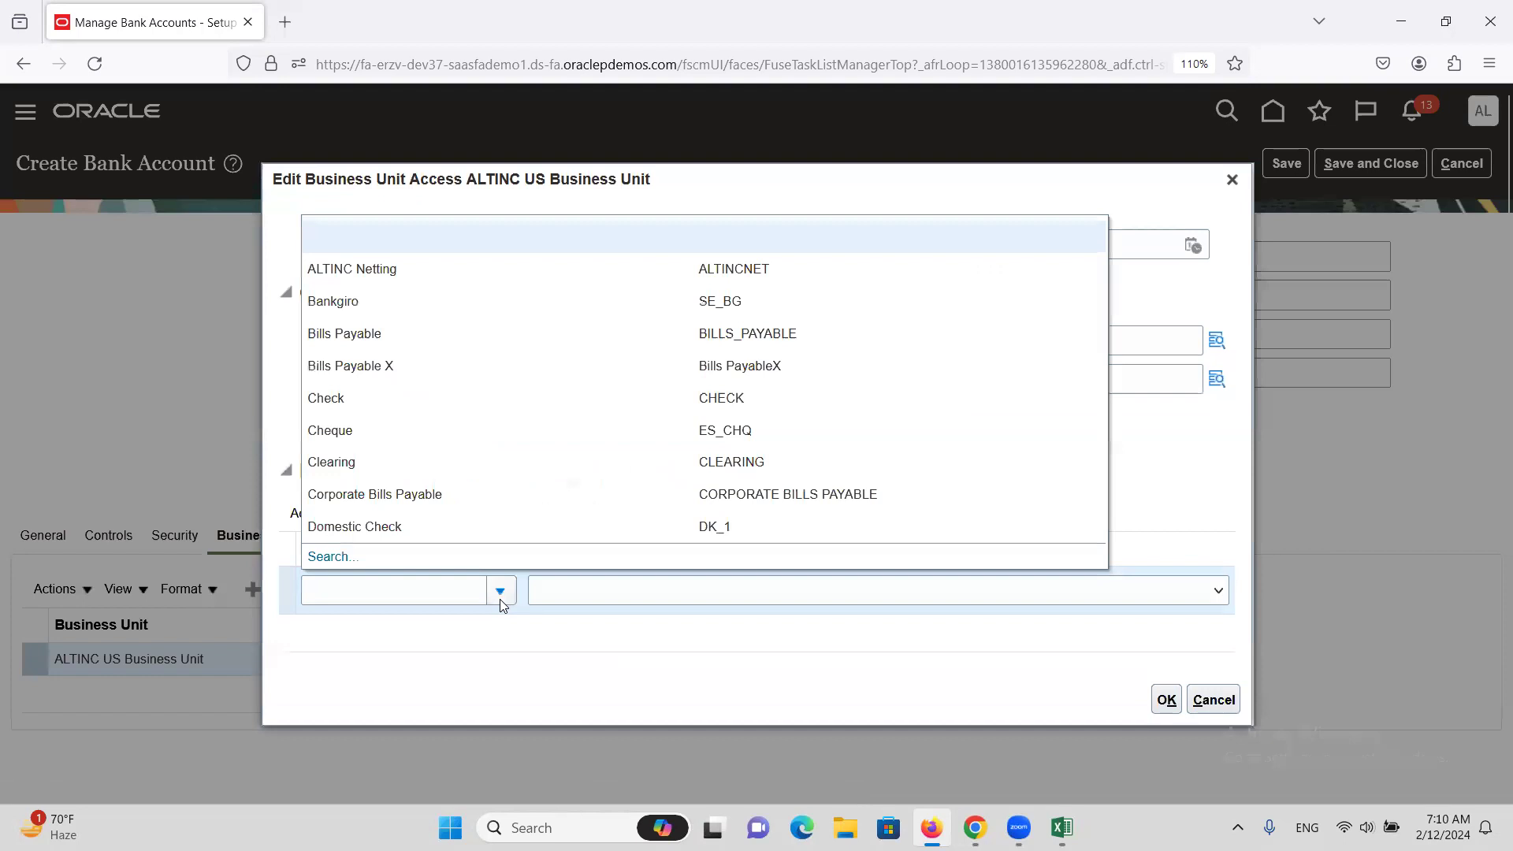
click(380, 269)
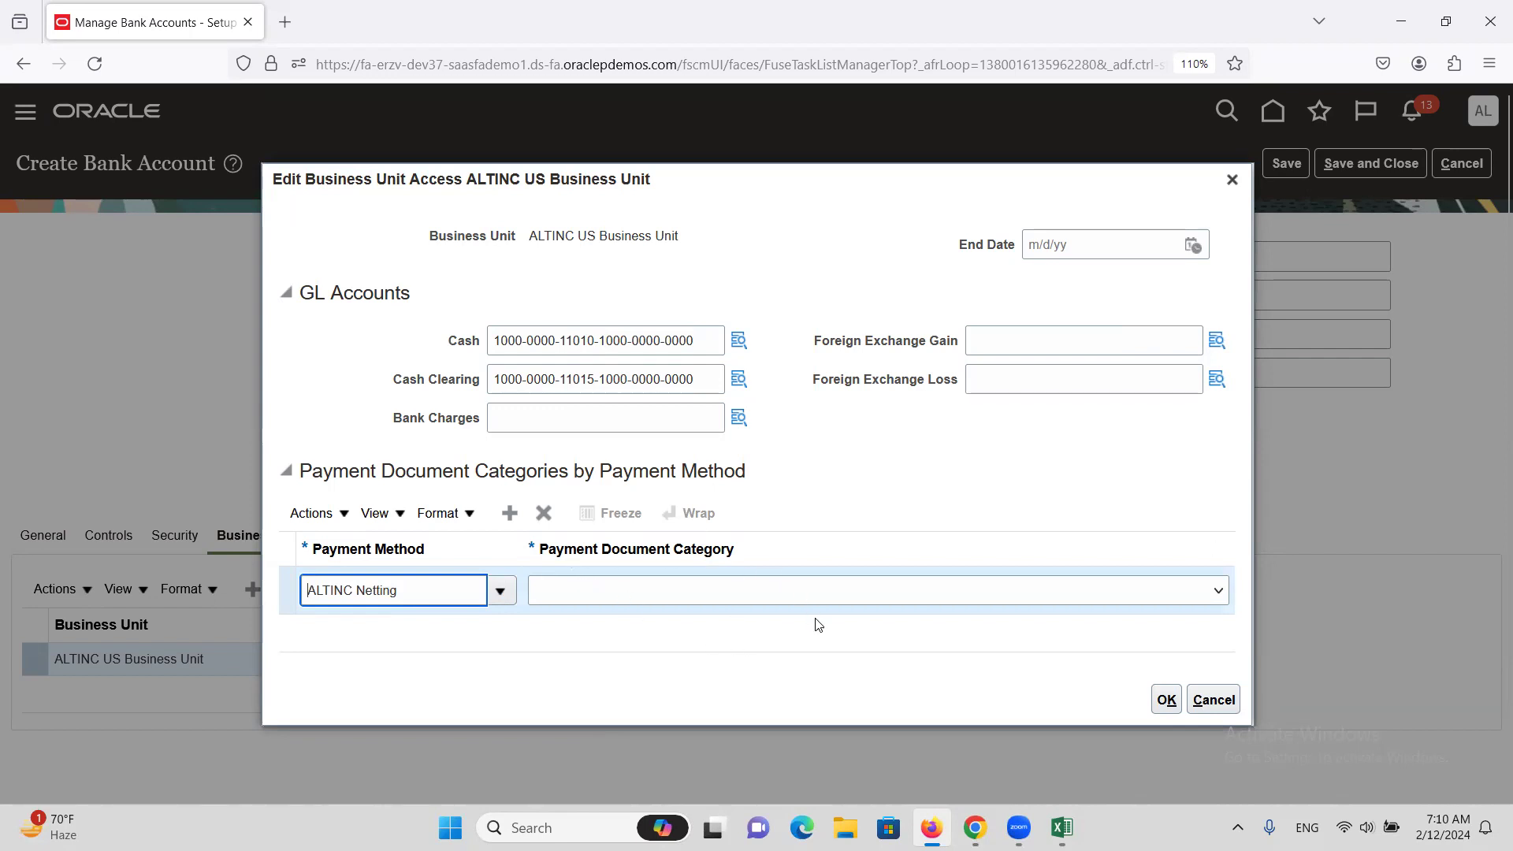
click(618, 593)
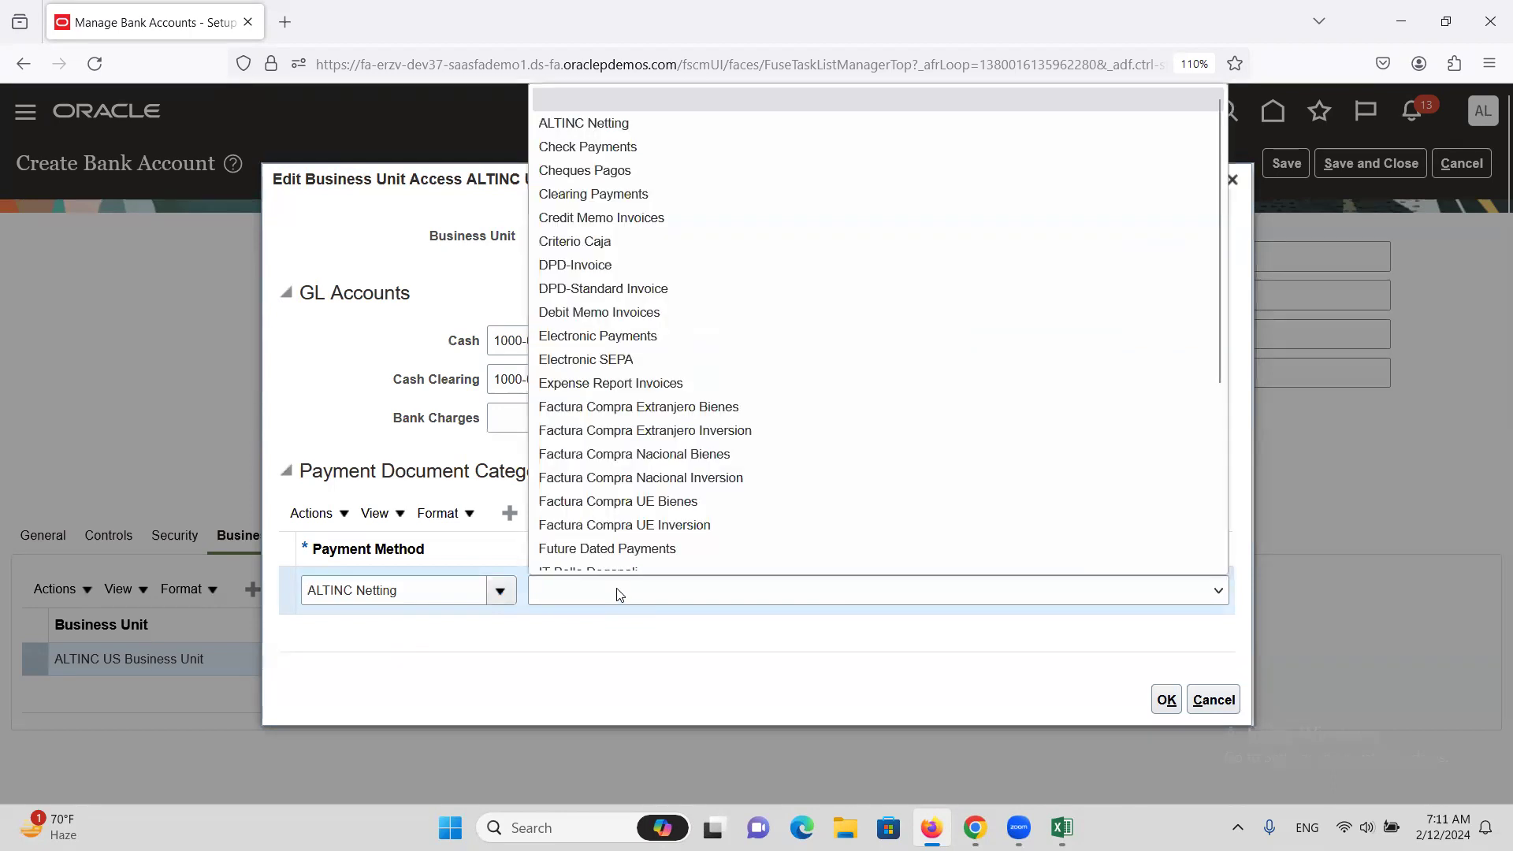
click(594, 126)
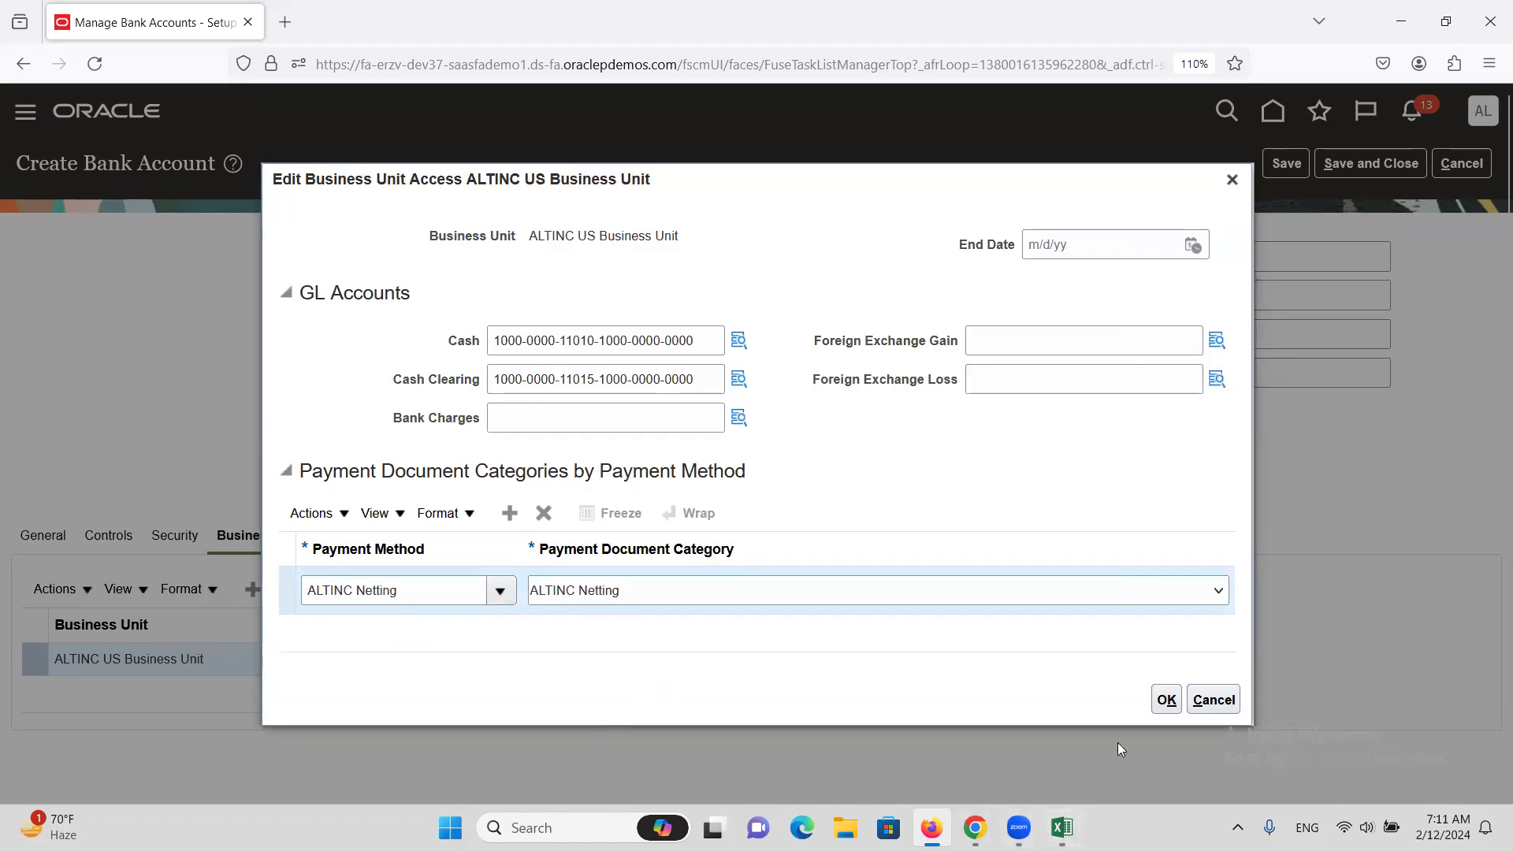
click(1166, 701)
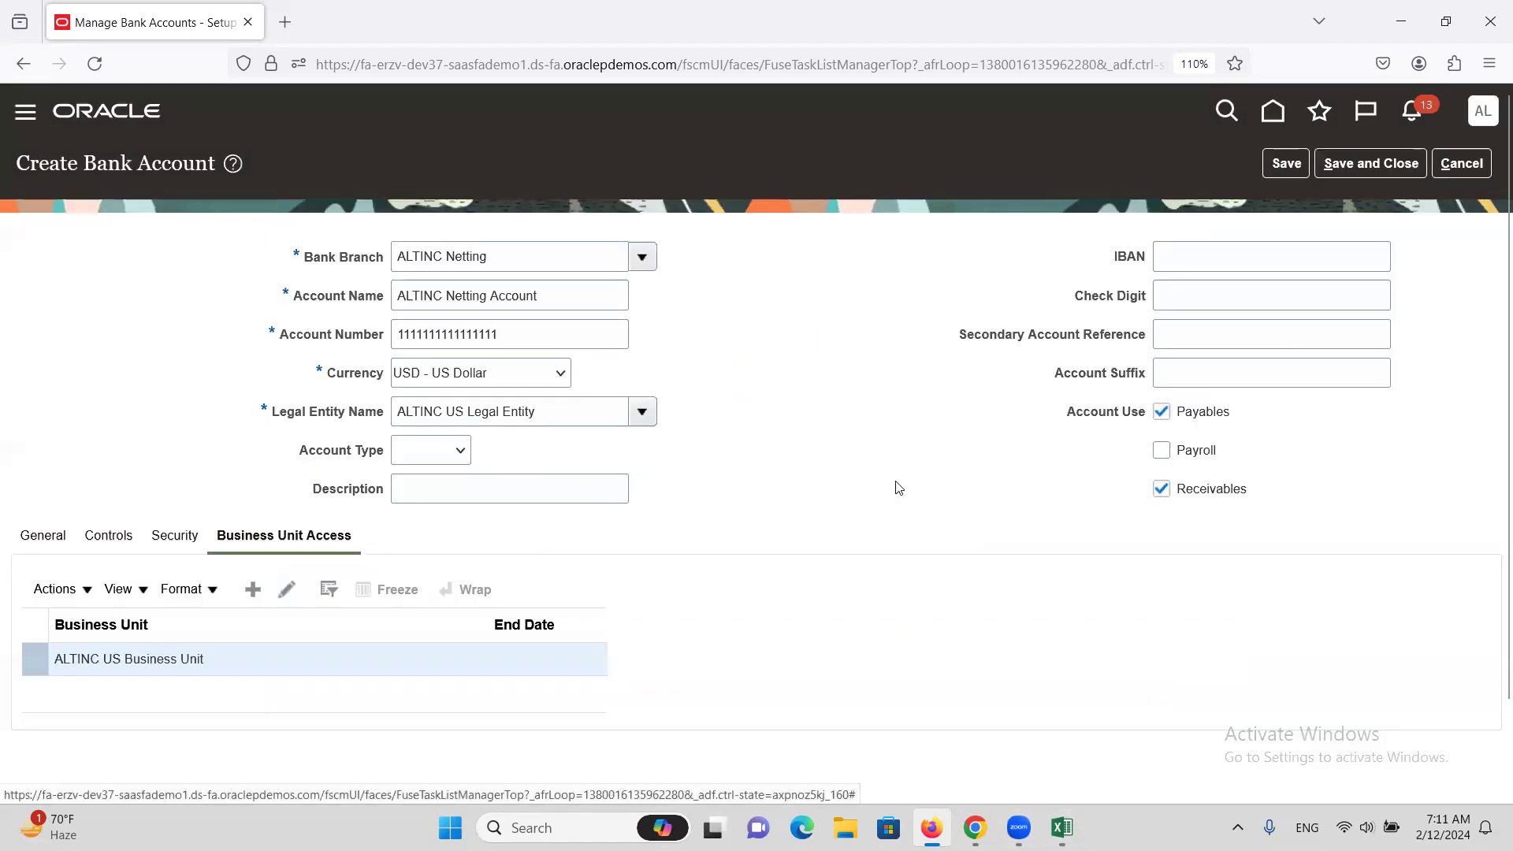
Save and close the new bank account, and return to the Financials setup task list
click(1372, 161)
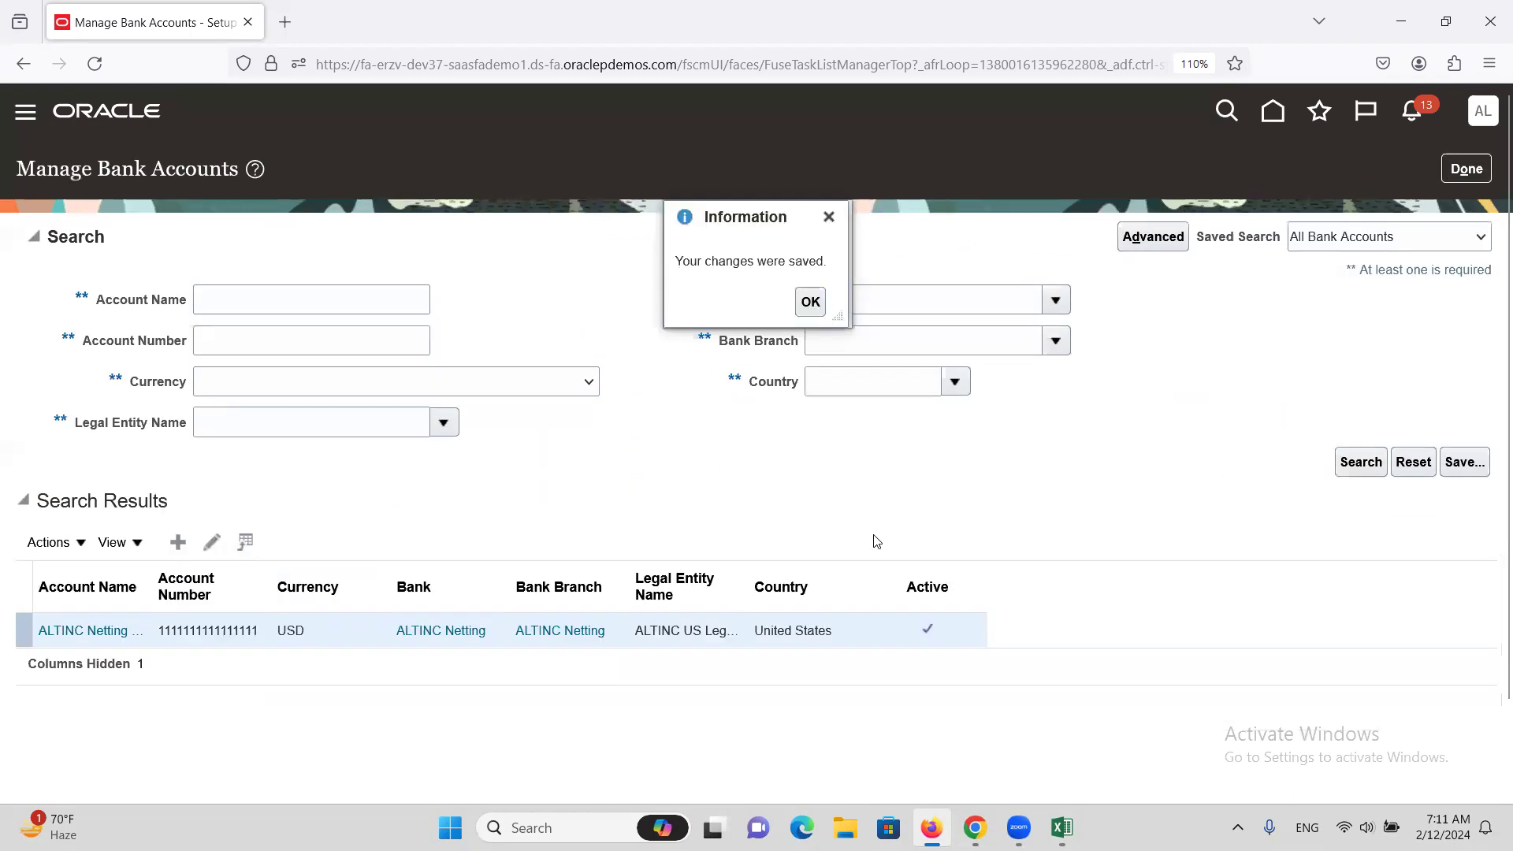
click(810, 315)
click(1466, 175)
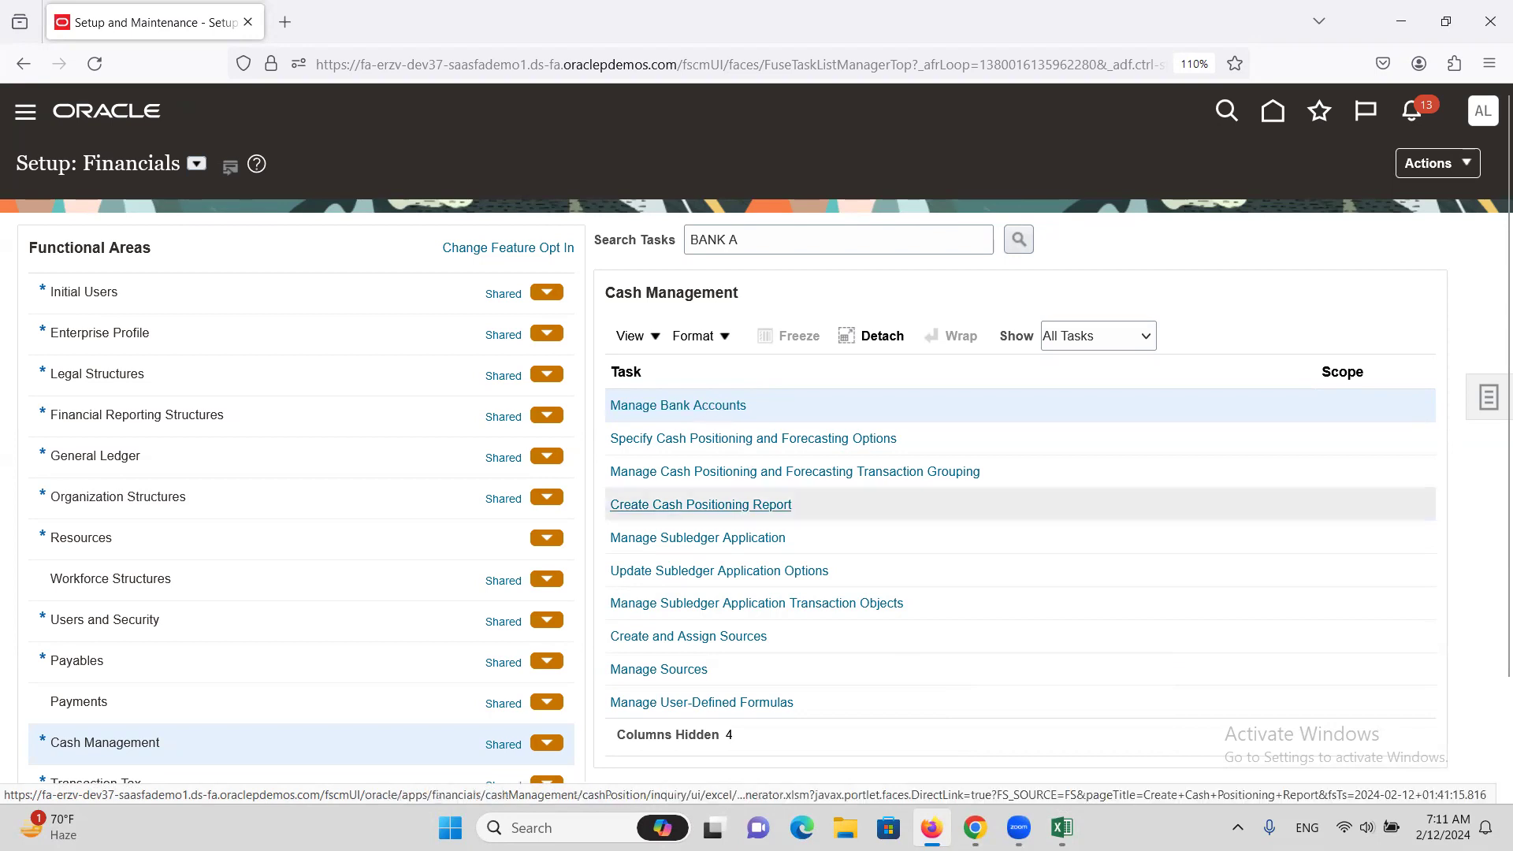
Switch to Excel and review the AP/AR Netting checklist, from the setup tasks to the XX Corporation transactions and netting settlement
click(1061, 827)
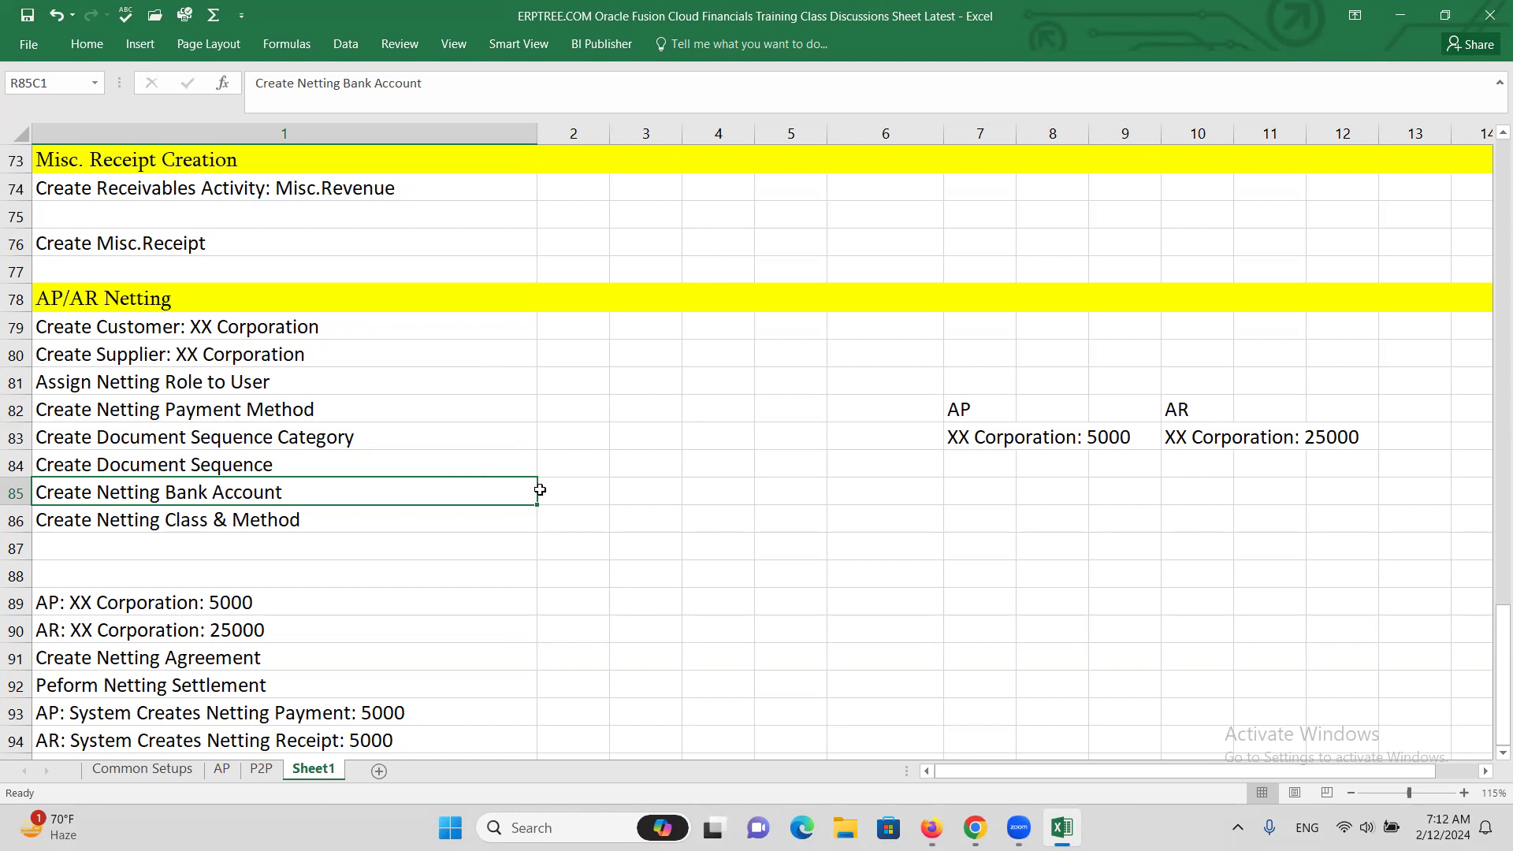
click(695, 579)
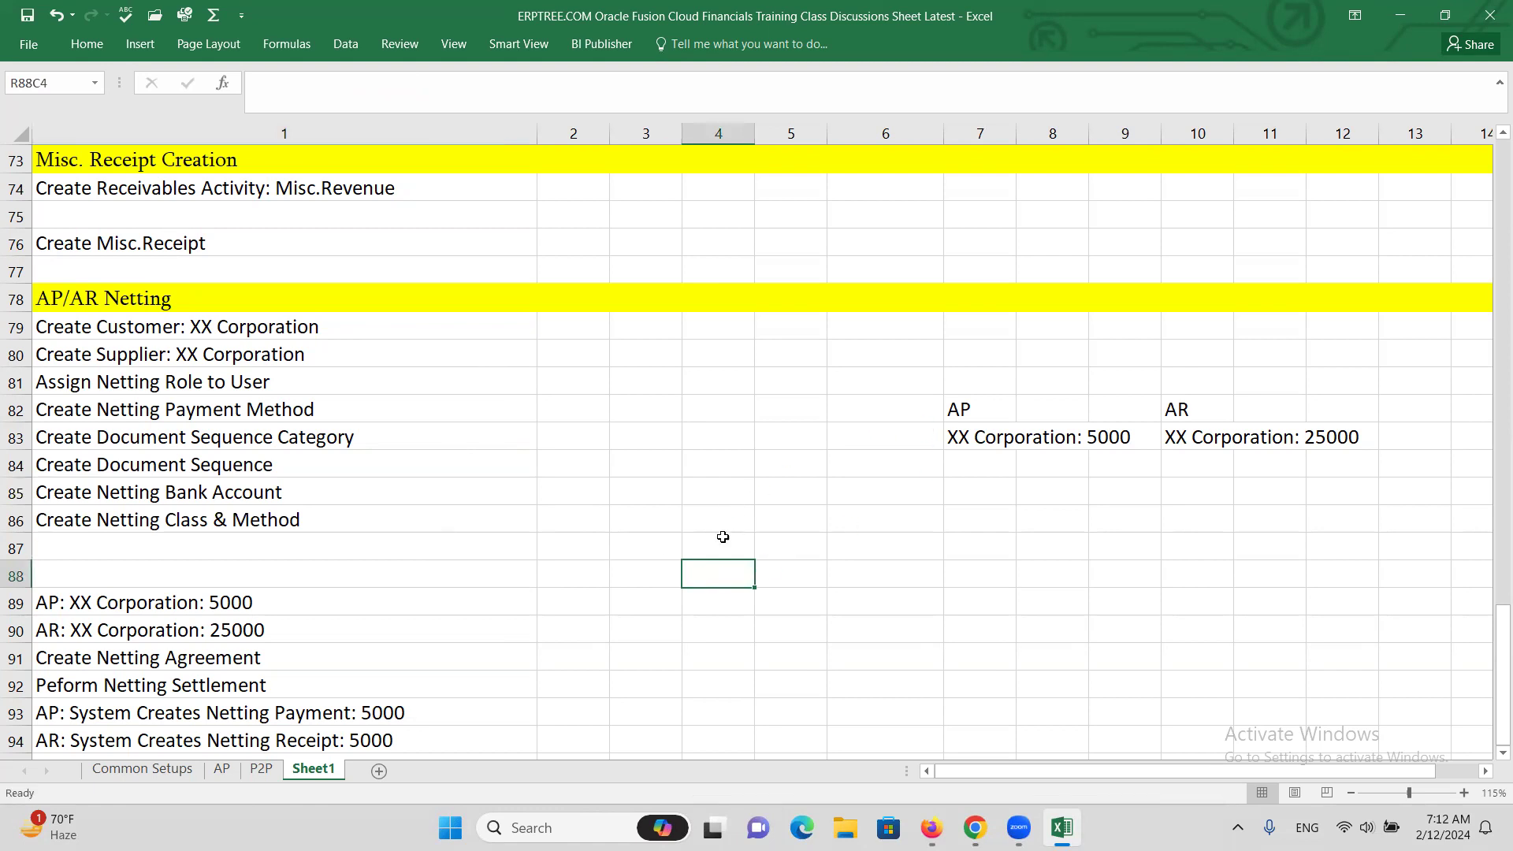
scroll(461, 521, down, 2)
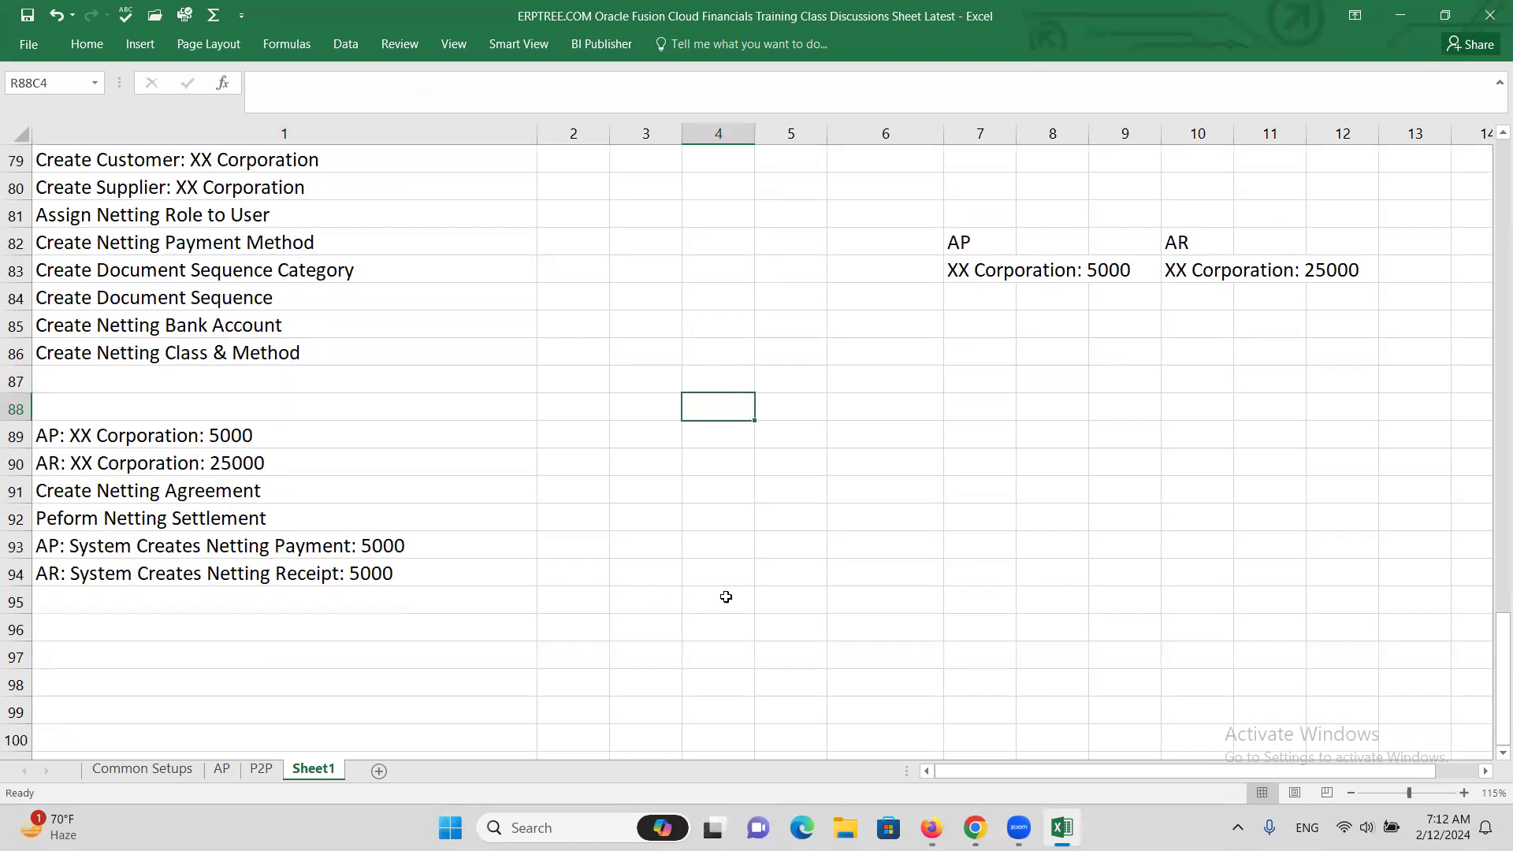
key(alt+Tab)
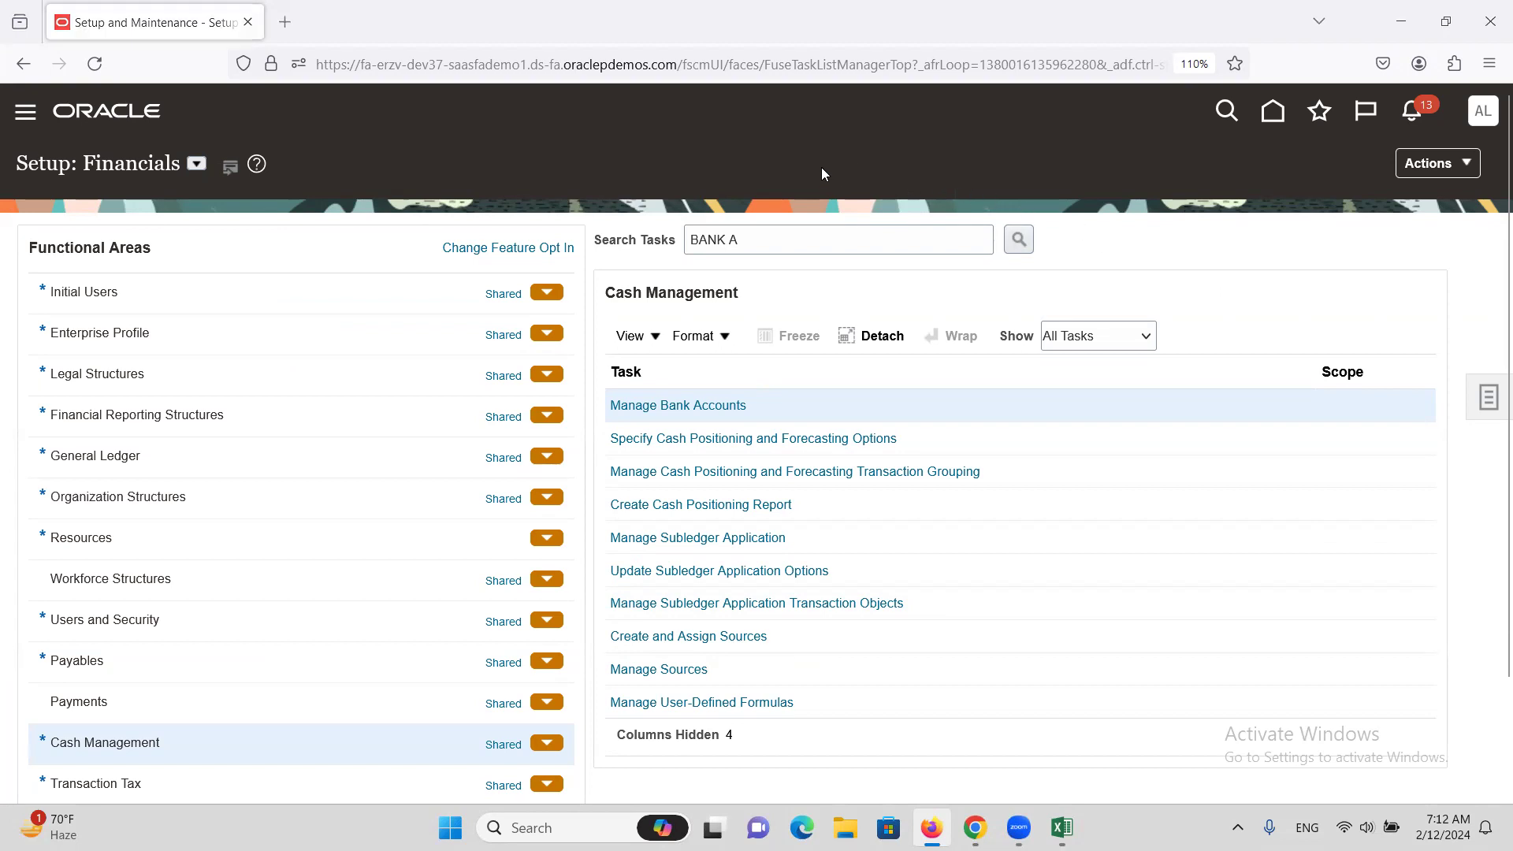
key(alt+Tab)
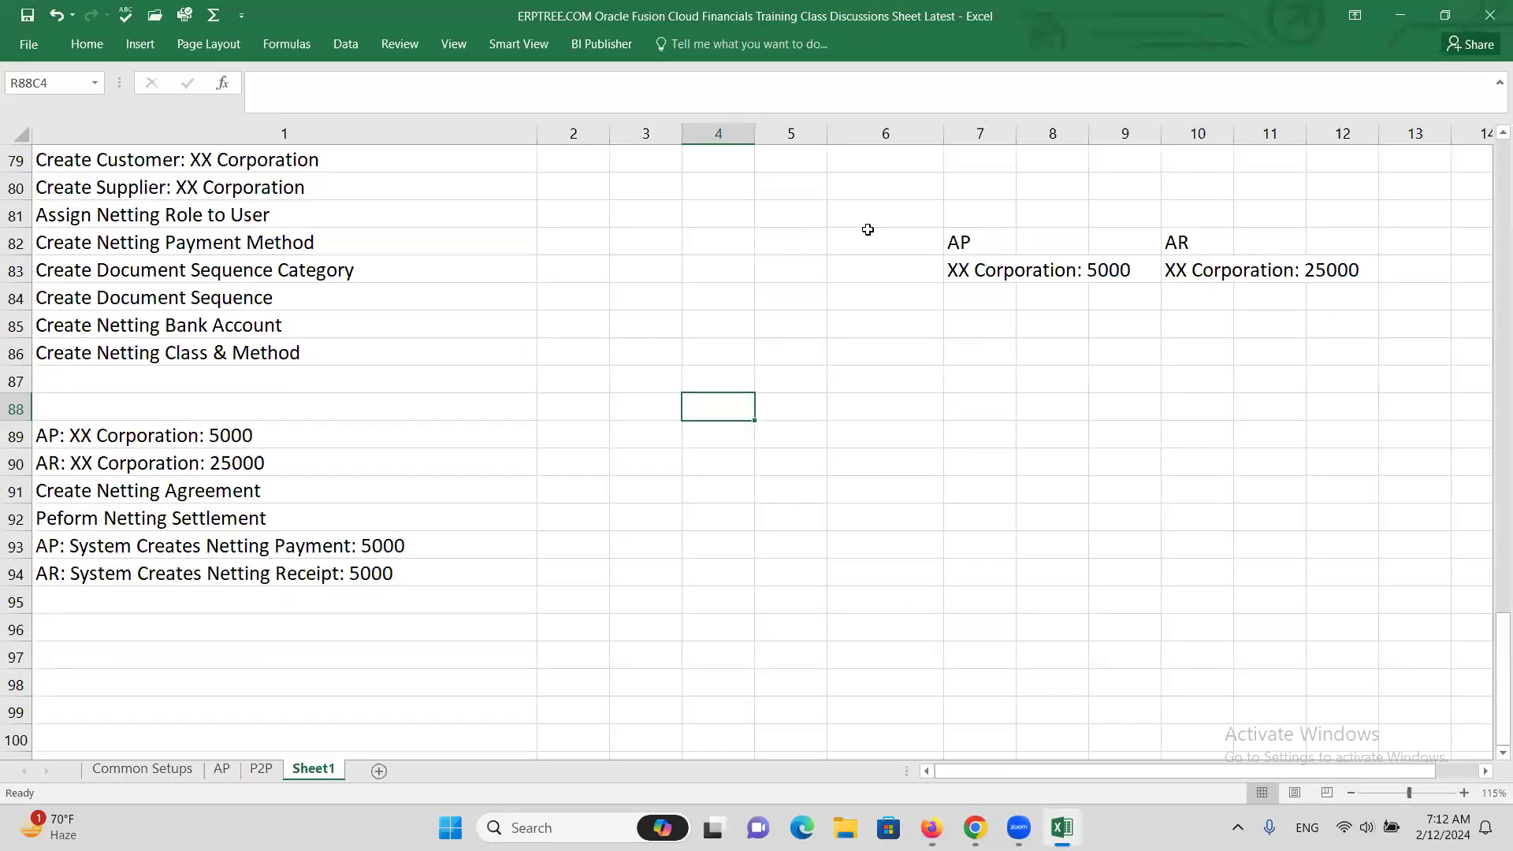
click(328, 432)
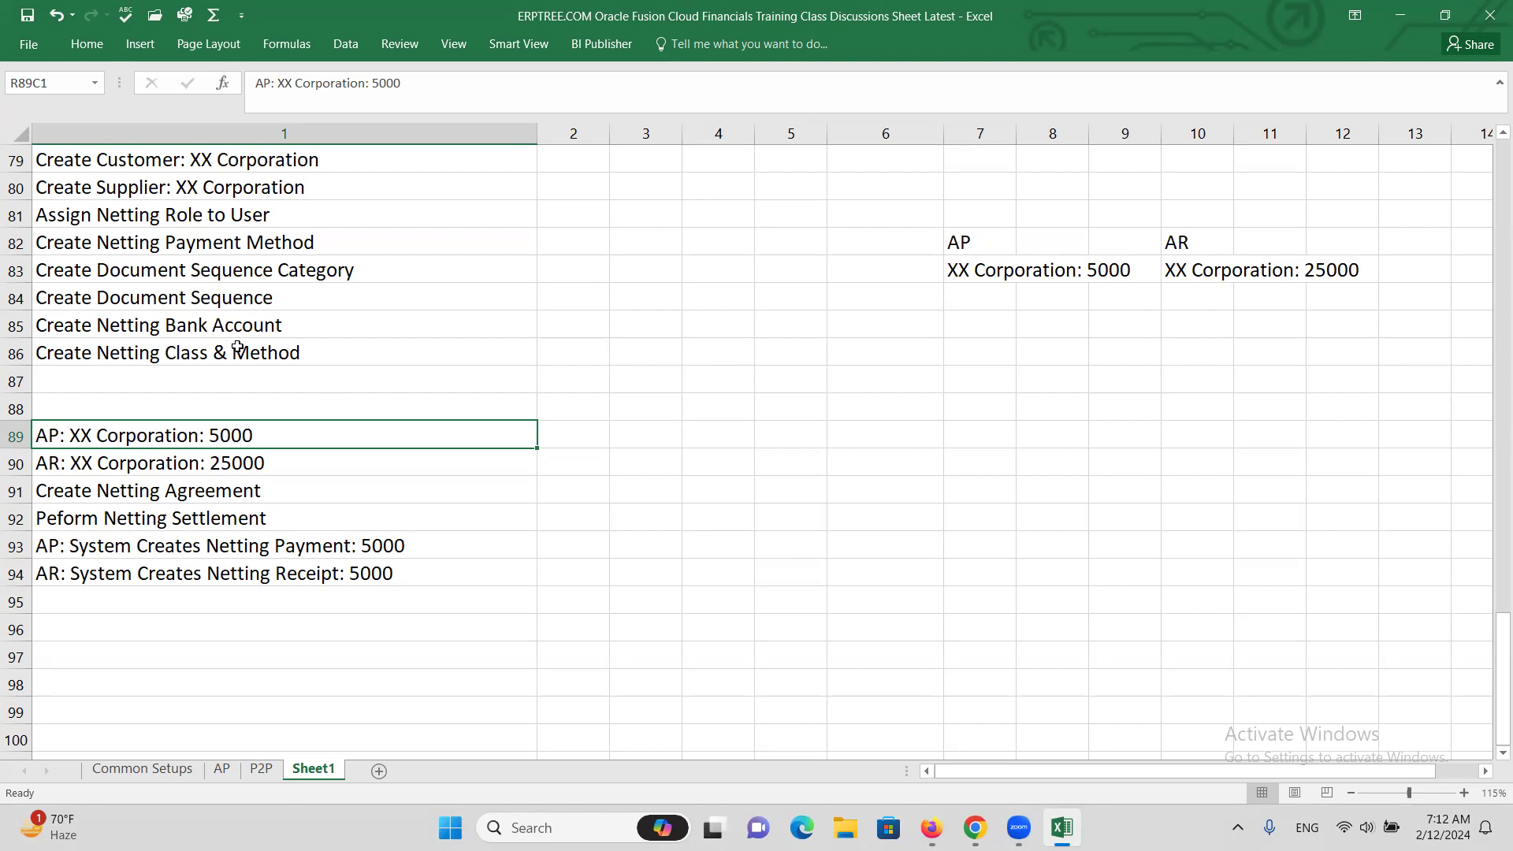
drag(237, 352, 225, 156)
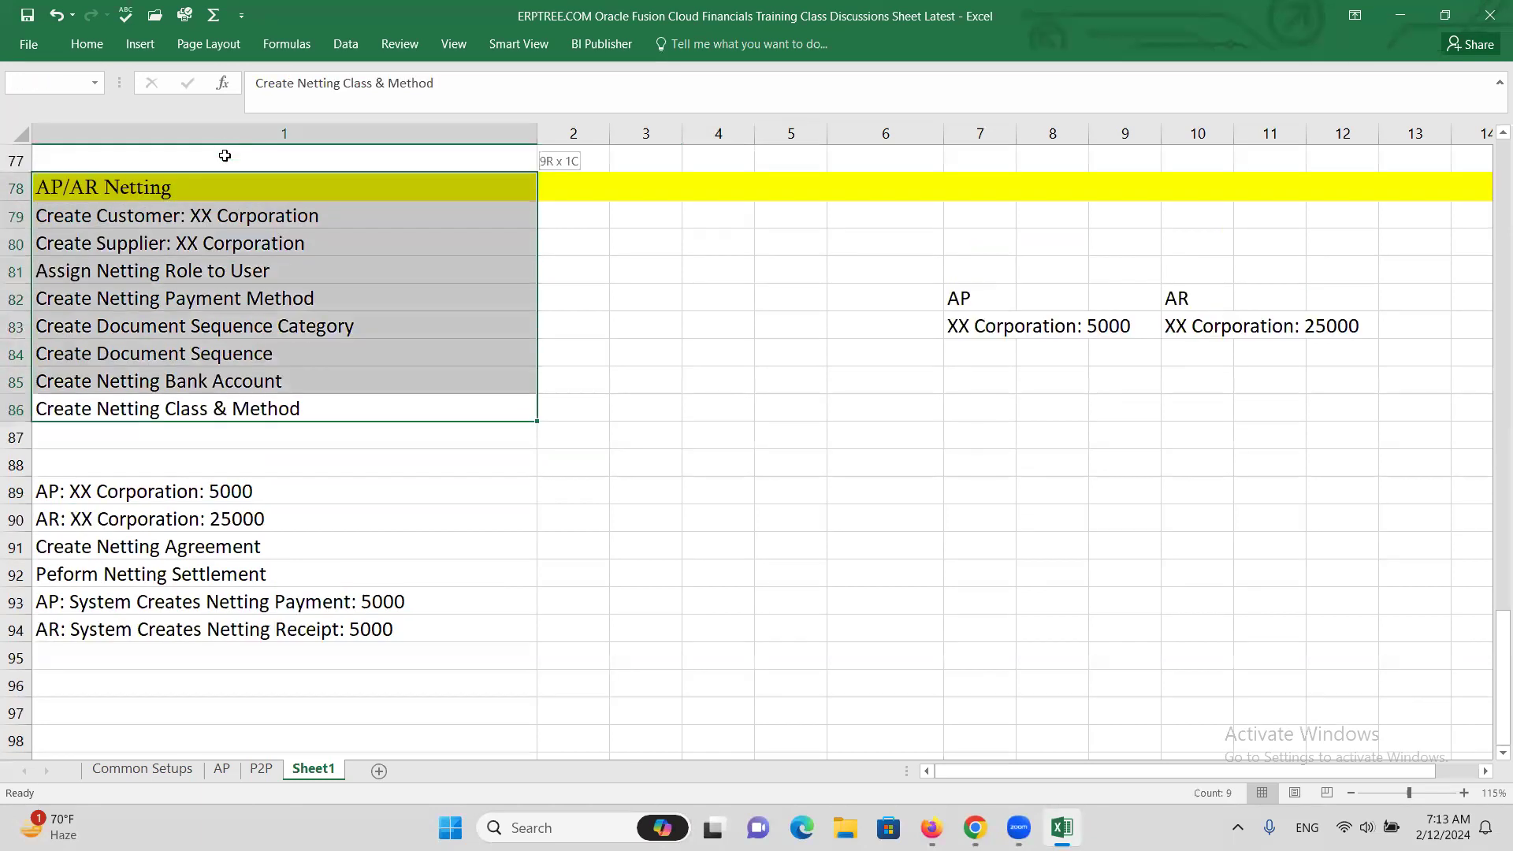
click(165, 494)
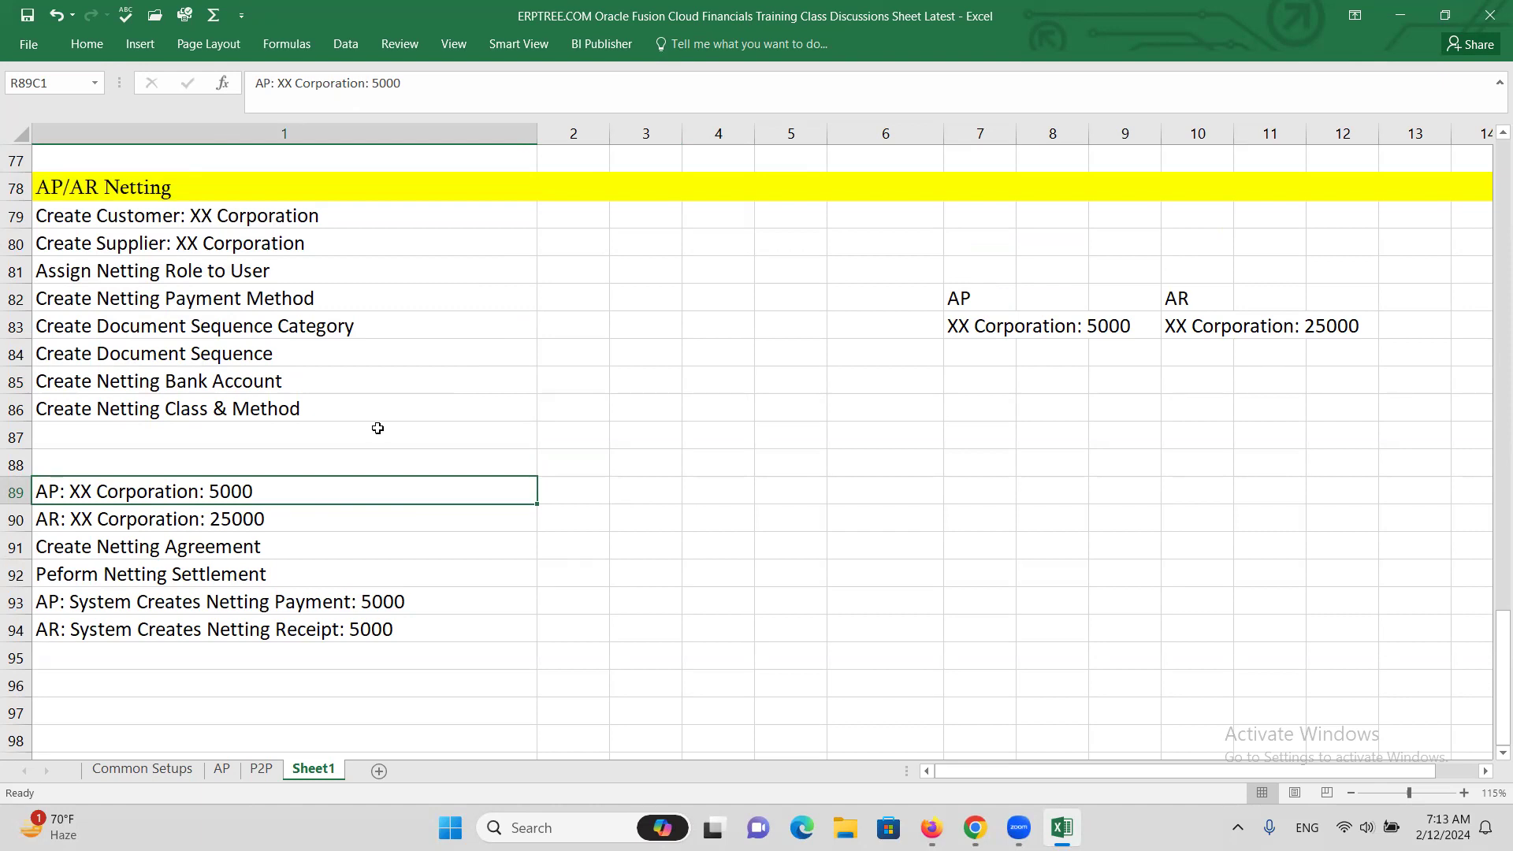
Close the Chrome window containing the Bank of America Dallas search
mouse_move(970, 820)
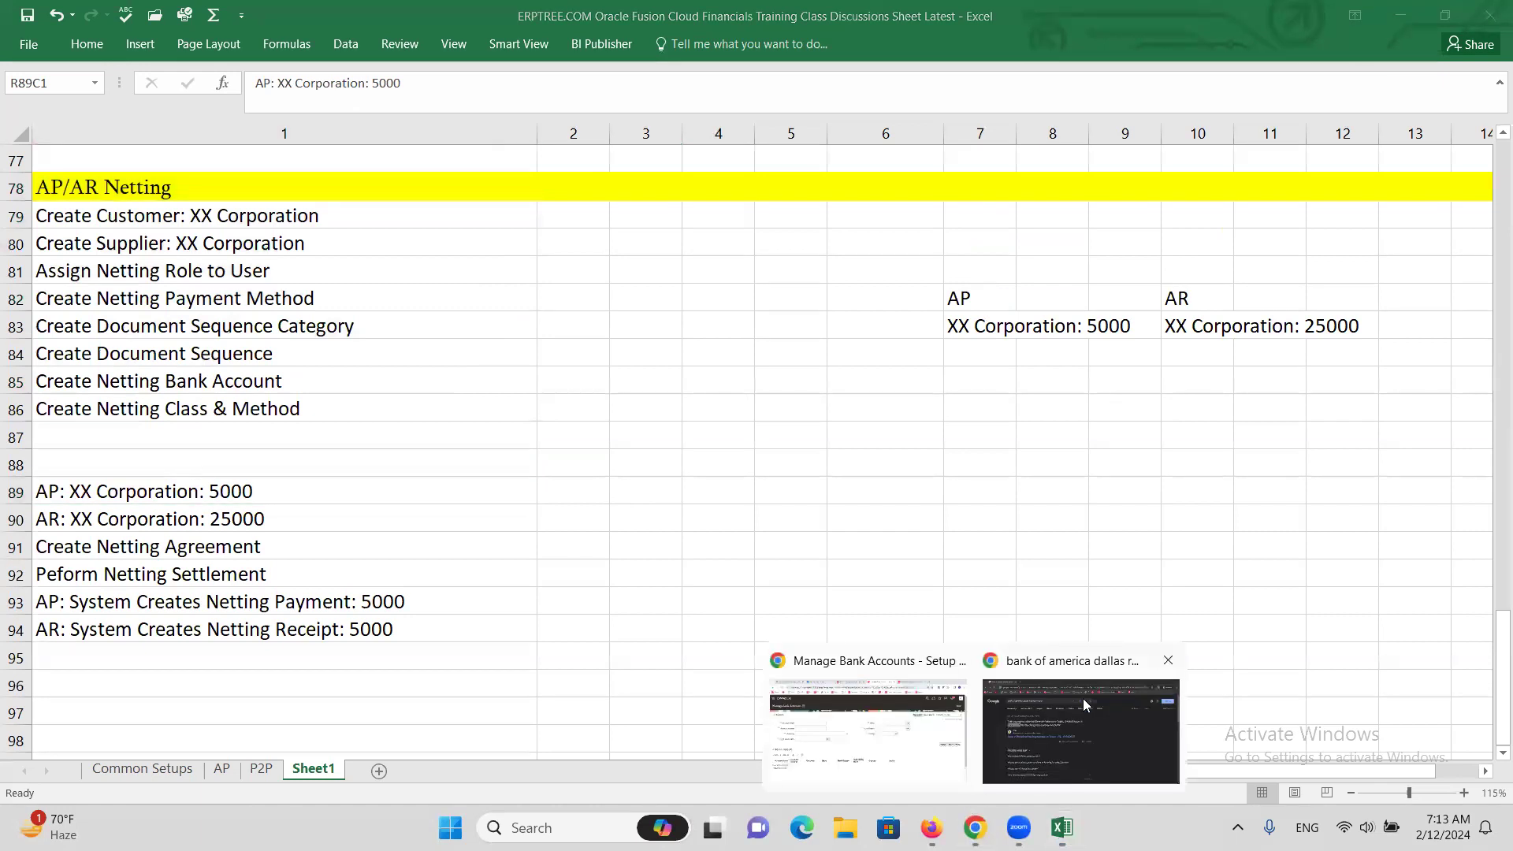
click(1168, 660)
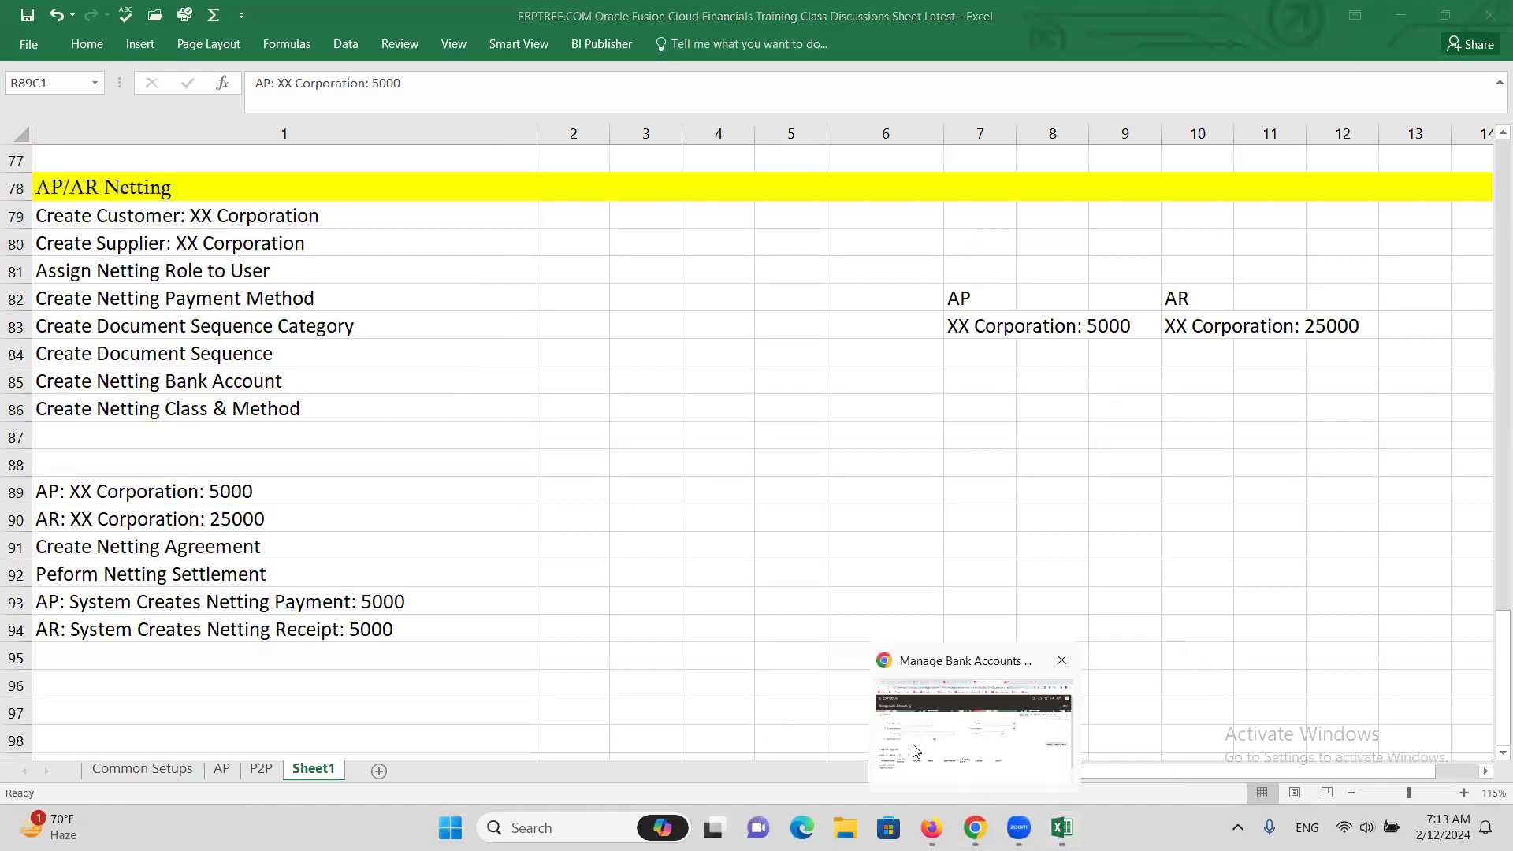
Switch back to the Manage Bank Accounts page in Chrome and close the Firefox window
click(919, 739)
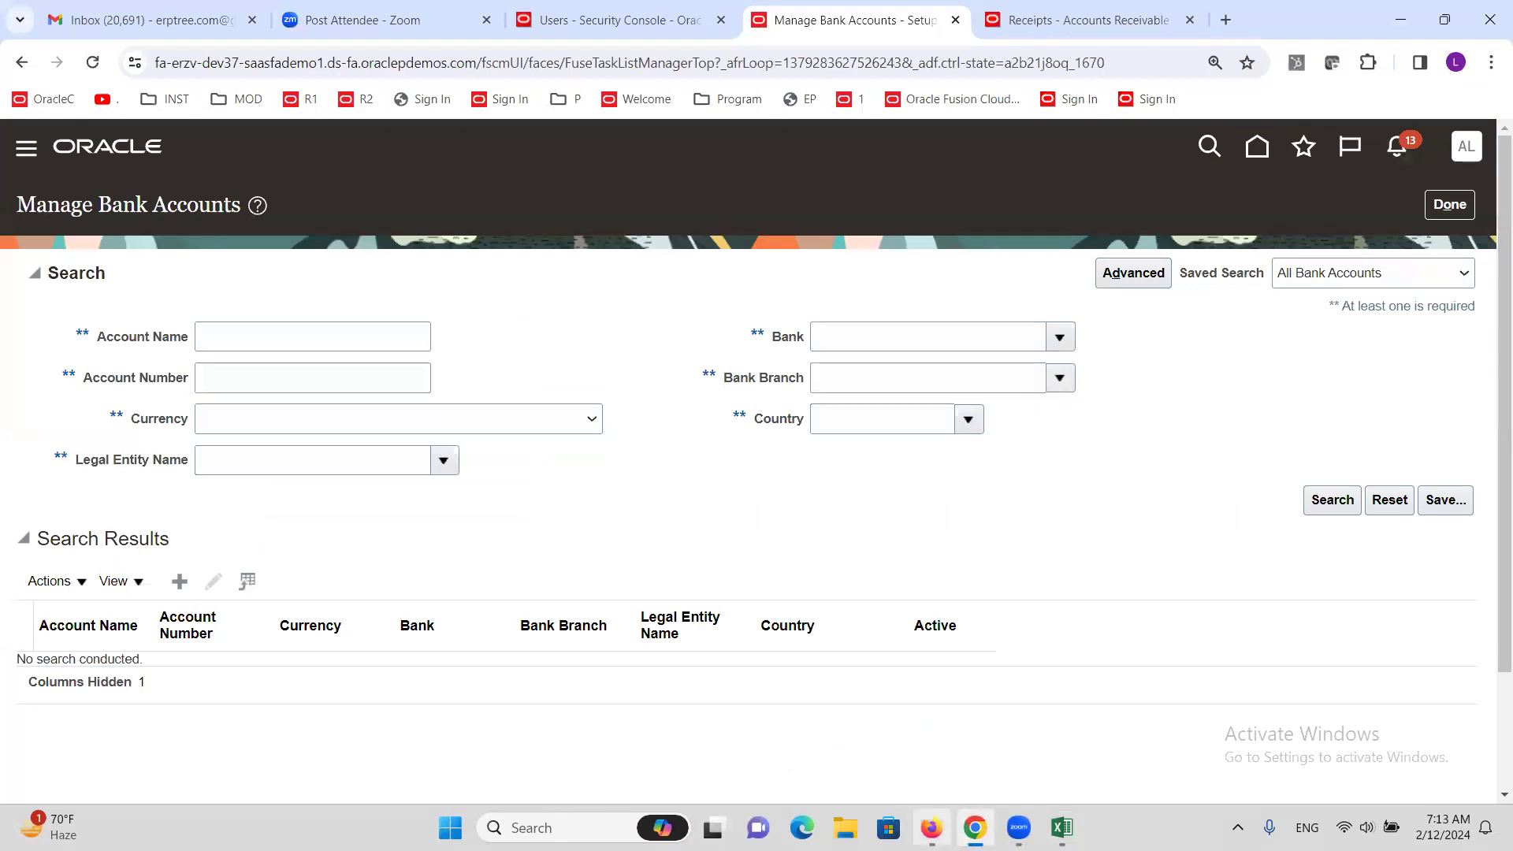
click(931, 827)
click(1489, 11)
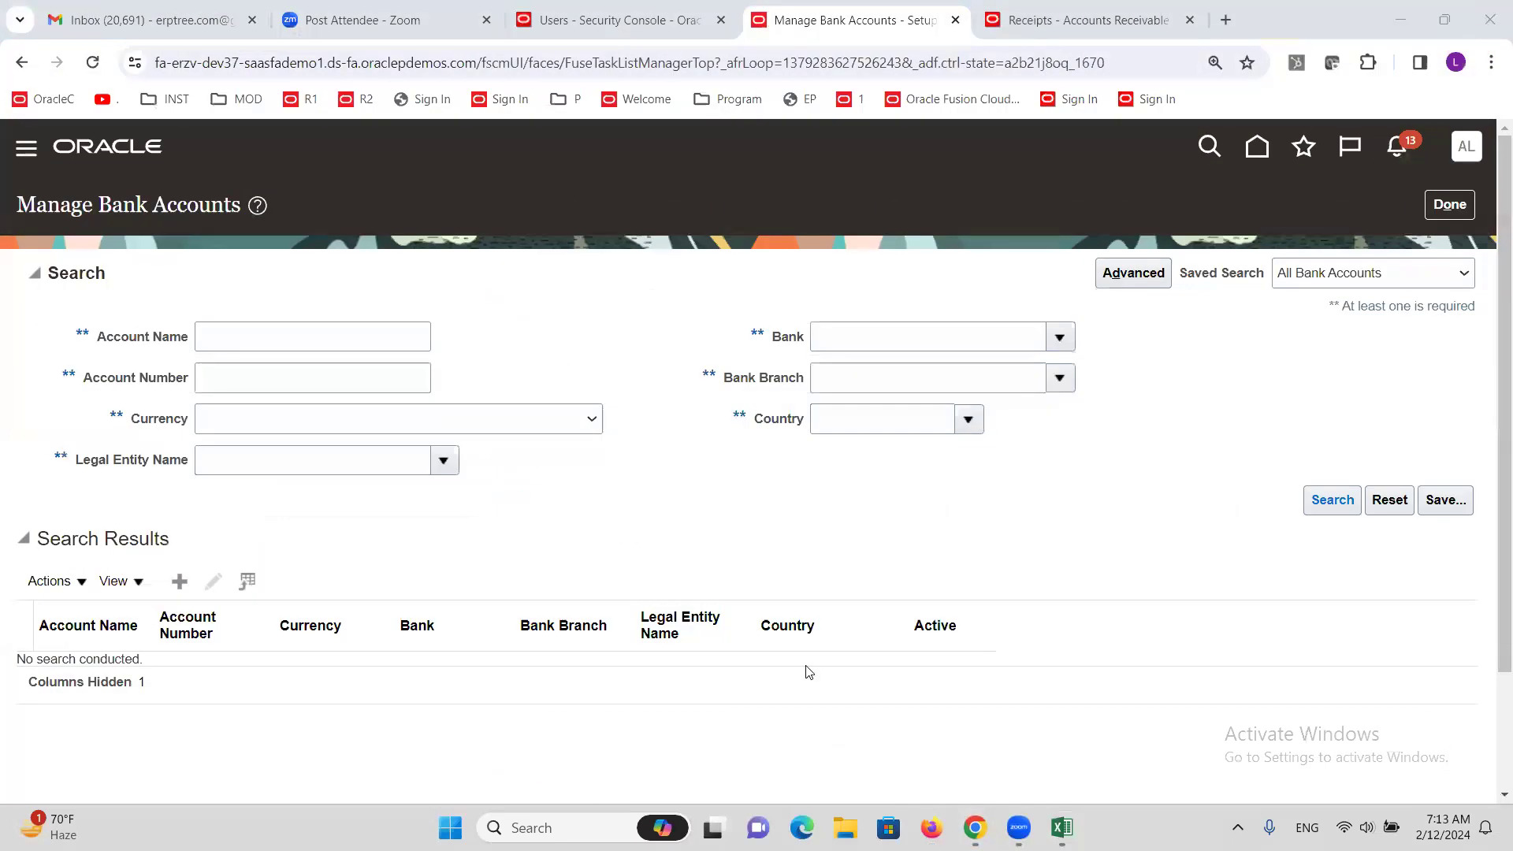
Open the Payables Invoices work area in the Security Console browser tab and start creating an invoice
click(603, 19)
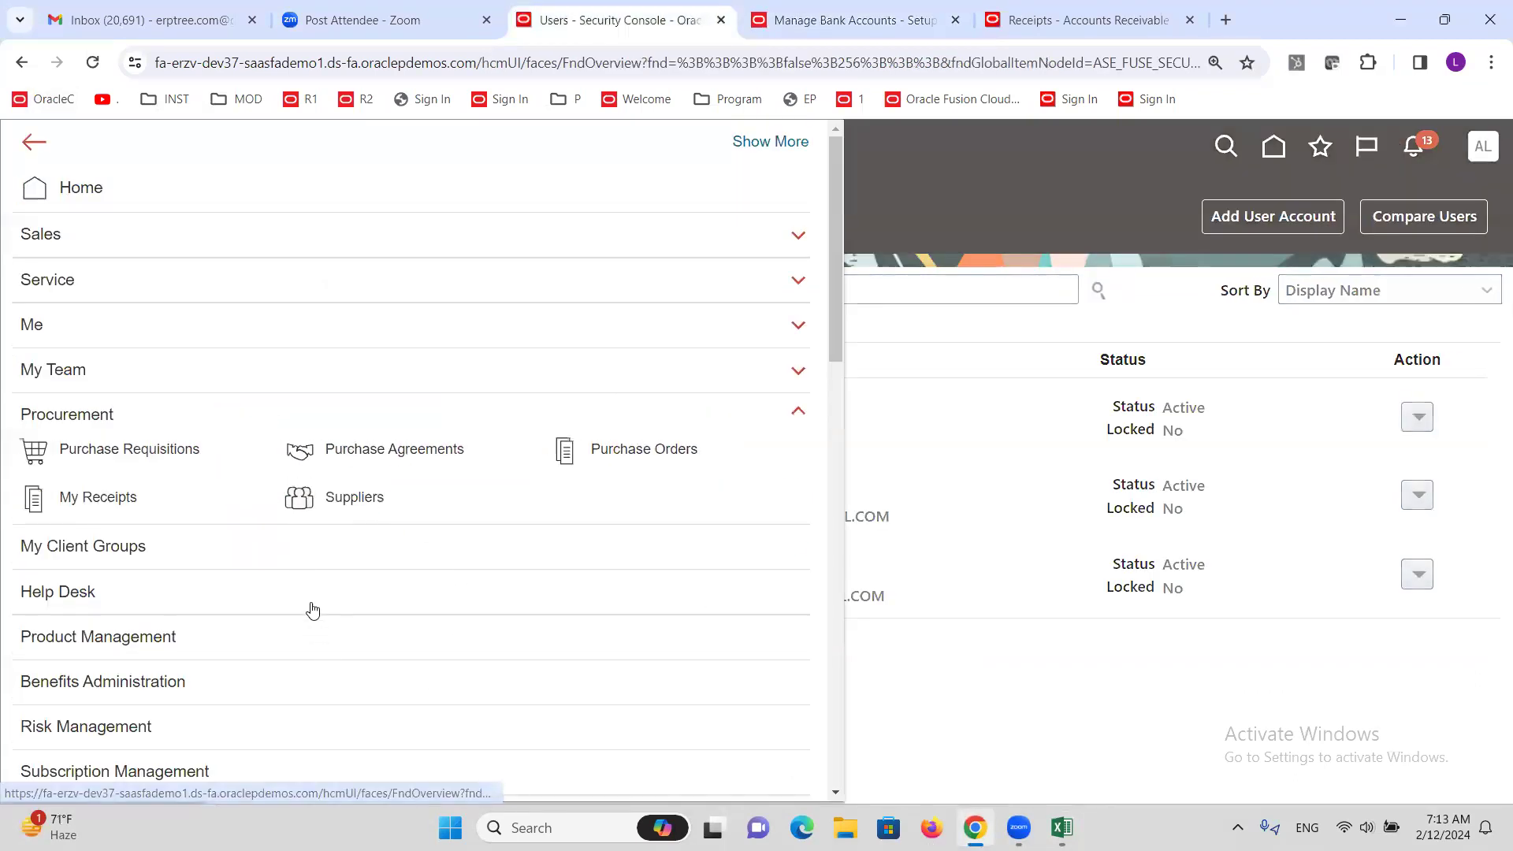
scroll(308, 594, down, 5)
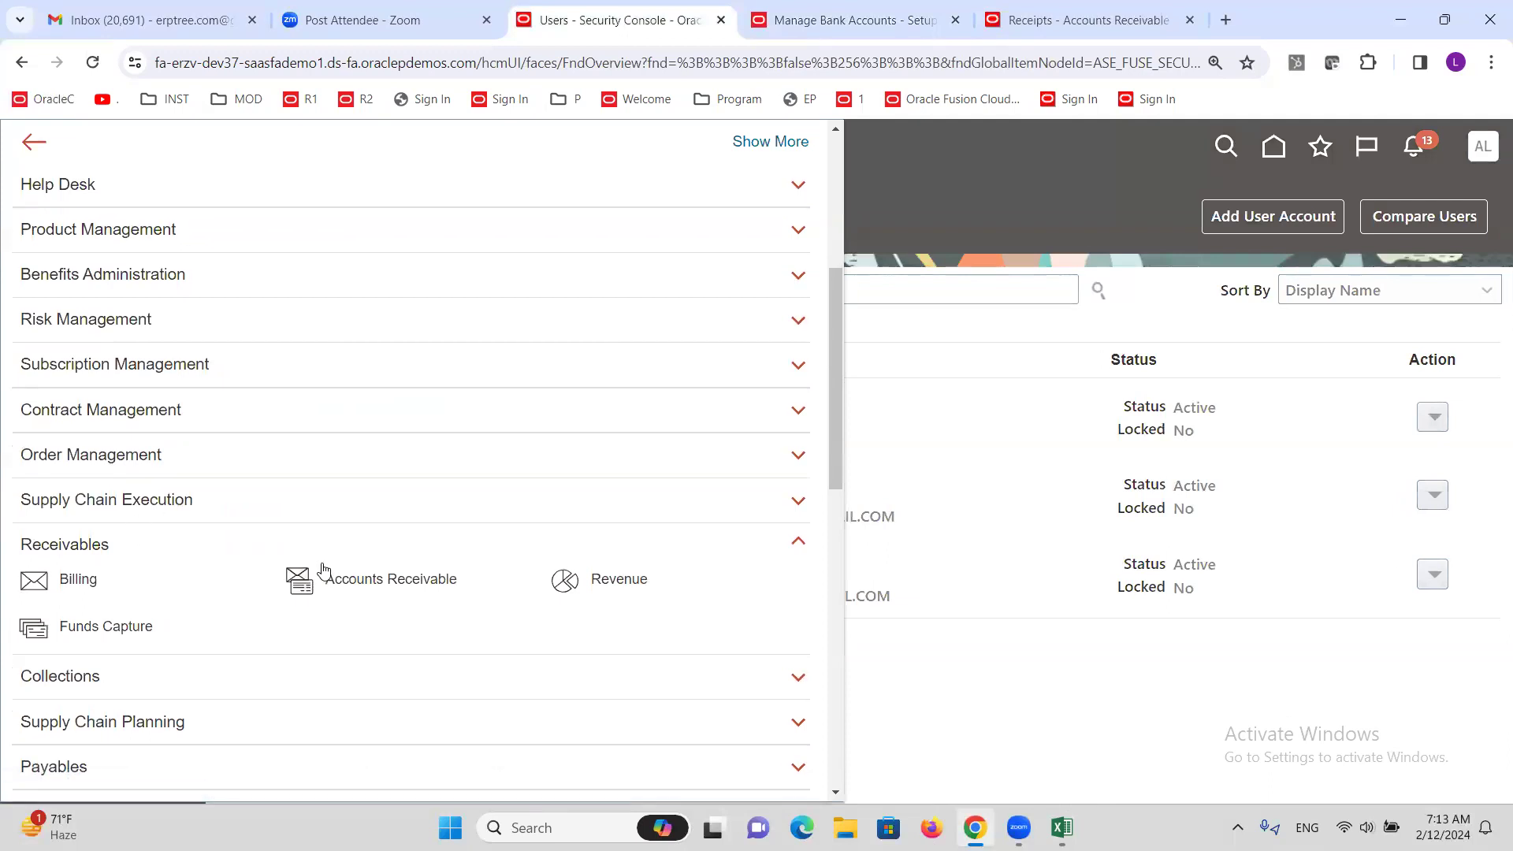
scroll(320, 479, down, 5)
click(72, 387)
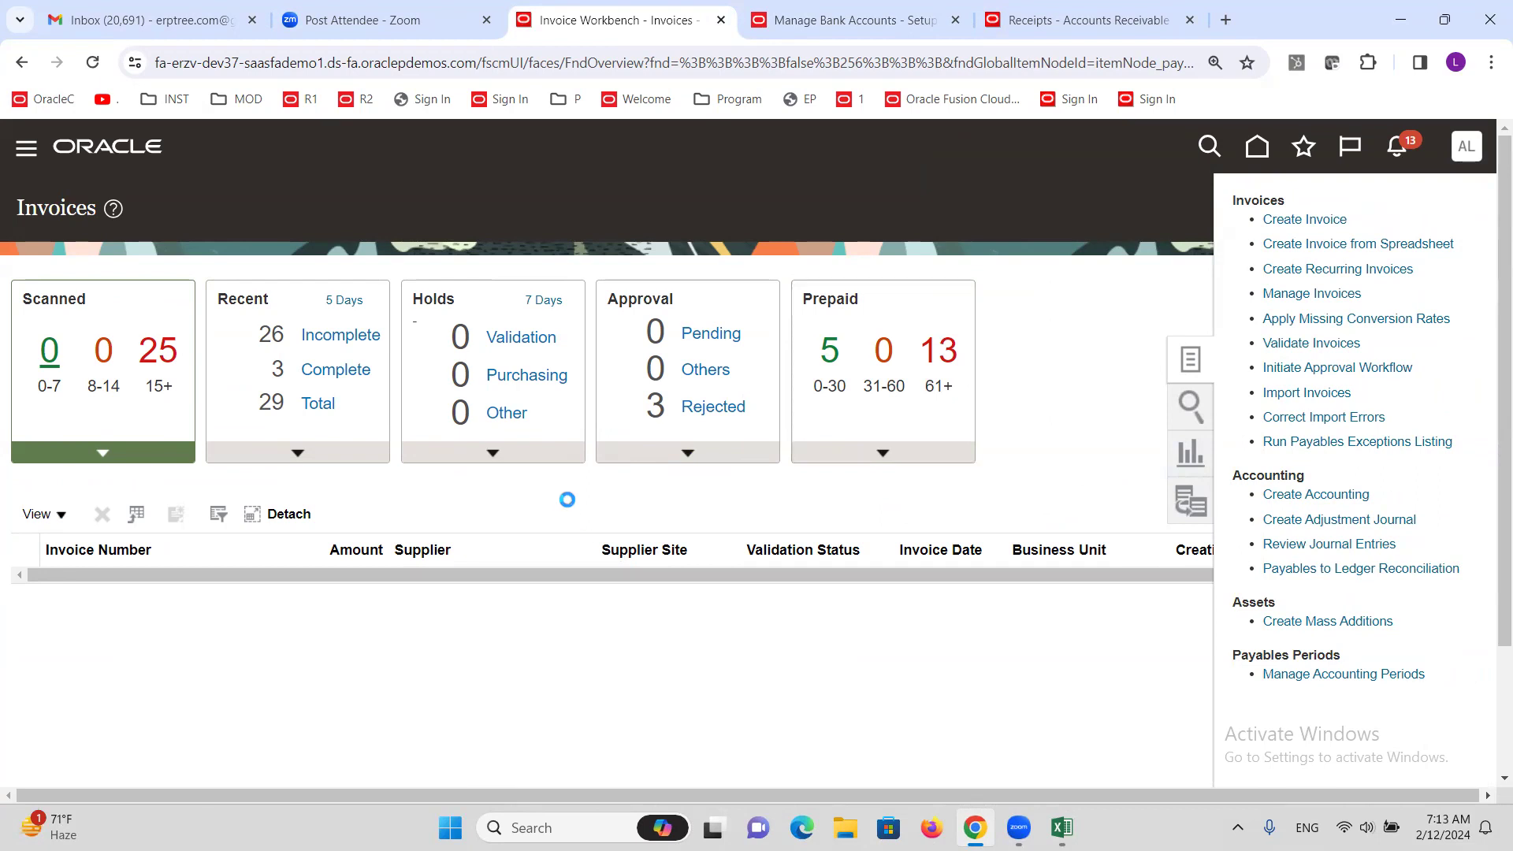
Open the Receivables Billing work area in the Manage Bank Accounts browser tab
click(855, 20)
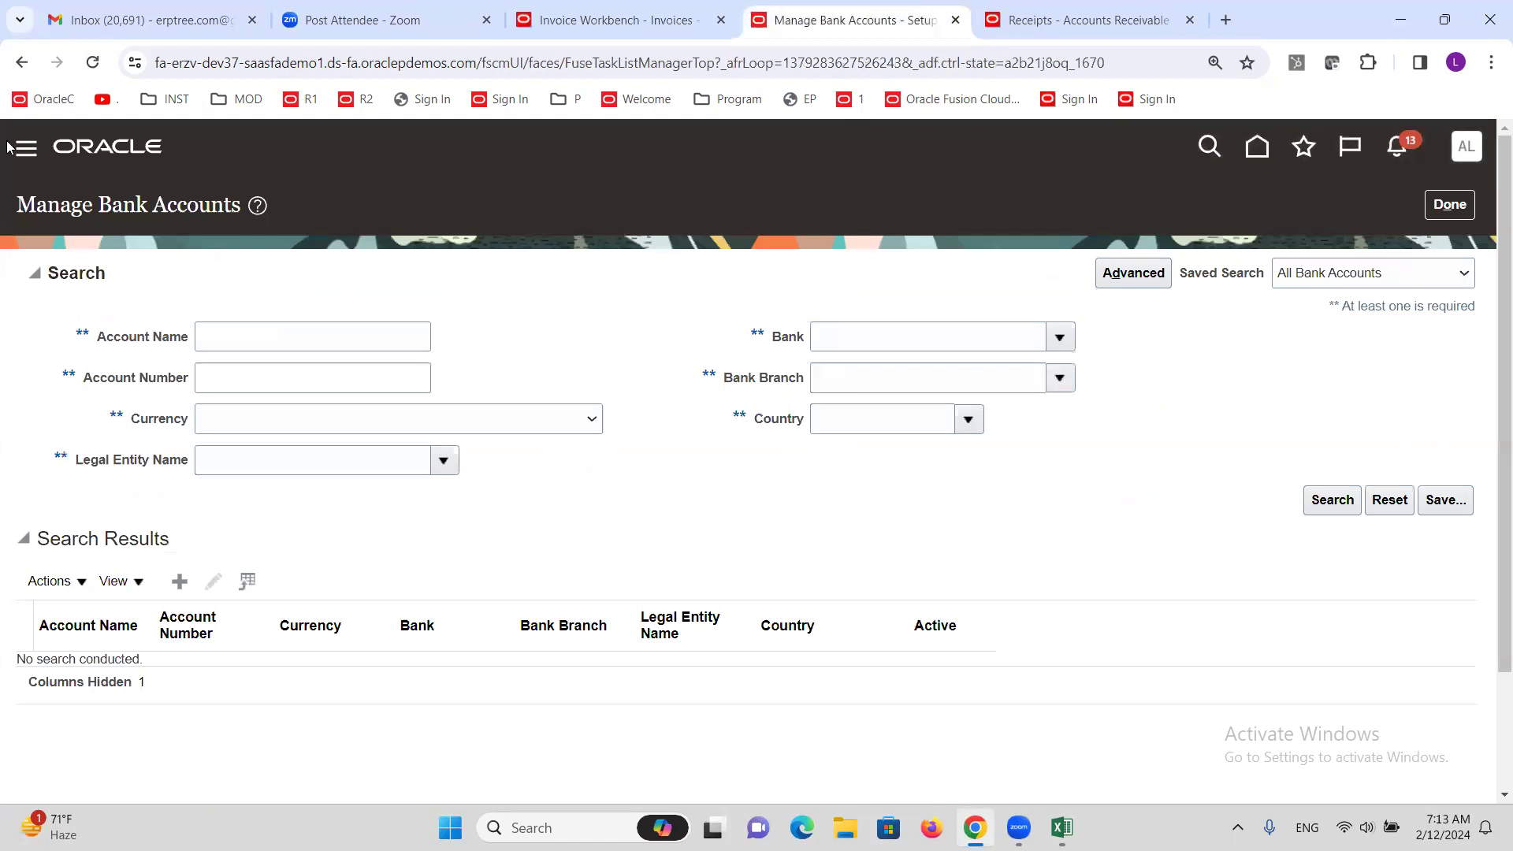
click(24, 147)
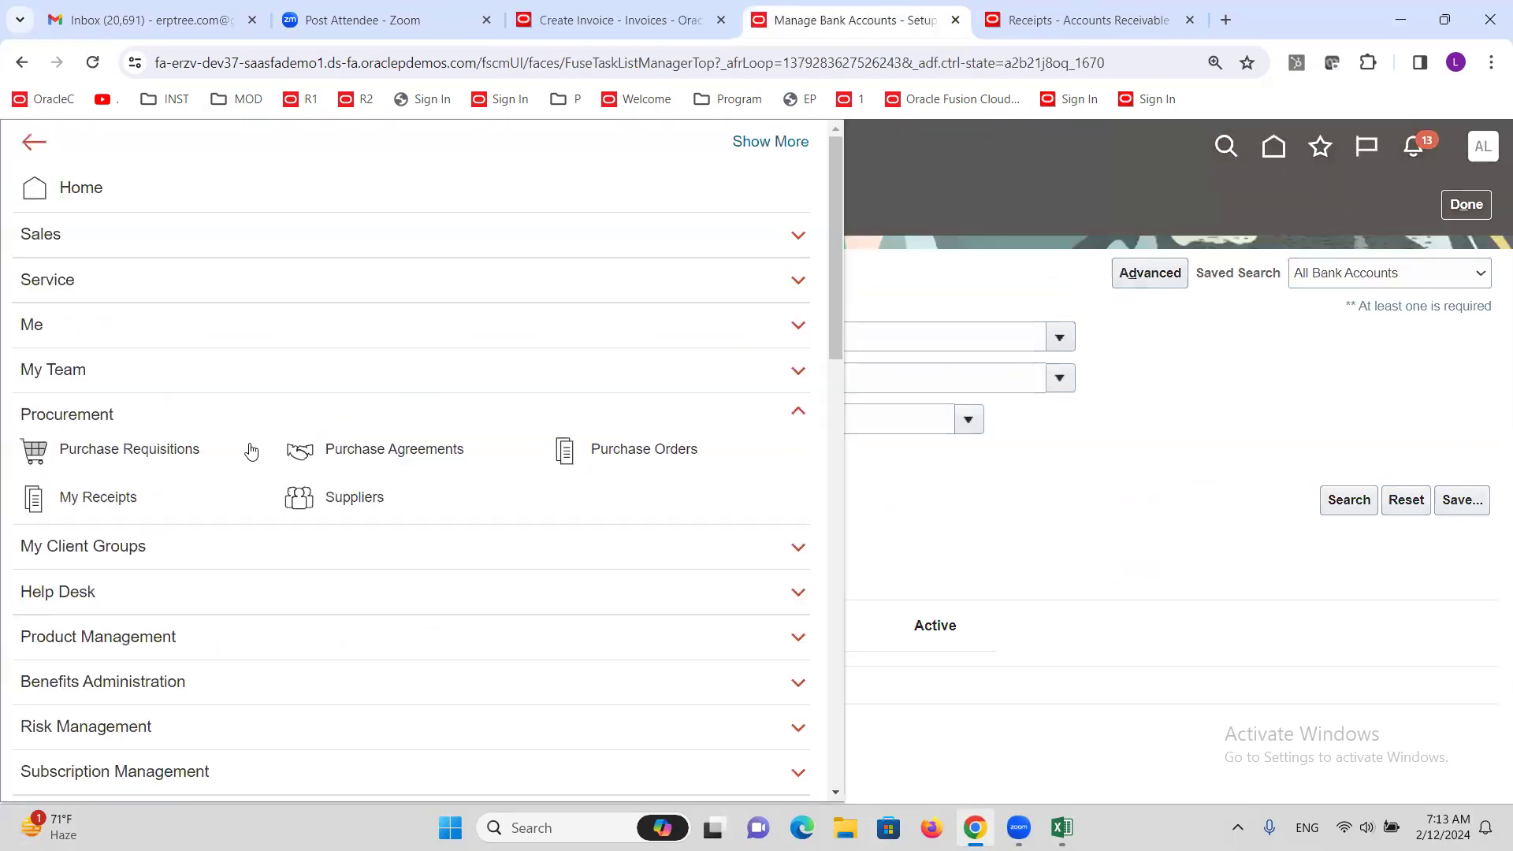
scroll(251, 450, down, 5)
click(67, 601)
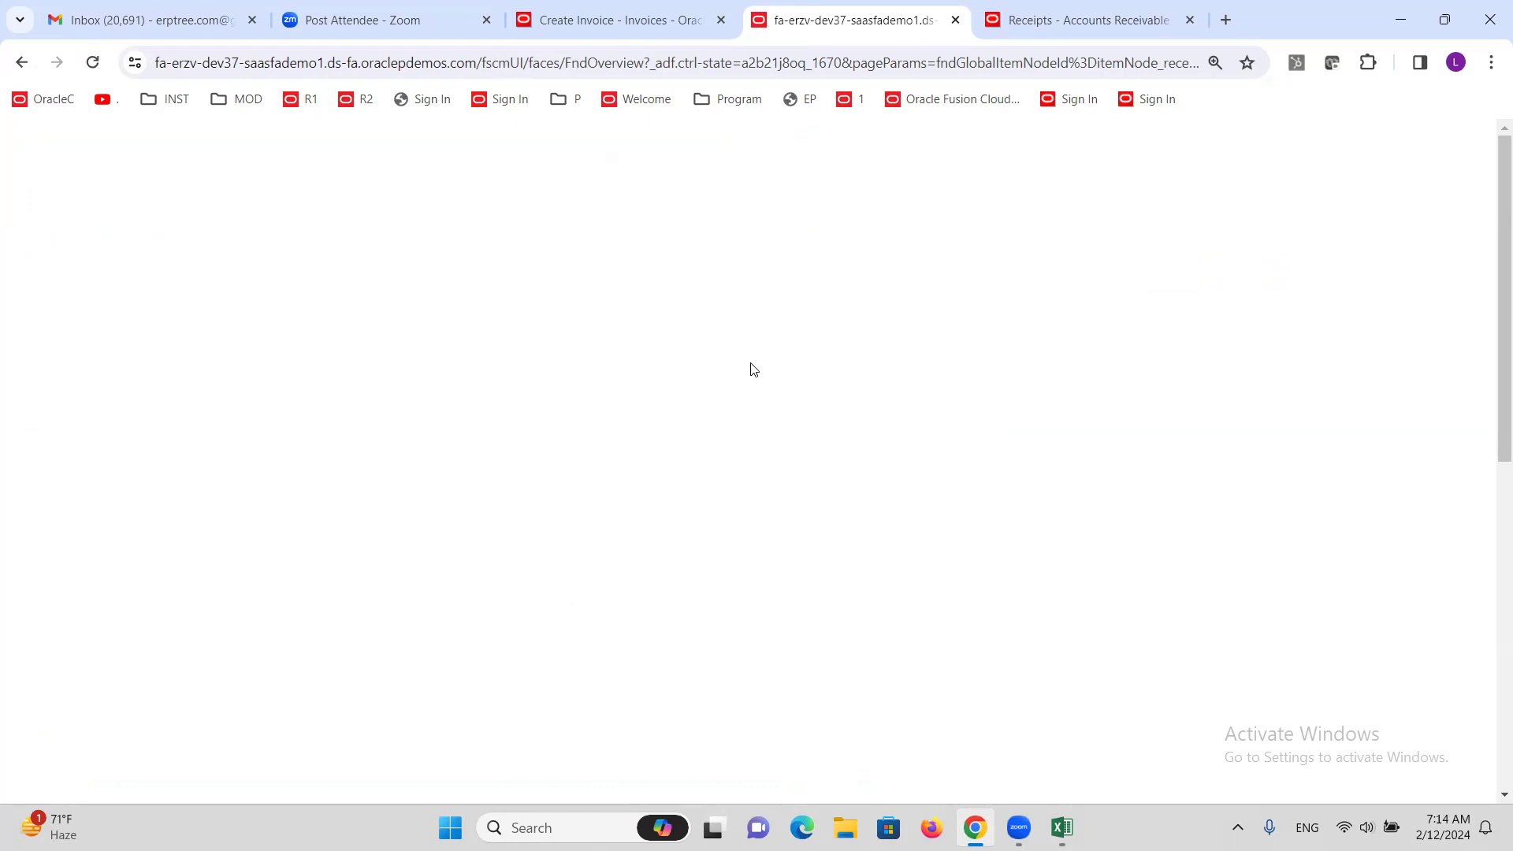
Switch to Excel and review the netting setup tasks from Create Netting Payment Method to Create Netting Class & Method
click(1061, 827)
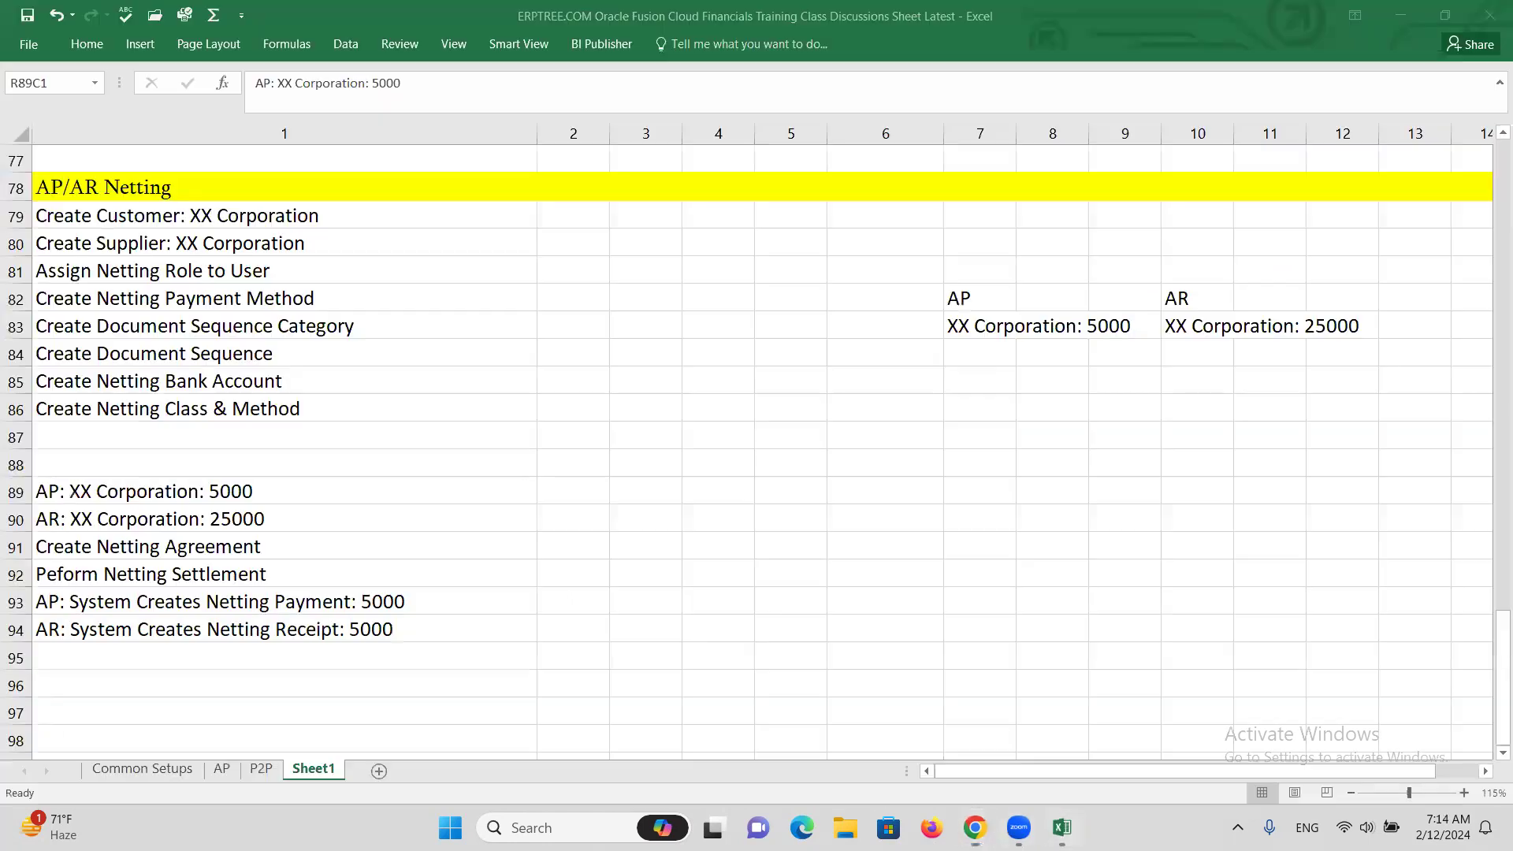
click(264, 412)
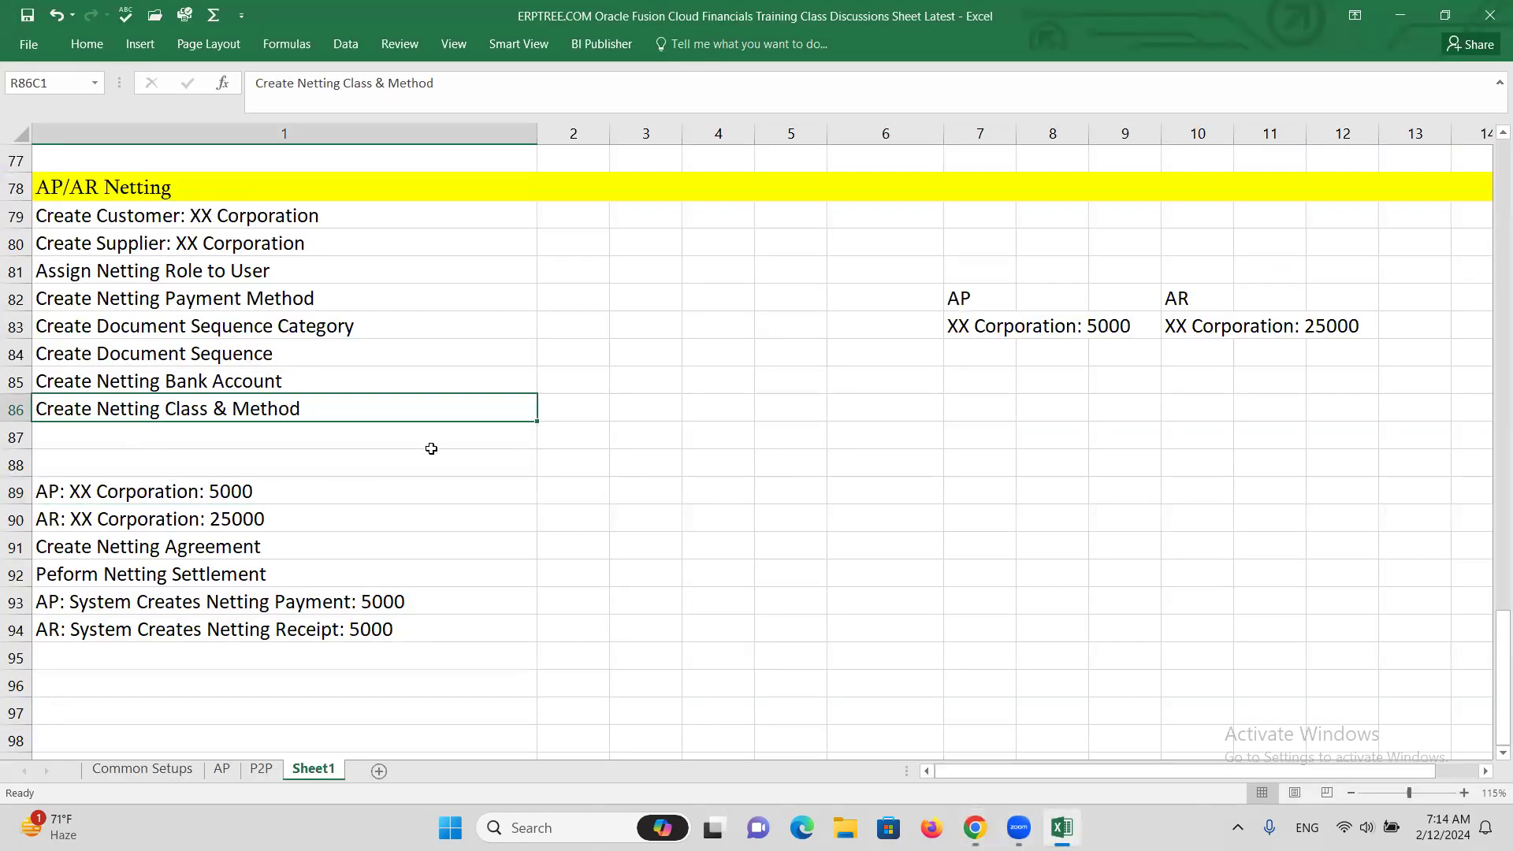
click(246, 384)
click(248, 414)
click(208, 299)
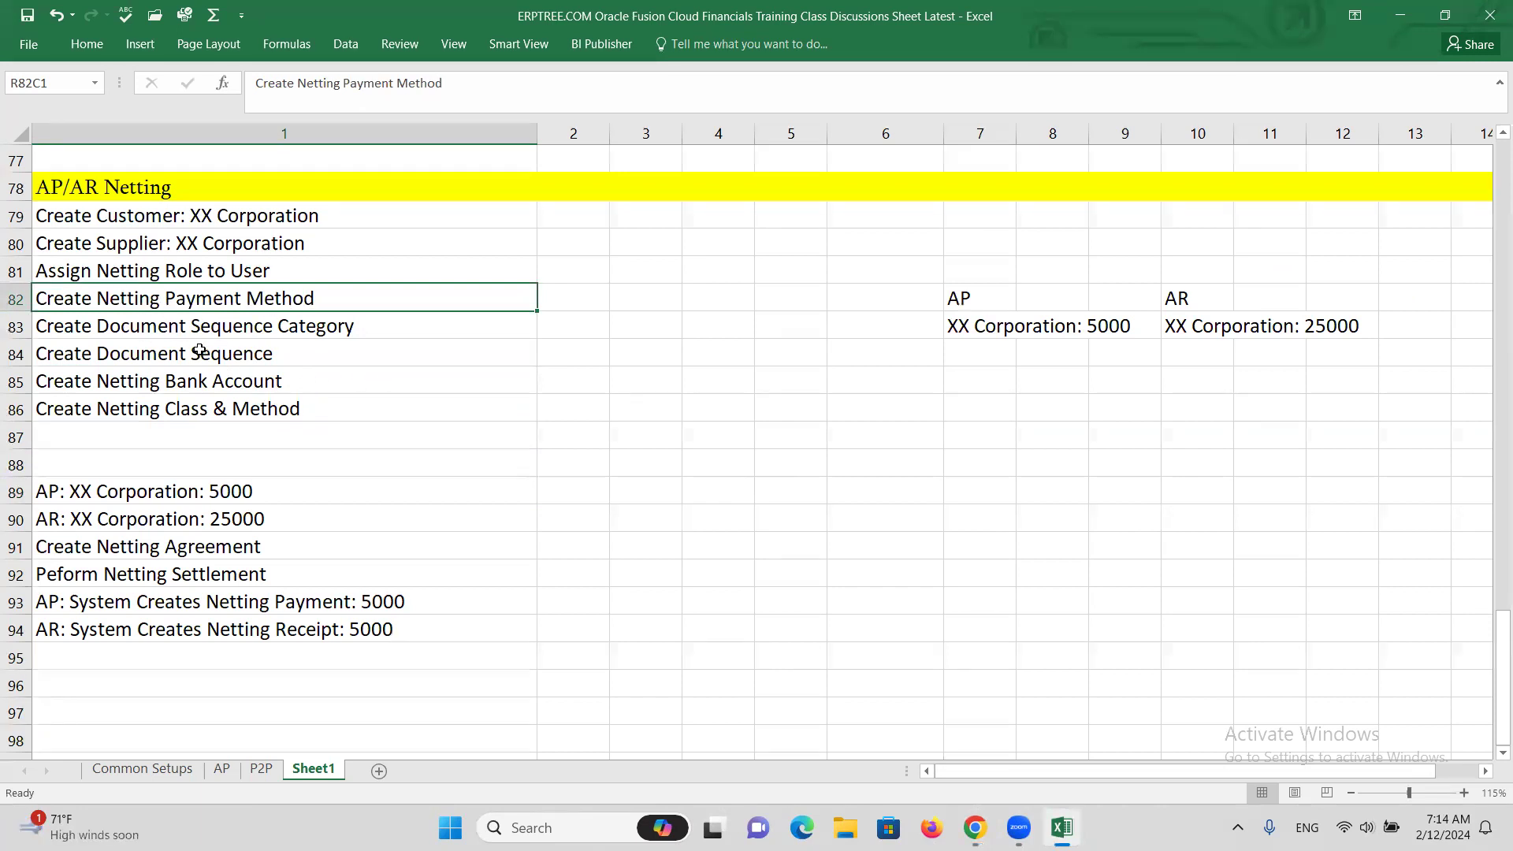
click(227, 372)
click(206, 414)
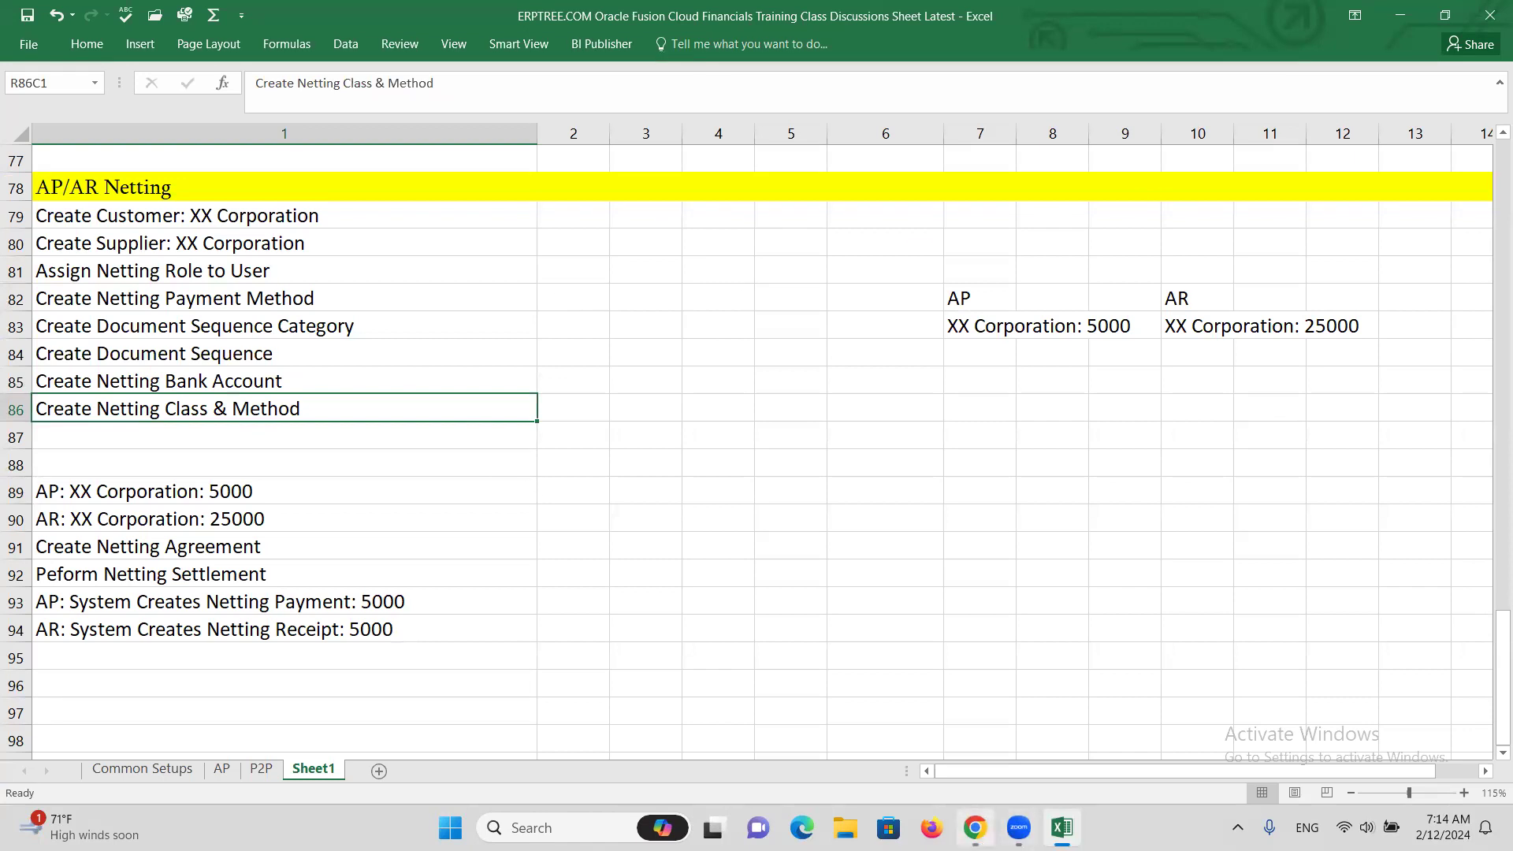
Switch to Chrome and open the Financials setup from the Accounts Receivable tab, discarding the unsaved changes
mouse_move(976, 823)
click(977, 733)
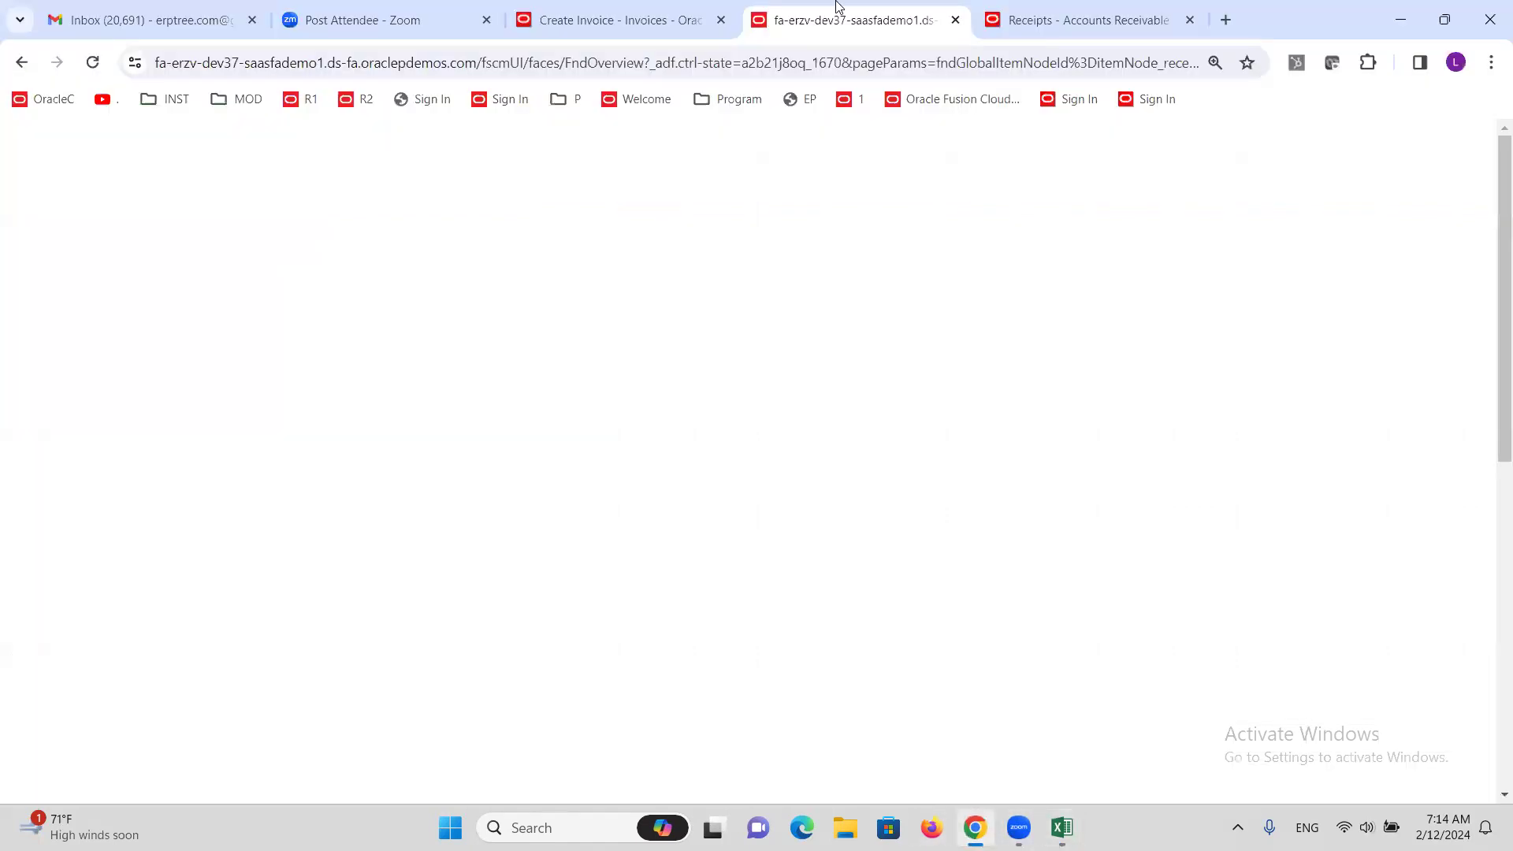
click(1097, 14)
click(1467, 147)
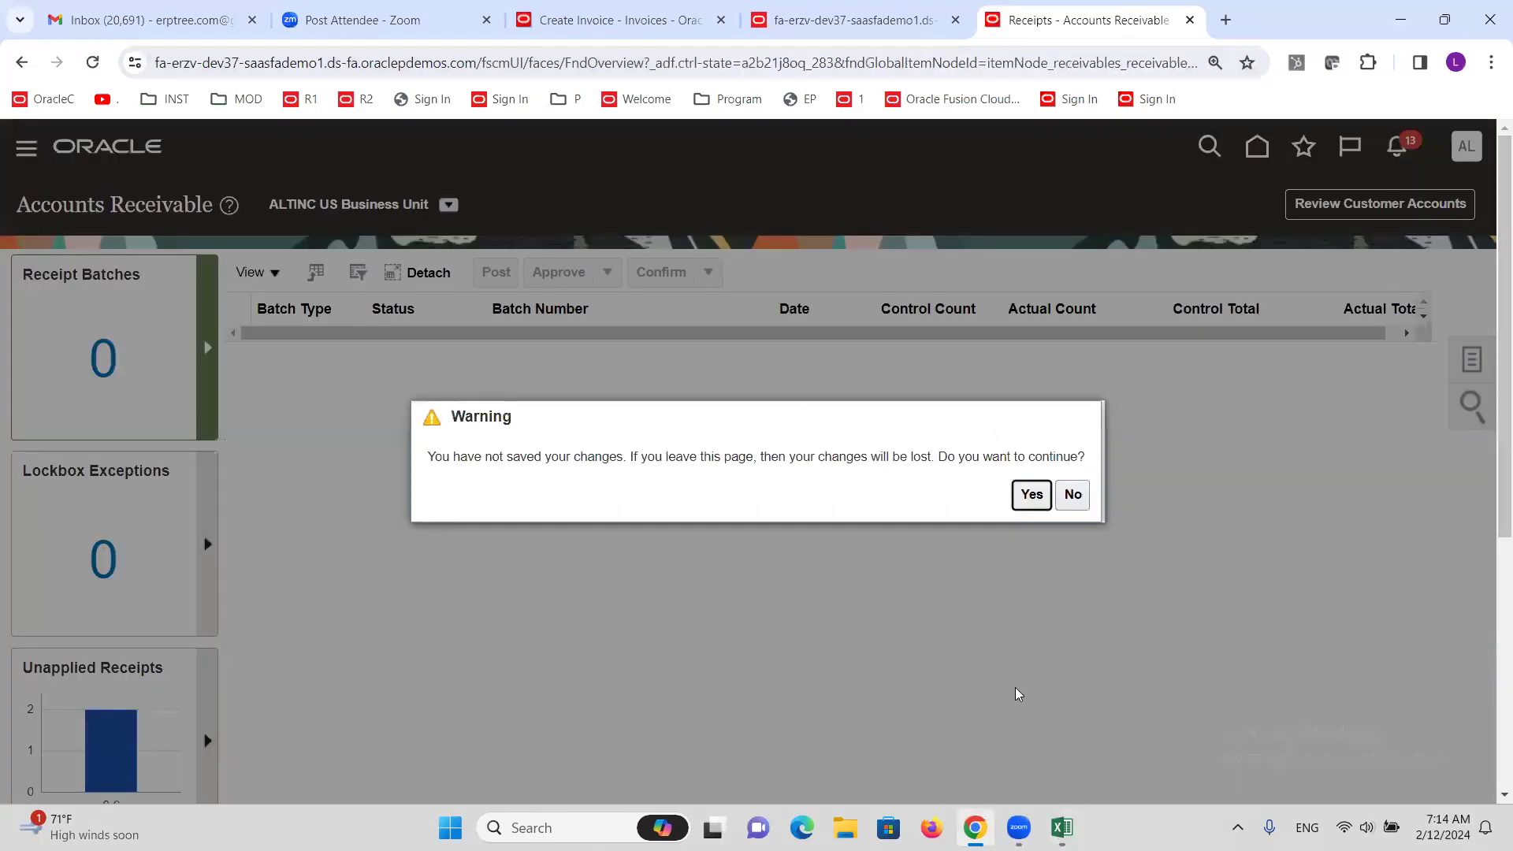
click(1028, 494)
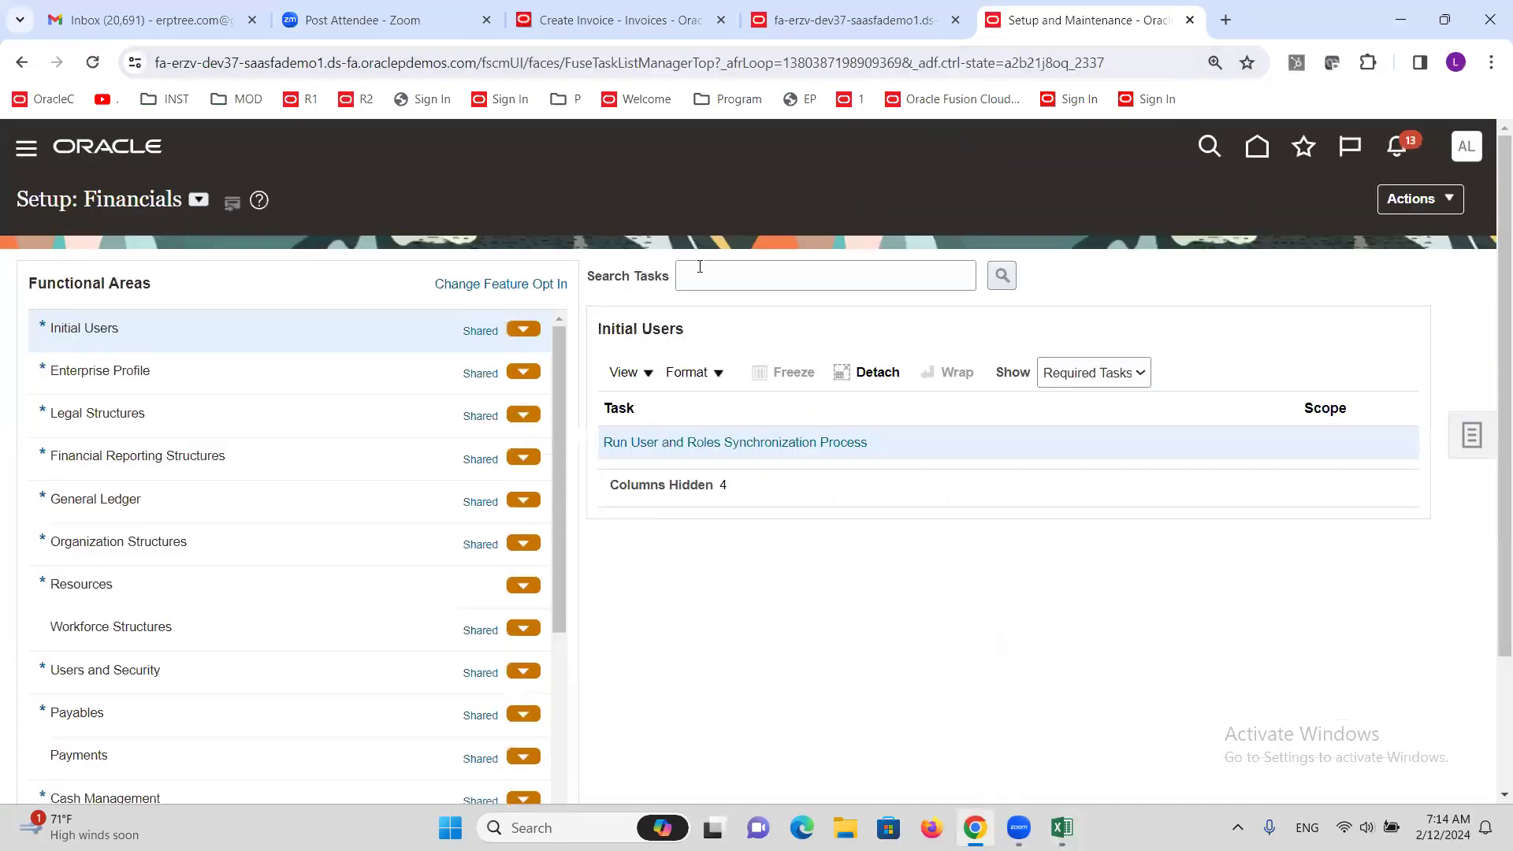
Search the setup tasks for receipt classes and open Manage Receipt Classes and Methods
click(745, 269)
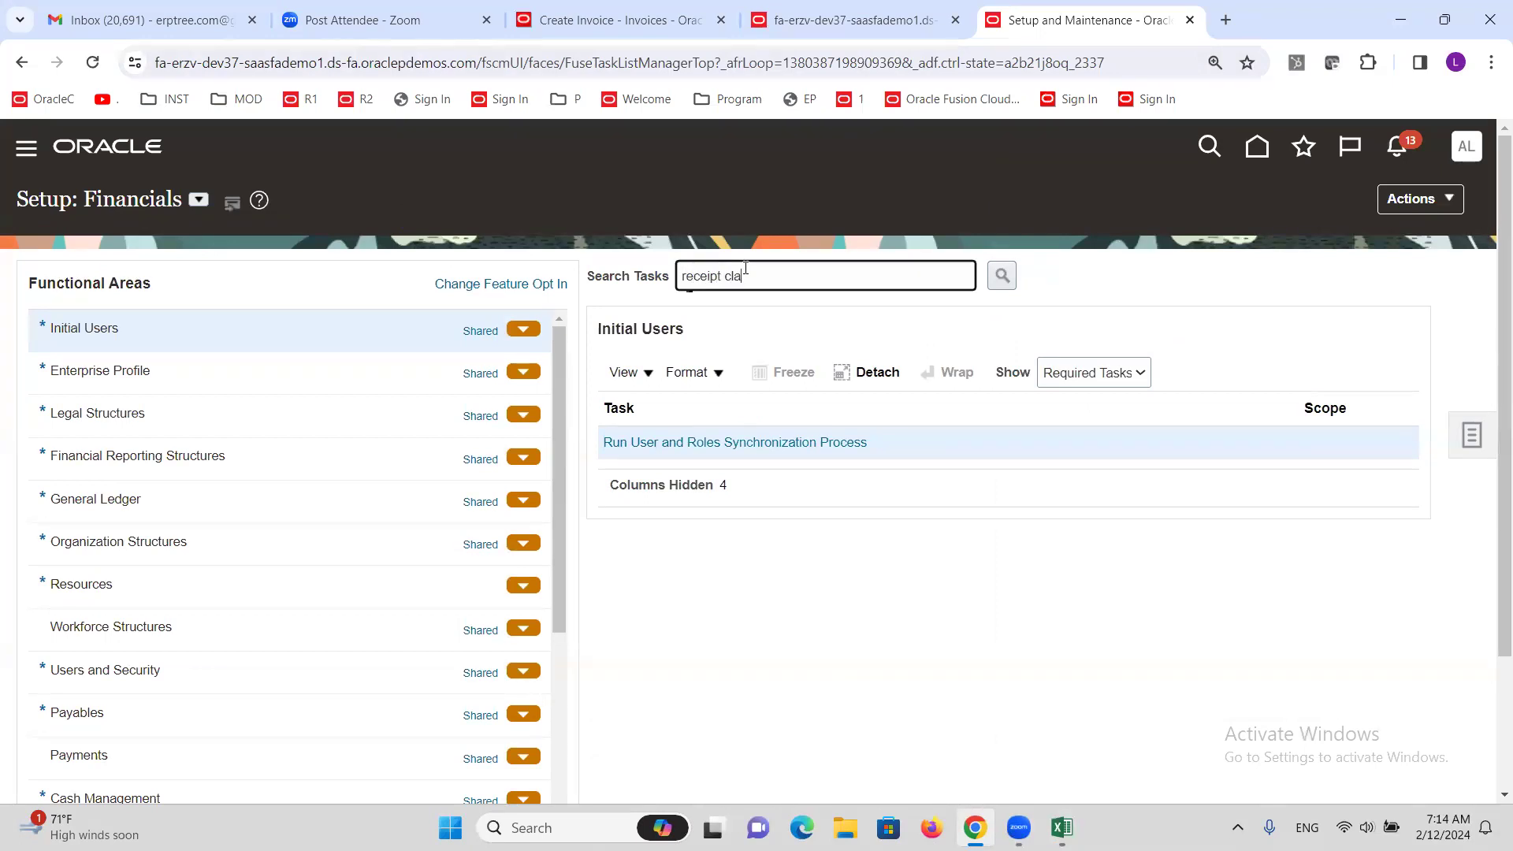
key(Return)
click(725, 450)
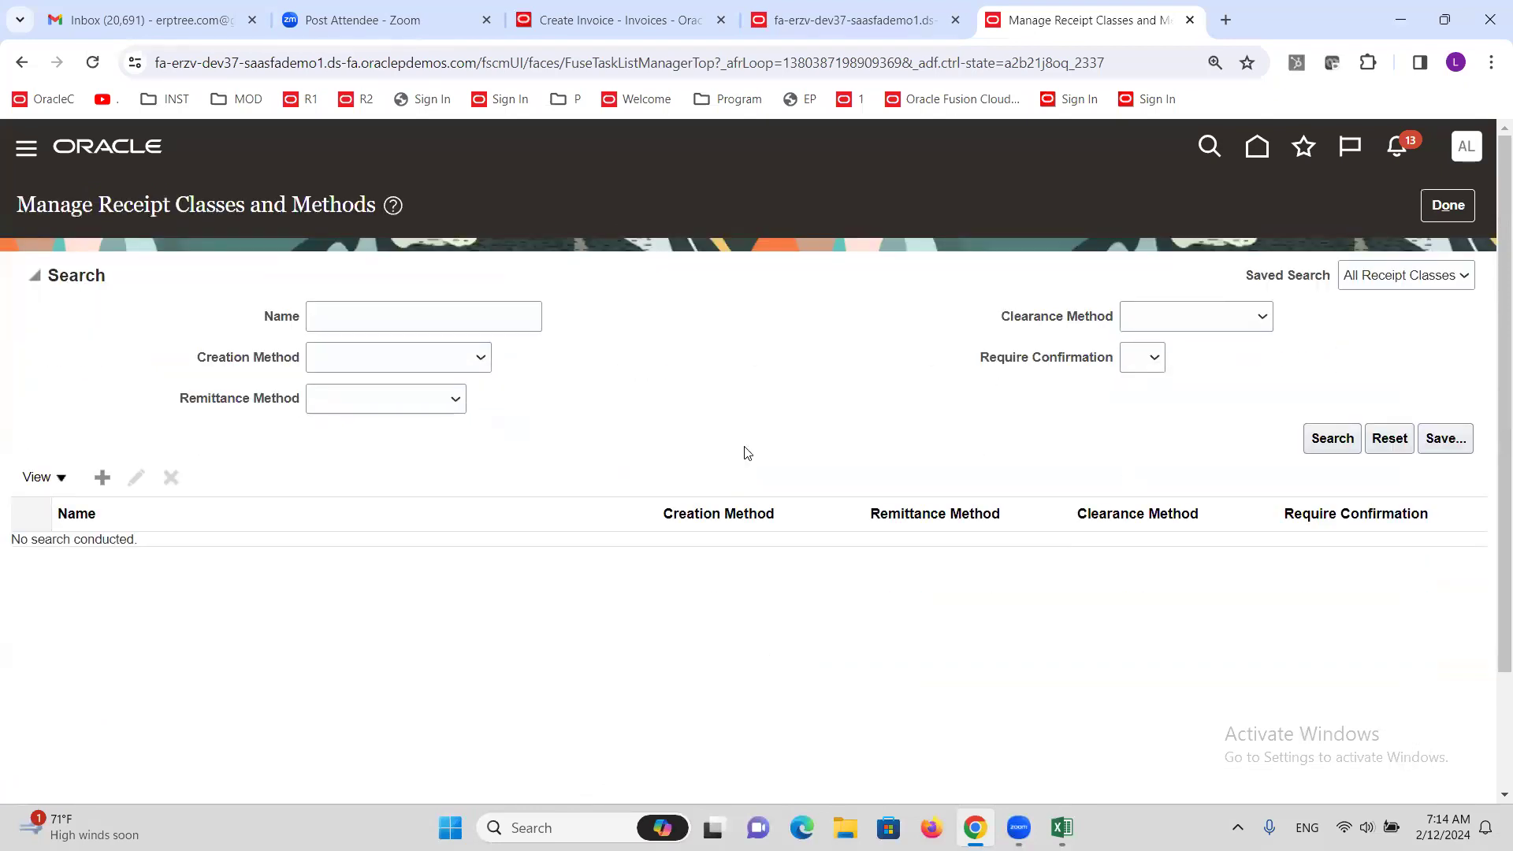
Search the receipt classes for ORA_AP and open the ORA_AP/AR Netting class for editing
key(alt+Tab)
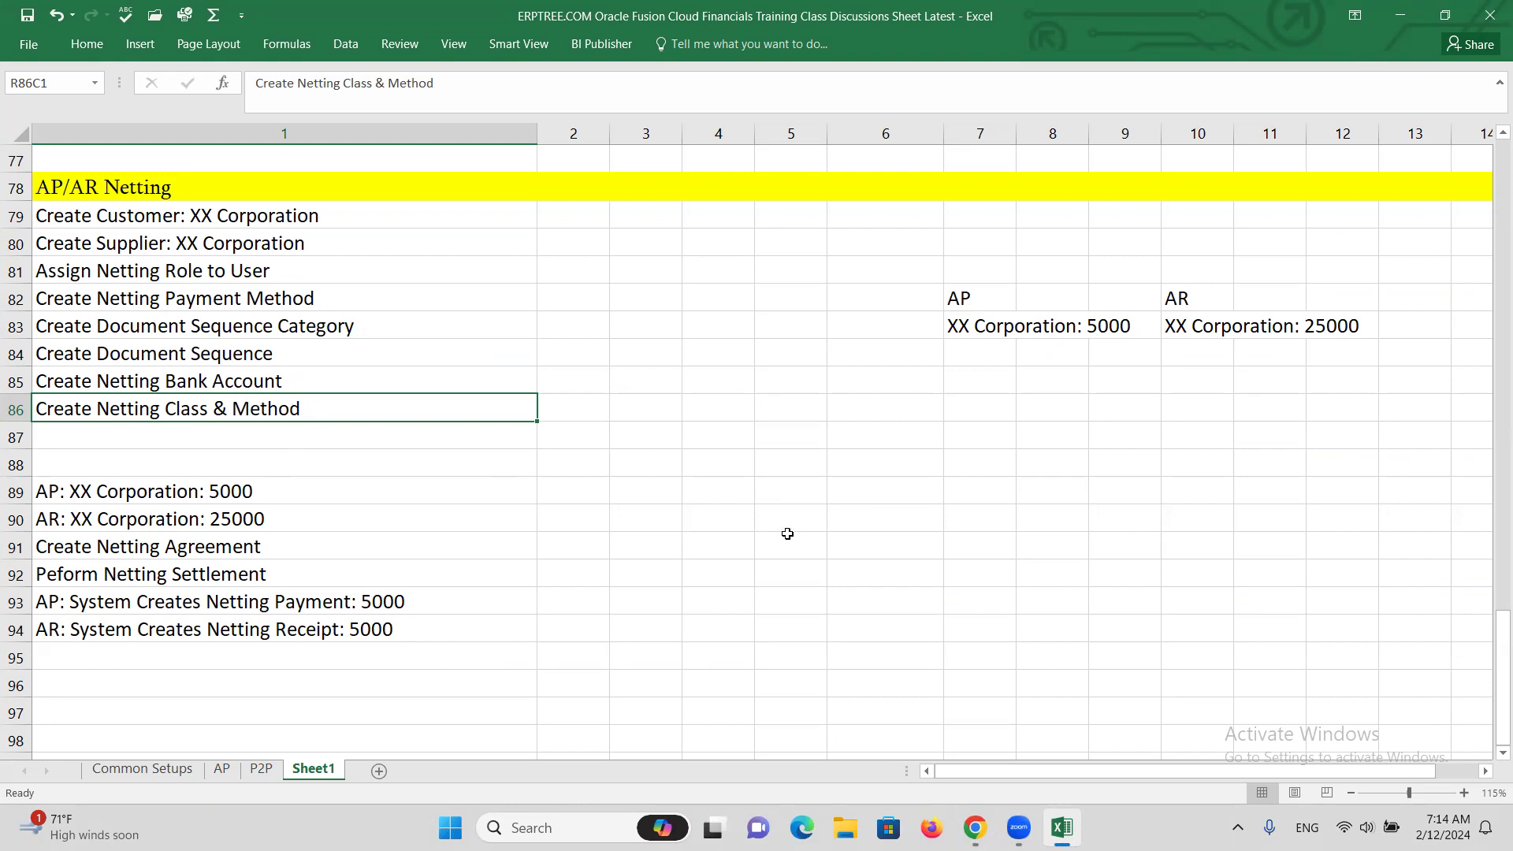
key(alt+Tab)
click(468, 304)
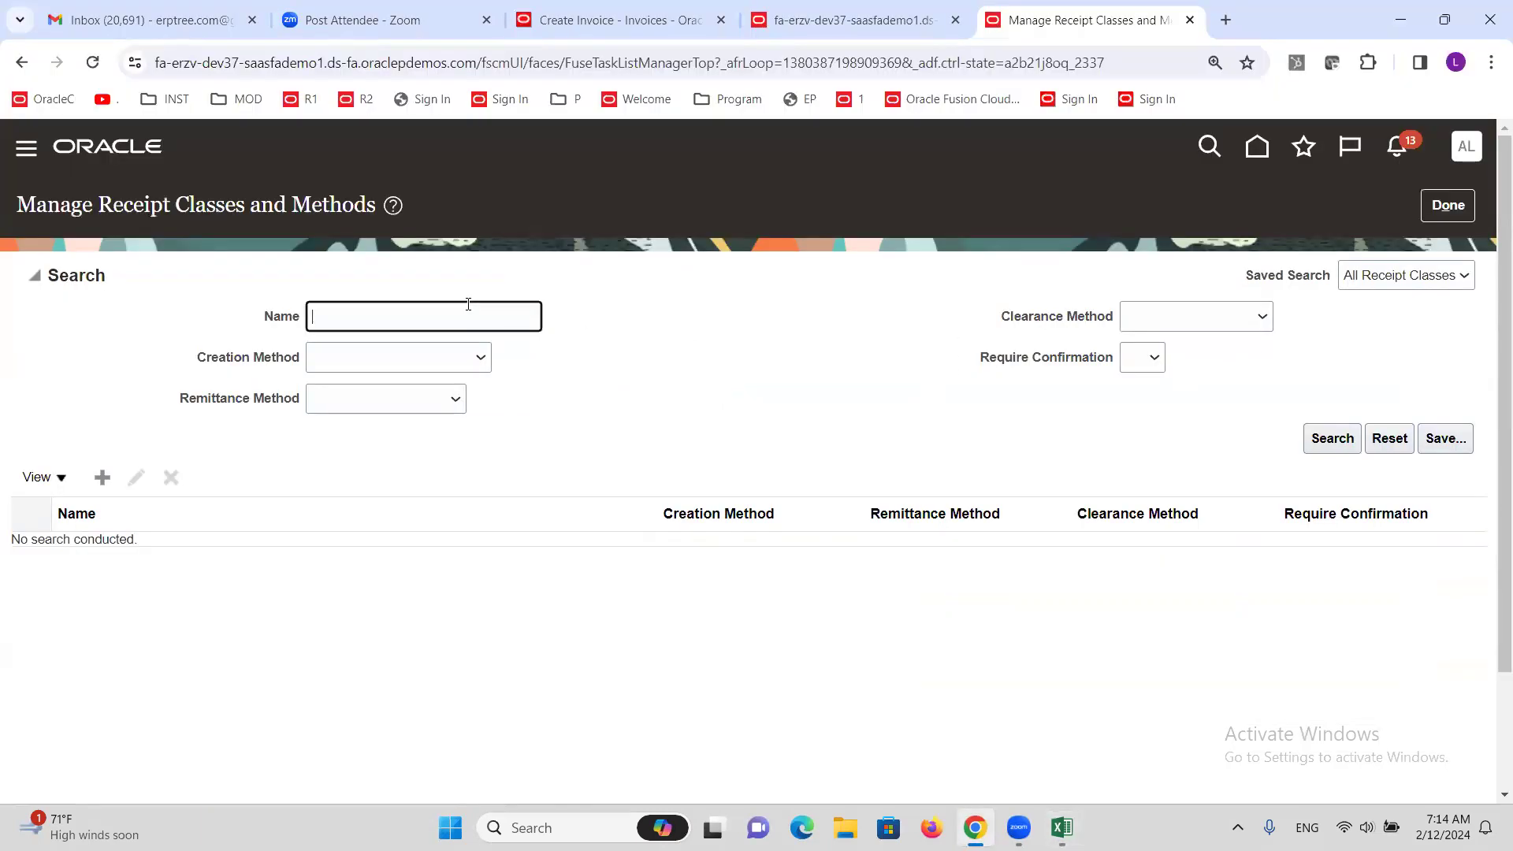
text(ORA_AP)
click(1331, 438)
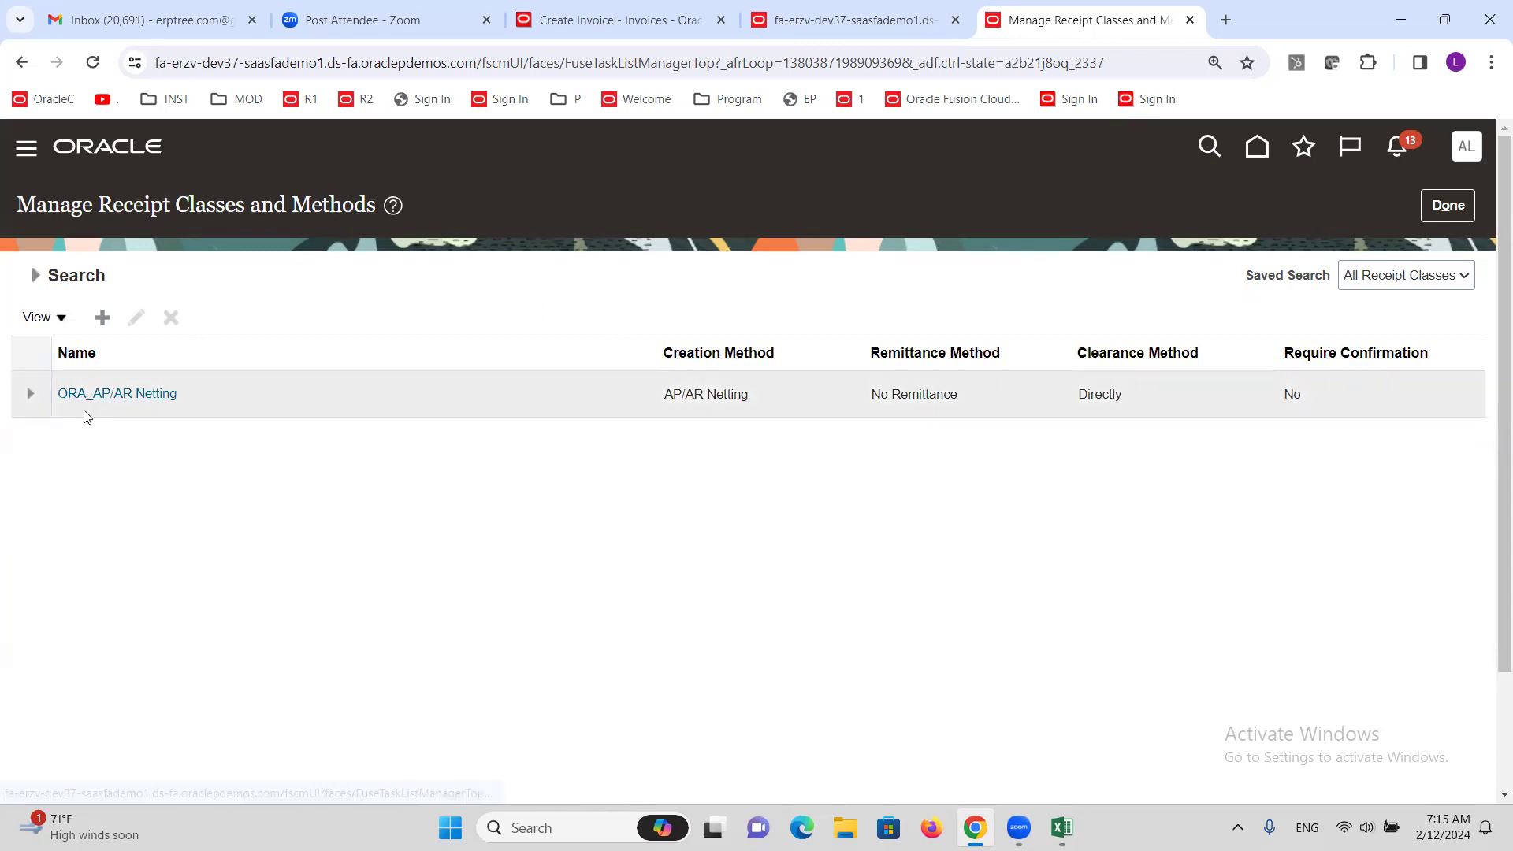
click(128, 399)
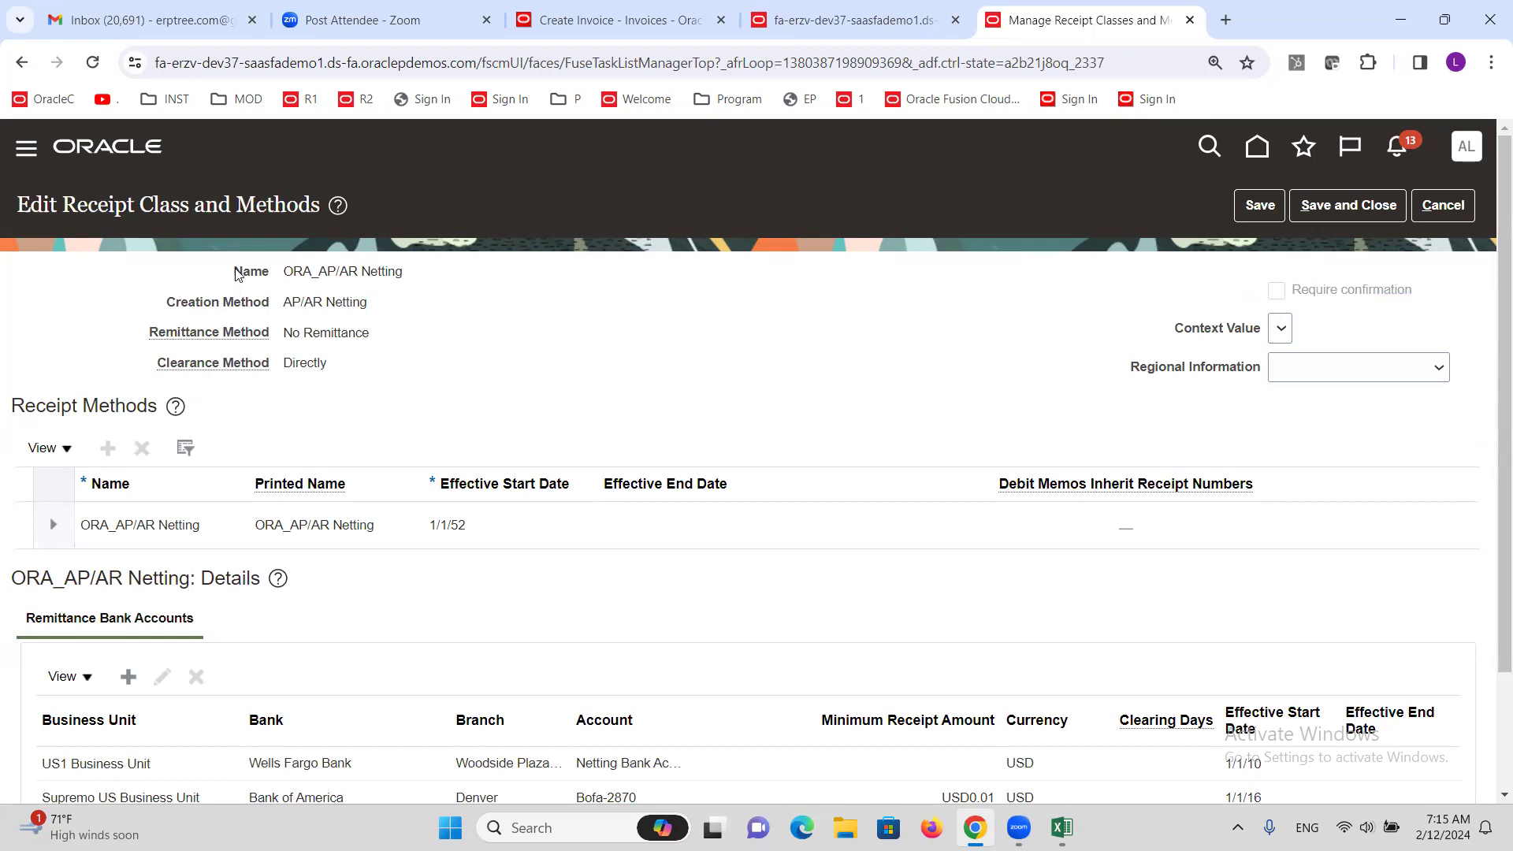
Examine the ORA_AP/AR Netting class's creation, remittance and clearance methods and its receipt method
drag(234, 270, 354, 368)
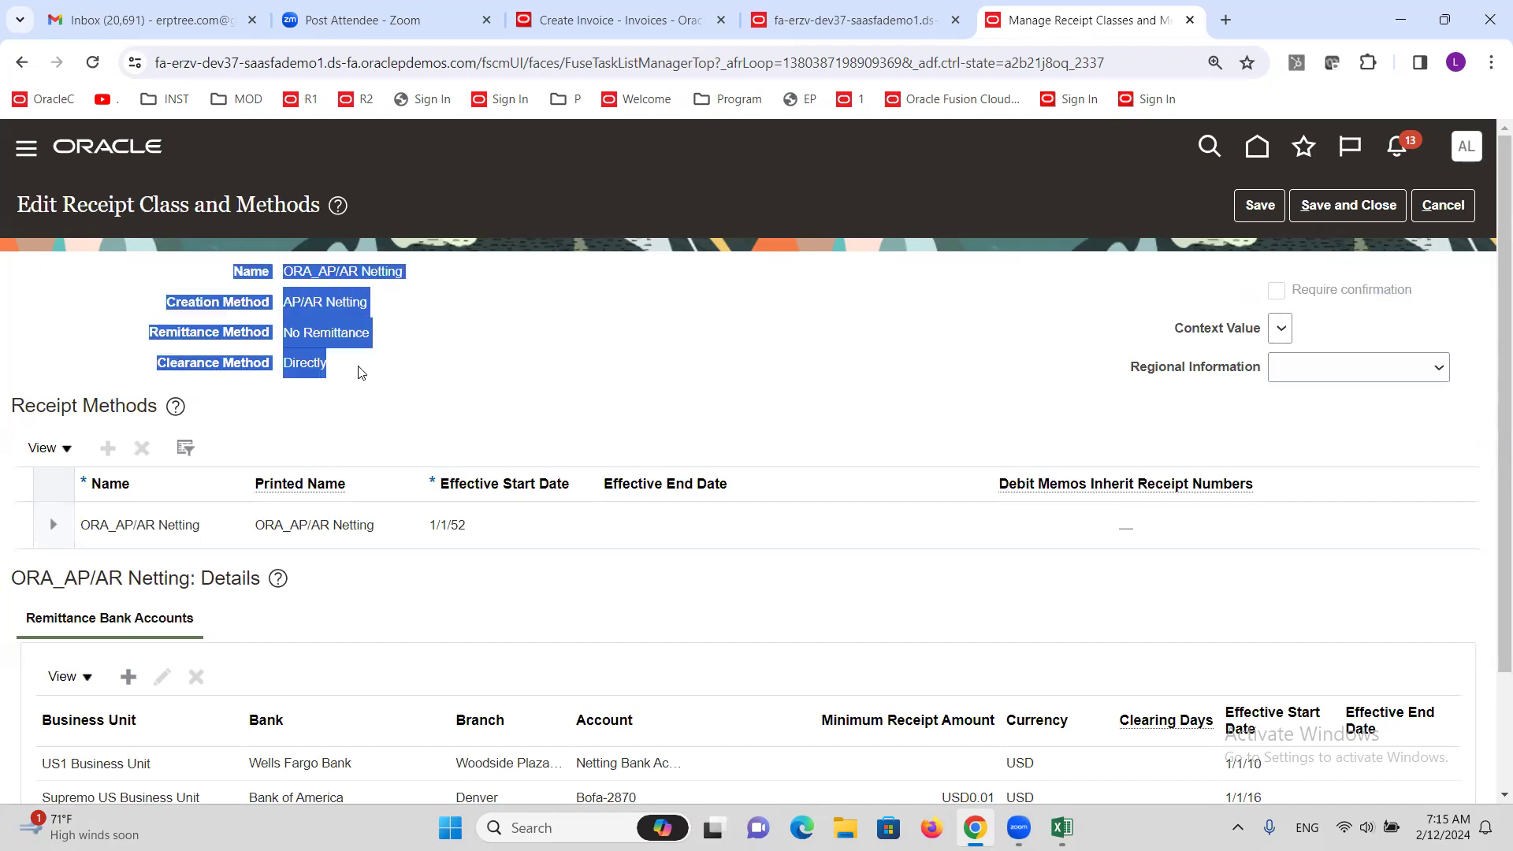
click(114, 525)
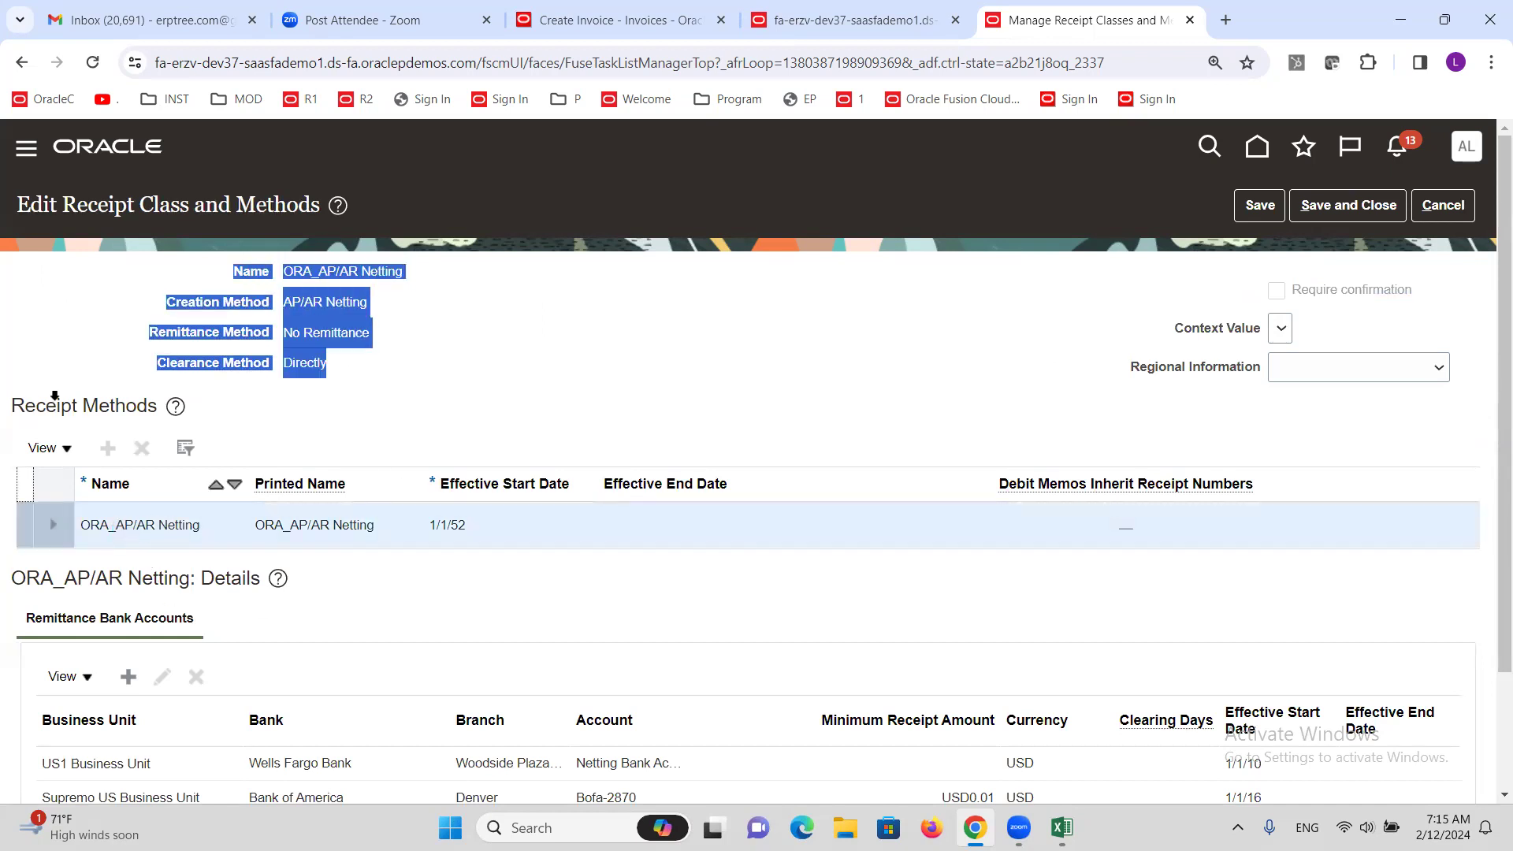
click(178, 529)
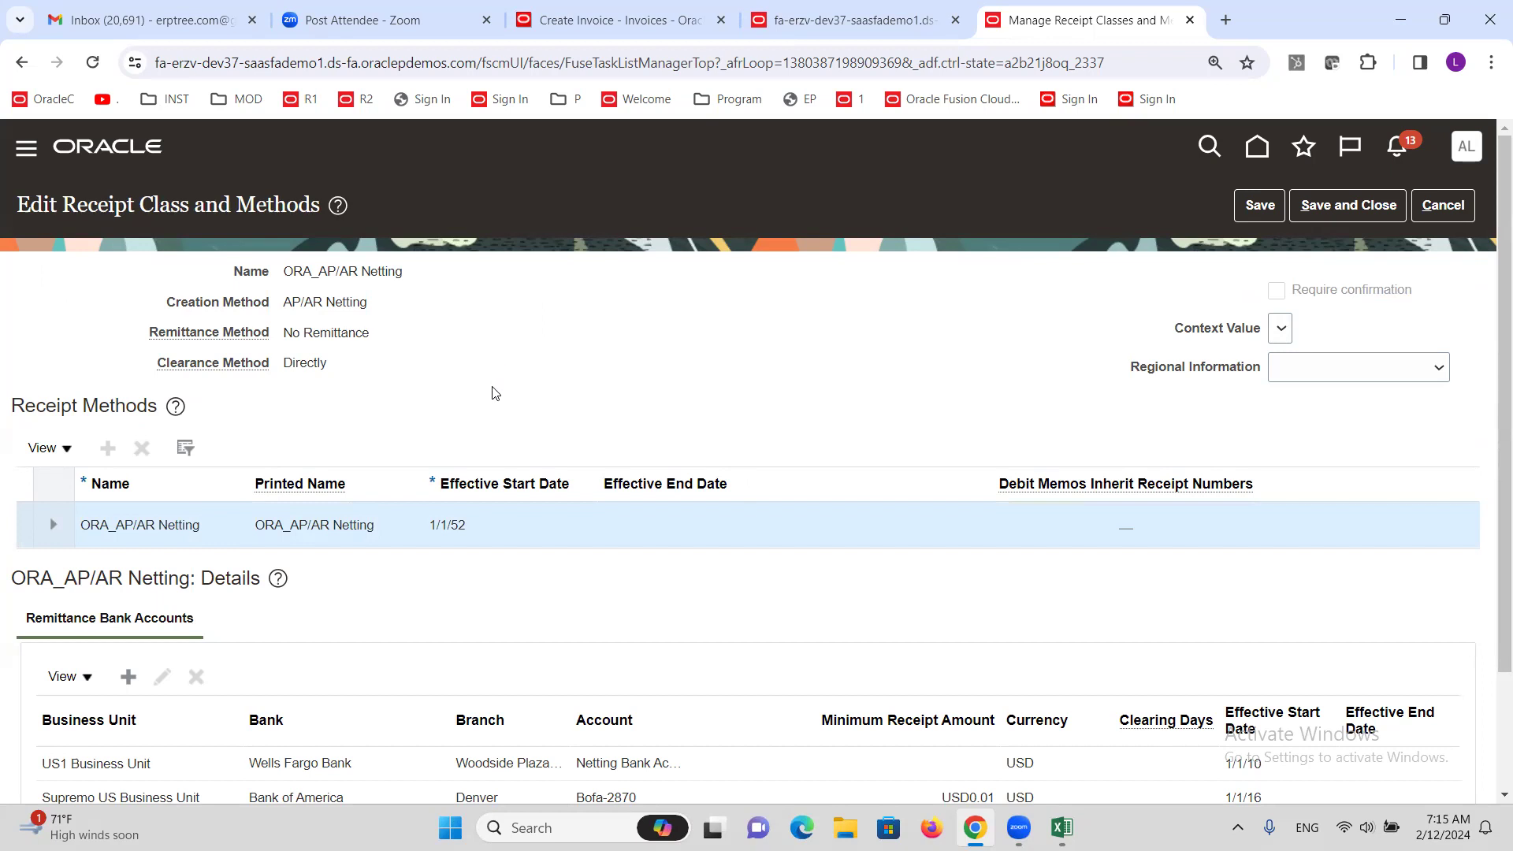
Add a remittance bank account for ALTINC US Business Unit with the ALTINC Netting bank and branch and ALTINC Netting Account
scroll(498, 386, down, 1)
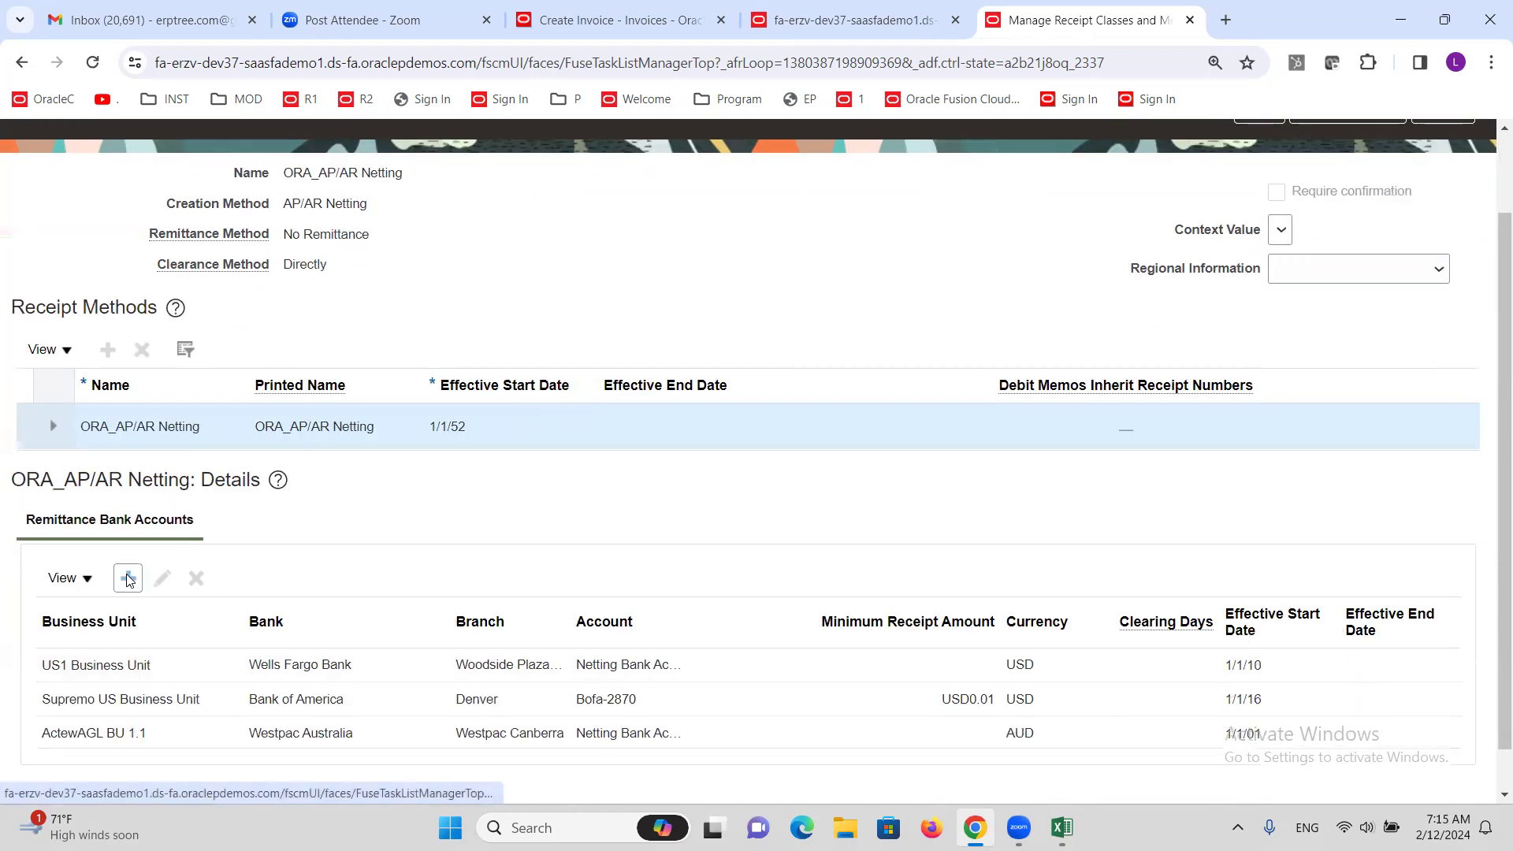
click(128, 578)
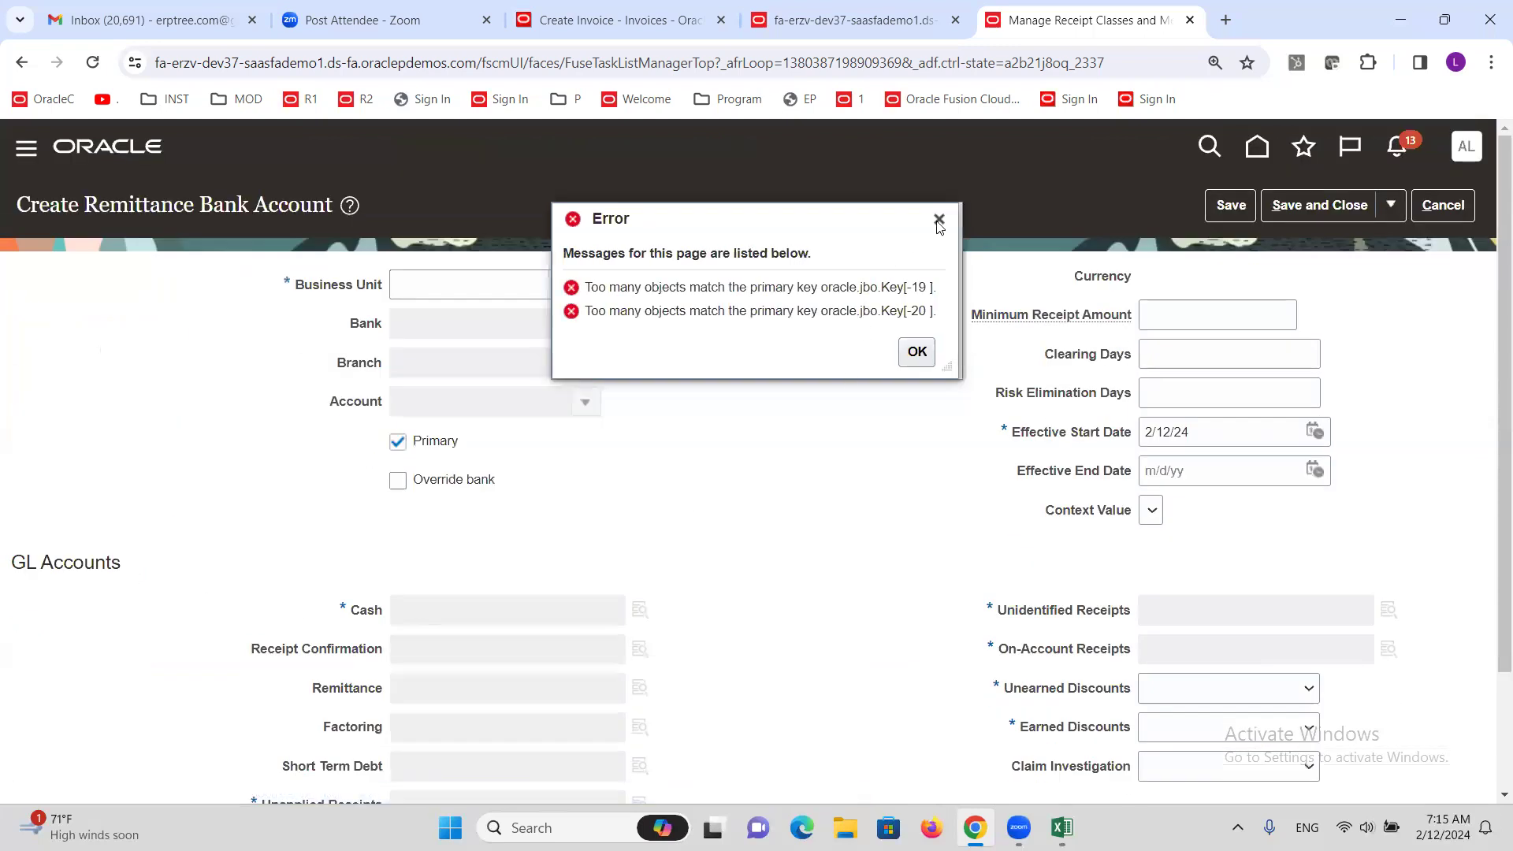
click(938, 222)
click(586, 286)
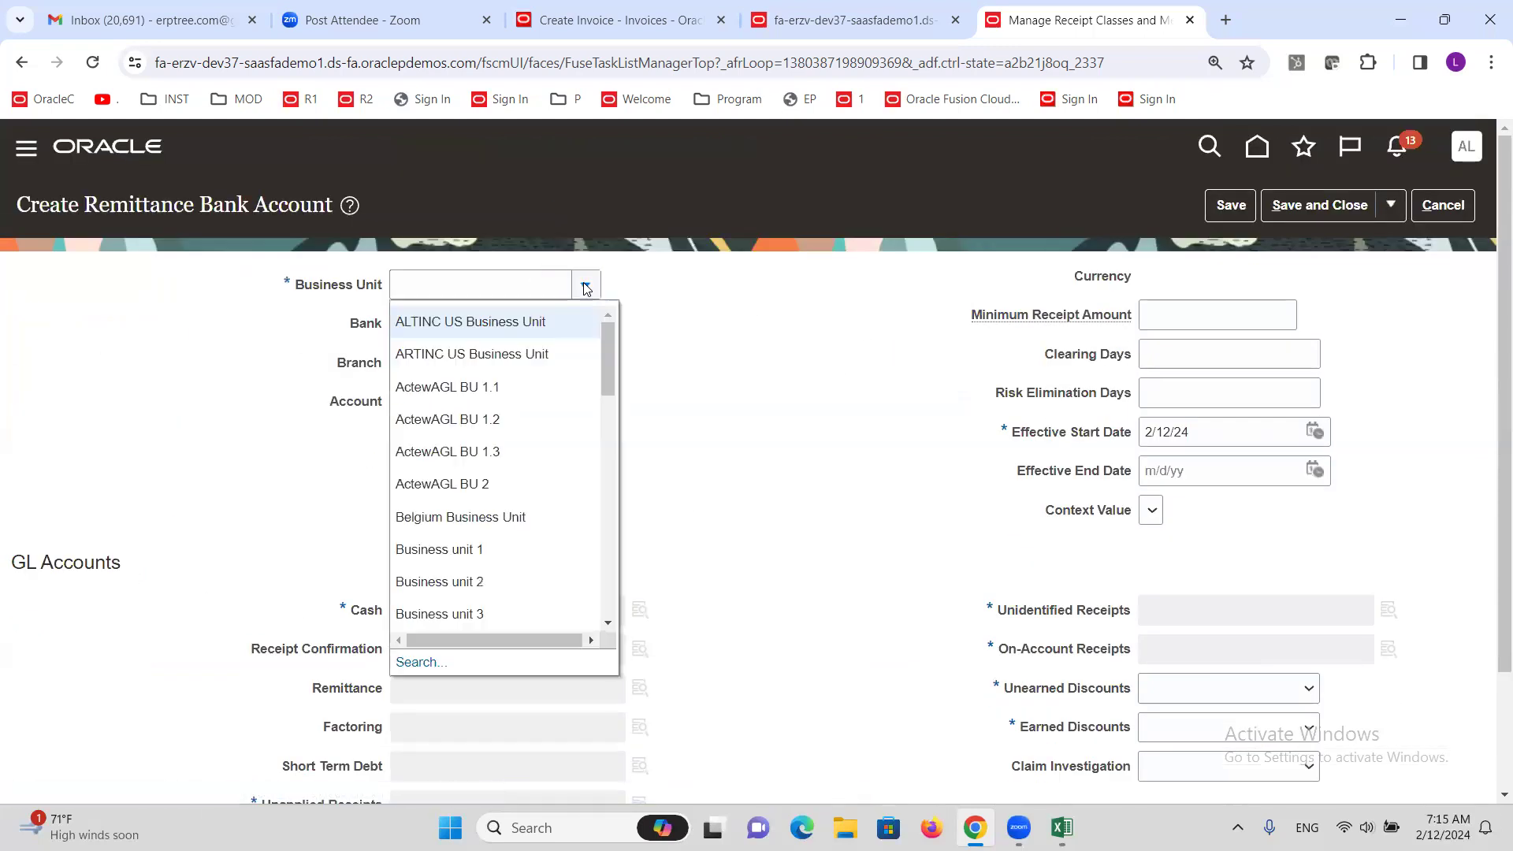
click(477, 321)
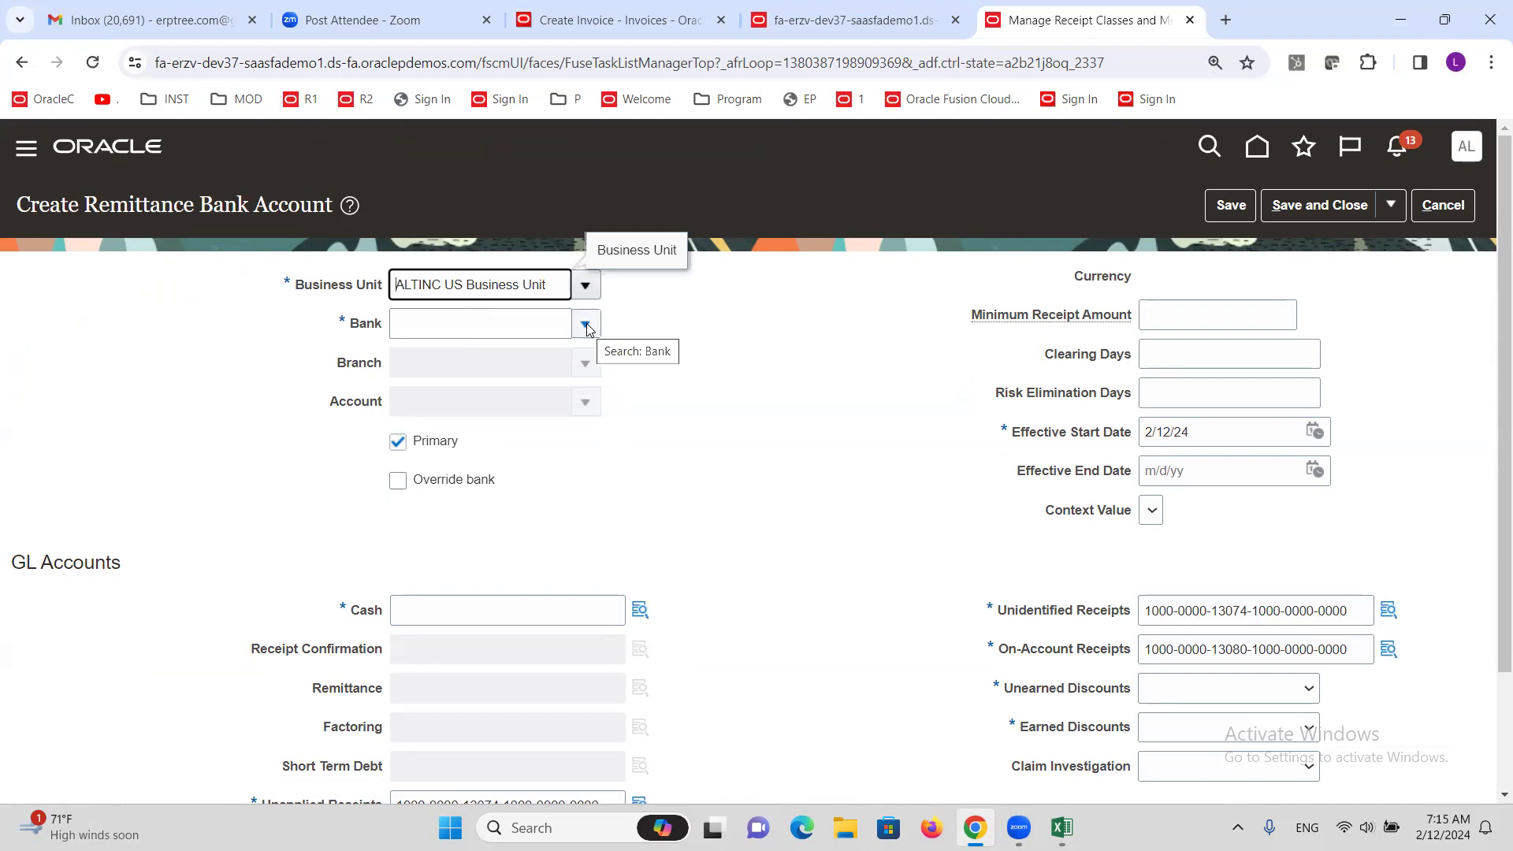
click(586, 323)
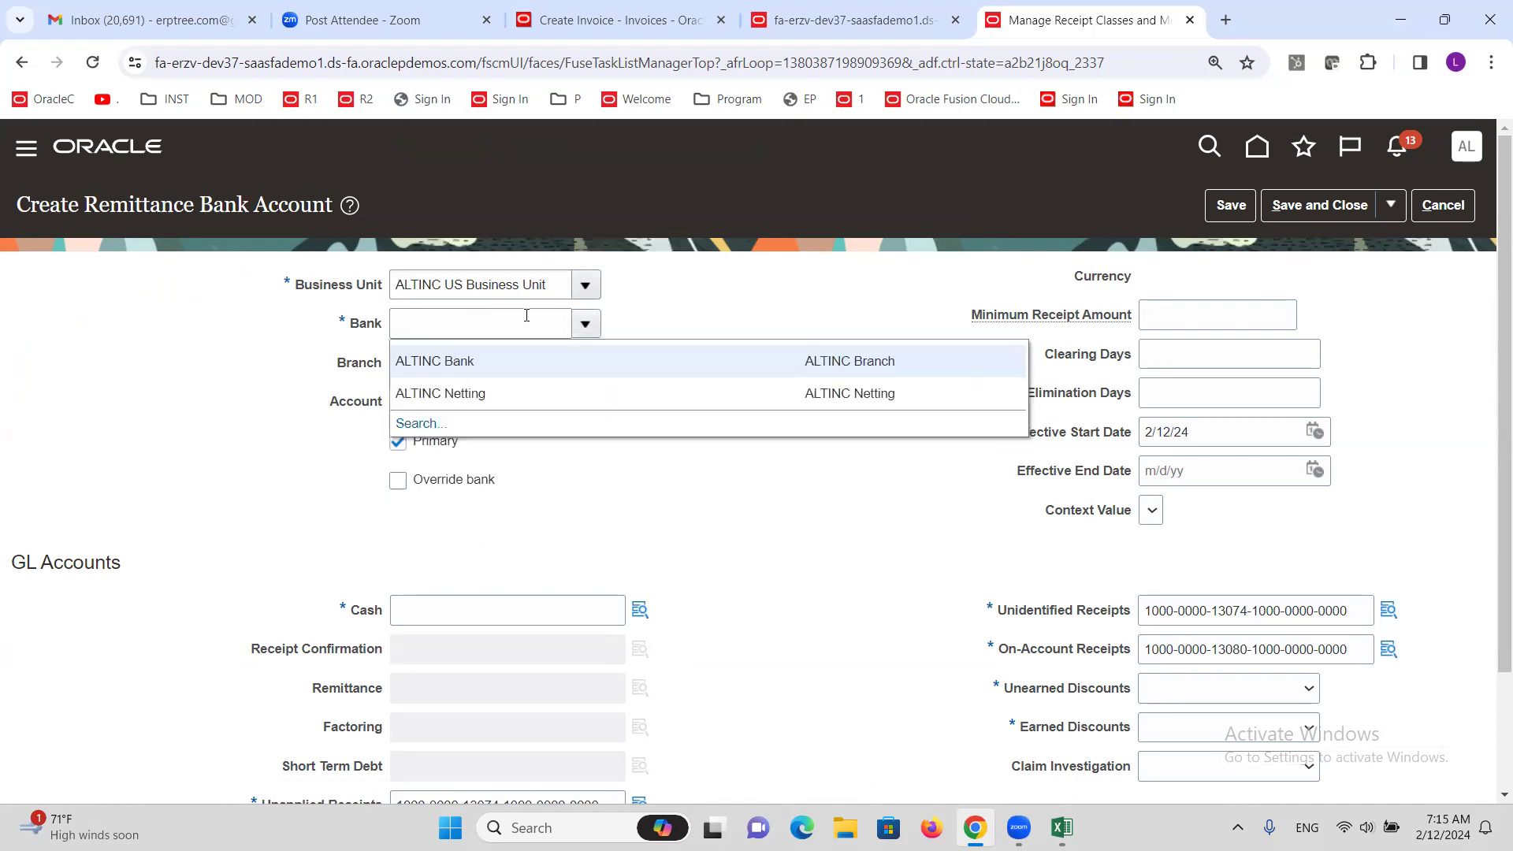
click(485, 392)
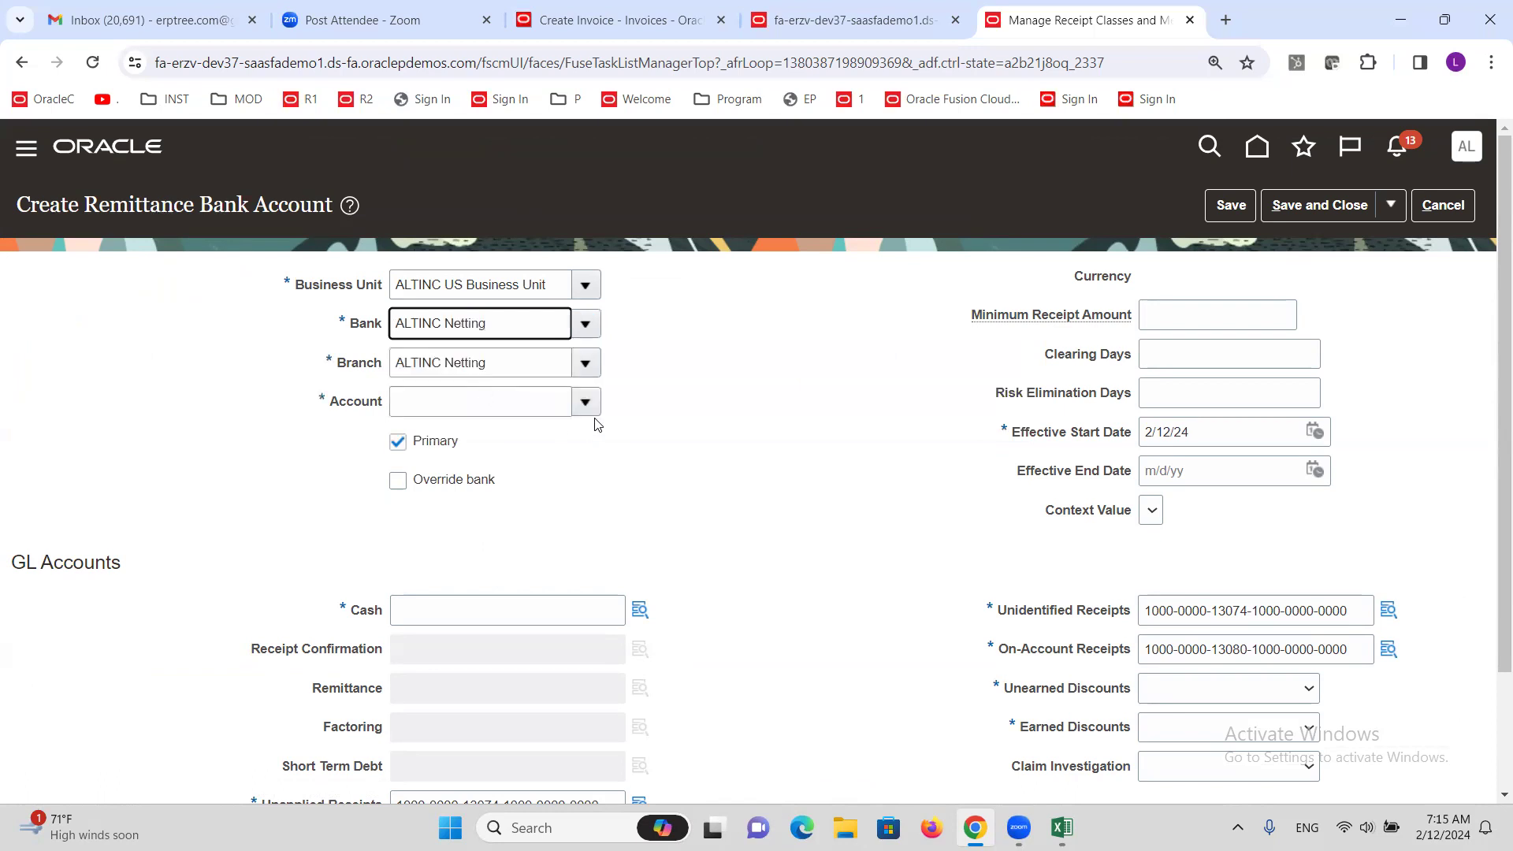
click(585, 403)
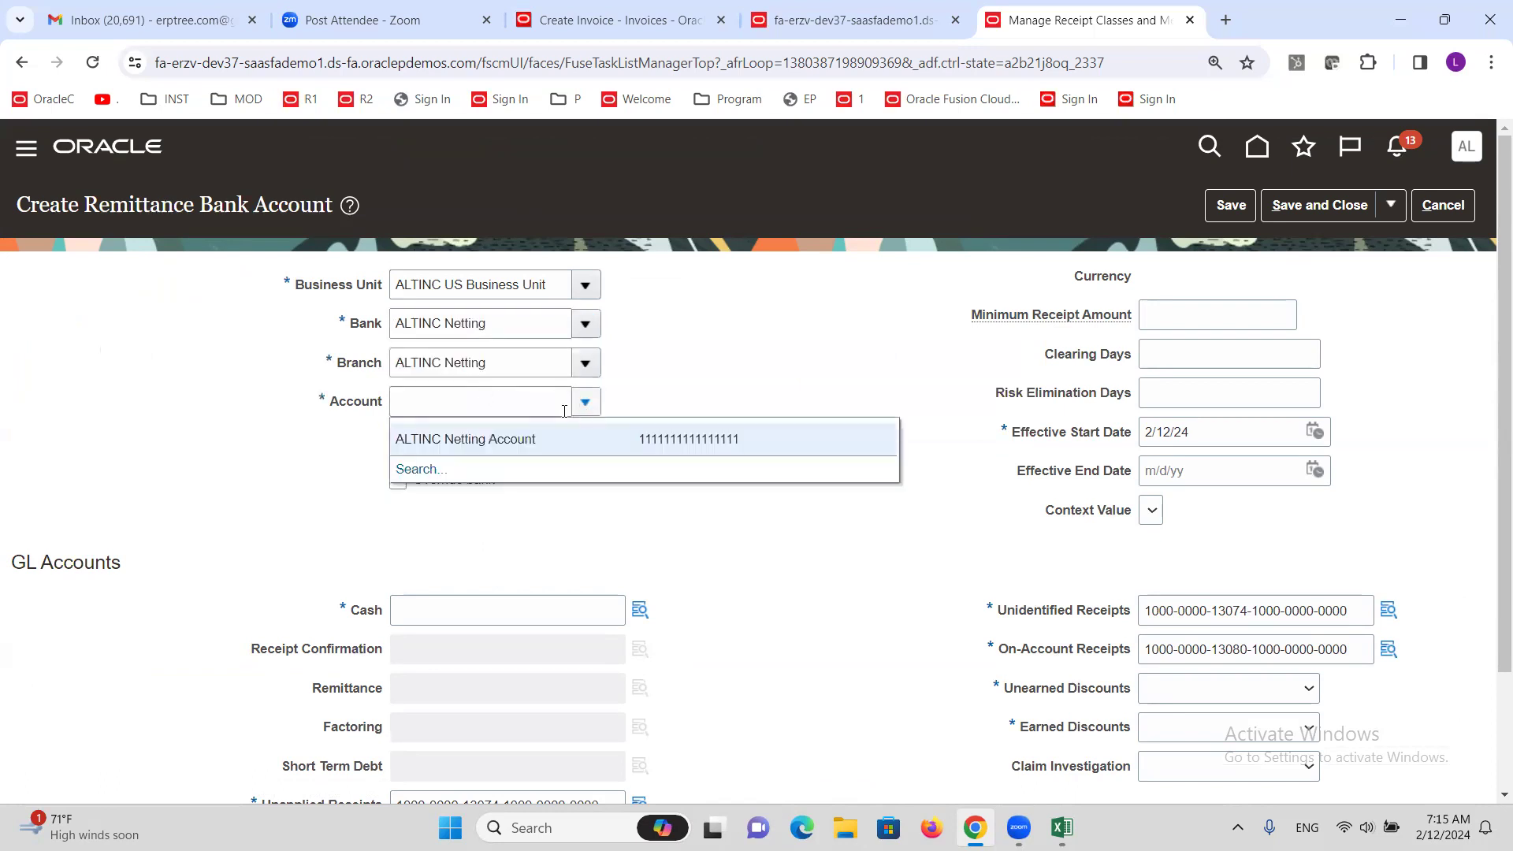
click(529, 436)
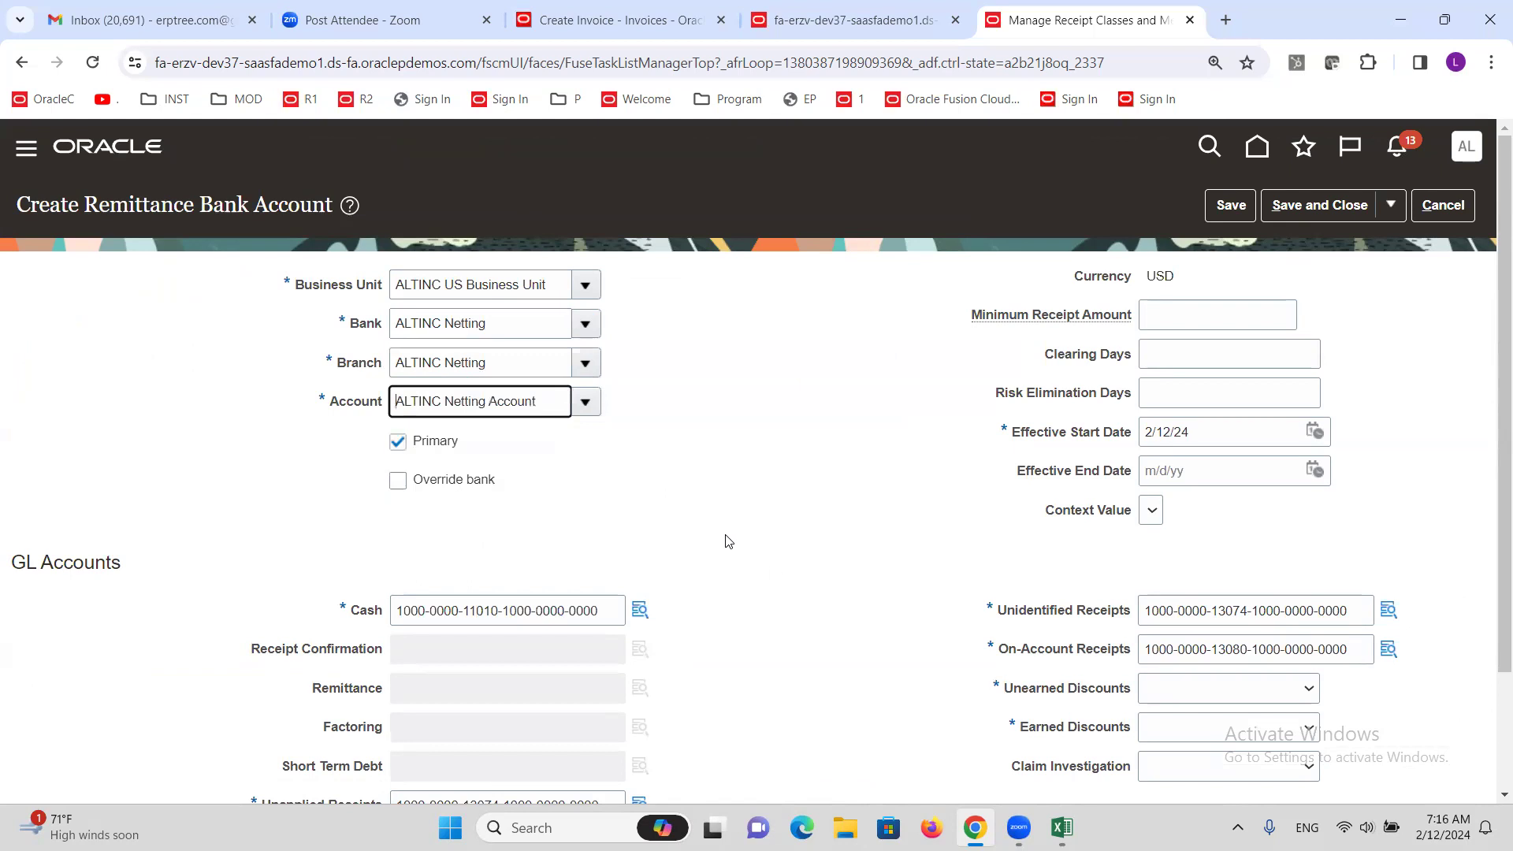
drag(551, 408, 270, 545)
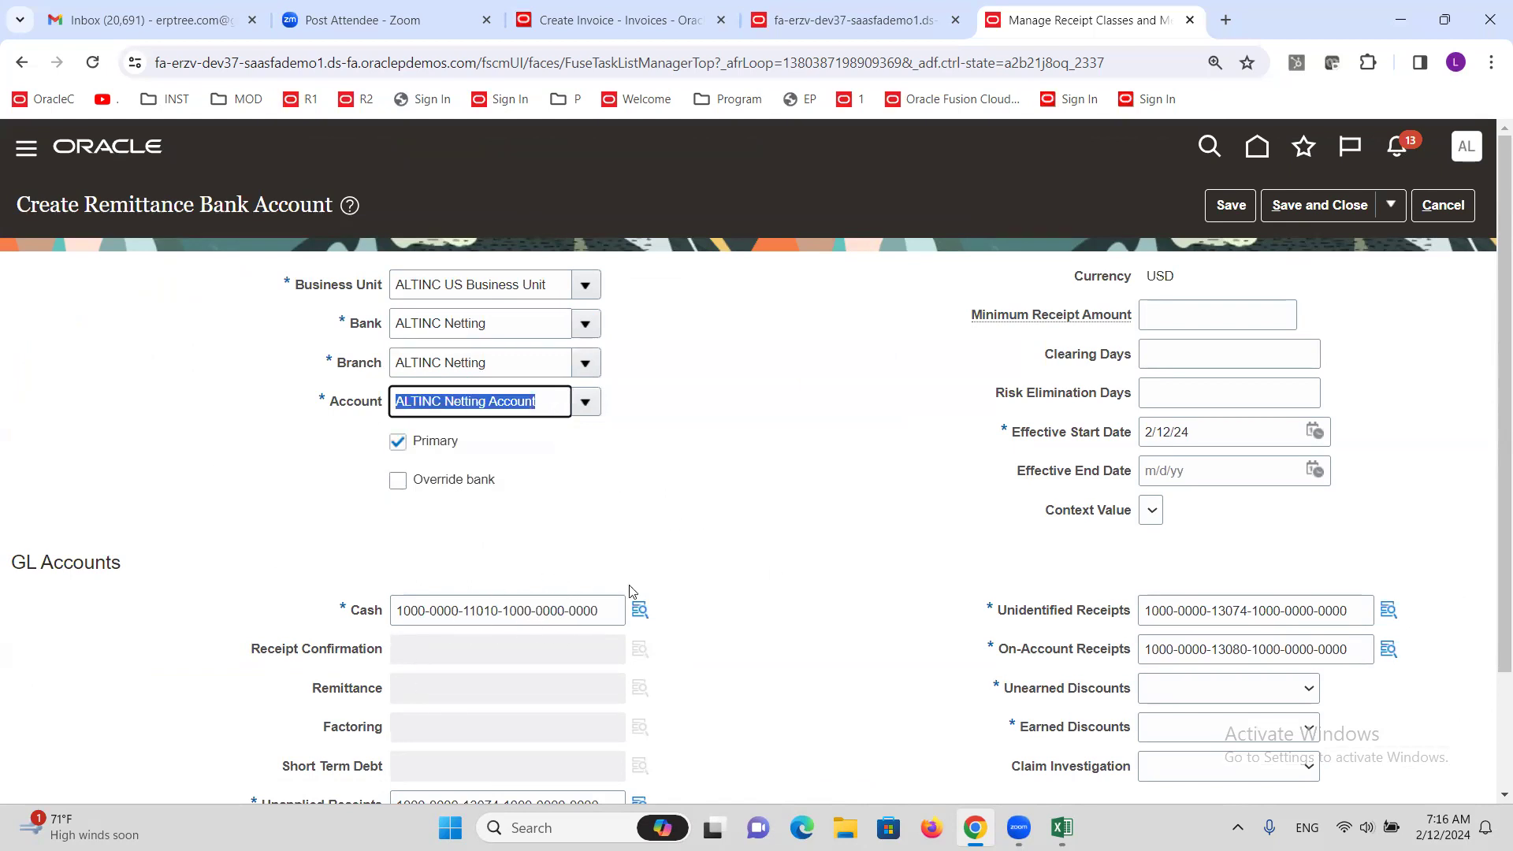
Set the remittance account's unearned discounts to ALTINC Unearned Discount and its earned discounts to ALTINC Earned Discount
scroll(799, 460, down, 2)
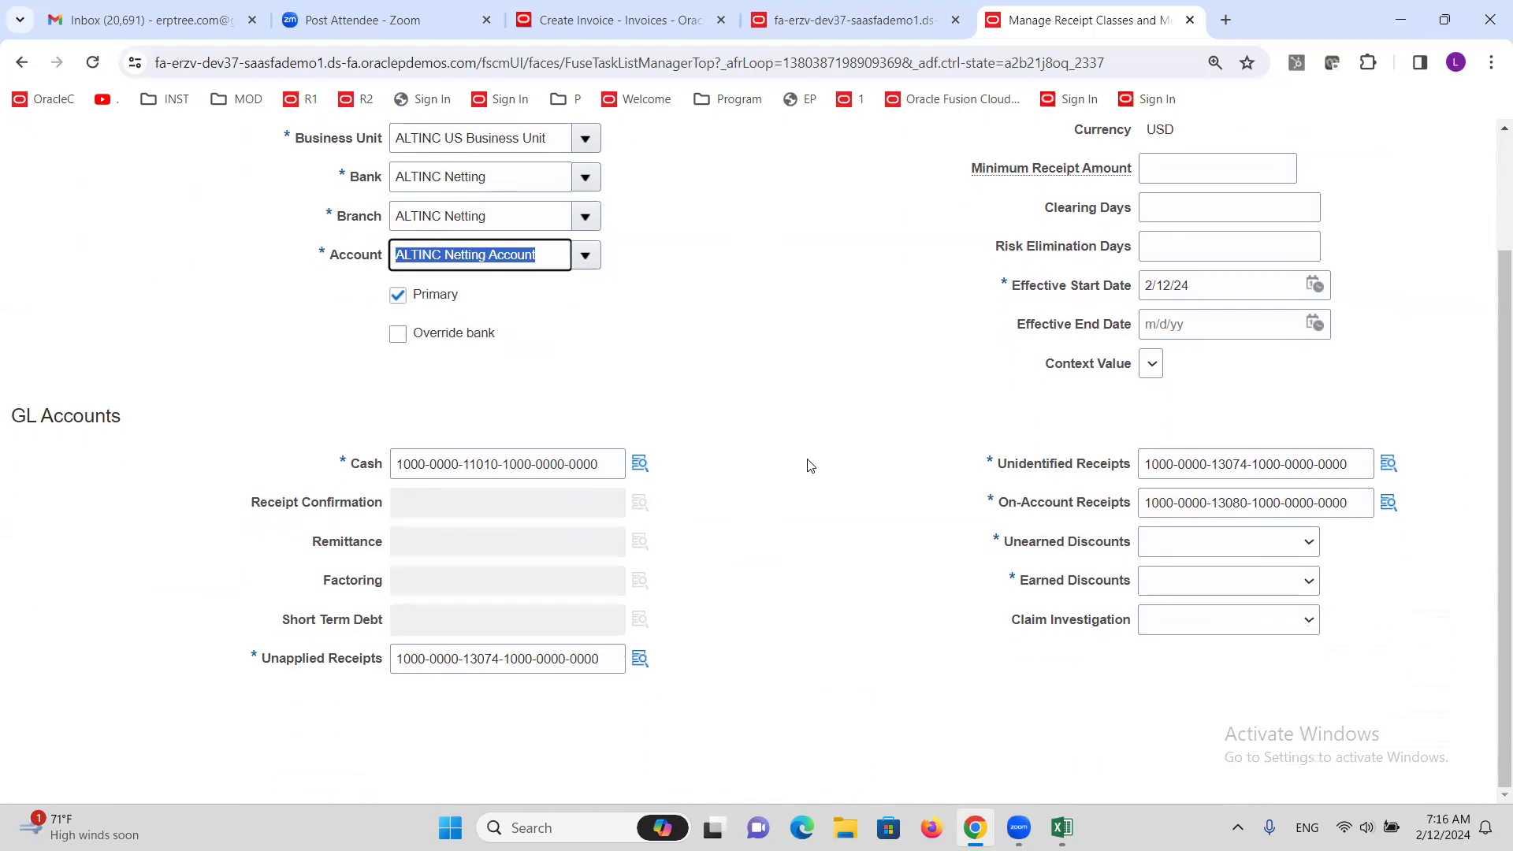
click(1307, 542)
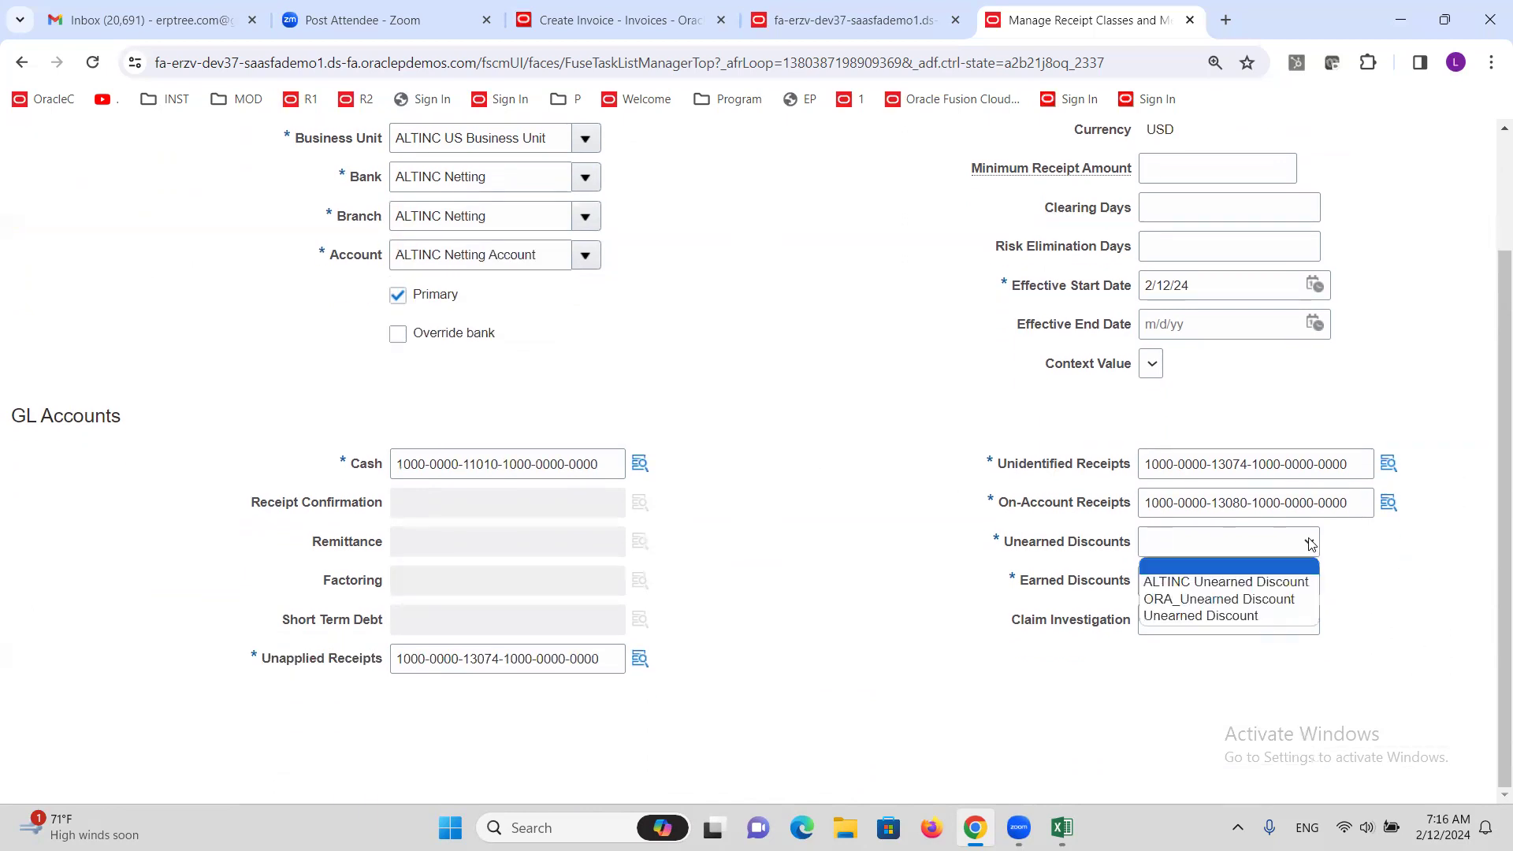
click(1221, 619)
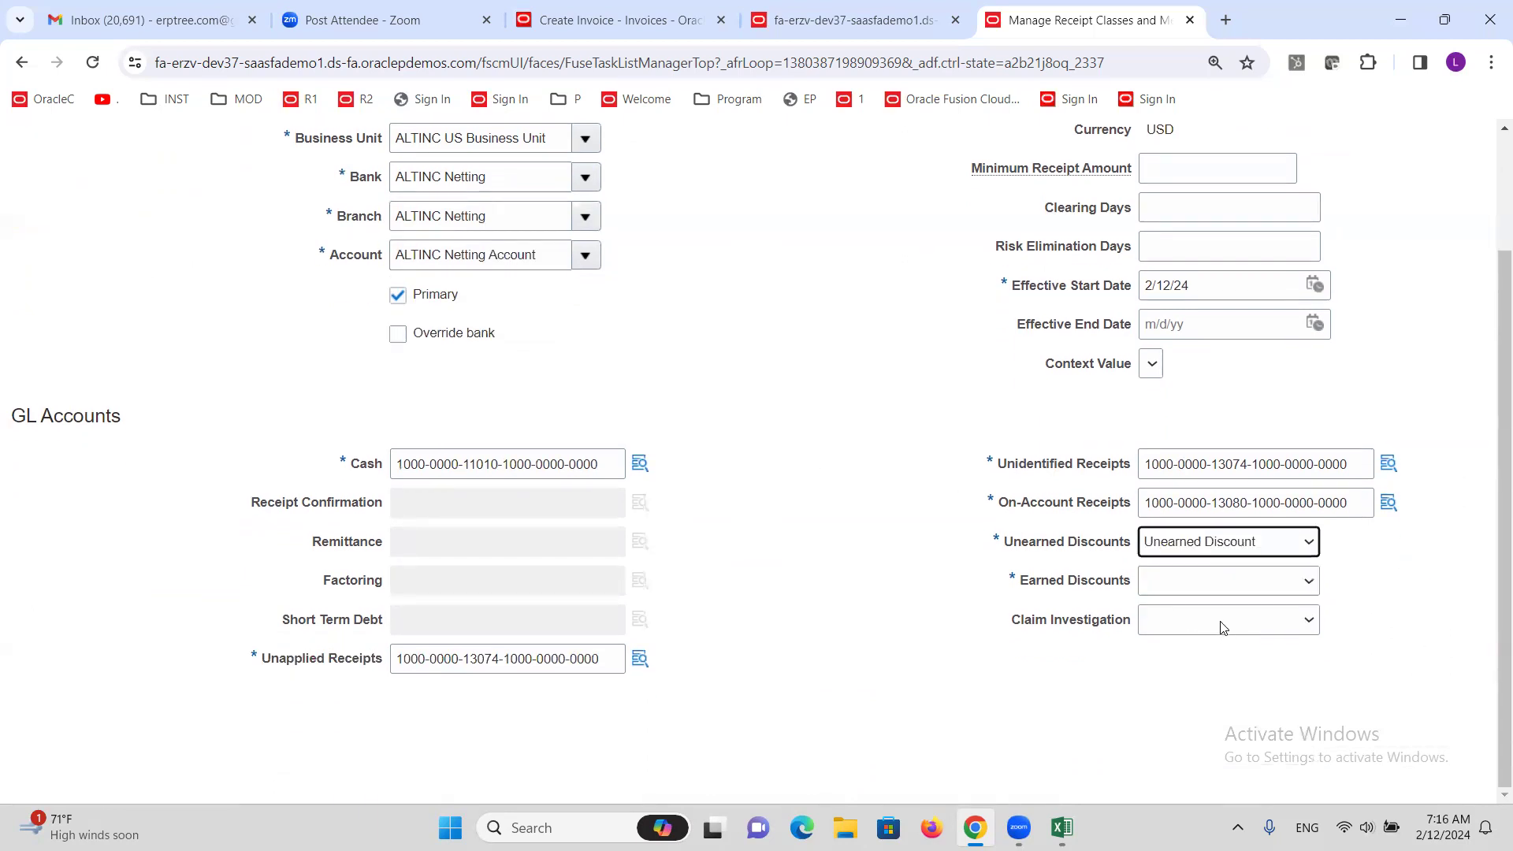
click(1308, 546)
click(1205, 566)
click(1308, 581)
click(1243, 626)
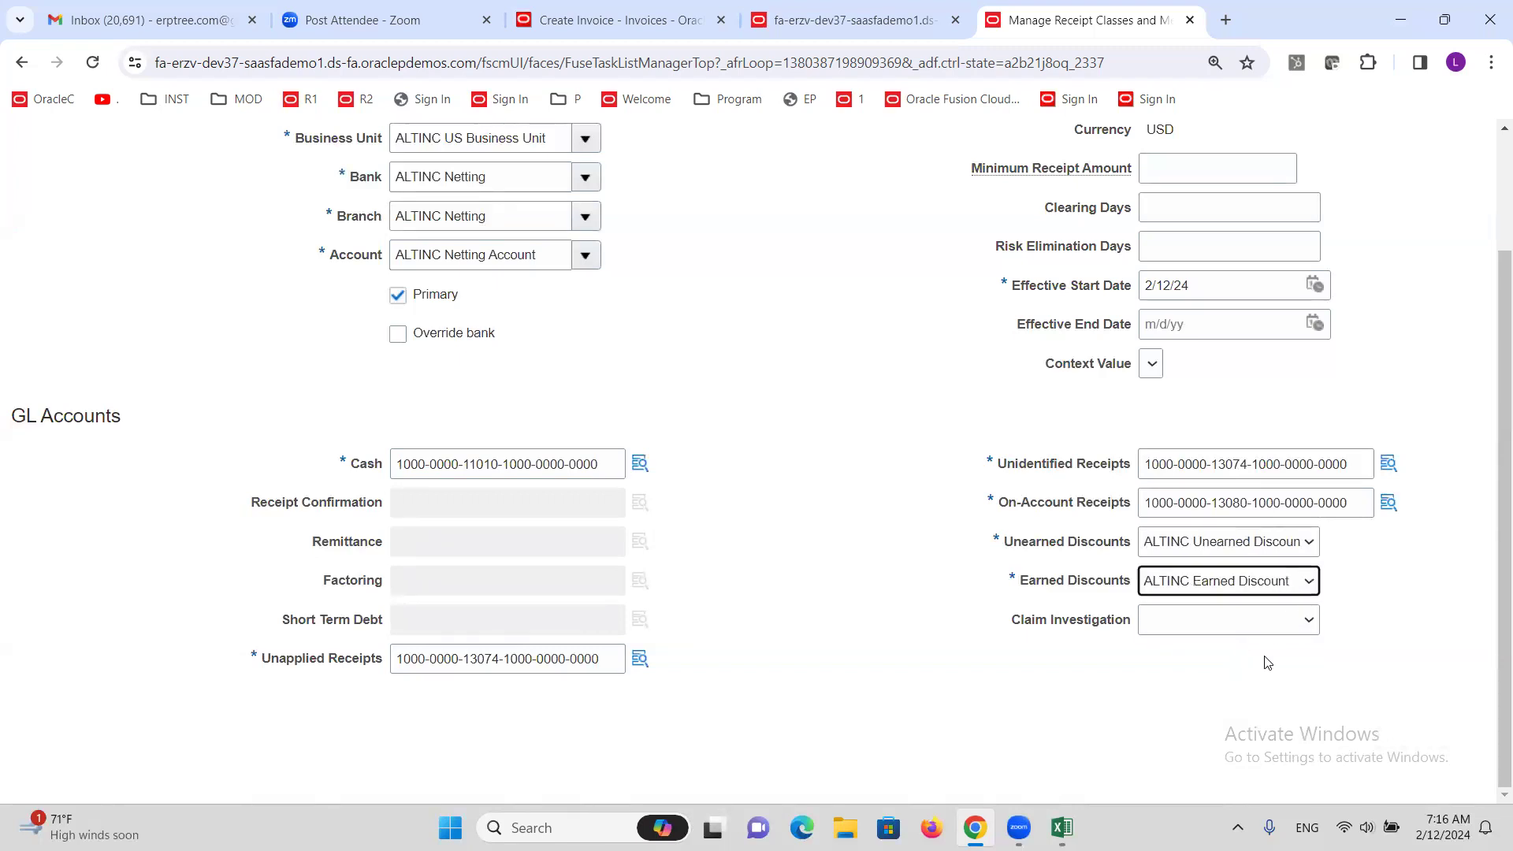
Save and close the remittance bank account and the ORA_AP/AR Netting class, and leave the receipt classes page
scroll(933, 592, up, 2)
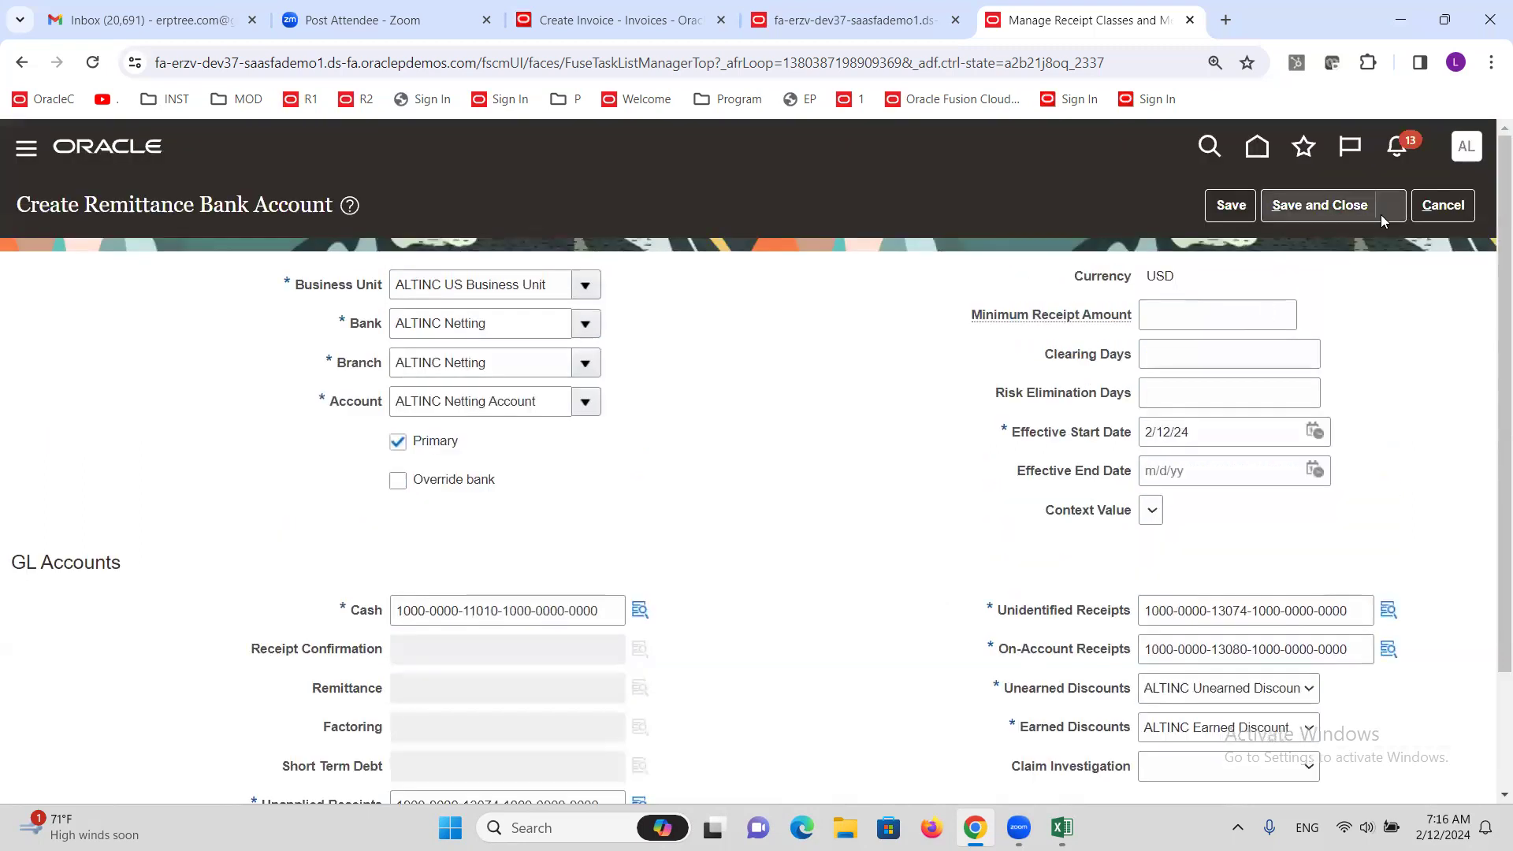
click(1319, 205)
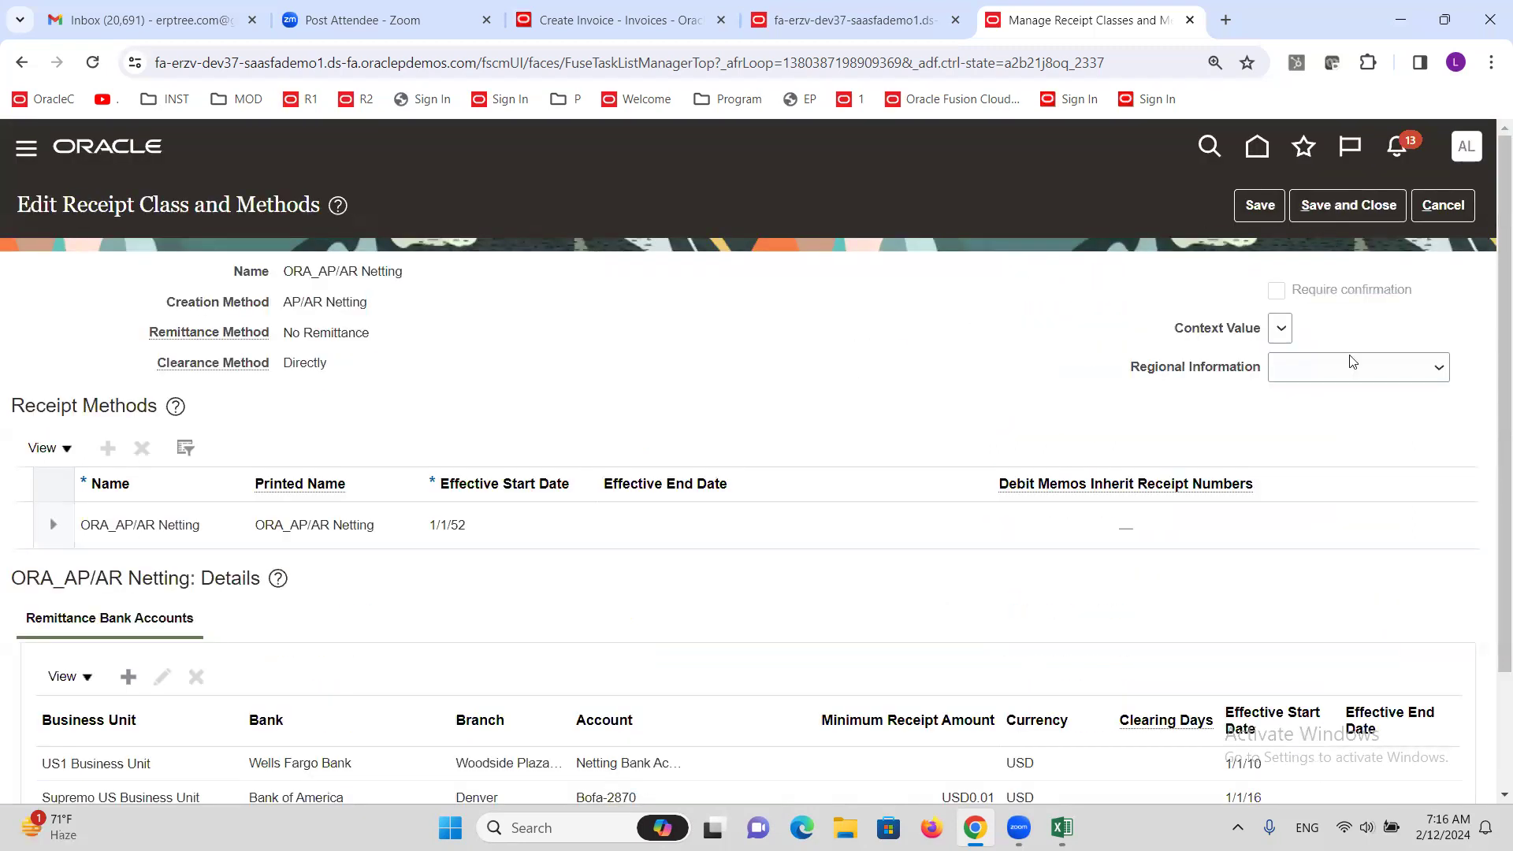
click(1360, 209)
click(1447, 205)
Reopen Manage Receipt Classes and Methods, search for ORA_AP and review the ORA_AP/AR Netting class's remittance bank accounts
click(1062, 827)
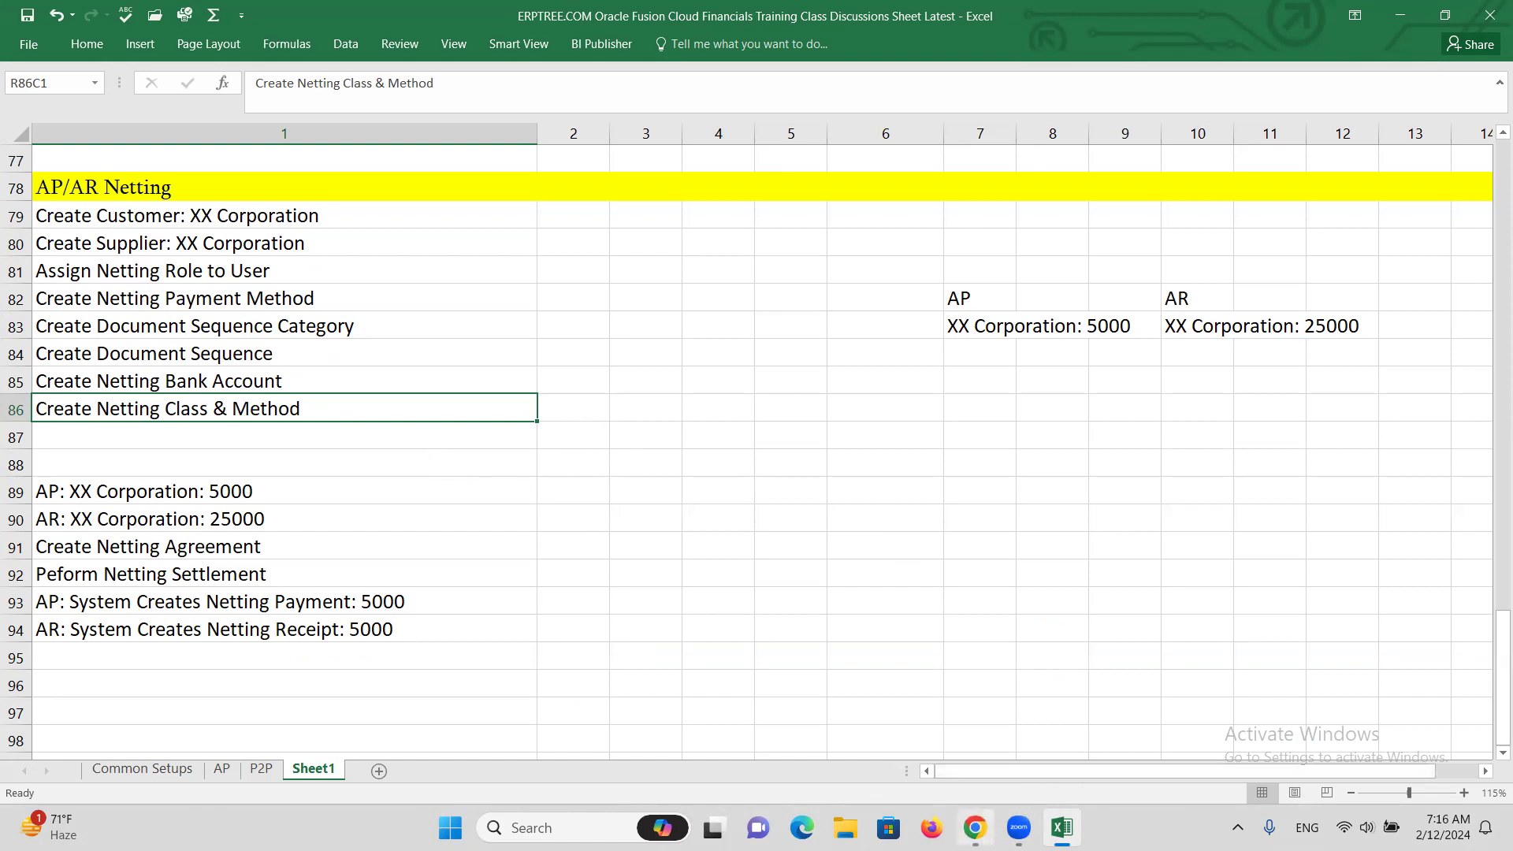
mouse_move(977, 827)
click(931, 726)
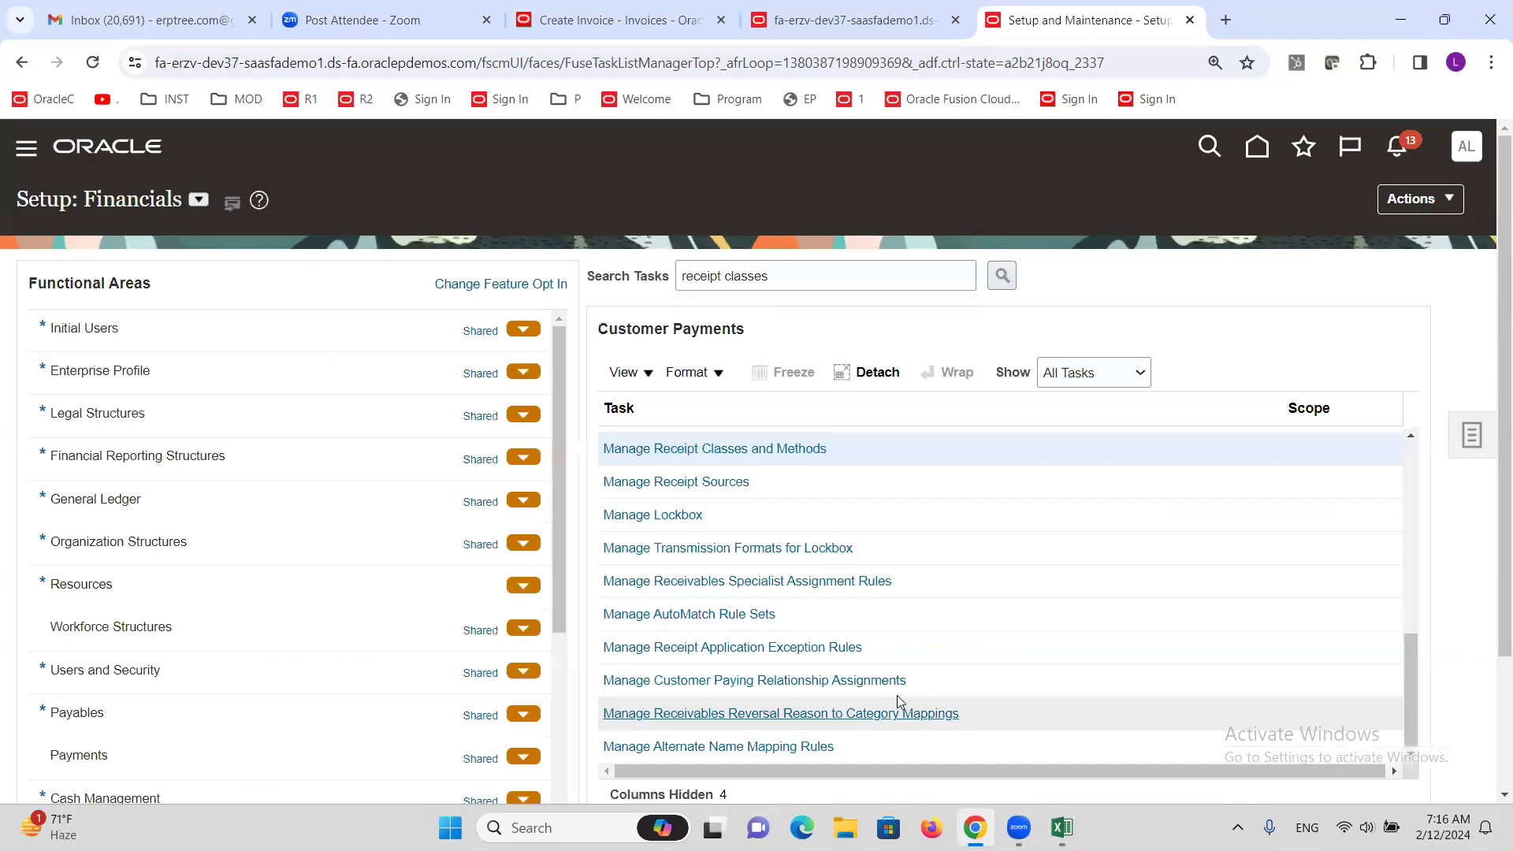
click(758, 447)
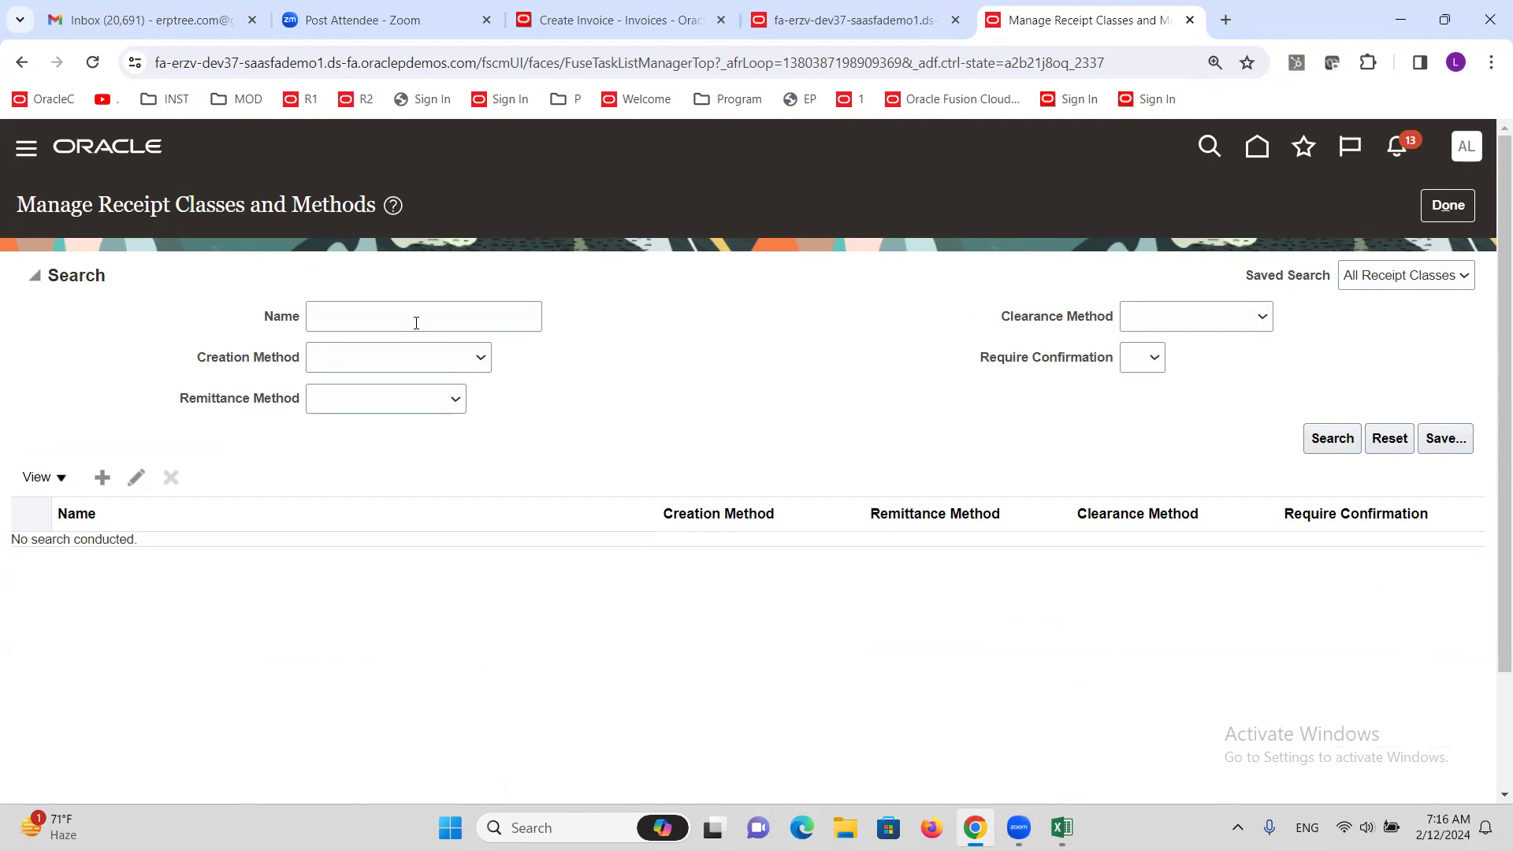
click(416, 323)
text(ORA_AP)
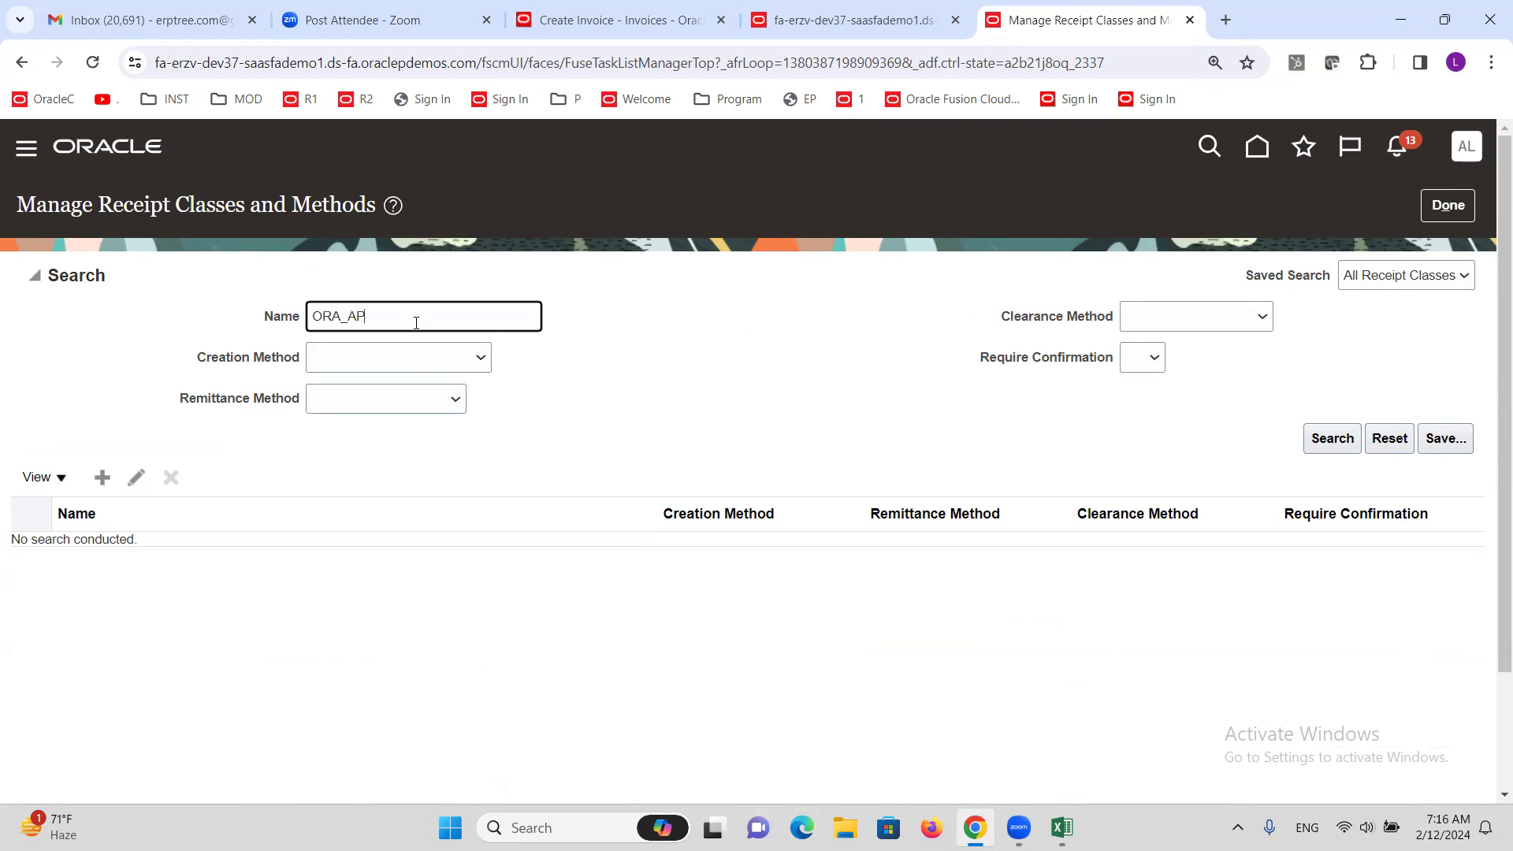
key(Return)
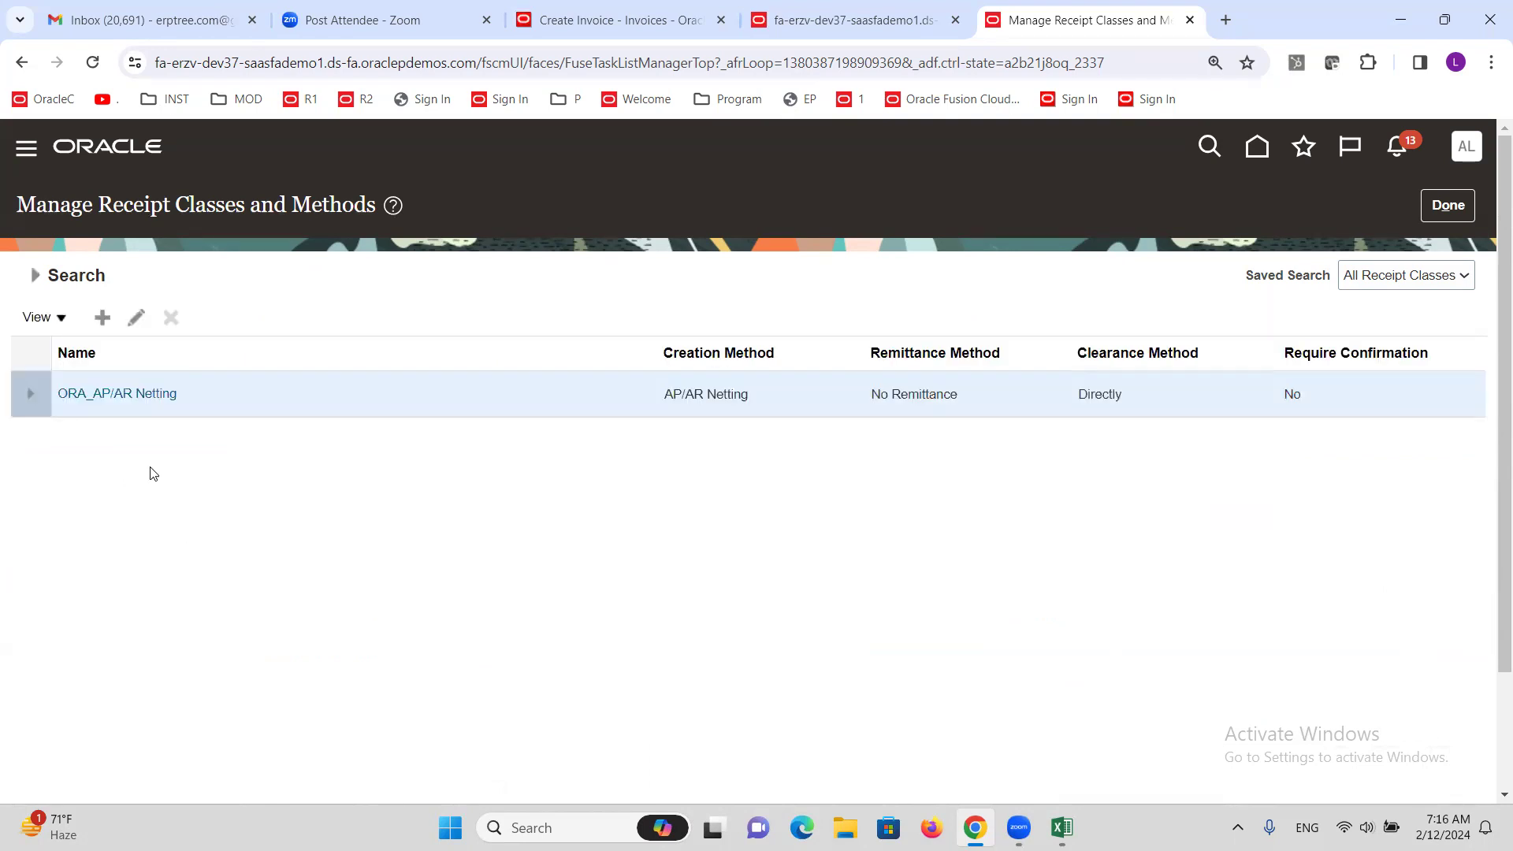
click(118, 394)
scroll(319, 559, down, 2)
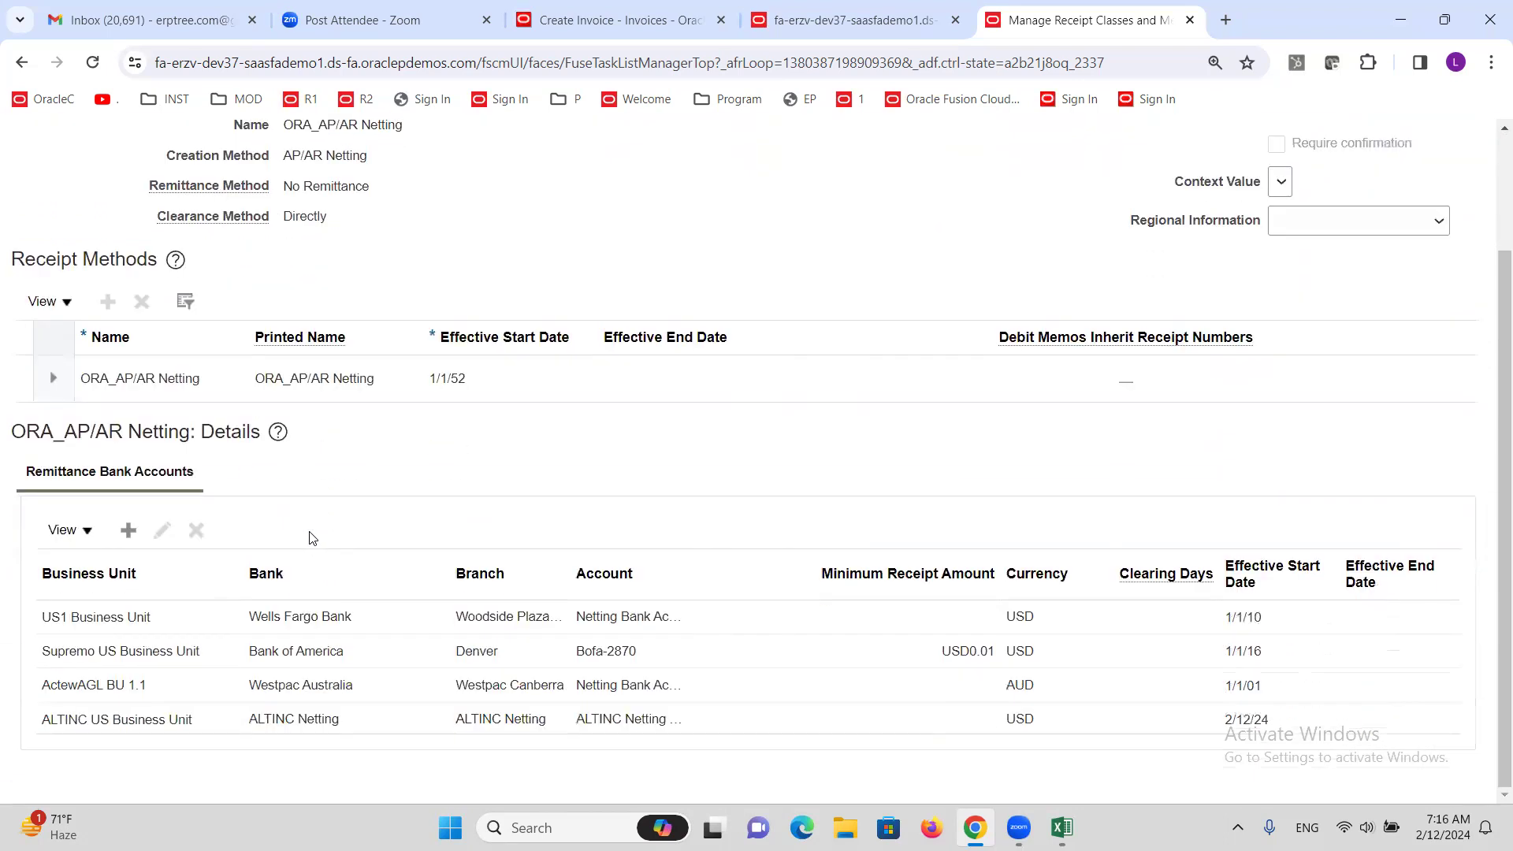
triple_click(148, 378)
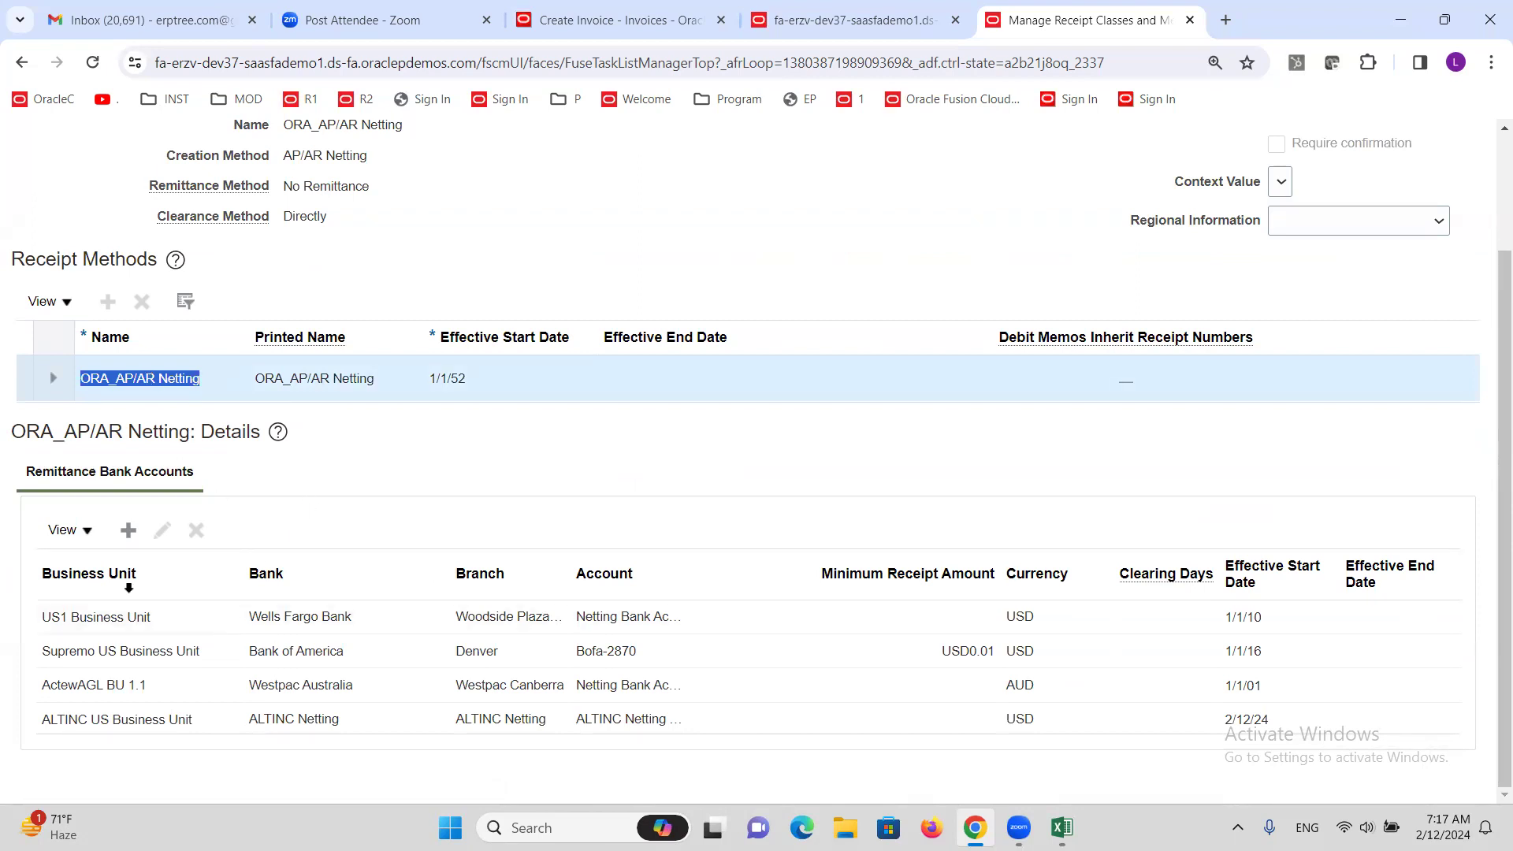
click(128, 529)
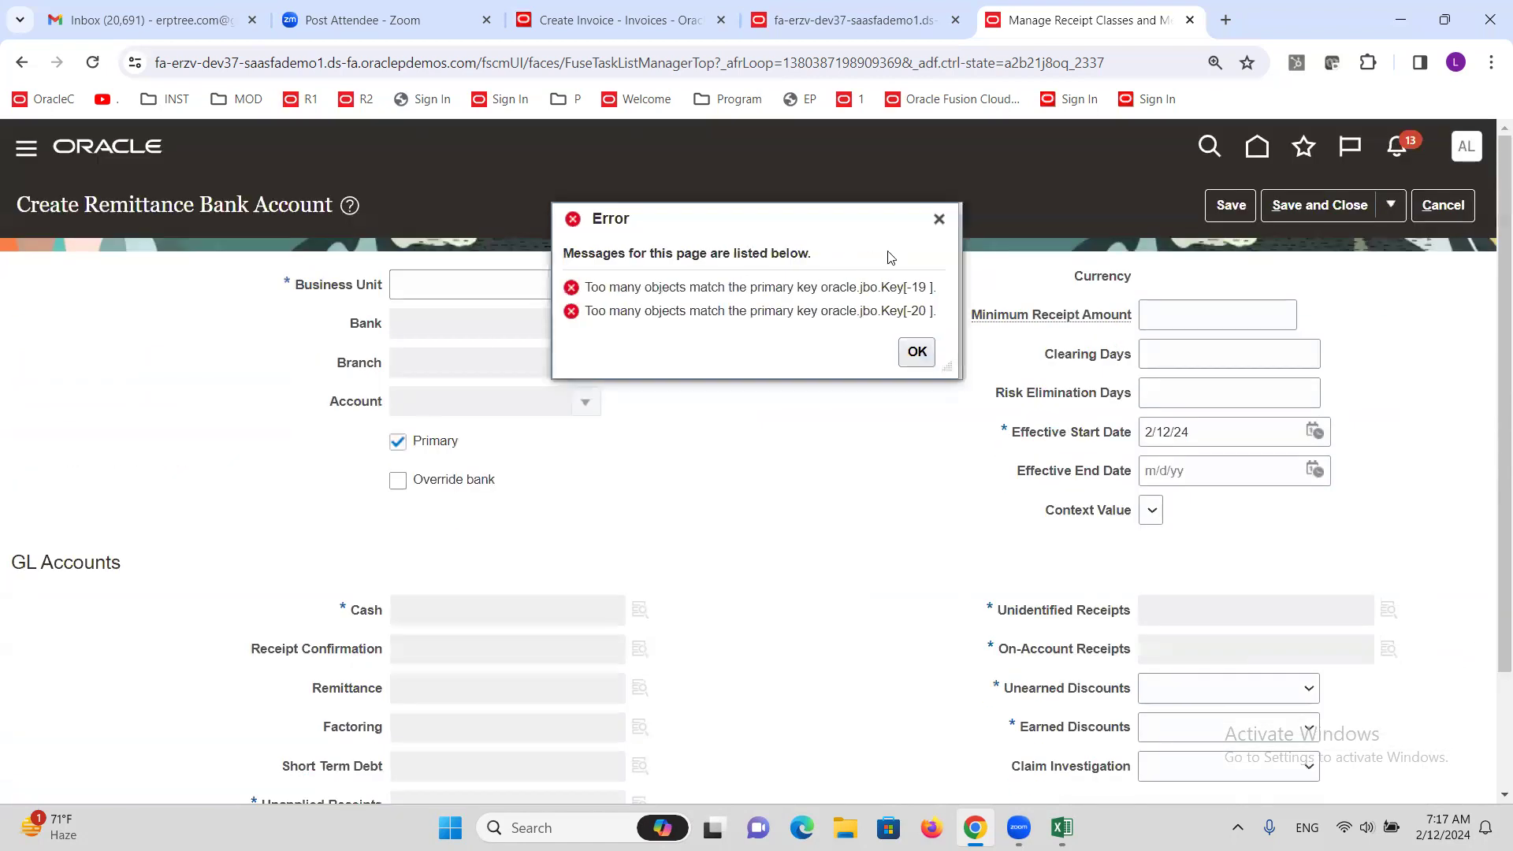
click(939, 219)
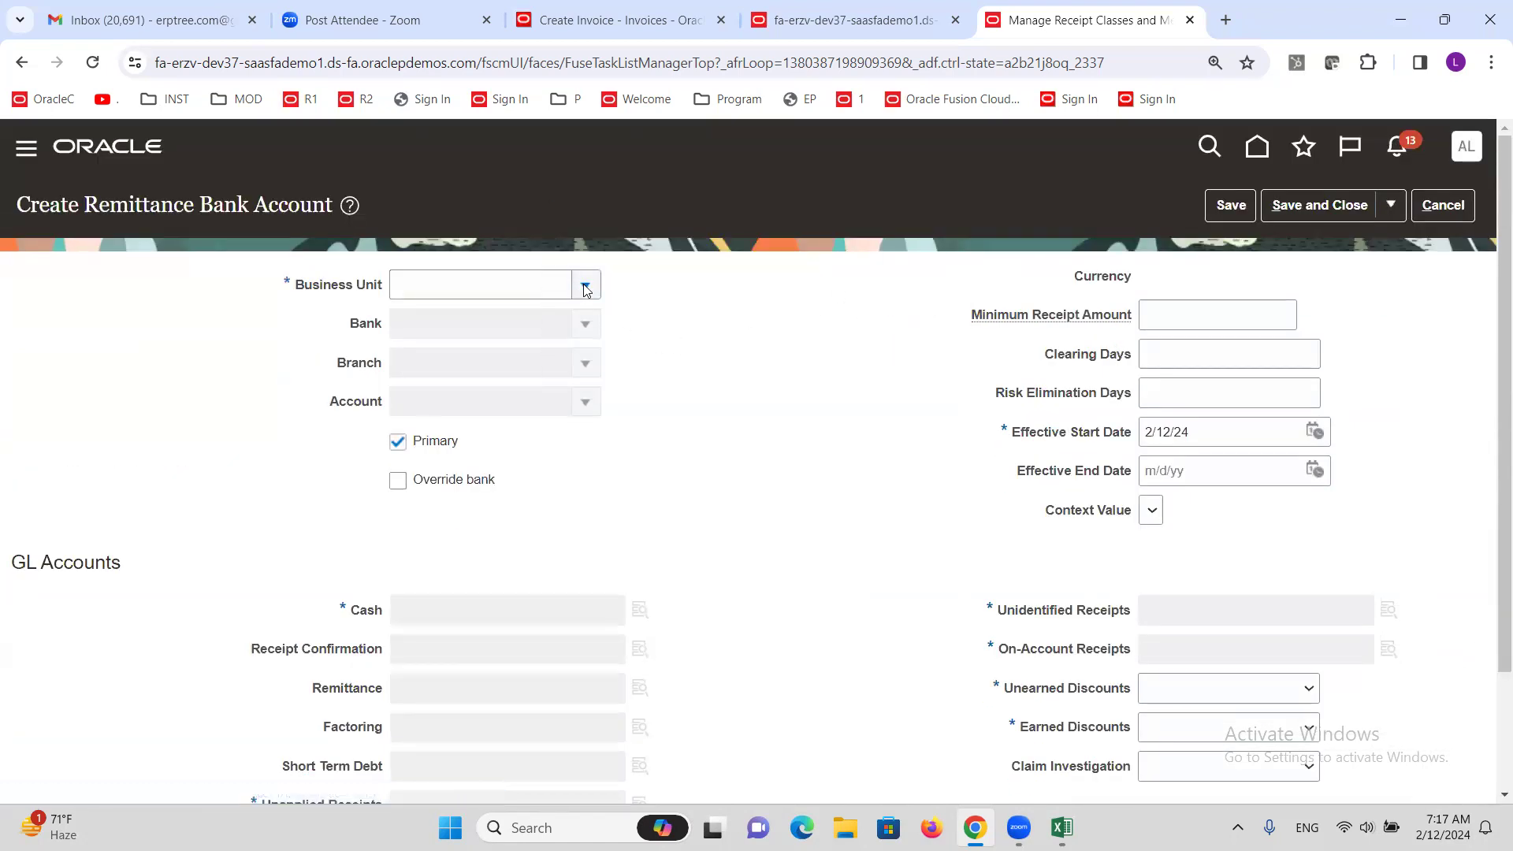
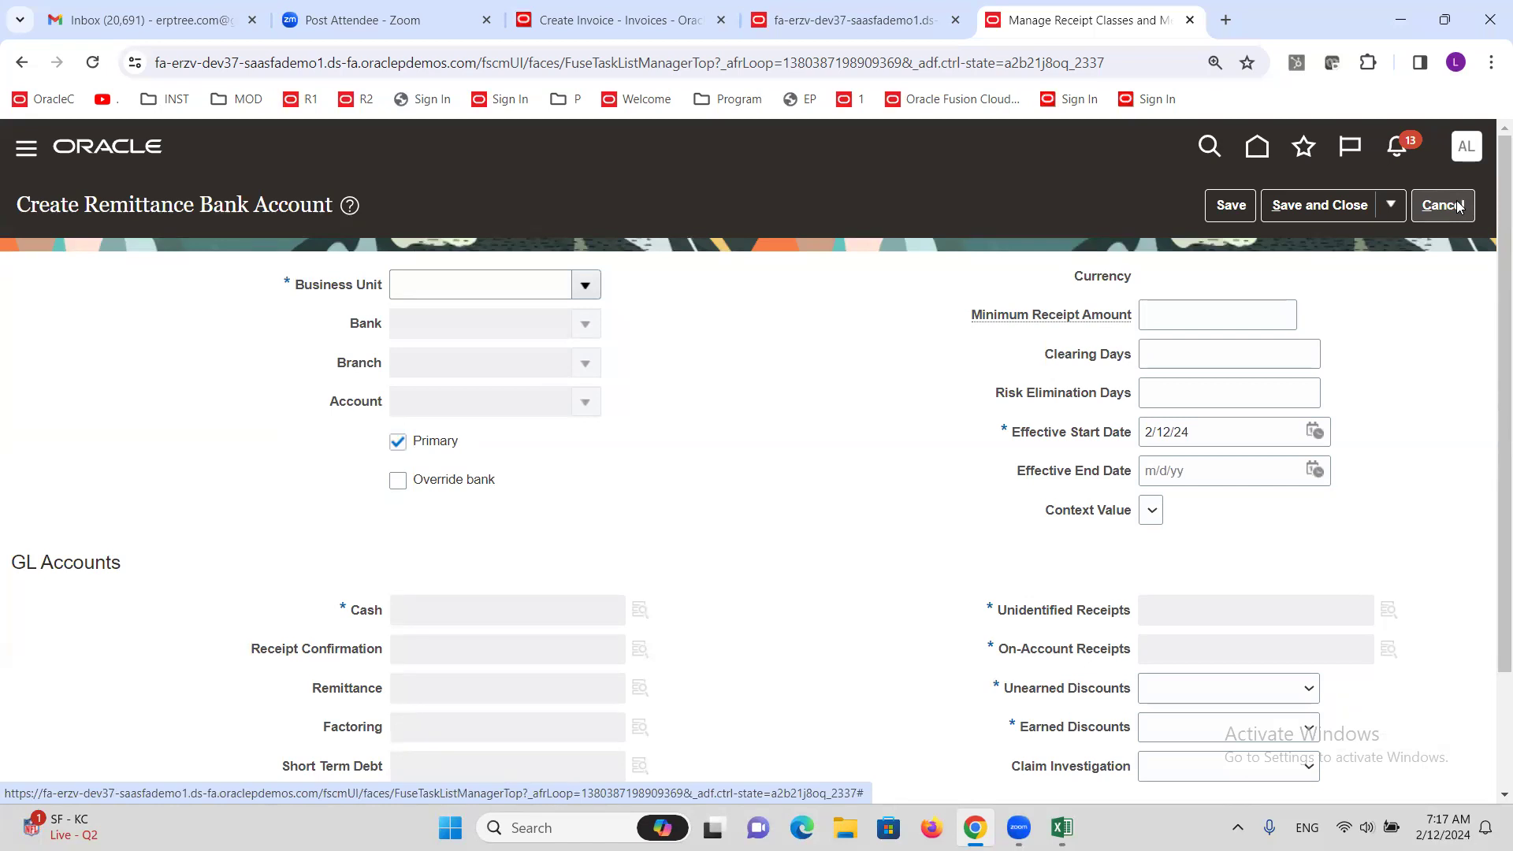
click(1457, 206)
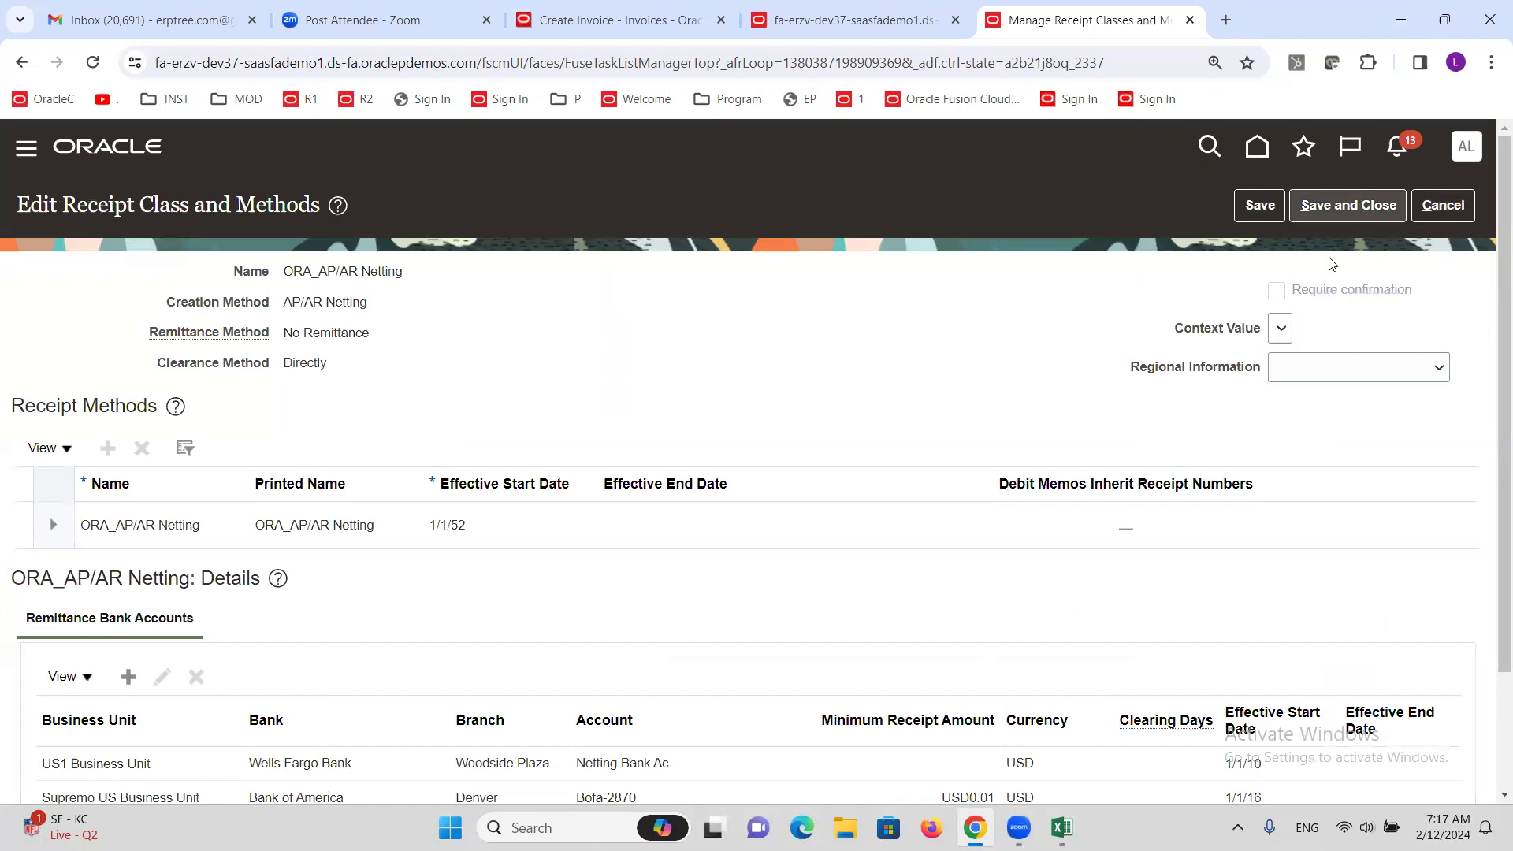
click(1430, 211)
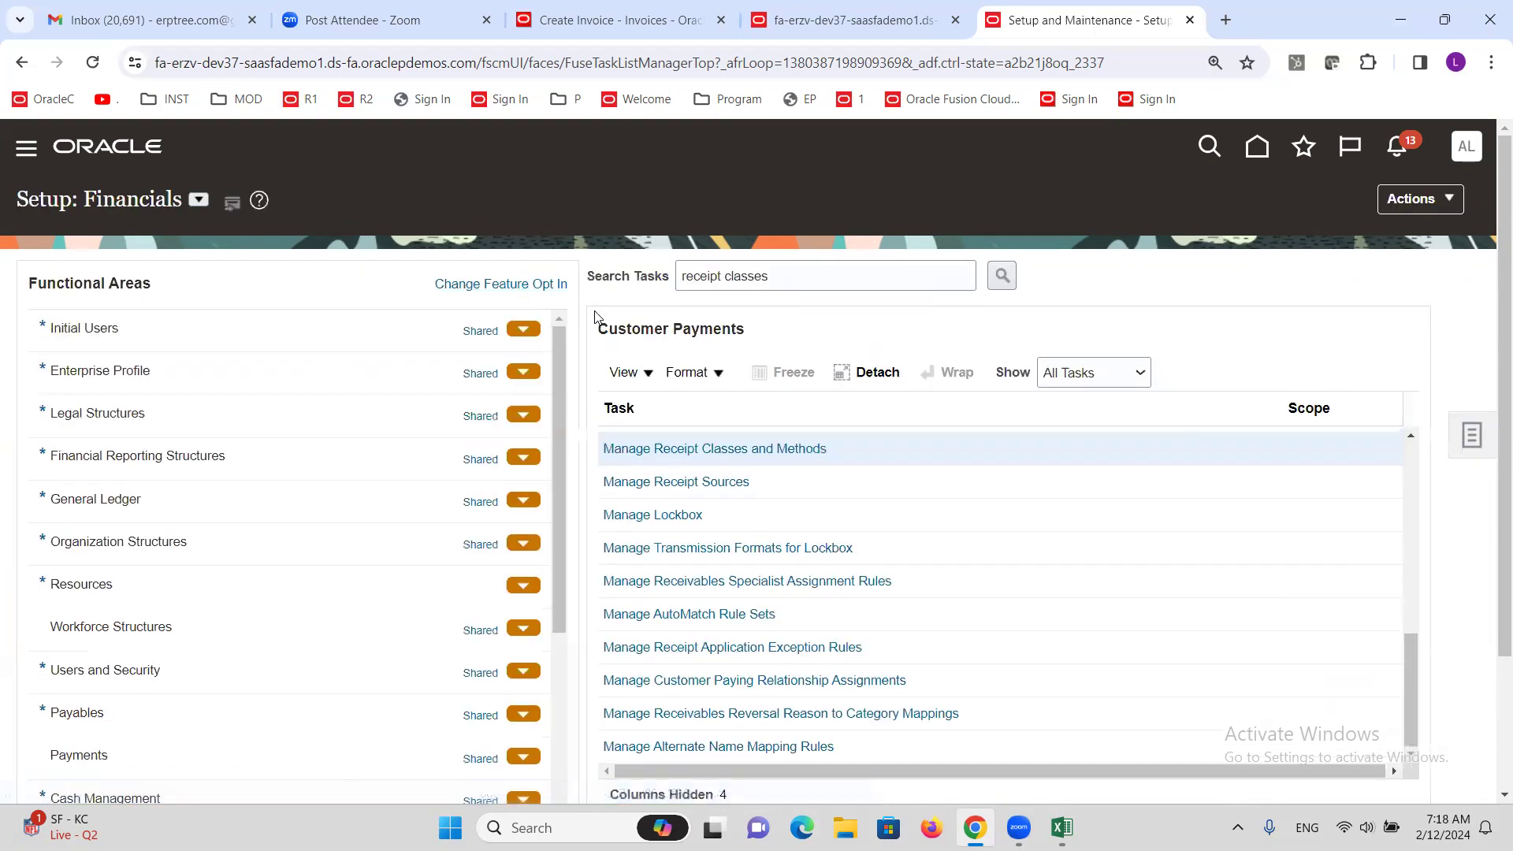
Switch to the Excel checklist and review the Create Netting Class & Method entry and the XX Corporation lines below it
key(alt+Tab)
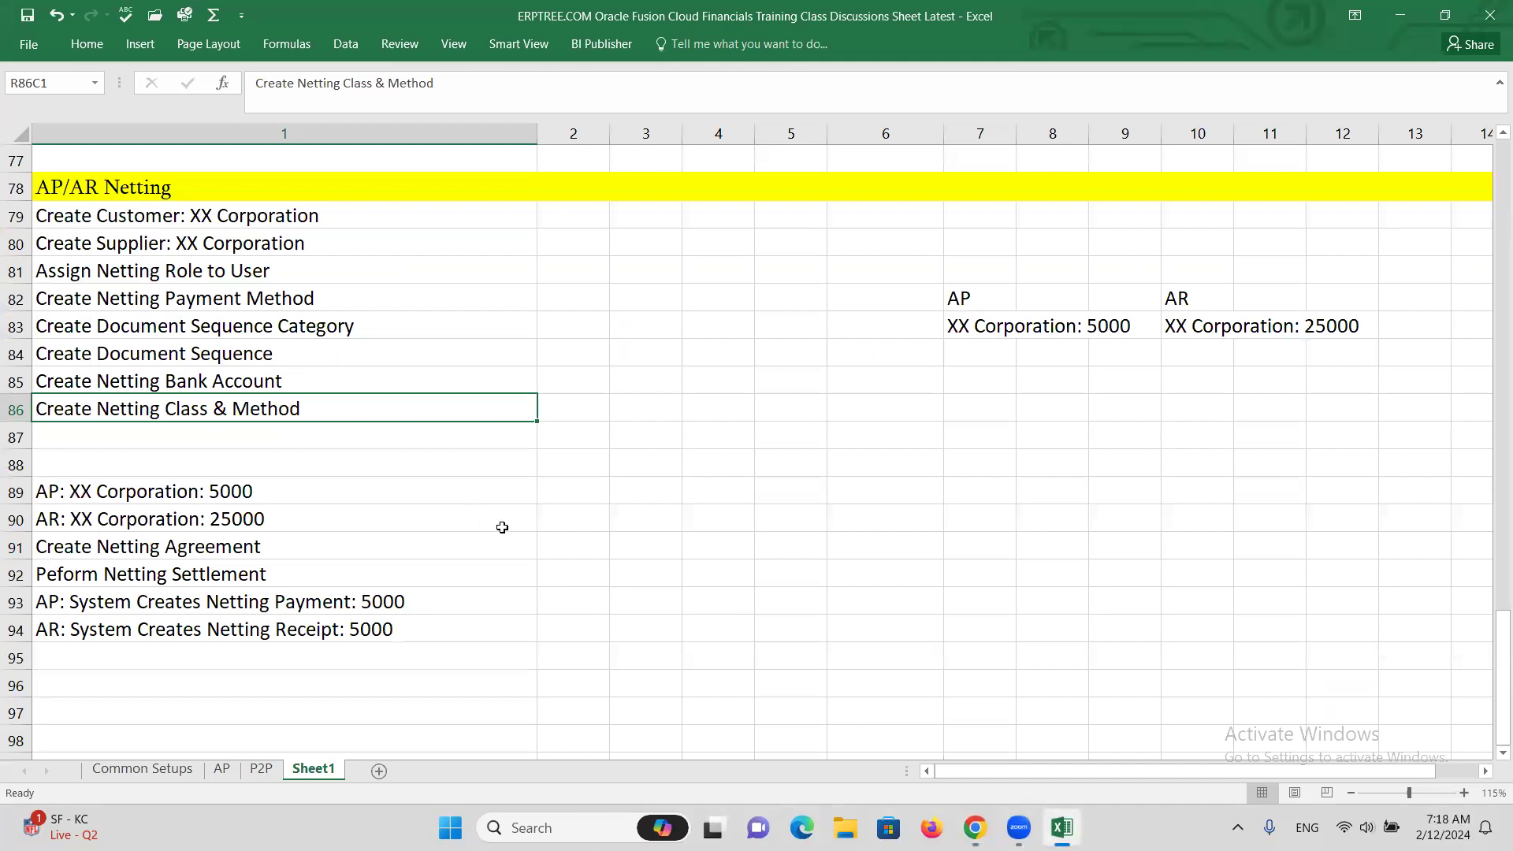
double_click(97, 408)
drag(98, 408, 300, 419)
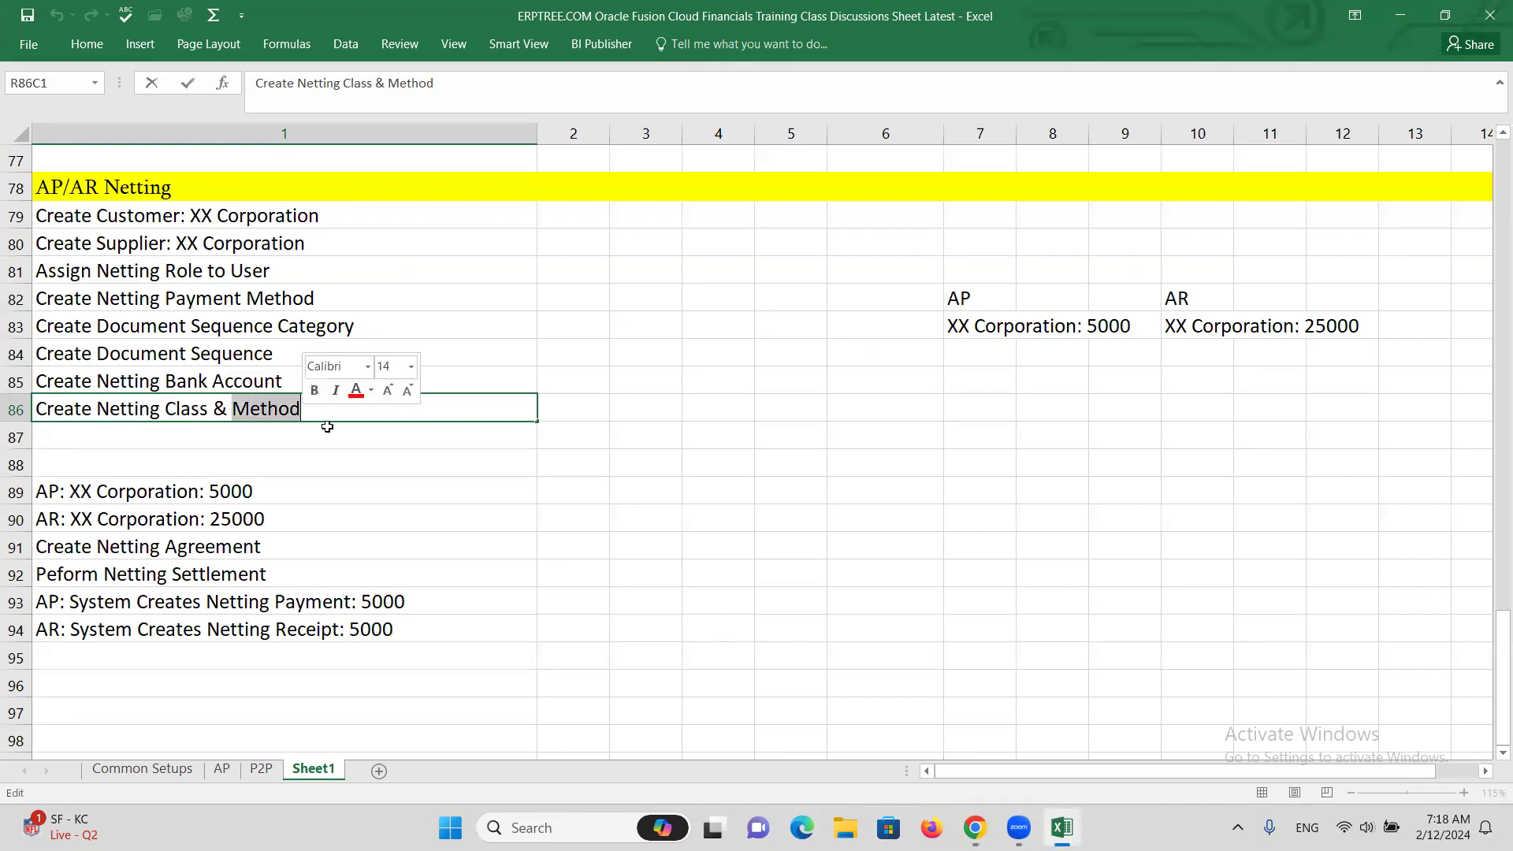
key(Escape)
double_click(307, 408)
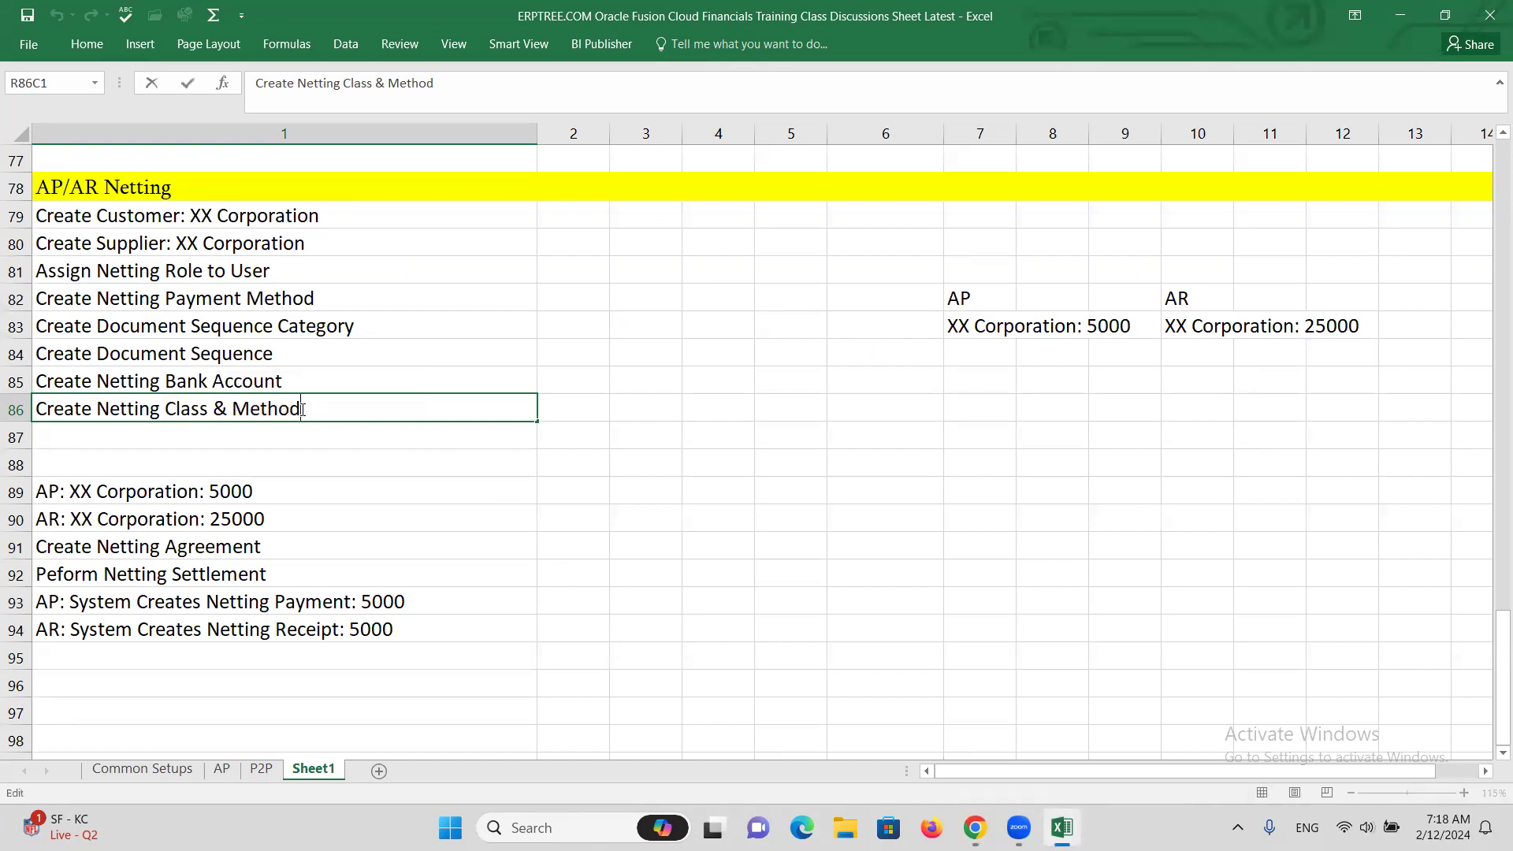
drag(307, 409, 230, 410)
click(260, 472)
click(263, 514)
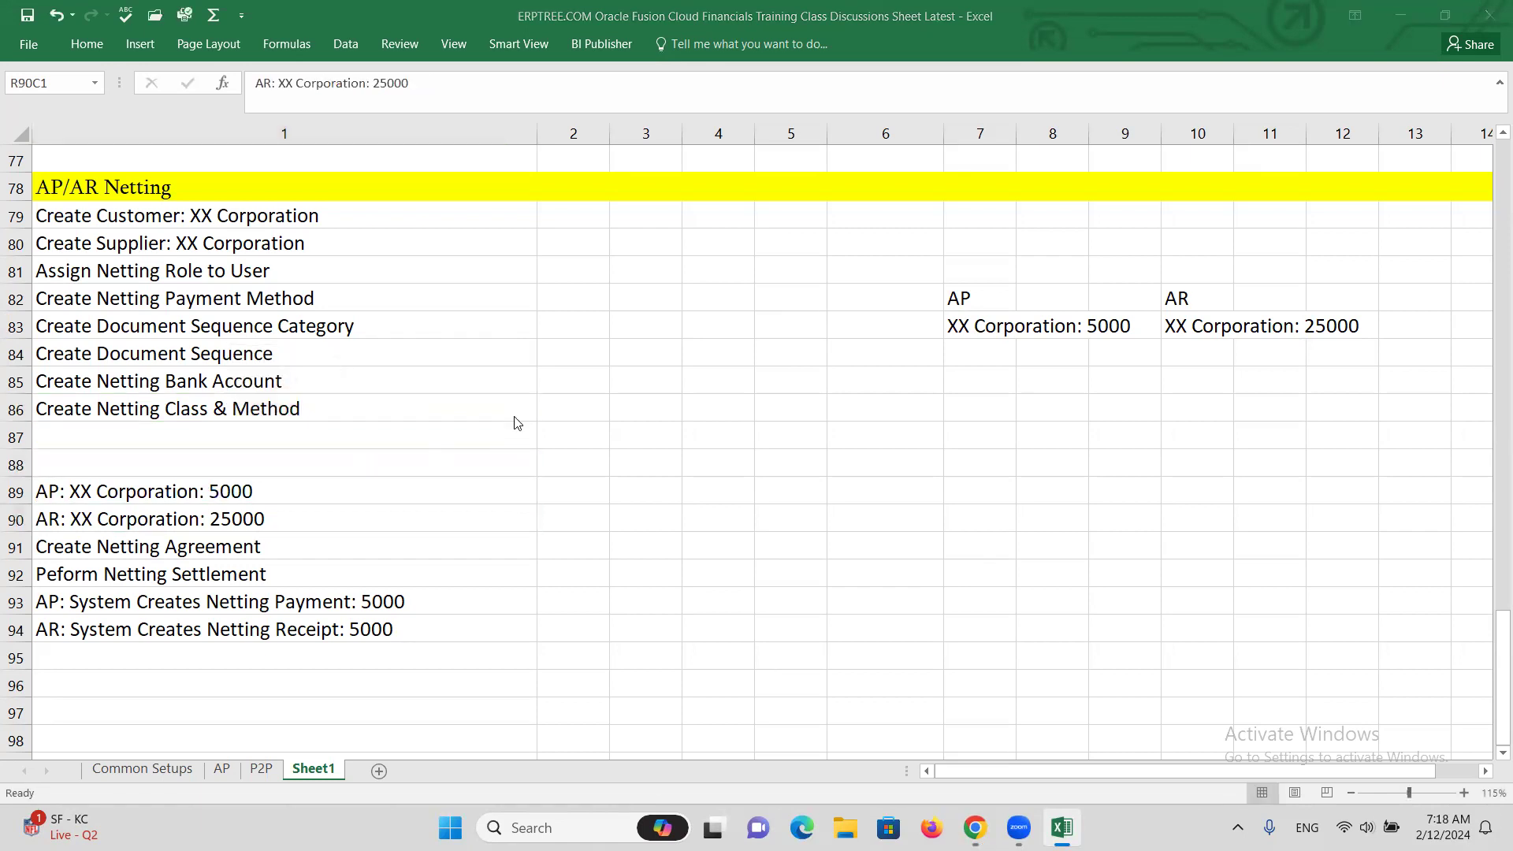
Switch to the Create Invoice page in Oracle Fusion and enter supplier XX Corporation, invoice number 1 and amount 10,000
key(alt+Tab)
key(ctrl+3)
click(366, 424)
text(XX Corporation)
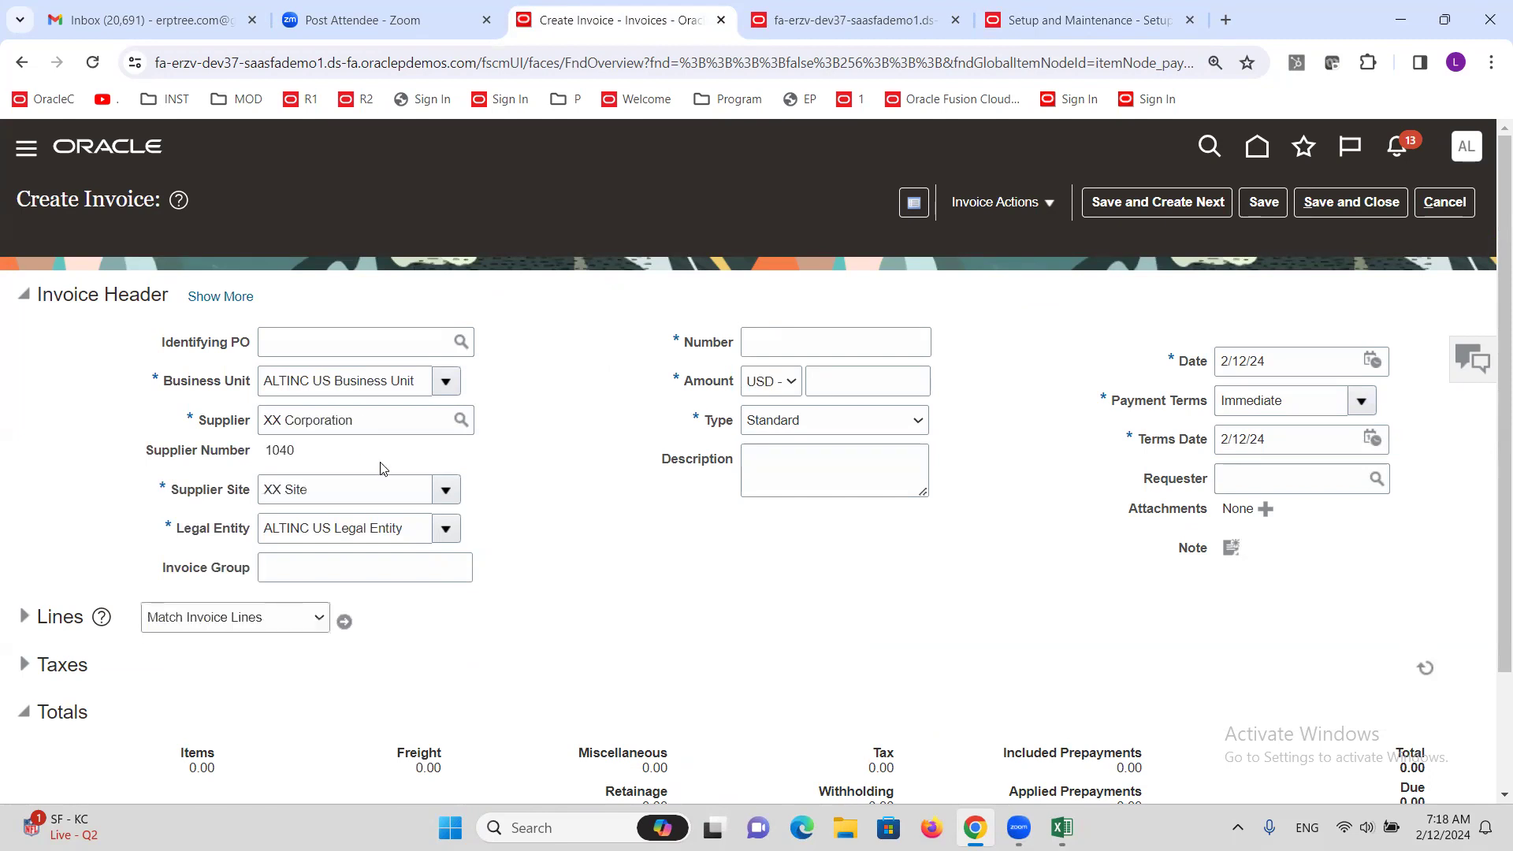
click(794, 350)
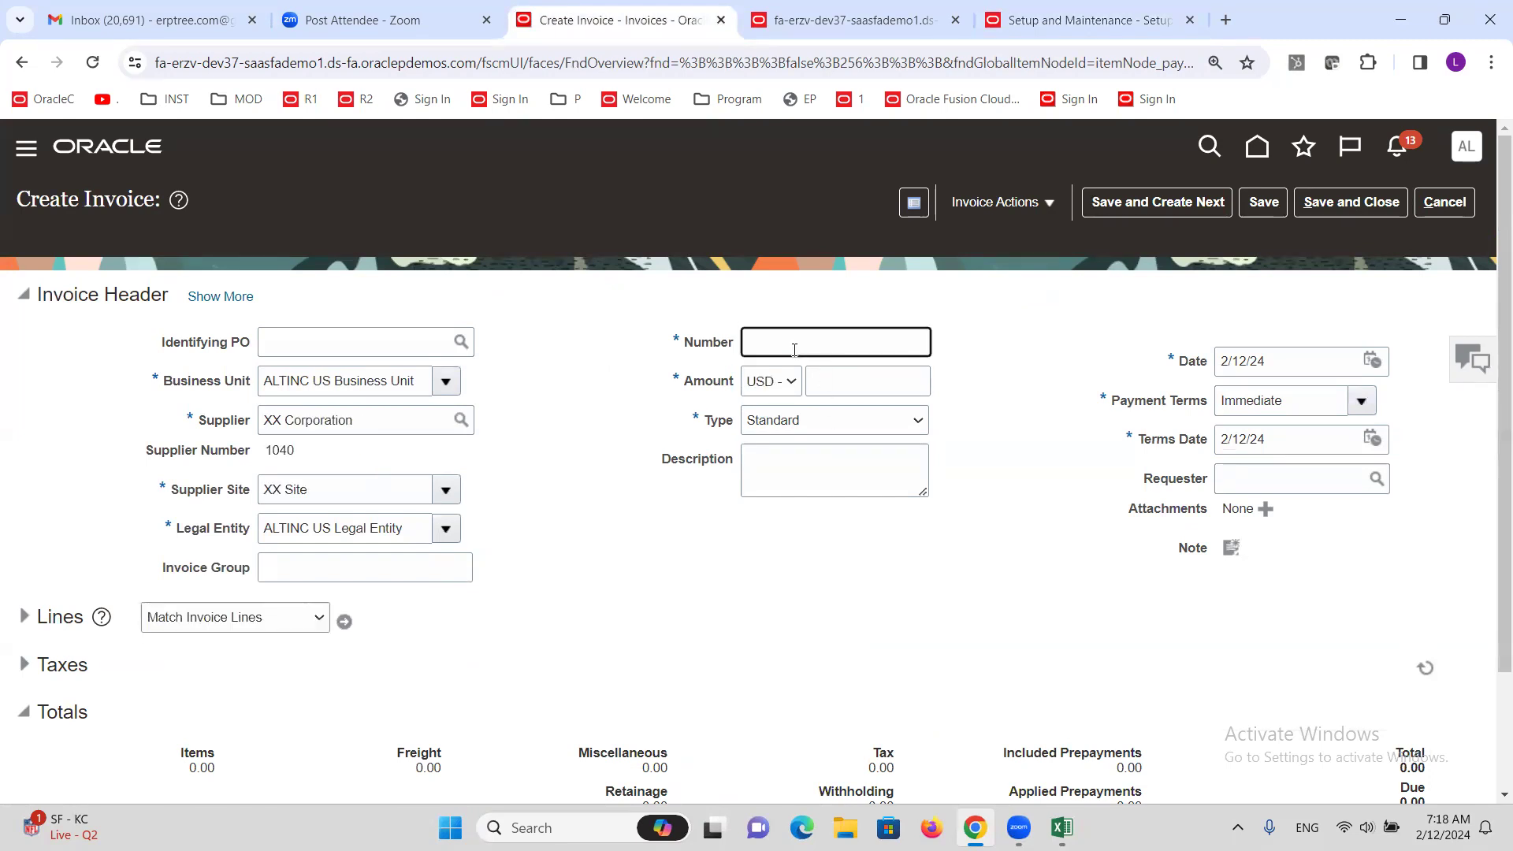
key(Tab)
key(Tab)
text(1000)
key(Tab)
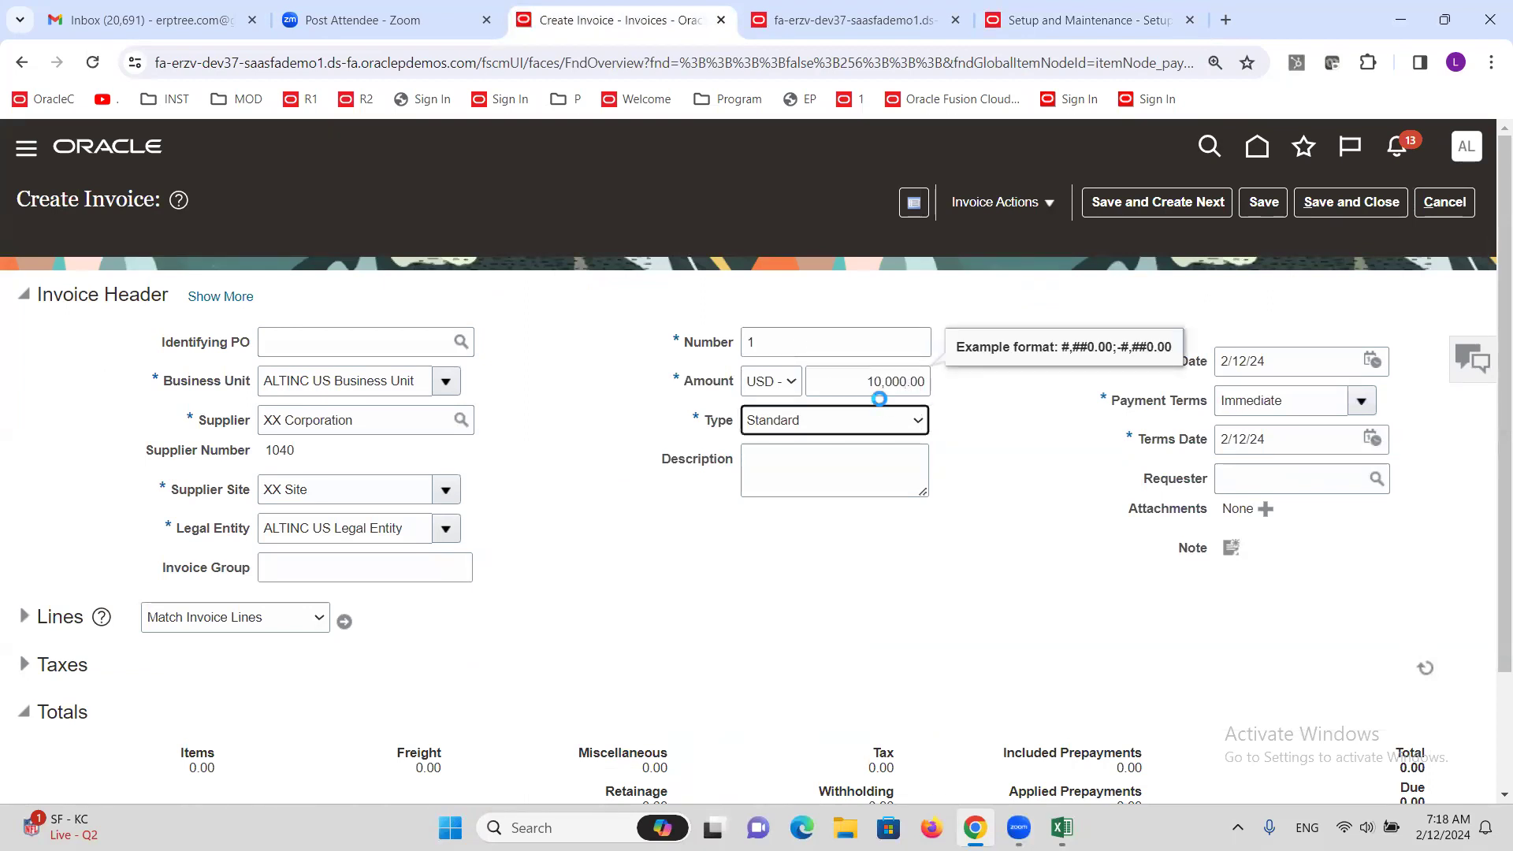
Check the AP amount for XX Corporation in the Excel checklist and set the invoice amount to 5,000
key(alt+Tab)
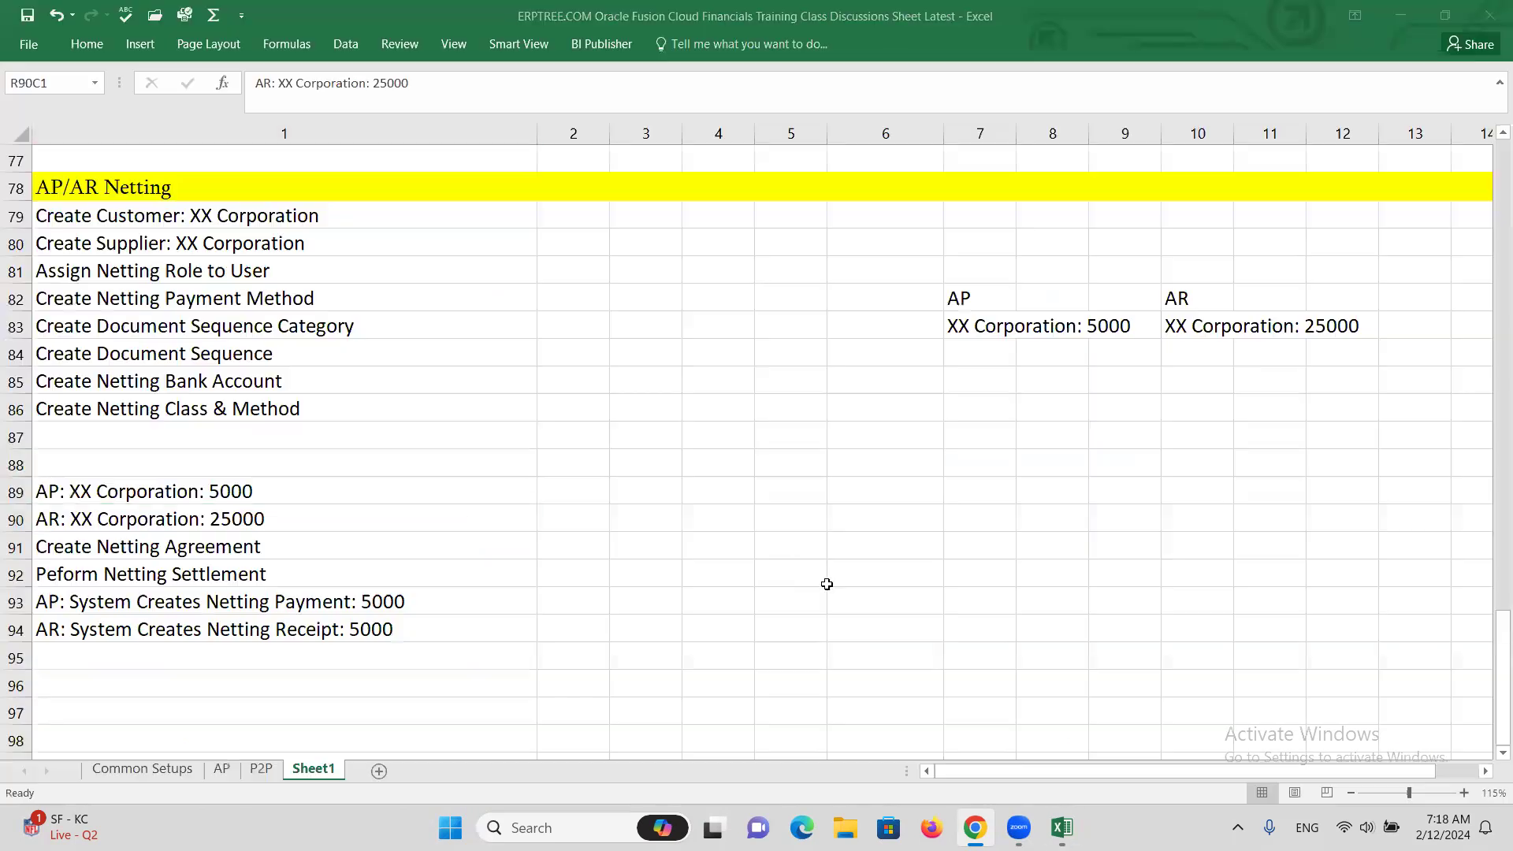
key(alt+Tab)
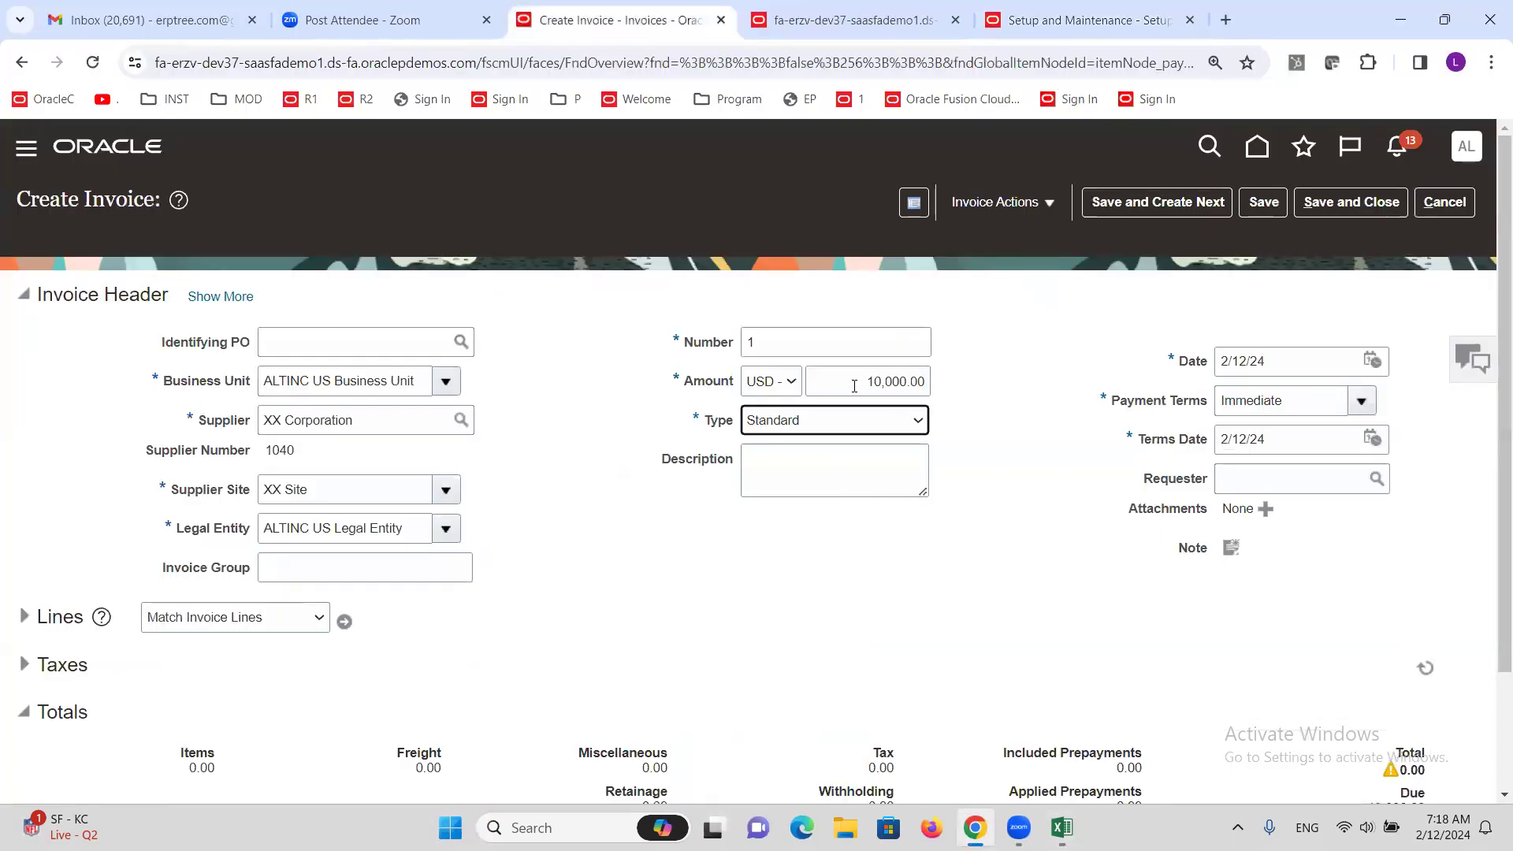
key(shift+Tab)
text(5000)
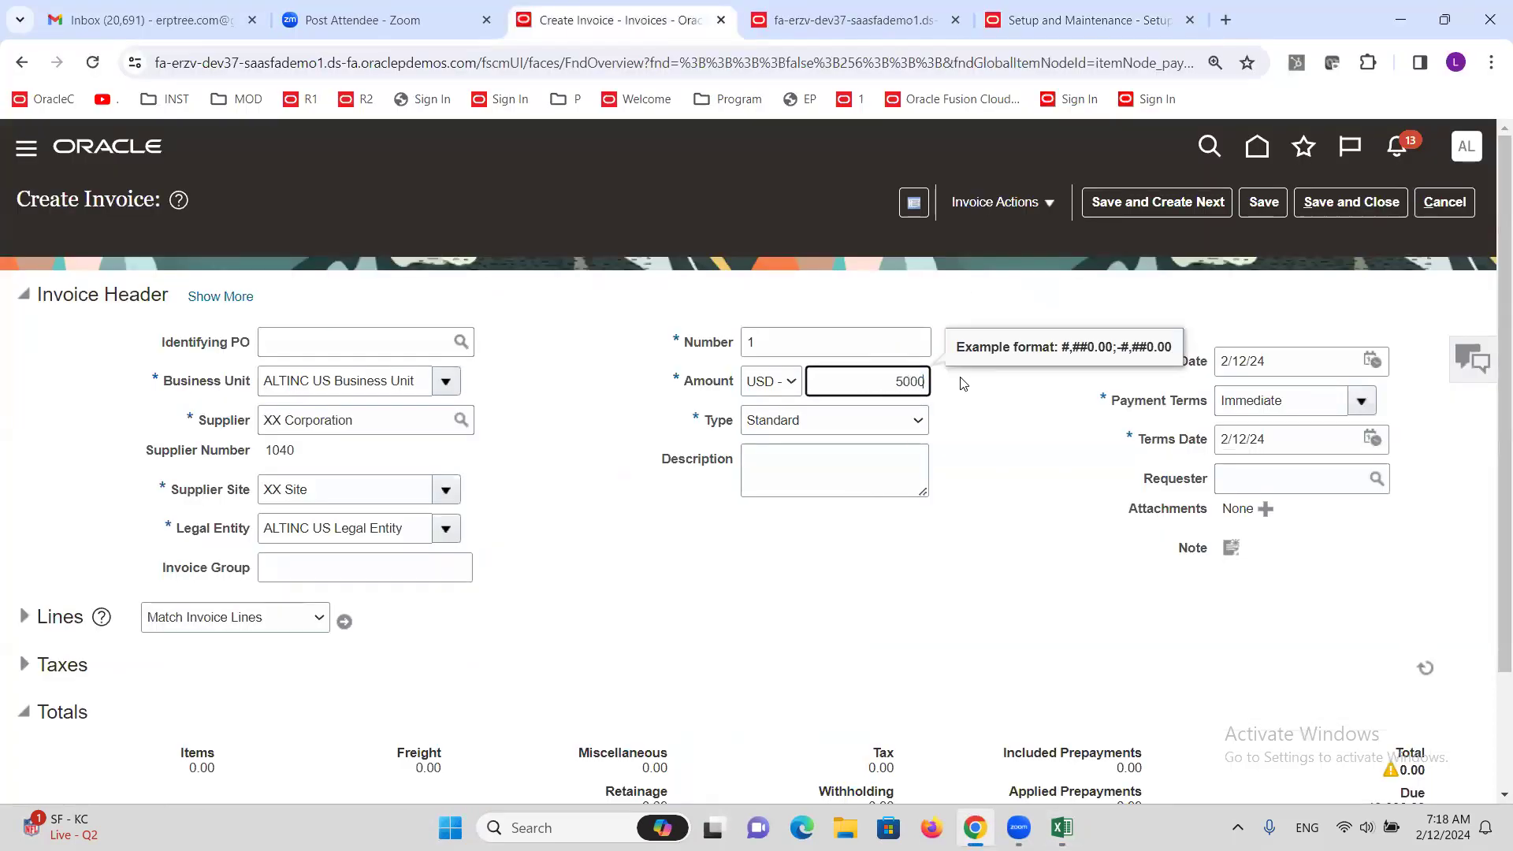
key(Tab)
Fill the first invoice line with an amount of 5,000 and the Internet Expense distribution set
click(22, 617)
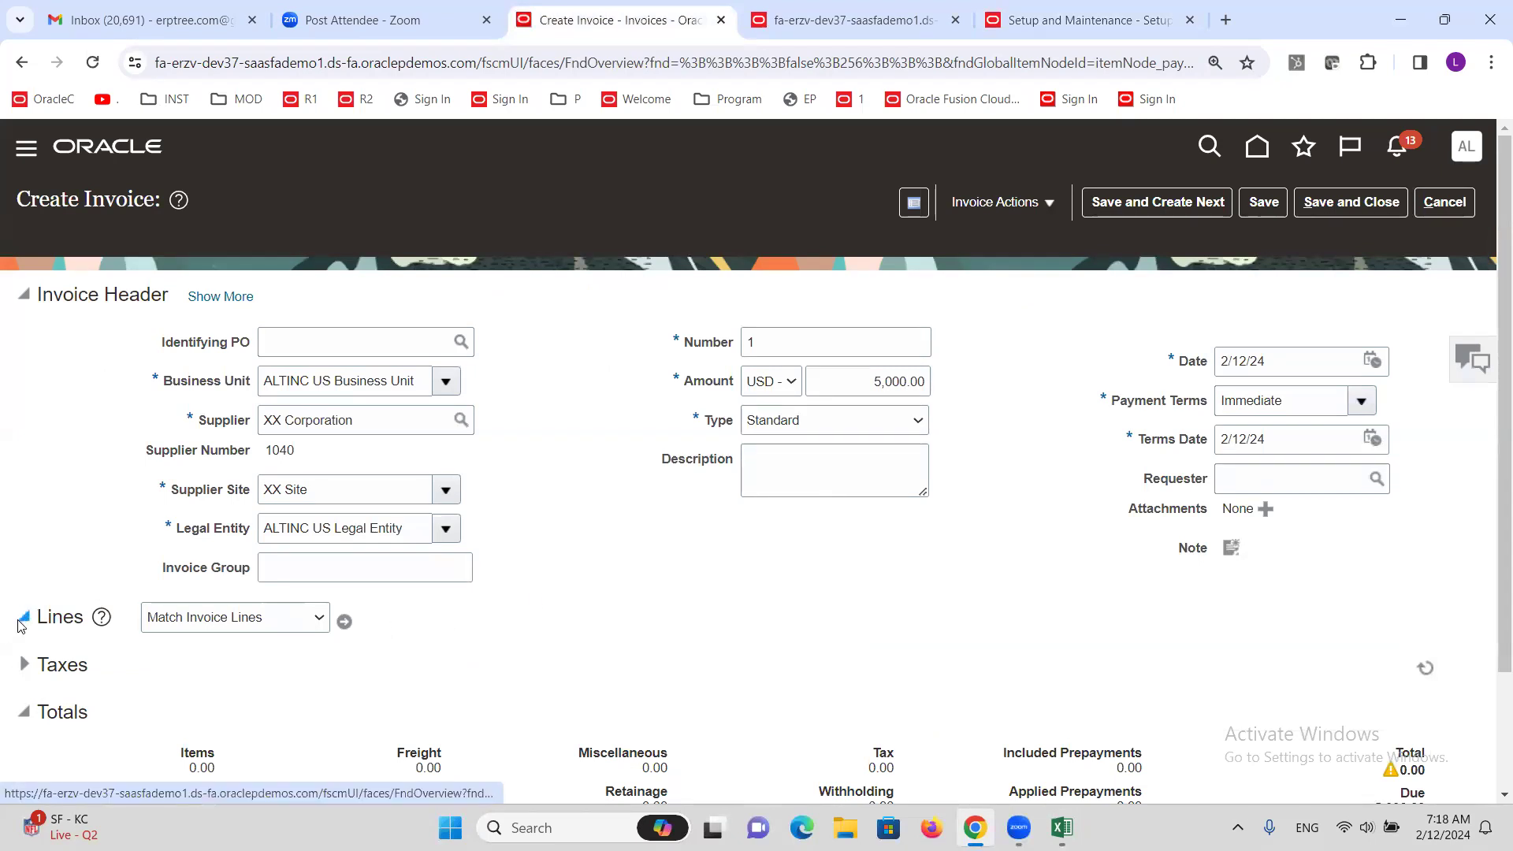
scroll(302, 675, down, 3)
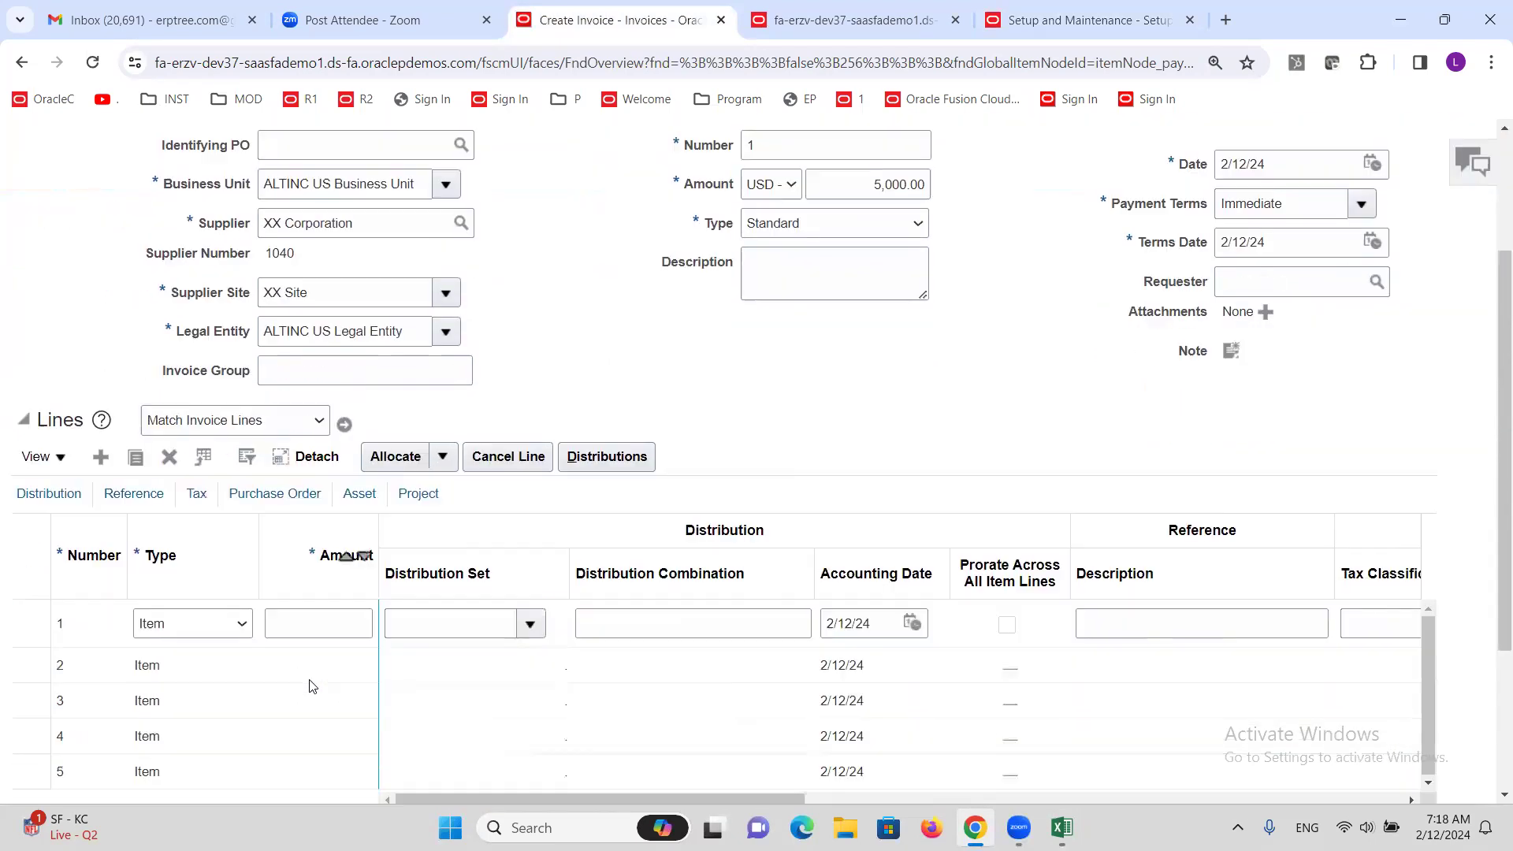
click(309, 637)
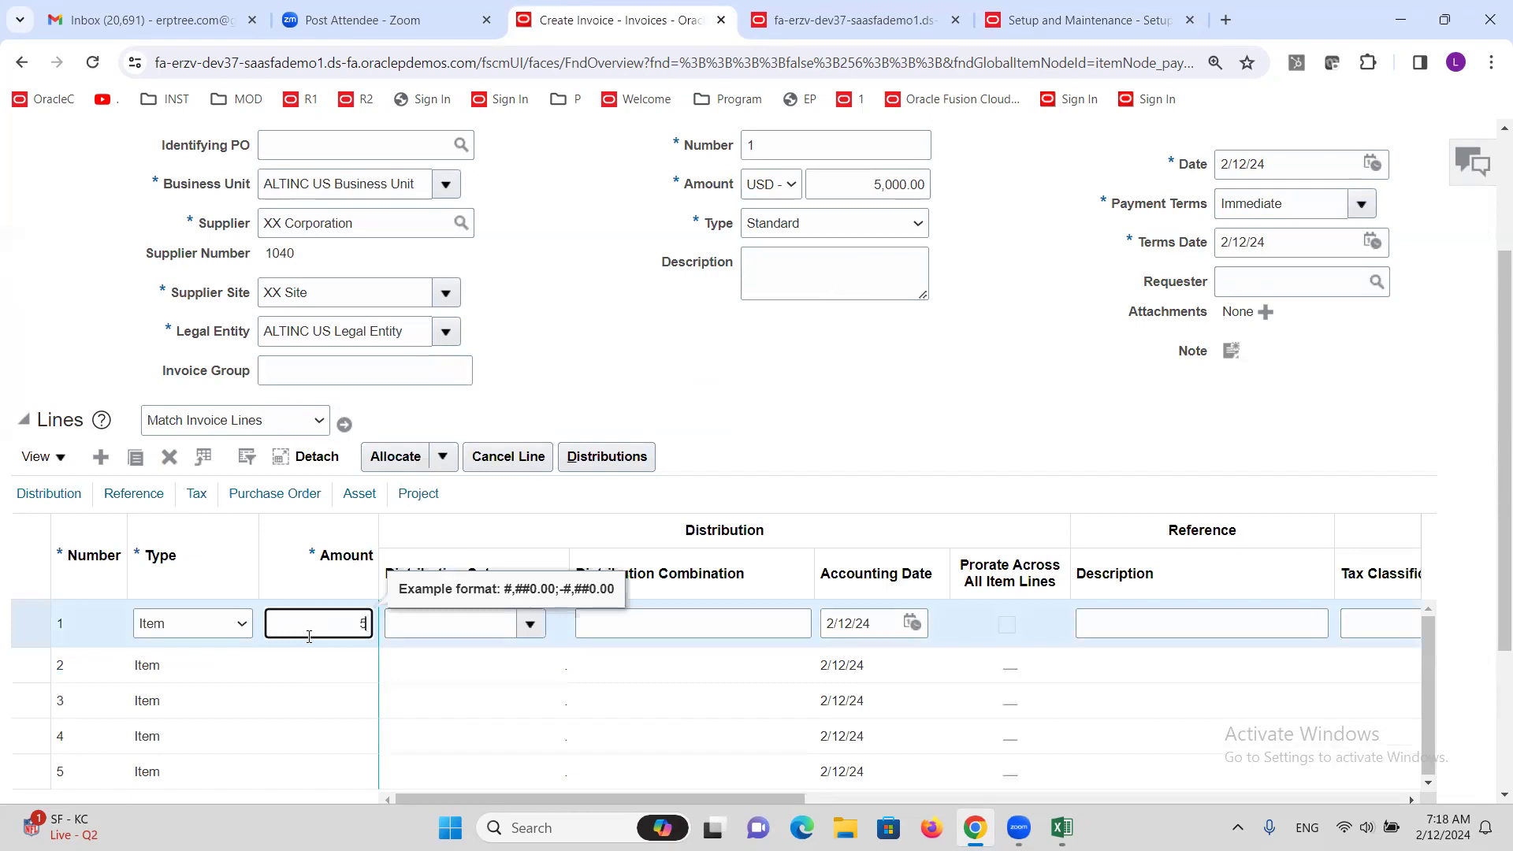
key(Tab)
click(533, 623)
click(769, 465)
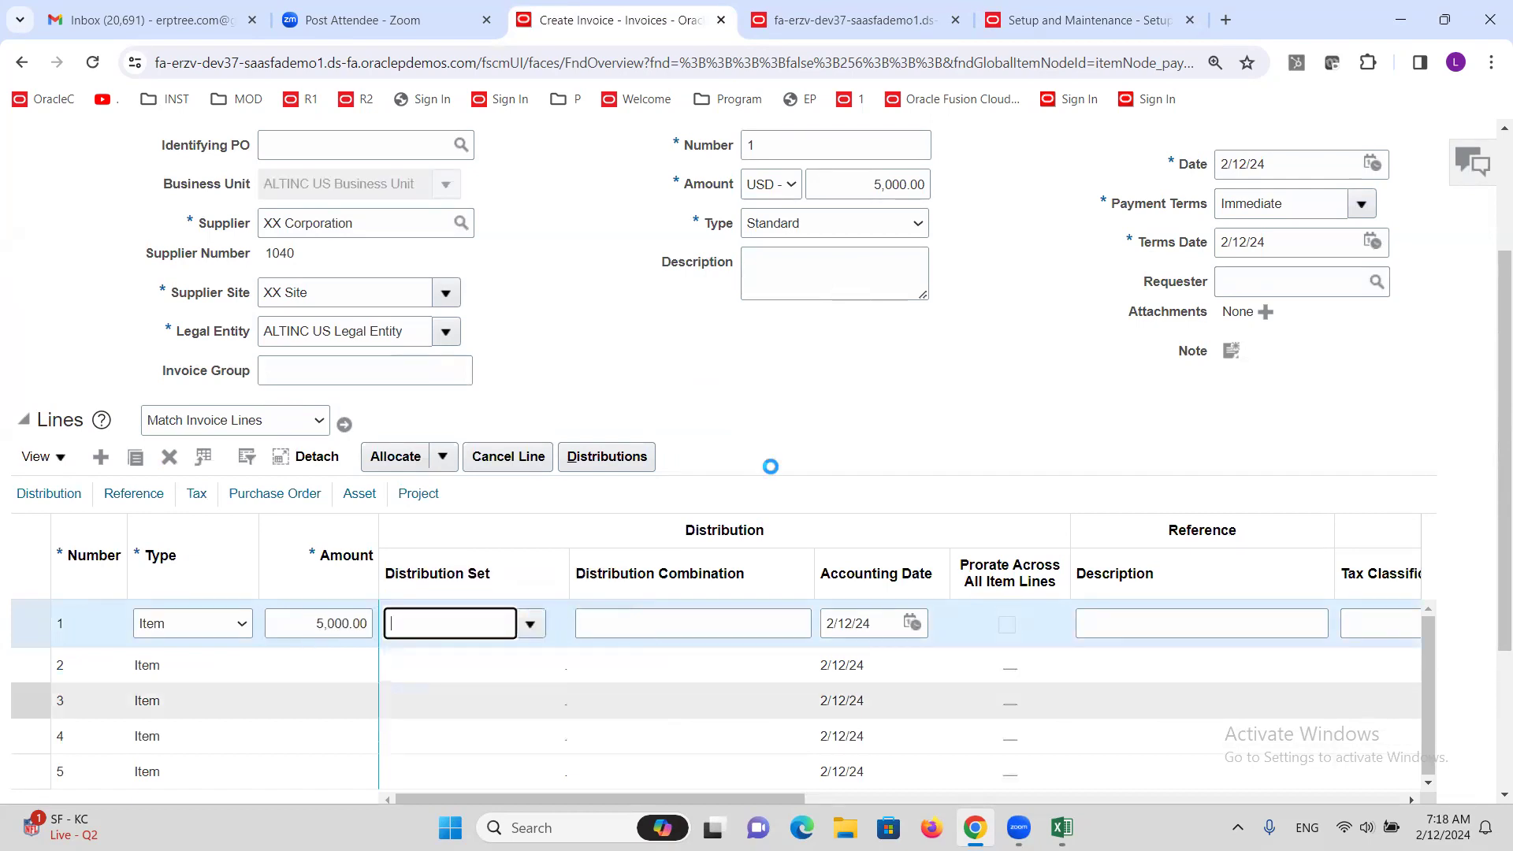
Validate the invoice and check its approval status in the invoice summary
scroll(794, 439, up, 3)
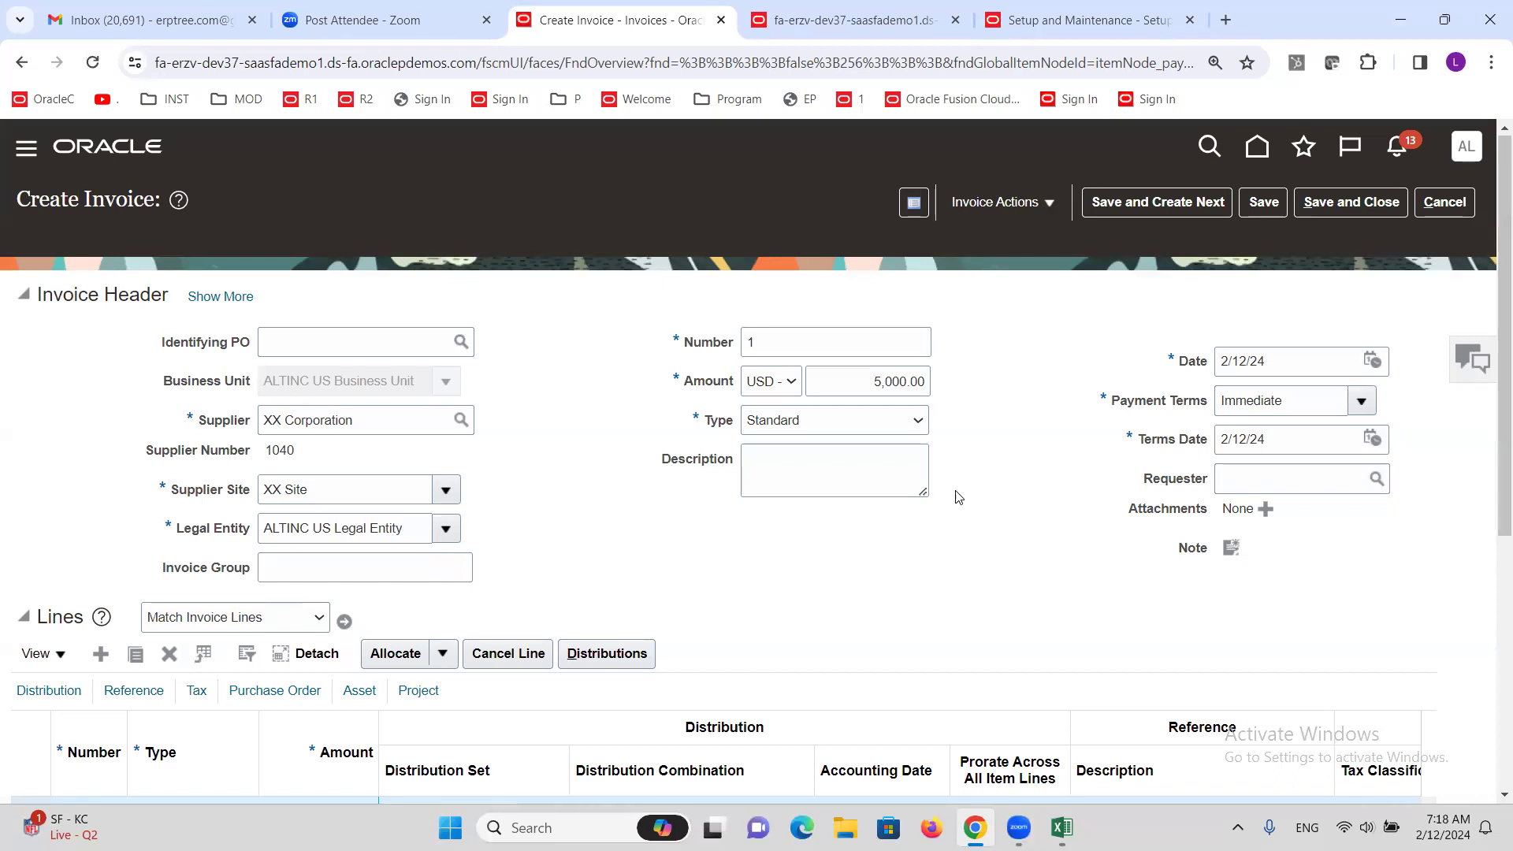
click(1054, 202)
click(1007, 301)
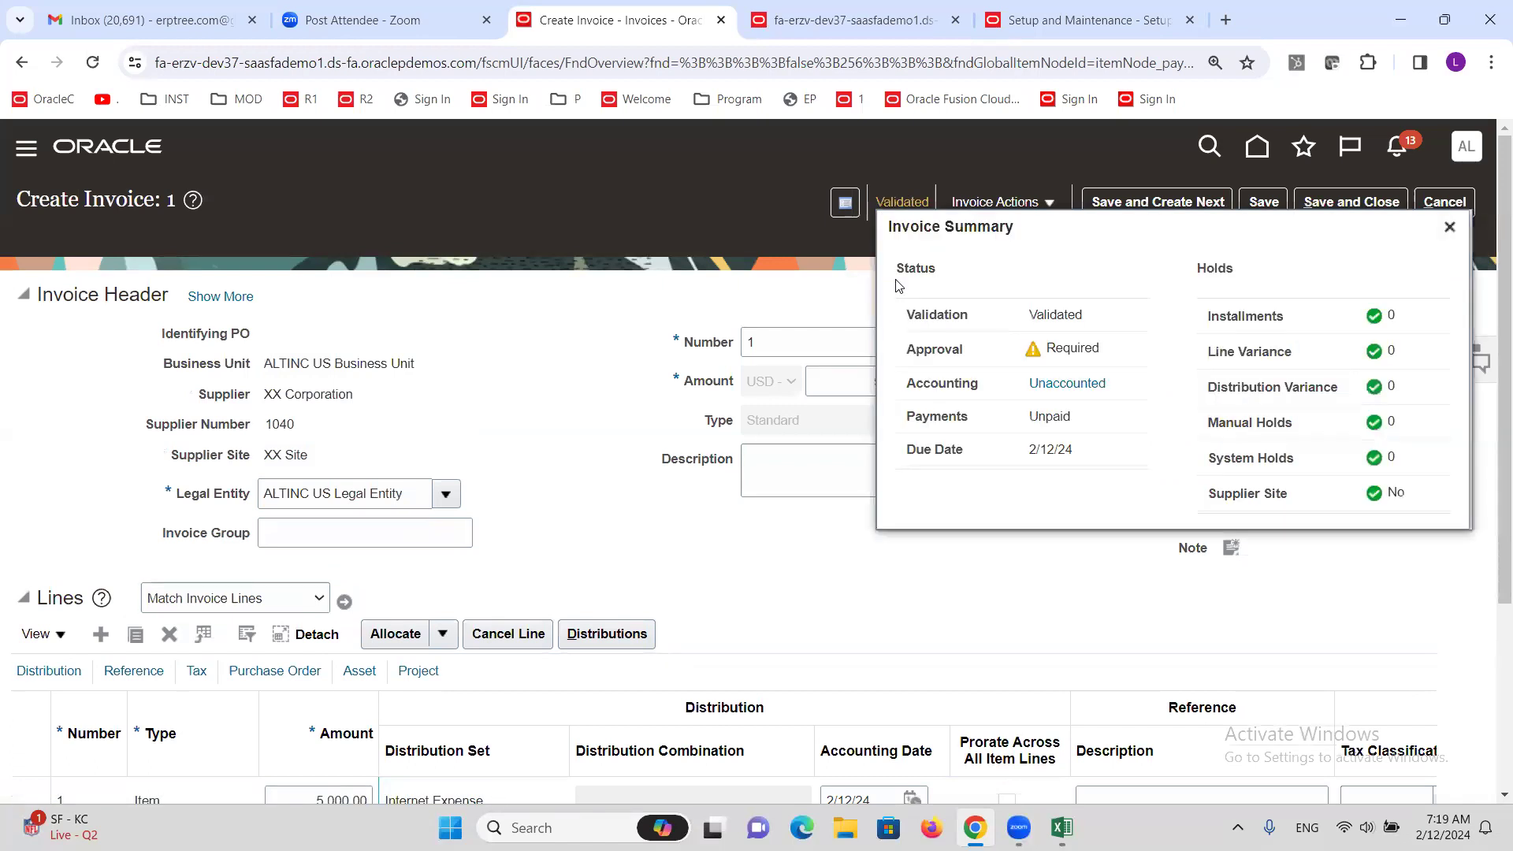
double_click(1079, 348)
click(1449, 227)
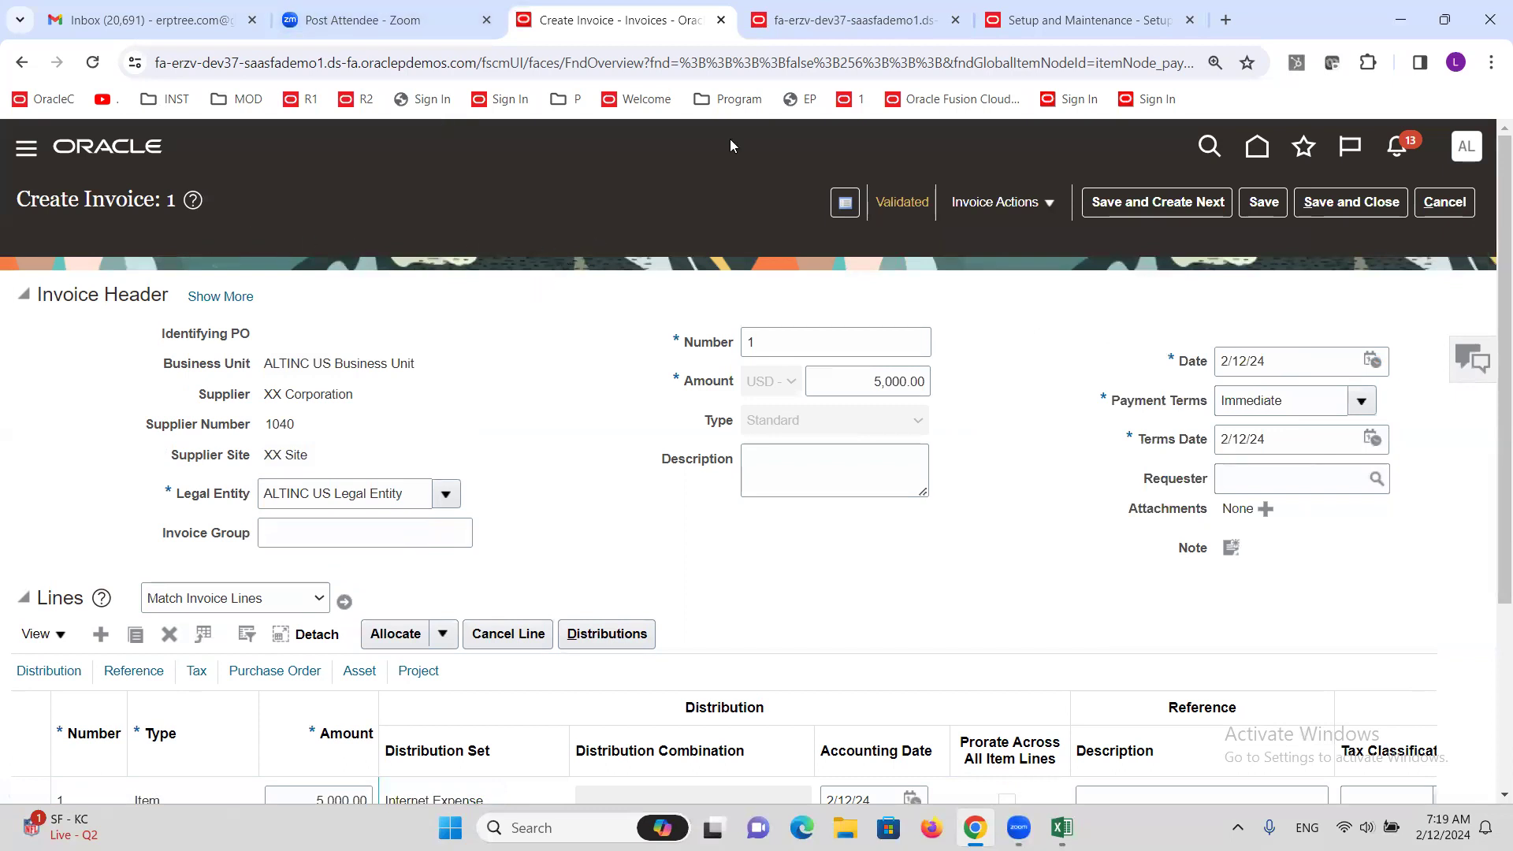
Switch to Setup and Maintenance, search the Financials tasks for INVOICE OPTIONS and open Manage Invoice Options
click(1142, 15)
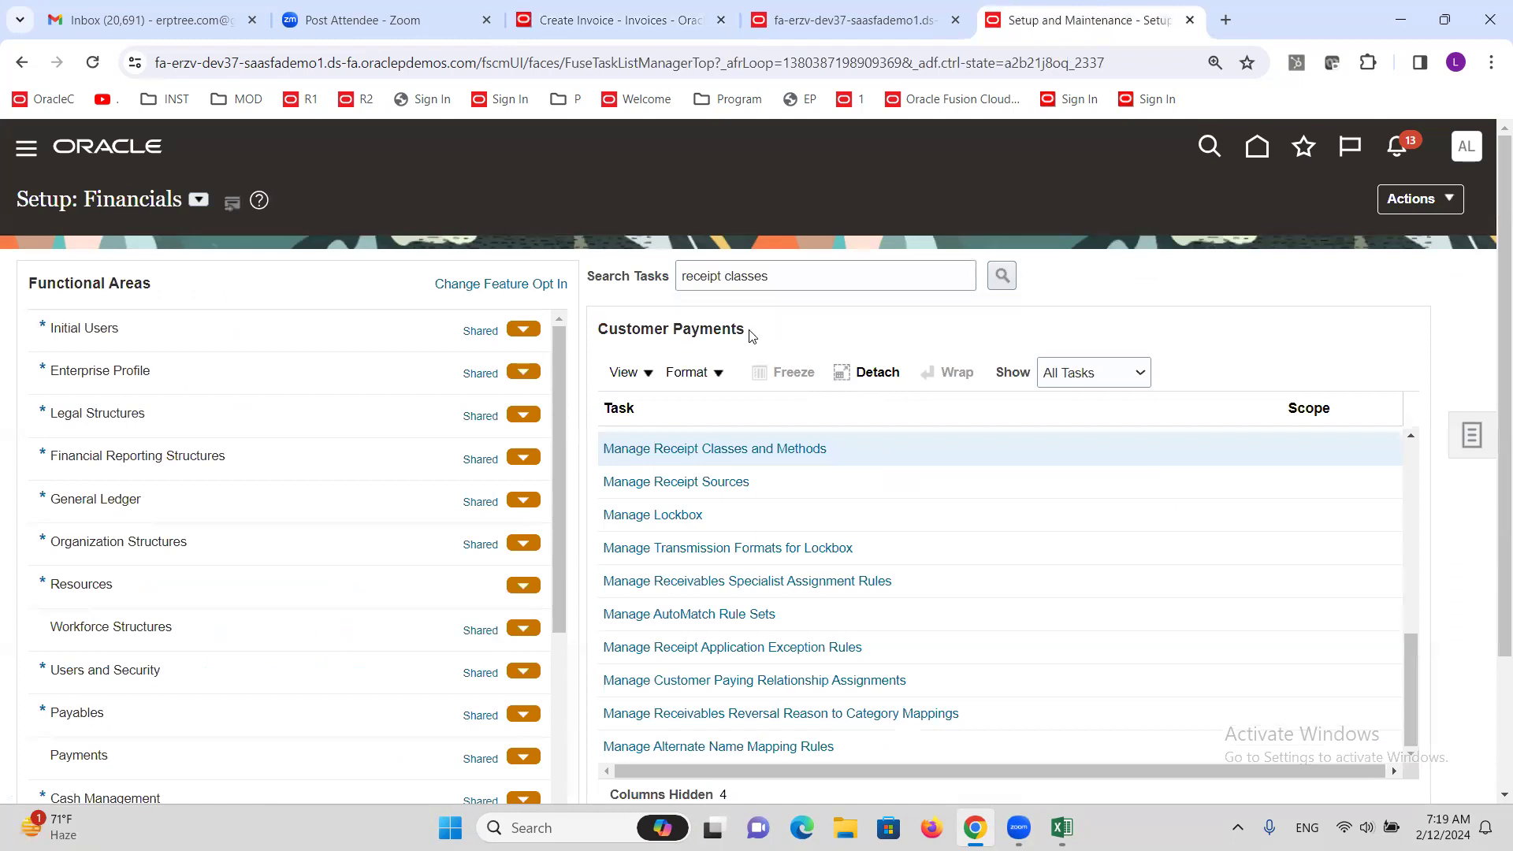
triple_click(794, 279)
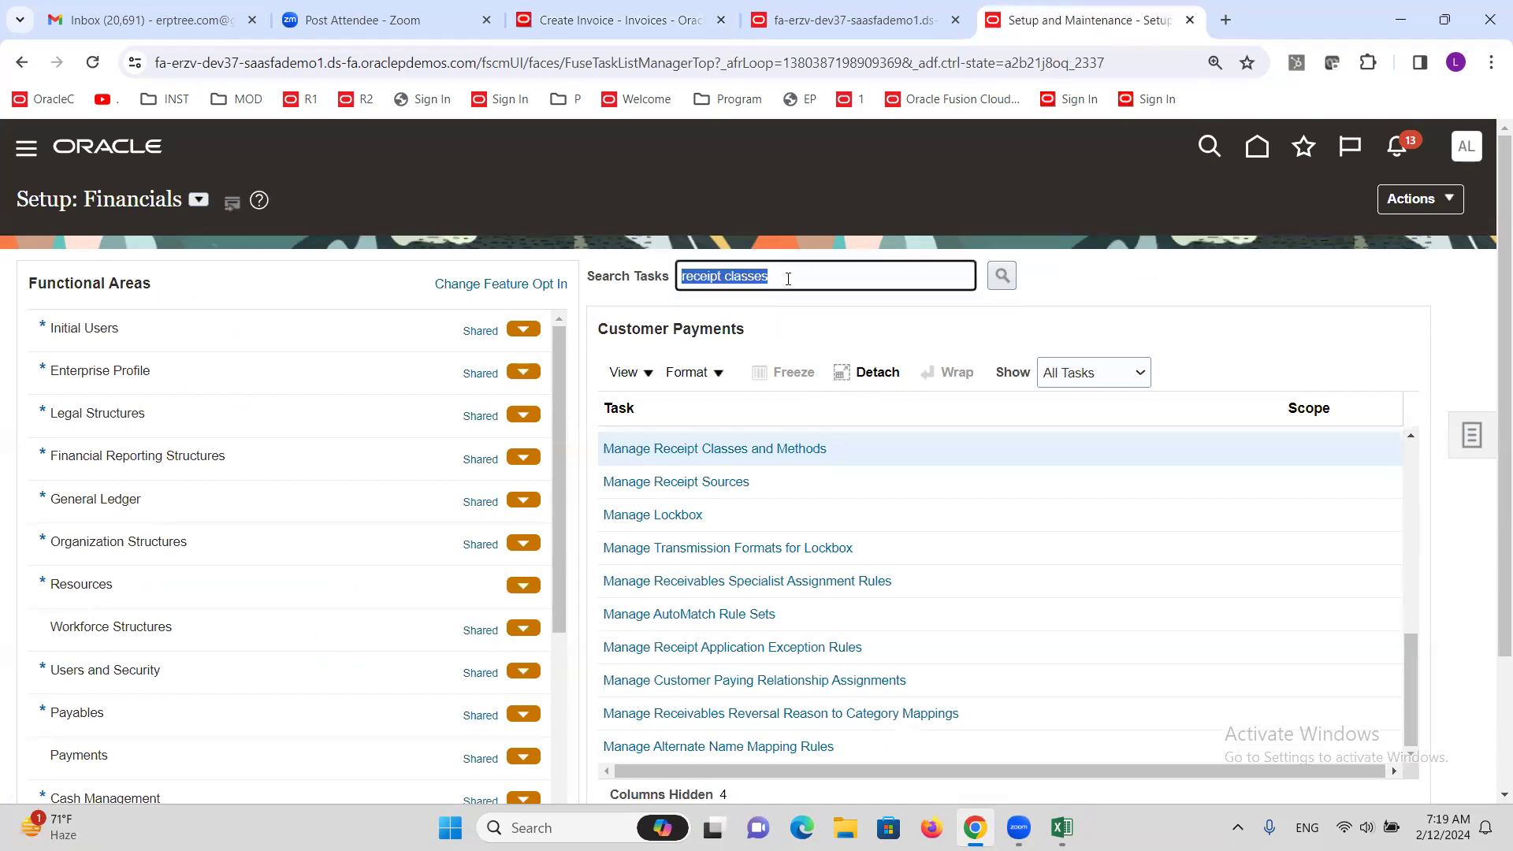
text(INVOICE OPTIONS)
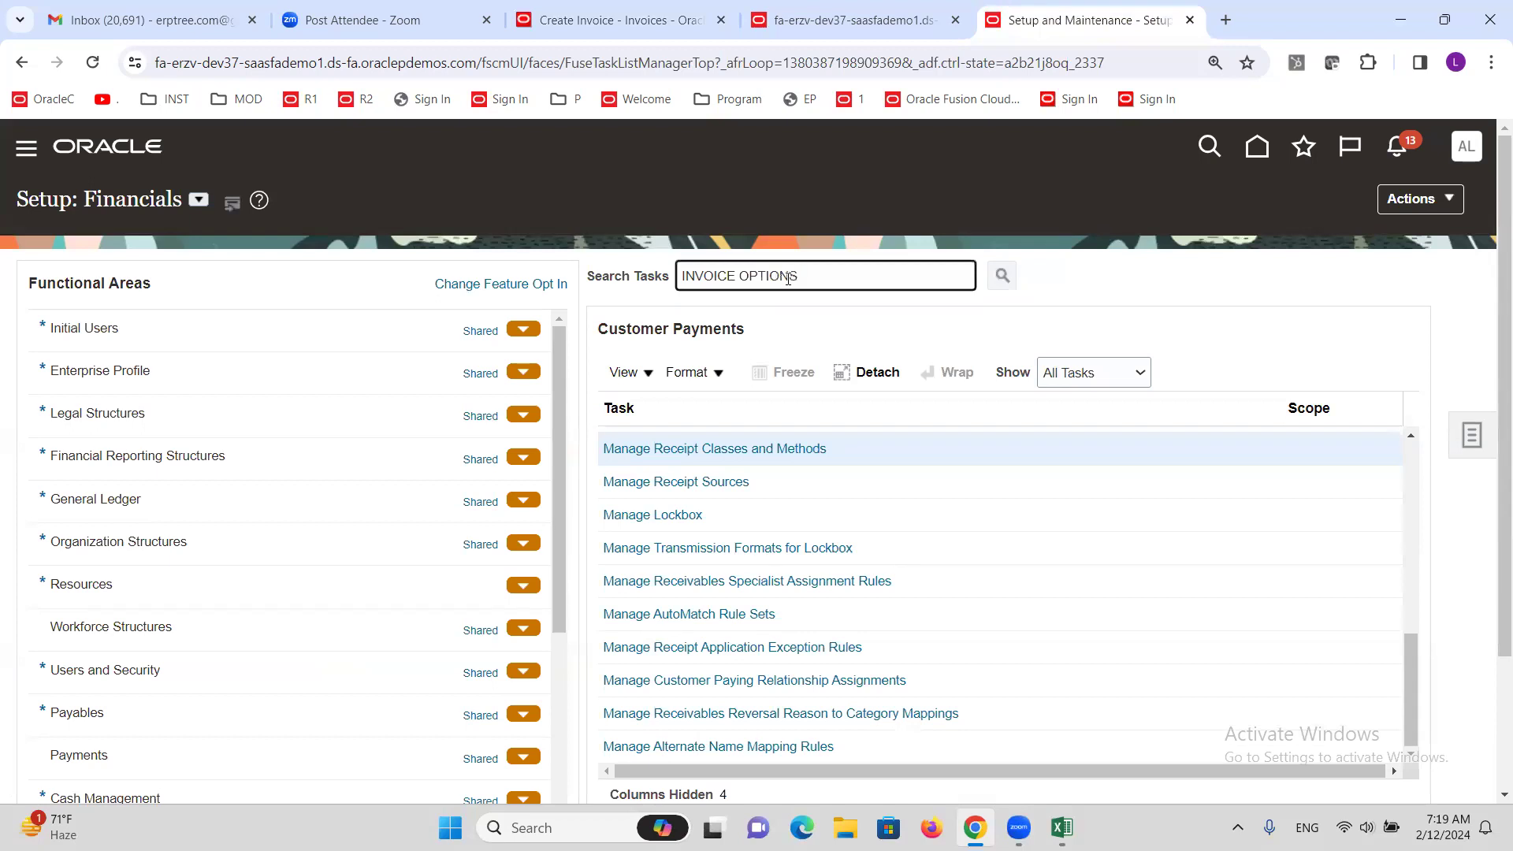
key(Return)
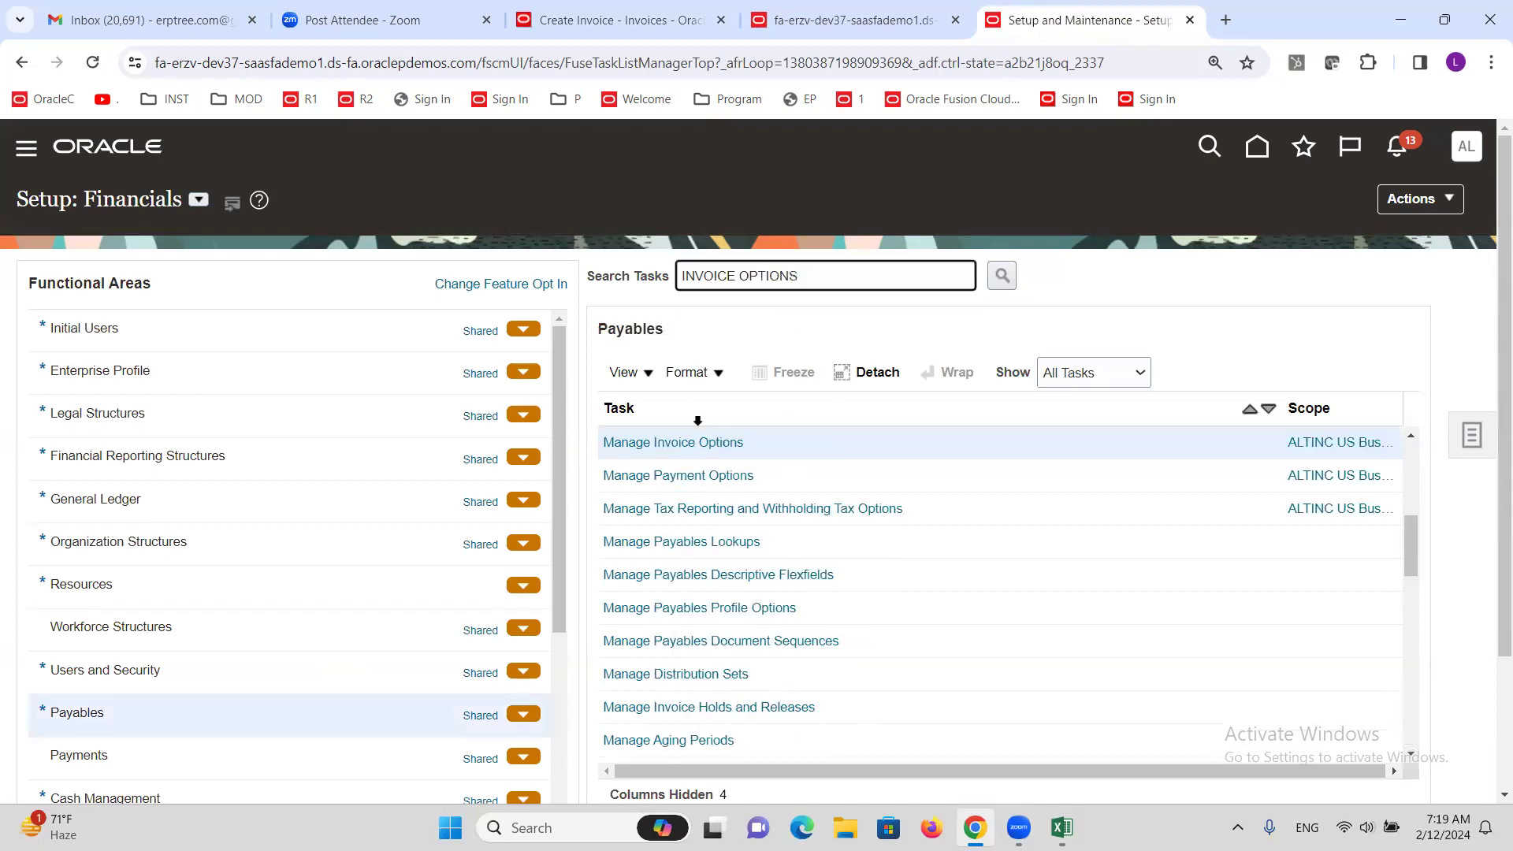
click(704, 442)
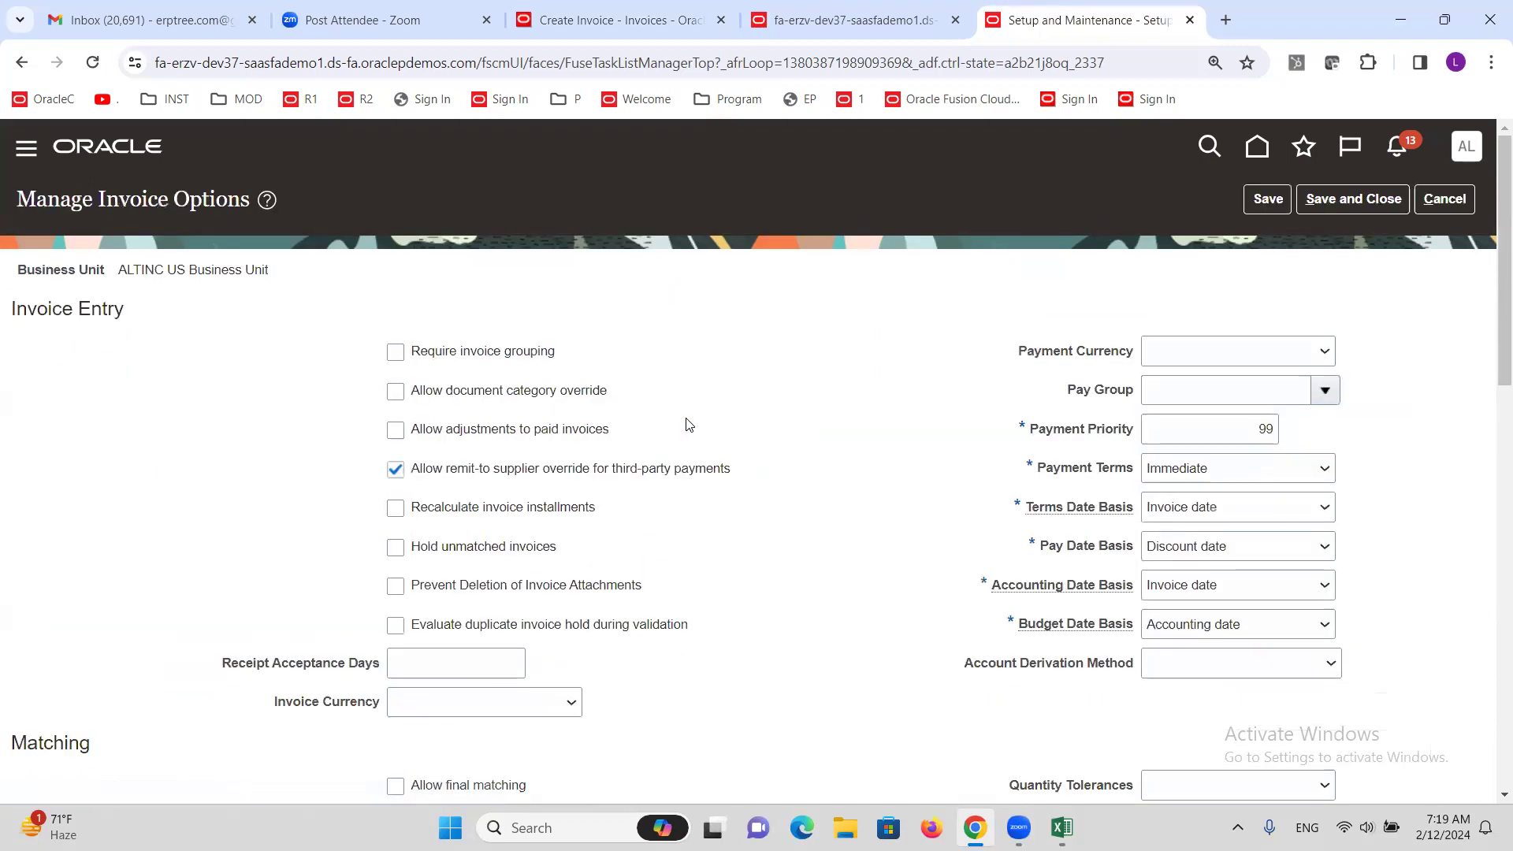
Disable invoice approval for the ALTINC US Business Unit, accept the warning, and save and close the invoice options
scroll(528, 497, down, 12)
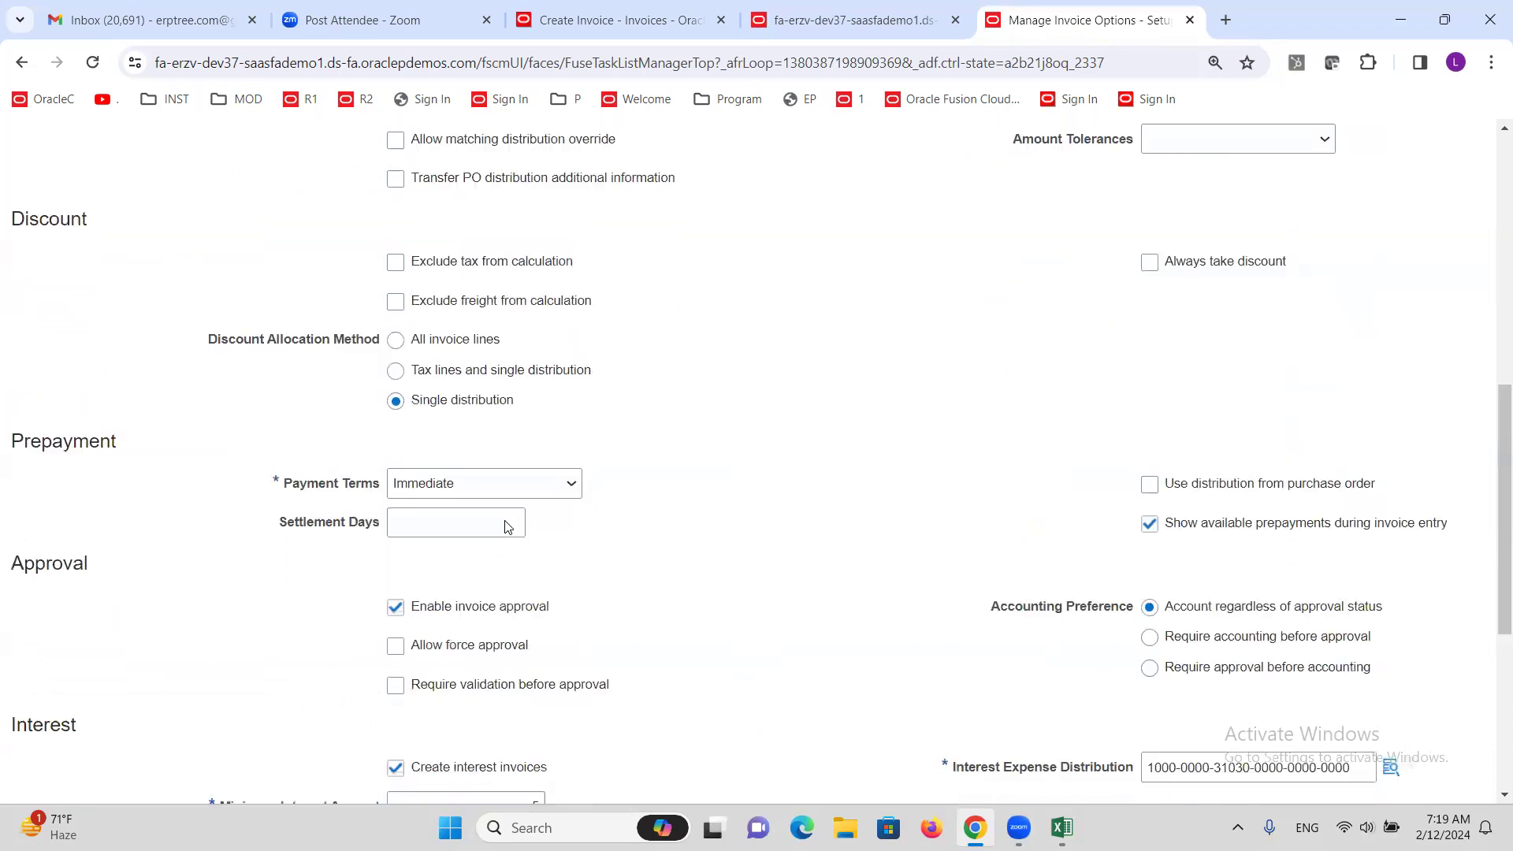
click(396, 307)
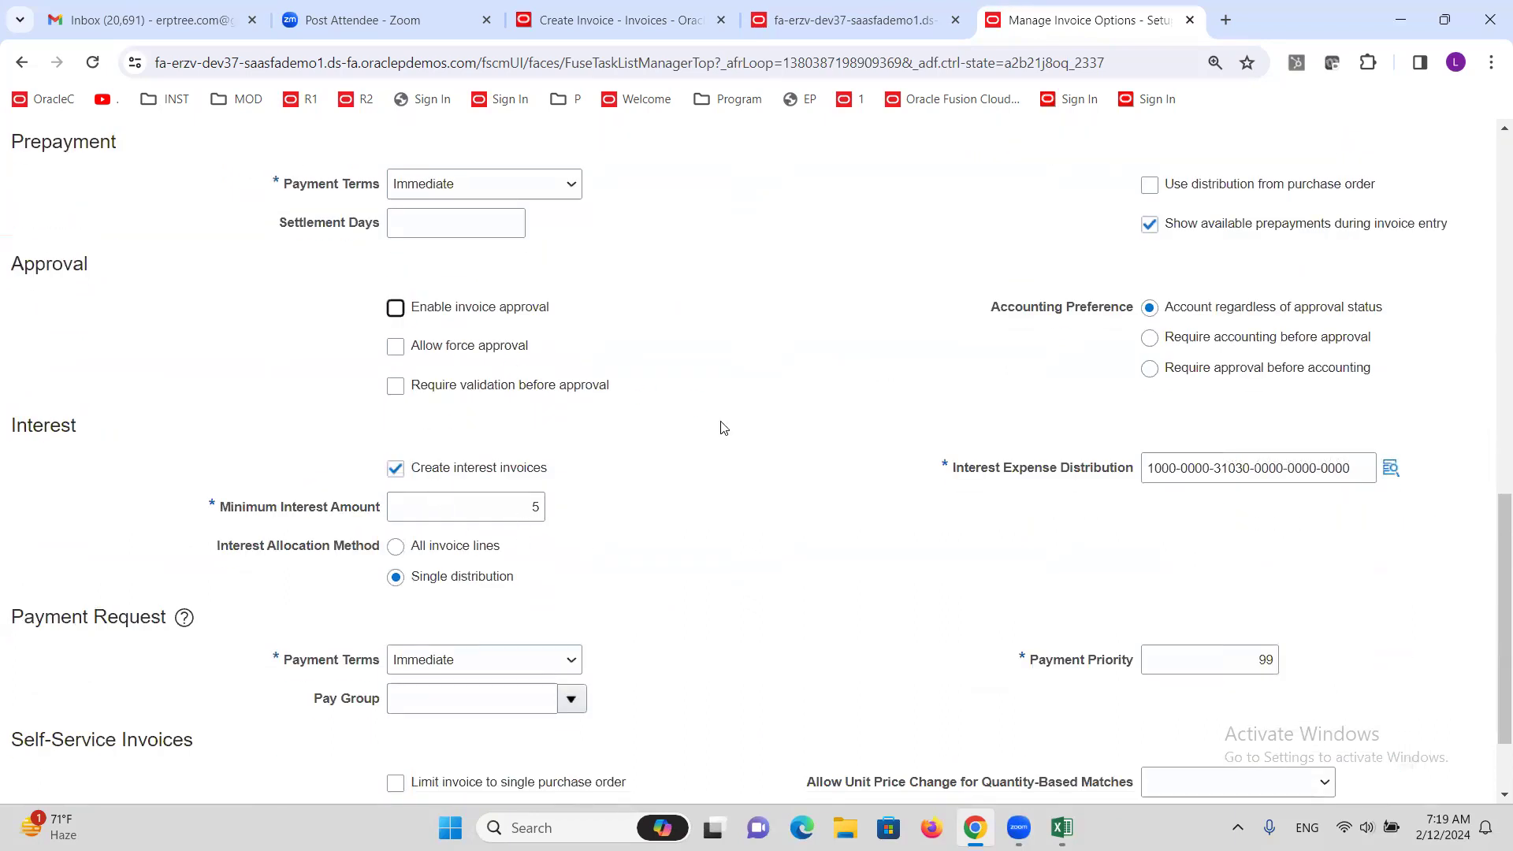
scroll(713, 441, up, 4)
scroll(705, 453, up, 10)
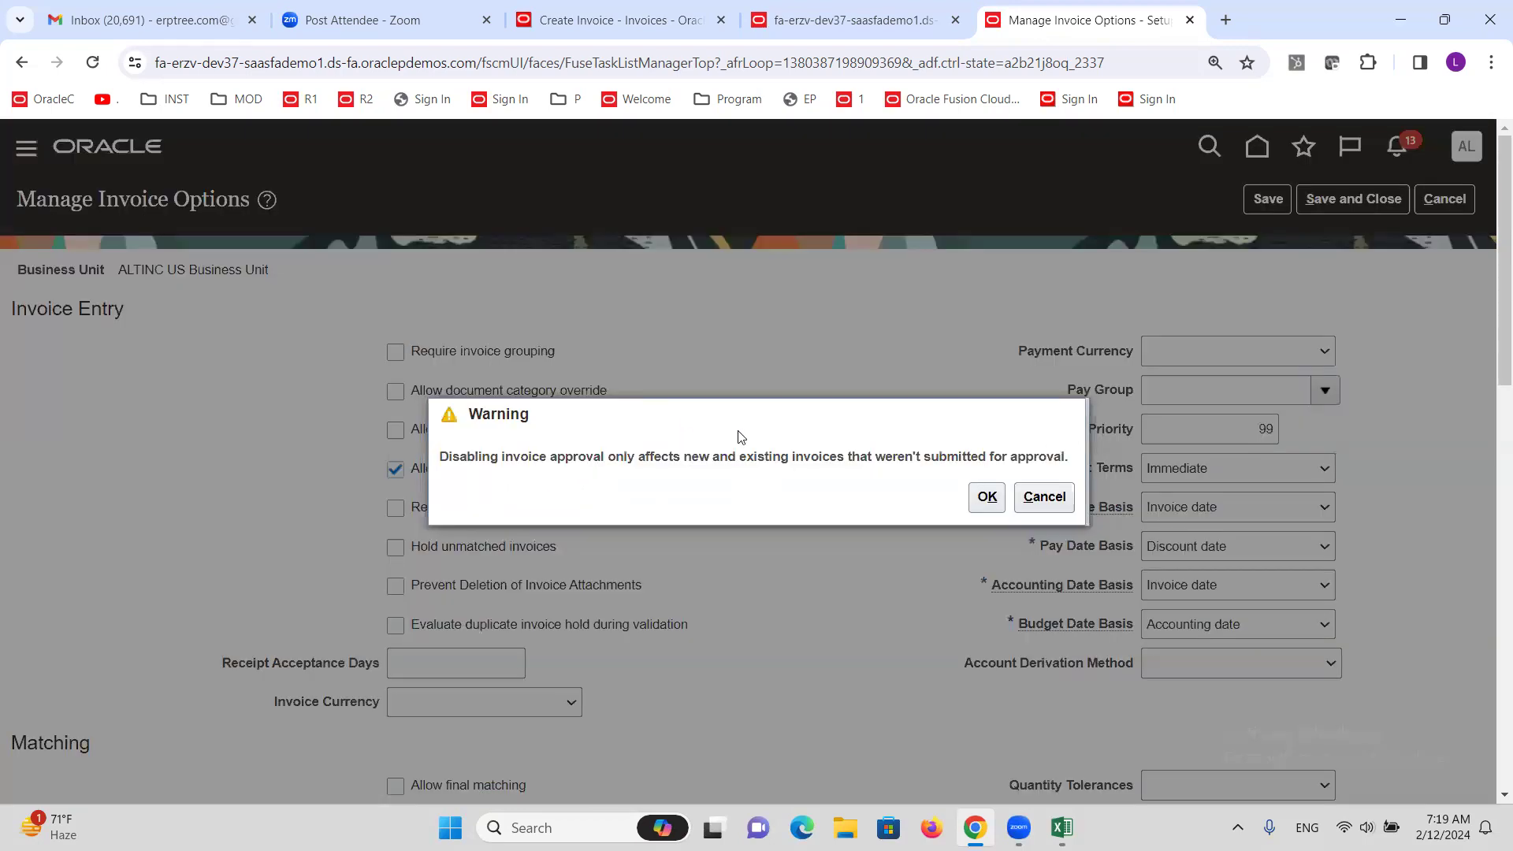
click(981, 503)
click(839, 327)
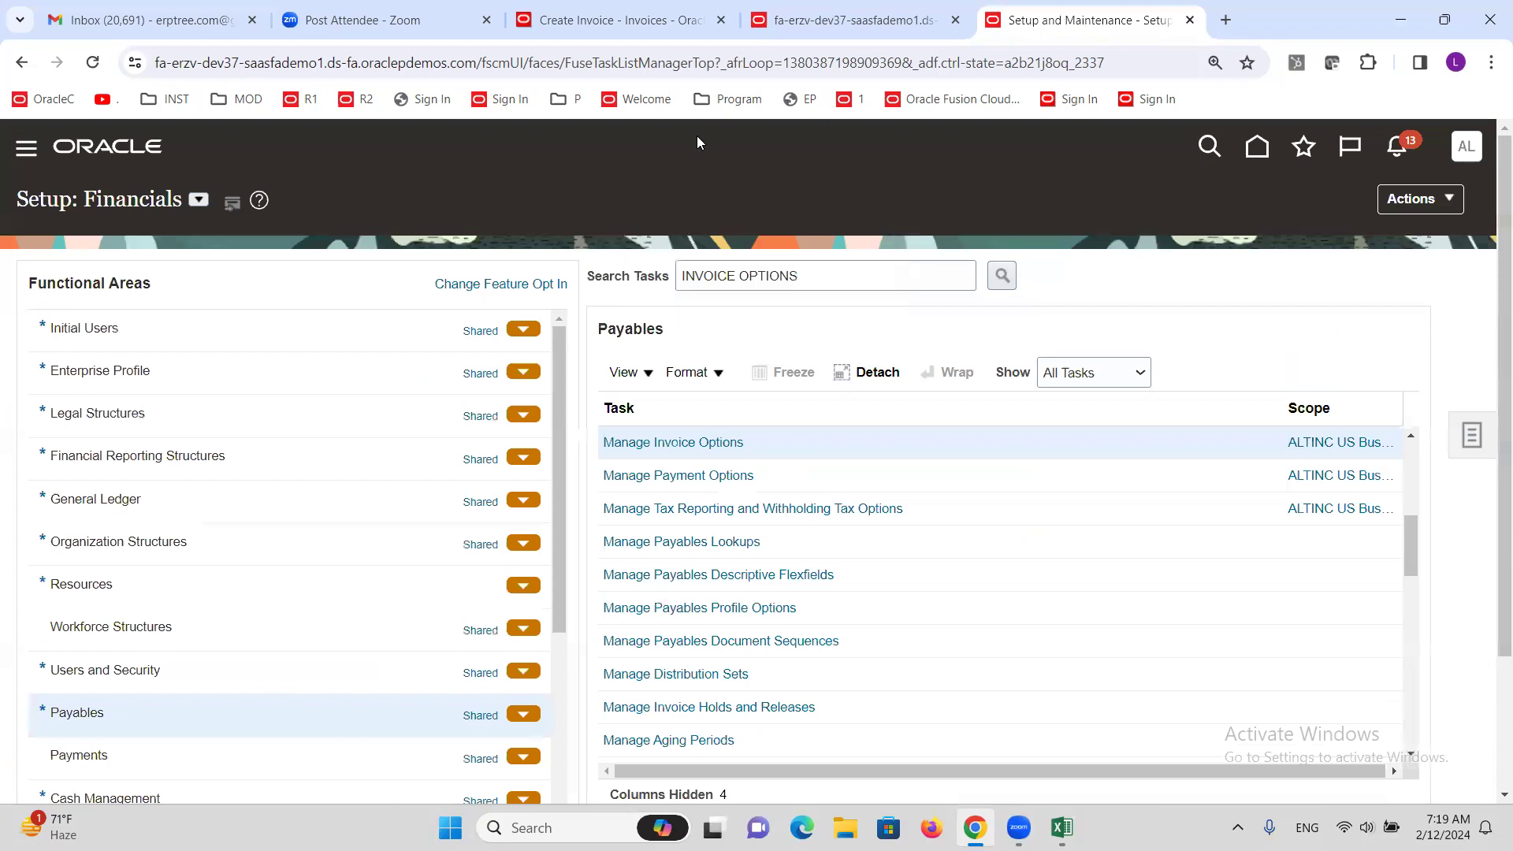
Save invoice 1 and start the next one with supplier XX Corporation, invoice number 2 and amount 5,000
click(622, 20)
click(1181, 206)
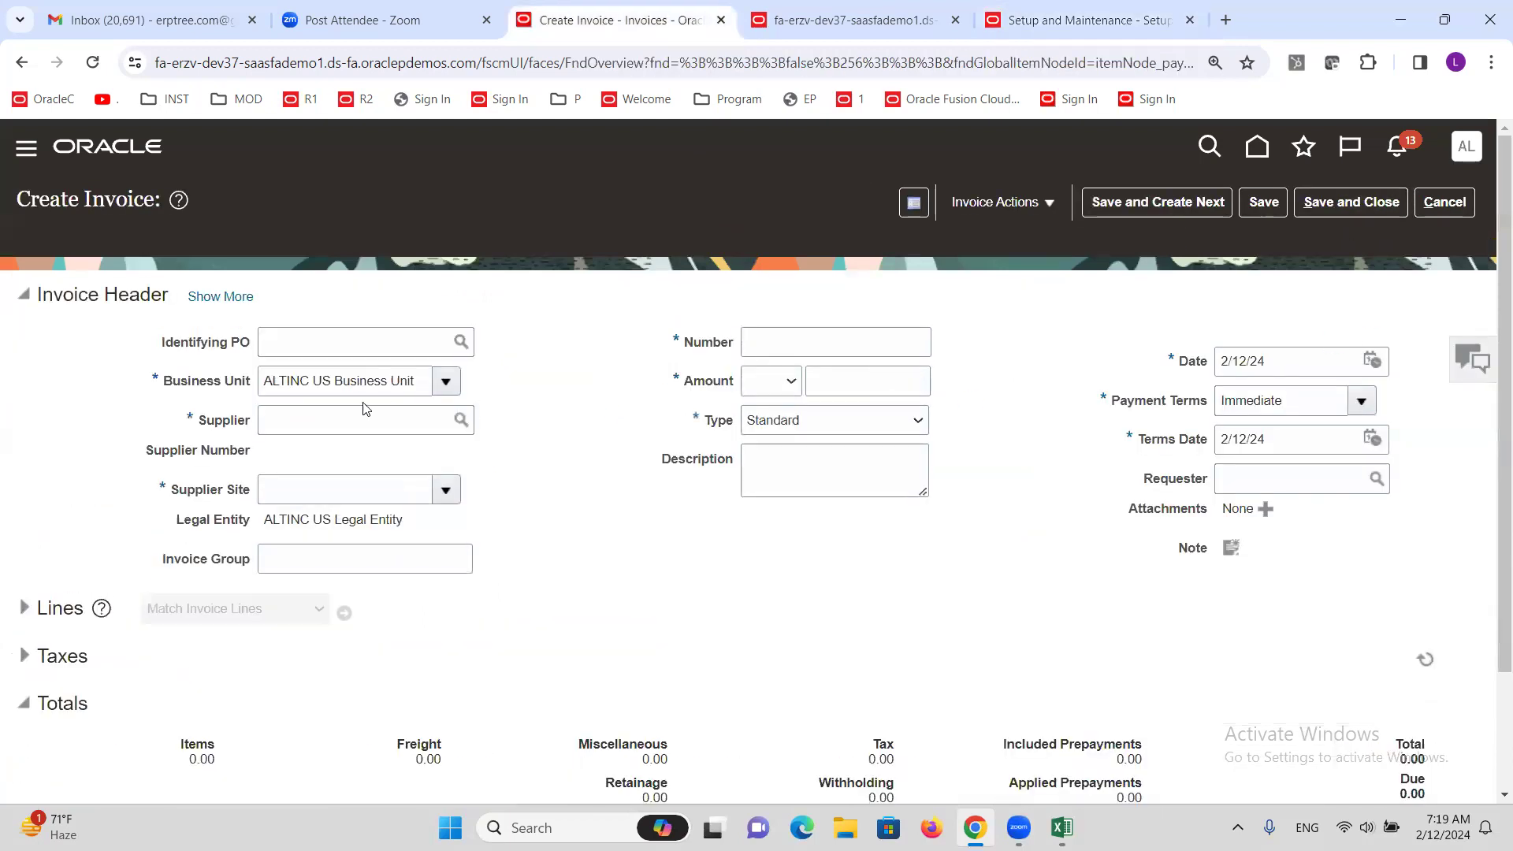
click(353, 426)
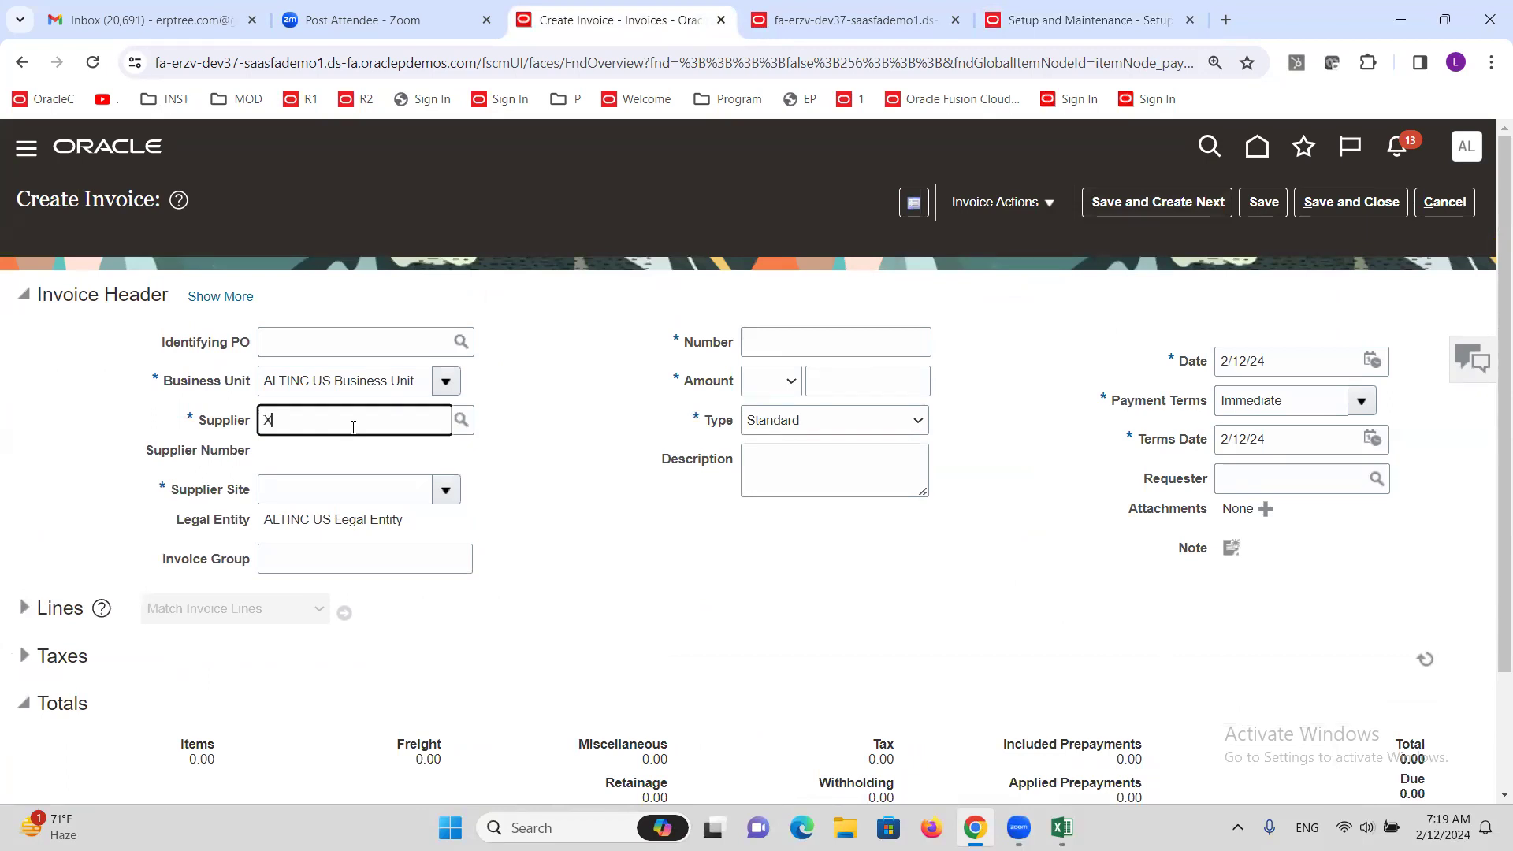
key(Tab)
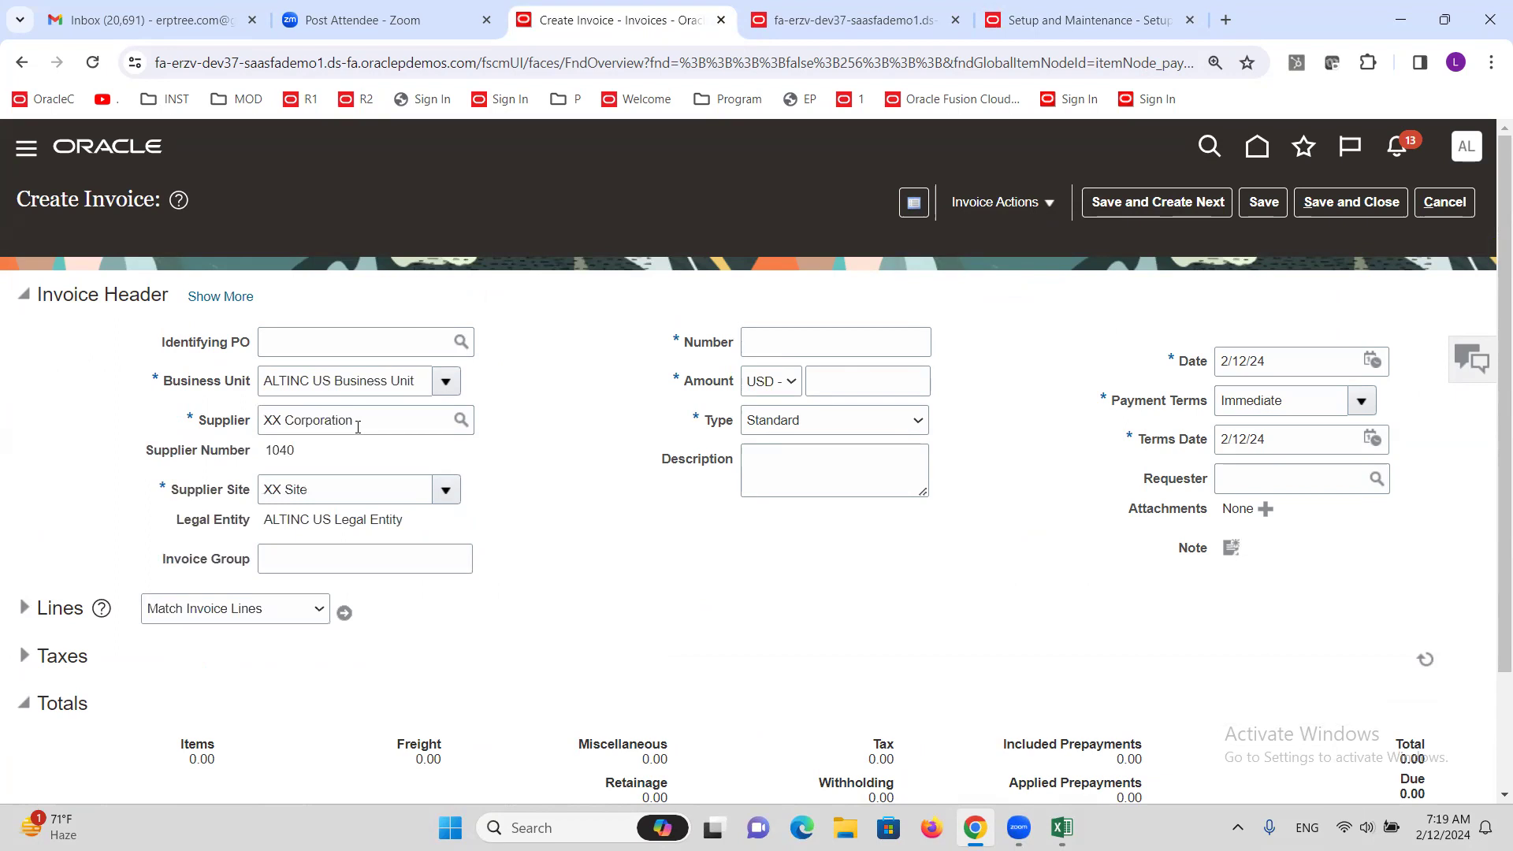
click(779, 349)
key(Tab)
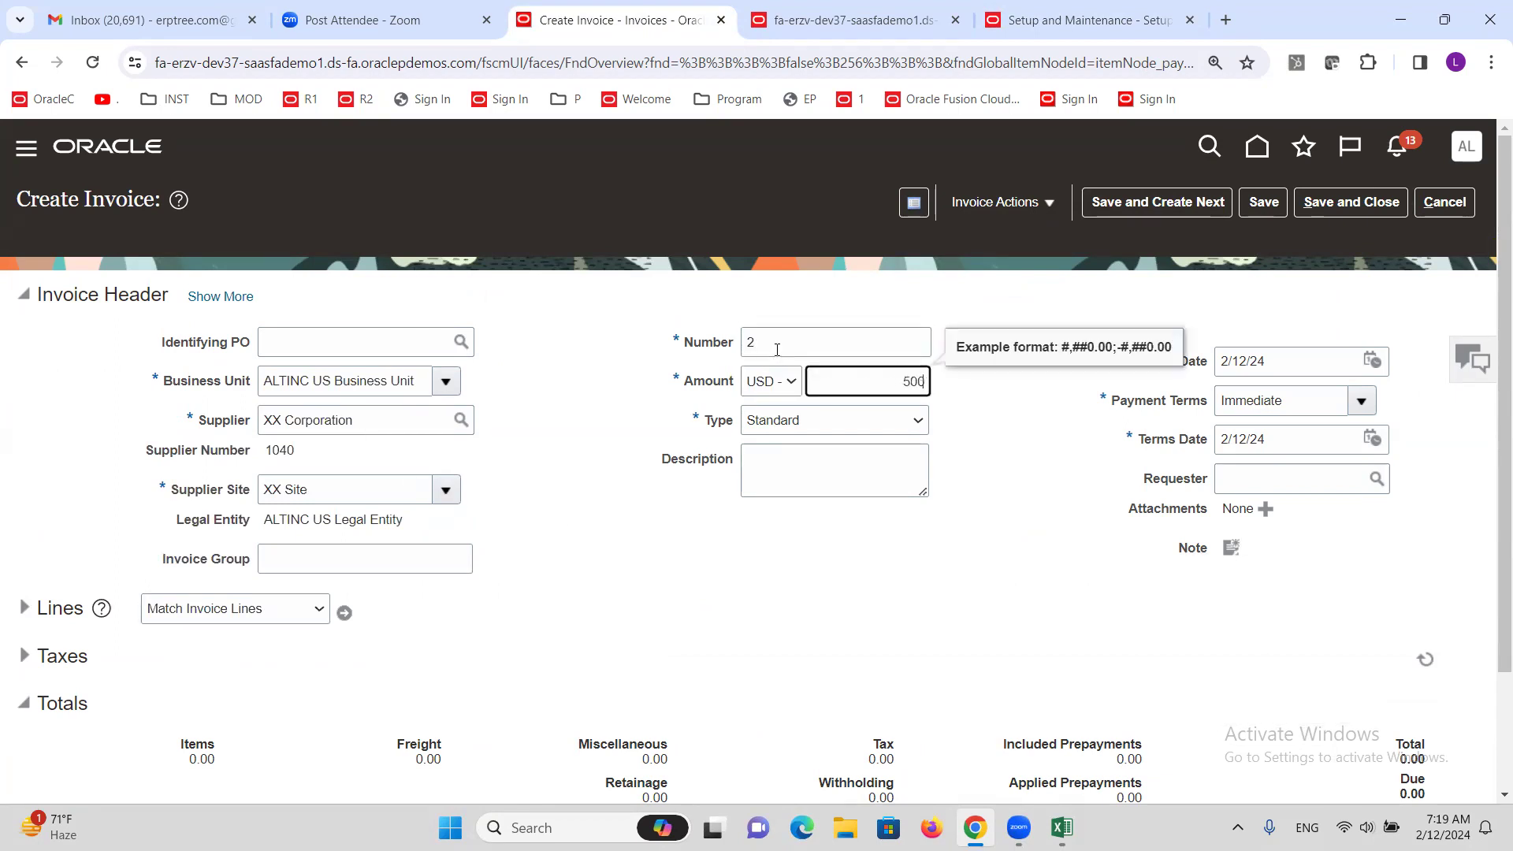
text(5000)
key(Tab)
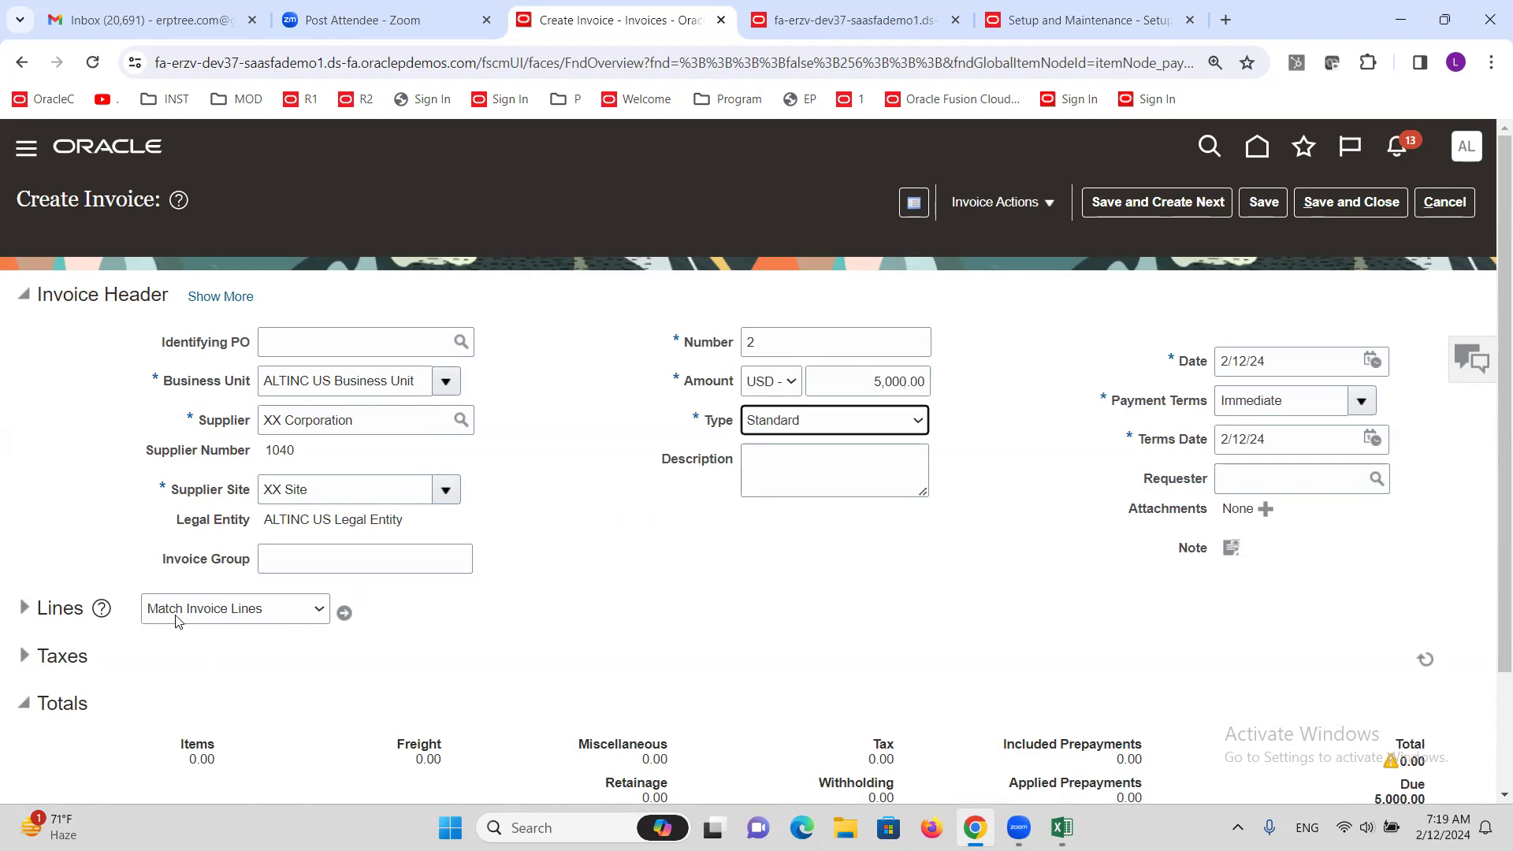
Fill the first line of invoice 2 with an amount of 5,000 and the Internet Expense distribution set
click(17, 611)
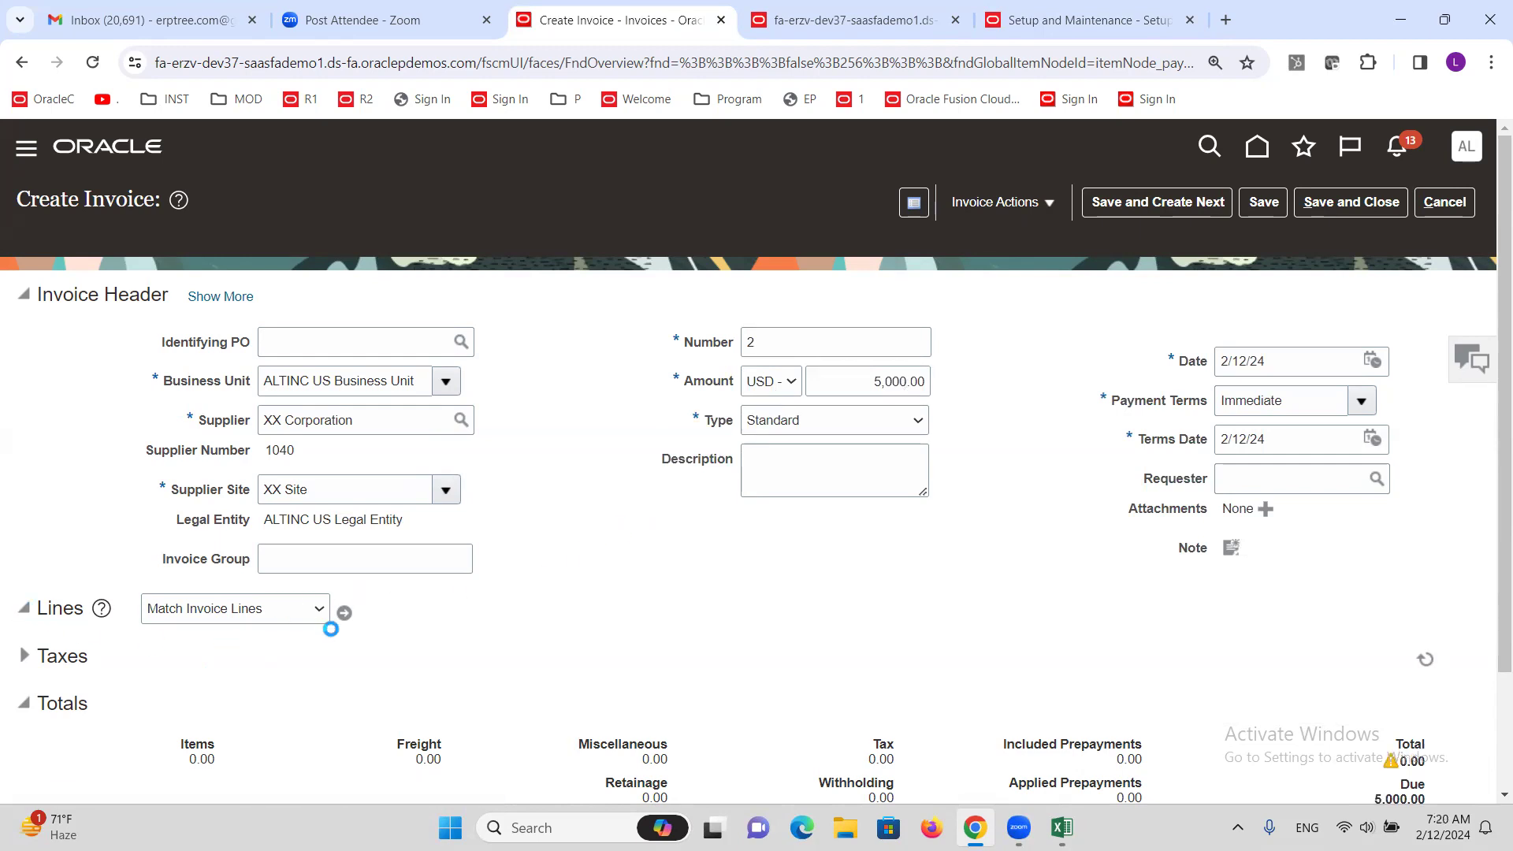
scroll(328, 628, down, 2)
click(299, 602)
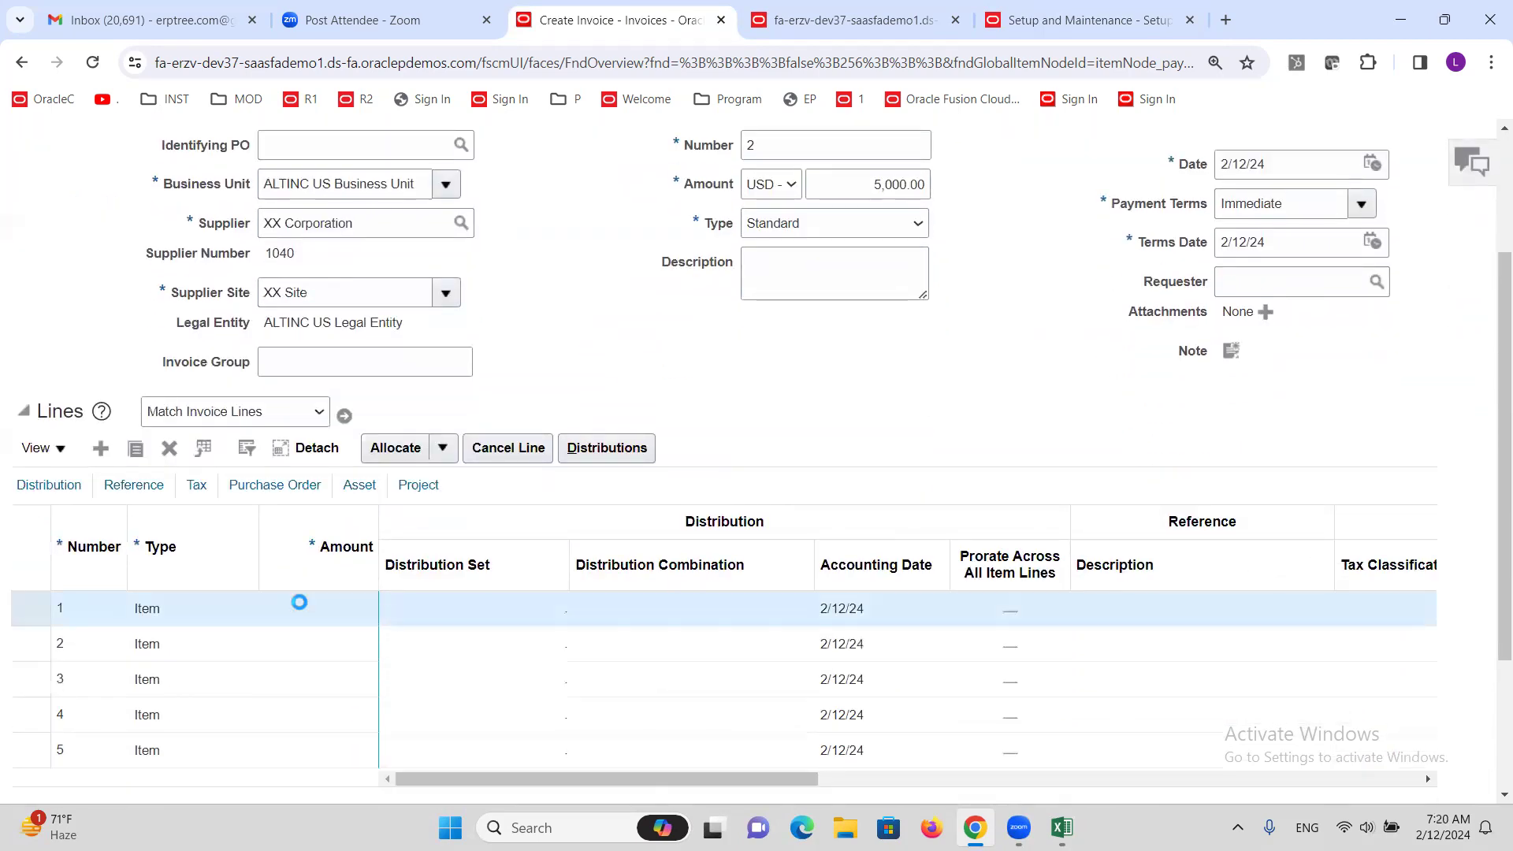
text(5000)
key(Tab)
text(IN)
key(Tab)
key(Tab)
scroll(833, 449, up, 3)
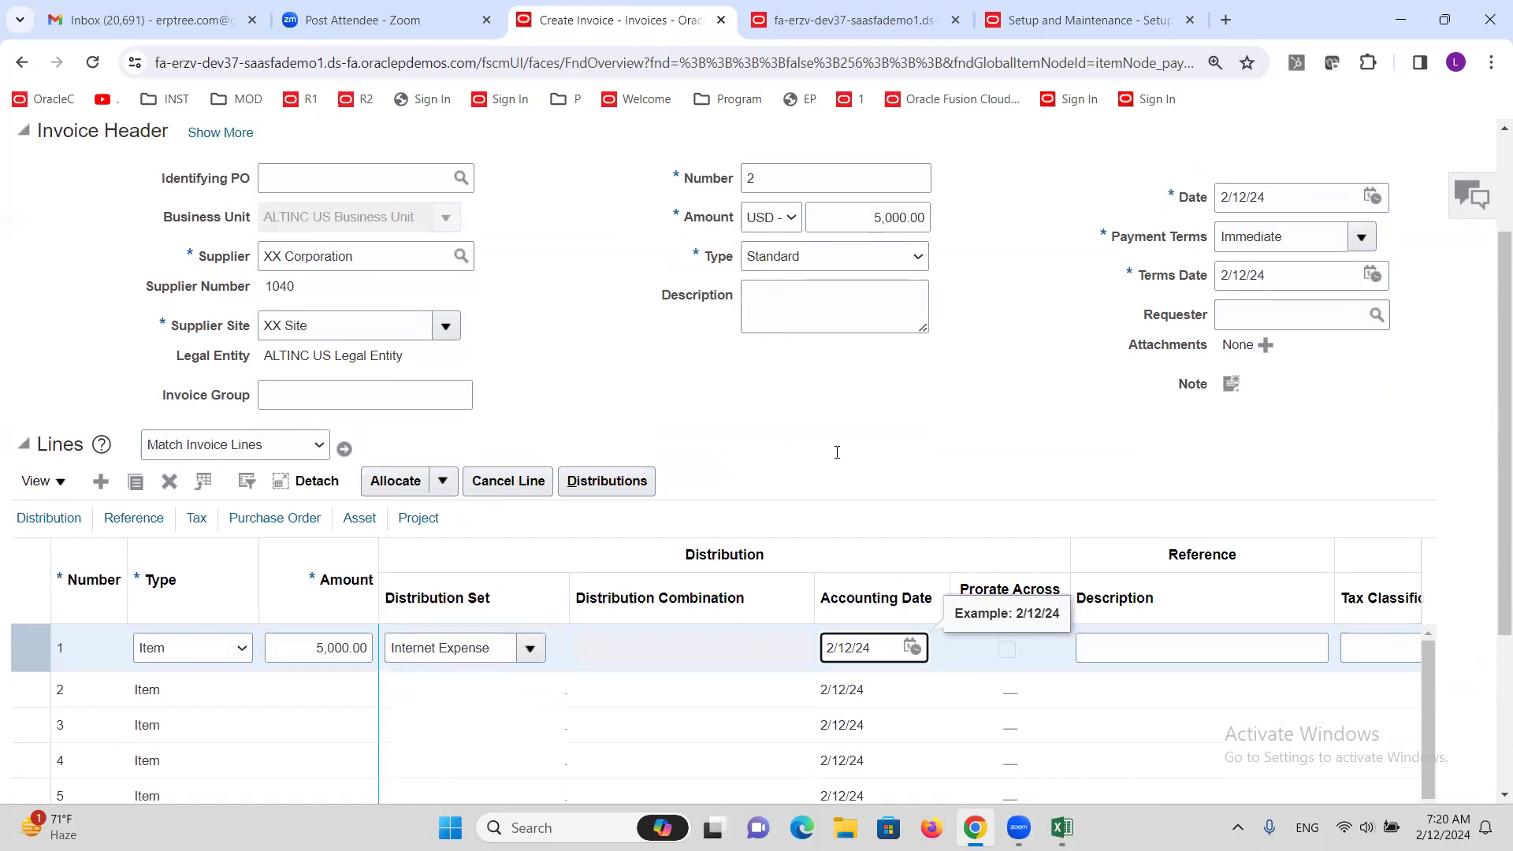
Validate invoice 2, continuing past the duplicate invoice warning
click(1048, 203)
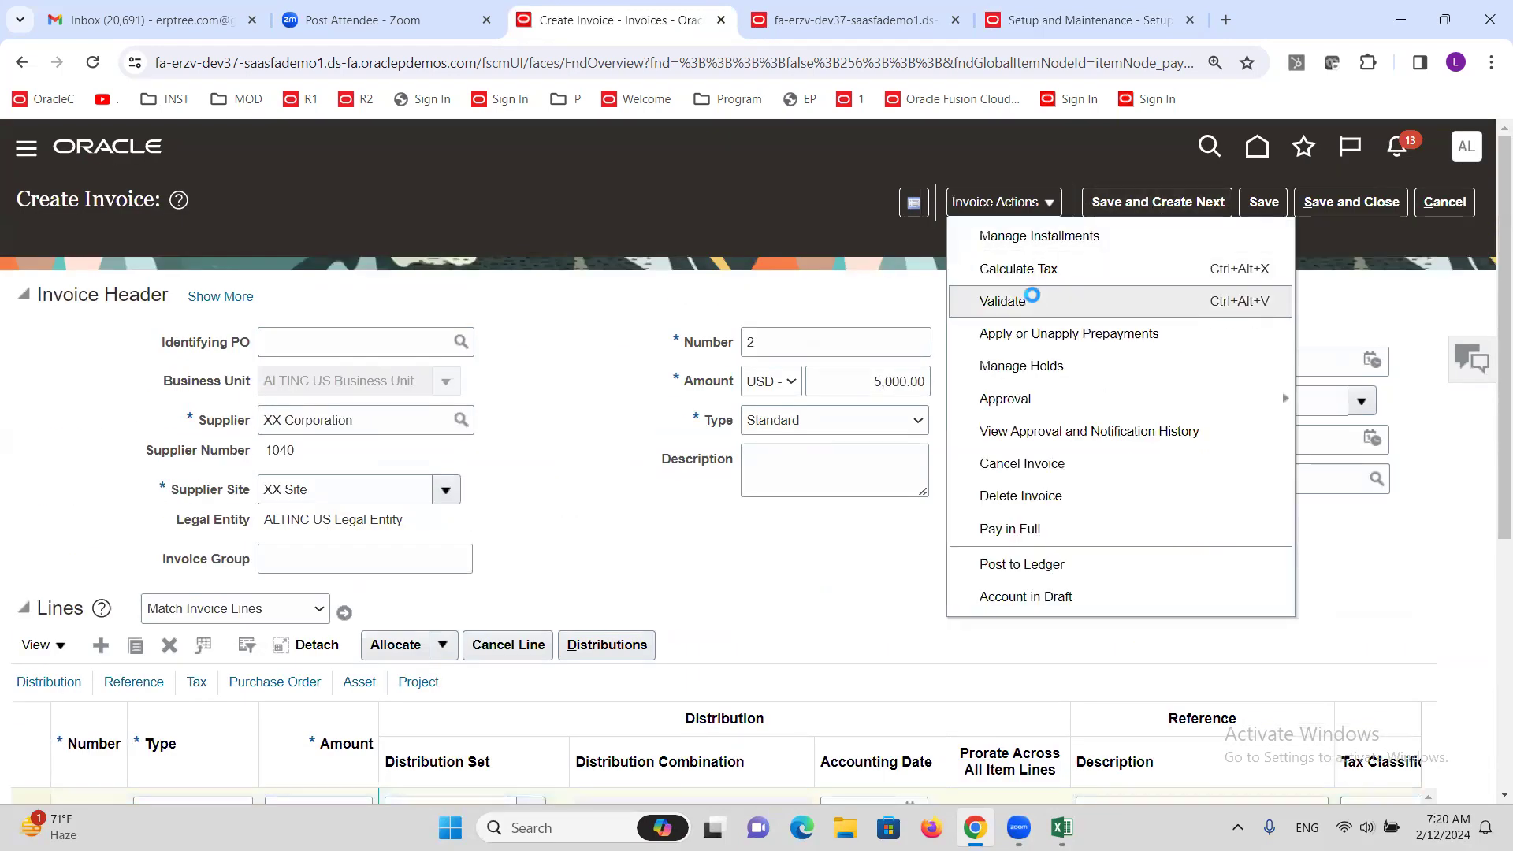
click(1033, 296)
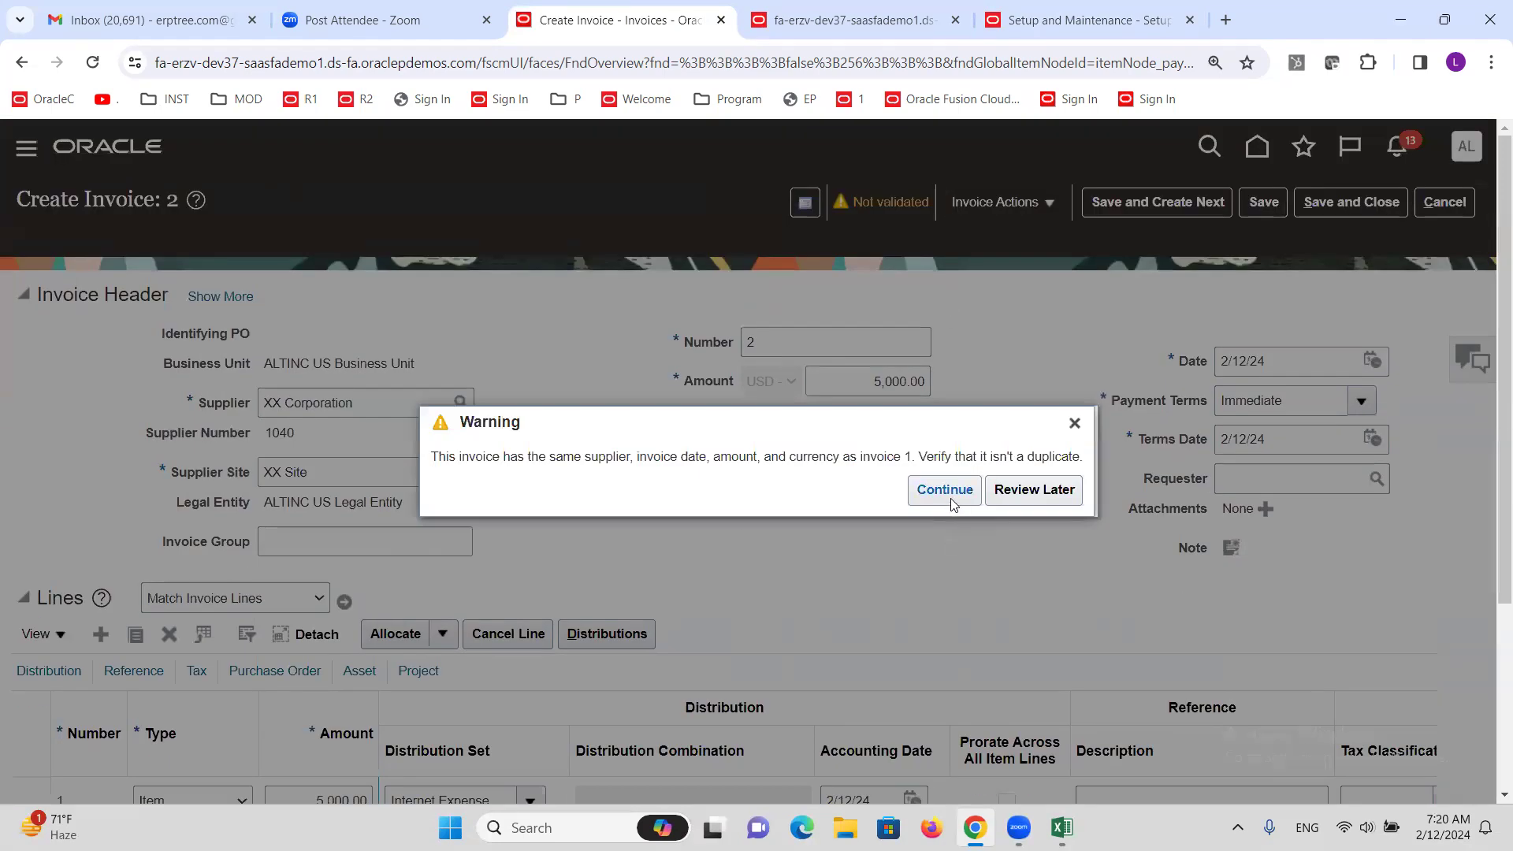
click(946, 495)
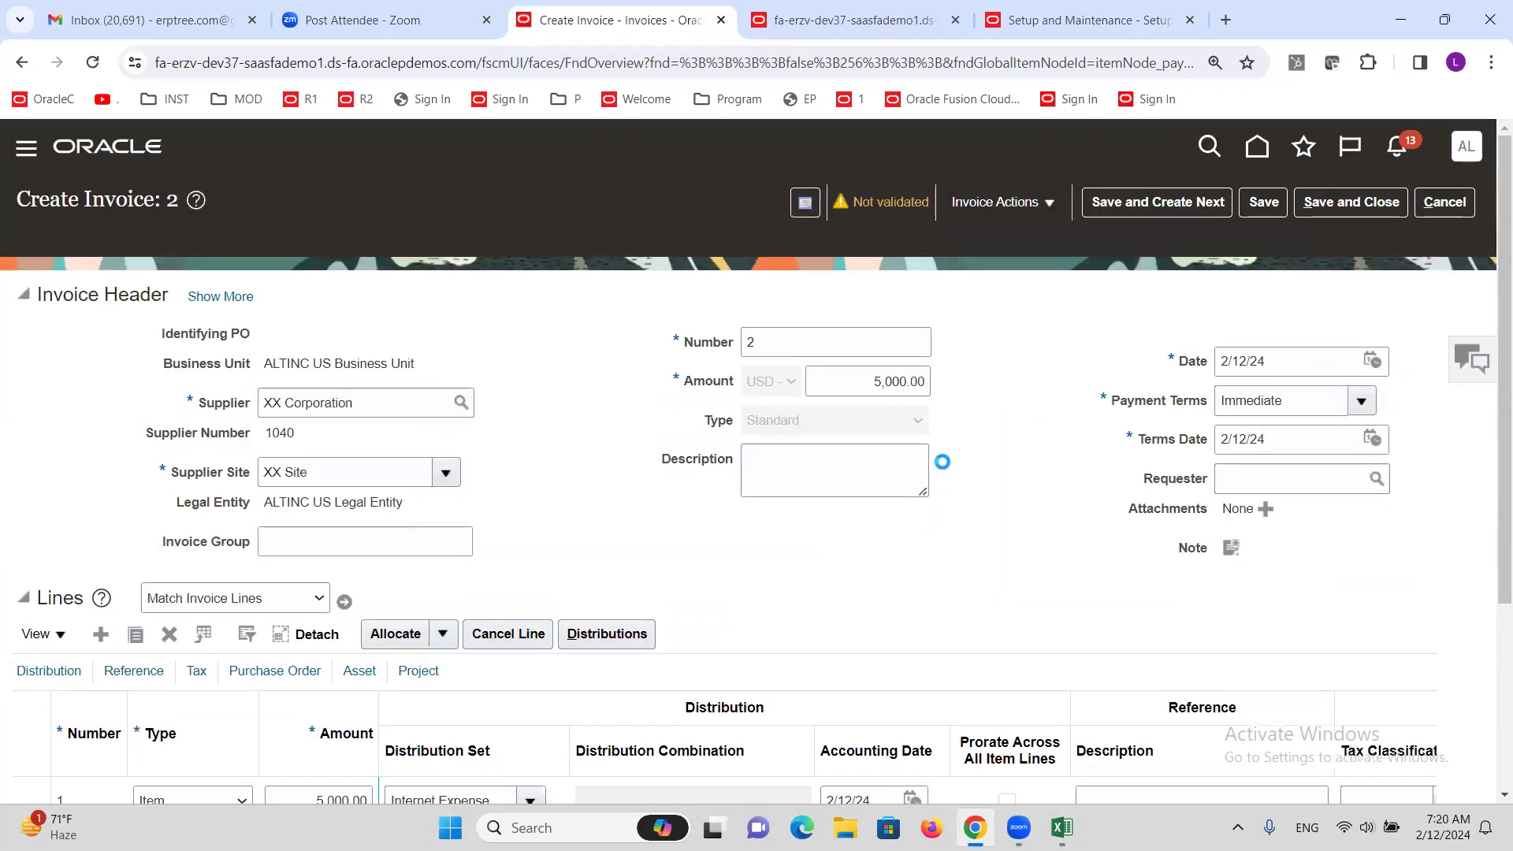
click(997, 202)
click(1016, 300)
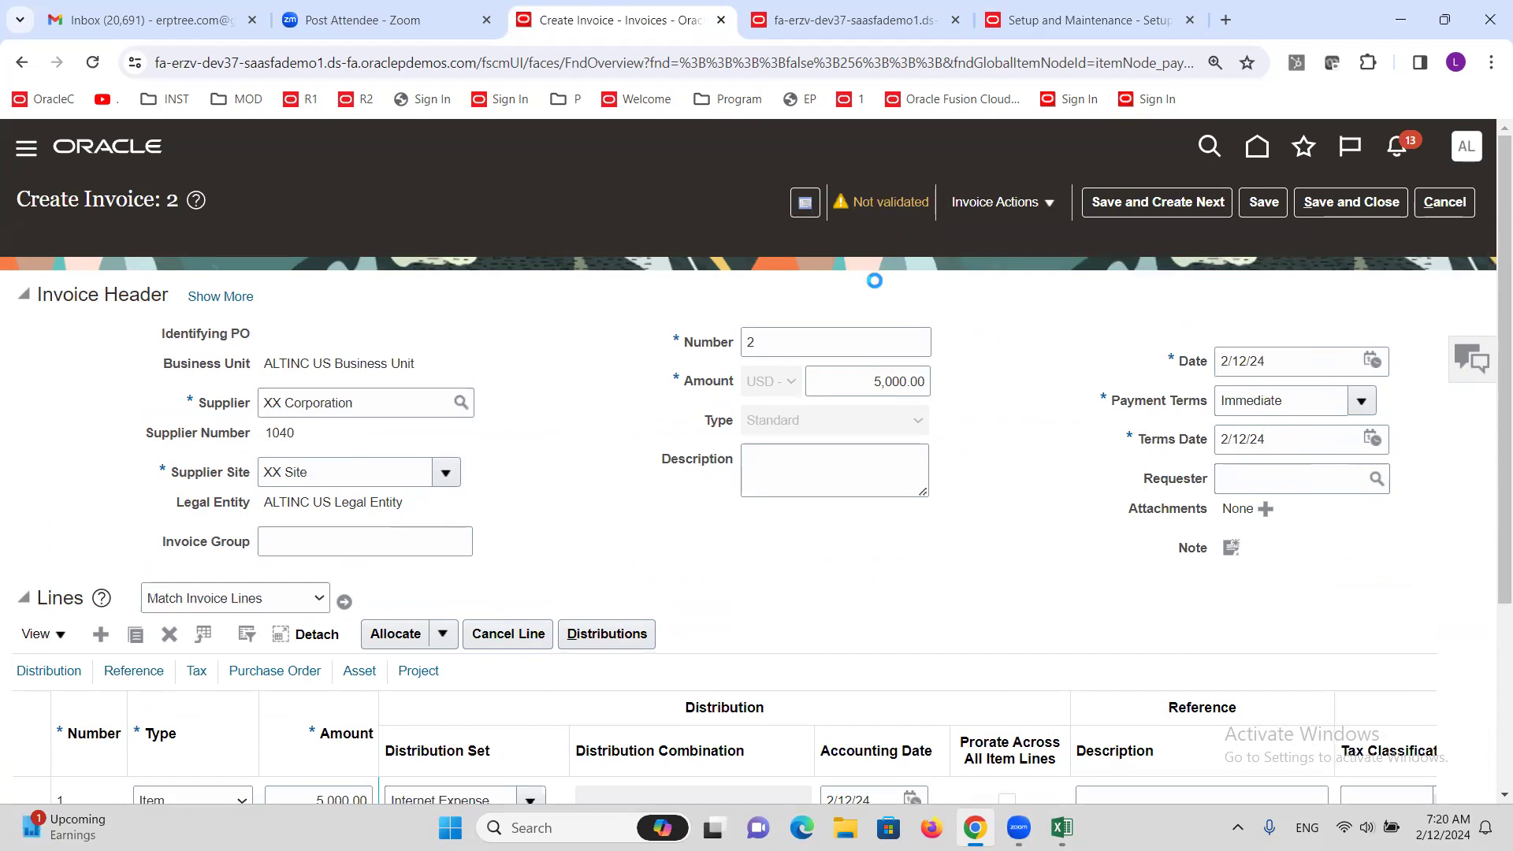
Check the validation and approval status in the summary of invoice 2, and save and close the invoice
click(889, 207)
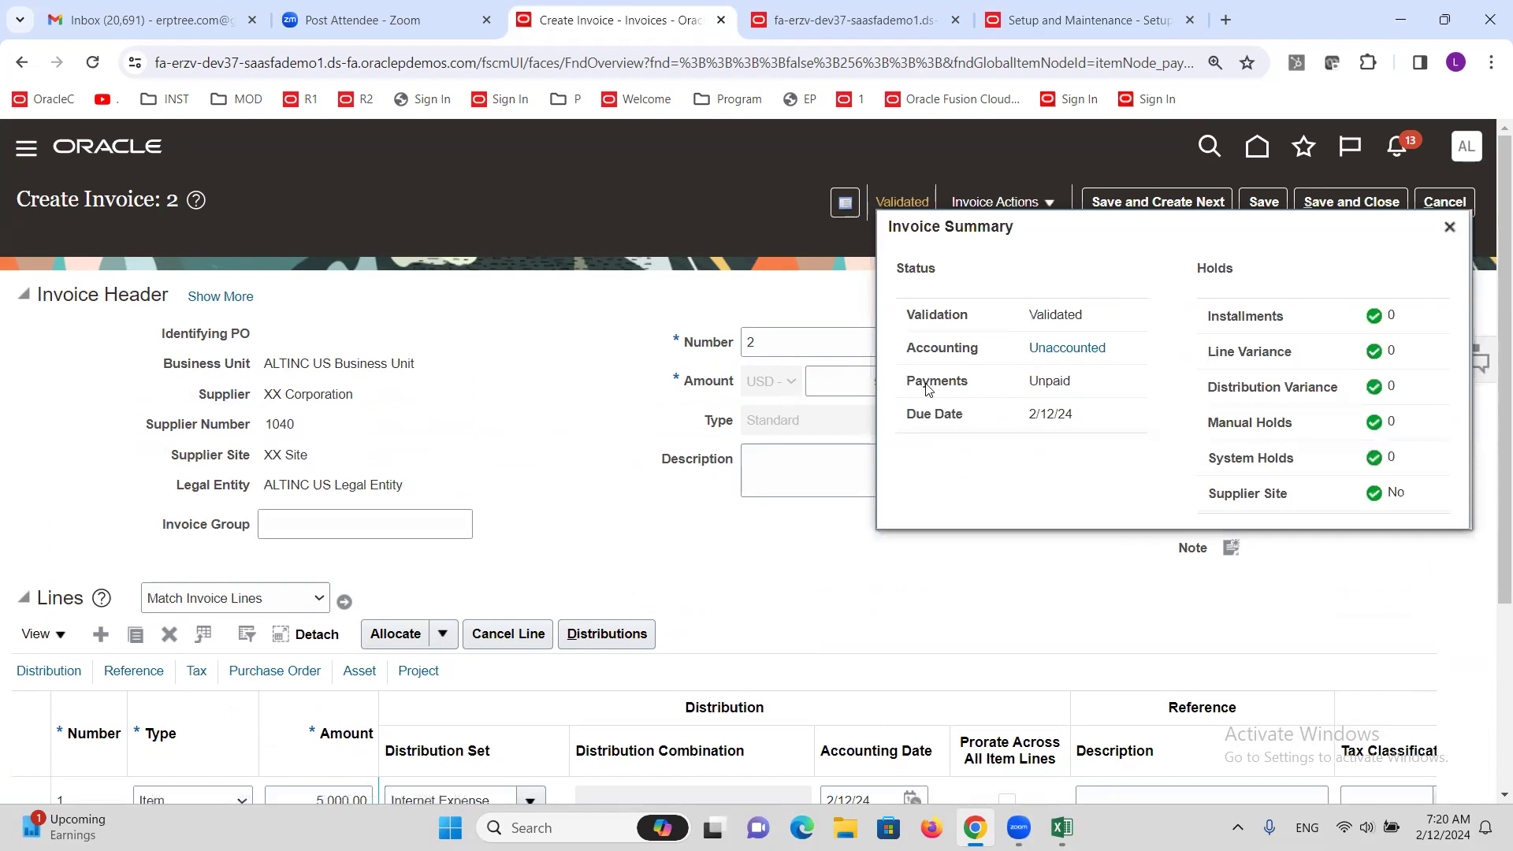
click(1449, 227)
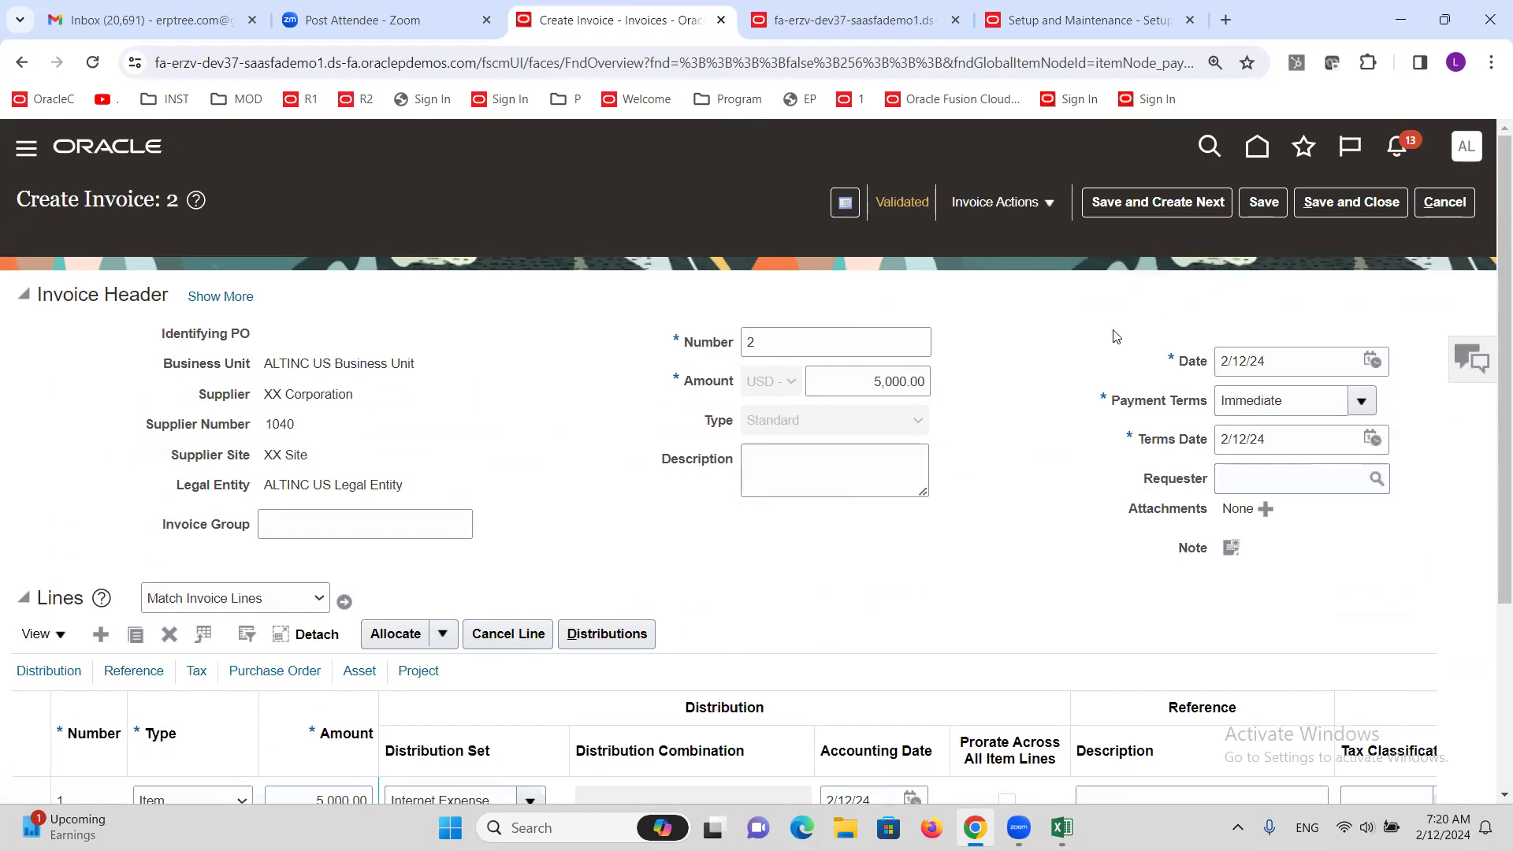
click(1353, 204)
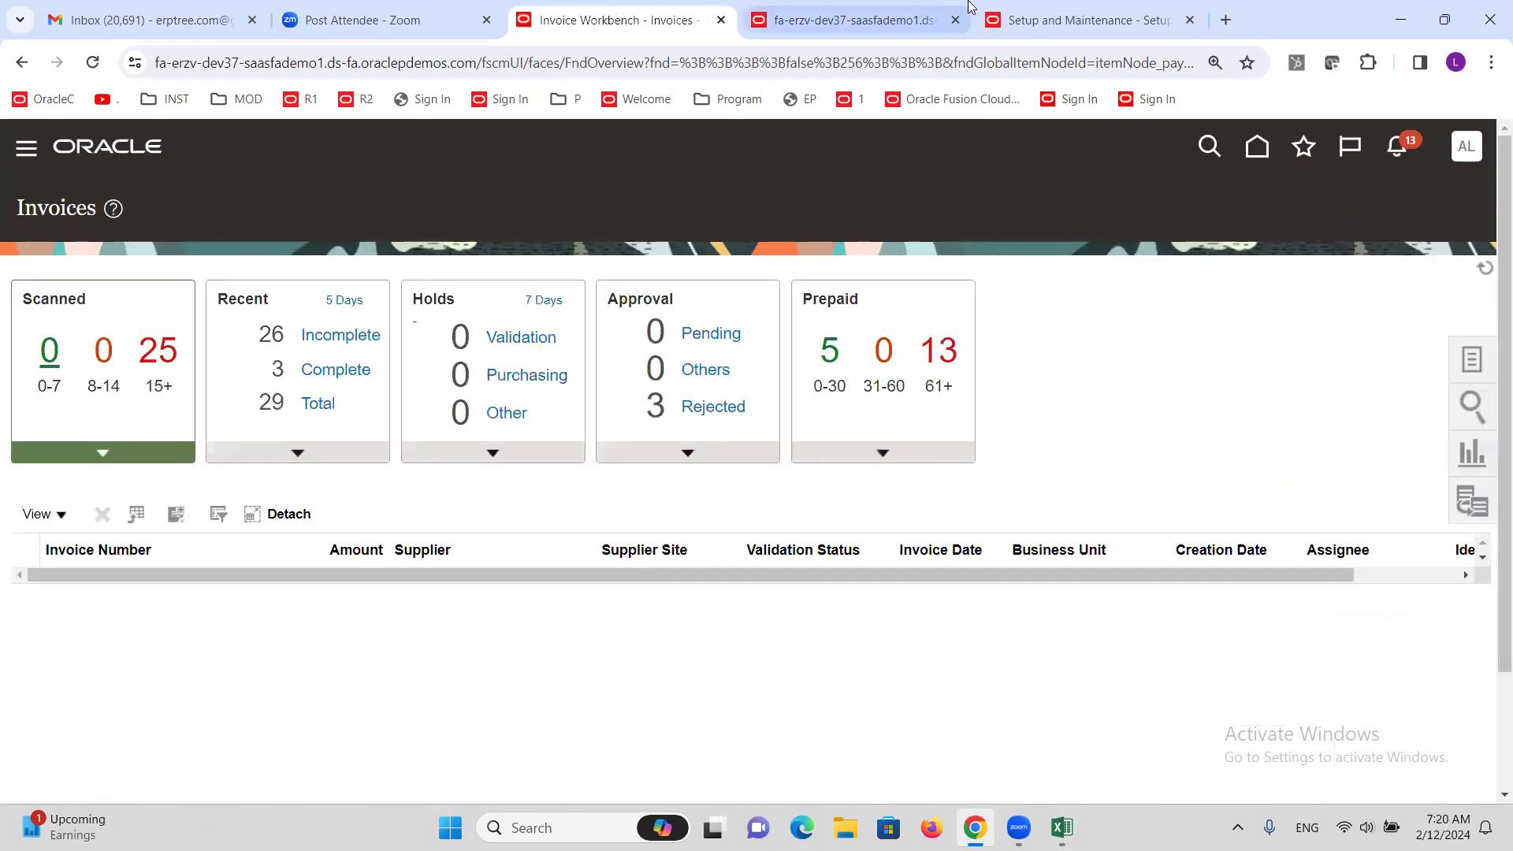
Try to open the Receivables Billing work area from the Oracle home page in the other Oracle tab
click(859, 12)
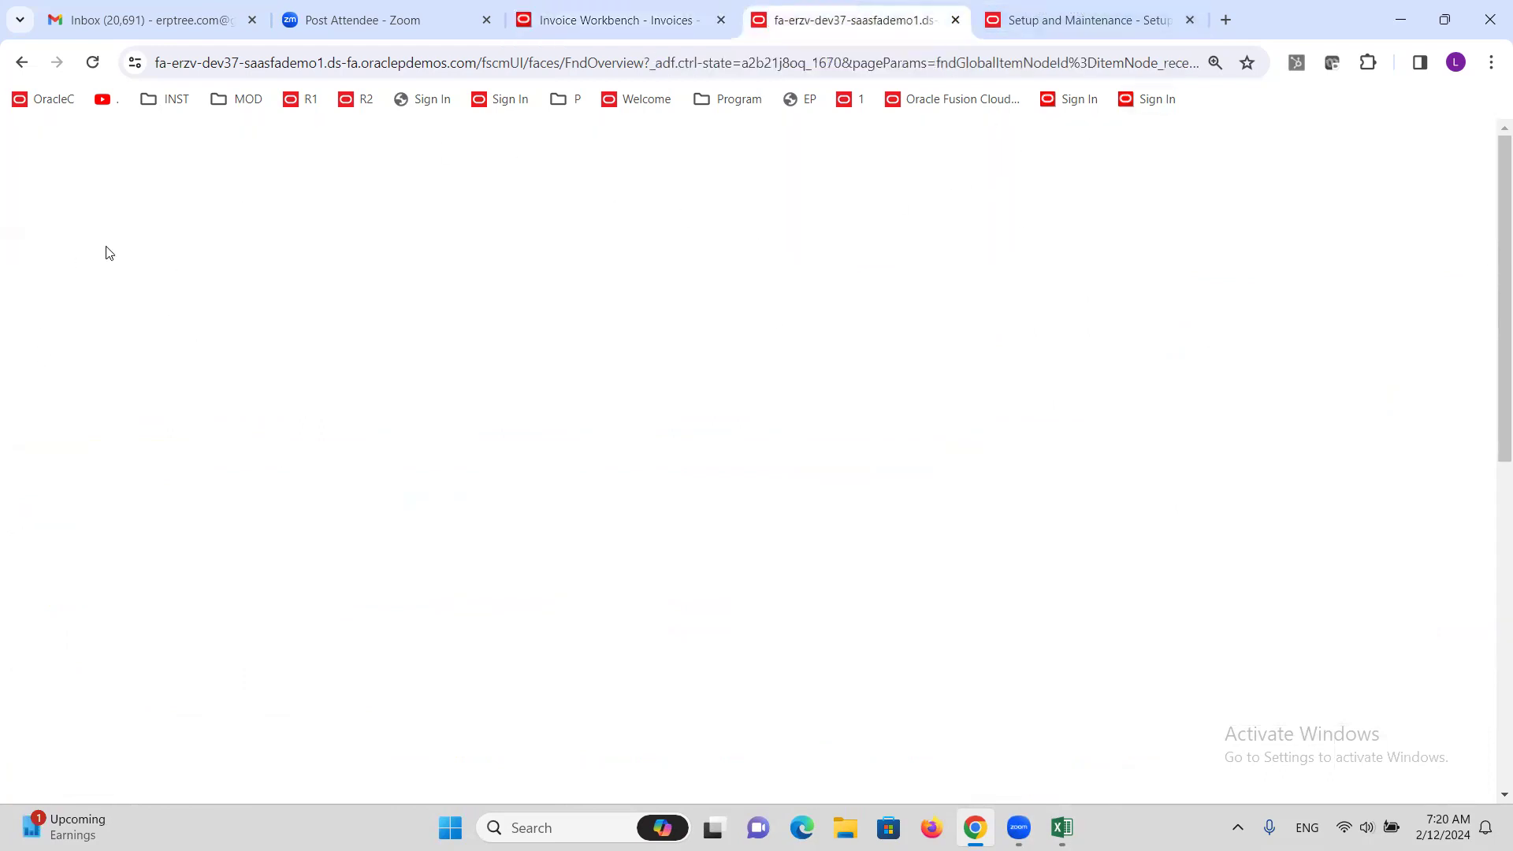
click(358, 101)
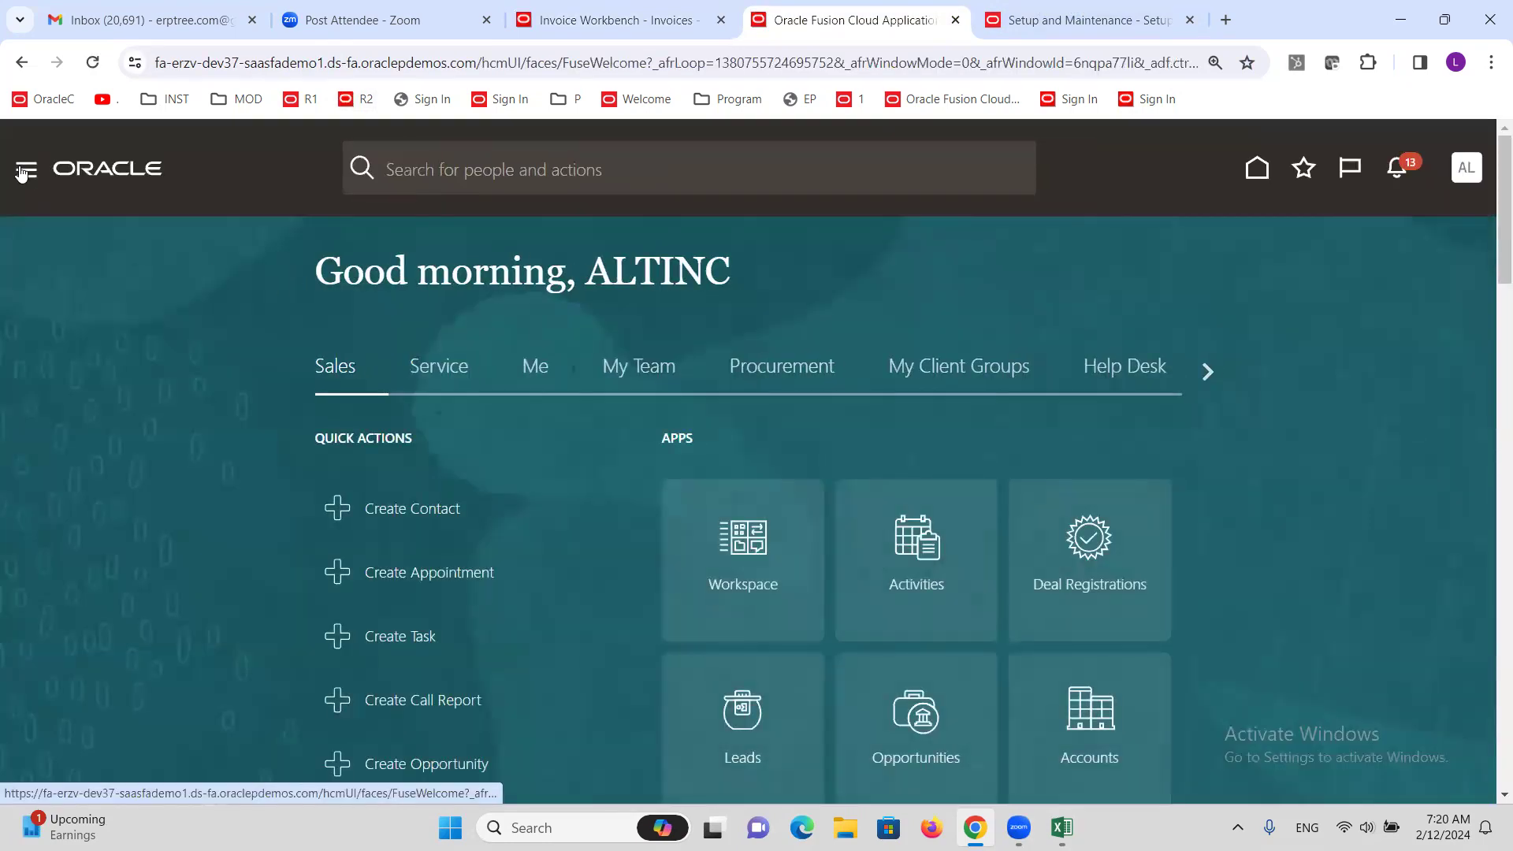
scroll(313, 381, down, 5)
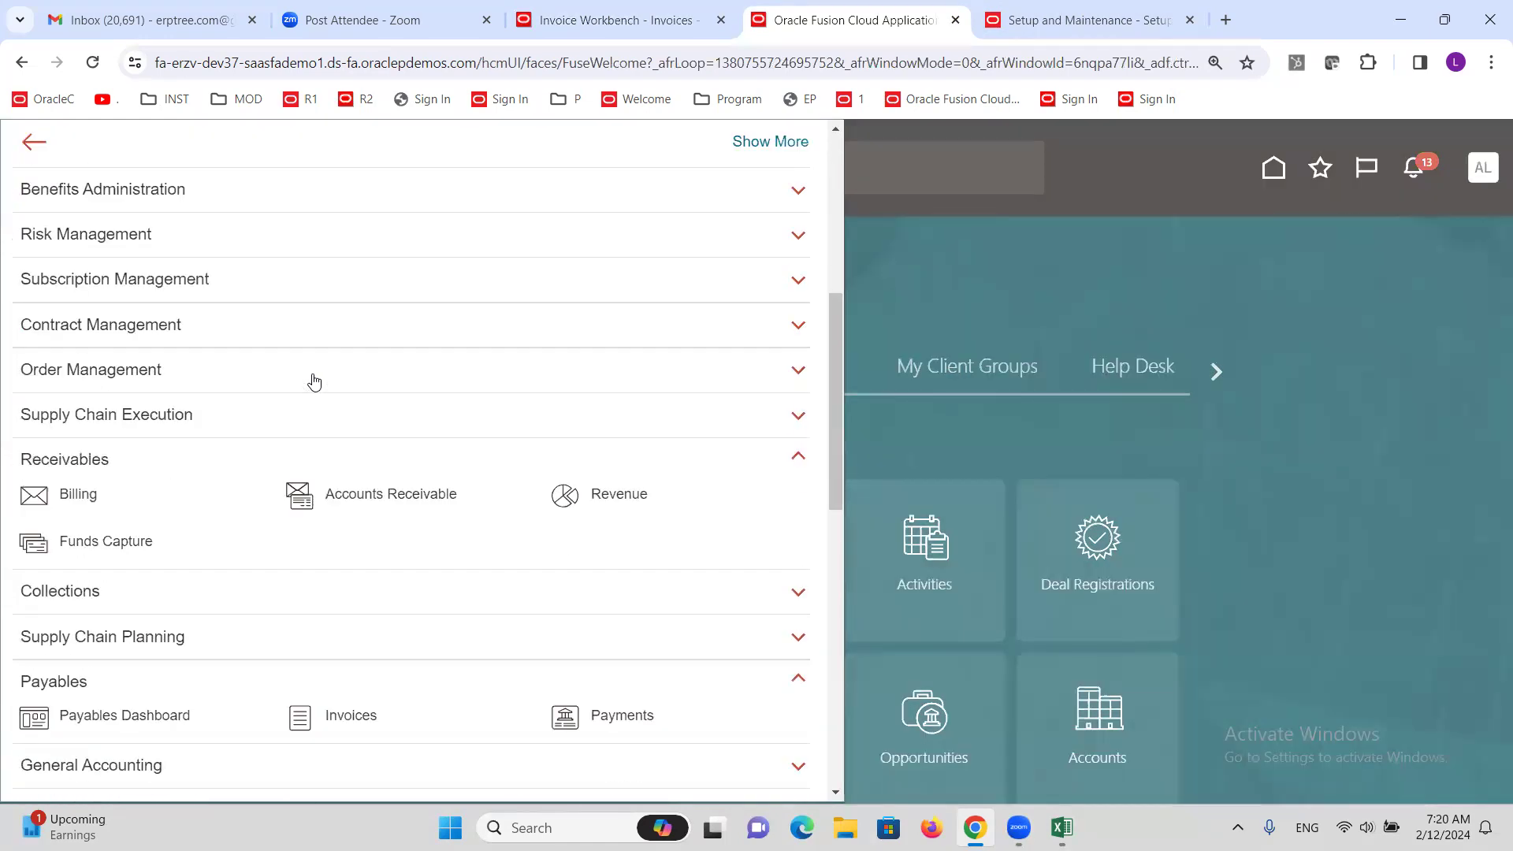
click(80, 497)
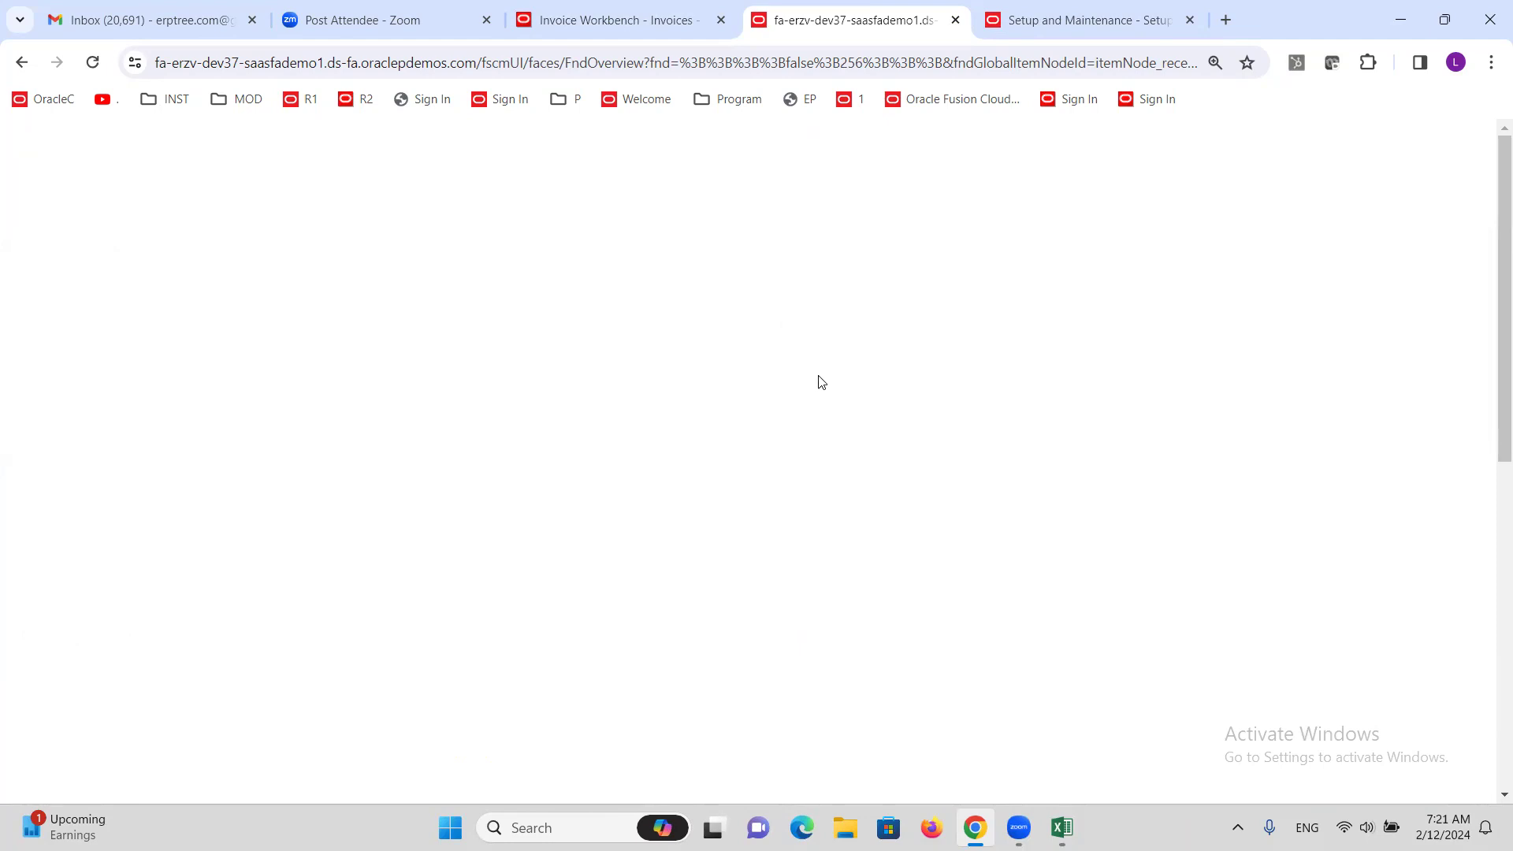
Reload the blank page to return to the Oracle home page and open Receivables Billing again
click(92, 62)
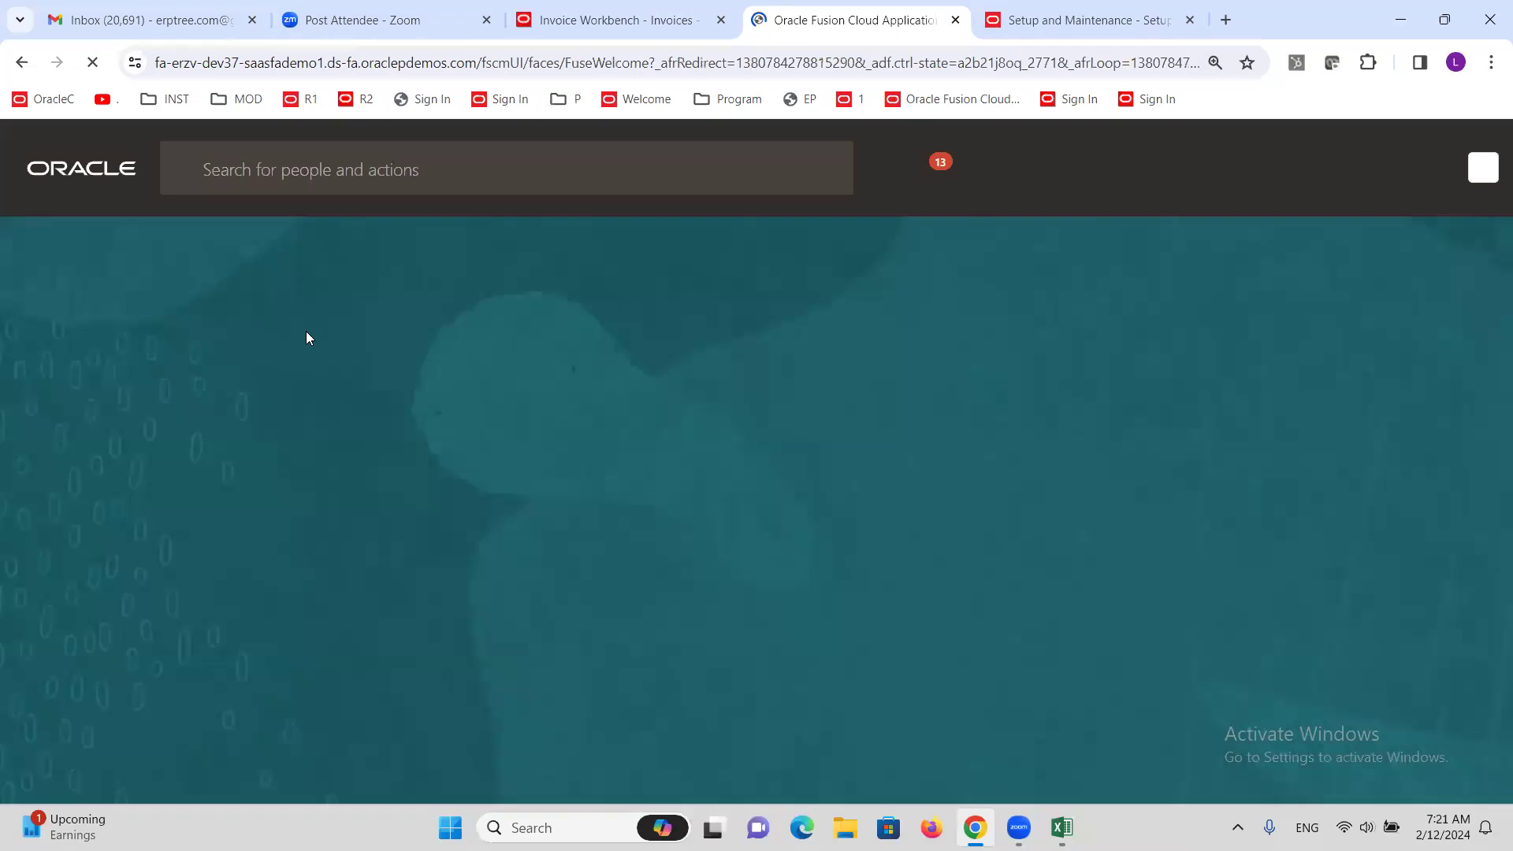
click(26, 169)
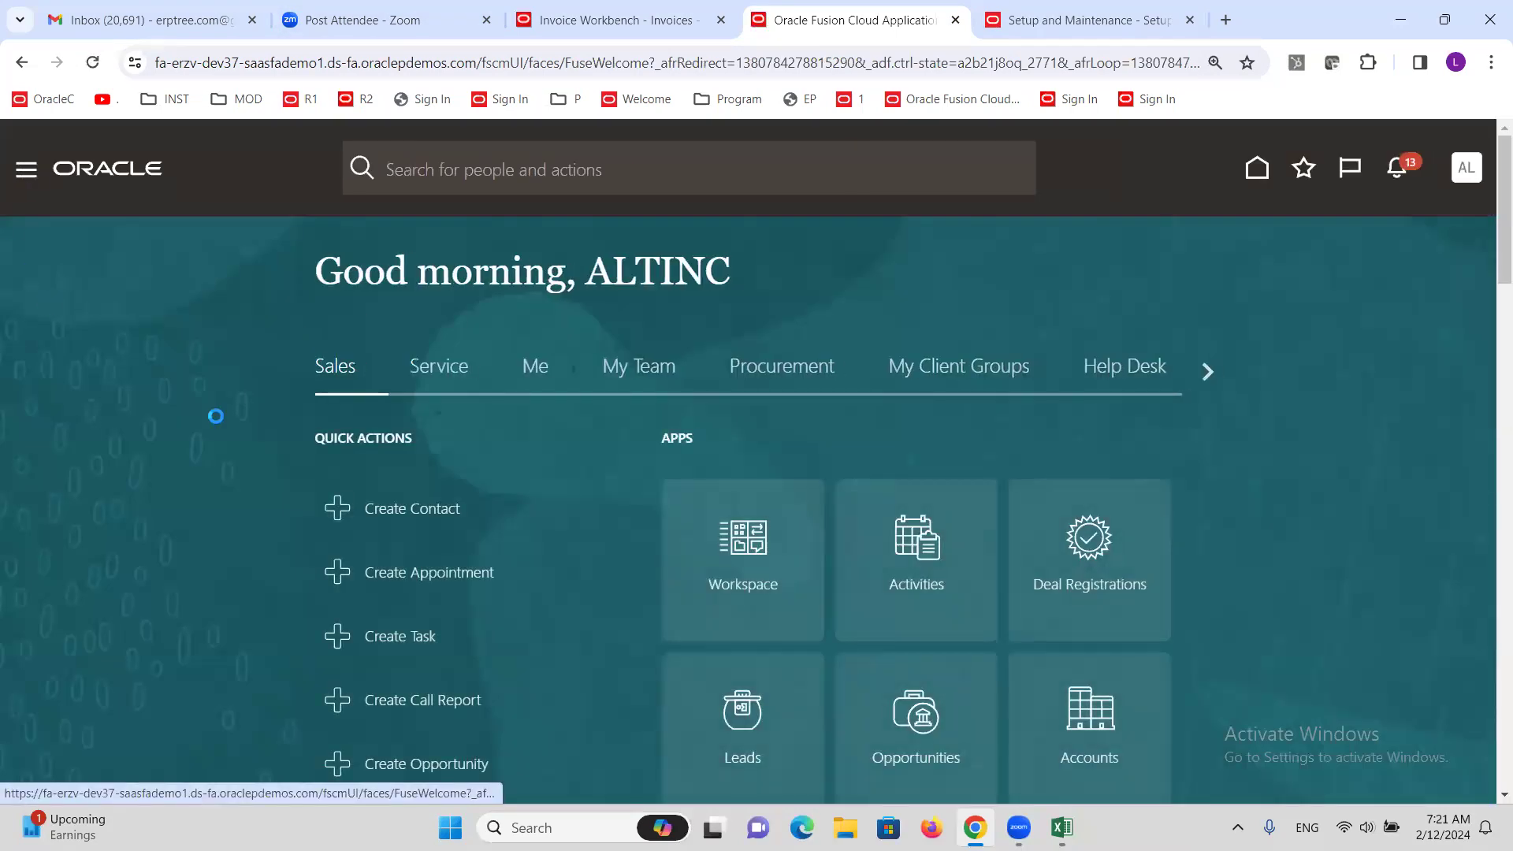
scroll(399, 436, down, 5)
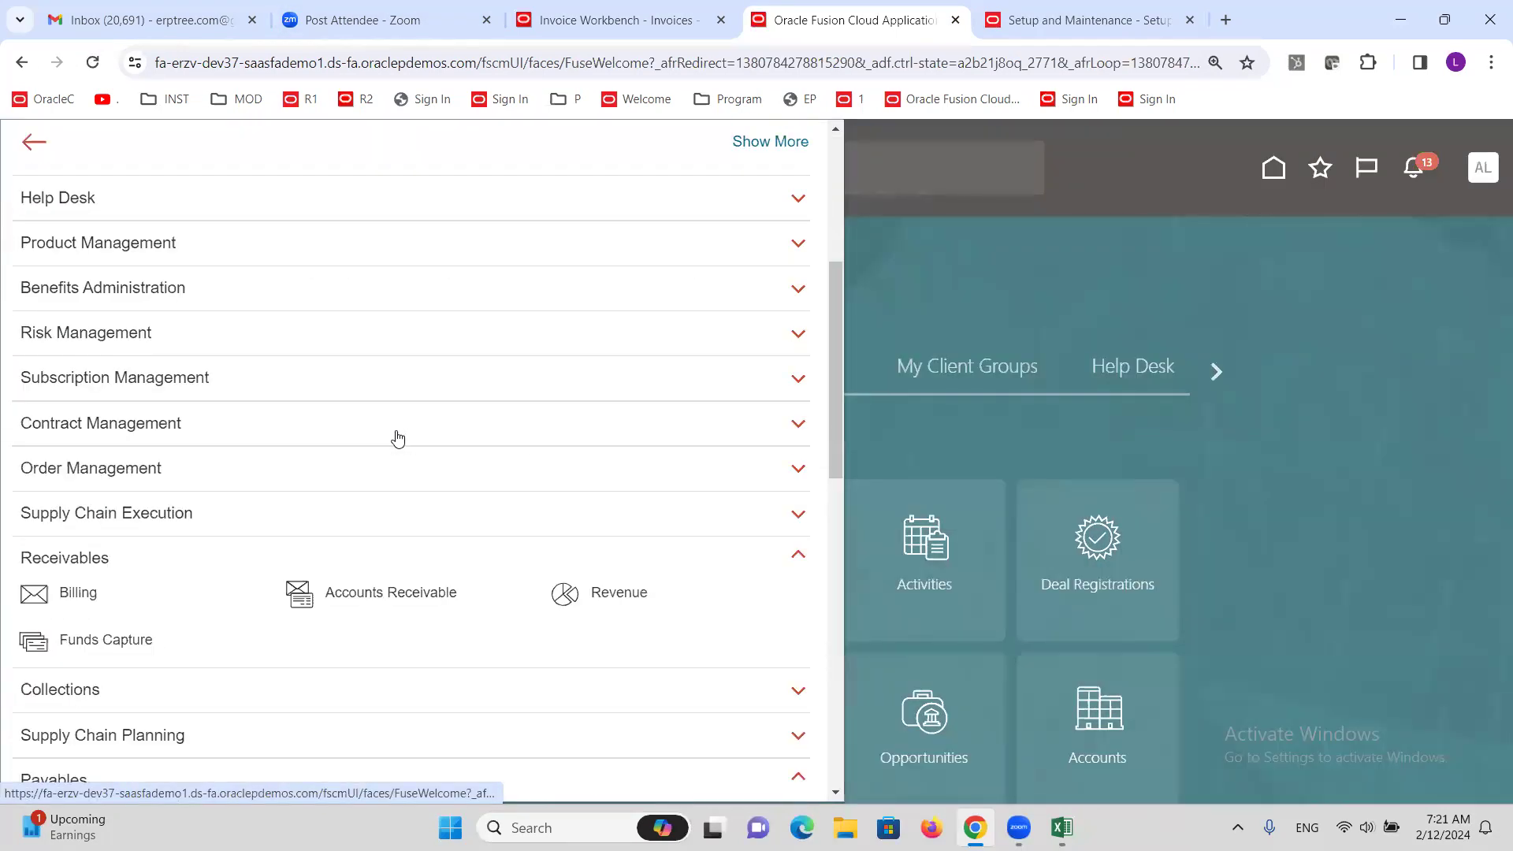
click(79, 603)
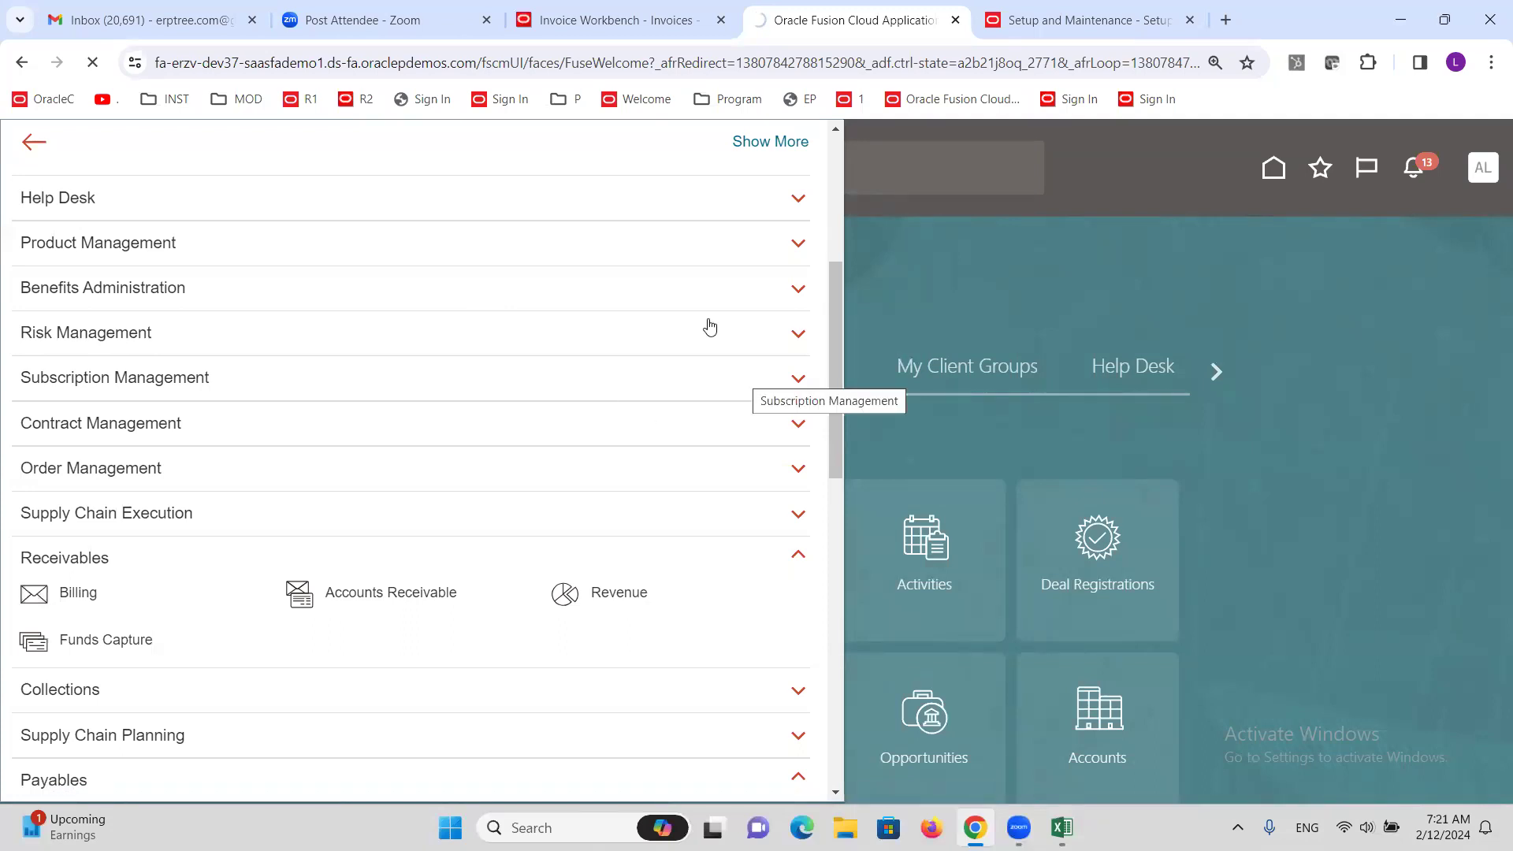
Close the Invoice Workbench and Setup and Maintenance browser tabs, keeping only one Oracle tab open
click(721, 20)
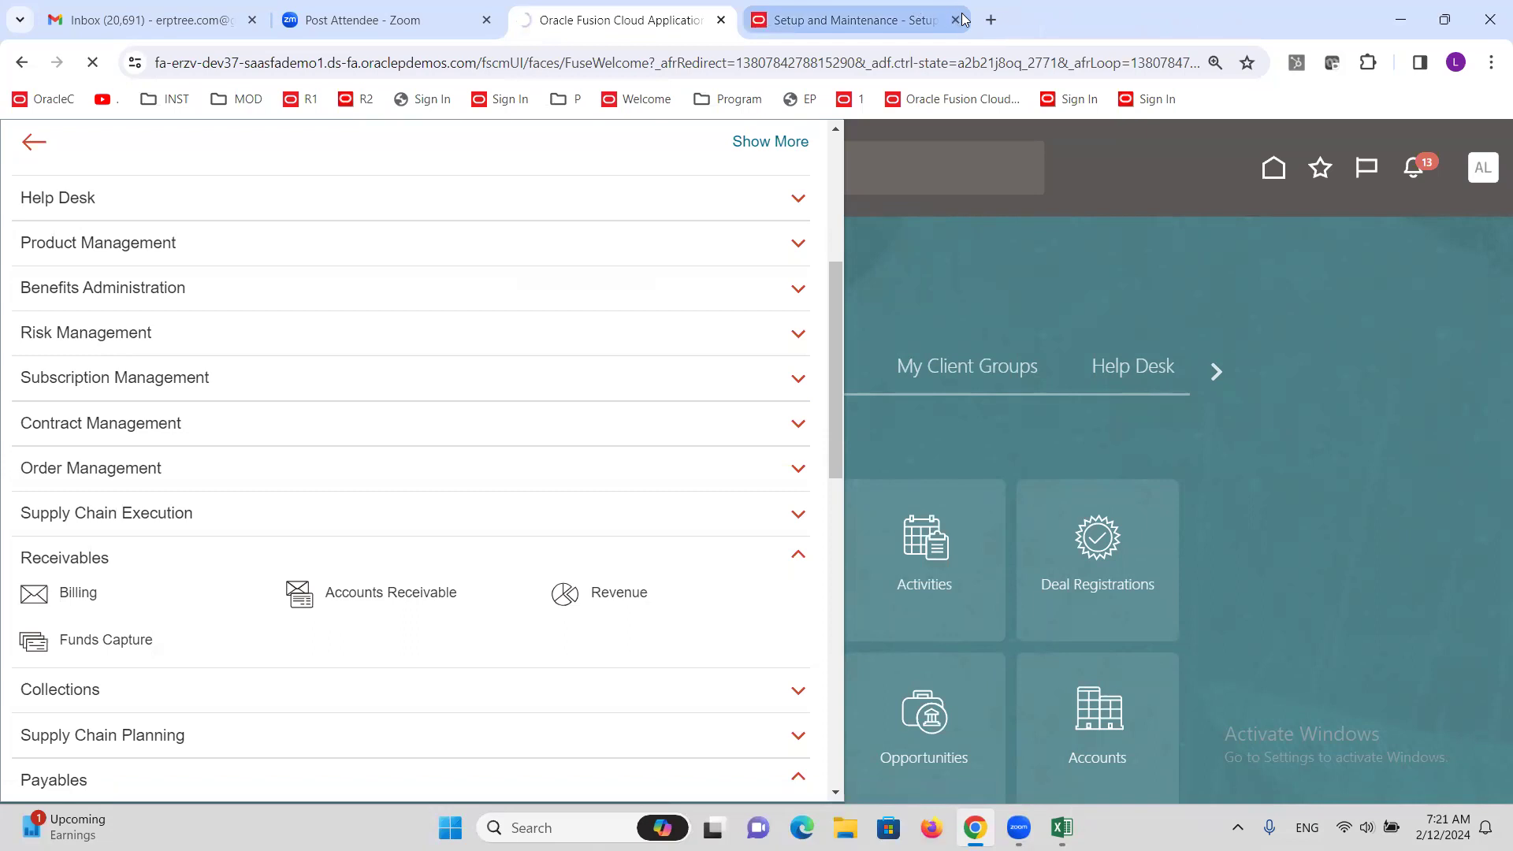
click(955, 19)
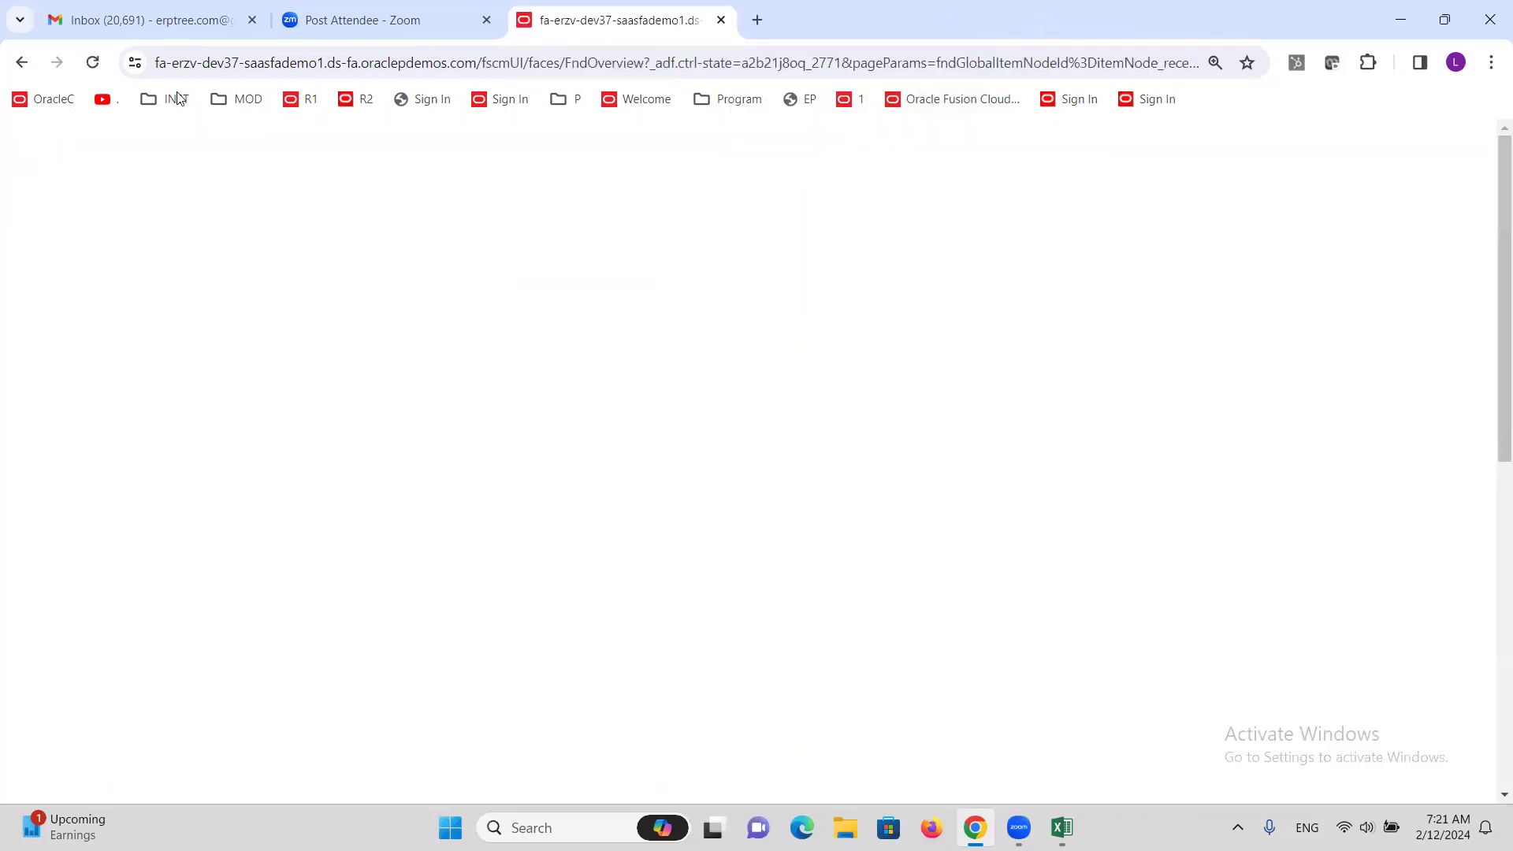
Reload the blank Billing page and try to open the Accounts Receivable work area from the Oracle navigator
click(92, 62)
drag(483, 61, 1470, 25)
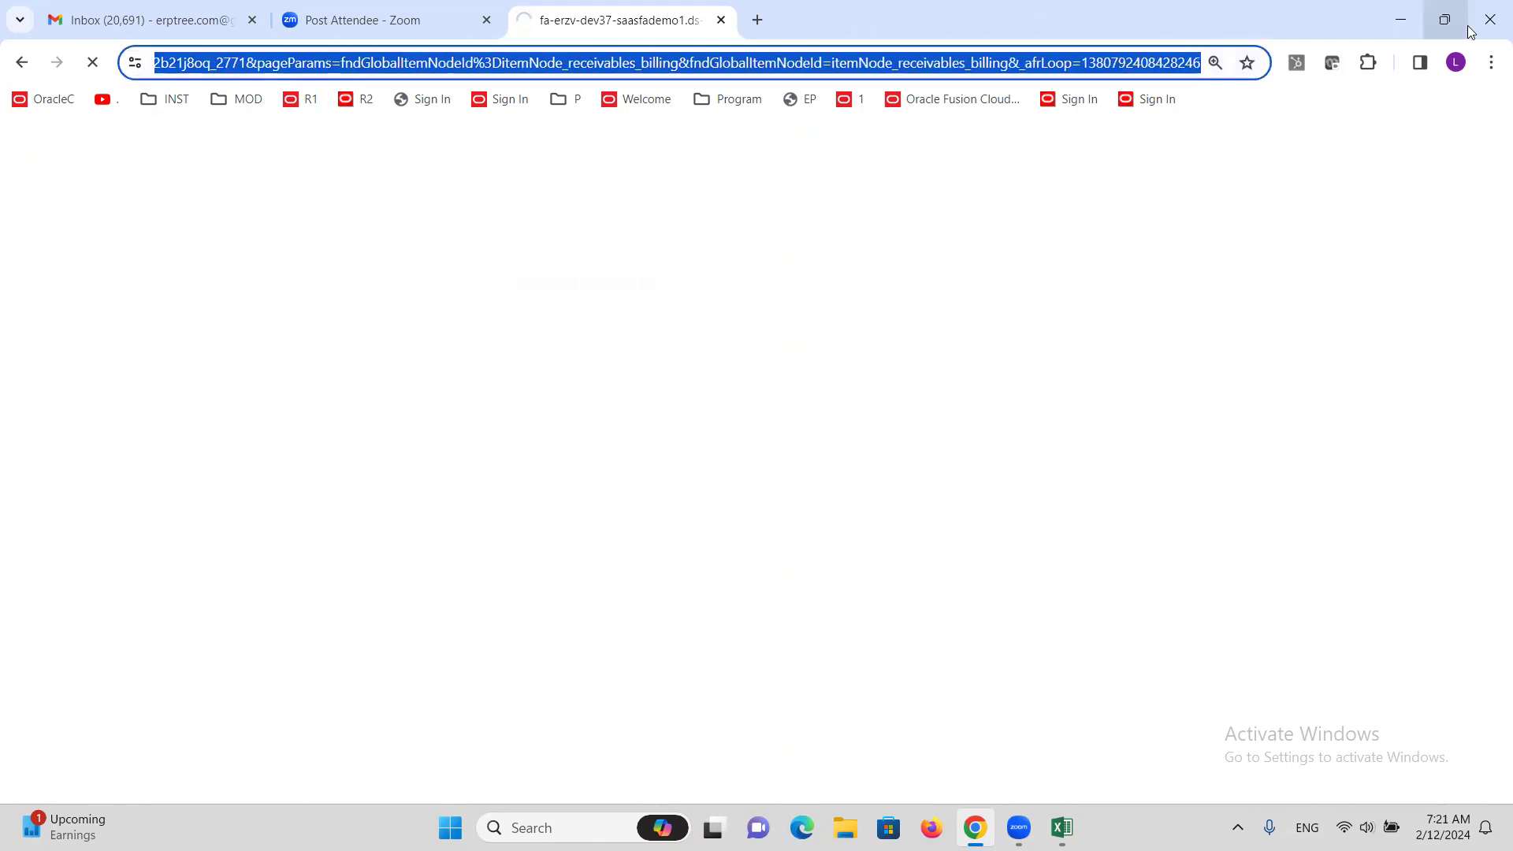
mouse_move(1450, 21)
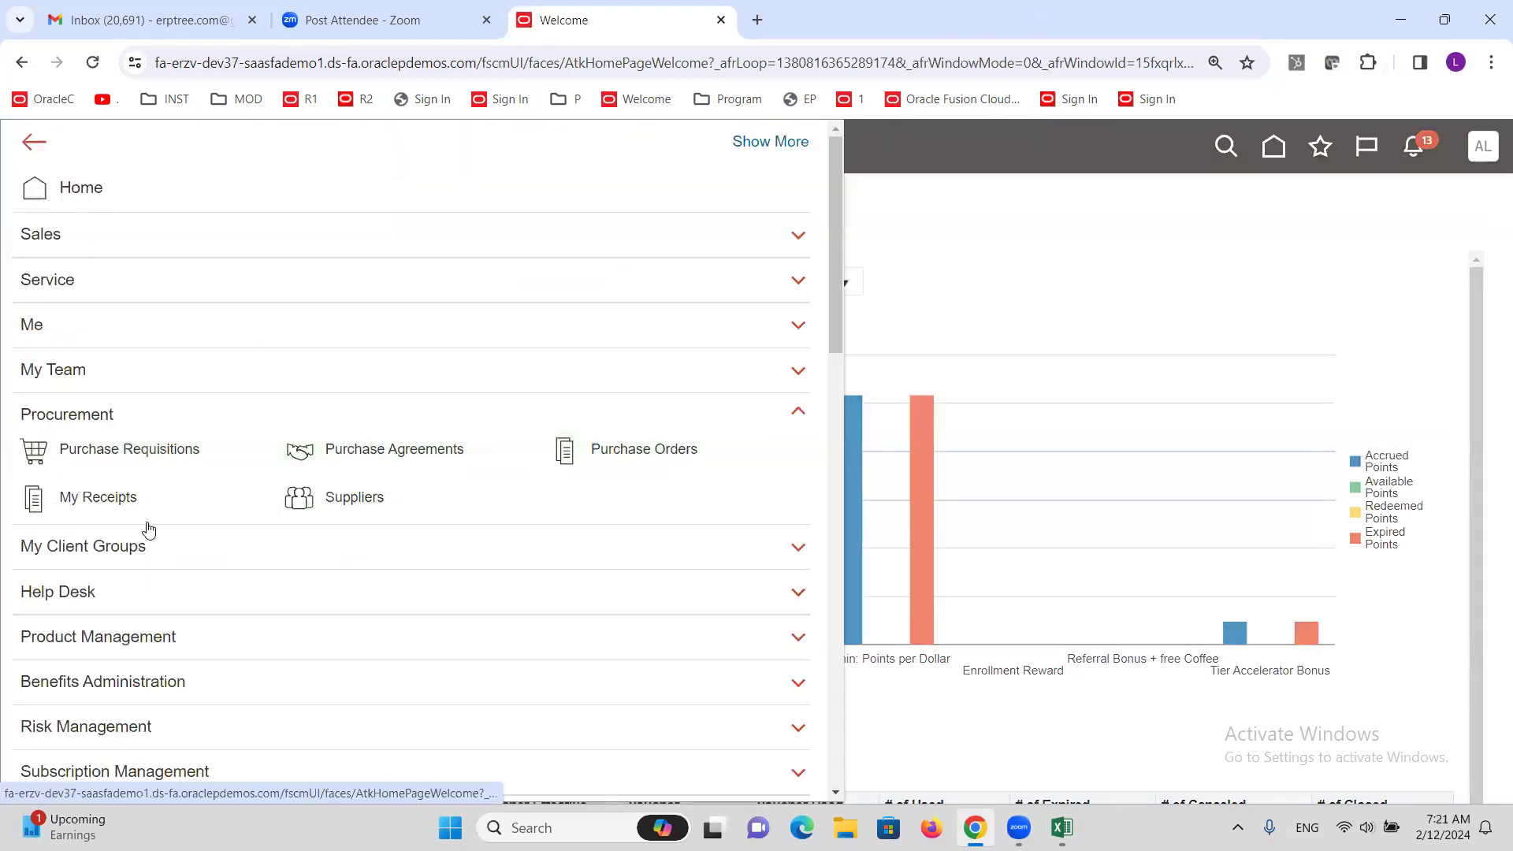
scroll(149, 530, down, 6)
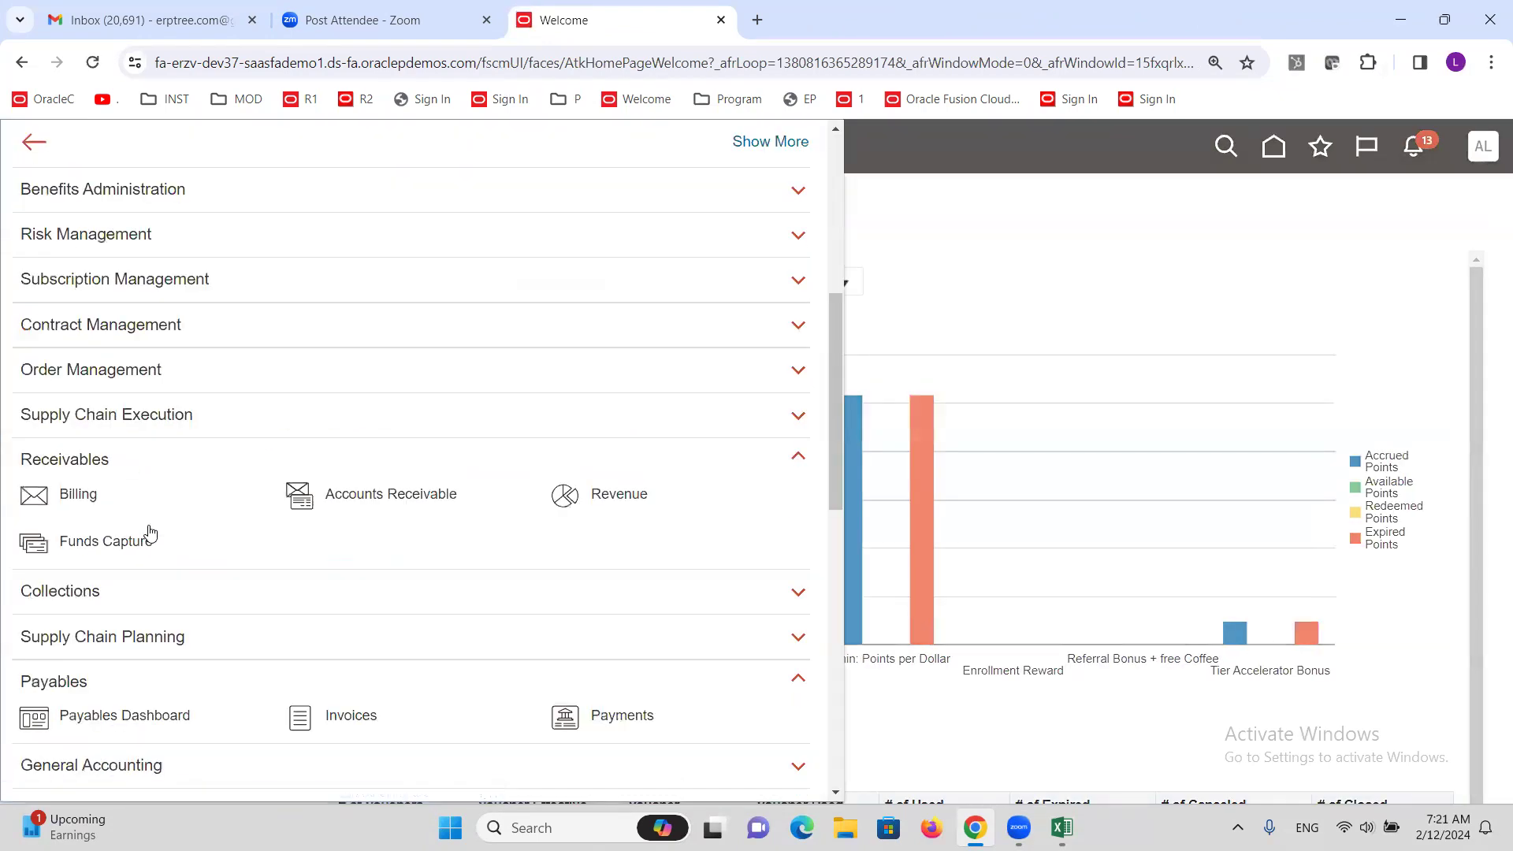
click(368, 500)
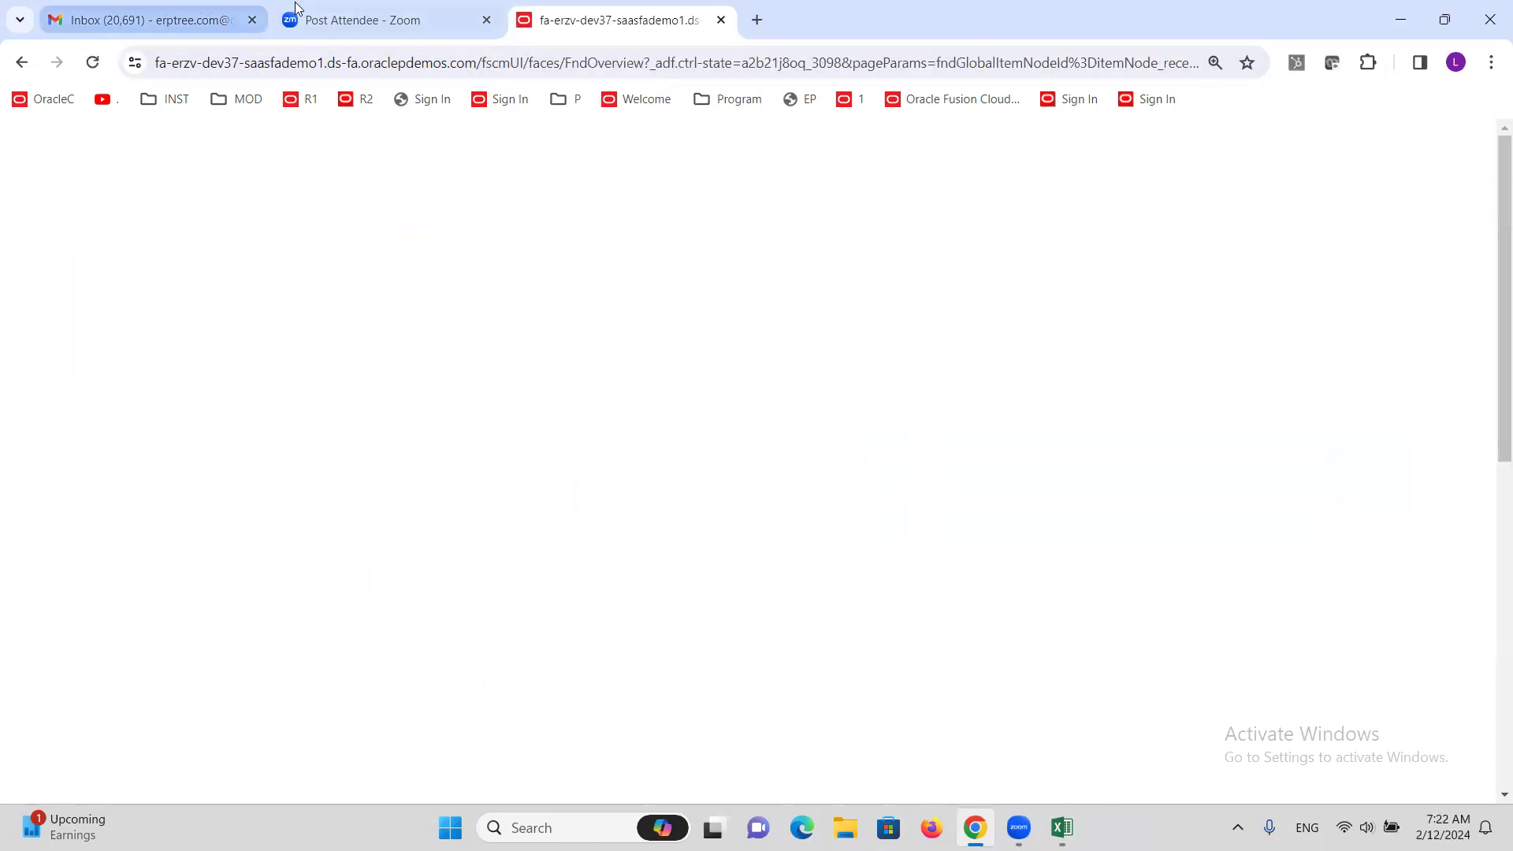
Copy the base address of the Oracle site from the blank page and open it in Firefox
drag(478, 64, 132, 65)
key(ctrl+c)
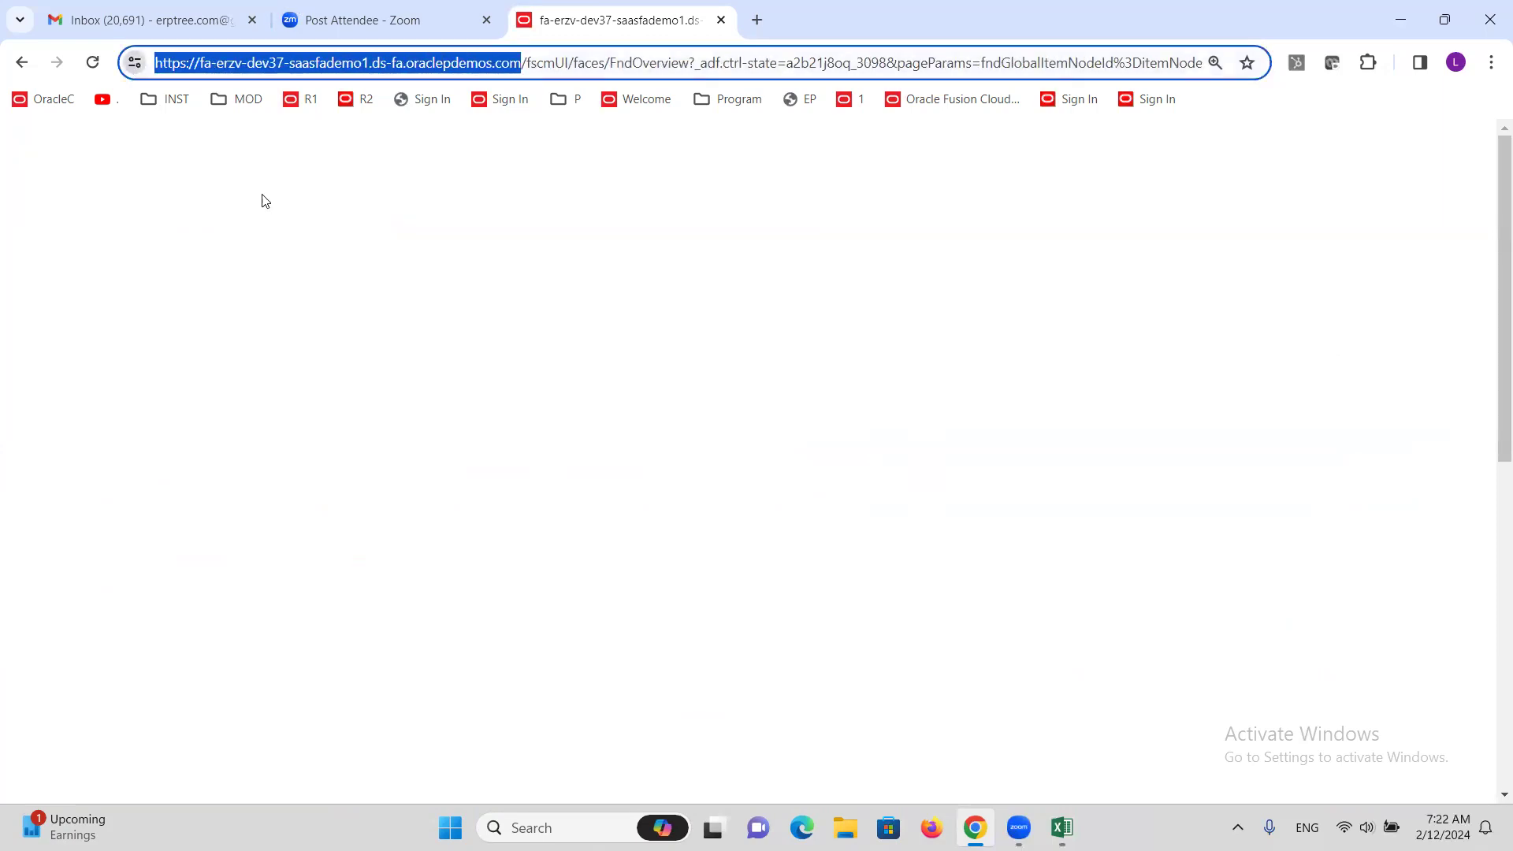
click(932, 827)
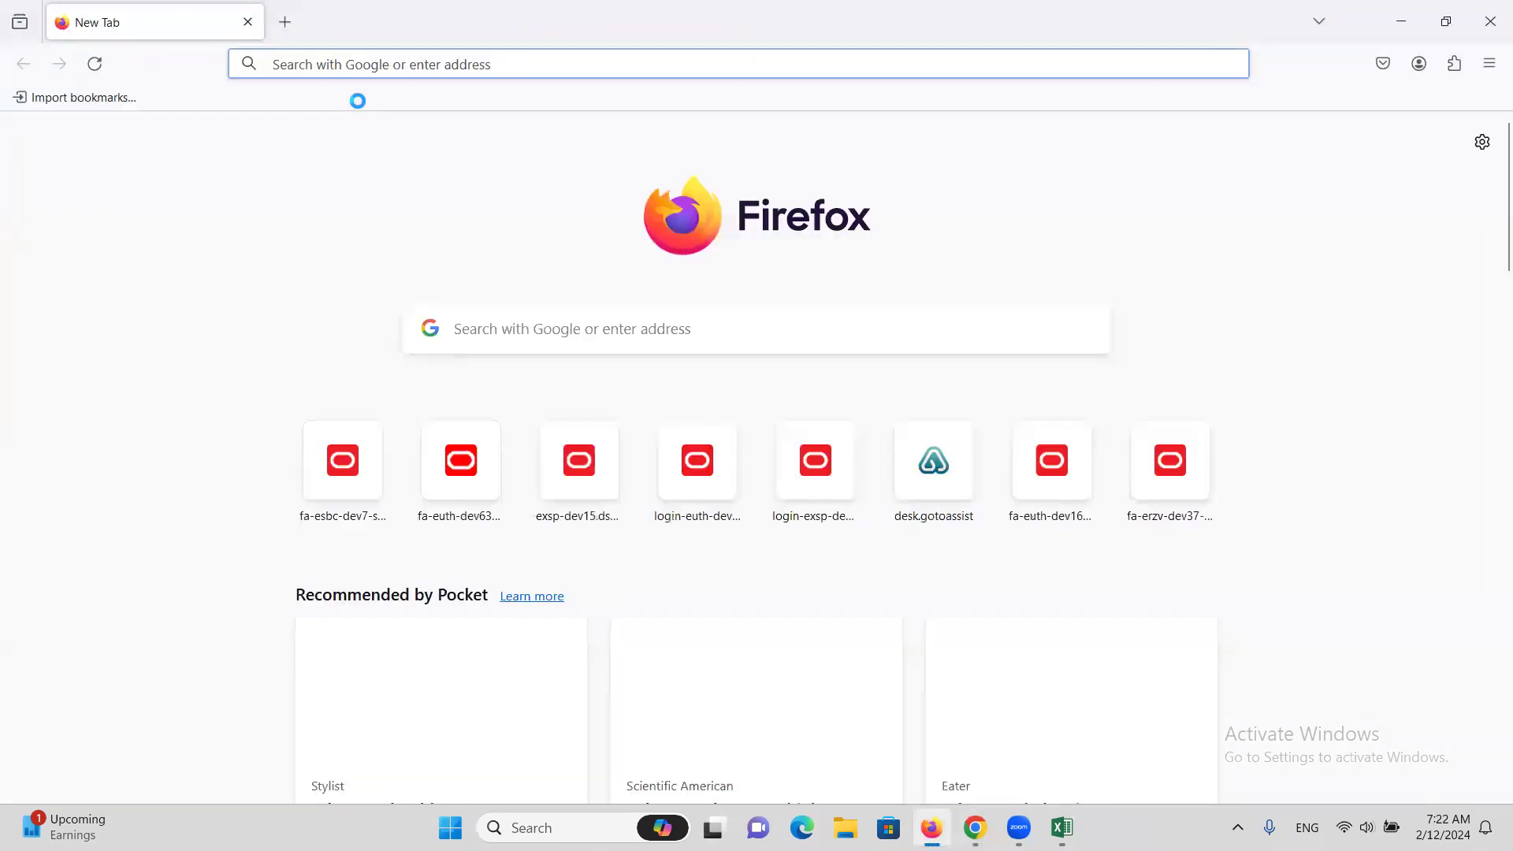
key(ctrl+v)
key(Return)
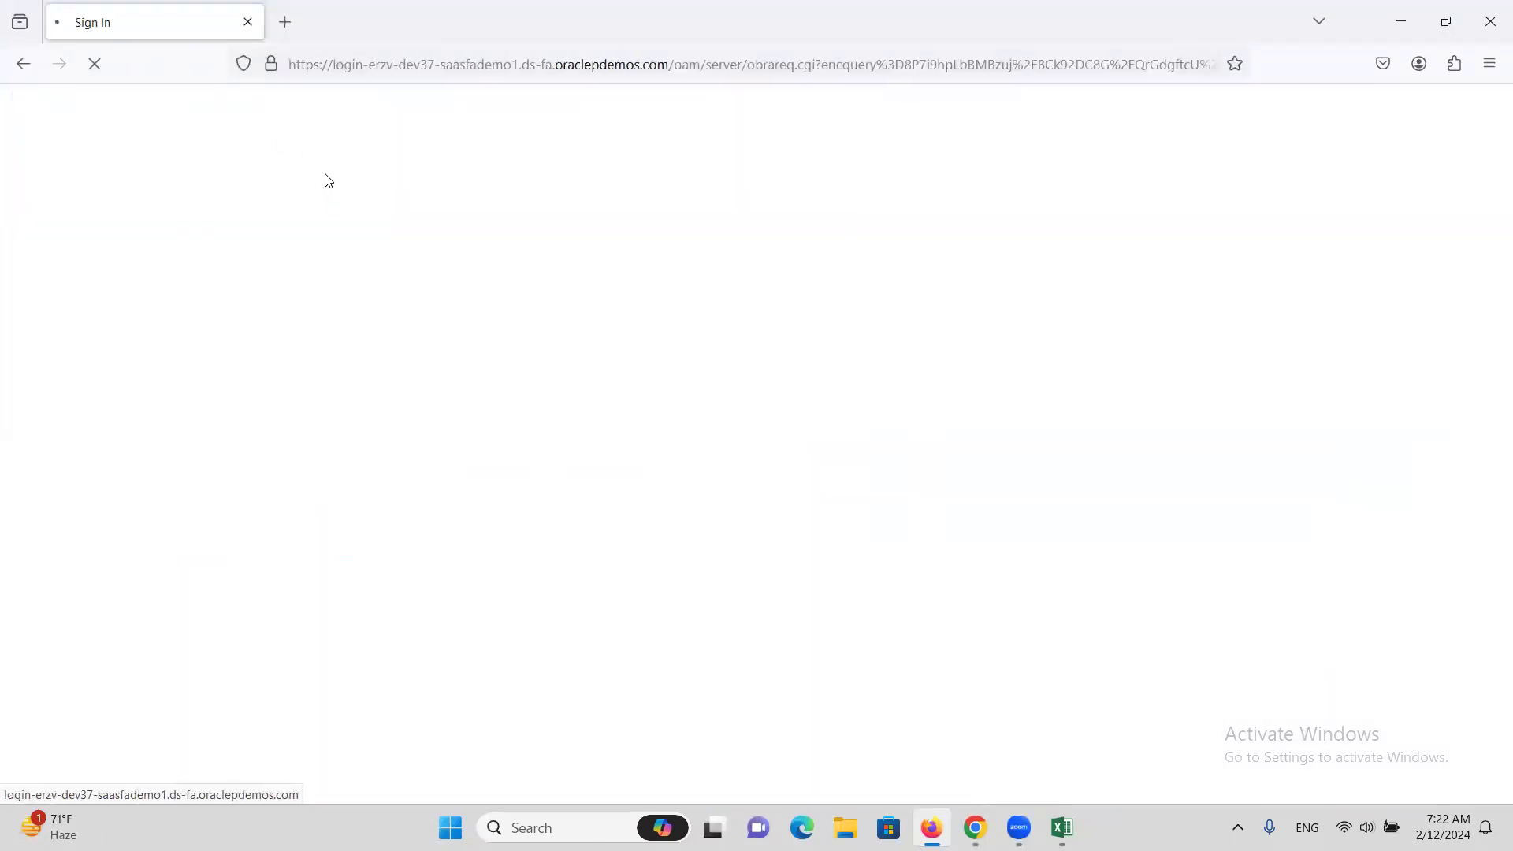
Sign in to Oracle Applications Cloud with the user ID and the account password
text(ALTINC)
key(Tab)
text(•••)
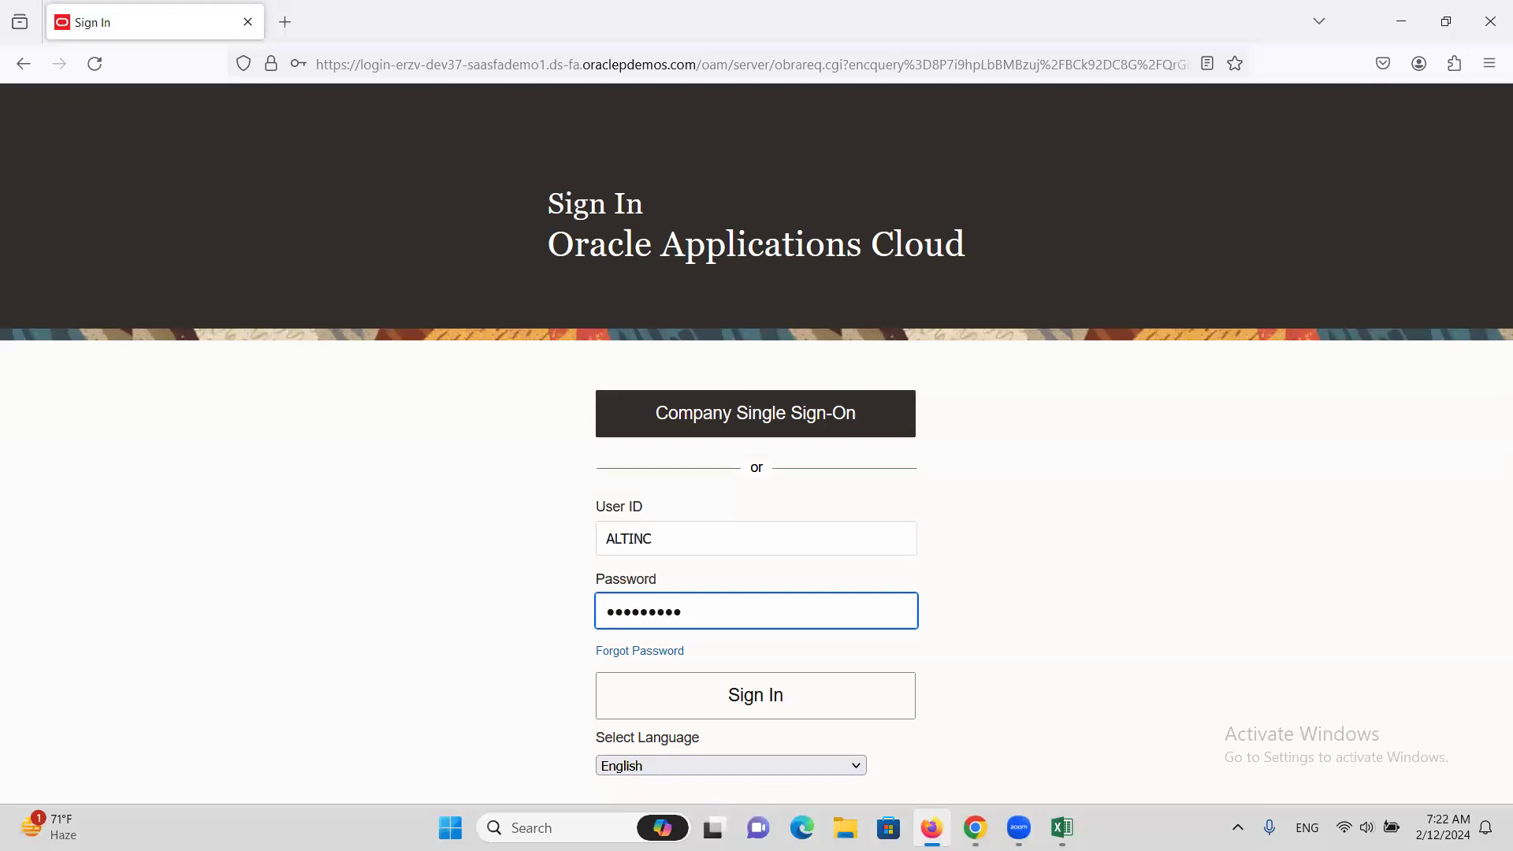
text(••••••)
key(Return)
click(598, 311)
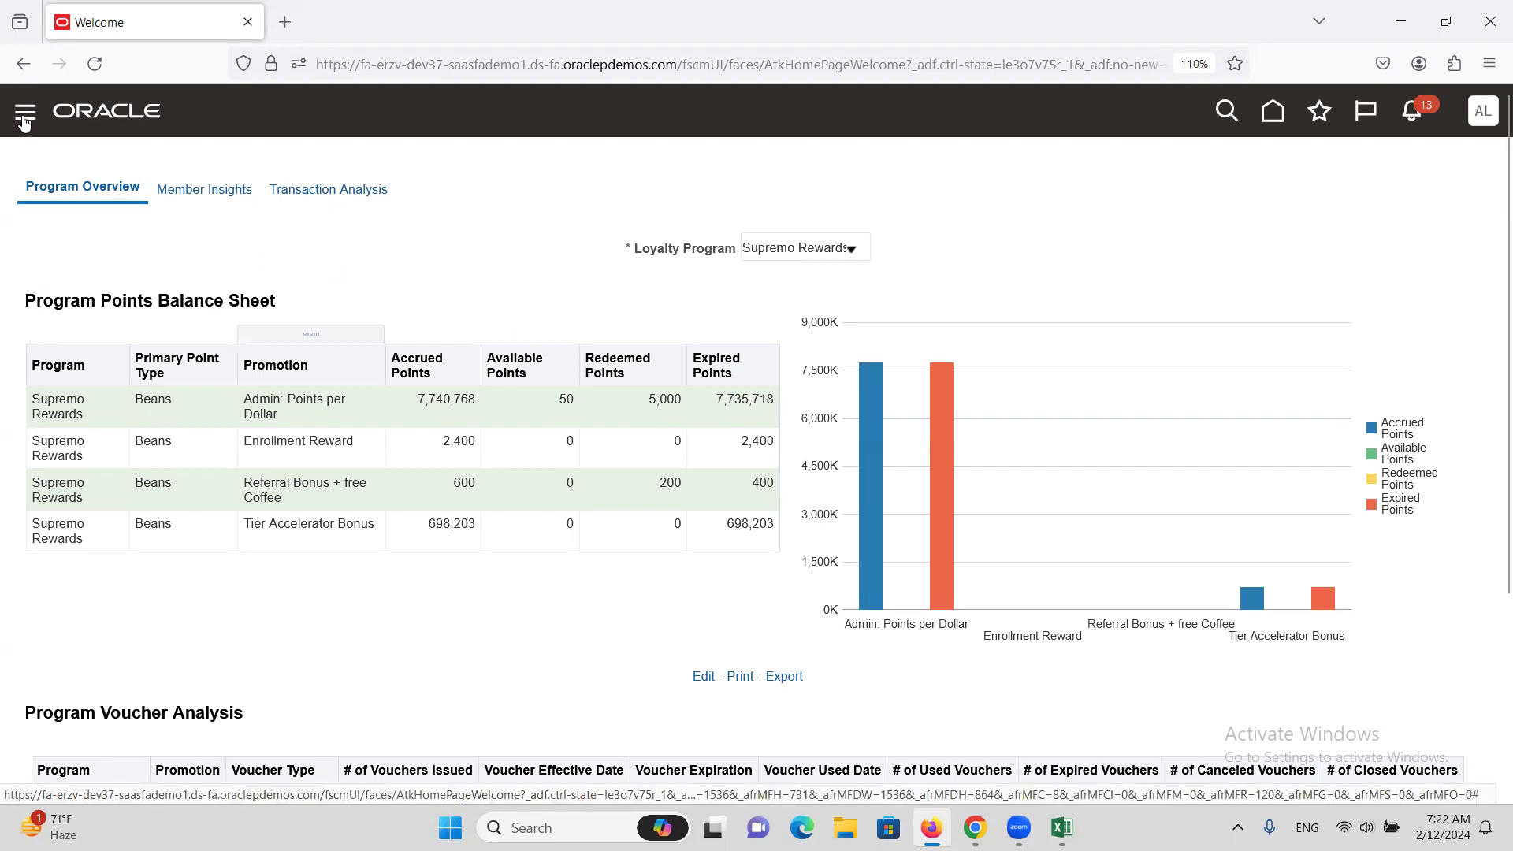
Open the Receivables Billing work area from the Oracle welcome page
click(30, 110)
scroll(240, 430, down, 6)
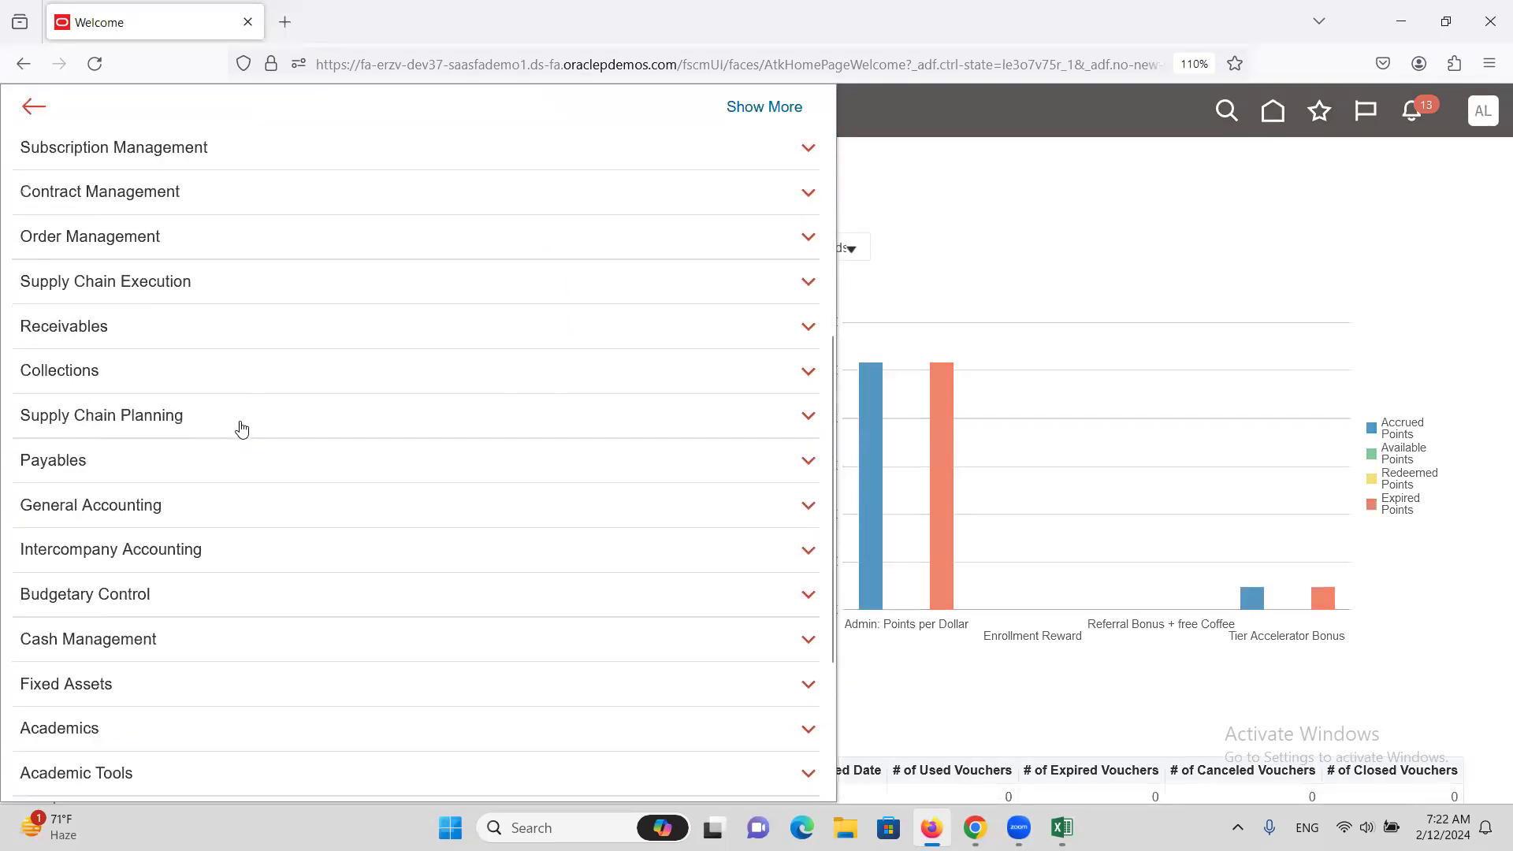
click(84, 313)
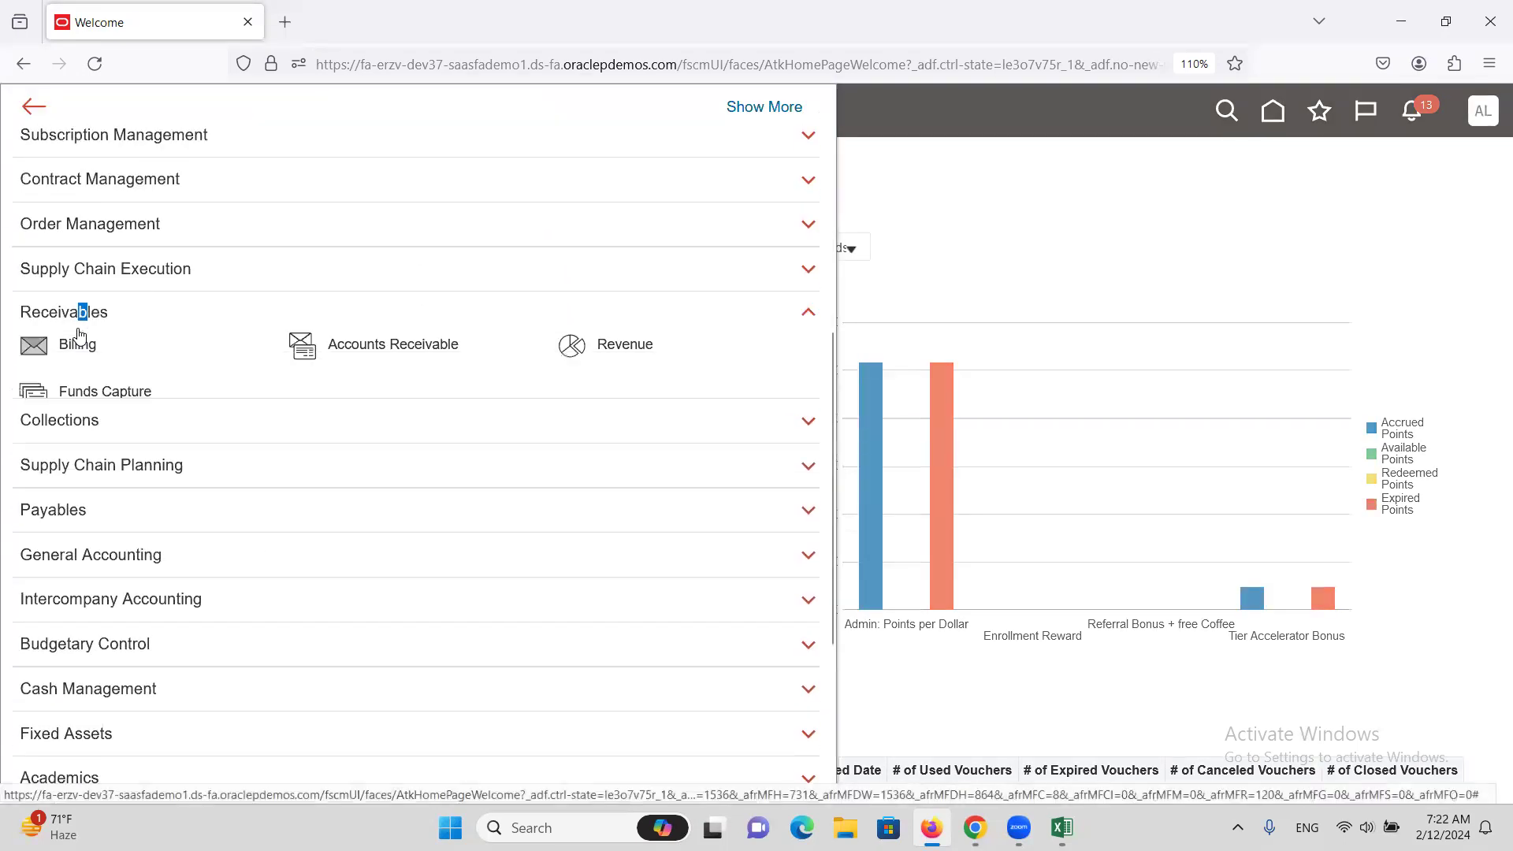
click(85, 349)
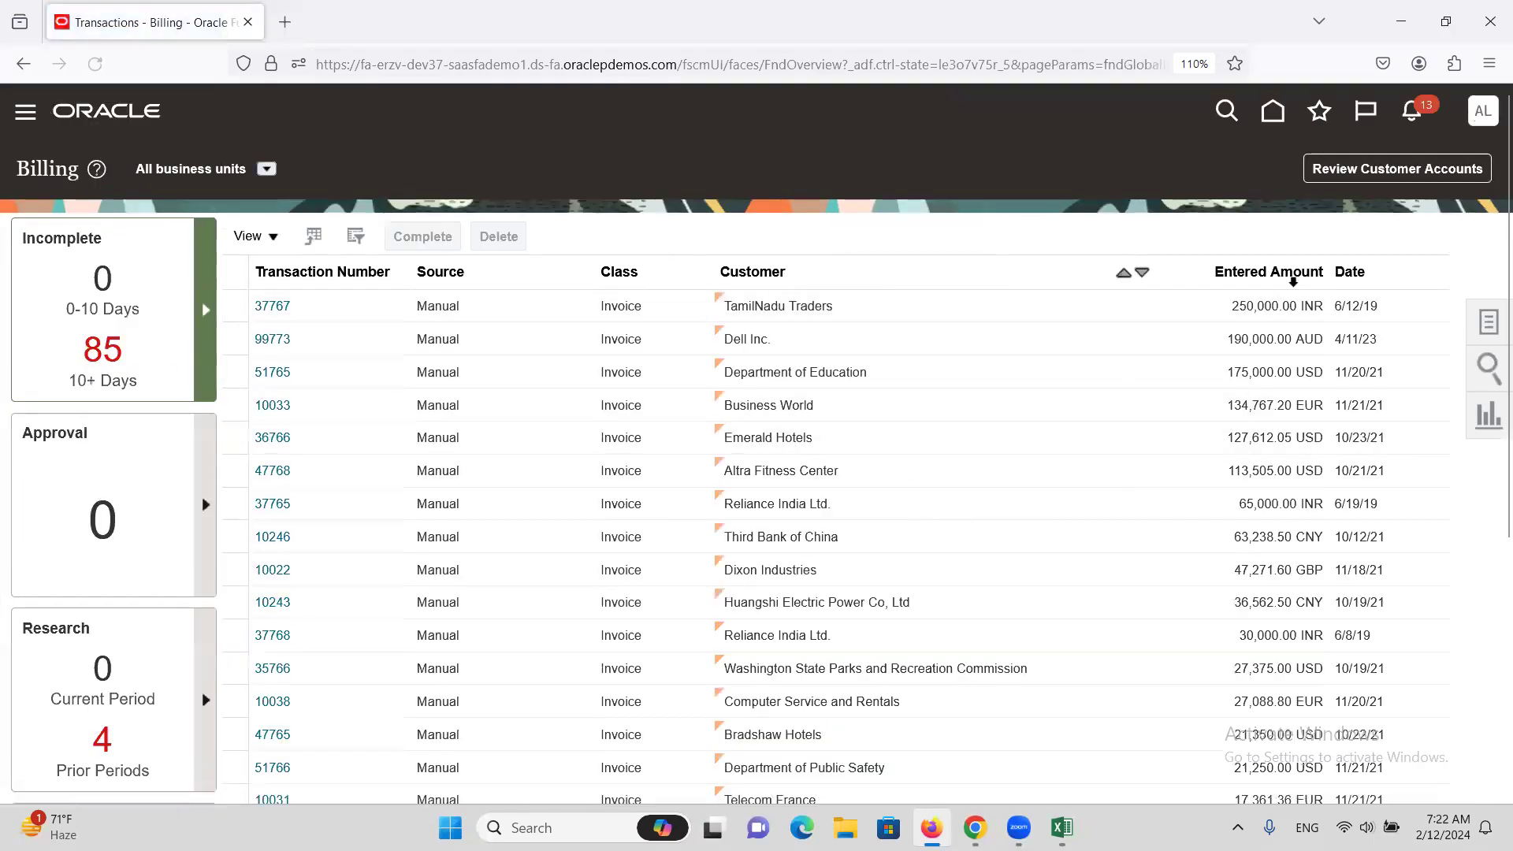
Start a new receivables transaction and set its transaction source to ALTINC Invoice
click(1480, 331)
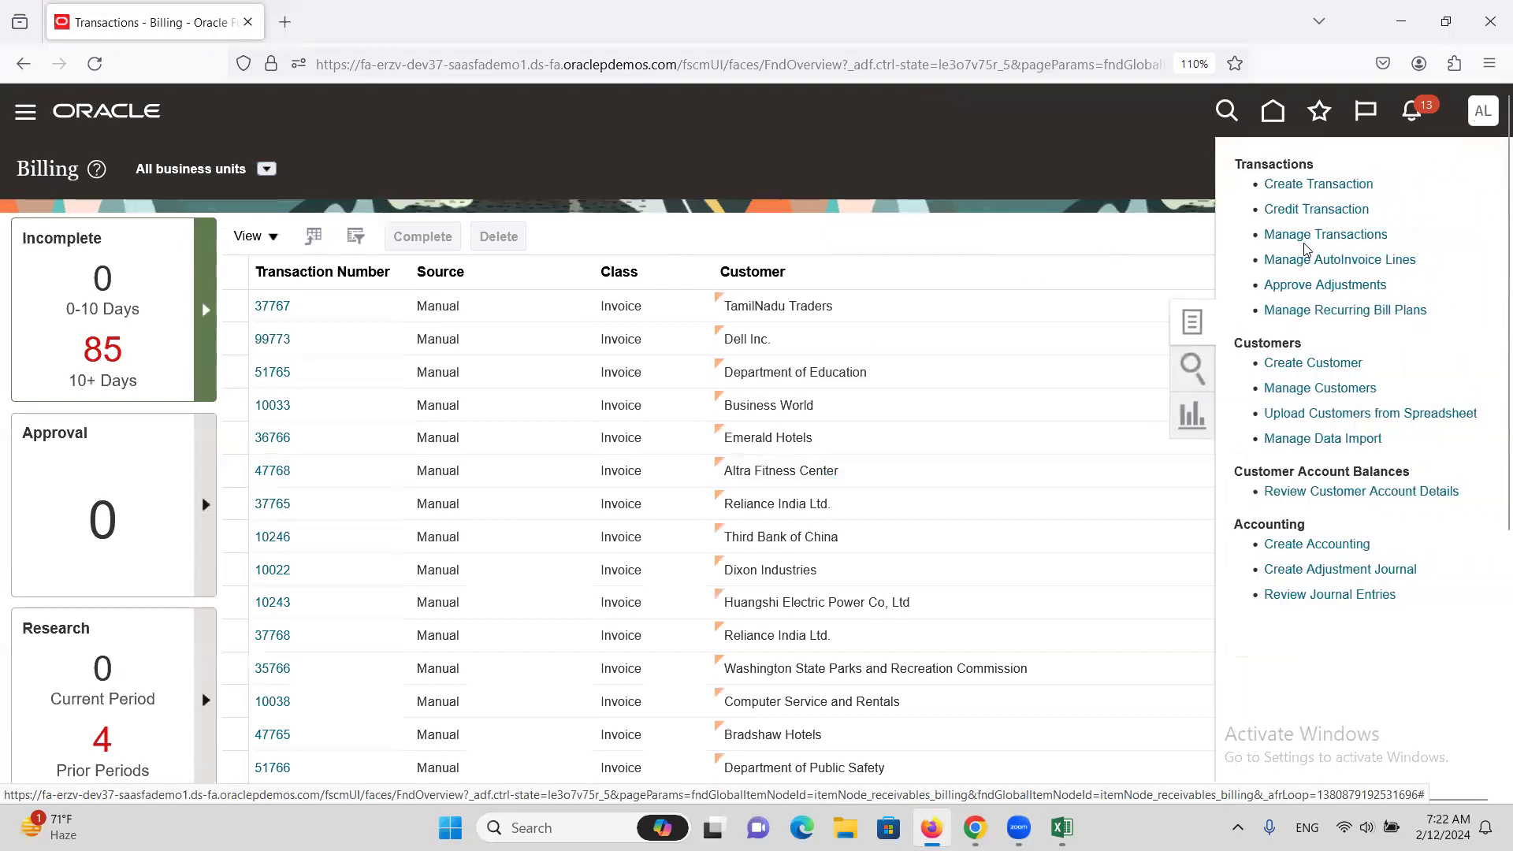
click(1313, 188)
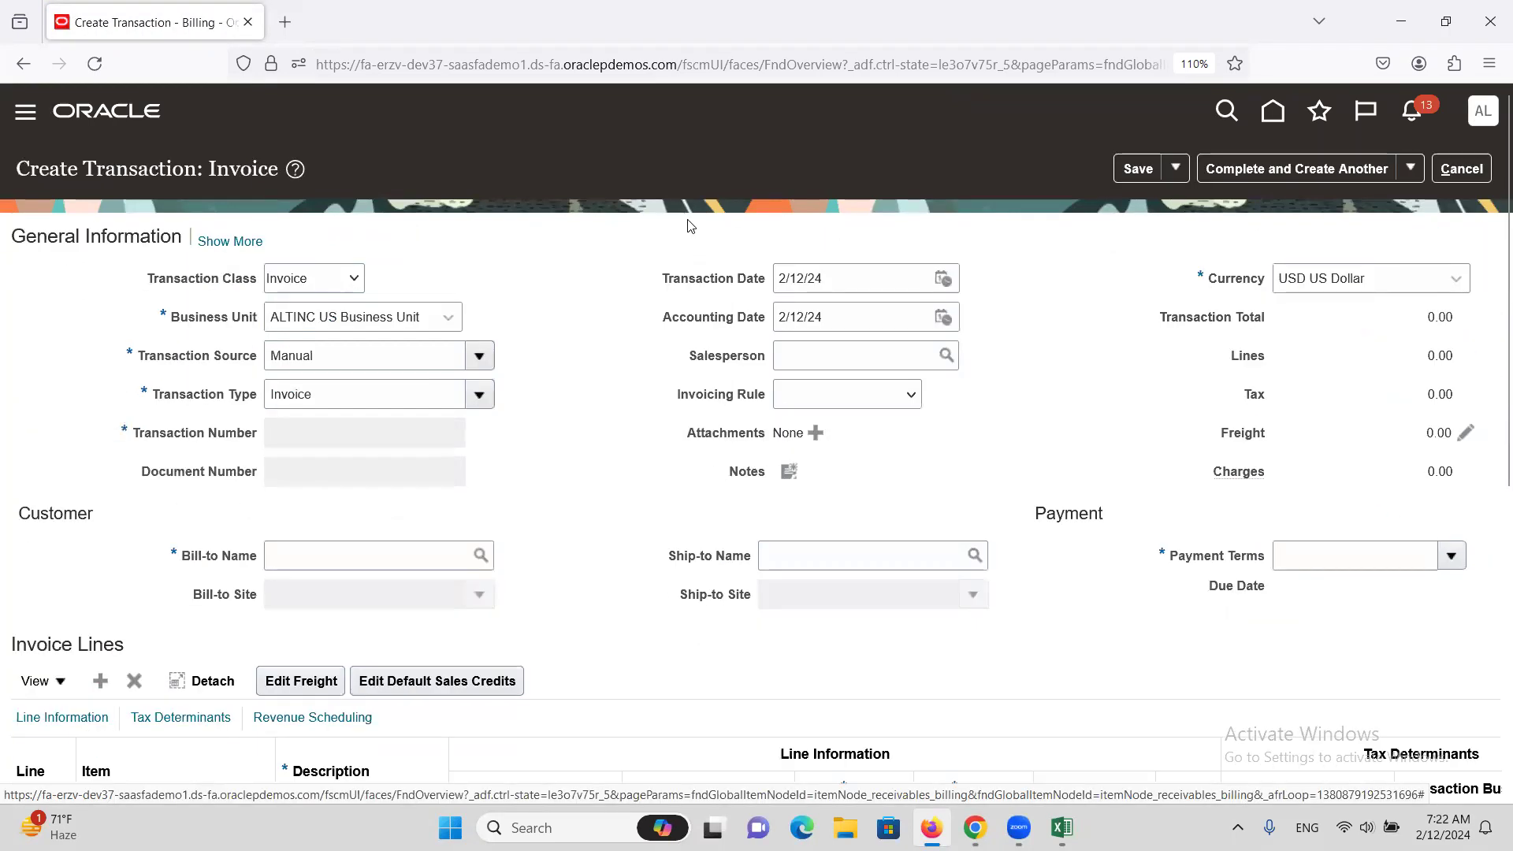
click(354, 351)
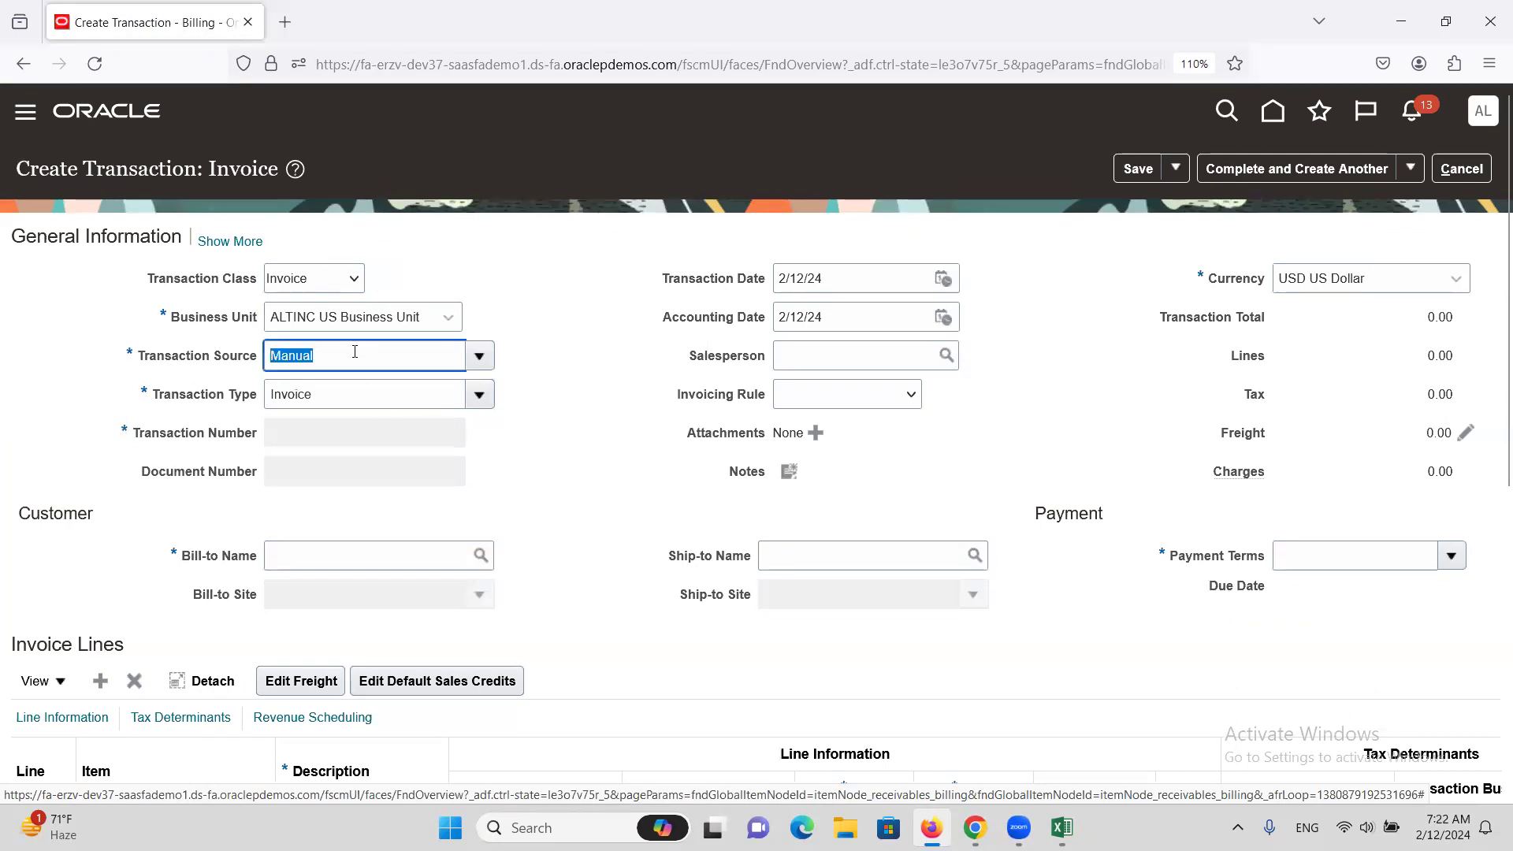
text(ALTINC)
key(Tab)
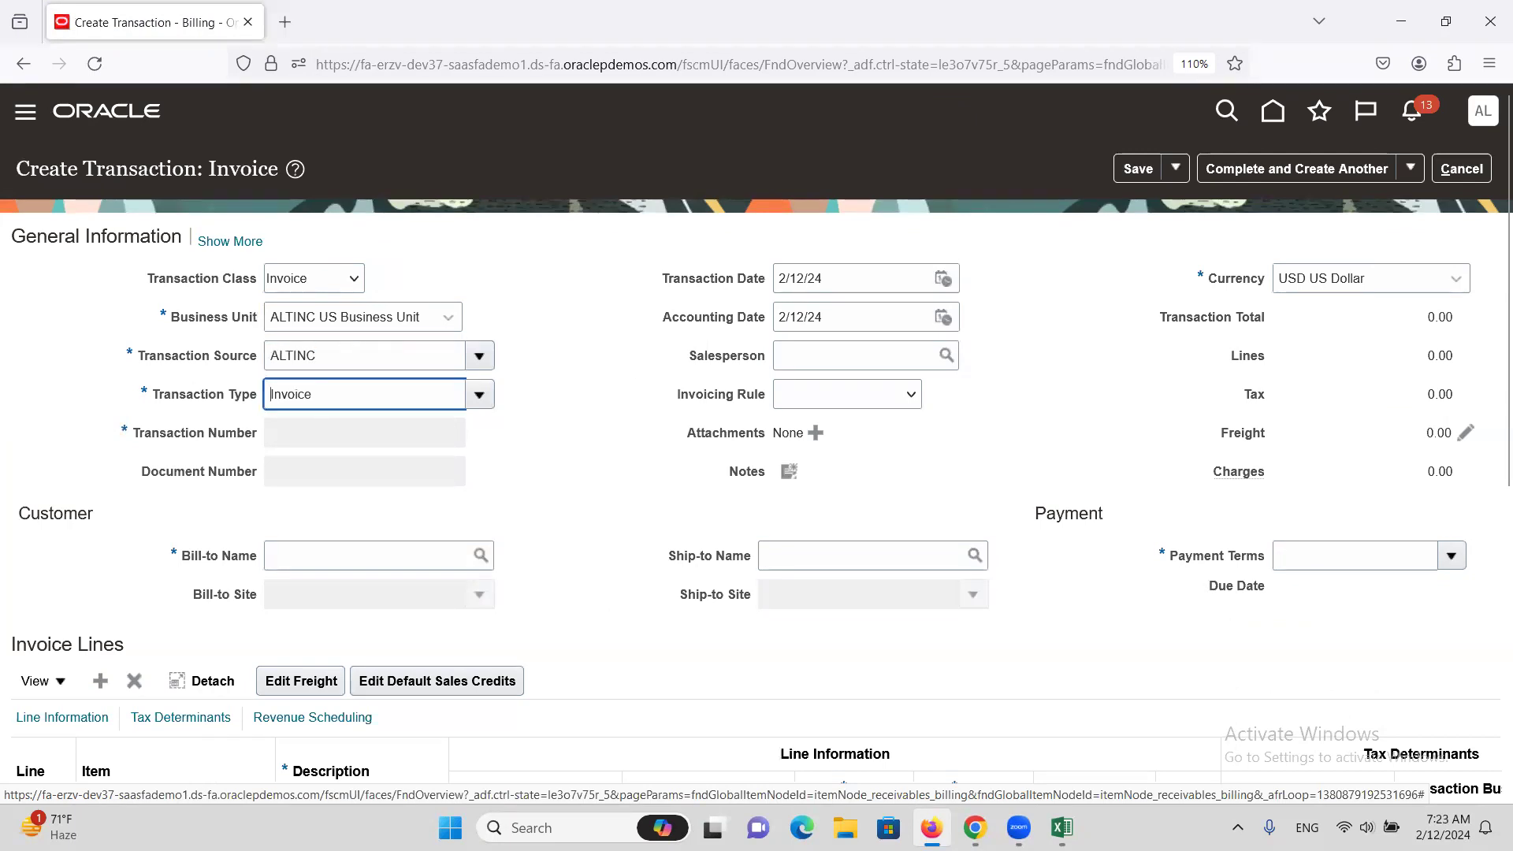
click(572, 583)
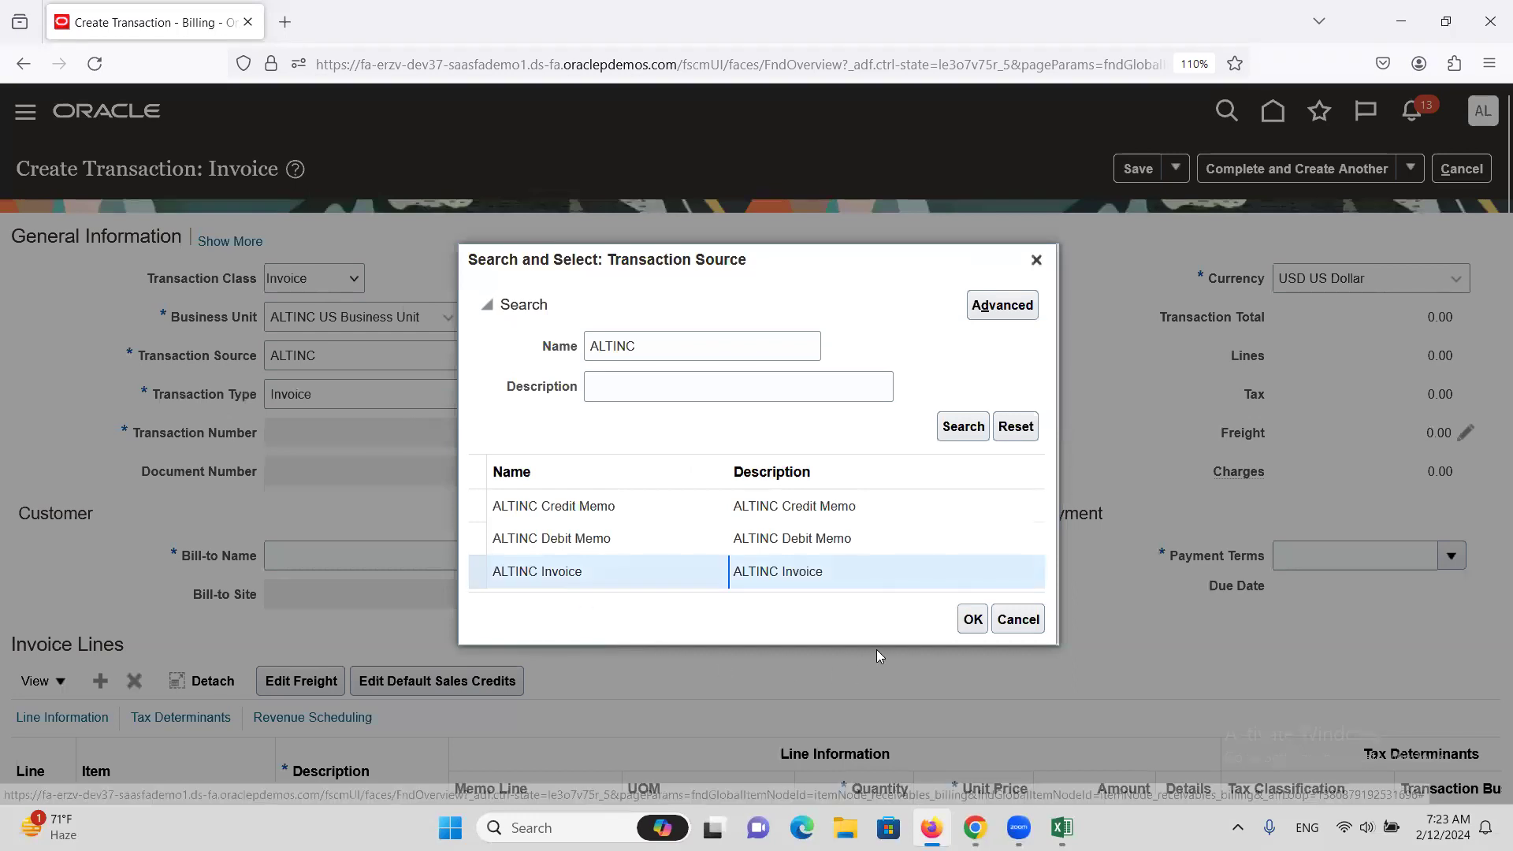
click(972, 618)
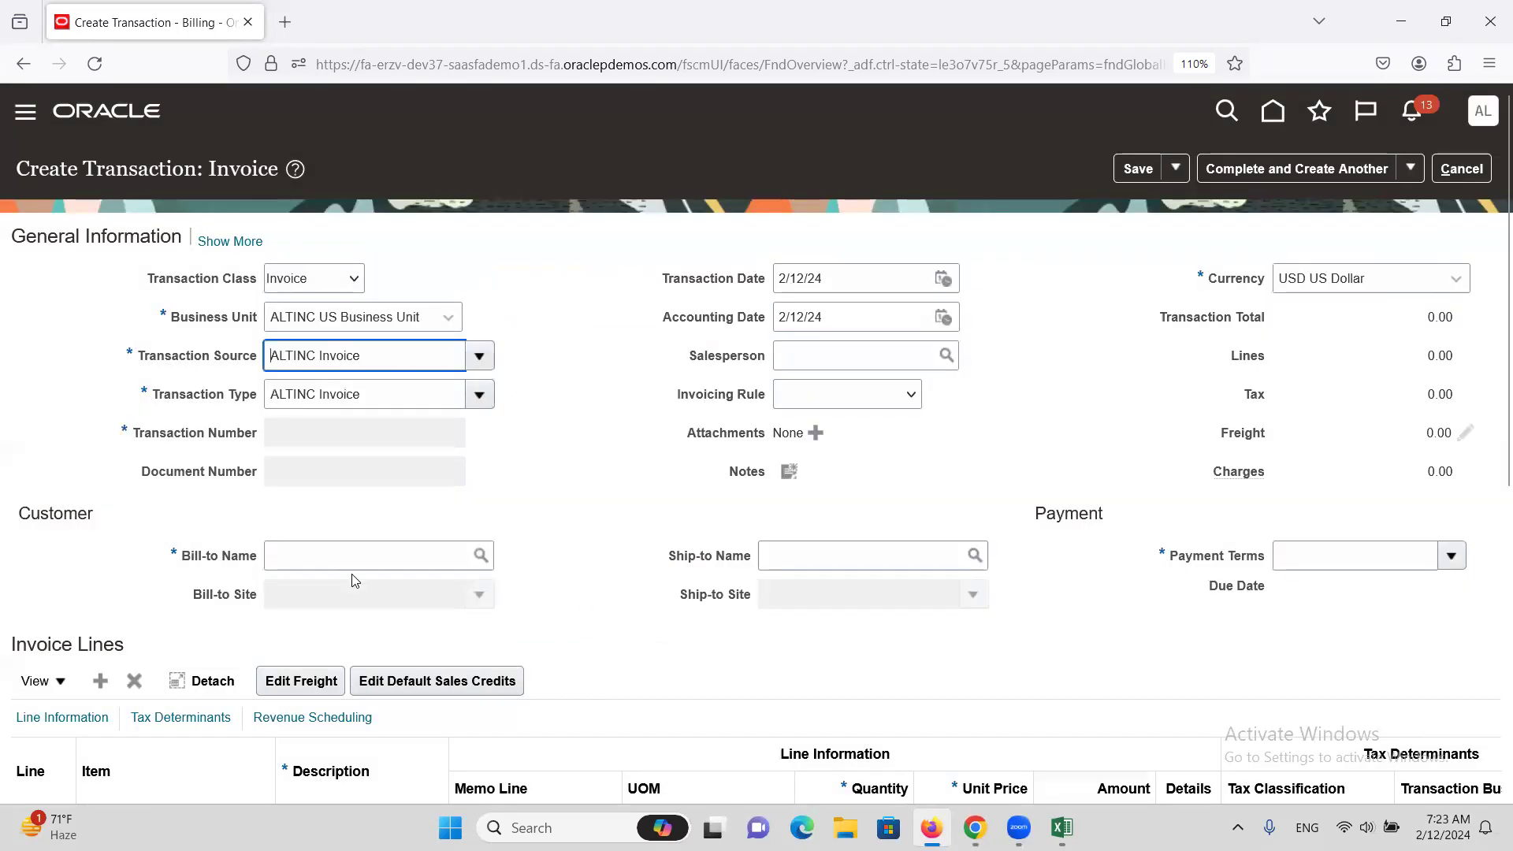
Set the bill-to customer of the transaction to XX Corporation
click(328, 559)
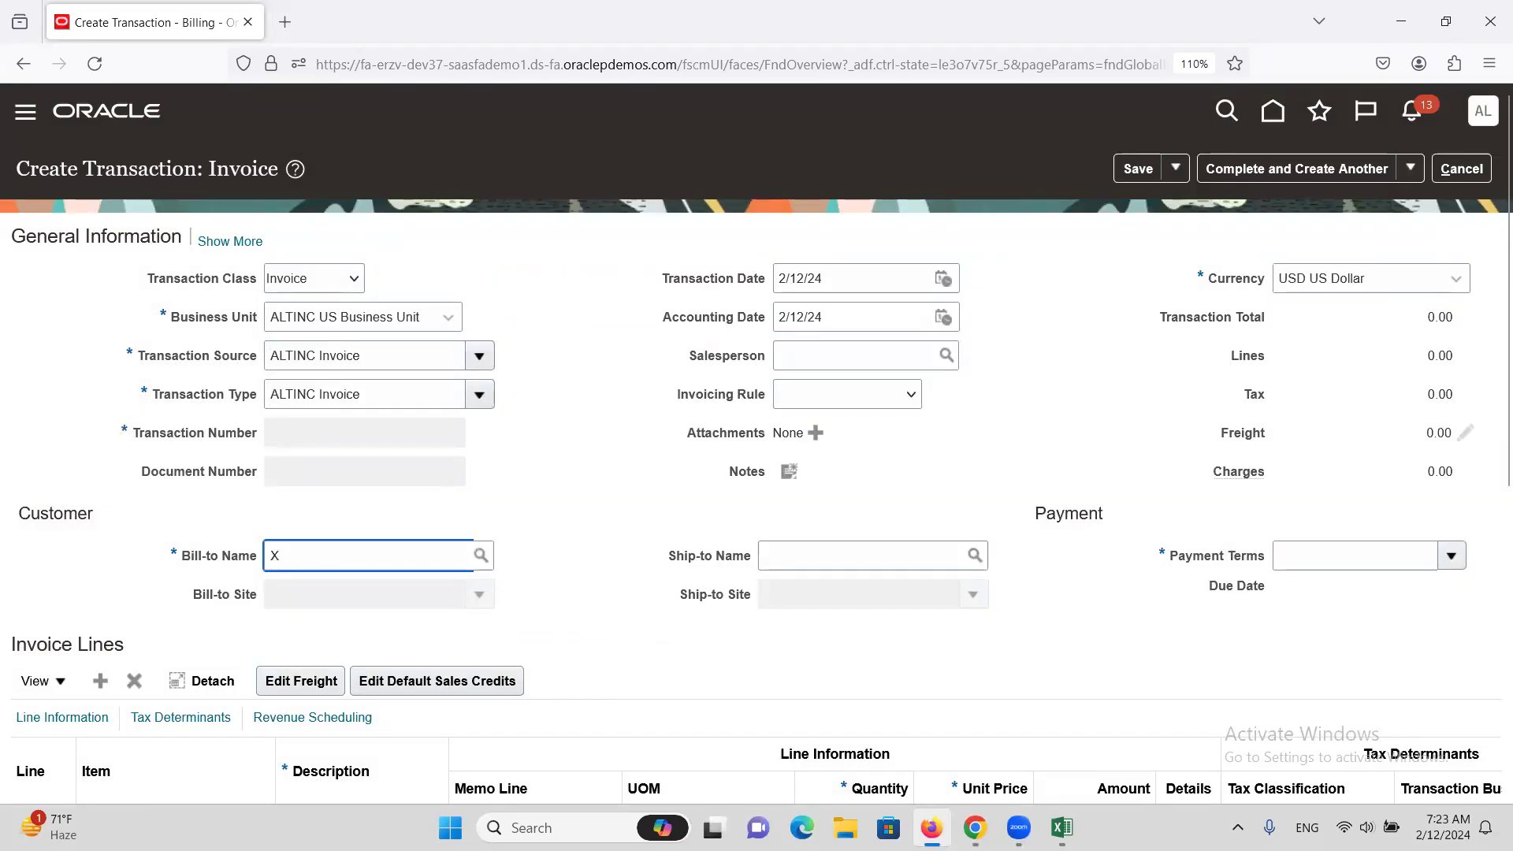
text(XX C)
key(Tab)
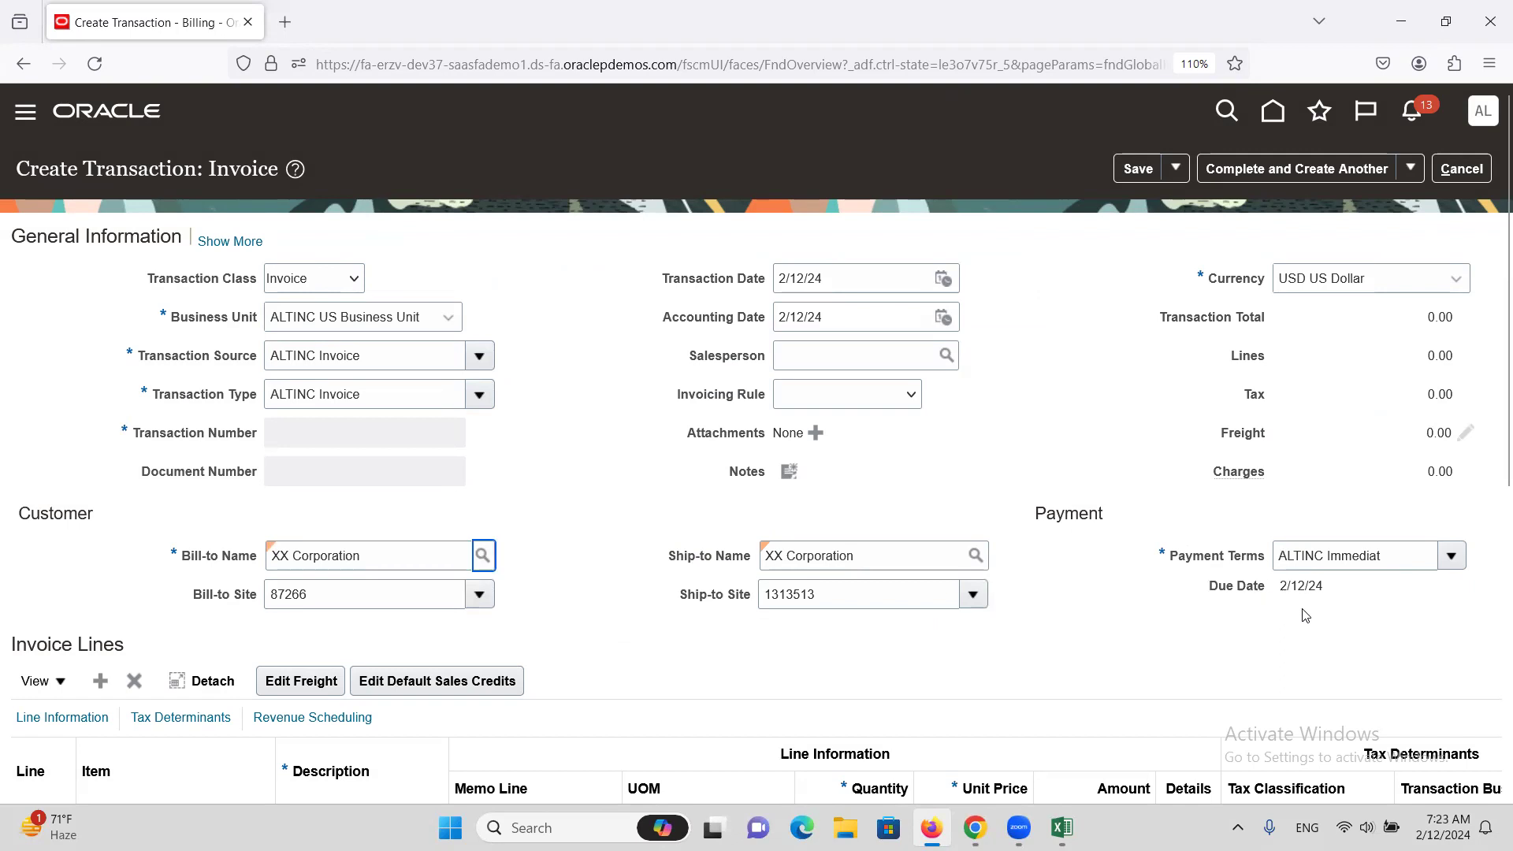
Fill in invoice line 1 with the description GOODS, quantity 1 and unit price 25000
scroll(635, 654, down, 4)
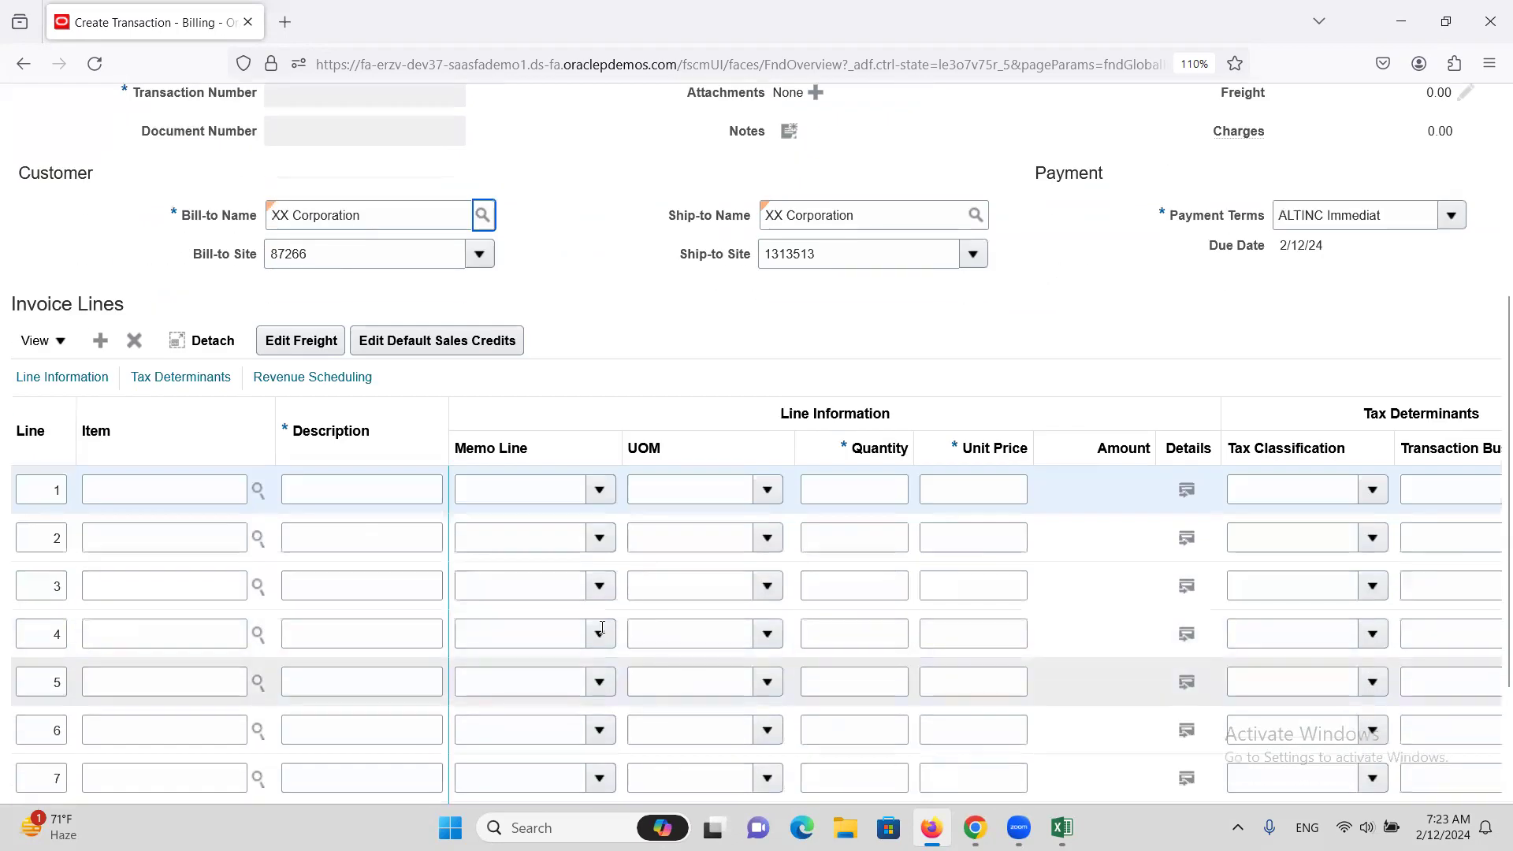
click(339, 482)
text(GOODS)
key(Tab)
key(Tab)
key(Tab)
text(1)
key(Tab)
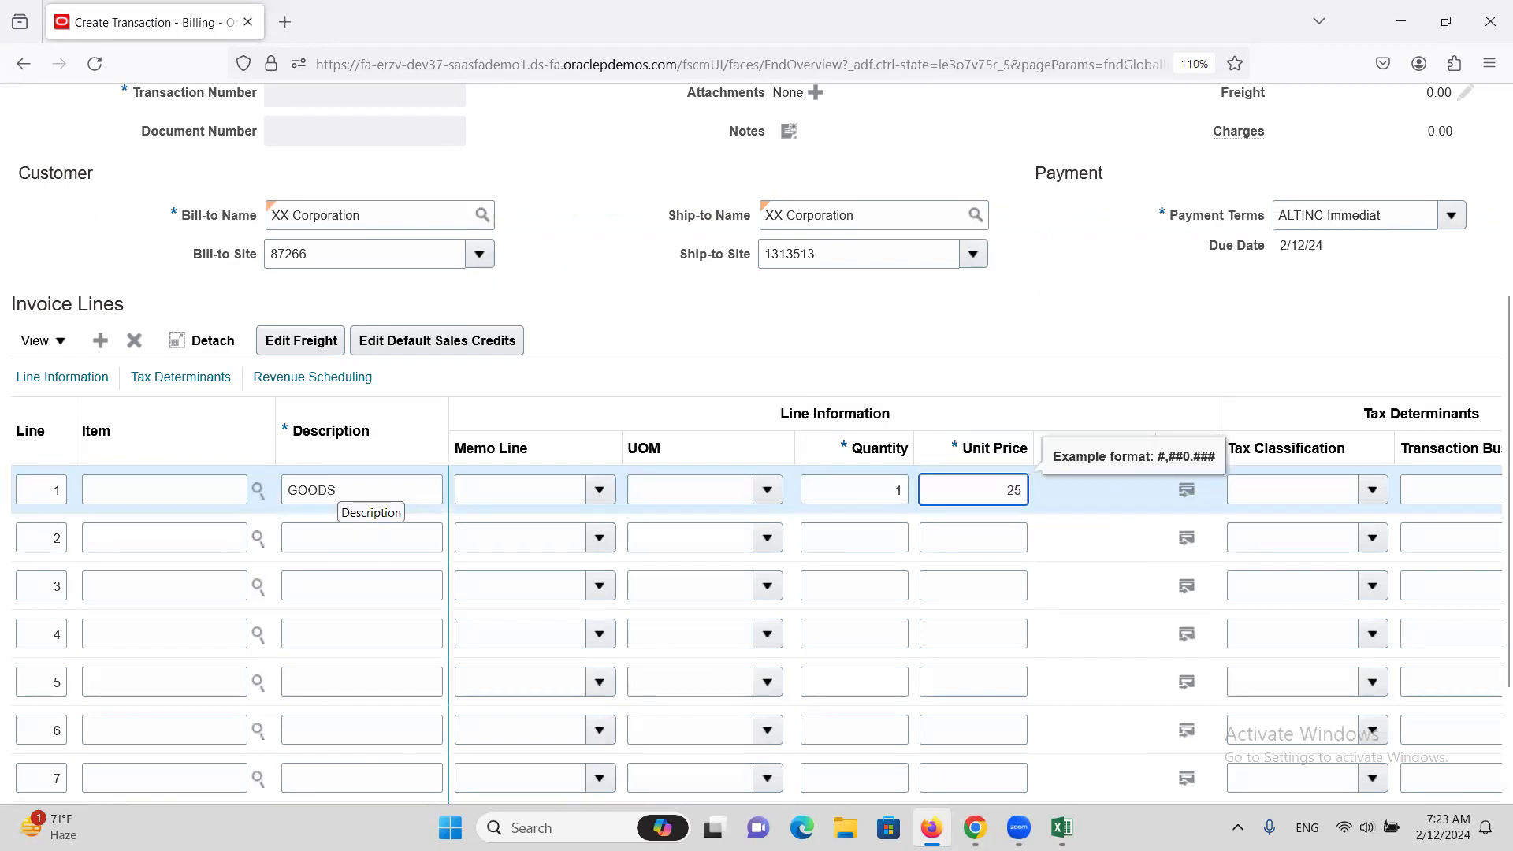
text(25000)
key(Tab)
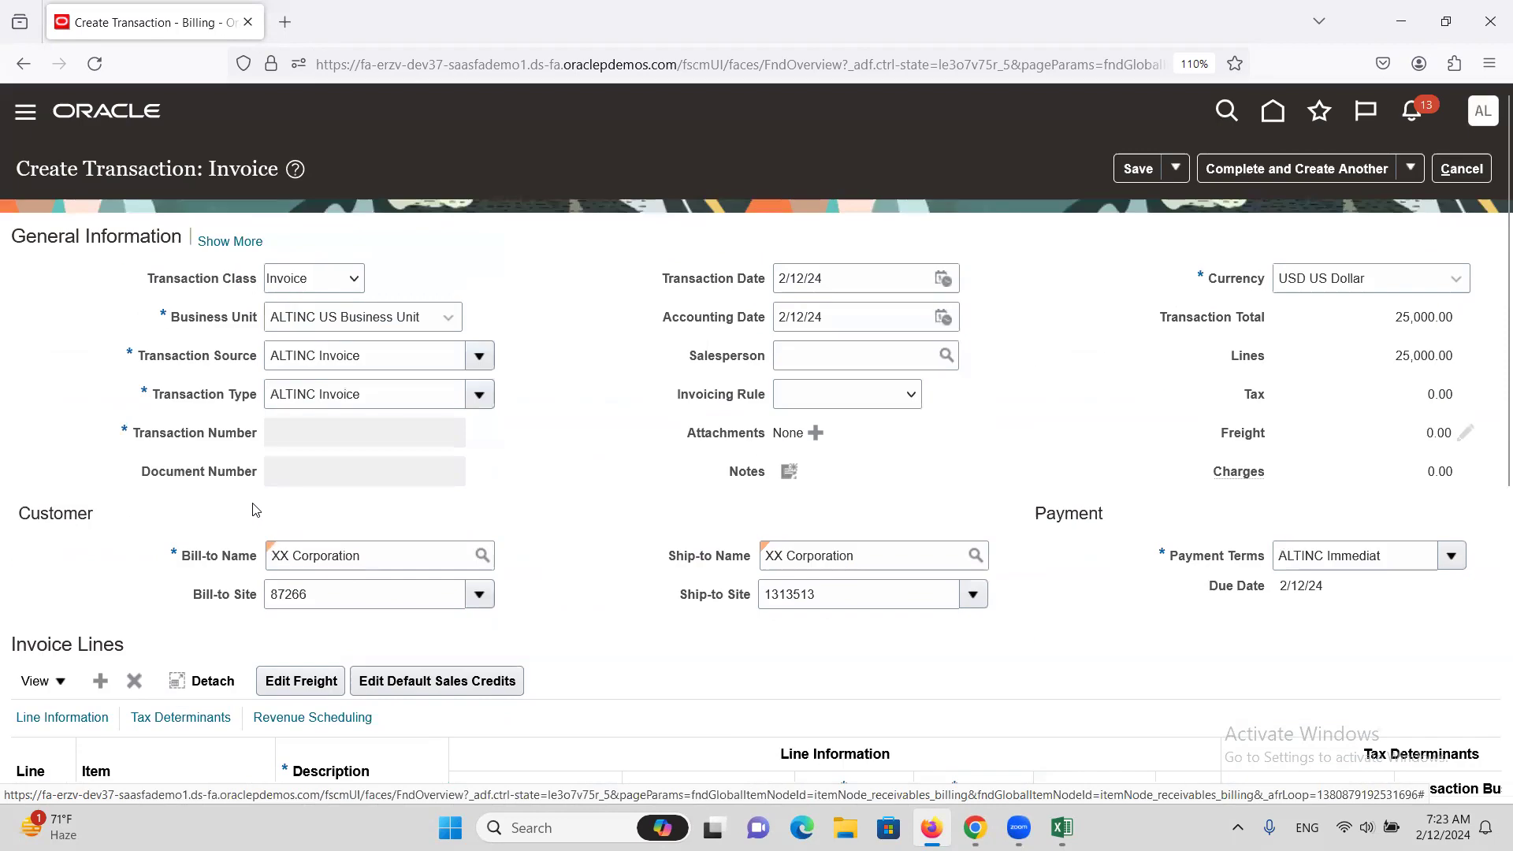
Complete and close the XX Corporation receivables invoice, and dismiss the completion message
scroll(945, 455, up, 5)
click(1410, 168)
click(1260, 234)
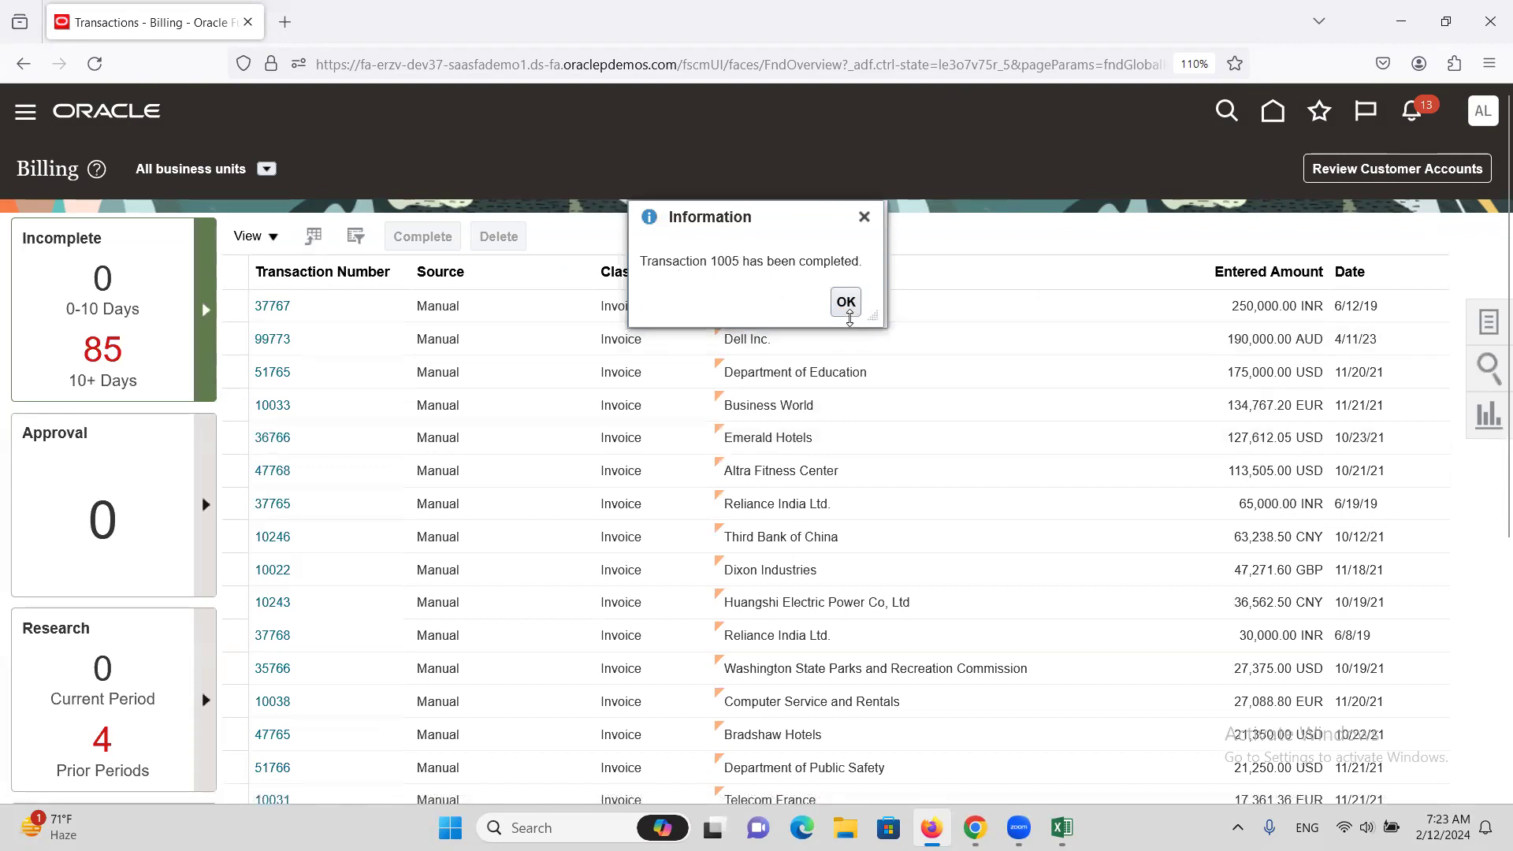
click(845, 302)
Switch to the Excel class sheet and review the AP/AR netting steps for the invoices, netting agreement and netting role
click(1061, 827)
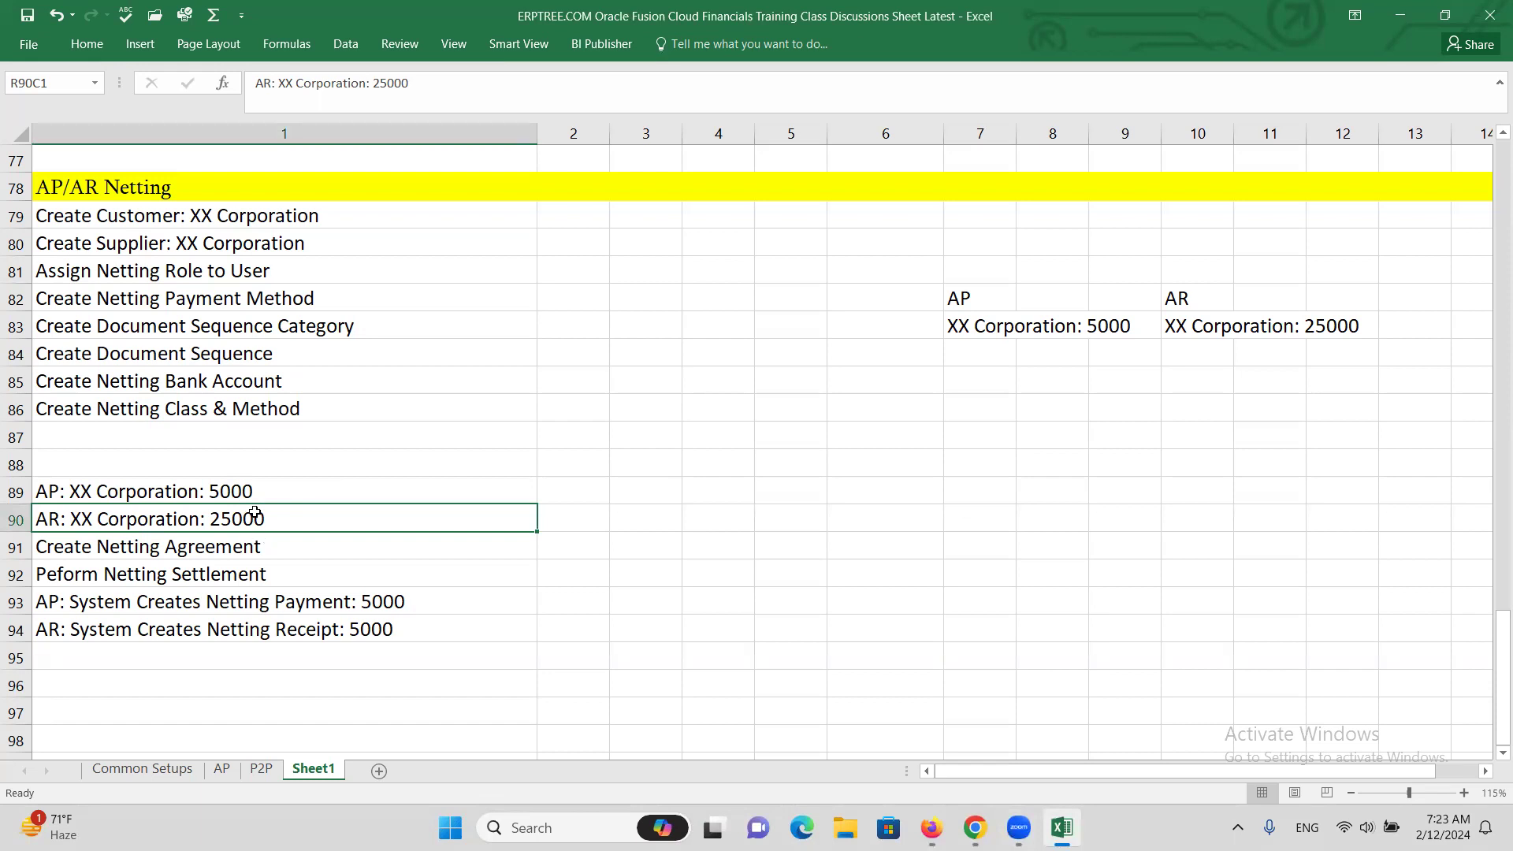
drag(247, 492, 249, 519)
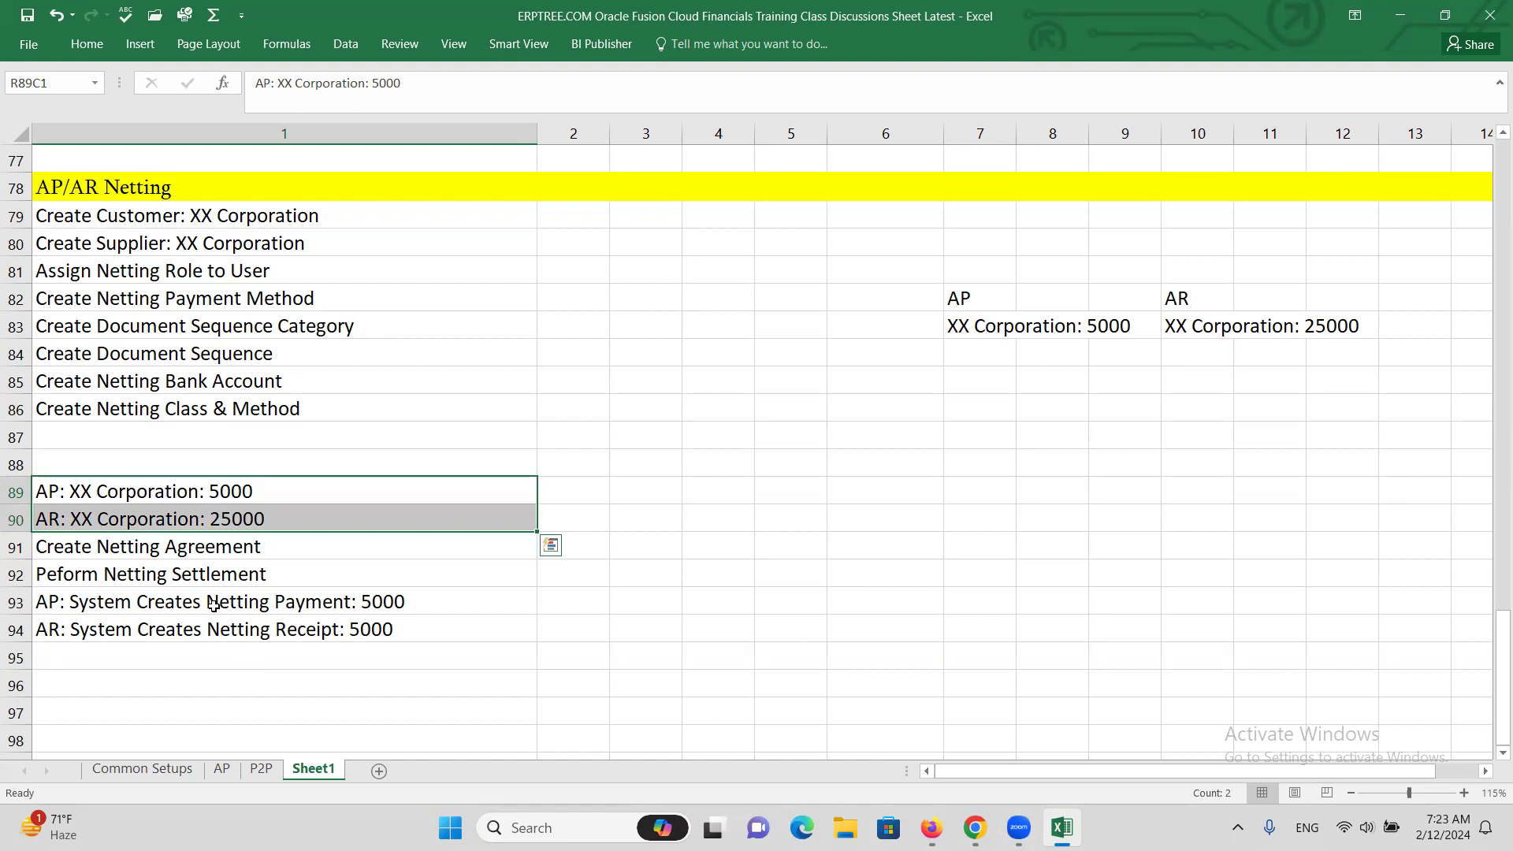
click(164, 542)
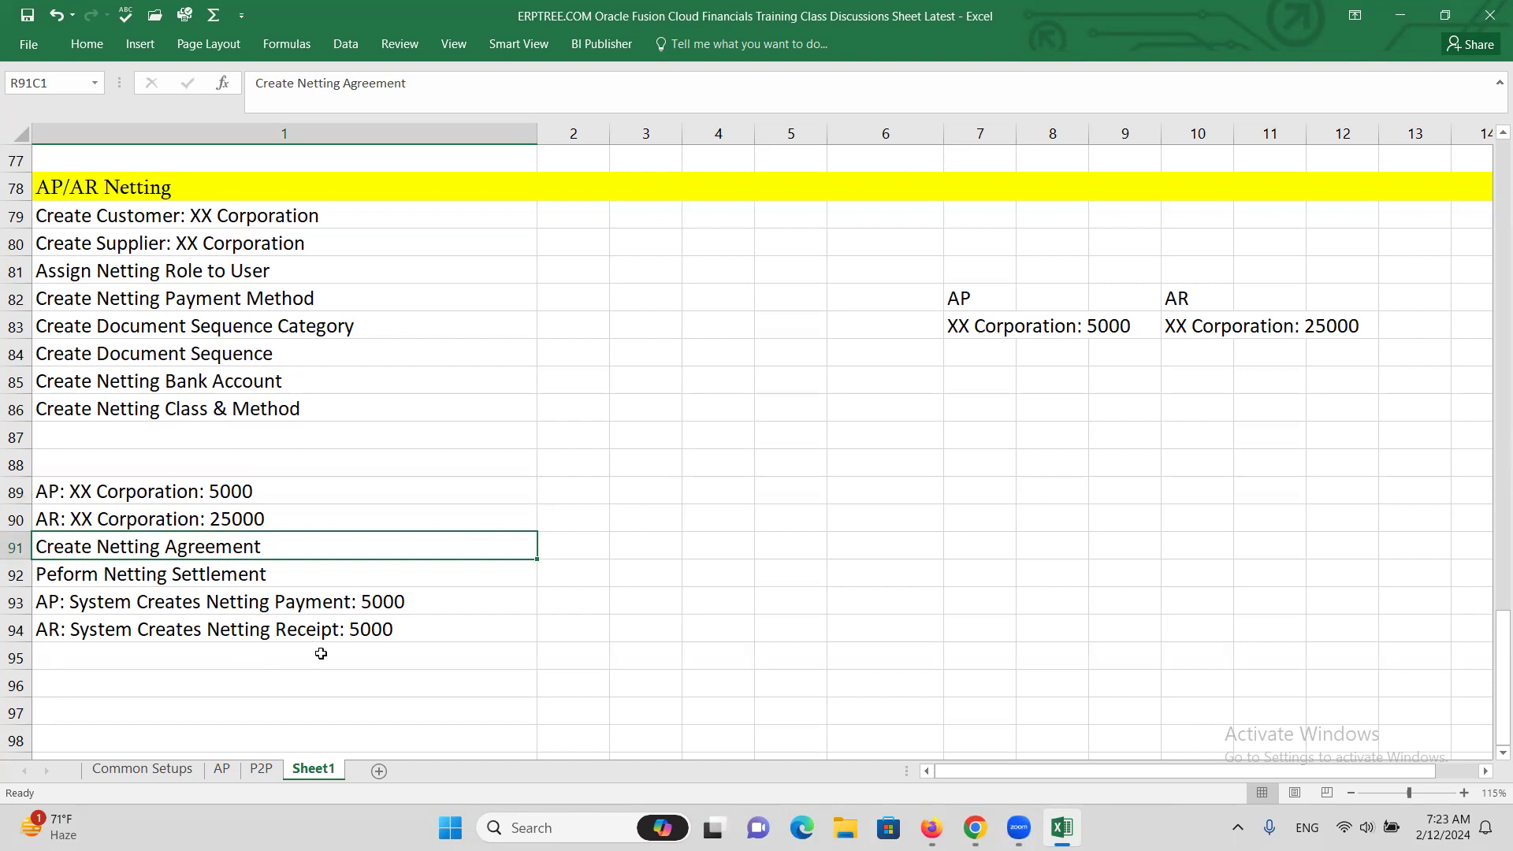
click(191, 272)
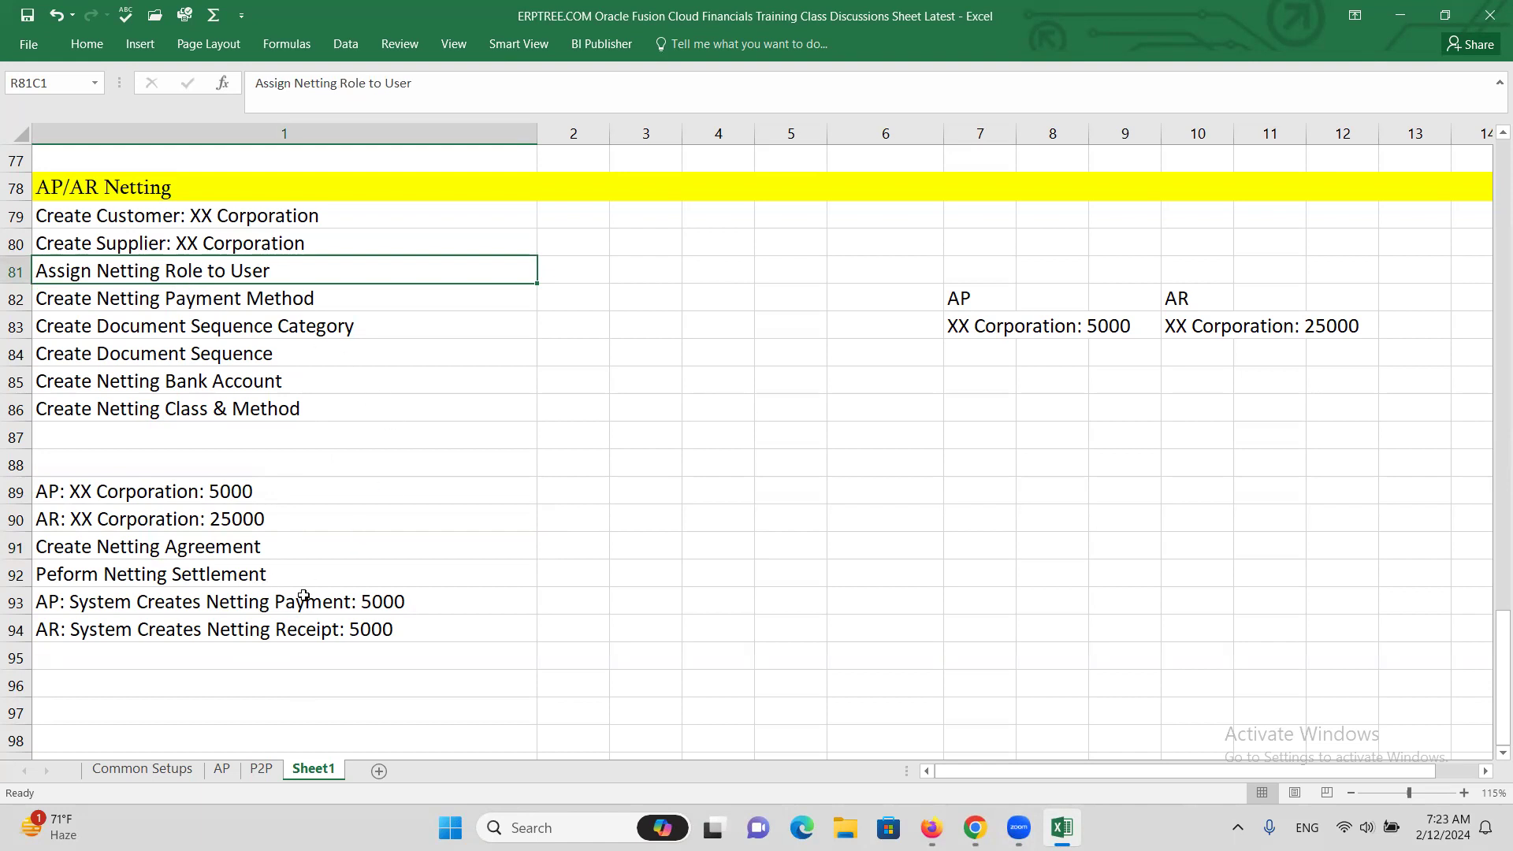
Switch back to Oracle in Firefox and open the Accounts Receivable work area
key(alt+Tab)
click(26, 117)
scroll(228, 504, down, 6)
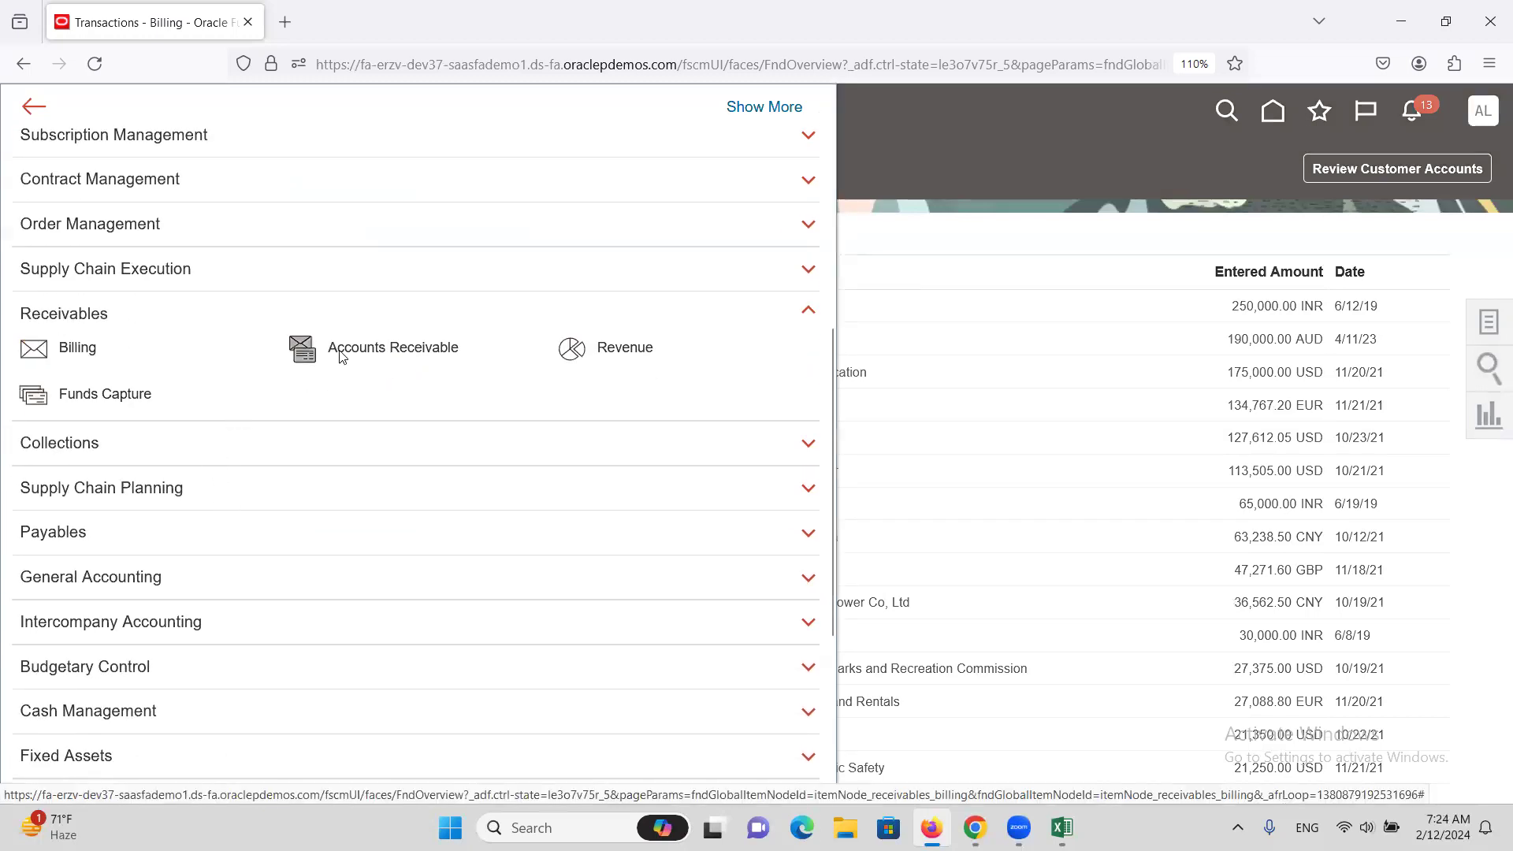
click(431, 374)
Examine the Customer and Supplier Balance Netting tasks available in the Accounts Receivable work area
click(1488, 325)
scroll(1416, 448, down, 10)
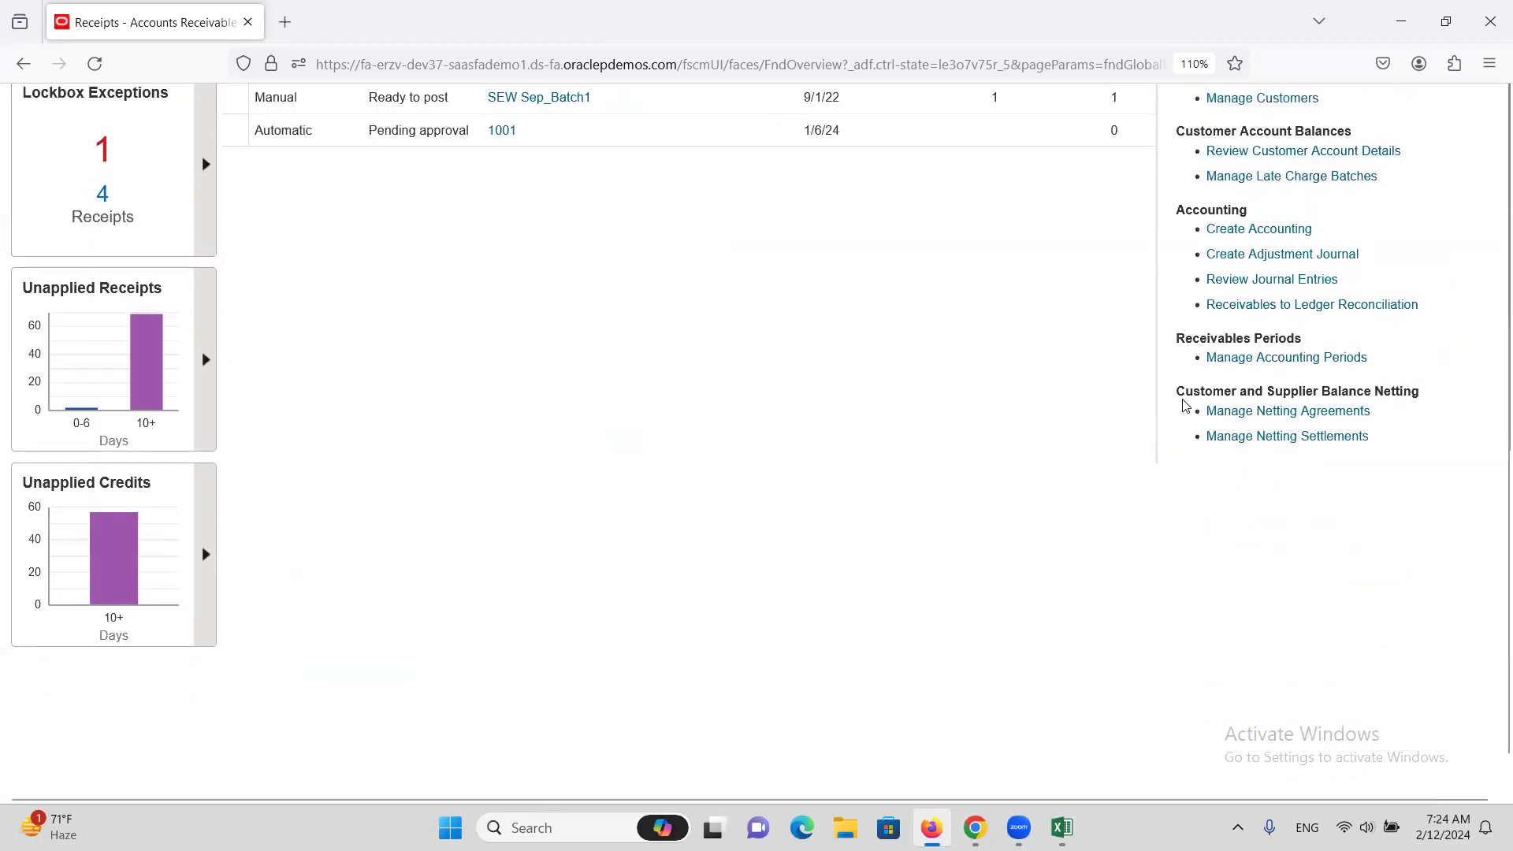
drag(1178, 392, 1442, 434)
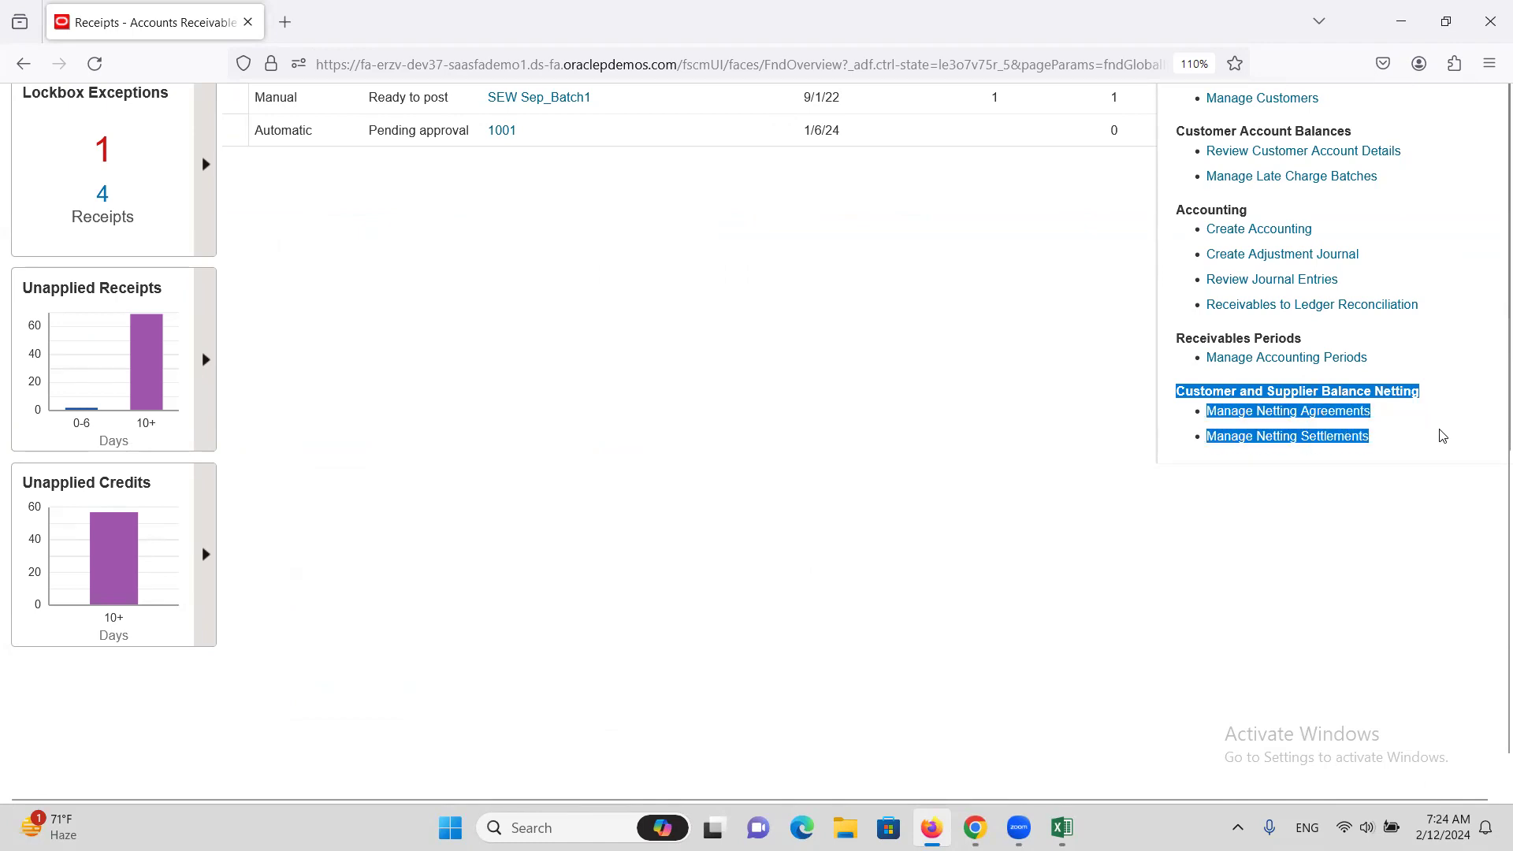
scroll(338, 482, up, 5)
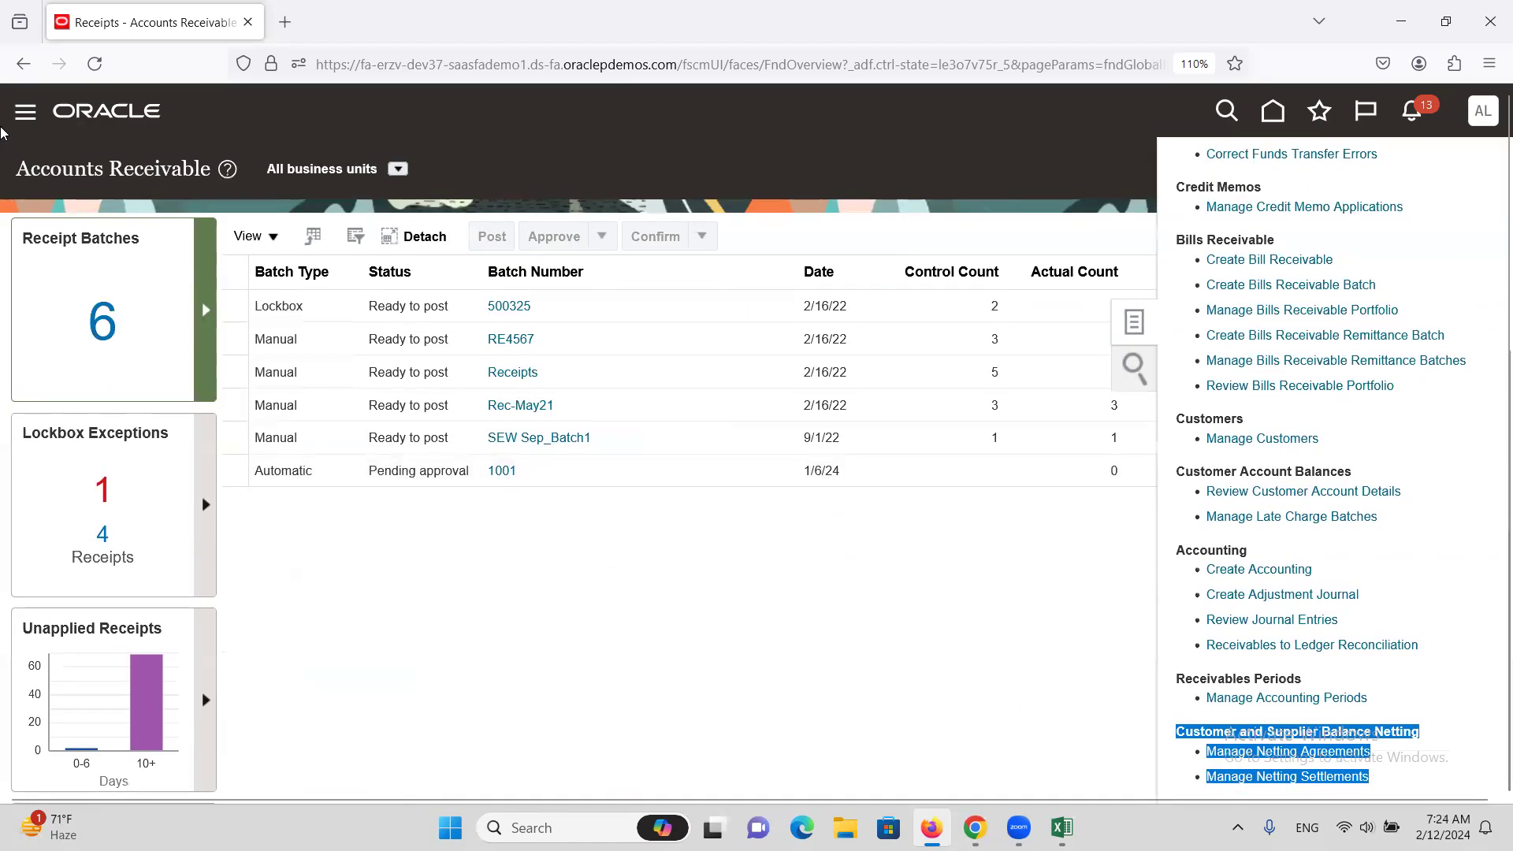
Open the Payables Payments work area and locate its Customer and Supplier Balance Netting tasks
click(23, 114)
scroll(169, 536, down, 5)
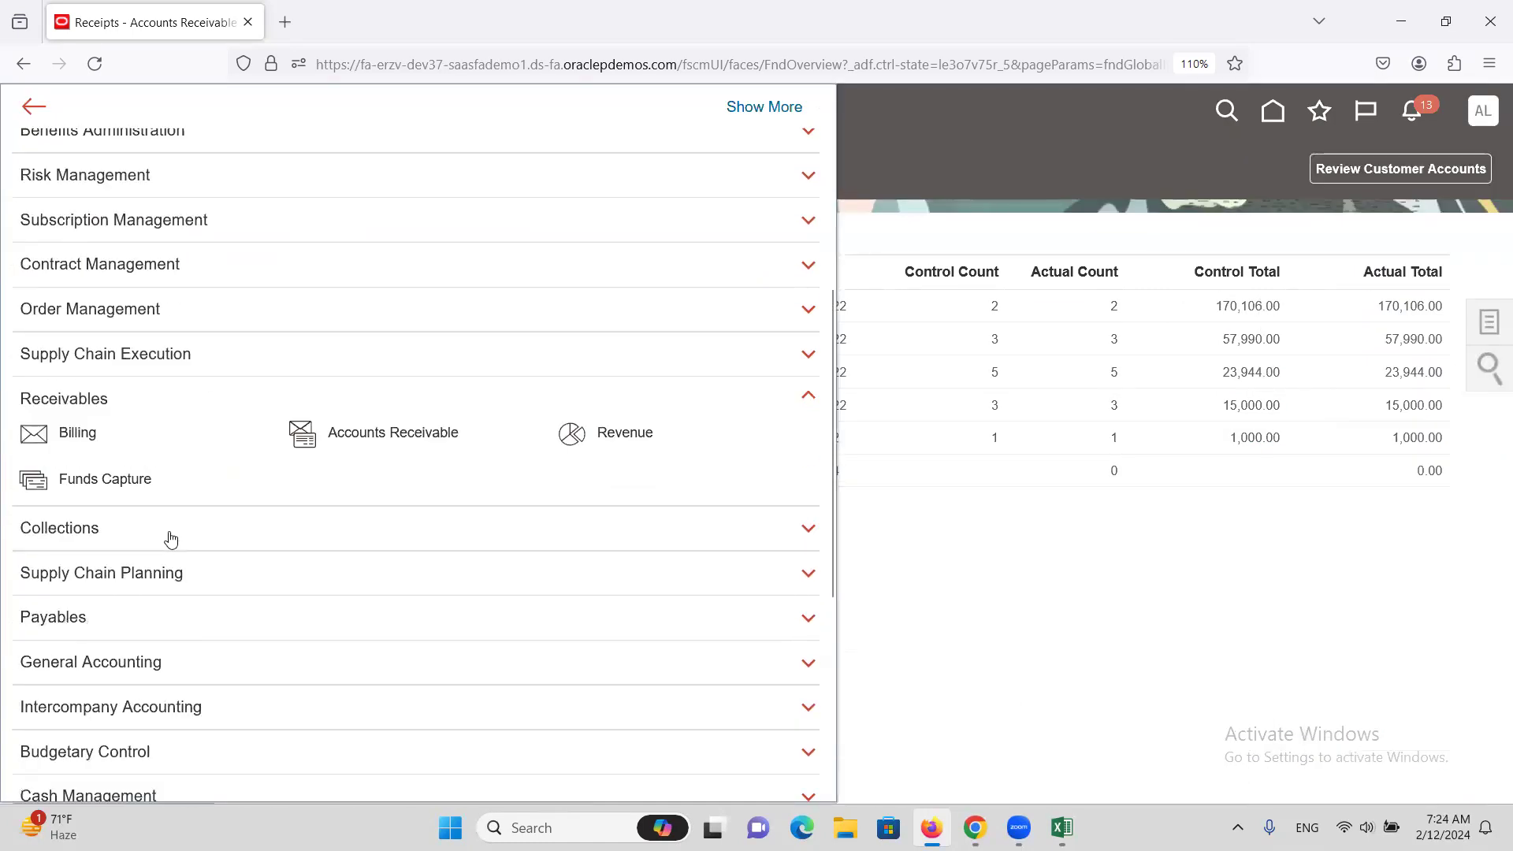
scroll(171, 539, down, 5)
click(93, 276)
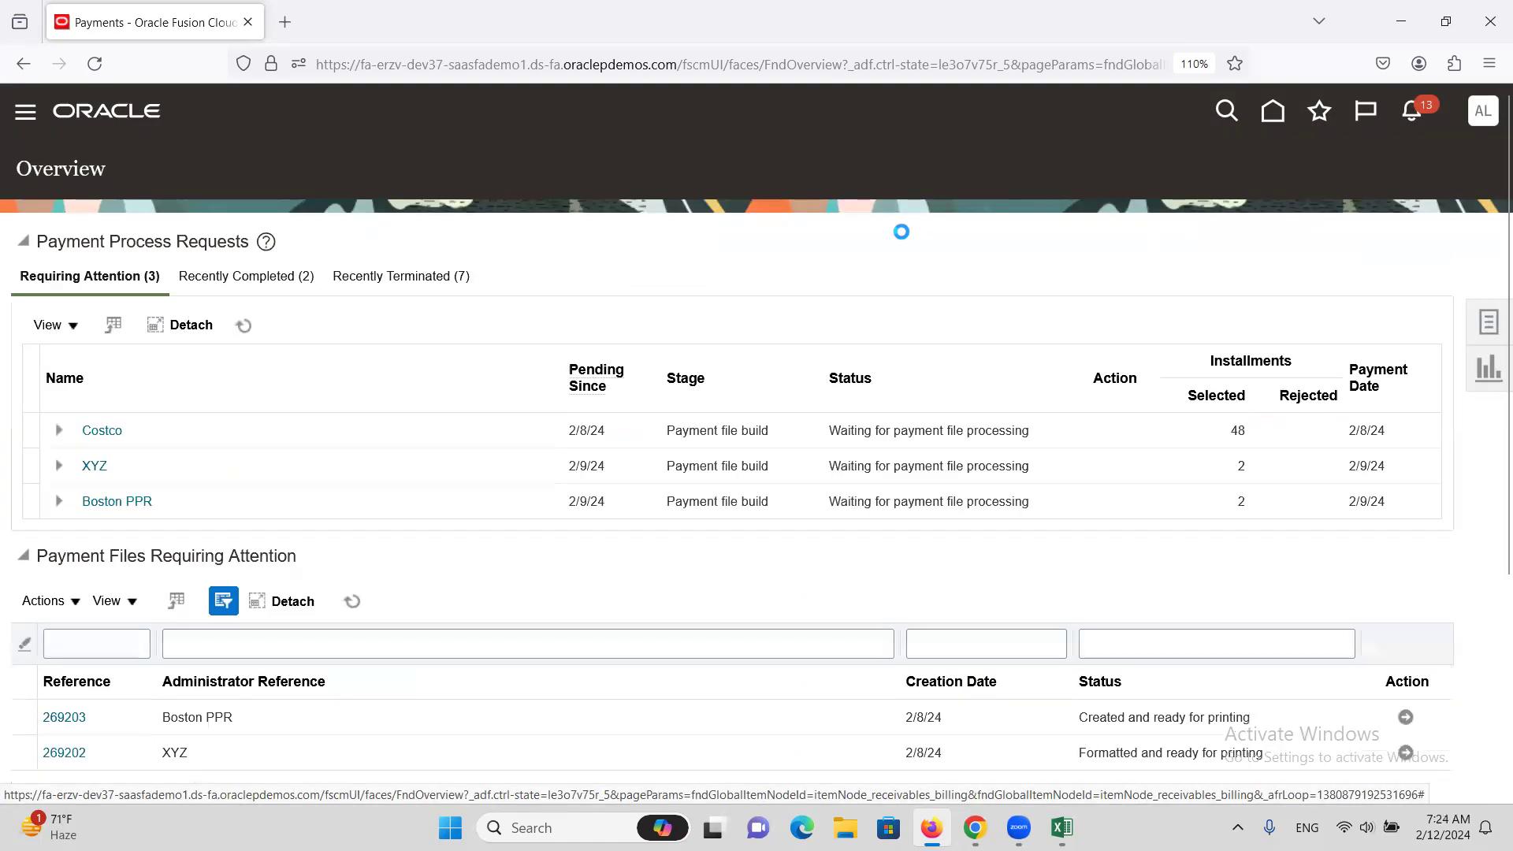
click(1489, 334)
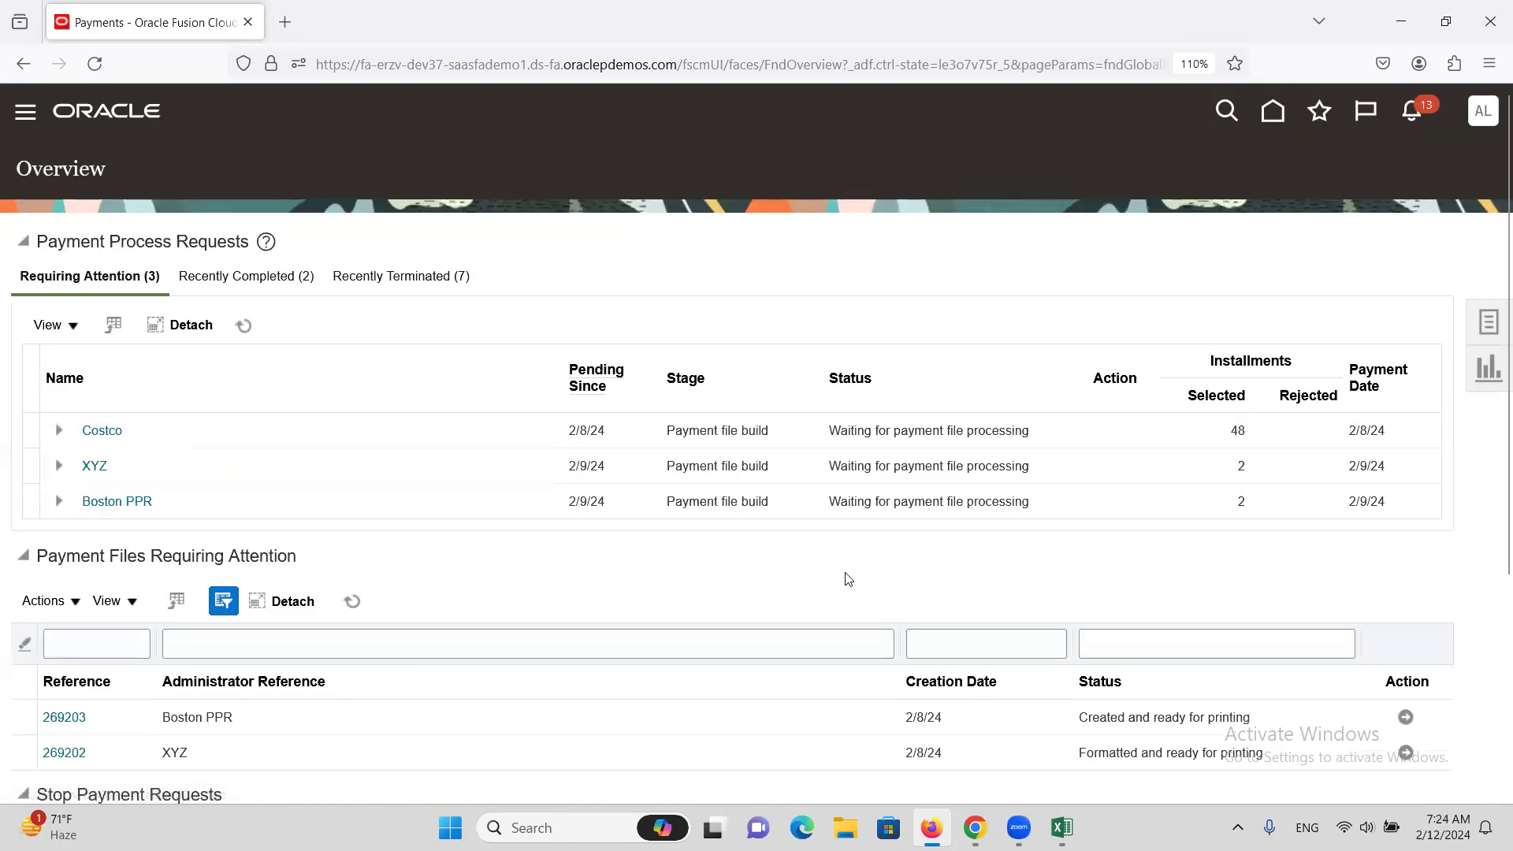
scroll(1344, 493, down, 3)
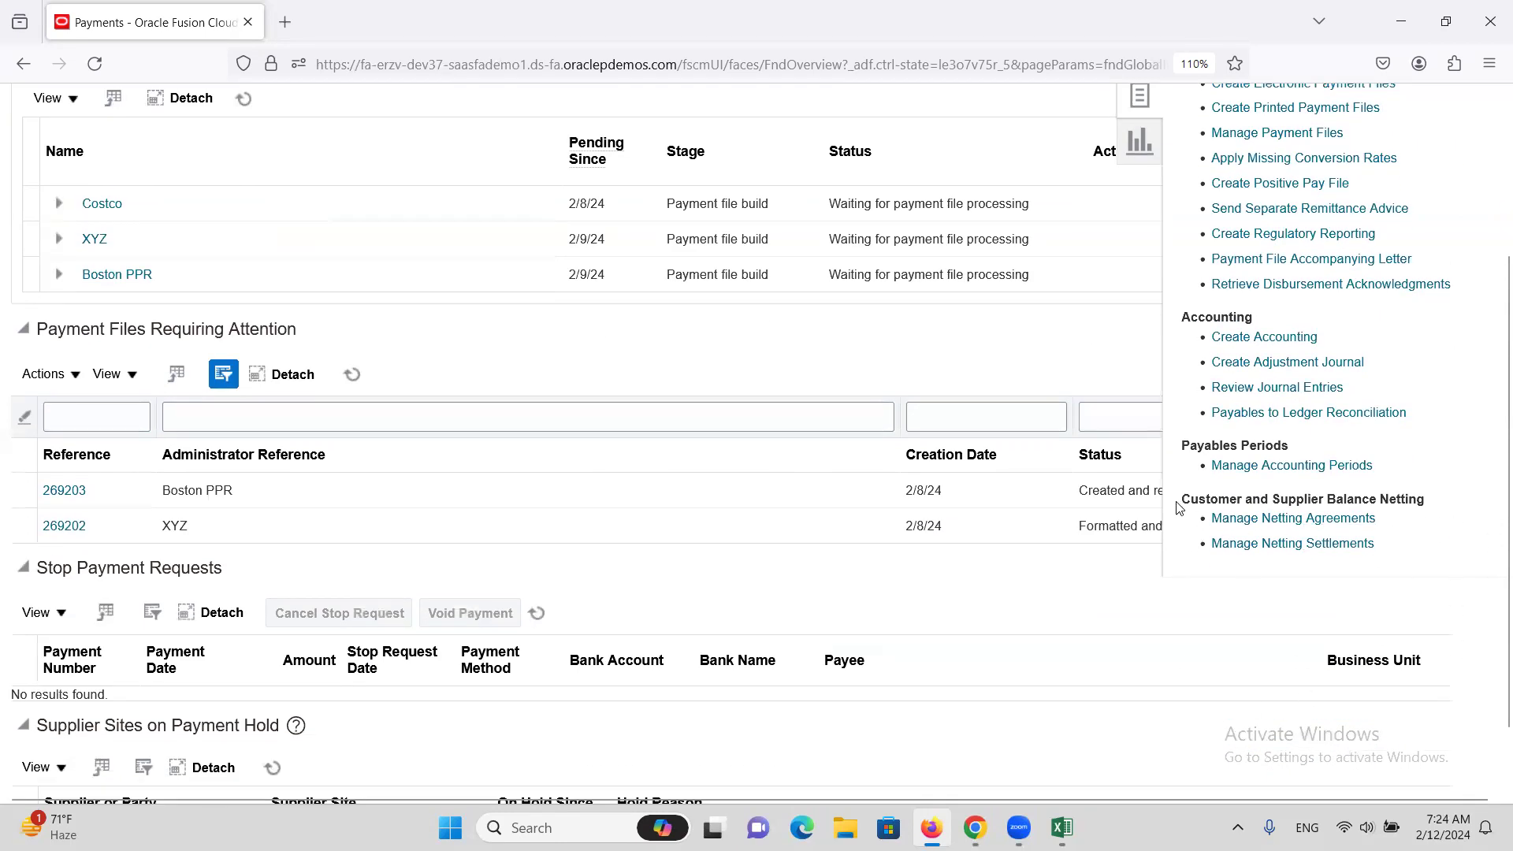
drag(1185, 499, 1422, 567)
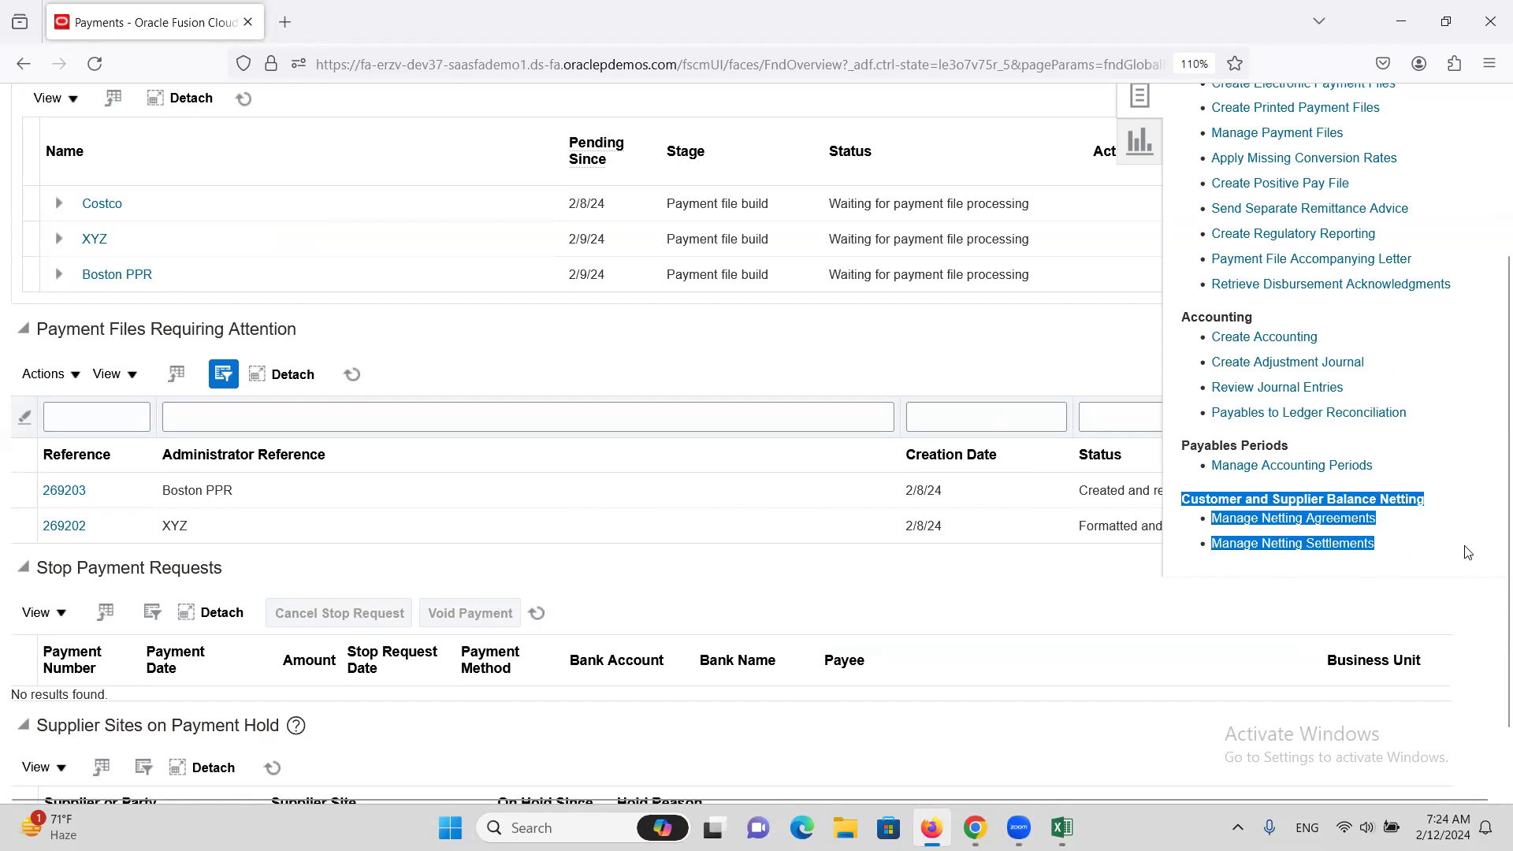
click(1477, 567)
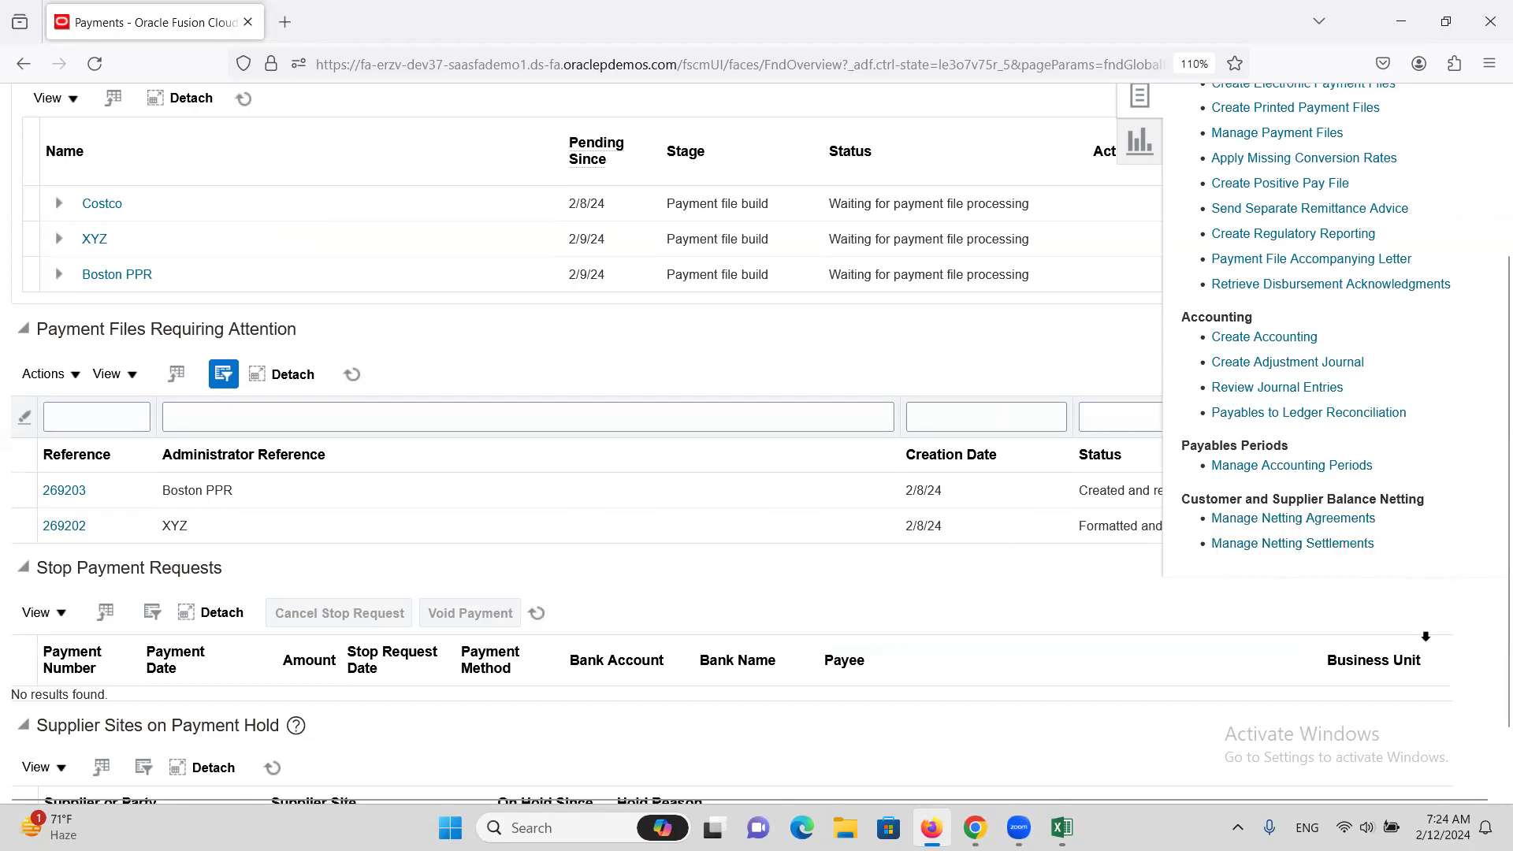
Open Manage Netting Agreements and start a new agreement named XXCORP for ALTINC US Legal Entity
click(1284, 517)
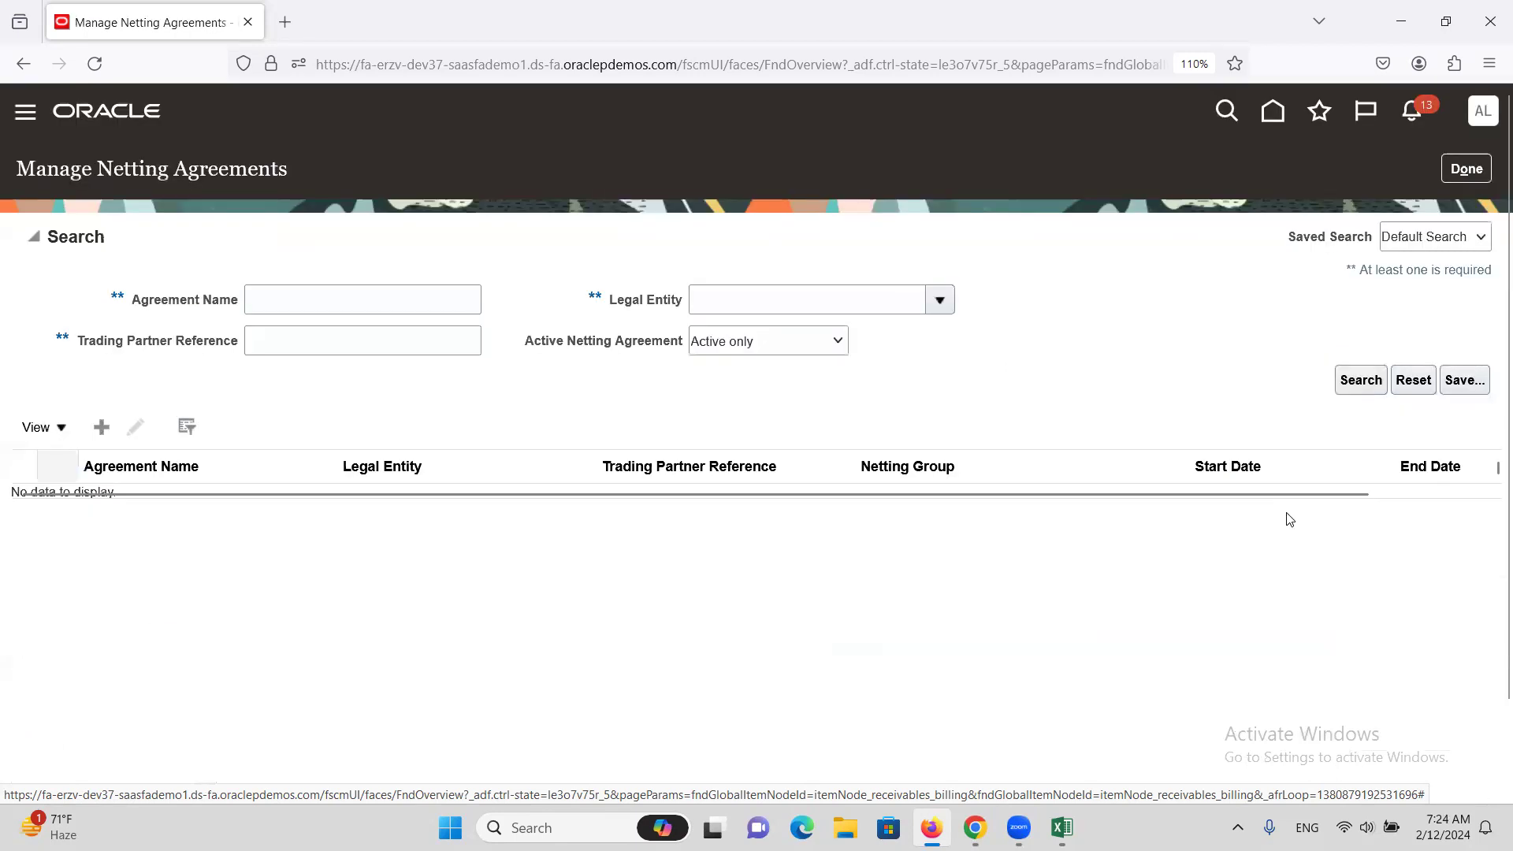
click(100, 427)
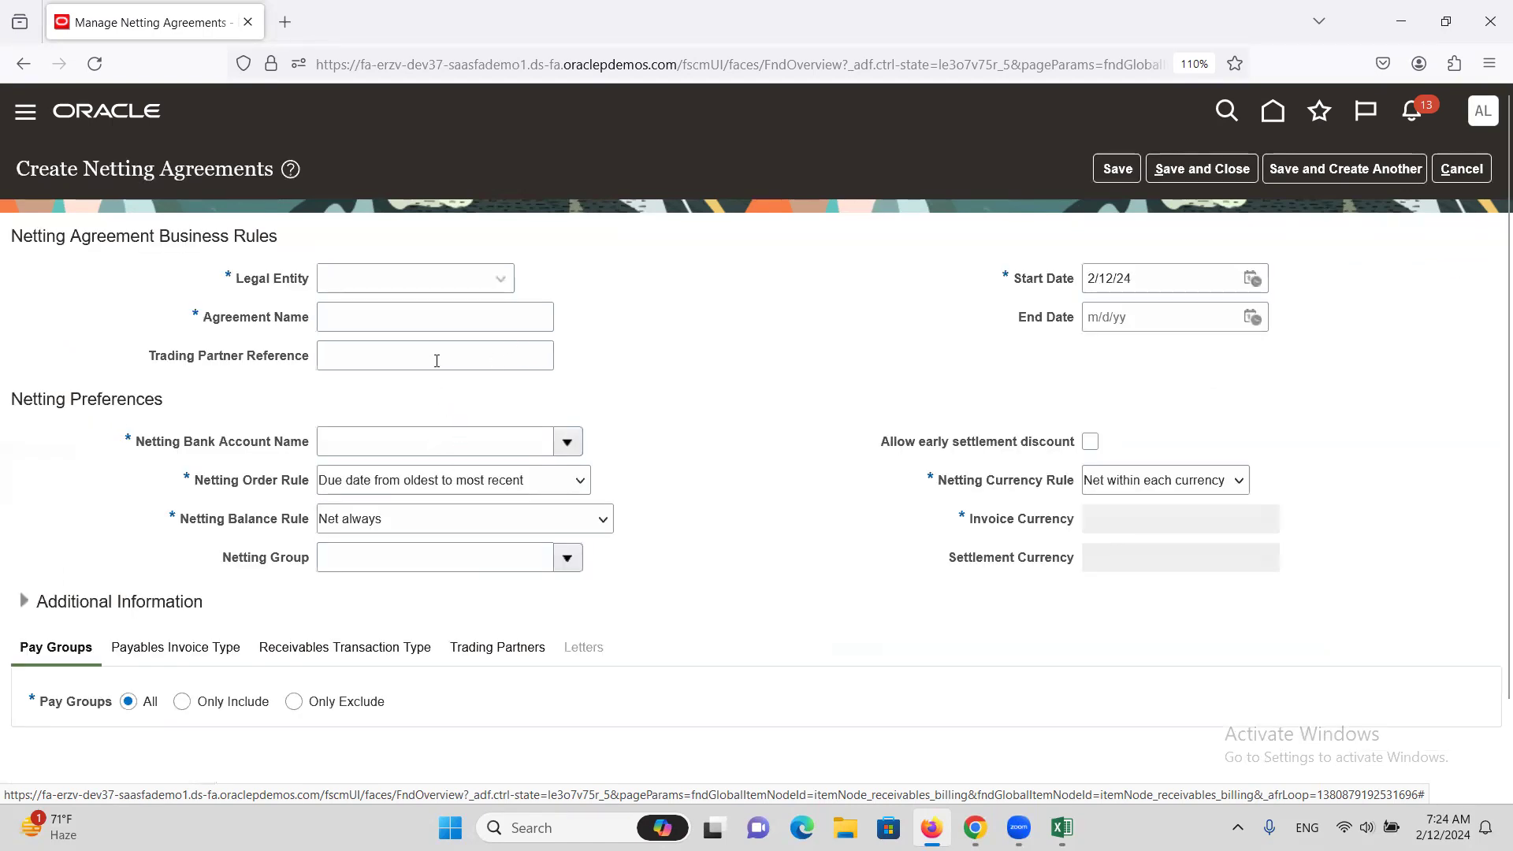
click(409, 280)
text(ALT)
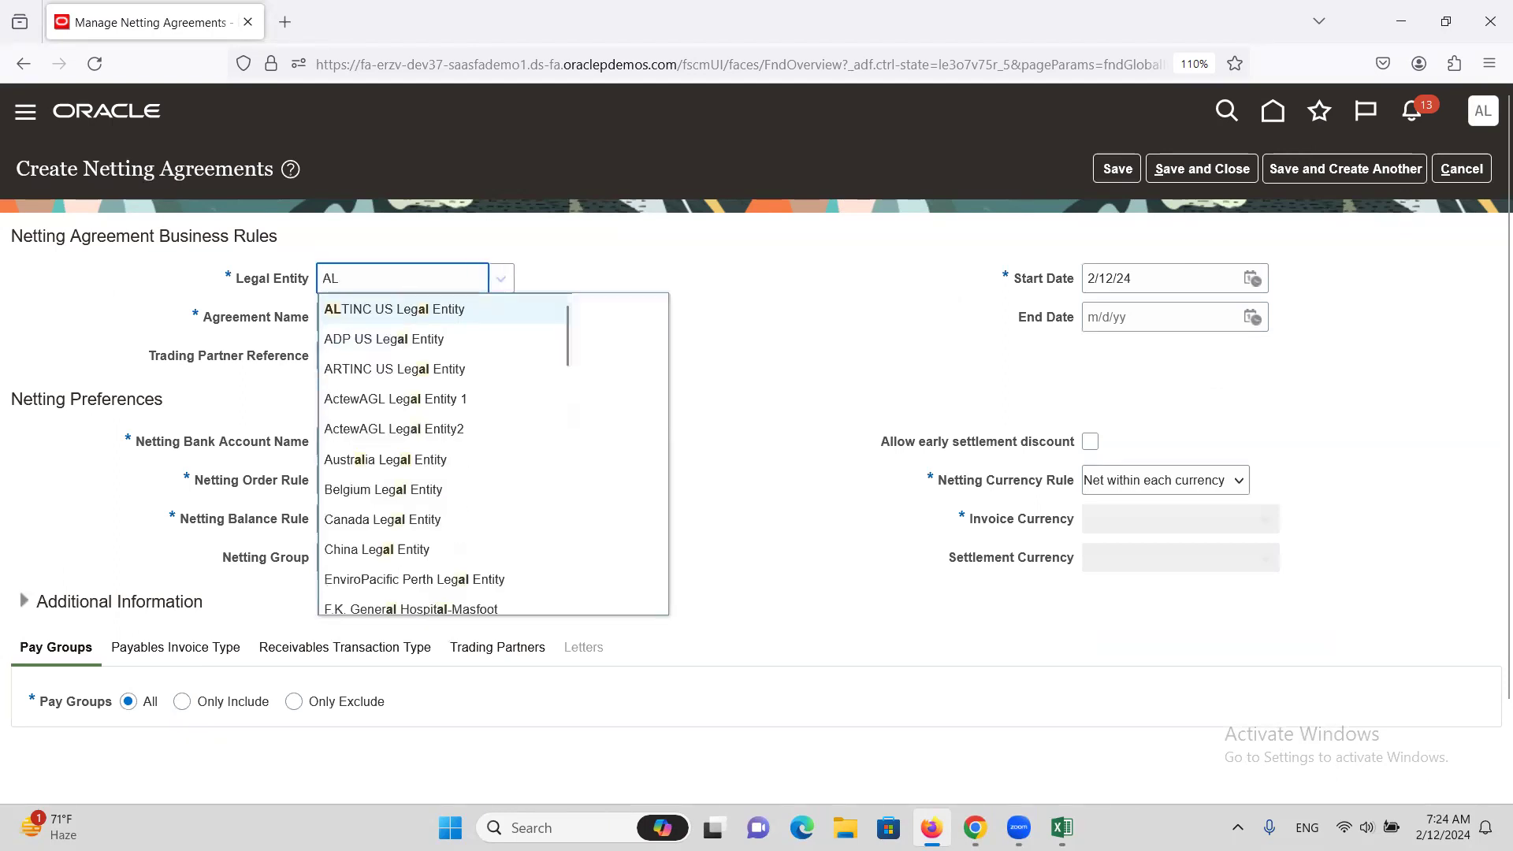
click(426, 312)
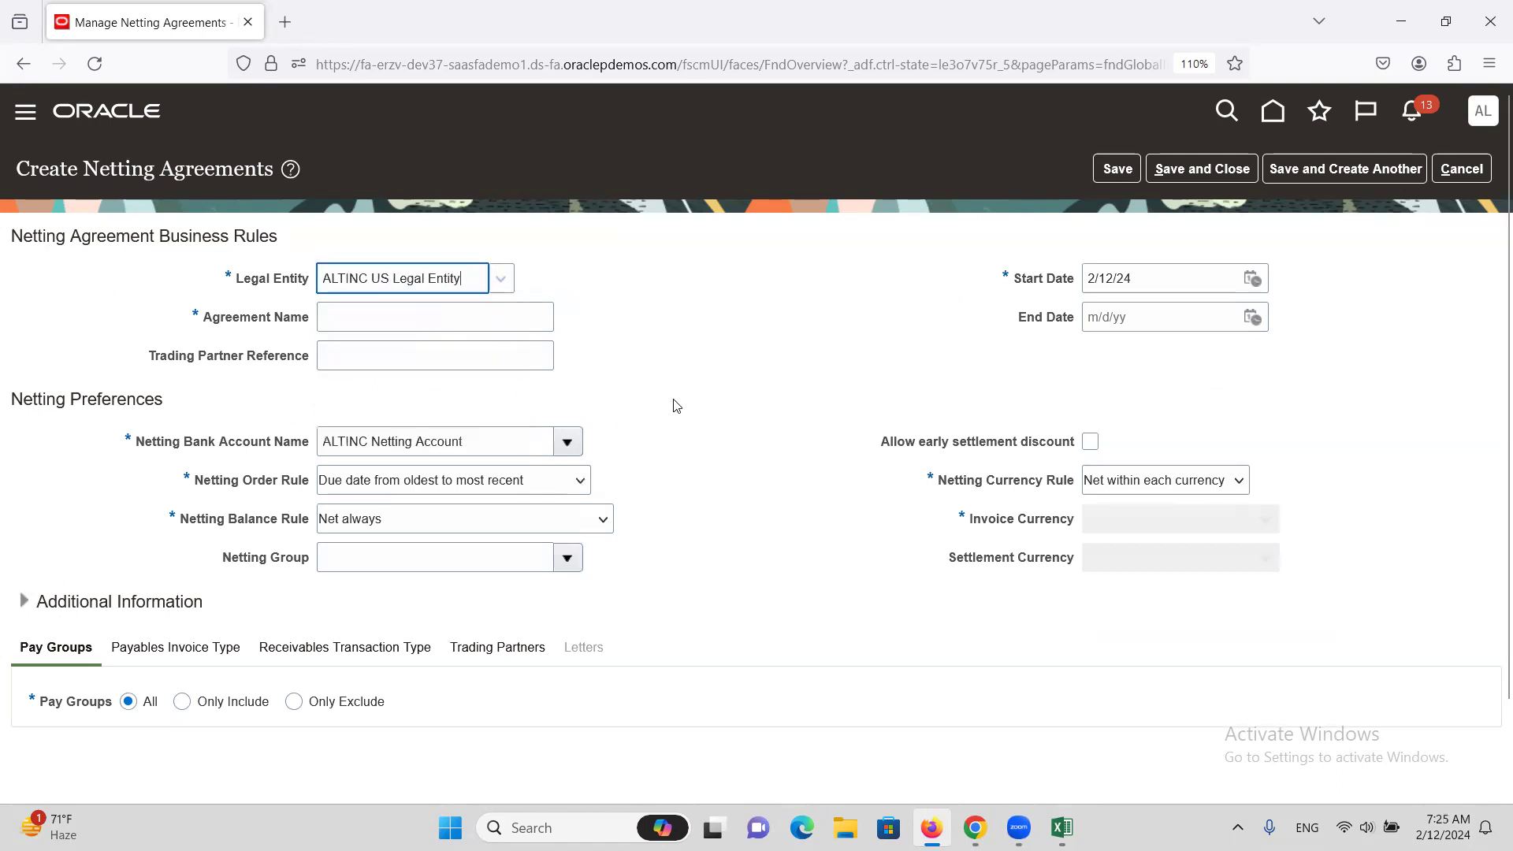
click(408, 330)
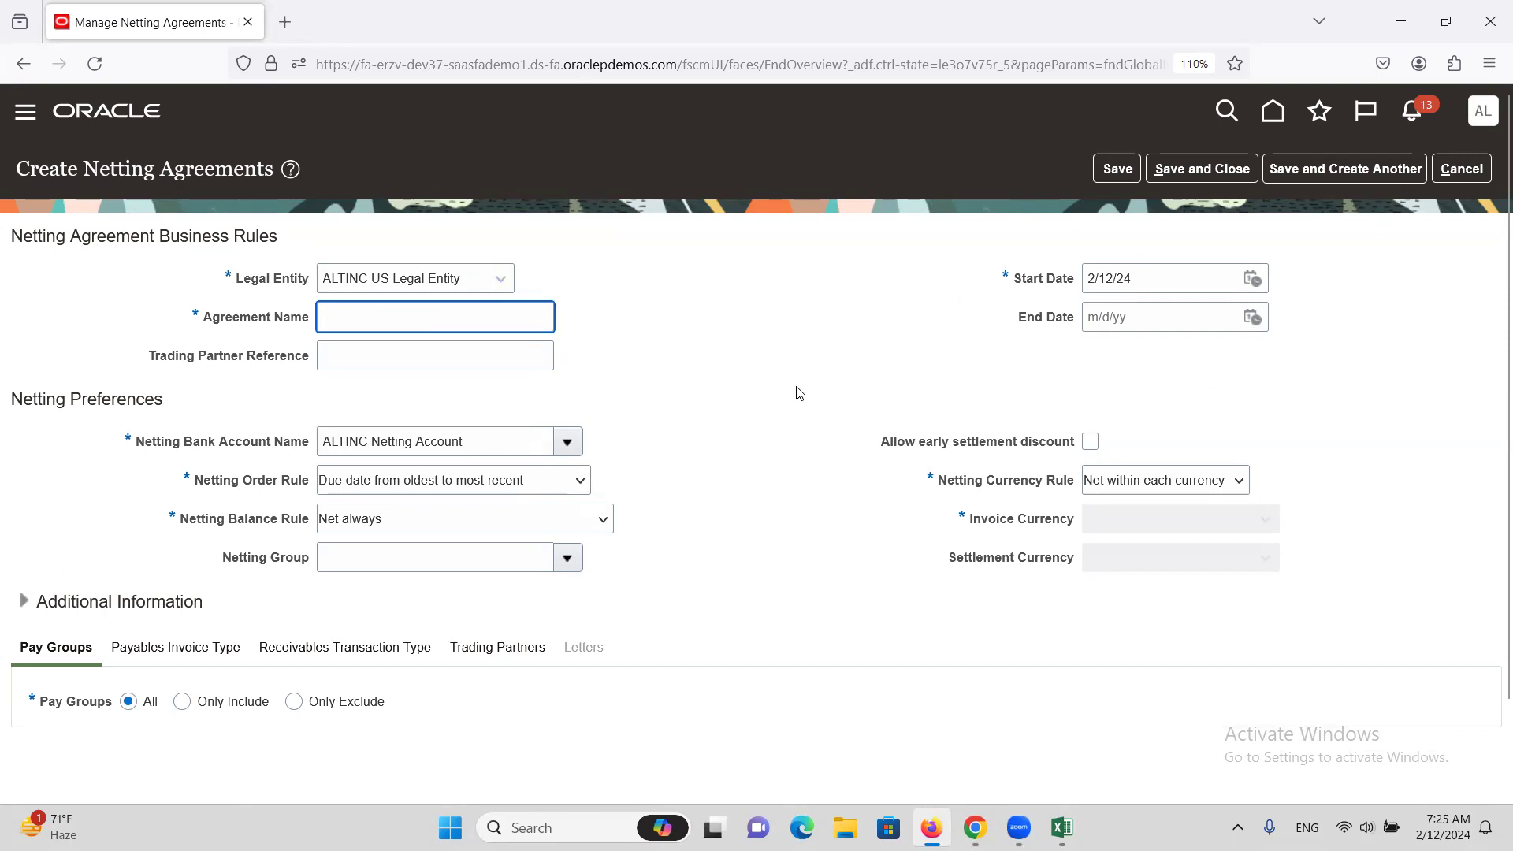
text(XXCORP)
Keep ALTINC Netting Account as the netting bank account and set the netting order rule to Transaction date from oldest to most recent
click(569, 442)
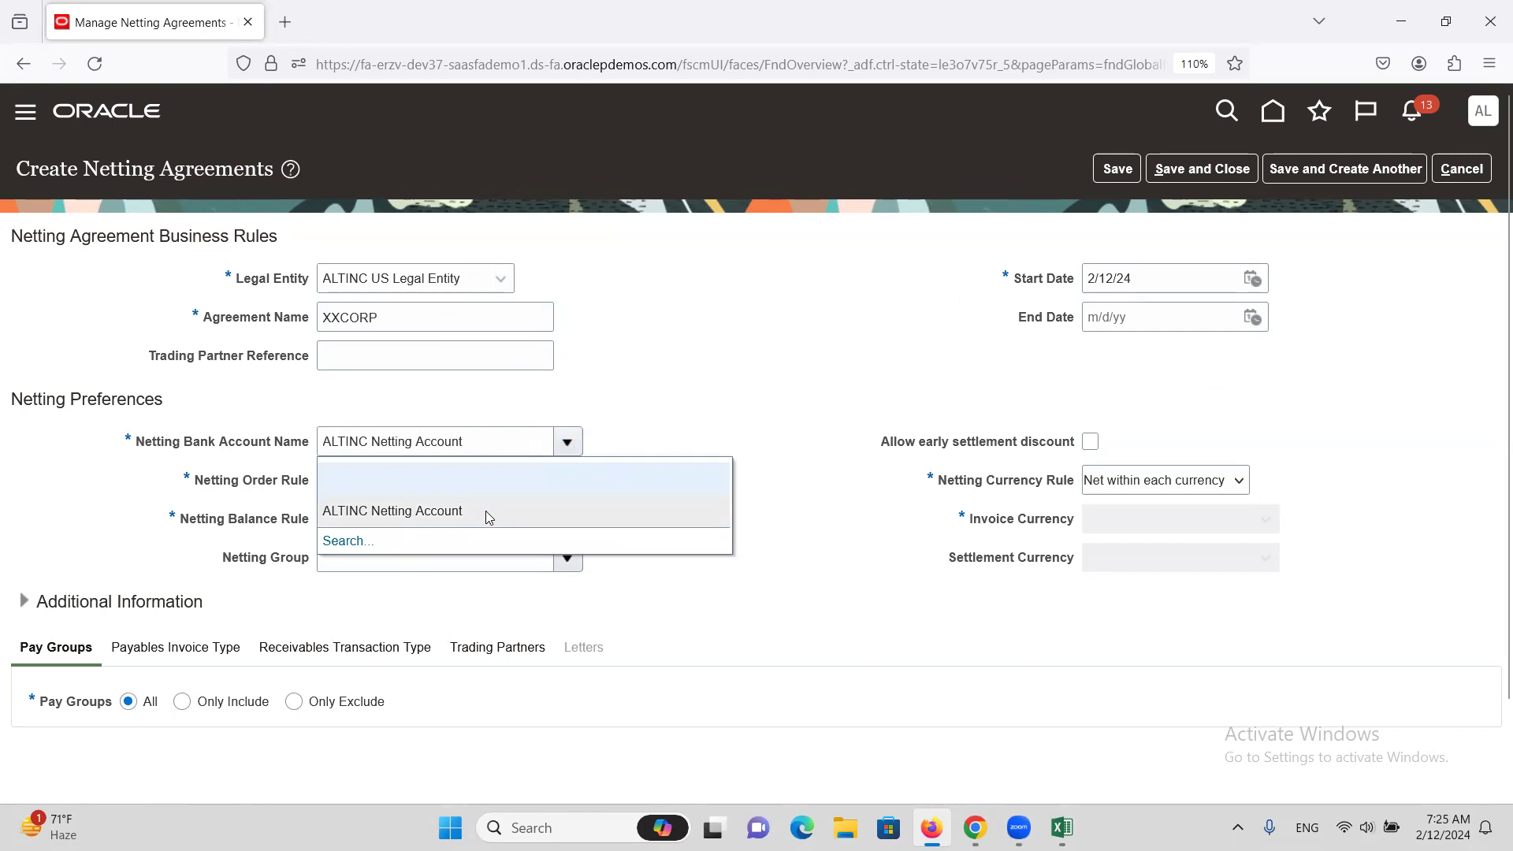
click(693, 354)
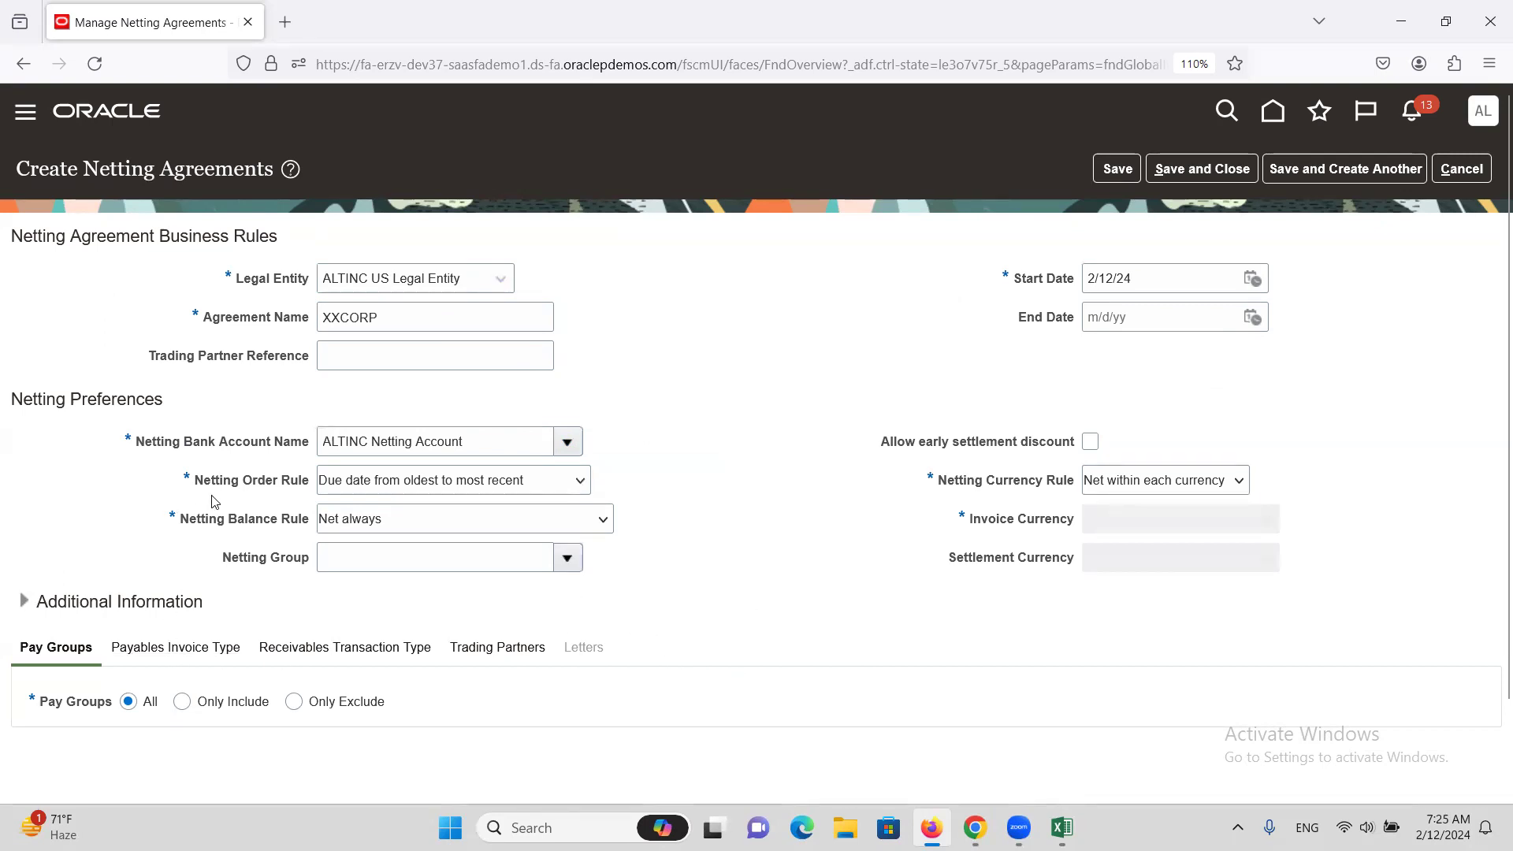
click(449, 480)
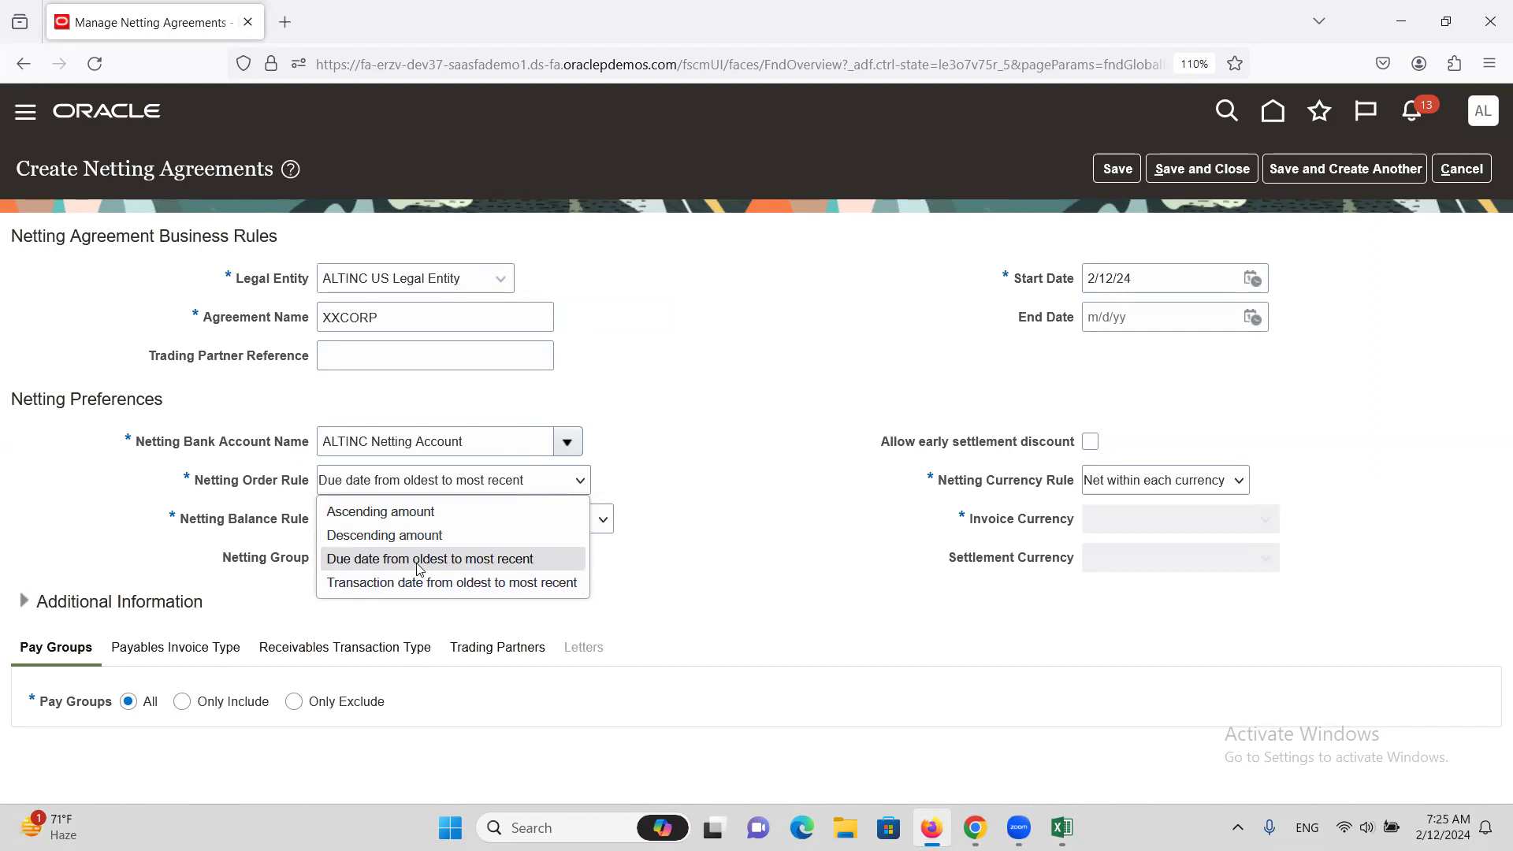
click(437, 584)
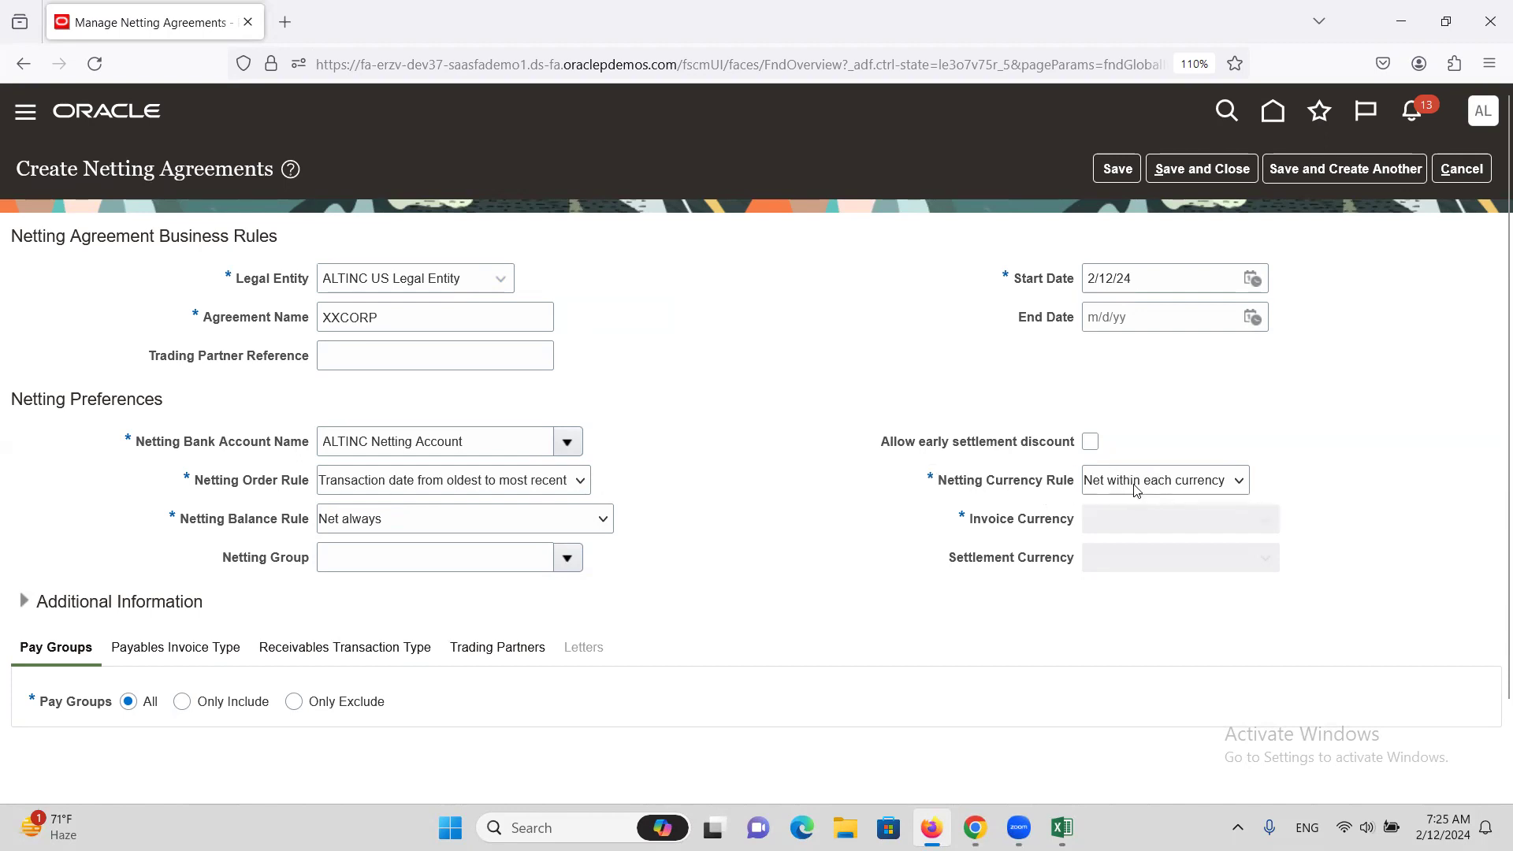
Set the netting currency rule to Use single currency with USD US Dollar as the invoice currency
click(1184, 485)
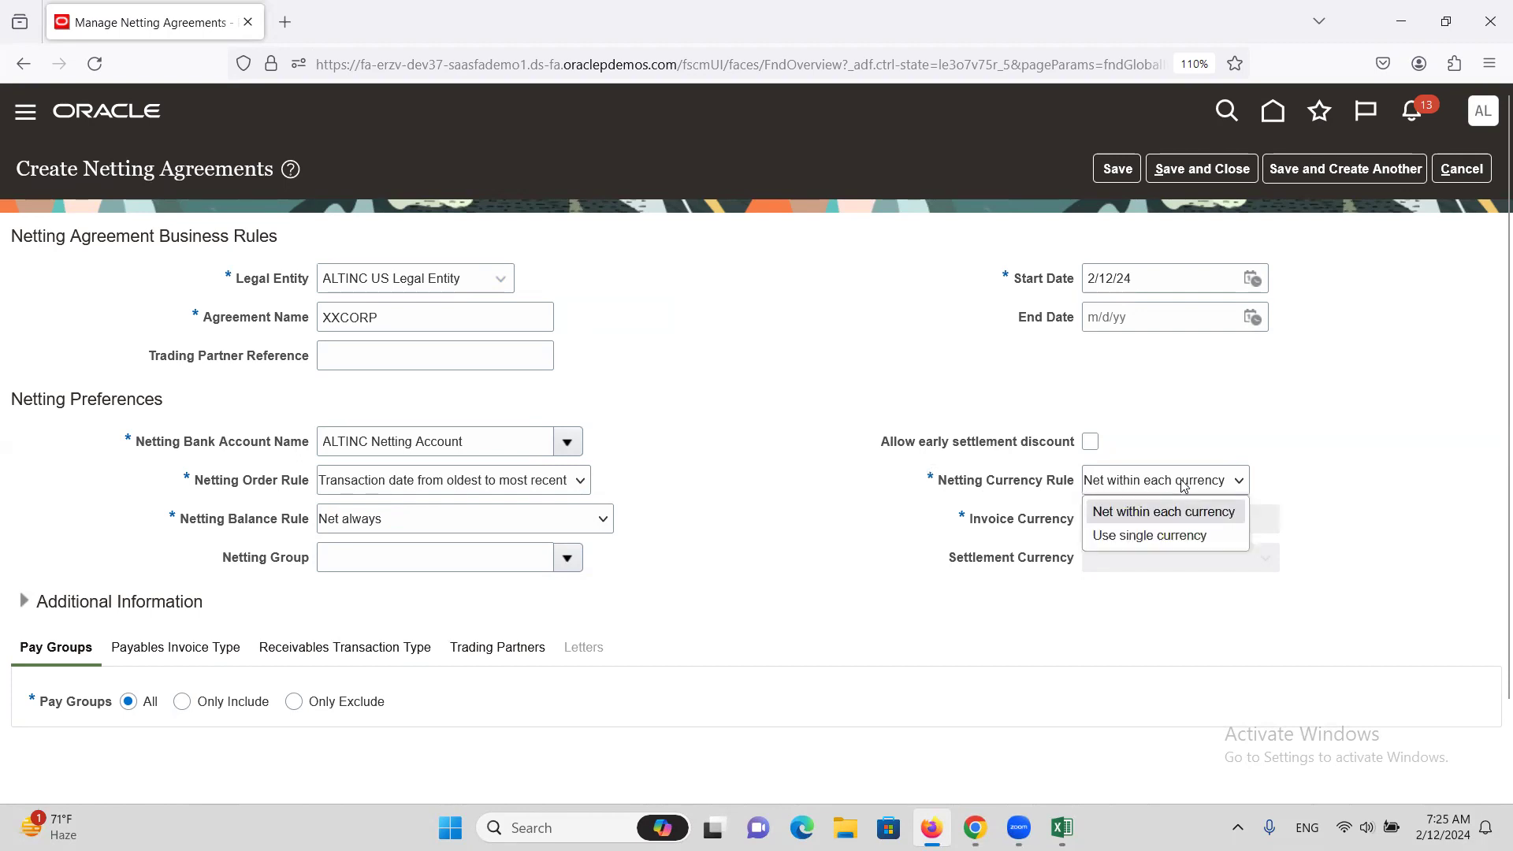
click(1182, 539)
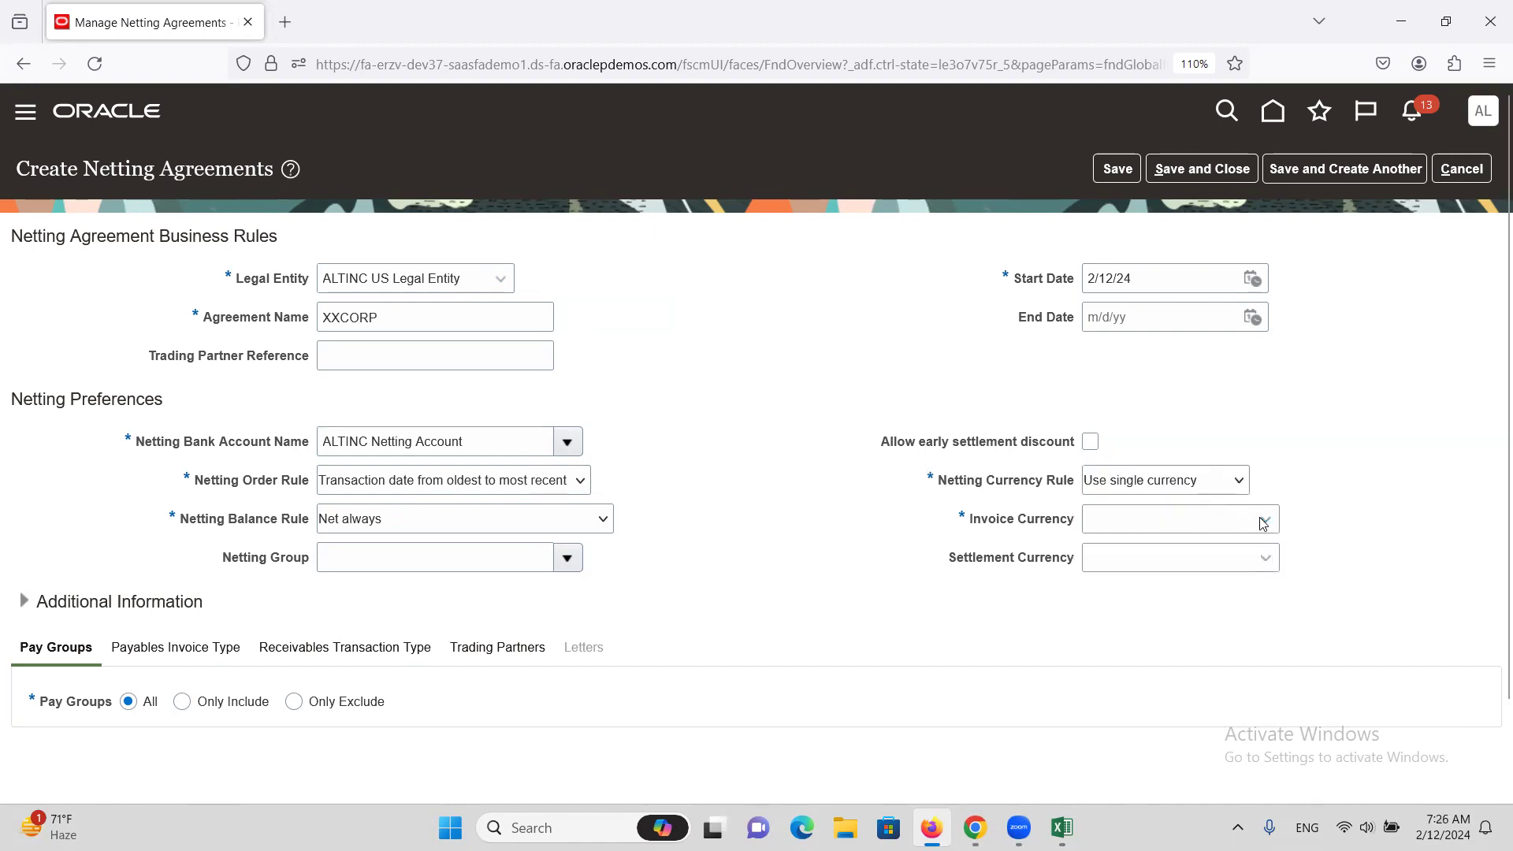
click(1263, 524)
click(1154, 234)
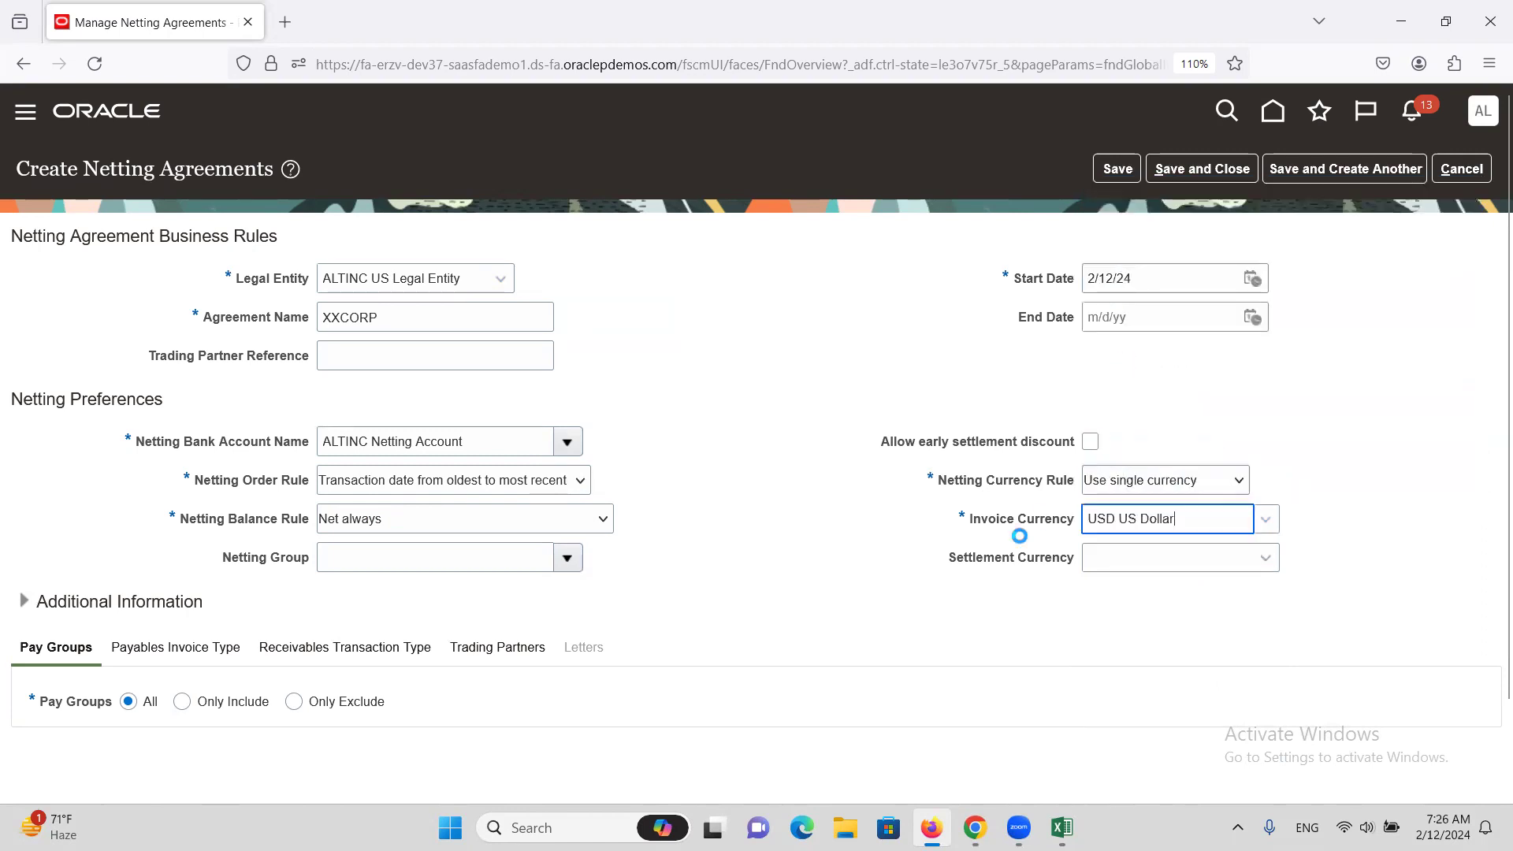
click(777, 533)
Review the agreement's pay group, payables invoice type and receivables transaction type settings
scroll(290, 750, down, 2)
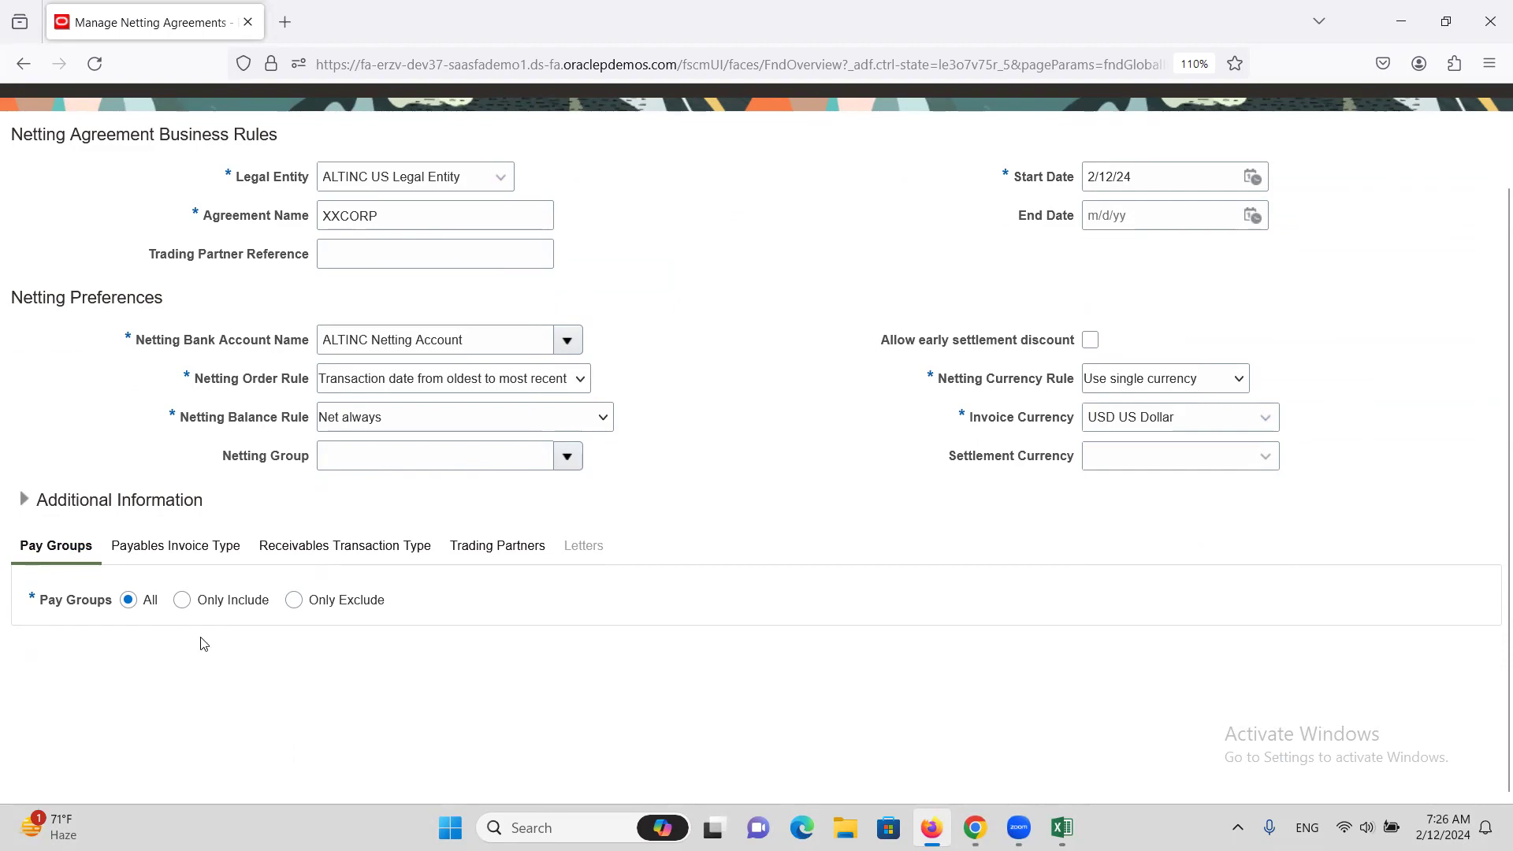
click(177, 554)
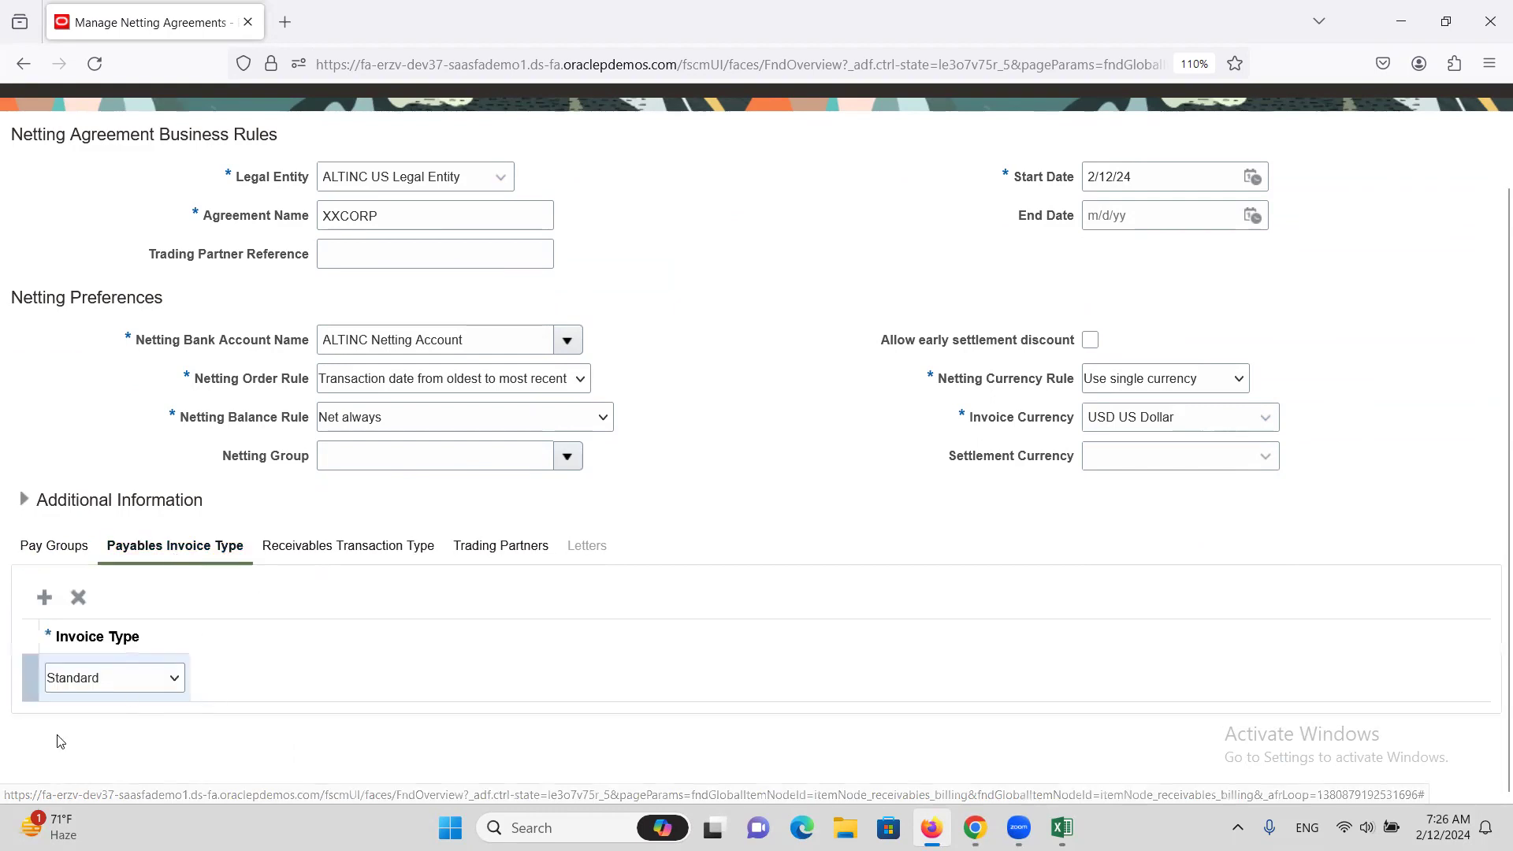
click(697, 114)
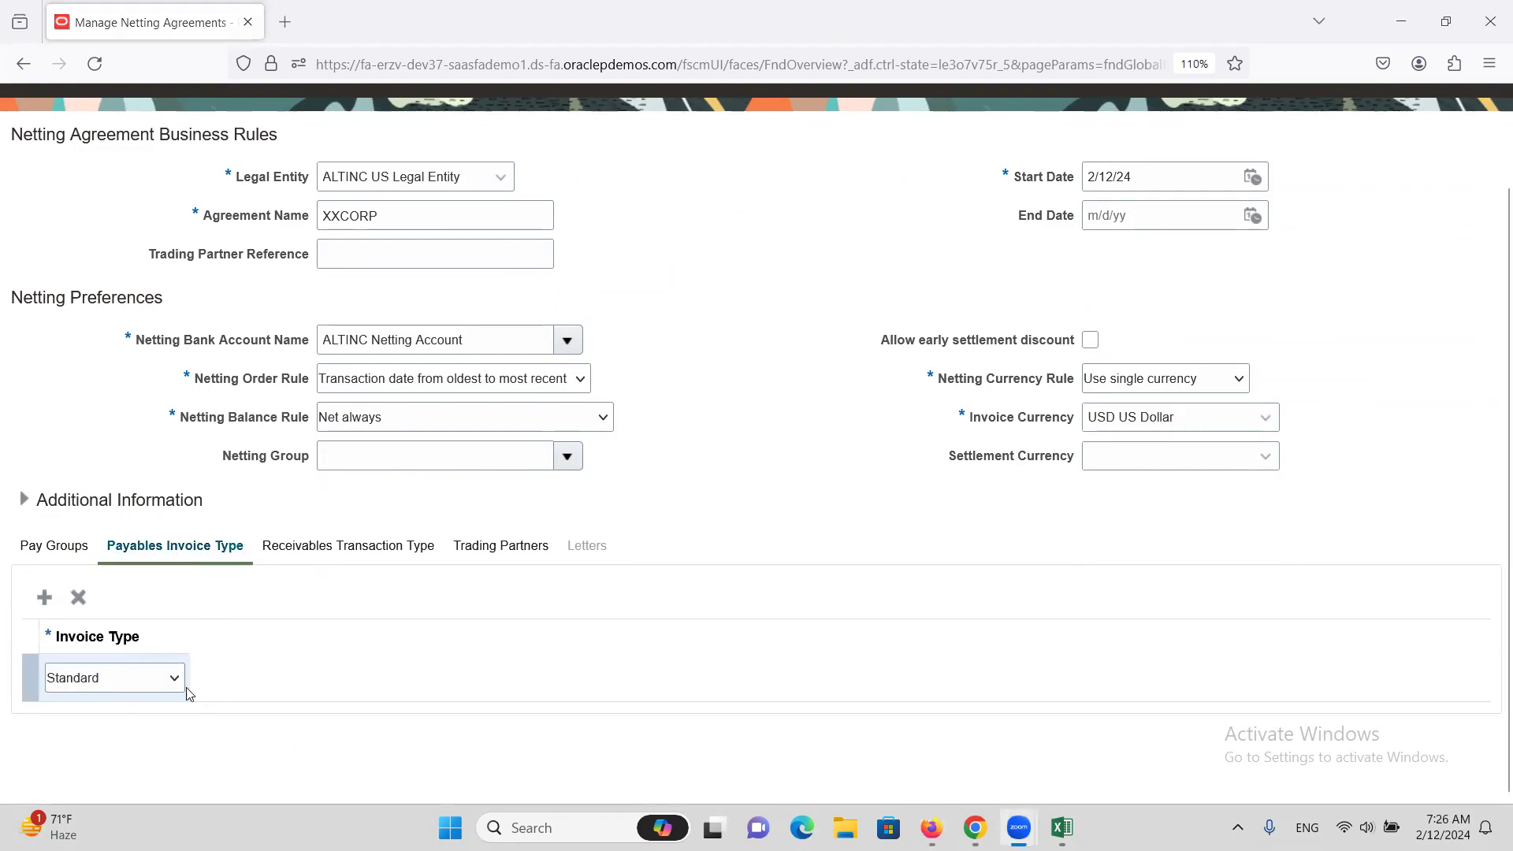
click(354, 546)
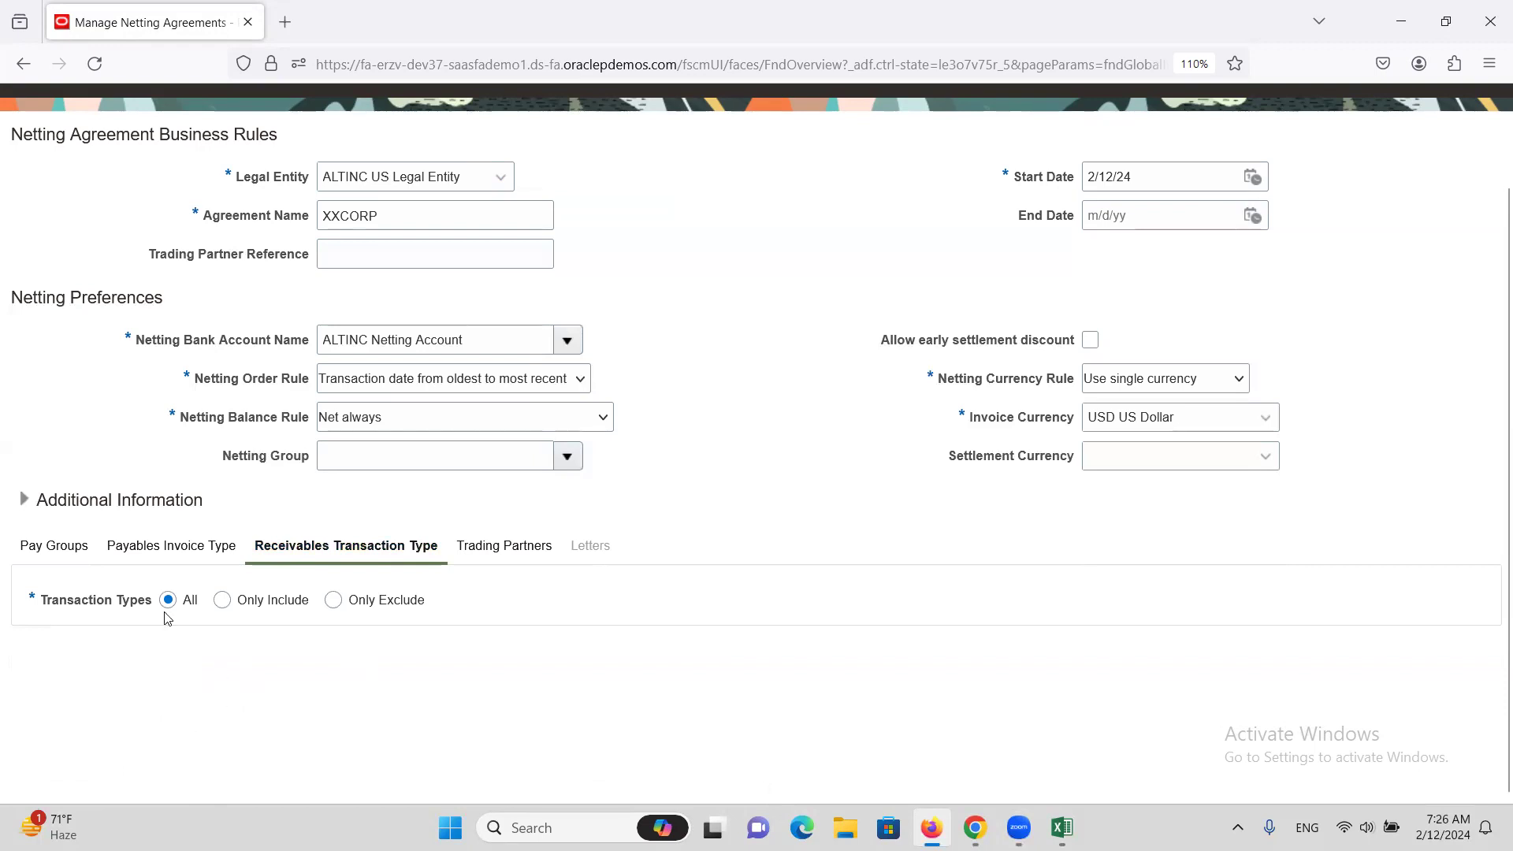
click(54, 546)
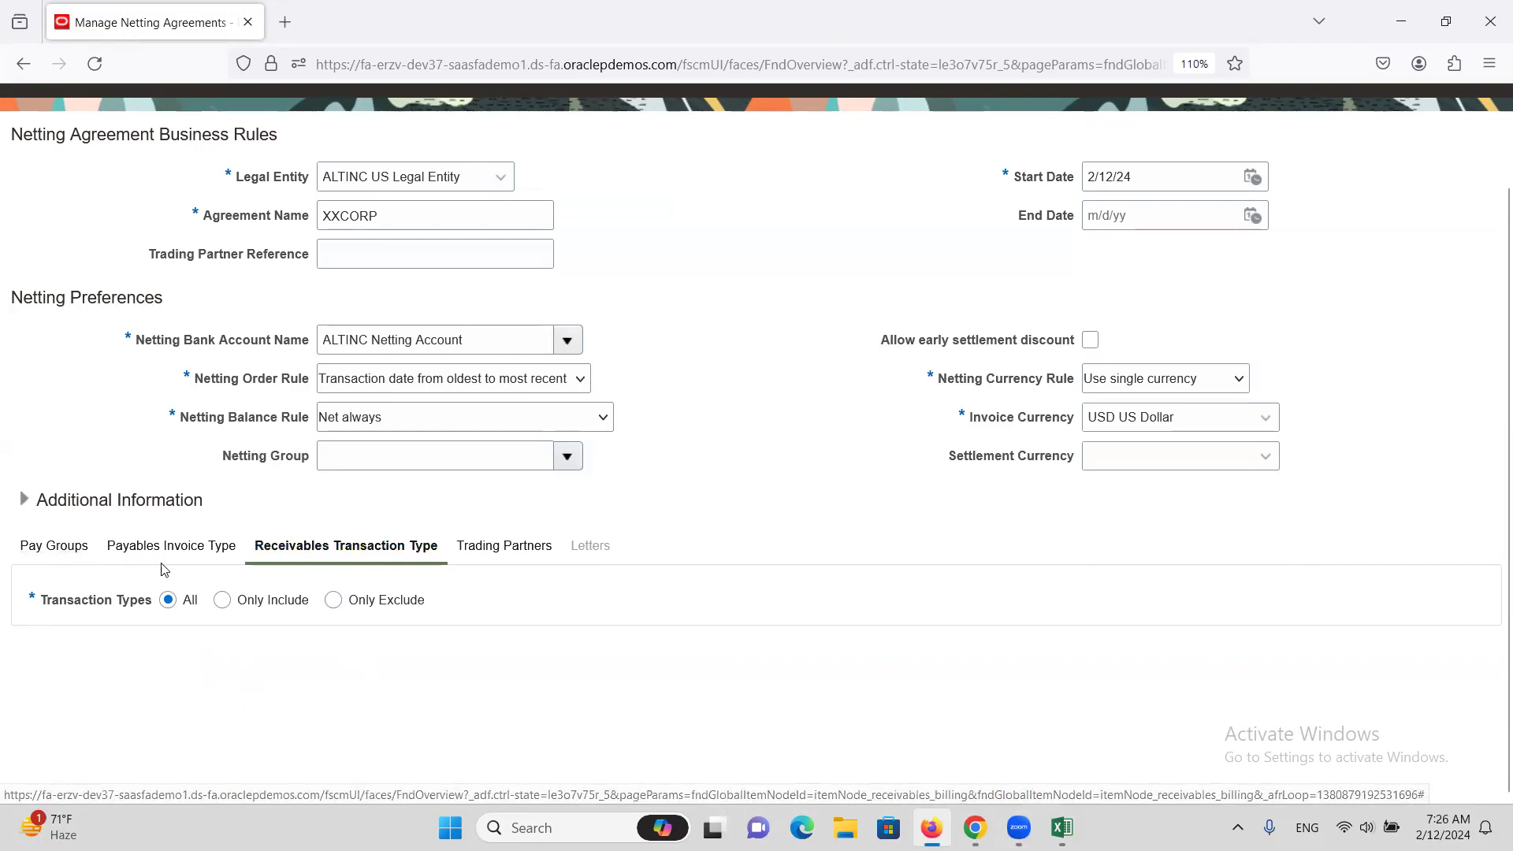
click(351, 549)
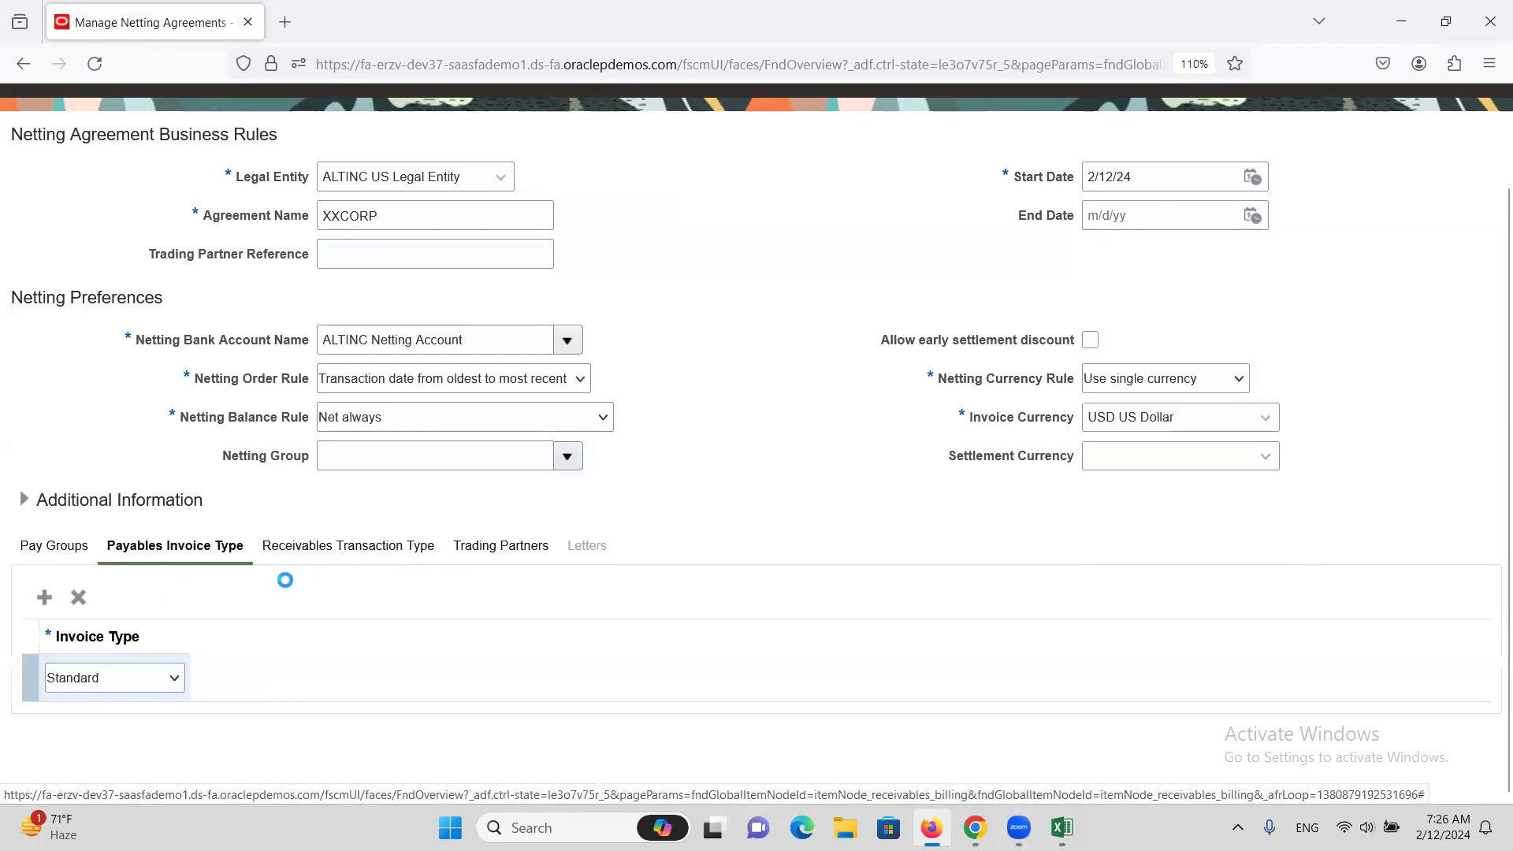
Add XX Corporation with supplier site XX Site as the supplier trading partner of the agreement
click(504, 551)
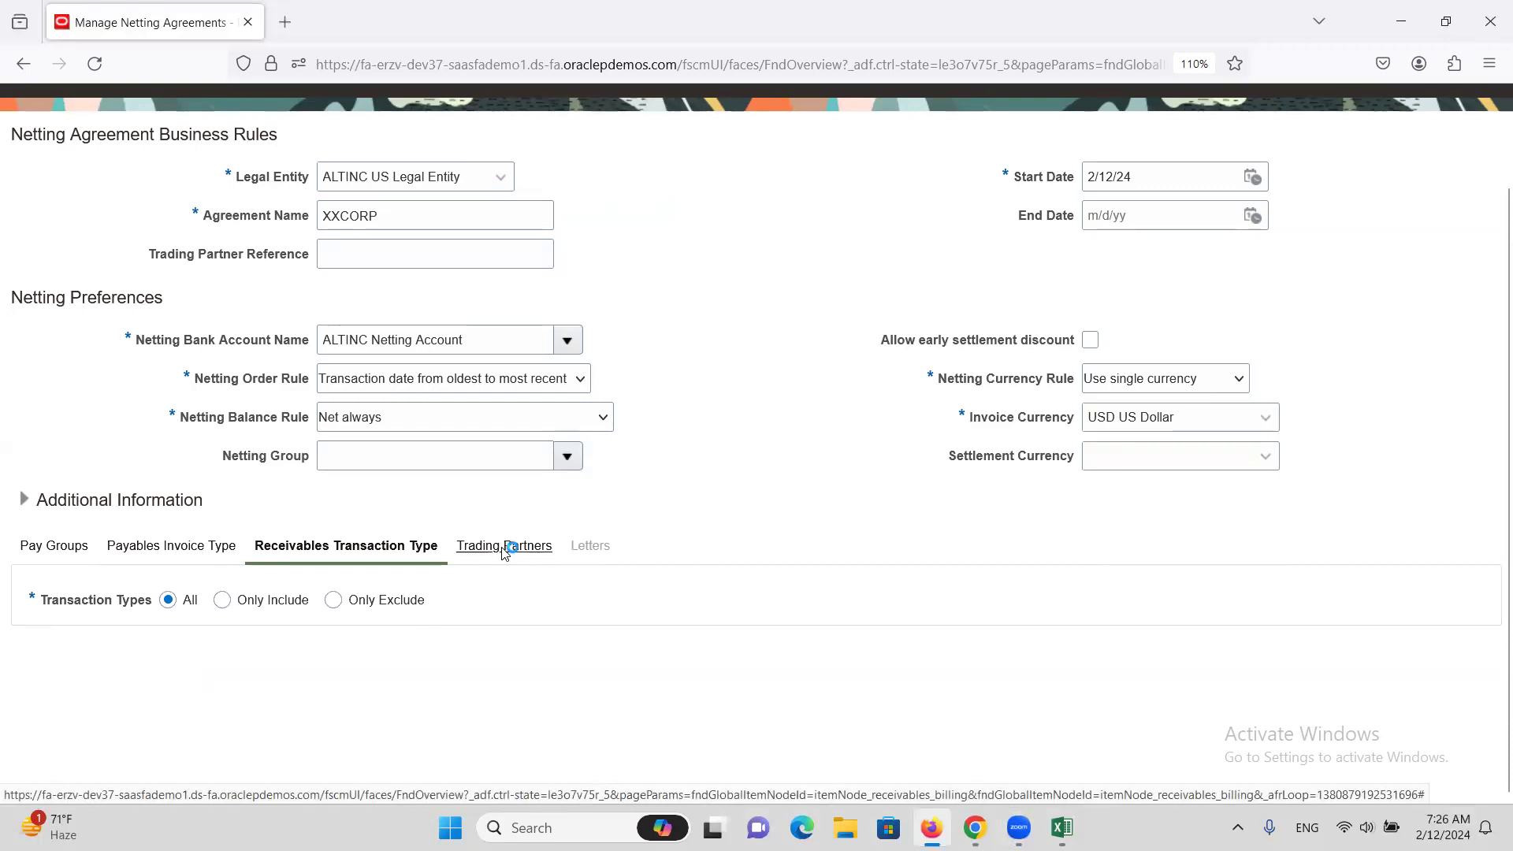
scroll(774, 473, down, 2)
click(224, 587)
text(XX)
key(Tab)
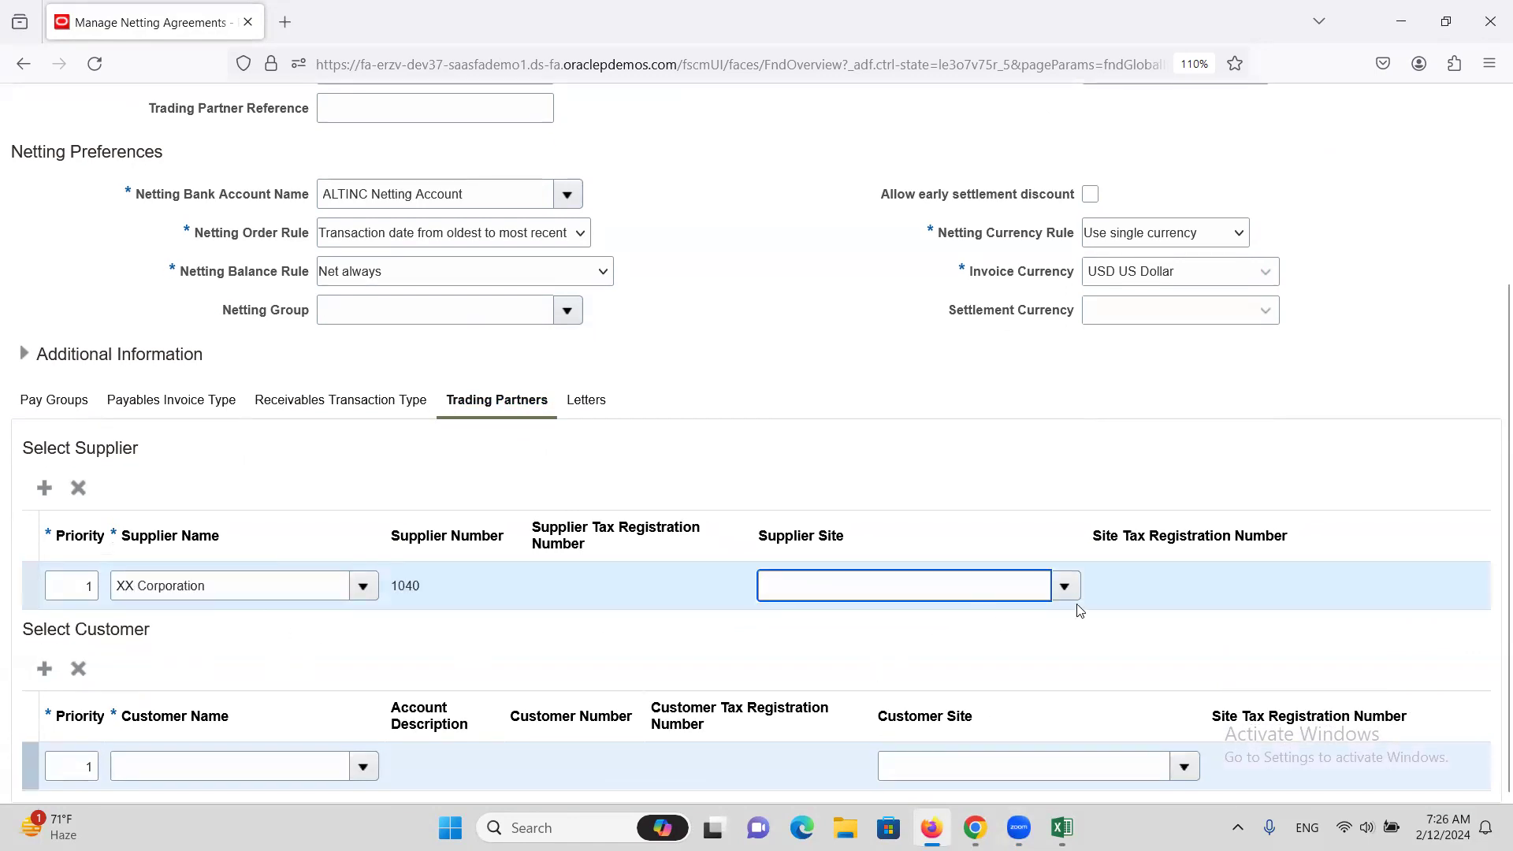
click(1064, 585)
click(657, 632)
Add XX Corporation with its XX Site customer site as the customer trading partner
click(230, 772)
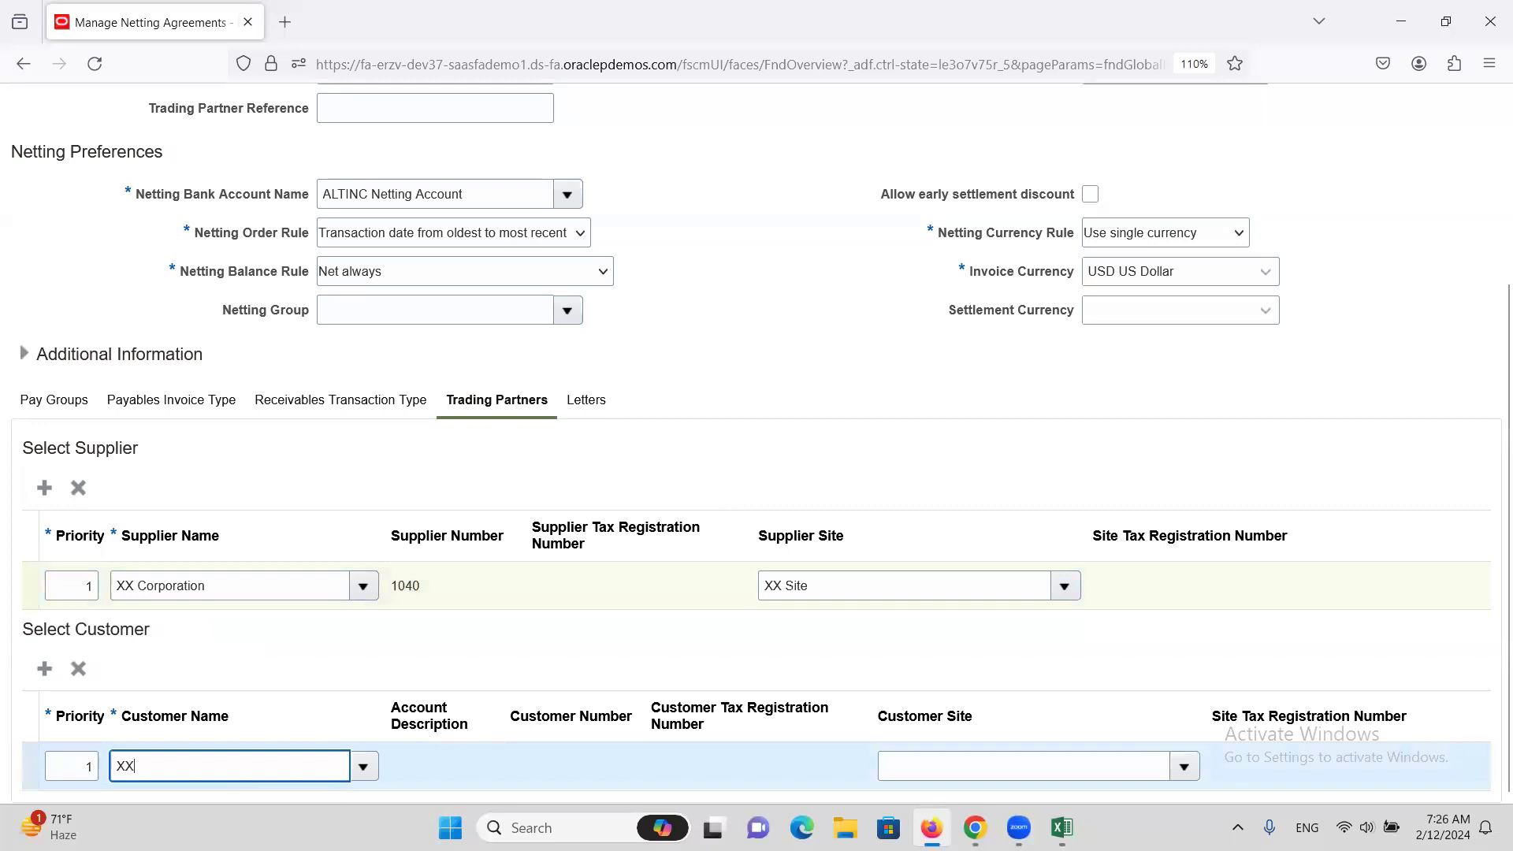
key(Tab)
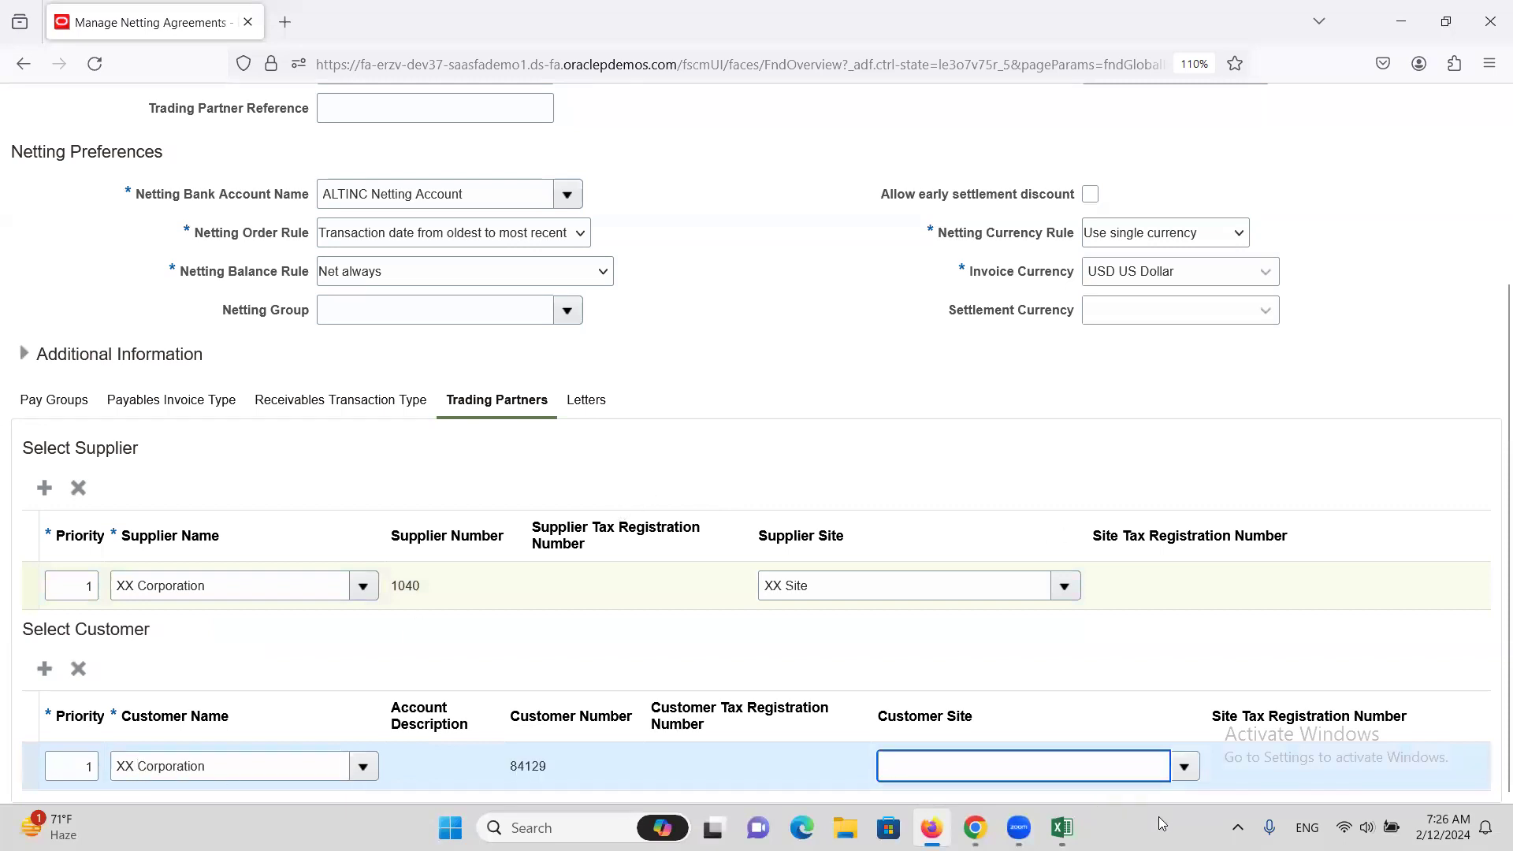
click(1184, 766)
click(939, 703)
click(707, 112)
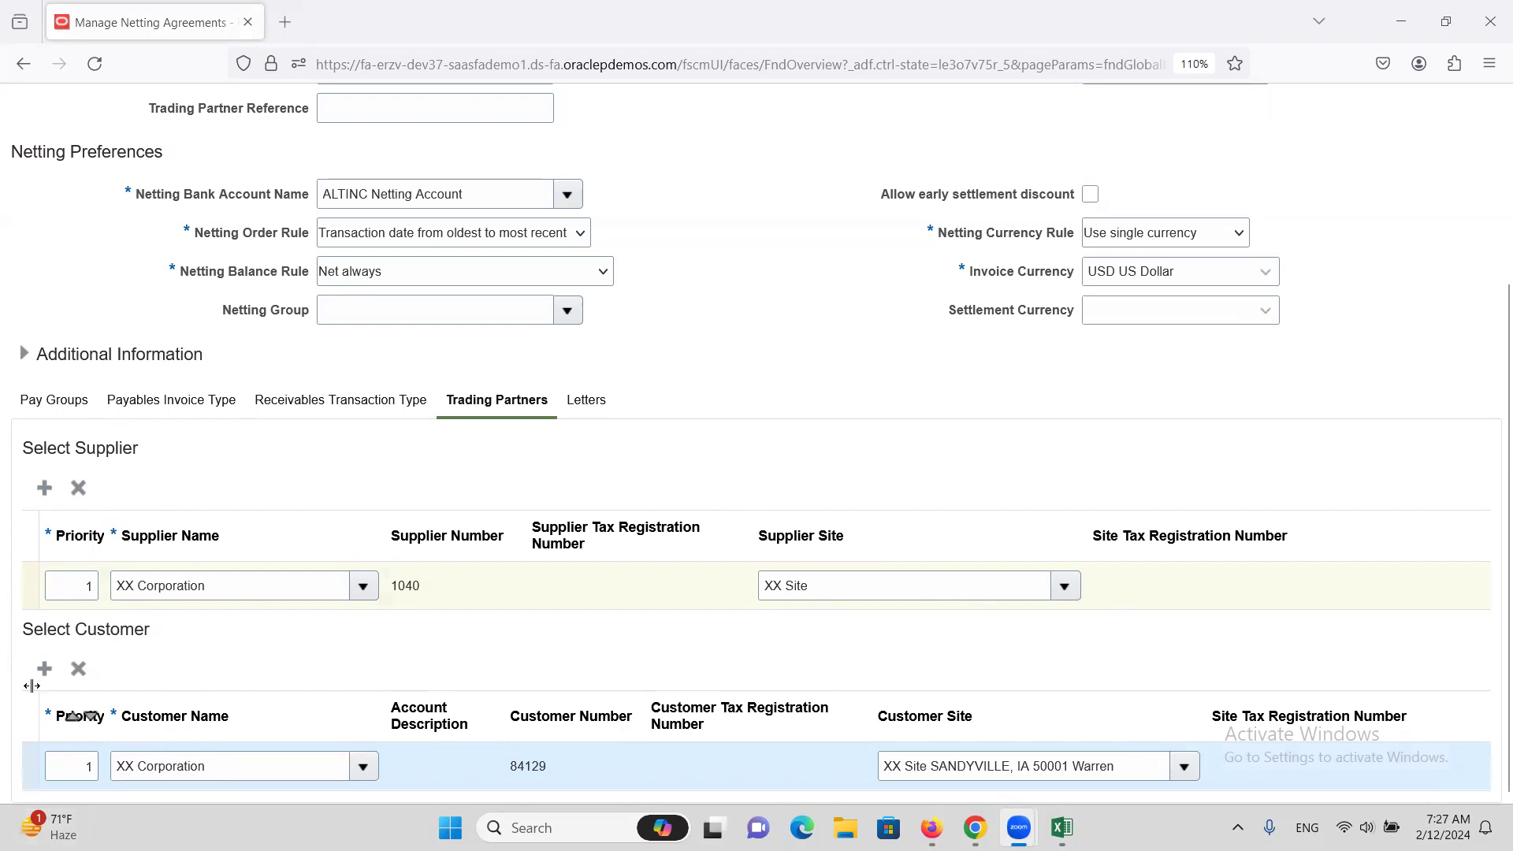
Set the netting letter language to American English and save the netting agreement
click(586, 402)
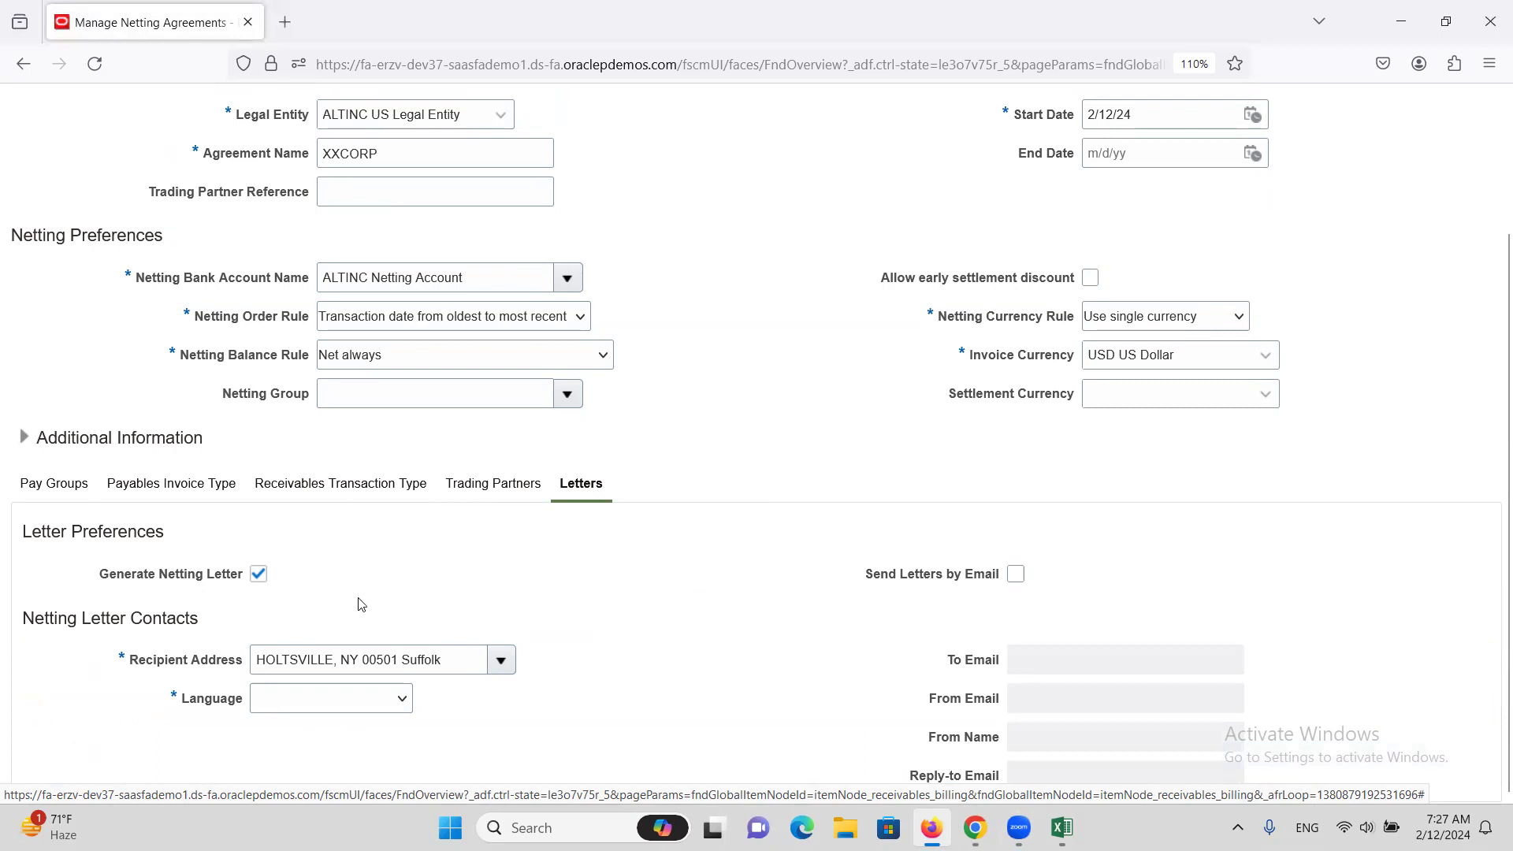
click(342, 704)
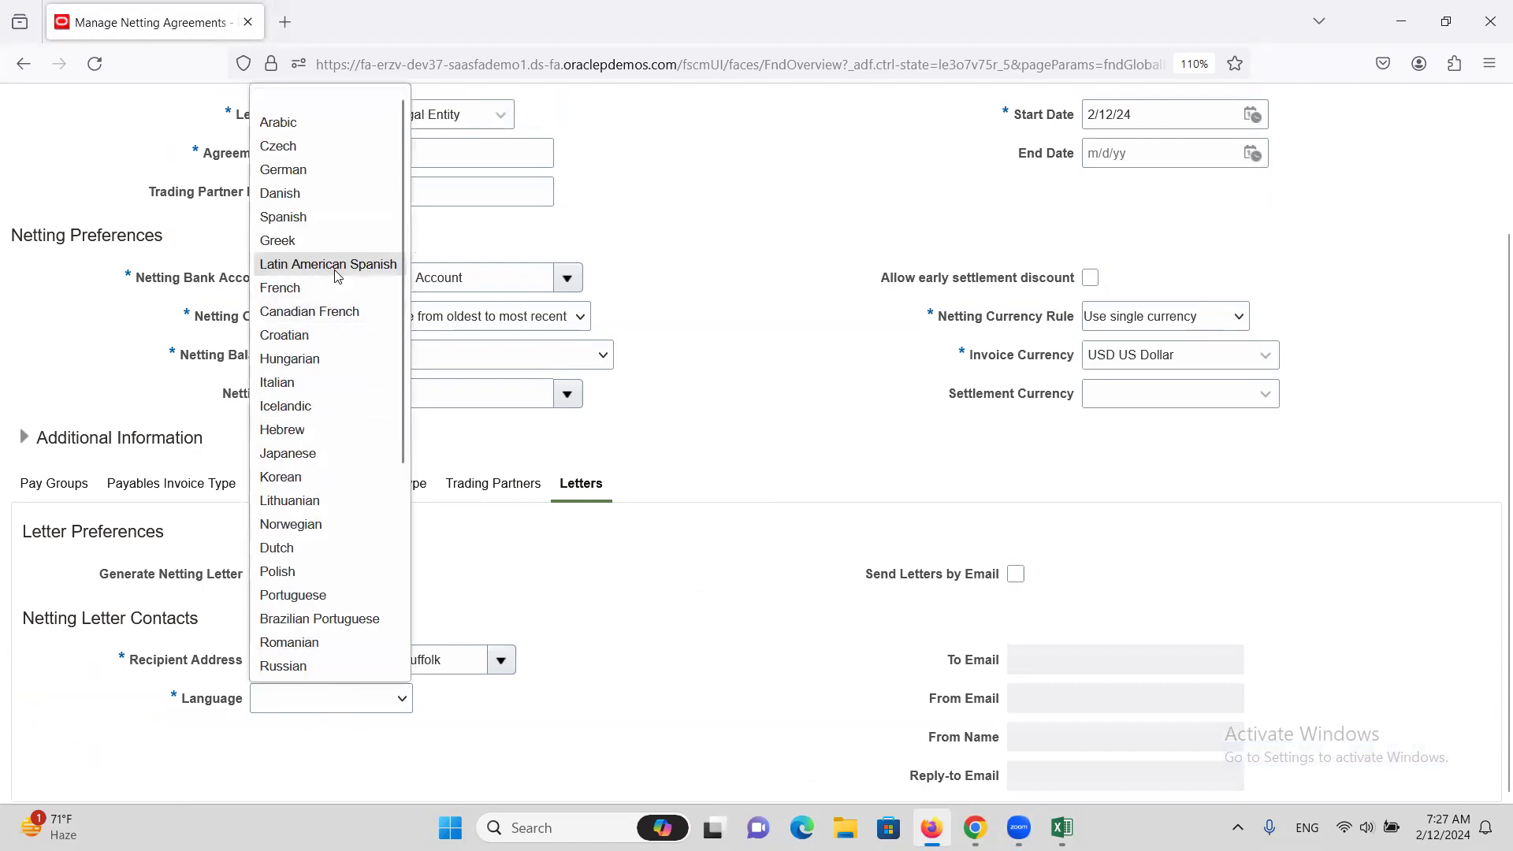
key(a)
key(a)
key(a)
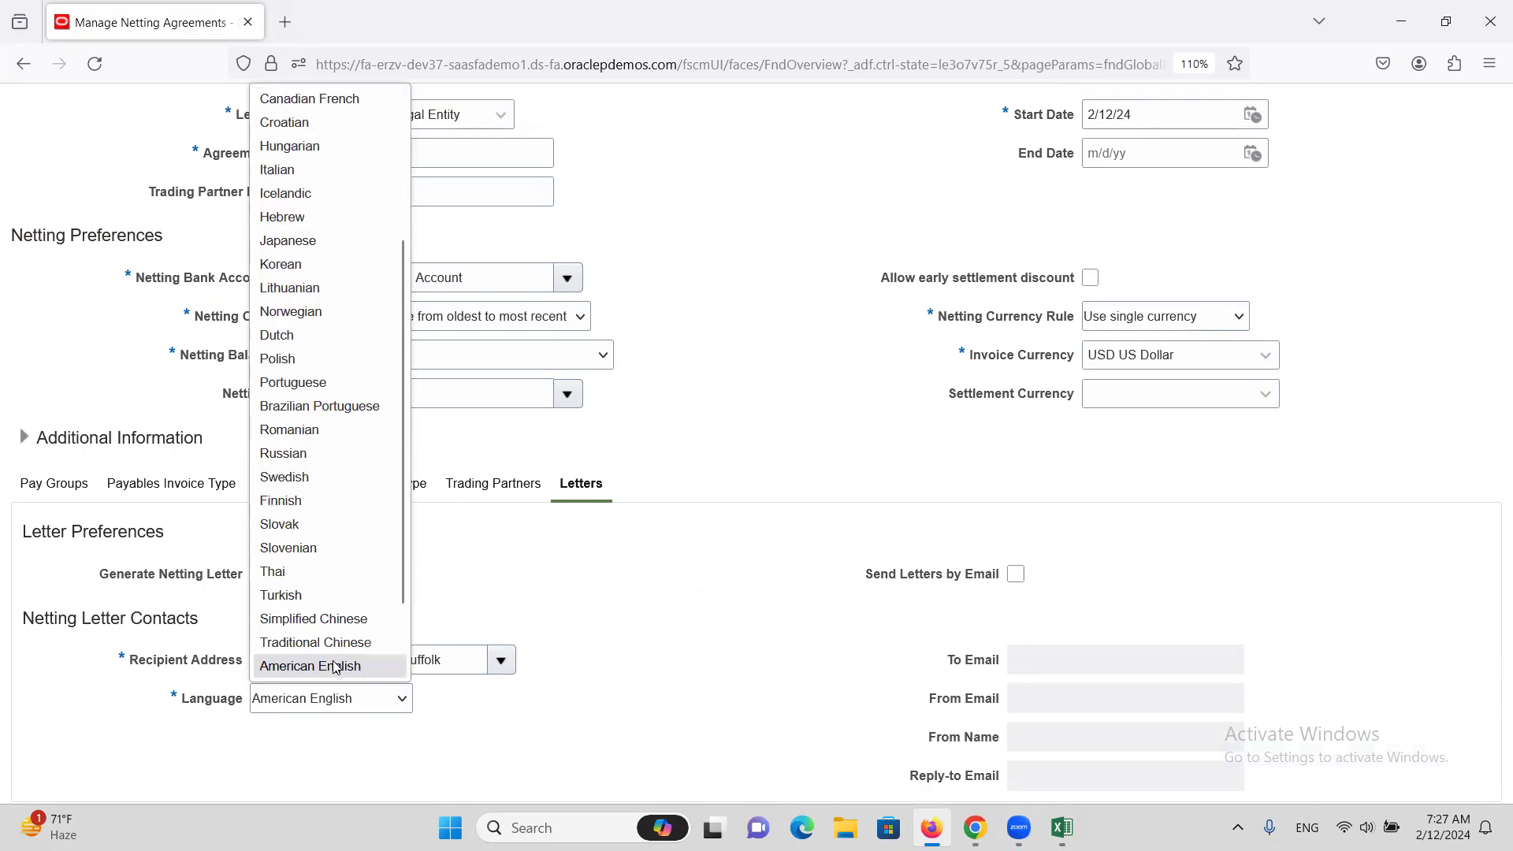
click(335, 667)
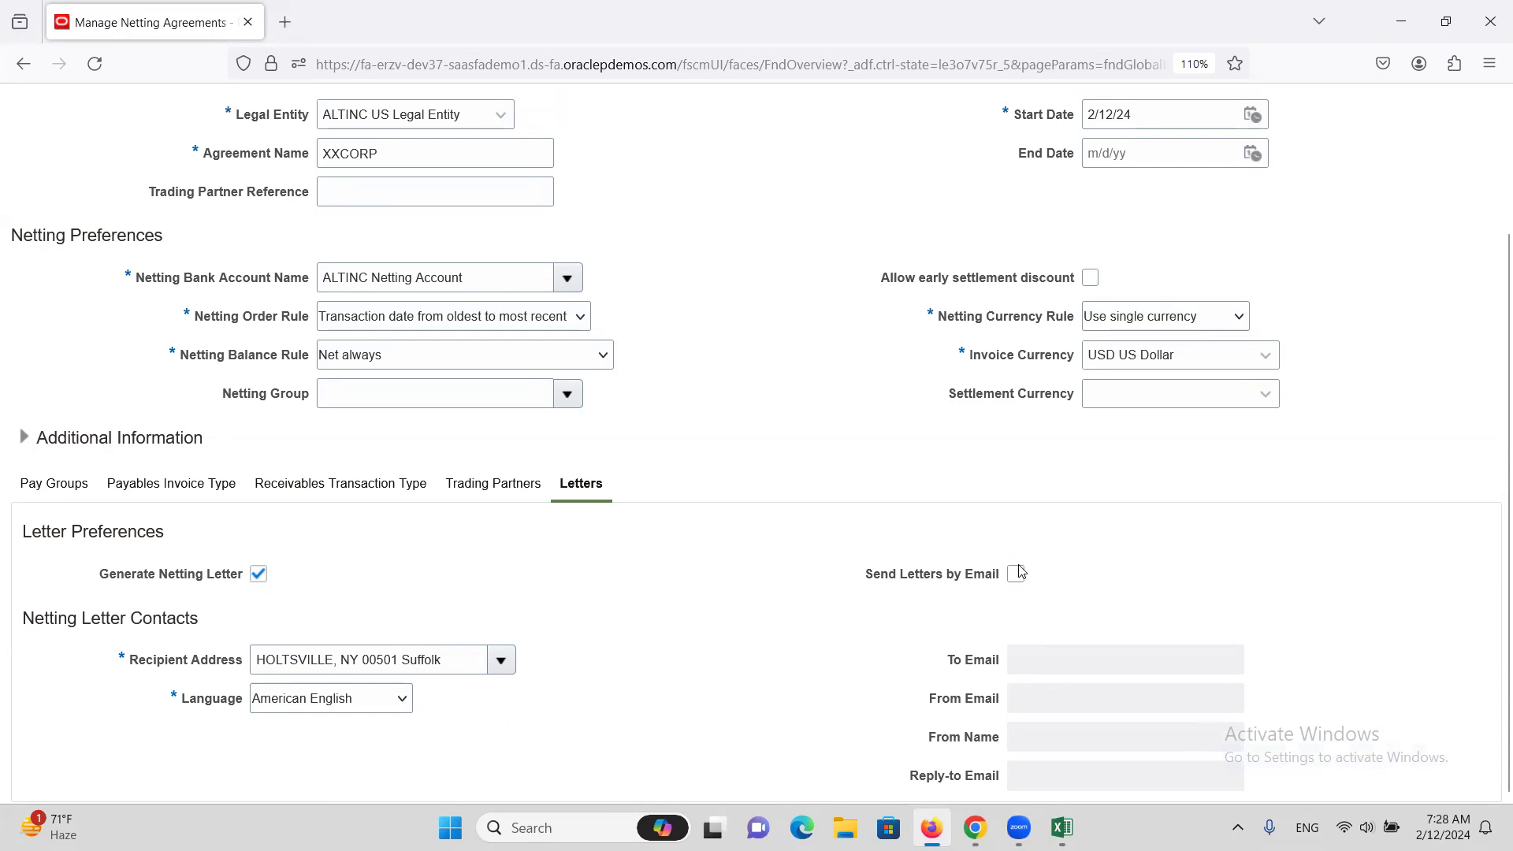
scroll(725, 650, up, 3)
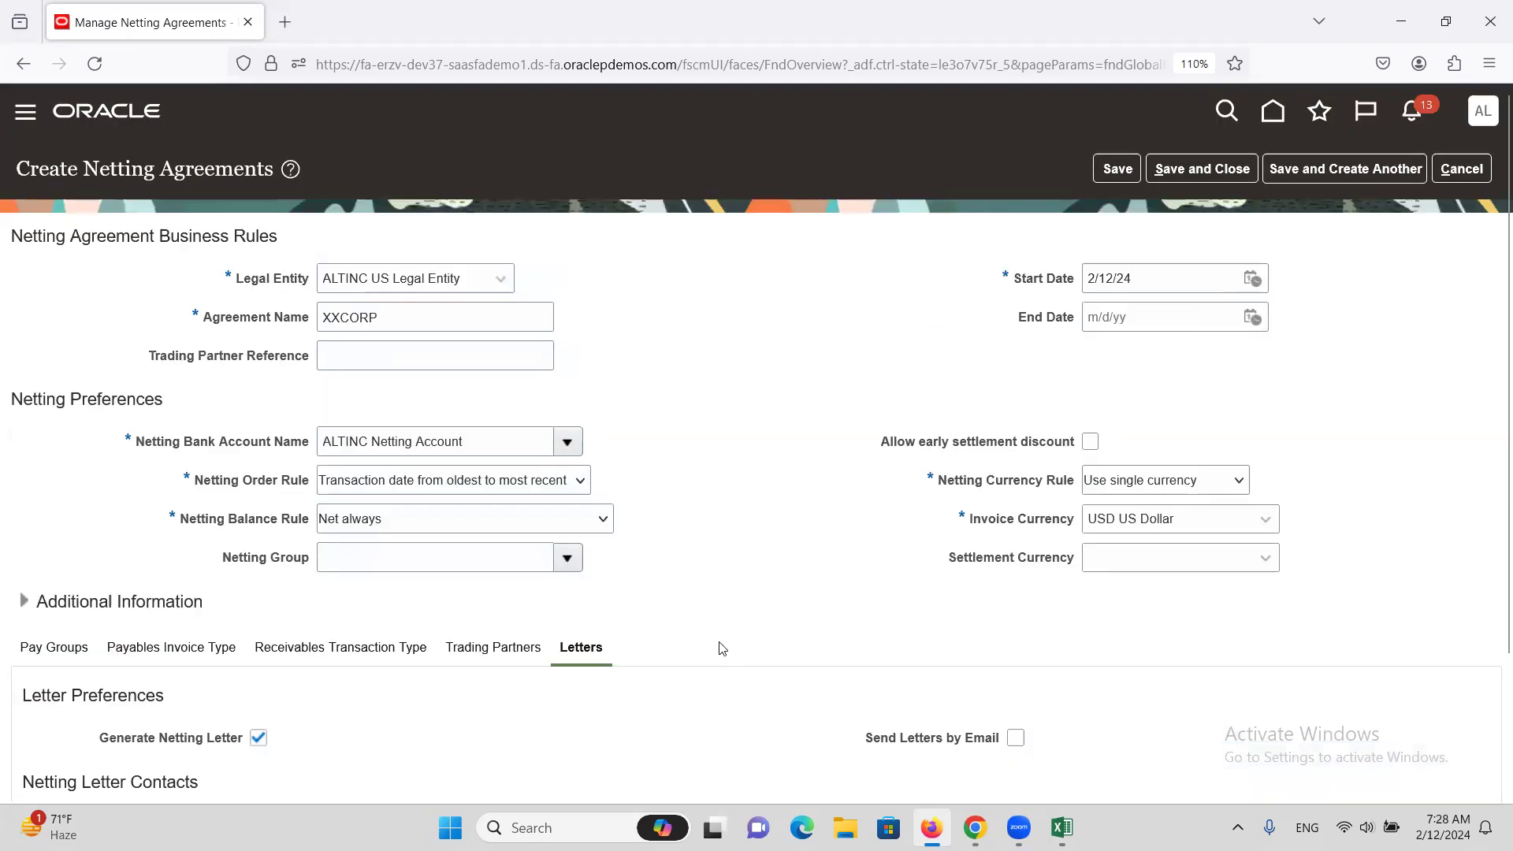
click(1118, 172)
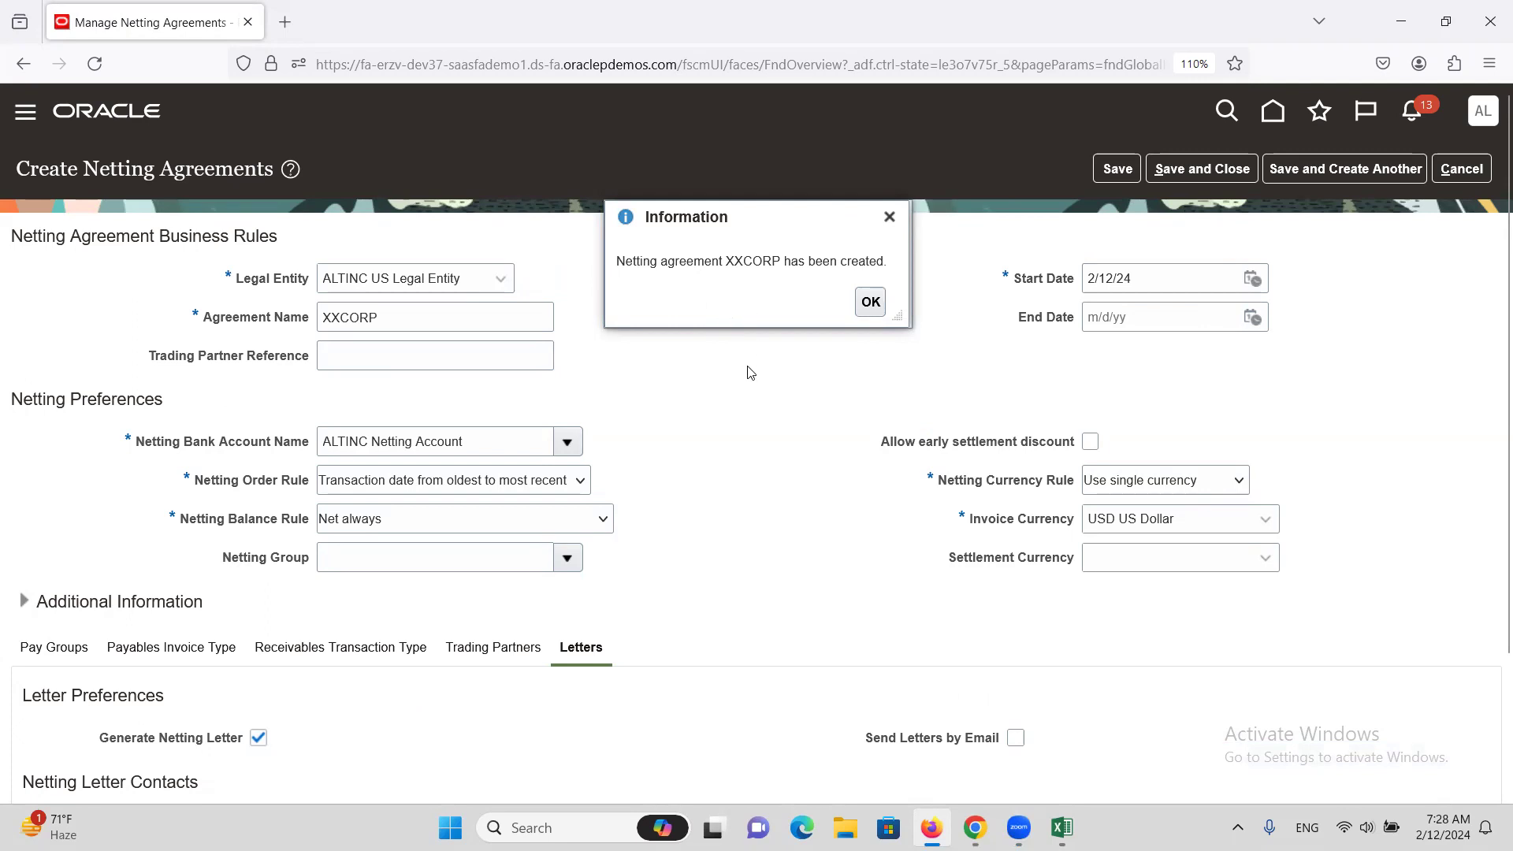
Acknowledge the agreement creation message and look over the settings and available netting order rules of the XXCORP agreement
scroll(705, 442, down, 2)
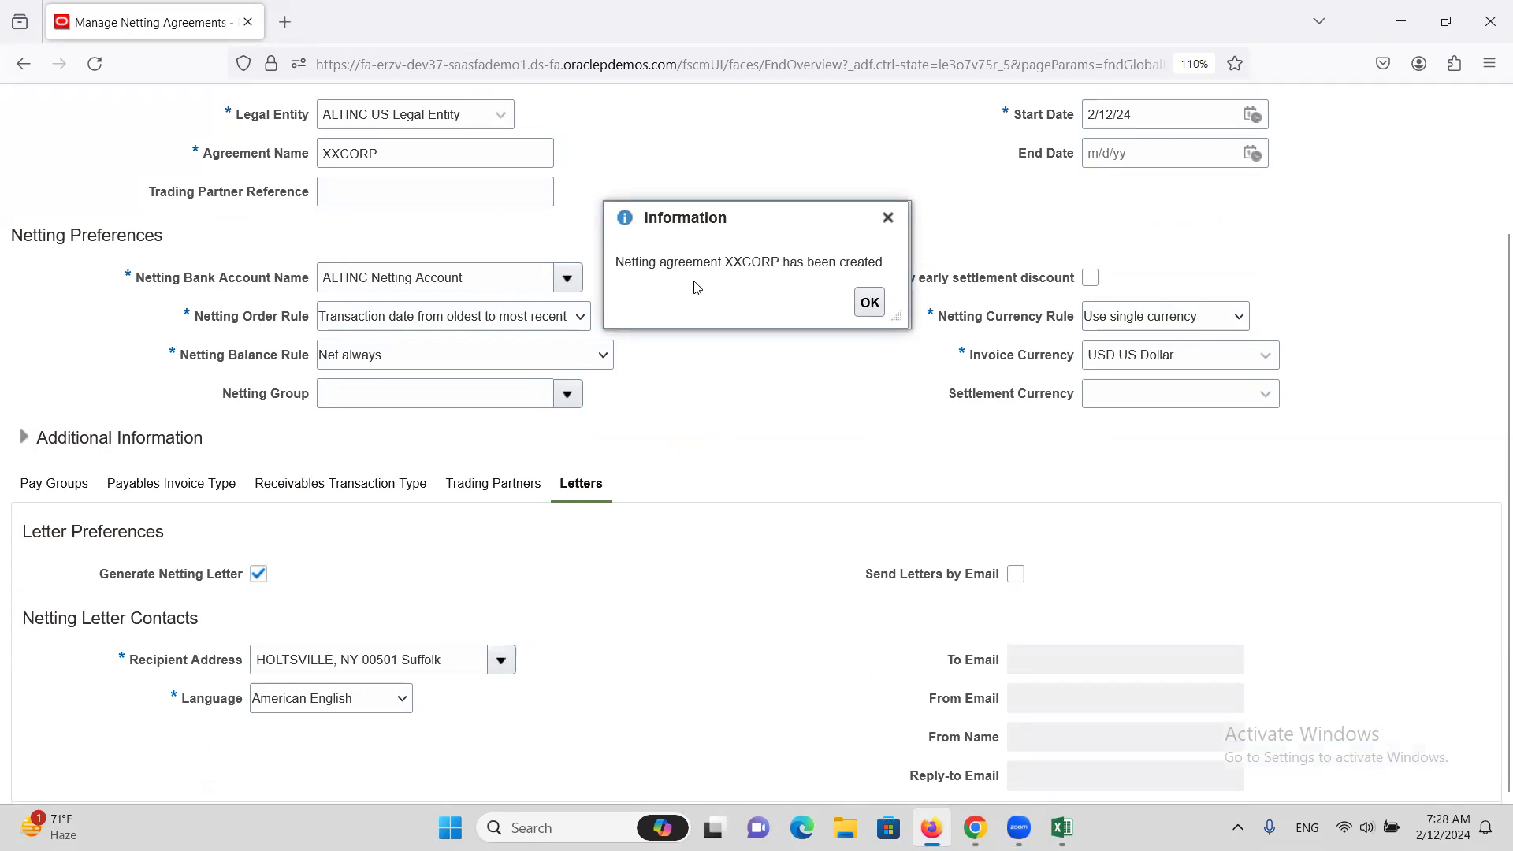
scroll(713, 428, up, 3)
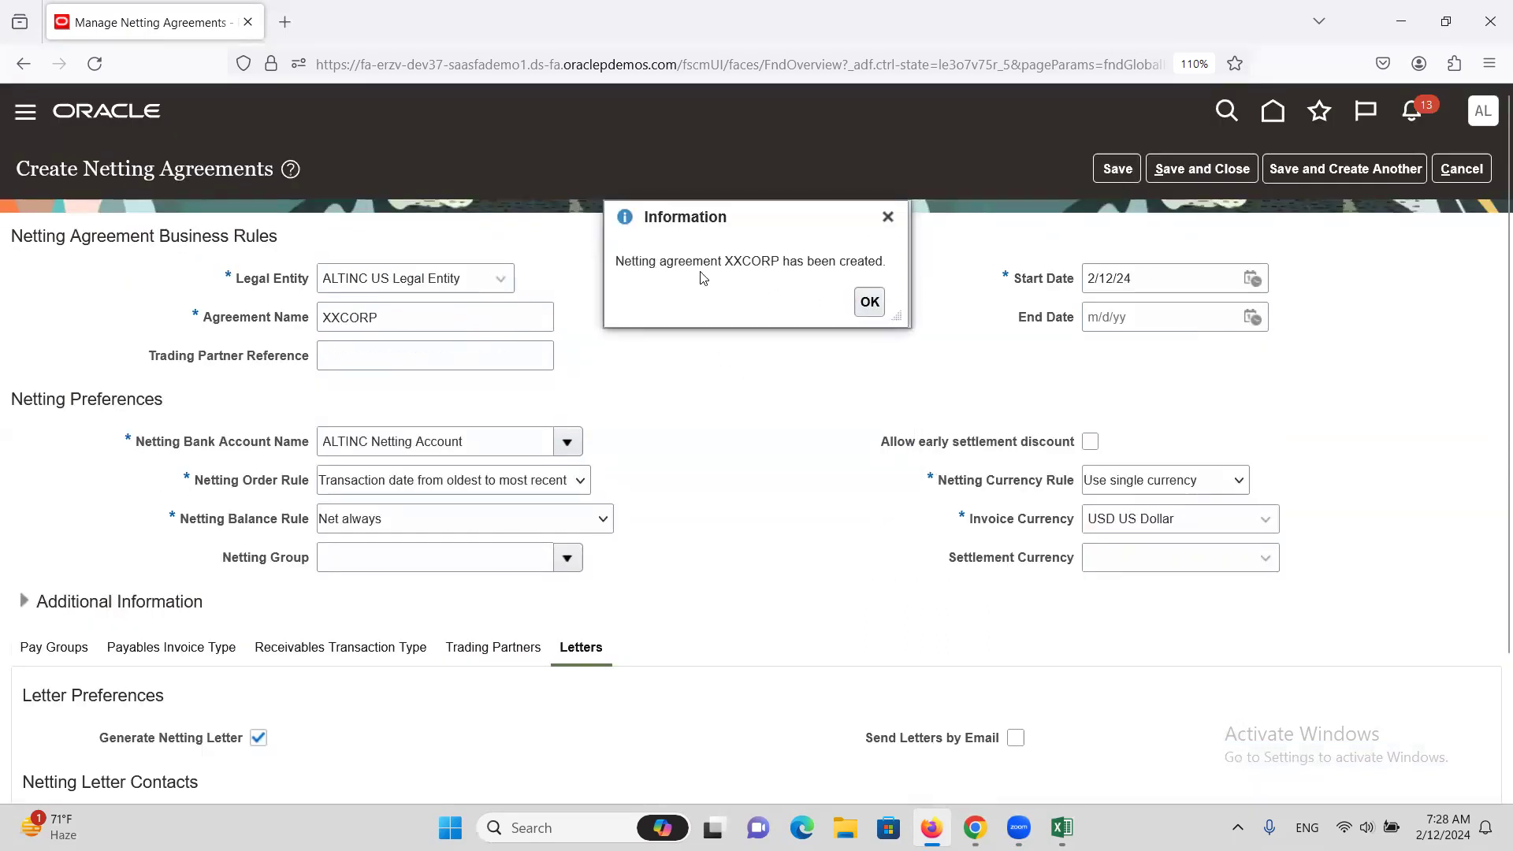
drag(727, 264, 779, 264)
click(871, 304)
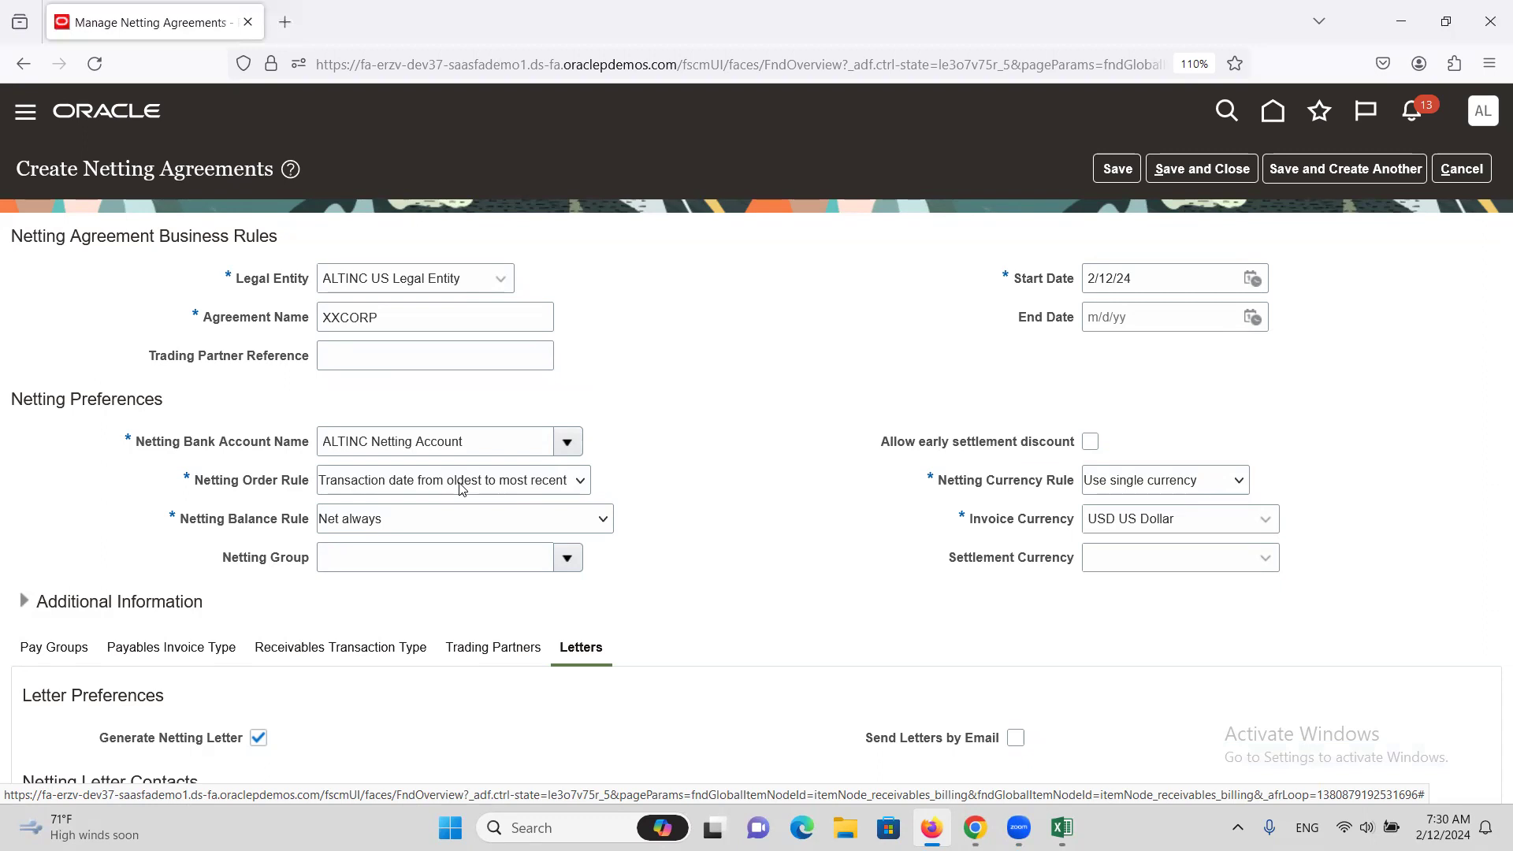
click(509, 487)
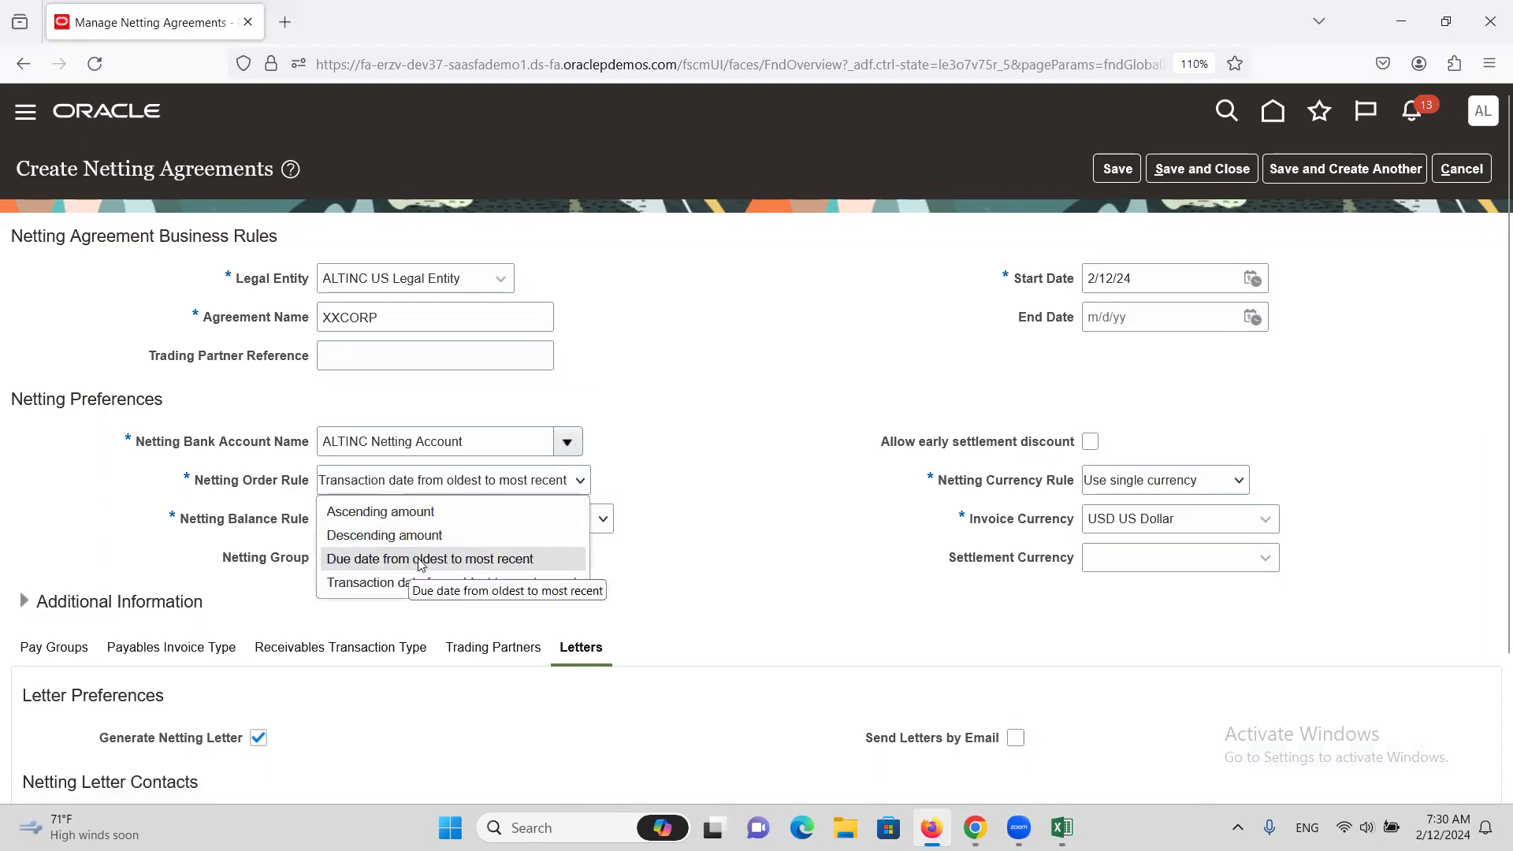
click(690, 457)
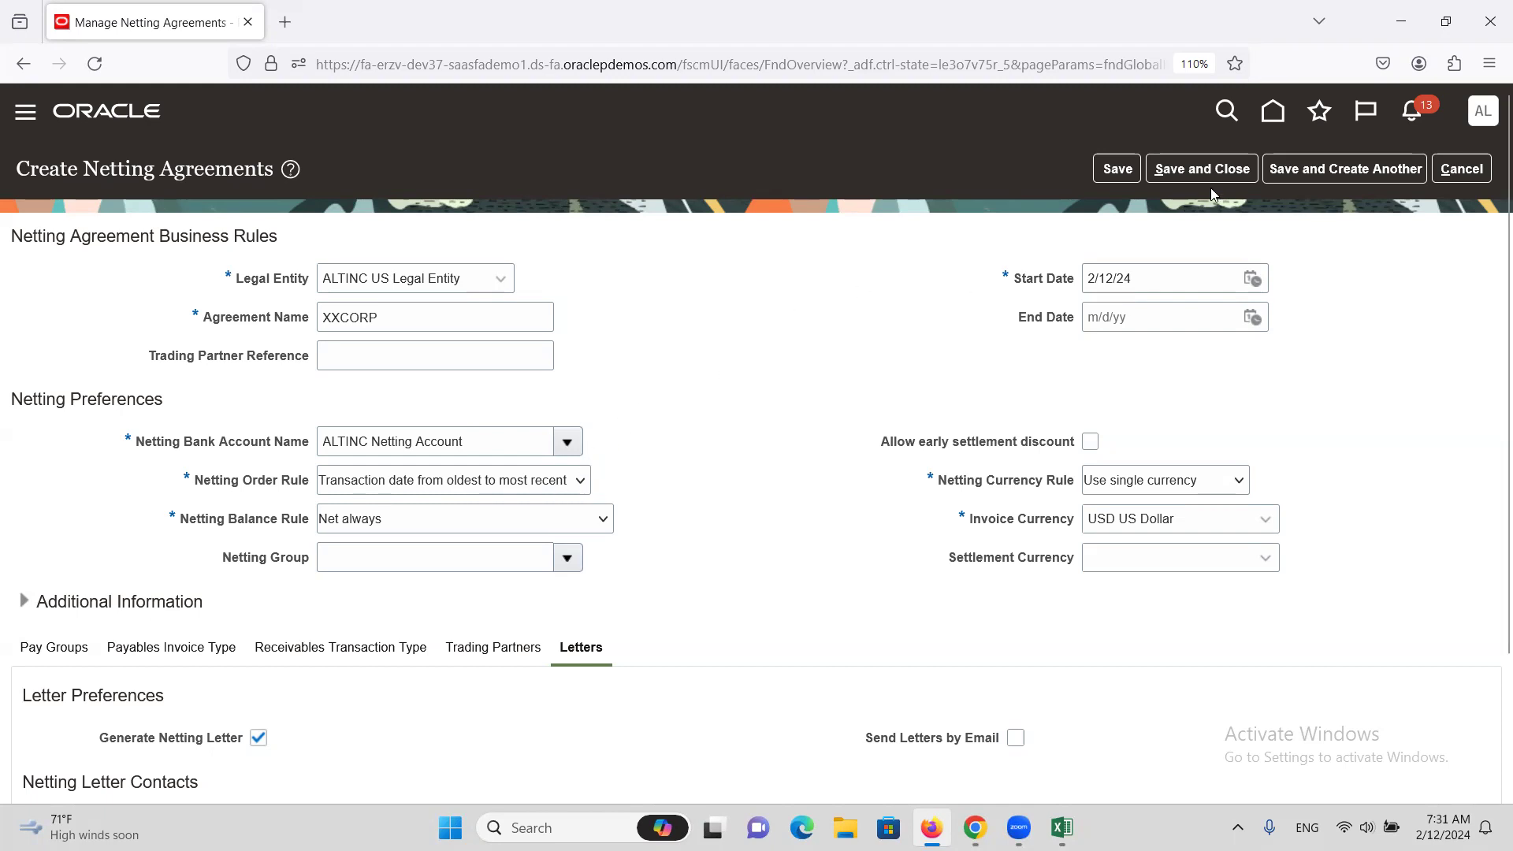
Save the XXCORP netting agreement and leave netting agreement management for the Payments overview
click(1233, 169)
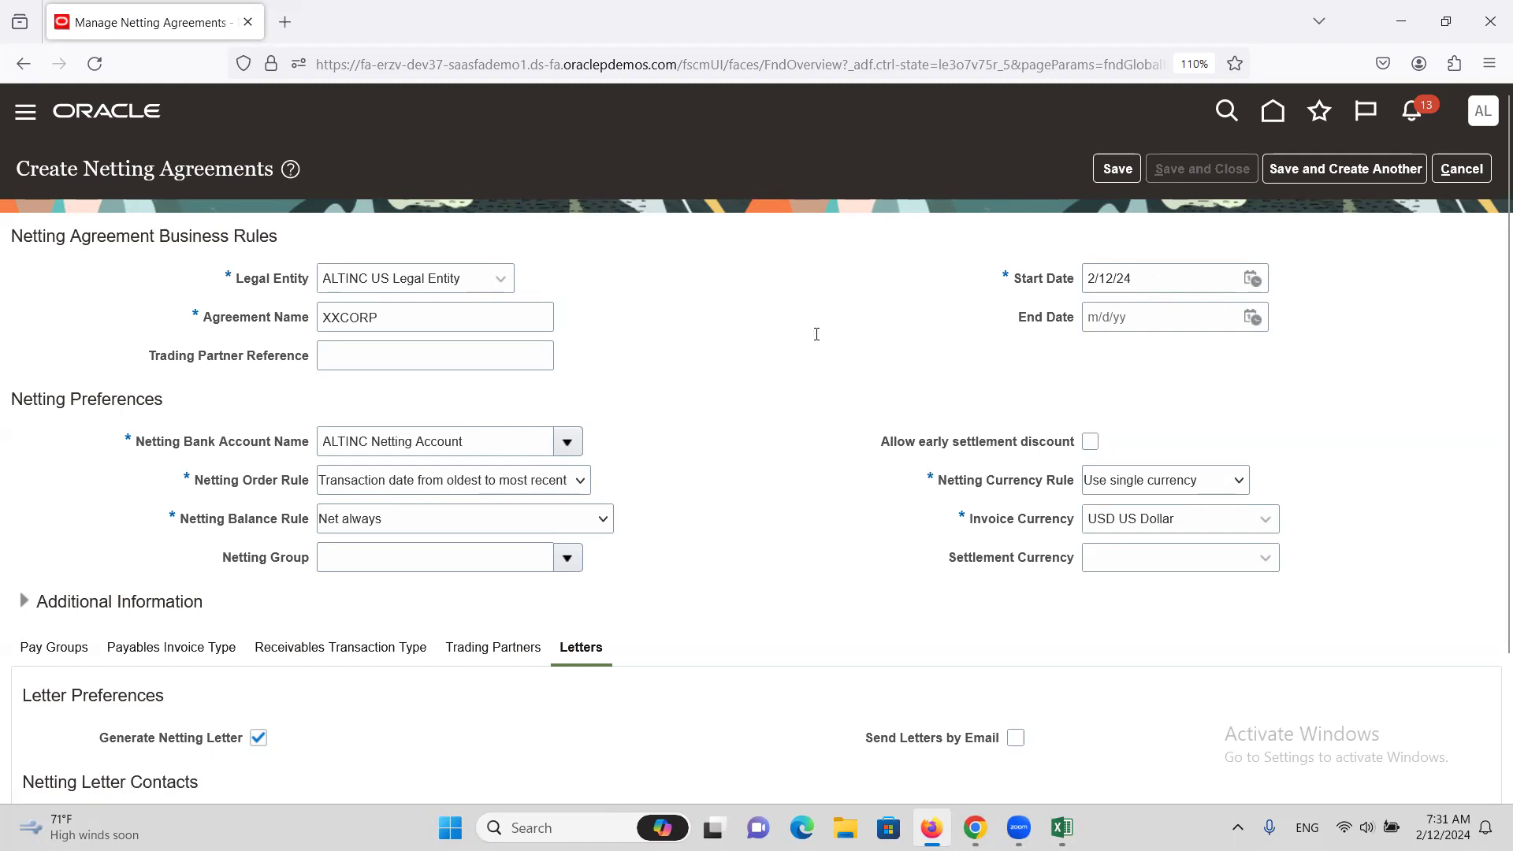
click(871, 305)
click(1467, 170)
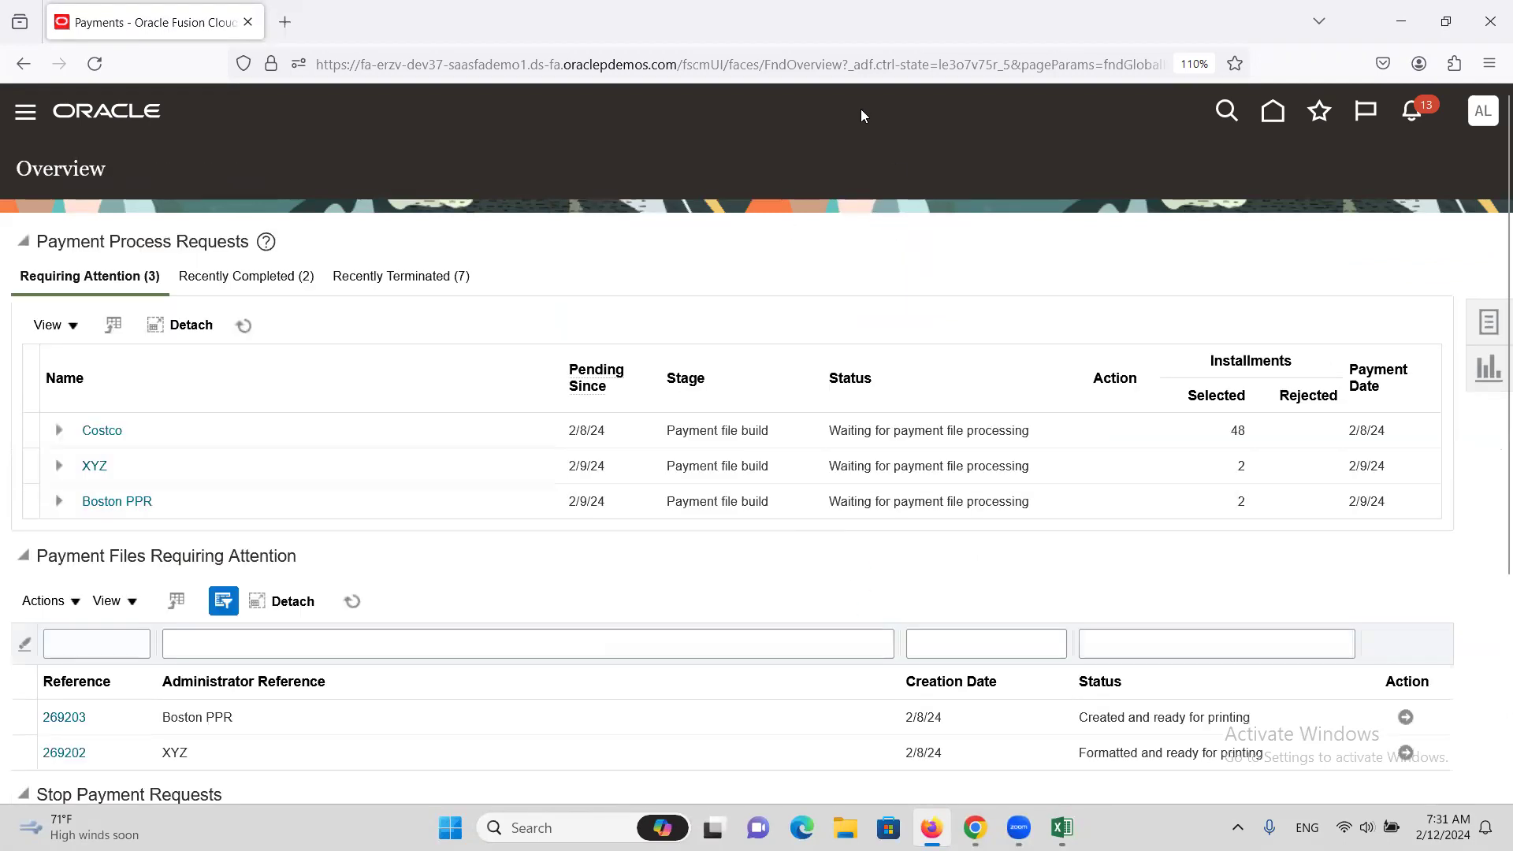
click(1258, 10)
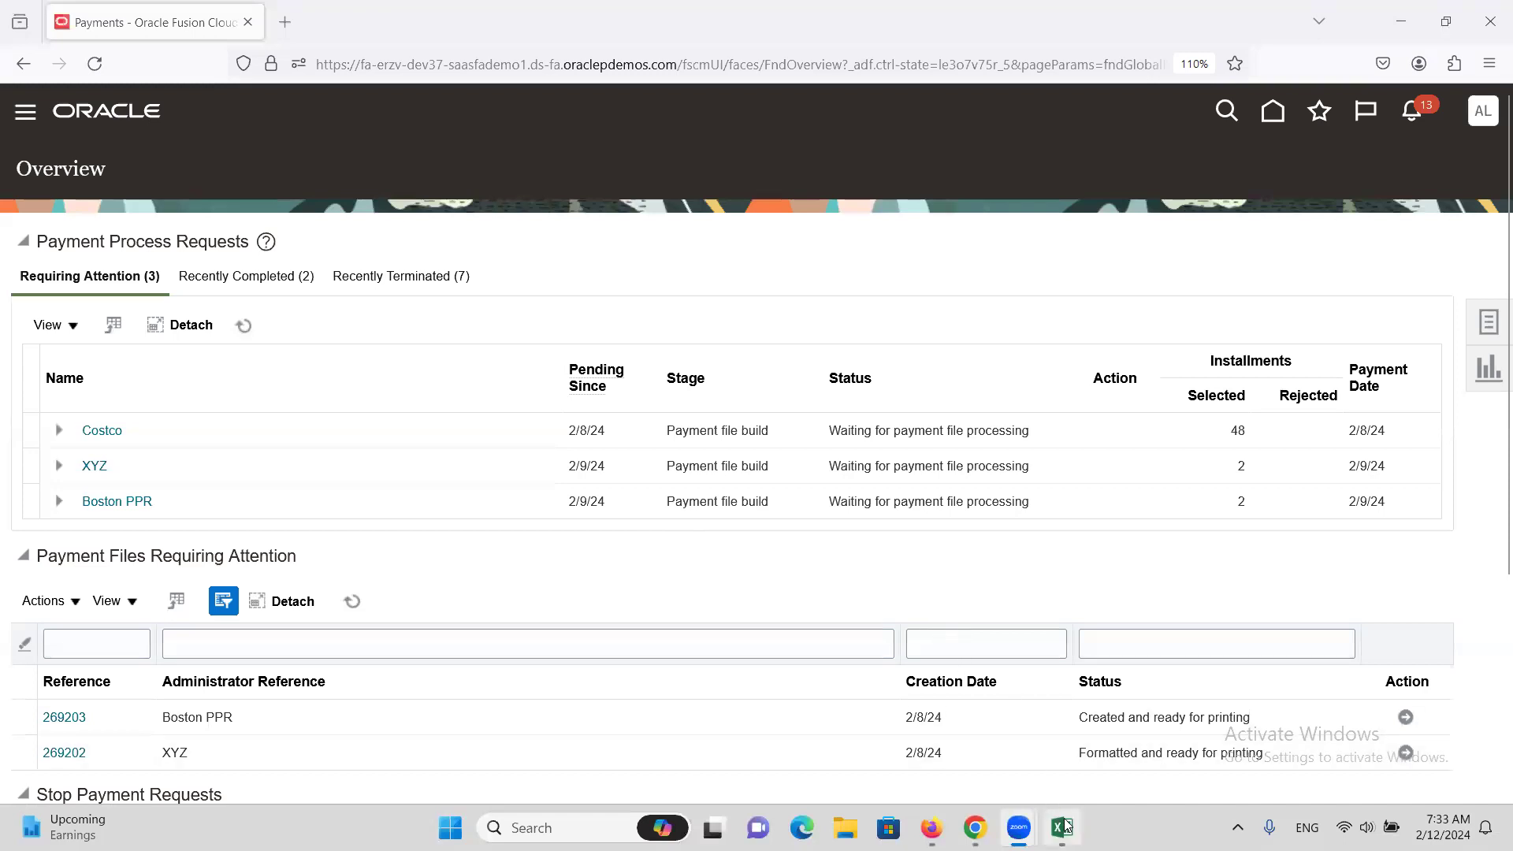
Switch to the Excel class sheet, review the netting agreement and settlement tasks in the AP/AR Netting list, and return to the browser
click(1061, 827)
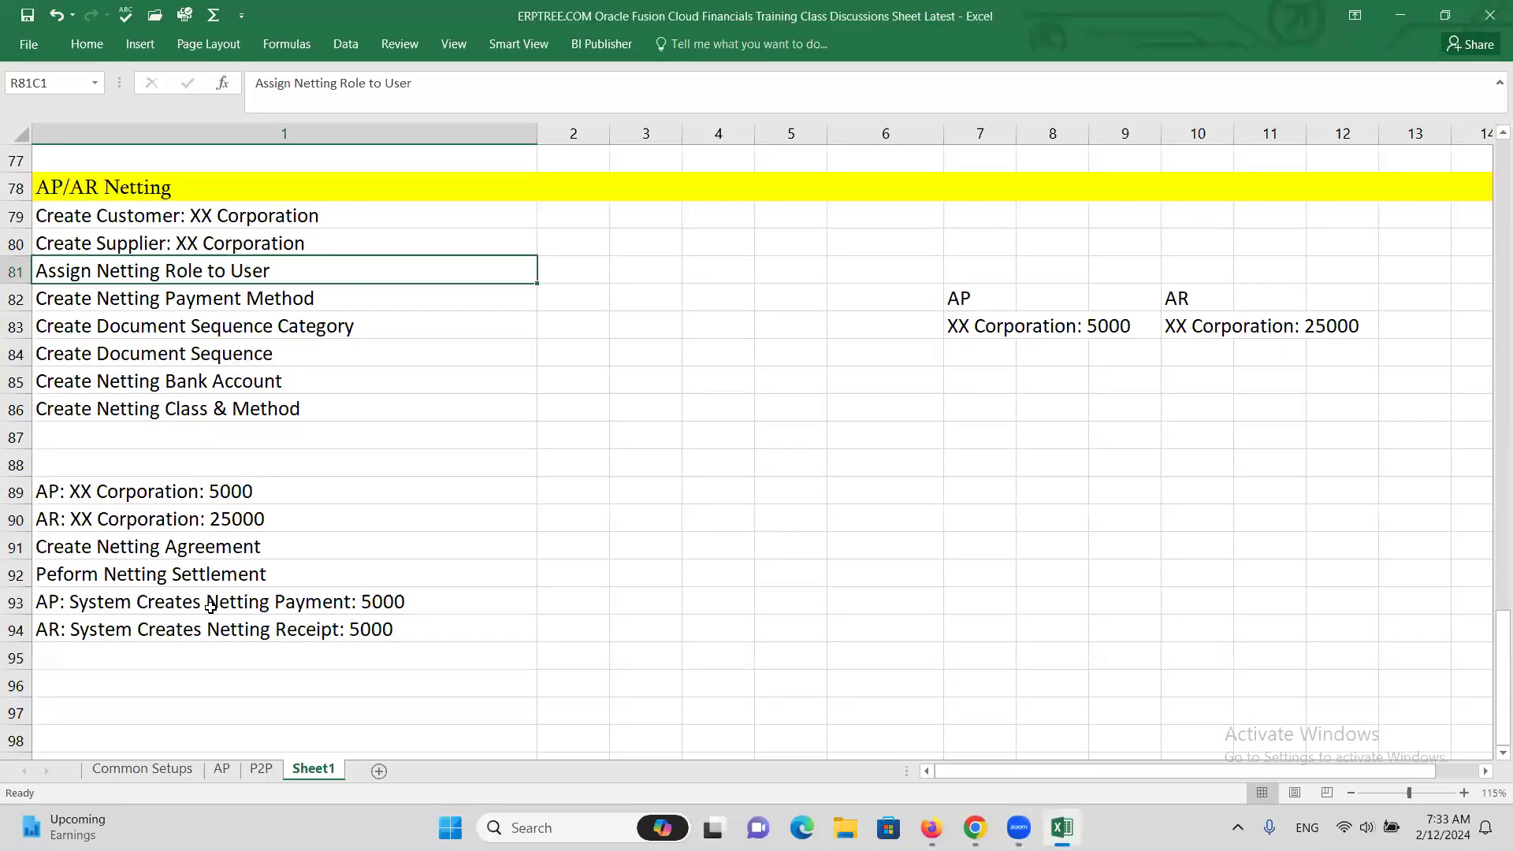
click(143, 553)
click(253, 580)
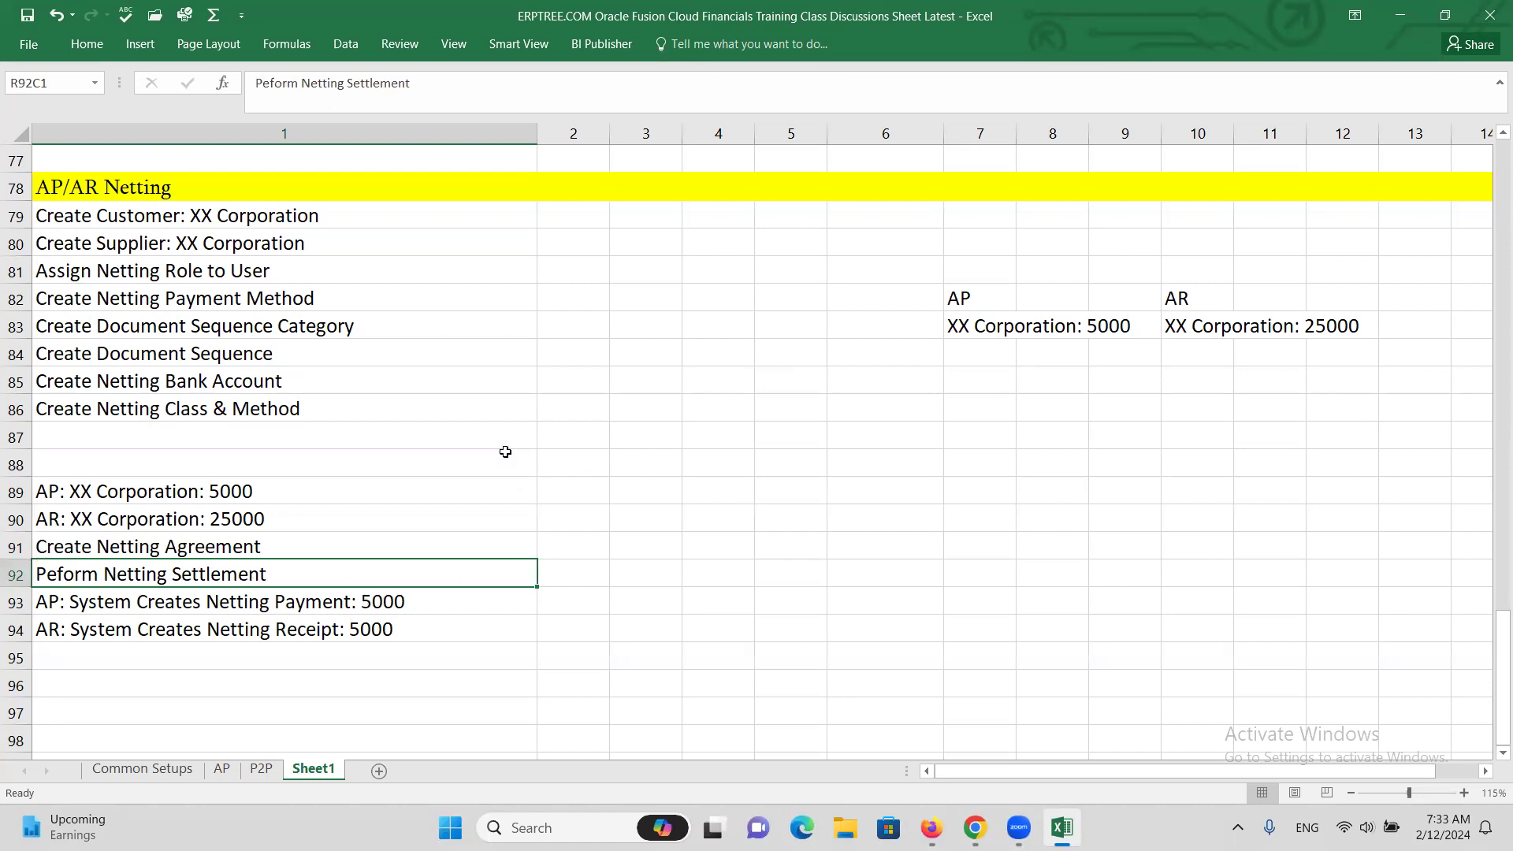
key(alt+Tab)
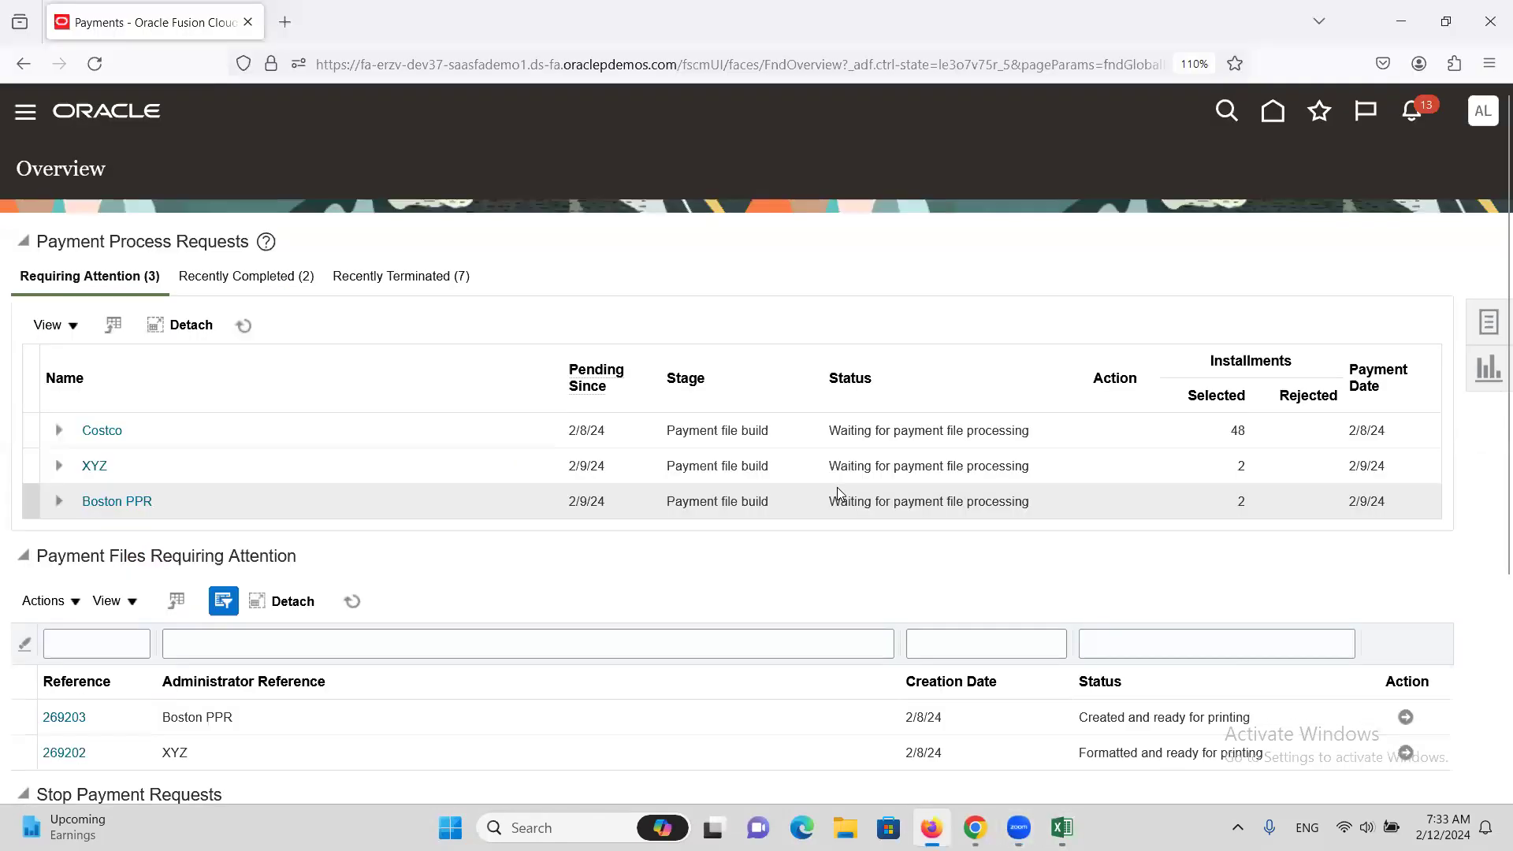
Start a new netting settlement for ALTINC US Legal Entity, using the specific netting agreement XXCORP
click(1487, 322)
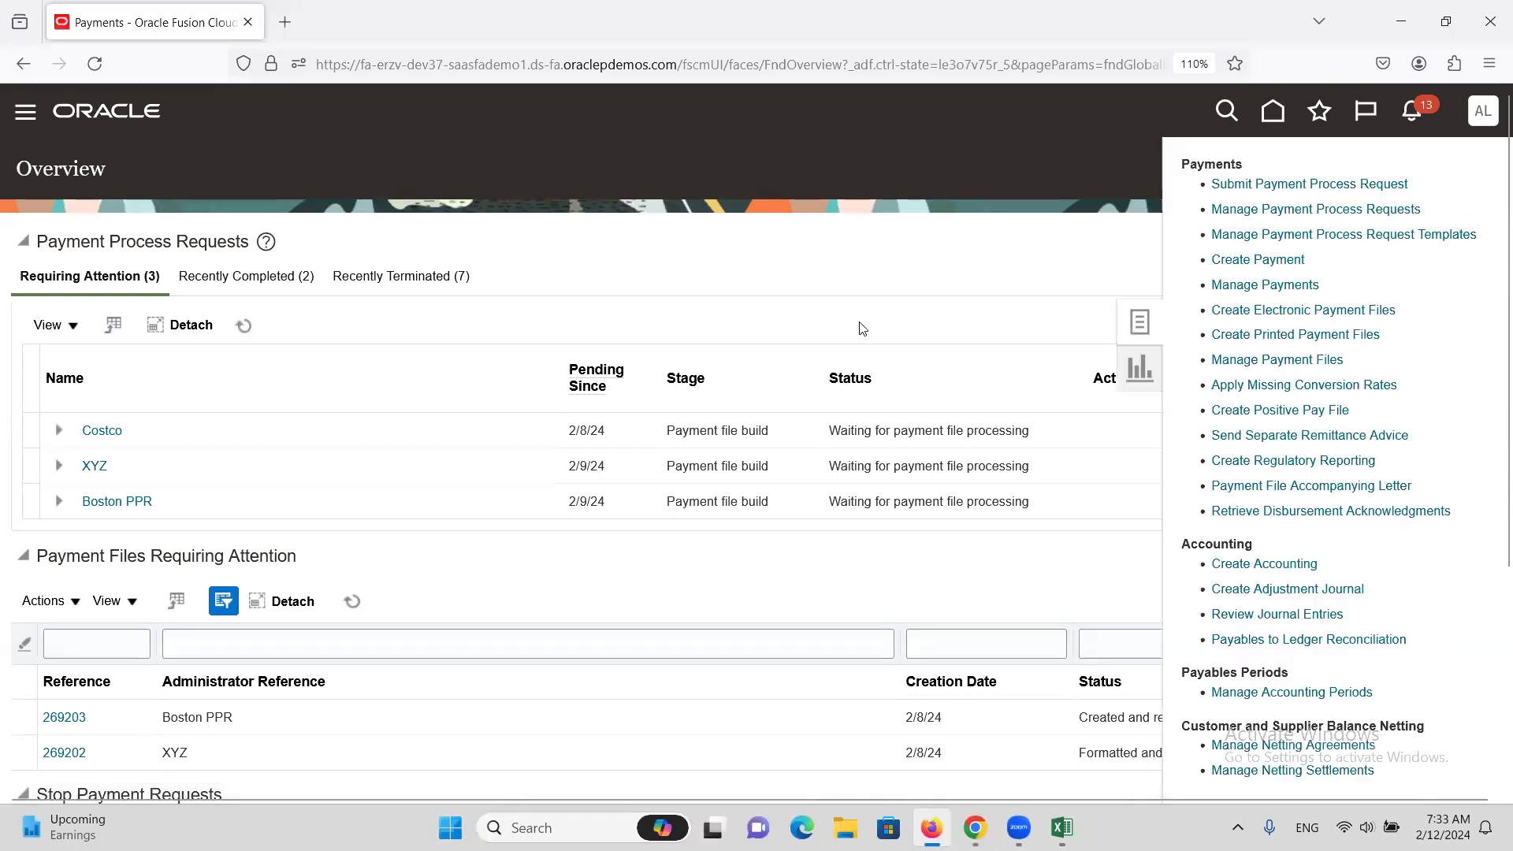
scroll(1268, 567, down, 3)
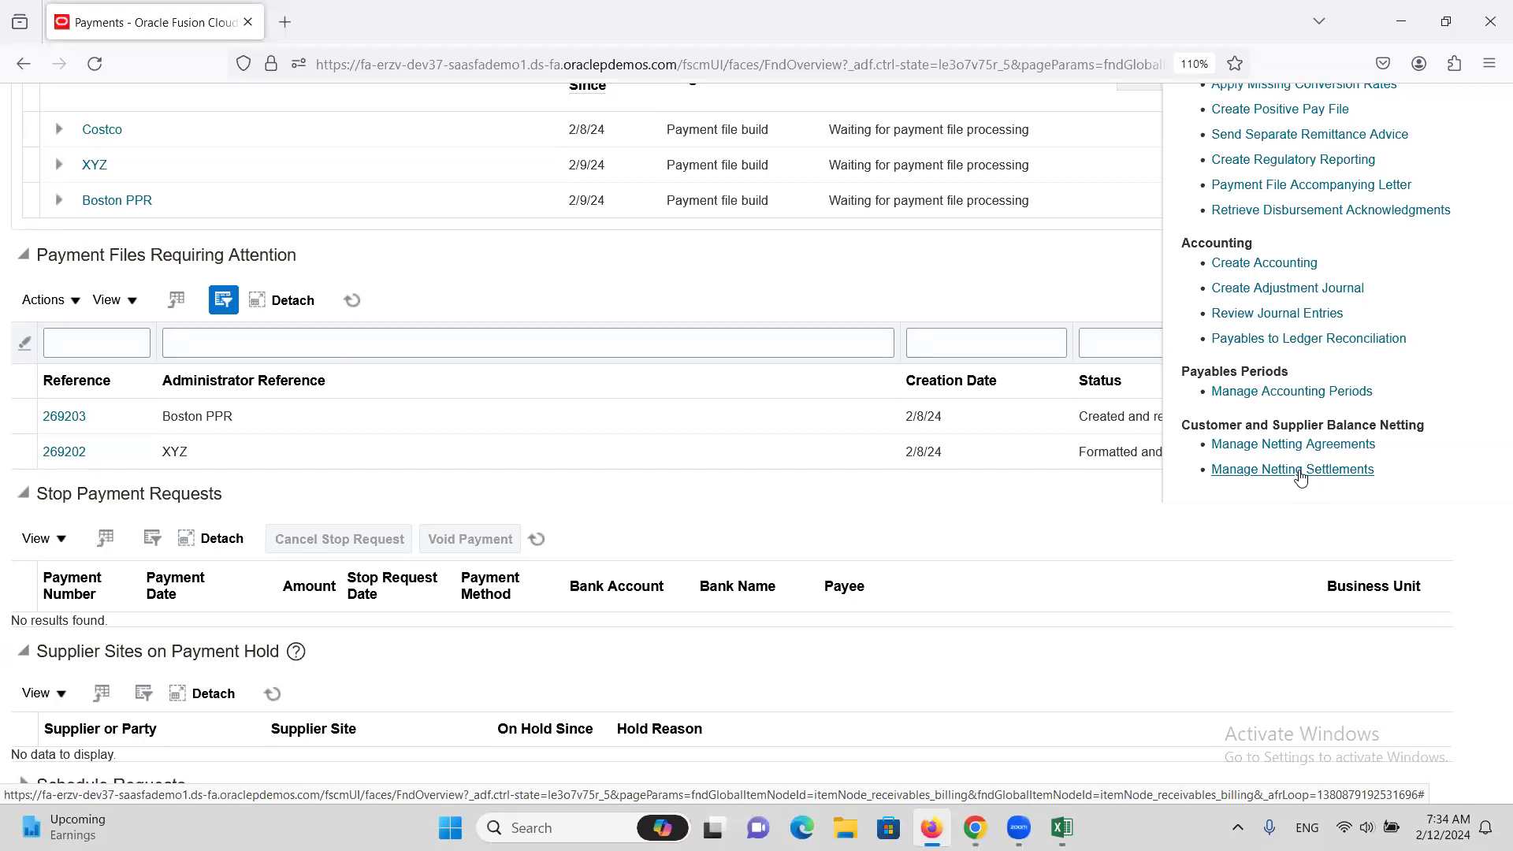
click(1269, 473)
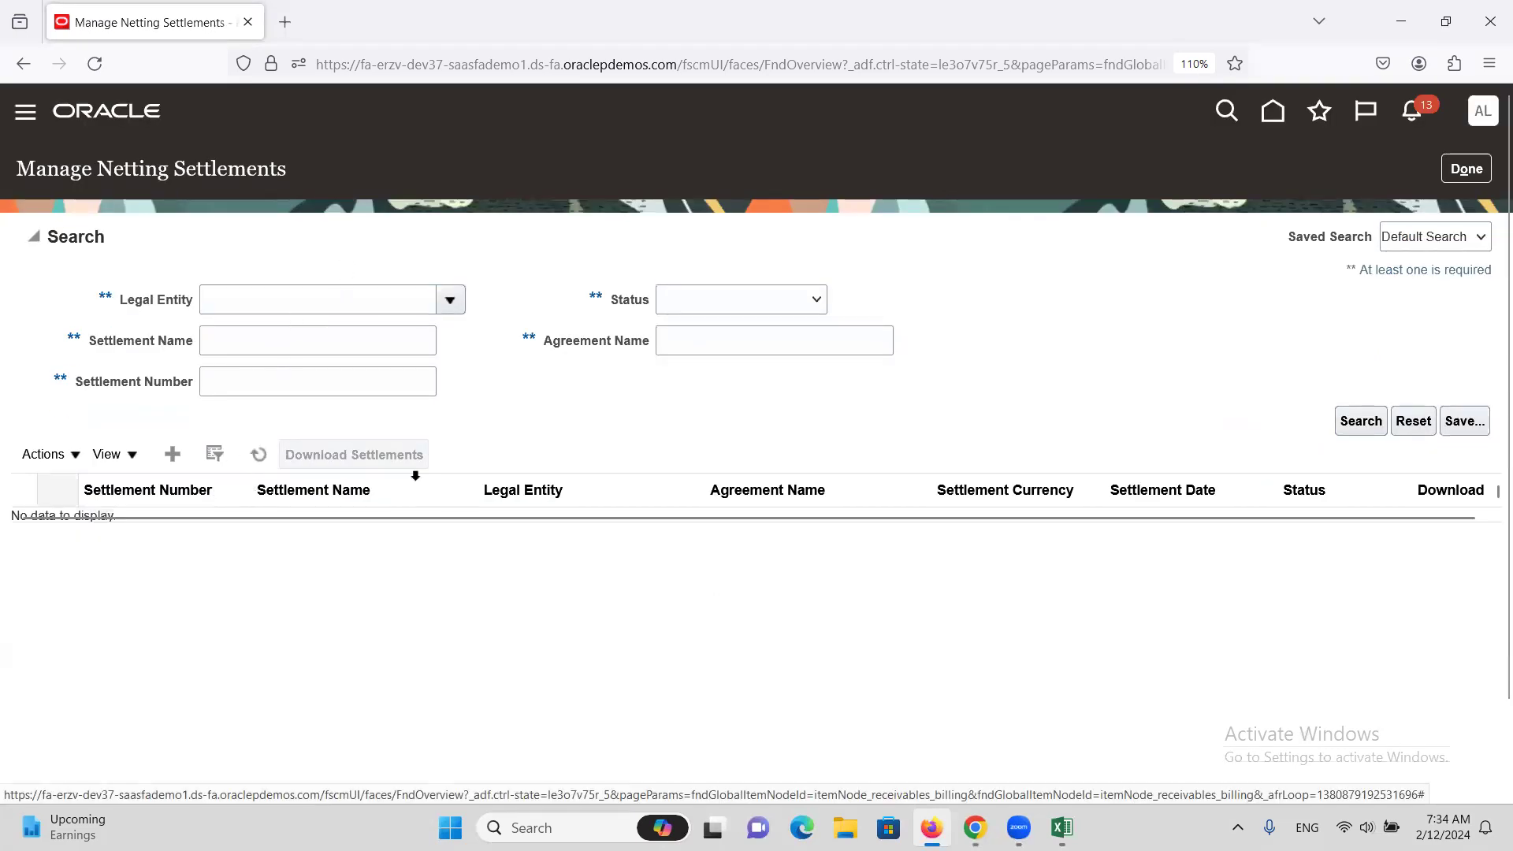
click(172, 456)
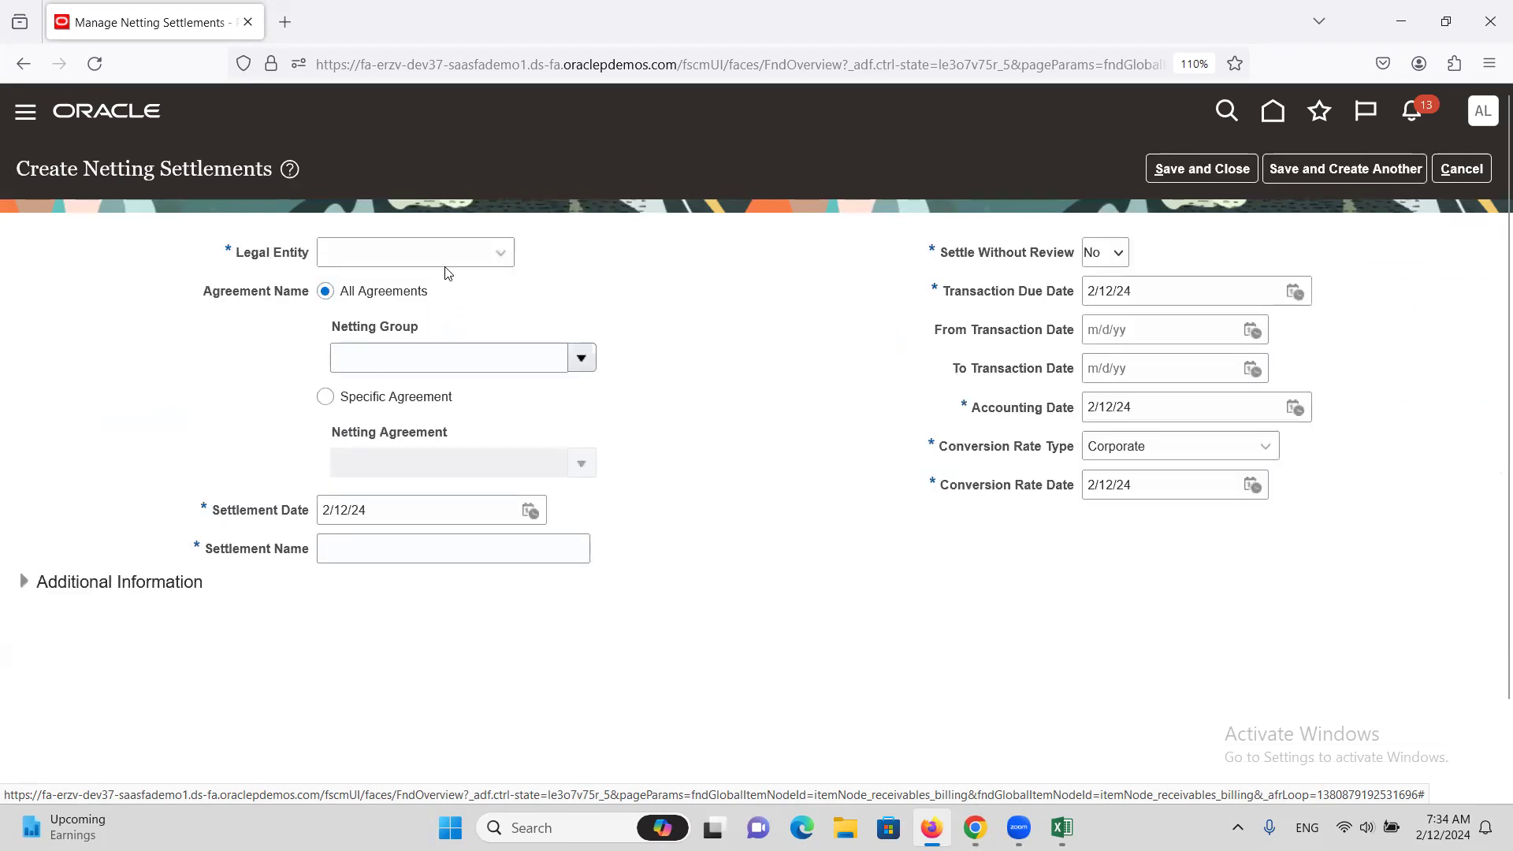
click(439, 257)
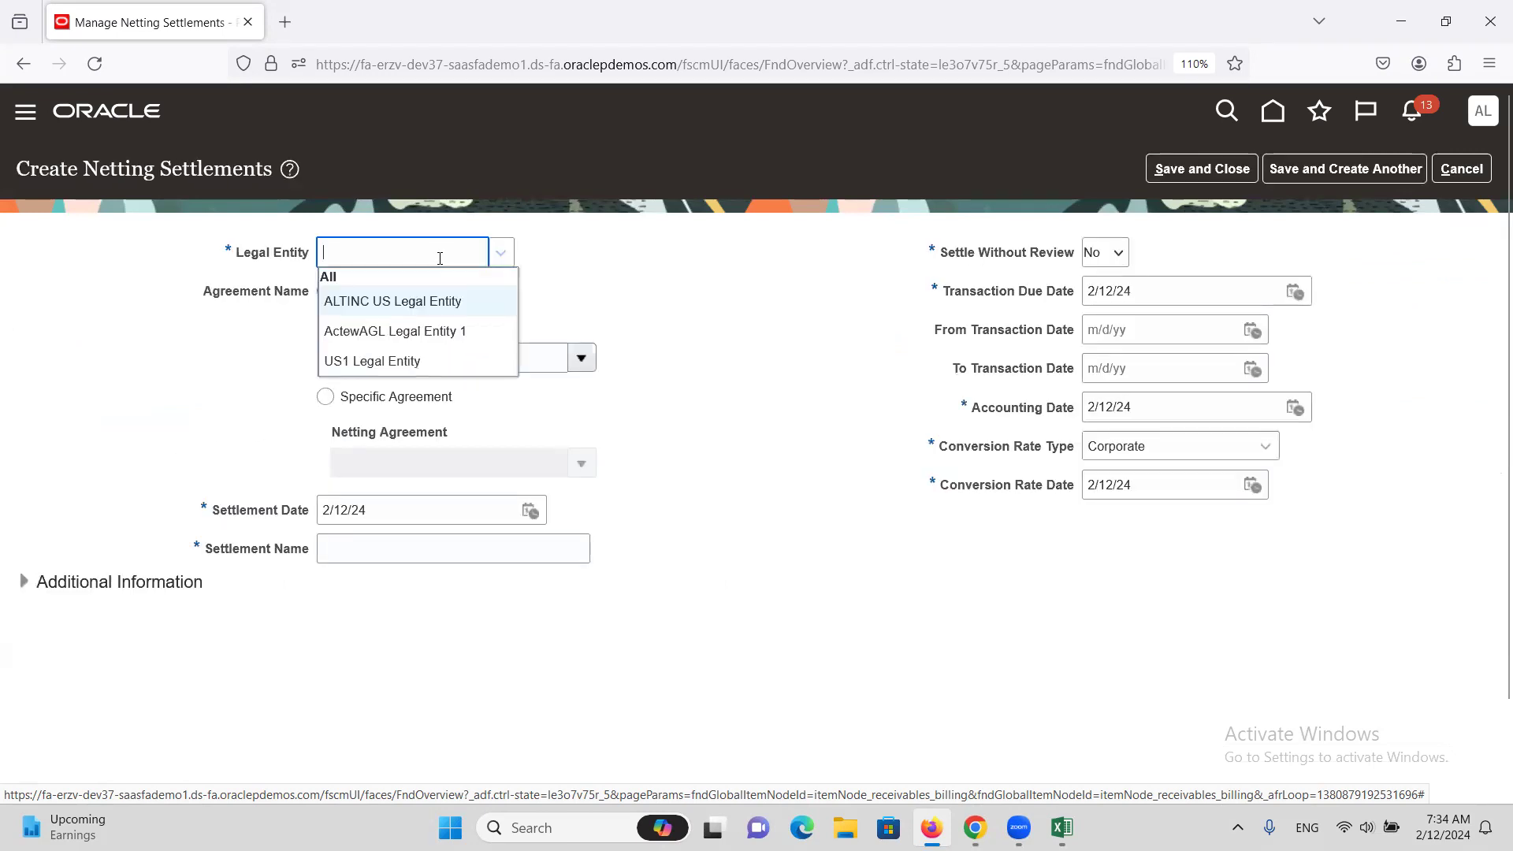
click(426, 304)
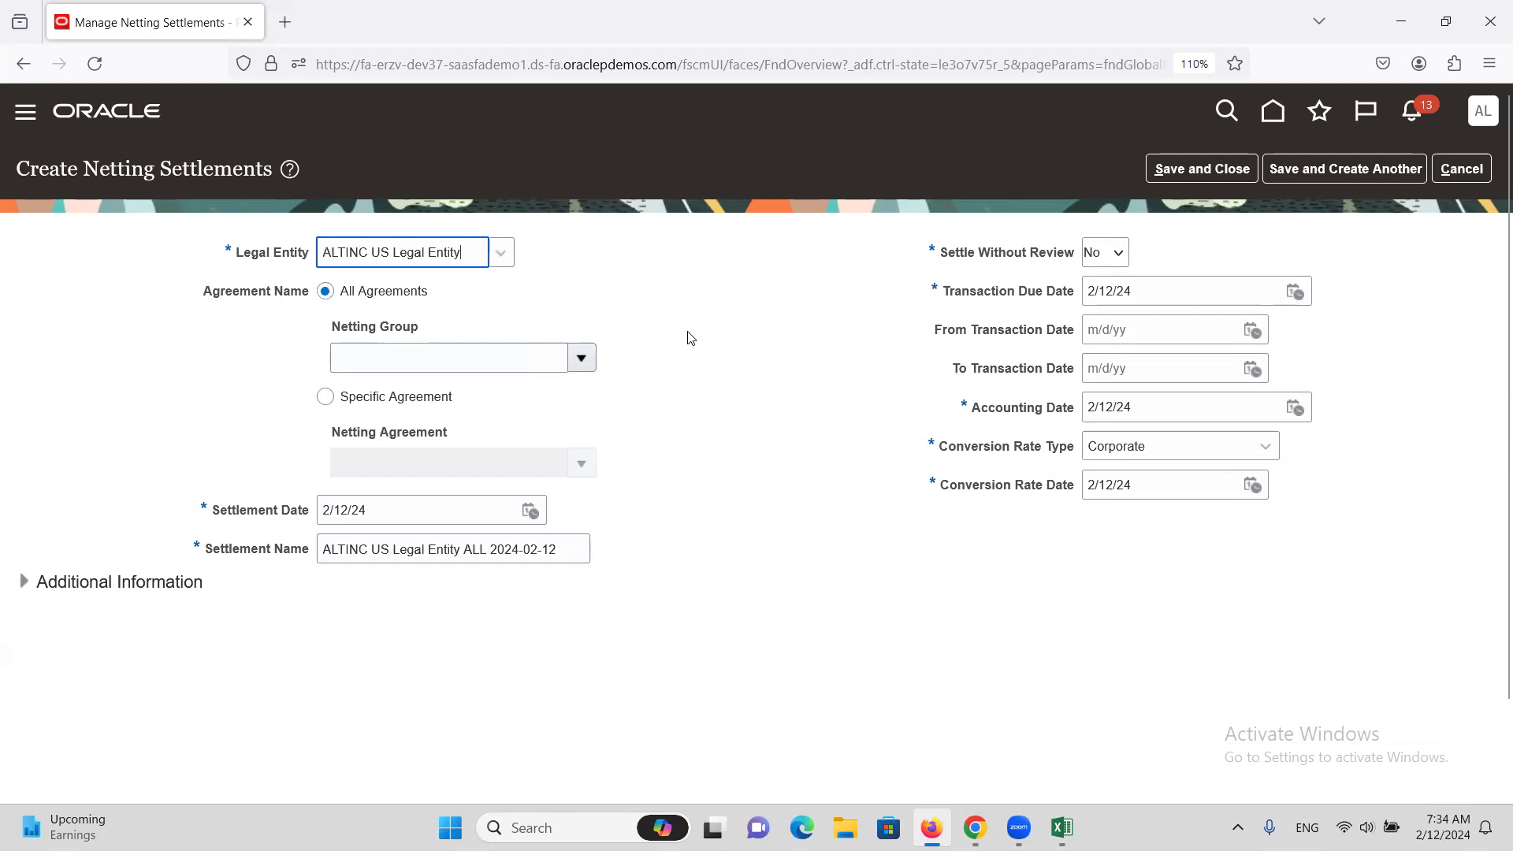
click(325, 396)
click(581, 463)
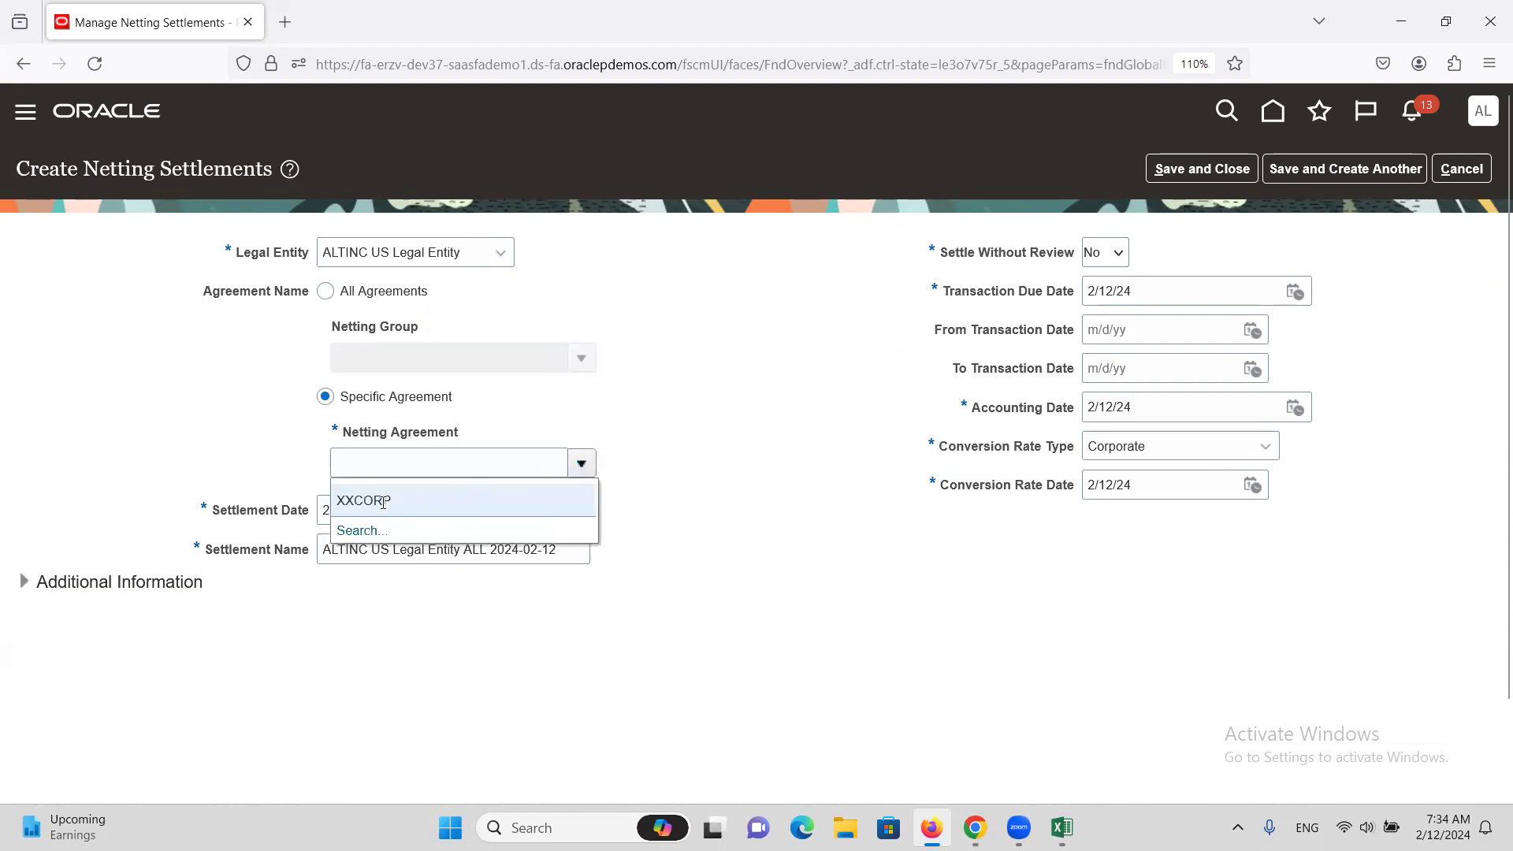
click(382, 503)
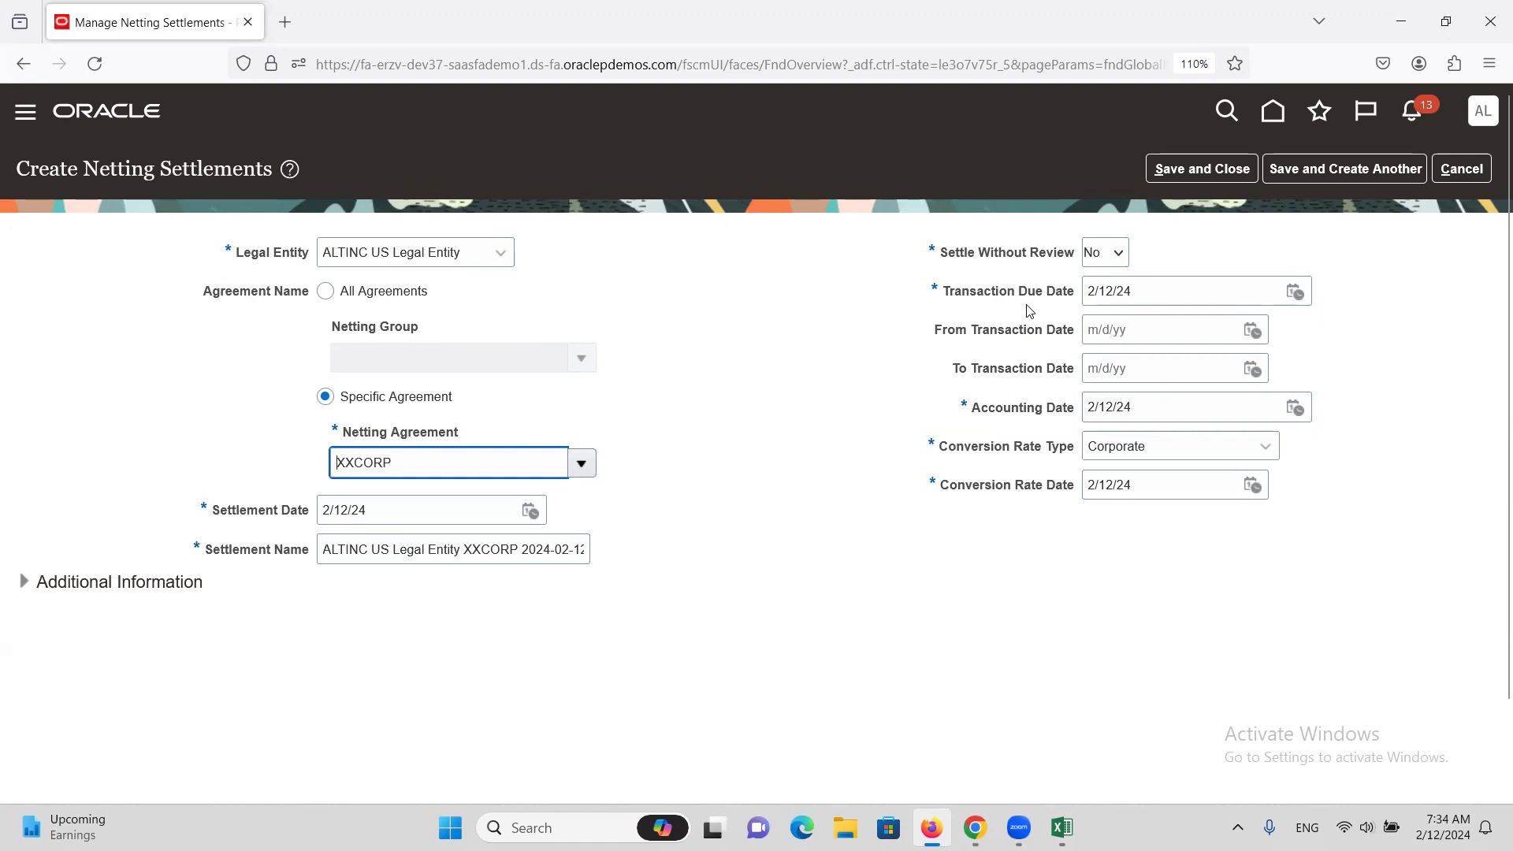
Check the transaction due date, save and close the netting settlement, and acknowledge the process submission
click(1135, 292)
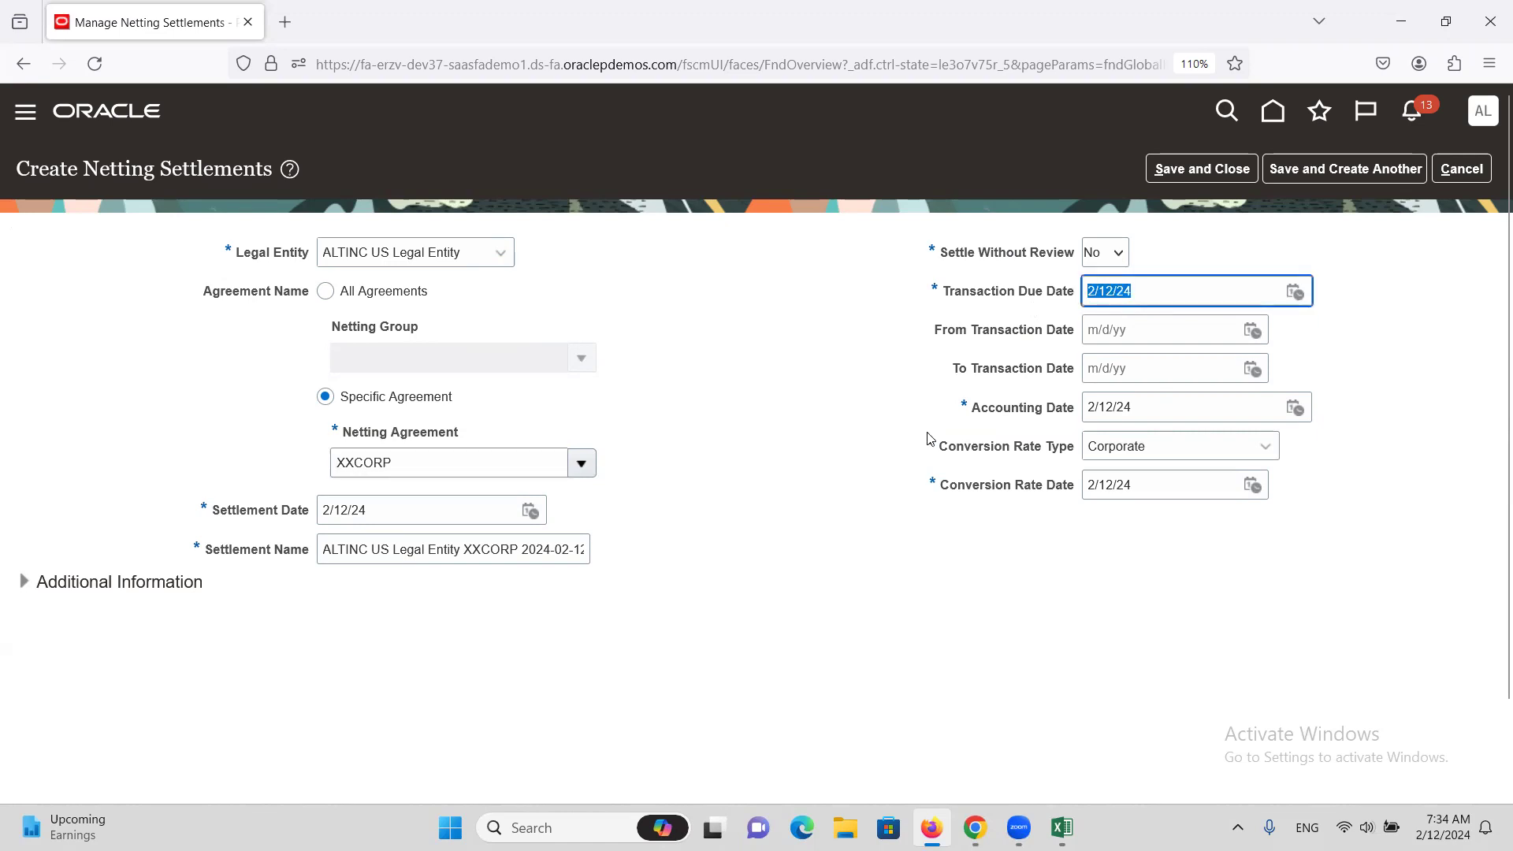
click(1444, 433)
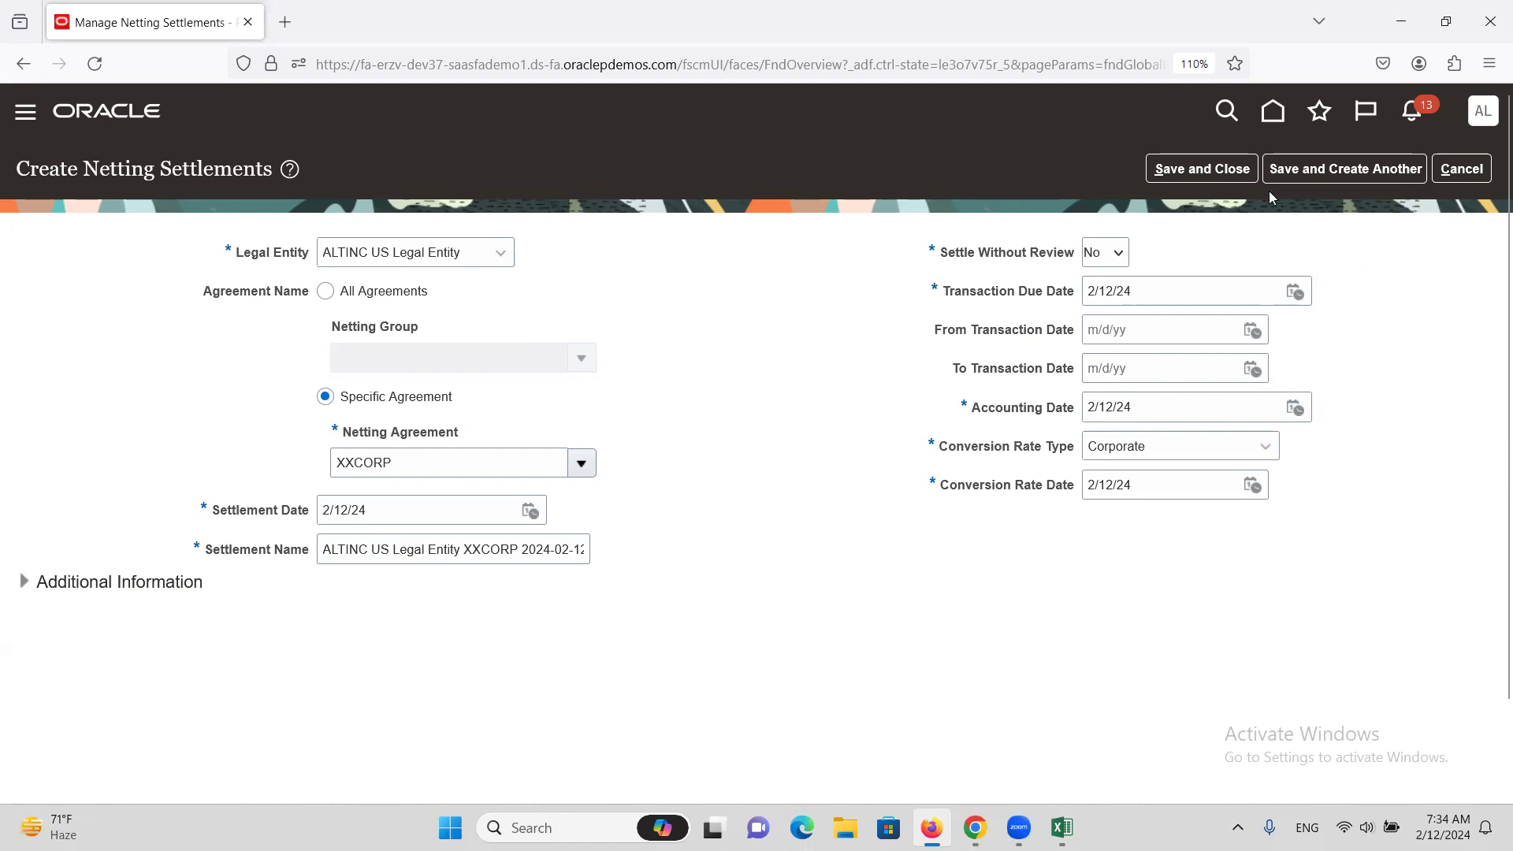
click(1203, 171)
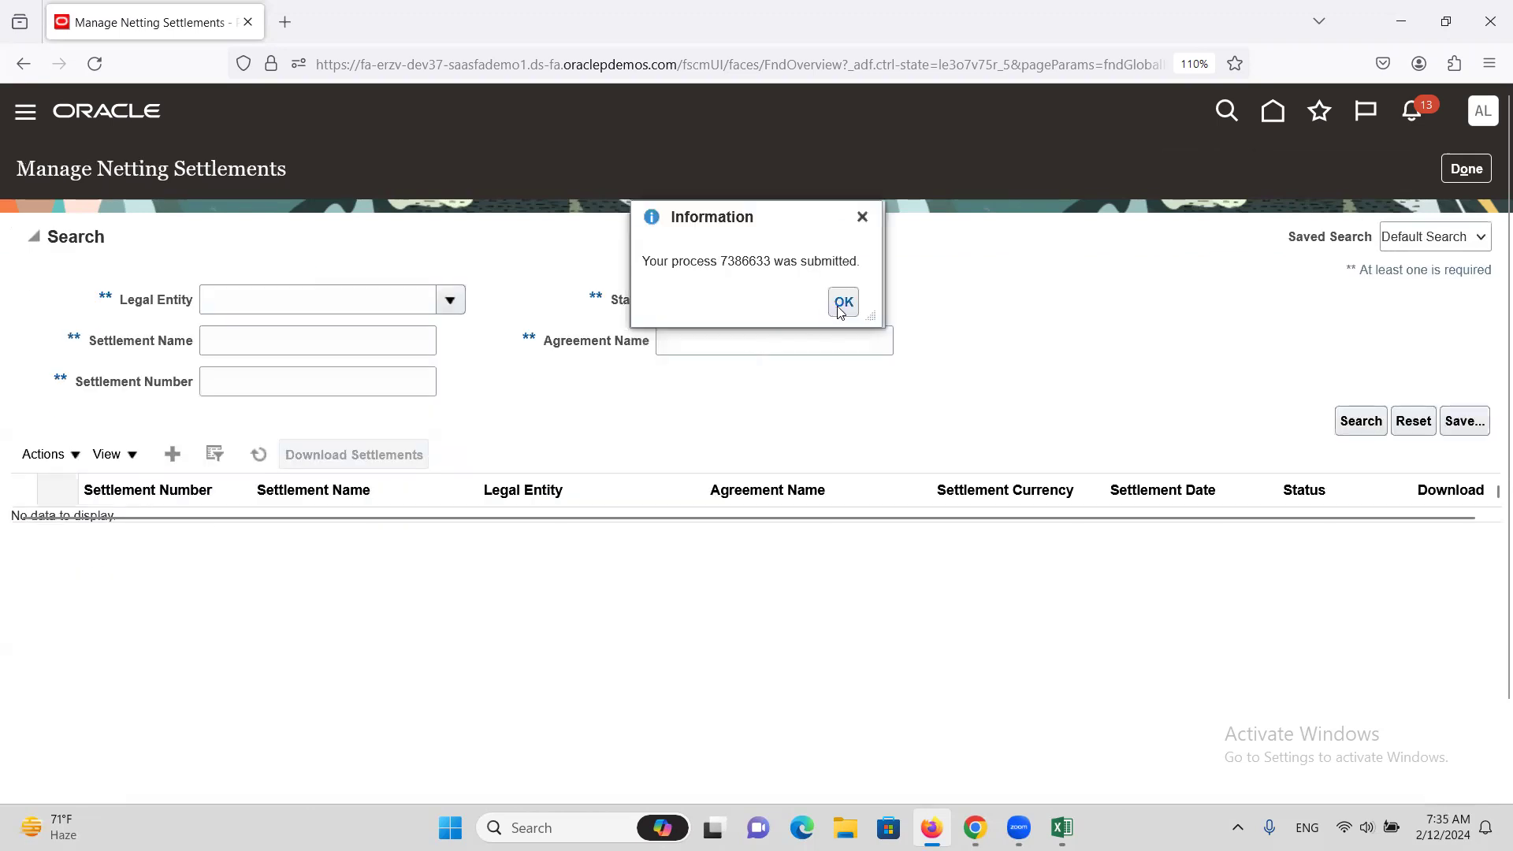
click(842, 301)
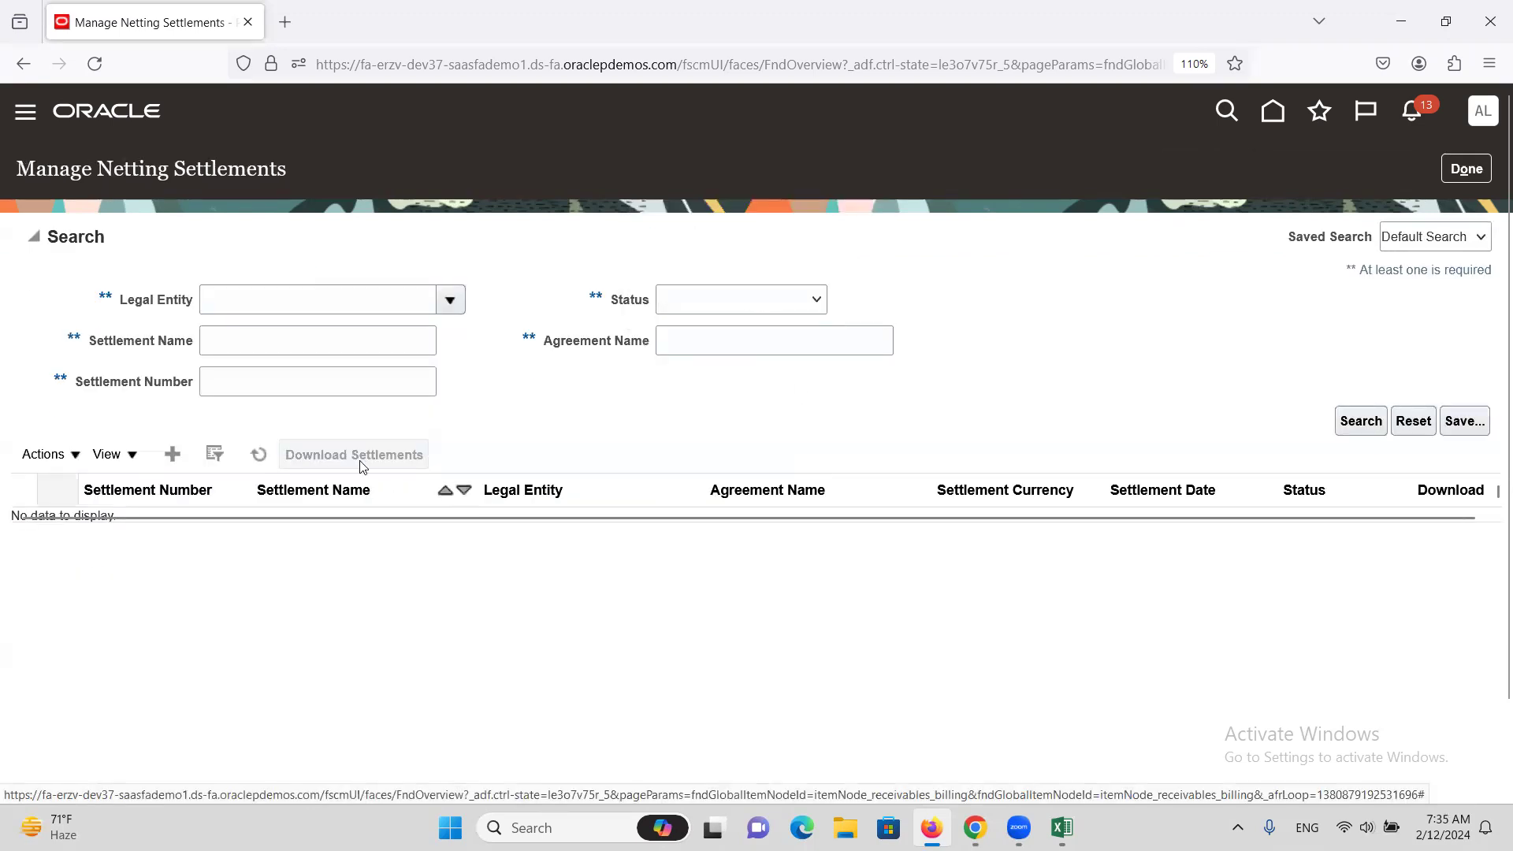
Search netting settlements by the name ALTINC, download the XXCORP settlement's spreadsheet and open it in Excel
click(304, 344)
text(ALTINC)
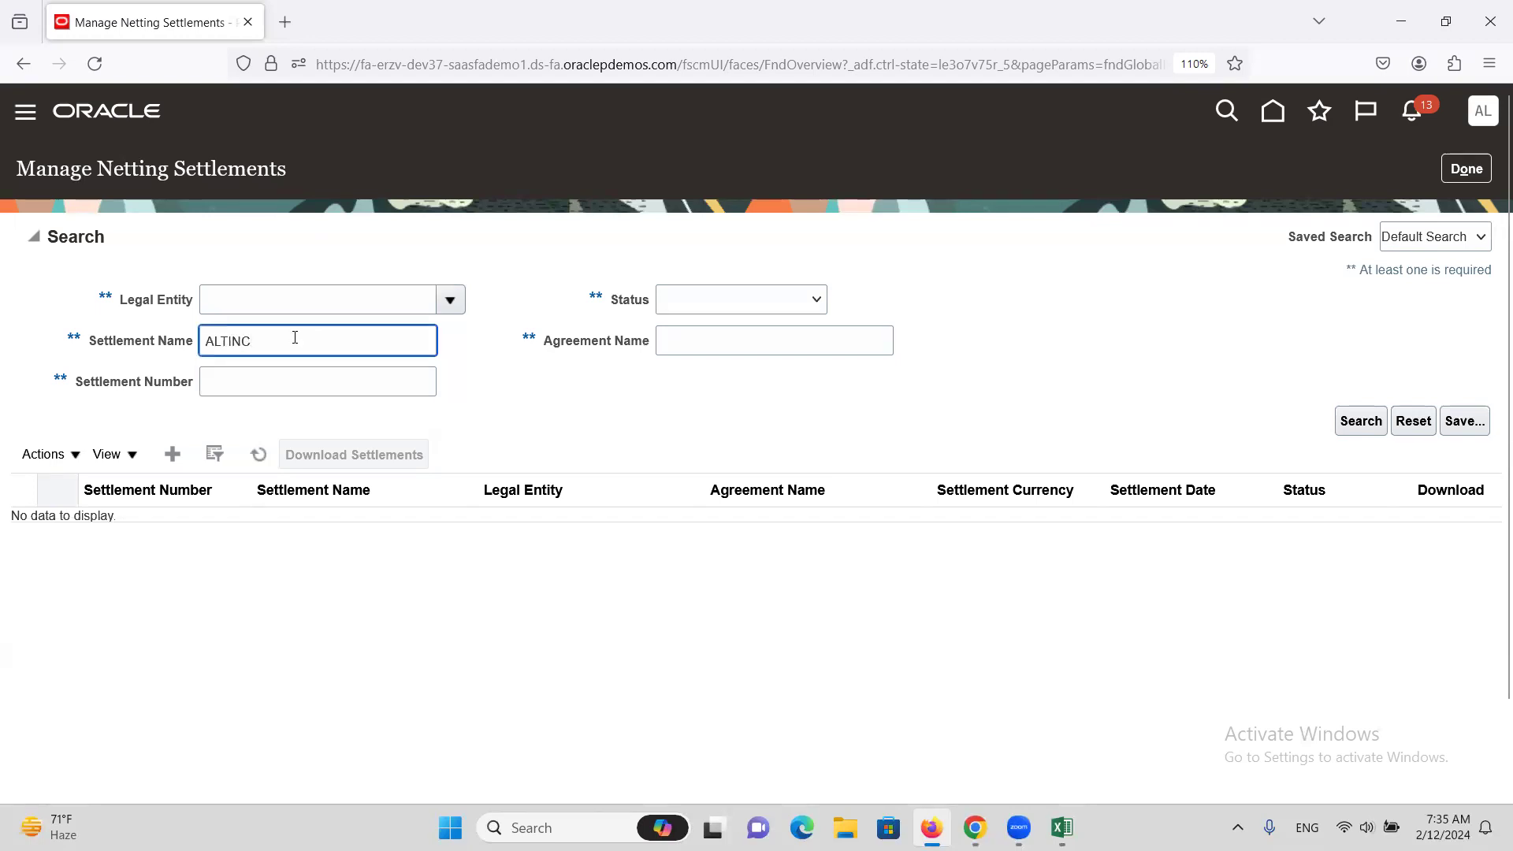
click(1361, 420)
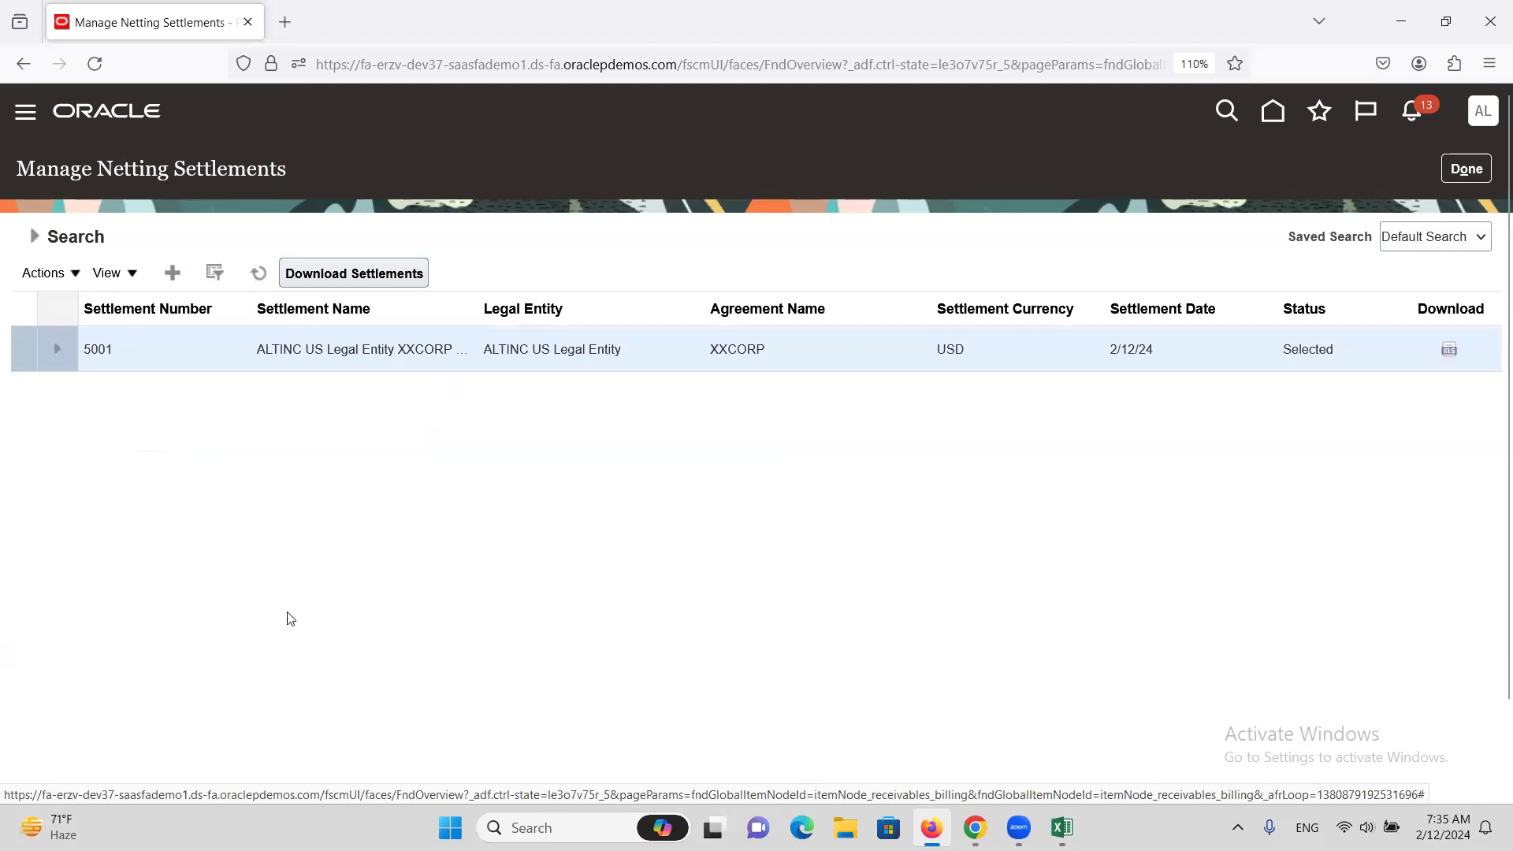
double_click(1312, 349)
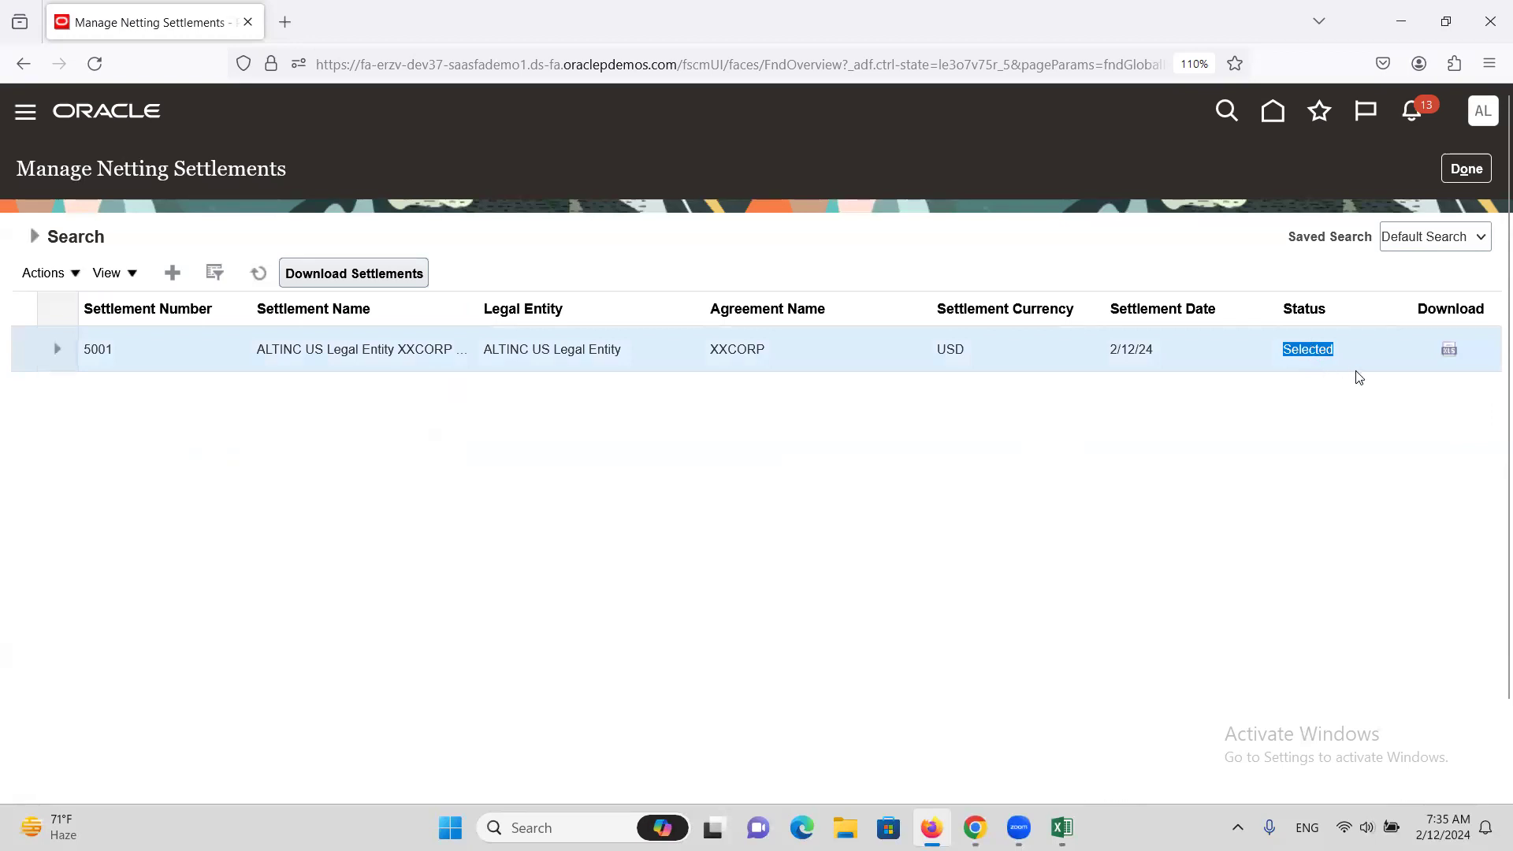
click(1448, 352)
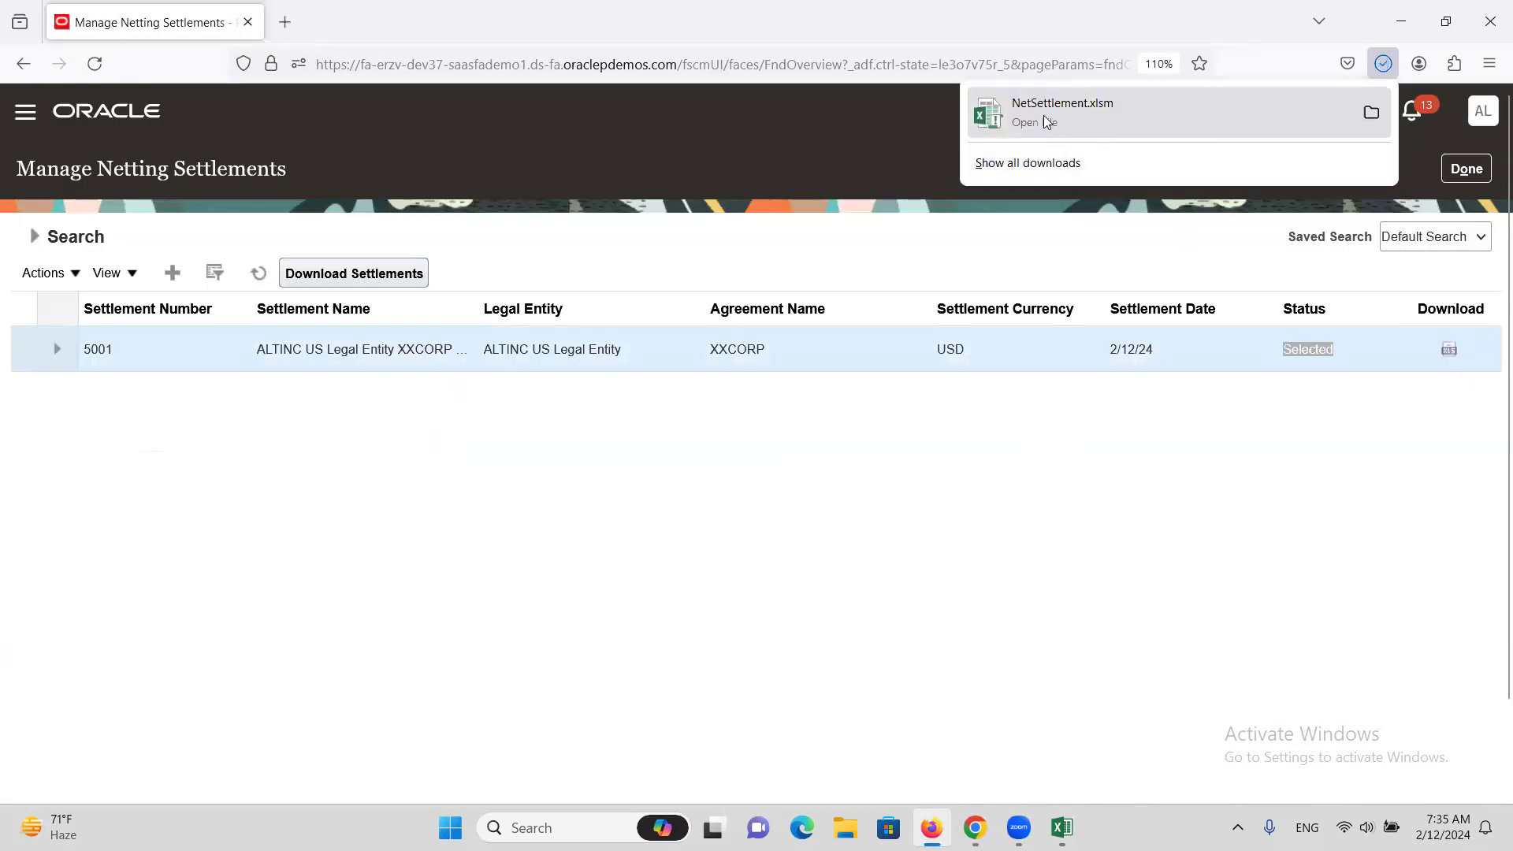
click(1043, 115)
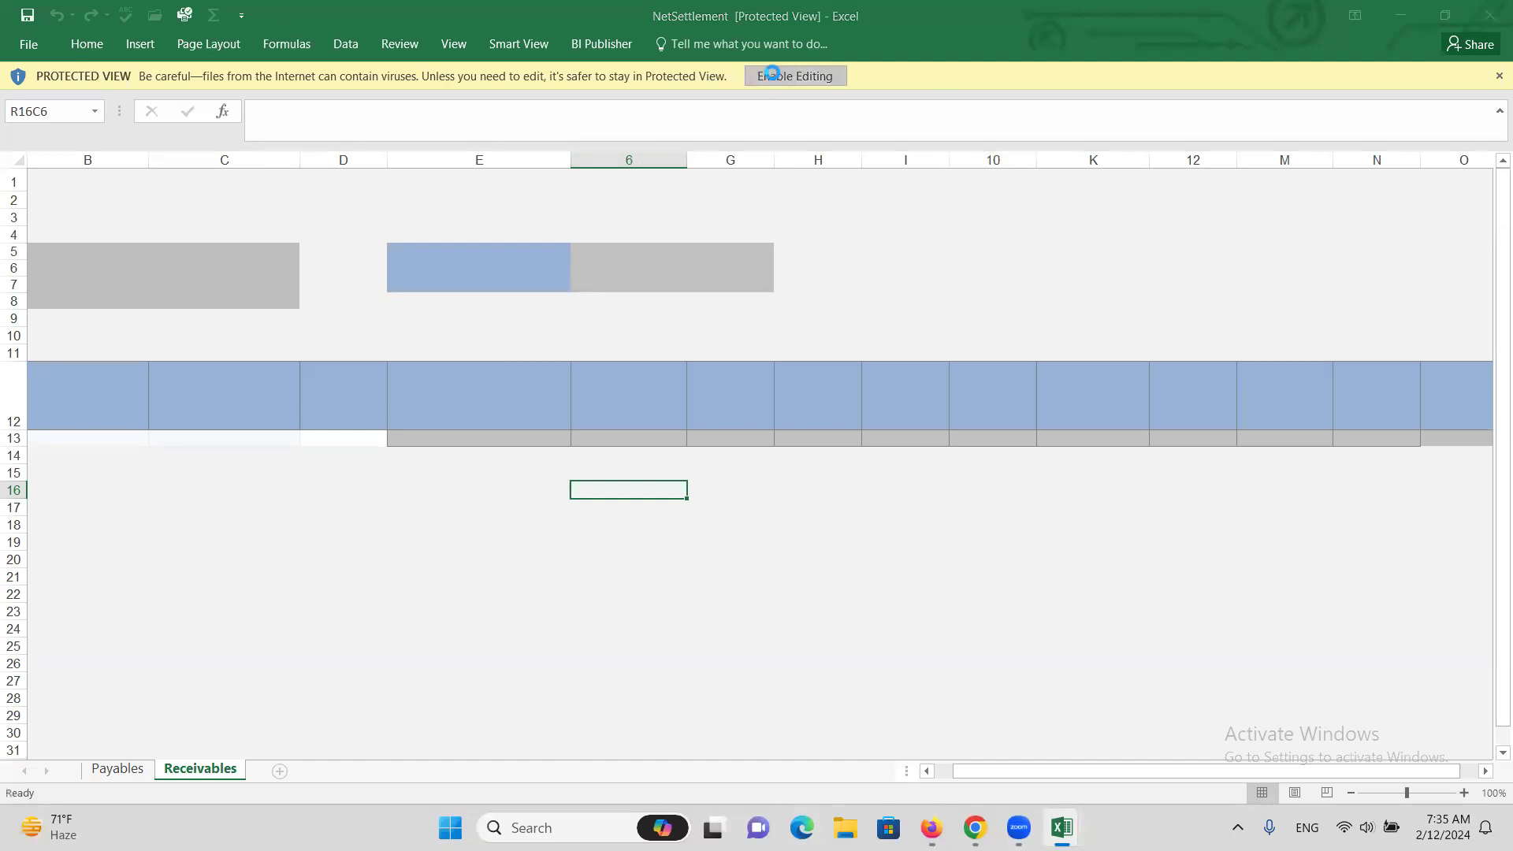
Enable editing of the NetSettlement workbook, connect it to the Oracle application and sign in with the user ID and account password
click(772, 76)
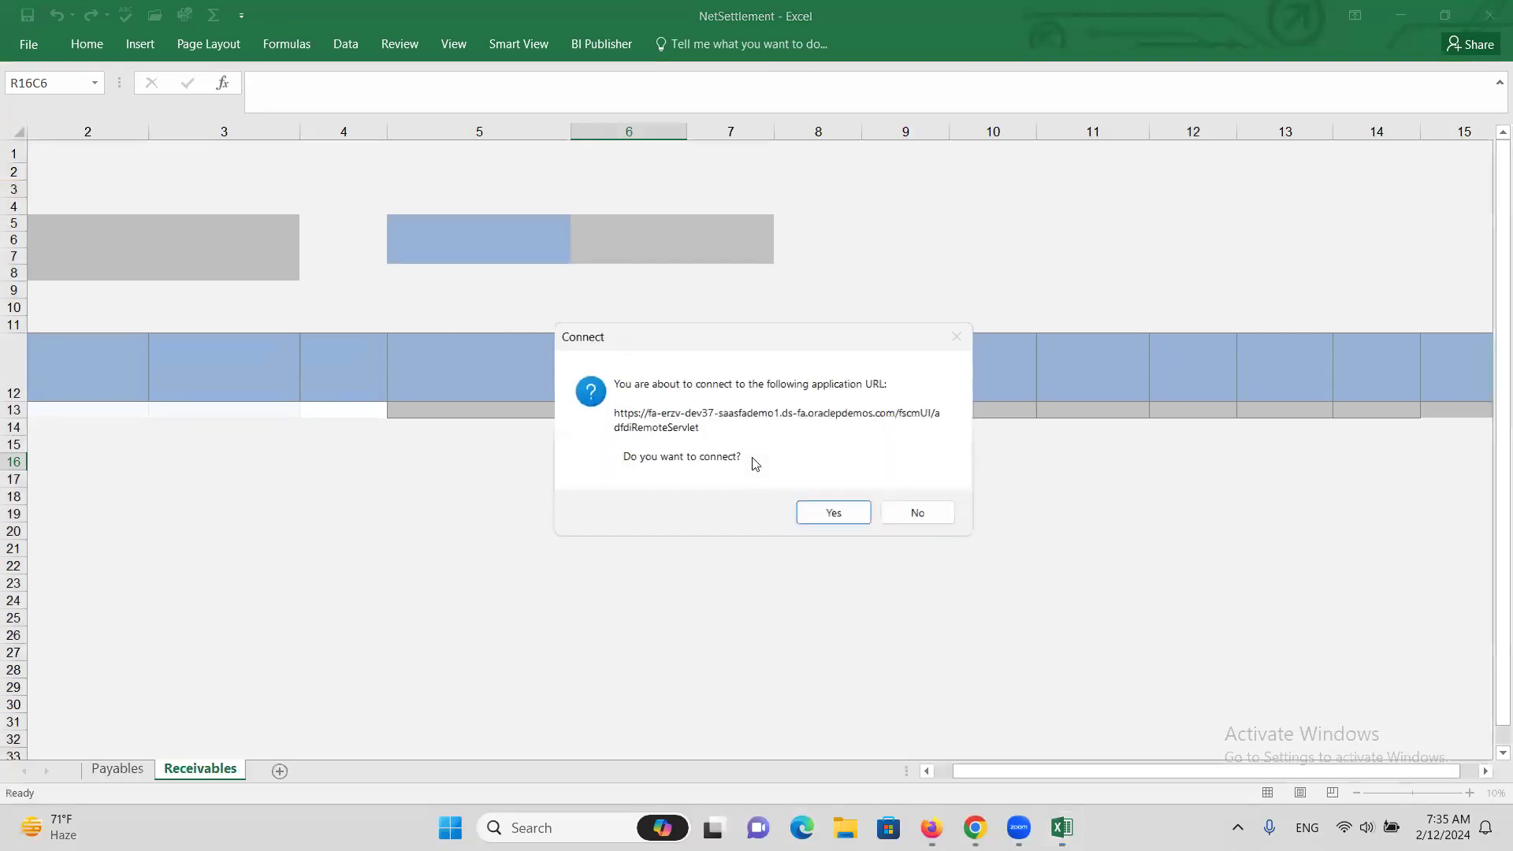
click(836, 516)
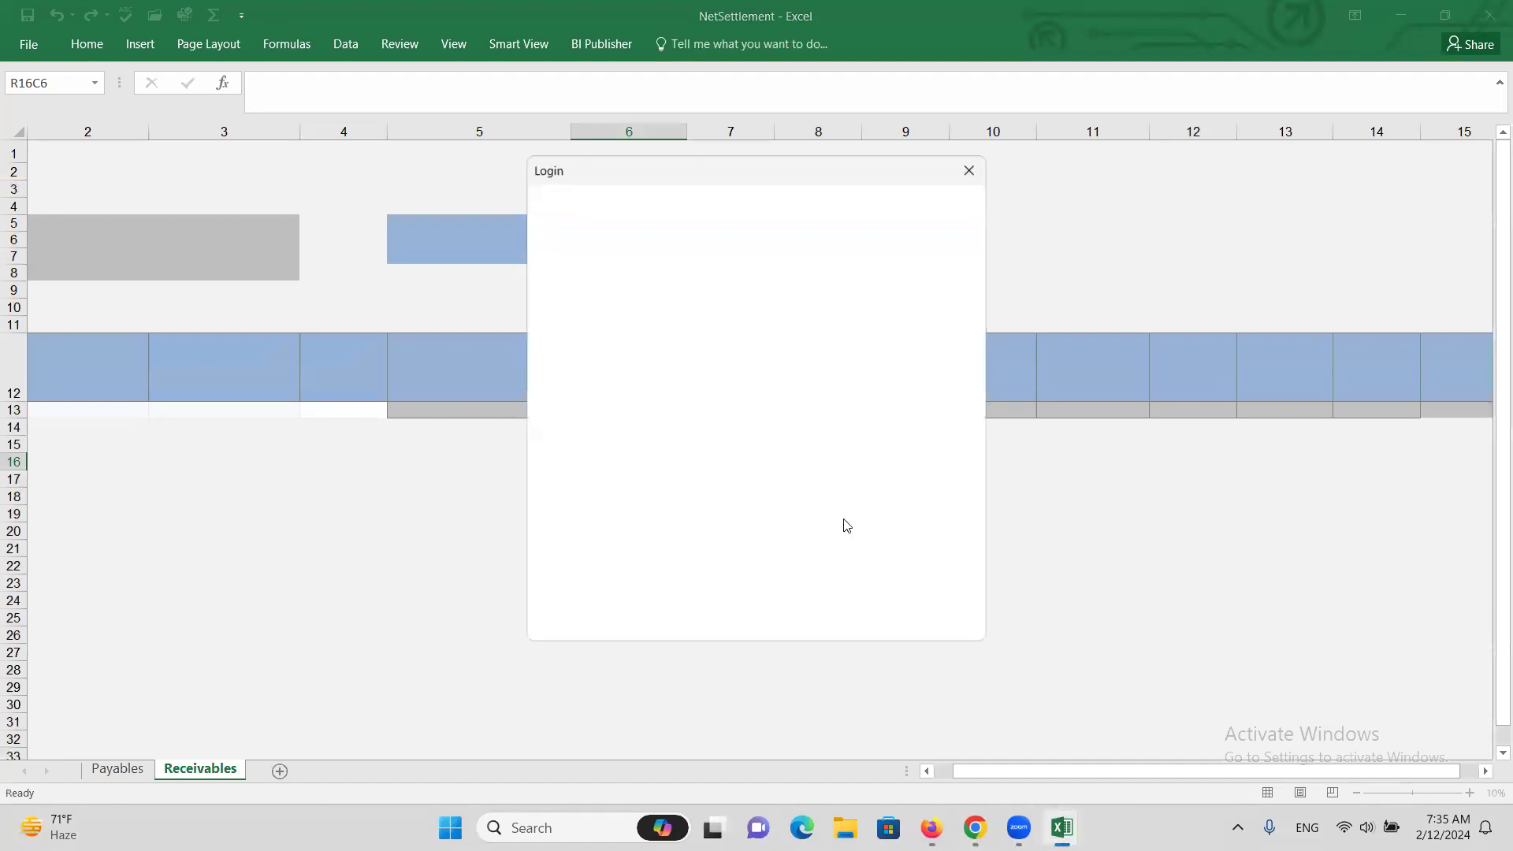
text(ALTINC)
key(Tab)
text(••••••••)
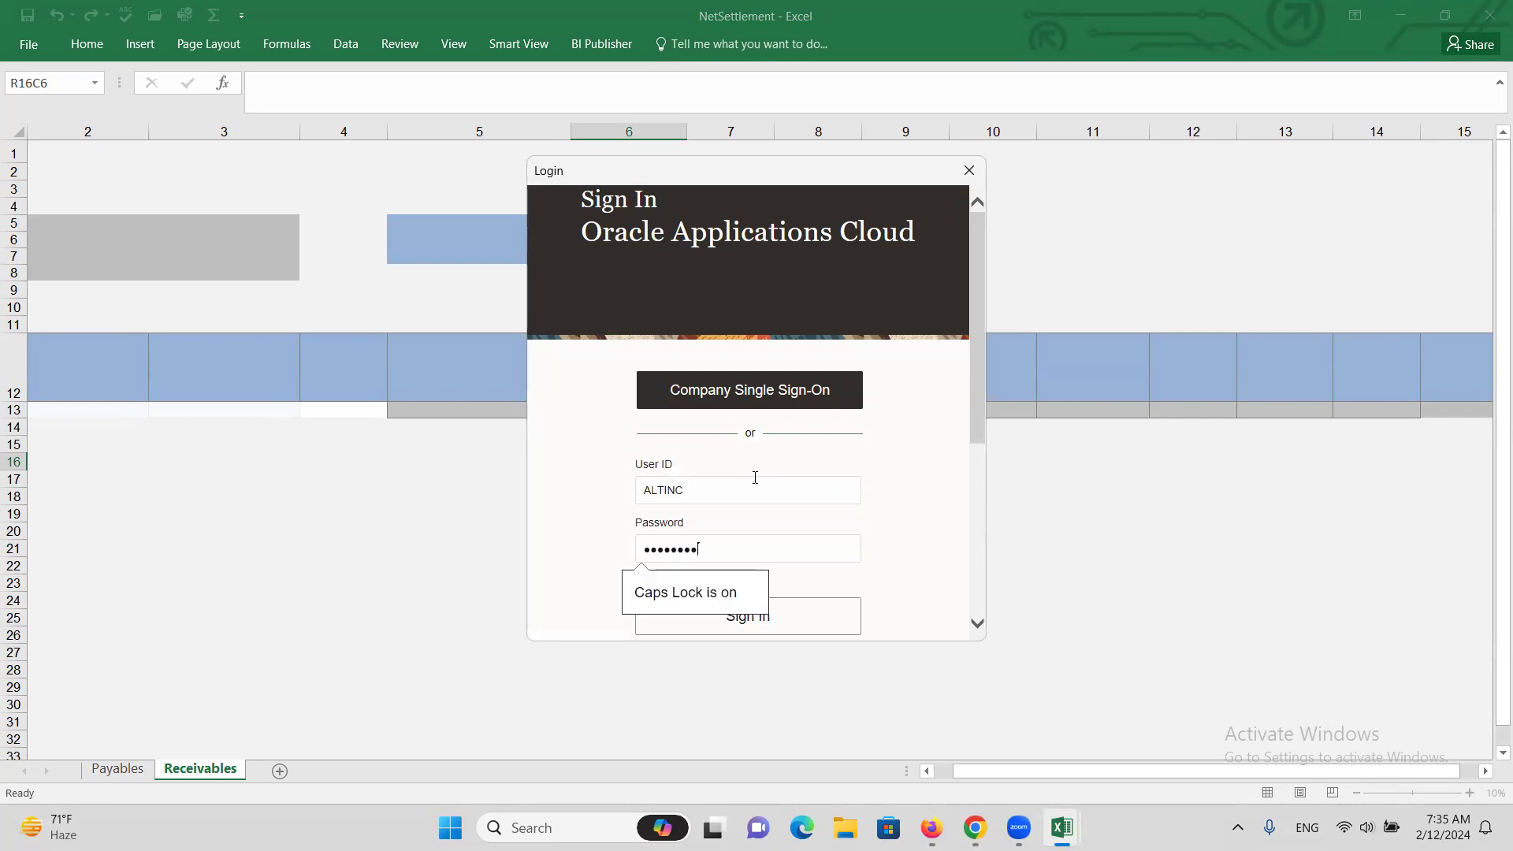
click(815, 618)
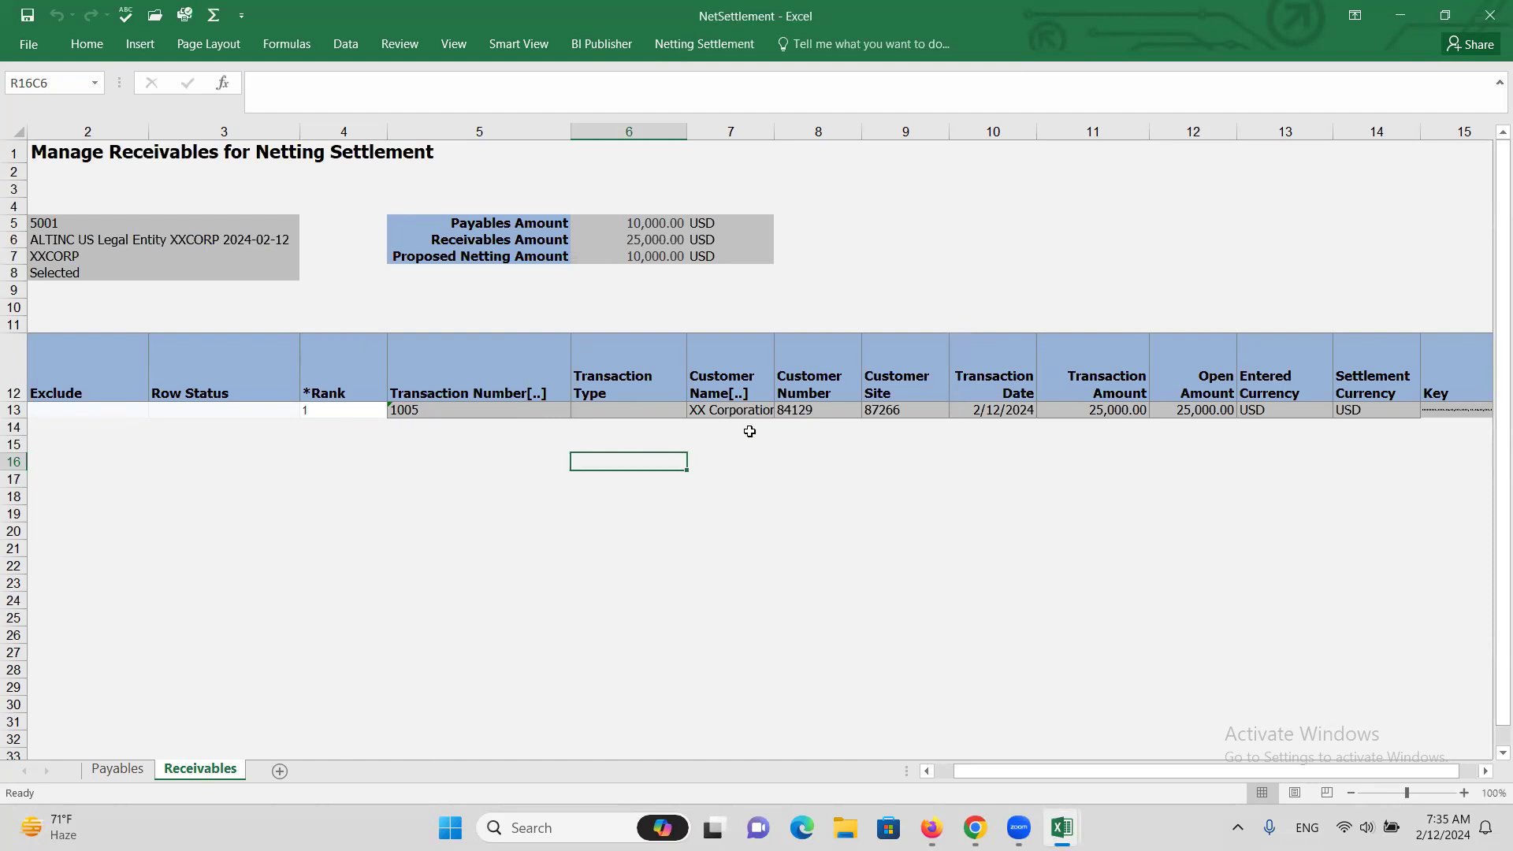
On the Payables sheet, review the supplier invoices and mark invoice number 1 as excluded from the settlement
click(117, 771)
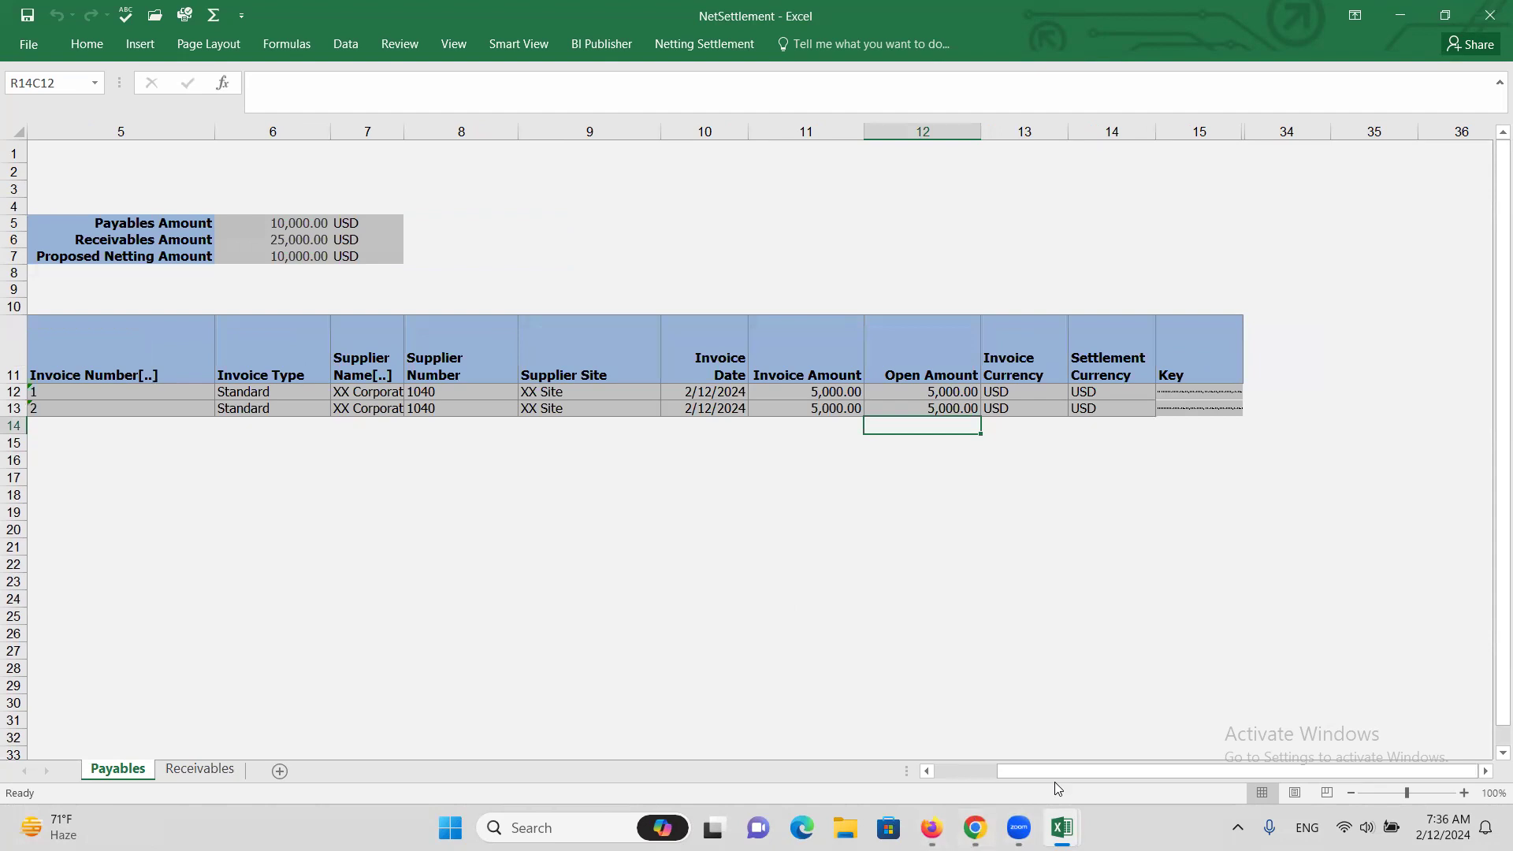
drag(1058, 769, 974, 791)
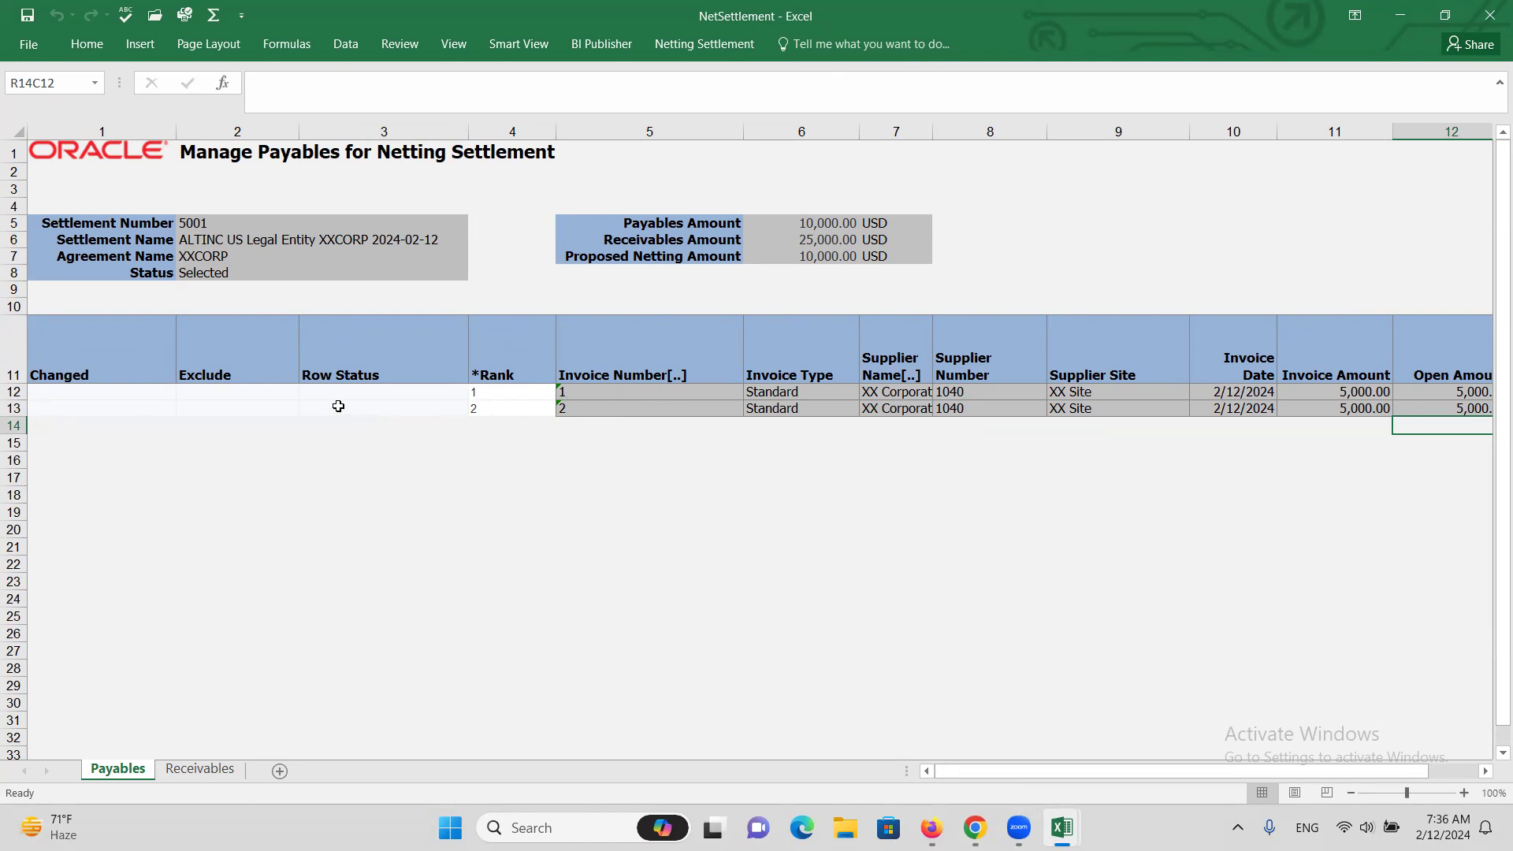
double_click(213, 395)
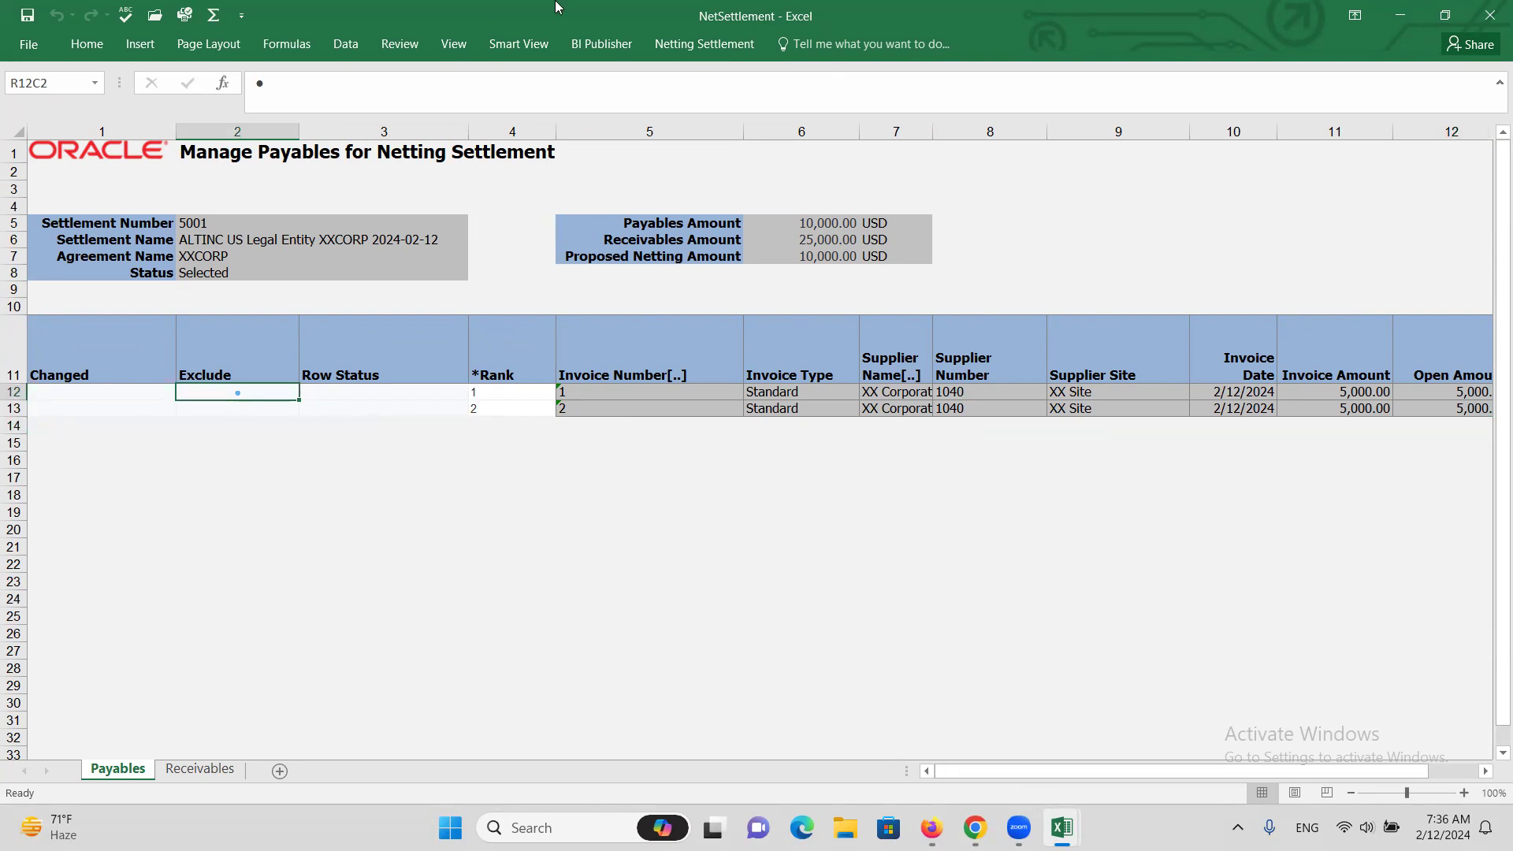
Upload the settlement changes from the Payables sheet to Oracle and refresh the data on the Receivables sheet
click(667, 44)
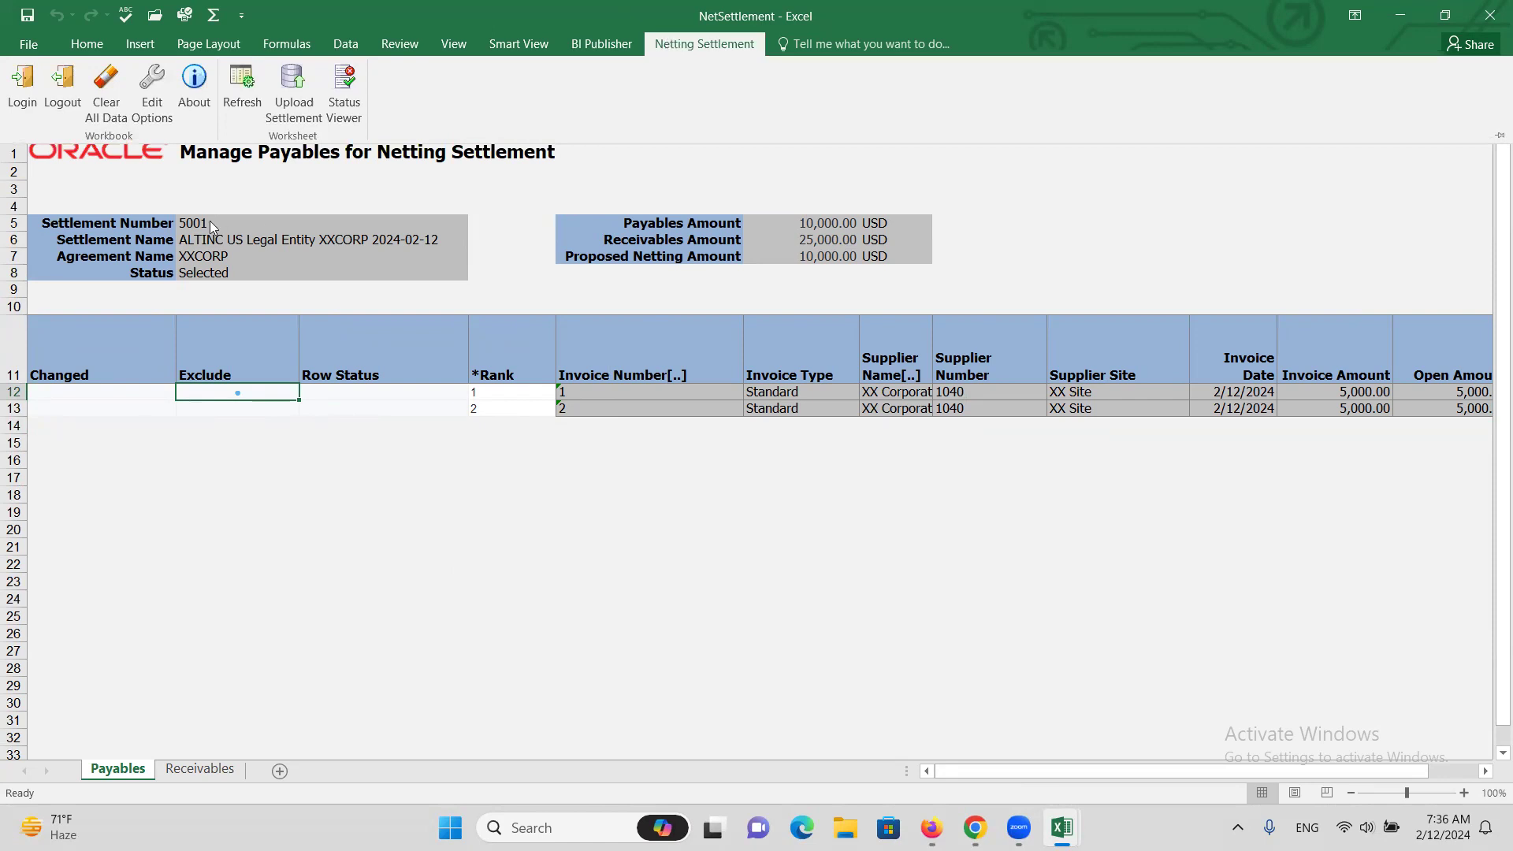
click(282, 95)
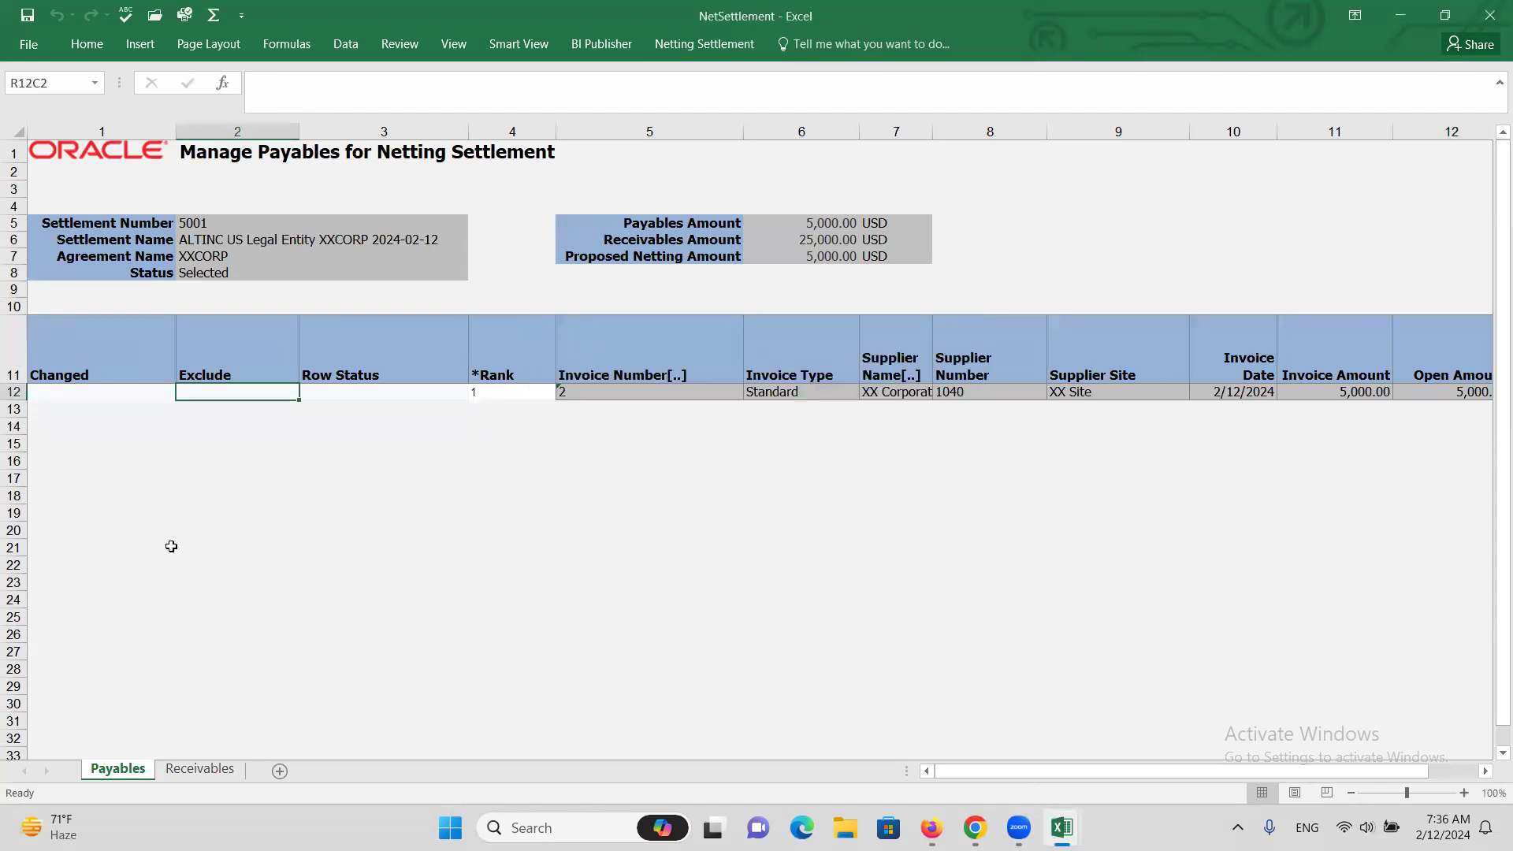
click(181, 771)
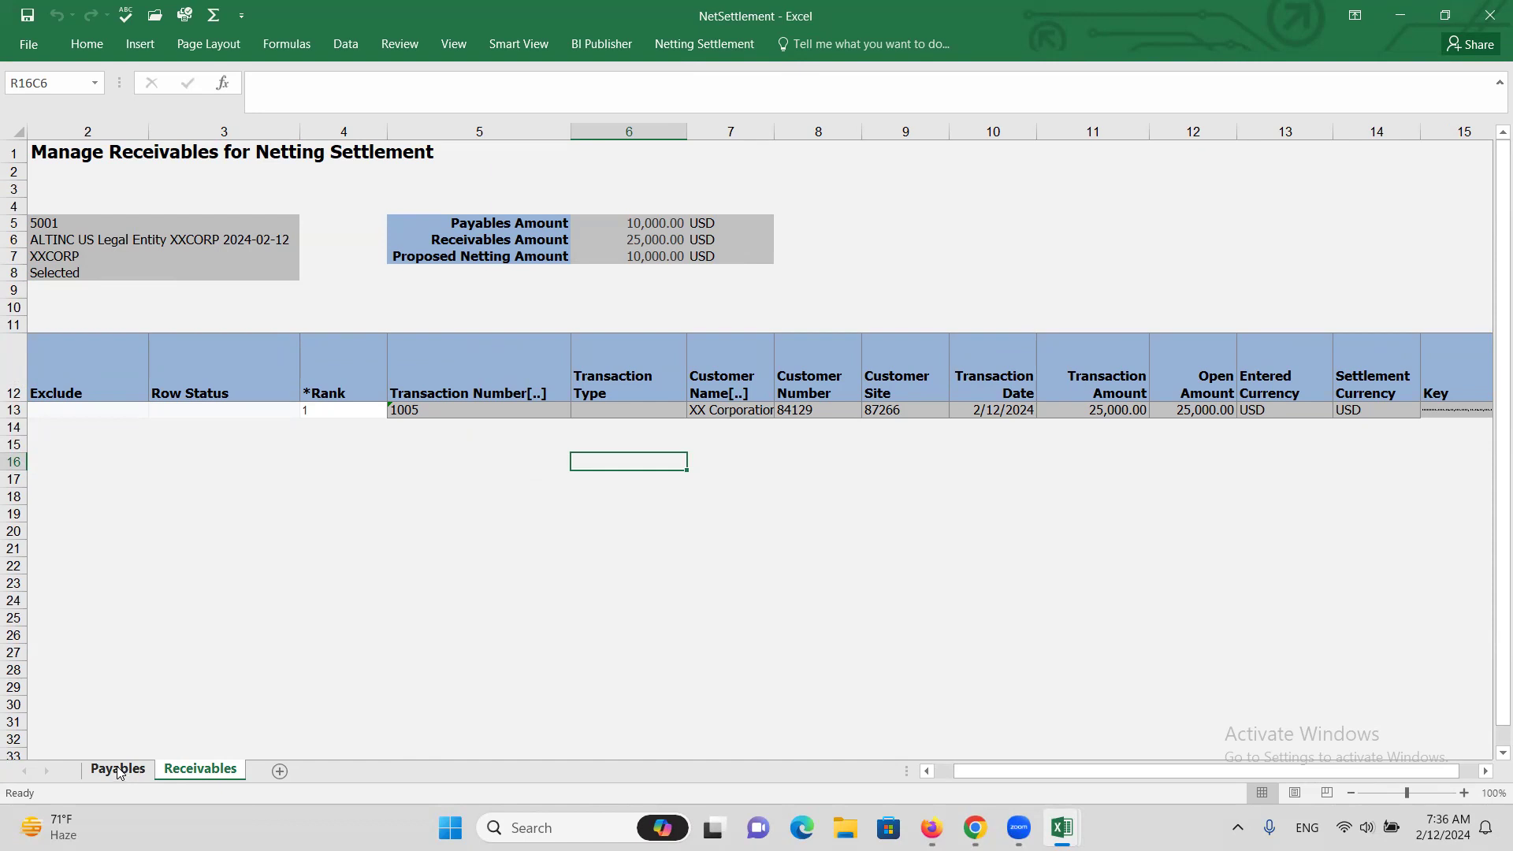
click(663, 44)
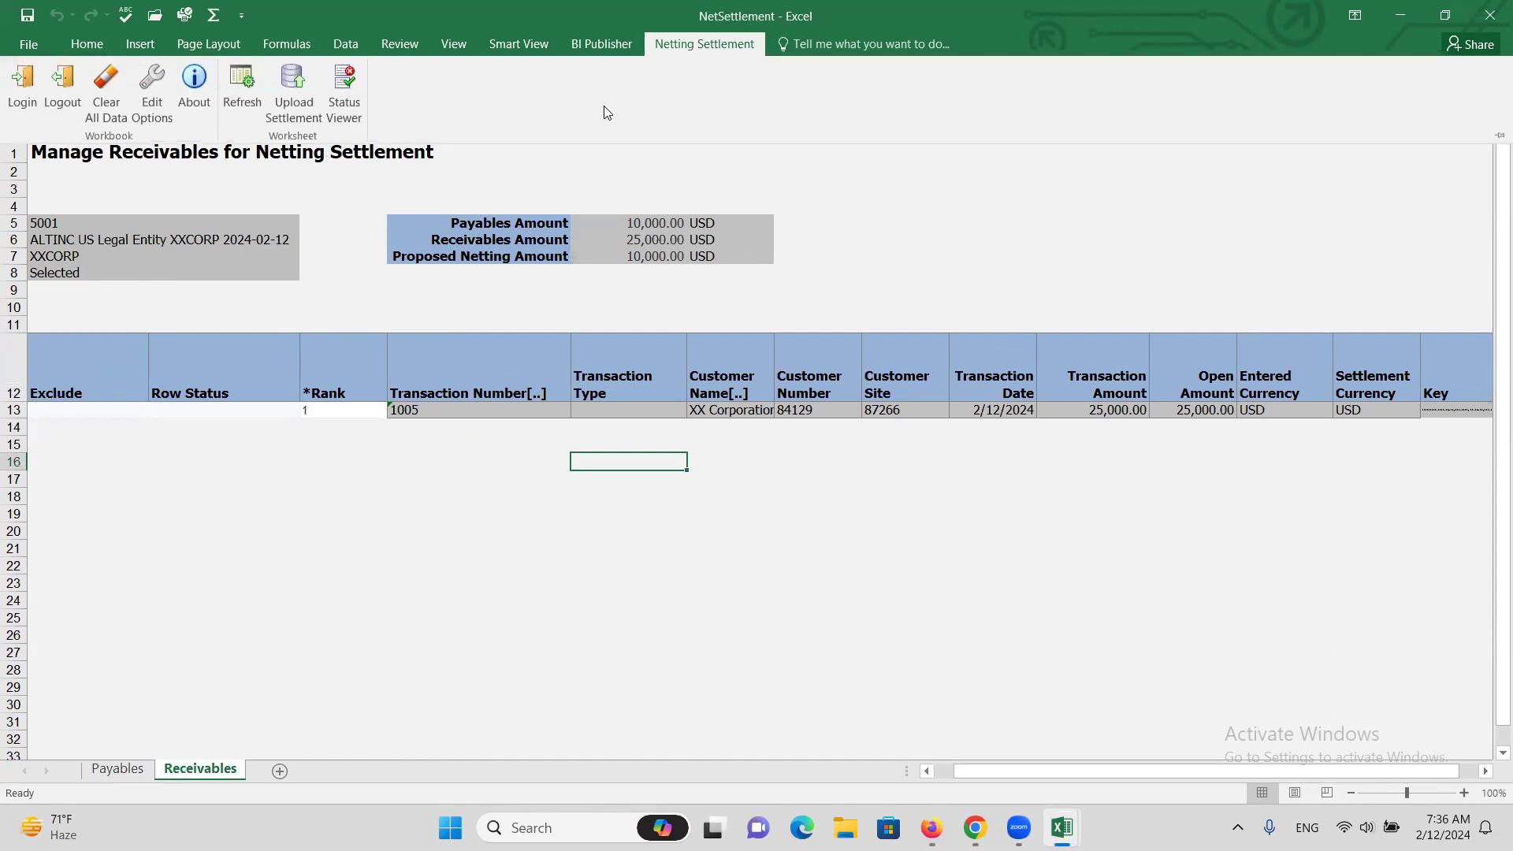
click(242, 86)
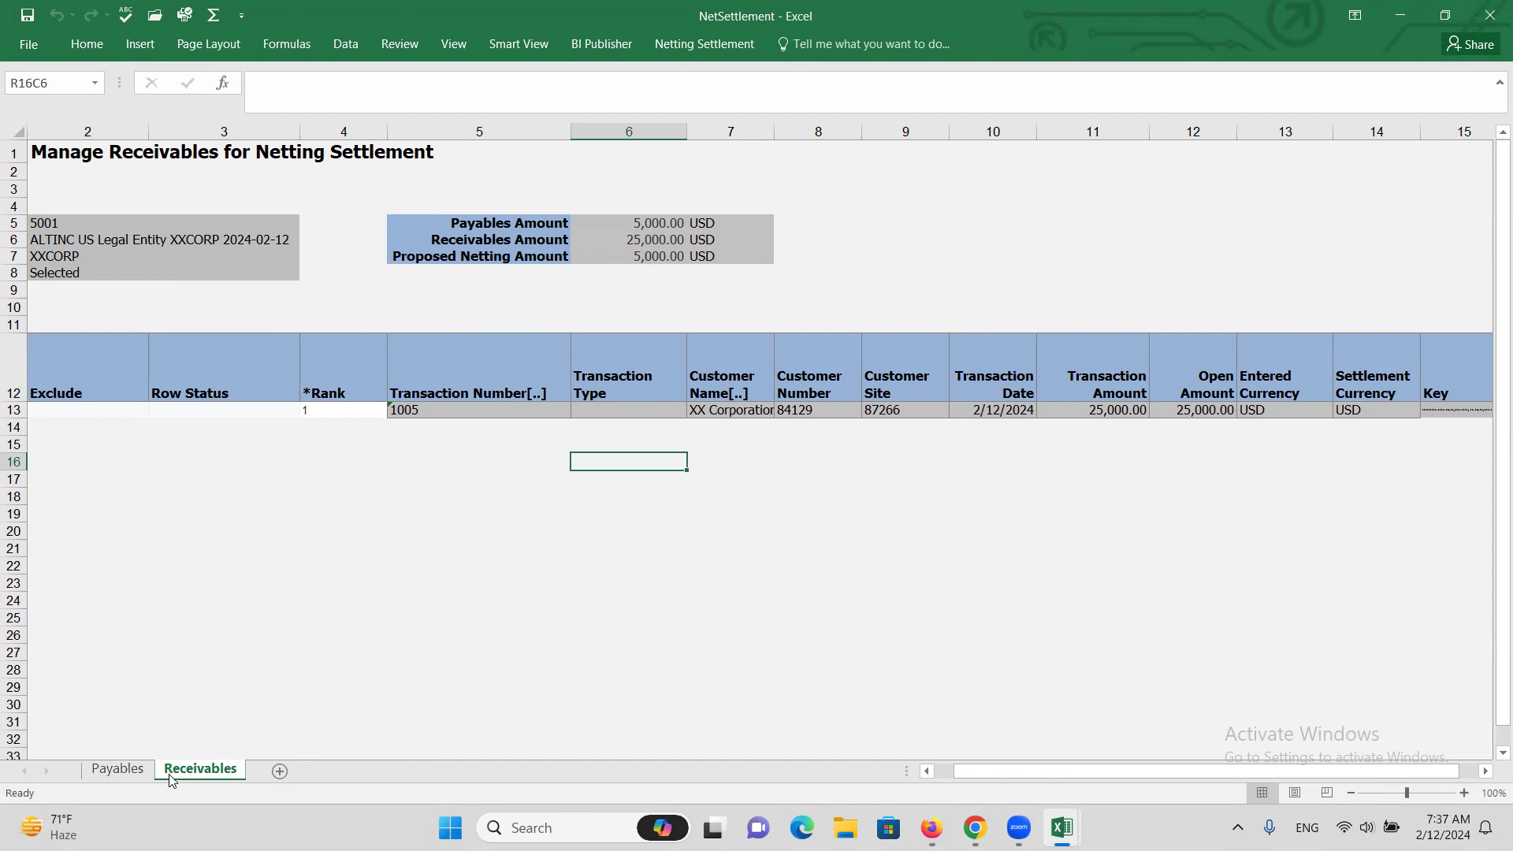
Refresh the Payables sheet and close the NetSettlement workbook without saving
click(118, 768)
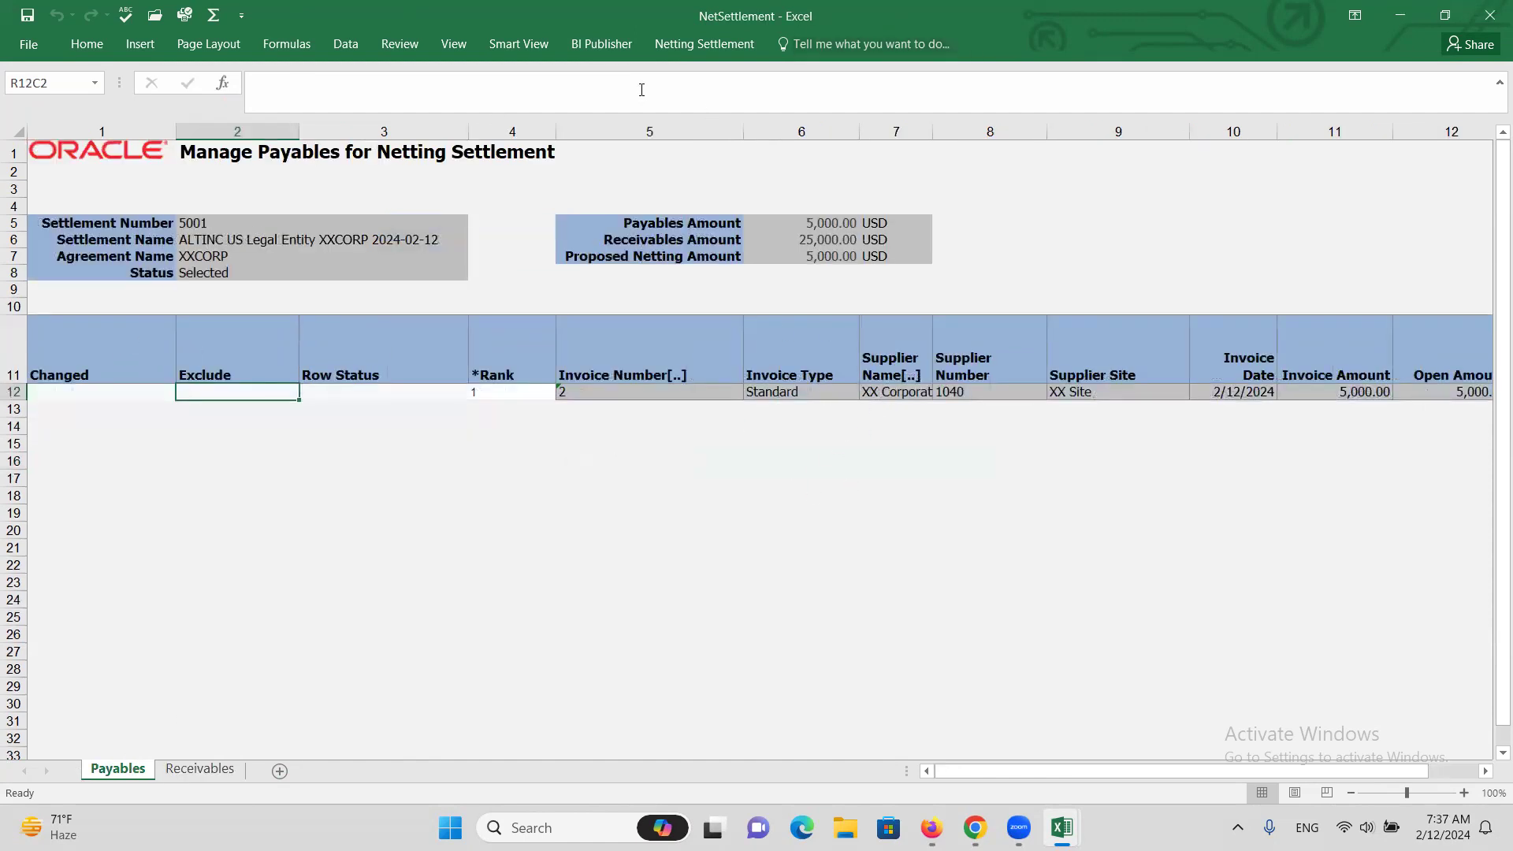
click(703, 43)
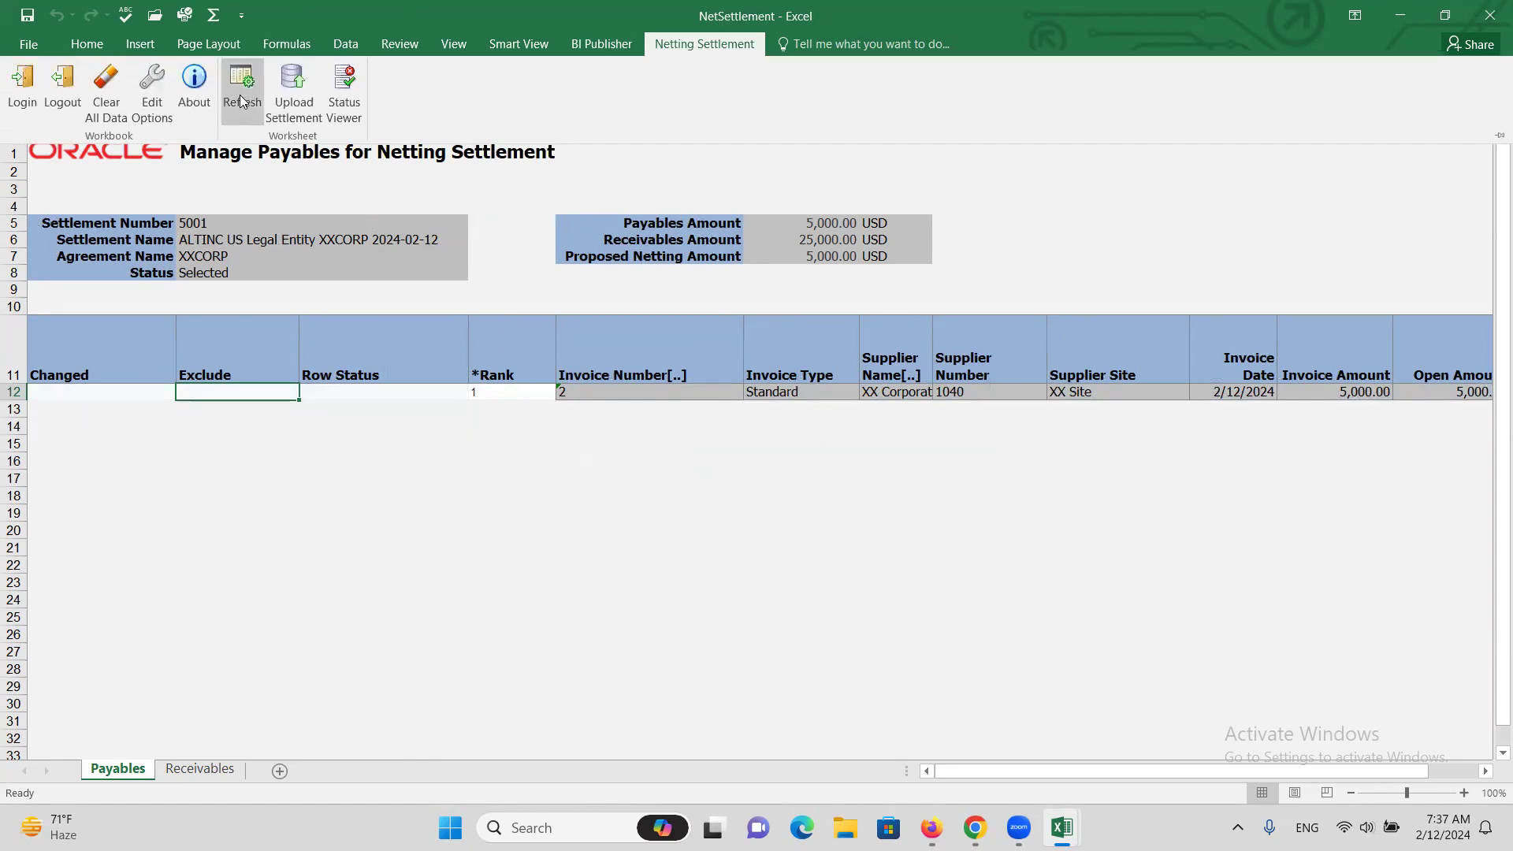
click(242, 88)
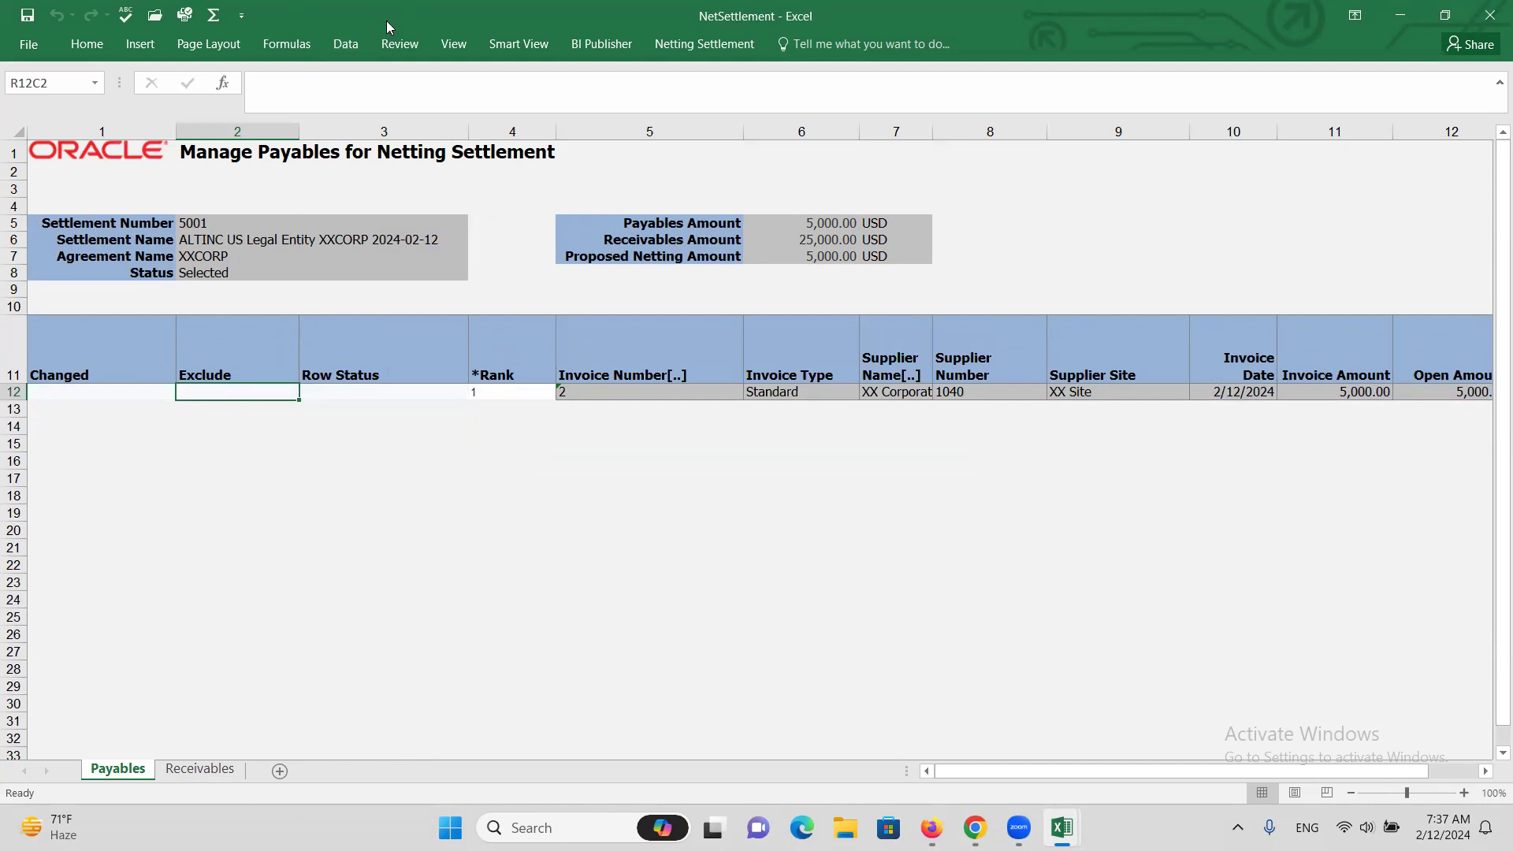
click(683, 45)
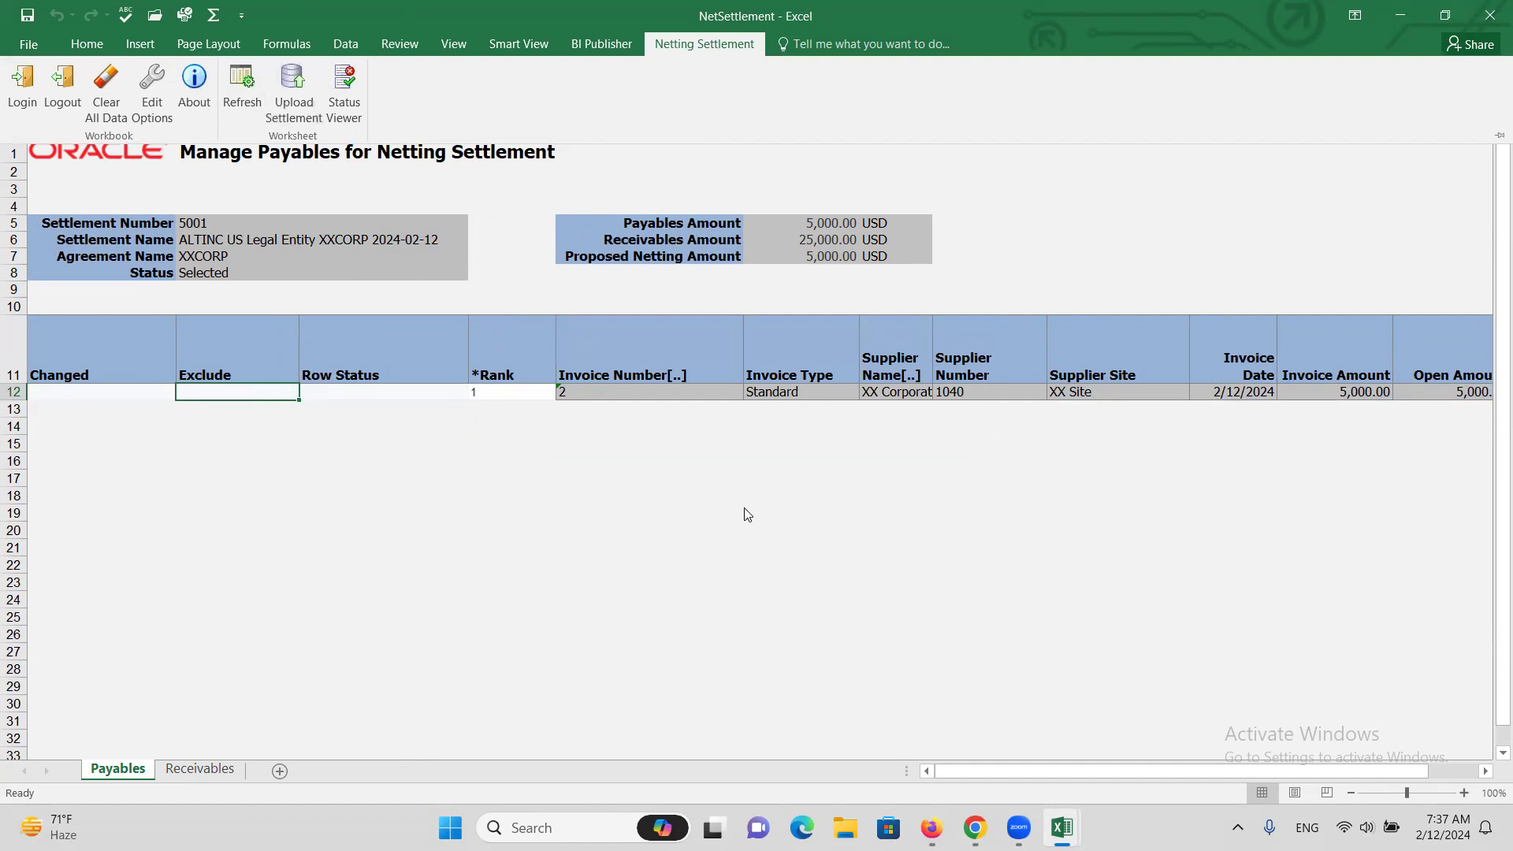
click(1489, 20)
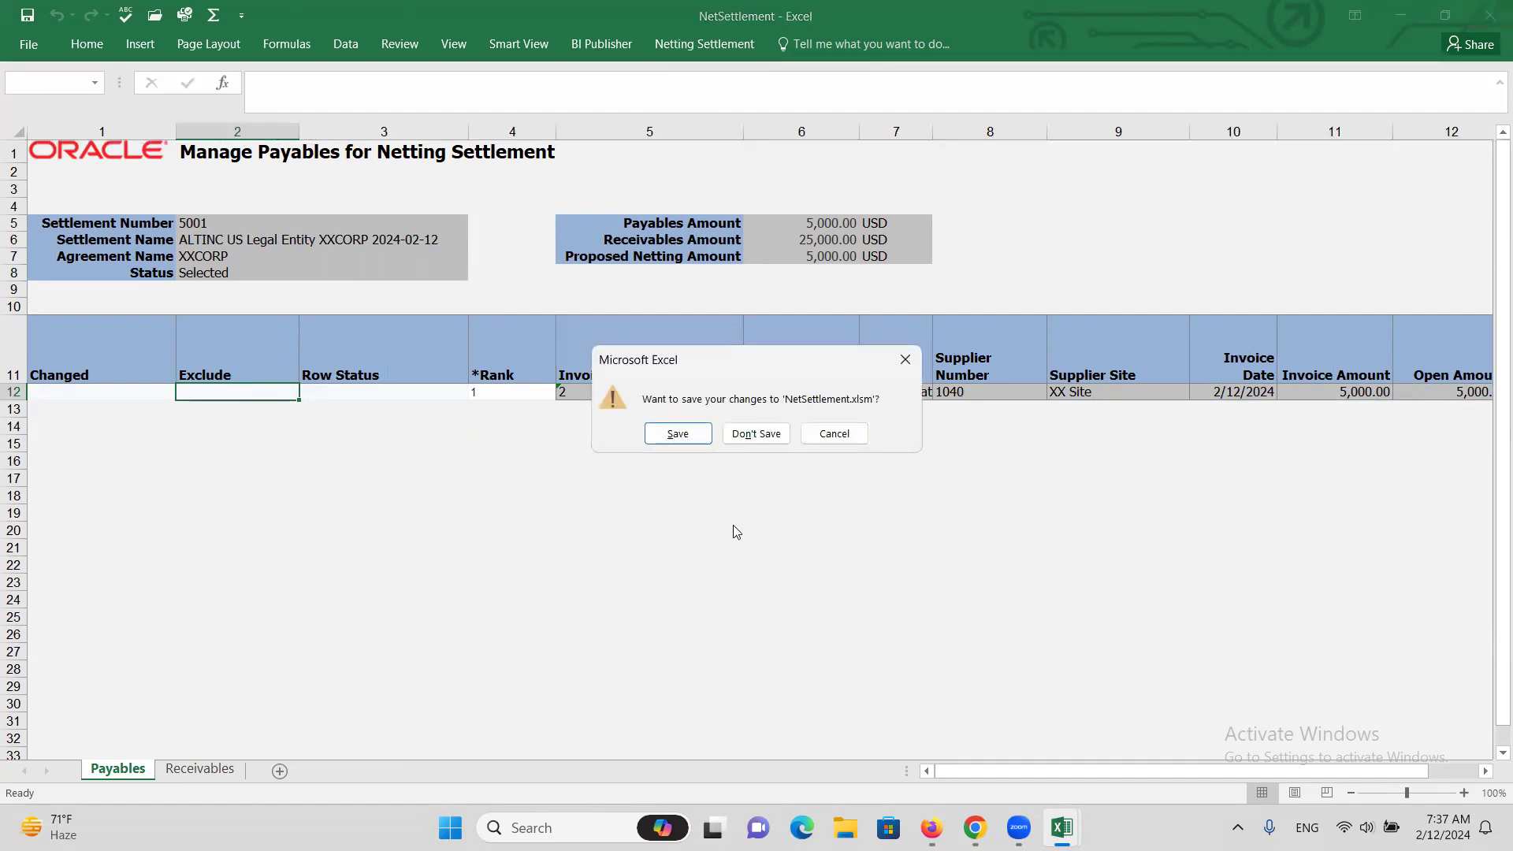
click(755, 433)
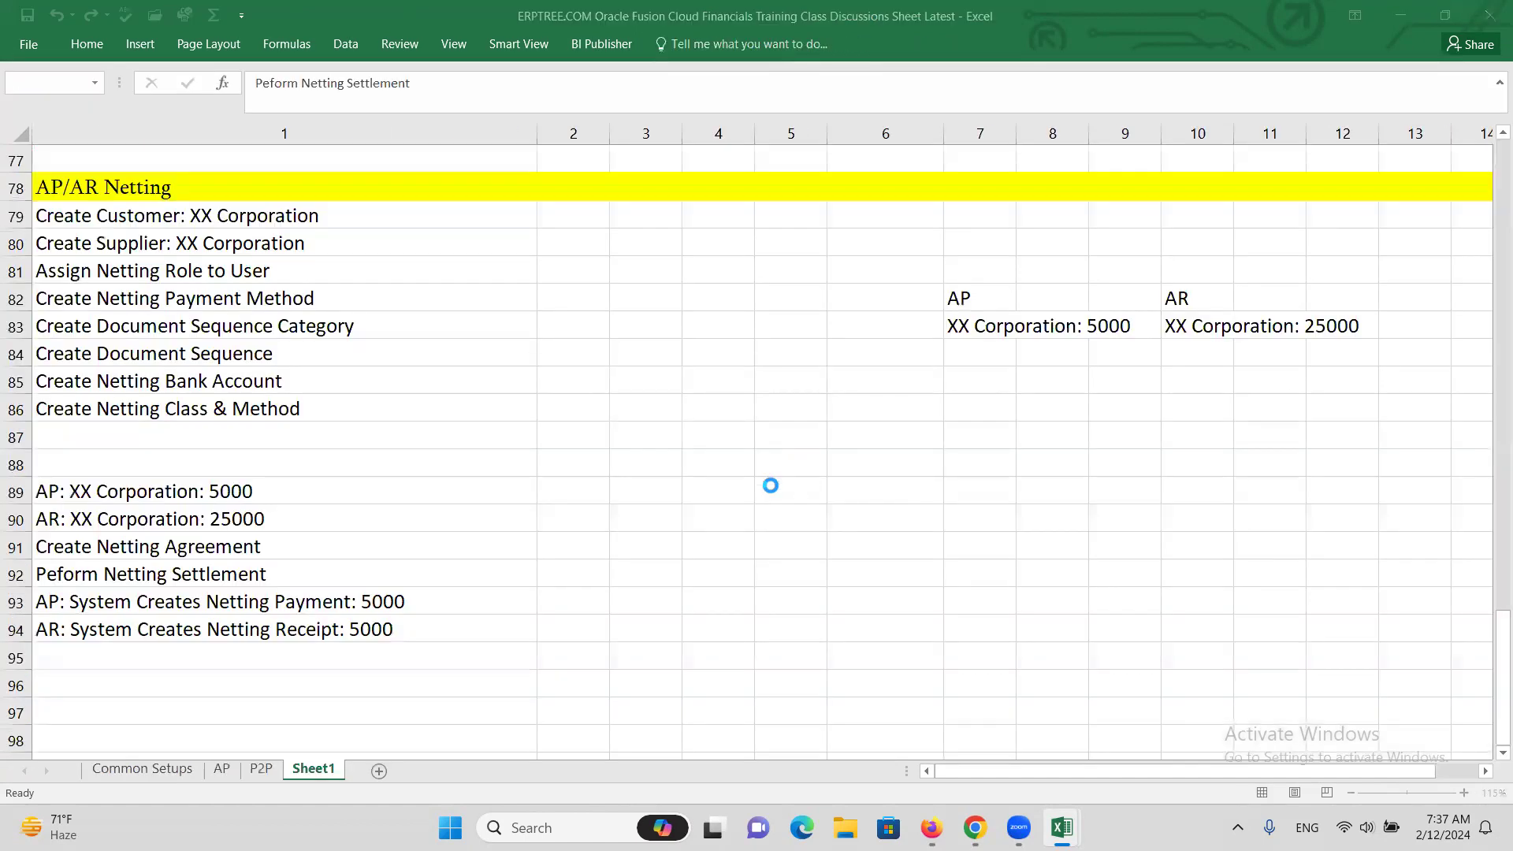
Switch to the Manage Netting Settlements page in Firefox, refresh the list, submit the XXCORP settlement and acknowledge the process submission
click(975, 827)
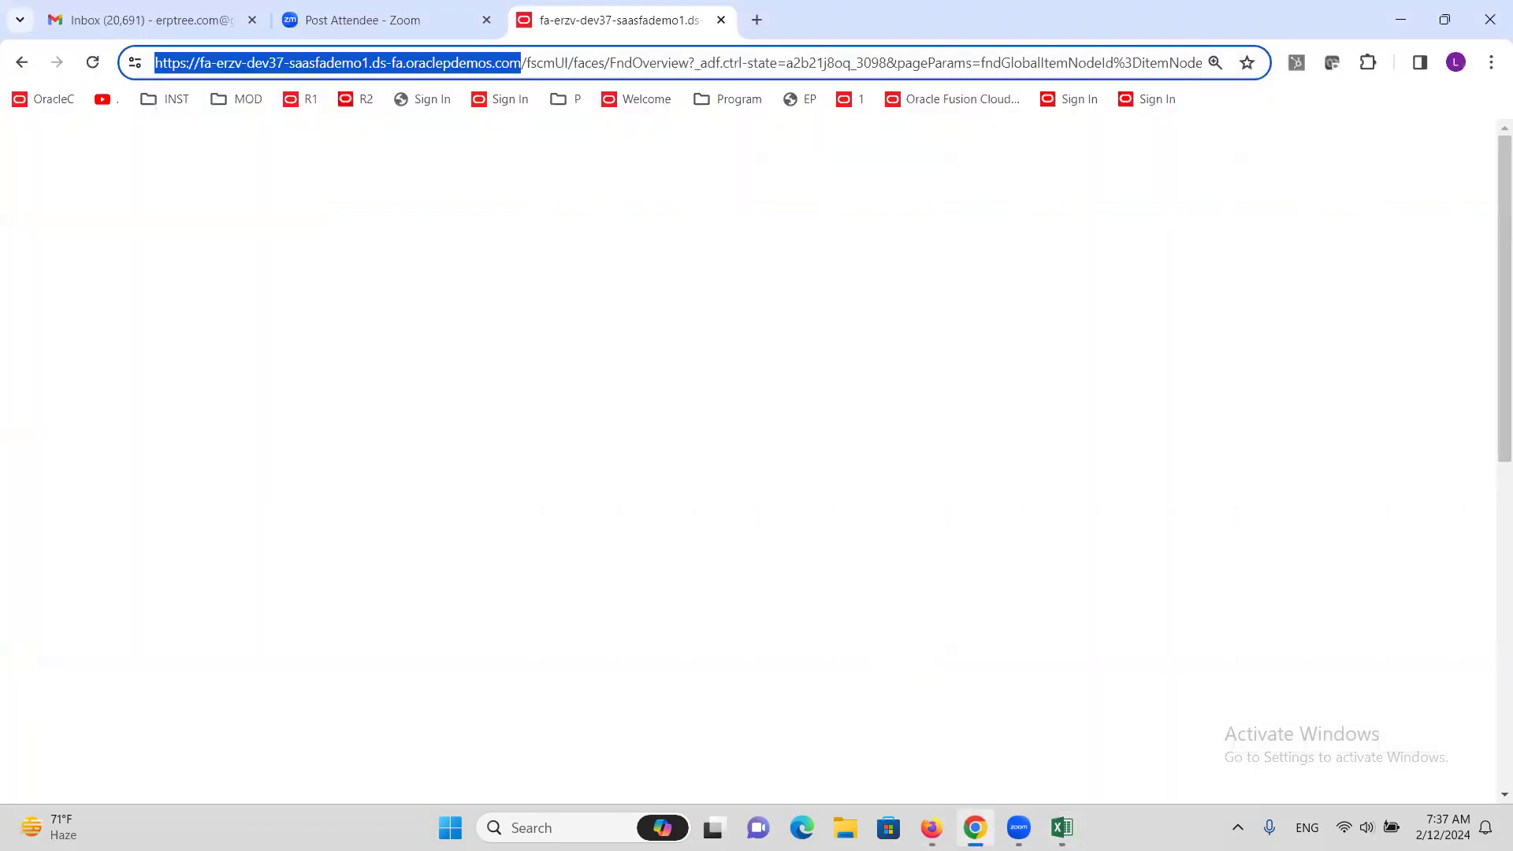
click(913, 764)
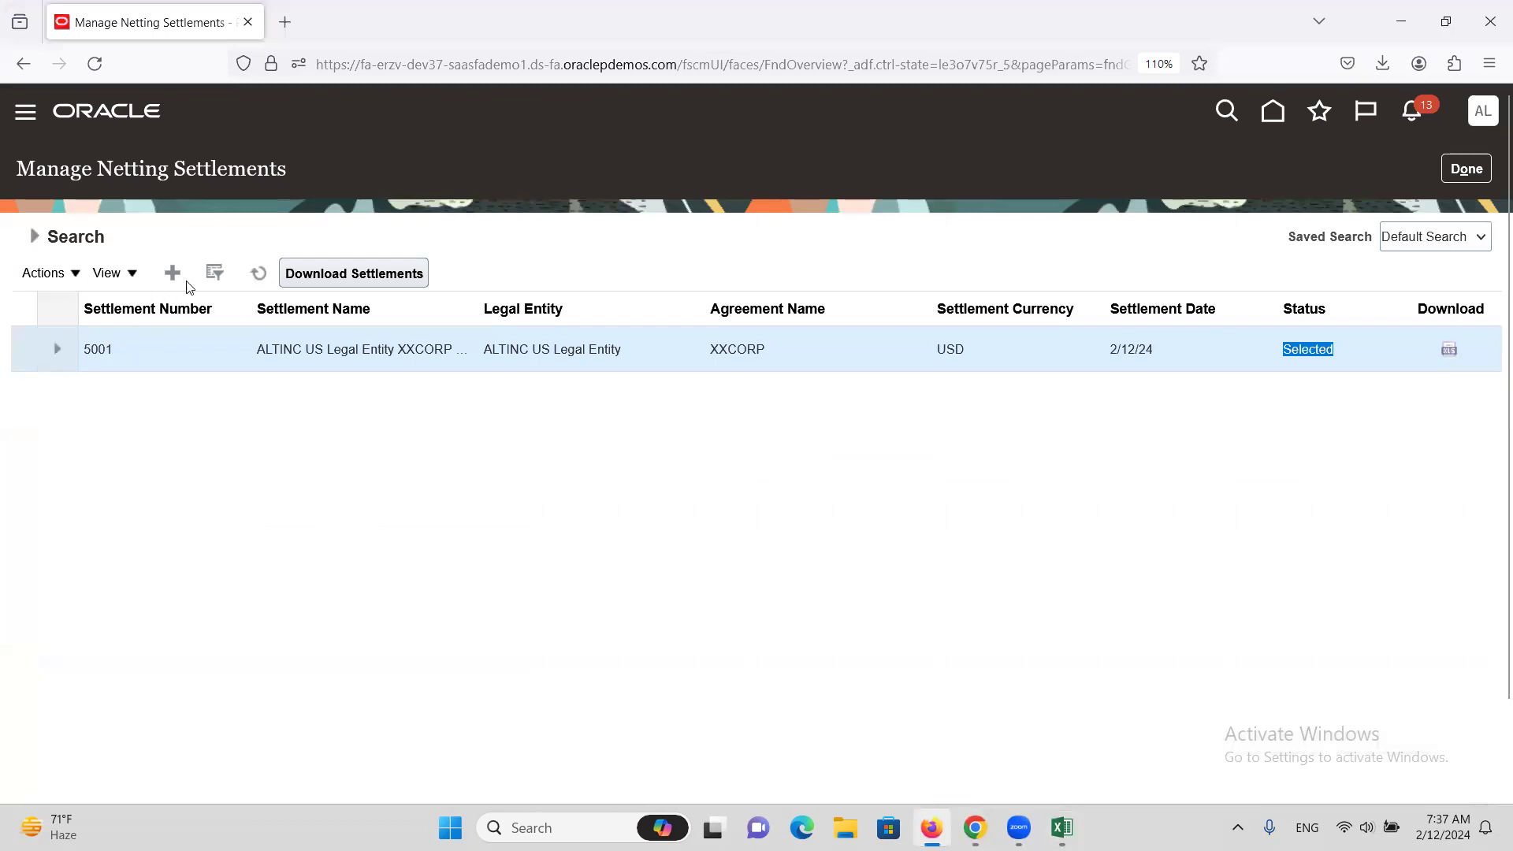
click(257, 273)
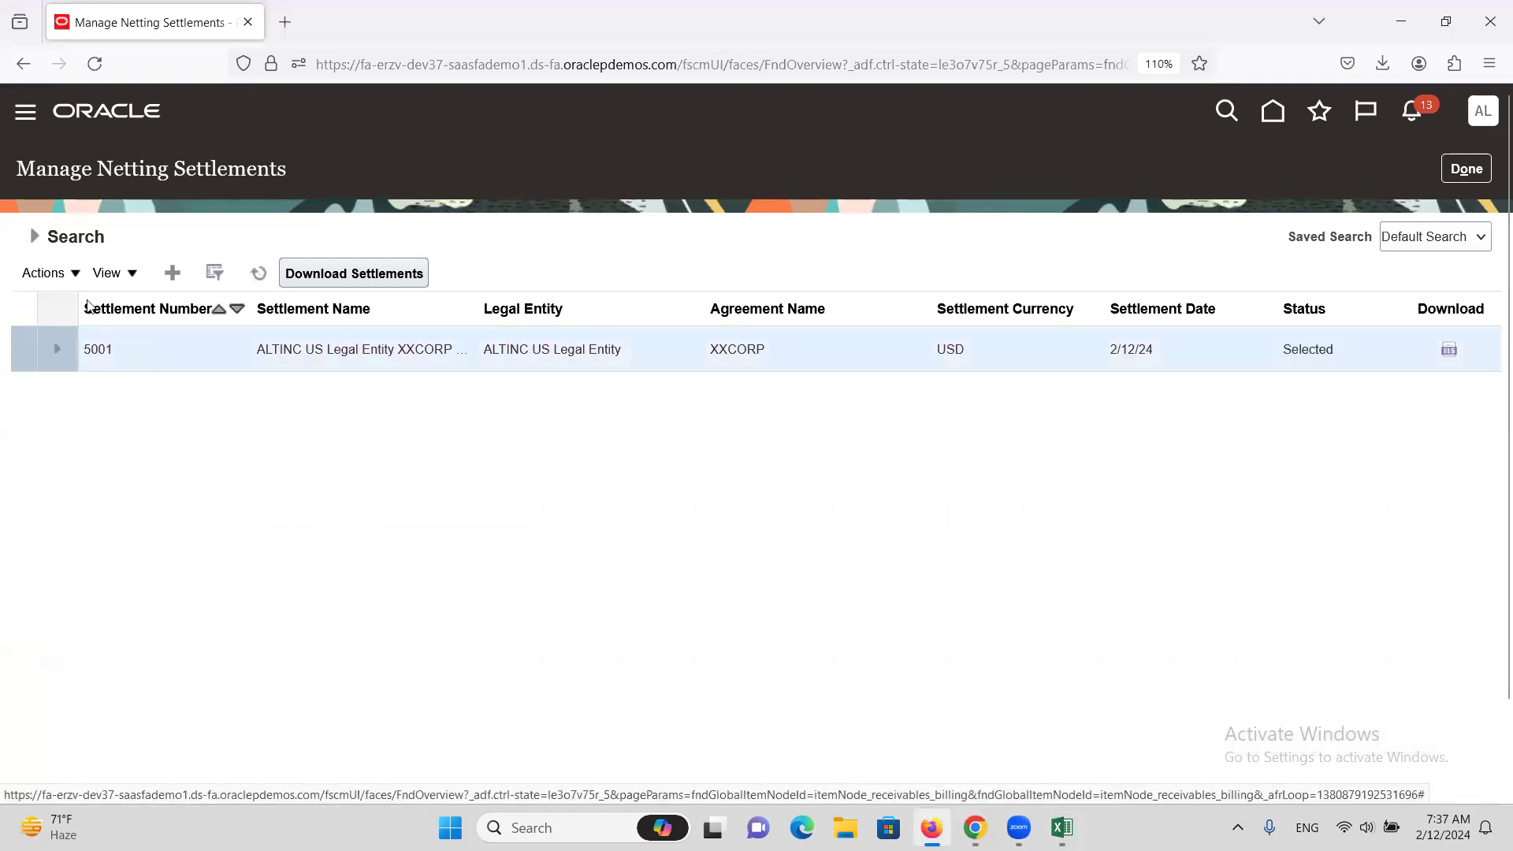
click(78, 272)
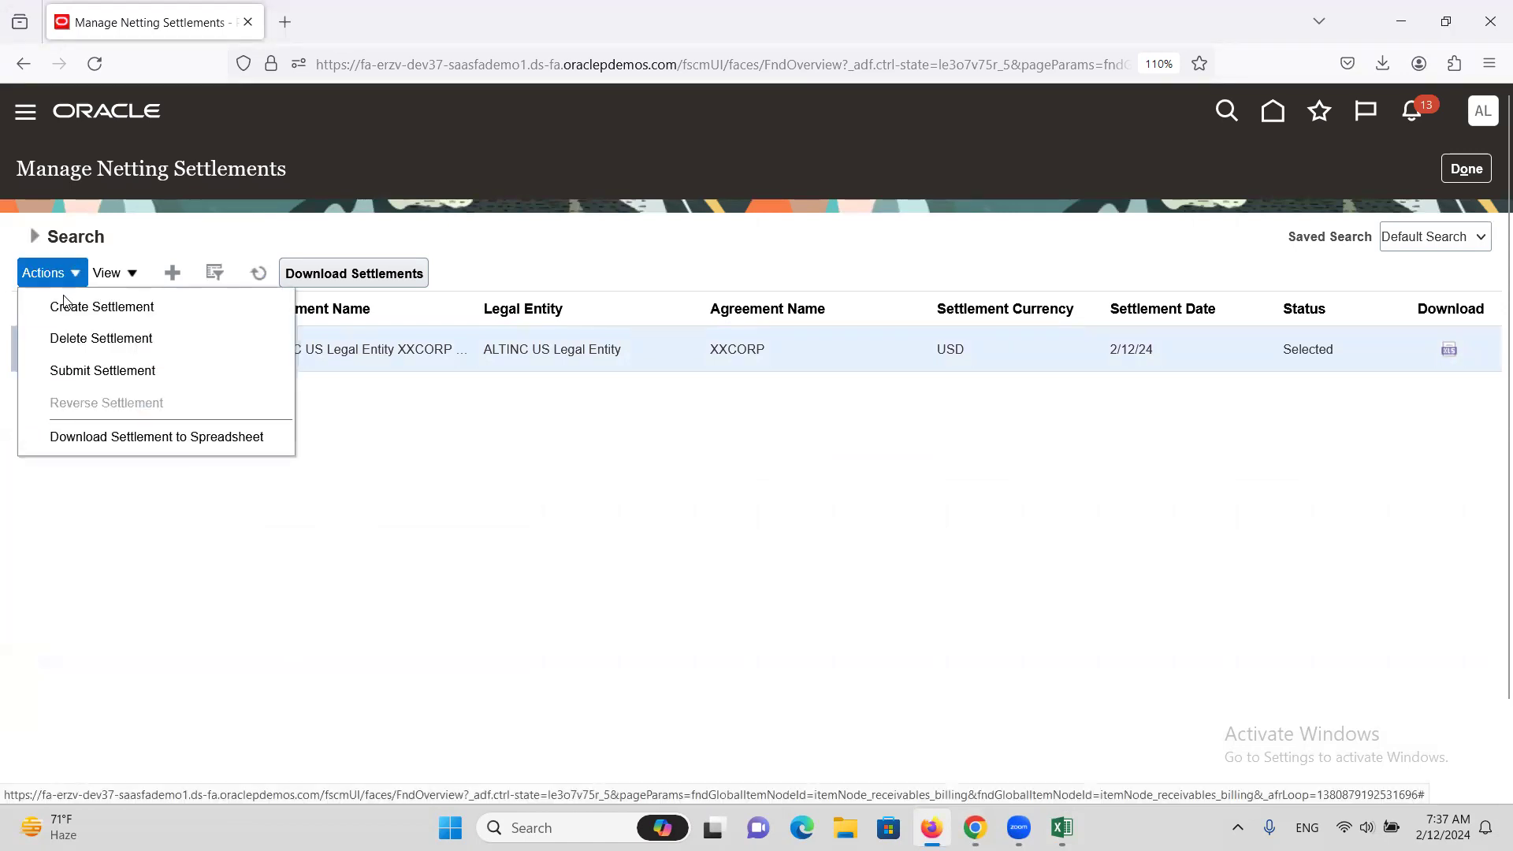
click(86, 372)
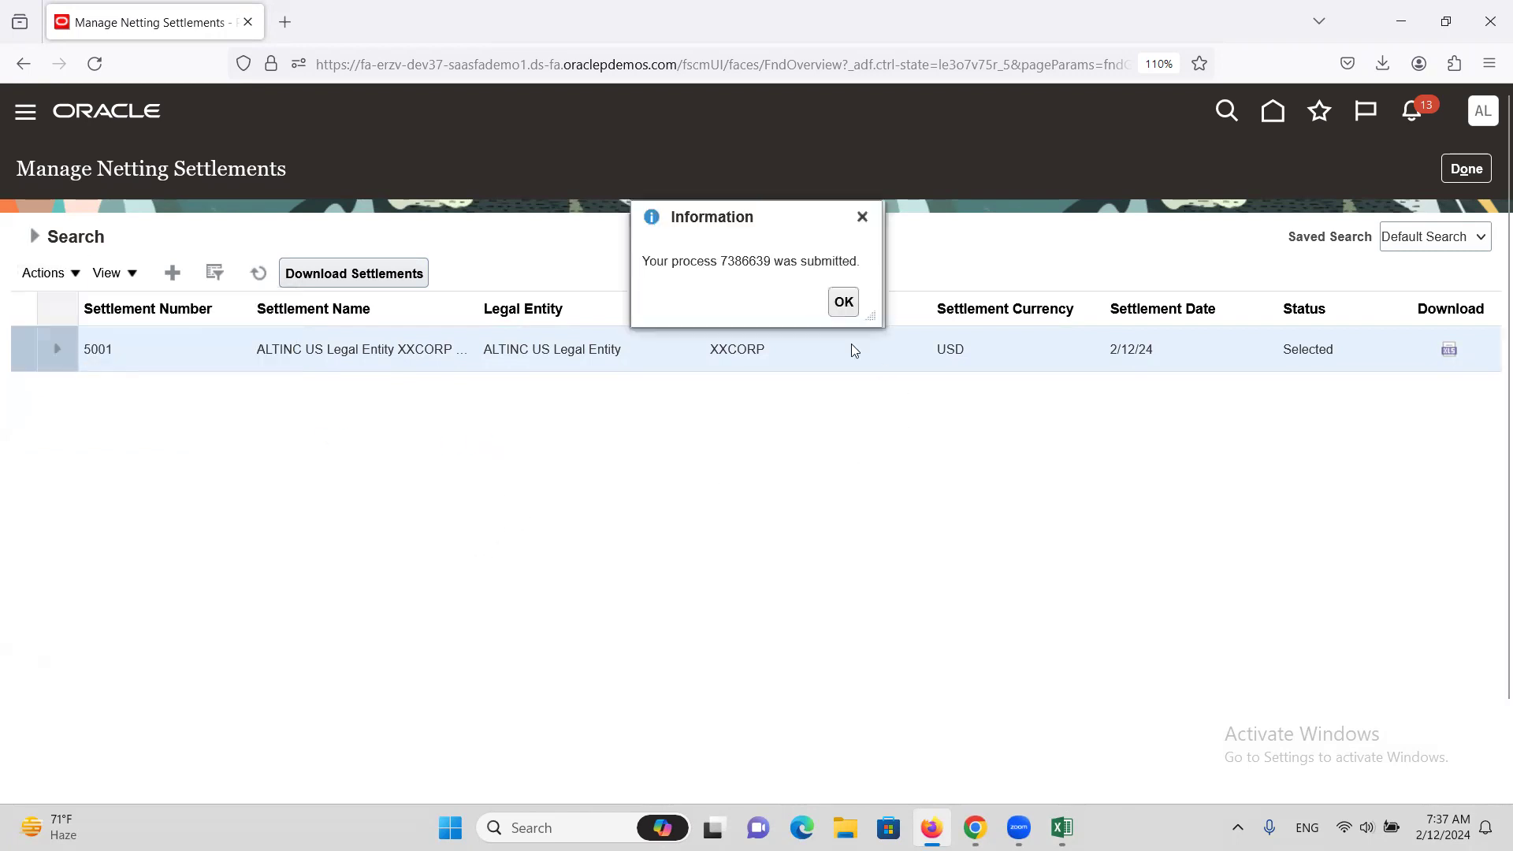
click(843, 303)
Refresh the settlements list repeatedly to check the XXCORP settlement's status, and leave the Manage Netting Settlements page
click(257, 273)
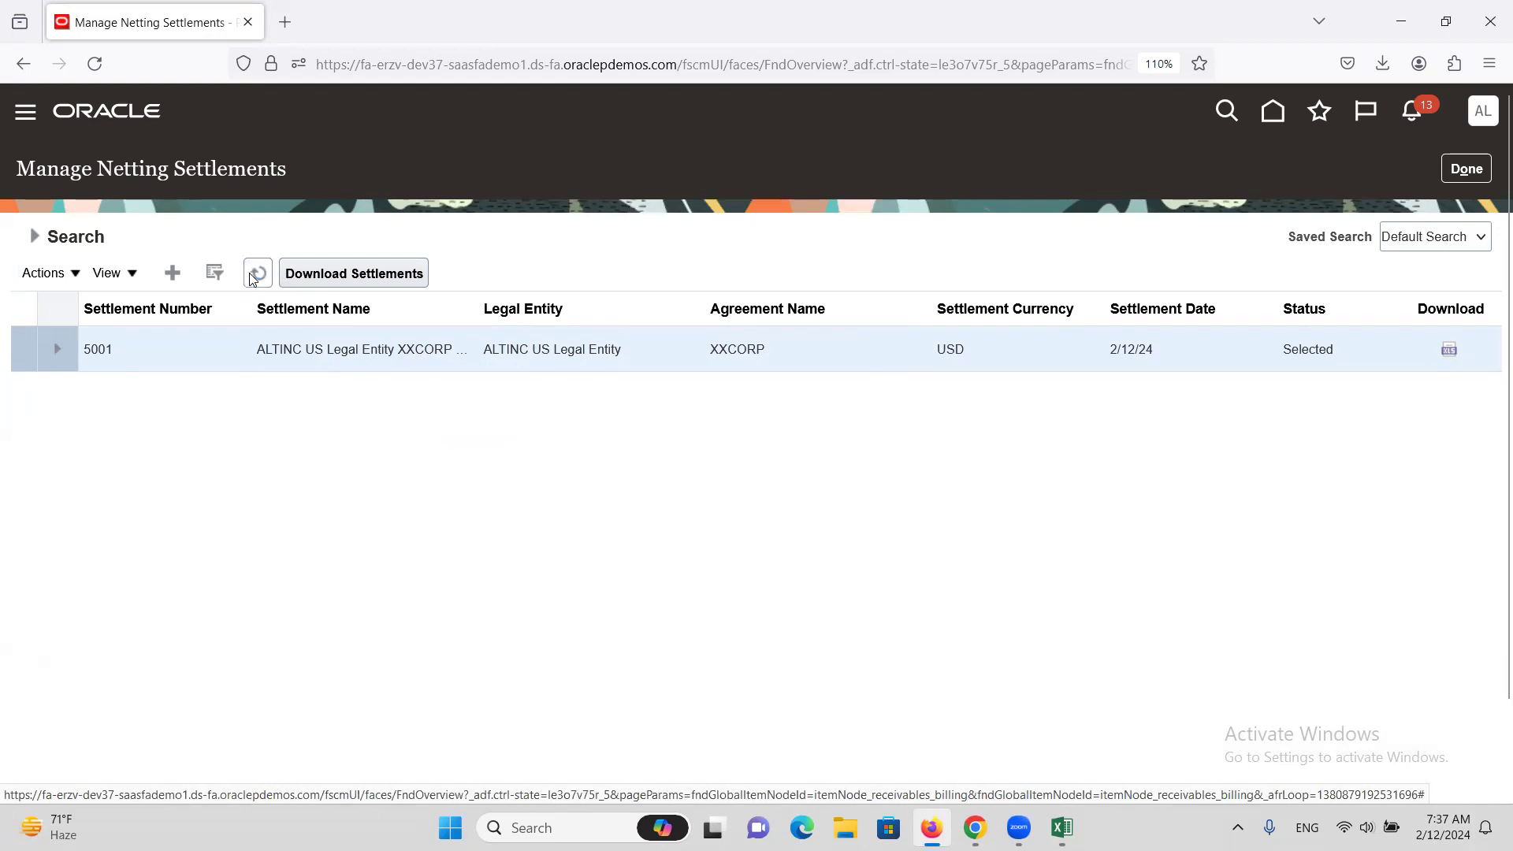
click(257, 273)
click(253, 279)
click(256, 284)
click(256, 284)
click(256, 283)
click(256, 284)
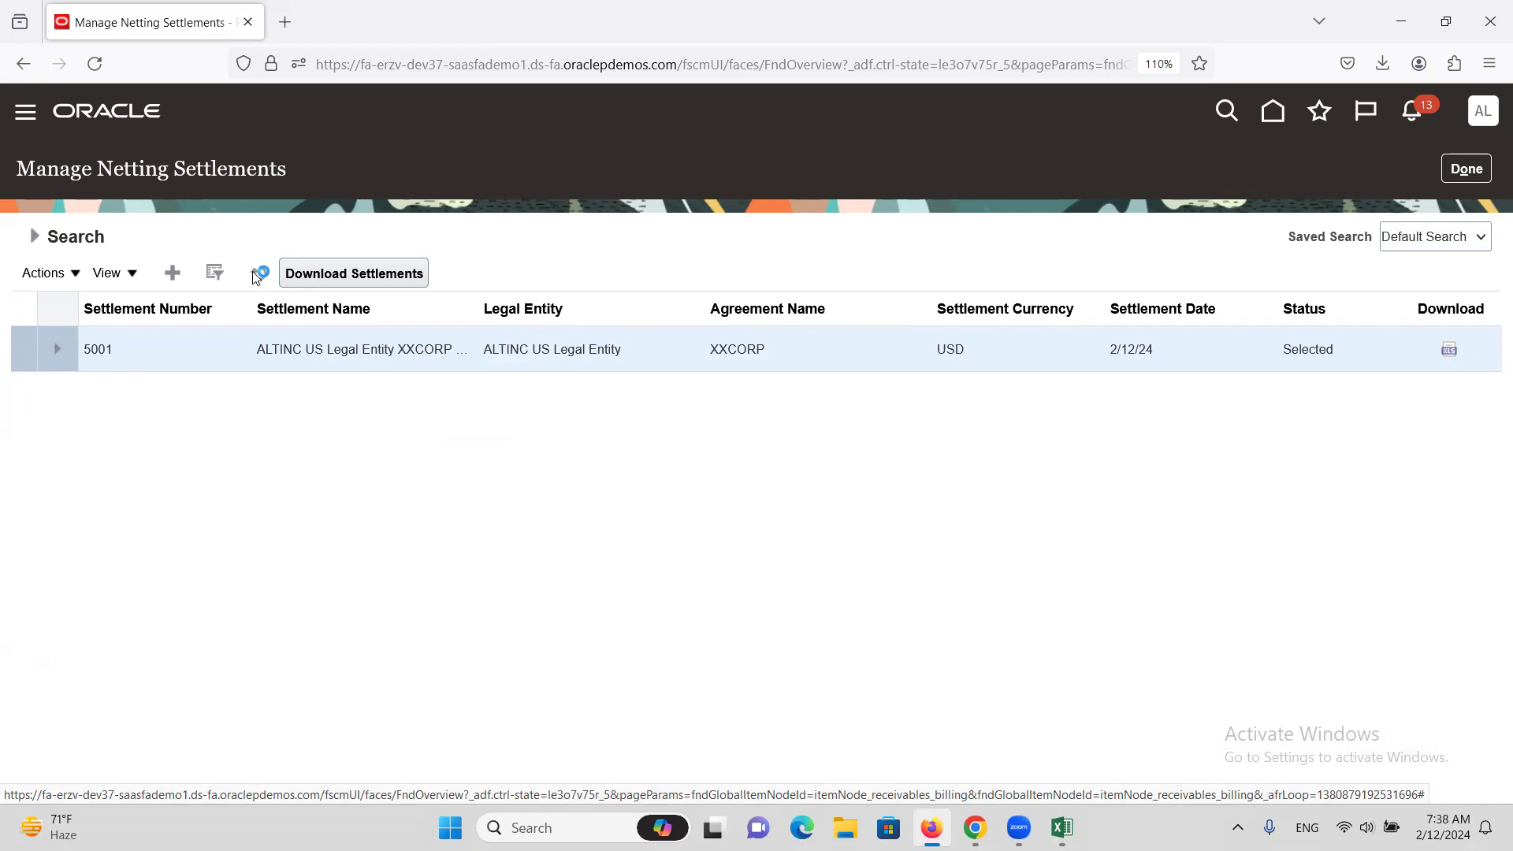
click(254, 275)
click(256, 275)
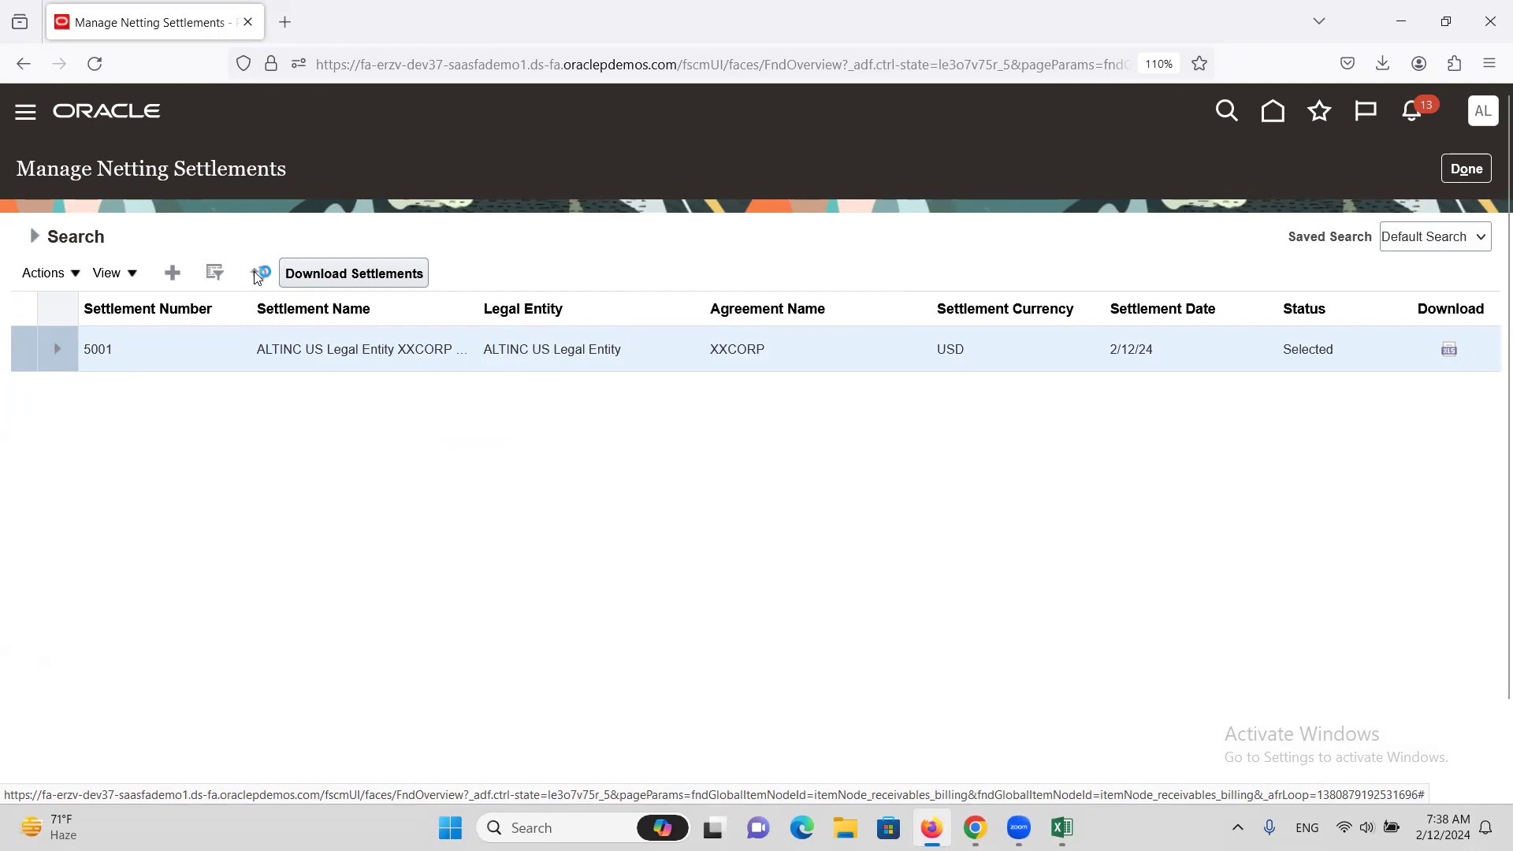
click(254, 272)
click(256, 274)
click(260, 277)
click(259, 277)
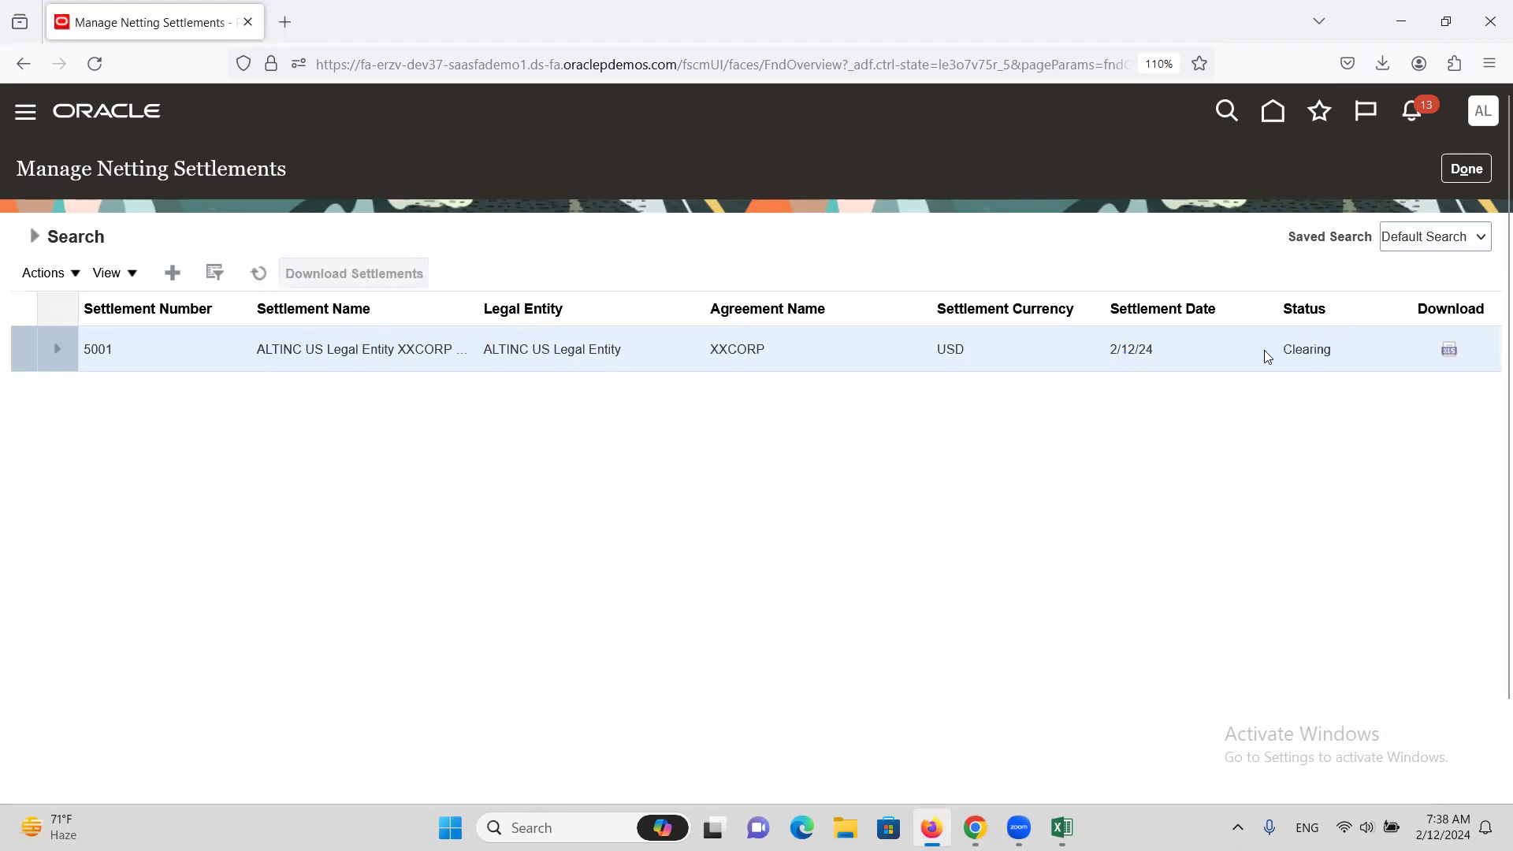
click(258, 274)
click(1480, 175)
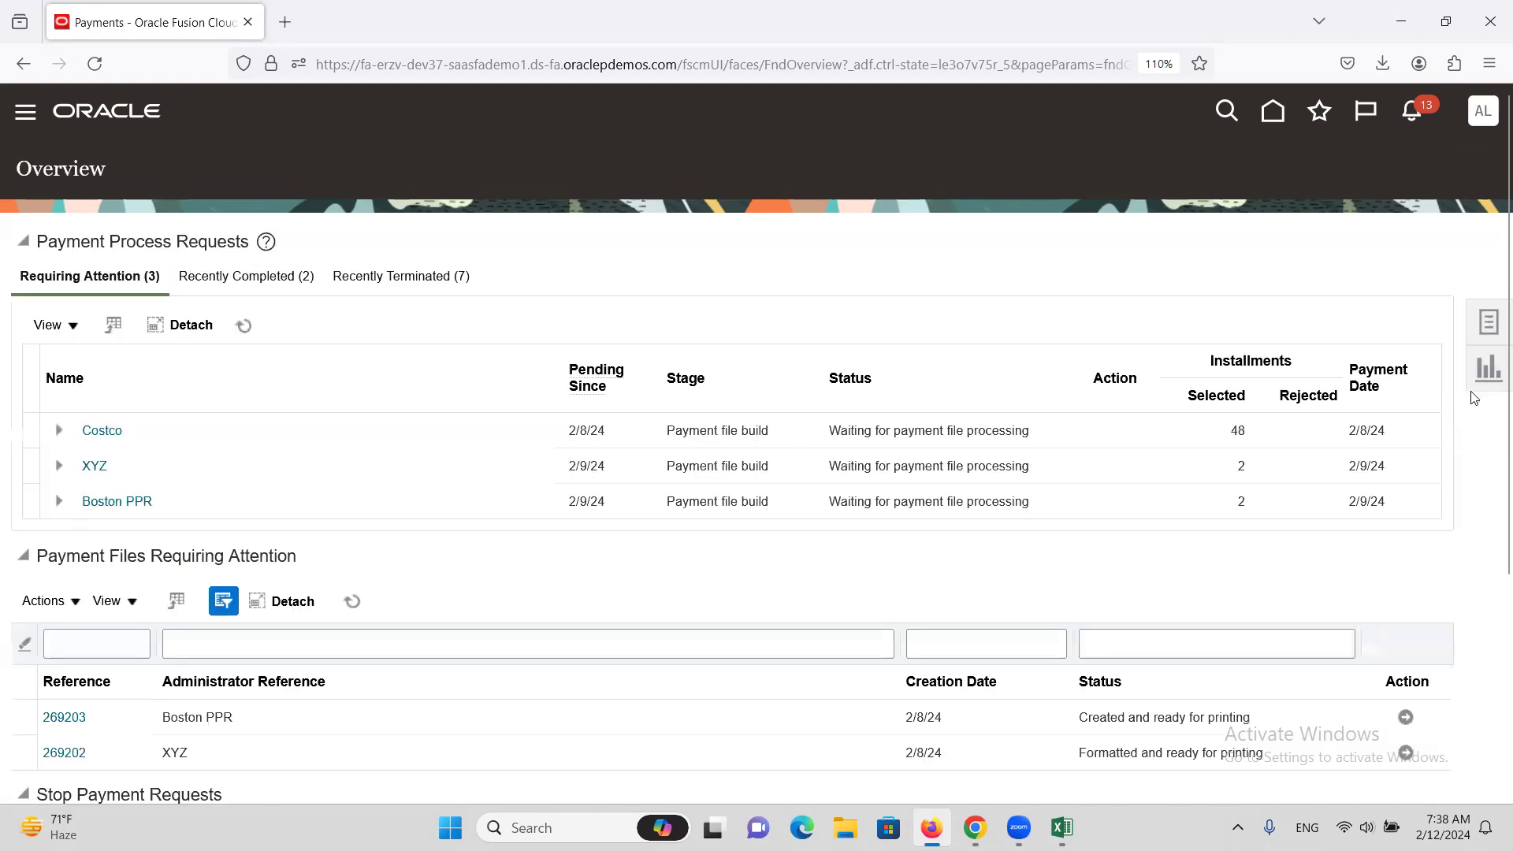
click(23, 117)
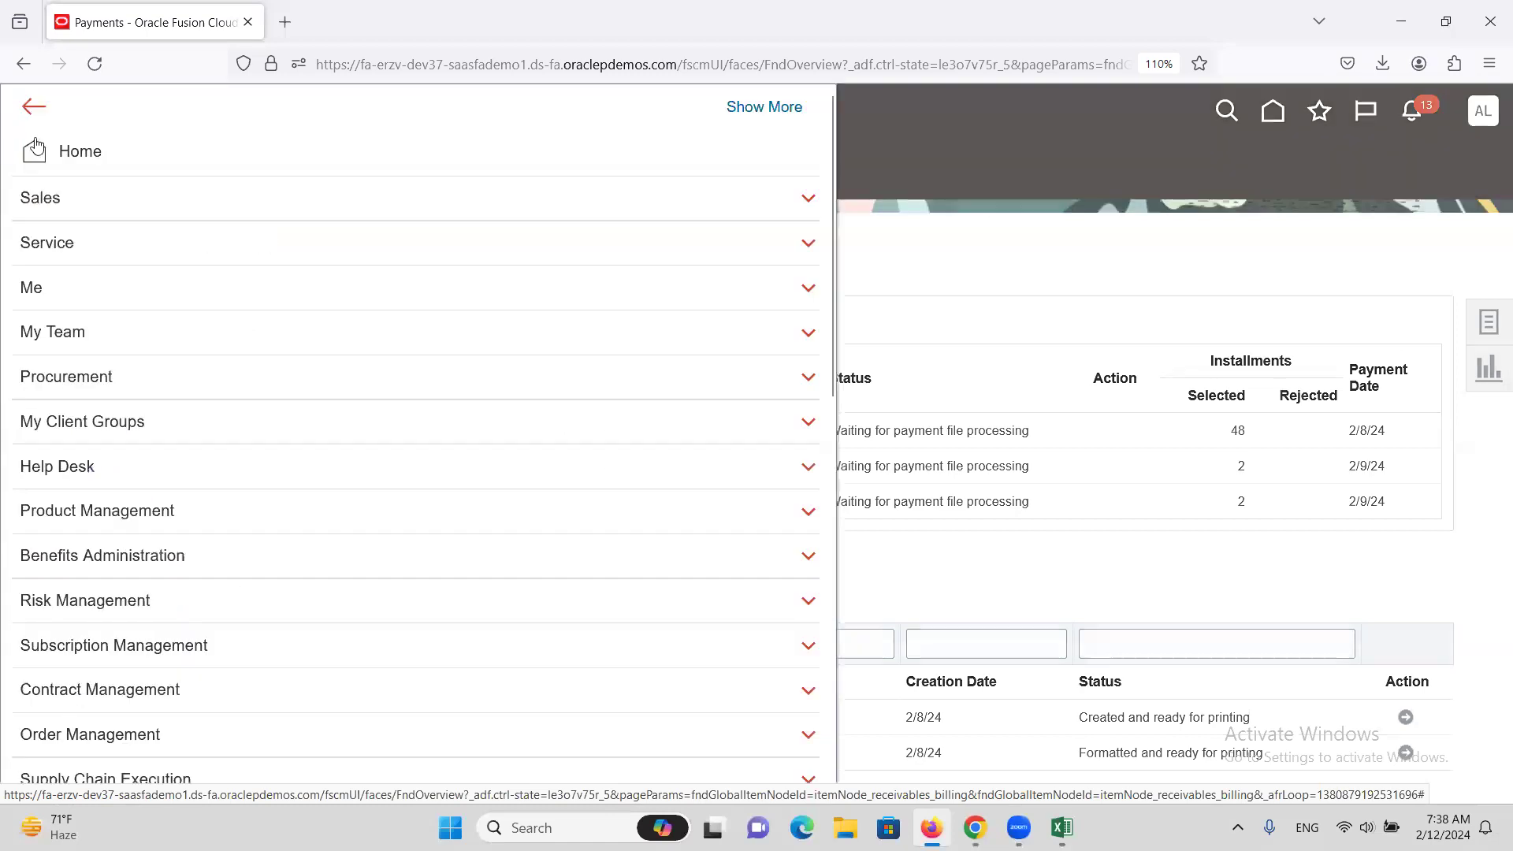
scroll(161, 331, down, 5)
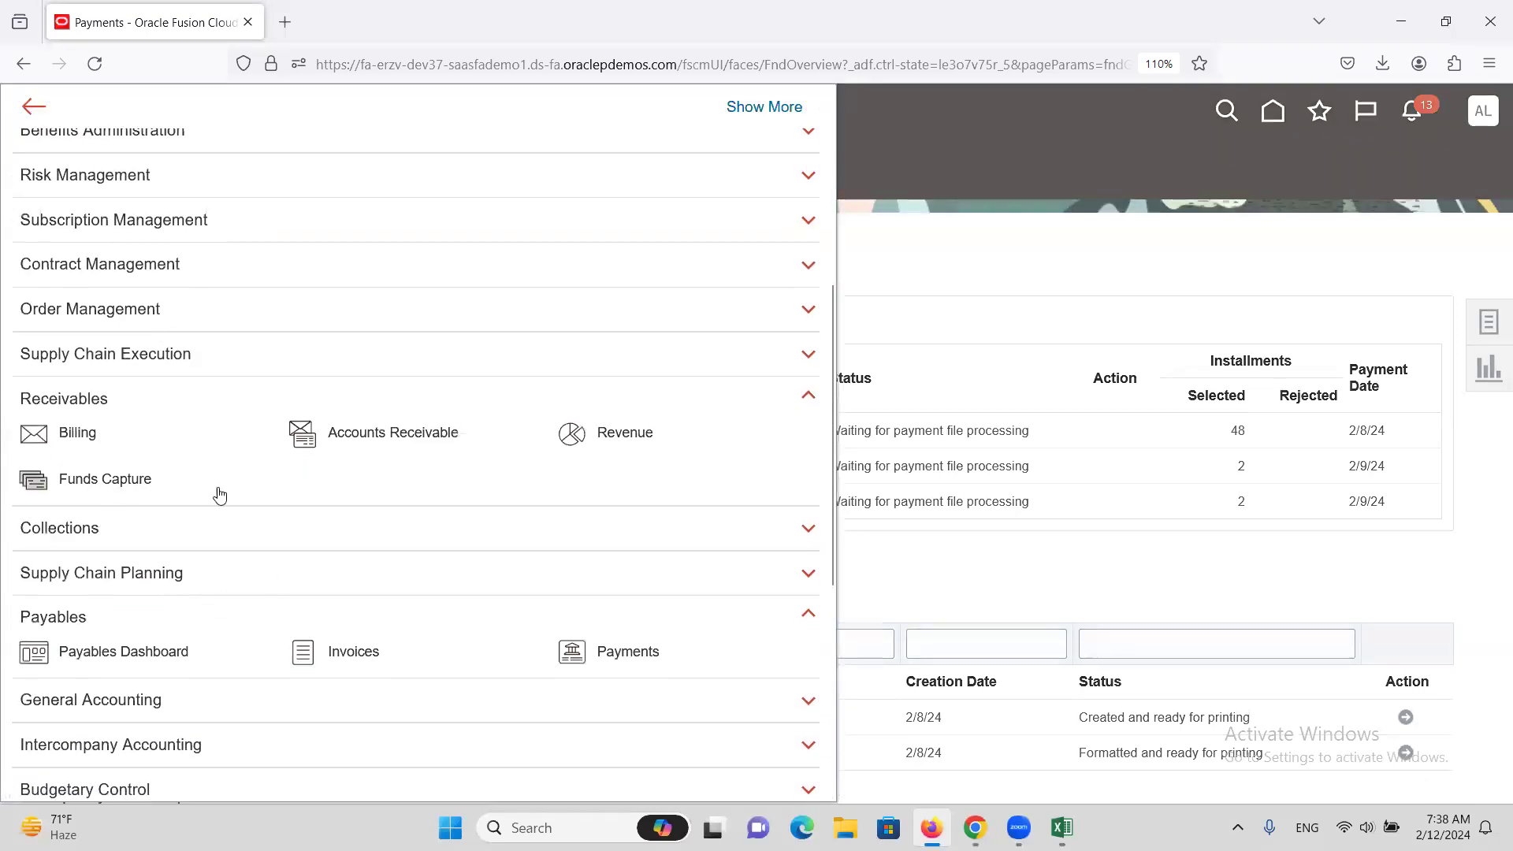
click(81, 443)
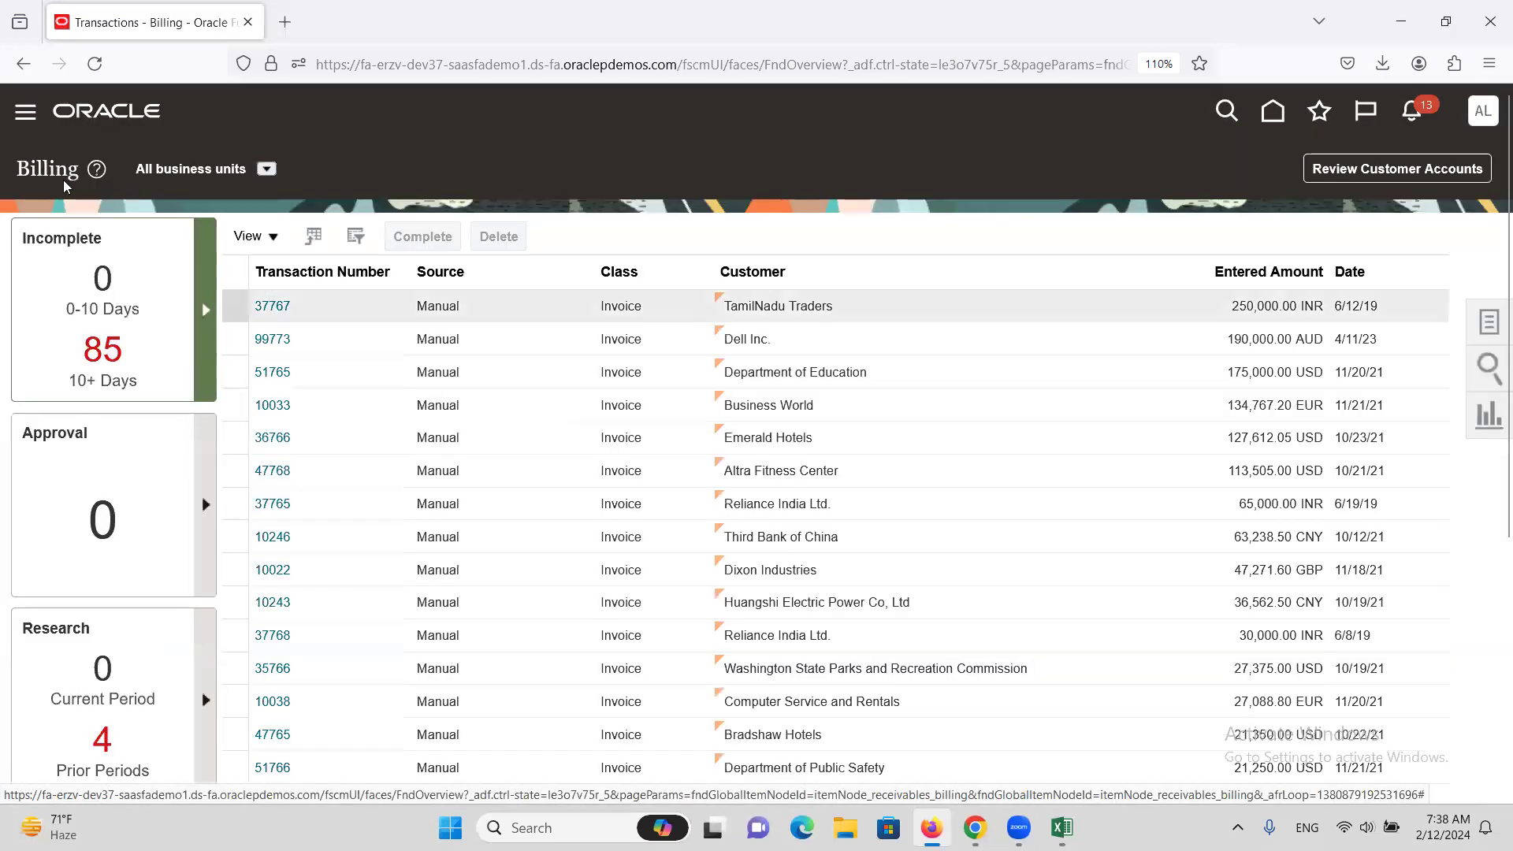
Open Manage Payments in the Payables payments work area and search for payments to supplier XX Corporation
click(23, 117)
scroll(235, 456, down, 7)
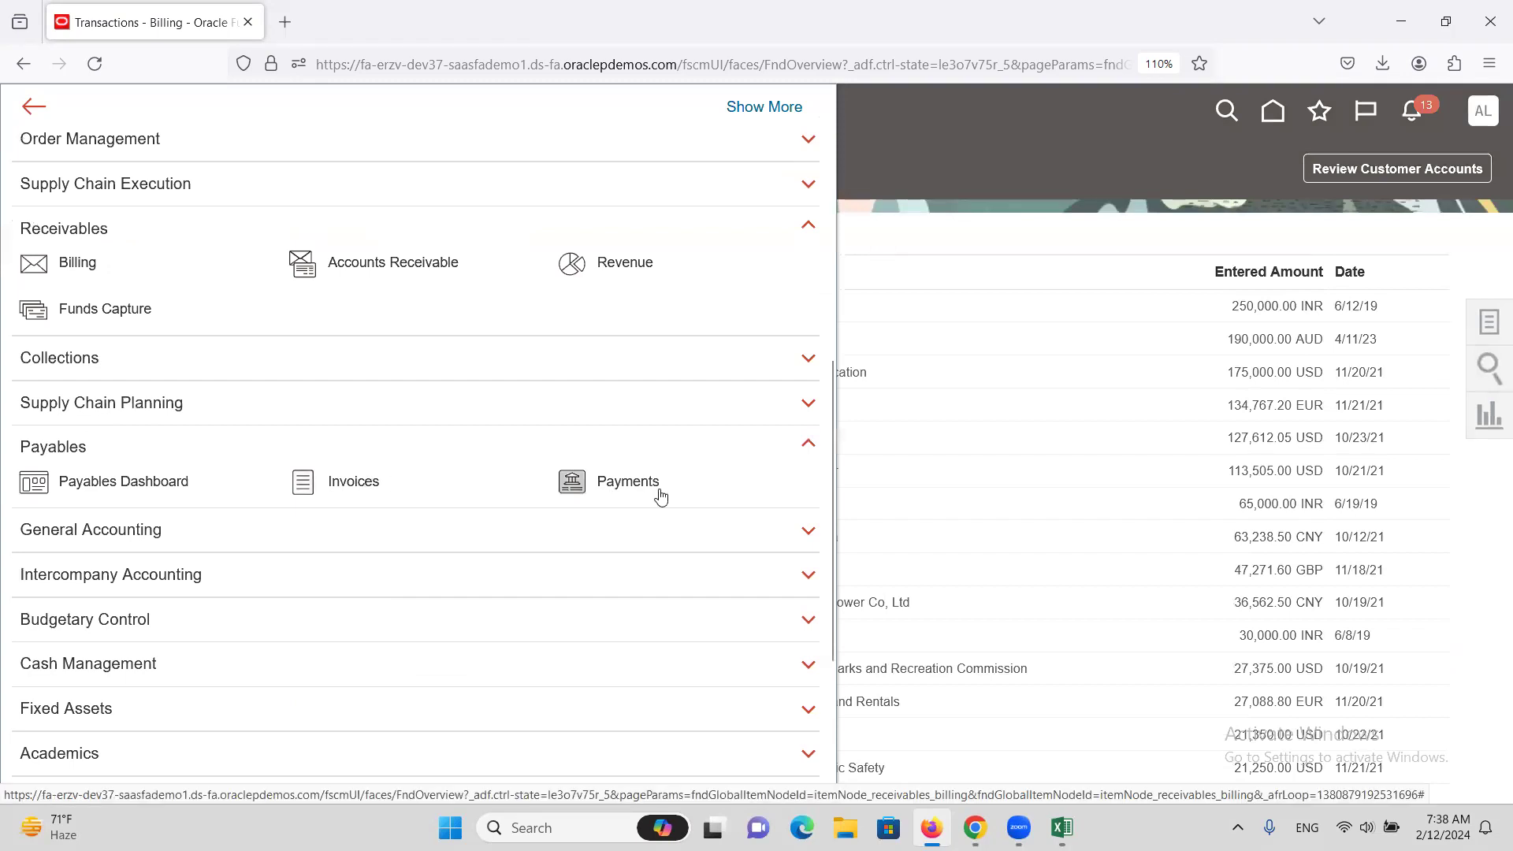
click(628, 481)
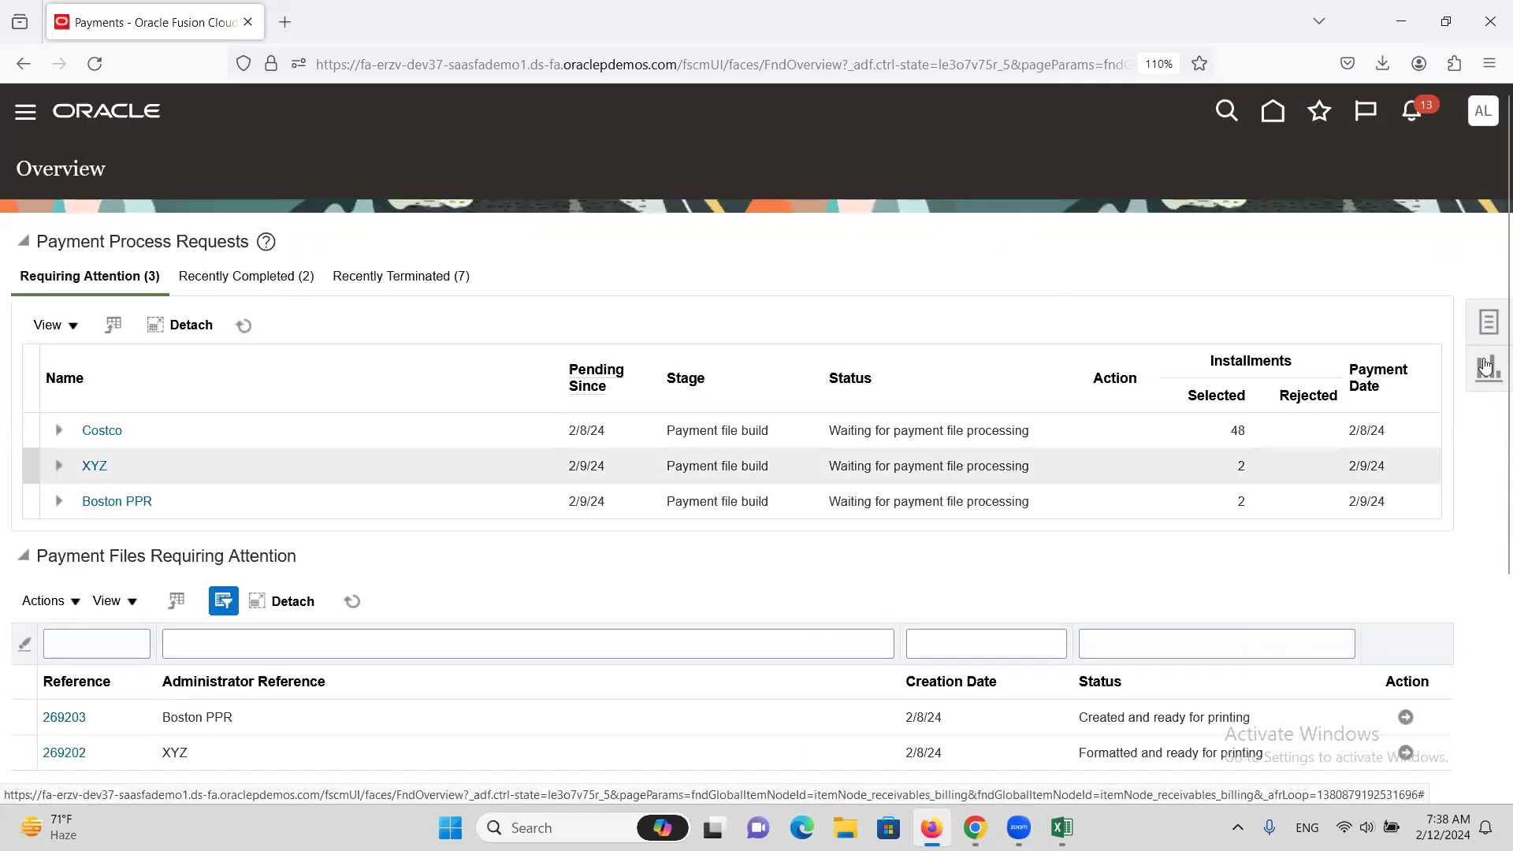
click(1488, 323)
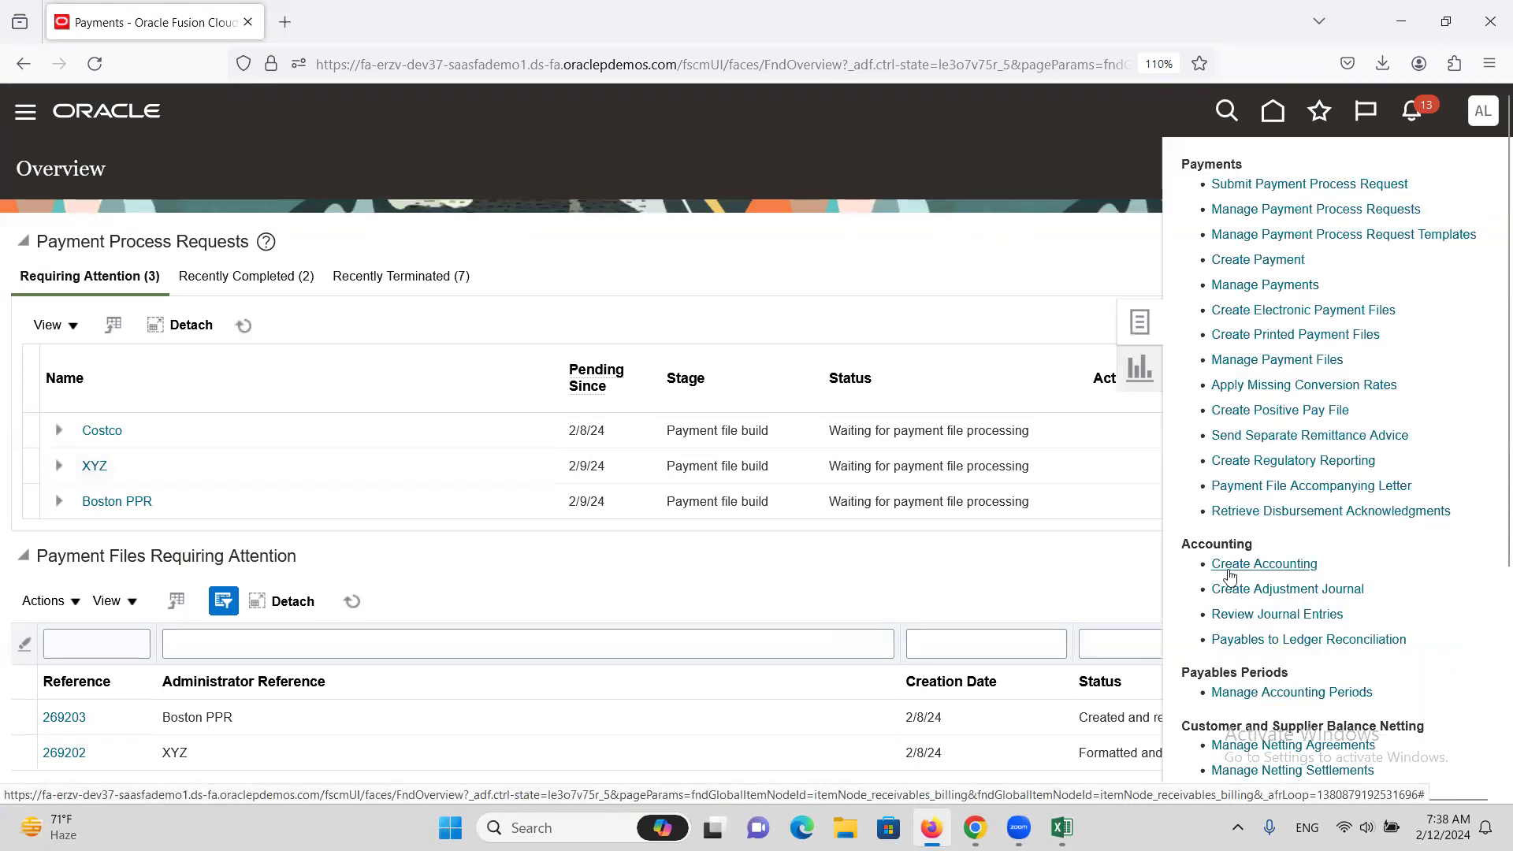
click(1270, 289)
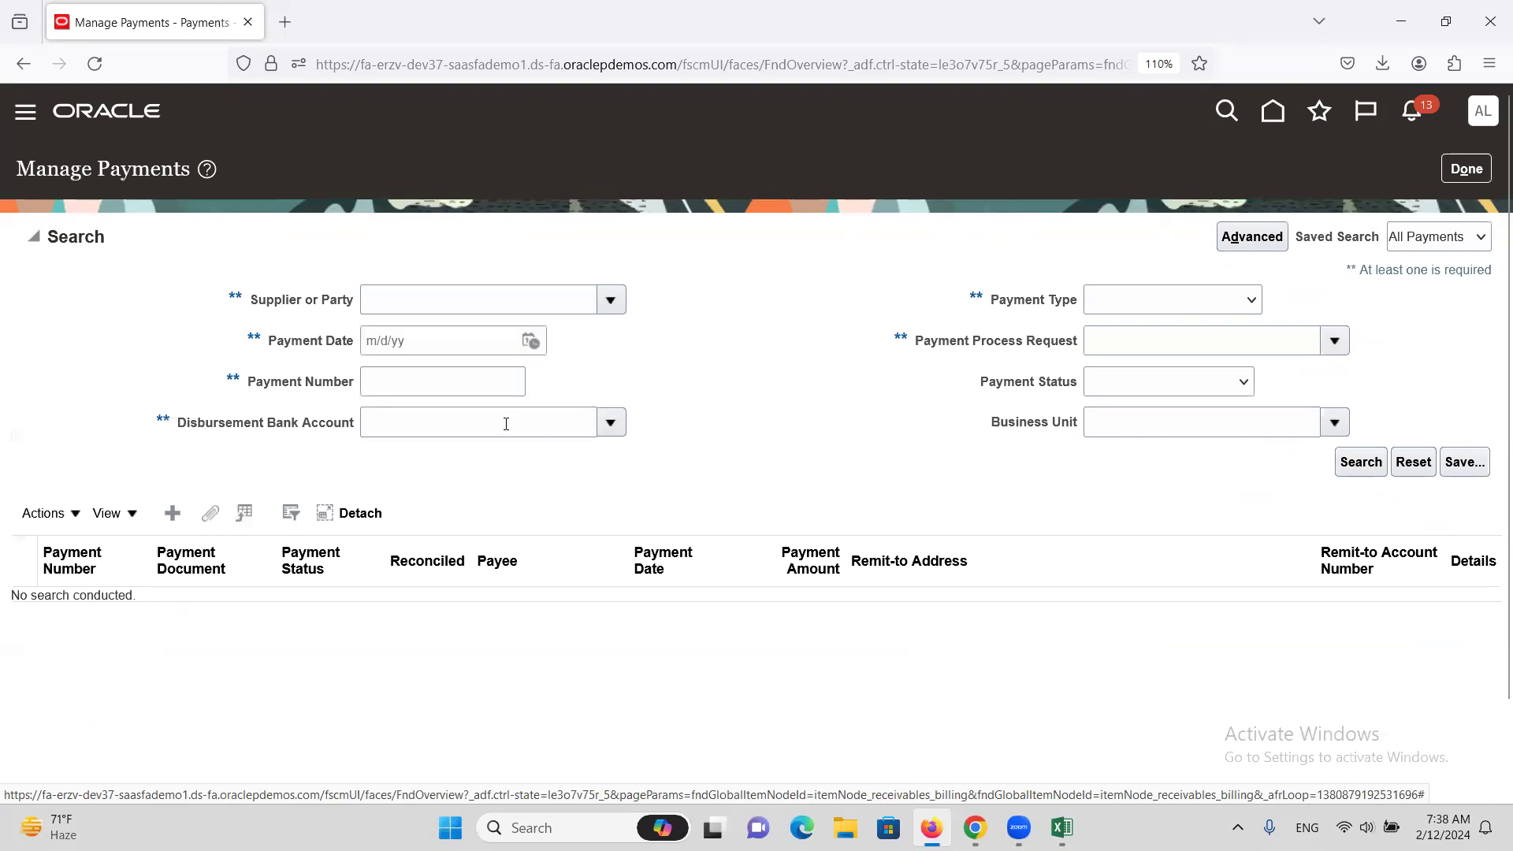
click(499, 304)
text(XX C)
key(Tab)
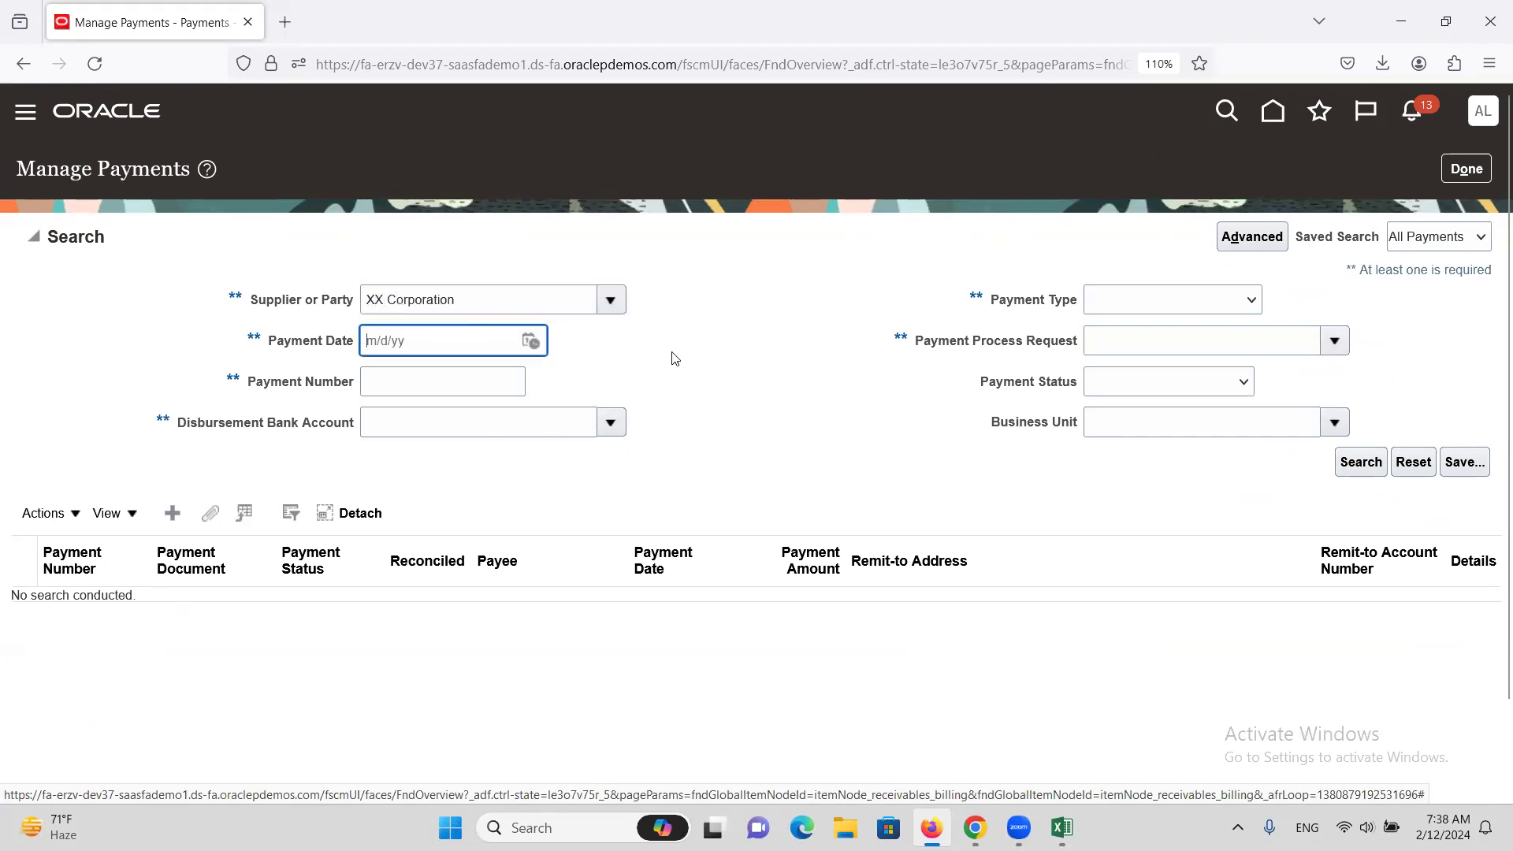
click(1360, 462)
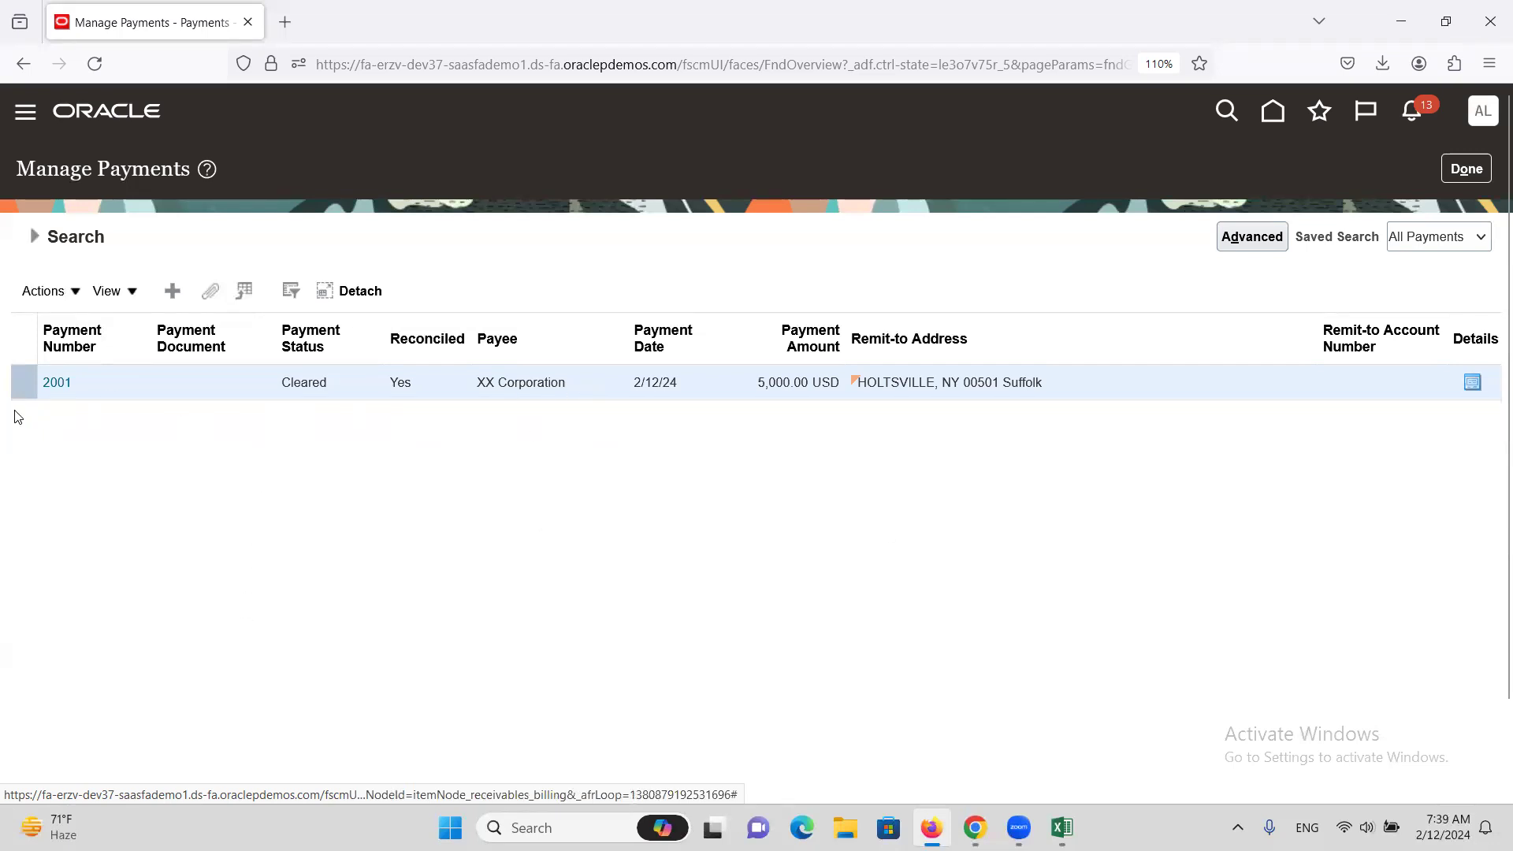
Open the XX Corporation payment, examine its type and reconciled flag, and close it
click(57, 382)
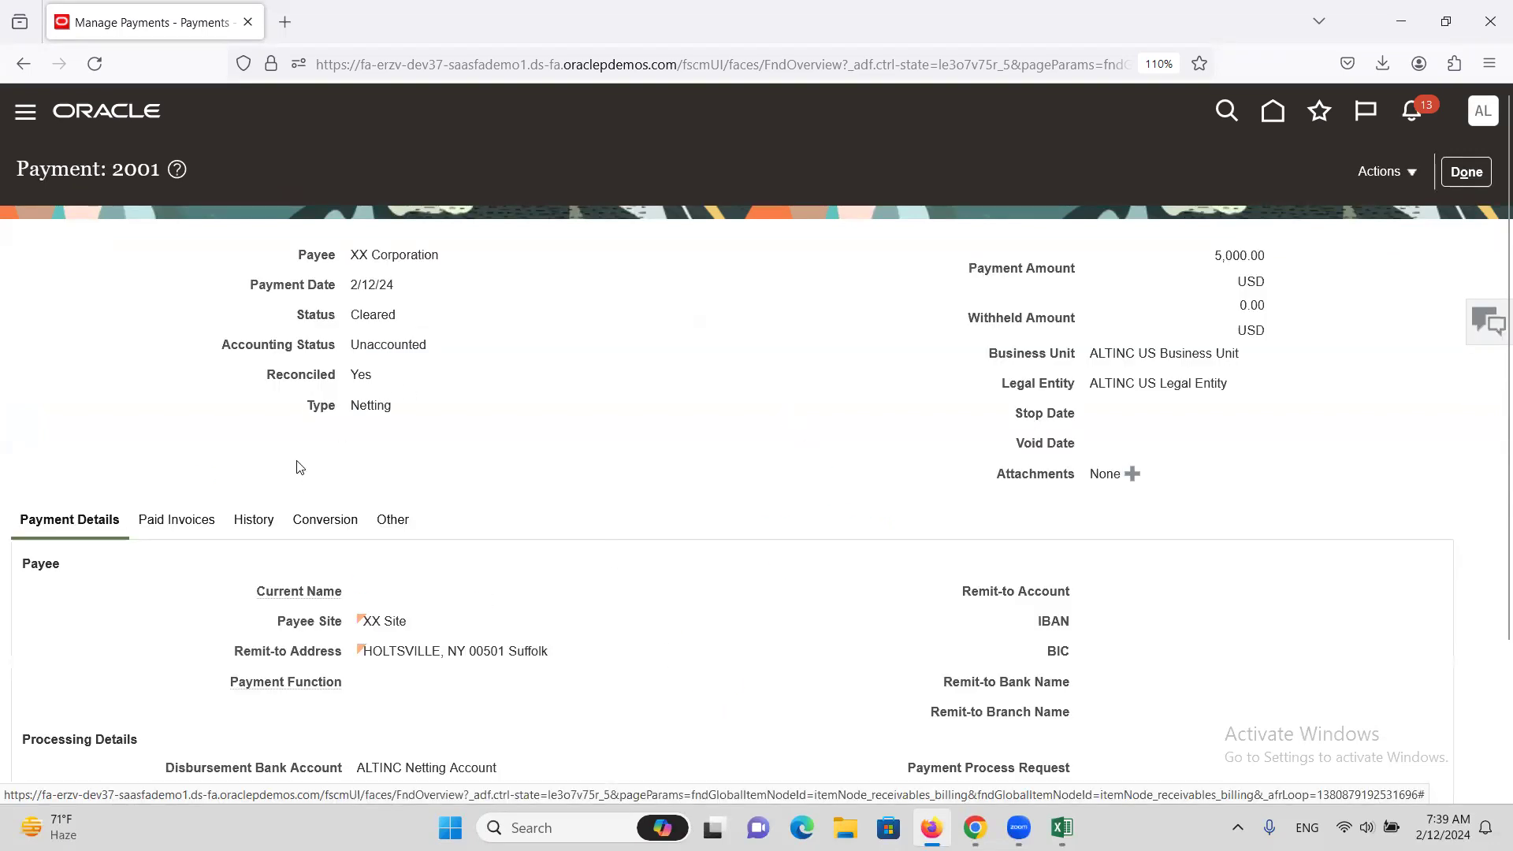
drag(312, 408, 395, 419)
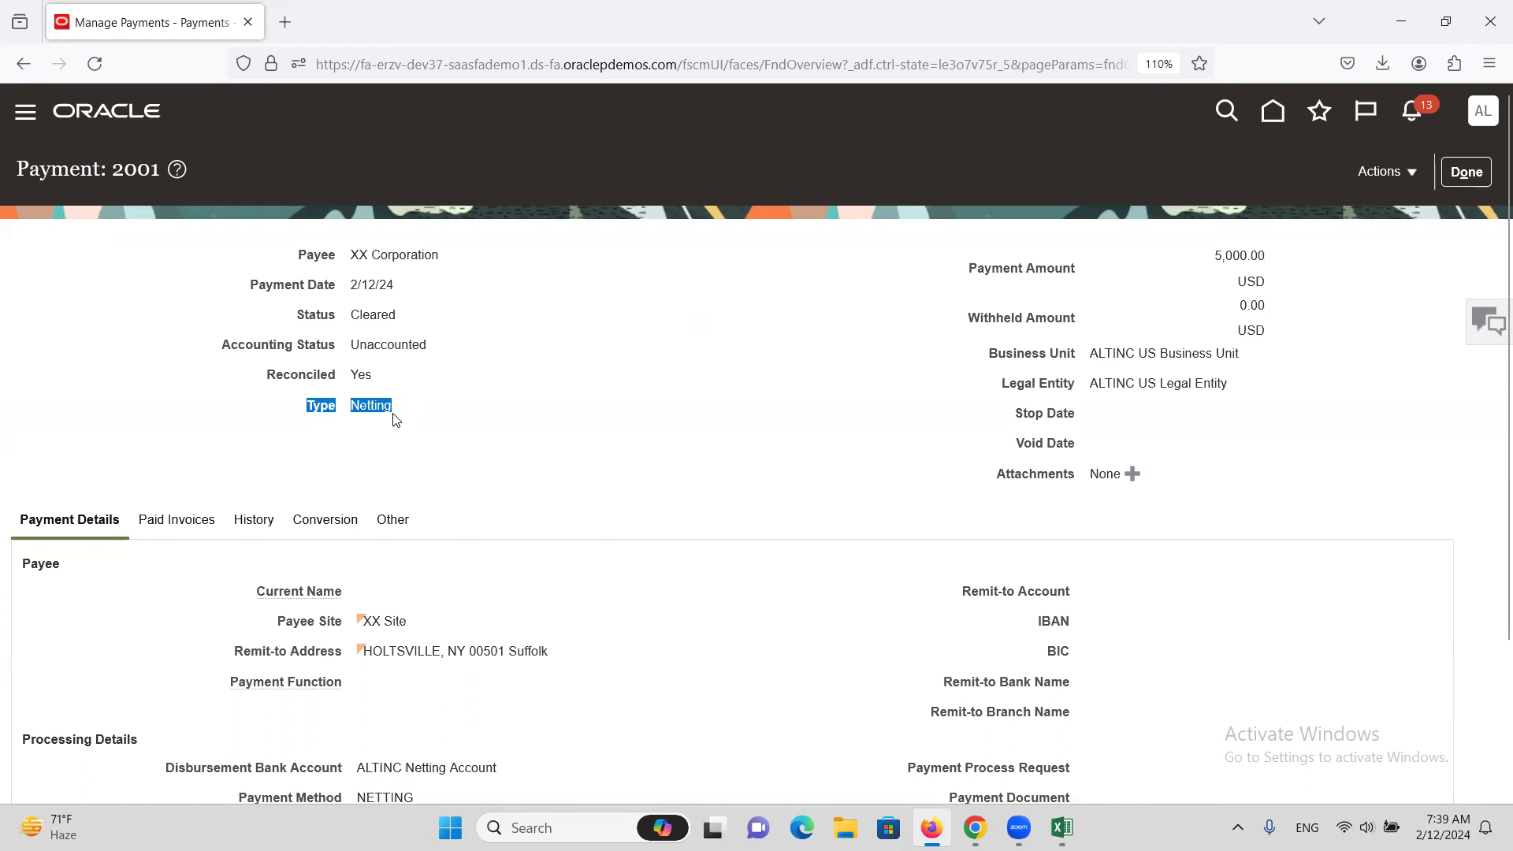
double_click(361, 375)
drag(340, 408, 398, 408)
click(1466, 172)
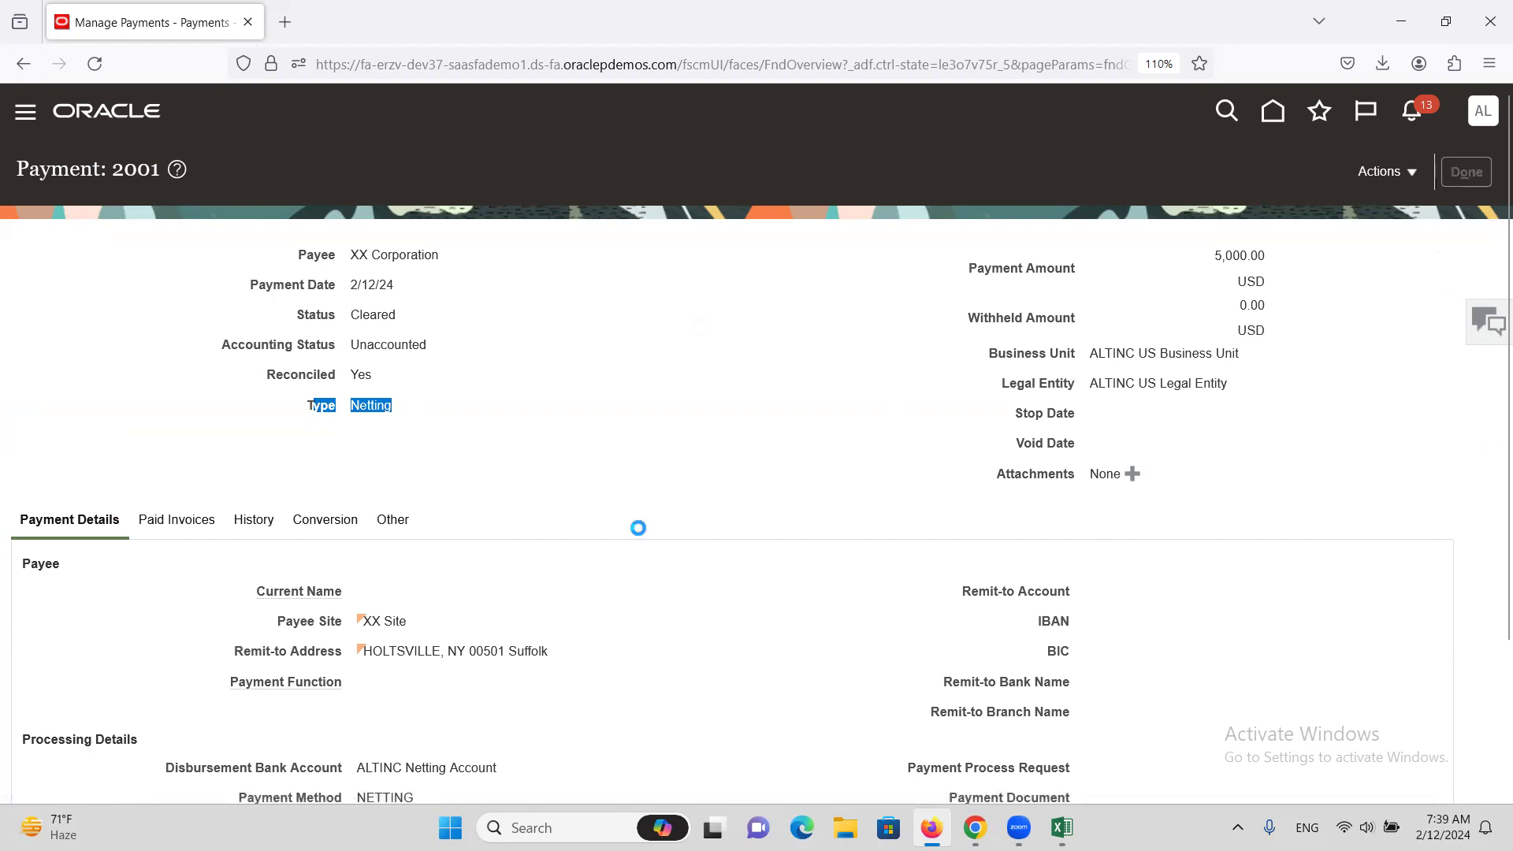
Go to the Accounts Receivable work area under Receivables and open the Manage Receipts page
click(26, 125)
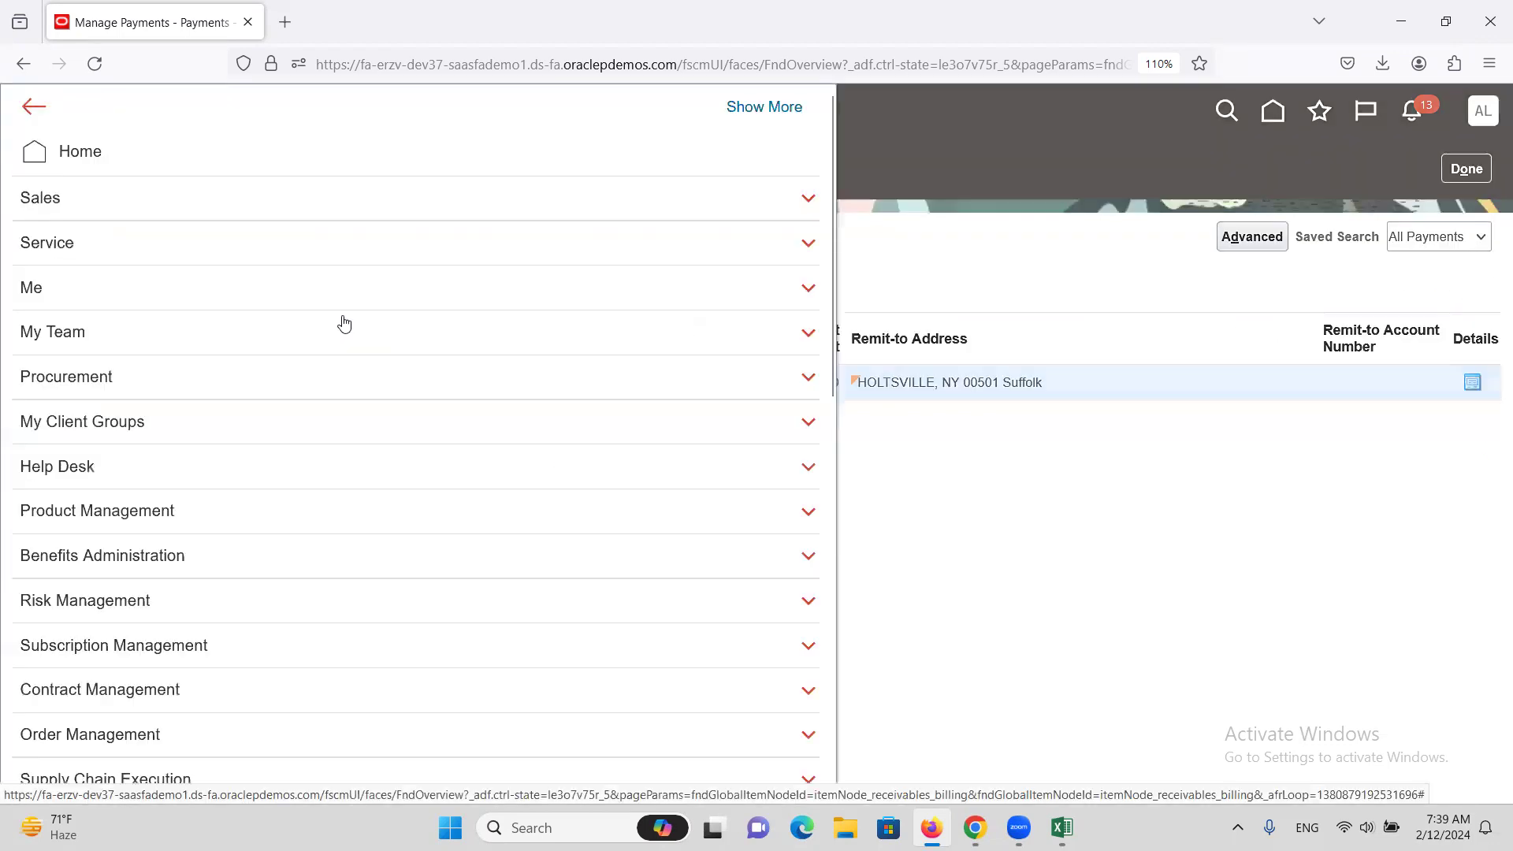
scroll(303, 564, down, 5)
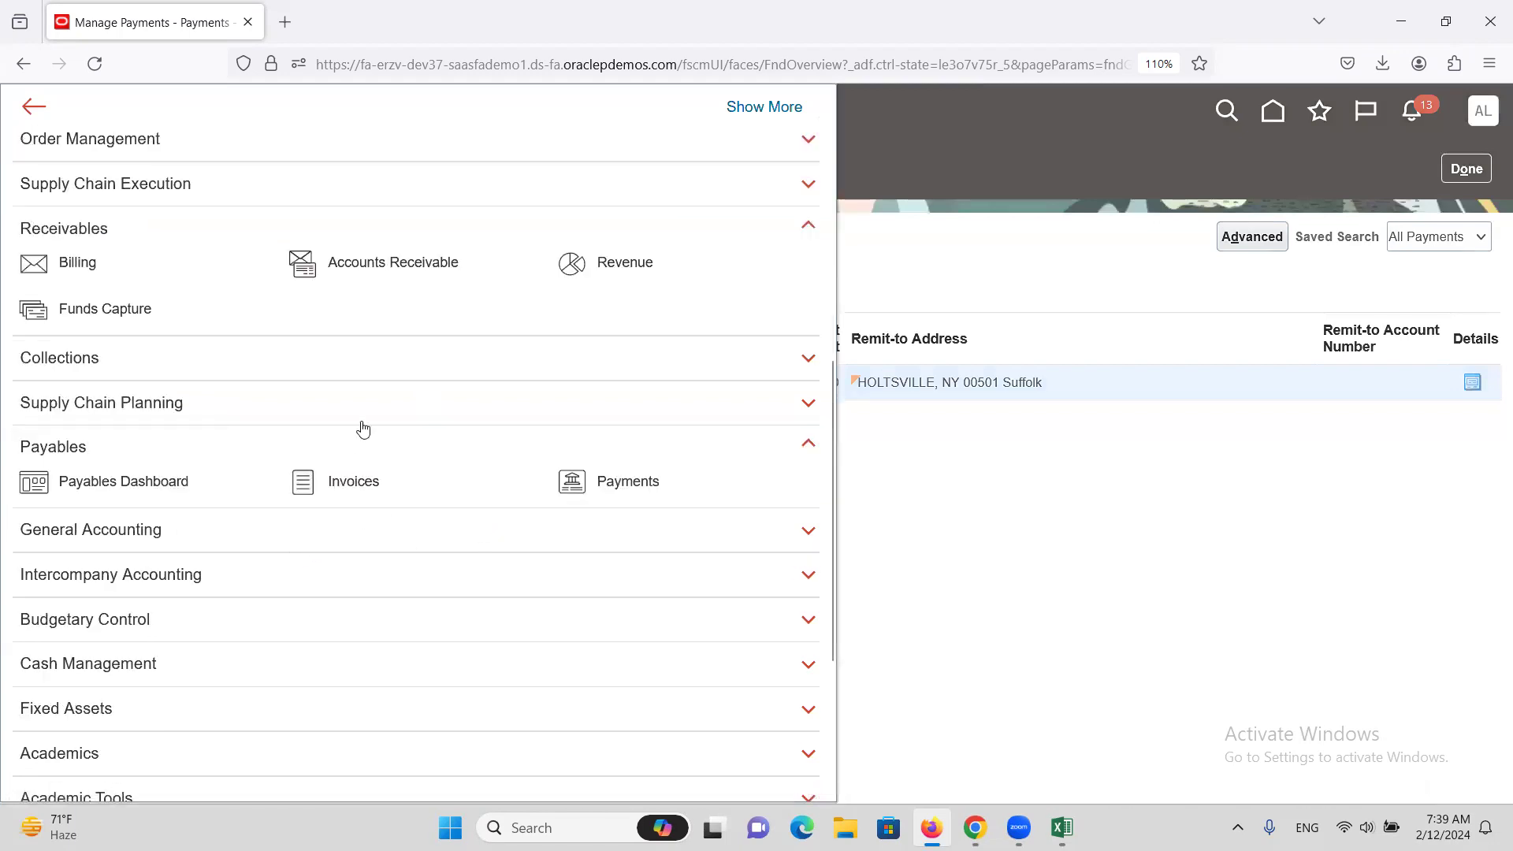
click(410, 261)
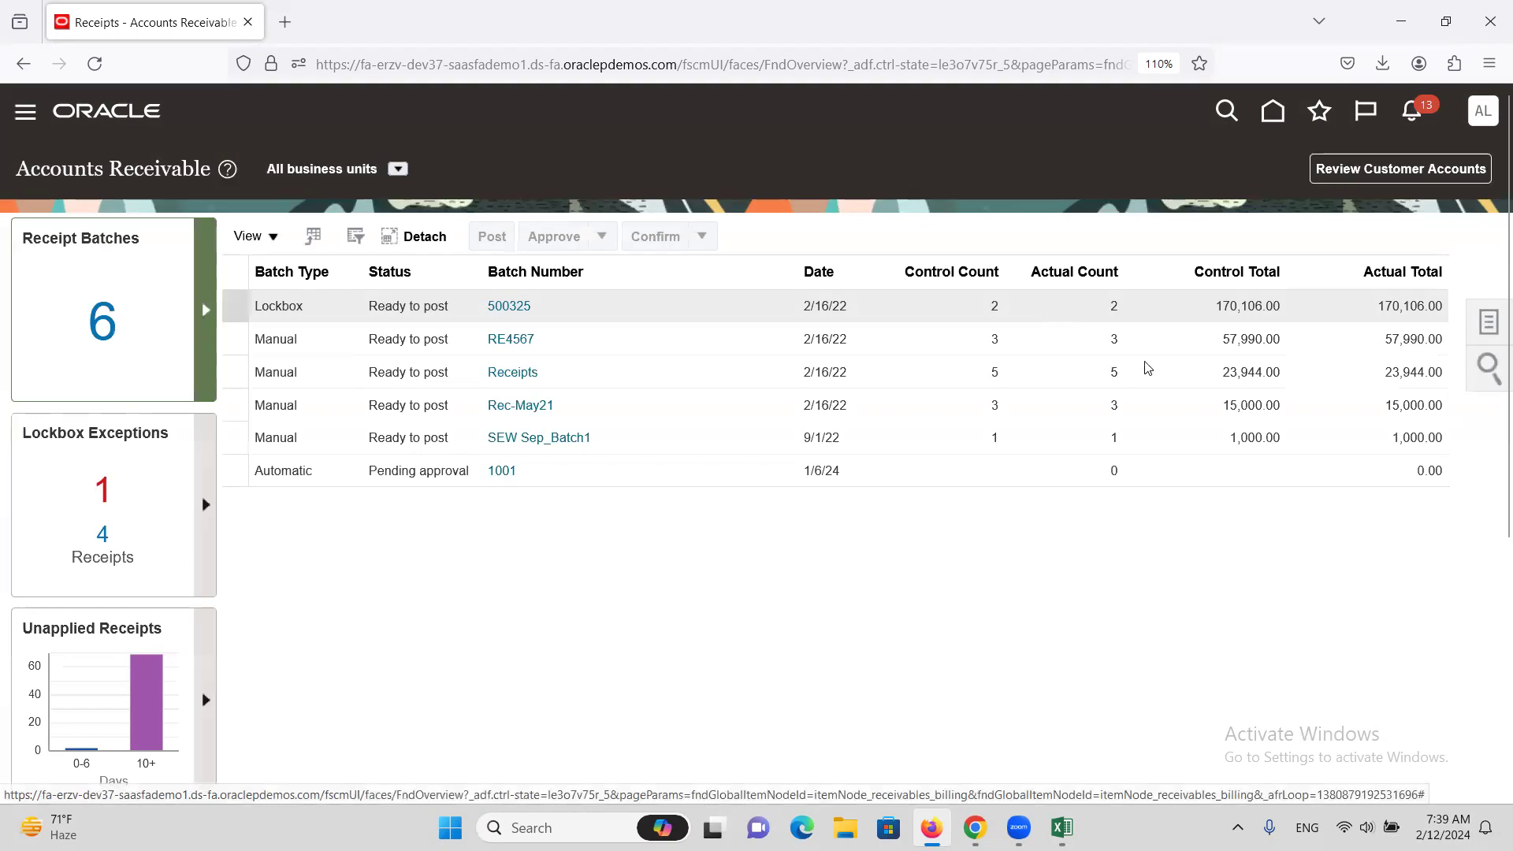
click(1488, 321)
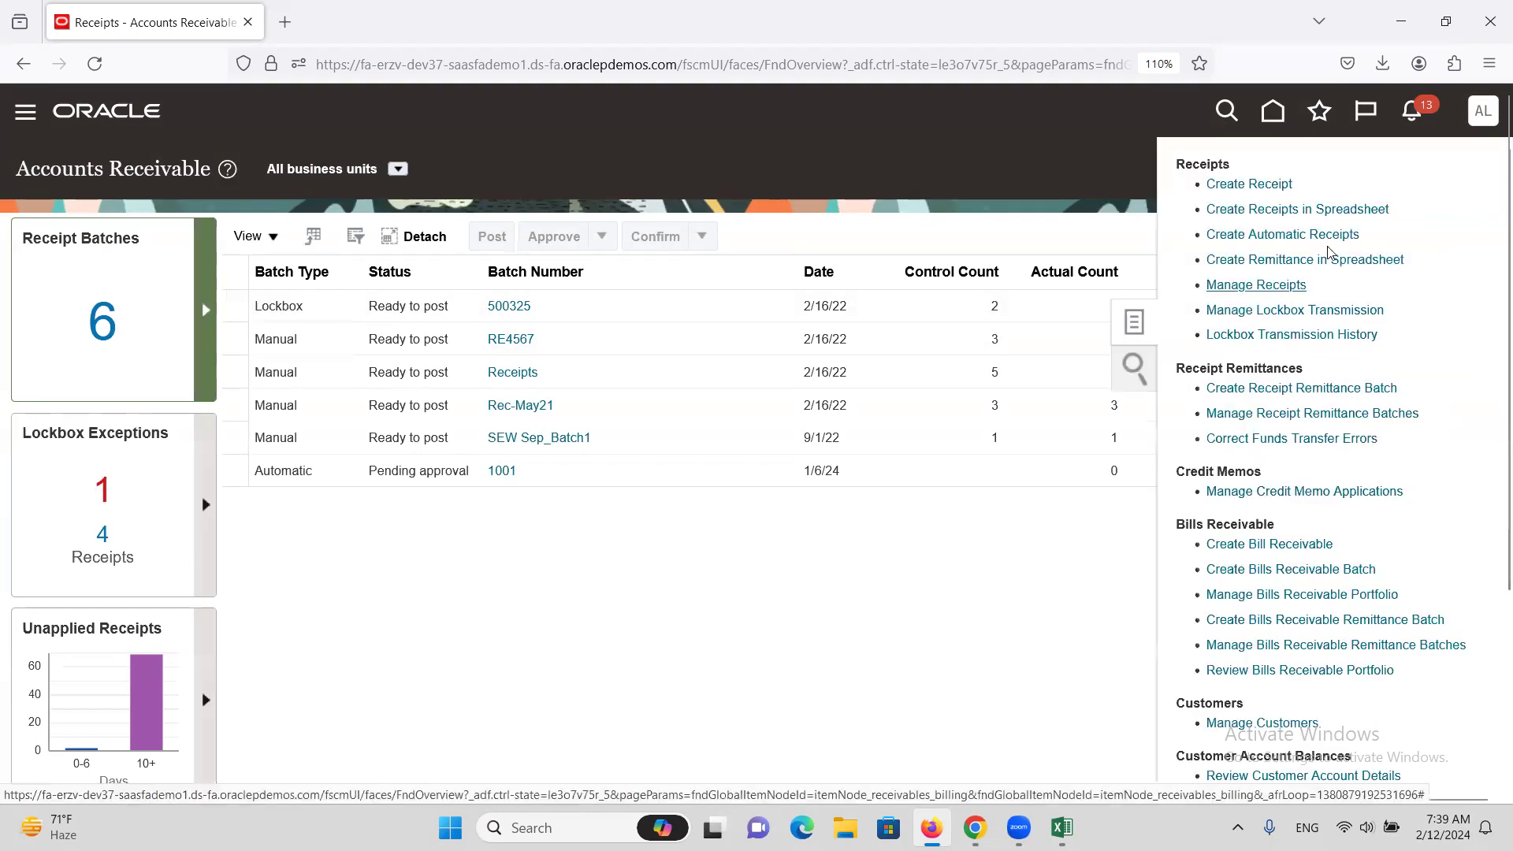
click(1263, 289)
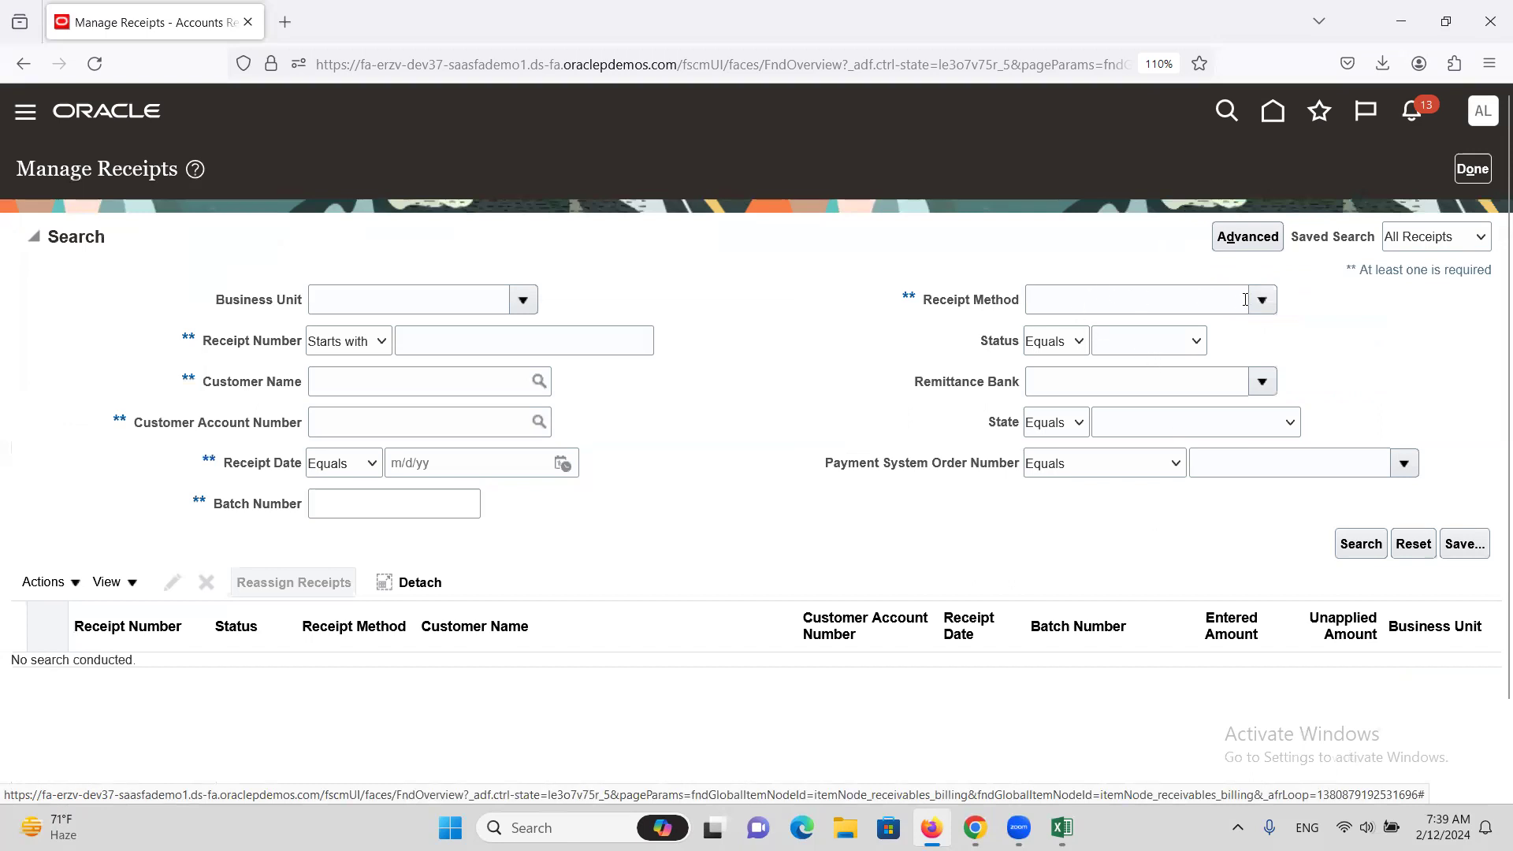
Search the receipts by customer name with "XX C", leaving the receipt method blank
click(1262, 299)
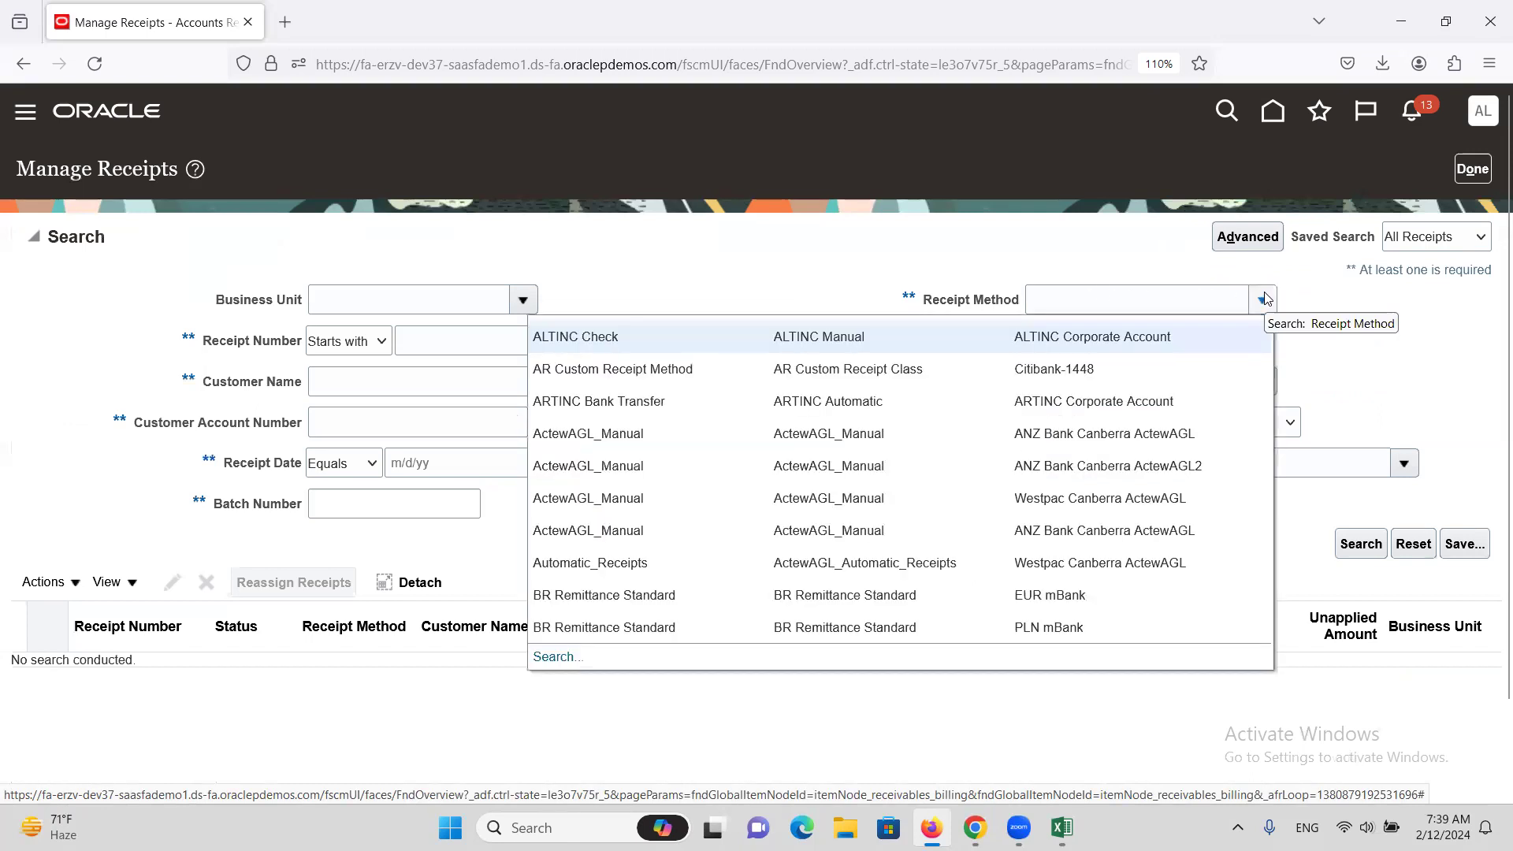
click(546, 289)
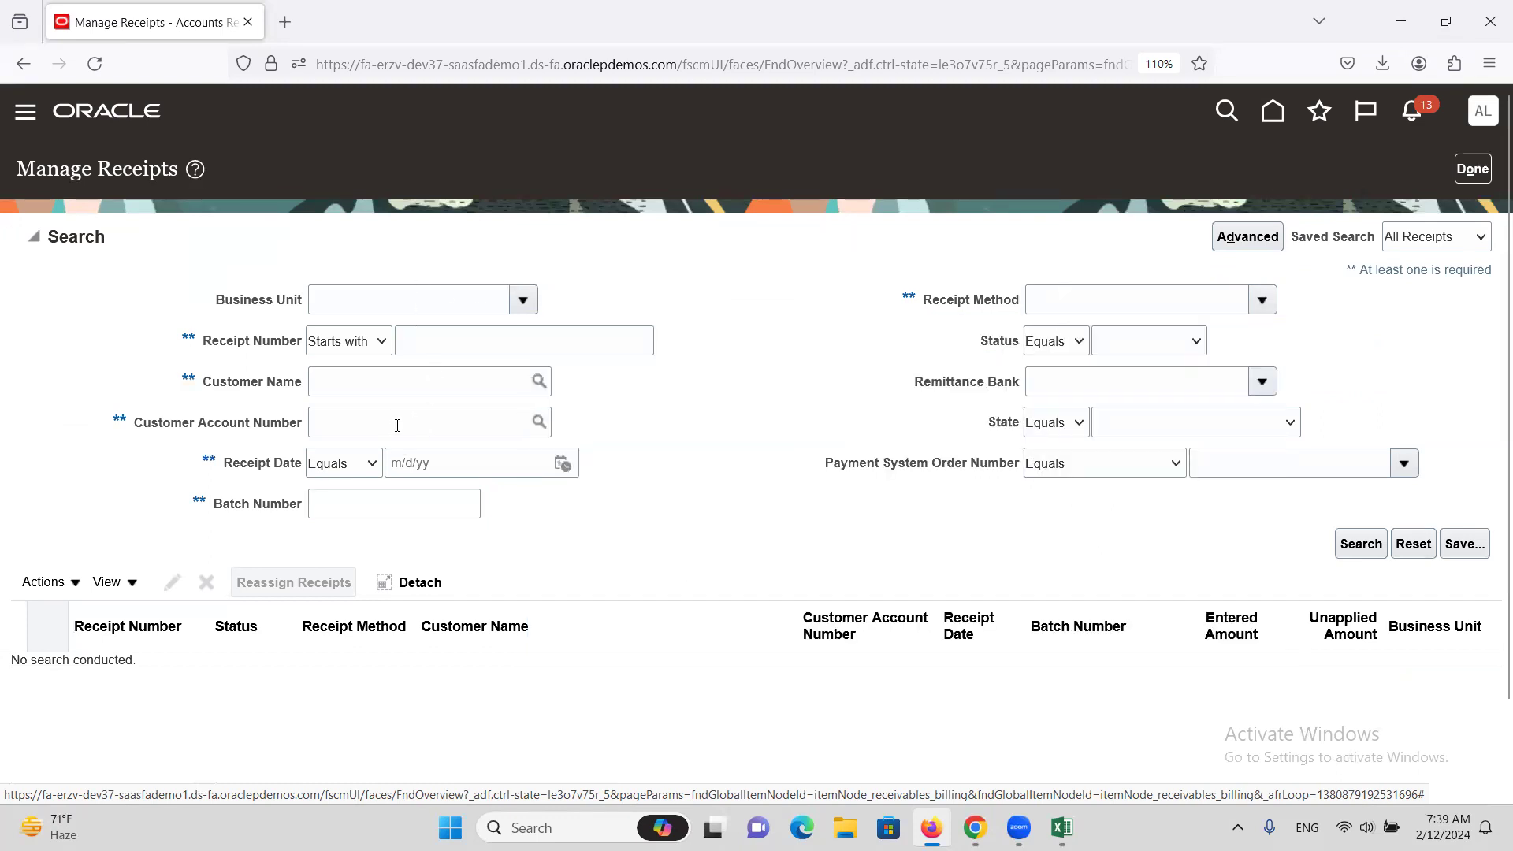
click(377, 384)
text(XX C)
key(Tab)
click(1345, 548)
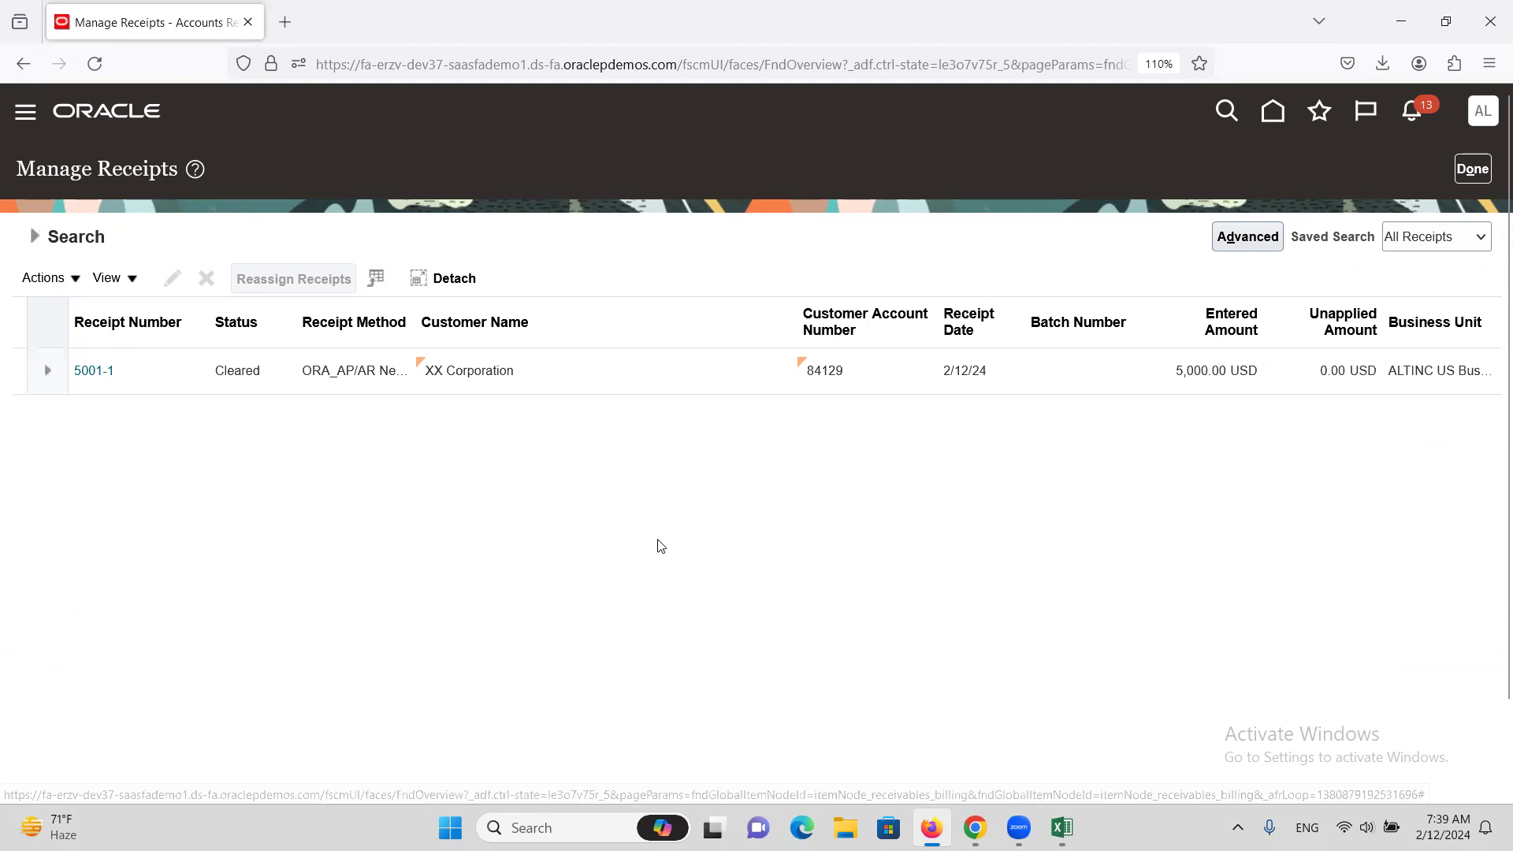
Open the XX Corporation receipt, examine its applied transaction, amount due and receipt method, and close it without saving
click(85, 372)
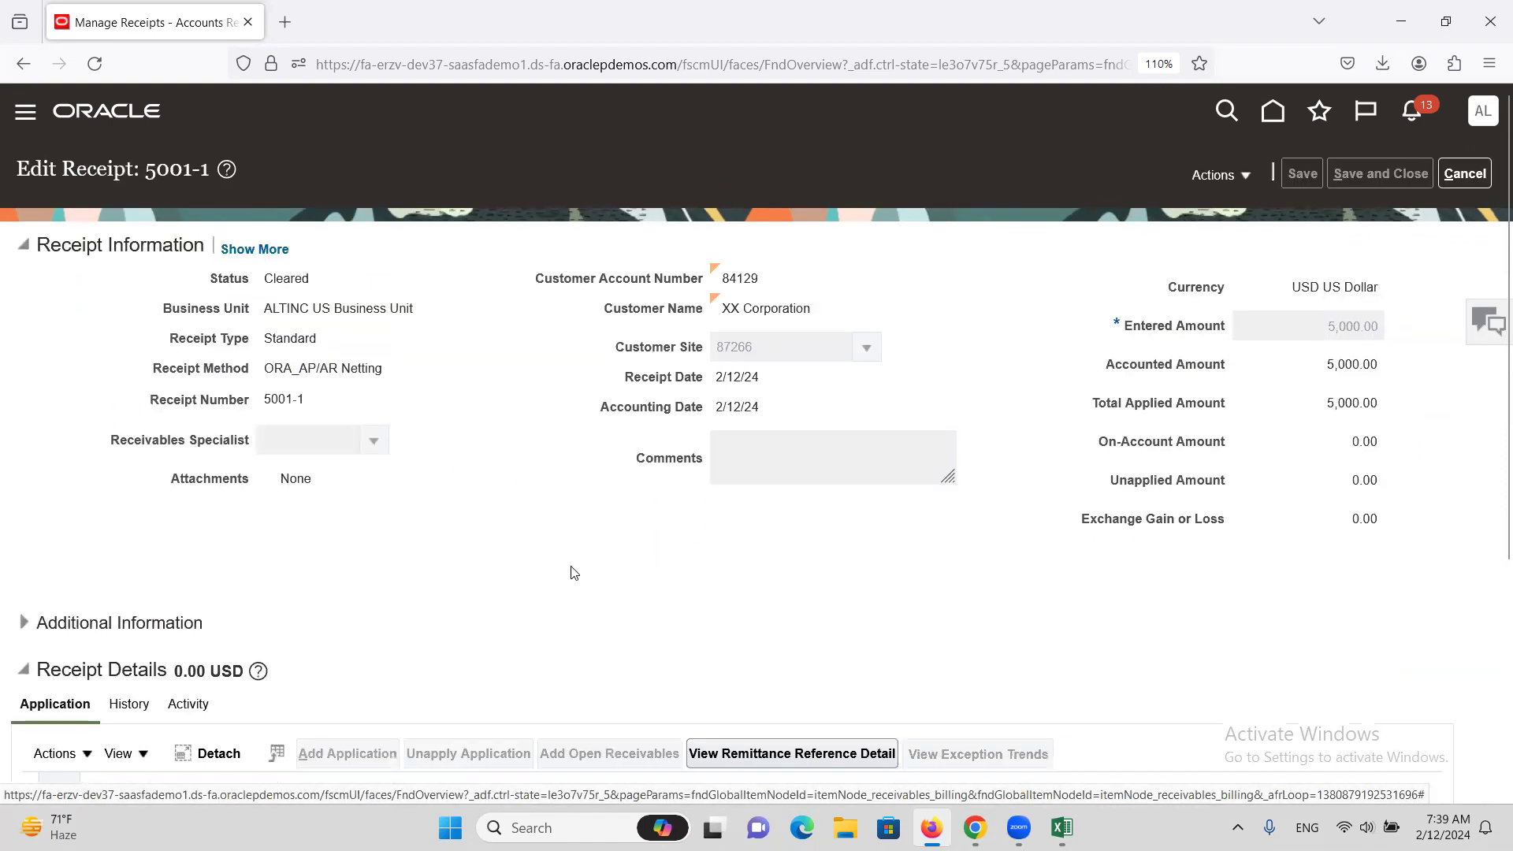
scroll(414, 524, down, 4)
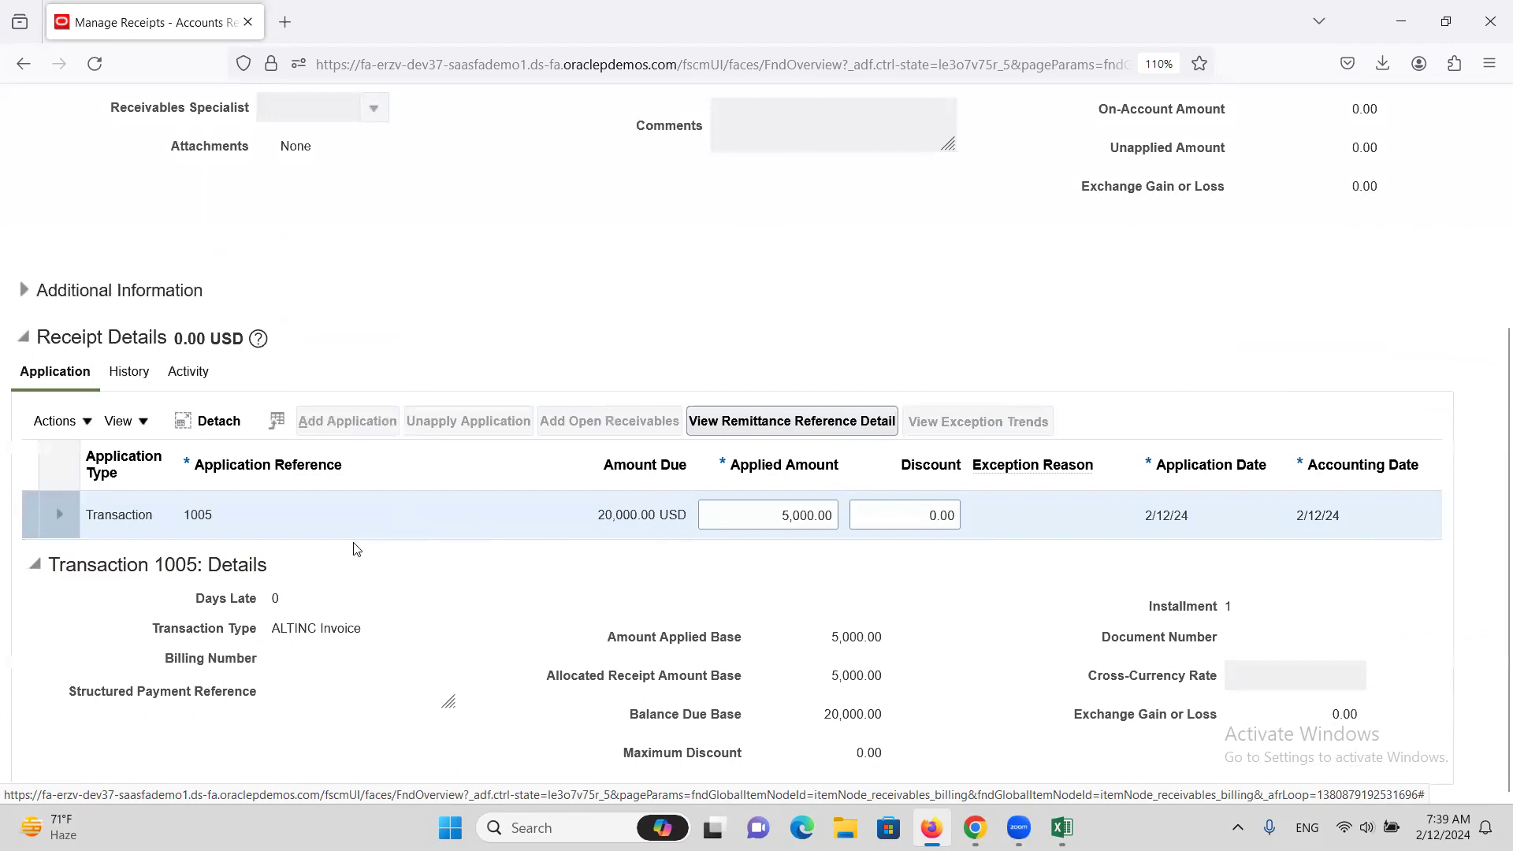
triple_click(613, 519)
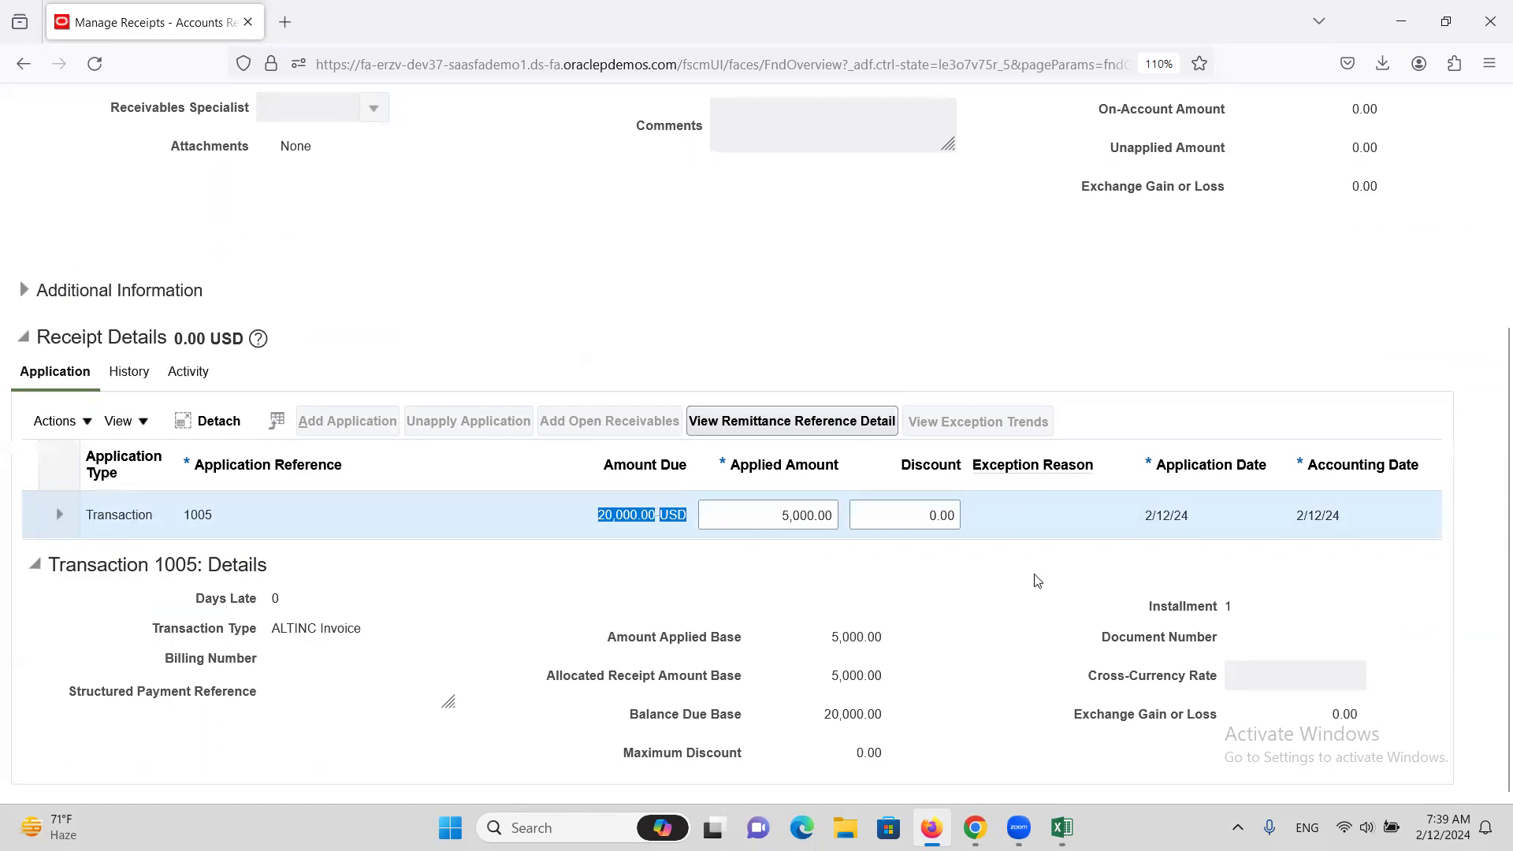
scroll(1037, 581, up, 5)
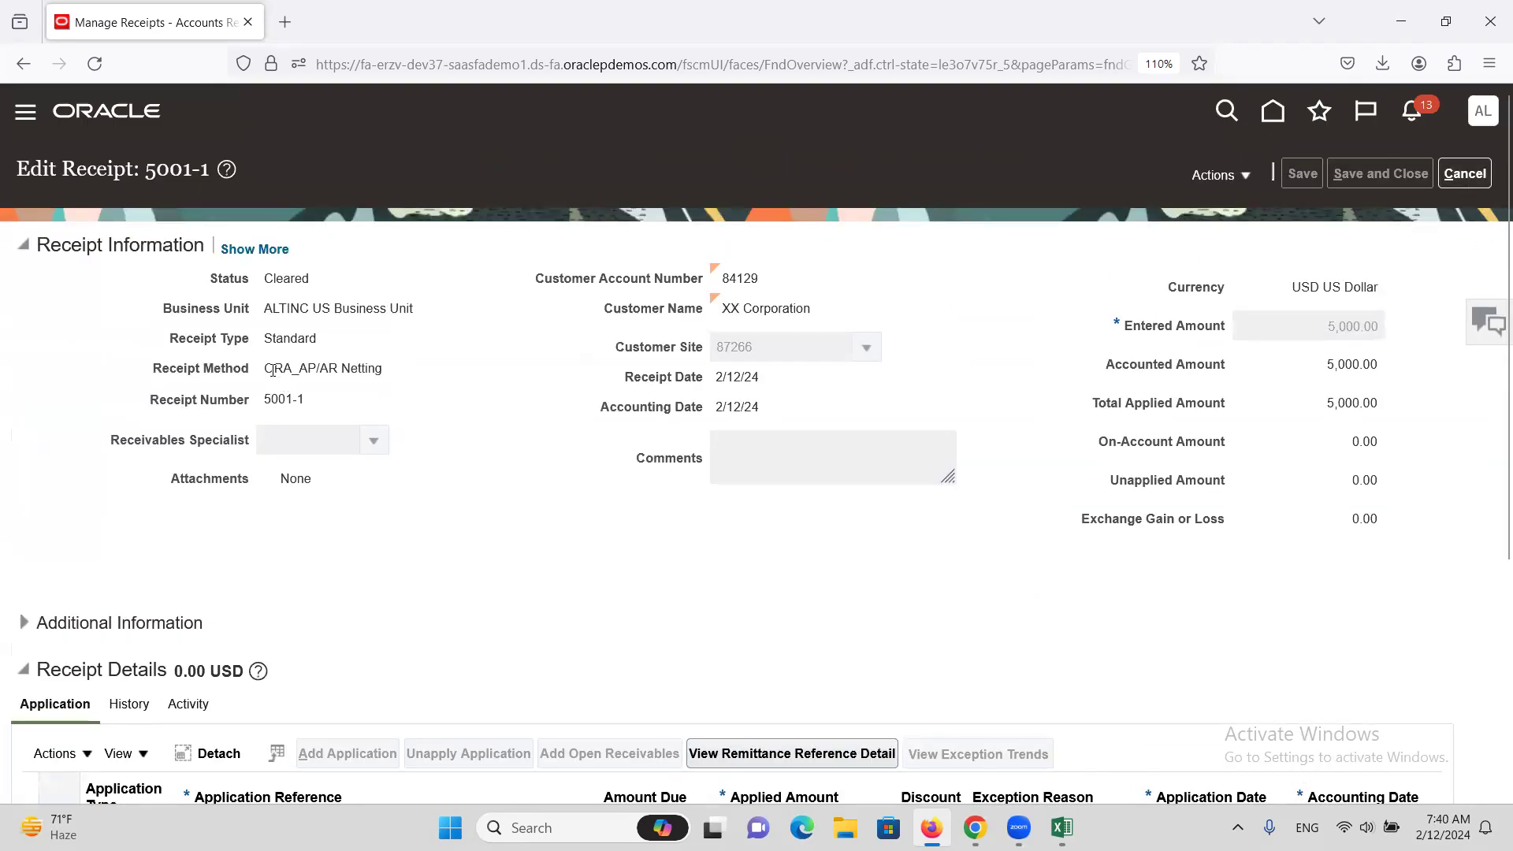
drag(267, 368, 398, 376)
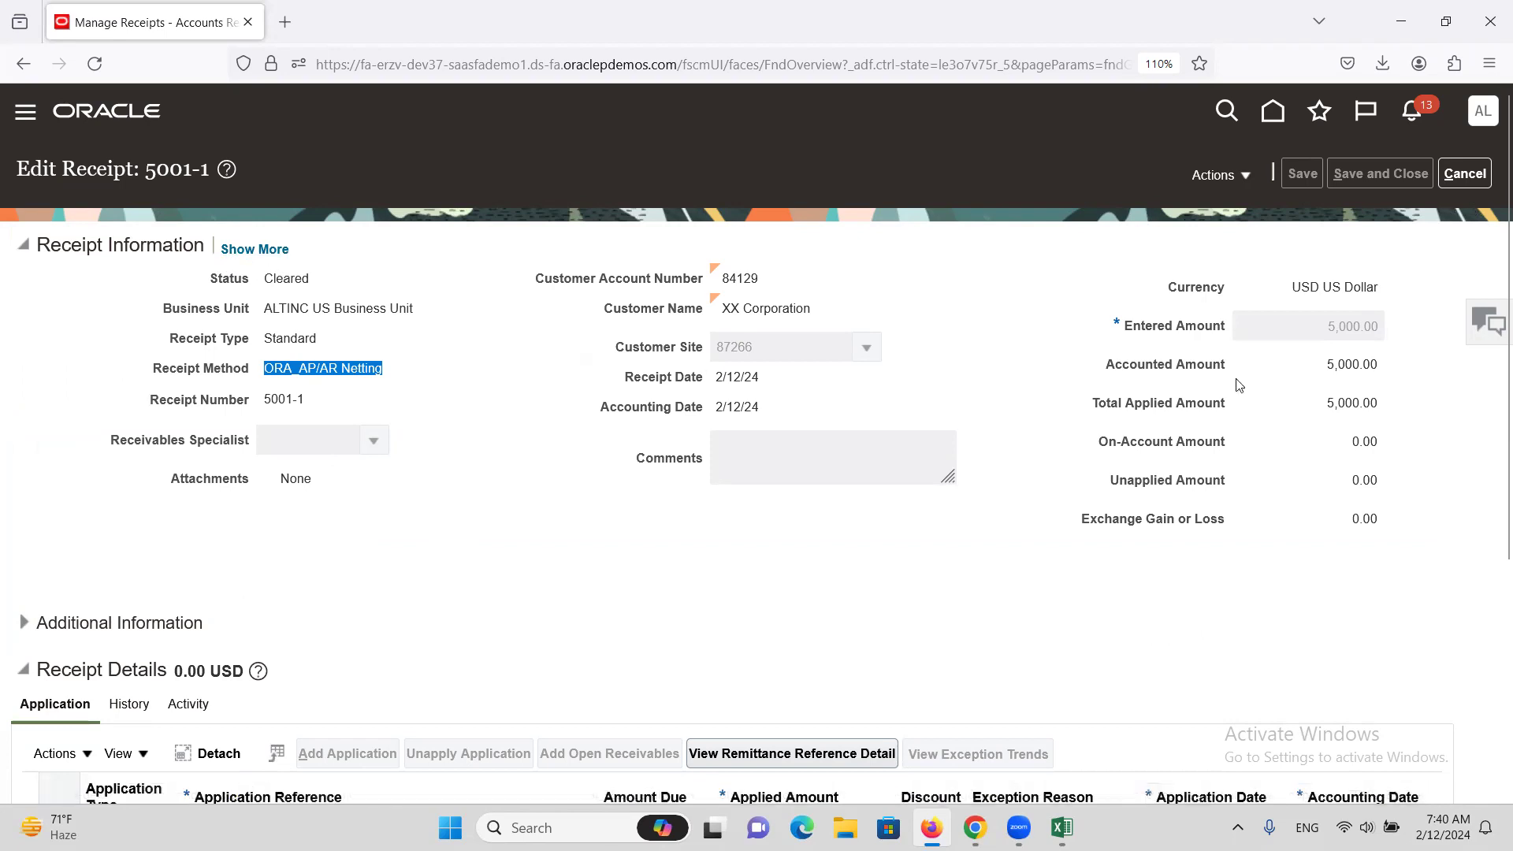
click(1465, 181)
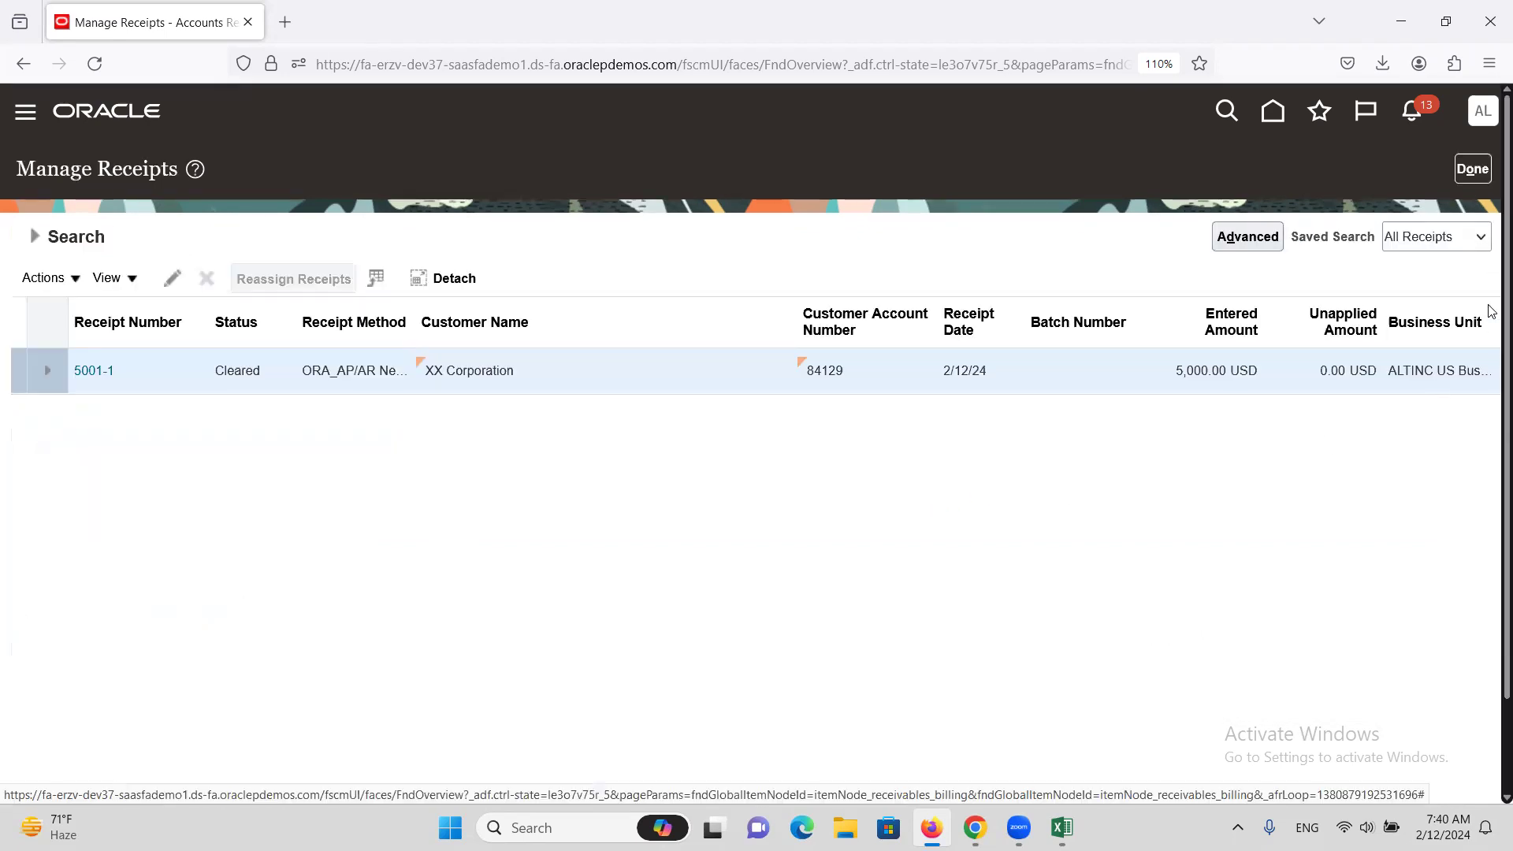
Leave the Manage Receipts page and switch to the AP/AR Netting notes in the Excel workbook
click(1472, 172)
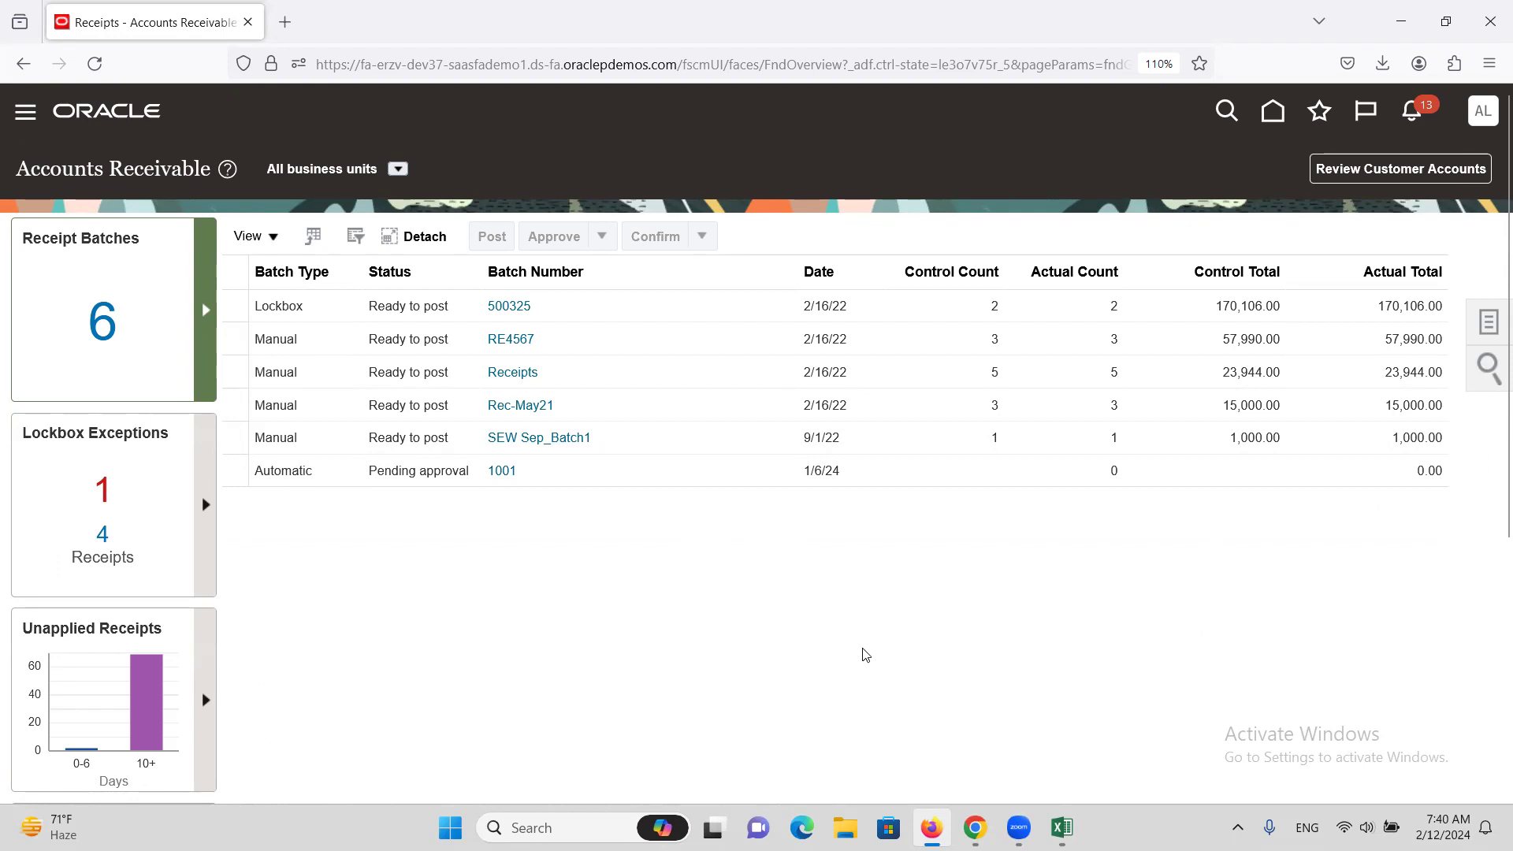
click(1061, 827)
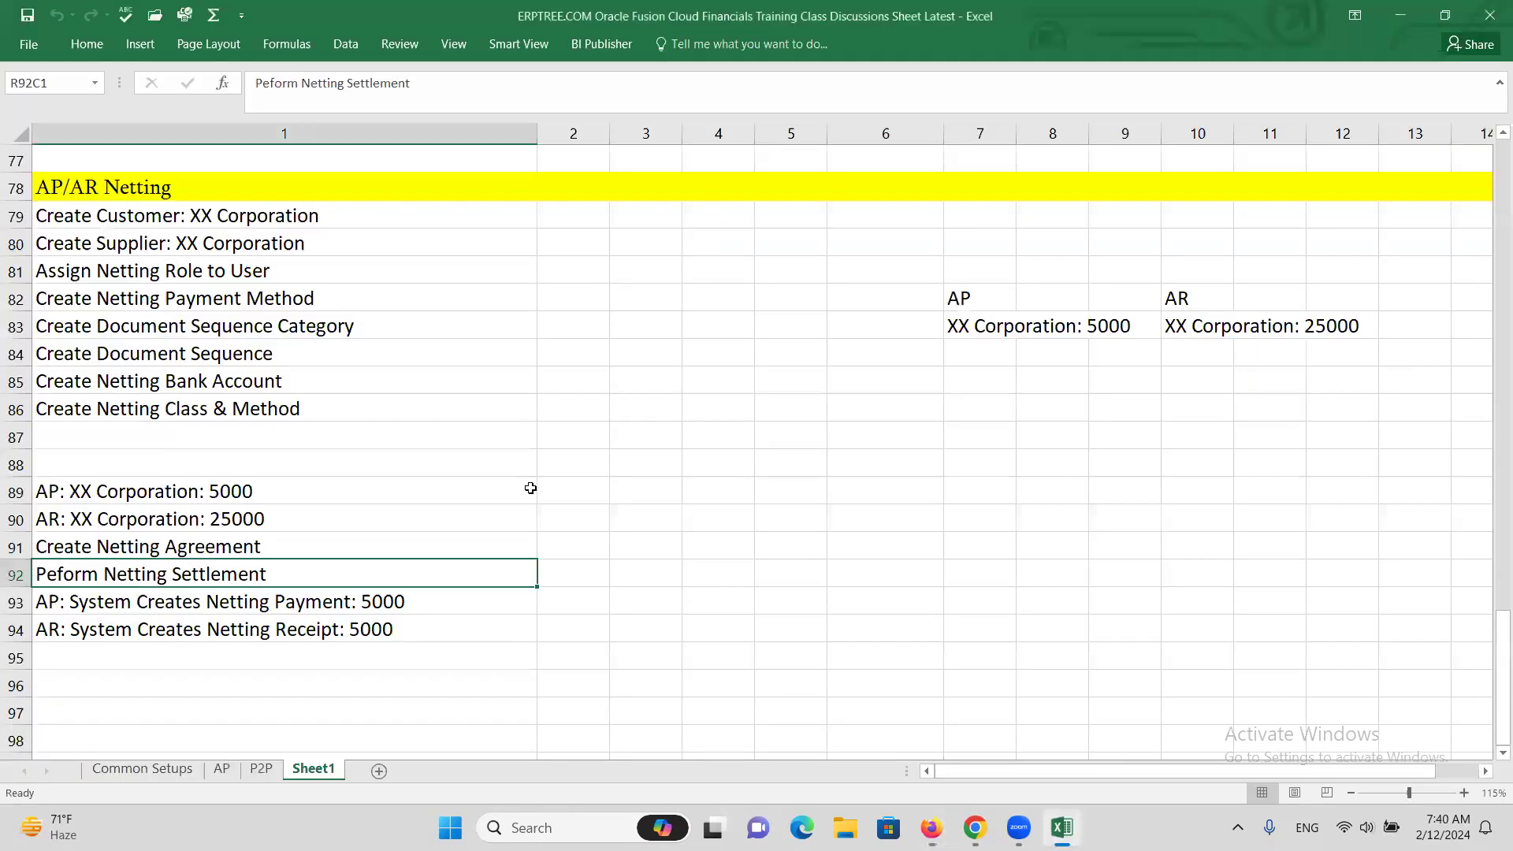